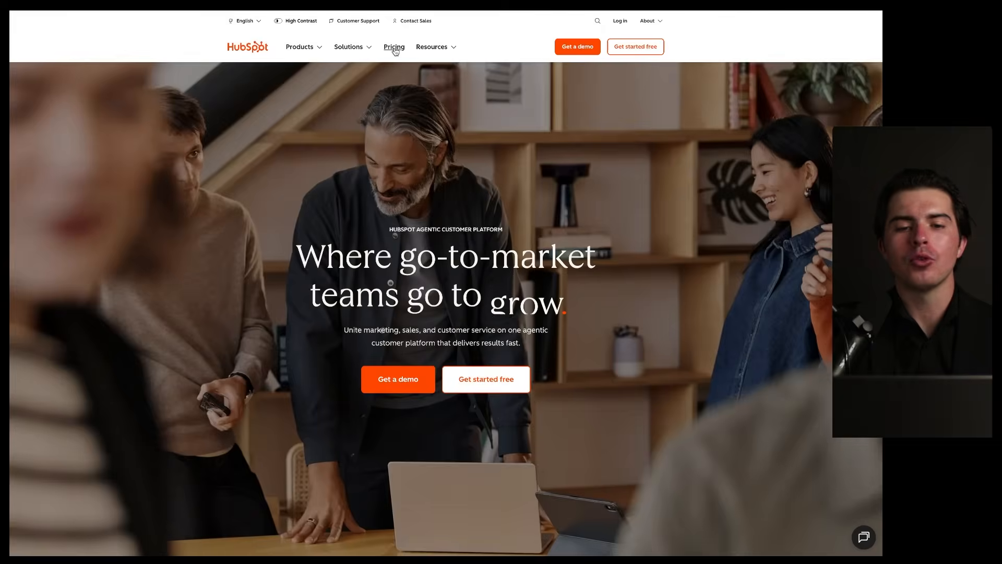
Step: Open Customer Platform pricing: Free $0/mo, Starter $9/mo/seat, Professional $1,300/mo, Enterprise $4,700/mo
{"action": "left_click", "coordinate": [395, 48]}
{"action": "left_click", "coordinate": [168, 97]}
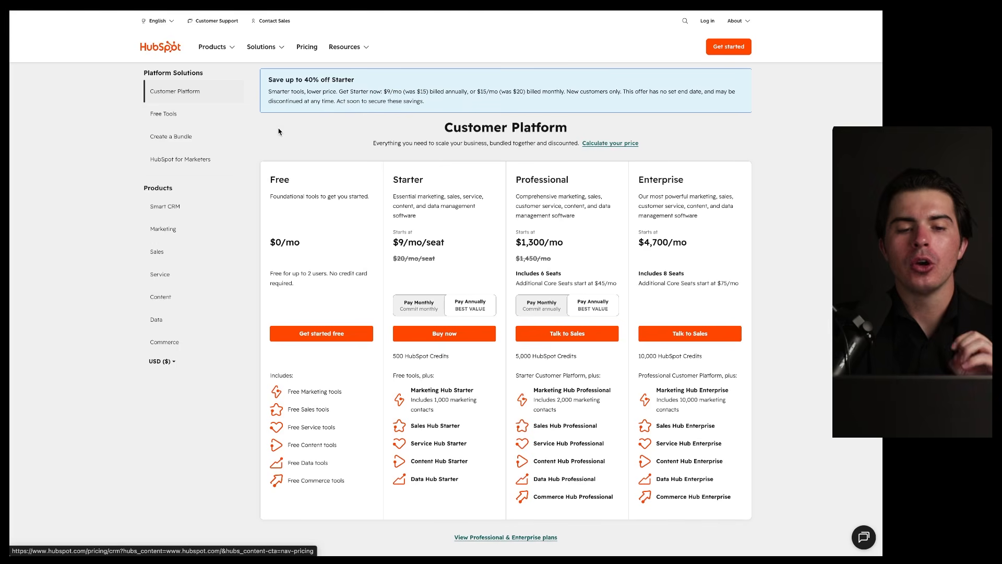
{"action": "mouse_move", "coordinate": [378, 161]}
{"action": "left_mouse_down"}
{"action": "mouse_move", "coordinate": [269, 172]}
{"action": "mouse_move", "coordinate": [250, 461]}
{"action": "left_mouse_up"}
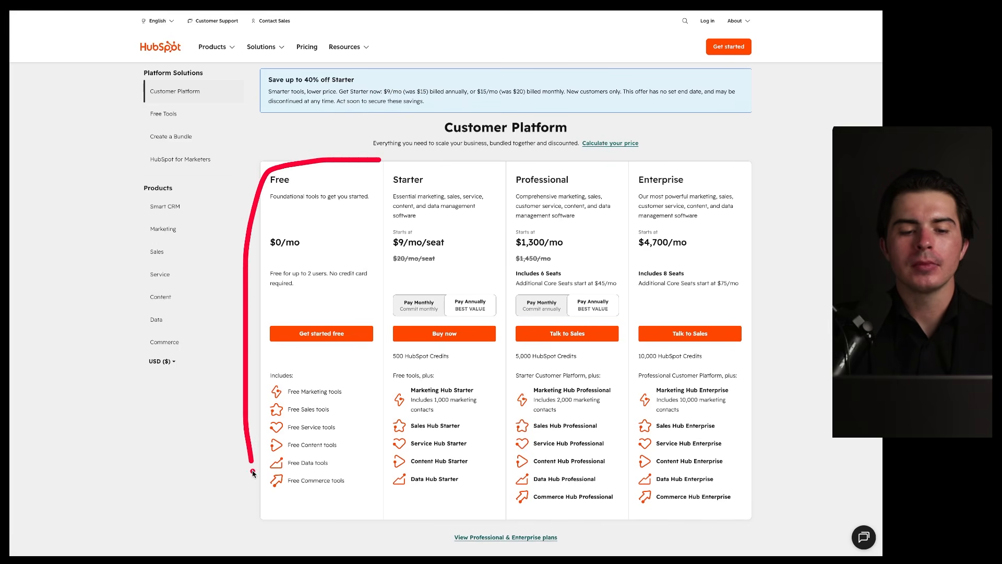
{"action": "left_click_drag", "start_coordinate": [267, 498], "coordinate": [374, 171]}
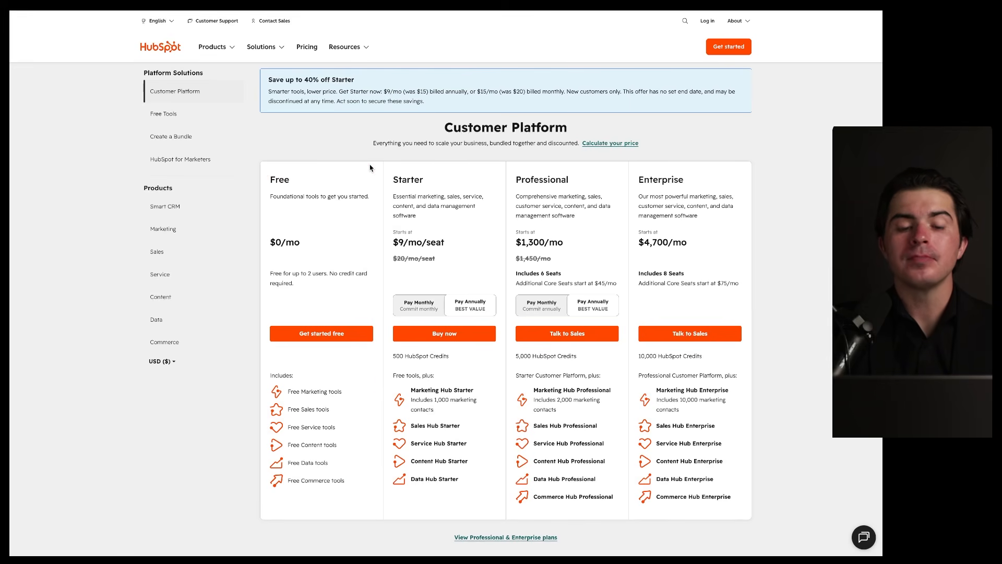
{"action": "mouse_move", "coordinate": [380, 164]}
{"action": "left_mouse_down"}
{"action": "mouse_move", "coordinate": [234, 304]}
{"action": "mouse_move", "coordinate": [373, 456]}
{"action": "mouse_move", "coordinate": [349, 197]}
{"action": "left_mouse_up"}
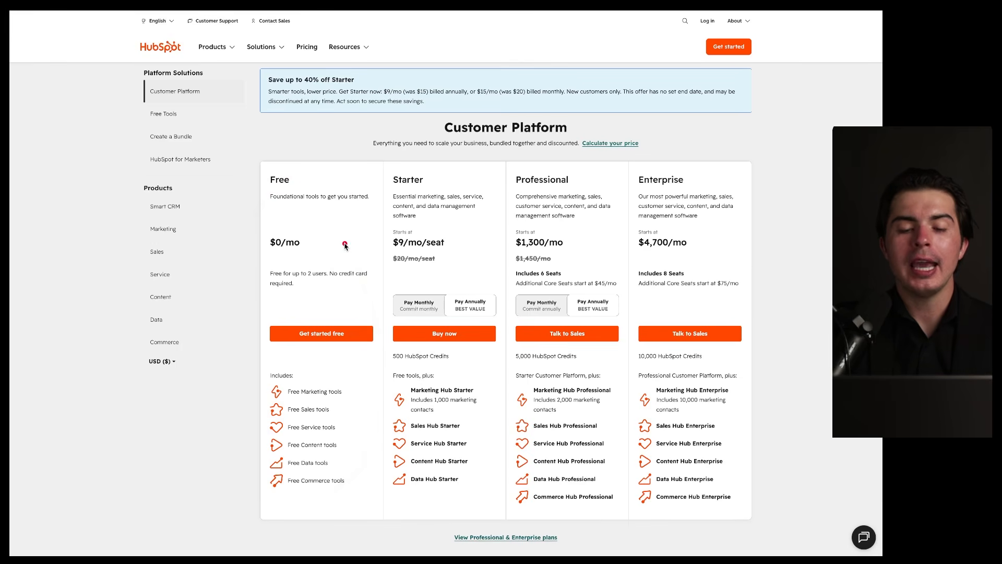
{"action": "mouse_move", "coordinate": [343, 247]}
{"action": "left_mouse_down"}
{"action": "mouse_move", "coordinate": [554, 239]}
{"action": "mouse_move", "coordinate": [519, 254]}
{"action": "left_mouse_up"}
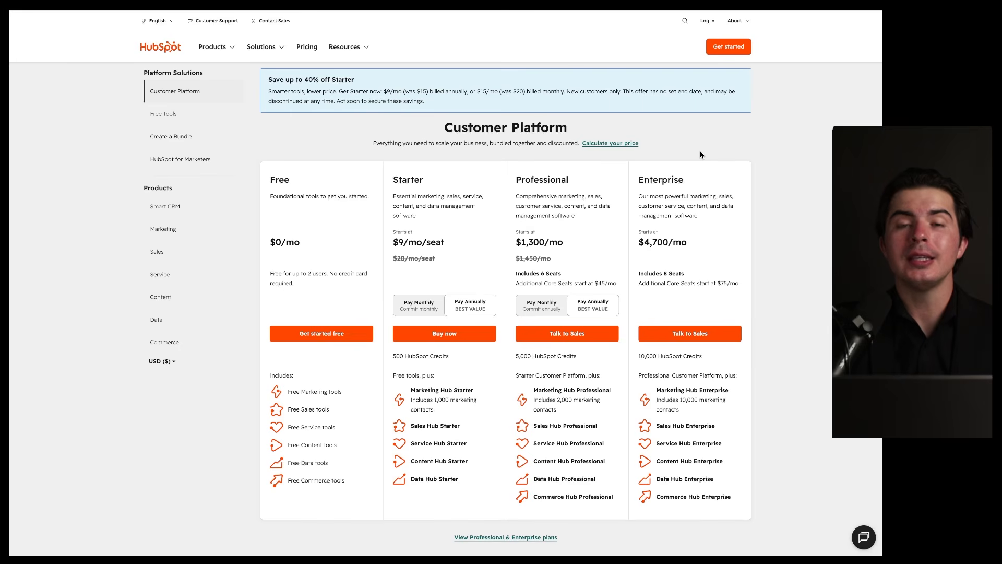
{"action": "left_click_drag", "start_coordinate": [504, 156], "coordinate": [490, 165]}
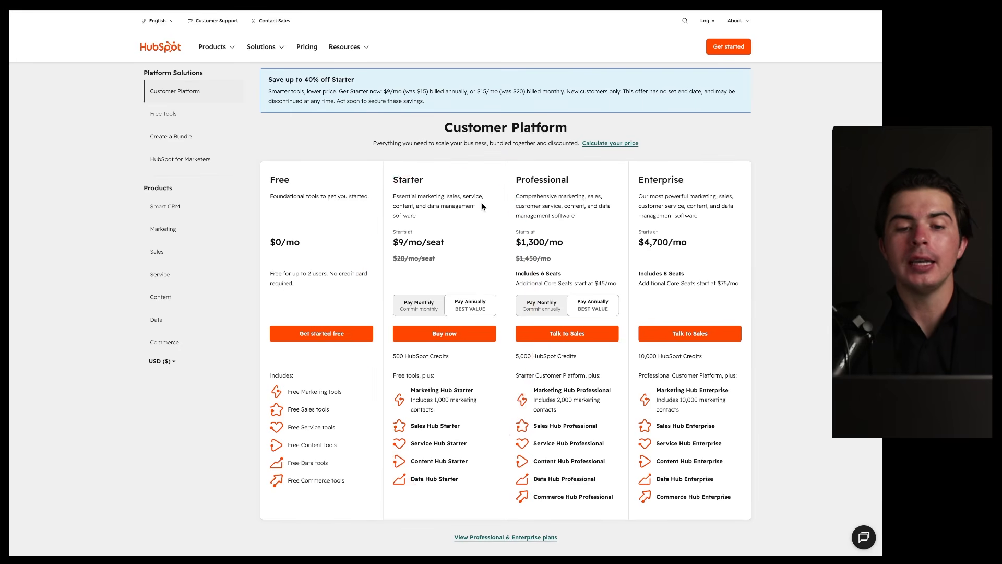
{"action": "mouse_move", "coordinate": [501, 176]}
{"action": "left_mouse_down"}
{"action": "mouse_move", "coordinate": [368, 240]}
{"action": "mouse_move", "coordinate": [487, 441]}
{"action": "mouse_move", "coordinate": [445, 189]}
{"action": "mouse_move", "coordinate": [604, 159]}
{"action": "left_mouse_up"}
{"action": "left_click_drag", "start_coordinate": [501, 229], "coordinate": [666, 149]}
{"action": "mouse_move", "coordinate": [765, 165]}
{"action": "left_mouse_down"}
{"action": "mouse_move", "coordinate": [767, 271]}
{"action": "mouse_move", "coordinate": [723, 194]}
{"action": "left_mouse_up"}
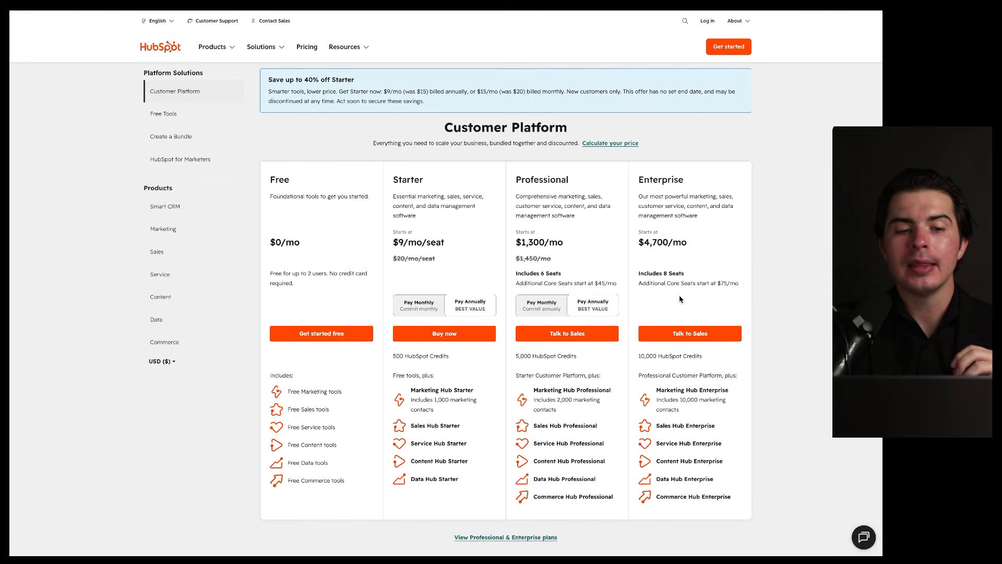
Step: Scroll down into the detailed plan comparison table
{"action": "scroll", "coordinate": [613, 361], "scroll_direction": "down", "scroll_amount": 4}
{"action": "scroll", "coordinate": [612, 362], "scroll_direction": "down", "scroll_amount": 15}
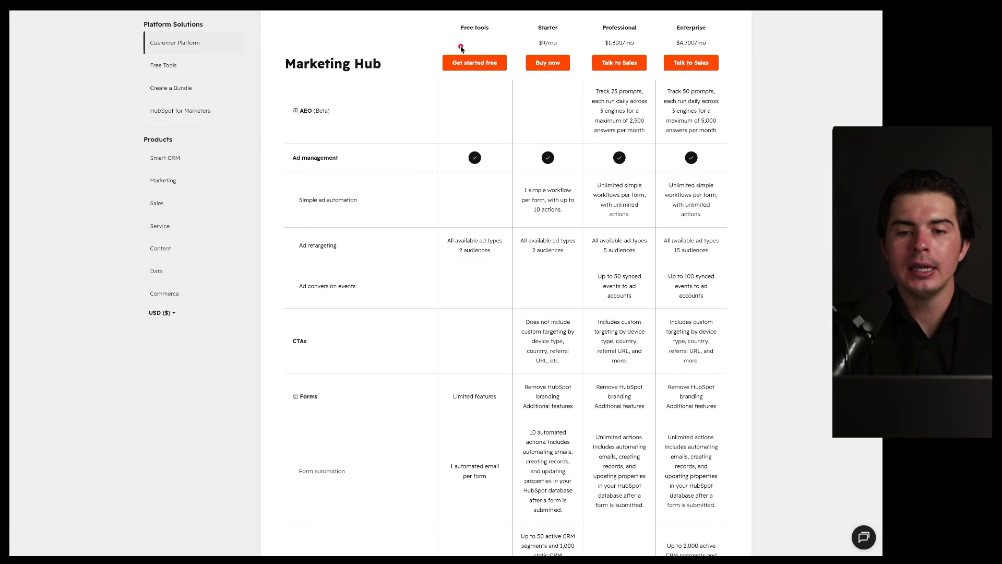
{"action": "left_click_drag", "start_coordinate": [455, 37], "coordinate": [559, 35]}
{"action": "key", "text": "ctrl+s"}
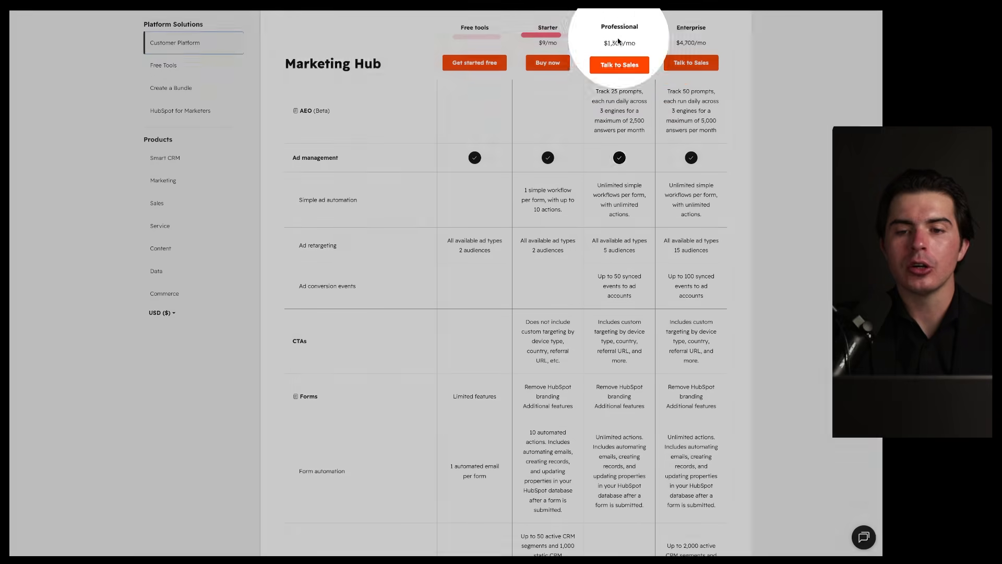
{"action": "key", "text": "Escape"}
{"action": "mouse_move", "coordinate": [740, 83]}
{"action": "left_mouse_down"}
{"action": "mouse_move", "coordinate": [413, 538]}
{"action": "mouse_move", "coordinate": [636, 189]}
{"action": "left_mouse_up"}
Step: Continue past Marketing Hub and Sales Hub to Service Hub's Help Desk, WhatsApp and SLA rows
{"action": "scroll", "coordinate": [632, 282], "scroll_direction": "down", "scroll_amount": 20}
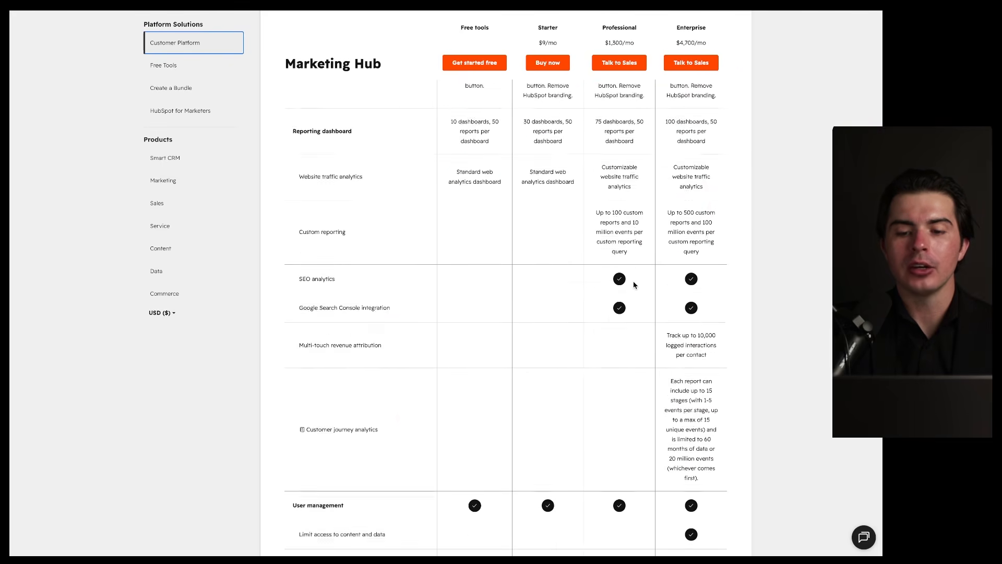
{"action": "scroll", "coordinate": [581, 192], "scroll_direction": "down", "scroll_amount": 15}
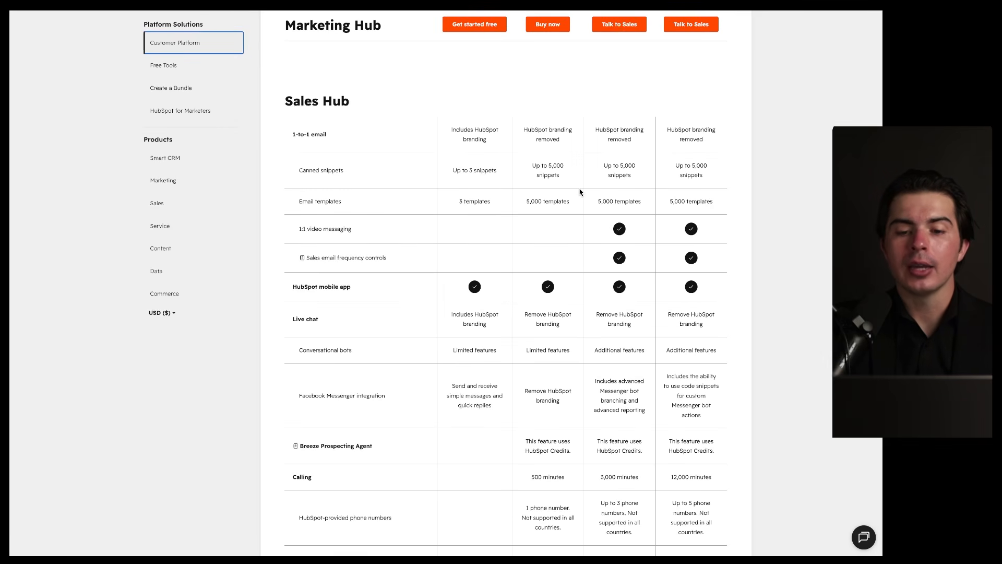
{"action": "scroll", "coordinate": [580, 192], "scroll_direction": "down", "scroll_amount": 10}
{"action": "scroll", "coordinate": [579, 192], "scroll_direction": "down", "scroll_amount": 3}
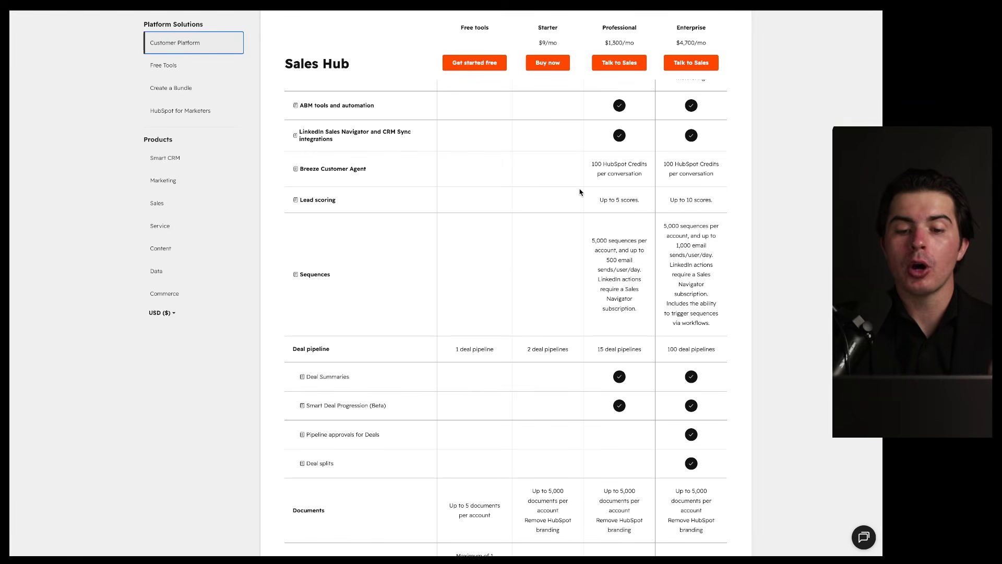
{"action": "scroll", "coordinate": [580, 192], "scroll_direction": "down", "scroll_amount": 5}
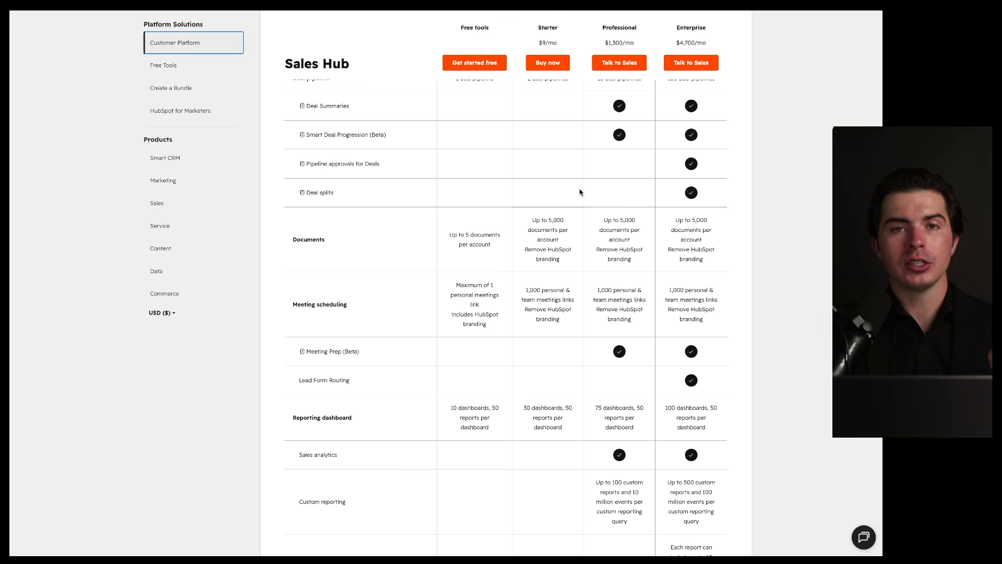
{"action": "scroll", "coordinate": [566, 217], "scroll_direction": "down", "scroll_amount": 2}
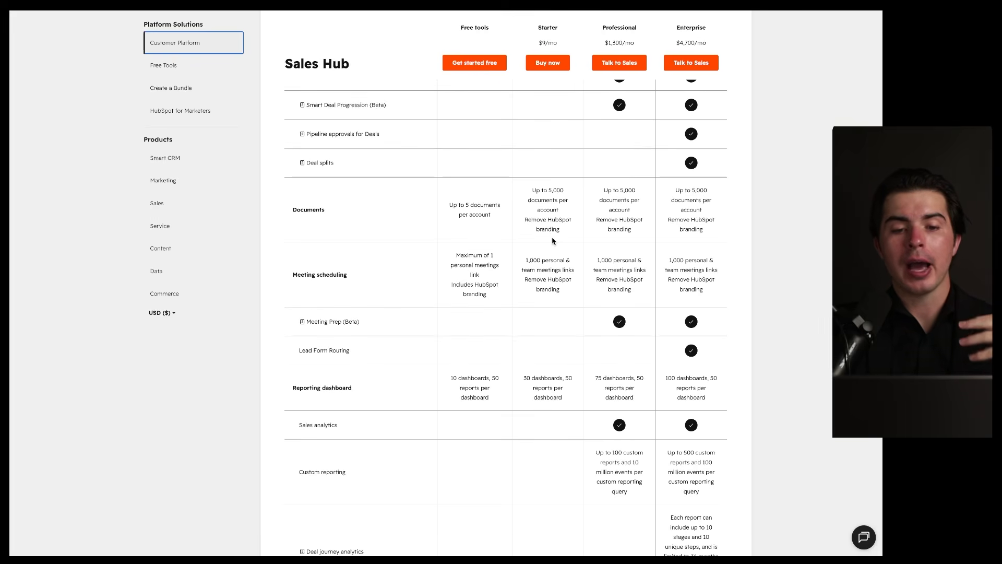
{"action": "scroll", "coordinate": [553, 240], "scroll_direction": "down", "scroll_amount": 4}
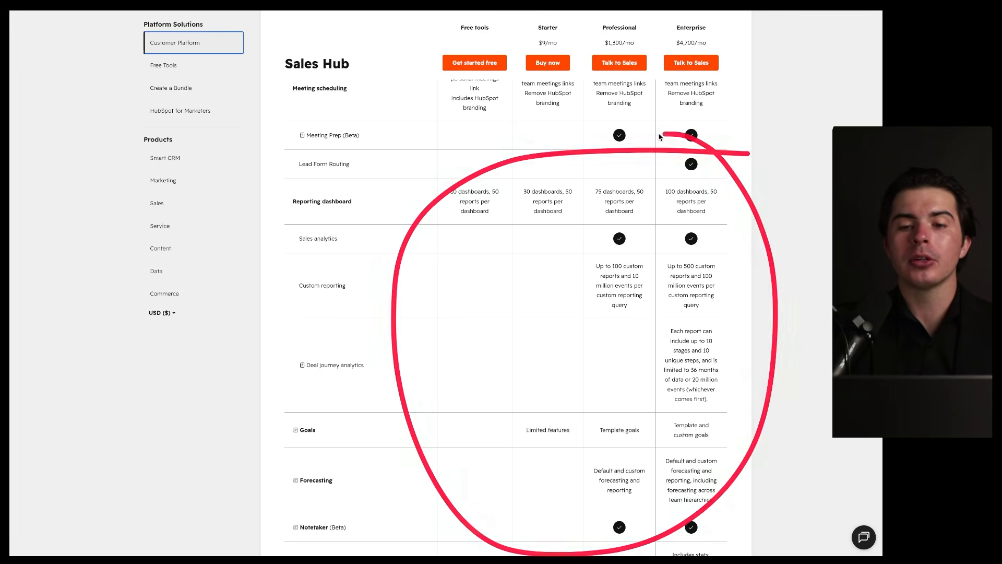
{"action": "scroll", "coordinate": [622, 261], "scroll_direction": "down", "scroll_amount": 10}
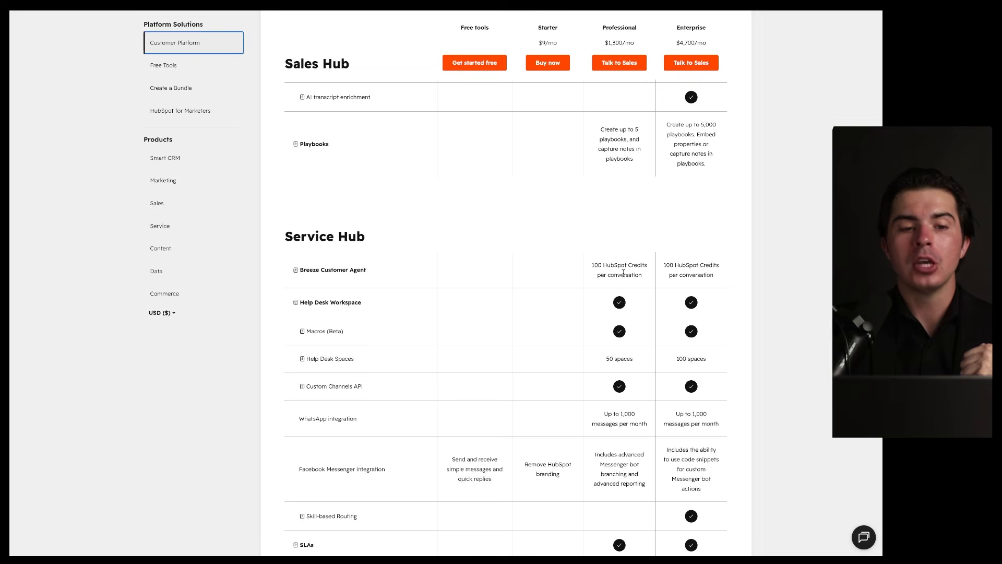
Step: Return to the top of the page showing the header and Customer Platform tier cards
{"action": "scroll", "coordinate": [623, 272], "scroll_direction": "down", "scroll_amount": 4}
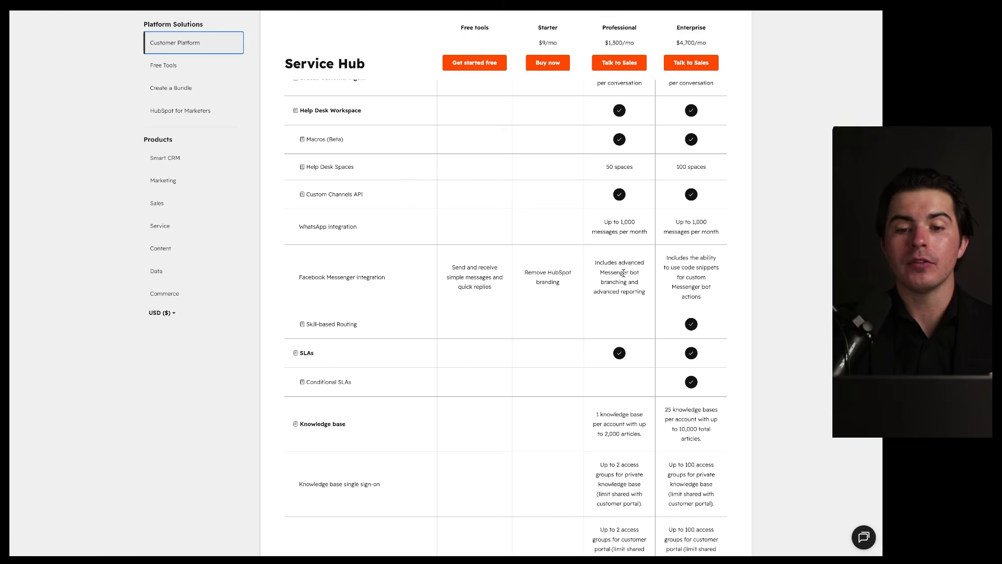
{"action": "scroll", "coordinate": [622, 273], "scroll_direction": "up", "scroll_amount": 20}
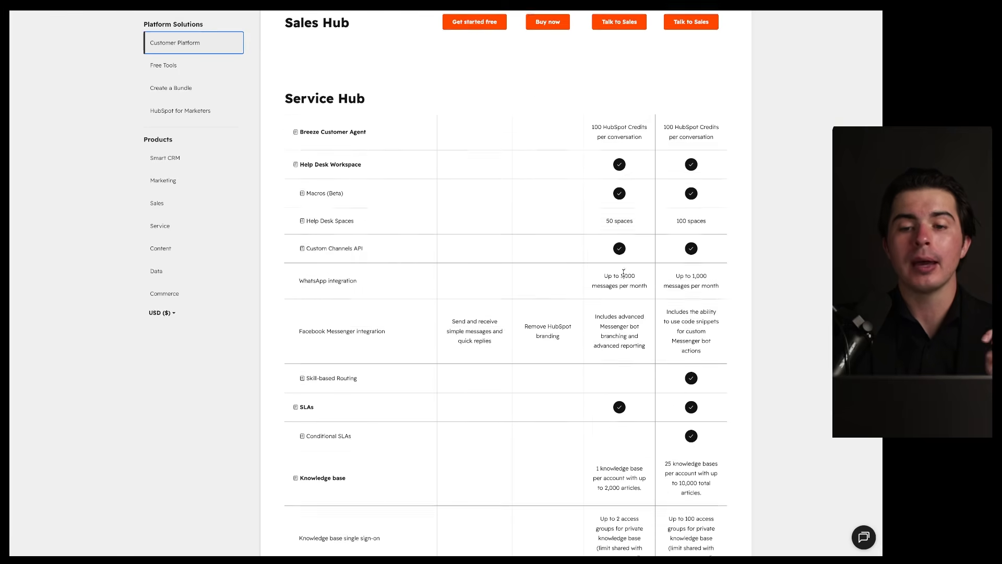
{"action": "scroll", "coordinate": [623, 273], "scroll_direction": "up", "scroll_amount": 15}
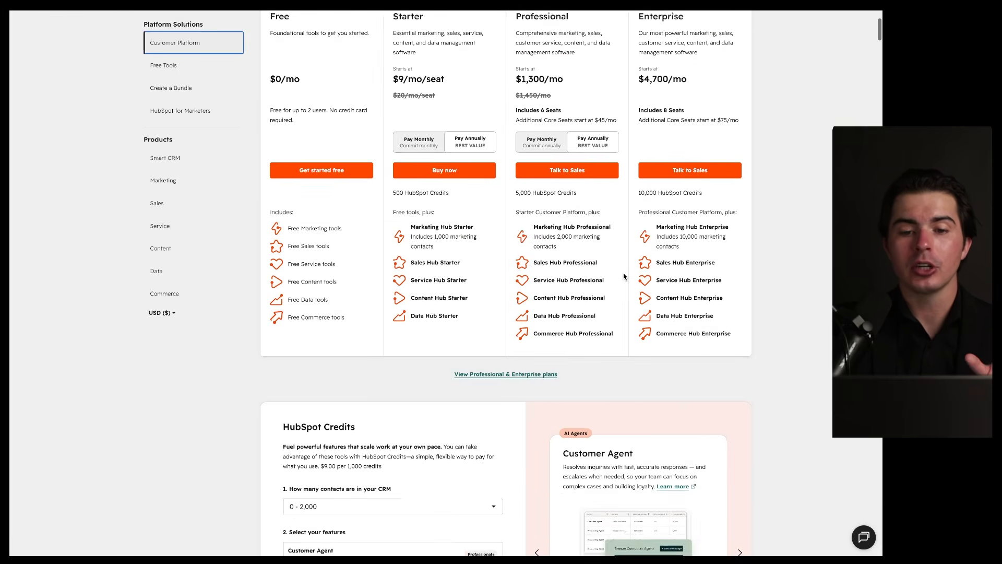
{"action": "mouse_move", "coordinate": [378, 164]}
{"action": "left_mouse_down"}
{"action": "mouse_move", "coordinate": [265, 433]}
{"action": "mouse_move", "coordinate": [377, 163]}
{"action": "left_mouse_up"}
{"action": "mouse_move", "coordinate": [346, 197]}
{"action": "left_mouse_down"}
{"action": "mouse_move", "coordinate": [564, 208]}
{"action": "mouse_move", "coordinate": [551, 226]}
{"action": "left_mouse_up"}
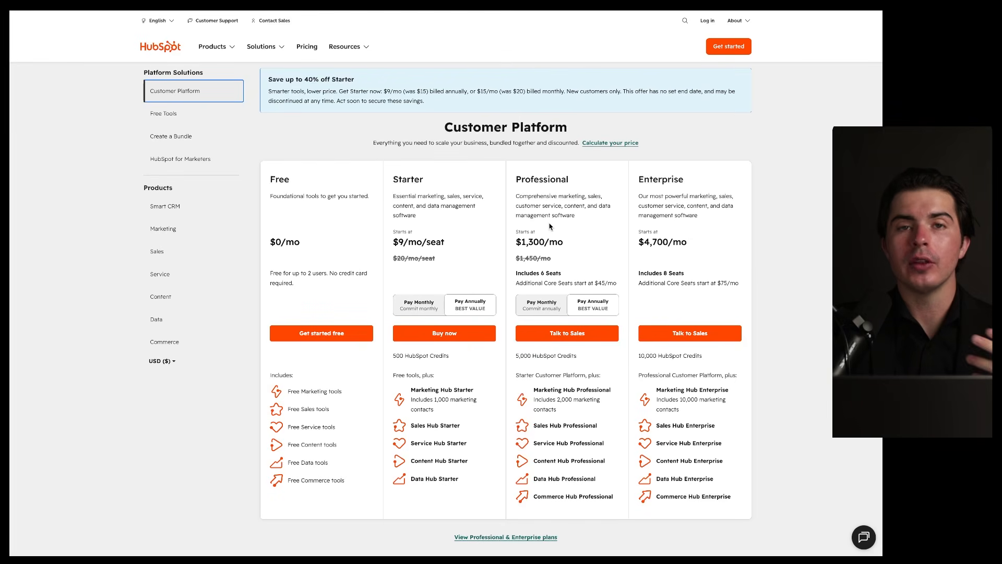
{"action": "mouse_move", "coordinate": [641, 111]}
{"action": "left_mouse_down"}
{"action": "mouse_move", "coordinate": [259, 434]}
{"action": "mouse_move", "coordinate": [538, 110]}
{"action": "left_mouse_up"}
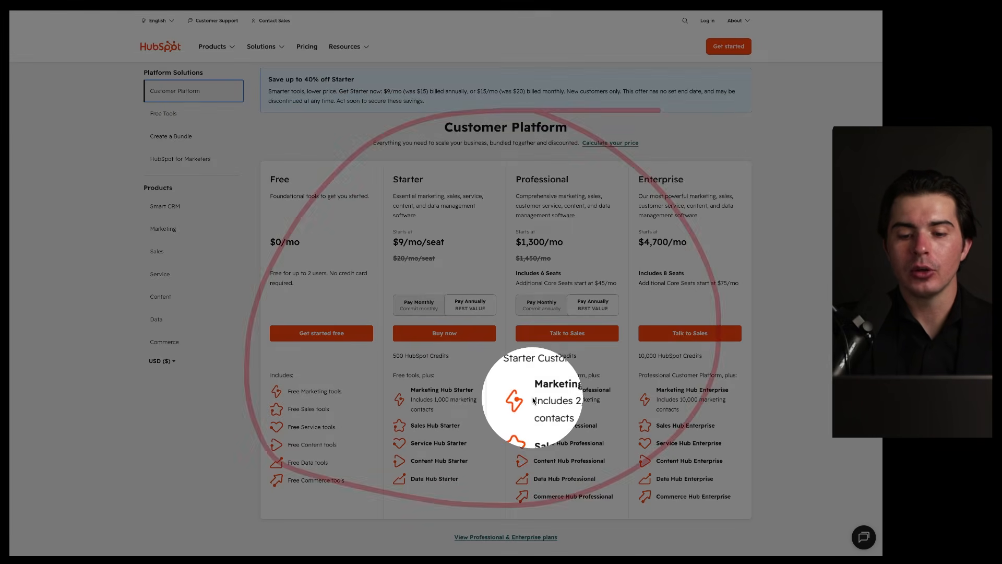
{"action": "key", "text": "Escape"}
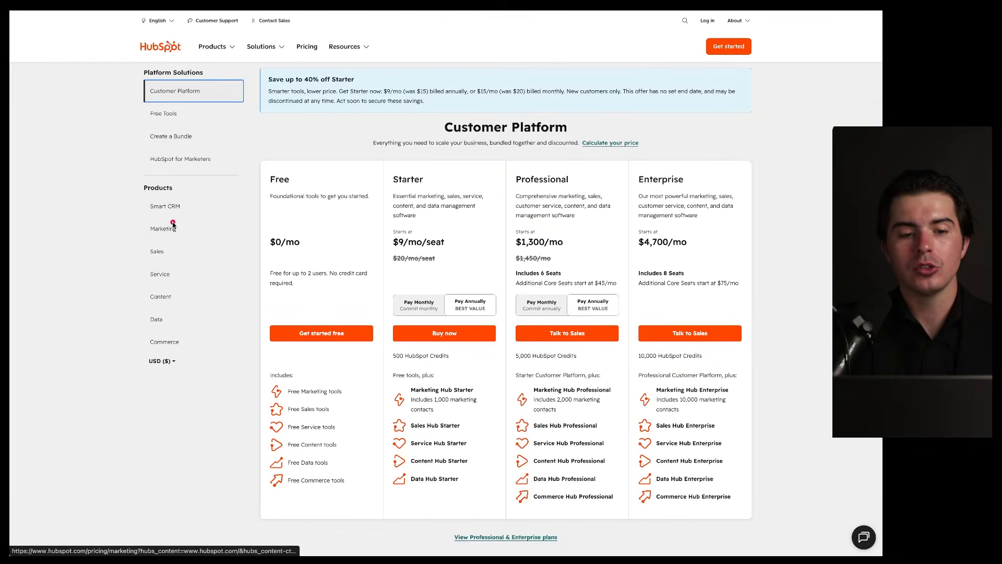
{"action": "mouse_move", "coordinate": [202, 183]}
{"action": "left_mouse_down"}
{"action": "mouse_move", "coordinate": [236, 230]}
{"action": "mouse_move", "coordinate": [193, 179]}
{"action": "left_mouse_up"}
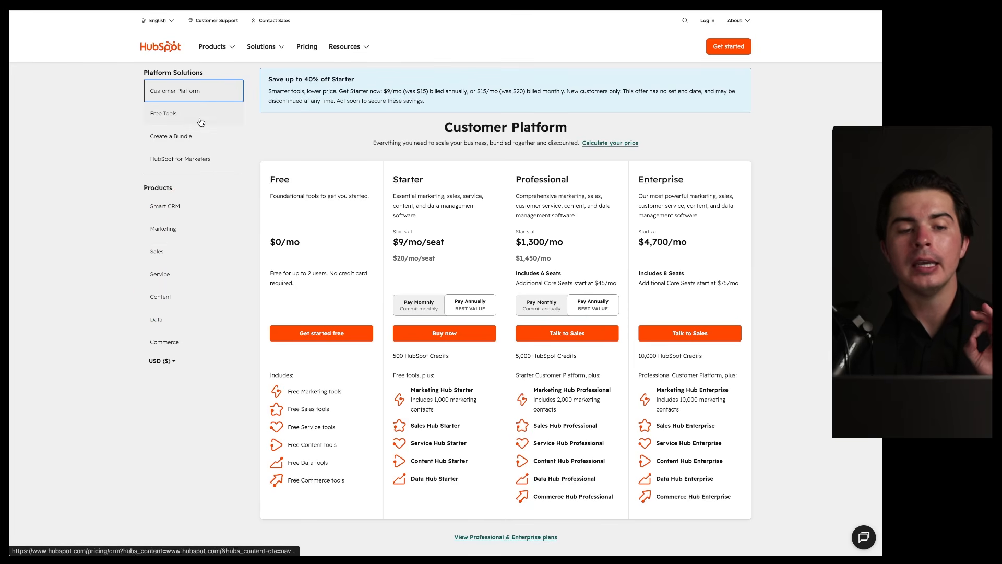
Step: In the Create a Bundle builder, set Sales Hub and Data Hub to the Professional tier
{"action": "left_click", "coordinate": [199, 136]}
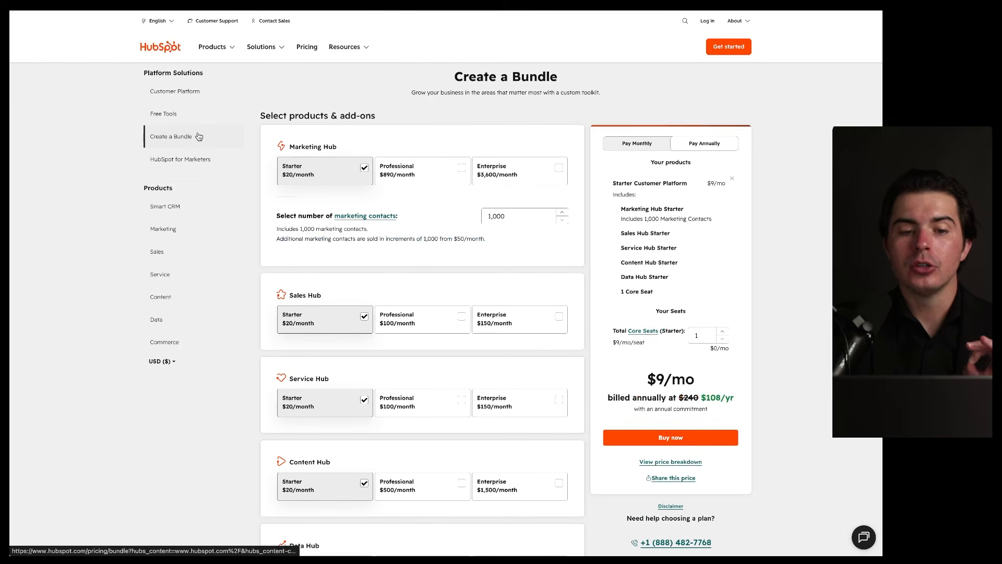
{"action": "mouse_move", "coordinate": [386, 129]}
{"action": "left_mouse_down"}
{"action": "mouse_move", "coordinate": [425, 214]}
{"action": "mouse_move", "coordinate": [368, 102]}
{"action": "left_mouse_up"}
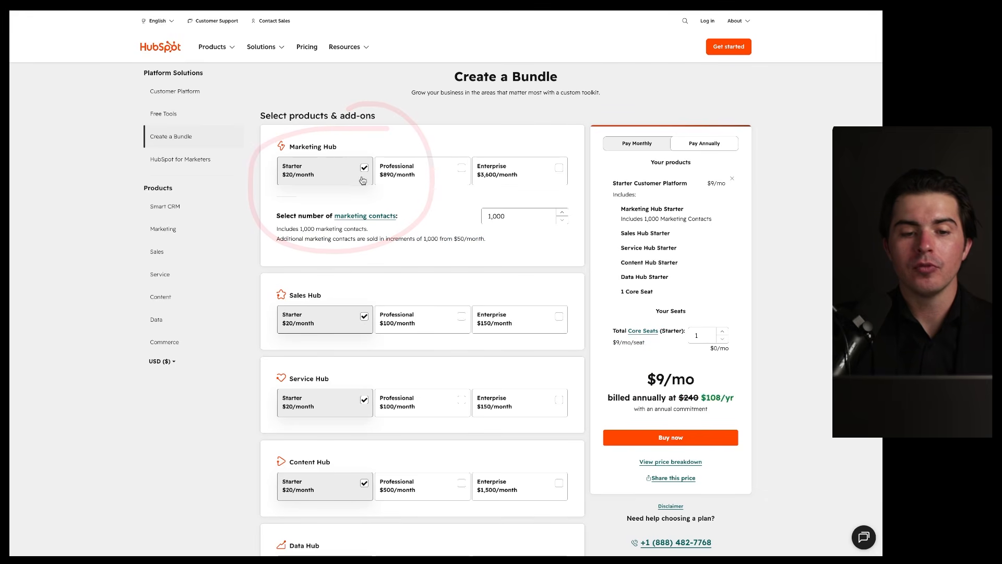
{"action": "left_click", "coordinate": [454, 321]}
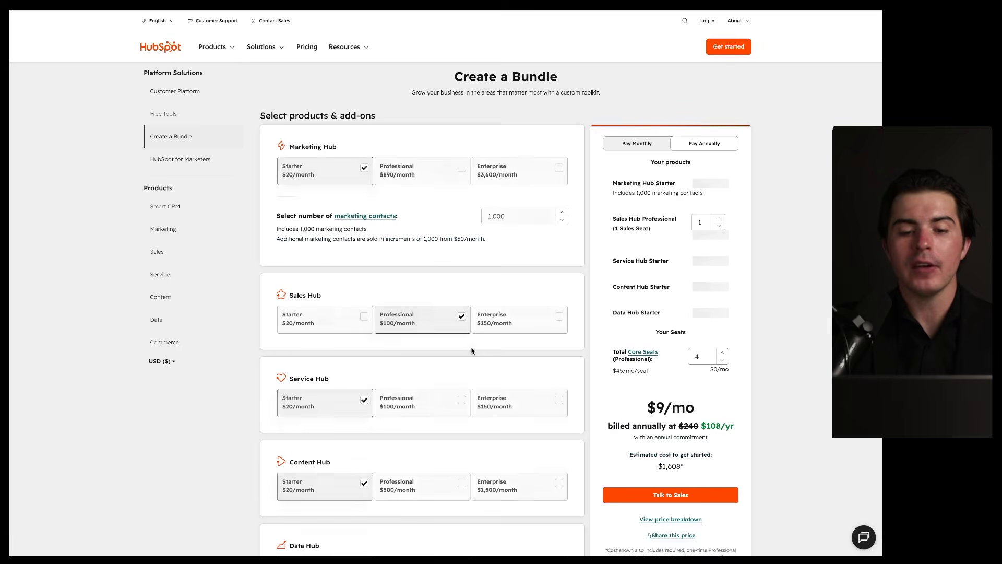
{"action": "scroll", "coordinate": [471, 349], "scroll_direction": "down", "scroll_amount": 2}
{"action": "key", "text": "Escape"}
{"action": "scroll", "coordinate": [410, 345], "scroll_direction": "down", "scroll_amount": 3}
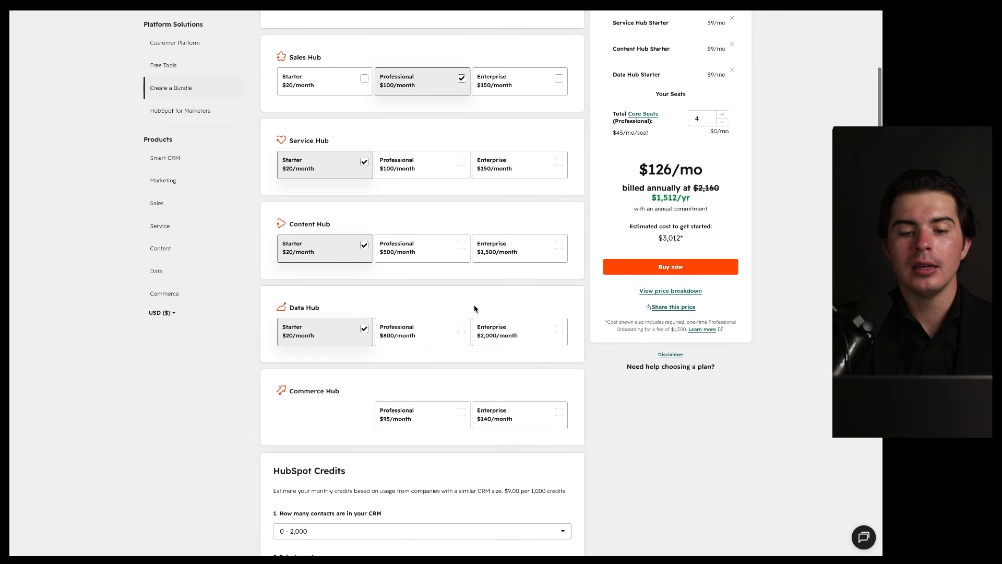
{"action": "left_click", "coordinate": [460, 328]}
{"action": "mouse_move", "coordinate": [457, 291]}
{"action": "left_mouse_down"}
{"action": "mouse_move", "coordinate": [252, 329]}
{"action": "mouse_move", "coordinate": [443, 351]}
{"action": "left_mouse_up"}
Step: Add Commerce Hub Professional with 3 seats and give Sales Hub 2 seats, totalling $1,098/mo
{"action": "left_click", "coordinate": [549, 416]}
{"action": "scroll", "coordinate": [519, 354], "scroll_direction": "up", "scroll_amount": 5}
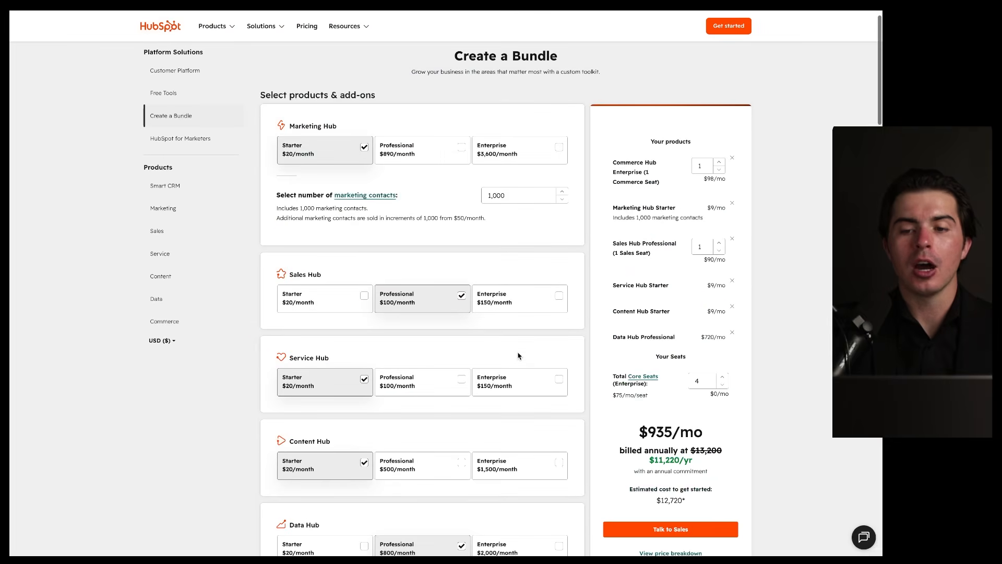
{"action": "scroll", "coordinate": [518, 356], "scroll_direction": "down", "scroll_amount": 4}
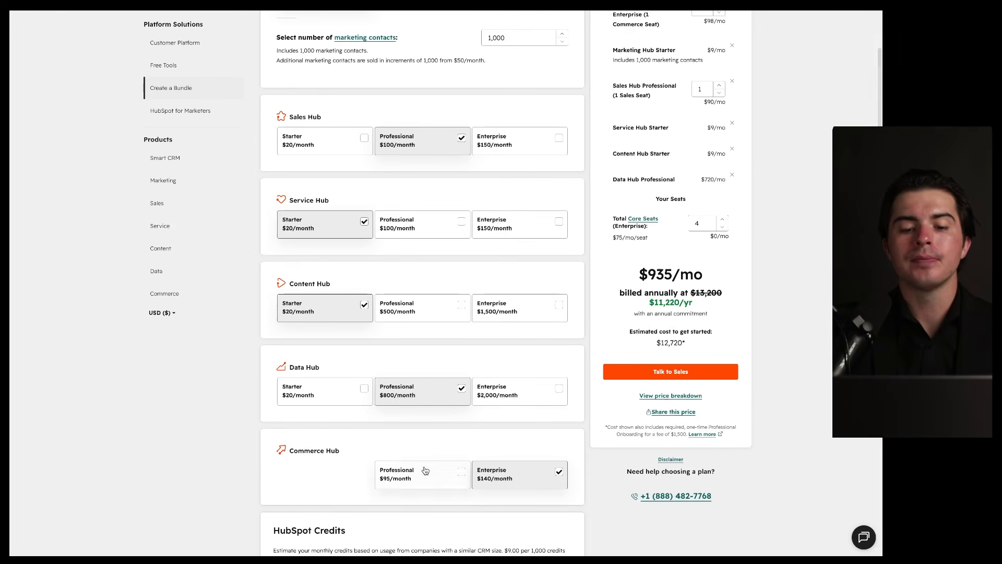
{"action": "left_click", "coordinate": [425, 470]}
{"action": "scroll", "coordinate": [479, 369], "scroll_direction": "up", "scroll_amount": 4}
{"action": "left_click_drag", "start_coordinate": [742, 116], "coordinate": [807, 232]}
{"action": "left_click_drag", "start_coordinate": [738, 120], "coordinate": [711, 148]}
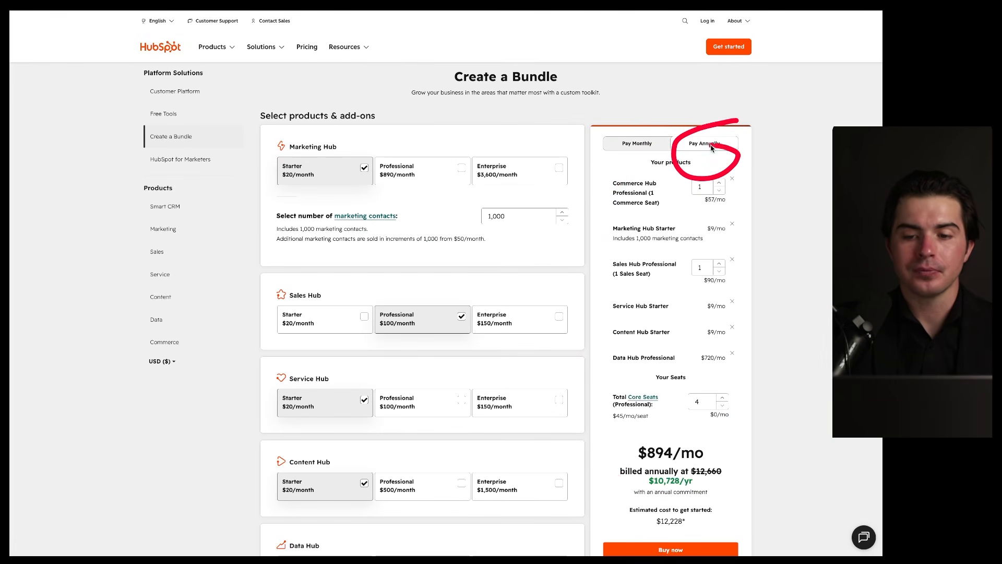
{"action": "left_click", "coordinate": [720, 183]}
{"action": "left_click", "coordinate": [720, 183]}
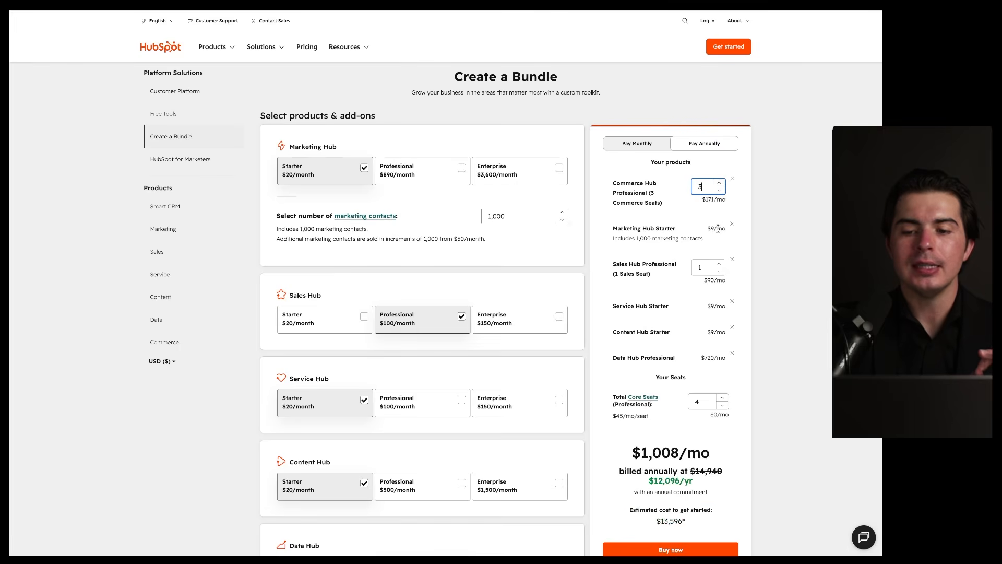
{"action": "left_click", "coordinate": [719, 264]}
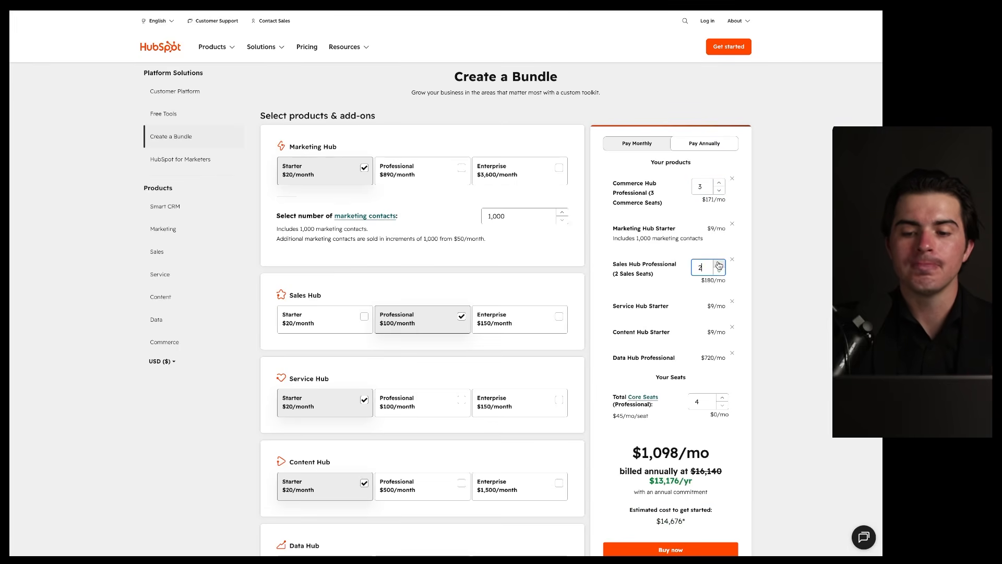
{"action": "scroll", "coordinate": [591, 313], "scroll_direction": "down", "scroll_amount": 2}
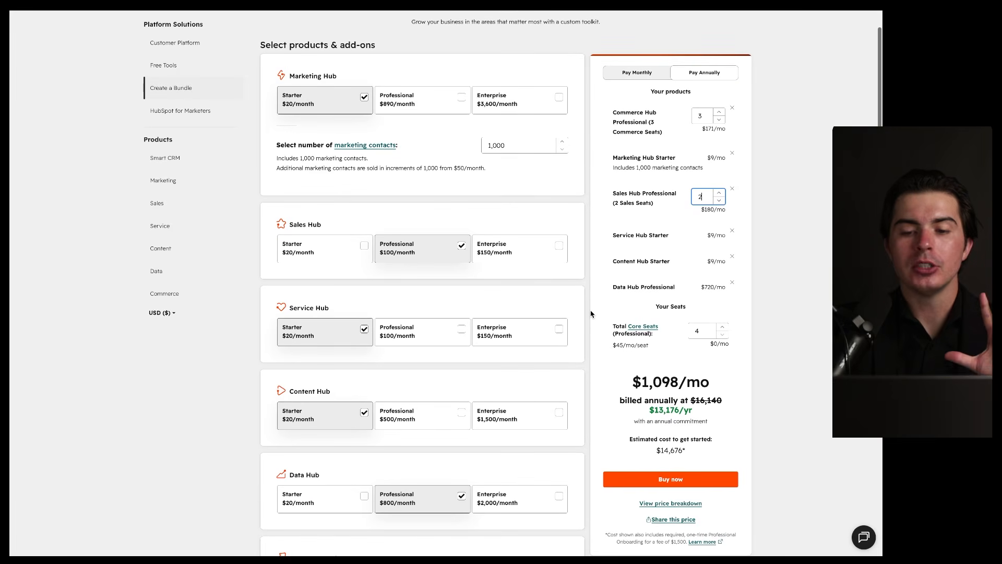
Step: Browse the Smart CRM, Marketing Hub and Sales Hub pricing plan pages
{"action": "left_click", "coordinate": [204, 163]}
{"action": "left_click_drag", "start_coordinate": [209, 181], "coordinate": [213, 192]}
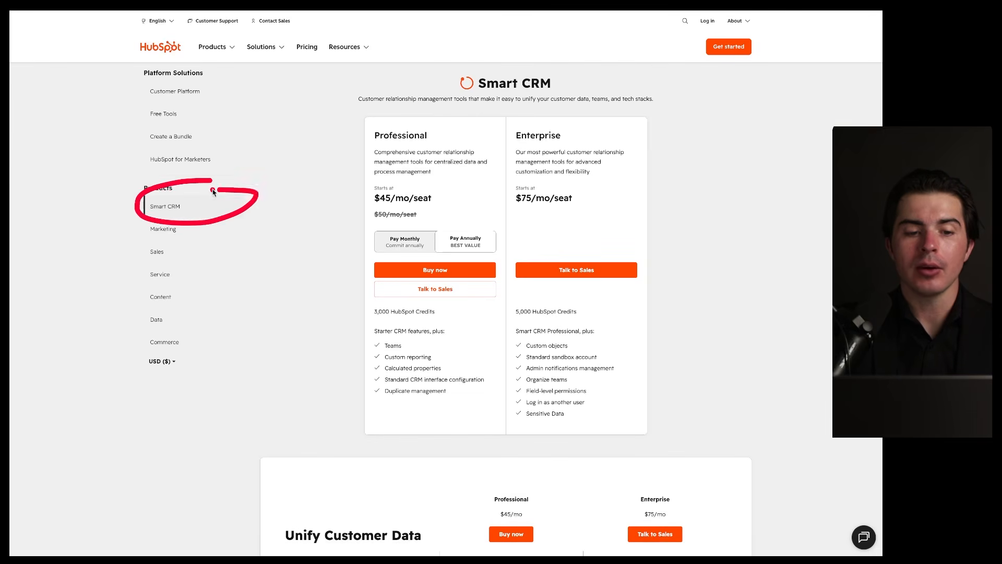
{"action": "left_click", "coordinate": [191, 238]}
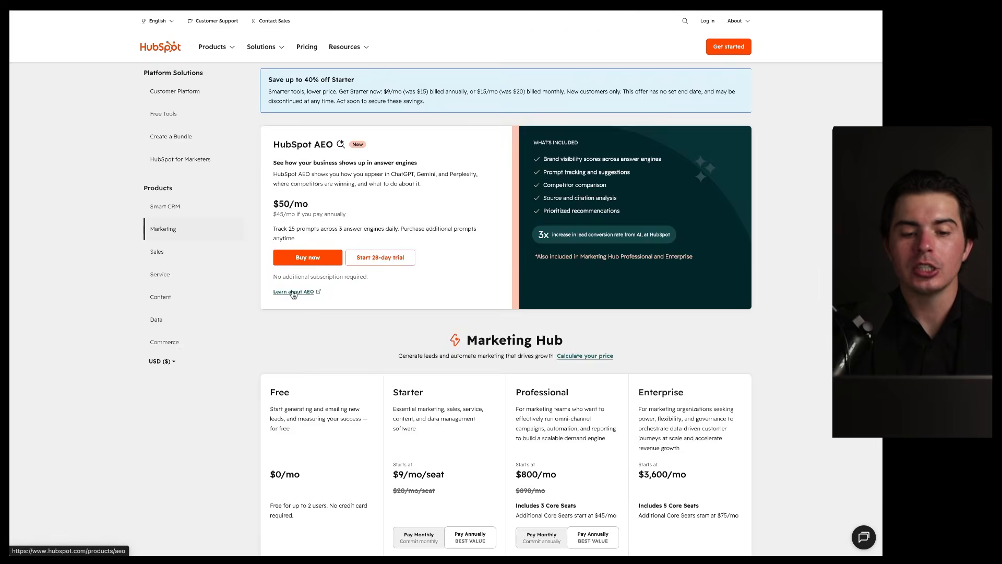
{"action": "scroll", "coordinate": [293, 295], "scroll_direction": "down", "scroll_amount": 3}
{"action": "left_click_drag", "start_coordinate": [671, 179], "coordinate": [626, 206]}
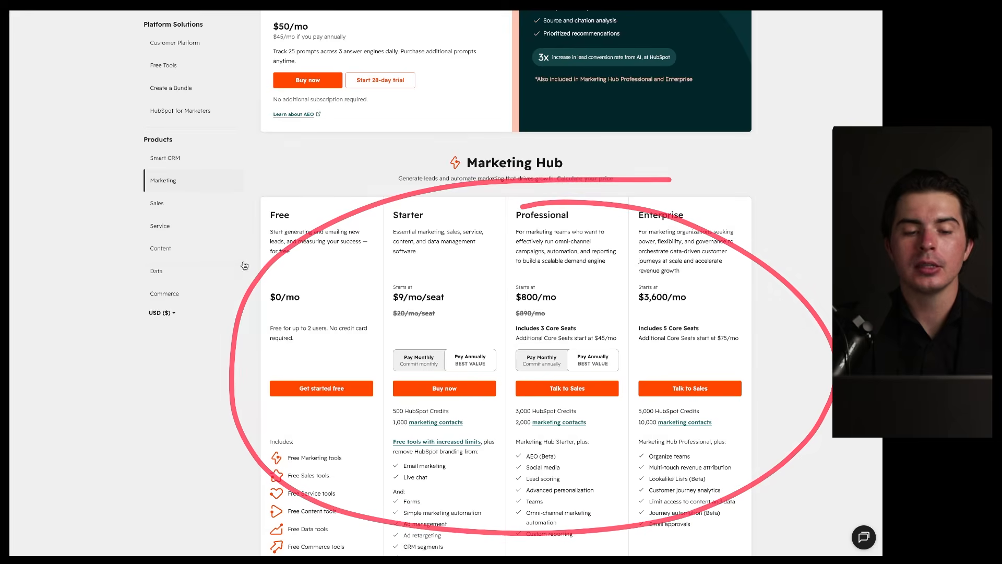
{"action": "left_click", "coordinate": [168, 205]}
{"action": "scroll", "coordinate": [352, 313], "scroll_direction": "down", "scroll_amount": 3}
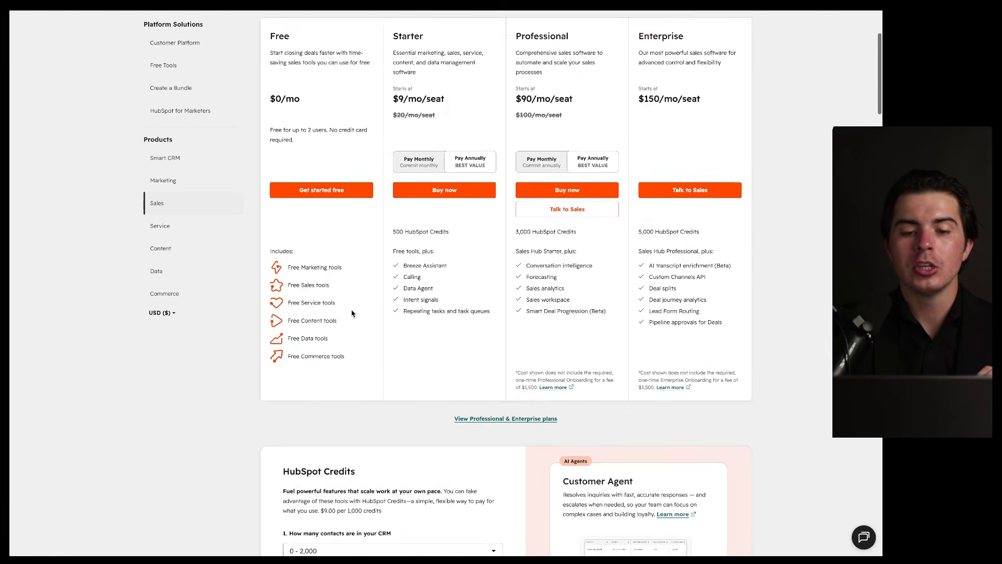
{"action": "scroll", "coordinate": [352, 313], "scroll_direction": "up", "scroll_amount": 2}
{"action": "scroll", "coordinate": [351, 313], "scroll_direction": "up", "scroll_amount": 1}
{"action": "scroll", "coordinate": [351, 313], "scroll_direction": "down", "scroll_amount": 2}
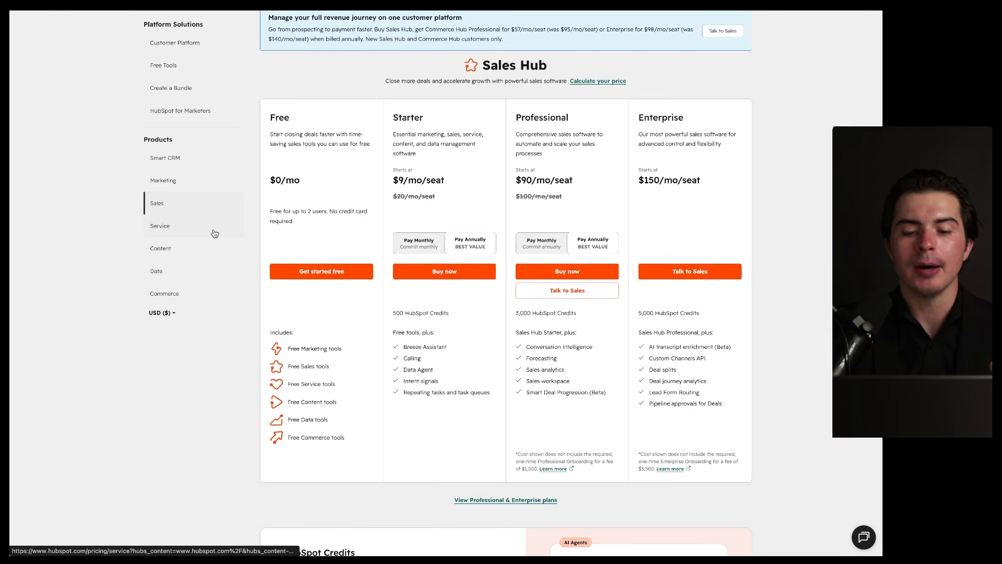
Step: Browse the Service Hub plans, then return to the Customer Platform plans
{"action": "left_click", "coordinate": [214, 233]}
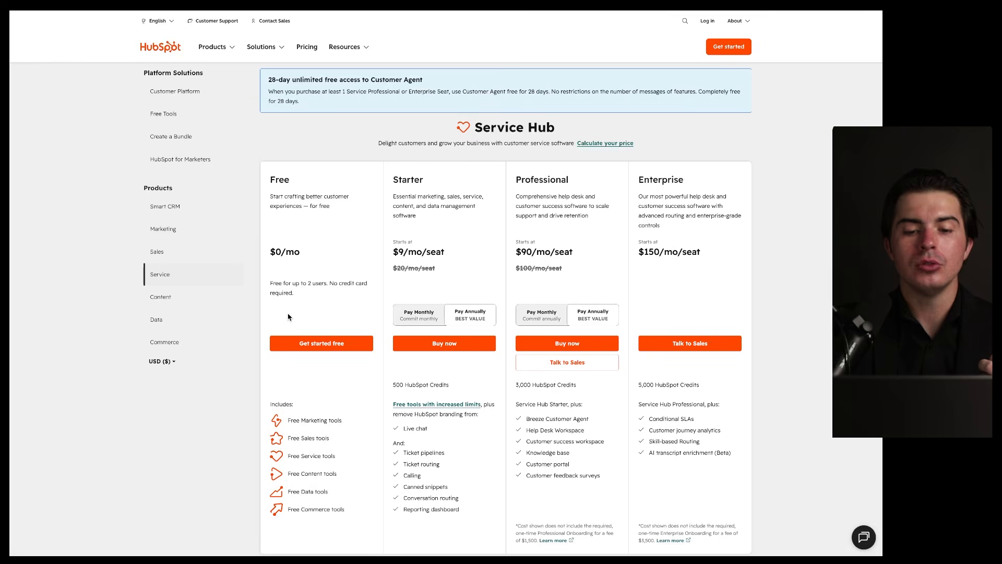
{"action": "scroll", "coordinate": [314, 365], "scroll_direction": "down", "scroll_amount": 2}
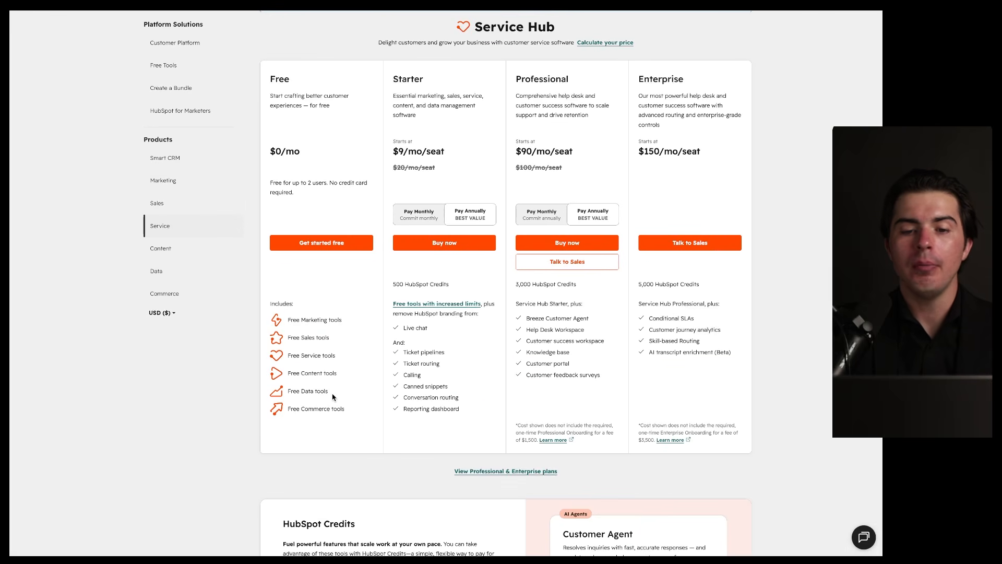
{"action": "scroll", "coordinate": [333, 397], "scroll_direction": "down", "scroll_amount": 2}
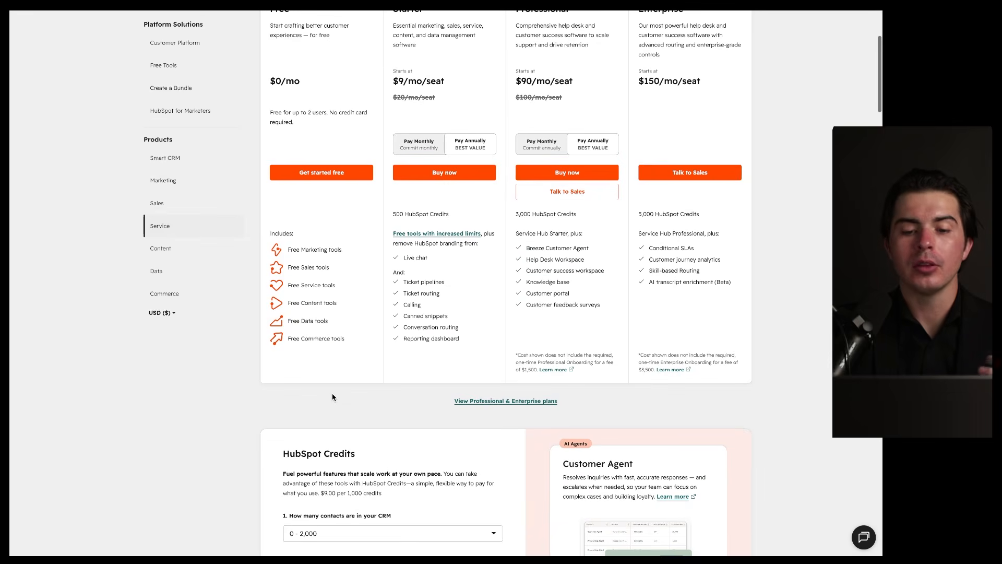
{"action": "scroll", "coordinate": [332, 397], "scroll_direction": "up", "scroll_amount": 3}
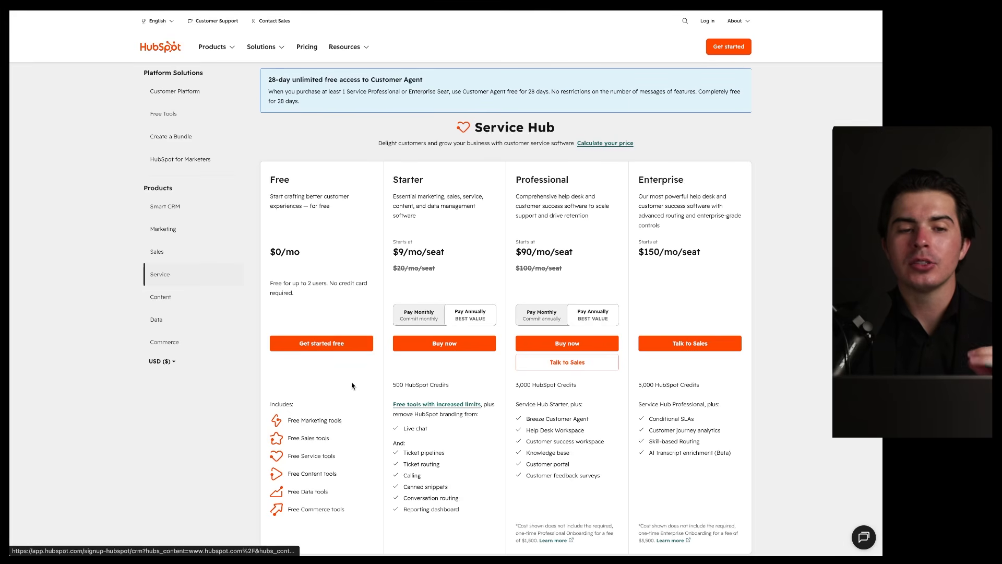
{"action": "left_click", "coordinate": [193, 92]}
{"action": "left_click_drag", "start_coordinate": [377, 156], "coordinate": [350, 530]}
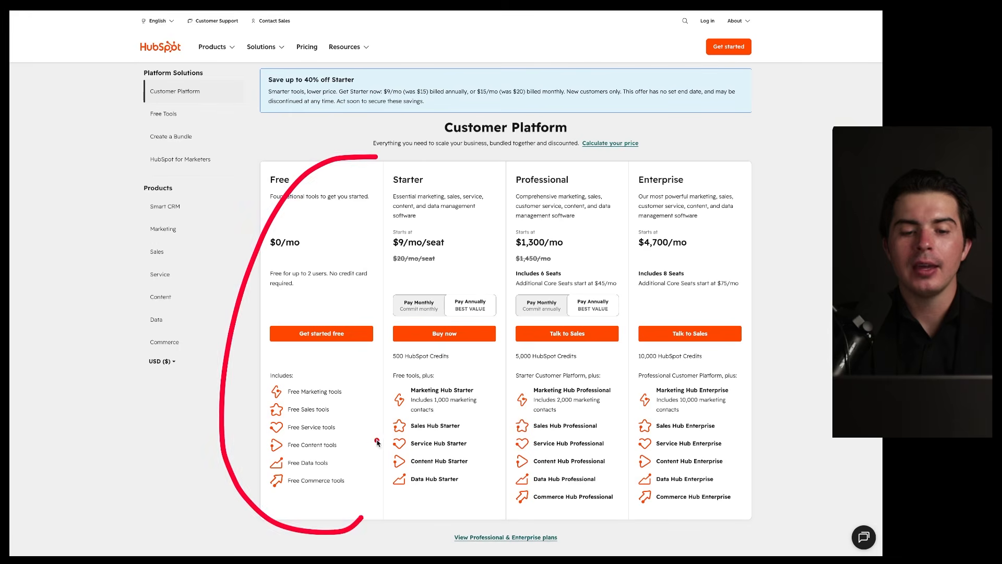
{"action": "left_click_drag", "start_coordinate": [340, 210], "coordinate": [543, 205]}
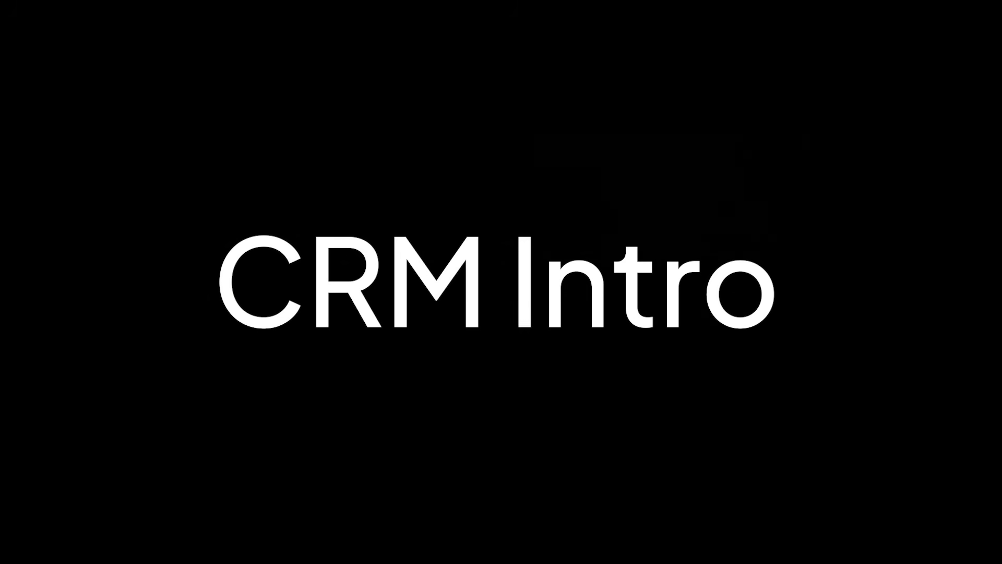
Step: Land on the Home dashboard with Meetings, Tasks, Recent activity and the 22% Starter checklist
{"action": "mouse_move", "coordinate": [26, 114]}
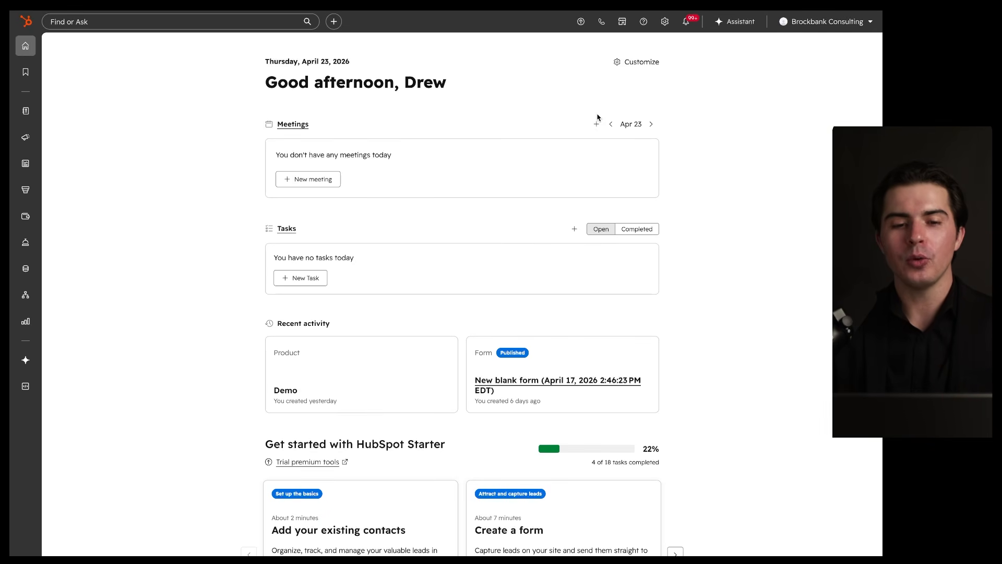
{"action": "mouse_move", "coordinate": [50, 37]}
{"action": "left_mouse_down"}
{"action": "mouse_move", "coordinate": [9, 38]}
{"action": "mouse_move", "coordinate": [13, 357]}
{"action": "mouse_move", "coordinate": [67, 145]}
{"action": "mouse_move", "coordinate": [48, 49]}
{"action": "mouse_move", "coordinate": [798, 31]}
{"action": "left_mouse_up"}
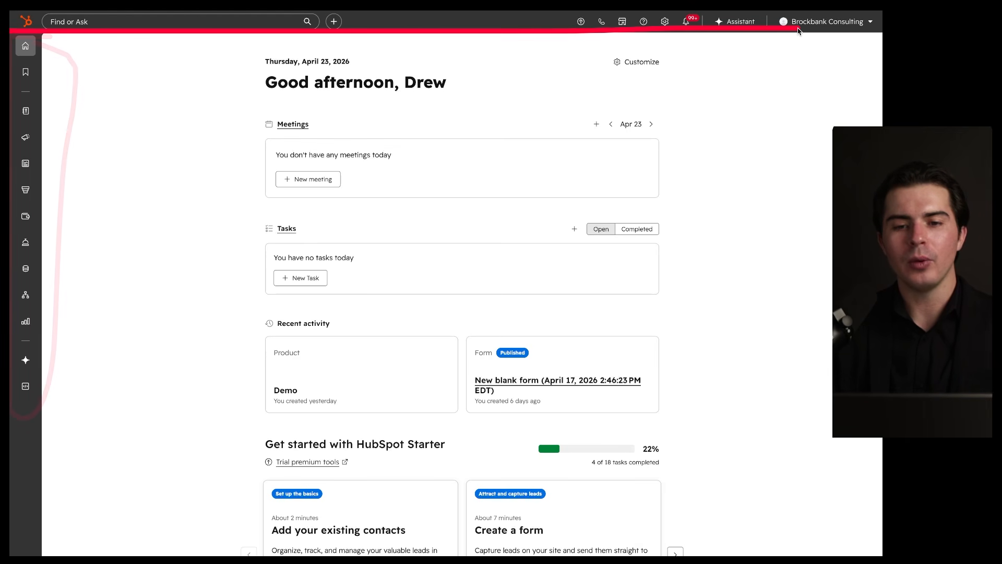
{"action": "left_click", "coordinate": [25, 47]}
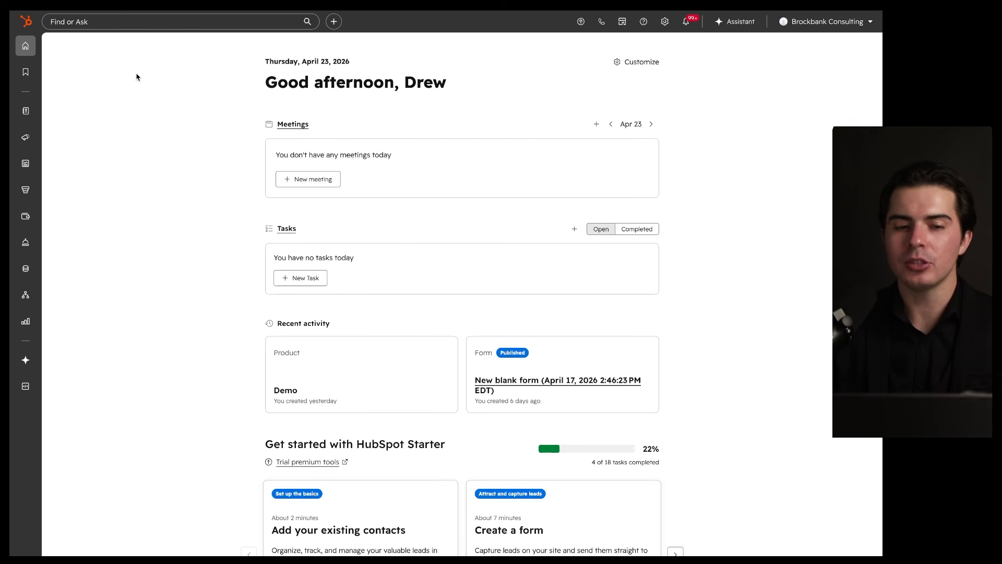
{"action": "mouse_move", "coordinate": [619, 109]}
{"action": "left_mouse_down"}
{"action": "mouse_move", "coordinate": [196, 161]}
{"action": "mouse_move", "coordinate": [482, 103]}
{"action": "left_mouse_up"}
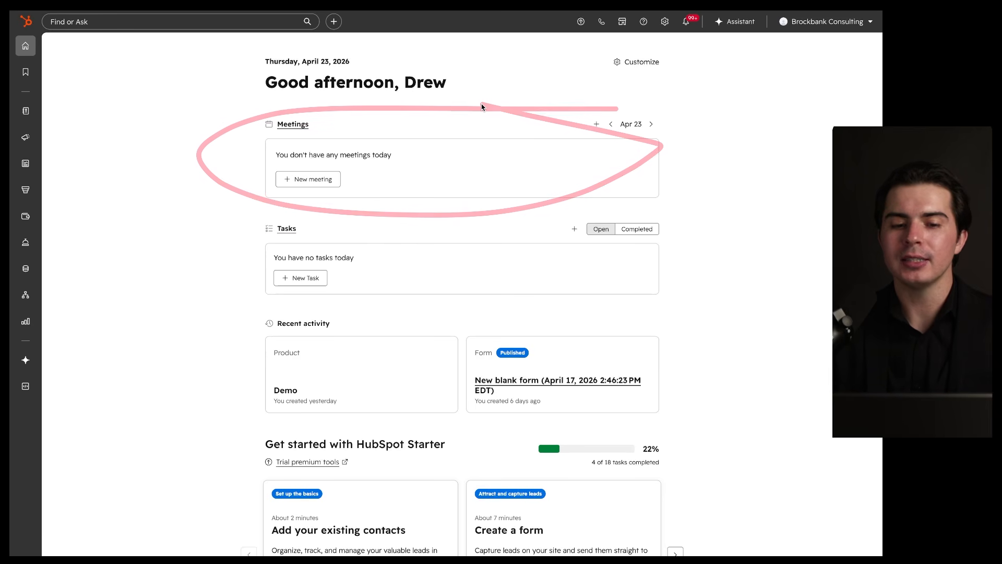
{"action": "mouse_move", "coordinate": [627, 208]}
{"action": "left_mouse_down"}
{"action": "mouse_move", "coordinate": [544, 336]}
{"action": "mouse_move", "coordinate": [493, 229]}
{"action": "left_mouse_up"}
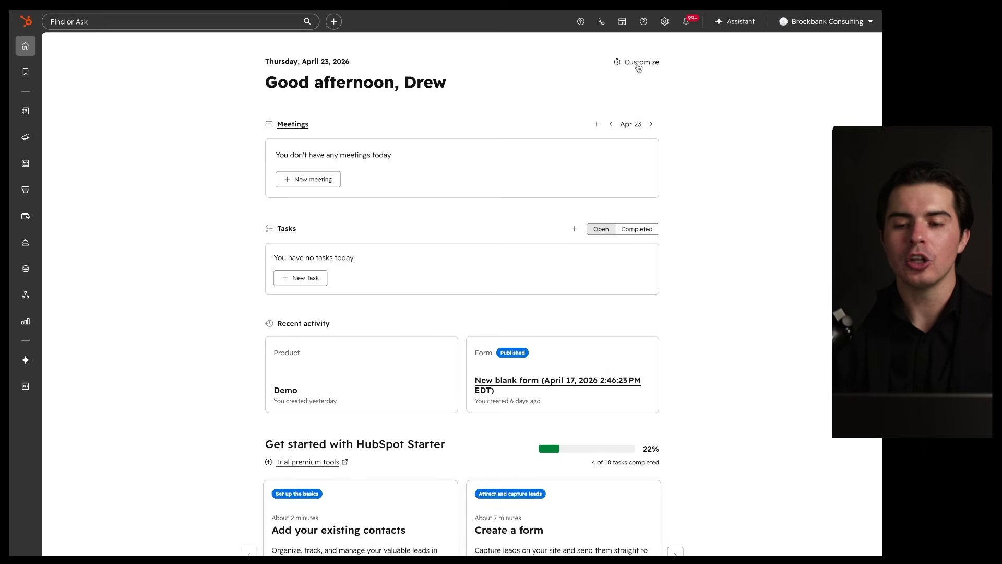
Step: Move Meetings below Needs attention and Recent activity above Tasks, then save the homepage layout
{"action": "left_click", "coordinate": [640, 62]}
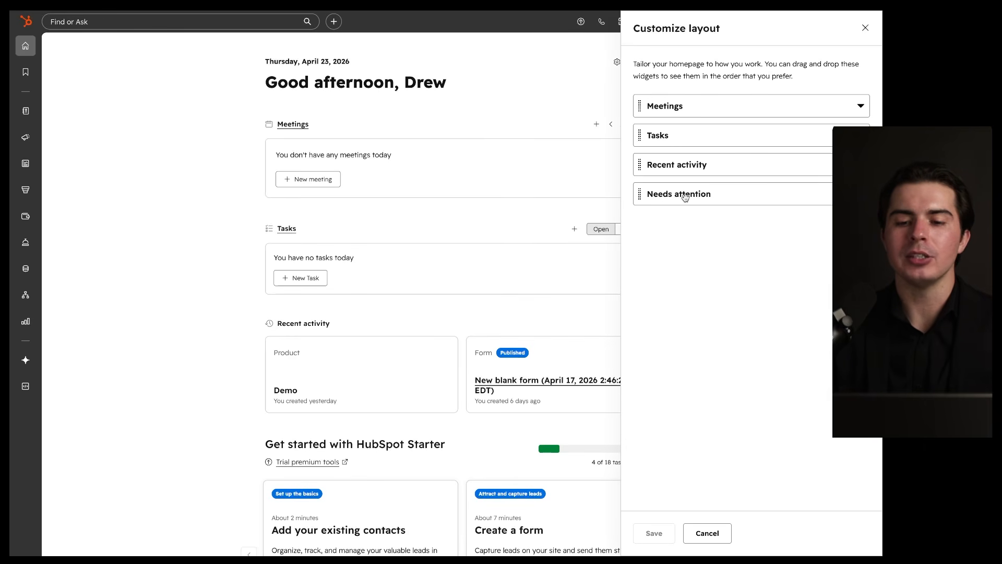
{"action": "left_click_drag", "start_coordinate": [671, 108], "coordinate": [672, 197]}
{"action": "left_click_drag", "start_coordinate": [677, 135], "coordinate": [676, 200]}
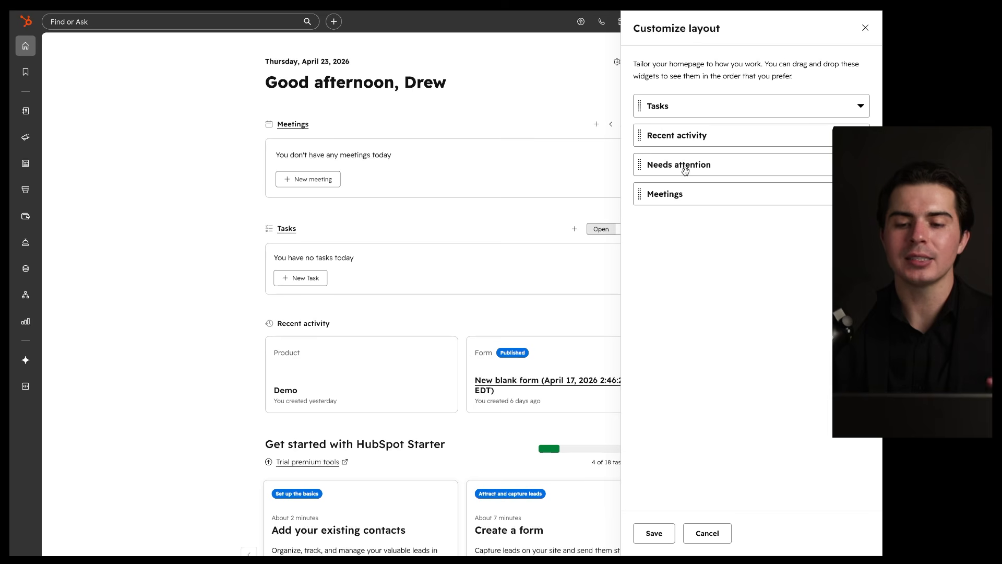
{"action": "left_click_drag", "start_coordinate": [685, 135], "coordinate": [684, 109]}
{"action": "left_click", "coordinate": [654, 532]}
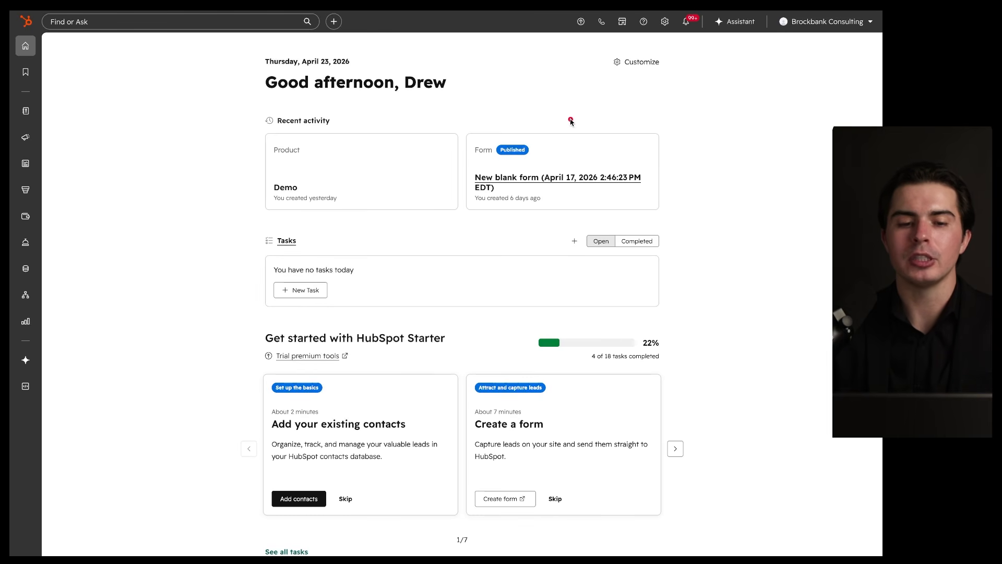
Step: Review the rearranged dashboard and bring up the CRM list with Contacts, Companies, Deals and Tickets
{"action": "mouse_move", "coordinate": [451, 225]}
{"action": "left_mouse_down"}
{"action": "mouse_move", "coordinate": [632, 316]}
{"action": "mouse_move", "coordinate": [330, 193]}
{"action": "left_mouse_up"}
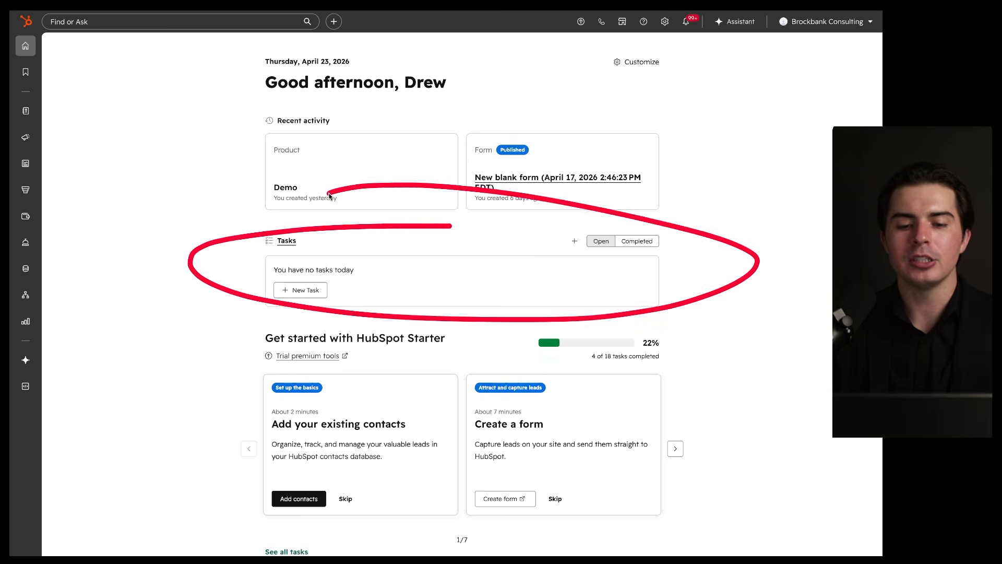
{"action": "mouse_move", "coordinate": [508, 103]}
{"action": "left_mouse_down"}
{"action": "mouse_move", "coordinate": [651, 184]}
{"action": "mouse_move", "coordinate": [348, 111]}
{"action": "left_mouse_up"}
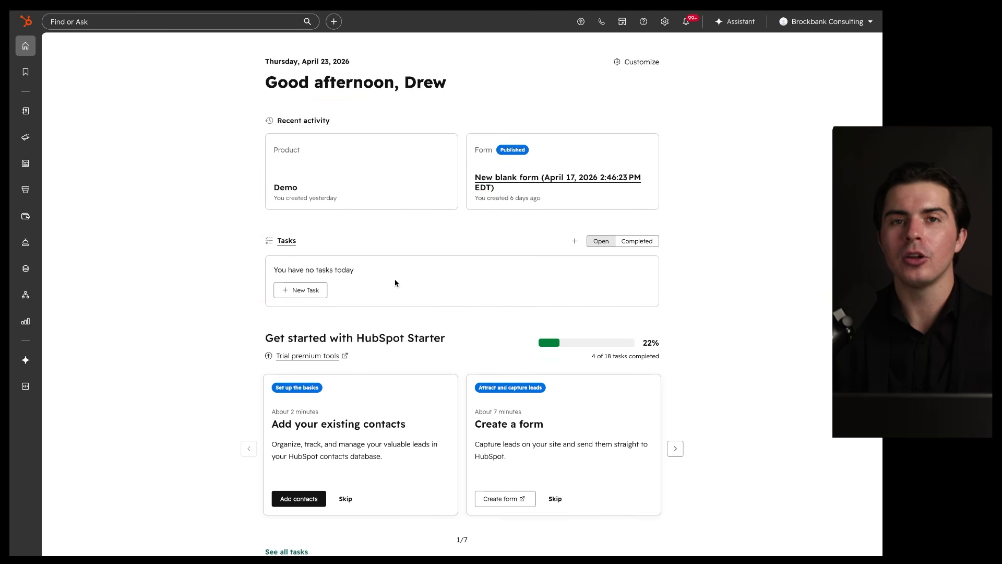
{"action": "scroll", "coordinate": [394, 282], "scroll_direction": "down", "scroll_amount": 4}
{"action": "scroll", "coordinate": [394, 282], "scroll_direction": "up", "scroll_amount": 4}
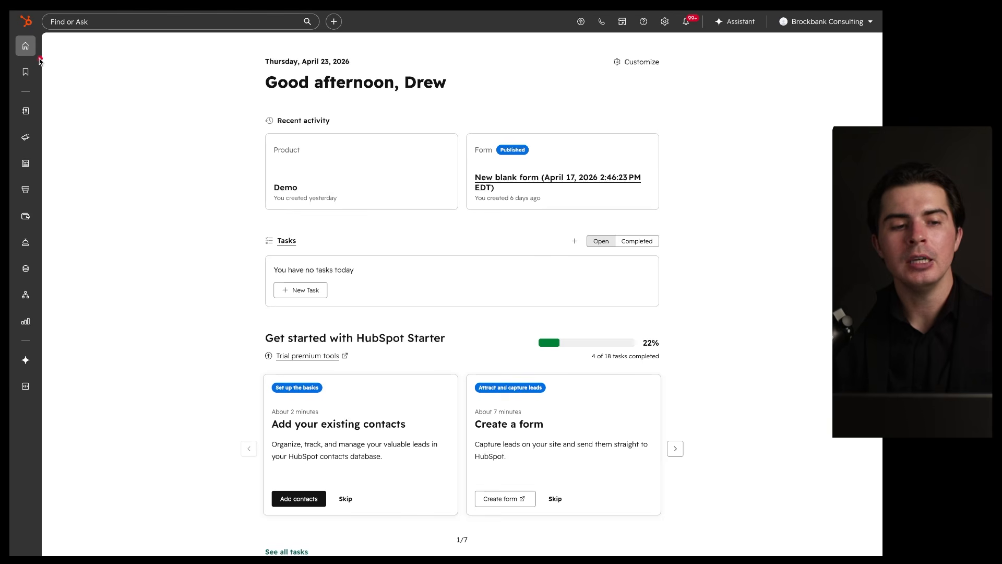
{"action": "left_click_drag", "start_coordinate": [15, 56], "coordinate": [55, 57]}
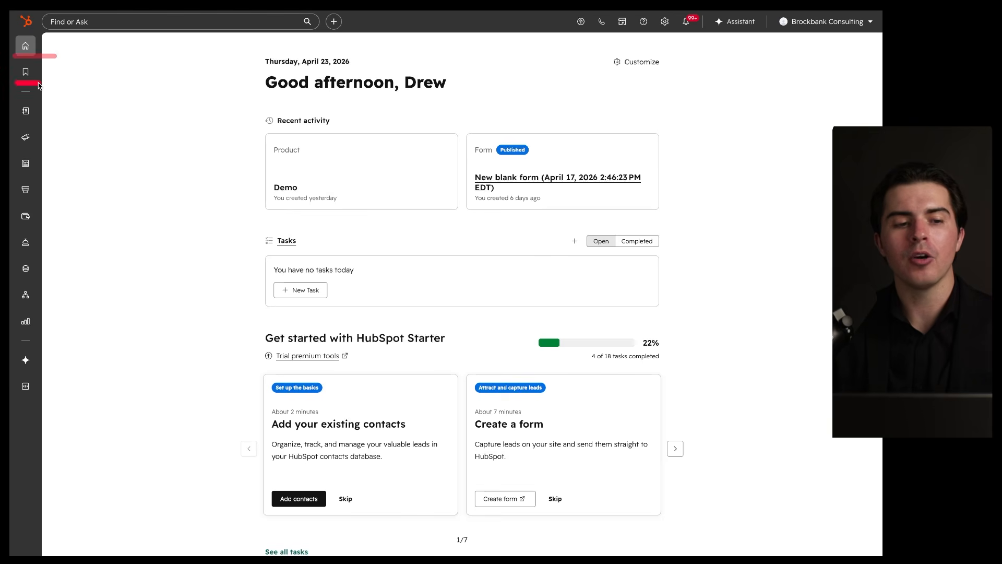
{"action": "mouse_move", "coordinate": [25, 73]}
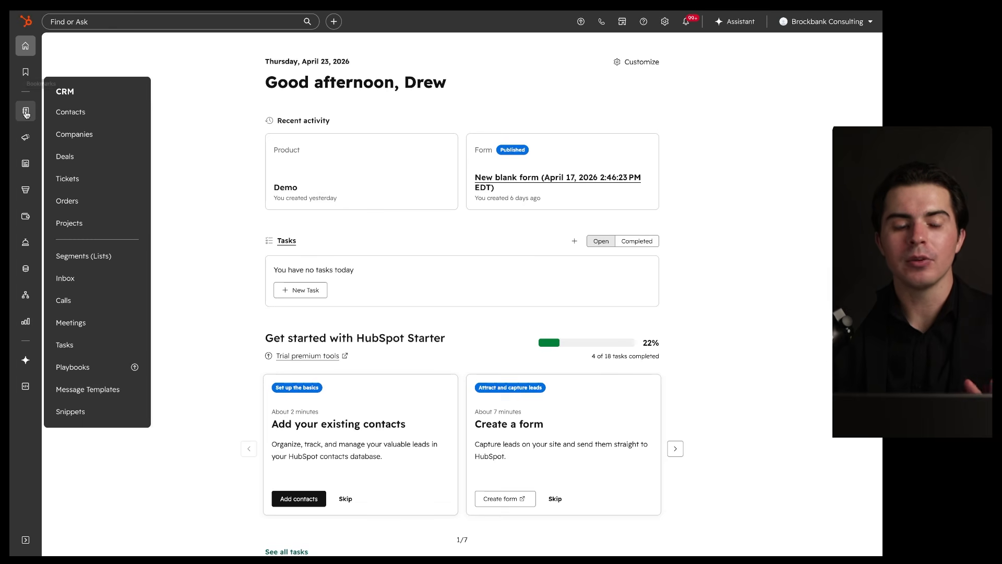
Step: Bookmark the Contacts page from the CRM menu, joining the Commerce Overview bookmark
{"action": "mouse_move", "coordinate": [27, 141]}
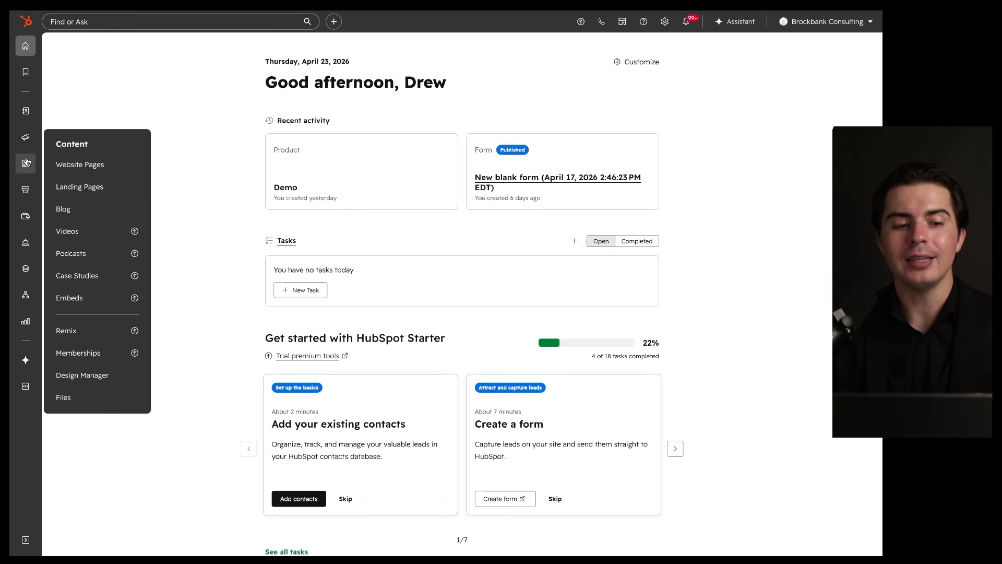
{"action": "mouse_move", "coordinate": [25, 193]}
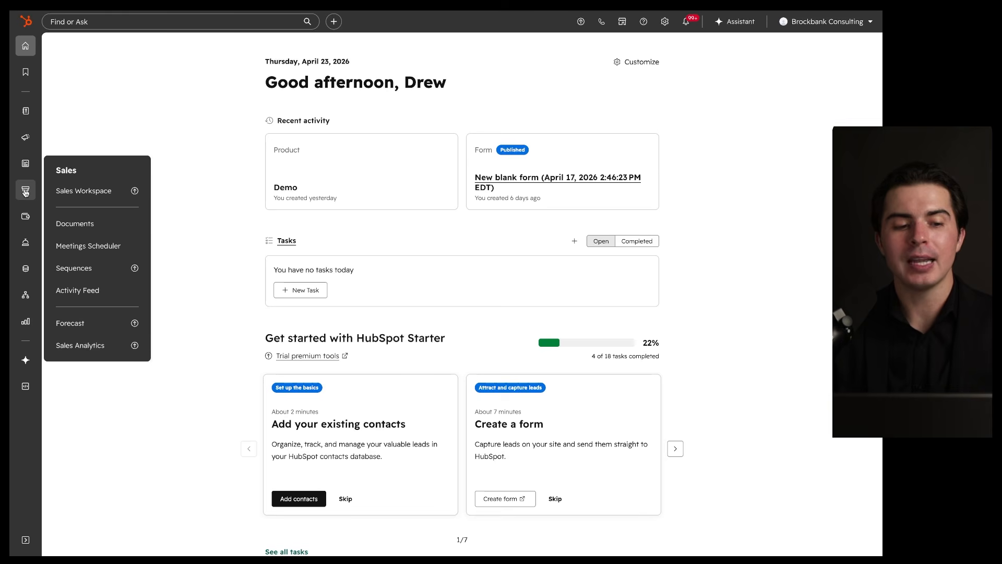
{"action": "mouse_move", "coordinate": [25, 217]}
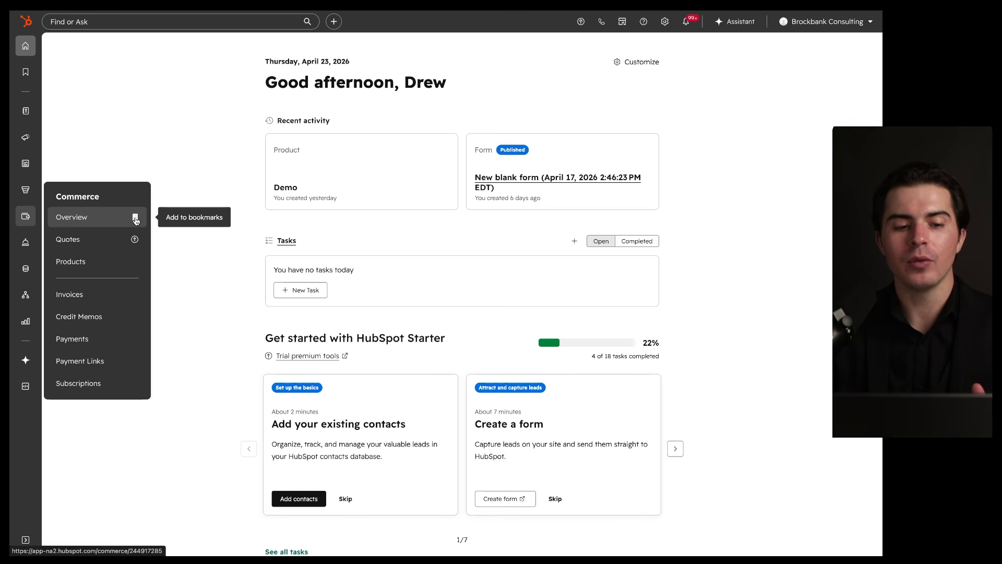
{"action": "mouse_move", "coordinate": [25, 111]}
{"action": "left_click", "coordinate": [135, 112]}
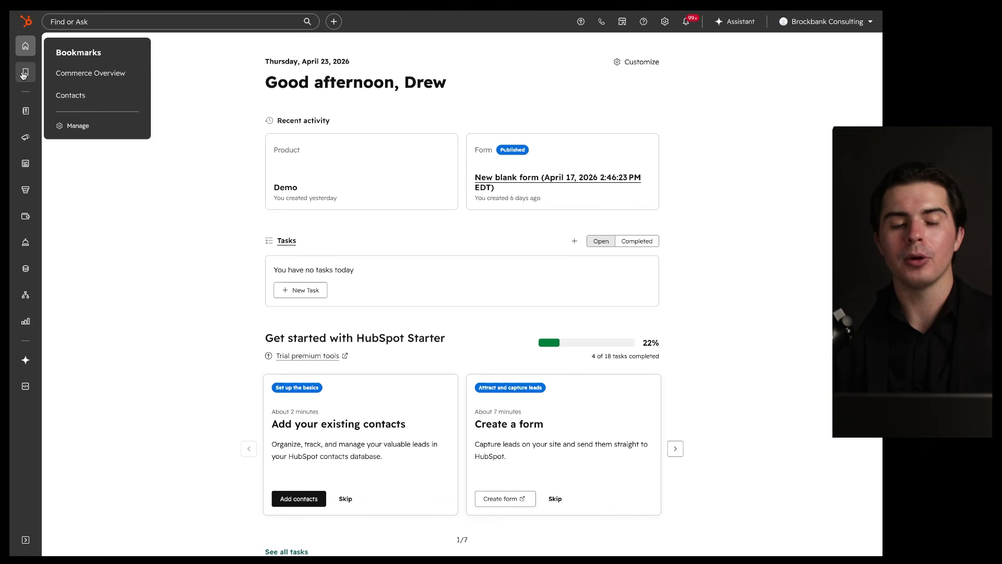
Step: Visit the Commerce Overview and Contacts bookmarks, then remove both bookmarks and save
{"action": "left_click", "coordinate": [87, 76]}
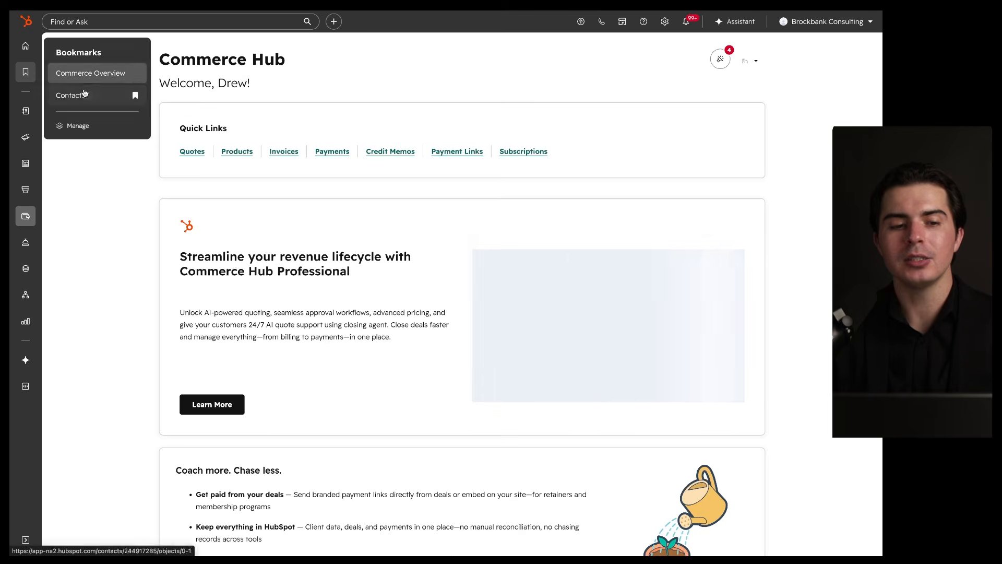
{"action": "left_click", "coordinate": [84, 97]}
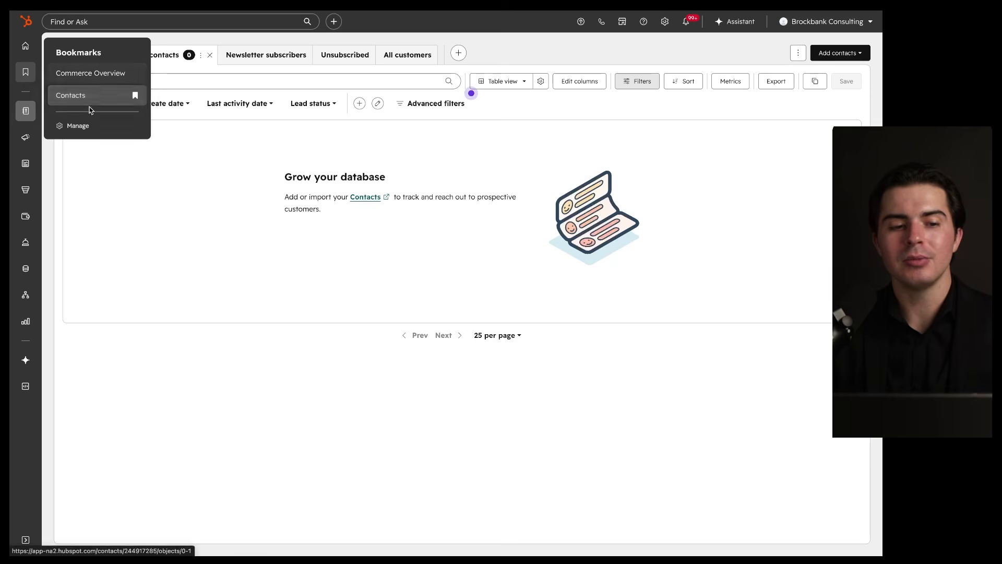
{"action": "left_click", "coordinate": [78, 125]}
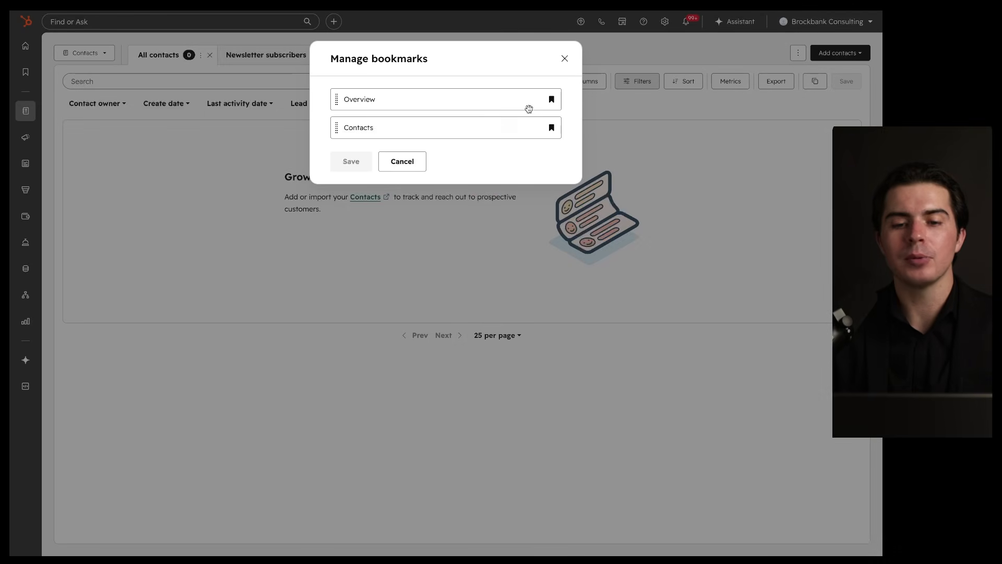
{"action": "left_click", "coordinate": [552, 100]}
{"action": "left_click", "coordinate": [551, 101]}
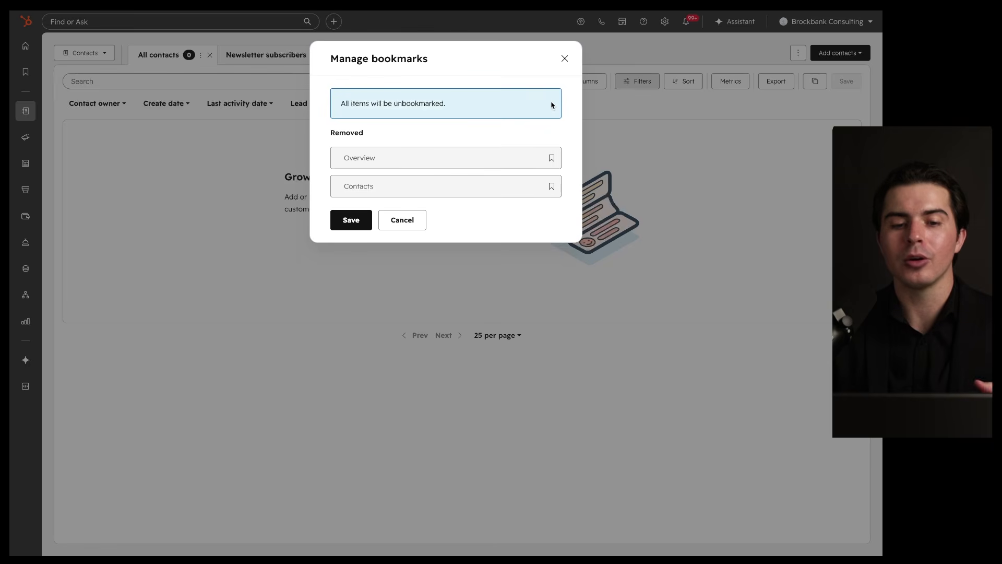
{"action": "left_click", "coordinate": [365, 218]}
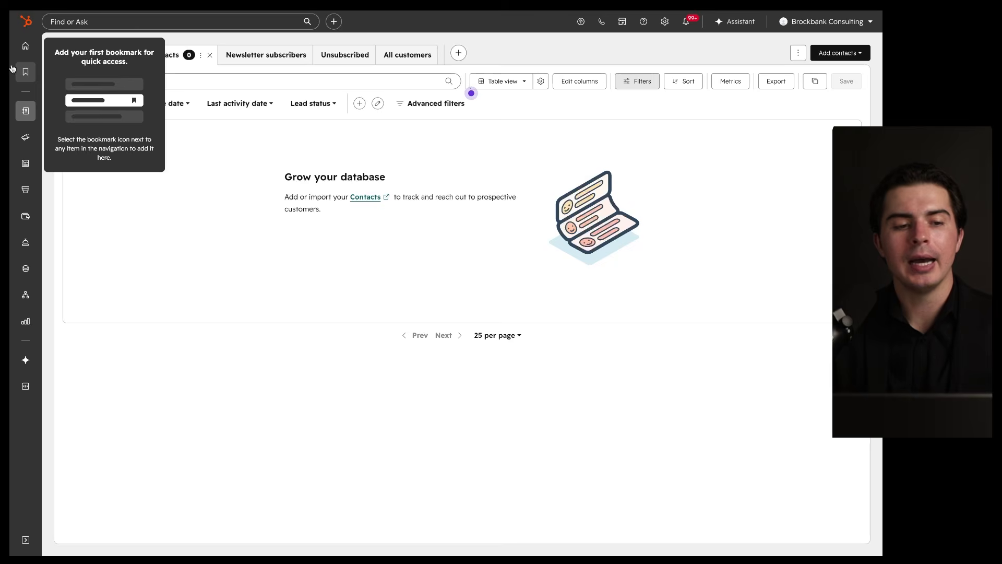
{"action": "mouse_move", "coordinate": [24, 111]}
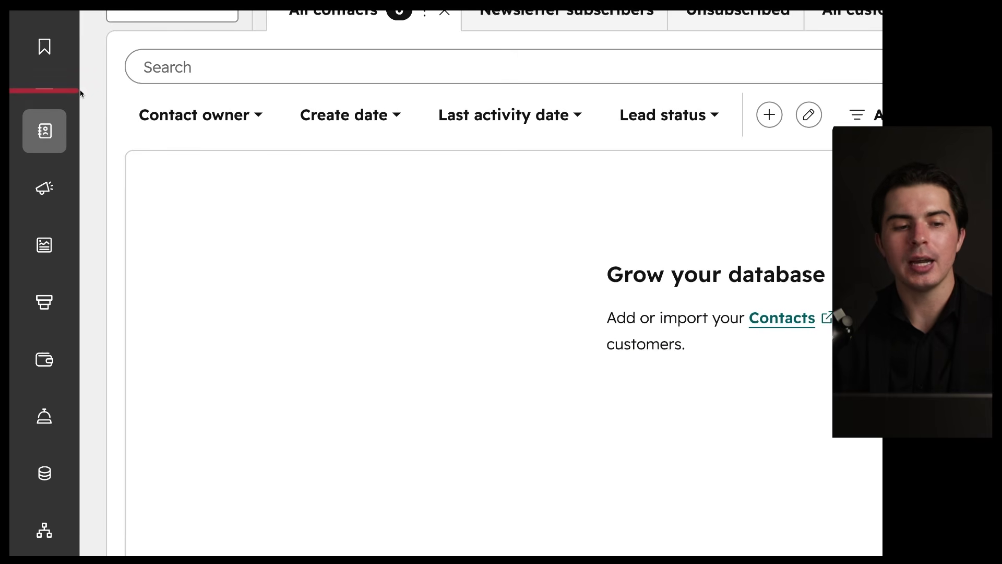
{"action": "mouse_move", "coordinate": [88, 103]}
{"action": "left_mouse_down"}
{"action": "mouse_move", "coordinate": [70, 103]}
{"action": "mouse_move", "coordinate": [10, 532]}
{"action": "left_mouse_up"}
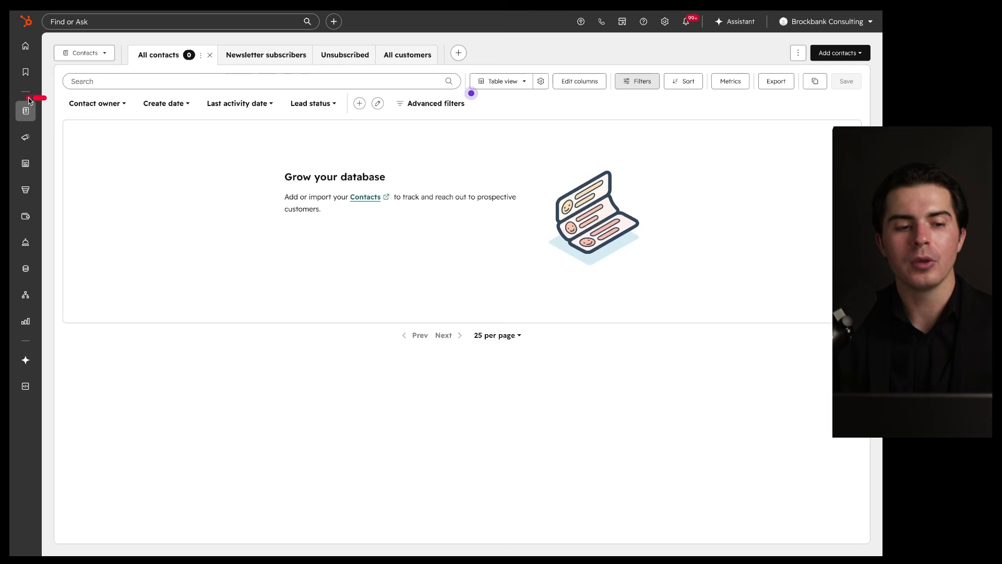
{"action": "mouse_move", "coordinate": [10, 297]}
{"action": "left_mouse_down"}
{"action": "mouse_move", "coordinate": [12, 350]}
{"action": "mouse_move", "coordinate": [47, 157]}
{"action": "mouse_move", "coordinate": [42, 99]}
{"action": "left_mouse_up"}
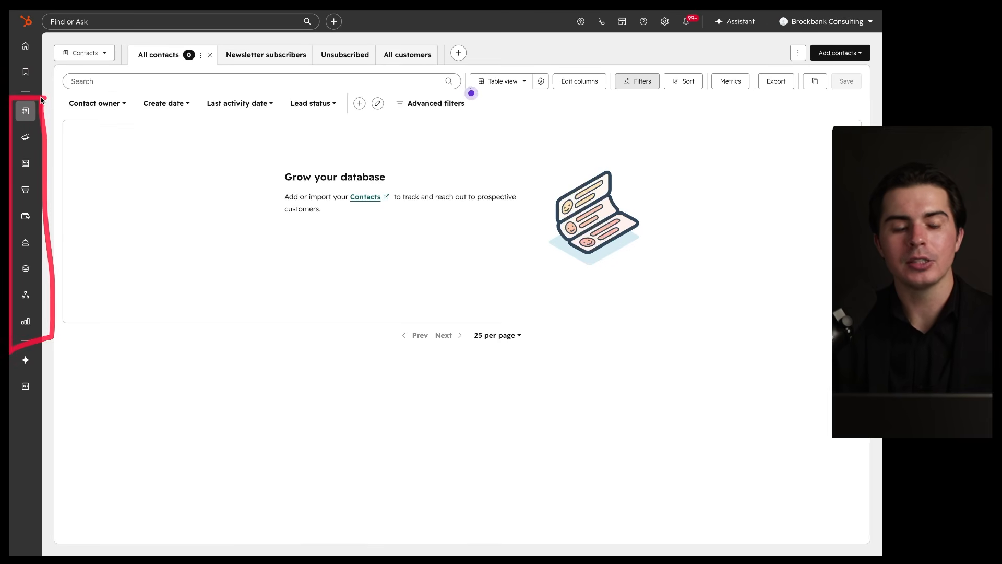
{"action": "mouse_move", "coordinate": [44, 100]}
{"action": "left_mouse_down"}
{"action": "mouse_move", "coordinate": [11, 99]}
{"action": "mouse_move", "coordinate": [11, 319]}
{"action": "mouse_move", "coordinate": [48, 329]}
{"action": "mouse_move", "coordinate": [48, 100]}
{"action": "left_mouse_up"}
{"action": "mouse_move", "coordinate": [46, 37]}
{"action": "left_mouse_down"}
{"action": "mouse_move", "coordinate": [10, 38]}
{"action": "mouse_move", "coordinate": [47, 86]}
{"action": "mouse_move", "coordinate": [43, 35]}
{"action": "left_mouse_up"}
{"action": "mouse_move", "coordinate": [24, 114]}
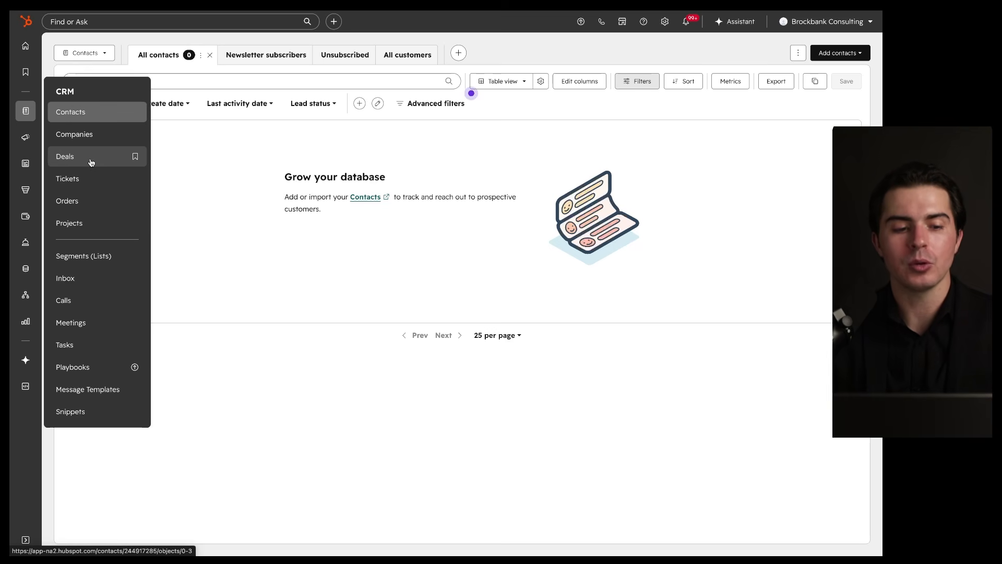
{"action": "mouse_move", "coordinate": [23, 137]}
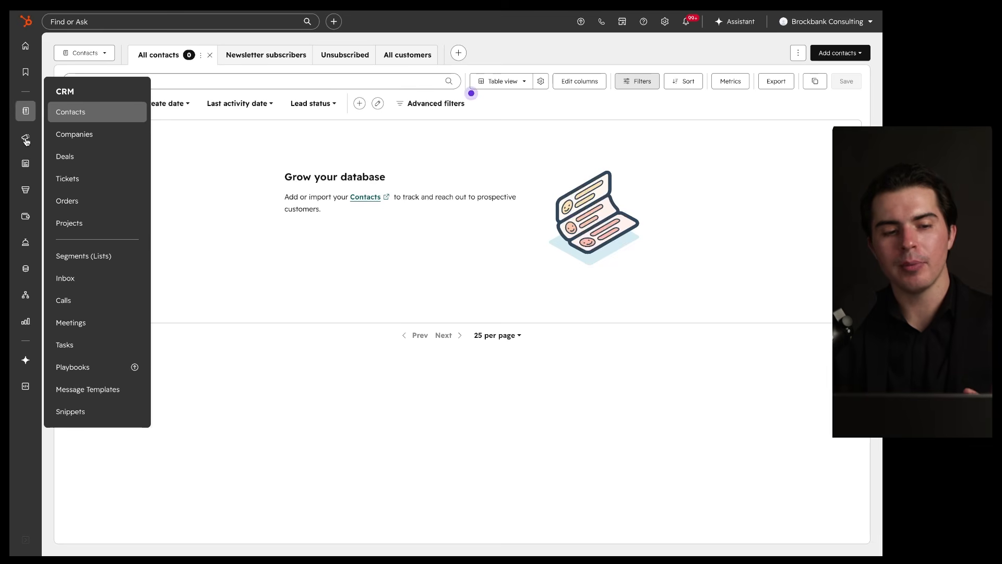
{"action": "mouse_move", "coordinate": [26, 189]}
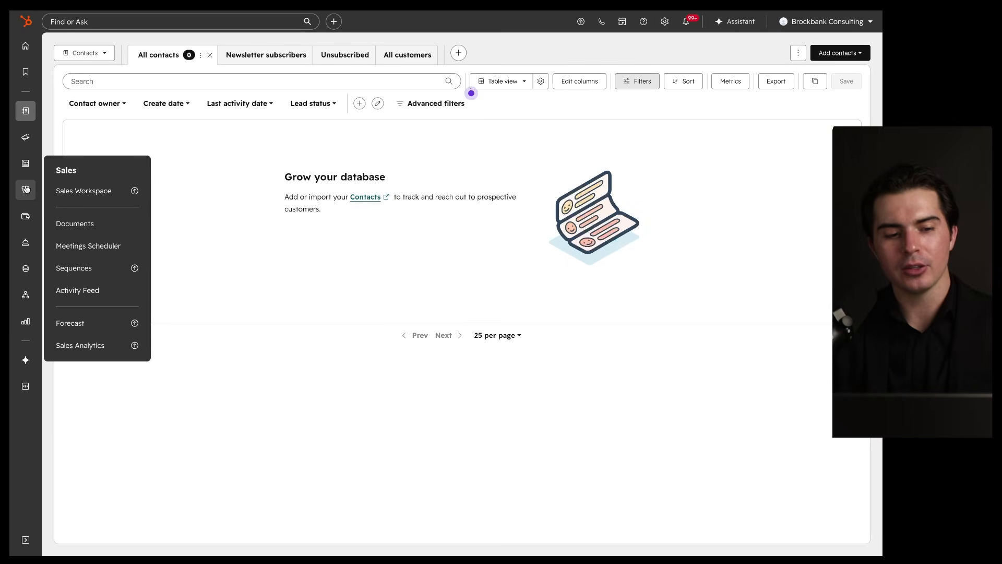
{"action": "mouse_move", "coordinate": [28, 246]}
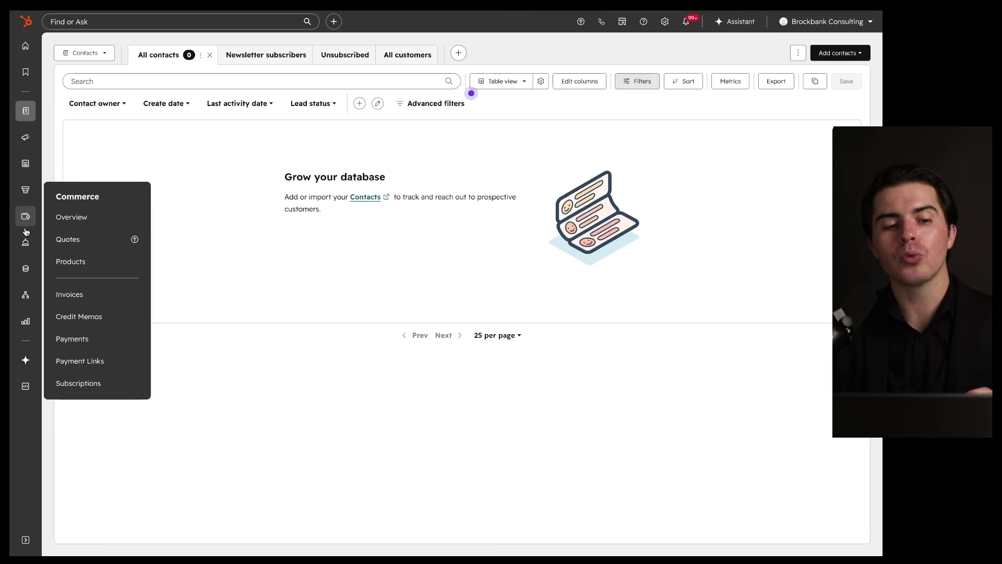
{"action": "mouse_move", "coordinate": [25, 268]}
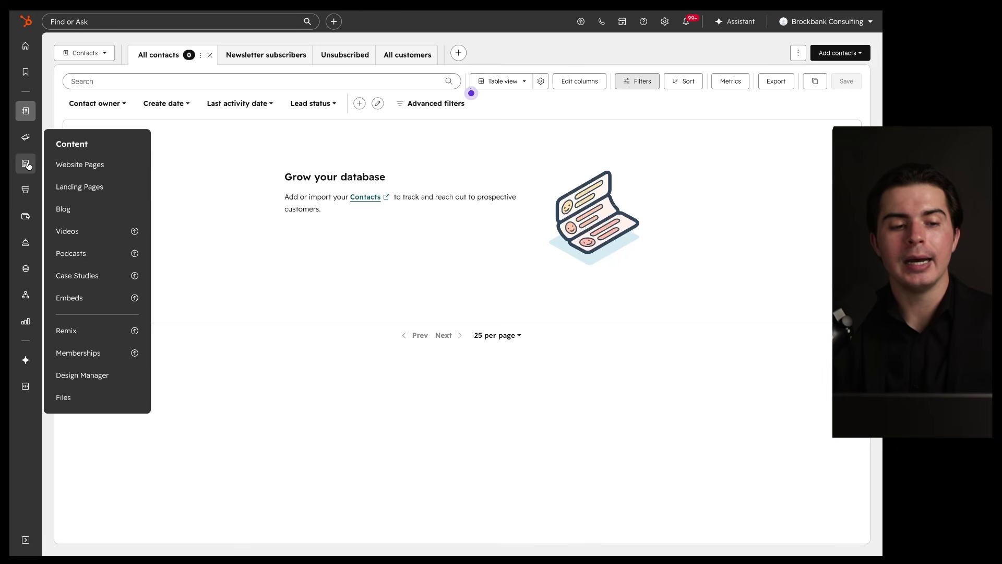
{"action": "mouse_move", "coordinate": [28, 189]}
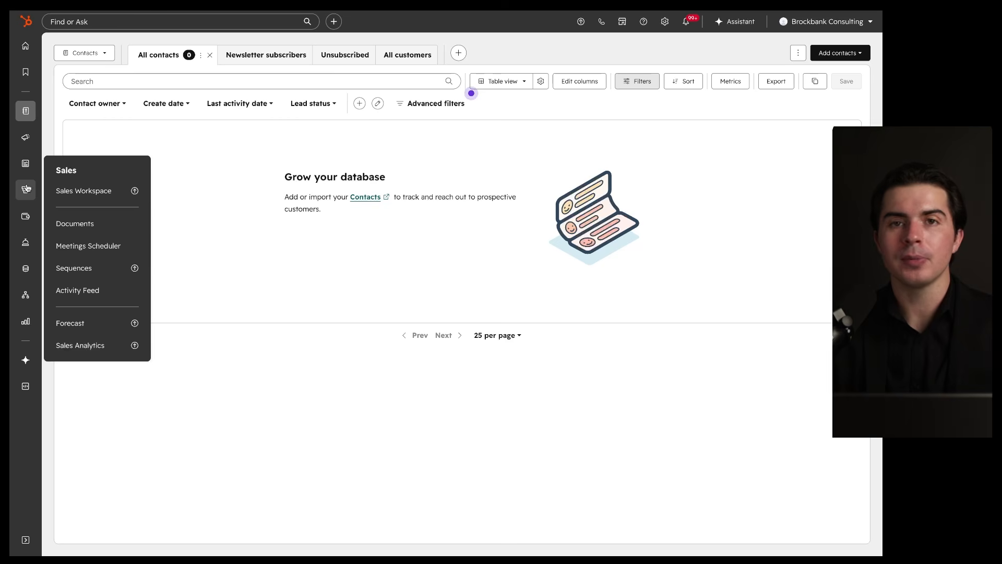
{"action": "mouse_move", "coordinate": [25, 163]}
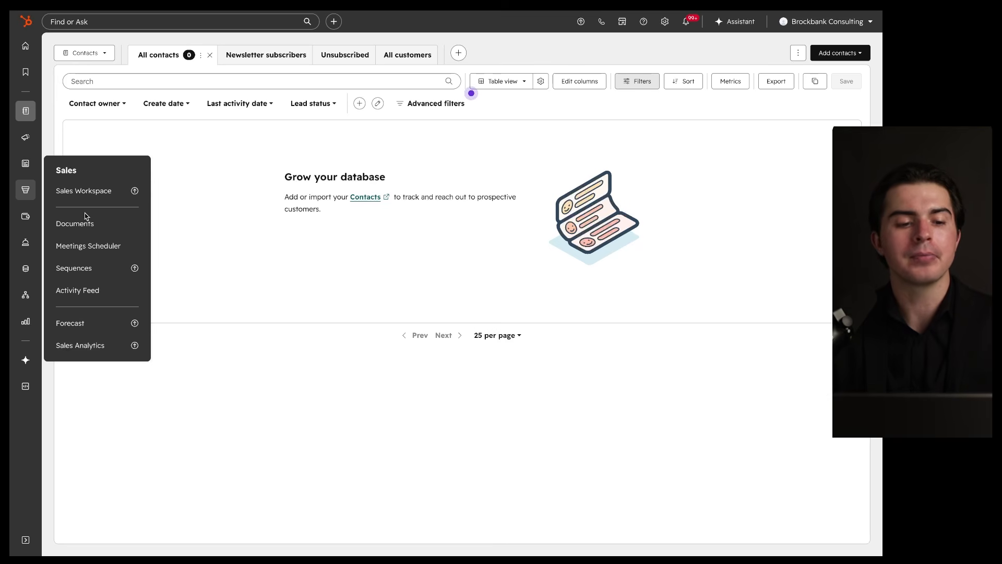
{"action": "mouse_move", "coordinate": [25, 216]}
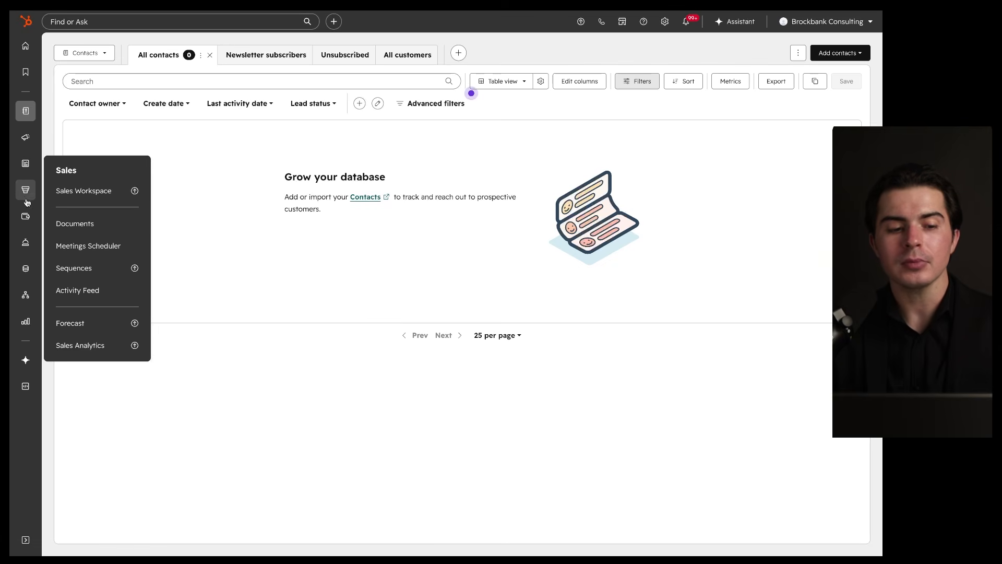
{"action": "mouse_move", "coordinate": [25, 242]}
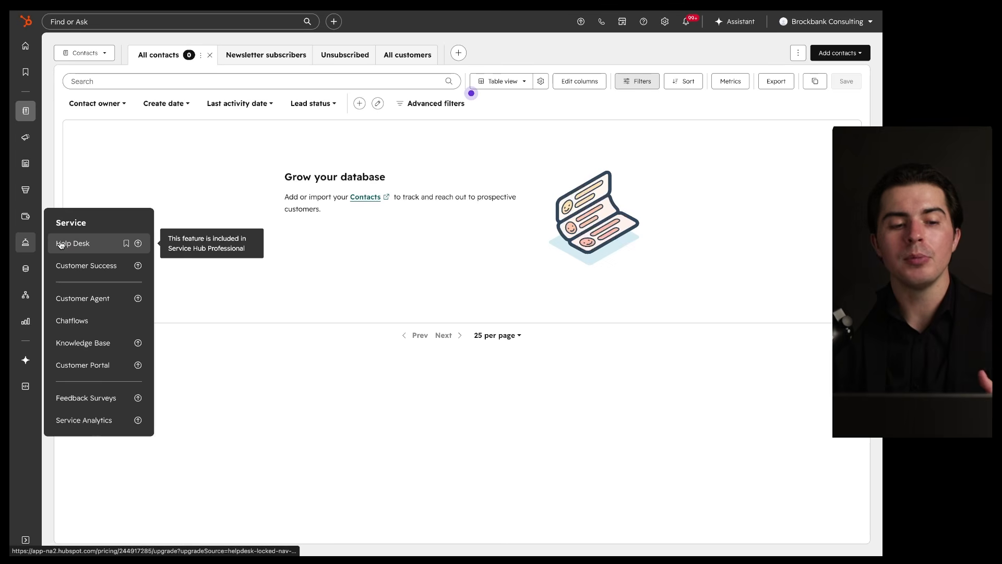
{"action": "left_click", "coordinate": [93, 321]}
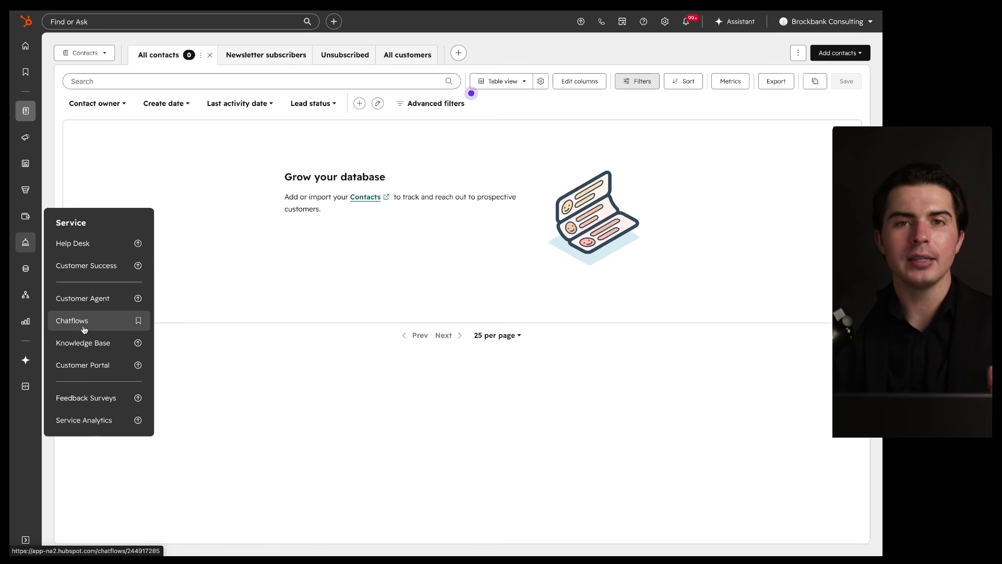
{"action": "mouse_move", "coordinate": [83, 252]}
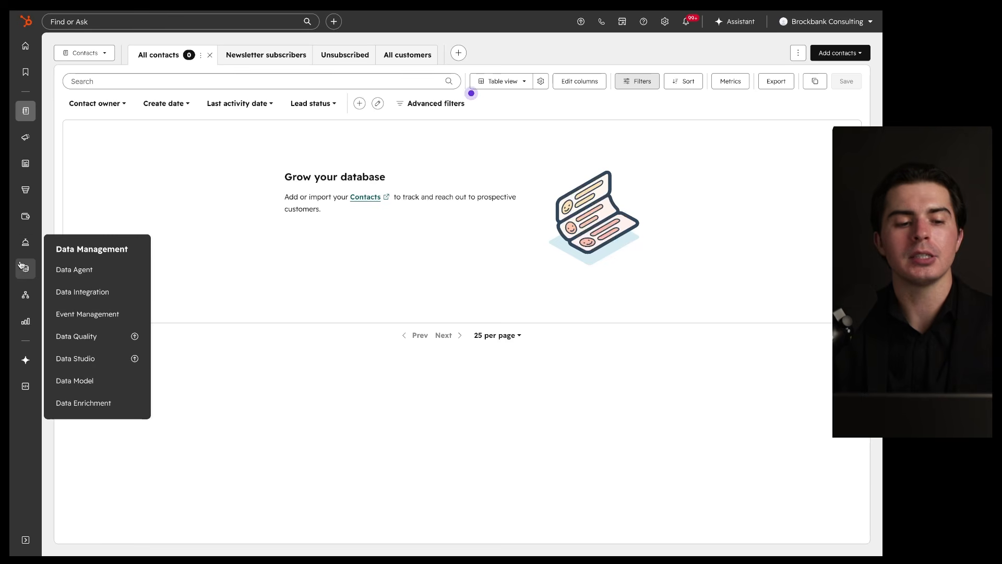
Step: From the Data Management sidebar menu, go from the Data Agent page to Data integration
{"action": "mouse_move", "coordinate": [20, 223]}
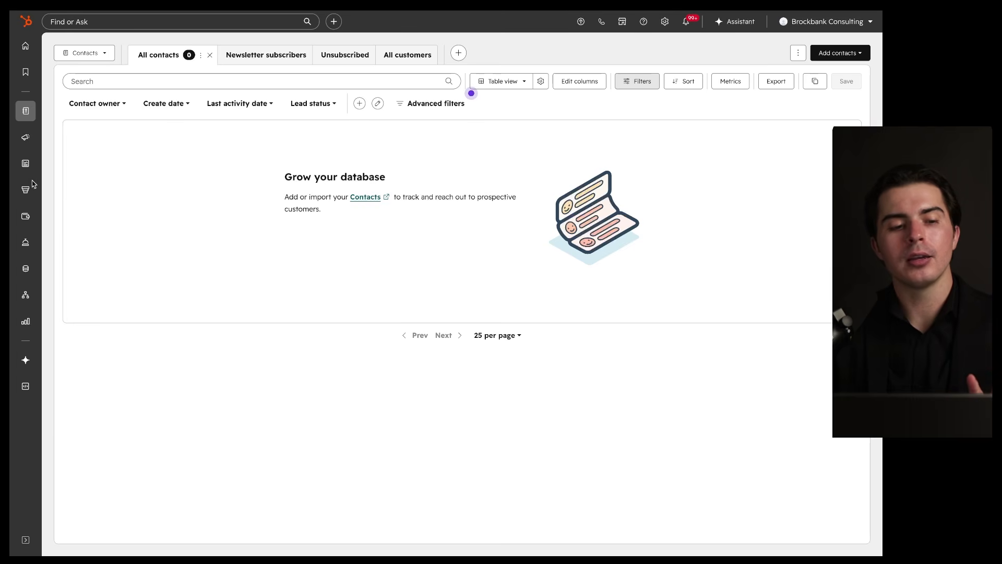
{"action": "mouse_move", "coordinate": [26, 188]}
{"action": "mouse_move", "coordinate": [25, 249]}
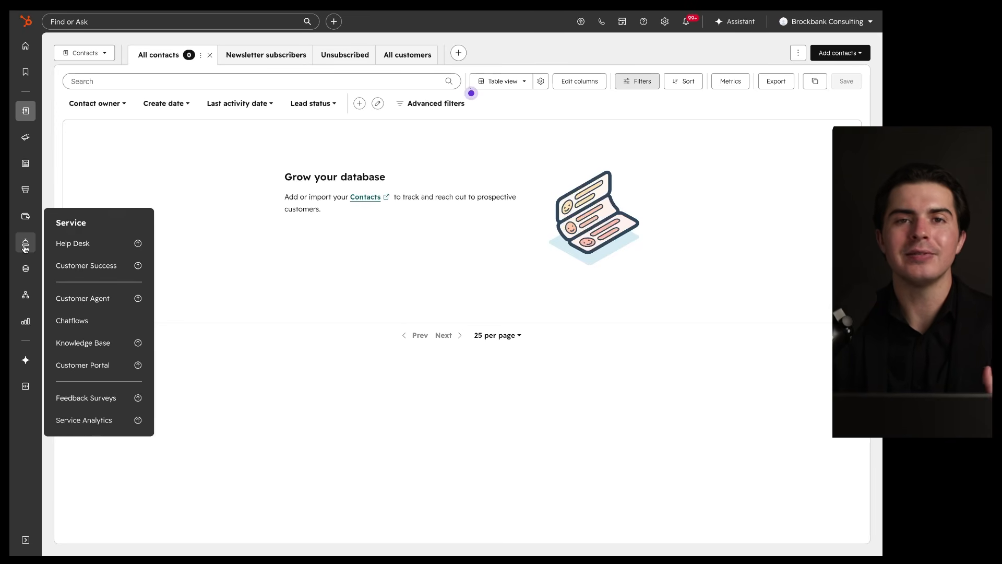
{"action": "mouse_move", "coordinate": [25, 270]}
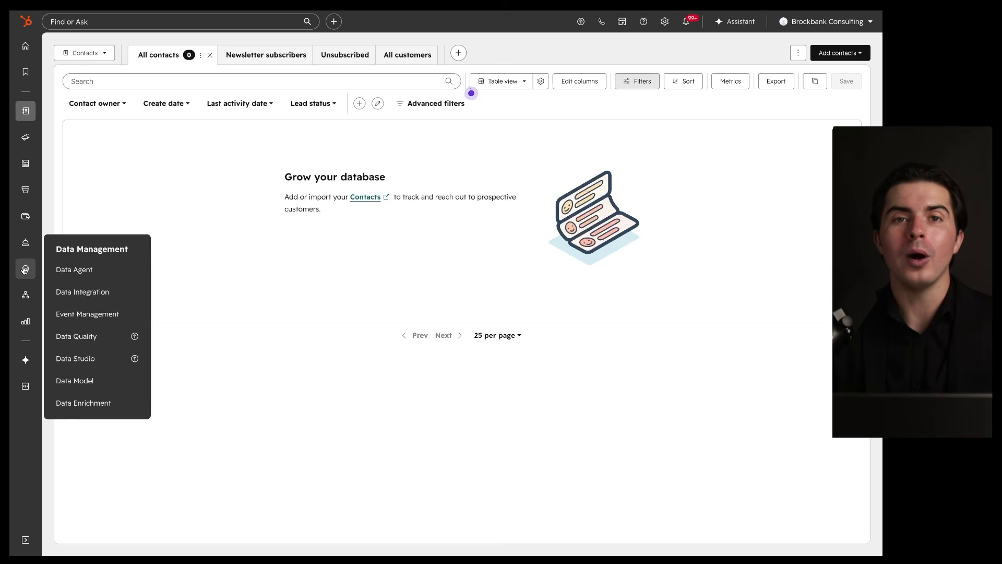
{"action": "left_click", "coordinate": [75, 272]}
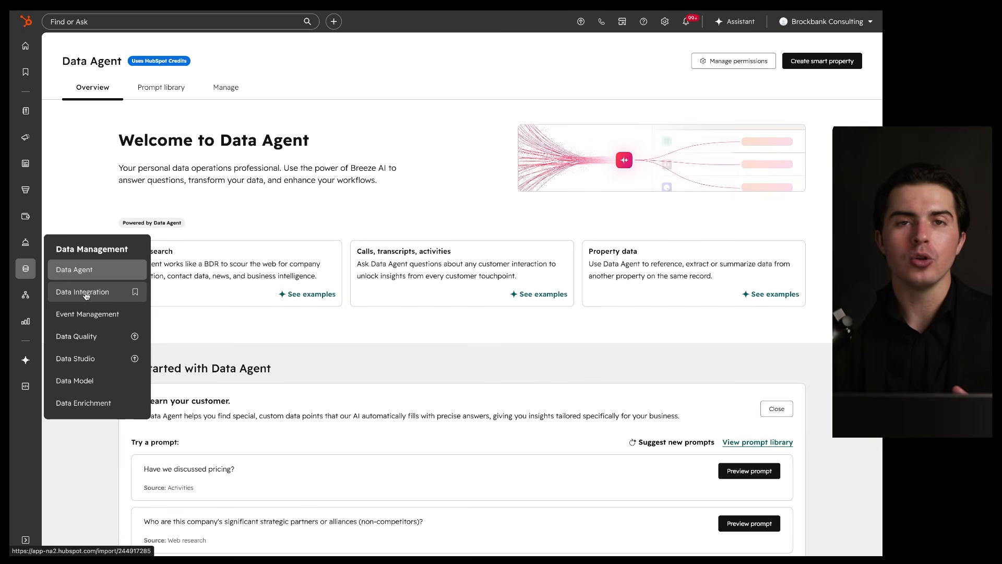
{"action": "left_click", "coordinate": [87, 295]}
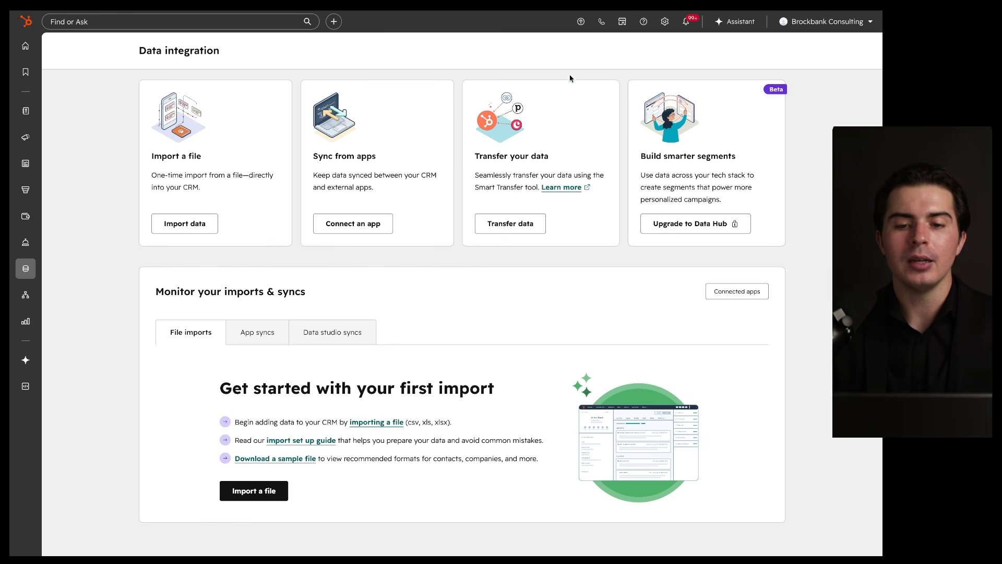
Step: Highlight the Data integration option cards for file import, app sync and Transfer your data
{"action": "mouse_move", "coordinate": [678, 63]}
{"action": "left_mouse_down"}
{"action": "mouse_move", "coordinate": [184, 111]}
{"action": "mouse_move", "coordinate": [448, 78]}
{"action": "left_mouse_up"}
{"action": "scroll", "coordinate": [529, 97], "scroll_direction": "up", "scroll_amount": 5}
{"action": "mouse_move", "coordinate": [535, 79]}
{"action": "left_mouse_down"}
{"action": "mouse_move", "coordinate": [340, 214]}
{"action": "mouse_move", "coordinate": [458, 130]}
{"action": "left_mouse_up"}
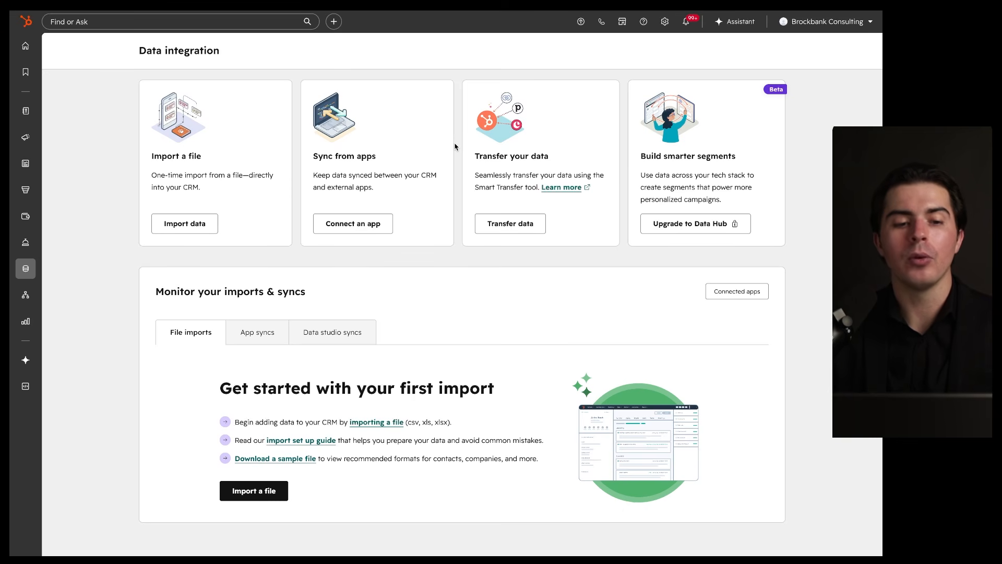
{"action": "mouse_move", "coordinate": [25, 268]}
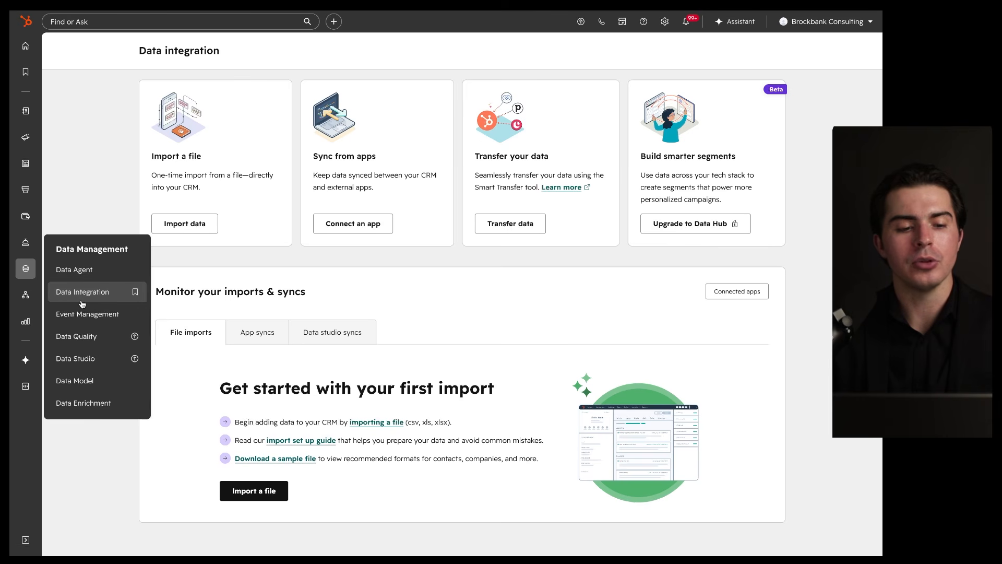
{"action": "mouse_move", "coordinate": [26, 296]}
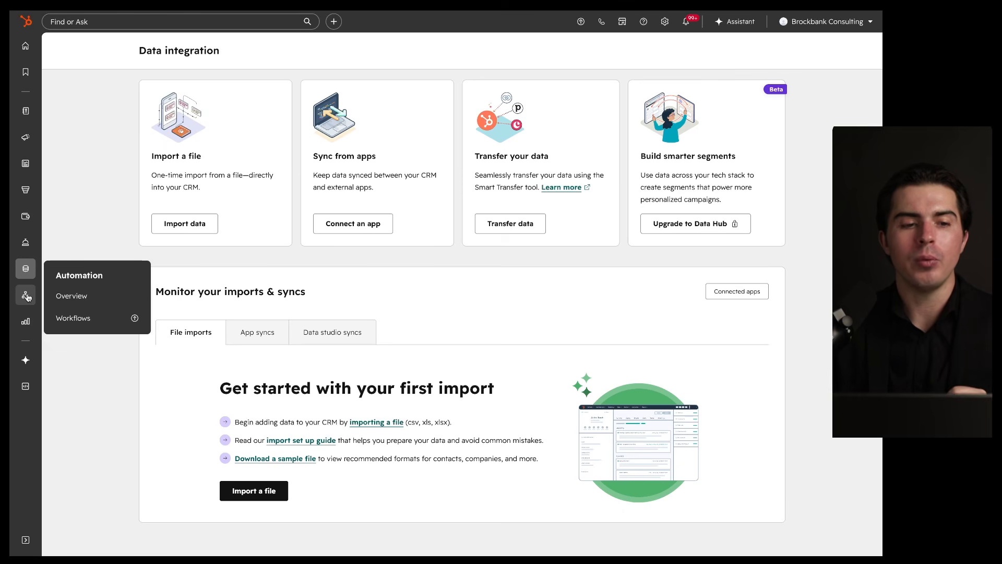
{"action": "mouse_move", "coordinate": [25, 323]}
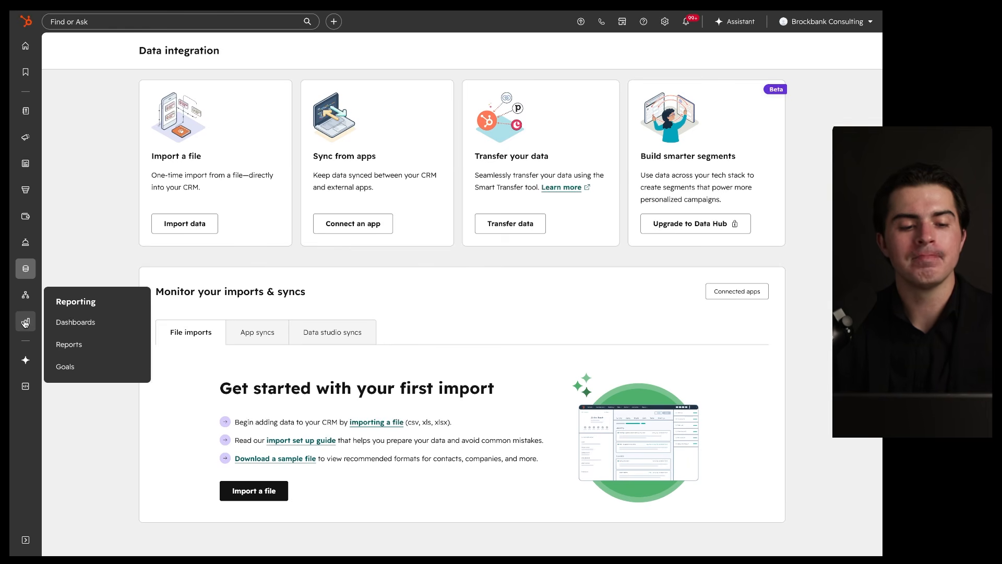
Step: Browse the Reports list and dashboard templates, then open Goals showing no goals found
{"action": "left_click", "coordinate": [86, 344]}
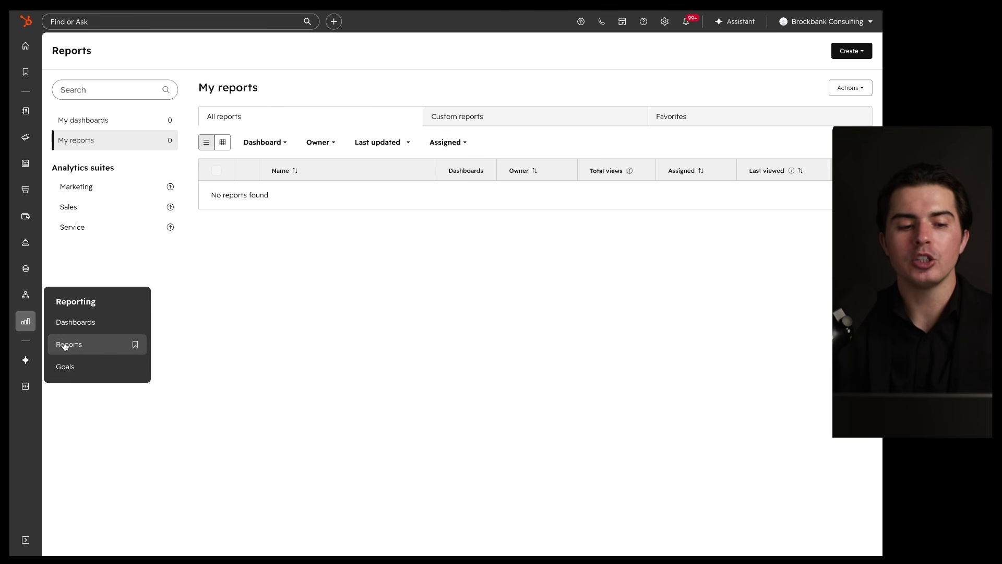
{"action": "left_click", "coordinate": [72, 327]}
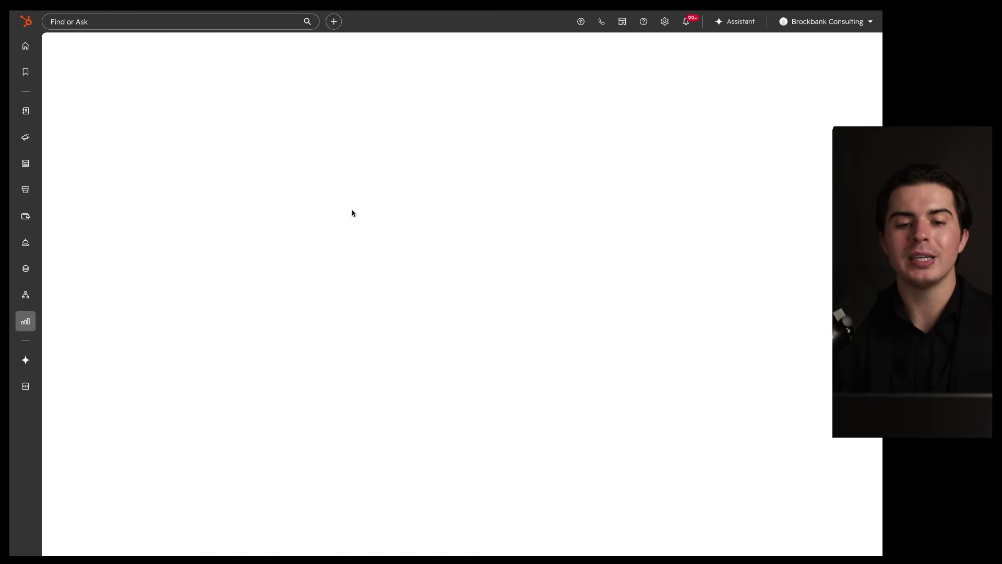
{"action": "left_click_drag", "start_coordinate": [296, 137], "coordinate": [340, 137]}
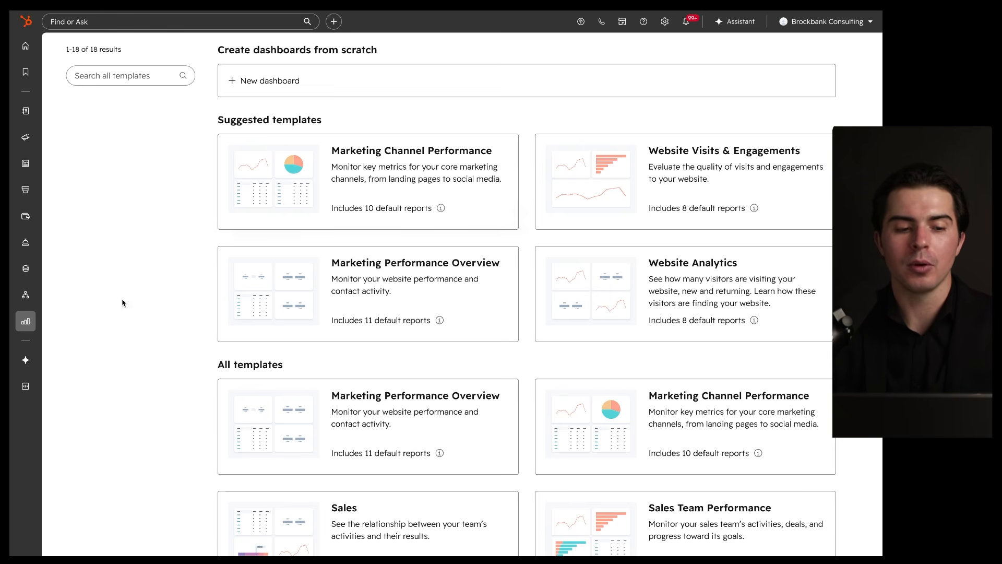
{"action": "mouse_move", "coordinate": [25, 322]}
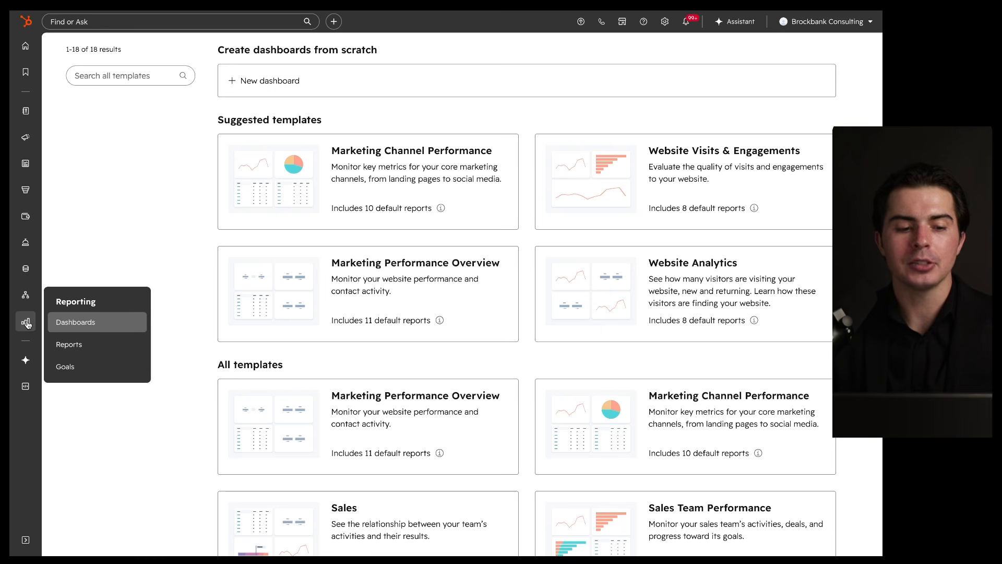
{"action": "left_click", "coordinate": [71, 368]}
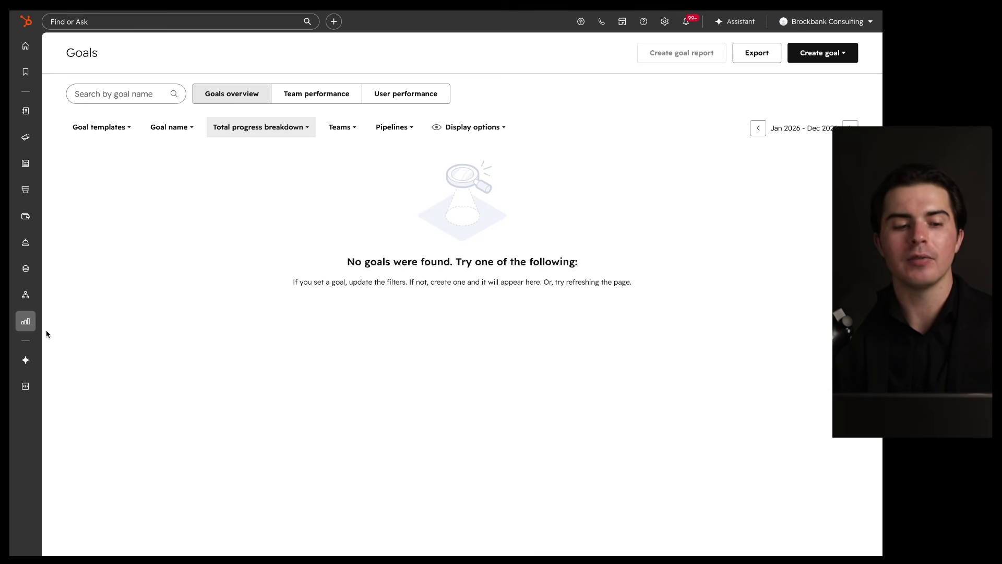
{"action": "mouse_move", "coordinate": [26, 321]}
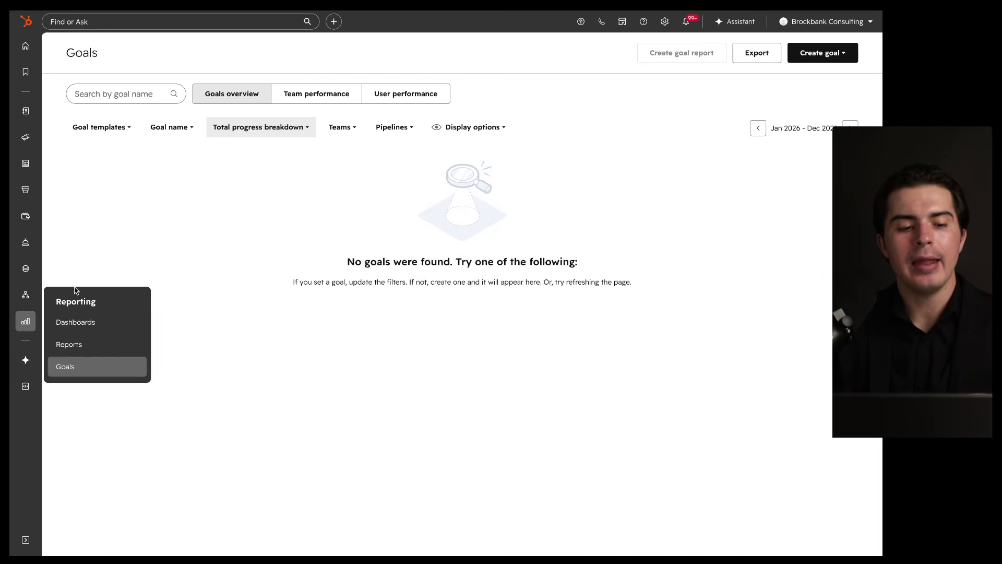
{"action": "left_click_drag", "start_coordinate": [20, 347], "coordinate": [59, 349]}
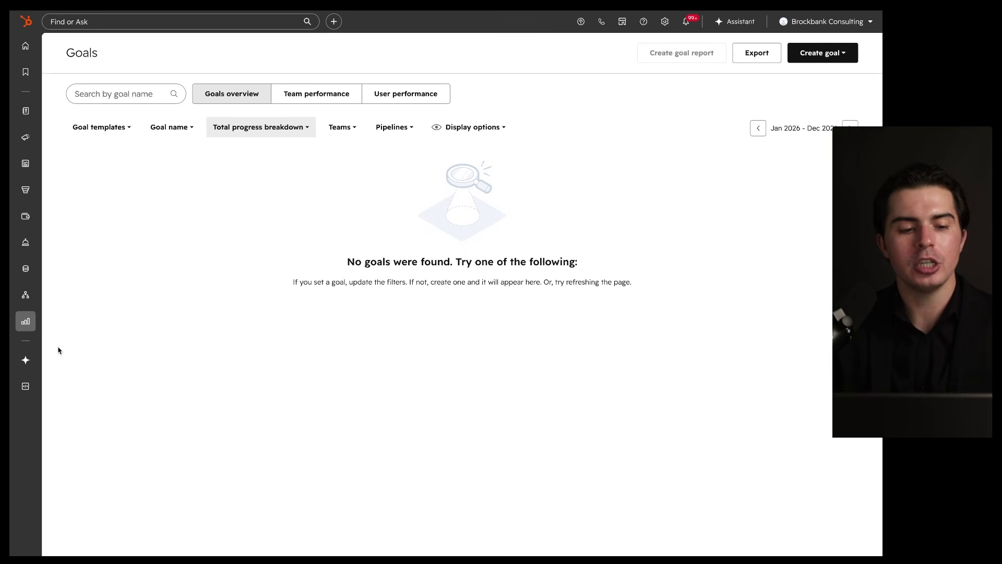
{"action": "mouse_move", "coordinate": [45, 348]}
{"action": "left_mouse_down"}
{"action": "mouse_move", "coordinate": [10, 348]}
{"action": "mouse_move", "coordinate": [11, 383]}
{"action": "mouse_move", "coordinate": [45, 343]}
{"action": "left_mouse_up"}
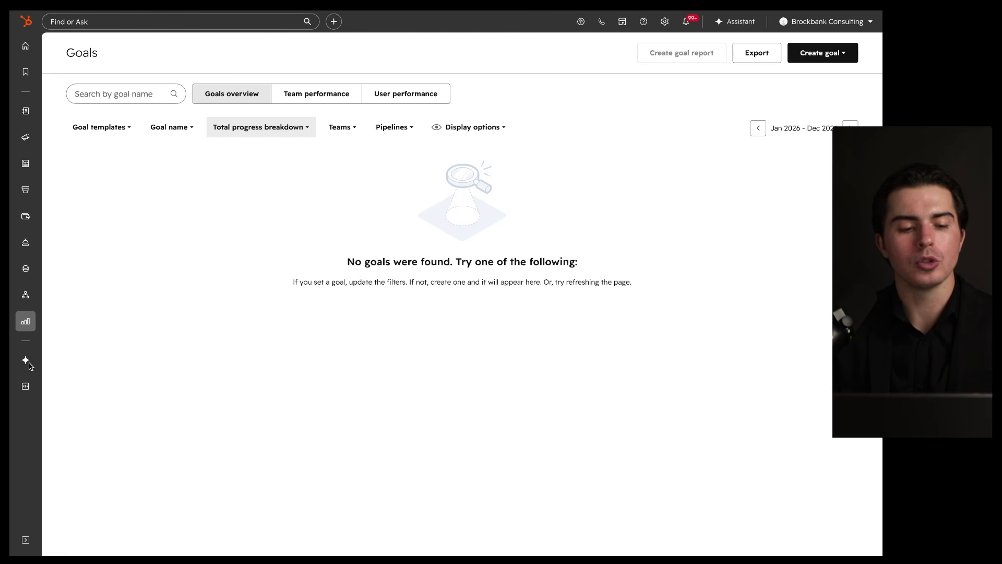
{"action": "mouse_move", "coordinate": [29, 367]}
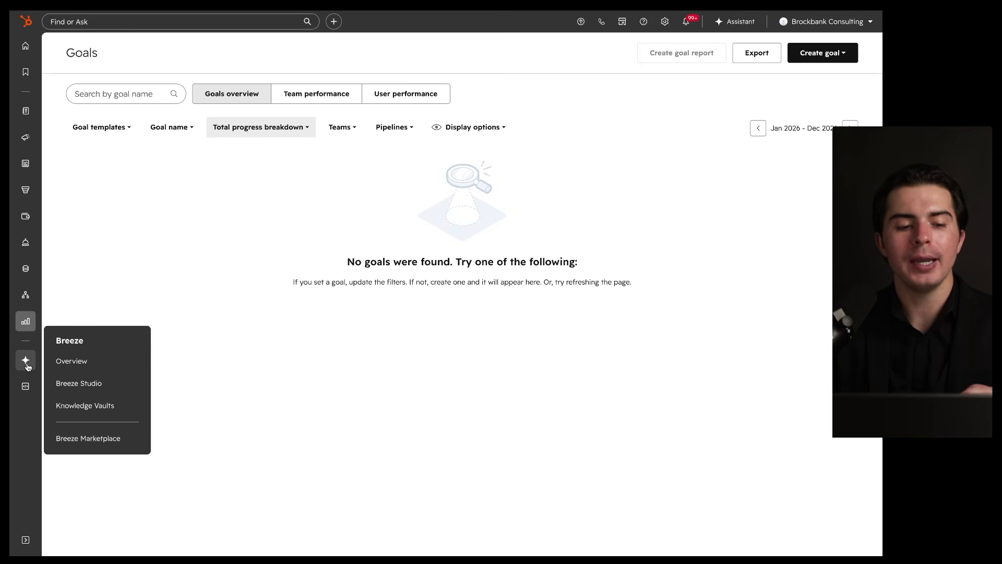
Step: Open the Breeze overview page and scroll through Breeze Assistant, Breeze Agents and featured agents
{"action": "left_click", "coordinate": [28, 367]}
{"action": "left_click", "coordinate": [29, 364]}
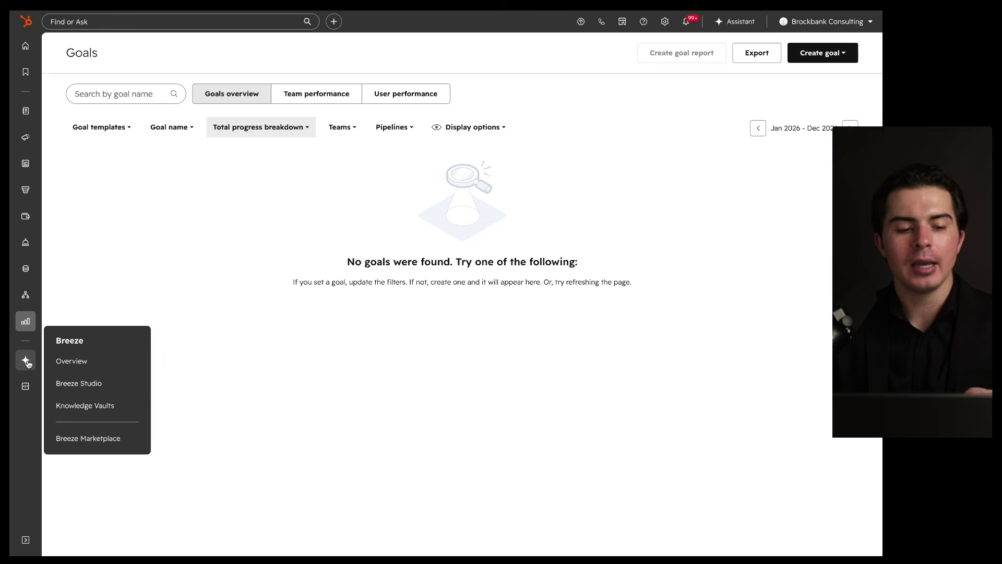
{"action": "left_click", "coordinate": [83, 362]}
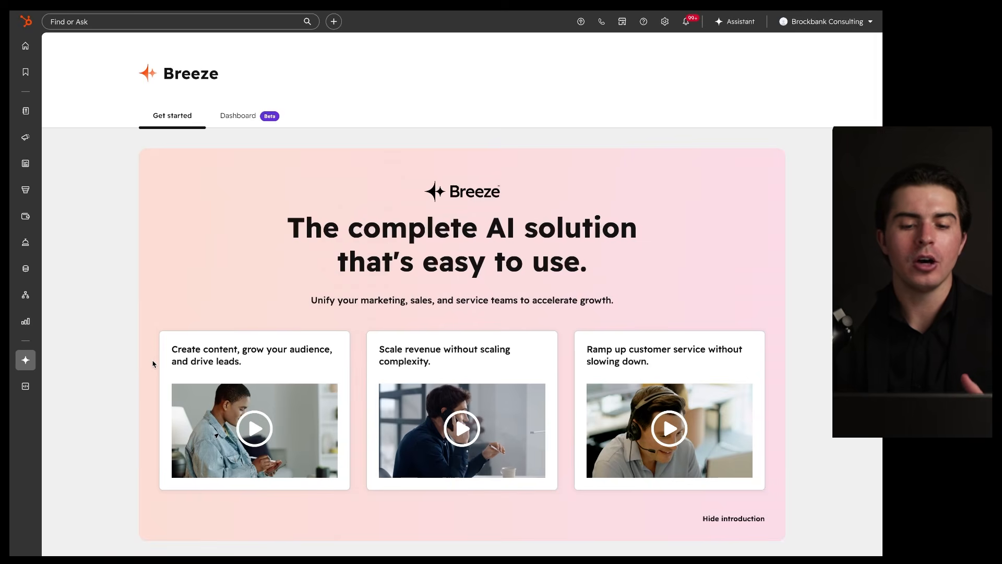
{"action": "scroll", "coordinate": [153, 363], "scroll_direction": "down", "scroll_amount": 3}
{"action": "scroll", "coordinate": [153, 364], "scroll_direction": "down", "scroll_amount": 4}
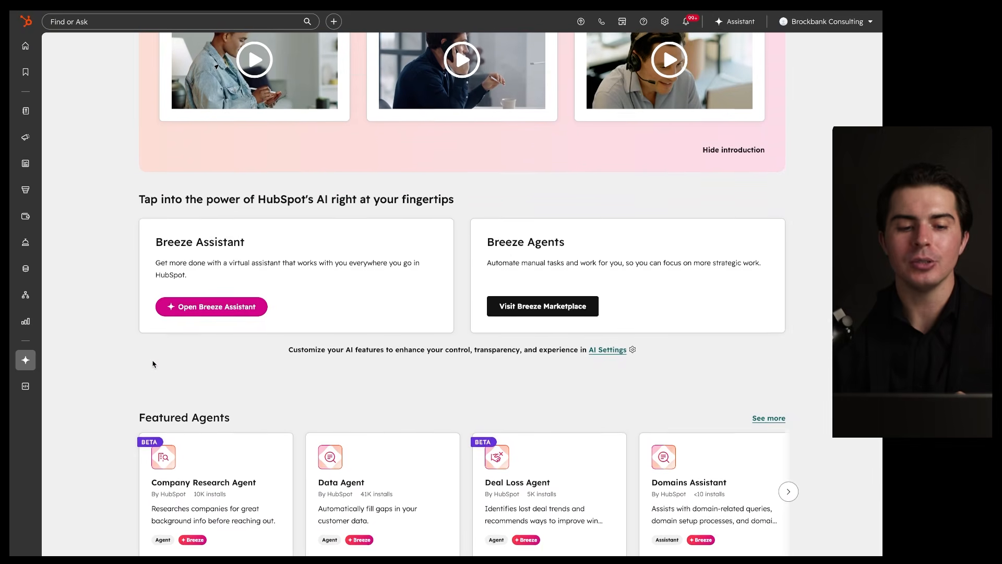
{"action": "mouse_move", "coordinate": [332, 200]}
{"action": "left_mouse_down"}
{"action": "mouse_move", "coordinate": [323, 215]}
{"action": "mouse_move", "coordinate": [249, 208]}
{"action": "left_mouse_up"}
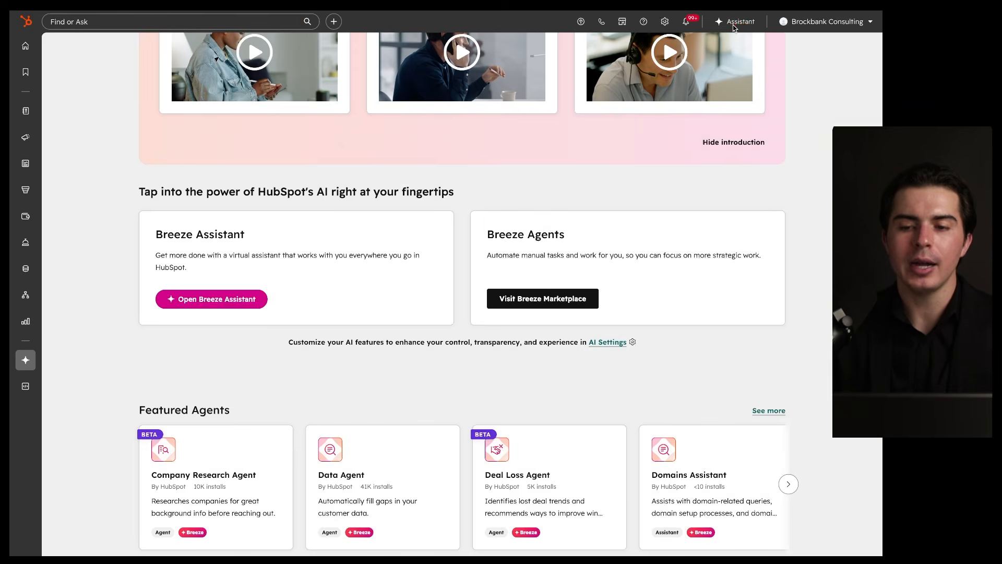
Step: Open the Breeze Assistant chat panel from the top bar, look it over, then close it
{"action": "left_click", "coordinate": [734, 22]}
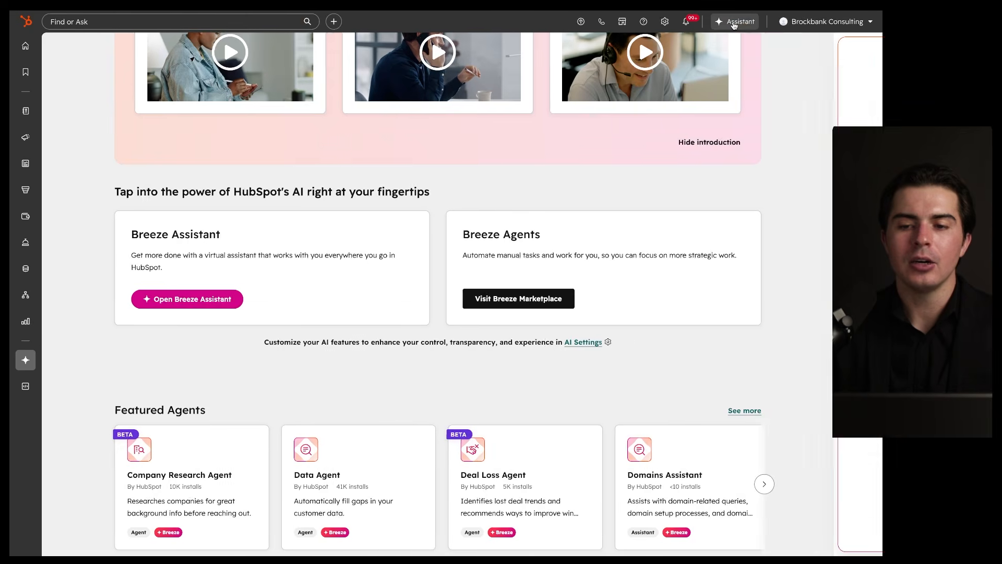
{"action": "mouse_move", "coordinate": [844, 71]}
{"action": "left_mouse_down"}
{"action": "mouse_move", "coordinate": [827, 256]}
{"action": "mouse_move", "coordinate": [783, 110]}
{"action": "left_mouse_up"}
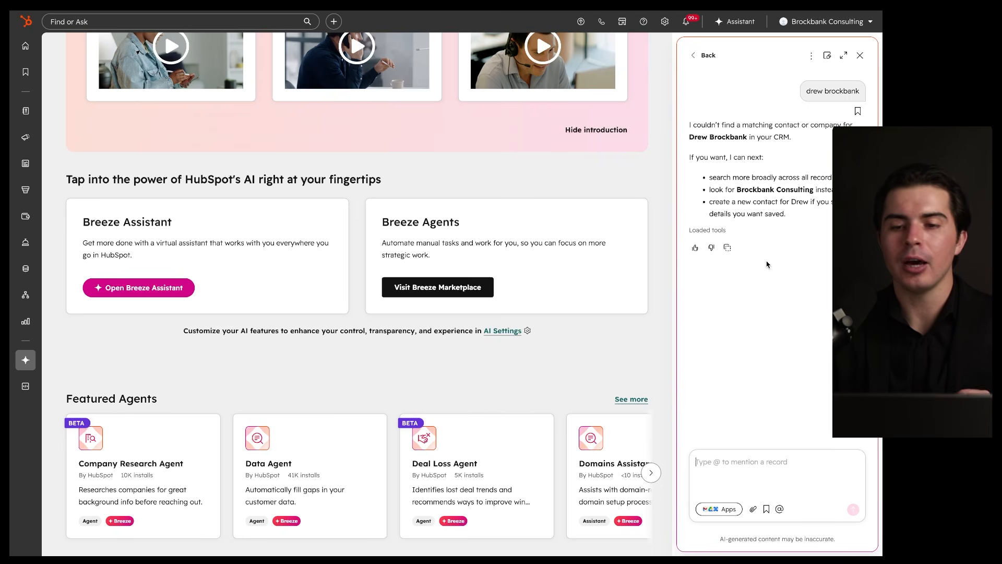
{"action": "mouse_move", "coordinate": [512, 198]}
{"action": "left_mouse_down"}
{"action": "mouse_move", "coordinate": [333, 275]}
{"action": "mouse_move", "coordinate": [463, 195]}
{"action": "left_mouse_up"}
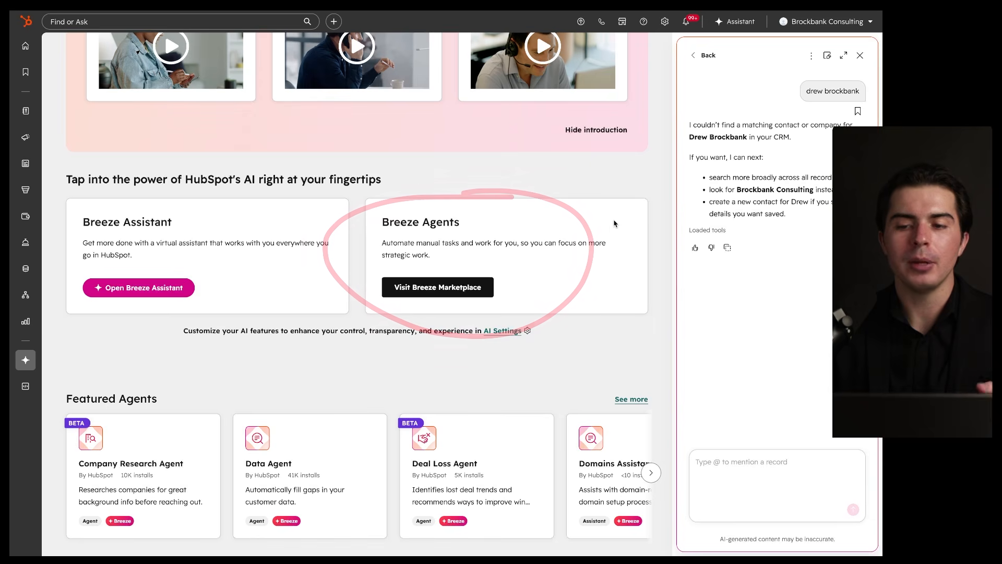
{"action": "left_click", "coordinate": [859, 57]}
{"action": "mouse_move", "coordinate": [23, 364]}
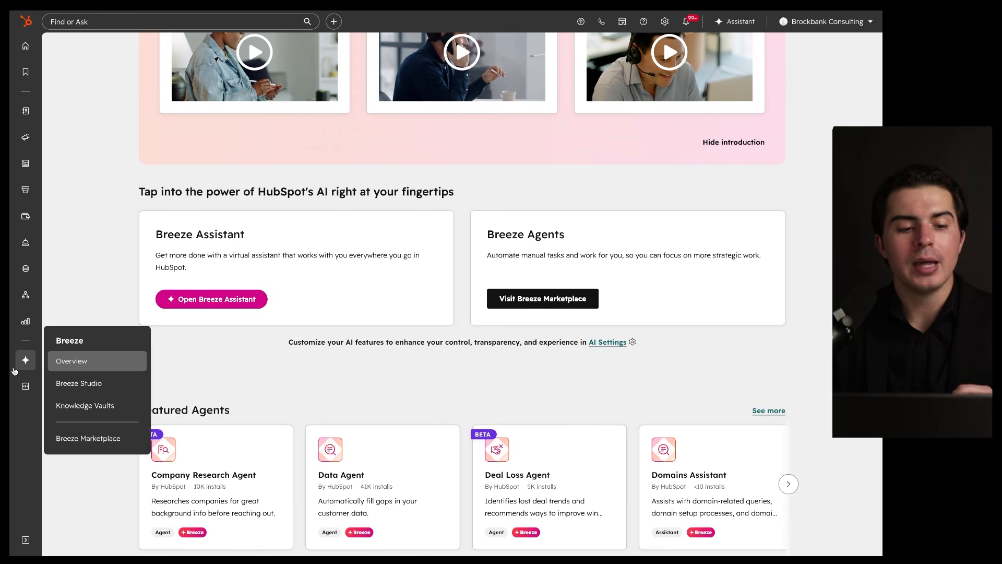
Step: Look through Breeze Studio, then open the Development overview with the HubSpot CLI install steps
{"action": "left_click", "coordinate": [91, 381]}
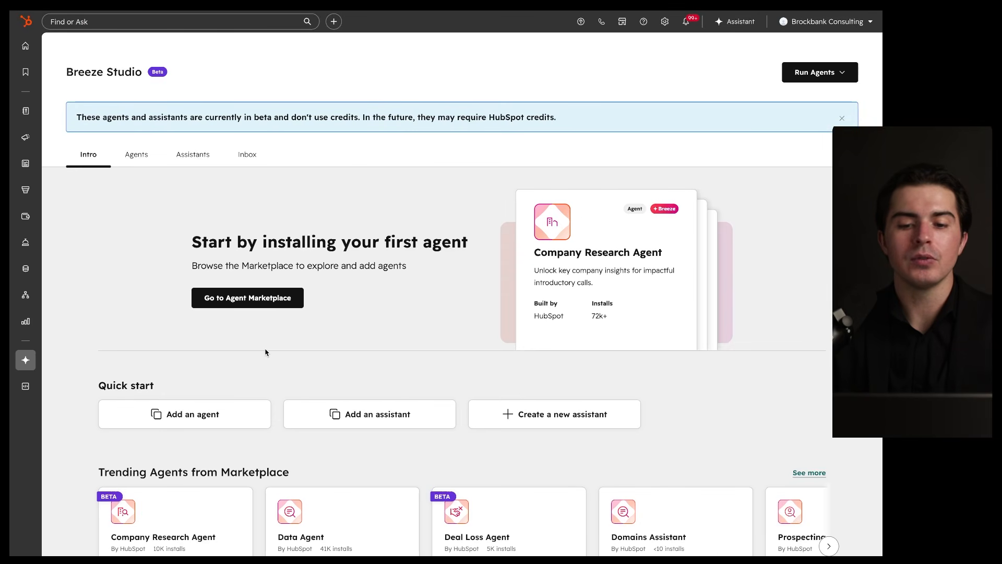
{"action": "scroll", "coordinate": [265, 352], "scroll_direction": "down", "scroll_amount": 4}
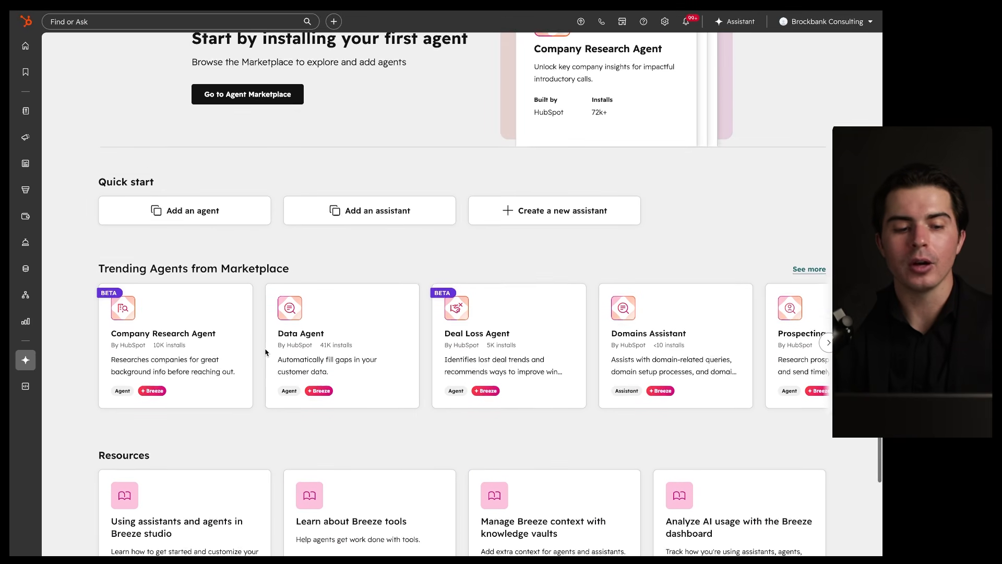
{"action": "left_click", "coordinate": [25, 393]}
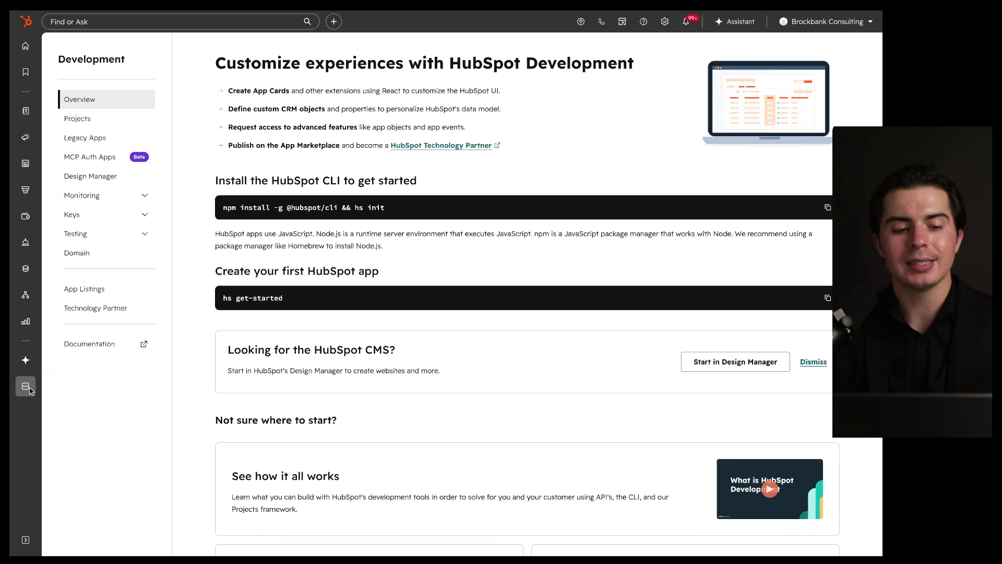
Step: Expand and collapse the sidebar navigation twice, ending with icons only
{"action": "left_click", "coordinate": [24, 539]}
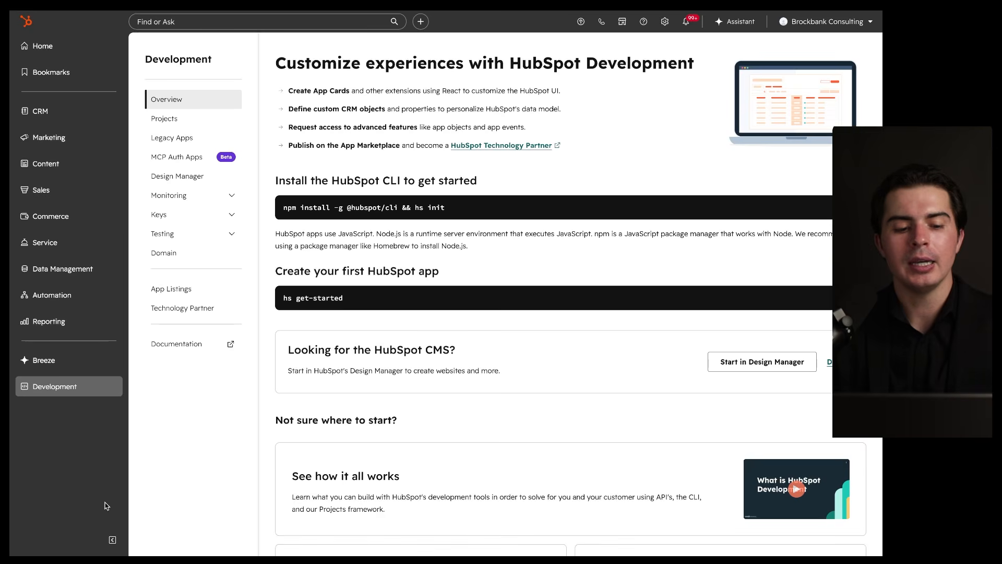
{"action": "left_click", "coordinate": [112, 539]}
{"action": "left_click", "coordinate": [26, 539]}
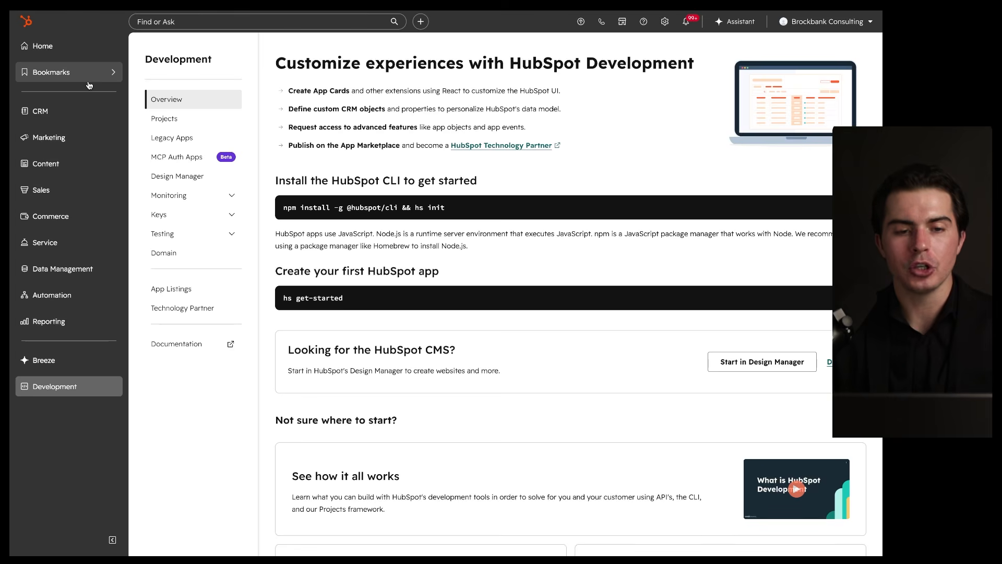
{"action": "left_click", "coordinate": [112, 539]}
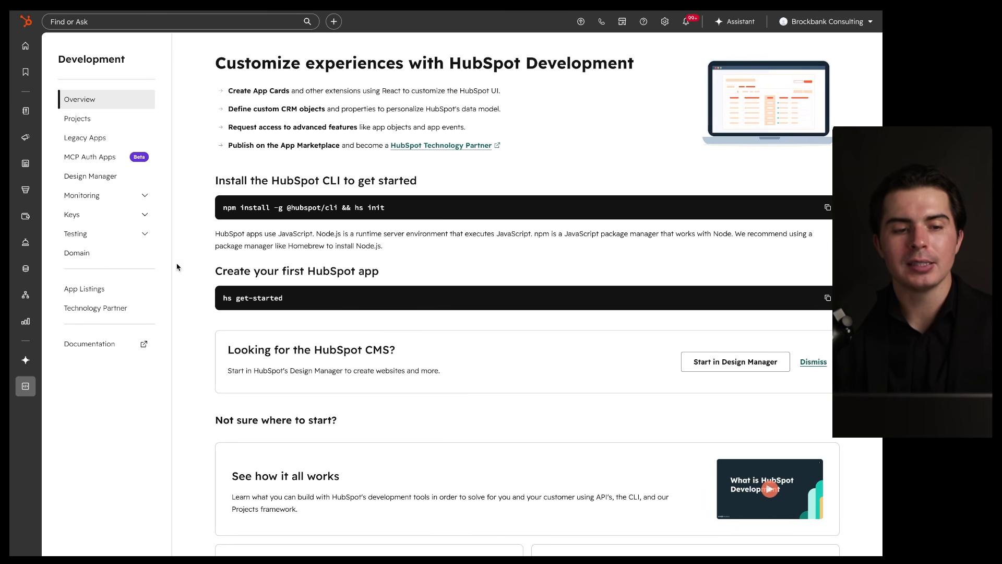
Step: Return to the Home dashboard and point out the top search bar
{"action": "left_click", "coordinate": [35, 43]}
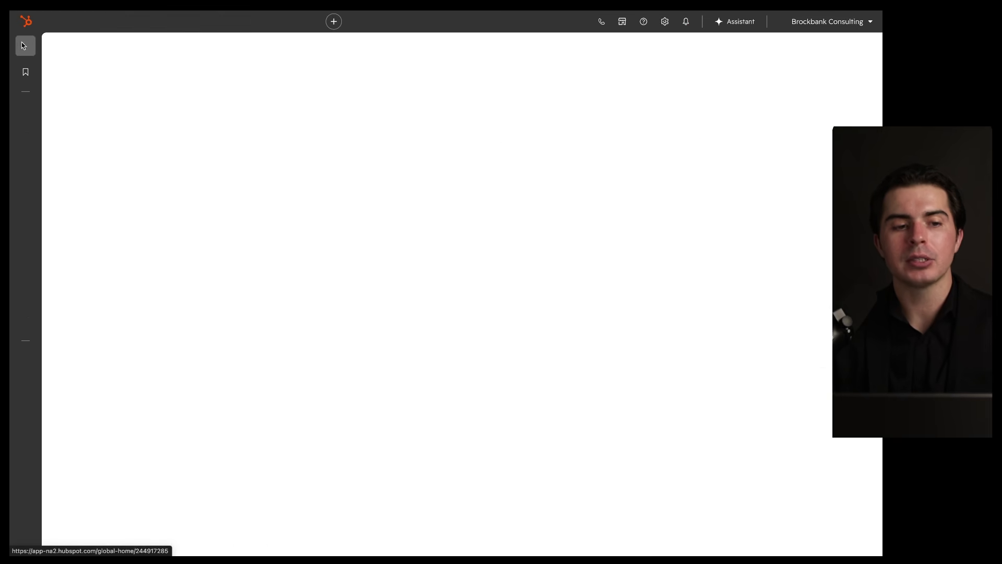
{"action": "mouse_move", "coordinate": [44, 37]}
{"action": "left_mouse_down"}
{"action": "mouse_move", "coordinate": [70, 308]}
{"action": "mouse_move", "coordinate": [45, 46]}
{"action": "mouse_move", "coordinate": [882, 59]}
{"action": "left_mouse_up"}
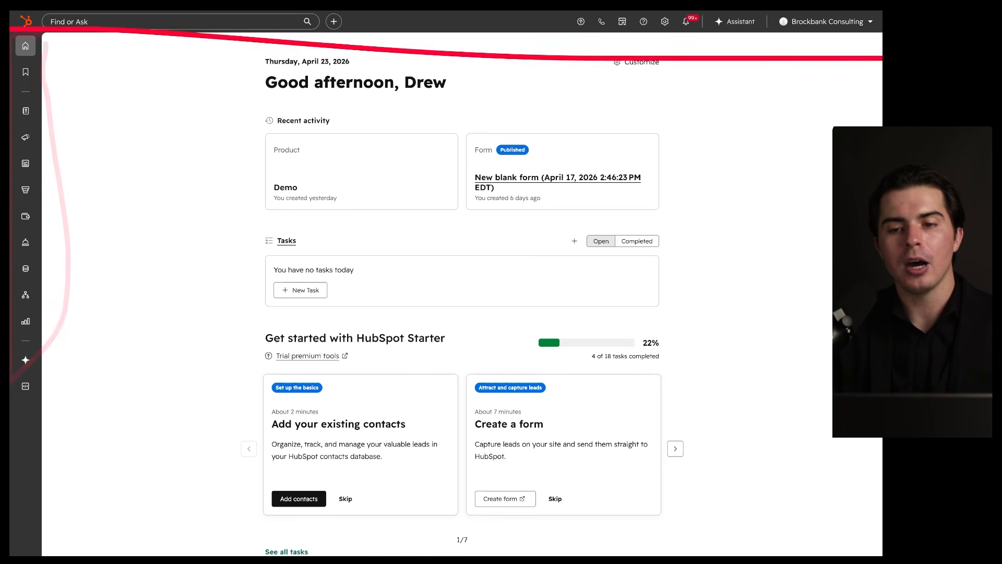
{"action": "left_click_drag", "start_coordinate": [45, 34], "coordinate": [300, 34]}
{"action": "mouse_move", "coordinate": [312, 8]}
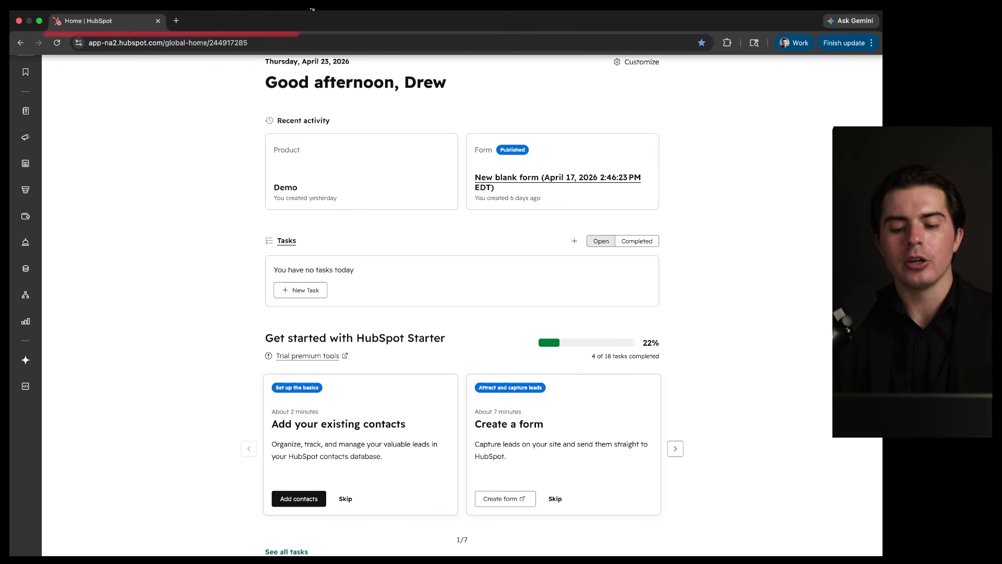
Step: Toggle the Find or Ask search with Cmd+K until it stays open, listing Import, Forms and Knowledge Base
{"action": "key", "text": "super+k"}
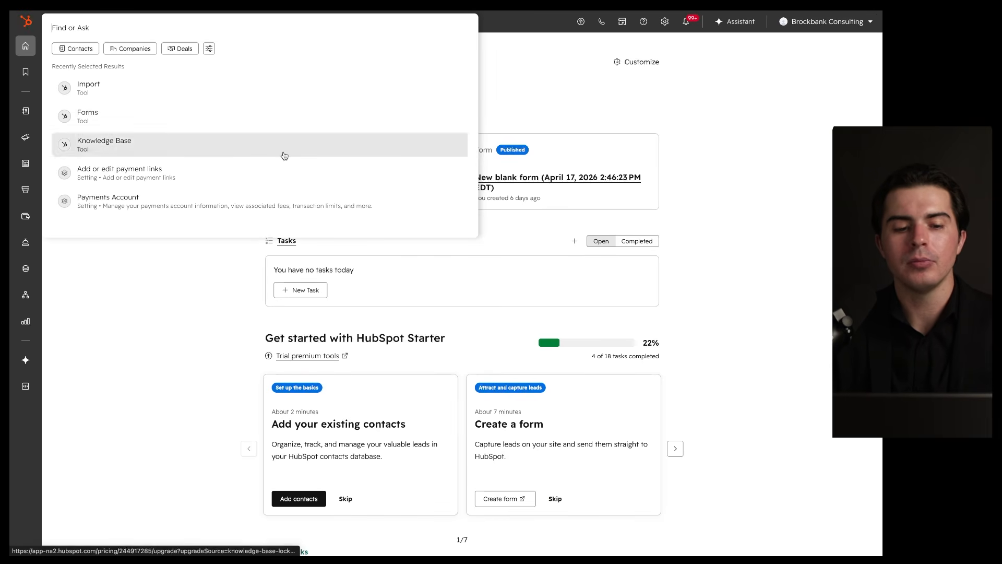
{"action": "left_click", "coordinate": [228, 296]}
{"action": "key", "text": "super+k"}
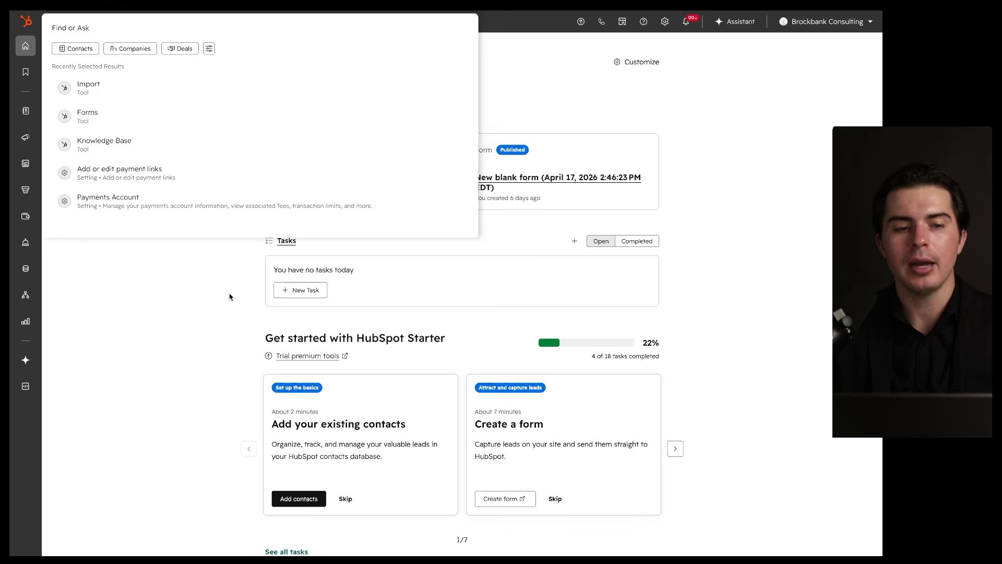
{"action": "left_click", "coordinate": [230, 297]}
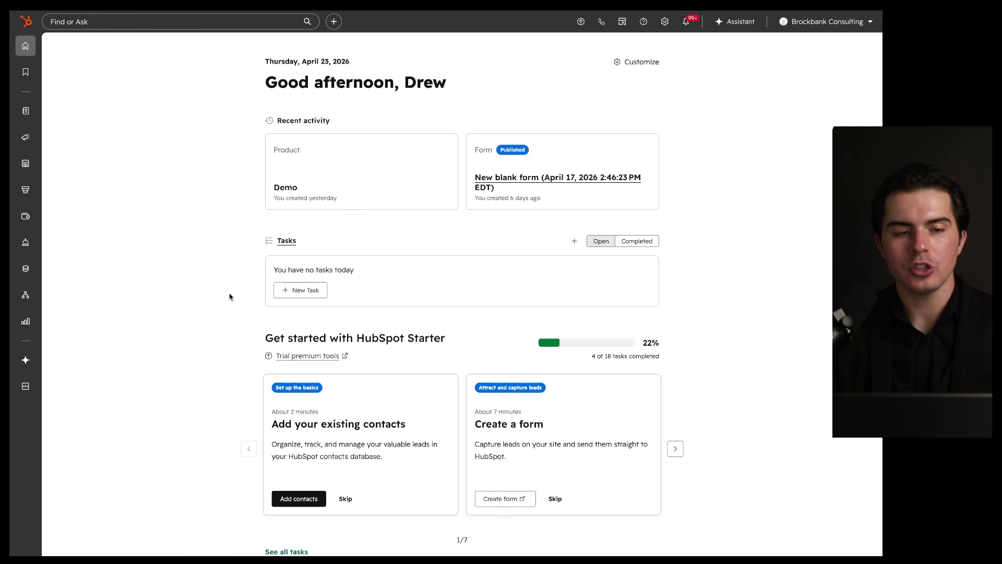
{"action": "key", "text": "super+k"}
{"action": "left_click", "coordinate": [230, 297]}
{"action": "left_click", "coordinate": [135, 21]}
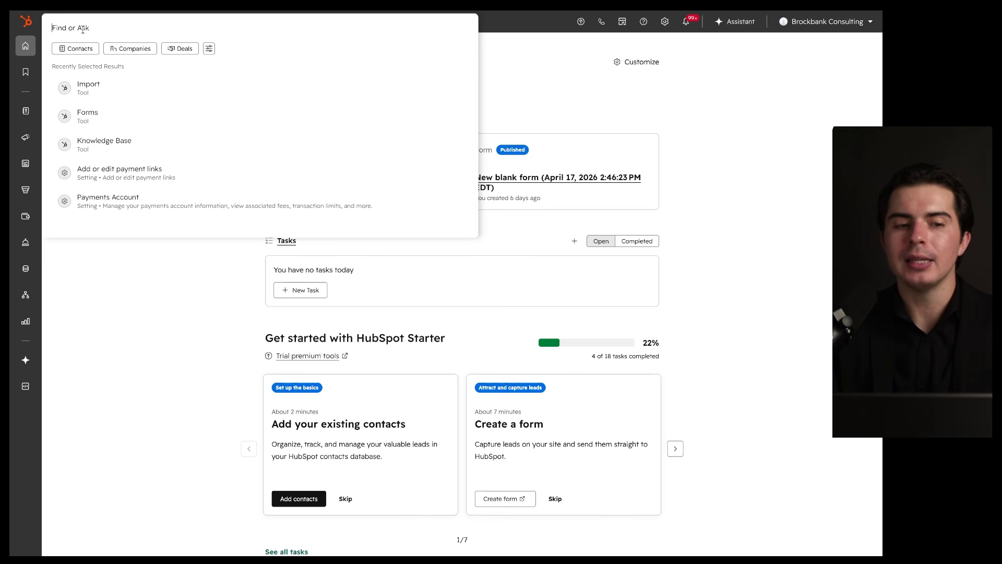
Step: Search 'imp' for full import results, review the Tools, Settings and Academy sections, then go Home
{"action": "type", "text": "import"}
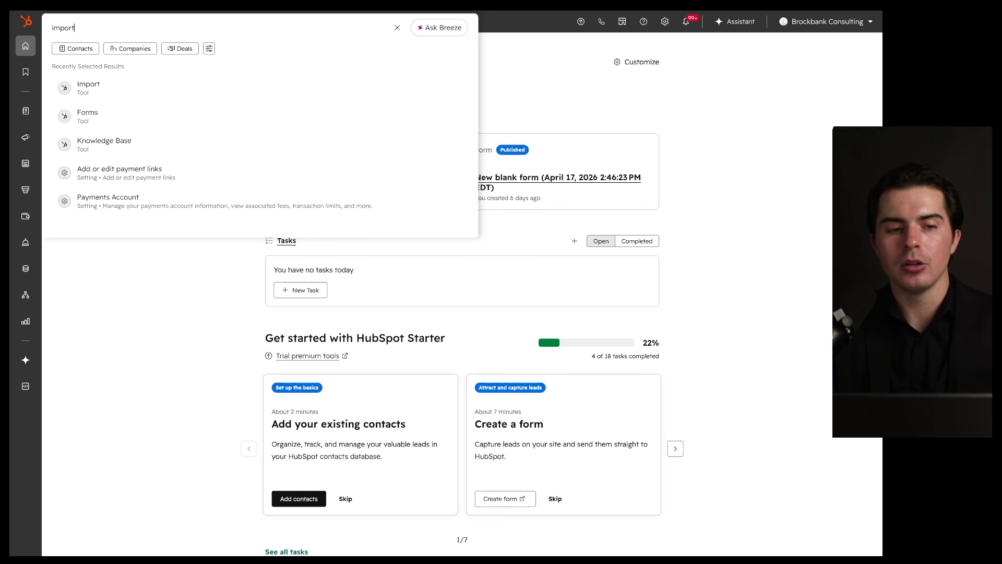
{"action": "key", "text": "Return"}
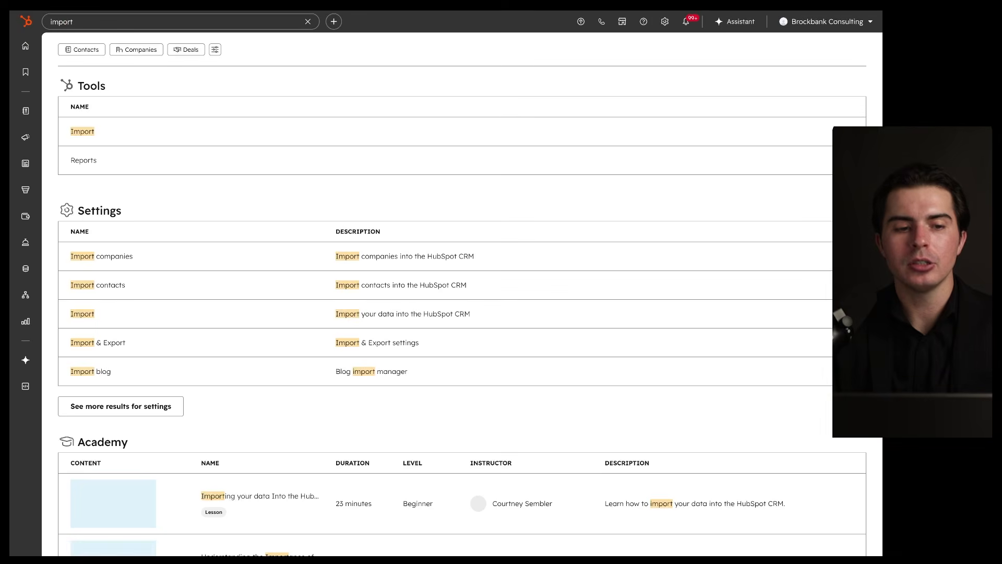
{"action": "mouse_move", "coordinate": [130, 76]}
{"action": "left_mouse_down"}
{"action": "mouse_move", "coordinate": [40, 172]}
{"action": "mouse_move", "coordinate": [99, 110]}
{"action": "left_mouse_up"}
{"action": "scroll", "coordinate": [150, 195], "scroll_direction": "down", "scroll_amount": 2}
{"action": "left_click_drag", "start_coordinate": [228, 96], "coordinate": [71, 129]}
{"action": "left_click_drag", "start_coordinate": [168, 150], "coordinate": [139, 157]}
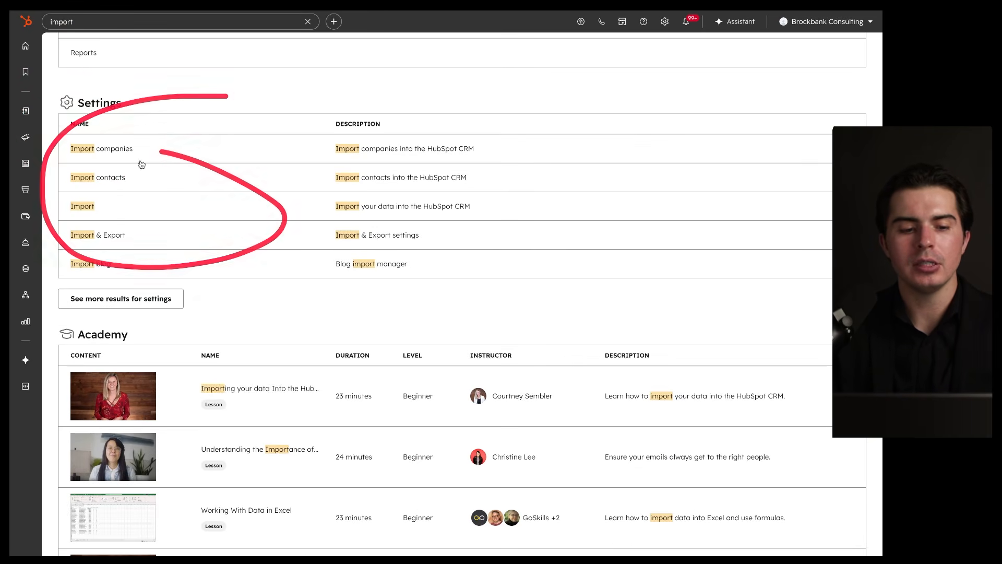
{"action": "scroll", "coordinate": [157, 250], "scroll_direction": "down", "scroll_amount": 3}
{"action": "left_click_drag", "start_coordinate": [214, 193], "coordinate": [214, 268]}
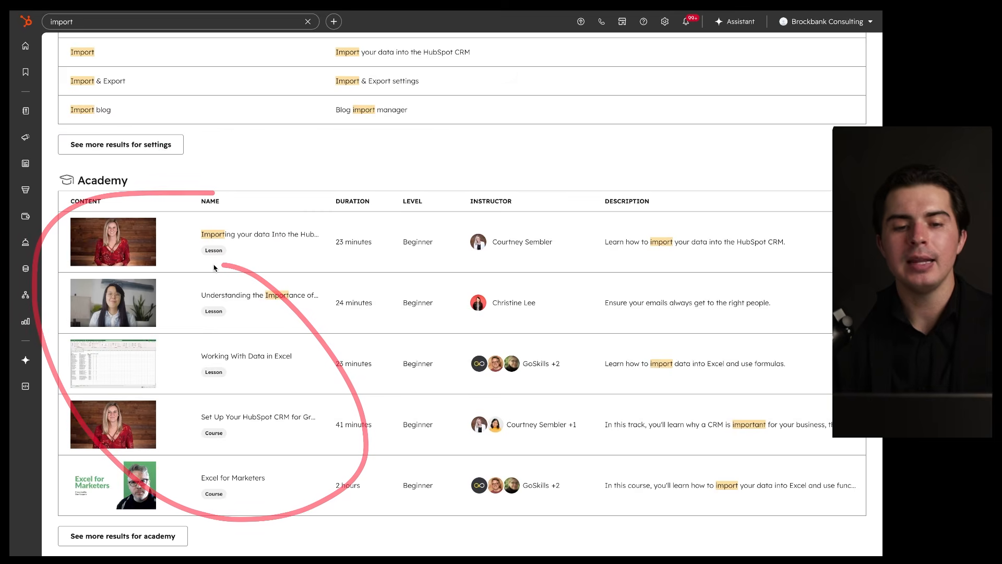
{"action": "scroll", "coordinate": [214, 268], "scroll_direction": "up", "scroll_amount": 5}
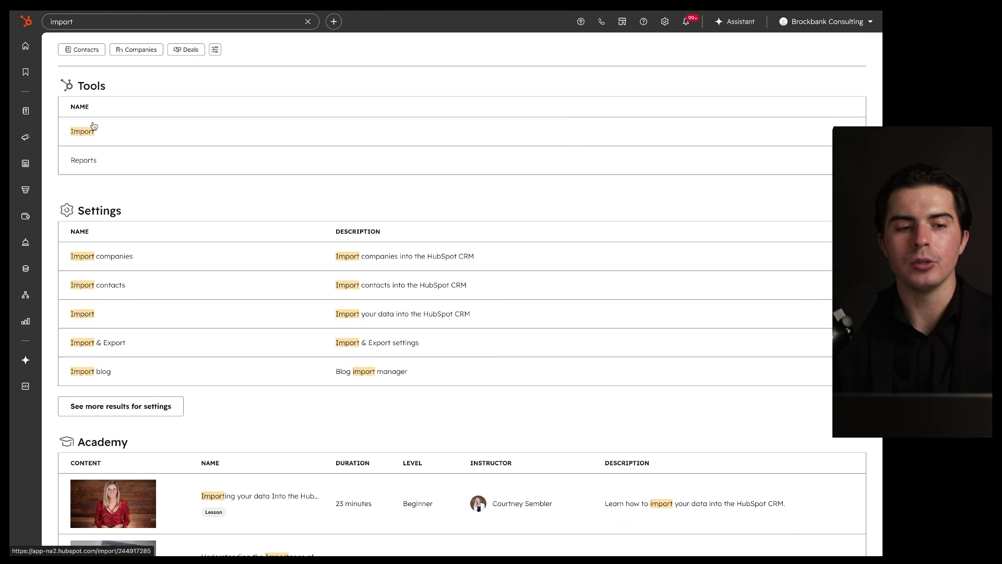
{"action": "mouse_move", "coordinate": [350, 35]}
{"action": "left_mouse_down"}
{"action": "mouse_move", "coordinate": [251, 553]}
{"action": "mouse_move", "coordinate": [264, 180]}
{"action": "left_mouse_up"}
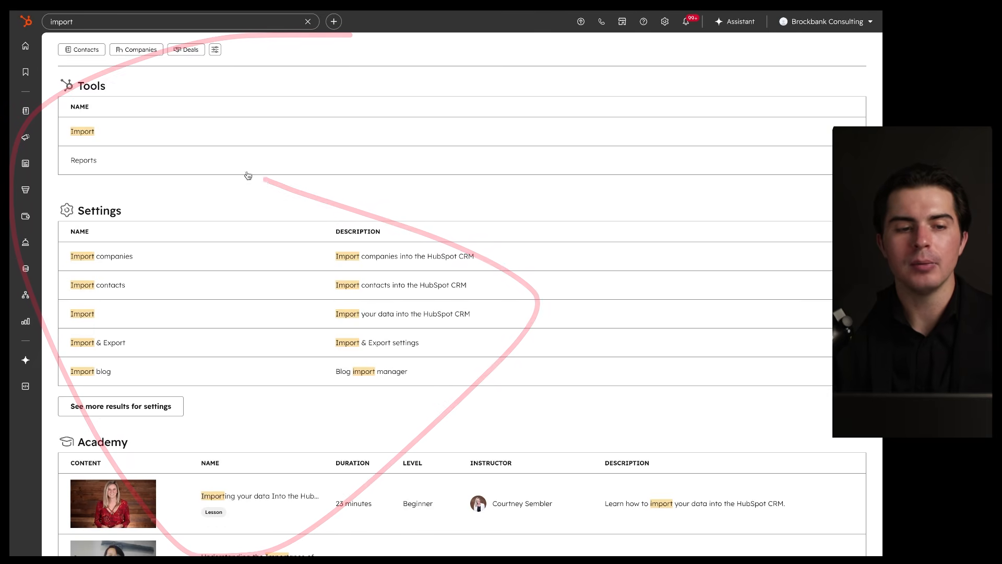
{"action": "left_click", "coordinate": [25, 46]}
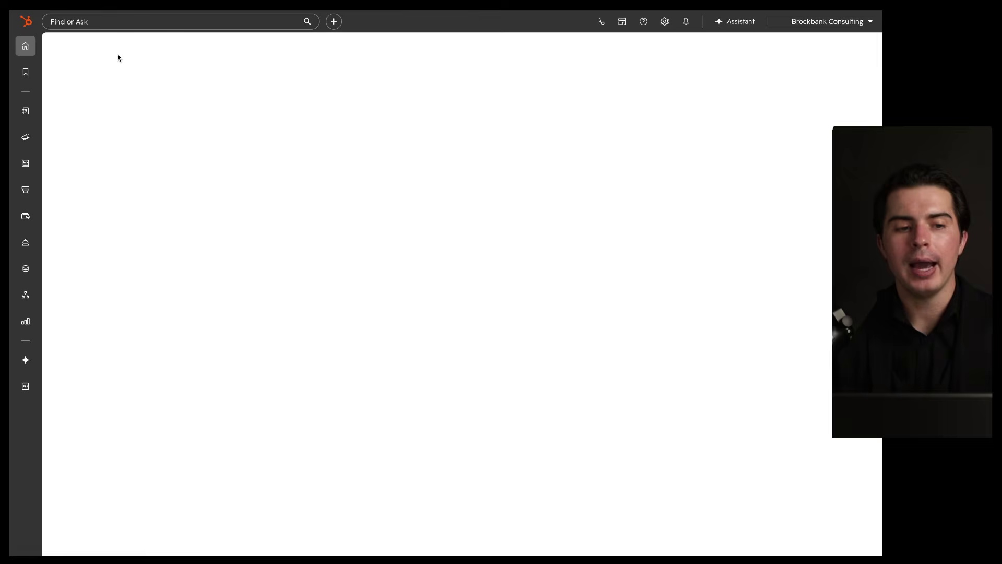
{"action": "left_click", "coordinate": [125, 23]}
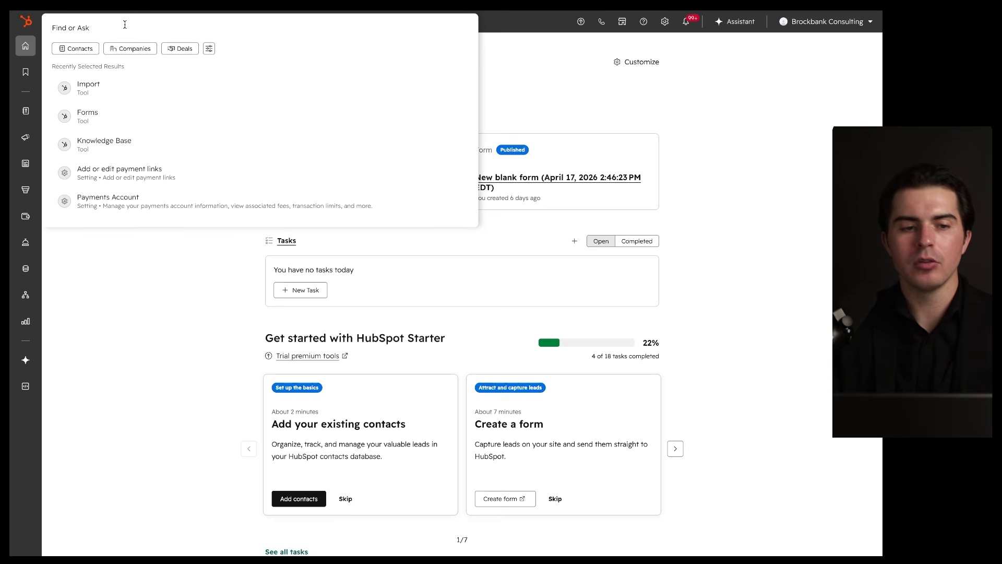
{"action": "type", "text": "import"}
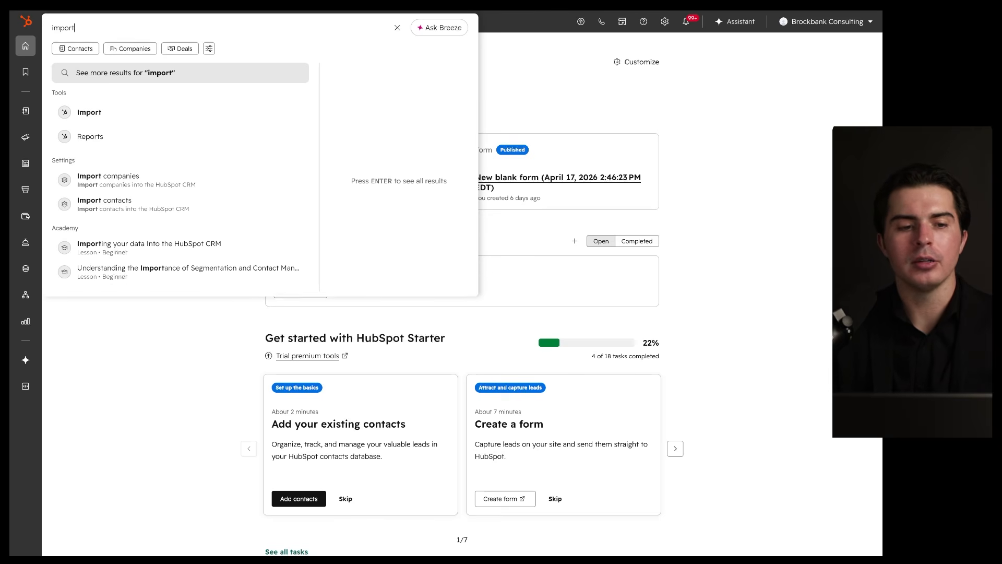
{"action": "left_click", "coordinate": [102, 117]}
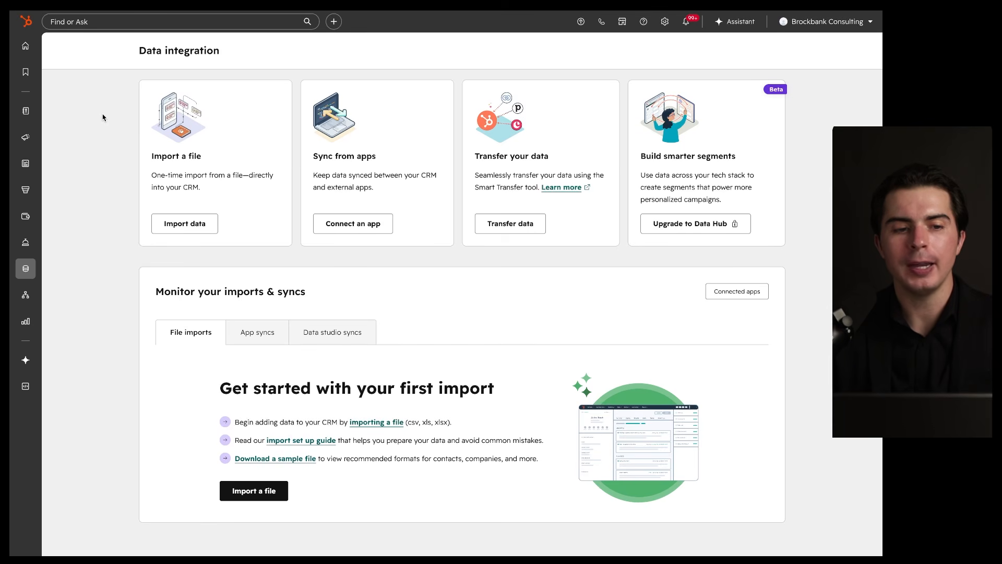
{"action": "left_click", "coordinate": [25, 46]}
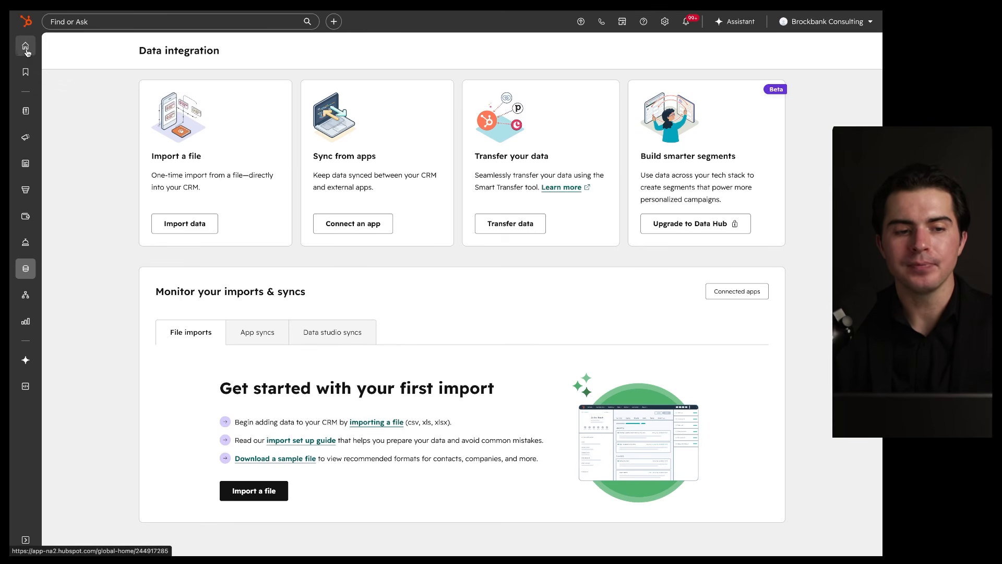
{"action": "left_click", "coordinate": [84, 21]}
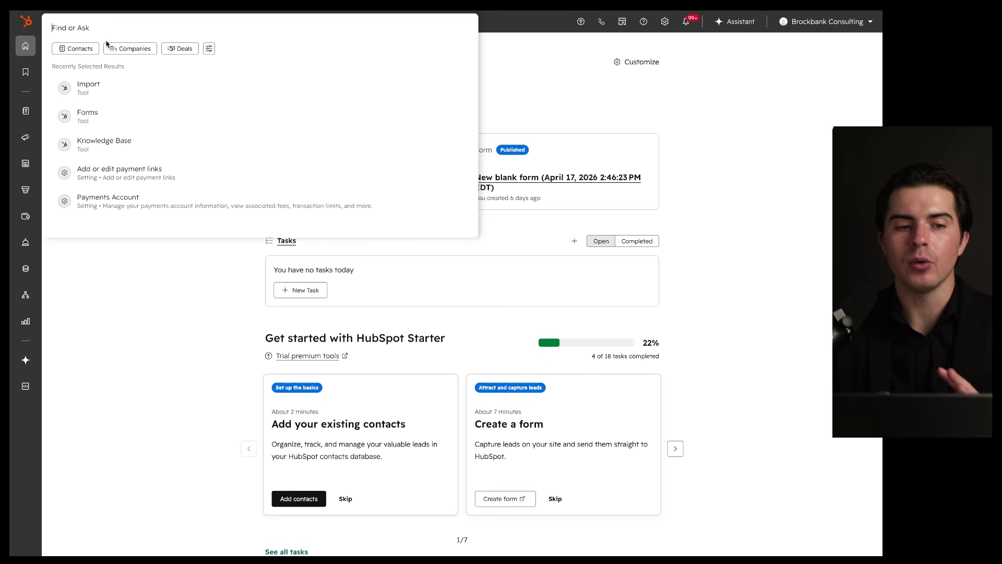
{"action": "left_click", "coordinate": [504, 61]}
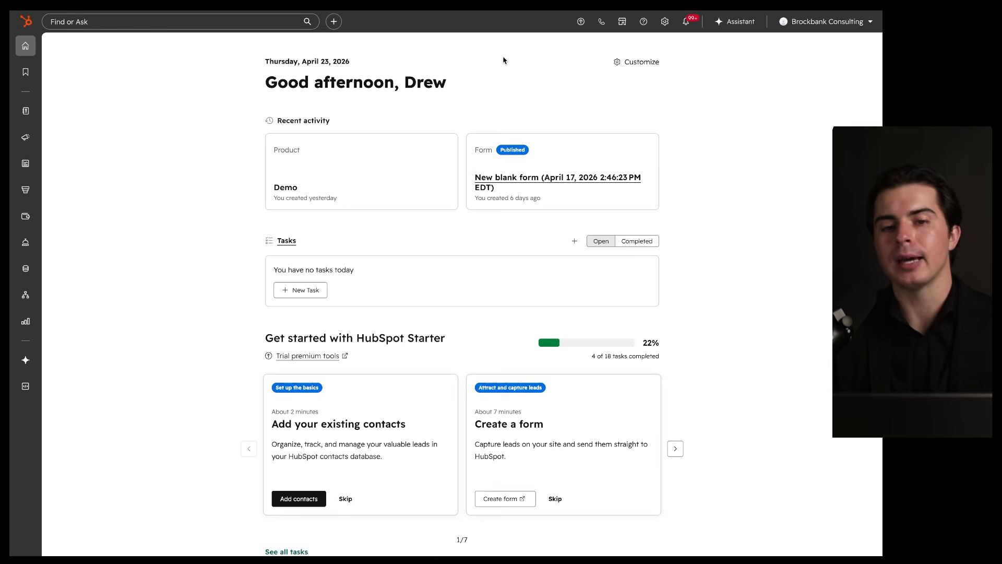
{"action": "left_click", "coordinate": [335, 23]}
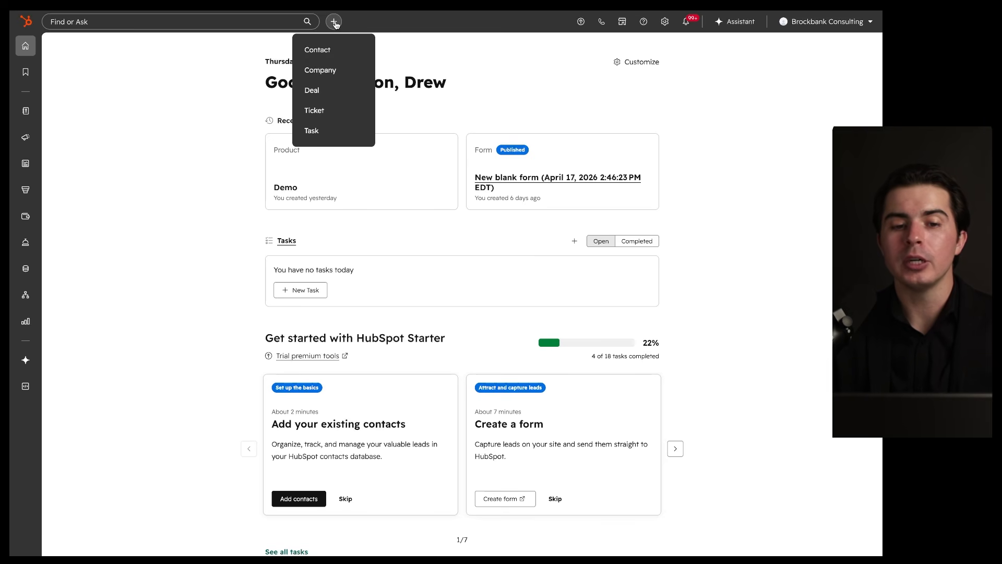
{"action": "left_click", "coordinate": [339, 52]}
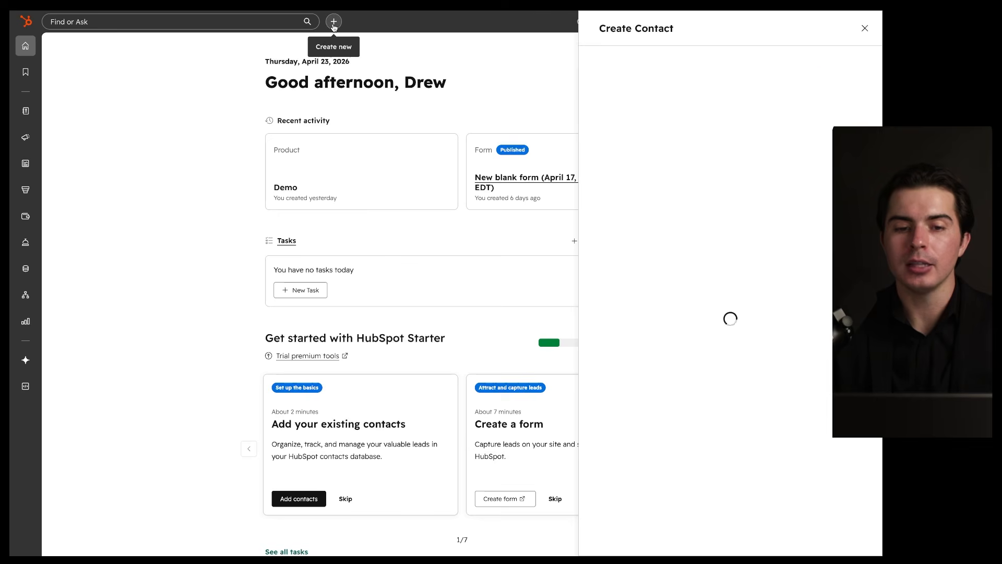
{"action": "left_click", "coordinate": [334, 23]}
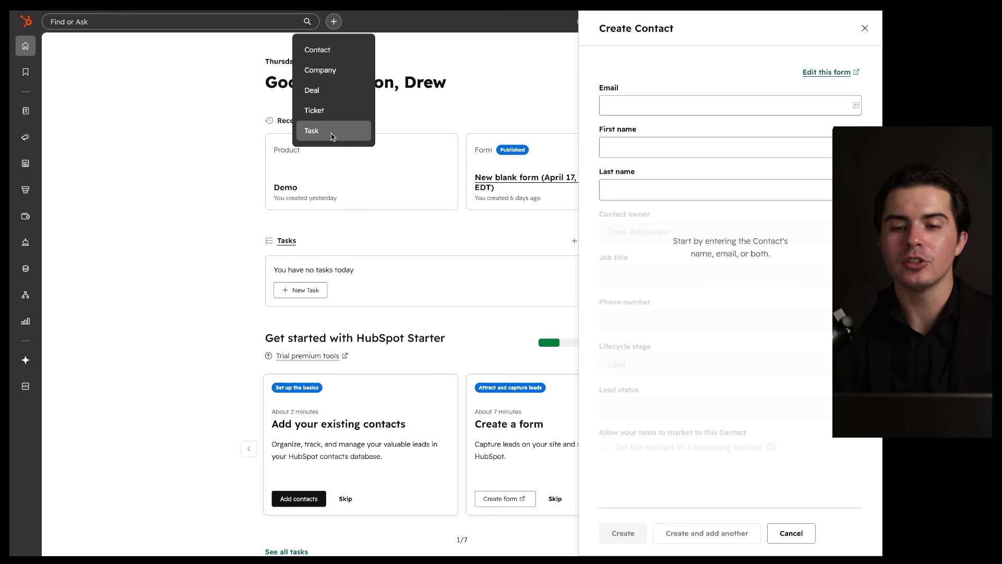
{"action": "left_click", "coordinate": [623, 88]}
{"action": "left_click", "coordinate": [791, 533]}
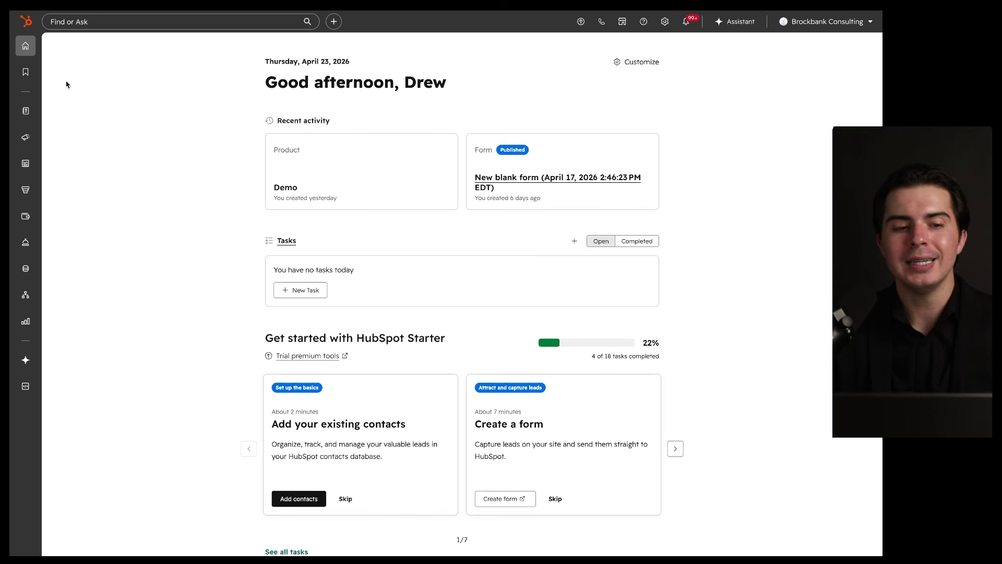
{"action": "mouse_move", "coordinate": [25, 111]}
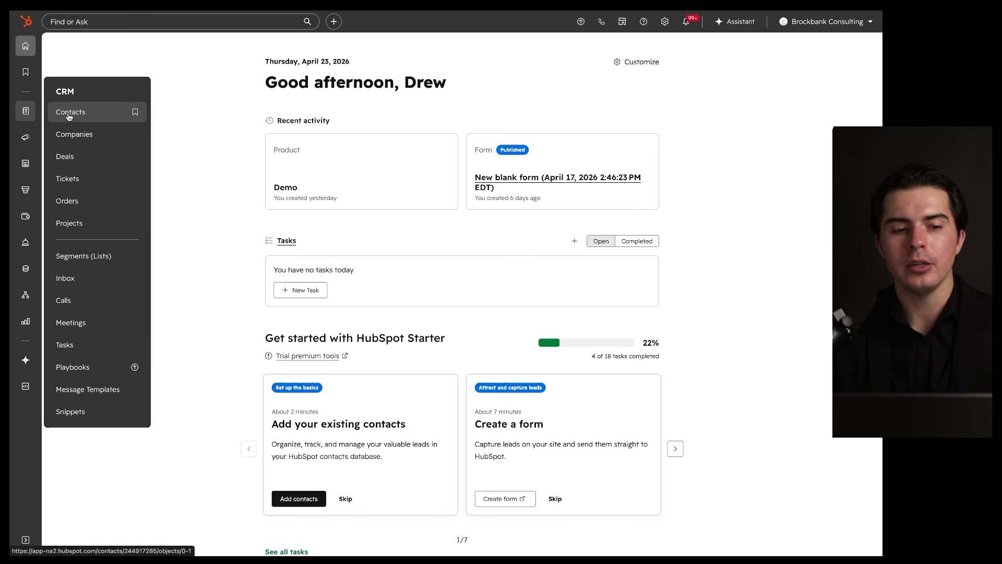
{"action": "left_click", "coordinate": [333, 22]}
{"action": "left_click", "coordinate": [475, 74]}
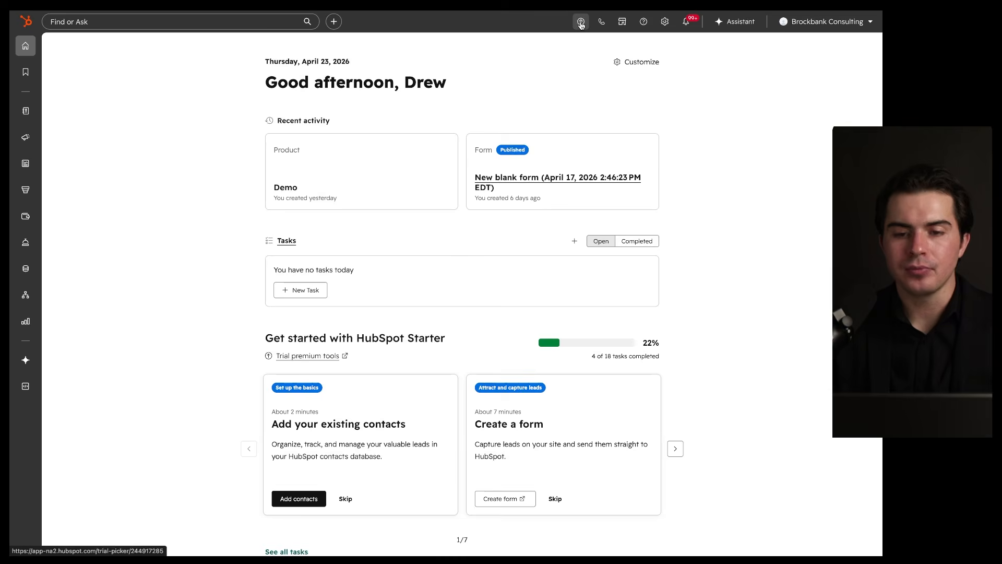
{"action": "left_click", "coordinate": [580, 22]}
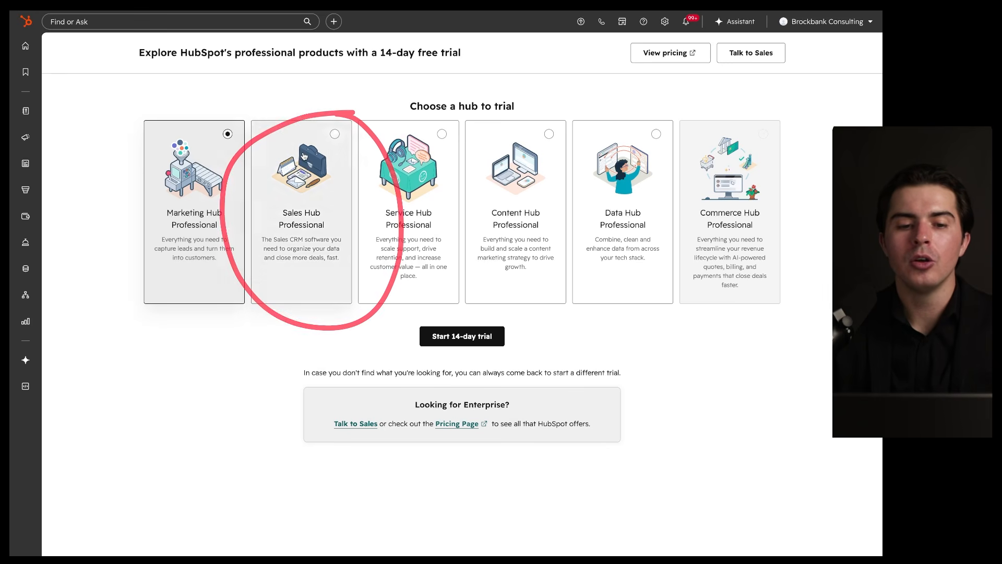
{"action": "left_click", "coordinate": [304, 155]}
{"action": "left_click", "coordinate": [383, 177]}
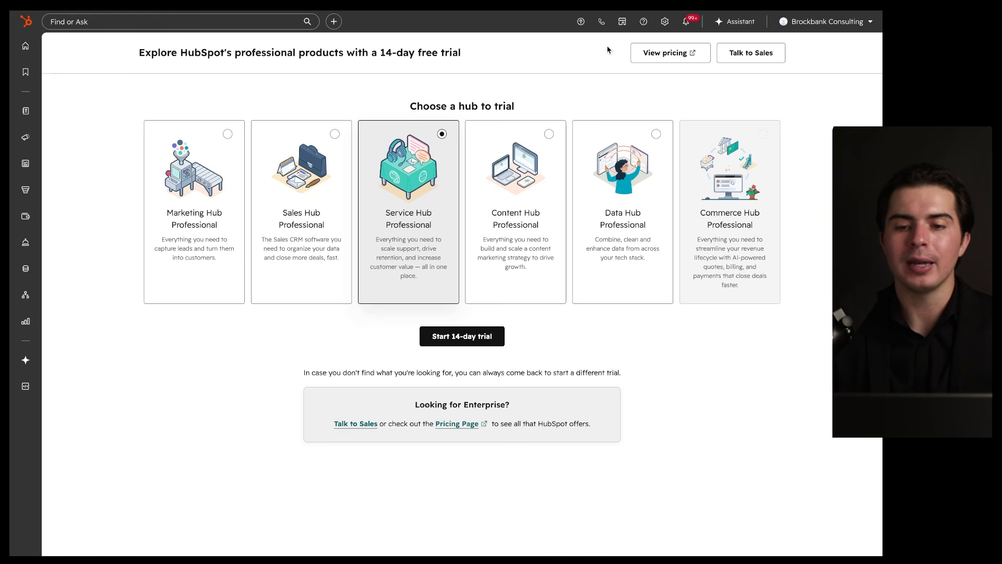
{"action": "left_click", "coordinate": [27, 53]}
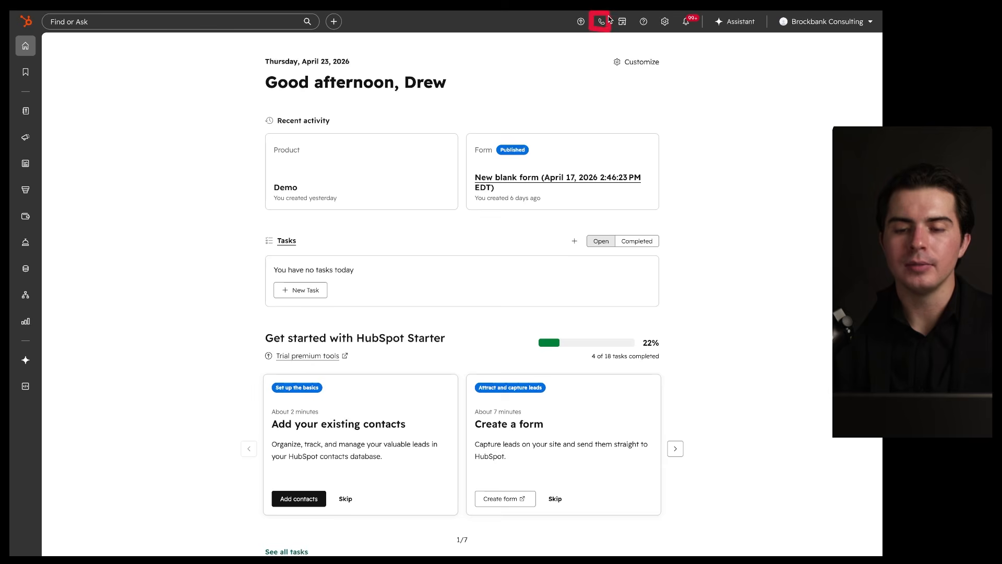
{"action": "left_click", "coordinate": [603, 21]}
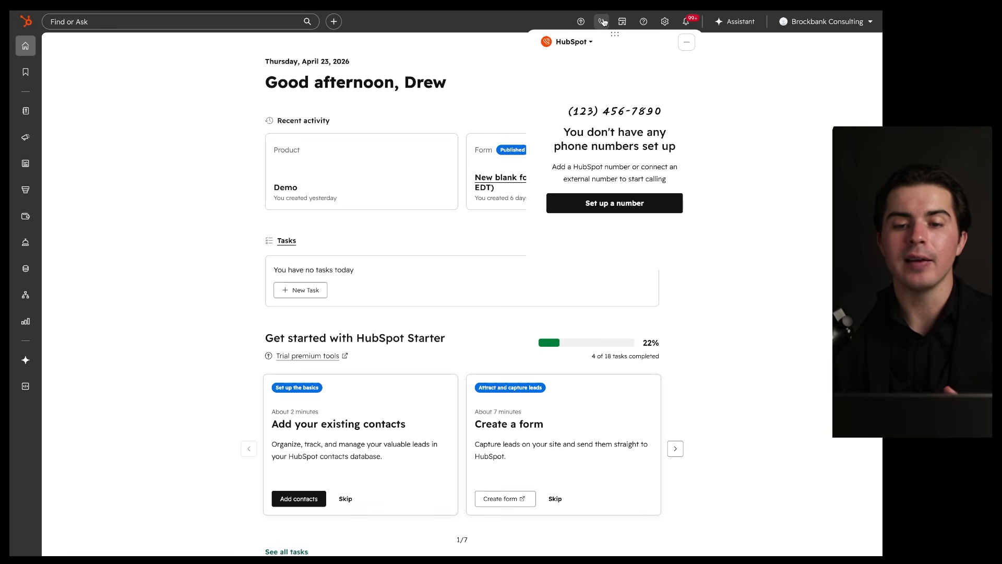
{"action": "left_click_drag", "start_coordinate": [667, 96], "coordinate": [673, 93]}
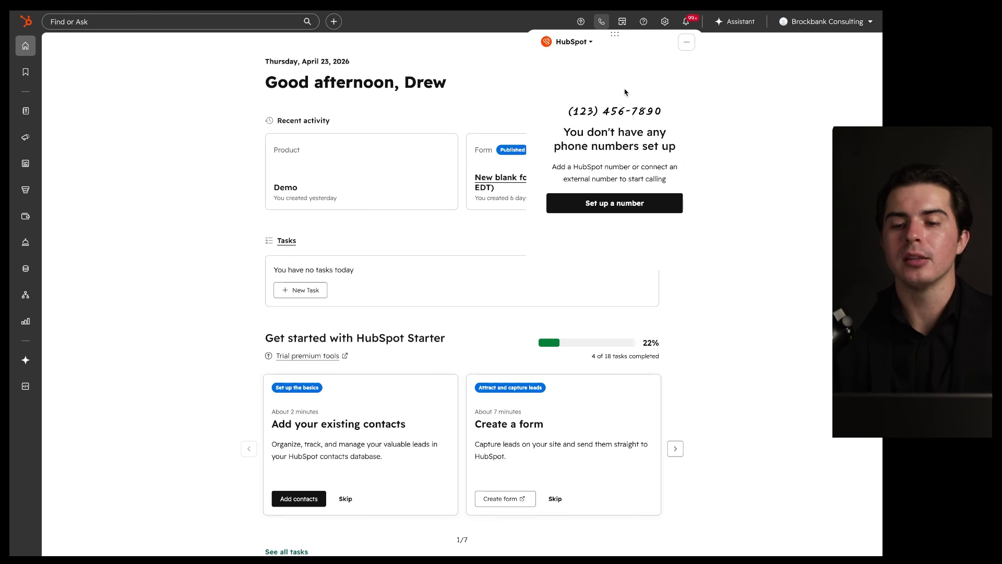
{"action": "left_click", "coordinate": [685, 48]}
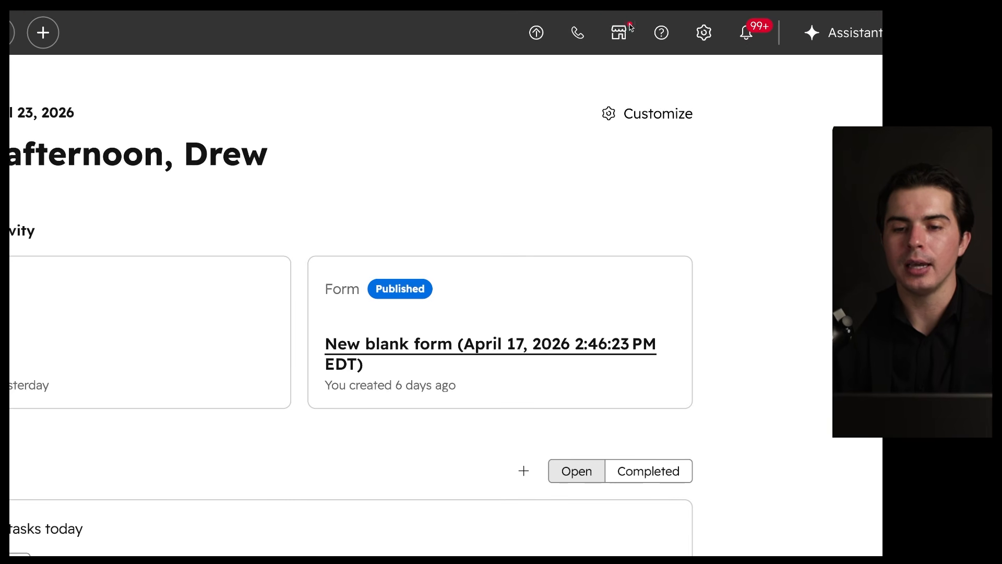
{"action": "left_click_drag", "start_coordinate": [622, 20], "coordinate": [601, 37]}
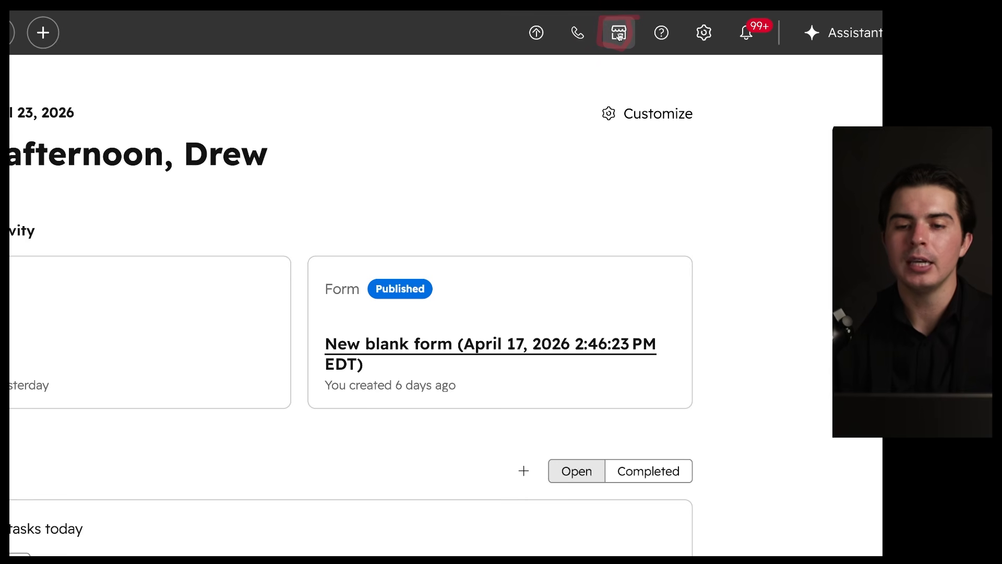
Step: Open the HubSpot Marketplace from the top bar and scroll its featured apps like Slack and Gmail
{"action": "left_click", "coordinate": [619, 34]}
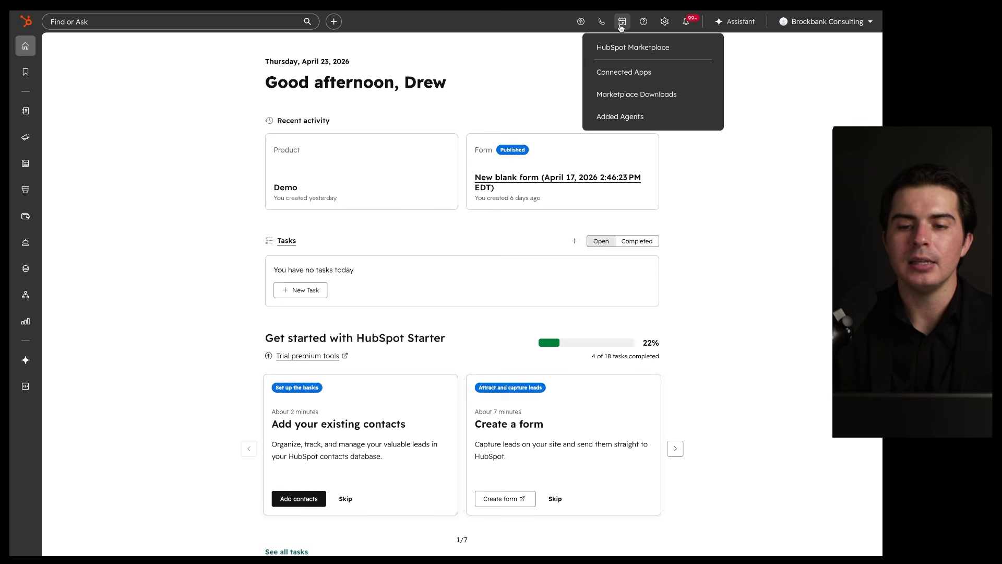
{"action": "left_click", "coordinate": [631, 51]}
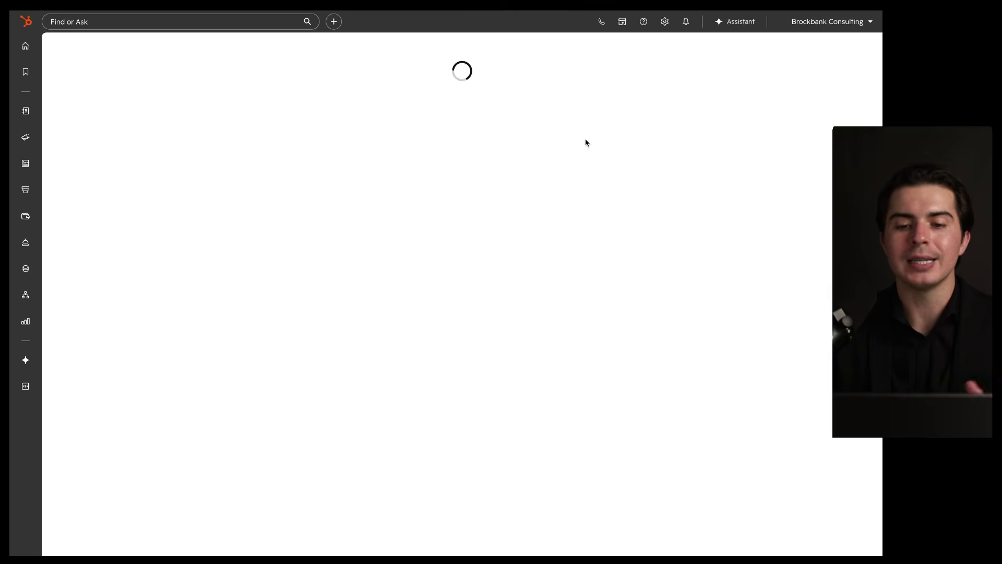
{"action": "scroll", "coordinate": [378, 295], "scroll_direction": "down", "scroll_amount": 2}
{"action": "scroll", "coordinate": [378, 295], "scroll_direction": "down", "scroll_amount": 3}
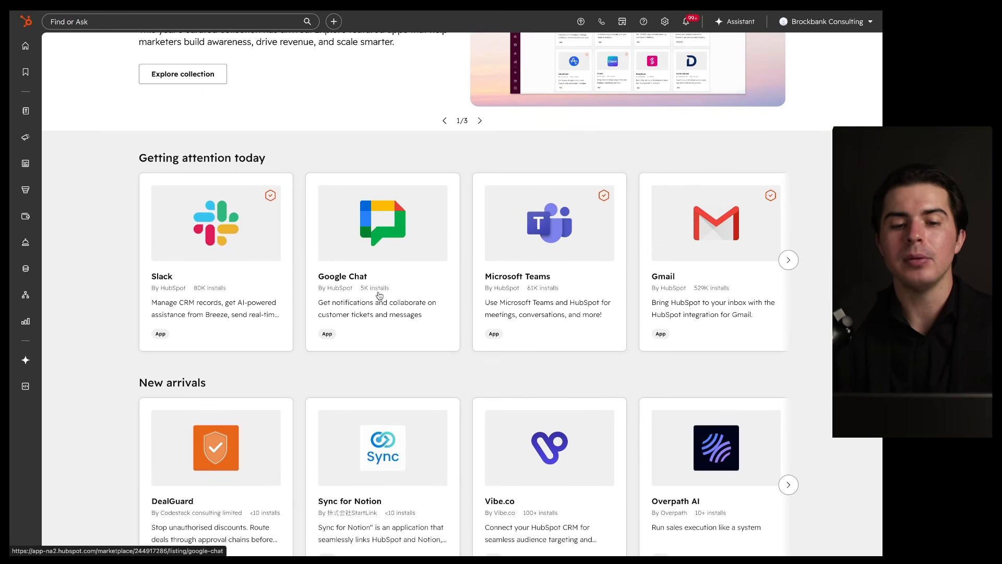
{"action": "scroll", "coordinate": [378, 294], "scroll_direction": "up", "scroll_amount": 5}
{"action": "scroll", "coordinate": [384, 314], "scroll_direction": "down", "scroll_amount": 2}
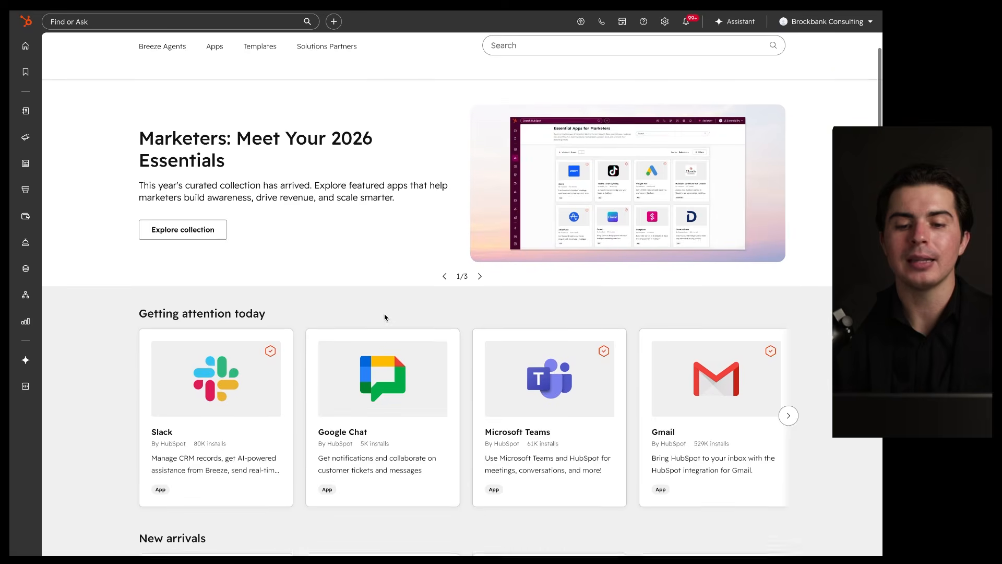
{"action": "scroll", "coordinate": [385, 318], "scroll_direction": "down", "scroll_amount": 1}
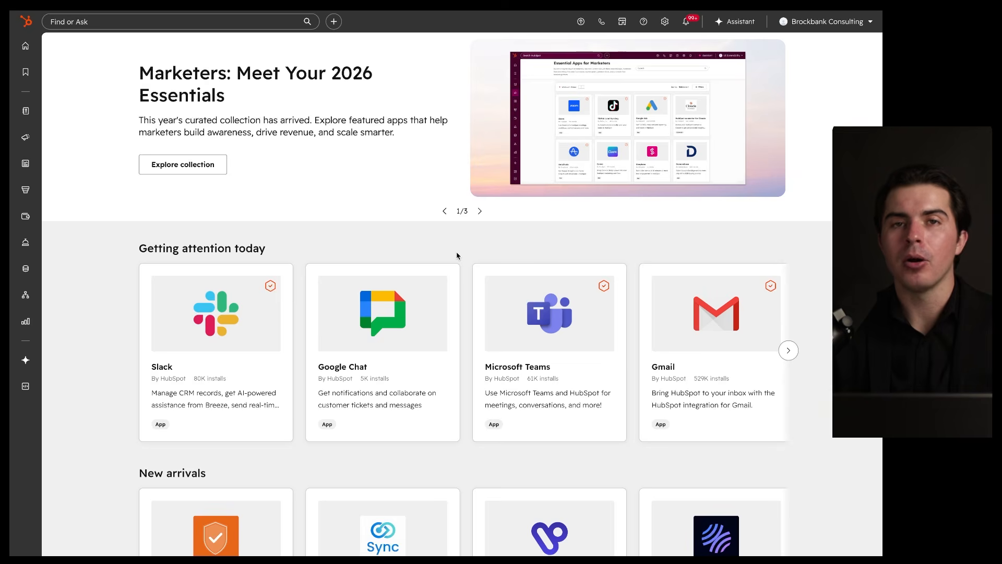
Step: Scroll further through collections such as Getting attention today and New arrivals like DealGuard
{"action": "scroll", "coordinate": [456, 255], "scroll_direction": "down", "scroll_amount": 4}
{"action": "left_click_drag", "start_coordinate": [631, 60], "coordinate": [585, 155]}
{"action": "mouse_move", "coordinate": [723, 79]}
{"action": "left_mouse_down"}
{"action": "mouse_move", "coordinate": [31, 335]}
{"action": "mouse_move", "coordinate": [448, 168]}
{"action": "left_mouse_up"}
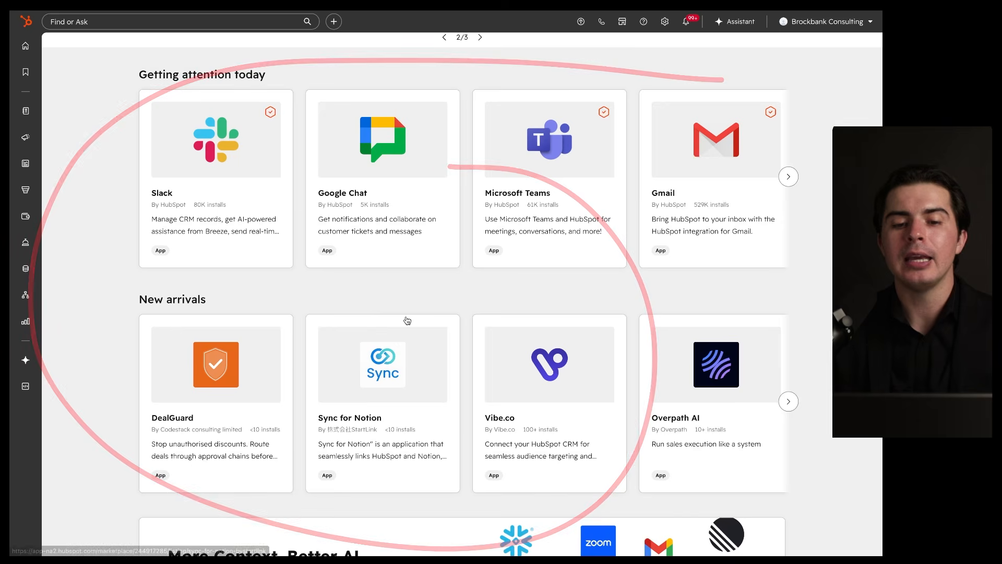
{"action": "scroll", "coordinate": [407, 320], "scroll_direction": "down", "scroll_amount": 1}
{"action": "left_click_drag", "start_coordinate": [447, 57], "coordinate": [519, 99]}
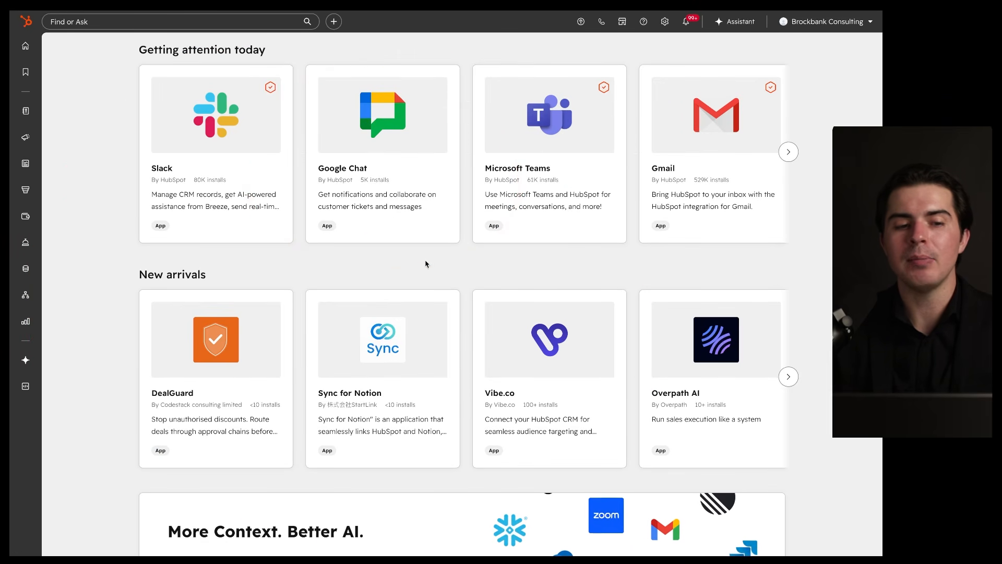
{"action": "scroll", "coordinate": [439, 329], "scroll_direction": "down", "scroll_amount": 10}
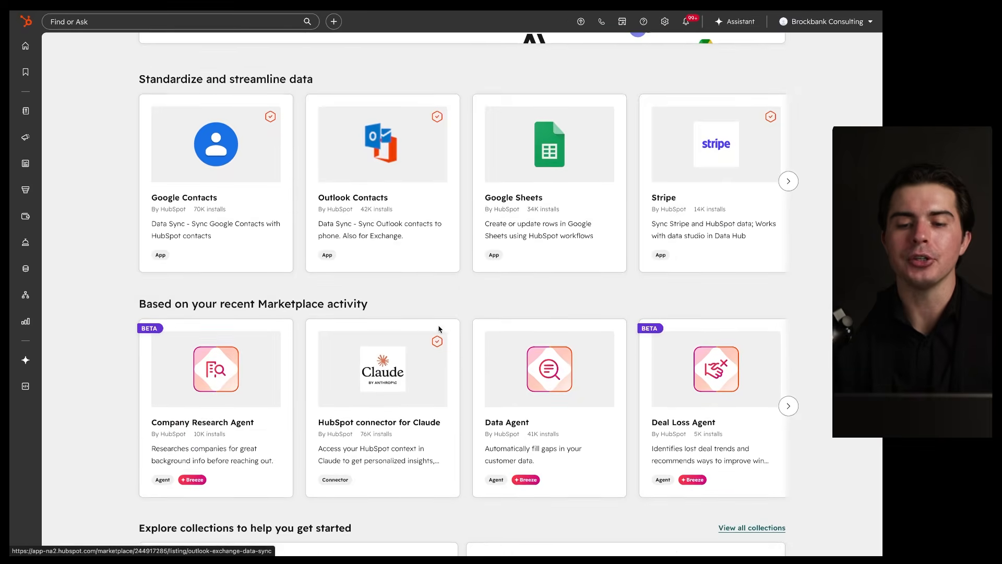
{"action": "scroll", "coordinate": [439, 329], "scroll_direction": "up", "scroll_amount": 13}
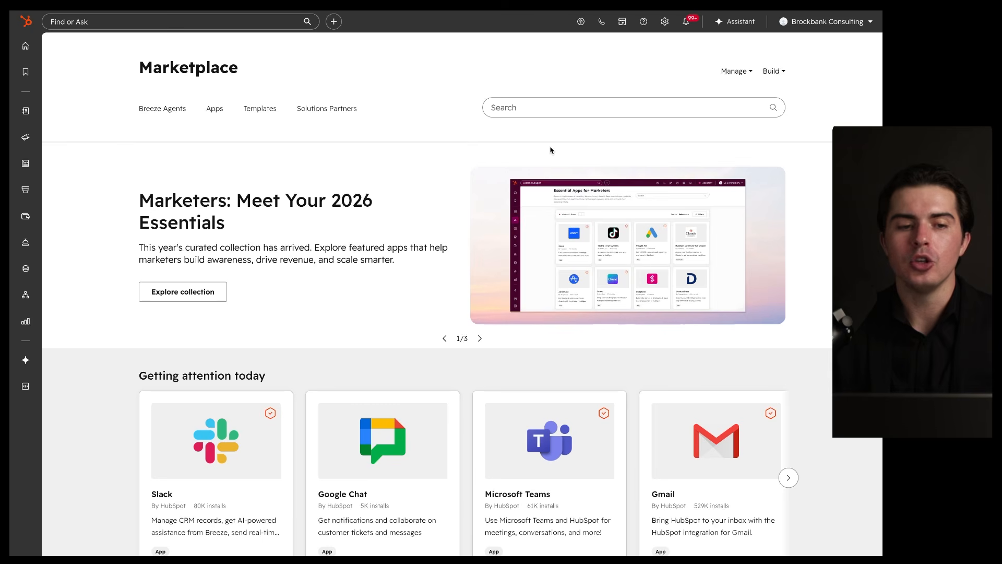
{"action": "left_click", "coordinate": [645, 26]}
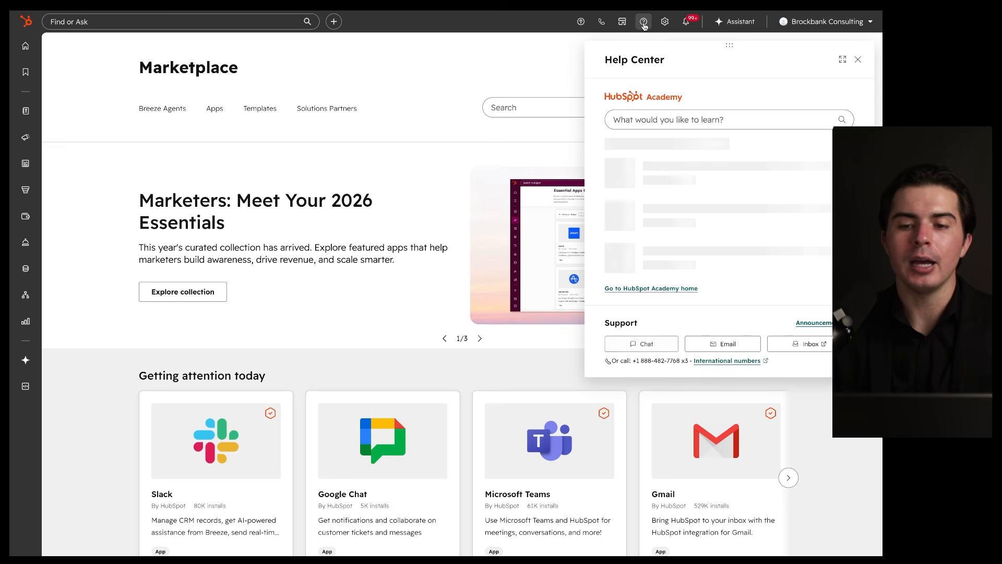
{"action": "mouse_move", "coordinate": [751, 90]}
{"action": "left_mouse_down"}
{"action": "mouse_move", "coordinate": [524, 183]}
{"action": "mouse_move", "coordinate": [820, 133]}
{"action": "mouse_move", "coordinate": [770, 111]}
{"action": "left_mouse_up"}
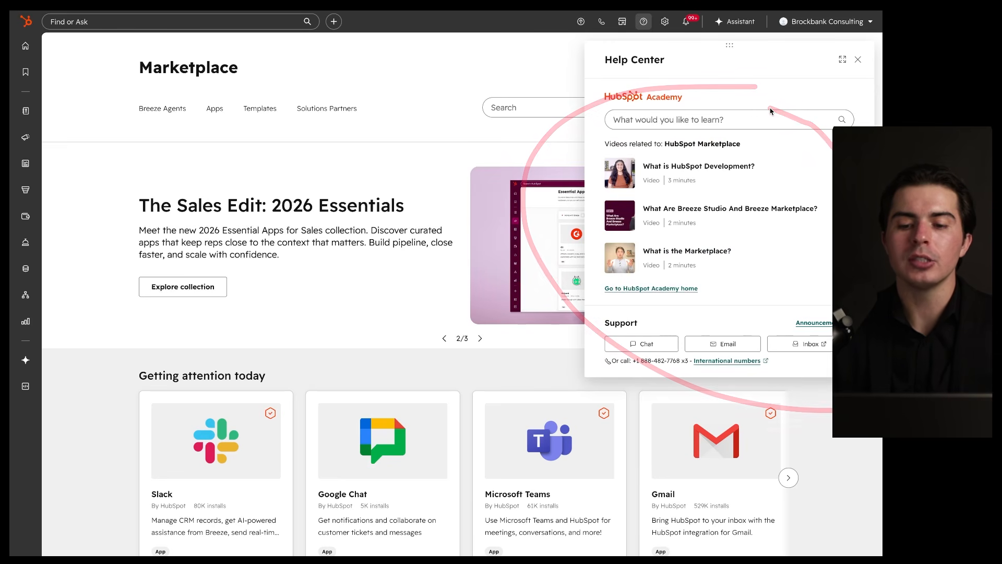
{"action": "mouse_move", "coordinate": [763, 304]}
{"action": "left_mouse_down"}
{"action": "mouse_move", "coordinate": [661, 307]}
{"action": "mouse_move", "coordinate": [695, 317]}
{"action": "left_mouse_up"}
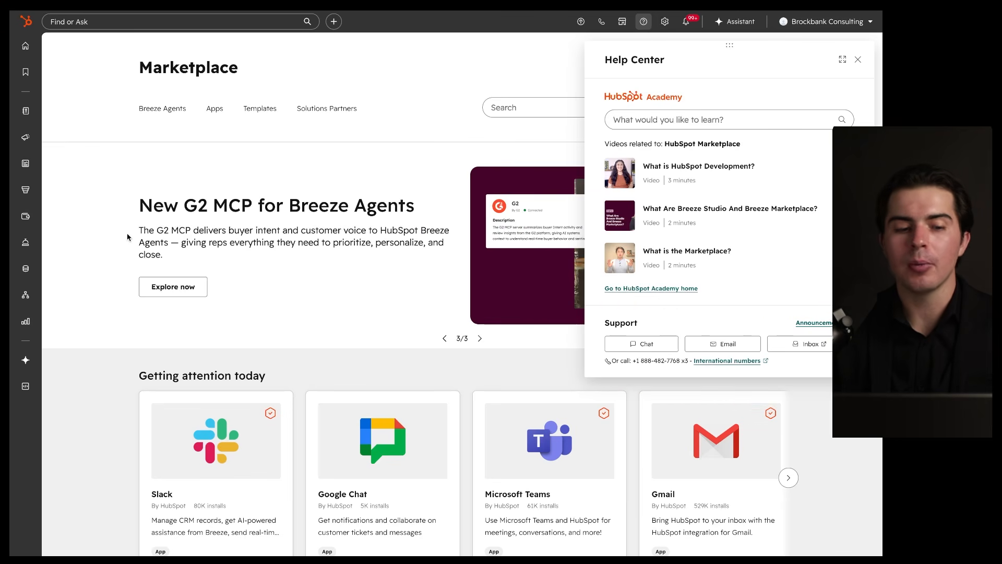
{"action": "mouse_move", "coordinate": [25, 253]}
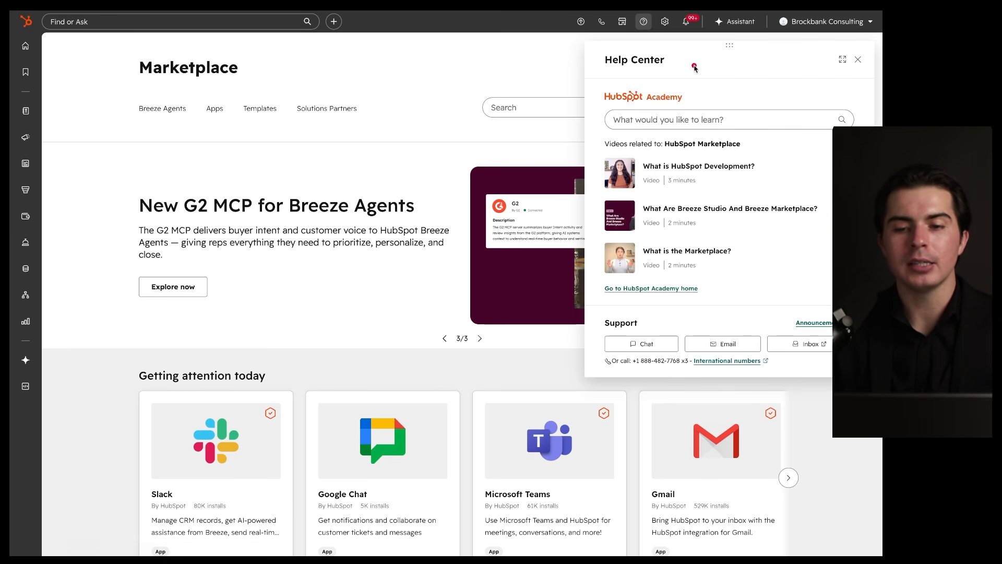
{"action": "left_click_drag", "start_coordinate": [712, 59], "coordinate": [526, 186]}
{"action": "left_click_drag", "start_coordinate": [594, 286], "coordinate": [685, 60]}
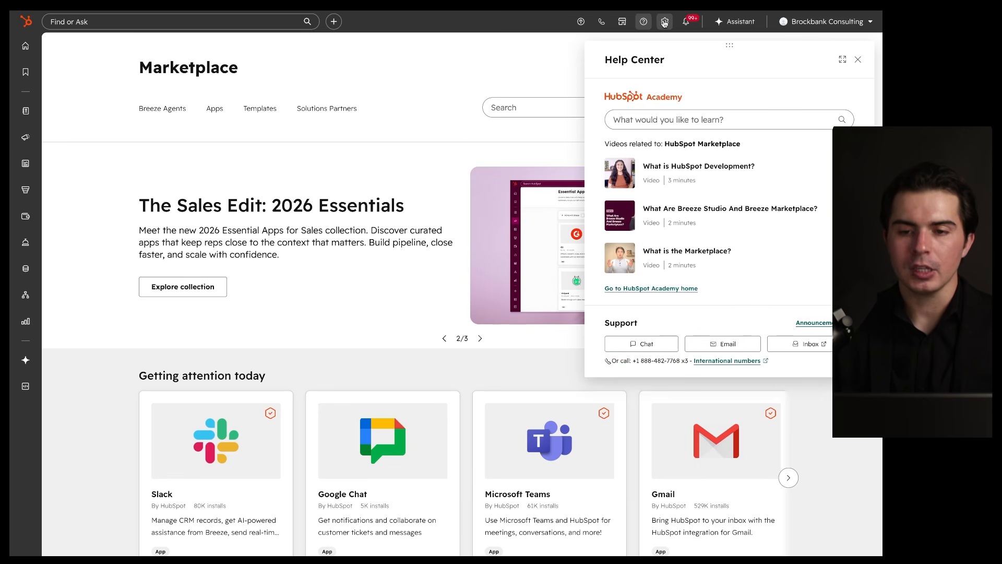
{"action": "left_click", "coordinate": [856, 60]}
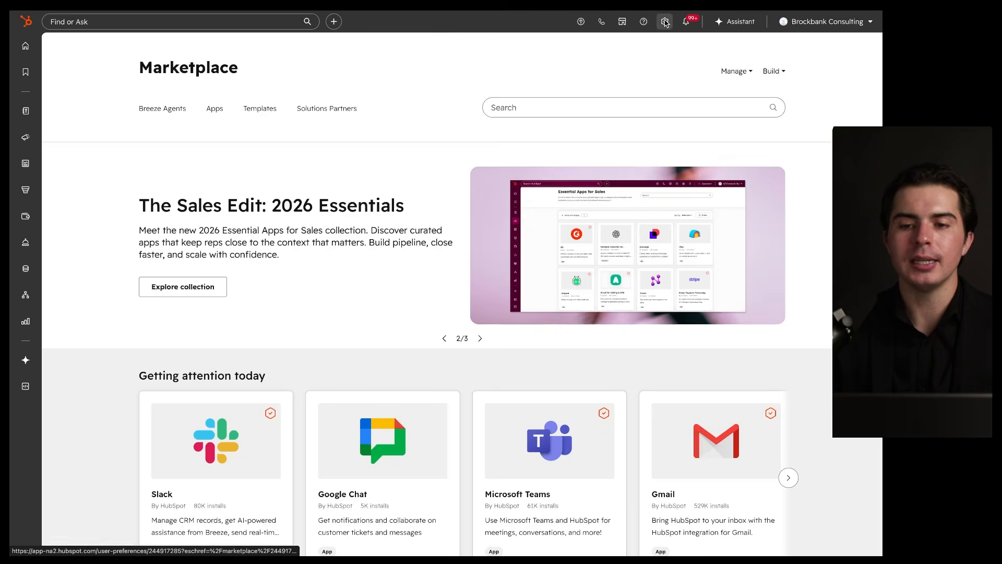
Step: Open Settings at General preferences, showing English and United States date format, and scroll the sidebar
{"action": "left_click", "coordinate": [666, 23]}
{"action": "mouse_move", "coordinate": [171, 104]}
{"action": "left_mouse_down"}
{"action": "mouse_move", "coordinate": [24, 485]}
{"action": "mouse_move", "coordinate": [114, 85]}
{"action": "left_mouse_up"}
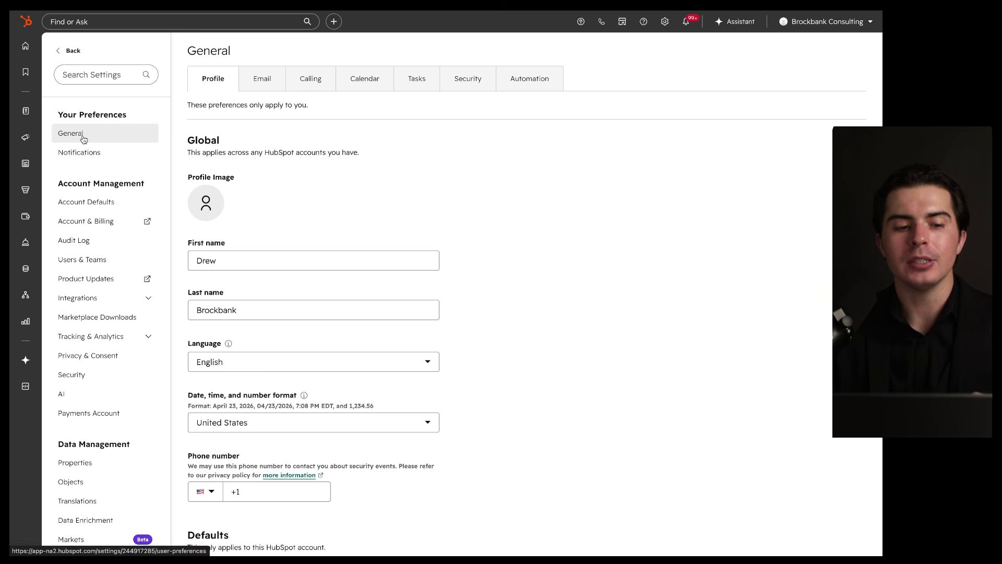
{"action": "scroll", "coordinate": [90, 256], "scroll_direction": "down", "scroll_amount": 3}
{"action": "scroll", "coordinate": [89, 292], "scroll_direction": "down", "scroll_amount": 2}
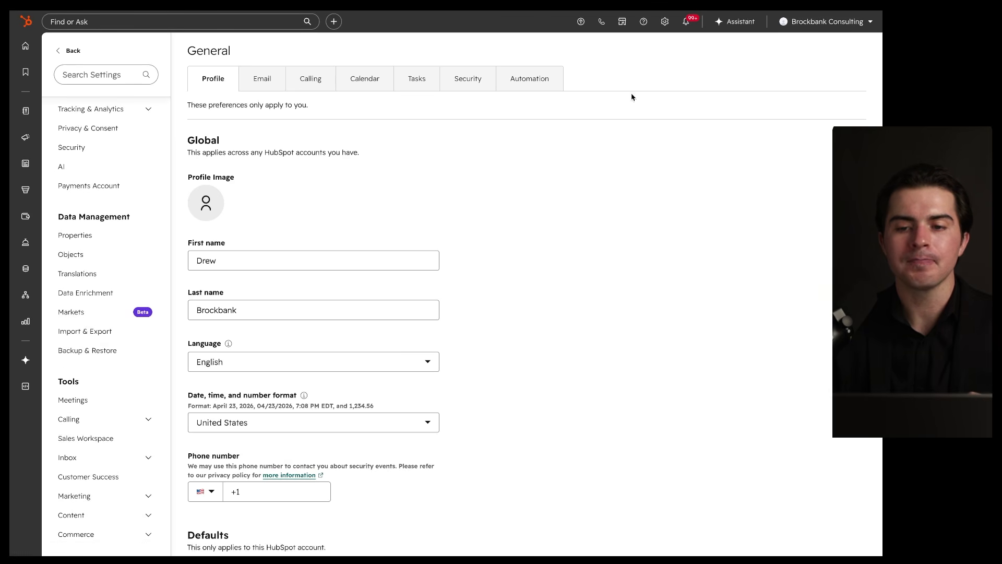
Step: Return to the Home dashboard and look through the 99+ unread notifications before closing them
{"action": "left_click", "coordinate": [25, 45]}
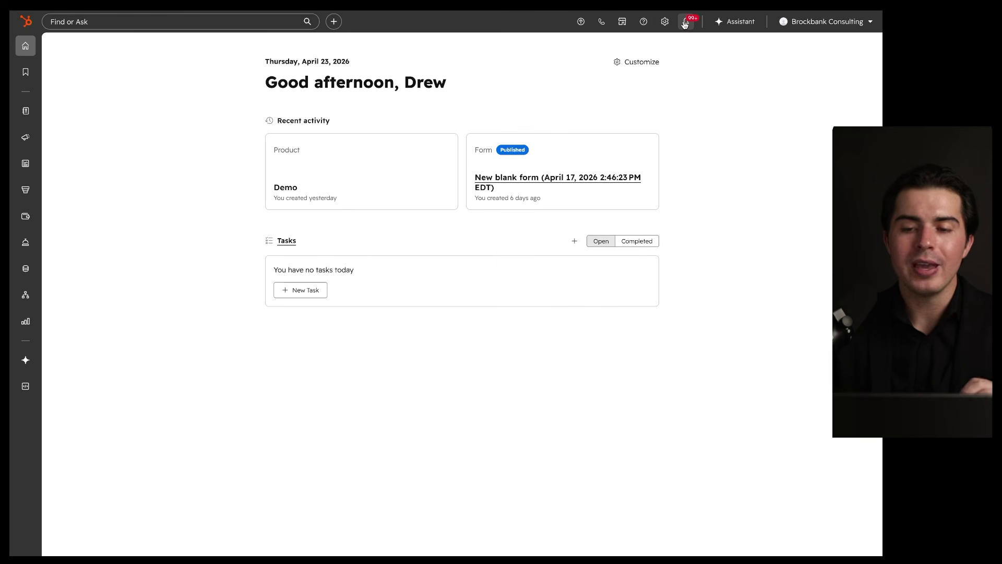
{"action": "left_click", "coordinate": [686, 22]}
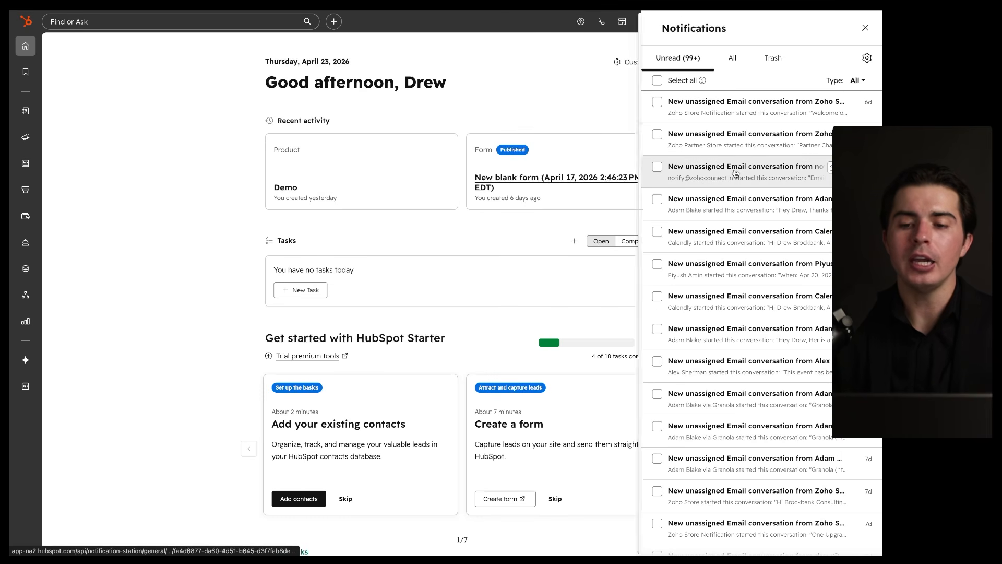
{"action": "scroll", "coordinate": [736, 173], "scroll_direction": "down", "scroll_amount": 1}
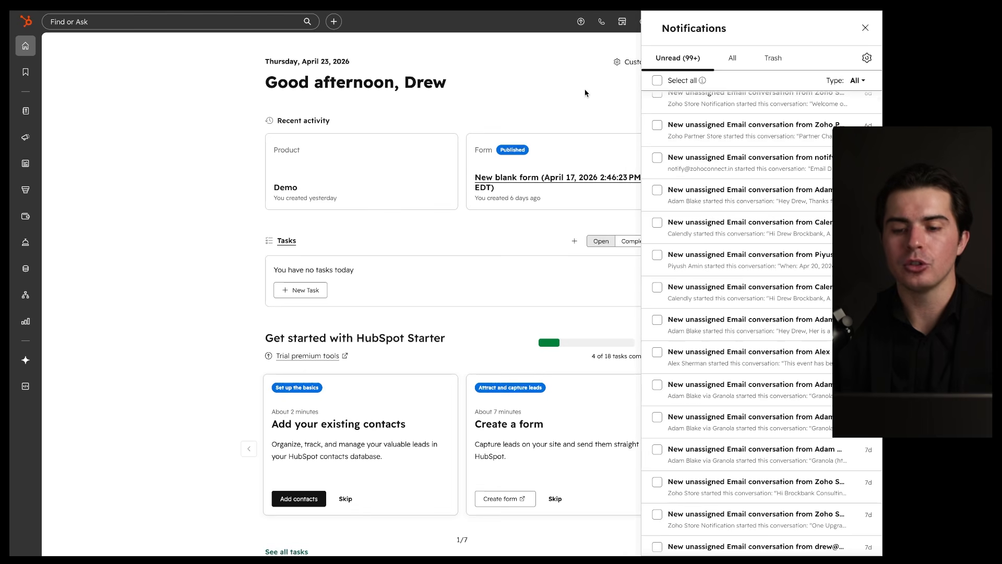
{"action": "left_click", "coordinate": [865, 27]}
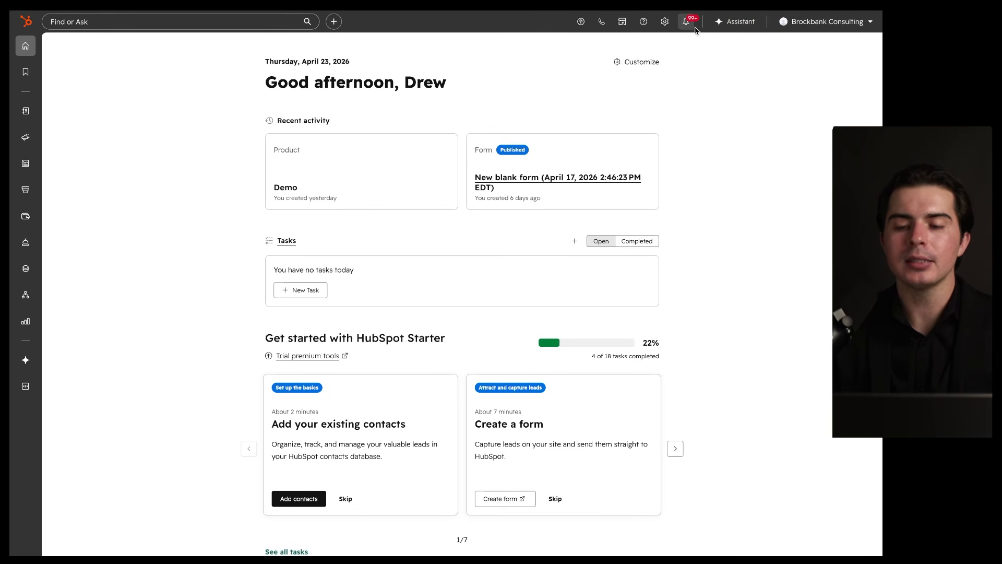
{"action": "left_click", "coordinate": [730, 23]}
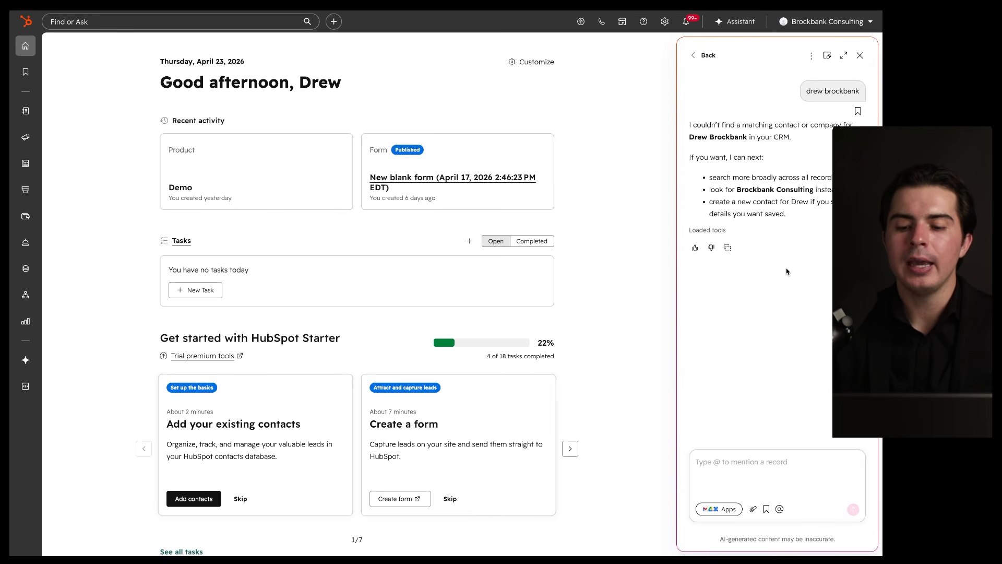
{"action": "mouse_move", "coordinate": [840, 426]}
{"action": "left_mouse_down"}
{"action": "mouse_move", "coordinate": [860, 502]}
{"action": "mouse_move", "coordinate": [781, 387]}
{"action": "left_mouse_up"}
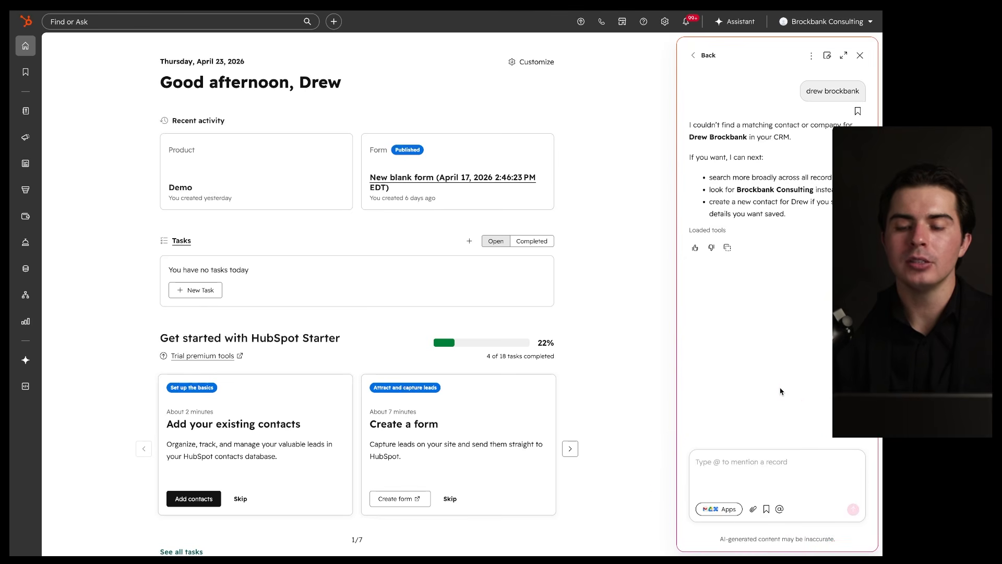
{"action": "left_click_drag", "start_coordinate": [742, 485], "coordinate": [741, 490]}
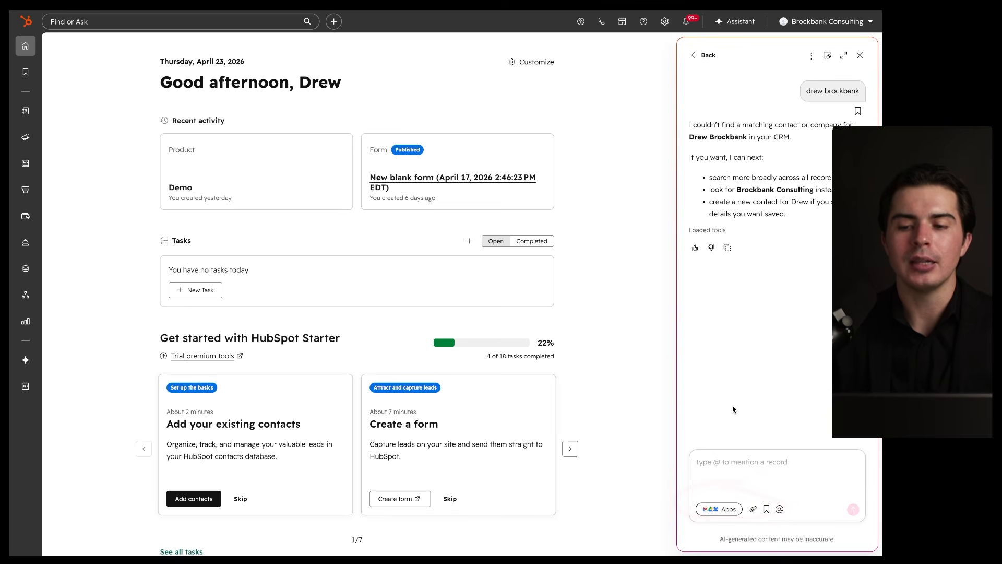
{"action": "left_click", "coordinate": [859, 54]}
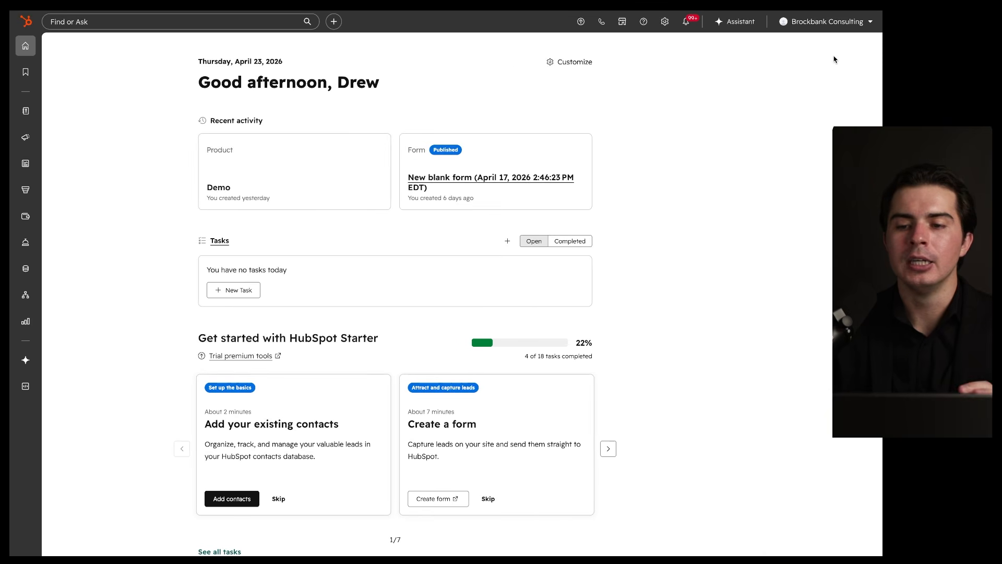
Step: Look through the account and profile menu, then dismiss it back to the Home dashboard
{"action": "left_click", "coordinate": [827, 25]}
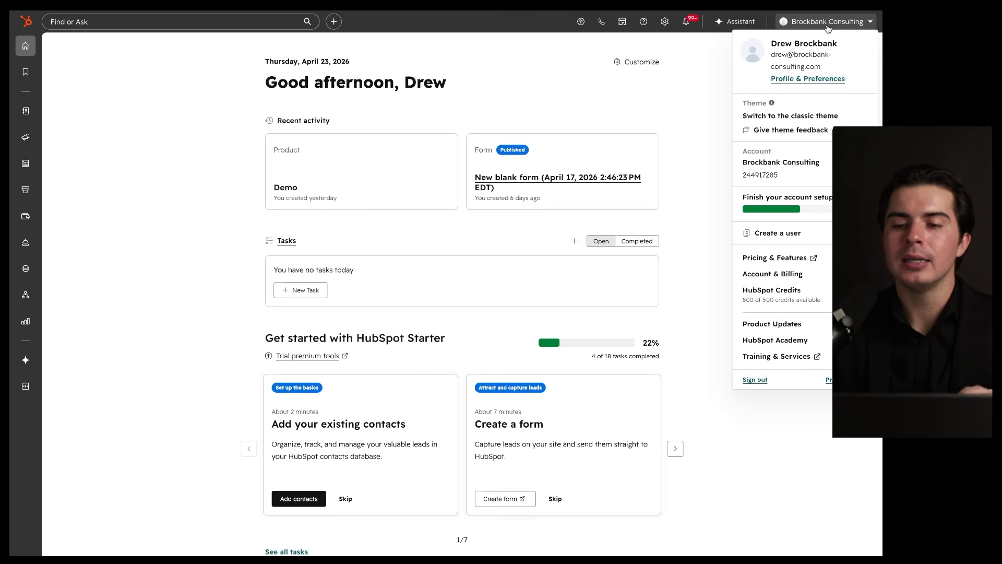
{"action": "left_click", "coordinate": [828, 26]}
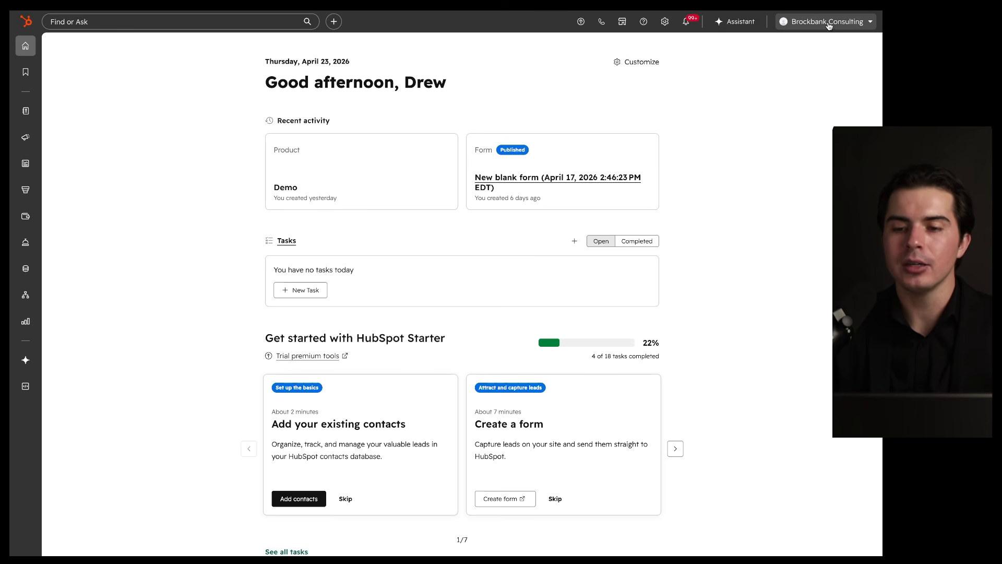
{"action": "left_click", "coordinate": [829, 25]}
{"action": "mouse_move", "coordinate": [846, 39]}
{"action": "left_mouse_down"}
{"action": "mouse_move", "coordinate": [863, 78]}
{"action": "mouse_move", "coordinate": [818, 44]}
{"action": "mouse_move", "coordinate": [826, 47]}
{"action": "mouse_move", "coordinate": [803, 52]}
{"action": "left_mouse_up"}
{"action": "left_click", "coordinate": [794, 76]}
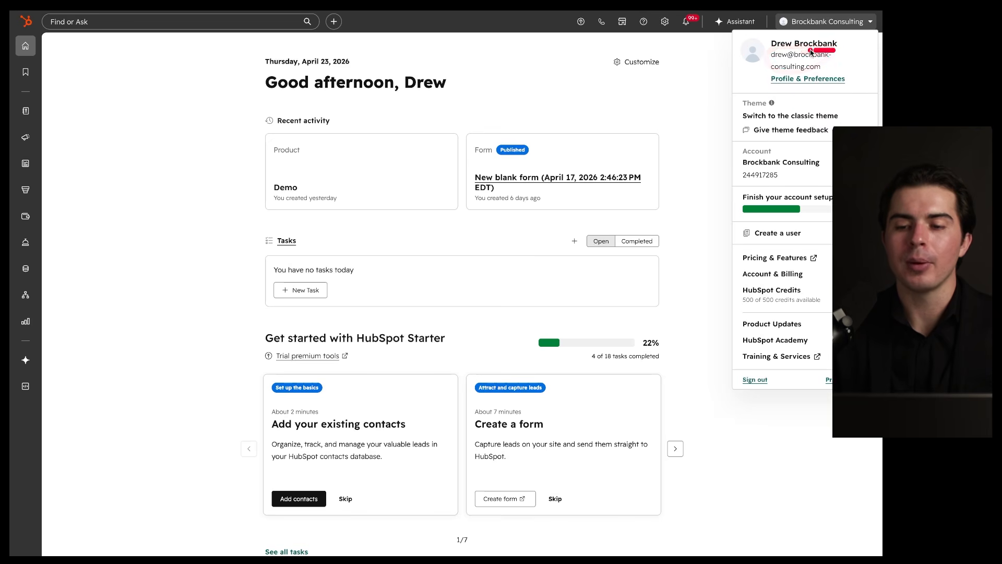
{"action": "left_click_drag", "start_coordinate": [763, 88], "coordinate": [838, 90]}
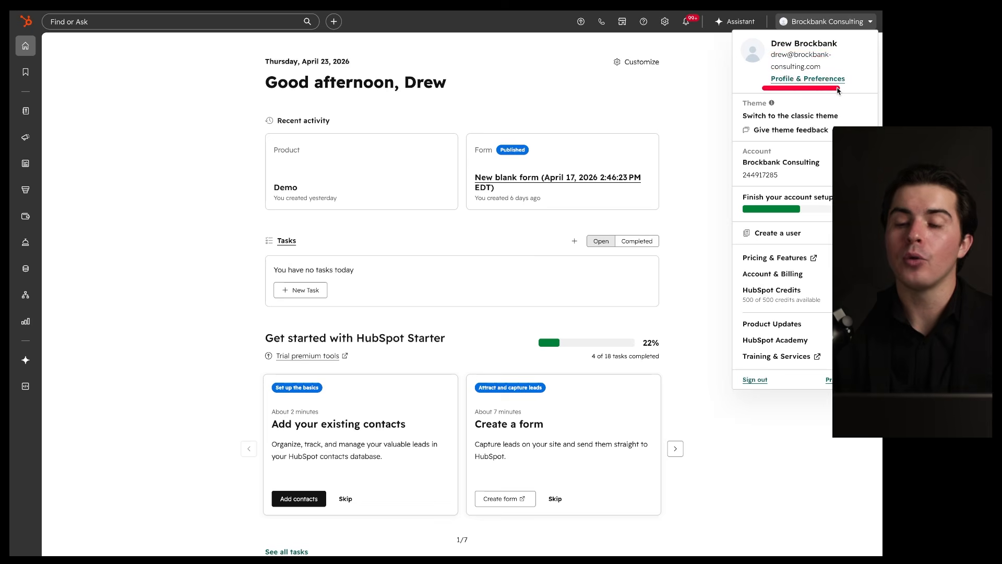
{"action": "mouse_move", "coordinate": [847, 98]}
{"action": "left_mouse_down"}
{"action": "mouse_move", "coordinate": [847, 116]}
{"action": "mouse_move", "coordinate": [802, 97]}
{"action": "left_mouse_up"}
{"action": "left_click", "coordinate": [769, 143]}
{"action": "left_click_drag", "start_coordinate": [813, 143], "coordinate": [831, 152]}
{"action": "mouse_move", "coordinate": [827, 230]}
{"action": "left_mouse_down"}
{"action": "mouse_move", "coordinate": [856, 324]}
{"action": "mouse_move", "coordinate": [784, 212]}
{"action": "left_mouse_up"}
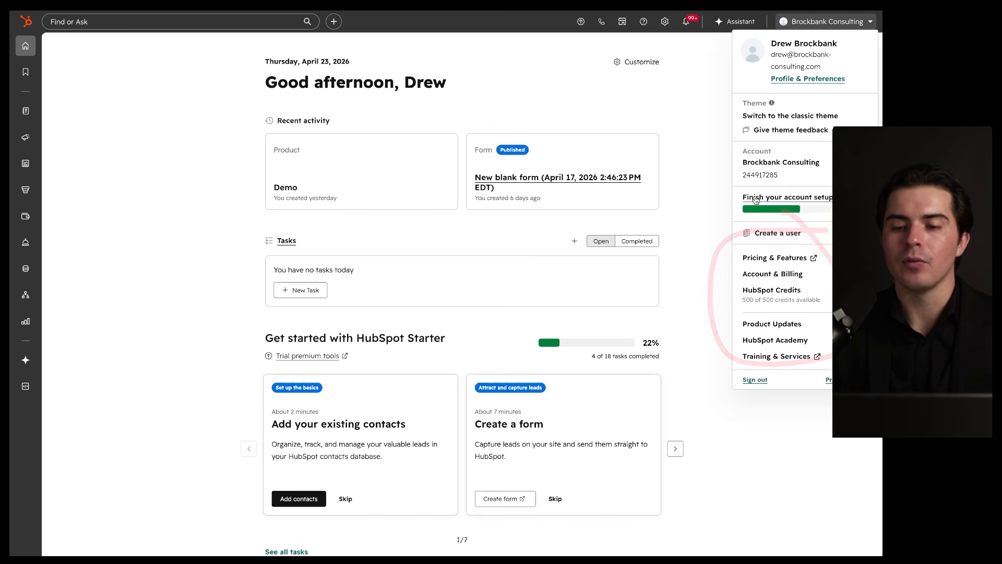
{"action": "left_click", "coordinate": [715, 194]}
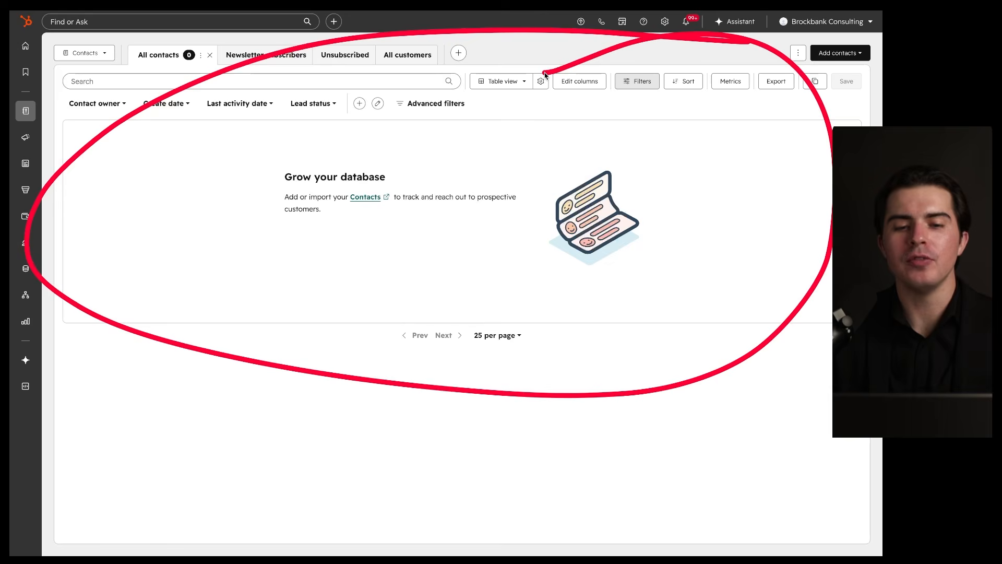
Step: Go to CRM > Contacts to show the empty All contacts view
{"action": "mouse_move", "coordinate": [27, 112]}
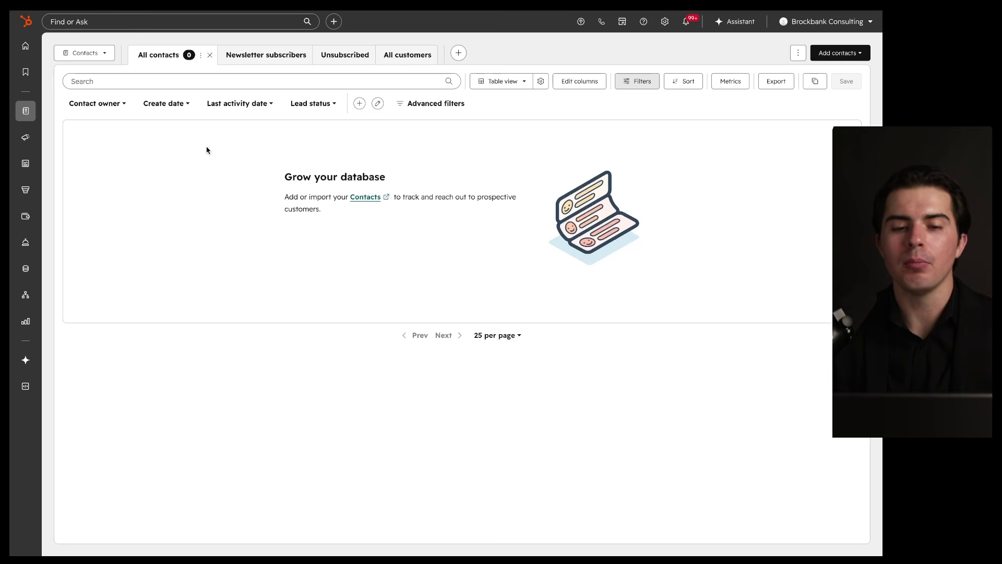
Step: Create the first contact, Demo Demo, with its e-mail address, and return to the contacts list
{"action": "left_click", "coordinate": [838, 53]}
{"action": "left_click", "coordinate": [823, 74]}
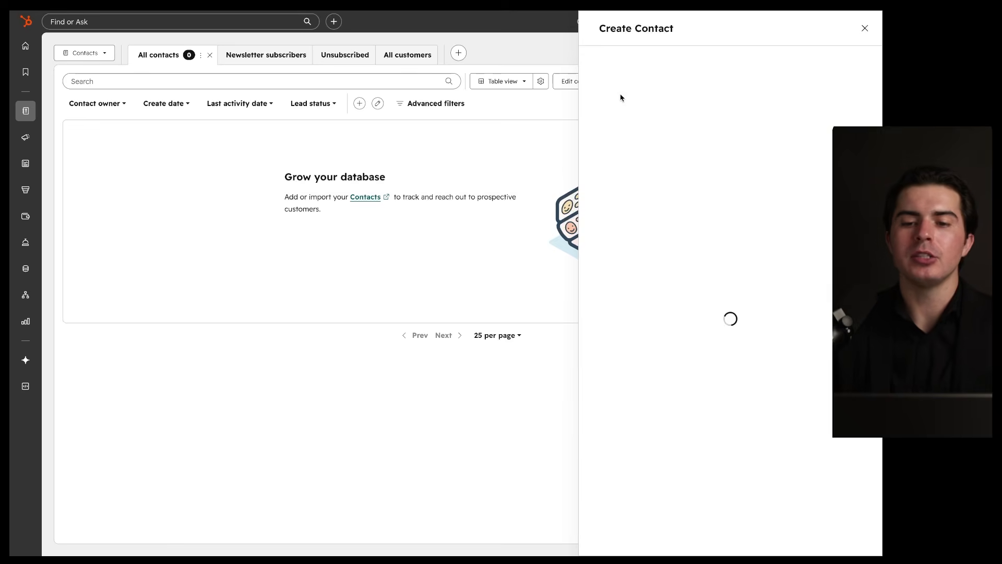
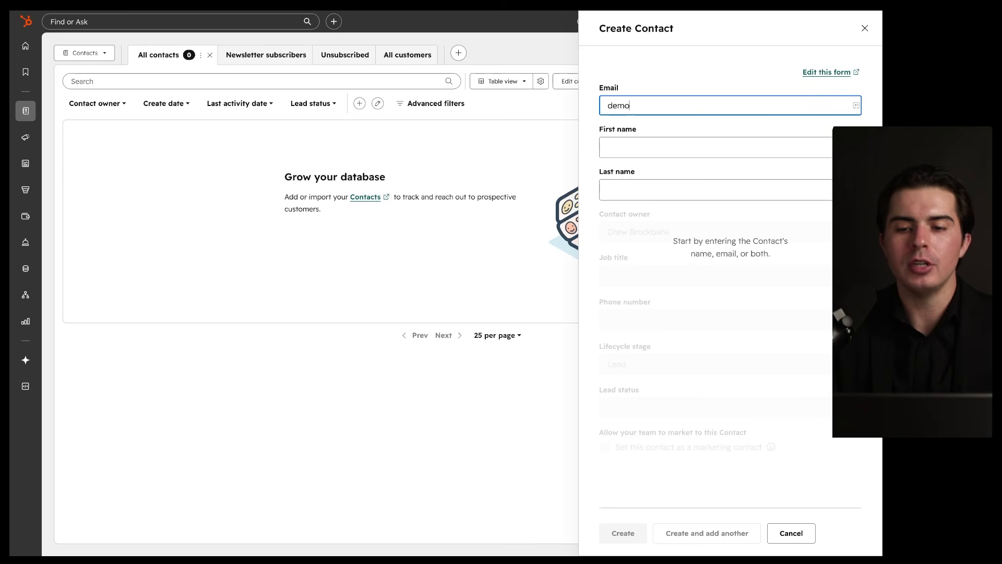
{"action": "key", "text": "Tab"}
{"action": "key", "text": "Tab"}
{"action": "type", "text": "D"}
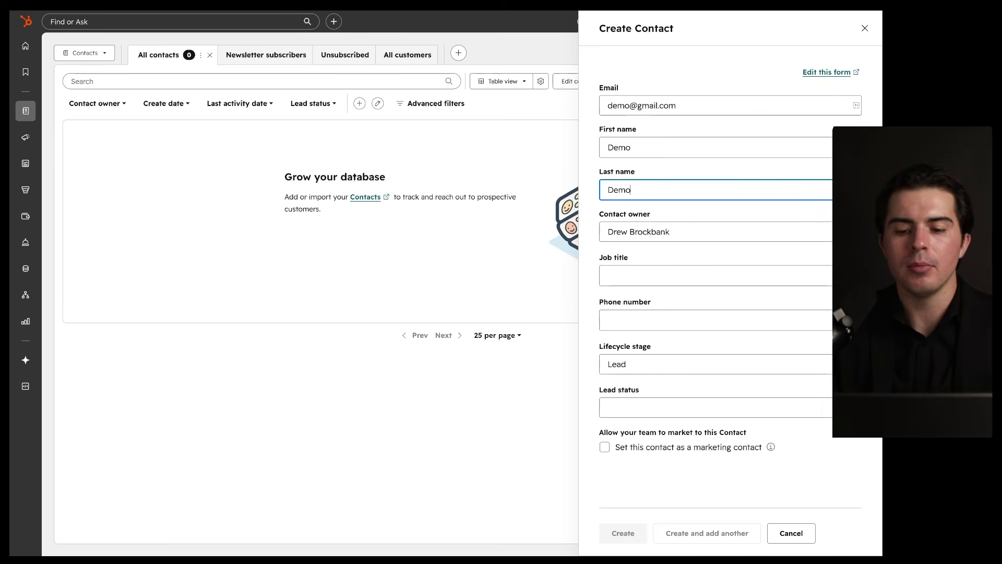
{"action": "left_click", "coordinate": [634, 527]}
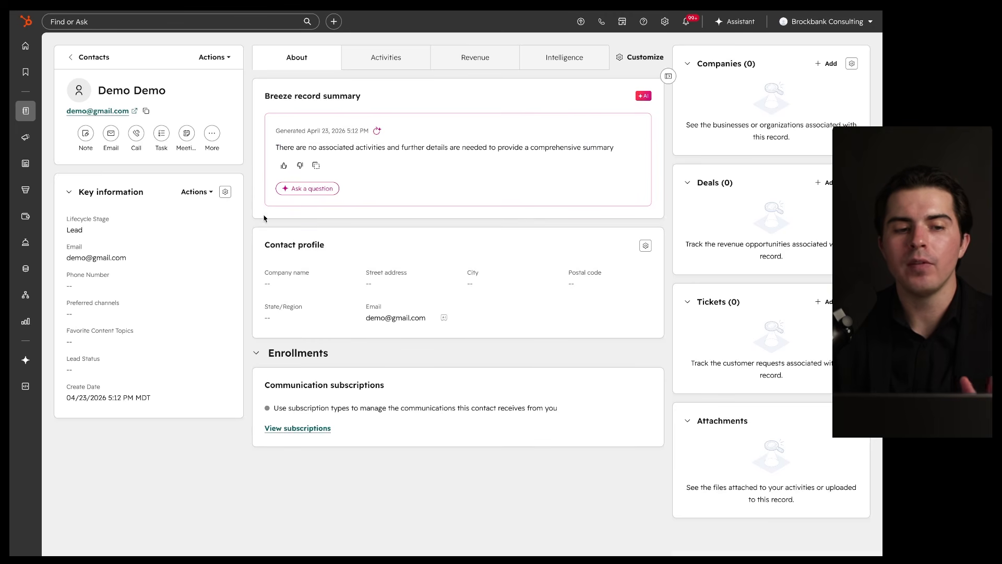
{"action": "left_click", "coordinate": [82, 59]}
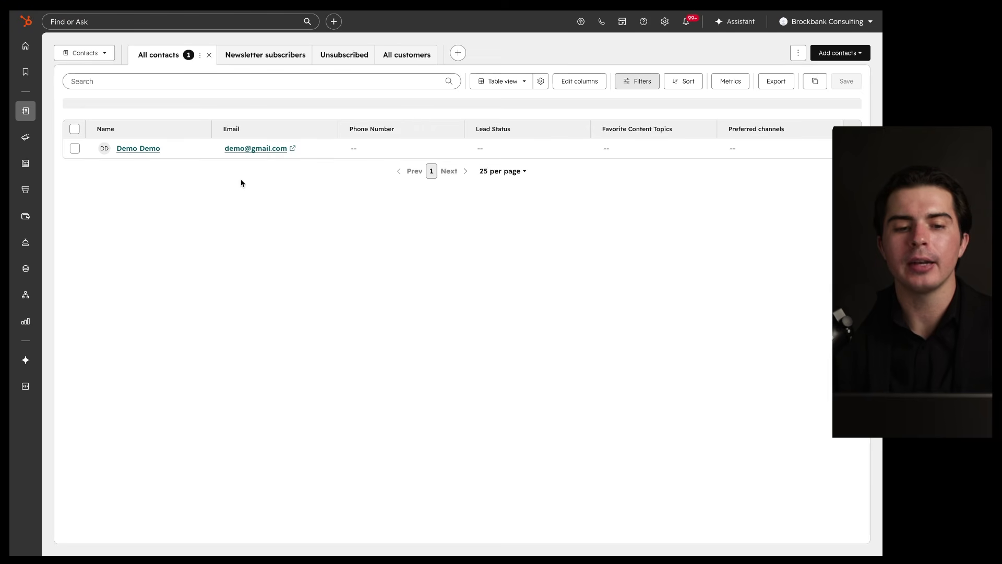
{"action": "mouse_move", "coordinate": [672, 104]}
{"action": "left_mouse_down"}
{"action": "mouse_move", "coordinate": [137, 170]}
{"action": "mouse_move", "coordinate": [507, 111]}
{"action": "left_mouse_up"}
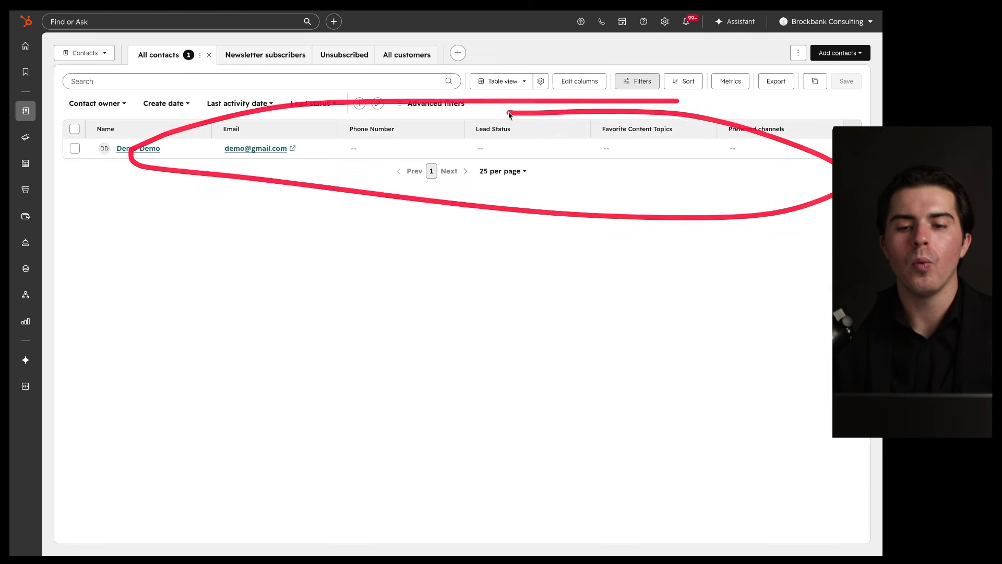
Step: Create a second contact with its own e-mail address and last name Demo
{"action": "left_click", "coordinate": [839, 52]}
{"action": "left_click", "coordinate": [817, 76]}
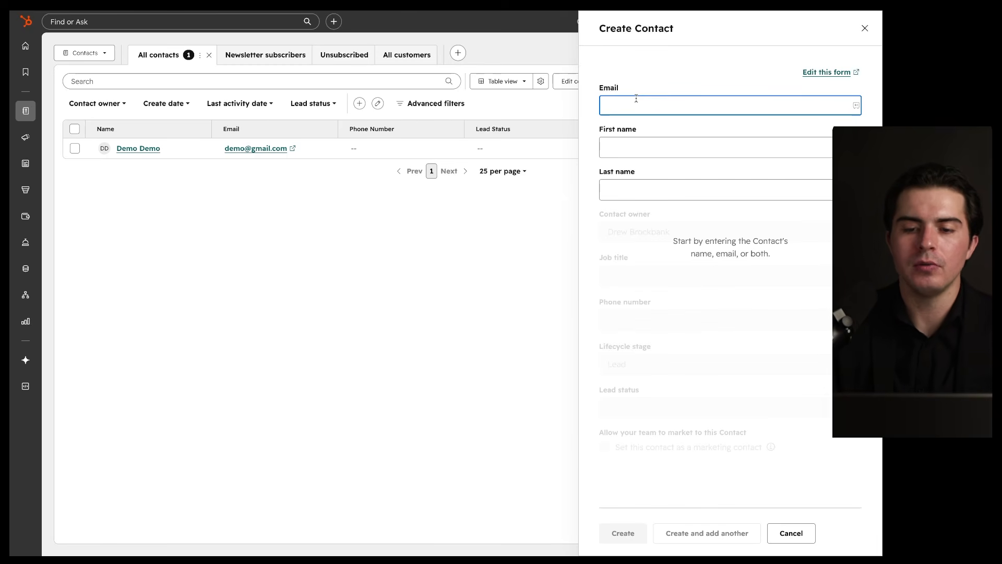
{"action": "type", "text": "demo2@gmail.com"}
{"action": "key", "text": "Tab"}
{"action": "type", "text": "d"}
{"action": "key", "text": "BackSpace"}
{"action": "key", "text": "Tab"}
{"action": "type", "text": "Demo"}
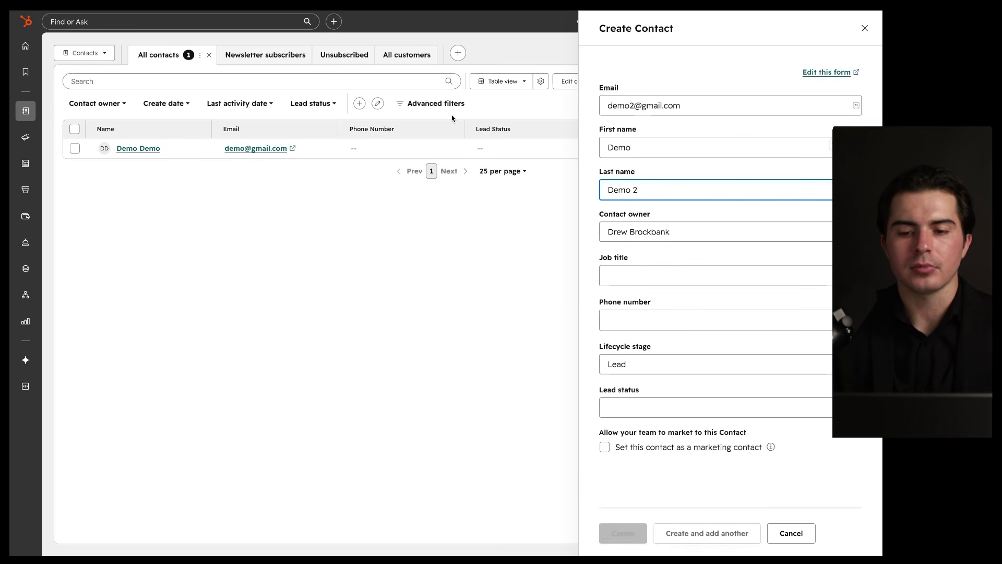
{"action": "key", "text": "Return"}
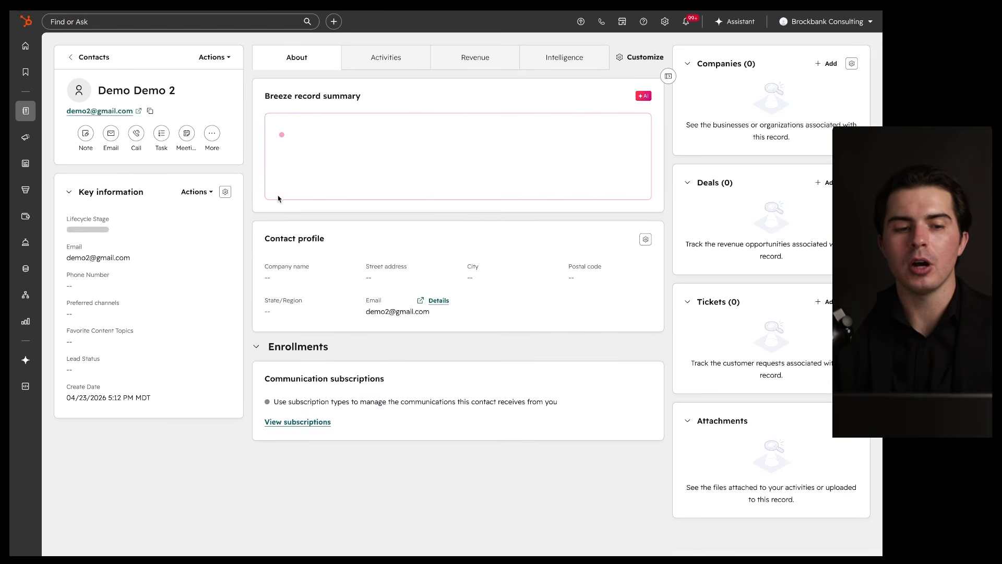
Step: Go back to All contacts and review both contacts and their e-mail addresses
{"action": "left_click", "coordinate": [90, 59]}
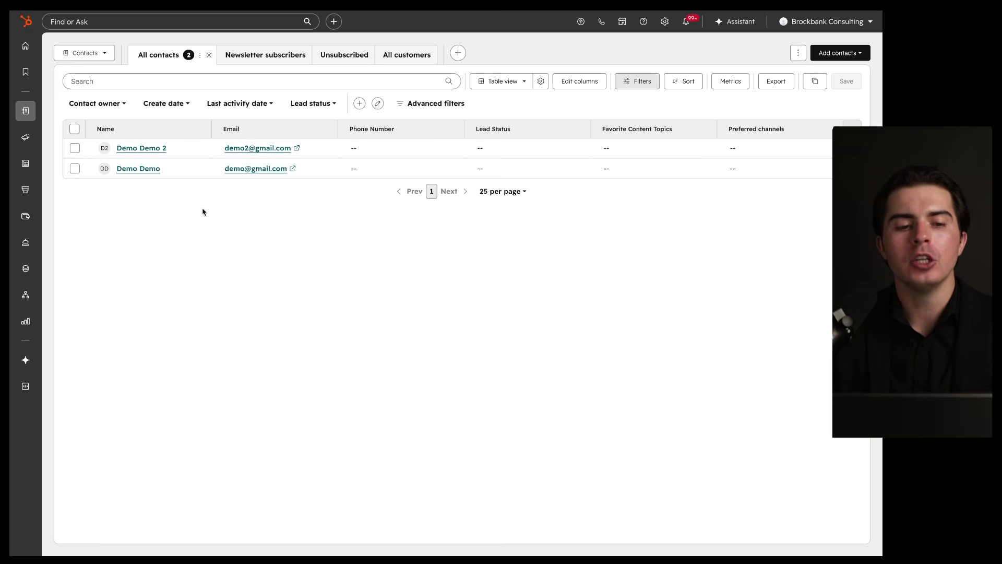
{"action": "left_click_drag", "start_coordinate": [84, 148], "coordinate": [250, 147]}
{"action": "left_click_drag", "start_coordinate": [120, 167], "coordinate": [240, 166]}
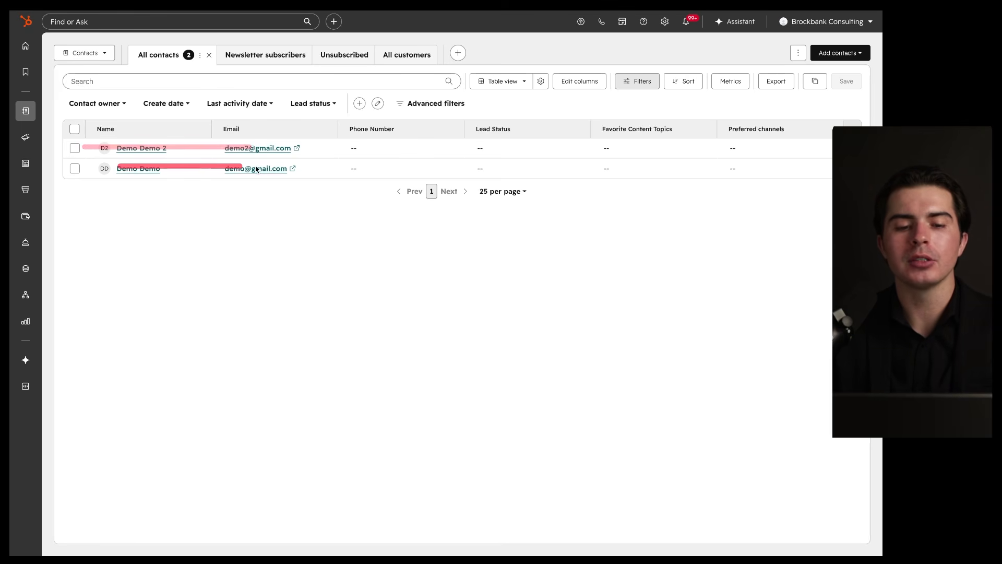
{"action": "left_click_drag", "start_coordinate": [300, 98], "coordinate": [279, 280]}
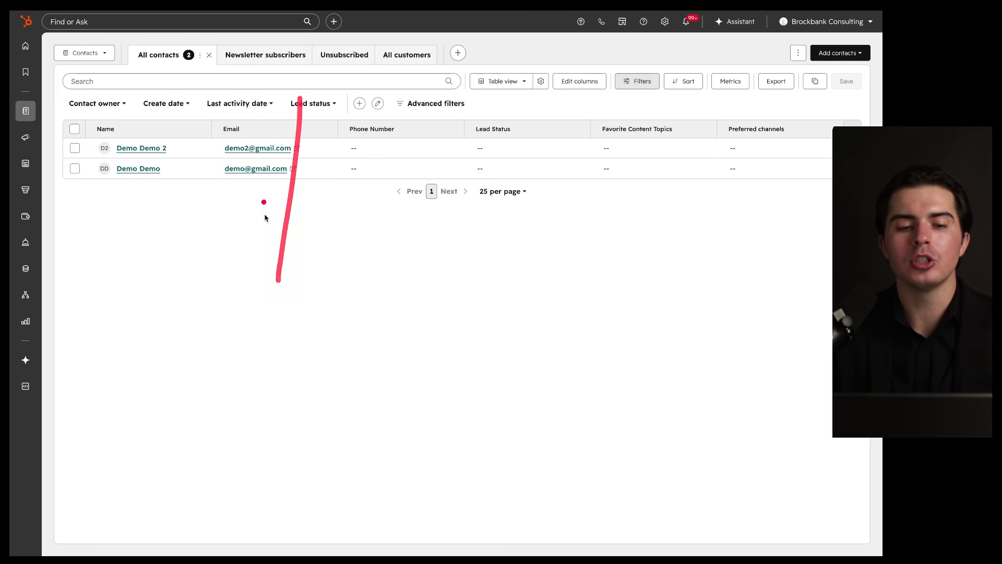
{"action": "left_click_drag", "start_coordinate": [280, 117], "coordinate": [261, 124]}
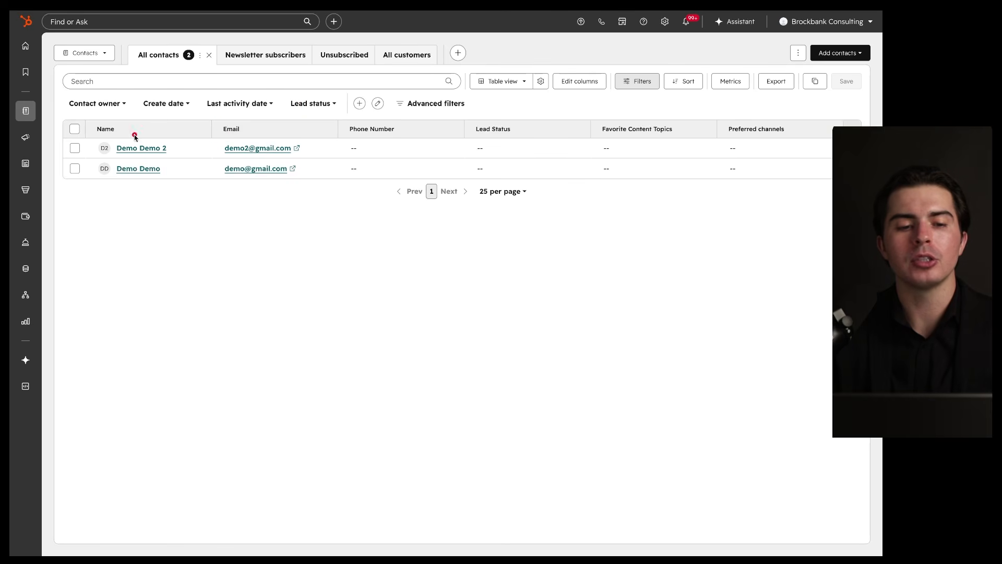
{"action": "left_click_drag", "start_coordinate": [77, 148], "coordinate": [474, 148]}
{"action": "left_click_drag", "start_coordinate": [91, 168], "coordinate": [259, 170]}
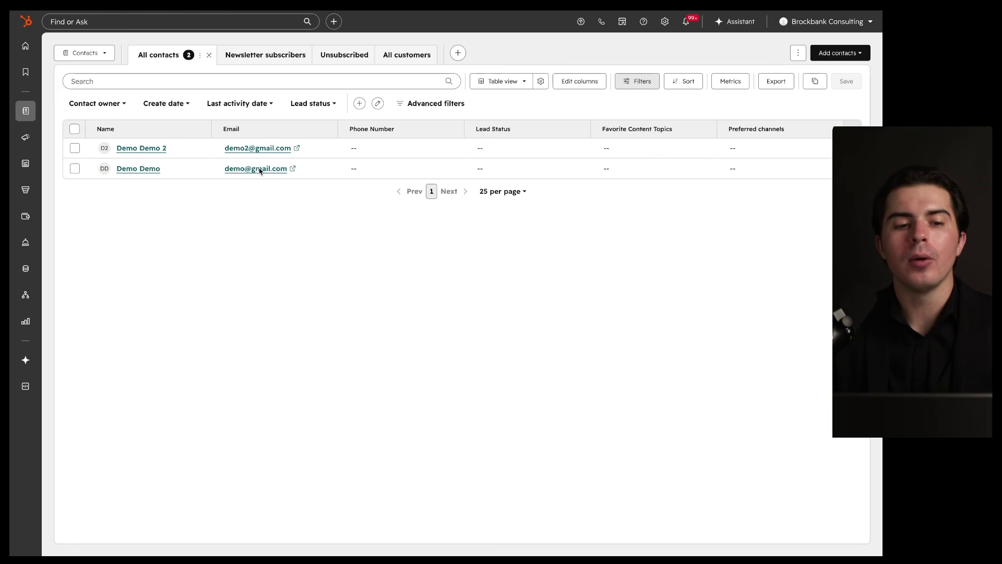
{"action": "mouse_move", "coordinate": [133, 35]}
{"action": "left_mouse_down"}
{"action": "mouse_move", "coordinate": [88, 81]}
{"action": "mouse_move", "coordinate": [92, 26]}
{"action": "left_mouse_up"}
Step: Switch the record type dropdown from Contacts to Companies
{"action": "left_click", "coordinate": [97, 52]}
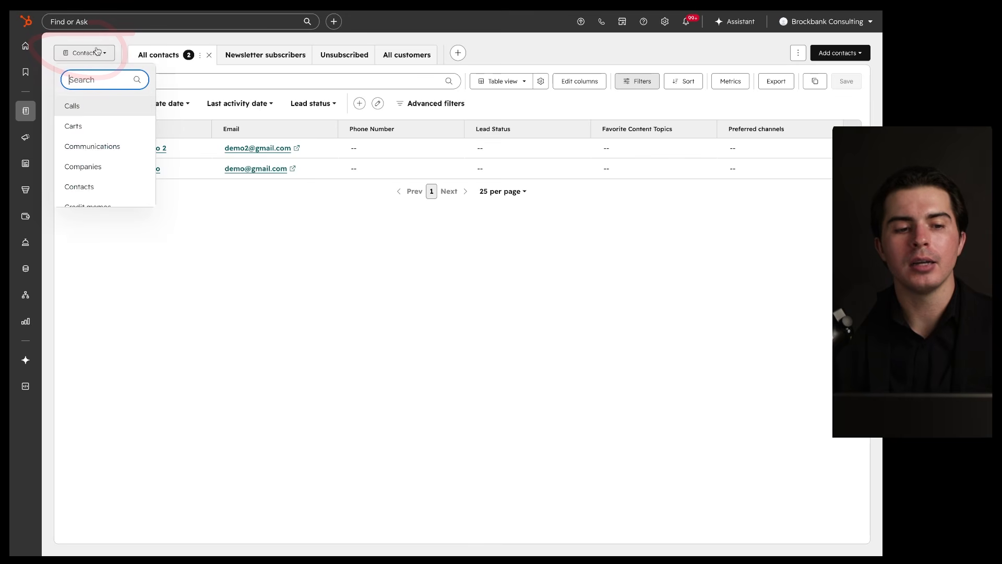
{"action": "left_click", "coordinate": [97, 52]}
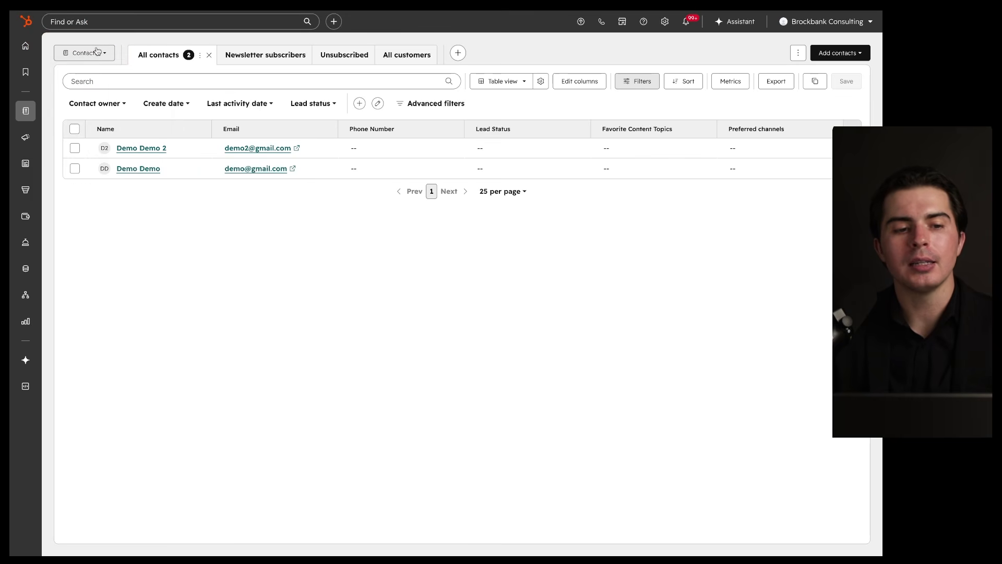
{"action": "left_click", "coordinate": [95, 50]}
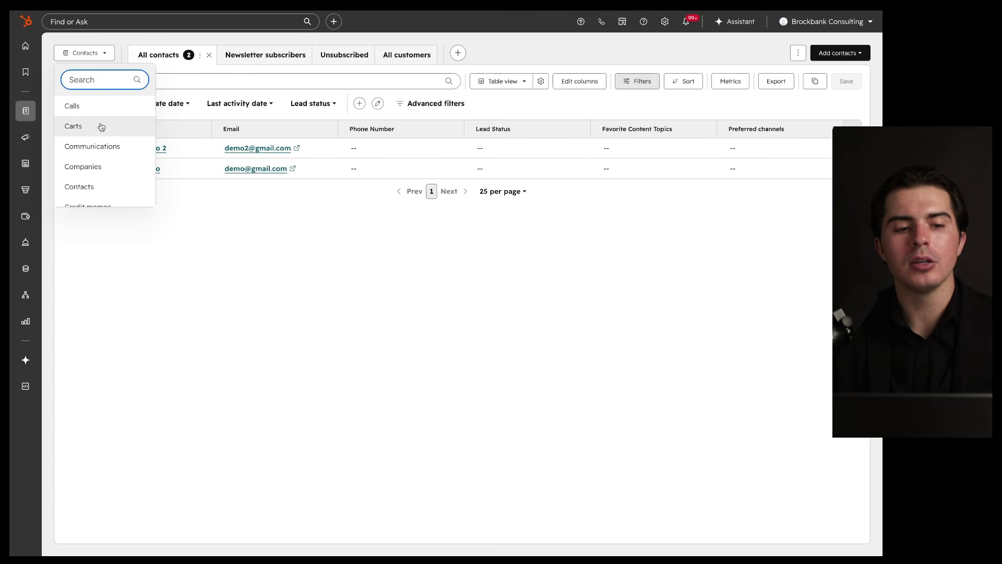
{"action": "scroll", "coordinate": [100, 158], "scroll_direction": "down", "scroll_amount": 1}
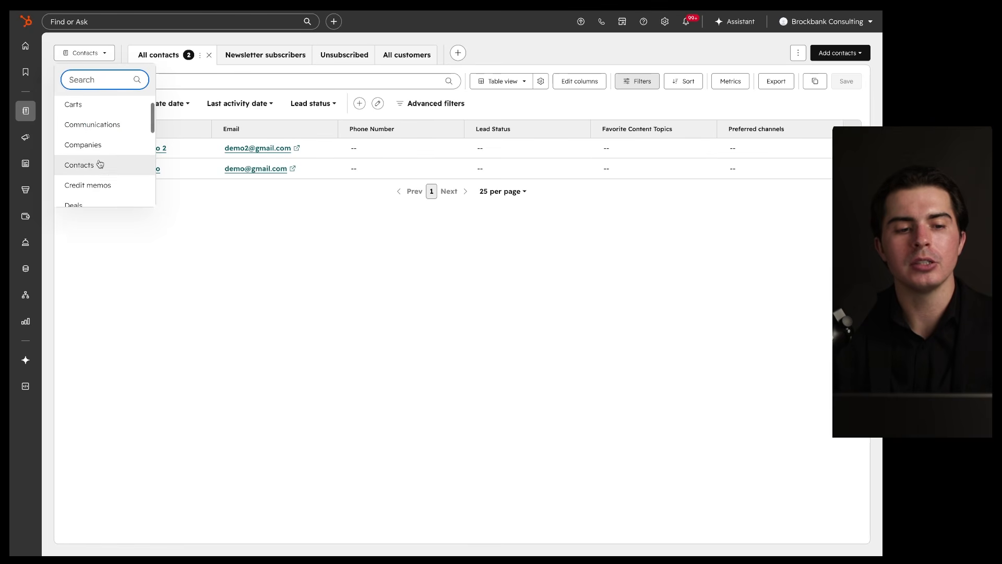
{"action": "left_click", "coordinate": [99, 163]}
{"action": "left_click", "coordinate": [97, 53]}
{"action": "scroll", "coordinate": [98, 149], "scroll_direction": "down", "scroll_amount": 1}
{"action": "left_click", "coordinate": [98, 152]}
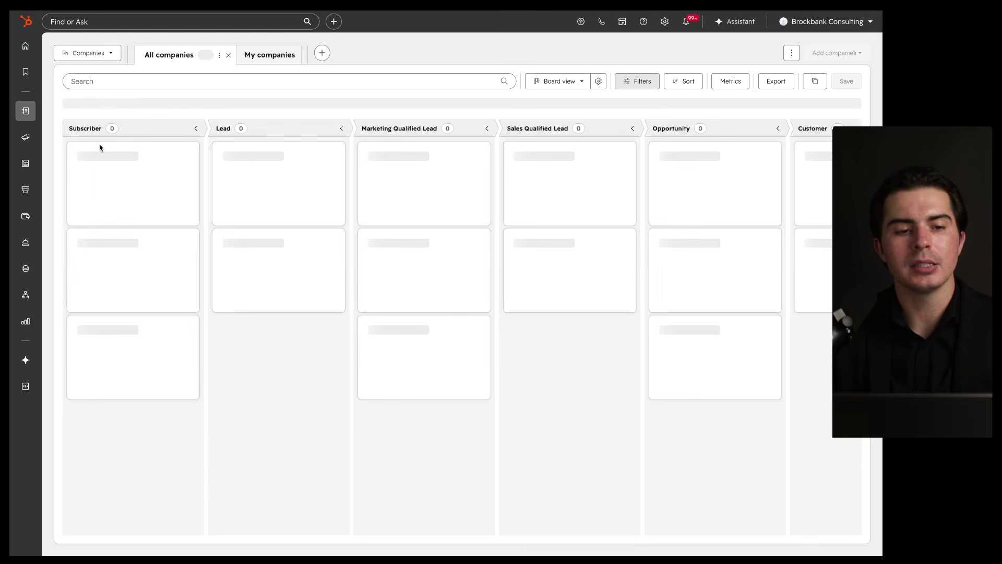
Step: Switch the record type to Invoices
{"action": "left_click", "coordinate": [99, 55]}
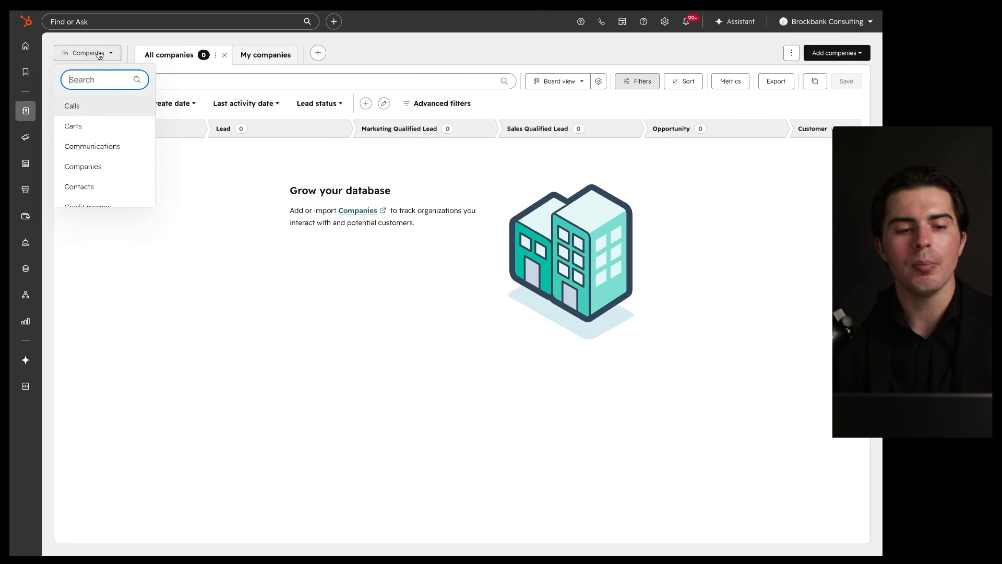
{"action": "scroll", "coordinate": [95, 152], "scroll_direction": "down", "scroll_amount": 3}
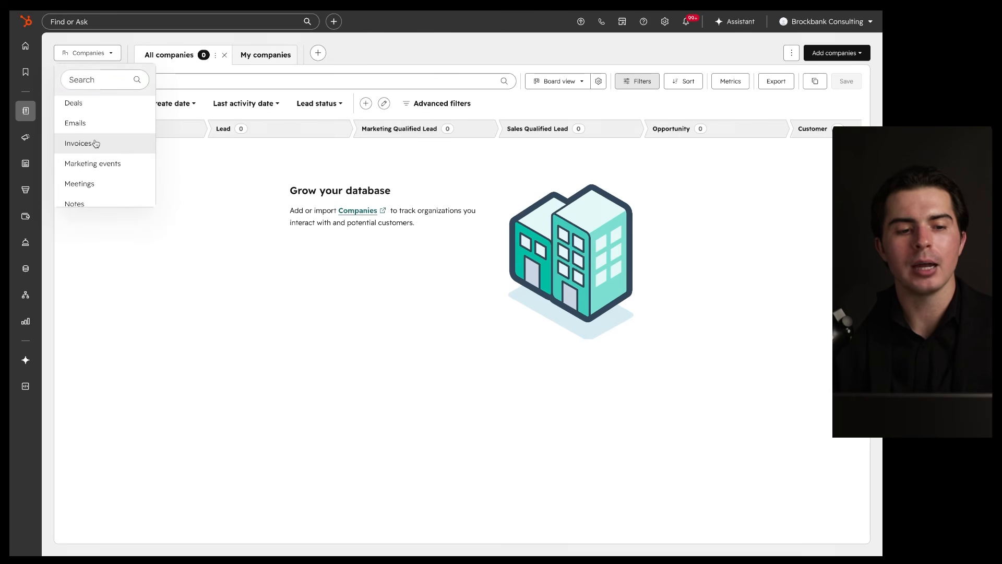
{"action": "left_click", "coordinate": [95, 141]}
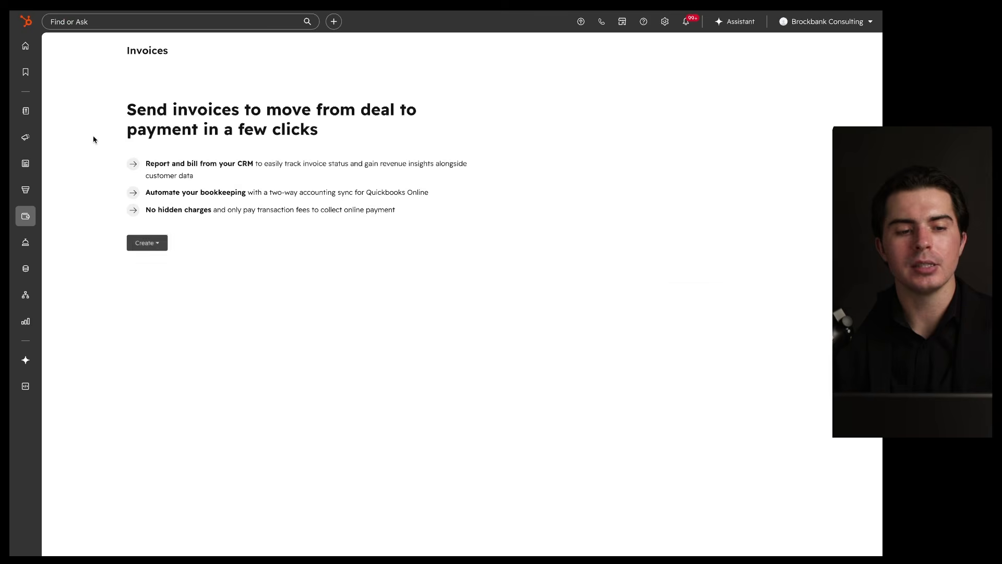
{"action": "mouse_move", "coordinate": [26, 111]}
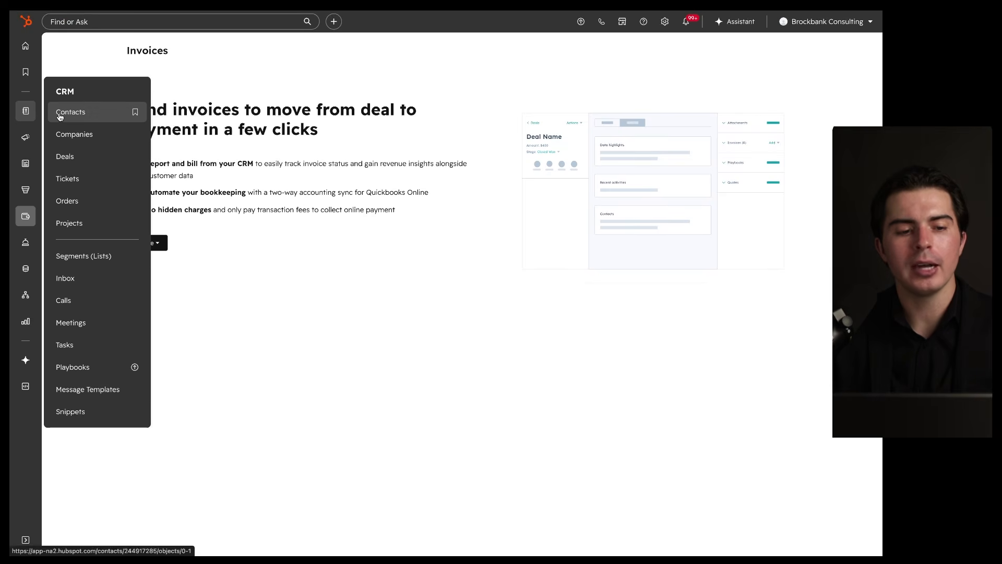
{"action": "left_click", "coordinate": [67, 112]}
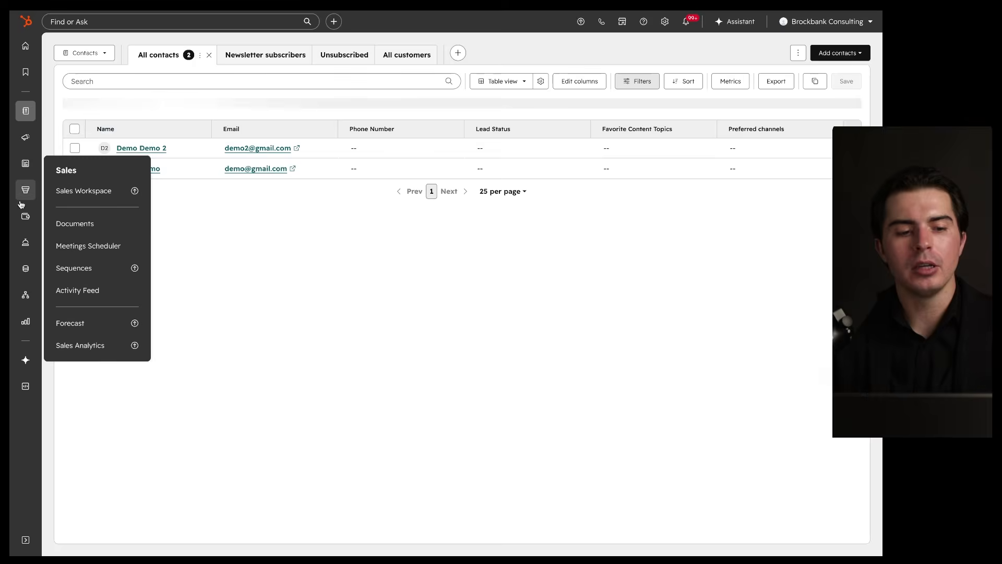
{"action": "mouse_move", "coordinate": [25, 216]}
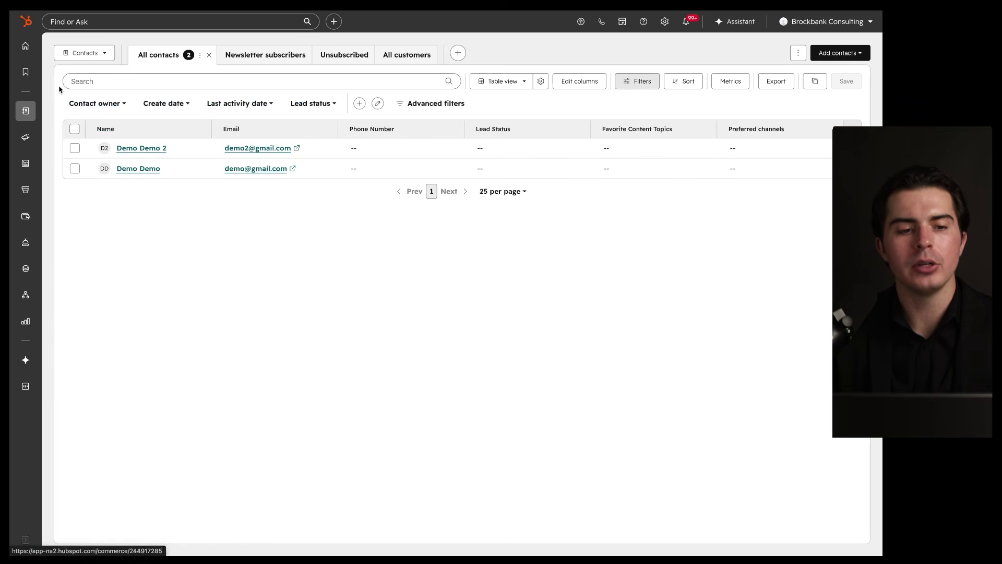
{"action": "left_click", "coordinate": [83, 53]}
{"action": "scroll", "coordinate": [94, 131], "scroll_direction": "down", "scroll_amount": 3}
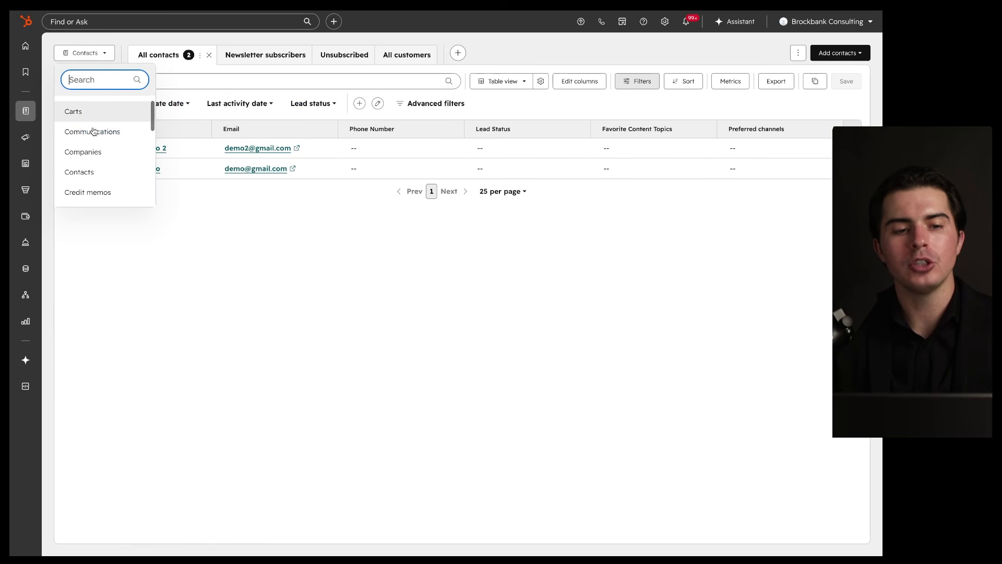
{"action": "scroll", "coordinate": [94, 131], "scroll_direction": "down", "scroll_amount": 1}
{"action": "scroll", "coordinate": [94, 132], "scroll_direction": "up", "scroll_amount": 1}
{"action": "left_click", "coordinate": [110, 51]}
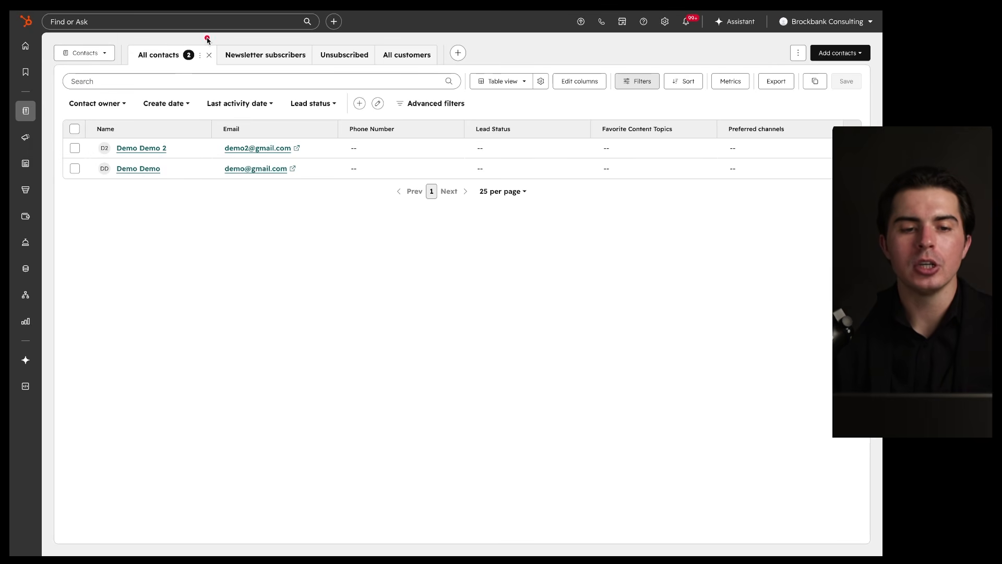
{"action": "mouse_move", "coordinate": [468, 36]}
{"action": "left_mouse_down"}
{"action": "mouse_move", "coordinate": [156, 44]}
{"action": "mouse_move", "coordinate": [128, 68]}
{"action": "mouse_move", "coordinate": [378, 90]}
{"action": "mouse_move", "coordinate": [458, 59]}
{"action": "mouse_move", "coordinate": [449, 38]}
{"action": "left_mouse_up"}
{"action": "left_click_drag", "start_coordinate": [237, 62], "coordinate": [427, 61]}
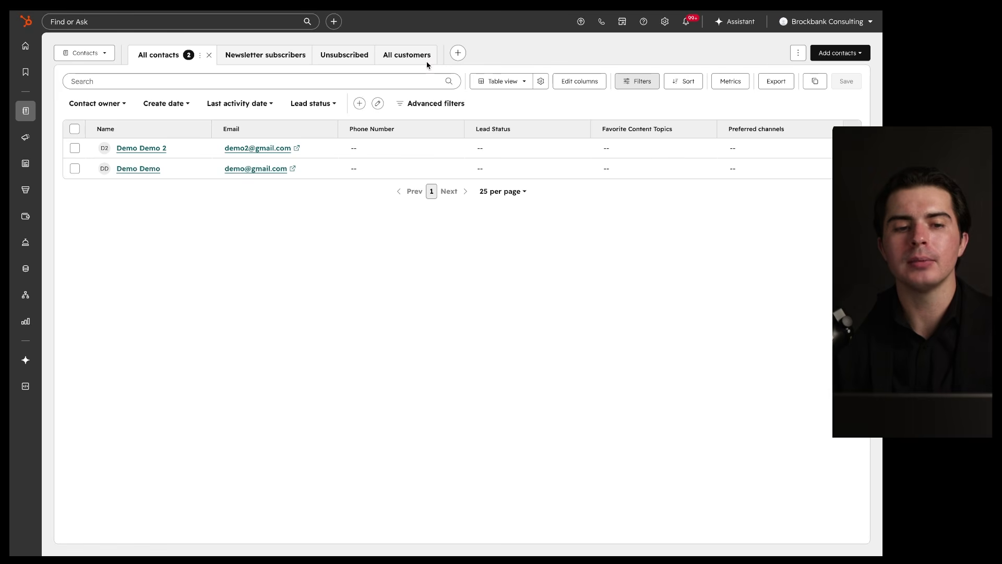
{"action": "mouse_move", "coordinate": [212, 42]}
{"action": "left_mouse_down"}
{"action": "mouse_move", "coordinate": [172, 76]}
{"action": "mouse_move", "coordinate": [192, 50]}
{"action": "left_mouse_up"}
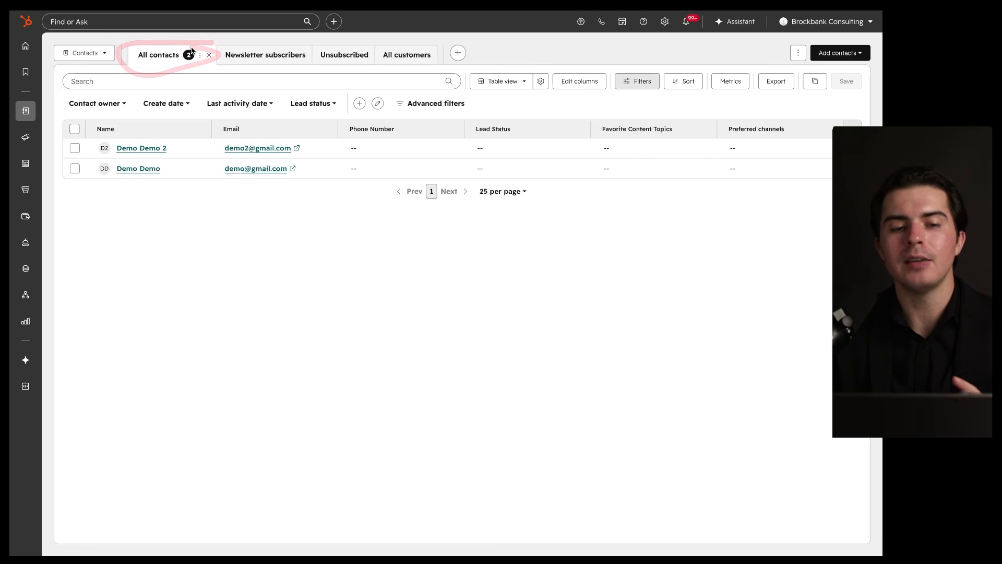
Step: Preview the Newsletter subscribers view and the All contacts view options
{"action": "left_click", "coordinate": [239, 60]}
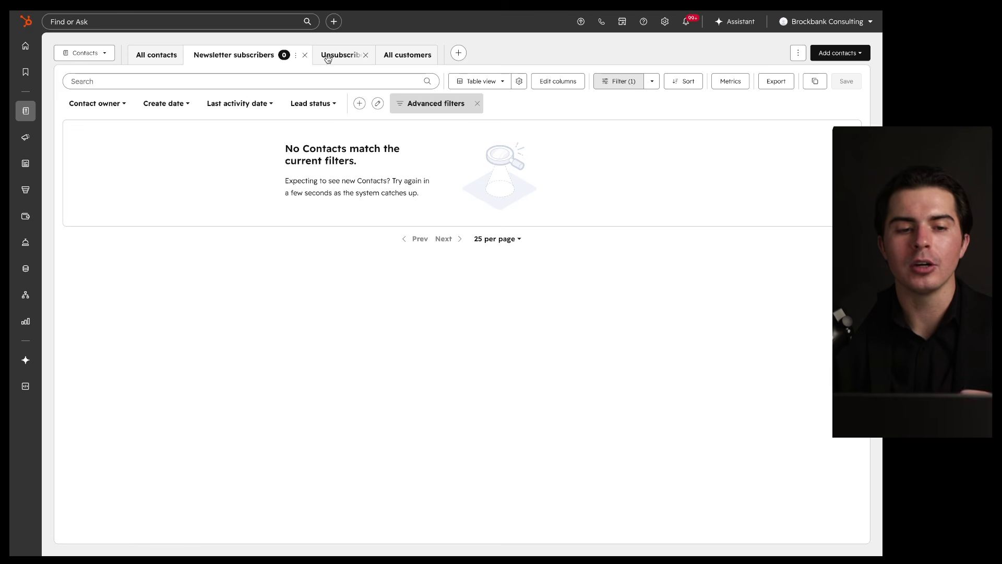
{"action": "left_click", "coordinate": [154, 58]}
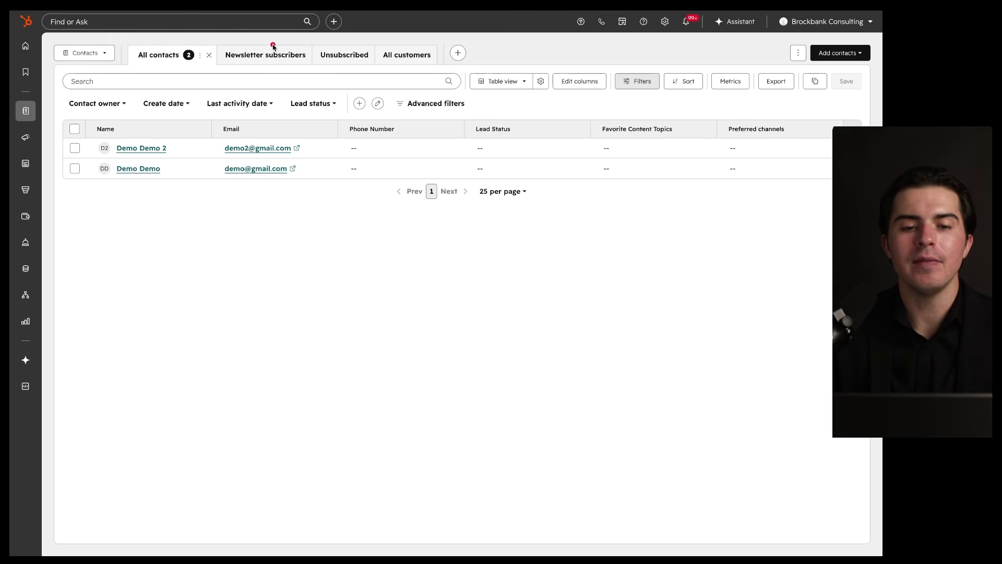
{"action": "mouse_move", "coordinate": [410, 49]}
{"action": "left_mouse_down"}
{"action": "mouse_move", "coordinate": [131, 60]}
{"action": "mouse_move", "coordinate": [427, 80]}
{"action": "mouse_move", "coordinate": [397, 51]}
{"action": "left_mouse_up"}
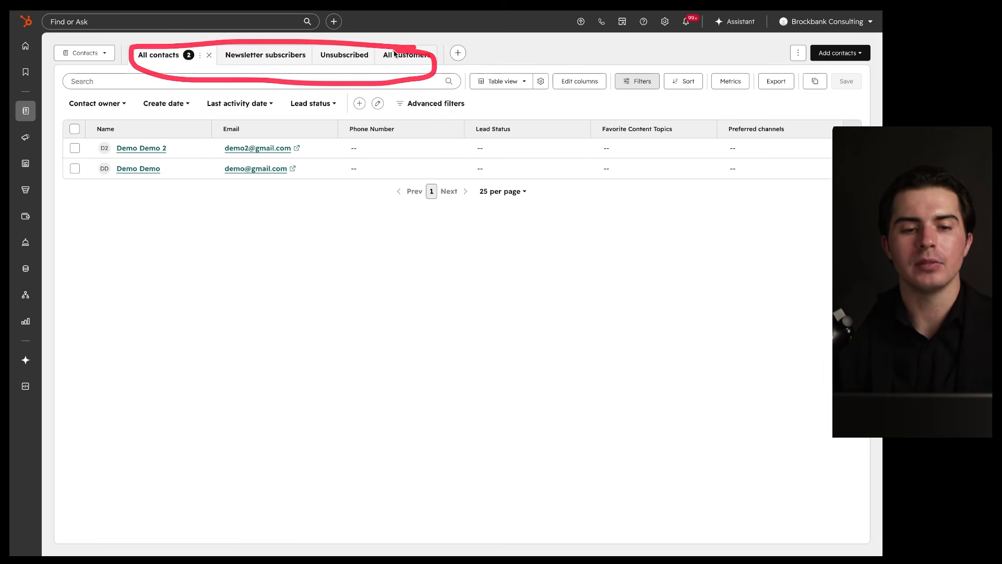
{"action": "left_click", "coordinate": [200, 56]}
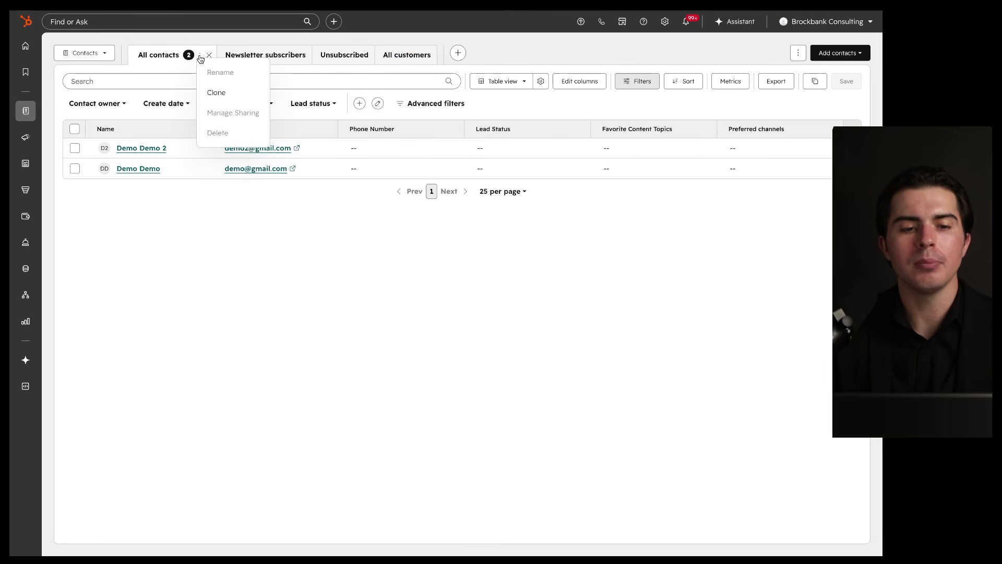
{"action": "mouse_move", "coordinate": [209, 41]}
{"action": "left_mouse_down"}
{"action": "mouse_move", "coordinate": [114, 47]}
{"action": "mouse_move", "coordinate": [177, 43]}
{"action": "left_mouse_up"}
{"action": "left_click", "coordinate": [178, 45]}
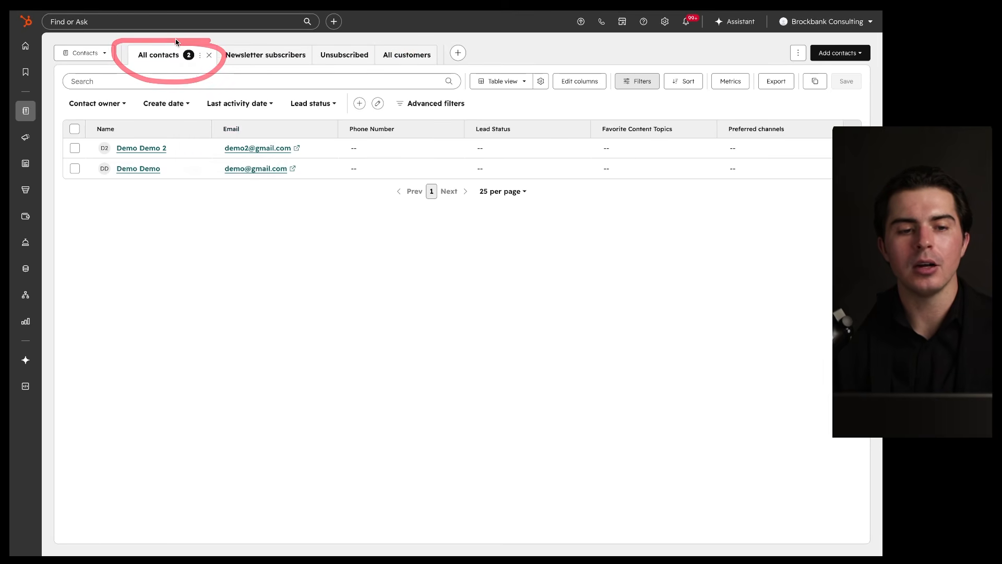
Step: Close the Newsletter subscribers and Unsubscribed views, then check All customers and return to All contacts
{"action": "left_click", "coordinate": [245, 55]}
{"action": "left_click_drag", "start_coordinate": [415, 128], "coordinate": [390, 134]}
{"action": "left_click_drag", "start_coordinate": [285, 164], "coordinate": [405, 164]}
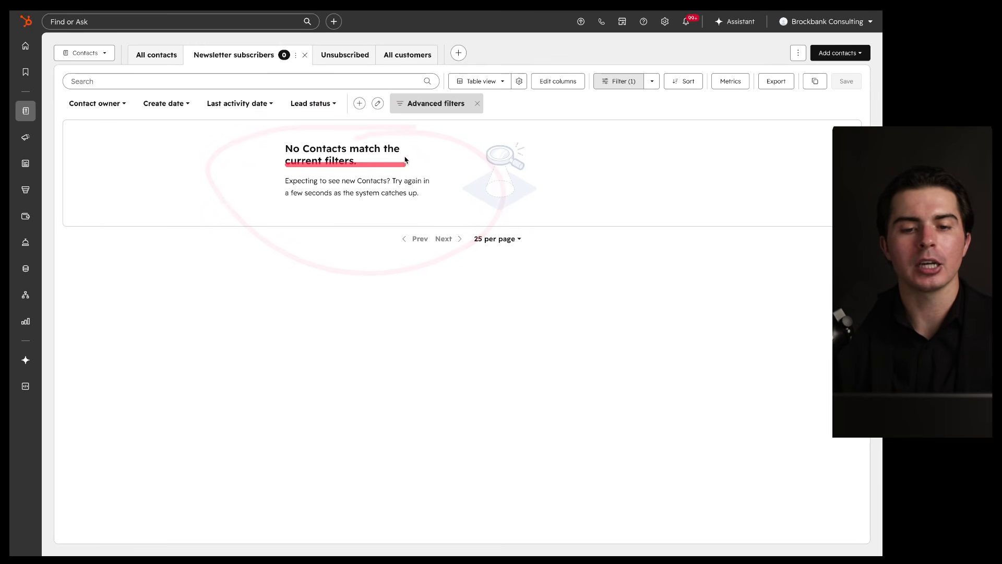
{"action": "left_click_drag", "start_coordinate": [317, 62], "coordinate": [355, 62]}
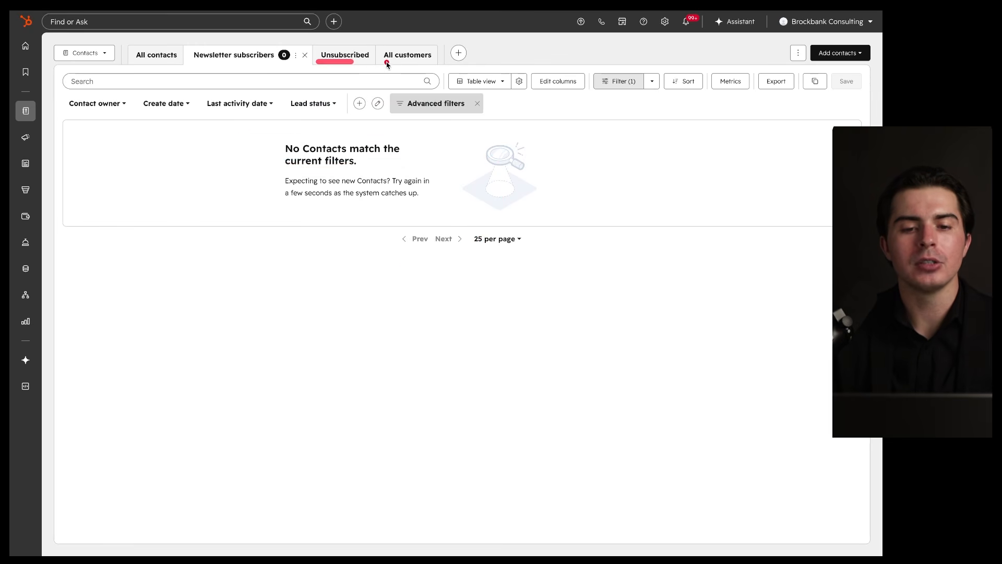
{"action": "left_click", "coordinate": [347, 55]}
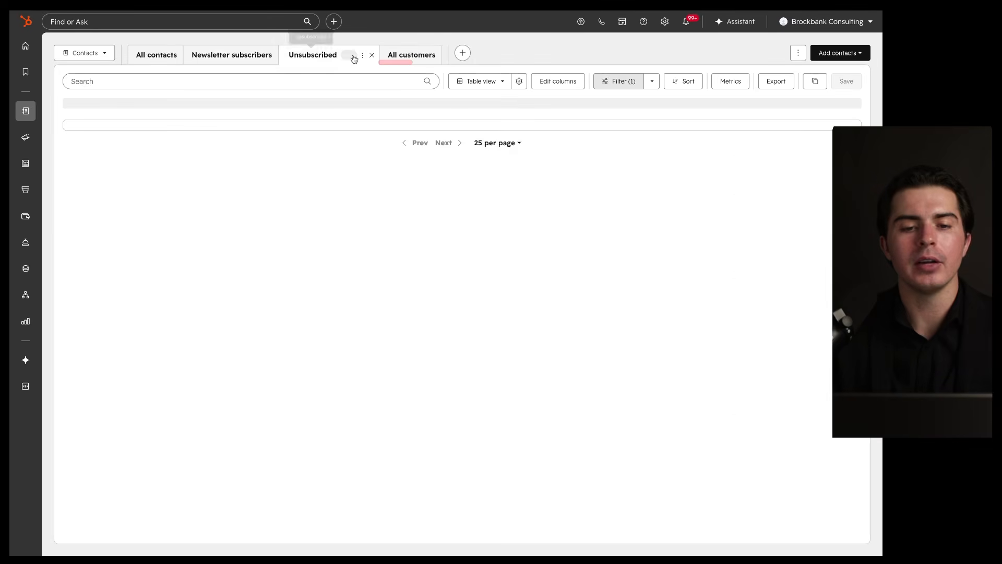
{"action": "left_click", "coordinate": [270, 56]}
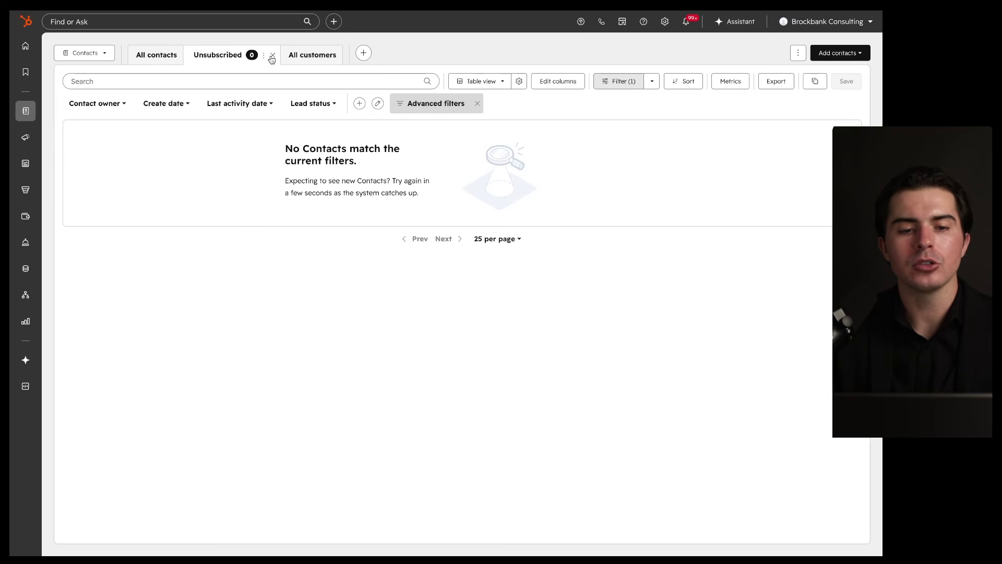
{"action": "left_click", "coordinate": [270, 55]}
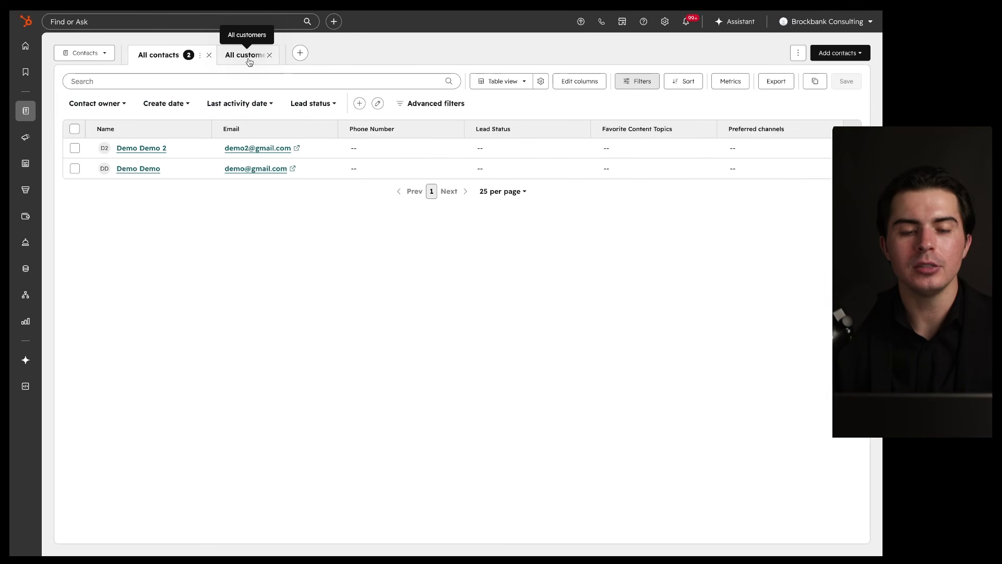
{"action": "left_click", "coordinate": [249, 61]}
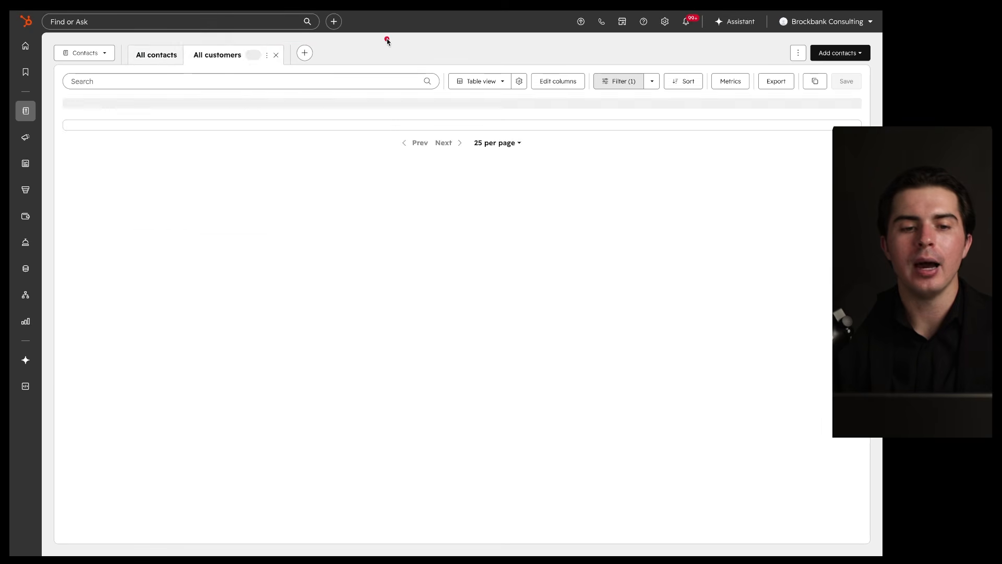
{"action": "left_click", "coordinate": [156, 55]}
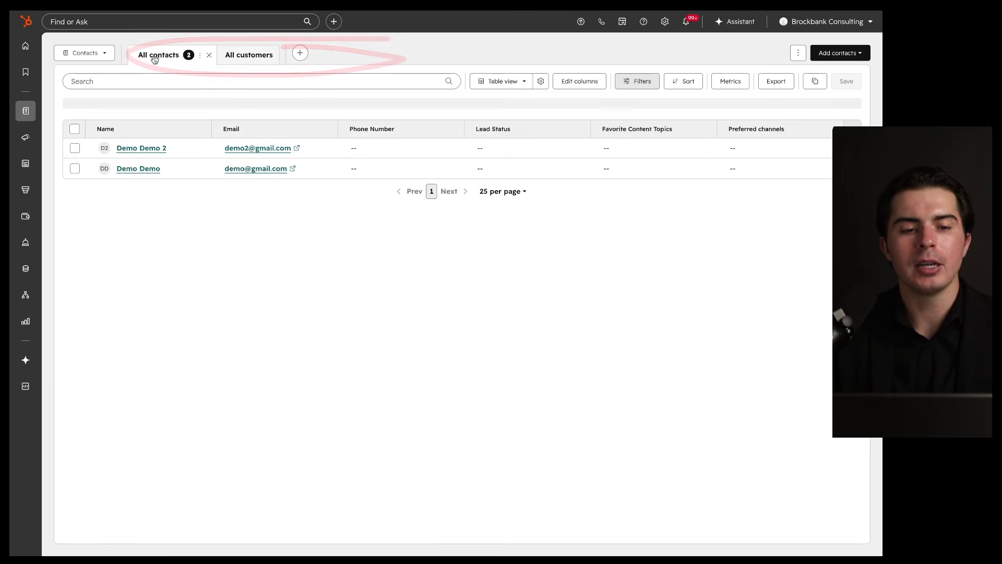
Step: Change Demo Demo 2's lifecycle stage from Lead to Customer and confirm it appears under All customers
{"action": "left_click", "coordinate": [137, 149]}
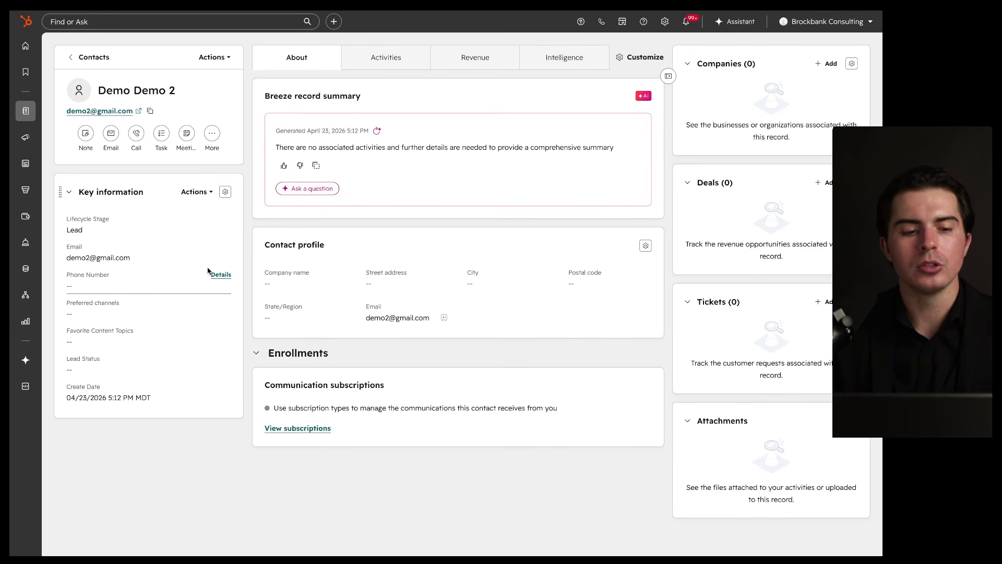
{"action": "left_click", "coordinate": [76, 230]}
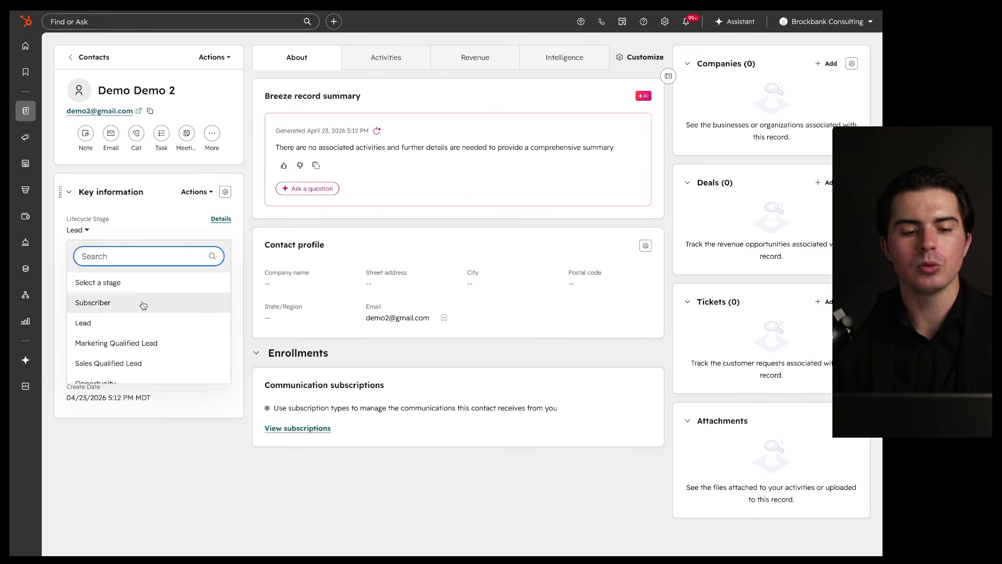
{"action": "scroll", "coordinate": [146, 319], "scroll_direction": "down", "scroll_amount": 2}
{"action": "left_click", "coordinate": [146, 313]}
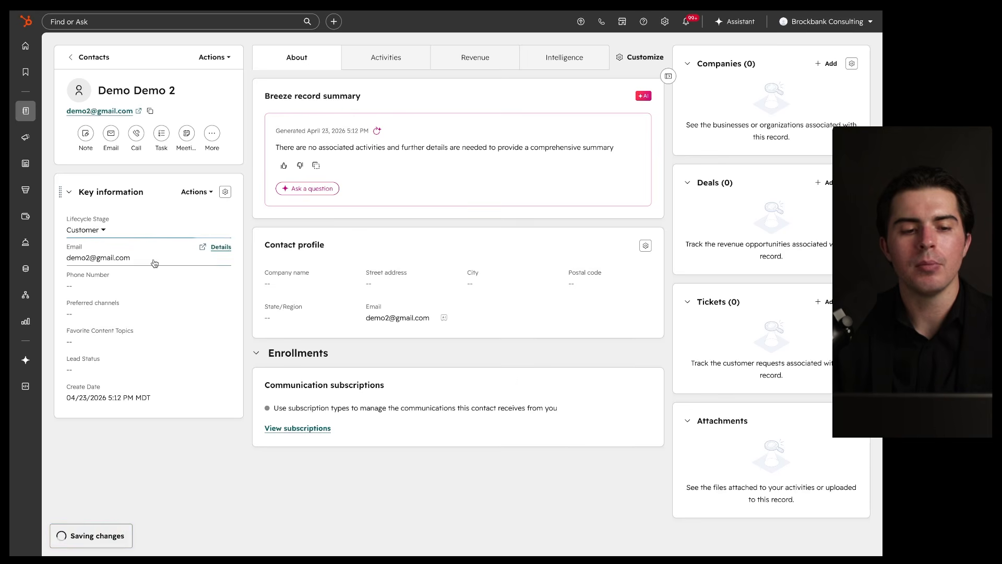
{"action": "left_click", "coordinate": [76, 57]}
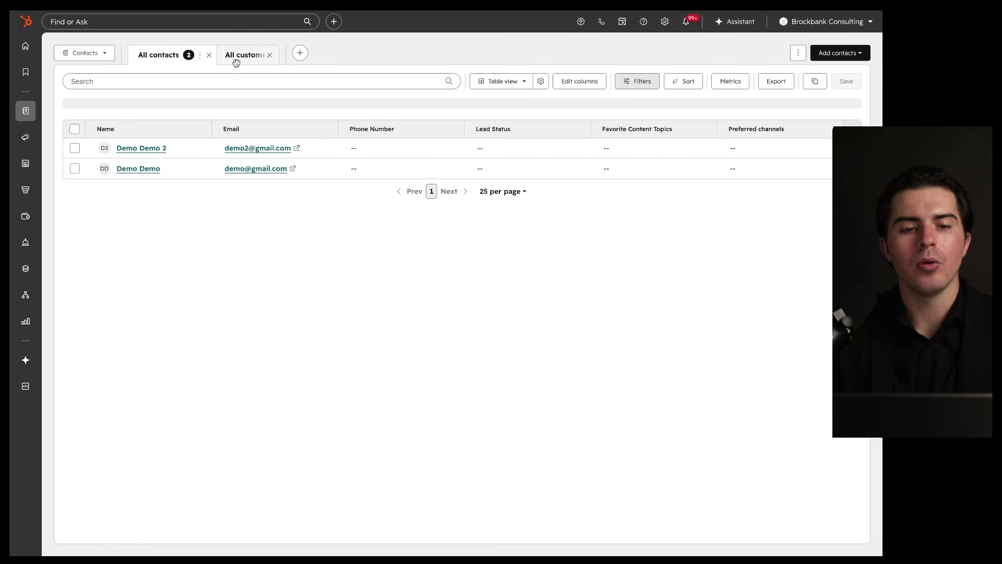
{"action": "left_click", "coordinate": [236, 59]}
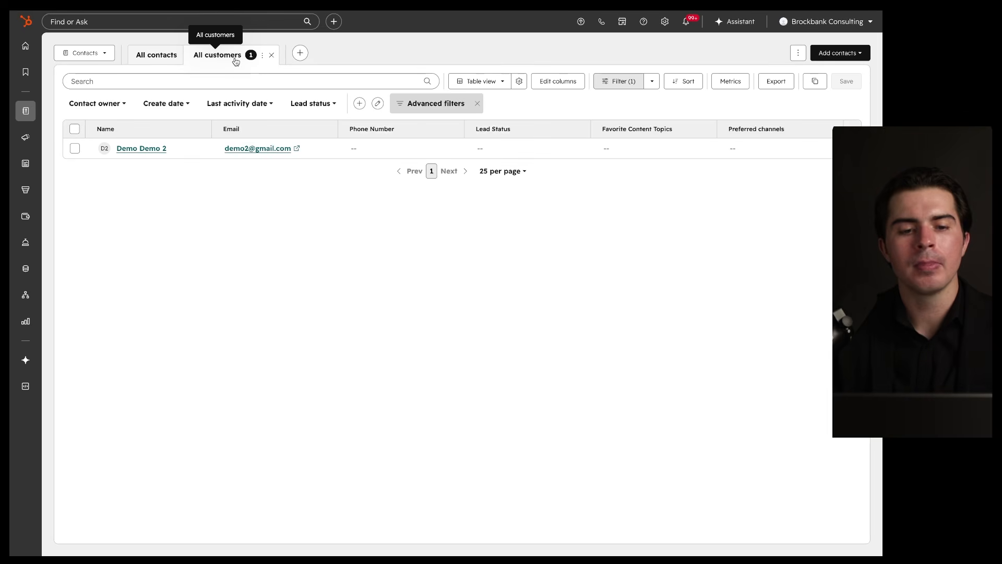
{"action": "left_click_drag", "start_coordinate": [295, 116], "coordinate": [223, 106]}
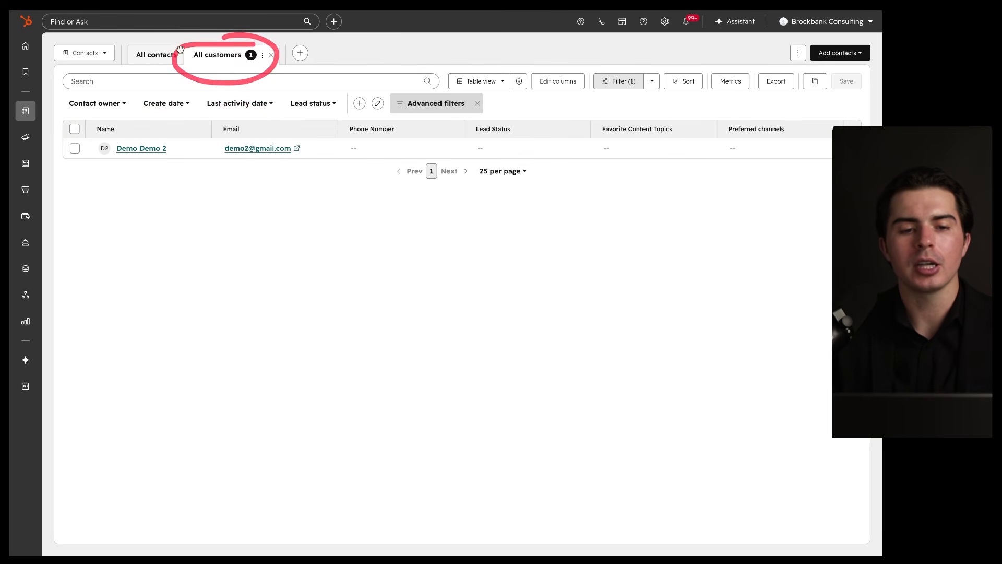
{"action": "left_click", "coordinate": [152, 57]}
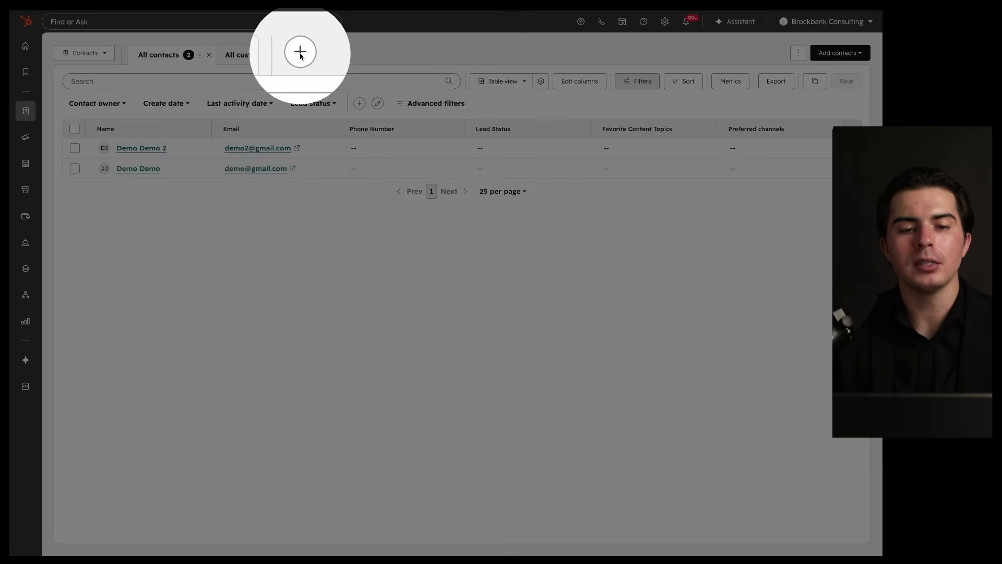
{"action": "left_click", "coordinate": [301, 54]}
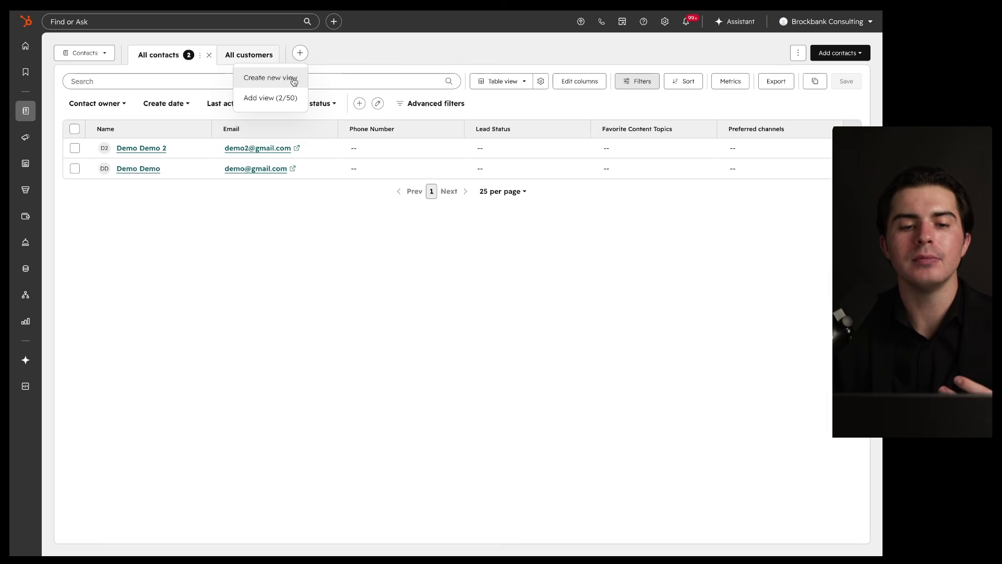
{"action": "left_click", "coordinate": [328, 66]}
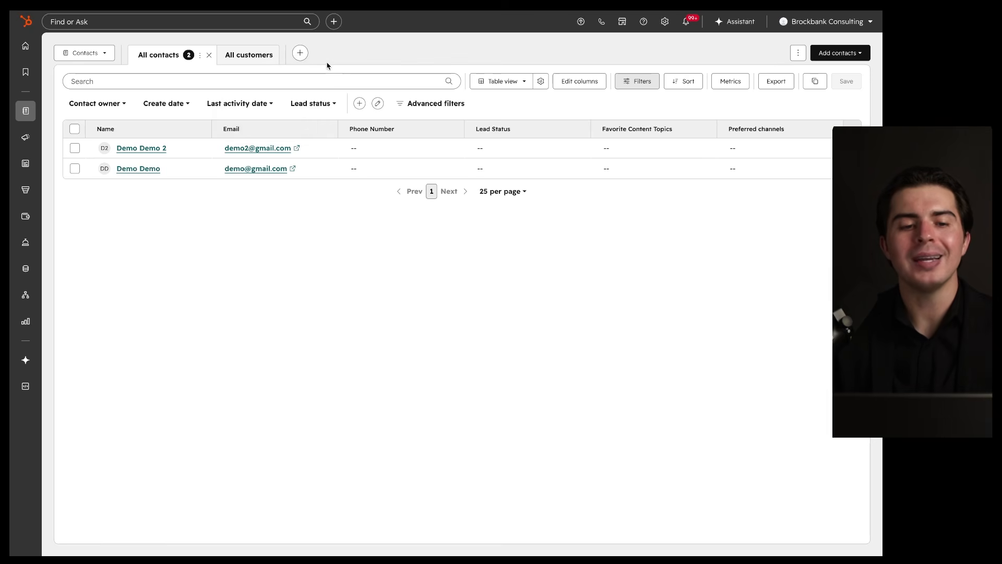
{"action": "mouse_move", "coordinate": [541, 84]}
{"action": "left_mouse_down"}
{"action": "mouse_move", "coordinate": [577, 183]}
{"action": "mouse_move", "coordinate": [333, 79]}
{"action": "left_mouse_up"}
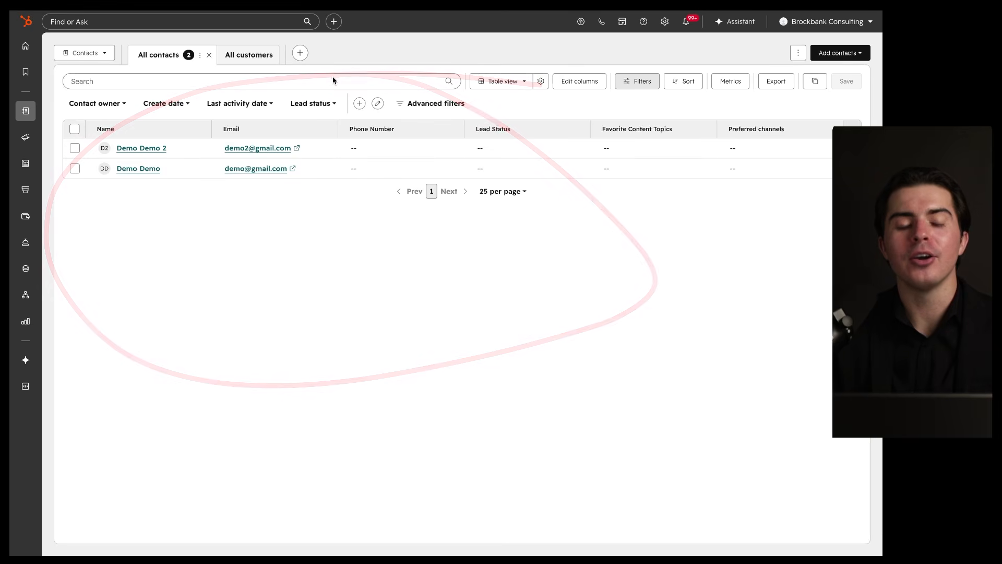
{"action": "left_click_drag", "start_coordinate": [134, 65], "coordinate": [230, 65]}
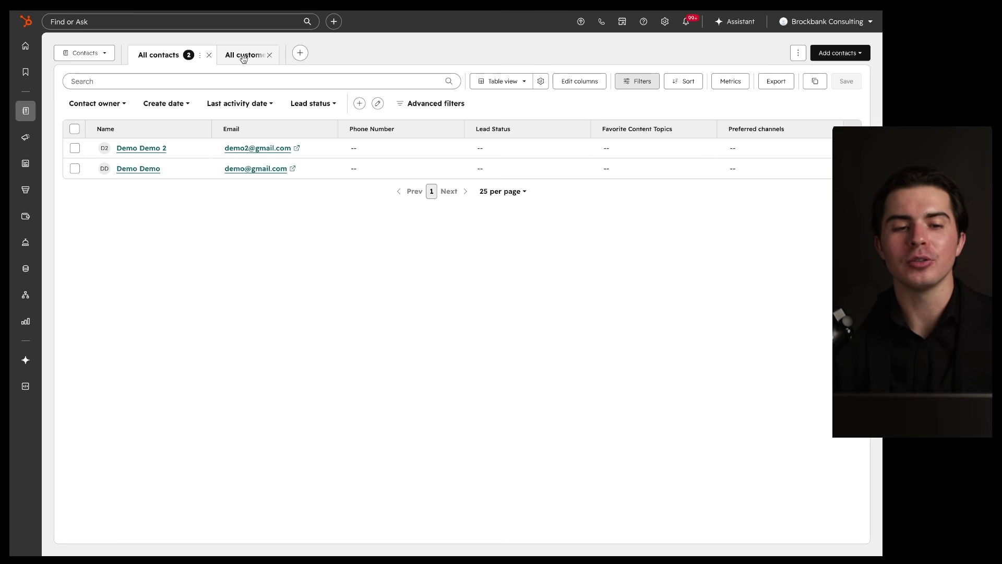
{"action": "left_click", "coordinate": [245, 62]}
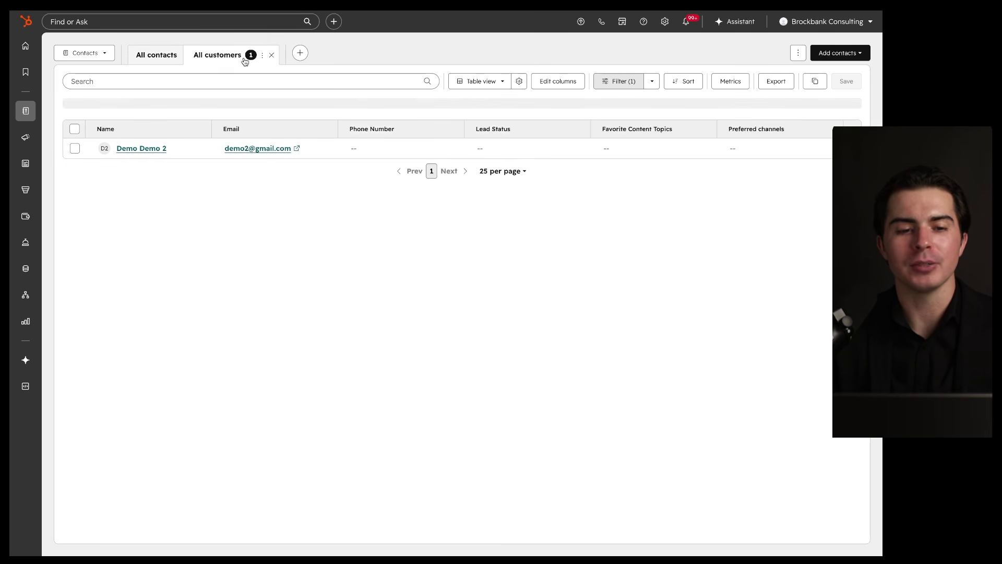
{"action": "left_click", "coordinate": [261, 56]}
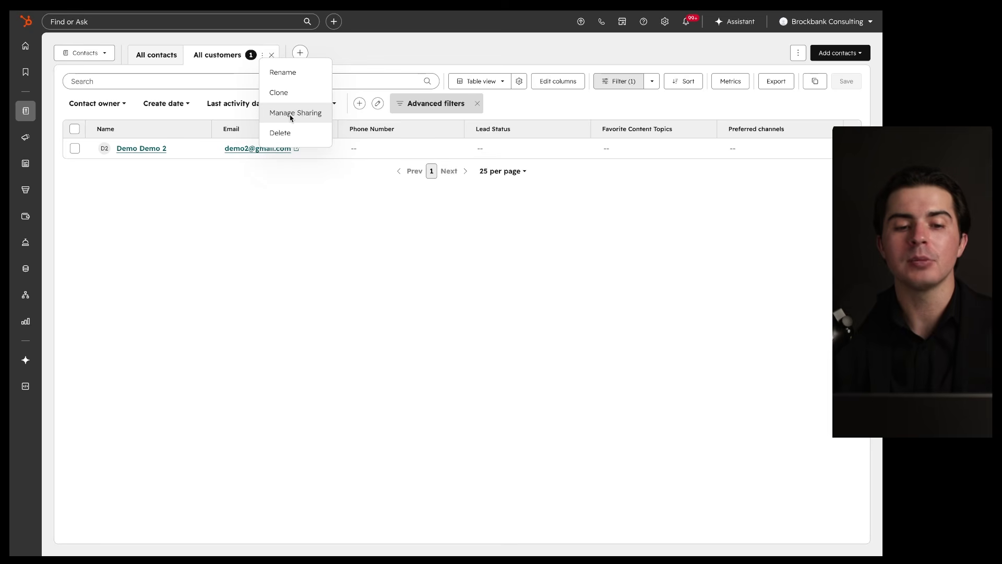
{"action": "left_click", "coordinate": [346, 52]}
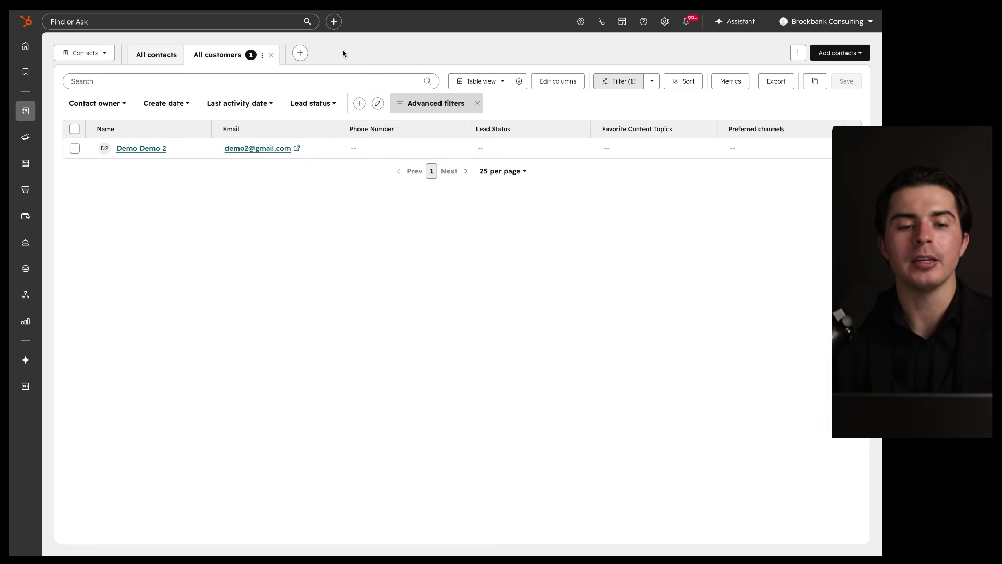
Step: Add a new table view to Contacts named Customers
{"action": "left_click", "coordinate": [301, 52]}
{"action": "left_click", "coordinate": [285, 73]}
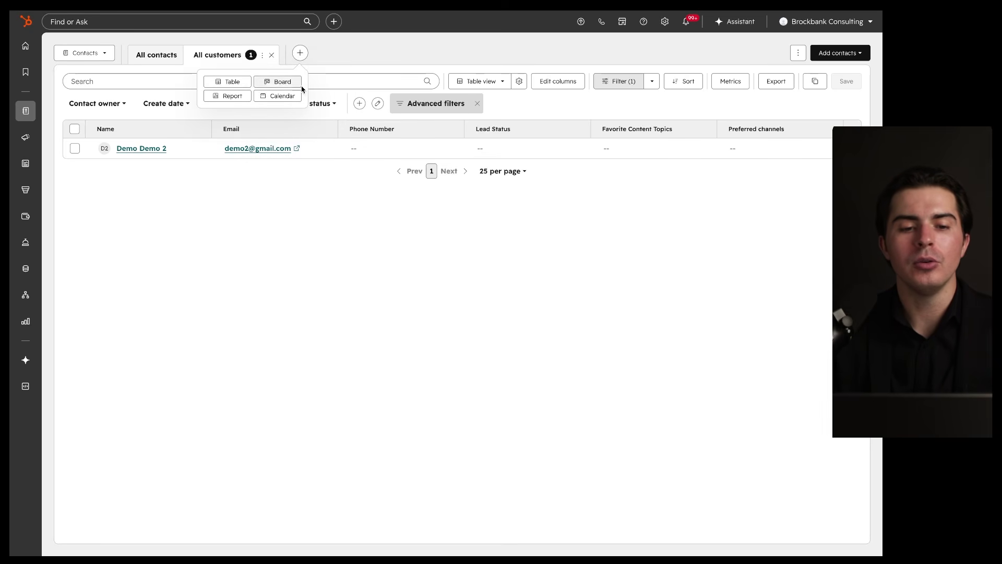
{"action": "left_click", "coordinate": [241, 83]}
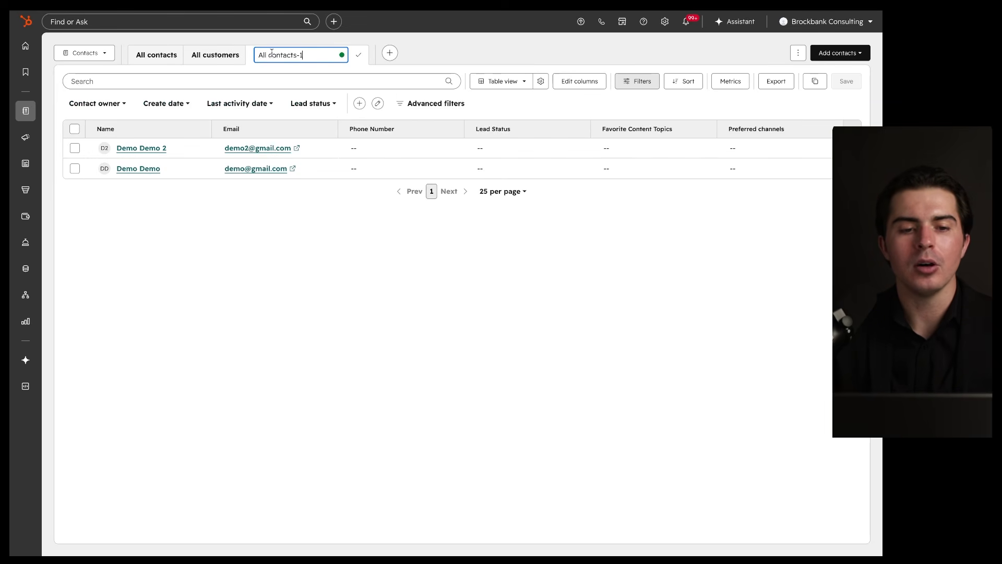
{"action": "triple_click", "coordinate": [304, 55]}
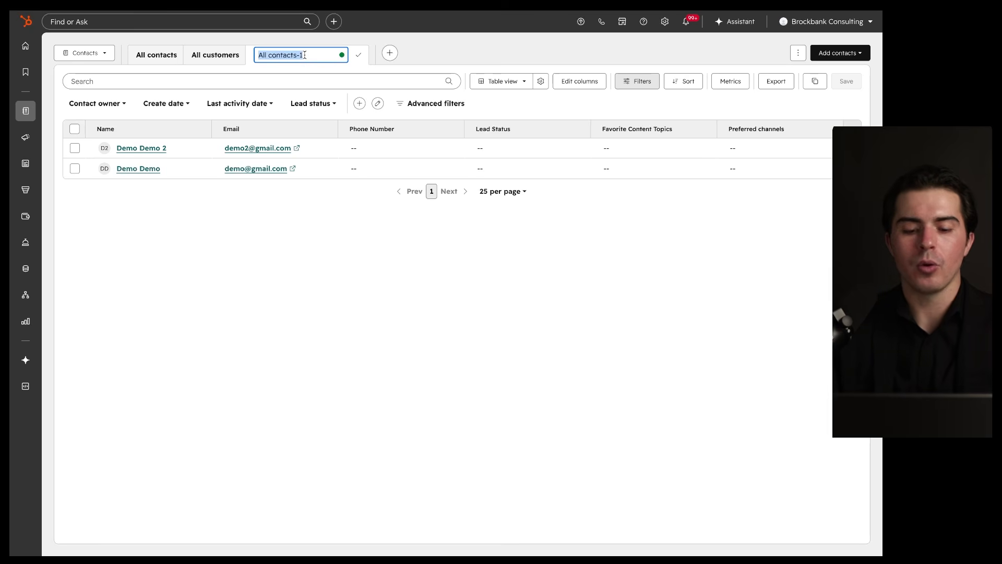
{"action": "type", "text": "Customers"}
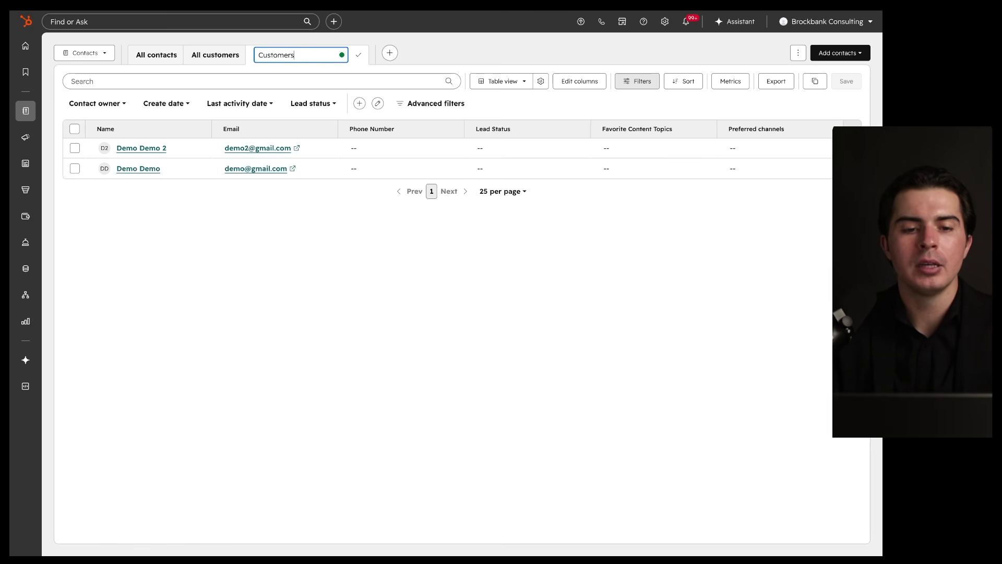
{"action": "key", "text": "Return"}
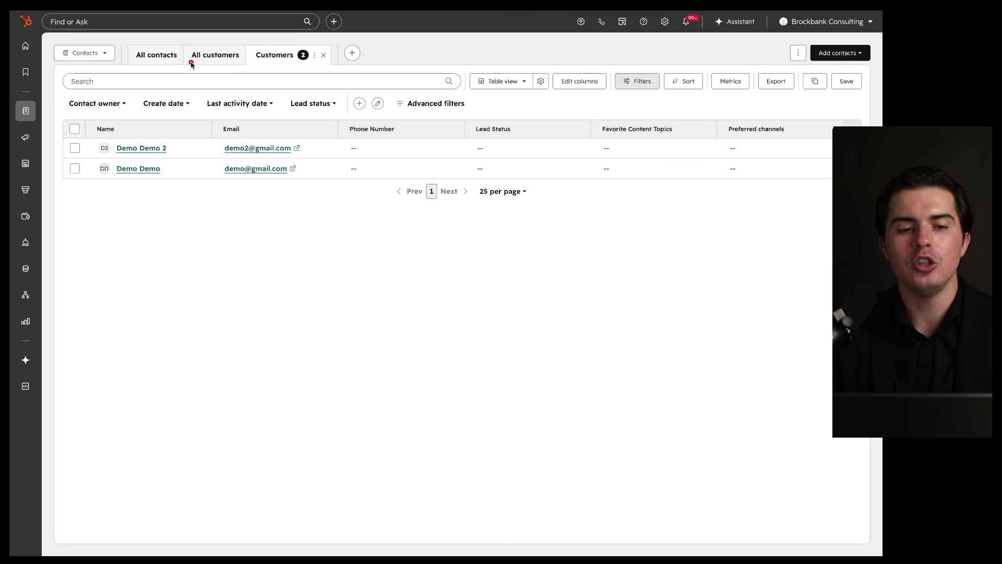
{"action": "left_click", "coordinate": [315, 56]}
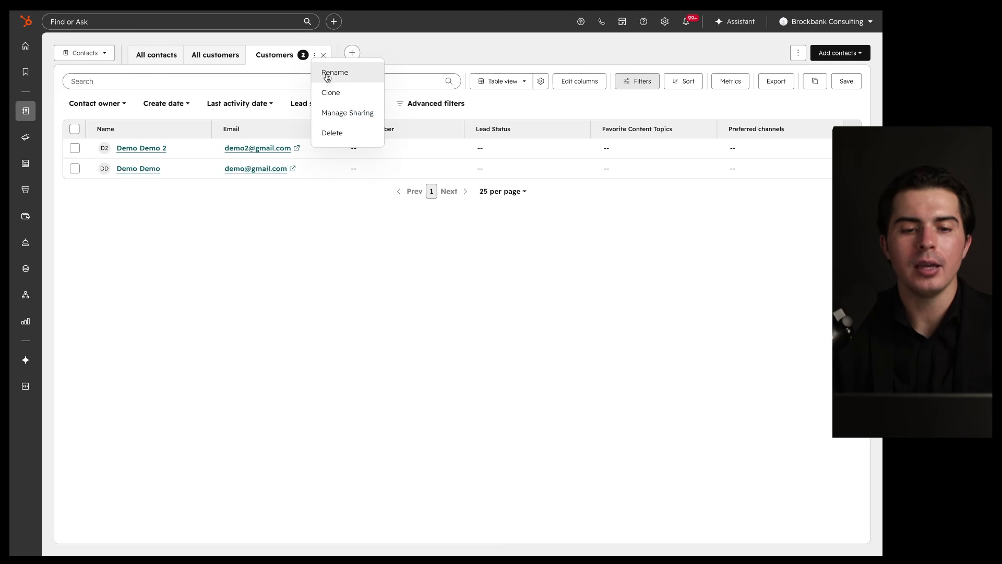
Step: Check the Customers view's sharing settings without changes, then permanently delete the Customers view
{"action": "left_click", "coordinate": [333, 111]}
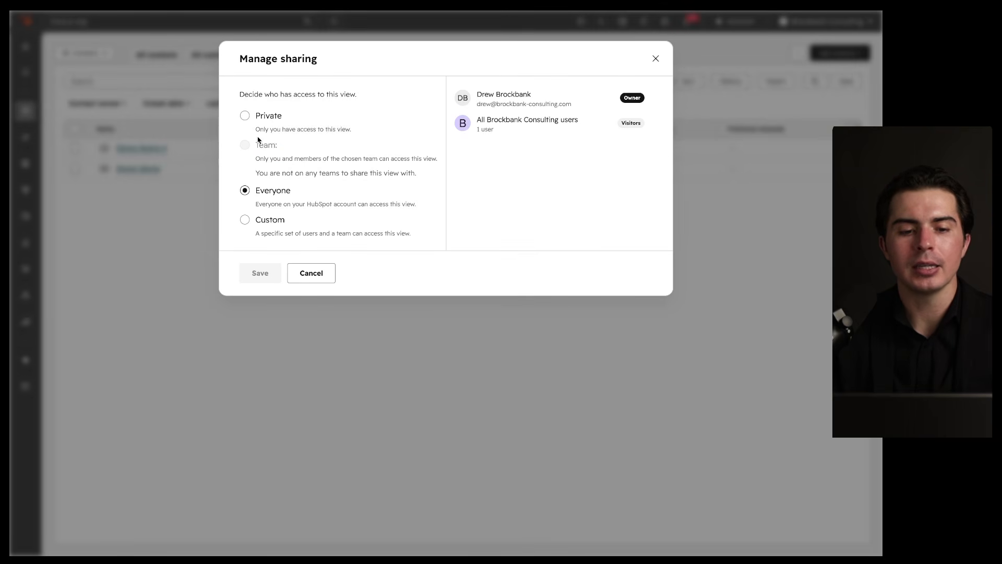
{"action": "left_click", "coordinate": [309, 272]}
{"action": "left_click", "coordinate": [315, 55]}
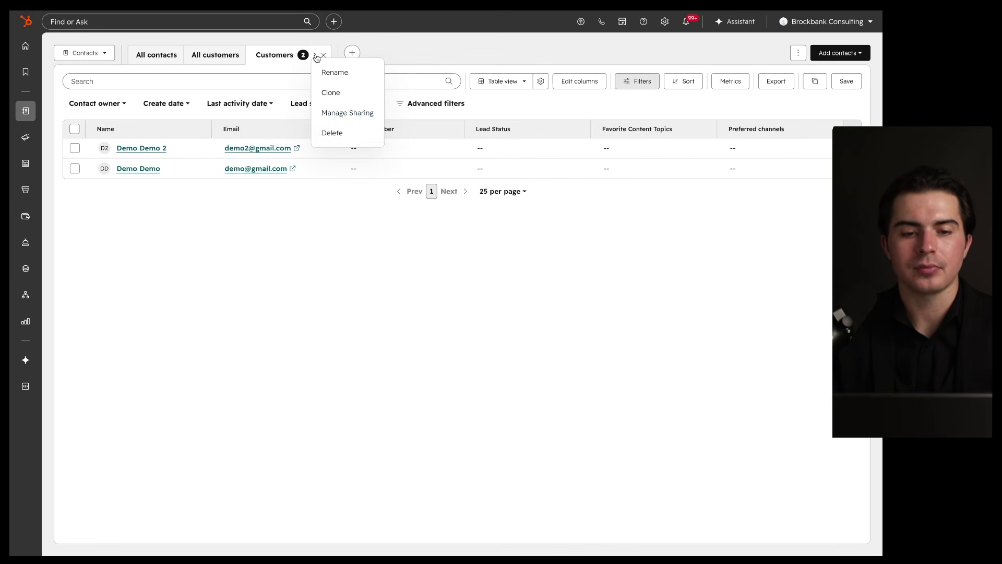
{"action": "left_click", "coordinate": [335, 134]}
{"action": "left_click", "coordinate": [376, 166]}
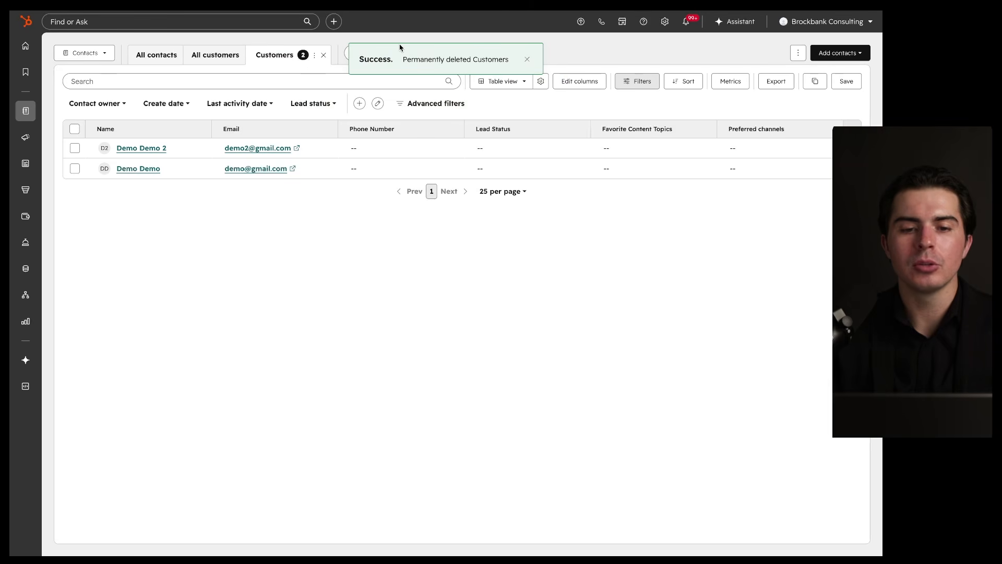
{"action": "left_click", "coordinate": [527, 60]}
{"action": "left_click", "coordinate": [352, 52]}
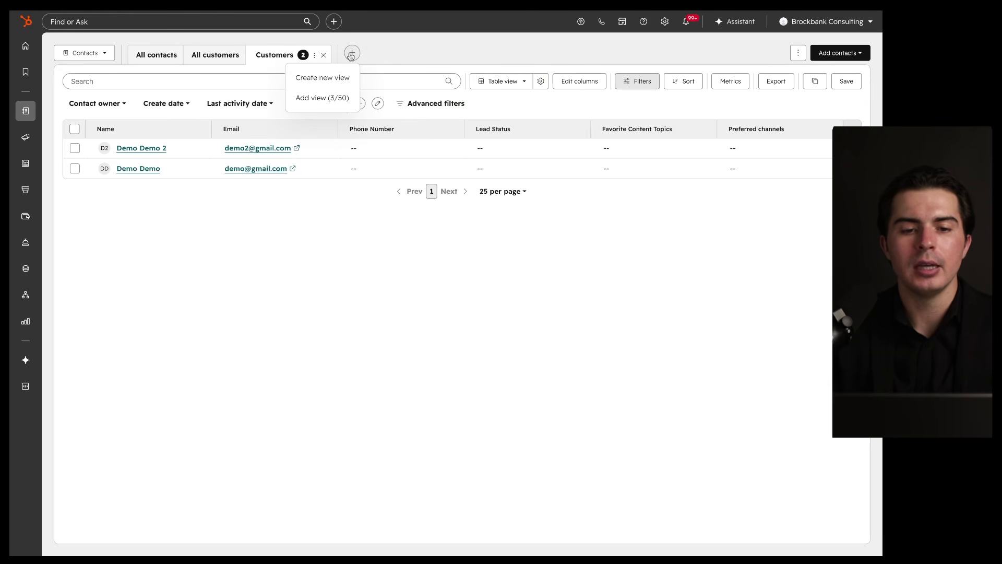
Step: Create a stage-board view saved as All contacts-1, then close it
{"action": "left_click", "coordinate": [344, 77]}
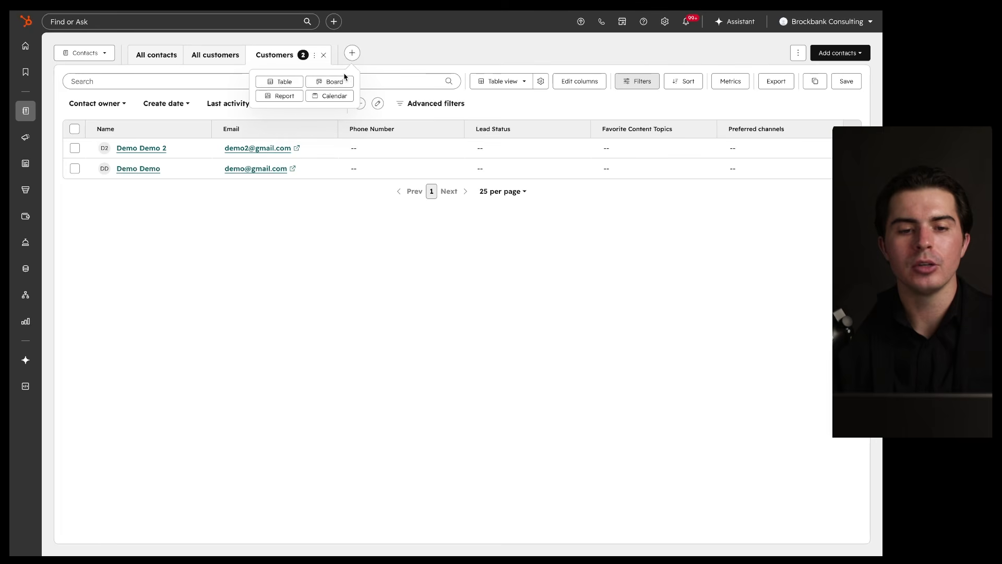
{"action": "left_click", "coordinate": [325, 84]}
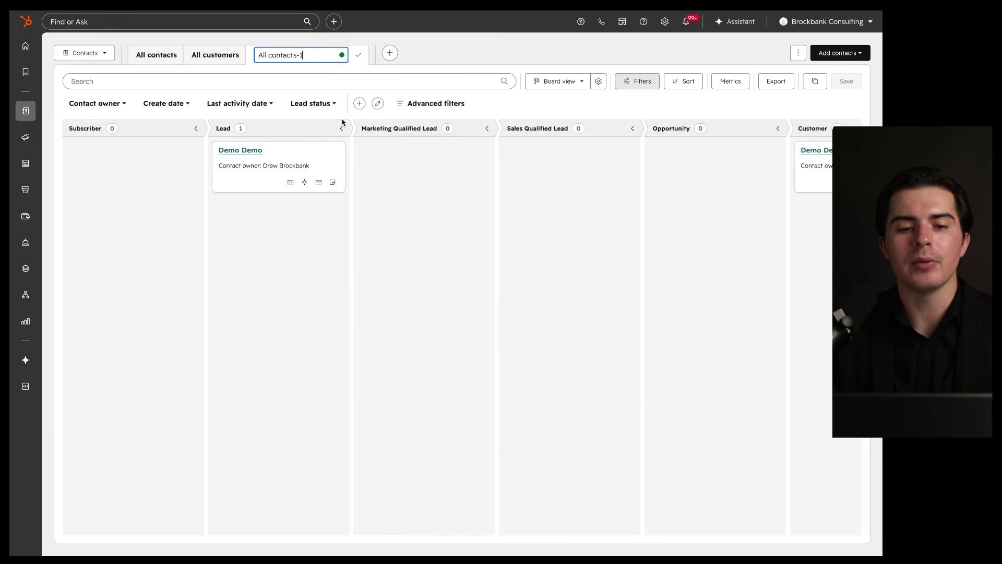
{"action": "left_click", "coordinate": [359, 55]}
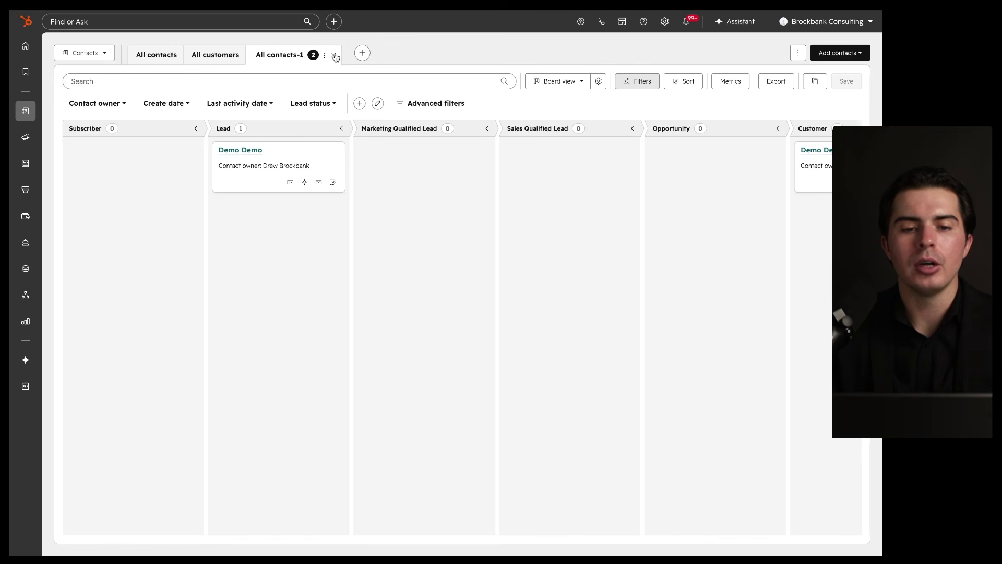
{"action": "left_click", "coordinate": [334, 55]}
Step: Show the All customers view as a lifecycle-stage board with its contact under Customer
{"action": "left_click", "coordinate": [299, 53]}
{"action": "left_click", "coordinate": [293, 84]}
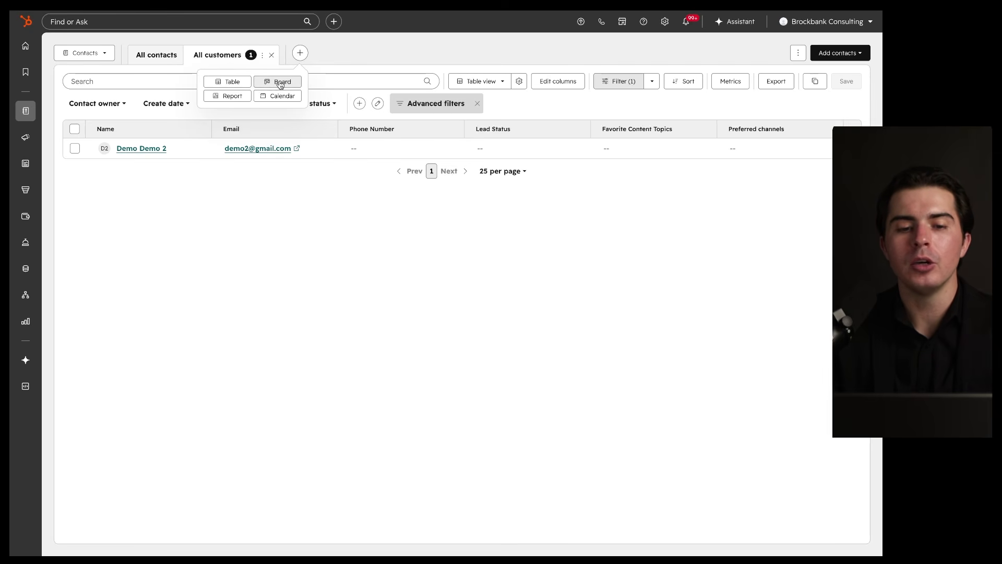
{"action": "double_click", "coordinate": [426, 194]}
{"action": "left_click", "coordinate": [495, 84]}
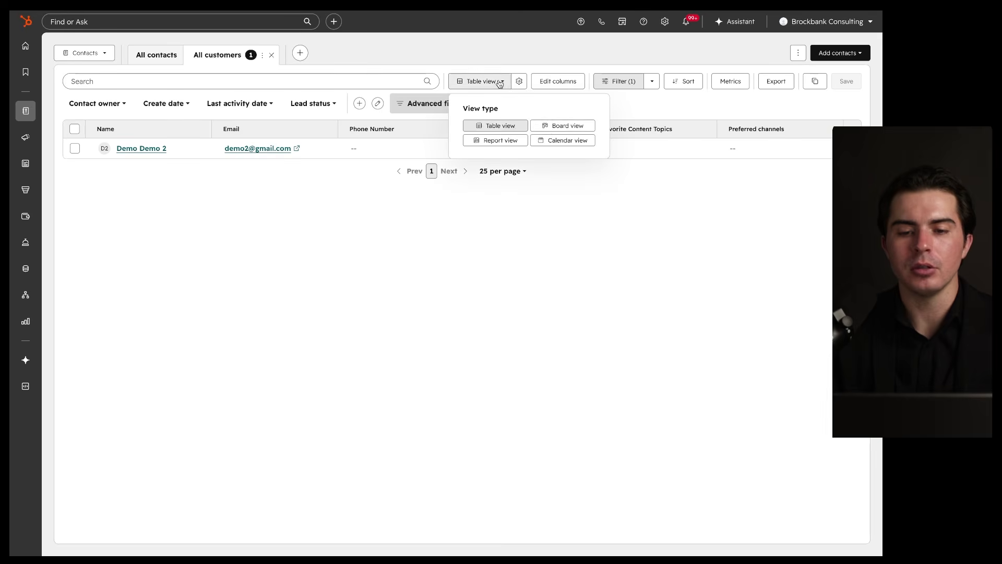
{"action": "left_click", "coordinate": [547, 126]}
{"action": "mouse_move", "coordinate": [128, 168]}
{"action": "left_mouse_down"}
{"action": "mouse_move", "coordinate": [820, 167]}
{"action": "mouse_move", "coordinate": [748, 146]}
{"action": "left_mouse_up"}
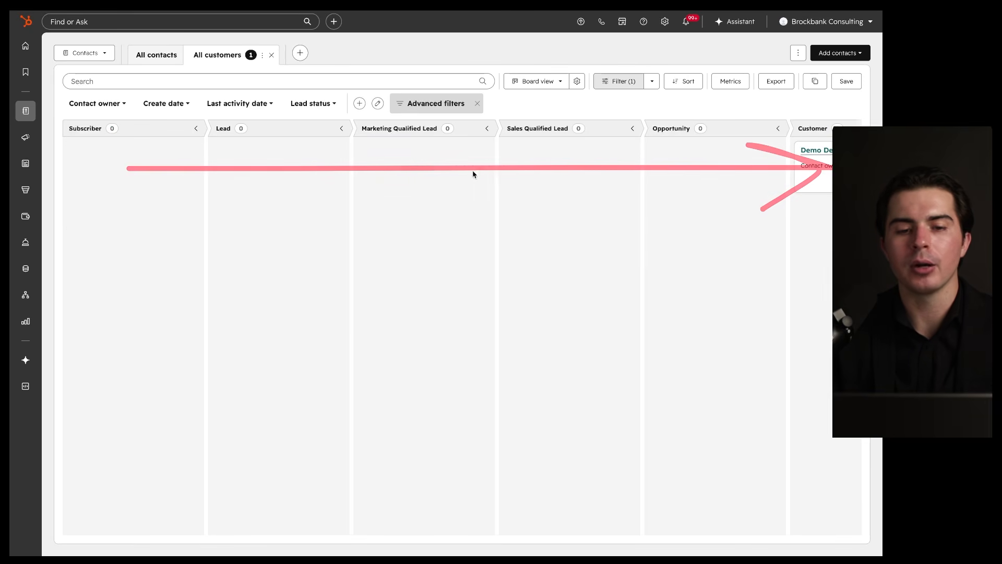
{"action": "left_click", "coordinate": [297, 54]}
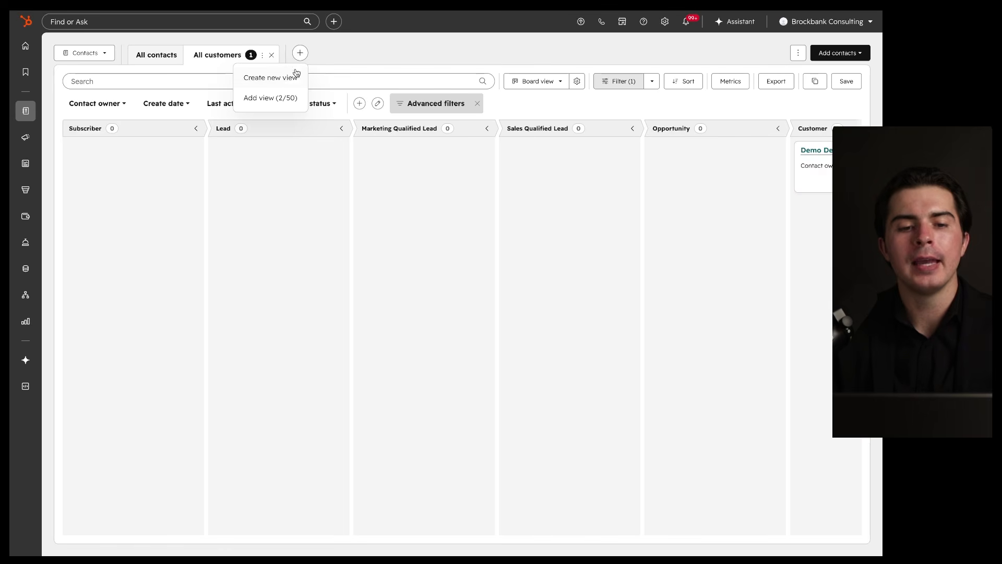
{"action": "left_click", "coordinate": [282, 77]}
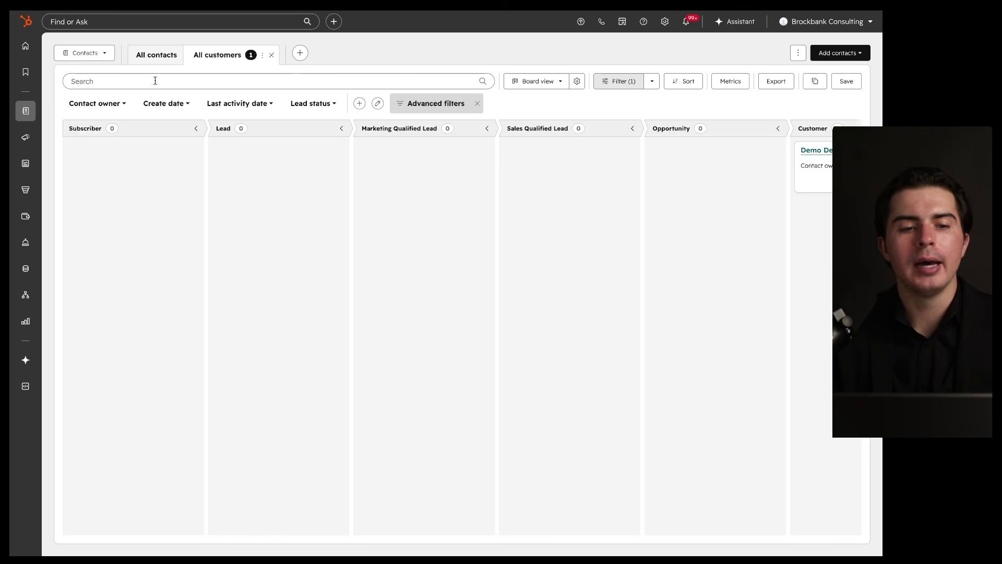
Step: Switch to the All contacts view
{"action": "left_click", "coordinate": [154, 60]}
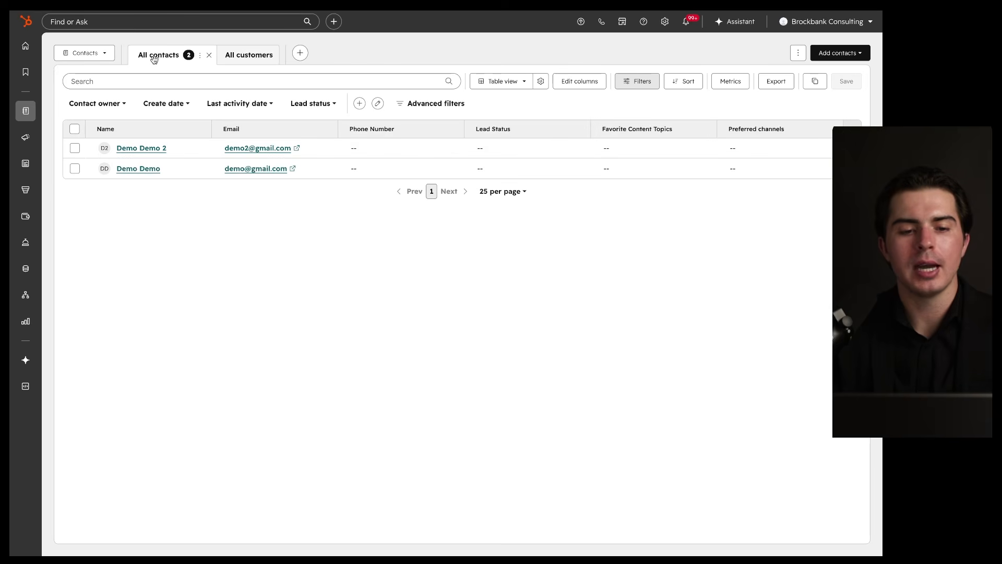
{"action": "mouse_move", "coordinate": [646, 52]}
{"action": "left_mouse_down"}
{"action": "mouse_move", "coordinate": [799, 177]}
{"action": "mouse_move", "coordinate": [487, 49]}
{"action": "left_mouse_up"}
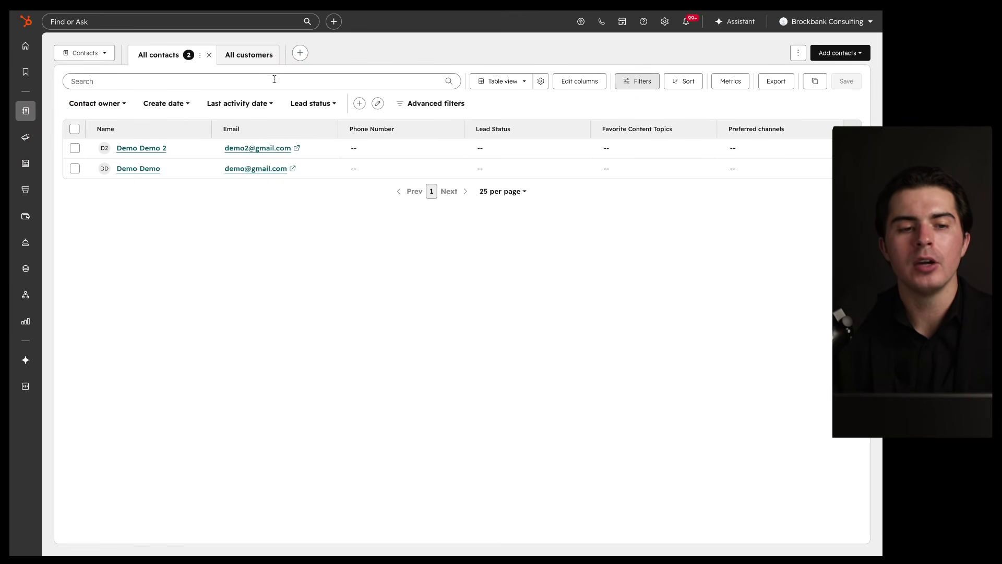
{"action": "left_click_drag", "start_coordinate": [59, 91], "coordinate": [526, 90]}
{"action": "left_click_drag", "start_coordinate": [44, 26], "coordinate": [282, 27]}
{"action": "mouse_move", "coordinate": [207, 72]}
{"action": "left_mouse_down"}
{"action": "mouse_move", "coordinate": [119, 73]}
{"action": "mouse_move", "coordinate": [55, 120]}
{"action": "mouse_move", "coordinate": [187, 212]}
{"action": "mouse_move", "coordinate": [480, 139]}
{"action": "mouse_move", "coordinate": [461, 67]}
{"action": "left_mouse_up"}
Step: Search the contacts for 'demo', then clear the search so both contacts list again
{"action": "left_click", "coordinate": [127, 81]}
{"action": "type", "text": "demo 2"}
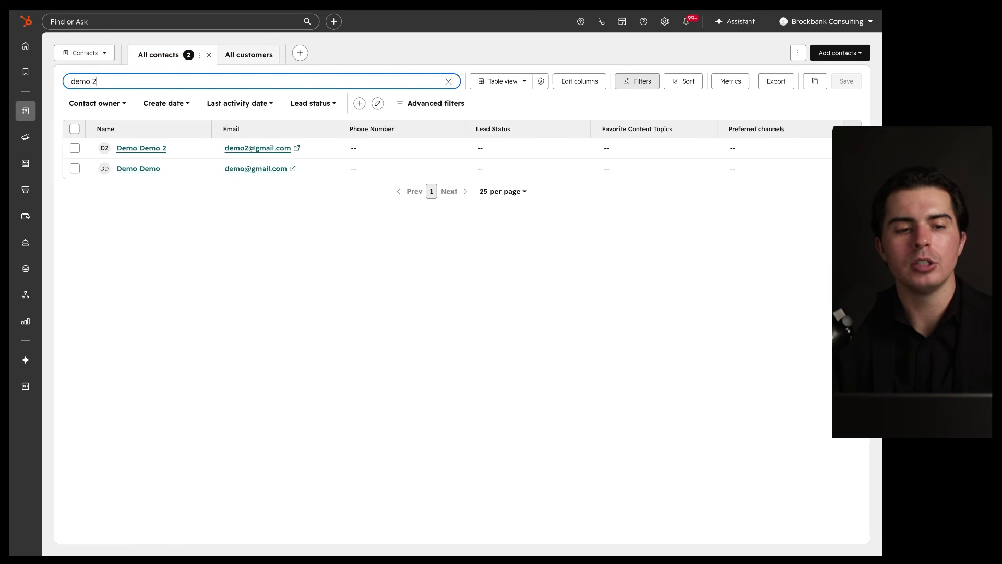
{"action": "left_click_drag", "start_coordinate": [108, 153], "coordinate": [255, 154]}
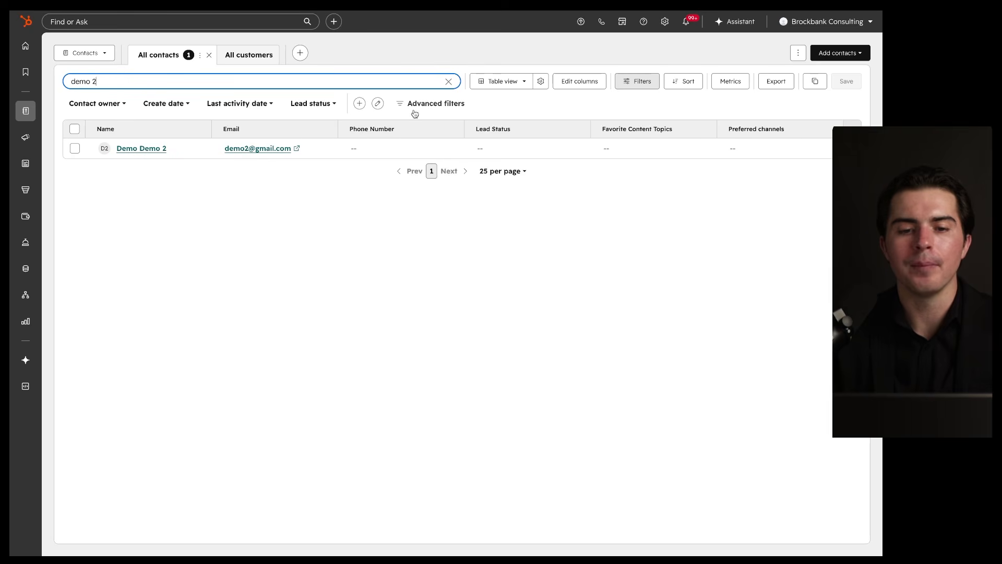
{"action": "mouse_move", "coordinate": [418, 67]}
{"action": "left_mouse_down"}
{"action": "mouse_move", "coordinate": [472, 91]}
{"action": "mouse_move", "coordinate": [342, 72]}
{"action": "left_mouse_up"}
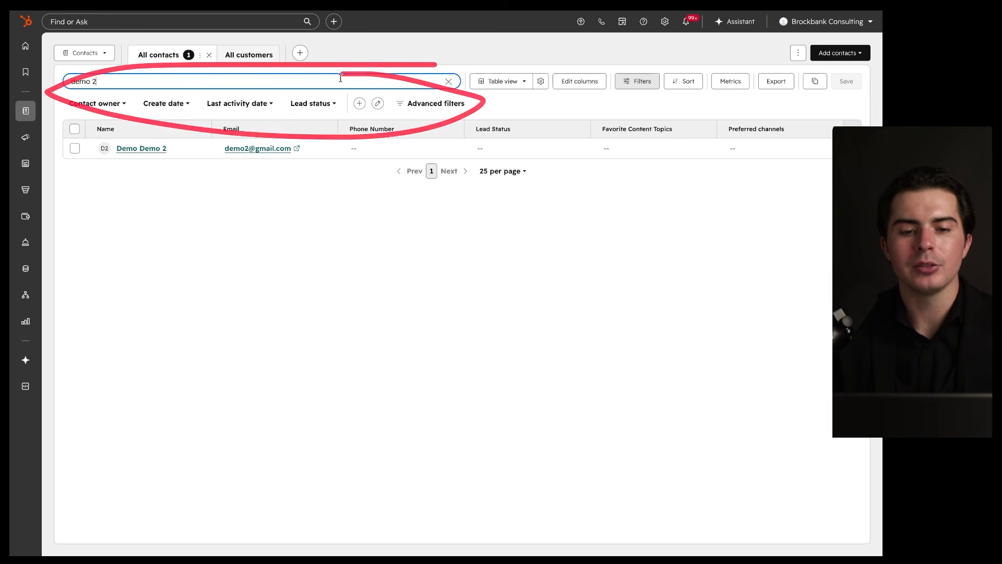
{"action": "mouse_move", "coordinate": [442, 114]}
{"action": "left_mouse_down"}
{"action": "mouse_move", "coordinate": [75, 115]}
{"action": "mouse_move", "coordinate": [679, 292]}
{"action": "mouse_move", "coordinate": [276, 130]}
{"action": "left_mouse_up"}
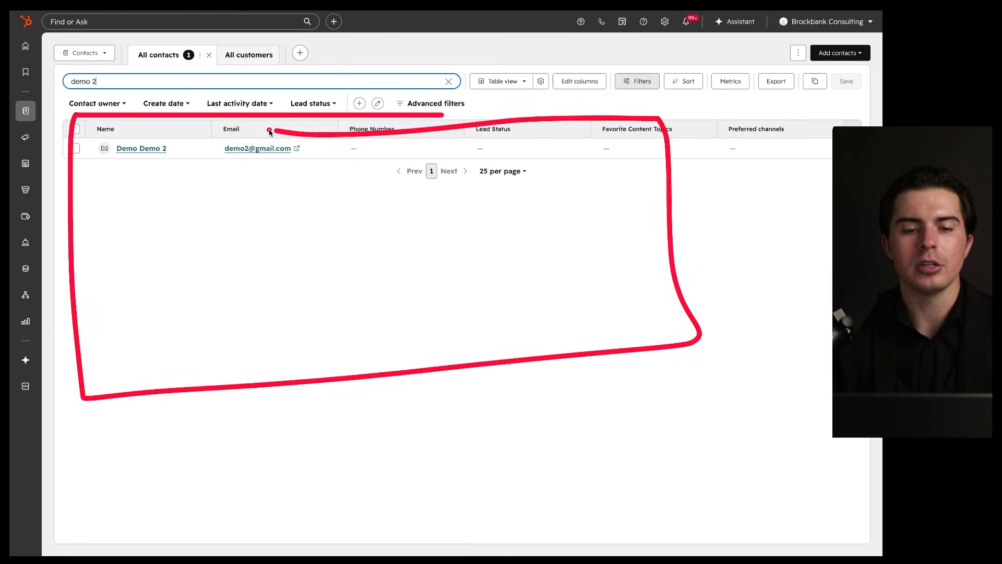
{"action": "left_click", "coordinate": [448, 81]}
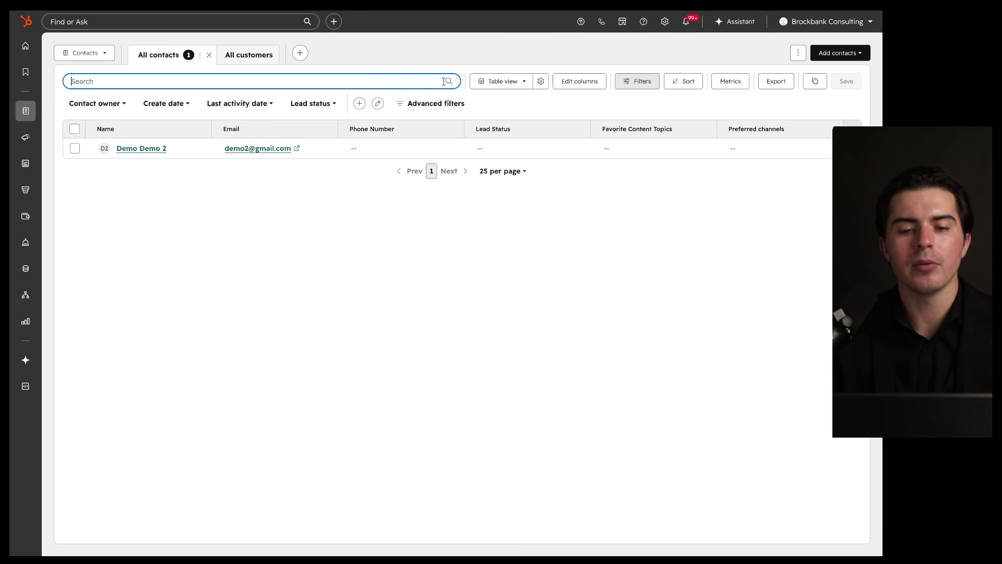
{"action": "mouse_move", "coordinate": [459, 92]}
{"action": "left_mouse_down"}
{"action": "mouse_move", "coordinate": [515, 93]}
{"action": "mouse_move", "coordinate": [541, 64]}
{"action": "mouse_move", "coordinate": [455, 89]}
{"action": "left_mouse_up"}
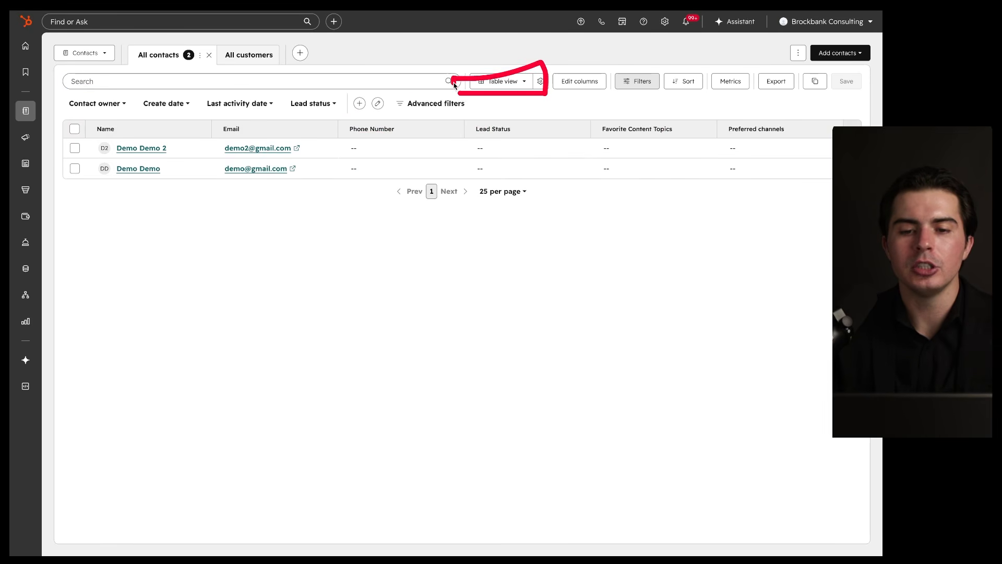
Step: Preview All contacts as a stage board (one Lead, one Customer), then return to table layout
{"action": "left_click", "coordinate": [501, 81]}
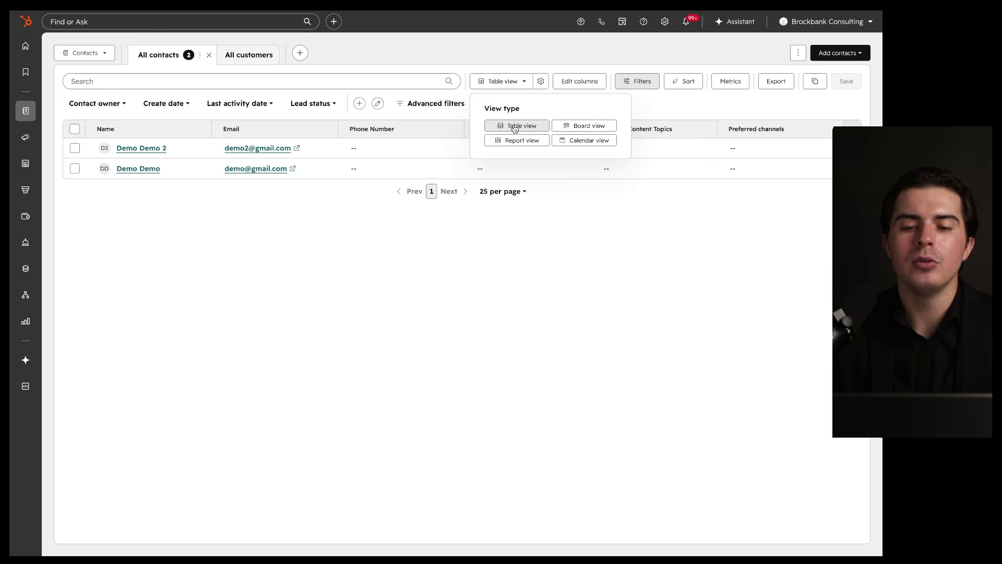
{"action": "left_click", "coordinate": [575, 126]}
{"action": "scroll", "coordinate": [549, 176], "scroll_direction": "right", "scroll_amount": 5}
{"action": "scroll", "coordinate": [479, 195], "scroll_direction": "left", "scroll_amount": 5}
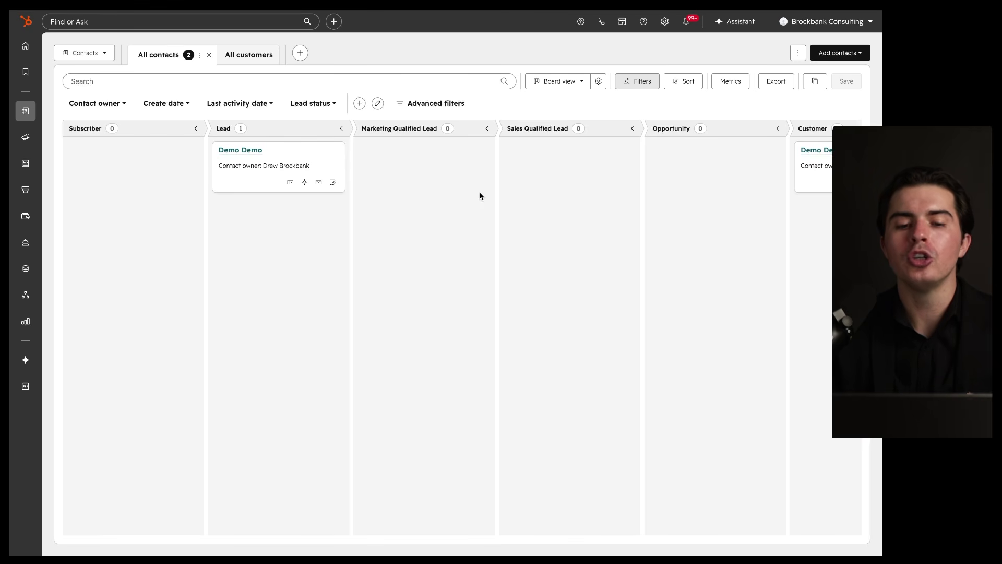
{"action": "mouse_move", "coordinate": [193, 116]}
{"action": "left_mouse_down"}
{"action": "mouse_move", "coordinate": [24, 108]}
{"action": "mouse_move", "coordinate": [209, 331]}
{"action": "mouse_move", "coordinate": [194, 107]}
{"action": "left_mouse_up"}
{"action": "mouse_move", "coordinate": [363, 124]}
{"action": "left_mouse_down"}
{"action": "mouse_move", "coordinate": [298, 124]}
{"action": "mouse_move", "coordinate": [224, 347]}
{"action": "mouse_move", "coordinate": [358, 125]}
{"action": "left_mouse_up"}
{"action": "mouse_move", "coordinate": [499, 123]}
{"action": "left_mouse_down"}
{"action": "mouse_move", "coordinate": [392, 125]}
{"action": "mouse_move", "coordinate": [517, 221]}
{"action": "mouse_move", "coordinate": [515, 190]}
{"action": "left_mouse_up"}
{"action": "mouse_move", "coordinate": [360, 137]}
{"action": "left_mouse_down"}
{"action": "mouse_move", "coordinate": [167, 164]}
{"action": "mouse_move", "coordinate": [316, 128]}
{"action": "left_mouse_up"}
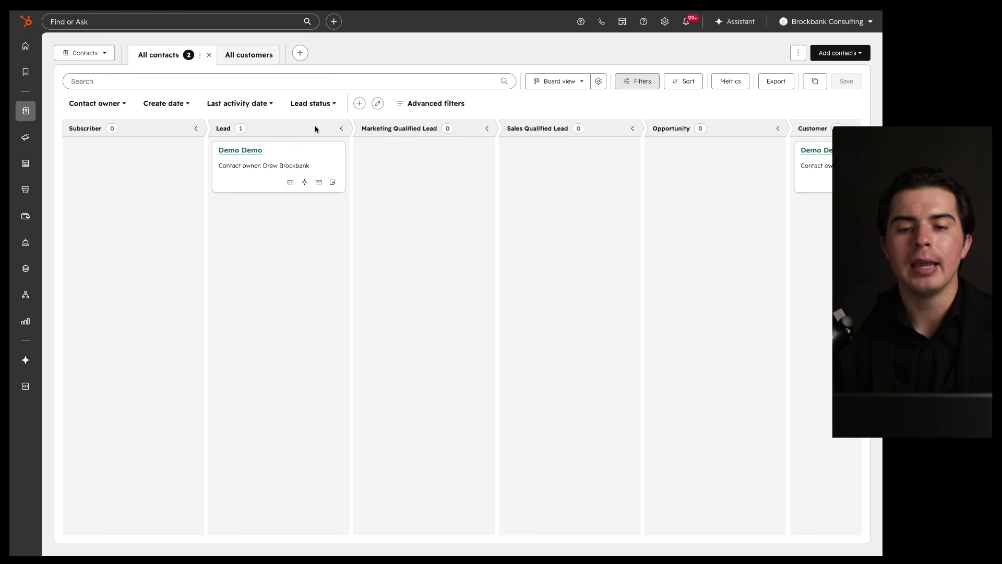
{"action": "left_click", "coordinate": [571, 82]}
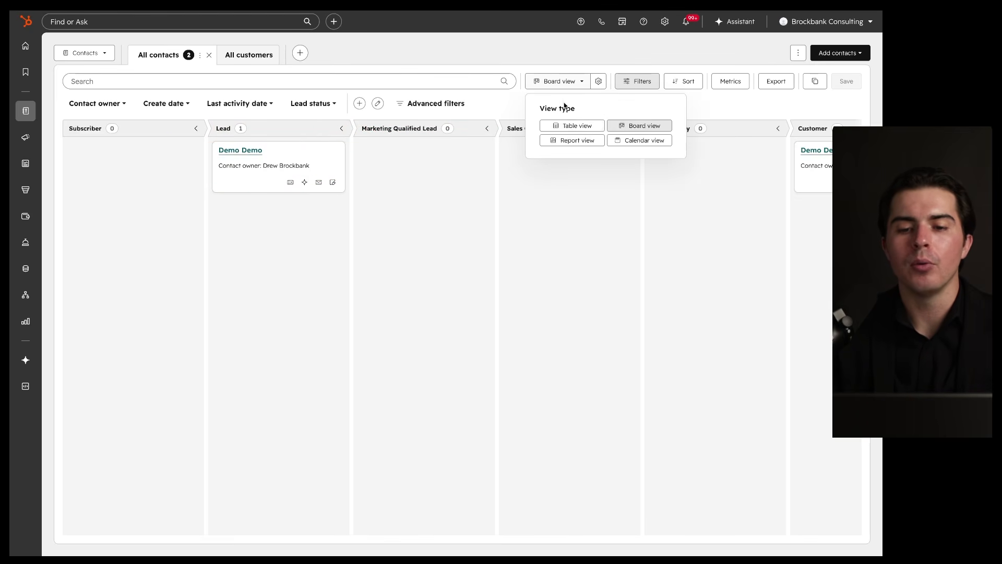
{"action": "left_click", "coordinate": [569, 127]}
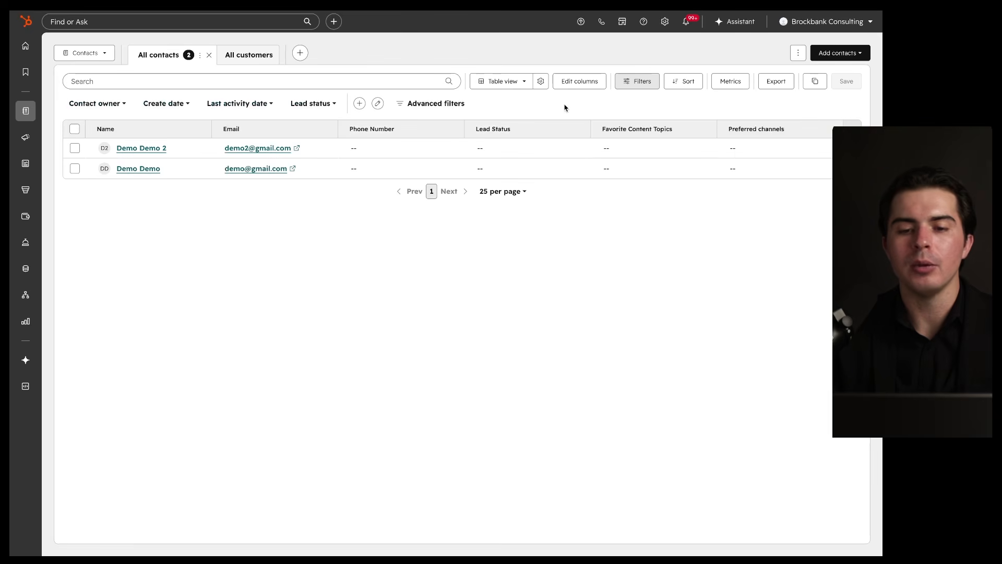
Step: Set the contacts table to show 100 contacts per page
{"action": "left_click", "coordinate": [541, 82]}
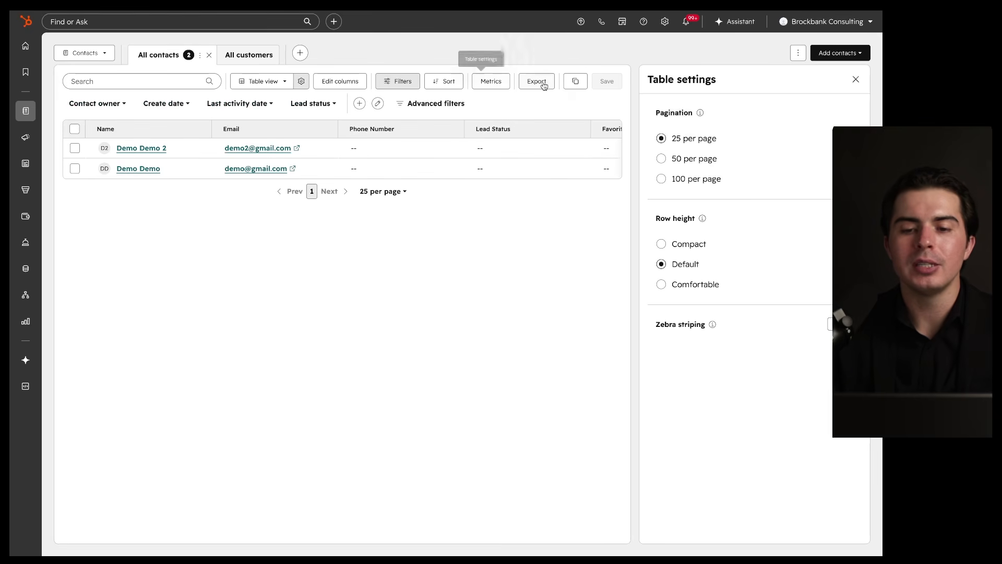
{"action": "left_click", "coordinate": [301, 81]}
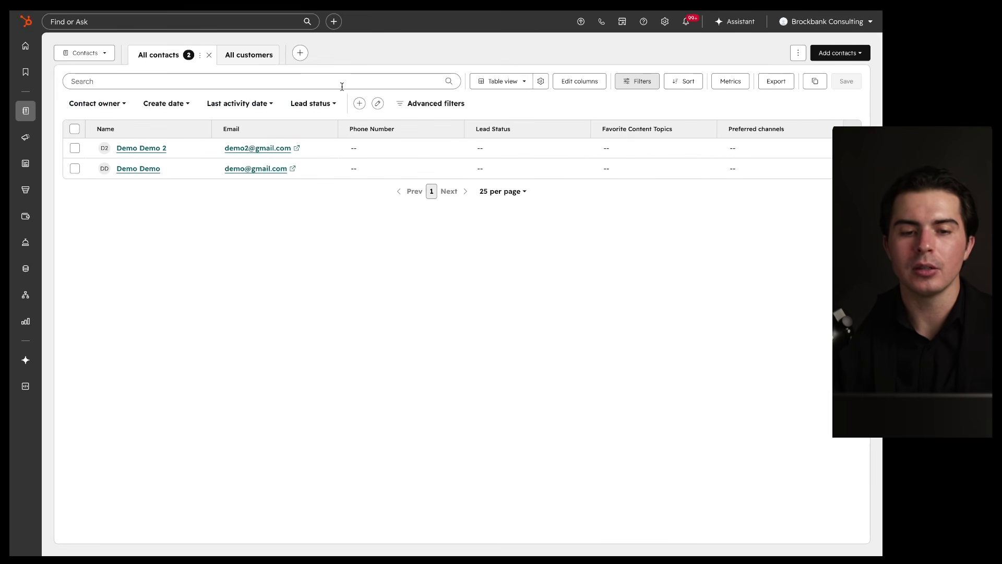
{"action": "left_click", "coordinate": [541, 82]}
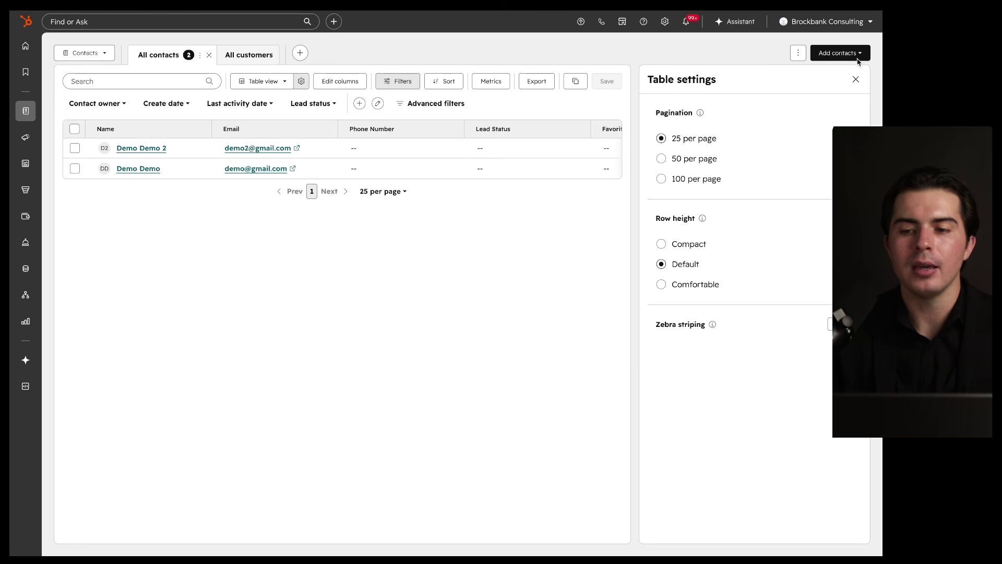
{"action": "mouse_move", "coordinate": [874, 61]}
{"action": "left_mouse_down"}
{"action": "mouse_move", "coordinate": [665, 70]}
{"action": "mouse_move", "coordinate": [774, 487]}
{"action": "mouse_move", "coordinate": [839, 87]}
{"action": "left_mouse_up"}
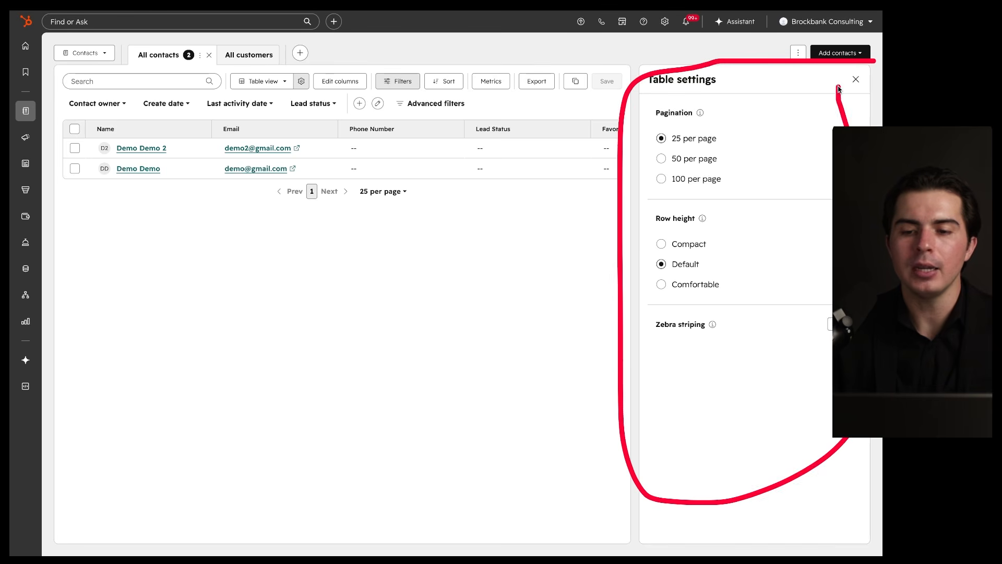
{"action": "left_click_drag", "start_coordinate": [662, 144], "coordinate": [730, 144]}
{"action": "left_click_drag", "start_coordinate": [674, 157], "coordinate": [699, 157]}
{"action": "left_click_drag", "start_coordinate": [665, 183], "coordinate": [669, 183]}
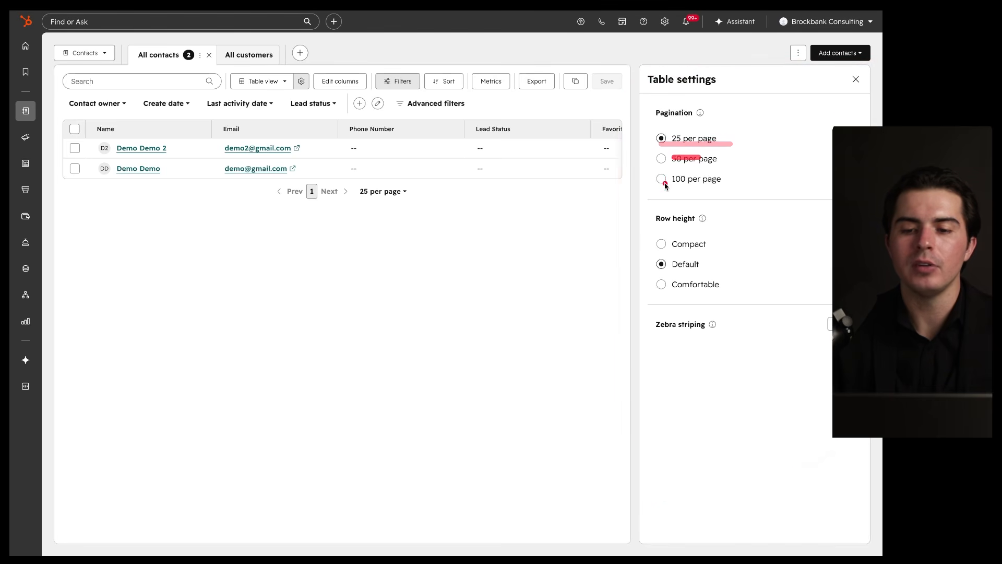
{"action": "left_click", "coordinate": [661, 180]}
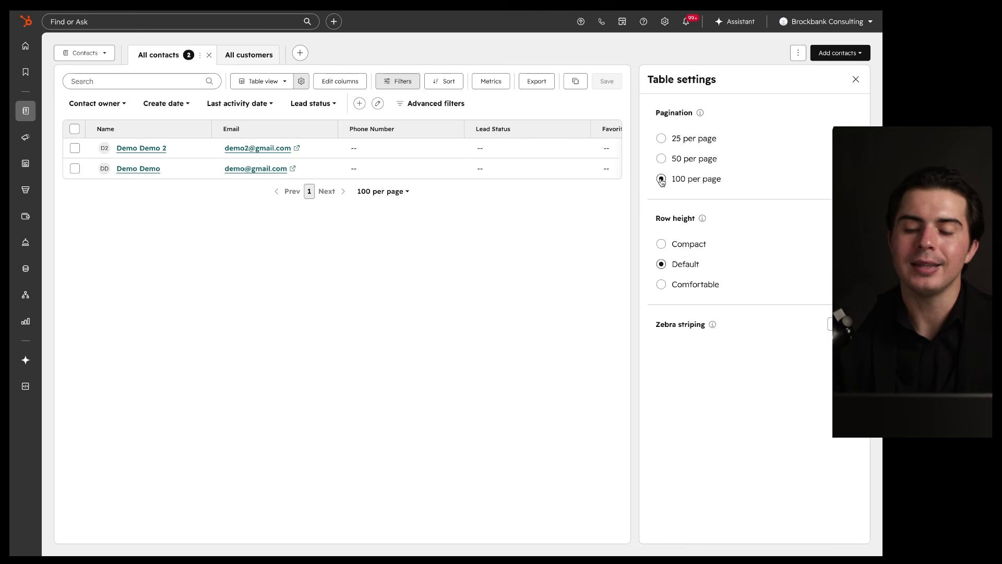
Step: Try compact and comfortable rows, settle on Default height, and leave zebra striping off
{"action": "left_click", "coordinate": [662, 245]}
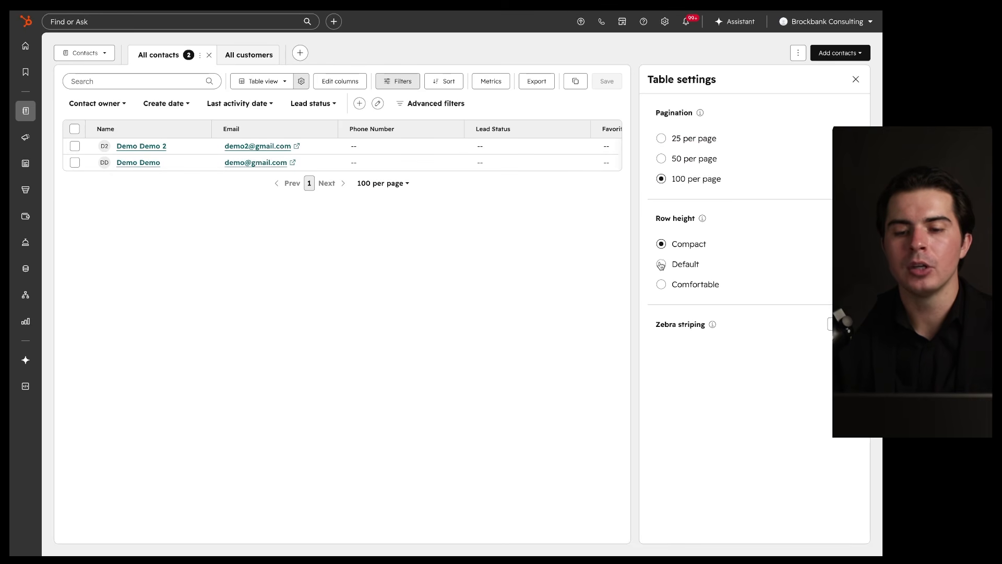
{"action": "left_click", "coordinate": [661, 267]}
{"action": "left_click", "coordinate": [661, 285]}
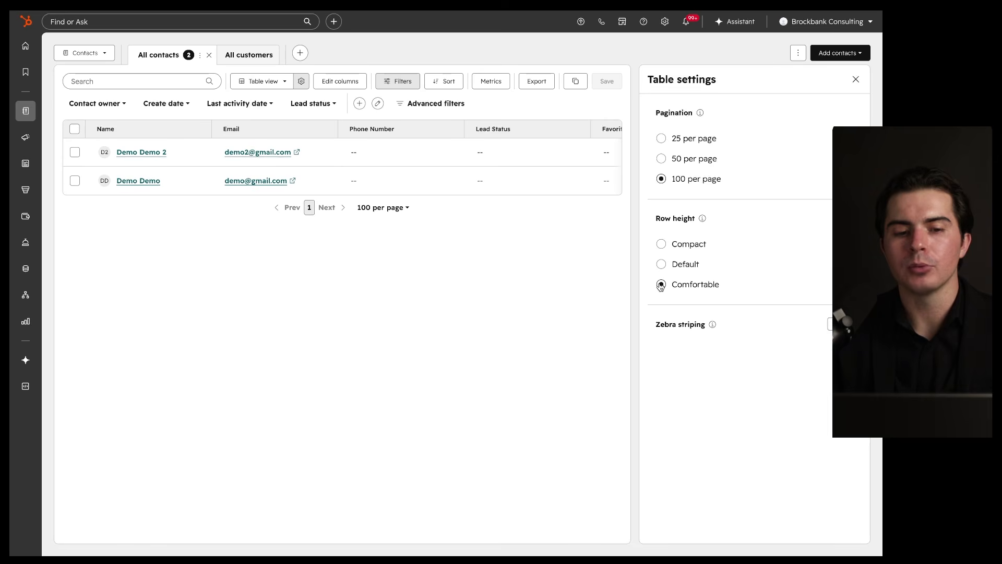
{"action": "mouse_move", "coordinate": [274, 141]}
{"action": "left_mouse_down"}
{"action": "mouse_move", "coordinate": [212, 166]}
{"action": "mouse_move", "coordinate": [296, 137]}
{"action": "mouse_move", "coordinate": [259, 137]}
{"action": "left_mouse_up"}
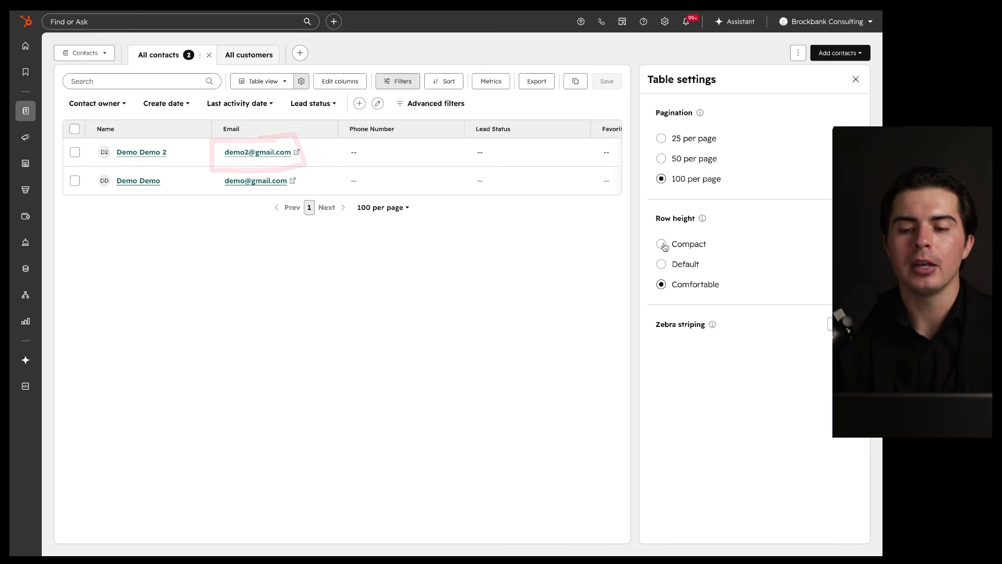
{"action": "left_click", "coordinate": [661, 264]}
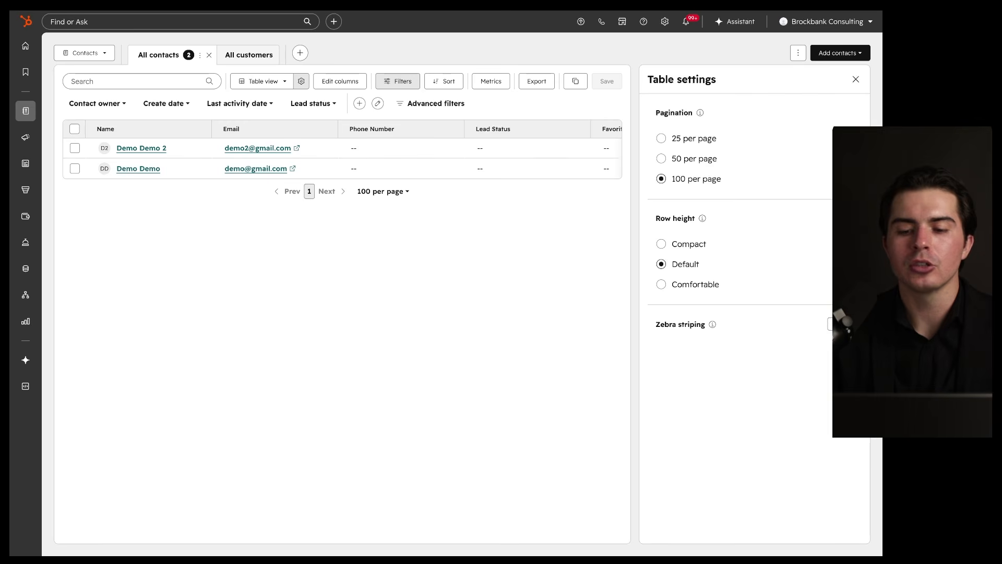
{"action": "left_click", "coordinate": [840, 324]}
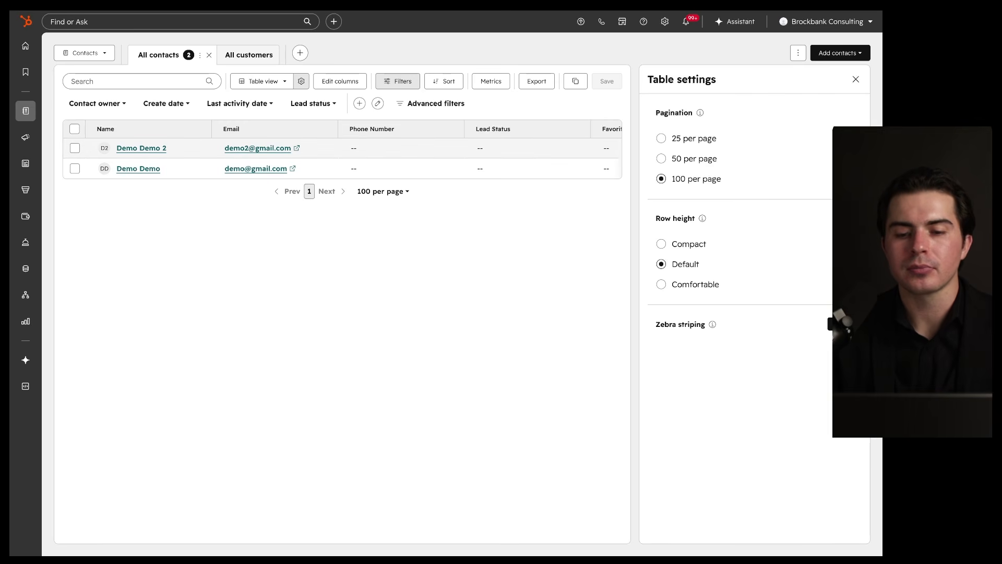
{"action": "left_click", "coordinate": [840, 324]}
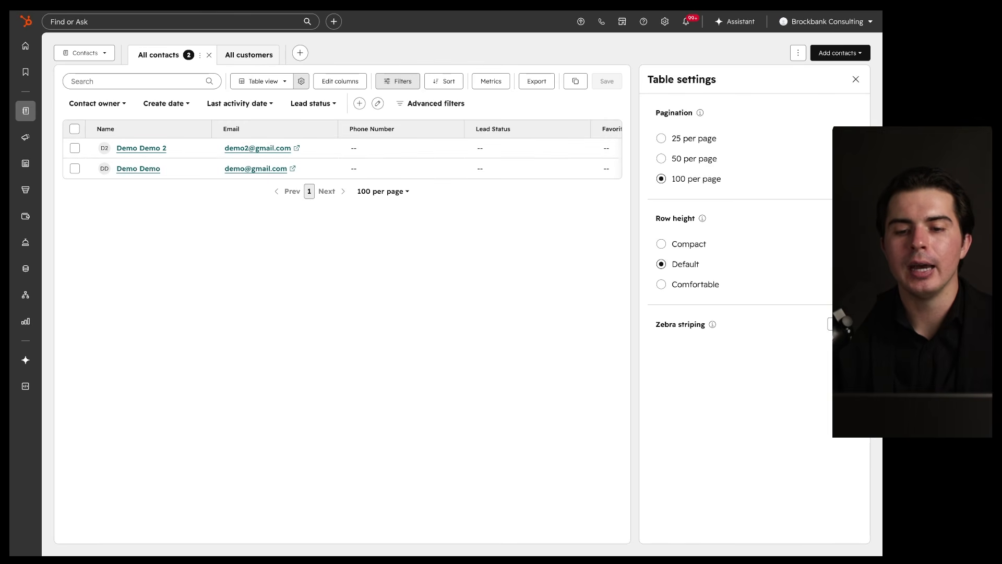
{"action": "left_click", "coordinate": [855, 79]}
{"action": "mouse_move", "coordinate": [549, 65]}
{"action": "left_mouse_down"}
{"action": "mouse_move", "coordinate": [455, 66]}
{"action": "mouse_move", "coordinate": [541, 97]}
{"action": "left_mouse_up"}
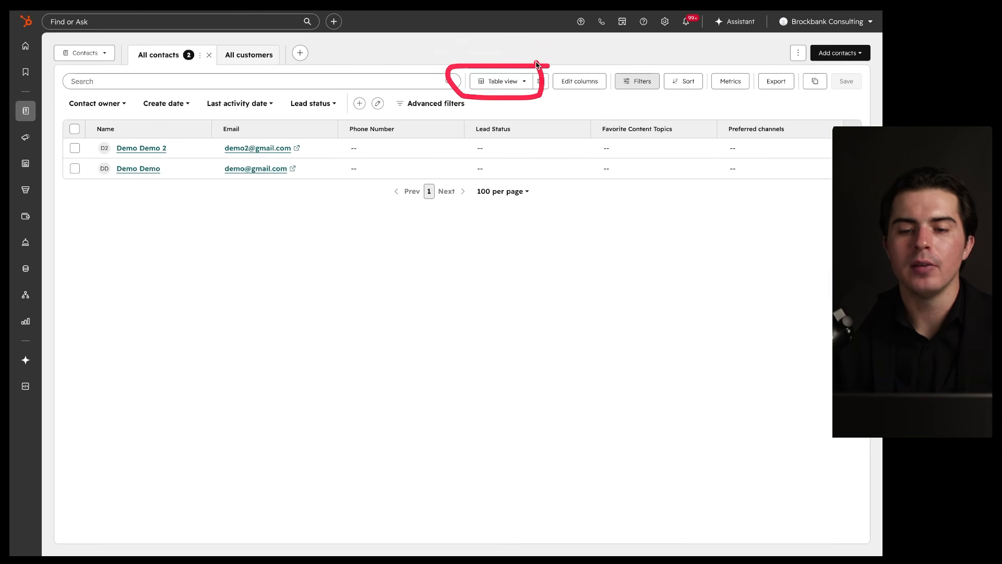
Step: Switch contacts to a board and confirm it groups by Lifecycle stage
{"action": "left_click", "coordinate": [524, 84]}
{"action": "left_click", "coordinate": [553, 126]}
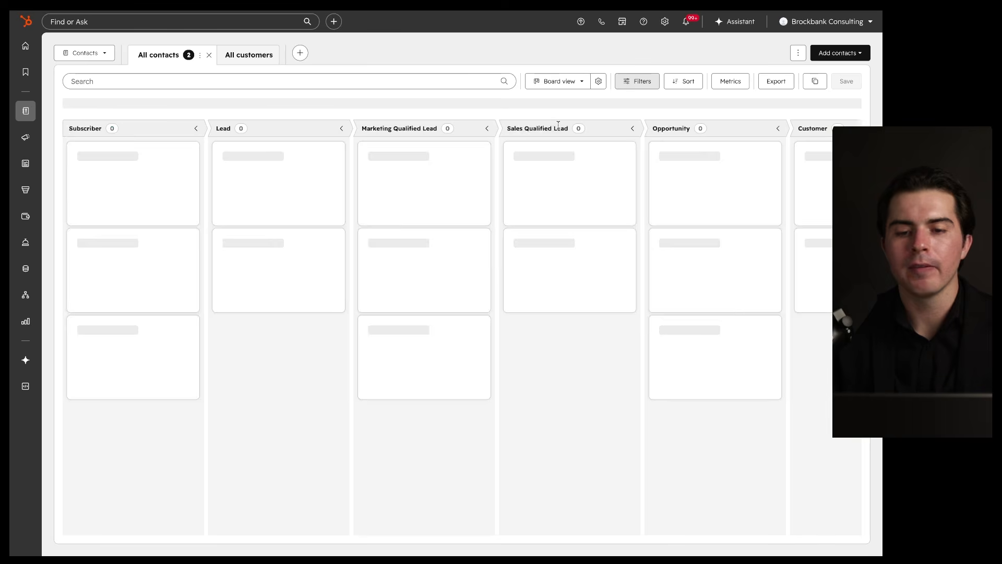
{"action": "left_click", "coordinate": [592, 85]}
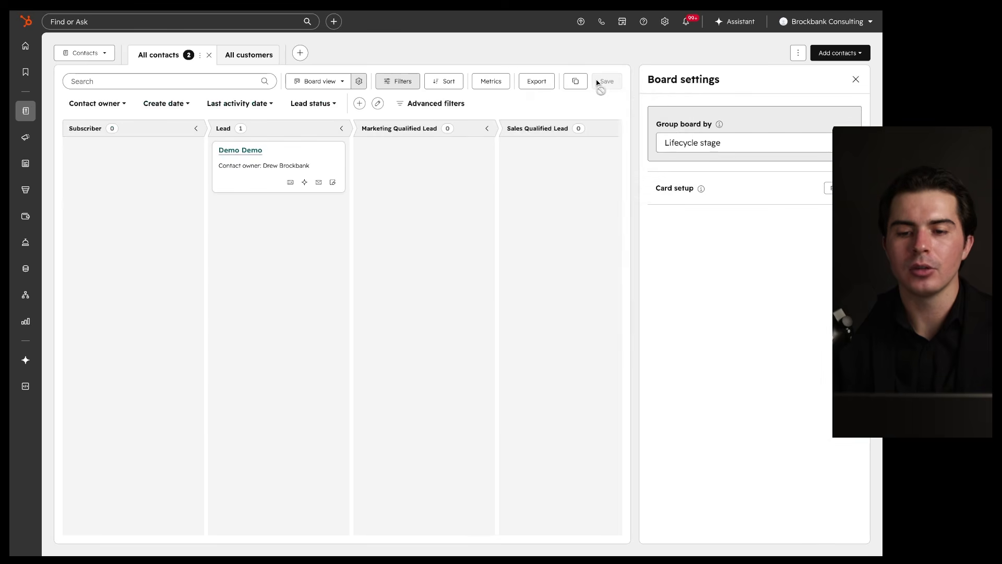
{"action": "left_click", "coordinate": [742, 148]}
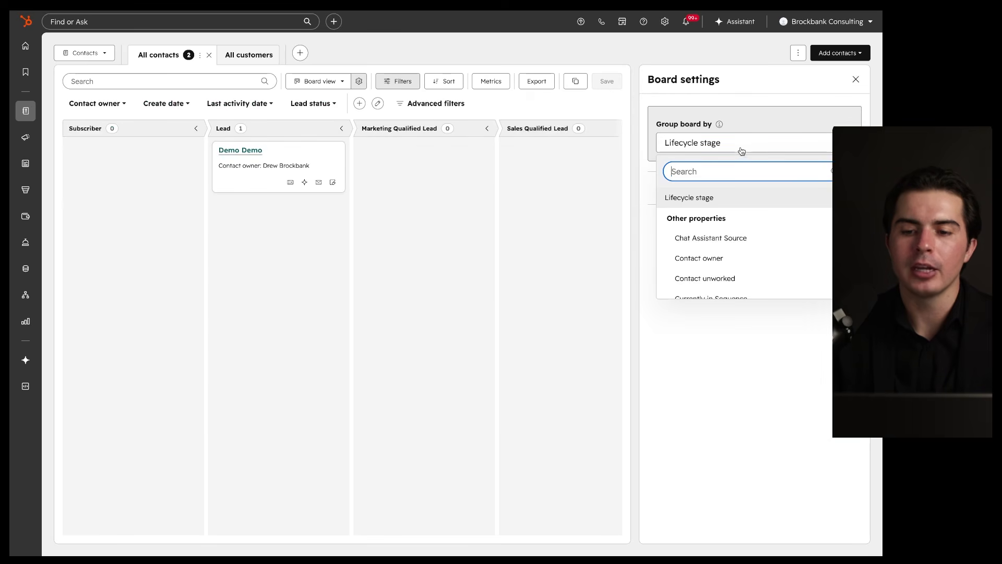
{"action": "left_click", "coordinate": [710, 360]}
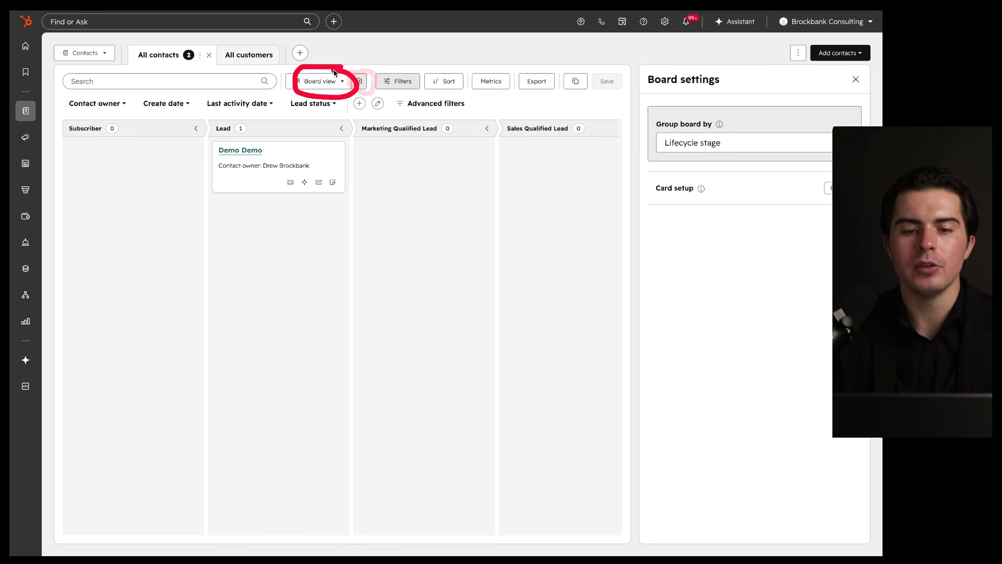
{"action": "left_click", "coordinate": [856, 79]}
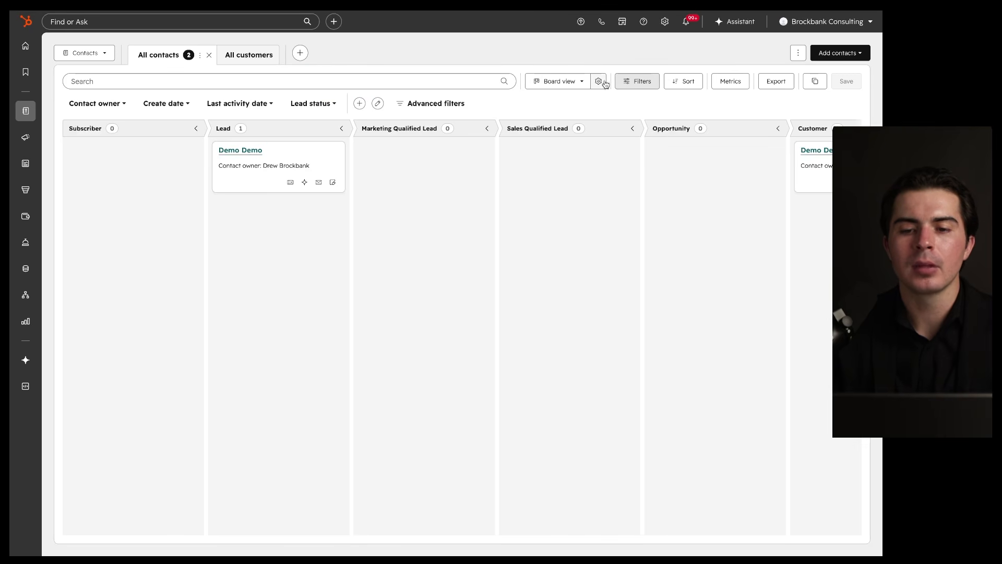
Step: Return the contacts to table view and open the column editor
{"action": "left_click", "coordinate": [575, 85]}
{"action": "left_click", "coordinate": [565, 126]}
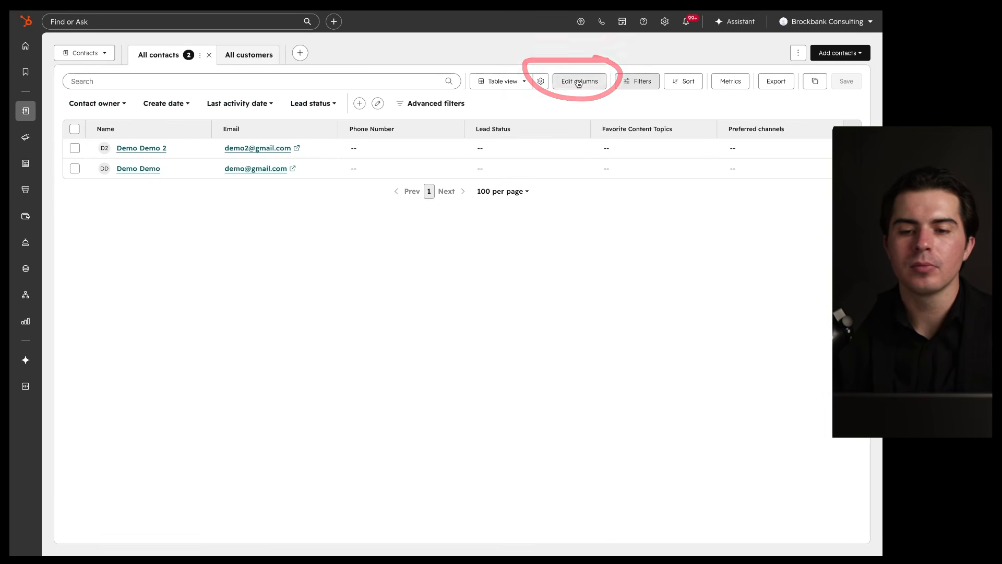
{"action": "left_click", "coordinate": [579, 82]}
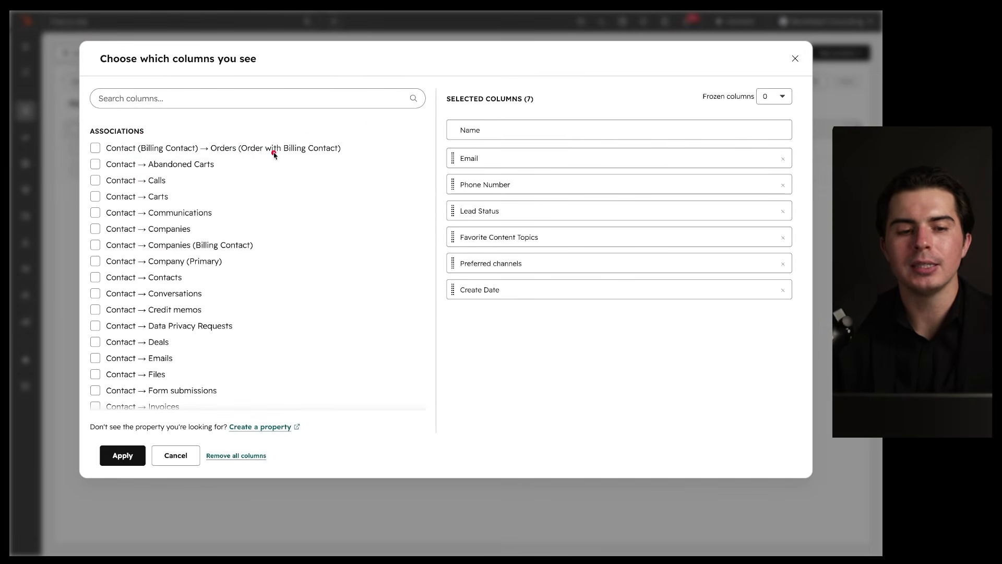
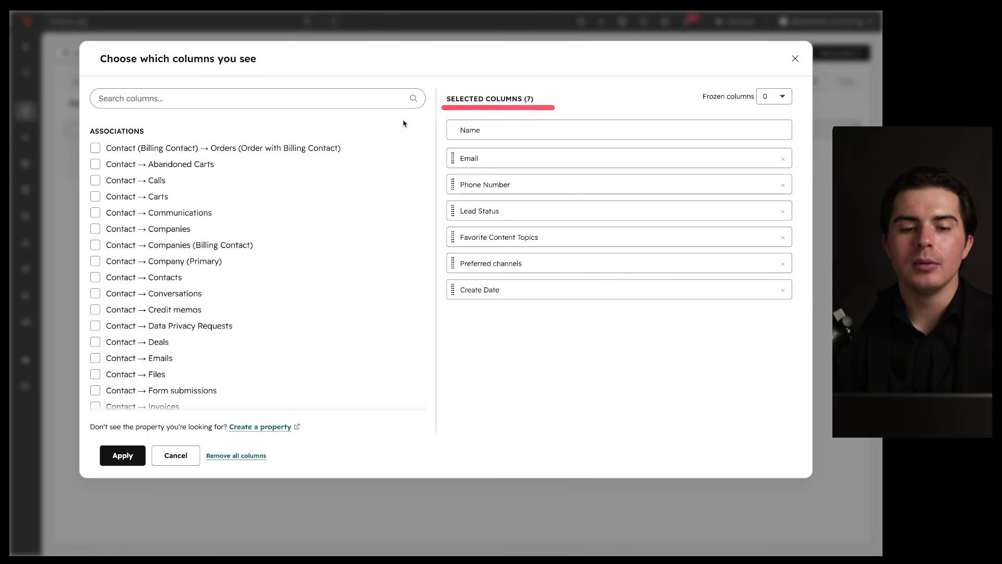
Step: Tick and then untick the Deals, Data Privacy Requests and Credit memos association columns
{"action": "scroll", "coordinate": [144, 237], "scroll_direction": "down", "scroll_amount": 5}
{"action": "scroll", "coordinate": [143, 245], "scroll_direction": "down", "scroll_amount": 15}
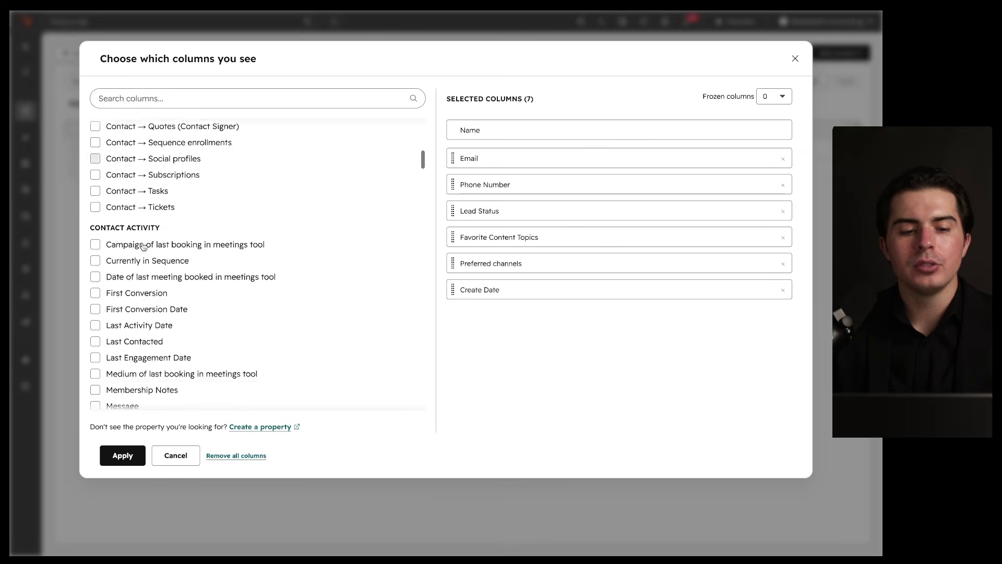
{"action": "scroll", "coordinate": [143, 245], "scroll_direction": "down", "scroll_amount": 20}
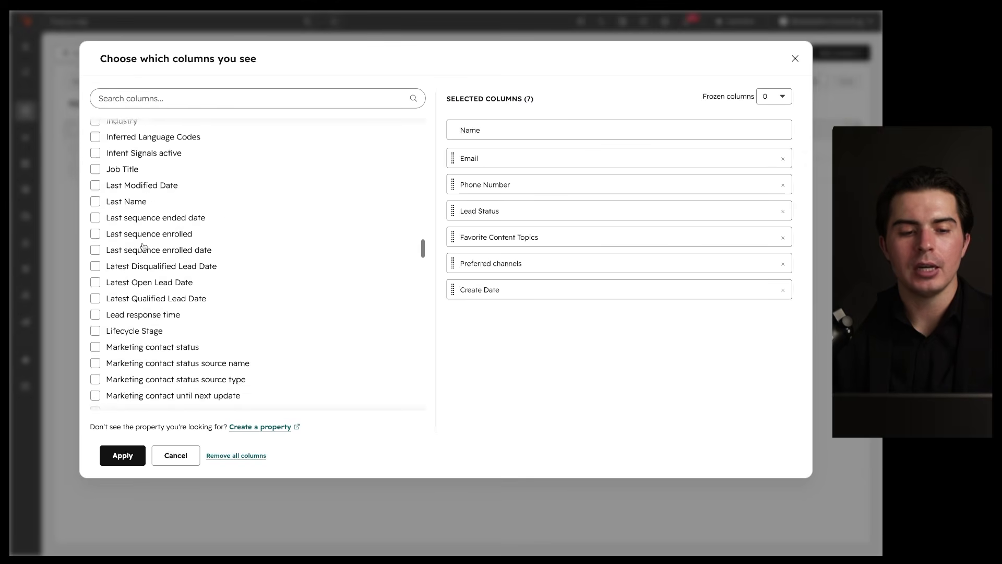
{"action": "scroll", "coordinate": [144, 245], "scroll_direction": "down", "scroll_amount": 20}
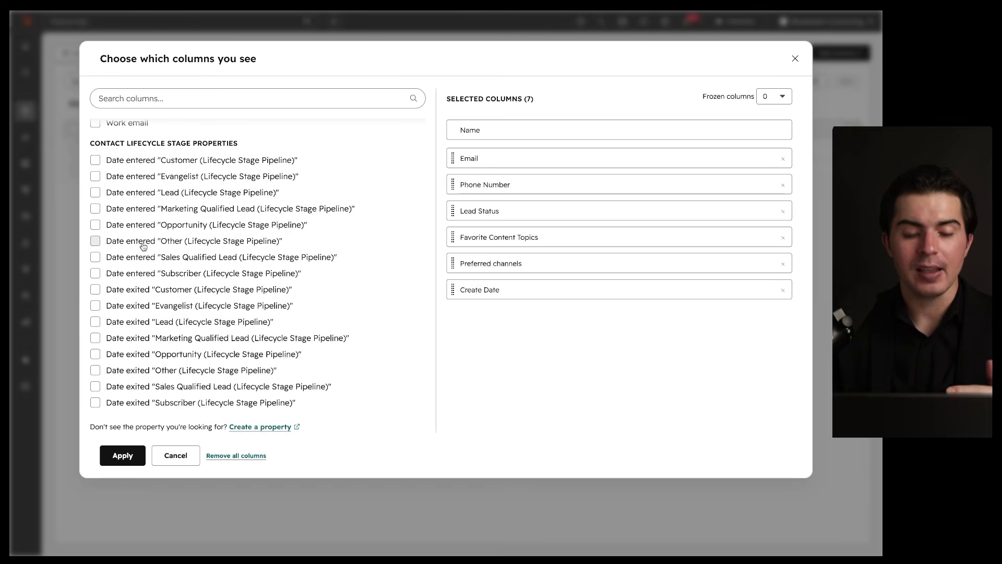
{"action": "scroll", "coordinate": [161, 213], "scroll_direction": "down", "scroll_amount": 20}
{"action": "scroll", "coordinate": [160, 213], "scroll_direction": "down", "scroll_amount": 10}
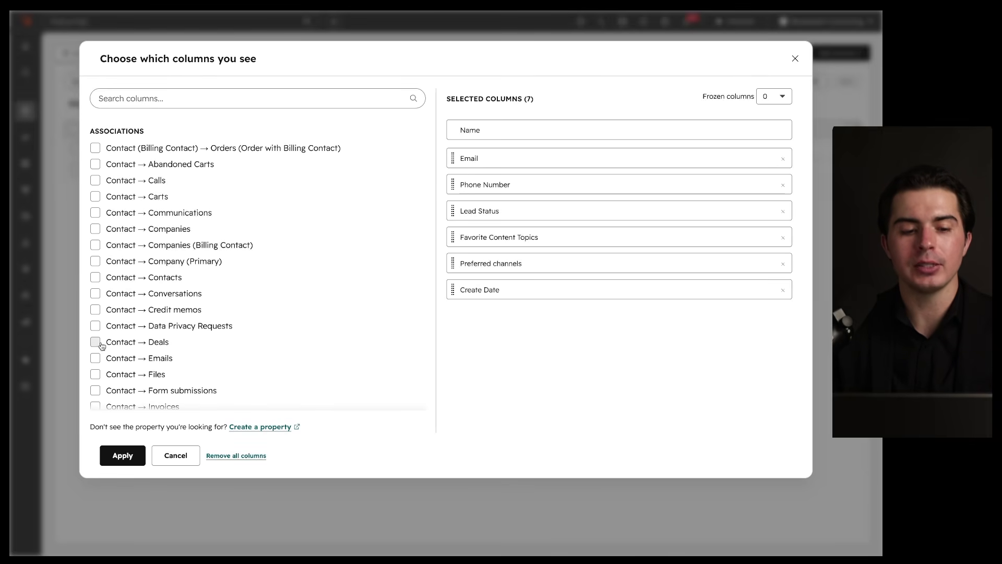
{"action": "left_click", "coordinate": [95, 343]}
{"action": "left_click", "coordinate": [96, 326]}
{"action": "left_click", "coordinate": [96, 309]}
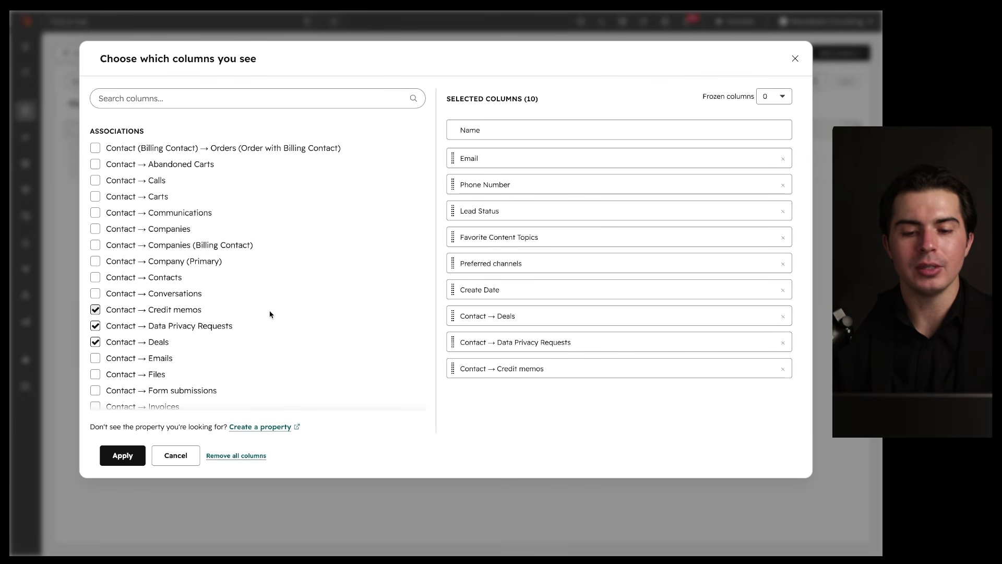
{"action": "left_click", "coordinate": [95, 310]}
{"action": "left_click", "coordinate": [95, 325]}
{"action": "left_click", "coordinate": [95, 342]}
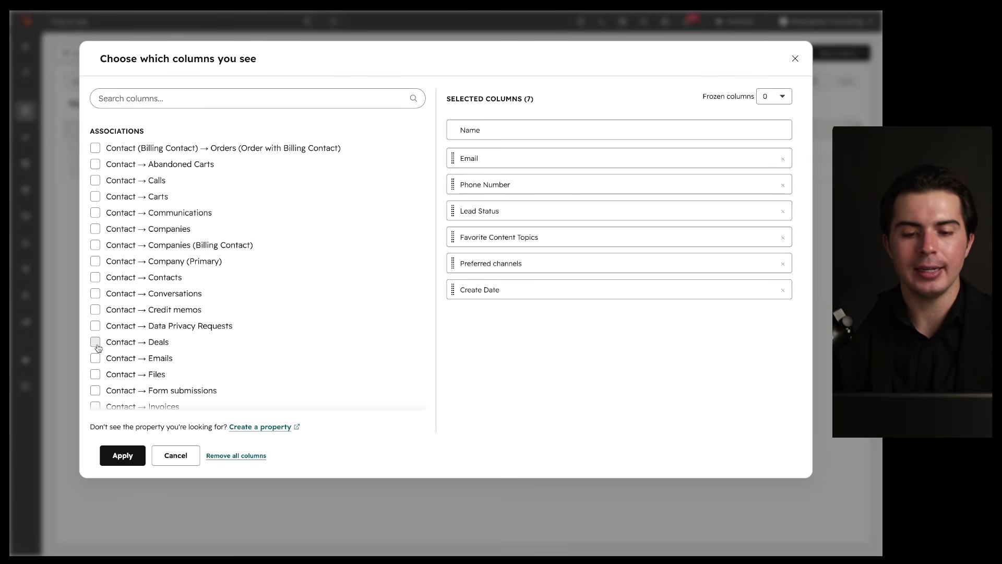
{"action": "mouse_move", "coordinate": [741, 111]}
{"action": "left_mouse_down"}
{"action": "mouse_move", "coordinate": [417, 350]}
{"action": "mouse_move", "coordinate": [637, 74]}
{"action": "left_mouse_up"}
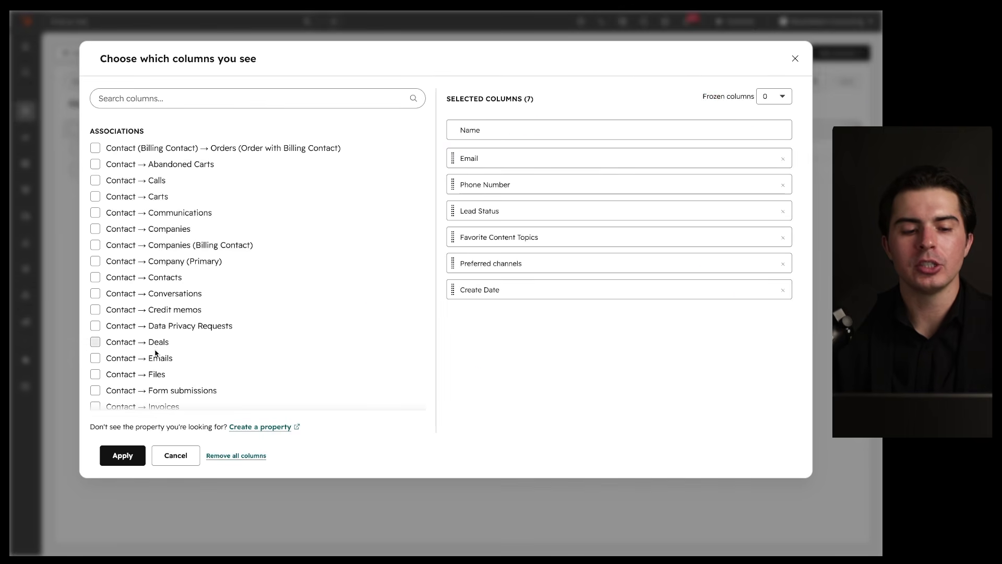
Step: Add the Contact → Emails column to the contacts table and apply it
{"action": "left_click", "coordinate": [95, 358]}
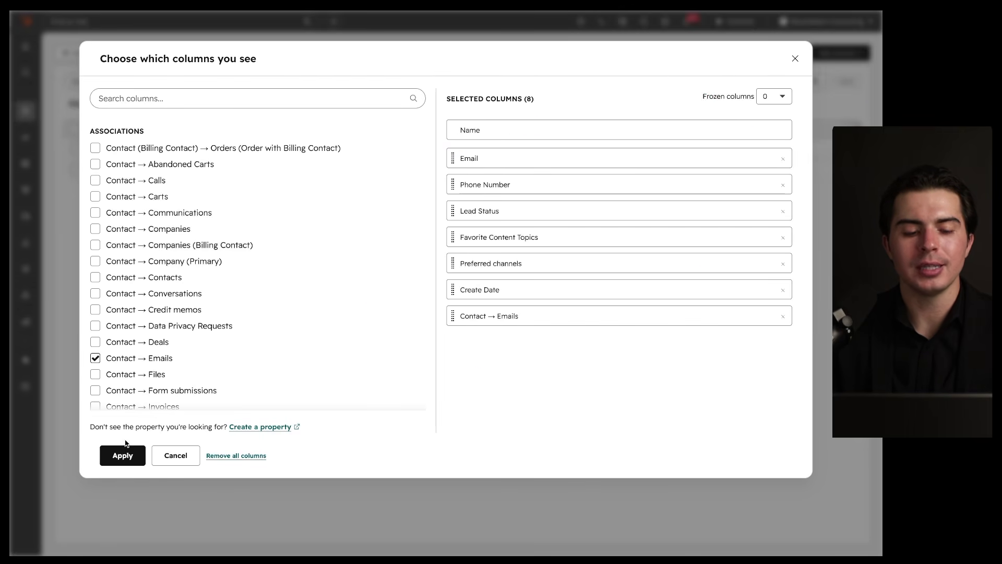
{"action": "left_click", "coordinate": [123, 455]}
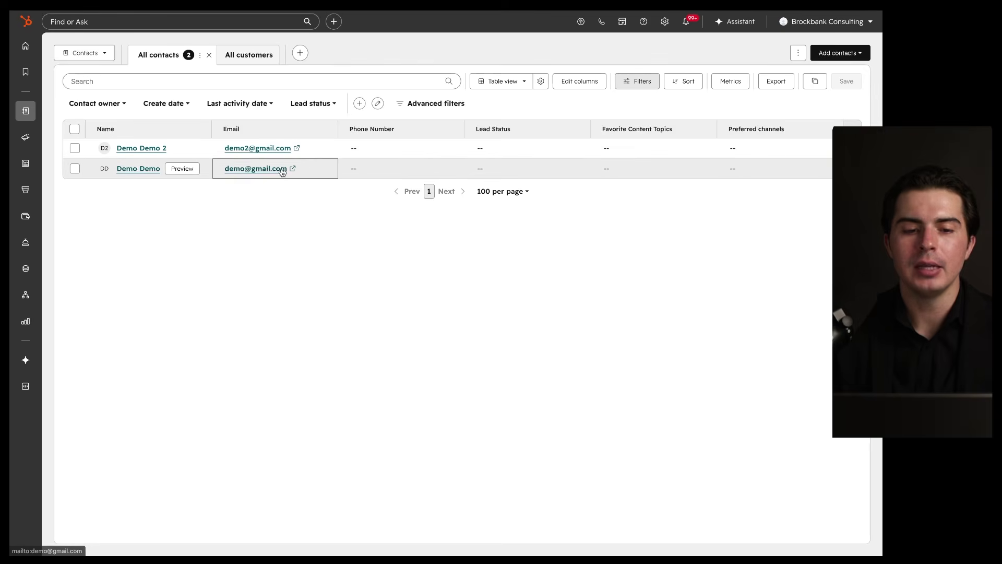
{"action": "scroll", "coordinate": [441, 159], "scroll_direction": "right", "scroll_amount": 5}
{"action": "scroll", "coordinate": [685, 149], "scroll_direction": "right", "scroll_amount": 3}
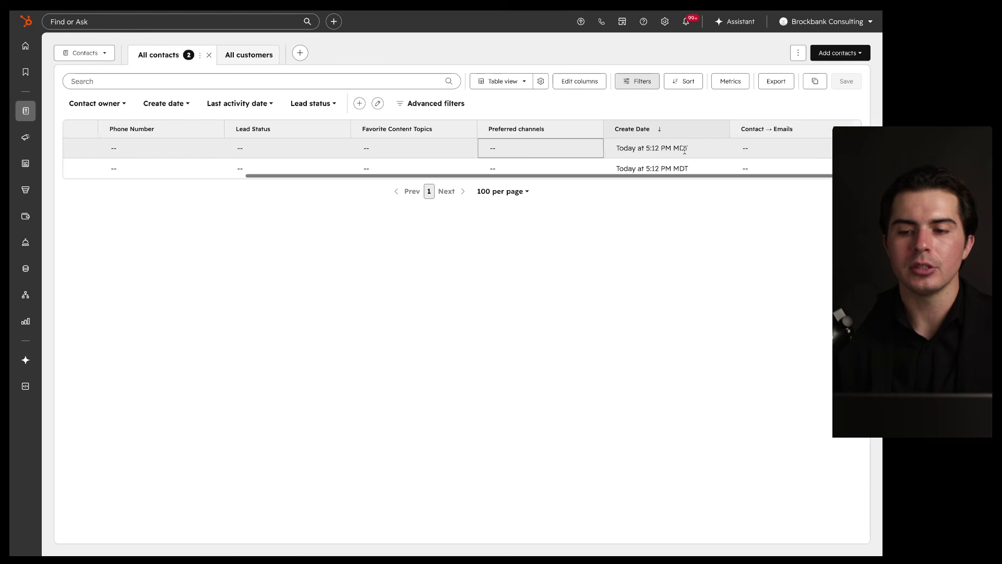
{"action": "scroll", "coordinate": [593, 136], "scroll_direction": "left", "scroll_amount": 8}
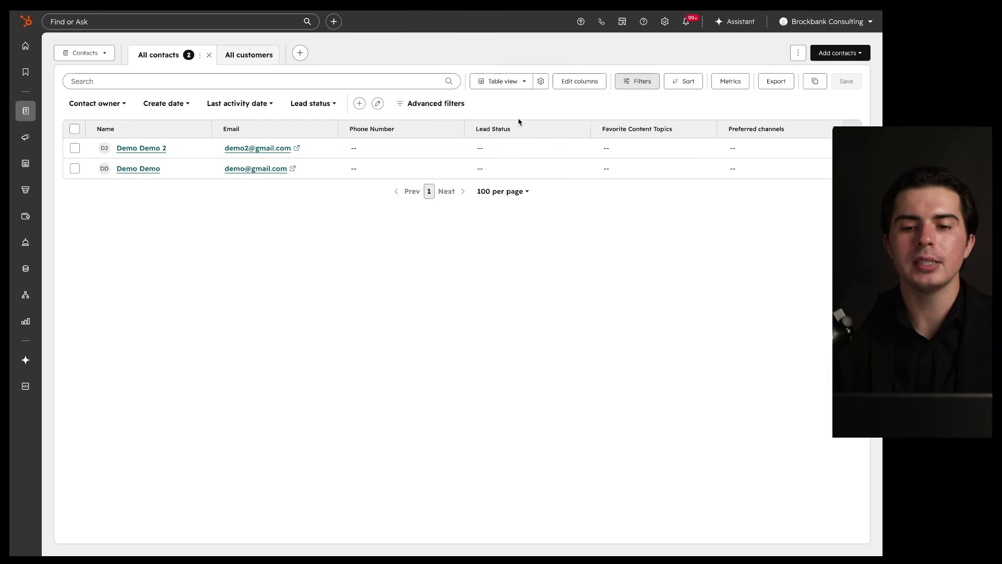
Step: Remove the Contact → Emails column again and apply, restoring the original columns
{"action": "left_click", "coordinate": [580, 80]}
{"action": "mouse_move", "coordinate": [467, 316]}
{"action": "left_mouse_down"}
{"action": "mouse_move", "coordinate": [470, 175]}
{"action": "mouse_move", "coordinate": [483, 313]}
{"action": "left_mouse_up"}
{"action": "left_click", "coordinate": [741, 319]}
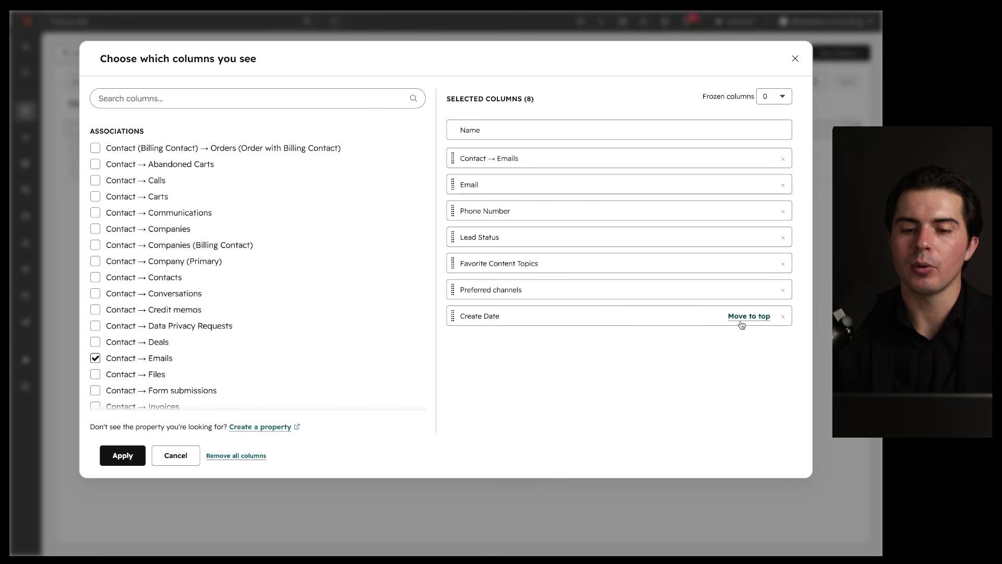
{"action": "left_click", "coordinate": [783, 159]}
{"action": "left_click", "coordinate": [130, 456]}
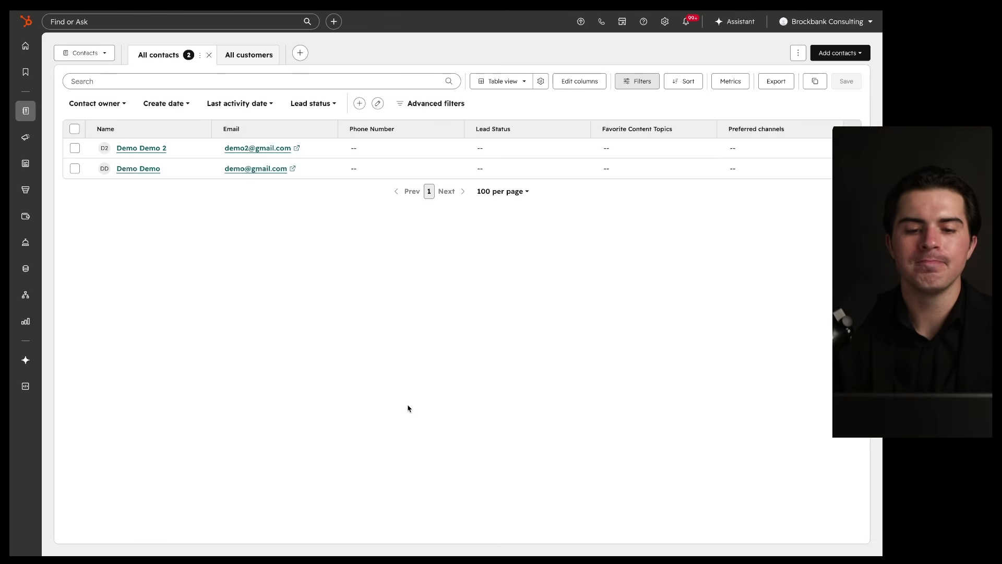
{"action": "mouse_move", "coordinate": [613, 69]}
{"action": "left_mouse_down"}
{"action": "mouse_move", "coordinate": [528, 80]}
{"action": "mouse_move", "coordinate": [652, 66]}
{"action": "left_mouse_up"}
{"action": "left_click", "coordinate": [634, 82]}
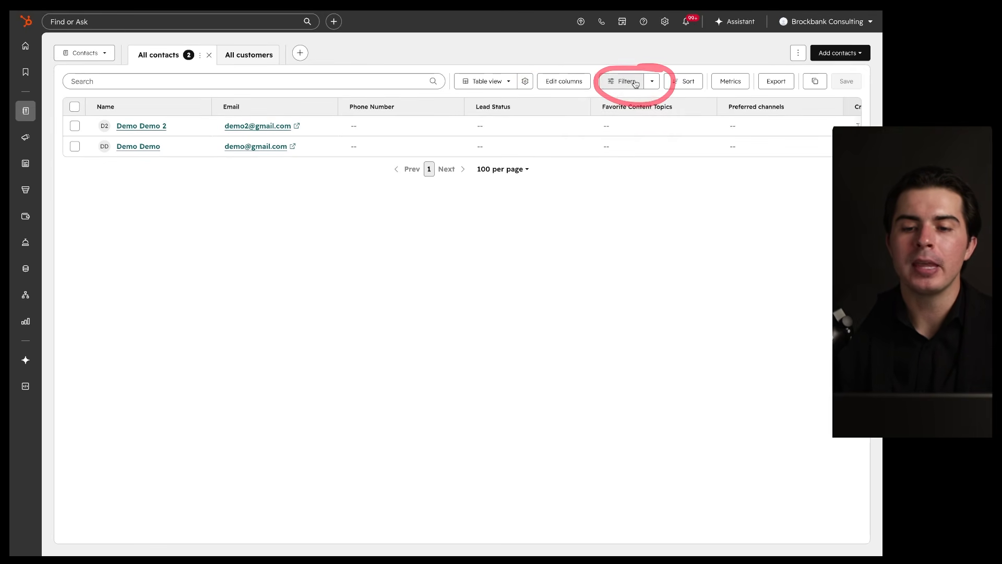
{"action": "left_click", "coordinate": [248, 61]}
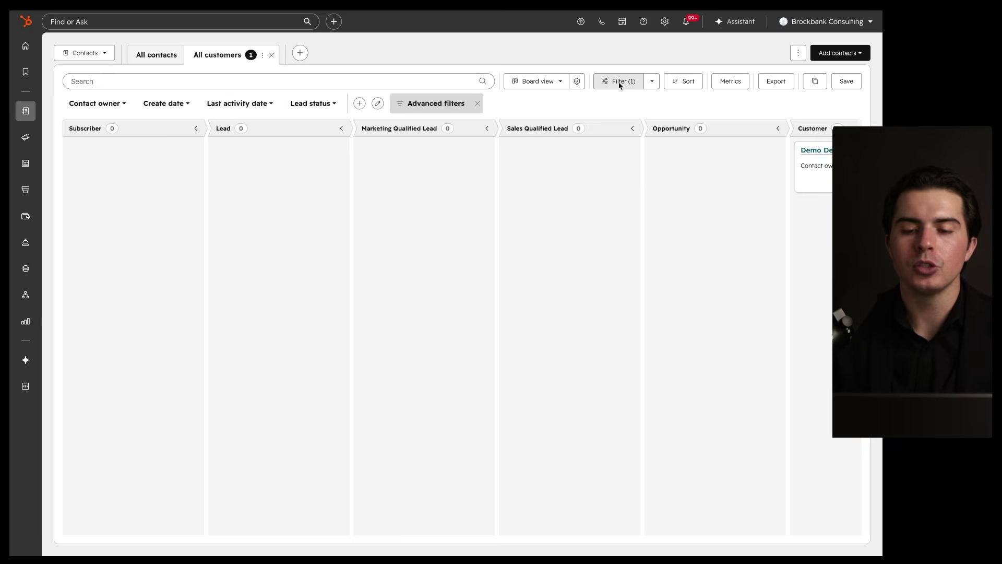
{"action": "left_click", "coordinate": [620, 83]}
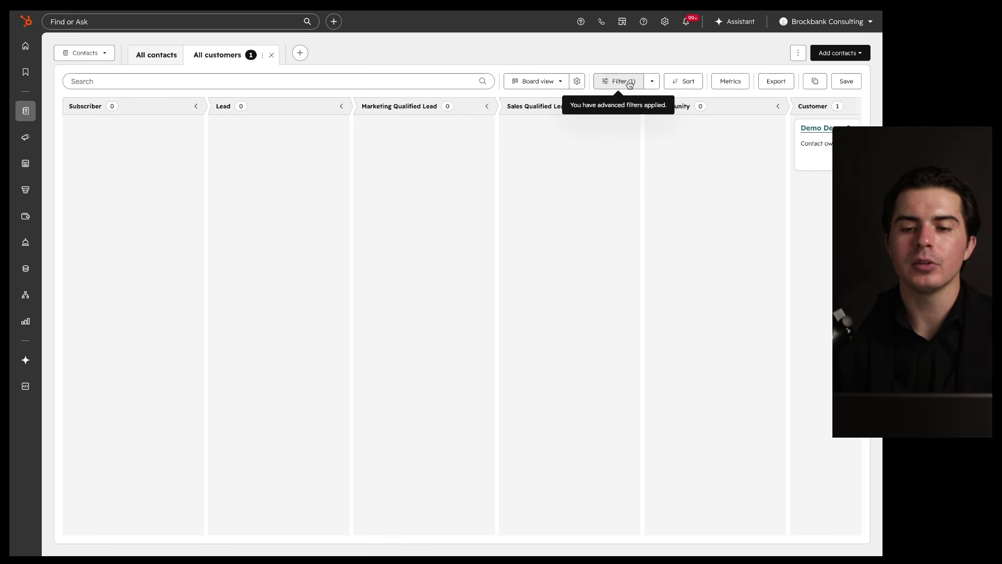
{"action": "left_click", "coordinate": [652, 81]}
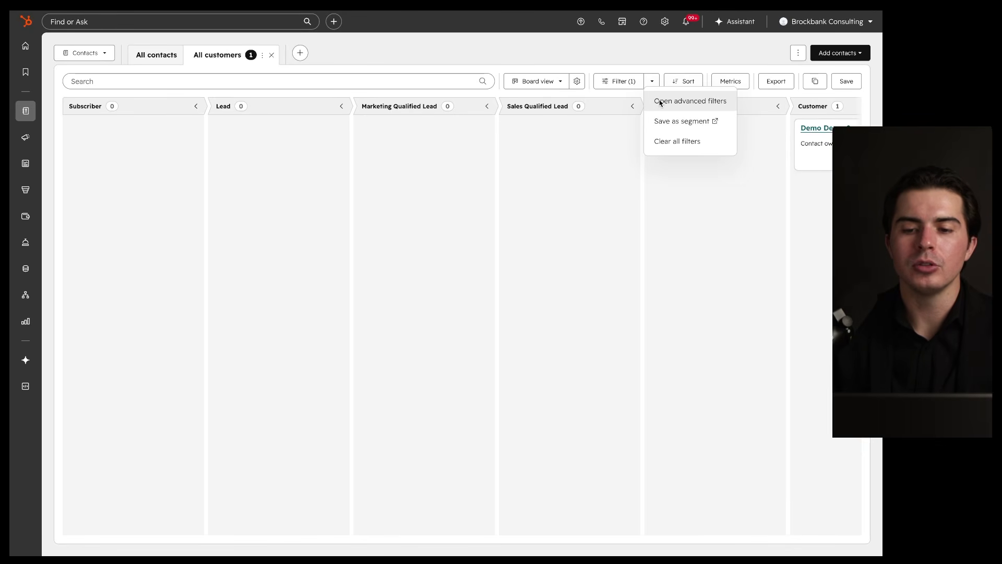
{"action": "left_click", "coordinate": [660, 102]}
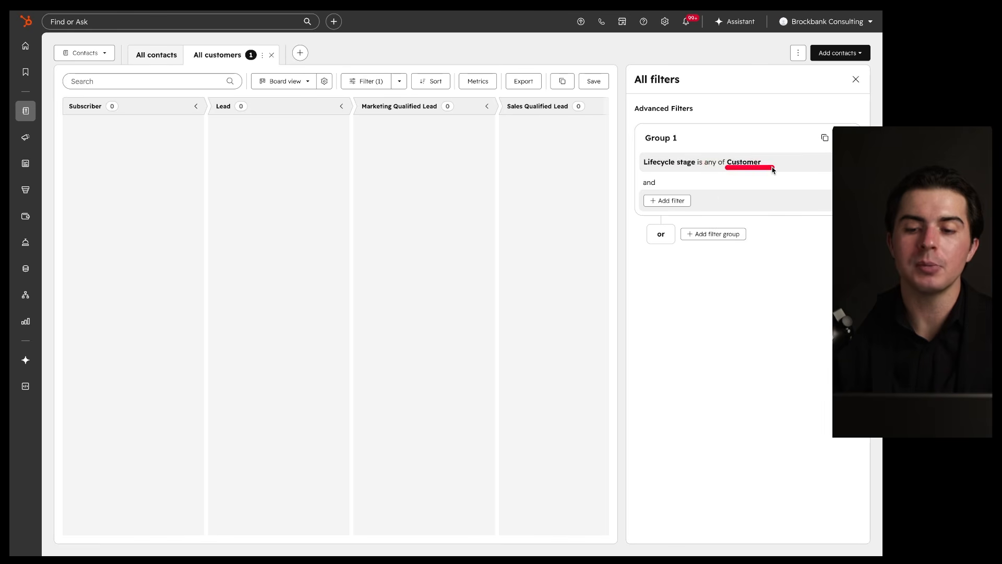
{"action": "left_click", "coordinate": [856, 79]}
{"action": "scroll", "coordinate": [703, 208], "scroll_direction": "right", "scroll_amount": 5}
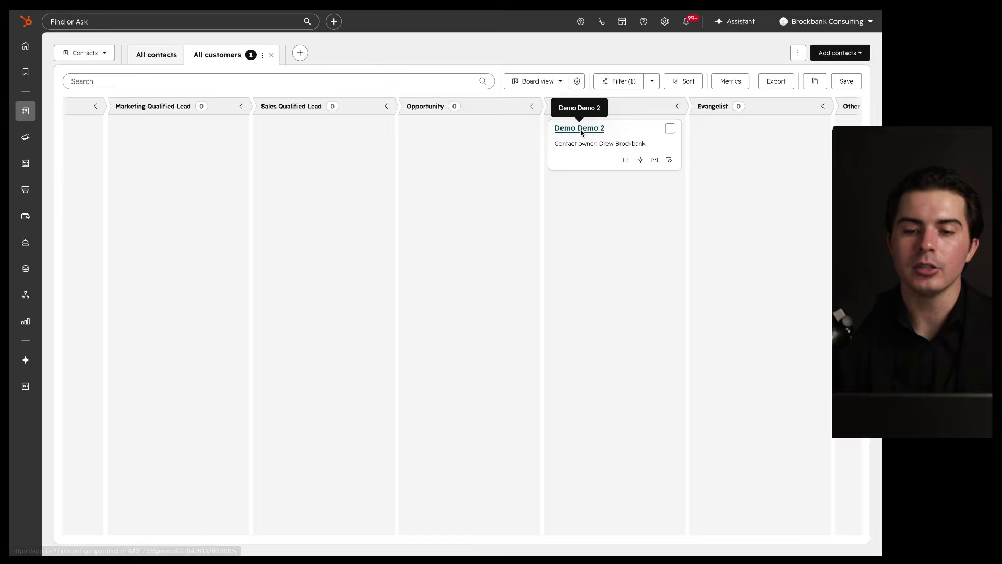
{"action": "left_click", "coordinate": [585, 131]}
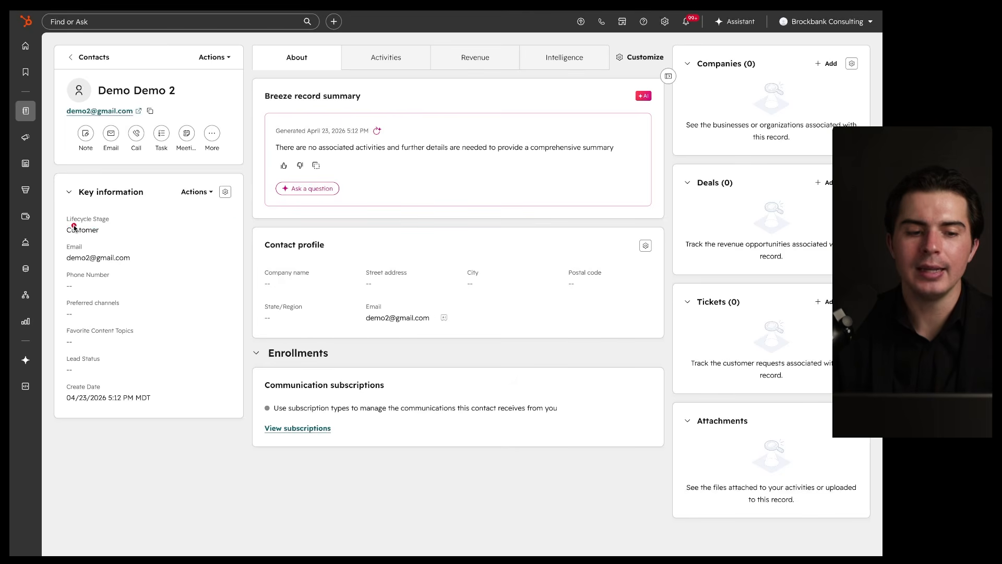
{"action": "left_click", "coordinate": [104, 231]}
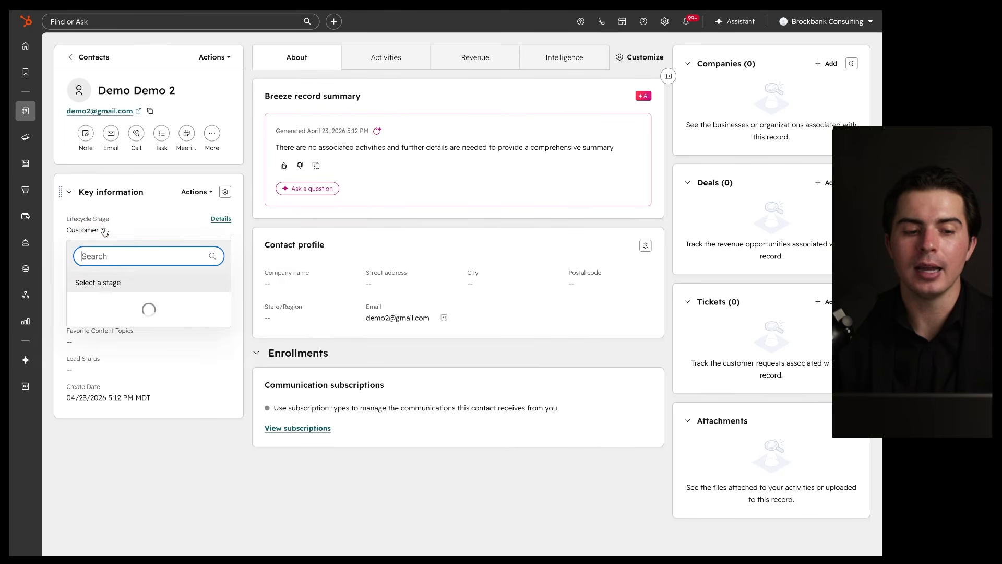
{"action": "scroll", "coordinate": [123, 302], "scroll_direction": "down", "scroll_amount": 2}
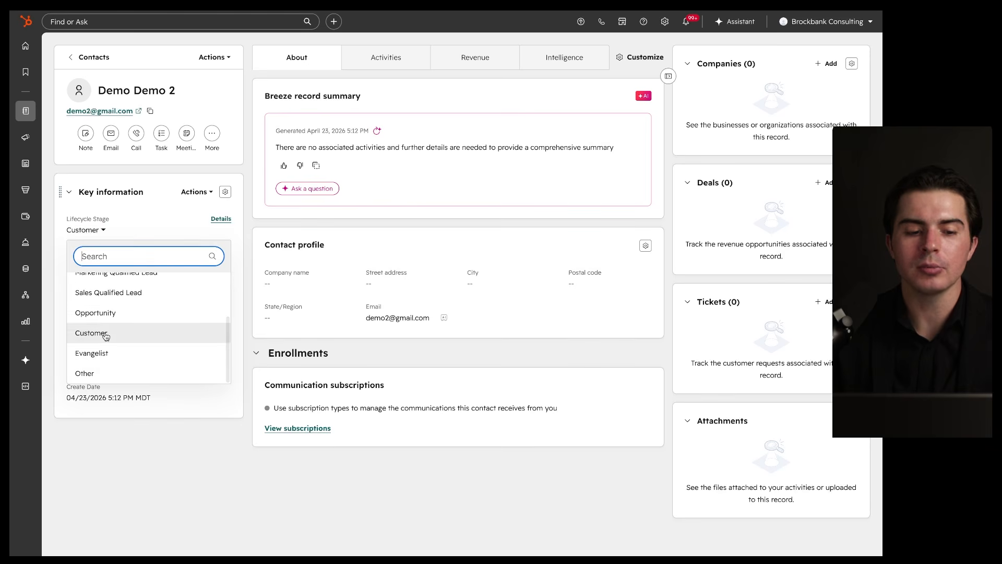
{"action": "left_click", "coordinate": [163, 453]}
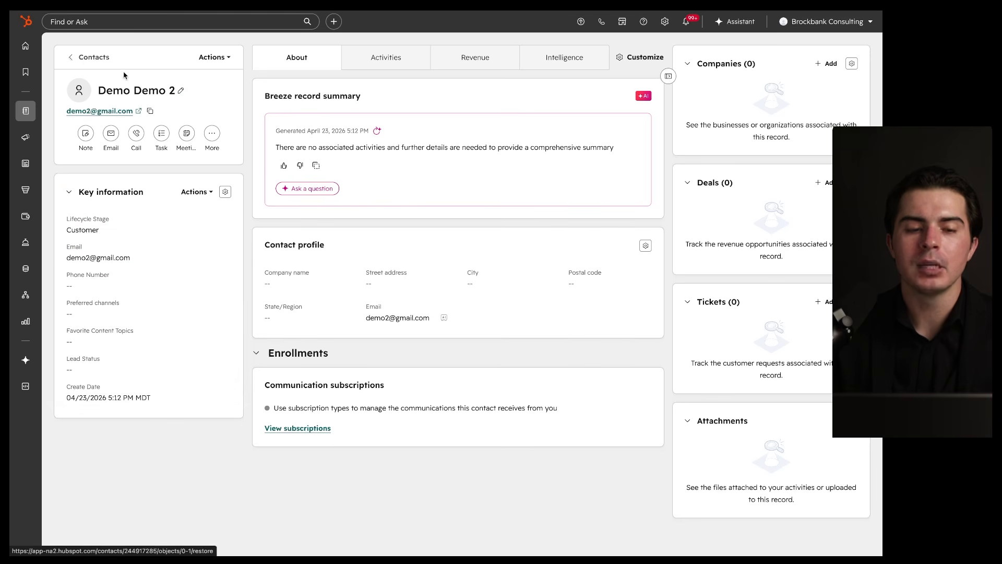
{"action": "left_click", "coordinate": [86, 58]}
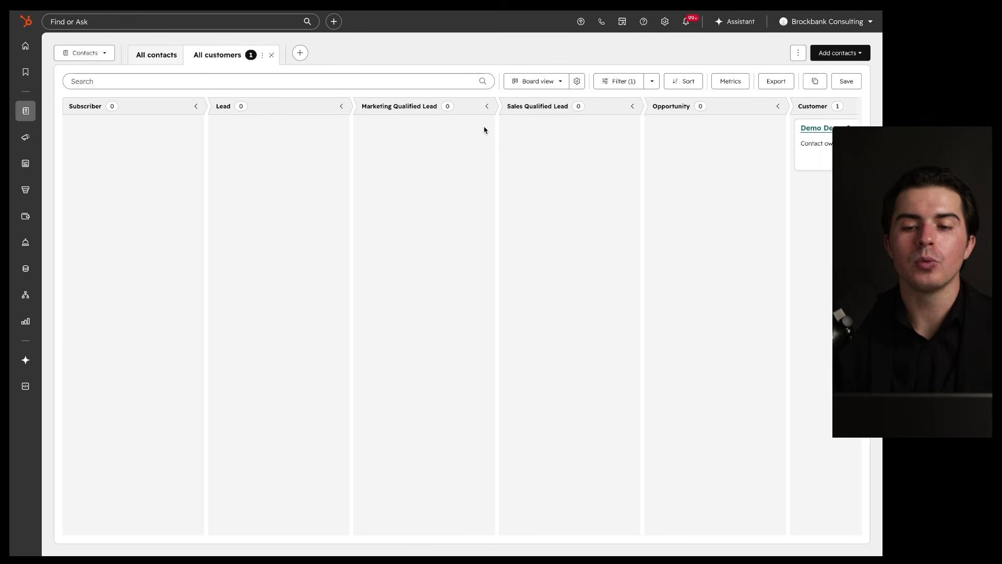
Step: In All customers, review the Lifecycle stage filter in the advanced filters panel
{"action": "left_click", "coordinate": [152, 55]}
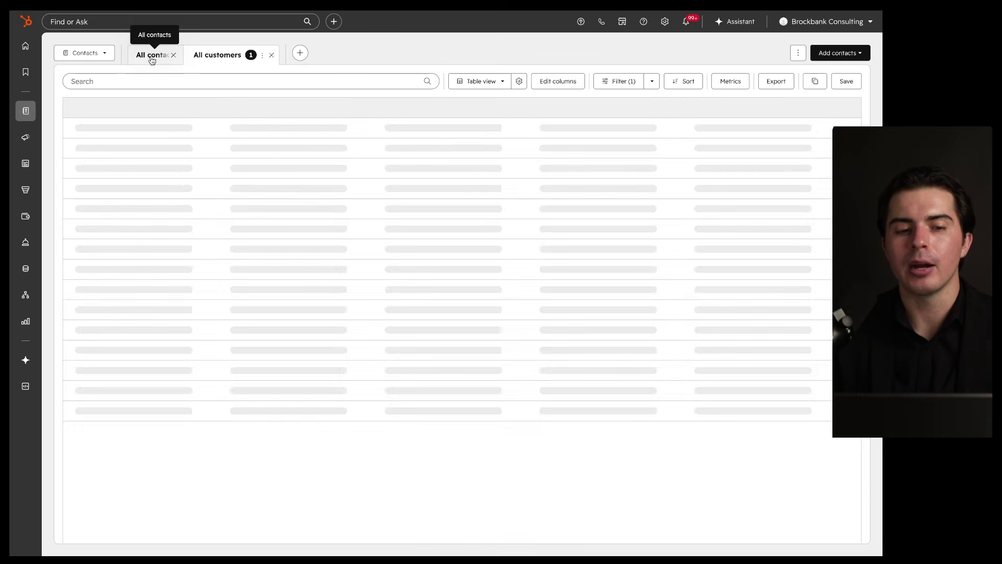
{"action": "mouse_move", "coordinate": [310, 110]}
{"action": "left_mouse_down"}
{"action": "mouse_move", "coordinate": [59, 120]}
{"action": "mouse_move", "coordinate": [230, 110]}
{"action": "left_mouse_up"}
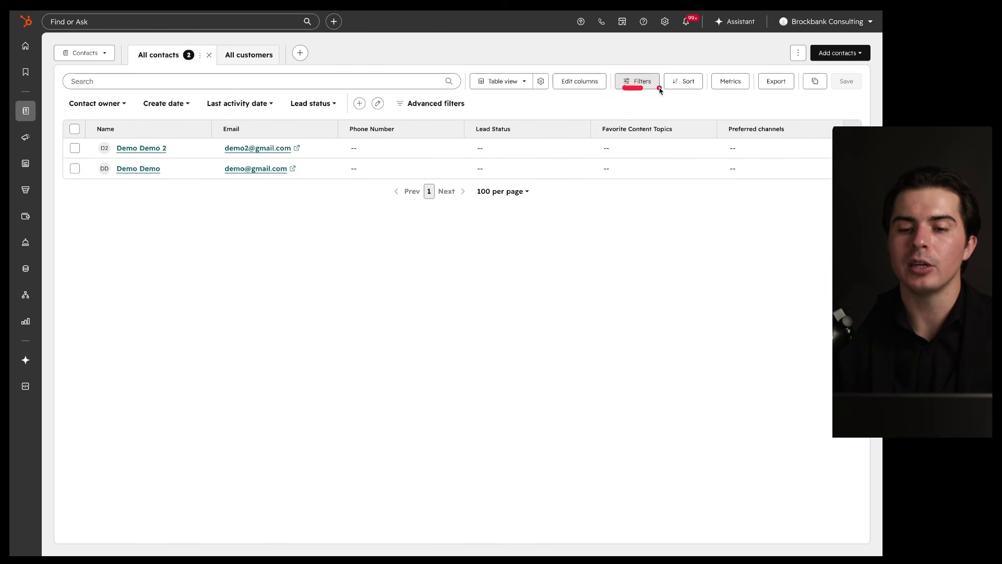
{"action": "left_click", "coordinate": [248, 56]}
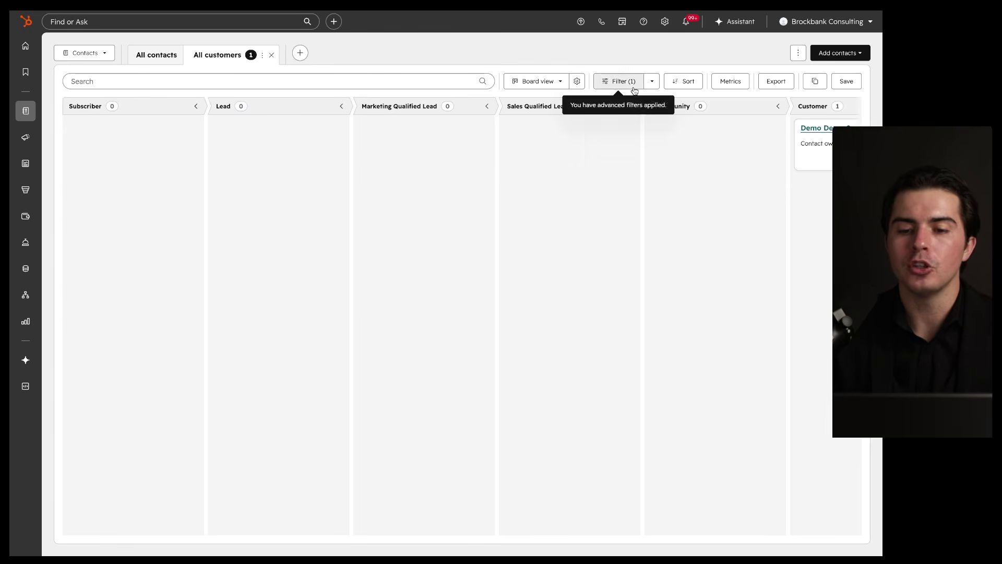
{"action": "left_click", "coordinate": [653, 82]}
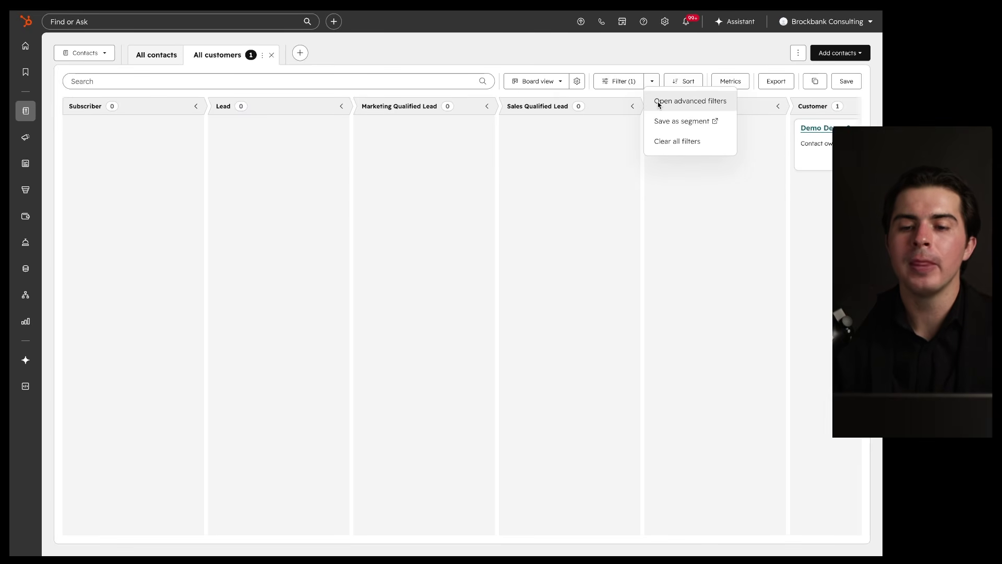
{"action": "left_click", "coordinate": [659, 102]}
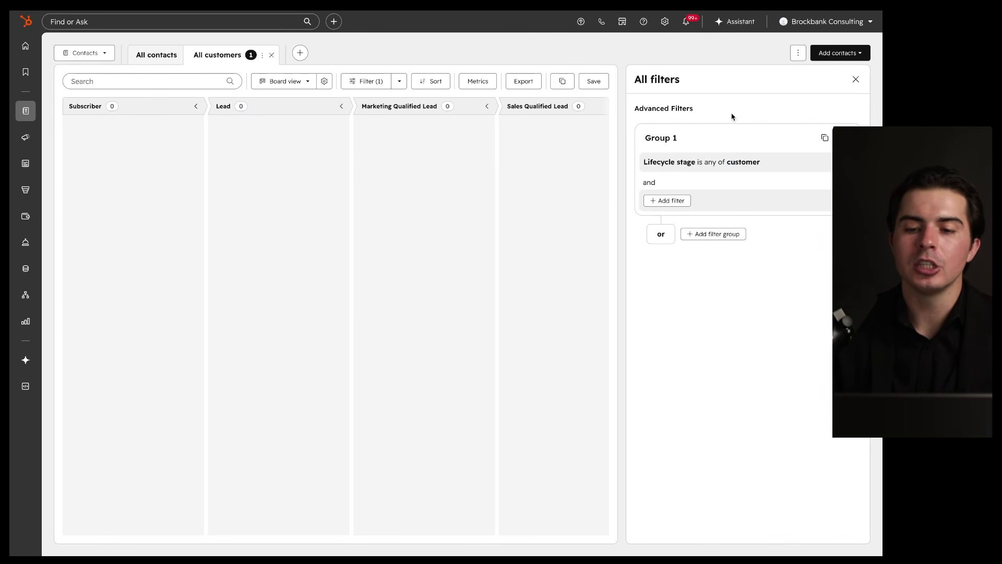
{"action": "mouse_move", "coordinate": [781, 135]}
{"action": "left_mouse_down"}
{"action": "mouse_move", "coordinate": [756, 230]}
{"action": "mouse_move", "coordinate": [735, 138]}
{"action": "left_mouse_up"}
{"action": "left_click_drag", "start_coordinate": [639, 166], "coordinate": [750, 166]}
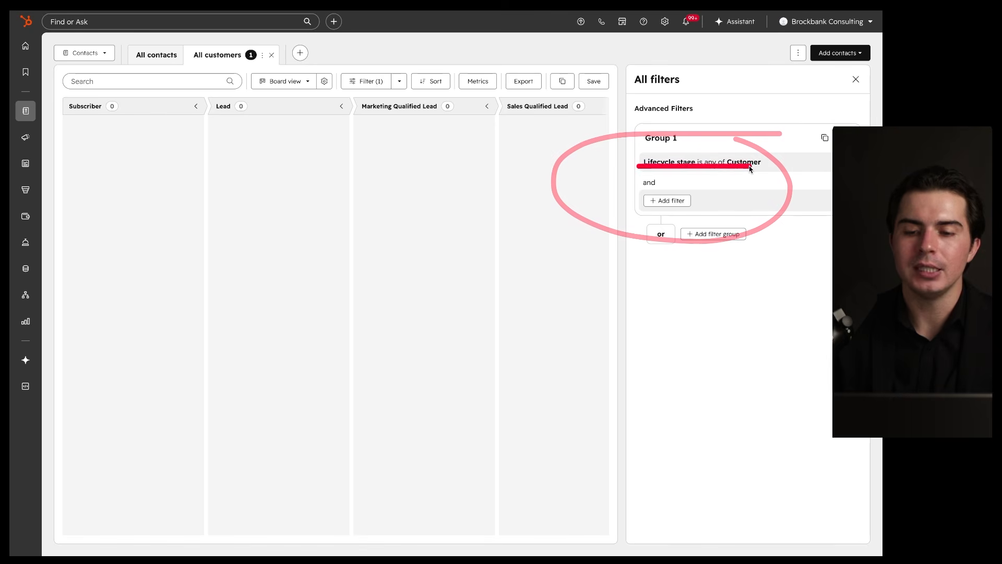
{"action": "left_click_drag", "start_coordinate": [636, 192], "coordinate": [702, 192]}
{"action": "left_click_drag", "start_coordinate": [644, 214], "coordinate": [697, 214]}
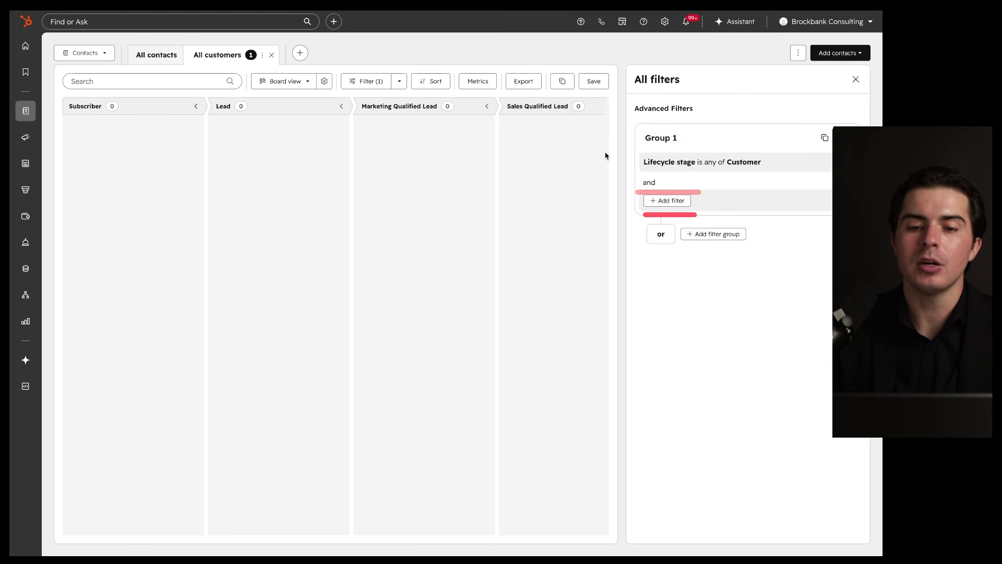
{"action": "left_click", "coordinate": [857, 79]}
Step: Show the filter dropdown's save-as-segment and clear-filters options
{"action": "left_click", "coordinate": [652, 84]}
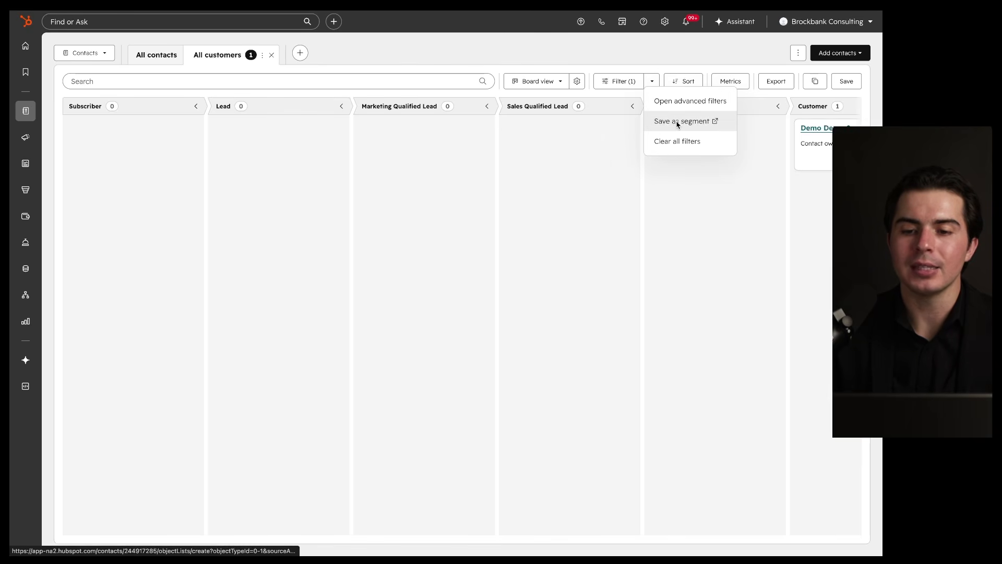
{"action": "left_click_drag", "start_coordinate": [644, 122], "coordinate": [723, 123]}
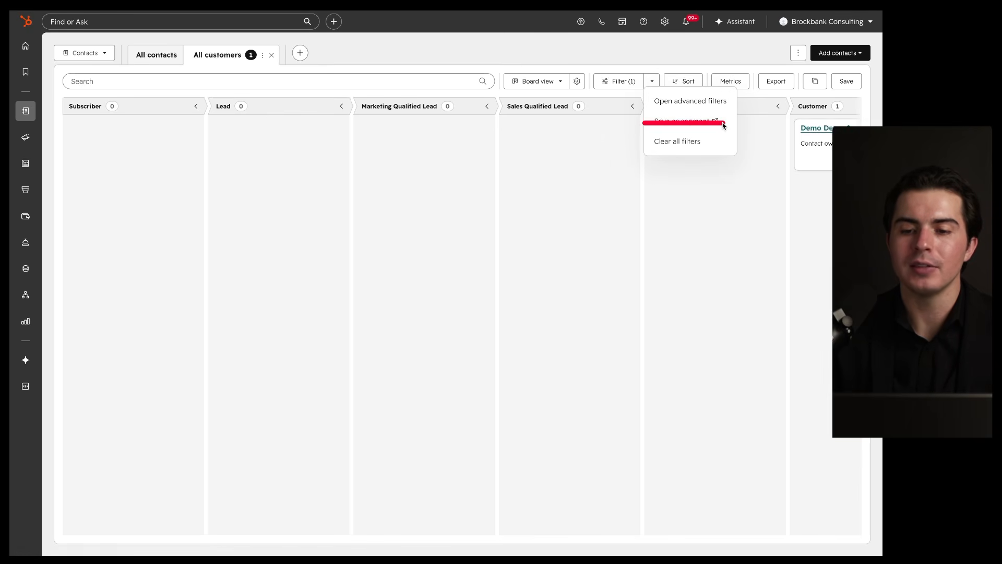
{"action": "mouse_move", "coordinate": [21, 141]}
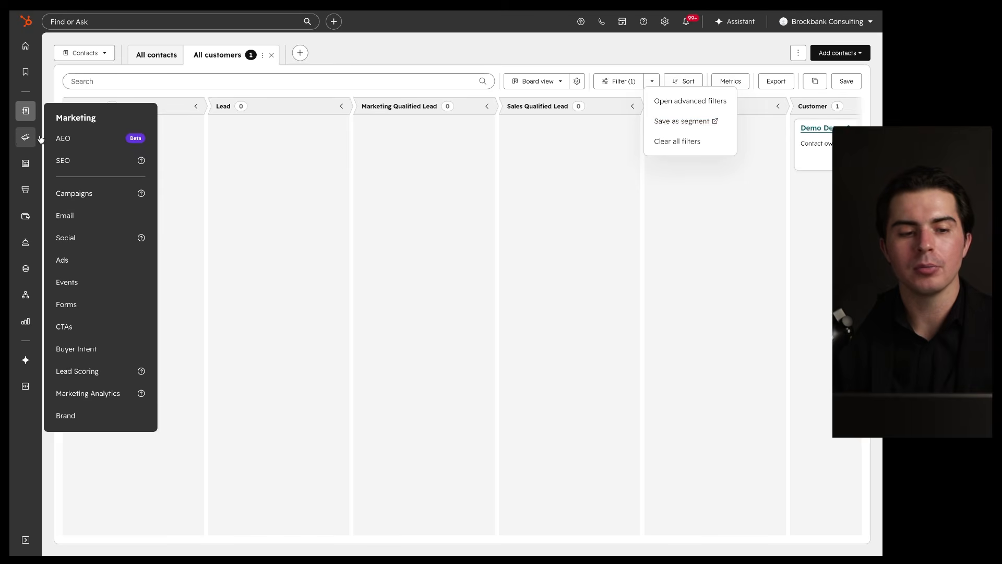
{"action": "mouse_move", "coordinate": [26, 111]}
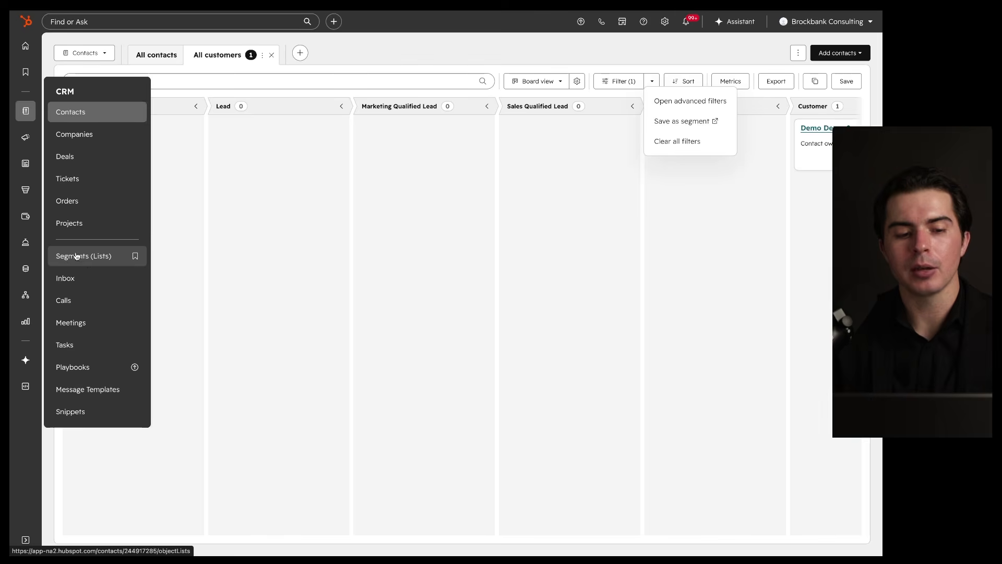
{"action": "left_click_drag", "start_coordinate": [651, 127], "coordinate": [739, 127]}
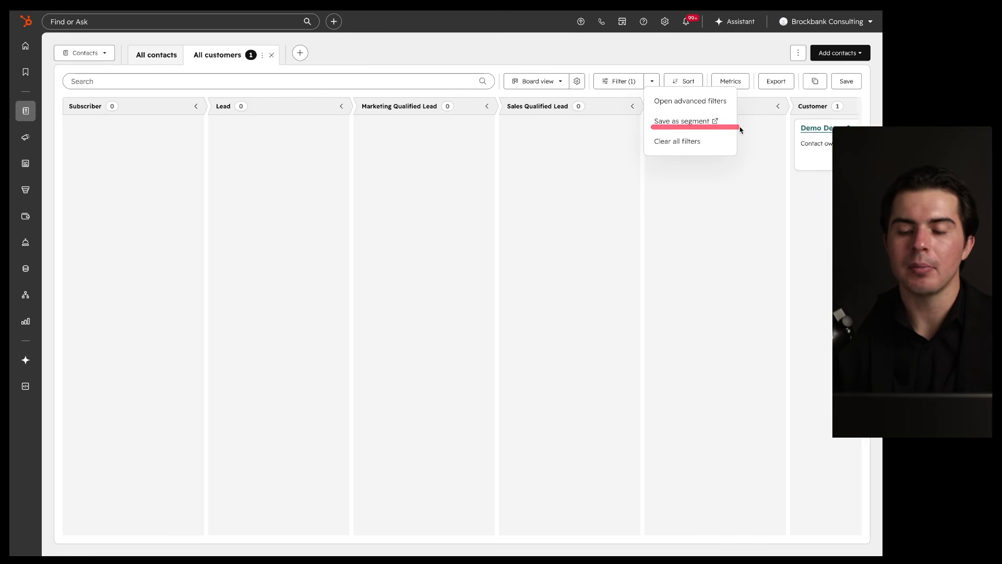
Step: Clear all filters on the All customers board and reopen advanced filters
{"action": "left_click", "coordinate": [680, 142]}
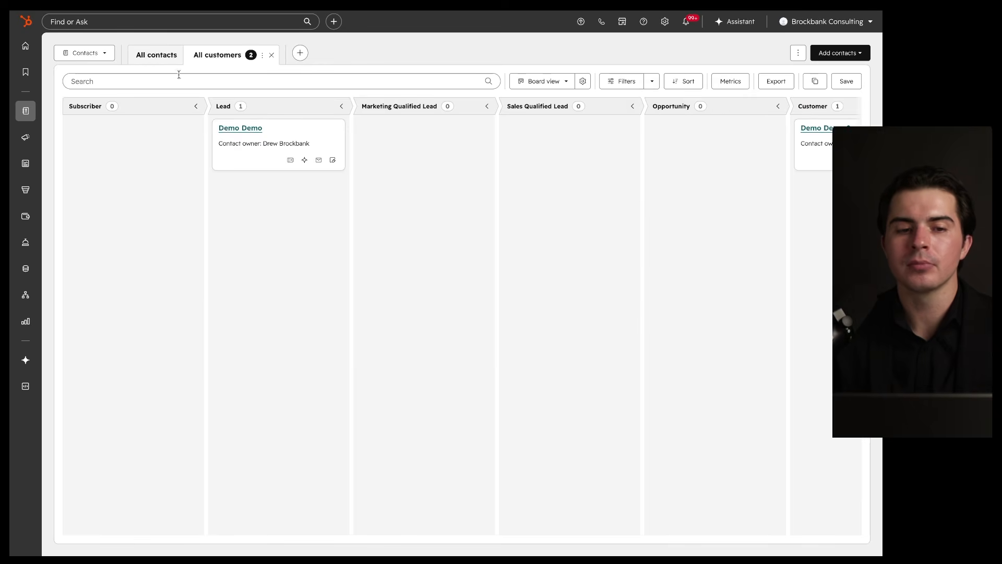
{"action": "left_click", "coordinate": [157, 57]}
{"action": "left_click", "coordinate": [227, 59]}
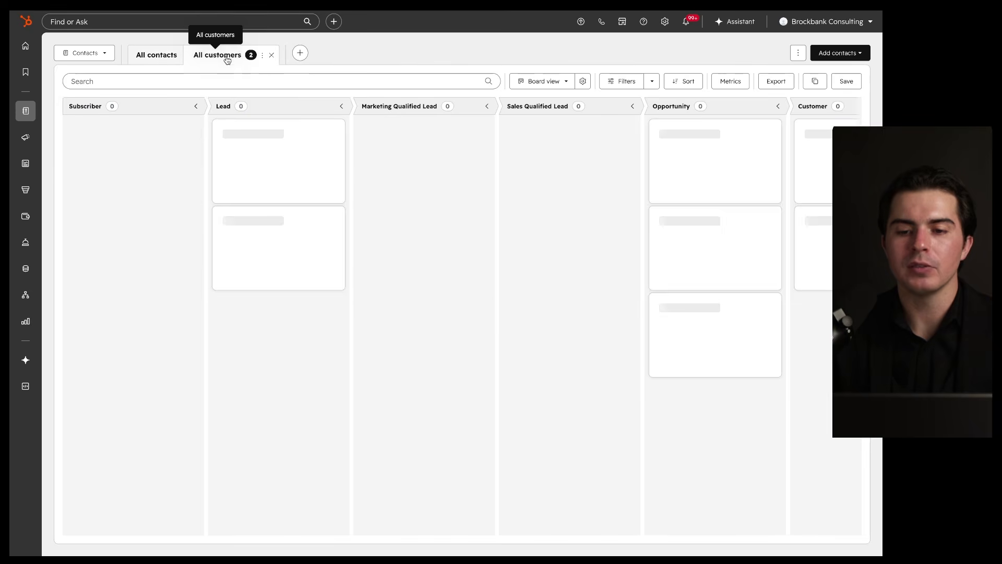
{"action": "left_click", "coordinate": [651, 82]}
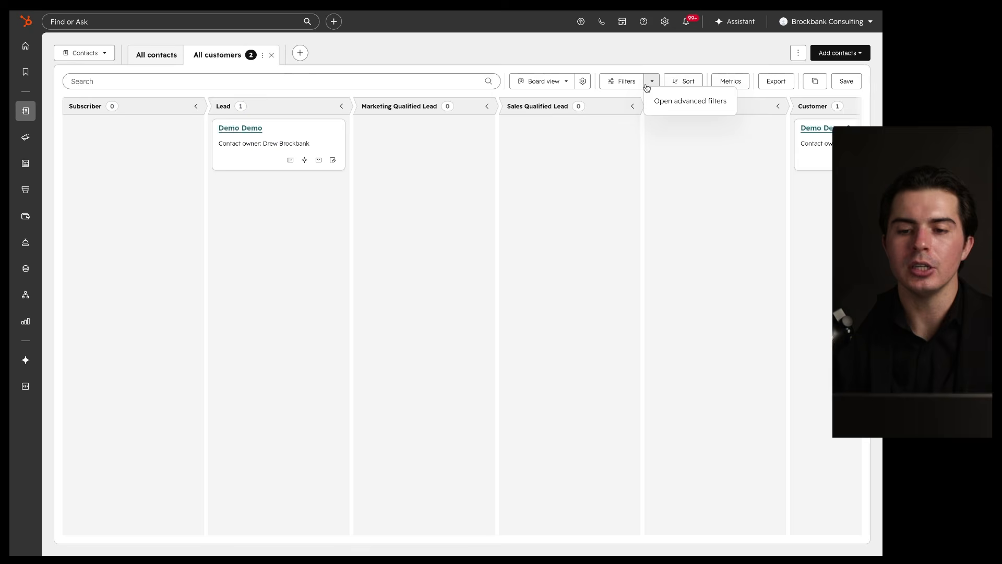
{"action": "left_click", "coordinate": [668, 102]}
Step: Add a filter Lifecycle stage is any of Customer and close the panel
{"action": "left_click", "coordinate": [746, 156]}
{"action": "type", "text": "lifecycle"}
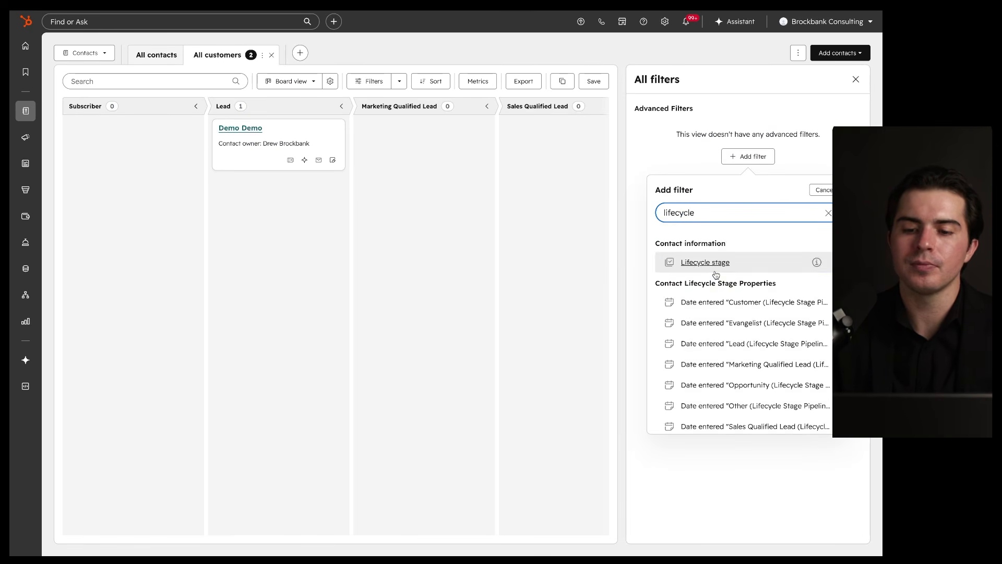
{"action": "left_click", "coordinate": [716, 266]}
{"action": "left_click", "coordinate": [694, 216]}
{"action": "scroll", "coordinate": [688, 321], "scroll_direction": "down", "scroll_amount": 3}
{"action": "left_click", "coordinate": [660, 321]}
{"action": "left_click", "coordinate": [674, 405]}
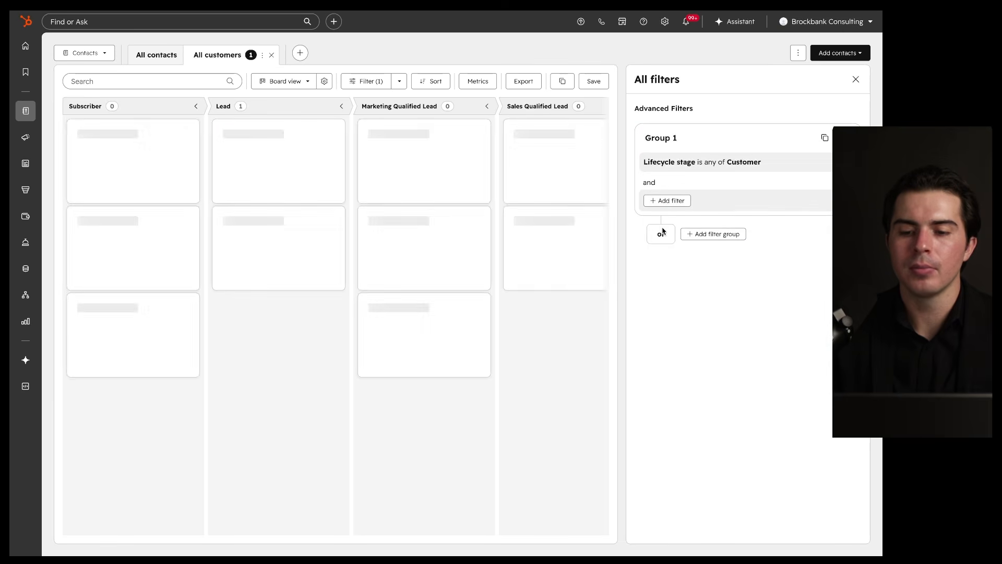
{"action": "left_click", "coordinate": [856, 80]}
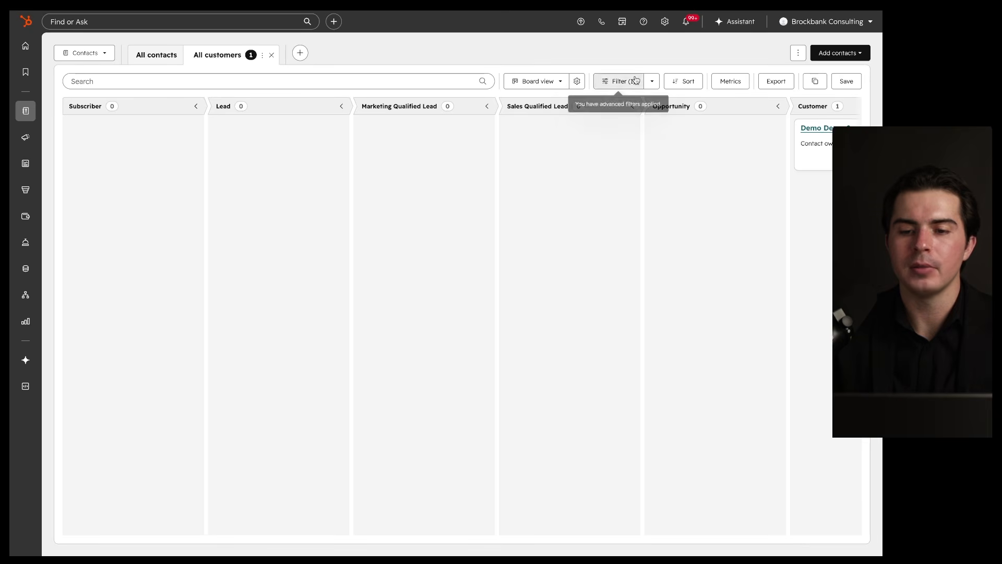
{"action": "mouse_move", "coordinate": [704, 68]}
{"action": "left_mouse_down"}
{"action": "mouse_move", "coordinate": [665, 69]}
{"action": "mouse_move", "coordinate": [693, 62]}
{"action": "left_mouse_up"}
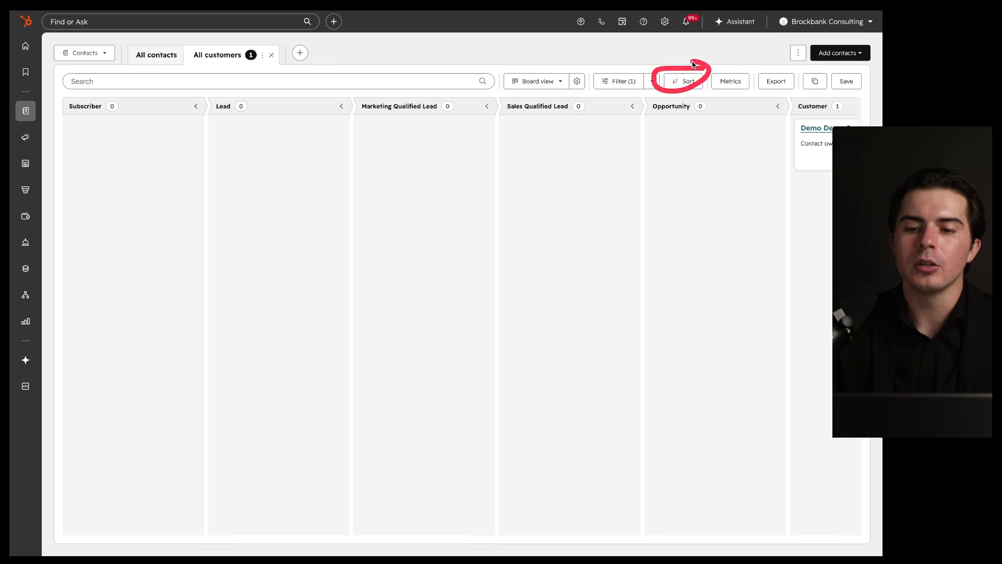
Step: Browse the board's sort properties without sorting, then go to the All contacts table
{"action": "scroll", "coordinate": [721, 130], "scroll_direction": "right", "scroll_amount": 5}
{"action": "mouse_move", "coordinate": [611, 126]}
{"action": "left_mouse_down"}
{"action": "mouse_move", "coordinate": [575, 385]}
{"action": "mouse_move", "coordinate": [636, 299]}
{"action": "left_mouse_up"}
{"action": "left_click_drag", "start_coordinate": [652, 107], "coordinate": [624, 99]}
{"action": "left_click_drag", "start_coordinate": [625, 267], "coordinate": [589, 212]}
{"action": "left_click", "coordinate": [693, 85]}
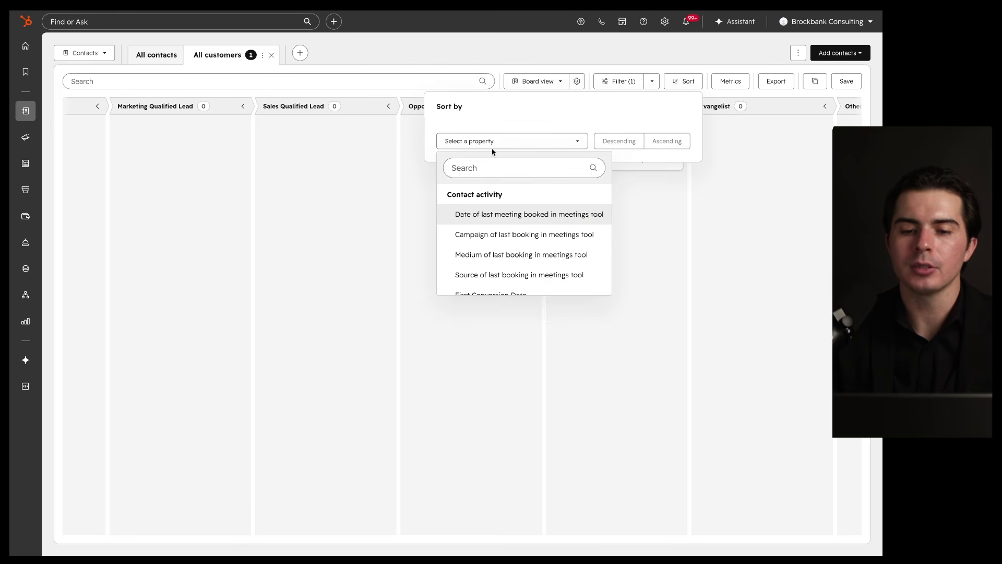
{"action": "scroll", "coordinate": [495, 238], "scroll_direction": "down", "scroll_amount": 1}
{"action": "scroll", "coordinate": [494, 240], "scroll_direction": "down", "scroll_amount": 10}
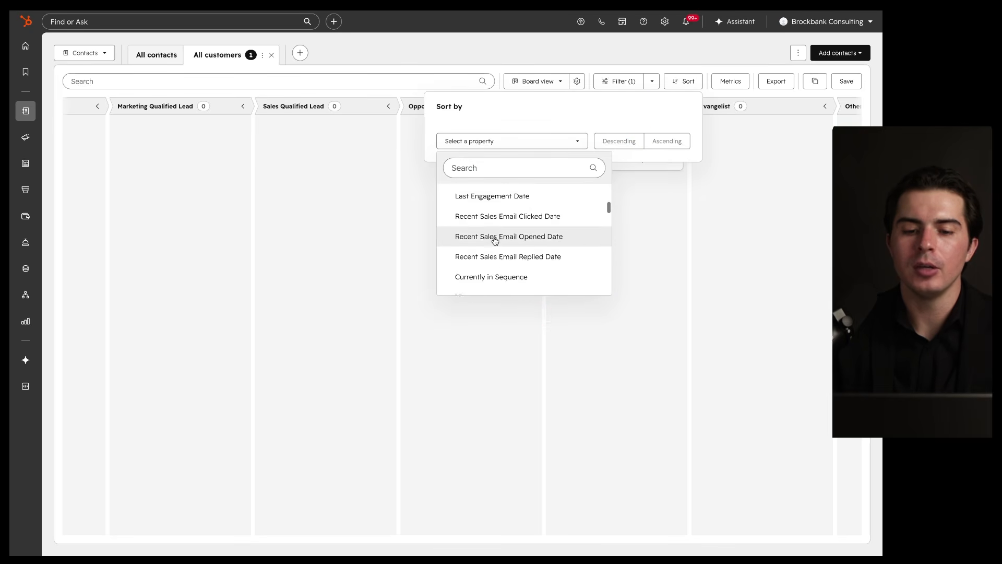
{"action": "scroll", "coordinate": [487, 259], "scroll_direction": "down", "scroll_amount": 6}
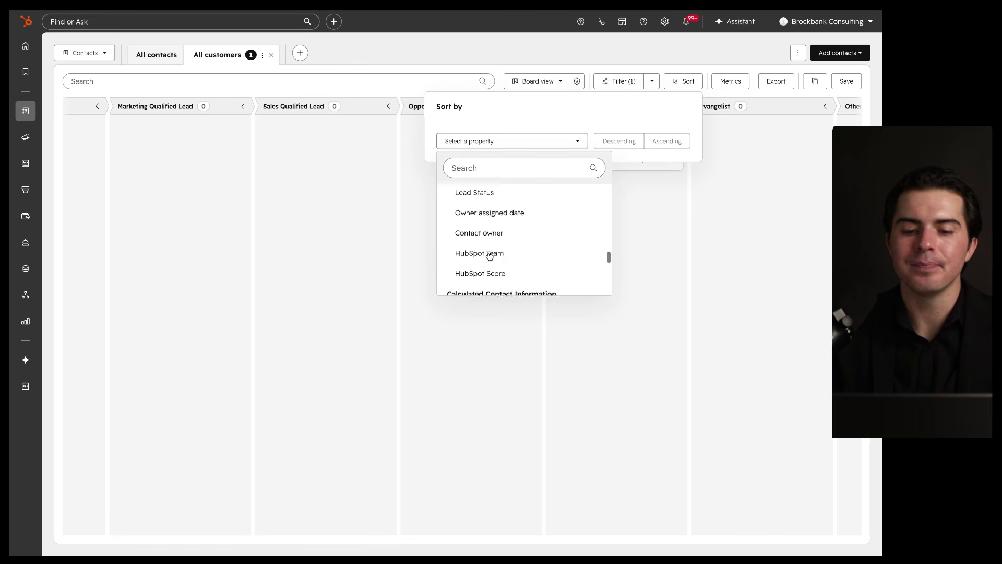
{"action": "left_click", "coordinate": [671, 174]}
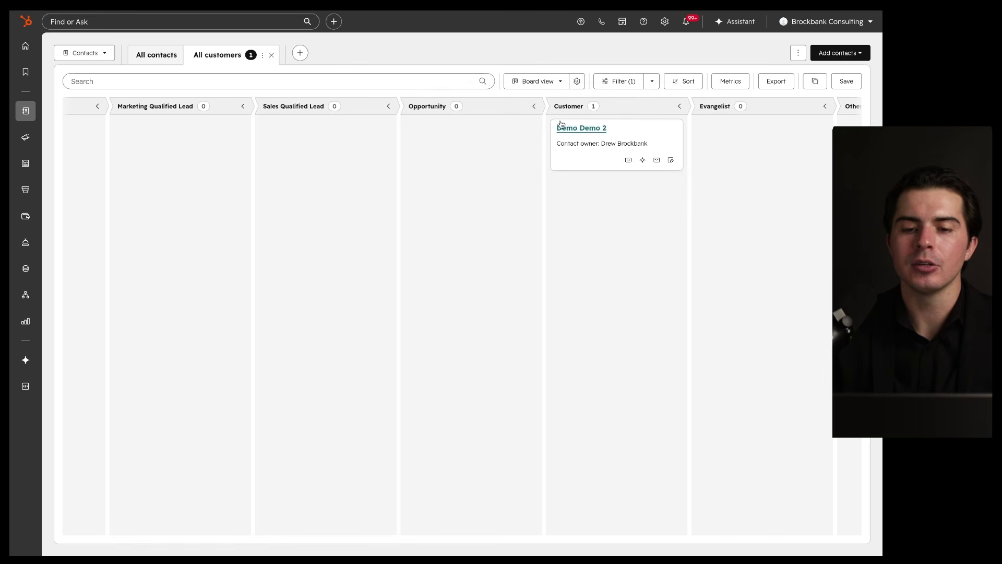
{"action": "left_click", "coordinate": [155, 55]}
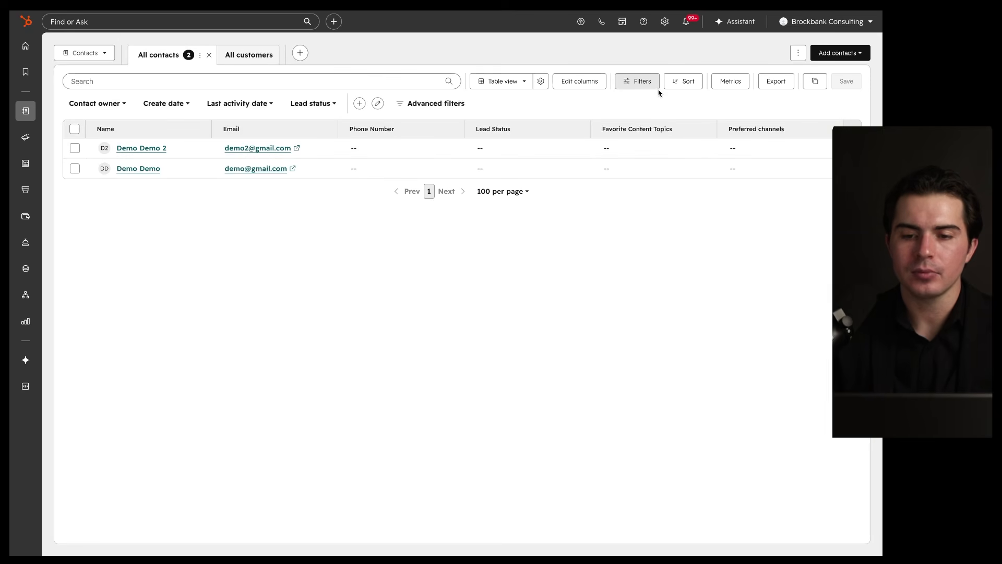
Step: Sort the contacts table by Create Date, oldest first
{"action": "left_click", "coordinate": [685, 83]}
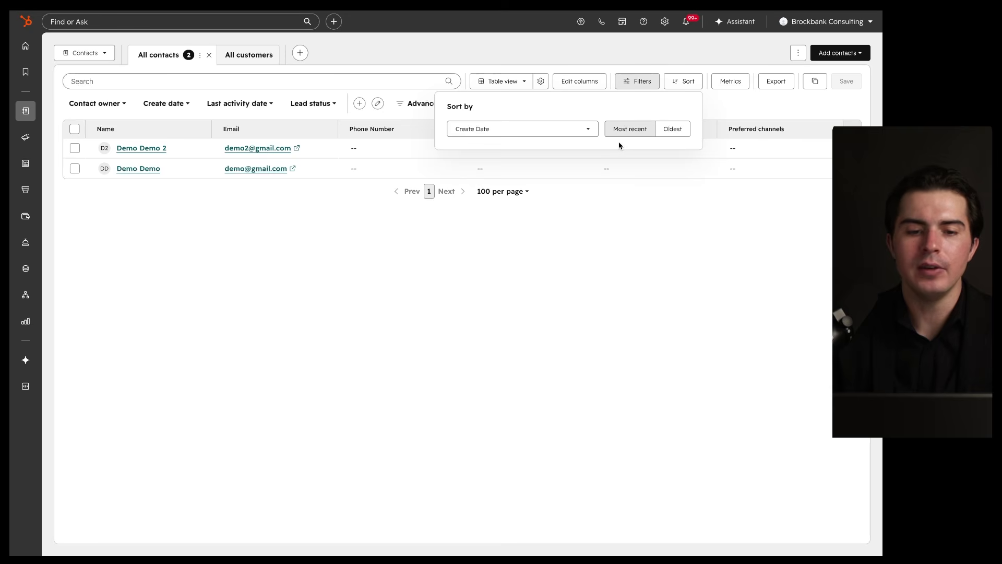
{"action": "left_click", "coordinate": [574, 127]}
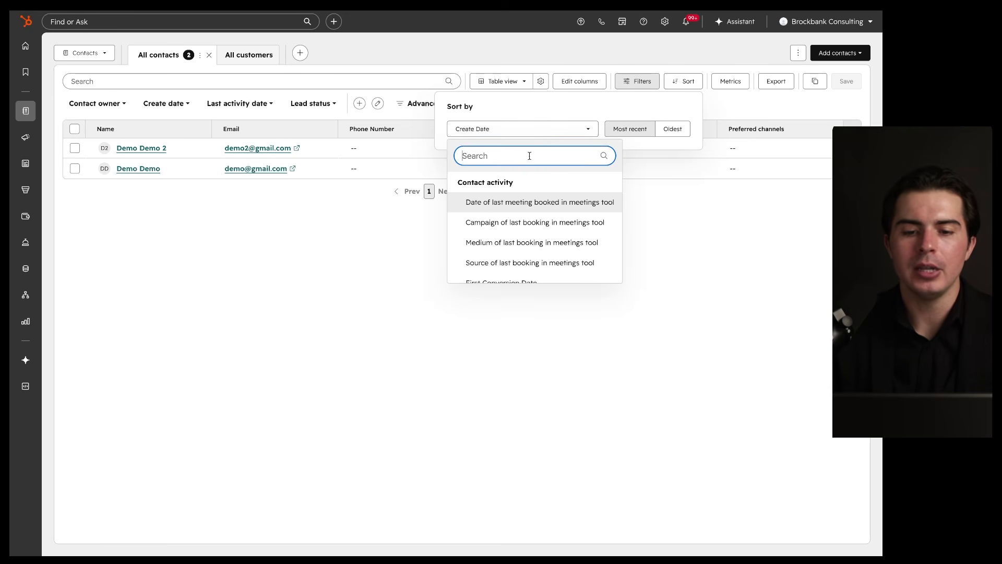
{"action": "type", "text": "create"}
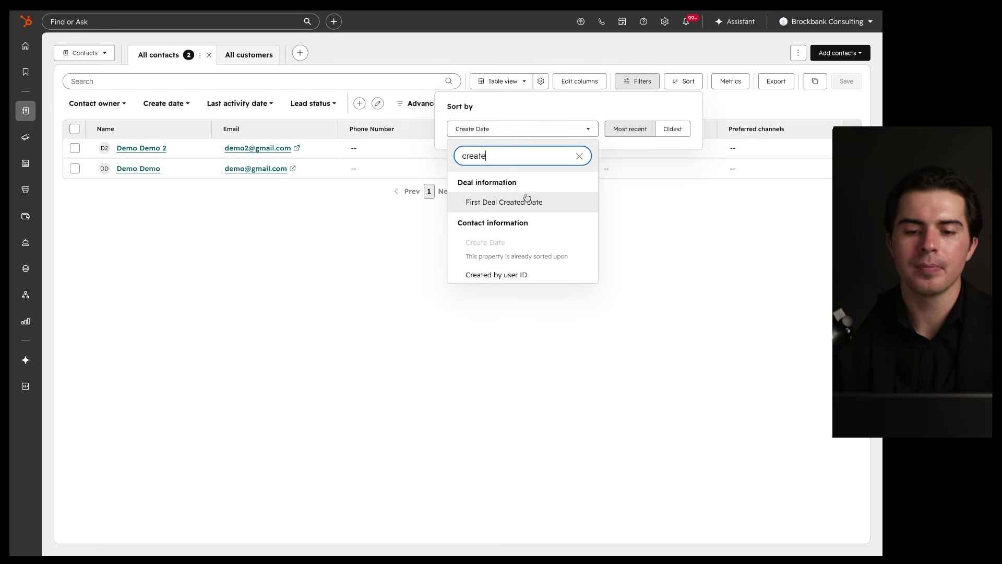
{"action": "key", "text": "BackSpace"}
{"action": "key", "text": "BackSpace"}
{"action": "key", "text": "BackSpace"}
{"action": "key", "text": "BackSpace"}
{"action": "key", "text": "BackSpace"}
{"action": "key", "text": "BackSpace"}
{"action": "left_click", "coordinate": [540, 129]}
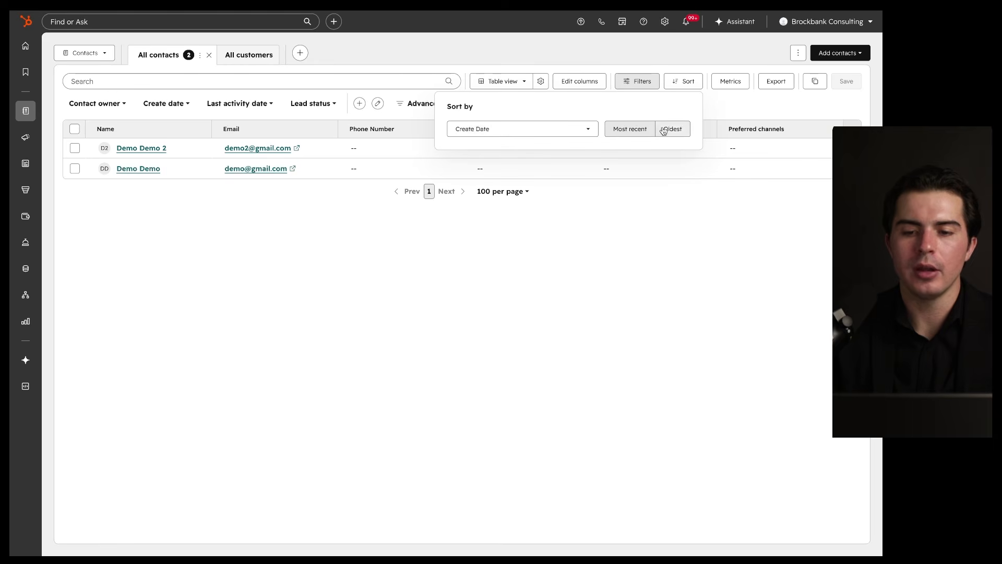
{"action": "left_click", "coordinate": [666, 130]}
{"action": "left_click", "coordinate": [601, 252]}
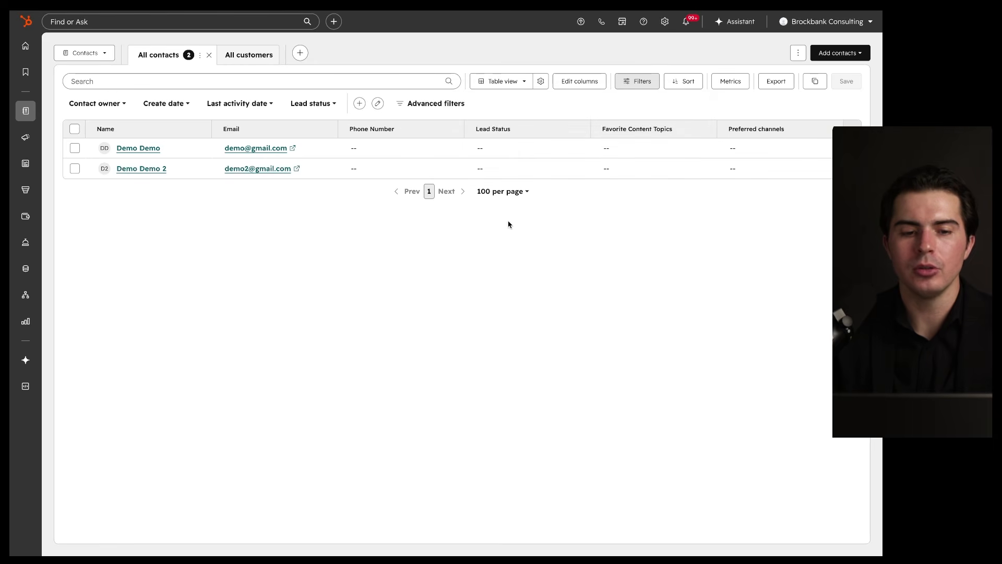
Step: Reload, hide the quick filters, and re-sort by Create Date, most recent first
{"action": "key", "text": "super+r"}
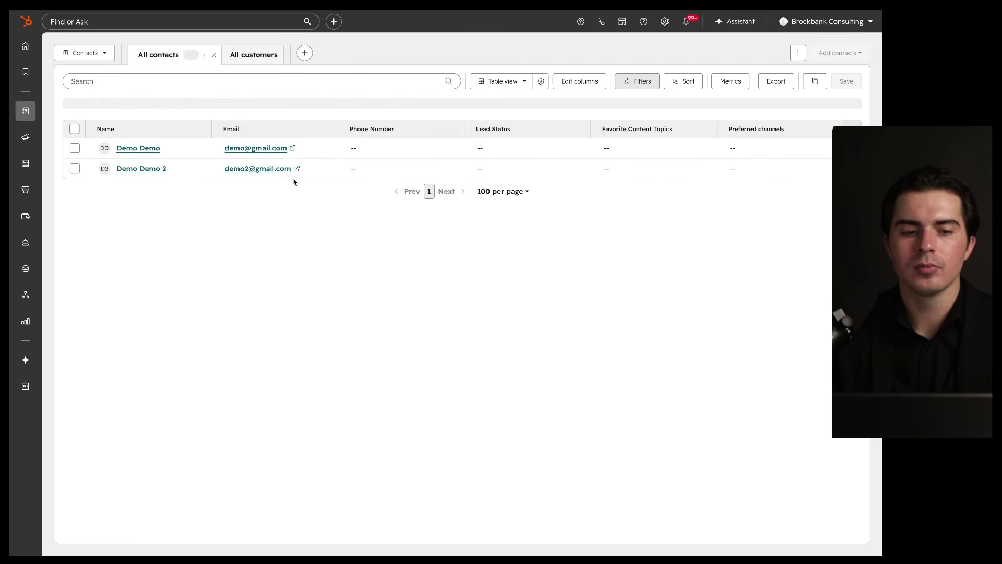
{"action": "left_click", "coordinate": [640, 84]}
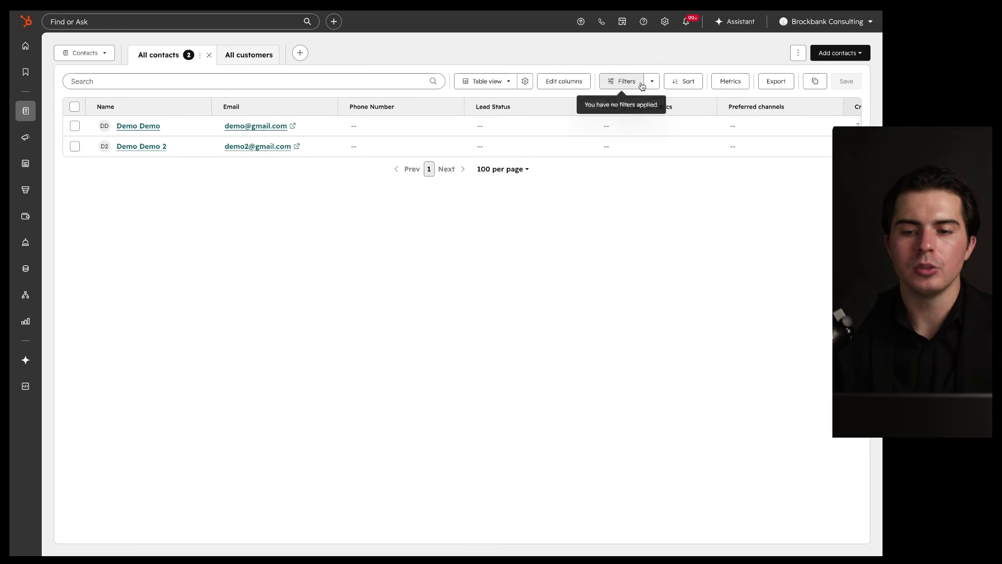
{"action": "left_click", "coordinate": [677, 81]}
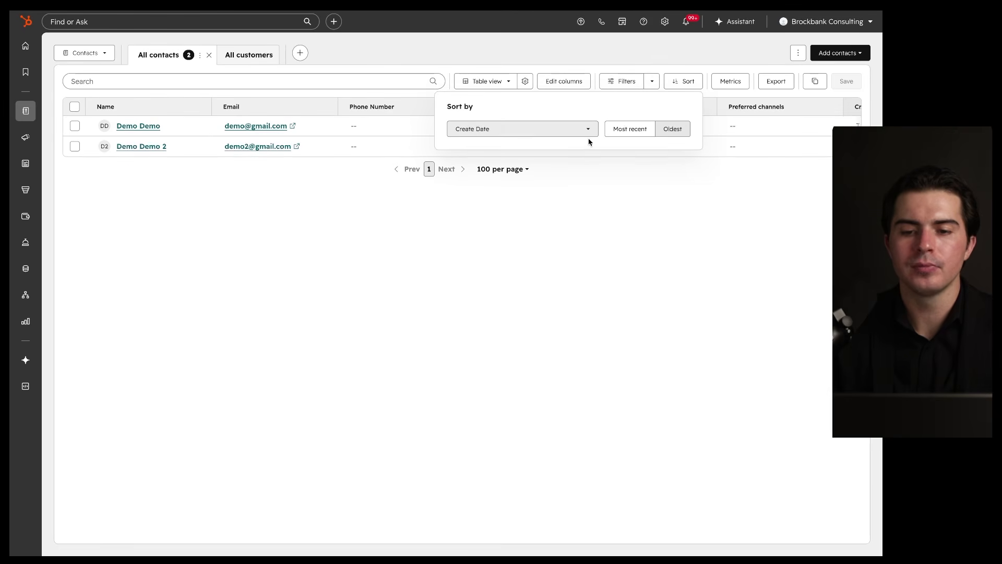
{"action": "left_click", "coordinate": [623, 131]}
{"action": "left_click", "coordinate": [671, 131]}
{"action": "left_click", "coordinate": [639, 135]}
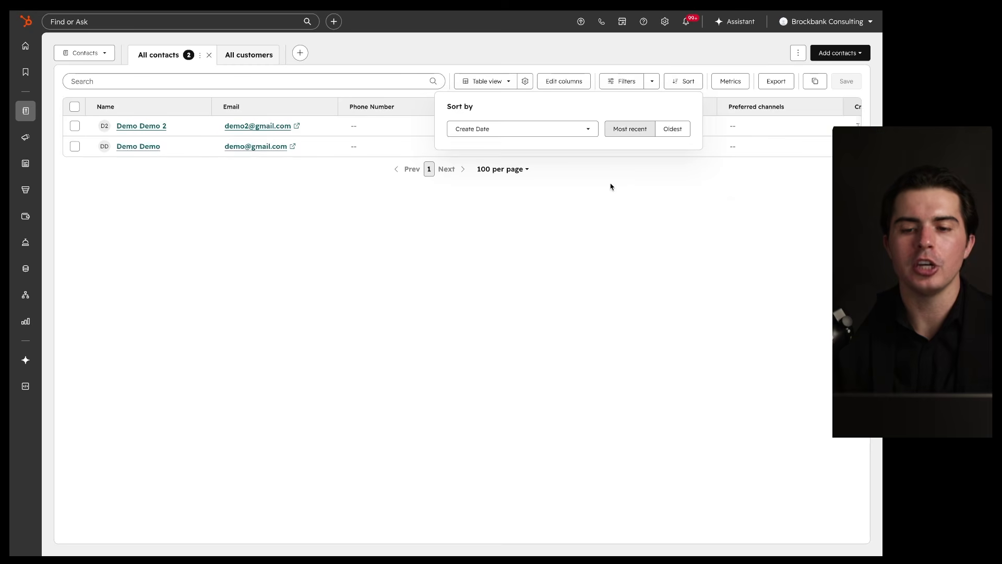
{"action": "left_click", "coordinate": [611, 182]}
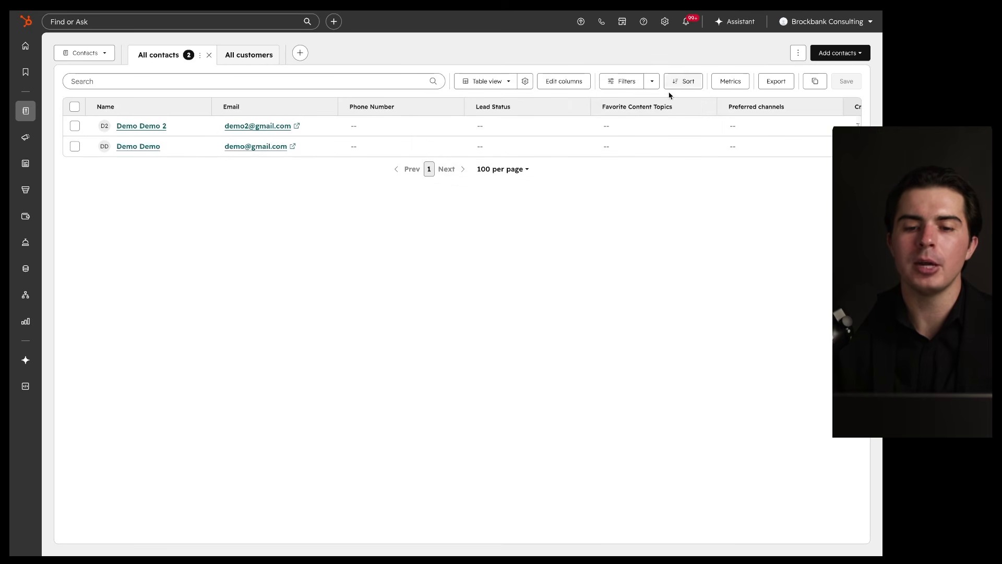
Step: Show contacts as a board and try oldest-first and most-recent sorting
{"action": "left_click", "coordinate": [514, 83]}
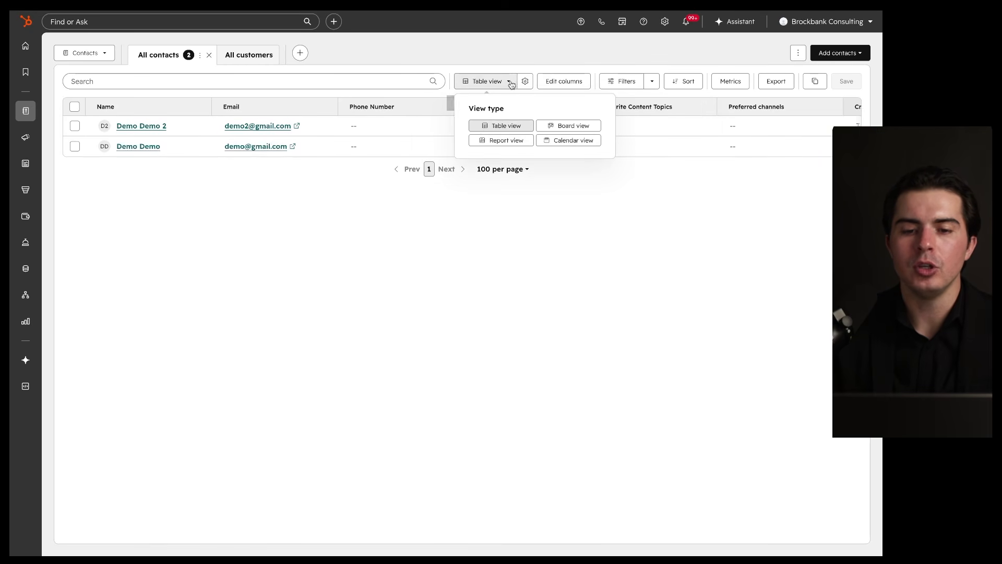
{"action": "left_click", "coordinate": [553, 126]}
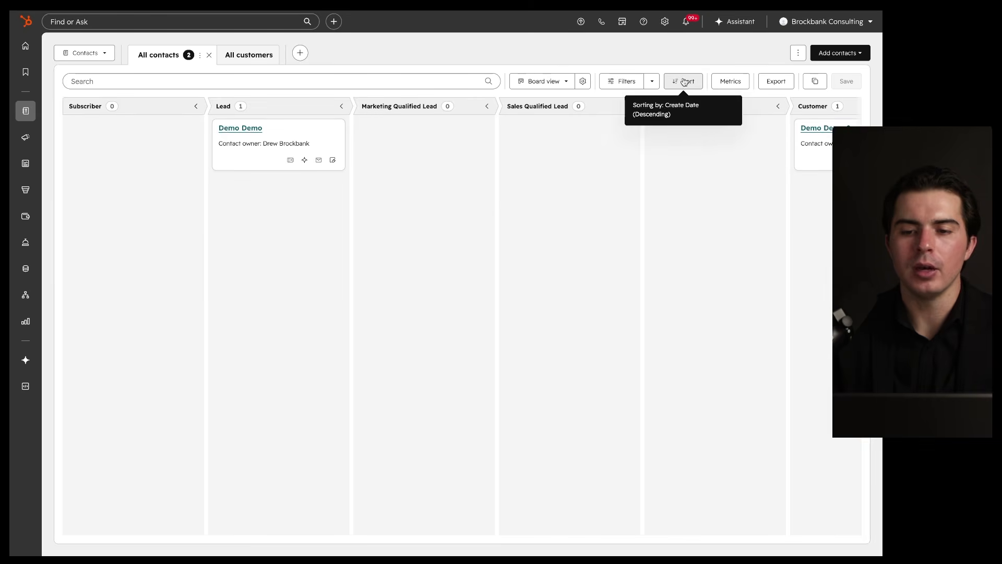
{"action": "left_click", "coordinate": [687, 83]}
{"action": "left_click", "coordinate": [672, 128]}
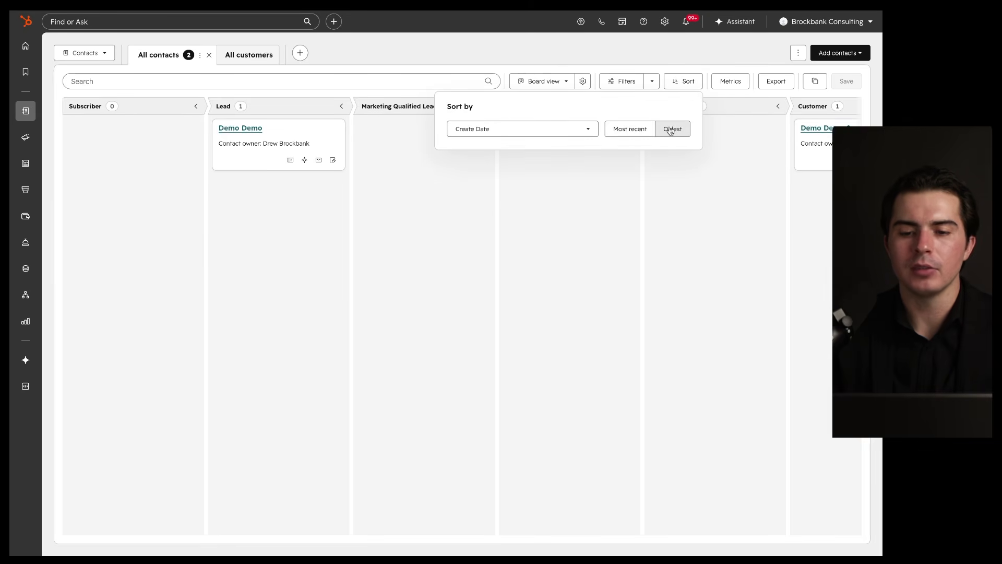
{"action": "left_click", "coordinate": [641, 131]}
{"action": "left_click_drag", "start_coordinate": [202, 156], "coordinate": [283, 155]}
{"action": "left_click_drag", "start_coordinate": [239, 203], "coordinate": [308, 204]}
{"action": "left_click_drag", "start_coordinate": [281, 234], "coordinate": [377, 234]}
{"action": "left_click", "coordinate": [740, 106]}
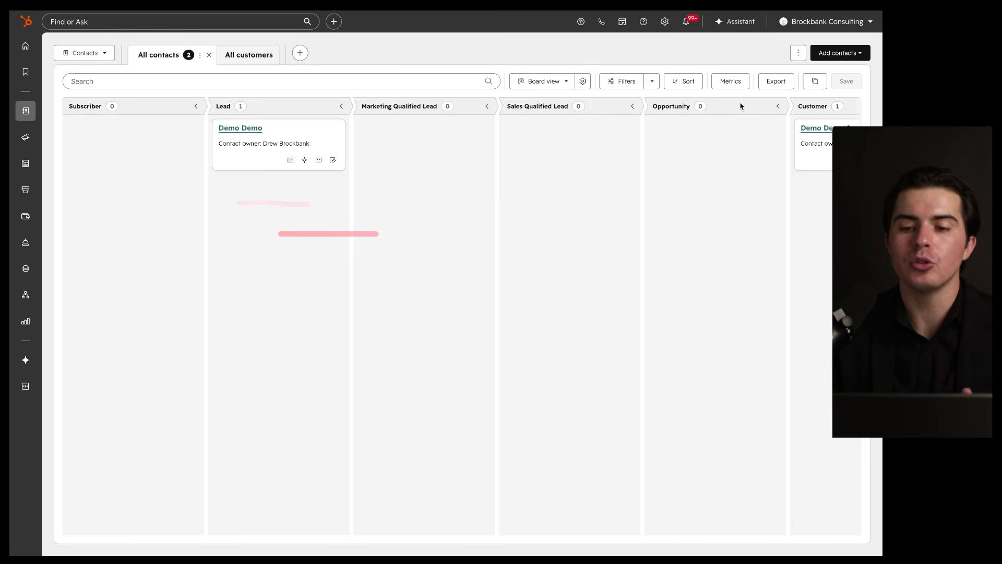
Step: Return to table view and show the contact metrics summary
{"action": "left_click", "coordinate": [546, 82]}
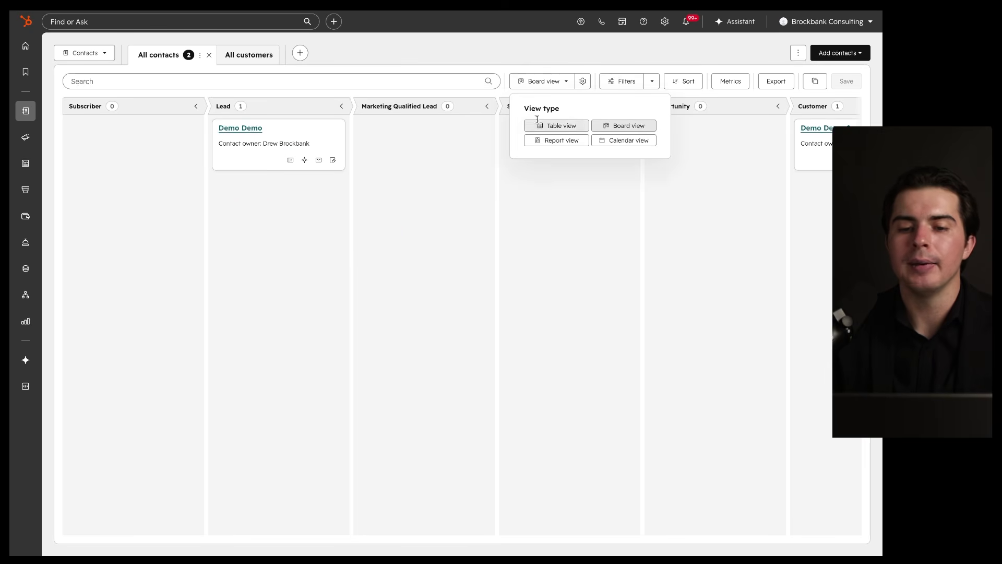
{"action": "left_click", "coordinate": [538, 124]}
{"action": "left_click", "coordinate": [732, 81]}
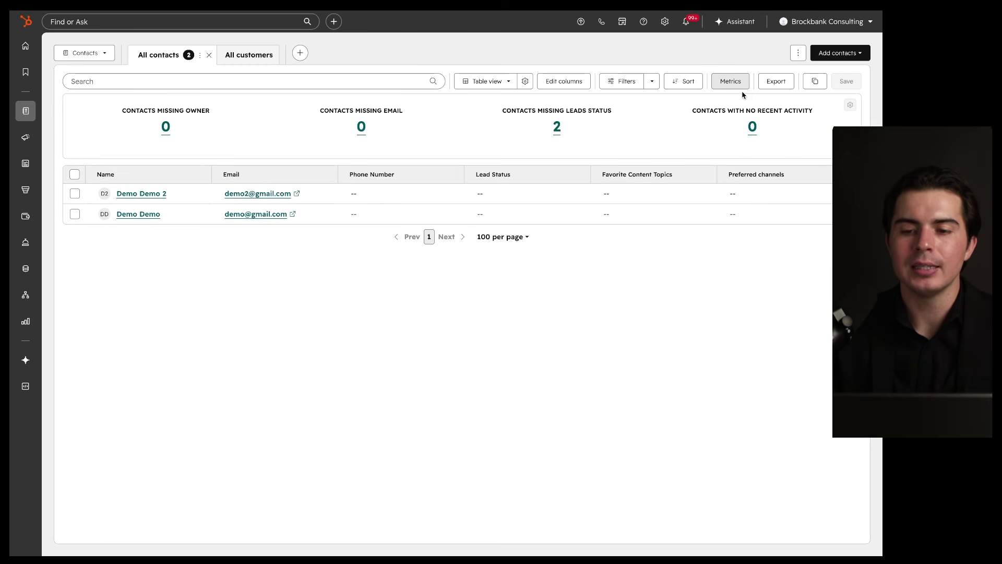
Step: Review the metric cards, then bring up the CSV export form for All contacts
{"action": "left_click_drag", "start_coordinate": [797, 99], "coordinate": [796, 101]}
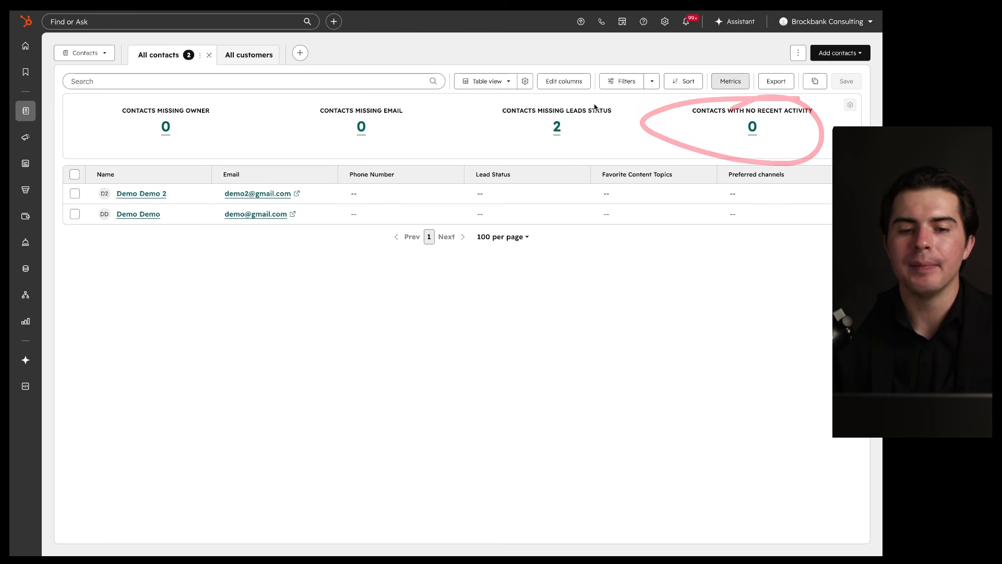
{"action": "left_click_drag", "start_coordinate": [210, 100], "coordinate": [229, 98]}
{"action": "left_click_drag", "start_coordinate": [311, 168], "coordinate": [138, 255]}
{"action": "left_click_drag", "start_coordinate": [186, 283], "coordinate": [309, 172]}
{"action": "left_click_drag", "start_coordinate": [509, 121], "coordinate": [624, 120]}
{"action": "mouse_move", "coordinate": [294, 175]}
{"action": "left_mouse_down"}
{"action": "mouse_move", "coordinate": [281, 178]}
{"action": "mouse_move", "coordinate": [334, 190]}
{"action": "left_mouse_up"}
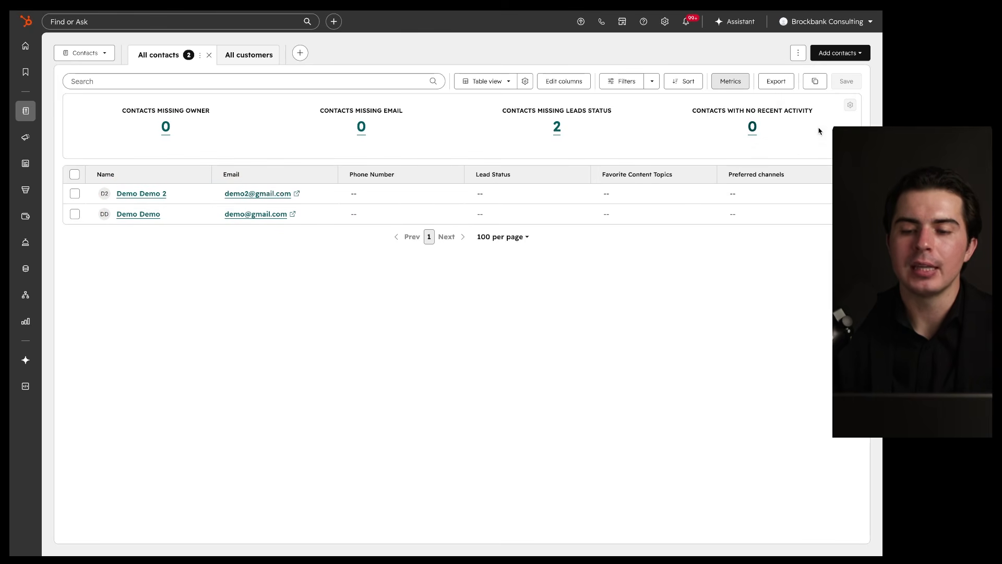
{"action": "mouse_move", "coordinate": [777, 100]}
{"action": "left_mouse_down"}
{"action": "mouse_move", "coordinate": [807, 156]}
{"action": "mouse_move", "coordinate": [630, 107]}
{"action": "left_mouse_up"}
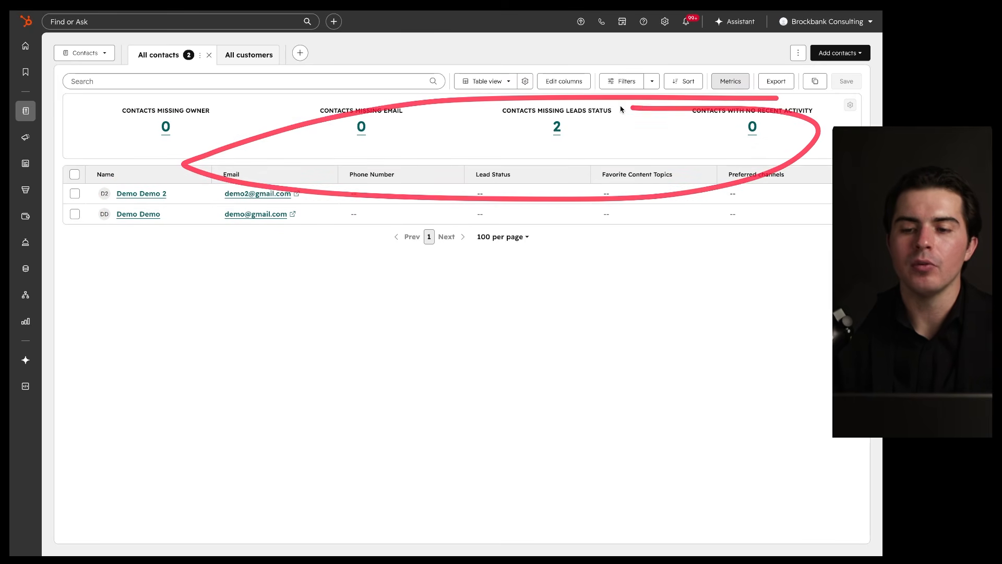
{"action": "left_click", "coordinate": [785, 85]}
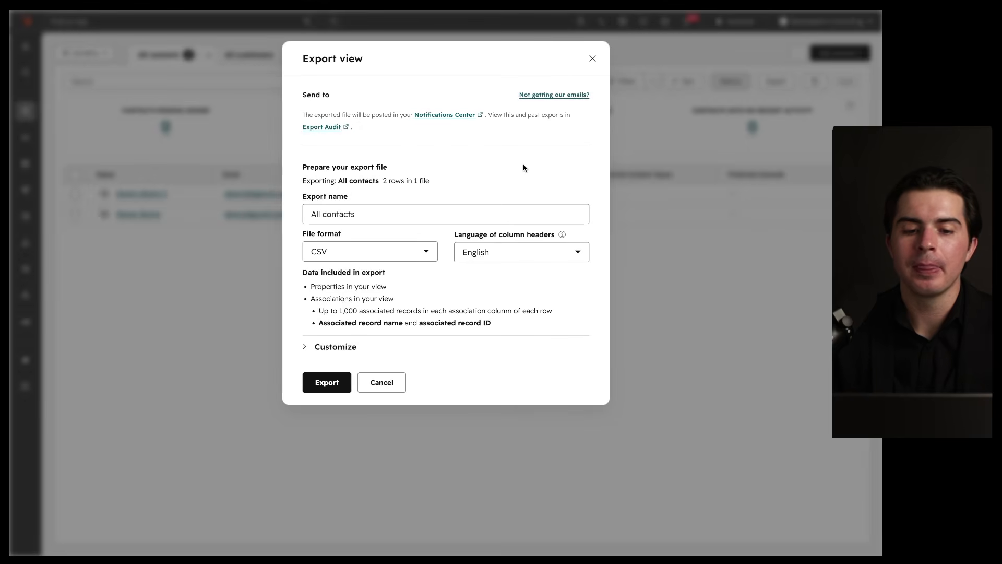
Step: Cancel the All contacts CSV export without exporting a file
{"action": "left_click_drag", "start_coordinate": [395, 235], "coordinate": [339, 247]}
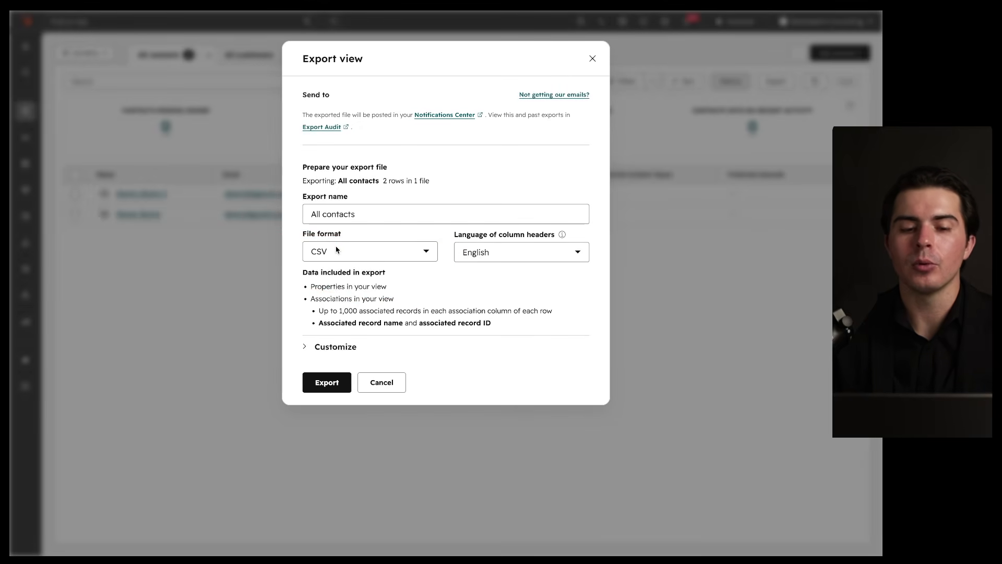
{"action": "left_click", "coordinate": [380, 383]}
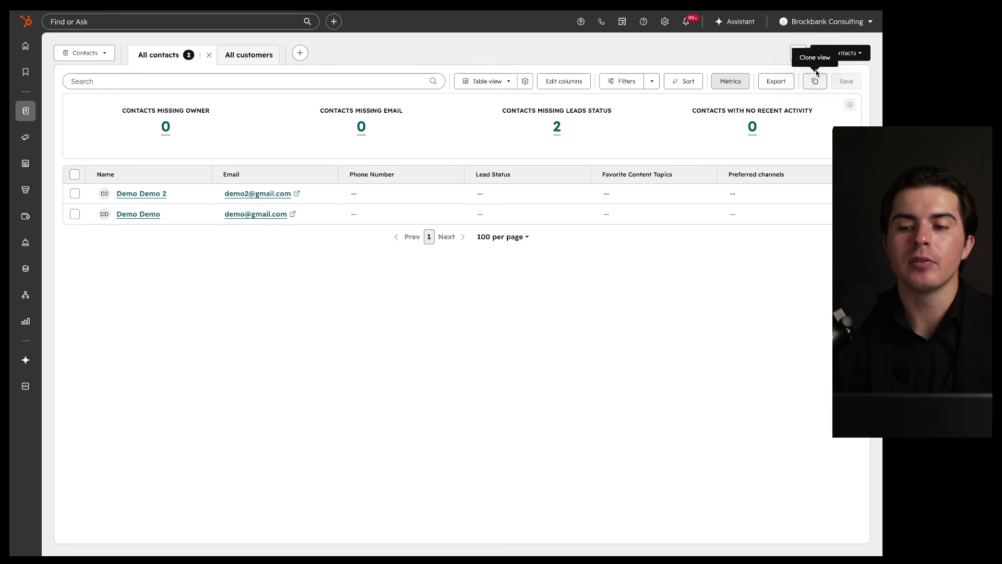
Step: Review the extra contact actions menu, then show the create and import contact options
{"action": "mouse_move", "coordinate": [850, 90]}
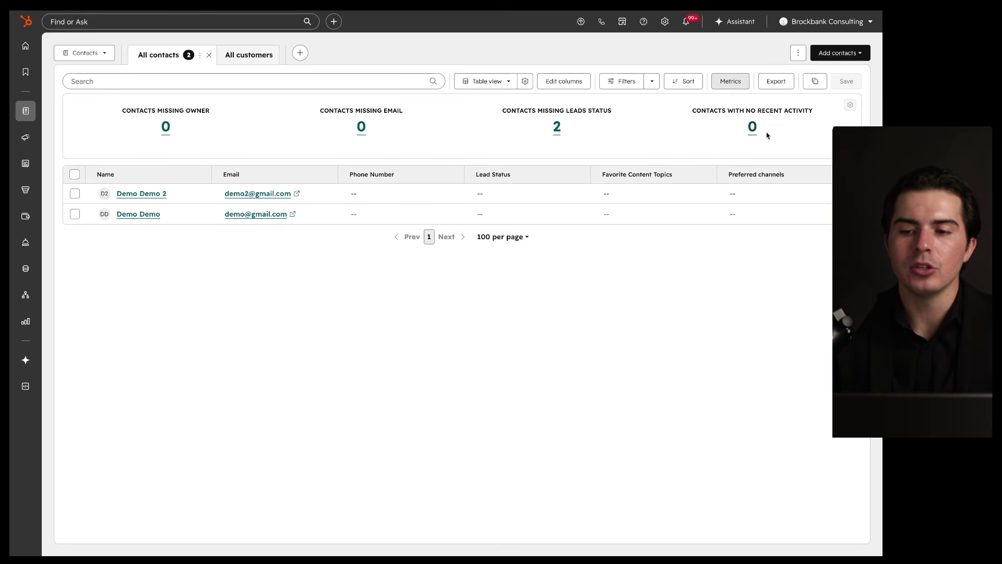
{"action": "left_click", "coordinate": [799, 54]}
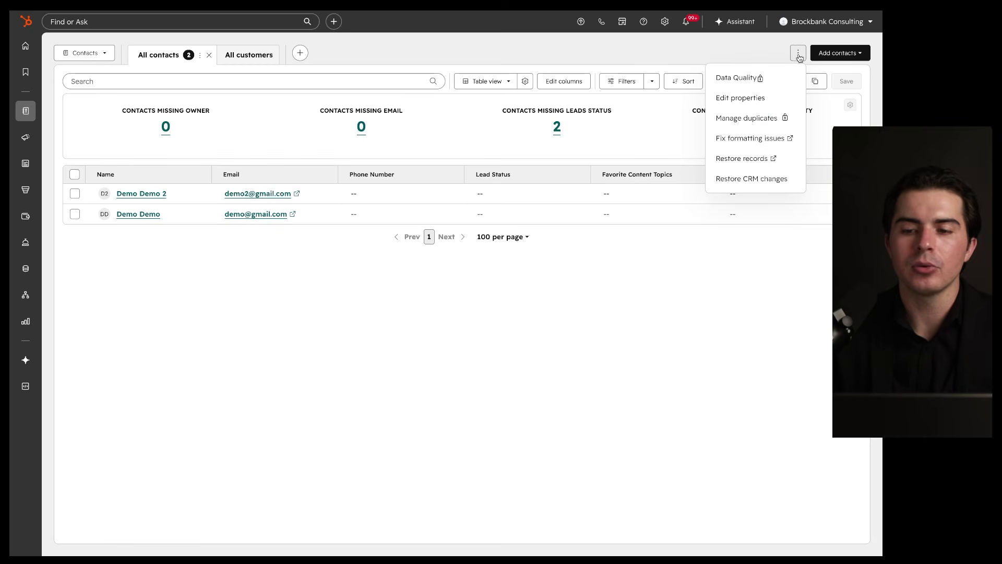
{"action": "mouse_move", "coordinate": [781, 79]}
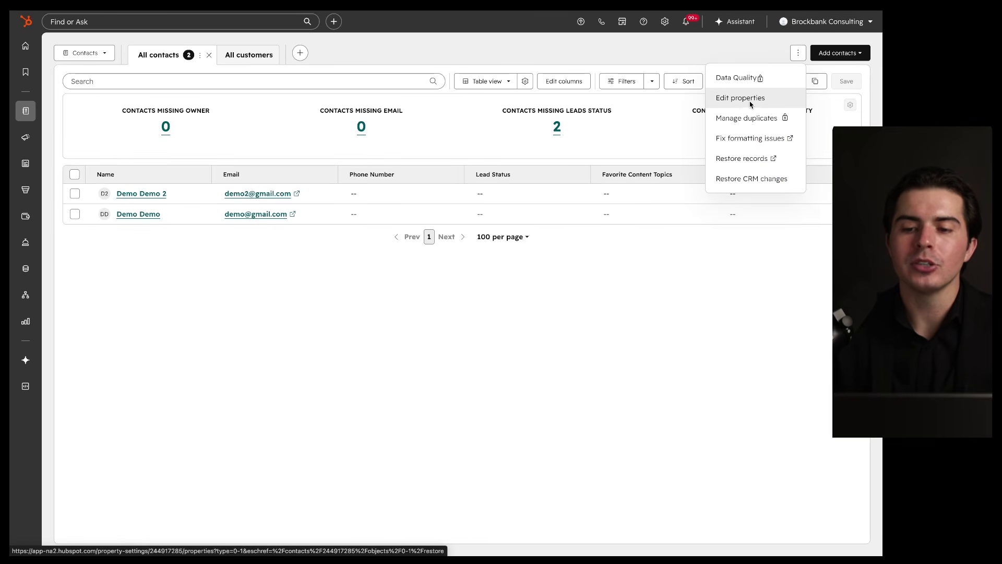
{"action": "left_click_drag", "start_coordinate": [506, 157], "coordinate": [506, 250]}
{"action": "left_click_drag", "start_coordinate": [647, 161], "coordinate": [646, 225]}
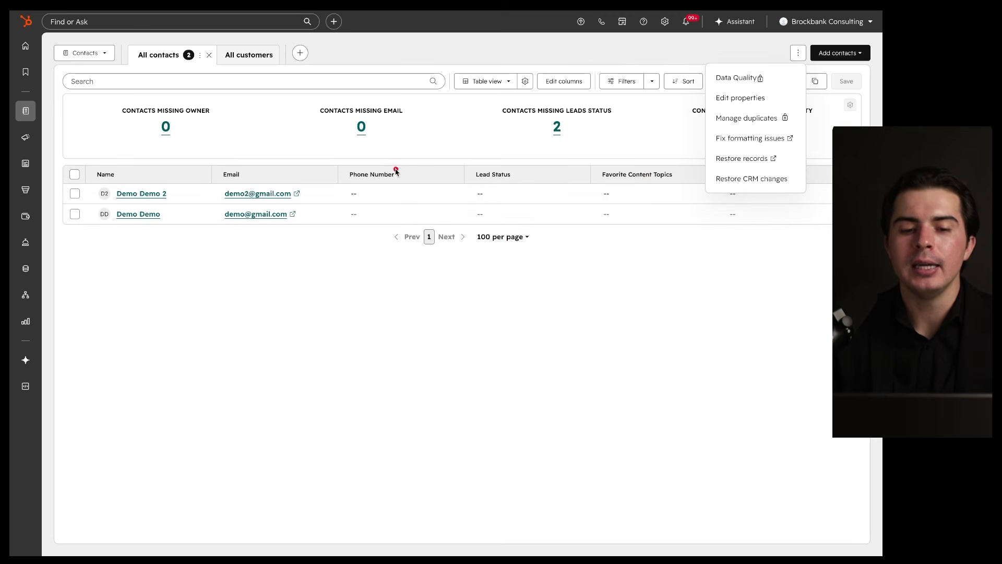
{"action": "left_click_drag", "start_coordinate": [141, 194], "coordinate": [375, 195]}
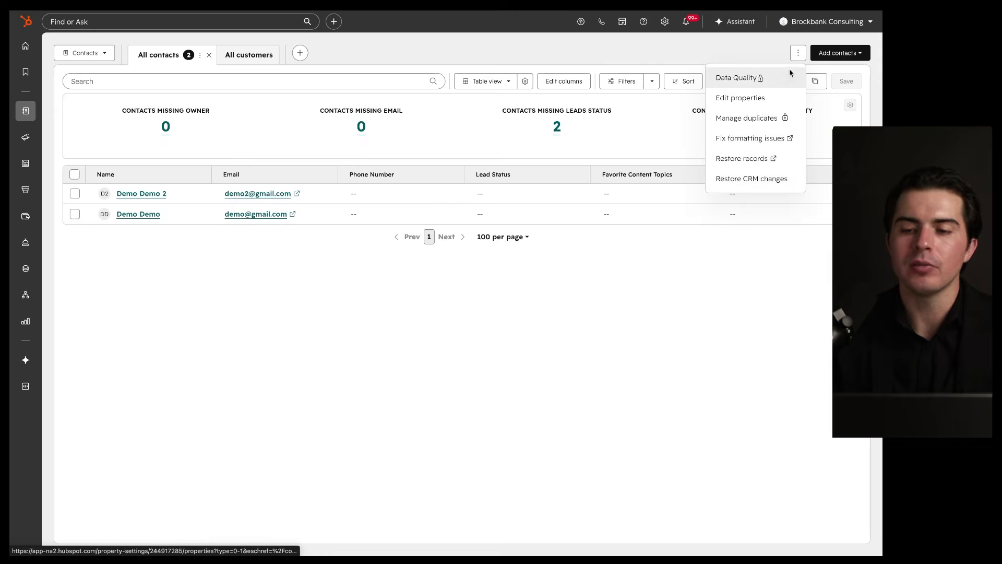
{"action": "left_click", "coordinate": [798, 53]}
{"action": "left_click", "coordinate": [839, 53]}
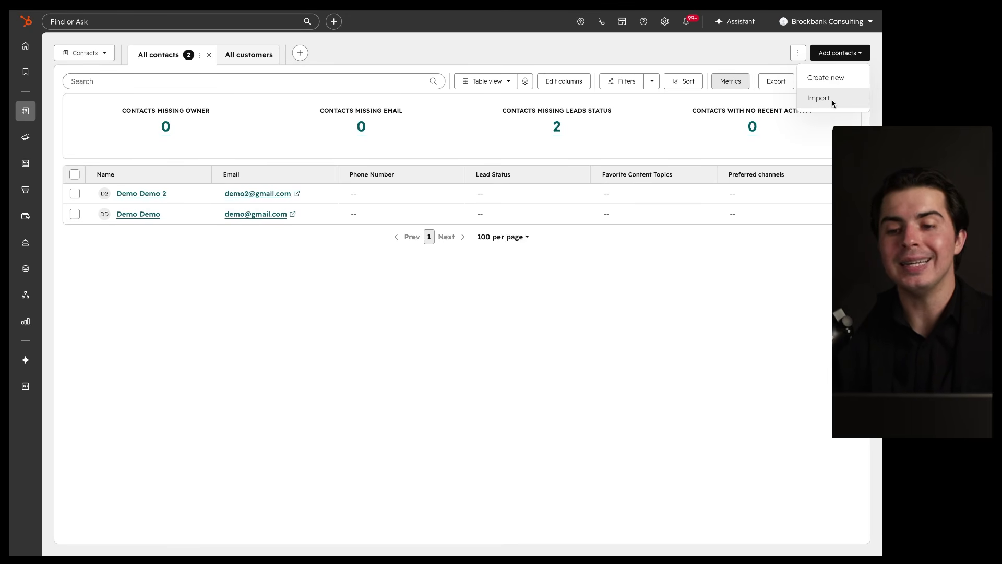
Step: Glance at the no-recent-activity report, then hide the metrics cards
{"action": "left_click", "coordinate": [820, 134]}
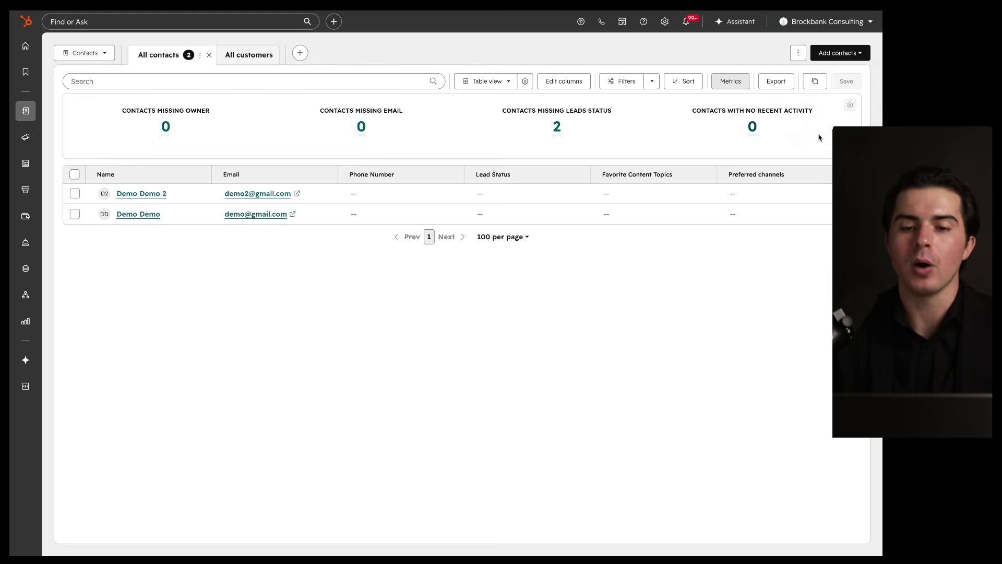
{"action": "left_click", "coordinate": [822, 59]}
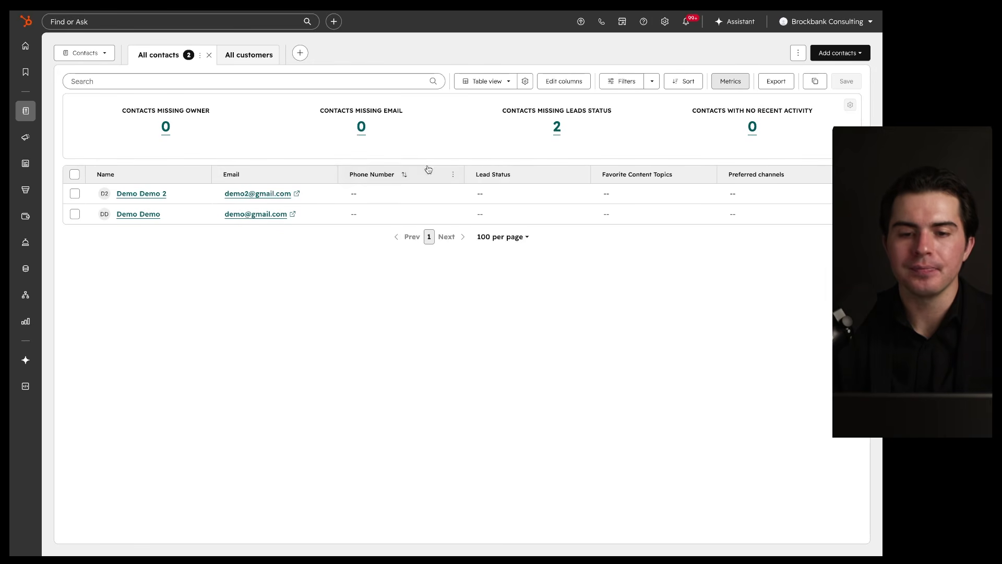
{"action": "left_click", "coordinate": [723, 84]}
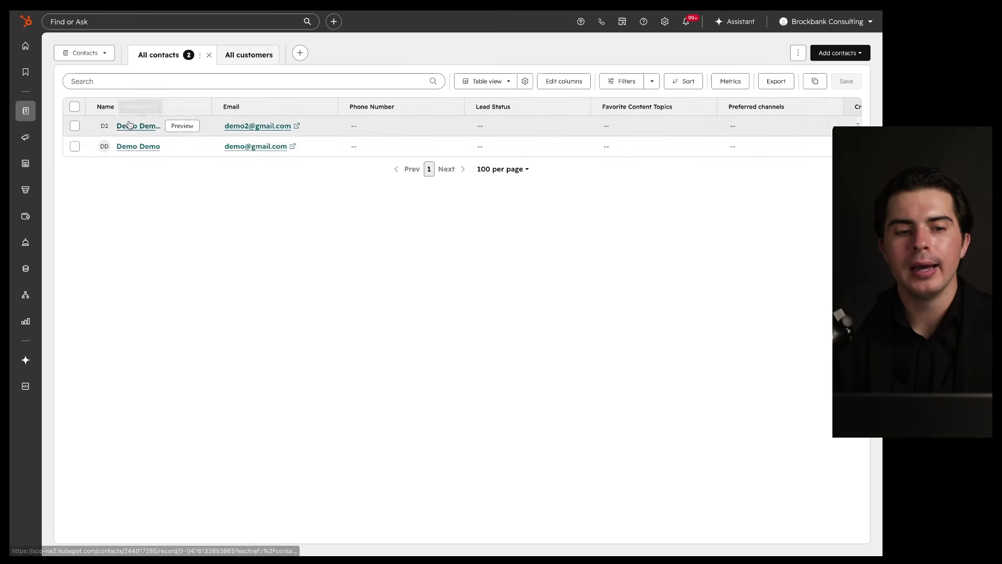
{"action": "mouse_move", "coordinate": [225, 89]}
{"action": "left_mouse_down"}
{"action": "mouse_move", "coordinate": [35, 89]}
{"action": "mouse_move", "coordinate": [171, 211]}
{"action": "left_mouse_up"}
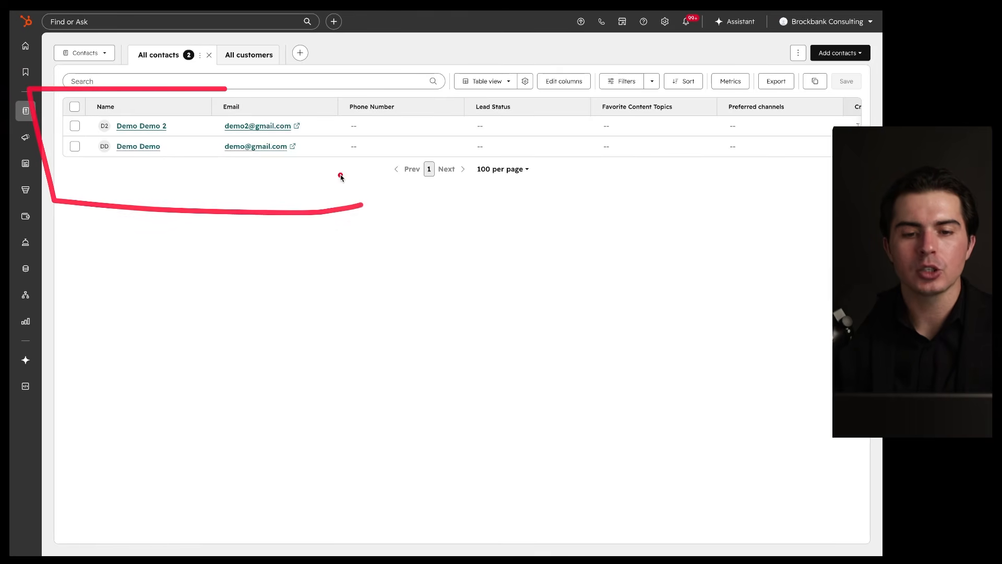
{"action": "left_click_drag", "start_coordinate": [73, 95], "coordinate": [883, 121]}
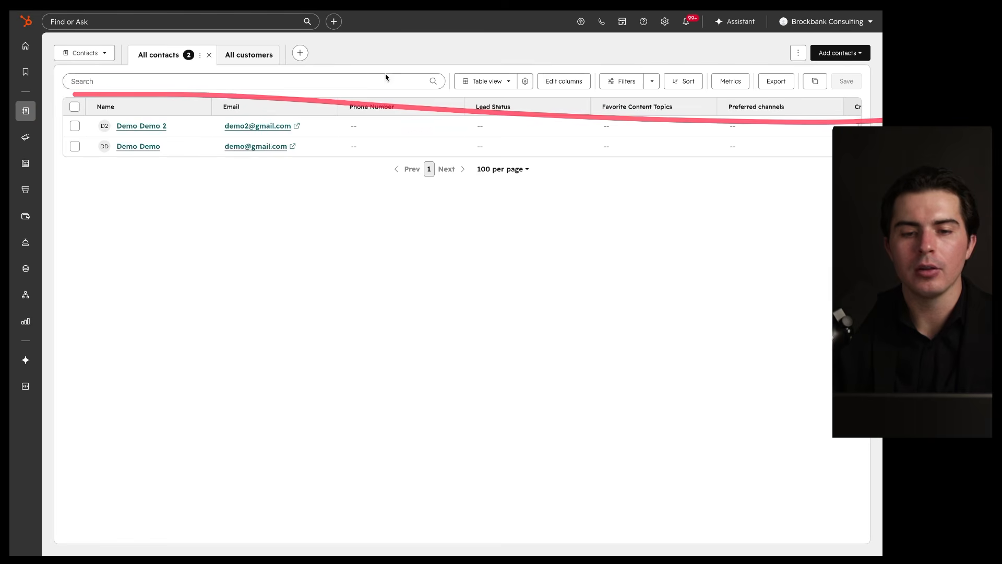
{"action": "left_click_drag", "start_coordinate": [86, 96], "coordinate": [785, 97]}
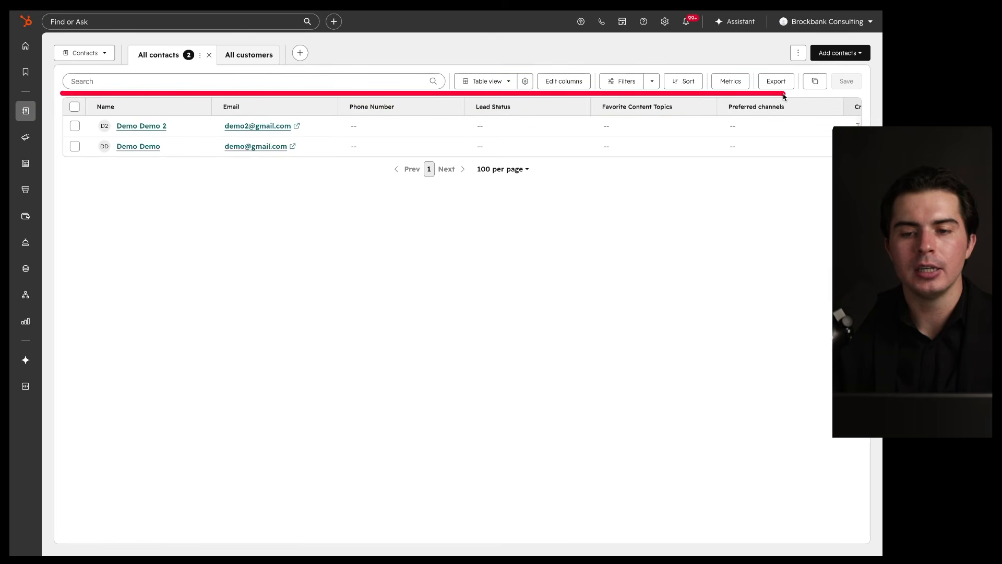
{"action": "left_click", "coordinate": [502, 86]}
Step: Show All contacts as a board grouped by lifecycle stage and look across its columns
{"action": "left_click", "coordinate": [570, 126]}
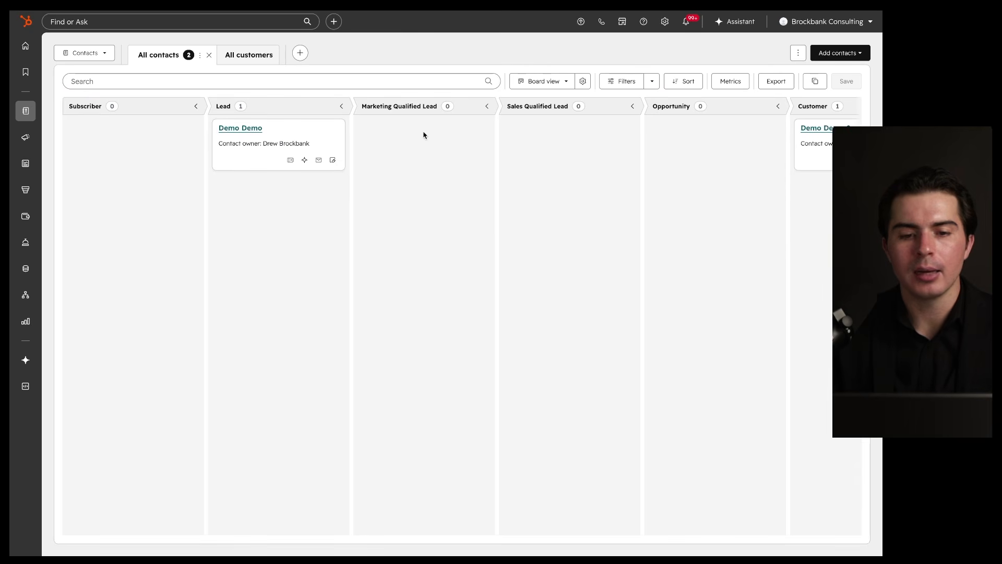
{"action": "left_click_drag", "start_coordinate": [753, 95], "coordinate": [835, 136]}
{"action": "scroll", "coordinate": [593, 172], "scroll_direction": "right", "scroll_amount": 3}
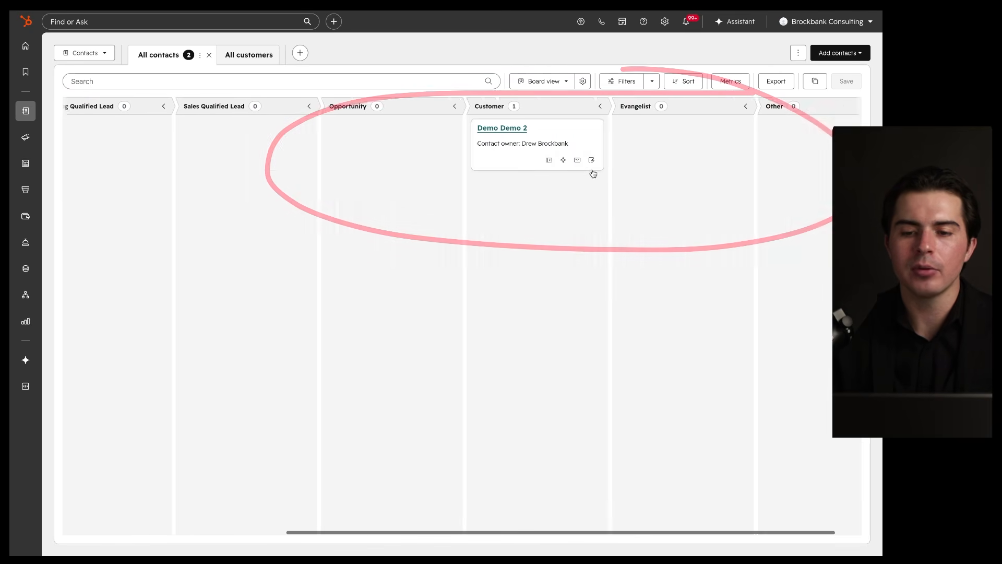
{"action": "scroll", "coordinate": [592, 172], "scroll_direction": "left", "scroll_amount": 2}
{"action": "scroll", "coordinate": [592, 172], "scroll_direction": "right", "scroll_amount": 2}
{"action": "left_click", "coordinate": [746, 110]}
{"action": "left_click_drag", "start_coordinate": [746, 110], "coordinate": [762, 131]}
{"action": "left_click_drag", "start_coordinate": [736, 185], "coordinate": [671, 201]}
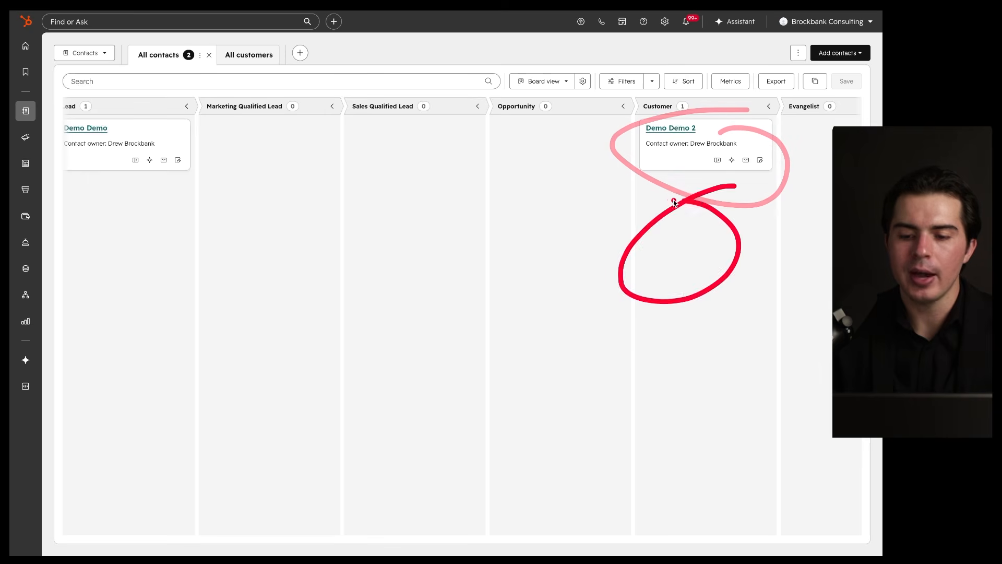
{"action": "left_click_drag", "start_coordinate": [684, 290], "coordinate": [684, 317]}
{"action": "mouse_move", "coordinate": [711, 386]}
{"action": "left_mouse_down"}
{"action": "mouse_move", "coordinate": [657, 453]}
{"action": "mouse_move", "coordinate": [647, 384]}
{"action": "left_mouse_up"}
{"action": "left_click_drag", "start_coordinate": [691, 470], "coordinate": [713, 470]}
{"action": "left_click_drag", "start_coordinate": [696, 96], "coordinate": [681, 118]}
{"action": "scroll", "coordinate": [503, 208], "scroll_direction": "left", "scroll_amount": 5}
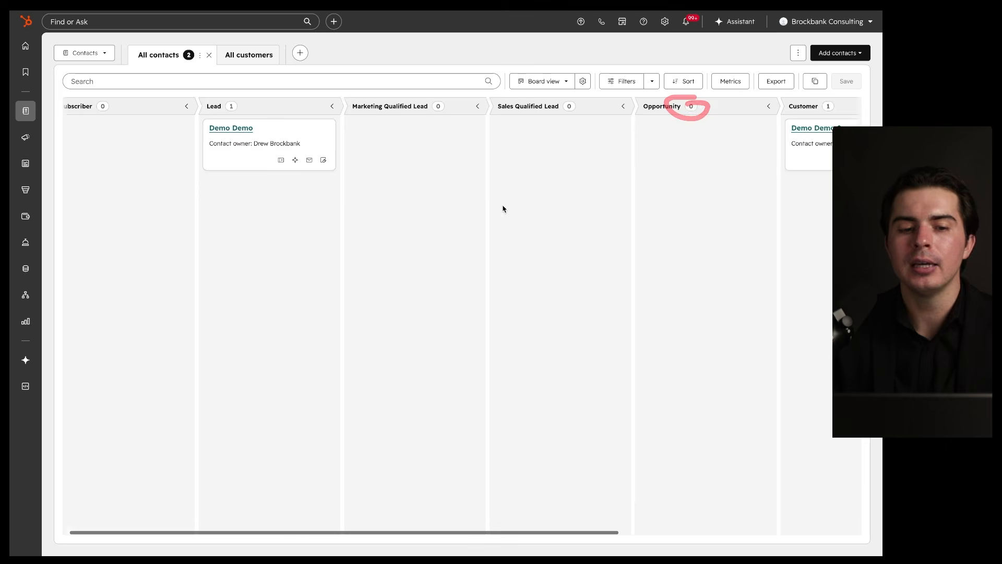
Step: Collapse the Subscriber, Lead, Marketing Qualified Lead and Sales Qualified Lead columns
{"action": "left_click", "coordinate": [197, 108]}
{"action": "left_click", "coordinate": [218, 107]}
{"action": "left_click", "coordinate": [239, 108]}
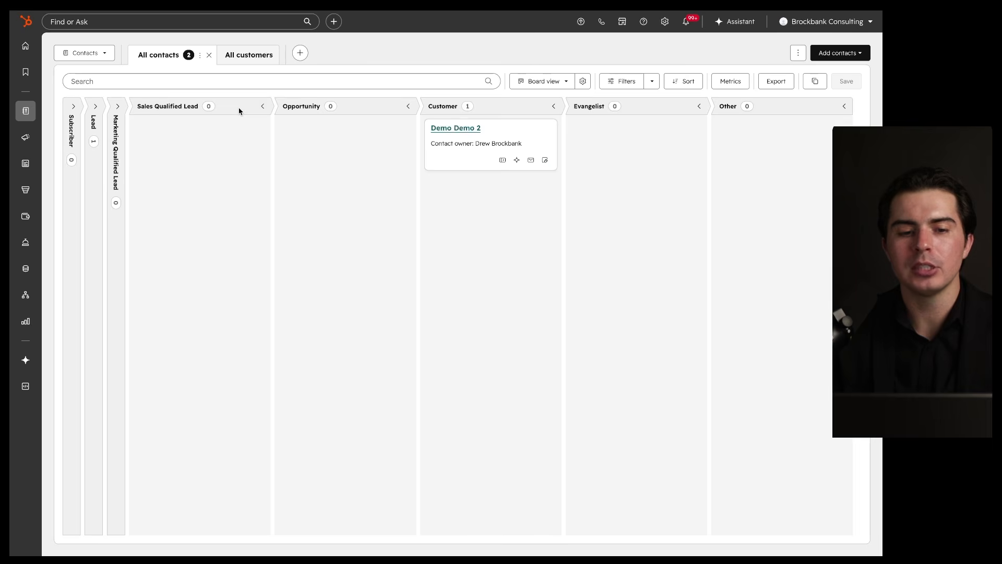
{"action": "left_click", "coordinate": [264, 107]}
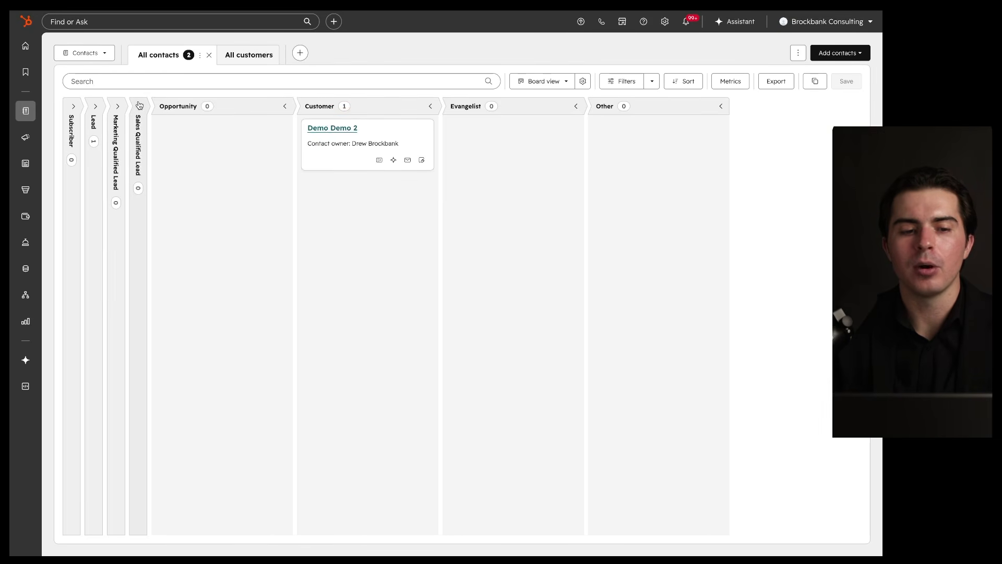
Step: Expand the Sales Qualified Lead, Marketing Qualified Lead, Lead and Subscriber columns again
{"action": "left_click", "coordinate": [140, 107]}
{"action": "left_click", "coordinate": [118, 108]}
{"action": "left_click", "coordinate": [96, 108]}
{"action": "left_click", "coordinate": [74, 107]}
{"action": "scroll", "coordinate": [303, 177], "scroll_direction": "right", "scroll_amount": 7}
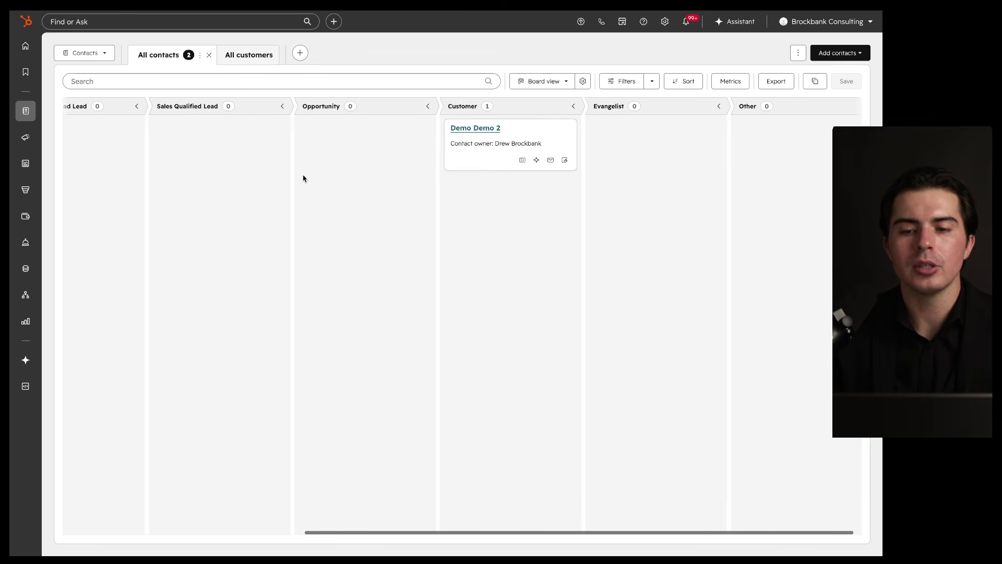
Step: Switch the contacts to Report view, a Lead Status bar chart totalling 2 contacts
{"action": "left_click", "coordinate": [543, 82]}
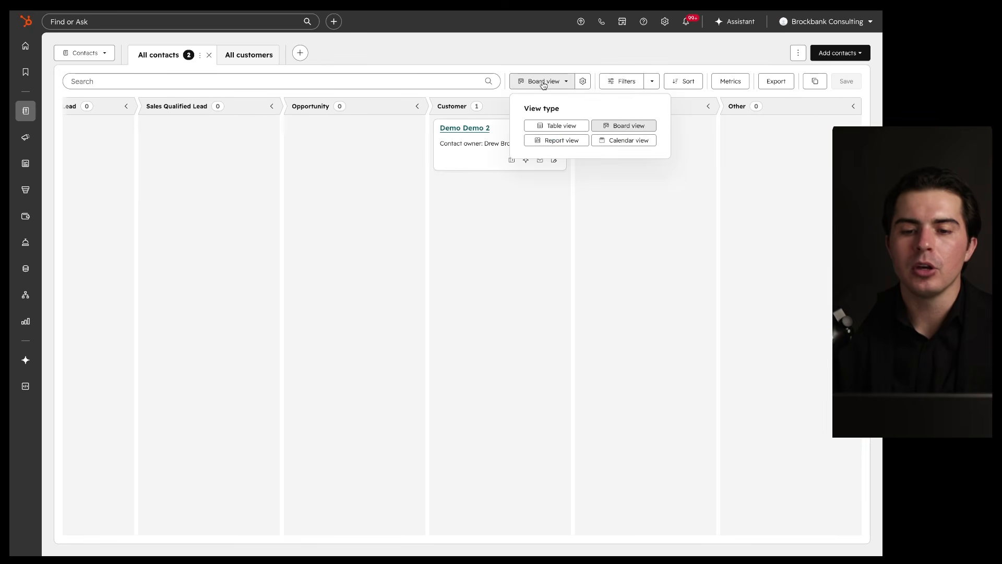
{"action": "left_click", "coordinate": [553, 139]}
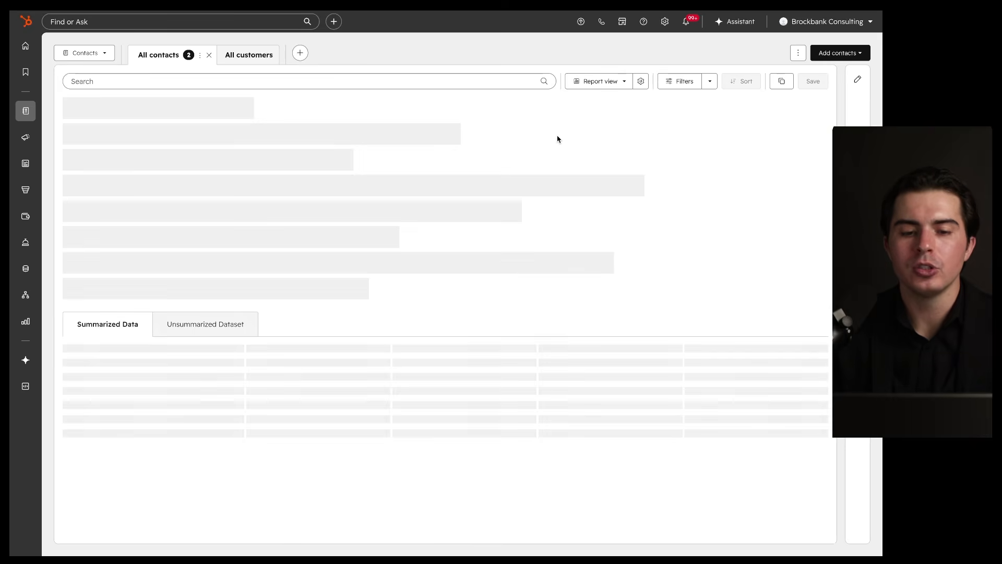
{"action": "mouse_move", "coordinate": [615, 114]}
{"action": "left_mouse_down"}
{"action": "mouse_move", "coordinate": [329, 120]}
{"action": "mouse_move", "coordinate": [480, 123]}
{"action": "left_mouse_up"}
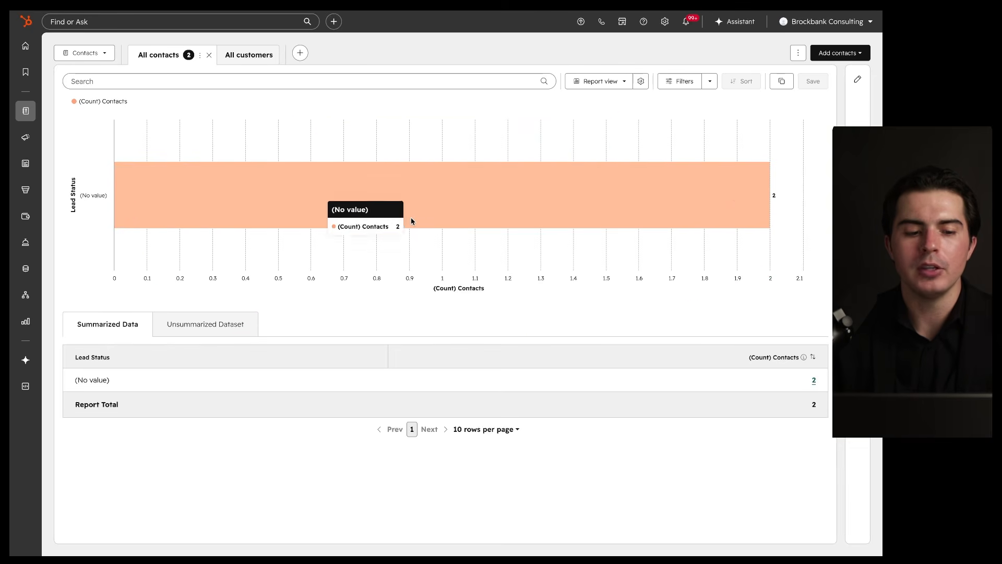
{"action": "left_click", "coordinate": [600, 81]}
Step: Switch to Calendar view, showing both demo contacts on April 23, 2026
{"action": "left_click", "coordinate": [655, 140]}
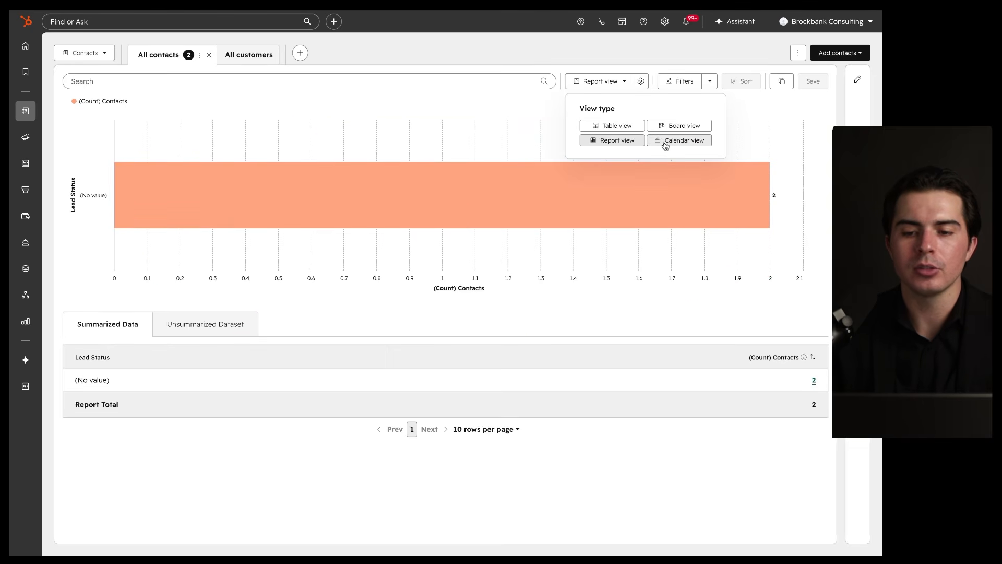
{"action": "mouse_move", "coordinate": [676, 391]}
{"action": "left_mouse_down"}
{"action": "mouse_move", "coordinate": [570, 412]}
{"action": "mouse_move", "coordinate": [668, 393]}
{"action": "mouse_move", "coordinate": [597, 444]}
{"action": "mouse_move", "coordinate": [658, 385]}
{"action": "left_mouse_up"}
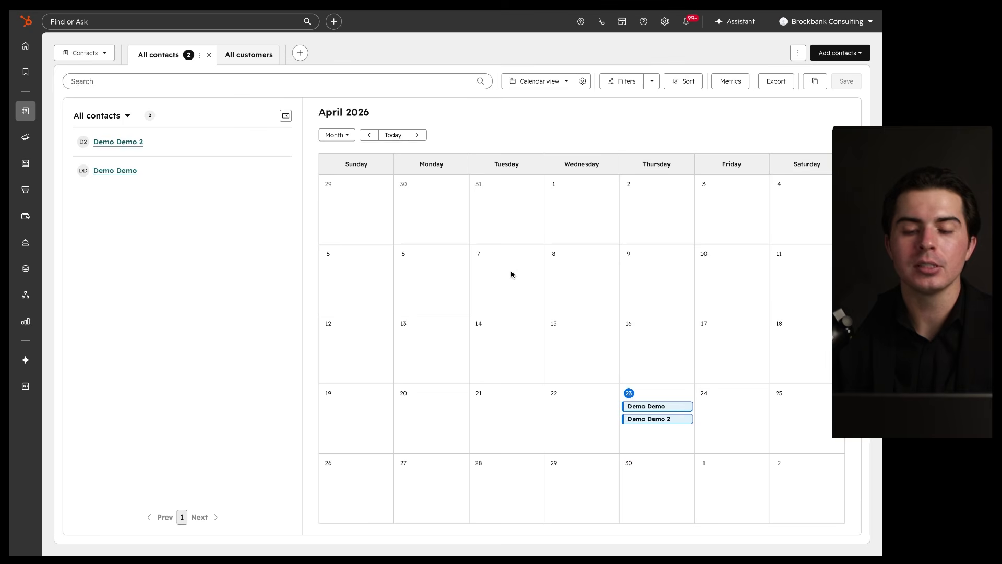
{"action": "mouse_move", "coordinate": [726, 180]}
{"action": "left_mouse_down"}
{"action": "mouse_move", "coordinate": [197, 477]}
{"action": "mouse_move", "coordinate": [644, 170]}
{"action": "left_mouse_up"}
{"action": "left_click", "coordinate": [551, 81]}
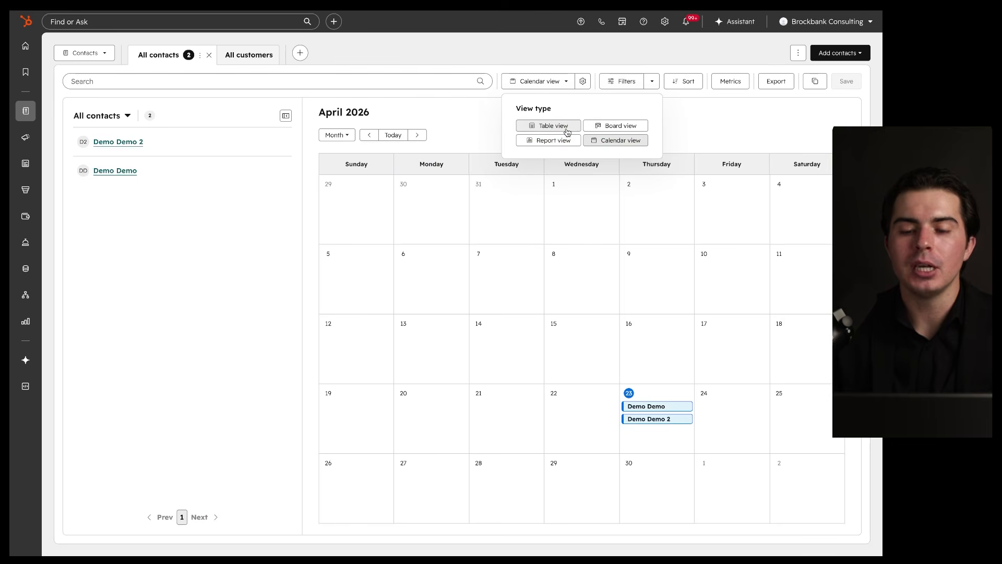
Step: Return to Board view, then go back to the Contacts table listing both demo contacts with emails
{"action": "left_click", "coordinate": [616, 126]}
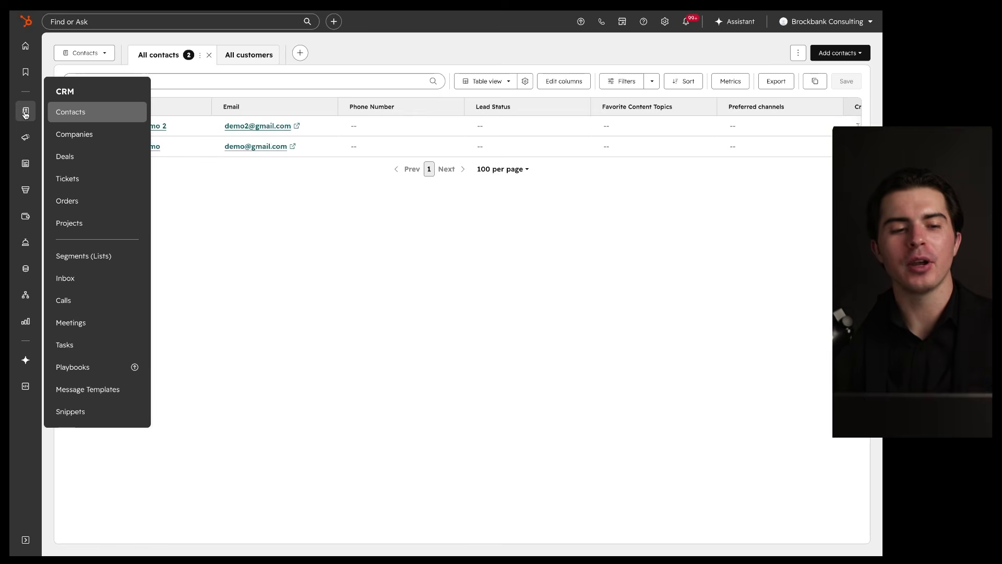
{"action": "left_click", "coordinate": [70, 114]}
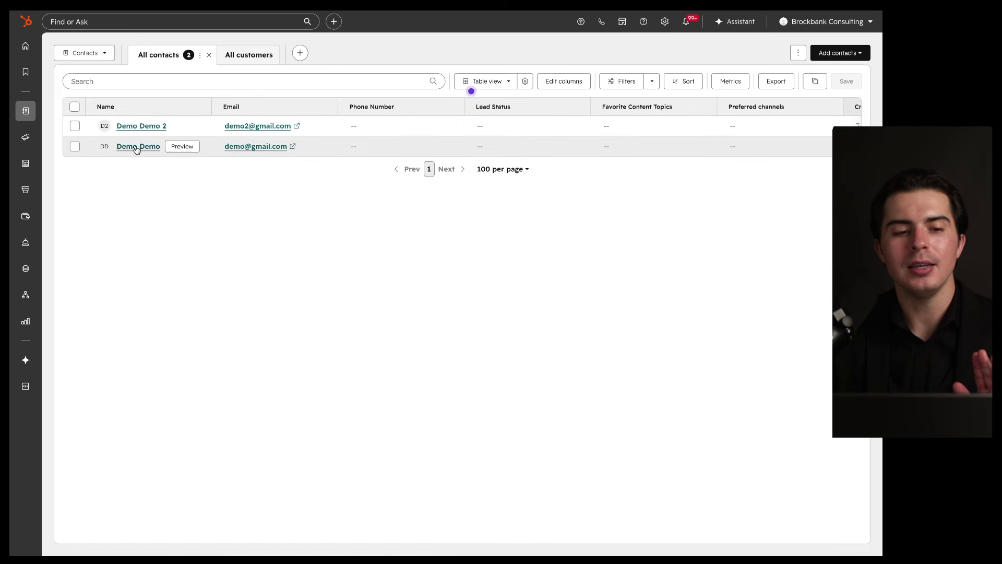
Step: Preview the Demo Demo contact and scroll through its record summary and key information
{"action": "left_click", "coordinate": [176, 147]}
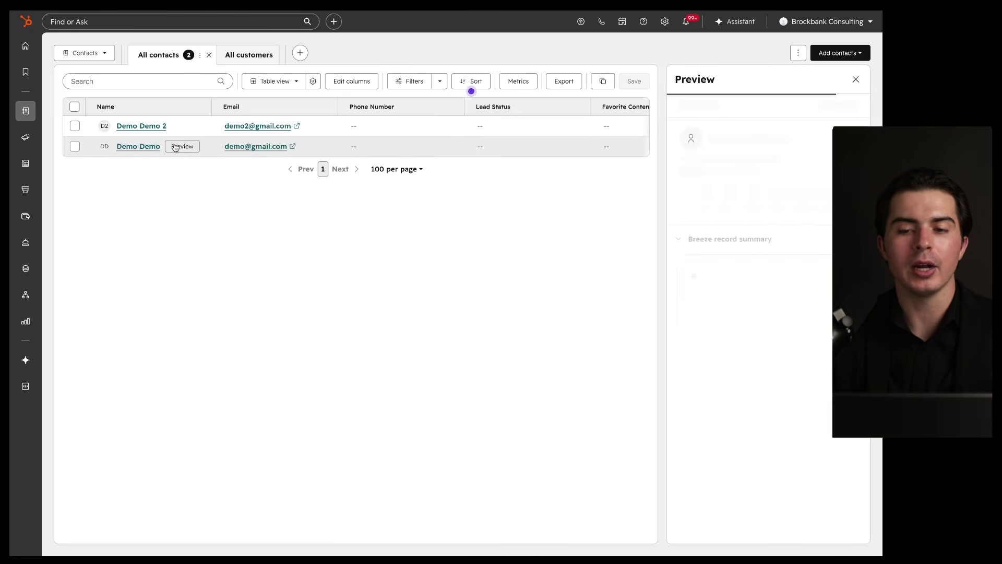
{"action": "mouse_move", "coordinate": [781, 71]}
{"action": "left_mouse_down"}
{"action": "mouse_move", "coordinate": [642, 360]}
{"action": "mouse_move", "coordinate": [657, 466]}
{"action": "mouse_move", "coordinate": [844, 437]}
{"action": "left_mouse_up"}
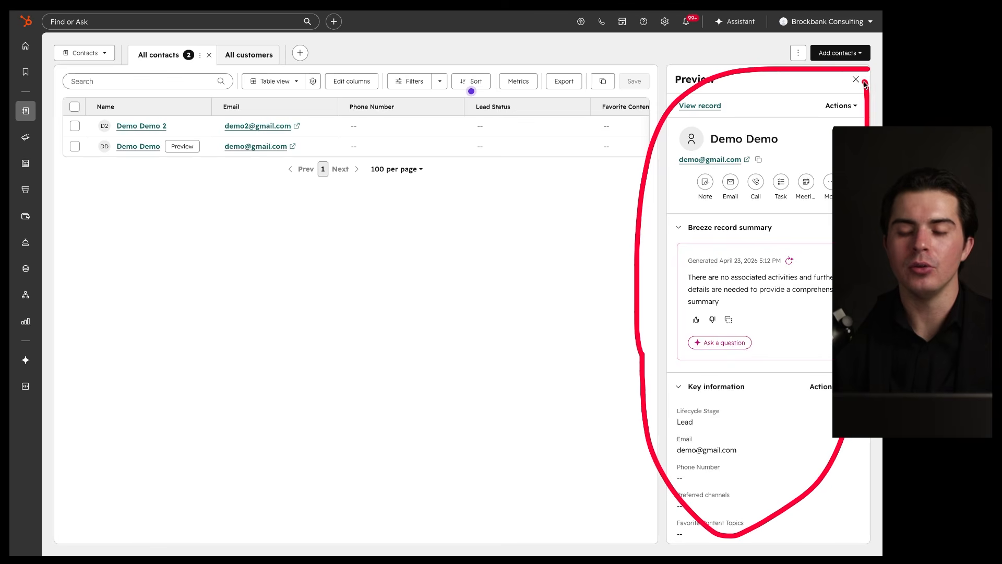
{"action": "scroll", "coordinate": [820, 235], "scroll_direction": "down", "scroll_amount": 7}
{"action": "scroll", "coordinate": [820, 236], "scroll_direction": "down", "scroll_amount": 15}
{"action": "scroll", "coordinate": [820, 238], "scroll_direction": "down", "scroll_amount": 10}
{"action": "scroll", "coordinate": [820, 238], "scroll_direction": "down", "scroll_amount": 5}
{"action": "scroll", "coordinate": [820, 238], "scroll_direction": "up", "scroll_amount": 20}
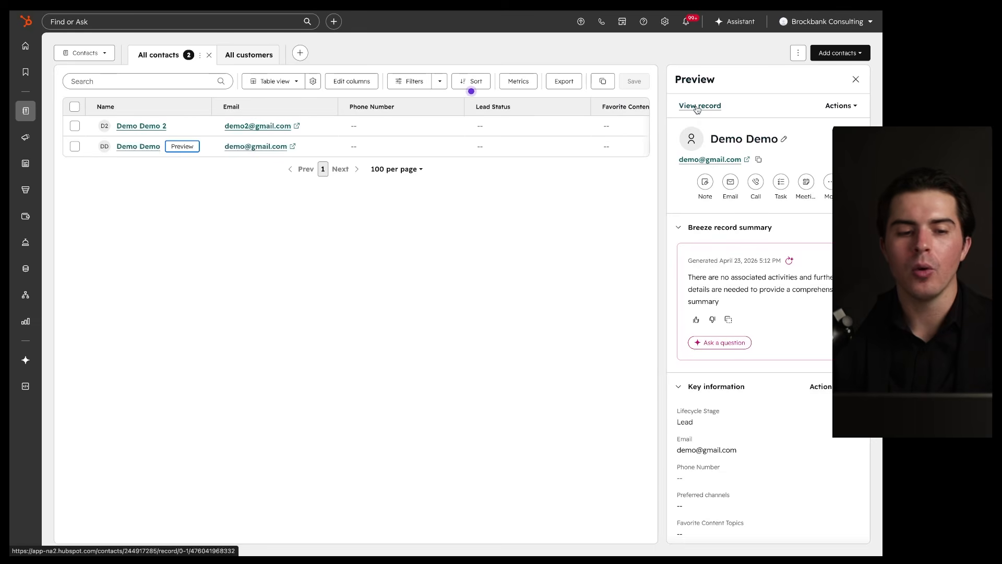
Step: Open Demo Demo's full contact record and review its header card
{"action": "left_click", "coordinate": [139, 147]}
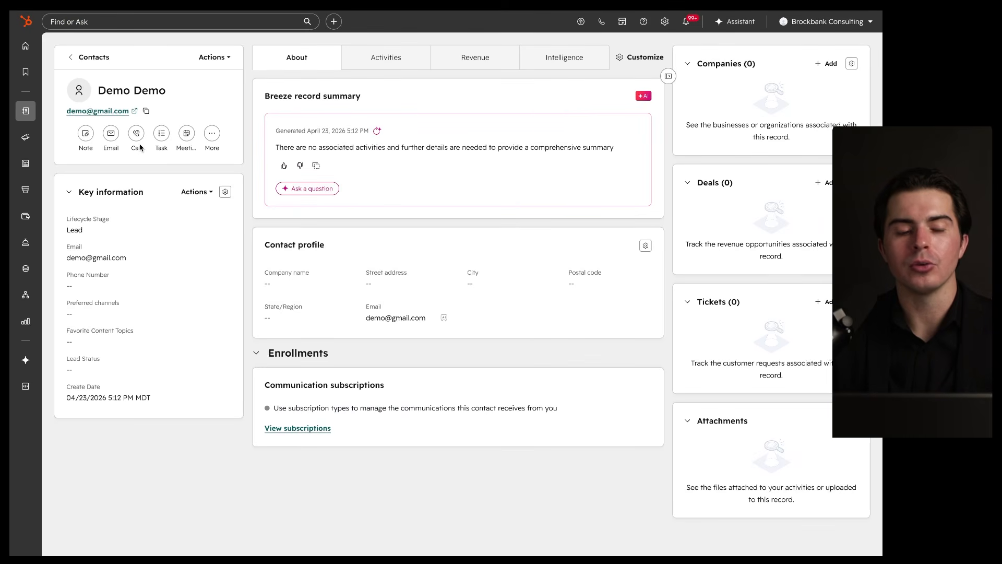
{"action": "mouse_move", "coordinate": [62, 64]}
{"action": "left_mouse_down"}
{"action": "mouse_move", "coordinate": [136, 65]}
{"action": "mouse_move", "coordinate": [62, 48]}
{"action": "mouse_move", "coordinate": [116, 63]}
{"action": "mouse_move", "coordinate": [117, 48]}
{"action": "left_mouse_up"}
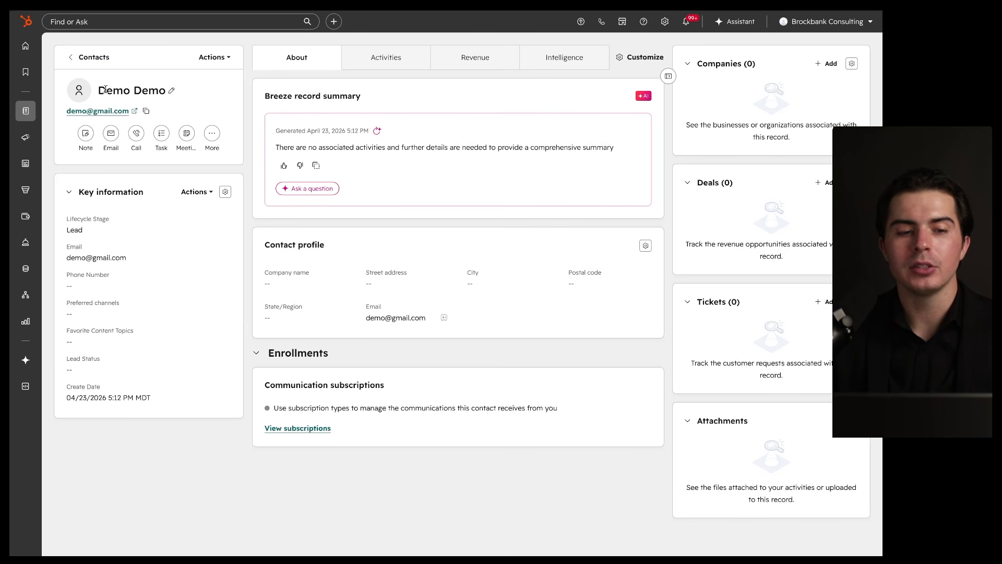
{"action": "mouse_move", "coordinate": [238, 46]}
{"action": "left_mouse_down"}
{"action": "mouse_move", "coordinate": [102, 45]}
{"action": "mouse_move", "coordinate": [49, 158]}
{"action": "mouse_move", "coordinate": [200, 168]}
{"action": "mouse_move", "coordinate": [241, 117]}
{"action": "mouse_move", "coordinate": [240, 53]}
{"action": "left_mouse_up"}
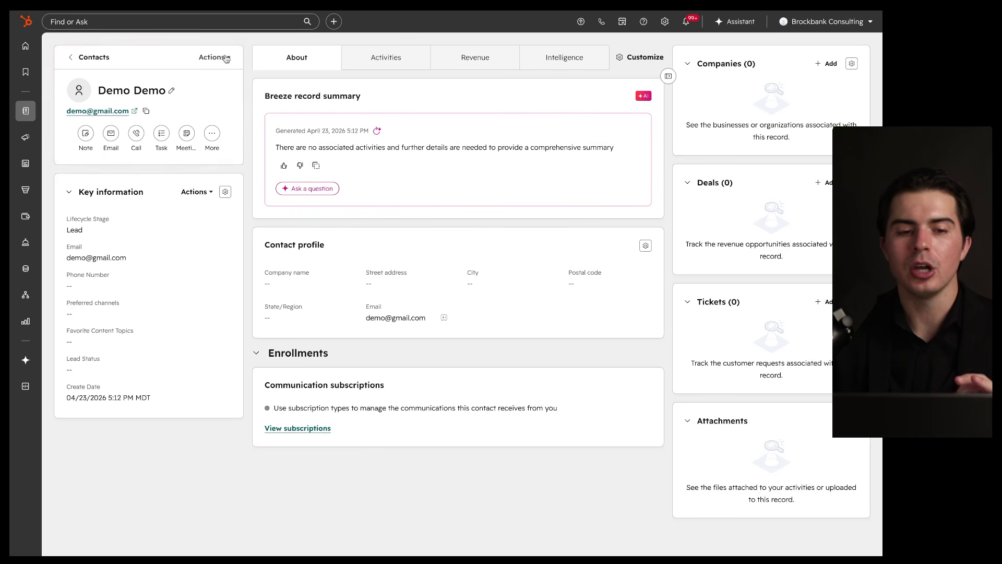
{"action": "mouse_move", "coordinate": [240, 47]}
{"action": "left_mouse_down"}
{"action": "mouse_move", "coordinate": [76, 44]}
{"action": "mouse_move", "coordinate": [54, 163]}
{"action": "mouse_move", "coordinate": [236, 170]}
{"action": "mouse_move", "coordinate": [240, 60]}
{"action": "left_mouse_up"}
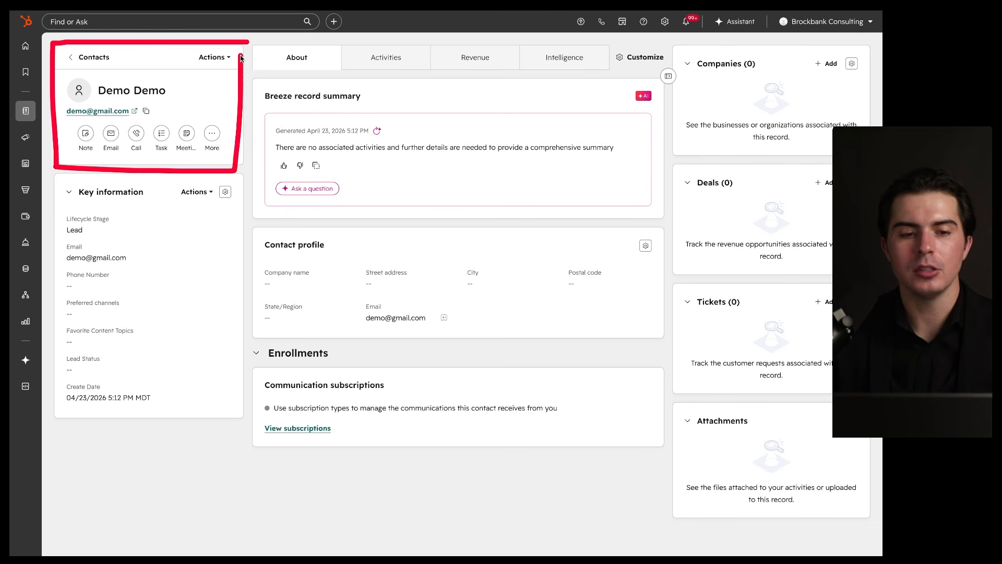
{"action": "left_click", "coordinate": [218, 58]}
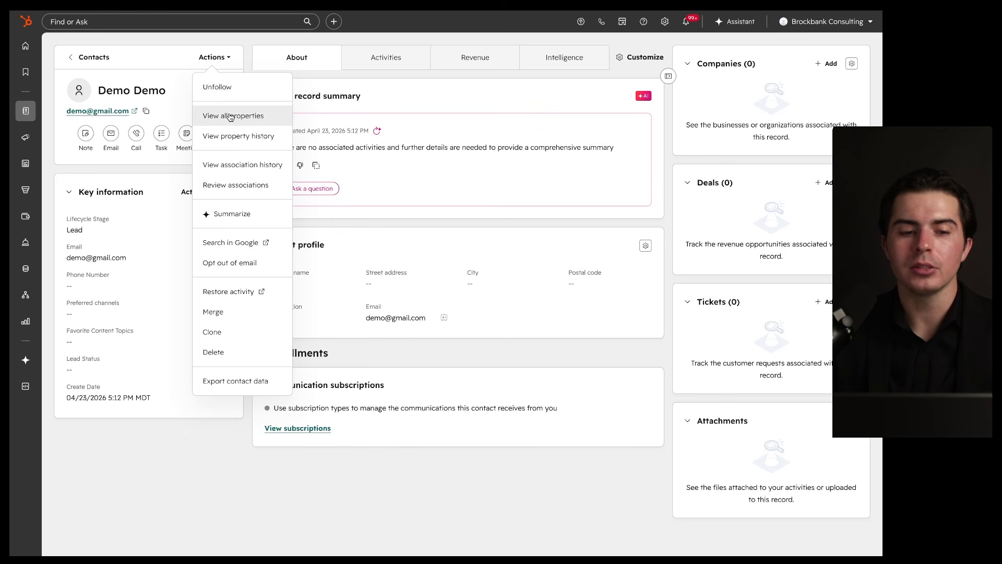
Step: Open the contact's All Properties panel from the Actions list and scroll through it
{"action": "left_click", "coordinate": [131, 166]}
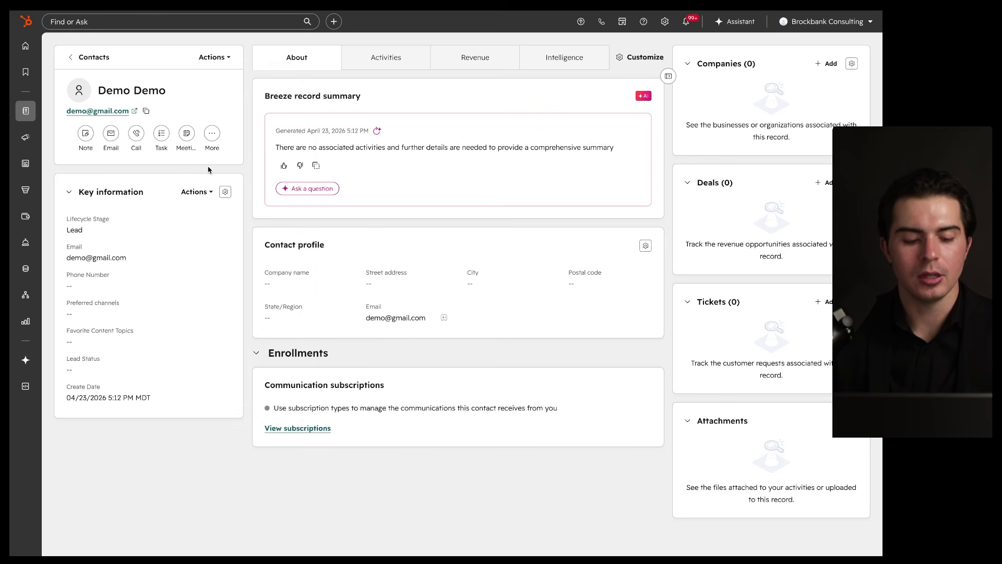
{"action": "mouse_move", "coordinate": [236, 173]}
{"action": "left_mouse_down"}
{"action": "mouse_move", "coordinate": [68, 169]}
{"action": "mouse_move", "coordinate": [47, 292]}
{"action": "mouse_move", "coordinate": [79, 418]}
{"action": "mouse_move", "coordinate": [236, 247]}
{"action": "left_mouse_up"}
{"action": "left_click", "coordinate": [221, 57]}
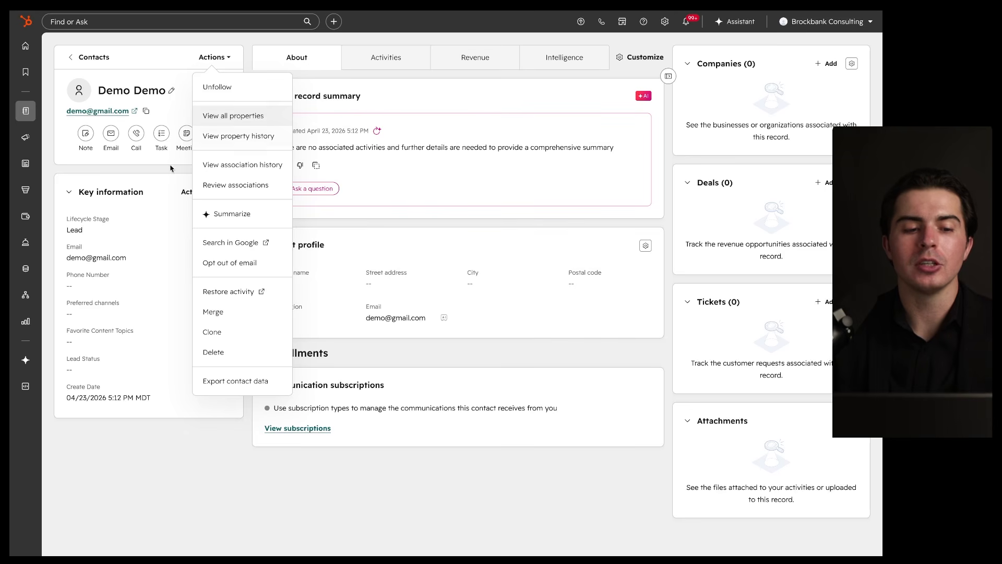
{"action": "left_click", "coordinate": [251, 119]}
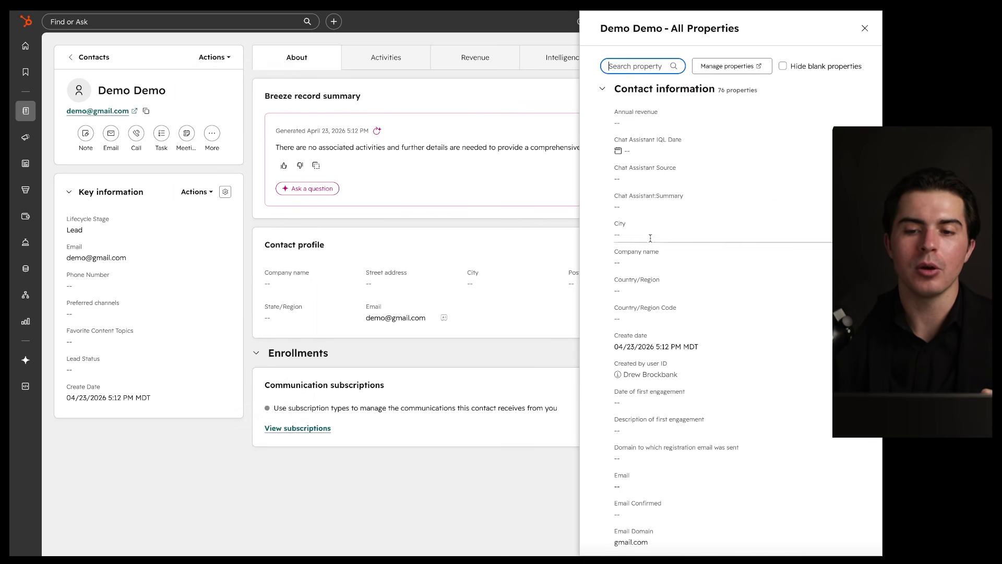
{"action": "scroll", "coordinate": [651, 238], "scroll_direction": "down", "scroll_amount": 10}
{"action": "scroll", "coordinate": [650, 238], "scroll_direction": "down", "scroll_amount": 15}
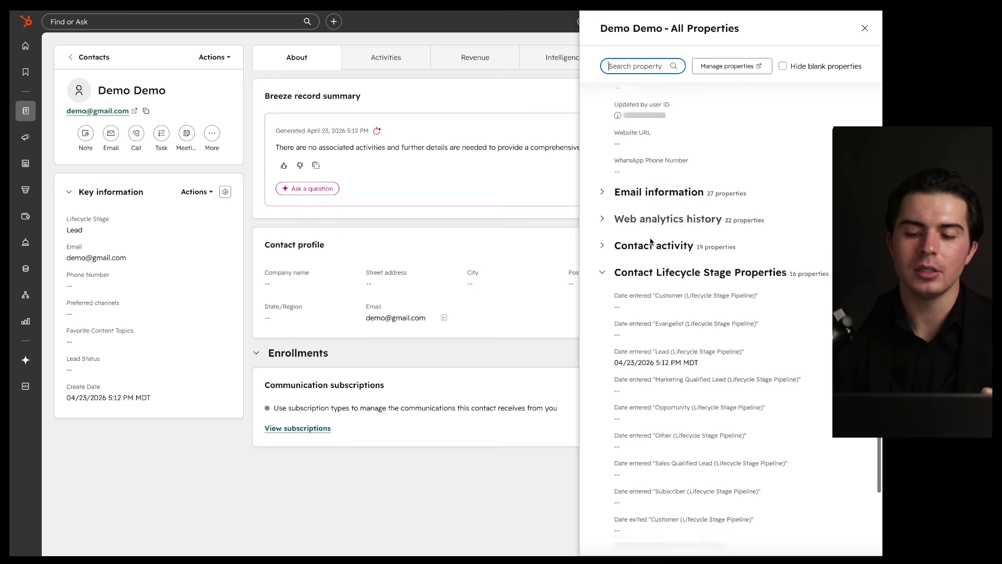
{"action": "mouse_move", "coordinate": [220, 166]}
{"action": "left_mouse_down"}
{"action": "mouse_move", "coordinate": [67, 166]}
{"action": "mouse_move", "coordinate": [63, 413]}
{"action": "mouse_move", "coordinate": [235, 232]}
{"action": "mouse_move", "coordinate": [233, 168]}
{"action": "left_mouse_up"}
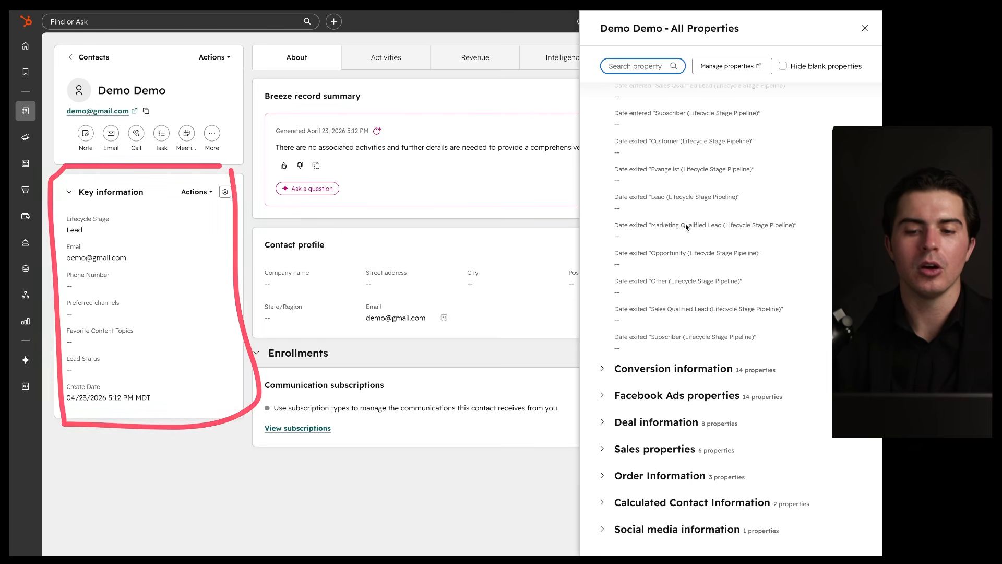
{"action": "scroll", "coordinate": [687, 228], "scroll_direction": "up", "scroll_amount": 10}
{"action": "scroll", "coordinate": [686, 228], "scroll_direction": "up", "scroll_amount": 5}
Step: Expand the Facebook Ads and Deal information property groups, then close the panel
{"action": "scroll", "coordinate": [687, 228], "scroll_direction": "down", "scroll_amount": 15}
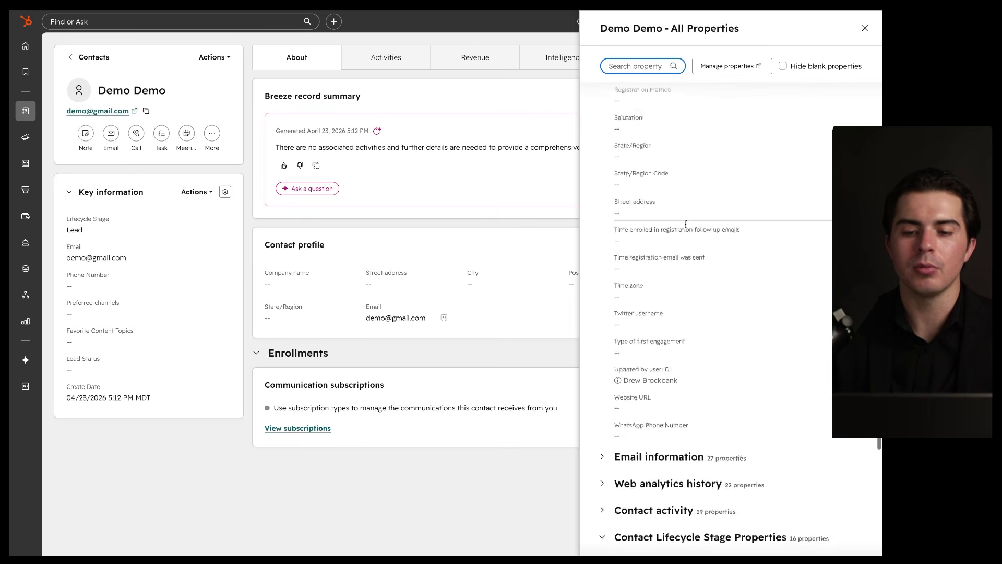
{"action": "scroll", "coordinate": [686, 228], "scroll_direction": "up", "scroll_amount": 4}
{"action": "scroll", "coordinate": [687, 228], "scroll_direction": "down", "scroll_amount": 9}
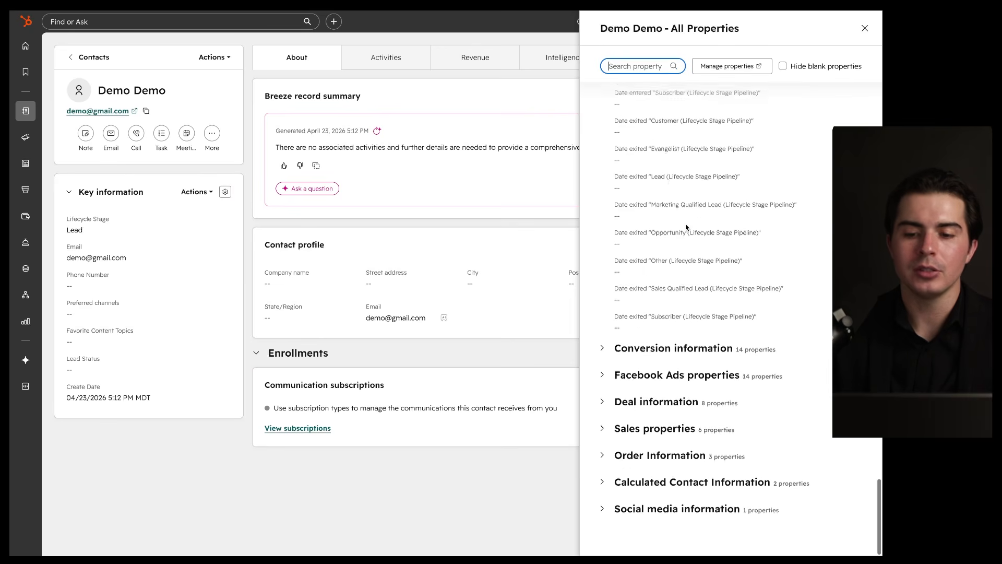
{"action": "scroll", "coordinate": [607, 373], "scroll_direction": "down", "scroll_amount": 6}
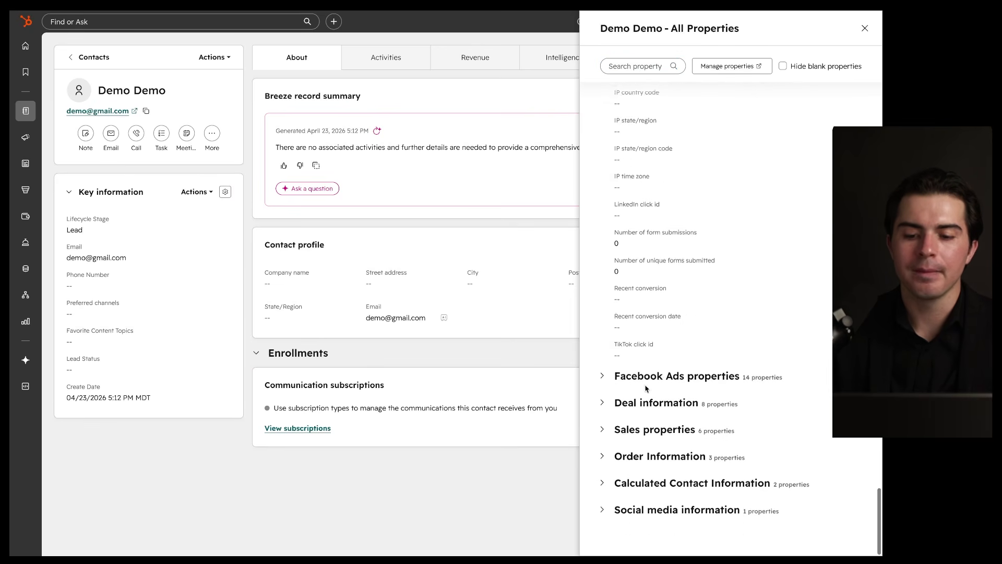
{"action": "left_click", "coordinate": [604, 396]}
{"action": "scroll", "coordinate": [636, 422], "scroll_direction": "down", "scroll_amount": 5}
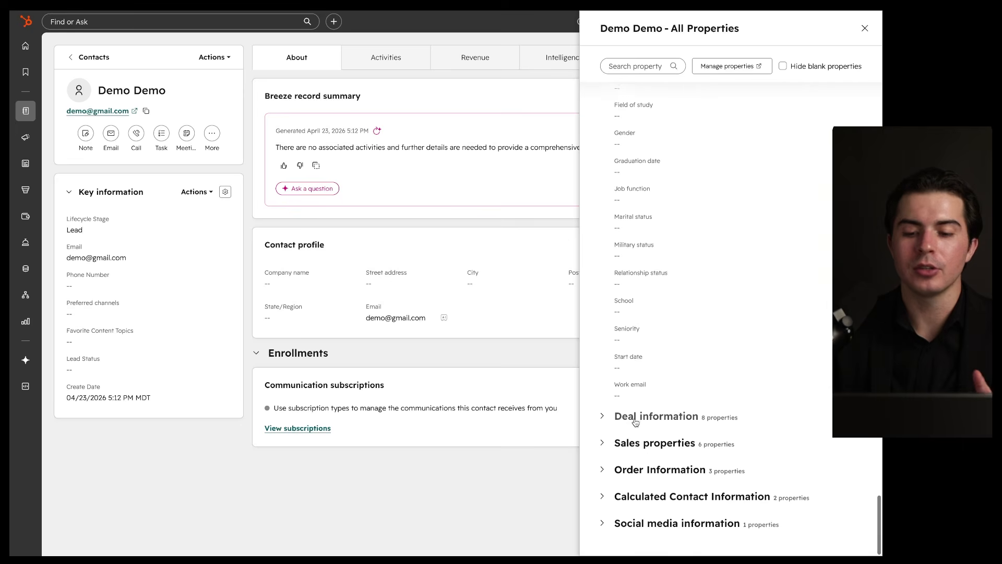
{"action": "left_click", "coordinate": [640, 418]}
{"action": "scroll", "coordinate": [648, 393], "scroll_direction": "down", "scroll_amount": 1}
{"action": "scroll", "coordinate": [648, 386], "scroll_direction": "up", "scroll_amount": 15}
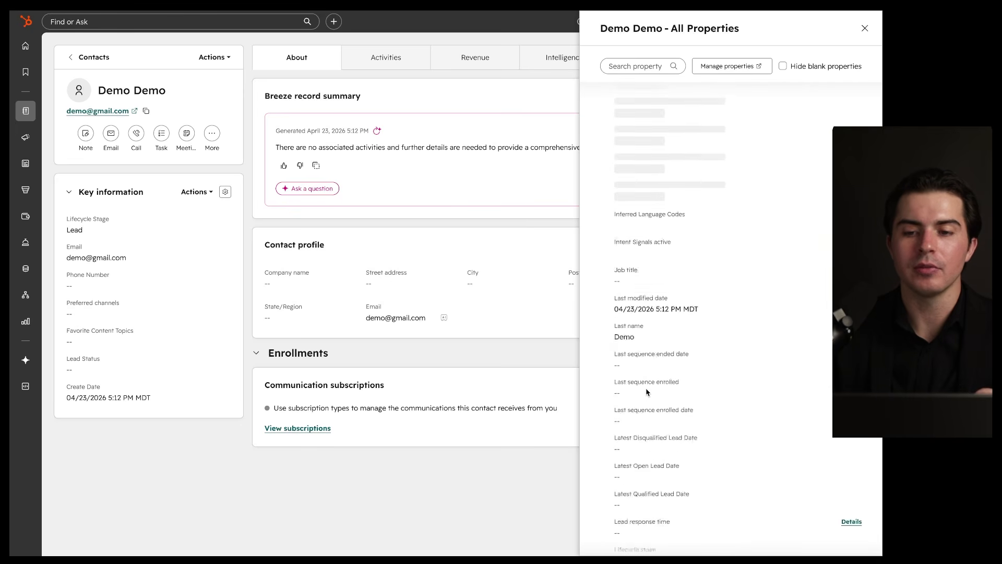
{"action": "left_click", "coordinate": [865, 29]}
{"action": "left_click", "coordinate": [205, 63]}
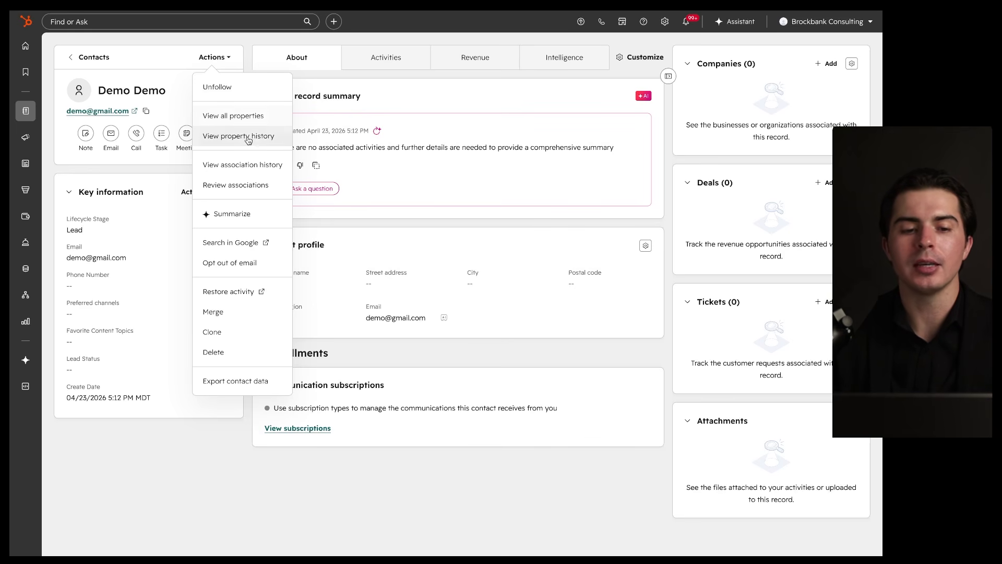
Step: Review the contact's Property History table, then close it
{"action": "left_click", "coordinate": [249, 137]}
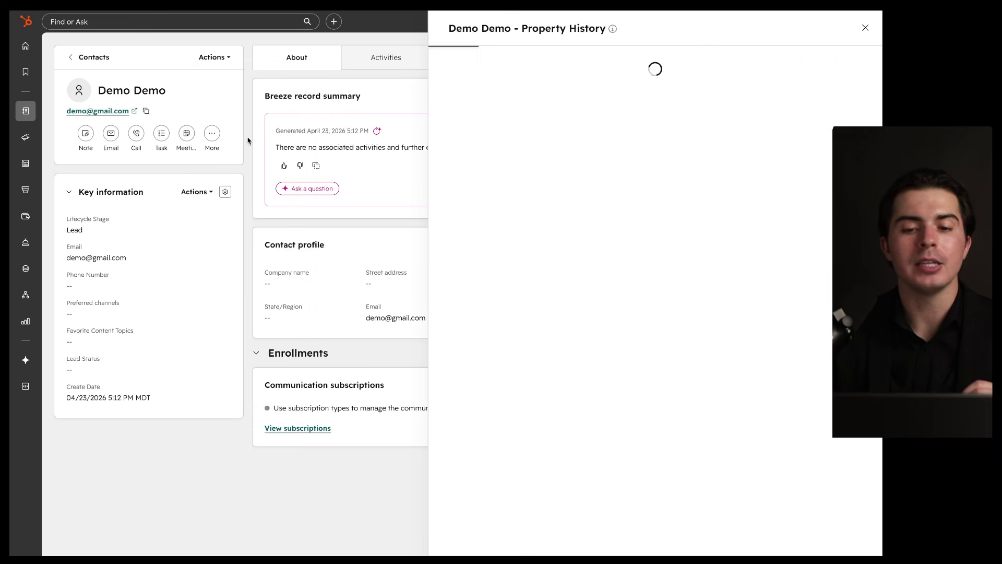
{"action": "scroll", "coordinate": [544, 206], "scroll_direction": "down", "scroll_amount": 3}
{"action": "scroll", "coordinate": [544, 205], "scroll_direction": "down", "scroll_amount": 5}
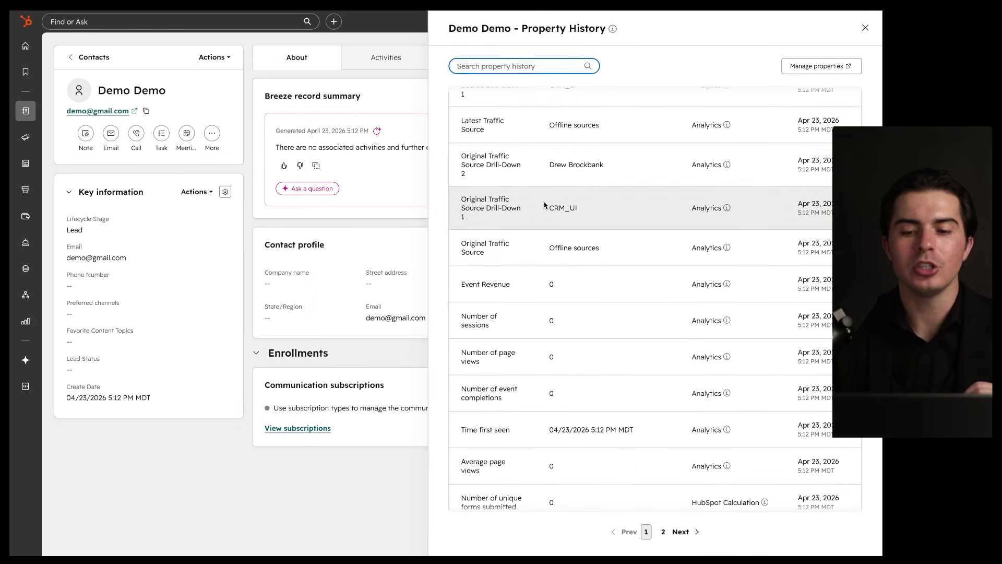
{"action": "scroll", "coordinate": [544, 205], "scroll_direction": "up", "scroll_amount": 10}
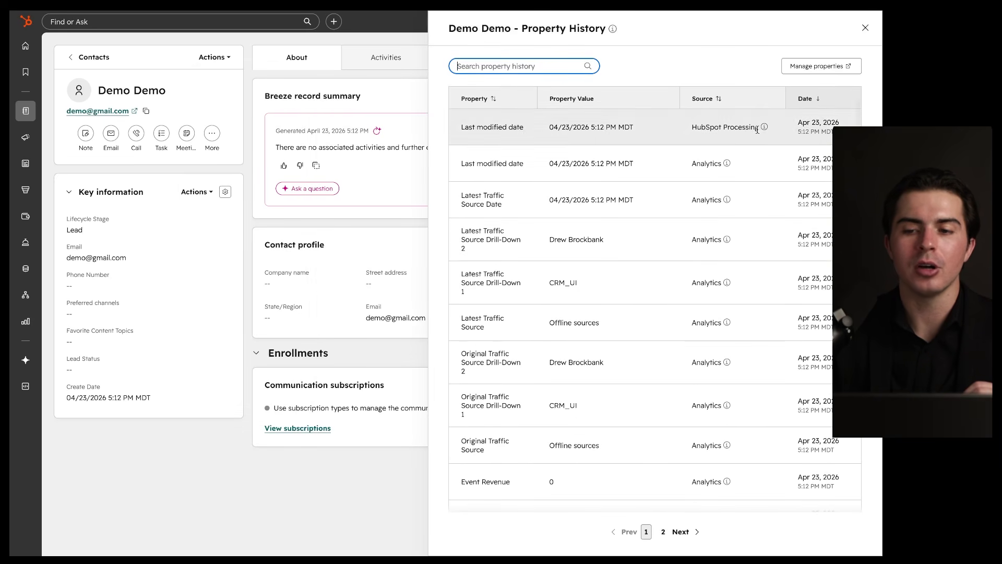
{"action": "left_click", "coordinate": [865, 28]}
{"action": "left_click", "coordinate": [220, 57]}
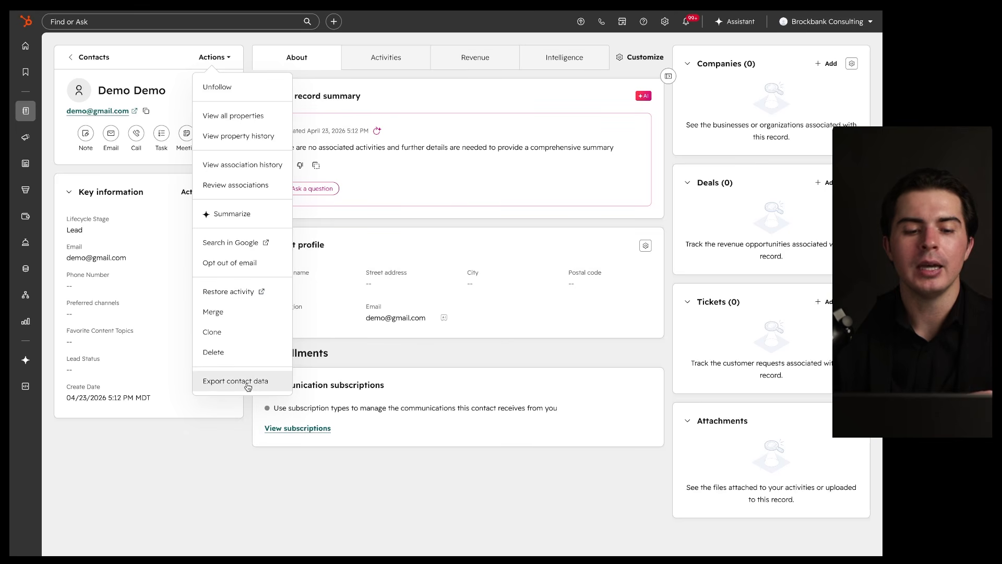
Step: Change the contact's first name and save, then restore it to Demo and save again
{"action": "left_click", "coordinate": [241, 425]}
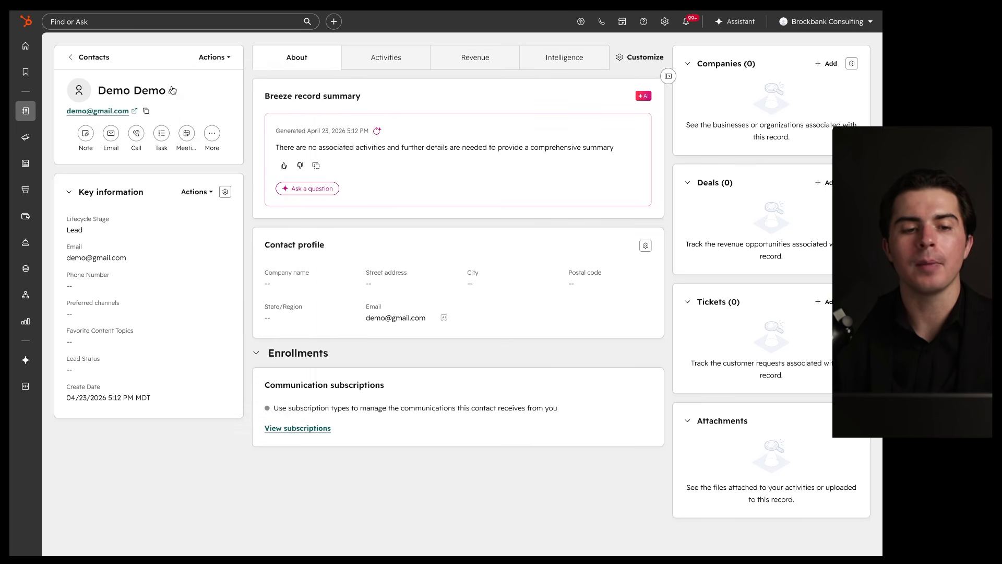
{"action": "mouse_move", "coordinate": [173, 92]}
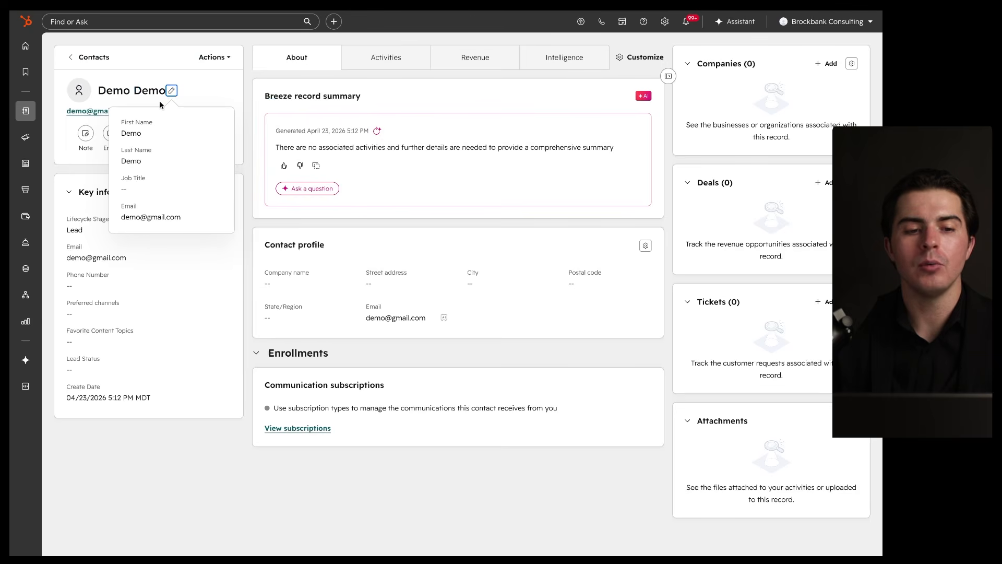
{"action": "left_click", "coordinate": [172, 91]}
{"action": "double_click", "coordinate": [135, 128]}
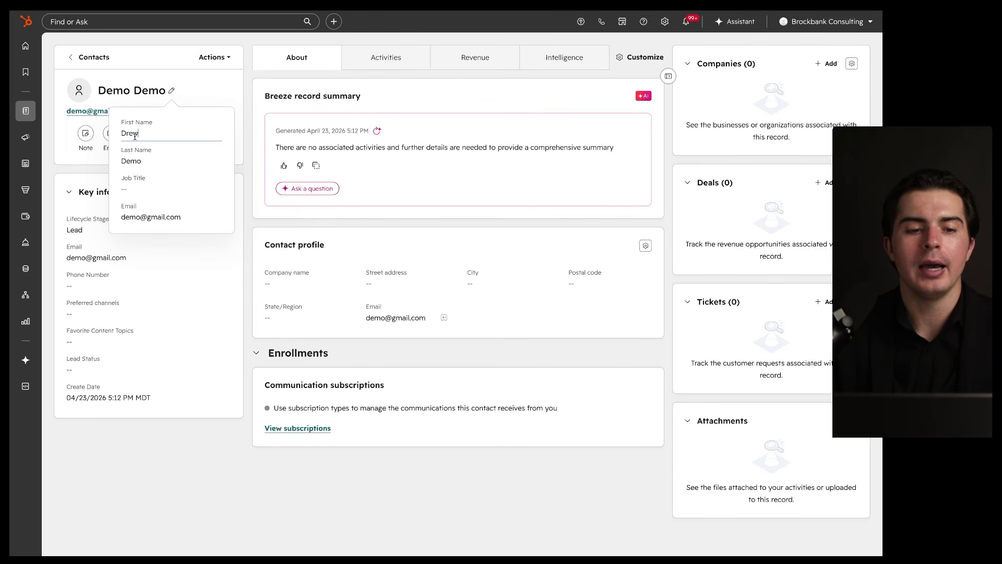
{"action": "left_click", "coordinate": [213, 97]}
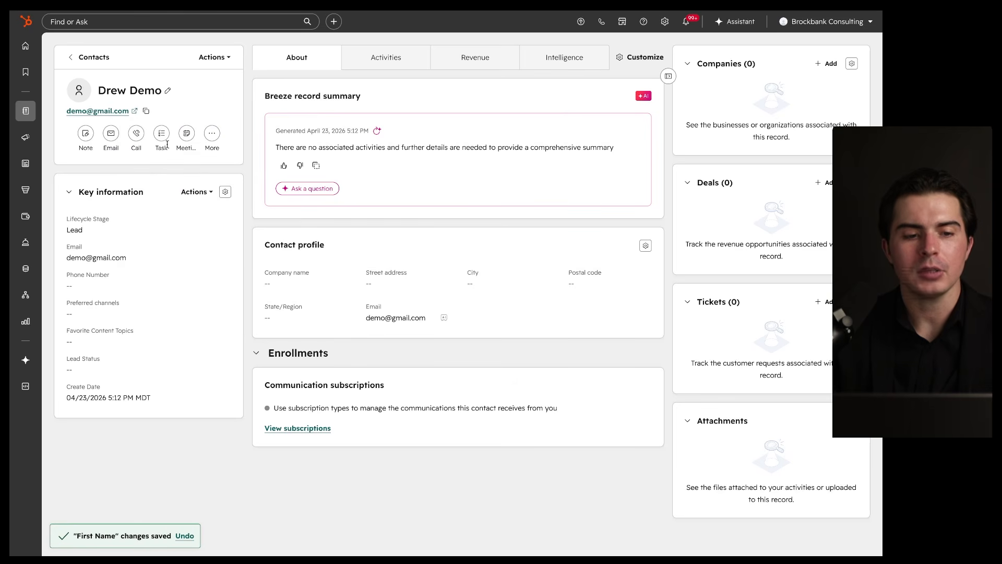
{"action": "left_click_drag", "start_coordinate": [119, 101], "coordinate": [172, 100]}
{"action": "left_click", "coordinate": [168, 92]}
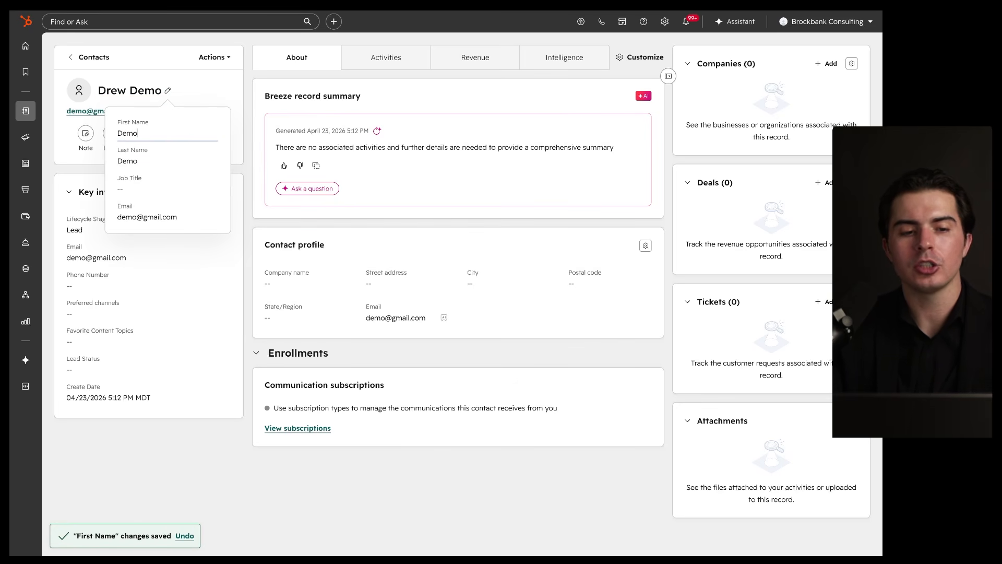
{"action": "left_click", "coordinate": [202, 100]}
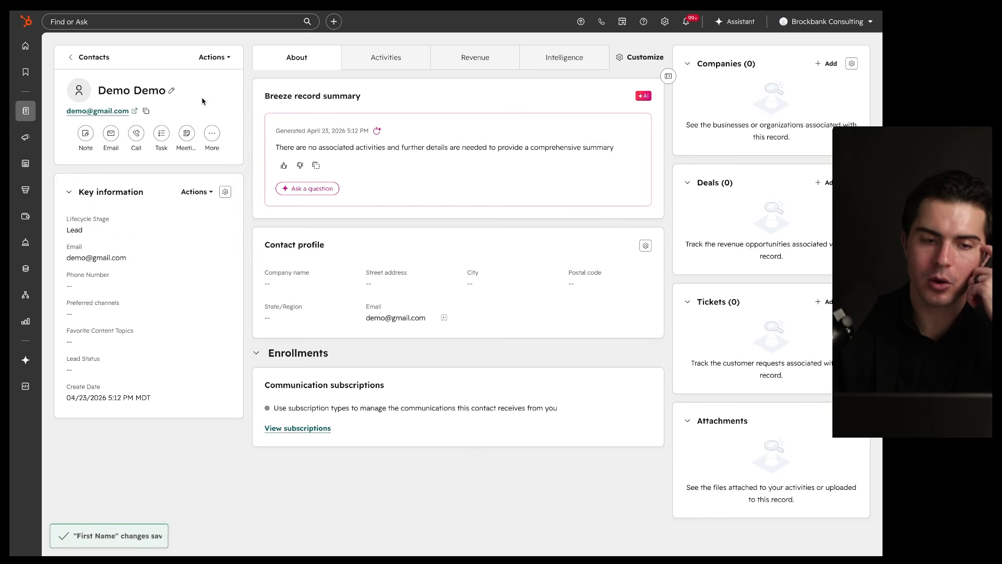
{"action": "left_click", "coordinate": [171, 93]}
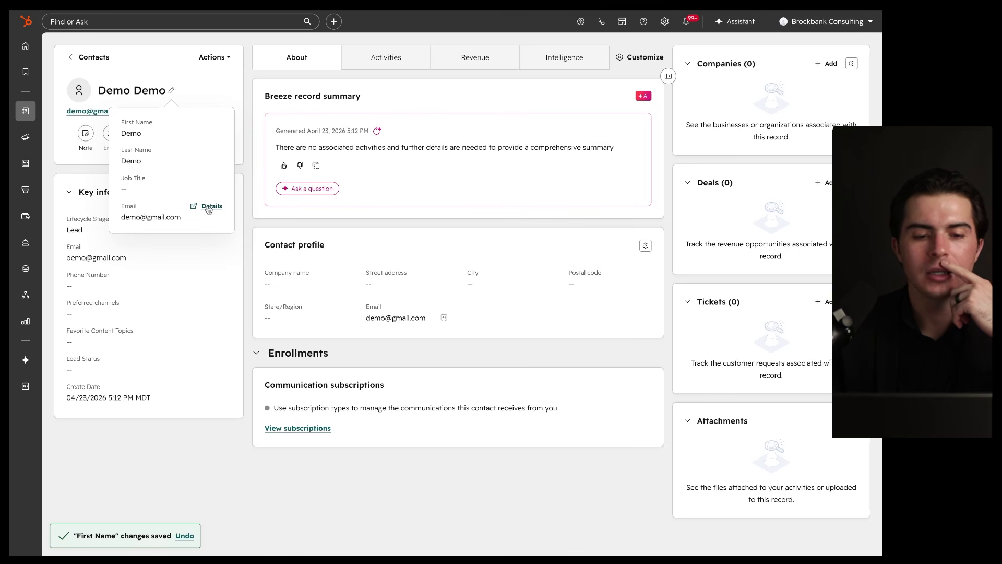
Step: Copy the contact's email address to the clipboard and list the More activity options
{"action": "left_click", "coordinate": [252, 170]}
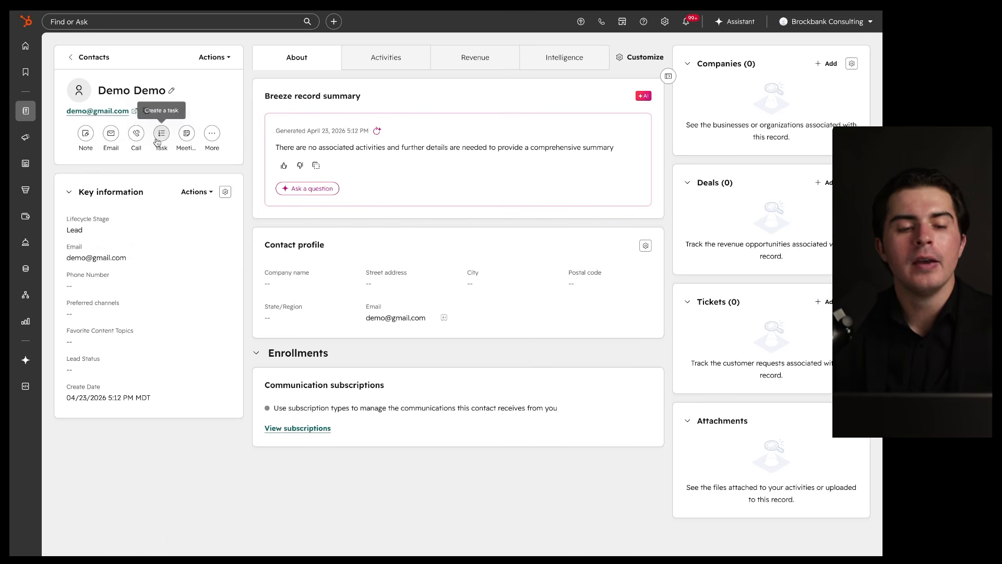
{"action": "left_click_drag", "start_coordinate": [65, 116], "coordinate": [149, 116]}
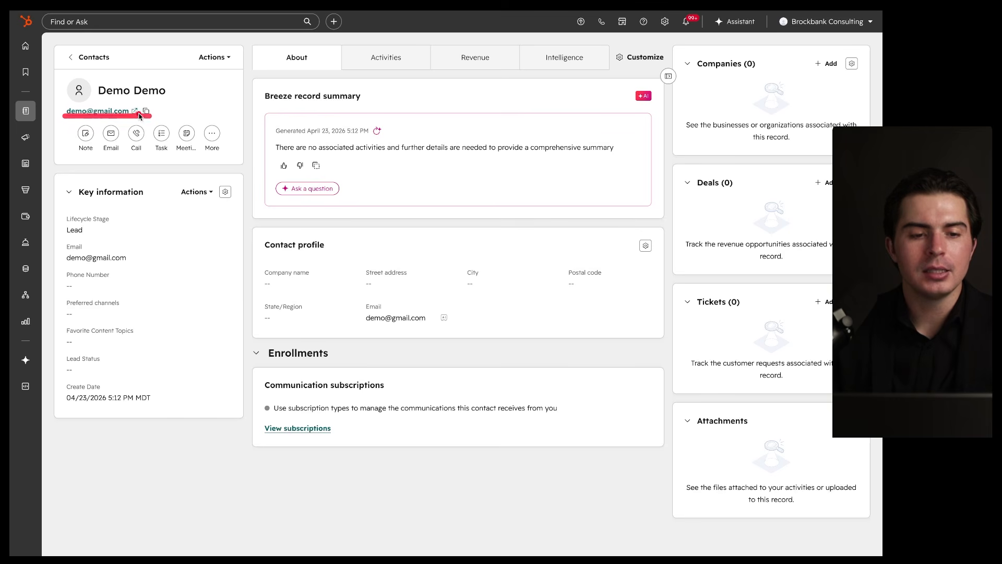
{"action": "left_click", "coordinate": [147, 112]}
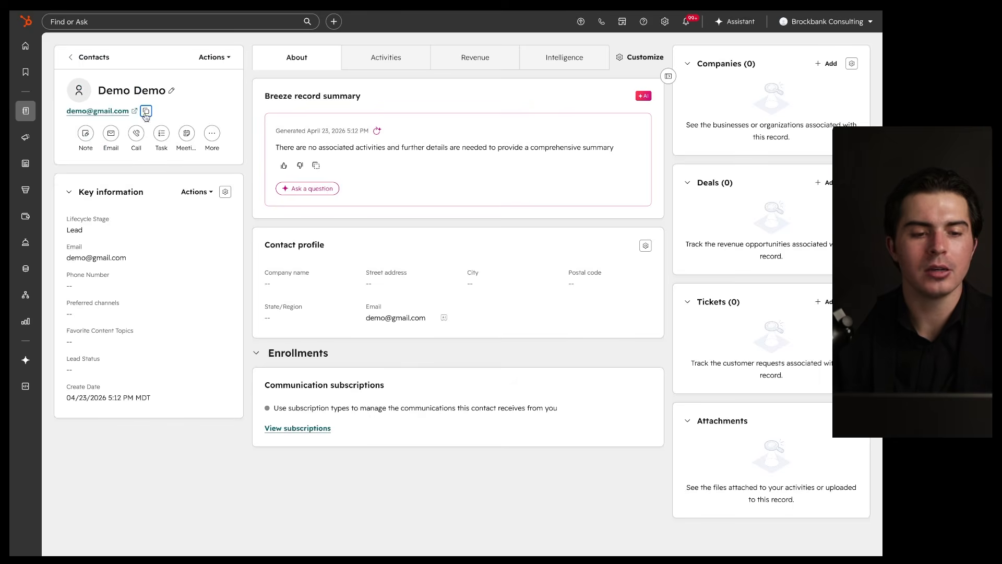
{"action": "left_click_drag", "start_coordinate": [68, 157], "coordinate": [233, 157]}
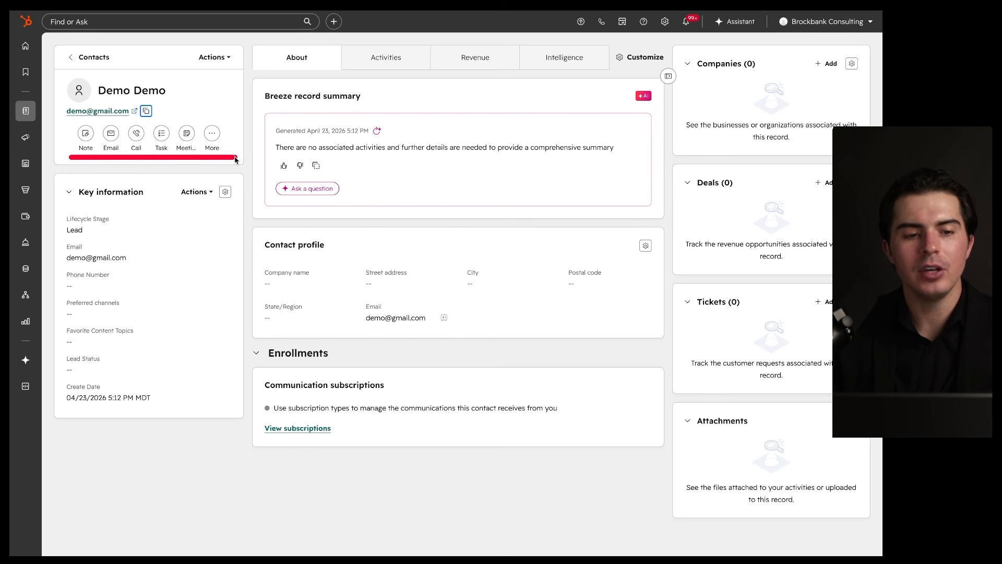
{"action": "left_click", "coordinate": [212, 136]}
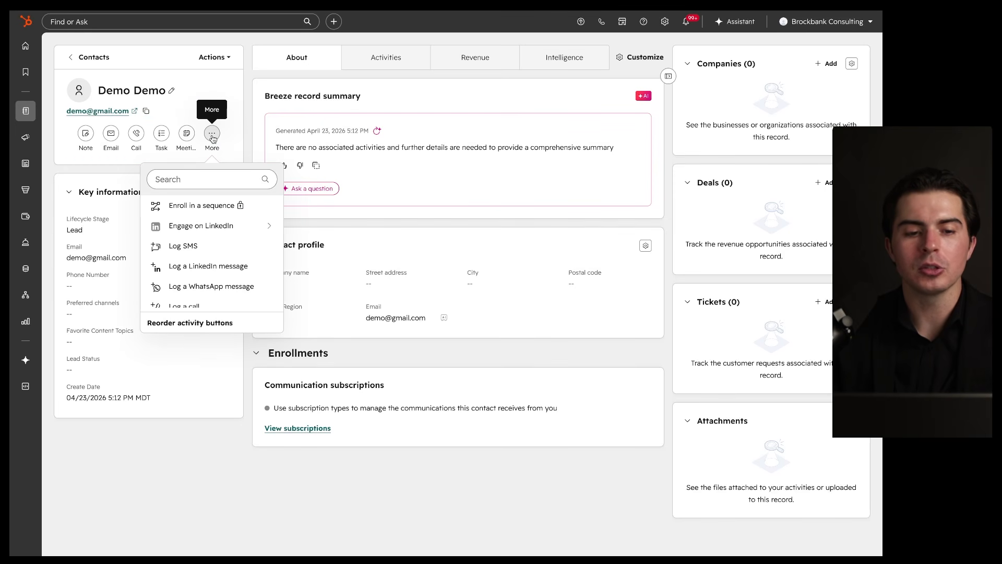
Step: Close the more-activities list, then start a new note, move its composer, and discard it
{"action": "scroll", "coordinate": [213, 232], "scroll_direction": "down", "scroll_amount": 3}
{"action": "scroll", "coordinate": [214, 235], "scroll_direction": "up", "scroll_amount": 3}
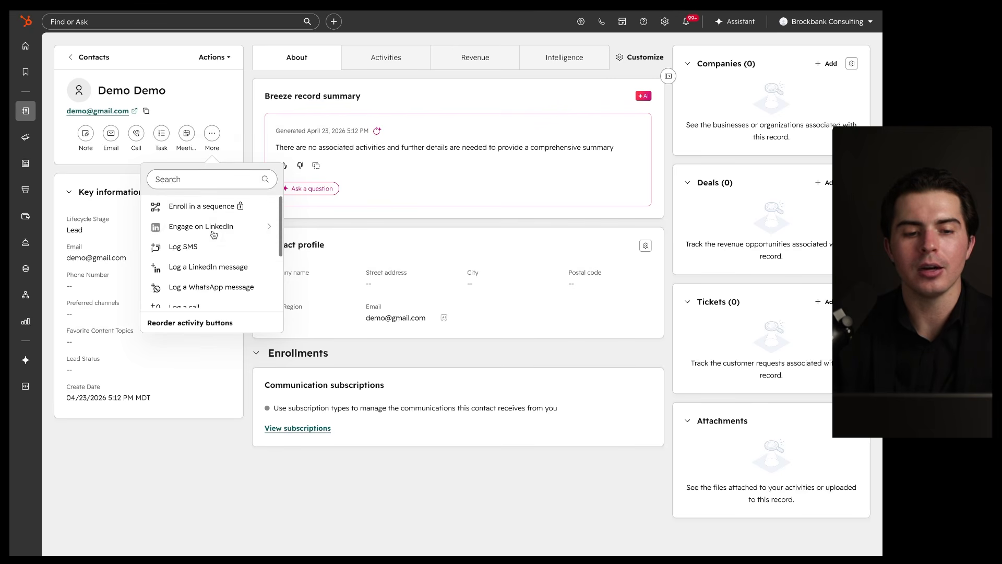
{"action": "left_click", "coordinate": [222, 136]}
{"action": "left_click", "coordinate": [87, 134]}
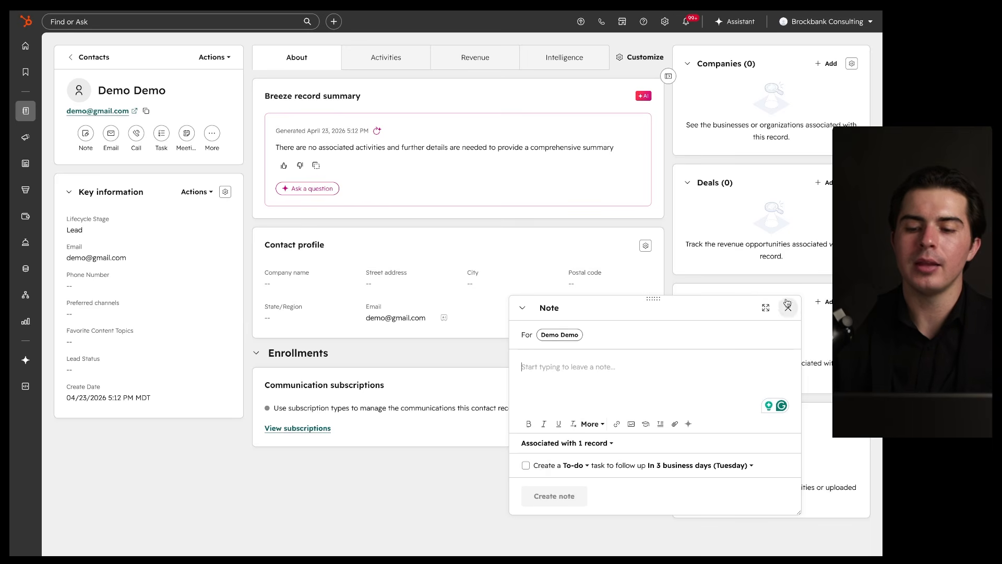
{"action": "mouse_move", "coordinate": [801, 290]}
{"action": "left_mouse_down"}
{"action": "mouse_move", "coordinate": [459, 347]}
{"action": "mouse_move", "coordinate": [727, 260]}
{"action": "left_mouse_up"}
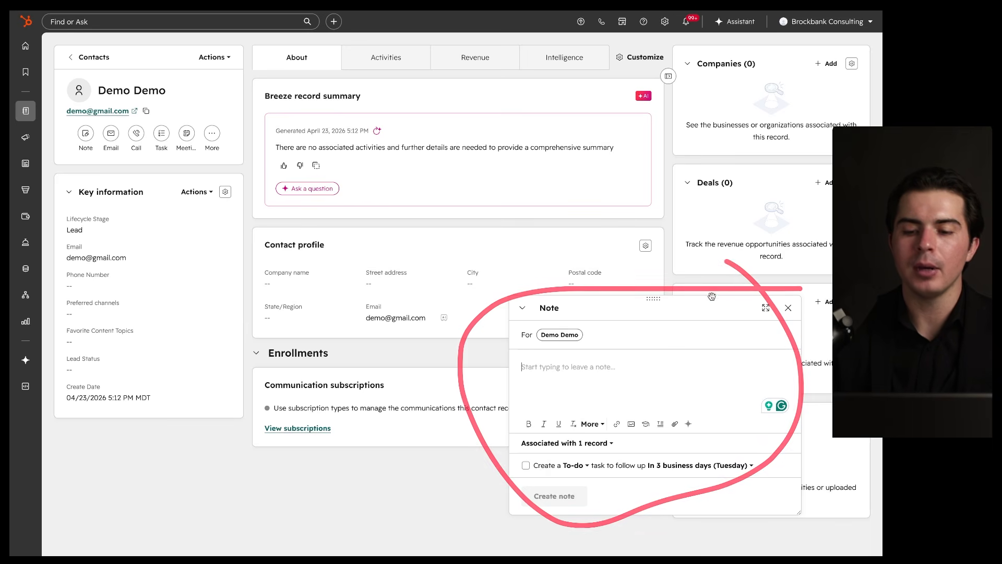
{"action": "left_click_drag", "start_coordinate": [707, 308], "coordinate": [415, 109]}
{"action": "left_click_drag", "start_coordinate": [279, 174], "coordinate": [368, 175]}
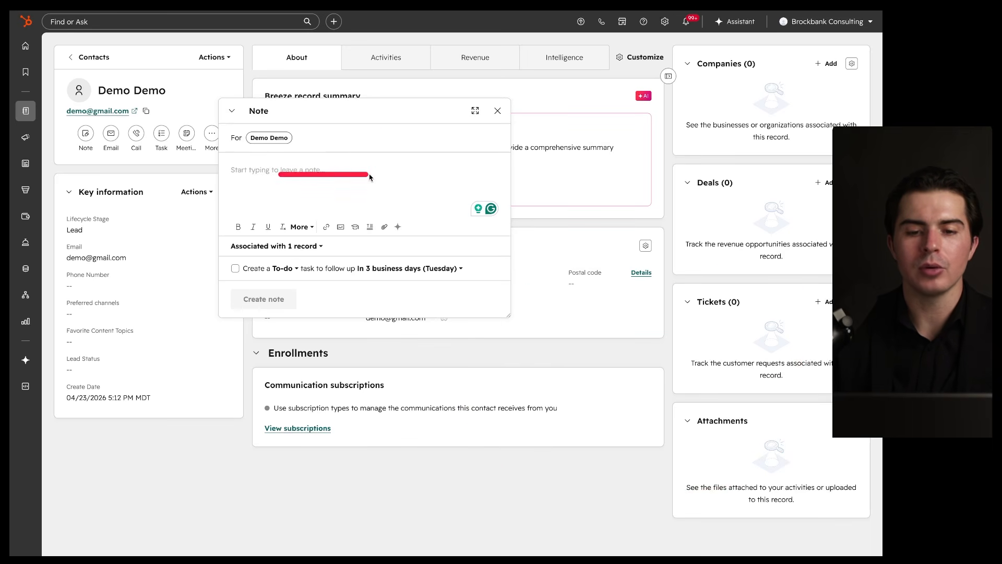
{"action": "left_click", "coordinate": [498, 112]}
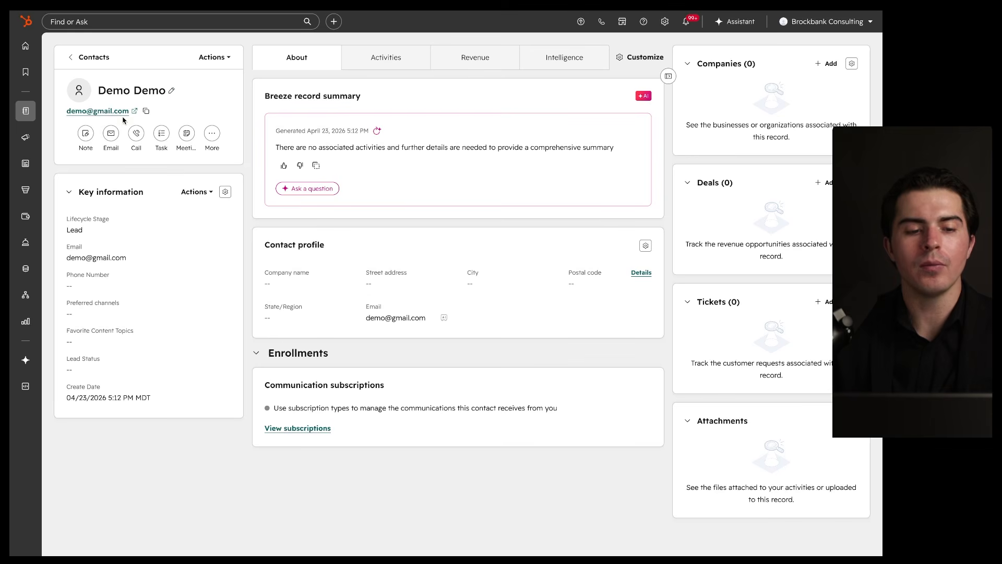
Step: Open an email draft and then a task for the contact, closing each unsaved
{"action": "mouse_move", "coordinate": [126, 162]}
{"action": "left_mouse_down"}
{"action": "mouse_move", "coordinate": [127, 117]}
{"action": "mouse_move", "coordinate": [139, 118]}
{"action": "mouse_move", "coordinate": [116, 119]}
{"action": "left_mouse_up"}
{"action": "left_click", "coordinate": [111, 137]}
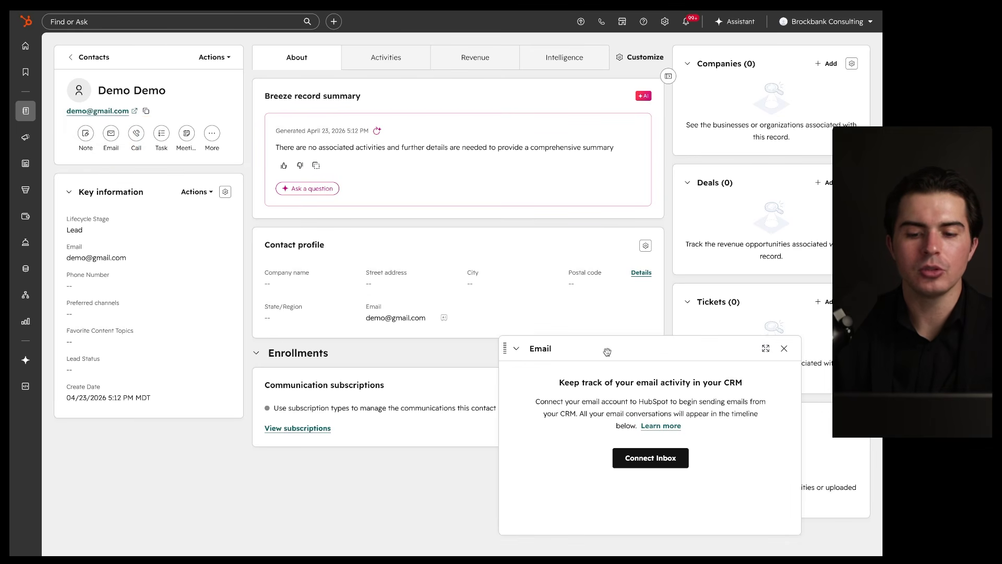
{"action": "left_click_drag", "start_coordinate": [609, 357], "coordinate": [485, 197]}
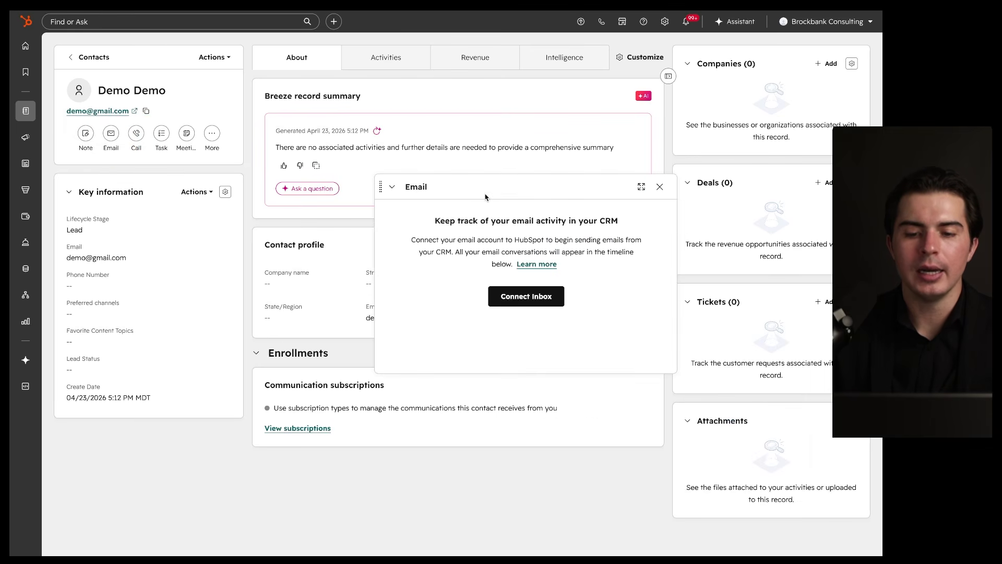
{"action": "left_click", "coordinate": [660, 187]}
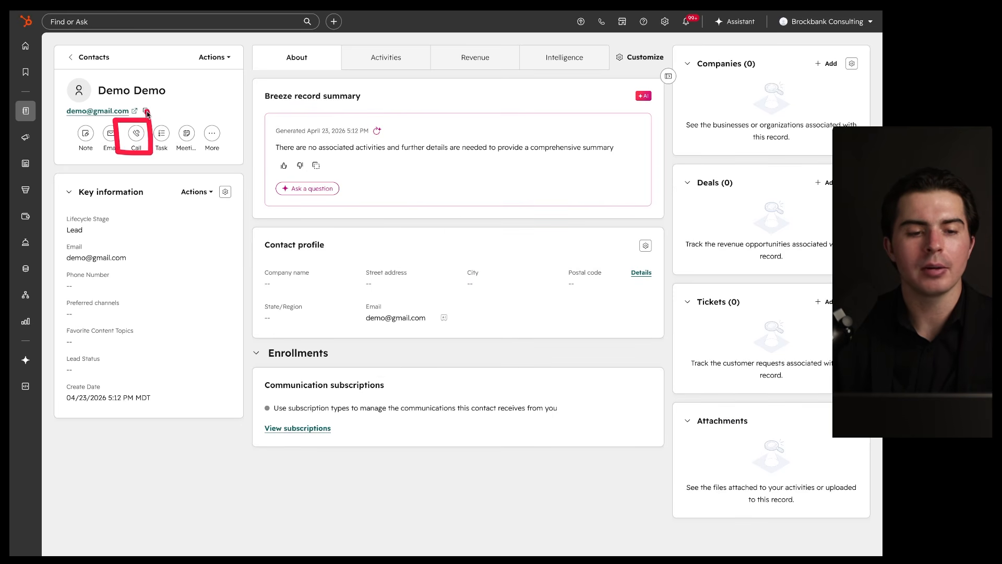
{"action": "left_click", "coordinate": [162, 135]}
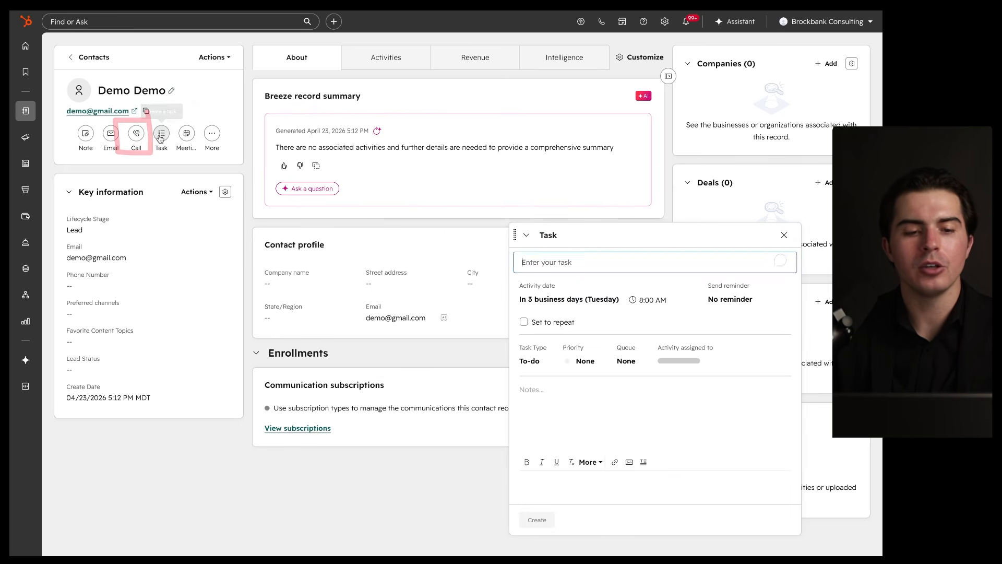
{"action": "left_click", "coordinate": [783, 236]}
Step: Browse the list of more activity options, then close it
{"action": "left_click", "coordinate": [212, 134]}
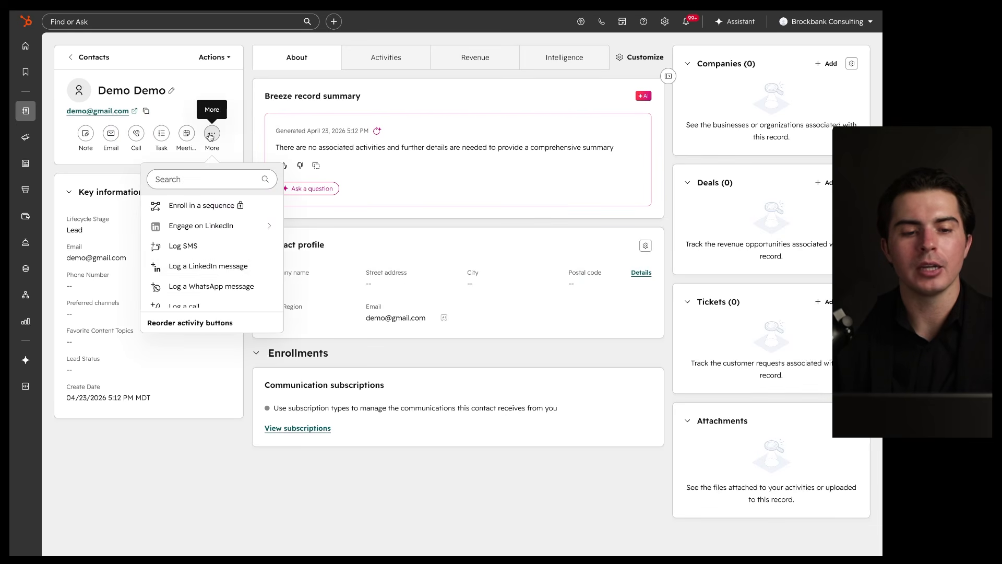
{"action": "scroll", "coordinate": [222, 267], "scroll_direction": "down", "scroll_amount": 1}
{"action": "scroll", "coordinate": [222, 268], "scroll_direction": "up", "scroll_amount": 1}
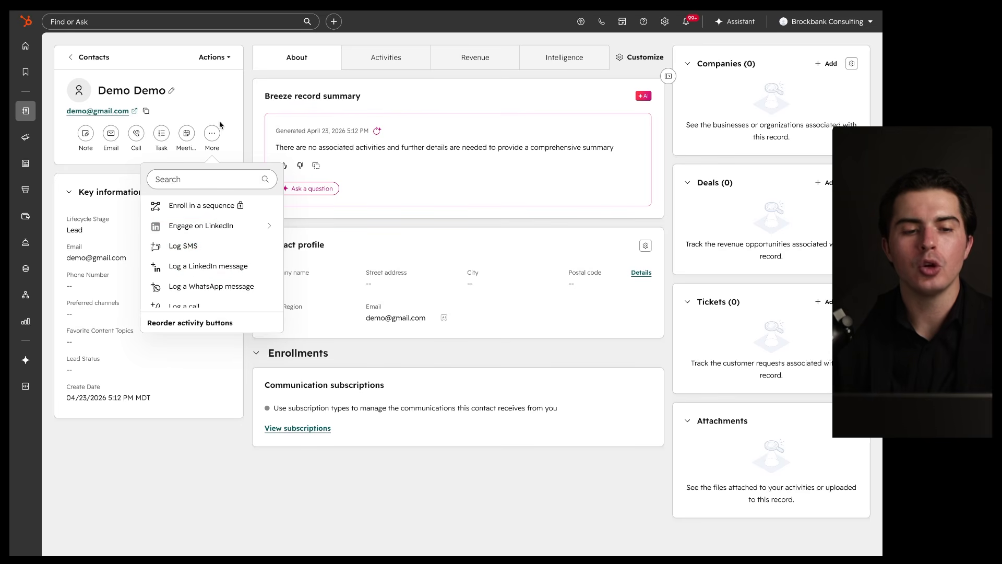
{"action": "scroll", "coordinate": [211, 235], "scroll_direction": "down", "scroll_amount": 2}
{"action": "scroll", "coordinate": [210, 236], "scroll_direction": "up", "scroll_amount": 3}
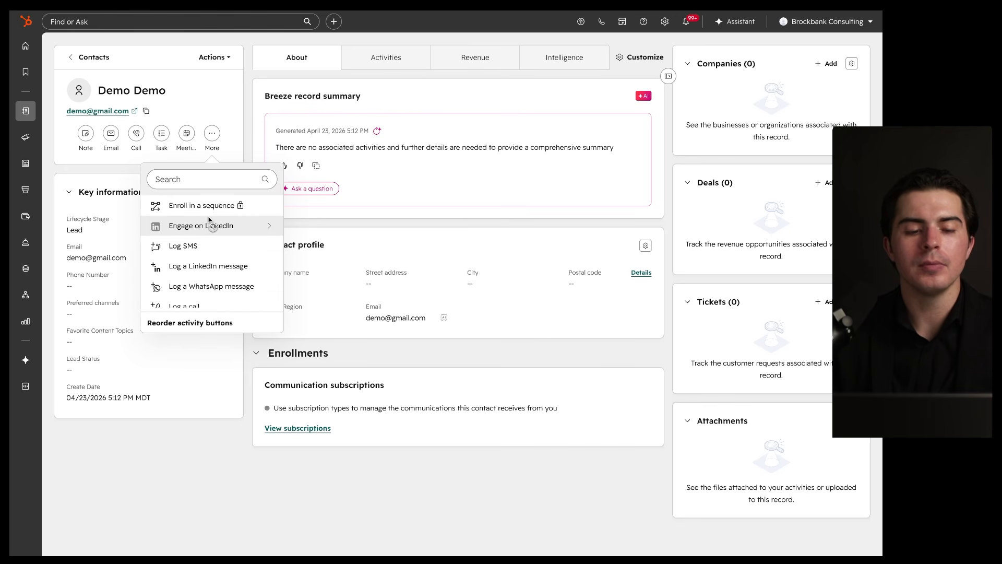
{"action": "left_click", "coordinate": [240, 154]}
Step: Bring up the Key information card's Actions menu
{"action": "mouse_move", "coordinate": [238, 159]}
{"action": "left_mouse_down"}
{"action": "mouse_move", "coordinate": [16, 357]}
{"action": "mouse_move", "coordinate": [199, 159]}
{"action": "mouse_move", "coordinate": [242, 175]}
{"action": "mouse_move", "coordinate": [73, 174]}
{"action": "mouse_move", "coordinate": [45, 439]}
{"action": "mouse_move", "coordinate": [234, 176]}
{"action": "left_mouse_up"}
{"action": "left_click_drag", "start_coordinate": [69, 230], "coordinate": [104, 231]}
{"action": "mouse_move", "coordinate": [79, 284]}
{"action": "left_mouse_down"}
{"action": "mouse_move", "coordinate": [99, 283]}
{"action": "mouse_move", "coordinate": [118, 310]}
{"action": "left_mouse_up"}
{"action": "left_click_drag", "start_coordinate": [82, 338], "coordinate": [130, 339]}
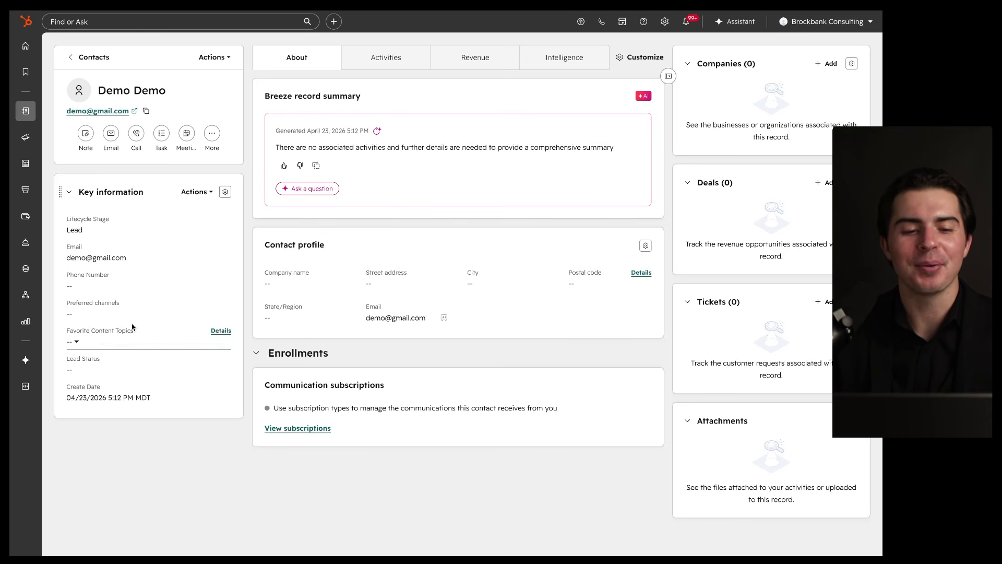
{"action": "left_click", "coordinate": [195, 192]}
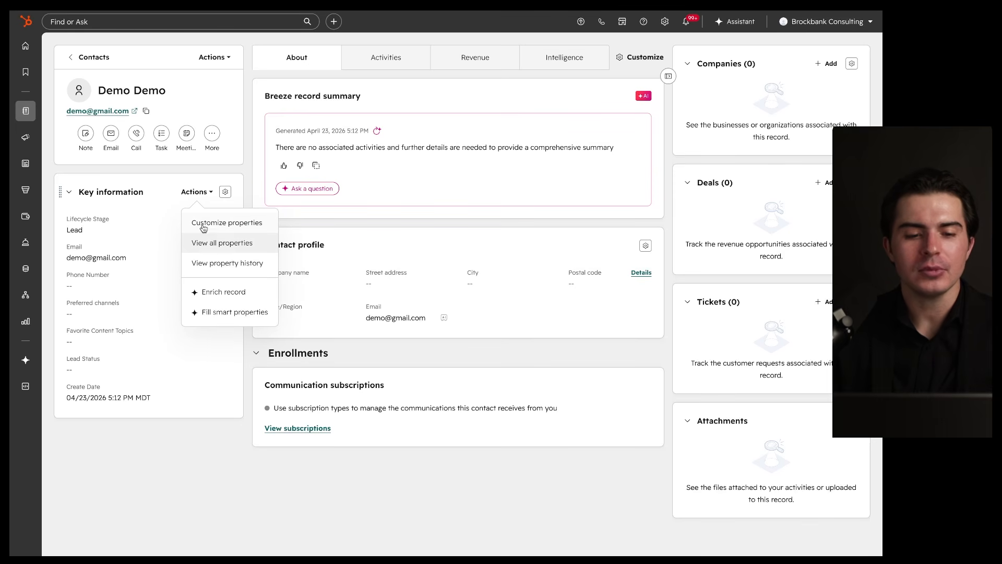
Step: Add Mobile Phone Number to the Key information card's properties and save
{"action": "left_click", "coordinate": [230, 222]}
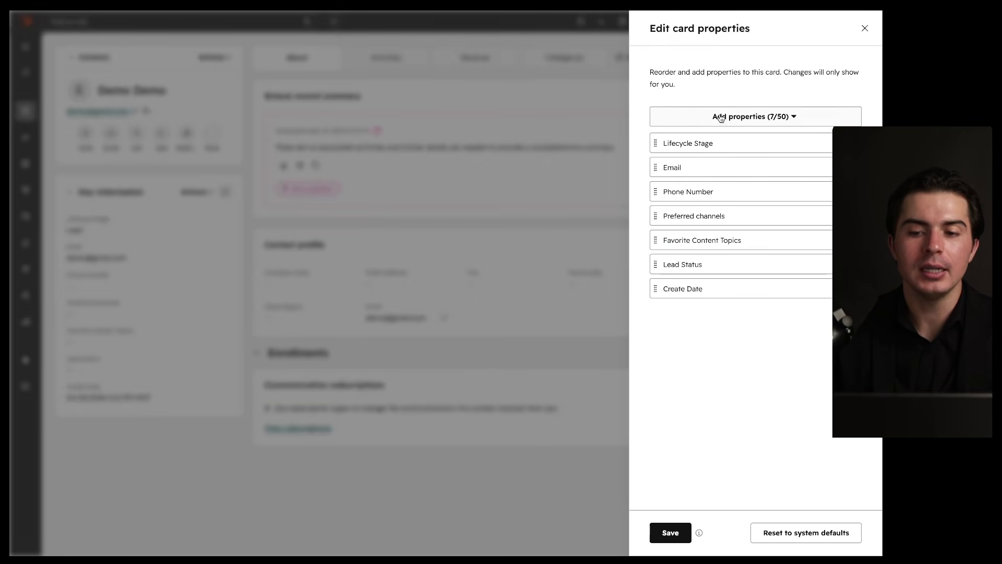
{"action": "left_click", "coordinate": [771, 117]}
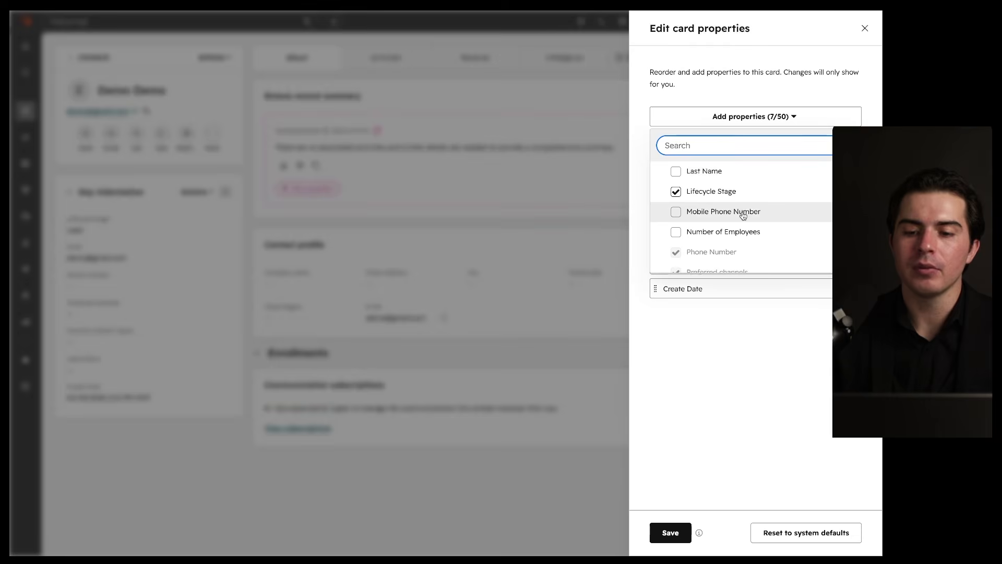
{"action": "left_click", "coordinate": [675, 212]}
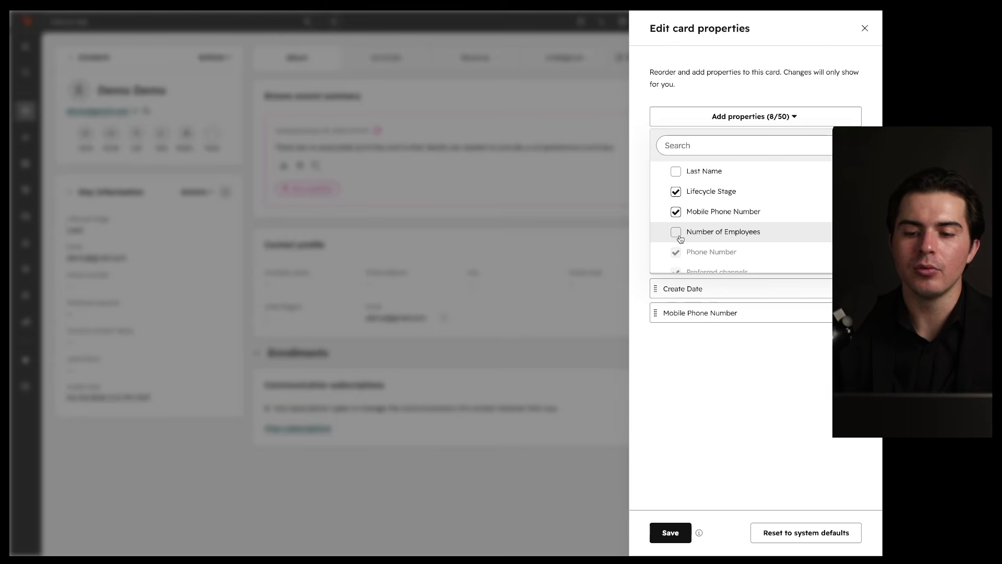
{"action": "scroll", "coordinate": [680, 239], "scroll_direction": "down", "scroll_amount": 3}
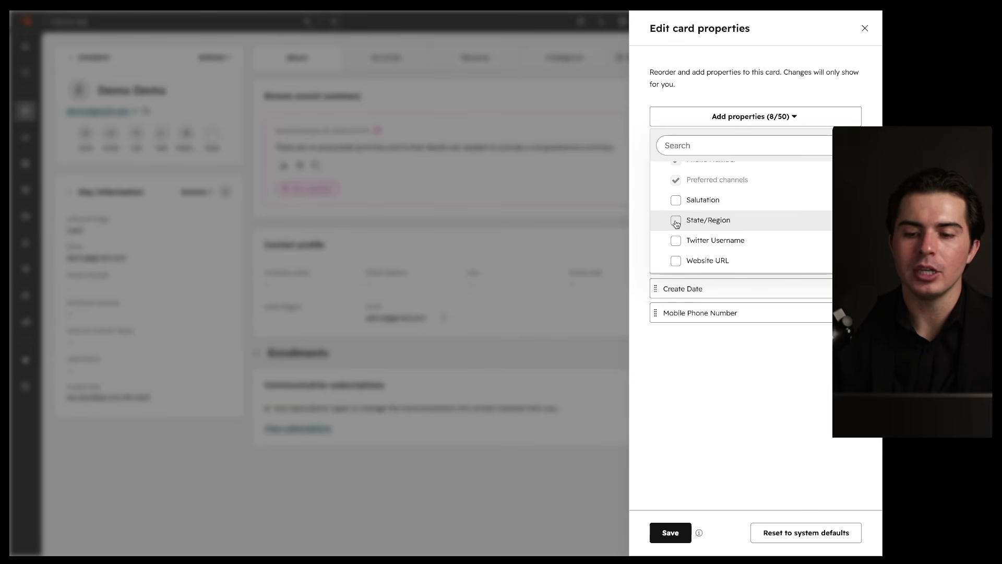
{"action": "left_click", "coordinate": [679, 358]}
{"action": "left_click", "coordinate": [670, 532]}
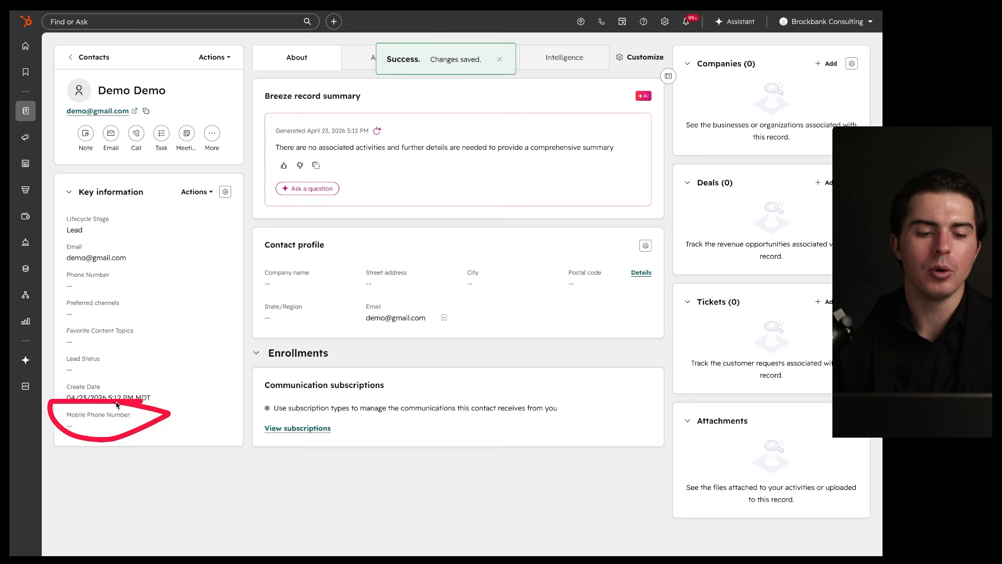
Step: Open the card's layout settings, then leave the layout editor without changes
{"action": "left_click", "coordinate": [225, 192]}
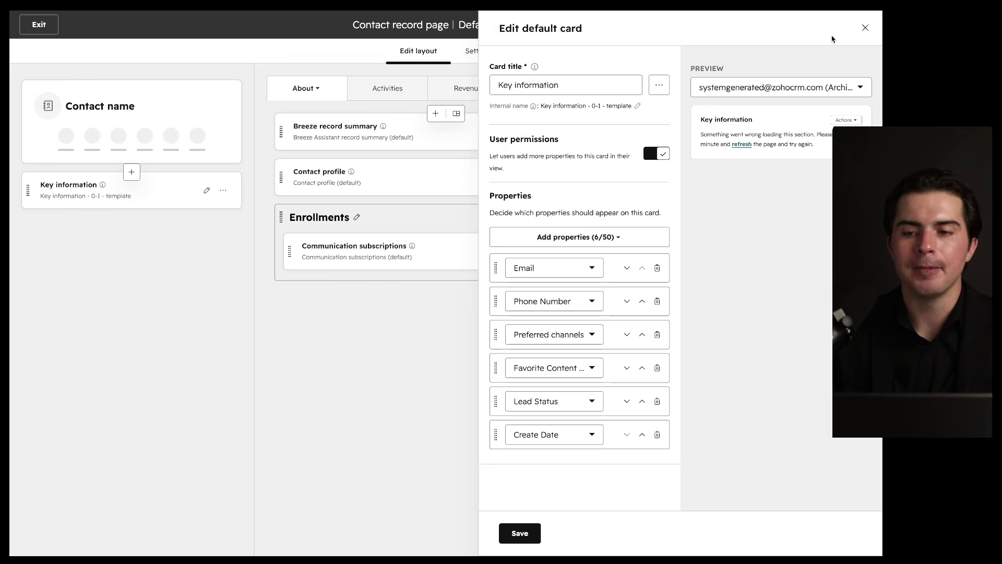
{"action": "left_click", "coordinate": [865, 29]}
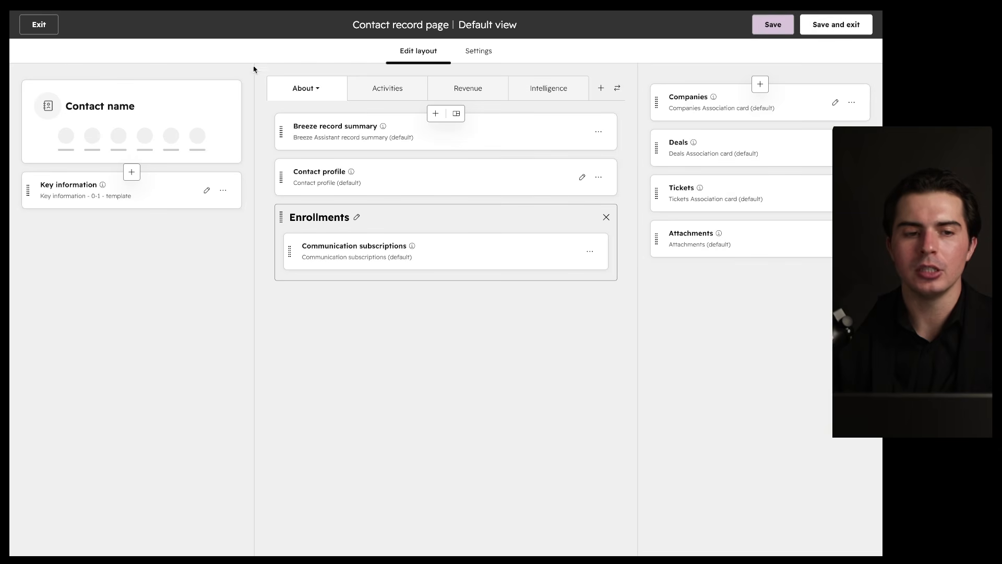
{"action": "left_click", "coordinate": [38, 24]}
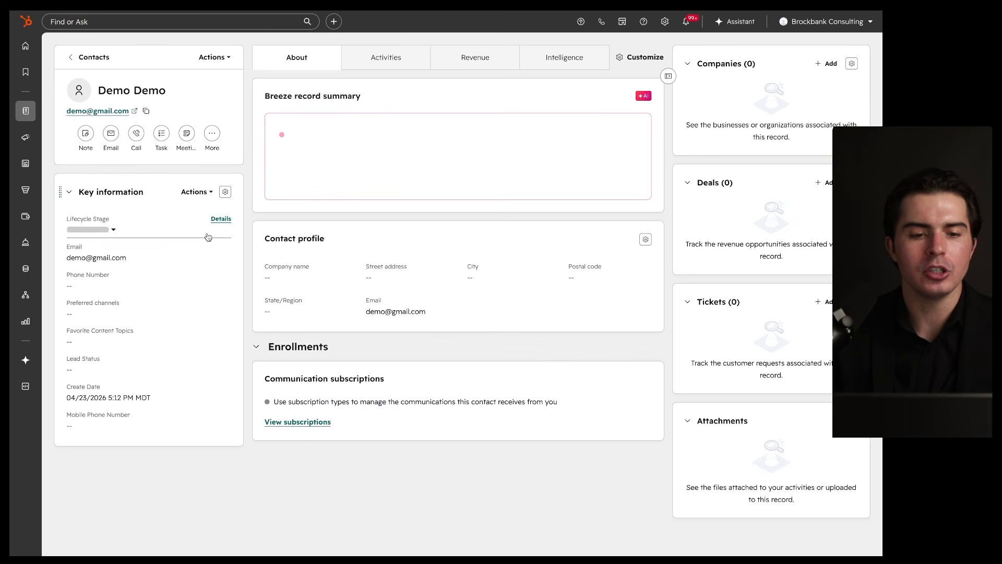
Step: Move Mobile Phone Number below Email, then remove it from the card and save
{"action": "left_click", "coordinate": [203, 192]}
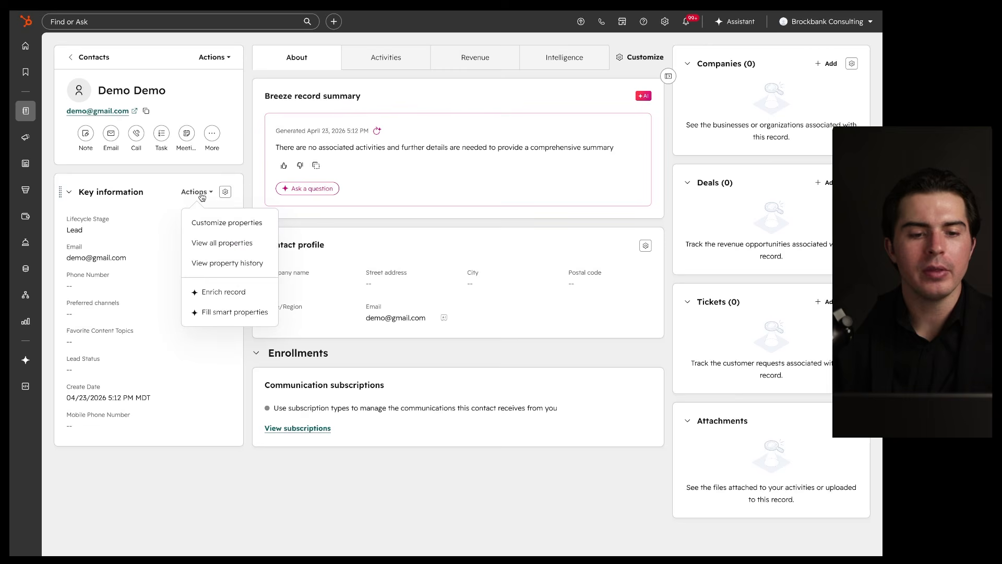
{"action": "left_click", "coordinate": [215, 223]}
{"action": "left_click", "coordinate": [768, 116]}
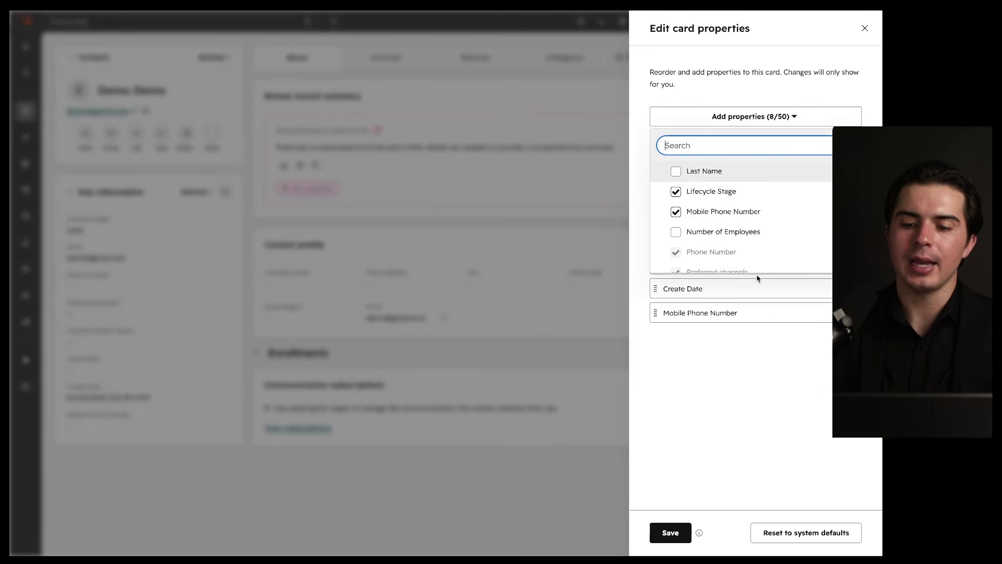
{"action": "scroll", "coordinate": [753, 224], "scroll_direction": "down", "scroll_amount": 2}
{"action": "left_click", "coordinate": [730, 376]}
{"action": "mouse_move", "coordinate": [658, 319]}
{"action": "left_mouse_down"}
{"action": "mouse_move", "coordinate": [656, 197]}
{"action": "mouse_move", "coordinate": [757, 196]}
{"action": "left_mouse_up"}
{"action": "left_click_drag", "start_coordinate": [664, 220], "coordinate": [735, 221]}
{"action": "left_click", "coordinate": [852, 192]}
{"action": "left_click", "coordinate": [670, 529]}
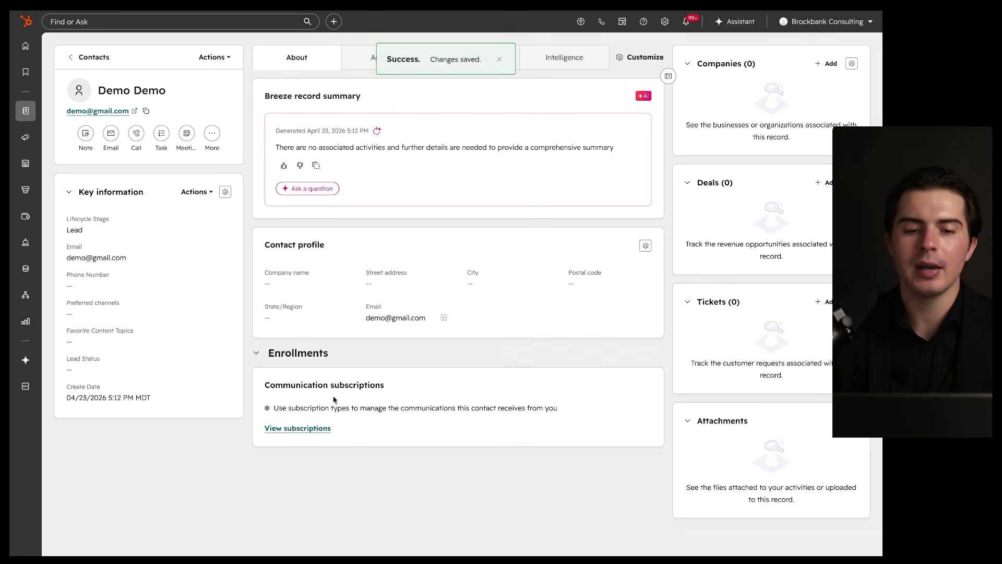
Step: Reopen Customize properties and close it without changing anything
{"action": "left_click", "coordinate": [204, 192]}
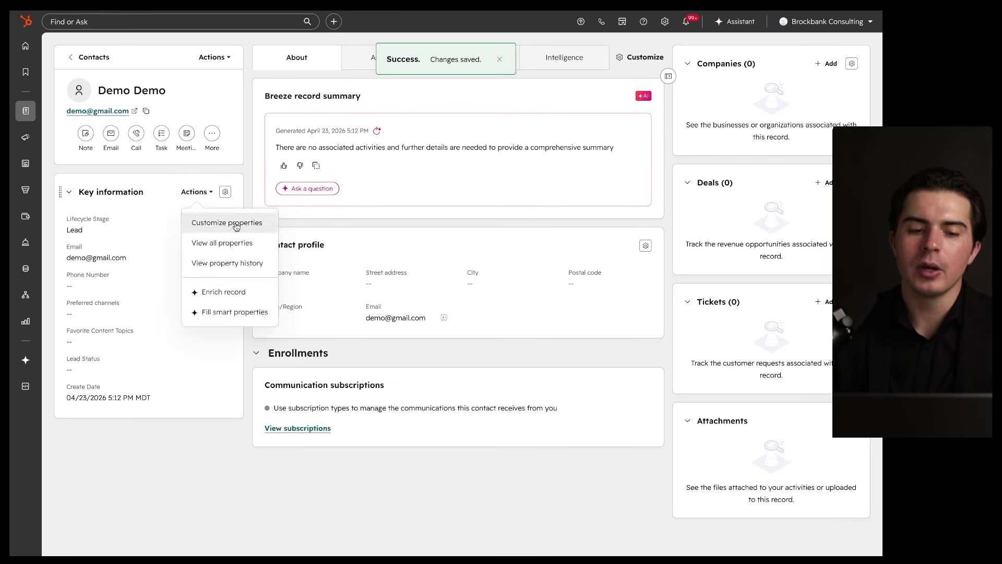
{"action": "left_click", "coordinate": [225, 222]}
{"action": "left_click_drag", "start_coordinate": [759, 529], "coordinate": [840, 538]}
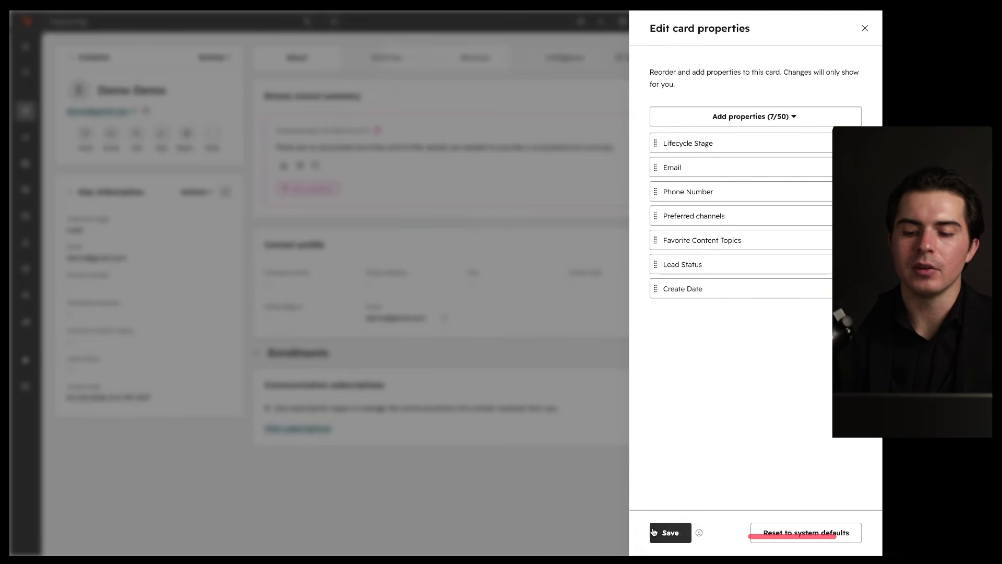
{"action": "left_click", "coordinate": [864, 29]}
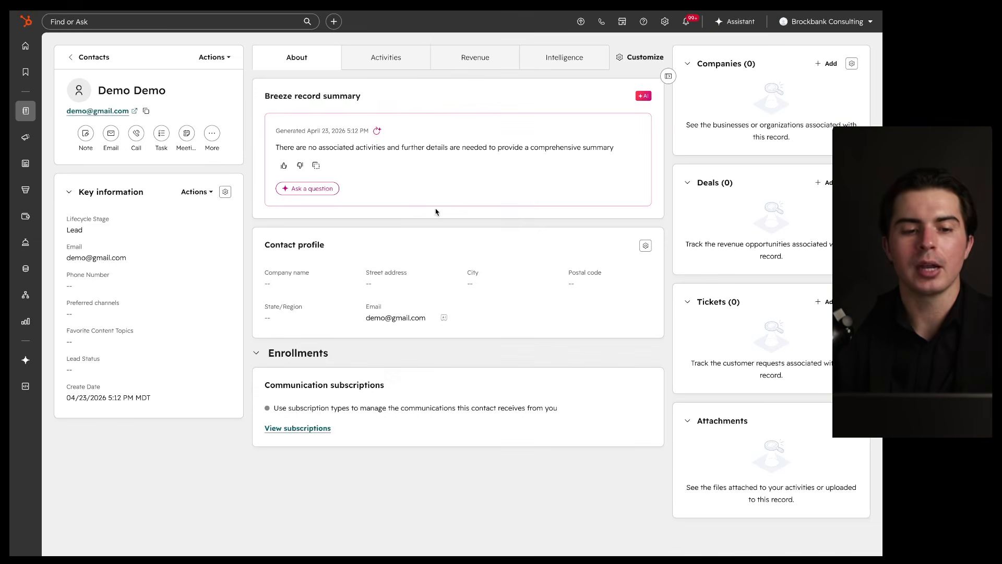
Step: View all the contact's properties with Hide blank properties ticked, then go to Manage properties
{"action": "left_click", "coordinate": [212, 192]}
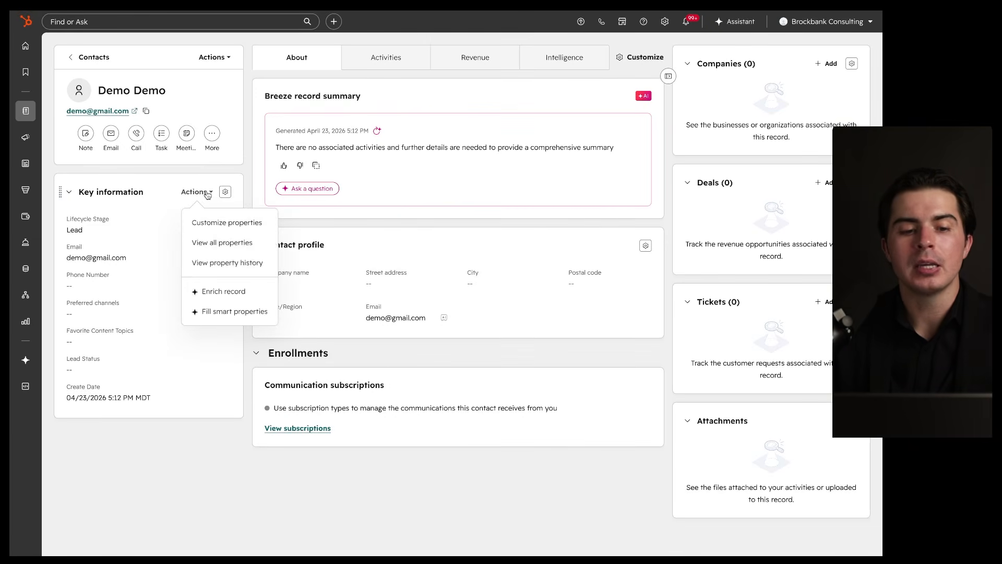
{"action": "left_click", "coordinate": [225, 242]}
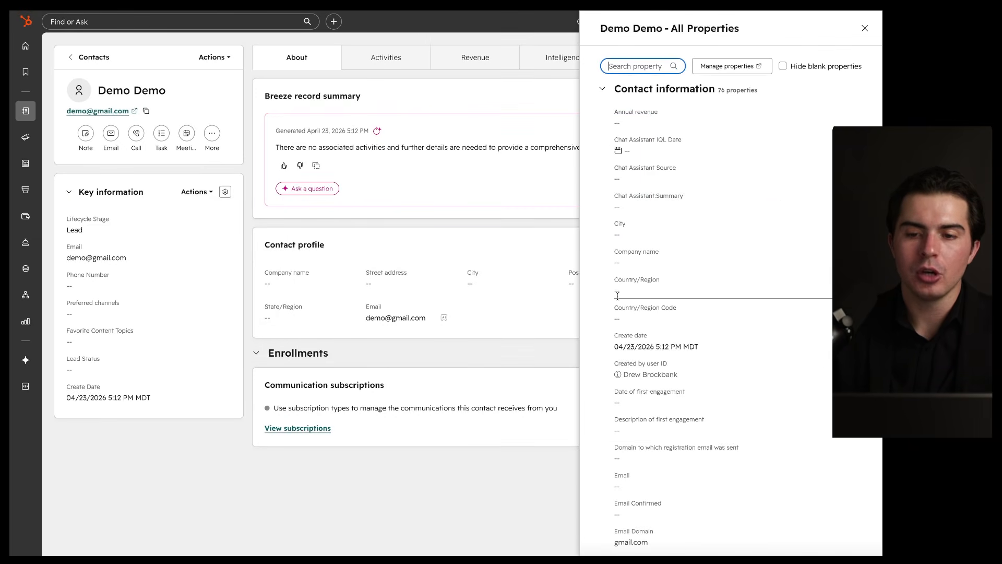
{"action": "scroll", "coordinate": [619, 299], "scroll_direction": "down", "scroll_amount": 6}
{"action": "scroll", "coordinate": [619, 300], "scroll_direction": "down", "scroll_amount": 15}
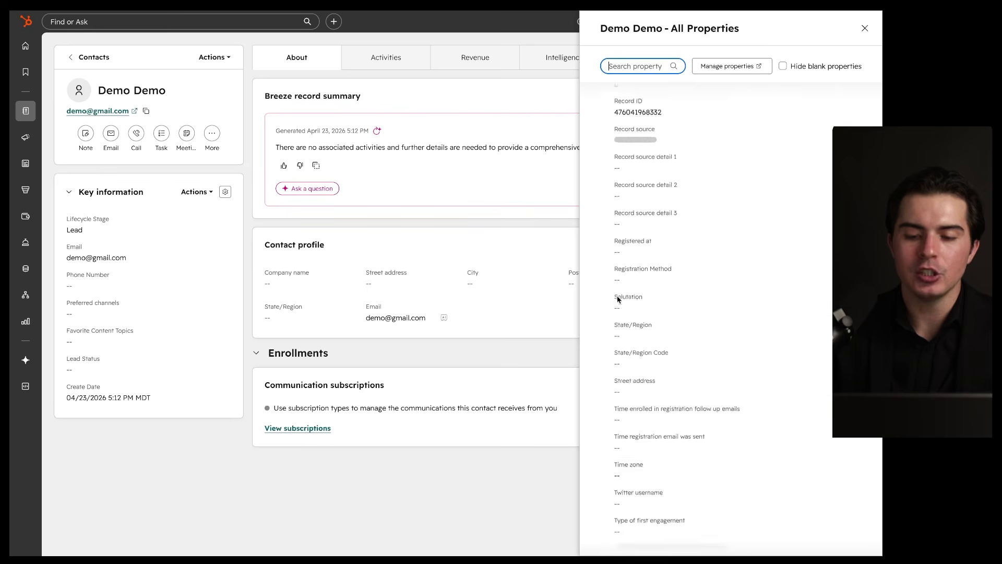
{"action": "scroll", "coordinate": [618, 299], "scroll_direction": "down", "scroll_amount": 15}
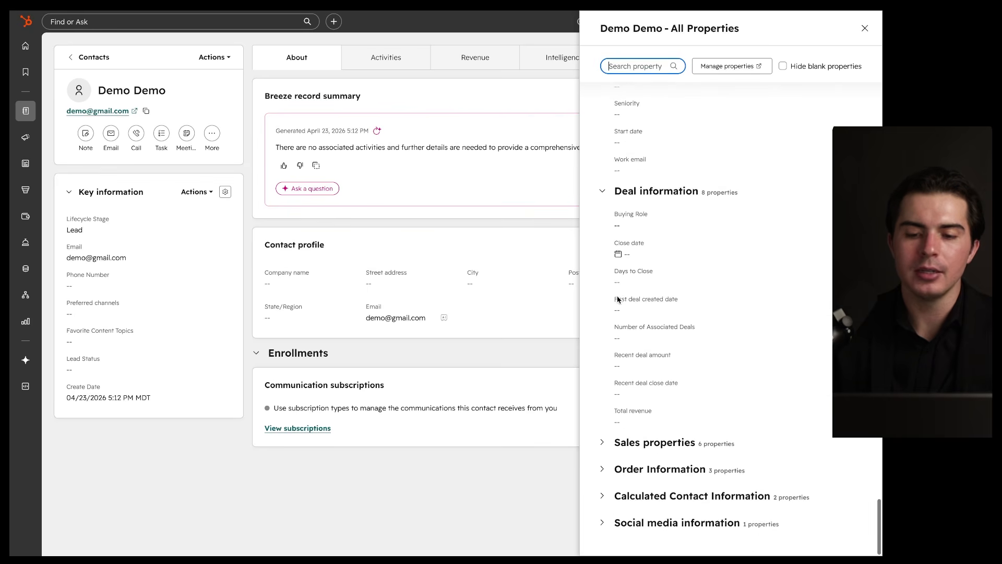
{"action": "scroll", "coordinate": [618, 299], "scroll_direction": "up", "scroll_amount": 20}
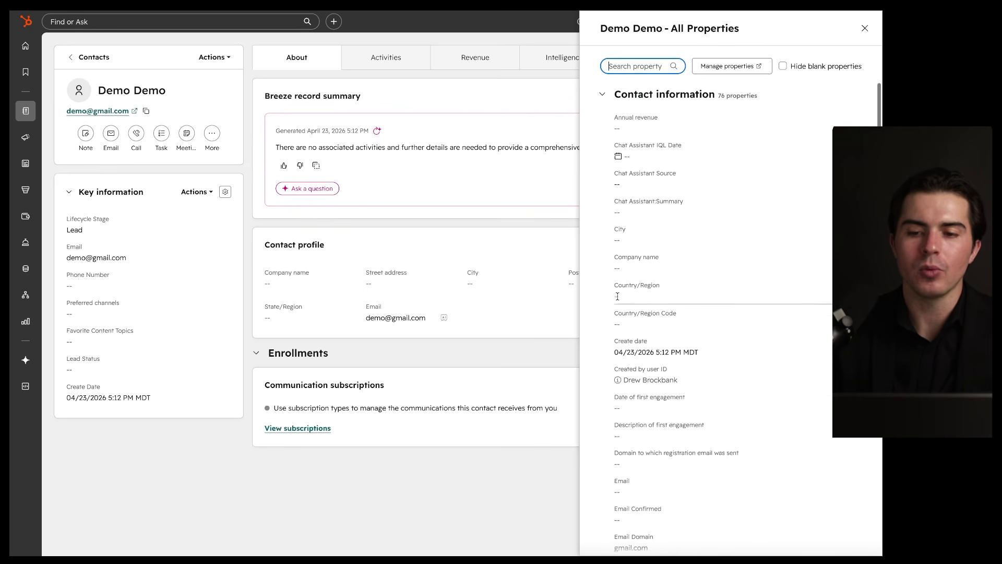
{"action": "left_click", "coordinate": [798, 68]}
{"action": "scroll", "coordinate": [756, 170], "scroll_direction": "down", "scroll_amount": 4}
{"action": "scroll", "coordinate": [756, 170], "scroll_direction": "up", "scroll_amount": 4}
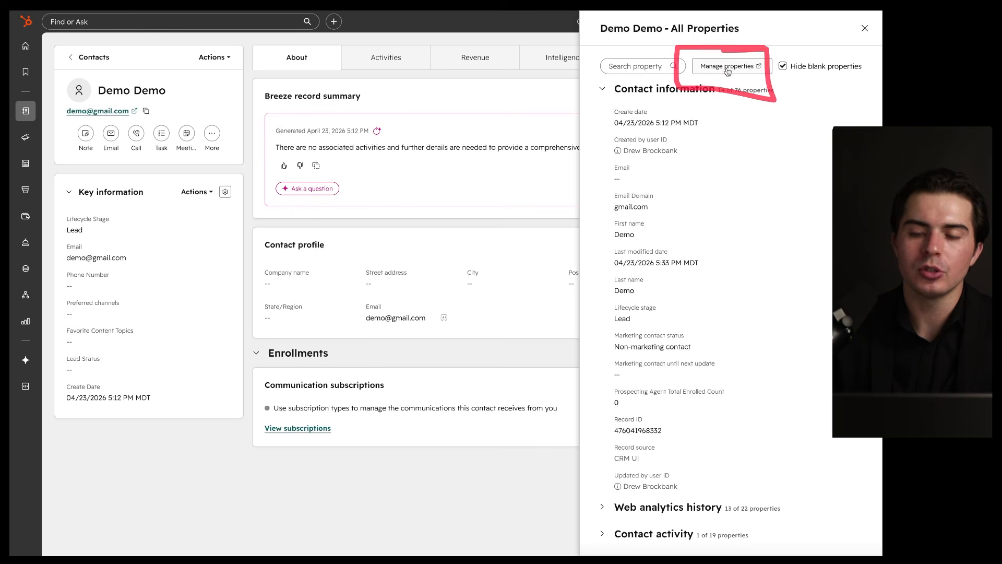
{"action": "left_click", "coordinate": [754, 67]}
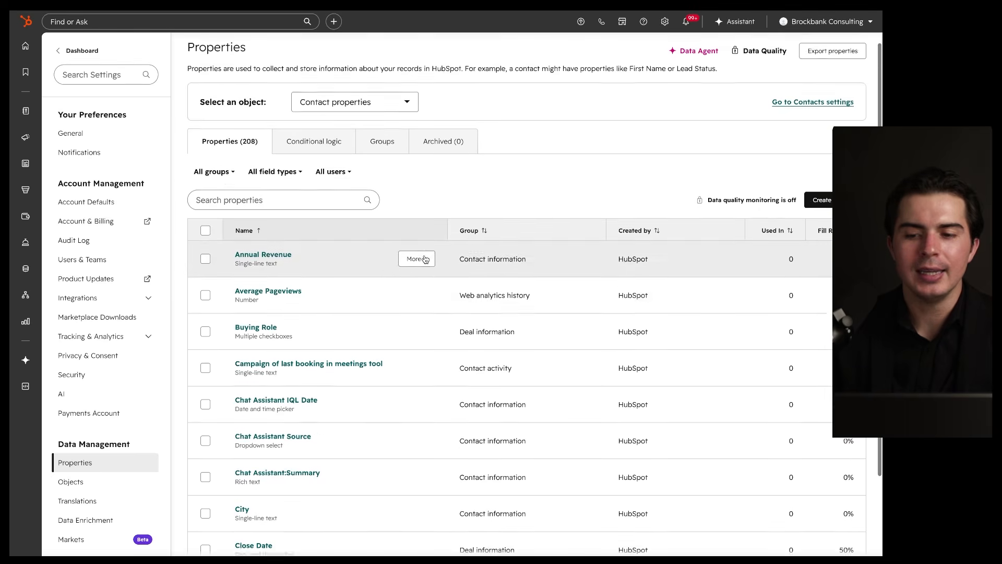
Step: Start creating a new contact property, try the Breeze option, then switch back to manual
{"action": "scroll", "coordinate": [412, 261], "scroll_direction": "down", "scroll_amount": 2}
{"action": "left_click", "coordinate": [819, 151]}
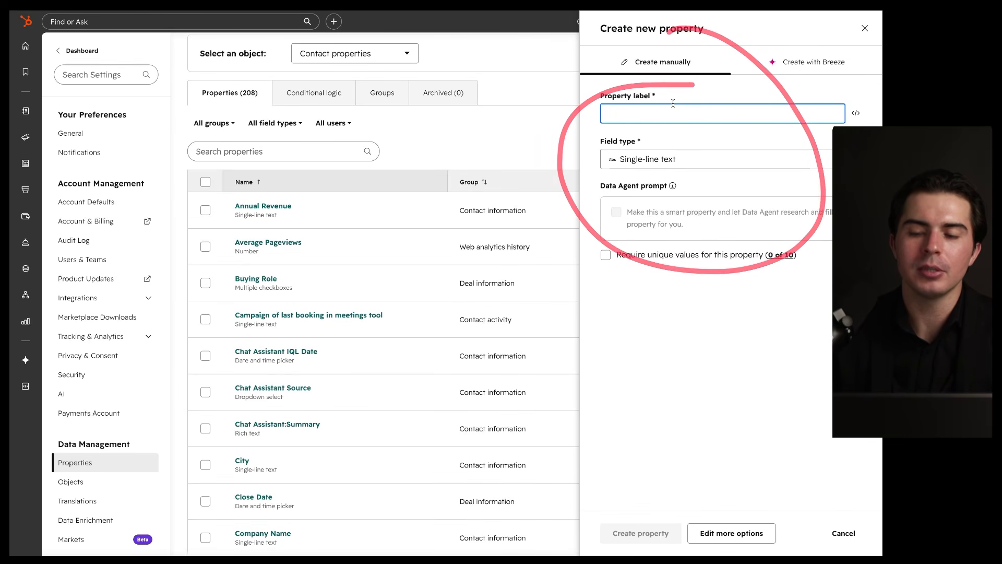
{"action": "left_click", "coordinate": [813, 62]}
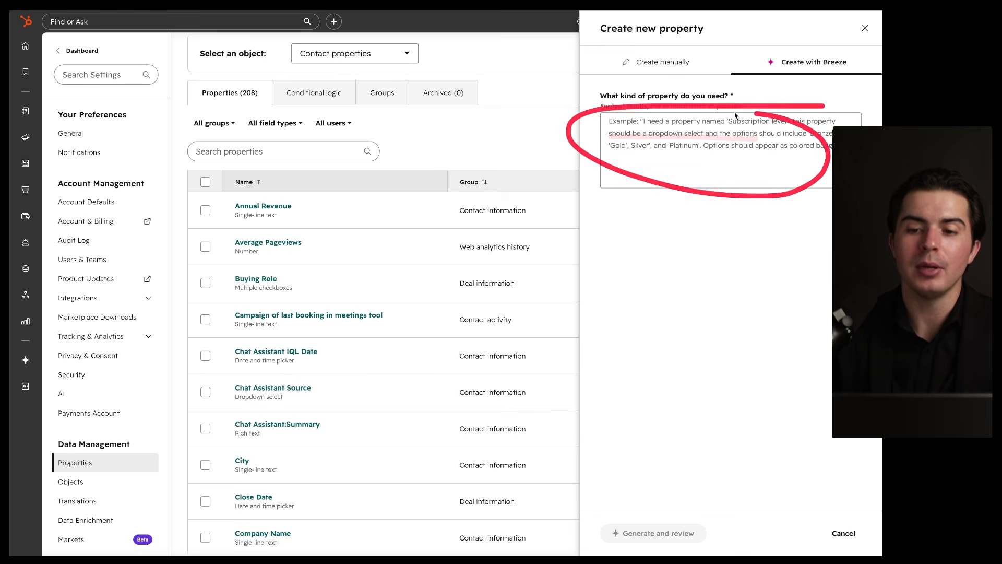
{"action": "left_click", "coordinate": [652, 68]}
Step: Browse the Field type options, close the list, and cancel the new property
{"action": "left_click", "coordinate": [675, 162]}
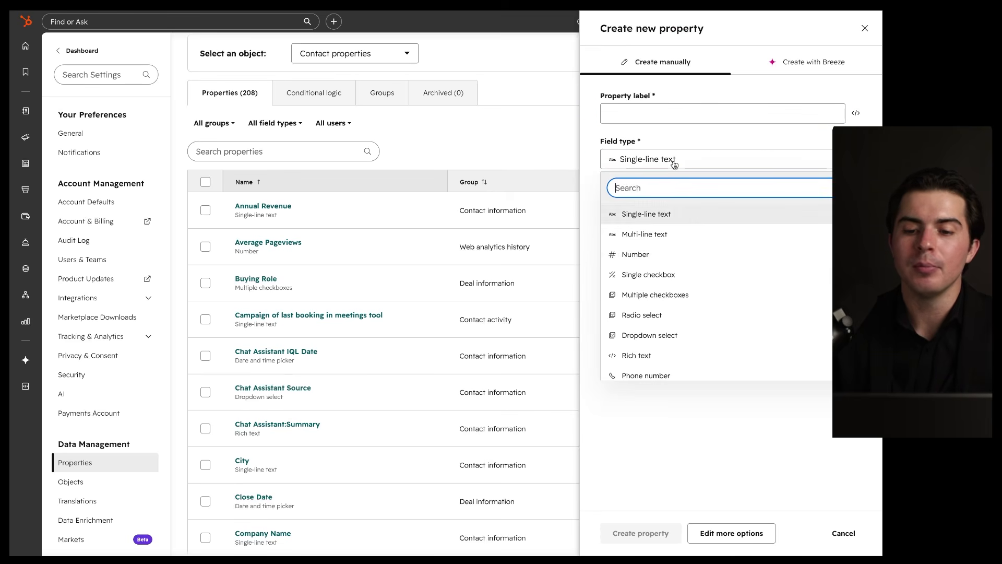
{"action": "scroll", "coordinate": [679, 248], "scroll_direction": "down", "scroll_amount": 4}
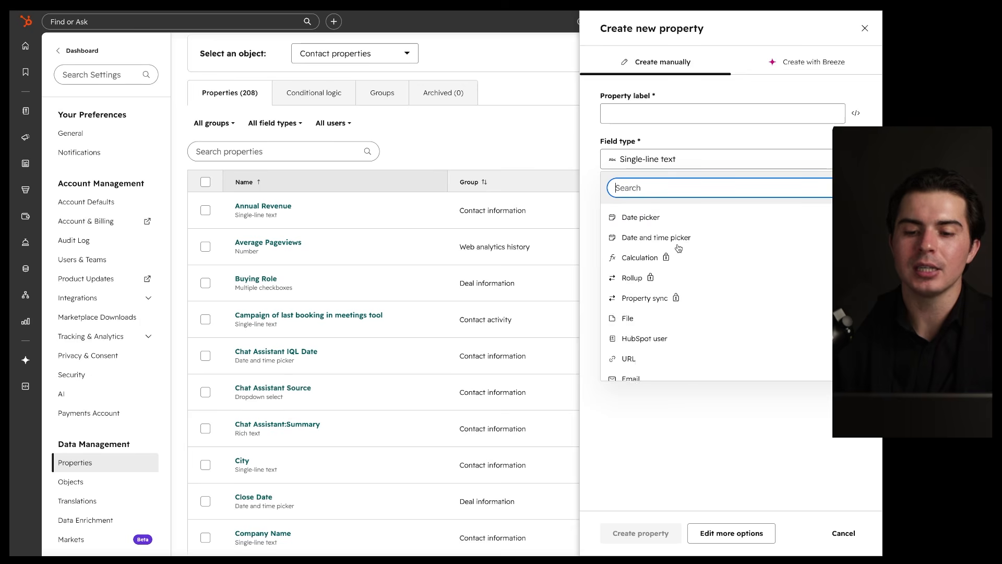
{"action": "scroll", "coordinate": [678, 248], "scroll_direction": "up", "scroll_amount": 4}
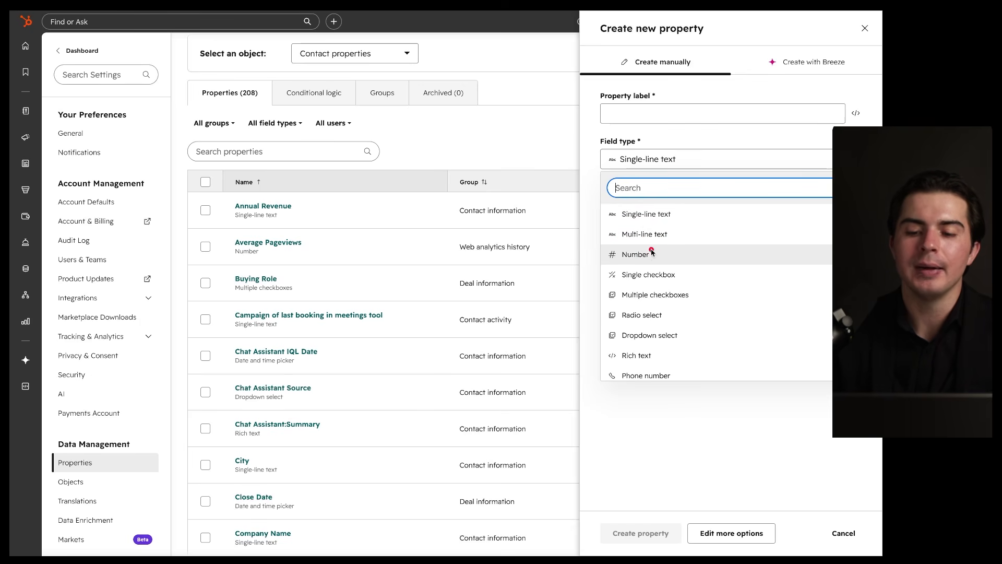
{"action": "mouse_move", "coordinate": [685, 207]}
{"action": "left_mouse_down"}
{"action": "mouse_move", "coordinate": [589, 208]}
{"action": "mouse_move", "coordinate": [605, 396]}
{"action": "mouse_move", "coordinate": [697, 166]}
{"action": "left_mouse_up"}
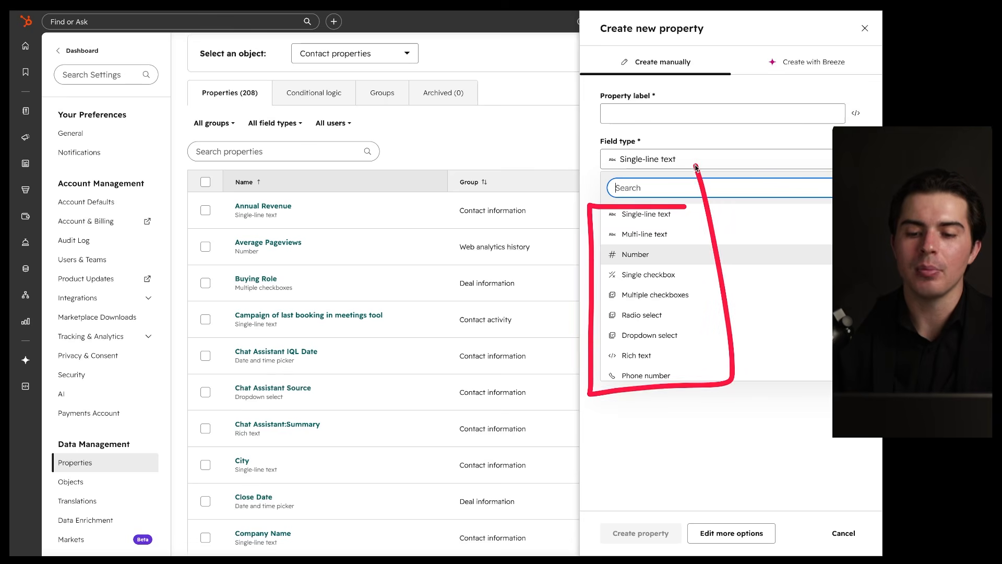
{"action": "scroll", "coordinate": [670, 271], "scroll_direction": "down", "scroll_amount": 5}
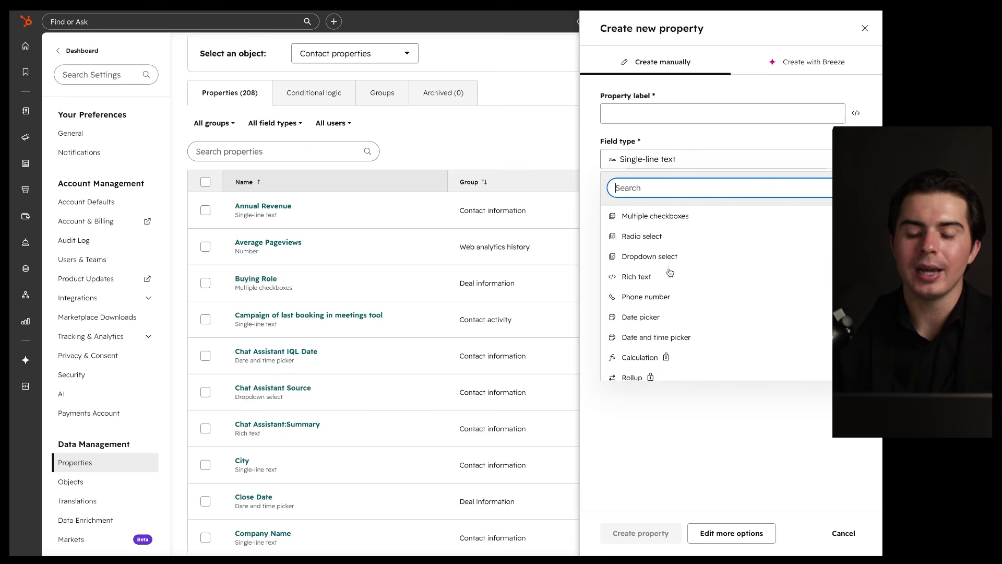
{"action": "scroll", "coordinate": [670, 272], "scroll_direction": "down", "scroll_amount": 1}
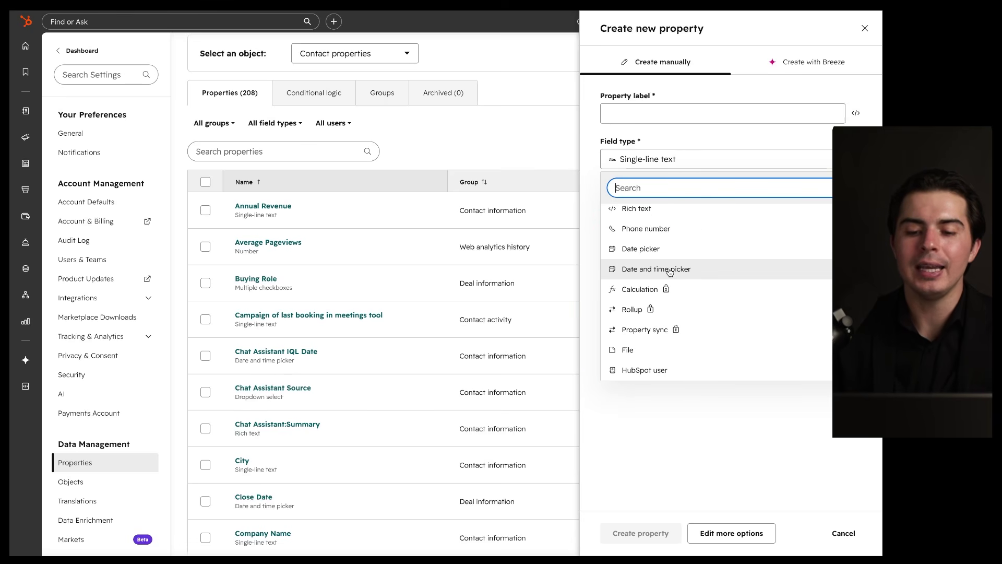
{"action": "scroll", "coordinate": [670, 271], "scroll_direction": "down", "scroll_amount": 2}
{"action": "scroll", "coordinate": [670, 272], "scroll_direction": "up", "scroll_amount": 6}
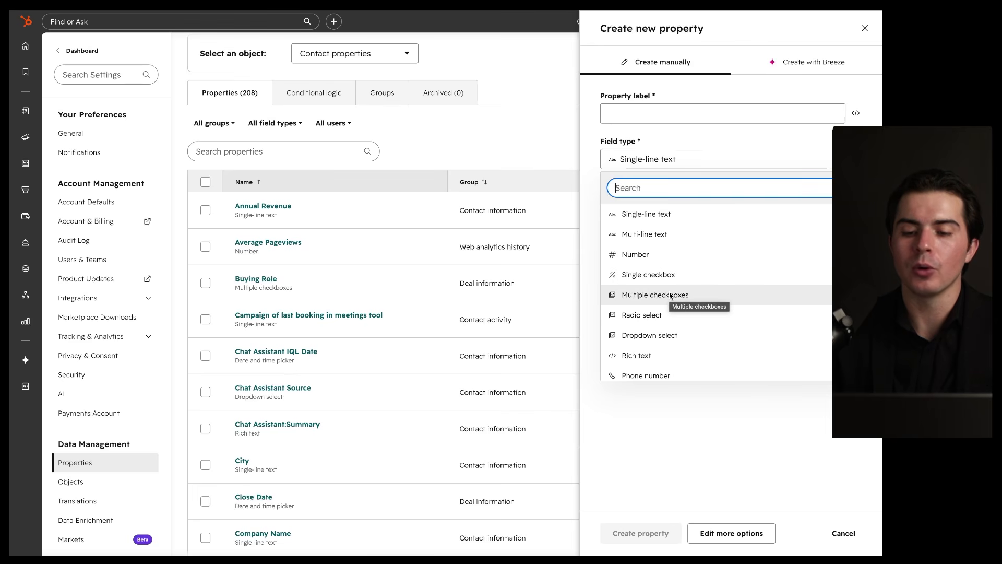
{"action": "scroll", "coordinate": [670, 295], "scroll_direction": "down", "scroll_amount": 1}
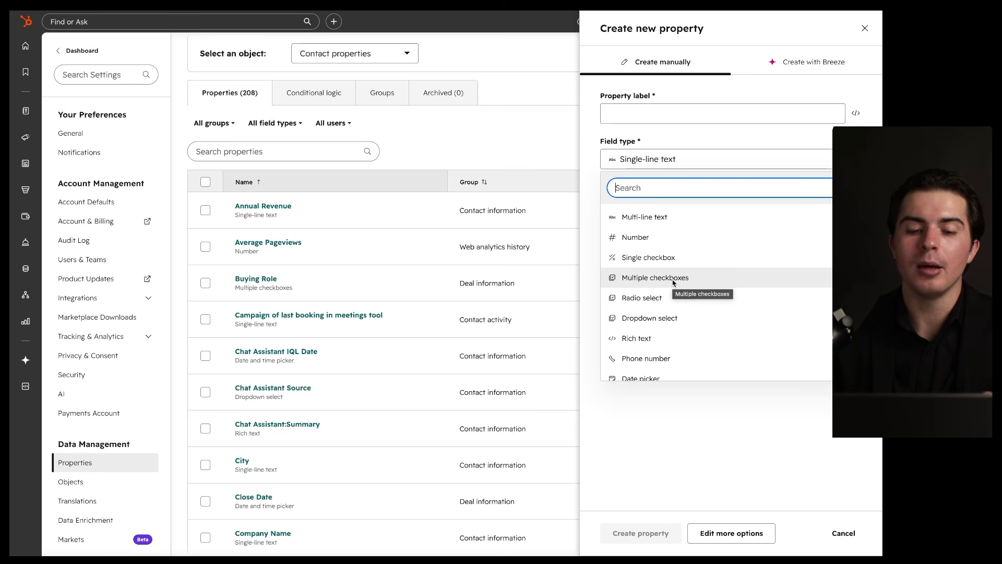
{"action": "scroll", "coordinate": [673, 282], "scroll_direction": "down", "scroll_amount": 8}
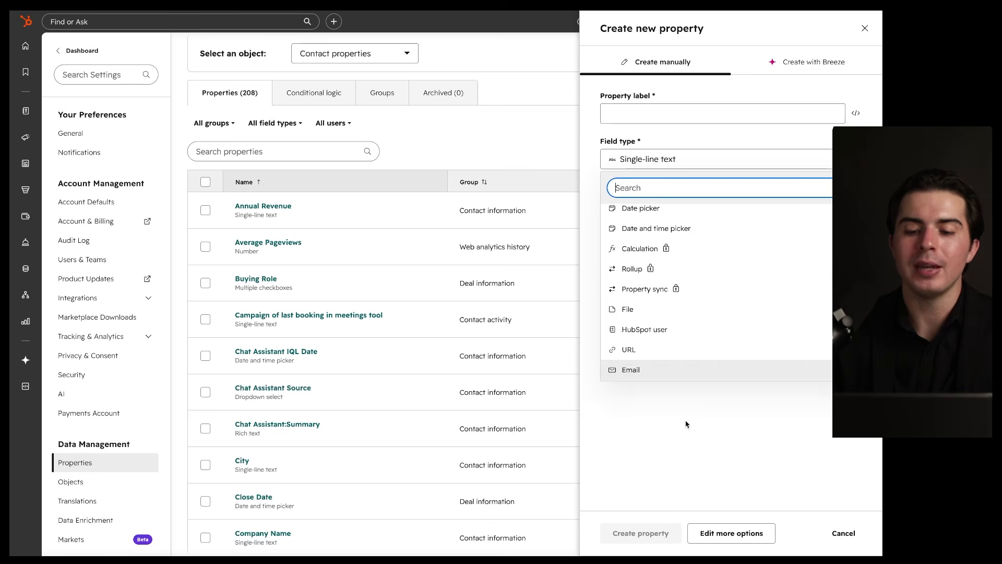
{"action": "left_click", "coordinate": [686, 428]}
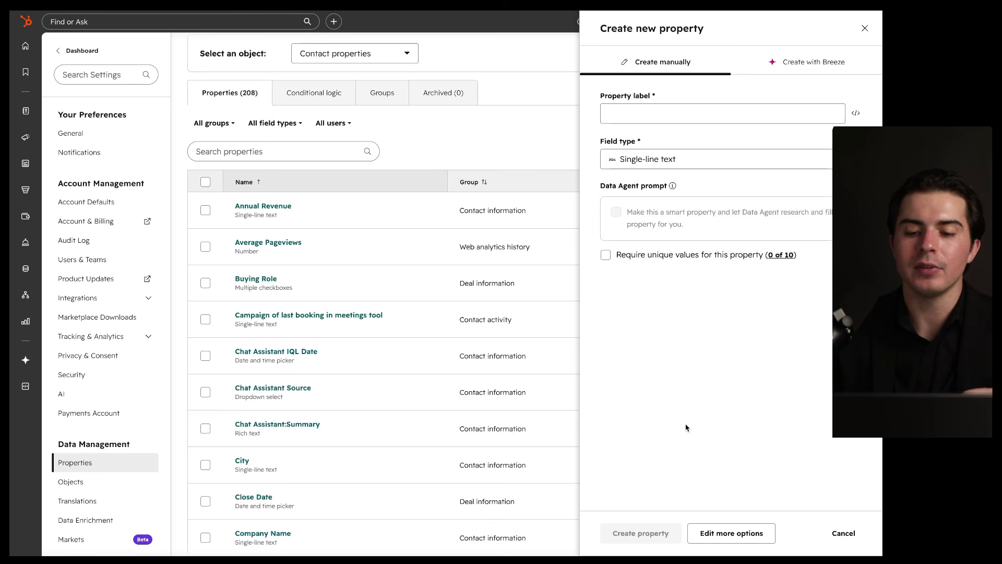
{"action": "left_click", "coordinate": [839, 536]}
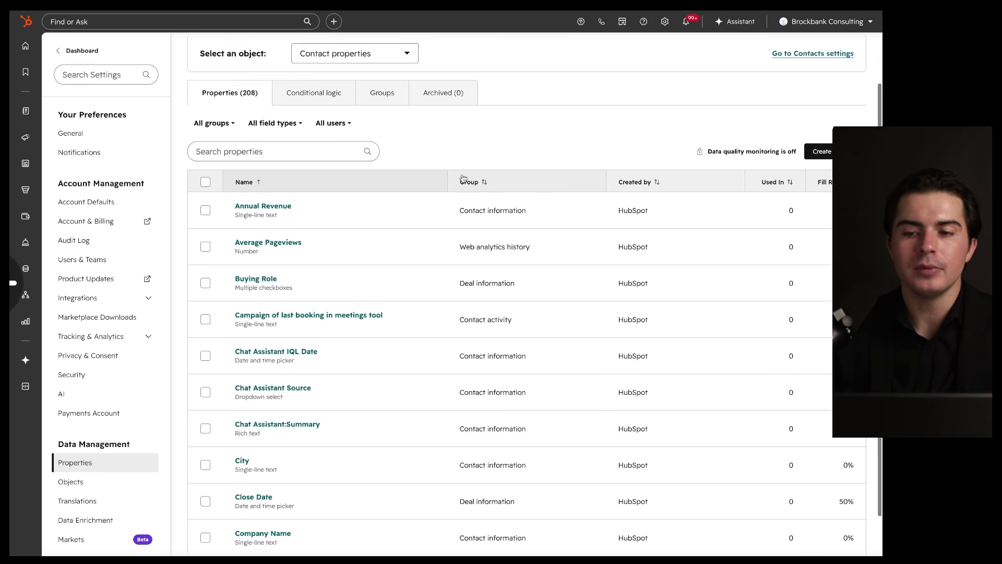
Step: Go from Contacts settings to the contacts list, open the demo contact, and show its Key information actions
{"action": "left_click", "coordinate": [786, 58]}
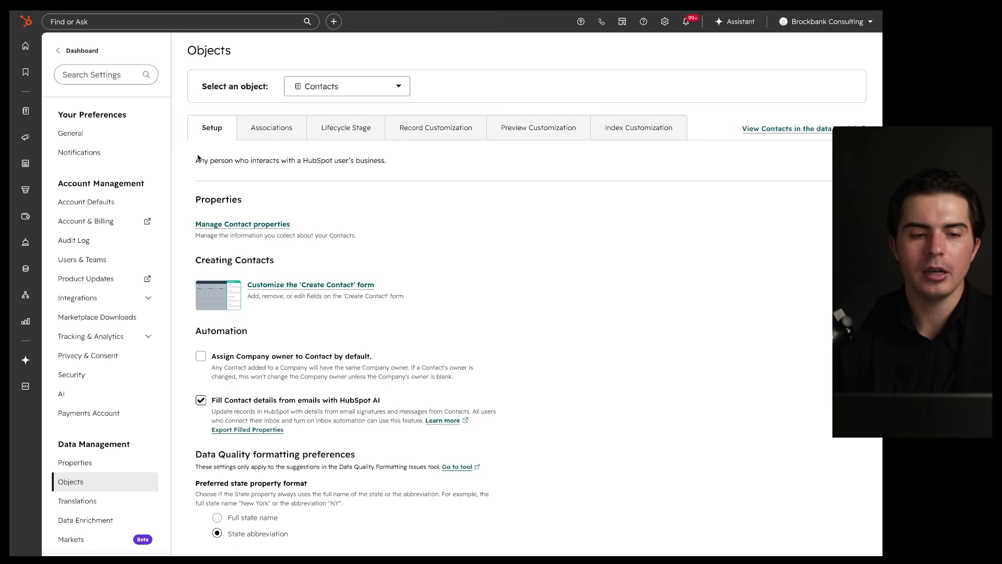
{"action": "mouse_move", "coordinate": [25, 111]}
{"action": "left_click", "coordinate": [71, 113]}
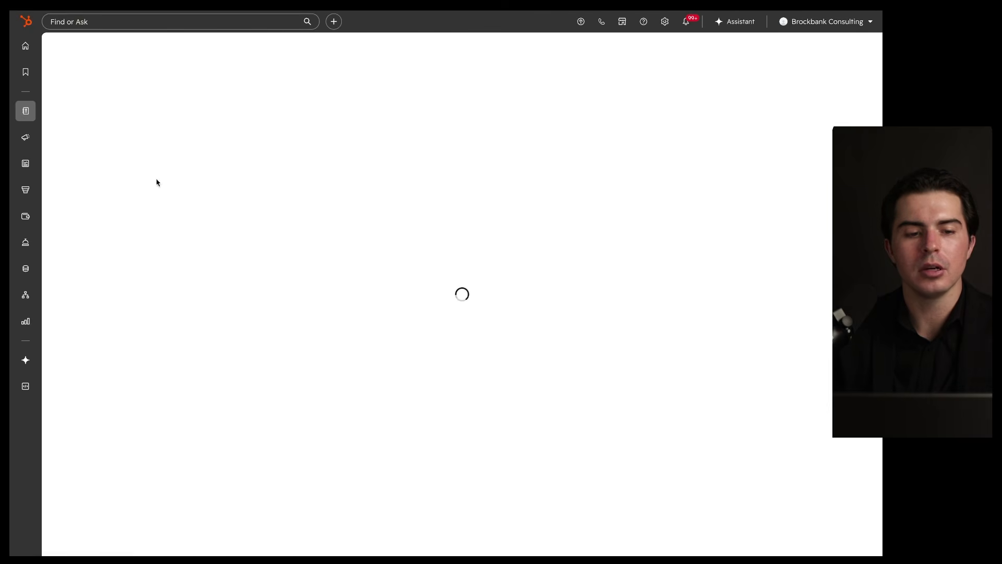
{"action": "left_click", "coordinate": [122, 127]}
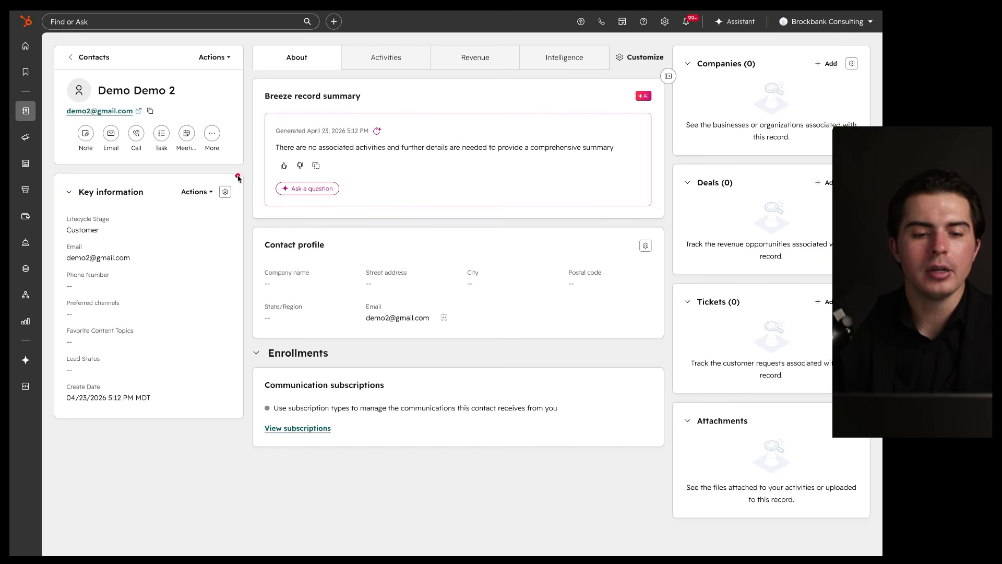
{"action": "left_click", "coordinate": [208, 193]}
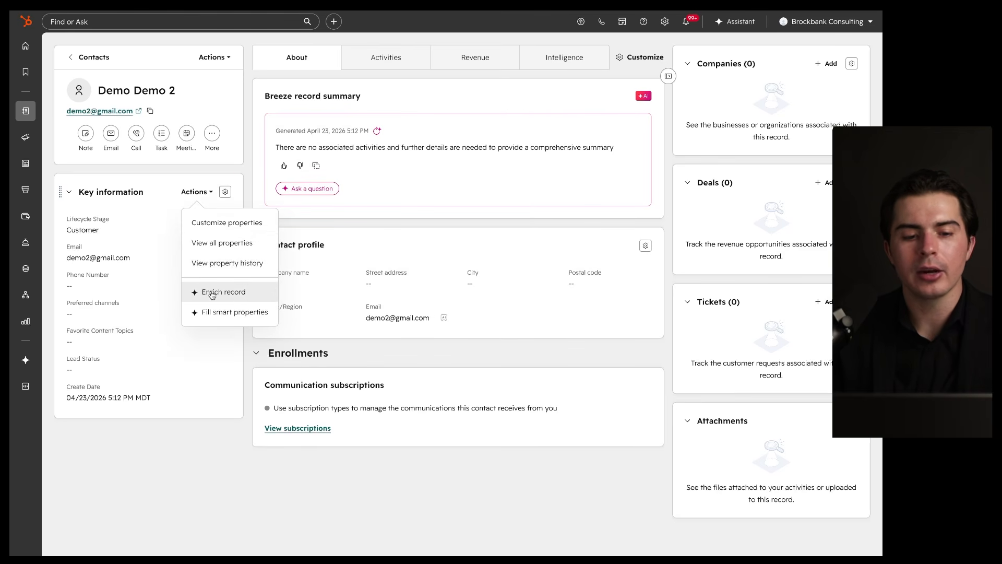
{"action": "left_click_drag", "start_coordinate": [263, 283], "coordinate": [192, 286]}
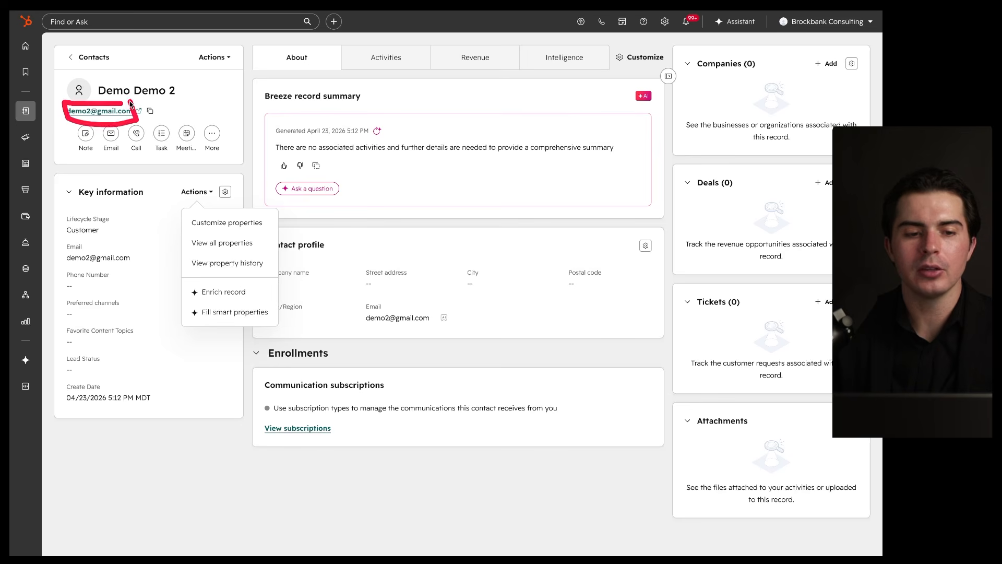
{"action": "left_click", "coordinate": [220, 293]}
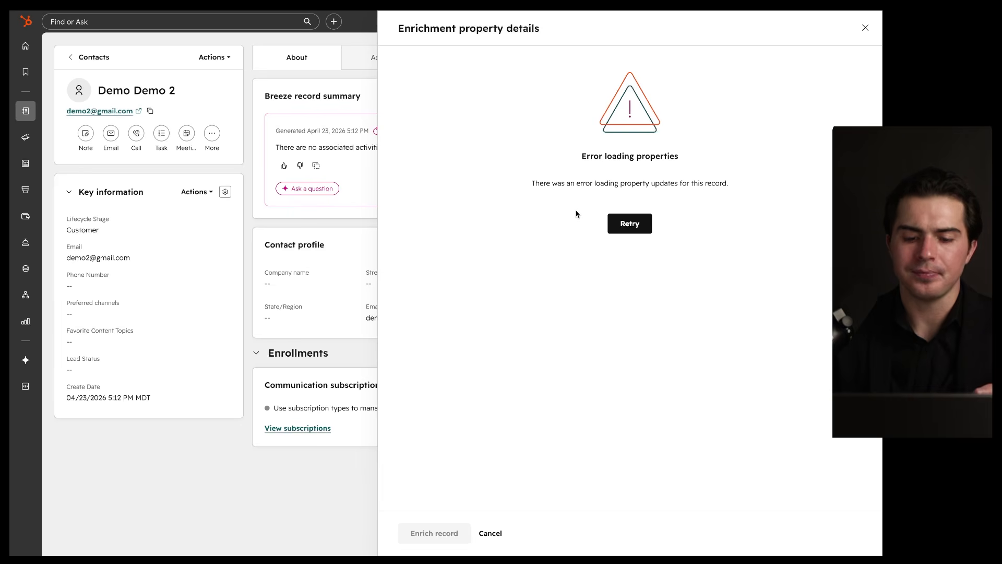
{"action": "left_click", "coordinate": [865, 29]}
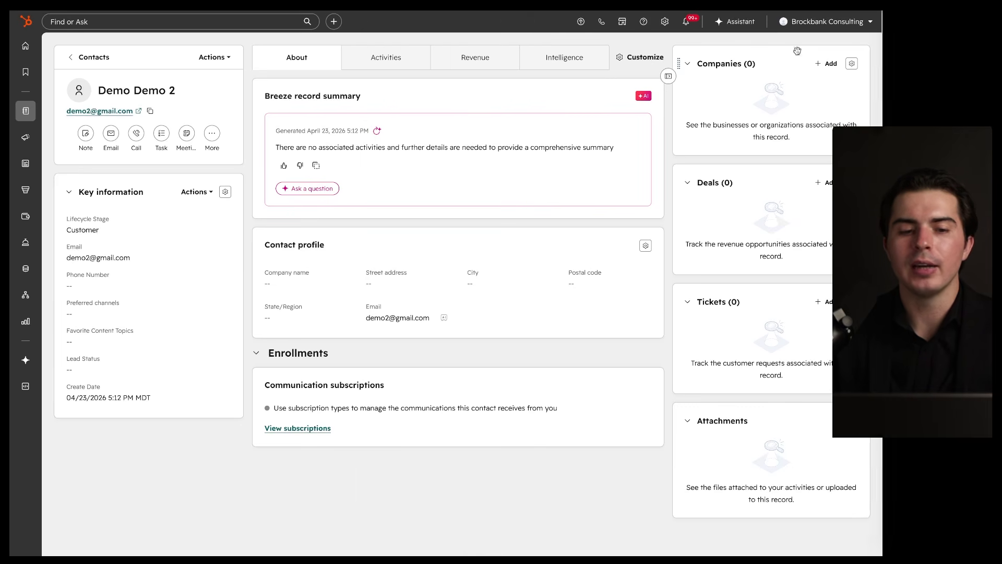
Step: Enter the contact's new first name, last name and company-domain email in the quick editor and save
{"action": "left_click", "coordinate": [181, 91]}
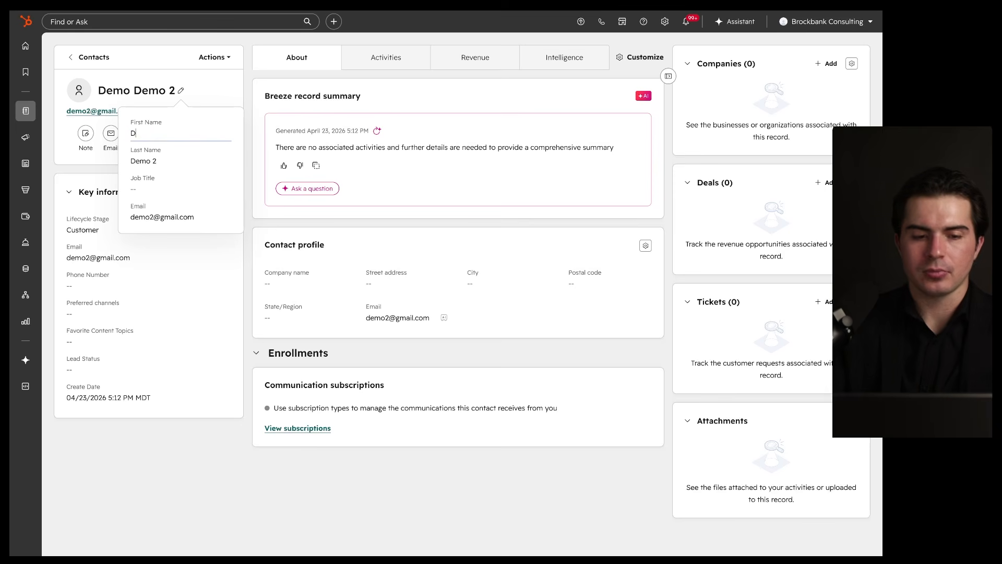
{"action": "key", "text": "Tab"}
{"action": "key", "text": "Tab"}
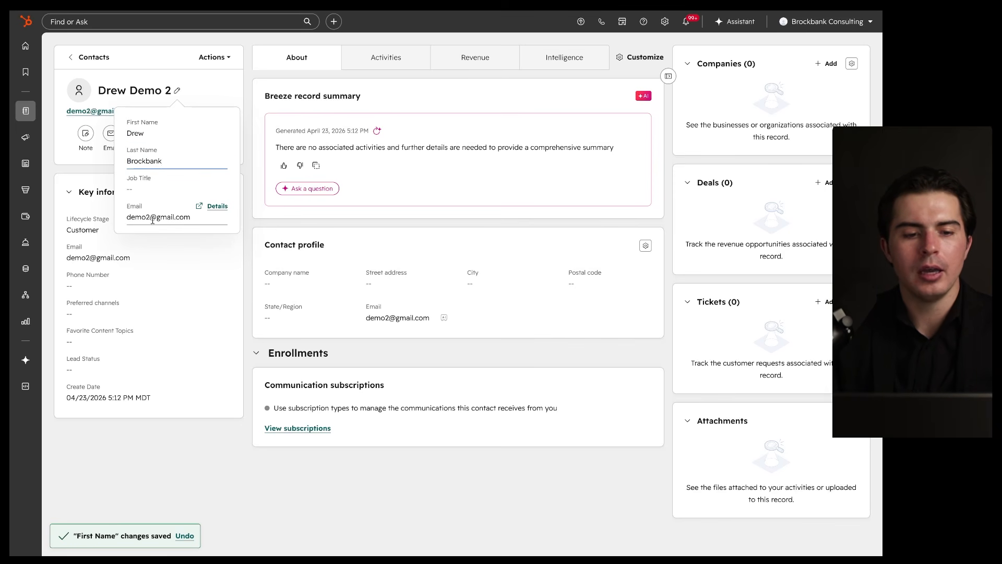
{"action": "left_click", "coordinate": [209, 217]}
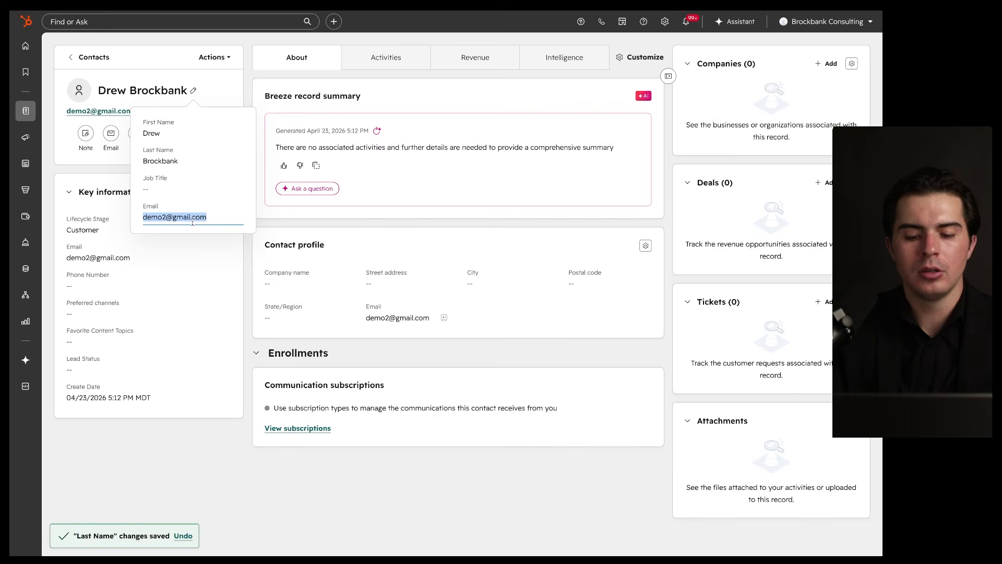
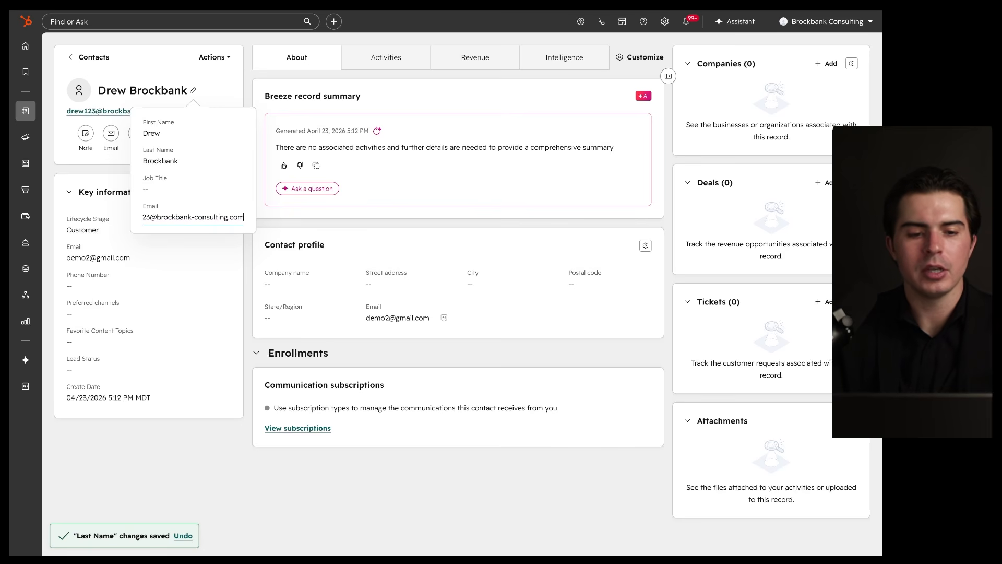
{"action": "left_click", "coordinate": [112, 166]}
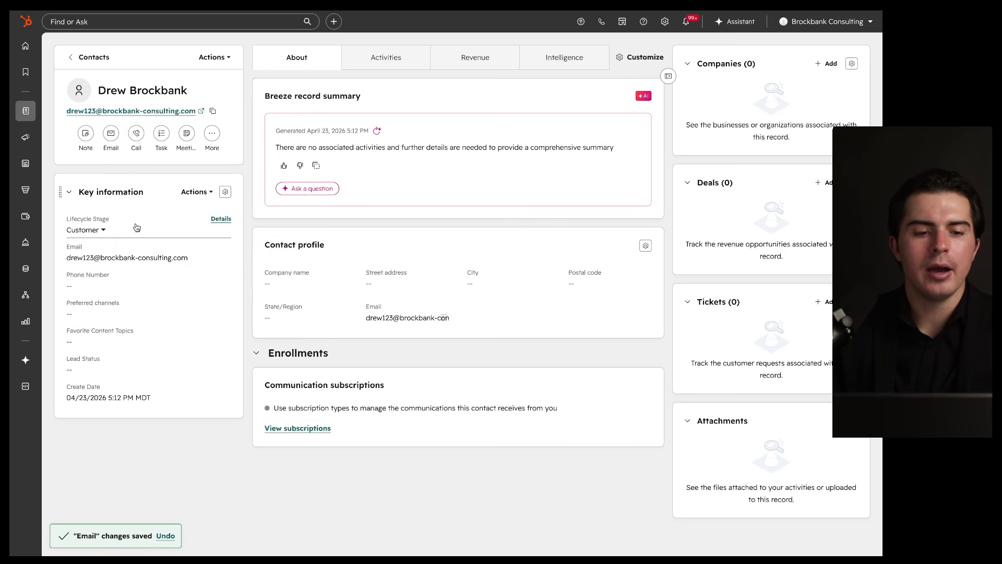
Step: Try Enrich record on the updated contact, retry loading details, then close the enrichment panel
{"action": "left_click", "coordinate": [195, 193]}
{"action": "left_click", "coordinate": [219, 290]}
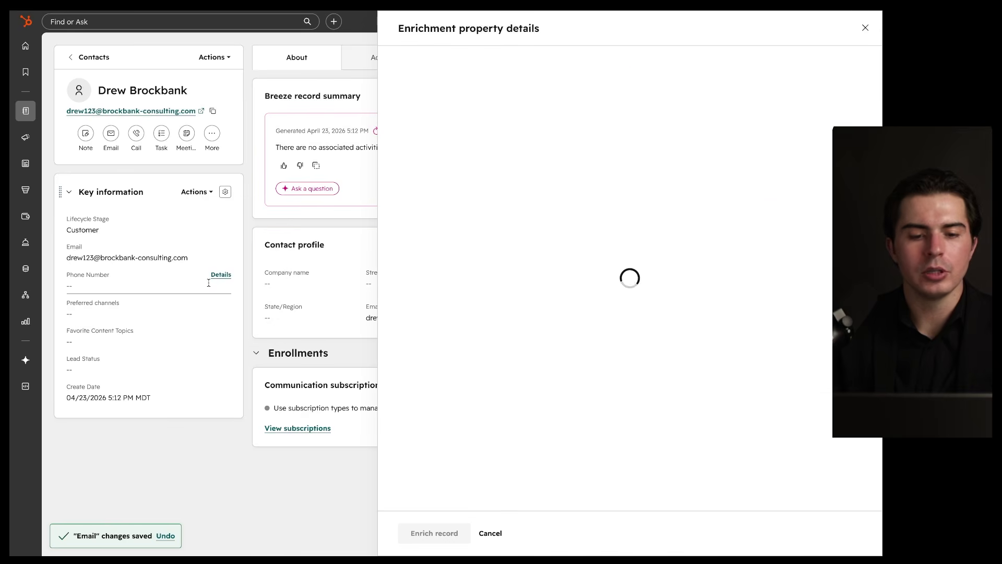
{"action": "left_click", "coordinate": [623, 225]}
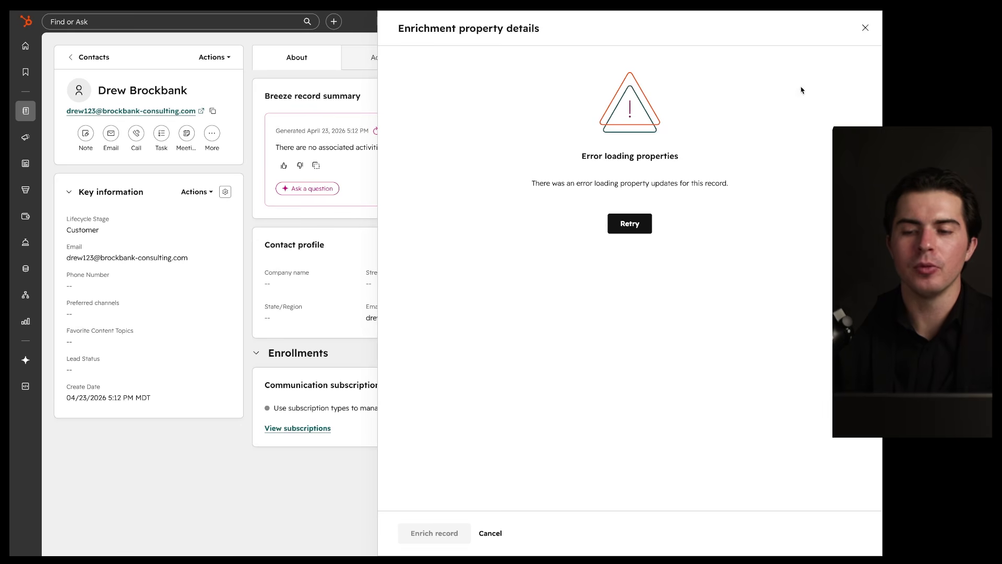
{"action": "left_click", "coordinate": [862, 33]}
{"action": "mouse_move", "coordinate": [205, 254]}
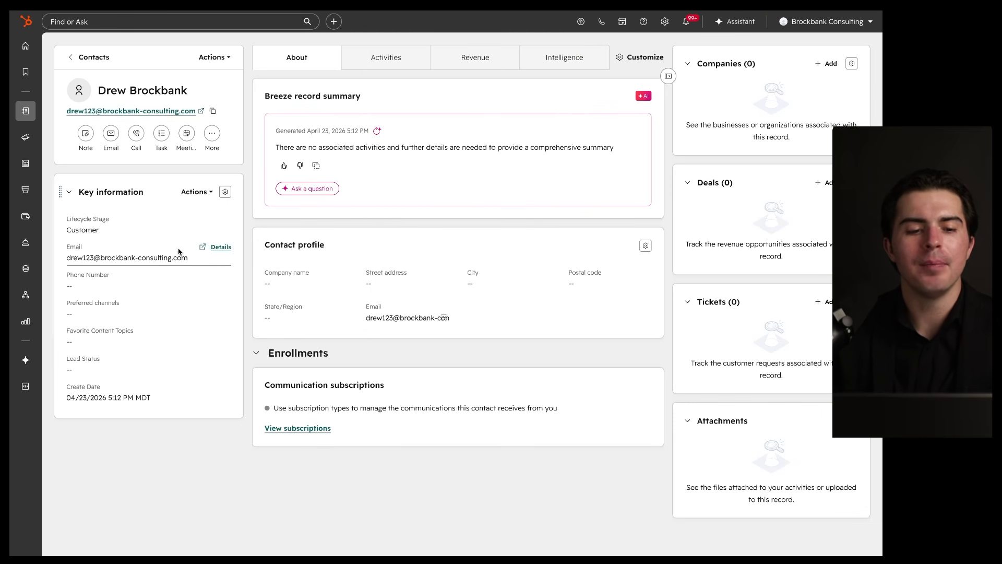
{"action": "mouse_move", "coordinate": [155, 242]}
{"action": "left_mouse_down"}
{"action": "mouse_move", "coordinate": [223, 267]}
{"action": "mouse_move", "coordinate": [378, 216]}
{"action": "mouse_move", "coordinate": [273, 153]}
{"action": "mouse_move", "coordinate": [103, 292]}
{"action": "left_mouse_up"}
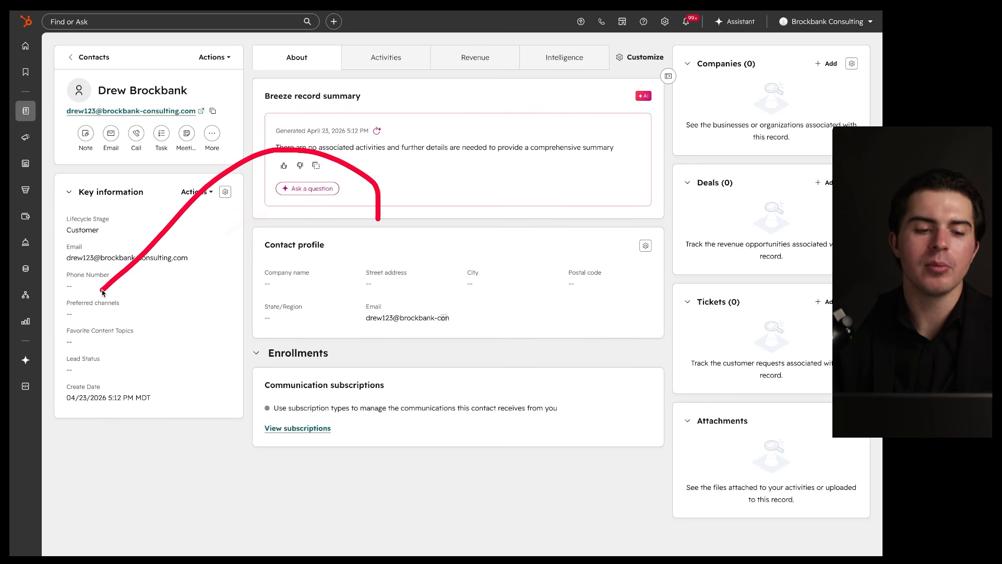
{"action": "mouse_move", "coordinate": [396, 217]}
{"action": "left_mouse_down"}
{"action": "mouse_move", "coordinate": [101, 347]}
{"action": "mouse_move", "coordinate": [141, 347]}
{"action": "left_mouse_up"}
{"action": "left_click_drag", "start_coordinate": [410, 237], "coordinate": [127, 369]}
{"action": "left_click_drag", "start_coordinate": [129, 319], "coordinate": [193, 372]}
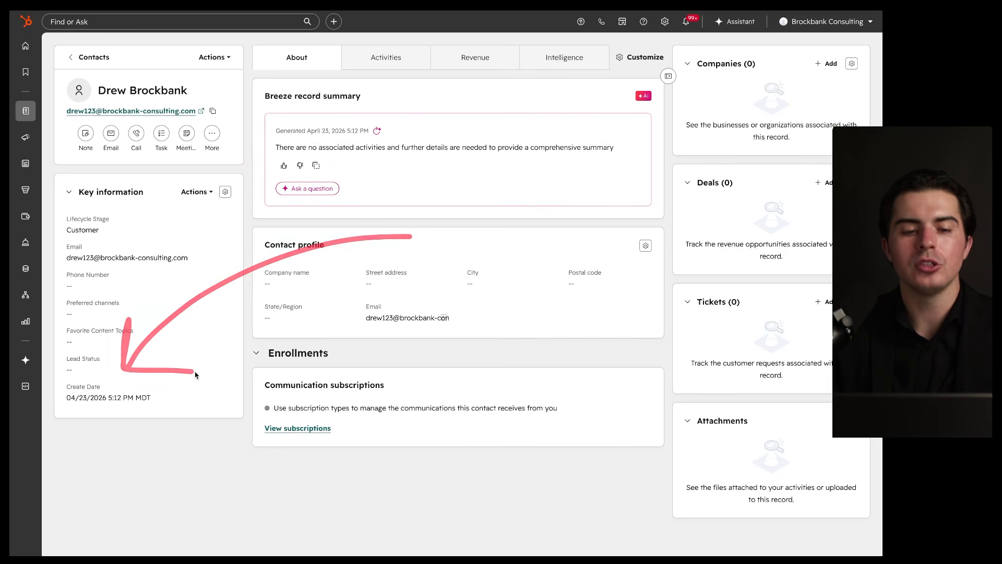
{"action": "mouse_move", "coordinate": [89, 116]}
{"action": "left_mouse_down"}
{"action": "mouse_move", "coordinate": [142, 116]}
{"action": "mouse_move", "coordinate": [115, 102]}
{"action": "mouse_move", "coordinate": [184, 101]}
{"action": "left_mouse_up"}
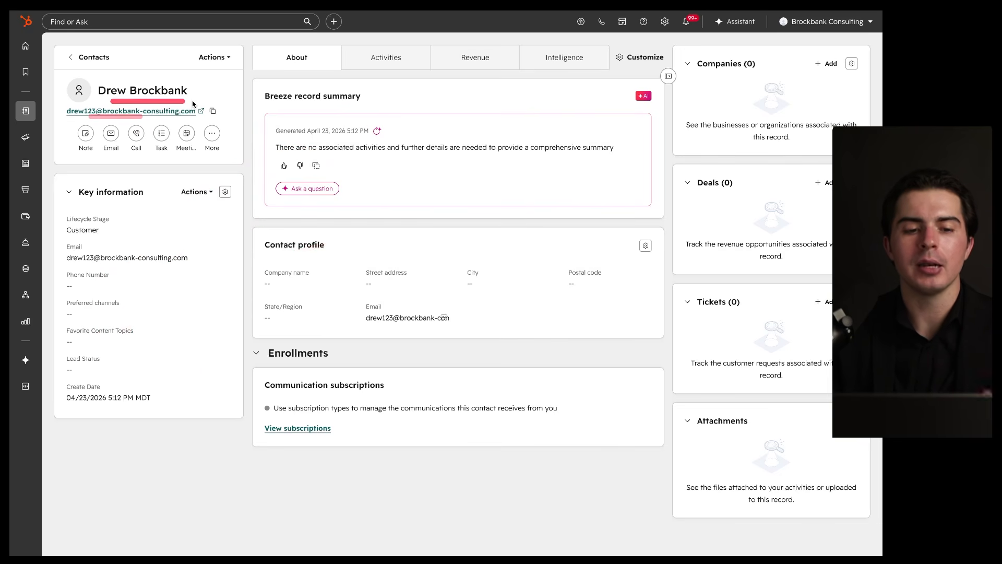
Step: Check Fill smart property, which has no smart properties yet, then close it and the Actions menu
{"action": "left_click", "coordinate": [194, 191]}
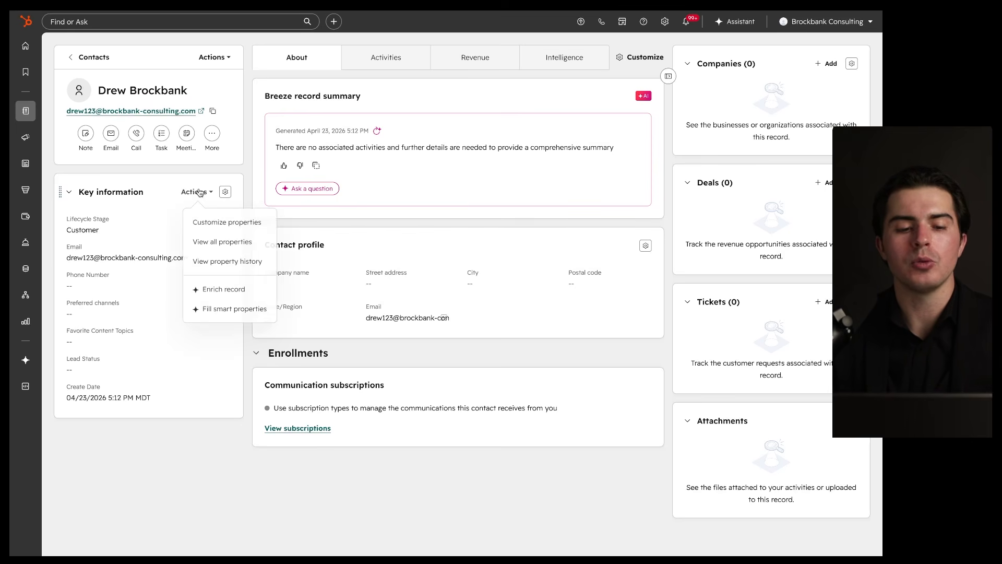
{"action": "left_click", "coordinate": [223, 313]}
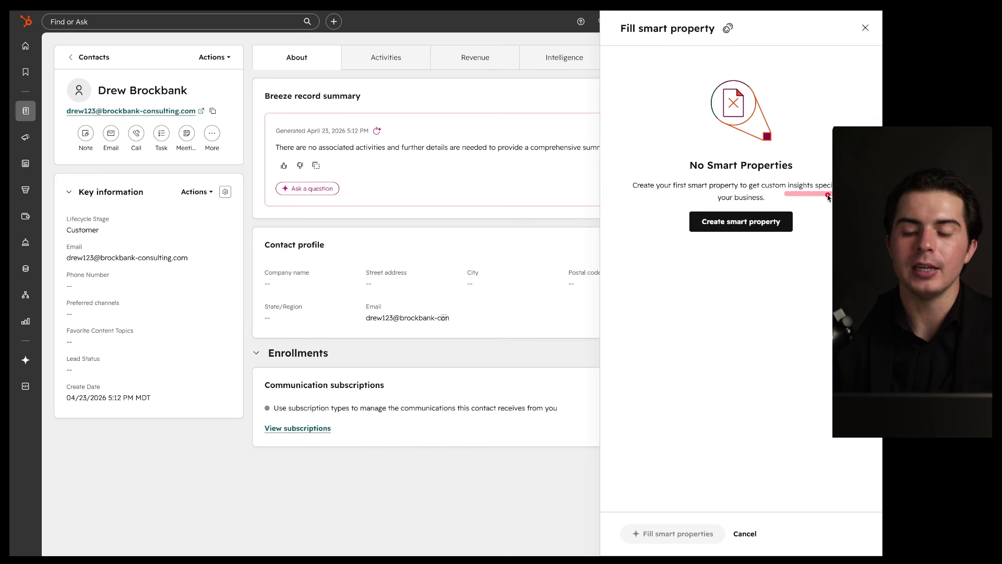
{"action": "left_click", "coordinate": [865, 27]}
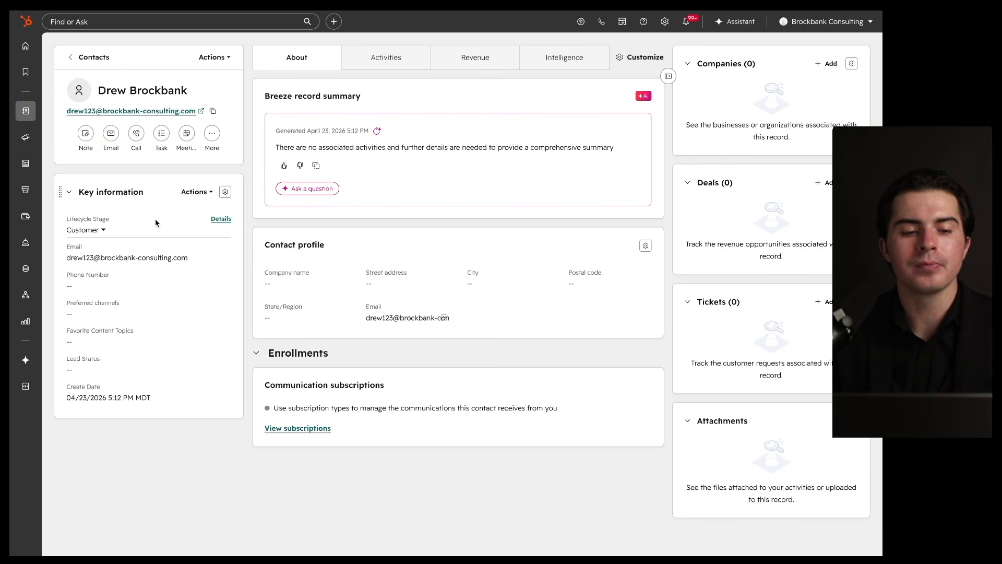
{"action": "left_click", "coordinate": [193, 192]}
{"action": "left_click", "coordinate": [192, 193]}
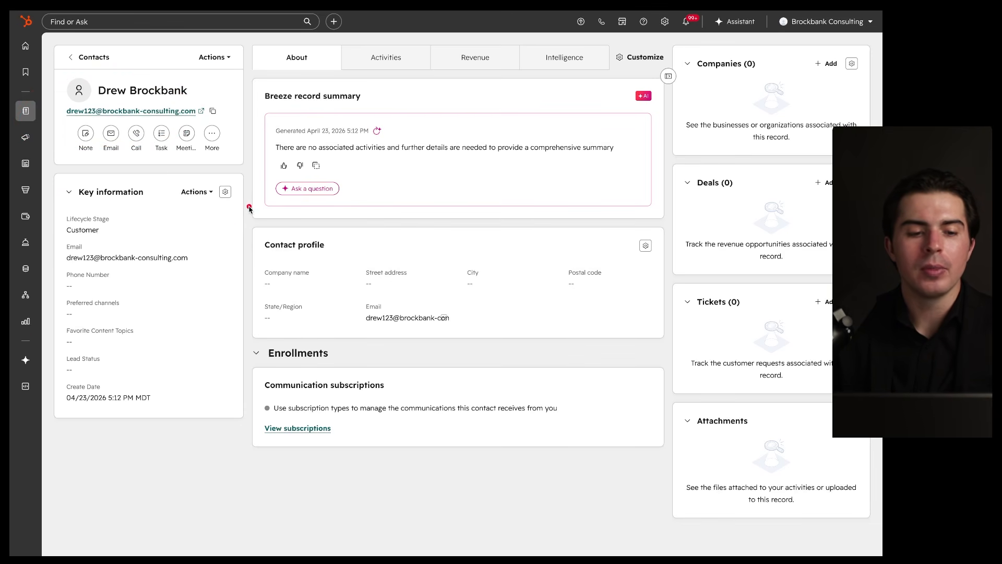
Step: Open the record layout editor and demonstrate reordering the Key information card
{"action": "left_click", "coordinate": [225, 193]}
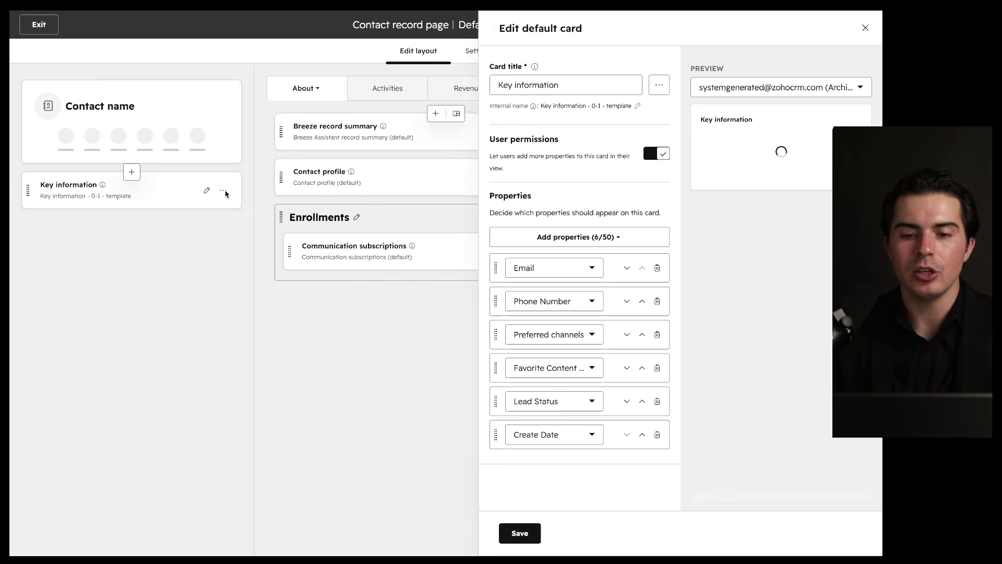
{"action": "left_click", "coordinate": [864, 28]}
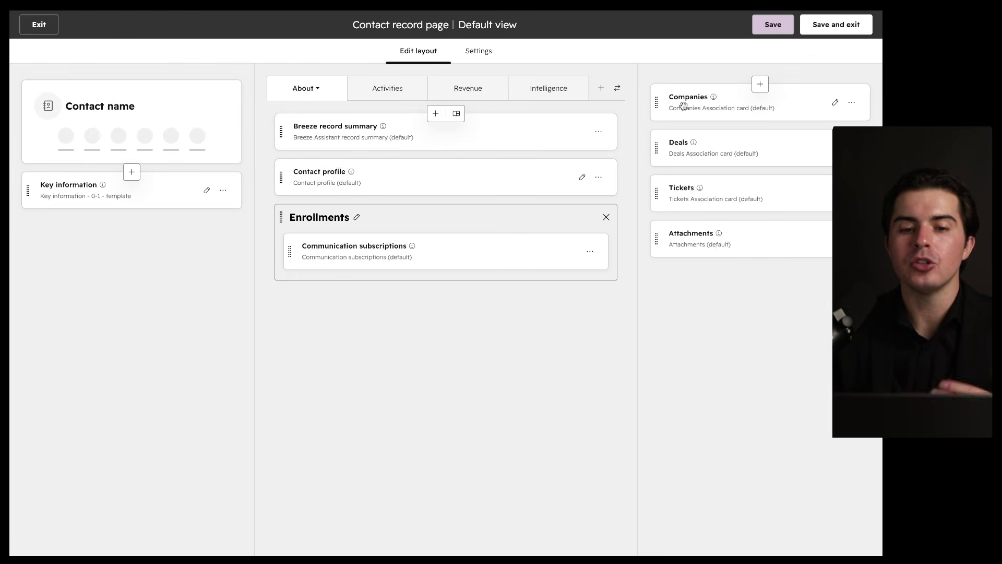
{"action": "mouse_move", "coordinate": [774, 63]}
{"action": "left_mouse_down"}
{"action": "mouse_move", "coordinate": [13, 263]}
{"action": "mouse_move", "coordinate": [493, 40]}
{"action": "left_mouse_up"}
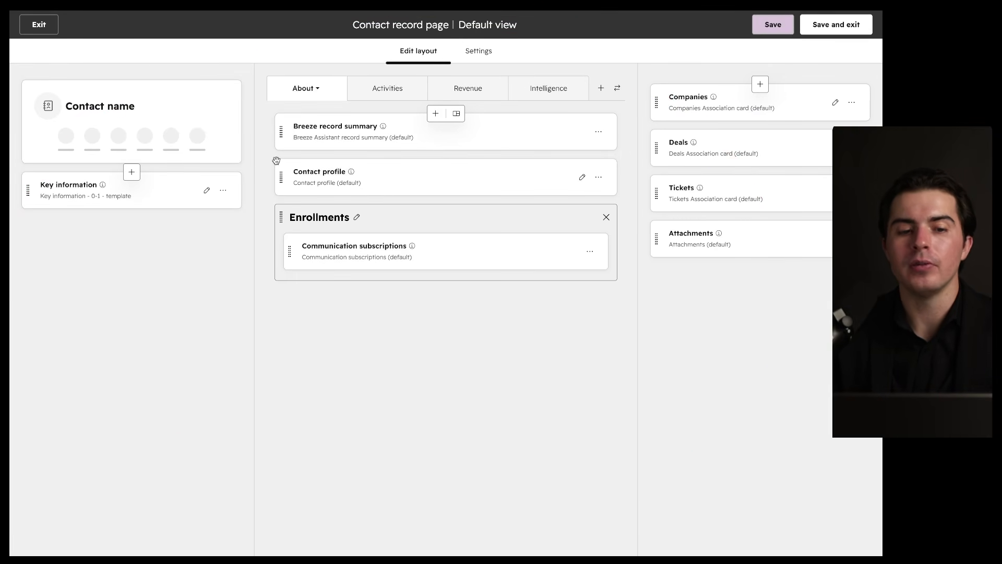
{"action": "left_click_drag", "start_coordinate": [122, 191], "coordinate": [122, 161]}
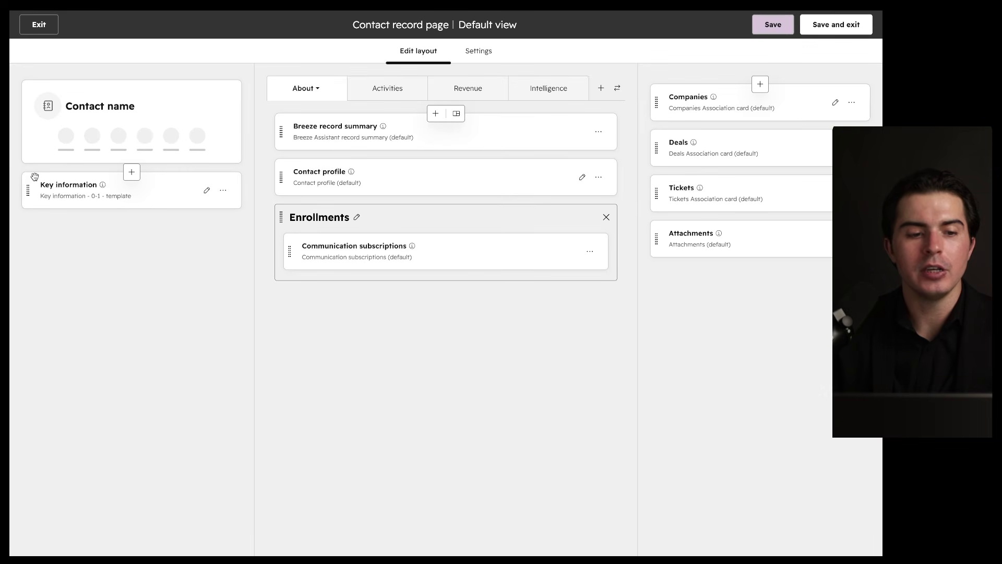
{"action": "left_click_drag", "start_coordinate": [28, 190], "coordinate": [34, 272]}
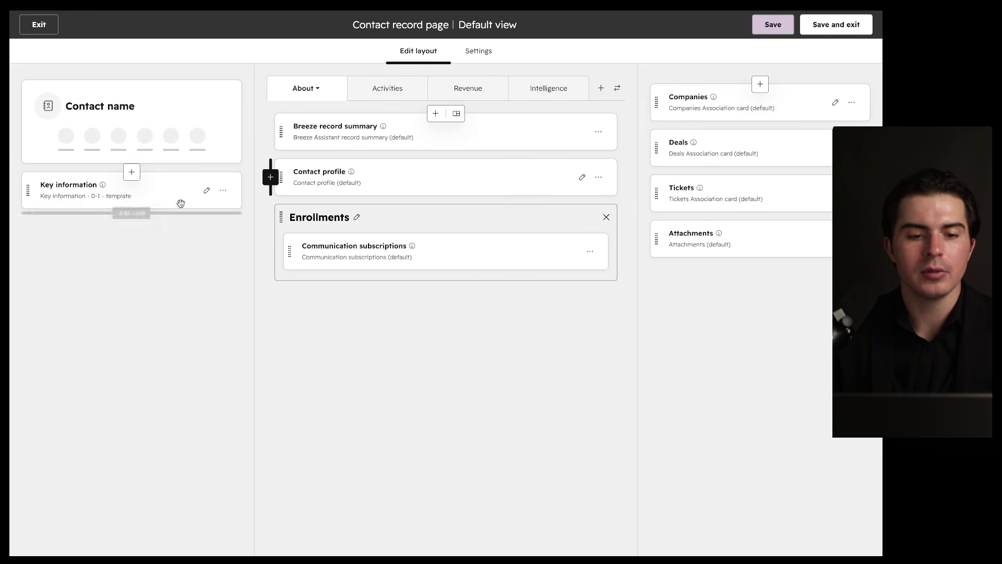
Step: Add the About this contact card from the Card library to the left sidebar and save the layout
{"action": "left_click", "coordinate": [131, 172]}
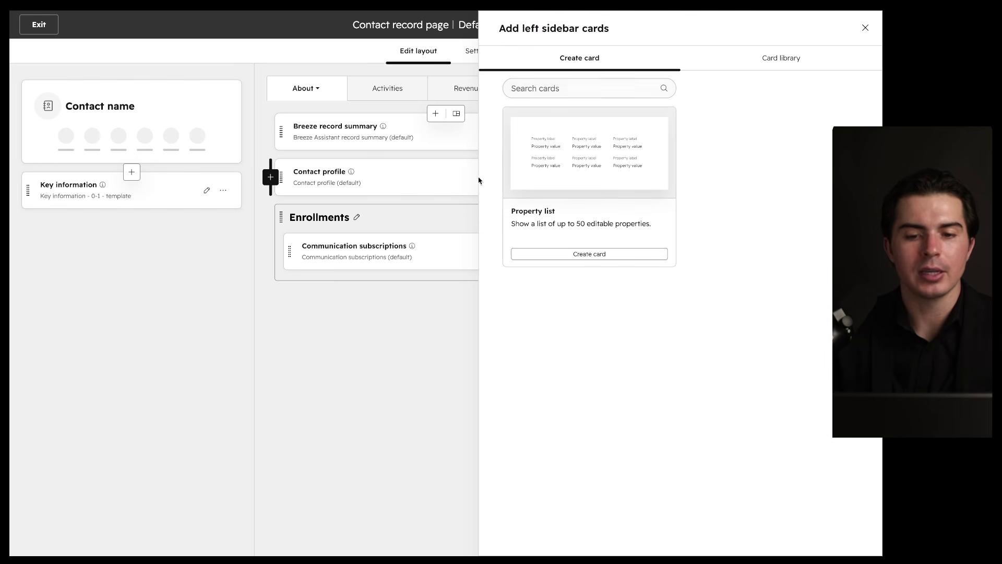
{"action": "left_click", "coordinate": [757, 62]}
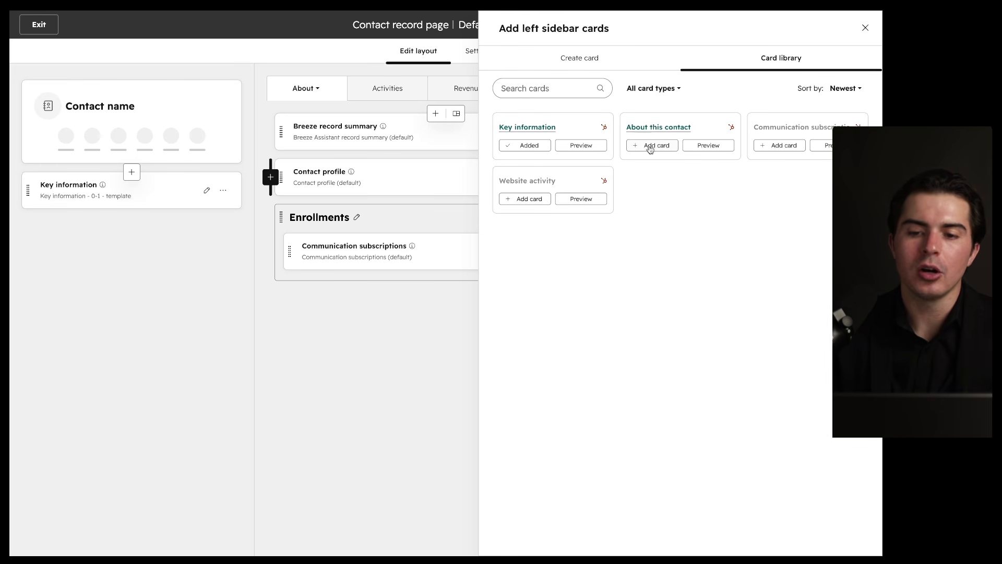
{"action": "left_click", "coordinate": [650, 145]}
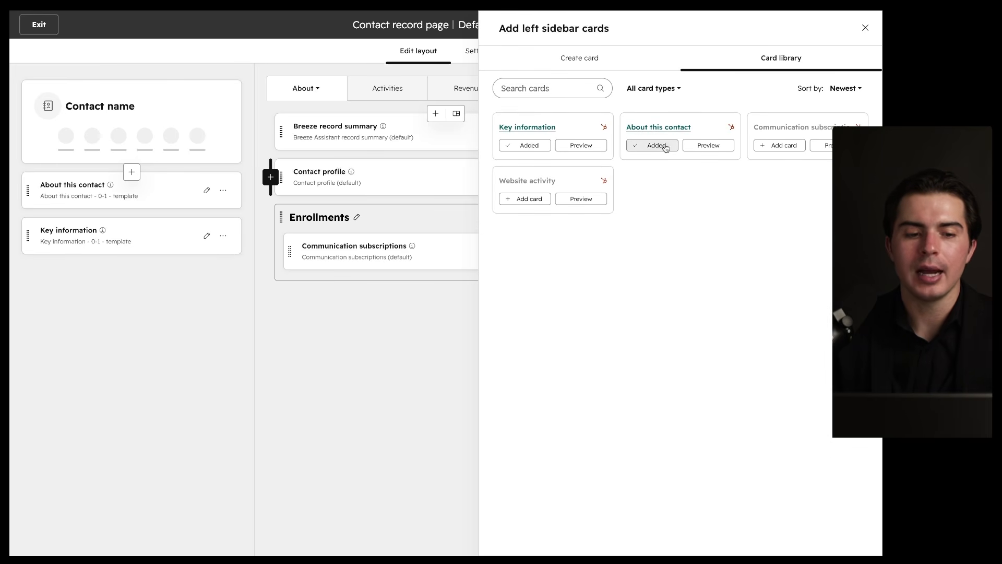
{"action": "left_click_drag", "start_coordinate": [29, 205], "coordinate": [142, 201]}
{"action": "left_click", "coordinate": [864, 28]}
{"action": "left_click", "coordinate": [773, 24]}
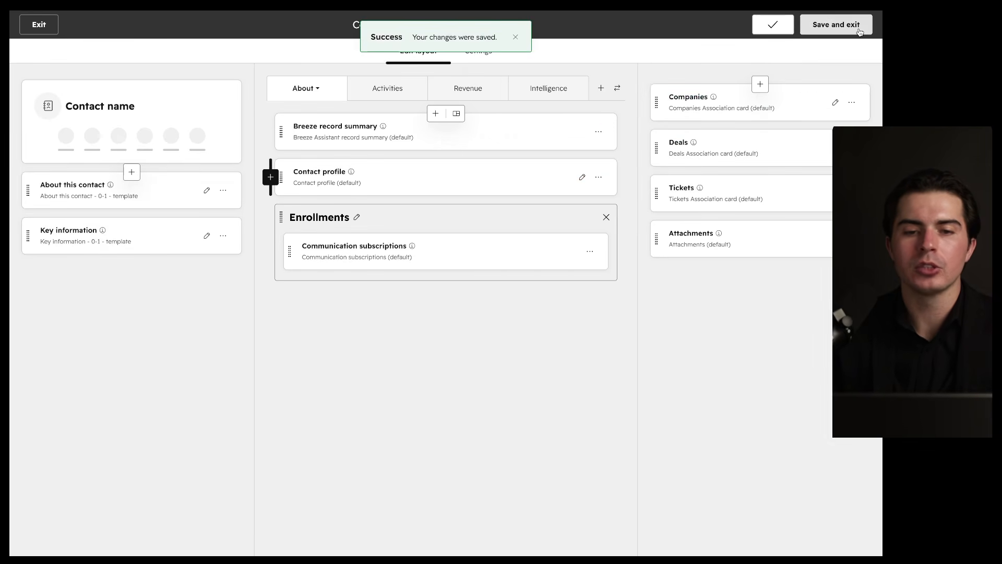
{"action": "left_click", "coordinate": [860, 30]}
Step: Remove the About this contact card via its options menu and save the layout
{"action": "scroll", "coordinate": [132, 372], "scroll_direction": "down", "scroll_amount": 2}
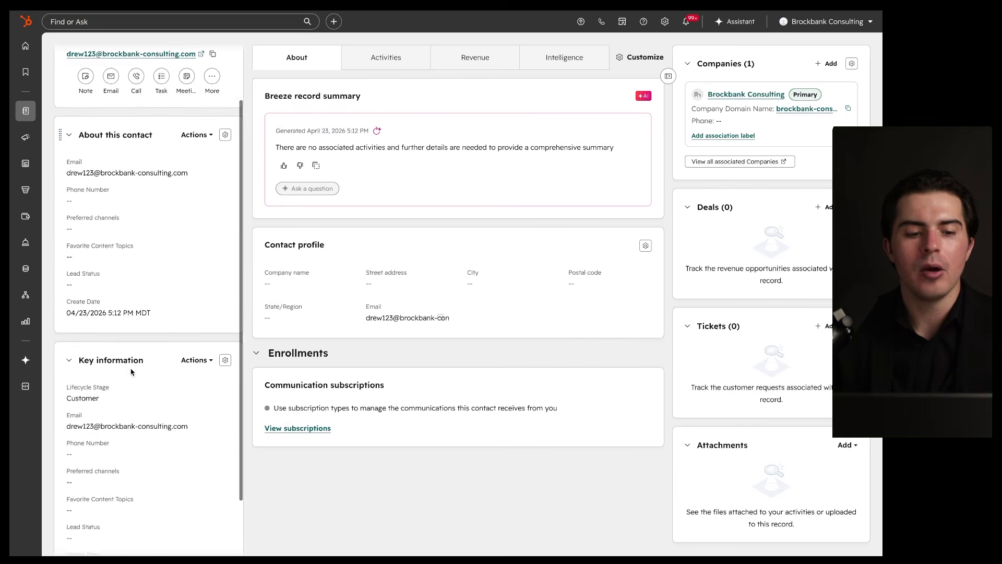
{"action": "scroll", "coordinate": [132, 372], "scroll_direction": "up", "scroll_amount": 1}
{"action": "left_click_drag", "start_coordinate": [227, 140], "coordinate": [115, 340]}
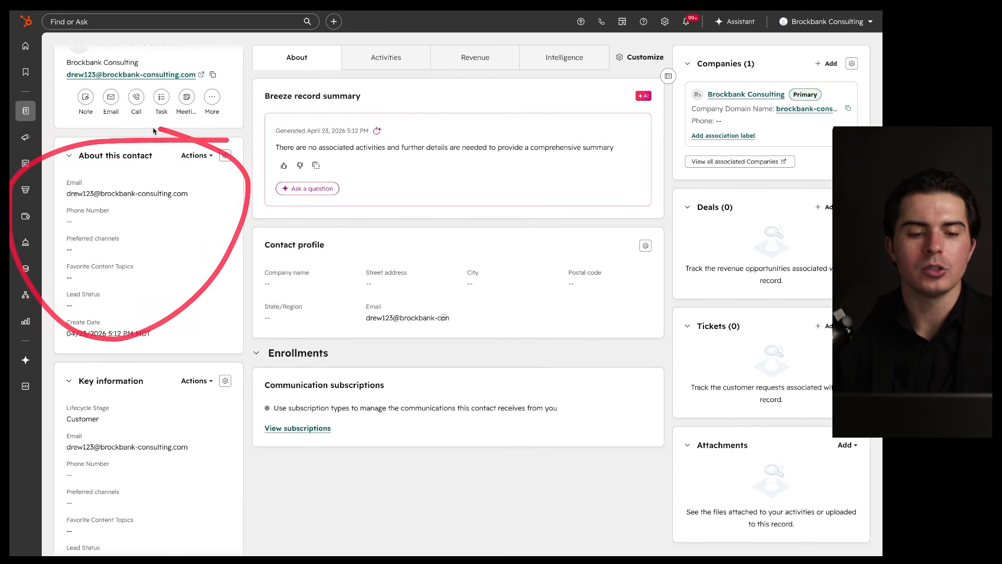
{"action": "scroll", "coordinate": [194, 358], "scroll_direction": "down", "scroll_amount": 3}
{"action": "mouse_move", "coordinate": [245, 265]}
{"action": "left_mouse_down"}
{"action": "mouse_move", "coordinate": [10, 339]}
{"action": "mouse_move", "coordinate": [192, 279]}
{"action": "left_mouse_up"}
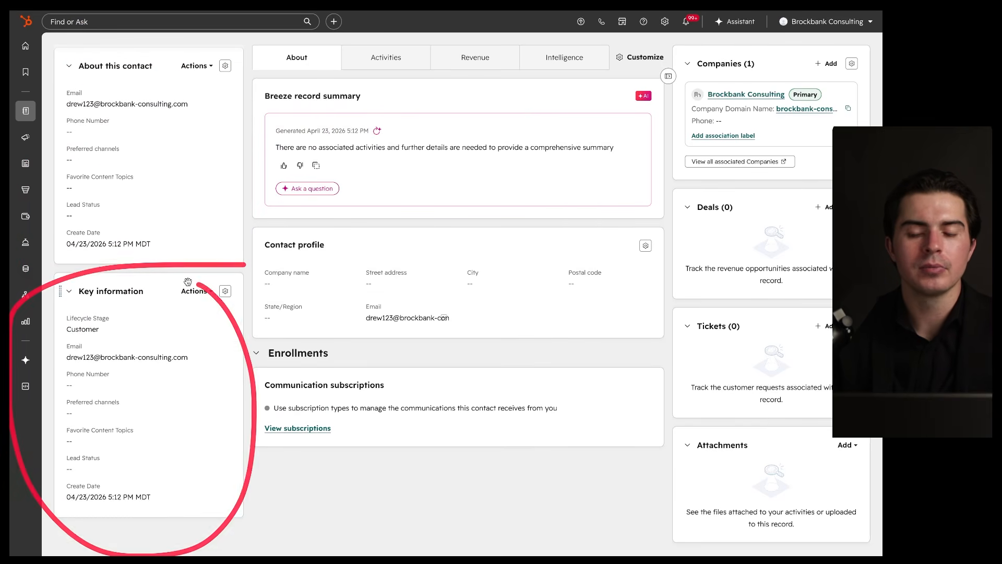
{"action": "scroll", "coordinate": [200, 256], "scroll_direction": "up", "scroll_amount": 4}
{"action": "left_click", "coordinate": [225, 210]}
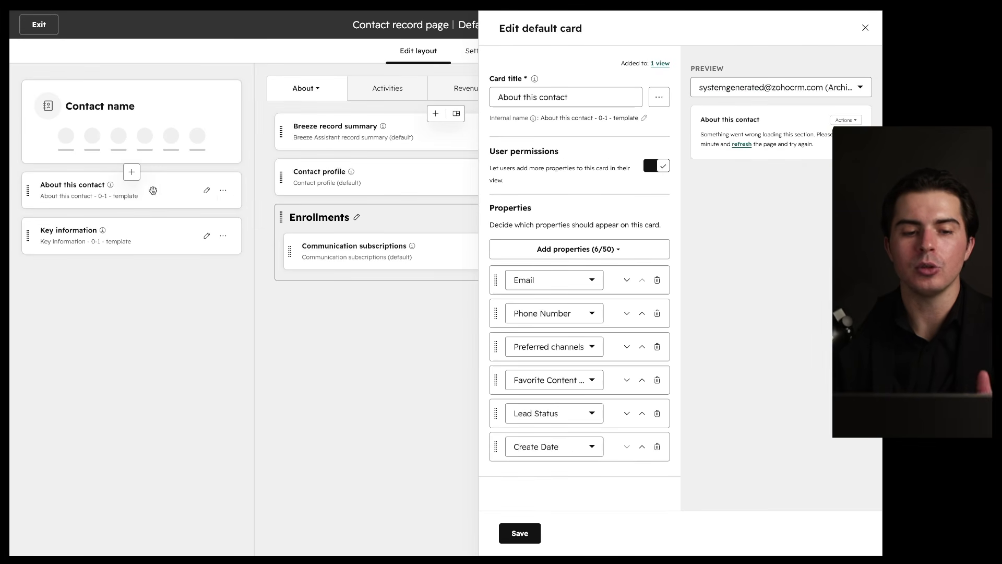
{"action": "left_click", "coordinate": [224, 192]}
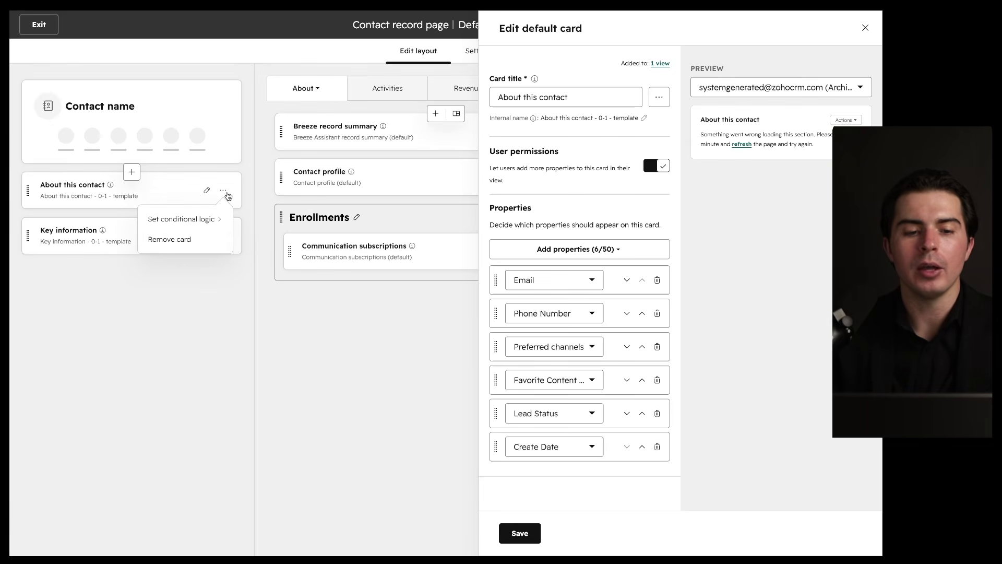
{"action": "left_click", "coordinate": [205, 235]}
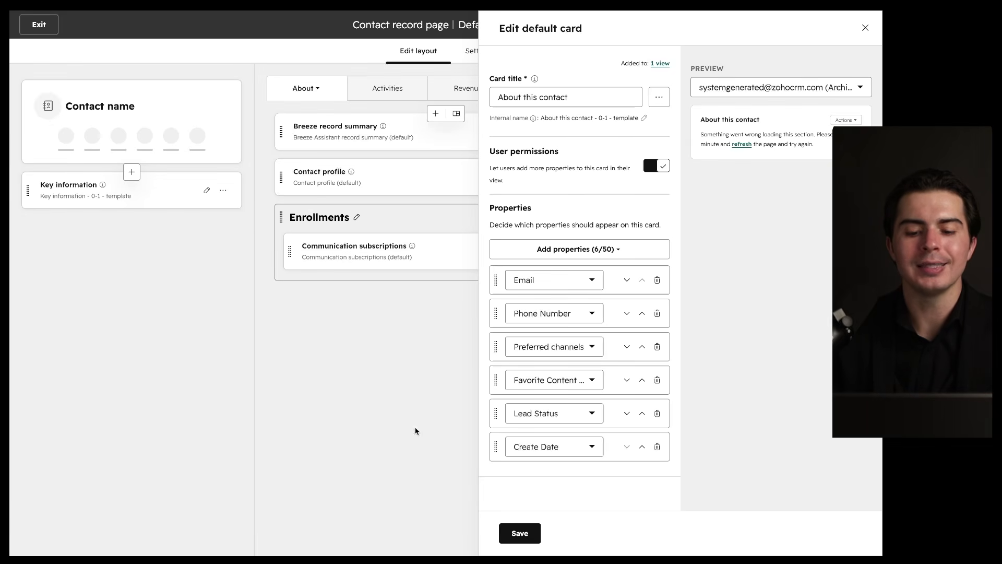
{"action": "left_click", "coordinate": [520, 533]}
{"action": "left_click", "coordinate": [807, 29]}
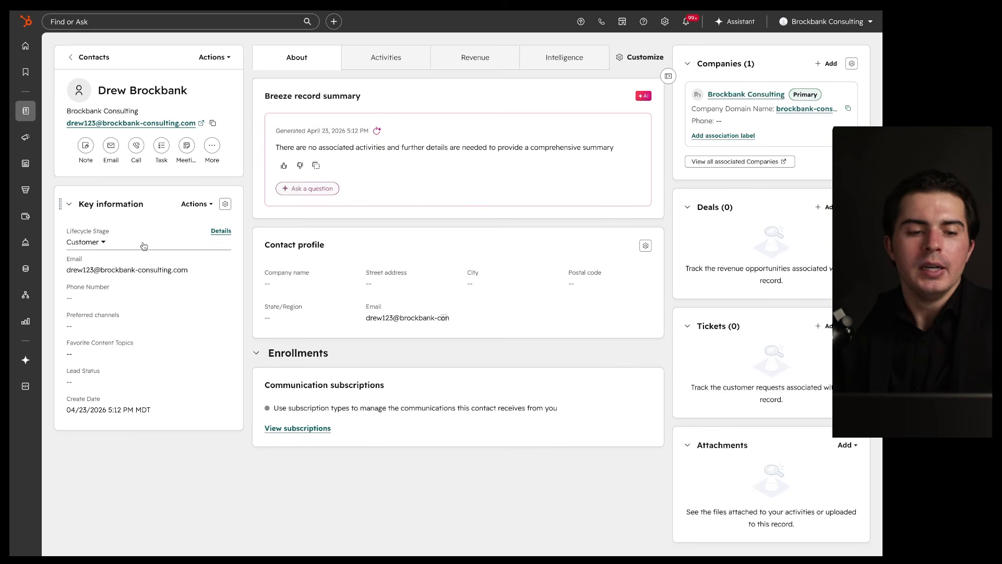
{"action": "left_click_drag", "start_coordinate": [86, 178], "coordinate": [182, 151]}
{"action": "mouse_move", "coordinate": [217, 30]}
{"action": "left_mouse_down"}
{"action": "mouse_move", "coordinate": [236, 45]}
{"action": "mouse_move", "coordinate": [186, 38]}
{"action": "left_mouse_up"}
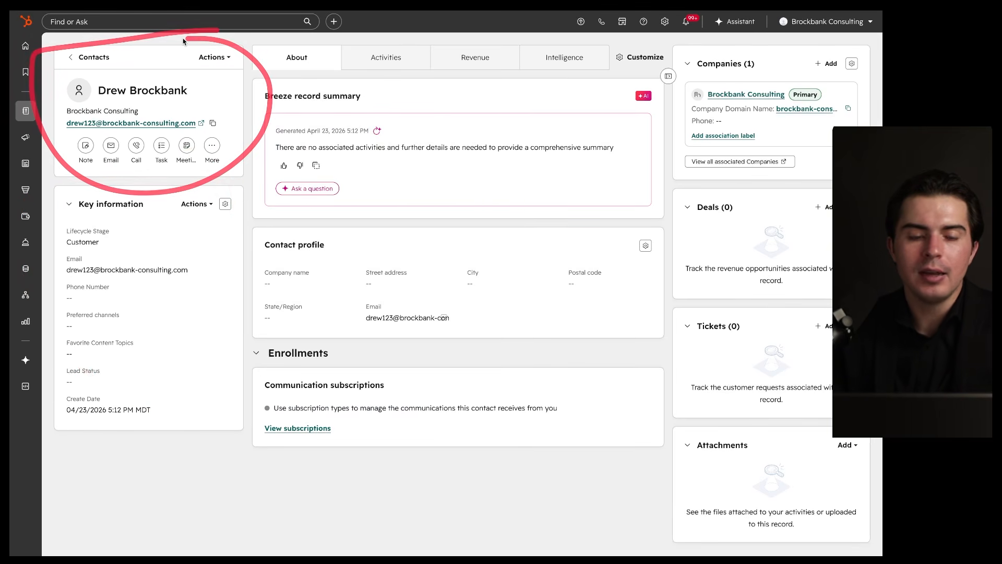
{"action": "left_click_drag", "start_coordinate": [86, 153], "coordinate": [226, 153]}
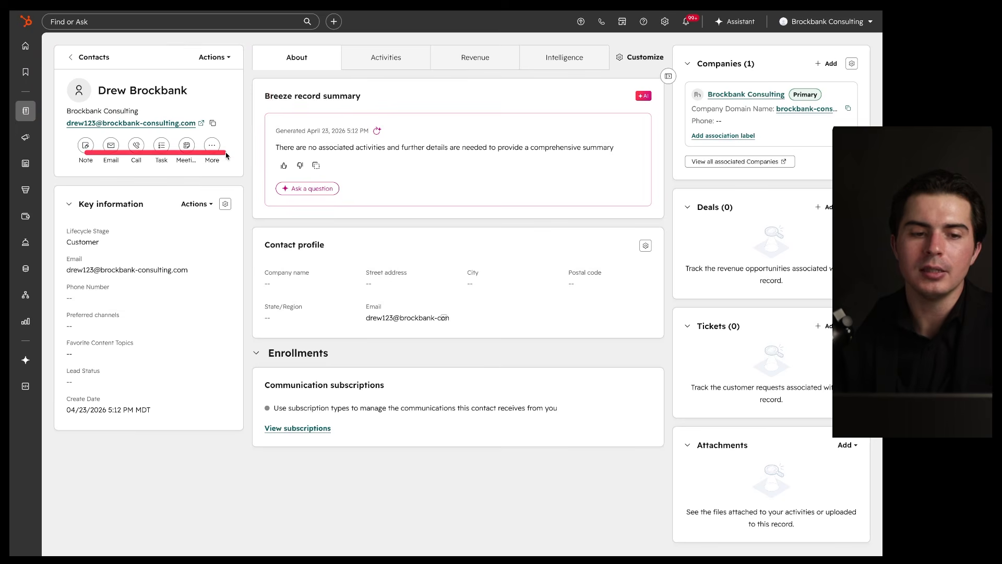
{"action": "left_click_drag", "start_coordinate": [211, 76], "coordinate": [220, 100]}
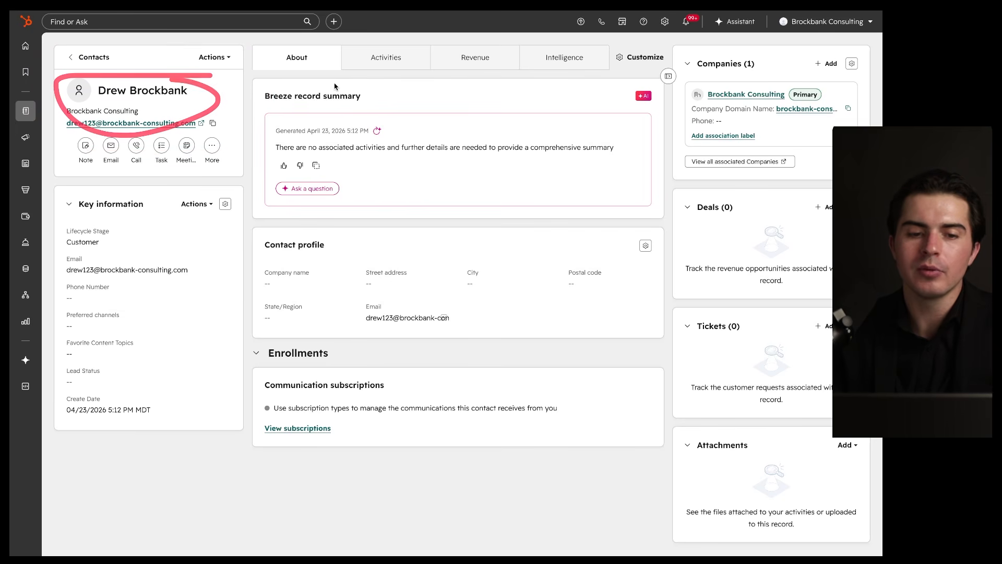
{"action": "mouse_move", "coordinate": [564, 44]}
{"action": "left_mouse_down"}
{"action": "mouse_move", "coordinate": [262, 57]}
{"action": "mouse_move", "coordinate": [323, 426]}
{"action": "mouse_move", "coordinate": [661, 55]}
{"action": "left_mouse_up"}
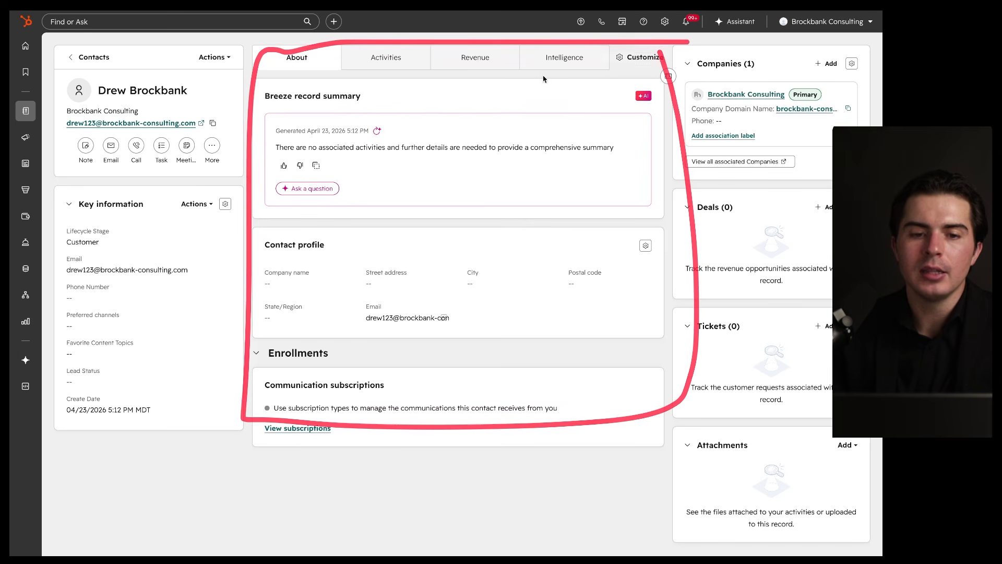
{"action": "left_click", "coordinate": [366, 64]}
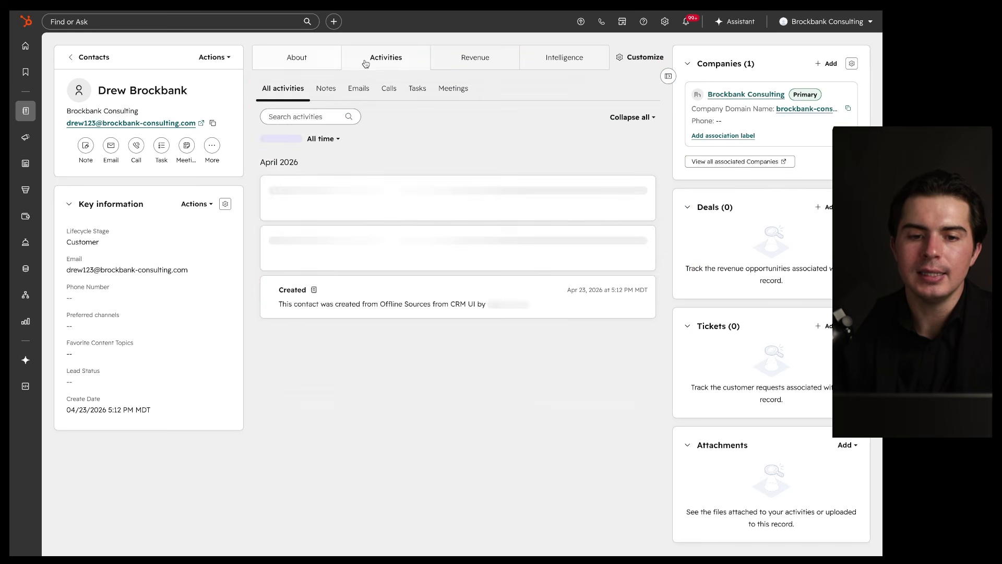
{"action": "left_click", "coordinate": [476, 66]}
{"action": "left_click", "coordinate": [550, 62]}
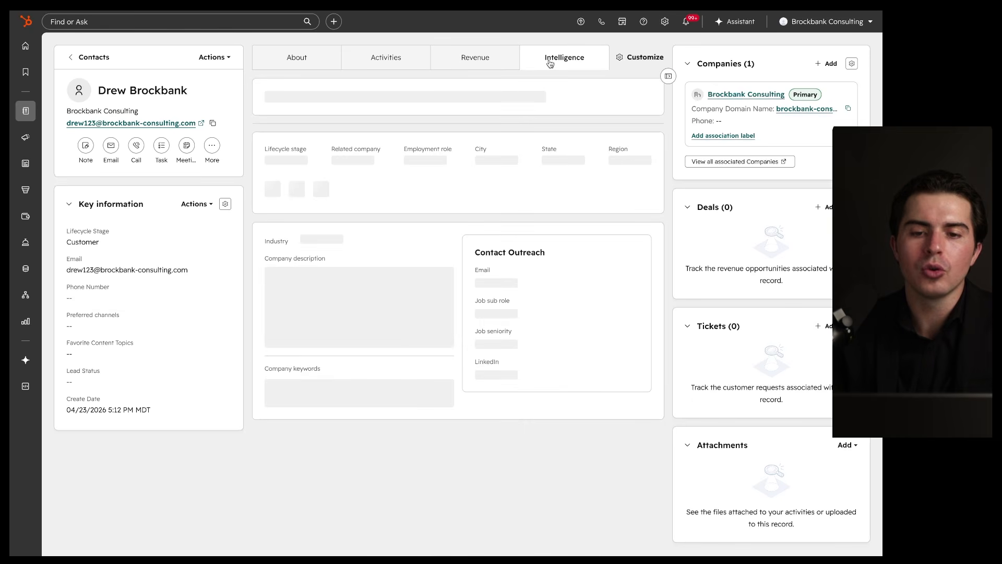
{"action": "left_click", "coordinate": [310, 68]}
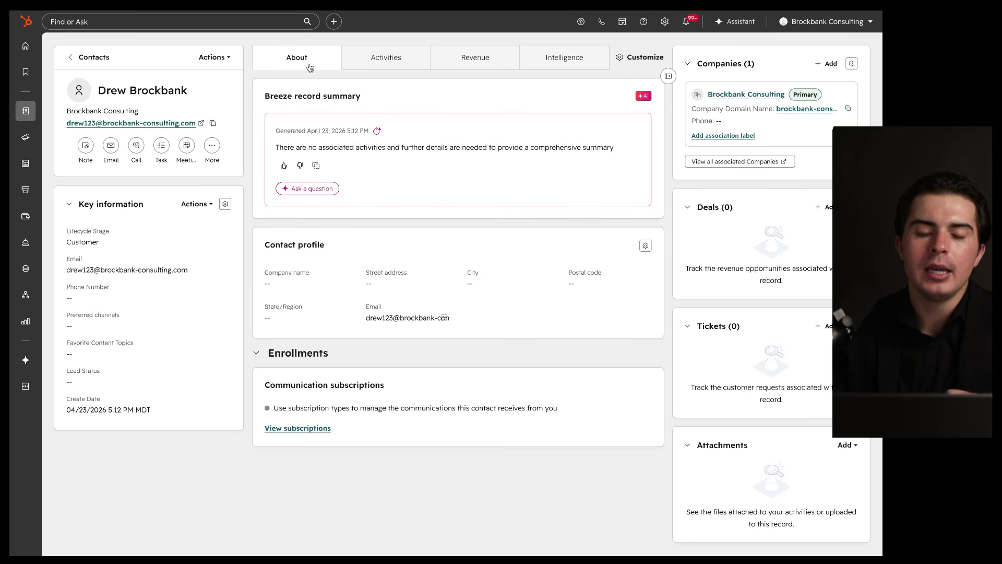
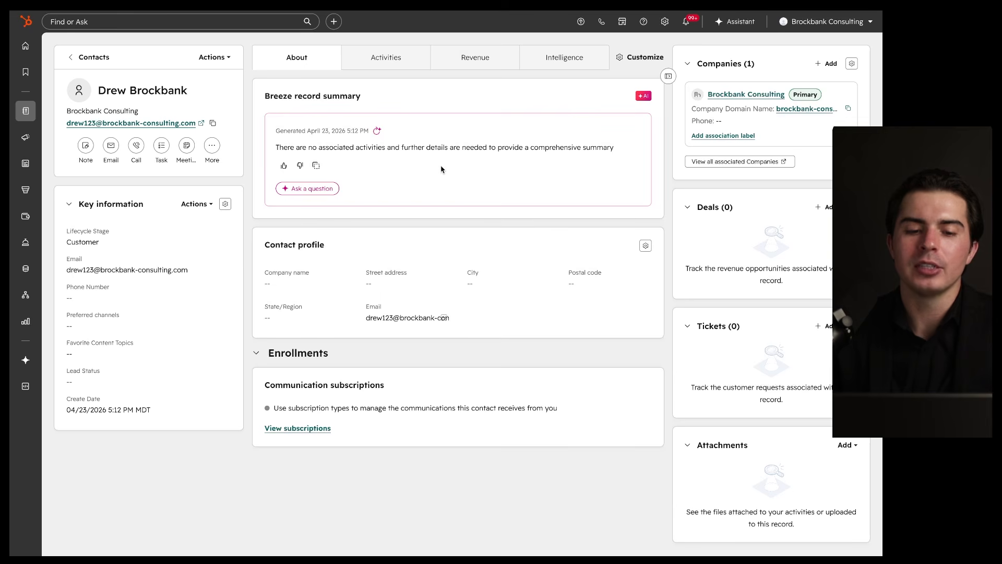
Step: Glance at the Activities timeline, then return to About and mark the AI record summary
{"action": "left_click", "coordinate": [385, 57]}
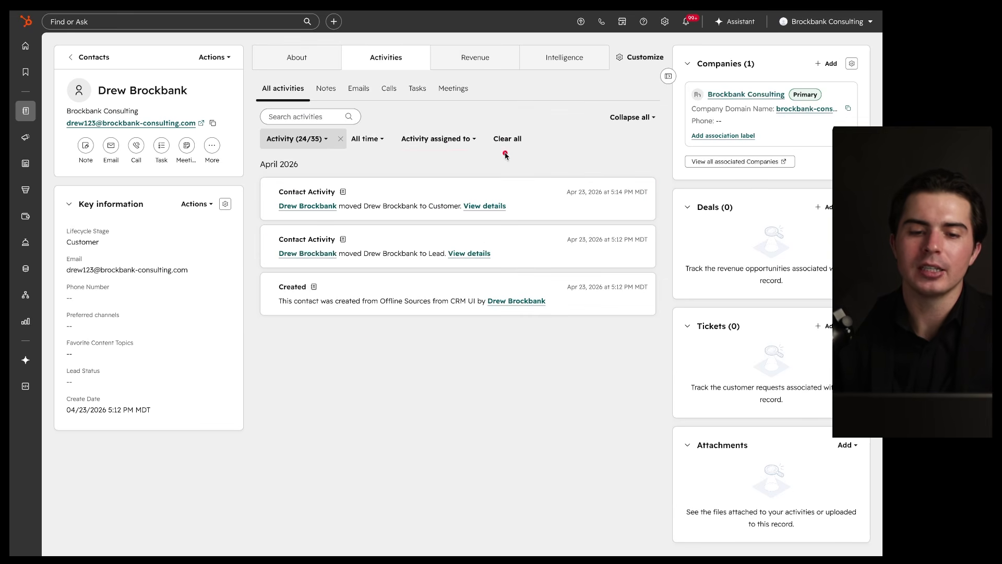
{"action": "left_click", "coordinate": [297, 57]}
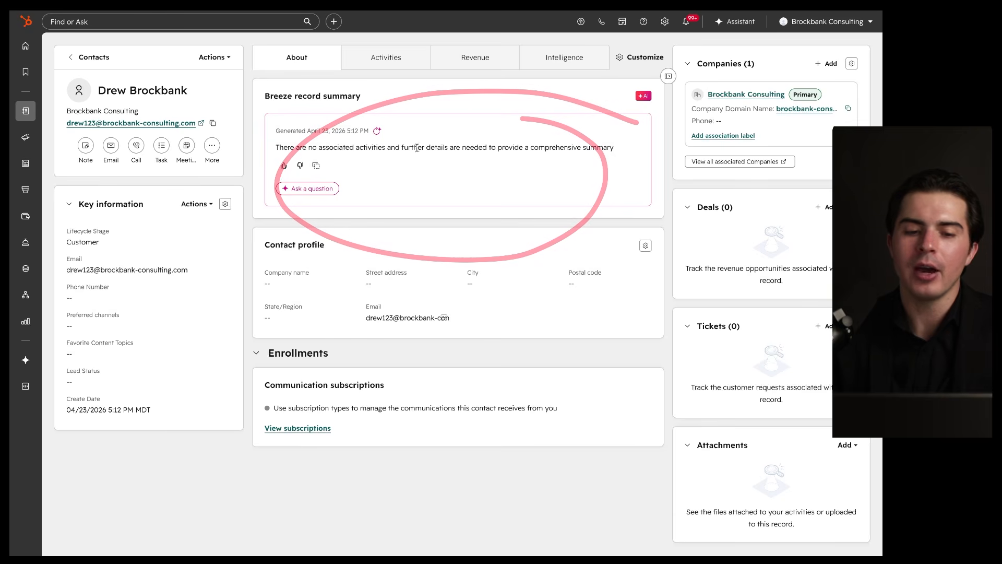
{"action": "left_click_drag", "start_coordinate": [273, 153], "coordinate": [608, 155]}
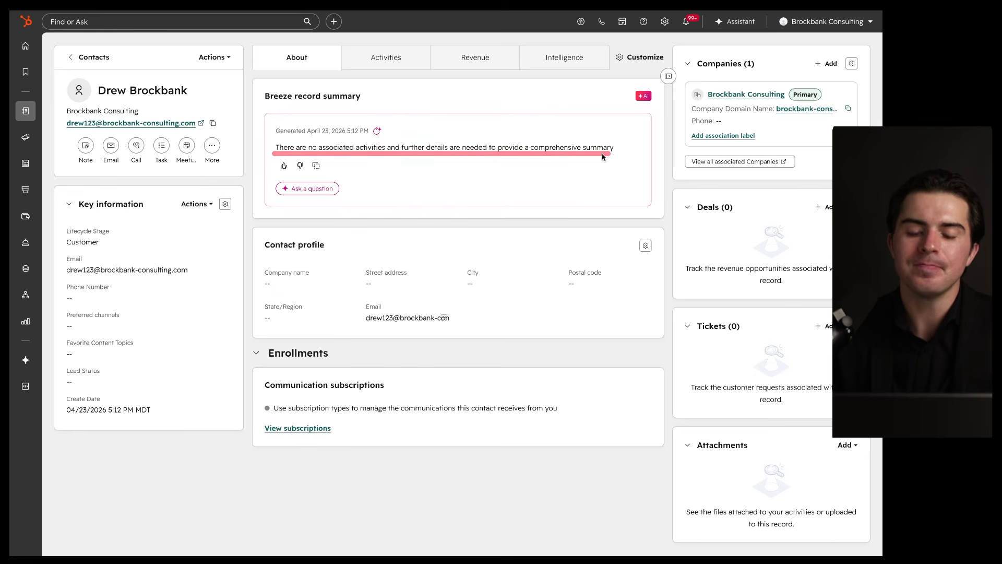
{"action": "left_click_drag", "start_coordinate": [279, 197], "coordinate": [323, 199]}
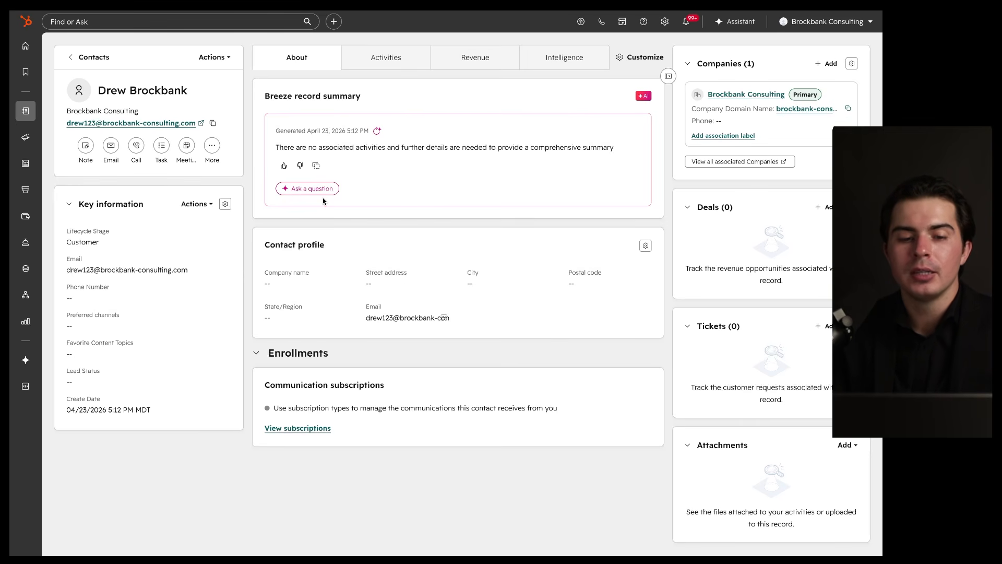
Step: Highlight the Breeze record summary, Contact profile card and Street address field
{"action": "left_click_drag", "start_coordinate": [532, 122], "coordinate": [462, 150]}
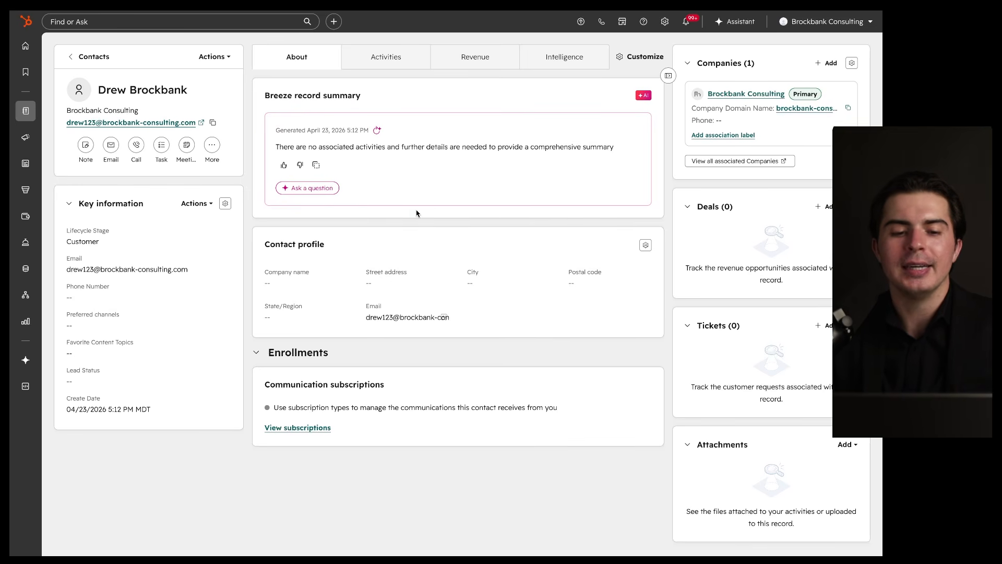
{"action": "left_click_drag", "start_coordinate": [421, 219], "coordinate": [474, 238]}
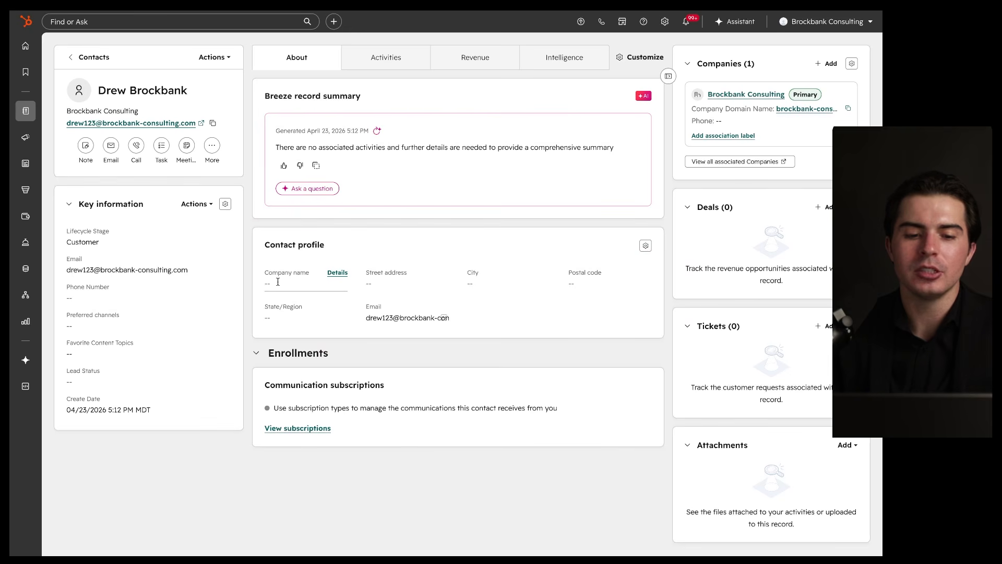
{"action": "left_click_drag", "start_coordinate": [368, 282], "coordinate": [461, 281]}
{"action": "mouse_move", "coordinate": [621, 241]}
{"action": "left_mouse_down"}
{"action": "mouse_move", "coordinate": [616, 324]}
{"action": "mouse_move", "coordinate": [647, 245]}
{"action": "left_mouse_up"}
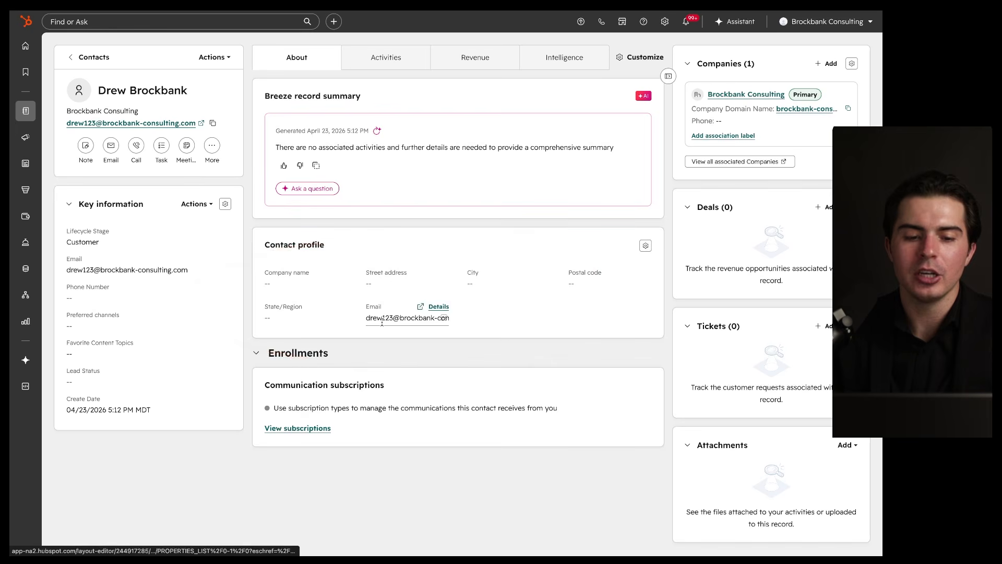
Step: Collapse and re-expand Enrollments, underline Communication subscriptions, then show the activity timeline
{"action": "left_click", "coordinate": [263, 354]}
{"action": "left_click", "coordinate": [260, 353]}
{"action": "left_click_drag", "start_coordinate": [266, 396], "coordinate": [389, 395]}
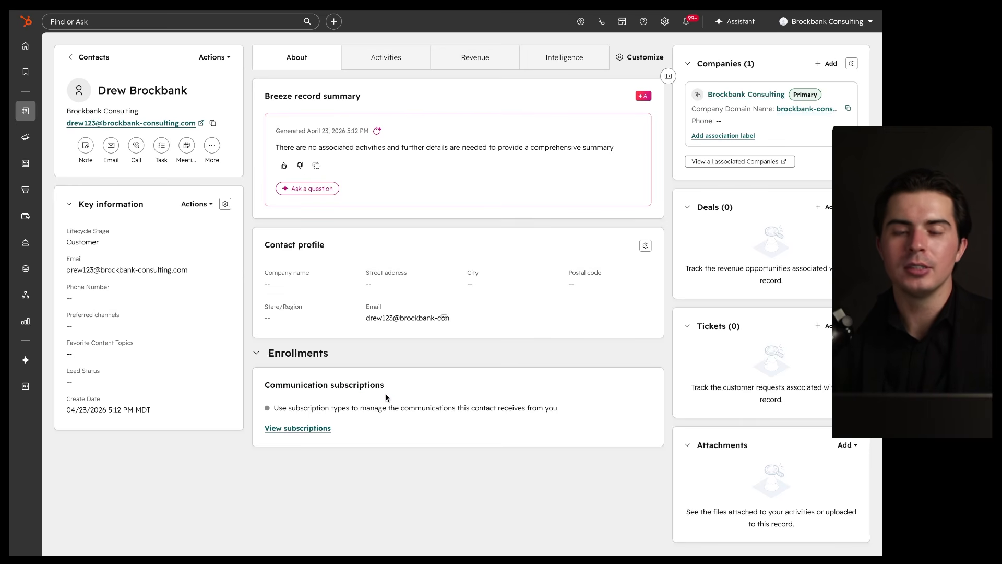
{"action": "left_click_drag", "start_coordinate": [272, 395], "coordinate": [414, 396]}
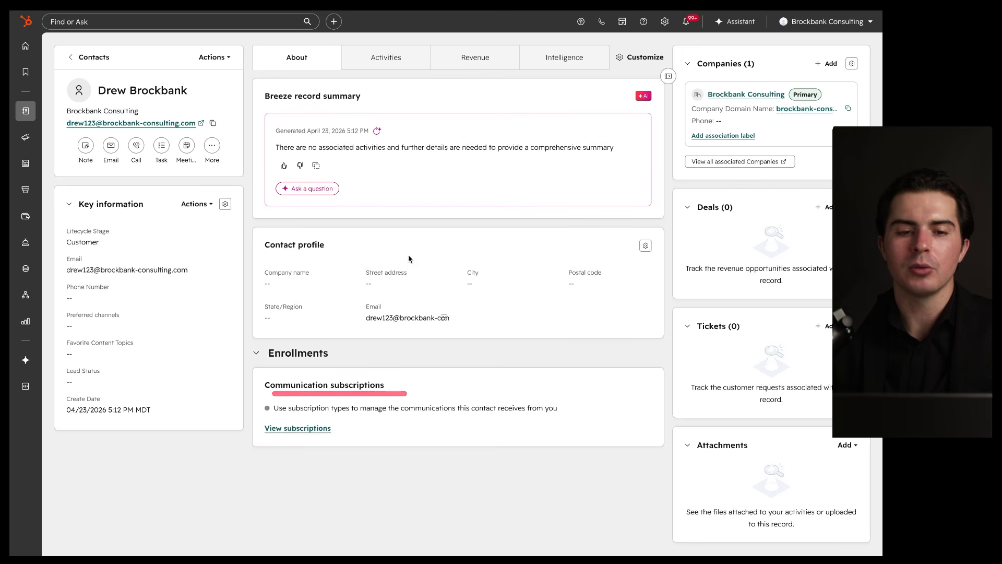
{"action": "left_click", "coordinate": [378, 58]}
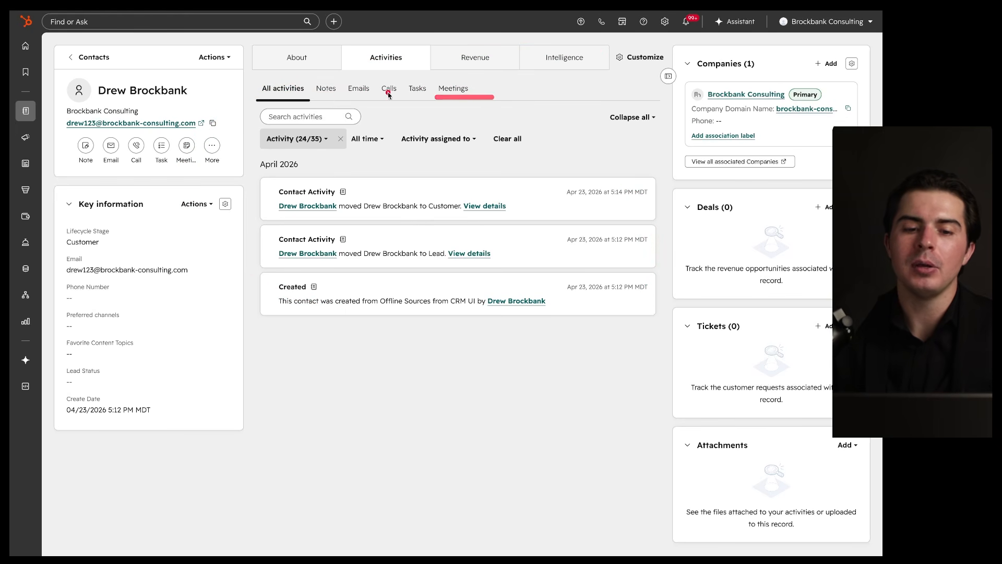
Step: Filter the timeline to Notes, Emails, then Calls, and return to All activities
{"action": "left_click", "coordinate": [327, 89]}
{"action": "left_click", "coordinate": [358, 89]}
{"action": "left_click", "coordinate": [387, 88]}
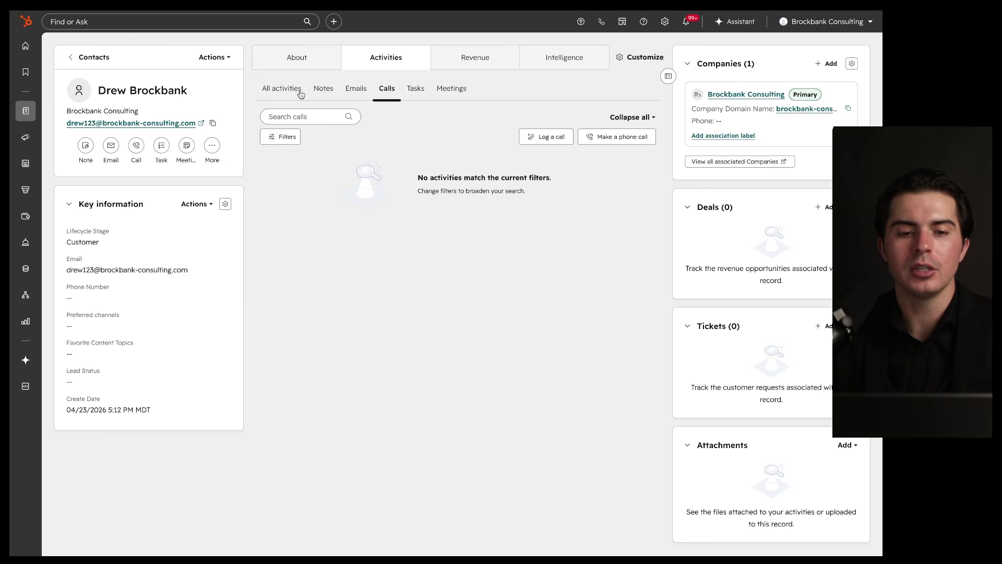
{"action": "left_click", "coordinate": [285, 88]}
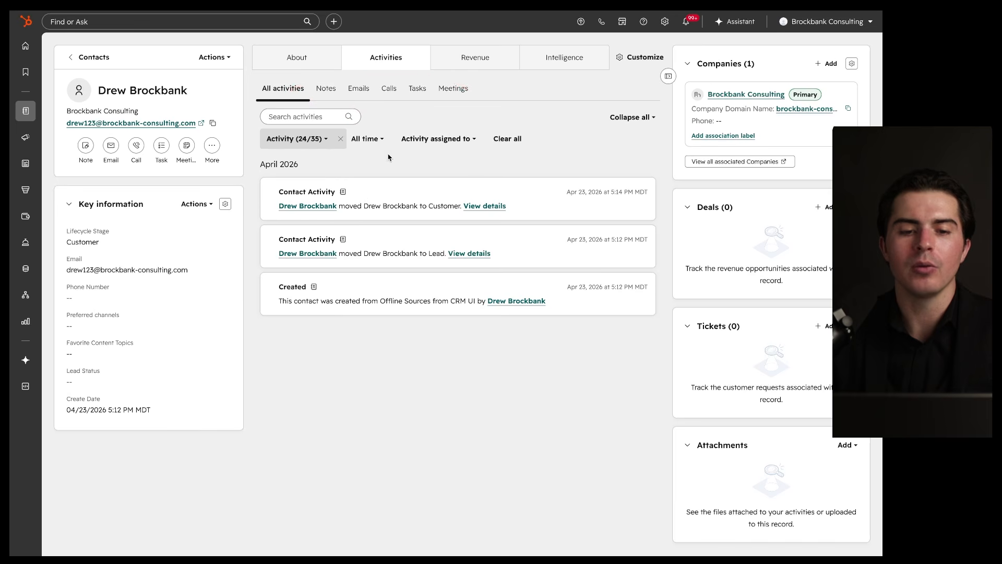
Step: Review the date range and assignee filter choices, then clear all activity filters
{"action": "left_click", "coordinate": [371, 140]}
{"action": "left_click", "coordinate": [366, 139]}
{"action": "left_click", "coordinate": [438, 140]}
{"action": "left_click", "coordinate": [440, 141]}
{"action": "left_click", "coordinate": [517, 140]}
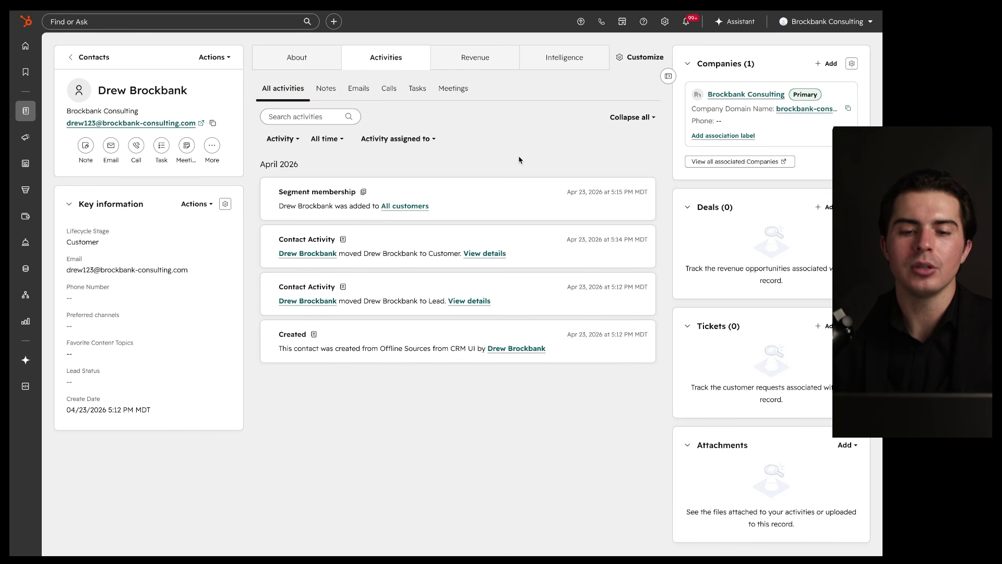
Step: Collapse all and then expand all timeline entries, and switch to the Revenue tab
{"action": "left_click", "coordinate": [627, 117]}
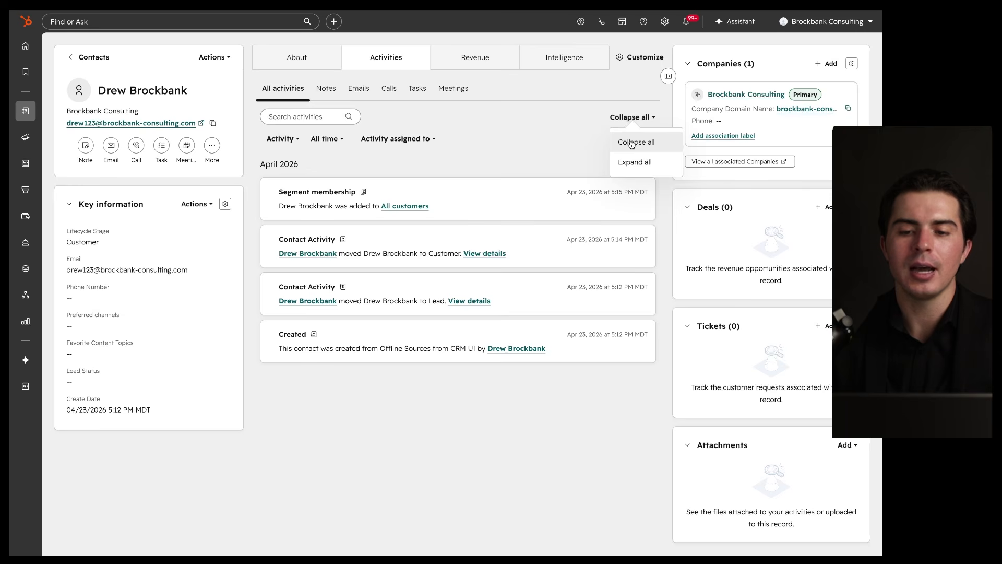
{"action": "left_click", "coordinate": [631, 142]}
{"action": "left_click", "coordinate": [630, 117]}
{"action": "left_click", "coordinate": [631, 160]}
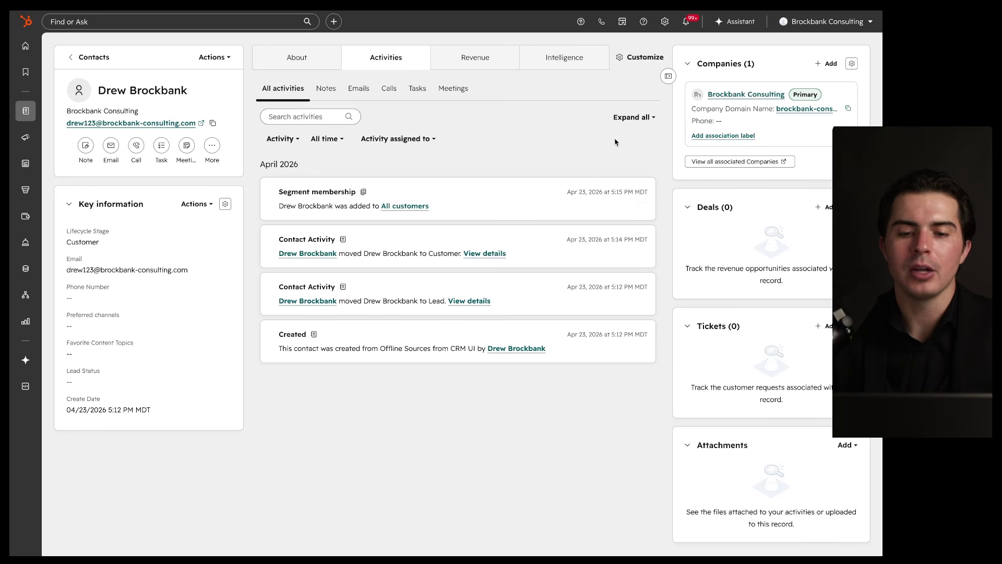
{"action": "left_click", "coordinate": [465, 61]}
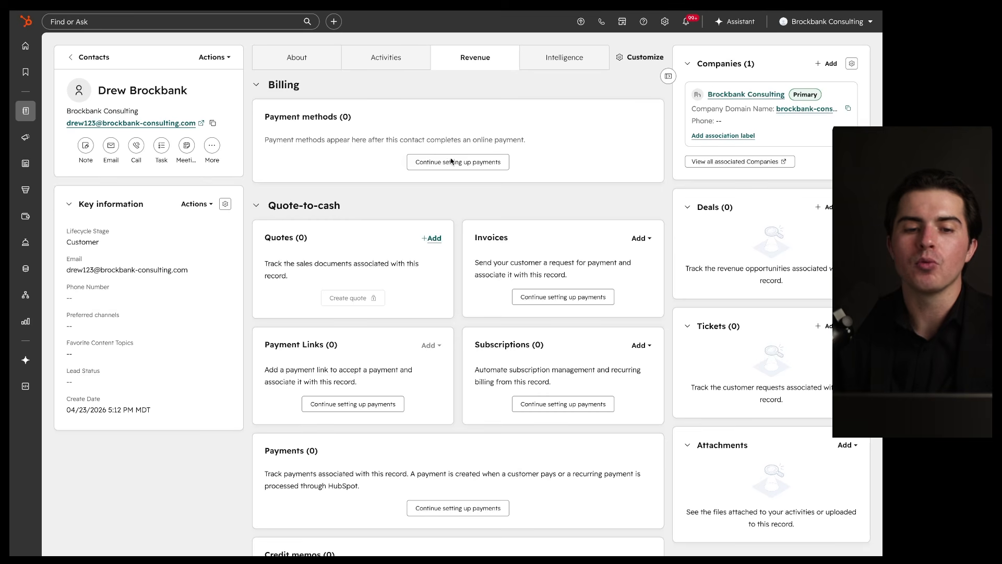
Step: Scroll the Revenue view and highlight the Quotes, Invoices and Payment Links cards
{"action": "left_click_drag", "start_coordinate": [494, 44], "coordinate": [418, 43]}
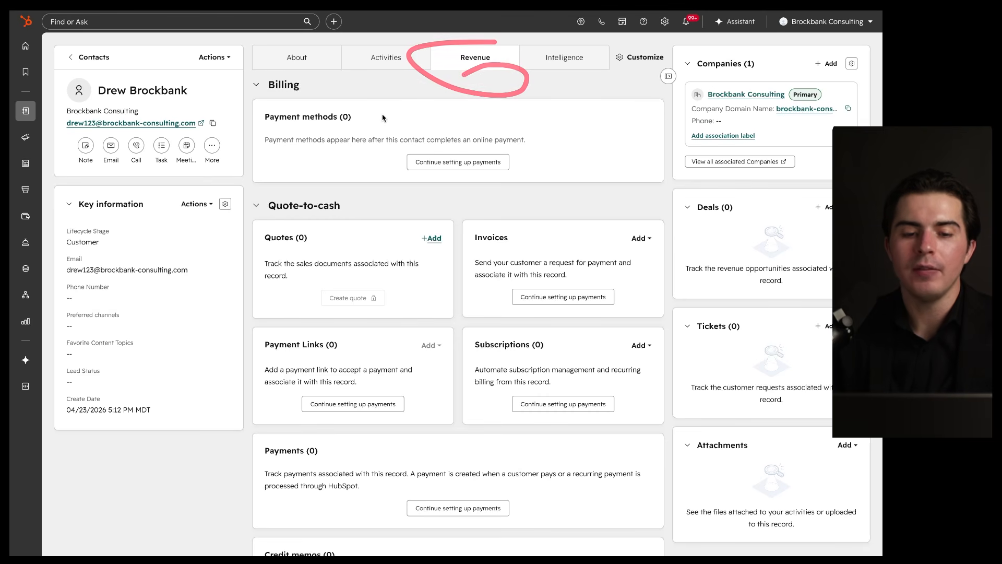
{"action": "scroll", "coordinate": [393, 256], "scroll_direction": "down", "scroll_amount": 1}
{"action": "scroll", "coordinate": [393, 255], "scroll_direction": "down", "scroll_amount": 3}
{"action": "scroll", "coordinate": [400, 253], "scroll_direction": "up", "scroll_amount": 4}
{"action": "scroll", "coordinate": [407, 249], "scroll_direction": "down", "scroll_amount": 3}
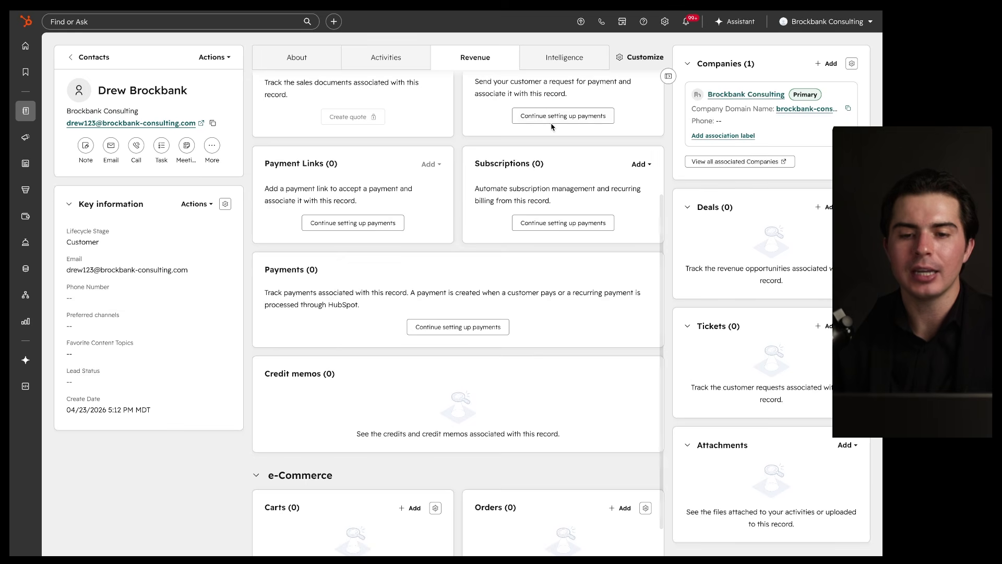
{"action": "scroll", "coordinate": [548, 102], "scroll_direction": "up", "scroll_amount": 1}
{"action": "left_click_drag", "start_coordinate": [641, 88], "coordinate": [480, 87]}
{"action": "left_click_drag", "start_coordinate": [400, 103], "coordinate": [365, 120]}
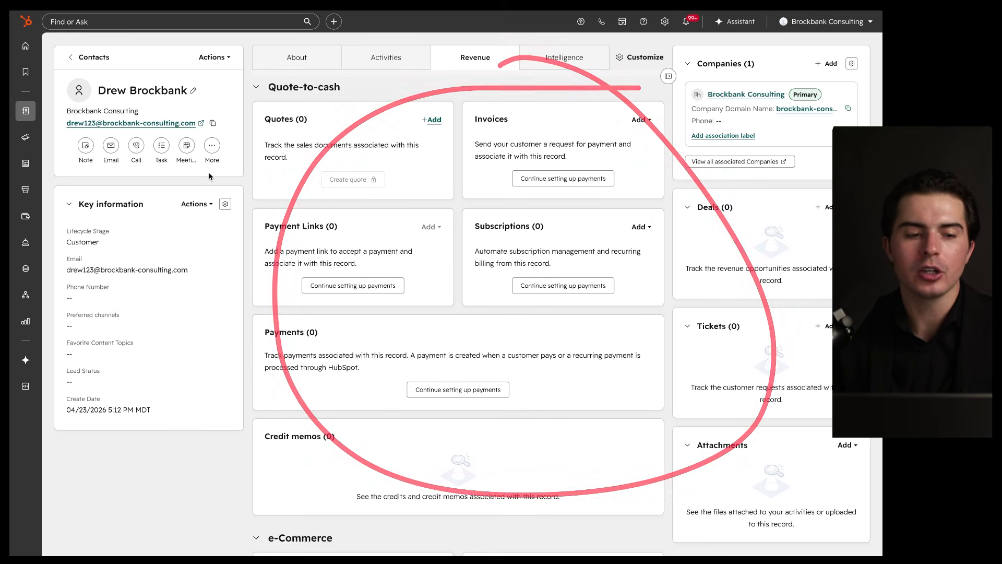
{"action": "mouse_move", "coordinate": [19, 235]}
{"action": "mouse_move", "coordinate": [23, 217]}
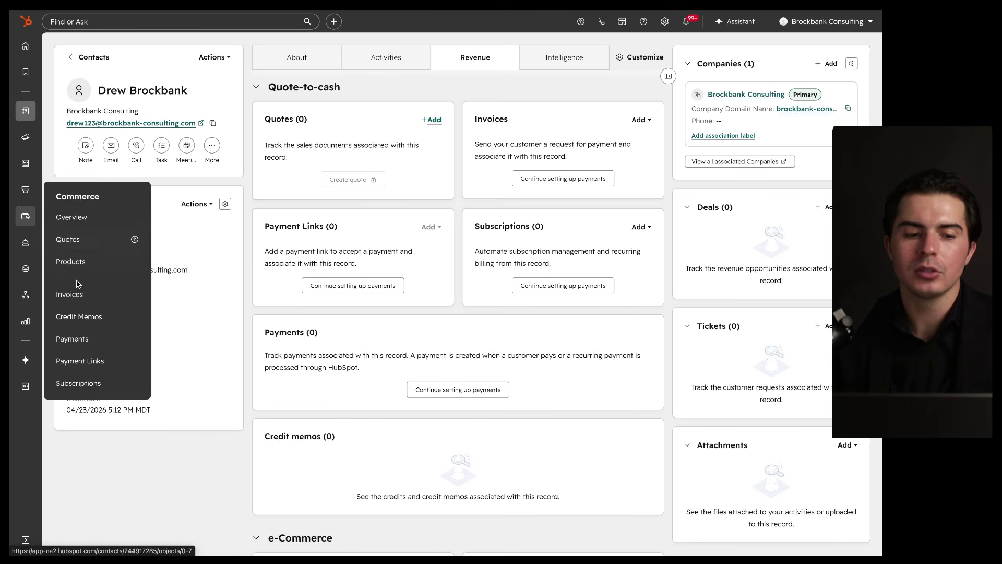
{"action": "mouse_move", "coordinate": [337, 97]}
{"action": "left_mouse_down"}
{"action": "mouse_move", "coordinate": [234, 116]}
{"action": "mouse_move", "coordinate": [345, 109]}
{"action": "left_mouse_up"}
{"action": "mouse_move", "coordinate": [597, 106]}
{"action": "left_mouse_down"}
{"action": "mouse_move", "coordinate": [463, 200]}
{"action": "mouse_move", "coordinate": [528, 102]}
{"action": "left_mouse_up"}
{"action": "mouse_move", "coordinate": [374, 208]}
{"action": "left_mouse_down"}
{"action": "mouse_move", "coordinate": [280, 284]}
{"action": "mouse_move", "coordinate": [345, 190]}
{"action": "left_mouse_up"}
{"action": "scroll", "coordinate": [345, 208], "scroll_direction": "up", "scroll_amount": 3}
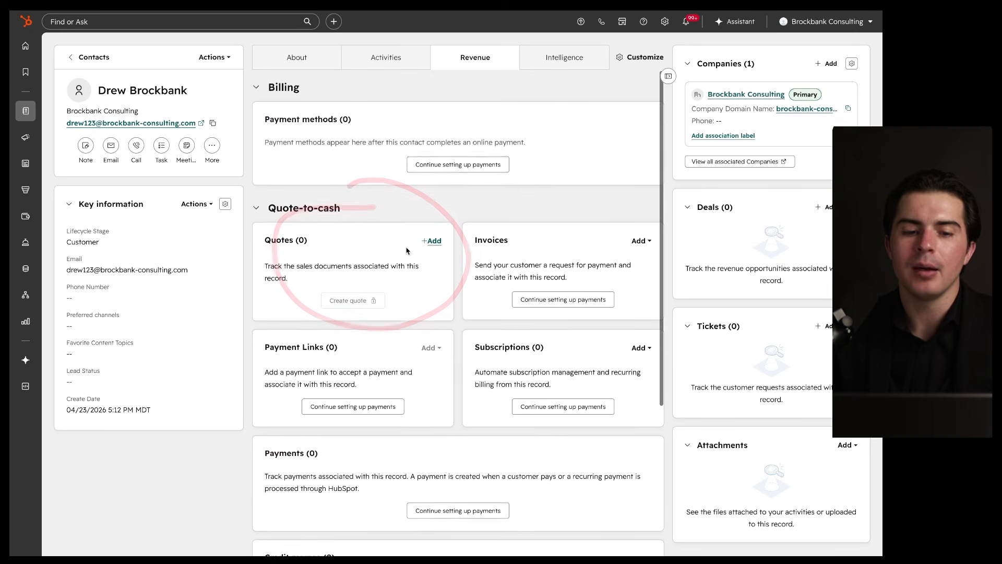
Step: Collapse the Quote-to-cash and e-Commerce sections, leaving only Billing expanded
{"action": "left_click", "coordinate": [303, 204]}
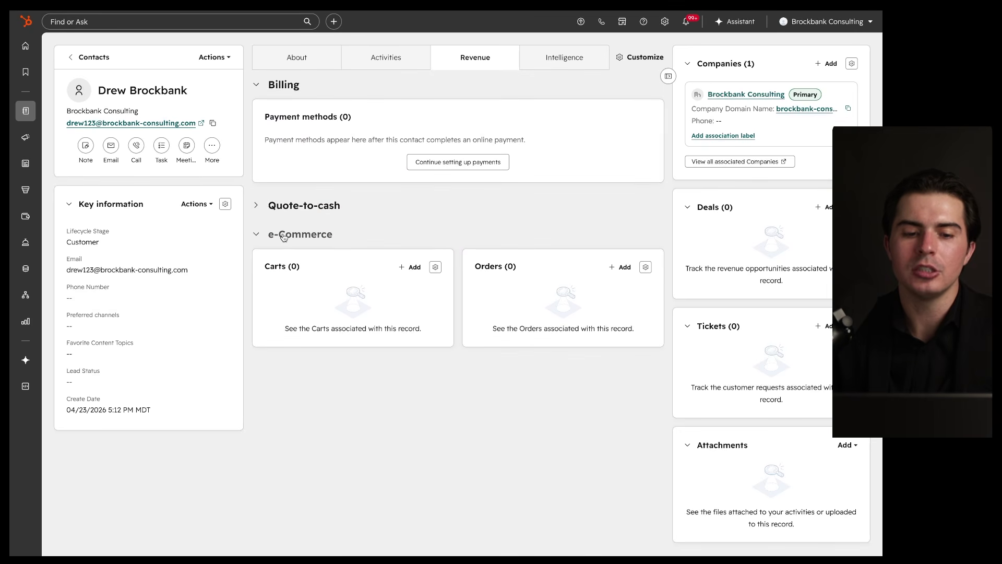
{"action": "mouse_move", "coordinate": [24, 216]}
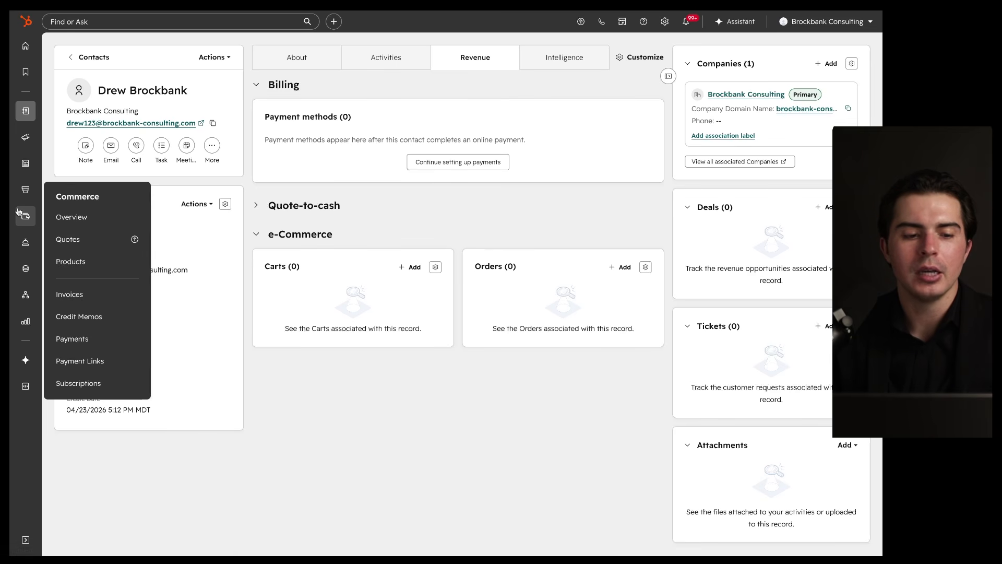
{"action": "mouse_move", "coordinate": [23, 169]}
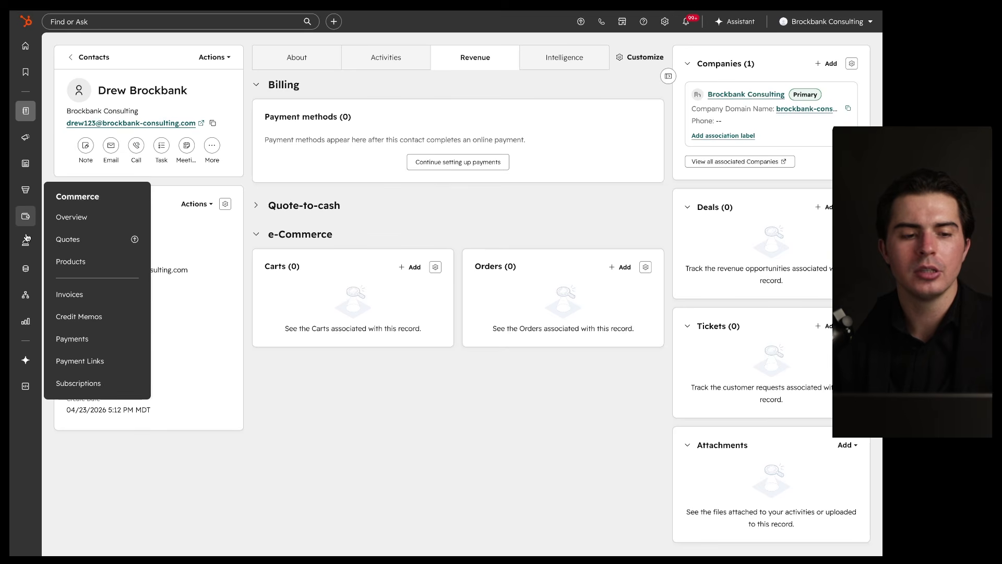
{"action": "mouse_move", "coordinate": [28, 119]}
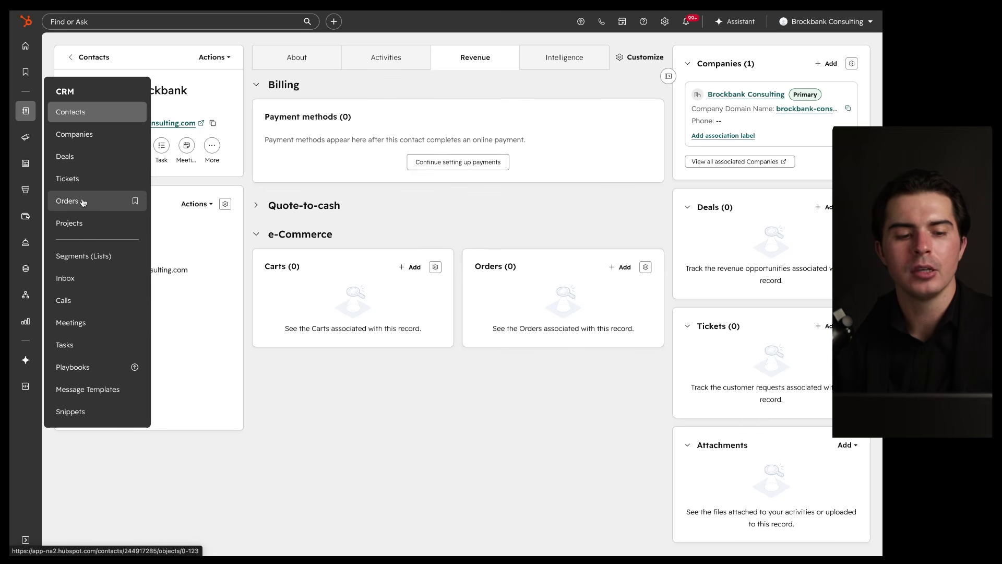
{"action": "left_click", "coordinate": [296, 238]}
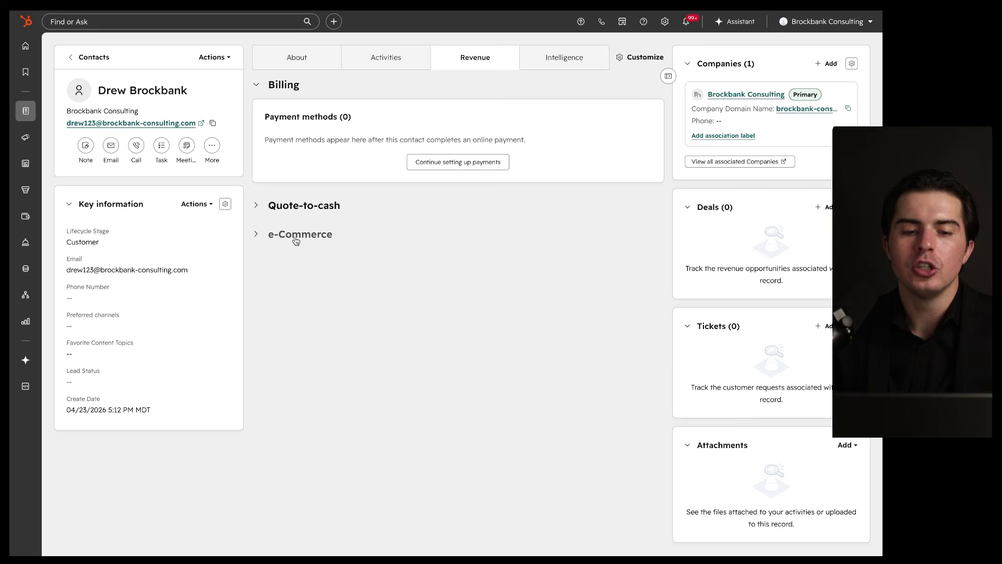
{"action": "left_click", "coordinate": [296, 206]}
{"action": "left_click", "coordinate": [300, 206]}
{"action": "mouse_move", "coordinate": [295, 223]}
{"action": "left_mouse_down"}
{"action": "mouse_move", "coordinate": [352, 246]}
{"action": "mouse_move", "coordinate": [238, 207]}
{"action": "mouse_move", "coordinate": [342, 198]}
{"action": "left_mouse_up"}
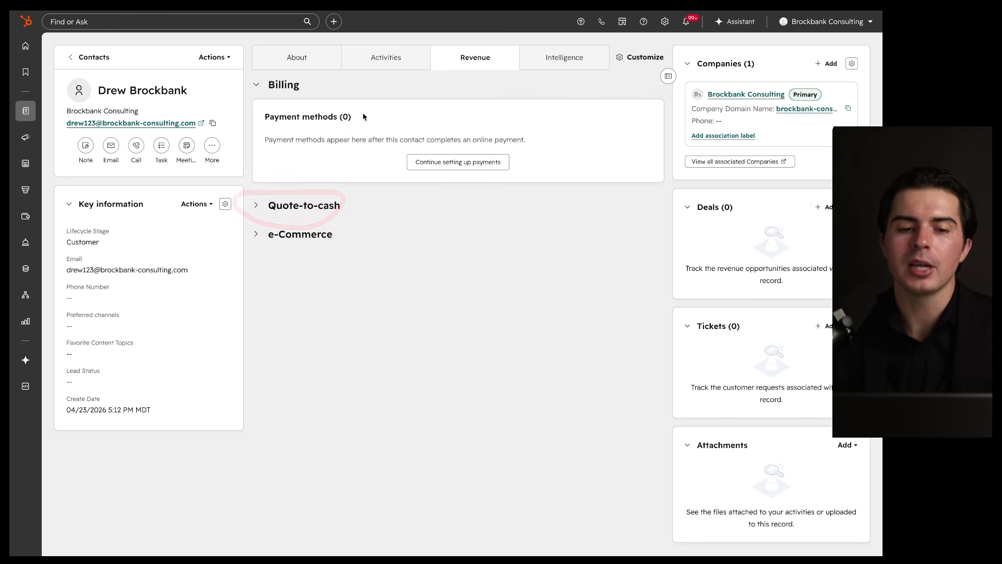
{"action": "left_click", "coordinate": [543, 65]}
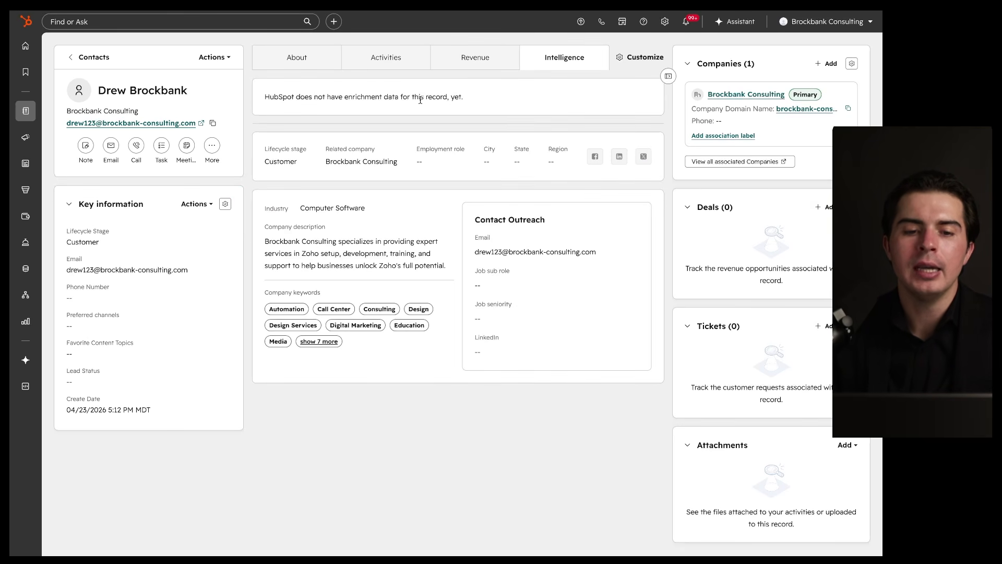
{"action": "left_click_drag", "start_coordinate": [284, 106], "coordinate": [458, 106]}
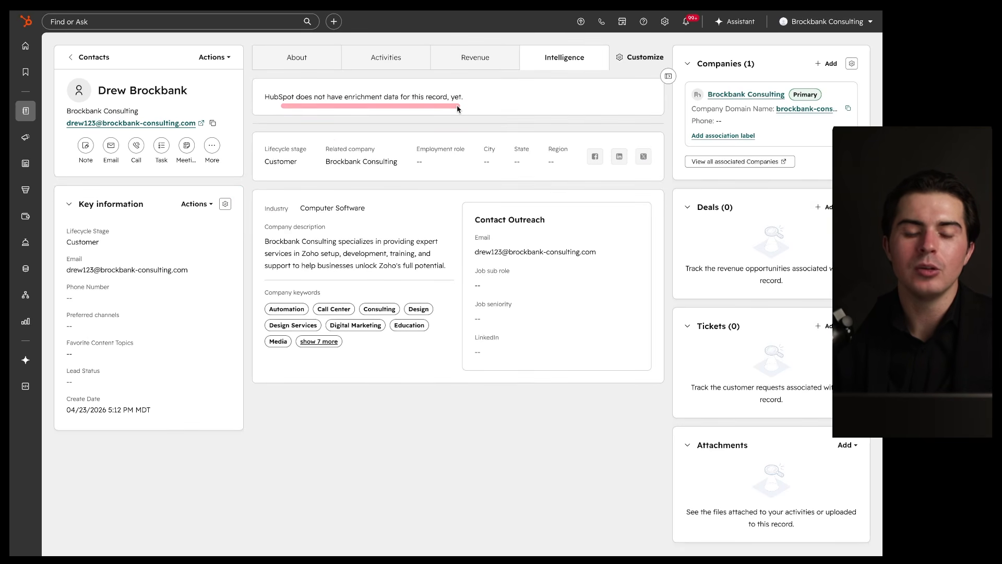
{"action": "mouse_move", "coordinate": [266, 112]}
{"action": "left_mouse_down"}
{"action": "mouse_move", "coordinate": [442, 109]}
{"action": "mouse_move", "coordinate": [315, 123]}
{"action": "mouse_move", "coordinate": [439, 114]}
{"action": "mouse_move", "coordinate": [314, 112]}
{"action": "left_mouse_up"}
{"action": "left_click_drag", "start_coordinate": [271, 153], "coordinate": [311, 154]}
{"action": "mouse_move", "coordinate": [378, 169]}
{"action": "left_mouse_down"}
{"action": "mouse_move", "coordinate": [522, 170]}
{"action": "mouse_move", "coordinate": [189, 271]}
{"action": "mouse_move", "coordinate": [470, 199]}
{"action": "left_mouse_up"}
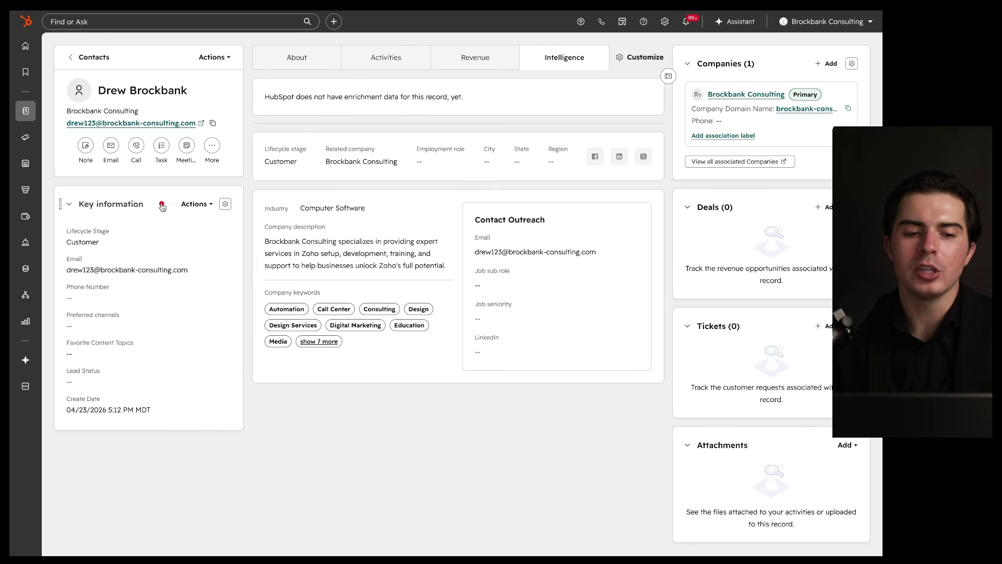
{"action": "mouse_move", "coordinate": [220, 195]}
{"action": "left_mouse_down"}
{"action": "mouse_move", "coordinate": [261, 313]}
{"action": "mouse_move", "coordinate": [162, 217]}
{"action": "left_mouse_up"}
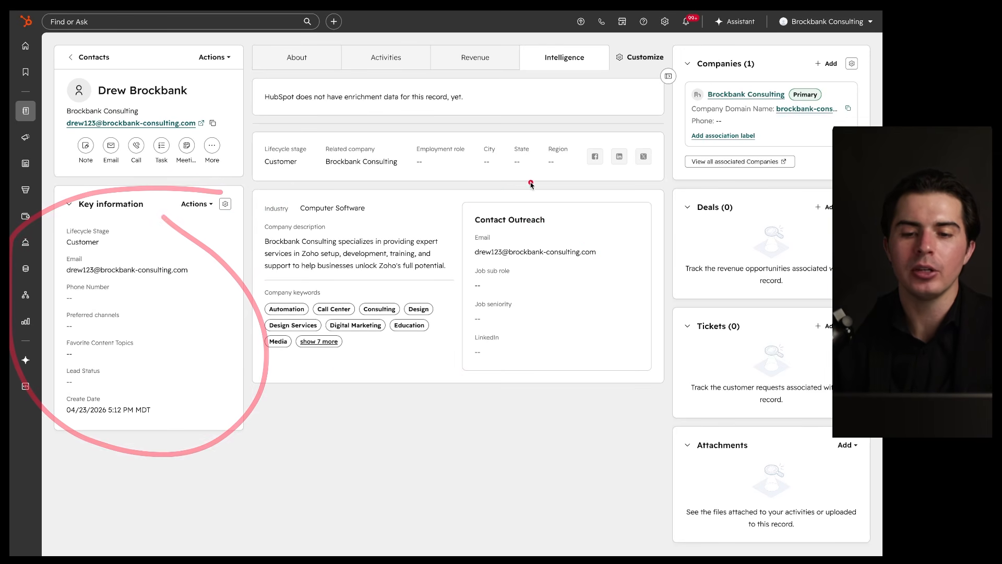
{"action": "mouse_move", "coordinate": [665, 108]}
{"action": "left_mouse_down"}
{"action": "mouse_move", "coordinate": [684, 326]}
{"action": "mouse_move", "coordinate": [558, 114]}
{"action": "left_mouse_up"}
{"action": "mouse_move", "coordinate": [535, 65]}
{"action": "left_mouse_down"}
{"action": "mouse_move", "coordinate": [599, 65]}
{"action": "mouse_move", "coordinate": [438, 94]}
{"action": "left_mouse_up"}
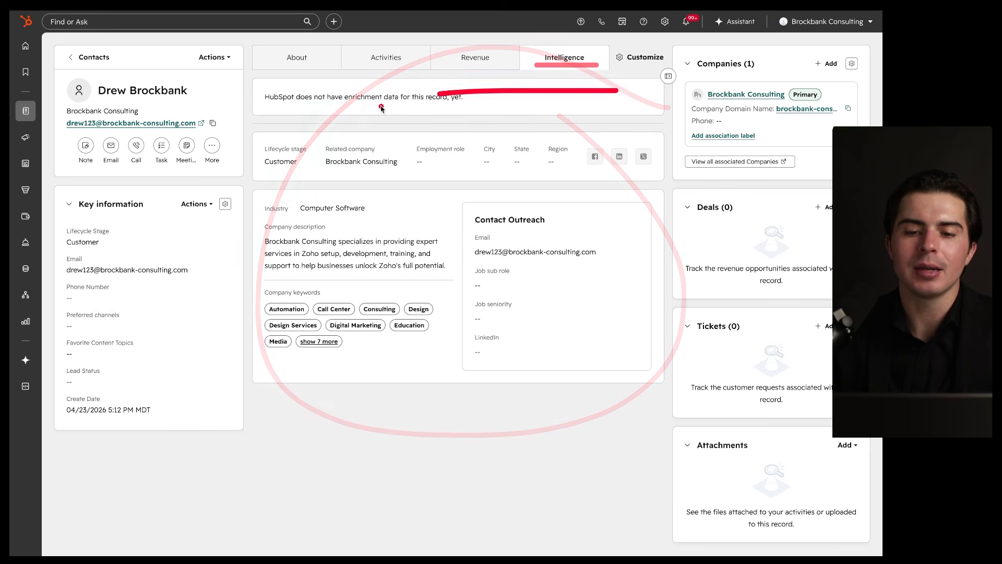
{"action": "left_click", "coordinate": [644, 58]}
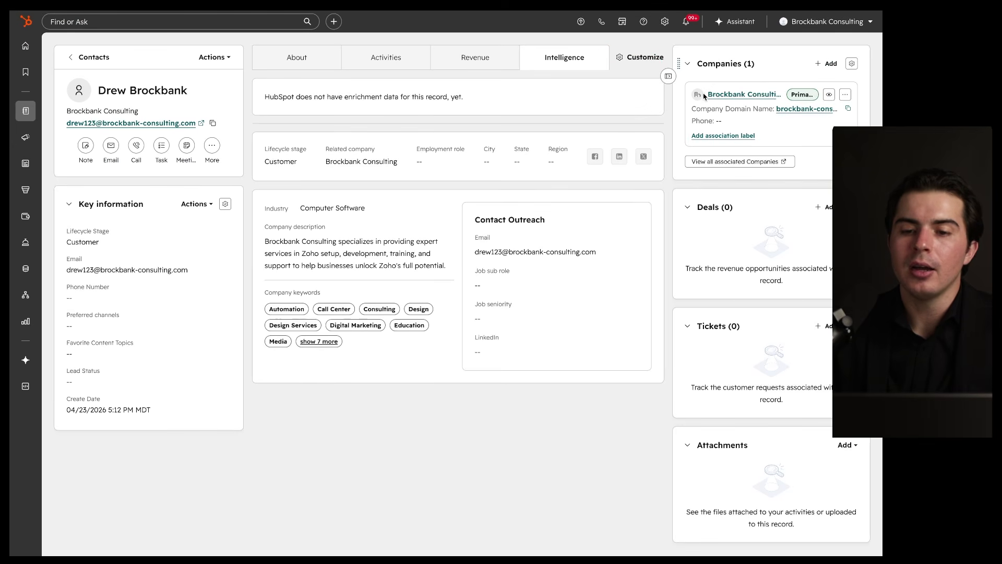
Step: Hide the associations sidebar, switch to the About view, and reopen the sidebar
{"action": "left_click", "coordinate": [668, 77]}
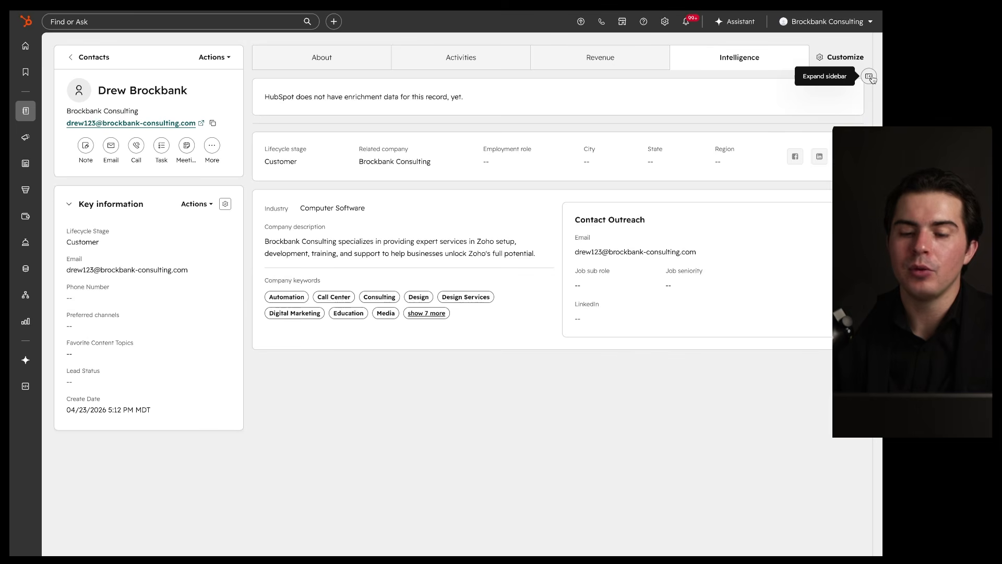
{"action": "left_click", "coordinate": [322, 58]}
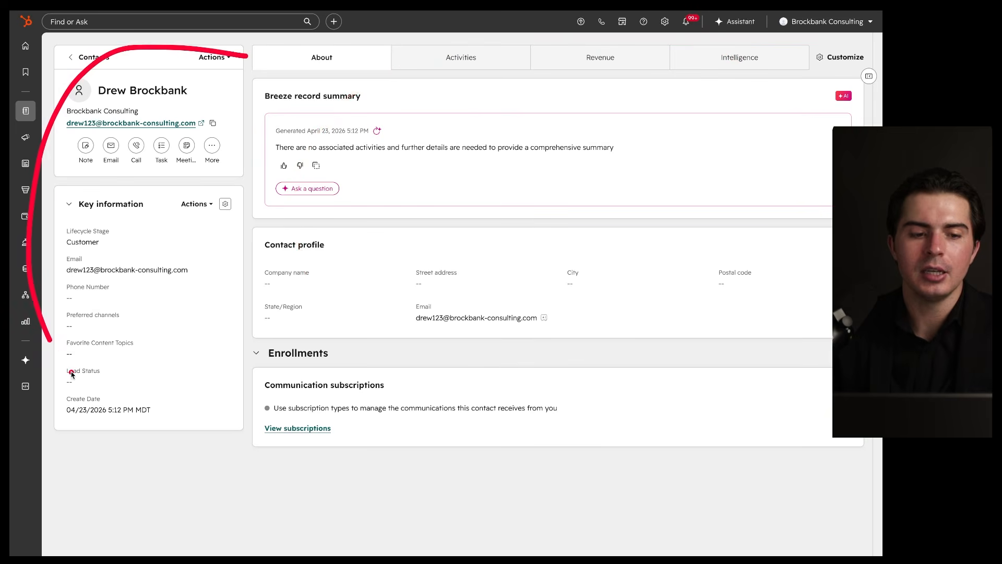
{"action": "left_click", "coordinate": [869, 76]}
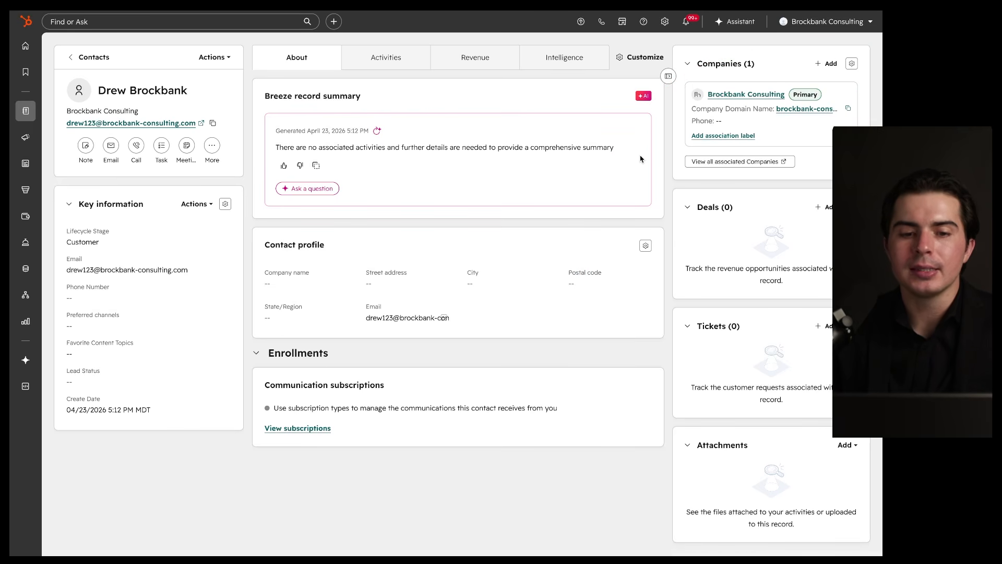
{"action": "left_click_drag", "start_coordinate": [668, 29], "coordinate": [668, 459]}
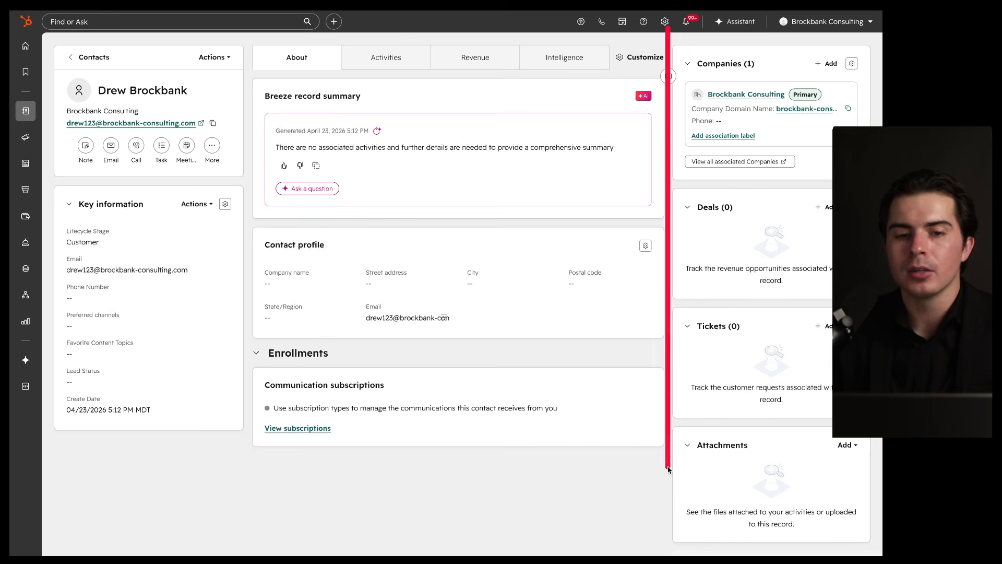
{"action": "mouse_move", "coordinate": [640, 34]}
{"action": "left_mouse_down"}
{"action": "mouse_move", "coordinate": [130, 37]}
{"action": "mouse_move", "coordinate": [41, 340]}
{"action": "mouse_move", "coordinate": [83, 459]}
{"action": "mouse_move", "coordinate": [627, 438]}
{"action": "mouse_move", "coordinate": [673, 198]}
{"action": "left_mouse_up"}
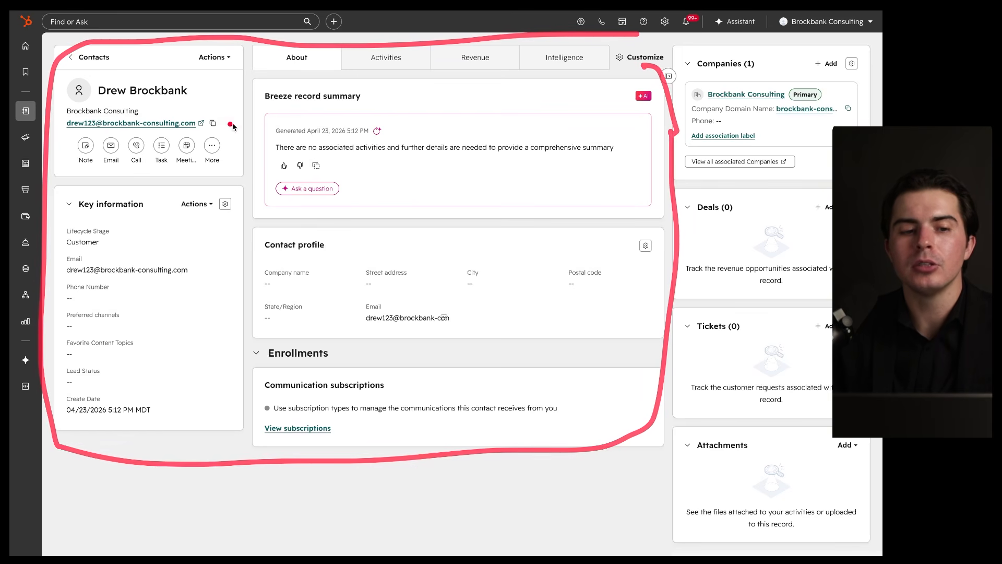
Step: Mark up the record header and the associations sidebar cards
{"action": "left_click_drag", "start_coordinate": [92, 98], "coordinate": [204, 98]}
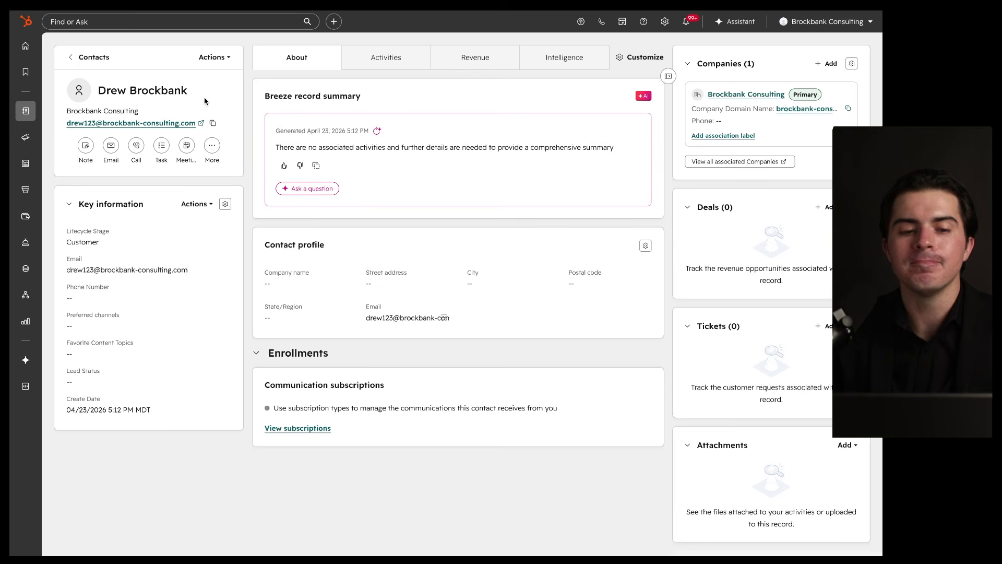
{"action": "left_click_drag", "start_coordinate": [565, 105], "coordinate": [564, 106]}
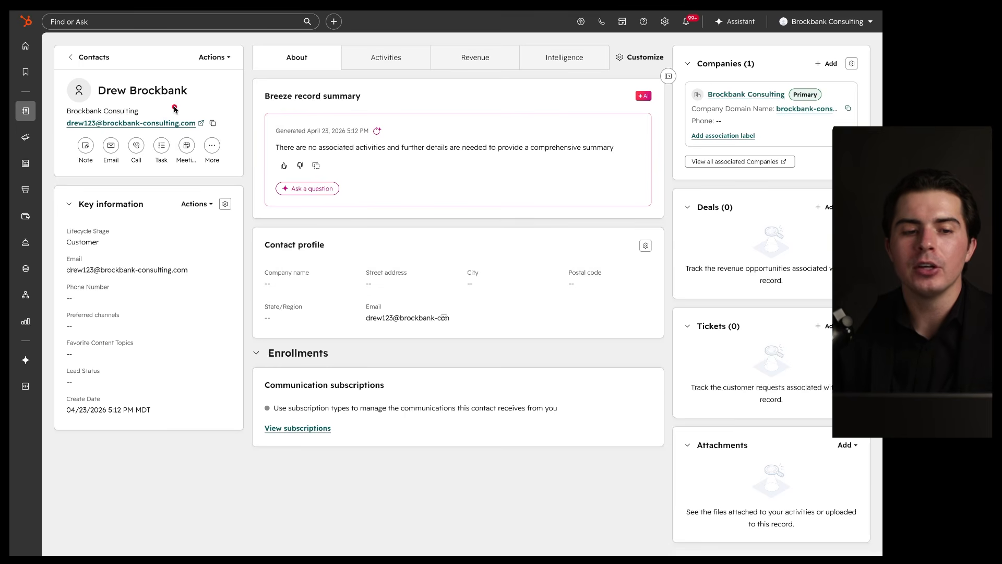
{"action": "left_click_drag", "start_coordinate": [94, 103], "coordinate": [213, 103]}
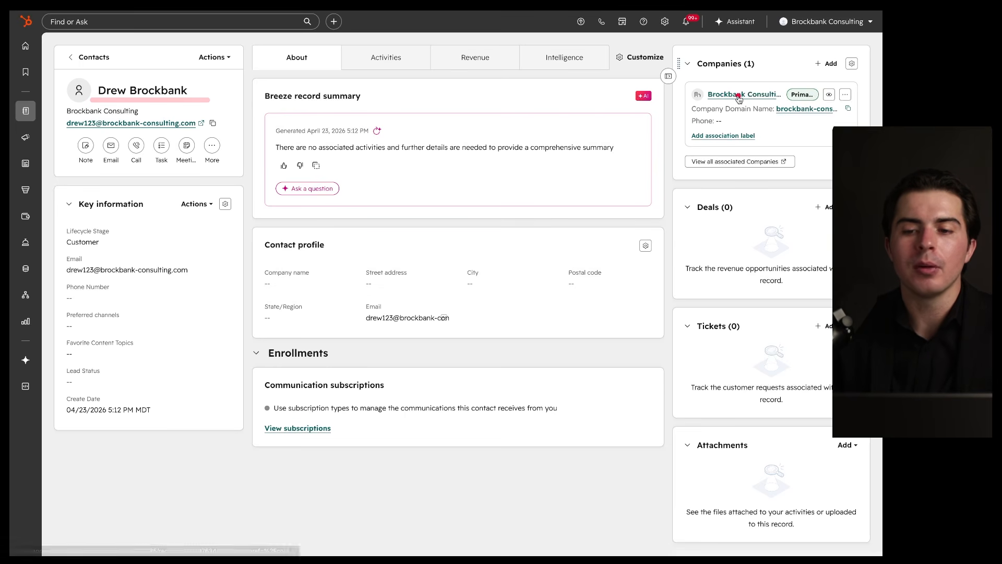
{"action": "left_click_drag", "start_coordinate": [710, 103], "coordinate": [785, 103]}
{"action": "mouse_move", "coordinate": [870, 49]}
{"action": "left_mouse_down"}
{"action": "mouse_move", "coordinate": [672, 42]}
{"action": "mouse_move", "coordinate": [665, 55]}
{"action": "mouse_move", "coordinate": [674, 539]}
{"action": "left_mouse_up"}
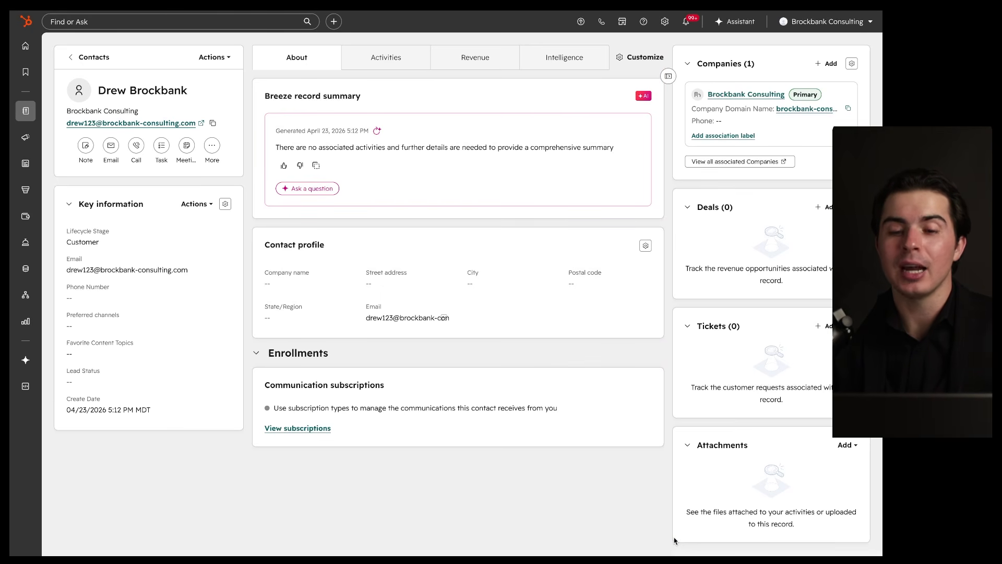
{"action": "left_click_drag", "start_coordinate": [72, 120], "coordinate": [156, 119]}
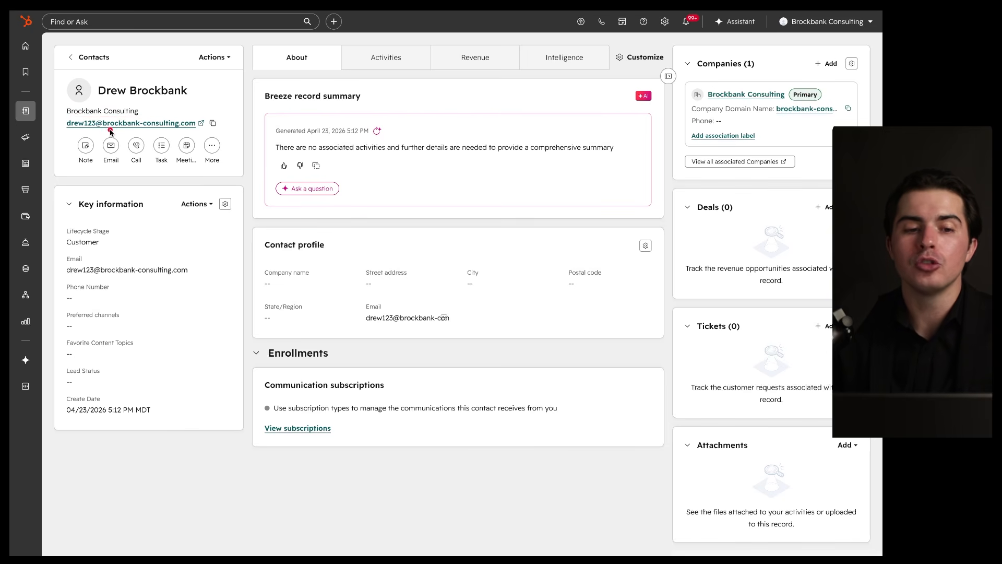
{"action": "left_click_drag", "start_coordinate": [92, 98], "coordinate": [201, 97]}
{"action": "mouse_move", "coordinate": [841, 64]}
{"action": "left_mouse_down"}
{"action": "mouse_move", "coordinate": [703, 75]}
{"action": "mouse_move", "coordinate": [839, 102]}
{"action": "left_mouse_up"}
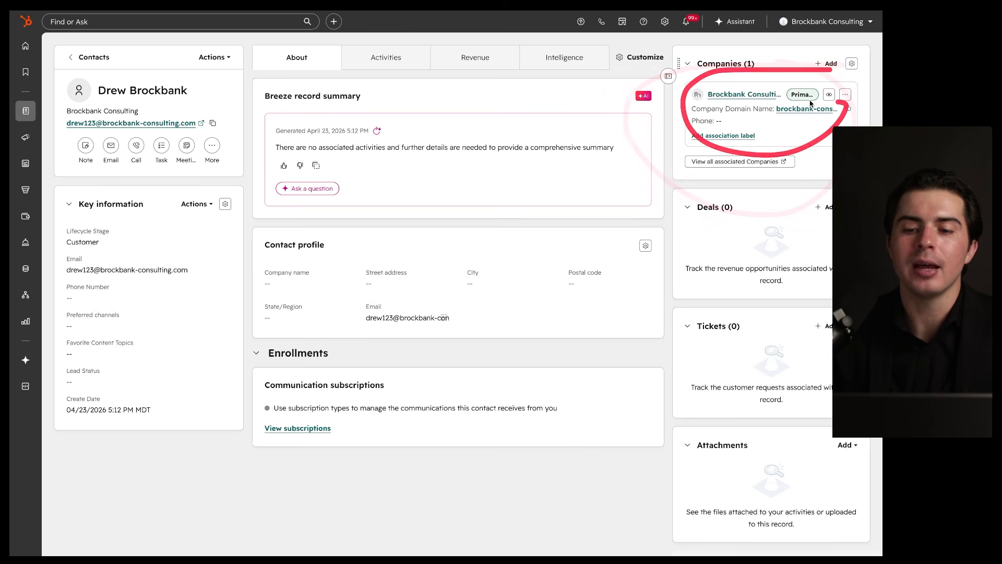
Step: Toggle the associations sidebar closed and open again, pointing out the Companies card
{"action": "left_click", "coordinate": [669, 77]}
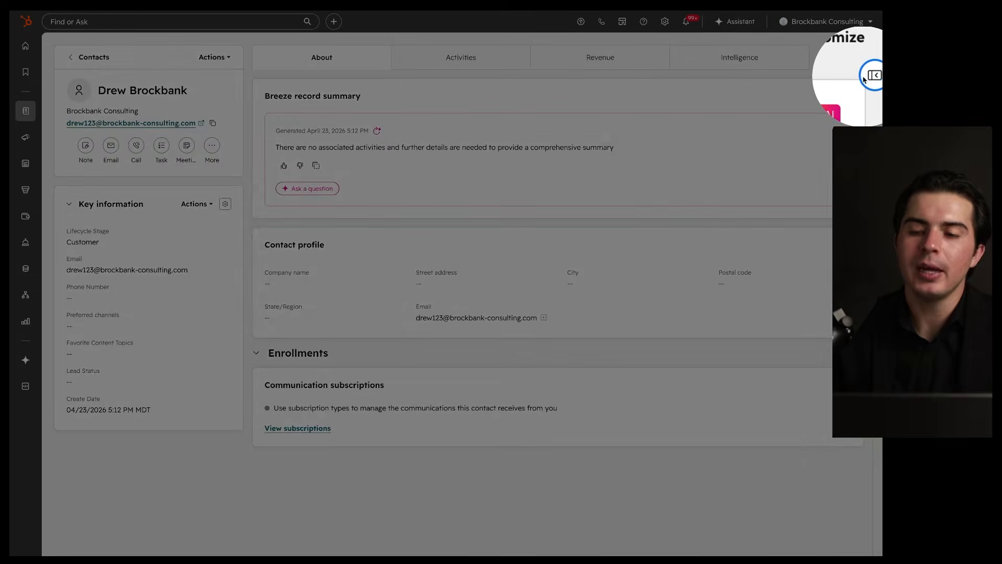
{"action": "left_click", "coordinate": [866, 76]}
{"action": "left_click_drag", "start_coordinate": [845, 48], "coordinate": [812, 194]}
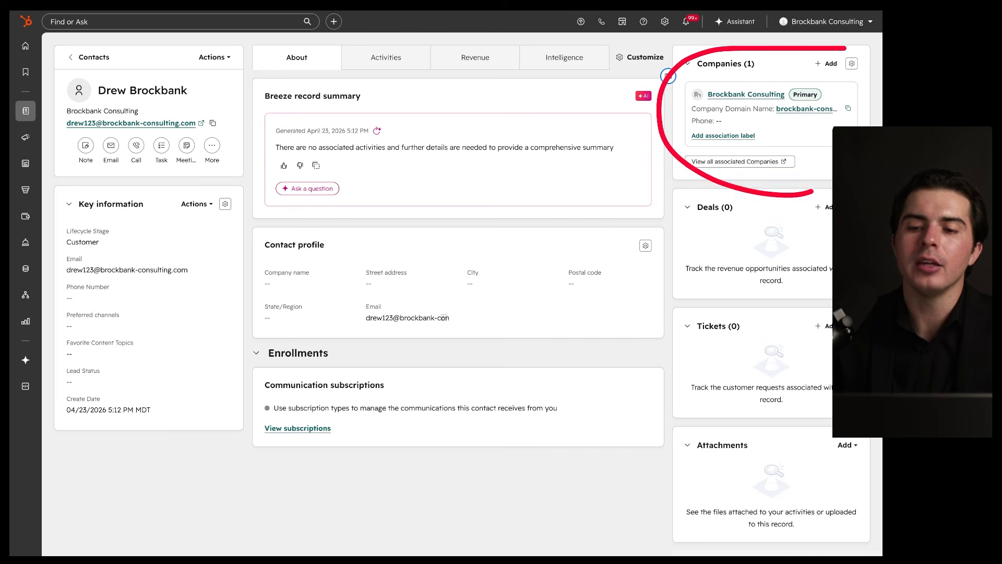
{"action": "scroll", "coordinate": [730, 188], "scroll_direction": "down", "scroll_amount": 1}
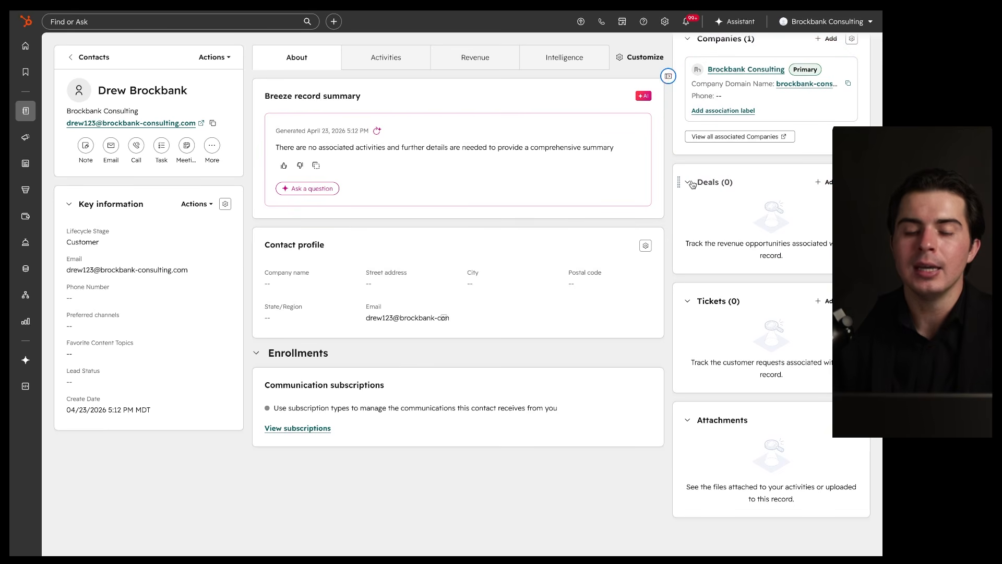
{"action": "left_click_drag", "start_coordinate": [107, 98], "coordinate": [221, 99]}
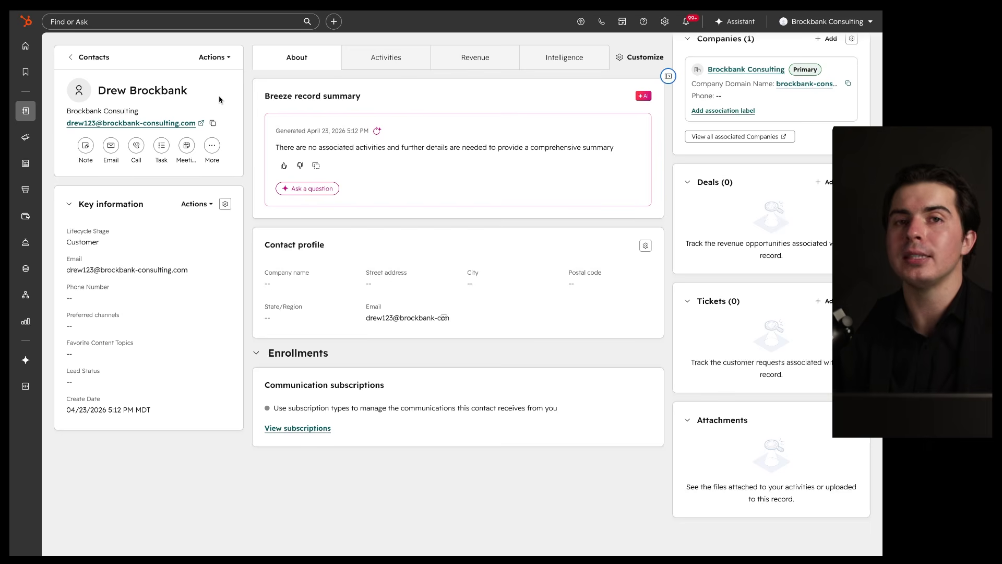
Step: Create 'Brockbank Consulting - New Deal' in Sales Pipeline at Appointment Scheduled from the Deals card
{"action": "left_click", "coordinate": [827, 182]}
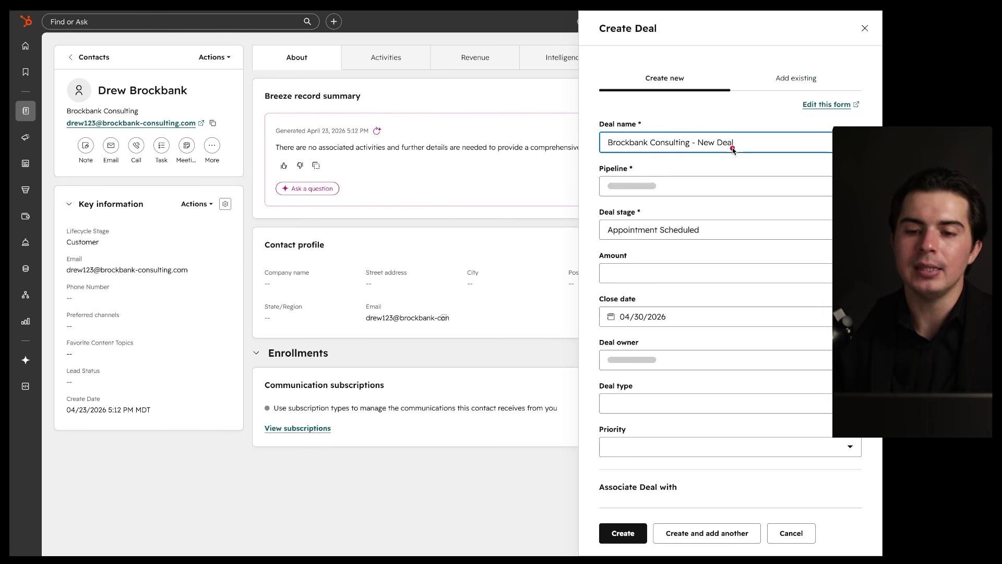
{"action": "mouse_move", "coordinate": [742, 130]}
{"action": "left_mouse_down"}
{"action": "mouse_move", "coordinate": [754, 168]}
{"action": "mouse_move", "coordinate": [702, 138]}
{"action": "mouse_move", "coordinate": [649, 137]}
{"action": "mouse_move", "coordinate": [647, 195]}
{"action": "mouse_move", "coordinate": [627, 166]}
{"action": "left_mouse_up"}
{"action": "scroll", "coordinate": [702, 151], "scroll_direction": "down", "scroll_amount": 1}
{"action": "scroll", "coordinate": [640, 142], "scroll_direction": "down", "scroll_amount": 1}
{"action": "scroll", "coordinate": [640, 141], "scroll_direction": "down", "scroll_amount": 4}
{"action": "left_click_drag", "start_coordinate": [665, 306], "coordinate": [747, 313]}
{"action": "mouse_move", "coordinate": [700, 366]}
{"action": "left_mouse_down"}
{"action": "mouse_move", "coordinate": [537, 415]}
{"action": "mouse_move", "coordinate": [648, 376]}
{"action": "left_mouse_up"}
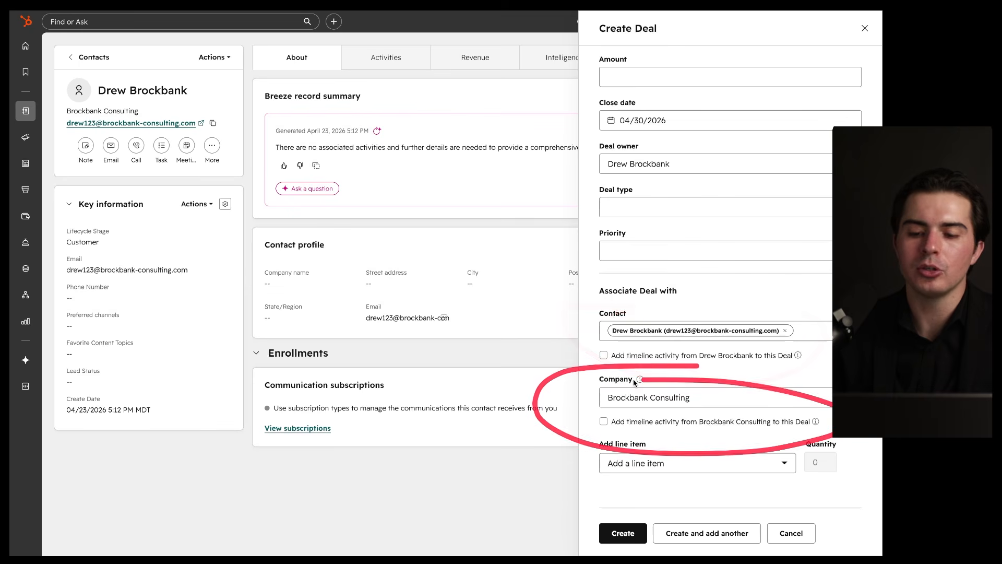
{"action": "scroll", "coordinate": [674, 360], "scroll_direction": "up", "scroll_amount": 5}
{"action": "left_click", "coordinate": [624, 533]}
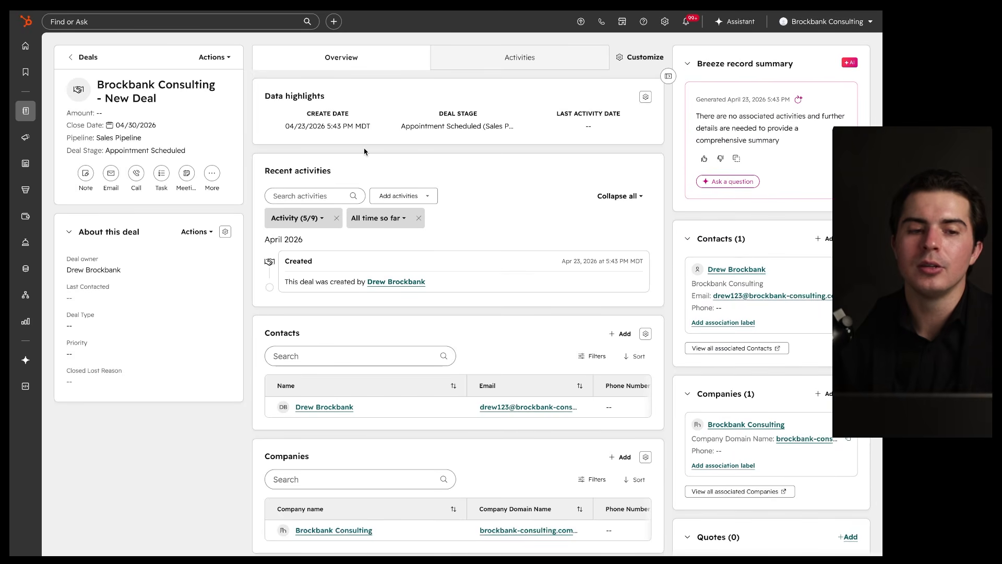
Step: Move between the linked contact, Brockbank Consulting company and new deal records, ending on the contact
{"action": "mouse_move", "coordinate": [826, 216]}
{"action": "left_mouse_down"}
{"action": "mouse_move", "coordinate": [748, 382]}
{"action": "mouse_move", "coordinate": [767, 194]}
{"action": "left_mouse_up"}
{"action": "mouse_move", "coordinate": [792, 352]}
{"action": "left_mouse_down"}
{"action": "mouse_move", "coordinate": [633, 471]}
{"action": "mouse_move", "coordinate": [767, 329]}
{"action": "left_mouse_up"}
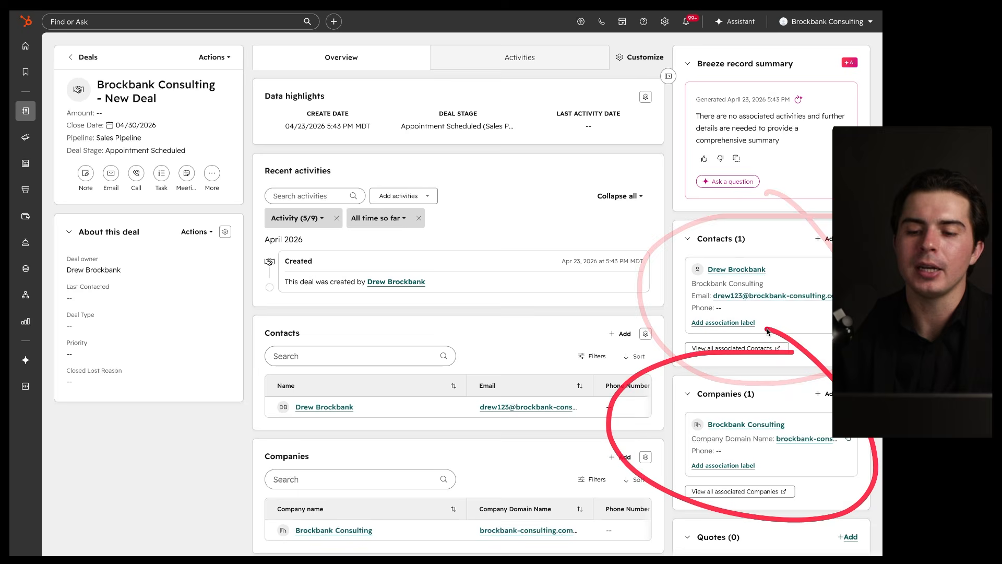
{"action": "left_click", "coordinate": [736, 269]}
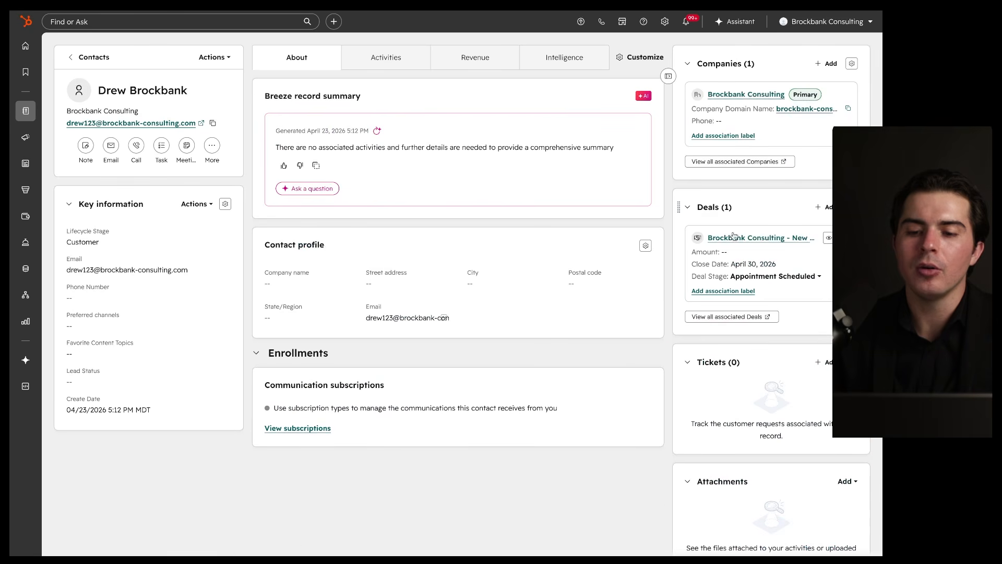
{"action": "left_click", "coordinate": [725, 96]}
{"action": "mouse_move", "coordinate": [856, 76]}
{"action": "left_mouse_down"}
{"action": "mouse_move", "coordinate": [842, 71]}
{"action": "mouse_move", "coordinate": [807, 525]}
{"action": "mouse_move", "coordinate": [810, 128]}
{"action": "left_mouse_up"}
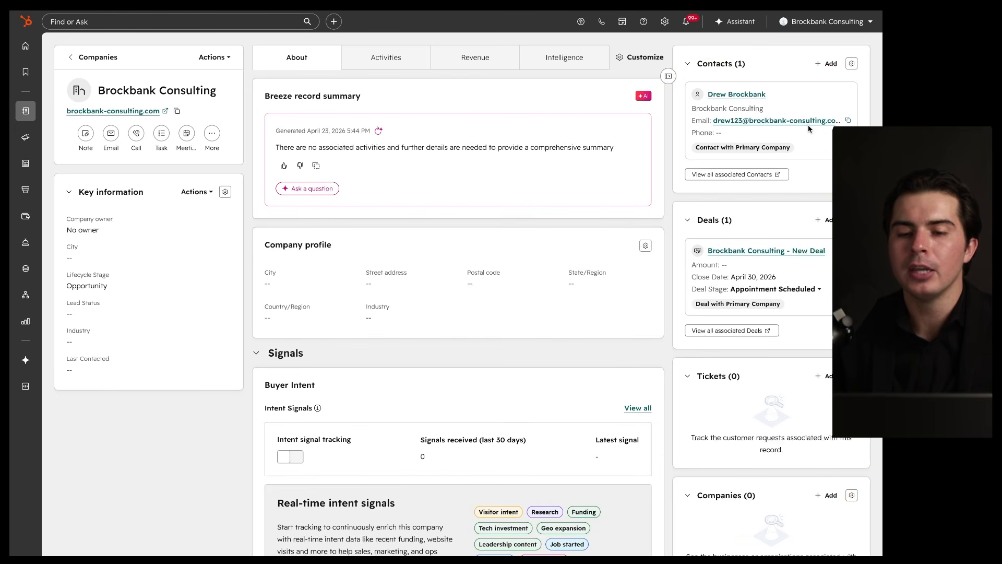
{"action": "left_click", "coordinate": [748, 251]}
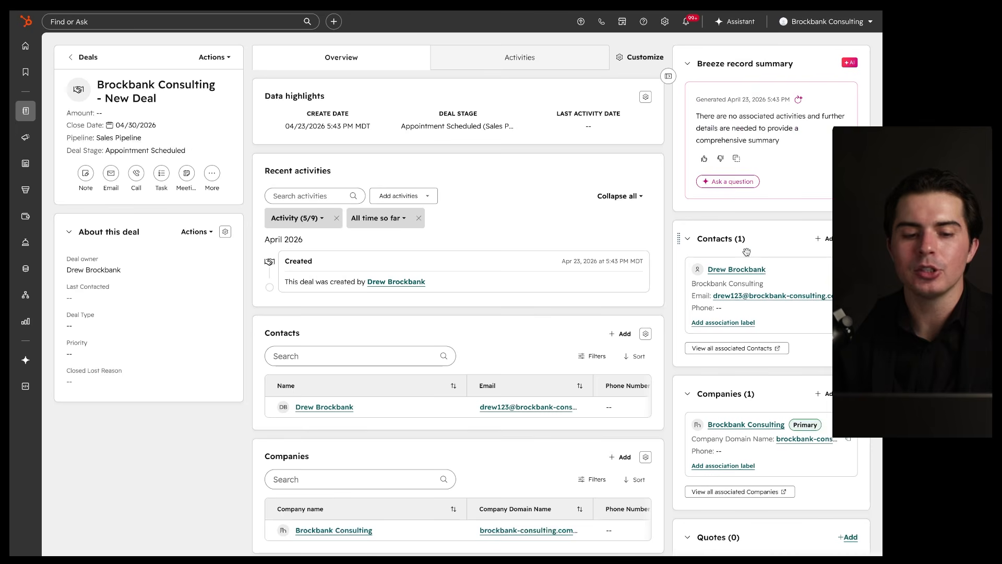
{"action": "scroll", "coordinate": [527, 277], "scroll_direction": "down", "scroll_amount": 5}
{"action": "scroll", "coordinate": [526, 277], "scroll_direction": "up", "scroll_amount": 5}
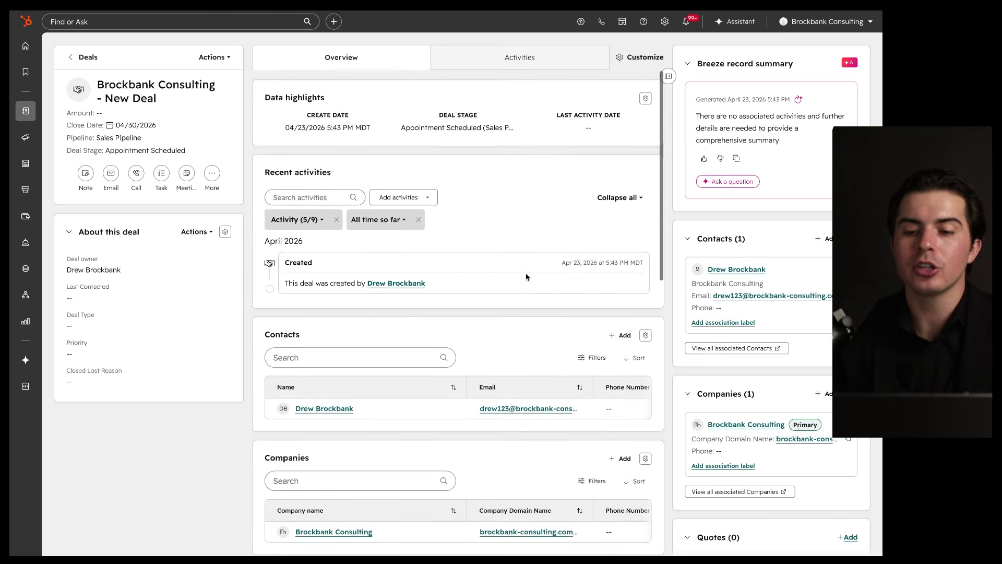
{"action": "left_click", "coordinate": [751, 270]}
{"action": "left_click_drag", "start_coordinate": [875, 41], "coordinate": [748, 44]}
{"action": "mouse_move", "coordinate": [666, 116]}
{"action": "left_mouse_down"}
{"action": "mouse_move", "coordinate": [664, 478]}
{"action": "mouse_move", "coordinate": [747, 548]}
{"action": "mouse_move", "coordinate": [881, 14]}
{"action": "left_mouse_up"}
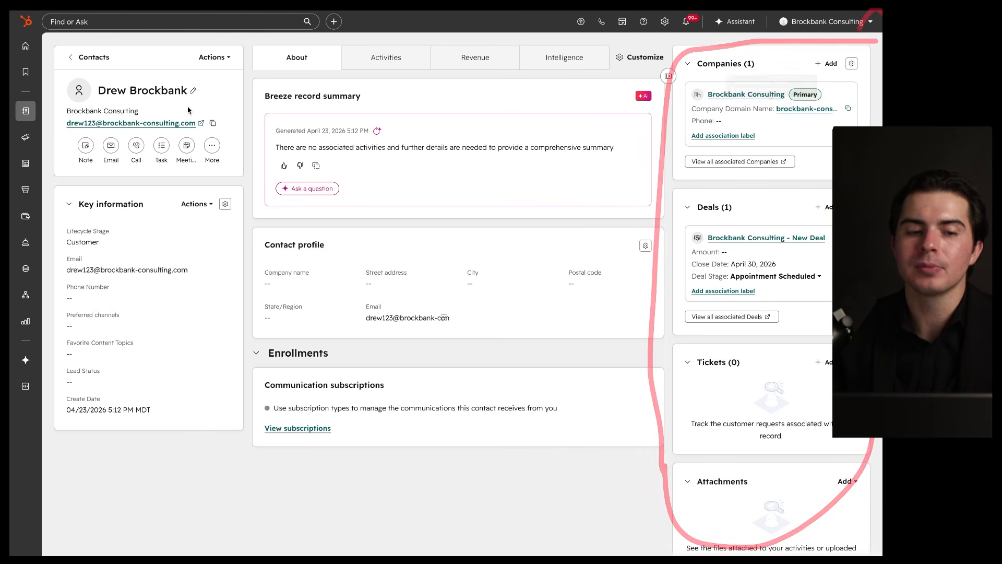
Step: Open the contact's All Properties panel from the Key information actions
{"action": "mouse_move", "coordinate": [875, 37]}
{"action": "left_mouse_down"}
{"action": "mouse_move", "coordinate": [770, 37]}
{"action": "mouse_move", "coordinate": [660, 119]}
{"action": "mouse_move", "coordinate": [706, 487]}
{"action": "mouse_move", "coordinate": [846, 439]}
{"action": "left_mouse_up"}
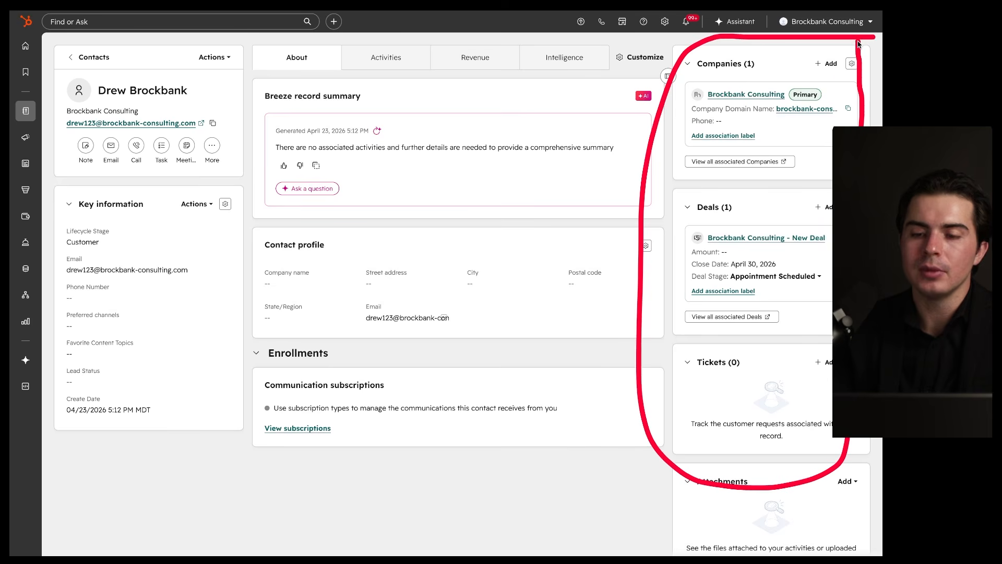
{"action": "left_click_drag", "start_coordinate": [710, 111], "coordinate": [769, 112]}
{"action": "left_click_drag", "start_coordinate": [703, 271], "coordinate": [739, 271]}
{"action": "mouse_move", "coordinate": [562, 77]}
{"action": "left_mouse_down"}
{"action": "mouse_move", "coordinate": [566, 496]}
{"action": "mouse_move", "coordinate": [407, 194]}
{"action": "left_mouse_up"}
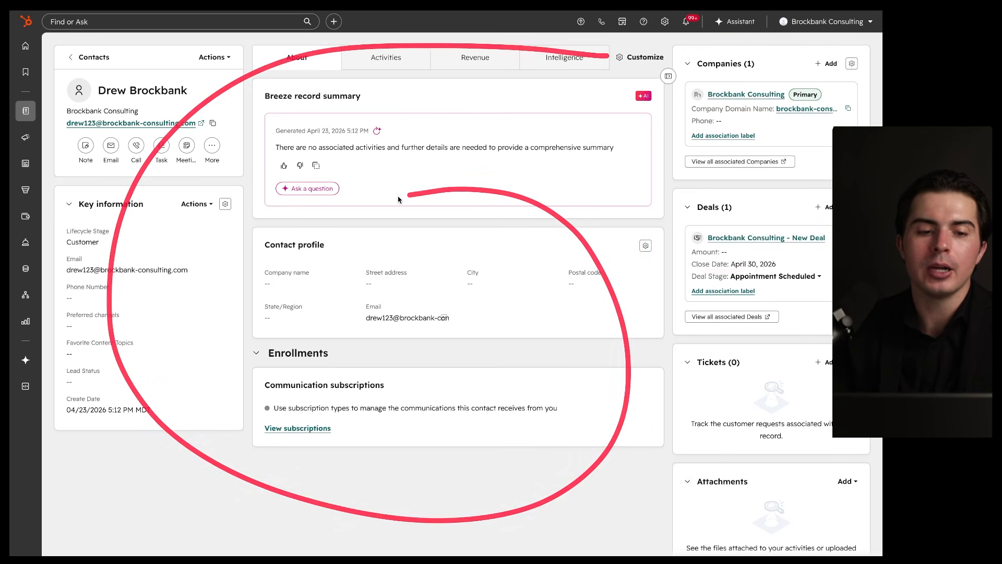
{"action": "left_click", "coordinate": [197, 204]}
{"action": "left_click", "coordinate": [213, 258]}
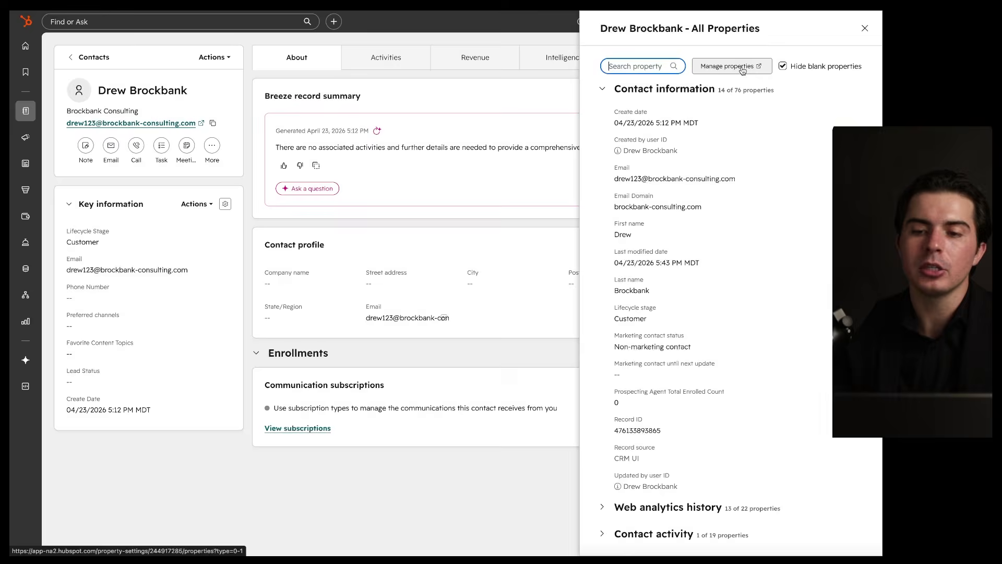
Step: Open contact property settings in a new tab and start a new property
{"action": "left_click", "coordinate": [748, 70]}
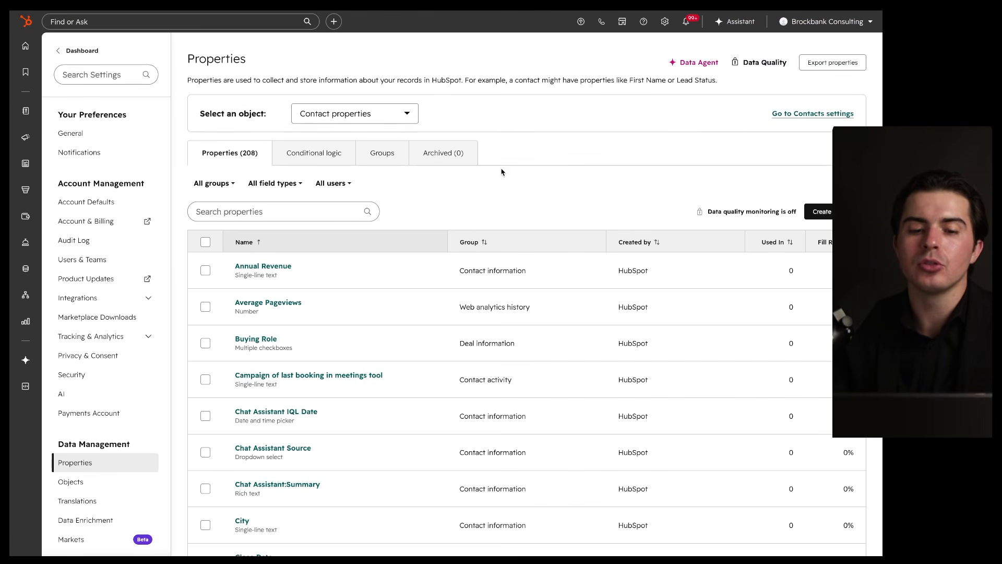
{"action": "scroll", "coordinate": [498, 218], "scroll_direction": "down", "scroll_amount": 1}
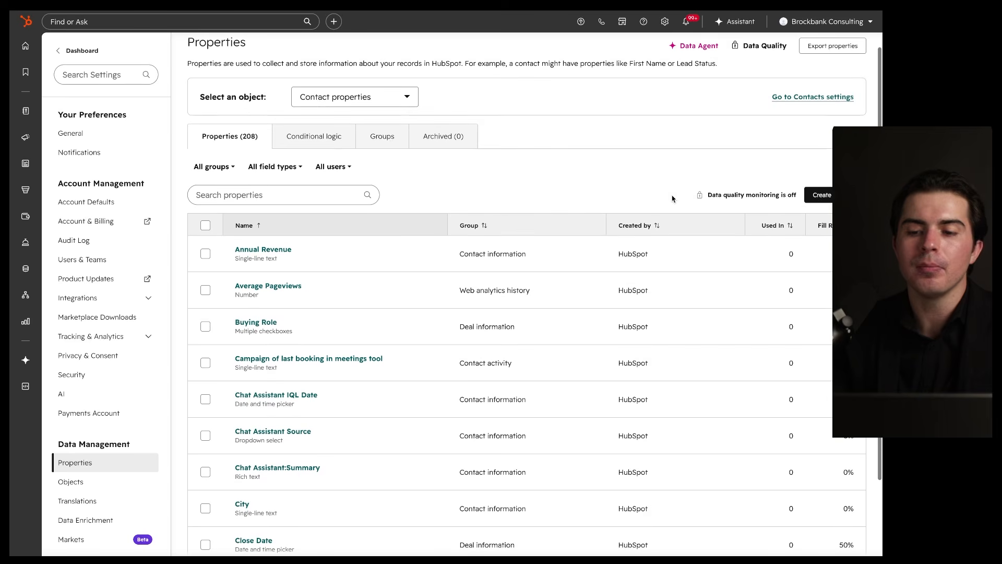
{"action": "left_click", "coordinate": [828, 198]}
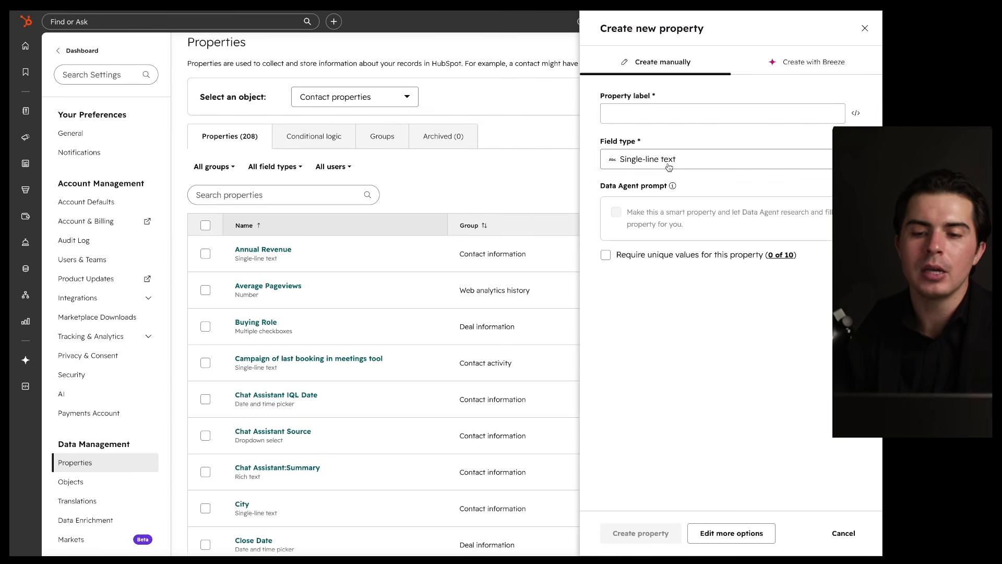
Step: Choose the locked Property sync field type, reaching the Sales Hub Professional upgrade page
{"action": "left_click", "coordinate": [668, 166]}
{"action": "scroll", "coordinate": [666, 289], "scroll_direction": "down", "scroll_amount": 4}
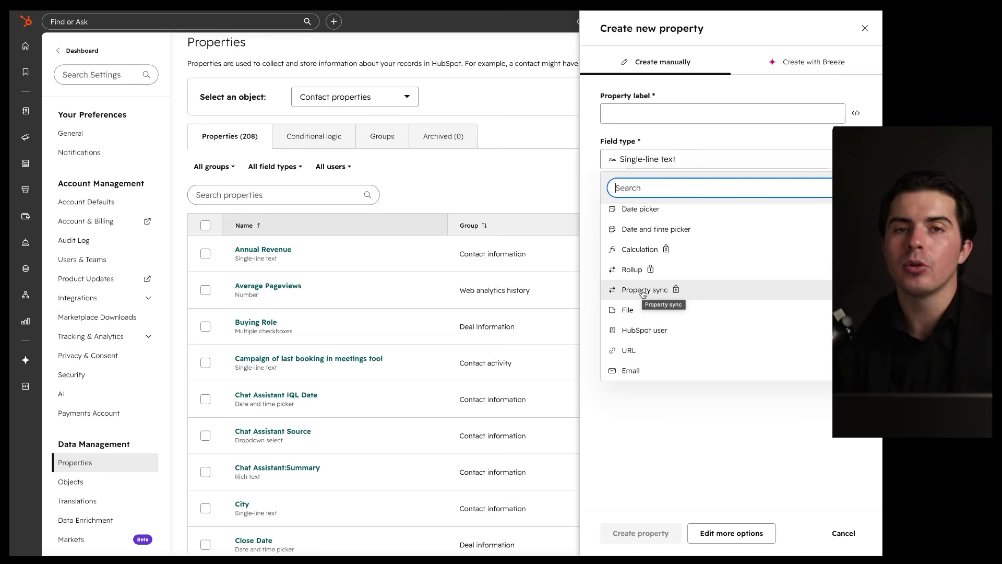
{"action": "left_click", "coordinate": [644, 291]}
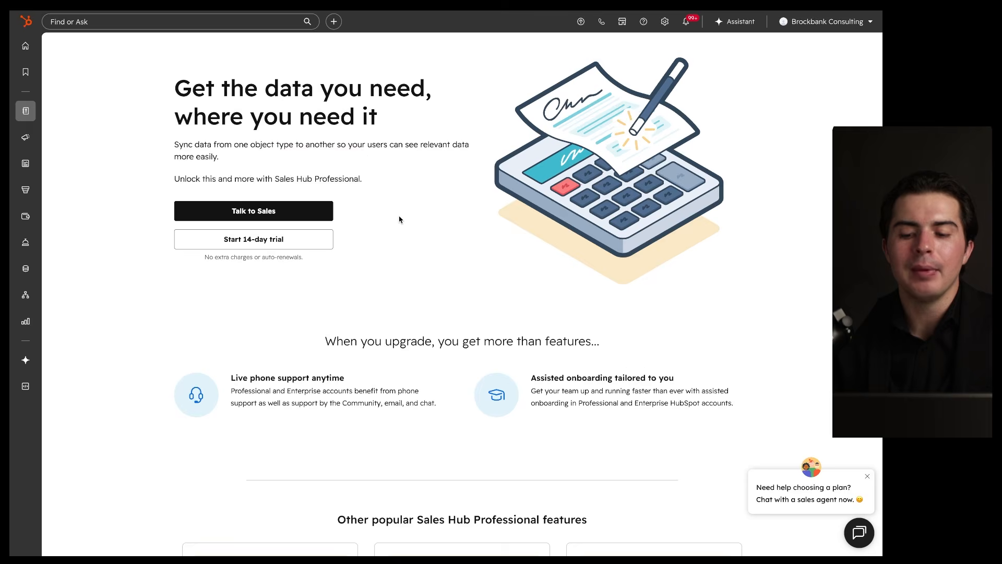
{"action": "scroll", "coordinate": [399, 218], "scroll_direction": "down", "scroll_amount": 3}
{"action": "scroll", "coordinate": [399, 218], "scroll_direction": "up", "scroll_amount": 3}
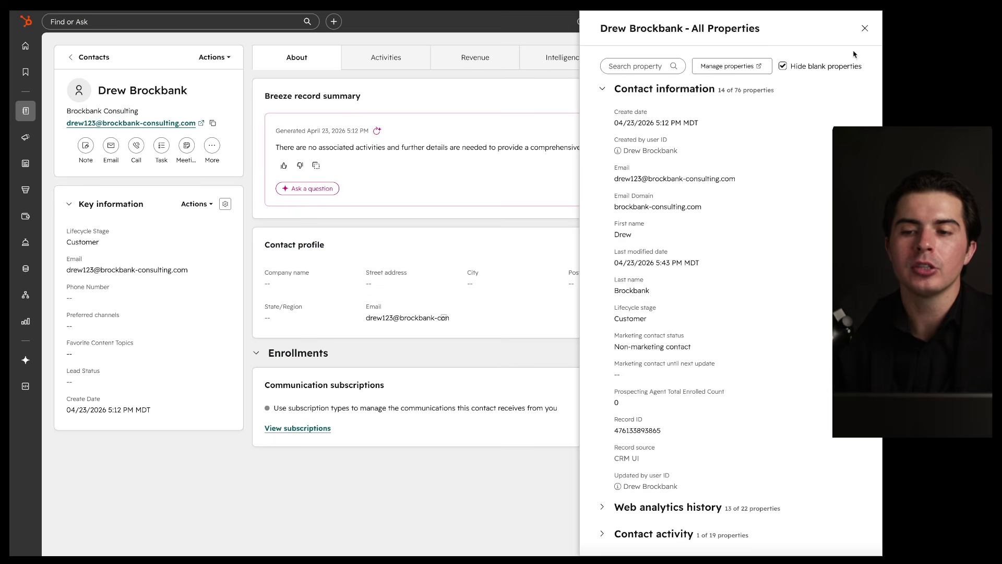
Step: Close the All Properties panel and mark up the contact record
{"action": "left_click", "coordinate": [862, 27]}
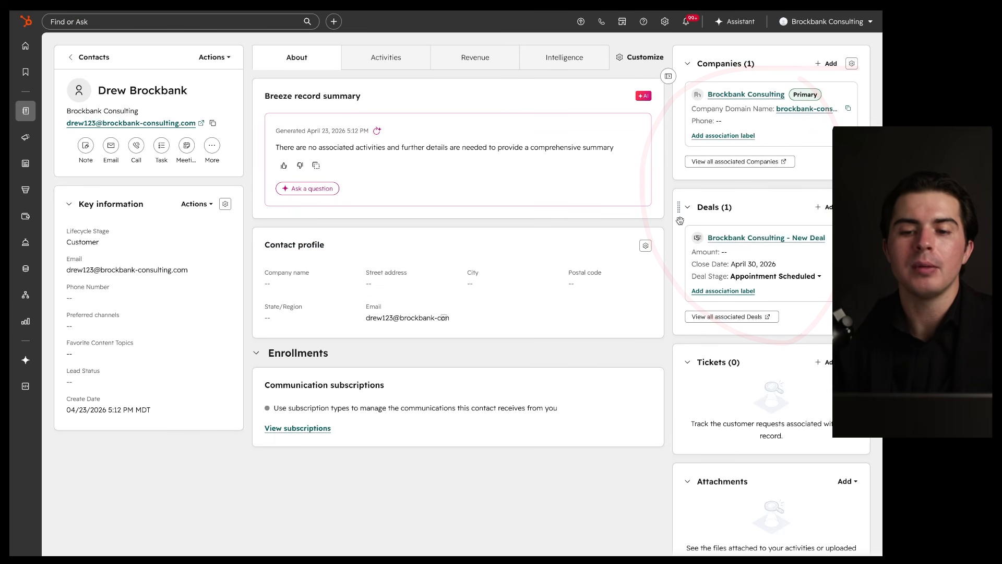
{"action": "mouse_move", "coordinate": [759, 35]}
{"action": "left_mouse_down"}
{"action": "mouse_move", "coordinate": [343, 462]}
{"action": "mouse_move", "coordinate": [621, 105]}
{"action": "left_mouse_up"}
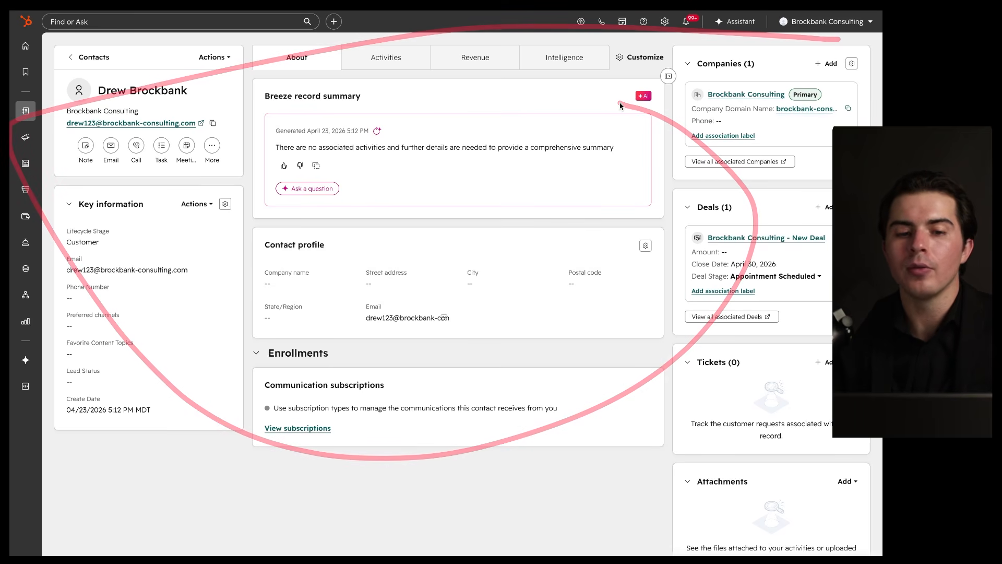
{"action": "mouse_move", "coordinate": [737, 39]}
{"action": "left_mouse_down"}
{"action": "mouse_move", "coordinate": [314, 29]}
{"action": "mouse_move", "coordinate": [222, 57]}
{"action": "mouse_move", "coordinate": [441, 439]}
{"action": "mouse_move", "coordinate": [698, 99]}
{"action": "left_mouse_up"}
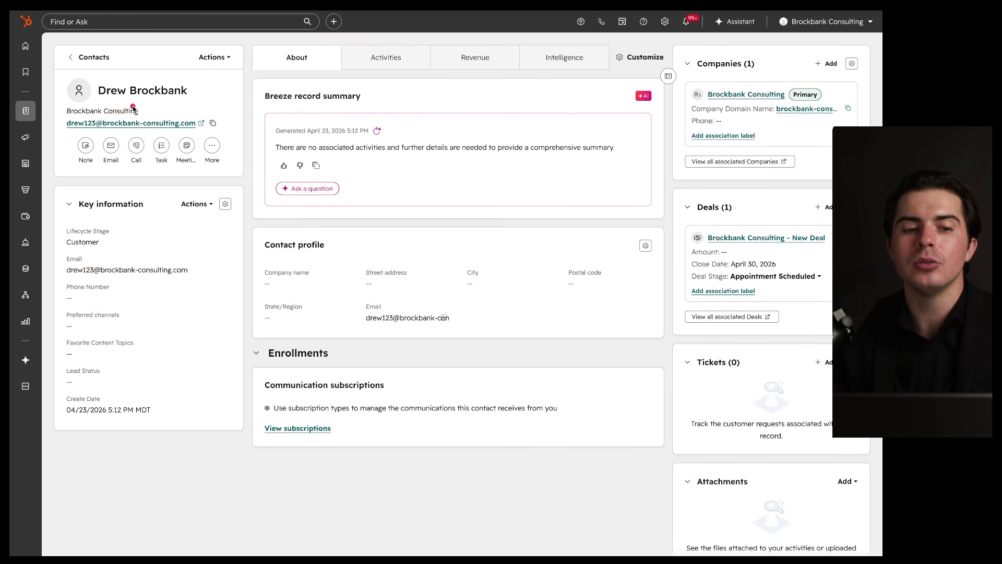
{"action": "left_click_drag", "start_coordinate": [101, 102], "coordinate": [183, 103]}
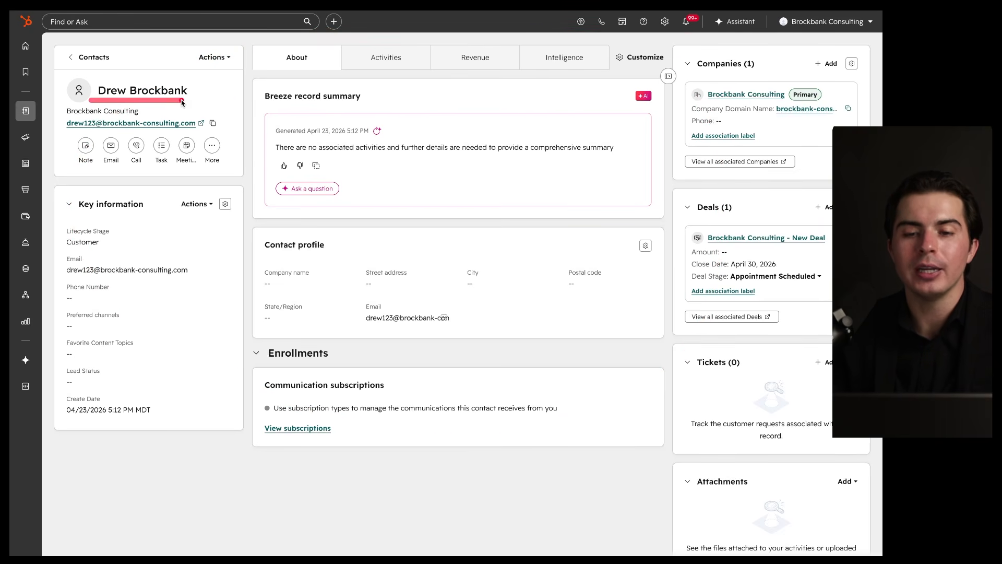
{"action": "mouse_move", "coordinate": [726, 42]}
{"action": "left_mouse_down"}
{"action": "mouse_move", "coordinate": [470, 35]}
{"action": "mouse_move", "coordinate": [593, 133]}
{"action": "left_mouse_up"}
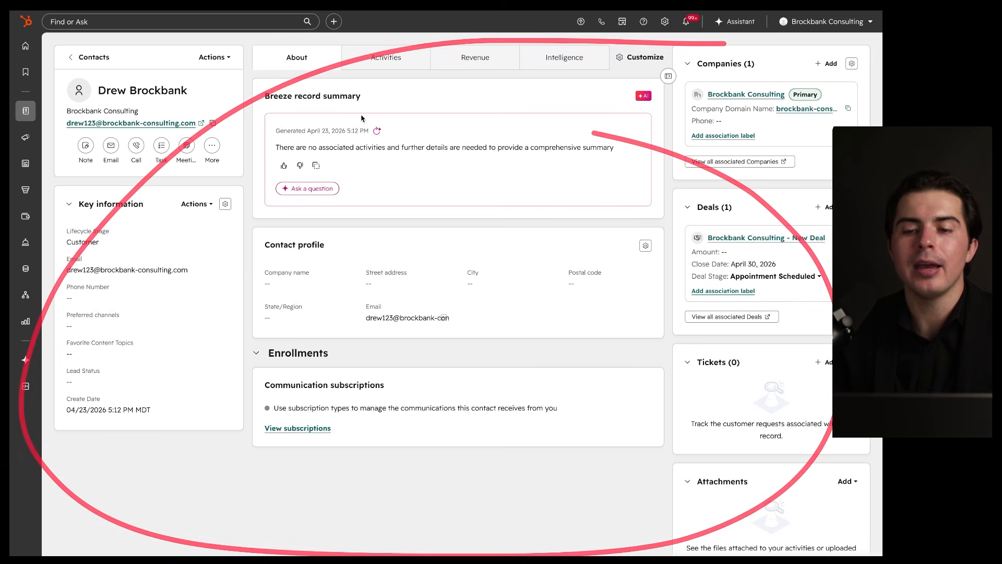
Step: Collapse and reopen the sidebar of associated companies and deals
{"action": "left_click", "coordinate": [668, 76]}
{"action": "left_click_drag", "start_coordinate": [862, 43], "coordinate": [833, 355]}
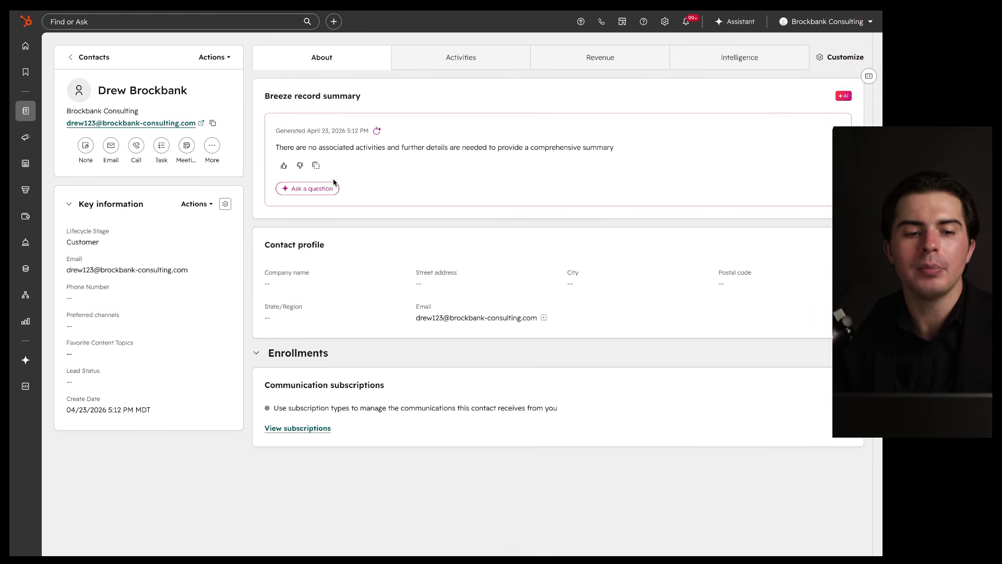
{"action": "mouse_move", "coordinate": [25, 111]}
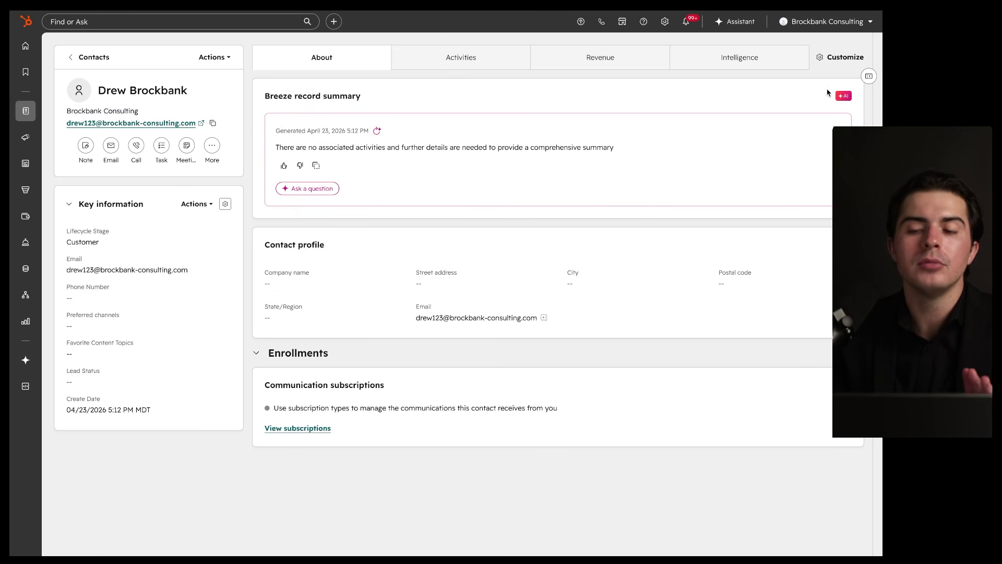
{"action": "left_click", "coordinate": [869, 77]}
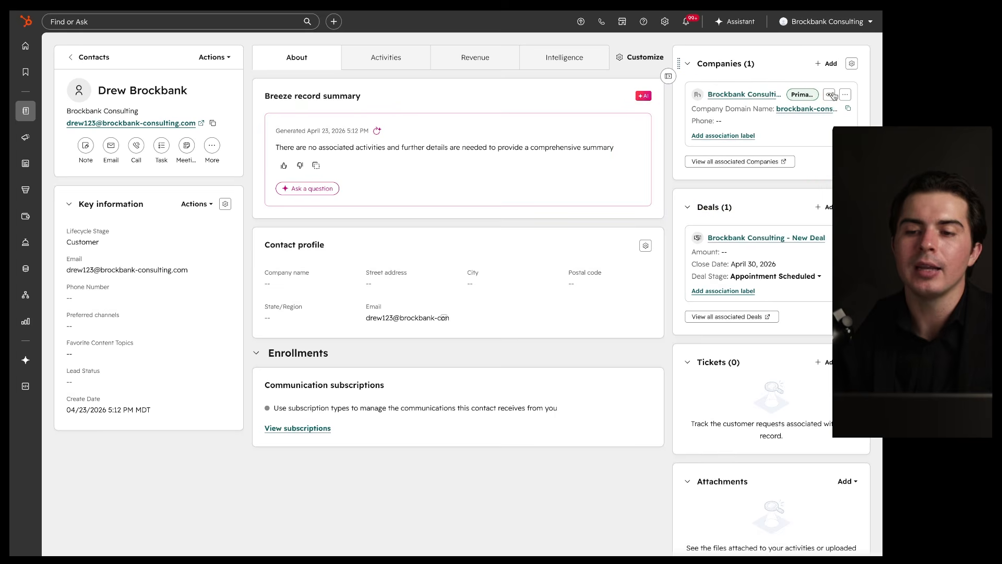
Step: Preview the associated company record, then close the preview
{"action": "left_click", "coordinate": [829, 95]}
{"action": "scroll", "coordinate": [767, 256], "scroll_direction": "down", "scroll_amount": 3}
{"action": "scroll", "coordinate": [769, 258], "scroll_direction": "up", "scroll_amount": 4}
{"action": "scroll", "coordinate": [769, 258], "scroll_direction": "down", "scroll_amount": 15}
{"action": "scroll", "coordinate": [769, 258], "scroll_direction": "up", "scroll_amount": 15}
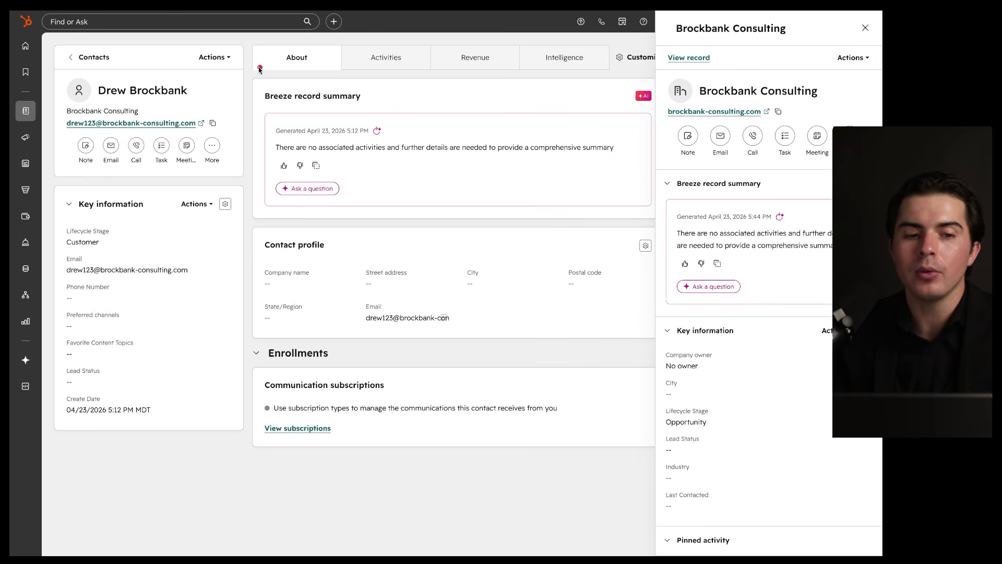
{"action": "left_click", "coordinate": [865, 27]}
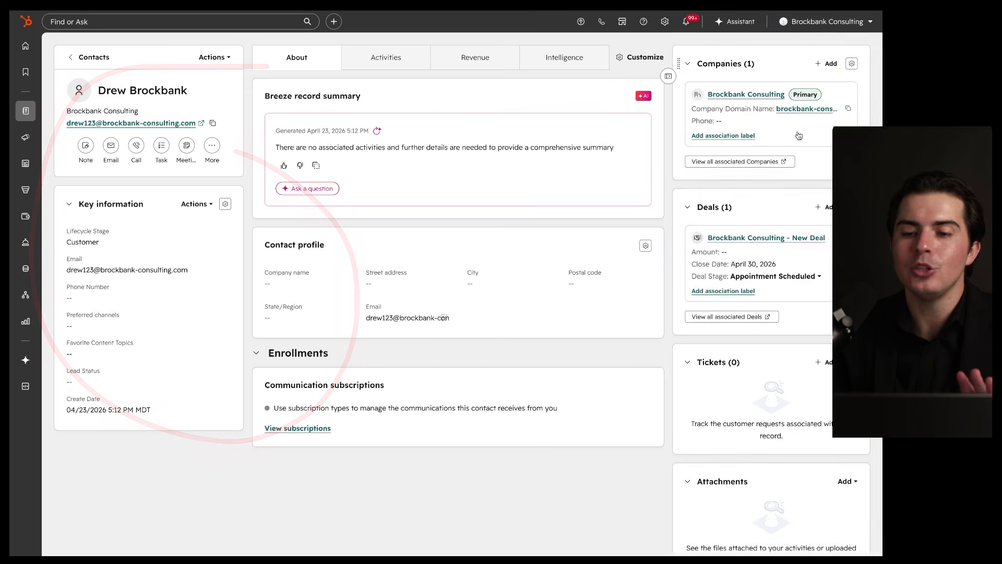
{"action": "scroll", "coordinate": [775, 208], "scroll_direction": "down", "scroll_amount": 2}
{"action": "scroll", "coordinate": [775, 208], "scroll_direction": "up", "scroll_amount": 2}
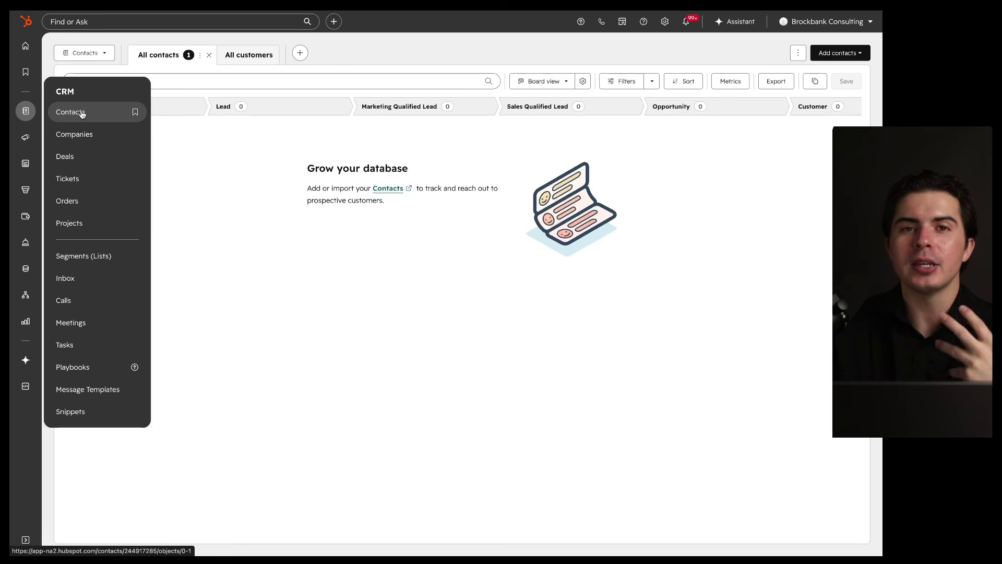
Step: Go to the Contacts list and choose Add contacts > Create new
{"action": "left_click", "coordinate": [71, 112]}
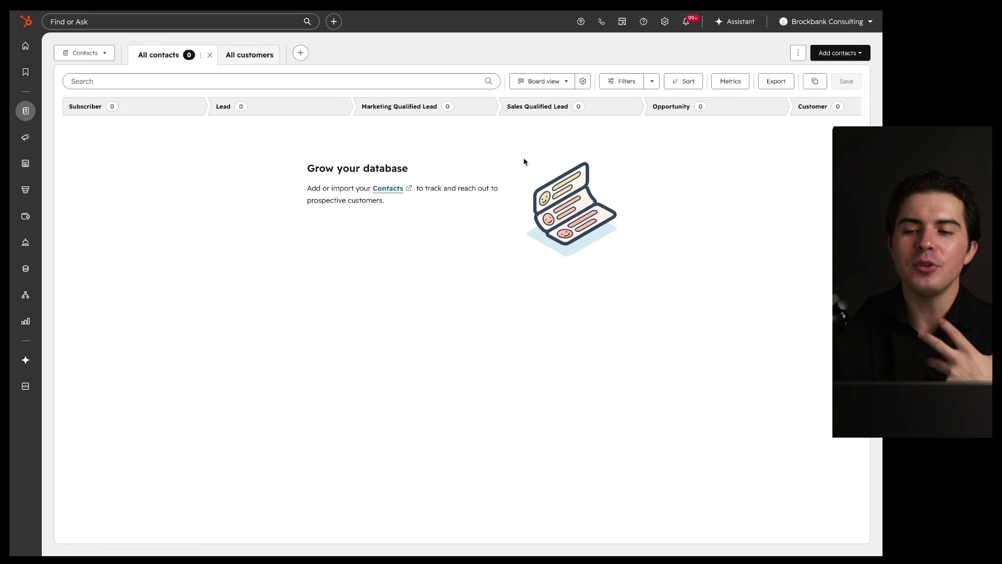
{"action": "left_click", "coordinate": [830, 57]}
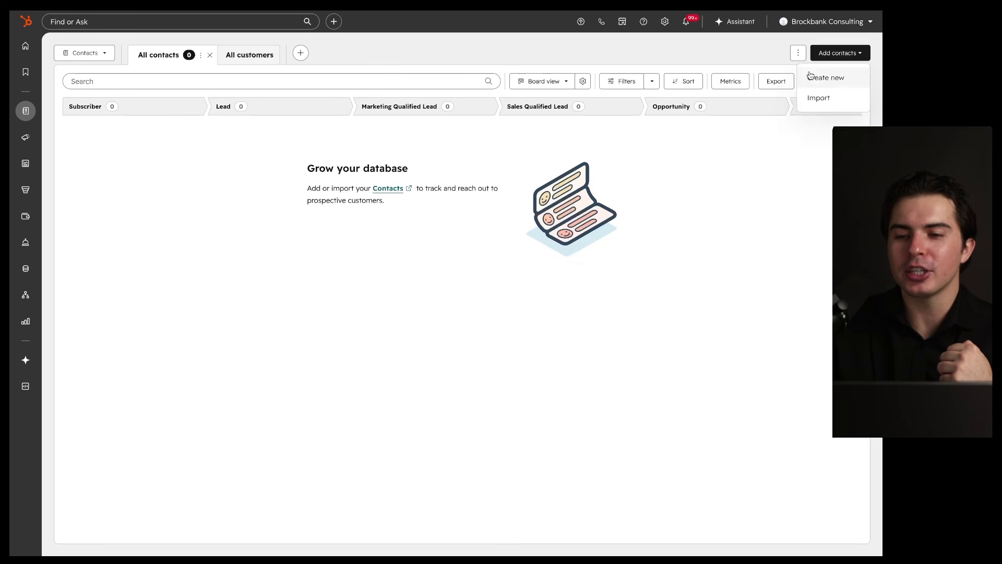
{"action": "left_click", "coordinate": [815, 74]}
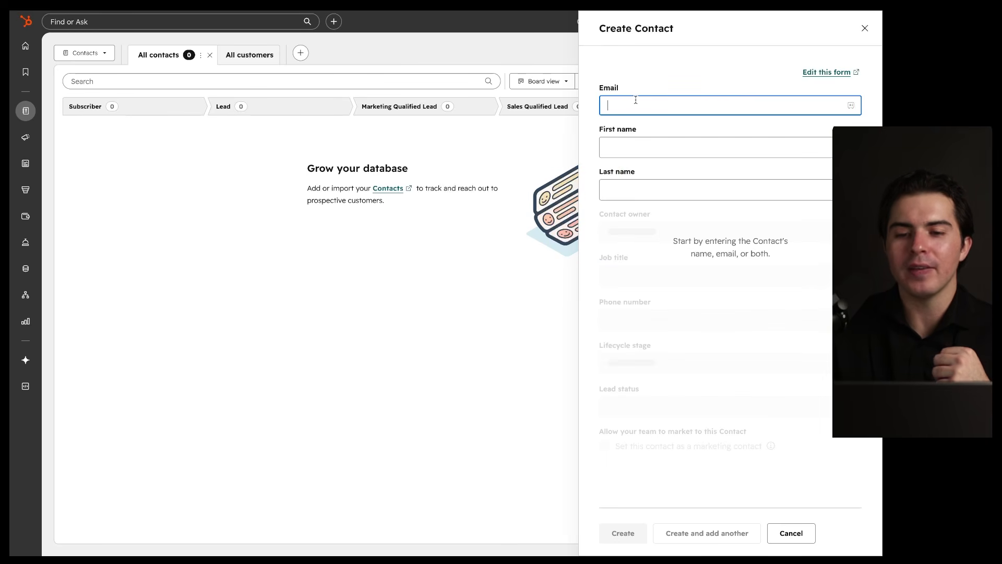
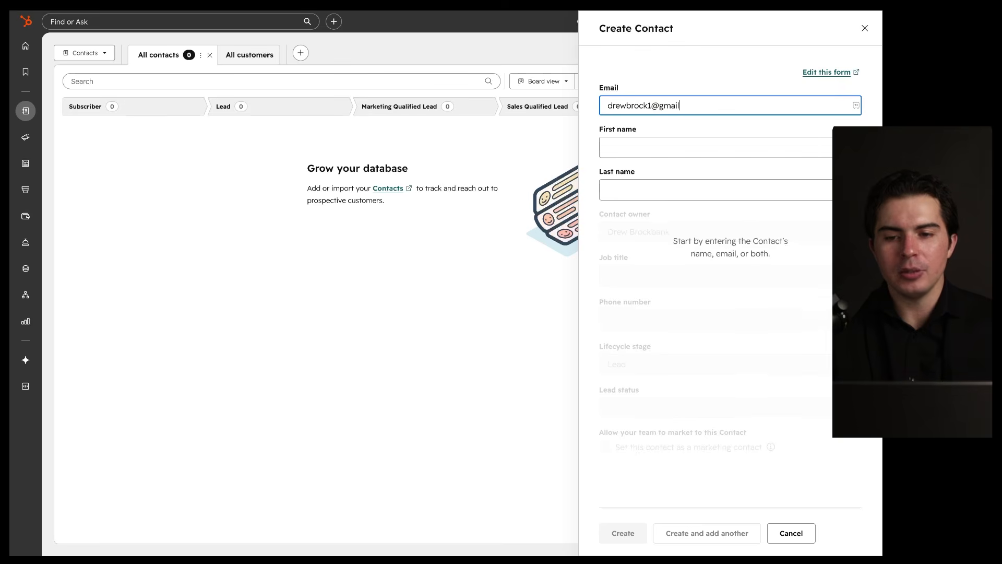
Step: Create a contact with the person's e-mail address, first name and last name filled in
{"action": "left_click", "coordinate": [647, 139]}
{"action": "key", "text": "Tab"}
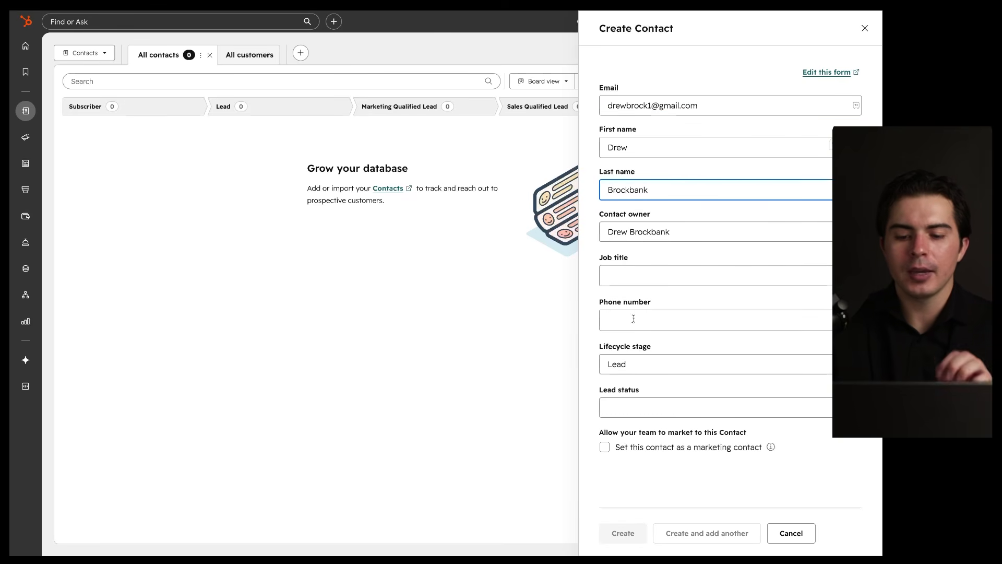
{"action": "left_click", "coordinate": [619, 528]}
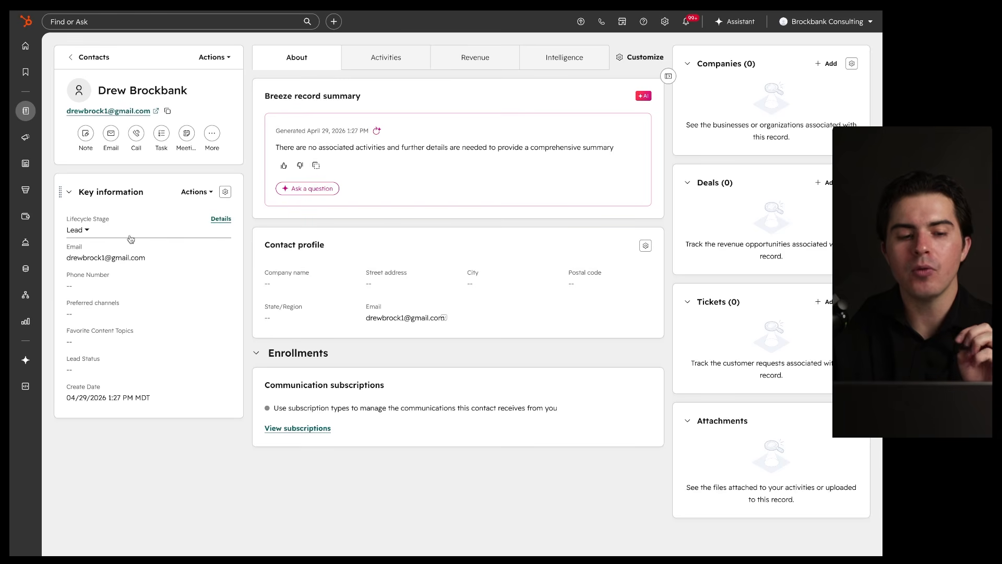
Step: Review the lifecycle stage options without changing them, then return to the Contacts board
{"action": "mouse_move", "coordinate": [122, 209]}
{"action": "left_mouse_down"}
{"action": "mouse_move", "coordinate": [72, 211]}
{"action": "mouse_move", "coordinate": [154, 251]}
{"action": "mouse_move", "coordinate": [56, 204]}
{"action": "left_mouse_up"}
{"action": "left_click", "coordinate": [83, 231]}
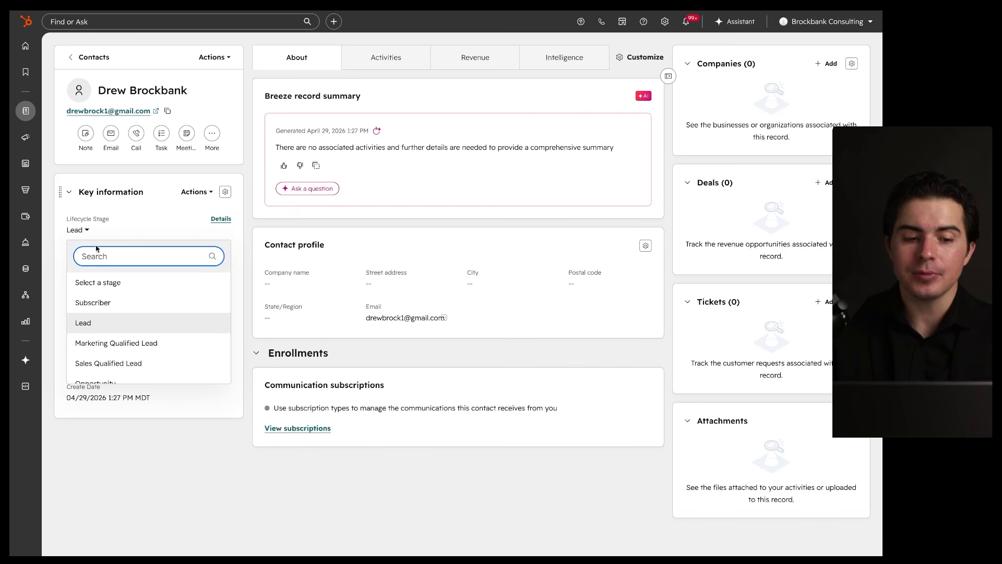
{"action": "scroll", "coordinate": [136, 317], "scroll_direction": "down", "scroll_amount": 1}
{"action": "mouse_move", "coordinate": [81, 306]}
{"action": "left_mouse_down"}
{"action": "mouse_move", "coordinate": [121, 307]}
{"action": "mouse_move", "coordinate": [79, 324]}
{"action": "mouse_move", "coordinate": [118, 324]}
{"action": "left_mouse_up"}
{"action": "left_click_drag", "start_coordinate": [69, 346], "coordinate": [129, 347]}
{"action": "mouse_move", "coordinate": [76, 305]}
{"action": "left_mouse_down"}
{"action": "mouse_move", "coordinate": [108, 305]}
{"action": "mouse_move", "coordinate": [95, 323]}
{"action": "mouse_move", "coordinate": [128, 345]}
{"action": "left_mouse_up"}
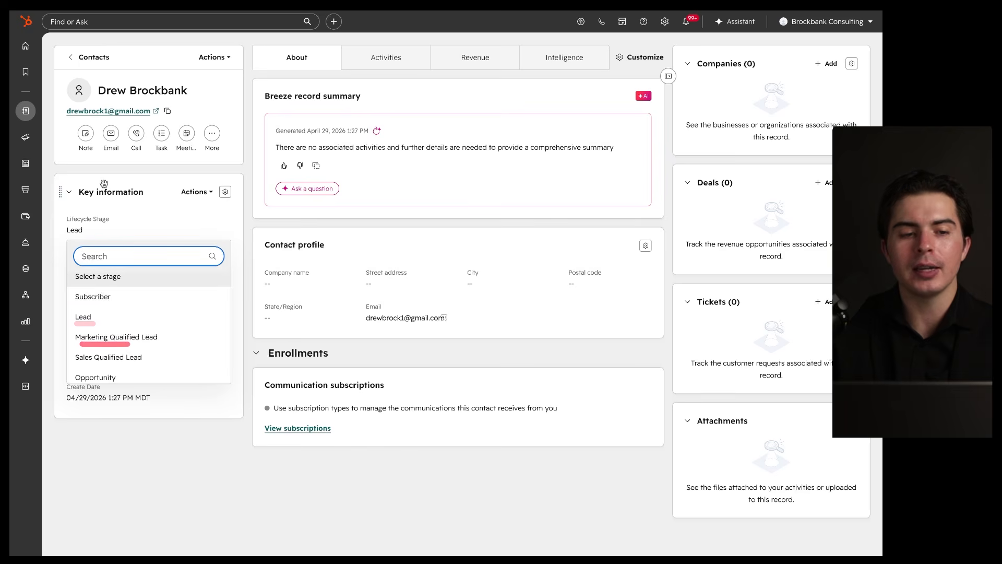
{"action": "left_click", "coordinate": [85, 61]}
{"action": "left_click", "coordinate": [85, 59]}
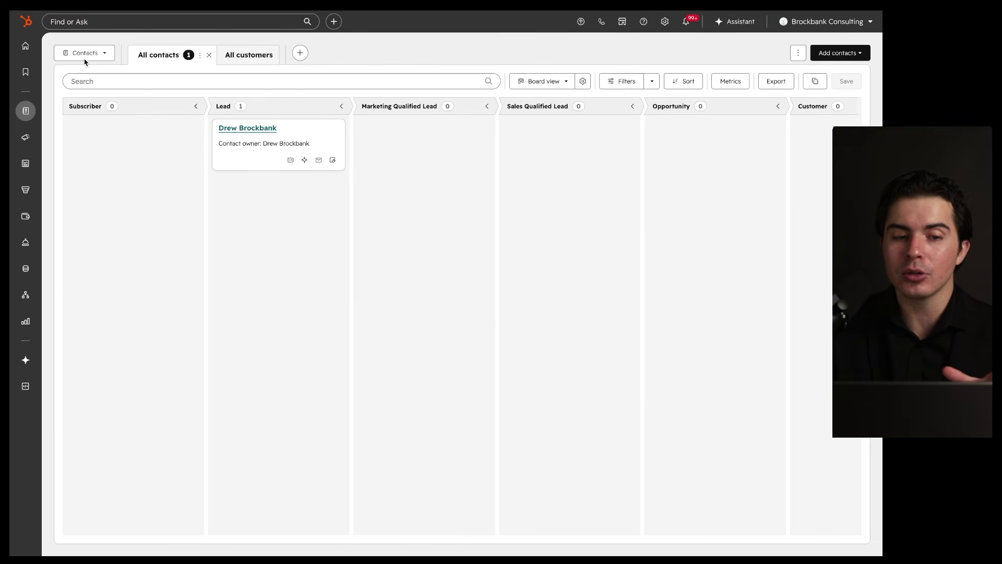
{"action": "left_click_drag", "start_coordinate": [62, 114], "coordinate": [128, 115]}
{"action": "left_click_drag", "start_coordinate": [206, 112], "coordinate": [270, 113]}
{"action": "left_click_drag", "start_coordinate": [375, 114], "coordinate": [444, 114]}
{"action": "left_click_drag", "start_coordinate": [518, 114], "coordinate": [559, 114]}
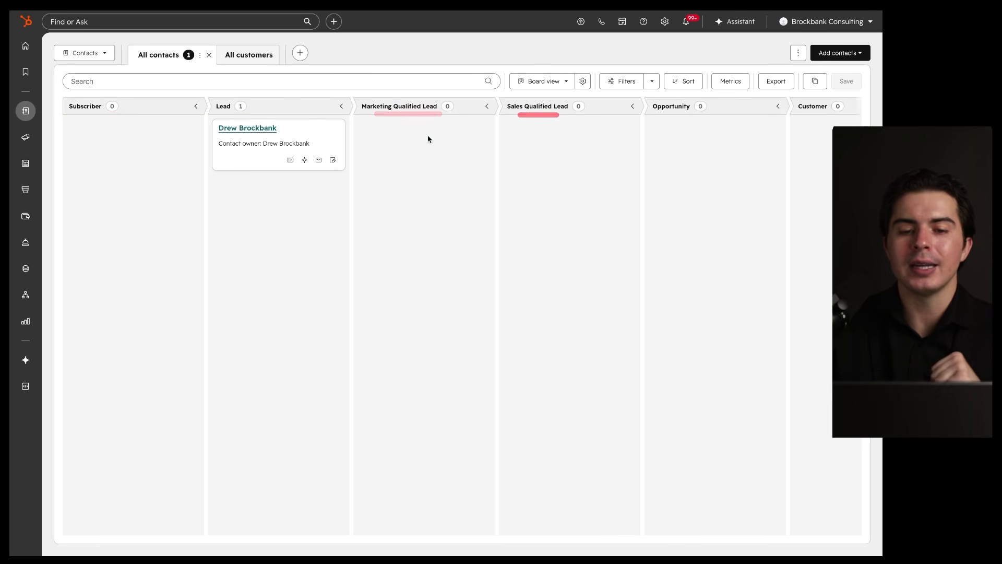
{"action": "left_click_drag", "start_coordinate": [303, 129], "coordinate": [187, 148]}
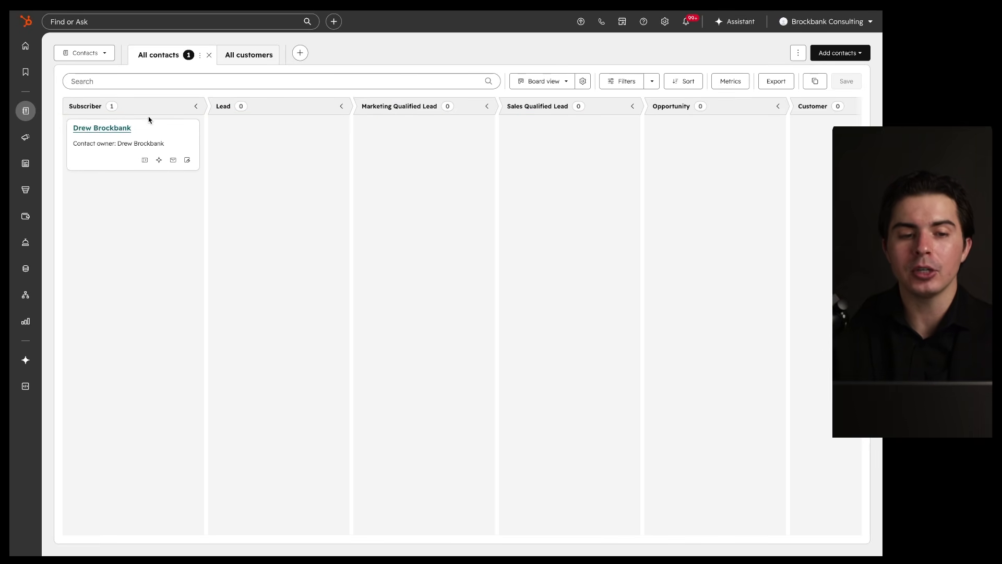
{"action": "mouse_move", "coordinate": [68, 121]}
{"action": "left_mouse_down"}
{"action": "mouse_move", "coordinate": [760, 116]}
{"action": "mouse_move", "coordinate": [712, 143]}
{"action": "left_mouse_up"}
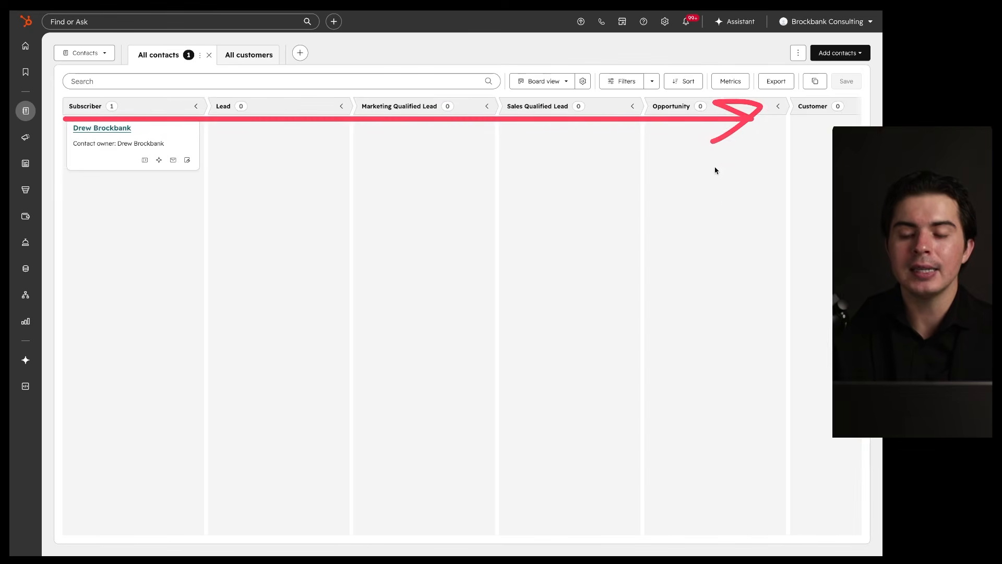
{"action": "scroll", "coordinate": [716, 196], "scroll_direction": "right", "scroll_amount": 2}
{"action": "scroll", "coordinate": [715, 196], "scroll_direction": "right", "scroll_amount": 5}
{"action": "scroll", "coordinate": [701, 168], "scroll_direction": "left", "scroll_amount": 8}
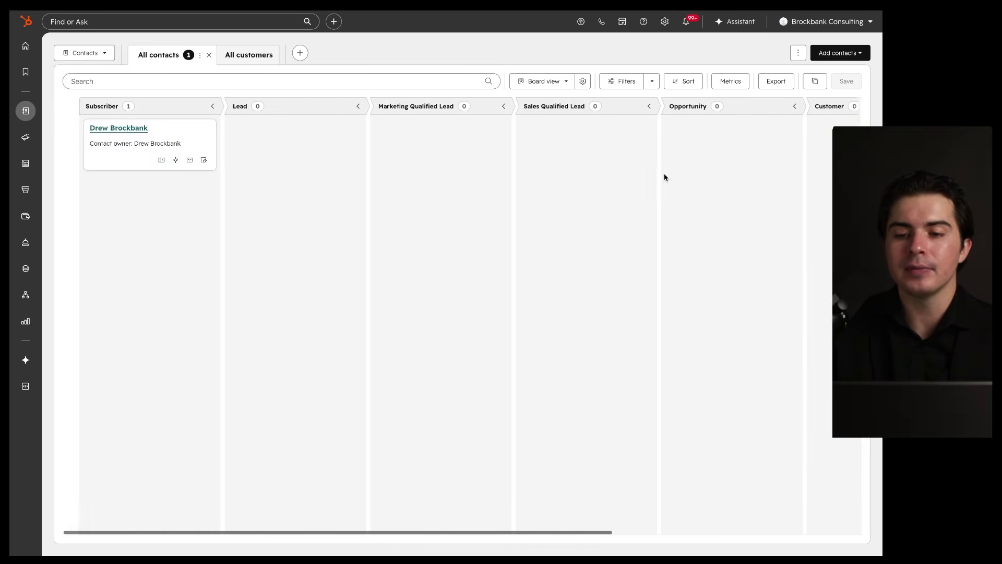
{"action": "left_click_drag", "start_coordinate": [186, 87], "coordinate": [225, 94]}
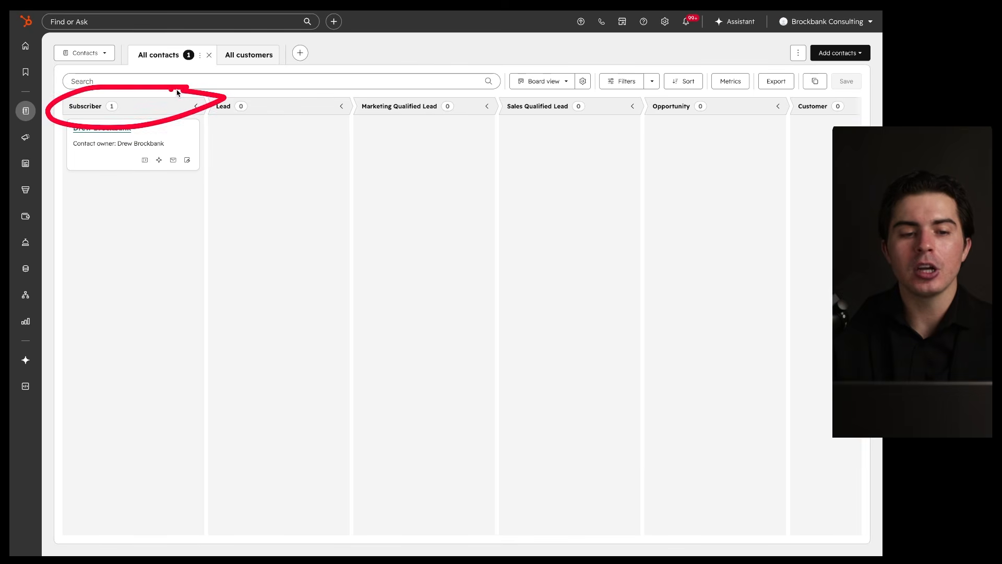
{"action": "mouse_move", "coordinate": [315, 90]}
{"action": "left_mouse_down"}
{"action": "mouse_move", "coordinate": [337, 98]}
{"action": "mouse_move", "coordinate": [257, 97]}
{"action": "left_mouse_up"}
{"action": "mouse_move", "coordinate": [452, 107]}
{"action": "left_mouse_down"}
{"action": "mouse_move", "coordinate": [337, 95]}
{"action": "mouse_move", "coordinate": [467, 102]}
{"action": "left_mouse_up"}
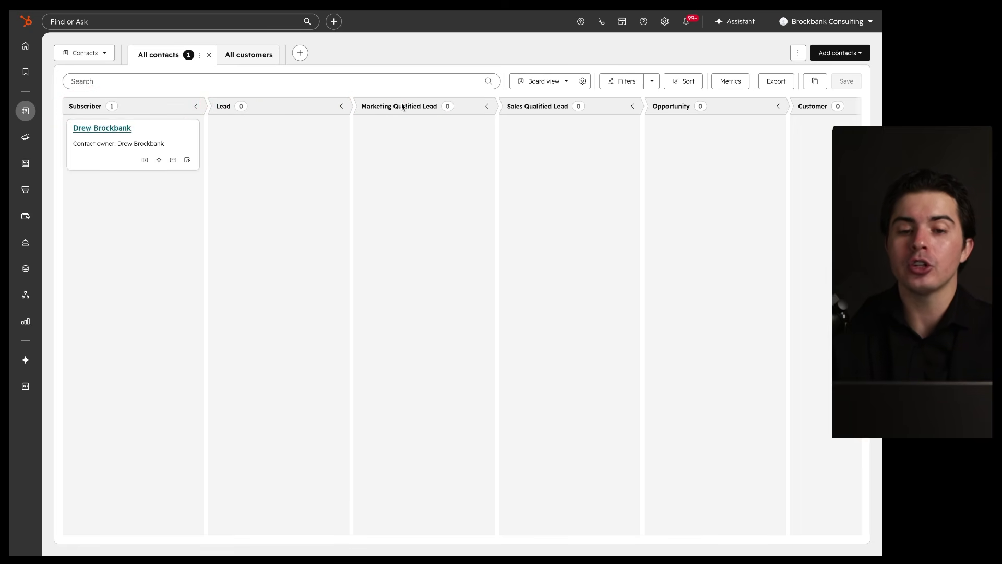
{"action": "mouse_move", "coordinate": [176, 84]}
{"action": "left_mouse_down"}
{"action": "mouse_move", "coordinate": [53, 83]}
{"action": "mouse_move", "coordinate": [157, 64]}
{"action": "left_mouse_up"}
{"action": "mouse_move", "coordinate": [261, 91]}
{"action": "left_mouse_down"}
{"action": "mouse_move", "coordinate": [276, 88]}
{"action": "mouse_move", "coordinate": [262, 95]}
{"action": "left_mouse_up"}
{"action": "left_click_drag", "start_coordinate": [447, 94], "coordinate": [432, 103]}
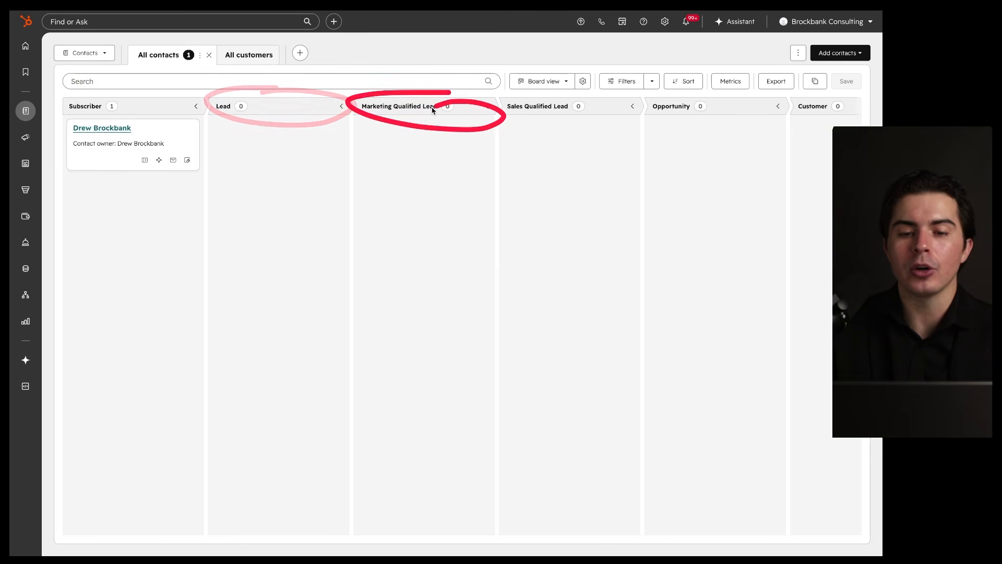
{"action": "scroll", "coordinate": [490, 202], "scroll_direction": "right", "scroll_amount": 6}
{"action": "scroll", "coordinate": [452, 240], "scroll_direction": "left", "scroll_amount": 6}
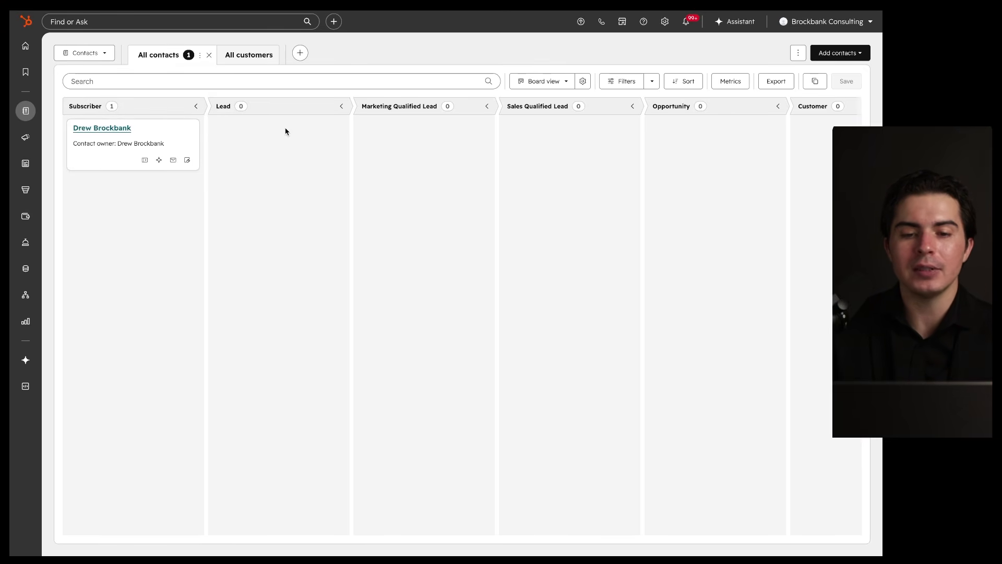
{"action": "mouse_move", "coordinate": [502, 94]}
{"action": "left_mouse_down"}
{"action": "mouse_move", "coordinate": [29, 123]}
{"action": "mouse_move", "coordinate": [242, 159]}
{"action": "mouse_move", "coordinate": [544, 160]}
{"action": "left_mouse_up"}
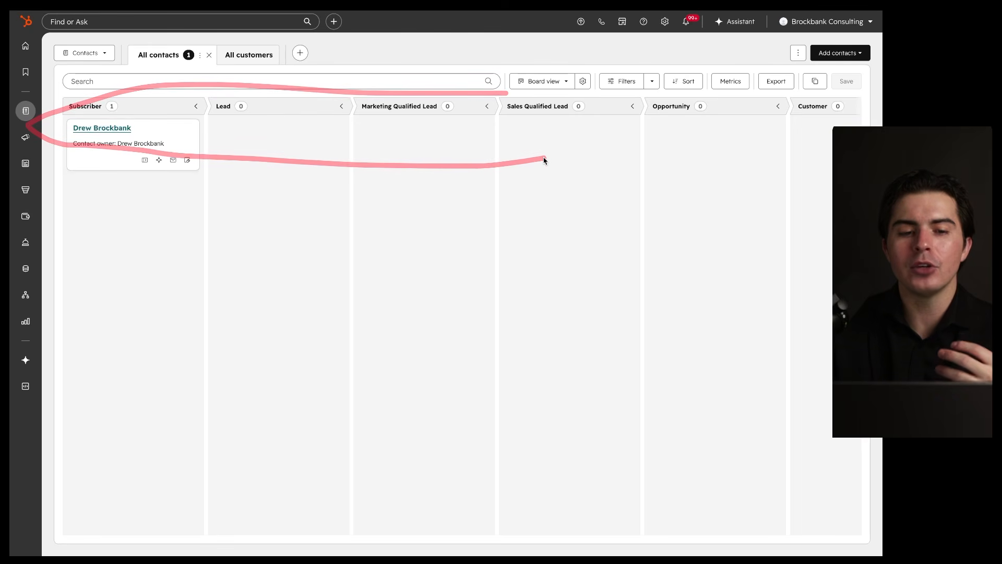
{"action": "mouse_move", "coordinate": [194, 111]}
{"action": "left_mouse_down"}
{"action": "mouse_move", "coordinate": [56, 146]}
{"action": "mouse_move", "coordinate": [146, 121]}
{"action": "left_mouse_up"}
{"action": "scroll", "coordinate": [374, 205], "scroll_direction": "right", "scroll_amount": 5}
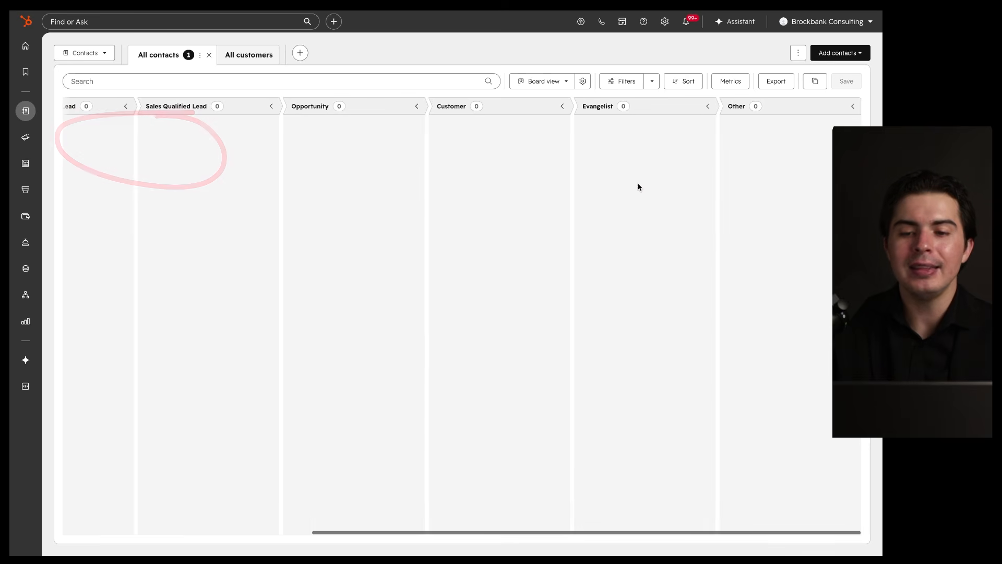
{"action": "left_click_drag", "start_coordinate": [720, 76], "coordinate": [720, 389]}
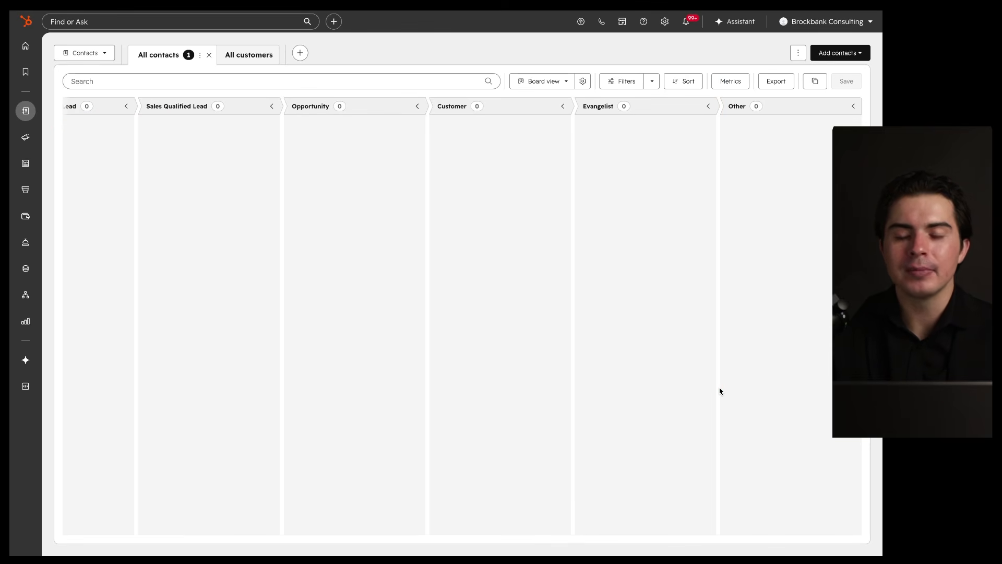
{"action": "scroll", "coordinate": [593, 358], "scroll_direction": "left", "scroll_amount": 5}
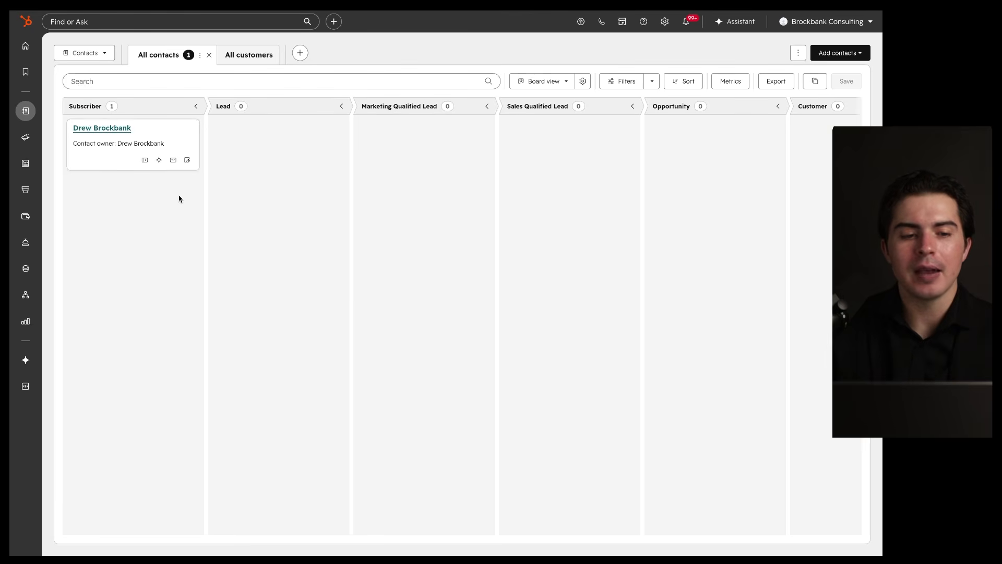
Step: Move the contact card from the Subscriber column into the Lead column
{"action": "mouse_move", "coordinate": [181, 114]}
{"action": "left_mouse_down"}
{"action": "mouse_move", "coordinate": [63, 111]}
{"action": "mouse_move", "coordinate": [206, 169]}
{"action": "mouse_move", "coordinate": [191, 110]}
{"action": "mouse_move", "coordinate": [125, 122]}
{"action": "mouse_move", "coordinate": [138, 195]}
{"action": "mouse_move", "coordinate": [206, 124]}
{"action": "mouse_move", "coordinate": [285, 148]}
{"action": "mouse_move", "coordinate": [459, 165]}
{"action": "mouse_move", "coordinate": [448, 165]}
{"action": "mouse_move", "coordinate": [539, 161]}
{"action": "mouse_move", "coordinate": [176, 139]}
{"action": "left_mouse_up"}
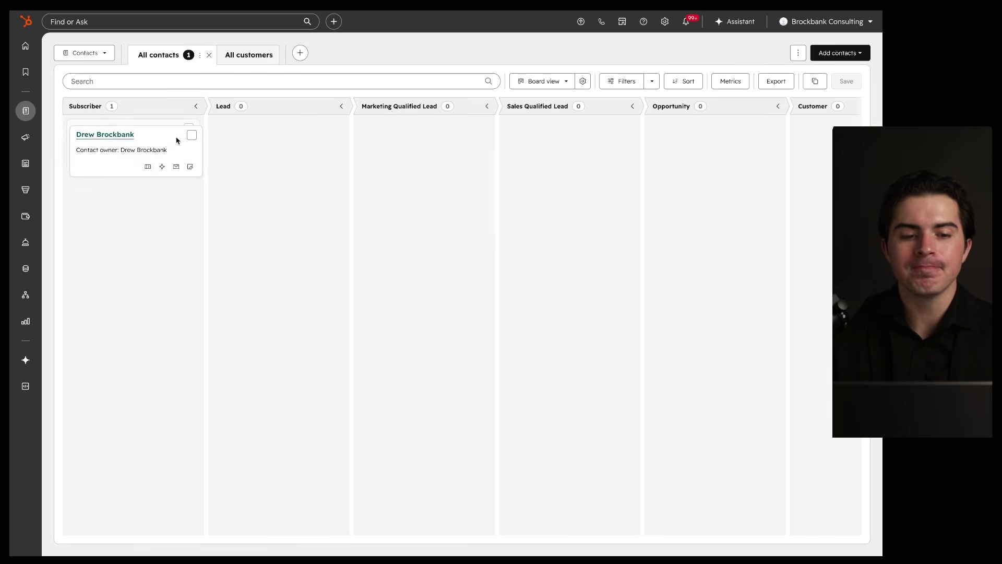
{"action": "left_click_drag", "start_coordinate": [72, 117], "coordinate": [156, 115]}
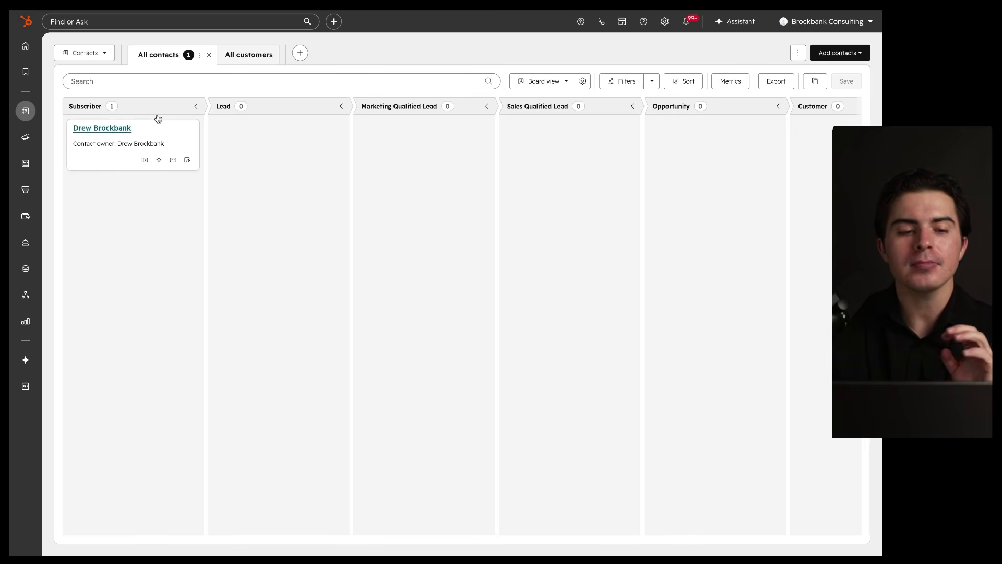
{"action": "left_click_drag", "start_coordinate": [128, 116], "coordinate": [151, 116]}
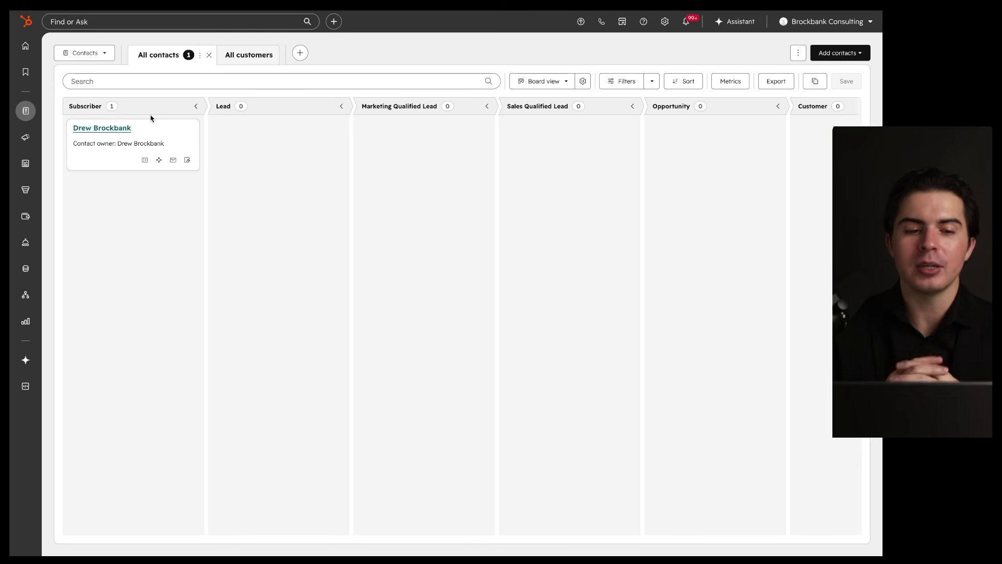
{"action": "mouse_move", "coordinate": [182, 106]}
{"action": "left_mouse_down"}
{"action": "mouse_move", "coordinate": [206, 151]}
{"action": "mouse_move", "coordinate": [155, 119]}
{"action": "left_mouse_up"}
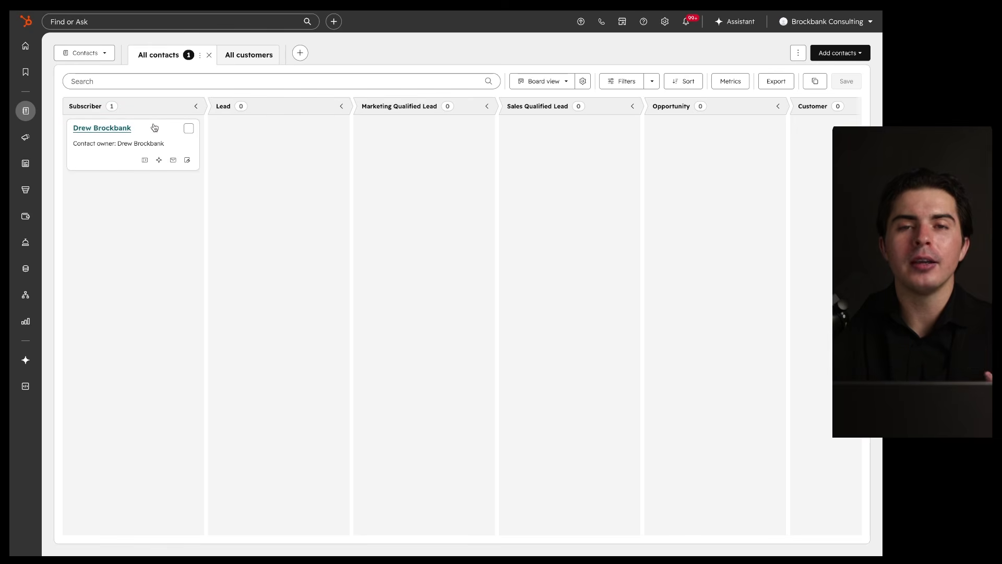
{"action": "left_click_drag", "start_coordinate": [153, 129], "coordinate": [234, 138]}
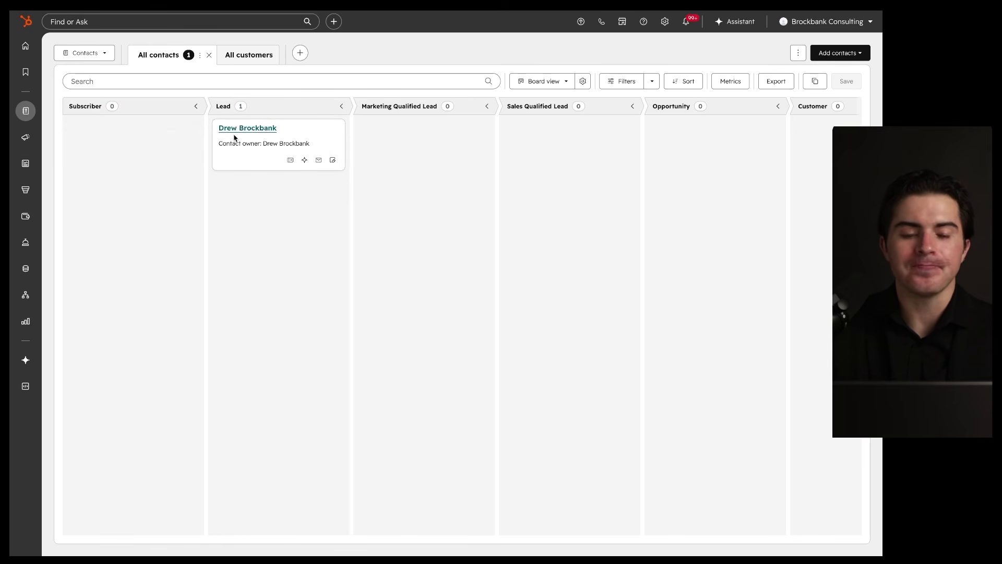
{"action": "left_click_drag", "start_coordinate": [221, 115], "coordinate": [320, 117]}
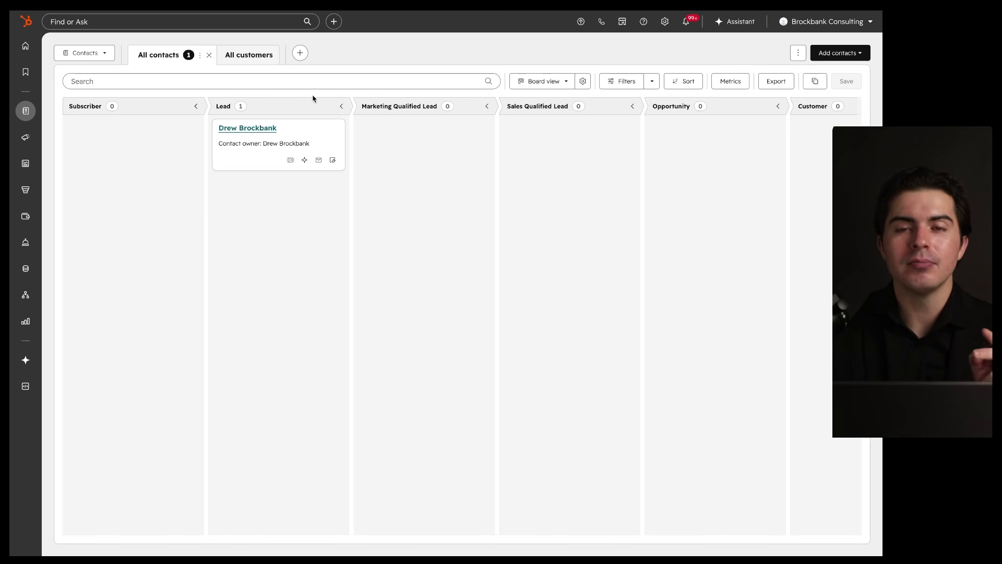
{"action": "mouse_move", "coordinate": [349, 96]}
{"action": "left_mouse_down"}
{"action": "mouse_move", "coordinate": [224, 103]}
{"action": "mouse_move", "coordinate": [316, 108]}
{"action": "left_mouse_up"}
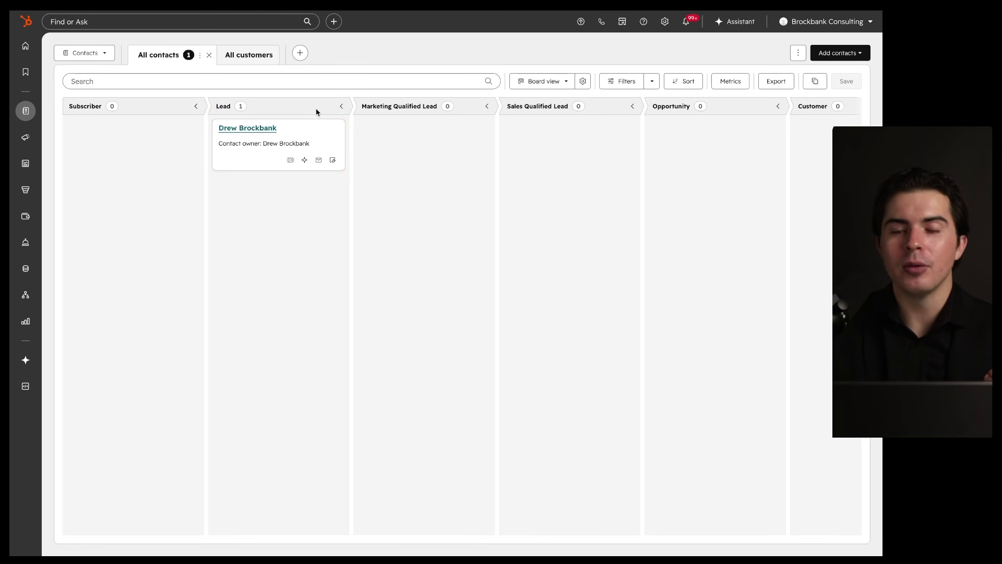
{"action": "mouse_move", "coordinate": [350, 90]}
{"action": "left_mouse_down"}
{"action": "mouse_move", "coordinate": [213, 94]}
{"action": "mouse_move", "coordinate": [305, 99]}
{"action": "left_mouse_up"}
{"action": "left_click_drag", "start_coordinate": [208, 111], "coordinate": [288, 111]}
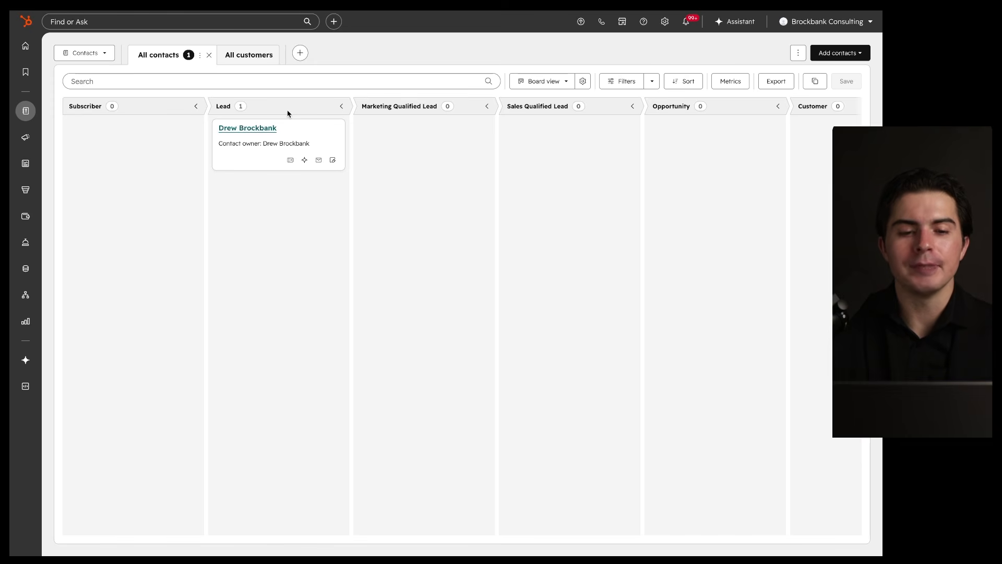
{"action": "mouse_move", "coordinate": [358, 94]}
{"action": "left_mouse_down"}
{"action": "mouse_move", "coordinate": [313, 92]}
{"action": "mouse_move", "coordinate": [246, 189]}
{"action": "mouse_move", "coordinate": [311, 105]}
{"action": "left_mouse_up"}
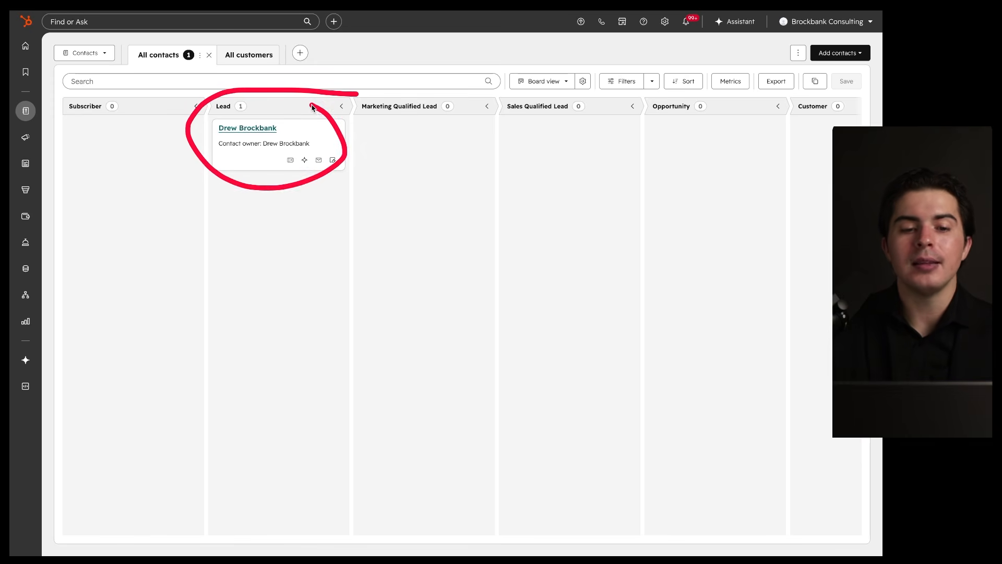
{"action": "left_click_drag", "start_coordinate": [209, 122], "coordinate": [321, 122]}
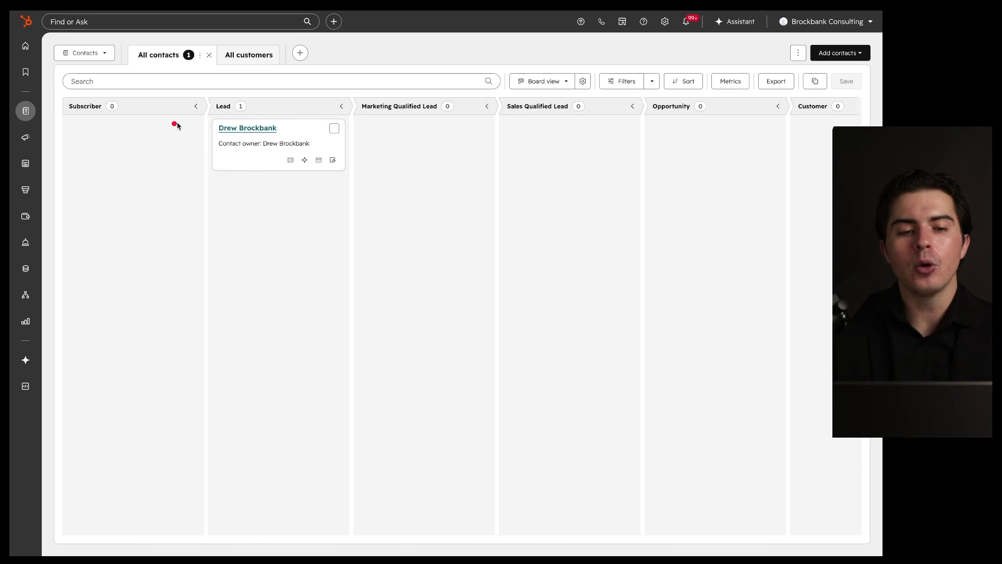
{"action": "mouse_move", "coordinate": [150, 146]}
{"action": "left_mouse_down"}
{"action": "mouse_move", "coordinate": [275, 116]}
{"action": "mouse_move", "coordinate": [375, 71]}
{"action": "mouse_move", "coordinate": [430, 131]}
{"action": "mouse_move", "coordinate": [551, 102]}
{"action": "mouse_move", "coordinate": [538, 117]}
{"action": "mouse_move", "coordinate": [566, 110]}
{"action": "left_mouse_up"}
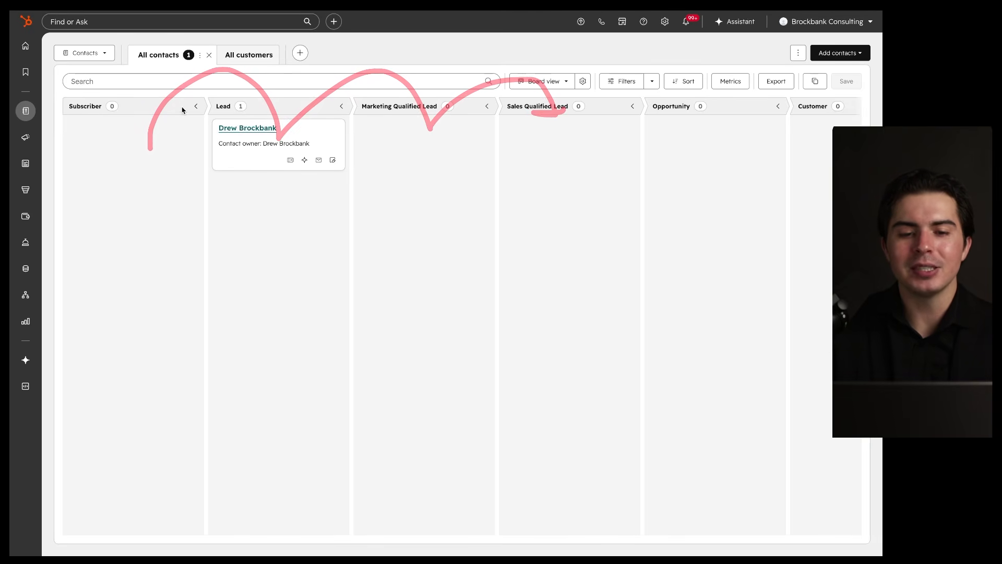
{"action": "mouse_move", "coordinate": [308, 55]}
{"action": "left_mouse_down"}
{"action": "mouse_move", "coordinate": [311, 47]}
{"action": "mouse_move", "coordinate": [395, 152]}
{"action": "mouse_move", "coordinate": [441, 133]}
{"action": "left_mouse_up"}
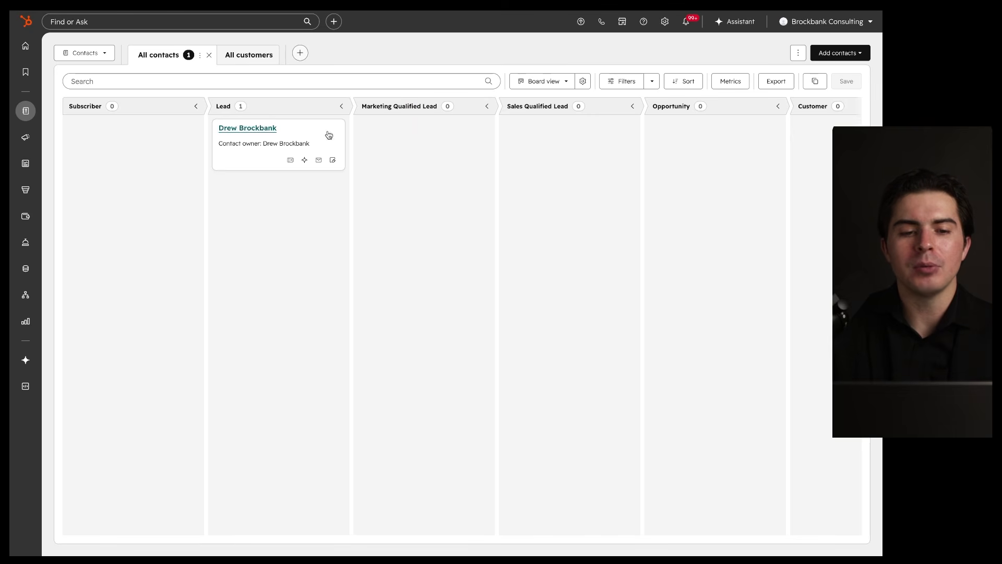
{"action": "mouse_move", "coordinate": [139, 150]}
{"action": "left_mouse_down"}
{"action": "mouse_move", "coordinate": [278, 118]}
{"action": "mouse_move", "coordinate": [432, 134]}
{"action": "mouse_move", "coordinate": [441, 158]}
{"action": "mouse_move", "coordinate": [455, 125]}
{"action": "left_mouse_up"}
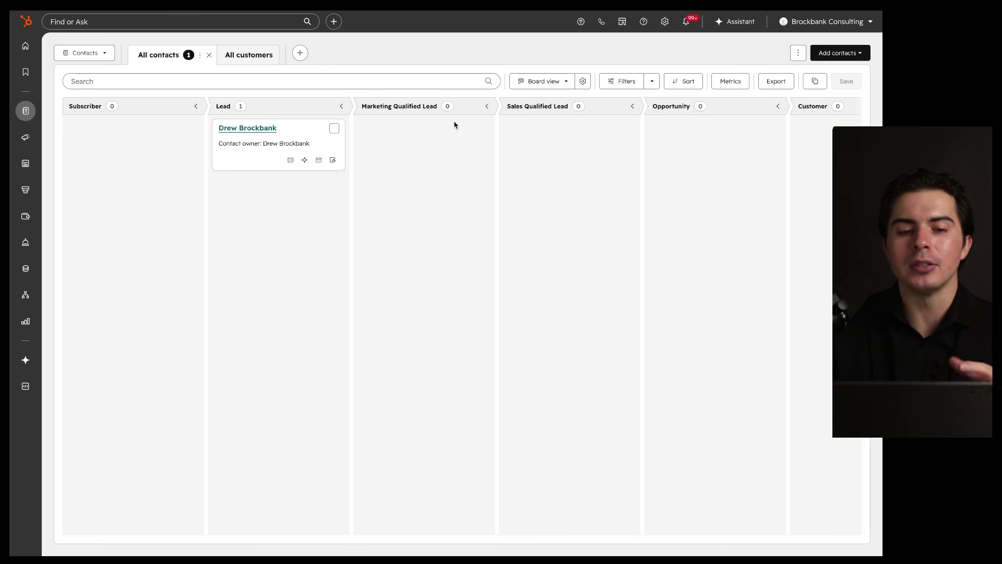
{"action": "mouse_move", "coordinate": [129, 125]}
{"action": "left_mouse_down"}
{"action": "mouse_move", "coordinate": [212, 67]}
{"action": "mouse_move", "coordinate": [410, 85]}
{"action": "mouse_move", "coordinate": [444, 140]}
{"action": "left_mouse_up"}
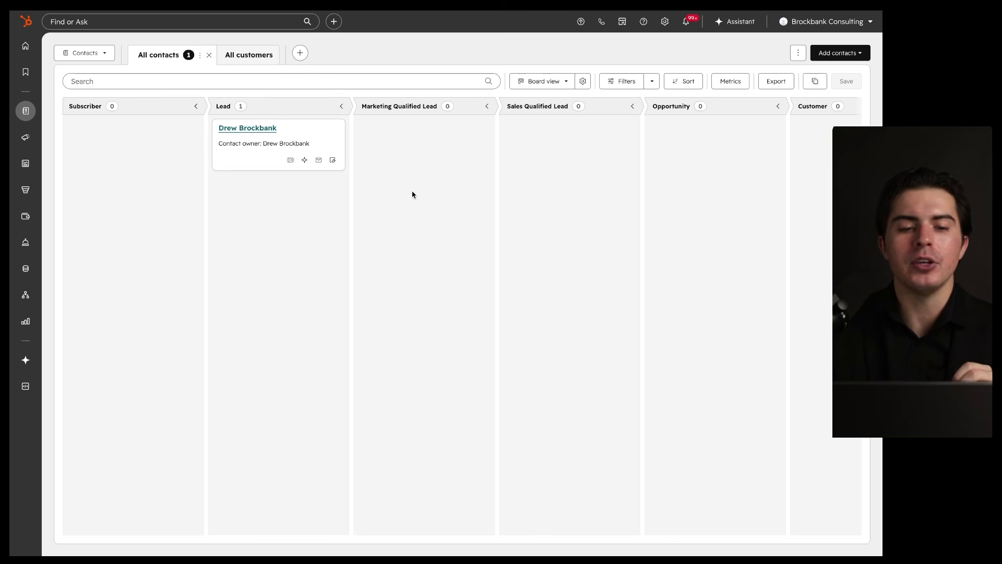
{"action": "left_click_drag", "start_coordinate": [210, 113], "coordinate": [267, 115]}
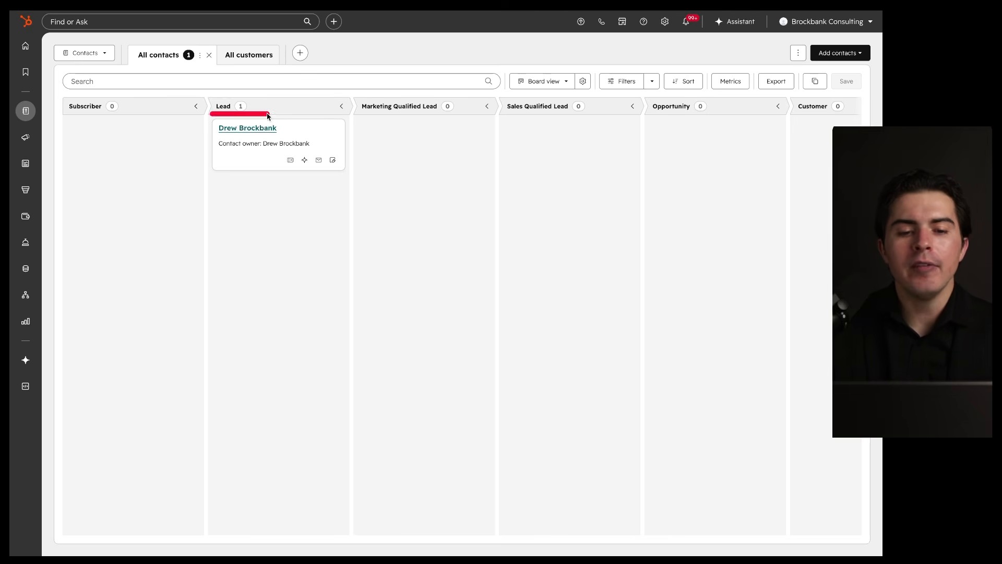
{"action": "left_click_drag", "start_coordinate": [354, 113], "coordinate": [462, 114]}
Step: Move the contact card from Lead into the Marketing Qualified Lead column
{"action": "mouse_move", "coordinate": [316, 131]}
{"action": "mouse_move", "coordinate": [297, 133]}
{"action": "left_mouse_down"}
{"action": "mouse_move", "coordinate": [351, 118]}
{"action": "mouse_move", "coordinate": [412, 132]}
{"action": "left_mouse_up"}
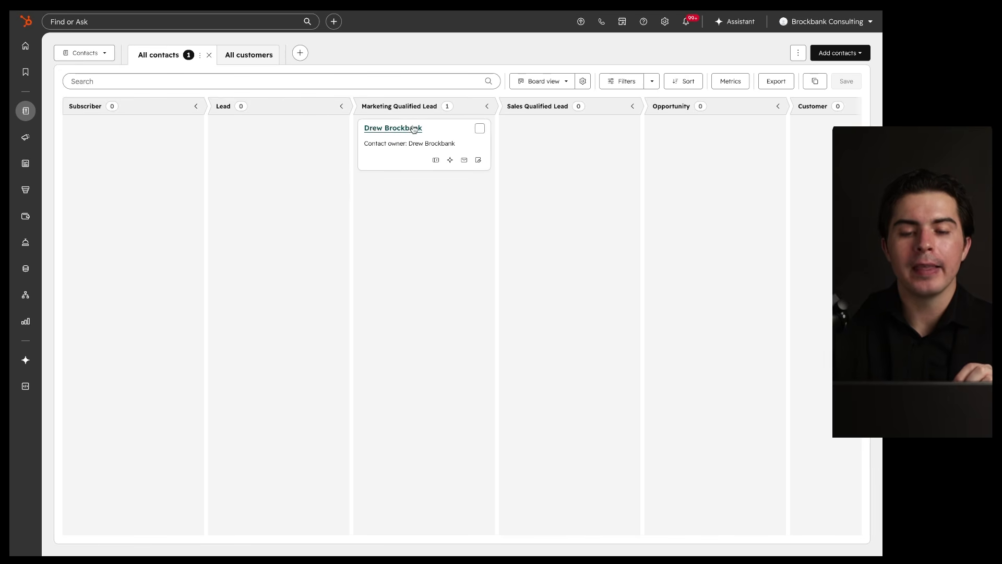
{"action": "left_click_drag", "start_coordinate": [358, 115], "coordinate": [476, 117]}
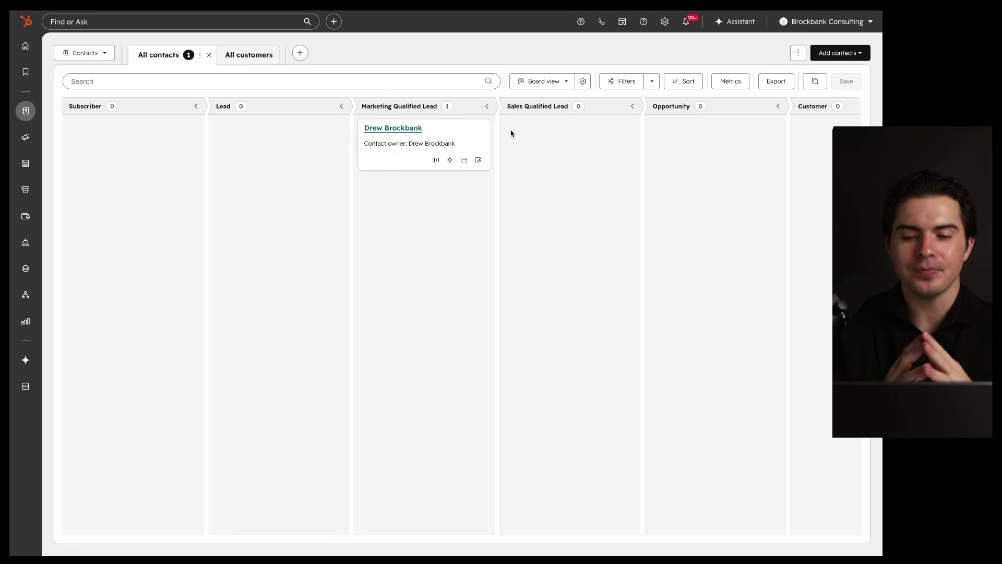
{"action": "left_click_drag", "start_coordinate": [356, 119], "coordinate": [440, 117]}
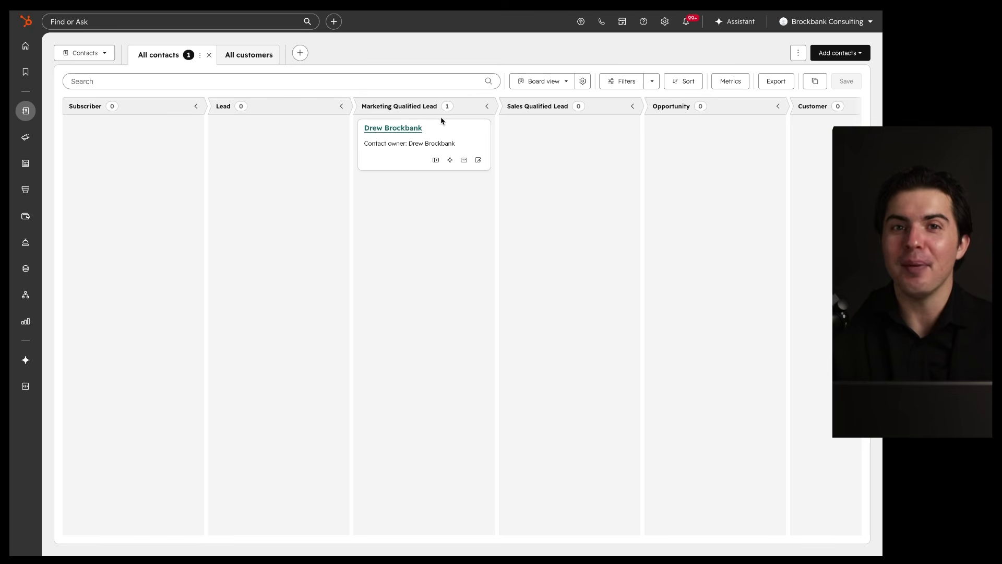
{"action": "mouse_move", "coordinate": [490, 94]}
{"action": "left_mouse_down"}
{"action": "mouse_move", "coordinate": [340, 121]}
{"action": "mouse_move", "coordinate": [412, 101]}
{"action": "mouse_move", "coordinate": [454, 114]}
{"action": "left_mouse_up"}
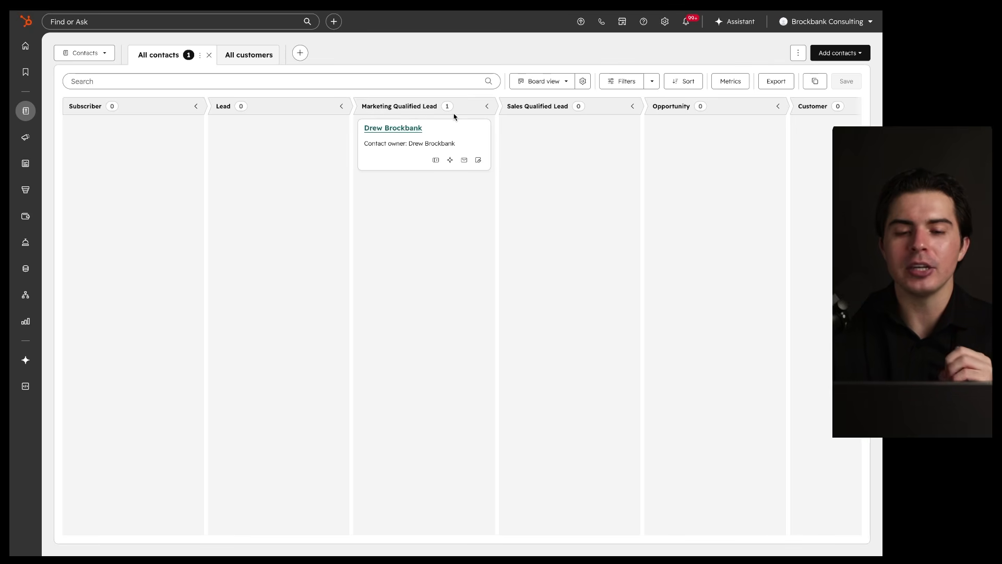
{"action": "left_click", "coordinate": [405, 130]}
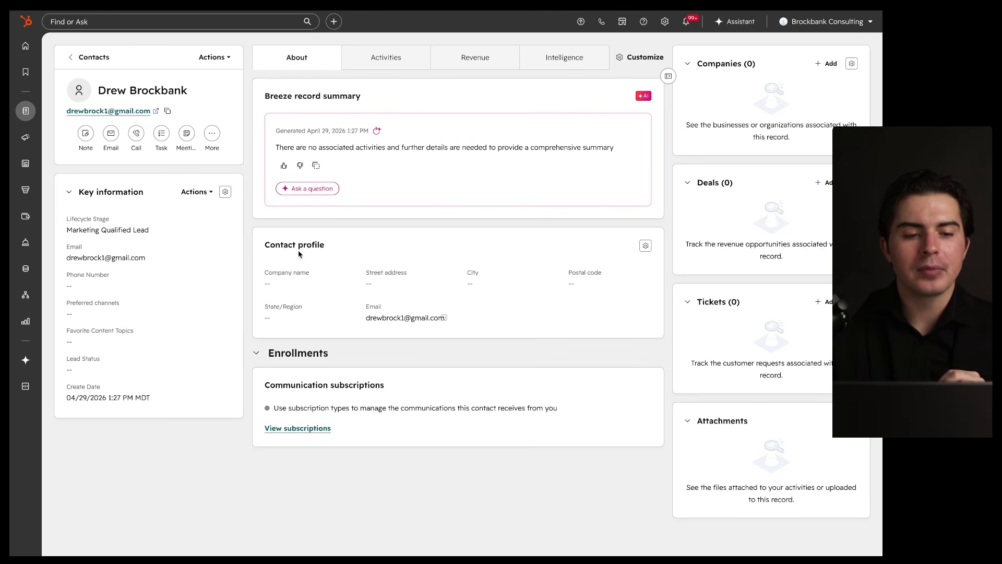
{"action": "left_click", "coordinate": [69, 58]}
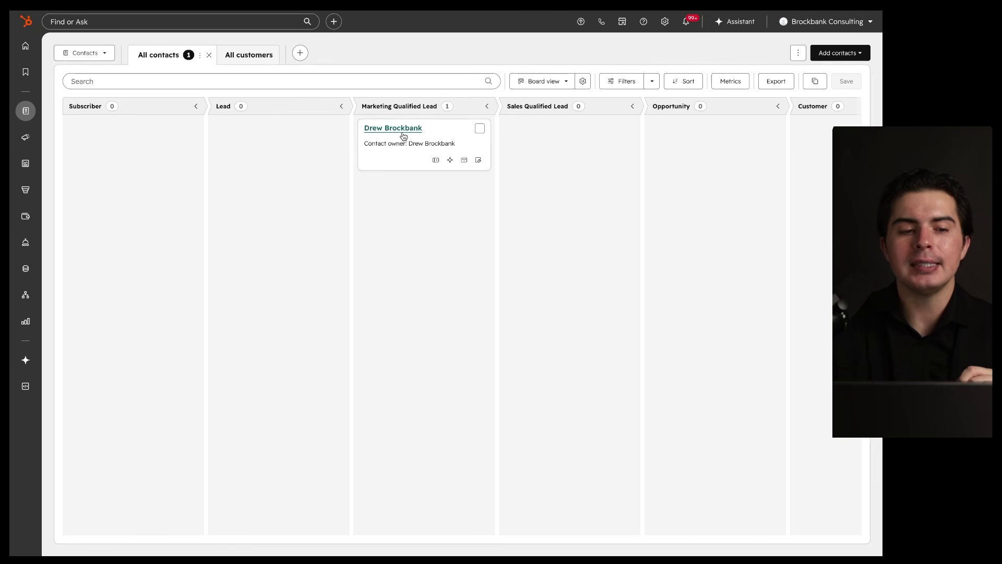
{"action": "mouse_move", "coordinate": [25, 140]}
{"action": "mouse_move", "coordinate": [25, 110]}
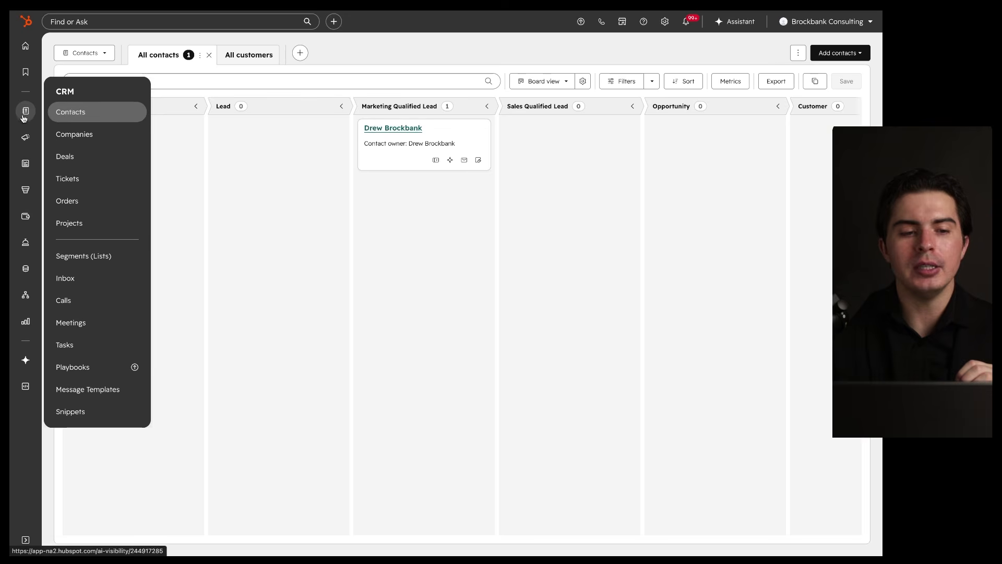
{"action": "left_click", "coordinate": [65, 157]}
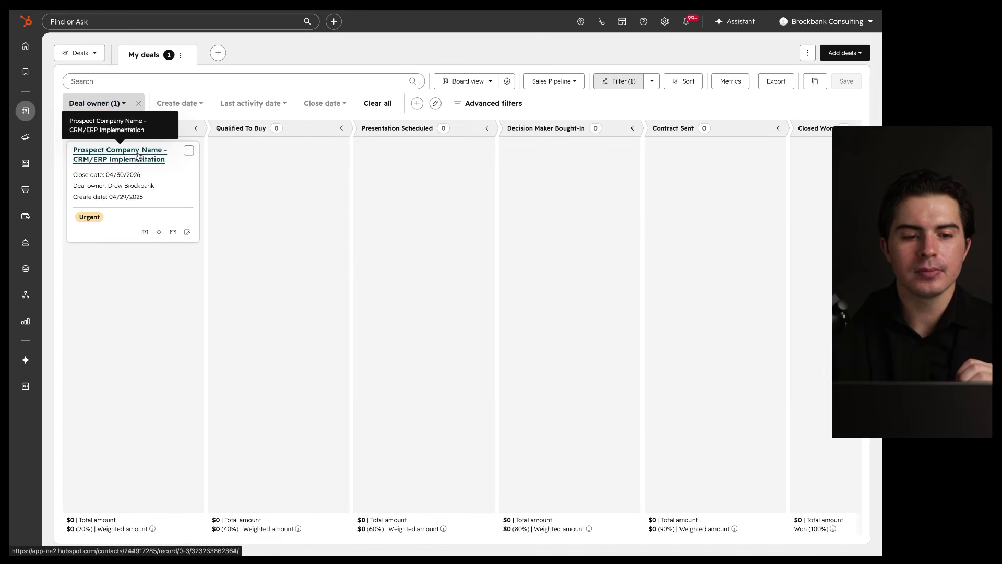
{"action": "left_click", "coordinate": [157, 160]}
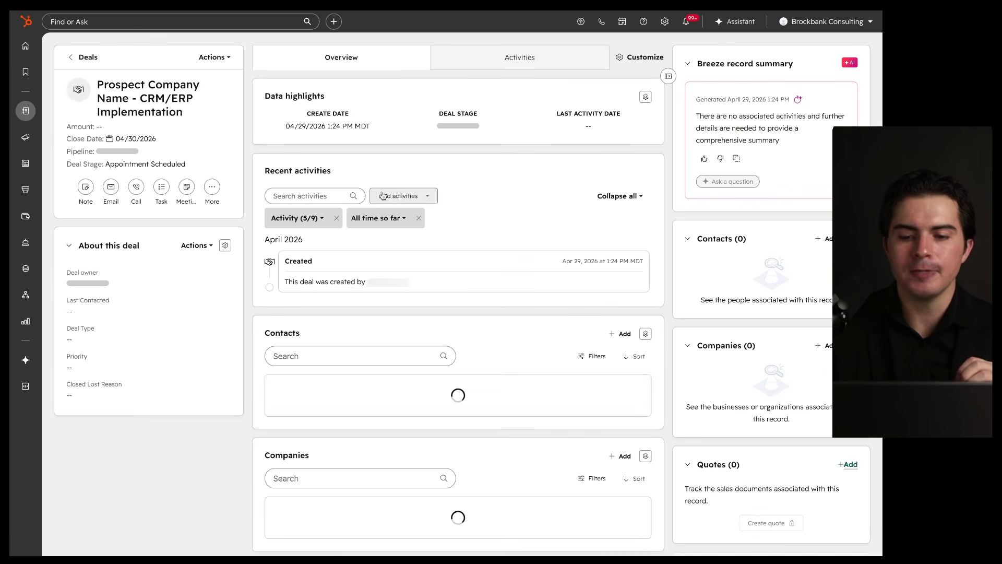
{"action": "left_click", "coordinate": [150, 164]}
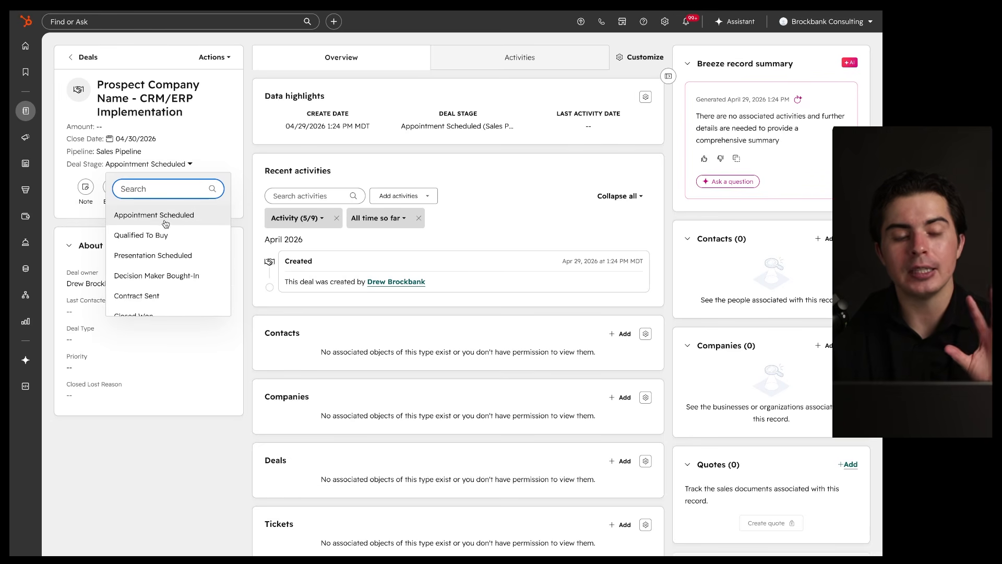
{"action": "mouse_move", "coordinate": [26, 112]}
{"action": "left_click", "coordinate": [72, 108]}
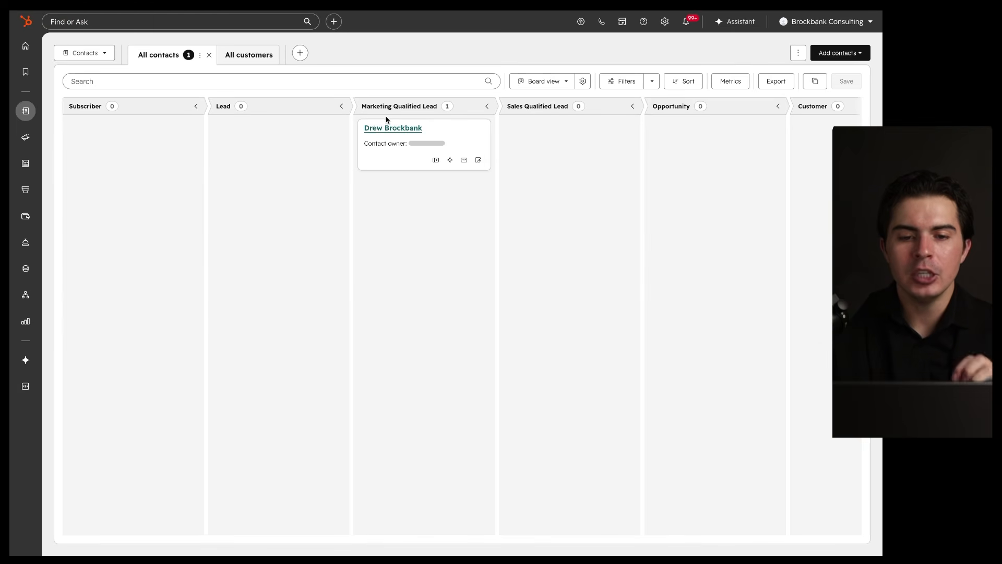
{"action": "left_click_drag", "start_coordinate": [352, 115], "coordinate": [477, 115]}
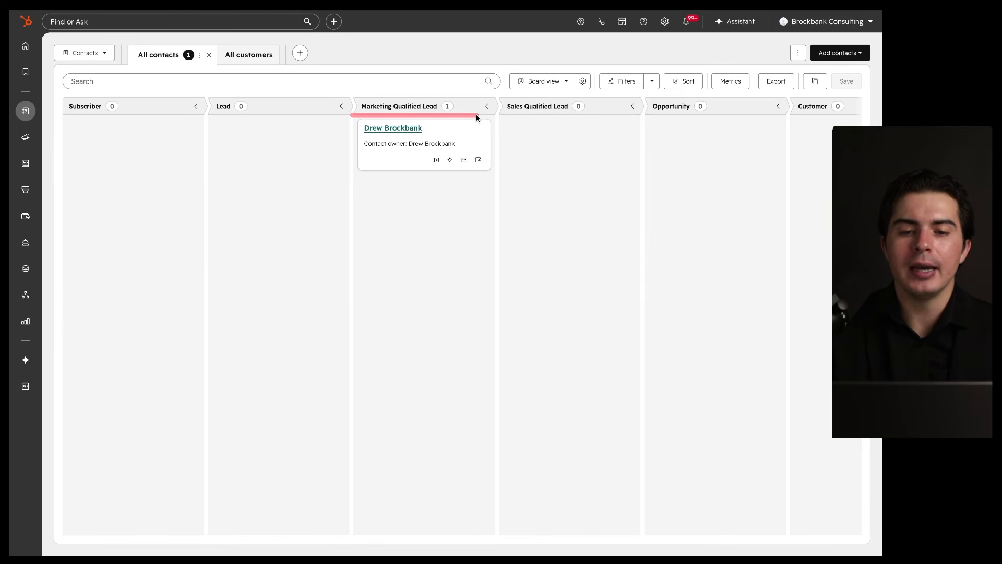
{"action": "left_click_drag", "start_coordinate": [367, 115], "coordinate": [486, 116]}
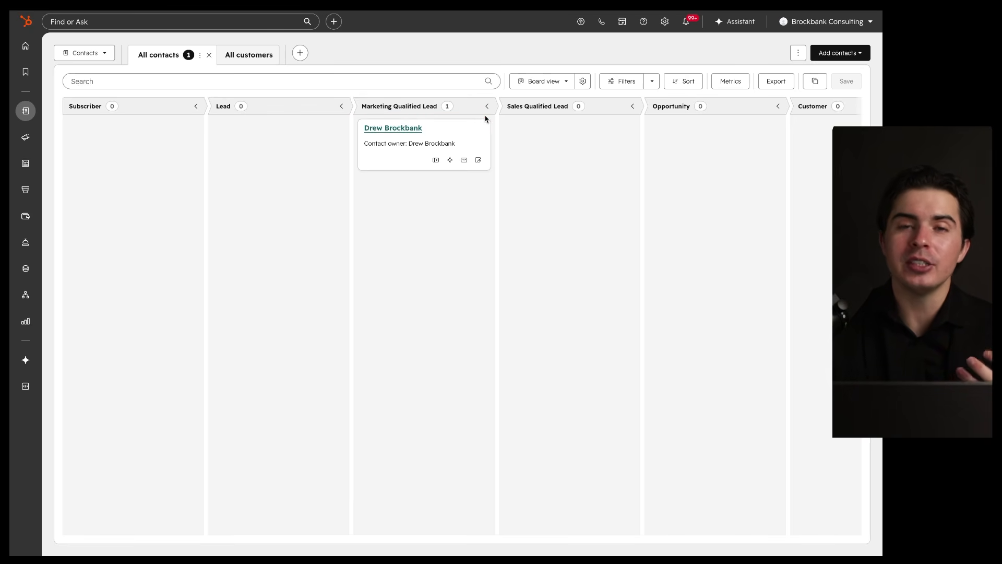
{"action": "left_click", "coordinate": [410, 131]}
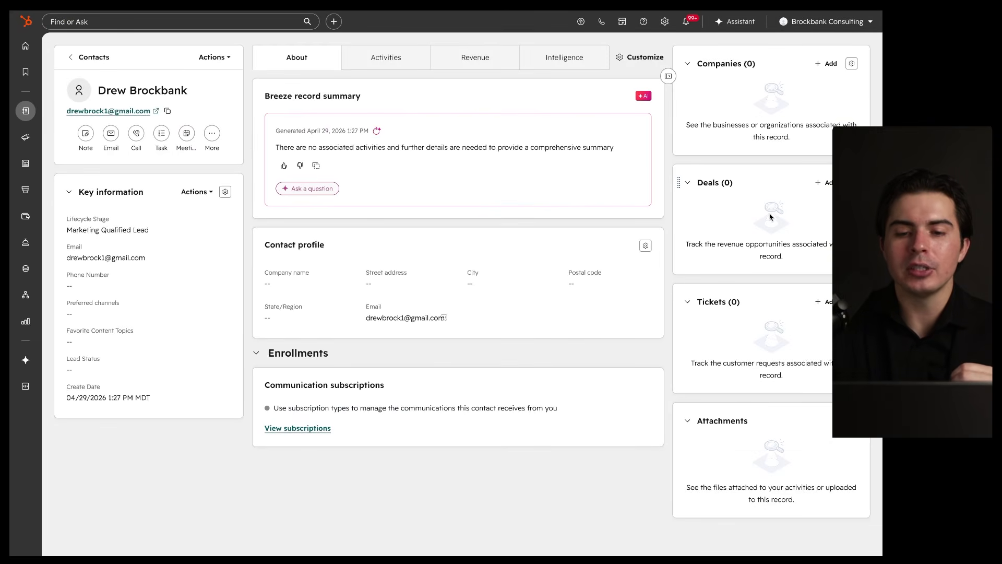
{"action": "left_click", "coordinate": [85, 57]}
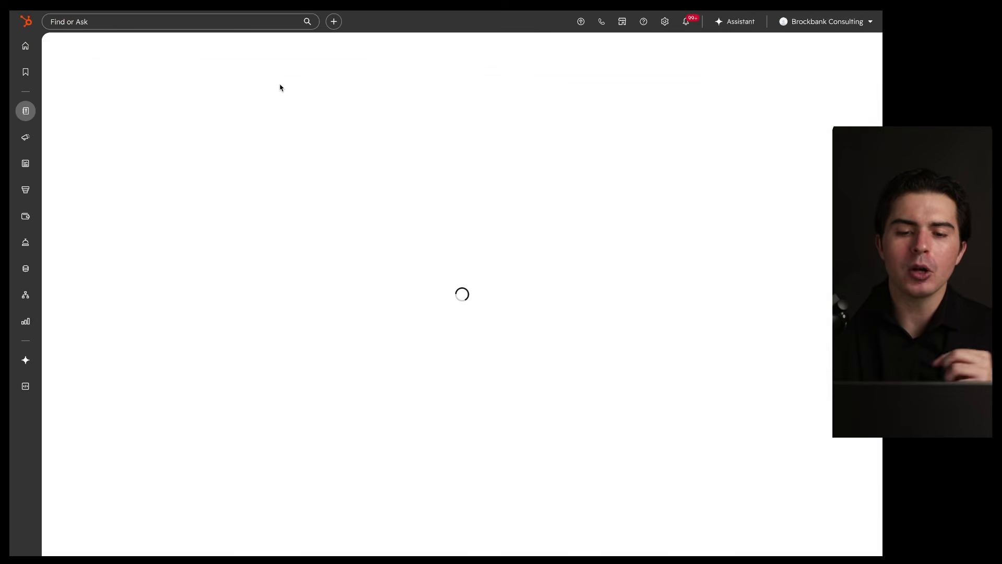
{"action": "mouse_move", "coordinate": [492, 123]}
{"action": "left_mouse_down"}
{"action": "mouse_move", "coordinate": [350, 122]}
{"action": "mouse_move", "coordinate": [465, 128]}
{"action": "left_mouse_up"}
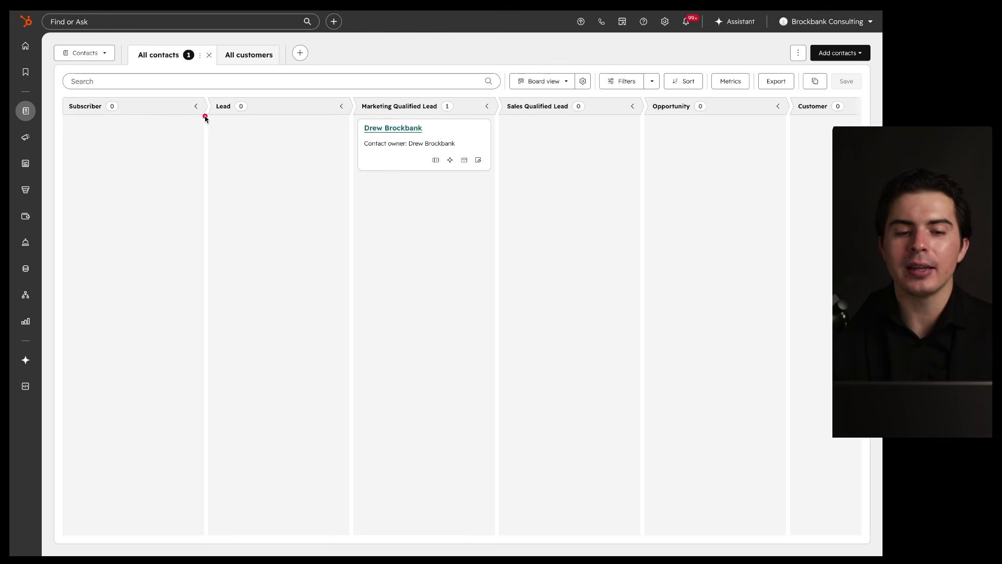
{"action": "left_click_drag", "start_coordinate": [206, 119], "coordinate": [316, 119]}
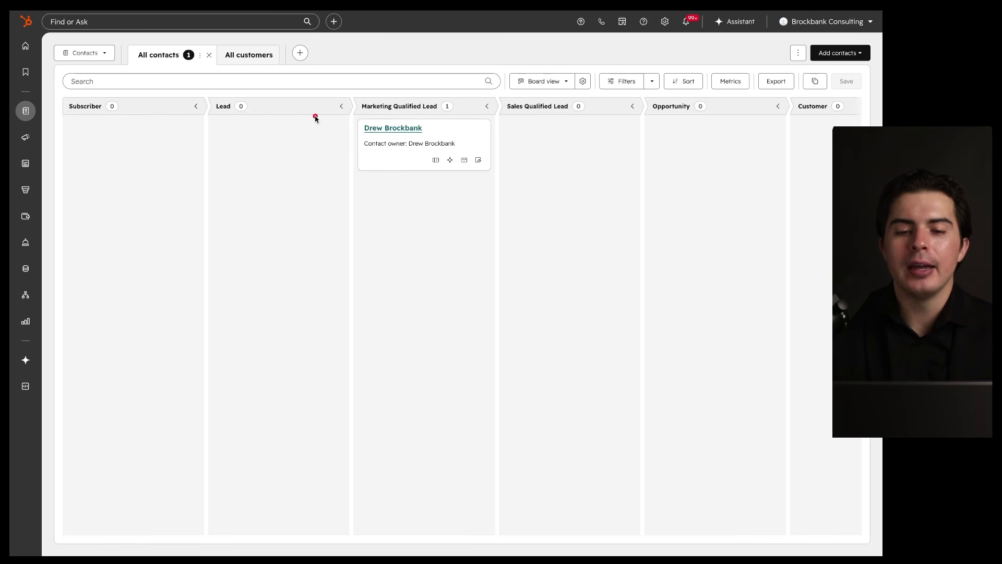
{"action": "left_click_drag", "start_coordinate": [456, 107], "coordinate": [425, 91]}
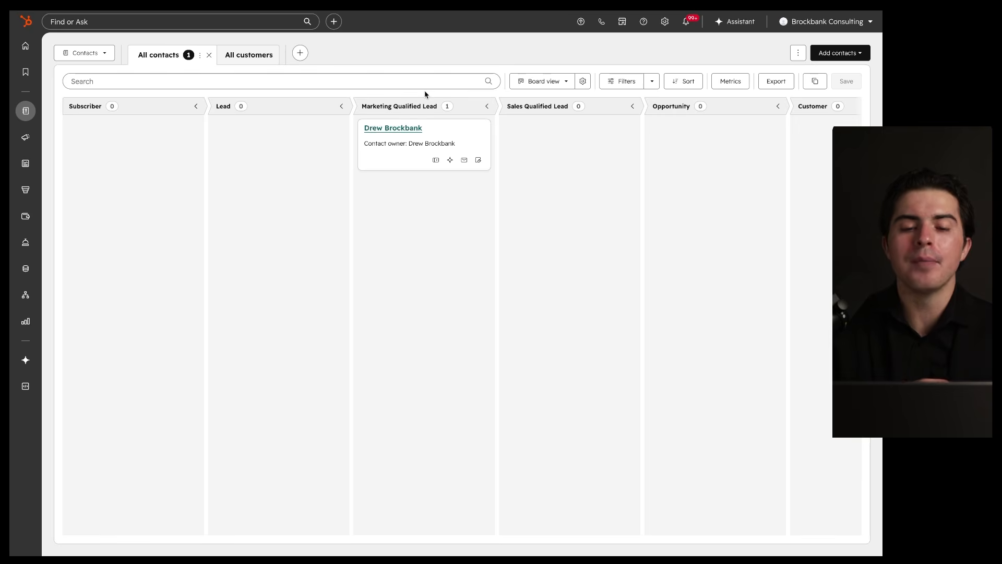
{"action": "left_click_drag", "start_coordinate": [366, 130], "coordinate": [437, 130]}
{"action": "left_click_drag", "start_coordinate": [366, 138], "coordinate": [438, 137]}
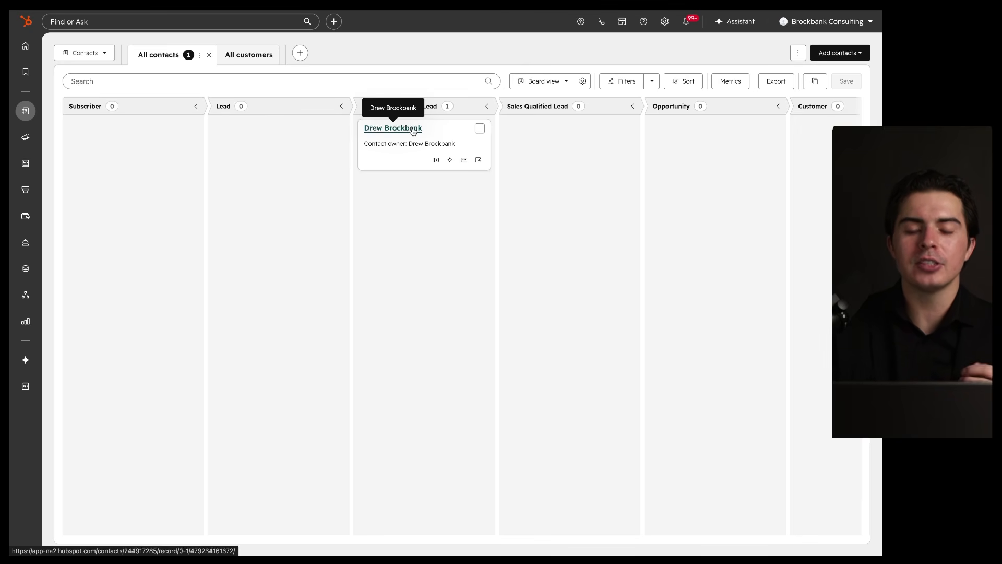
Step: Move the contact to Sales Qualified Lead and start a new deal from its record
{"action": "mouse_move", "coordinate": [441, 132]}
{"action": "left_mouse_down"}
{"action": "mouse_move", "coordinate": [605, 132]}
{"action": "mouse_move", "coordinate": [434, 128]}
{"action": "left_mouse_up"}
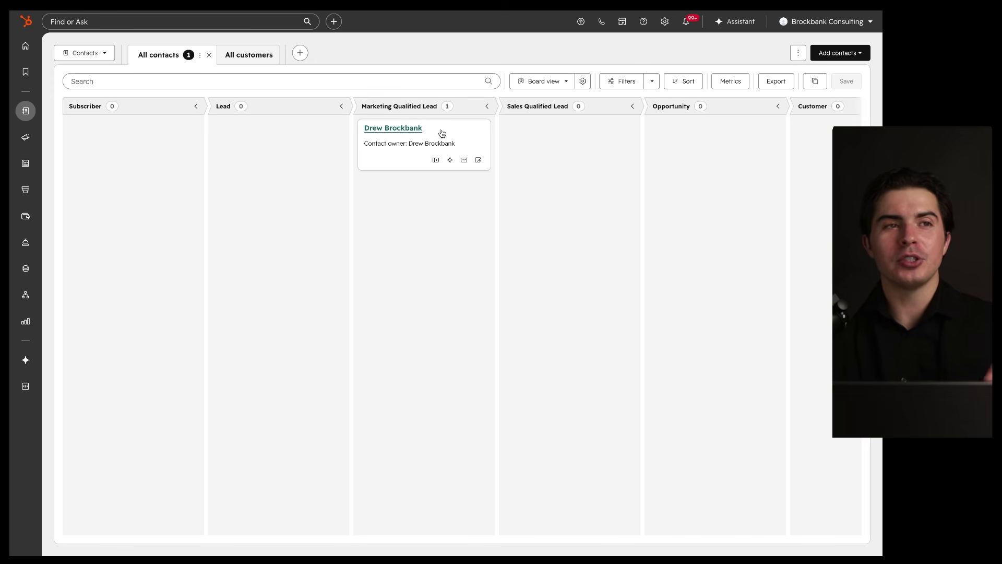
{"action": "left_click_drag", "start_coordinate": [441, 133], "coordinate": [559, 129]}
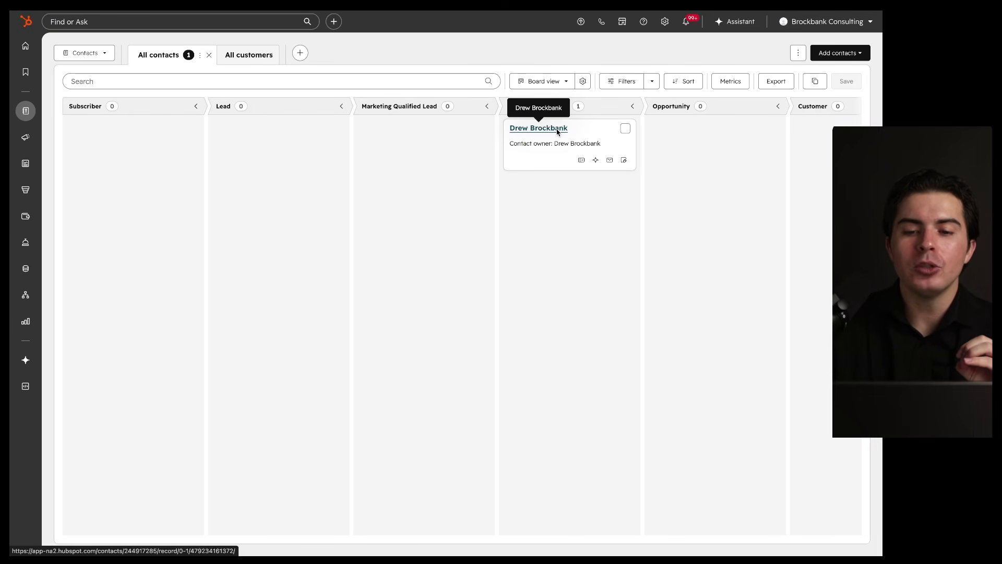
{"action": "left_click", "coordinate": [558, 131]}
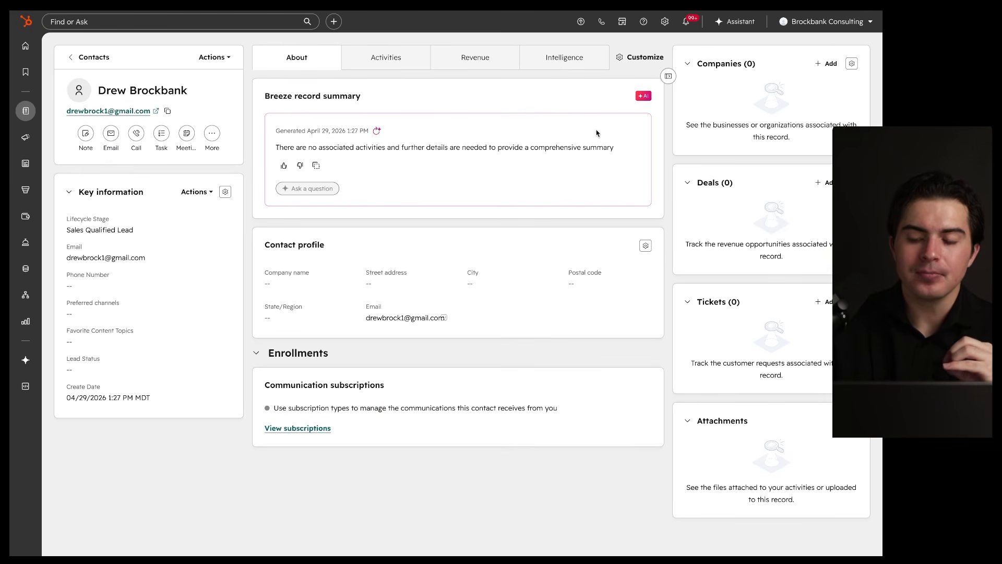
{"action": "left_click", "coordinate": [818, 183]}
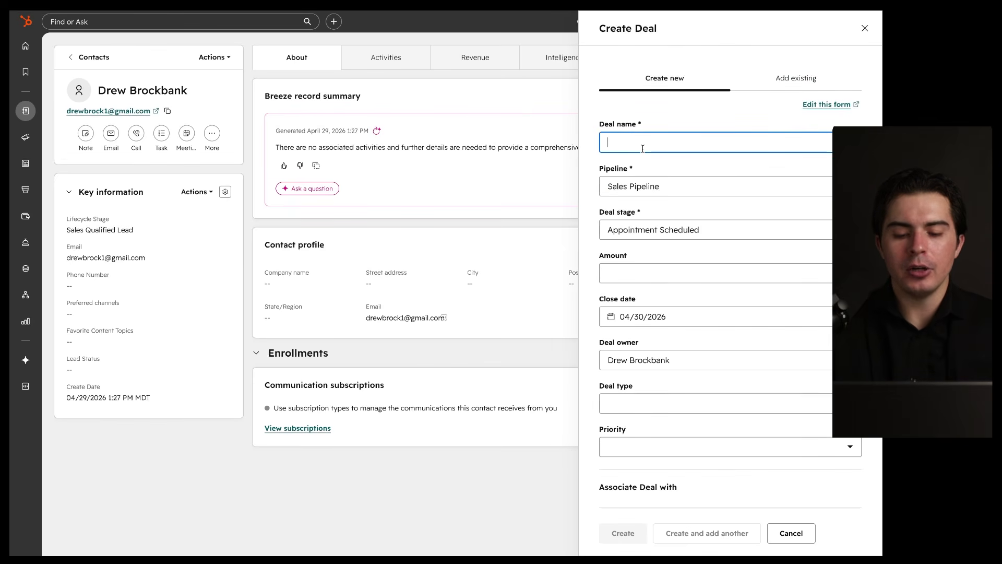
Step: Create the deal 'Company Name - CRM/ERP Setup & Training' and open its associated contact
{"action": "type", "text": "Compan"}
{"action": "key", "text": "BackSpace"}
{"action": "key", "text": "BackSpace"}
{"action": "type", "text": "any Name - "}
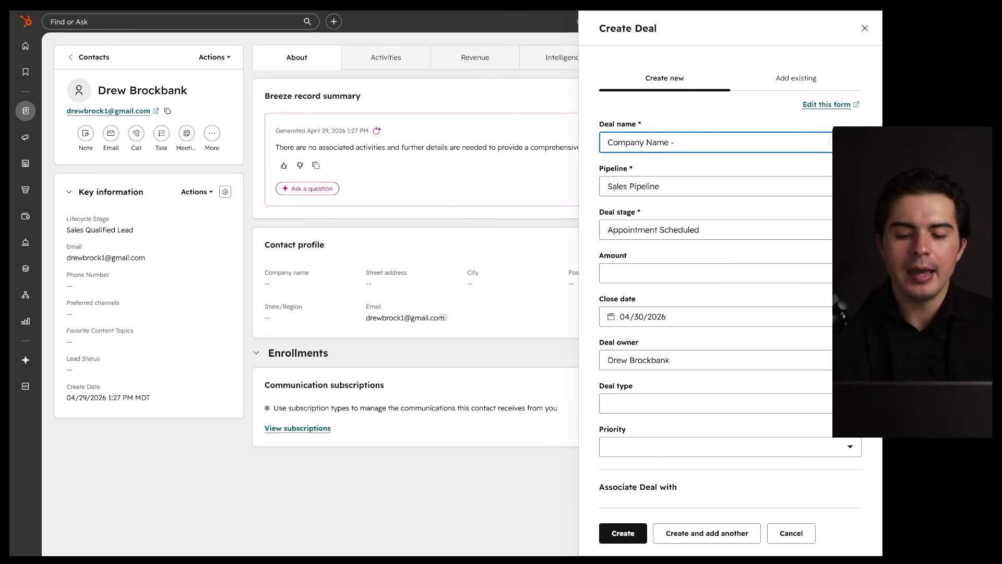
{"action": "type", "text": "CRM/ERP"}
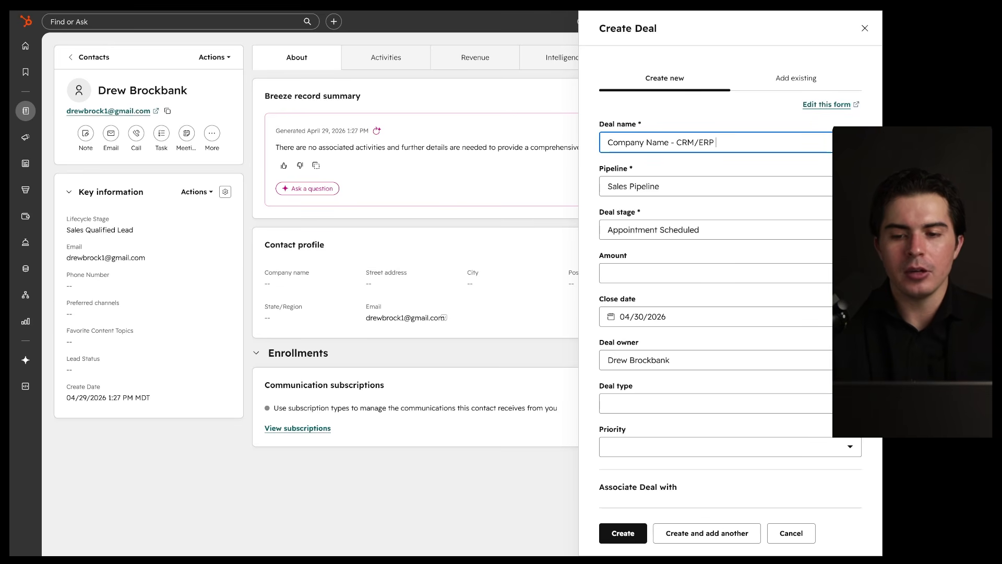
{"action": "type", "text": " Setup & Trraining"}
{"action": "key", "text": "BackSpace"}
{"action": "key", "text": "BackSpace"}
{"action": "key", "text": "BackSpace"}
{"action": "key", "text": "BackSpace"}
{"action": "key", "text": "BackSpace"}
{"action": "key", "text": "BackSpace"}
{"action": "key", "text": "BackSpace"}
{"action": "type", "text": "aining"}
{"action": "left_click", "coordinate": [615, 535]}
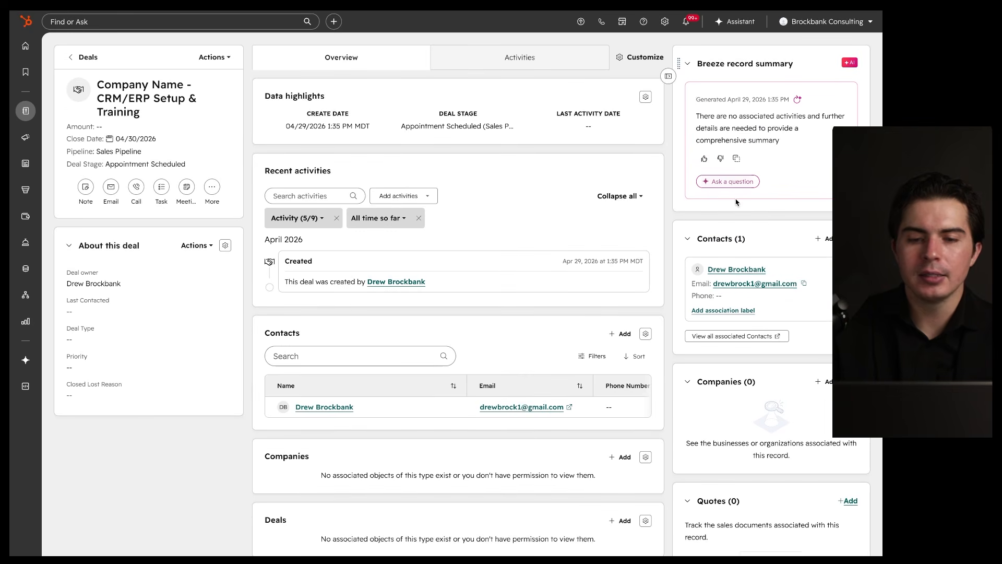
{"action": "mouse_move", "coordinate": [735, 29]}
{"action": "left_mouse_down"}
{"action": "mouse_move", "coordinate": [690, 31]}
{"action": "mouse_move", "coordinate": [452, 94]}
{"action": "left_mouse_up"}
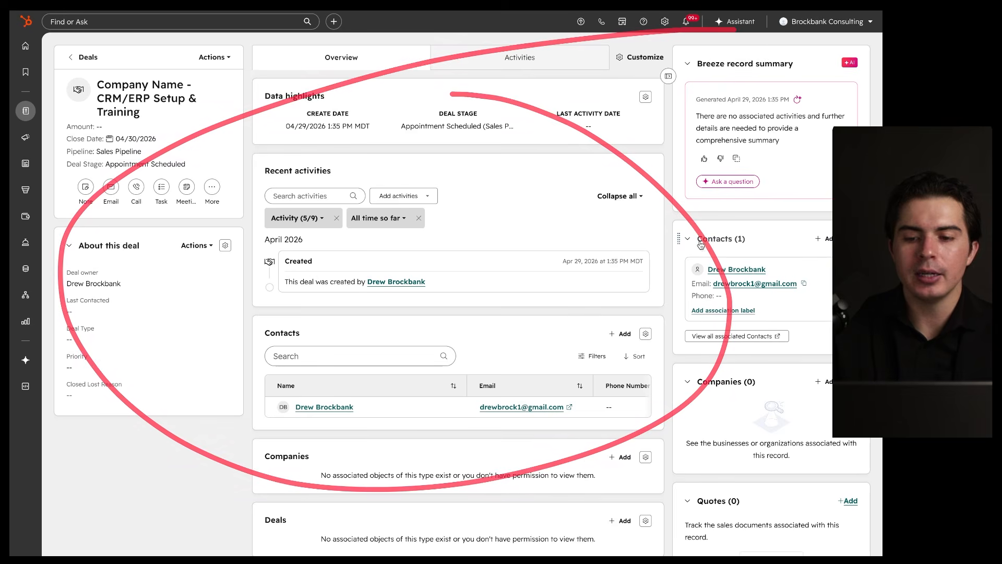
{"action": "left_click", "coordinate": [734, 270]}
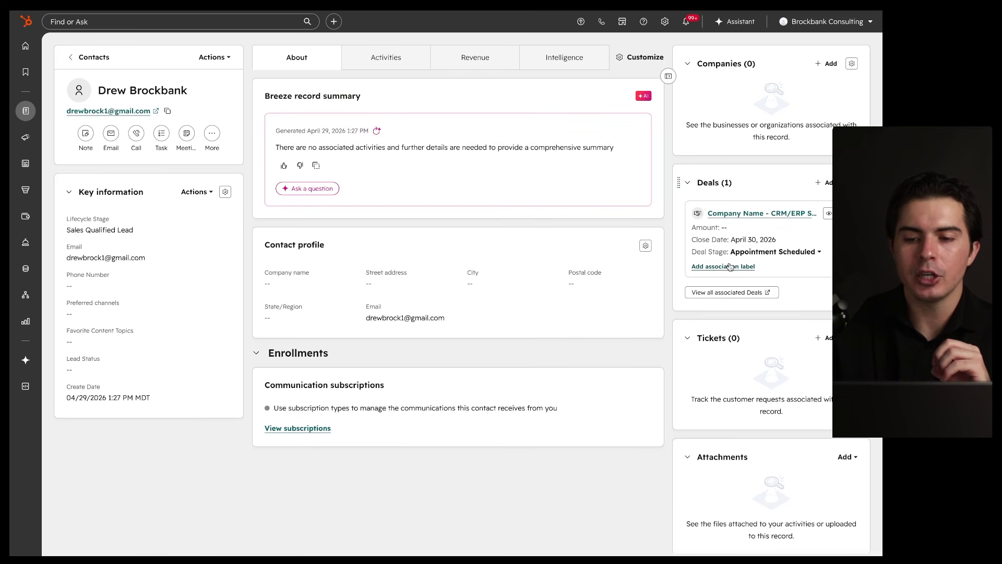
Step: Find the contact in the Contacts board's Opportunity column and open its record
{"action": "left_click", "coordinate": [68, 58]}
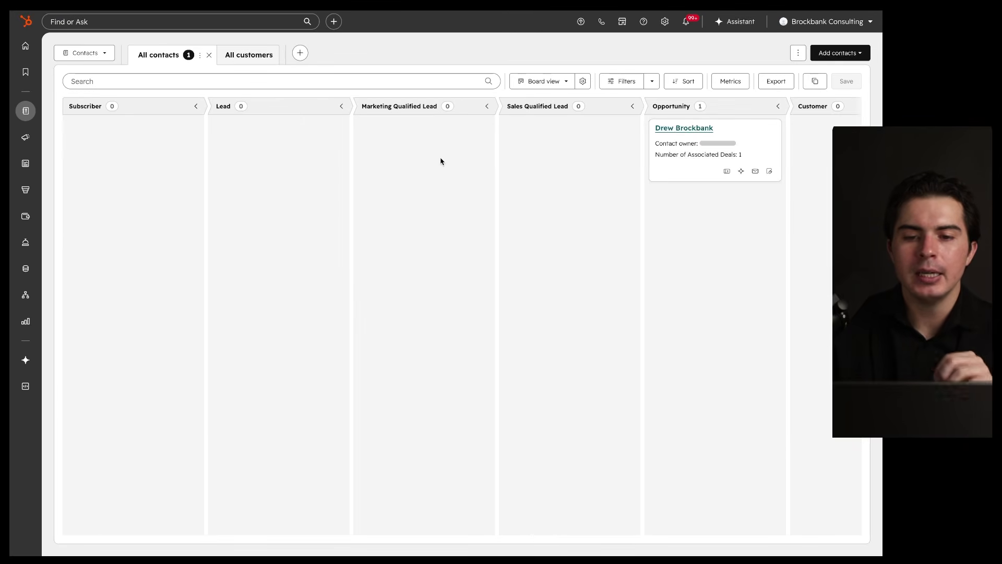
{"action": "scroll", "coordinate": [440, 162], "scroll_direction": "right", "scroll_amount": 2}
{"action": "mouse_move", "coordinate": [516, 99]}
{"action": "left_mouse_down"}
{"action": "mouse_move", "coordinate": [381, 107]}
{"action": "mouse_move", "coordinate": [518, 208]}
{"action": "mouse_move", "coordinate": [474, 94]}
{"action": "left_mouse_up"}
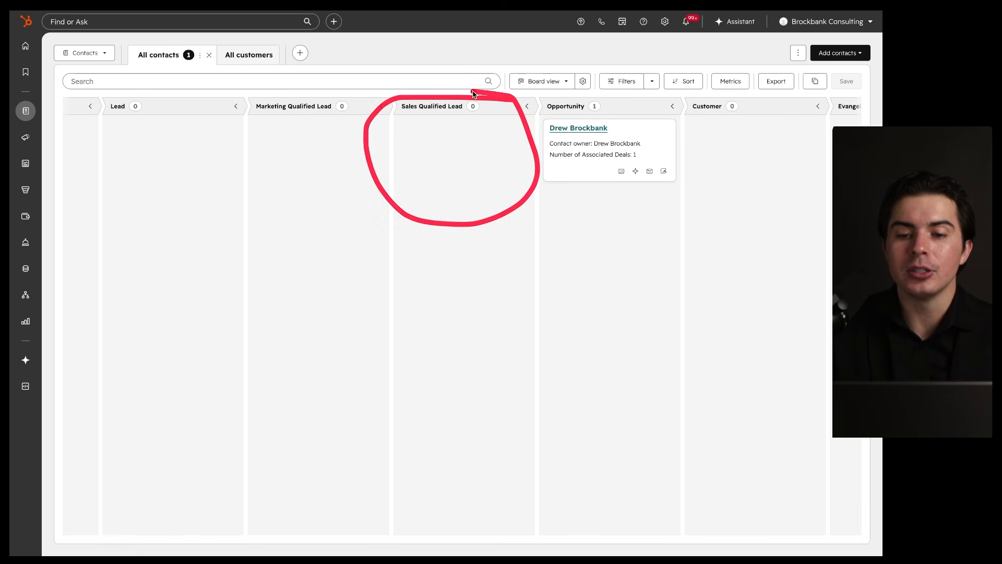
{"action": "mouse_move", "coordinate": [677, 96]}
{"action": "left_mouse_down"}
{"action": "mouse_move", "coordinate": [582, 96]}
{"action": "mouse_move", "coordinate": [655, 239]}
{"action": "mouse_move", "coordinate": [678, 98]}
{"action": "left_mouse_up"}
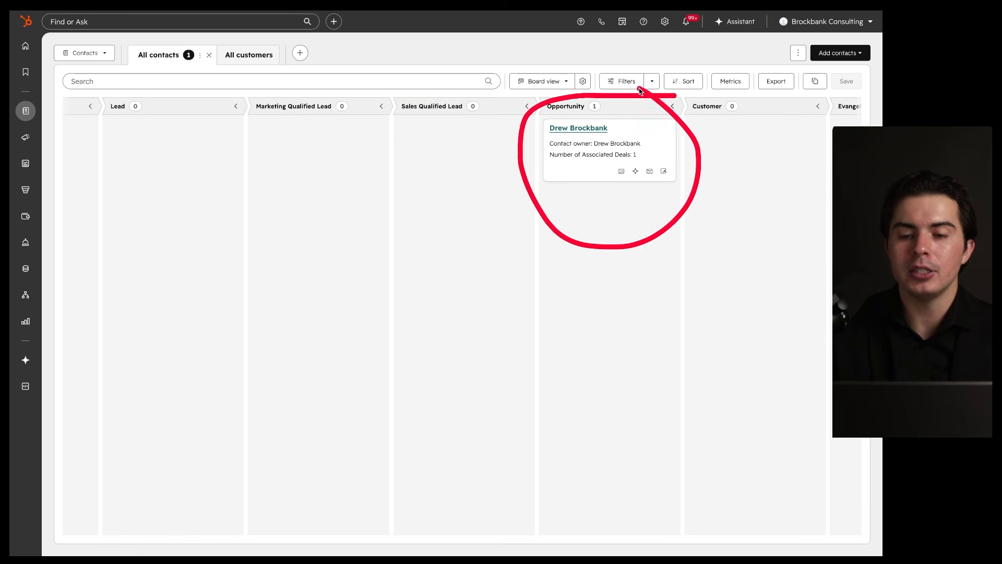
{"action": "scroll", "coordinate": [615, 199], "scroll_direction": "right", "scroll_amount": 1}
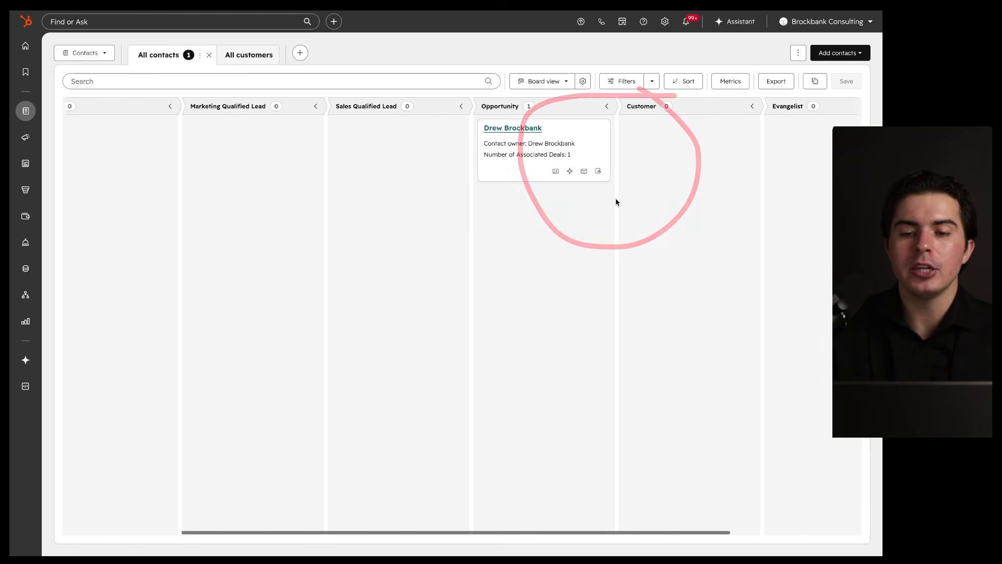
{"action": "left_click", "coordinate": [511, 130]}
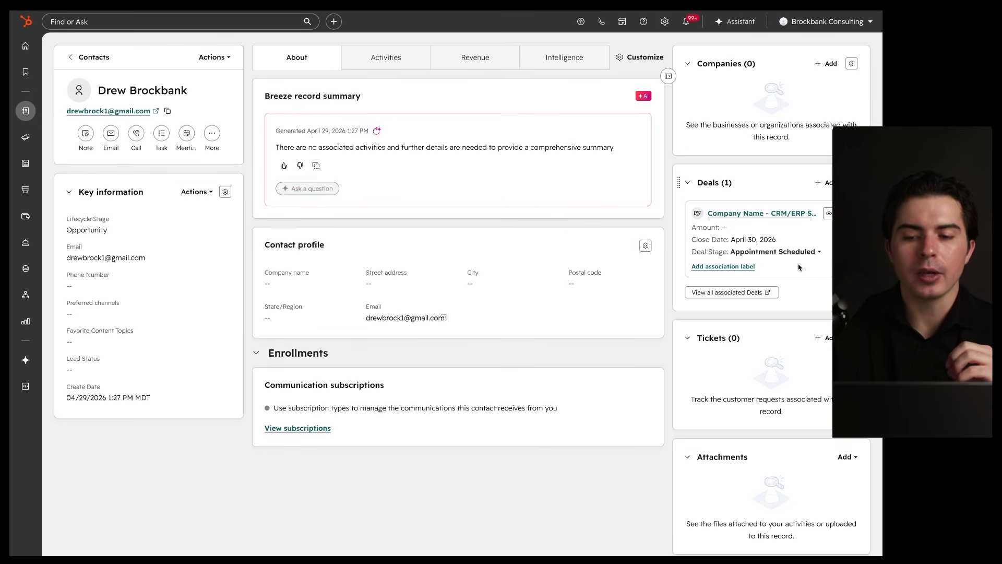
Step: Change the contact's deal stage from Appointment Scheduled to Closed Won
{"action": "left_click", "coordinate": [795, 251]}
{"action": "scroll", "coordinate": [782, 316], "scroll_direction": "down", "scroll_amount": 1}
{"action": "scroll", "coordinate": [782, 318], "scroll_direction": "up", "scroll_amount": 1}
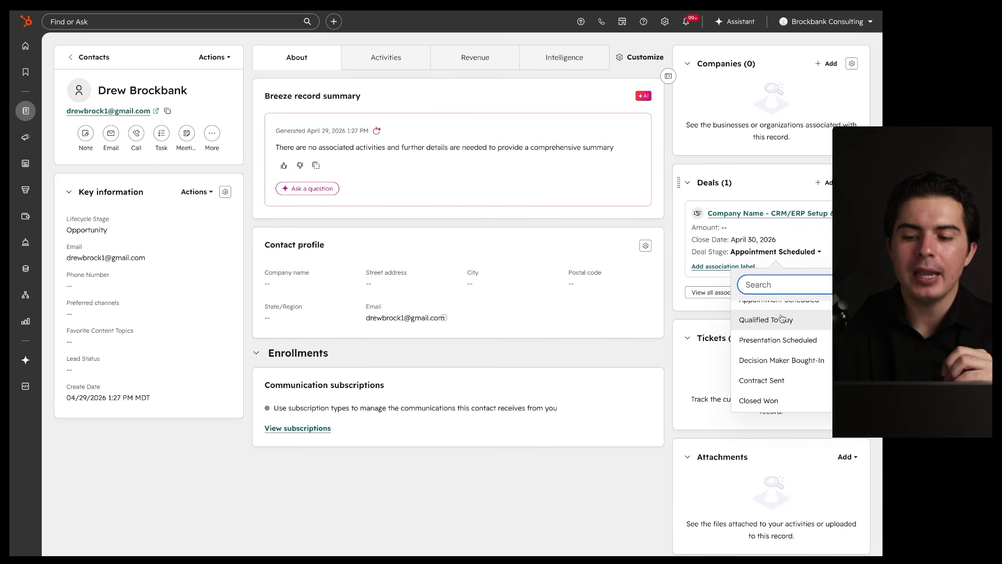
{"action": "scroll", "coordinate": [793, 329], "scroll_direction": "down", "scroll_amount": 1}
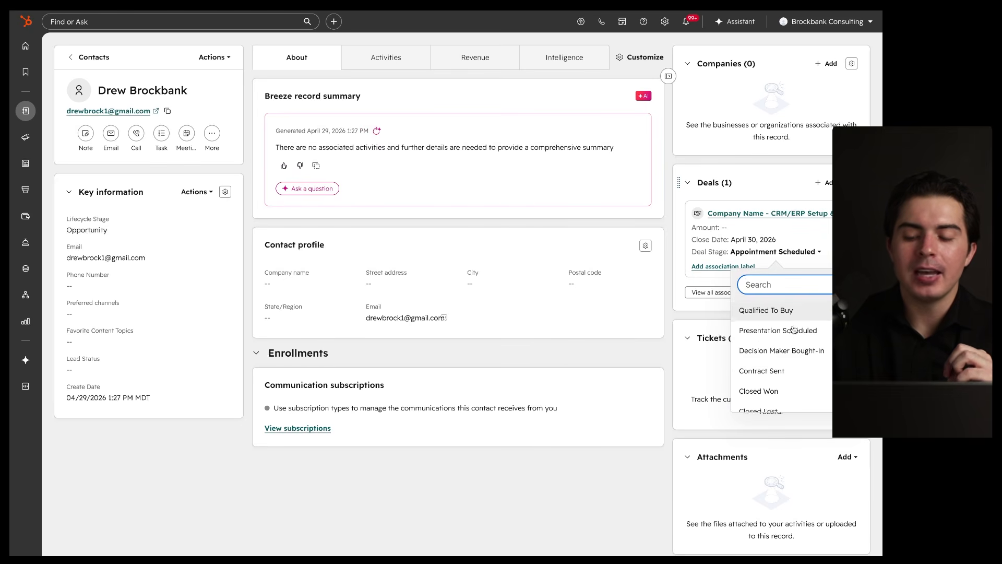
{"action": "scroll", "coordinate": [791, 330], "scroll_direction": "up", "scroll_amount": 1}
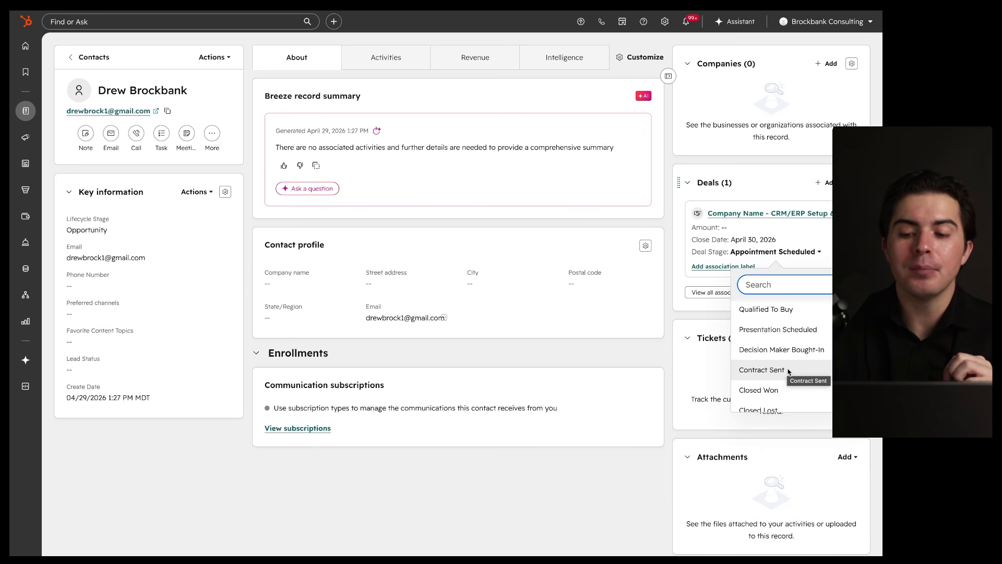
{"action": "scroll", "coordinate": [788, 372], "scroll_direction": "down", "scroll_amount": 1}
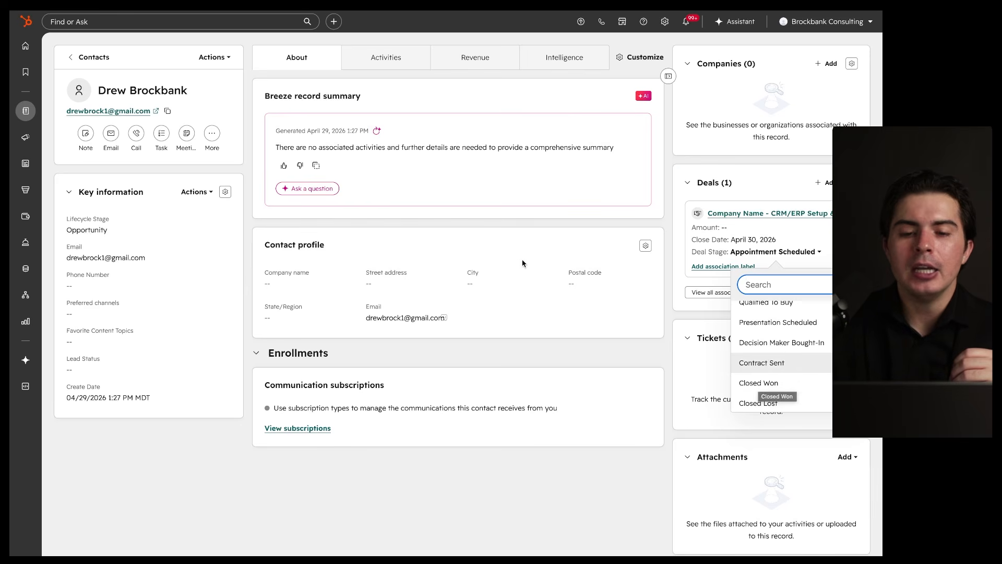
{"action": "left_click", "coordinate": [751, 384]}
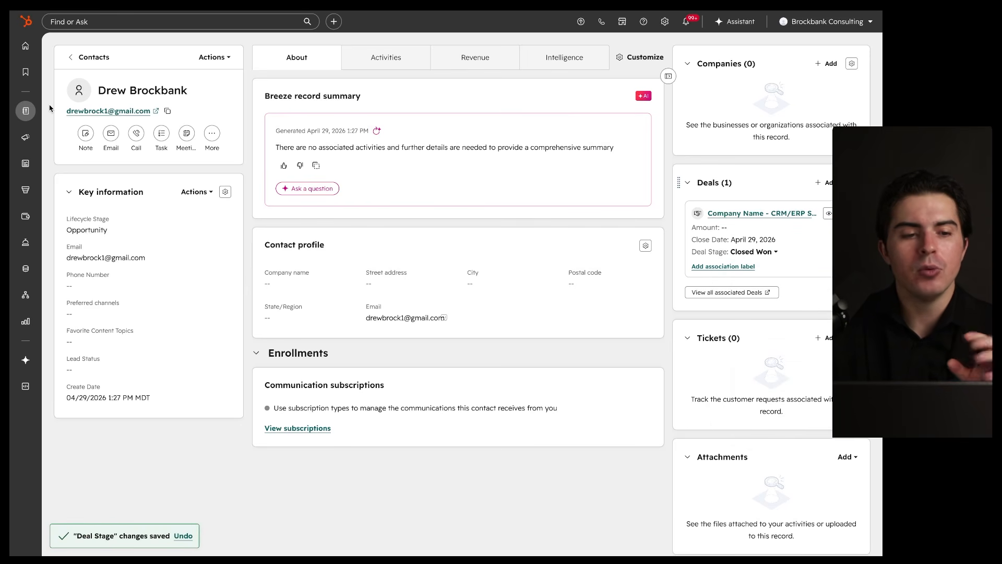
Step: Return to the Contacts board and bring the Customer column, holding the contact, into view
{"action": "mouse_move", "coordinate": [26, 110]}
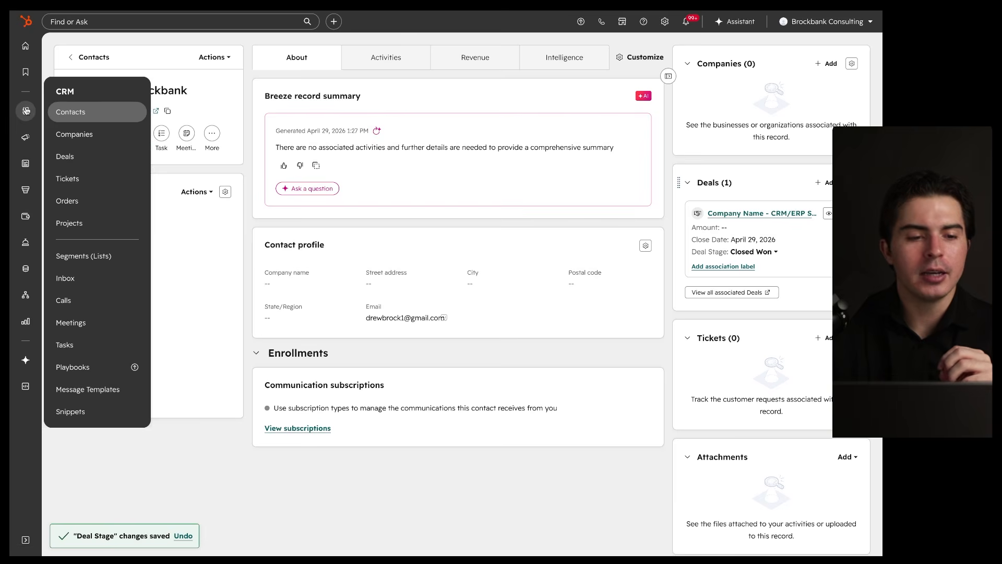
{"action": "left_click", "coordinate": [90, 111]}
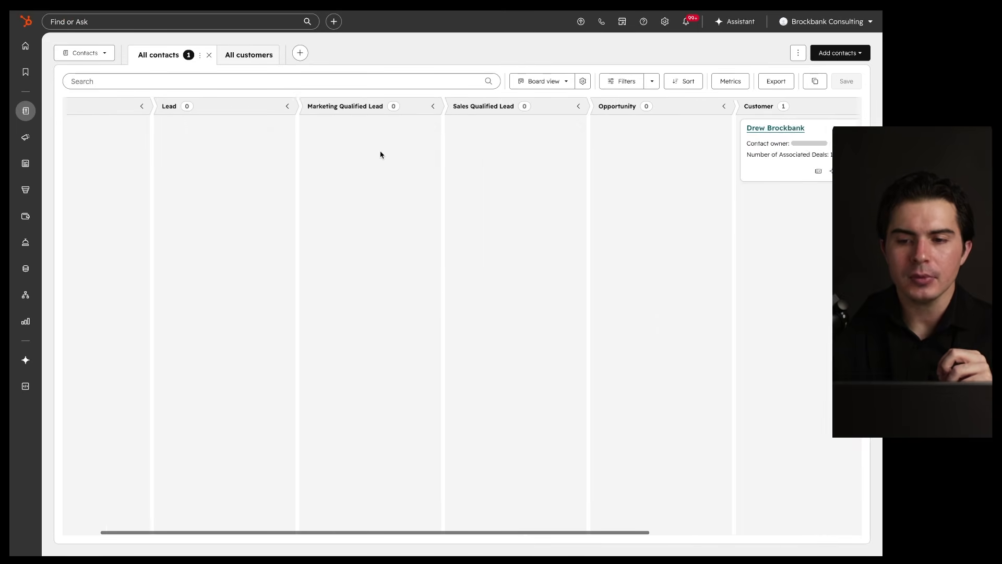
{"action": "scroll", "coordinate": [380, 155], "scroll_direction": "right", "scroll_amount": 5}
{"action": "left_click_drag", "start_coordinate": [638, 94], "coordinate": [383, 95]}
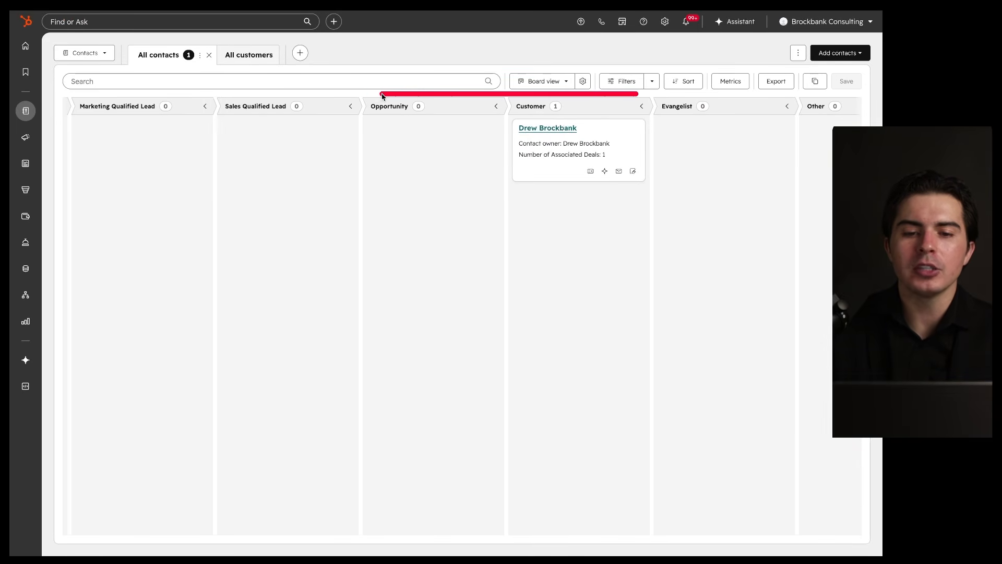
{"action": "mouse_move", "coordinate": [435, 72]}
{"action": "left_mouse_down"}
{"action": "mouse_move", "coordinate": [435, 124]}
{"action": "mouse_move", "coordinate": [464, 95]}
{"action": "left_mouse_up"}
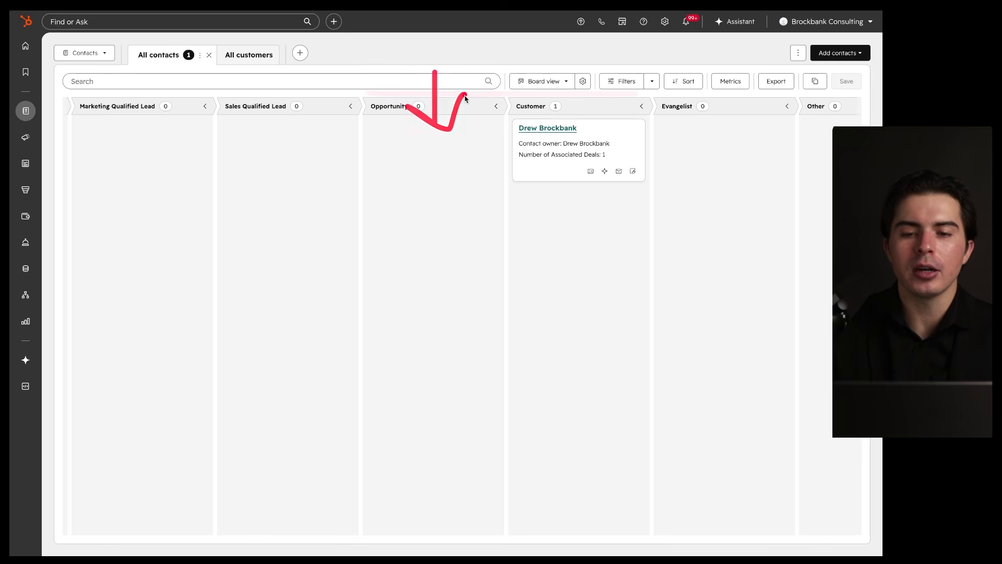
{"action": "mouse_move", "coordinate": [581, 73]}
{"action": "left_mouse_down"}
{"action": "mouse_move", "coordinate": [581, 127]}
{"action": "mouse_move", "coordinate": [602, 94]}
{"action": "mouse_move", "coordinate": [574, 94]}
{"action": "left_mouse_up"}
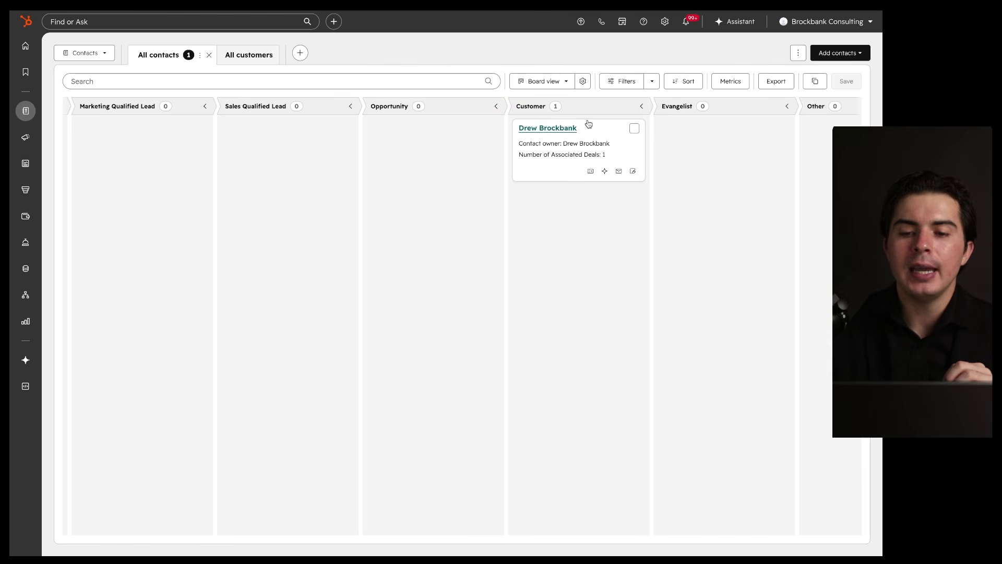
{"action": "mouse_move", "coordinate": [621, 100]}
{"action": "left_mouse_down"}
{"action": "mouse_move", "coordinate": [667, 147]}
{"action": "mouse_move", "coordinate": [589, 111]}
{"action": "left_mouse_up"}
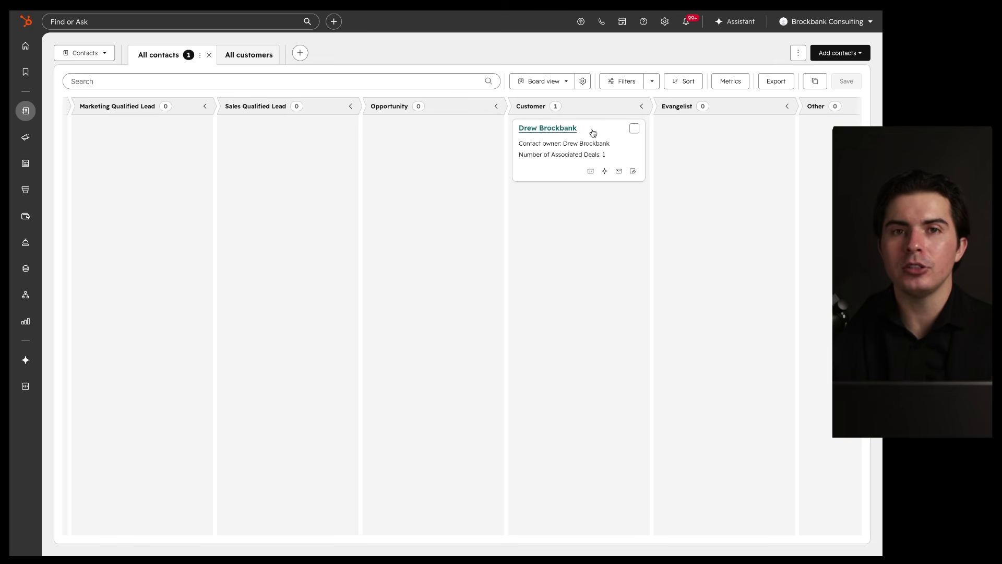
Step: Drag the contact card from the Customer column into the Evangelist column
{"action": "left_click_drag", "start_coordinate": [593, 132], "coordinate": [703, 135]}
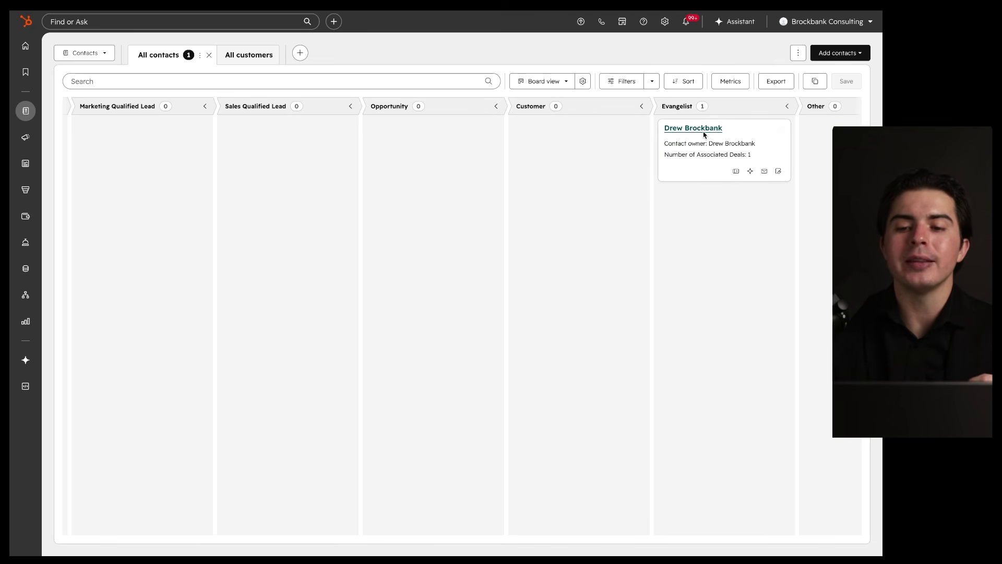
{"action": "scroll", "coordinate": [671, 156], "scroll_direction": "right", "scroll_amount": 2}
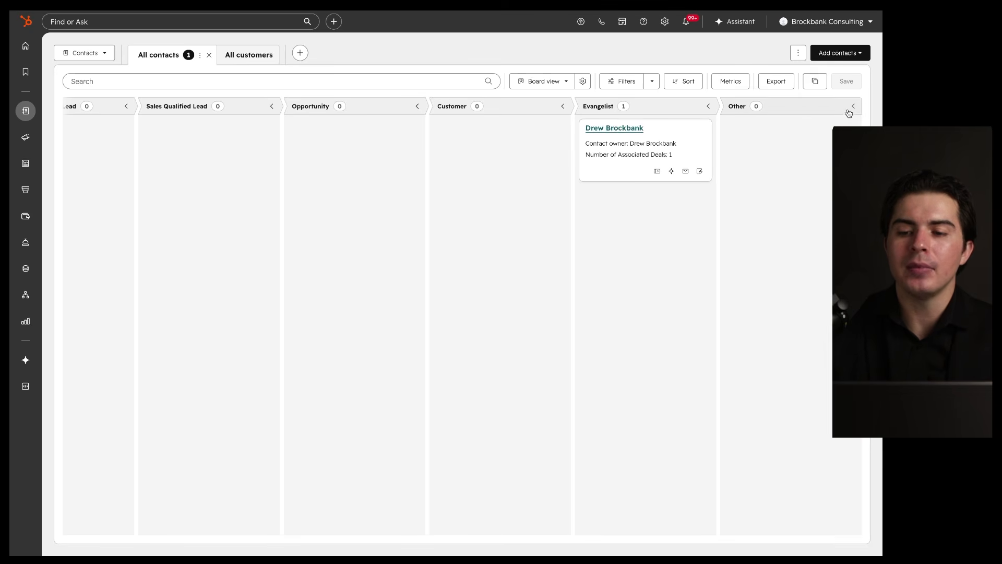
{"action": "scroll", "coordinate": [574, 201], "scroll_direction": "left", "scroll_amount": 3}
{"action": "scroll", "coordinate": [574, 200], "scroll_direction": "left", "scroll_amount": 4}
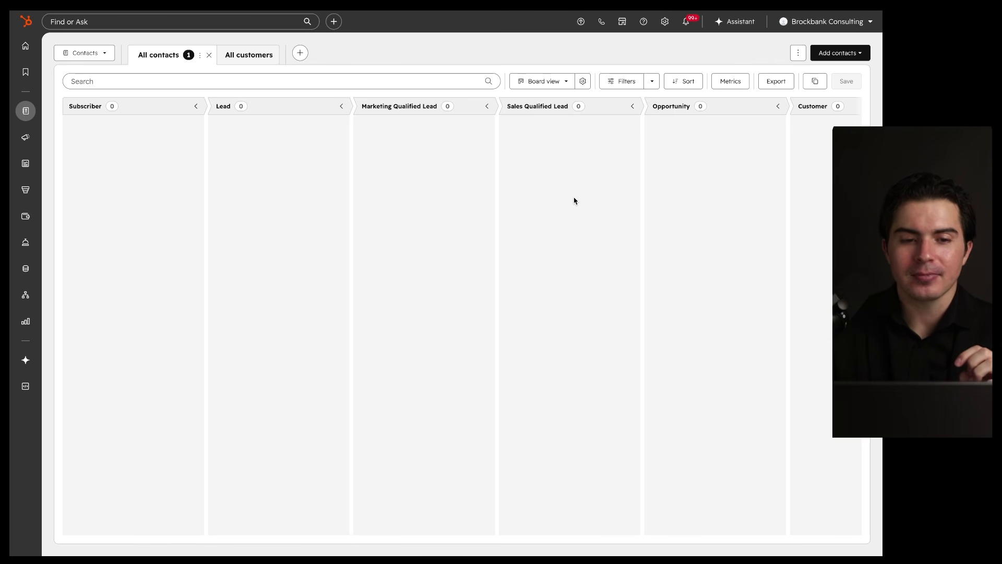
{"action": "scroll", "coordinate": [574, 201], "scroll_direction": "right", "scroll_amount": 1}
{"action": "scroll", "coordinate": [574, 200], "scroll_direction": "left", "scroll_amount": 1}
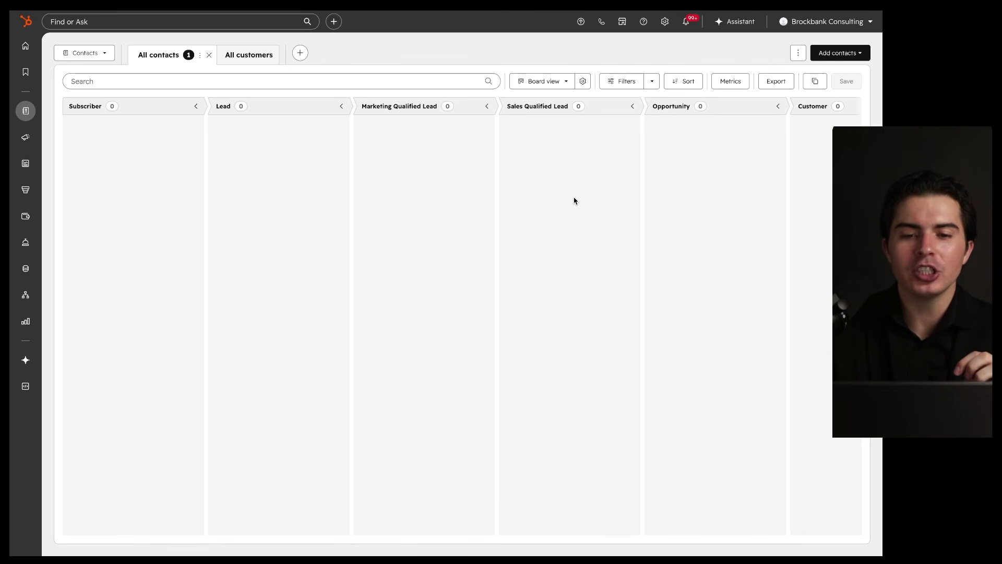
{"action": "scroll", "coordinate": [575, 200], "scroll_direction": "right", "scroll_amount": 7}
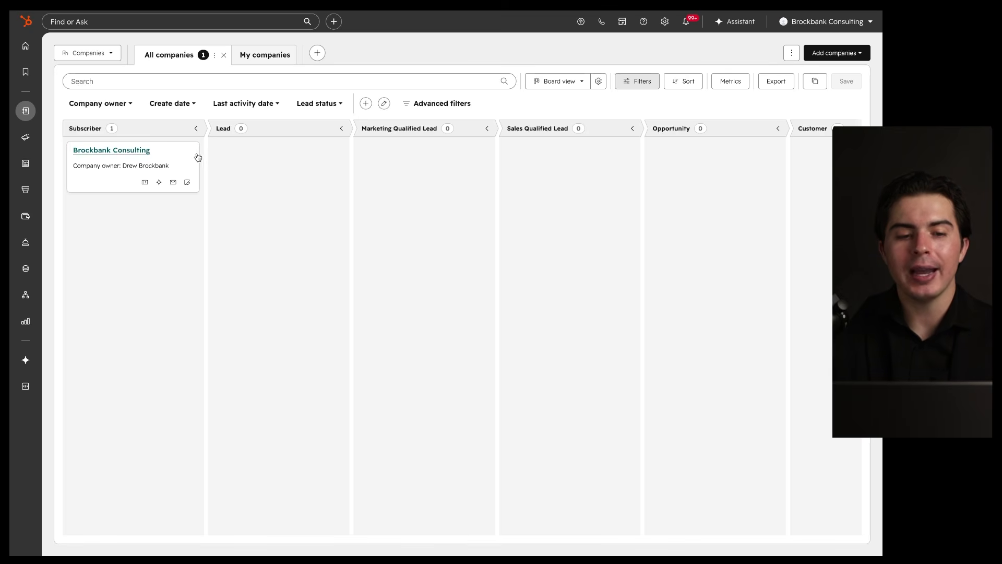
Step: Scroll across the Companies board to review the Lead through Evangelist and Other columns
{"action": "mouse_move", "coordinate": [206, 139]}
{"action": "left_mouse_down"}
{"action": "mouse_move", "coordinate": [67, 135]}
{"action": "mouse_move", "coordinate": [63, 201]}
{"action": "mouse_move", "coordinate": [216, 176]}
{"action": "mouse_move", "coordinate": [208, 143]}
{"action": "left_mouse_up"}
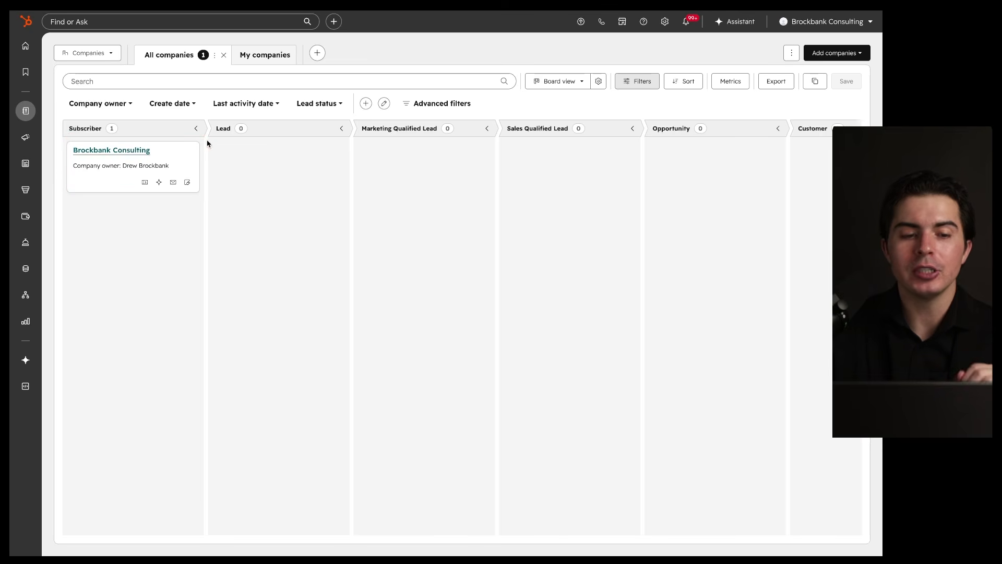
{"action": "left_click_drag", "start_coordinate": [64, 134], "coordinate": [434, 136]}
{"action": "left_click_drag", "start_coordinate": [513, 135], "coordinate": [575, 136]}
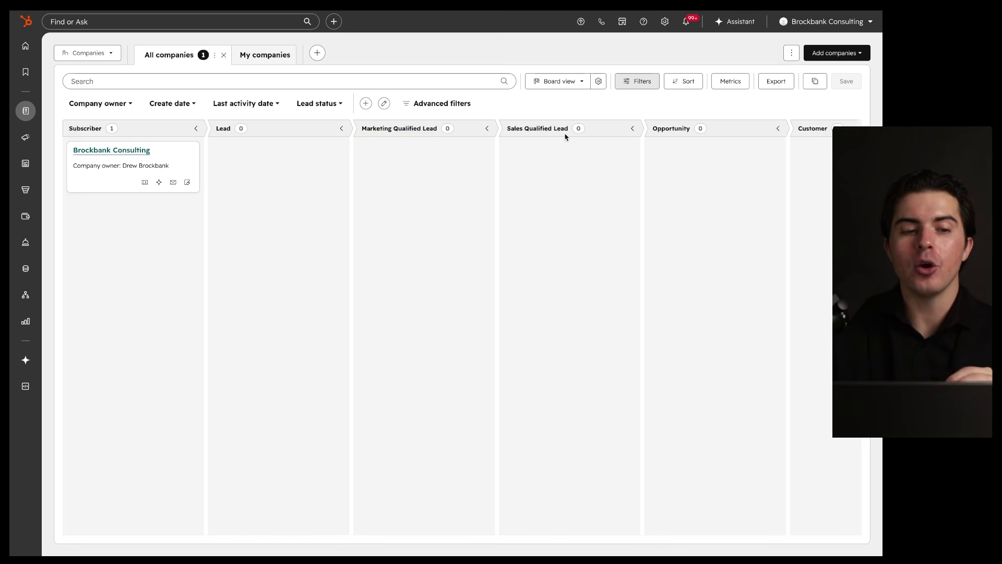
{"action": "left_click_drag", "start_coordinate": [276, 141], "coordinate": [719, 142]}
{"action": "scroll", "coordinate": [718, 142], "scroll_direction": "right", "scroll_amount": 7}
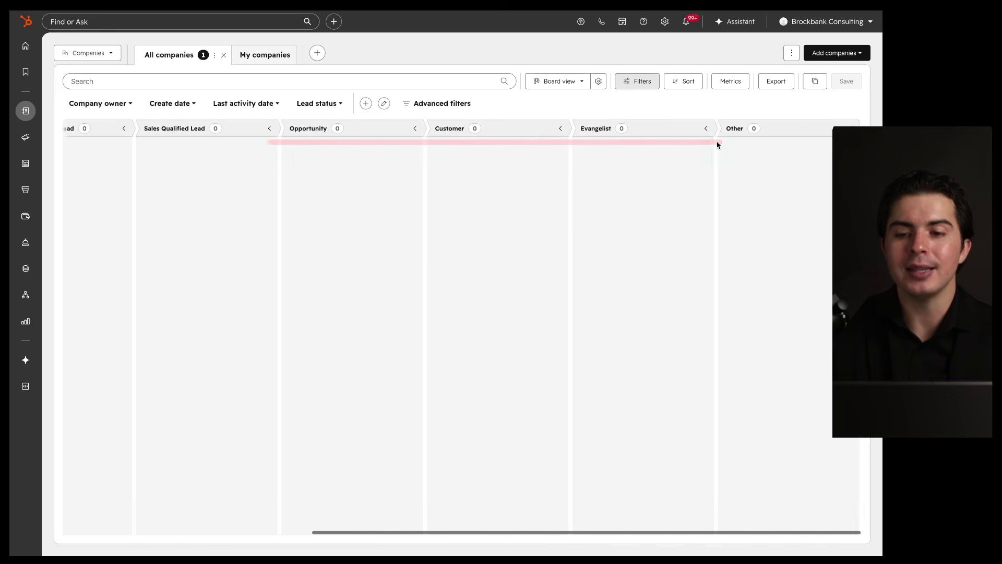
{"action": "scroll", "coordinate": [659, 173], "scroll_direction": "left", "scroll_amount": 7}
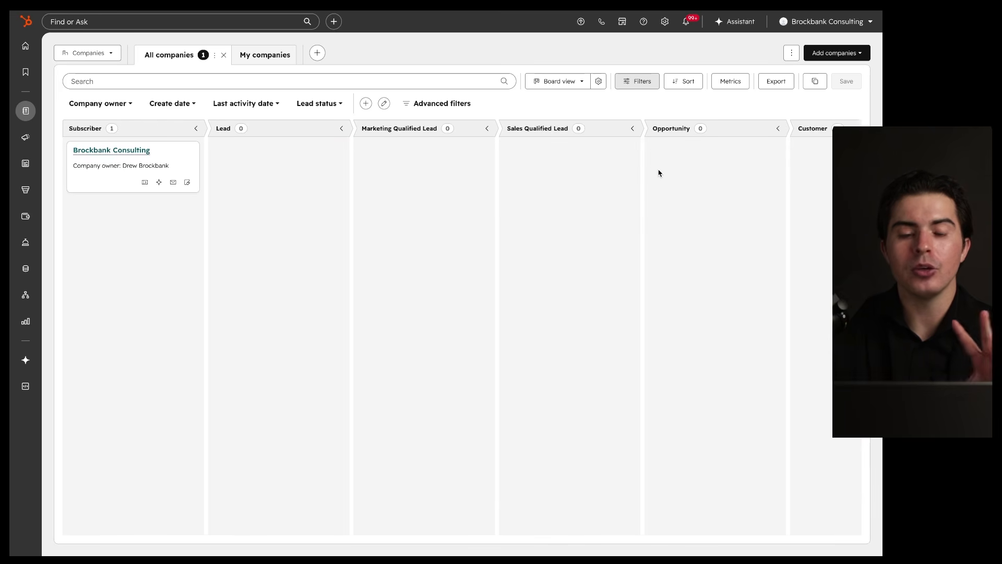
Step: Open the Brockbank Consulting record and its Key information property editor
{"action": "left_click", "coordinate": [145, 156]}
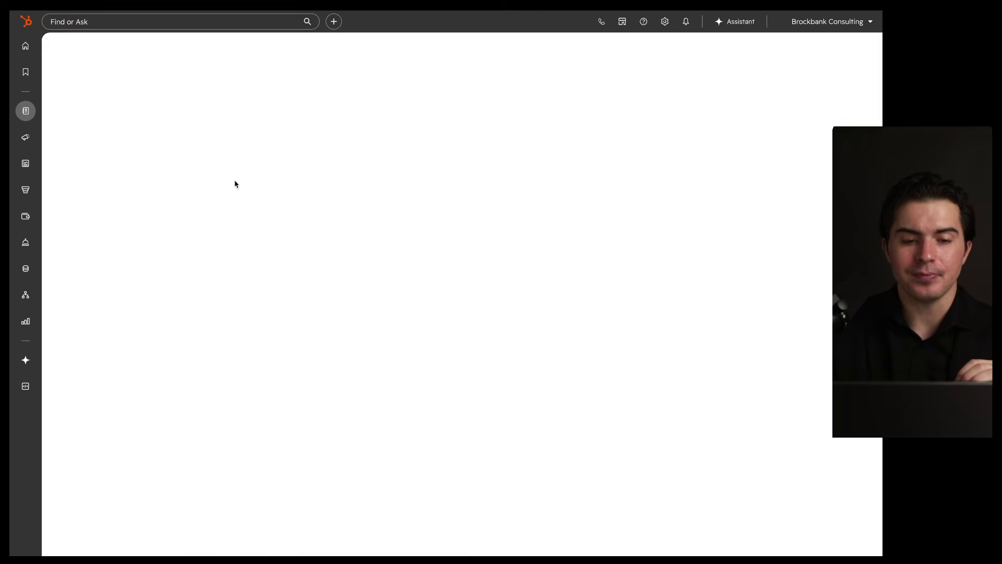
{"action": "mouse_move", "coordinate": [777, 72]}
{"action": "left_mouse_down"}
{"action": "mouse_move", "coordinate": [723, 65]}
{"action": "mouse_move", "coordinate": [202, 504]}
{"action": "mouse_move", "coordinate": [436, 119]}
{"action": "left_mouse_up"}
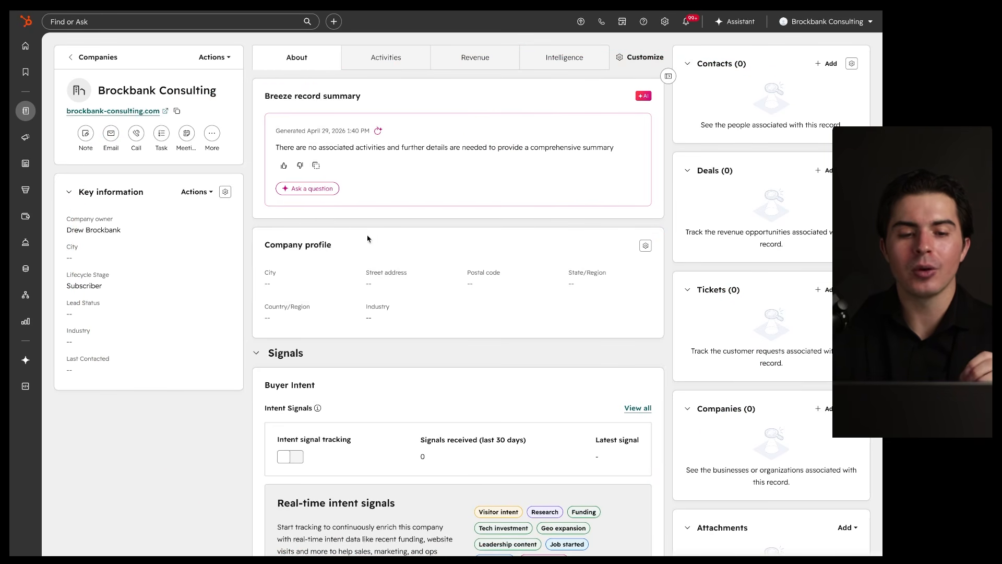
{"action": "left_click", "coordinate": [209, 193]}
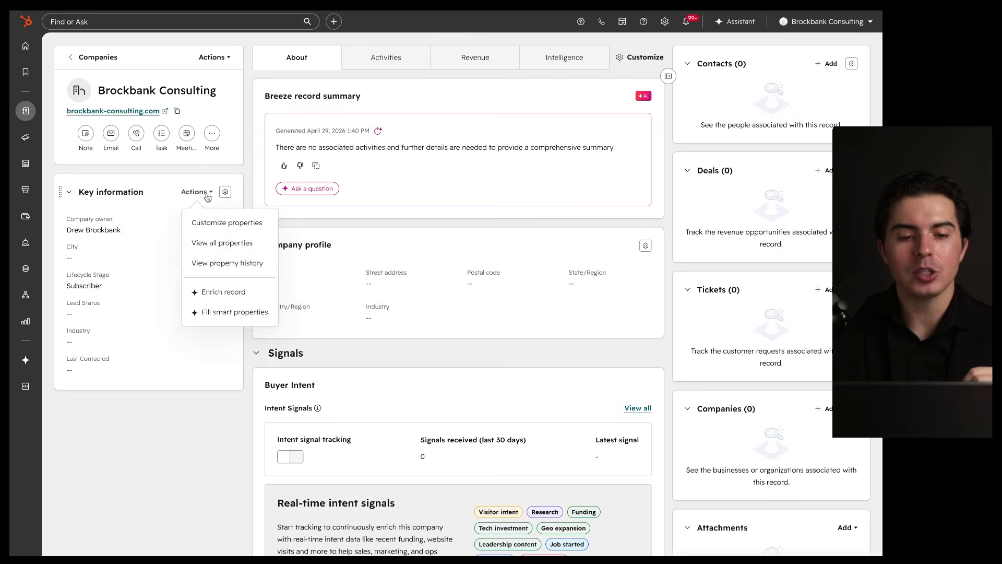
{"action": "left_click", "coordinate": [212, 221]}
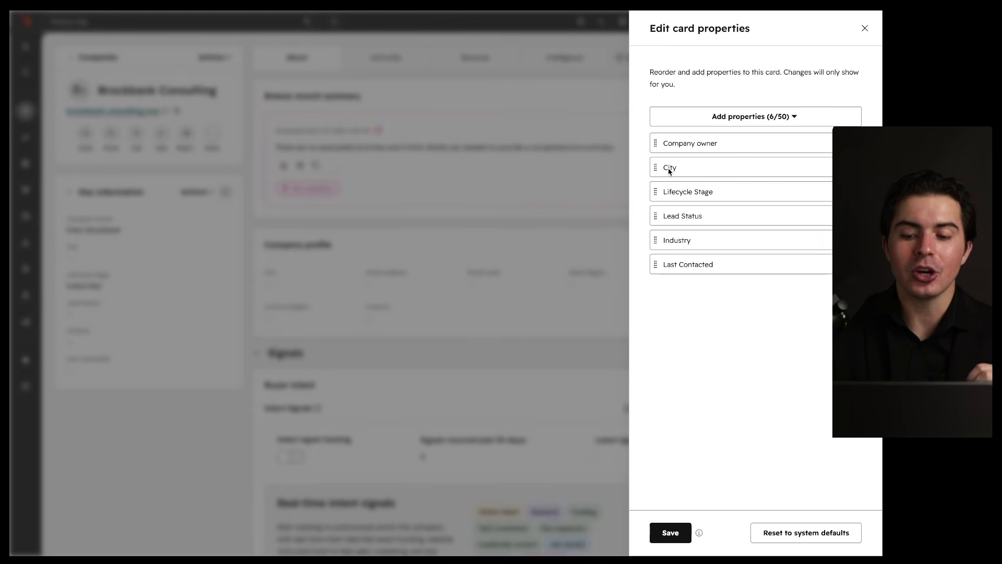
Step: Browse the addable properties, close the editor without saving, and return to the companies list
{"action": "left_click", "coordinate": [744, 120]}
{"action": "scroll", "coordinate": [730, 230], "scroll_direction": "down", "scroll_amount": 10}
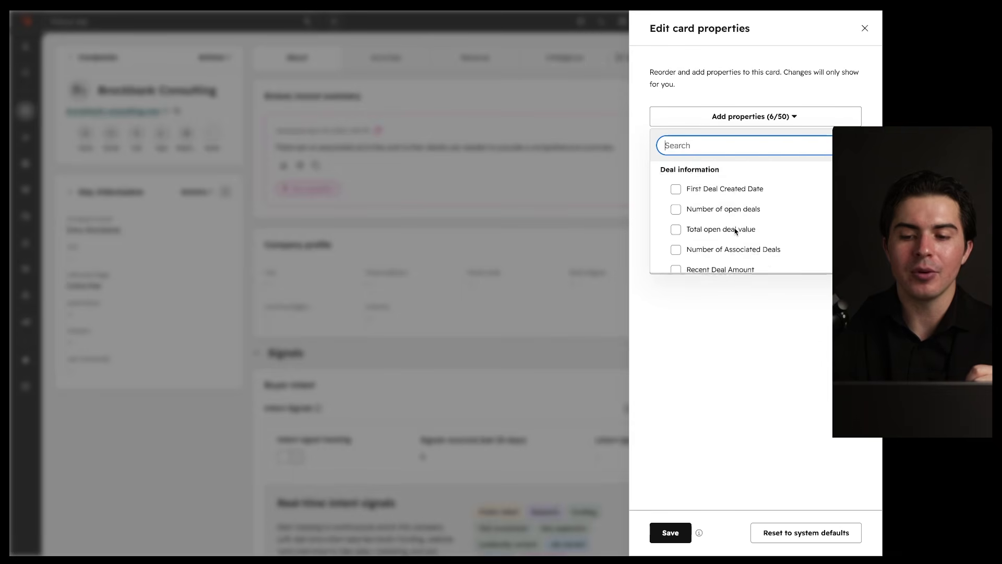
{"action": "left_click", "coordinate": [731, 386]}
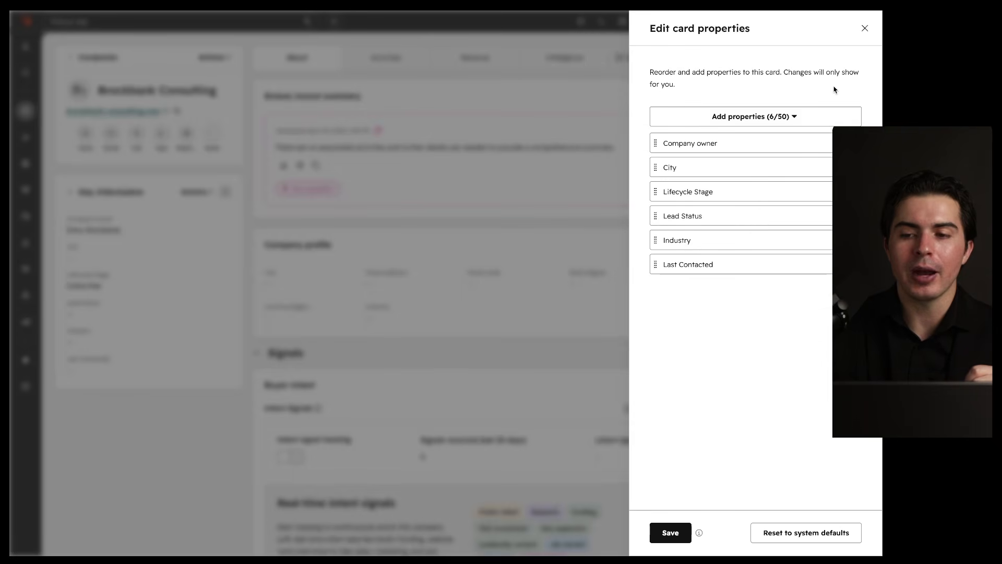
{"action": "left_click", "coordinate": [865, 28]}
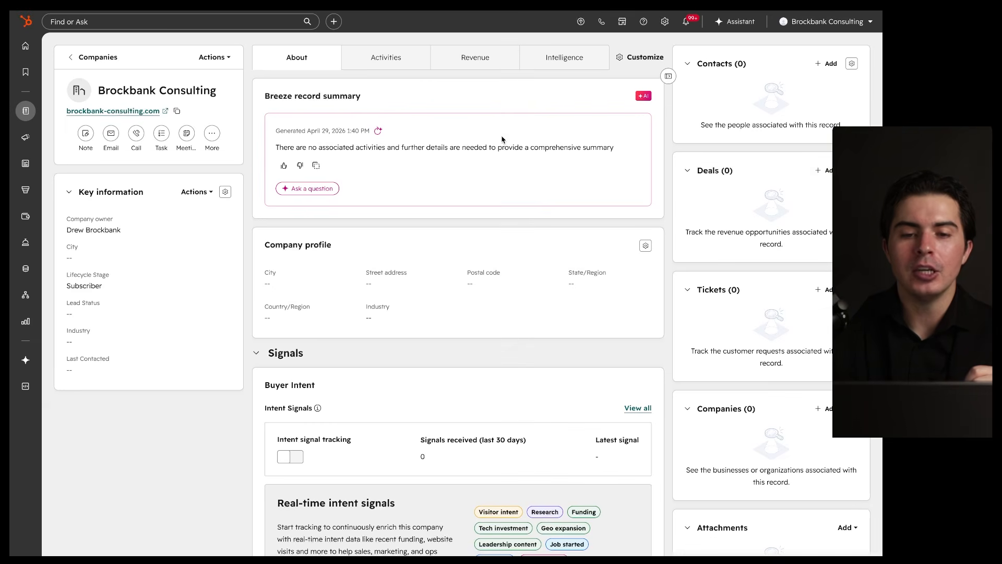
{"action": "left_click", "coordinate": [75, 58]}
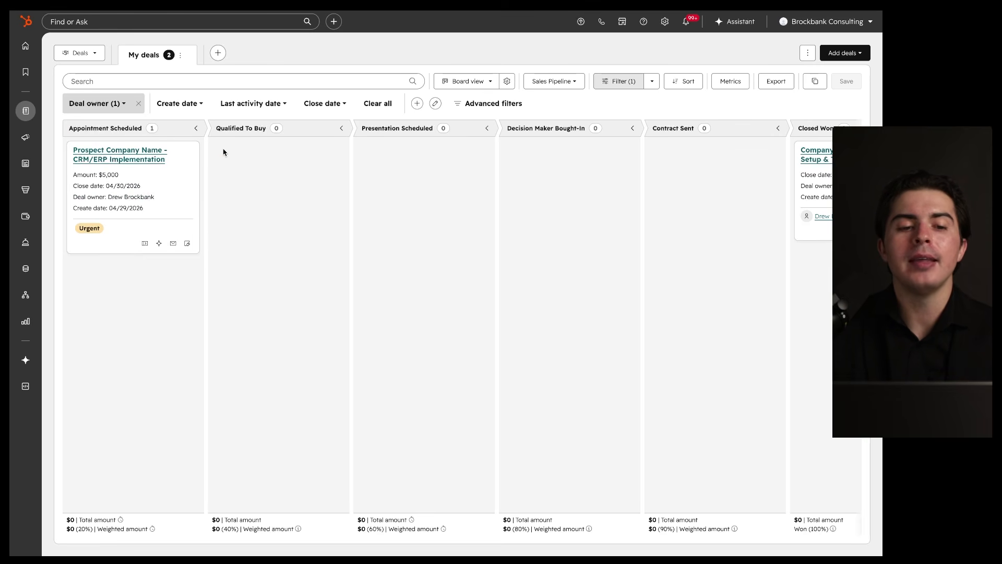
Step: Visit the Contacts board, then switch to the Deals board showing My deals
{"action": "mouse_move", "coordinate": [222, 134]}
{"action": "left_mouse_down"}
{"action": "mouse_move", "coordinate": [172, 293]}
{"action": "mouse_move", "coordinate": [157, 151]}
{"action": "left_mouse_up"}
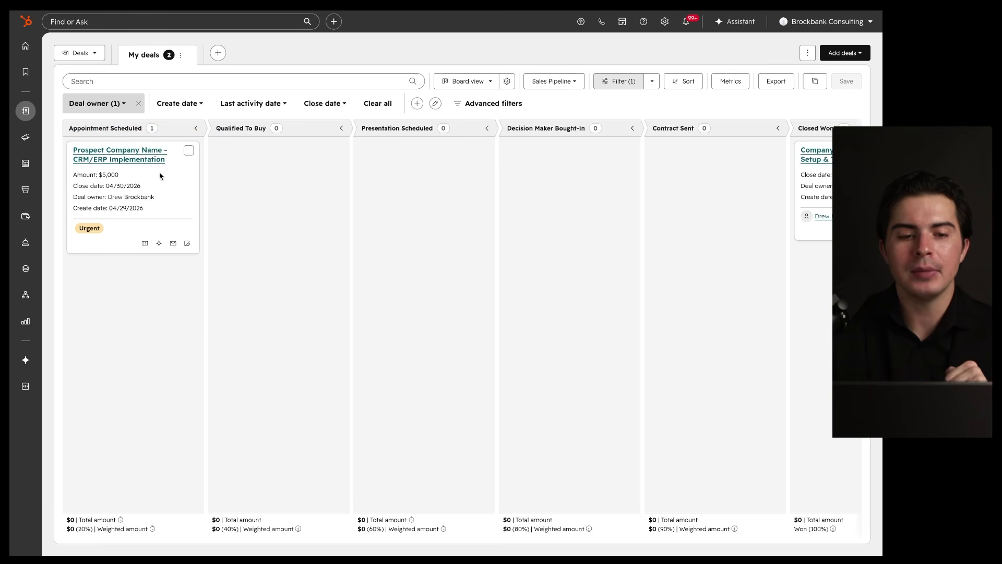
{"action": "left_click_drag", "start_coordinate": [75, 138], "coordinate": [443, 140]}
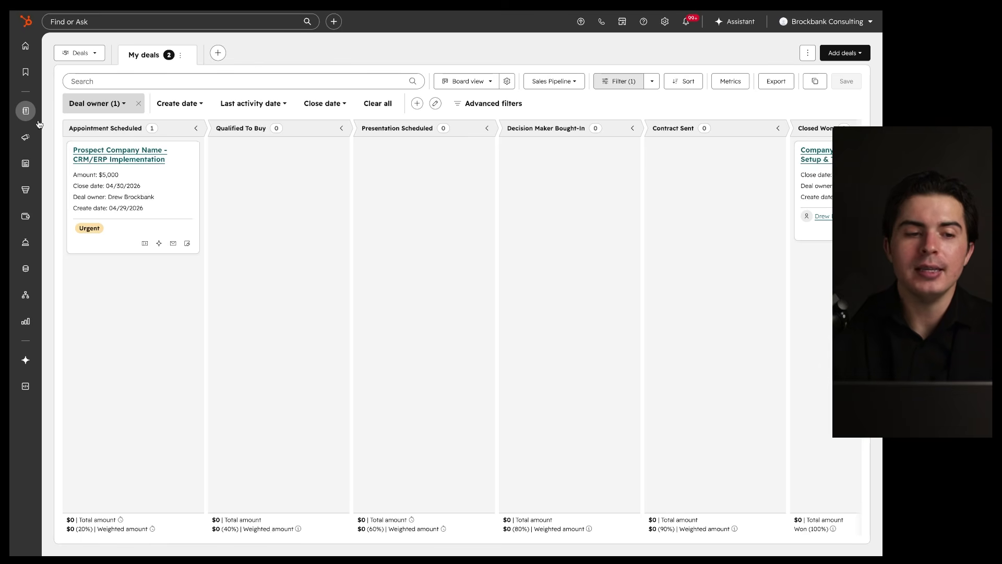
{"action": "mouse_move", "coordinate": [27, 112]}
{"action": "left_click", "coordinate": [68, 111]}
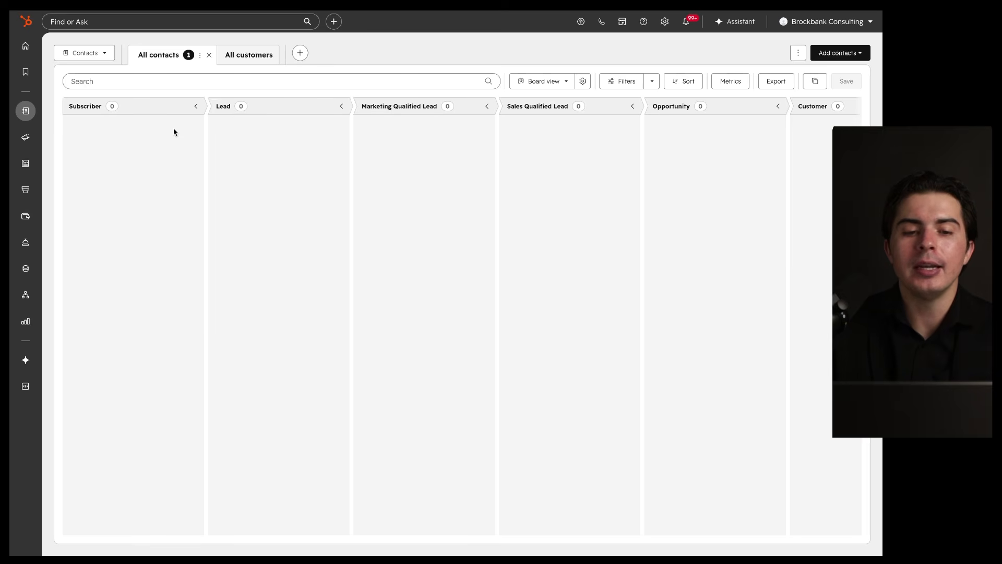
{"action": "scroll", "coordinate": [296, 192], "scroll_direction": "right", "scroll_amount": 6}
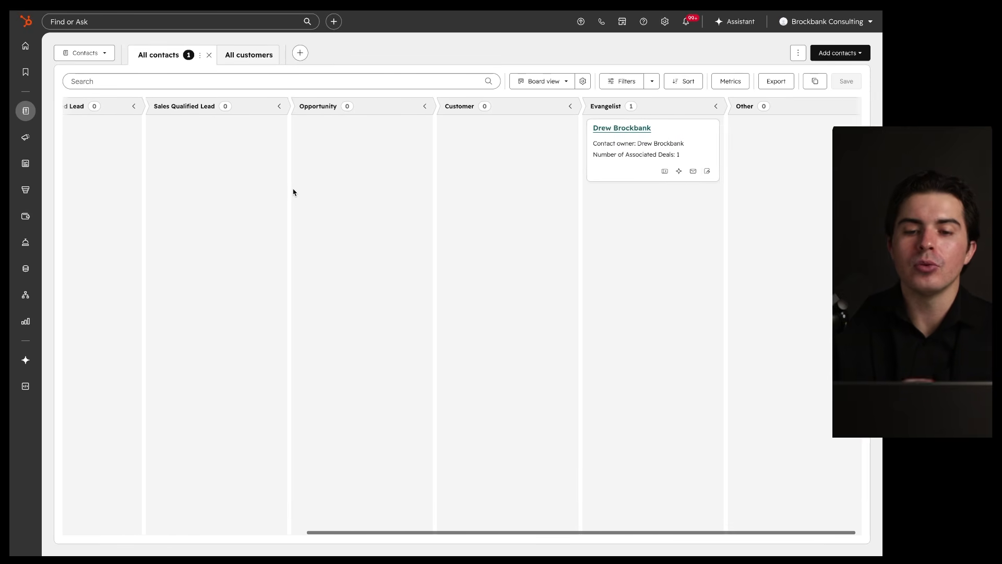
{"action": "mouse_move", "coordinate": [26, 110]}
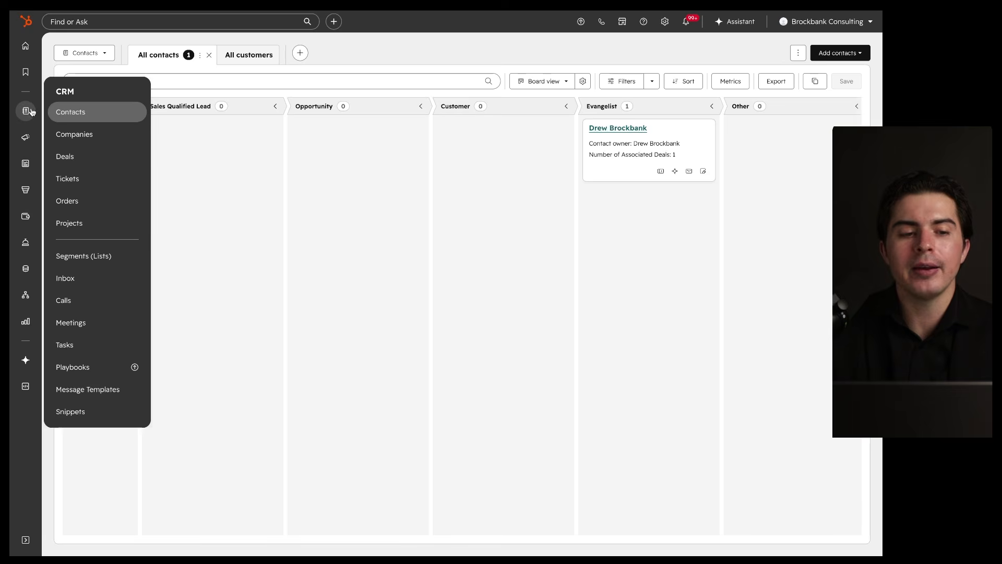
{"action": "left_click", "coordinate": [72, 155]}
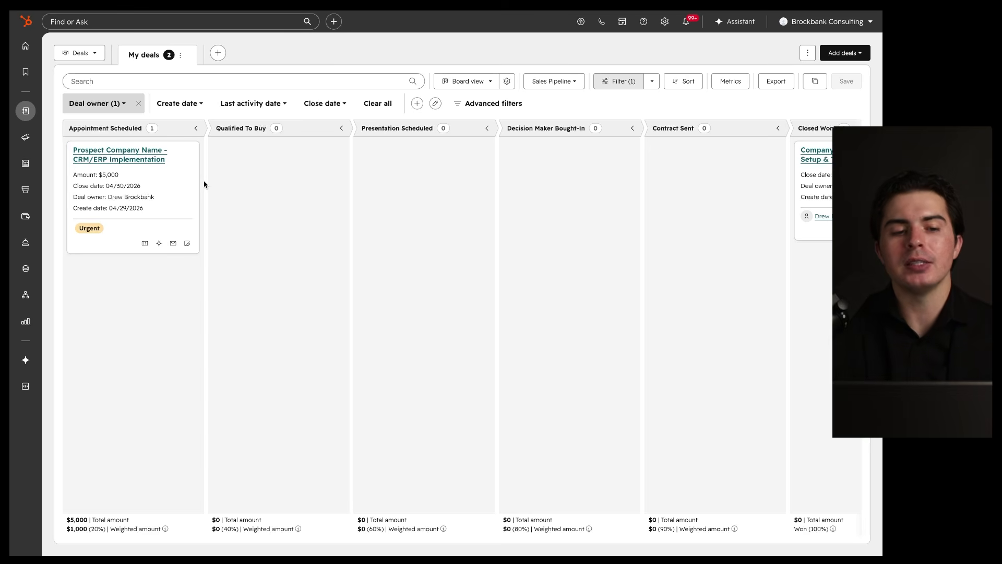
Step: Move the $5,000 CRM/ERP Implementation deal from Appointment Scheduled into Qualified To Buy
{"action": "mouse_move", "coordinate": [65, 137]}
{"action": "left_mouse_down"}
{"action": "mouse_move", "coordinate": [186, 132]}
{"action": "mouse_move", "coordinate": [152, 129]}
{"action": "mouse_move", "coordinate": [223, 183]}
{"action": "left_mouse_up"}
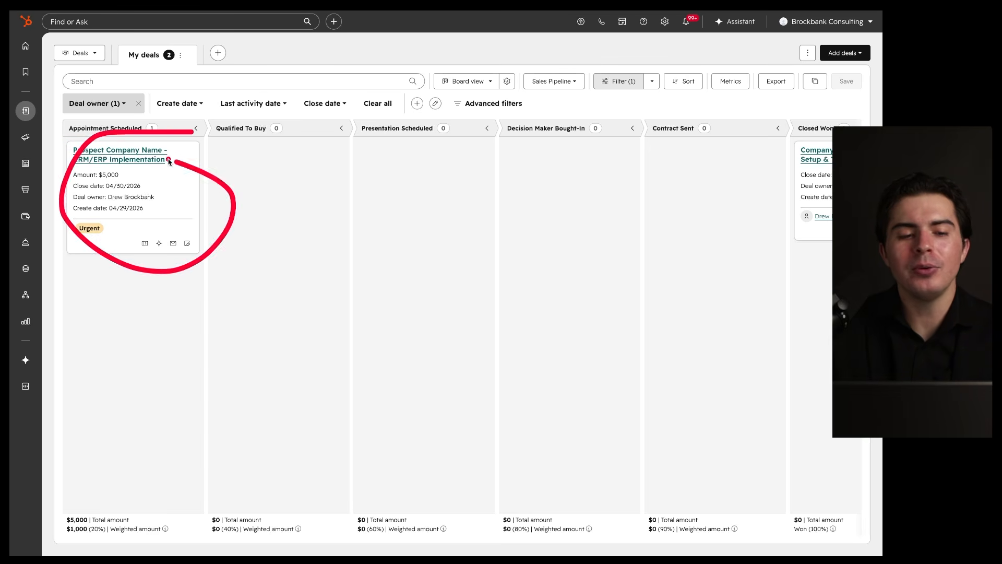
{"action": "mouse_move", "coordinate": [25, 111]}
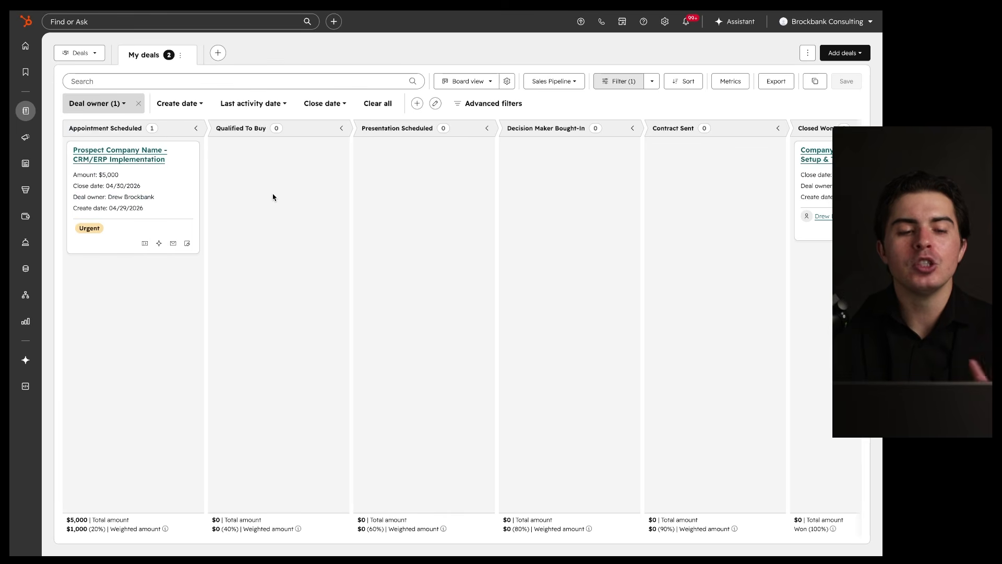
{"action": "left_click_drag", "start_coordinate": [67, 135], "coordinate": [136, 136]}
{"action": "left_click_drag", "start_coordinate": [71, 165], "coordinate": [153, 166]}
{"action": "mouse_move", "coordinate": [64, 136]}
{"action": "left_mouse_down"}
{"action": "mouse_move", "coordinate": [148, 134]}
{"action": "mouse_move", "coordinate": [320, 186]}
{"action": "mouse_move", "coordinate": [320, 175]}
{"action": "left_mouse_up"}
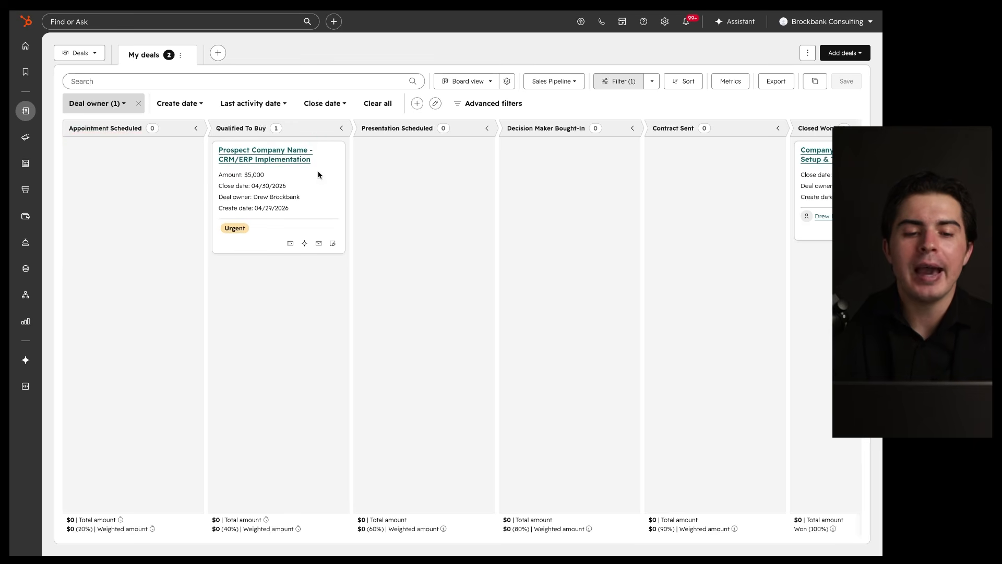
{"action": "left_click_drag", "start_coordinate": [335, 122], "coordinate": [371, 152]}
{"action": "left_click_drag", "start_coordinate": [73, 133], "coordinate": [148, 133]}
{"action": "mouse_move", "coordinate": [329, 119]}
{"action": "left_mouse_down"}
{"action": "mouse_move", "coordinate": [374, 201]}
{"action": "mouse_move", "coordinate": [291, 134]}
{"action": "left_mouse_up"}
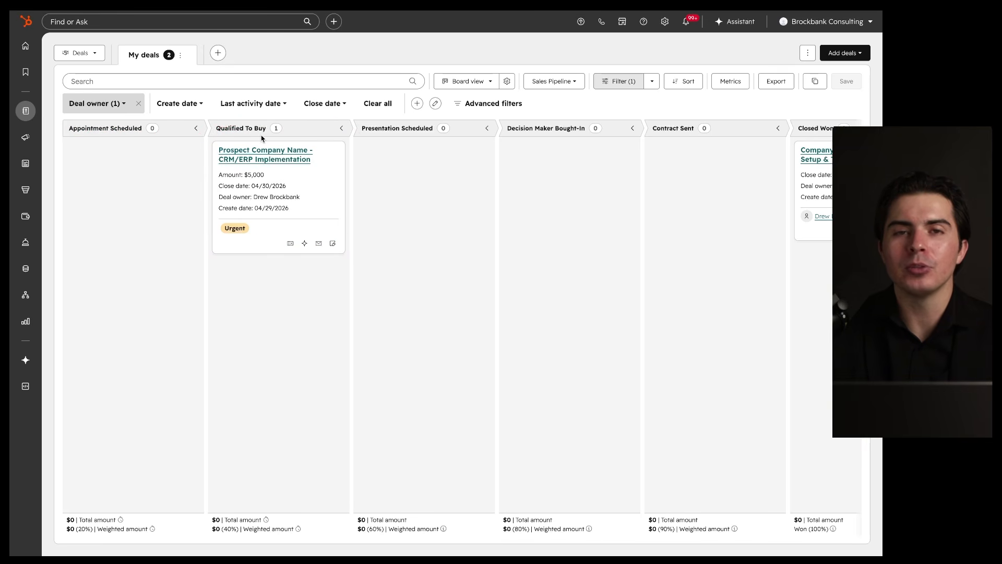
{"action": "mouse_move", "coordinate": [315, 121]}
{"action": "left_mouse_down"}
{"action": "mouse_move", "coordinate": [316, 275]}
{"action": "mouse_move", "coordinate": [308, 99]}
{"action": "left_mouse_up"}
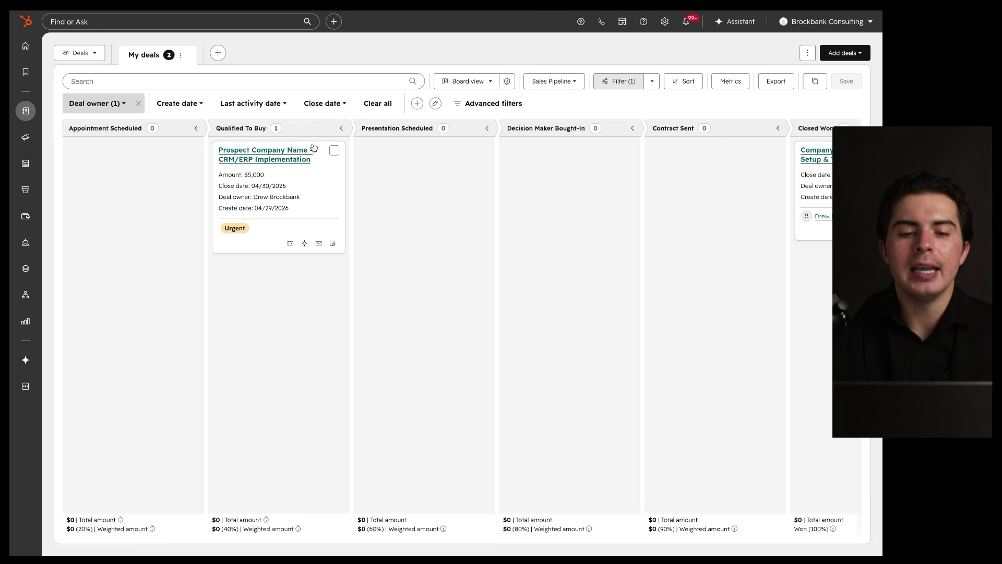
{"action": "mouse_move", "coordinate": [313, 147]}
{"action": "left_mouse_down"}
{"action": "mouse_move", "coordinate": [178, 155]}
{"action": "mouse_move", "coordinate": [329, 240]}
{"action": "left_mouse_up"}
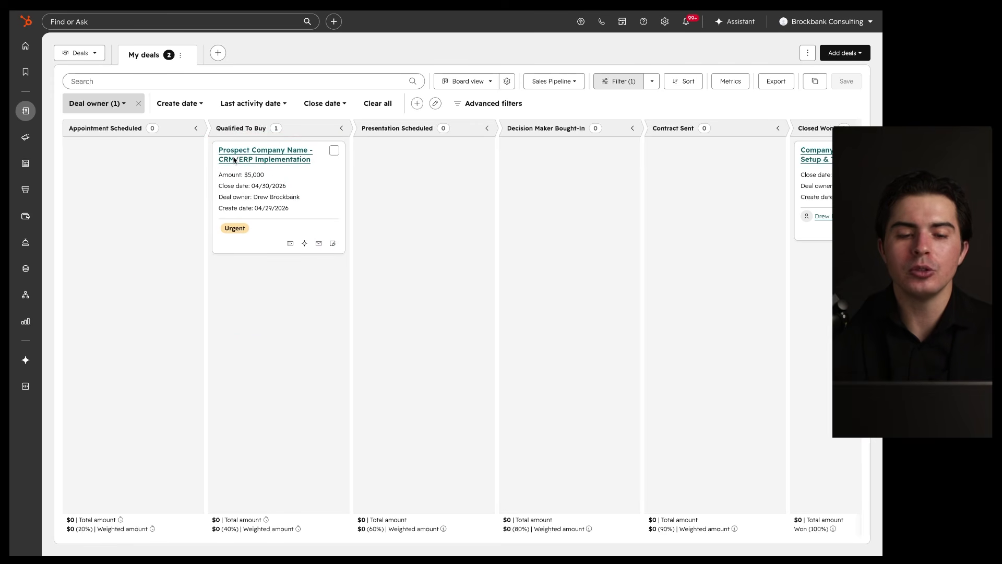
{"action": "mouse_move", "coordinate": [179, 109]}
{"action": "left_mouse_down"}
{"action": "mouse_move", "coordinate": [161, 255]}
{"action": "mouse_move", "coordinate": [116, 121]}
{"action": "left_mouse_up"}
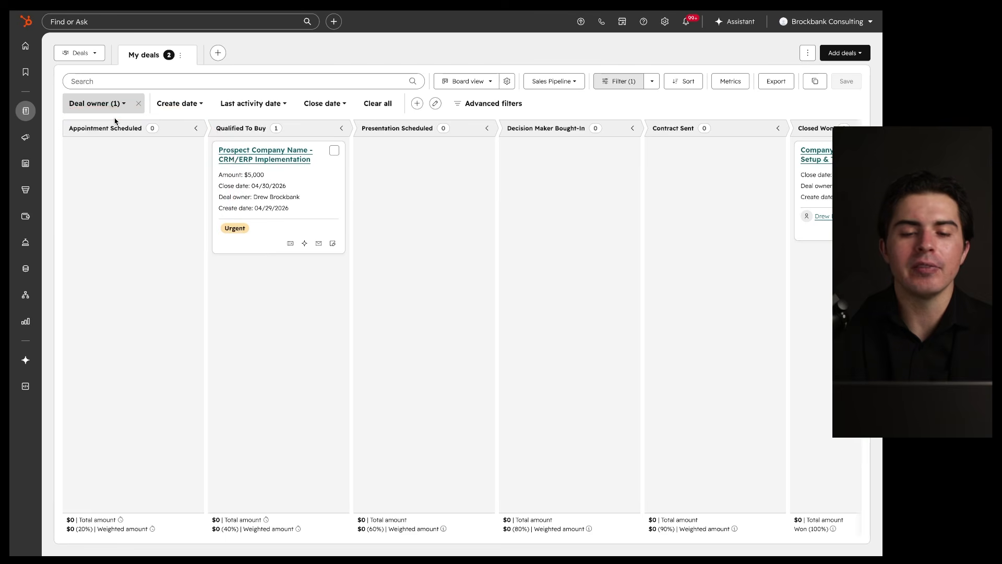
{"action": "mouse_move", "coordinate": [464, 119]}
{"action": "left_mouse_down"}
{"action": "mouse_move", "coordinate": [464, 264]}
{"action": "mouse_move", "coordinate": [483, 173]}
{"action": "left_mouse_up"}
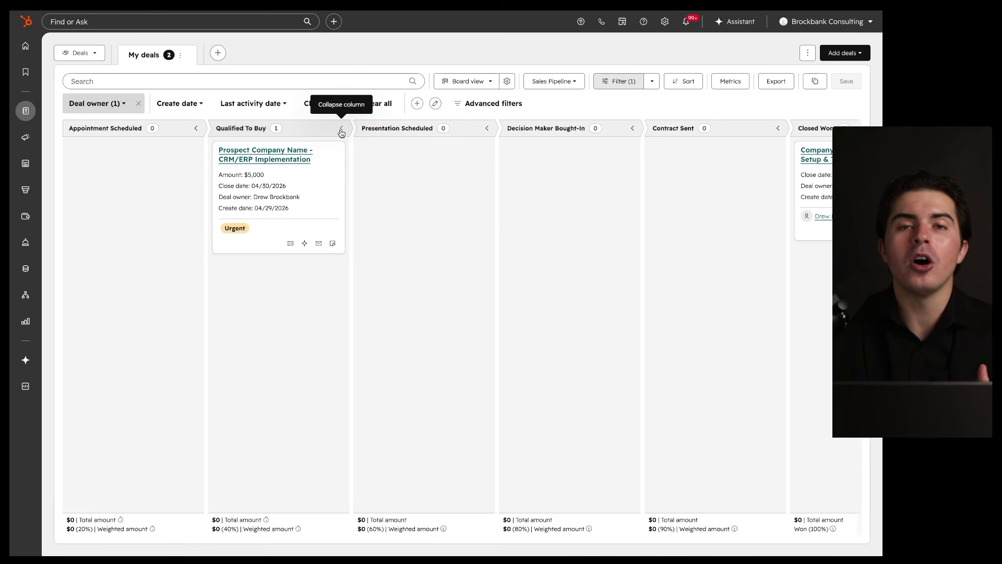
Step: Move the deal to Presentation Scheduled, then on to Decision Maker Bought-In
{"action": "left_click_drag", "start_coordinate": [310, 154], "coordinate": [440, 165]}
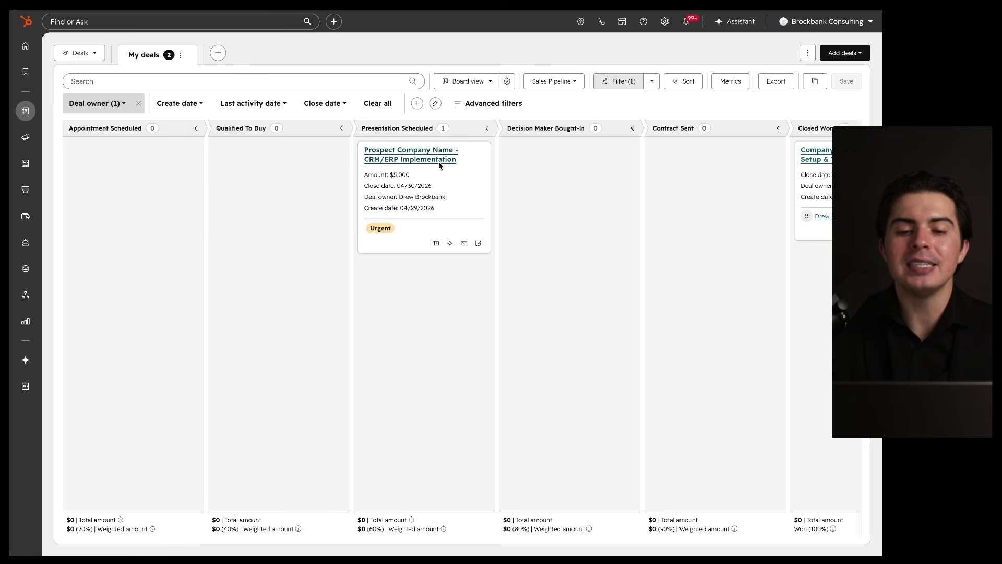
{"action": "left_click_drag", "start_coordinate": [480, 126], "coordinate": [429, 152]}
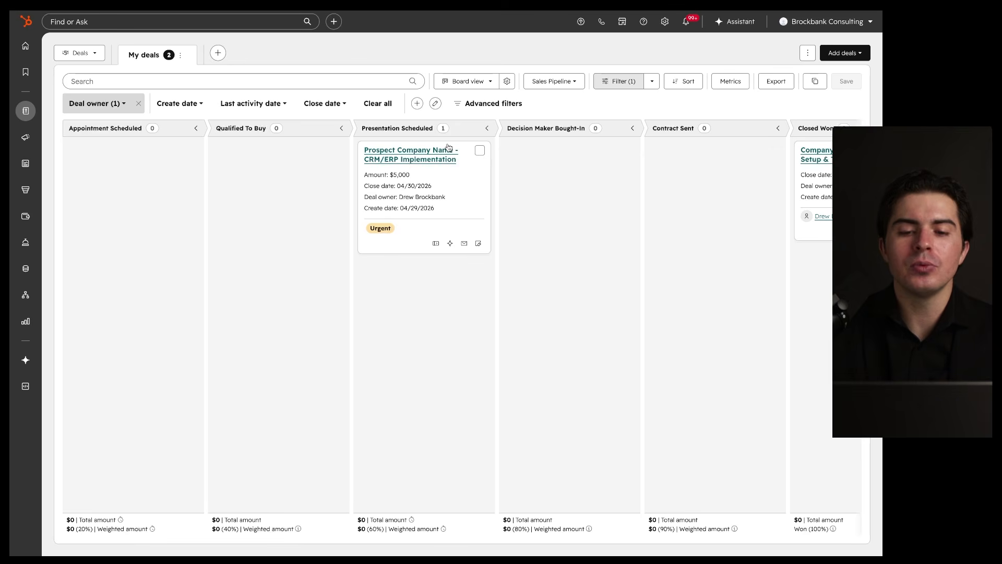
{"action": "mouse_move", "coordinate": [448, 147]}
{"action": "left_mouse_down"}
{"action": "mouse_move", "coordinate": [540, 171]}
{"action": "mouse_move", "coordinate": [545, 156]}
{"action": "left_mouse_up"}
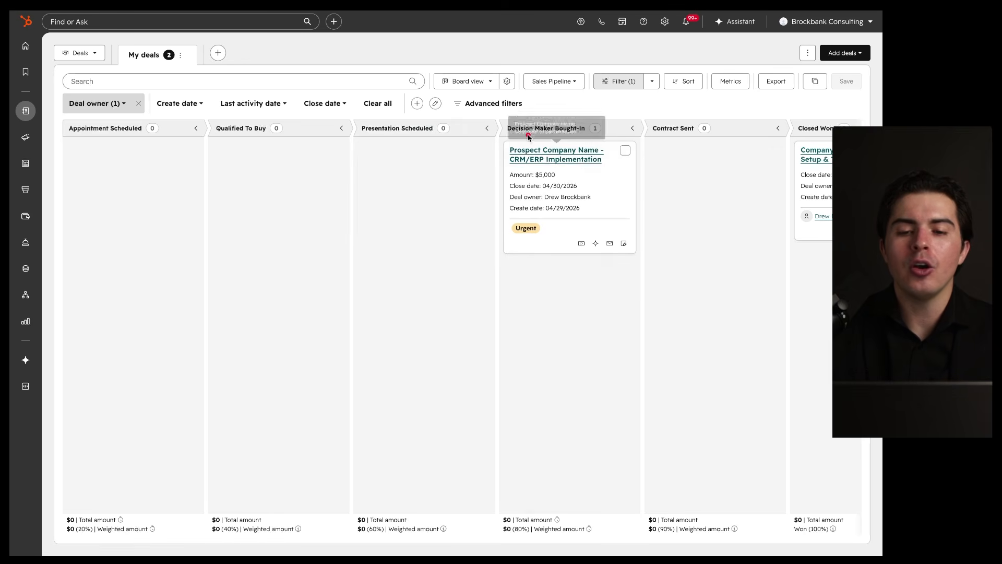
{"action": "left_click_drag", "start_coordinate": [356, 134], "coordinate": [578, 138]}
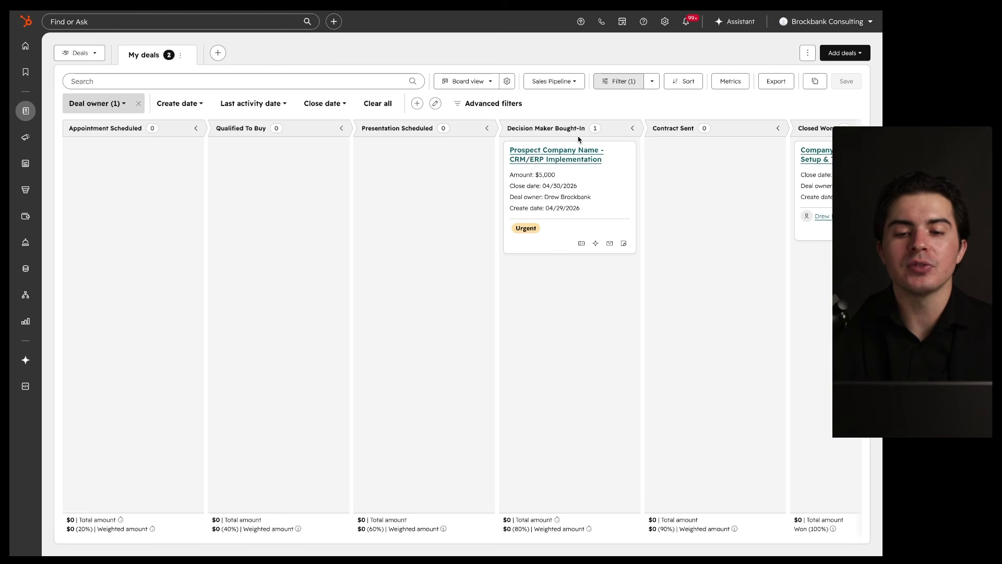
{"action": "left_click_drag", "start_coordinate": [506, 137], "coordinate": [603, 138]}
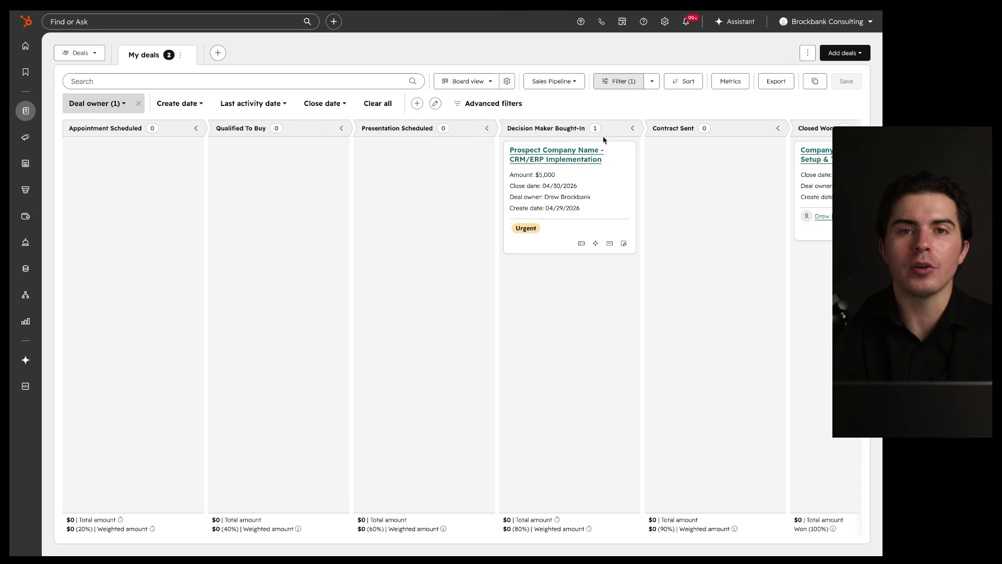
Step: Move the deal into Contract Sent, then into Closed Won
{"action": "left_click_drag", "start_coordinate": [594, 148], "coordinate": [716, 180]}
{"action": "scroll", "coordinate": [655, 235], "scroll_direction": "right", "scroll_amount": 1}
{"action": "scroll", "coordinate": [655, 234], "scroll_direction": "right", "scroll_amount": 2}
{"action": "mouse_move", "coordinate": [596, 113]}
{"action": "left_mouse_down"}
{"action": "mouse_move", "coordinate": [461, 192]}
{"action": "mouse_move", "coordinate": [553, 111]}
{"action": "left_mouse_up"}
{"action": "left_click_drag", "start_coordinate": [727, 119], "coordinate": [679, 146]}
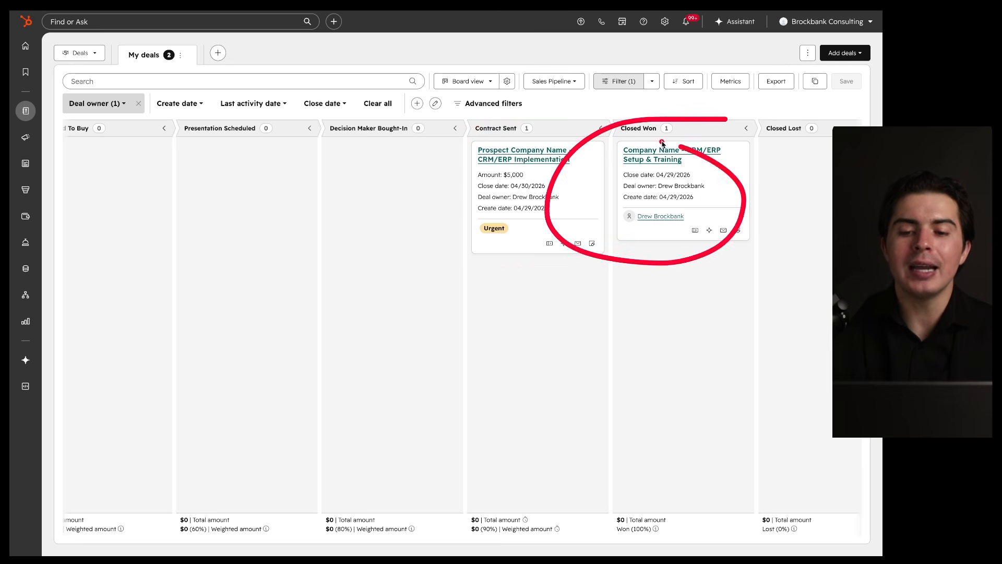
{"action": "mouse_move", "coordinate": [581, 157]}
{"action": "left_mouse_down"}
{"action": "mouse_move", "coordinate": [591, 168]}
{"action": "mouse_move", "coordinate": [678, 156]}
{"action": "left_mouse_up"}
Step: Shift the deal from Closed Won into Closed Lost and scroll the board back left
{"action": "left_click_drag", "start_coordinate": [609, 143], "coordinate": [714, 144]}
{"action": "mouse_move", "coordinate": [778, 107]}
{"action": "left_mouse_down"}
{"action": "mouse_move", "coordinate": [344, 35]}
{"action": "mouse_move", "coordinate": [538, 124]}
{"action": "left_mouse_up"}
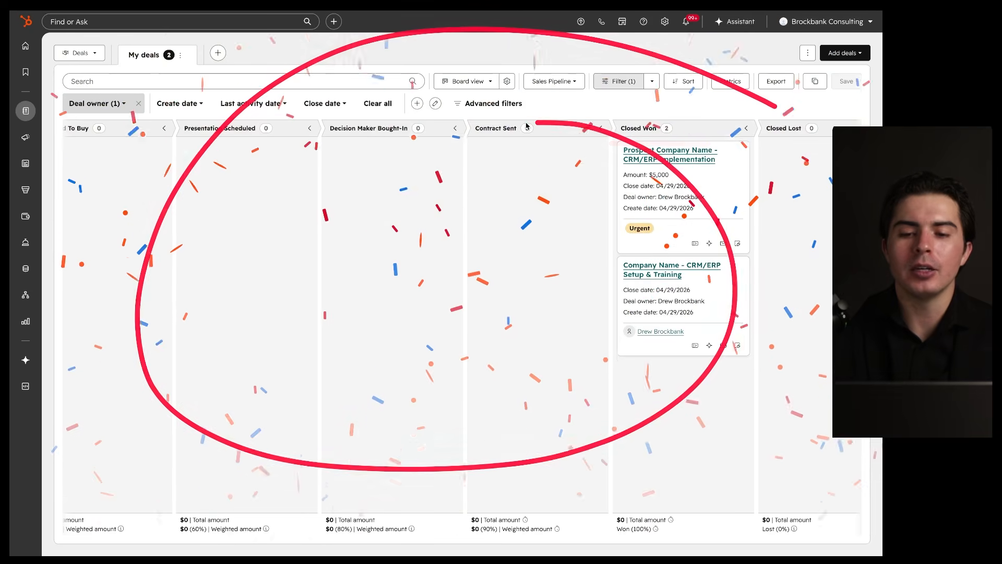
{"action": "scroll", "coordinate": [590, 191], "scroll_direction": "right", "scroll_amount": 1}
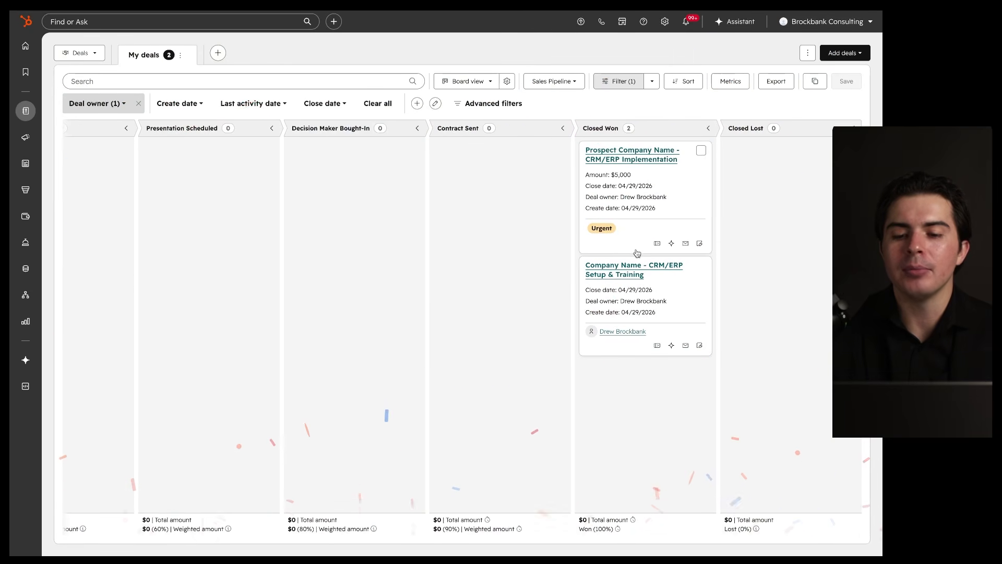
{"action": "left_click_drag", "start_coordinate": [647, 152], "coordinate": [783, 157]}
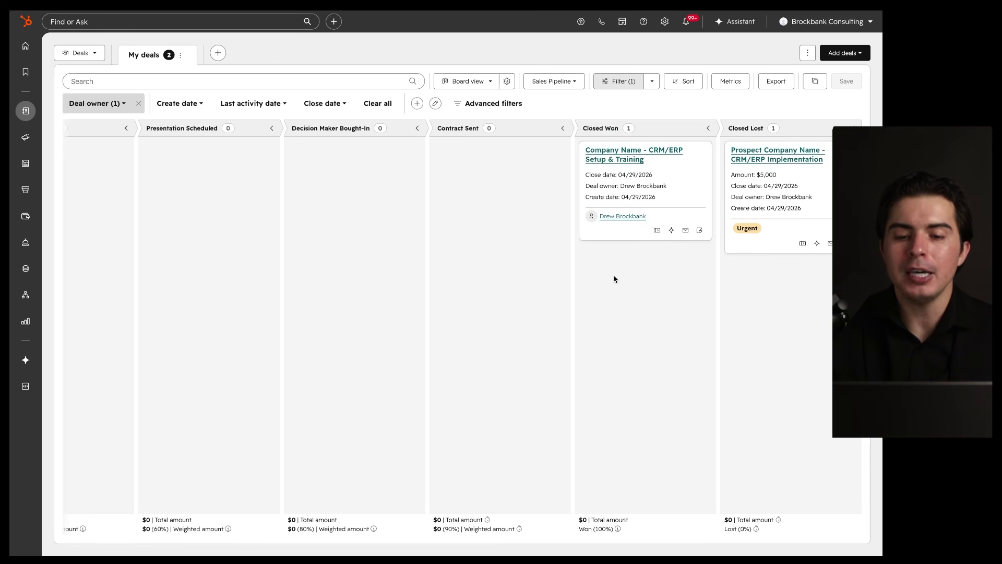
{"action": "scroll", "coordinate": [614, 279], "scroll_direction": "left", "scroll_amount": 5}
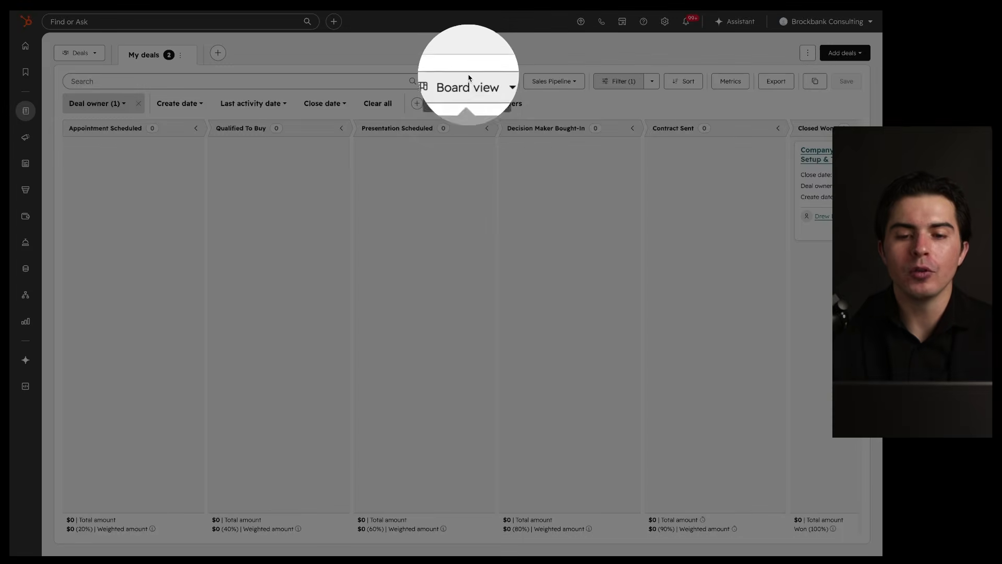
Step: Scroll the Deals board to the right
{"action": "scroll", "coordinate": [474, 230], "scroll_direction": "right", "scroll_amount": 5}
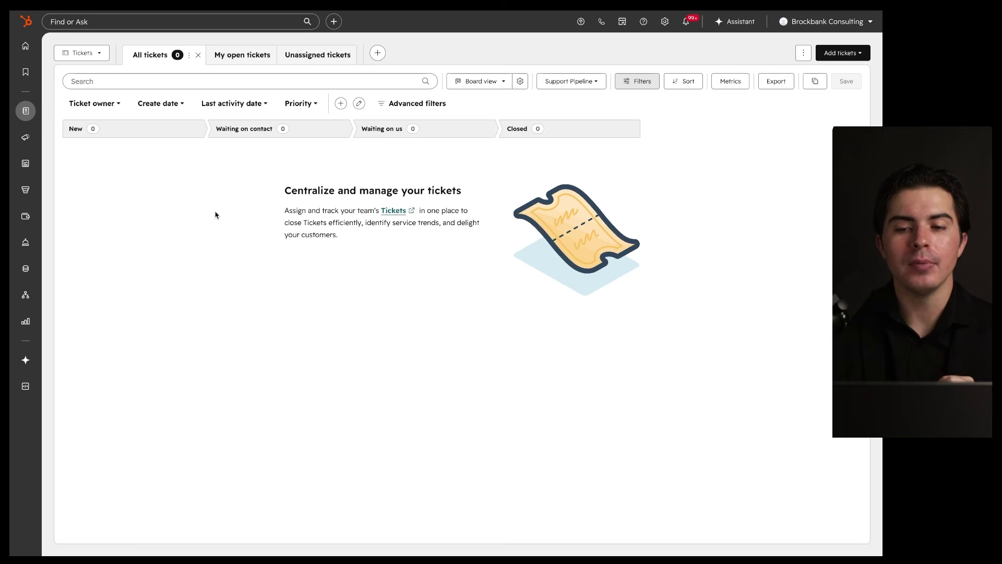
Step: Bring up the Add tickets options on the empty Support Pipeline board
{"action": "left_click", "coordinate": [839, 54]}
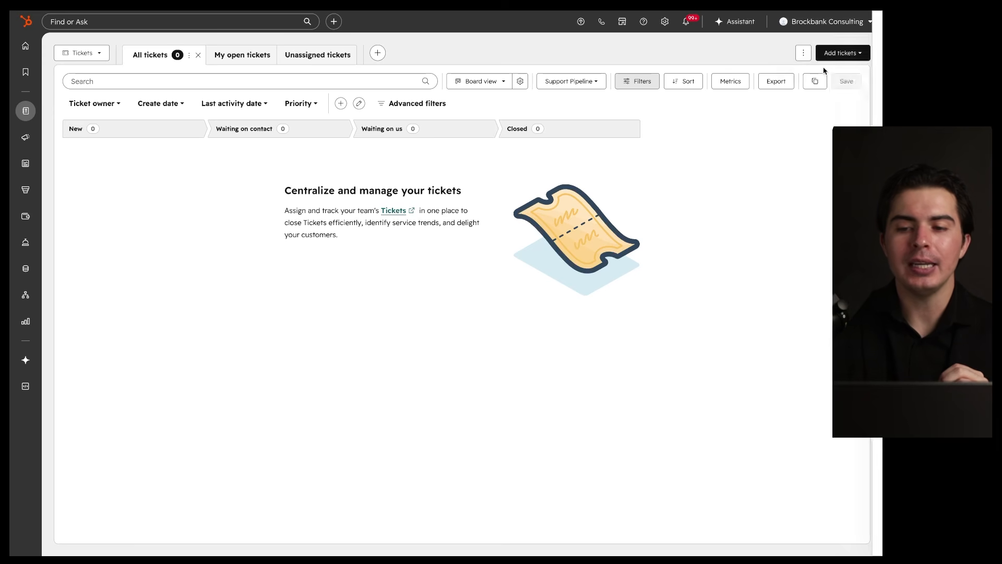
Step: Start a new ticket named 'Company Name - Issue with SOPs', replacing 'Demo' with 'Company Name'
{"action": "left_click", "coordinate": [825, 72]}
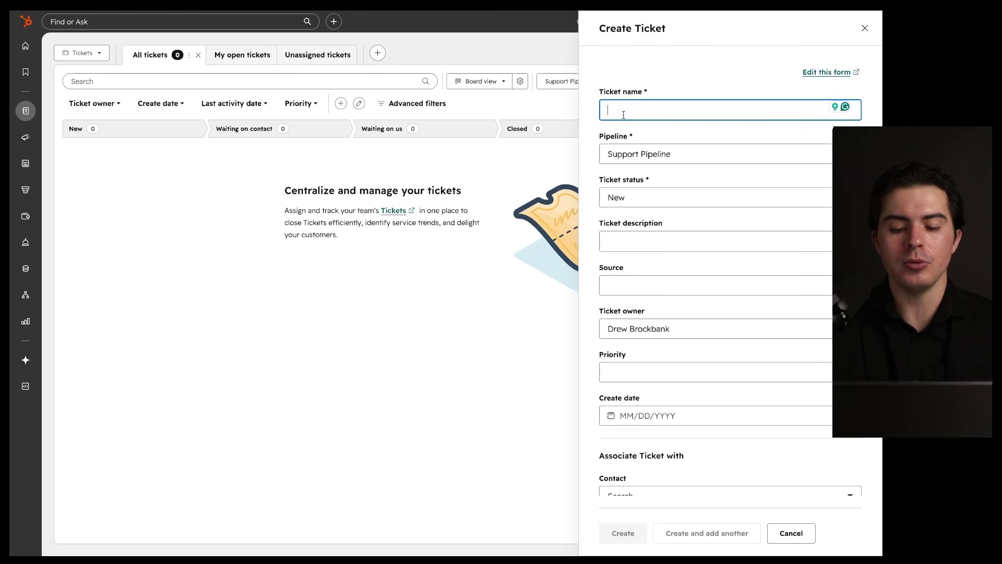
{"action": "type", "text": "emo - Issue with SOPs"}
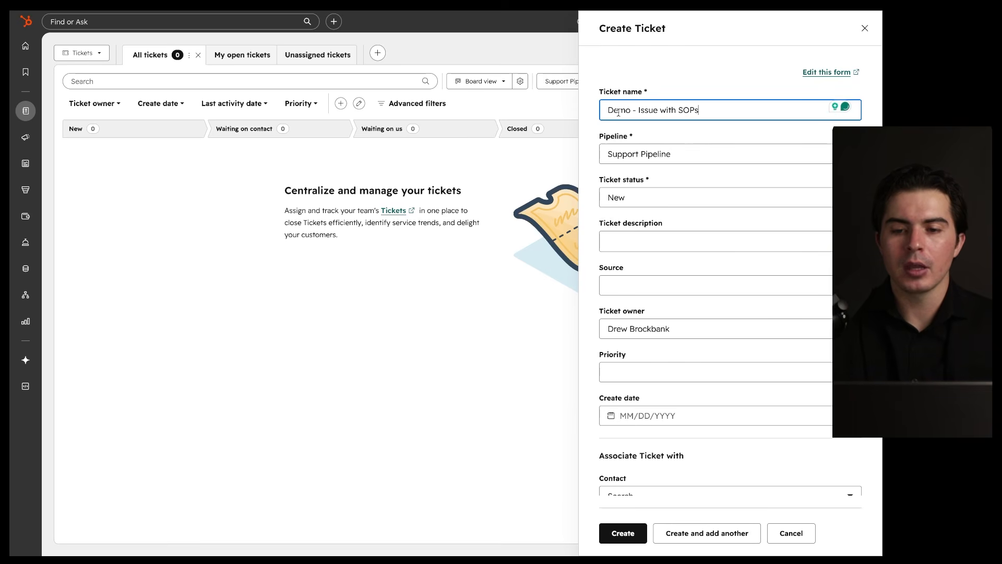
{"action": "double_click", "coordinate": [619, 110]}
{"action": "type", "text": "Company Name"}
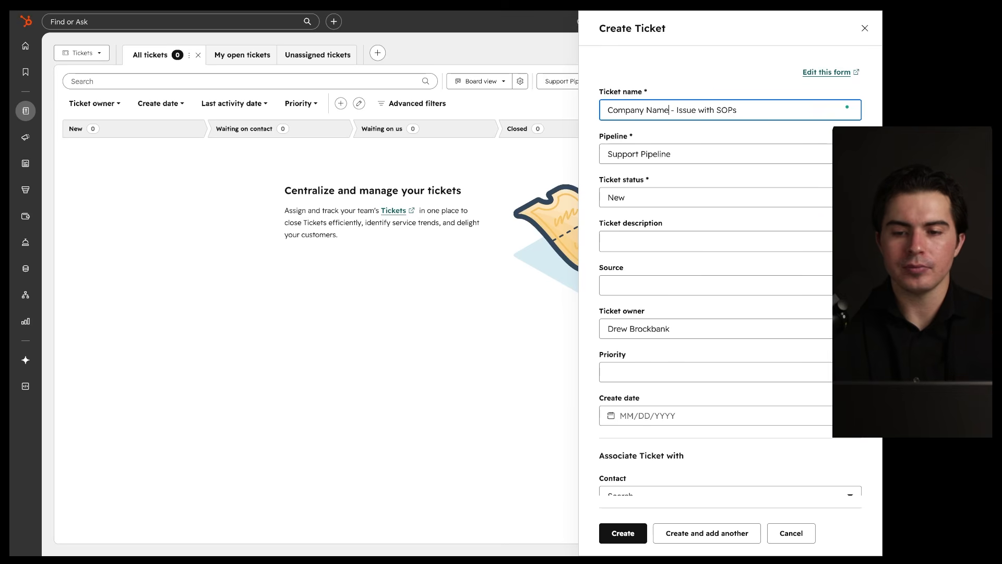
{"action": "key", "text": "super+a"}
{"action": "key", "text": "Right"}
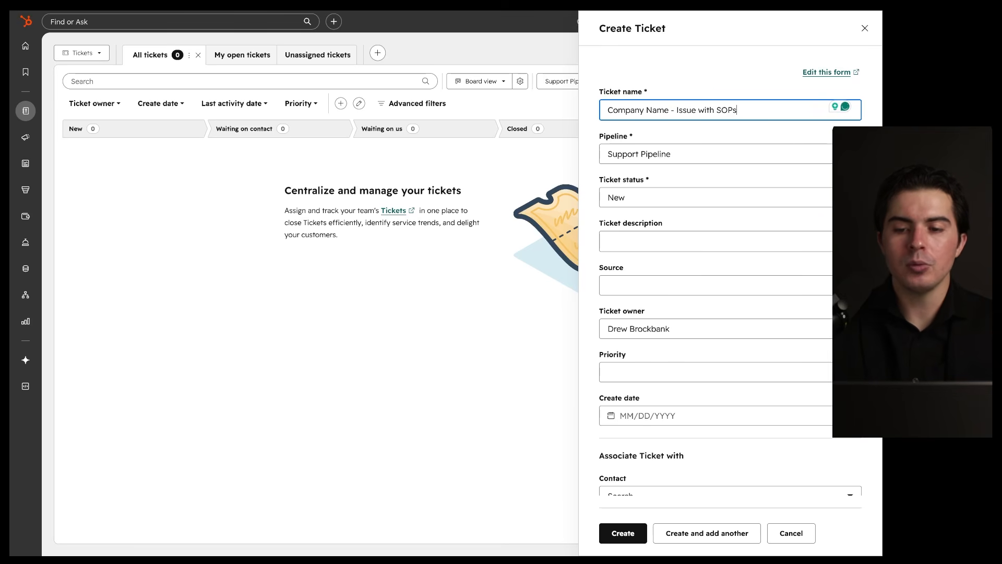
{"action": "scroll", "coordinate": [637, 314], "scroll_direction": "down", "scroll_amount": 1}
Step: Write the ticket description about the client's question with the CRM system
{"action": "left_click", "coordinate": [634, 242]}
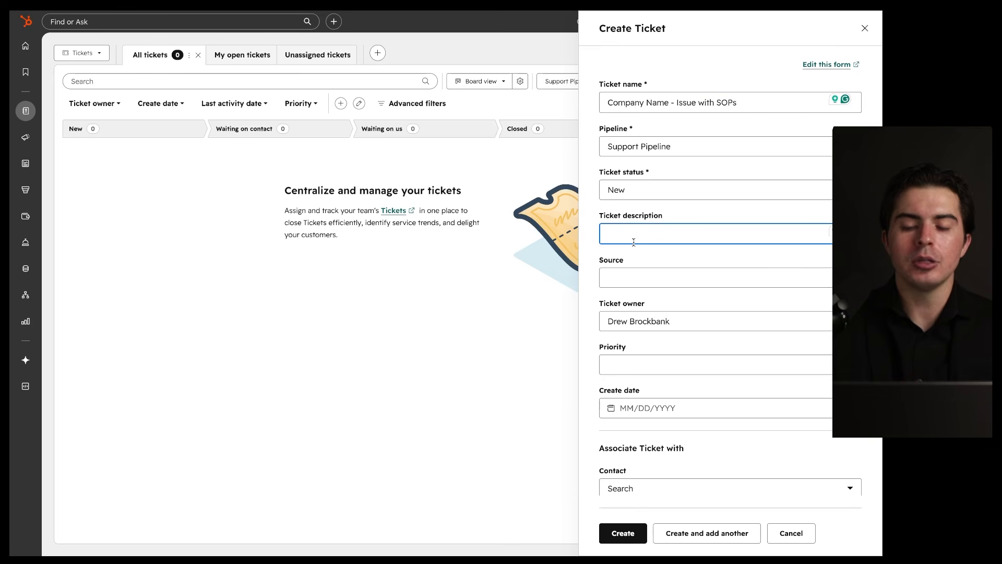
{"action": "type", "text": "The client had an i"}
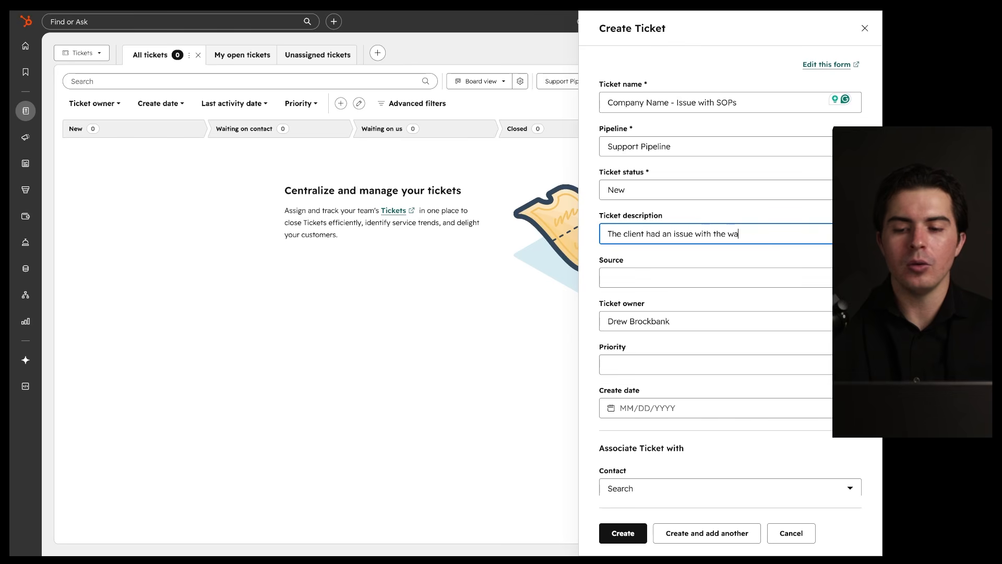
{"action": "type", "text": "ssue wit"}
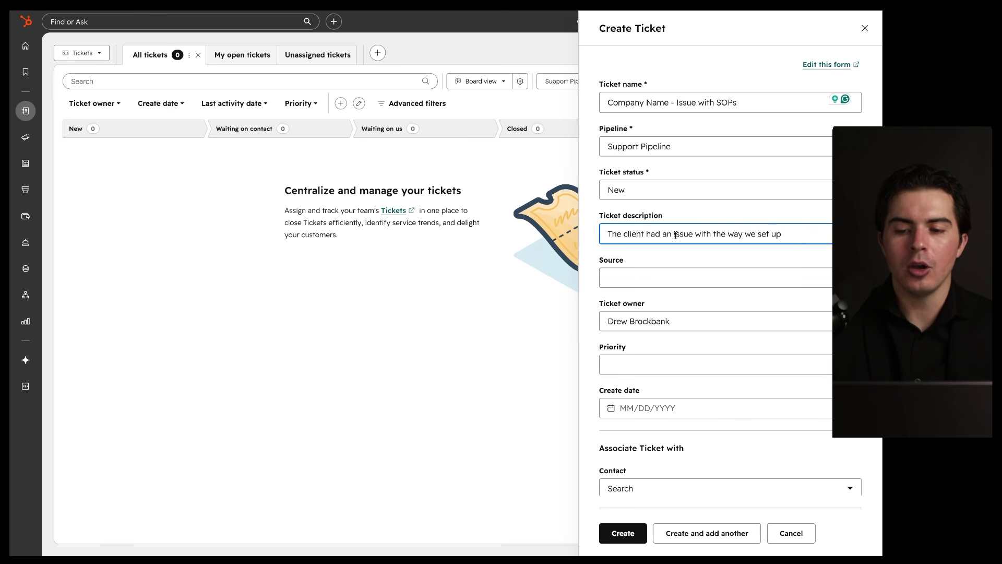
{"action": "double_click", "coordinate": [684, 235]}
{"action": "type", "text": "question"}
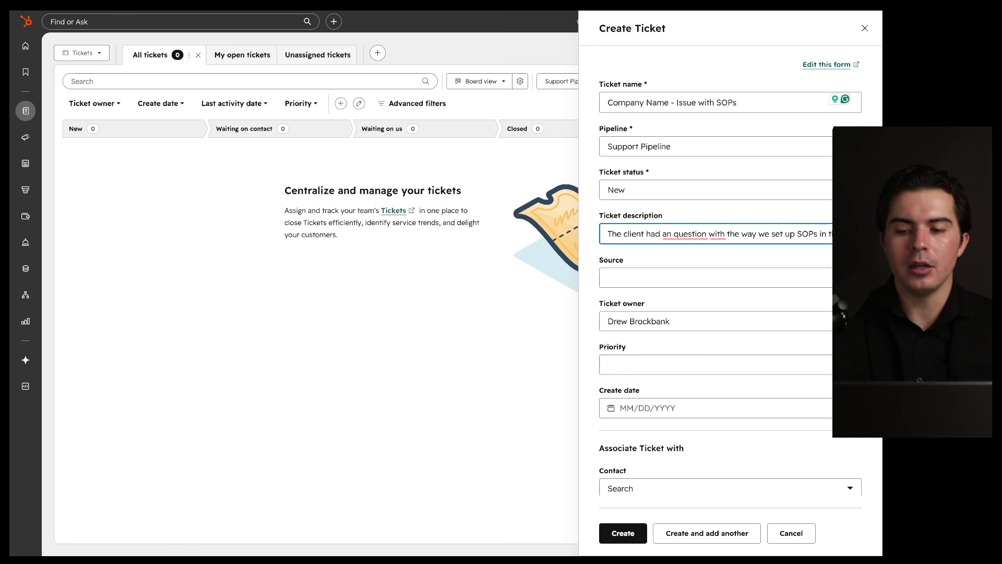
{"action": "type", "text": "CRM syste"}
{"action": "key", "text": "BackSpace"}
{"action": "key", "text": "BackSpace"}
{"action": "scroll", "coordinate": [762, 261], "scroll_direction": "down", "scroll_amount": 3}
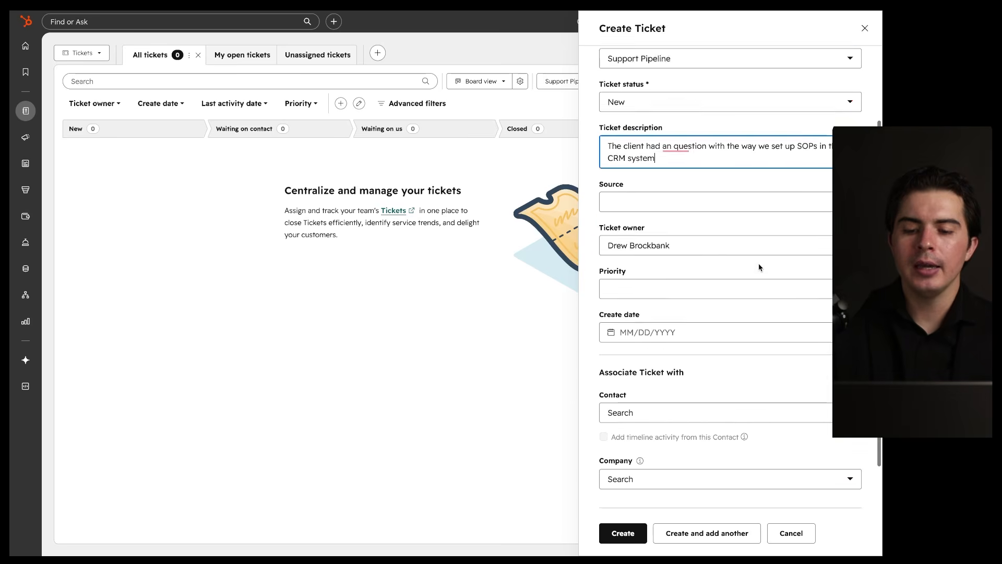
Step: Set priority to Low and the create date to 04/29/2026
{"action": "left_click", "coordinate": [719, 258]}
{"action": "left_click", "coordinate": [705, 298]}
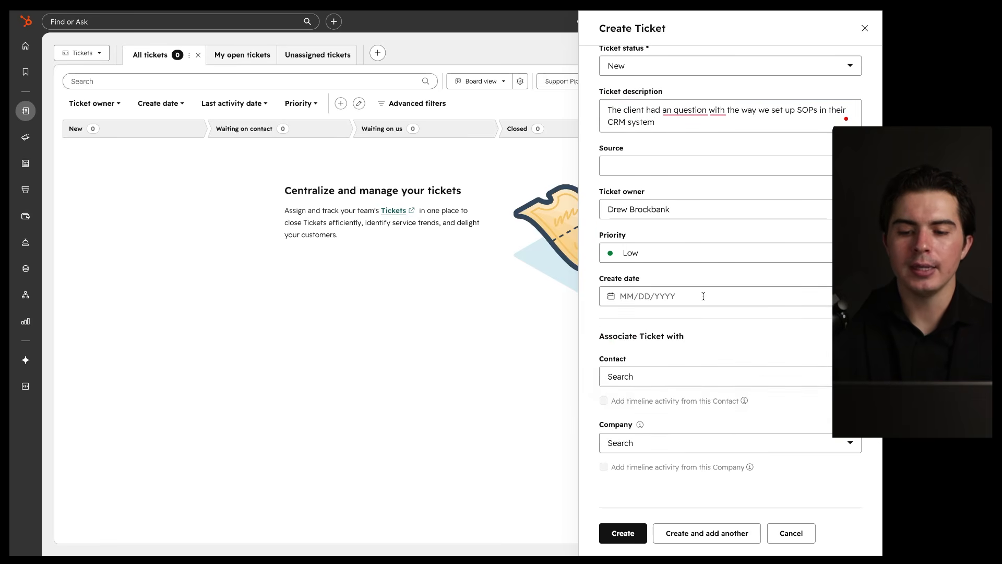
{"action": "left_click", "coordinate": [667, 296]}
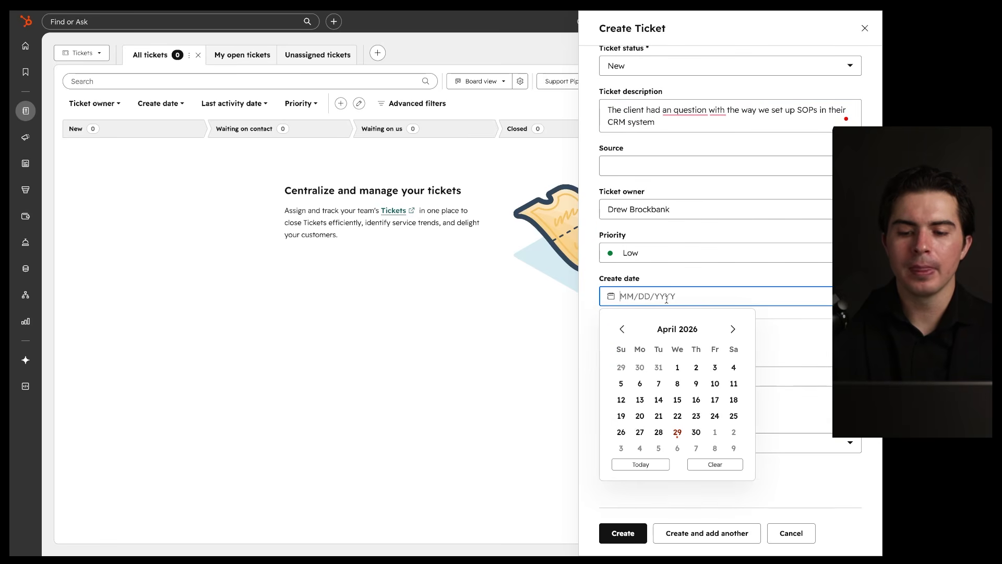
{"action": "left_click", "coordinate": [696, 431]}
{"action": "left_click", "coordinate": [667, 304]}
{"action": "left_click", "coordinate": [677, 431]}
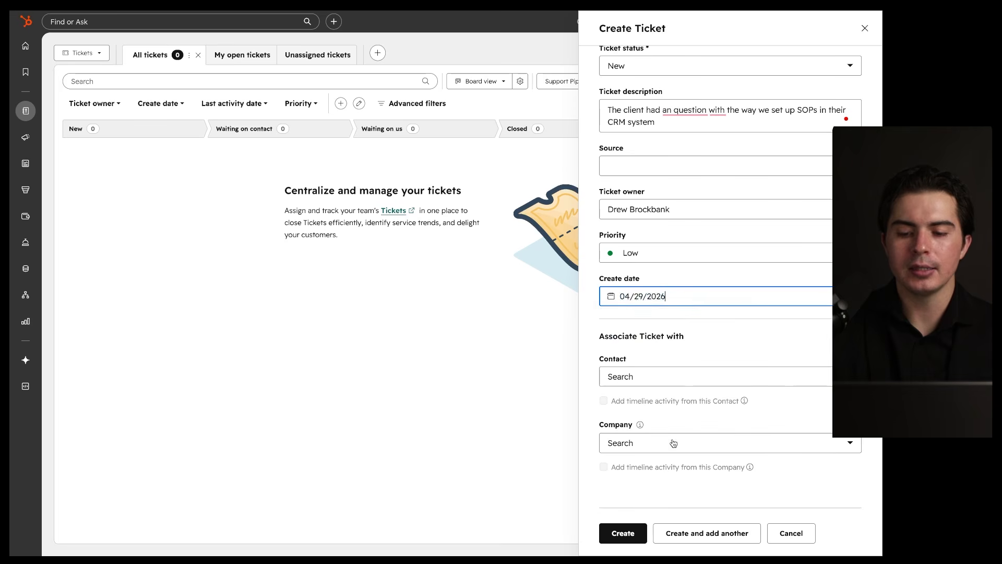
Step: Associate the listed contact and the company Brockbank Consulting, then create the ticket
{"action": "left_click", "coordinate": [674, 378]}
{"action": "left_click", "coordinate": [673, 438]}
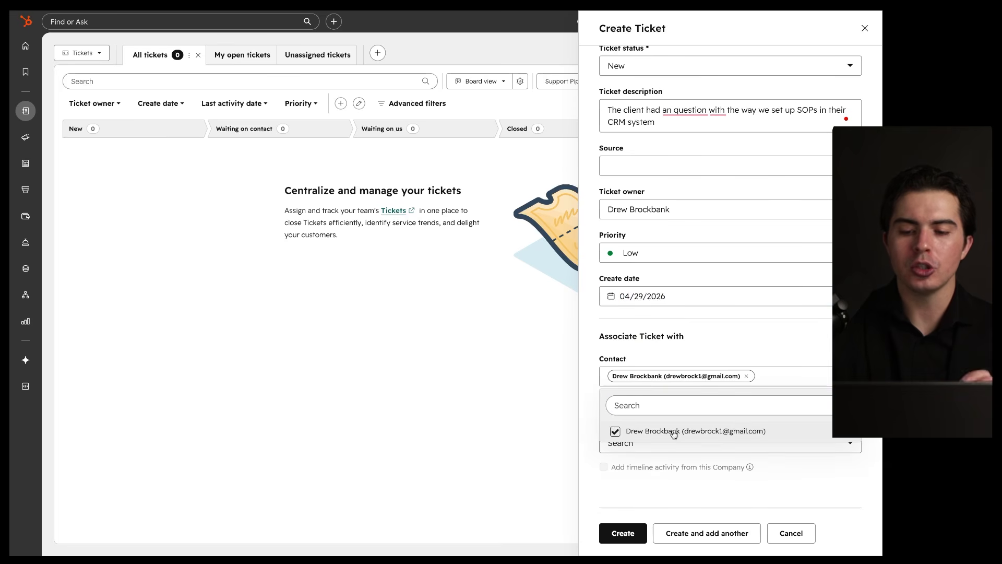
{"action": "left_click", "coordinate": [694, 362]}
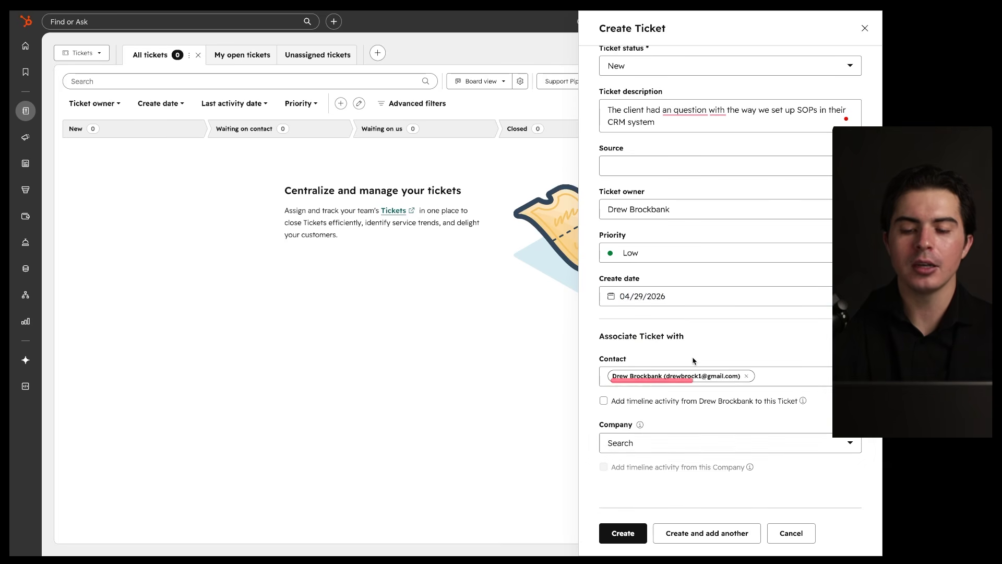
{"action": "left_click", "coordinate": [654, 446]}
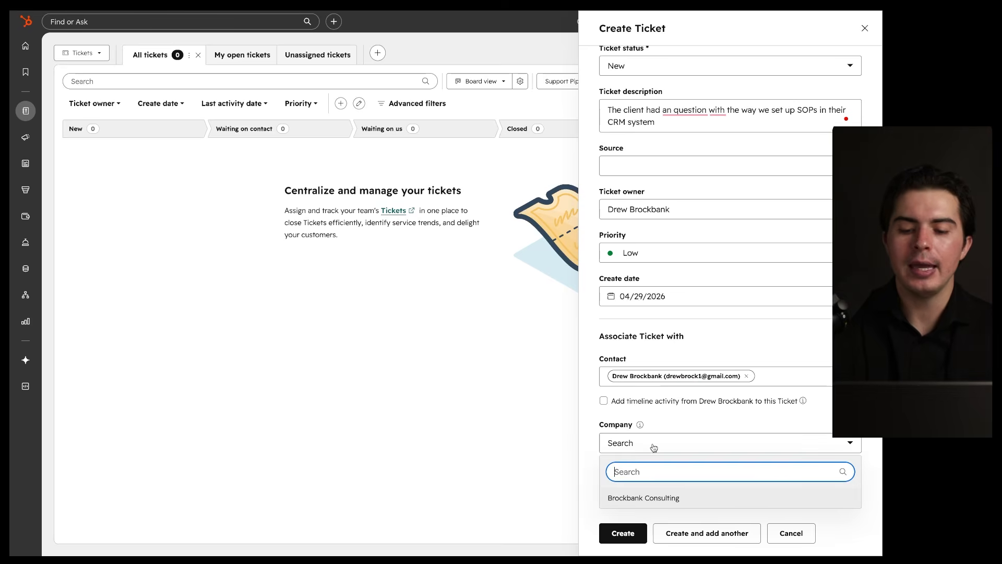
{"action": "left_click", "coordinate": [656, 498]}
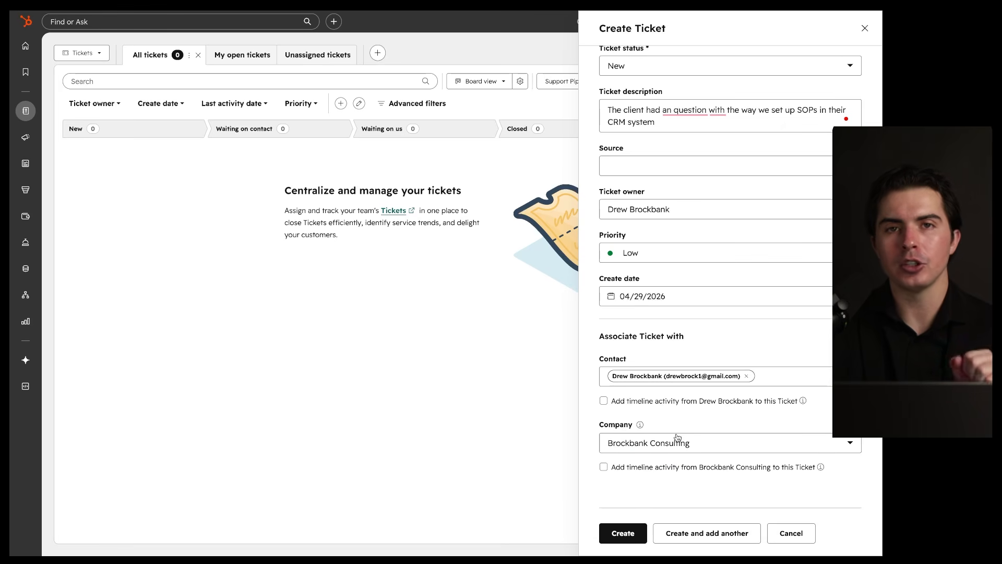
{"action": "left_click", "coordinate": [622, 534]}
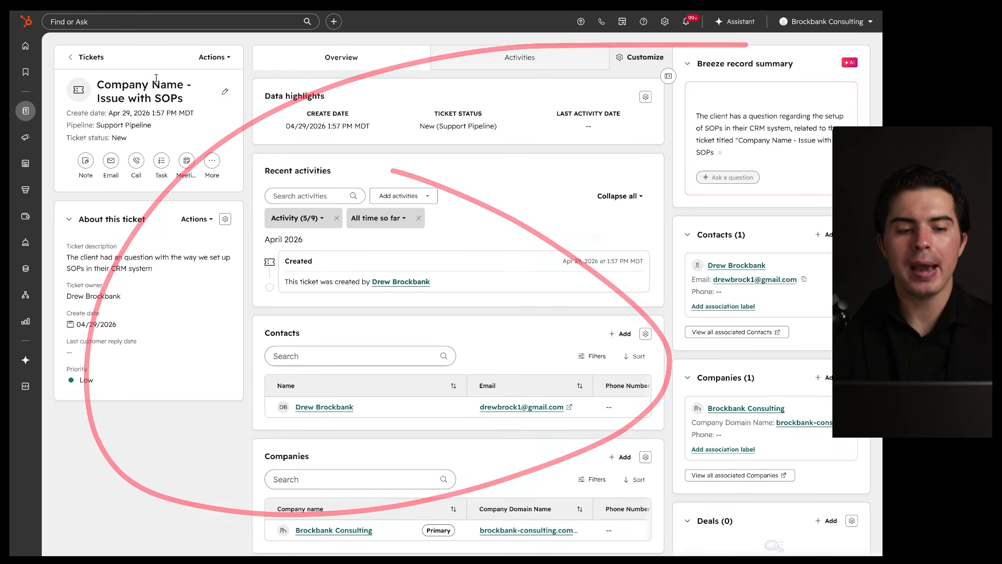
Step: Return to the Support Pipeline board, where the Low-priority Issue with SOPs ticket sits under New
{"action": "left_click", "coordinate": [84, 56]}
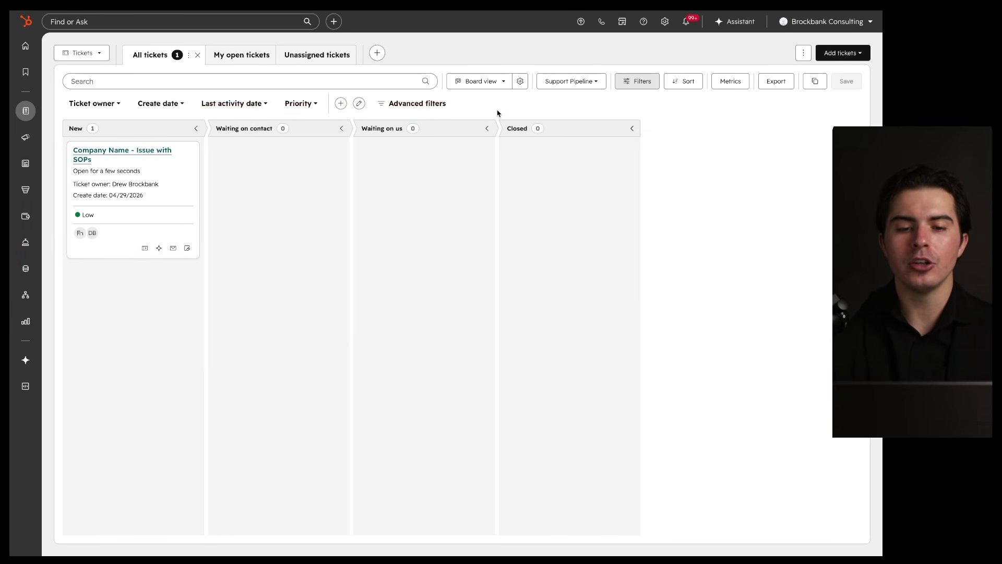
{"action": "mouse_move", "coordinate": [60, 142]}
{"action": "left_mouse_down"}
{"action": "mouse_move", "coordinate": [170, 142]}
{"action": "mouse_move", "coordinate": [43, 217]}
{"action": "mouse_move", "coordinate": [174, 141]}
{"action": "left_mouse_up"}
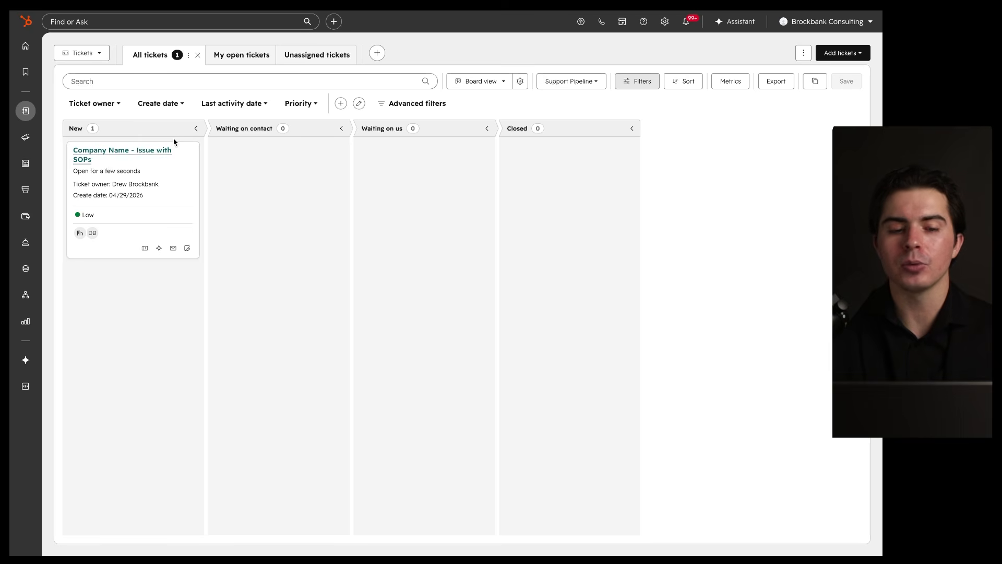
{"action": "left_click", "coordinate": [138, 153]}
{"action": "left_click_drag", "start_coordinate": [772, 76], "coordinate": [463, 130]}
{"action": "scroll", "coordinate": [463, 289], "scroll_direction": "down", "scroll_amount": 8}
{"action": "scroll", "coordinate": [463, 288], "scroll_direction": "up", "scroll_amount": 8}
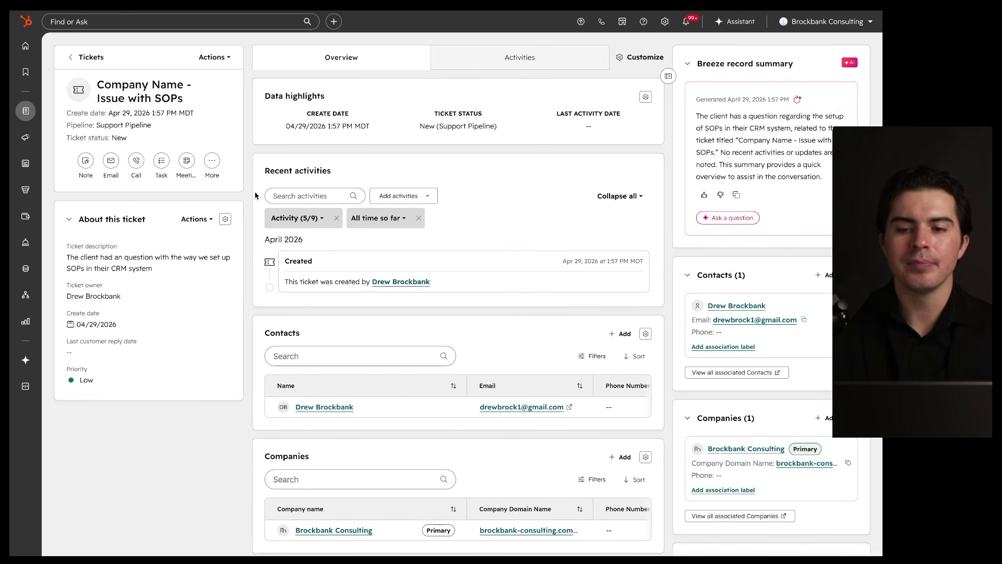
{"action": "mouse_move", "coordinate": [547, 70]}
{"action": "left_mouse_down"}
{"action": "mouse_move", "coordinate": [297, 83]}
{"action": "mouse_move", "coordinate": [355, 107]}
{"action": "left_mouse_up"}
{"action": "scroll", "coordinate": [518, 343], "scroll_direction": "down", "scroll_amount": 1}
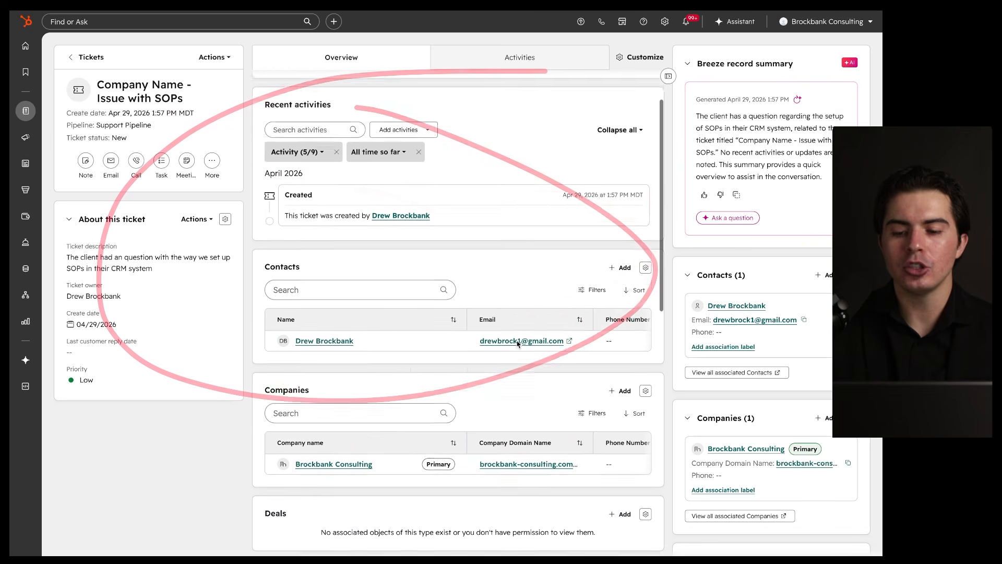
{"action": "scroll", "coordinate": [383, 203], "scroll_direction": "down", "scroll_amount": 3}
{"action": "scroll", "coordinate": [381, 206], "scroll_direction": "up", "scroll_amount": 4}
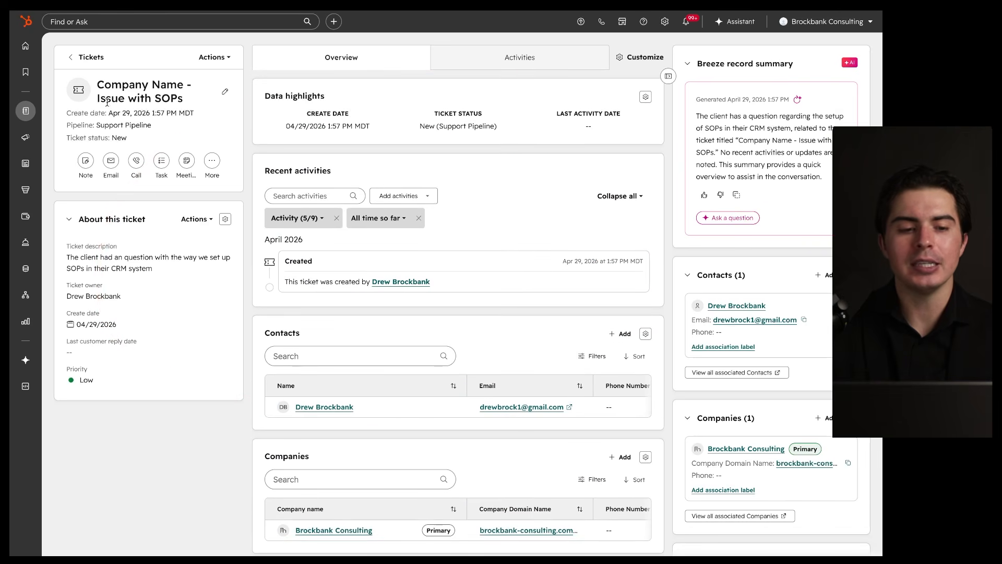
{"action": "left_click", "coordinate": [74, 58]}
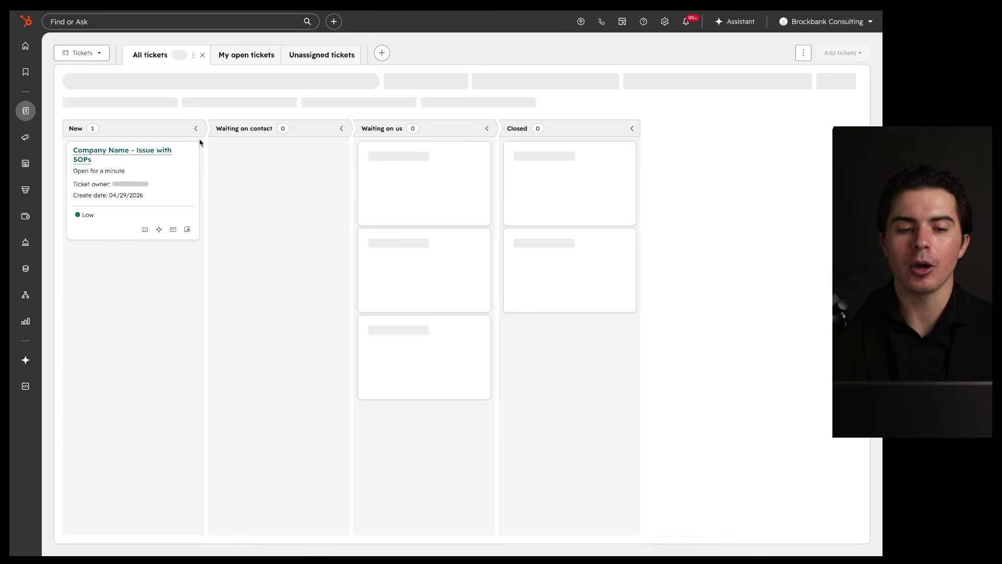
Step: Move the Issue with SOPs ticket card from New into Waiting on contact
{"action": "mouse_move", "coordinate": [179, 152]}
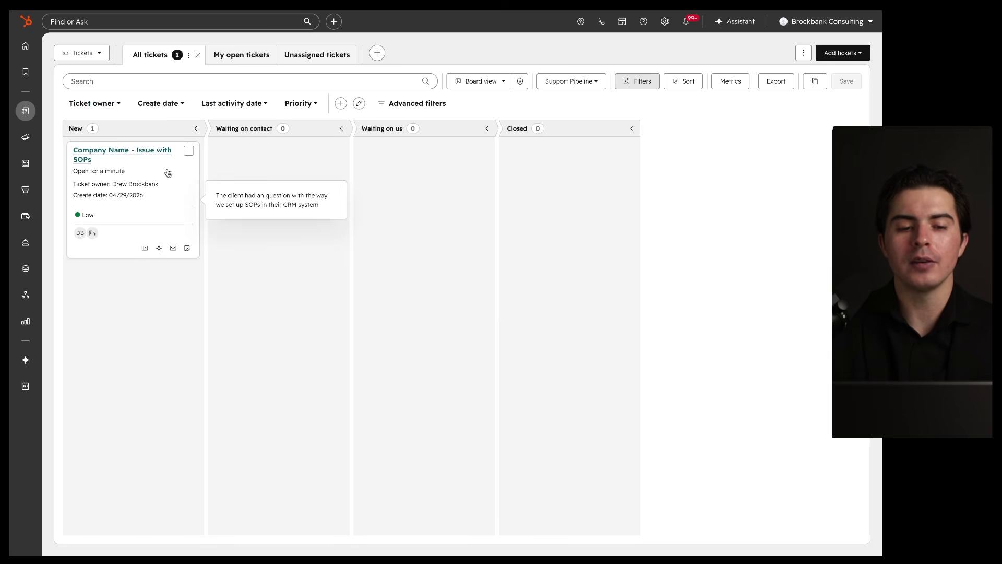
{"action": "left_click_drag", "start_coordinate": [164, 169], "coordinate": [313, 162]}
{"action": "left_click_drag", "start_coordinate": [371, 113], "coordinate": [309, 90]}
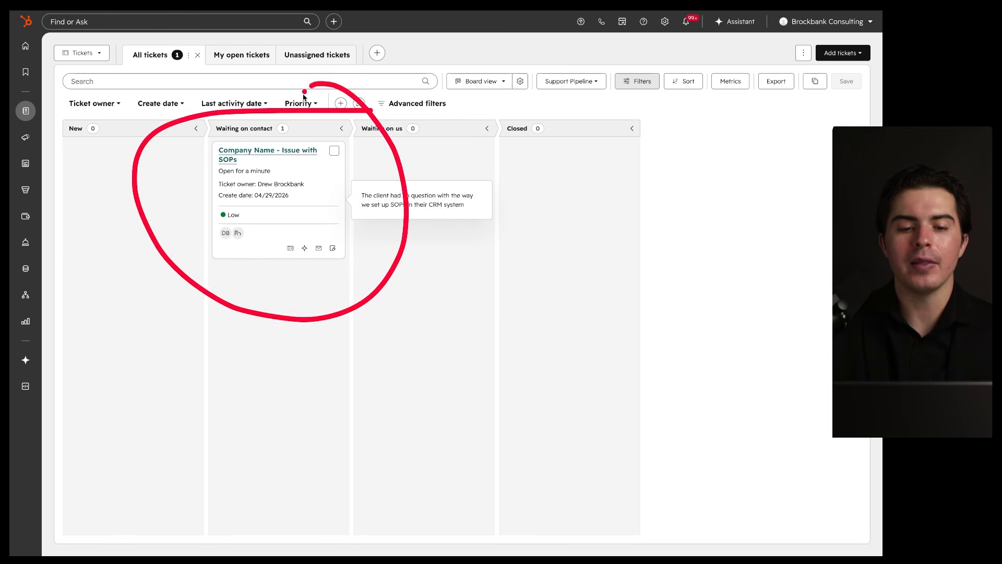
{"action": "left_click_drag", "start_coordinate": [215, 138], "coordinate": [289, 138]}
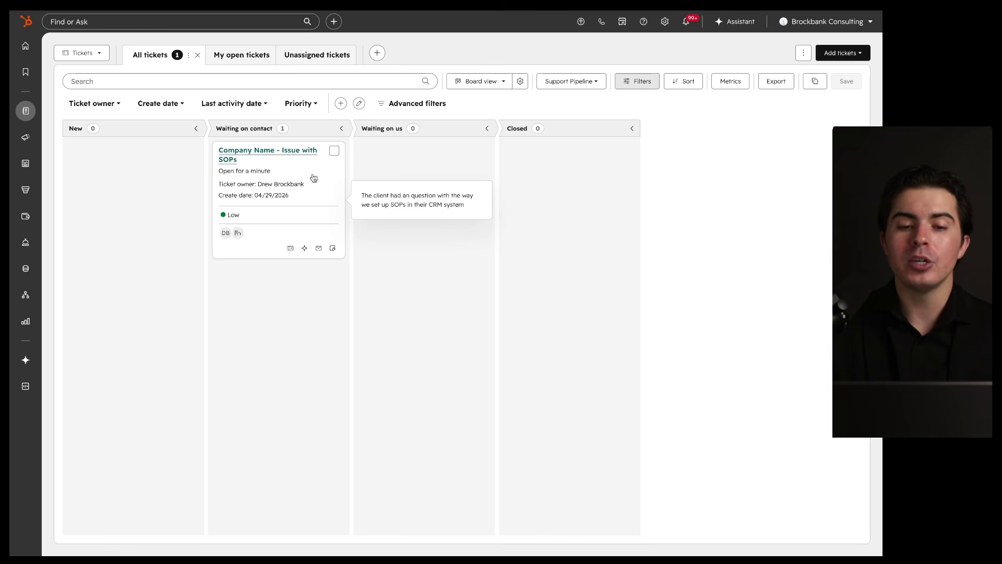
Step: Carry the ticket card on from Waiting on contact into Waiting on us
{"action": "left_click_drag", "start_coordinate": [314, 178], "coordinate": [460, 173]}
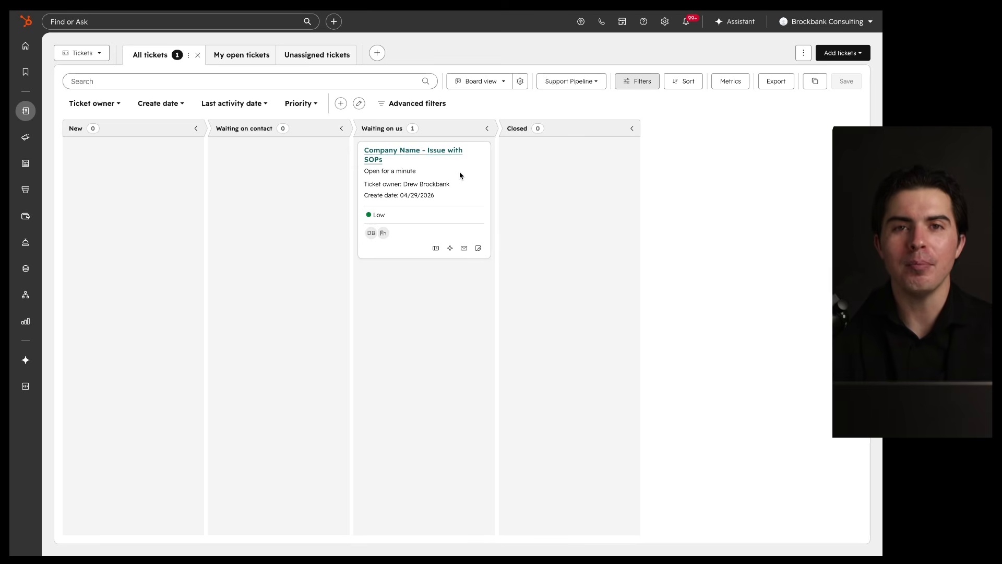
{"action": "mouse_move", "coordinate": [459, 175]}
{"action": "mouse_move", "coordinate": [459, 175]}
{"action": "left_mouse_down"}
{"action": "mouse_move", "coordinate": [352, 177]}
{"action": "mouse_move", "coordinate": [370, 164]}
{"action": "mouse_move", "coordinate": [456, 186]}
{"action": "mouse_move", "coordinate": [318, 174]}
{"action": "mouse_move", "coordinate": [470, 188]}
{"action": "left_mouse_up"}
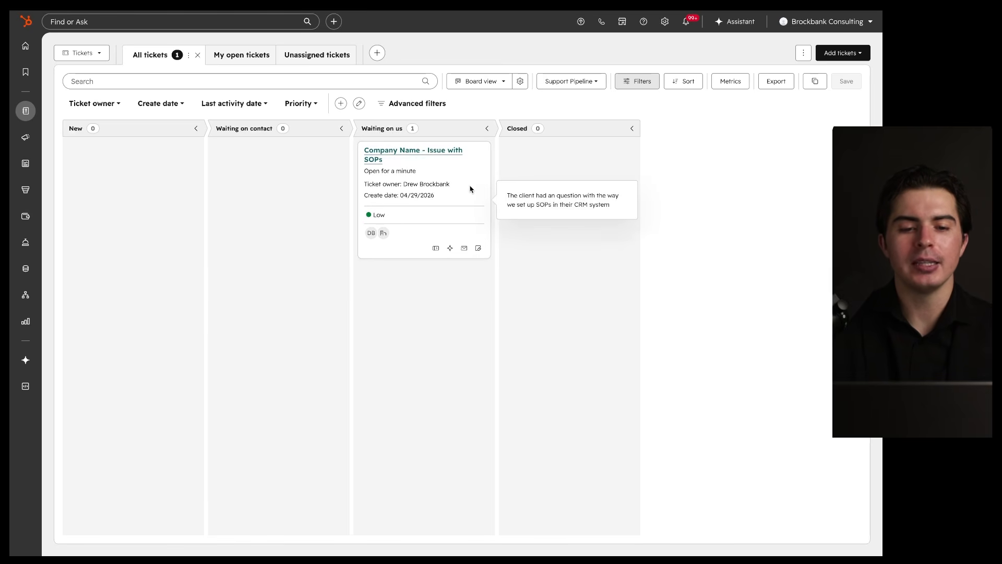
{"action": "mouse_move", "coordinate": [155, 183]}
{"action": "left_mouse_down"}
{"action": "mouse_move", "coordinate": [272, 145]}
{"action": "mouse_move", "coordinate": [462, 174]}
{"action": "mouse_move", "coordinate": [314, 194]}
{"action": "mouse_move", "coordinate": [416, 188]}
{"action": "left_mouse_up"}
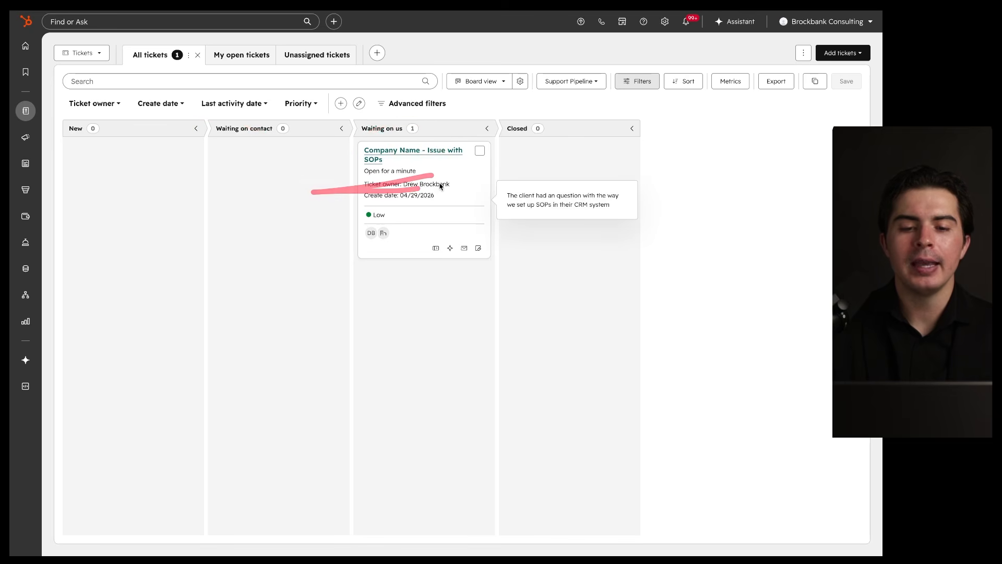
{"action": "left_click_drag", "start_coordinate": [374, 133], "coordinate": [440, 138]}
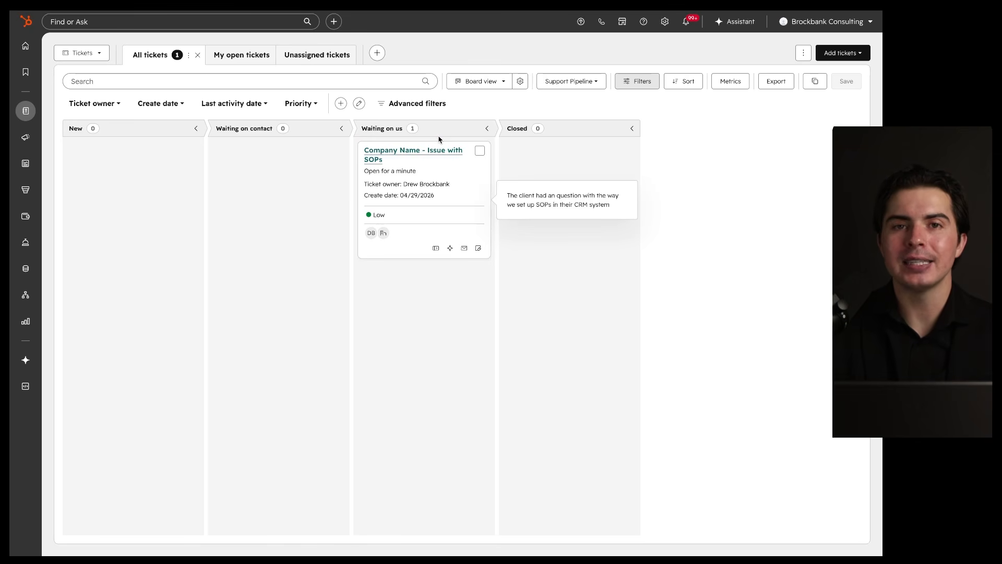
Step: Drag the Issue with SOPs ticket from Waiting on us into Closed, giving it close date 04/29/2026
{"action": "mouse_move", "coordinate": [464, 134]}
{"action": "left_mouse_down"}
{"action": "mouse_move", "coordinate": [503, 139]}
{"action": "mouse_move", "coordinate": [449, 132]}
{"action": "left_mouse_up"}
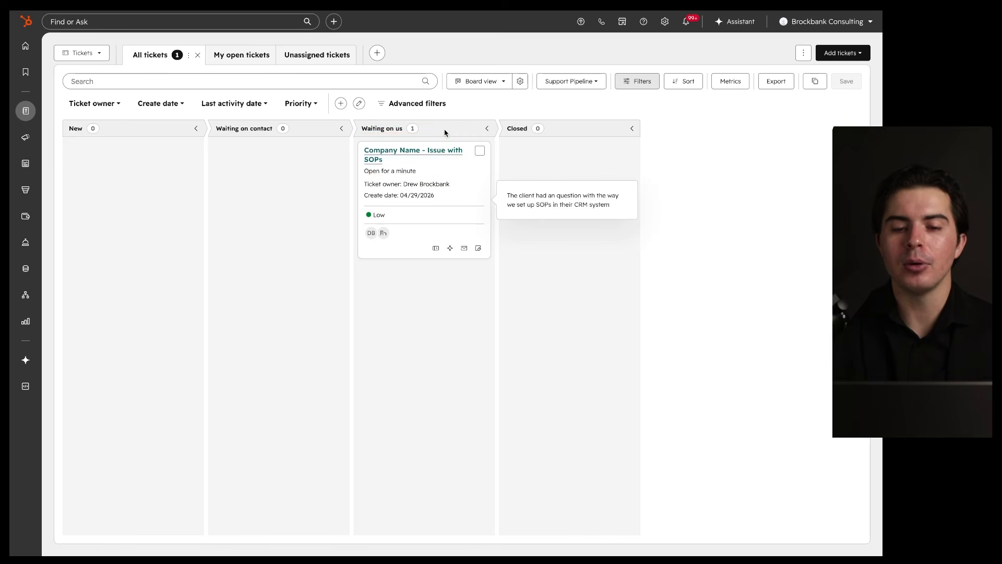
{"action": "left_click_drag", "start_coordinate": [440, 168], "coordinate": [562, 178]}
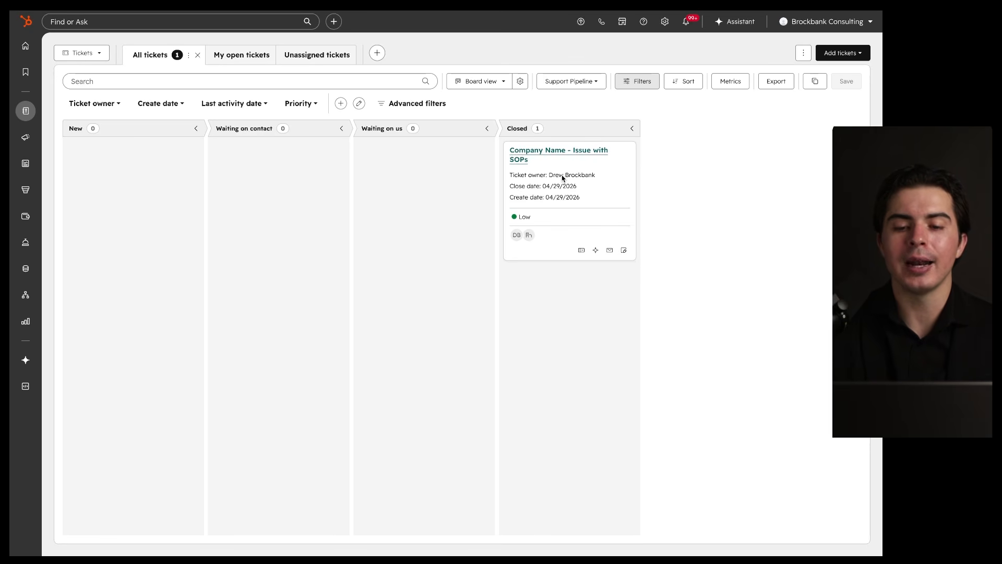
{"action": "left_click_drag", "start_coordinate": [655, 107], "coordinate": [588, 80]}
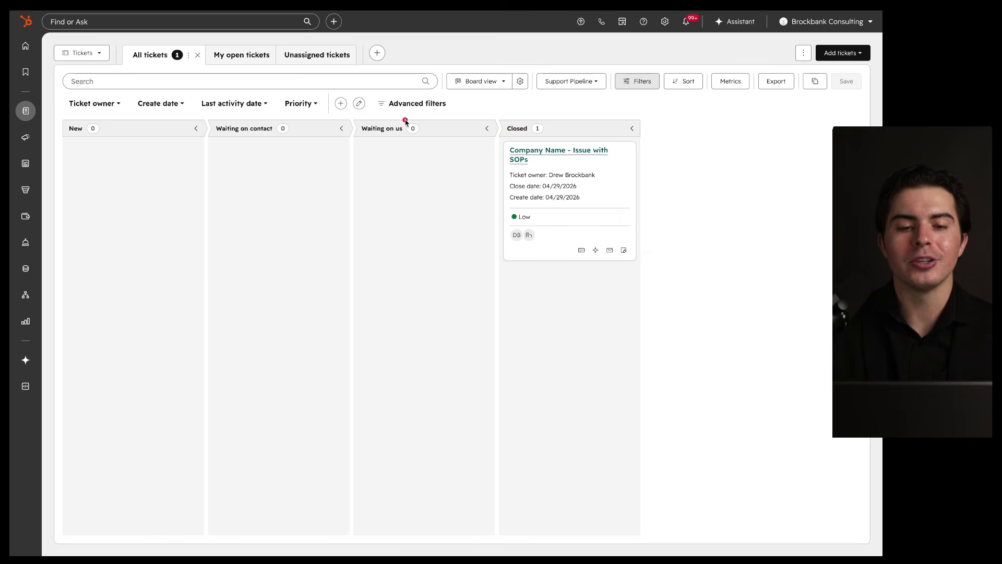
{"action": "mouse_move", "coordinate": [445, 107]}
{"action": "left_mouse_down"}
{"action": "mouse_move", "coordinate": [441, 124]}
{"action": "mouse_move", "coordinate": [364, 89]}
{"action": "left_mouse_up"}
{"action": "mouse_move", "coordinate": [644, 108]}
{"action": "left_mouse_down"}
{"action": "mouse_move", "coordinate": [600, 47]}
{"action": "mouse_move", "coordinate": [577, 53]}
{"action": "left_mouse_up"}
{"action": "left_click_drag", "start_coordinate": [492, 135], "coordinate": [619, 136]}
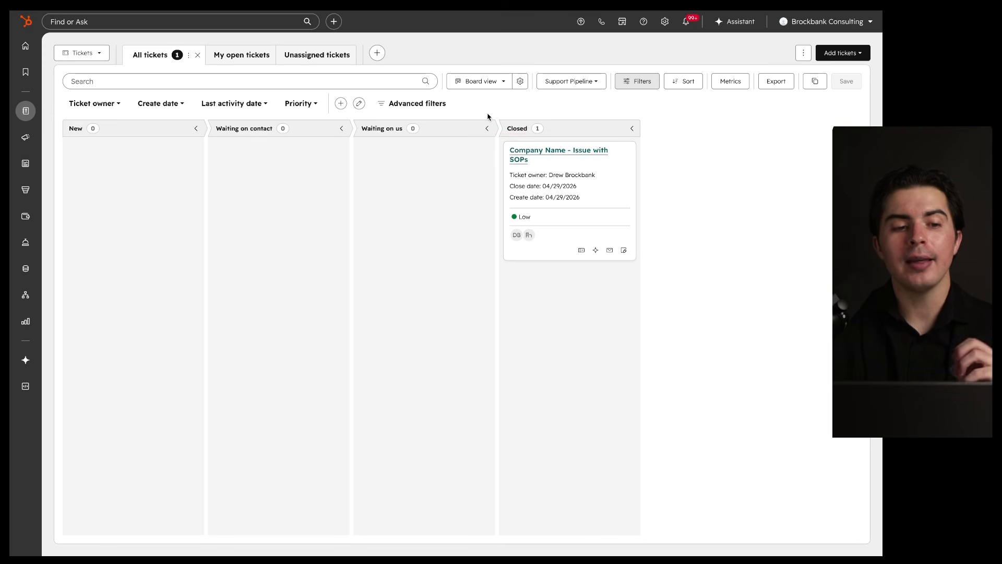
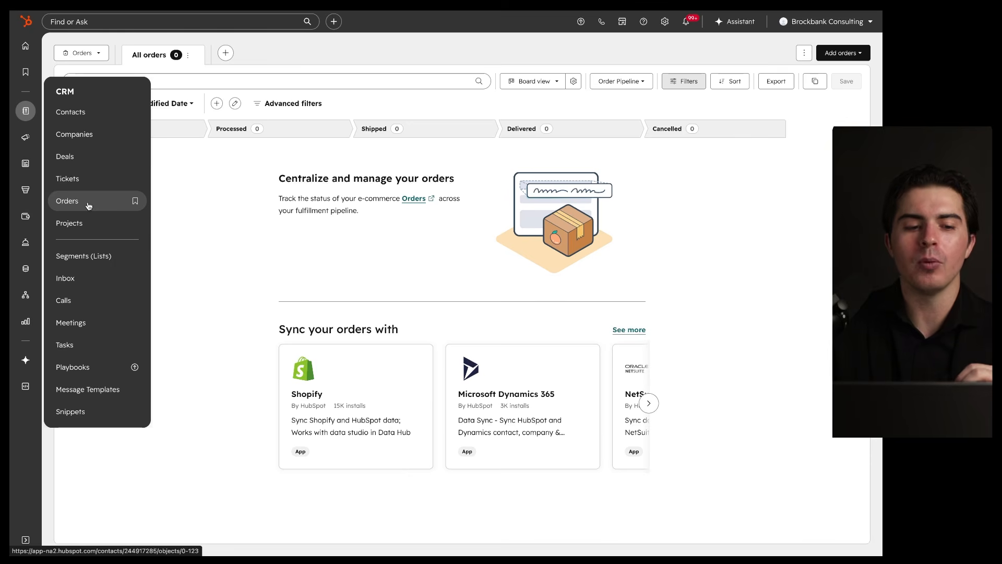
Step: Open the Orders board and look over its empty Open, Processed, Shipped, Delivered and Cancelled stages
{"action": "left_click", "coordinate": [78, 202]}
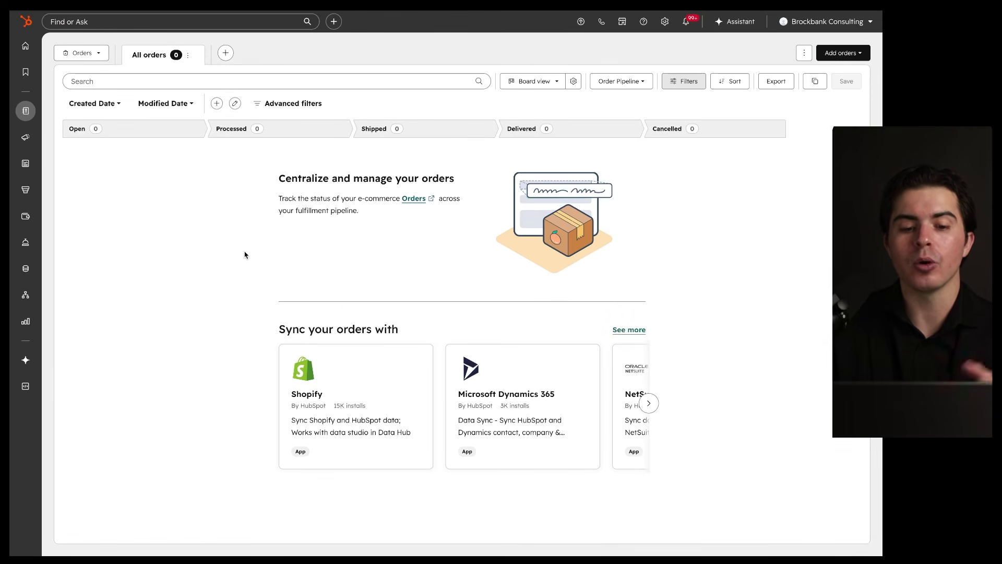
{"action": "mouse_move", "coordinate": [392, 334]}
{"action": "left_mouse_down"}
{"action": "mouse_move", "coordinate": [449, 455]}
{"action": "mouse_move", "coordinate": [317, 361]}
{"action": "left_mouse_up"}
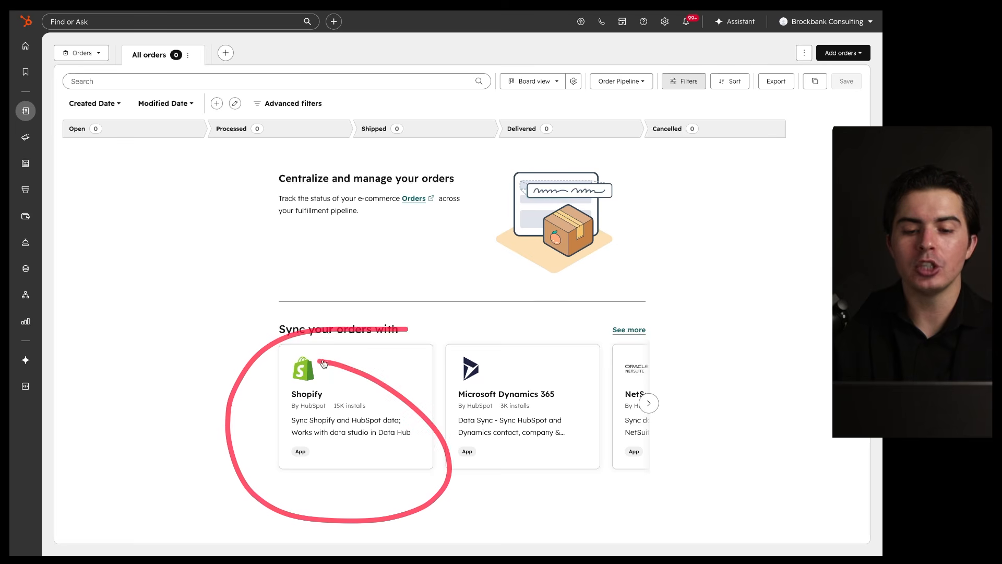
{"action": "left_click_drag", "start_coordinate": [598, 335], "coordinate": [570, 325]}
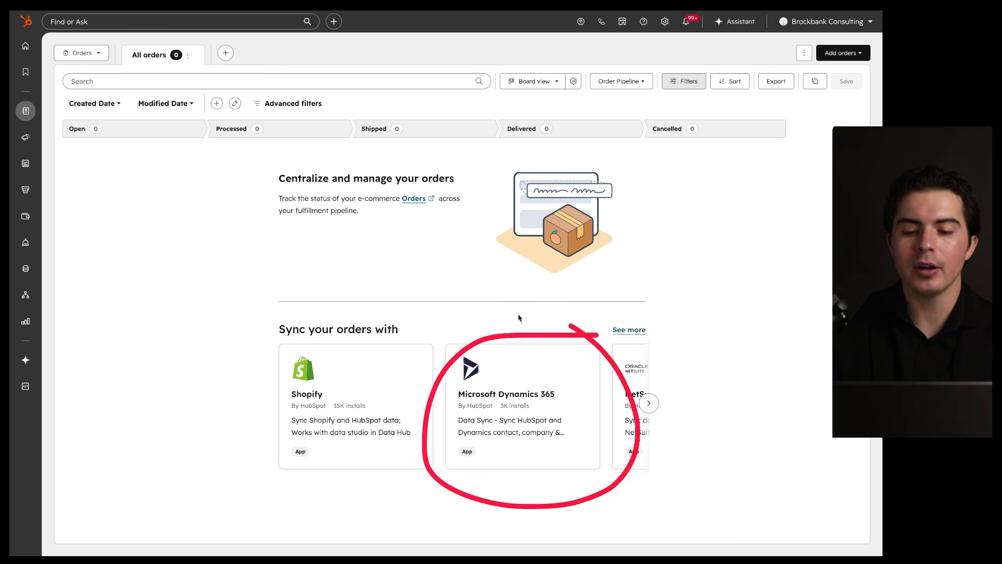
{"action": "scroll", "coordinate": [539, 379], "scroll_direction": "right", "scroll_amount": 3}
{"action": "scroll", "coordinate": [539, 379], "scroll_direction": "right", "scroll_amount": 5}
{"action": "scroll", "coordinate": [539, 378], "scroll_direction": "left", "scroll_amount": 10}
{"action": "mouse_move", "coordinate": [638, 336]}
{"action": "left_mouse_down"}
{"action": "mouse_move", "coordinate": [574, 318]}
{"action": "mouse_move", "coordinate": [499, 317]}
{"action": "left_mouse_up"}
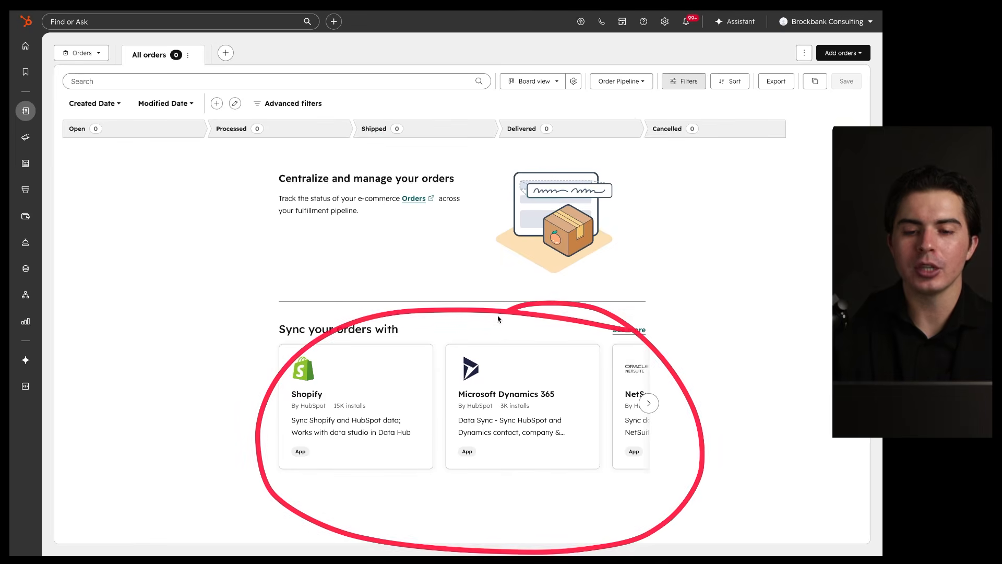
{"action": "mouse_move", "coordinate": [638, 112]}
{"action": "left_mouse_down"}
{"action": "mouse_move", "coordinate": [705, 417]}
{"action": "mouse_move", "coordinate": [274, 65]}
{"action": "left_mouse_up"}
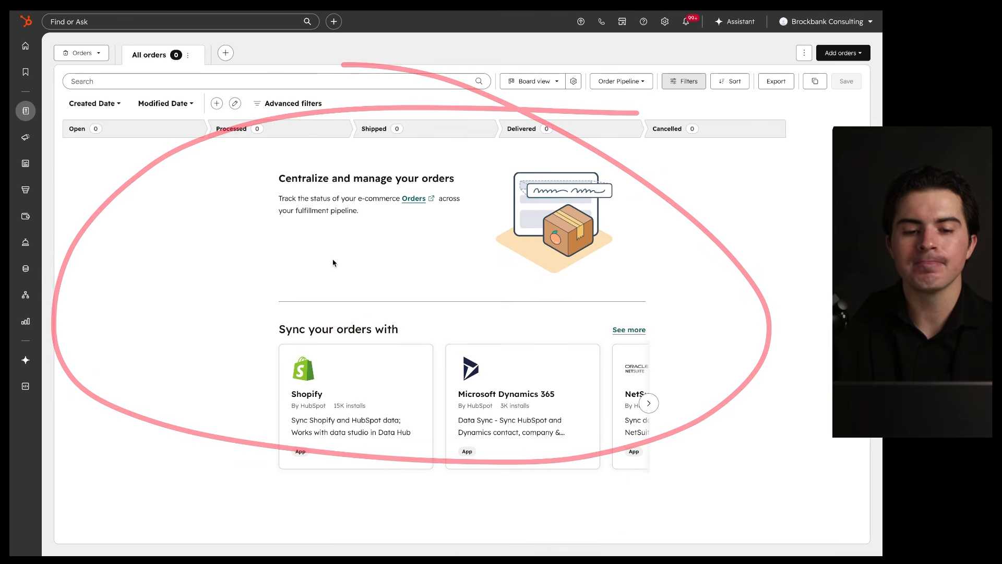
{"action": "left_click_drag", "start_coordinate": [365, 209], "coordinate": [399, 205]}
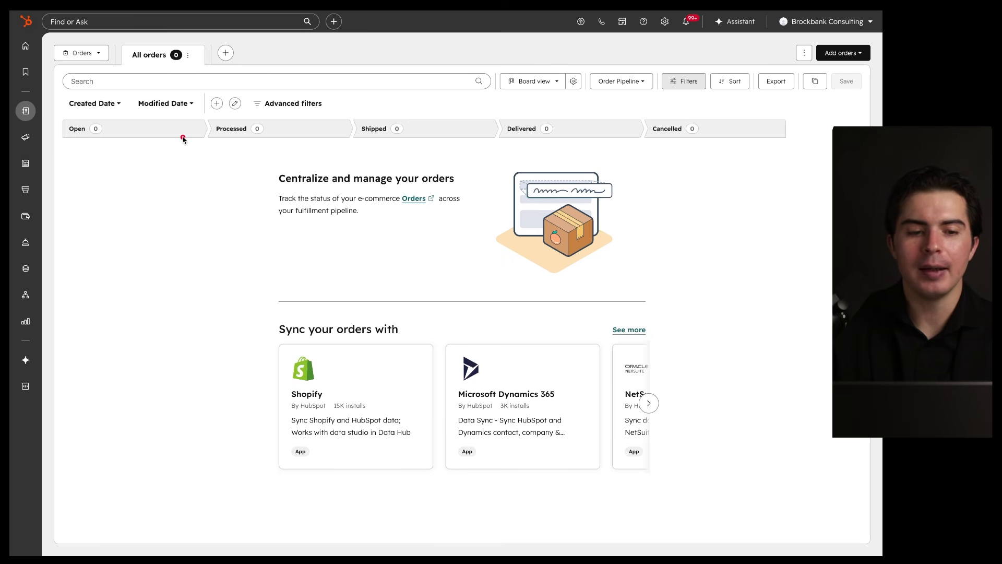
{"action": "mouse_move", "coordinate": [199, 113]}
{"action": "left_mouse_down"}
{"action": "mouse_move", "coordinate": [203, 302]}
{"action": "mouse_move", "coordinate": [161, 110]}
{"action": "left_mouse_up"}
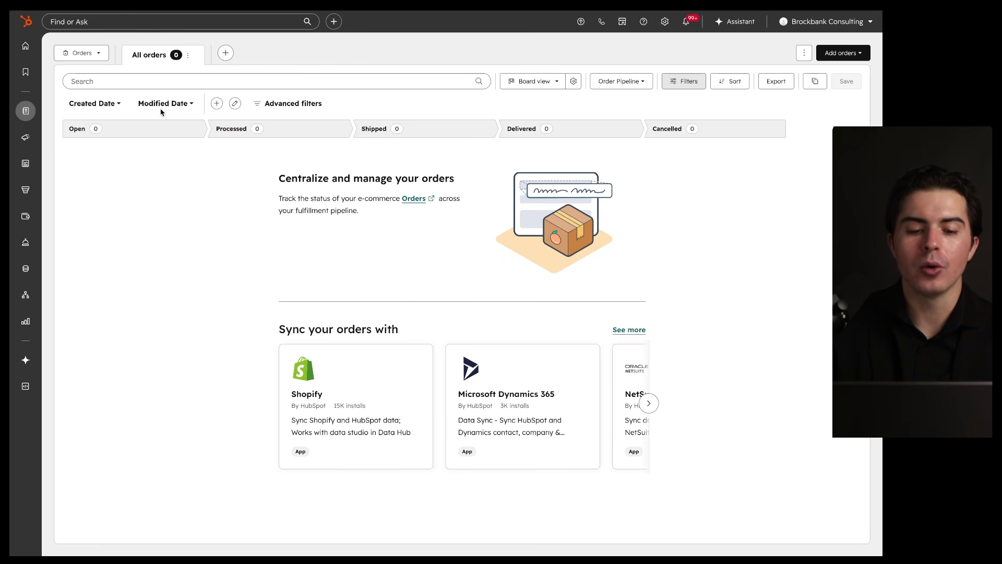
{"action": "mouse_move", "coordinate": [646, 326]}
{"action": "left_mouse_down"}
{"action": "mouse_move", "coordinate": [672, 414]}
{"action": "mouse_move", "coordinate": [515, 356]}
{"action": "left_mouse_up"}
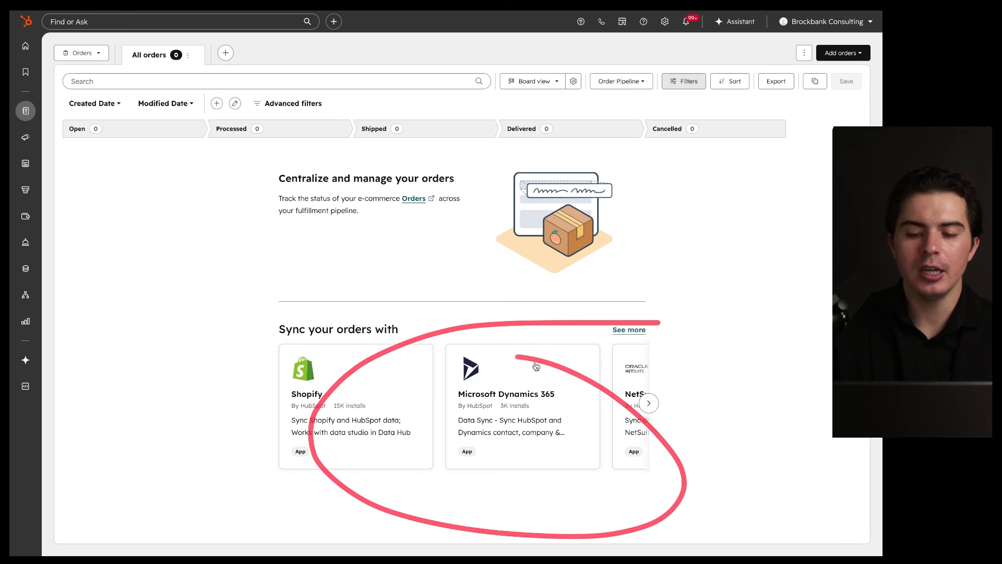
Step: Page through the next set of order-sync app suggestions
{"action": "left_click", "coordinate": [649, 403]}
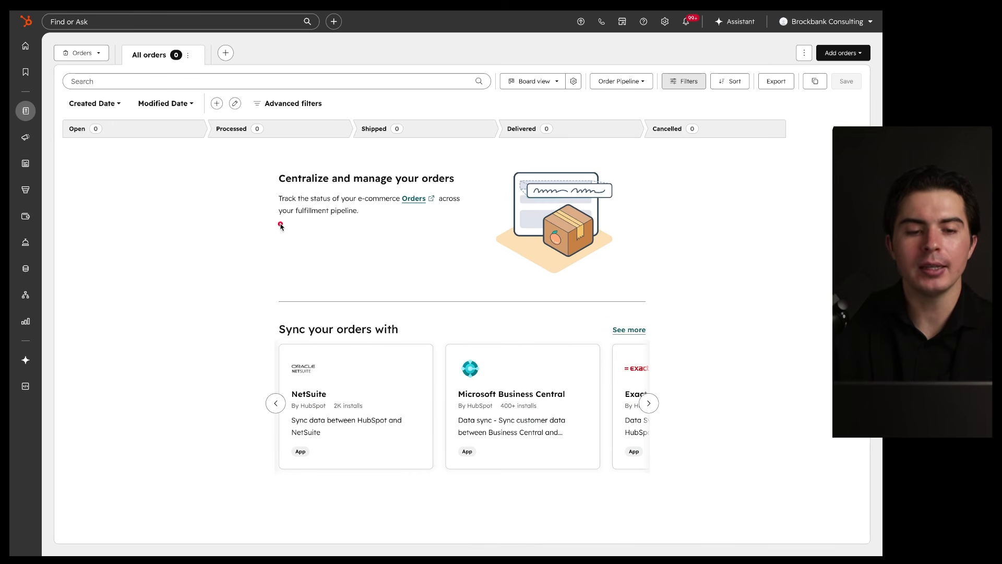
{"action": "mouse_move", "coordinate": [108, 114]}
{"action": "left_mouse_down"}
{"action": "mouse_move", "coordinate": [170, 112]}
{"action": "mouse_move", "coordinate": [133, 121]}
{"action": "left_mouse_up"}
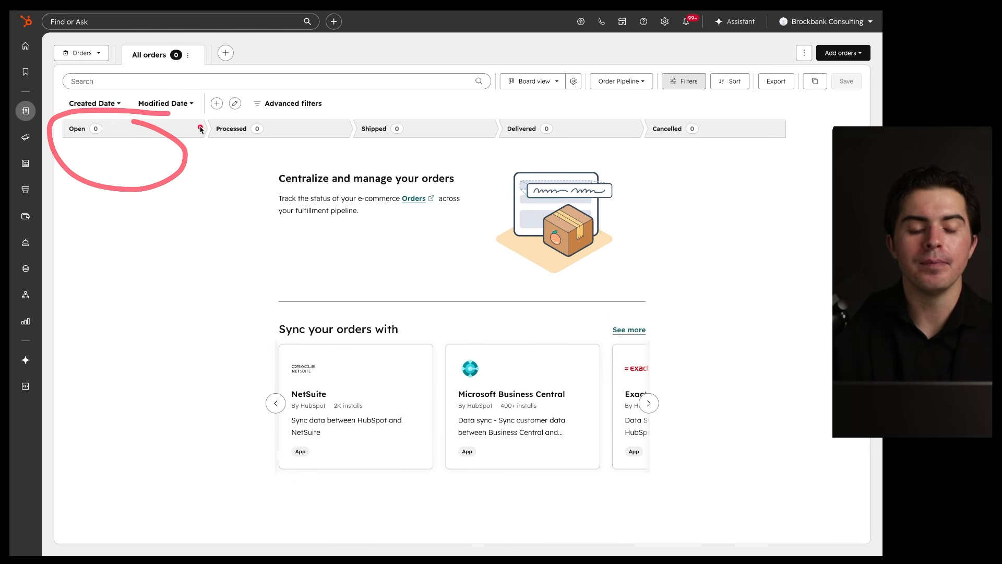
{"action": "mouse_move", "coordinate": [332, 114]}
{"action": "left_mouse_down"}
{"action": "mouse_move", "coordinate": [372, 173]}
{"action": "mouse_move", "coordinate": [302, 120]}
{"action": "mouse_move", "coordinate": [327, 160]}
{"action": "mouse_move", "coordinate": [286, 123]}
{"action": "left_mouse_up"}
{"action": "left_click_drag", "start_coordinate": [488, 111], "coordinate": [450, 125]}
{"action": "mouse_move", "coordinate": [622, 118]}
{"action": "left_mouse_down"}
{"action": "mouse_move", "coordinate": [569, 131]}
{"action": "mouse_move", "coordinate": [656, 195]}
{"action": "mouse_move", "coordinate": [741, 117]}
{"action": "left_mouse_up"}
Step: Create a new order named Demo Order in the Order Pipeline
{"action": "left_click", "coordinate": [840, 52]}
{"action": "left_click", "coordinate": [824, 81]}
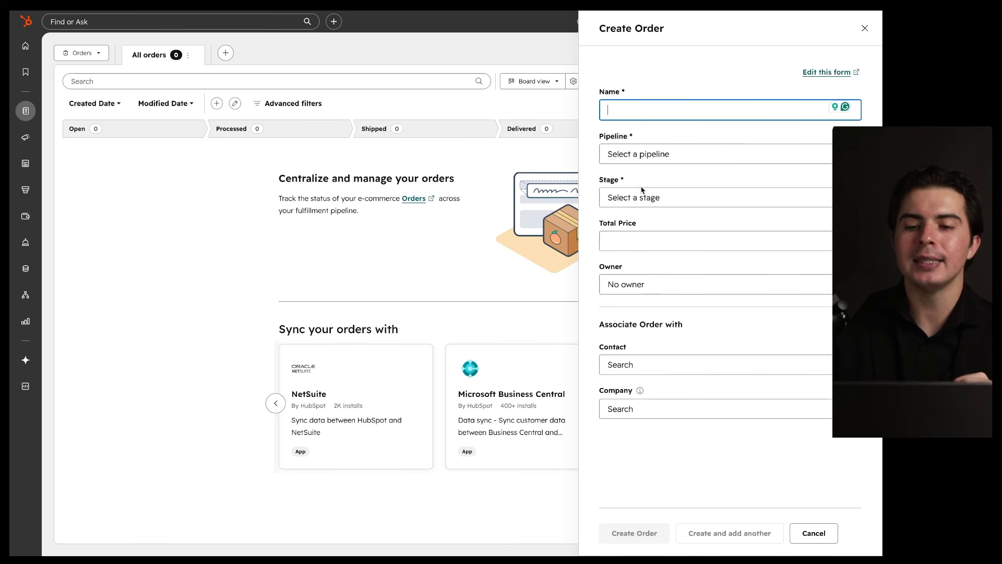
{"action": "type", "text": "D"}
{"action": "key", "text": "BackSpace"}
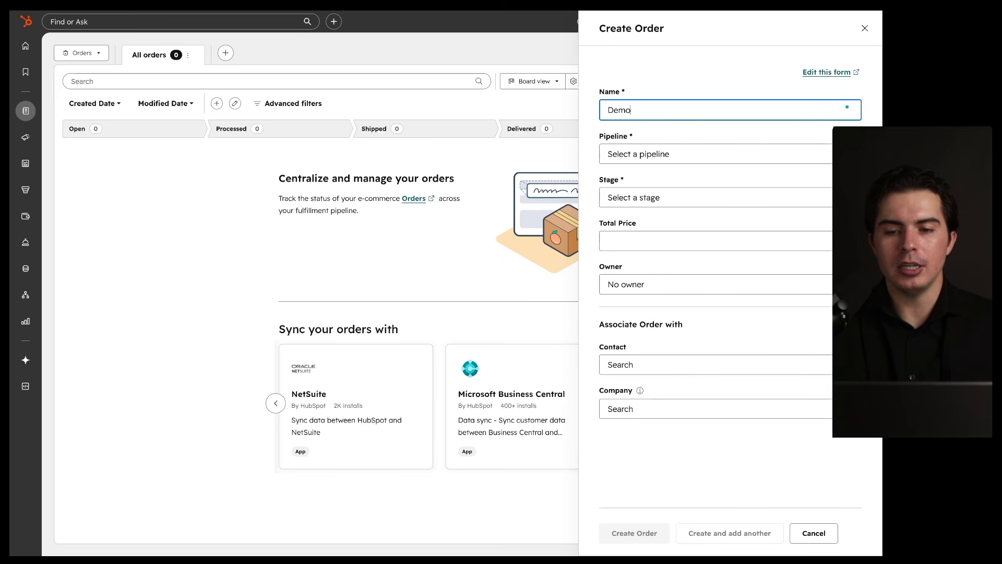
{"action": "left_click", "coordinate": [660, 155]}
{"action": "left_click", "coordinate": [660, 209]}
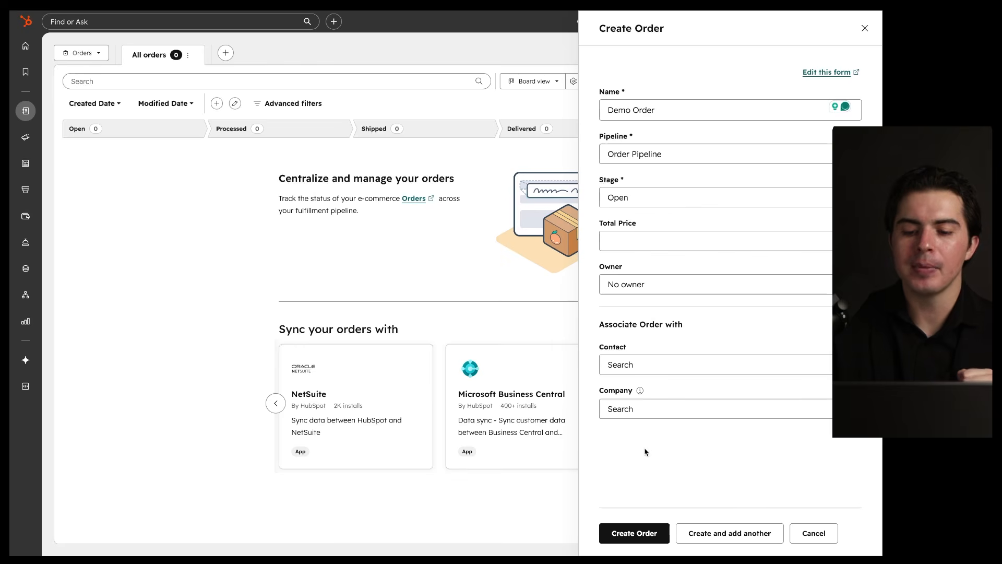
{"action": "left_click", "coordinate": [629, 533]}
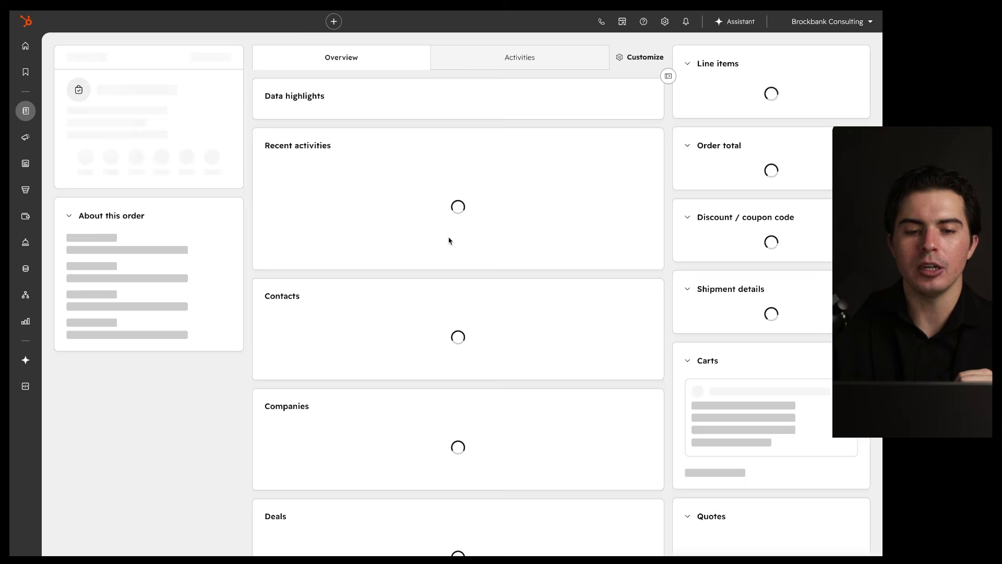
Step: Back on the Orders board, drag Demo Order toward the Shipped stage
{"action": "scroll", "coordinate": [449, 240], "scroll_direction": "down", "scroll_amount": 10}
{"action": "scroll", "coordinate": [449, 240], "scroll_direction": "up", "scroll_amount": 10}
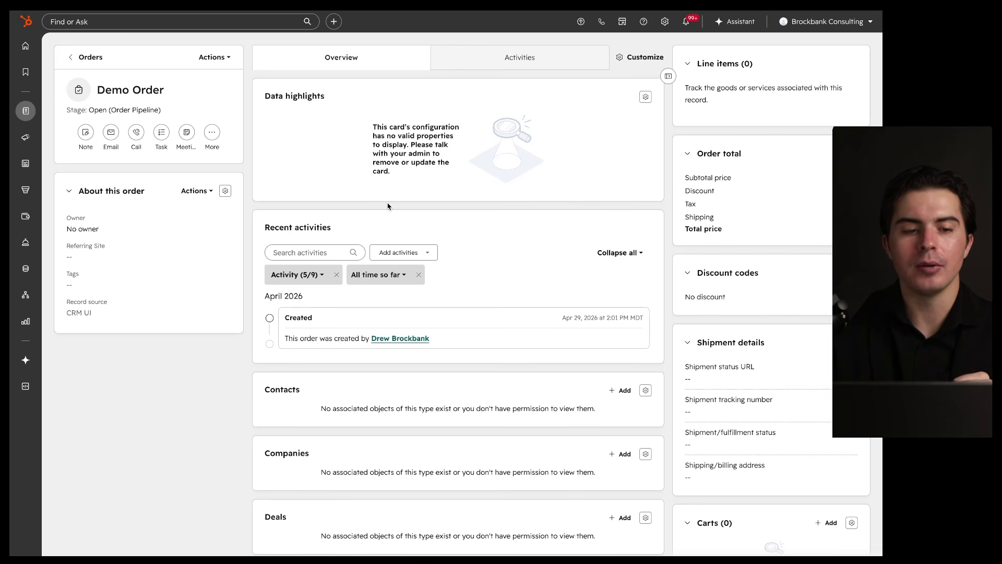
{"action": "left_click", "coordinate": [78, 57]}
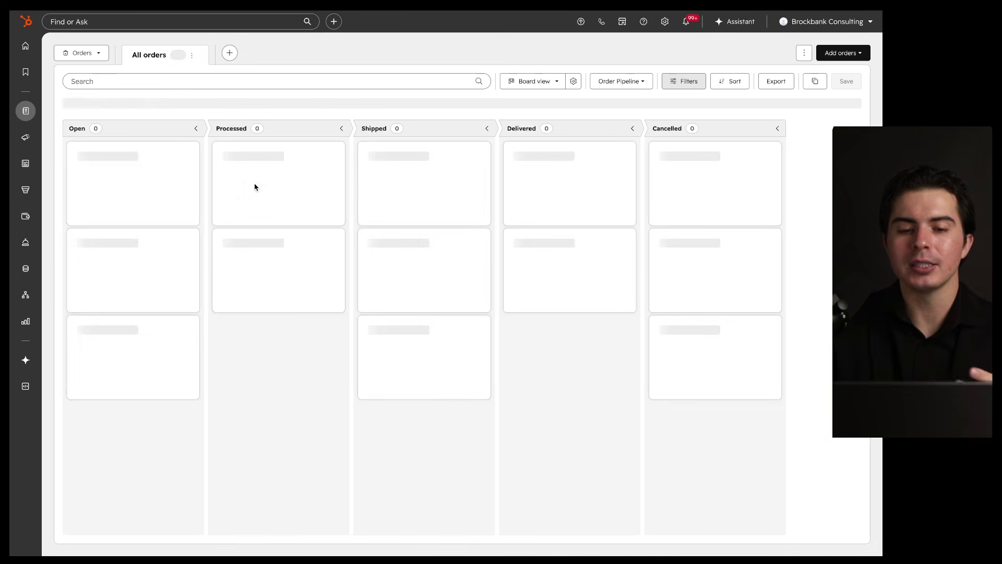
{"action": "mouse_move", "coordinate": [140, 153]}
{"action": "left_mouse_down"}
{"action": "mouse_move", "coordinate": [399, 185]}
{"action": "mouse_move", "coordinate": [135, 173]}
{"action": "mouse_move", "coordinate": [579, 139]}
{"action": "mouse_move", "coordinate": [597, 195]}
{"action": "left_mouse_up"}
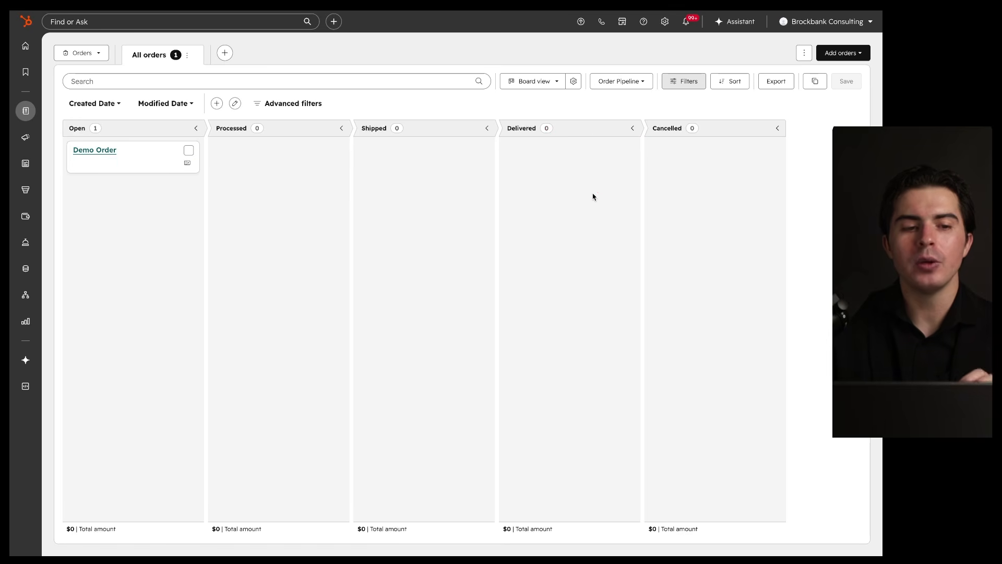
{"action": "mouse_move", "coordinate": [25, 111]}
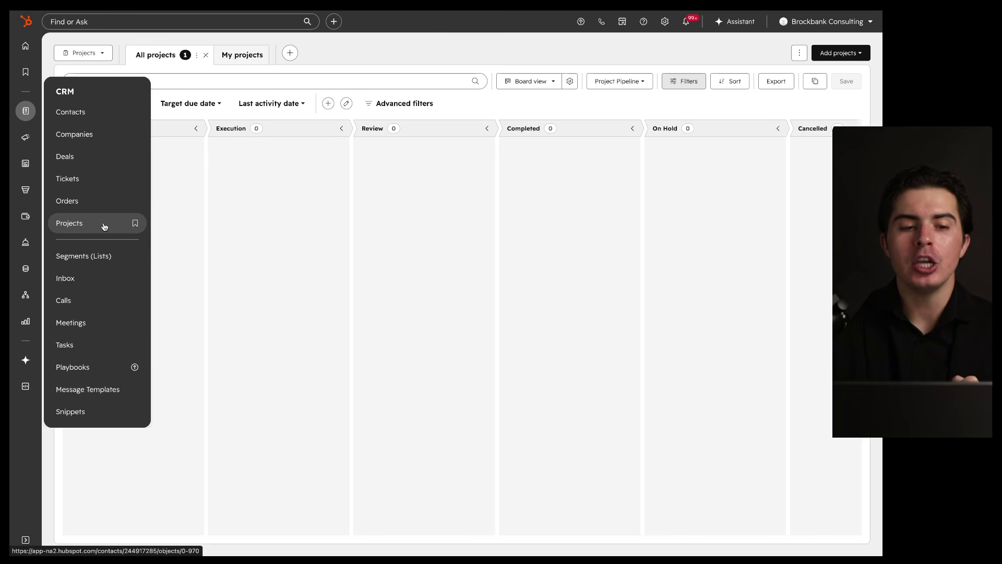
Step: Open the CRM/ERP Setup & Training deal from the Deals board and scroll its sidebar to Projects
{"action": "left_click", "coordinate": [93, 163]}
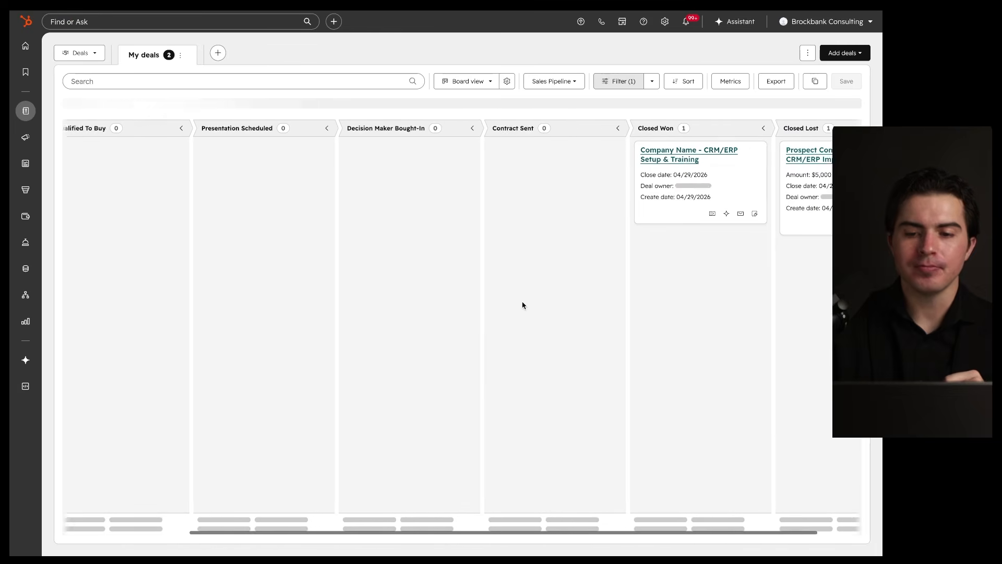
{"action": "left_click", "coordinate": [621, 157]}
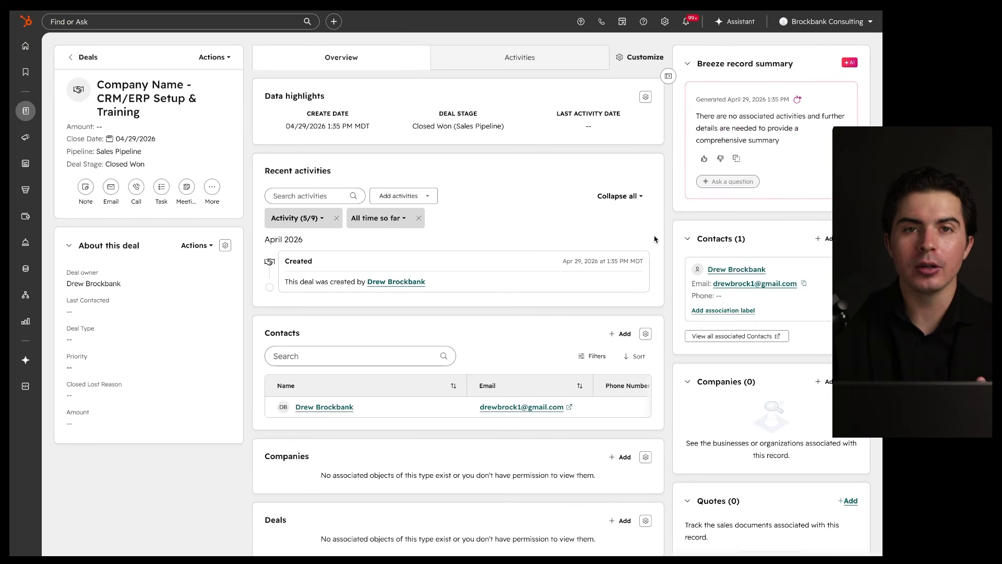
{"action": "scroll", "coordinate": [654, 239], "scroll_direction": "down", "scroll_amount": 1}
{"action": "scroll", "coordinate": [675, 256], "scroll_direction": "down", "scroll_amount": 2}
{"action": "scroll", "coordinate": [675, 256], "scroll_direction": "down", "scroll_amount": 3}
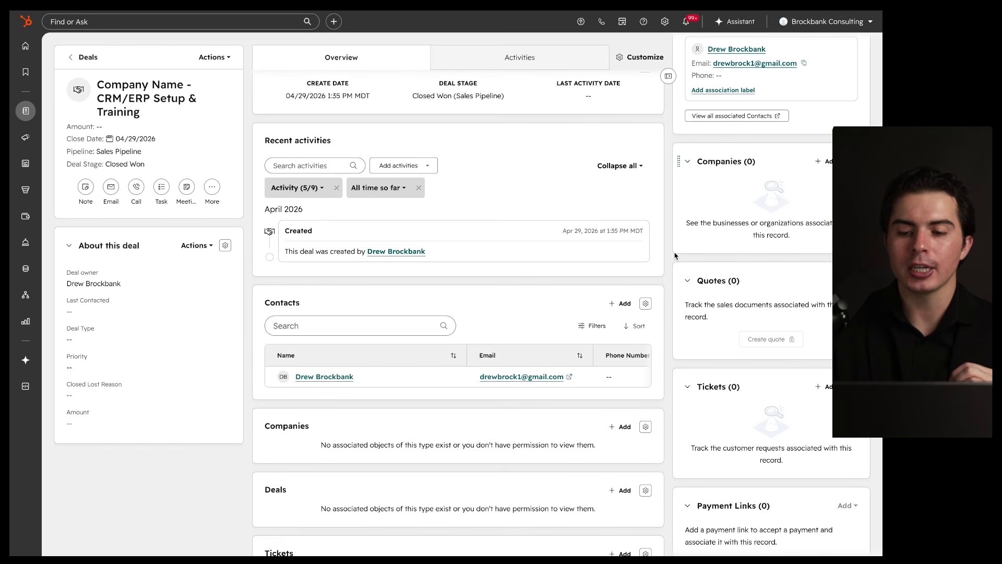
{"action": "scroll", "coordinate": [675, 255], "scroll_direction": "up", "scroll_amount": 6}
{"action": "scroll", "coordinate": [675, 253], "scroll_direction": "down", "scroll_amount": 10}
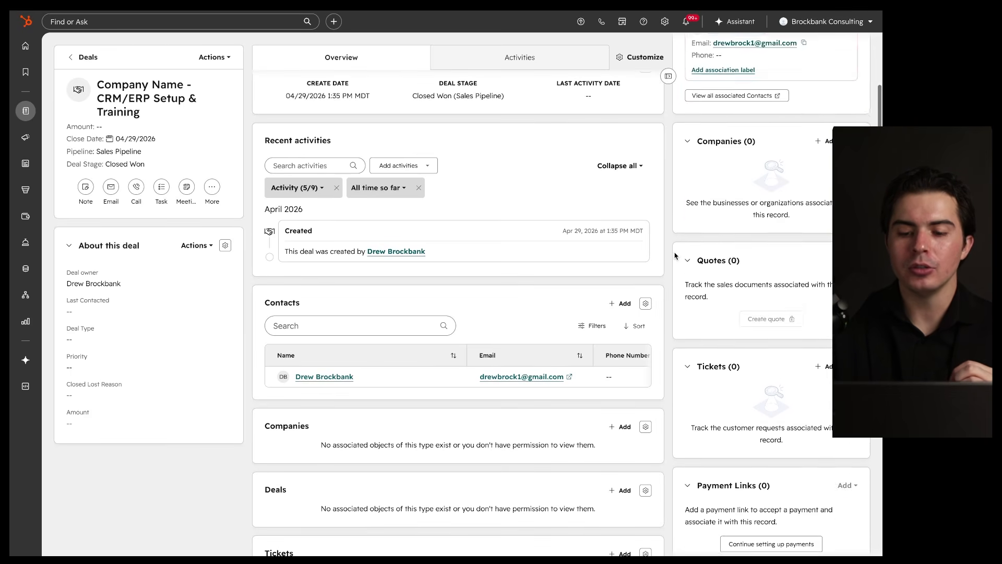
{"action": "scroll", "coordinate": [675, 253], "scroll_direction": "down", "scroll_amount": 14}
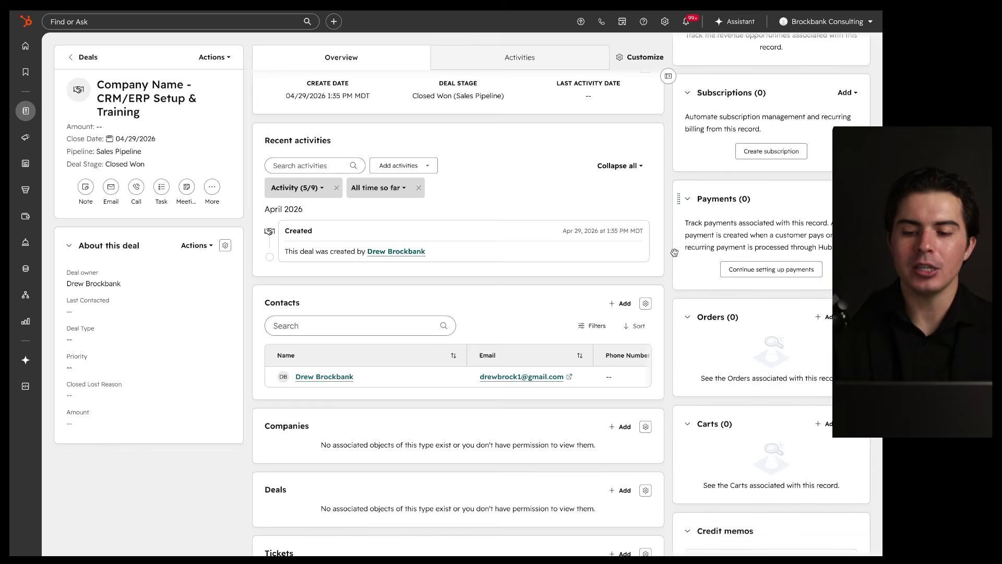
{"action": "scroll", "coordinate": [675, 253], "scroll_direction": "down", "scroll_amount": 10}
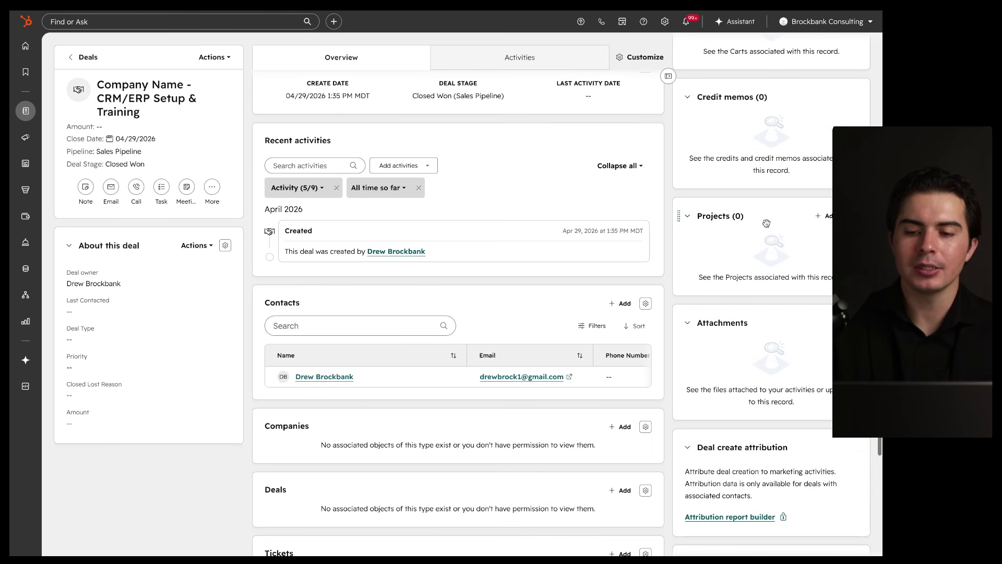
Step: Add a project to the deal, opening a form preset to Project Pipeline, Planning stage
{"action": "mouse_move", "coordinate": [856, 195]}
{"action": "left_mouse_down"}
{"action": "mouse_move", "coordinate": [727, 196]}
{"action": "mouse_move", "coordinate": [846, 337]}
{"action": "mouse_move", "coordinate": [819, 222]}
{"action": "left_mouse_up"}
{"action": "left_click", "coordinate": [825, 216]}
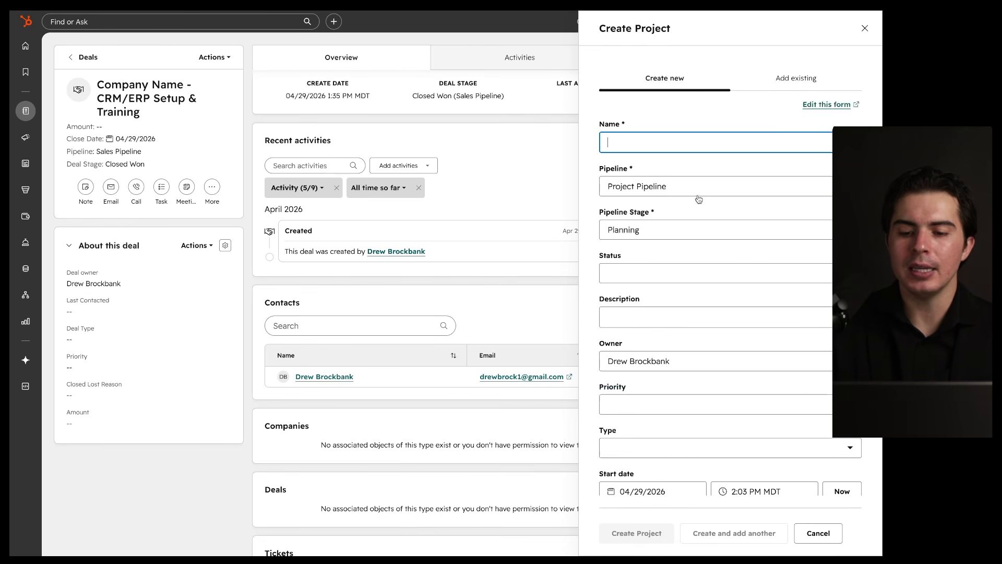
{"action": "mouse_move", "coordinate": [817, 43]}
{"action": "left_mouse_down"}
{"action": "mouse_move", "coordinate": [604, 97]}
{"action": "mouse_move", "coordinate": [734, 161]}
{"action": "left_mouse_up"}
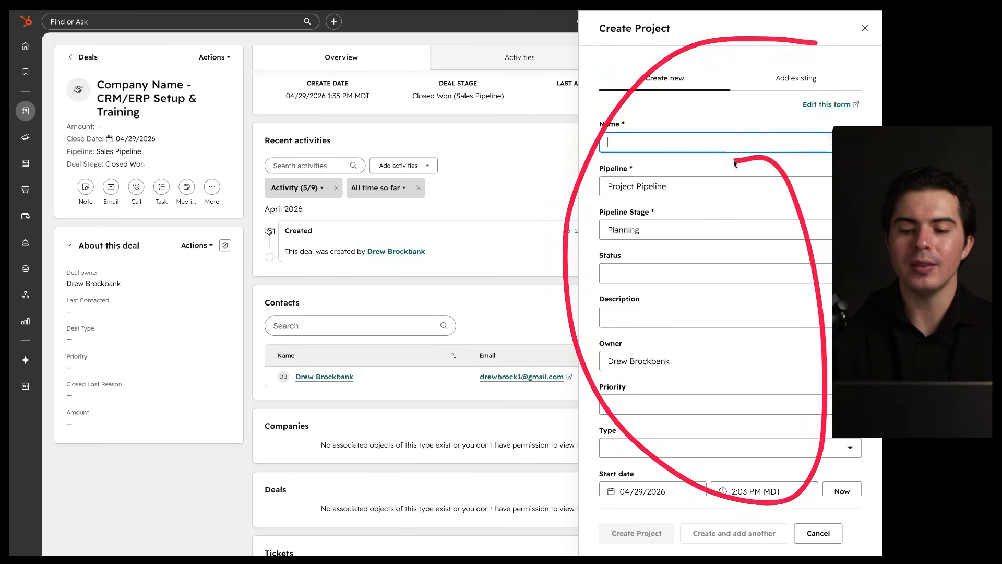
{"action": "scroll", "coordinate": [698, 361], "scroll_direction": "down", "scroll_amount": 2}
{"action": "scroll", "coordinate": [698, 361], "scroll_direction": "up", "scroll_amount": 3}
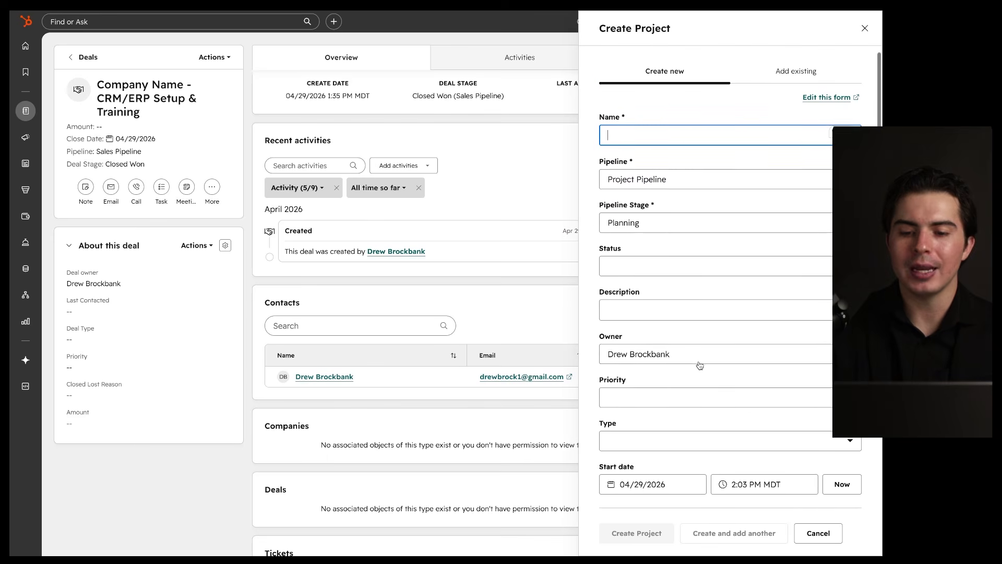
{"action": "scroll", "coordinate": [696, 340], "scroll_direction": "down", "scroll_amount": 2}
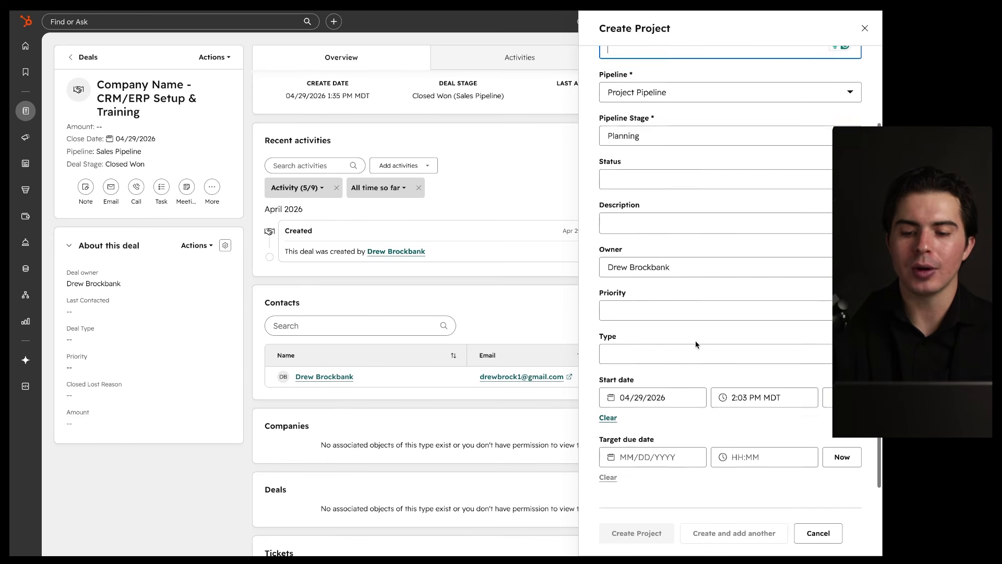
{"action": "scroll", "coordinate": [695, 340], "scroll_direction": "up", "scroll_amount": 3}
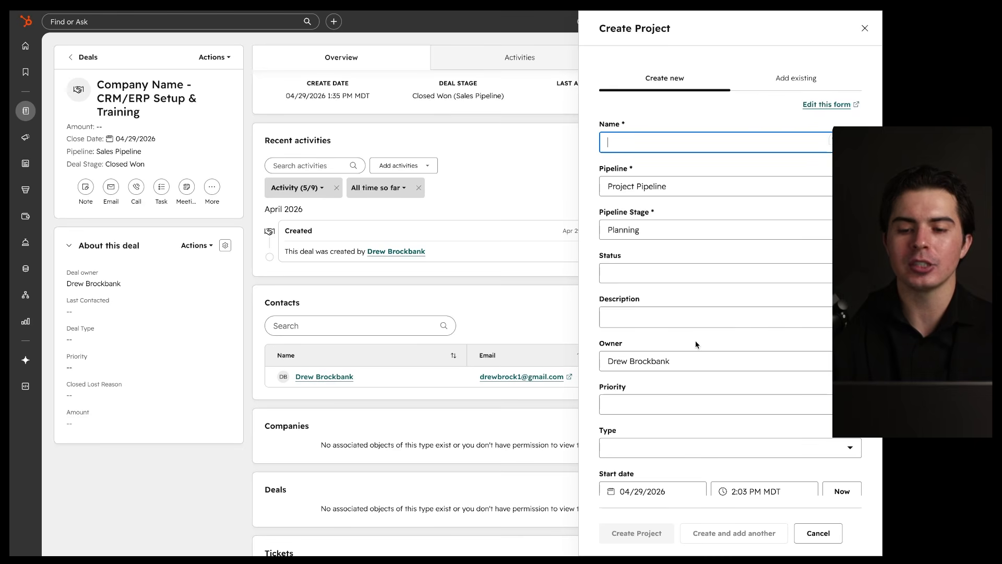
Step: Discard the deal's project form and start a new project from the Projects list
{"action": "left_click", "coordinate": [814, 527]}
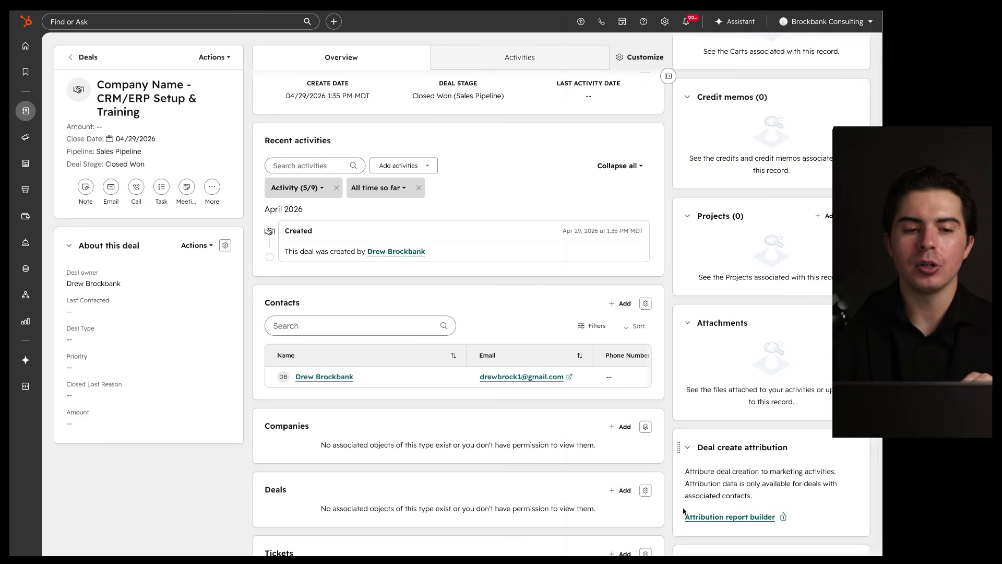
{"action": "mouse_move", "coordinate": [19, 107]}
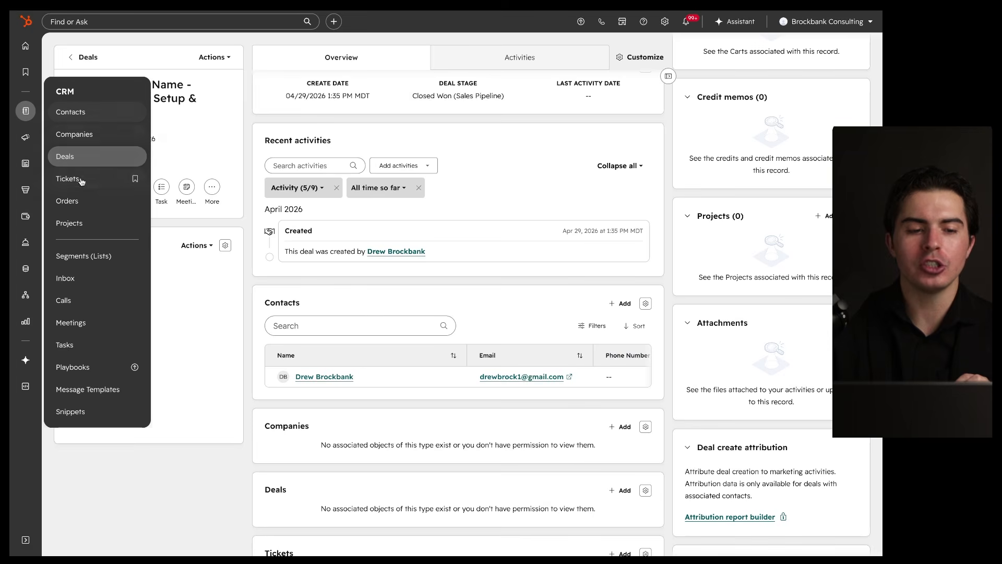
{"action": "left_click", "coordinate": [85, 224]}
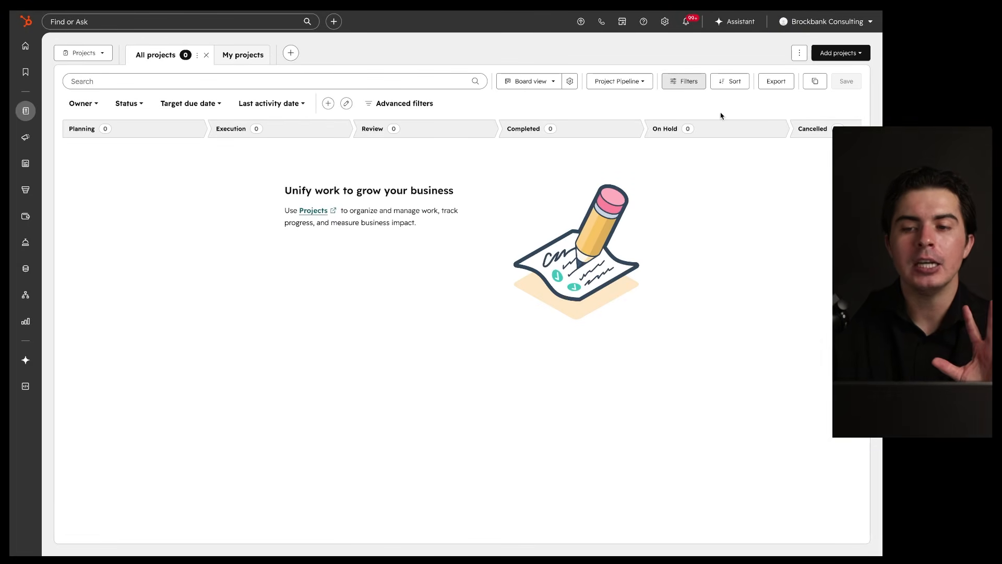
{"action": "left_click", "coordinate": [839, 53]}
{"action": "left_click", "coordinate": [829, 77]}
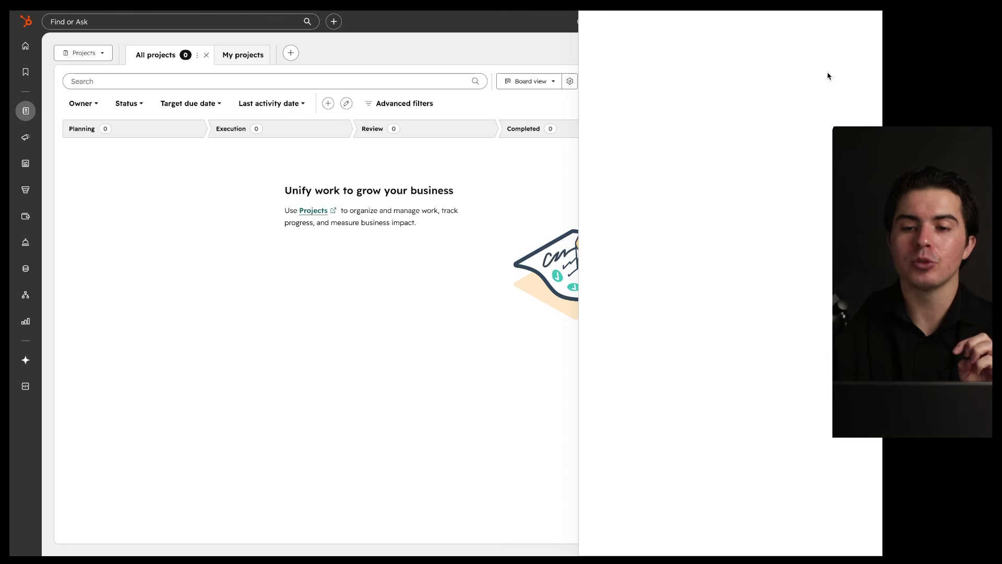
Step: Name the project 'Company Name - CRM/ERP Setup & Training', set status On Track, and create it
{"action": "type", "text": "Demo"}
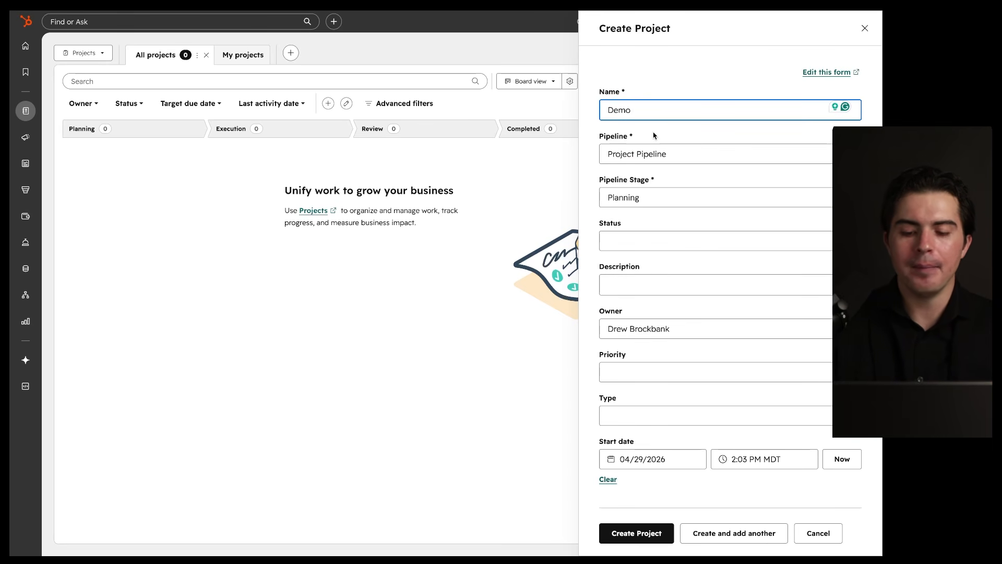
{"action": "key", "text": "BackSpace"}
{"action": "key", "text": "BackSpace"}
{"action": "key", "text": "BackSpace"}
{"action": "key", "text": "BackSpace"}
{"action": "type", "text": "Company Name"}
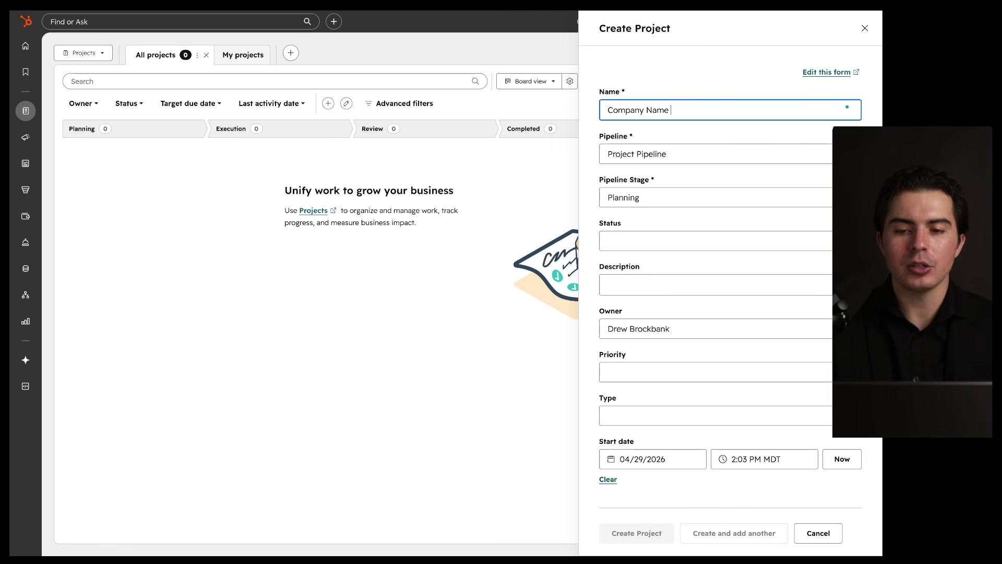
{"action": "type", "text": "- CRM/ERP Setup & Training"}
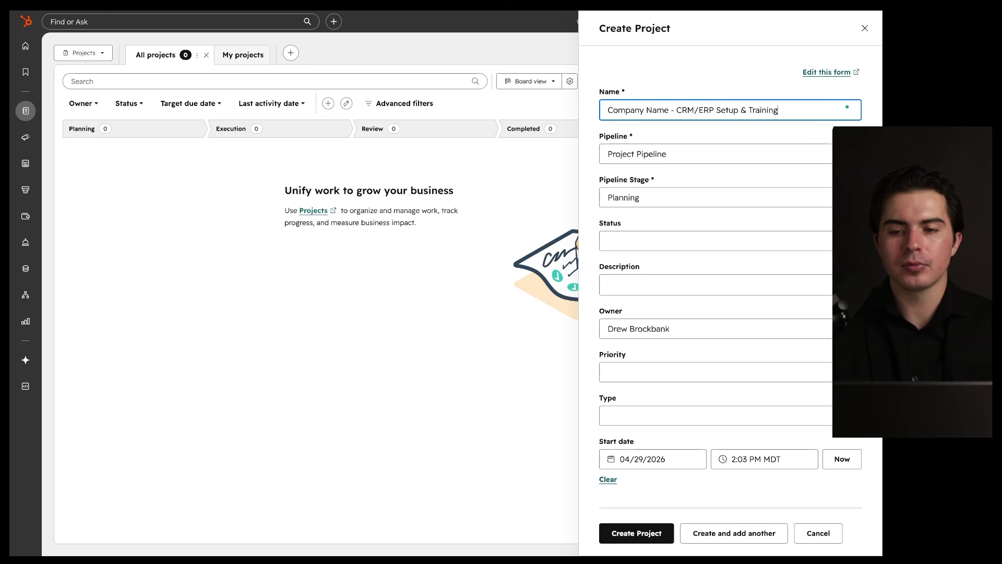
{"action": "scroll", "coordinate": [657, 187], "scroll_direction": "down", "scroll_amount": 1}
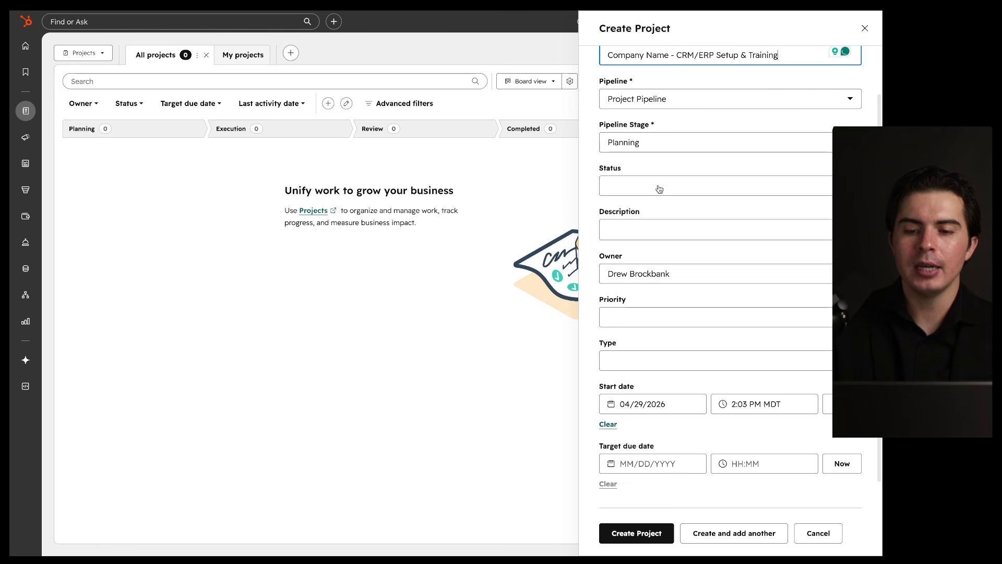
{"action": "left_click", "coordinate": [657, 187]}
{"action": "scroll", "coordinate": [651, 232], "scroll_direction": "down", "scroll_amount": 1}
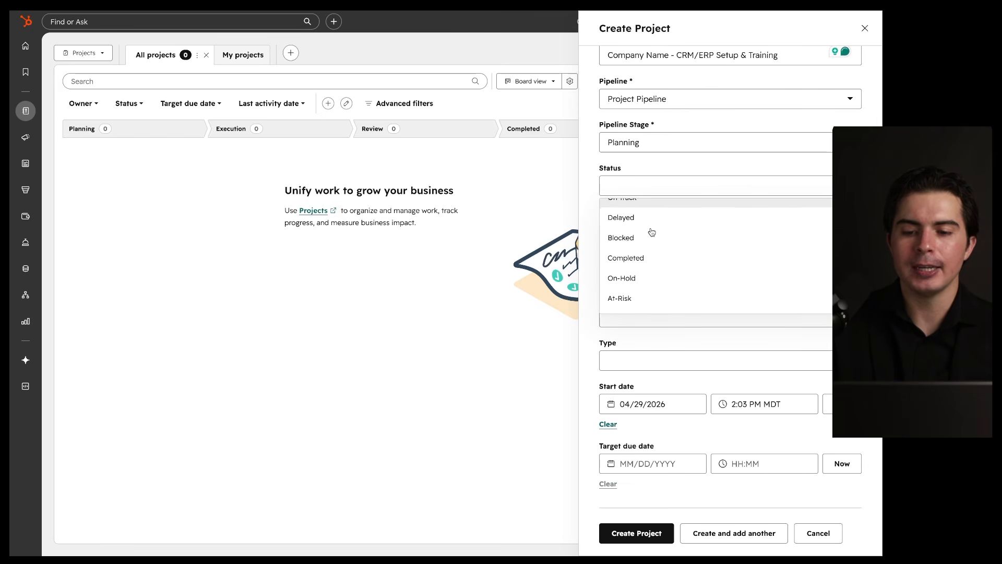
{"action": "scroll", "coordinate": [652, 232], "scroll_direction": "up", "scroll_amount": 1}
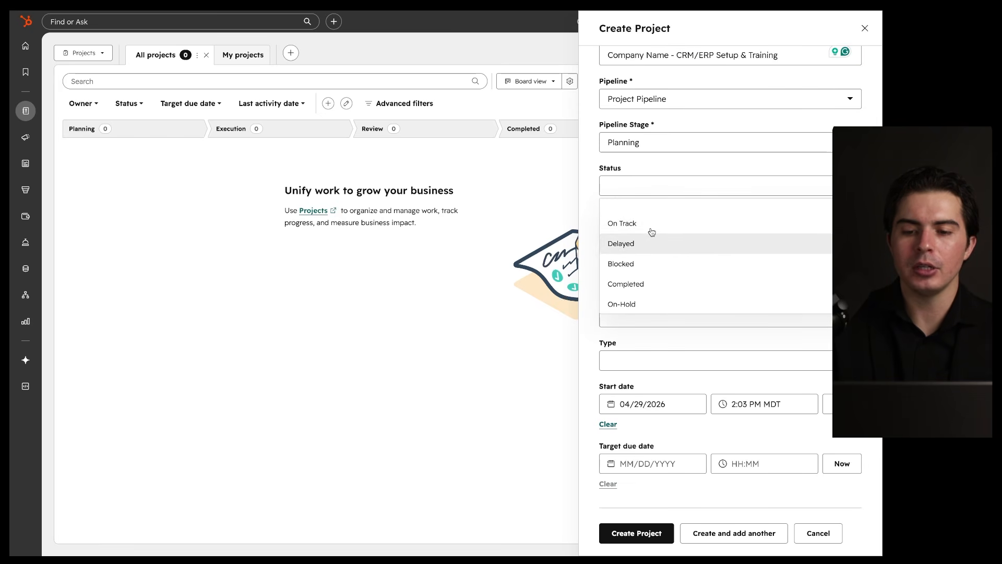
{"action": "left_click", "coordinate": [650, 223]}
{"action": "scroll", "coordinate": [637, 248], "scroll_direction": "down", "scroll_amount": 1}
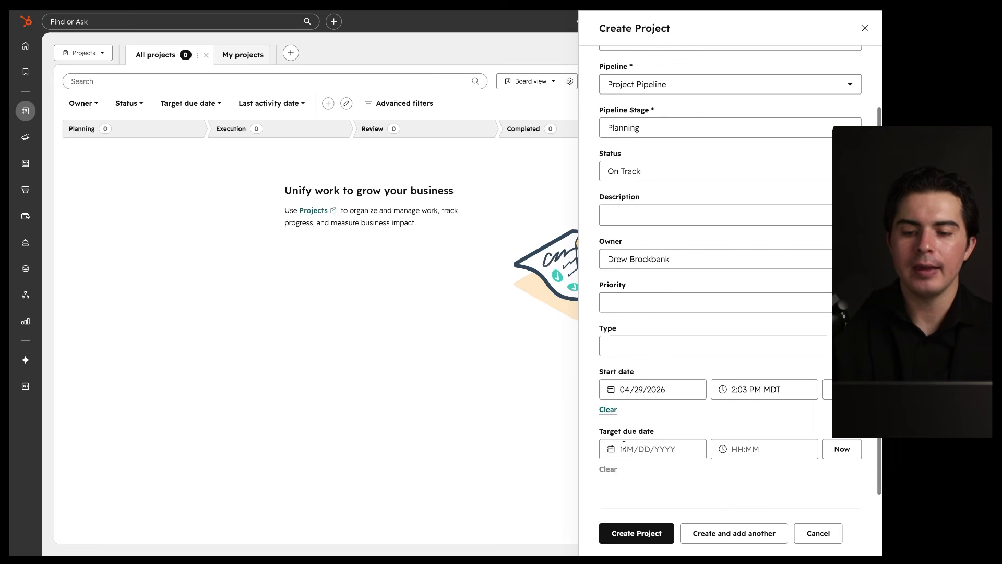
{"action": "left_click", "coordinate": [618, 532]}
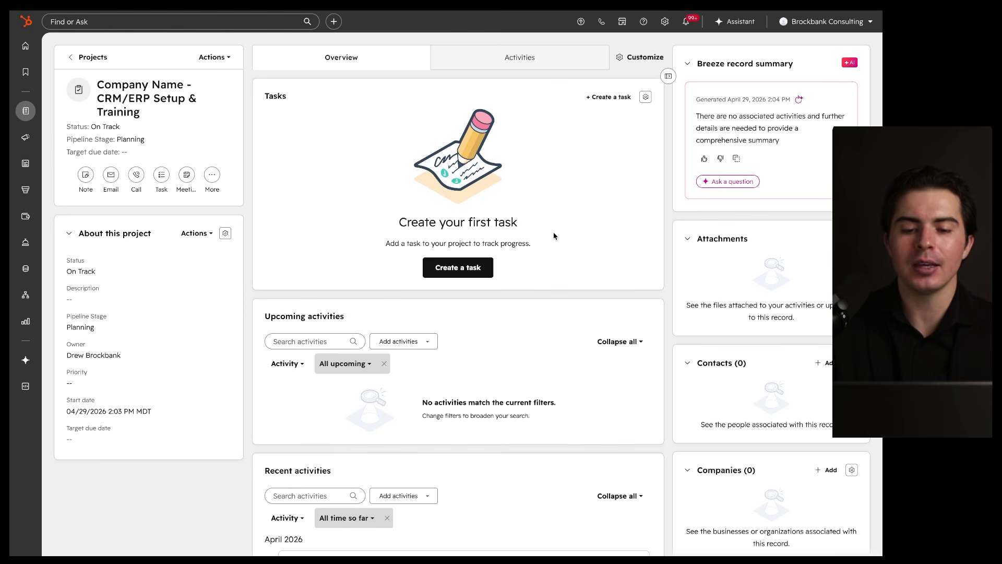
Step: Write a project task to get the client's login details and begin CRM/ERP setup, due May 4, 2026
{"action": "left_click", "coordinate": [449, 269]}
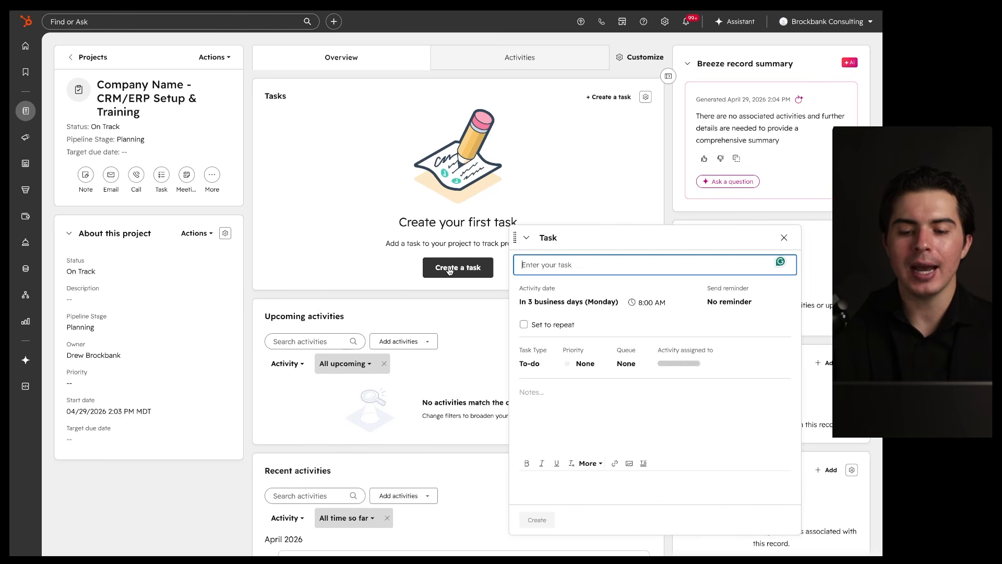
{"action": "left_click", "coordinate": [582, 181]}
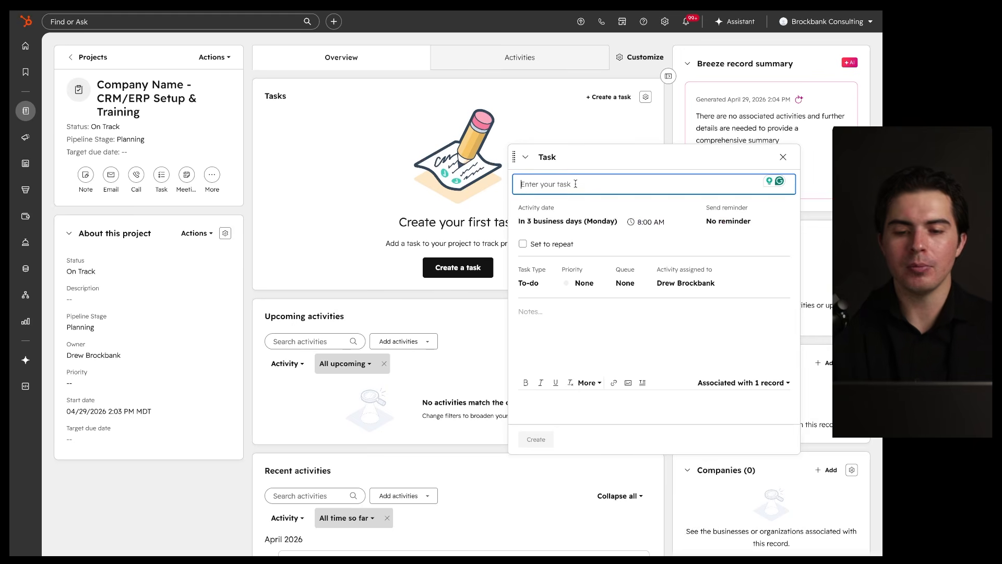
{"action": "type", "text": "Get"}
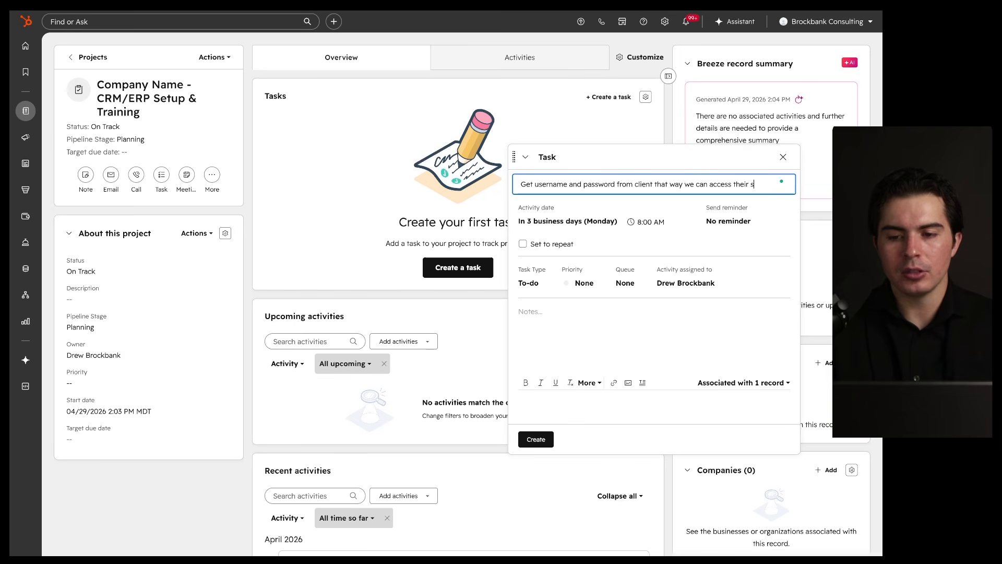
{"action": "type", "text": "d begin syste"}
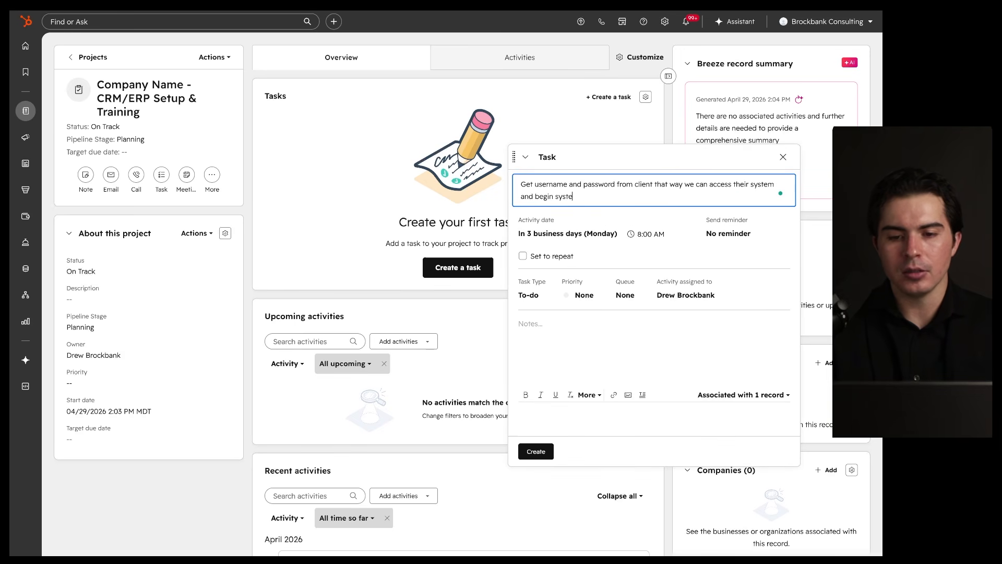
{"action": "key", "text": "ctrl+BackSpace"}
{"action": "key", "text": "ctrl+BackSpace"}
{"action": "key", "text": "ctrl+BackSpace"}
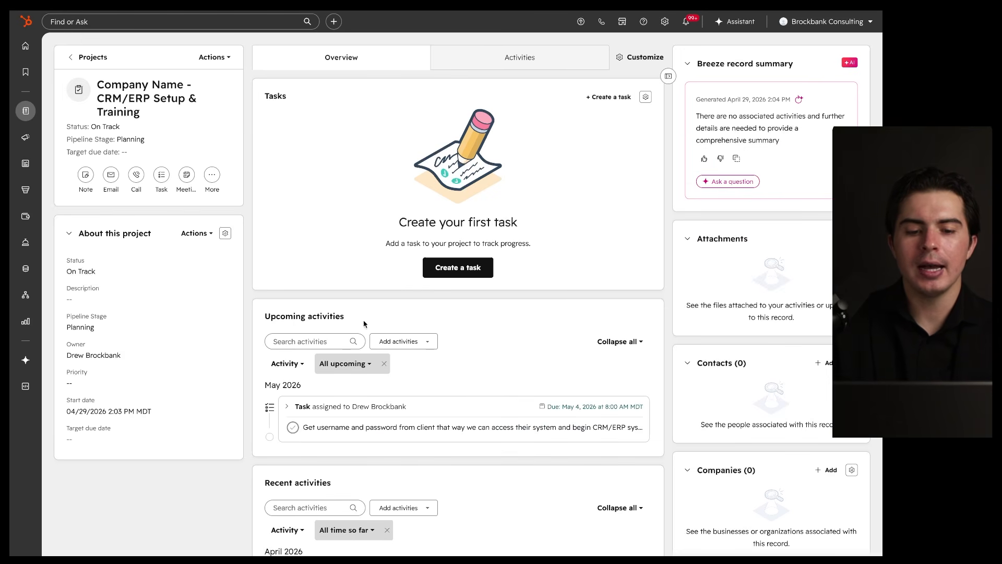
Step: Tick the login task as complete in the project's Tasks card
{"action": "mouse_move", "coordinate": [407, 373]}
{"action": "left_mouse_down"}
{"action": "mouse_move", "coordinate": [506, 465]}
{"action": "mouse_move", "coordinate": [360, 344]}
{"action": "left_mouse_up"}
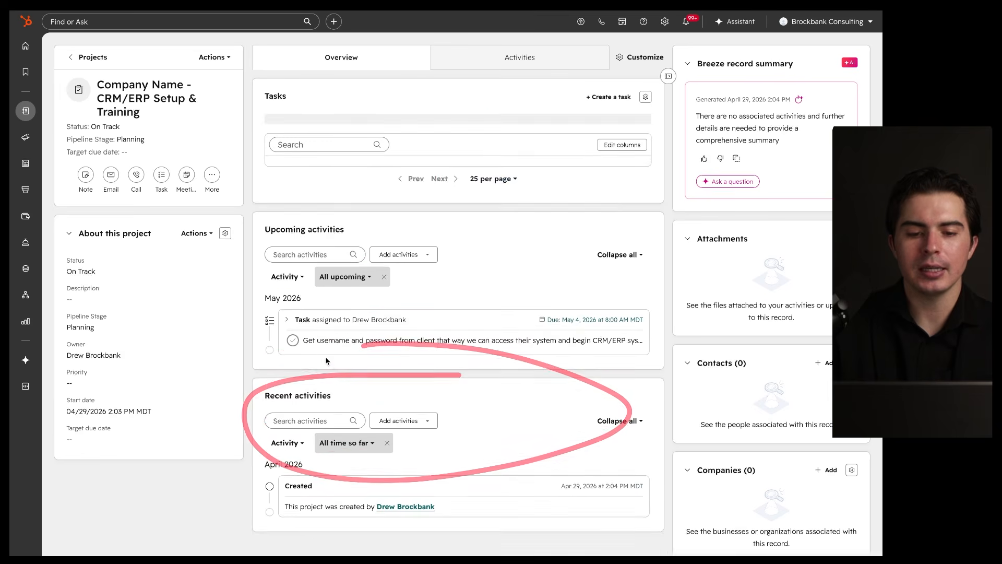
{"action": "mouse_move", "coordinate": [572, 81]}
{"action": "left_mouse_down"}
{"action": "mouse_move", "coordinate": [304, 201]}
{"action": "mouse_move", "coordinate": [442, 69]}
{"action": "left_mouse_up"}
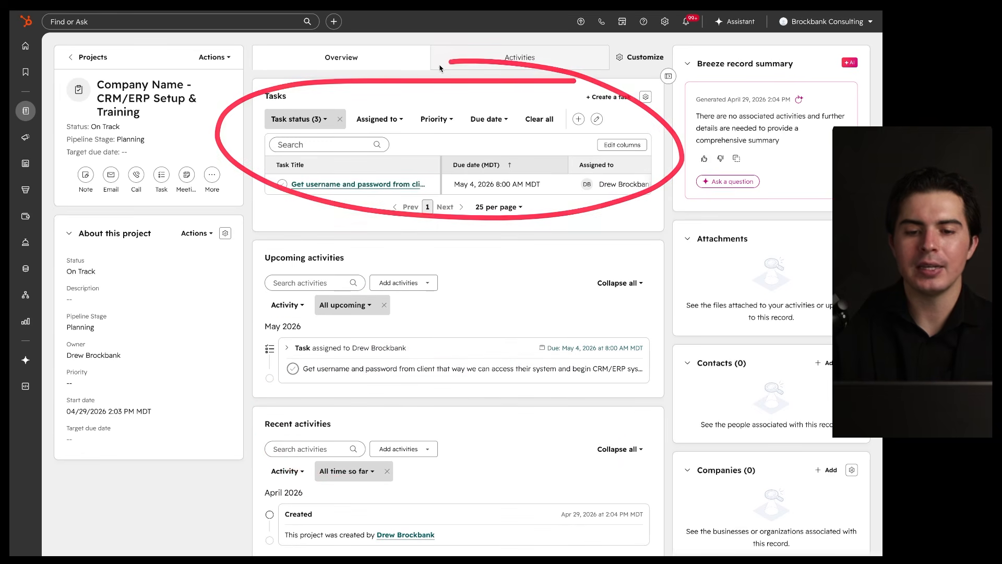
{"action": "left_click", "coordinate": [282, 184]}
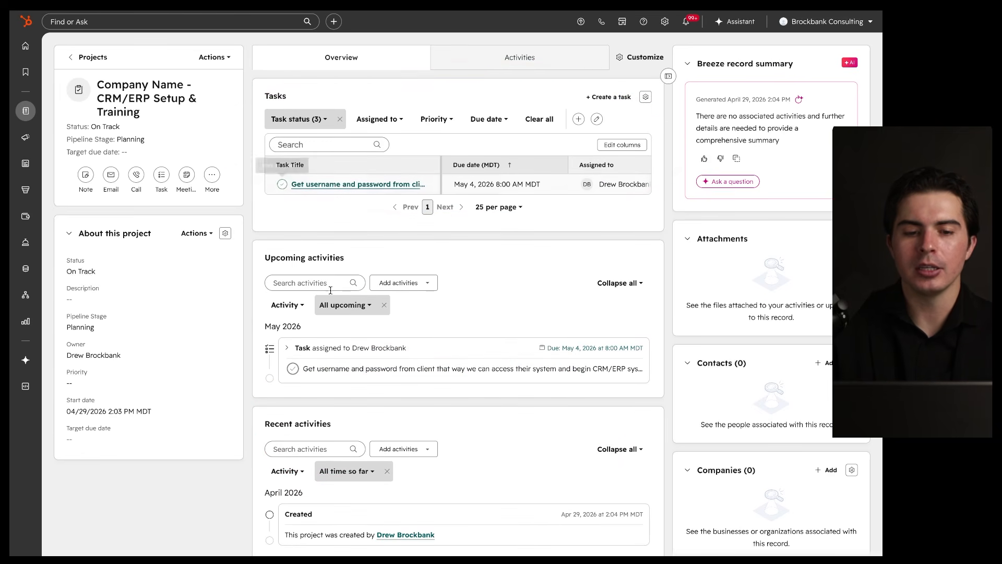
{"action": "left_click_drag", "start_coordinate": [402, 200], "coordinate": [402, 200]}
{"action": "mouse_move", "coordinate": [623, 116]}
{"action": "left_mouse_down"}
{"action": "mouse_move", "coordinate": [477, 252]}
{"action": "mouse_move", "coordinate": [459, 84]}
{"action": "left_mouse_up"}
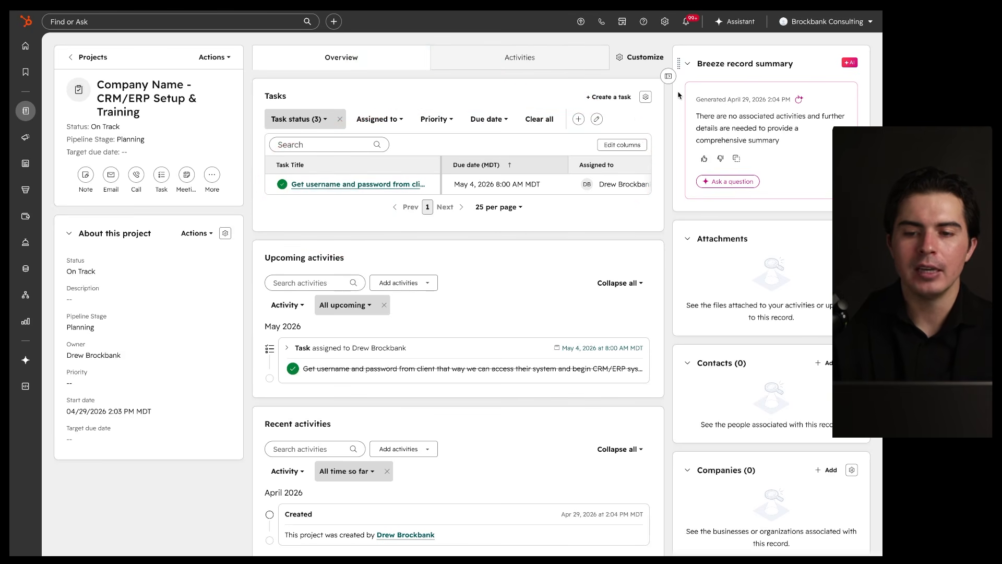
Step: Collapse and re-expand the right sidebar, then go back to the Projects board
{"action": "left_click", "coordinate": [668, 77]}
{"action": "left_click_drag", "start_coordinate": [676, 129], "coordinate": [659, 135]}
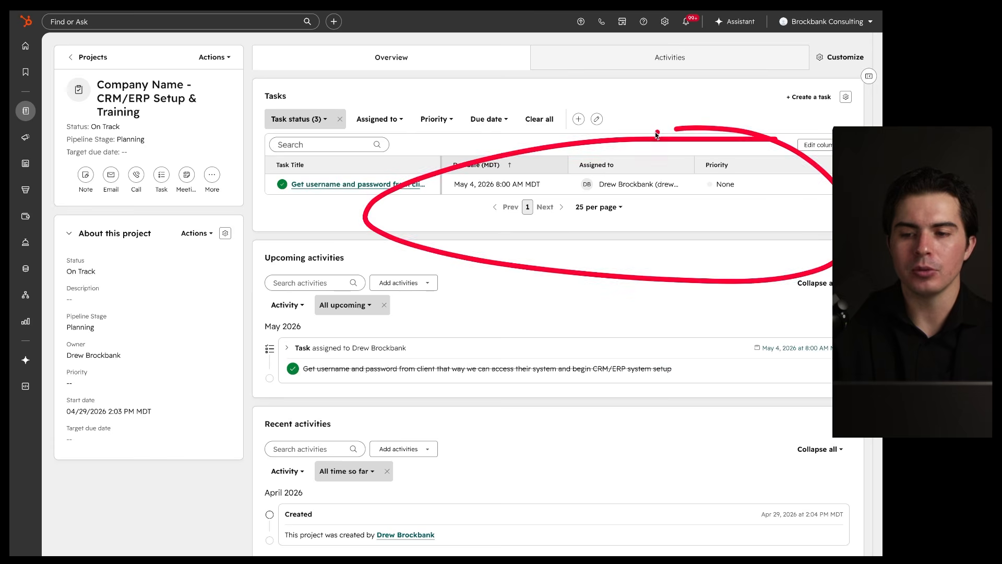
{"action": "left_click", "coordinate": [869, 77]}
{"action": "mouse_move", "coordinate": [861, 44]}
{"action": "left_mouse_down"}
{"action": "mouse_move", "coordinate": [711, 56]}
{"action": "mouse_move", "coordinate": [679, 488]}
{"action": "mouse_move", "coordinate": [860, 107]}
{"action": "left_mouse_up"}
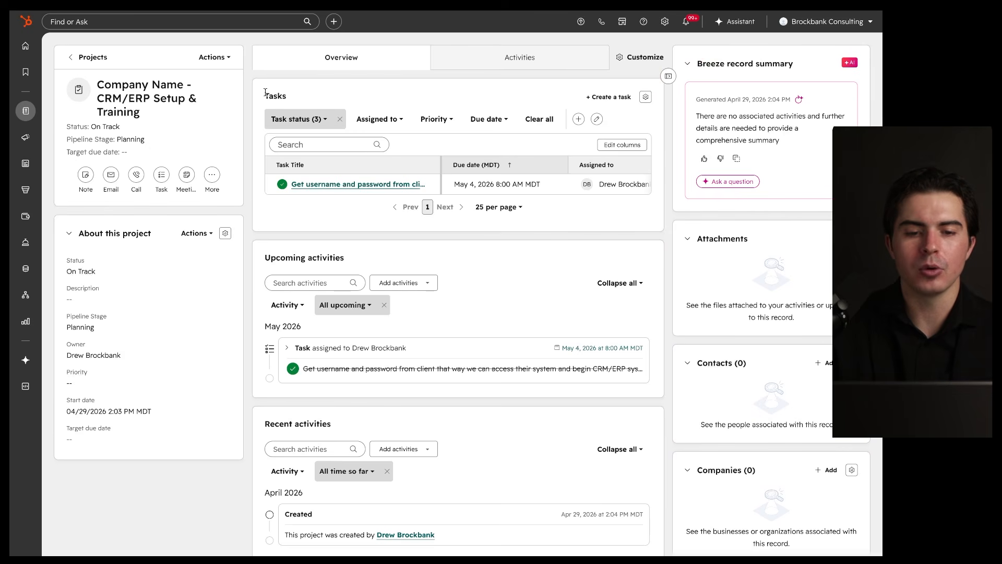
{"action": "mouse_move", "coordinate": [592, 154]}
{"action": "left_mouse_down"}
{"action": "mouse_move", "coordinate": [626, 219]}
{"action": "mouse_move", "coordinate": [634, 157]}
{"action": "left_mouse_up"}
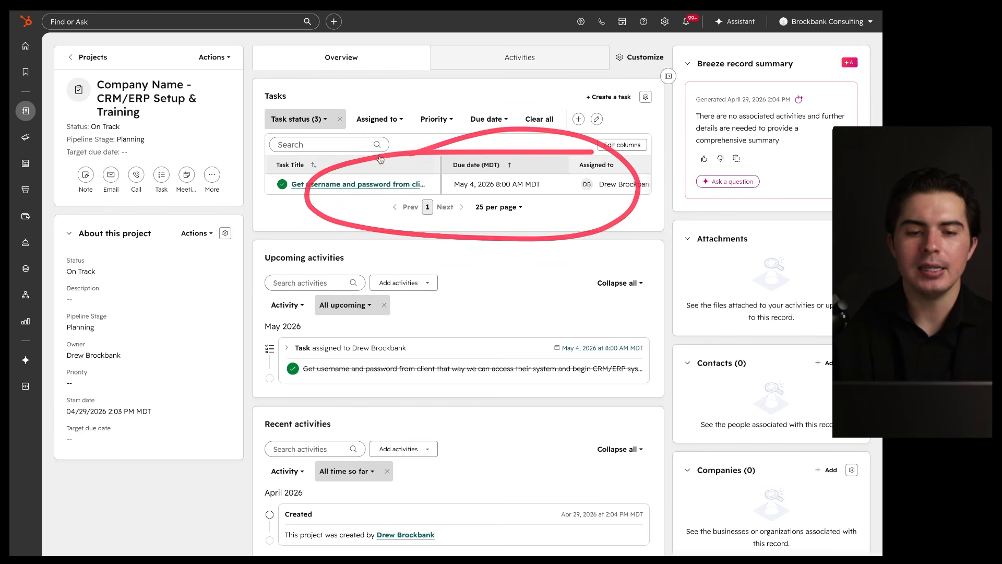
{"action": "left_click", "coordinate": [74, 58]}
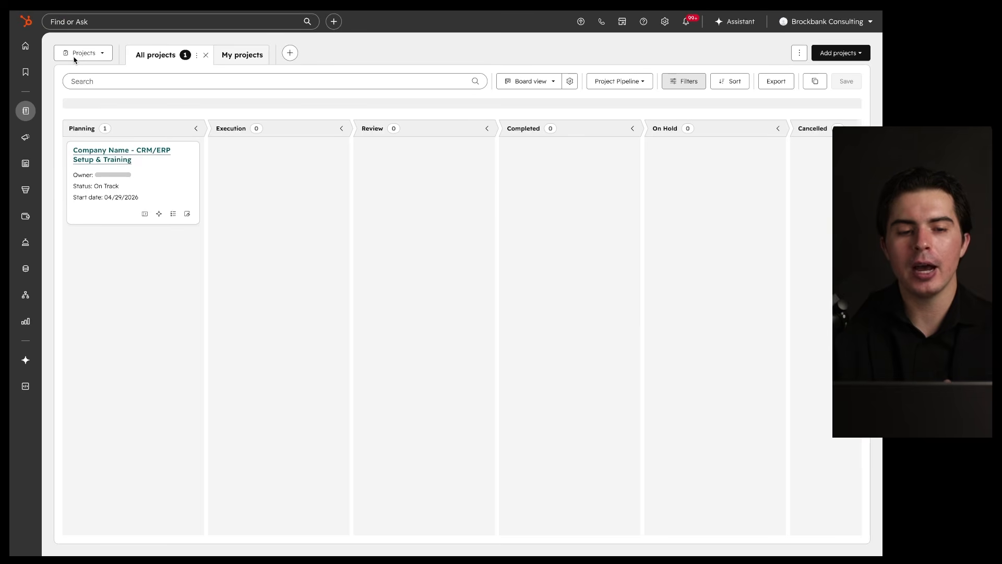
{"action": "left_click_drag", "start_coordinate": [191, 139], "coordinate": [125, 129]}
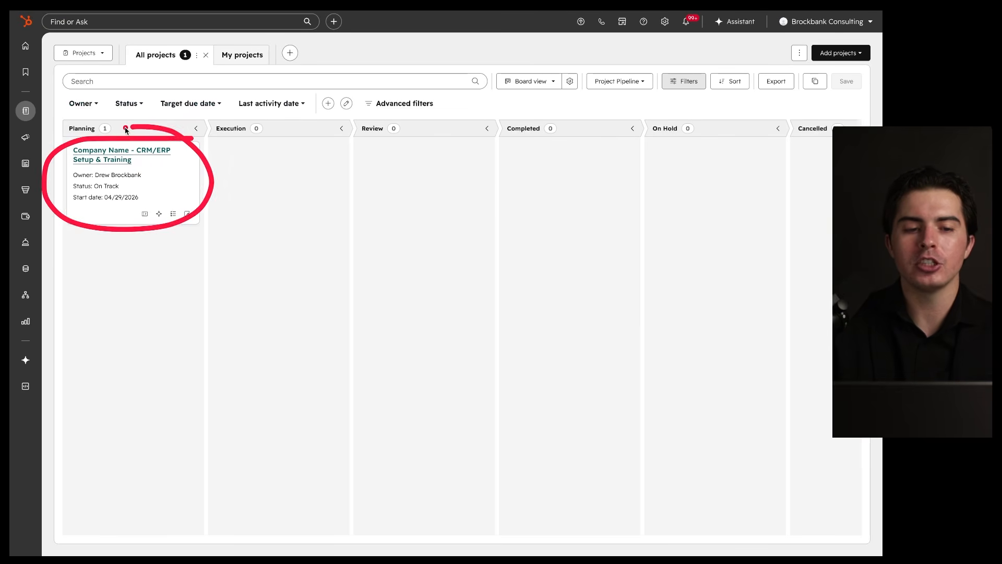
{"action": "mouse_move", "coordinate": [65, 136]}
{"action": "left_mouse_down"}
{"action": "mouse_move", "coordinate": [155, 137]}
{"action": "mouse_move", "coordinate": [317, 166]}
{"action": "mouse_move", "coordinate": [408, 148]}
{"action": "mouse_move", "coordinate": [565, 160]}
{"action": "left_mouse_up"}
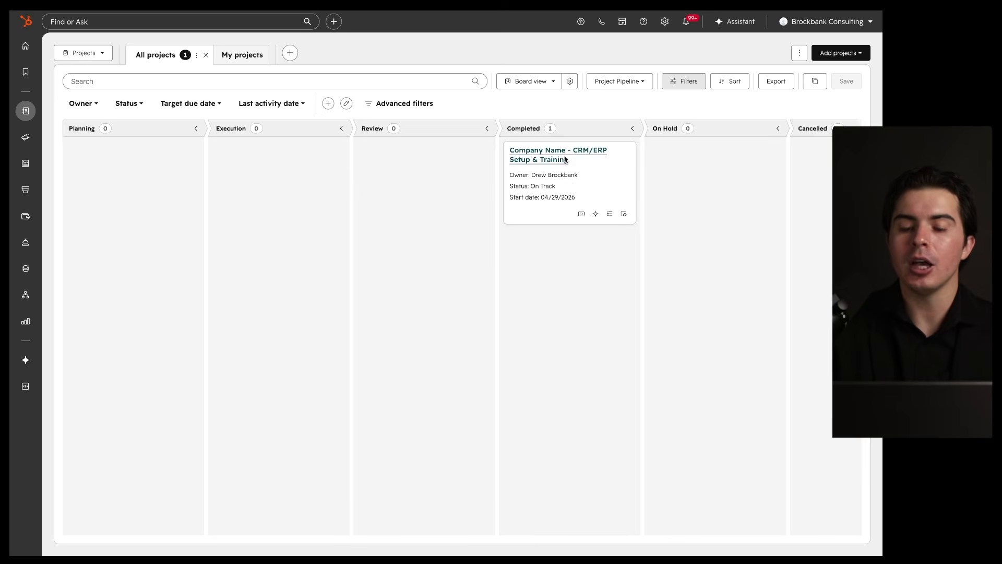
{"action": "scroll", "coordinate": [573, 187], "scroll_direction": "right", "scroll_amount": 1}
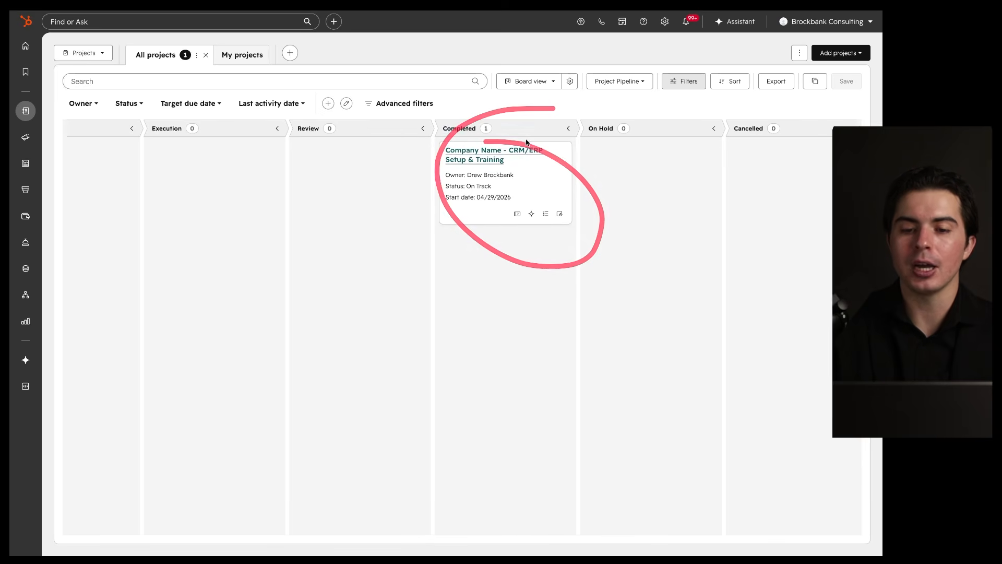
{"action": "left_click_drag", "start_coordinate": [523, 144], "coordinate": [701, 166]}
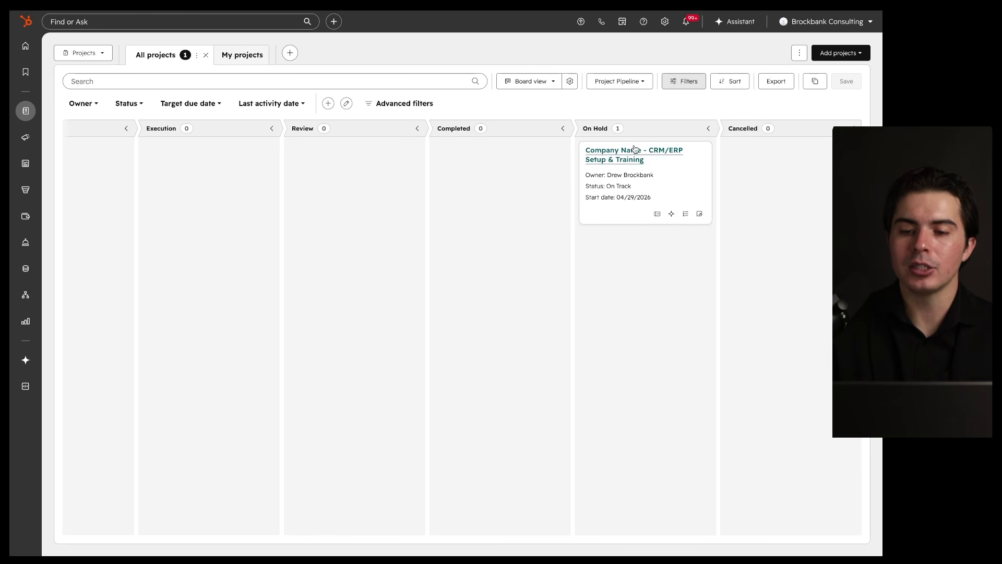
{"action": "left_click_drag", "start_coordinate": [636, 152], "coordinate": [146, 173]}
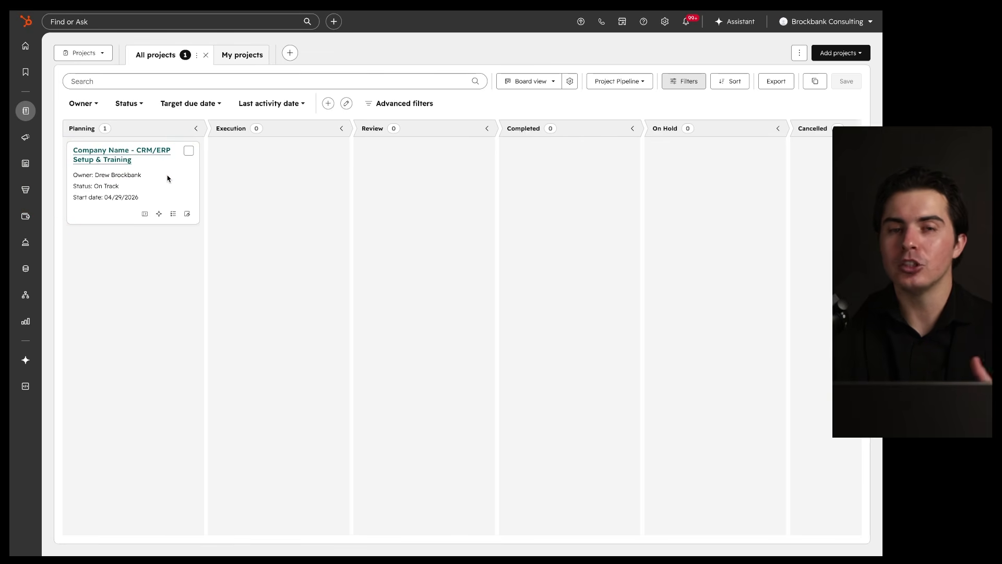
{"action": "mouse_move", "coordinate": [25, 110]}
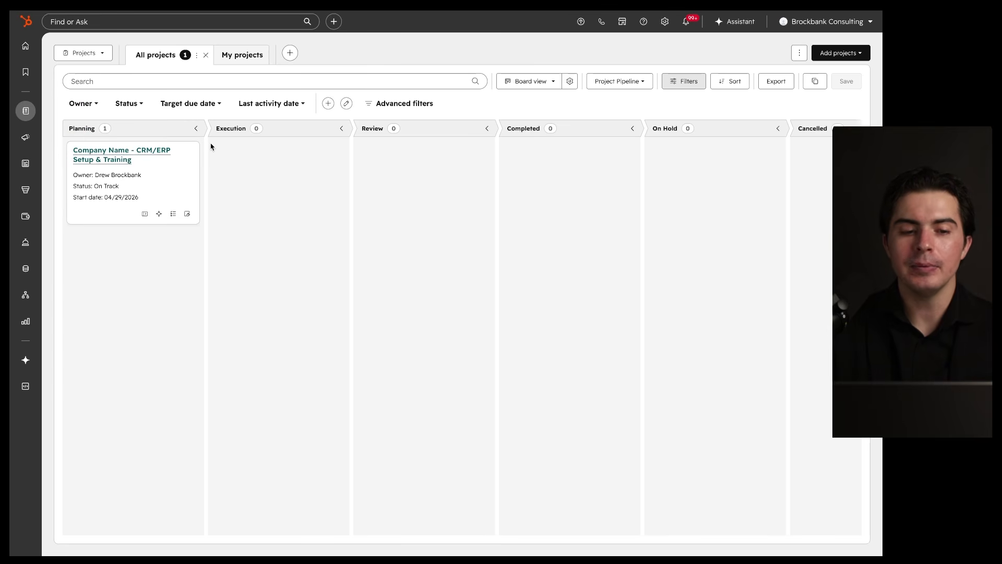
Step: Reopen the CRM/ERP Setup & Training project to check its completed login task, then return to Projects
{"action": "left_click", "coordinate": [121, 151]}
{"action": "mouse_move", "coordinate": [619, 89]}
{"action": "left_mouse_down"}
{"action": "mouse_move", "coordinate": [337, 93]}
{"action": "mouse_move", "coordinate": [451, 105]}
{"action": "left_mouse_up"}
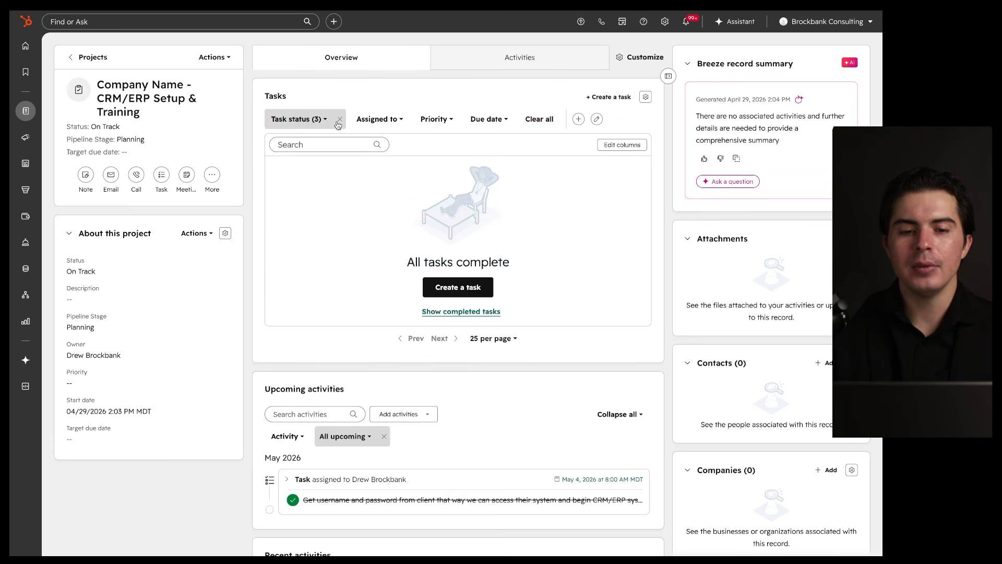
{"action": "left_click_drag", "start_coordinate": [268, 124], "coordinate": [327, 125]}
{"action": "mouse_move", "coordinate": [632, 153]}
{"action": "left_mouse_down"}
{"action": "mouse_move", "coordinate": [230, 179]}
{"action": "mouse_move", "coordinate": [491, 134]}
{"action": "left_mouse_up"}
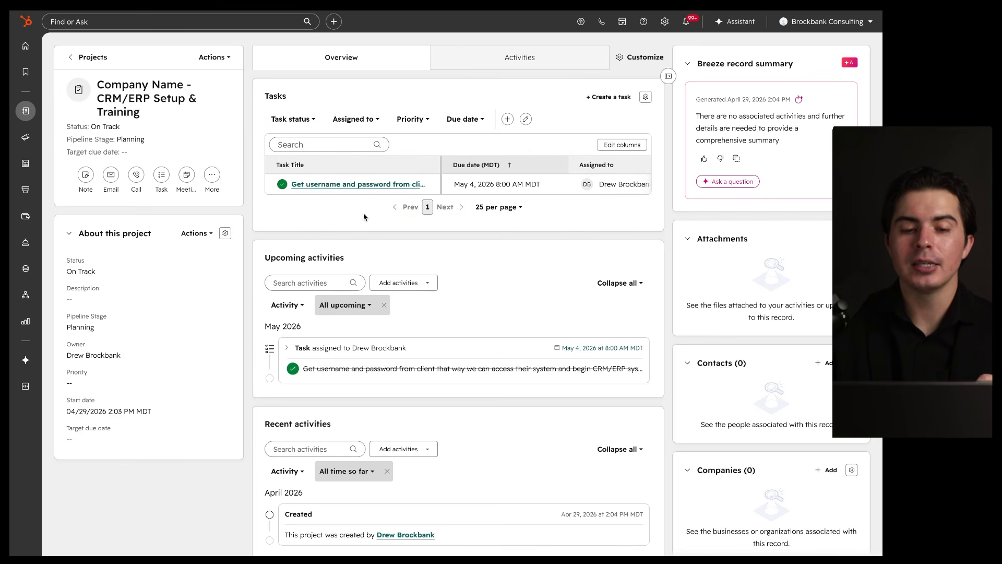
{"action": "left_click_drag", "start_coordinate": [272, 195], "coordinate": [630, 196]}
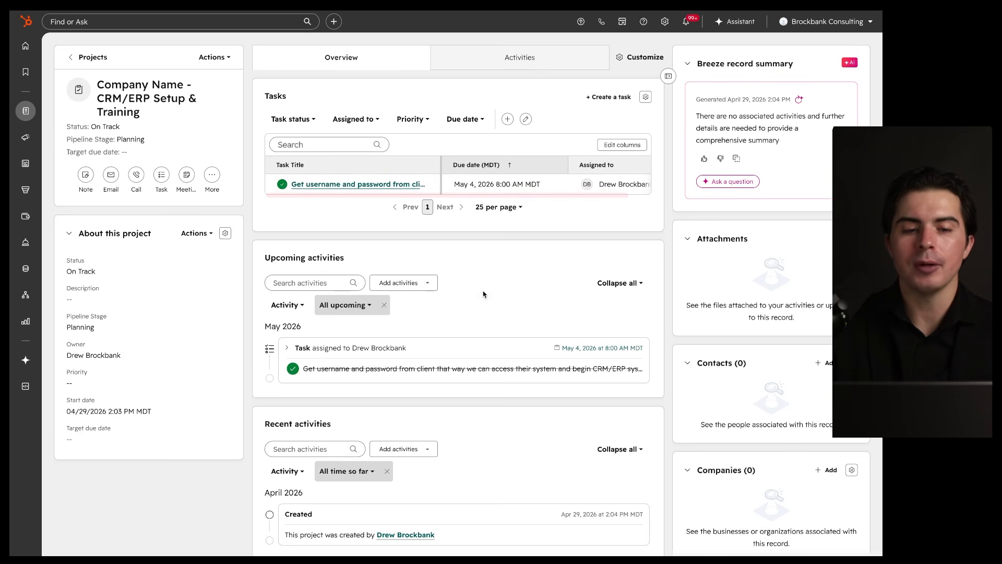
{"action": "left_click", "coordinate": [72, 62]}
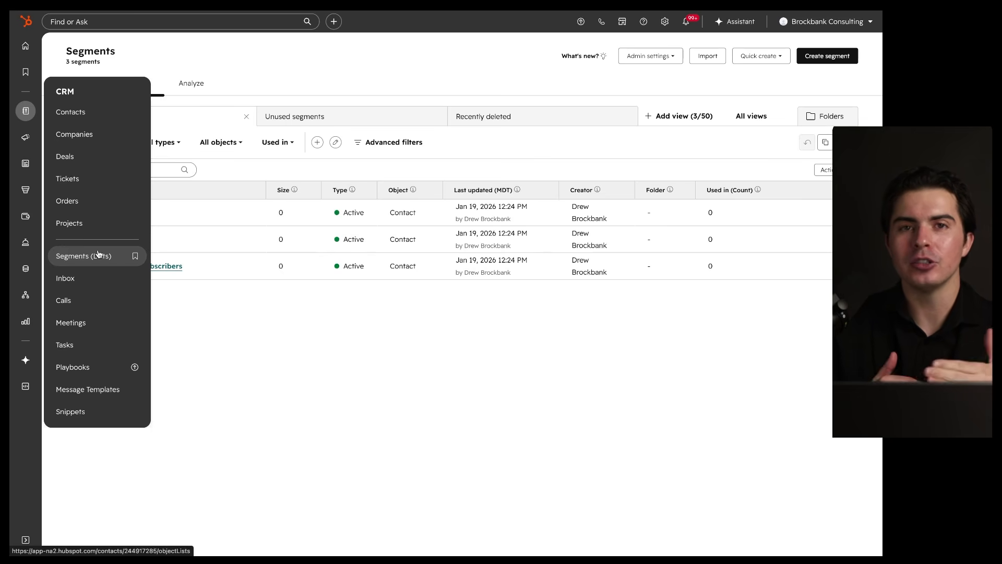
{"action": "left_click_drag", "start_coordinate": [101, 213], "coordinate": [153, 223]}
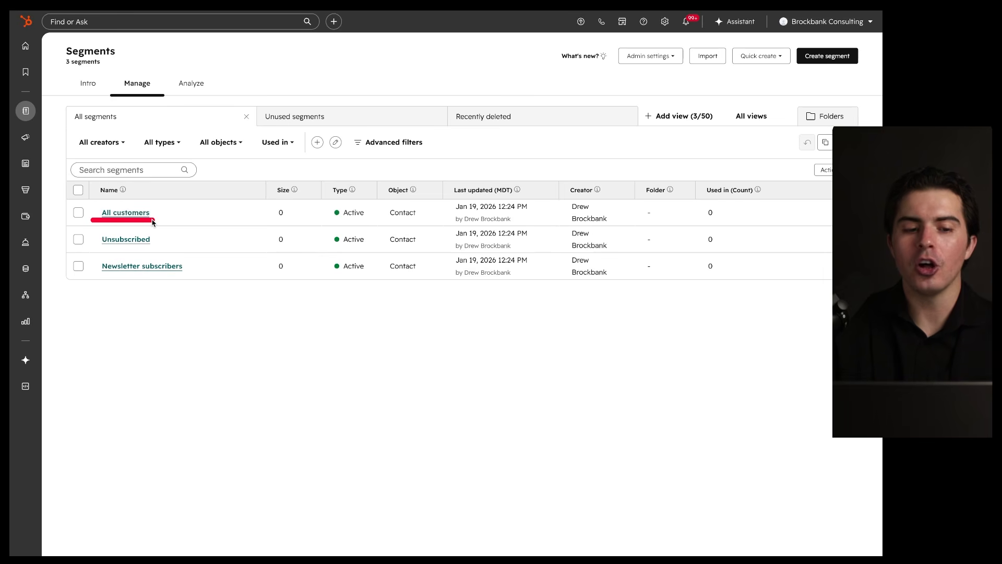
{"action": "left_click_drag", "start_coordinate": [92, 249], "coordinate": [186, 250]}
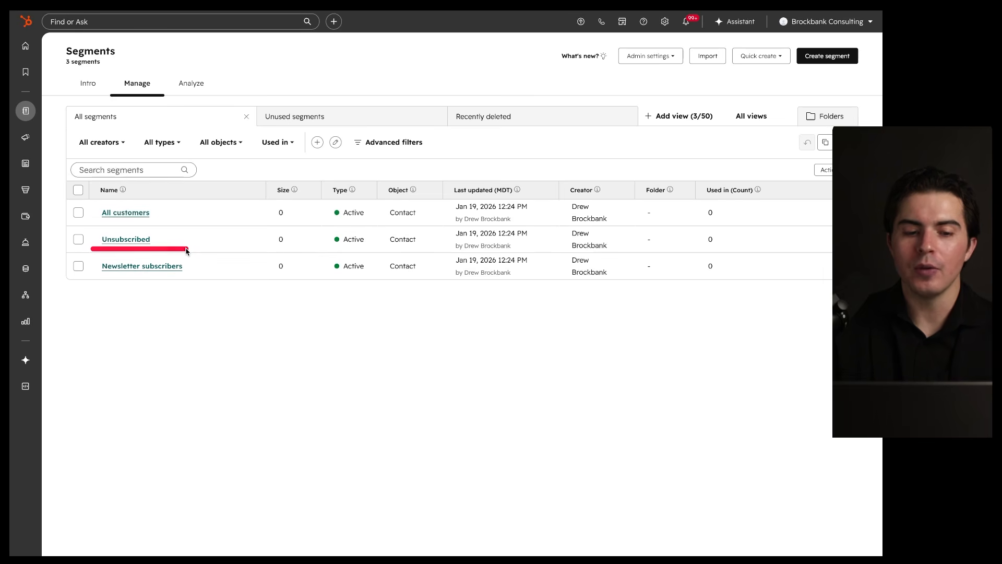
{"action": "left_click_drag", "start_coordinate": [99, 276], "coordinate": [216, 277]}
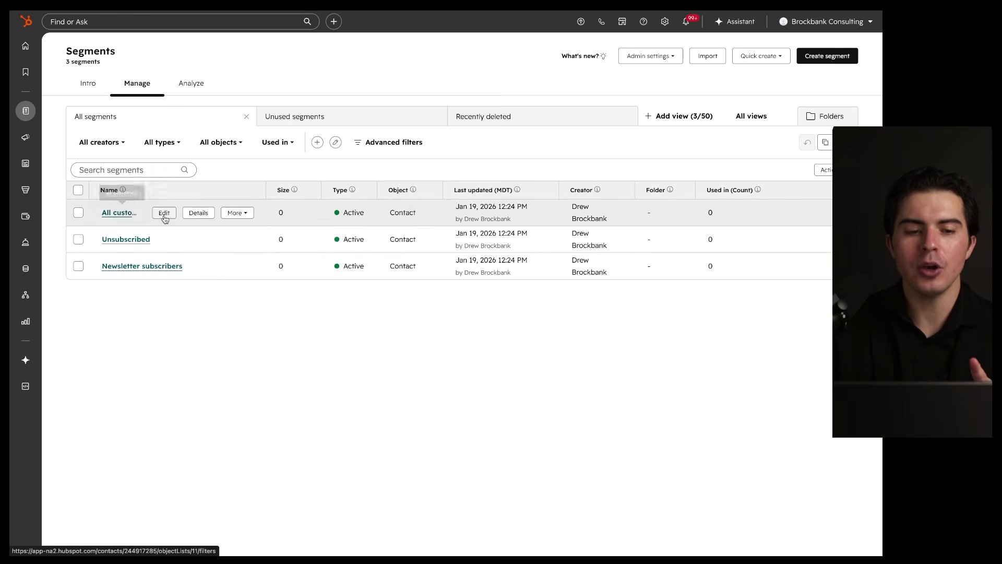
{"action": "left_click", "coordinate": [163, 213]}
{"action": "mouse_move", "coordinate": [272, 64]}
{"action": "left_mouse_down"}
{"action": "mouse_move", "coordinate": [324, 268]}
{"action": "mouse_move", "coordinate": [214, 78]}
{"action": "left_mouse_up"}
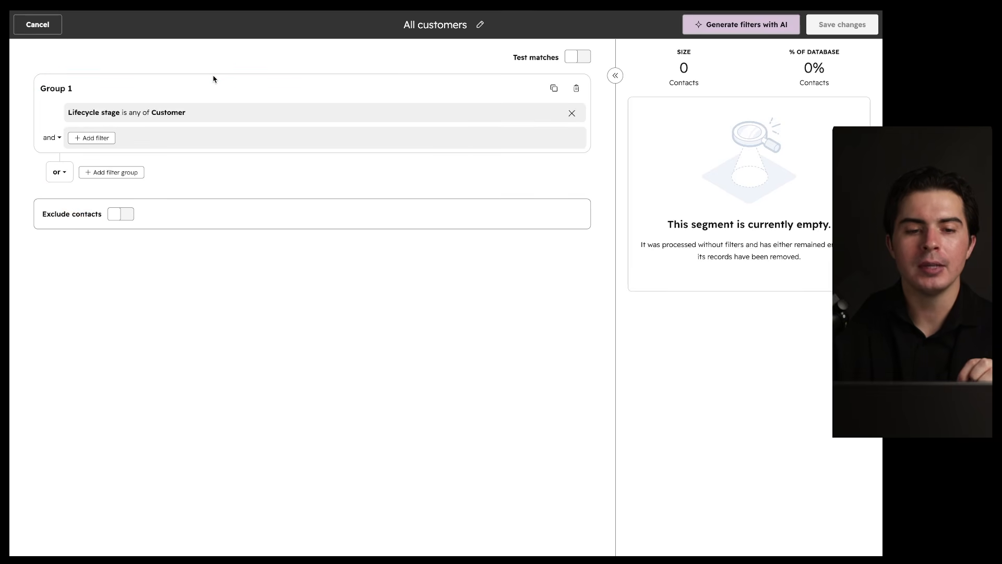
{"action": "left_click_drag", "start_coordinate": [63, 126], "coordinate": [155, 126]}
{"action": "left_click_drag", "start_coordinate": [63, 144], "coordinate": [141, 146]}
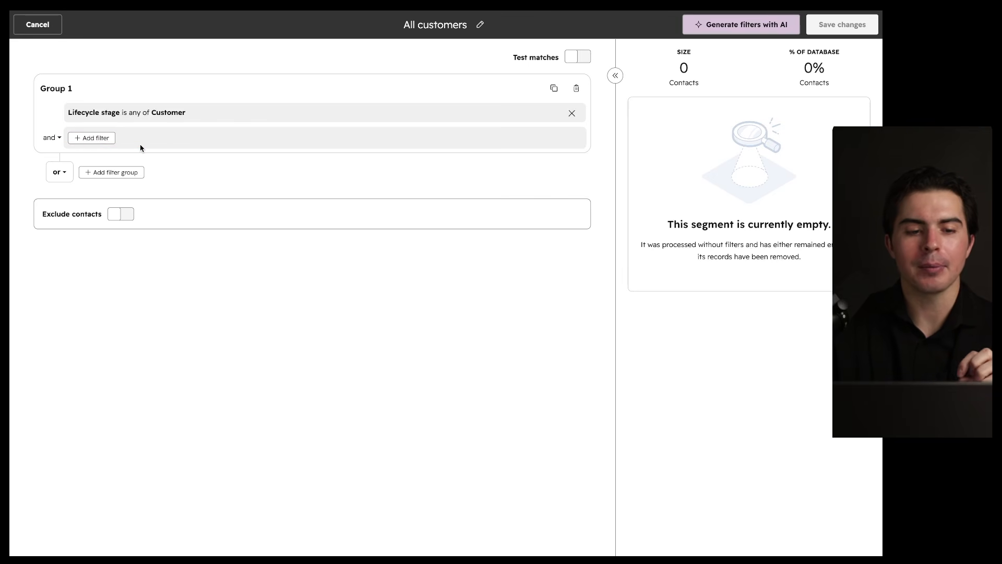
{"action": "left_click", "coordinate": [38, 25]}
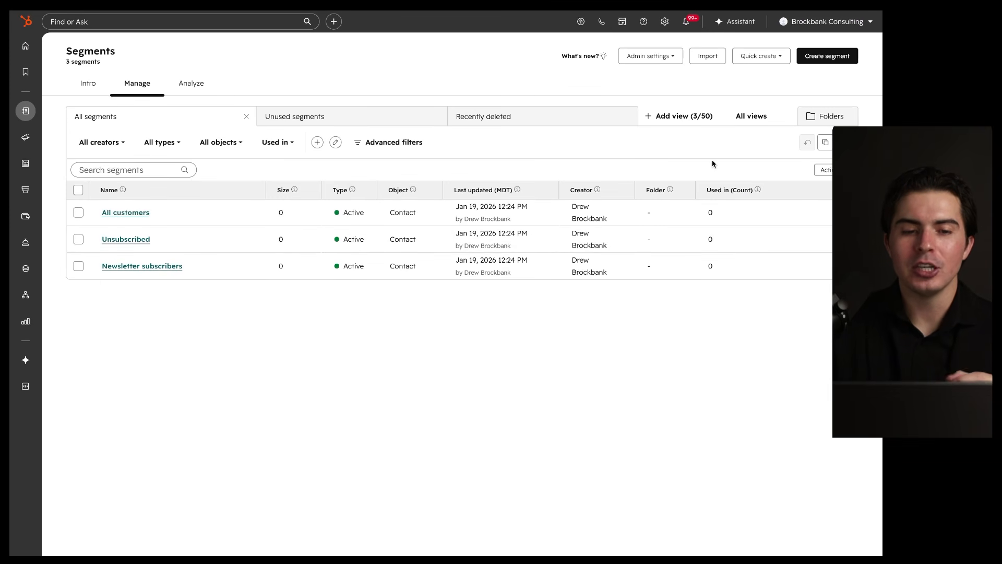
Step: Start a new segment and expand Other objects to see which record types can be segmented
{"action": "left_click", "coordinate": [806, 58]}
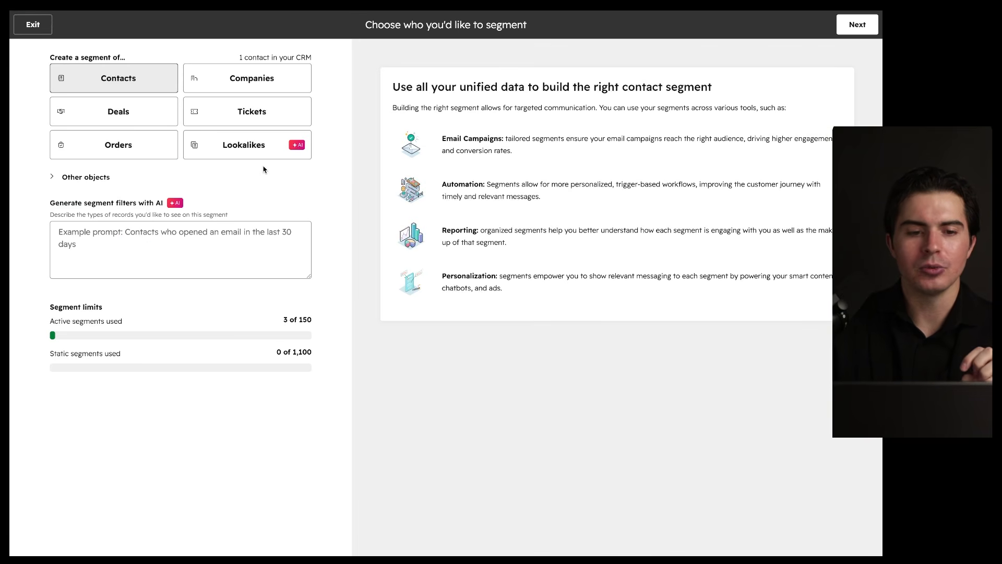
{"action": "mouse_move", "coordinate": [179, 60]}
{"action": "left_mouse_down"}
{"action": "mouse_move", "coordinate": [151, 96]}
{"action": "mouse_move", "coordinate": [122, 73]}
{"action": "left_mouse_up"}
{"action": "left_click_drag", "start_coordinate": [255, 62], "coordinate": [246, 73]}
{"action": "left_click_drag", "start_coordinate": [123, 106], "coordinate": [157, 122]}
{"action": "left_click", "coordinate": [73, 177]}
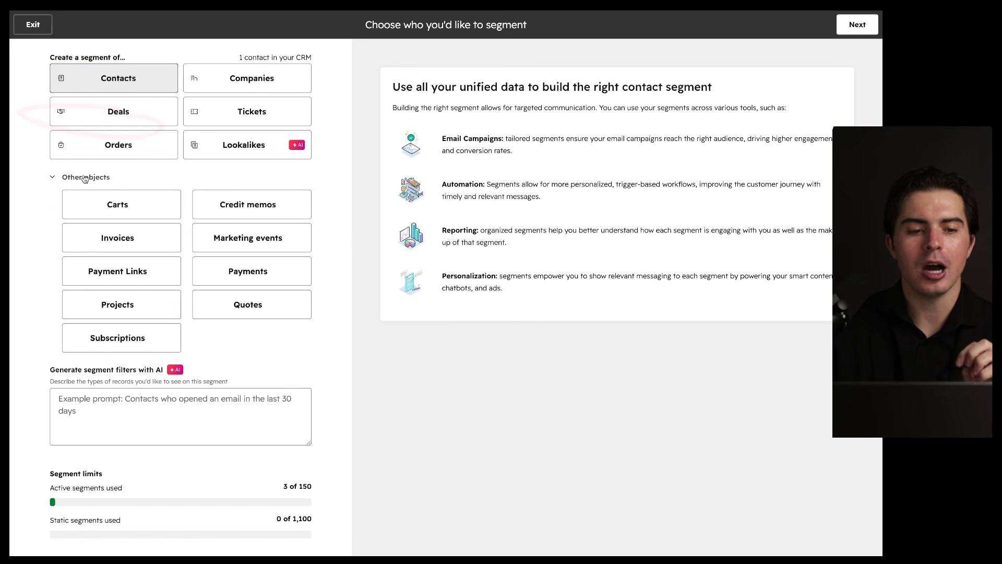
{"action": "left_click_drag", "start_coordinate": [309, 175], "coordinate": [245, 199]}
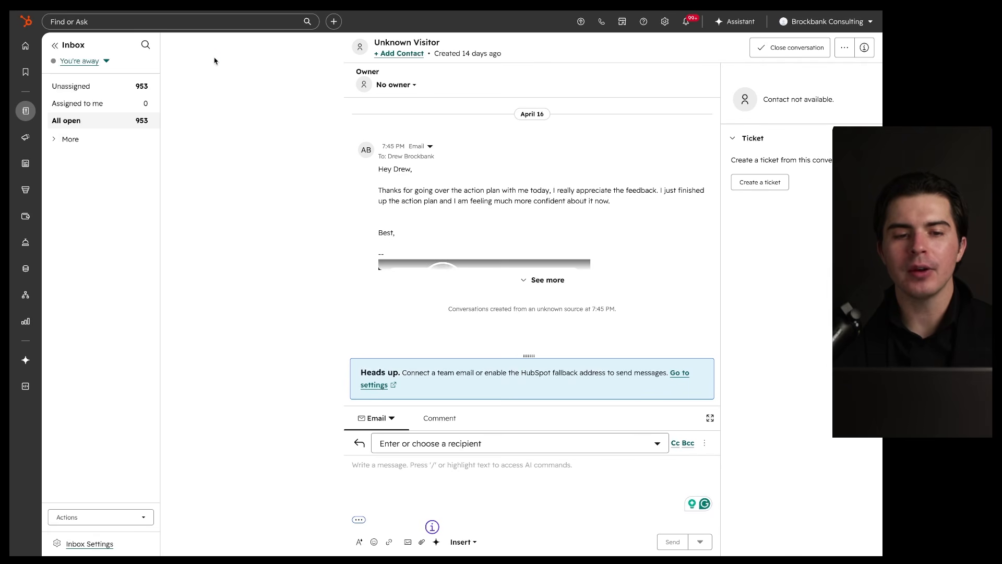
Step: Look over the Unknown Visitor conversation details in the Inbox
{"action": "left_click_drag", "start_coordinate": [183, 53], "coordinate": [315, 50]}
{"action": "left_click_drag", "start_coordinate": [184, 70], "coordinate": [266, 71]}
{"action": "left_click_drag", "start_coordinate": [184, 107], "coordinate": [261, 107]}
{"action": "mouse_move", "coordinate": [342, 34]}
{"action": "left_mouse_down"}
{"action": "mouse_move", "coordinate": [279, 36]}
{"action": "mouse_move", "coordinate": [225, 369]}
{"action": "mouse_move", "coordinate": [298, 56]}
{"action": "left_mouse_up"}
{"action": "left_click_drag", "start_coordinate": [195, 53], "coordinate": [248, 54]}
{"action": "left_click_drag", "start_coordinate": [192, 78], "coordinate": [234, 79]}
{"action": "left_click_drag", "start_coordinate": [182, 109], "coordinate": [244, 110]}
{"action": "left_click_drag", "start_coordinate": [178, 154], "coordinate": [250, 154]}
Step: Open the channel picker offering Team email, Chat, Forms, Facebook Messenger, WhatsApp and Calling
{"action": "left_click", "coordinate": [249, 61]}
{"action": "left_click_drag", "start_coordinate": [230, 73], "coordinate": [532, 221]}
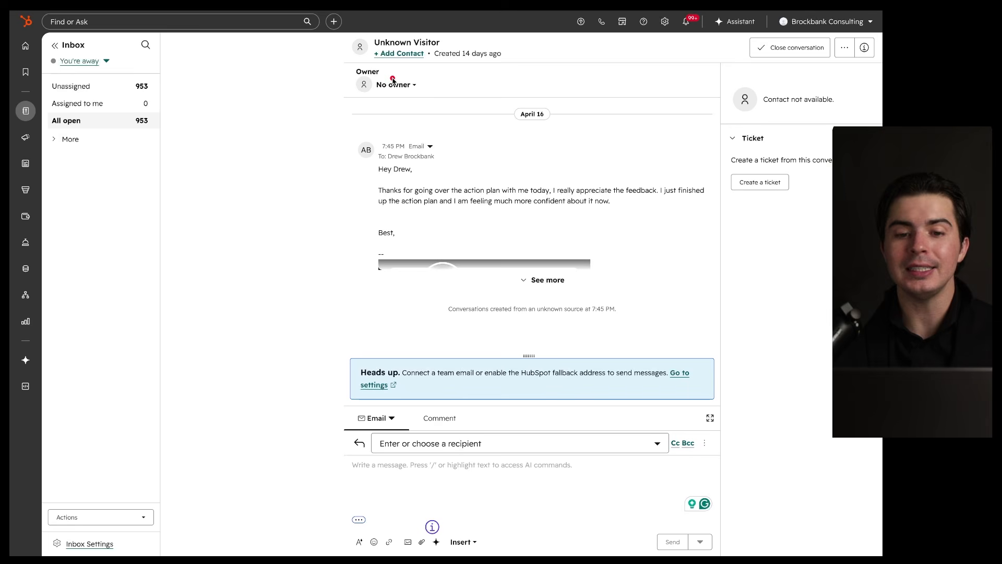
{"action": "mouse_move", "coordinate": [426, 69]}
{"action": "left_mouse_down"}
{"action": "mouse_move", "coordinate": [352, 87]}
{"action": "mouse_move", "coordinate": [412, 73]}
{"action": "left_mouse_up"}
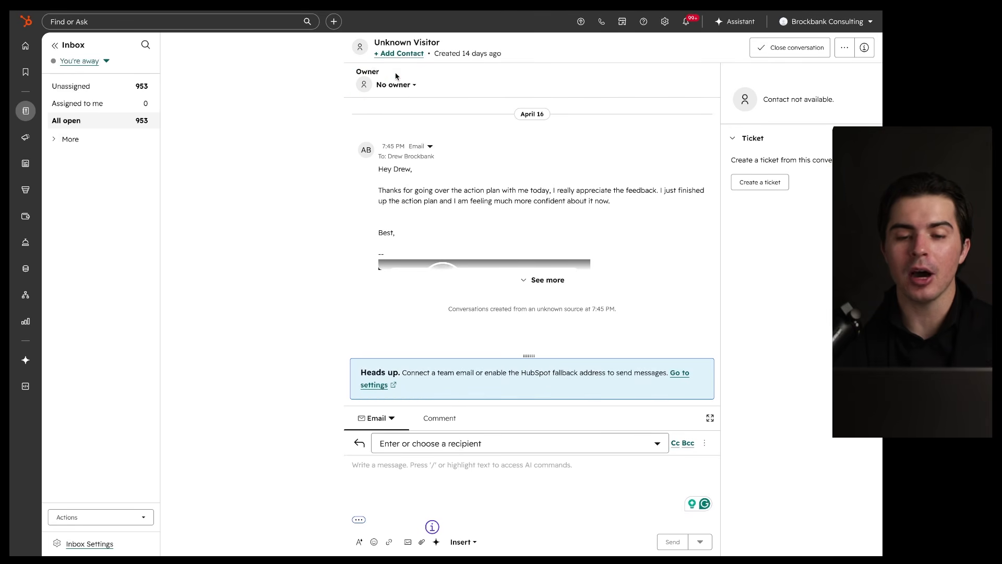
{"action": "mouse_move", "coordinate": [622, 137]}
{"action": "left_mouse_down"}
{"action": "mouse_move", "coordinate": [387, 157]}
{"action": "mouse_move", "coordinate": [569, 133]}
{"action": "left_mouse_up"}
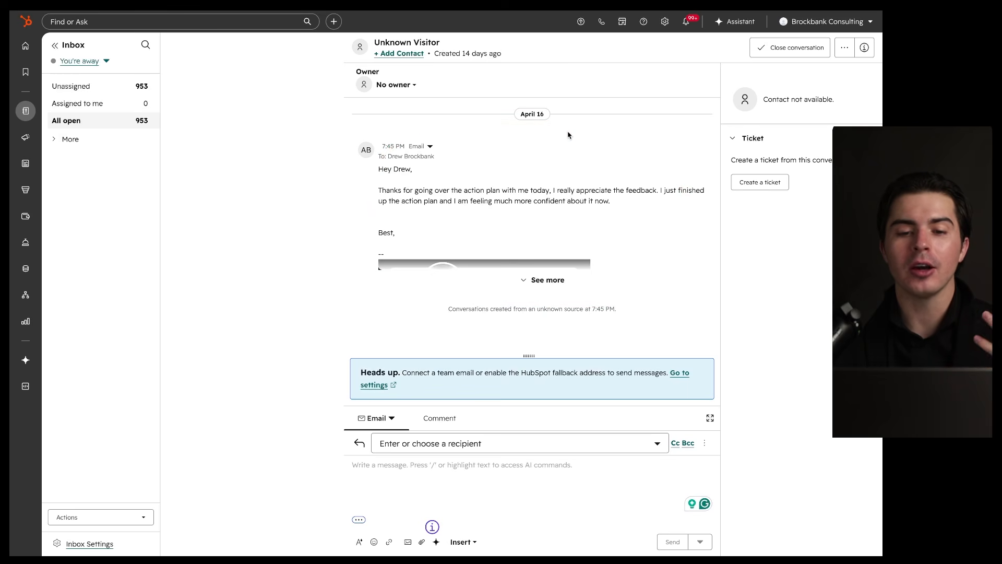
{"action": "left_click_drag", "start_coordinate": [182, 100], "coordinate": [254, 100]}
{"action": "left_click_drag", "start_coordinate": [196, 139], "coordinate": [276, 141]}
{"action": "left_click_drag", "start_coordinate": [199, 199], "coordinate": [287, 200]}
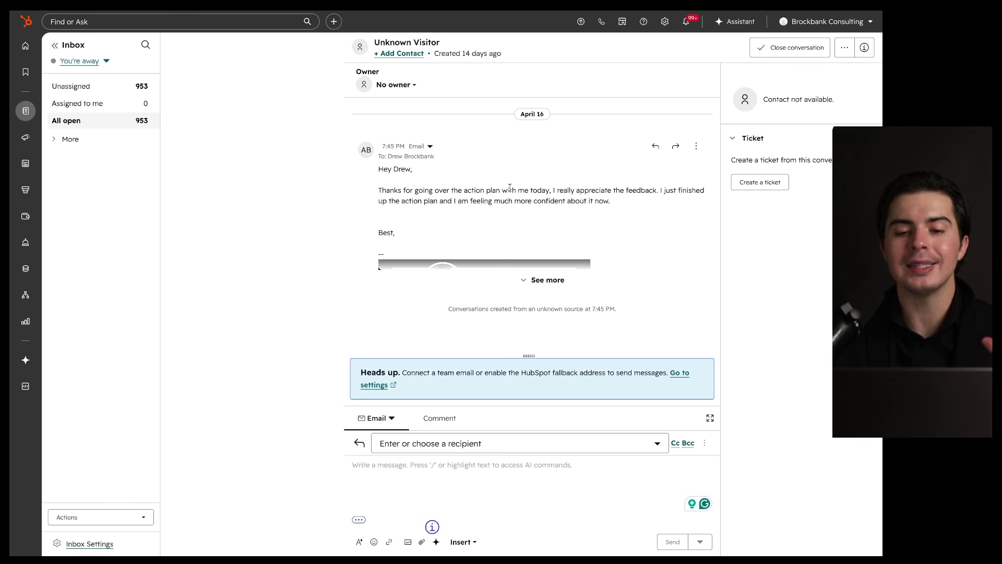
{"action": "mouse_move", "coordinate": [651, 123]}
{"action": "left_mouse_down"}
{"action": "mouse_move", "coordinate": [319, 157]}
{"action": "mouse_move", "coordinate": [549, 136]}
{"action": "left_mouse_up"}
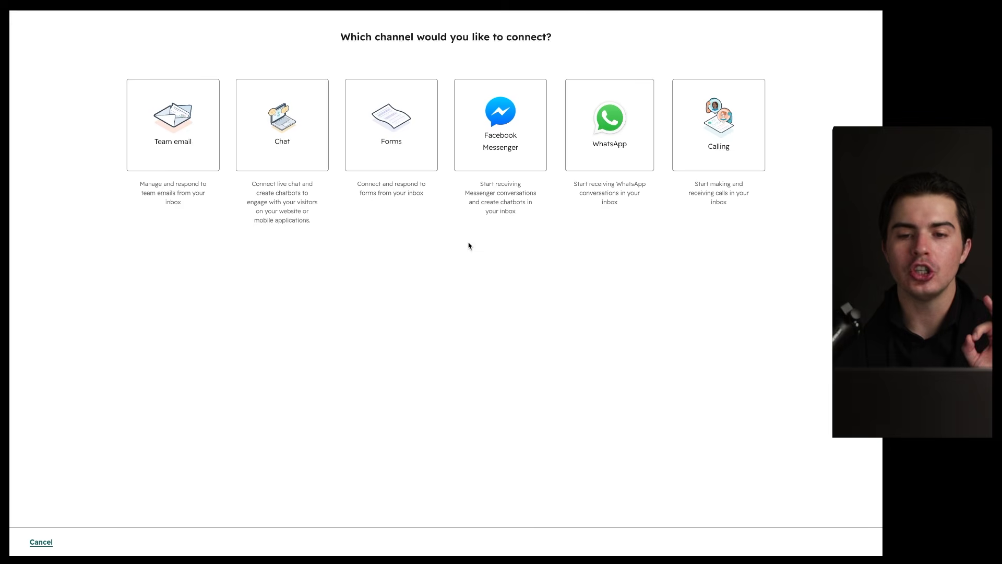
Step: Cancel the channel picker, then reopen Connect a channel to review the channel options again
{"action": "left_click", "coordinate": [38, 542]}
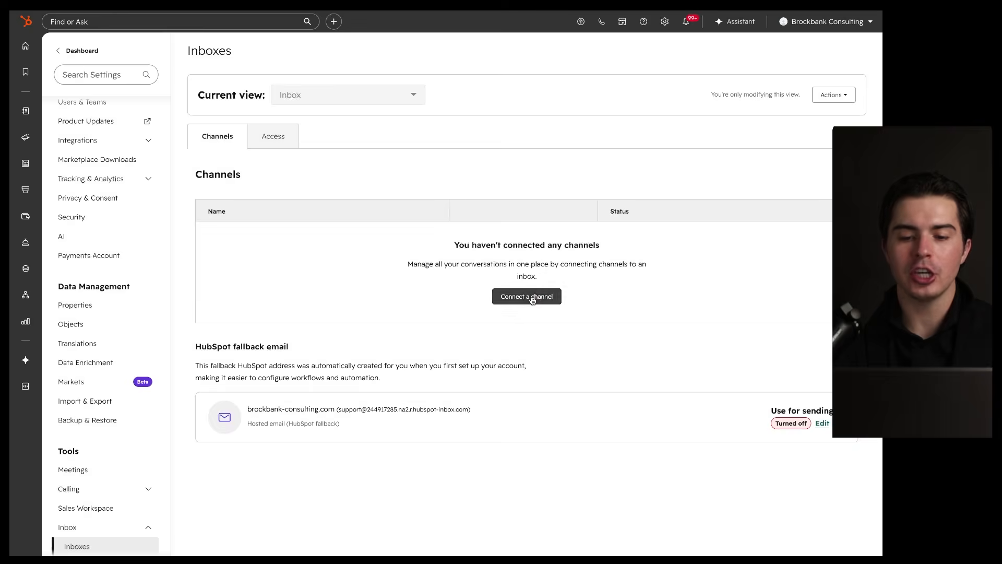
{"action": "left_click", "coordinate": [528, 296]}
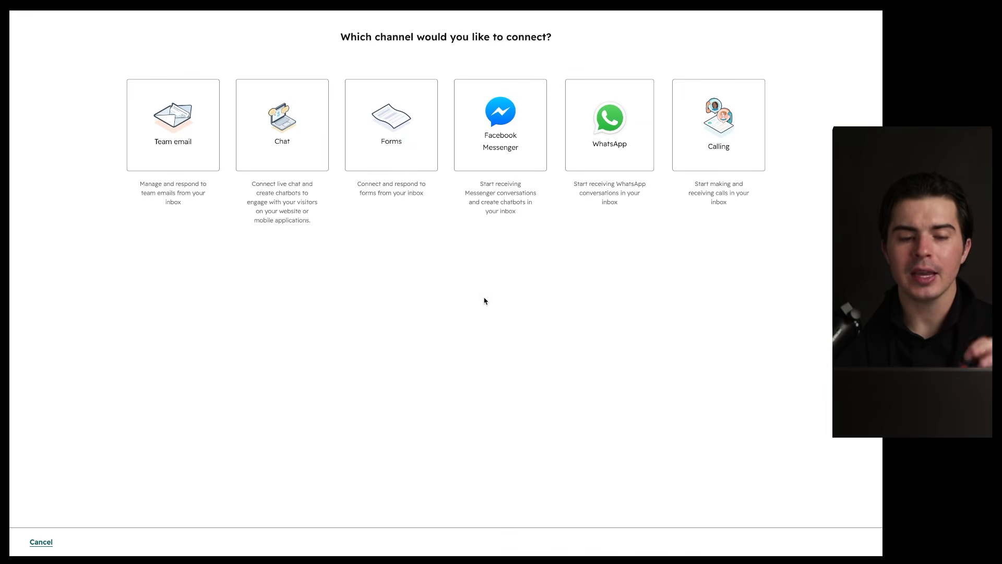
{"action": "left_click_drag", "start_coordinate": [212, 72], "coordinate": [197, 26]}
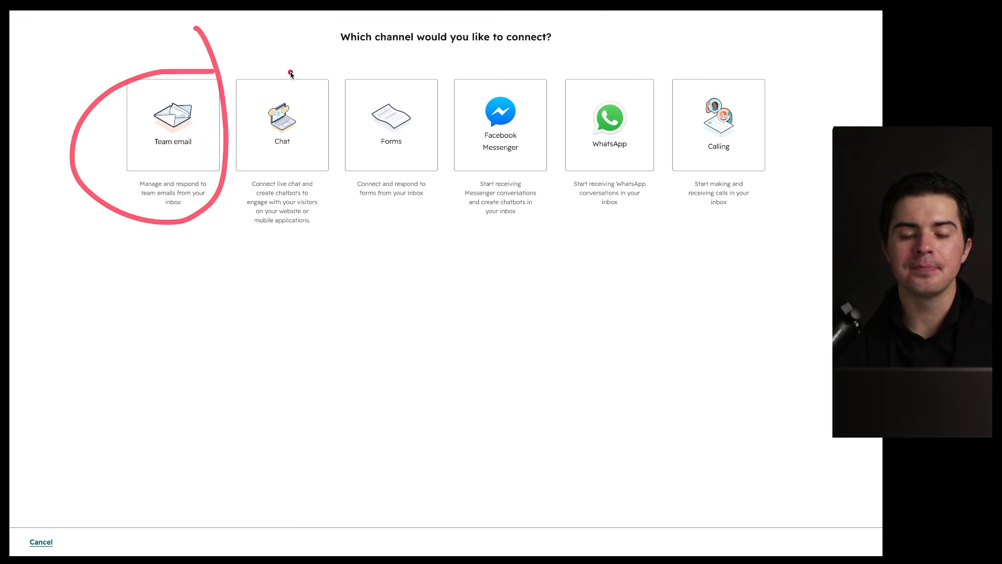
{"action": "left_click_drag", "start_coordinate": [311, 69], "coordinate": [308, 63]}
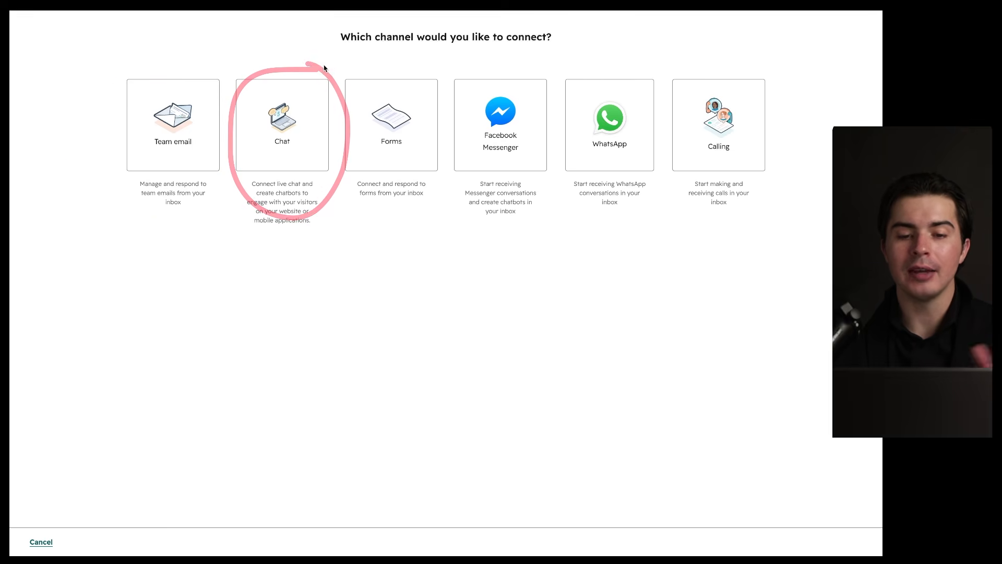
{"action": "left_click_drag", "start_coordinate": [397, 79], "coordinate": [384, 86]}
{"action": "left_click_drag", "start_coordinate": [524, 63], "coordinate": [500, 68]}
{"action": "left_click_drag", "start_coordinate": [654, 66], "coordinate": [648, 74]}
{"action": "mouse_move", "coordinate": [748, 78]}
{"action": "left_mouse_down"}
{"action": "mouse_move", "coordinate": [694, 167]}
{"action": "mouse_move", "coordinate": [709, 84]}
{"action": "left_mouse_up"}
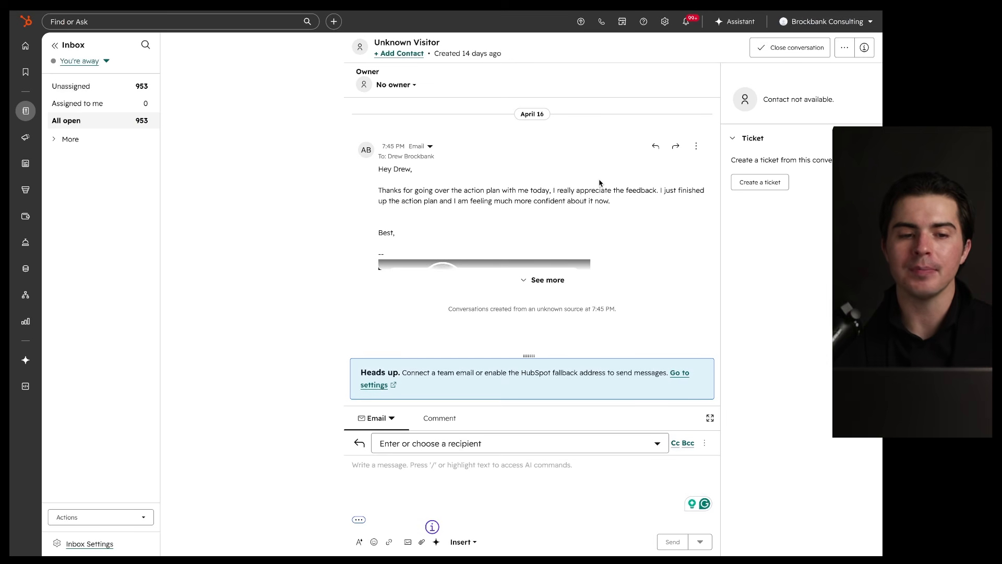
{"action": "left_click_drag", "start_coordinate": [563, 48], "coordinate": [539, 119]}
{"action": "mouse_move", "coordinate": [331, 34]}
{"action": "left_mouse_down"}
{"action": "mouse_move", "coordinate": [169, 99]}
{"action": "mouse_move", "coordinate": [334, 37]}
{"action": "left_mouse_up"}
{"action": "mouse_move", "coordinate": [324, 104]}
{"action": "left_mouse_down"}
{"action": "mouse_move", "coordinate": [188, 107]}
{"action": "mouse_move", "coordinate": [242, 179]}
{"action": "mouse_move", "coordinate": [329, 104]}
{"action": "left_mouse_up"}
{"action": "mouse_move", "coordinate": [311, 187]}
{"action": "left_mouse_down"}
{"action": "mouse_move", "coordinate": [186, 189]}
{"action": "mouse_move", "coordinate": [282, 272]}
{"action": "mouse_move", "coordinate": [330, 189]}
{"action": "left_mouse_up"}
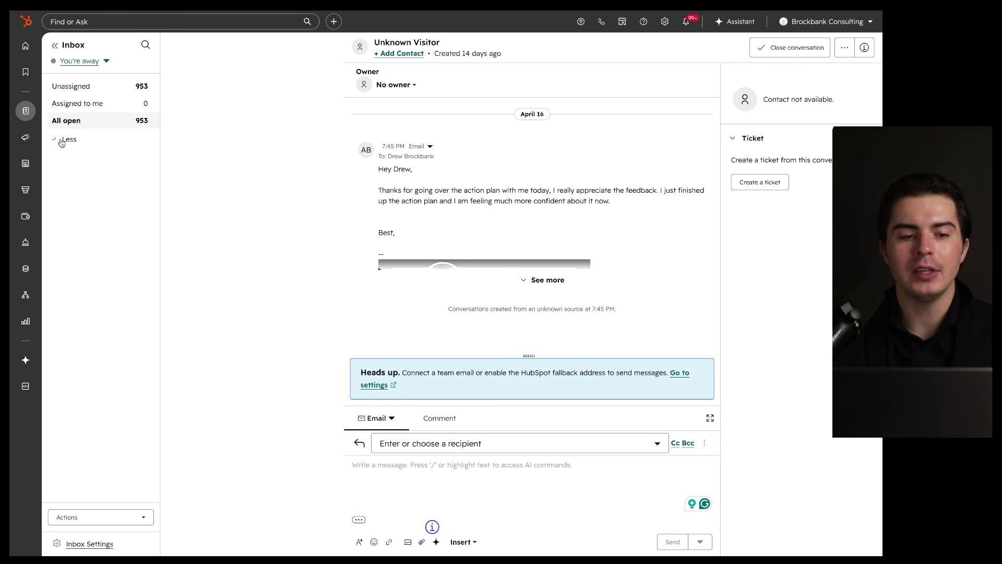
{"action": "left_click", "coordinate": [61, 140]}
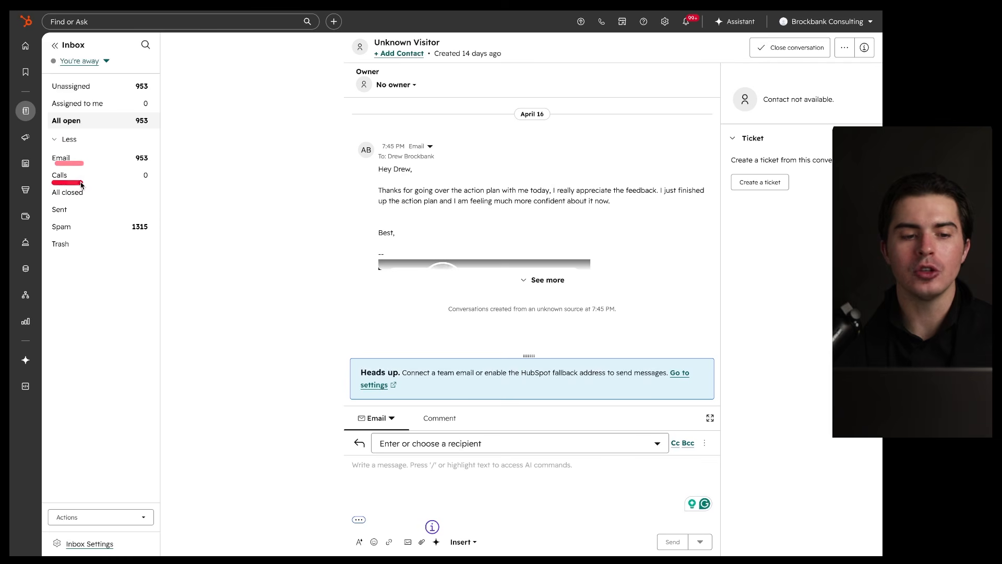
{"action": "mouse_move", "coordinate": [54, 202]}
{"action": "left_mouse_down"}
{"action": "mouse_move", "coordinate": [77, 202]}
{"action": "mouse_move", "coordinate": [82, 221]}
{"action": "left_mouse_up"}
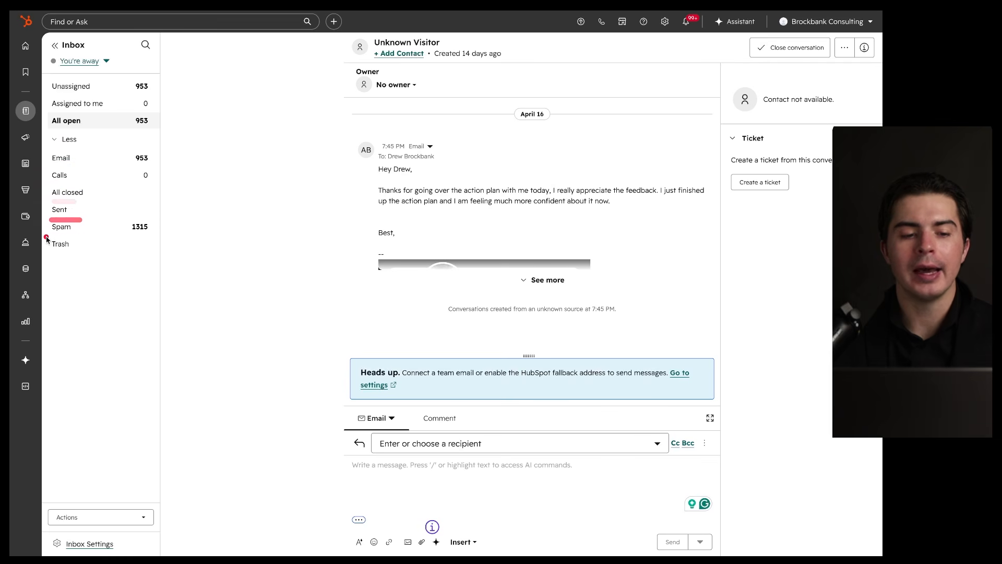
{"action": "left_click_drag", "start_coordinate": [46, 256], "coordinate": [96, 257]}
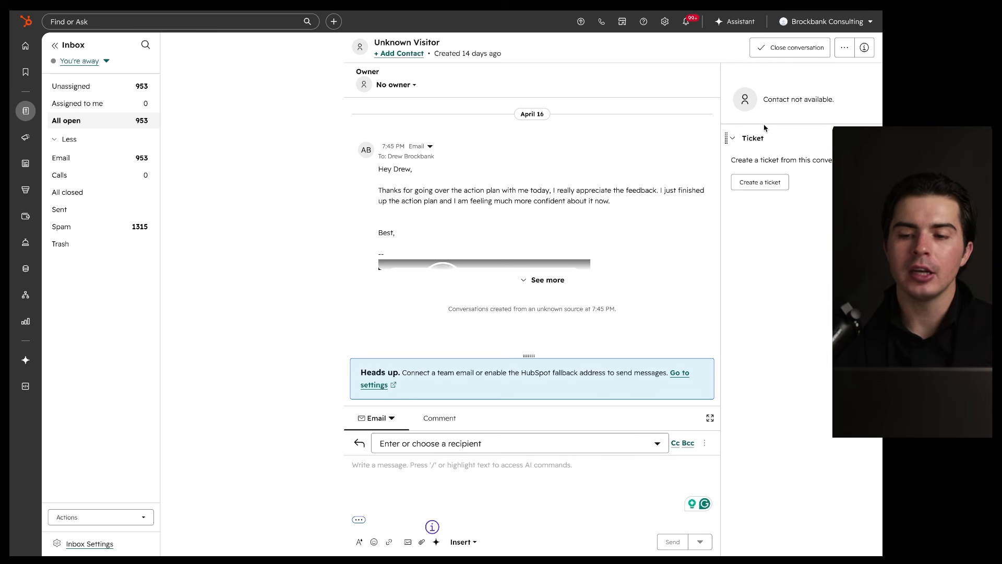
{"action": "mouse_move", "coordinate": [691, 61]}
{"action": "left_mouse_down"}
{"action": "mouse_move", "coordinate": [653, 522]}
{"action": "mouse_move", "coordinate": [630, 79]}
{"action": "left_mouse_up"}
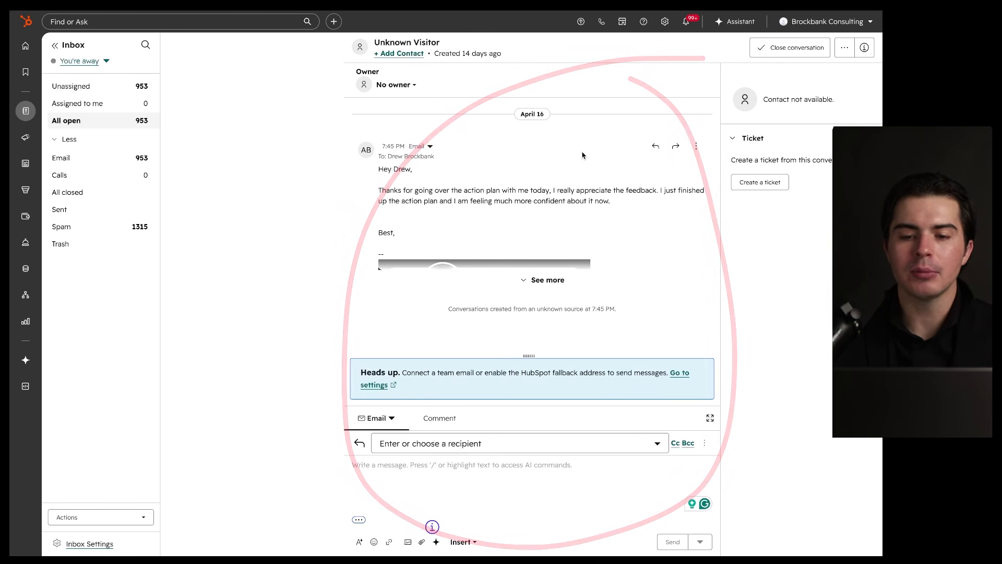
{"action": "left_click_drag", "start_coordinate": [636, 119], "coordinate": [621, 150]}
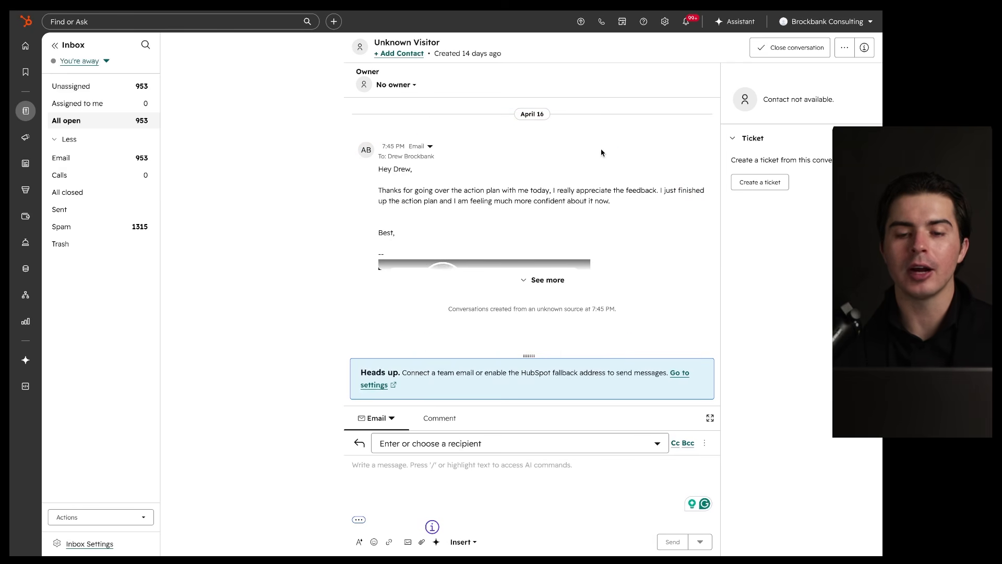
{"action": "mouse_move", "coordinate": [614, 121]}
{"action": "left_mouse_down"}
{"action": "mouse_move", "coordinate": [387, 140]}
{"action": "mouse_move", "coordinate": [616, 121]}
{"action": "left_mouse_up"}
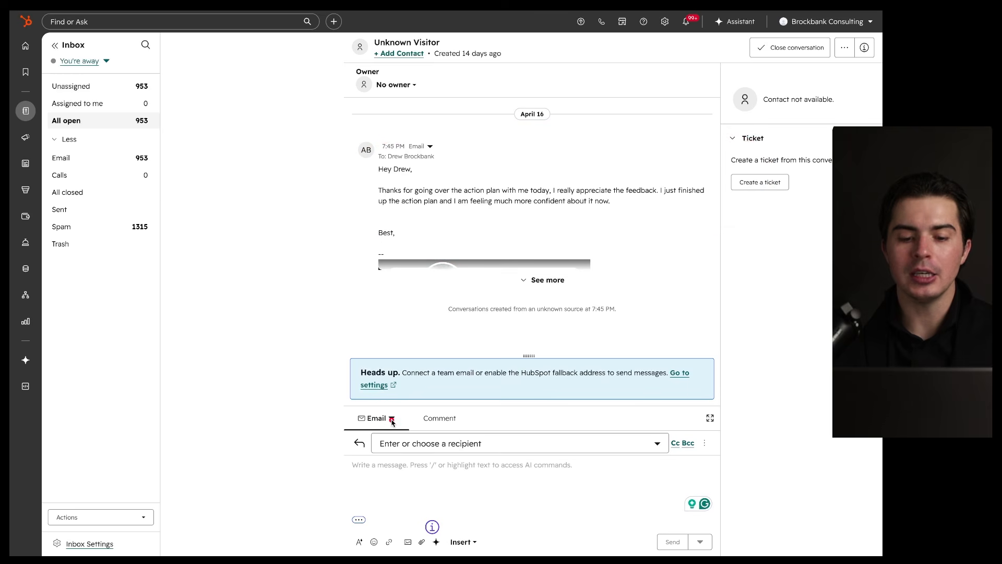
{"action": "mouse_move", "coordinate": [404, 404]}
{"action": "left_mouse_down"}
{"action": "mouse_move", "coordinate": [368, 439]}
{"action": "mouse_move", "coordinate": [410, 410]}
{"action": "left_mouse_up"}
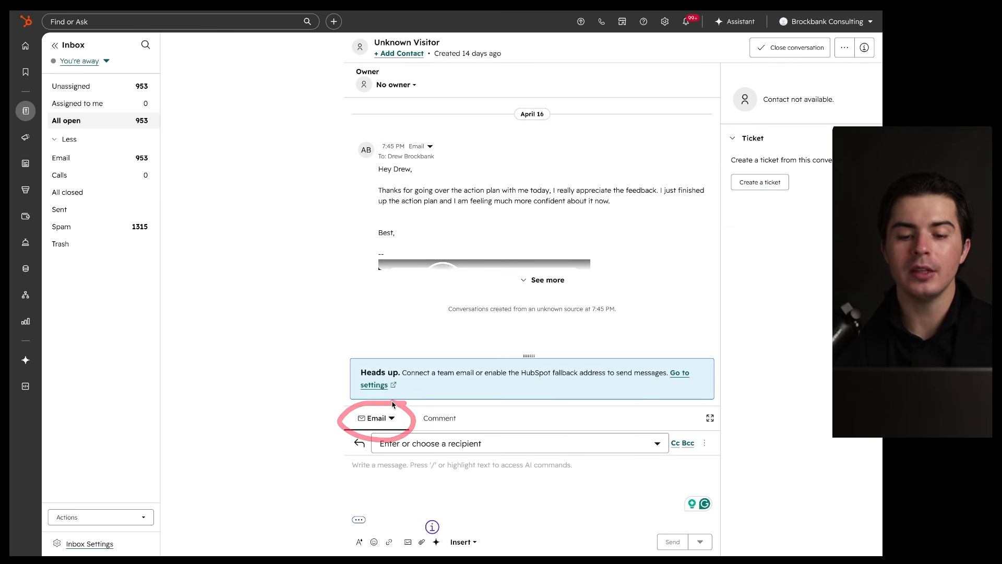
{"action": "mouse_move", "coordinate": [615, 431]}
{"action": "left_mouse_down"}
{"action": "mouse_move", "coordinate": [331, 479]}
{"action": "mouse_move", "coordinate": [581, 420]}
{"action": "left_mouse_up"}
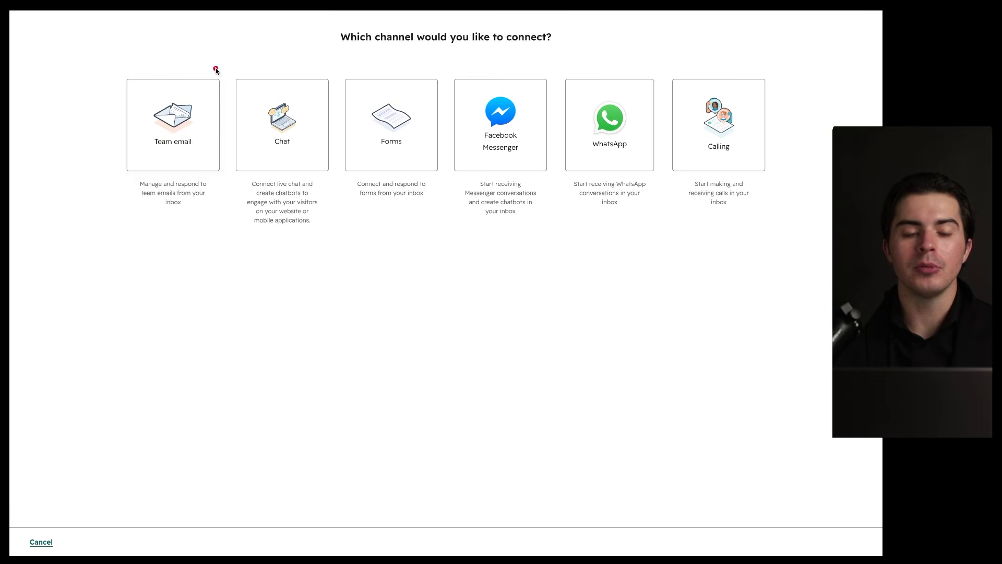
{"action": "left_click_drag", "start_coordinate": [221, 61], "coordinate": [171, 77]}
{"action": "mouse_move", "coordinate": [294, 63]}
{"action": "left_mouse_down"}
{"action": "mouse_move", "coordinate": [255, 112]}
{"action": "mouse_move", "coordinate": [297, 55]}
{"action": "left_mouse_up"}
{"action": "mouse_move", "coordinate": [495, 72]}
{"action": "left_mouse_down"}
{"action": "mouse_move", "coordinate": [449, 117]}
{"action": "mouse_move", "coordinate": [489, 53]}
{"action": "left_mouse_up"}
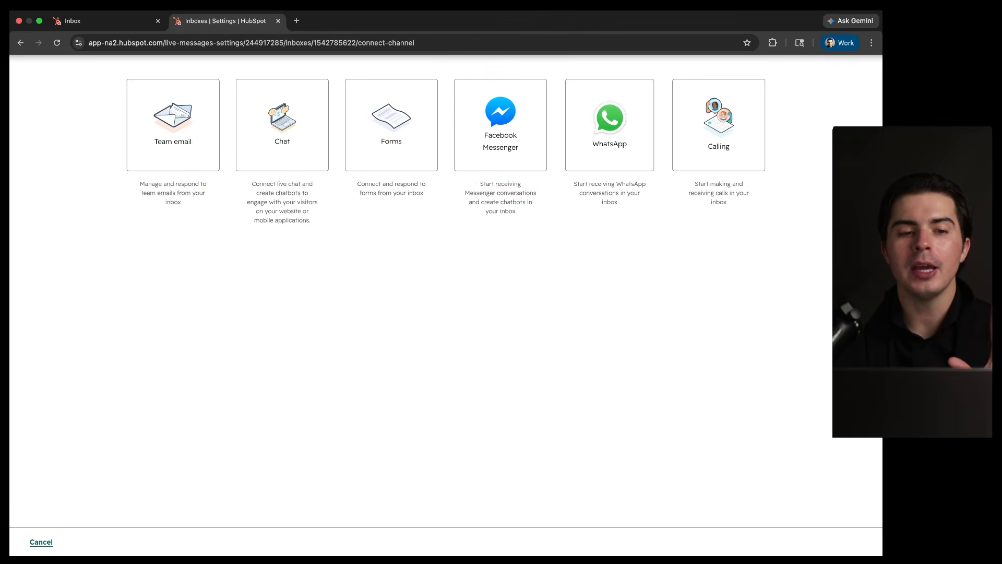
{"action": "left_click", "coordinate": [101, 20]}
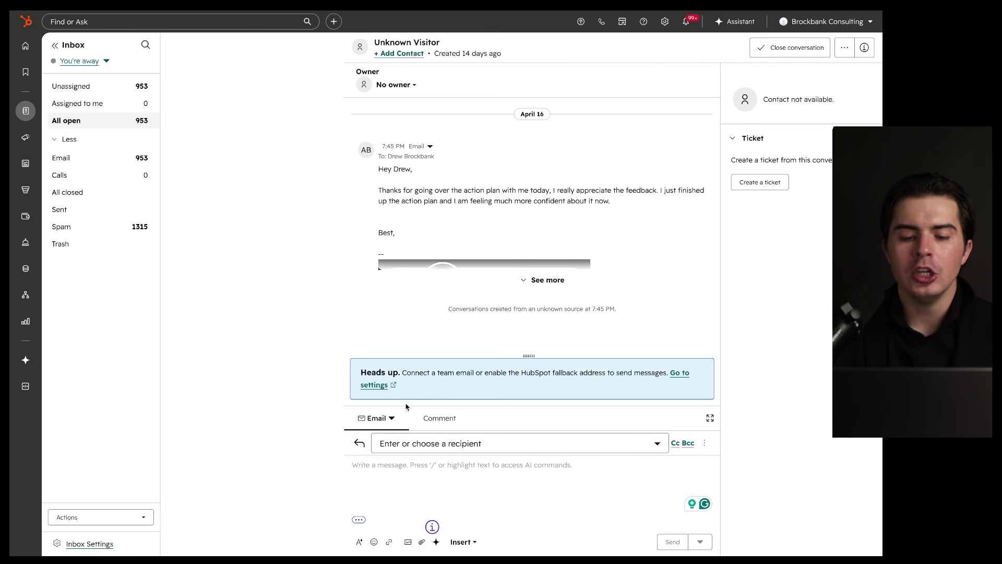
Step: Leave the reply channel as Email and switch the reply box to an internal team-only comment
{"action": "left_click", "coordinate": [390, 418]}
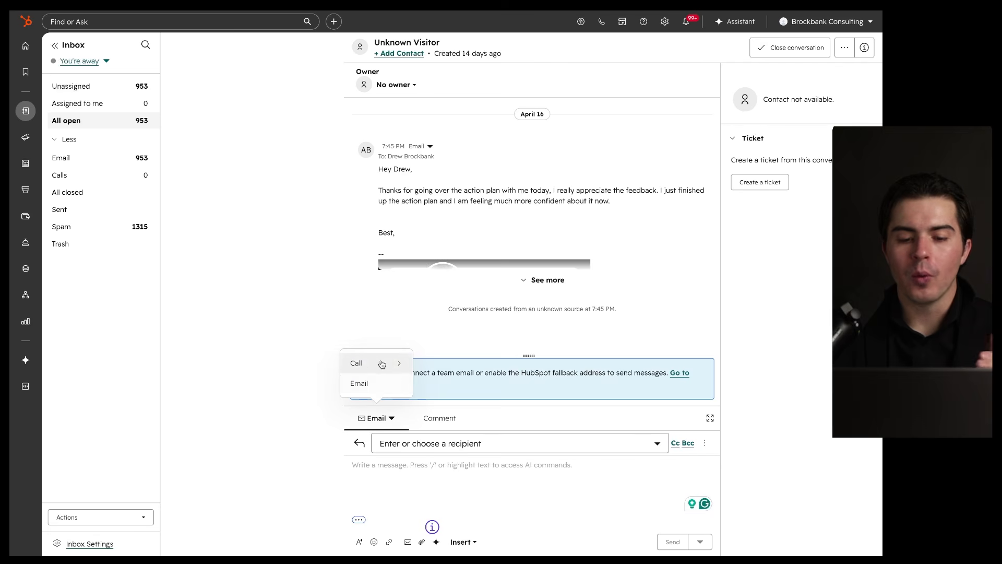
{"action": "left_click", "coordinate": [402, 485]}
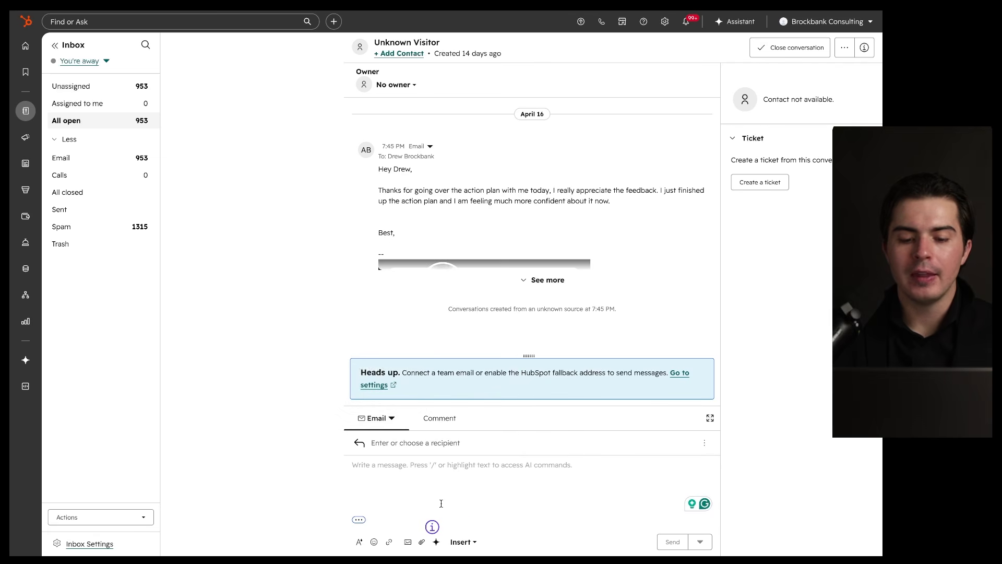
{"action": "left_click_drag", "start_coordinate": [432, 516], "coordinate": [442, 516]}
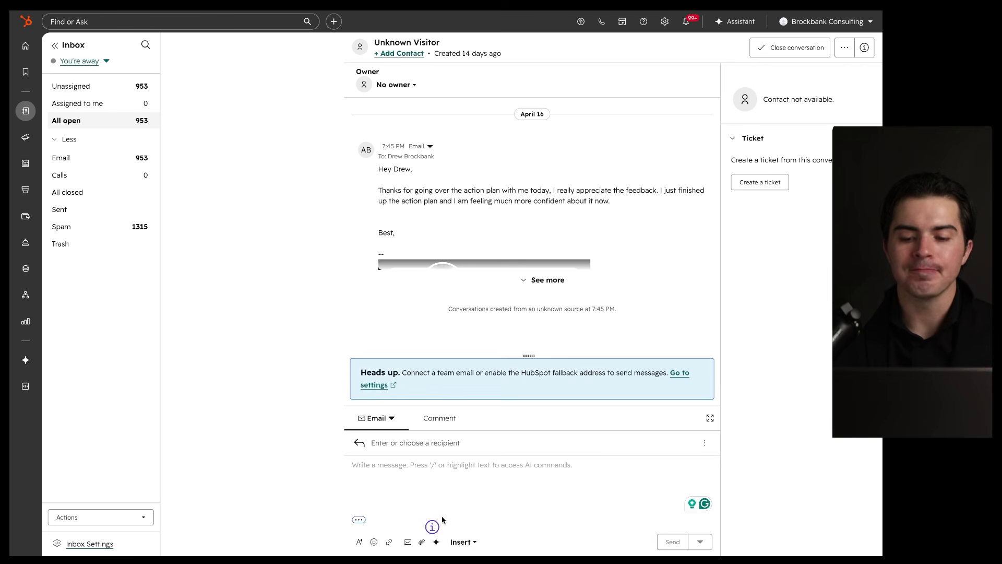
{"action": "left_click", "coordinate": [437, 418]}
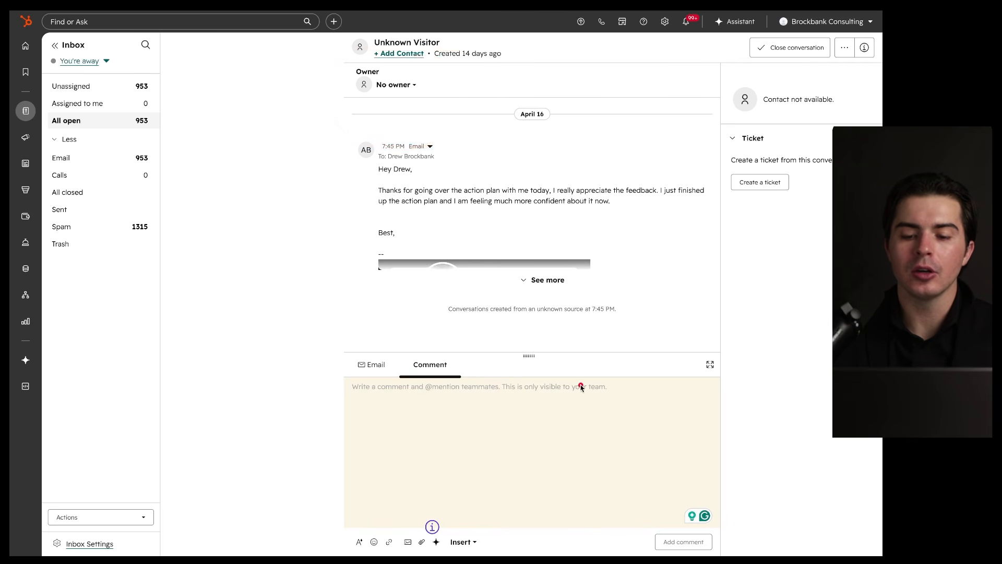
Step: Start creating a ticket from the Unknown Visitor conversation
{"action": "mouse_move", "coordinate": [602, 375]}
{"action": "left_mouse_down"}
{"action": "mouse_move", "coordinate": [595, 399]}
{"action": "mouse_move", "coordinate": [571, 379]}
{"action": "mouse_move", "coordinate": [310, 418]}
{"action": "mouse_move", "coordinate": [655, 465]}
{"action": "mouse_move", "coordinate": [465, 374]}
{"action": "left_mouse_up"}
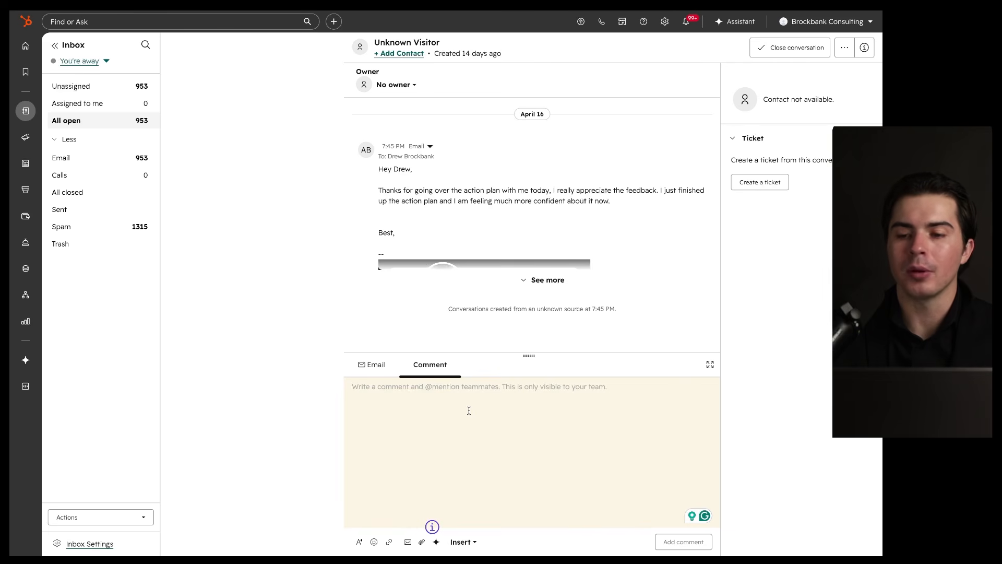
{"action": "mouse_move", "coordinate": [856, 75]}
{"action": "left_mouse_down"}
{"action": "mouse_move", "coordinate": [694, 167]}
{"action": "mouse_move", "coordinate": [782, 89]}
{"action": "left_mouse_up"}
{"action": "left_click_drag", "start_coordinate": [697, 32], "coordinate": [286, 247]}
{"action": "left_click_drag", "start_coordinate": [278, 328], "coordinate": [624, 61]}
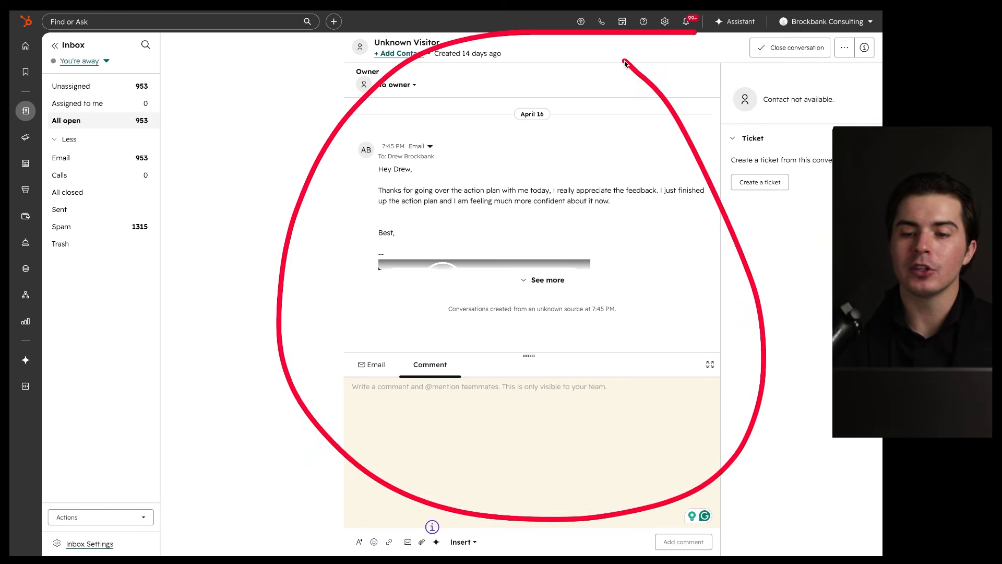
{"action": "mouse_move", "coordinate": [832, 131]}
{"action": "left_mouse_down"}
{"action": "mouse_move", "coordinate": [689, 157]}
{"action": "mouse_move", "coordinate": [797, 136]}
{"action": "left_mouse_up"}
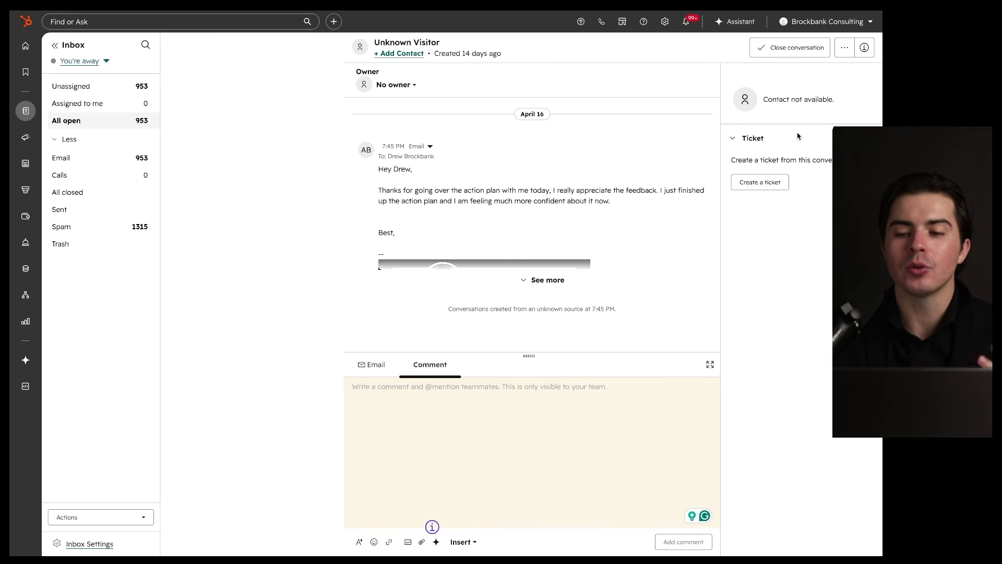
{"action": "mouse_move", "coordinate": [798, 135]}
{"action": "left_mouse_down"}
{"action": "mouse_move", "coordinate": [720, 180]}
{"action": "mouse_move", "coordinate": [815, 134]}
{"action": "left_mouse_up"}
{"action": "mouse_move", "coordinate": [687, 61]}
{"action": "left_mouse_down"}
{"action": "mouse_move", "coordinate": [459, 56]}
{"action": "mouse_move", "coordinate": [616, 72]}
{"action": "mouse_move", "coordinate": [609, 67]}
{"action": "left_mouse_up"}
{"action": "left_click_drag", "start_coordinate": [831, 127], "coordinate": [817, 130]}
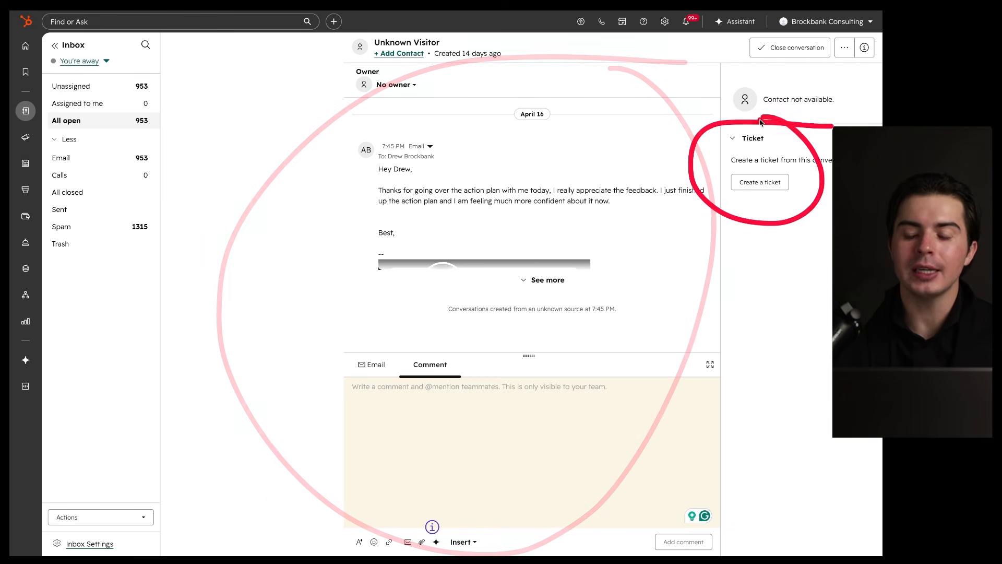
{"action": "left_click", "coordinate": [760, 182]}
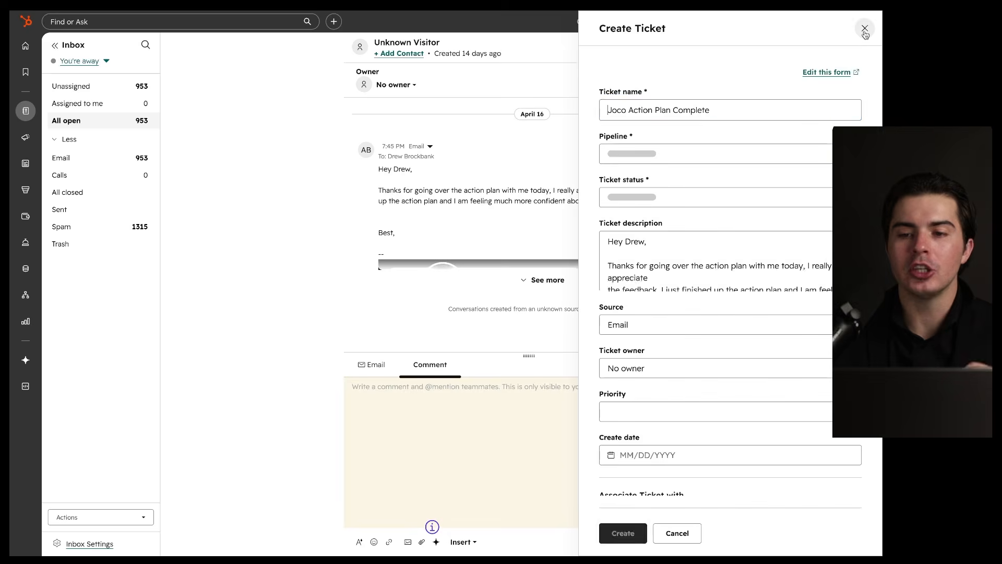
Step: Close the Create Ticket panel without saving and dismiss the conversation's more-actions menu
{"action": "left_click", "coordinate": [865, 29]}
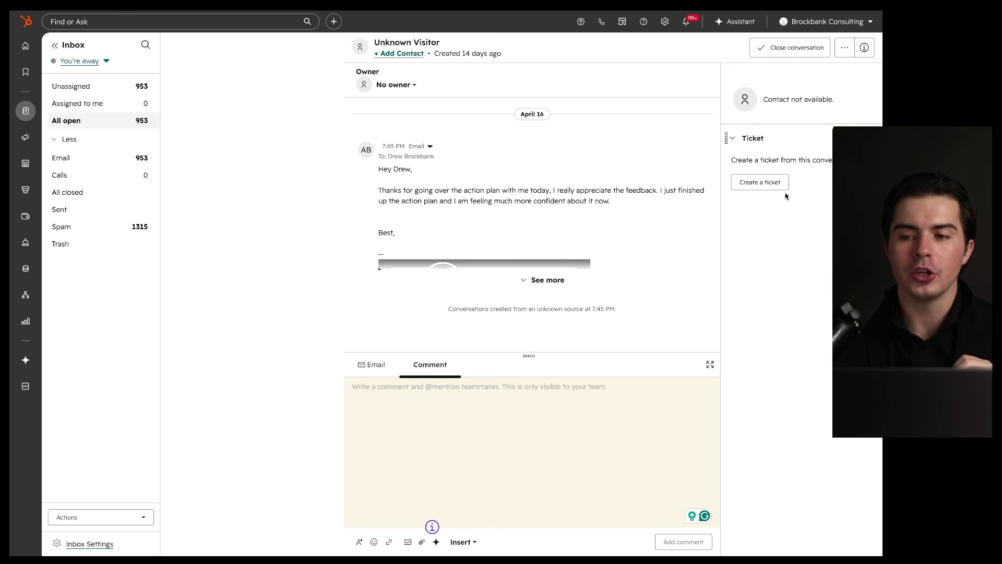
{"action": "left_click", "coordinate": [847, 50]}
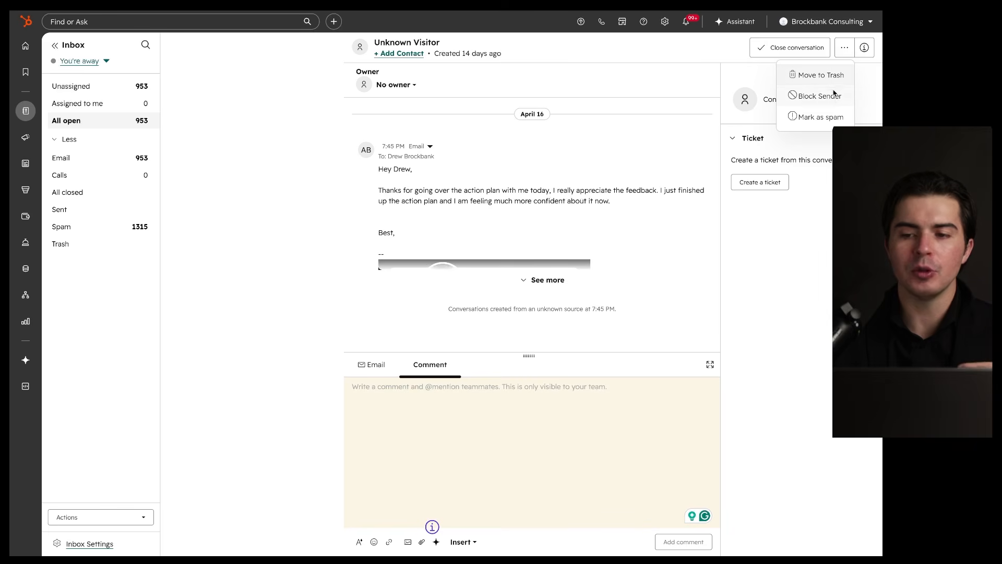
{"action": "left_click", "coordinate": [815, 257]}
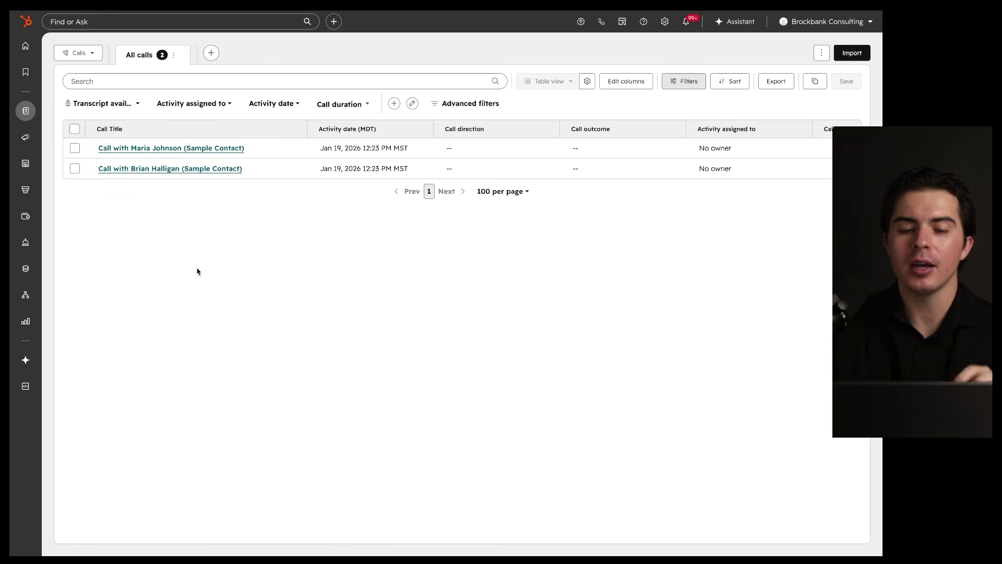
Step: Preview the first sample contact's call details, then close the preview
{"action": "left_click_drag", "start_coordinate": [155, 93], "coordinate": [192, 139]}
{"action": "mouse_move", "coordinate": [259, 143]}
{"action": "left_mouse_down"}
{"action": "mouse_move", "coordinate": [89, 166]}
{"action": "mouse_move", "coordinate": [173, 125]}
{"action": "left_mouse_up"}
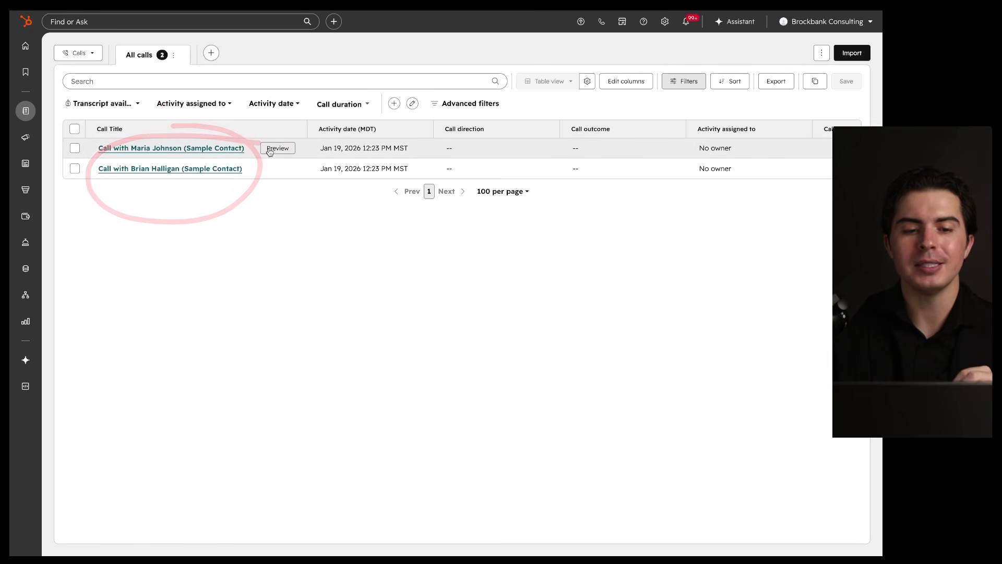
{"action": "left_click", "coordinate": [269, 149]}
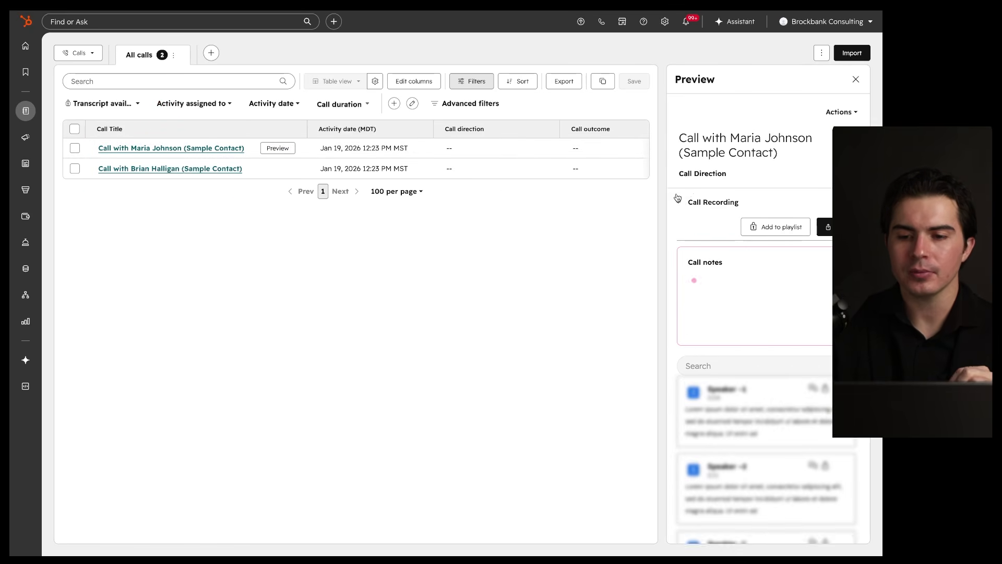
{"action": "mouse_move", "coordinate": [798, 178]}
{"action": "left_mouse_down"}
{"action": "mouse_move", "coordinate": [765, 184]}
{"action": "mouse_move", "coordinate": [789, 259]}
{"action": "left_mouse_up"}
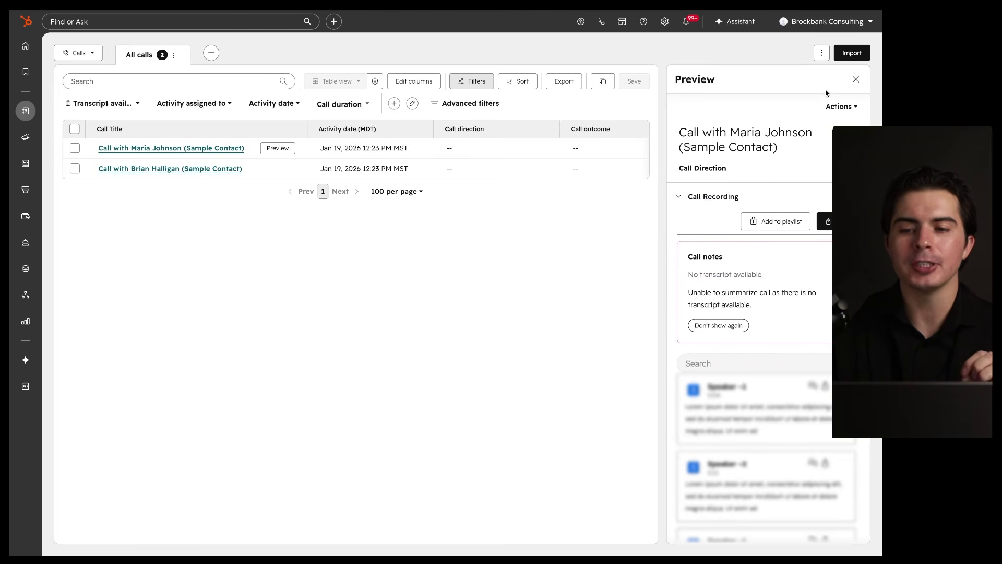
{"action": "left_click", "coordinate": [856, 79]}
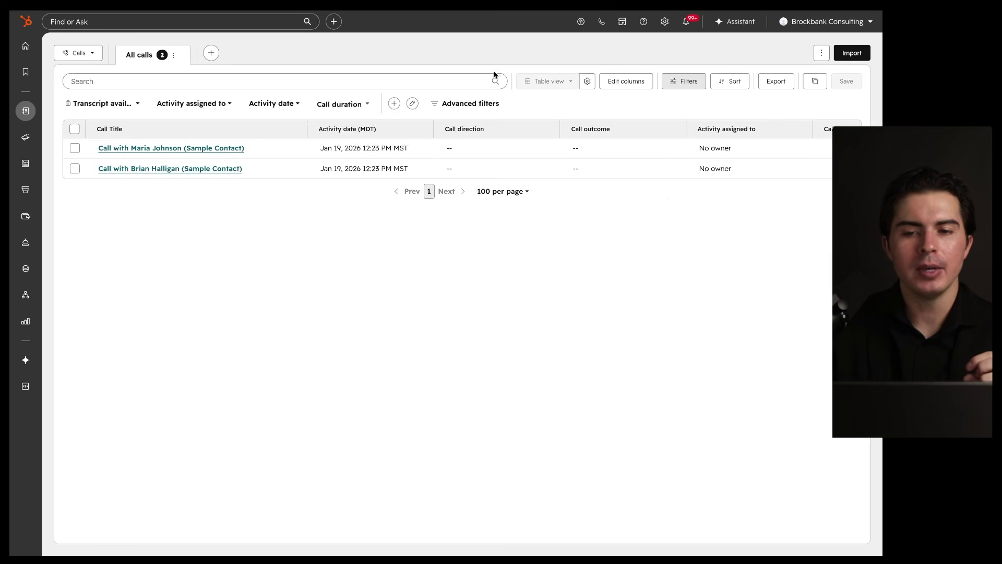
Step: Open the calling panel and close it again
{"action": "left_click", "coordinate": [601, 21]}
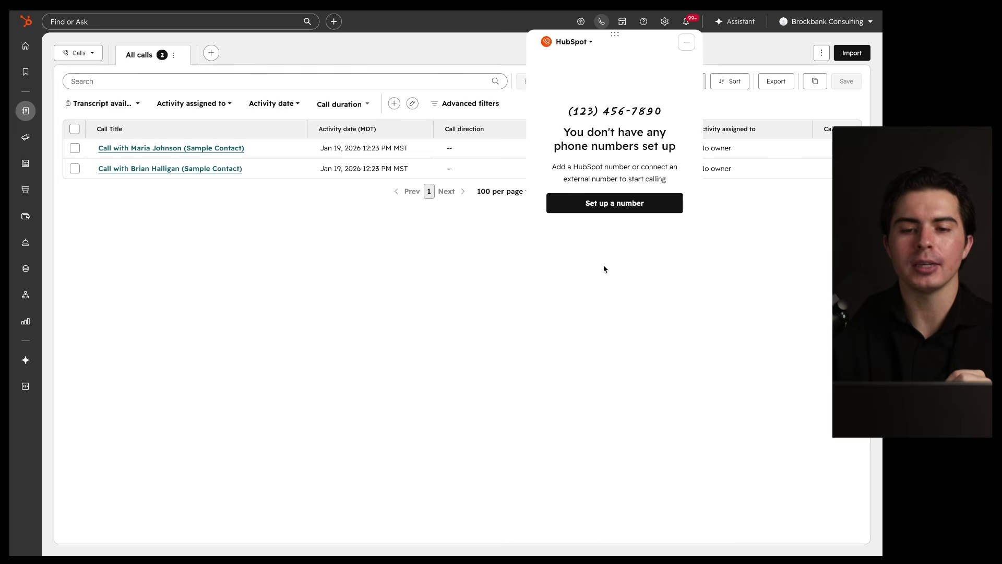
{"action": "left_click", "coordinate": [686, 43]}
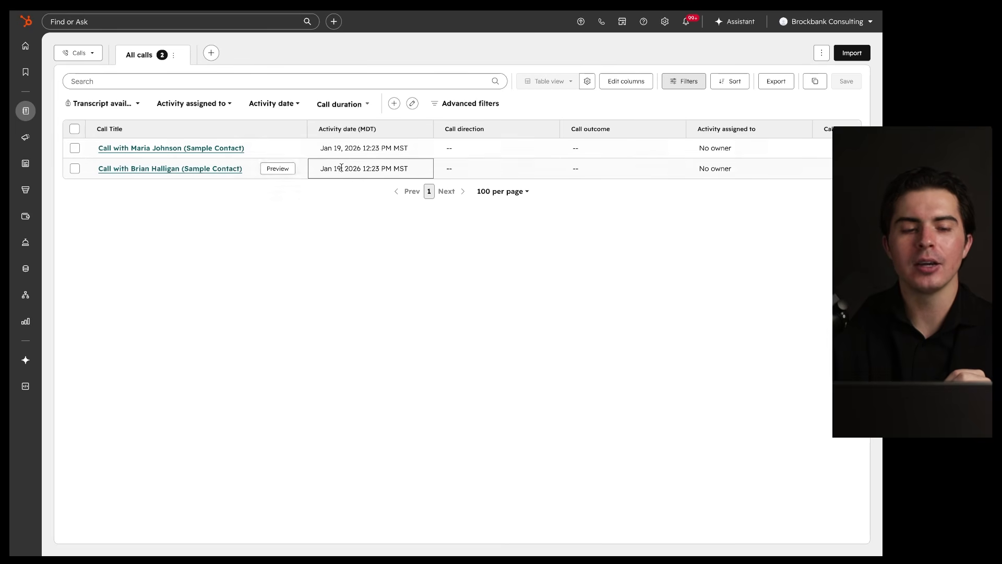
{"action": "mouse_move", "coordinate": [25, 111]}
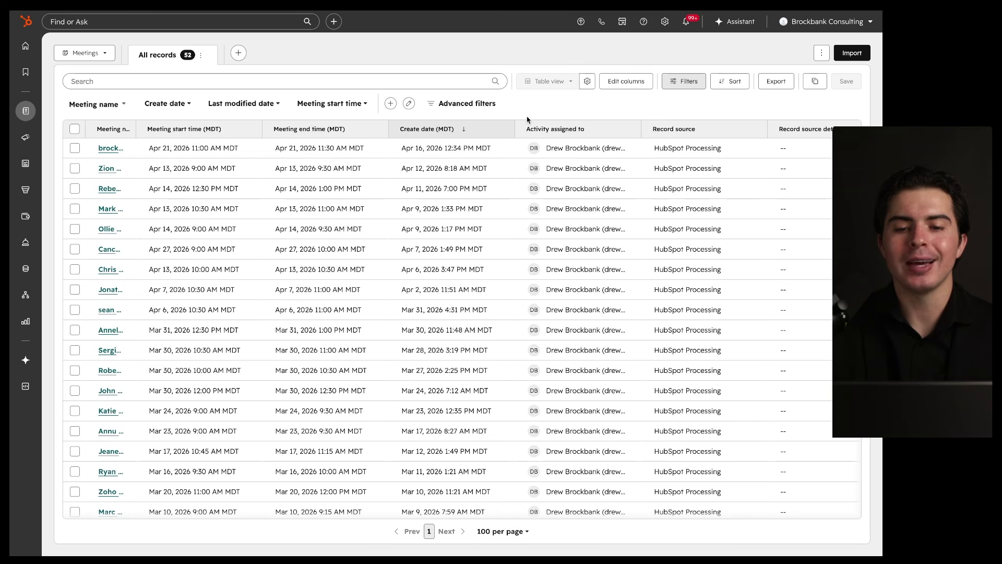
Step: Switch to the open Calendar settings tab and scroll through its settings
{"action": "mouse_move", "coordinate": [649, 103]}
{"action": "left_mouse_down"}
{"action": "mouse_move", "coordinate": [237, 117]}
{"action": "mouse_move", "coordinate": [437, 169]}
{"action": "left_mouse_up"}
{"action": "key", "text": "ctrl+Tab"}
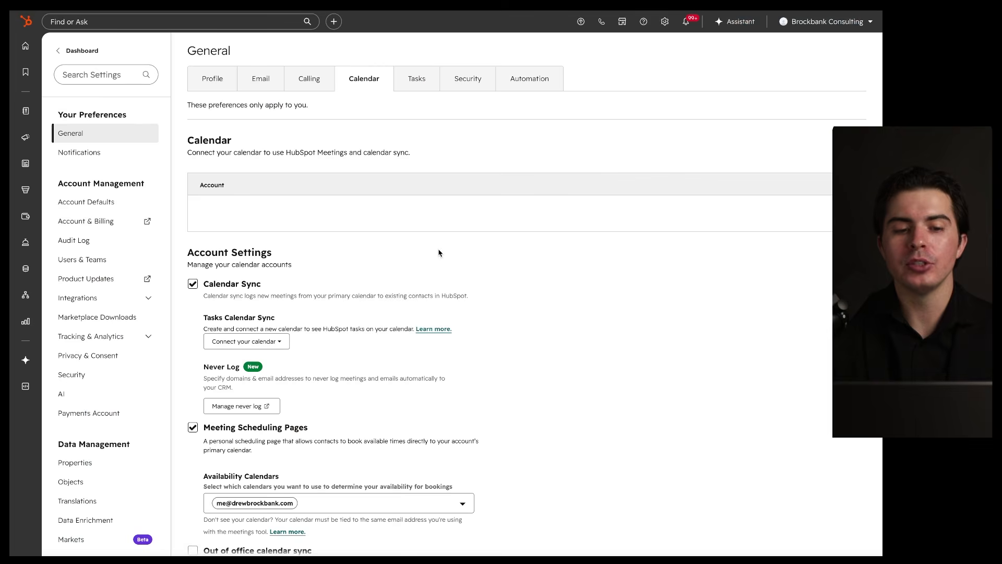
{"action": "mouse_move", "coordinate": [376, 58]}
{"action": "left_mouse_down"}
{"action": "mouse_move", "coordinate": [331, 83]}
{"action": "mouse_move", "coordinate": [368, 69]}
{"action": "left_mouse_up"}
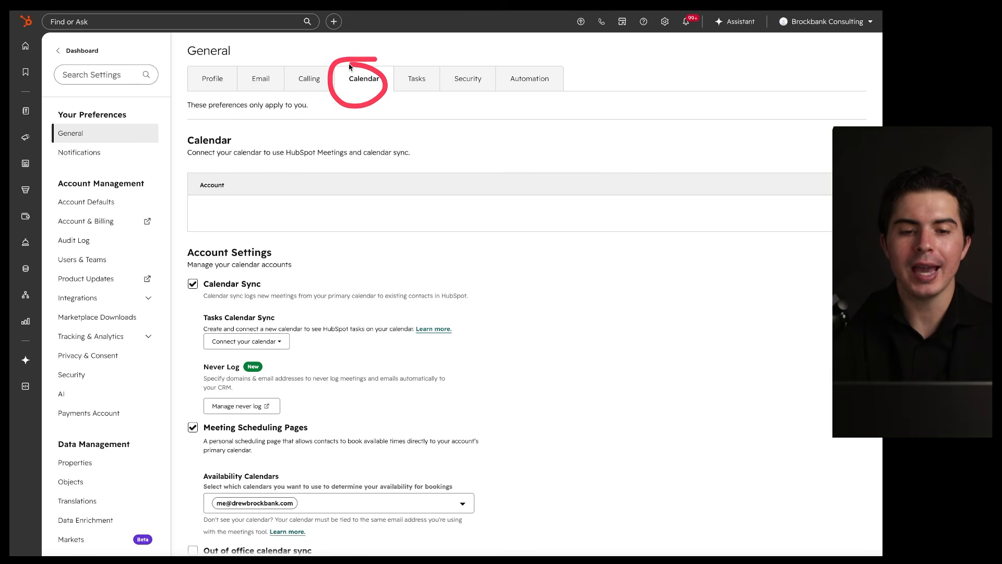
{"action": "mouse_move", "coordinate": [382, 163]}
{"action": "left_mouse_down"}
{"action": "mouse_move", "coordinate": [461, 172]}
{"action": "mouse_move", "coordinate": [321, 181]}
{"action": "left_mouse_up"}
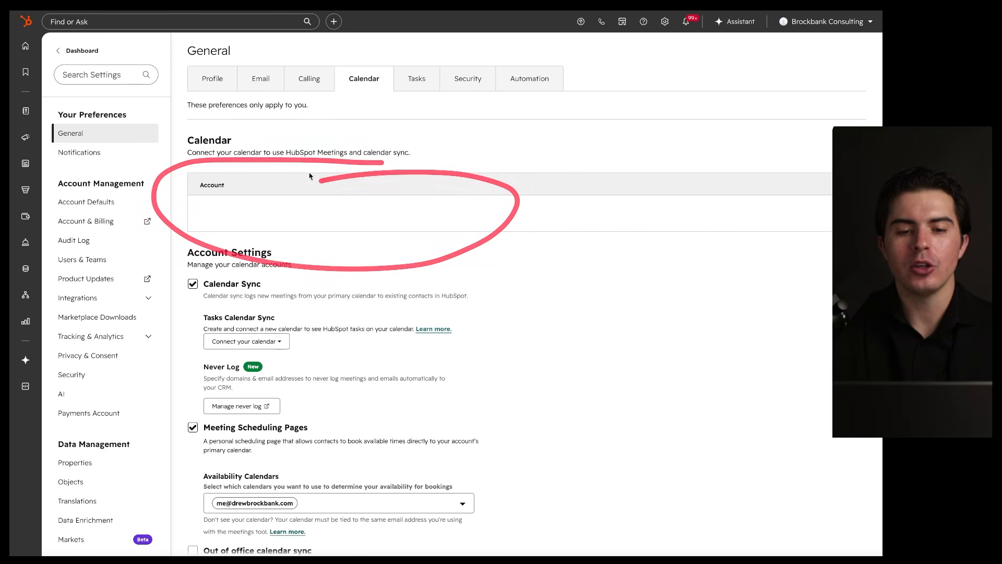
{"action": "scroll", "coordinate": [278, 162], "scroll_direction": "down", "scroll_amount": 3}
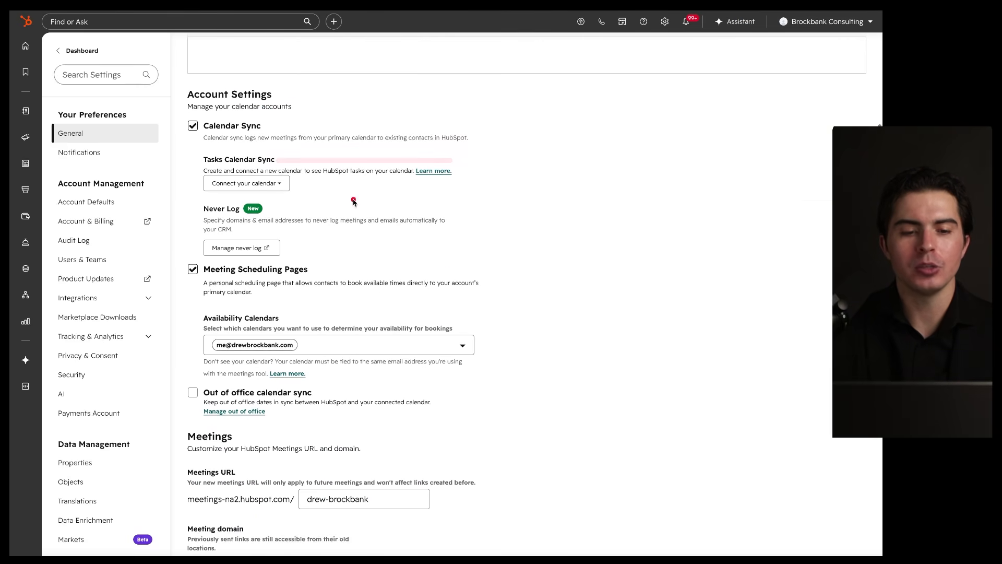
{"action": "mouse_move", "coordinate": [437, 113]}
{"action": "left_mouse_down"}
{"action": "mouse_move", "coordinate": [135, 517]}
{"action": "mouse_move", "coordinate": [313, 147]}
{"action": "left_mouse_up"}
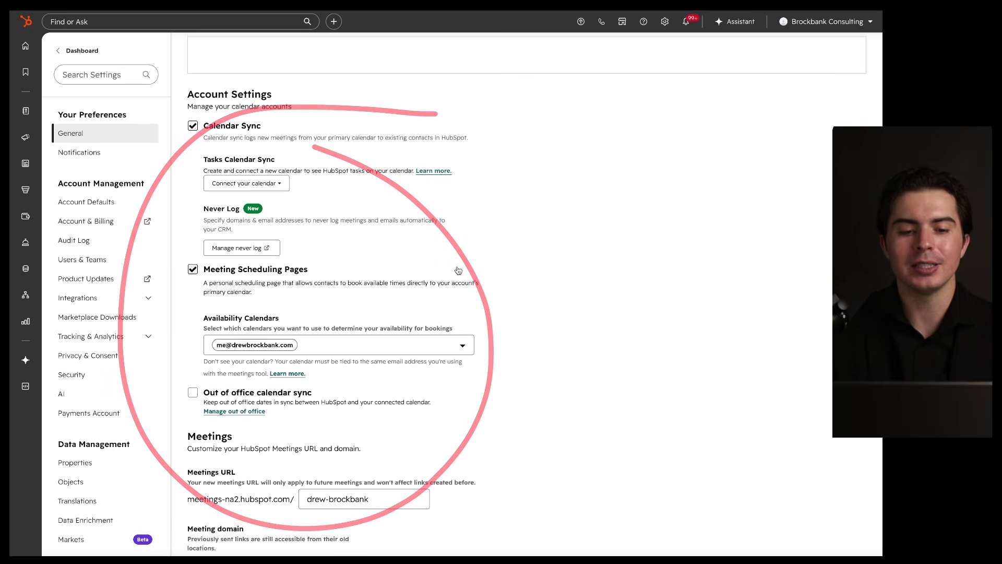
{"action": "scroll", "coordinate": [458, 269], "scroll_direction": "up", "scroll_amount": 3}
{"action": "scroll", "coordinate": [457, 269], "scroll_direction": "down", "scroll_amount": 1}
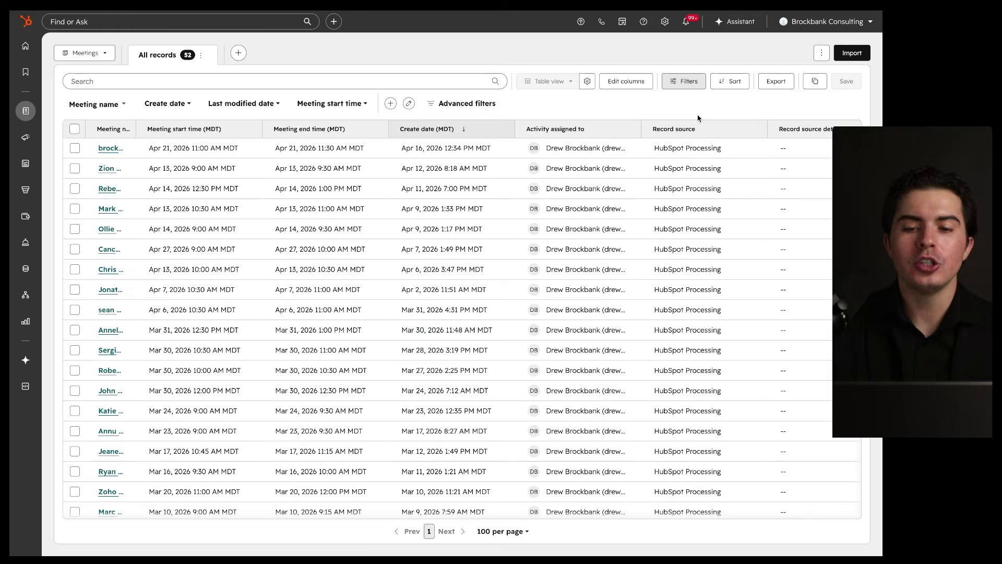
{"action": "left_click_drag", "start_coordinate": [719, 111], "coordinate": [139, 409]}
{"action": "left_click_drag", "start_coordinate": [172, 445], "coordinate": [369, 78]}
{"action": "mouse_move", "coordinate": [126, 150]}
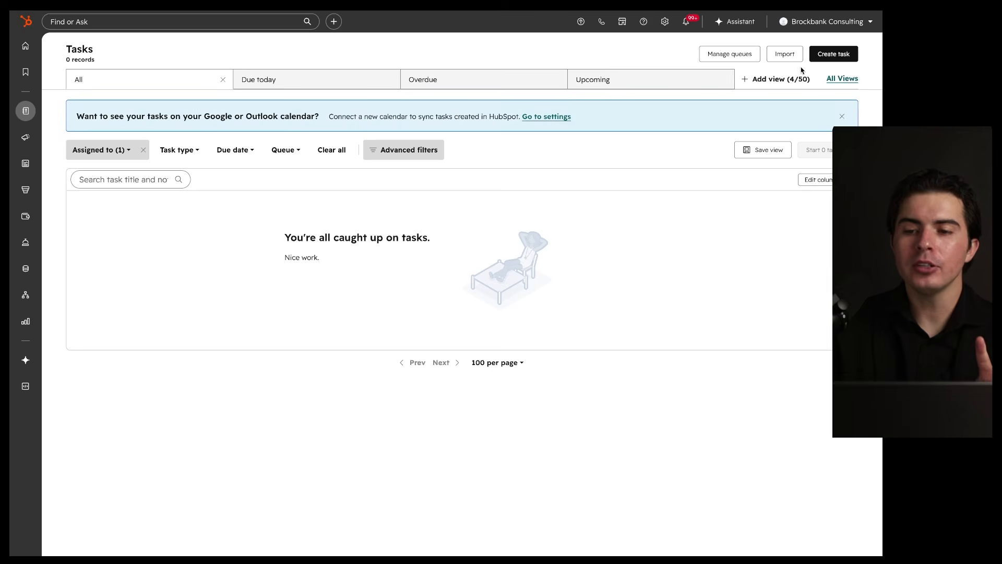
Step: Open a new task form, dismiss it without saving, and go to the Deals board
{"action": "left_click", "coordinate": [830, 54]}
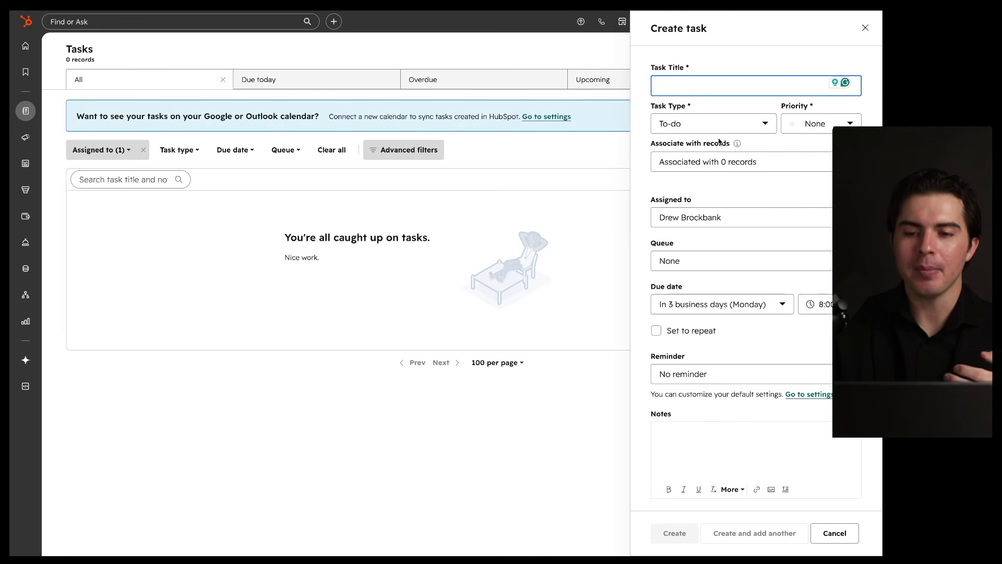
{"action": "left_click", "coordinate": [865, 28]}
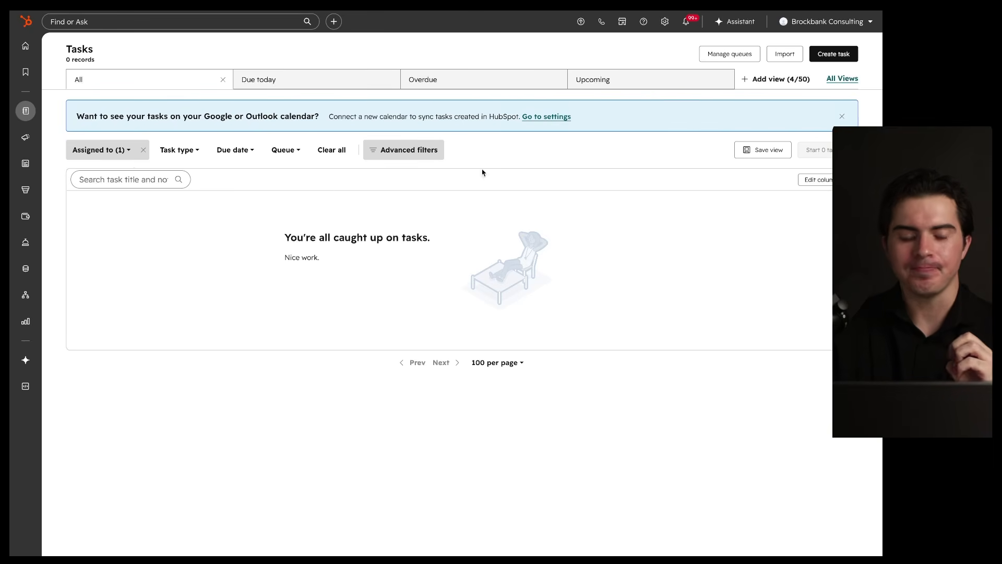
{"action": "mouse_move", "coordinate": [30, 115]}
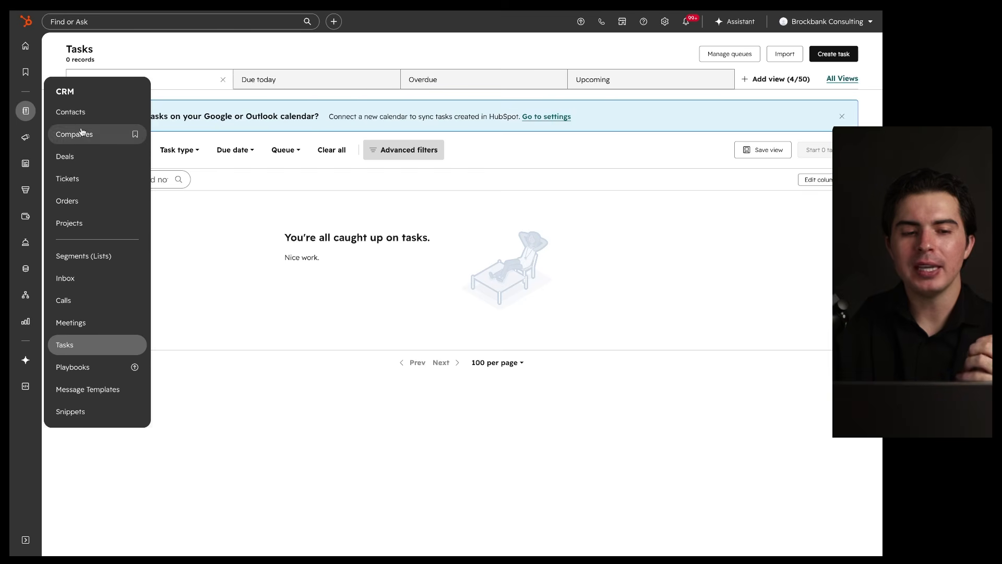
{"action": "left_click", "coordinate": [74, 158]}
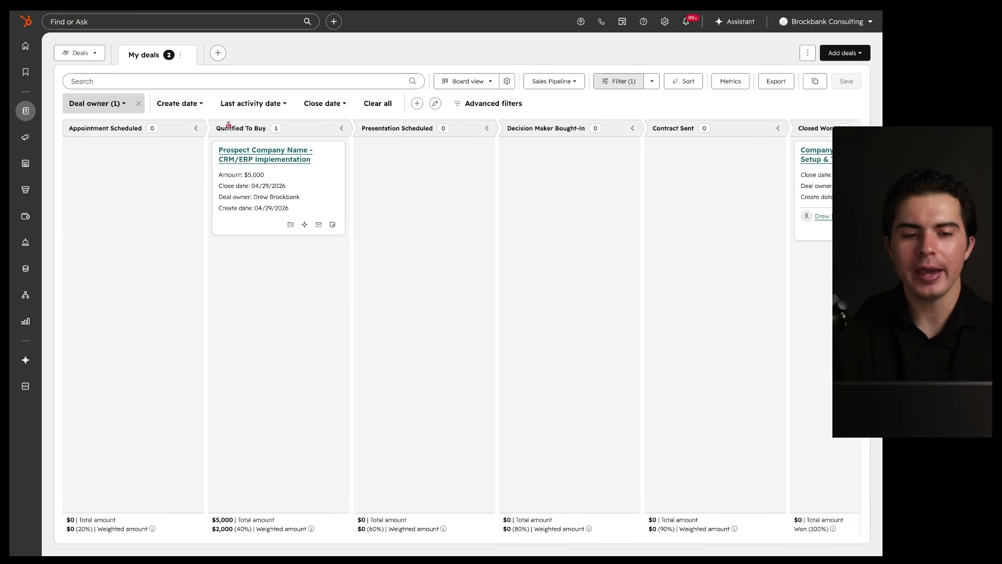
Step: Open the Prospect Company Name - CRM/ERP Implementation deal record from its board card
{"action": "left_click_drag", "start_coordinate": [193, 110], "coordinate": [162, 124]}
{"action": "mouse_move", "coordinate": [307, 121]}
{"action": "left_mouse_down"}
{"action": "mouse_move", "coordinate": [325, 116]}
{"action": "mouse_move", "coordinate": [290, 113]}
{"action": "left_mouse_up"}
{"action": "mouse_move", "coordinate": [649, 92]}
{"action": "left_mouse_down"}
{"action": "mouse_move", "coordinate": [163, 287]}
{"action": "mouse_move", "coordinate": [543, 68]}
{"action": "left_mouse_up"}
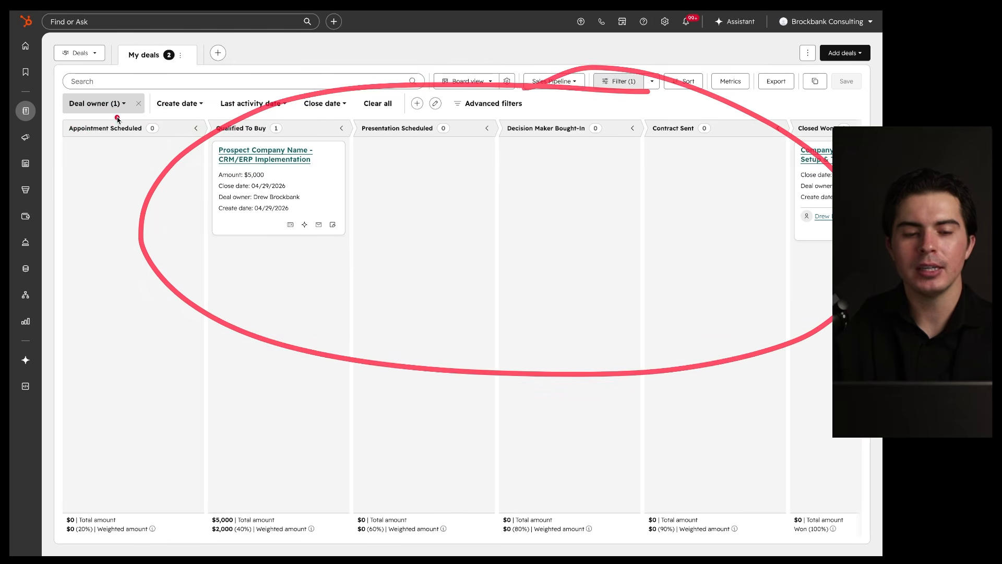
{"action": "left_click_drag", "start_coordinate": [173, 107], "coordinate": [106, 109]}
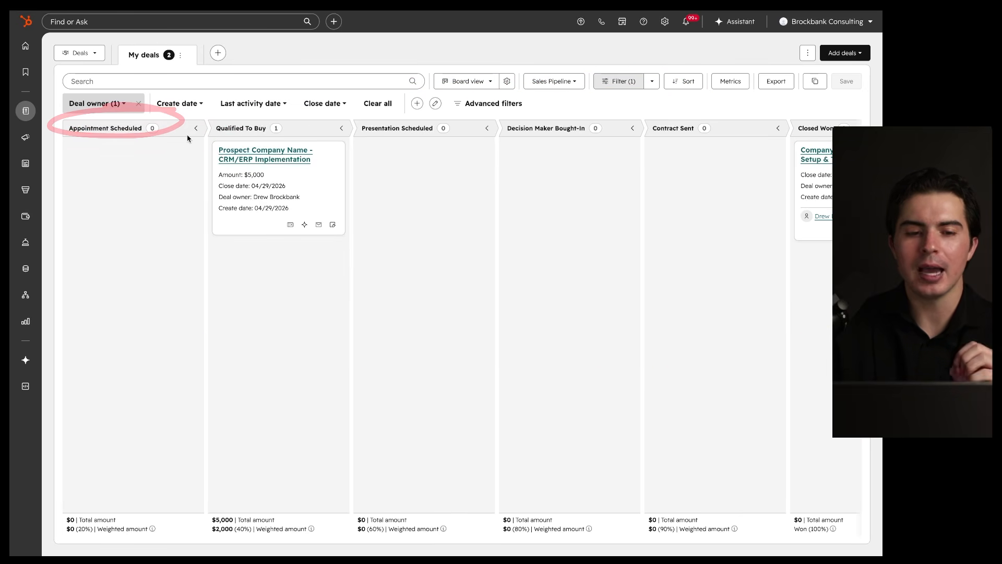
{"action": "left_click_drag", "start_coordinate": [313, 116], "coordinate": [311, 116]}
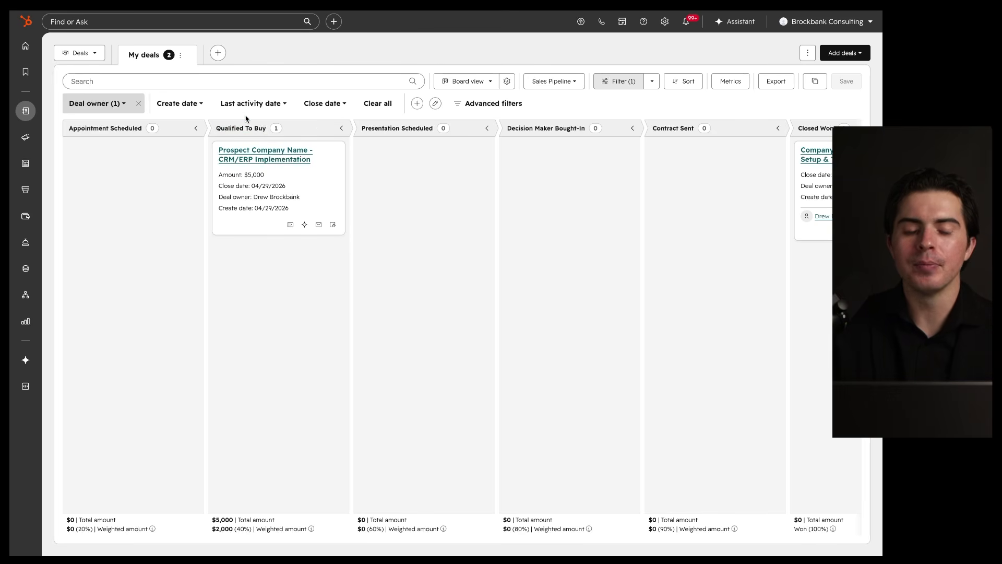
{"action": "left_click_drag", "start_coordinate": [214, 137], "coordinate": [292, 136]}
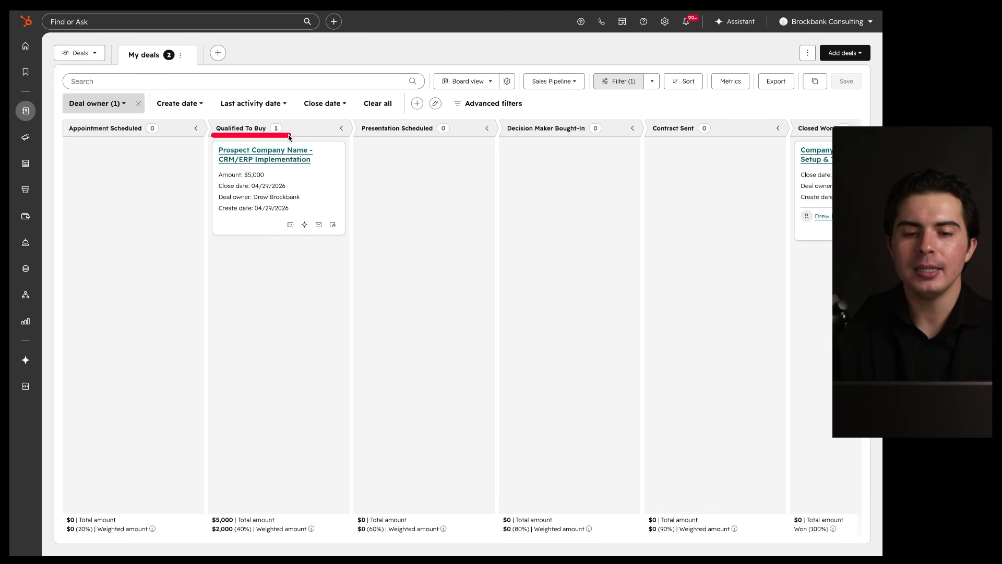
{"action": "left_click_drag", "start_coordinate": [356, 135], "coordinate": [429, 136]}
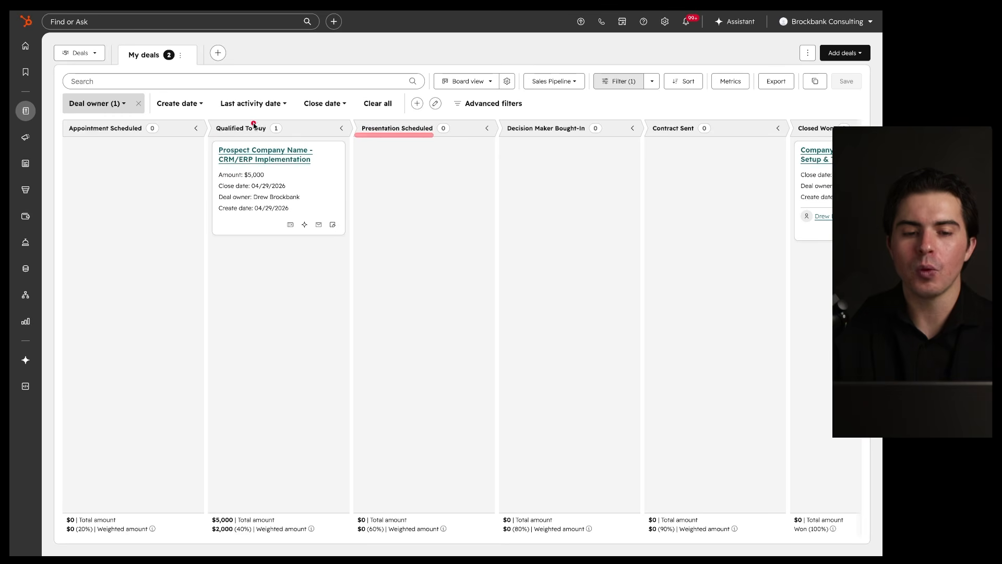
{"action": "left_click_drag", "start_coordinate": [216, 134], "coordinate": [267, 135]}
{"action": "left_click_drag", "start_coordinate": [355, 135], "coordinate": [406, 136]}
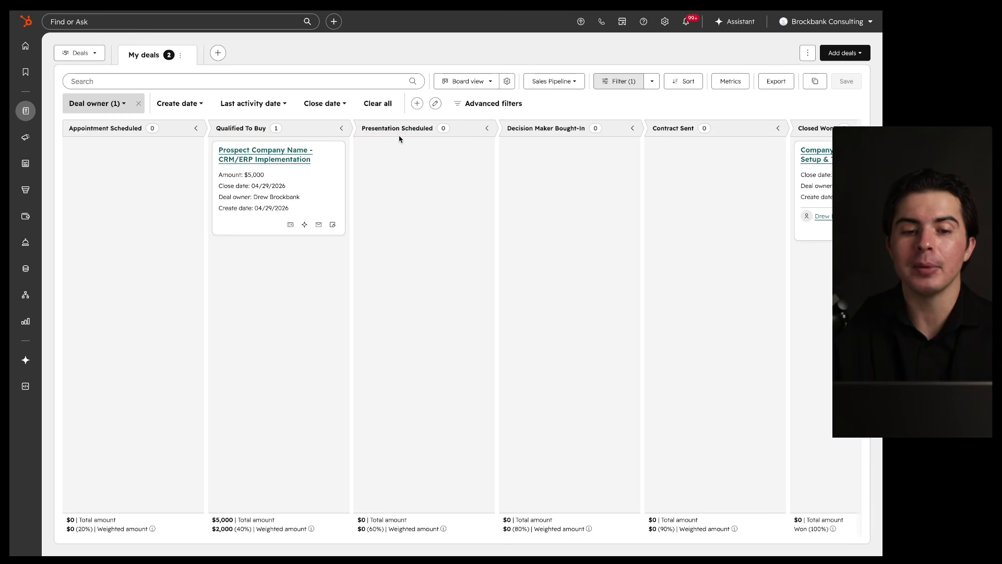
{"action": "left_click", "coordinate": [266, 158]}
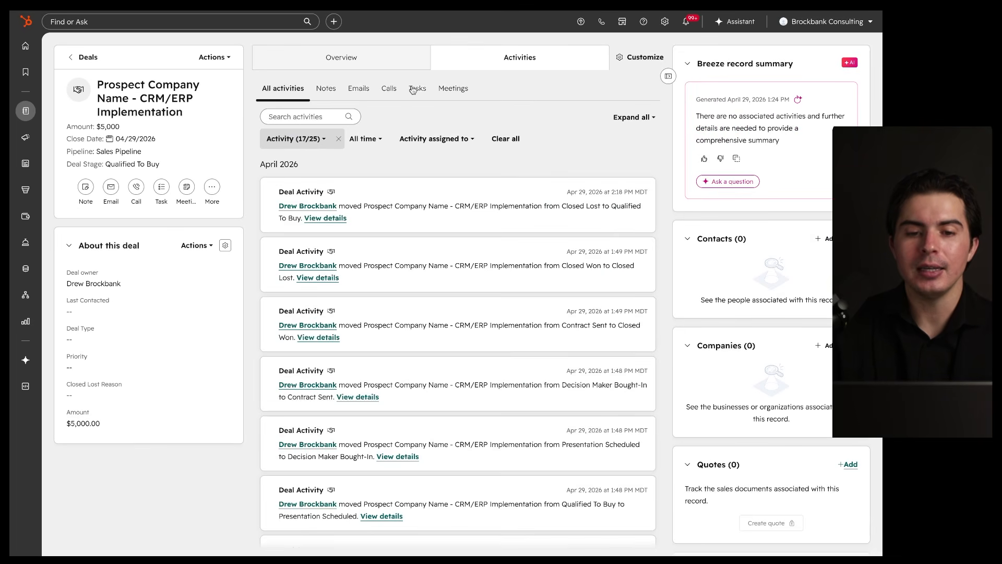
Step: Filter the deal's activity to Tasks and add a 'Create presentation' task
{"action": "left_click", "coordinate": [416, 90]}
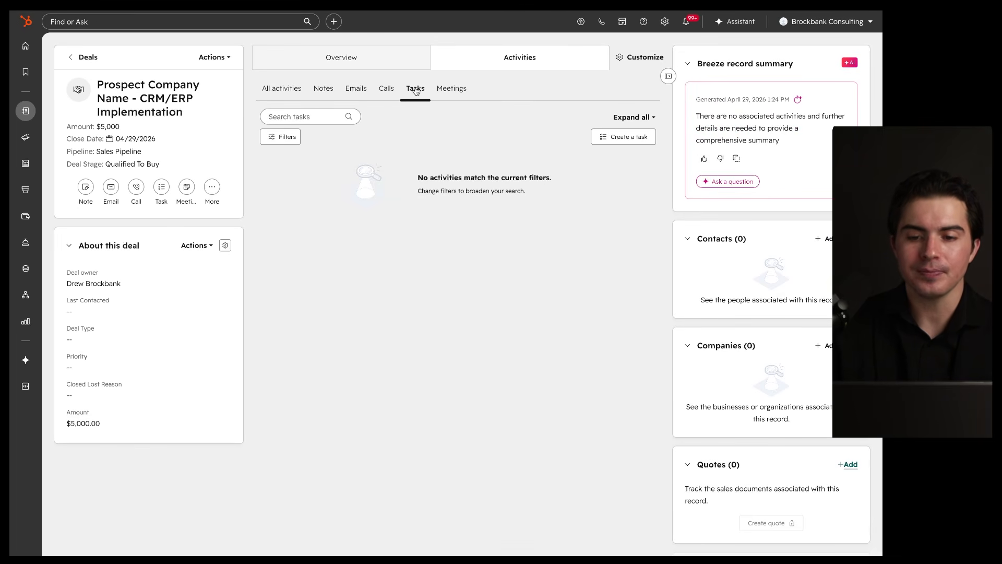
{"action": "left_click", "coordinate": [595, 136]}
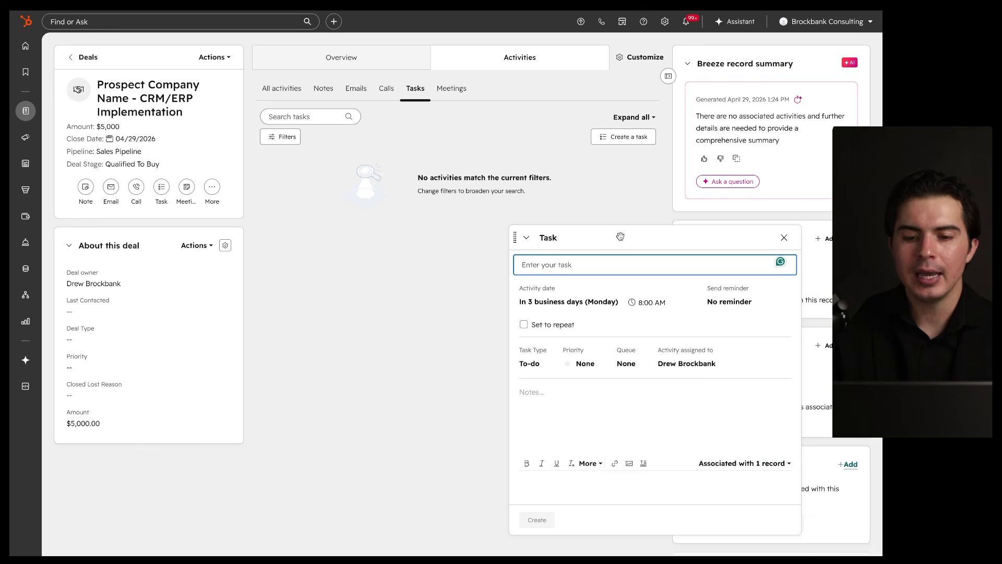
{"action": "left_click_drag", "start_coordinate": [620, 236], "coordinate": [512, 170]}
{"action": "left_click", "coordinate": [497, 194]}
{"action": "type", "text": "Creaet e"}
{"action": "type", "text": "presentation"}
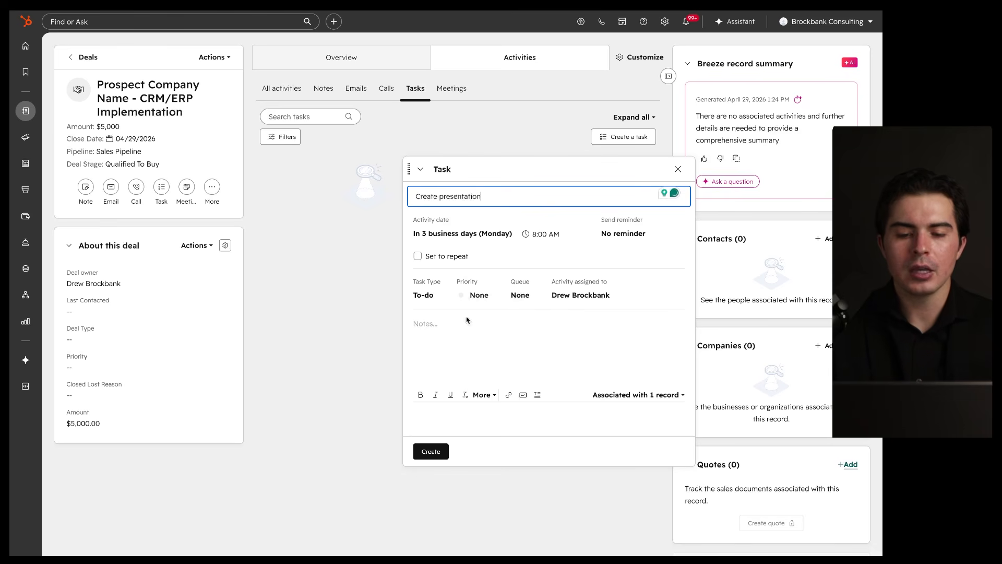
{"action": "left_click", "coordinate": [431, 451]}
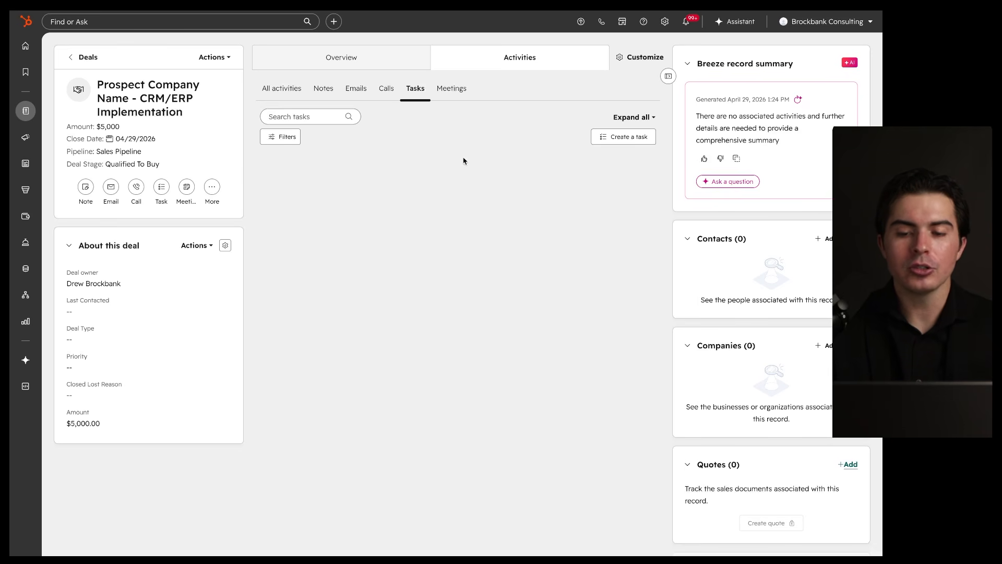
Step: Add a second deal task titled 'Schedule meeting to present'
{"action": "left_click", "coordinate": [629, 136]}
{"action": "type", "text": "Scheduler"}
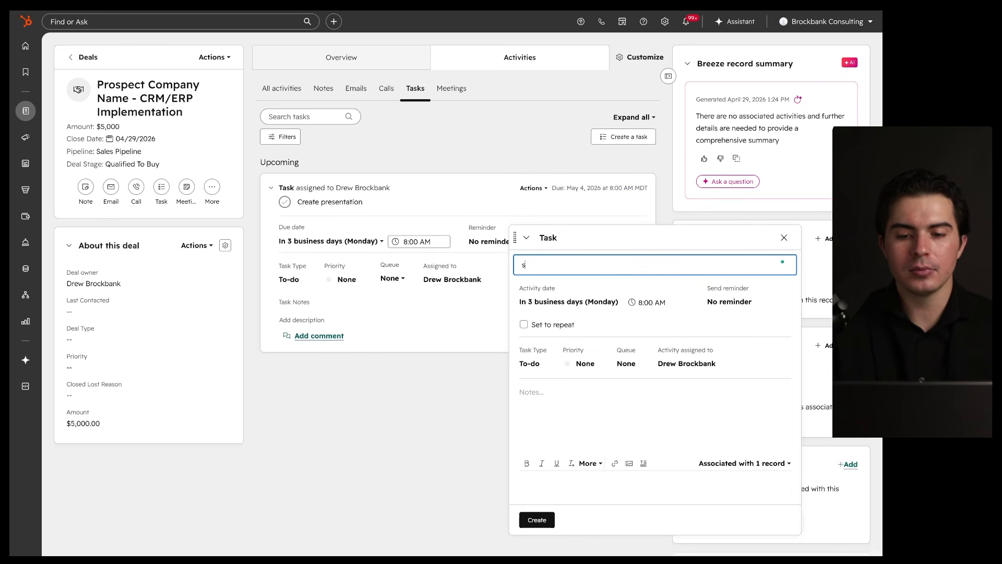
{"action": "type", "text": " meet"}
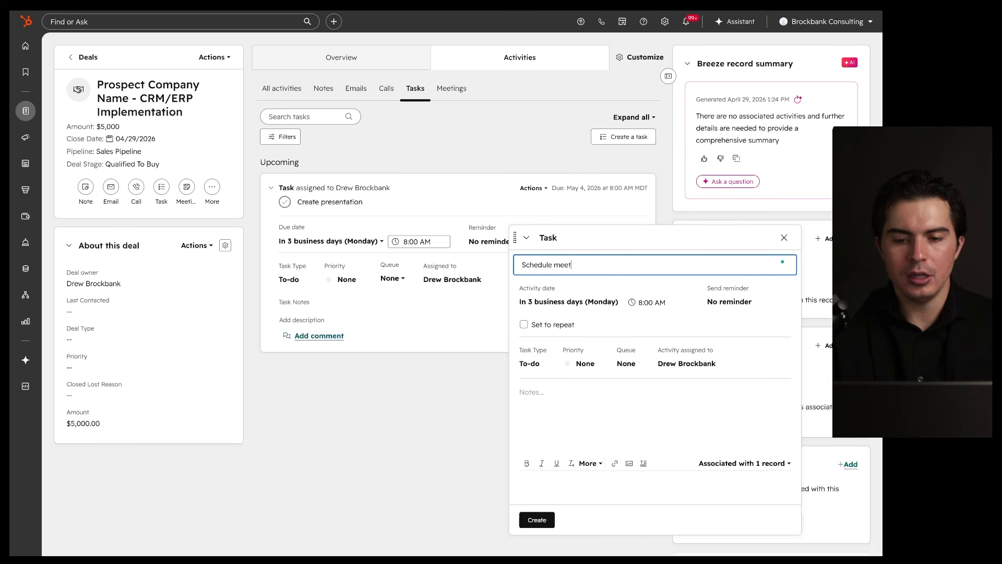
{"action": "type", "text": "sent"}
{"action": "key", "text": "BackSpace"}
{"action": "key", "text": "BackSpace"}
{"action": "key", "text": "BackSpace"}
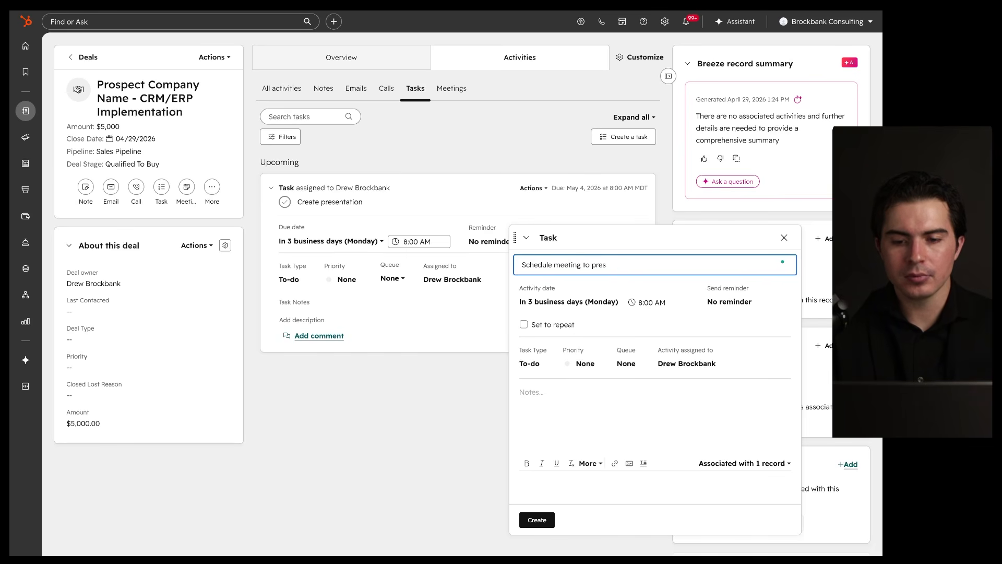
{"action": "left_click", "coordinate": [538, 520]}
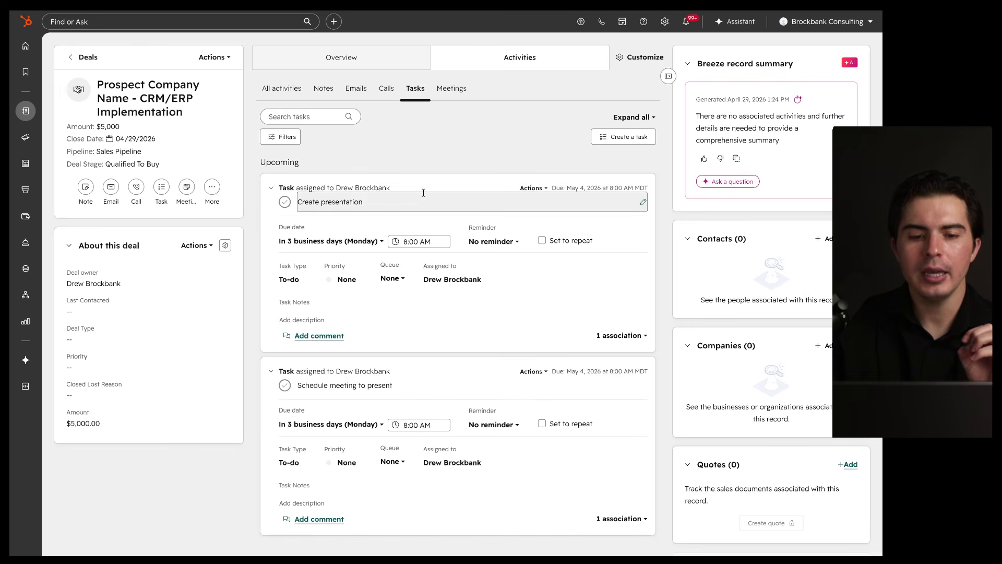
{"action": "left_click_drag", "start_coordinate": [574, 158], "coordinate": [663, 389]}
{"action": "mouse_move", "coordinate": [25, 110]}
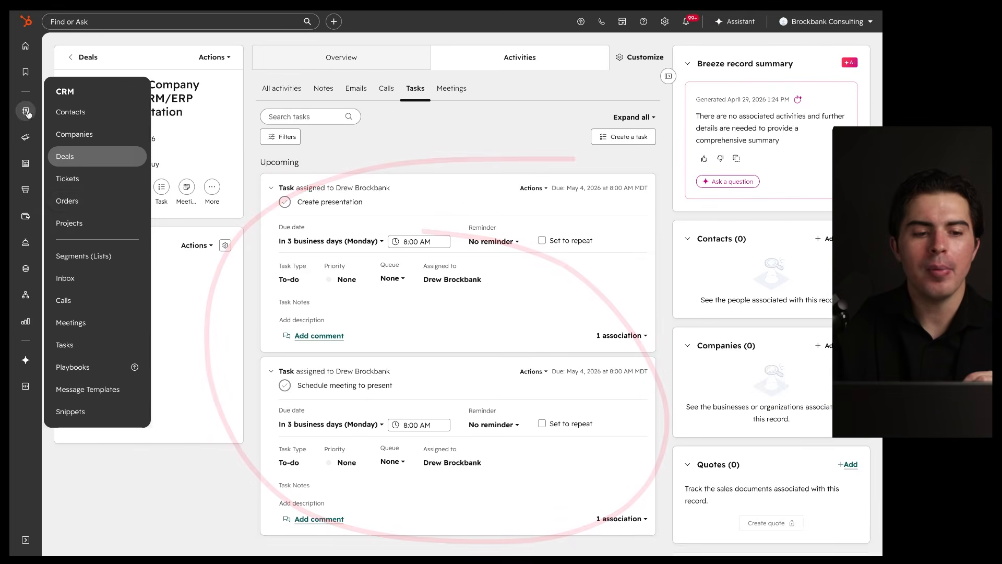
Step: Open the all-tasks list, then open and close a new task form without creating one
{"action": "left_click", "coordinate": [81, 345]}
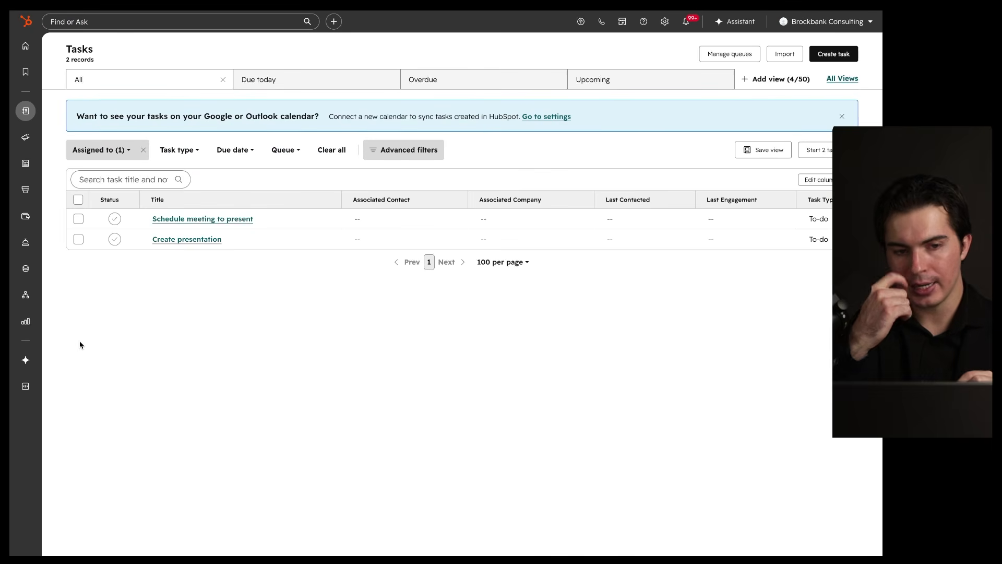
{"action": "left_click_drag", "start_coordinate": [148, 226], "coordinate": [263, 226]}
{"action": "left_click_drag", "start_coordinate": [146, 248], "coordinate": [282, 248]}
{"action": "mouse_move", "coordinate": [368, 173]}
{"action": "left_mouse_down"}
{"action": "mouse_move", "coordinate": [220, 177]}
{"action": "mouse_move", "coordinate": [250, 179]}
{"action": "left_mouse_up"}
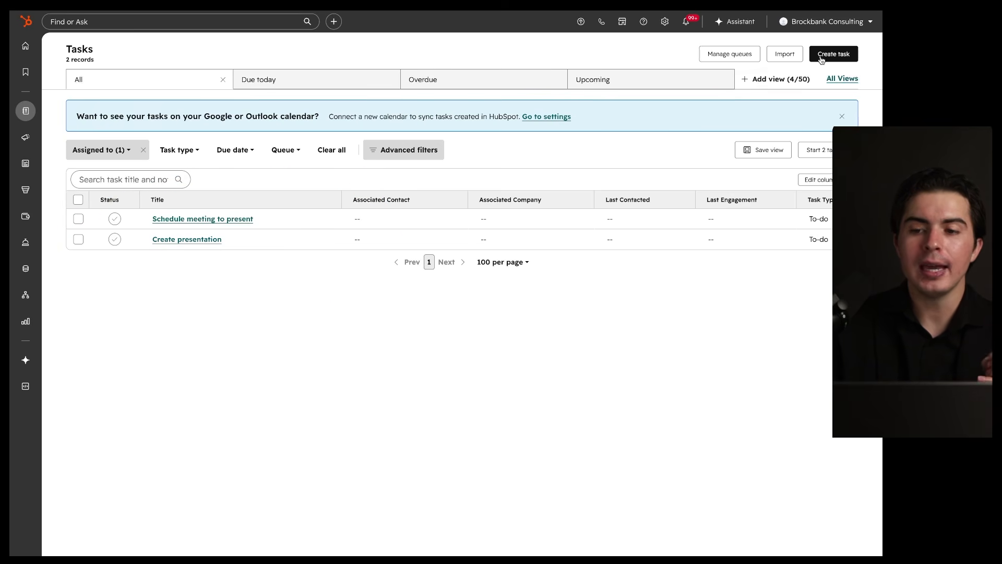
{"action": "left_click", "coordinate": [830, 54]}
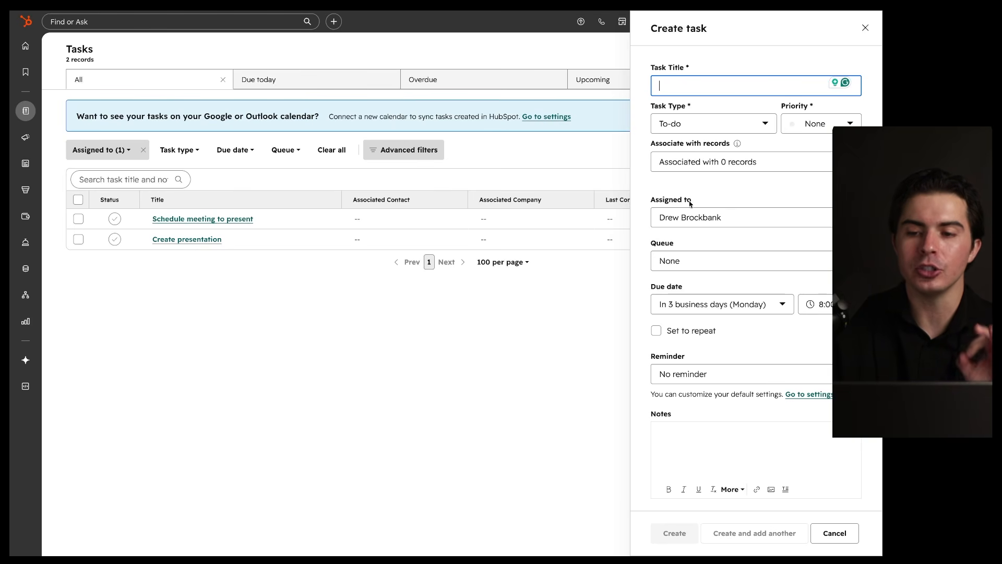
{"action": "left_click", "coordinate": [865, 29]}
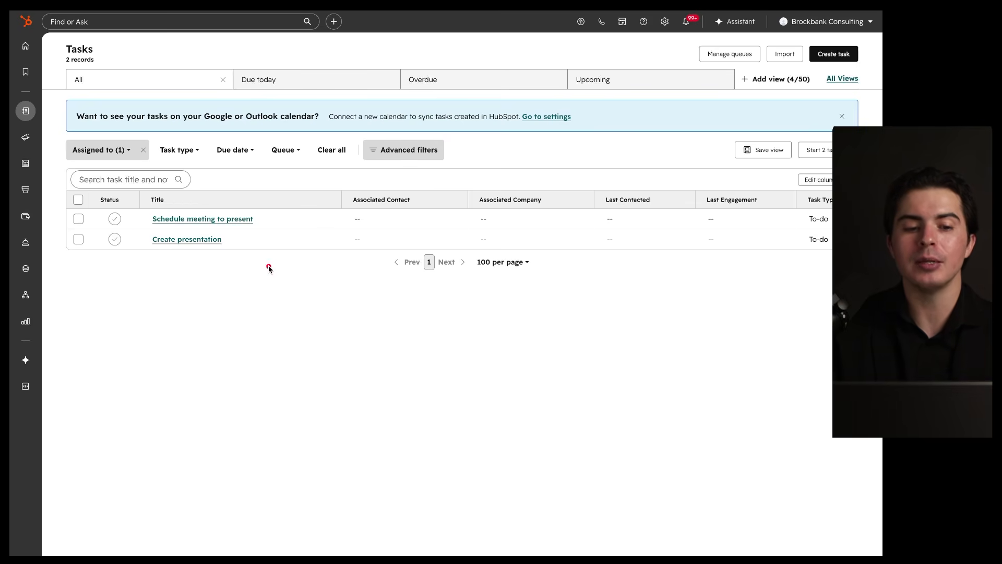
{"action": "left_click_drag", "start_coordinate": [137, 226], "coordinate": [245, 226]}
{"action": "left_click_drag", "start_coordinate": [136, 244], "coordinate": [282, 243]}
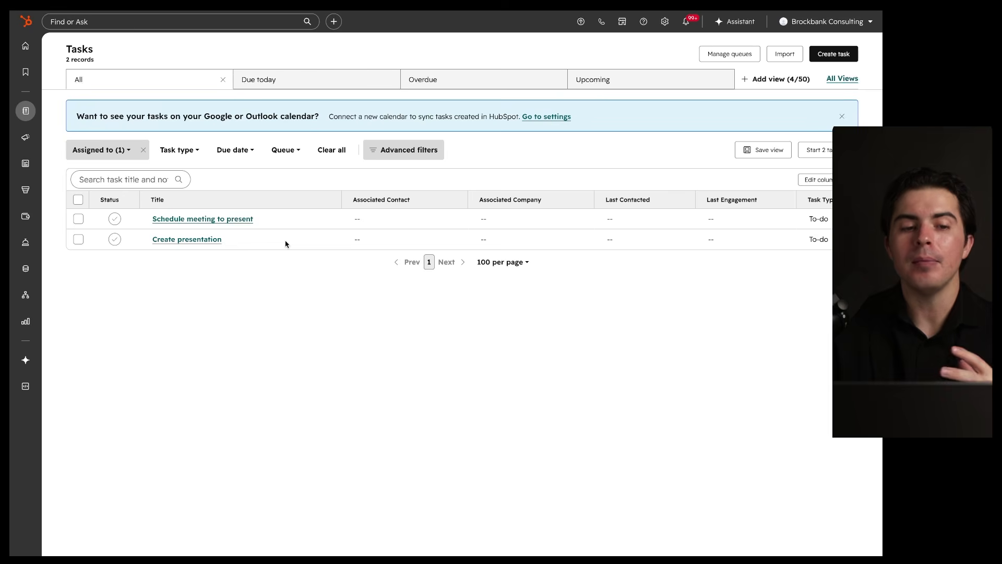
{"action": "mouse_move", "coordinate": [26, 111]}
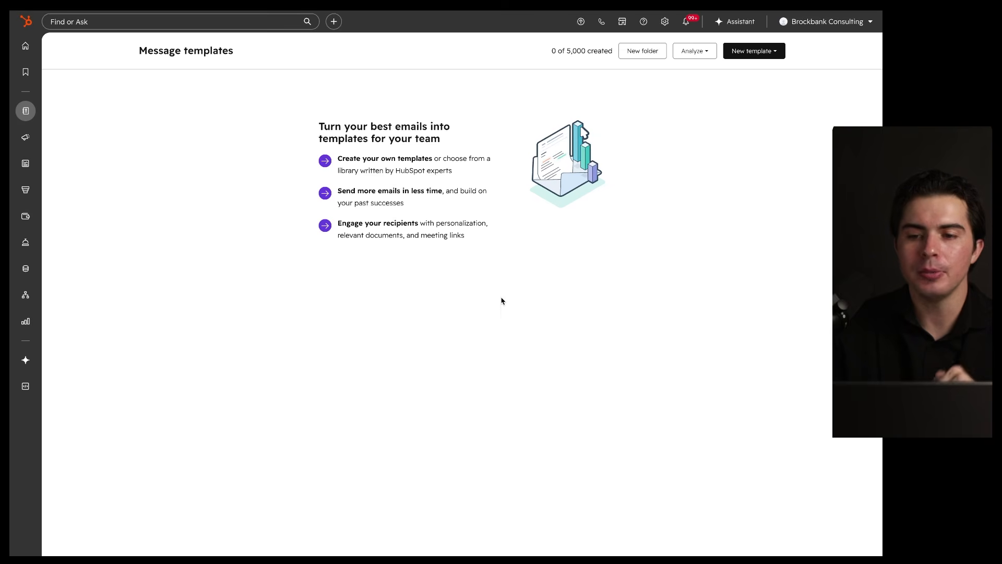
Step: Start a blank email template, dismiss the product tour, and keep it shared with everyone
{"action": "left_click", "coordinate": [758, 51]}
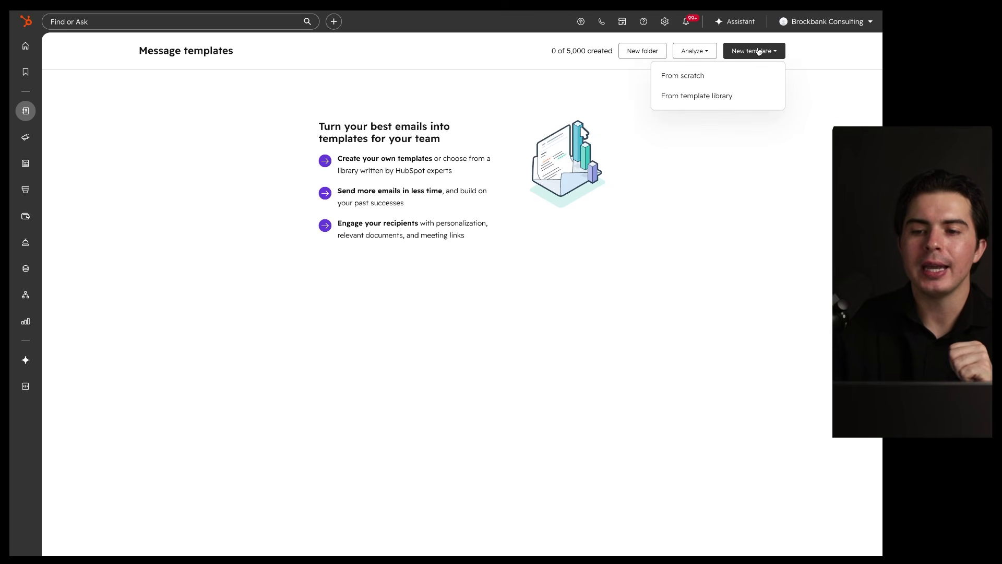
{"action": "left_click", "coordinate": [714, 75]}
{"action": "left_click", "coordinate": [827, 82]}
{"action": "left_click", "coordinate": [376, 102]}
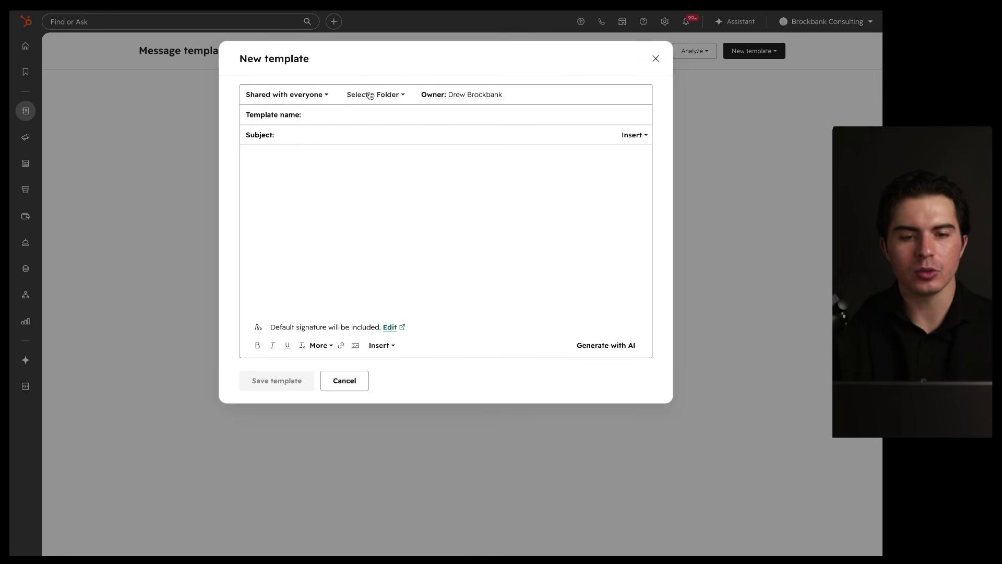
{"action": "left_click", "coordinate": [319, 95]}
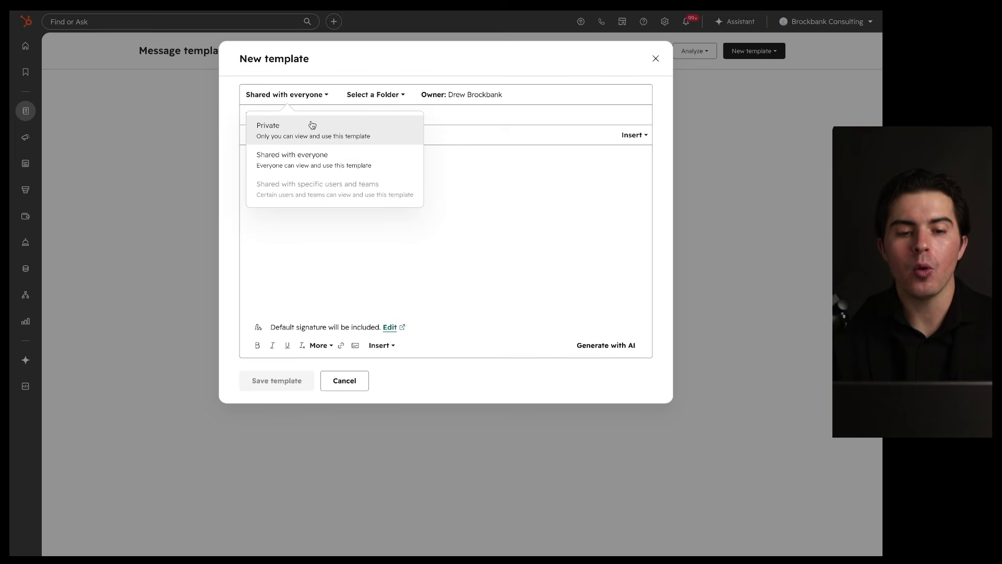
{"action": "left_click", "coordinate": [307, 162]}
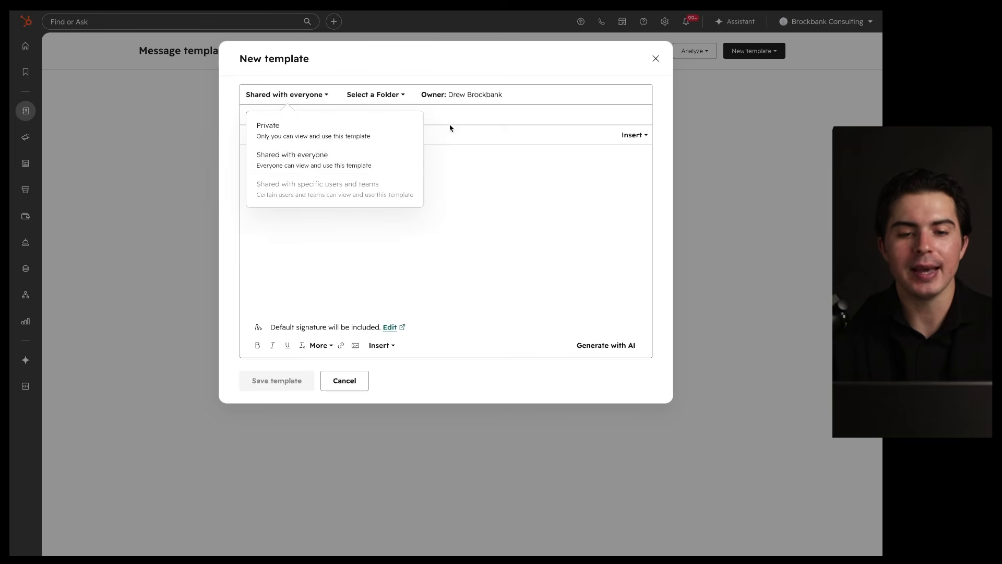
{"action": "left_click", "coordinate": [369, 97]}
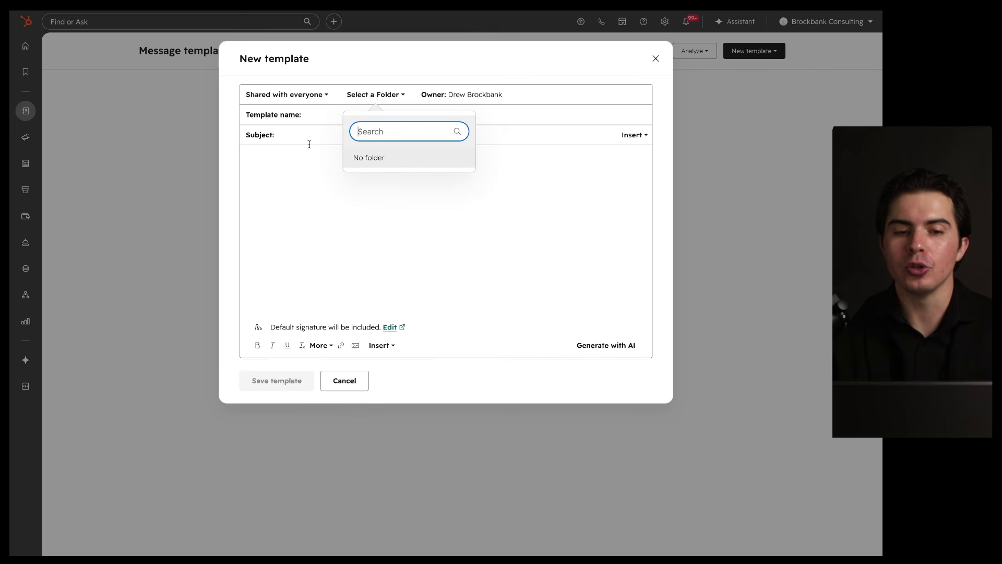
{"action": "left_click", "coordinate": [309, 144]}
Step: Enter 'Demo Template' as the template name and 'Welcome New Client' as the subject
{"action": "left_click", "coordinate": [358, 112]}
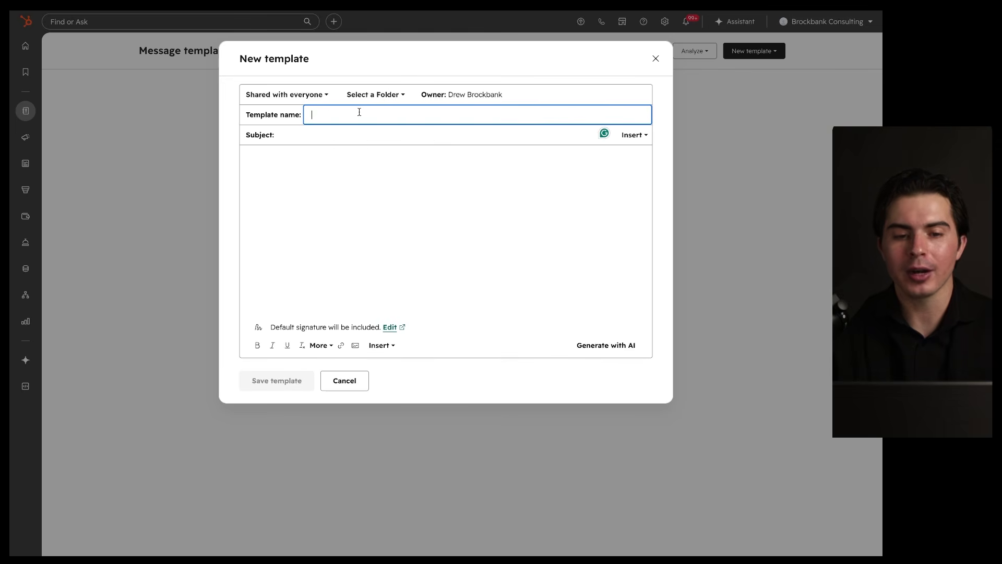
{"action": "type", "text": "Demo Template"}
{"action": "key", "text": "ctrl+BackSpace"}
{"action": "type", "text": "Template"}
{"action": "left_click", "coordinate": [316, 140]}
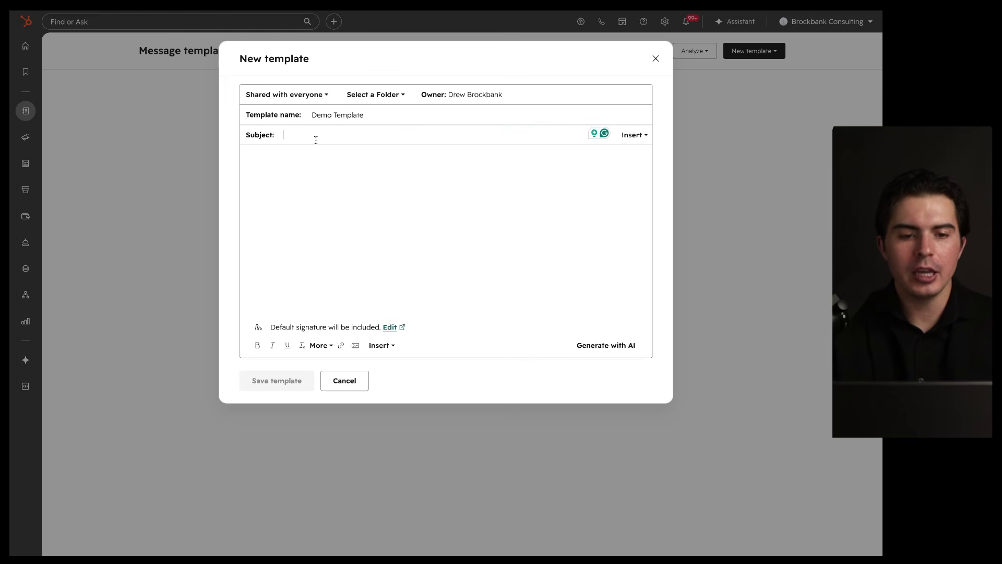
{"action": "type", "text": "Welcome New Client"}
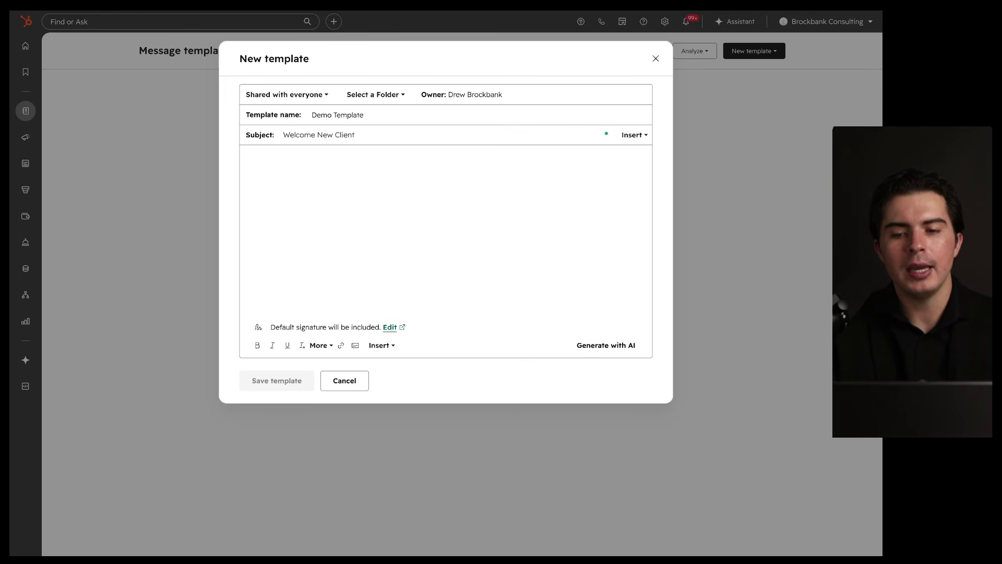
Step: Insert the Contact: First Name personalization token into the subject line
{"action": "left_click", "coordinate": [633, 135]}
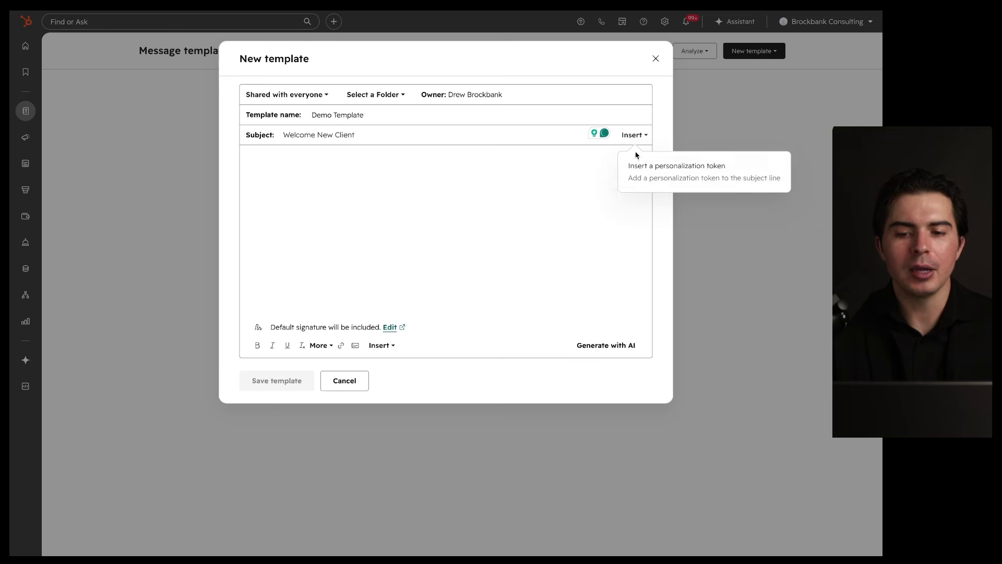
{"action": "left_click", "coordinate": [641, 175]}
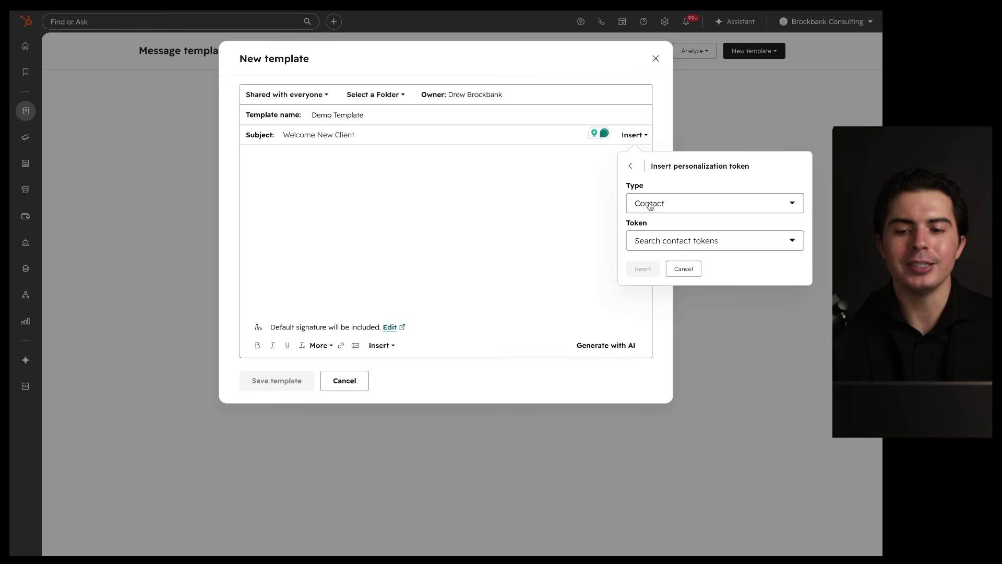
{"action": "left_click", "coordinate": [653, 245]}
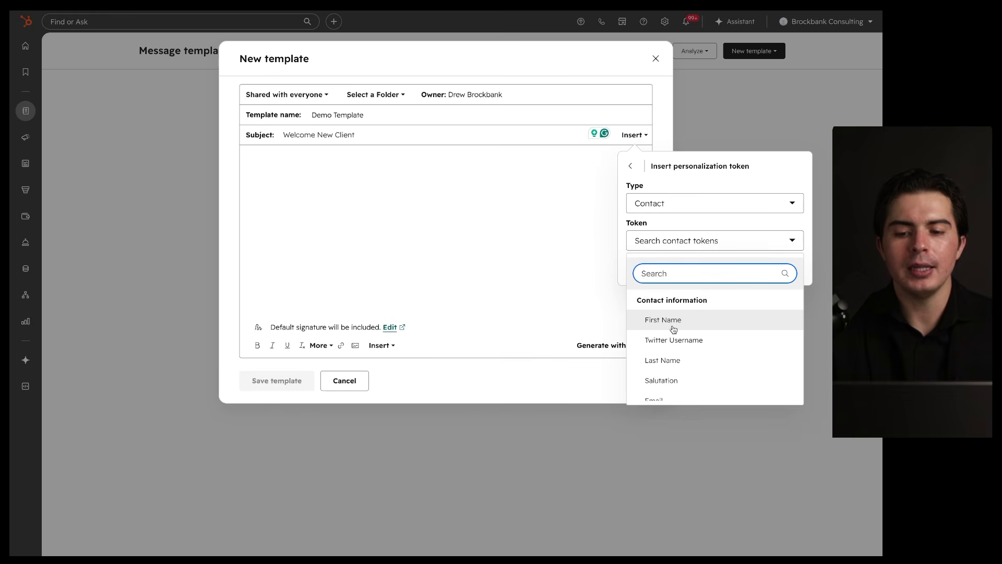
{"action": "scroll", "coordinate": [674, 328], "scroll_direction": "down", "scroll_amount": 1}
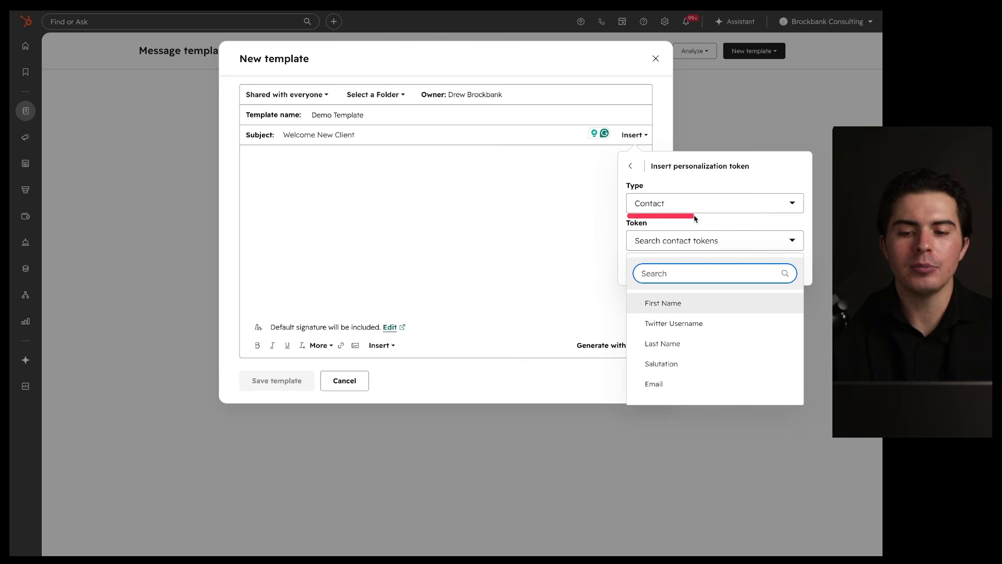
{"action": "left_click", "coordinate": [689, 305]}
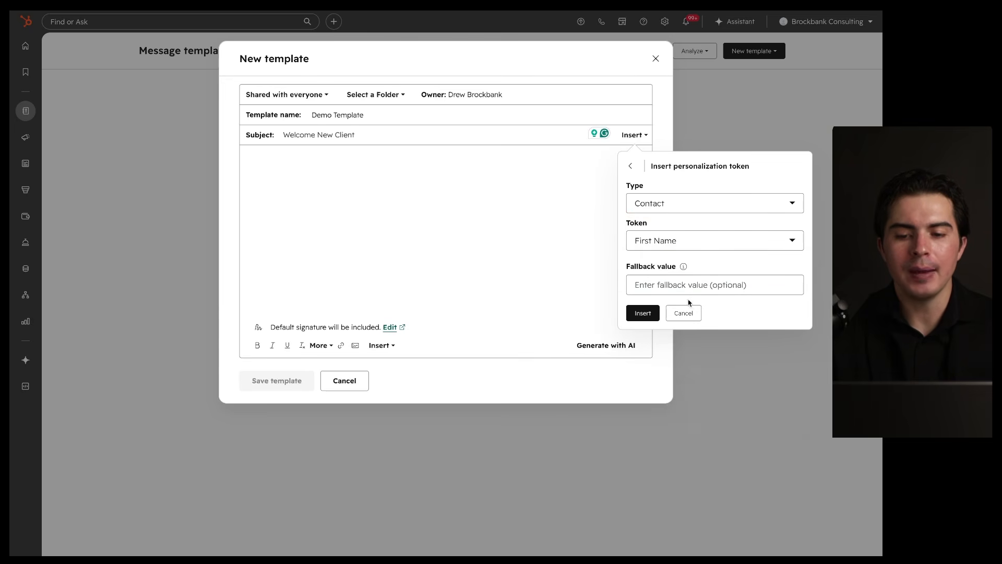
{"action": "left_click", "coordinate": [652, 290]}
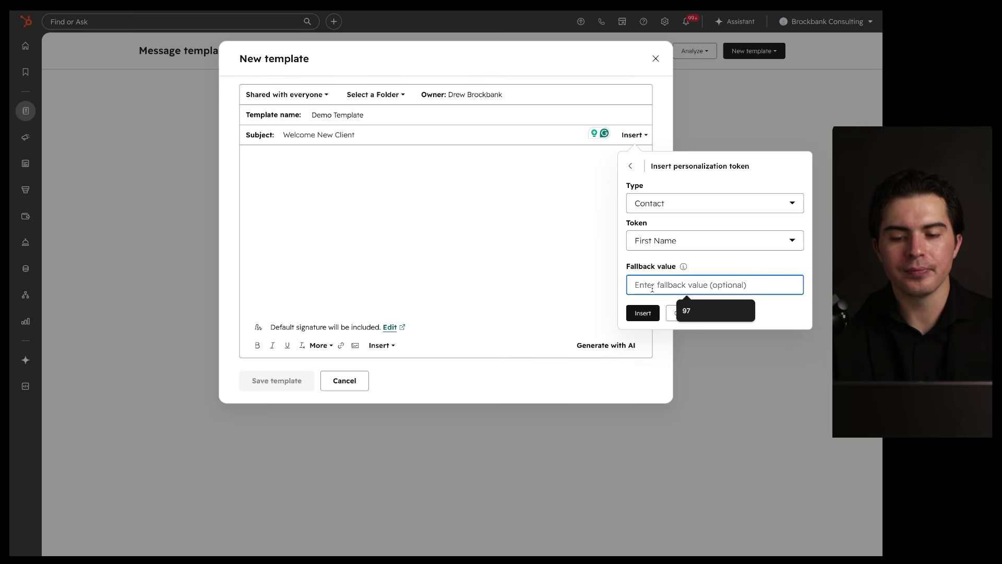
{"action": "left_click", "coordinate": [643, 313]}
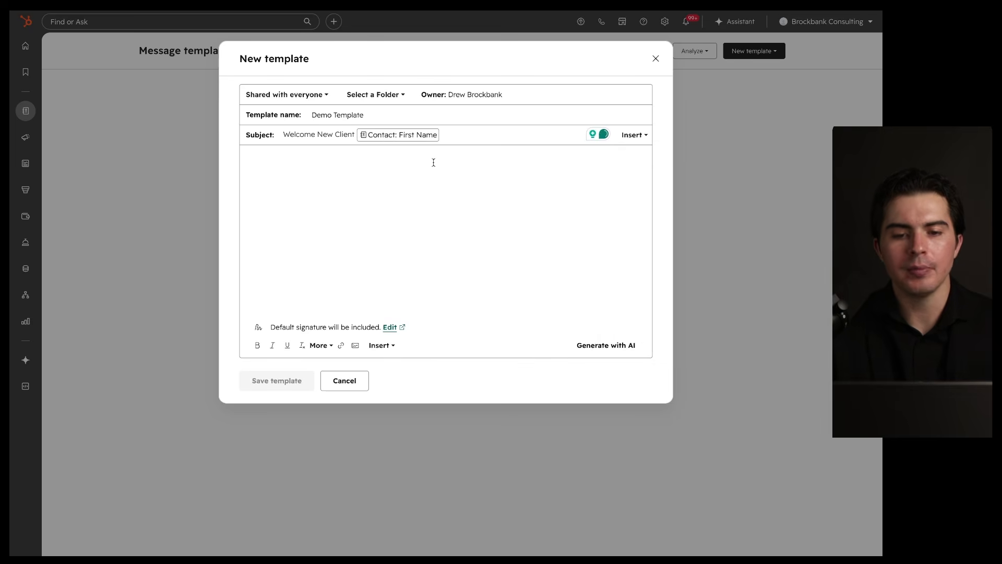
Step: Edit the subject to read 'Welcome [First Name] to the Brockbank Consulting family'
{"action": "mouse_move", "coordinate": [450, 119]}
{"action": "left_mouse_down"}
{"action": "mouse_move", "coordinate": [390, 123]}
{"action": "mouse_move", "coordinate": [352, 158]}
{"action": "mouse_move", "coordinate": [449, 119]}
{"action": "left_mouse_up"}
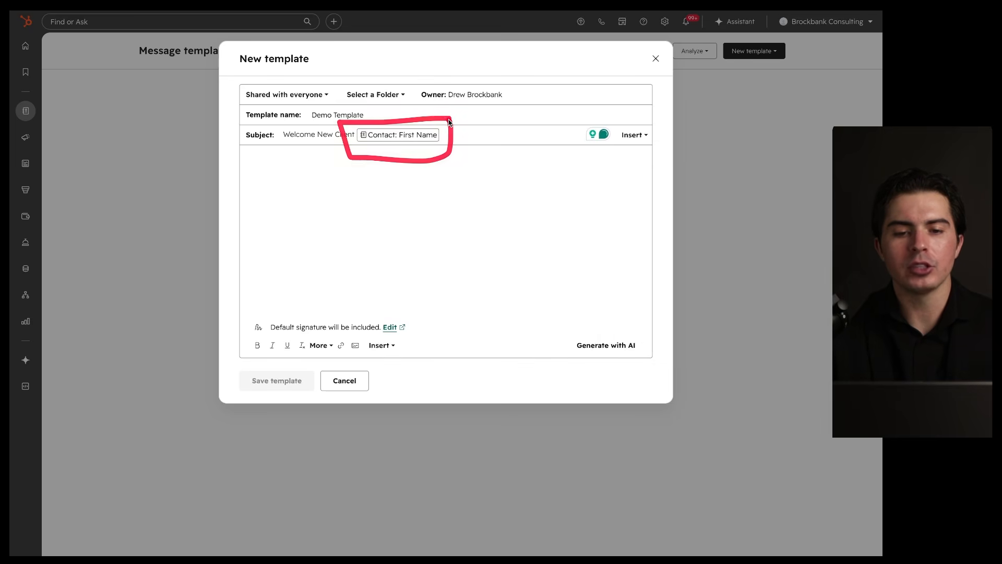
{"action": "double_click", "coordinate": [341, 135]}
{"action": "key", "text": "BackSpace"}
{"action": "key", "text": "BackSpace"}
{"action": "key", "text": "BackSpace"}
{"action": "key", "text": "BackSpace"}
{"action": "key", "text": "BackSpace"}
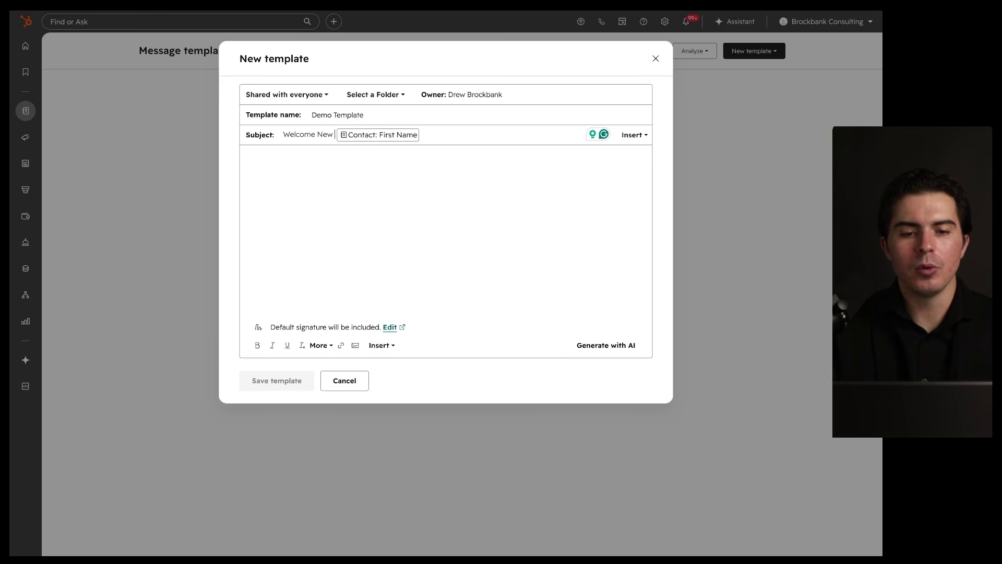
{"action": "key", "text": "BackSpace"}
{"action": "left_click", "coordinate": [458, 139]}
{"action": "type", "text": "to the Brockbank Consulting Famil"}
{"action": "key", "text": "BackSpace"}
{"action": "key", "text": "BackSpace"}
{"action": "key", "text": "BackSpace"}
{"action": "key", "text": "BackSpace"}
{"action": "key", "text": "BackSpace"}
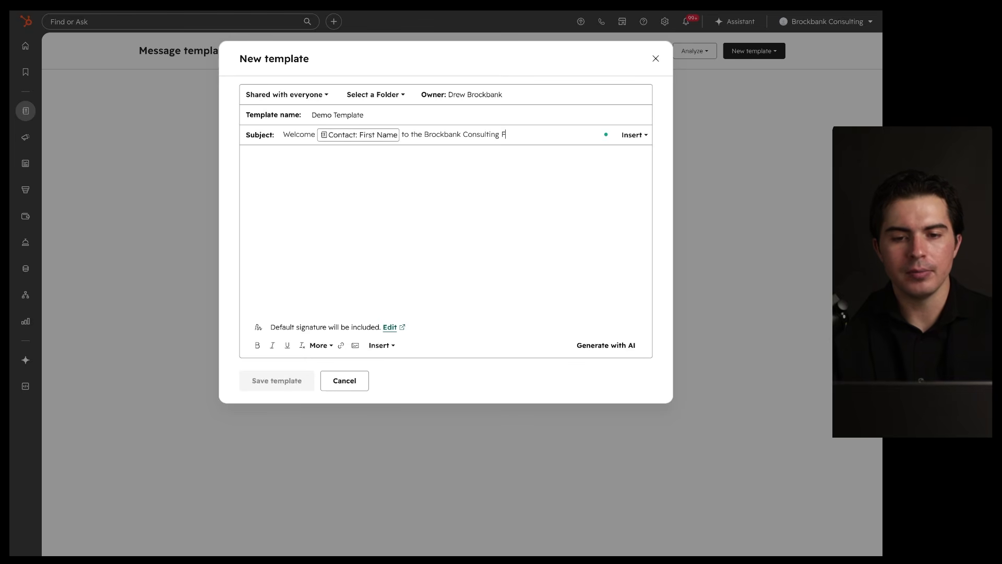
{"action": "type", "text": "amily"}
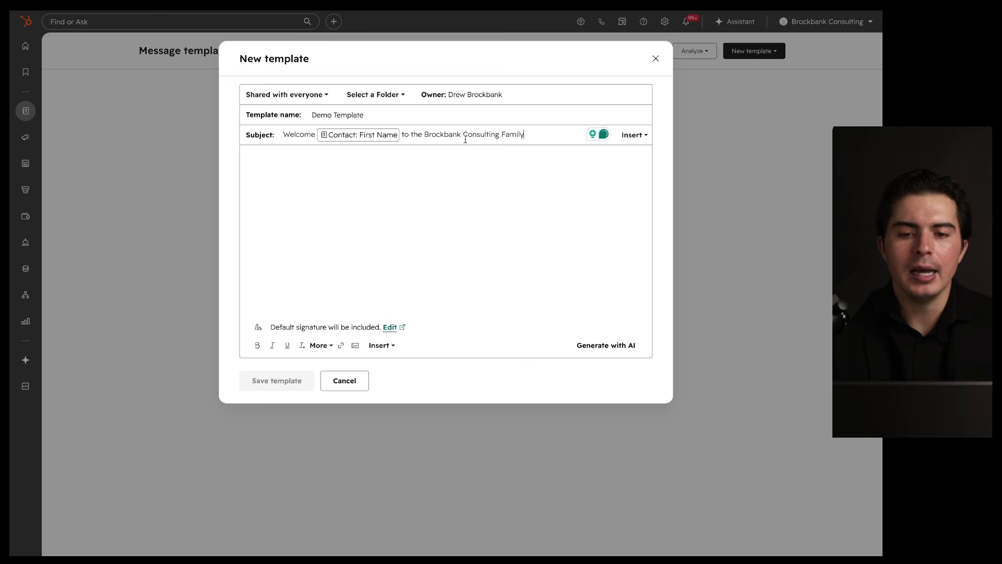
{"action": "key", "text": "BackSpace"}
{"action": "key", "text": "BackSpace"}
{"action": "key", "text": "BackSpace"}
{"action": "key", "text": "BackSpace"}
{"action": "key", "text": "BackSpace"}
{"action": "key", "text": "BackSpace"}
{"action": "type", "text": "family"}
Step: Begin the body with the greeting 'Hey [Contact: First Name],' followed by a blank line
{"action": "left_click", "coordinate": [324, 156]}
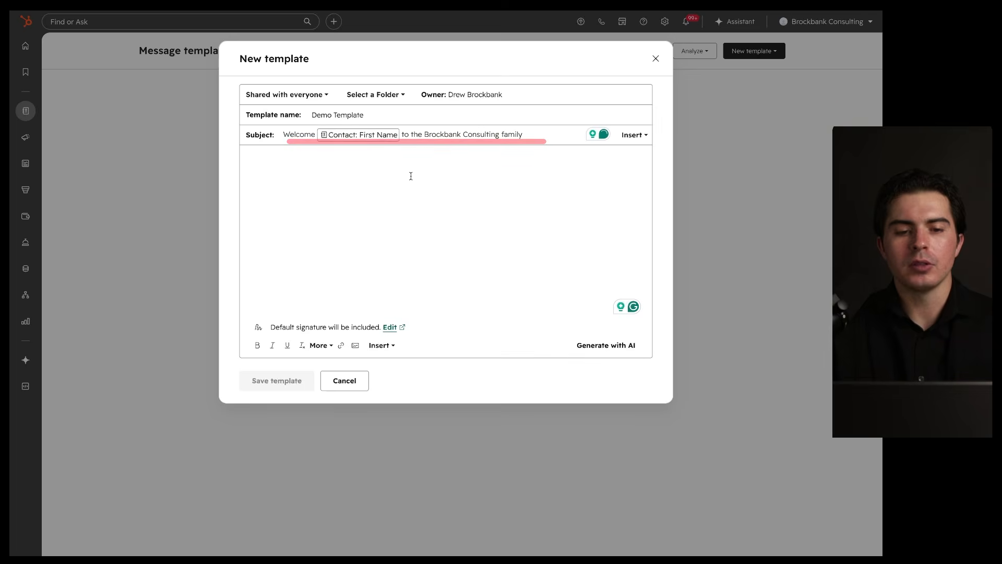
{"action": "type", "text": "Hey"}
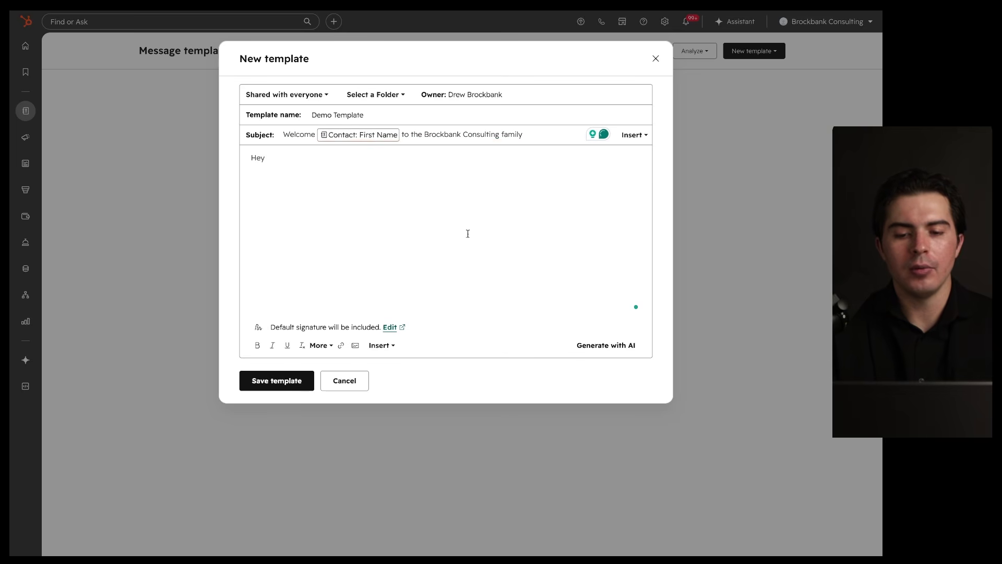
{"action": "left_click", "coordinate": [382, 345]}
{"action": "left_click", "coordinate": [437, 218]}
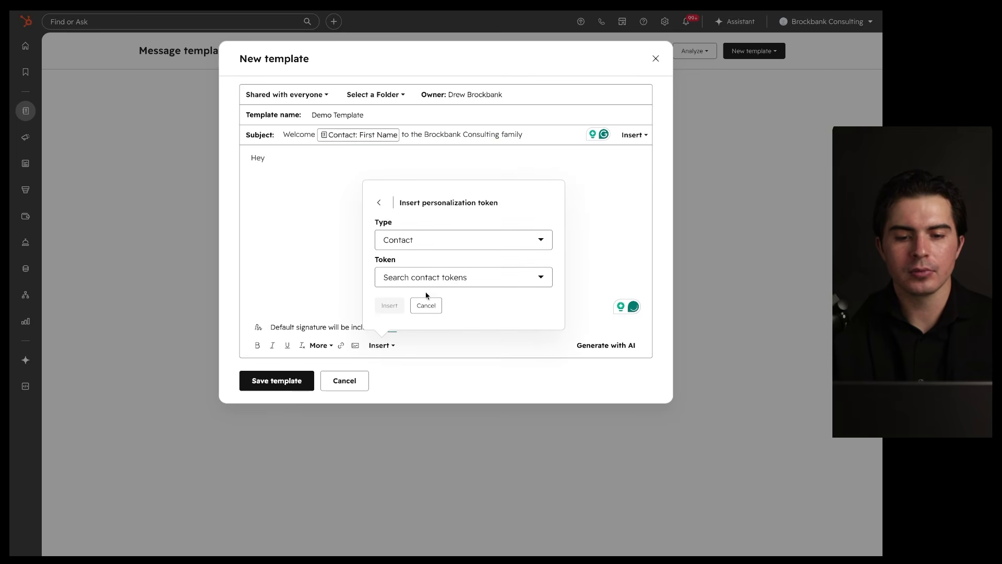
{"action": "left_click", "coordinate": [435, 277]}
{"action": "left_click", "coordinate": [429, 354]}
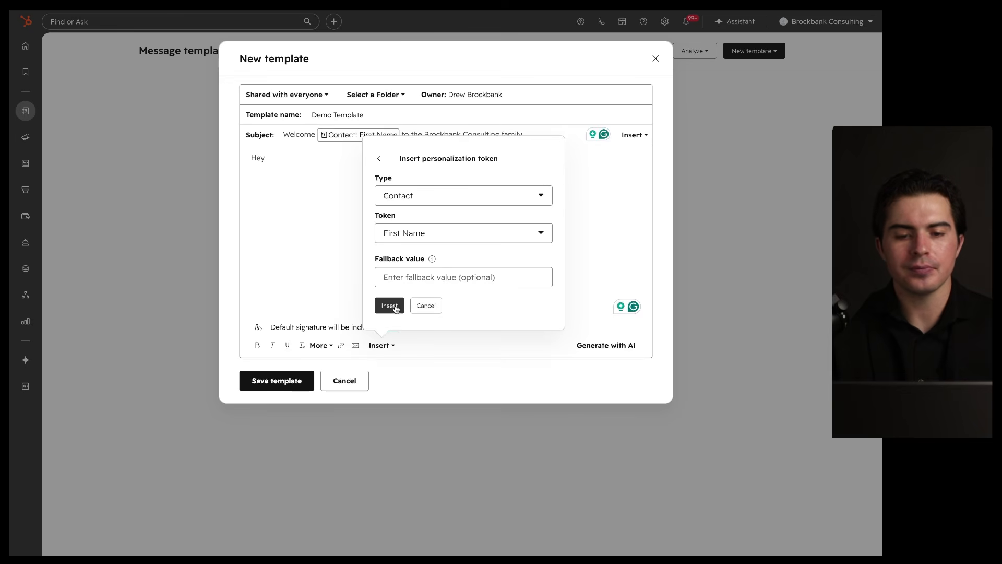
{"action": "left_click", "coordinate": [392, 306]}
{"action": "type", "text": ","}
{"action": "key", "text": "Return"}
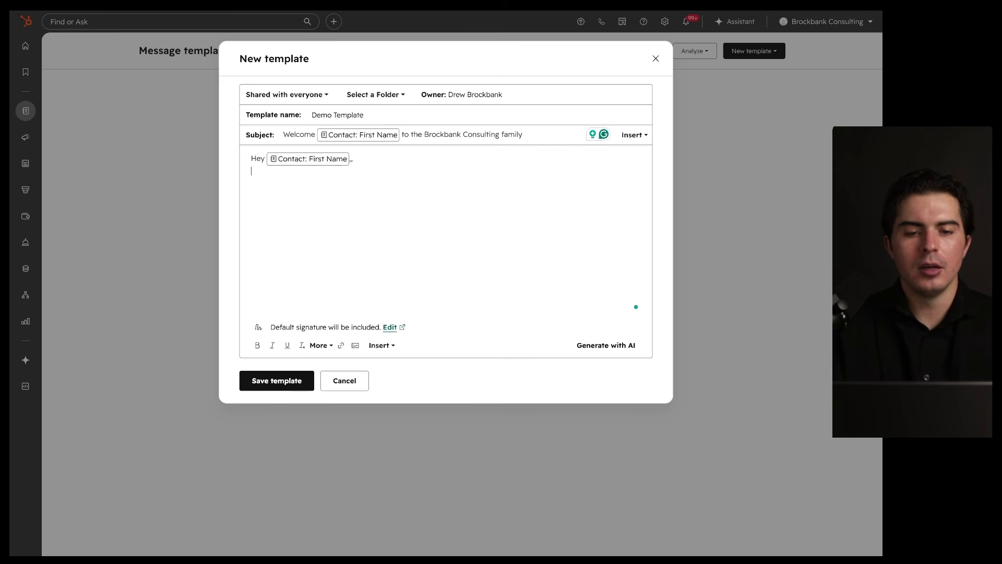
{"action": "key", "text": "Return"}
Step: Add the 'Welcome to the family' sentence and a 'Best,' sign-off to the body
{"action": "type", "text": "Welcome"}
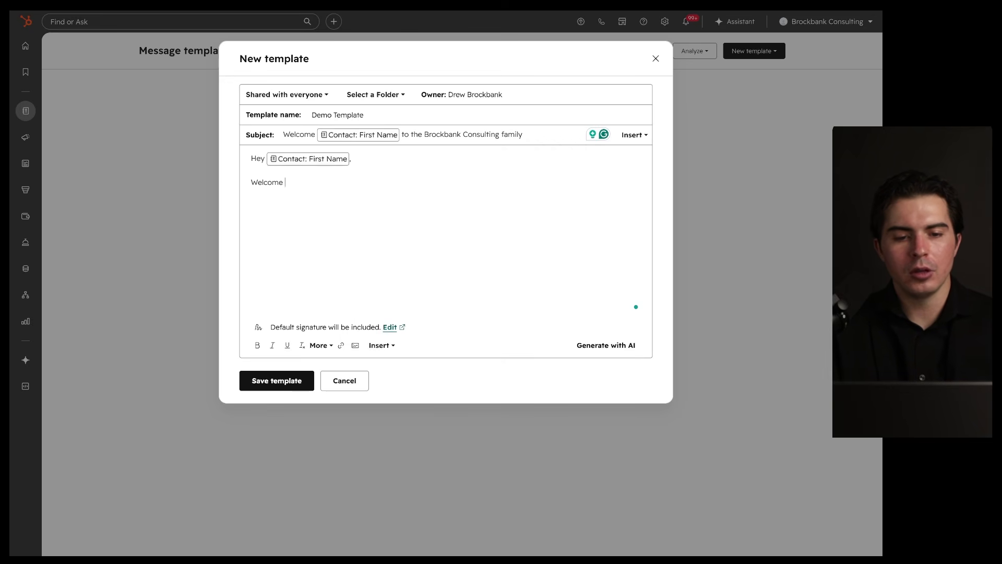
{"action": "type", "text": " to the family, we"}
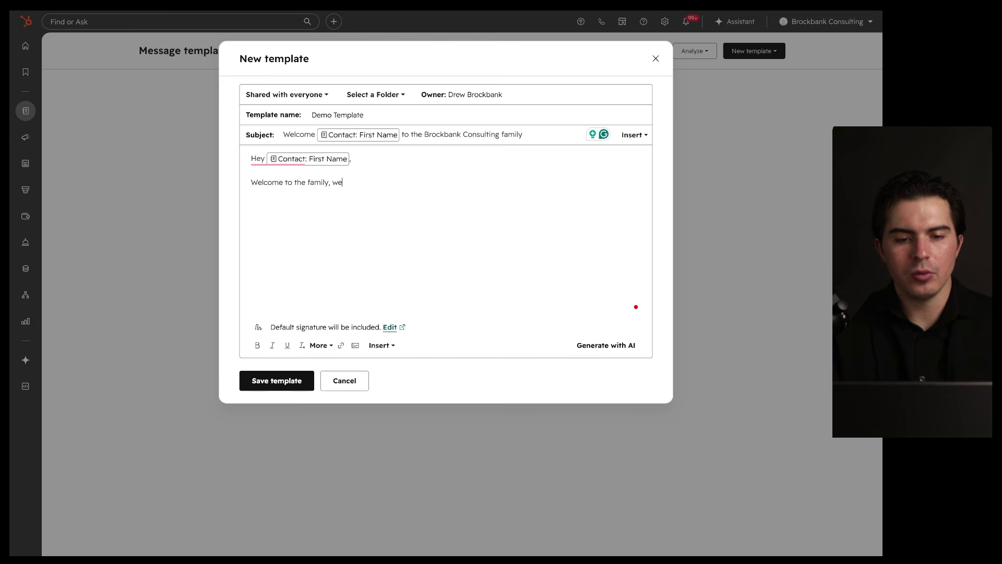
{"action": "type", "text": "'re edx"}
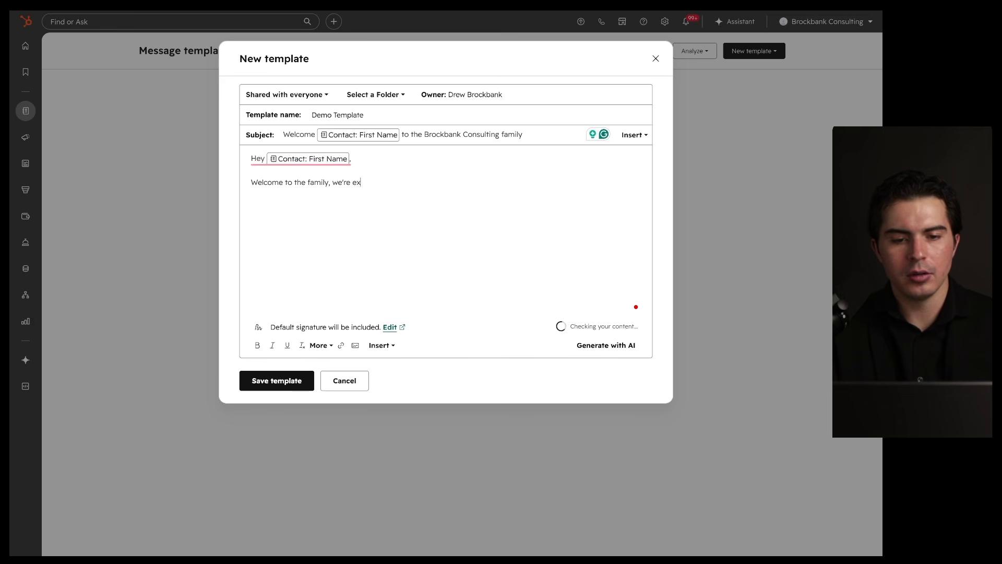
{"action": "type", "text": " work with you."}
{"action": "key", "text": "Return"}
{"action": "type", "text": "Bes"}
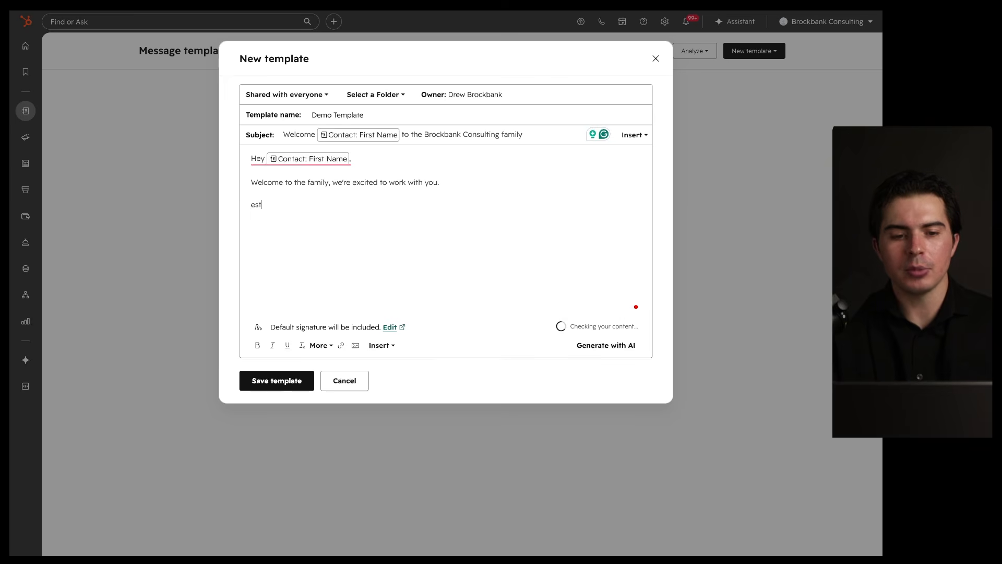
{"action": "key", "text": "BackSpace"}
{"action": "key", "text": "BackSpace"}
{"action": "key", "text": "BackSpace"}
{"action": "type", "text": "Bets,"}
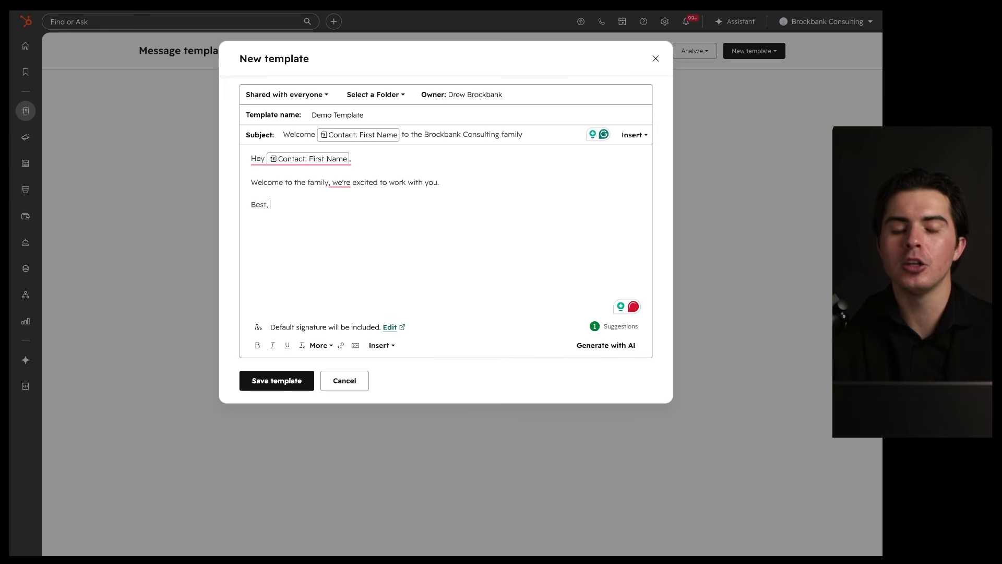
{"action": "mouse_move", "coordinate": [528, 67]}
{"action": "left_mouse_down"}
{"action": "mouse_move", "coordinate": [497, 161]}
{"action": "mouse_move", "coordinate": [436, 169]}
{"action": "left_mouse_up"}
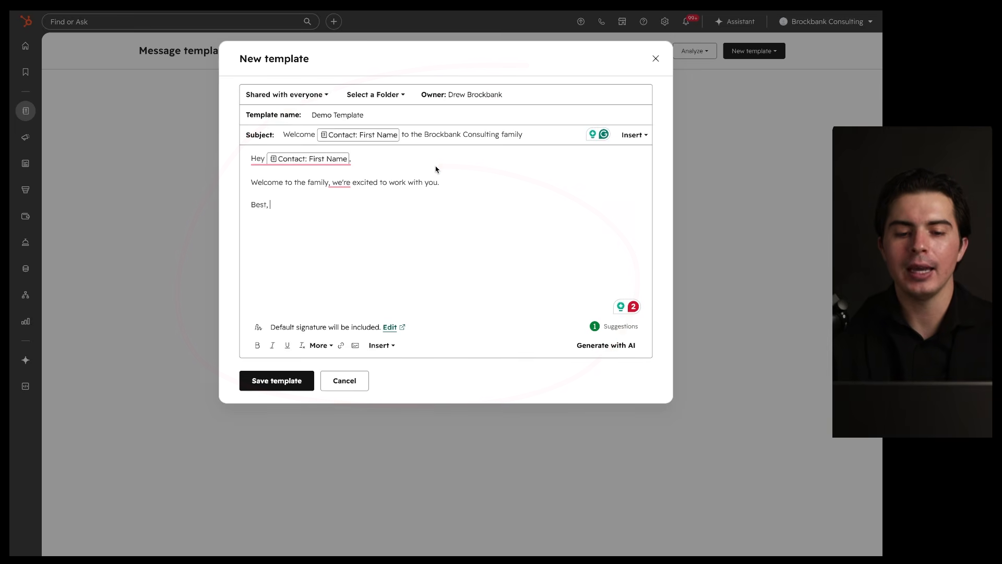
{"action": "mouse_move", "coordinate": [349, 143]}
{"action": "left_mouse_down"}
{"action": "mouse_move", "coordinate": [340, 146]}
{"action": "mouse_move", "coordinate": [427, 179]}
{"action": "mouse_move", "coordinate": [295, 130]}
{"action": "left_mouse_up"}
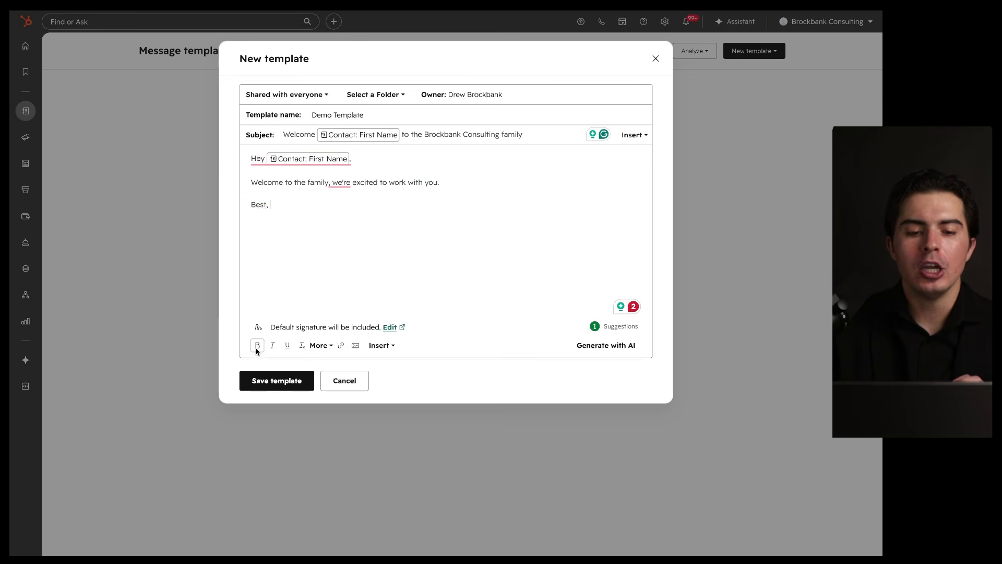
{"action": "left_click", "coordinate": [331, 346]}
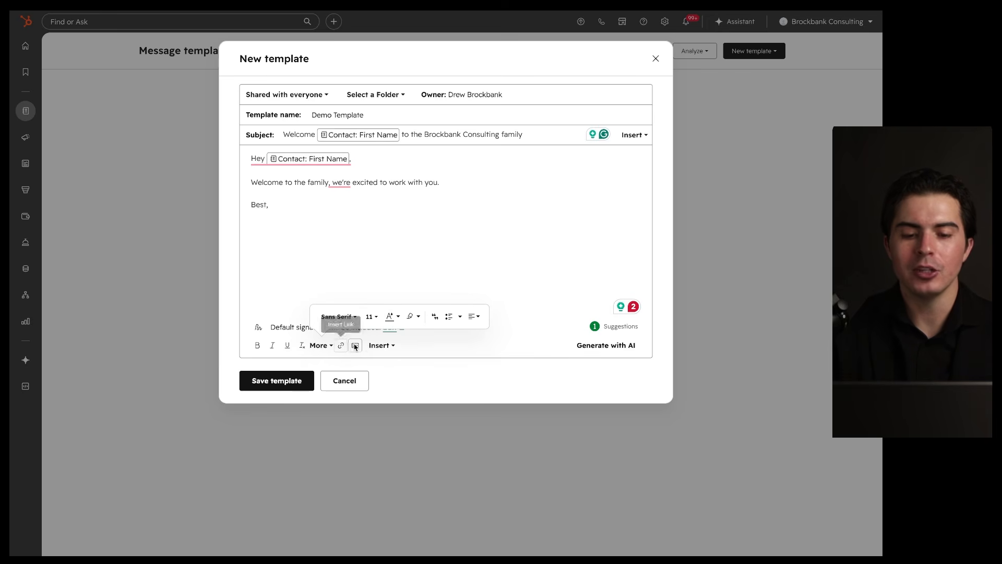
Step: Browse the body's Insert options and snippets, close them, and save Demo Template
{"action": "left_click", "coordinate": [380, 345]}
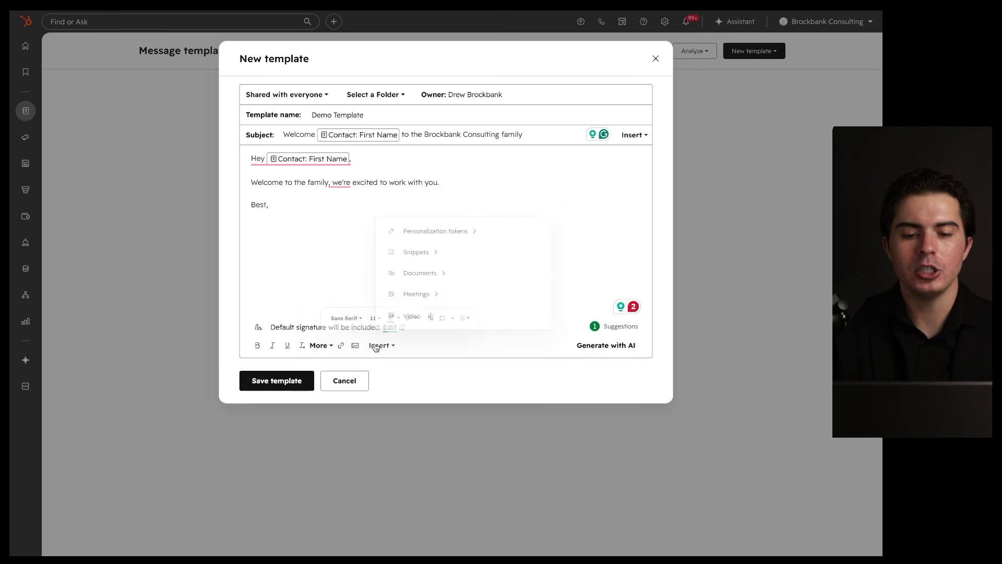
{"action": "left_click", "coordinate": [432, 244]}
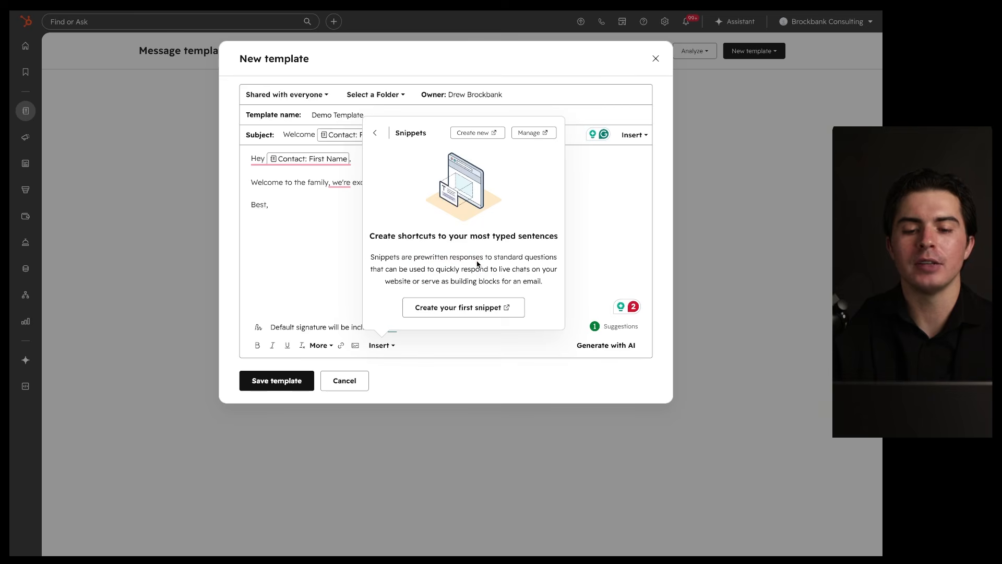
{"action": "left_click", "coordinate": [324, 248]}
{"action": "left_click", "coordinate": [381, 346]}
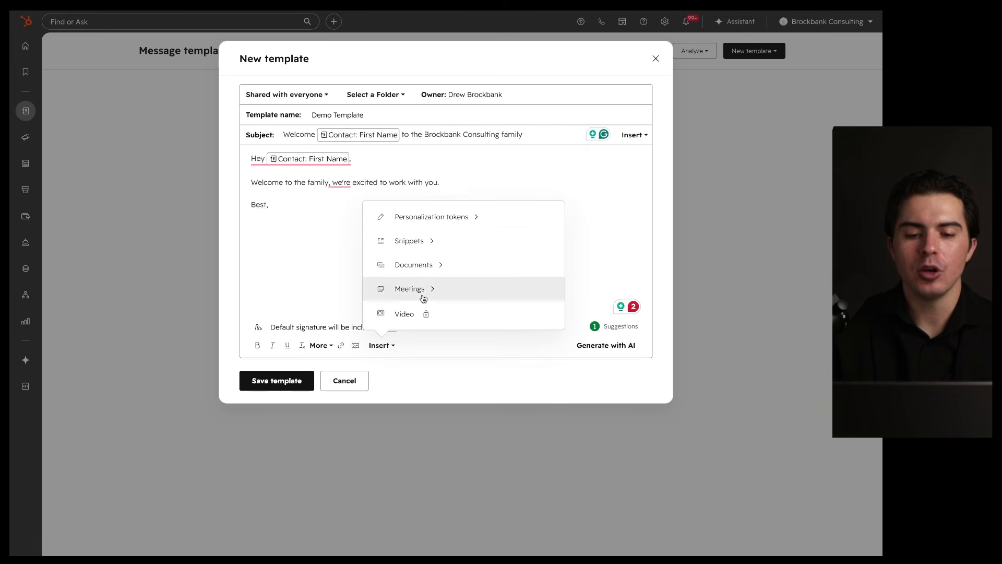
{"action": "left_click", "coordinate": [326, 274]}
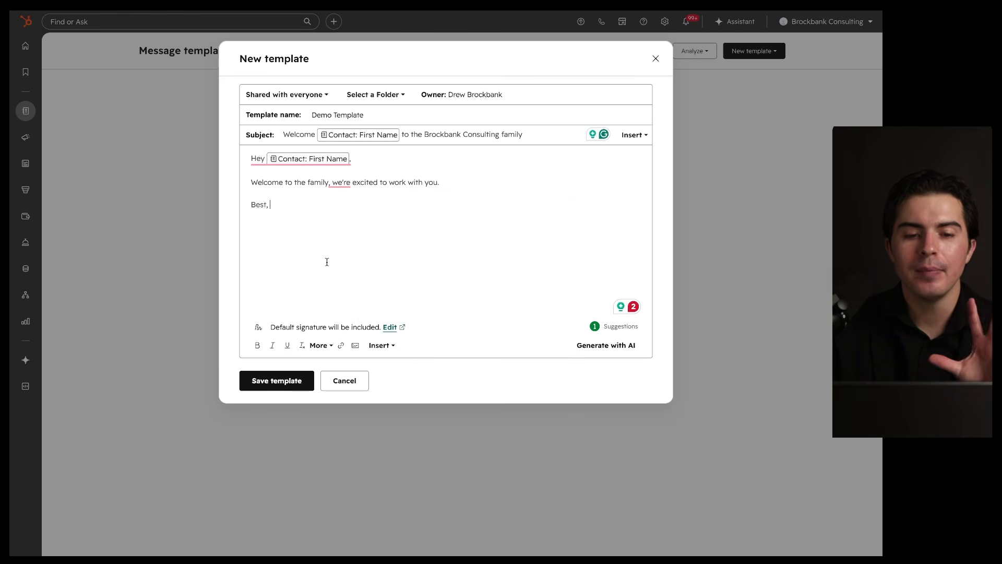
{"action": "left_click", "coordinate": [287, 381]}
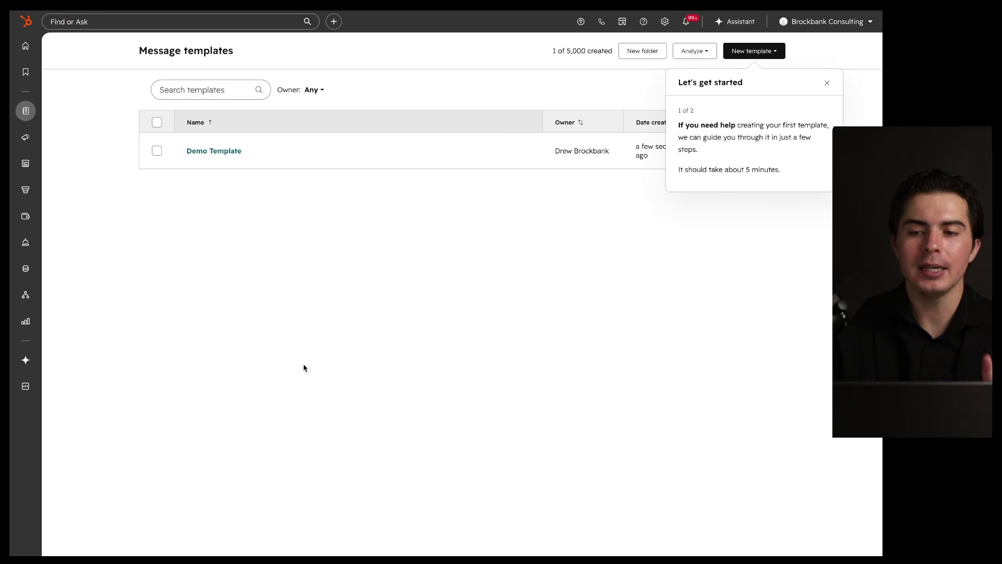
Step: Dismiss the Let's get started template tour and confirm closing it
{"action": "left_click", "coordinate": [827, 83]}
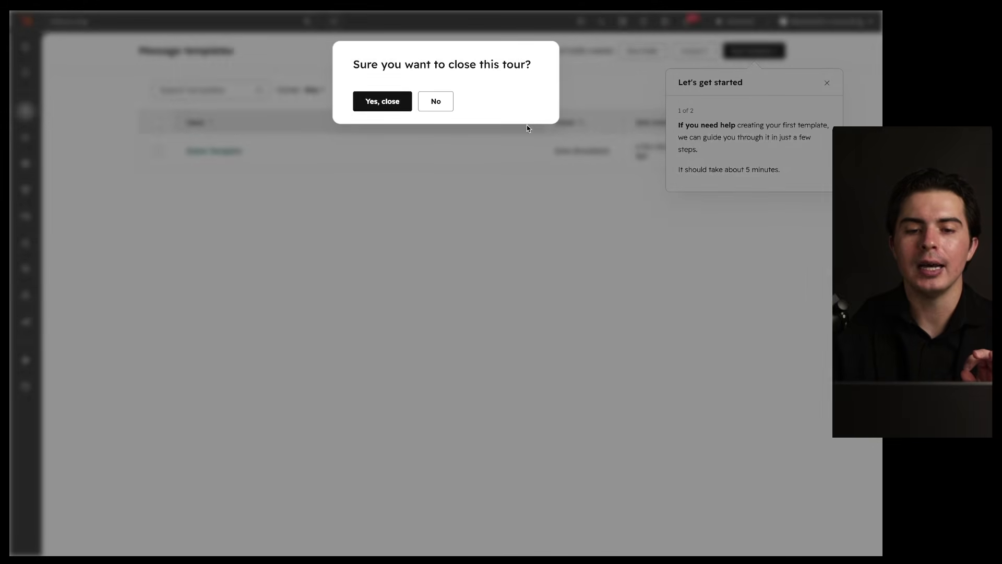
{"action": "left_click", "coordinate": [383, 102]}
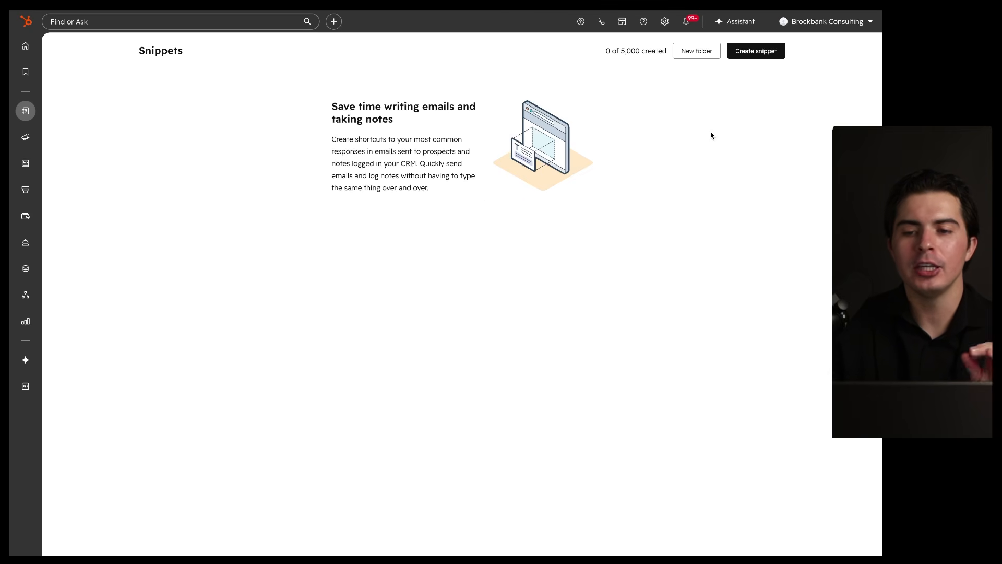
Step: Start a snippet named Demo with text 'Welcome to the family, we are excited to work with you.'
{"action": "left_click", "coordinate": [773, 51]}
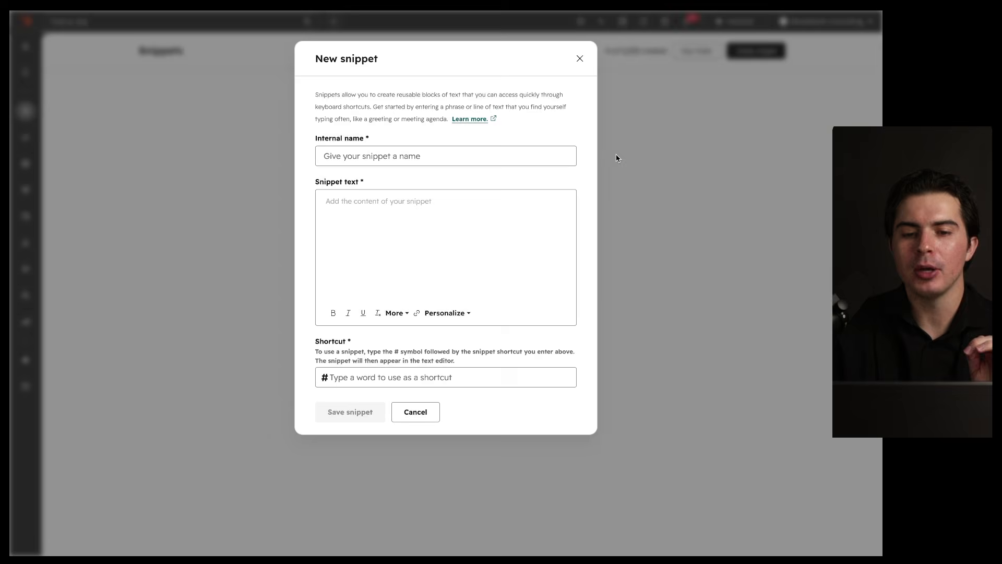
{"action": "left_click", "coordinate": [412, 163]}
{"action": "type", "text": "Demo"}
{"action": "left_click", "coordinate": [390, 218]}
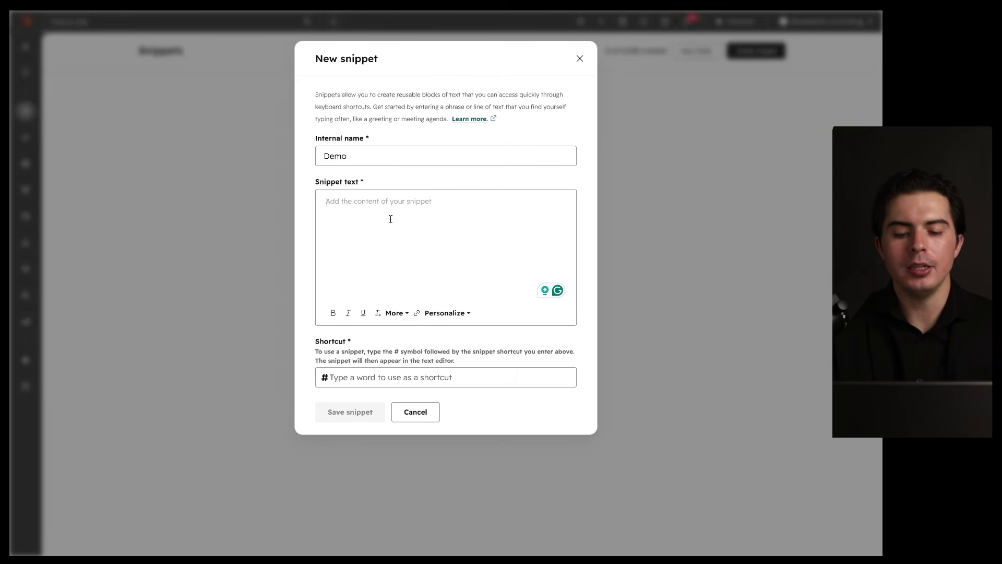
{"action": "type", "text": "welcome t"}
{"action": "key", "text": "ctrl+a"}
{"action": "key", "text": "BackSpace"}
{"action": "type", "text": "Welcome"}
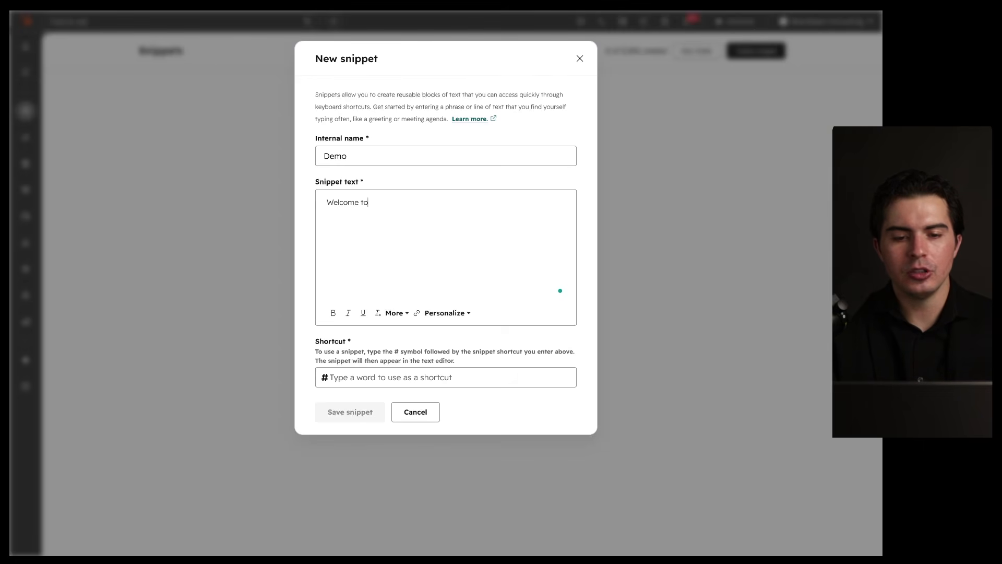
{"action": "type", "text": " to the family, we are excited to work with you."}
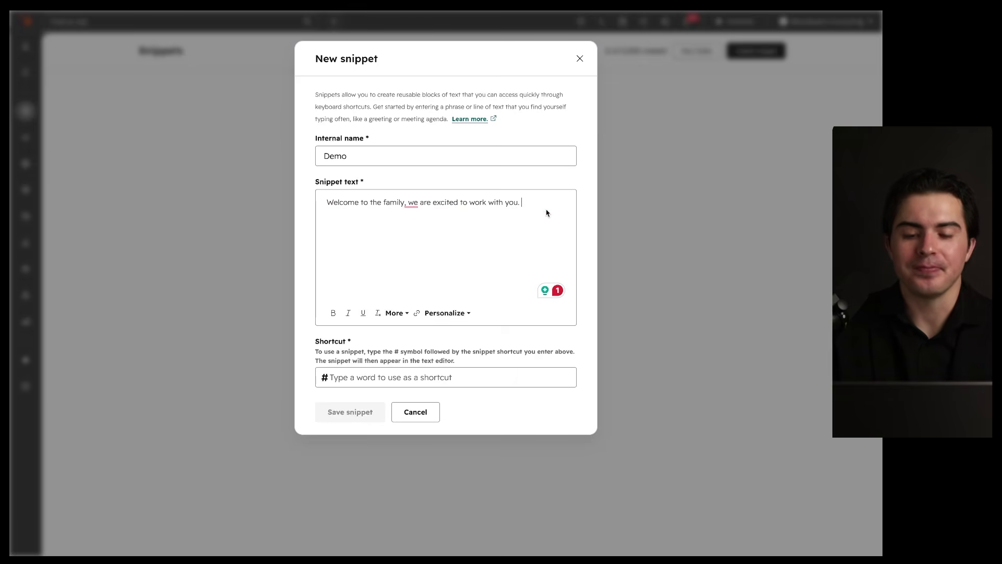
{"action": "left_click_drag", "start_coordinate": [566, 189], "coordinate": [517, 248]}
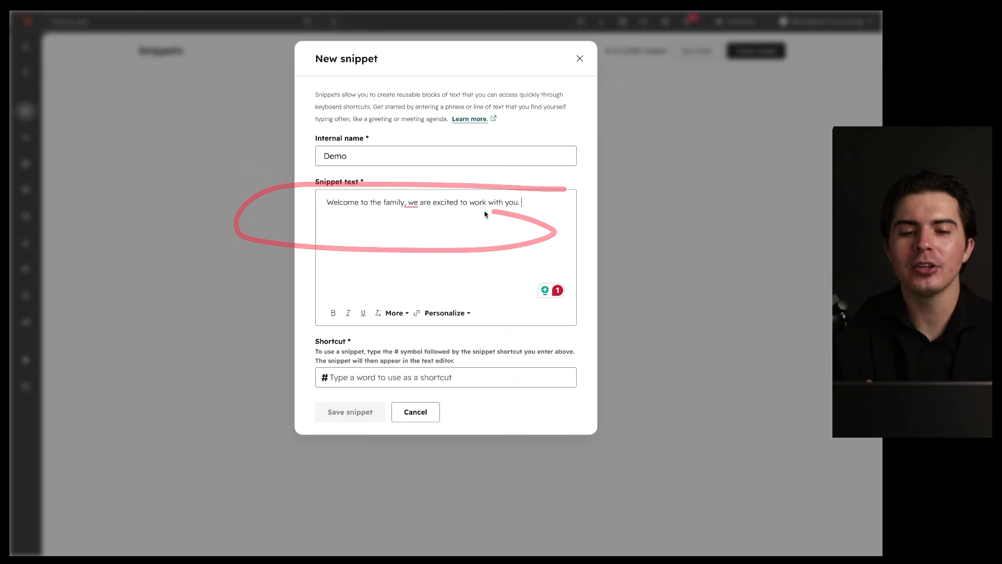
{"action": "left_click_drag", "start_coordinate": [313, 209], "coordinate": [583, 210]}
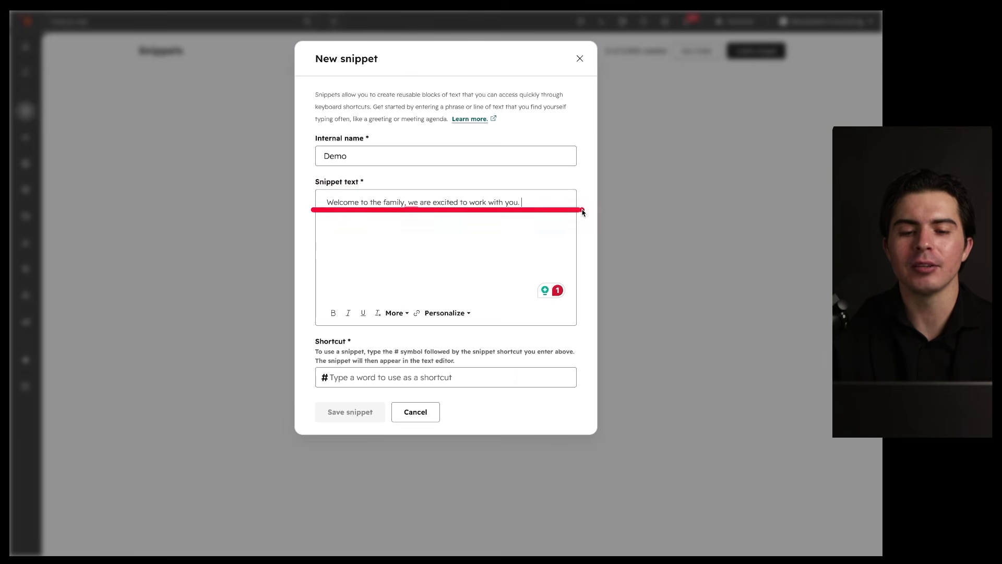
Step: Give the Demo snippet the shortcut family and save it
{"action": "left_click", "coordinate": [358, 376]}
{"action": "type", "text": "family"}
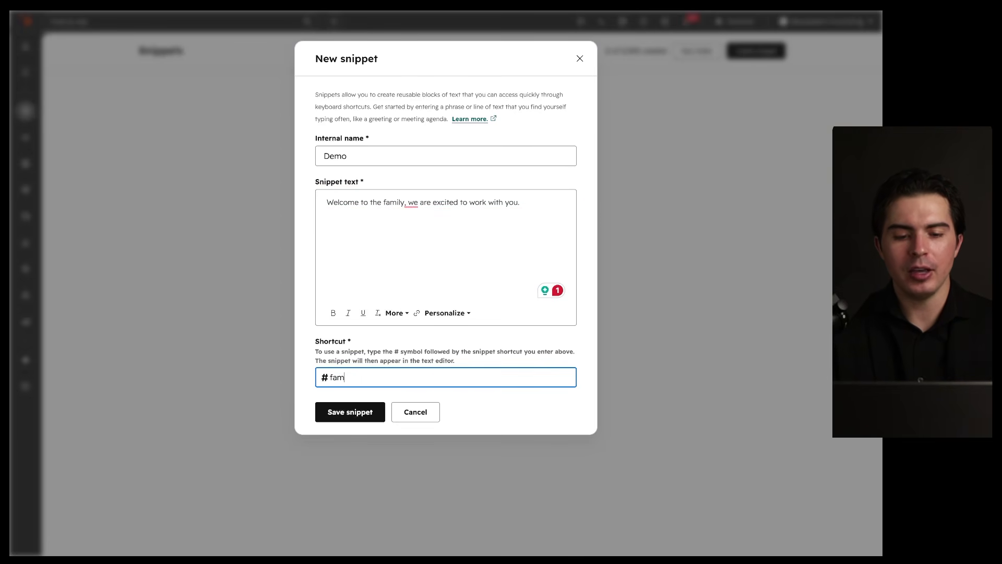
{"action": "left_click", "coordinate": [340, 404]}
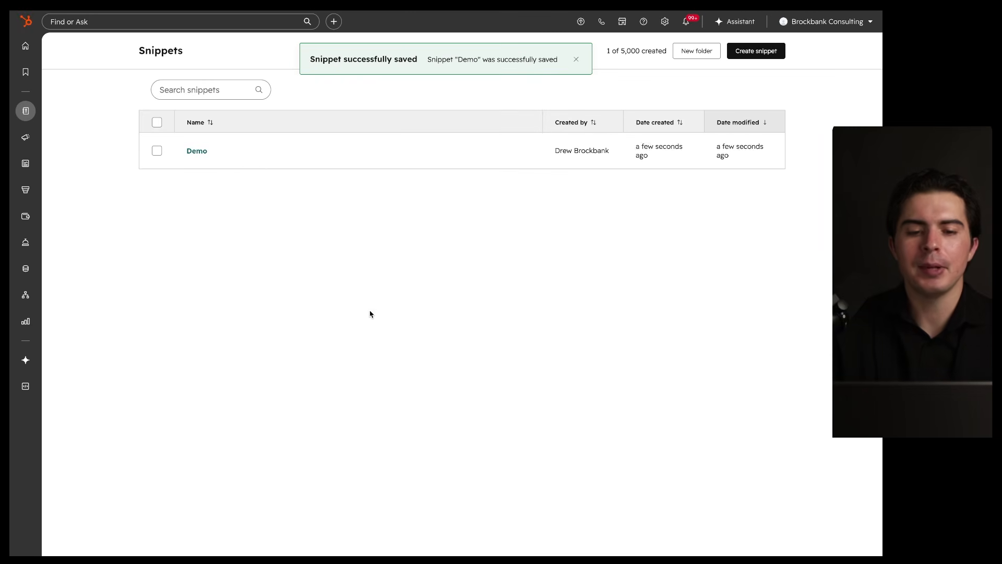
Step: Go to Message templates and start a new template from scratch
{"action": "left_click_drag", "start_coordinate": [178, 162], "coordinate": [499, 163]}
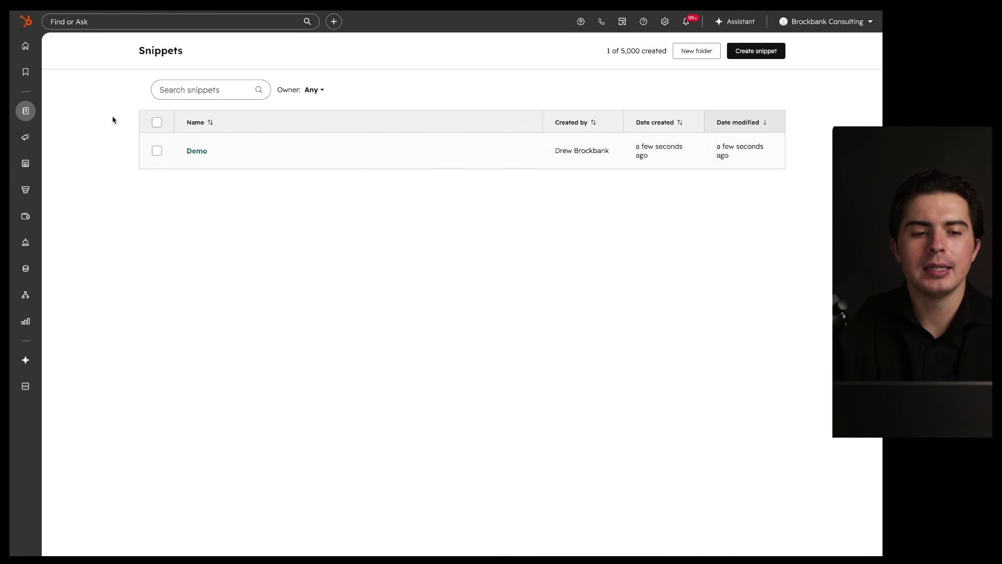
{"action": "mouse_move", "coordinate": [26, 111]}
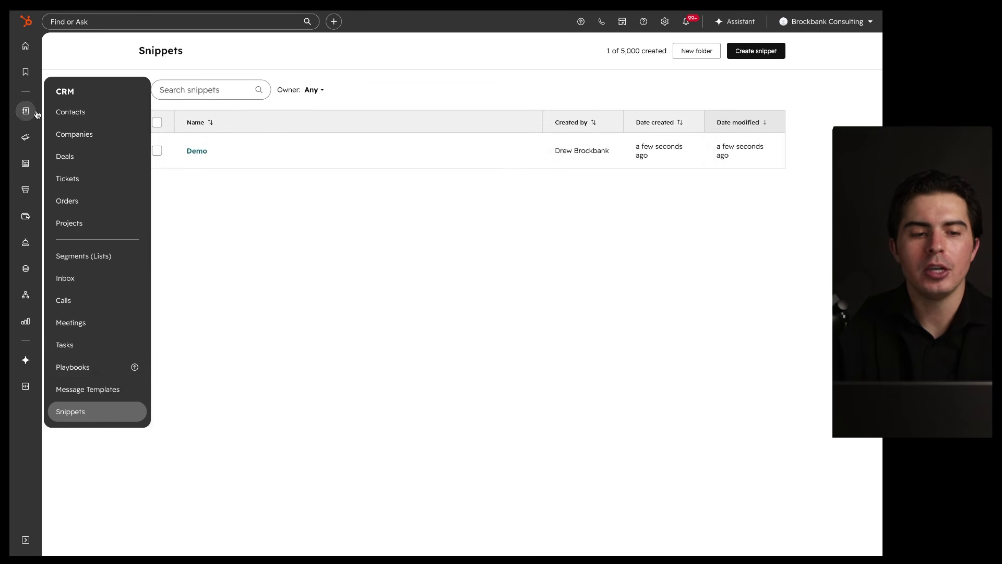
{"action": "left_click", "coordinate": [86, 387]}
{"action": "left_click", "coordinate": [749, 51]}
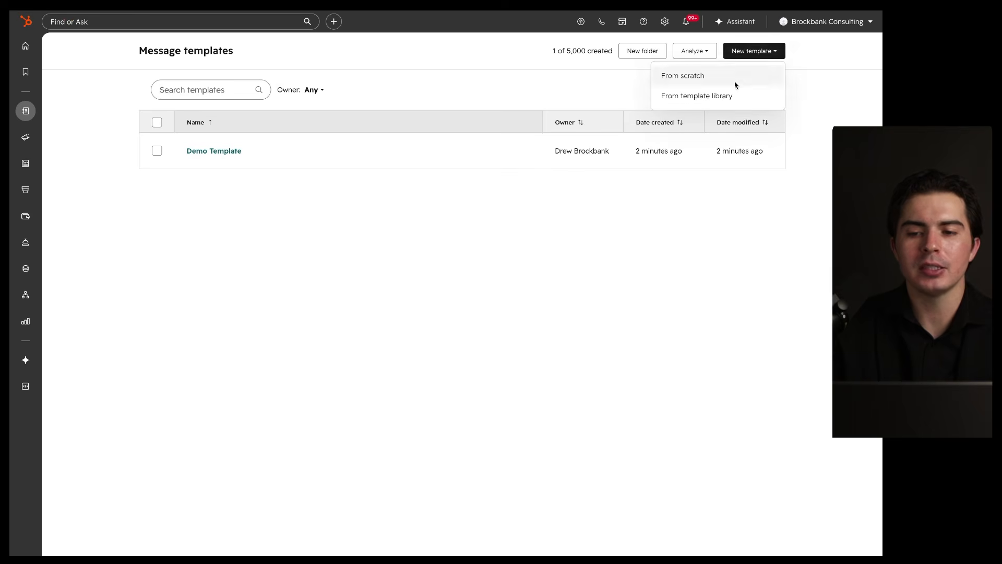
{"action": "left_click", "coordinate": [733, 89]}
{"action": "left_click", "coordinate": [732, 58]}
{"action": "left_click", "coordinate": [759, 54]}
{"action": "left_click", "coordinate": [719, 79]}
Step: Type #family in the template body and insert the Demo snippet's welcome sentence
{"action": "left_click", "coordinate": [387, 219]}
{"action": "type", "text": "#family"}
{"action": "key", "text": "BackSpace"}
{"action": "key", "text": "BackSpace"}
{"action": "key", "text": "BackSpace"}
{"action": "key", "text": "BackSpace"}
{"action": "key", "text": "BackSpace"}
{"action": "key", "text": "BackSpace"}
{"action": "key", "text": "BackSpace"}
{"action": "type", "text": "#famil"}
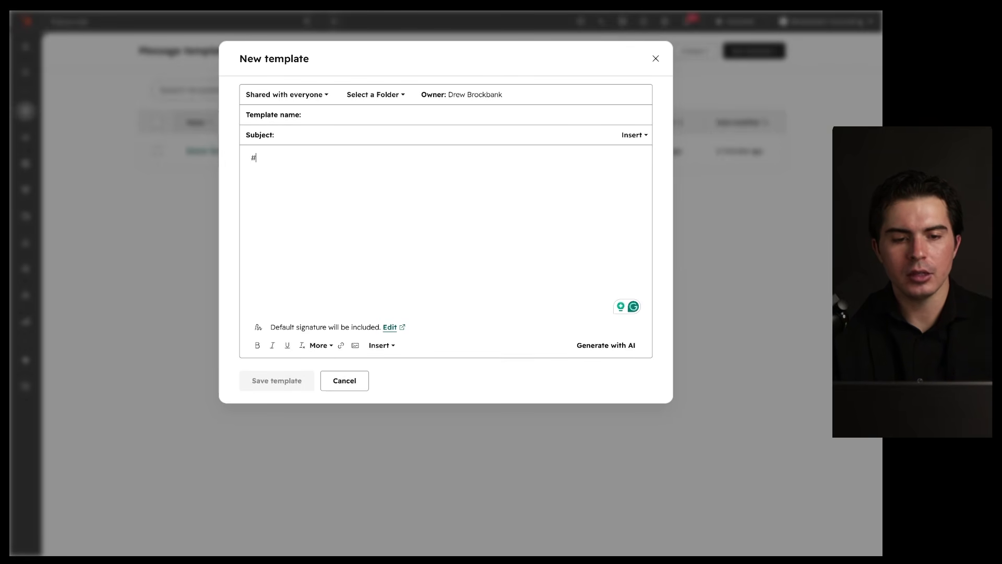
{"action": "type", "text": "y"}
{"action": "left_click", "coordinate": [272, 178]}
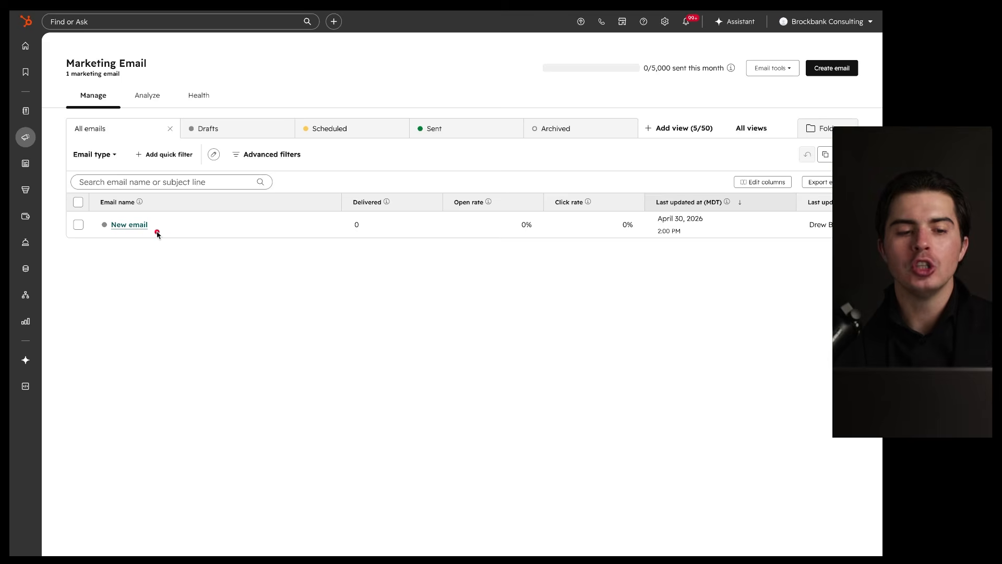
Step: Highlight the New email draft and the All emails view in the Marketing Email list
{"action": "mouse_move", "coordinate": [88, 230]}
{"action": "left_mouse_down"}
{"action": "mouse_move", "coordinate": [194, 233]}
{"action": "mouse_move", "coordinate": [200, 216]}
{"action": "mouse_move", "coordinate": [55, 229]}
{"action": "mouse_move", "coordinate": [165, 211]}
{"action": "left_mouse_up"}
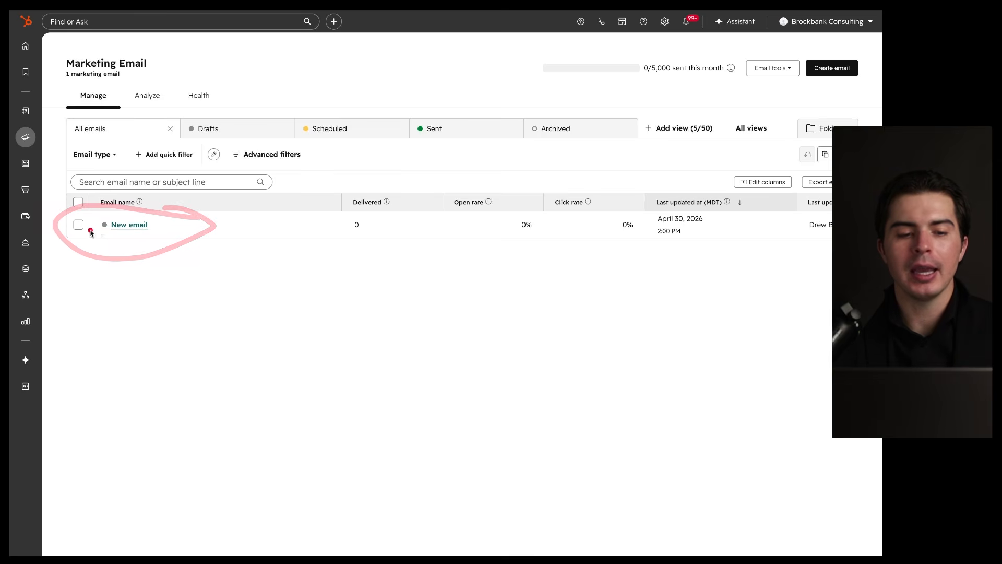
{"action": "left_click_drag", "start_coordinate": [82, 231], "coordinate": [155, 231]}
{"action": "mouse_move", "coordinate": [89, 254]}
{"action": "left_mouse_down"}
{"action": "mouse_move", "coordinate": [126, 255]}
{"action": "mouse_move", "coordinate": [91, 296]}
{"action": "mouse_move", "coordinate": [102, 296]}
{"action": "mouse_move", "coordinate": [109, 318]}
{"action": "left_mouse_up"}
{"action": "left_click_drag", "start_coordinate": [70, 137], "coordinate": [173, 137]}
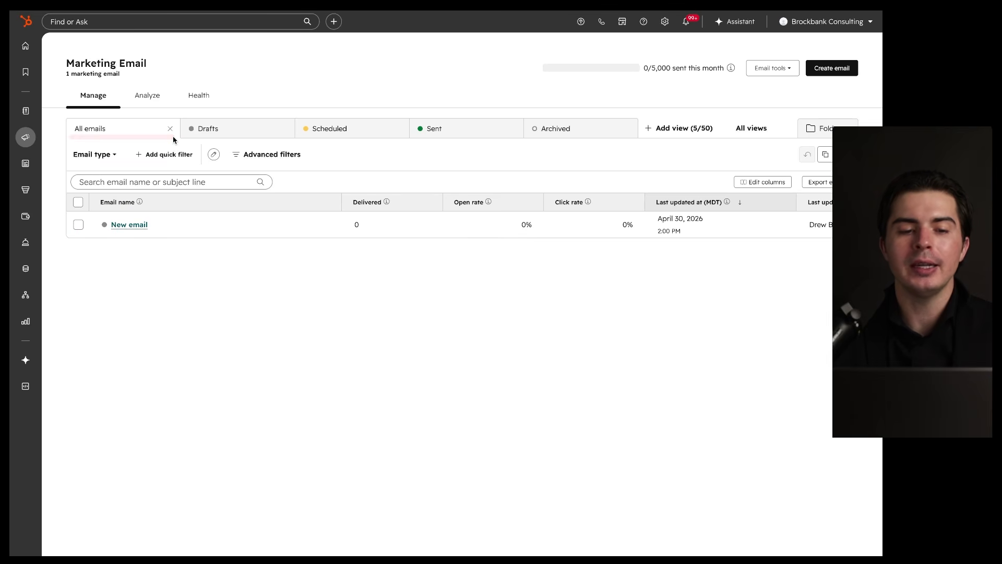
Step: Step through the Drafts, Scheduled, Sent and Archived views, then switch to Folders
{"action": "left_click", "coordinate": [221, 130]}
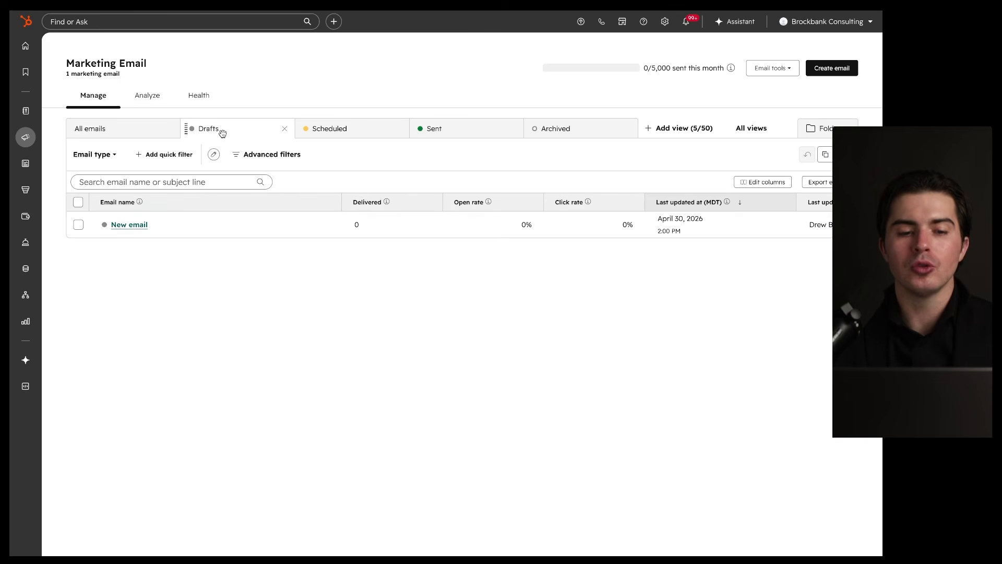
{"action": "left_click", "coordinate": [323, 130]}
{"action": "left_click", "coordinate": [462, 128]}
{"action": "left_click", "coordinate": [570, 129]}
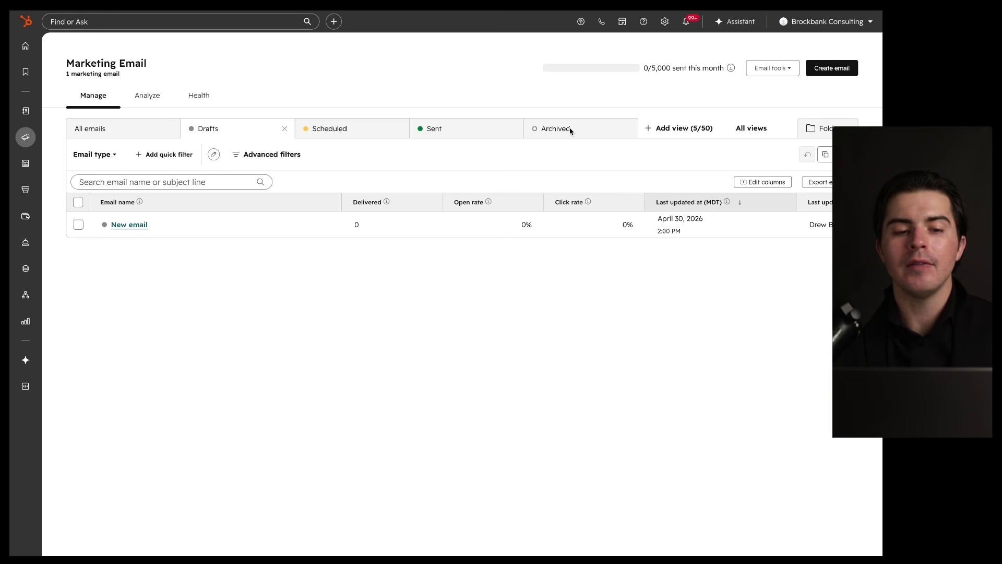
{"action": "mouse_move", "coordinate": [714, 120]}
{"action": "left_mouse_down"}
{"action": "mouse_move", "coordinate": [612, 134]}
{"action": "mouse_move", "coordinate": [682, 115]}
{"action": "left_mouse_up"}
{"action": "mouse_move", "coordinate": [747, 119]}
{"action": "left_mouse_down"}
{"action": "mouse_move", "coordinate": [767, 130]}
{"action": "mouse_move", "coordinate": [765, 100]}
{"action": "left_mouse_up"}
{"action": "left_click", "coordinate": [828, 129]}
{"action": "mouse_move", "coordinate": [599, 133]}
{"action": "left_mouse_down"}
{"action": "mouse_move", "coordinate": [188, 128]}
{"action": "mouse_move", "coordinate": [379, 152]}
{"action": "left_mouse_up"}
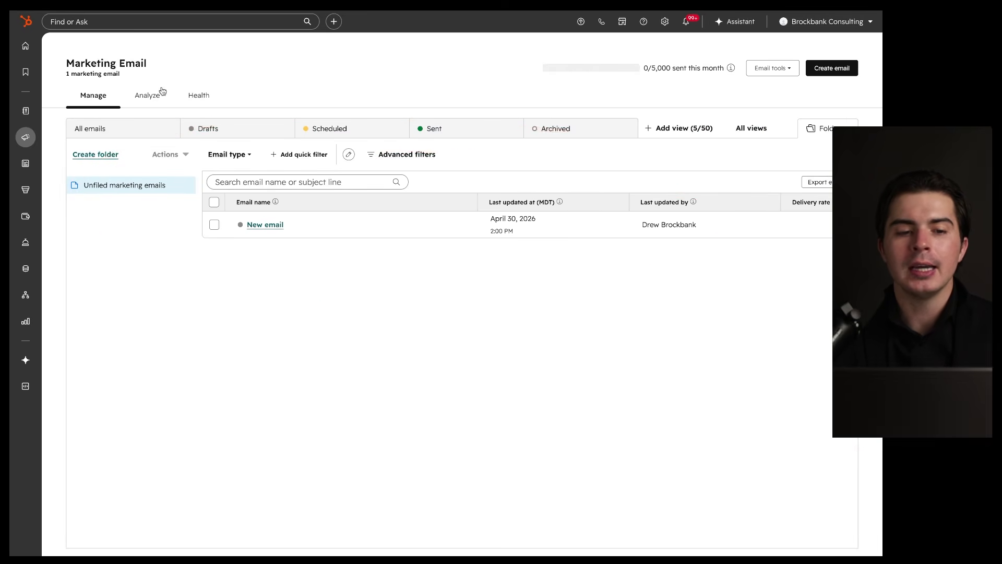
{"action": "left_click", "coordinate": [147, 96]}
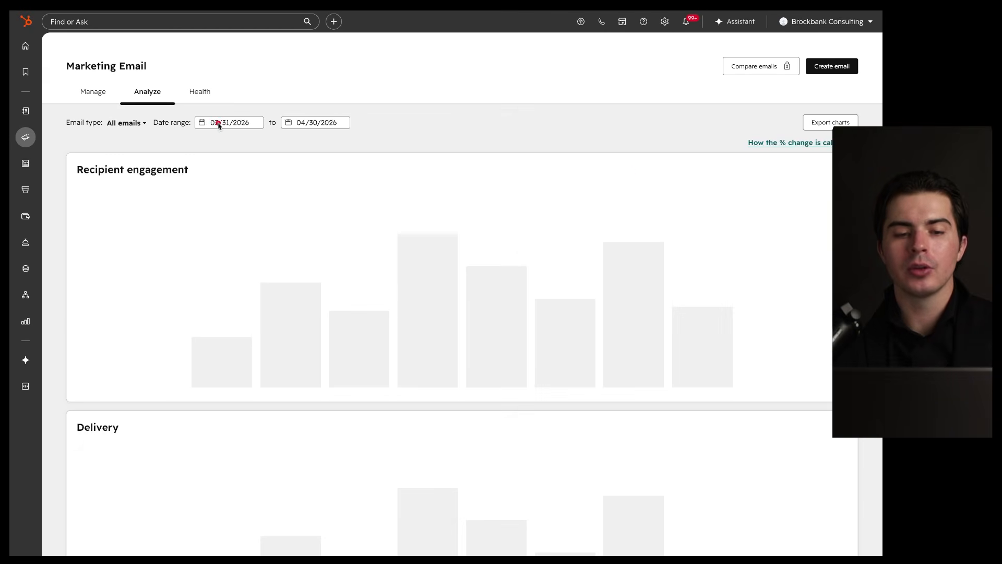
{"action": "mouse_move", "coordinate": [674, 177]}
{"action": "left_mouse_down"}
{"action": "mouse_move", "coordinate": [712, 297]}
{"action": "mouse_move", "coordinate": [407, 184]}
{"action": "left_mouse_up"}
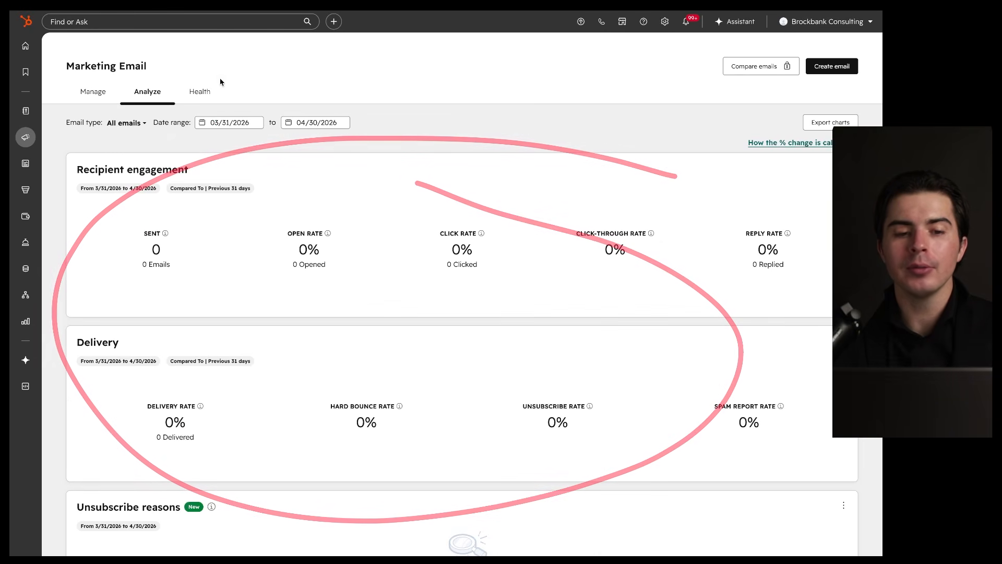
{"action": "left_click", "coordinate": [198, 92]}
{"action": "mouse_move", "coordinate": [546, 122]}
{"action": "left_mouse_down"}
{"action": "mouse_move", "coordinate": [798, 293]}
{"action": "mouse_move", "coordinate": [467, 157]}
{"action": "left_mouse_up"}
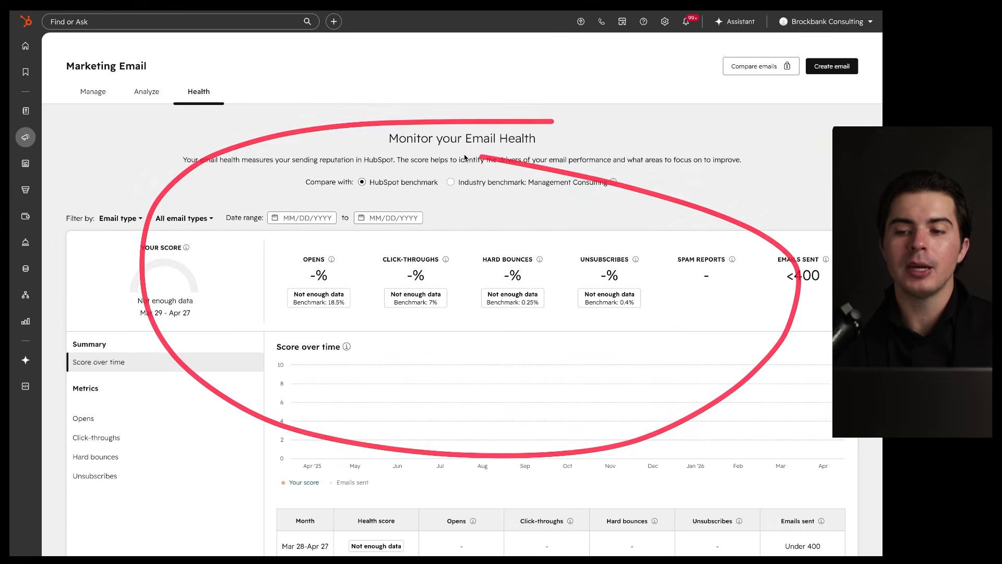
{"action": "left_click", "coordinate": [99, 93]}
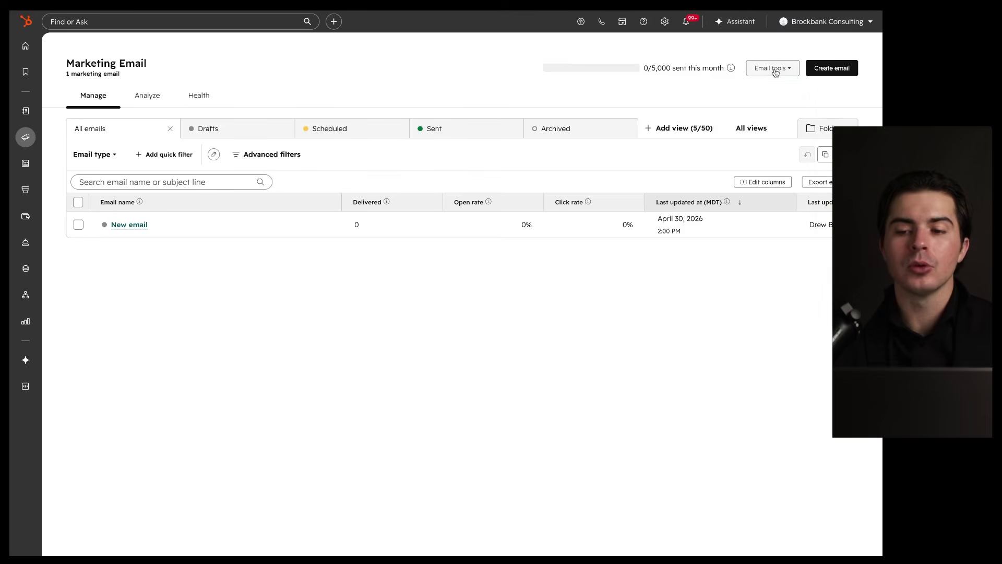
{"action": "left_click", "coordinate": [773, 68]}
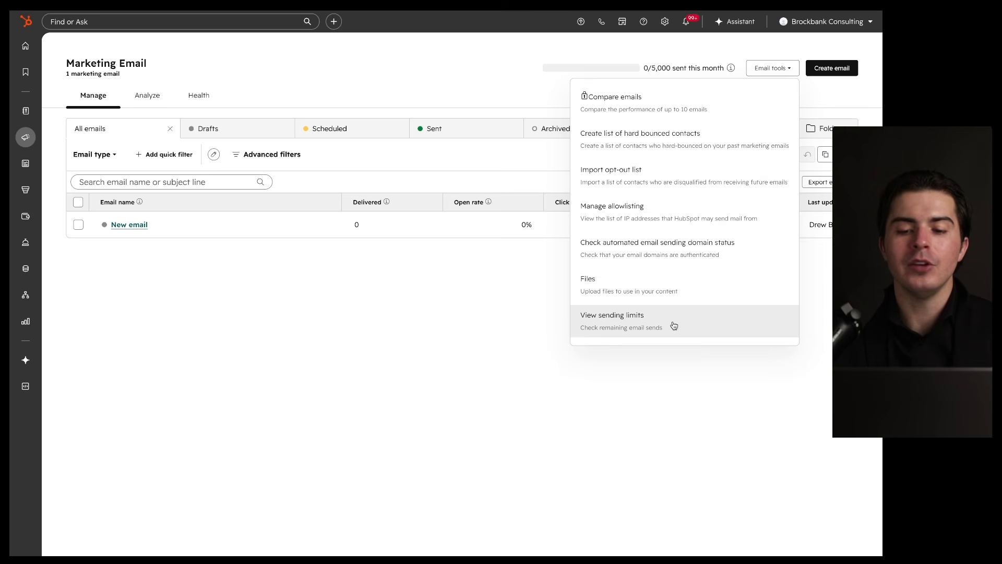
{"action": "left_click", "coordinate": [523, 312]}
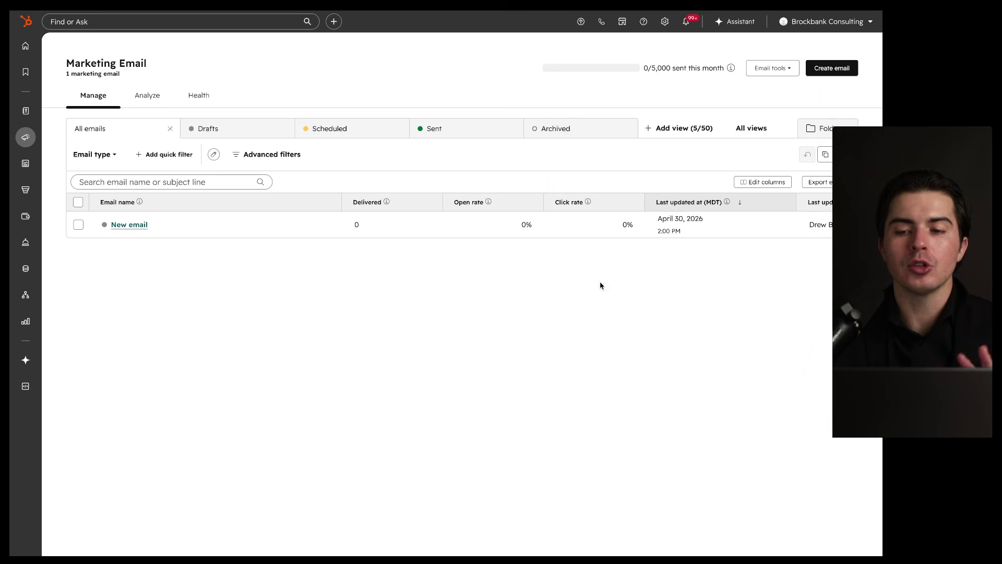
Step: Open the Create email panel and mark up its Regular, Automated and Blog sending methods
{"action": "left_click", "coordinate": [837, 74]}
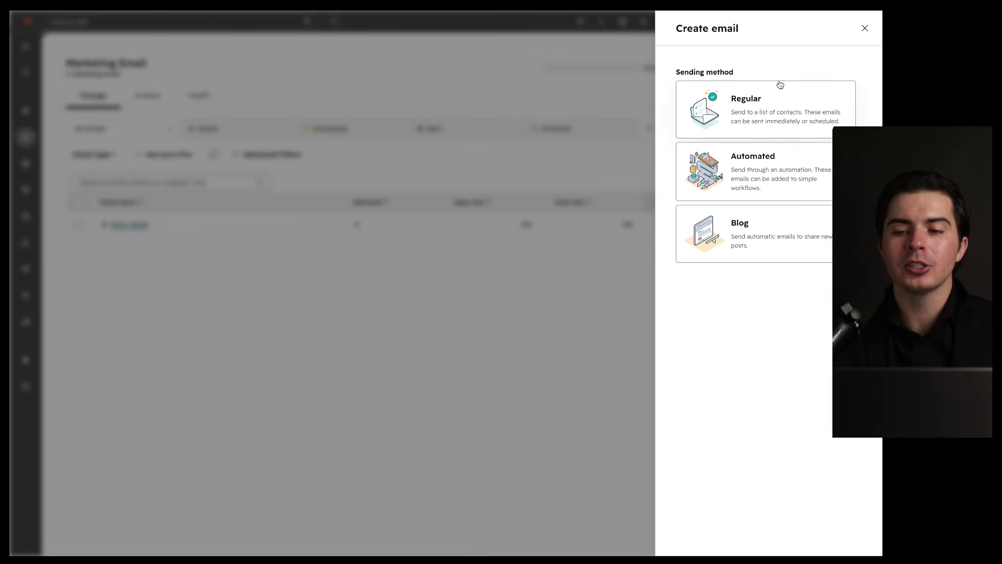
{"action": "mouse_move", "coordinate": [829, 66]}
{"action": "left_mouse_down"}
{"action": "mouse_move", "coordinate": [703, 71]}
{"action": "mouse_move", "coordinate": [871, 127]}
{"action": "mouse_move", "coordinate": [798, 77]}
{"action": "left_mouse_up"}
{"action": "left_click_drag", "start_coordinate": [720, 233], "coordinate": [820, 244]}
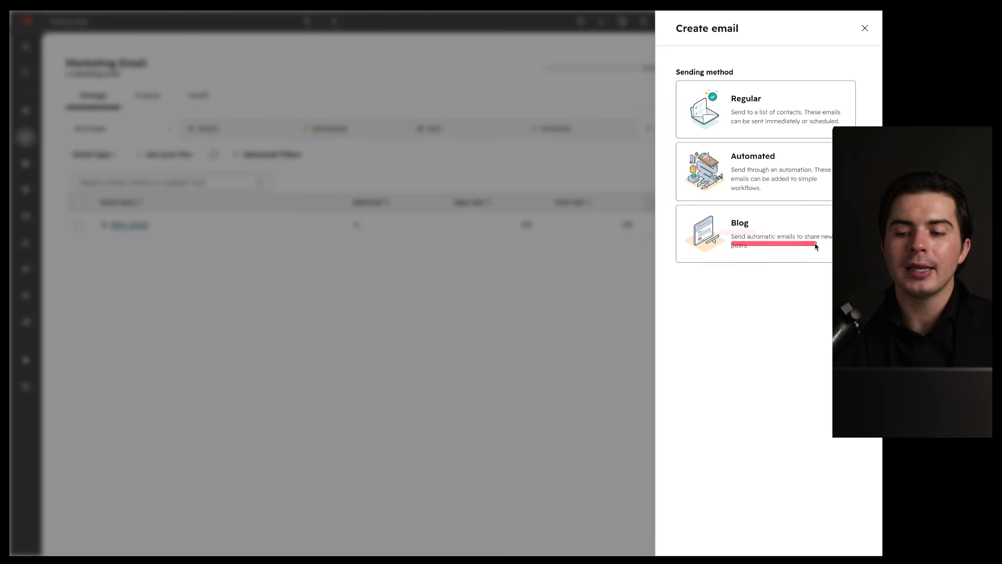
{"action": "left_click_drag", "start_coordinate": [729, 254], "coordinate": [762, 254]}
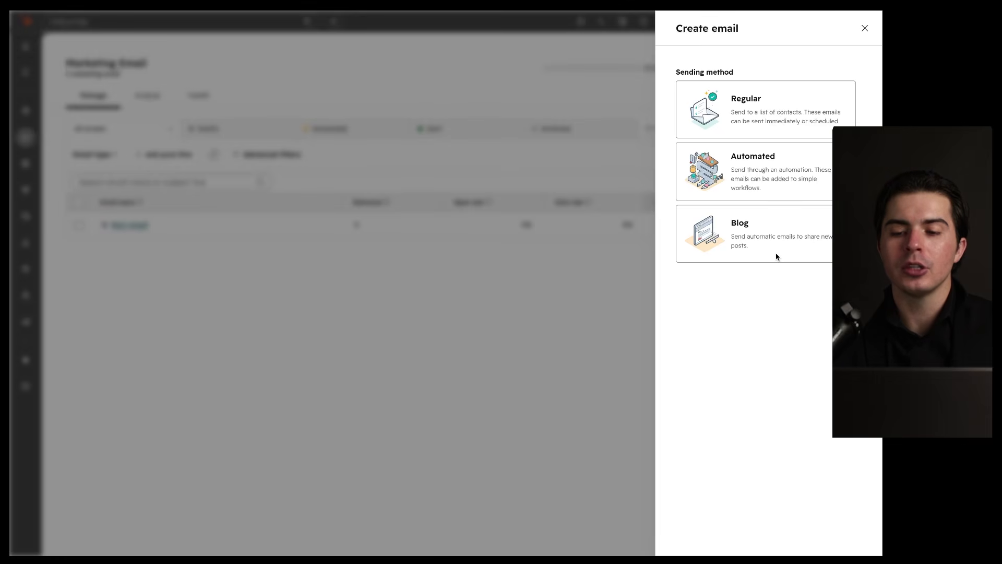
{"action": "left_click_drag", "start_coordinate": [732, 244], "coordinate": [830, 243]}
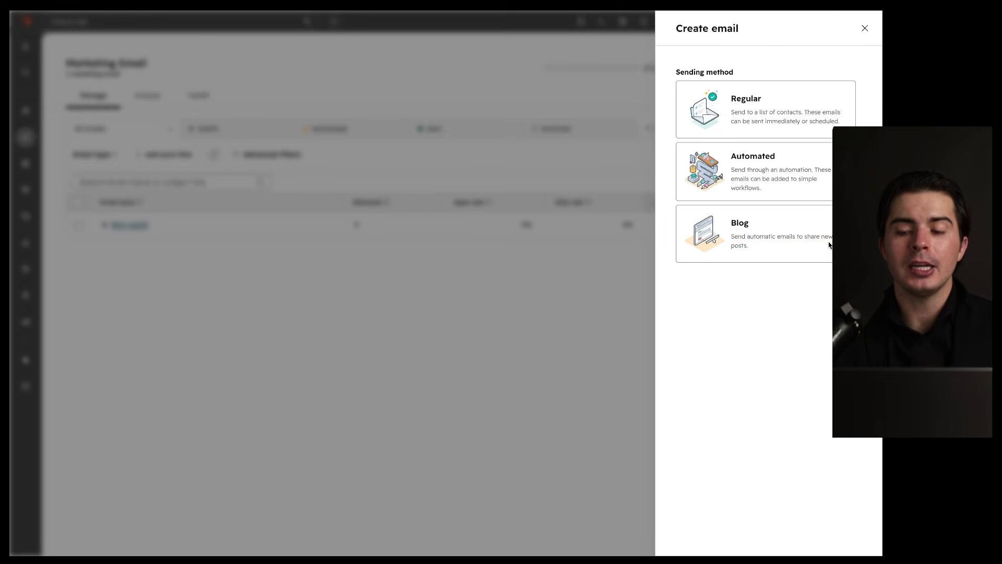
{"action": "left_click_drag", "start_coordinate": [793, 242], "coordinate": [829, 242]}
{"action": "left_click_drag", "start_coordinate": [728, 251], "coordinate": [750, 251]}
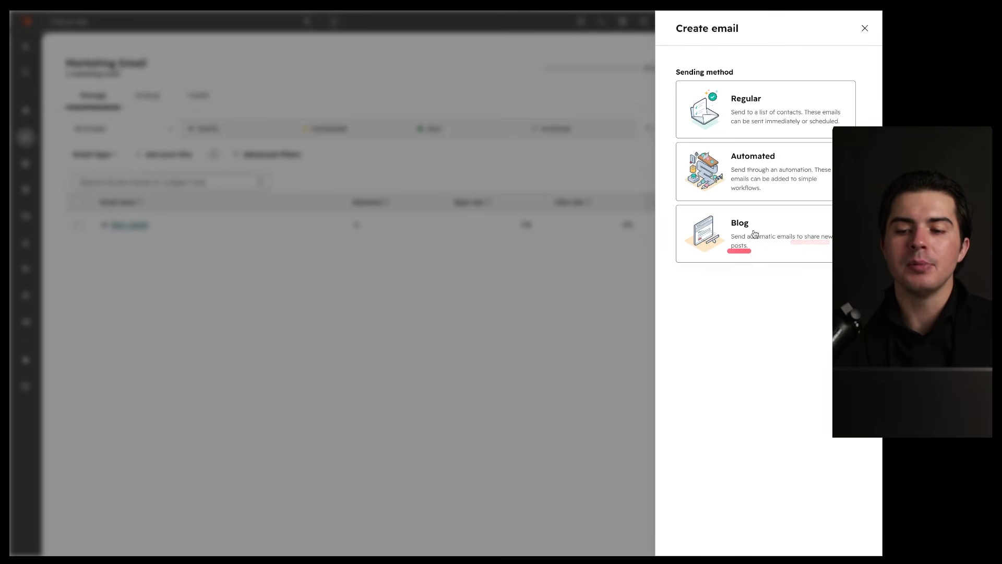
{"action": "mouse_move", "coordinate": [810, 207]}
{"action": "left_mouse_down"}
{"action": "mouse_move", "coordinate": [841, 313]}
{"action": "mouse_move", "coordinate": [830, 218]}
{"action": "left_mouse_up"}
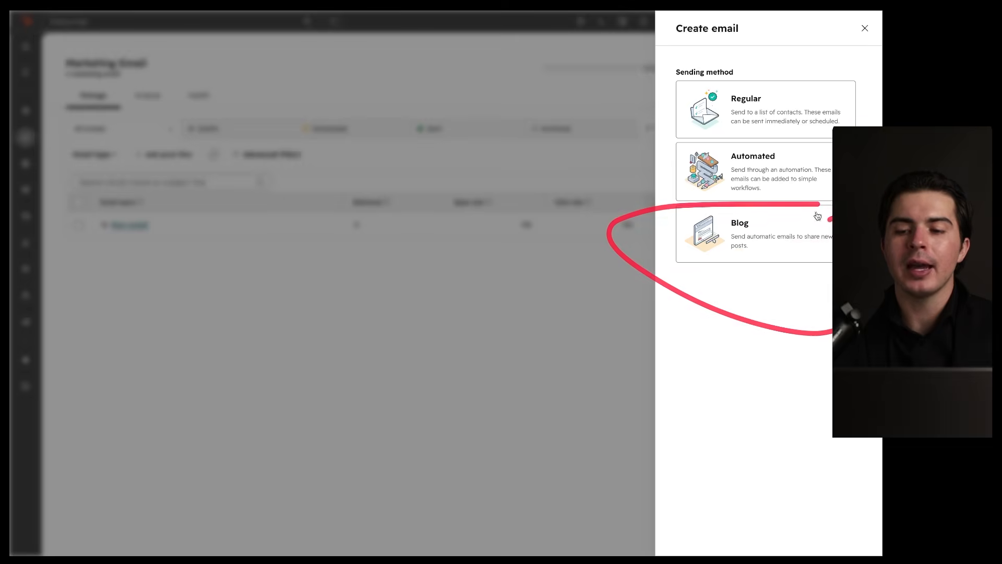
{"action": "left_click_drag", "start_coordinate": [816, 146], "coordinate": [821, 149]}
{"action": "left_click_drag", "start_coordinate": [736, 175], "coordinate": [819, 174]}
{"action": "left_click_drag", "start_coordinate": [742, 183], "coordinate": [814, 183]}
{"action": "left_click_drag", "start_coordinate": [725, 194], "coordinate": [761, 195]}
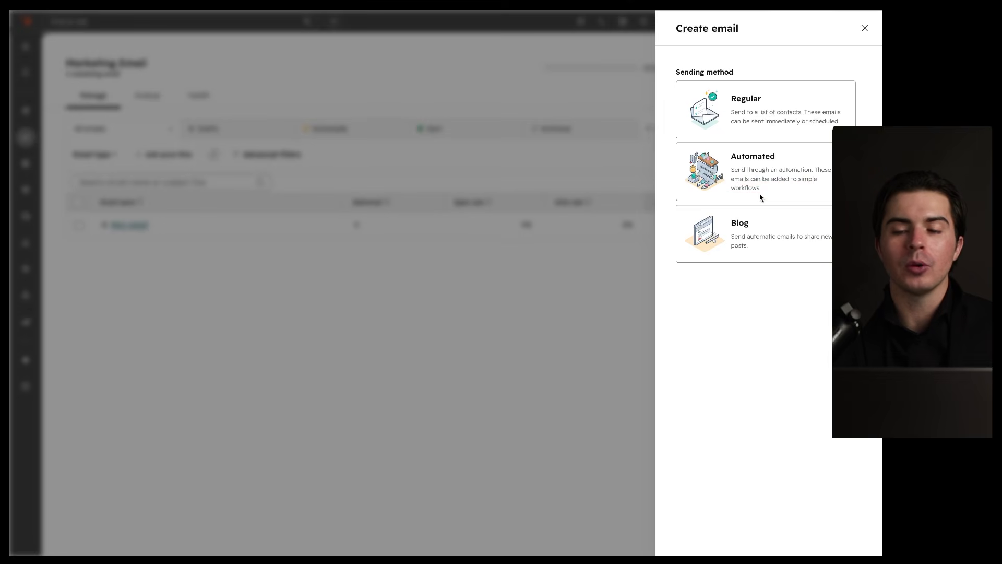
{"action": "mouse_move", "coordinate": [830, 137]}
{"action": "left_mouse_down"}
{"action": "mouse_move", "coordinate": [731, 212]}
{"action": "mouse_move", "coordinate": [780, 145]}
{"action": "left_mouse_up"}
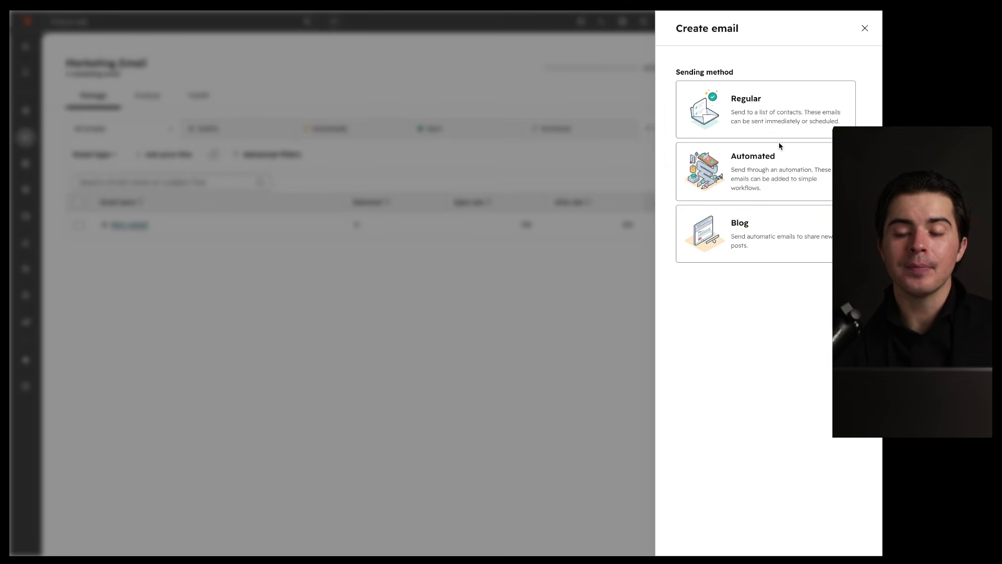
{"action": "mouse_move", "coordinate": [782, 145]}
{"action": "left_mouse_down"}
{"action": "mouse_move", "coordinate": [823, 195]}
{"action": "mouse_move", "coordinate": [768, 146]}
{"action": "left_mouse_up"}
{"action": "left_click_drag", "start_coordinate": [826, 85], "coordinate": [825, 116]}
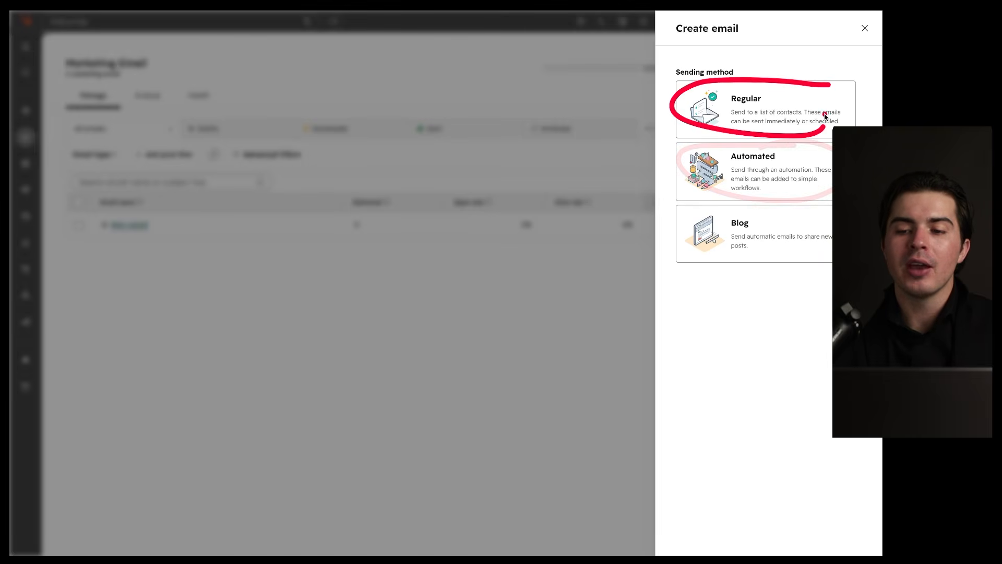
Step: Create a Regular email from the Announcement template and scroll through the draft
{"action": "left_click", "coordinate": [772, 97]}
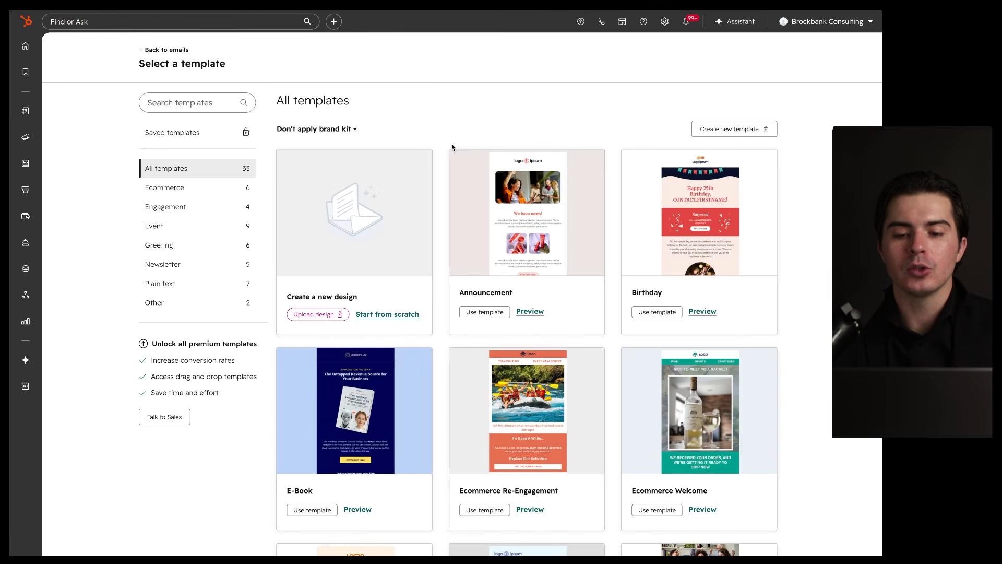
{"action": "left_click", "coordinate": [484, 312]}
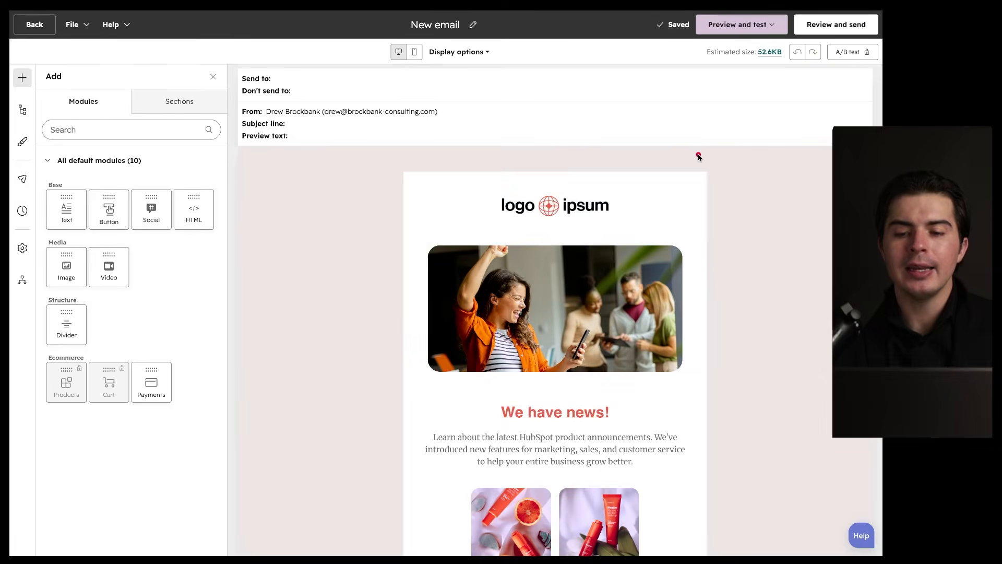
{"action": "mouse_move", "coordinate": [743, 150]}
{"action": "left_mouse_down"}
{"action": "mouse_move", "coordinate": [620, 168]}
{"action": "mouse_move", "coordinate": [548, 141]}
{"action": "left_mouse_up"}
{"action": "scroll", "coordinate": [605, 313], "scroll_direction": "down", "scroll_amount": 5}
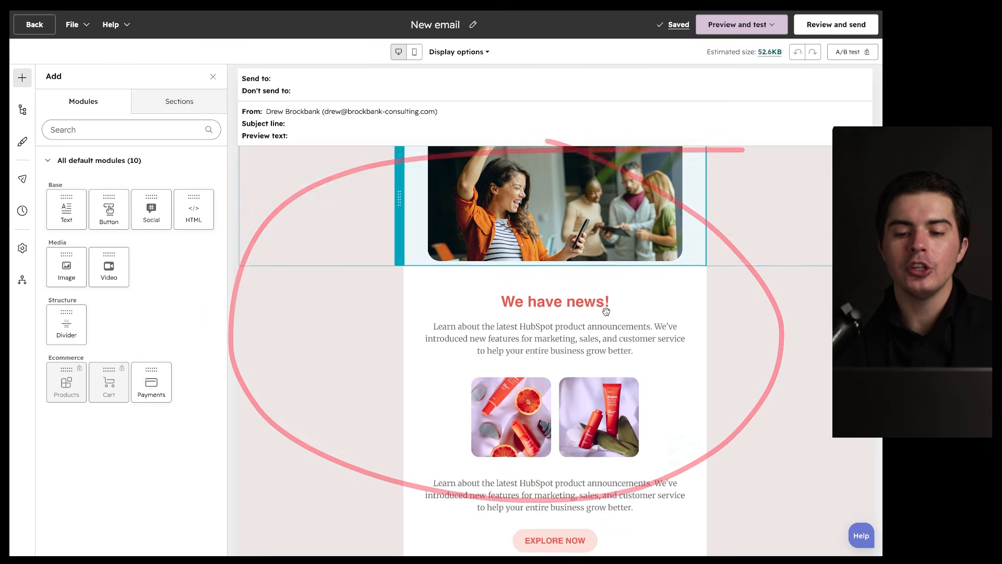
{"action": "scroll", "coordinate": [595, 367], "scroll_direction": "down", "scroll_amount": 5}
{"action": "scroll", "coordinate": [599, 293], "scroll_direction": "up", "scroll_amount": 10}
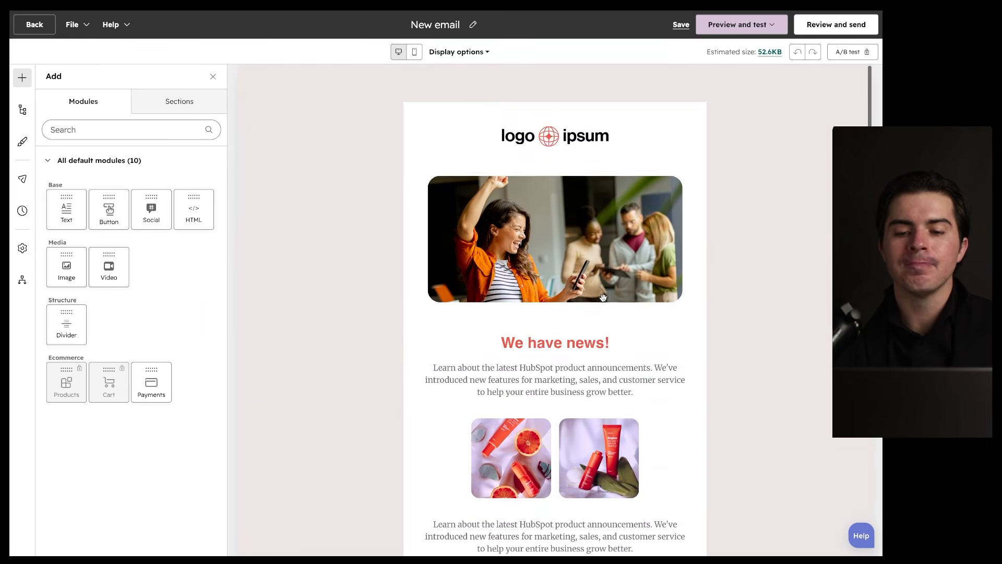
Step: Inspect the logo, We have news! heading, intro paragraph and EXPLORE NOW button modules
{"action": "left_click", "coordinate": [456, 195]}
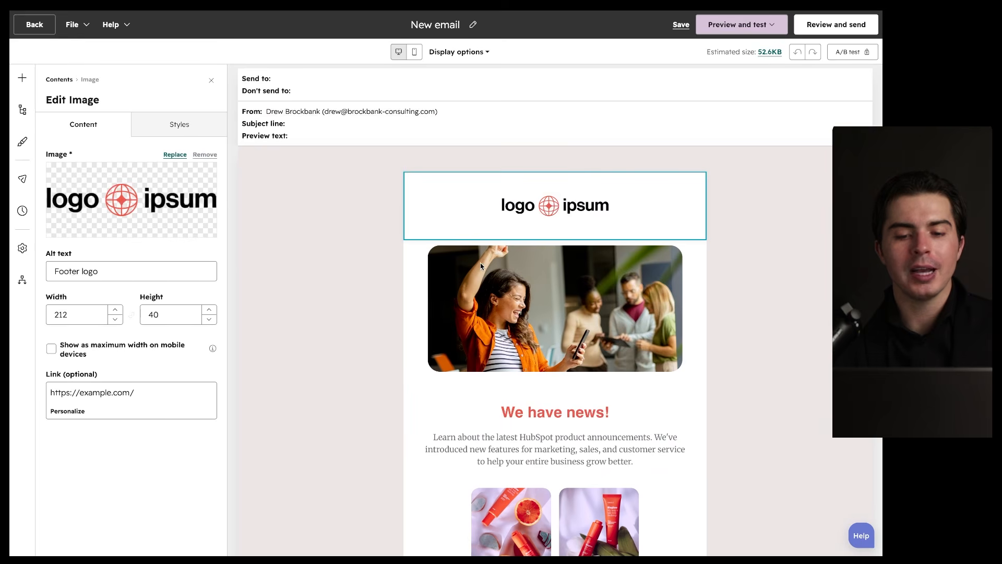
{"action": "key", "text": "Escape"}
{"action": "left_click", "coordinate": [444, 412]}
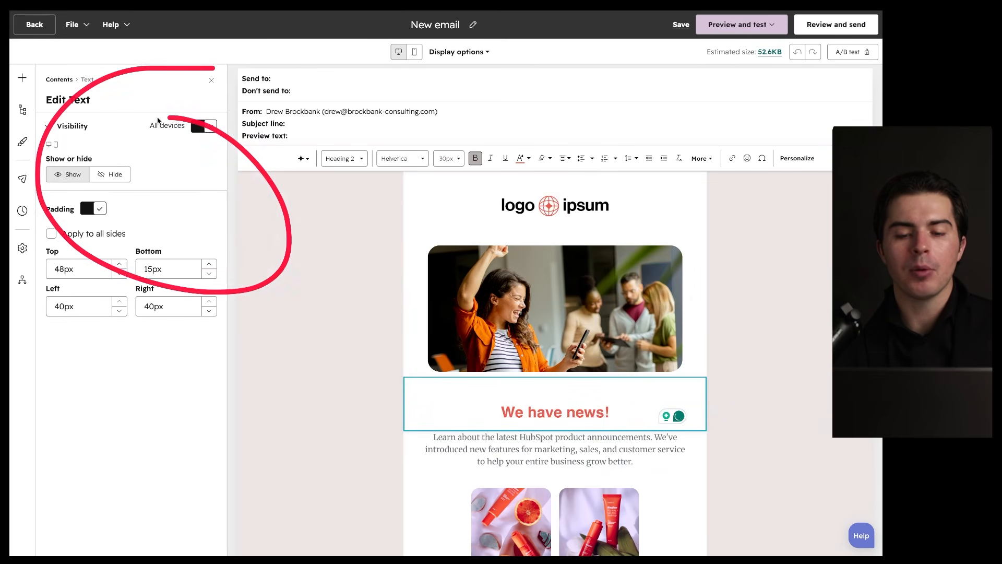
{"action": "left_click", "coordinate": [212, 79]}
{"action": "left_click", "coordinate": [544, 452]}
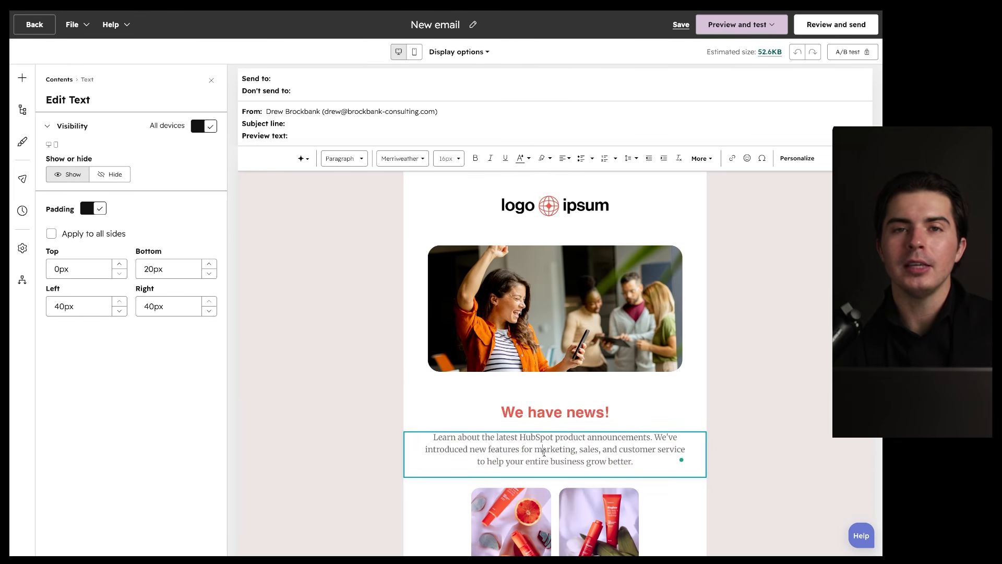
{"action": "left_click", "coordinate": [518, 412]}
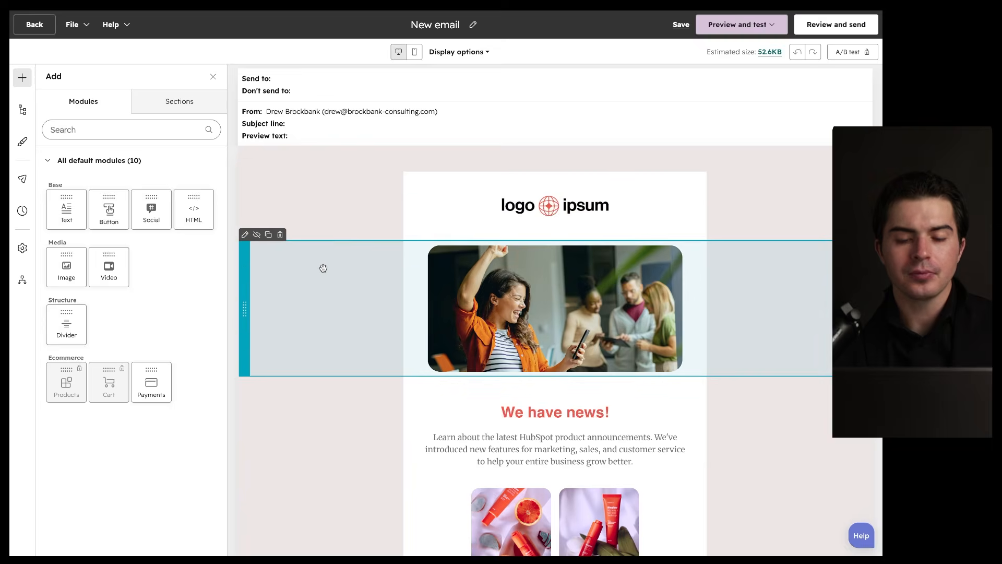
{"action": "scroll", "coordinate": [324, 268], "scroll_direction": "down", "scroll_amount": 6}
{"action": "left_click", "coordinate": [426, 350]}
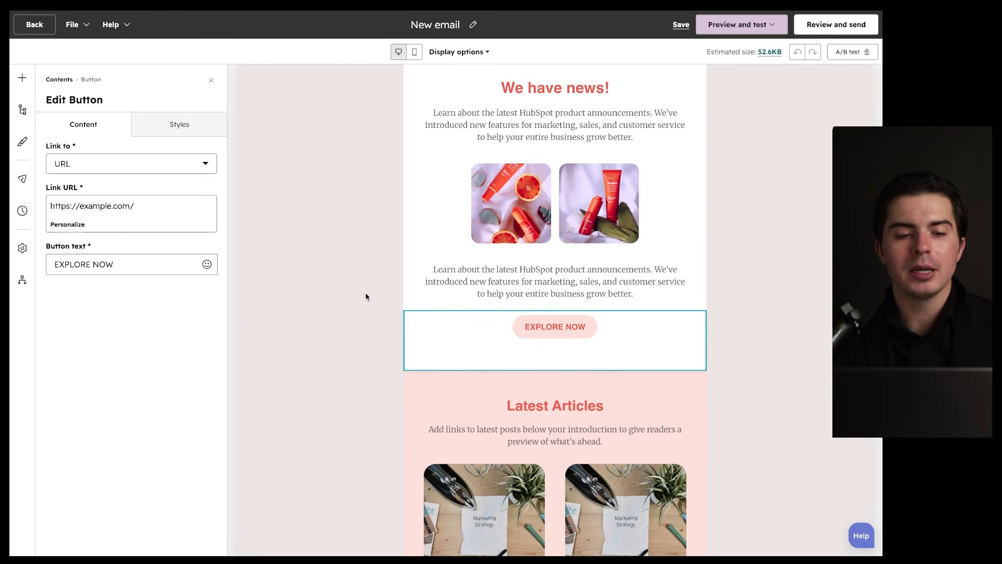
{"action": "scroll", "coordinate": [366, 293], "scroll_direction": "up", "scroll_amount": 8}
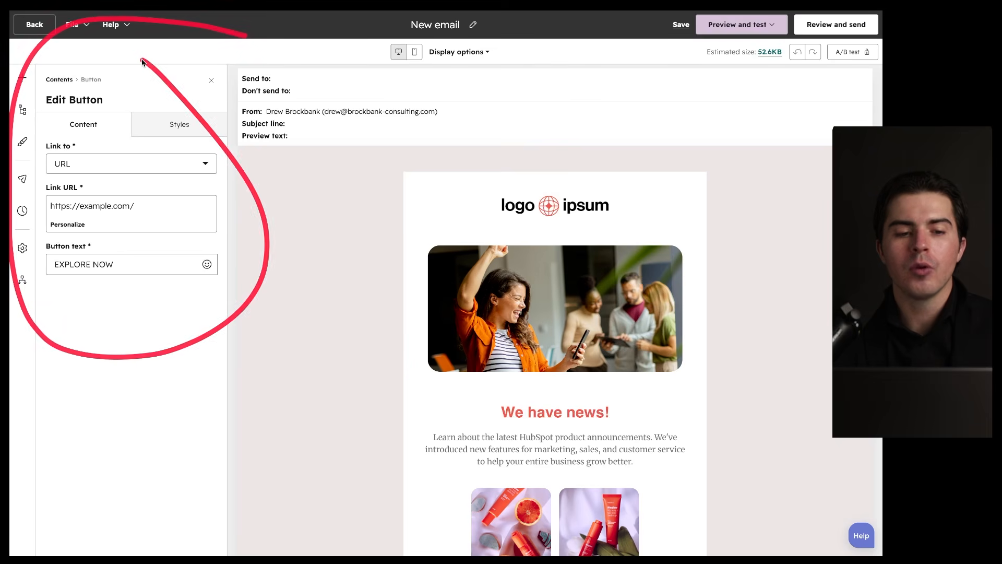
Step: Try adding a Text module beside the hero image, then undo it
{"action": "left_click", "coordinate": [24, 80]}
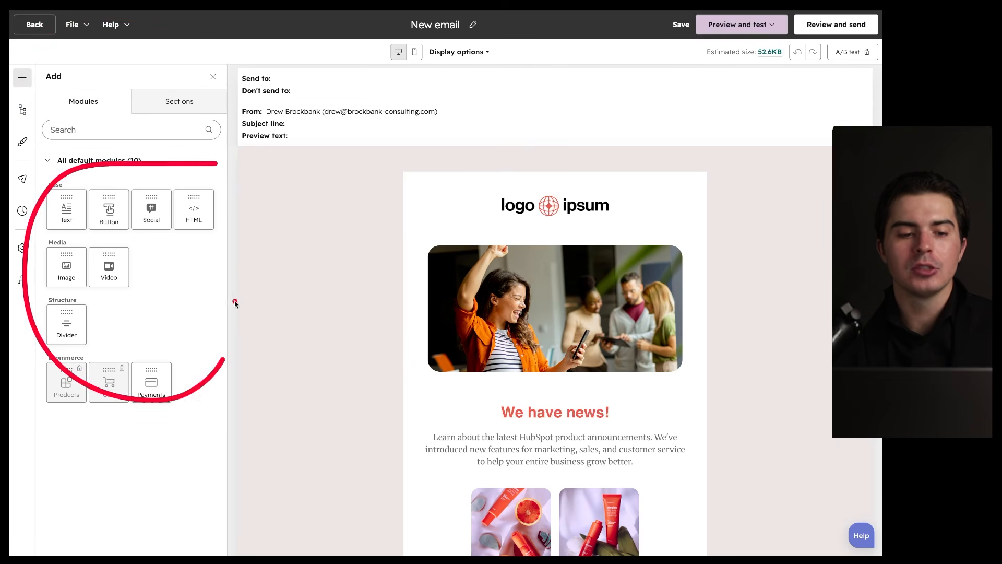
{"action": "left_click_drag", "start_coordinate": [70, 211], "coordinate": [469, 335]}
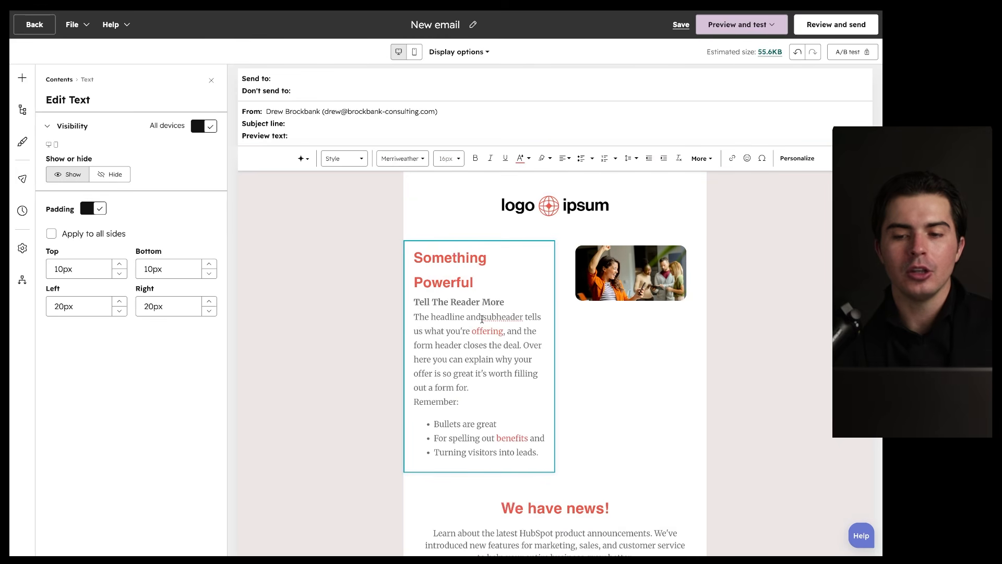
{"action": "left_click", "coordinate": [797, 51]}
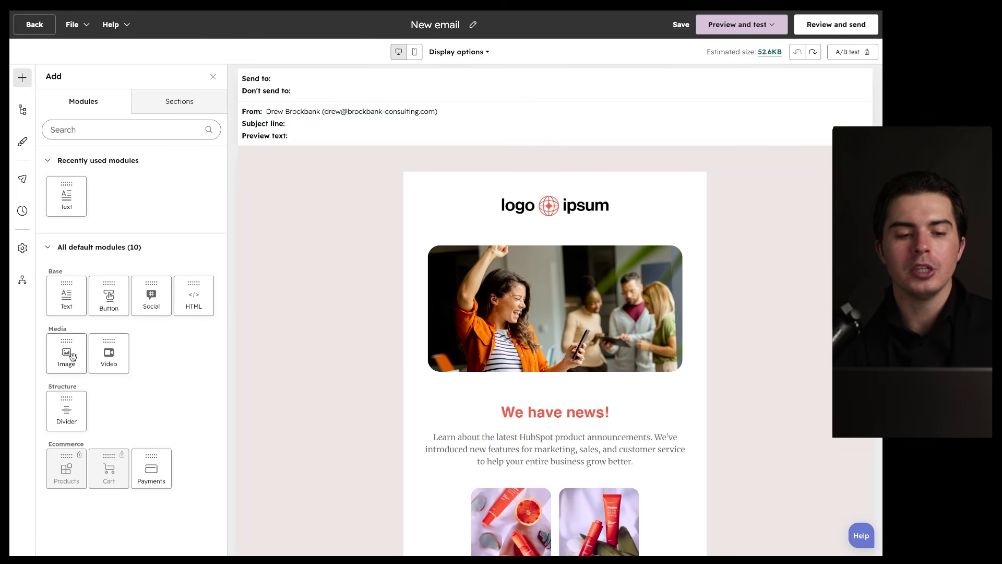
{"action": "mouse_move", "coordinate": [59, 306]}
{"action": "left_mouse_down"}
{"action": "mouse_move", "coordinate": [480, 242]}
{"action": "mouse_move", "coordinate": [606, 386]}
{"action": "left_mouse_up"}
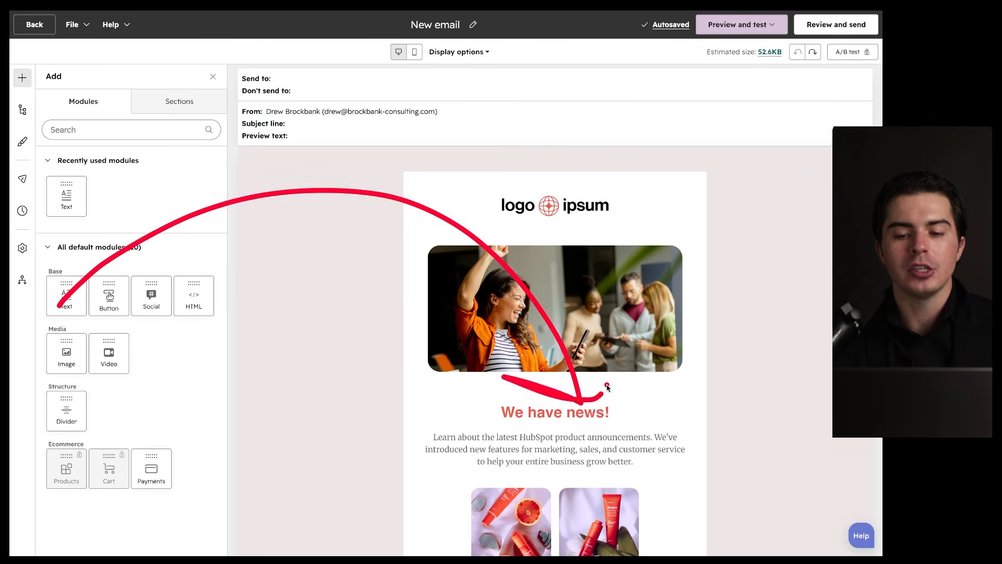
Step: Browse the section layouts and display the outline of the email's contents
{"action": "left_click", "coordinate": [177, 105]}
{"action": "mouse_move", "coordinate": [212, 138]}
{"action": "left_mouse_down"}
{"action": "mouse_move", "coordinate": [123, 137]}
{"action": "mouse_move", "coordinate": [189, 154]}
{"action": "mouse_move", "coordinate": [153, 151]}
{"action": "left_mouse_up"}
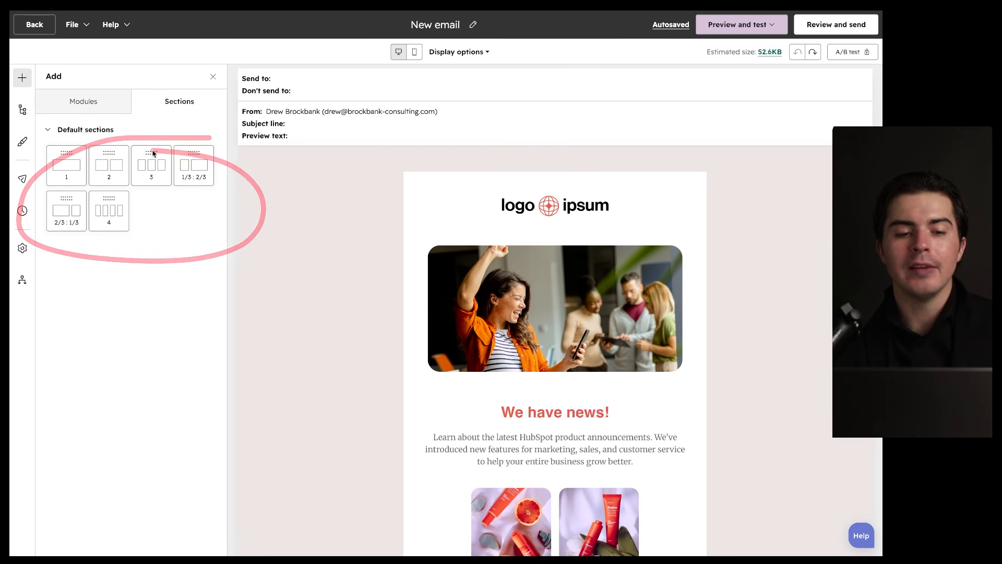
{"action": "left_click_drag", "start_coordinate": [751, 170], "coordinate": [590, 246]}
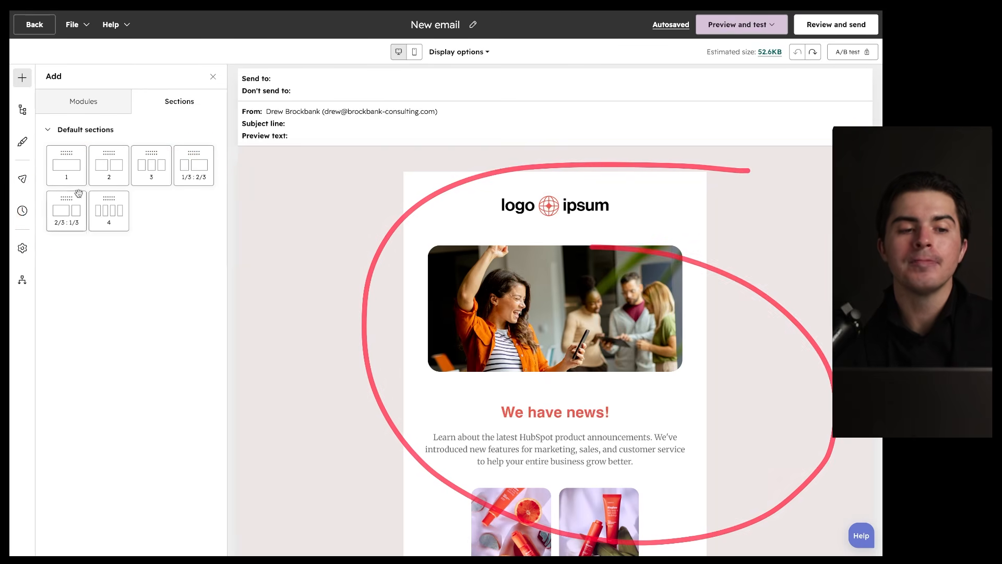
{"action": "left_click", "coordinate": [22, 110]}
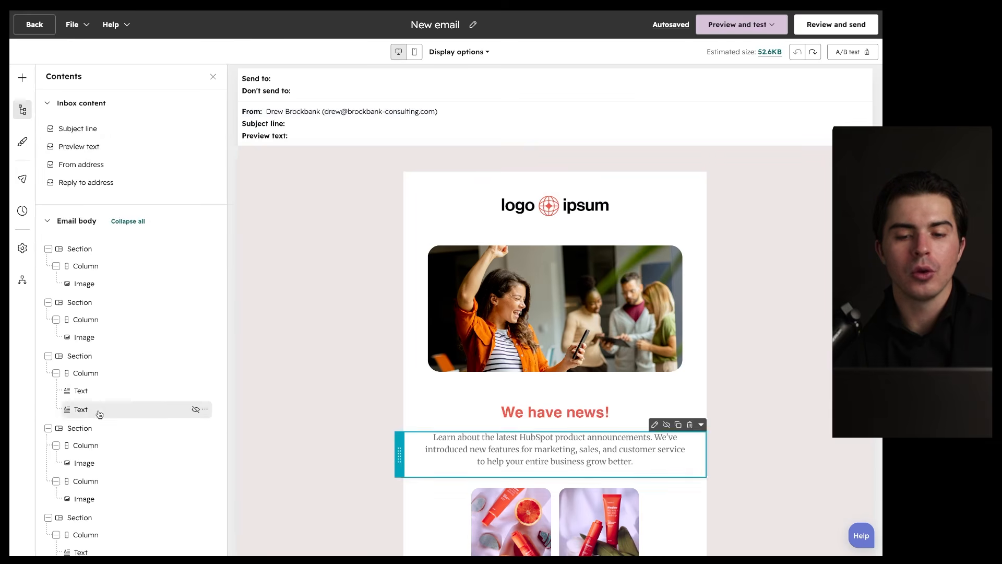
Step: Scroll through the Template design settings, then switch to the Send to recipient settings
{"action": "scroll", "coordinate": [99, 397], "scroll_direction": "down", "scroll_amount": 6}
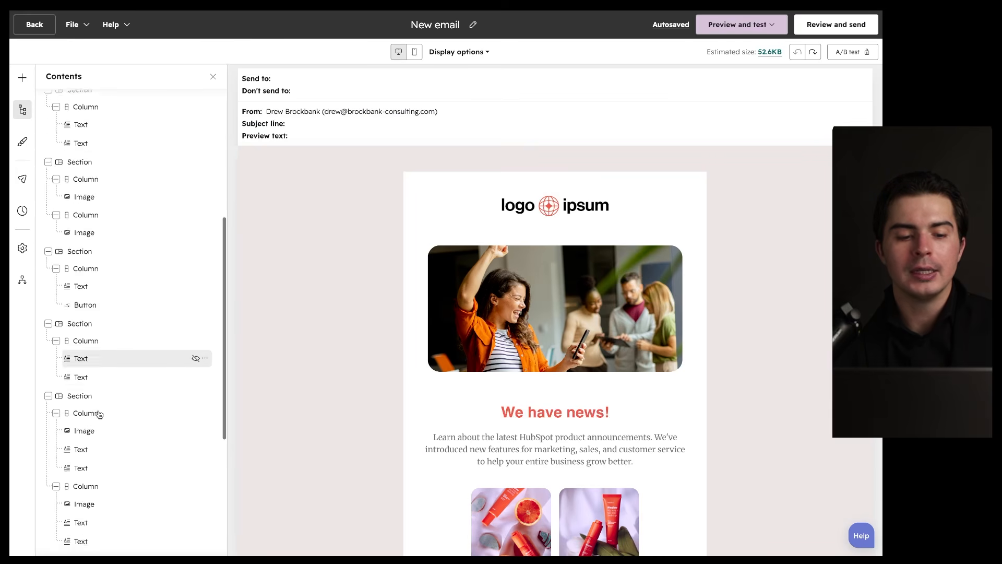
{"action": "left_click", "coordinate": [23, 145]}
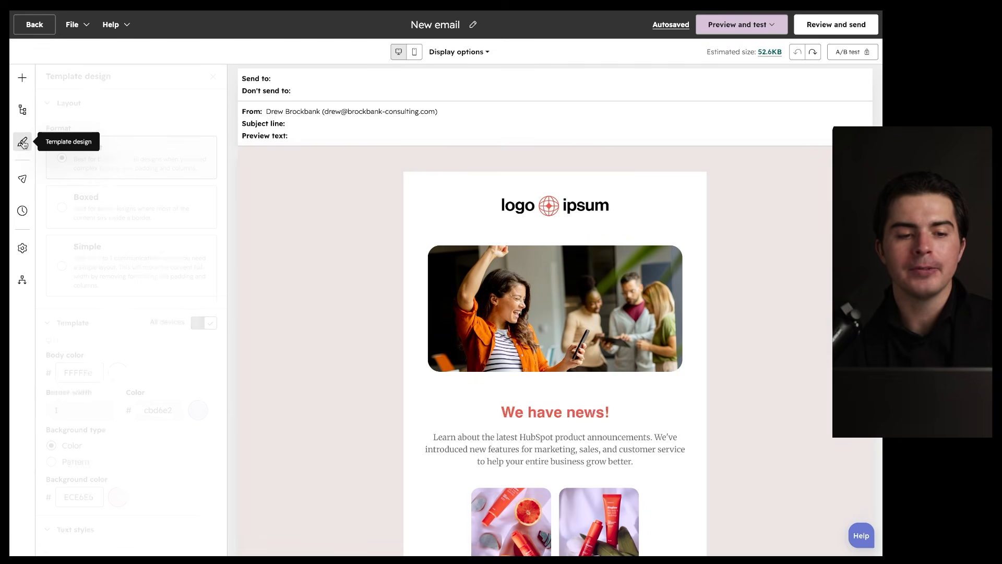
{"action": "scroll", "coordinate": [114, 225], "scroll_direction": "down", "scroll_amount": 9}
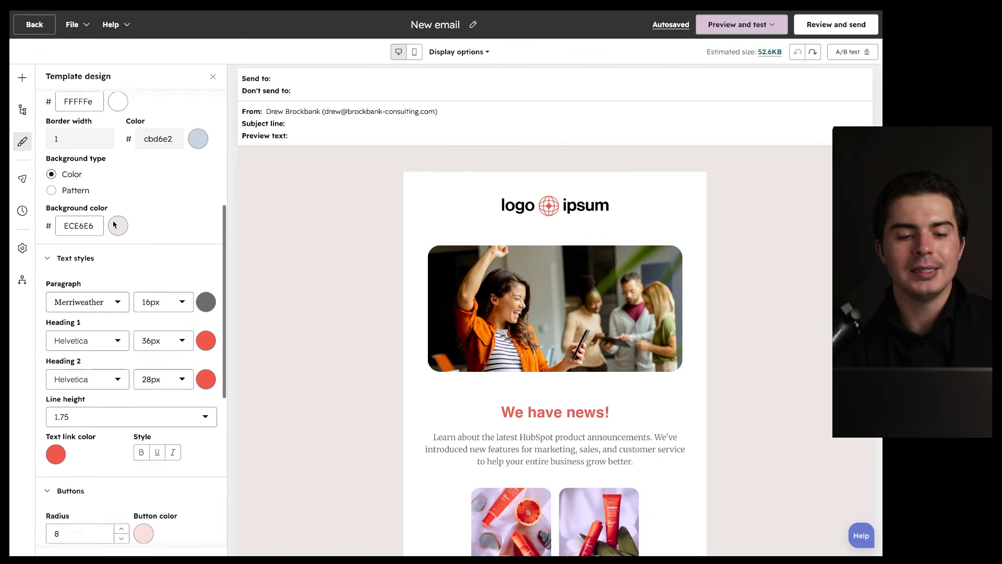
{"action": "scroll", "coordinate": [58, 182], "scroll_direction": "down", "scroll_amount": 3}
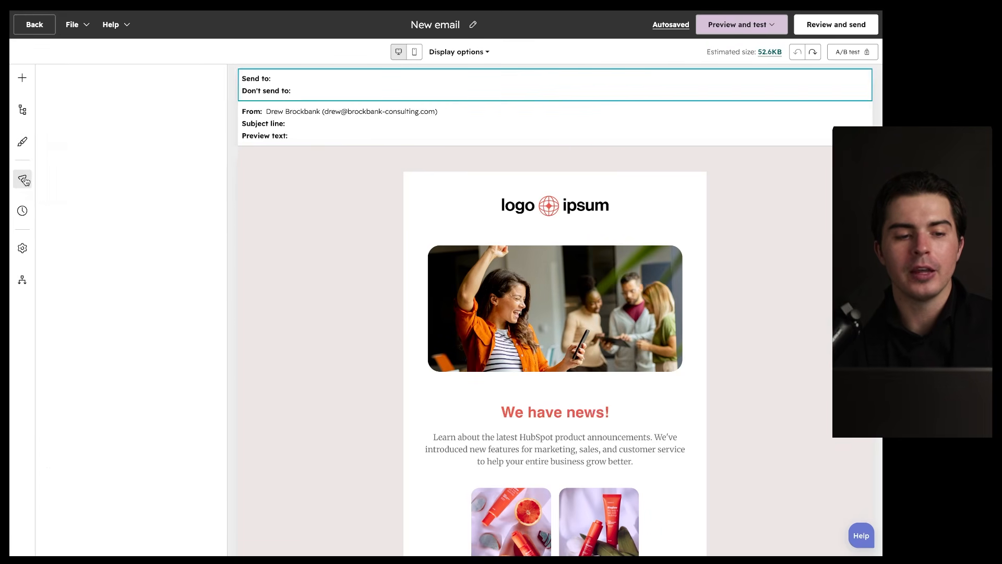
{"action": "left_click", "coordinate": [22, 179]}
{"action": "left_click", "coordinate": [127, 137]}
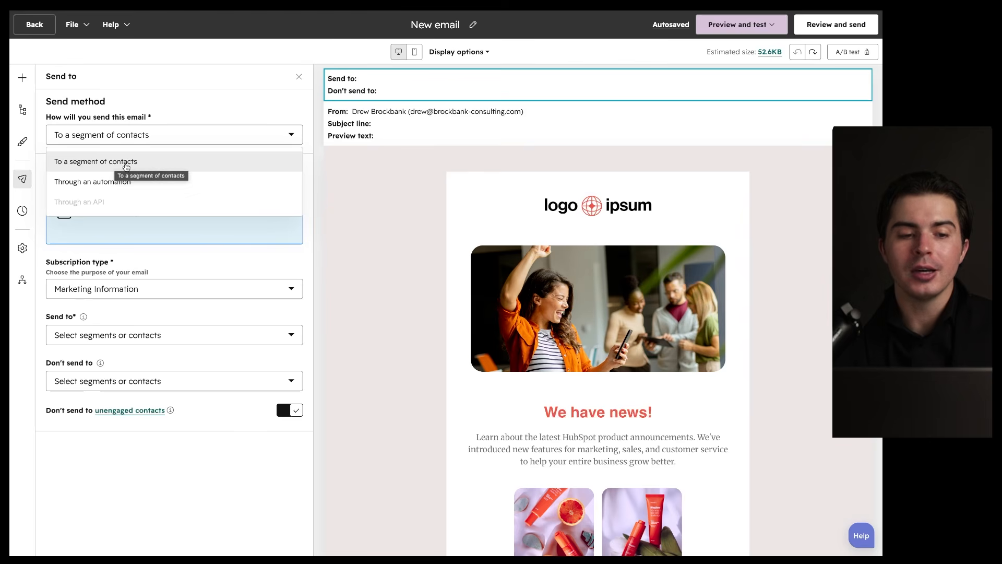
{"action": "mouse_move", "coordinate": [102, 204]}
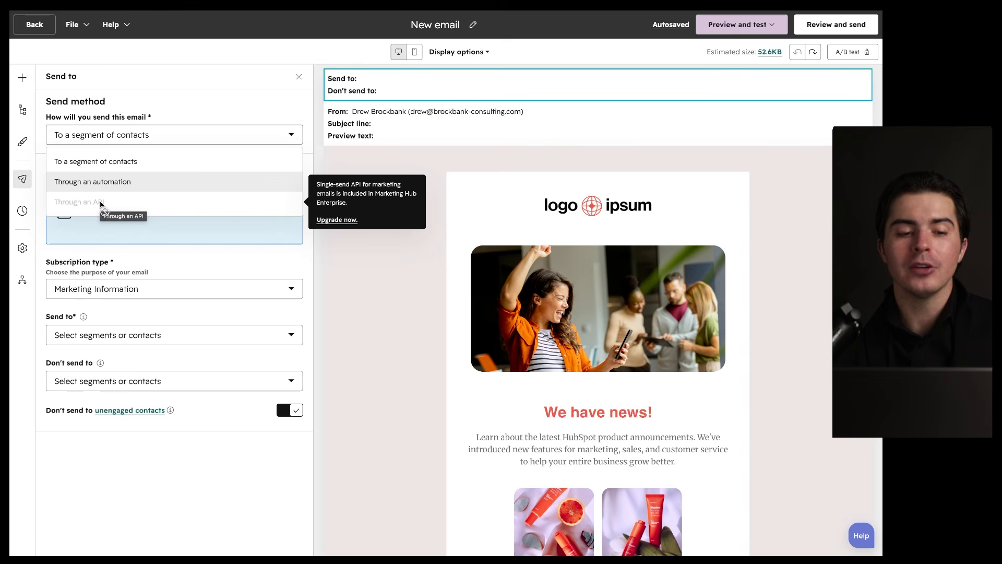
{"action": "left_click", "coordinate": [178, 123]}
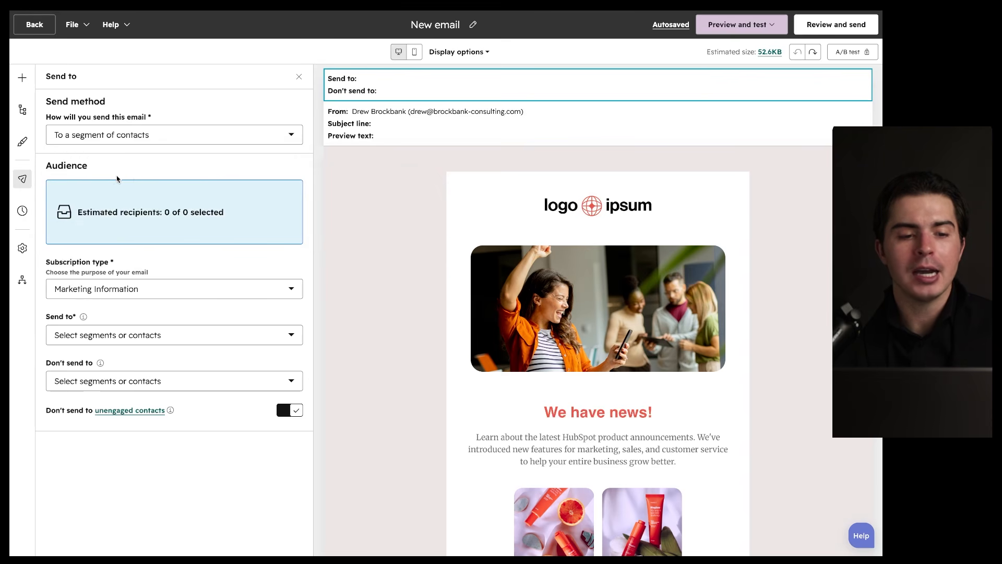
{"action": "mouse_move", "coordinate": [175, 161]}
{"action": "left_mouse_down"}
{"action": "mouse_move", "coordinate": [13, 245]}
{"action": "mouse_move", "coordinate": [130, 191]}
{"action": "left_mouse_up"}
{"action": "left_click_drag", "start_coordinate": [72, 222], "coordinate": [250, 222]}
{"action": "left_click_drag", "start_coordinate": [70, 145], "coordinate": [135, 146]}
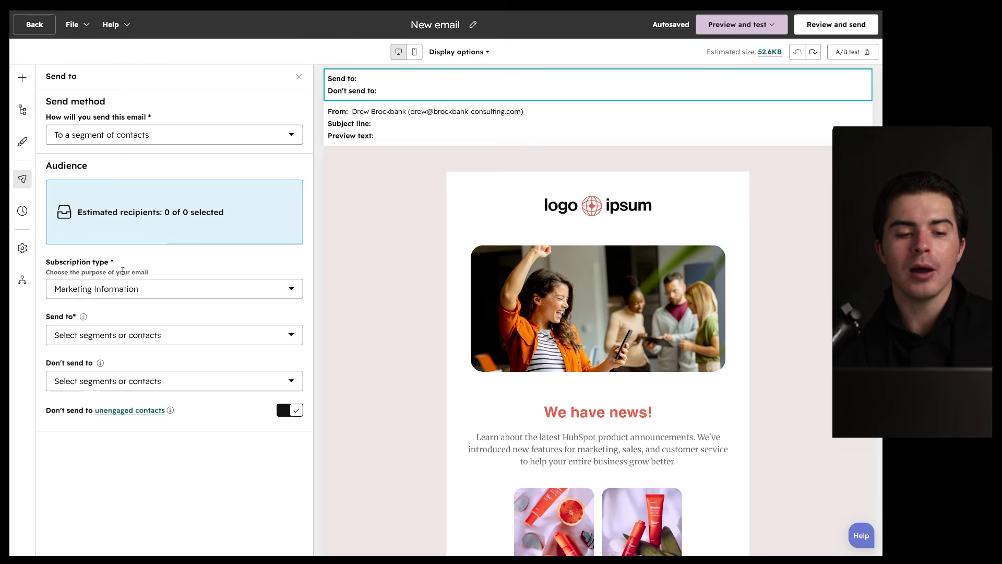
{"action": "left_click_drag", "start_coordinate": [49, 277], "coordinate": [146, 277]}
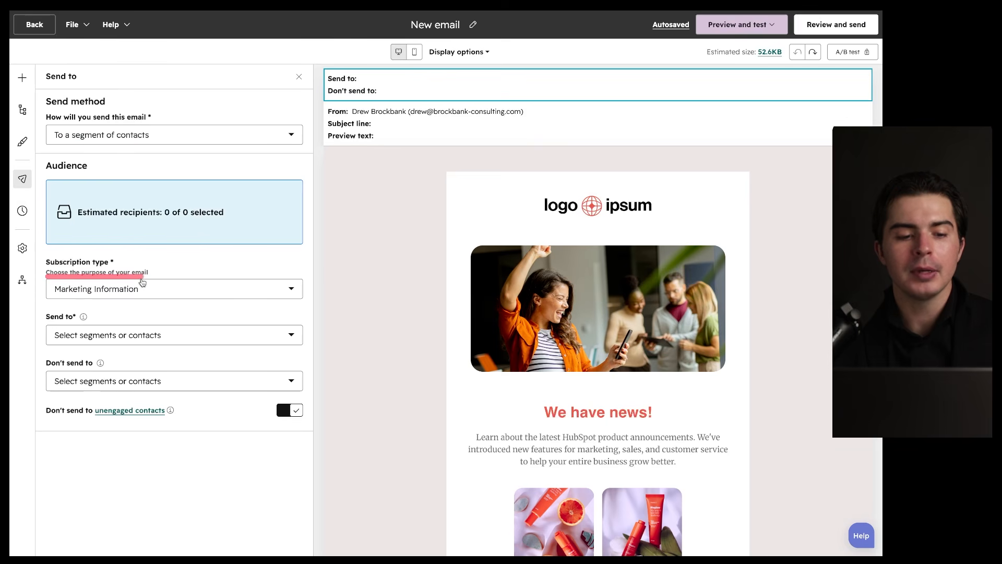
{"action": "left_click_drag", "start_coordinate": [79, 278], "coordinate": [152, 278]}
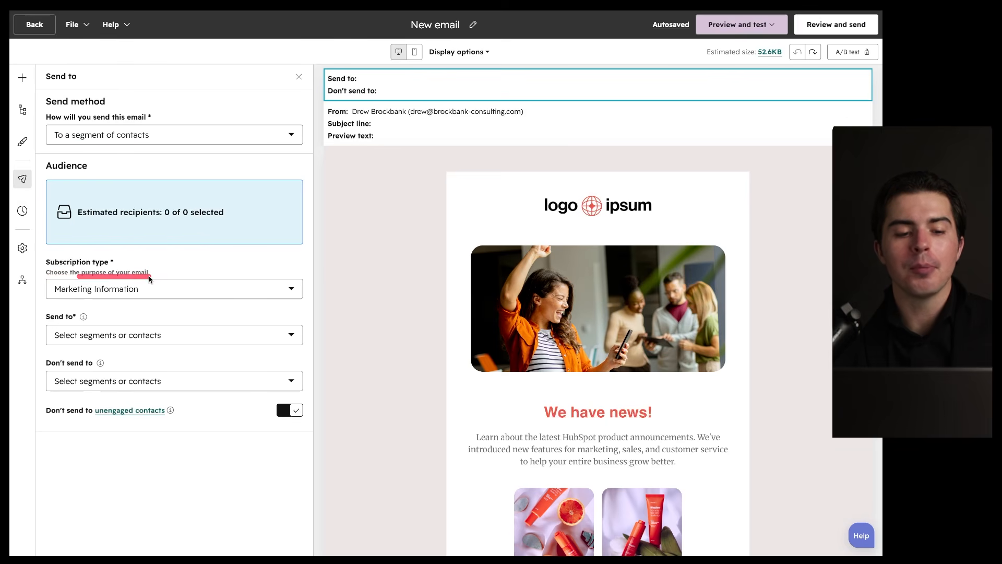
{"action": "left_click", "coordinate": [156, 294]}
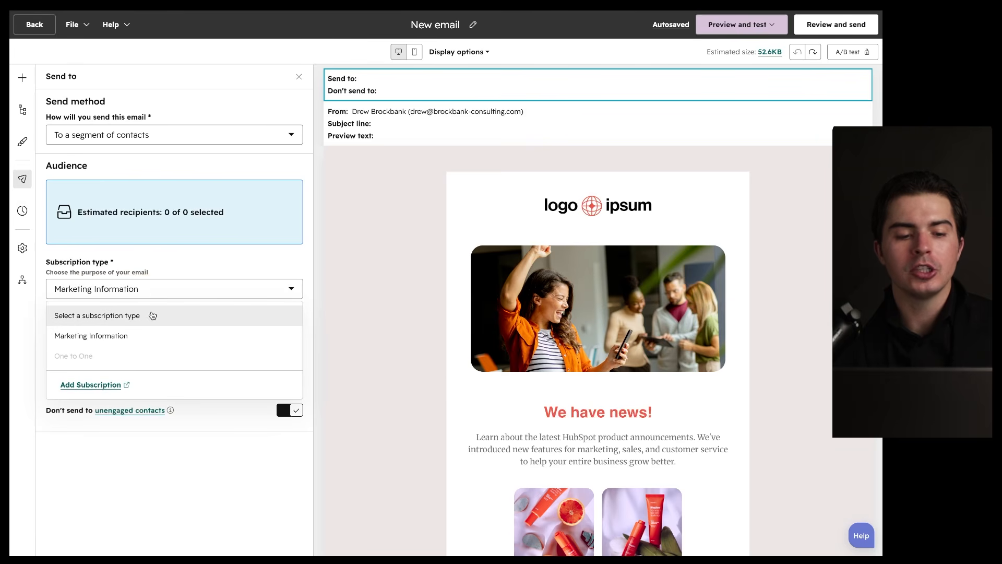
{"action": "left_click", "coordinate": [186, 268]}
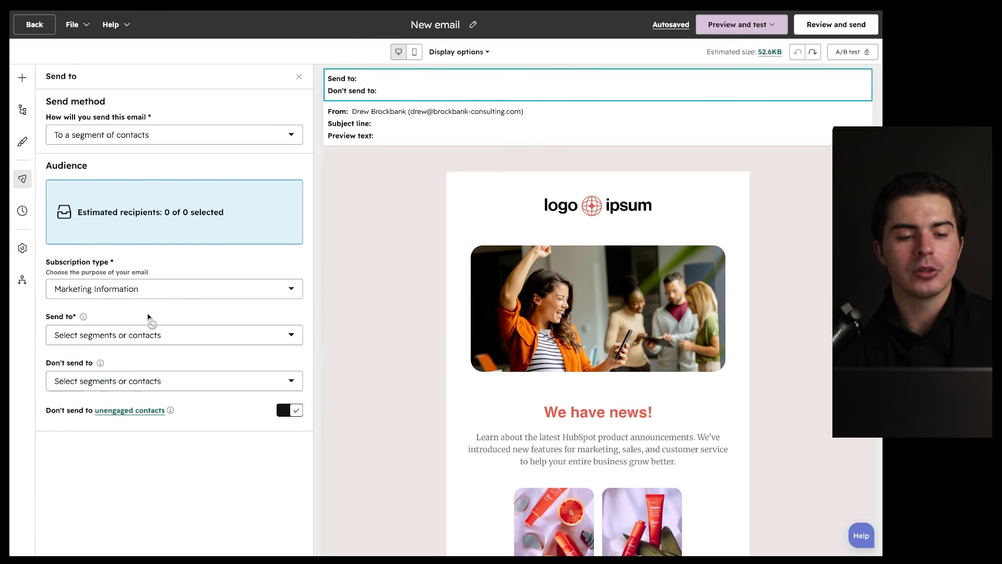
{"action": "left_click", "coordinate": [137, 335]}
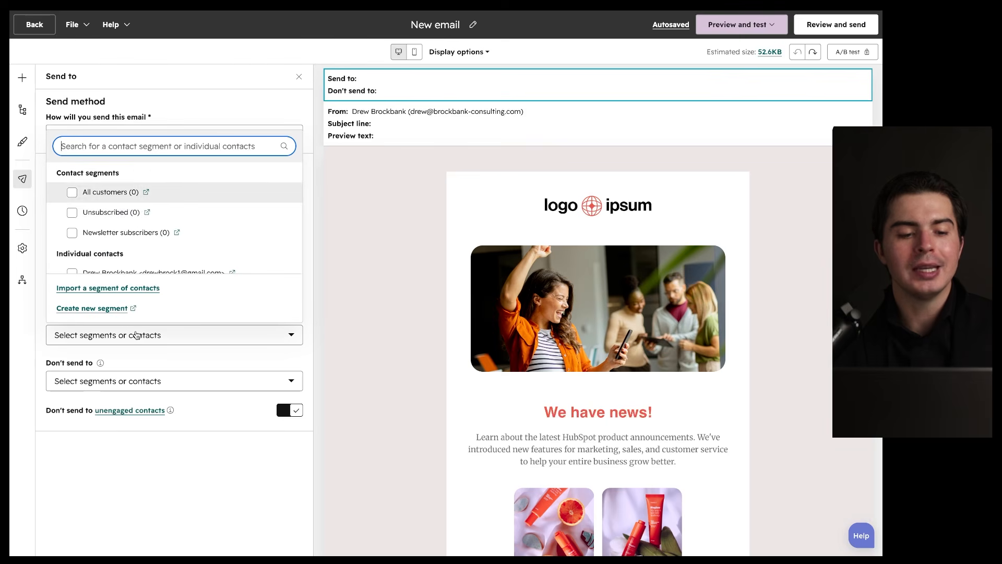
{"action": "scroll", "coordinate": [140, 222], "scroll_direction": "down", "scroll_amount": 1}
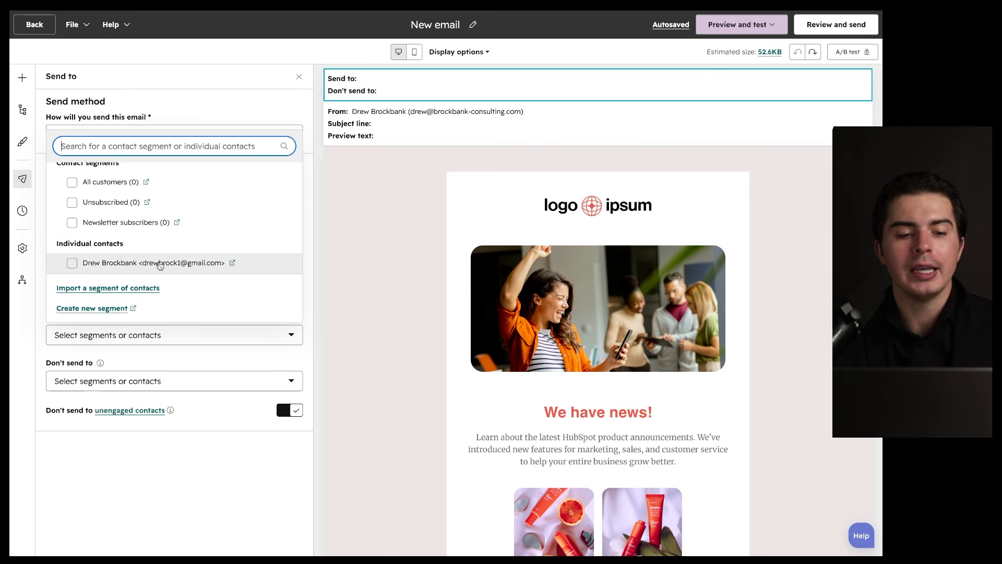
{"action": "left_click", "coordinate": [312, 202]}
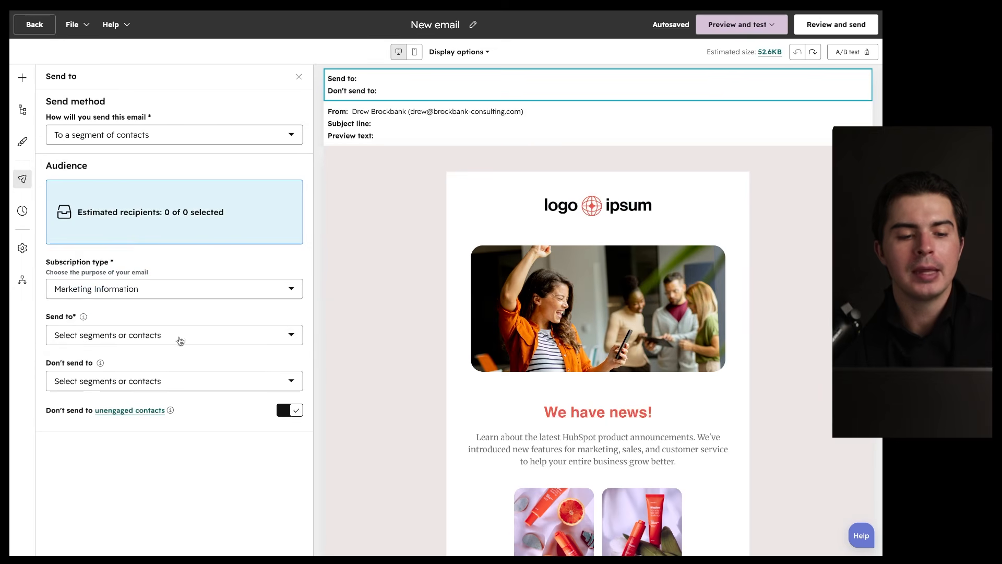
{"action": "left_click", "coordinate": [184, 387]}
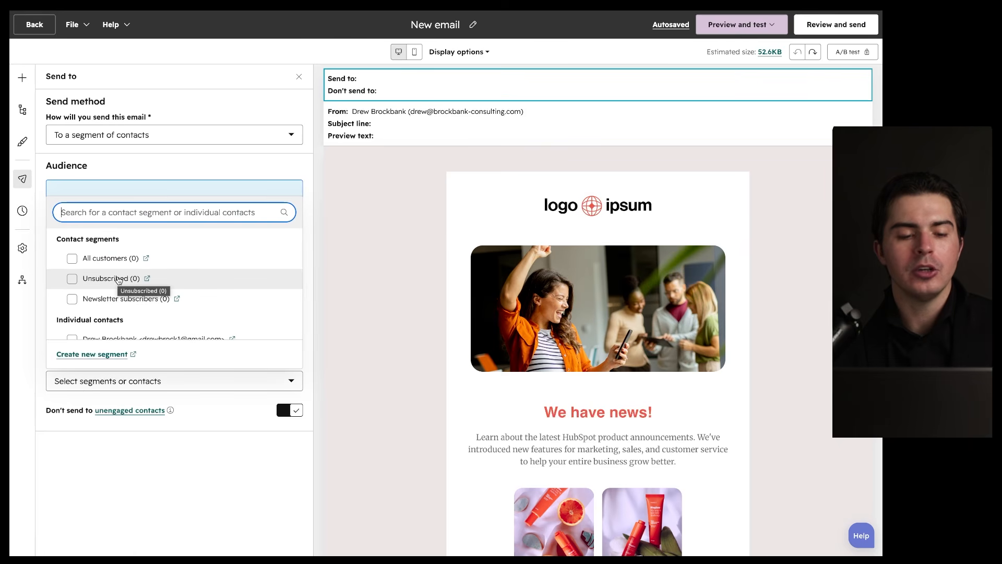
{"action": "left_click", "coordinate": [176, 506]}
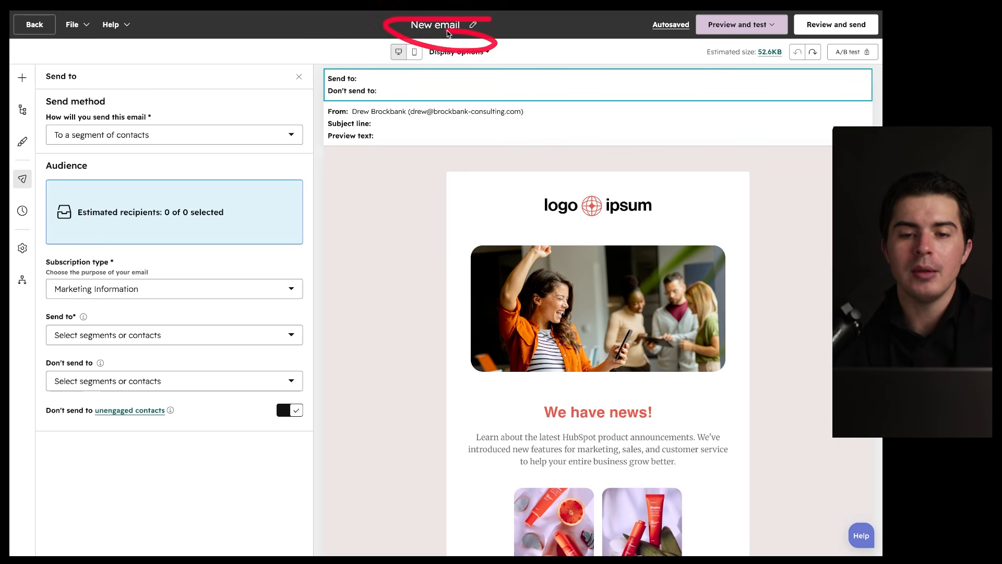
Step: Look through the File and Help menus and close them
{"action": "left_click", "coordinate": [85, 30]}
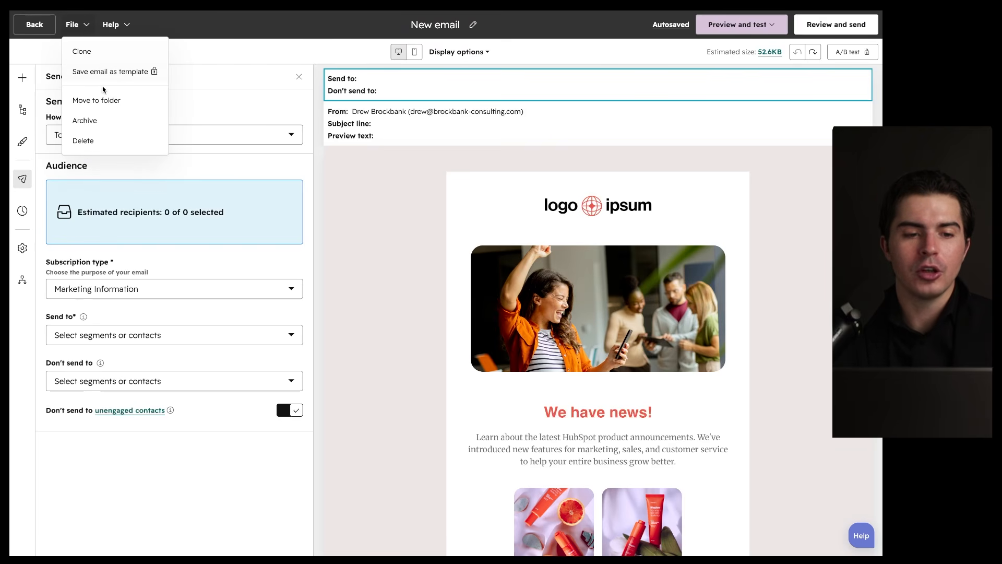
{"action": "left_click", "coordinate": [116, 26]}
{"action": "left_click", "coordinate": [122, 27]}
{"action": "left_click", "coordinate": [126, 31]}
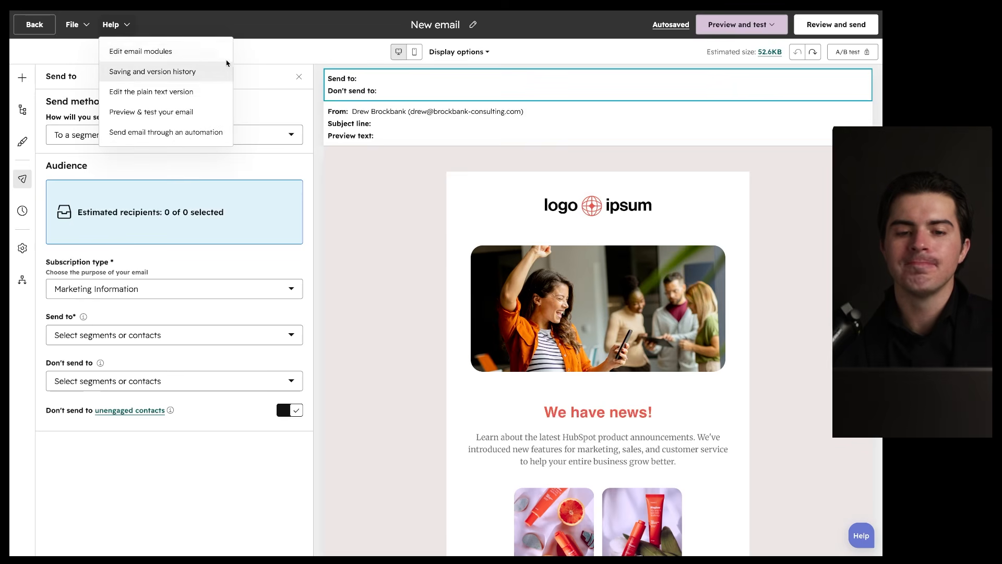
{"action": "left_click", "coordinate": [339, 53]}
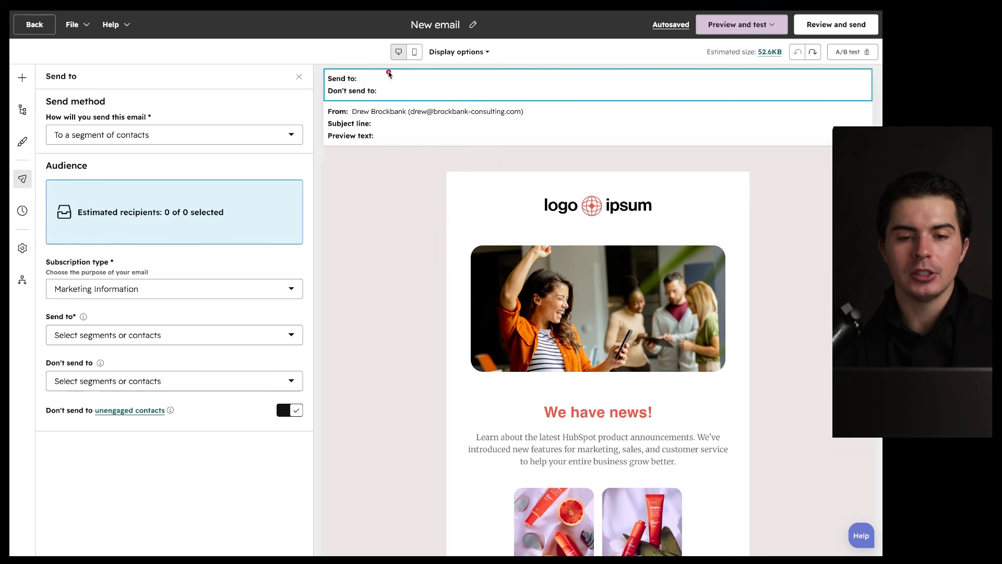
Step: Bring up the Edit inbox content settings for subject line, preview text and sender
{"action": "left_click", "coordinate": [368, 125]}
{"action": "left_click", "coordinate": [376, 88]}
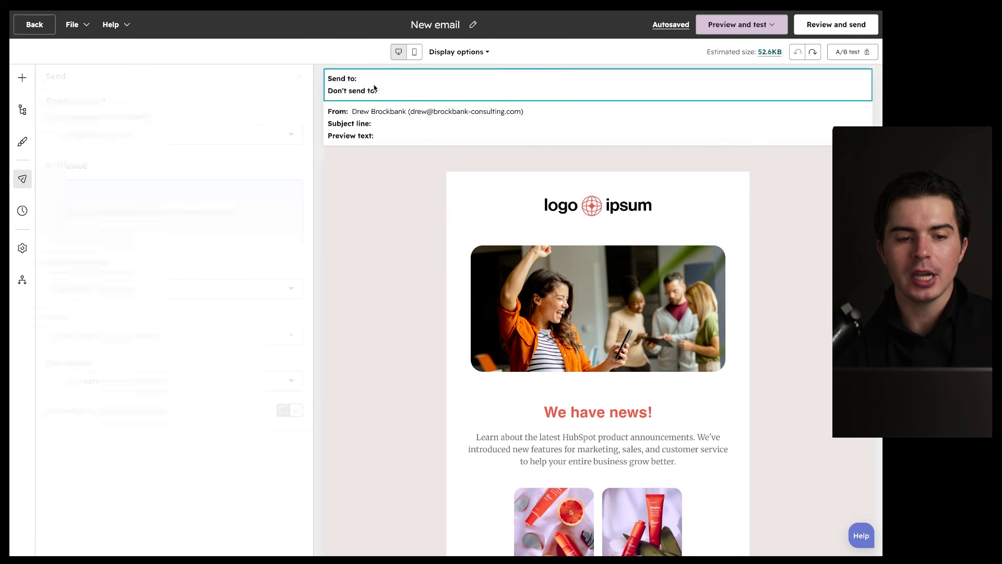
{"action": "mouse_move", "coordinate": [316, 65]}
{"action": "left_mouse_down"}
{"action": "mouse_move", "coordinate": [20, 211]}
{"action": "mouse_move", "coordinate": [210, 293]}
{"action": "mouse_move", "coordinate": [223, 71]}
{"action": "left_mouse_up"}
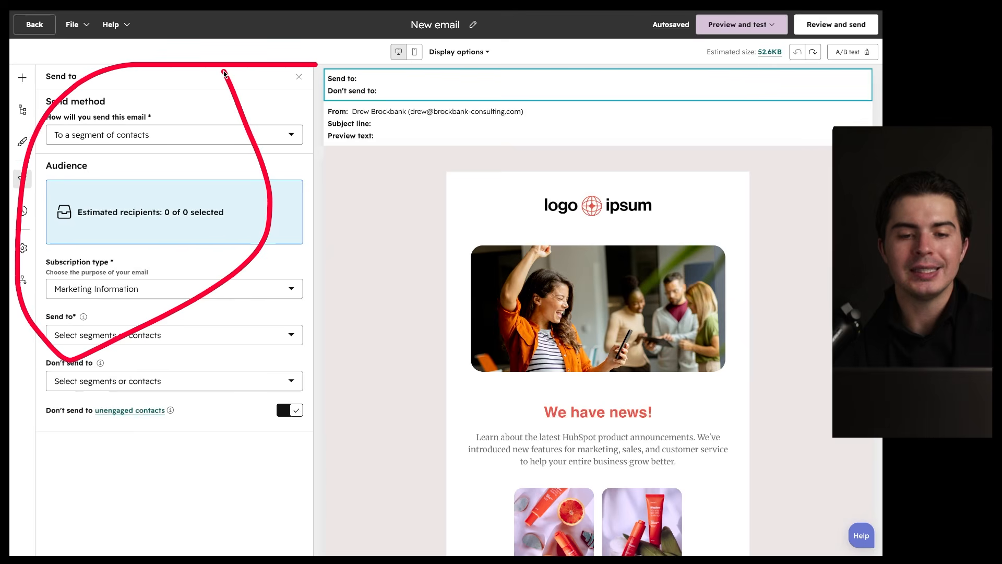
{"action": "left_click", "coordinate": [365, 128]}
{"action": "mouse_move", "coordinate": [296, 77]}
{"action": "left_mouse_down"}
{"action": "mouse_move", "coordinate": [20, 224]}
{"action": "mouse_move", "coordinate": [282, 152]}
{"action": "left_mouse_up"}
Step: Move from the Send to settings to From/Subject and start personalizing the empty subject line with a Contact token
{"action": "left_click", "coordinate": [368, 90]}
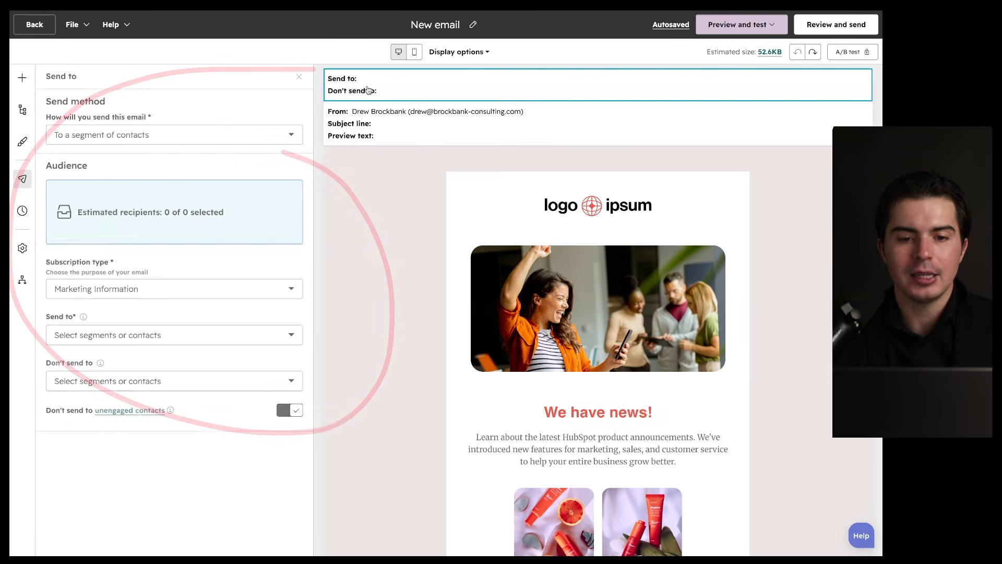
{"action": "mouse_move", "coordinate": [277, 103]}
{"action": "left_mouse_down"}
{"action": "mouse_move", "coordinate": [91, 441]}
{"action": "mouse_move", "coordinate": [212, 169]}
{"action": "left_mouse_up"}
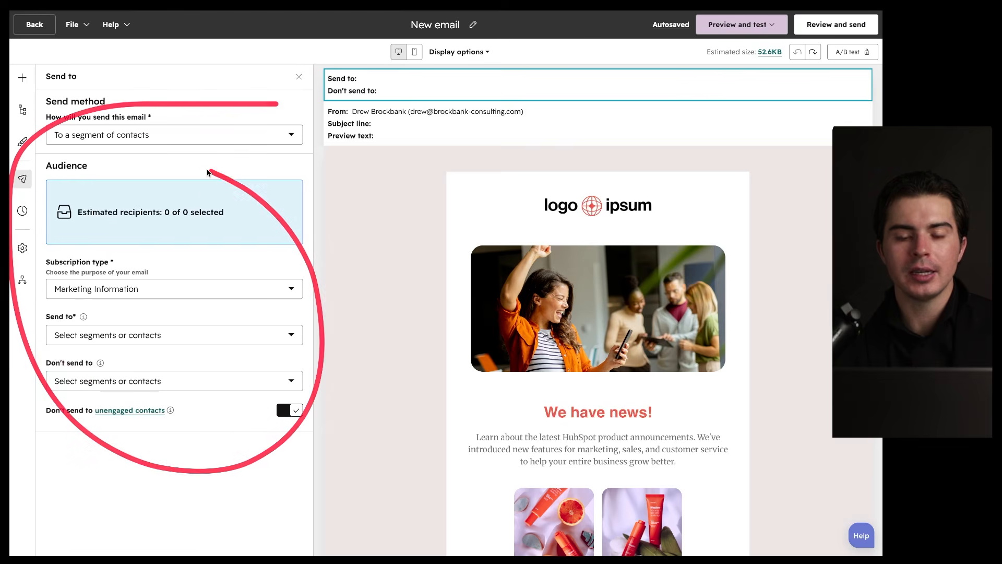
{"action": "left_click", "coordinate": [395, 133]}
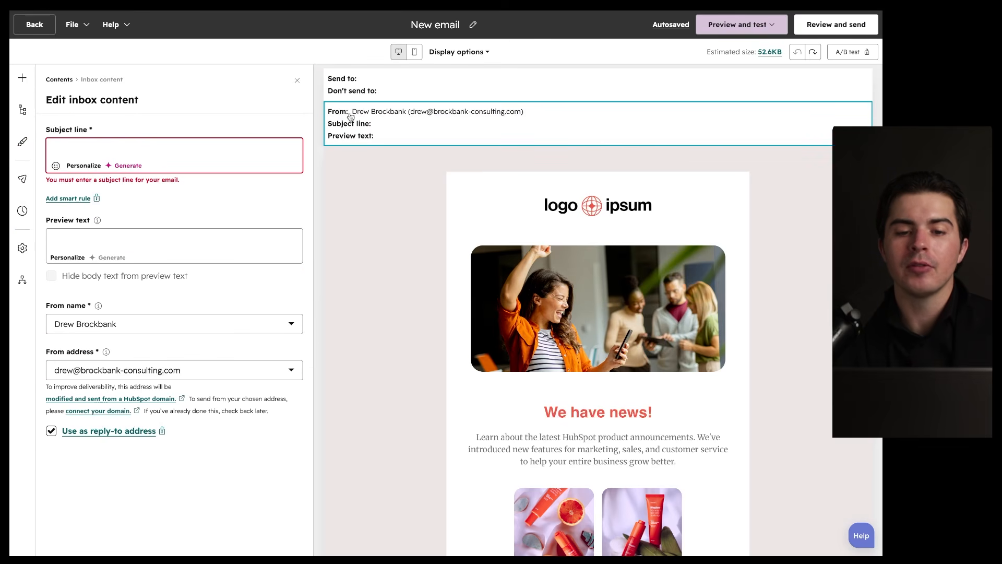
{"action": "left_click_drag", "start_coordinate": [349, 118], "coordinate": [505, 119]}
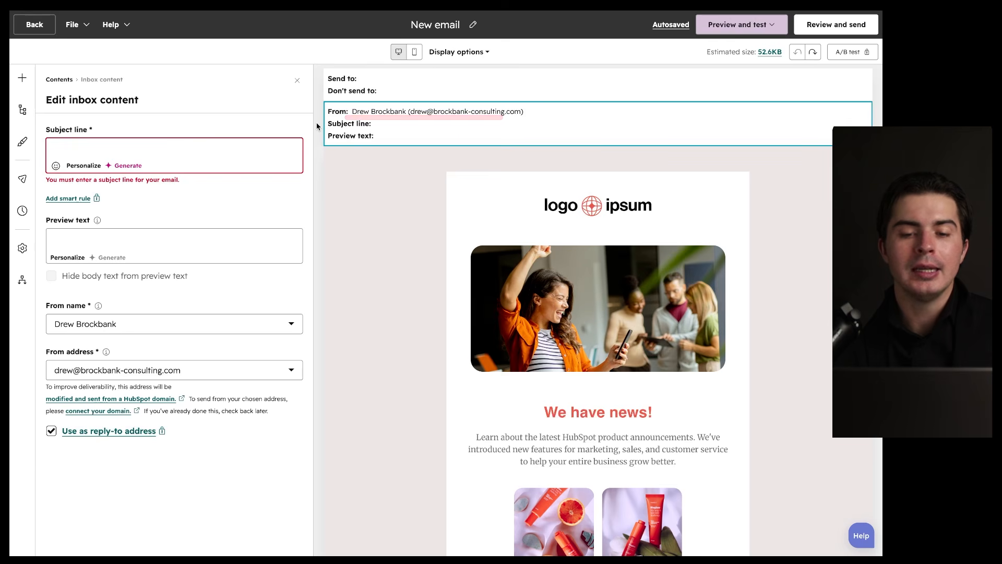
{"action": "left_click_drag", "start_coordinate": [345, 117], "coordinate": [503, 118]}
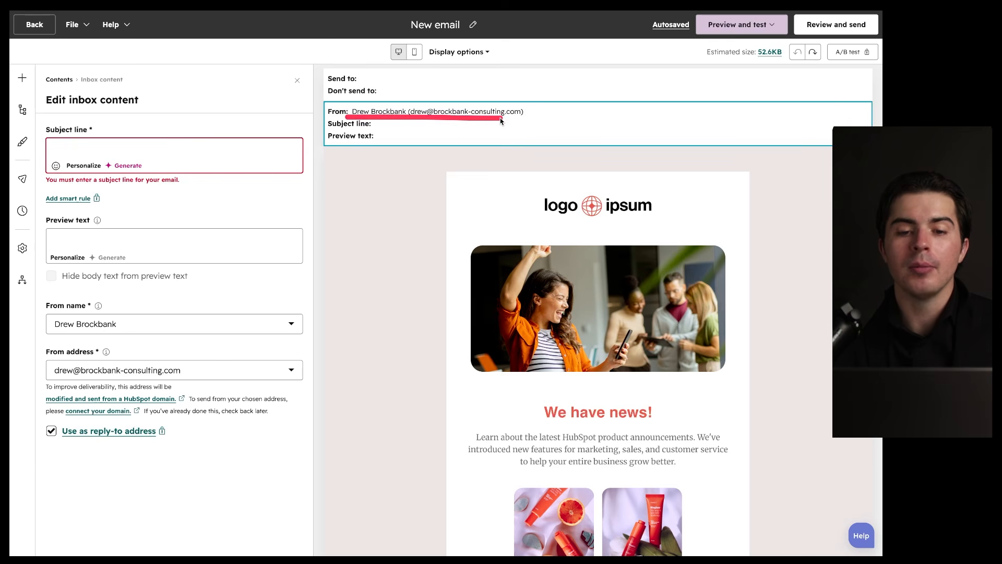
{"action": "left_click_drag", "start_coordinate": [347, 118], "coordinate": [541, 119]}
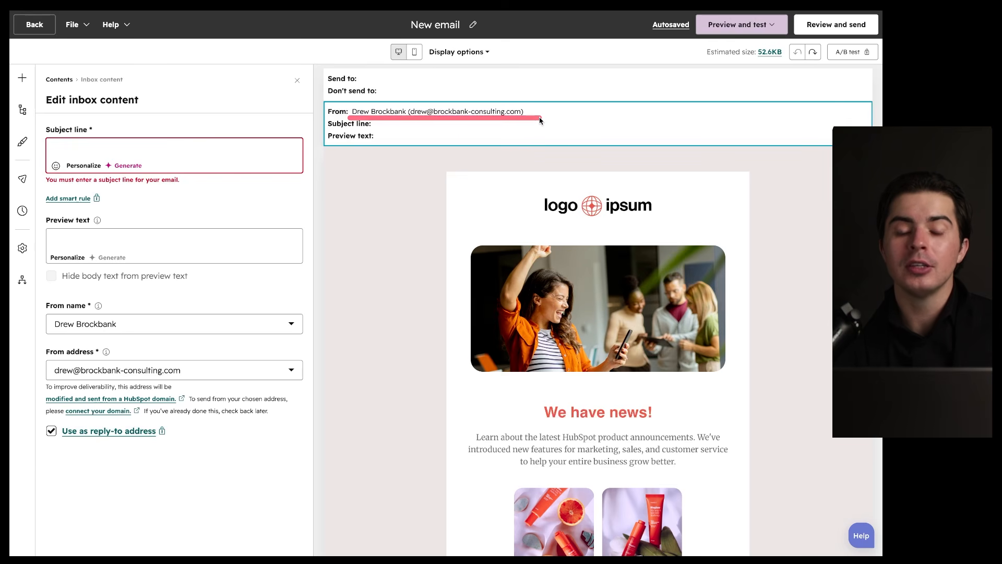
{"action": "left_click_drag", "start_coordinate": [320, 119], "coordinate": [554, 119]}
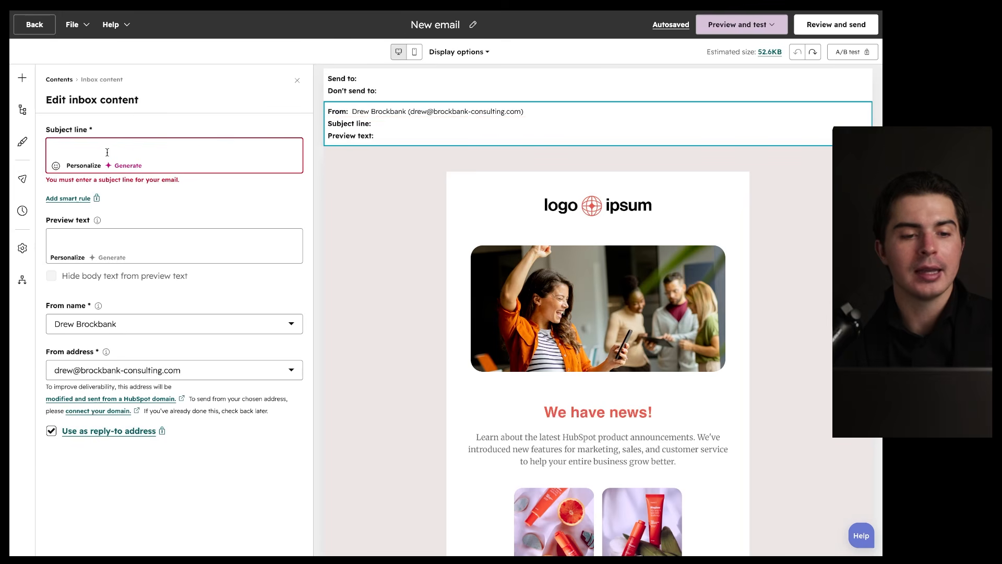
{"action": "left_click", "coordinate": [84, 166]}
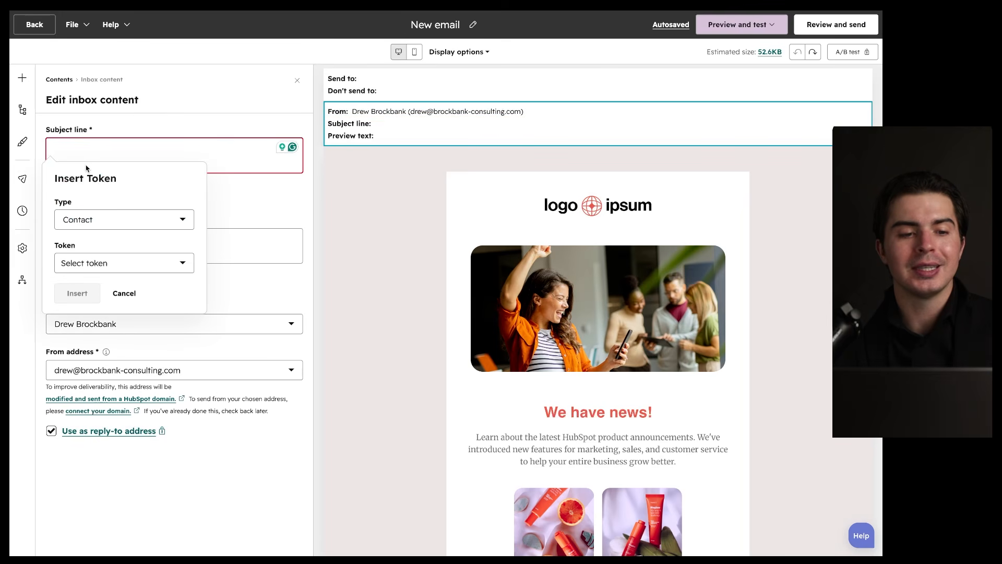
Step: Keep Contact as the token type and pick the First Name token
{"action": "left_click", "coordinate": [119, 221]}
{"action": "left_click", "coordinate": [114, 282]}
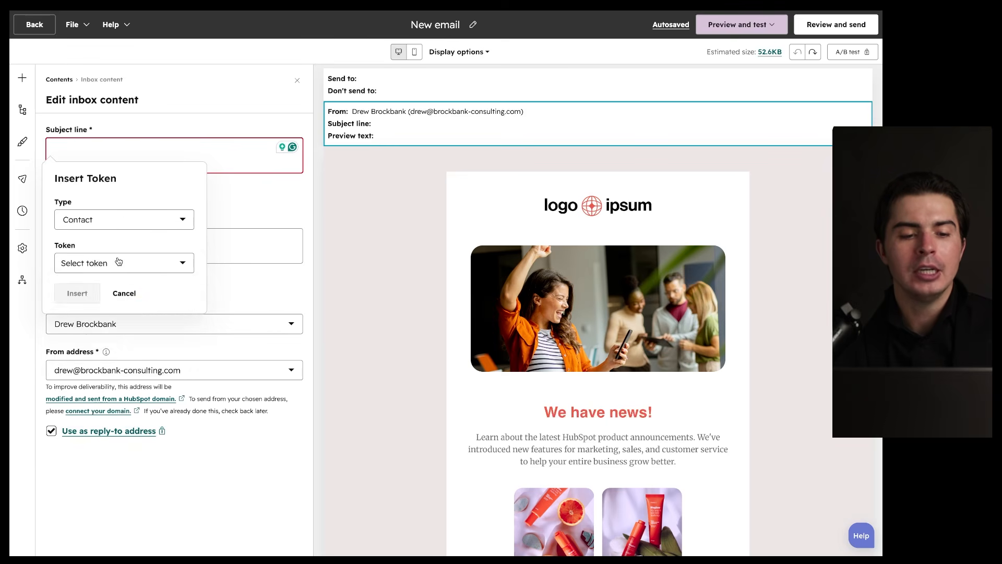
{"action": "left_click", "coordinate": [119, 261]}
{"action": "type", "text": "d"}
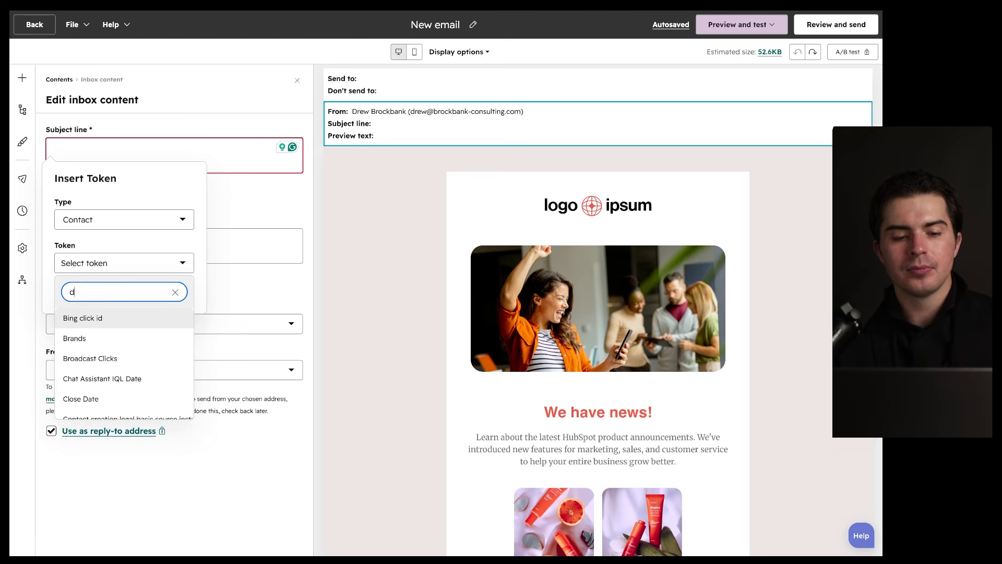
{"action": "key", "text": "BackSpace"}
{"action": "type", "text": "first"}
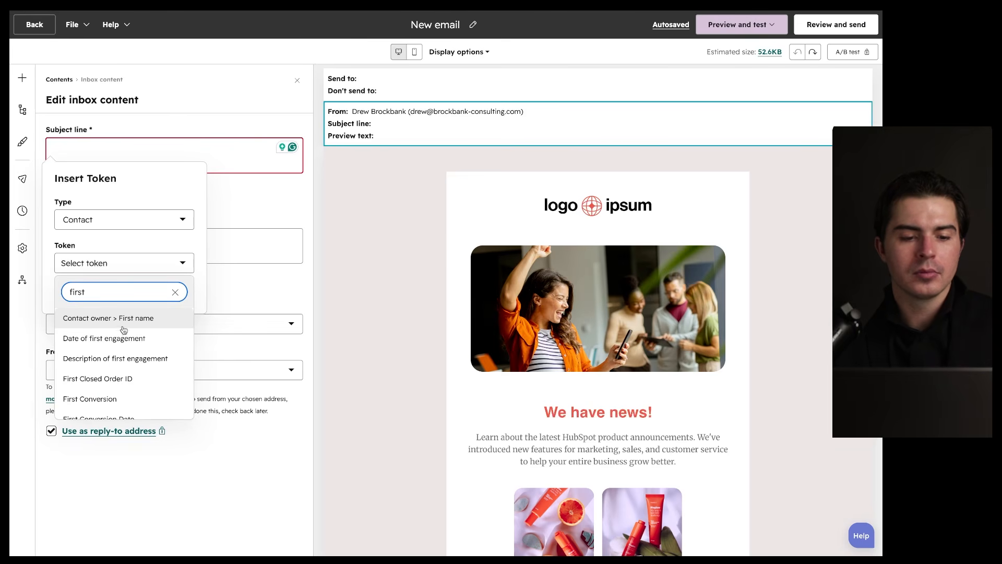
{"action": "scroll", "coordinate": [125, 353], "scroll_direction": "down", "scroll_amount": 3}
{"action": "key", "text": "BackSpace"}
{"action": "key", "text": "BackSpace"}
{"action": "key", "text": "BackSpace"}
{"action": "key", "text": "BackSpace"}
{"action": "key", "text": "BackSpace"}
{"action": "type", "text": "name"}
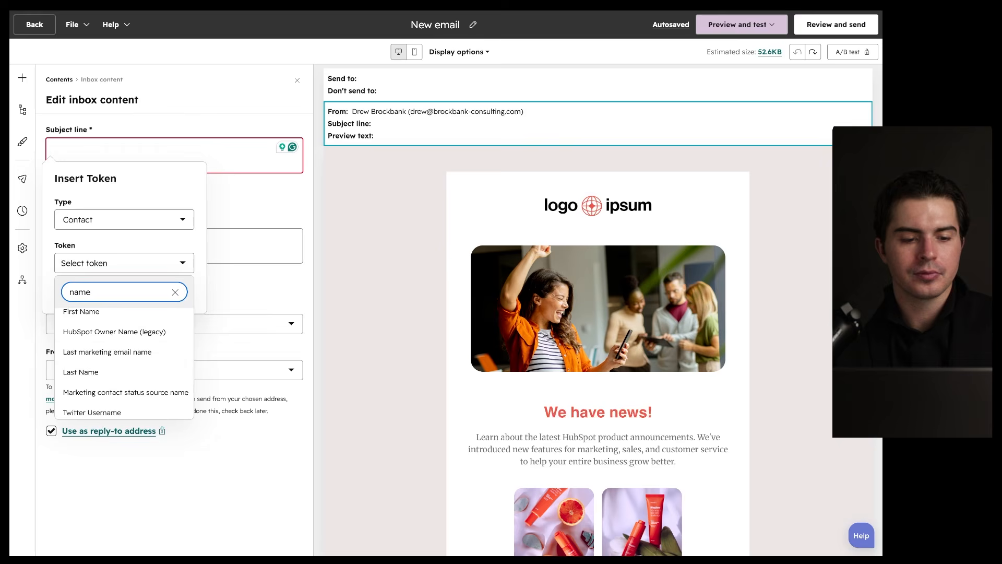
{"action": "left_click", "coordinate": [131, 315]}
Step: Give the token fallback value 'Demo', insert it, and follow it with 'welcome to the family'
{"action": "left_click", "coordinate": [90, 303]}
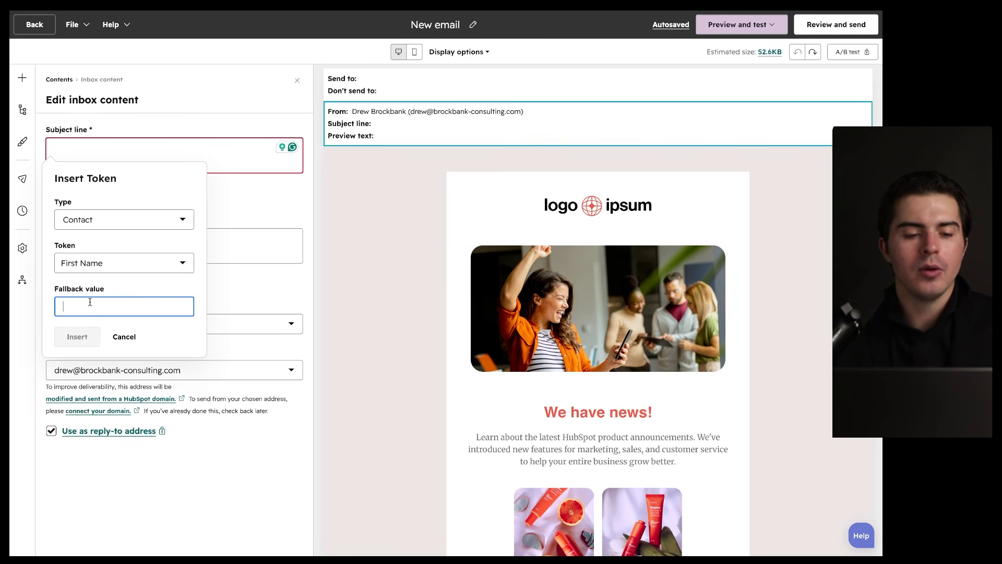
{"action": "left_click", "coordinate": [151, 330]}
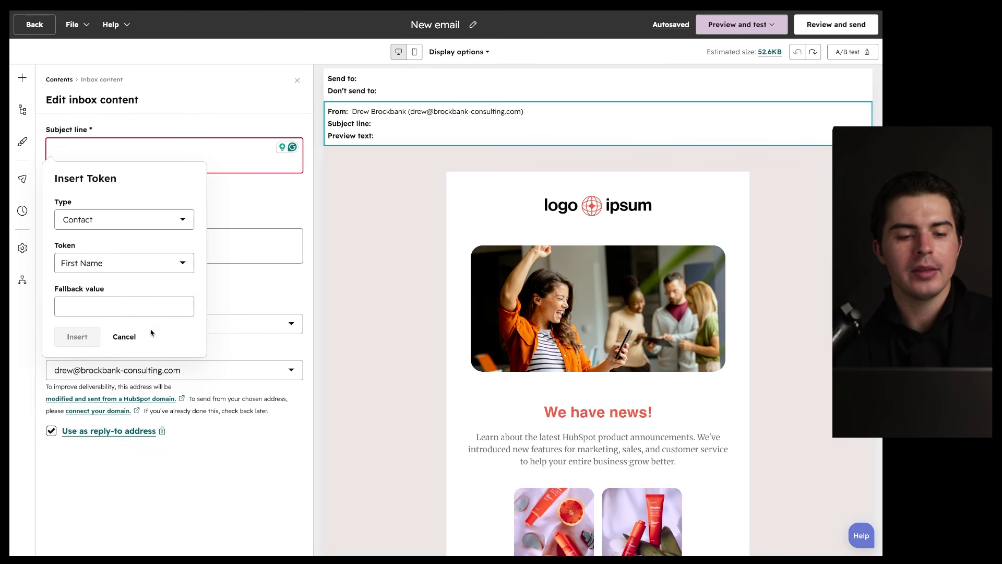
{"action": "left_click", "coordinate": [116, 301]}
{"action": "type", "text": "D"}
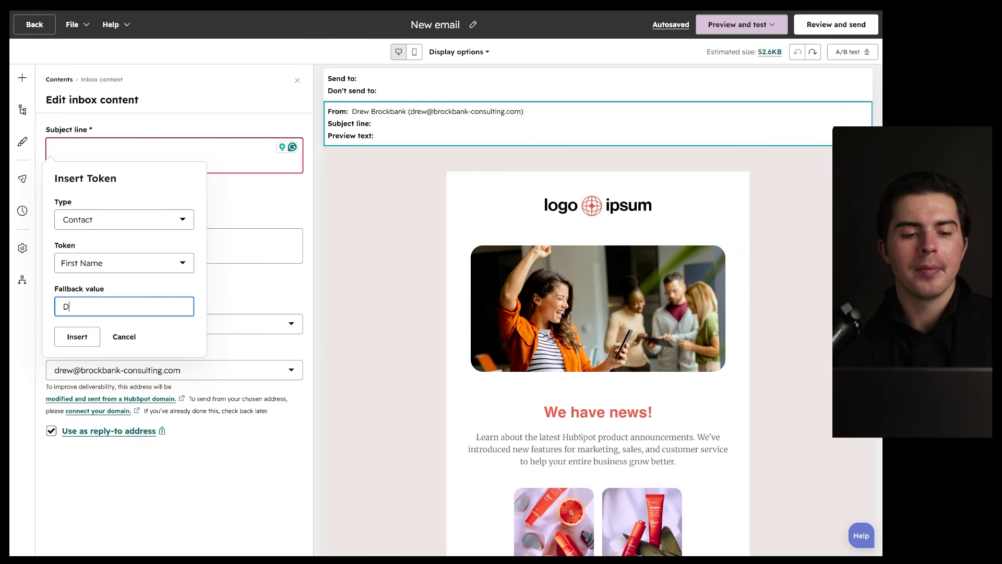
{"action": "key", "text": "BackSpace"}
{"action": "key", "text": "BackSpace"}
{"action": "key", "text": "BackSpace"}
{"action": "key", "text": "BackSpace"}
{"action": "type", "text": "Demo"}
{"action": "left_click", "coordinate": [78, 337]}
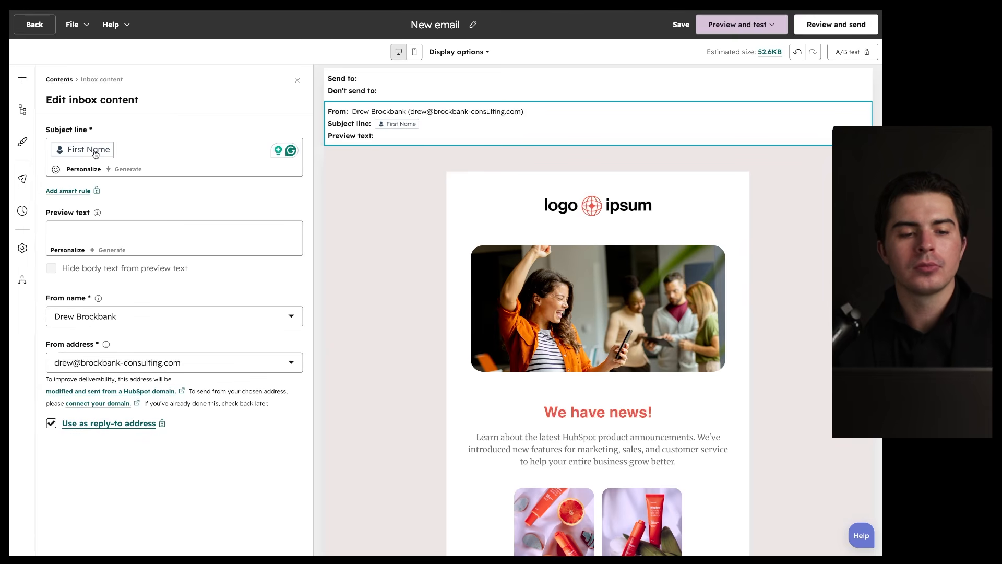
{"action": "type", "text": "welco"}
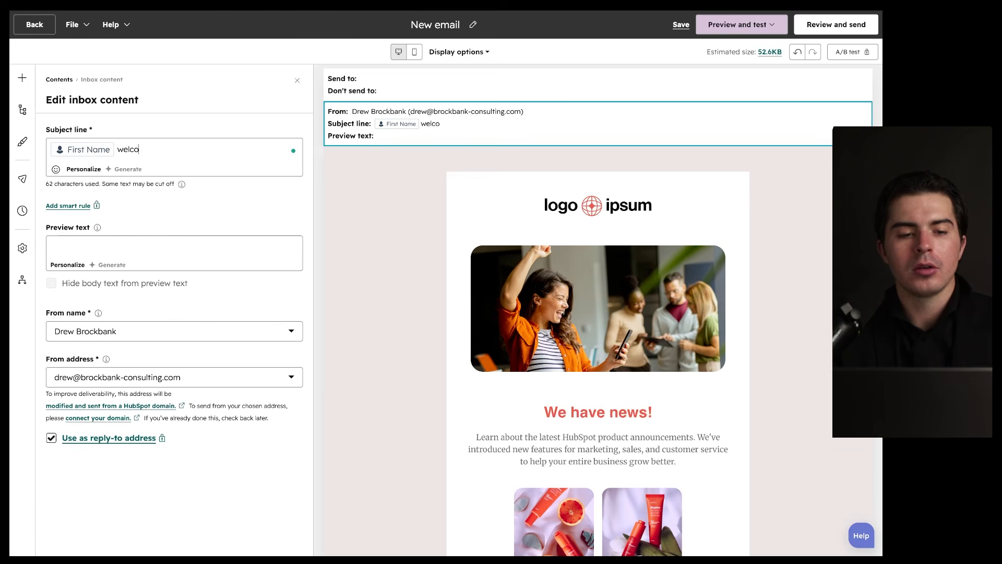
{"action": "type", "text": "me to the family"}
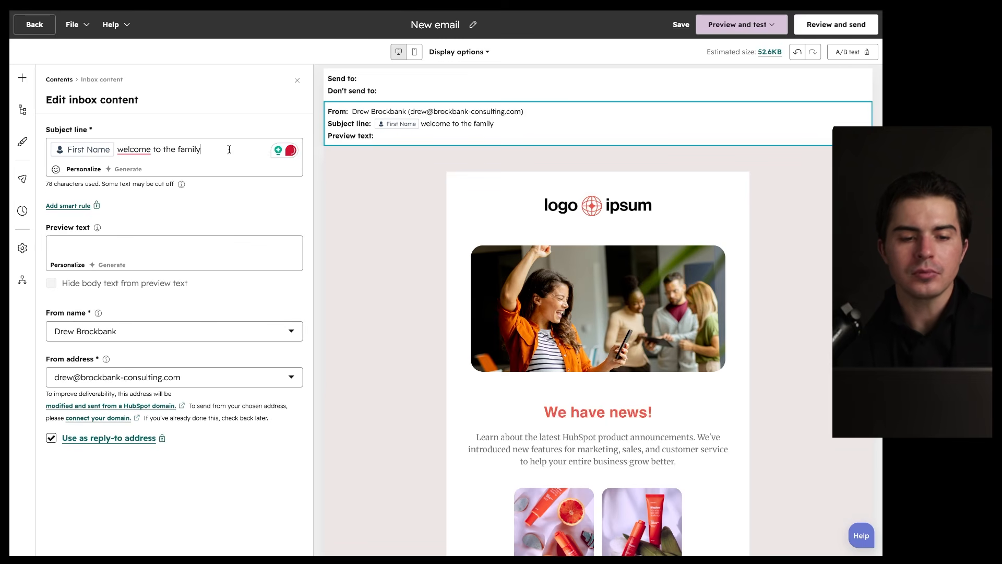
{"action": "left_click", "coordinate": [342, 79]}
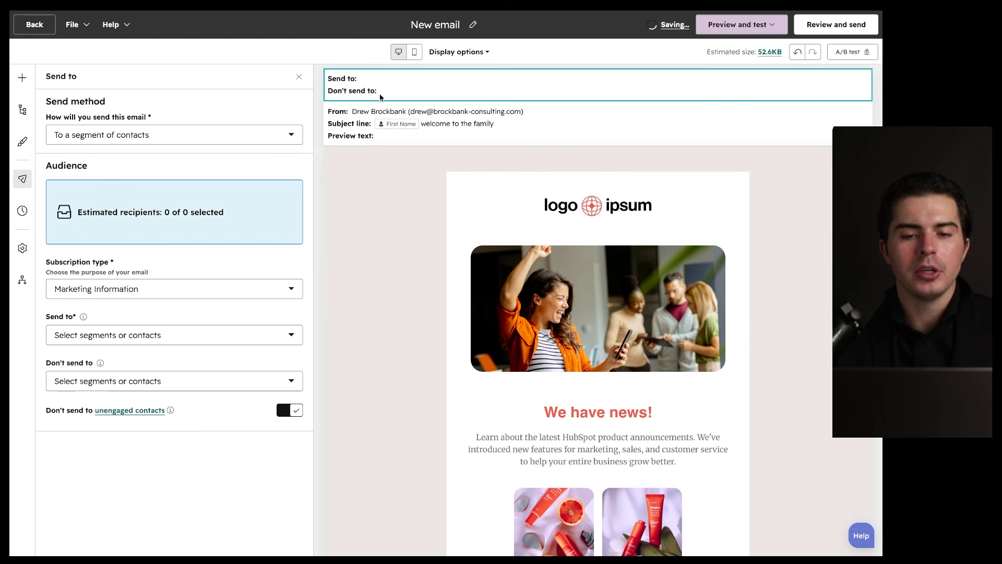
Step: Insert 'COMPANY NAME' before 'family' in the subject line
{"action": "left_click", "coordinate": [412, 116]}
{"action": "left_click", "coordinate": [176, 149]}
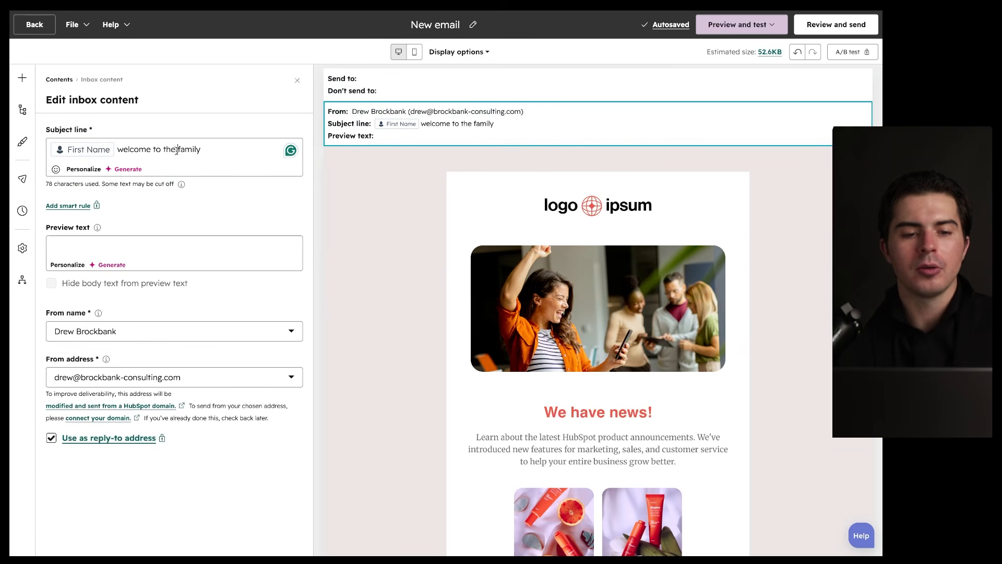
{"action": "type", "text": "COMPANY NAME"}
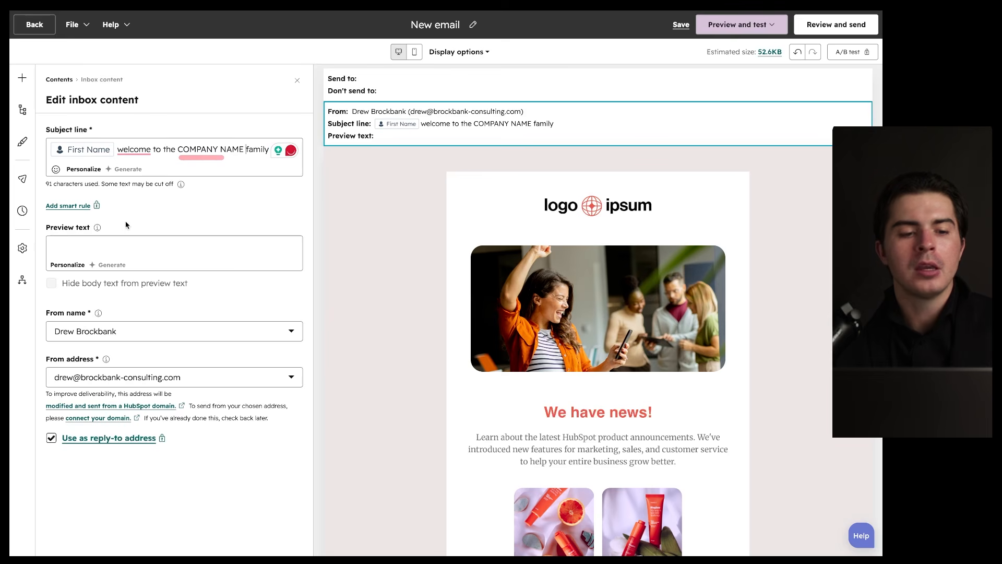
Step: Work in the preview text and subject fields of the inbox content settings
{"action": "left_click", "coordinate": [67, 237]}
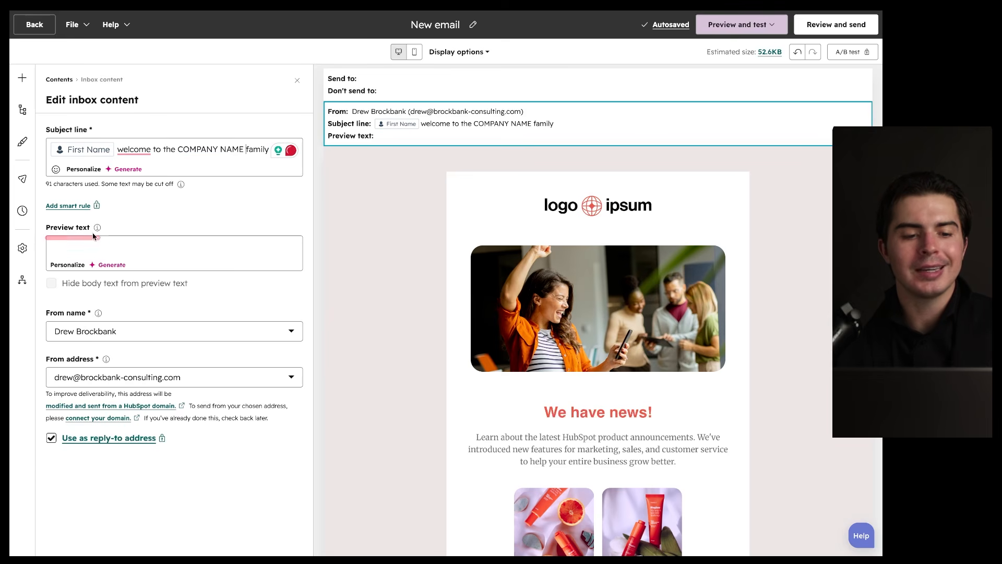
{"action": "left_click", "coordinate": [84, 244]}
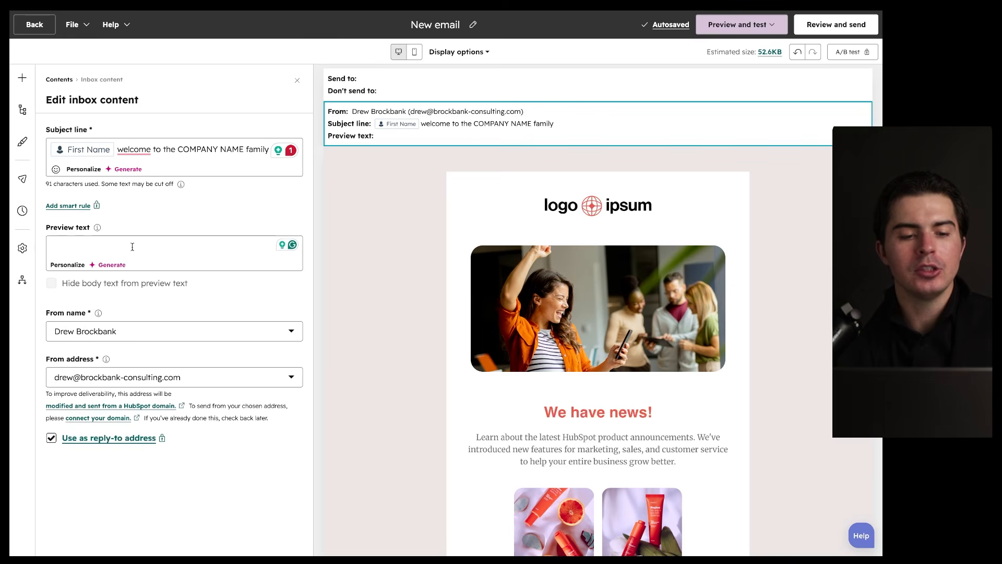
{"action": "left_click_drag", "start_coordinate": [44, 320], "coordinate": [92, 319]}
{"action": "left_click_drag", "start_coordinate": [46, 370], "coordinate": [114, 369]}
{"action": "mouse_move", "coordinate": [171, 305]}
{"action": "left_mouse_down"}
{"action": "mouse_move", "coordinate": [15, 318]}
{"action": "mouse_move", "coordinate": [107, 278]}
{"action": "left_mouse_up"}
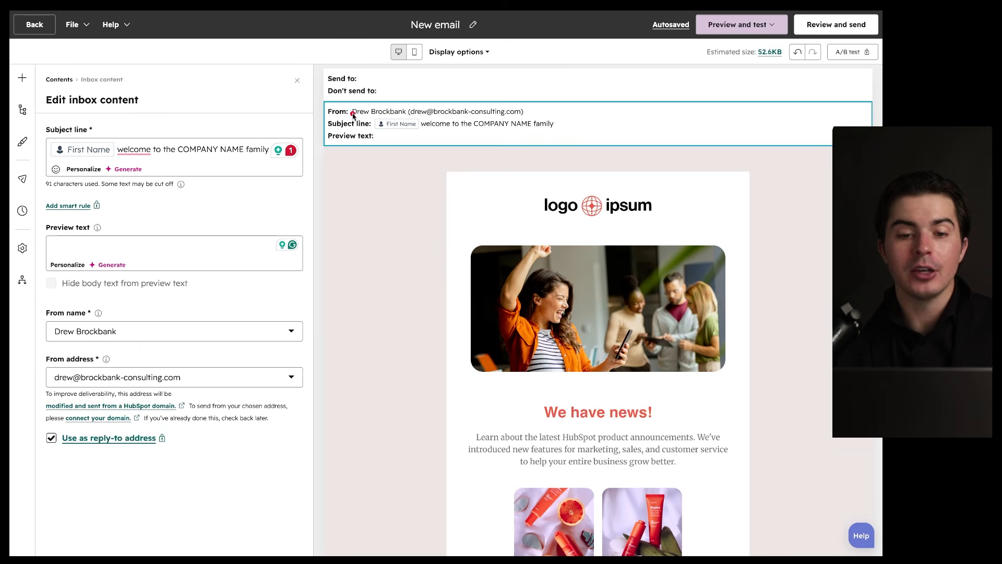
{"action": "left_click_drag", "start_coordinate": [350, 118], "coordinate": [497, 119]}
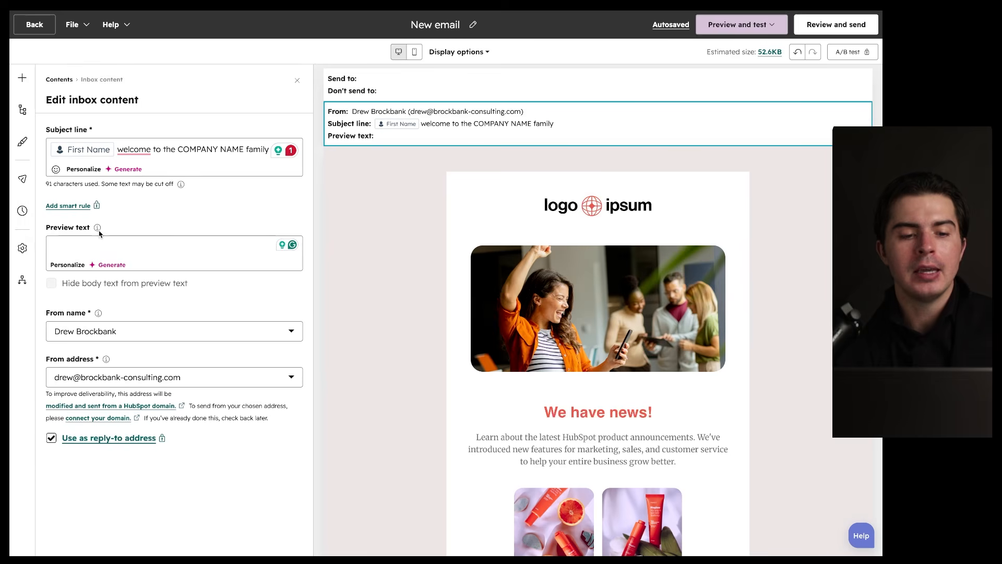
Step: Set the sender address as the reply-to, closing the upgrade page that appeared
{"action": "mouse_move", "coordinate": [99, 228]}
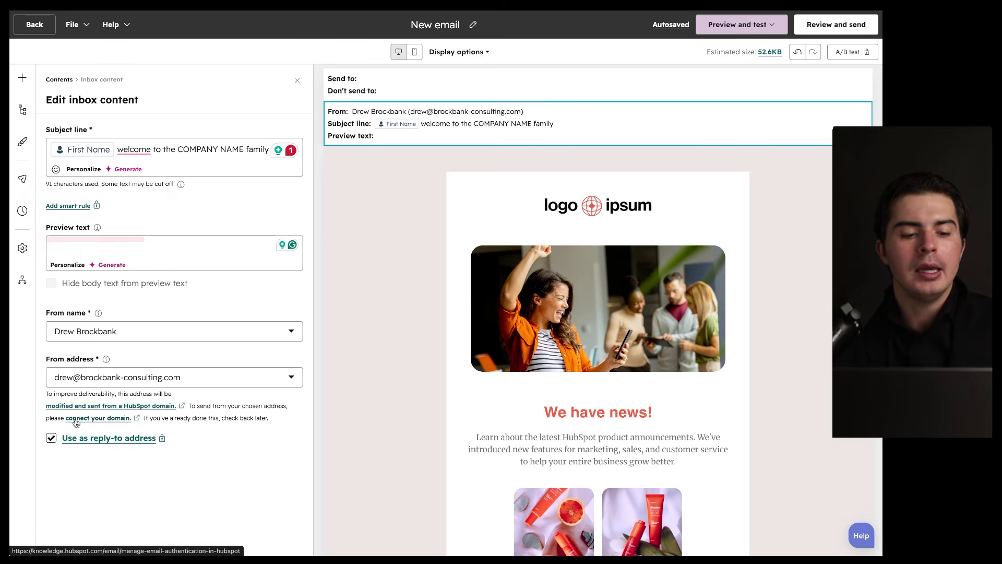
{"action": "left_click_drag", "start_coordinate": [58, 447], "coordinate": [155, 449]}
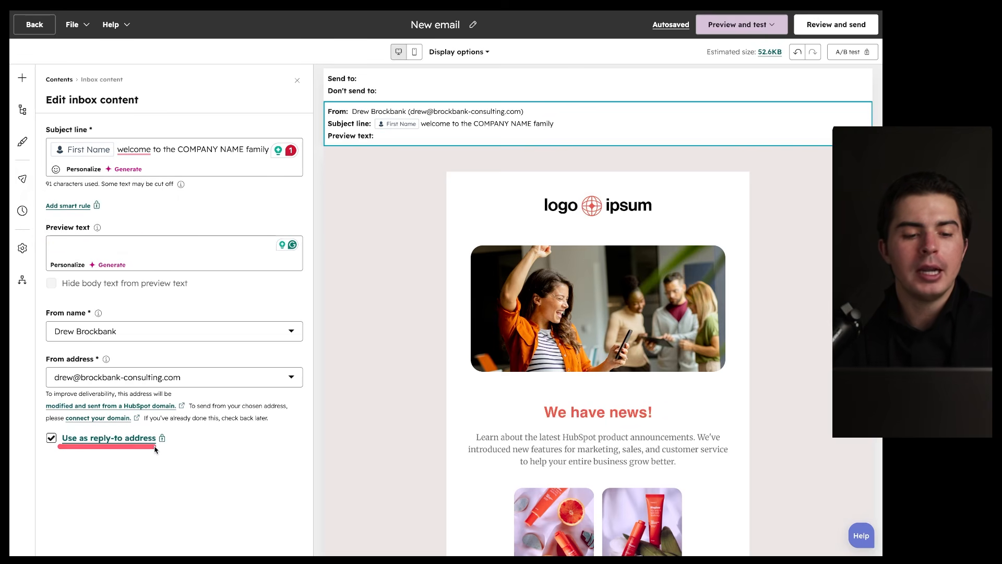
{"action": "mouse_move", "coordinate": [123, 357]}
{"action": "left_mouse_down"}
{"action": "mouse_move", "coordinate": [104, 409]}
{"action": "mouse_move", "coordinate": [92, 369]}
{"action": "left_mouse_up"}
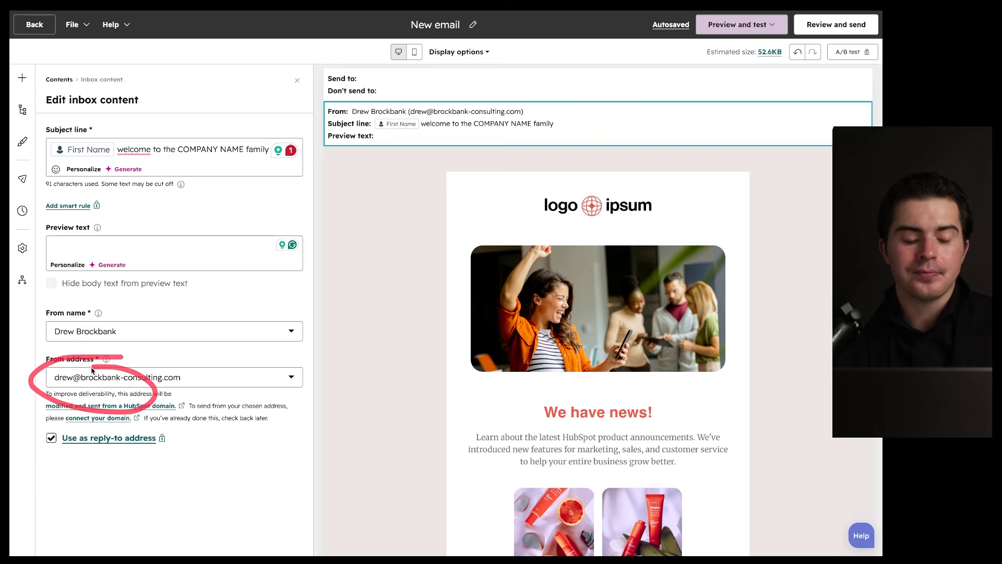
{"action": "left_click", "coordinate": [51, 439]}
{"action": "key", "text": "super+w"}
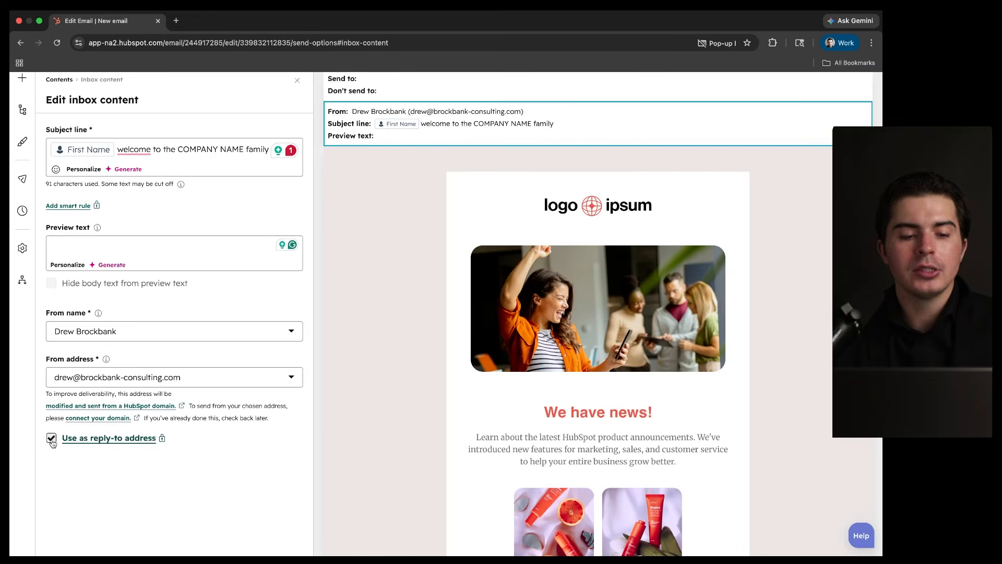
{"action": "mouse_move", "coordinate": [182, 414]}
{"action": "left_mouse_down"}
{"action": "mouse_move", "coordinate": [18, 433]}
{"action": "mouse_move", "coordinate": [118, 410]}
{"action": "left_mouse_up"}
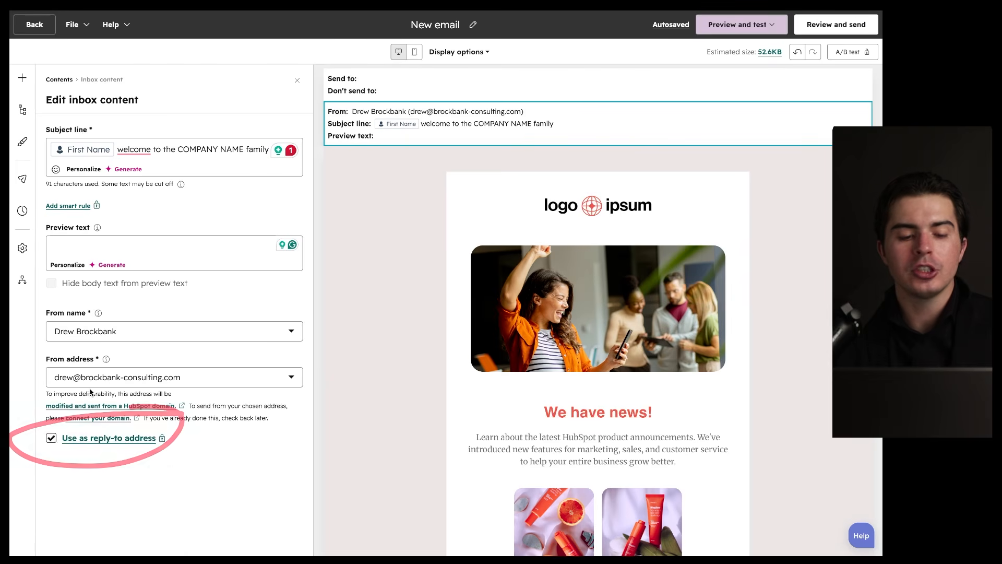
{"action": "left_click_drag", "start_coordinate": [43, 391], "coordinate": [209, 391]}
{"action": "mouse_move", "coordinate": [190, 358]}
{"action": "left_mouse_down"}
{"action": "mouse_move", "coordinate": [198, 392]}
{"action": "mouse_move", "coordinate": [148, 366]}
{"action": "left_mouse_up"}
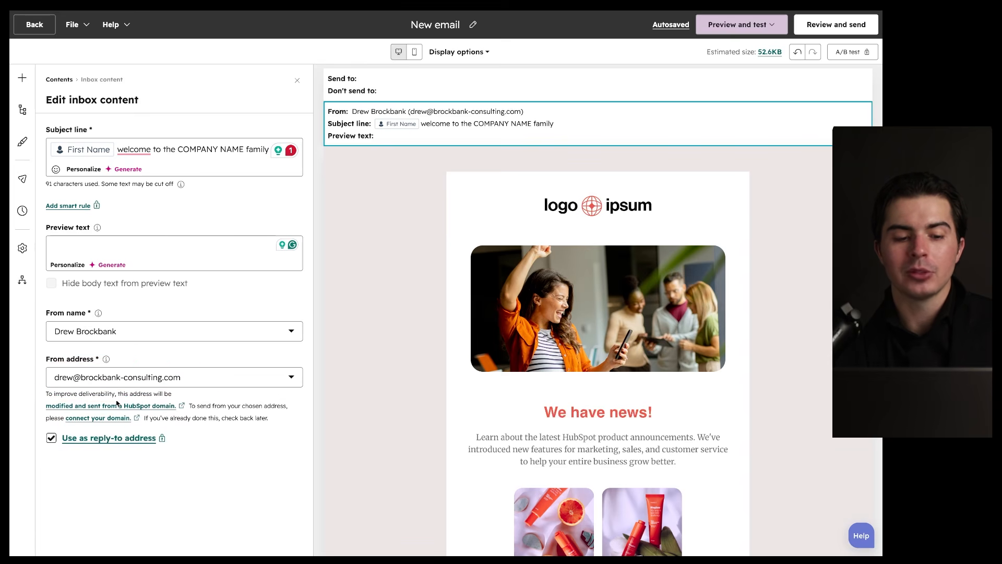
{"action": "left_click_drag", "start_coordinate": [52, 458], "coordinate": [130, 447]}
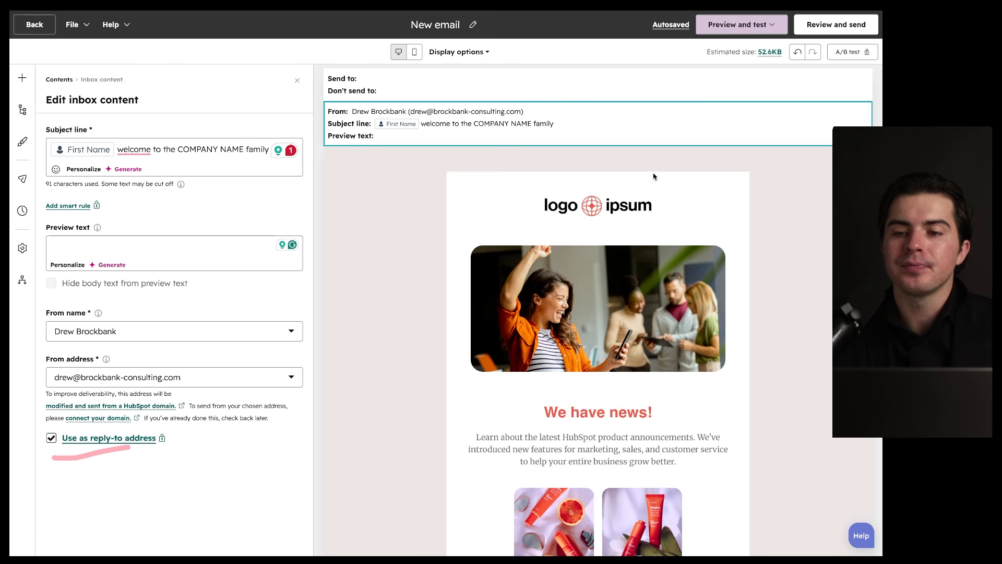
{"action": "left_click", "coordinate": [769, 26]}
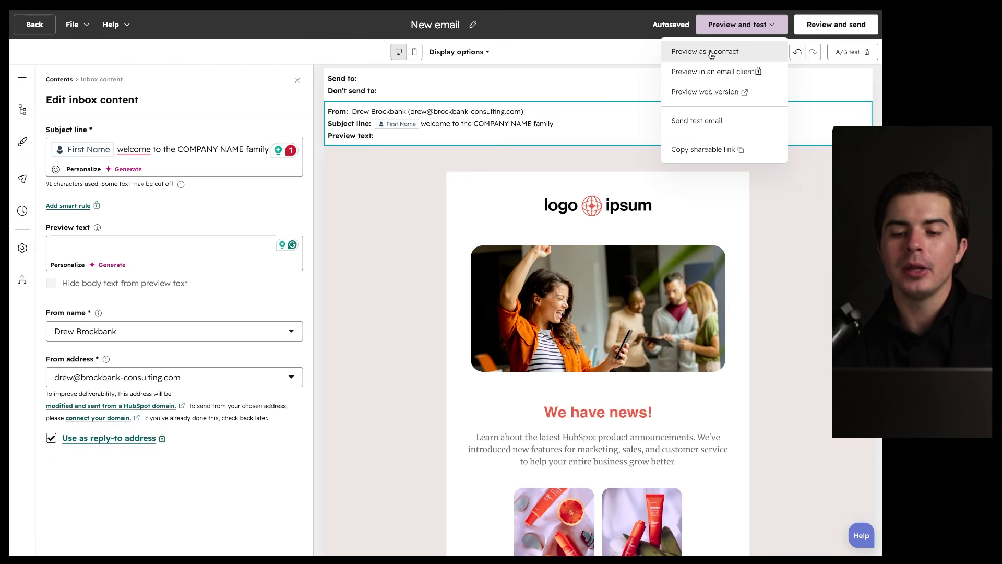
Step: Preview the email as a contact, checking the desktop and mobile views
{"action": "scroll", "coordinate": [646, 245], "scroll_direction": "down", "scroll_amount": 5}
{"action": "scroll", "coordinate": [646, 245], "scroll_direction": "up", "scroll_amount": 5}
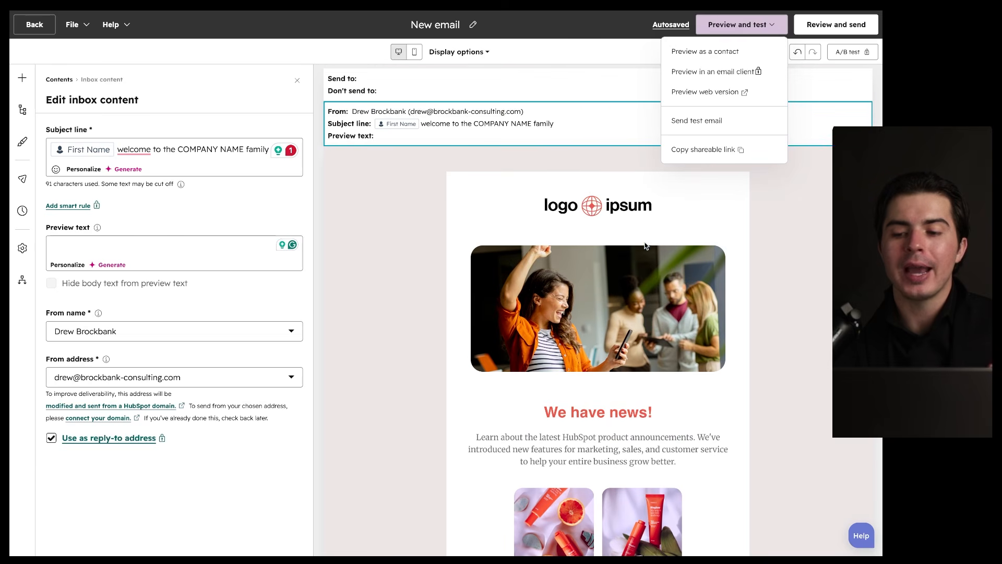
{"action": "left_click", "coordinate": [713, 56]}
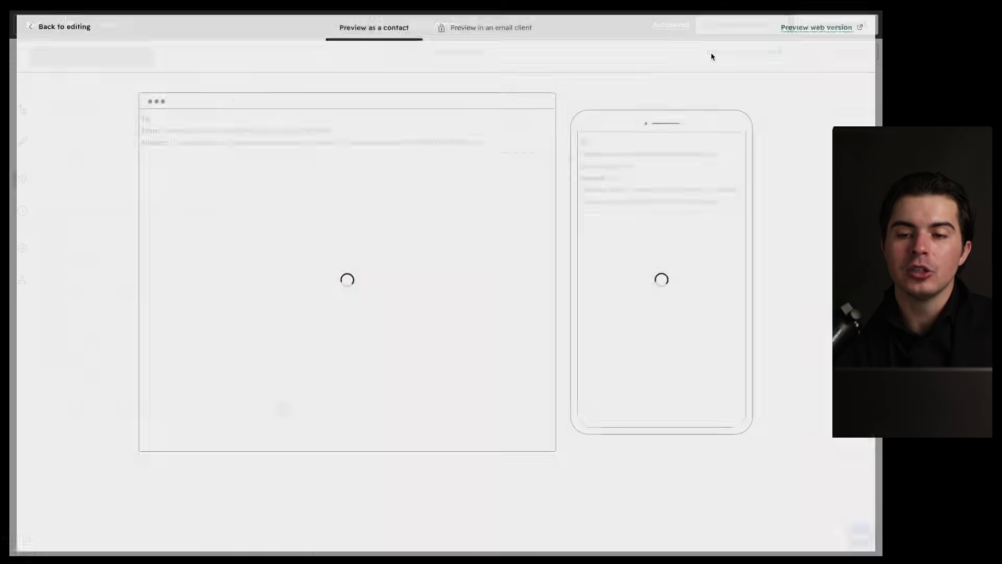
{"action": "mouse_move", "coordinate": [521, 104]}
{"action": "left_mouse_down"}
{"action": "mouse_move", "coordinate": [269, 375]}
{"action": "mouse_move", "coordinate": [436, 226]}
{"action": "left_mouse_up"}
{"action": "scroll", "coordinate": [387, 252], "scroll_direction": "down", "scroll_amount": 15}
{"action": "scroll", "coordinate": [603, 266], "scroll_direction": "down", "scroll_amount": 17}
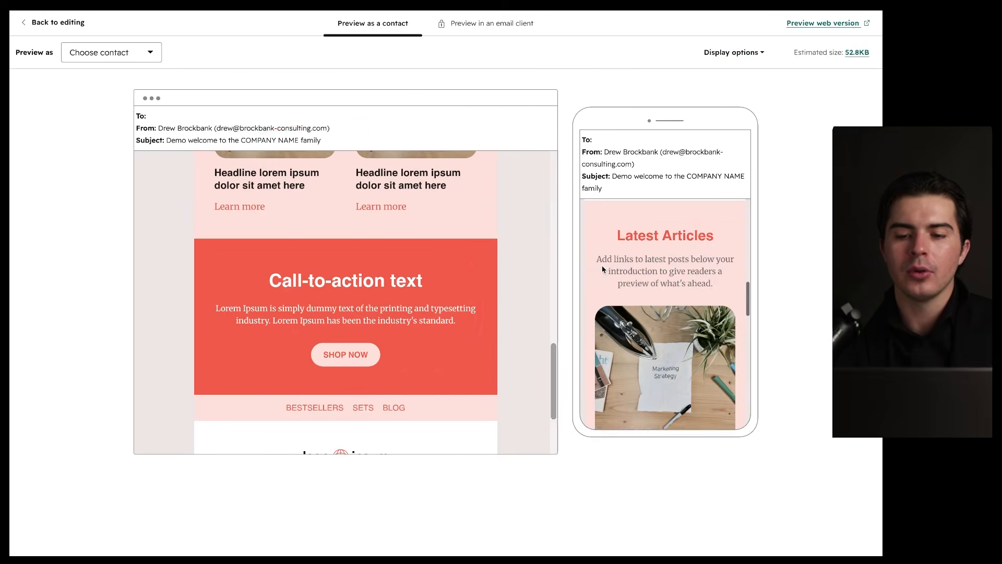
{"action": "scroll", "coordinate": [603, 266], "scroll_direction": "up", "scroll_amount": 18}
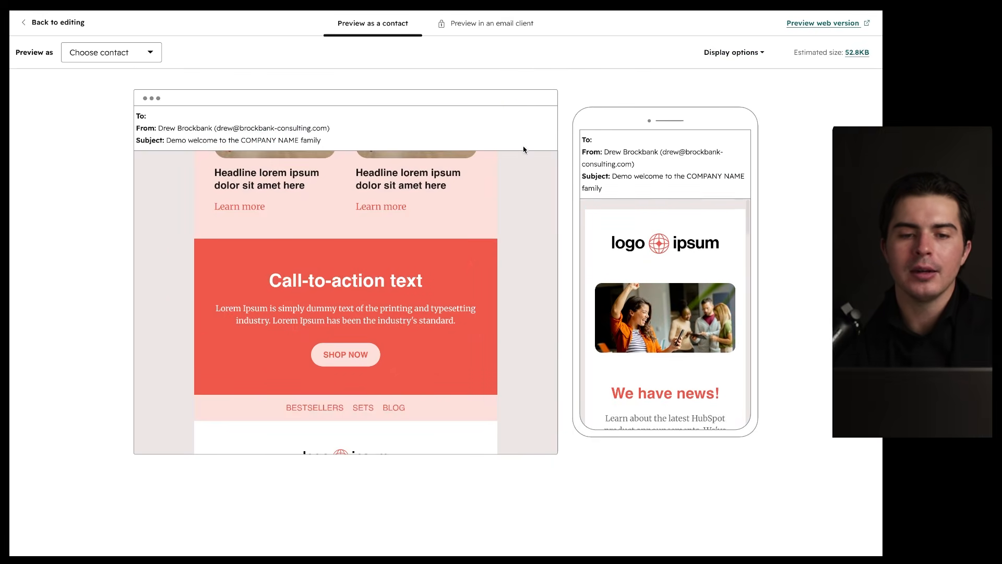
Step: Open the contact chooser without picking anyone, then return to the email editor
{"action": "left_click", "coordinate": [139, 59]}
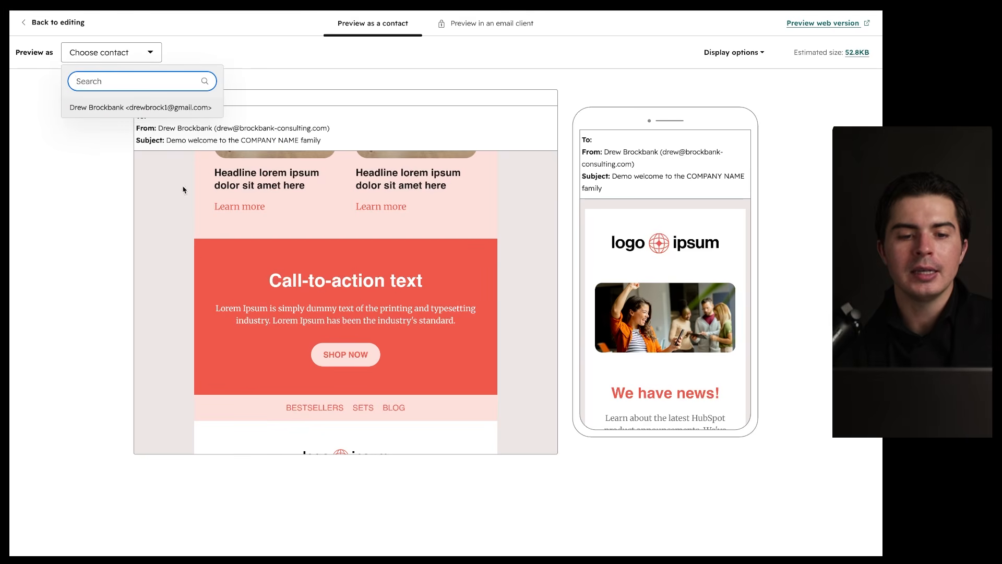
{"action": "scroll", "coordinate": [230, 253], "scroll_direction": "up", "scroll_amount": 10}
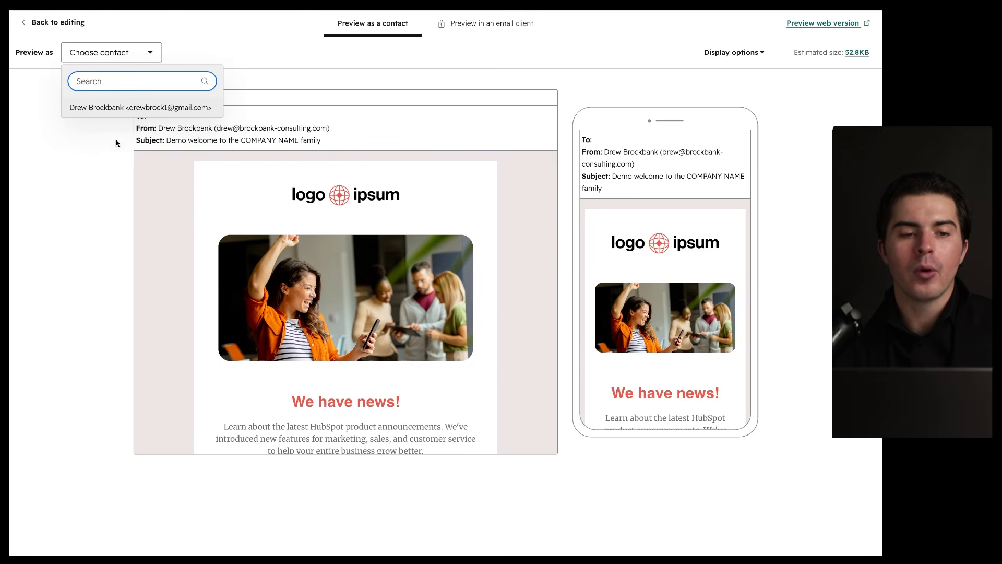
{"action": "left_click", "coordinate": [118, 141]}
{"action": "left_click", "coordinate": [35, 22]}
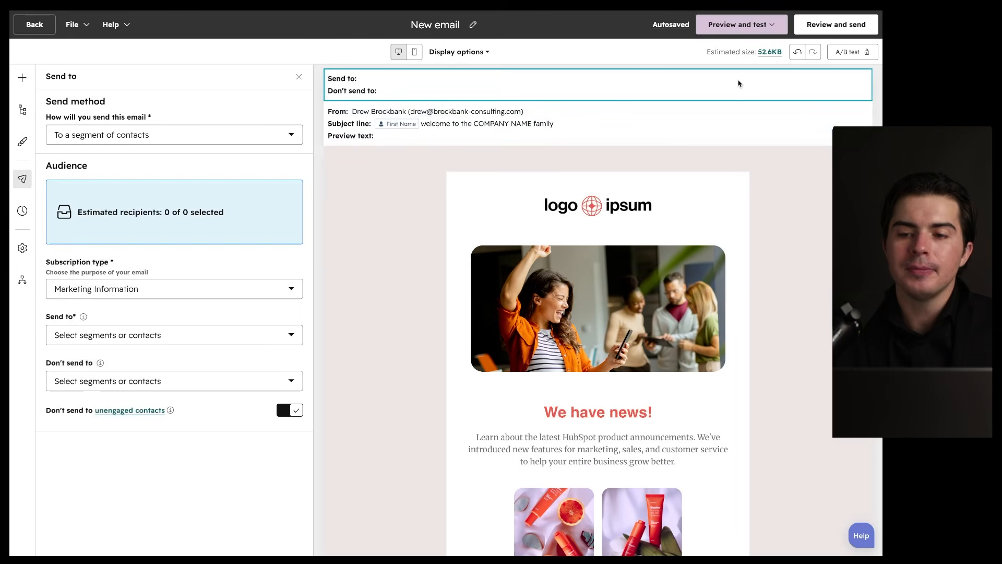
{"action": "left_click", "coordinate": [771, 26]}
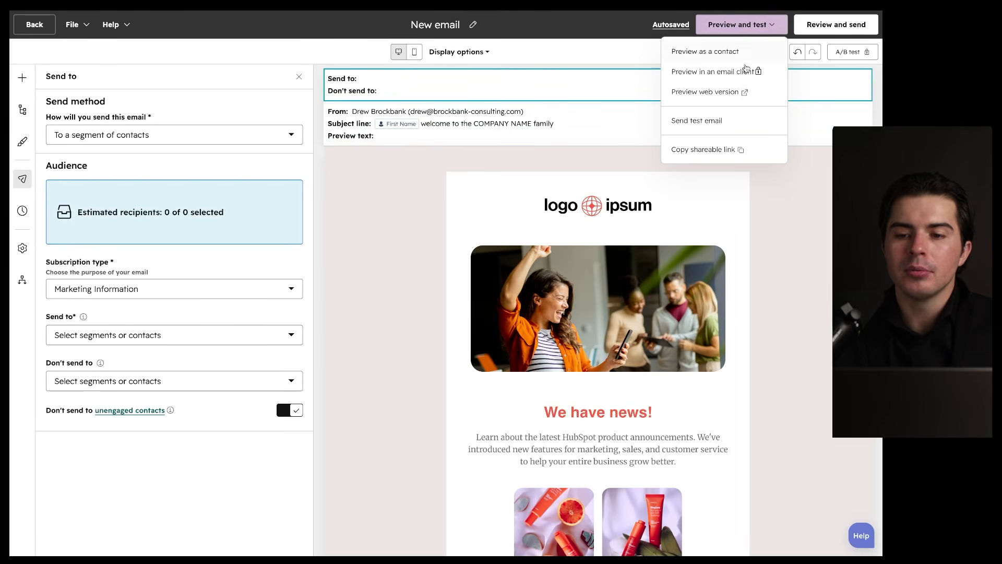
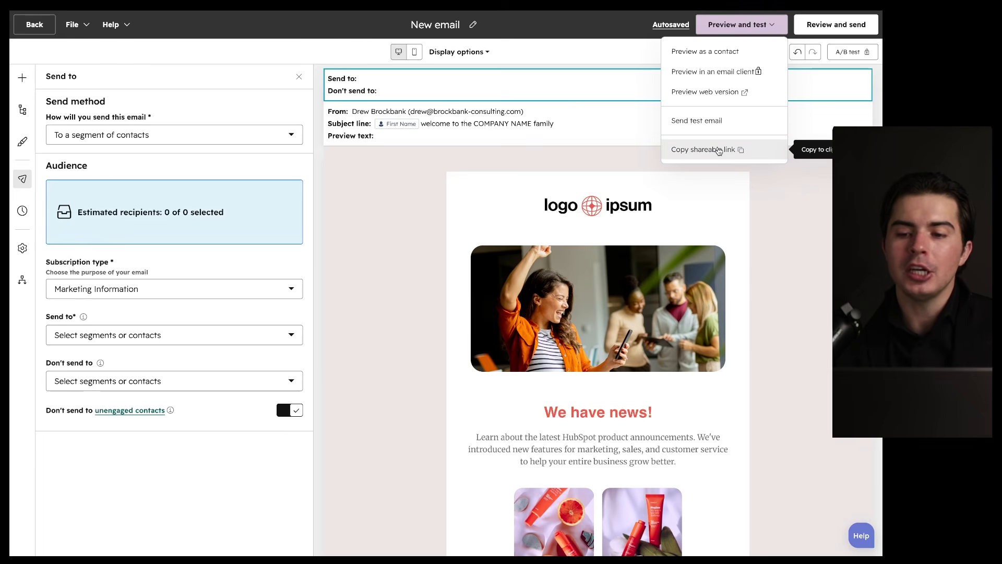
Step: Check the email's required send fields, then show its Send to settings beside the AI assistant
{"action": "left_click", "coordinate": [771, 191]}
{"action": "mouse_move", "coordinate": [844, 265]}
{"action": "left_mouse_down"}
{"action": "mouse_move", "coordinate": [824, 333]}
{"action": "mouse_move", "coordinate": [857, 277]}
{"action": "left_mouse_up"}
{"action": "left_click_drag", "start_coordinate": [797, 29], "coordinate": [863, 28]}
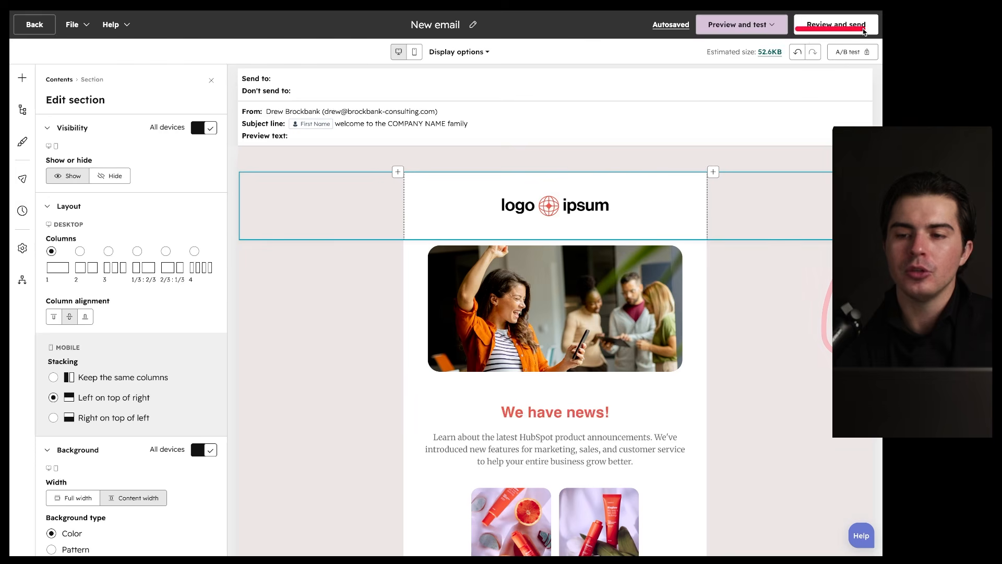
{"action": "left_click", "coordinate": [863, 30]}
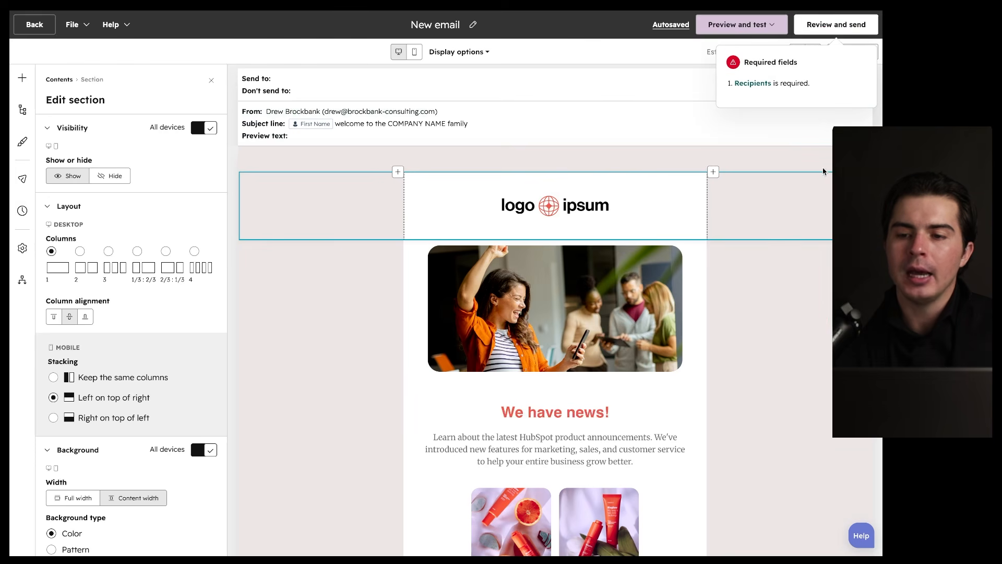
{"action": "left_click", "coordinate": [753, 83]}
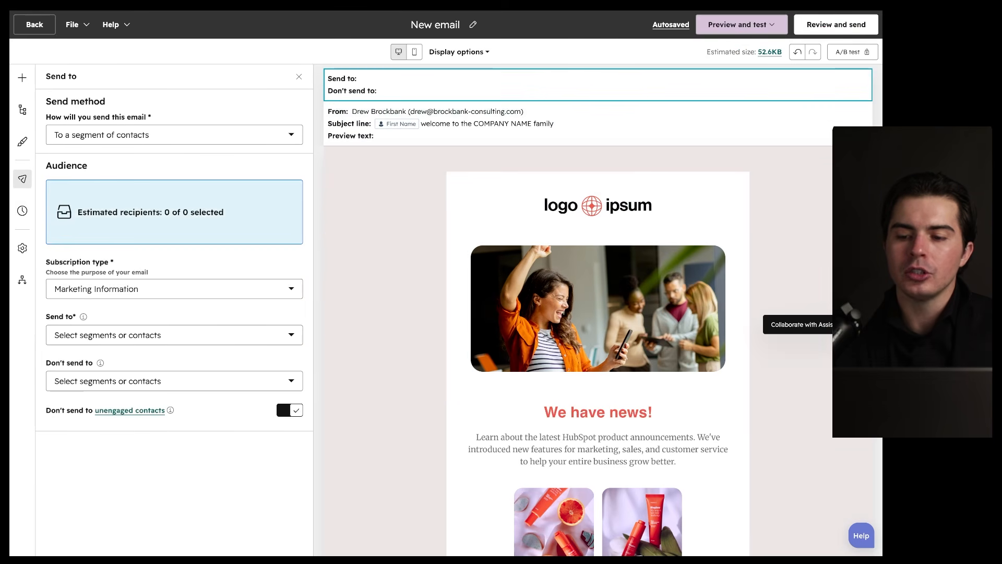
{"action": "left_click", "coordinate": [873, 324]}
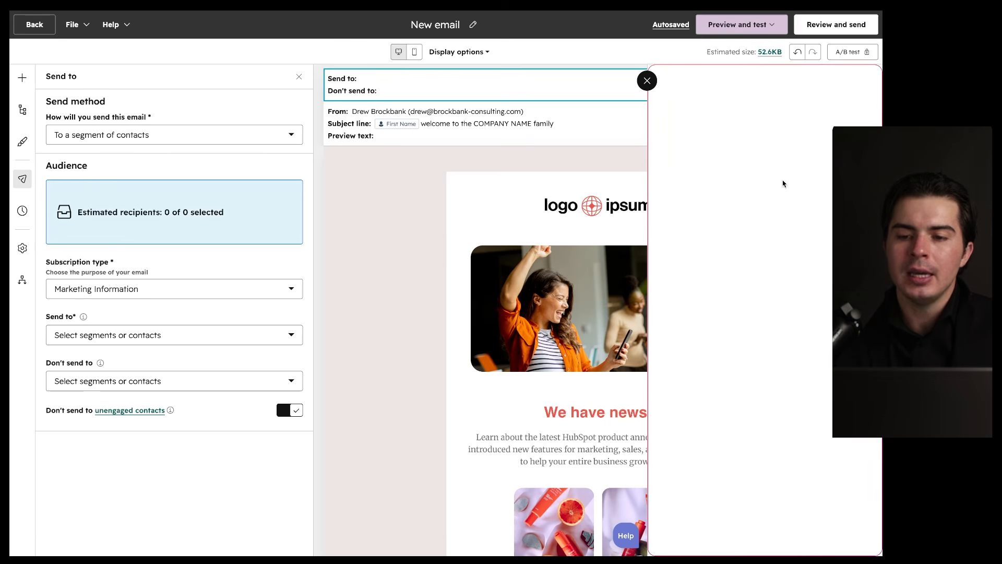
Step: Close the AI assistant panel and retry sending, which shows 'Recipients is required'
{"action": "left_click", "coordinate": [649, 82]}
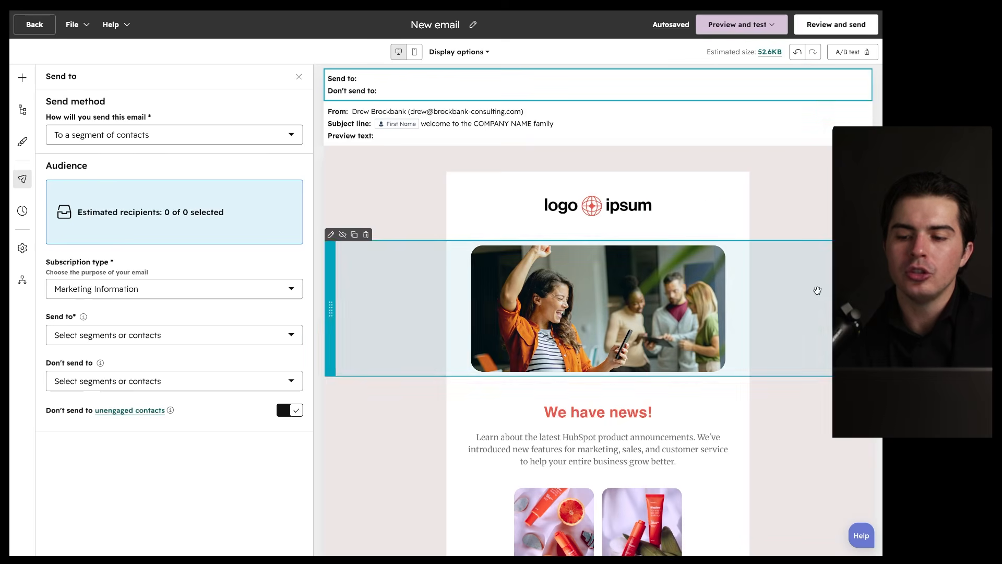
{"action": "left_click", "coordinate": [873, 324]}
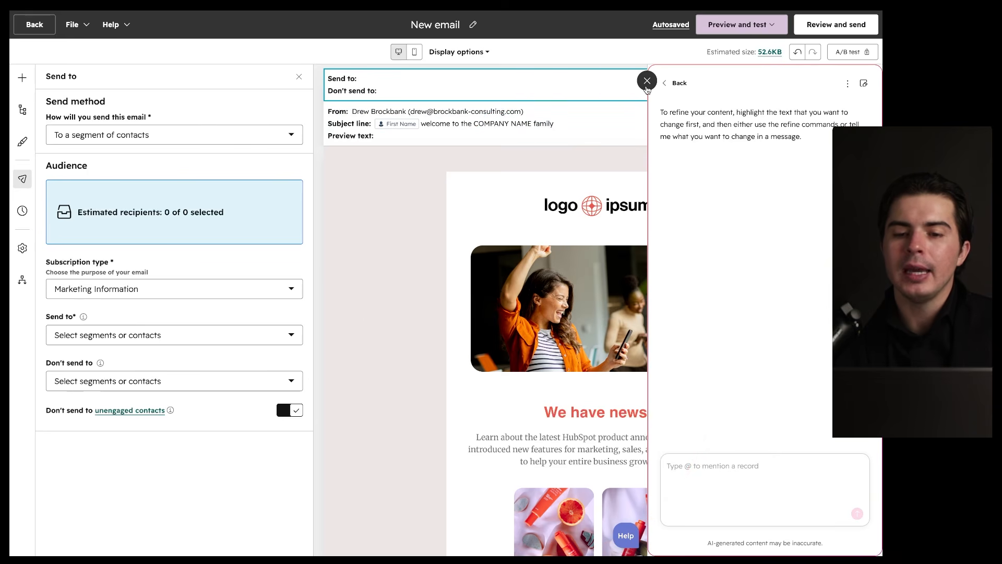
{"action": "mouse_move", "coordinate": [611, 118]}
{"action": "left_mouse_down"}
{"action": "mouse_move", "coordinate": [383, 472]}
{"action": "mouse_move", "coordinate": [472, 153]}
{"action": "left_mouse_up"}
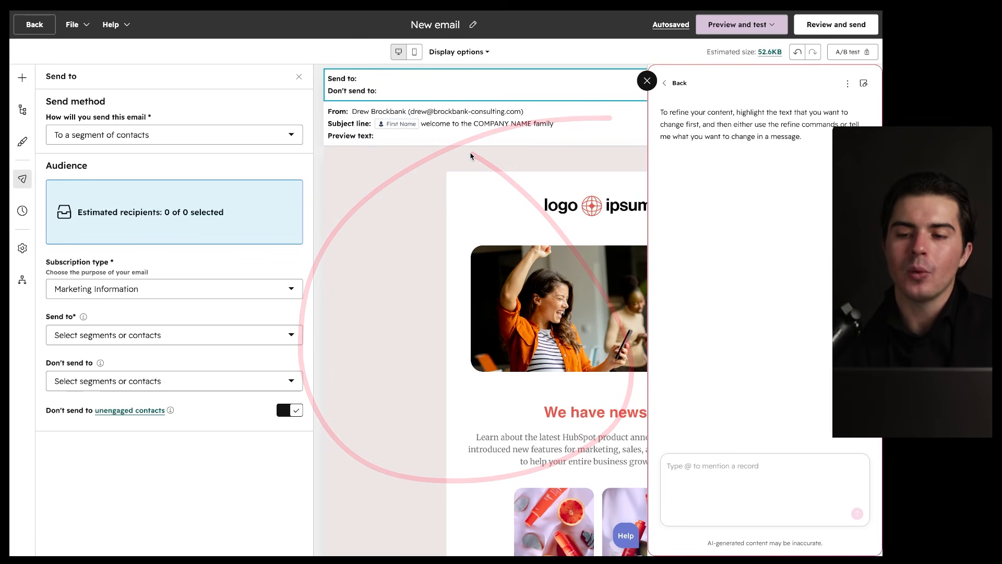
{"action": "left_click", "coordinate": [647, 81]}
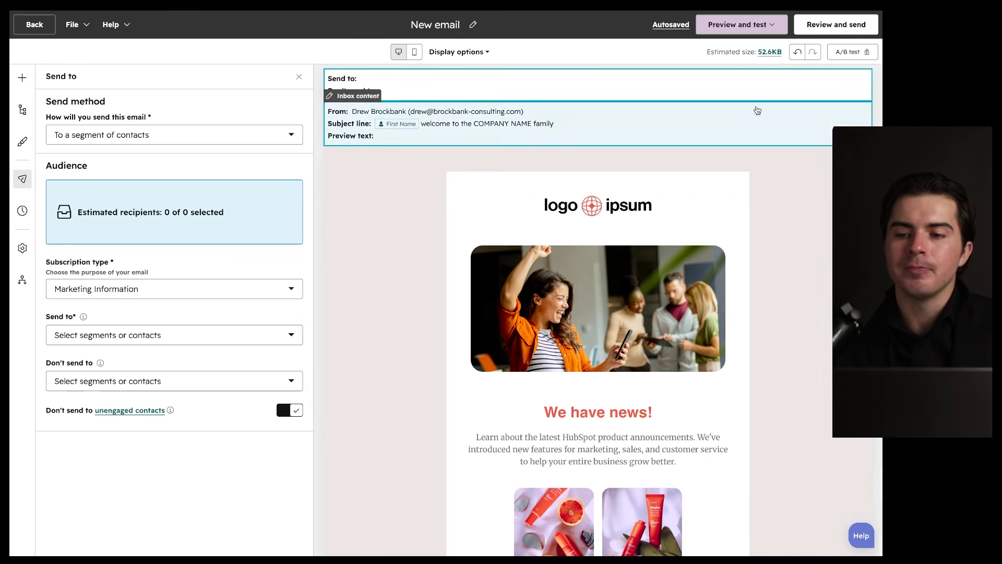
{"action": "left_click_drag", "start_coordinate": [853, 38], "coordinate": [867, 39]}
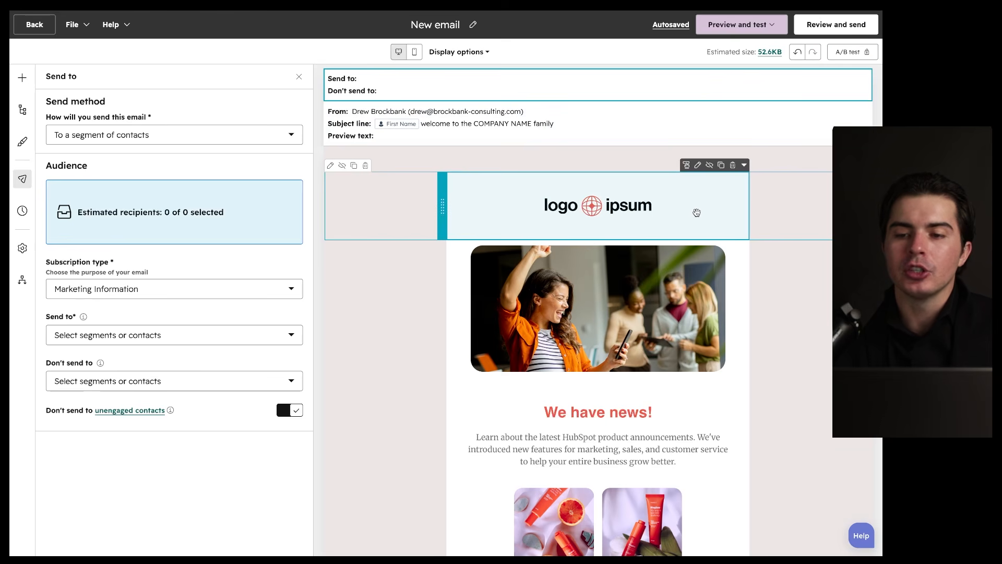
Step: Add the All customers segment as the email's recipients
{"action": "left_click", "coordinate": [824, 29]}
{"action": "mouse_move", "coordinate": [627, 91]}
{"action": "left_mouse_down"}
{"action": "mouse_move", "coordinate": [585, 83]}
{"action": "mouse_move", "coordinate": [645, 85]}
{"action": "left_mouse_up"}
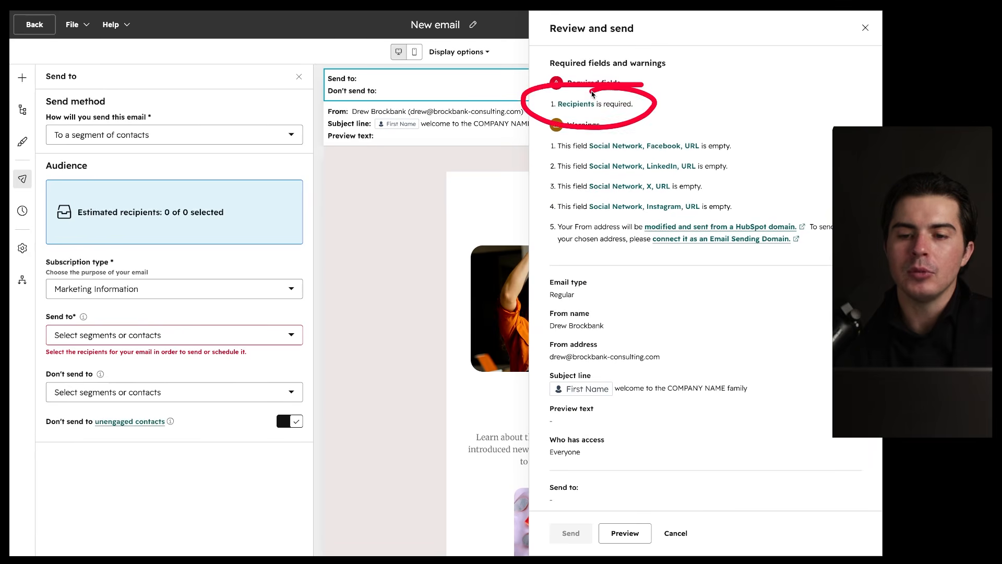
{"action": "left_click", "coordinate": [187, 335]}
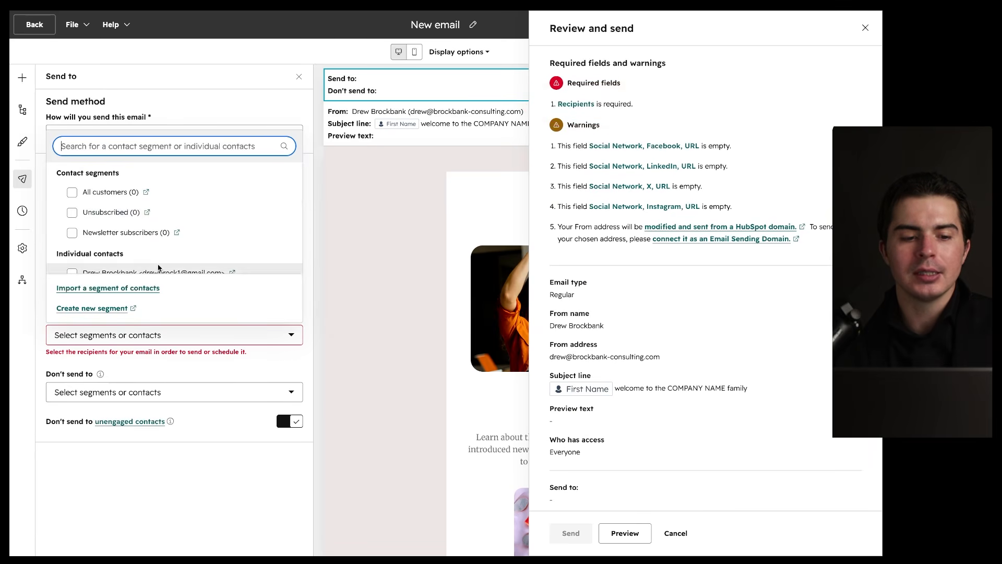
{"action": "left_click", "coordinate": [108, 195]}
{"action": "left_click", "coordinate": [116, 455]}
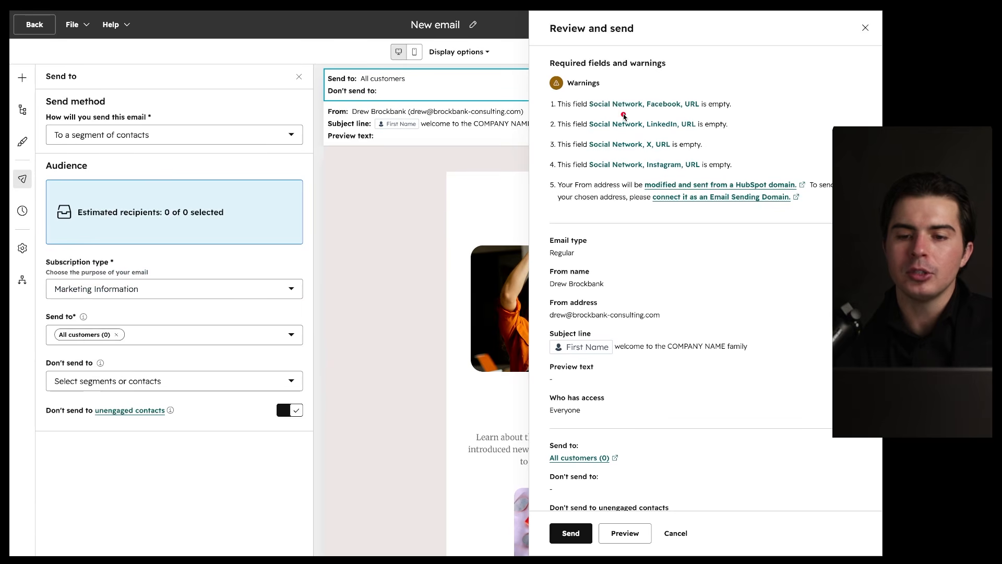
Step: Look through the send review's warnings about empty social URLs, then cancel without sending
{"action": "left_click_drag", "start_coordinate": [764, 55], "coordinate": [752, 66]}
{"action": "scroll", "coordinate": [630, 304], "scroll_direction": "down", "scroll_amount": 2}
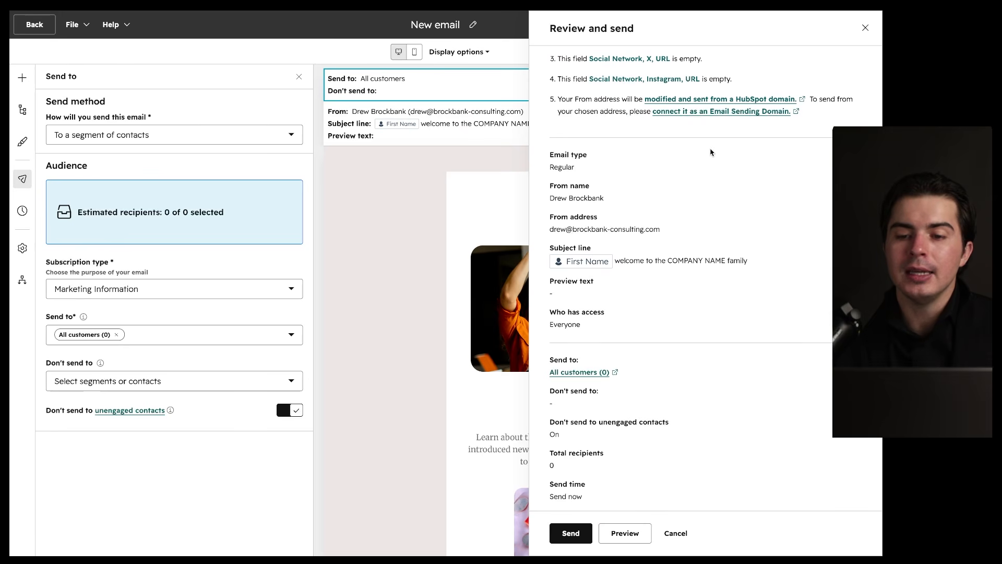
{"action": "mouse_move", "coordinate": [729, 144]}
{"action": "left_mouse_down"}
{"action": "mouse_move", "coordinate": [619, 128]}
{"action": "mouse_move", "coordinate": [644, 547]}
{"action": "mouse_move", "coordinate": [668, 84]}
{"action": "left_mouse_up"}
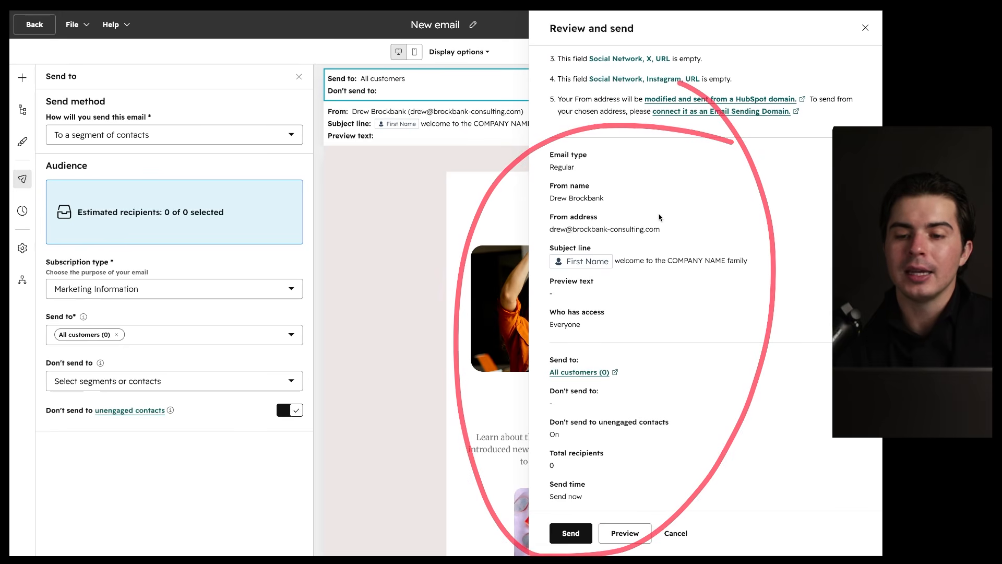
{"action": "scroll", "coordinate": [661, 220], "scroll_direction": "up", "scroll_amount": 2}
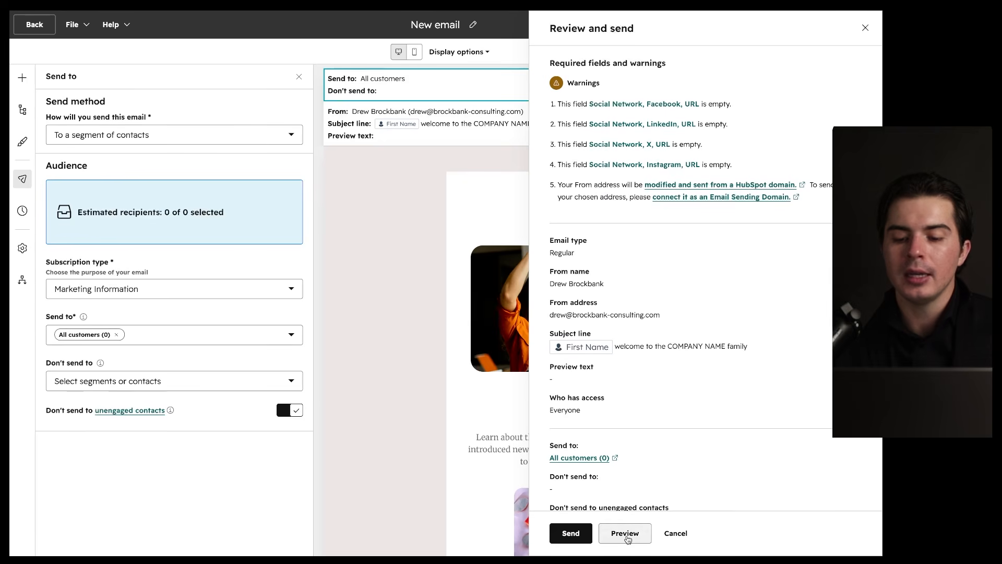
{"action": "left_click", "coordinate": [627, 536]}
{"action": "mouse_move", "coordinate": [627, 535]}
{"action": "left_mouse_down"}
{"action": "mouse_move", "coordinate": [601, 522]}
{"action": "mouse_move", "coordinate": [674, 545]}
{"action": "mouse_move", "coordinate": [568, 516]}
{"action": "left_mouse_up"}
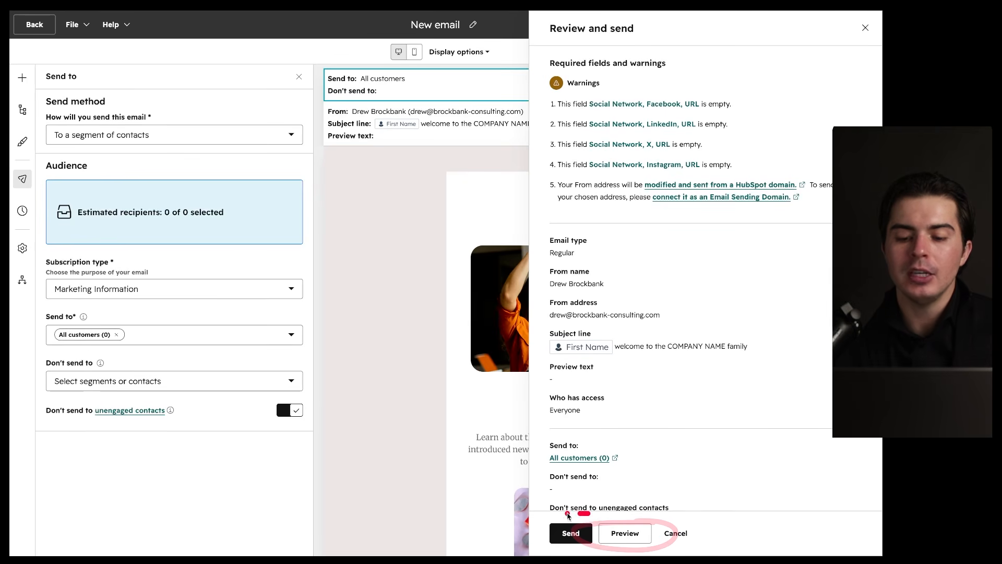
{"action": "left_click", "coordinate": [676, 534]}
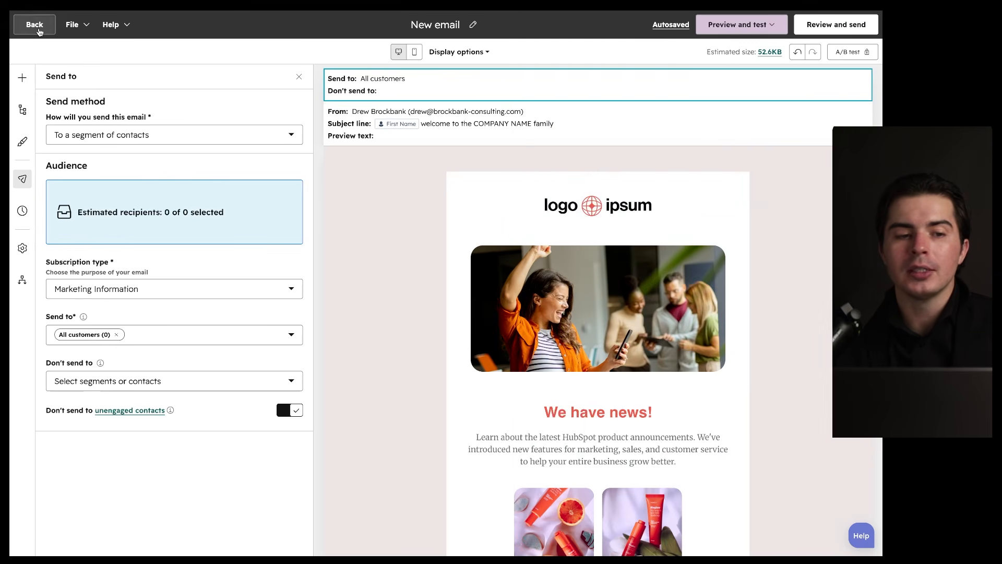
Step: Return to the marketing email list, review the two drafts, and go to Marketing > Ads
{"action": "left_click", "coordinate": [38, 30]}
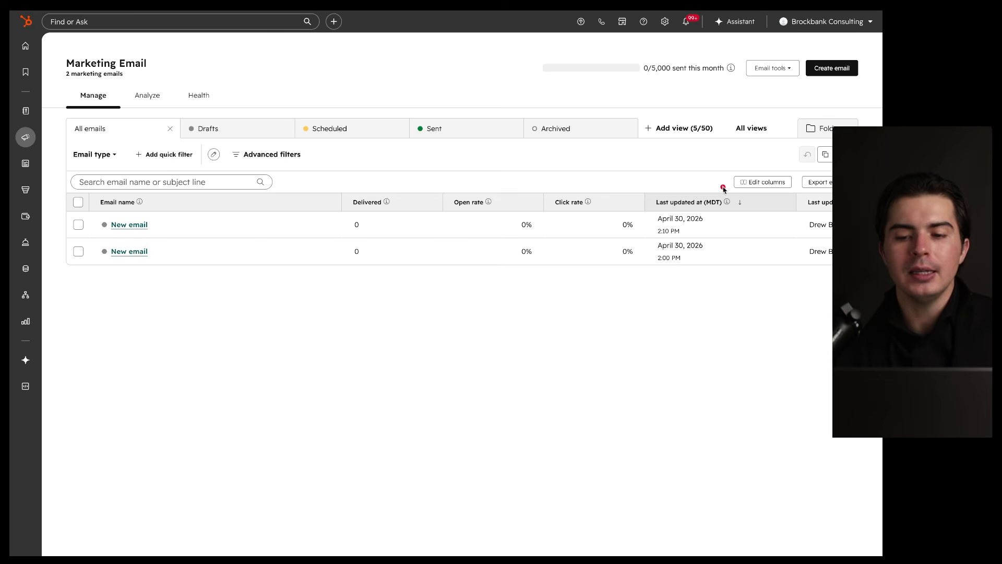
{"action": "mouse_move", "coordinate": [806, 185]}
{"action": "left_mouse_down"}
{"action": "mouse_move", "coordinate": [137, 224]}
{"action": "mouse_move", "coordinate": [627, 169]}
{"action": "left_mouse_up"}
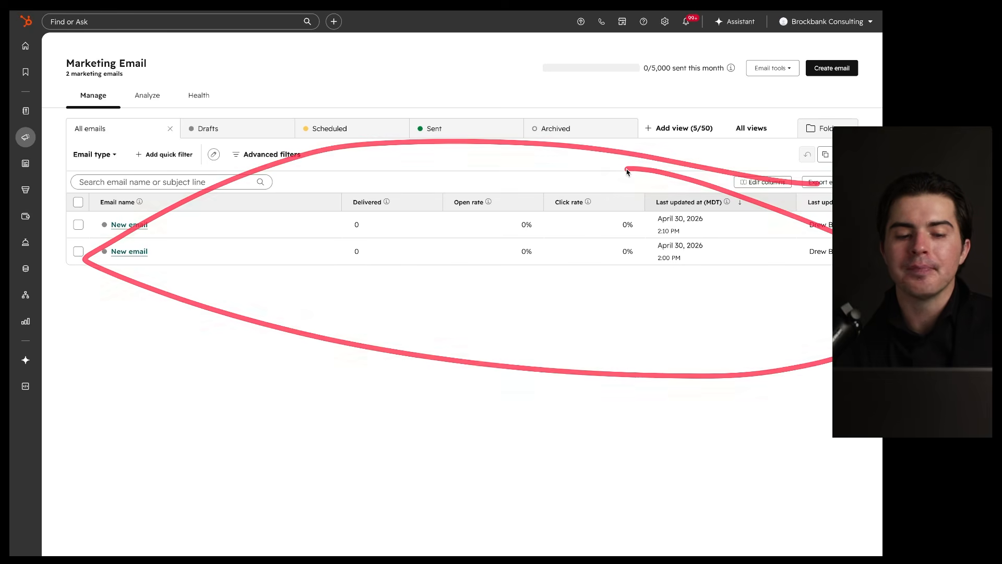
{"action": "left_click_drag", "start_coordinate": [339, 256], "coordinate": [403, 256]}
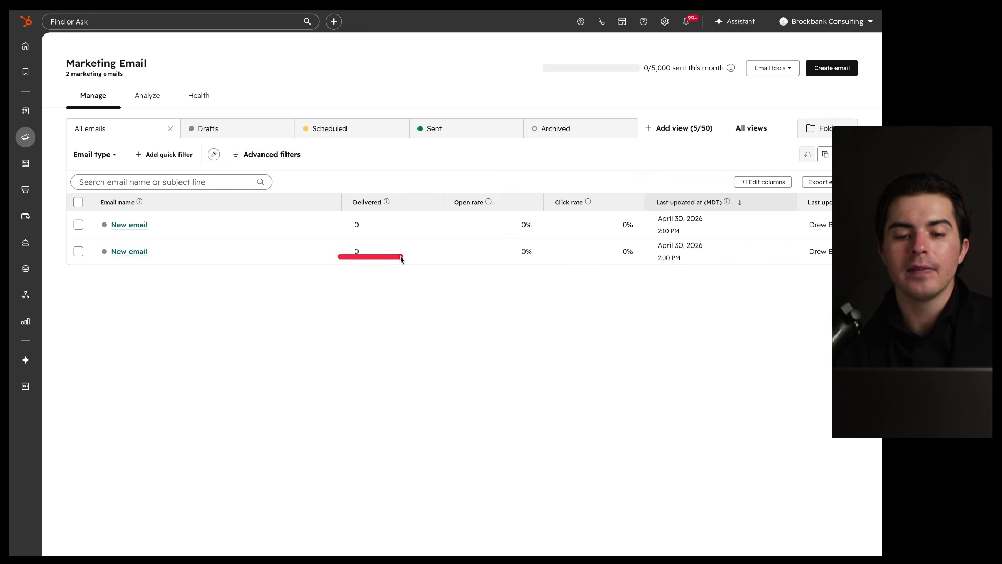
{"action": "left_click_drag", "start_coordinate": [495, 266], "coordinate": [666, 270]}
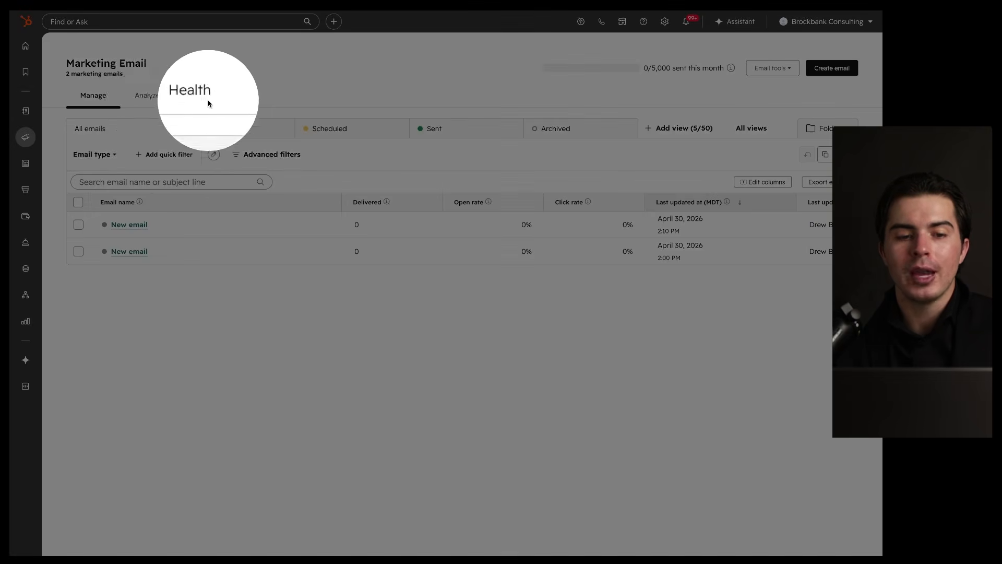
{"action": "mouse_move", "coordinate": [329, 237]}
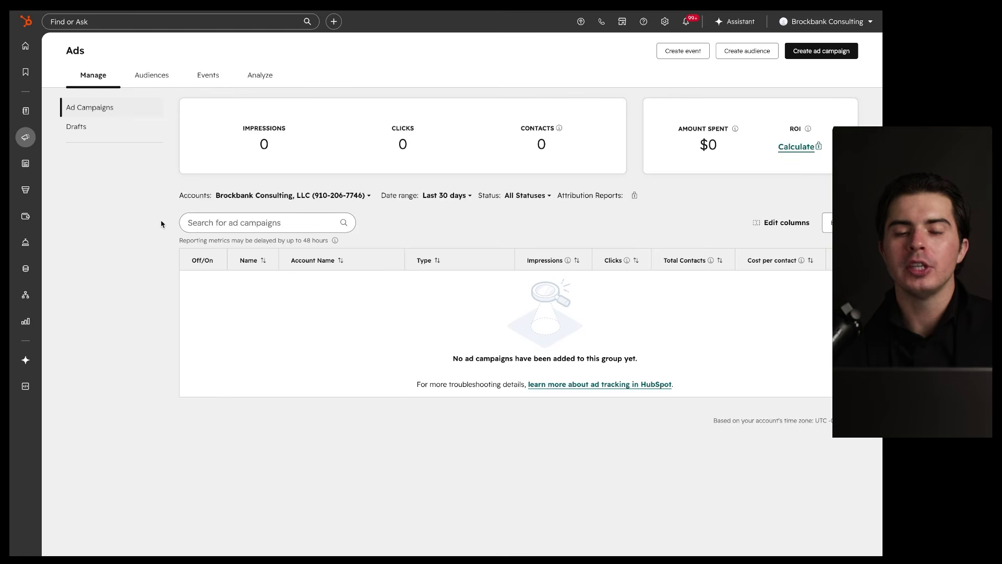
Step: Start connecting a new ad account, review the available networks, and close without connecting one
{"action": "left_click", "coordinate": [246, 198]}
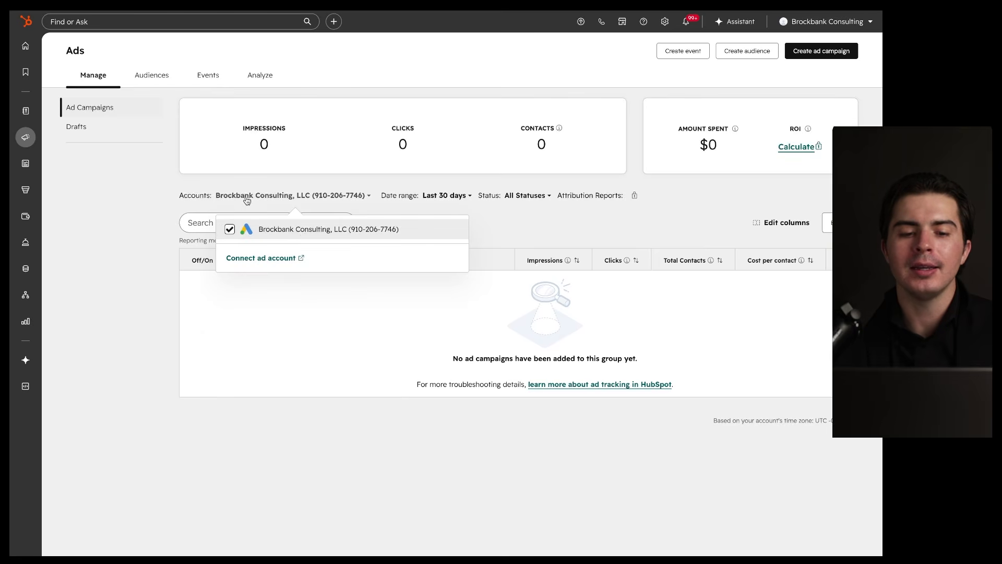
{"action": "left_click", "coordinate": [282, 258]}
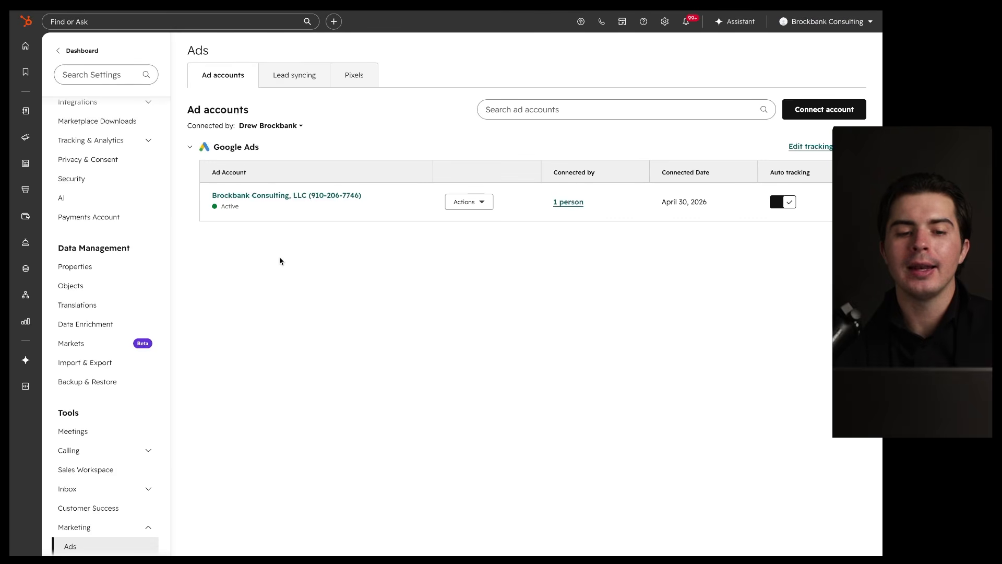
{"action": "left_click", "coordinate": [826, 113]}
{"action": "mouse_move", "coordinate": [434, 81]}
{"action": "left_mouse_down"}
{"action": "mouse_move", "coordinate": [468, 171]}
{"action": "mouse_move", "coordinate": [389, 85]}
{"action": "left_mouse_up"}
{"action": "left_click_drag", "start_coordinate": [345, 176], "coordinate": [416, 176]}
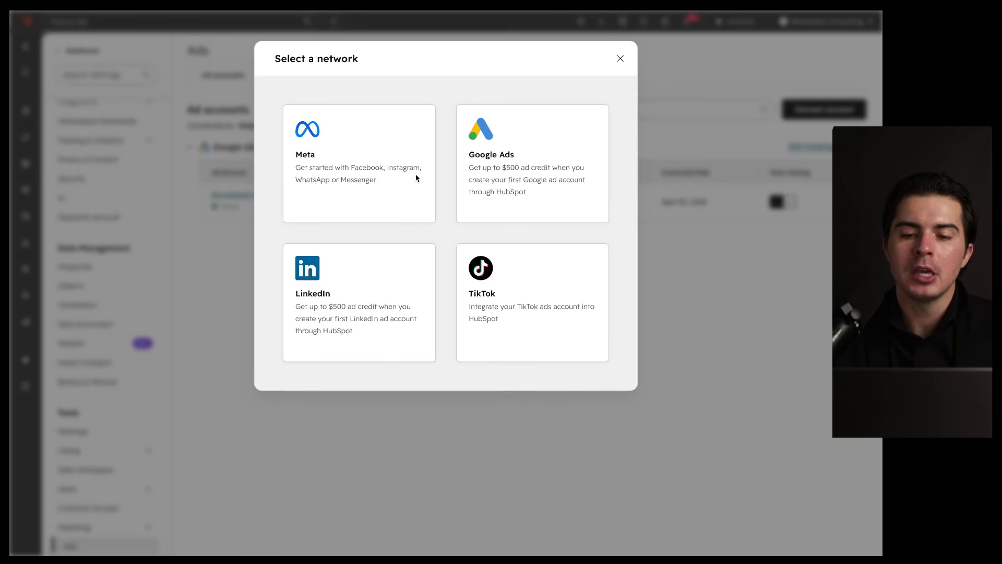
{"action": "left_click_drag", "start_coordinate": [453, 160], "coordinate": [509, 160]}
{"action": "left_click_drag", "start_coordinate": [292, 299], "coordinate": [341, 299]}
{"action": "left_click_drag", "start_coordinate": [467, 301], "coordinate": [515, 302]}
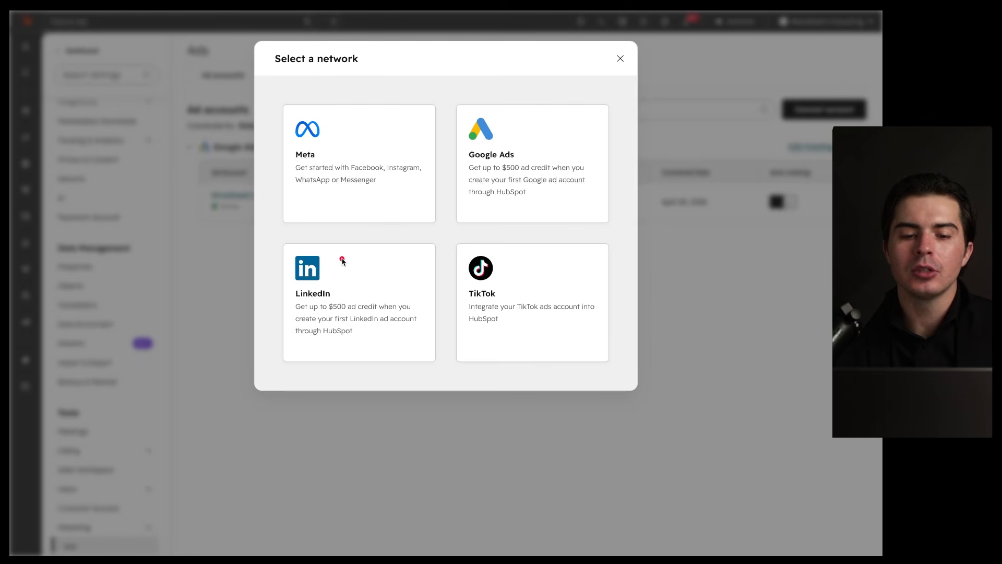
{"action": "left_click_drag", "start_coordinate": [617, 68], "coordinate": [223, 201]}
{"action": "left_click_drag", "start_coordinate": [222, 250], "coordinate": [491, 77]}
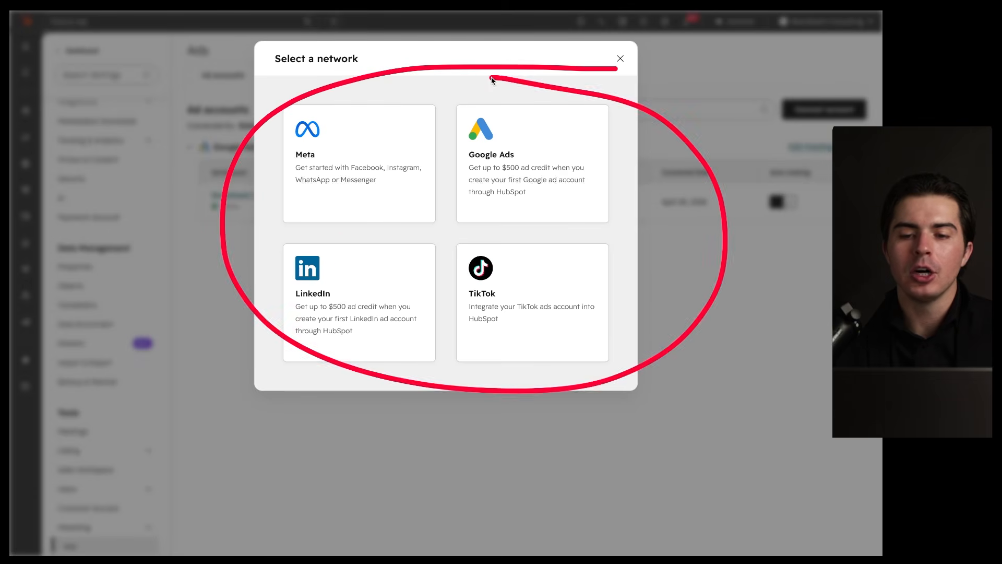
{"action": "left_click", "coordinate": [620, 59]}
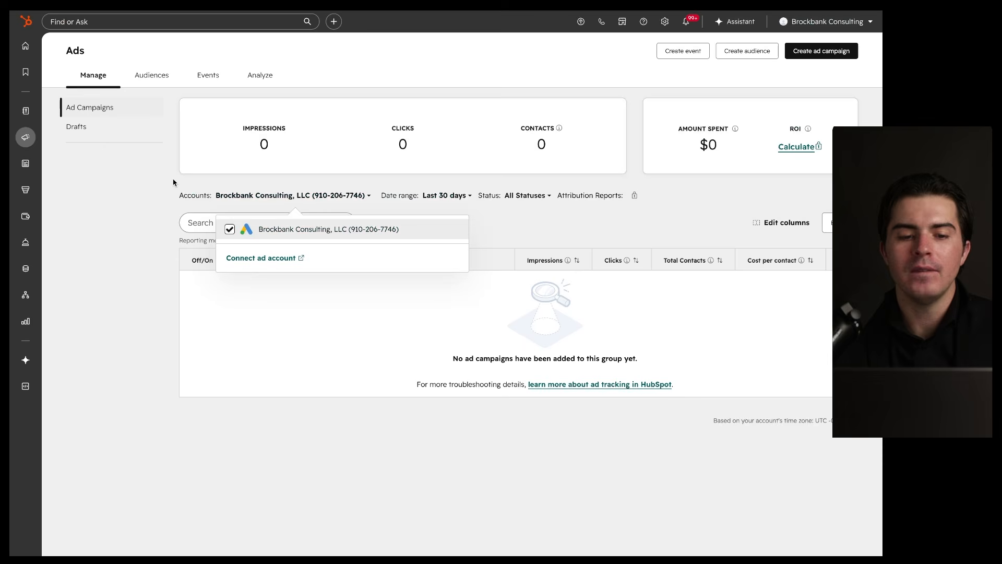
Step: Close the ad accounts list and view the saved ad campaign drafts
{"action": "left_click", "coordinate": [145, 196]}
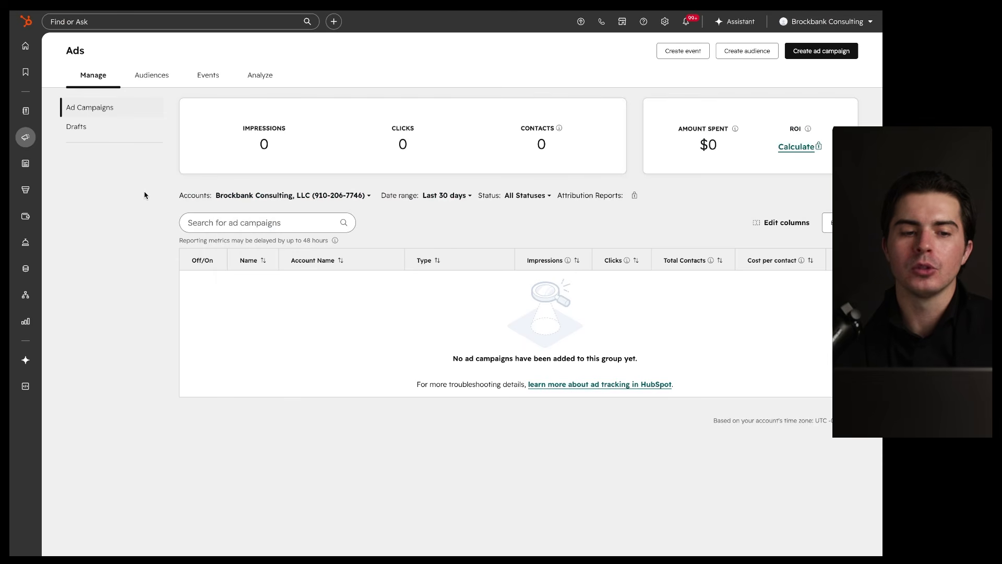
{"action": "key", "text": "ctrl+a"}
{"action": "mouse_move", "coordinate": [118, 65]}
{"action": "left_mouse_down"}
{"action": "mouse_move", "coordinate": [69, 72]}
{"action": "mouse_move", "coordinate": [94, 68]}
{"action": "left_mouse_up"}
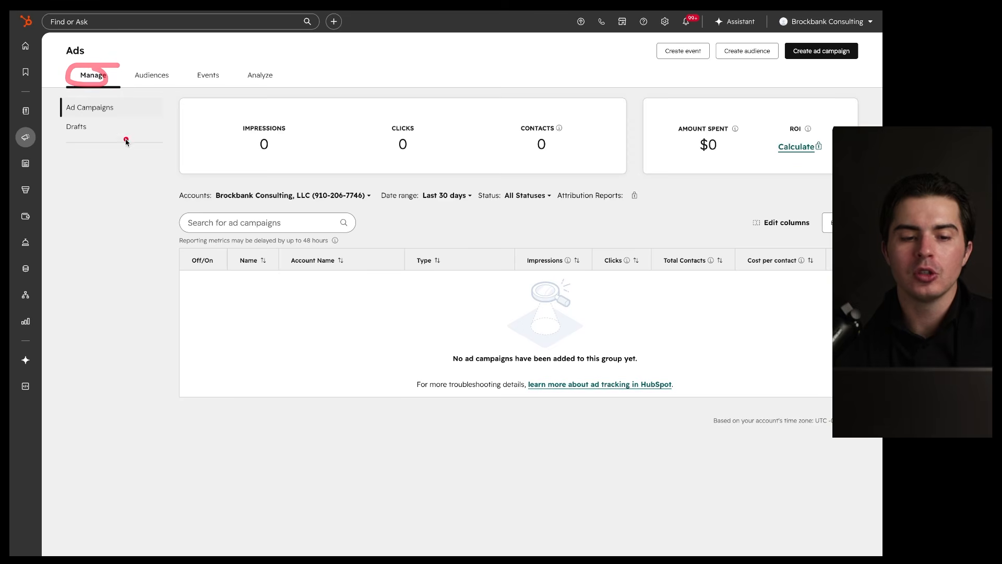
{"action": "left_click_drag", "start_coordinate": [213, 249], "coordinate": [277, 248]}
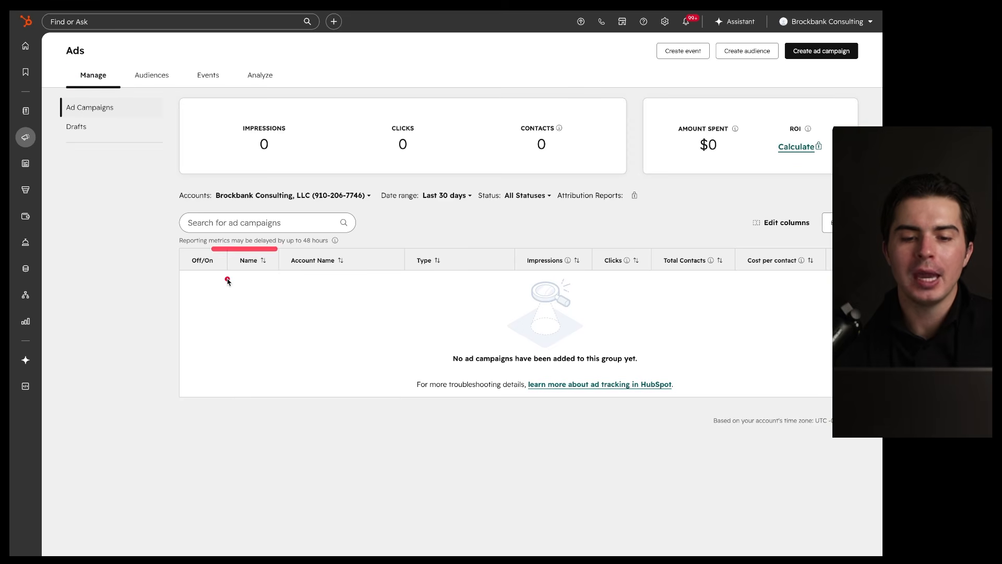
{"action": "left_click_drag", "start_coordinate": [216, 335], "coordinate": [284, 337]}
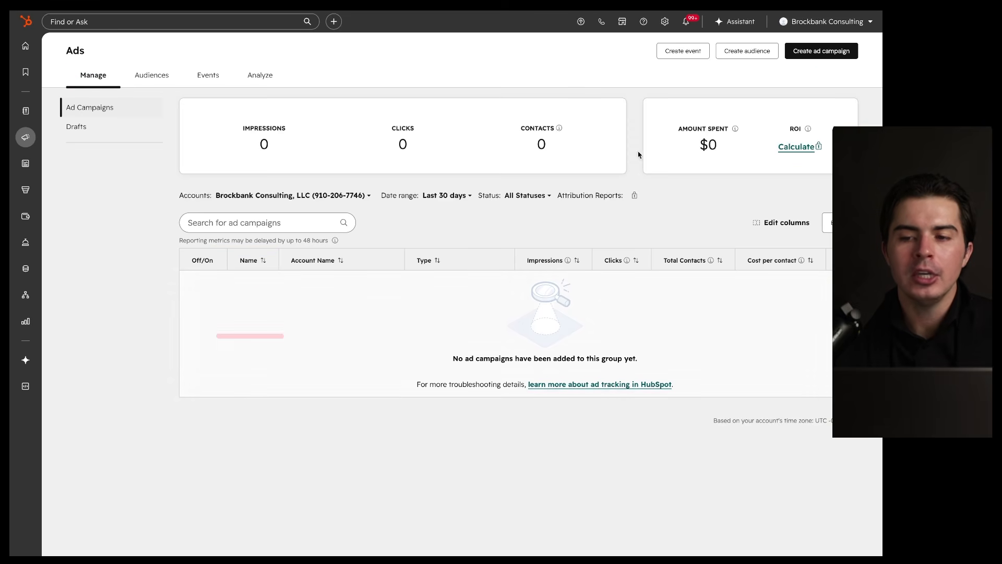
{"action": "key", "text": "ctrl+s"}
{"action": "key", "text": "ctrl+s"}
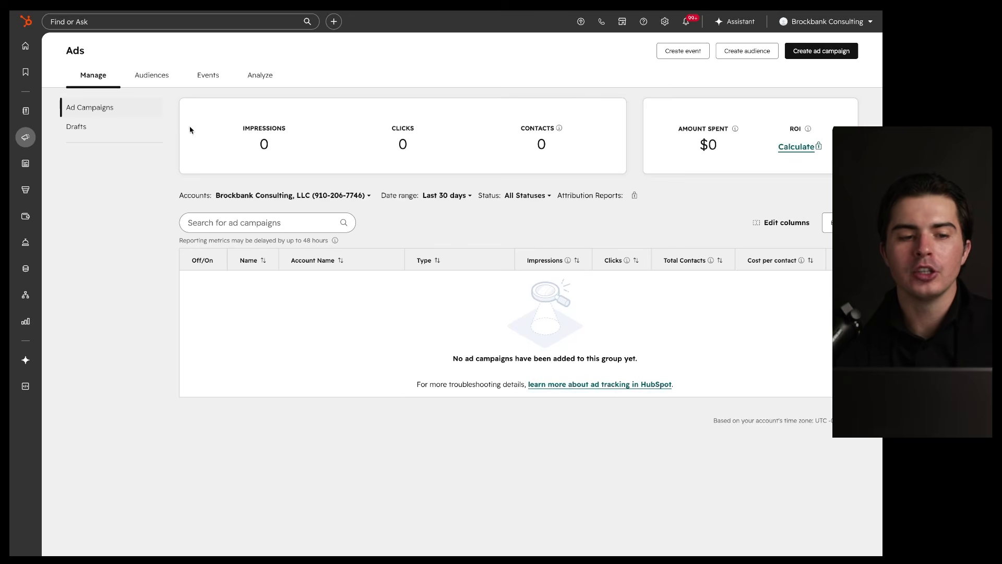
{"action": "left_click", "coordinate": [126, 128]}
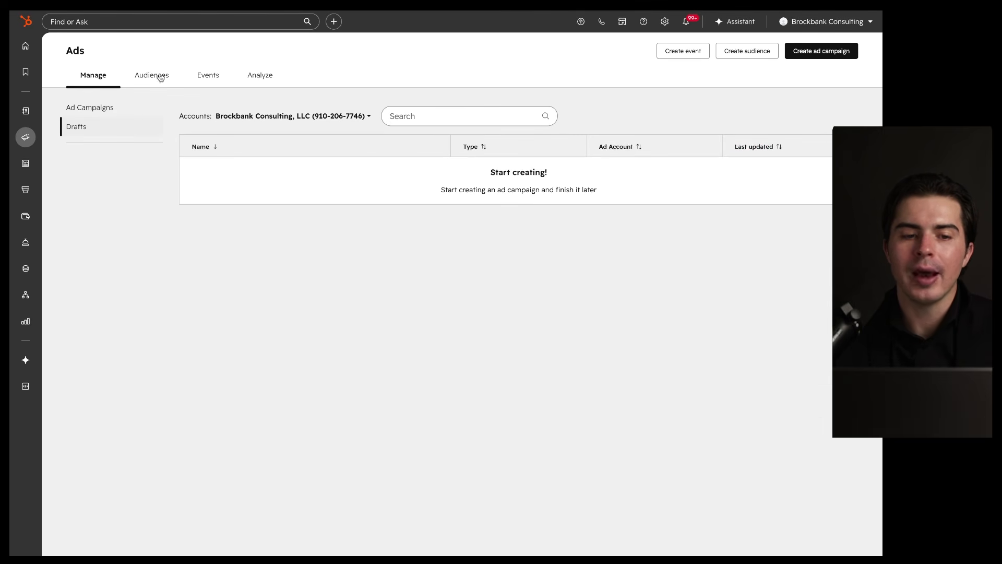
Step: Browse the Ads Audiences and Events overviews, ending on the Analyze dashboard
{"action": "left_click", "coordinate": [161, 77]}
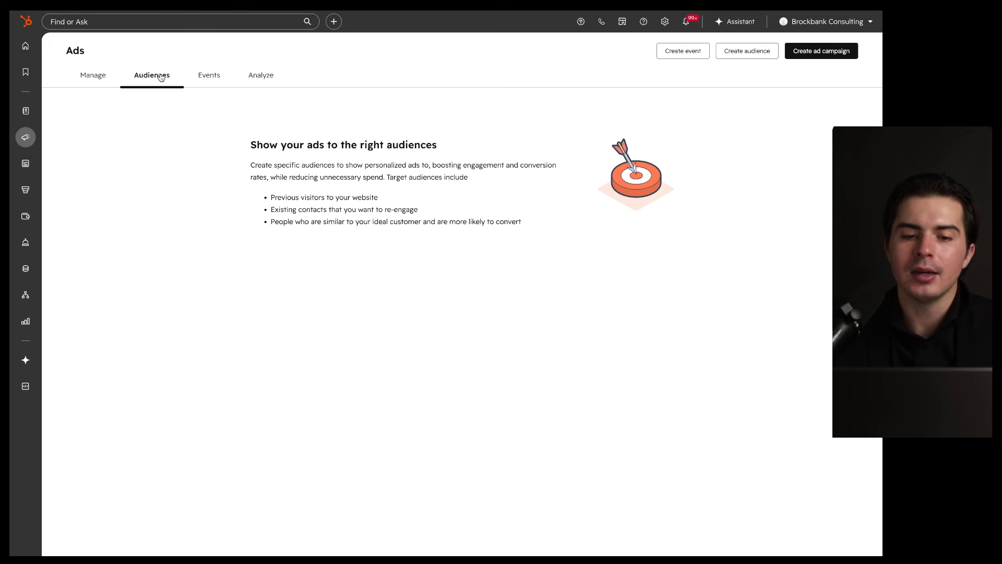
{"action": "mouse_move", "coordinate": [653, 96]}
{"action": "left_mouse_down"}
{"action": "mouse_move", "coordinate": [171, 166]}
{"action": "mouse_move", "coordinate": [491, 79]}
{"action": "left_mouse_up"}
{"action": "left_click", "coordinate": [209, 75]}
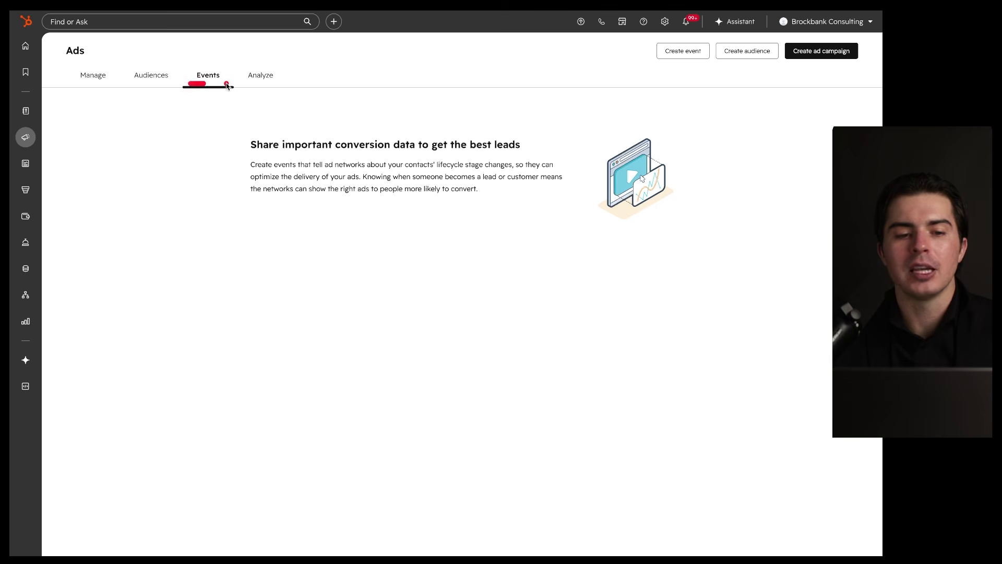
{"action": "left_click", "coordinate": [254, 77]}
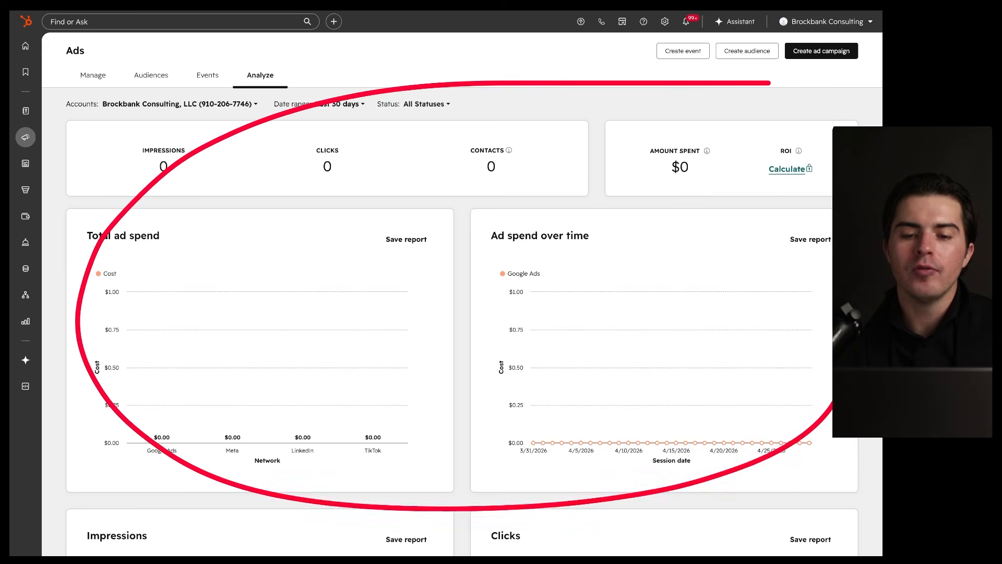
Step: Review the Analyze dashboard, then start a new ad campaign from the Manage tab
{"action": "scroll", "coordinate": [441, 313], "scroll_direction": "down", "scroll_amount": 2}
{"action": "scroll", "coordinate": [440, 314], "scroll_direction": "down", "scroll_amount": 10}
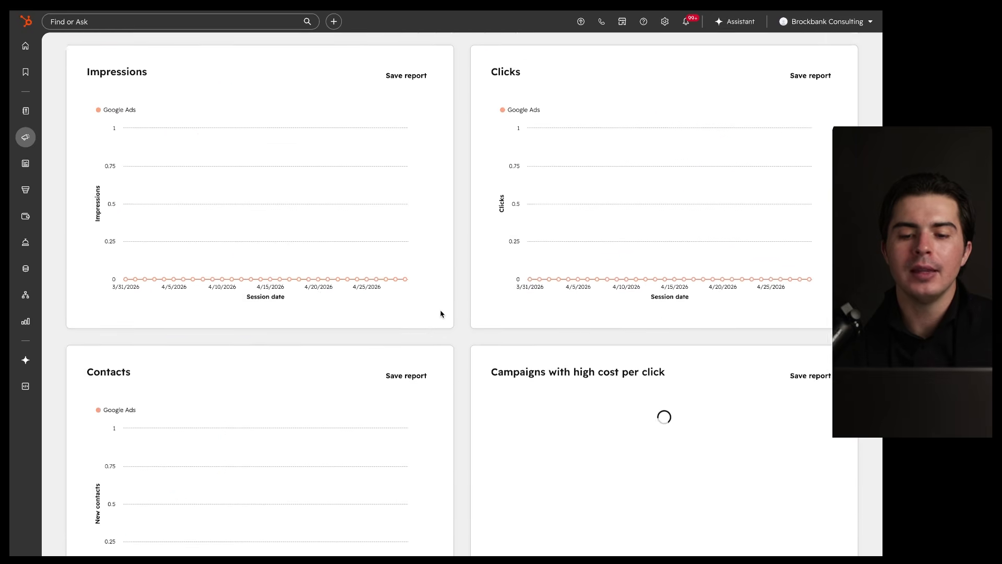
{"action": "scroll", "coordinate": [441, 314], "scroll_direction": "down", "scroll_amount": 5}
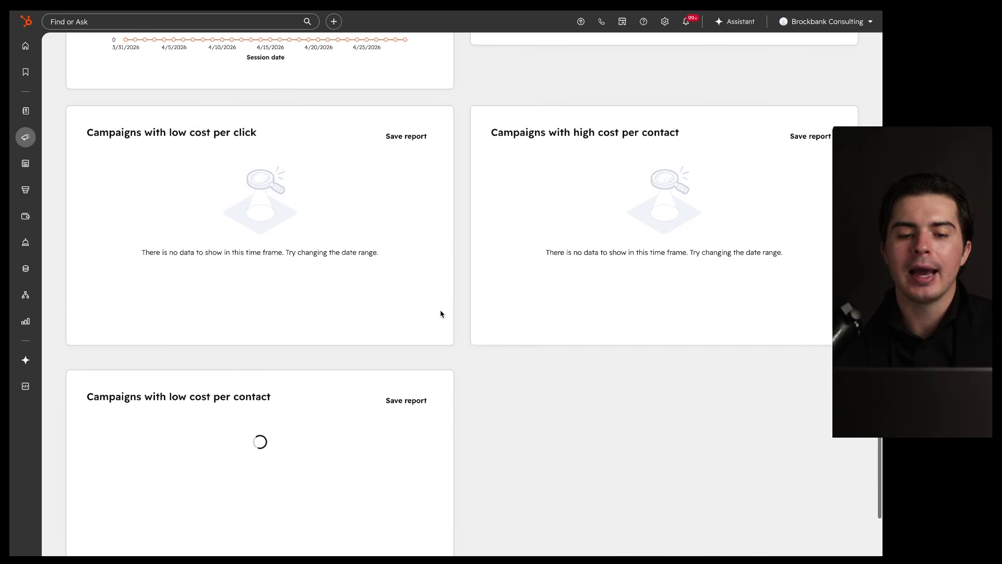
{"action": "scroll", "coordinate": [441, 314], "scroll_direction": "up", "scroll_amount": 17}
{"action": "scroll", "coordinate": [440, 313], "scroll_direction": "up", "scroll_amount": 1}
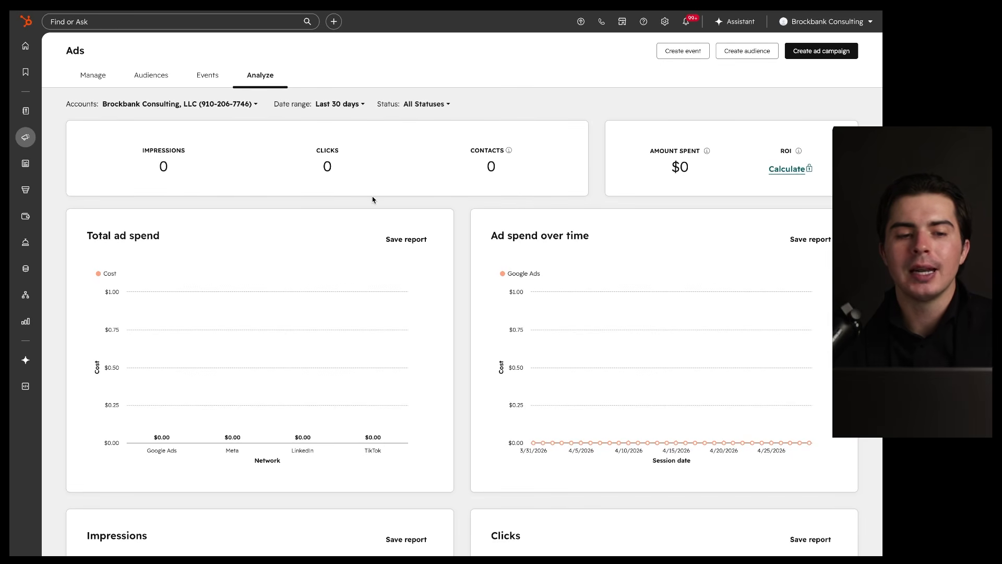
{"action": "left_click", "coordinate": [93, 76]}
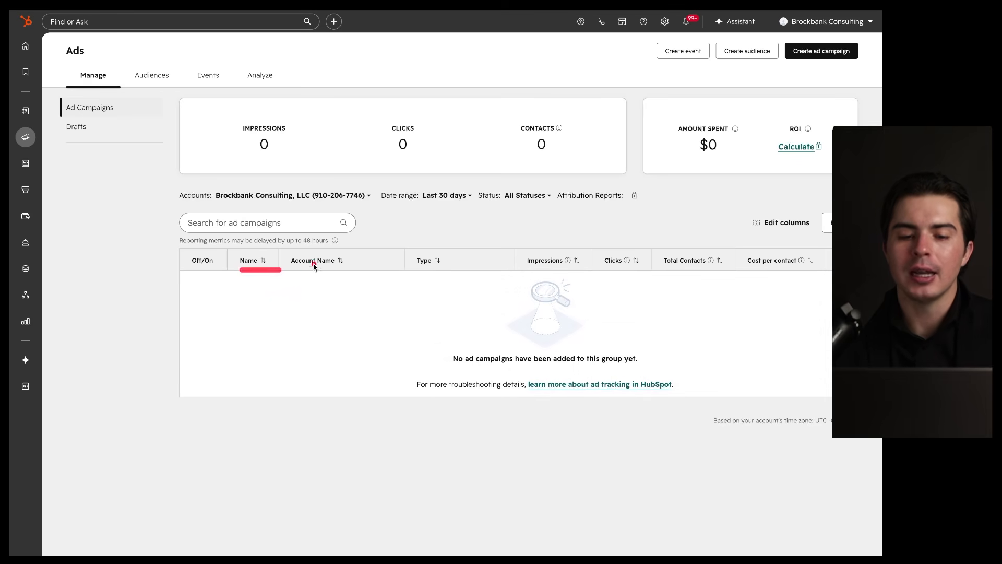
{"action": "left_click", "coordinate": [820, 52]}
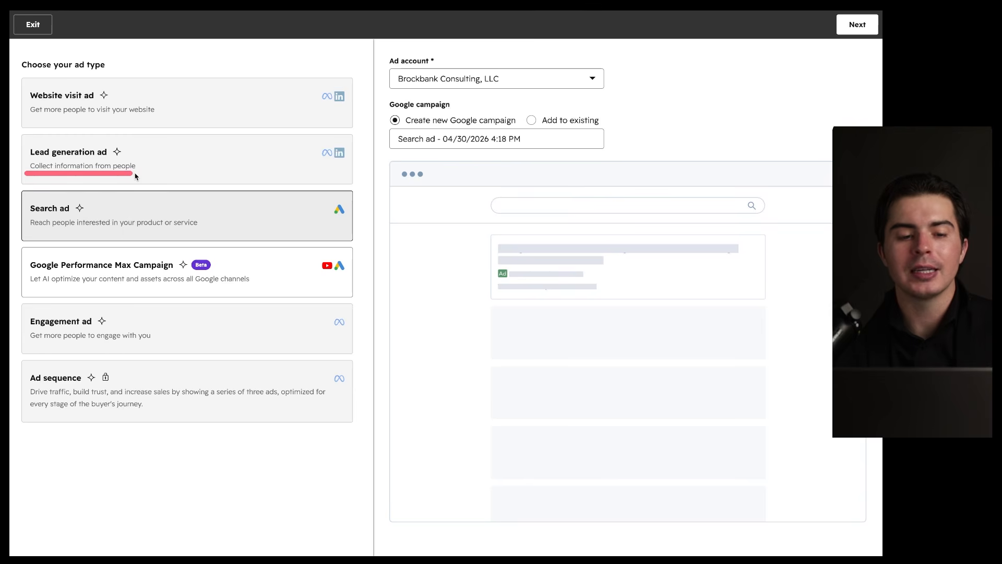
{"action": "mouse_move", "coordinate": [147, 168]}
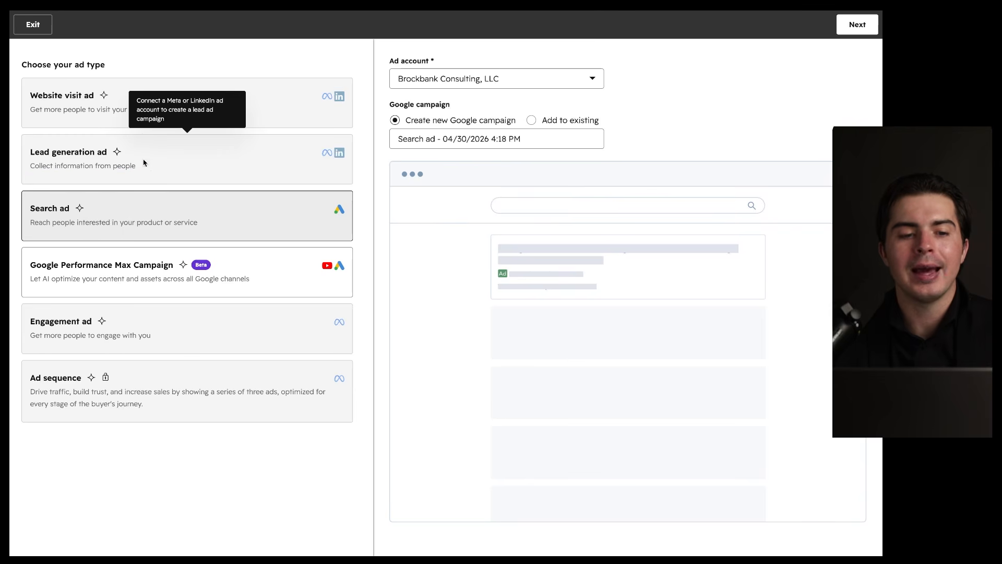
{"action": "mouse_move", "coordinate": [341, 99]}
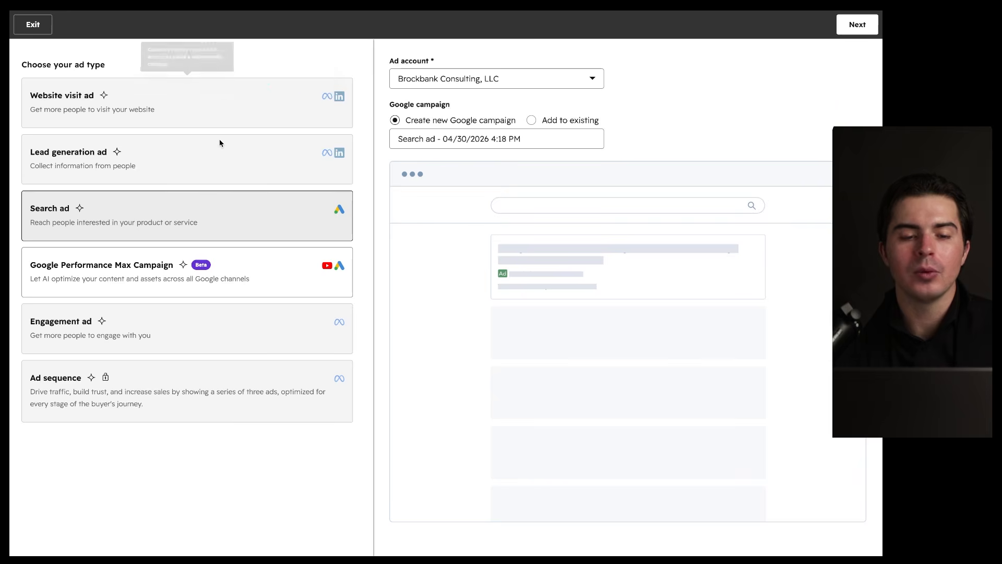
{"action": "mouse_move", "coordinate": [328, 69]}
{"action": "left_mouse_down"}
{"action": "mouse_move", "coordinate": [10, 99]}
{"action": "mouse_move", "coordinate": [226, 66]}
{"action": "left_mouse_up"}
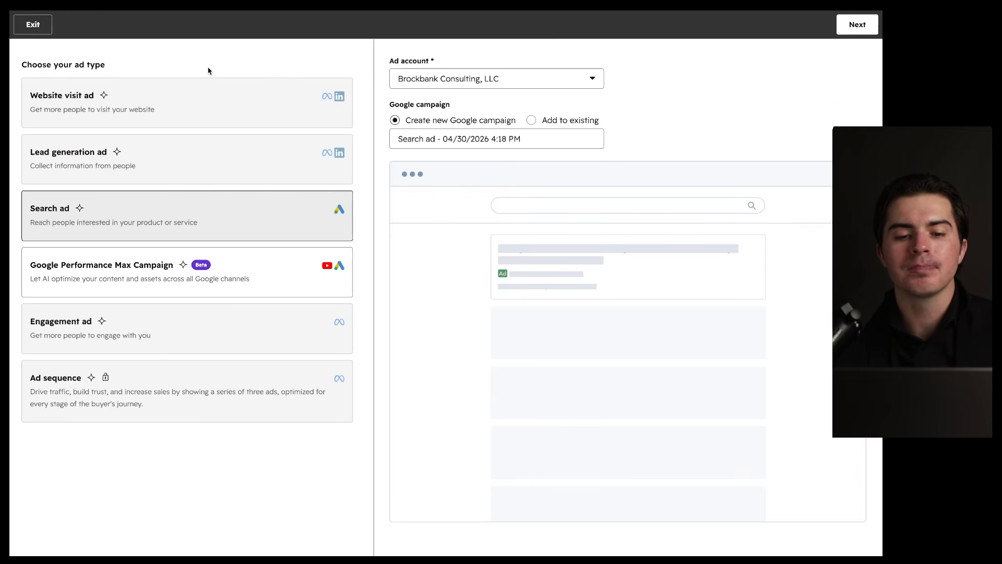
{"action": "left_click_drag", "start_coordinate": [267, 168], "coordinate": [112, 173]}
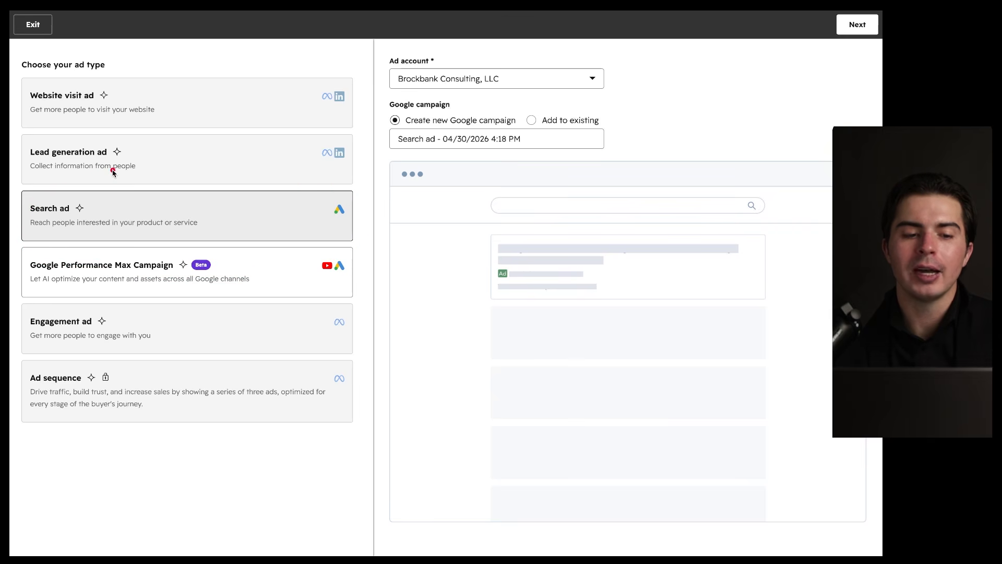
{"action": "left_click_drag", "start_coordinate": [207, 181], "coordinate": [204, 183]}
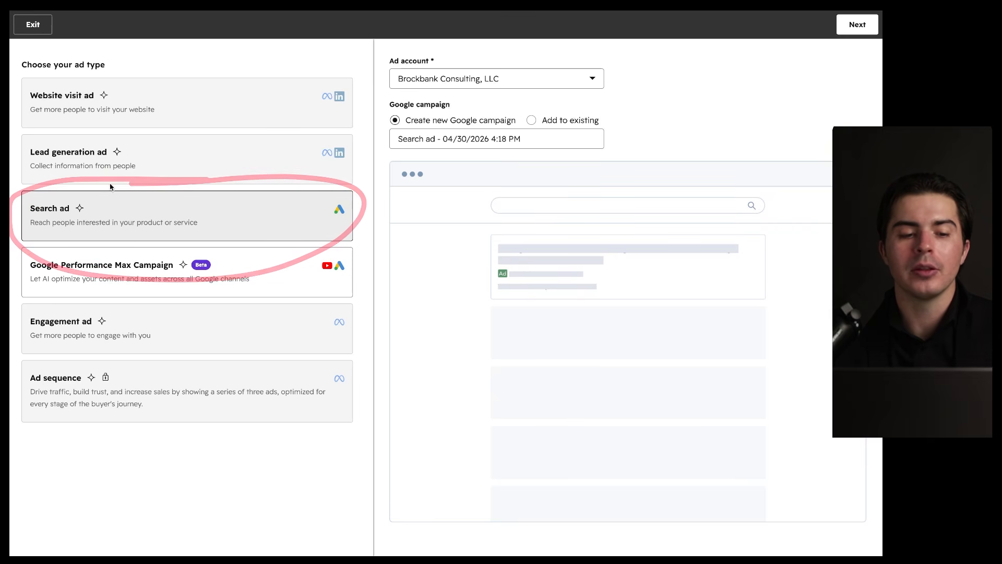
{"action": "left_click_drag", "start_coordinate": [28, 271], "coordinate": [194, 272]}
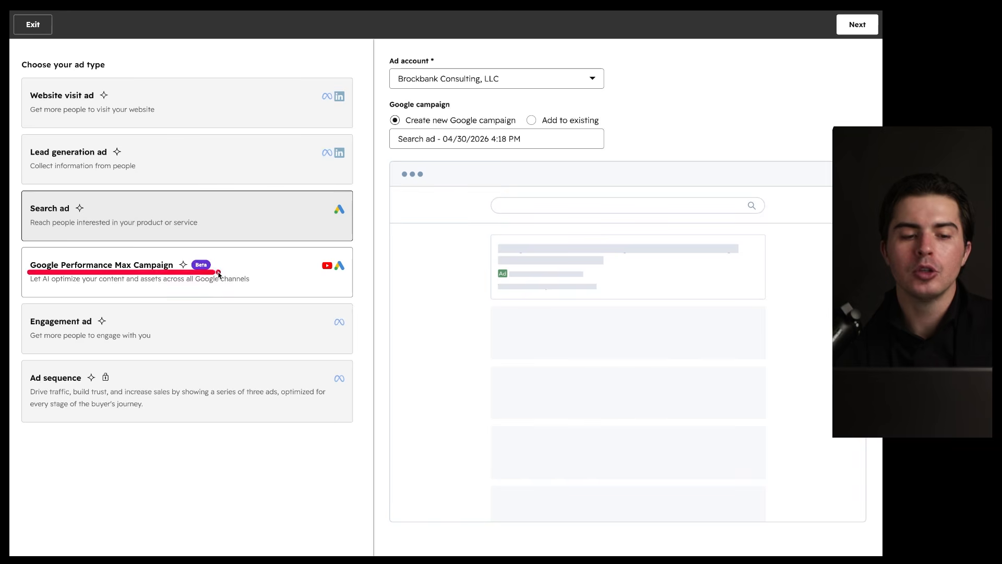
{"action": "mouse_move", "coordinate": [349, 236]}
{"action": "left_mouse_down"}
{"action": "mouse_move", "coordinate": [186, 238]}
{"action": "mouse_move", "coordinate": [228, 226]}
{"action": "left_mouse_up"}
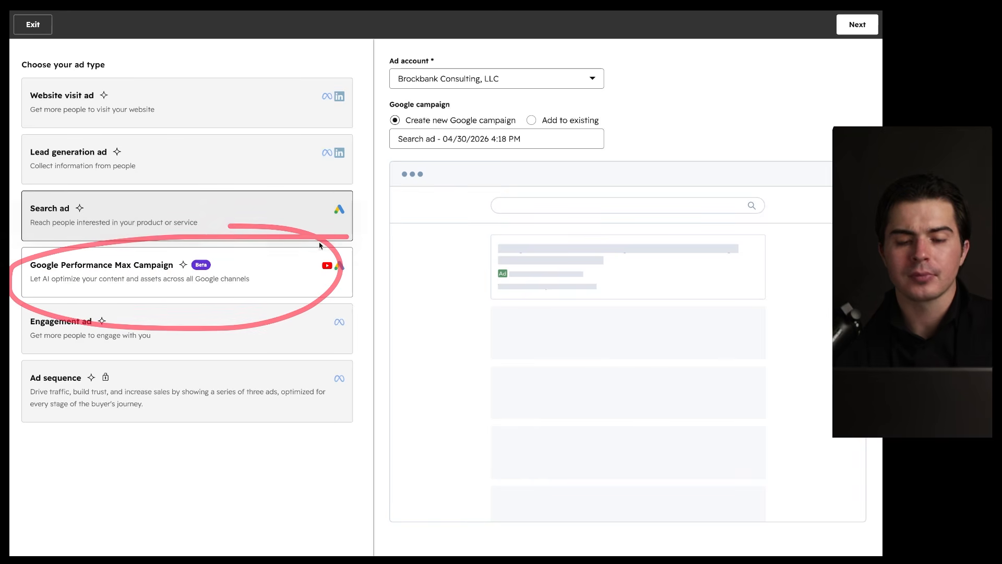
{"action": "left_click_drag", "start_coordinate": [320, 271], "coordinate": [365, 273]}
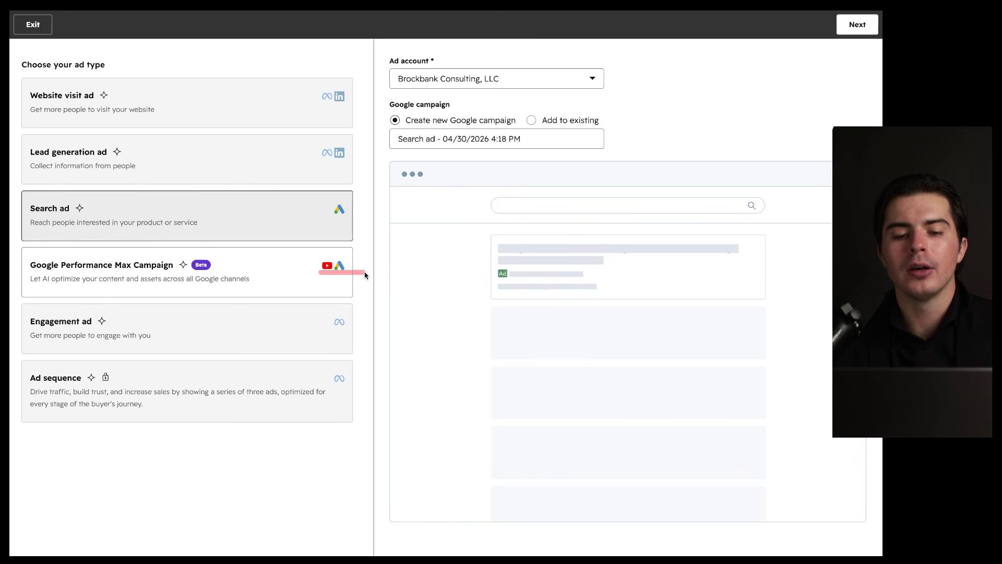
{"action": "left_click_drag", "start_coordinate": [319, 272], "coordinate": [339, 272]}
{"action": "mouse_move", "coordinate": [233, 292]}
{"action": "left_mouse_down"}
{"action": "mouse_move", "coordinate": [56, 312]}
{"action": "mouse_move", "coordinate": [120, 303]}
{"action": "left_mouse_up"}
{"action": "mouse_move", "coordinate": [159, 345]}
{"action": "left_mouse_down"}
{"action": "mouse_move", "coordinate": [26, 343]}
{"action": "mouse_move", "coordinate": [101, 366]}
{"action": "left_mouse_up"}
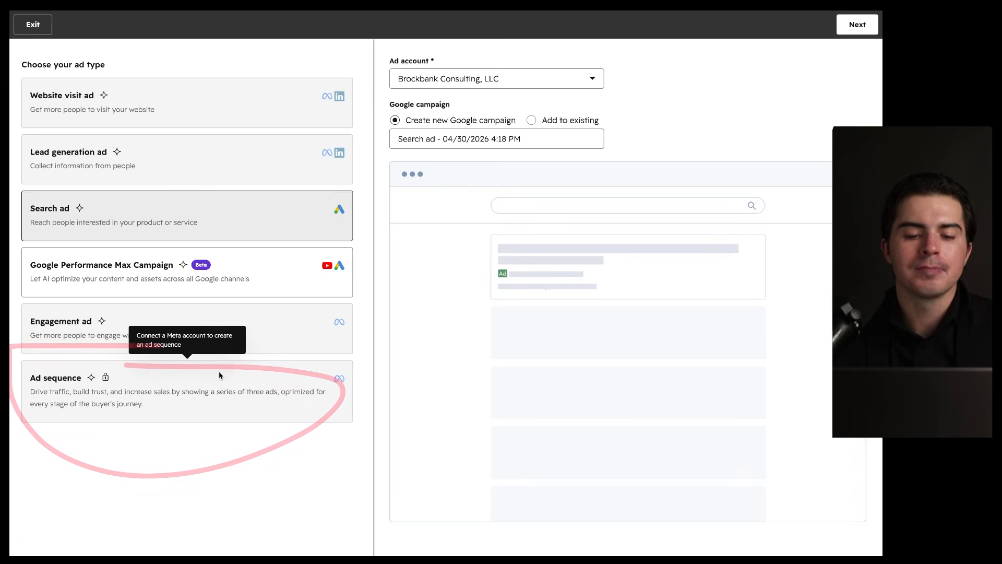
{"action": "left_click", "coordinate": [284, 278]}
{"action": "left_click", "coordinate": [273, 234]}
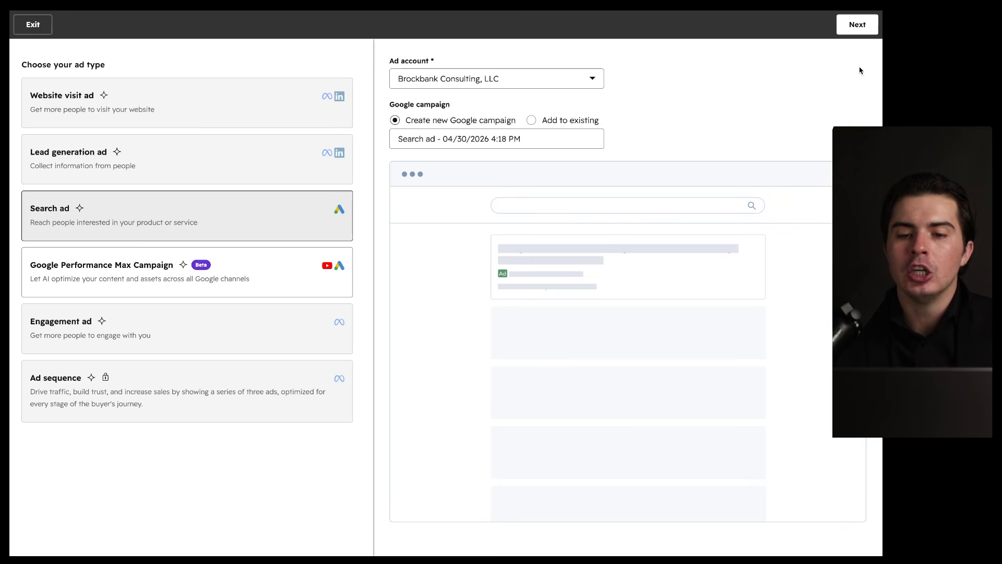
Step: Rename the campaign to 'Demo Campaign' and continue to the ad editor
{"action": "triple_click", "coordinate": [500, 144]}
{"action": "type", "text": "Demo Campaign"}
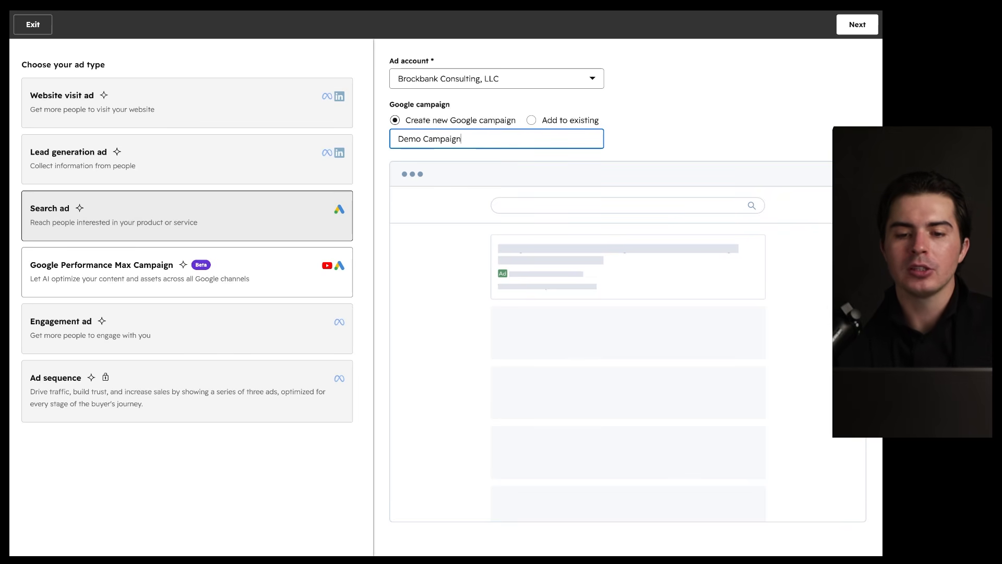
{"action": "left_click", "coordinate": [856, 30]}
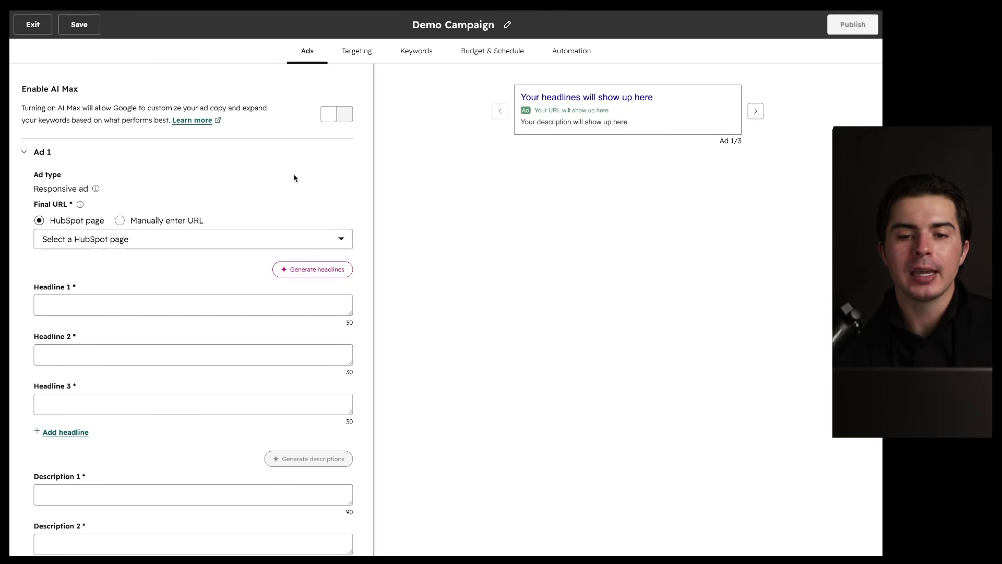
Step: Set Headlines 1, 2 and 3 to 'Demo'
{"action": "scroll", "coordinate": [294, 178], "scroll_direction": "down", "scroll_amount": 3}
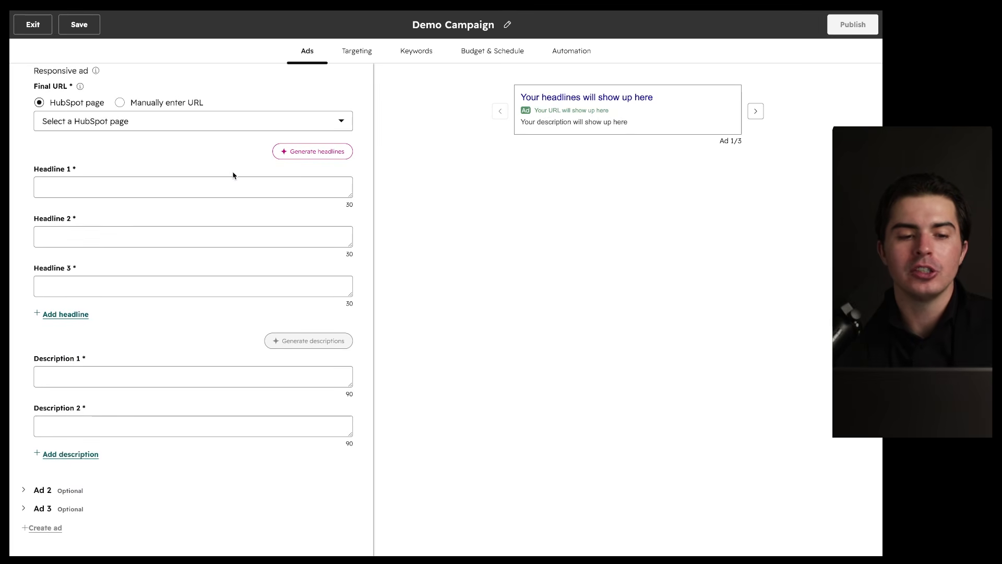
{"action": "left_click", "coordinate": [148, 194]}
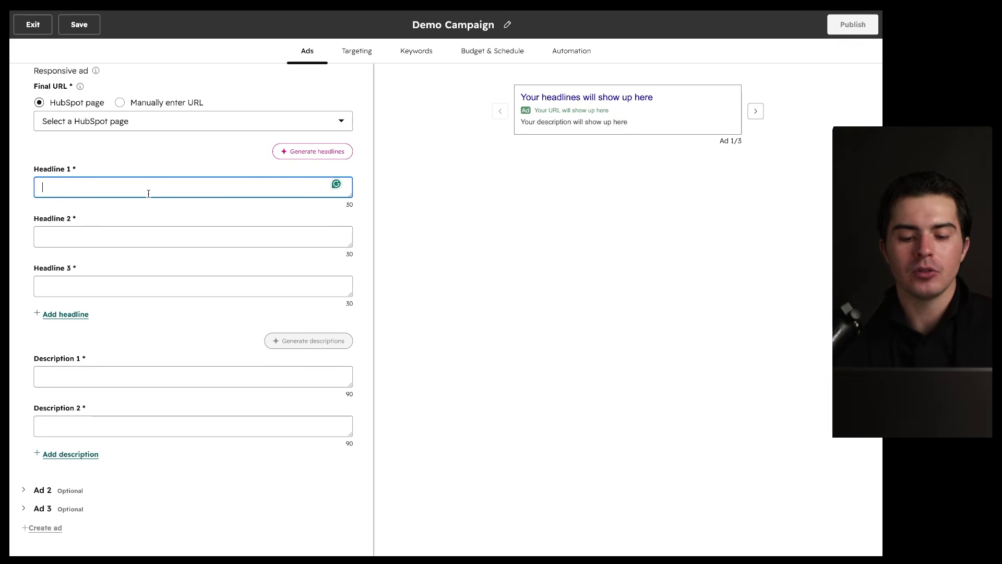
{"action": "type", "text": "Dem"}
{"action": "left_click", "coordinate": [140, 230]}
{"action": "type", "text": "Demo"}
{"action": "left_click", "coordinate": [128, 279]}
{"action": "type", "text": "Dem"}
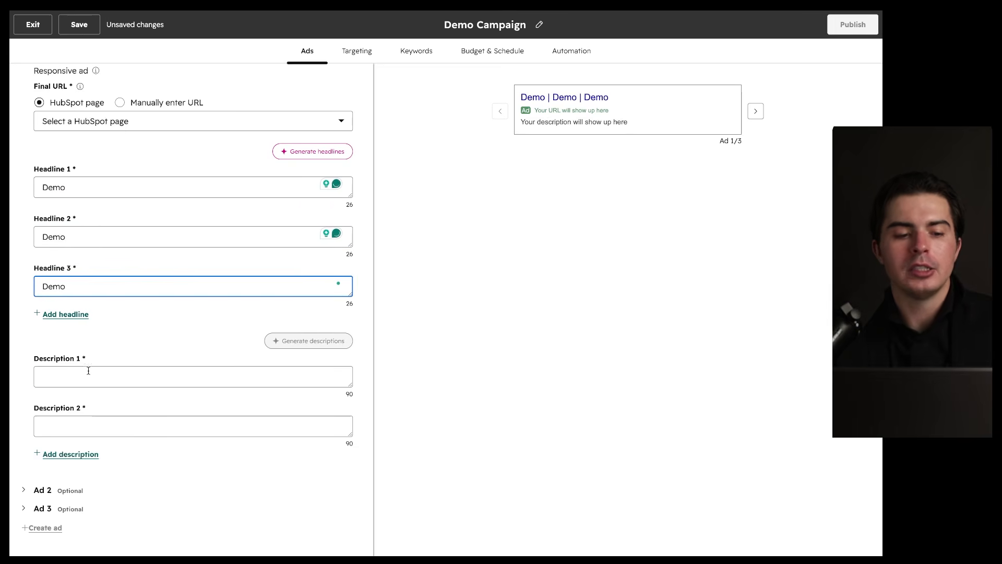
Step: Enter '123' as Description 1 and copy it into Description 2
{"action": "left_click", "coordinate": [89, 369]}
{"action": "type", "text": "11"}
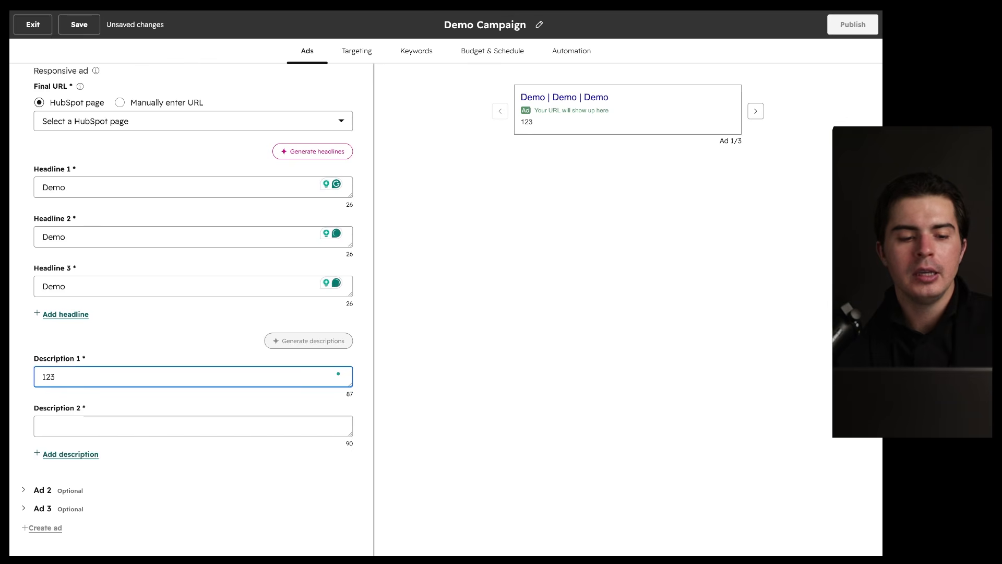
{"action": "key", "text": "ctrl+a"}
{"action": "key", "text": "ctrl+c"}
{"action": "left_click", "coordinate": [62, 426]}
{"action": "key", "text": "ctrl+v"}
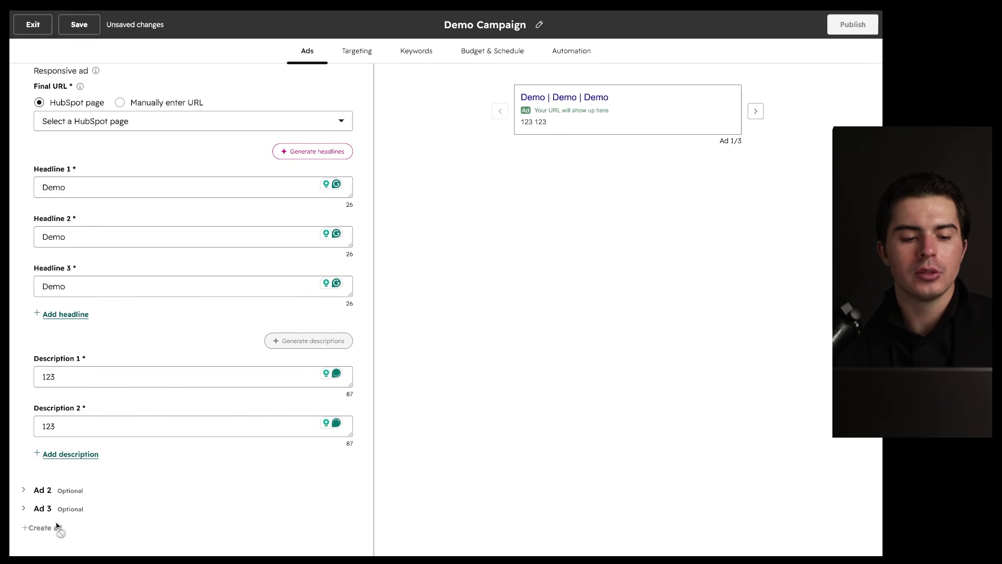
{"action": "scroll", "coordinate": [206, 387], "scroll_direction": "up", "scroll_amount": 3}
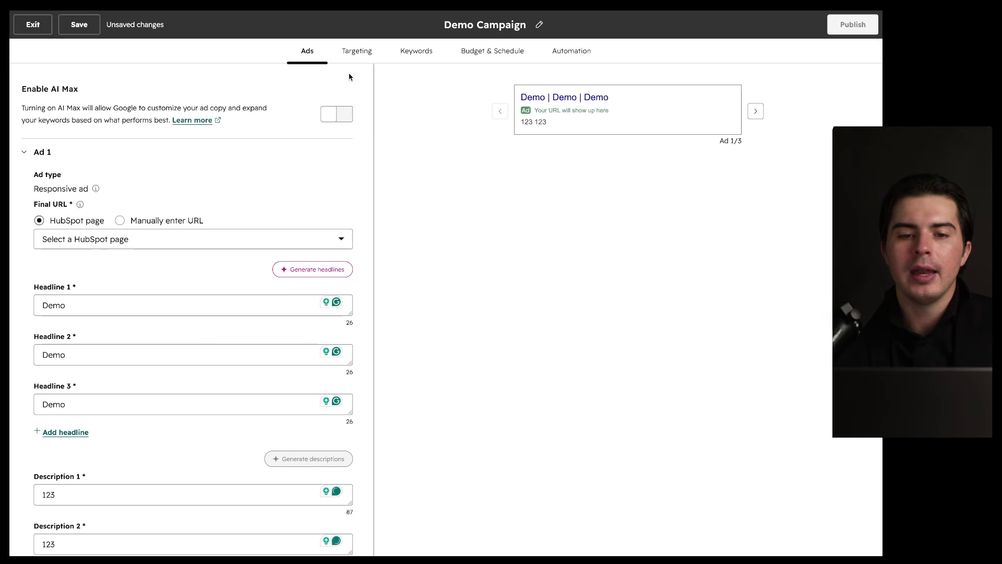
Step: Add the keywords 'crm consulting' and 'erp implementation' to the Demo Campaign
{"action": "left_click", "coordinate": [363, 52]}
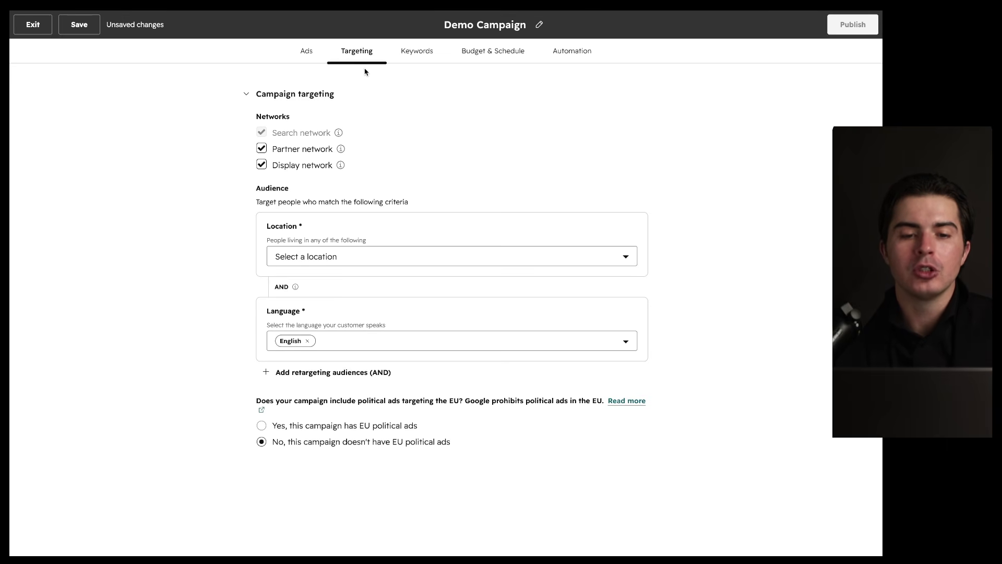
{"action": "left_click", "coordinate": [405, 53]}
{"action": "left_click", "coordinate": [303, 183]}
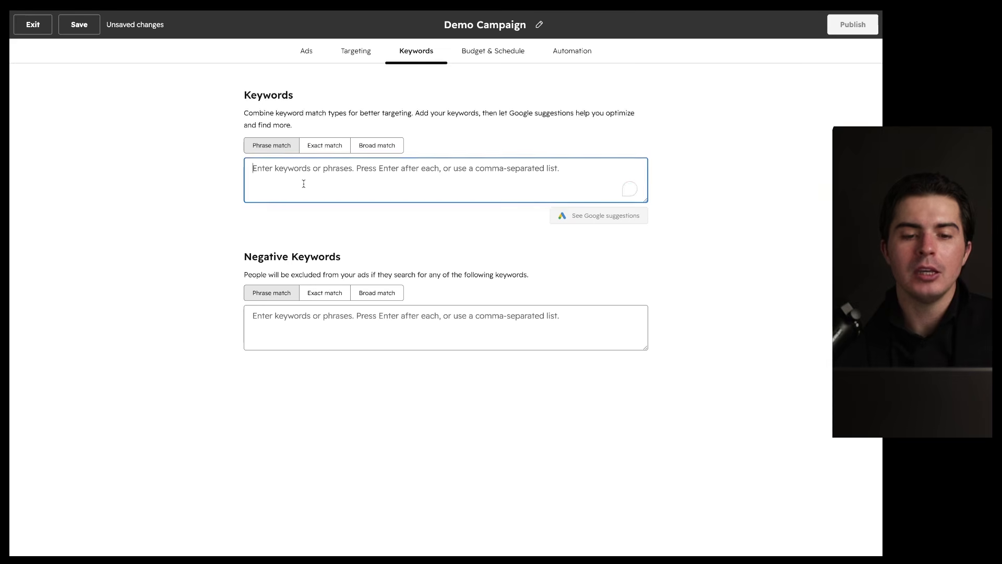
{"action": "type", "text": "crm consulting, erp"}
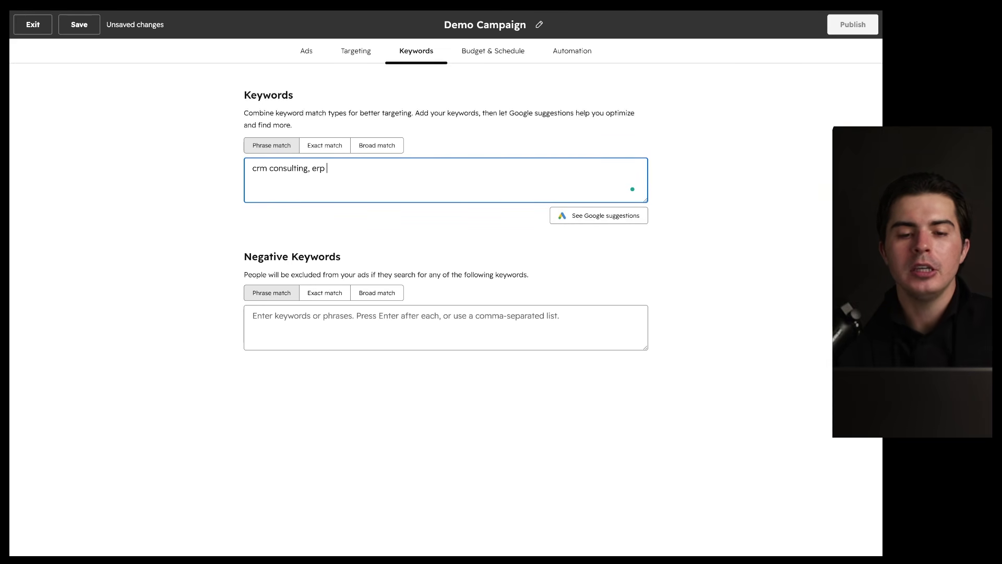
{"action": "type", "text": " implementation"}
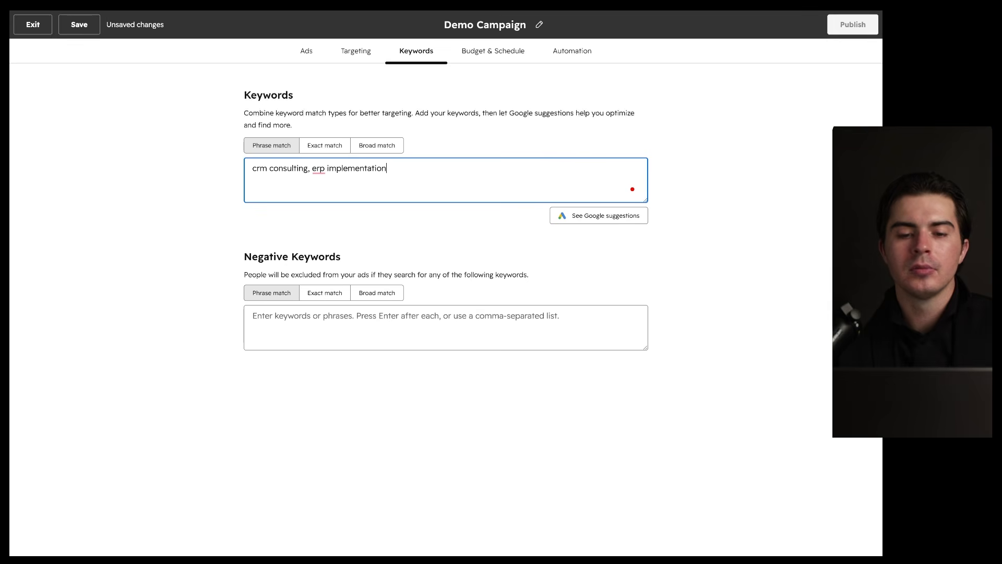
{"action": "left_click", "coordinate": [474, 50]}
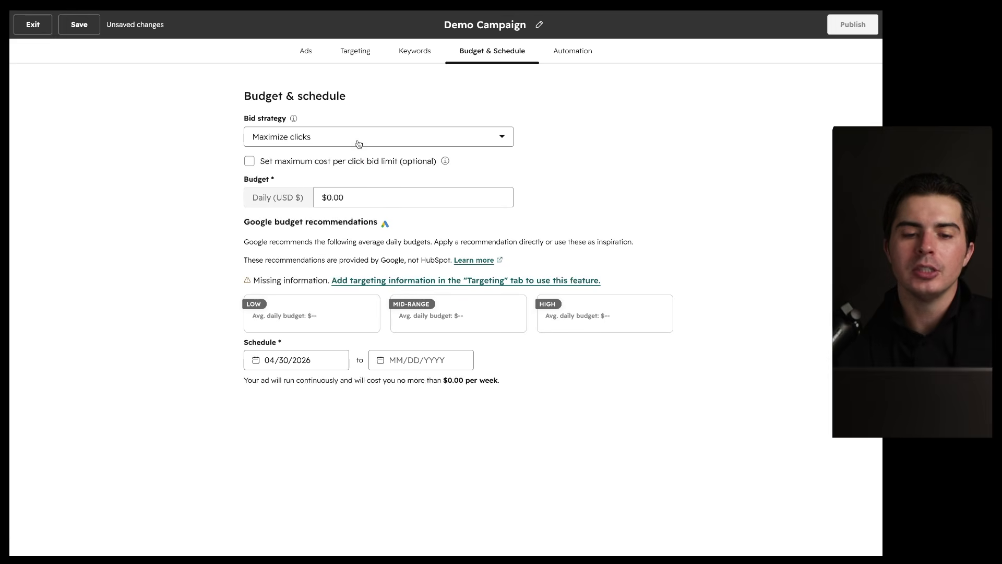
Step: Keep Maximize clicks as the bid strategy with a $0.00 daily budget and review the recommendations
{"action": "left_click", "coordinate": [271, 141]}
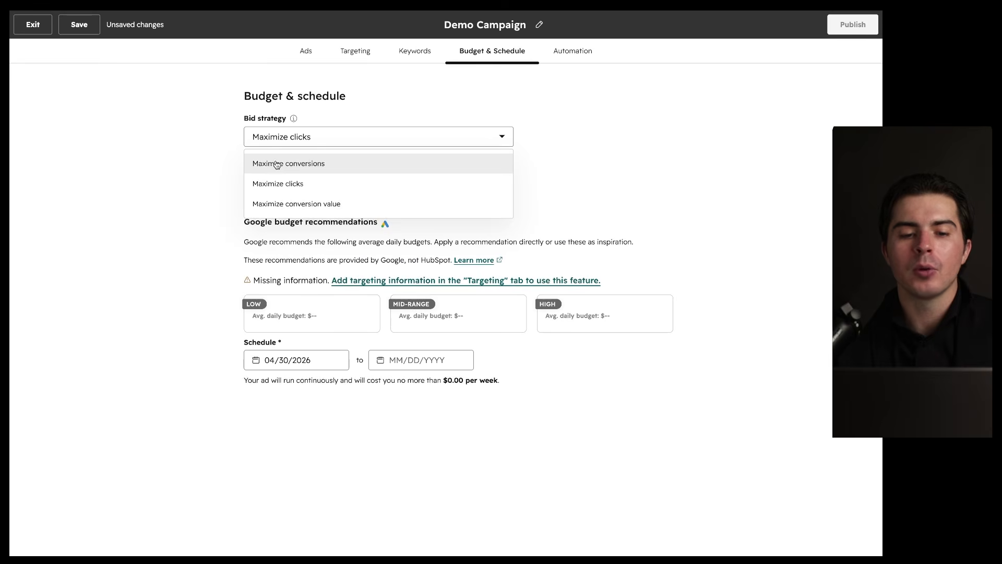
{"action": "left_click", "coordinate": [219, 201]}
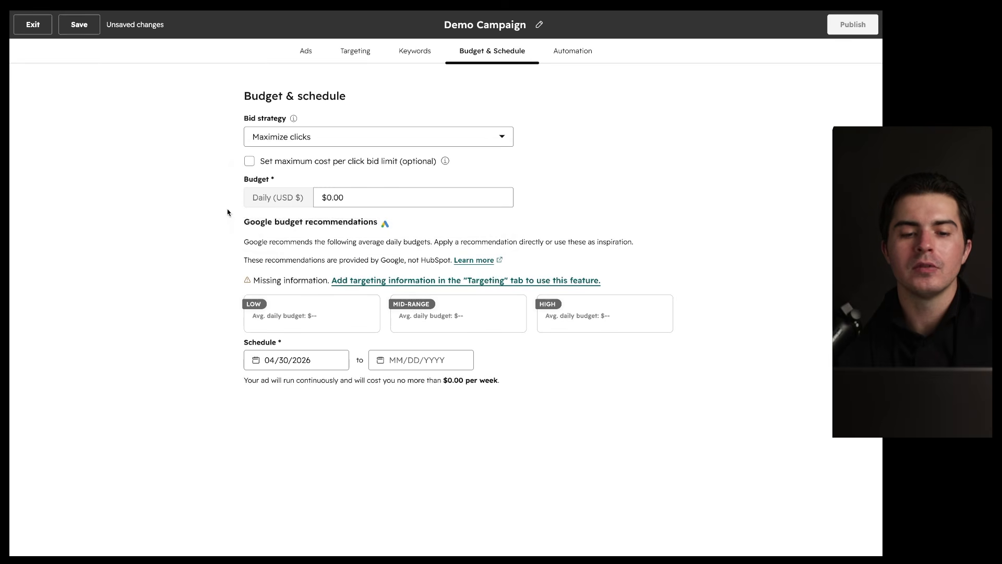
{"action": "scroll", "coordinate": [258, 241], "scroll_direction": "down", "scroll_amount": 1}
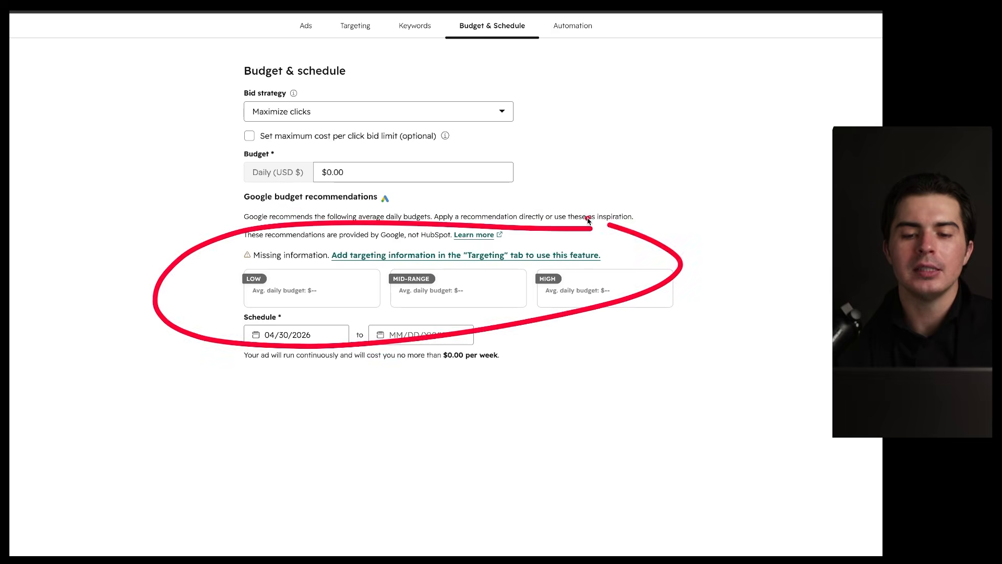
{"action": "scroll", "coordinate": [518, 124], "scroll_direction": "up", "scroll_amount": 1}
{"action": "left_click", "coordinate": [571, 52]}
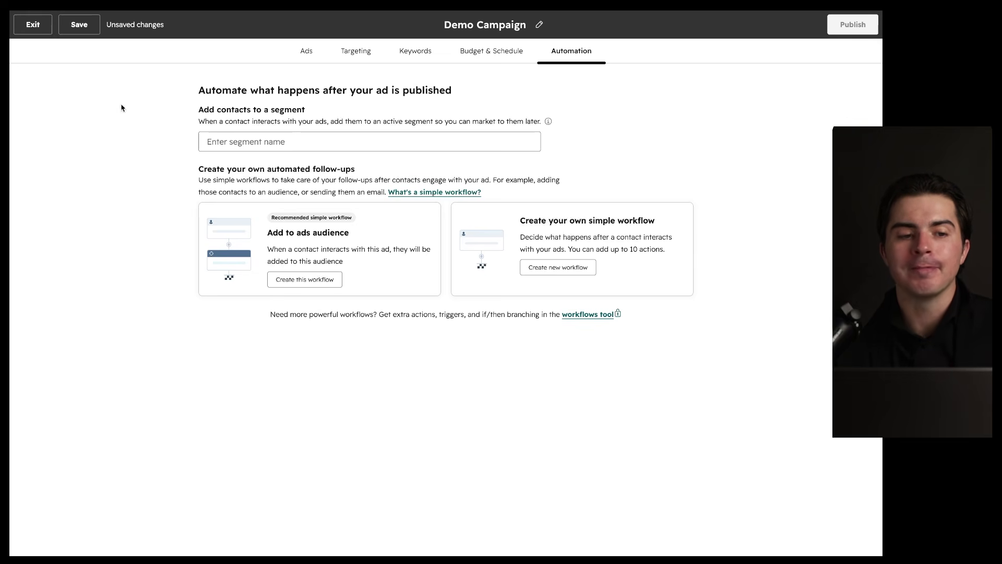
Step: Try publishing Demo Campaign, dismiss the errors, save it as a draft and view Drafts
{"action": "left_click", "coordinate": [853, 24]}
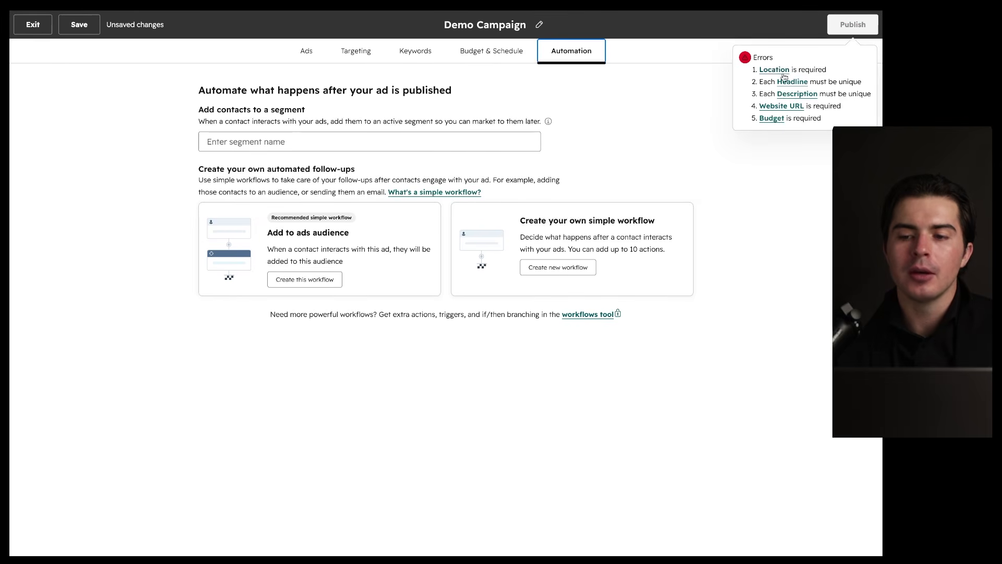
{"action": "left_click", "coordinate": [632, 142]}
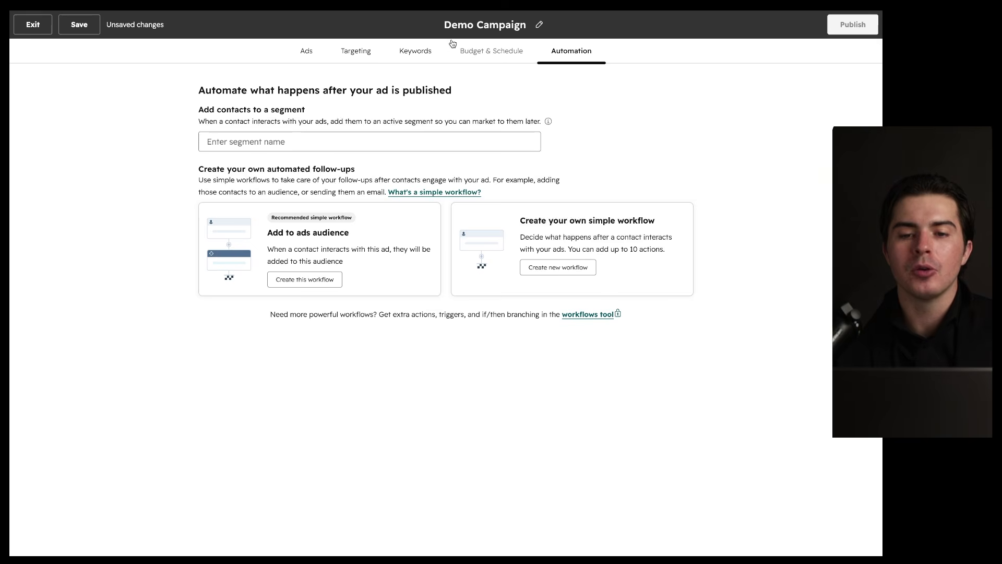
{"action": "left_click", "coordinate": [32, 26]}
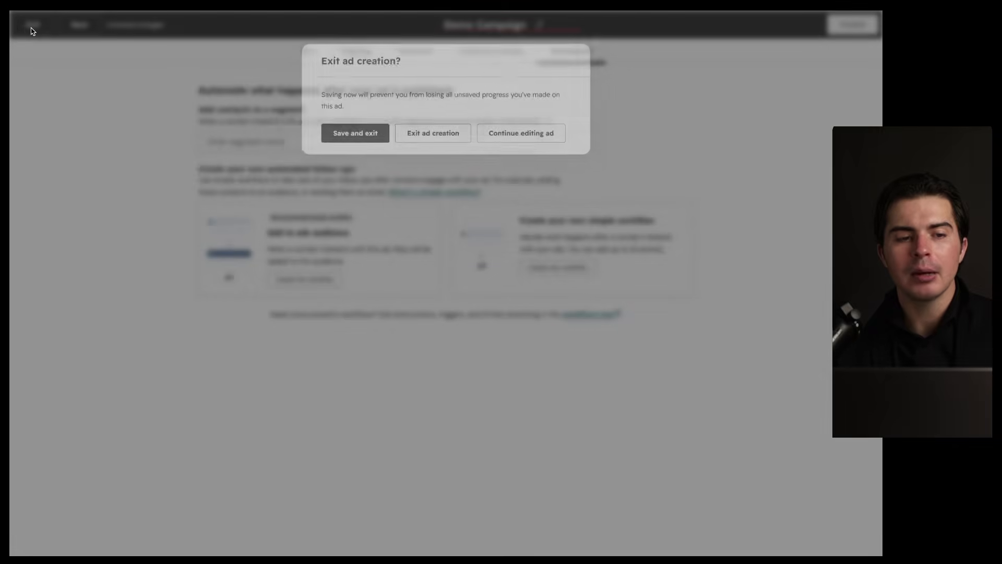
{"action": "left_click", "coordinate": [359, 139]}
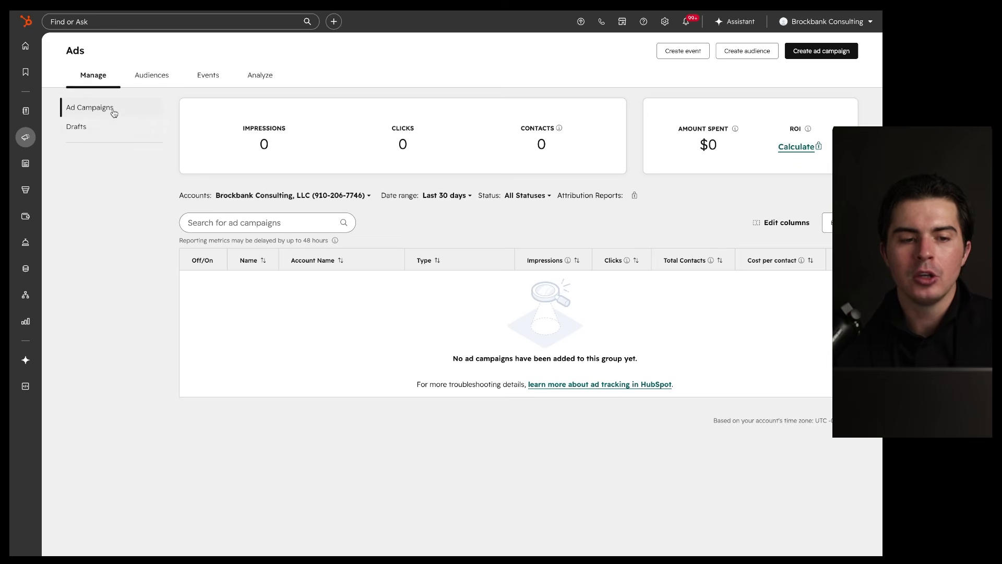
{"action": "left_click", "coordinate": [104, 129]}
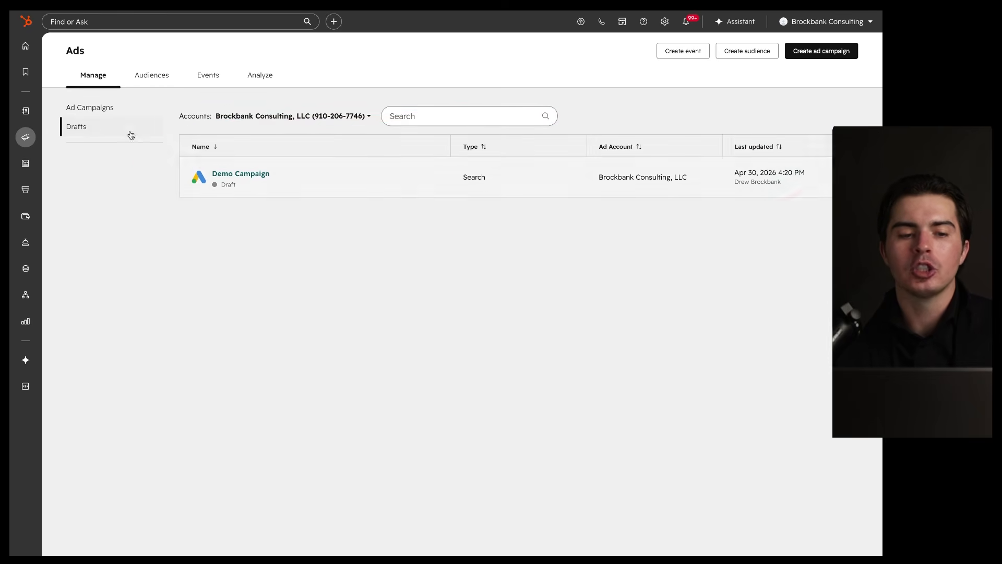
Step: Leave the Ads drafts list for the Ad Campaigns list, heading toward Marketing Events
{"action": "left_click", "coordinate": [118, 108]}
{"action": "left_click_drag", "start_coordinate": [782, 230], "coordinate": [588, 239]}
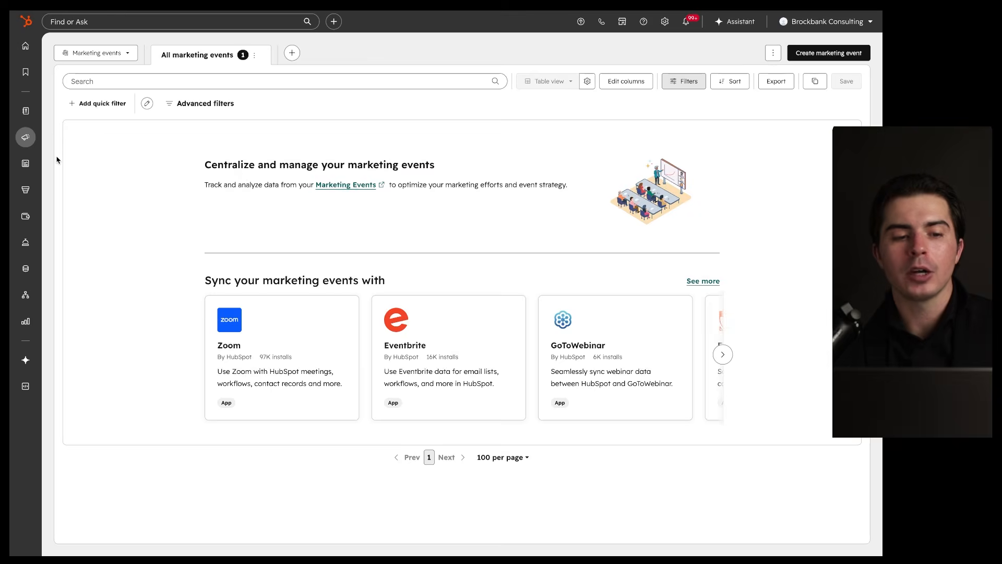
Step: On the Ads page, start an ad conversion event, then close the panel unsaved
{"action": "mouse_move", "coordinate": [25, 137]}
{"action": "left_click", "coordinate": [73, 256]}
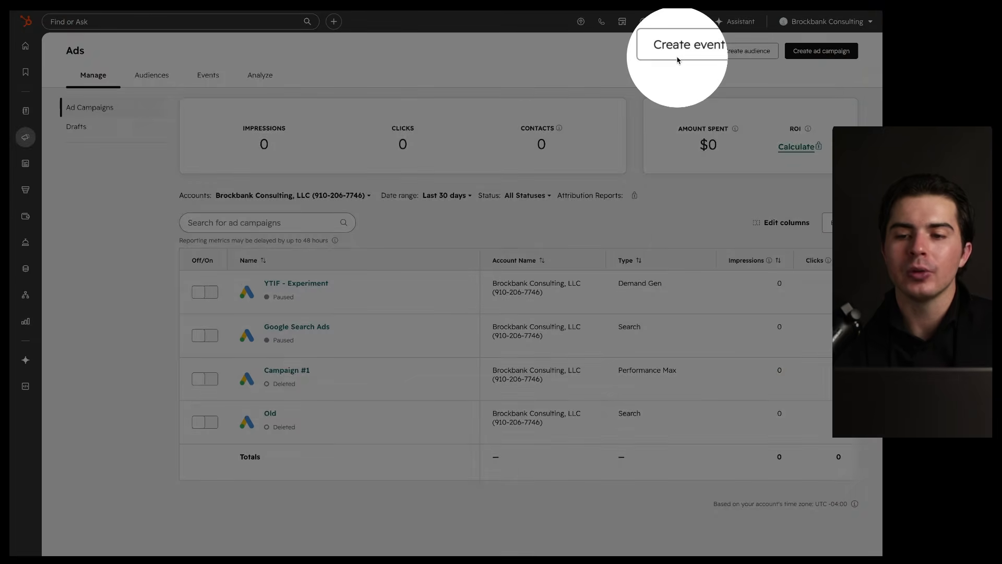
{"action": "mouse_move", "coordinate": [710, 38]}
{"action": "left_mouse_down"}
{"action": "mouse_move", "coordinate": [640, 66]}
{"action": "mouse_move", "coordinate": [725, 45]}
{"action": "left_mouse_up"}
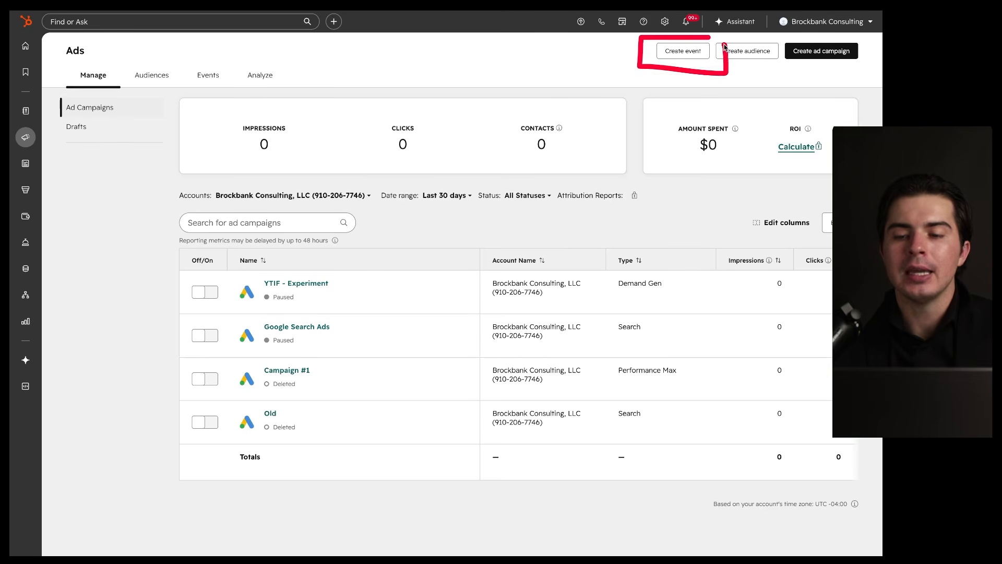
{"action": "left_click", "coordinate": [681, 52]}
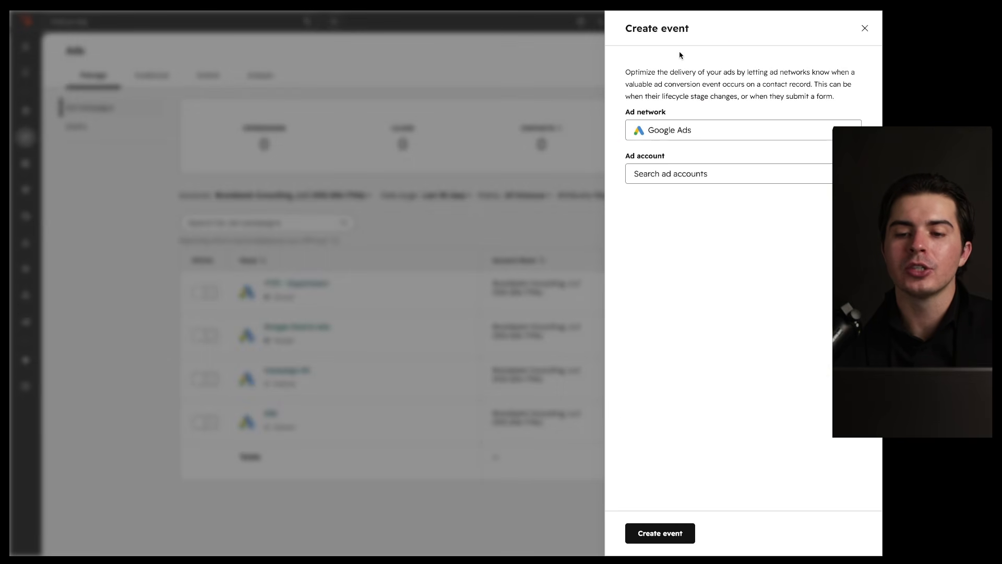
{"action": "mouse_move", "coordinate": [817, 55]}
{"action": "left_mouse_down"}
{"action": "mouse_move", "coordinate": [788, 38]}
{"action": "mouse_move", "coordinate": [747, 38]}
{"action": "left_mouse_up"}
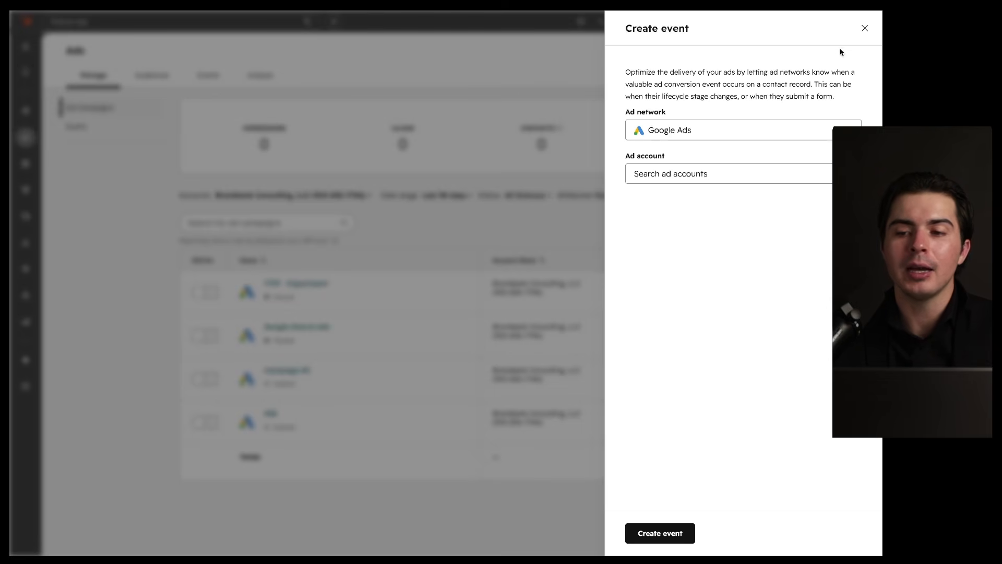
{"action": "left_click", "coordinate": [864, 29]}
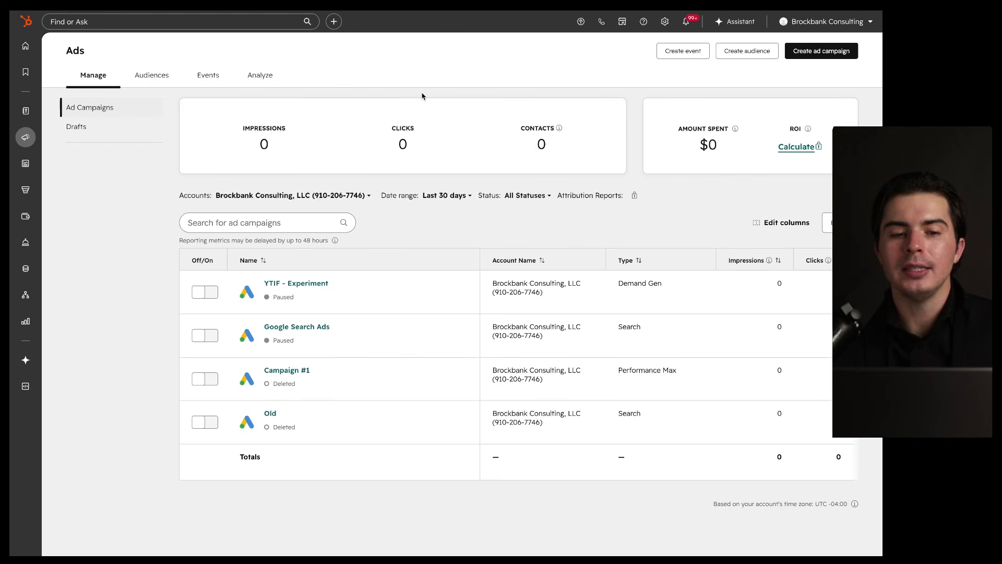
{"action": "mouse_move", "coordinate": [25, 137]}
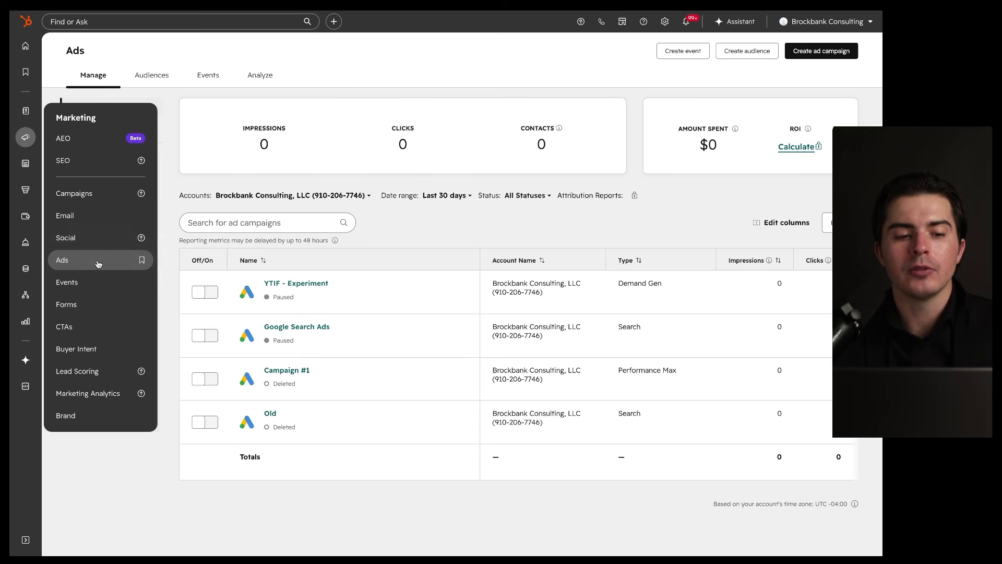
Step: Go to the Marketing events page and start a new marketing event
{"action": "left_click", "coordinate": [67, 282]}
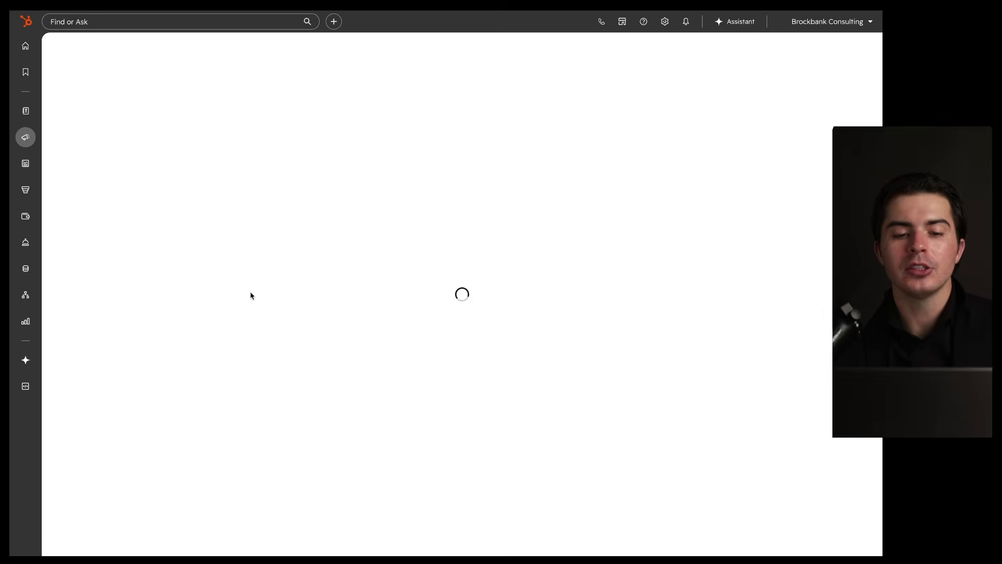
{"action": "mouse_move", "coordinate": [688, 154]}
{"action": "left_mouse_down"}
{"action": "mouse_move", "coordinate": [673, 153]}
{"action": "mouse_move", "coordinate": [603, 238]}
{"action": "mouse_move", "coordinate": [695, 149]}
{"action": "mouse_move", "coordinate": [658, 155]}
{"action": "left_mouse_up"}
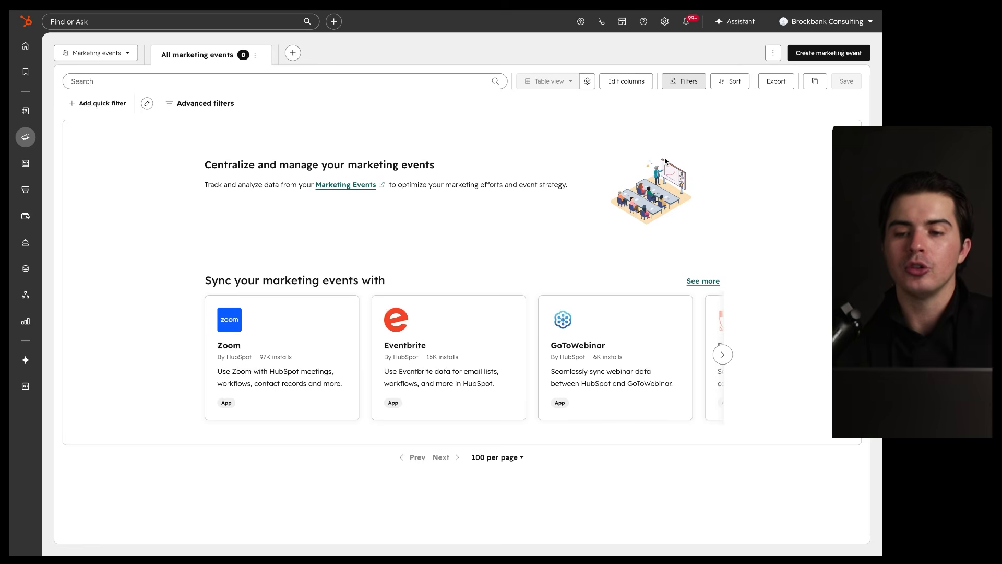
{"action": "left_click_drag", "start_coordinate": [787, 62], "coordinate": [842, 61]}
{"action": "left_click", "coordinate": [835, 52]}
Step: Create a marketing event named 'Demo'
{"action": "left_click", "coordinate": [635, 103]}
{"action": "type", "text": "Deio"}
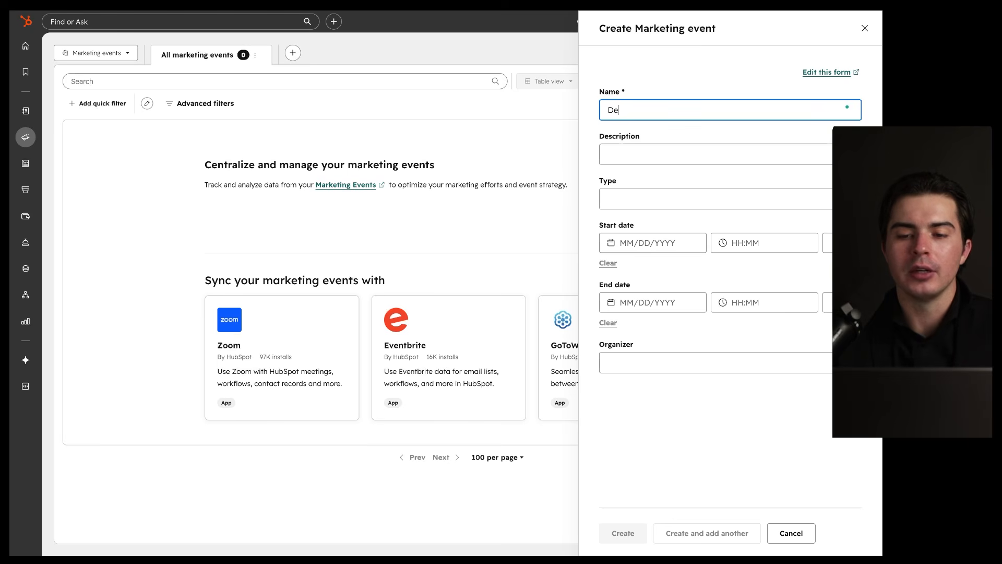
{"action": "left_click_drag", "start_coordinate": [598, 124], "coordinate": [676, 123]}
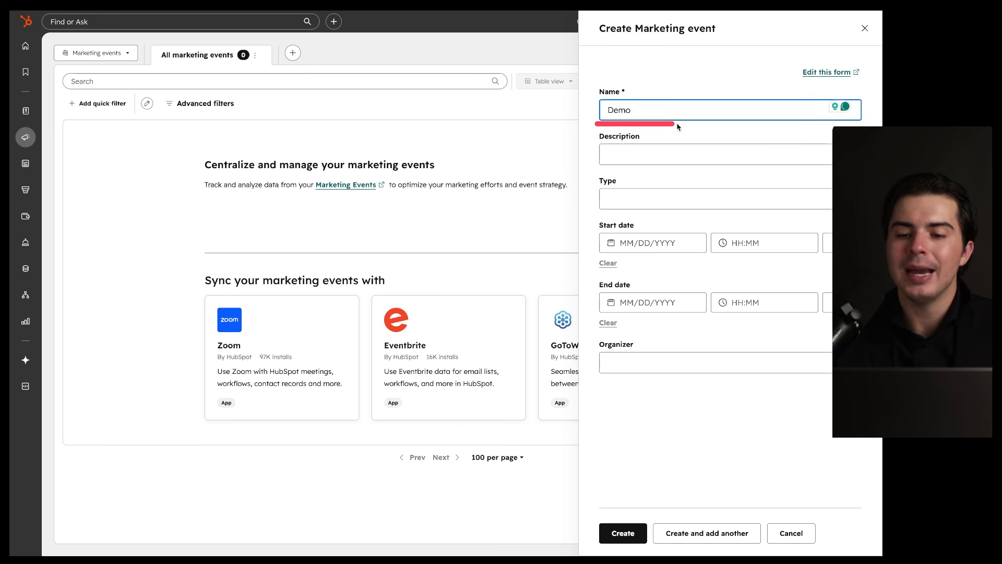
{"action": "left_click", "coordinate": [616, 526]}
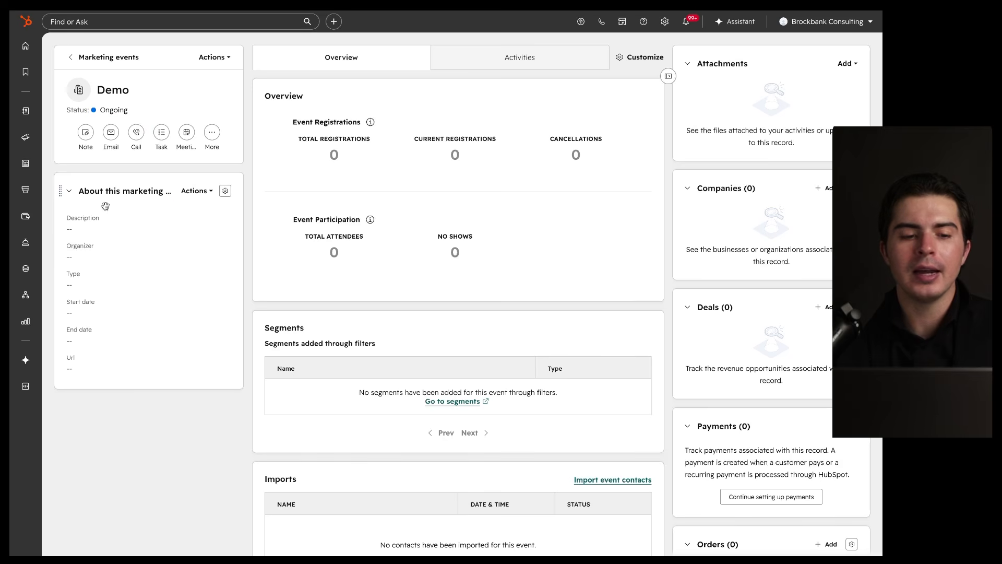
Step: Open and close the About card's property customizer, then view all Demo event properties
{"action": "left_click", "coordinate": [210, 193]}
{"action": "left_click", "coordinate": [215, 219]}
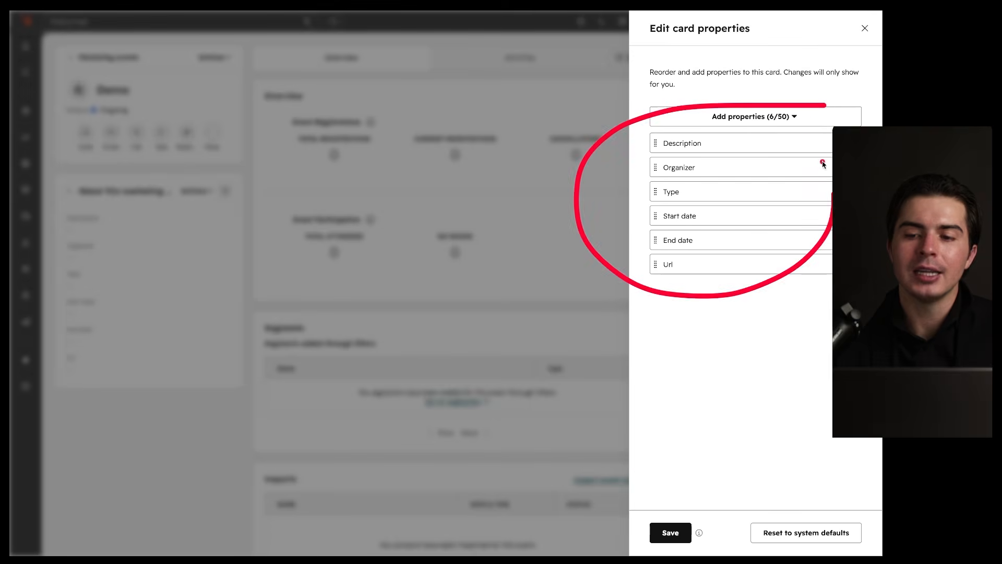
{"action": "left_click", "coordinate": [864, 28]}
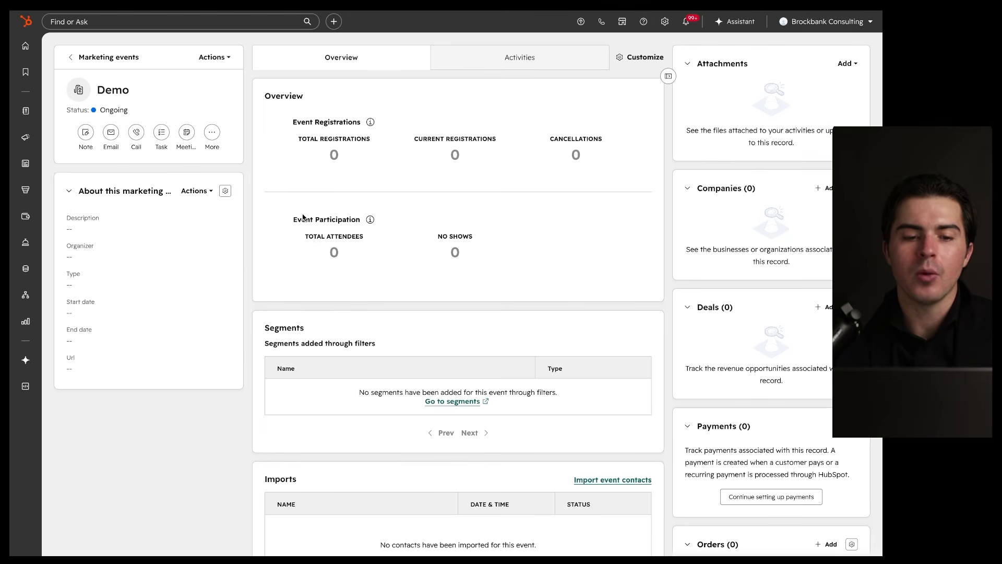
{"action": "left_click", "coordinate": [207, 191]}
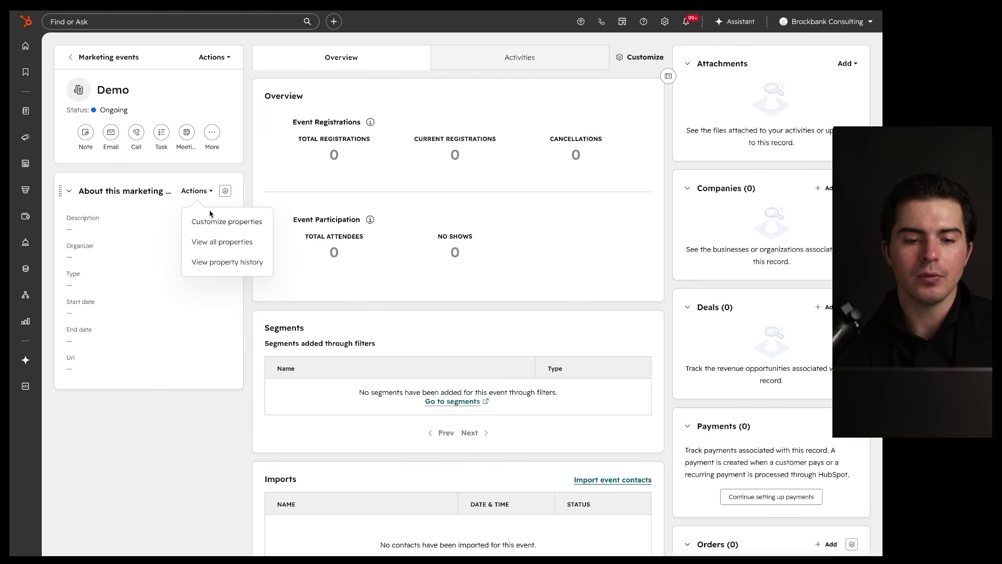
{"action": "left_click", "coordinate": [214, 241]}
Step: Review the All Properties panel, close it, and scan the Demo record's Overview
{"action": "scroll", "coordinate": [653, 216], "scroll_direction": "down", "scroll_amount": 5}
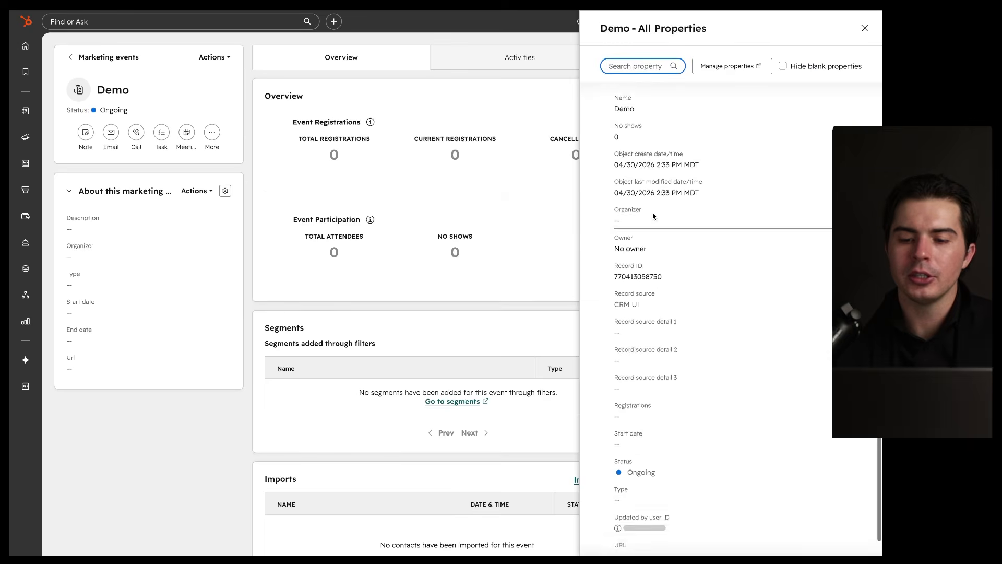
{"action": "scroll", "coordinate": [653, 216], "scroll_direction": "up", "scroll_amount": 4}
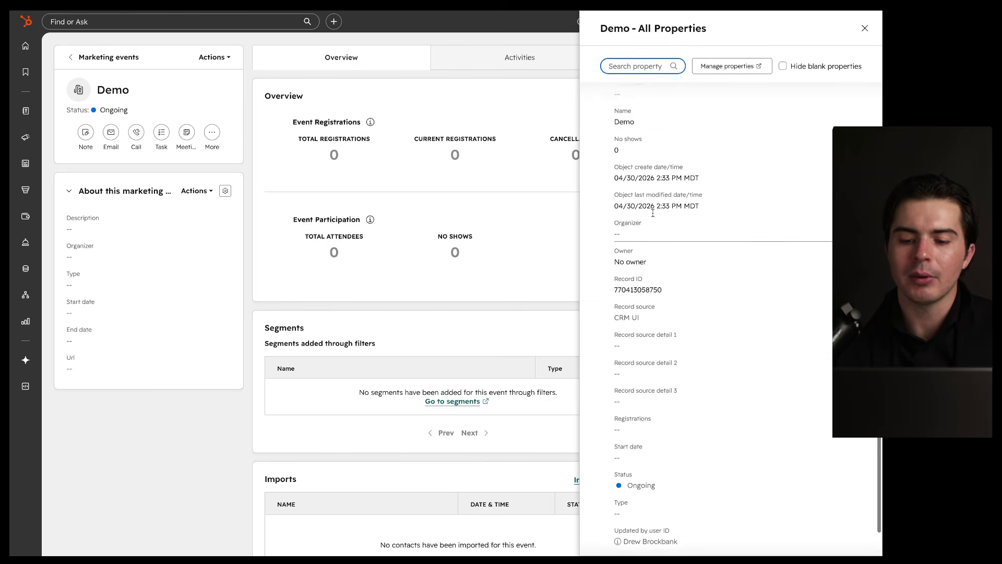
{"action": "scroll", "coordinate": [650, 214], "scroll_direction": "down", "scroll_amount": 4}
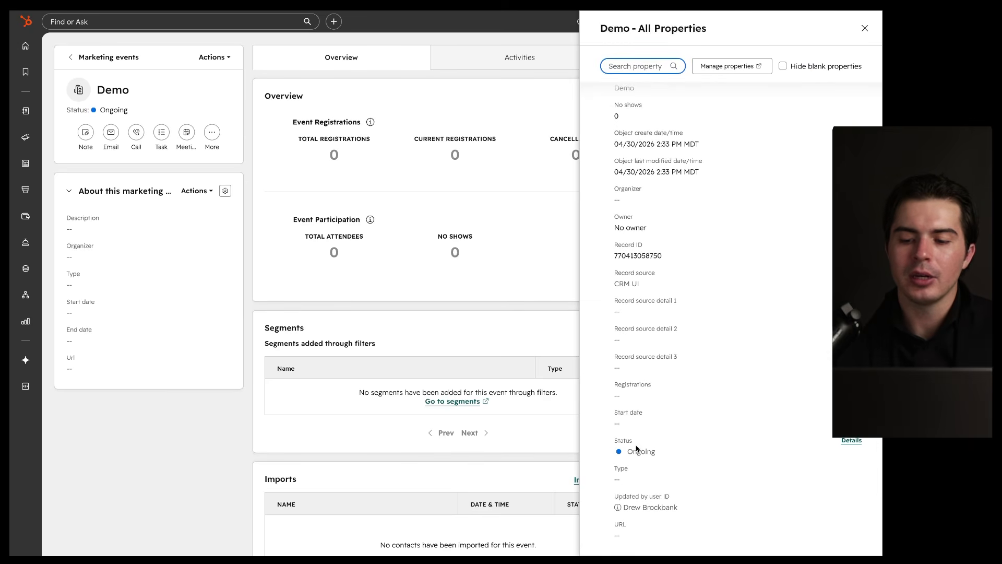
{"action": "scroll", "coordinate": [638, 446], "scroll_direction": "up", "scroll_amount": 8}
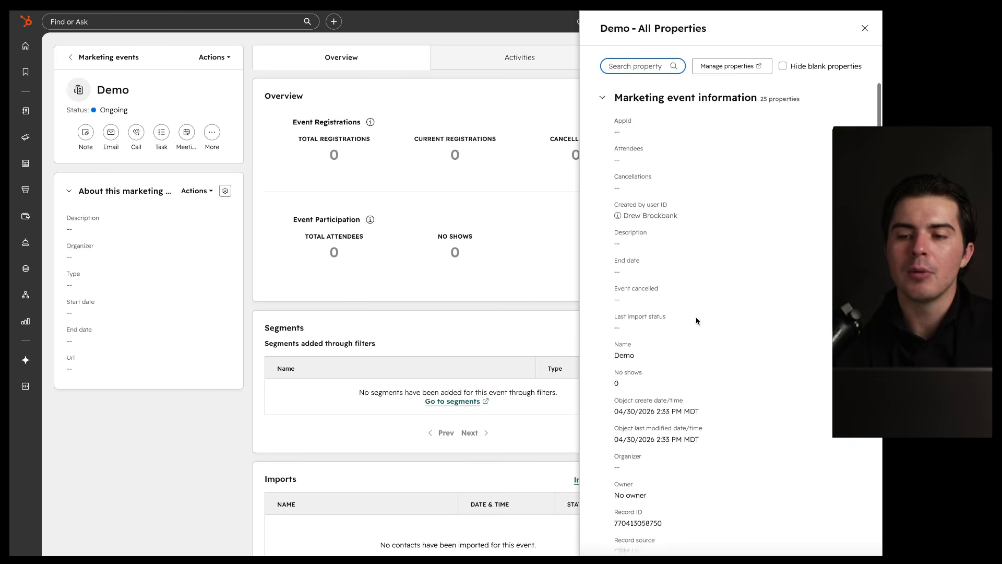
{"action": "left_click", "coordinate": [865, 28]}
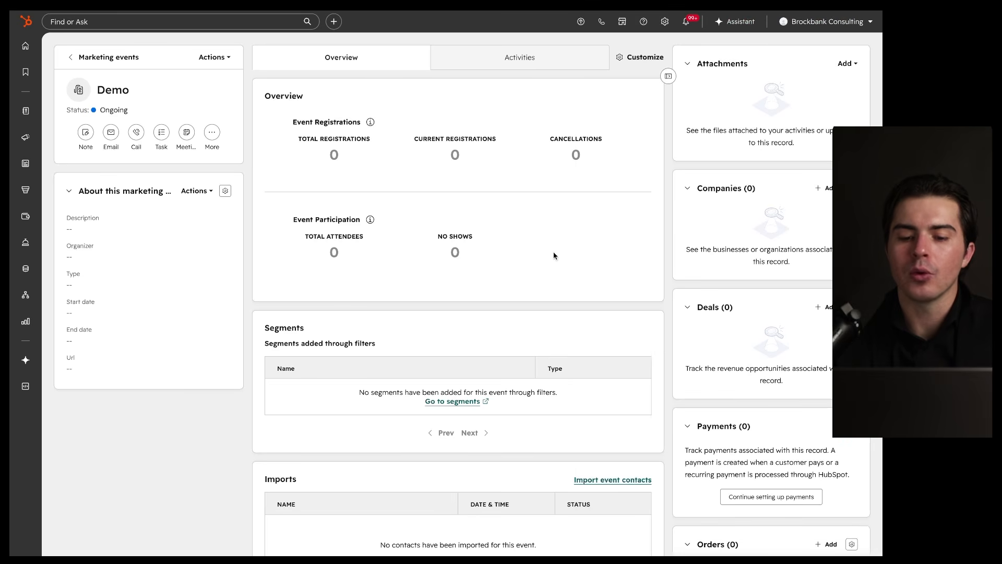
{"action": "scroll", "coordinate": [552, 265], "scroll_direction": "down", "scroll_amount": 6}
{"action": "scroll", "coordinate": [552, 265], "scroll_direction": "up", "scroll_amount": 6}
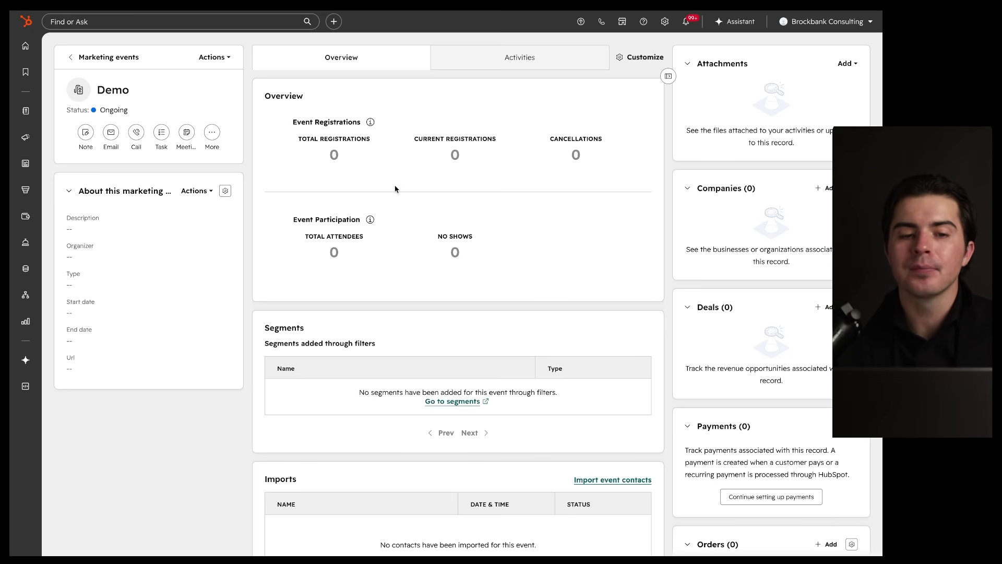
{"action": "left_click_drag", "start_coordinate": [74, 64], "coordinate": [199, 65]}
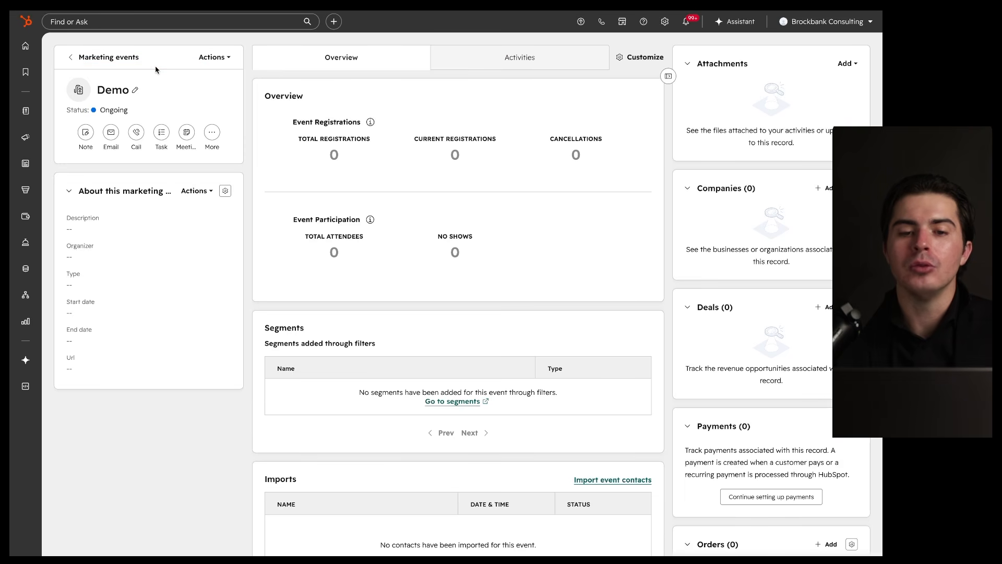
Step: Return to Marketing events, reopen the Demo record, then go back to the events list
{"action": "left_click", "coordinate": [68, 59]}
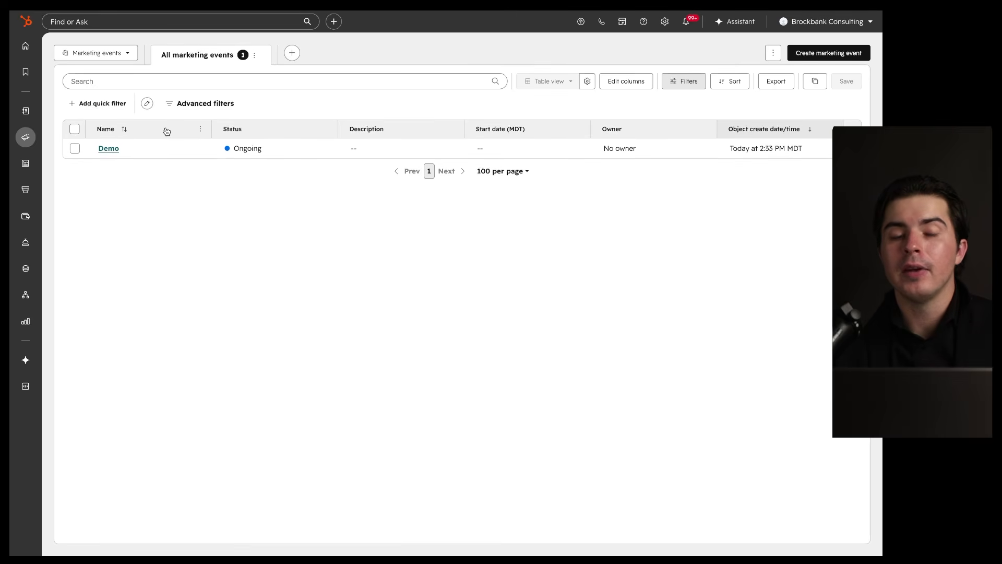
{"action": "left_click_drag", "start_coordinate": [97, 163], "coordinate": [528, 164]}
{"action": "mouse_move", "coordinate": [541, 124]}
{"action": "left_mouse_down"}
{"action": "mouse_move", "coordinate": [258, 116]}
{"action": "mouse_move", "coordinate": [465, 116]}
{"action": "left_mouse_up"}
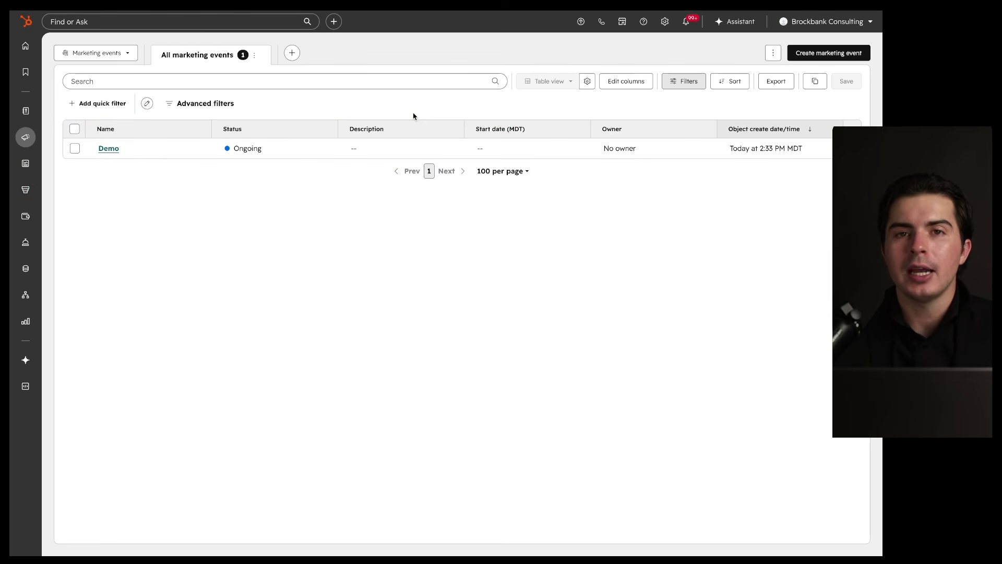
{"action": "left_click", "coordinate": [109, 151]}
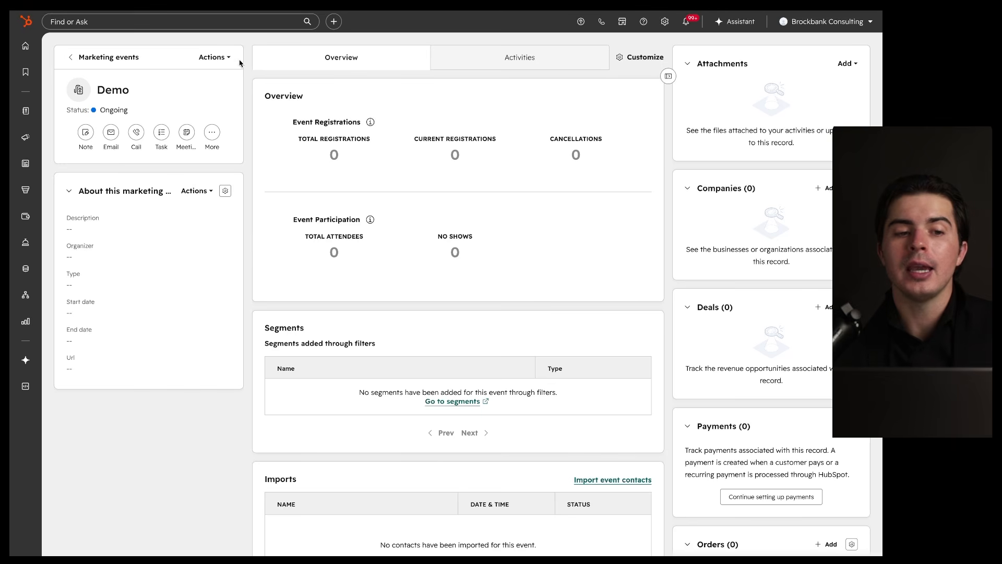
{"action": "left_click_drag", "start_coordinate": [62, 73], "coordinate": [166, 66]}
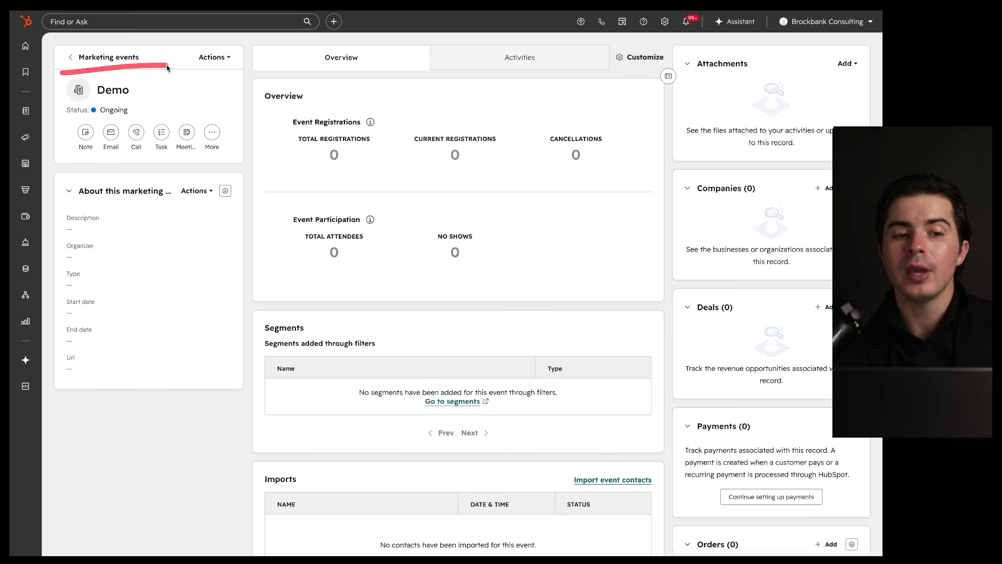
{"action": "left_click", "coordinate": [82, 59]}
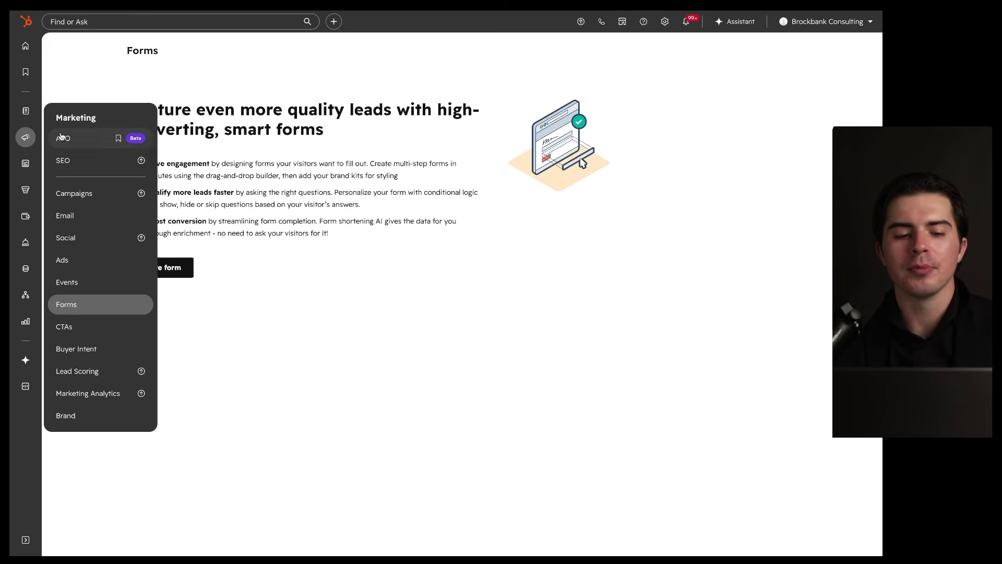
Step: Open Marketing Forms and create a new form from the blank template
{"action": "left_click", "coordinate": [114, 312]}
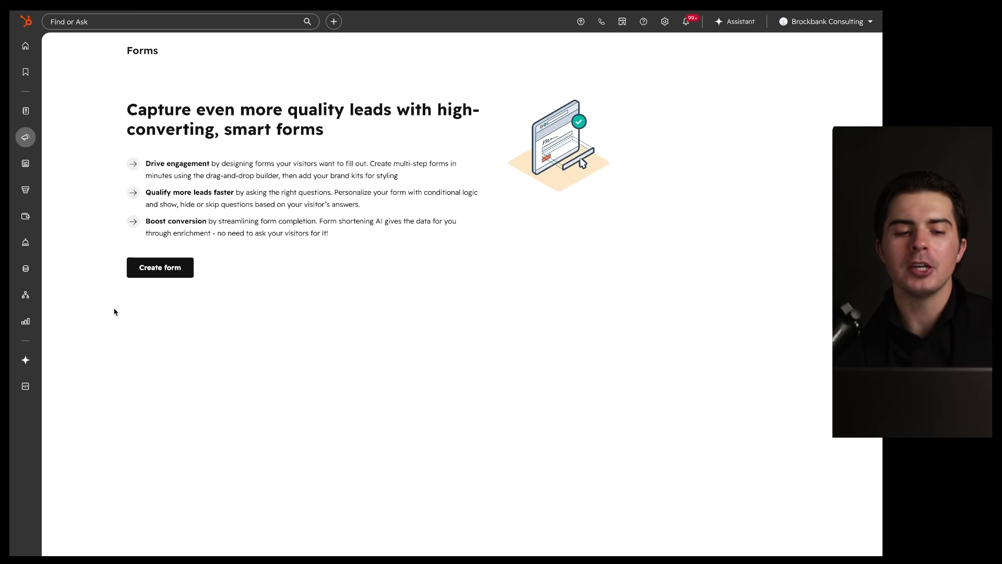
{"action": "left_click", "coordinate": [161, 278]}
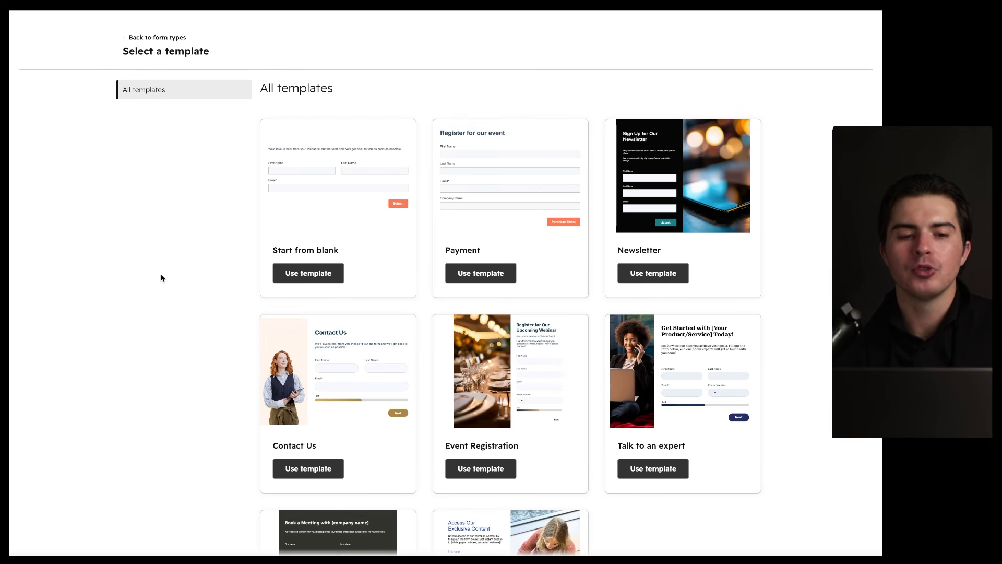
{"action": "left_click", "coordinate": [287, 280]}
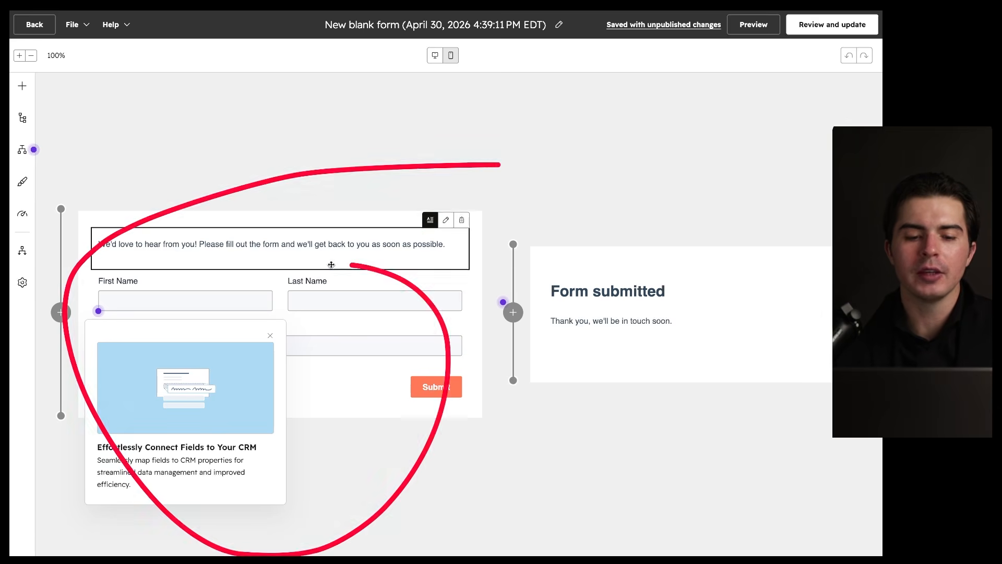
Step: Dismiss the CRM-field and multi-step form tips, then show the Add to form field list
{"action": "left_click", "coordinate": [268, 337]}
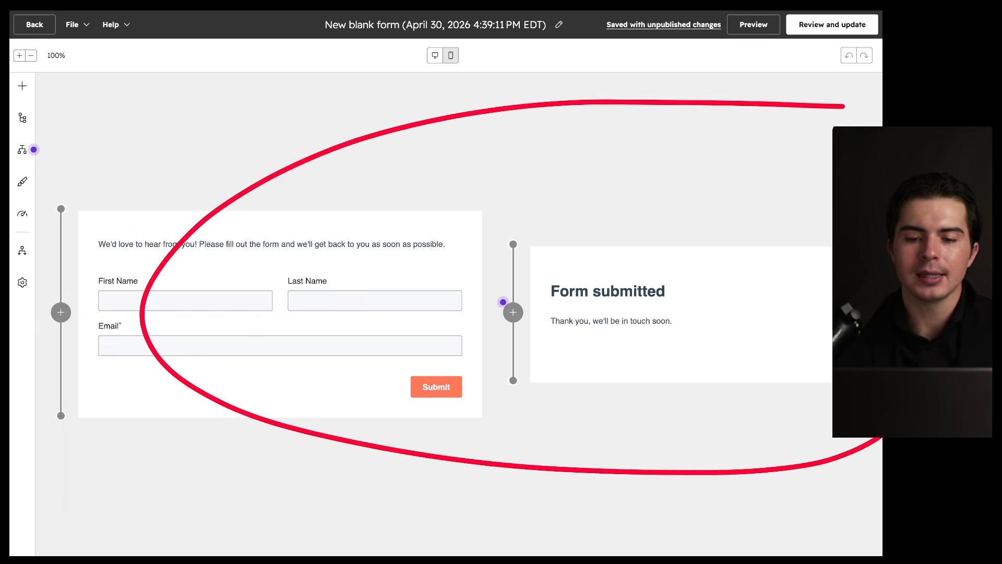
{"action": "left_click_drag", "start_coordinate": [465, 197], "coordinate": [329, 111]}
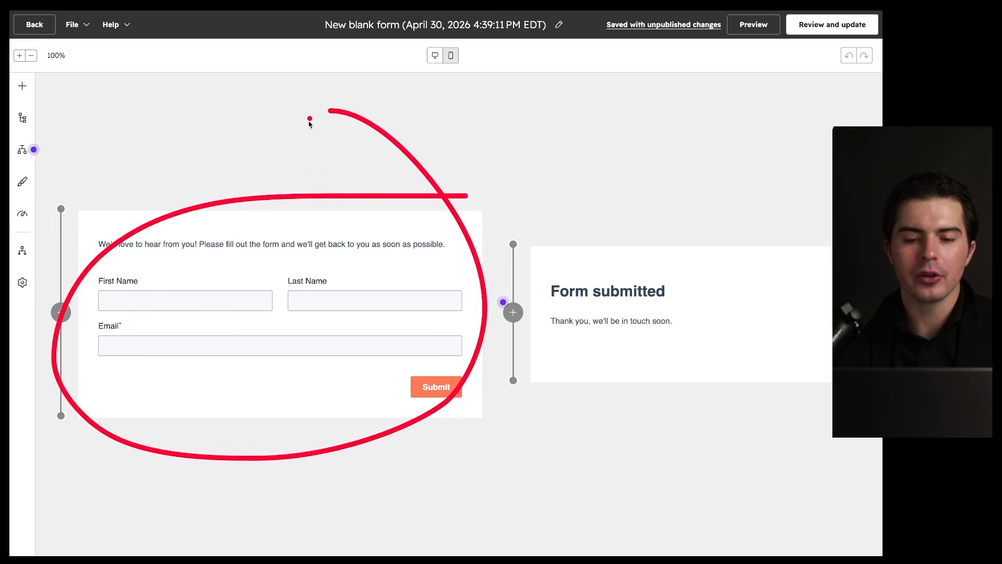
{"action": "mouse_move", "coordinate": [513, 313]}
{"action": "mouse_move", "coordinate": [815, 244]}
{"action": "left_mouse_down"}
{"action": "mouse_move", "coordinate": [796, 421]}
{"action": "mouse_move", "coordinate": [716, 214]}
{"action": "left_mouse_up"}
{"action": "left_click", "coordinate": [598, 346]}
{"action": "left_click_drag", "start_coordinate": [649, 252], "coordinate": [663, 292]}
{"action": "left_click", "coordinate": [267, 254]}
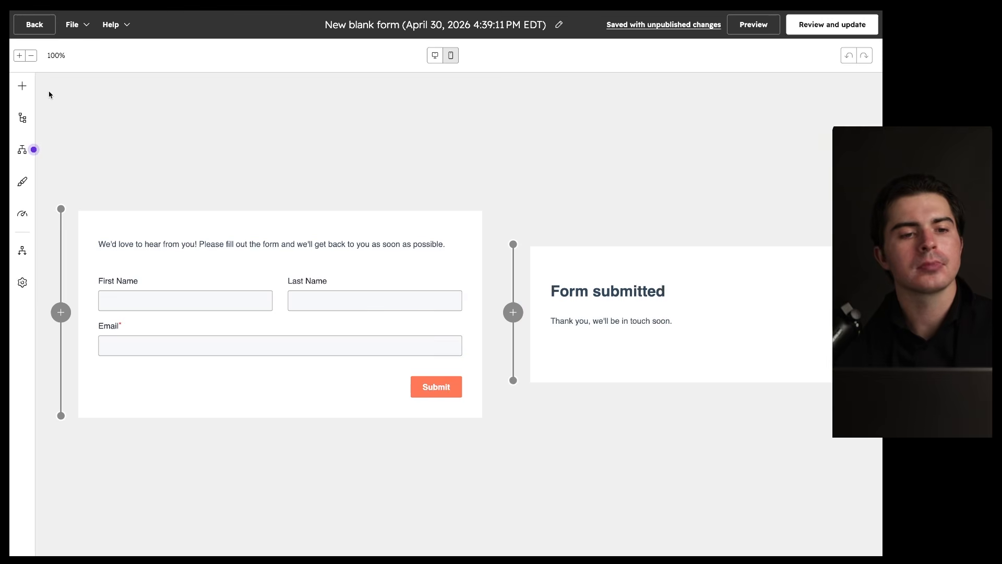
{"action": "left_click", "coordinate": [22, 87]}
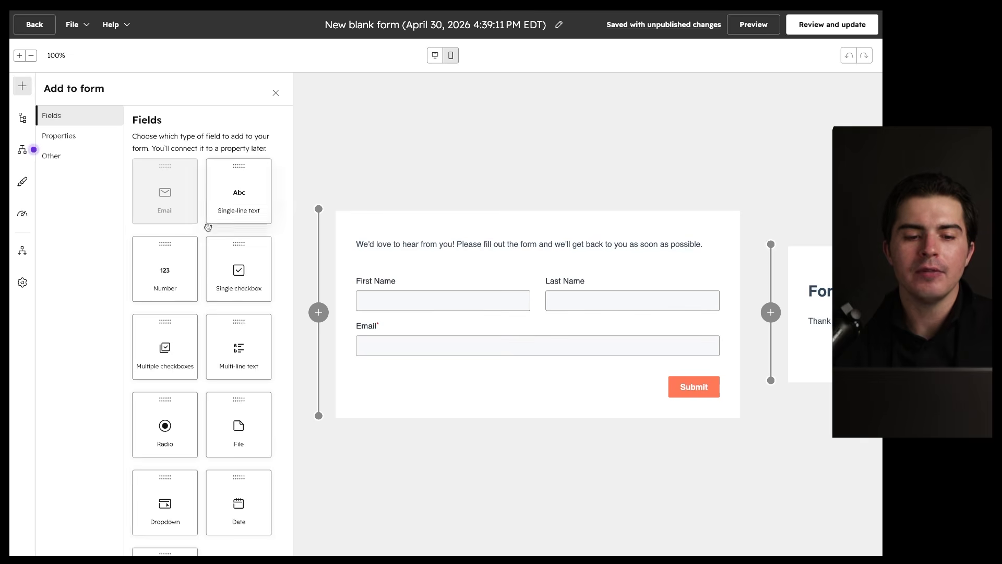
Step: Add a Radio field and a Dropdown field below Email on the form
{"action": "scroll", "coordinate": [205, 294], "scroll_direction": "down", "scroll_amount": 2}
{"action": "left_click_drag", "start_coordinate": [165, 359], "coordinate": [447, 365]}
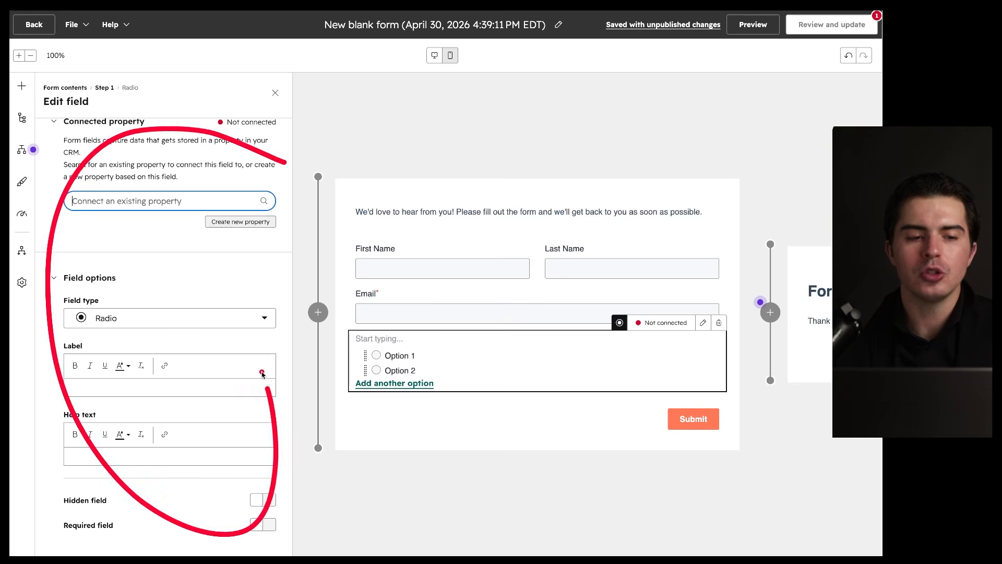
{"action": "left_click", "coordinate": [21, 86]}
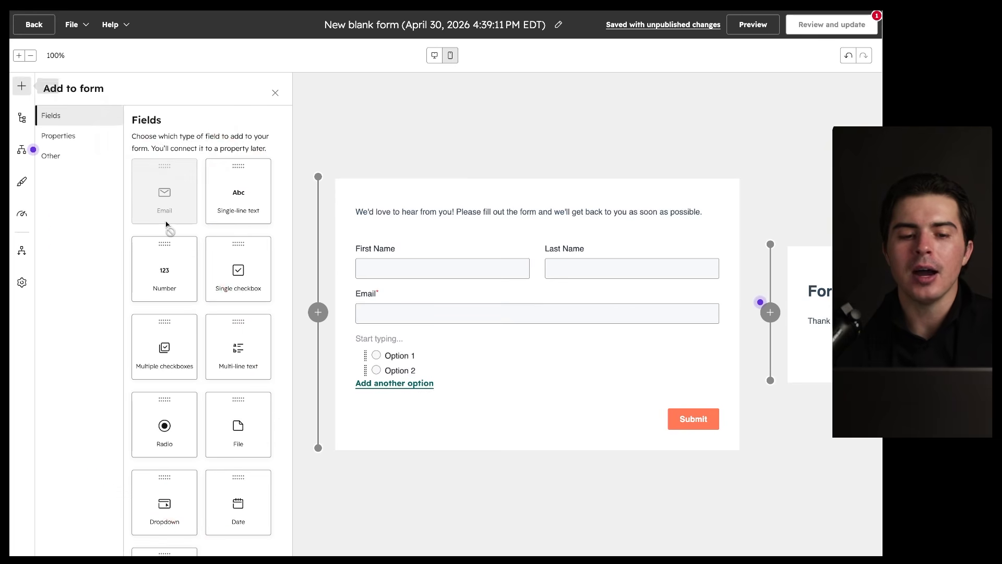
{"action": "scroll", "coordinate": [166, 224], "scroll_direction": "down", "scroll_amount": 2}
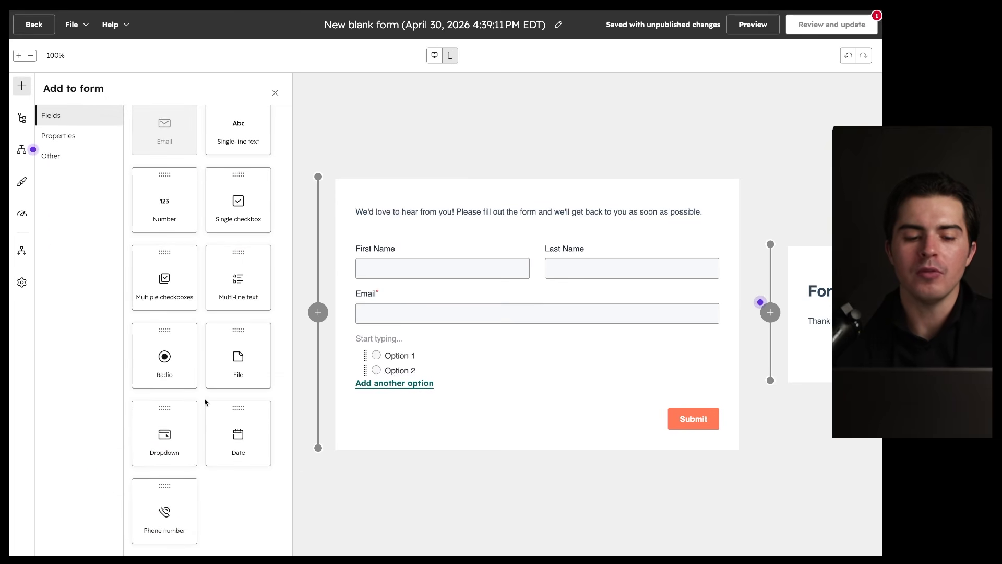
{"action": "left_click_drag", "start_coordinate": [178, 431], "coordinate": [479, 382]}
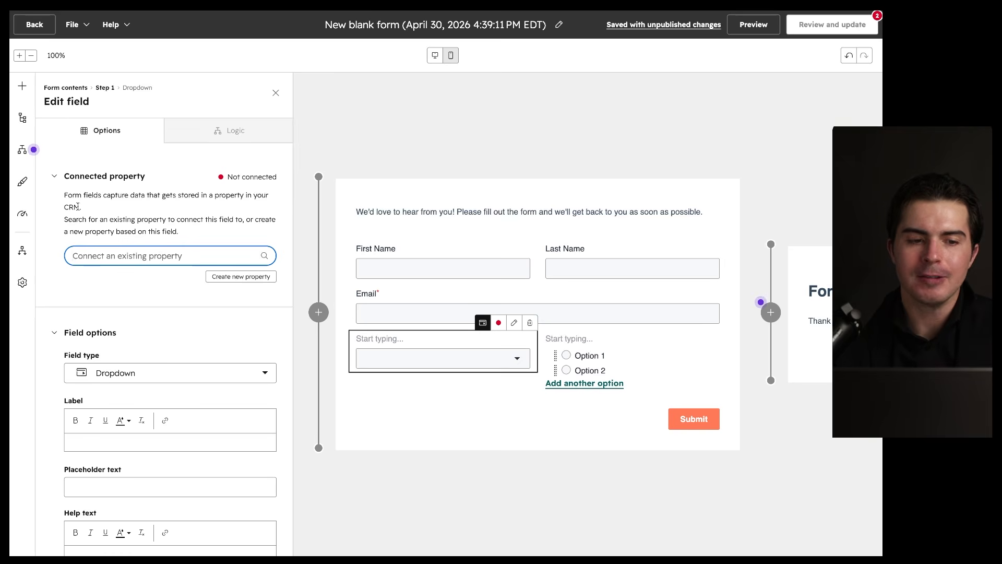
Step: Browse the Properties and Other element tabs, then show the Form contents outline
{"action": "left_click", "coordinate": [22, 86]}
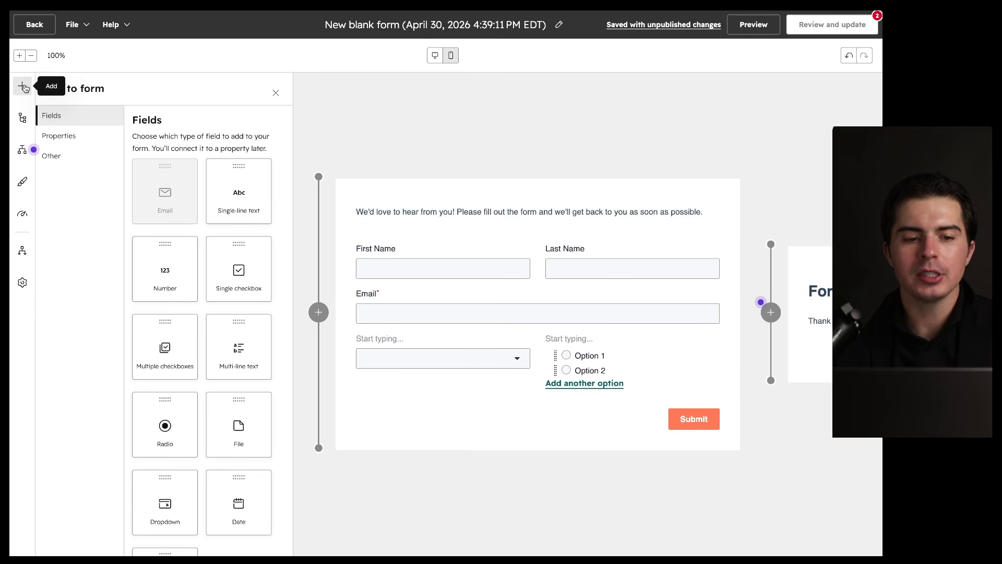
{"action": "mouse_move", "coordinate": [295, 108]}
{"action": "left_mouse_down"}
{"action": "mouse_move", "coordinate": [193, 97]}
{"action": "mouse_move", "coordinate": [227, 167]}
{"action": "left_mouse_up"}
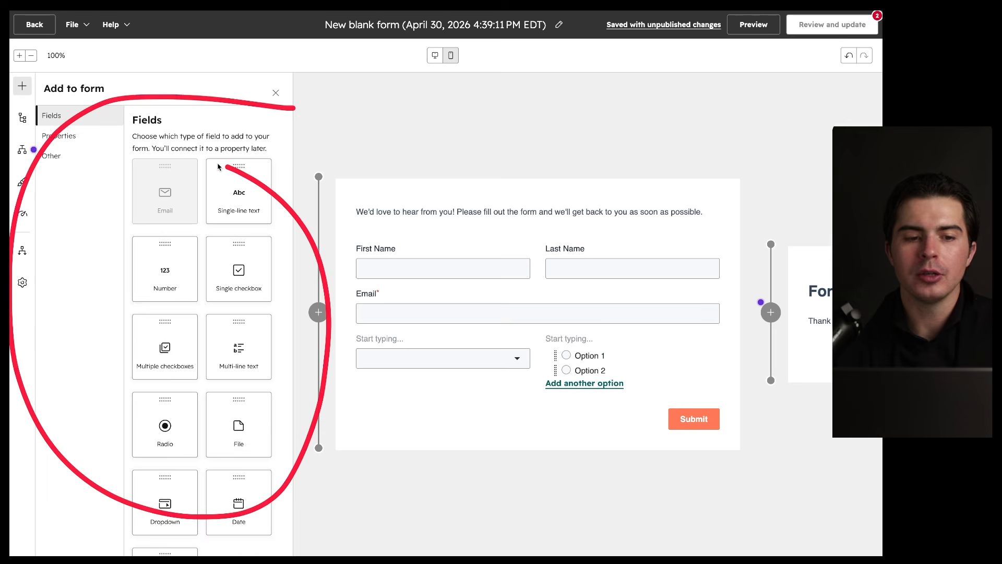
{"action": "left_click", "coordinate": [78, 143]}
{"action": "left_click_drag", "start_coordinate": [304, 223], "coordinate": [204, 236]}
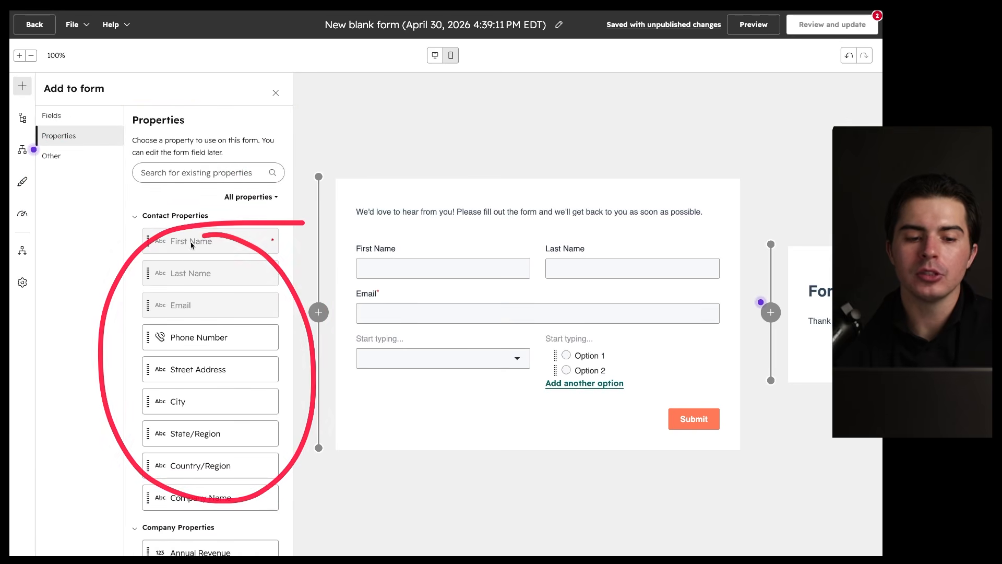
{"action": "scroll", "coordinate": [193, 386], "scroll_direction": "down", "scroll_amount": 4}
{"action": "scroll", "coordinate": [193, 386], "scroll_direction": "up", "scroll_amount": 10}
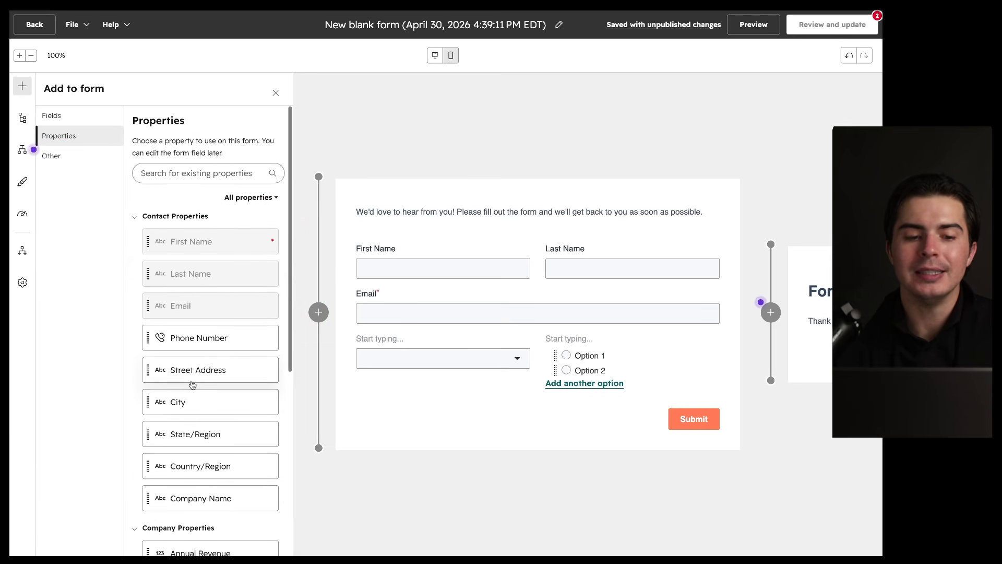
{"action": "left_click_drag", "start_coordinate": [142, 221], "coordinate": [214, 222]}
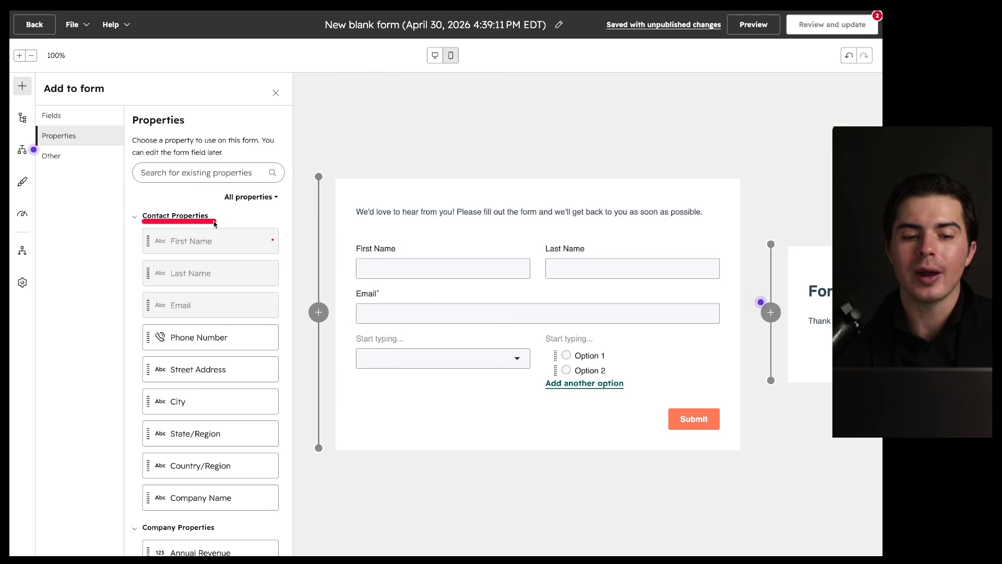
{"action": "left_click", "coordinate": [85, 160]}
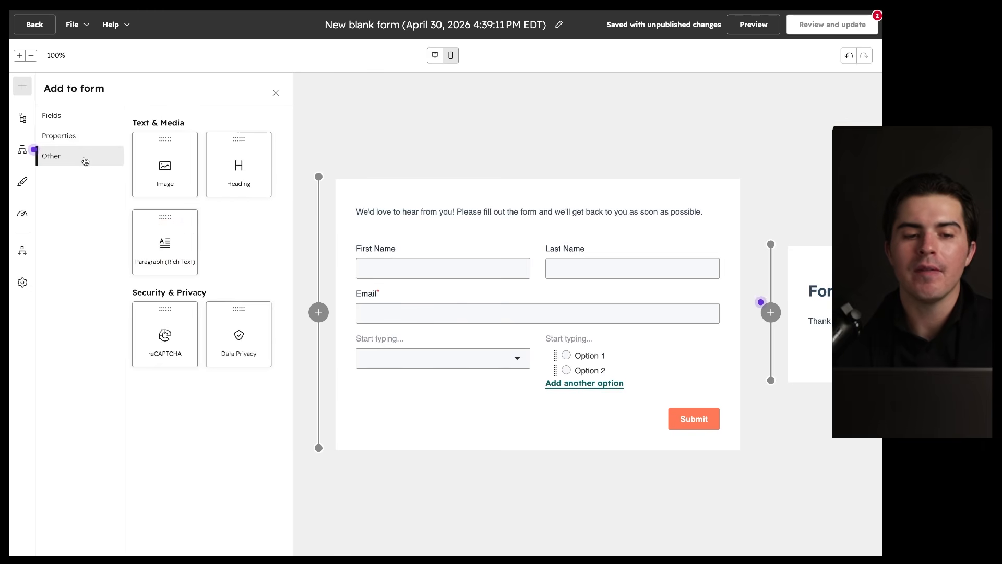
{"action": "mouse_move", "coordinate": [240, 104]}
{"action": "left_mouse_down"}
{"action": "mouse_move", "coordinate": [134, 105]}
{"action": "mouse_move", "coordinate": [216, 89]}
{"action": "left_mouse_up"}
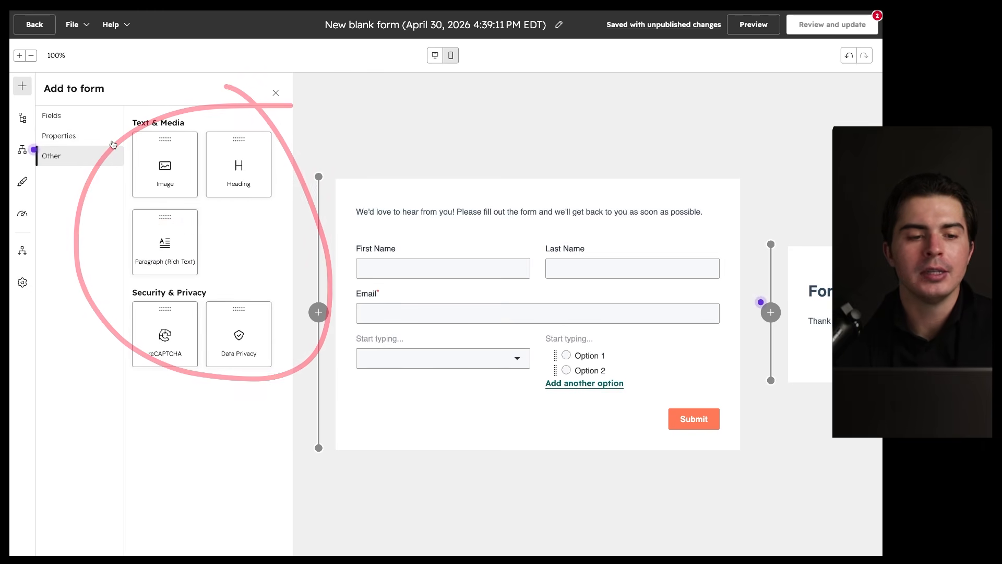
{"action": "left_click_drag", "start_coordinate": [202, 231], "coordinate": [548, 277]}
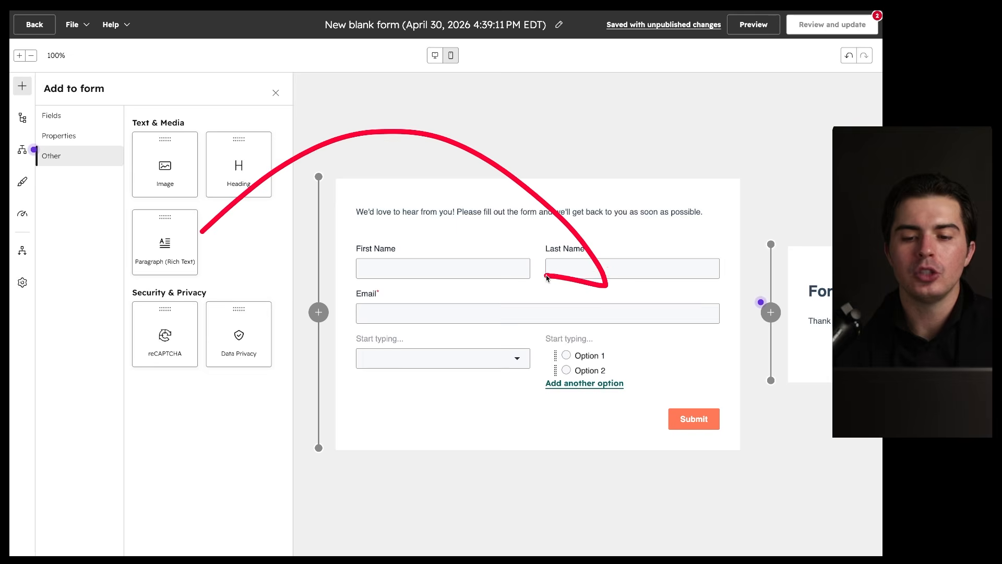
{"action": "left_click", "coordinate": [23, 119]}
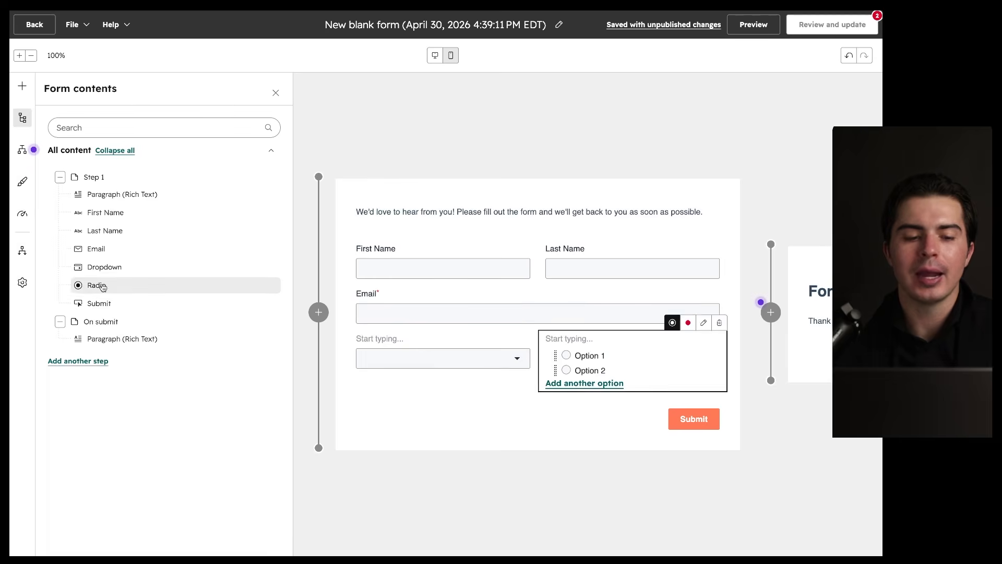
Step: Show the form's conditional logic overview and dismiss the smart-forms logic tip
{"action": "mouse_move", "coordinate": [201, 160]}
{"action": "left_mouse_down"}
{"action": "mouse_move", "coordinate": [35, 336]}
{"action": "mouse_move", "coordinate": [171, 175]}
{"action": "left_mouse_up"}
{"action": "left_click_drag", "start_coordinate": [723, 181], "coordinate": [725, 180]}
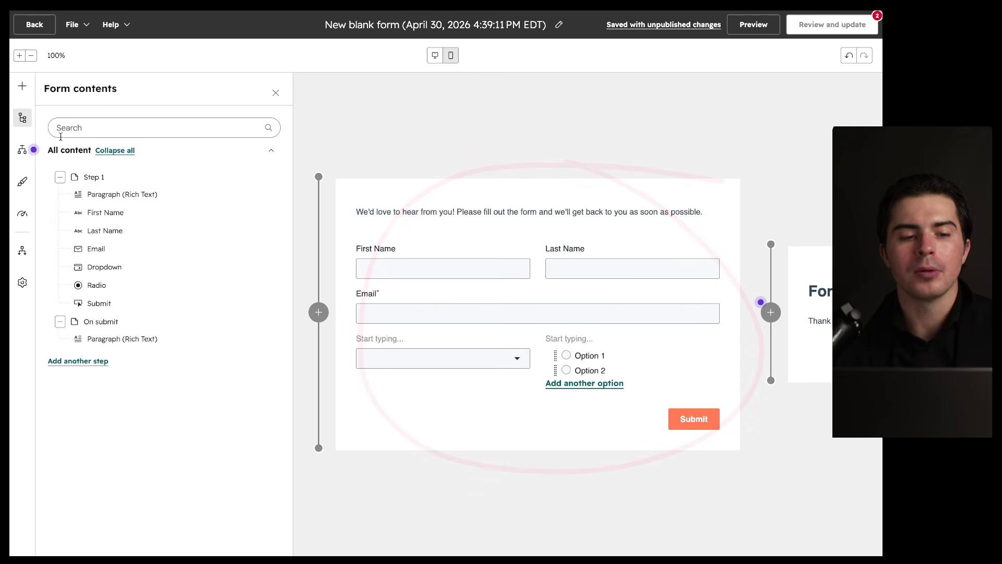
{"action": "left_click", "coordinate": [22, 150]}
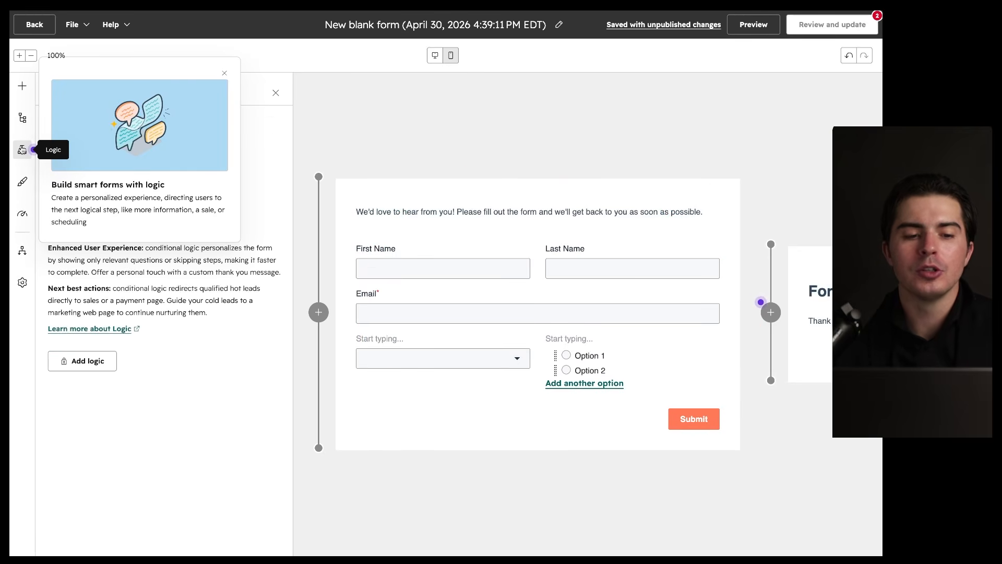
{"action": "left_click", "coordinate": [224, 72]}
Step: Switch to the Form styles panel showing Helvetica font and 16 label size
{"action": "left_click_drag", "start_coordinate": [284, 109], "coordinate": [227, 130]}
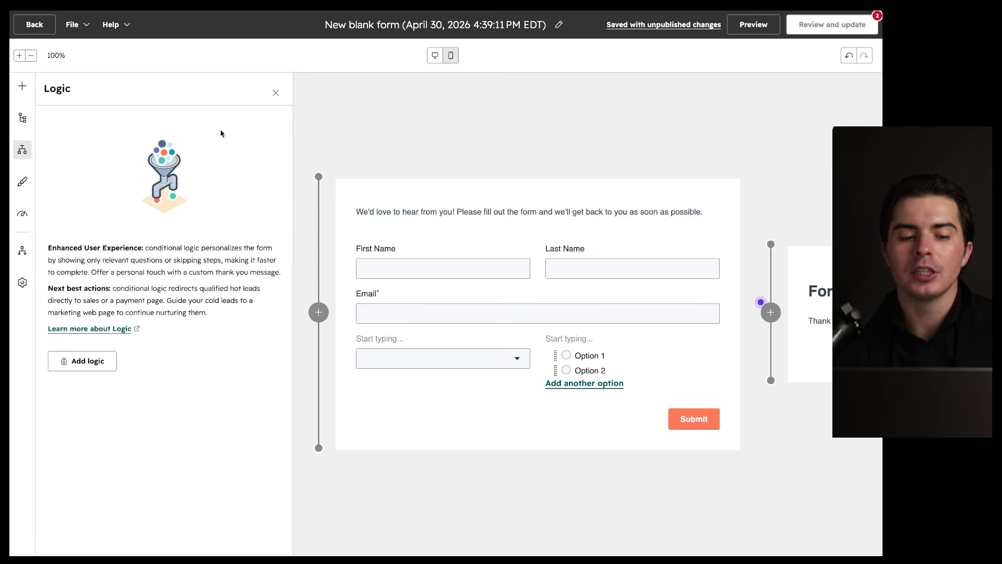
{"action": "left_click_drag", "start_coordinate": [45, 375], "coordinate": [182, 376]}
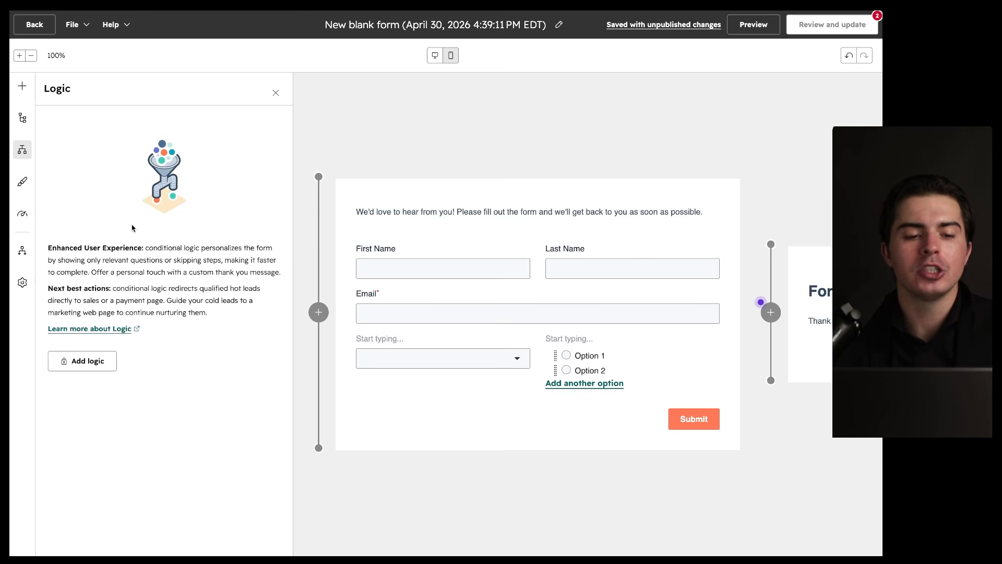
{"action": "left_click", "coordinate": [22, 183]}
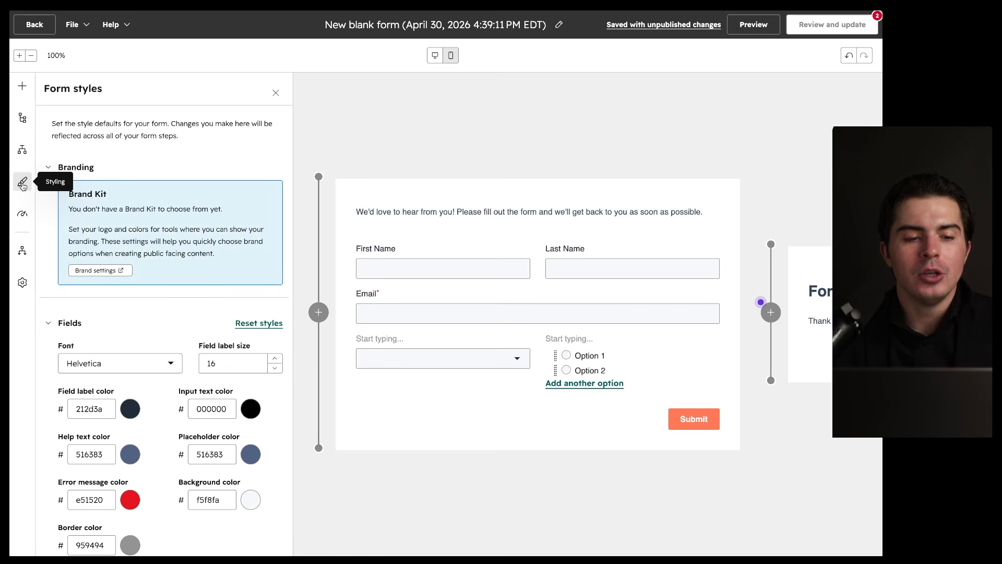
Step: Return briefly to Logic, then scroll through the Form styles colour settings
{"action": "left_click", "coordinate": [21, 151]}
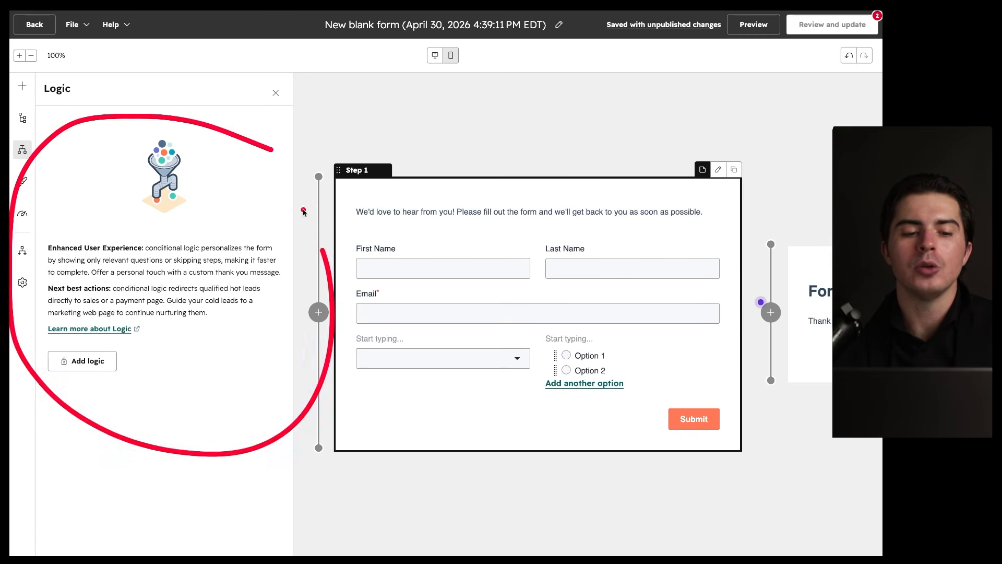
{"action": "left_click", "coordinate": [22, 182]}
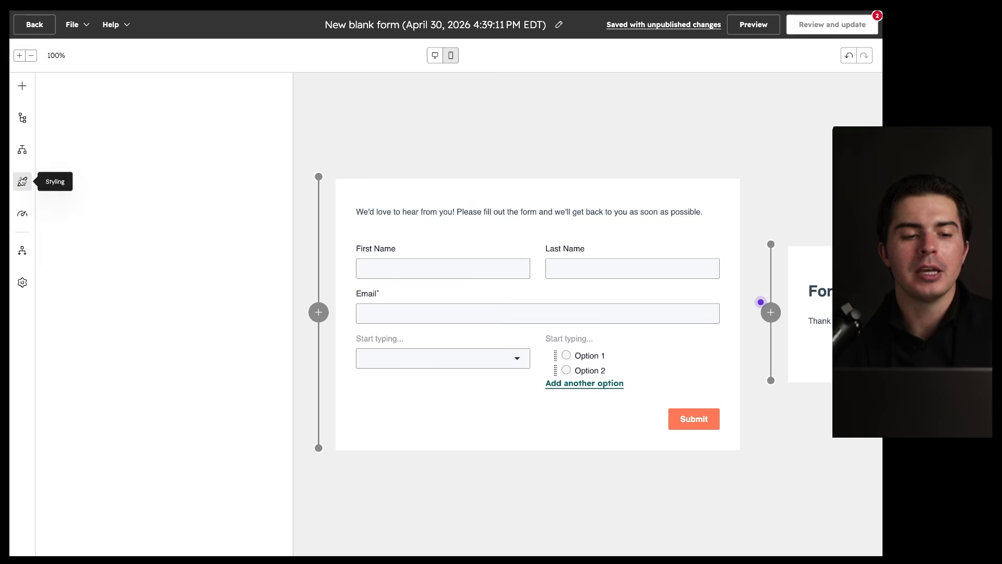
{"action": "scroll", "coordinate": [121, 315], "scroll_direction": "down", "scroll_amount": 5}
{"action": "scroll", "coordinate": [121, 316], "scroll_direction": "up", "scroll_amount": 5}
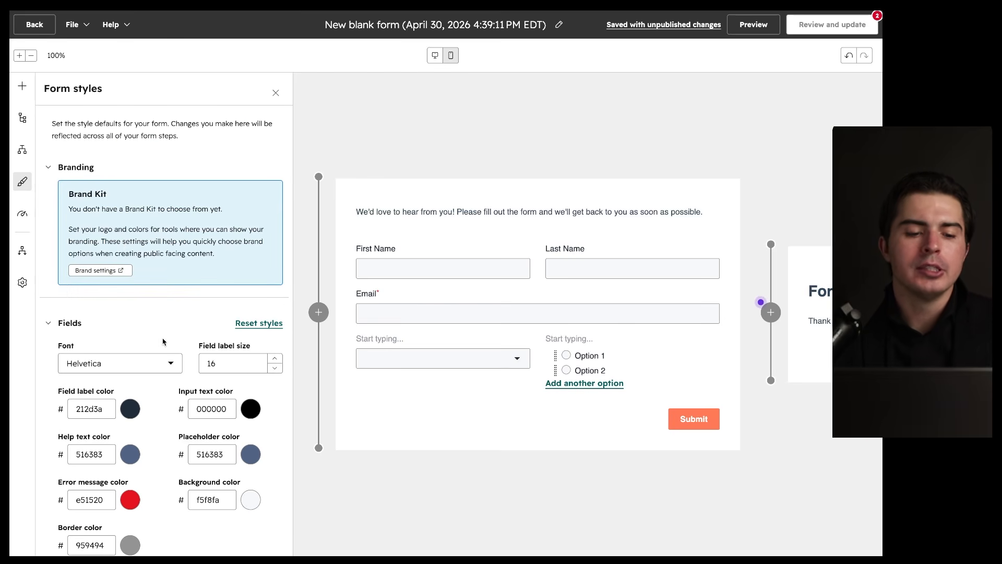
{"action": "scroll", "coordinate": [163, 342], "scroll_direction": "down", "scroll_amount": 3}
Step: Show the form's optimization recommendations: form shortening and adding multiple steps
{"action": "left_click_drag", "start_coordinate": [274, 164], "coordinate": [122, 183]}
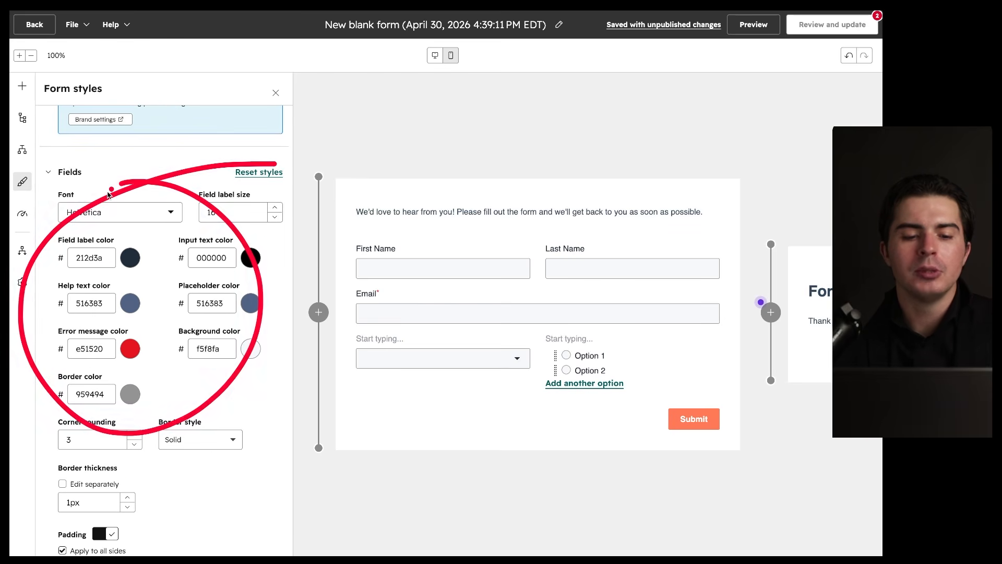
{"action": "left_click_drag", "start_coordinate": [669, 191], "coordinate": [677, 204]}
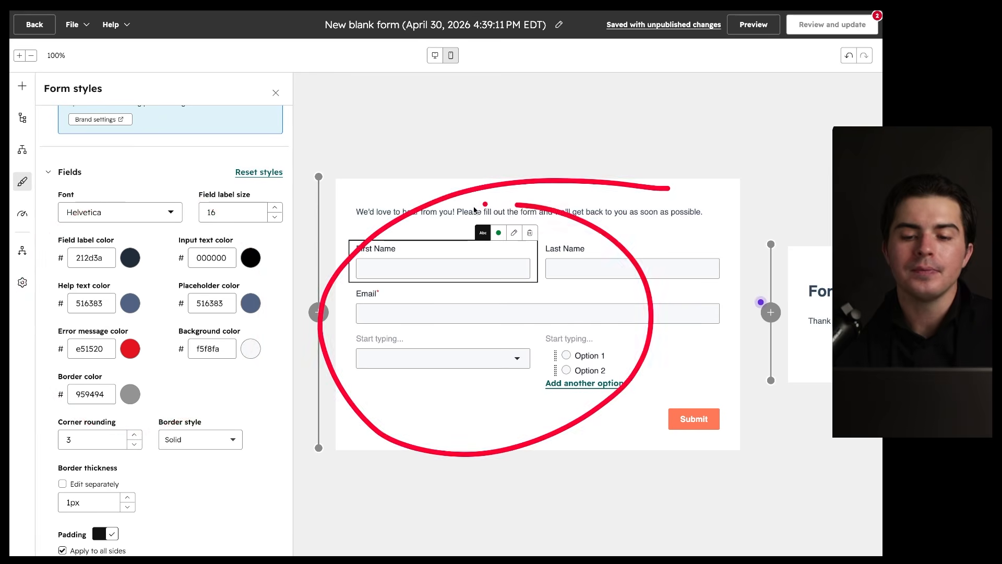
{"action": "left_click", "coordinate": [24, 214]}
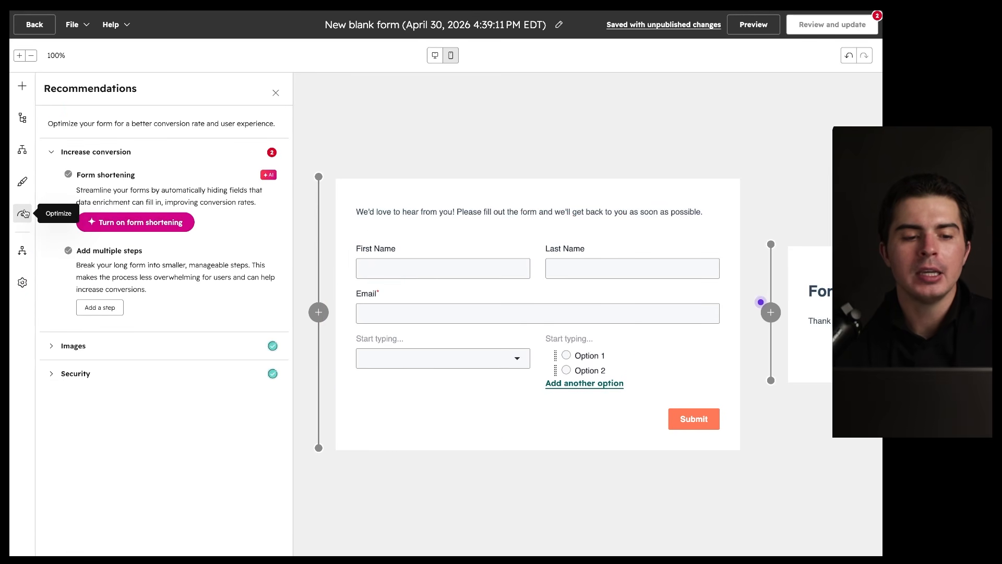
Step: Review the Recommendations panel and expand the Images recommendations
{"action": "left_click_drag", "start_coordinate": [89, 130], "coordinate": [294, 132]}
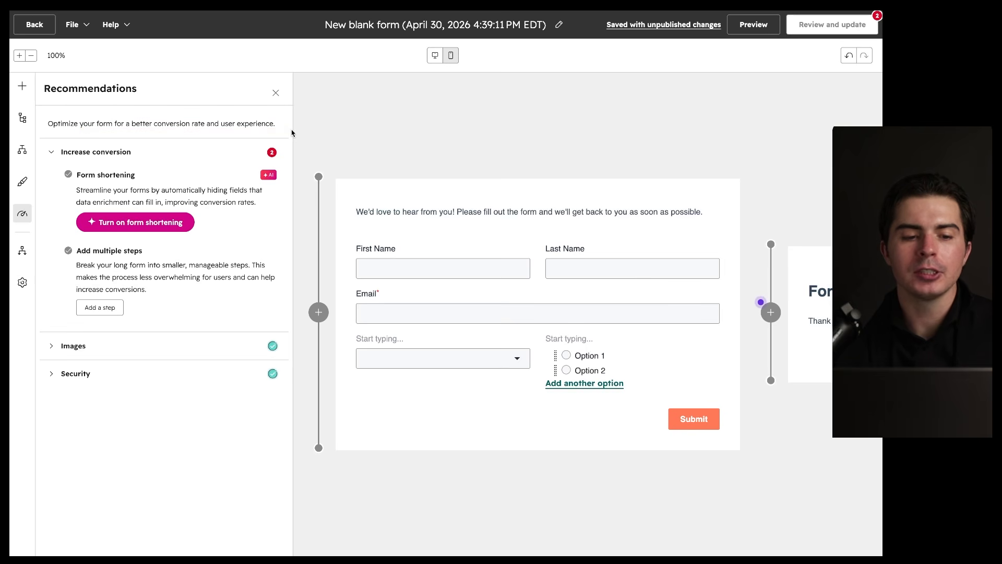
{"action": "left_click_drag", "start_coordinate": [90, 186], "coordinate": [135, 192]}
{"action": "left_click_drag", "start_coordinate": [74, 257], "coordinate": [154, 260]}
{"action": "left_click", "coordinate": [118, 346]}
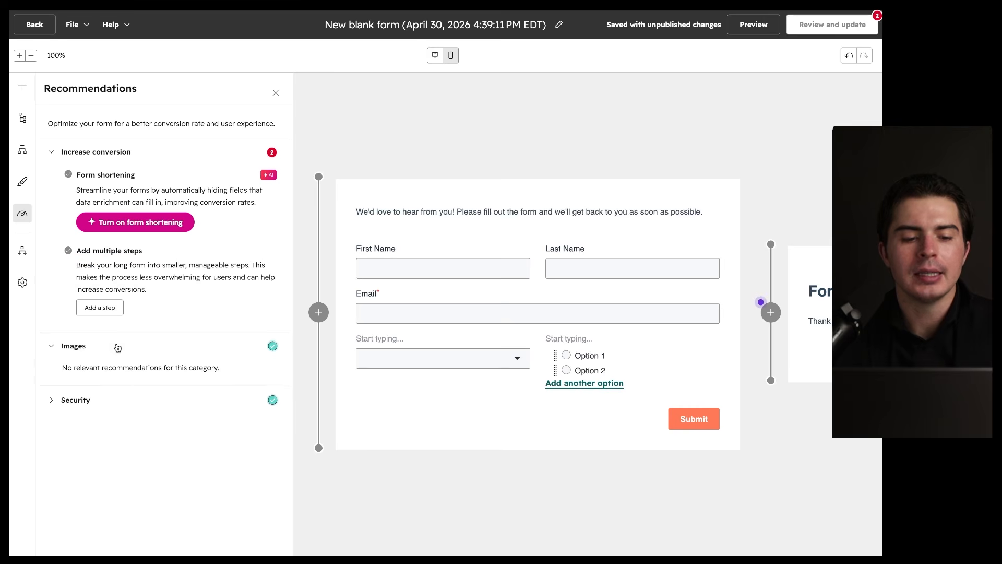
{"action": "mouse_move", "coordinate": [104, 381]}
{"action": "left_mouse_down"}
{"action": "mouse_move", "coordinate": [17, 391]}
{"action": "mouse_move", "coordinate": [127, 357]}
{"action": "left_mouse_up"}
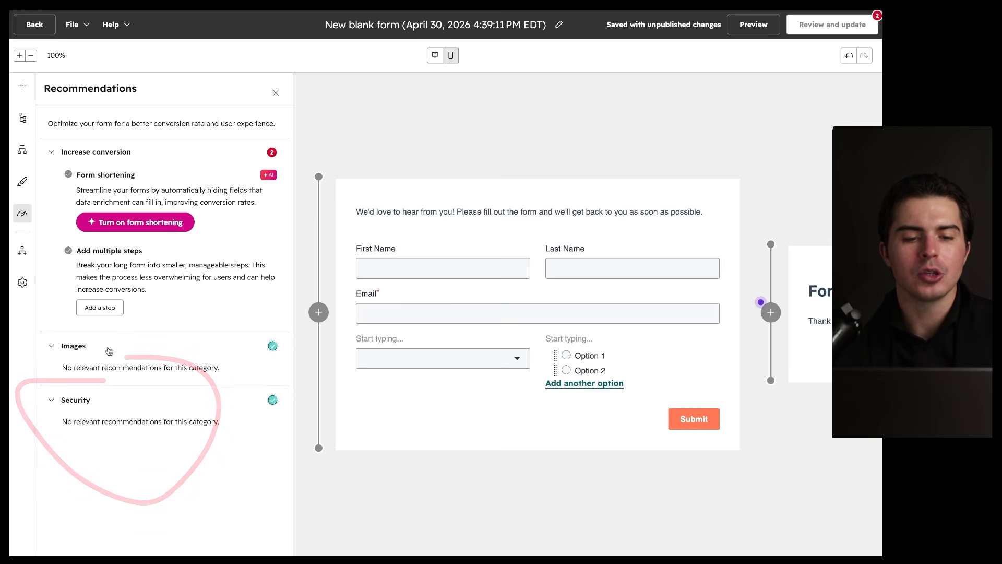
Step: Review post-submission automation workflows, then show the form's General settings
{"action": "left_click", "coordinate": [22, 253]}
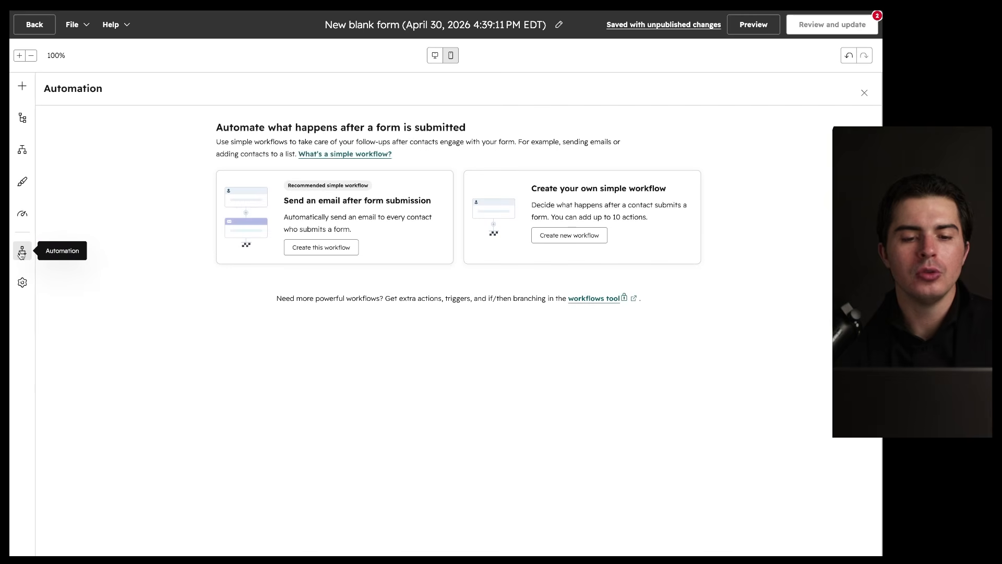
{"action": "mouse_move", "coordinate": [682, 146]}
{"action": "left_mouse_down"}
{"action": "mouse_move", "coordinate": [320, 365]}
{"action": "mouse_move", "coordinate": [365, 103]}
{"action": "left_mouse_up"}
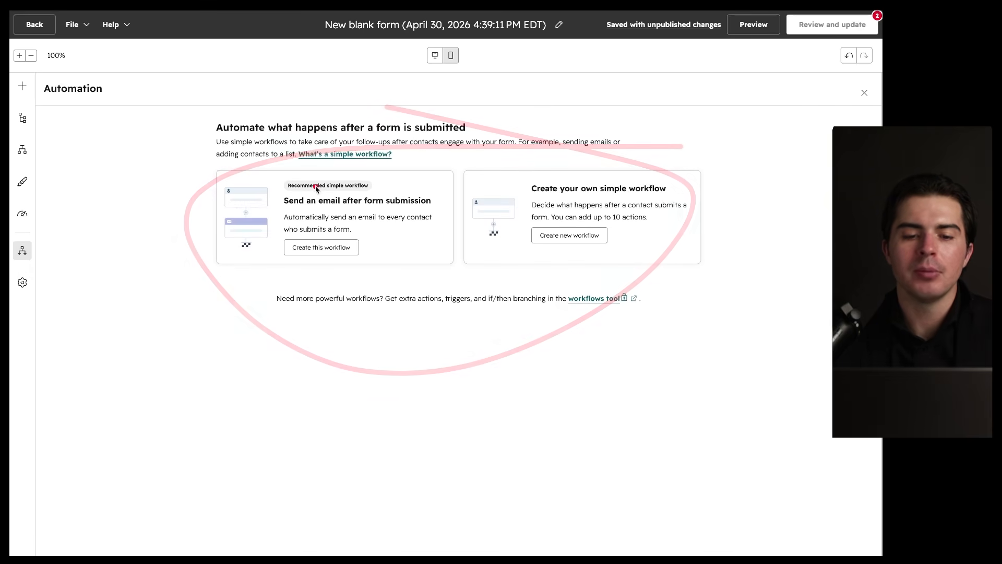
{"action": "left_click_drag", "start_coordinate": [282, 207], "coordinate": [459, 208]}
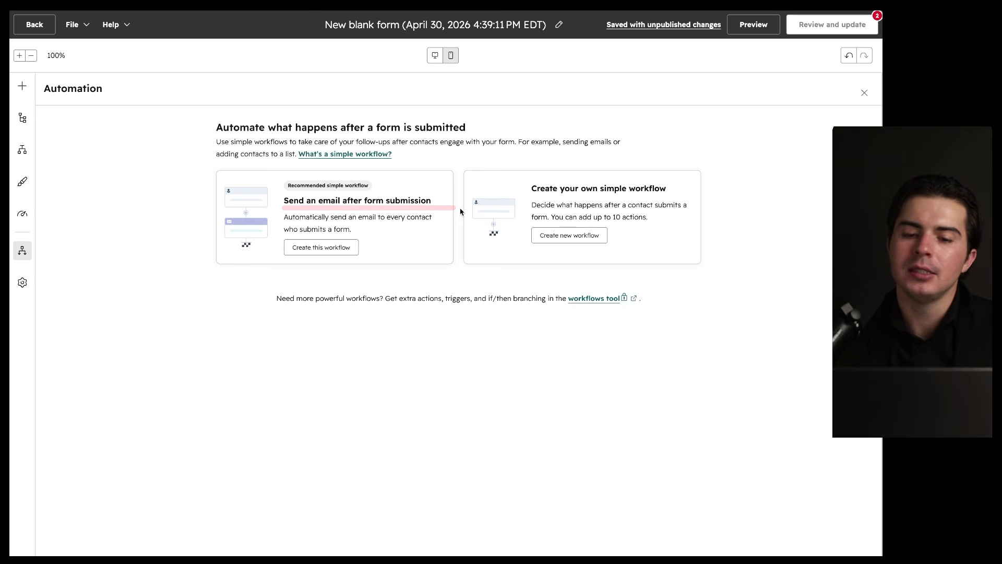
{"action": "left_click_drag", "start_coordinate": [283, 208], "coordinate": [405, 209]}
{"action": "mouse_move", "coordinate": [399, 276]}
{"action": "left_mouse_down"}
{"action": "mouse_move", "coordinate": [425, 231]}
{"action": "mouse_move", "coordinate": [386, 94]}
{"action": "mouse_move", "coordinate": [448, 114]}
{"action": "left_mouse_up"}
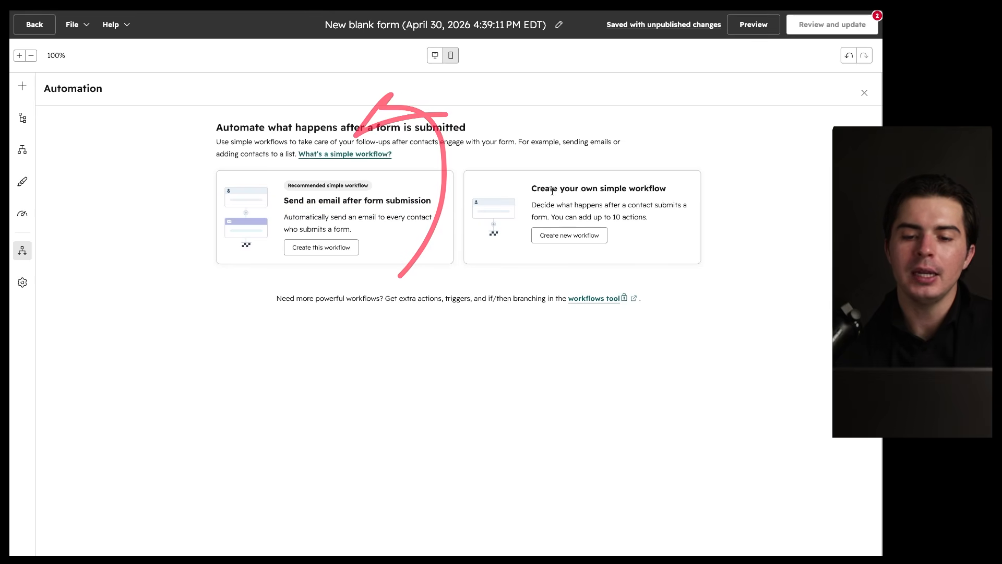
{"action": "mouse_move", "coordinate": [558, 290]}
{"action": "left_mouse_down"}
{"action": "mouse_move", "coordinate": [646, 112]}
{"action": "mouse_move", "coordinate": [657, 153]}
{"action": "left_mouse_up"}
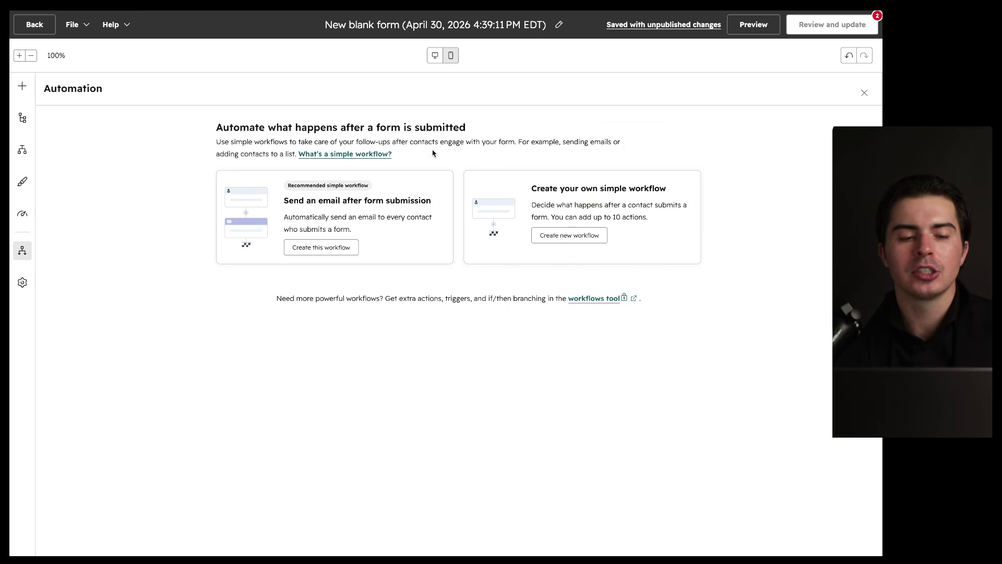
{"action": "left_click", "coordinate": [23, 286]}
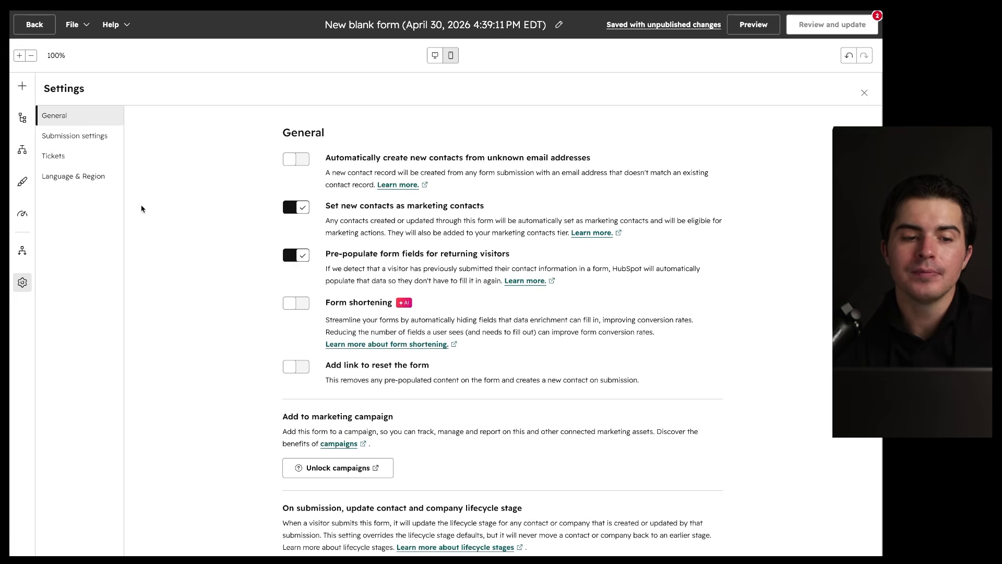
Step: Browse Submission, General, Tickets and Language & Region settings (English primary), then close Settings
{"action": "scroll", "coordinate": [366, 173], "scroll_direction": "down", "scroll_amount": 1}
{"action": "scroll", "coordinate": [366, 173], "scroll_direction": "up", "scroll_amount": 1}
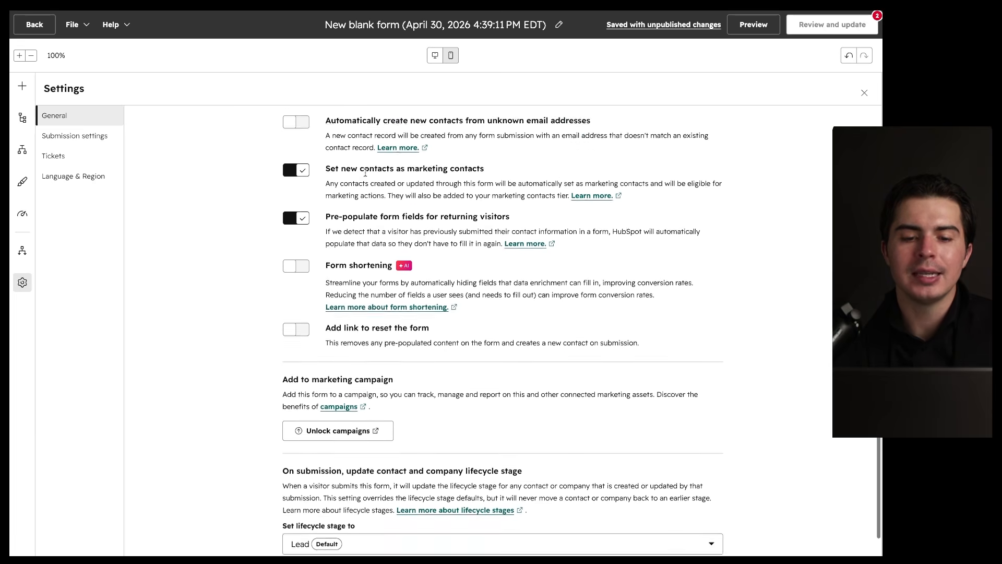
{"action": "left_click_drag", "start_coordinate": [602, 110], "coordinate": [600, 110]}
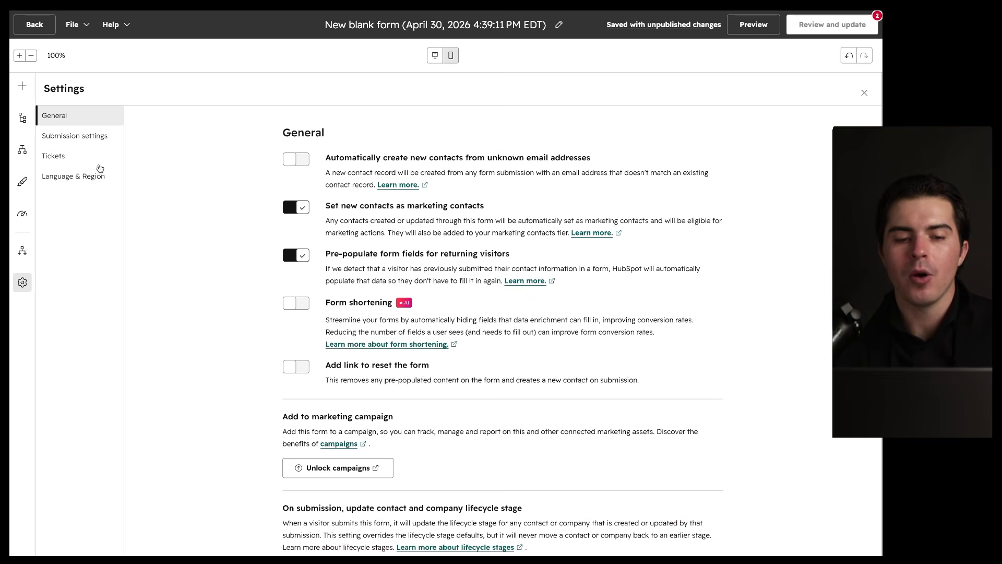
{"action": "left_click", "coordinate": [86, 140]}
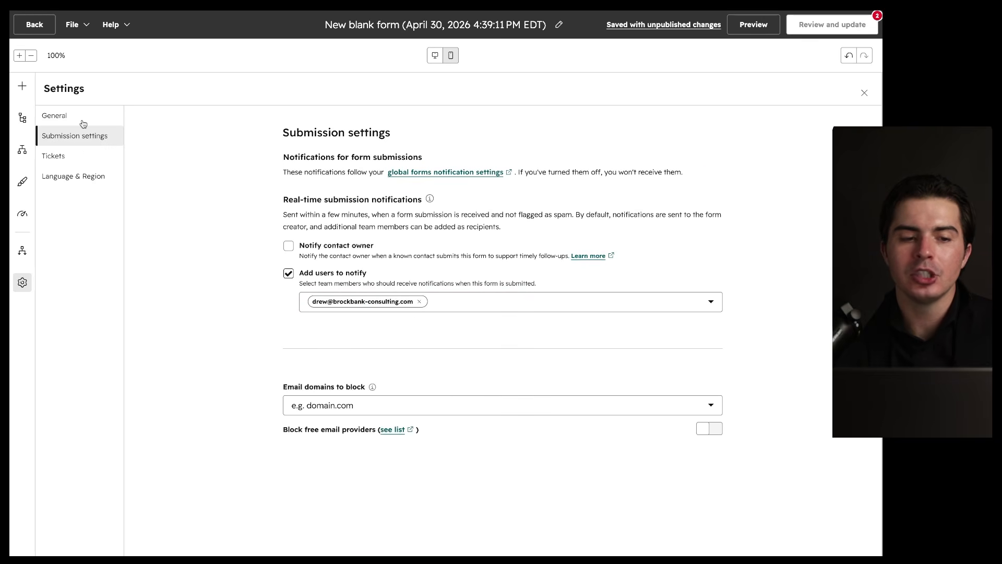
{"action": "left_click", "coordinate": [83, 120]}
{"action": "left_click", "coordinate": [84, 158]}
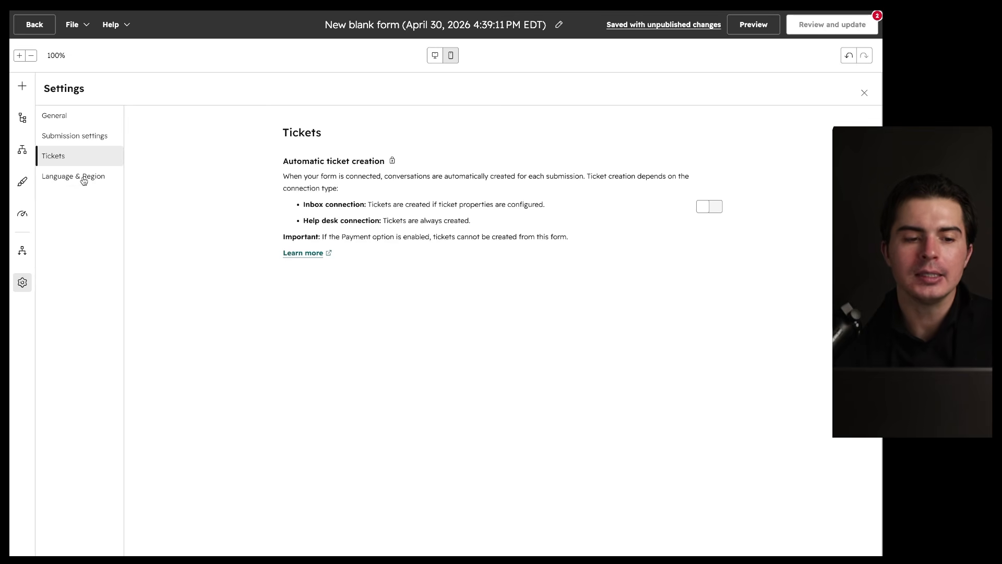
{"action": "left_click", "coordinate": [83, 179]}
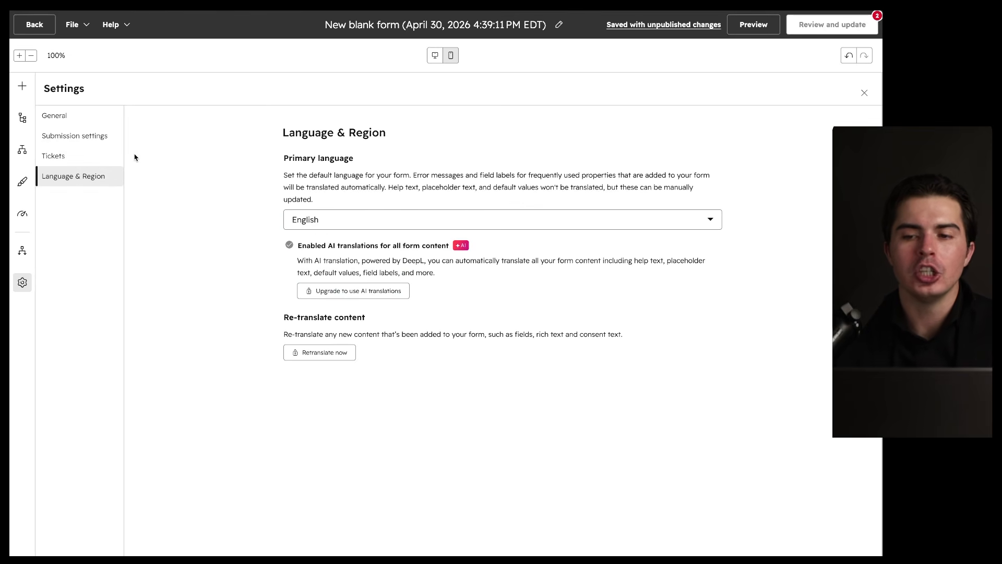
{"action": "left_click", "coordinate": [864, 92]}
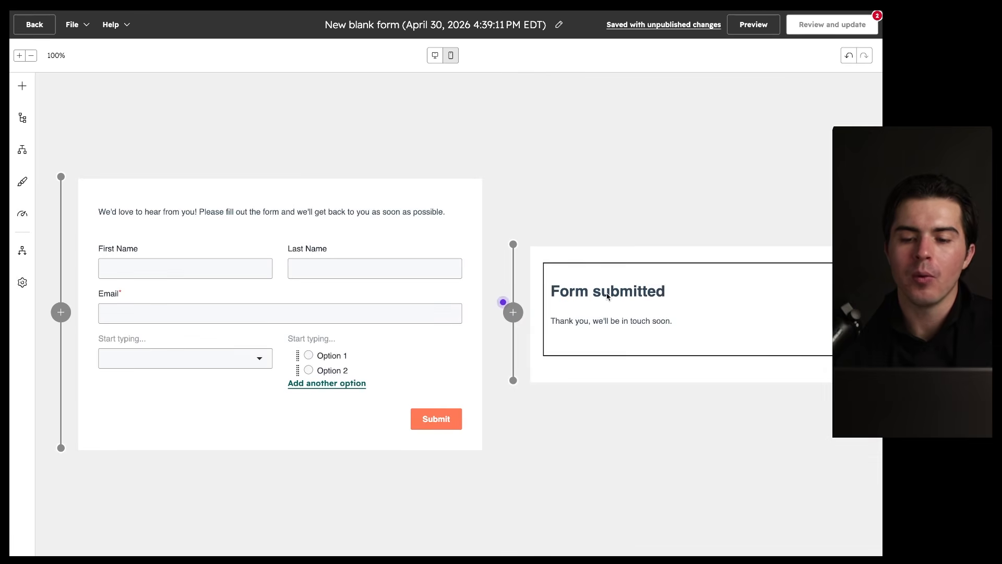
Step: Select the Form submitted thank-you text block in the editor
{"action": "left_click", "coordinate": [642, 292]}
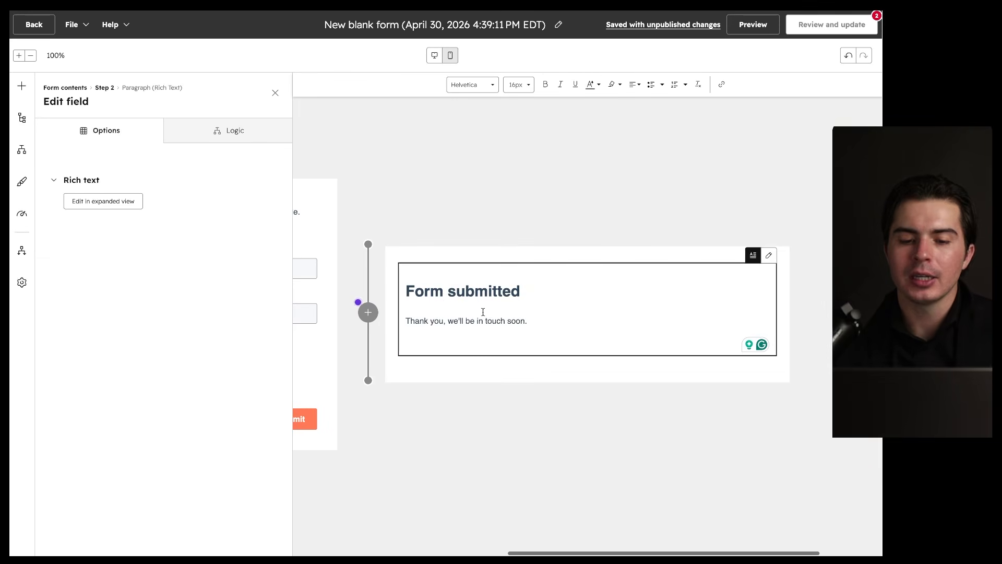
{"action": "left_click", "coordinate": [327, 237]}
{"action": "left_click", "coordinate": [801, 273]}
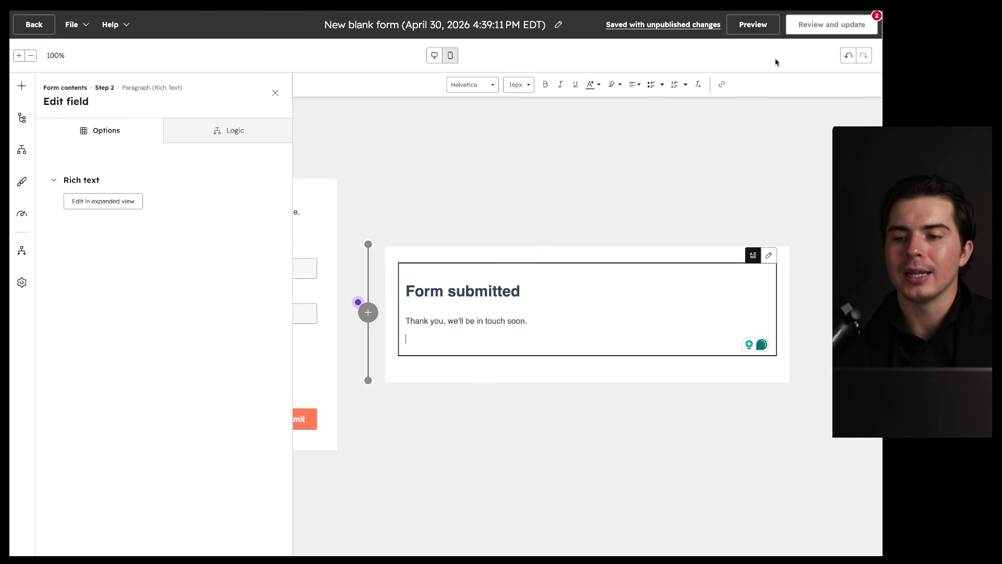
Step: Preview the form and submit a test entry with test name, email and Option 1
{"action": "left_click", "coordinate": [753, 25]}
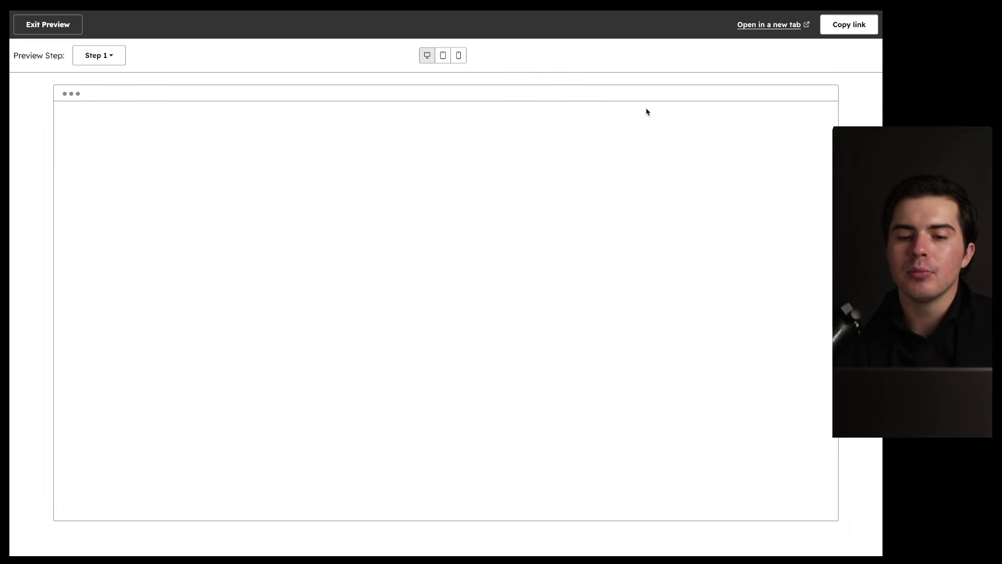
{"action": "left_click", "coordinate": [366, 208]}
{"action": "type", "text": "Demo"}
{"action": "key", "text": "Tab"}
{"action": "type", "text": "Demo"}
{"action": "key", "text": "Tab"}
{"action": "key", "text": "Tab"}
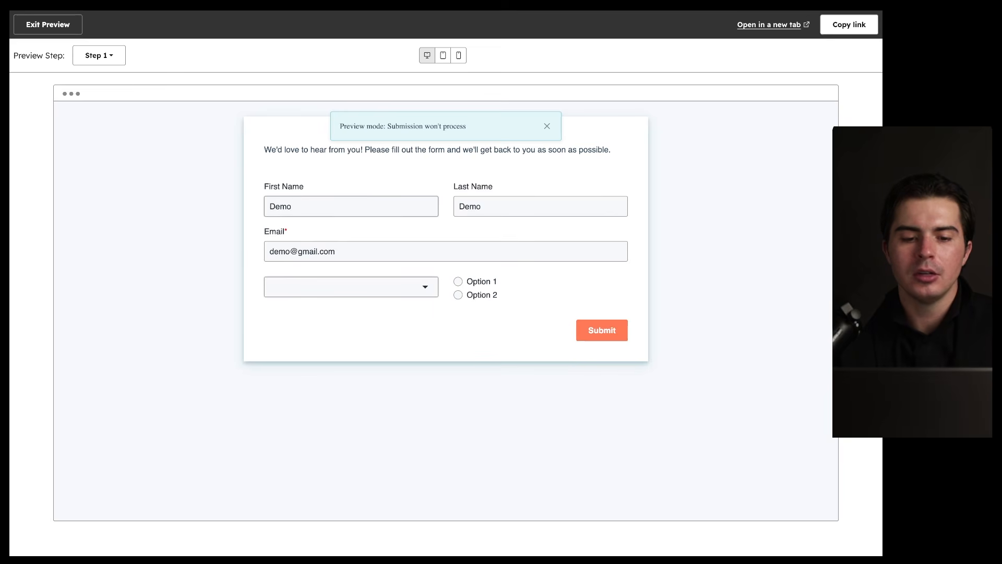
{"action": "left_click", "coordinate": [360, 288]}
{"action": "left_click", "coordinate": [347, 345]}
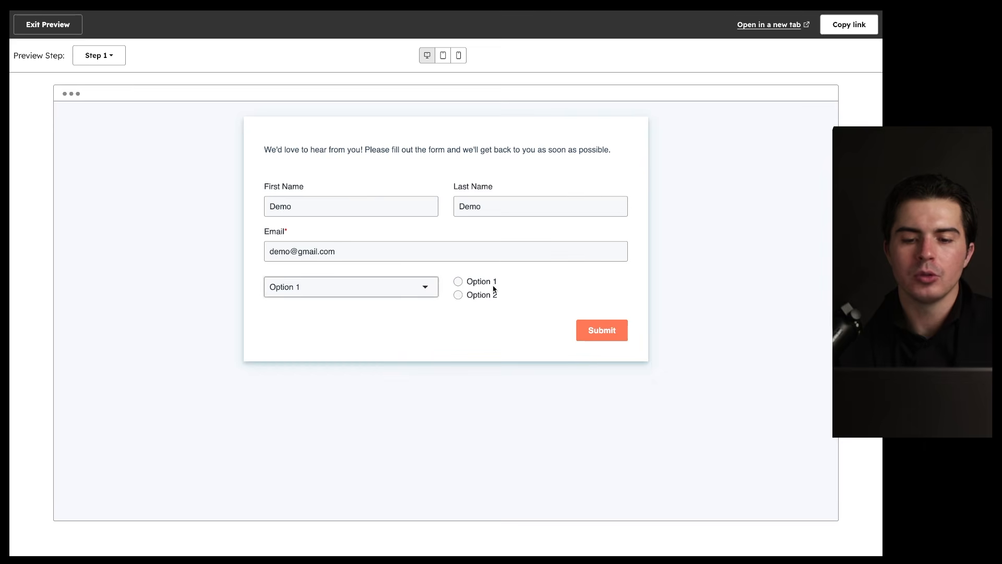
{"action": "left_click", "coordinate": [583, 324]}
Step: Switch the preview between Step 1 and Form submitted, then exit preview
{"action": "left_click_drag", "start_coordinate": [539, 101], "coordinate": [374, 91]}
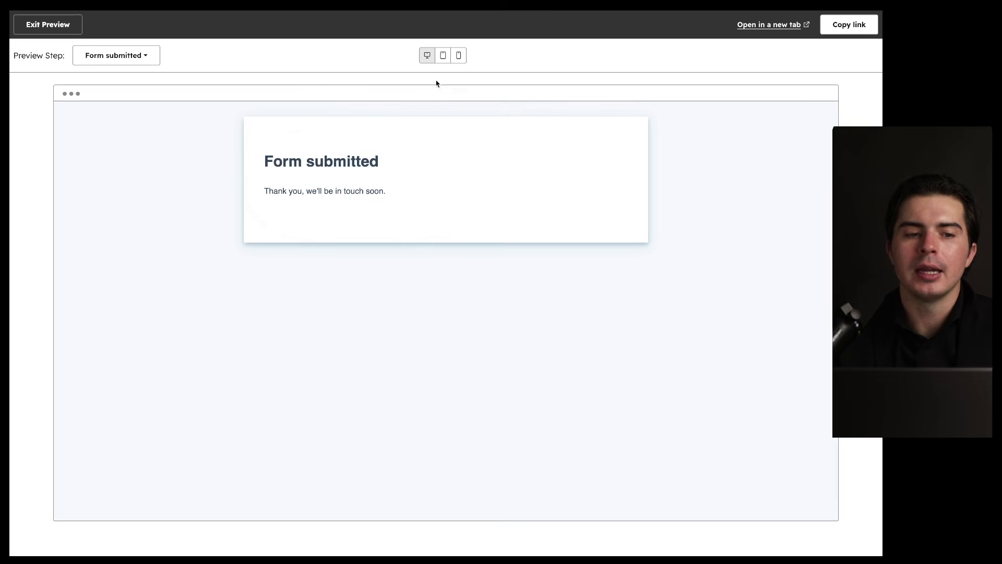
{"action": "left_click", "coordinate": [104, 58]}
{"action": "left_click", "coordinate": [102, 84]}
{"action": "left_click", "coordinate": [120, 54]}
{"action": "left_click", "coordinate": [118, 103]}
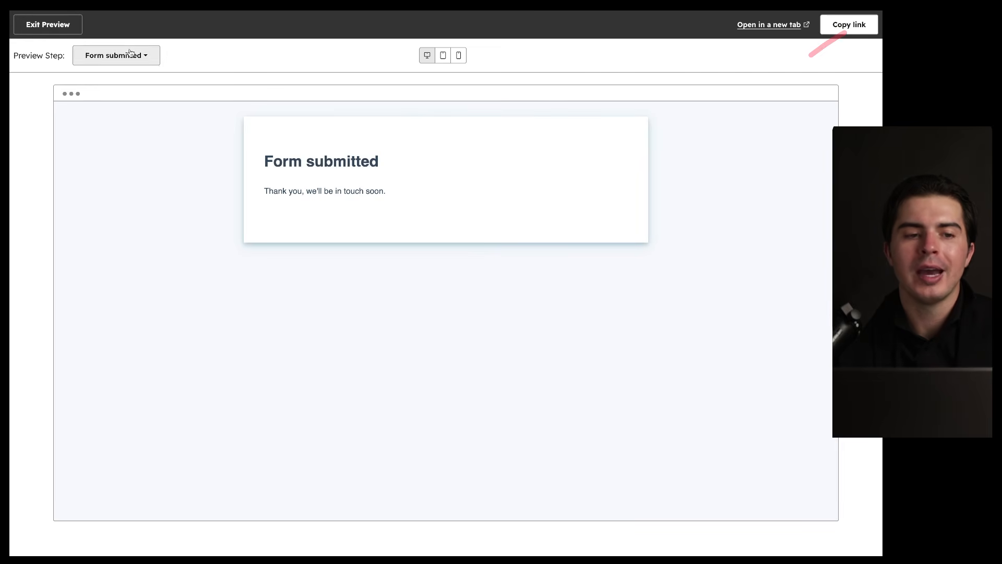
{"action": "left_click", "coordinate": [56, 33]}
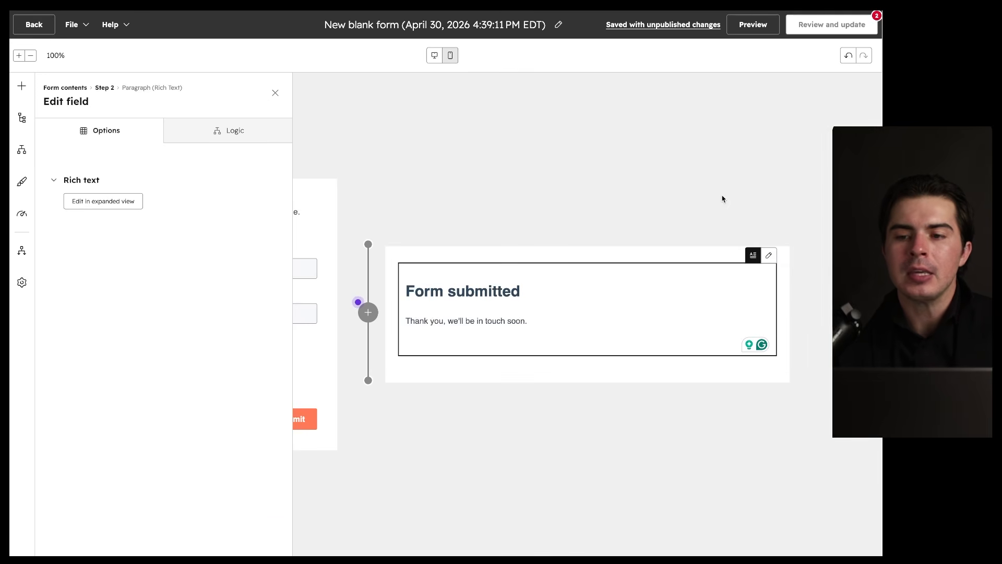
Step: Jump to the Step 1 dropdown field whose Connected property reads Not connected
{"action": "mouse_move", "coordinate": [817, 21]}
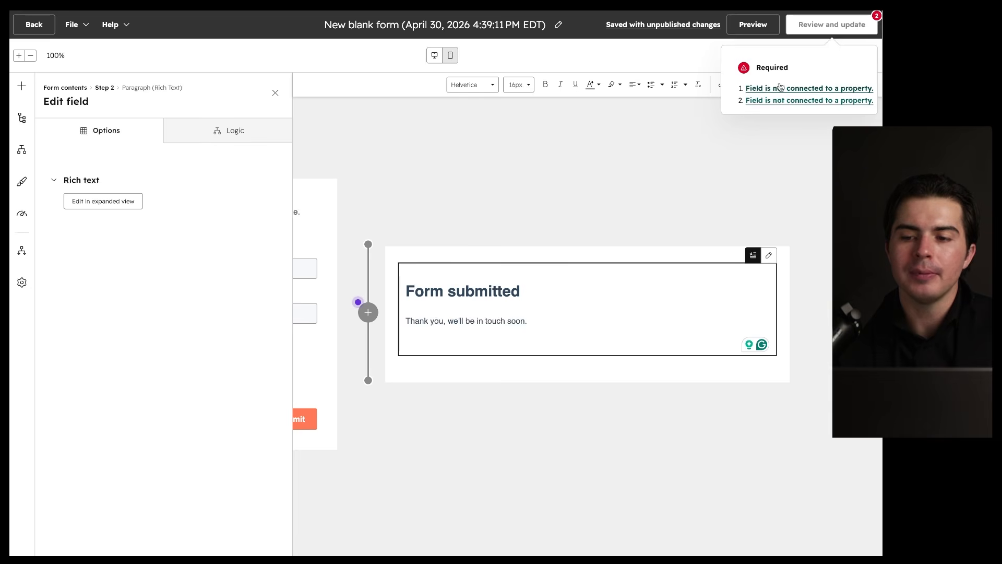
{"action": "left_click", "coordinate": [750, 100]}
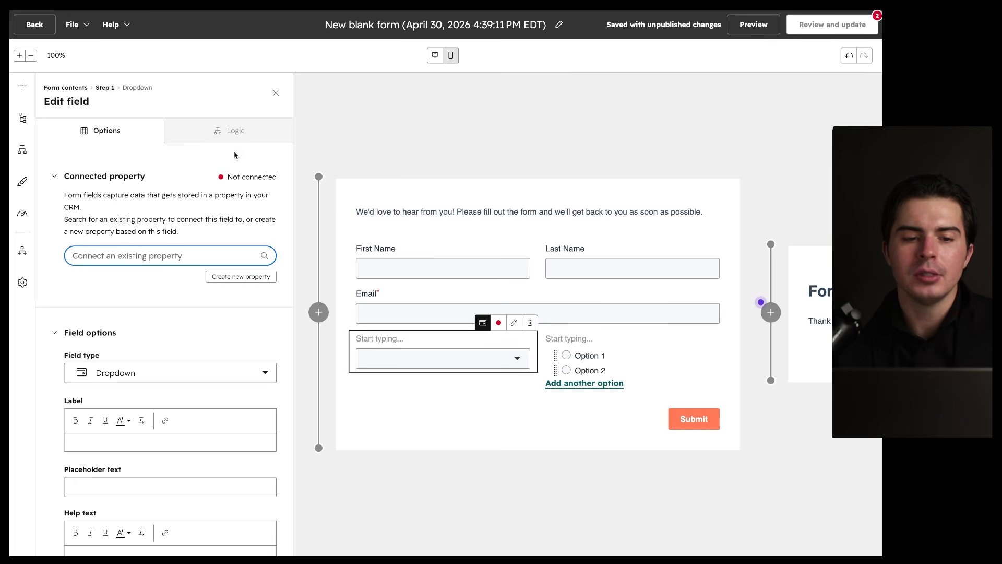
{"action": "scroll", "coordinate": [183, 235], "scroll_direction": "down", "scroll_amount": 3}
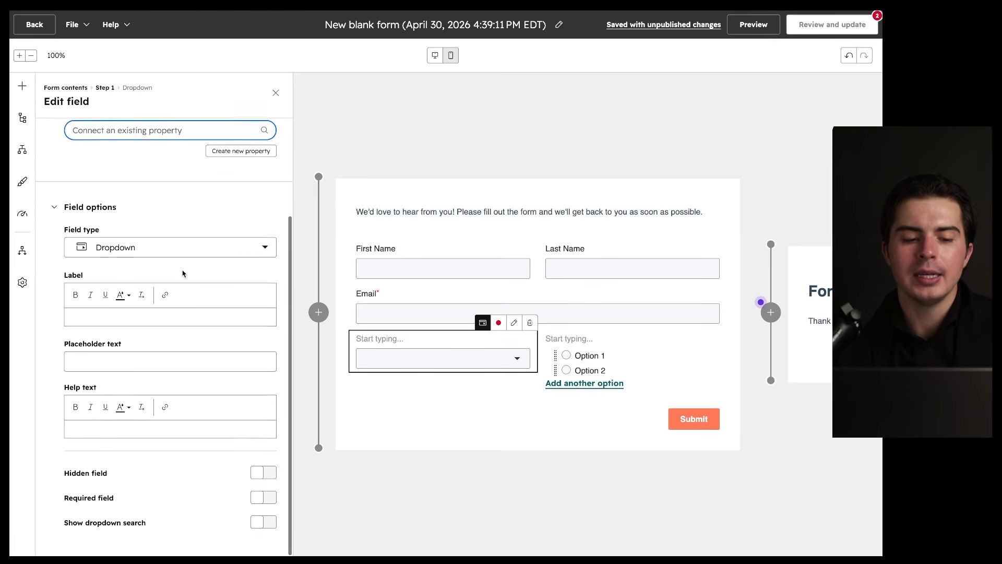
{"action": "scroll", "coordinate": [217, 171], "scroll_direction": "up", "scroll_amount": 2}
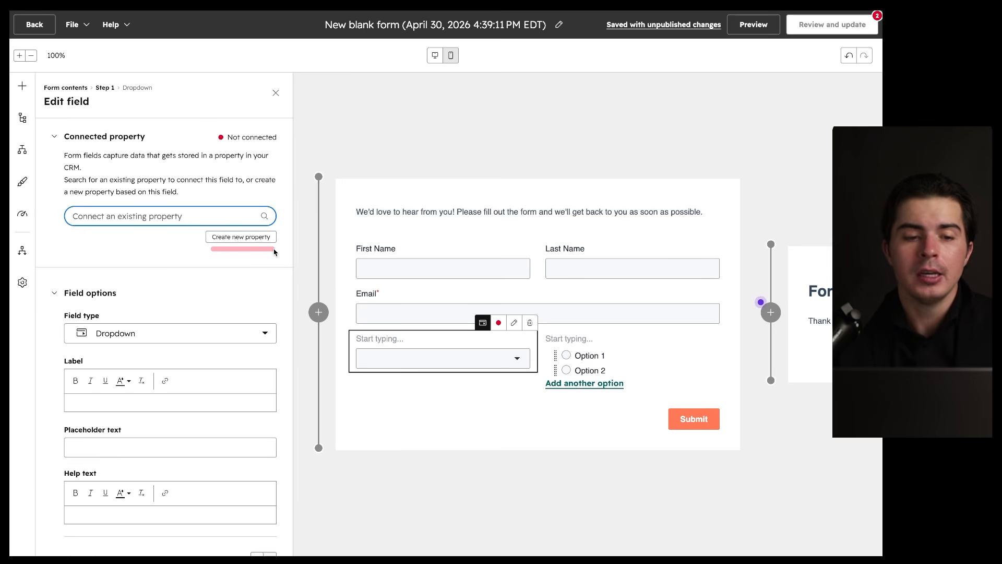
{"action": "left_click_drag", "start_coordinate": [211, 248], "coordinate": [262, 246]}
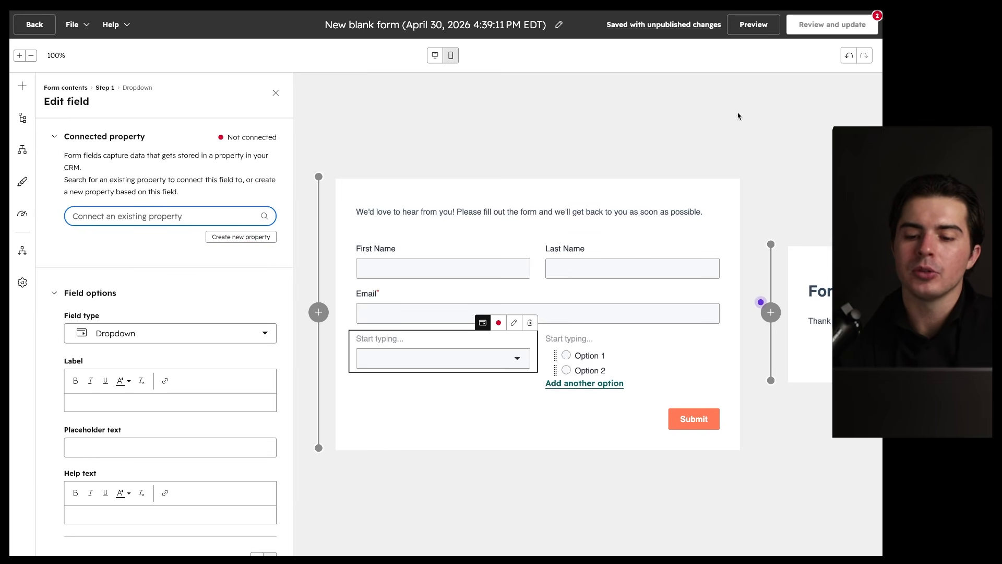
Step: Delete the unconnected dropdown and radio fields, and remove a trial Image block
{"action": "left_click", "coordinate": [530, 322]}
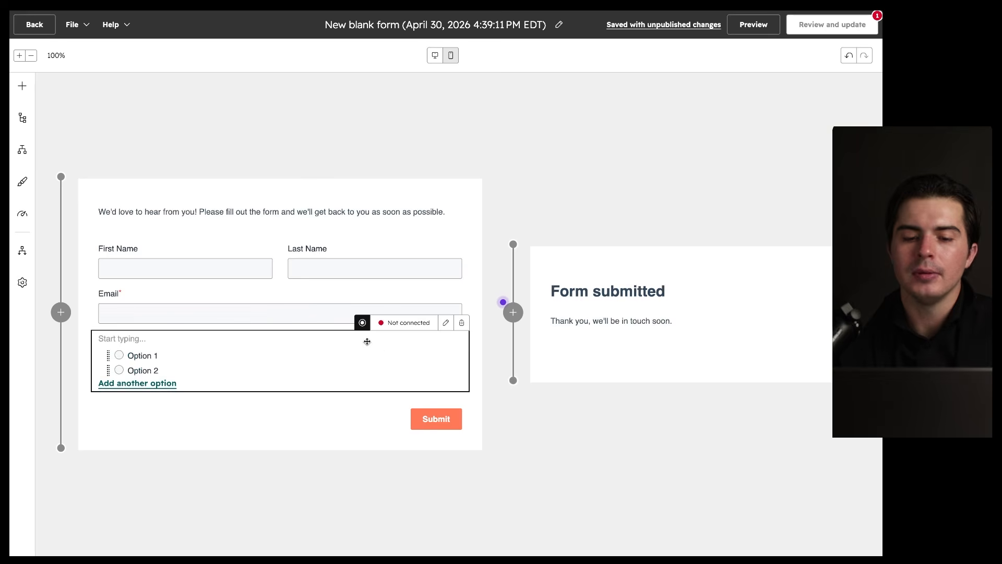
{"action": "left_click", "coordinate": [461, 322]}
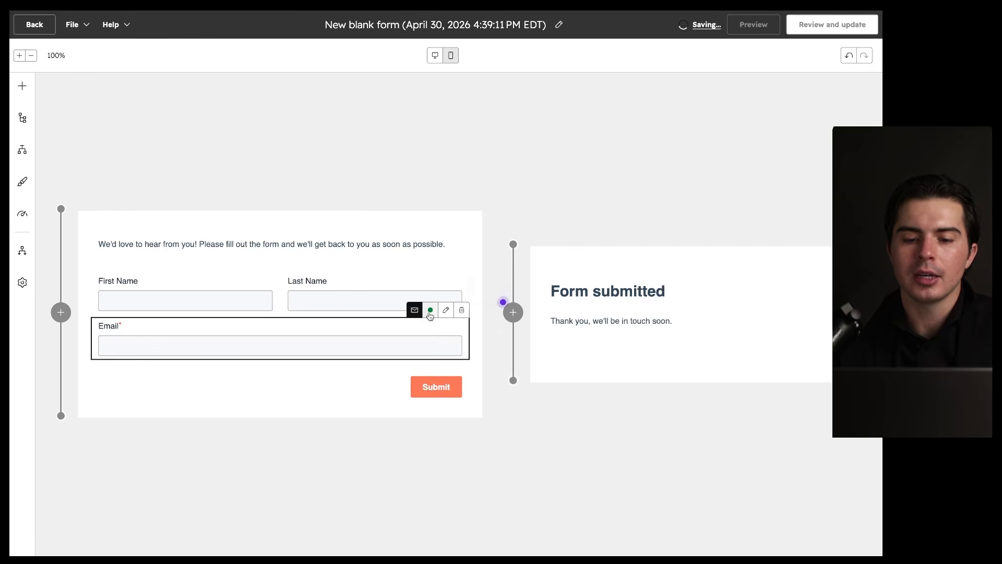
{"action": "mouse_move", "coordinate": [431, 314]}
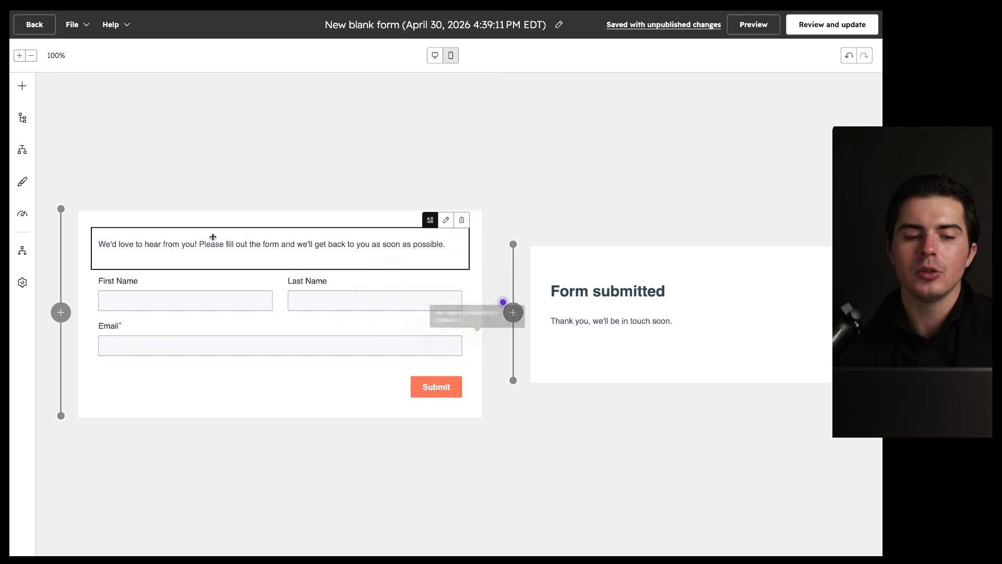
{"action": "left_click", "coordinate": [22, 85]}
{"action": "left_click_drag", "start_coordinate": [175, 165], "coordinate": [442, 340]}
{"action": "left_click", "coordinate": [529, 298]}
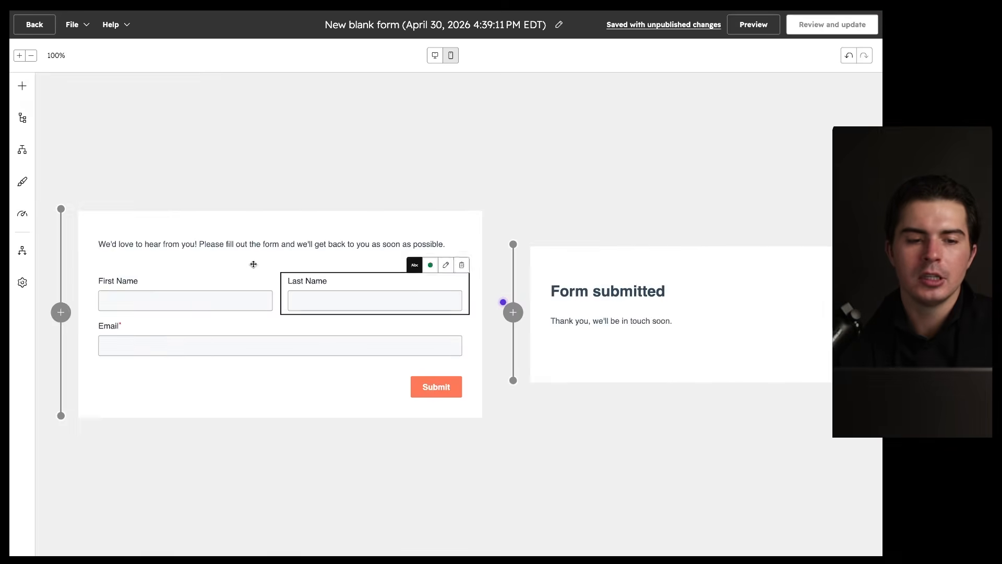
Step: Add a Single-line text field below First Name, beside Email
{"action": "left_click", "coordinate": [22, 85]}
{"action": "left_click", "coordinate": [61, 115]}
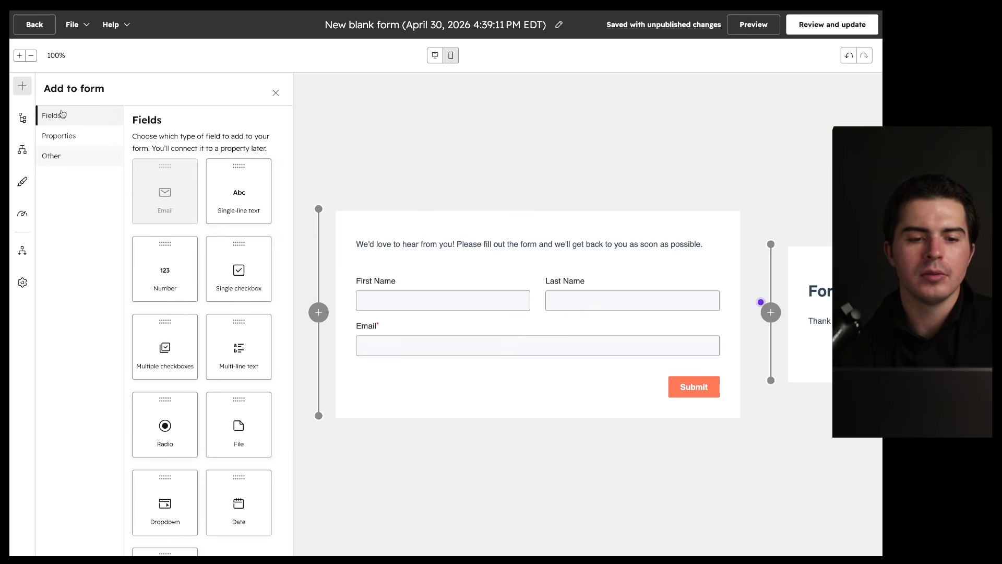
{"action": "left_click_drag", "start_coordinate": [237, 195], "coordinate": [399, 331]}
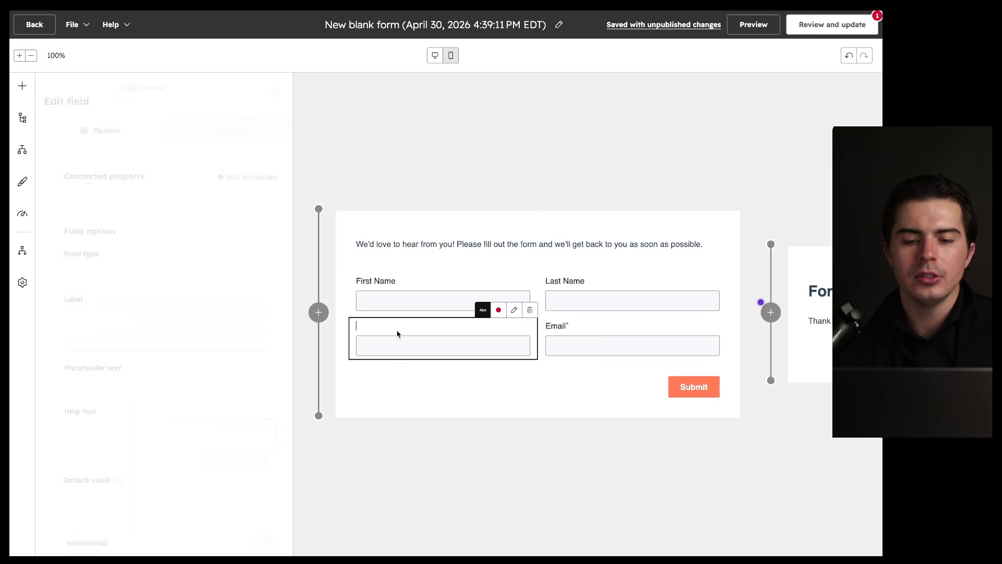
{"action": "left_click", "coordinate": [498, 311]}
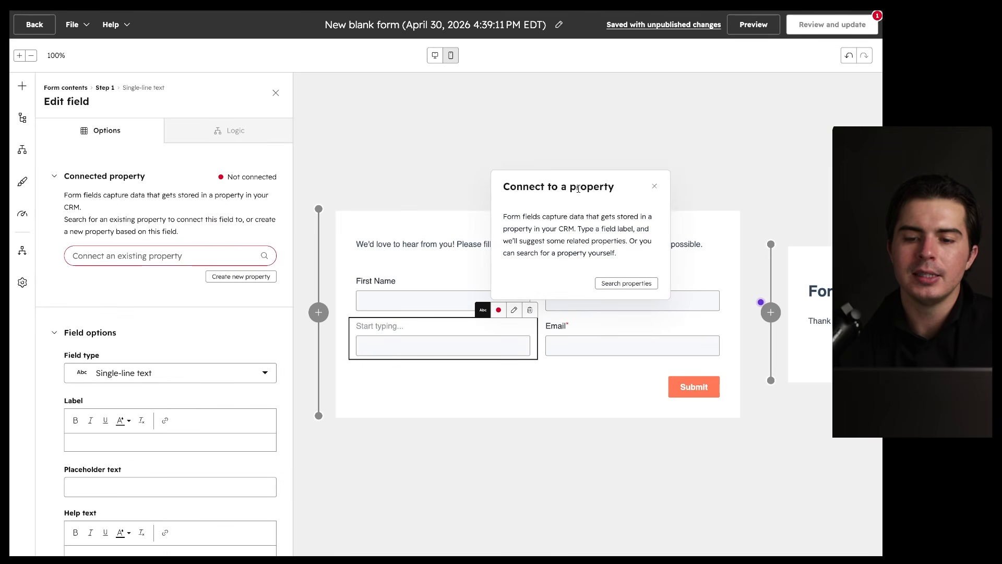
Step: Delete the new single-line text field and publish the form via Review and update
{"action": "left_click", "coordinate": [654, 186]}
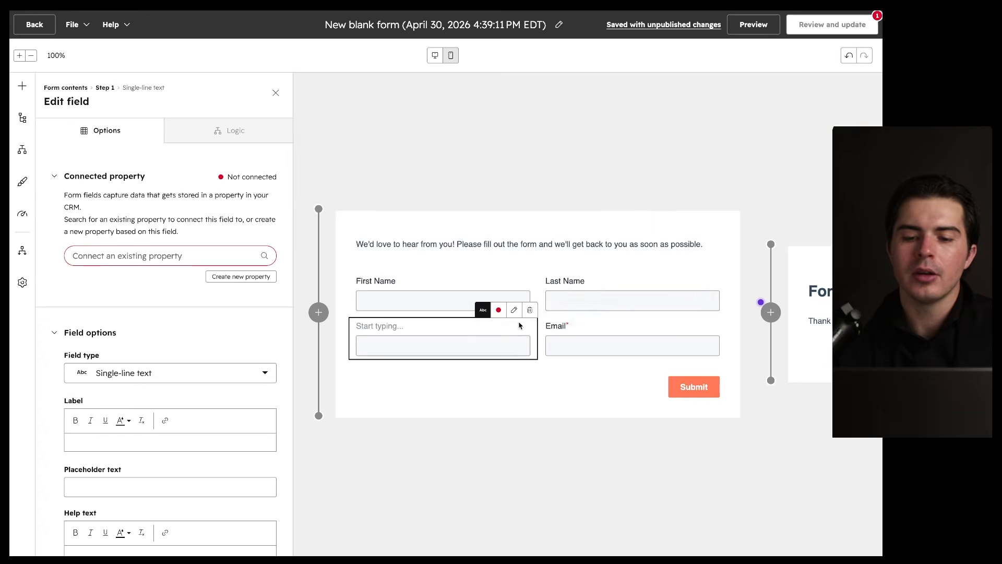
{"action": "left_click", "coordinate": [530, 310]}
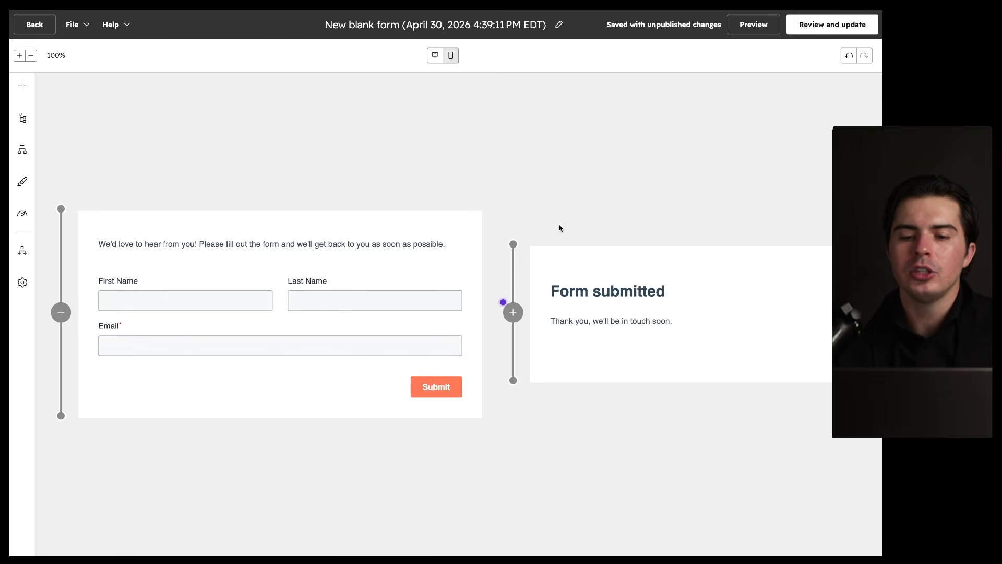
{"action": "left_click", "coordinate": [825, 25]}
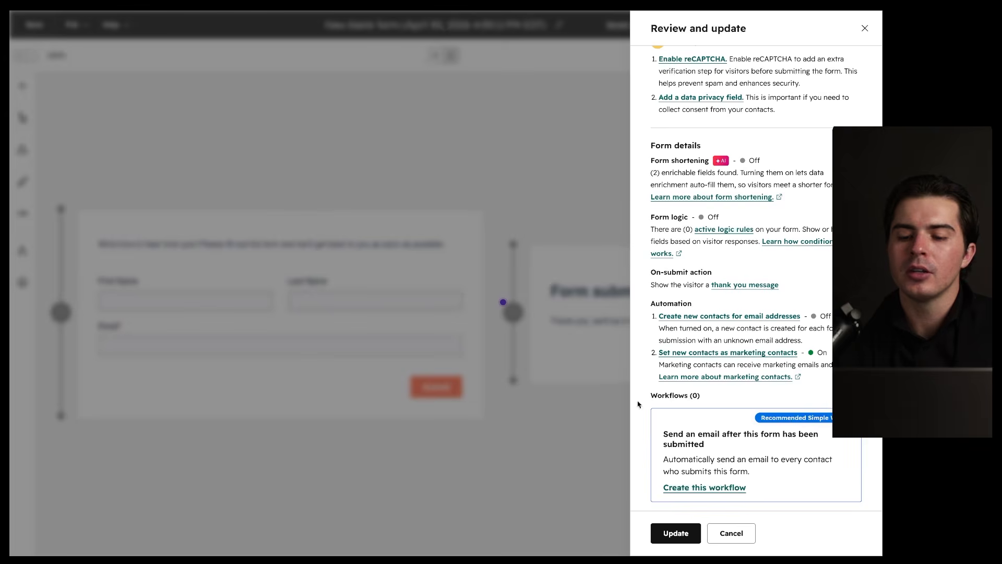
{"action": "left_click", "coordinate": [676, 533]}
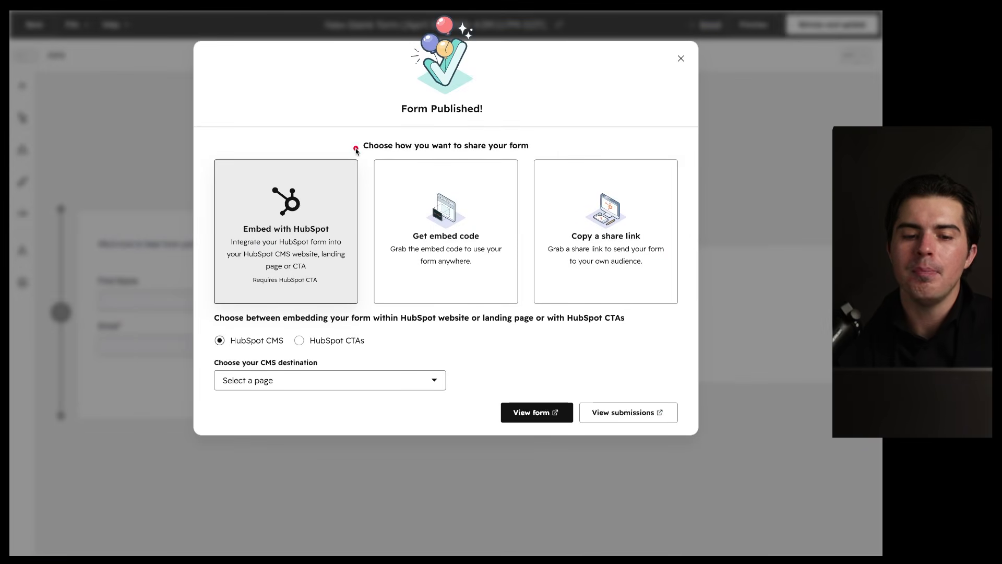
{"action": "left_click_drag", "start_coordinate": [357, 149], "coordinate": [319, 156]}
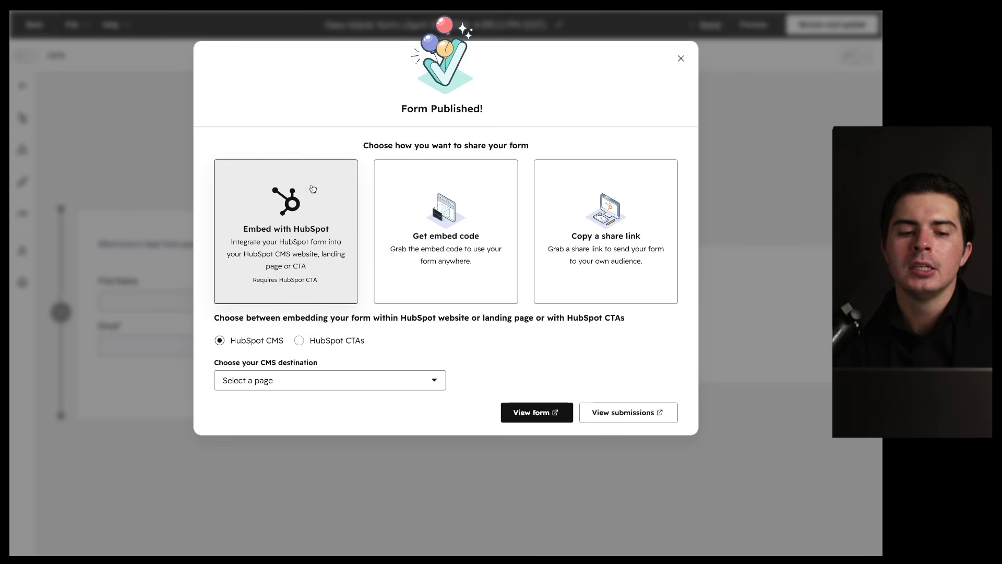
Step: View the form's embed code and share link, then close the Form Published dialog
{"action": "mouse_move", "coordinate": [259, 262]}
{"action": "left_mouse_down"}
{"action": "mouse_move", "coordinate": [308, 261]}
{"action": "mouse_move", "coordinate": [295, 262]}
{"action": "left_mouse_up"}
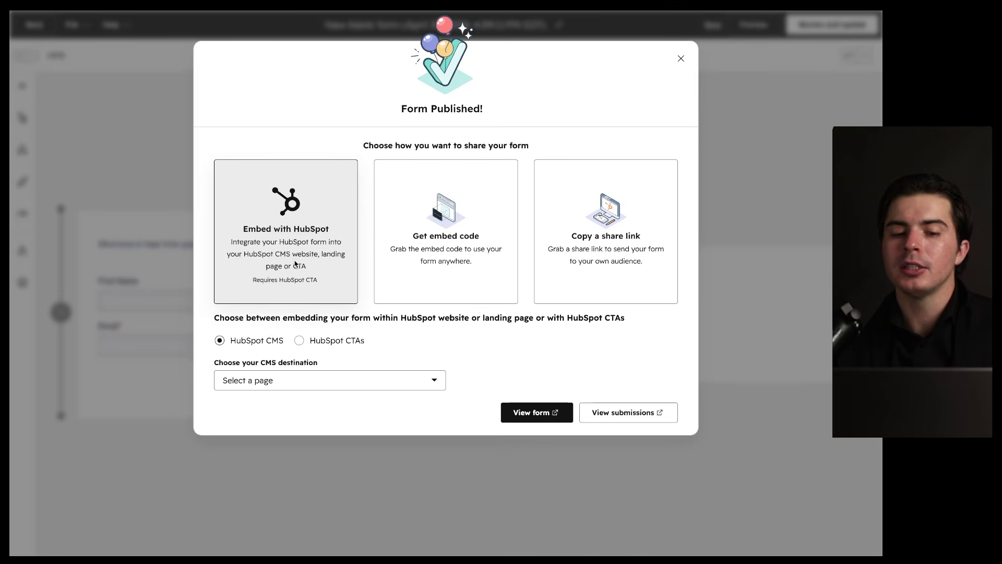
{"action": "left_click_drag", "start_coordinate": [317, 258], "coordinate": [342, 256]}
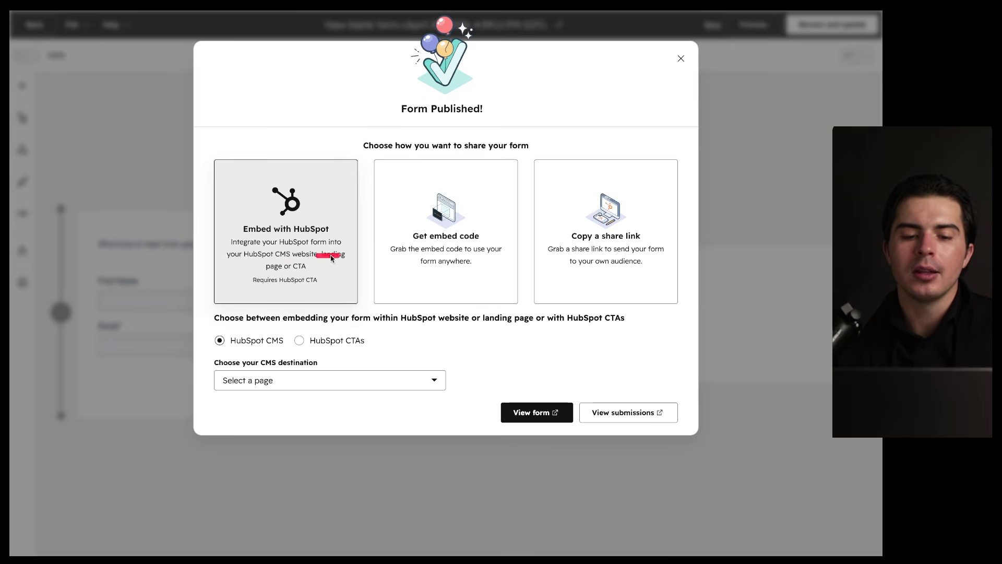
{"action": "left_click_drag", "start_coordinate": [265, 271], "coordinate": [331, 273]}
{"action": "mouse_move", "coordinate": [522, 155]}
{"action": "left_mouse_down"}
{"action": "mouse_move", "coordinate": [459, 148]}
{"action": "mouse_move", "coordinate": [491, 266]}
{"action": "left_mouse_up"}
{"action": "left_click", "coordinate": [489, 262]}
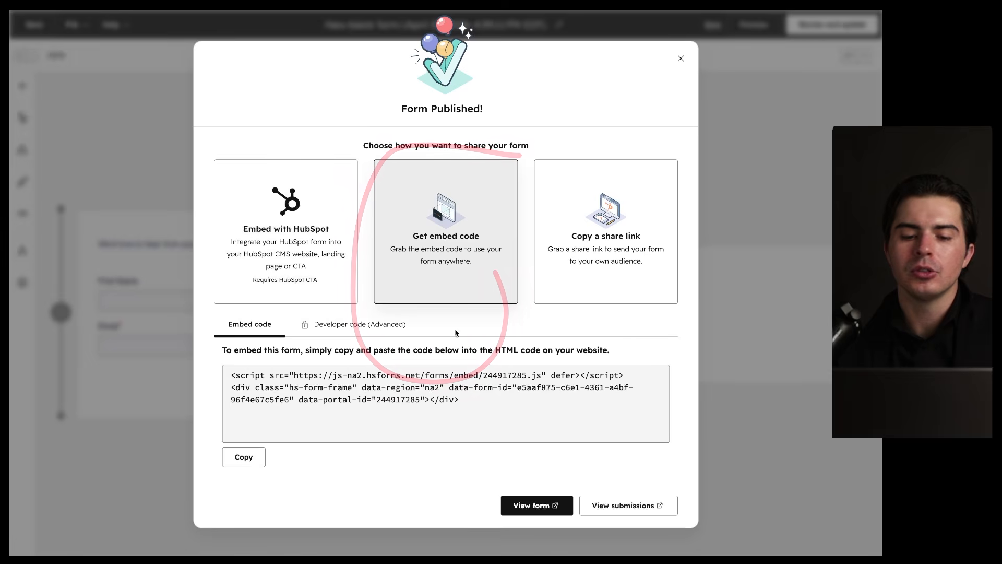
{"action": "left_click_drag", "start_coordinate": [579, 343], "coordinate": [591, 361]}
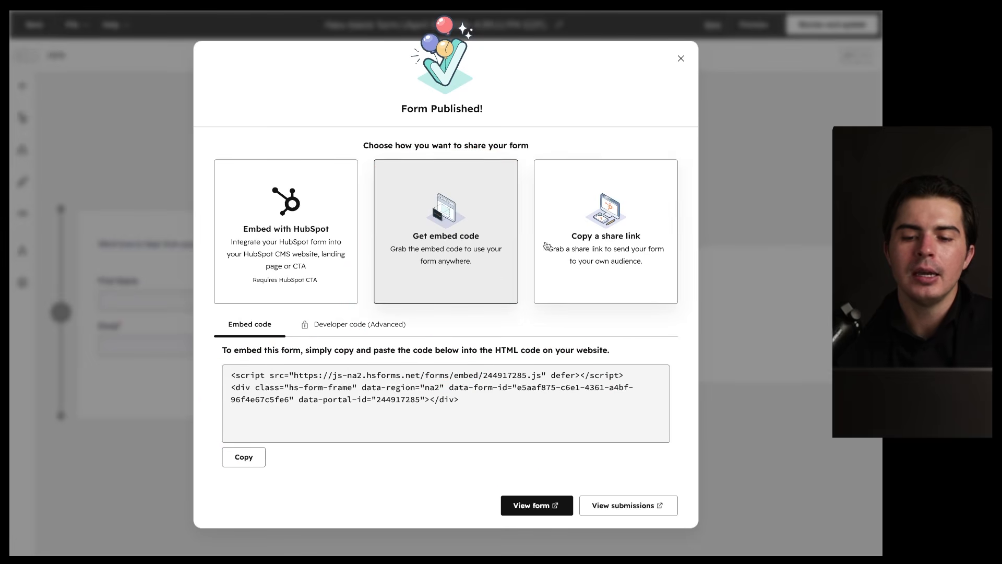
{"action": "left_click", "coordinate": [575, 235]}
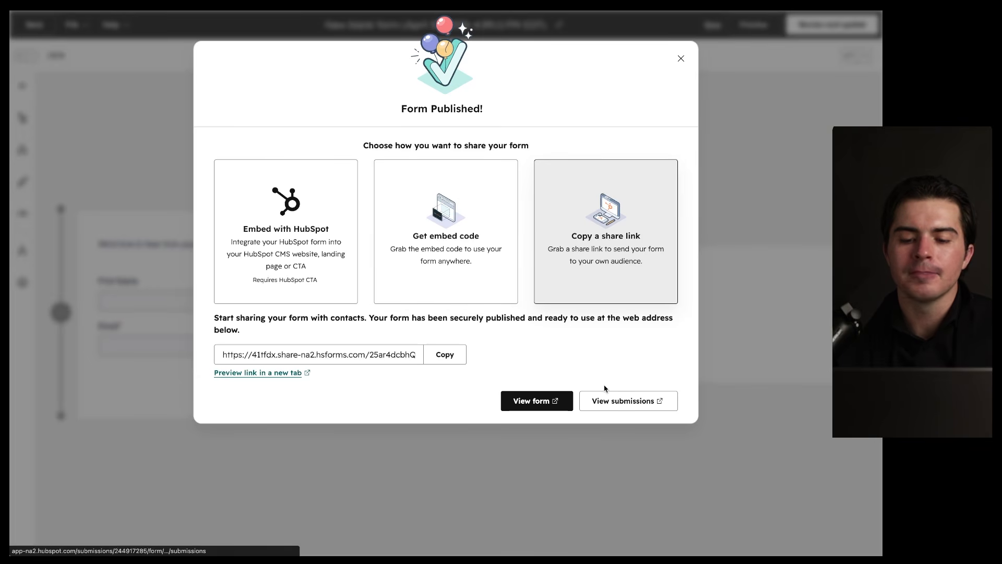
{"action": "left_click", "coordinate": [680, 59]}
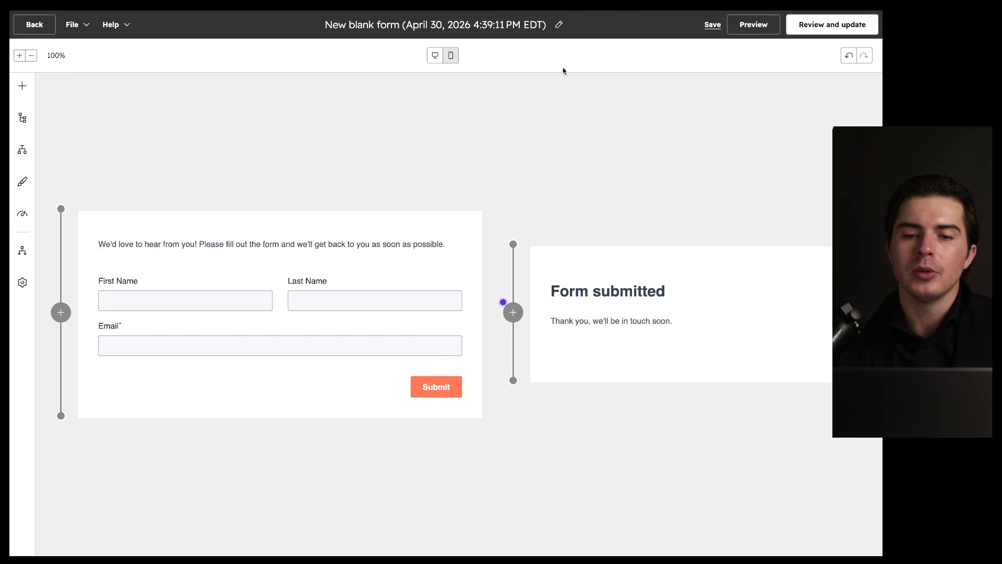
Step: Go to the CTAs page and highlight its Pop-up, Slide-in and Button templates
{"action": "left_click", "coordinate": [38, 29]}
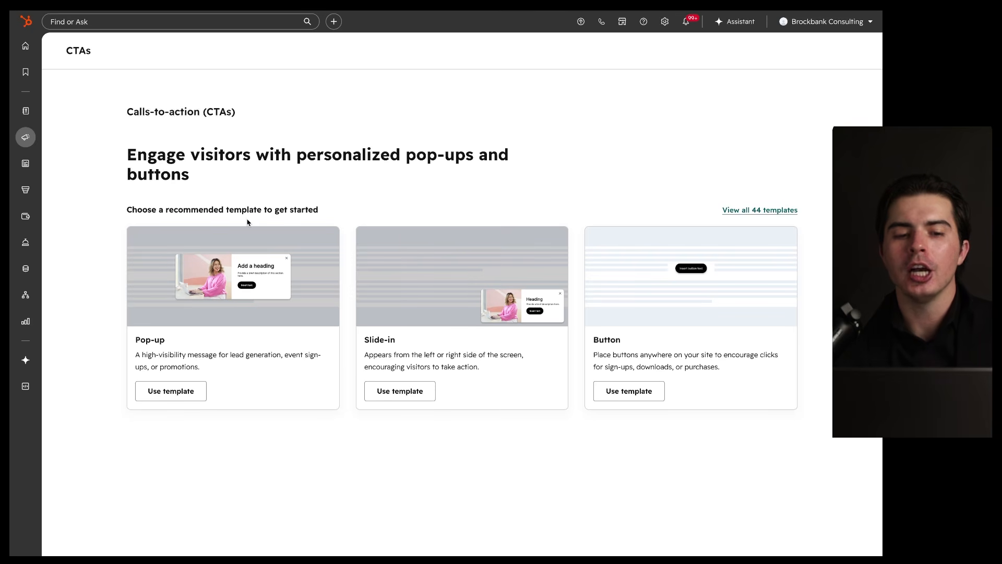
{"action": "left_click_drag", "start_coordinate": [125, 166], "coordinate": [267, 167]}
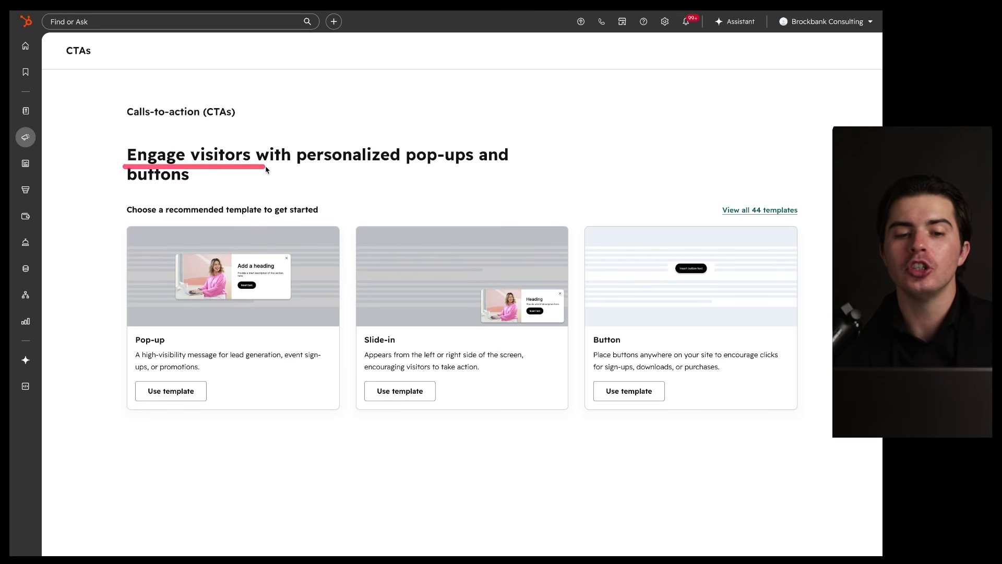
{"action": "left_click_drag", "start_coordinate": [321, 234], "coordinate": [195, 238]}
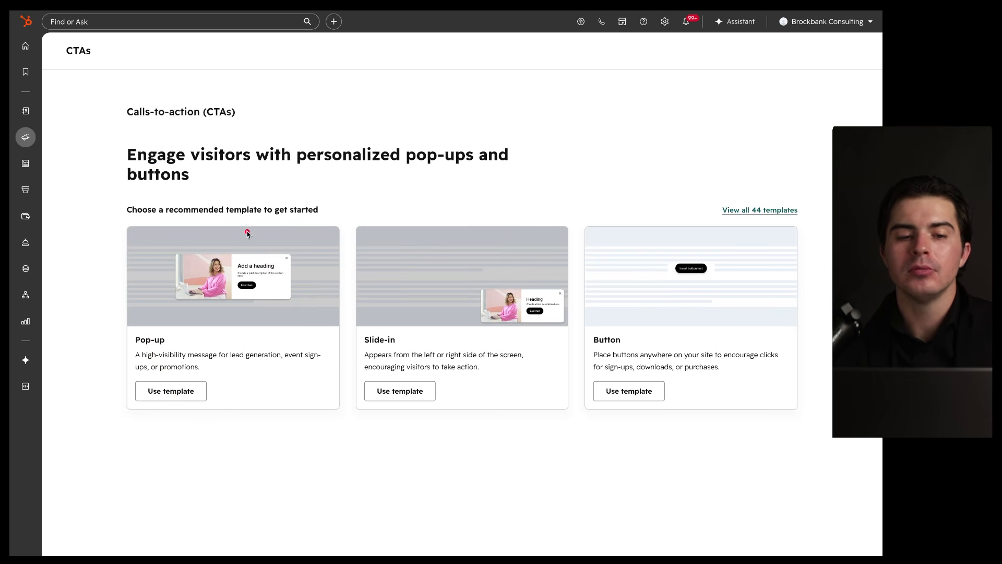
{"action": "left_click_drag", "start_coordinate": [211, 124], "coordinate": [243, 126]}
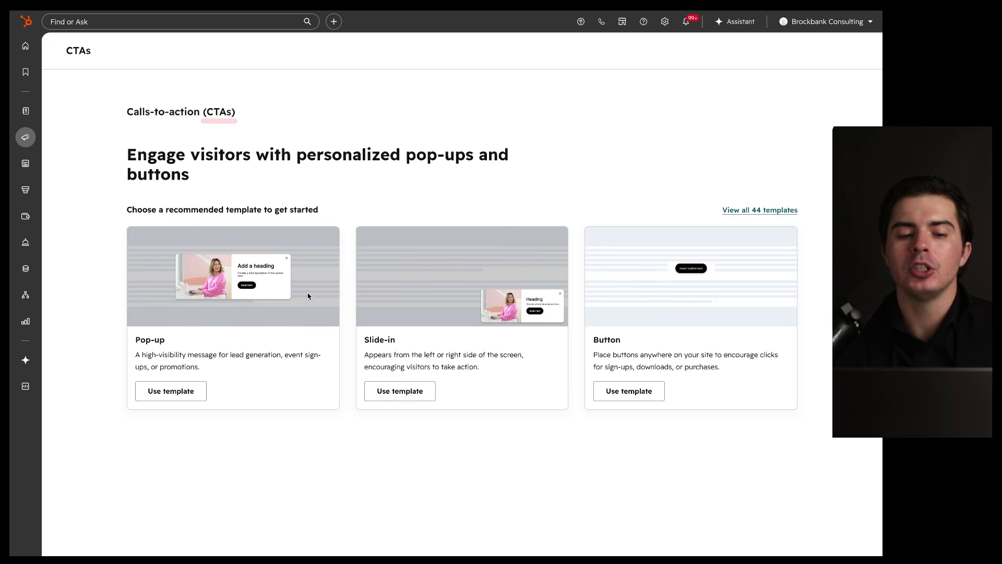
{"action": "left_click_drag", "start_coordinate": [147, 346], "coordinate": [182, 347]}
{"action": "left_click_drag", "start_coordinate": [364, 339], "coordinate": [392, 345]}
{"action": "left_click_drag", "start_coordinate": [579, 344], "coordinate": [643, 346]}
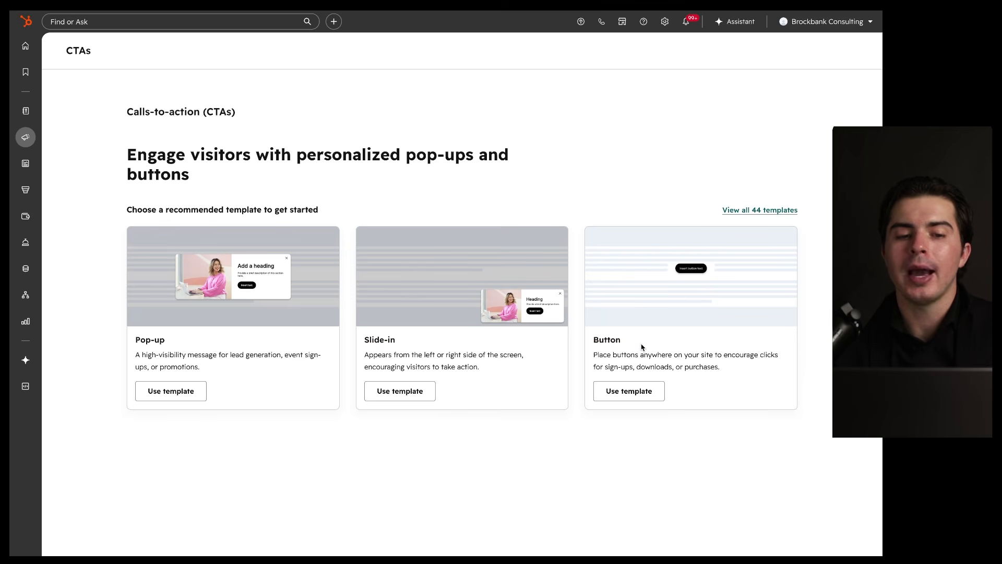
{"action": "mouse_move", "coordinate": [745, 200]}
{"action": "left_mouse_down"}
{"action": "mouse_move", "coordinate": [358, 398]}
{"action": "mouse_move", "coordinate": [543, 204]}
{"action": "left_mouse_up"}
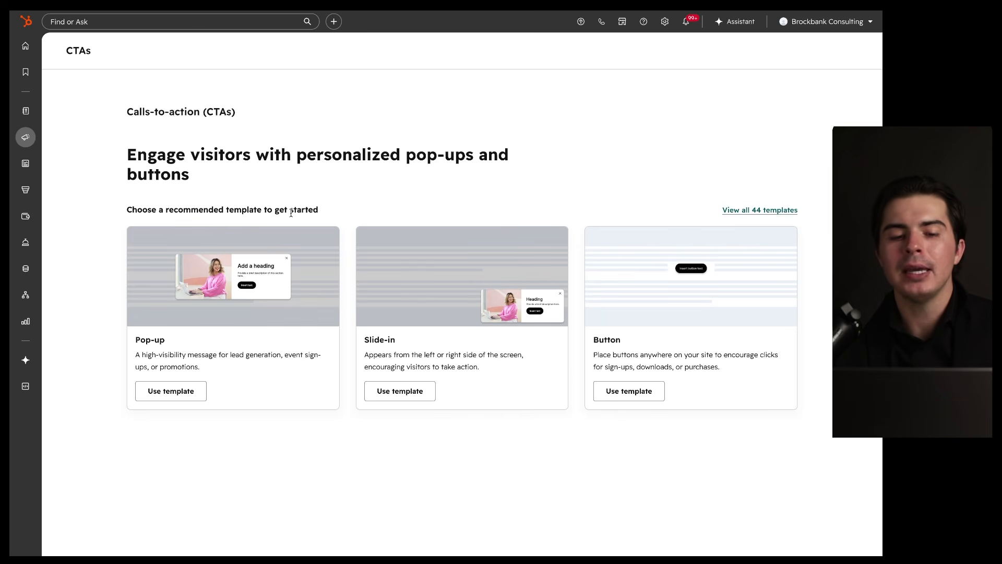
{"action": "left_click_drag", "start_coordinate": [187, 164], "coordinate": [264, 169]}
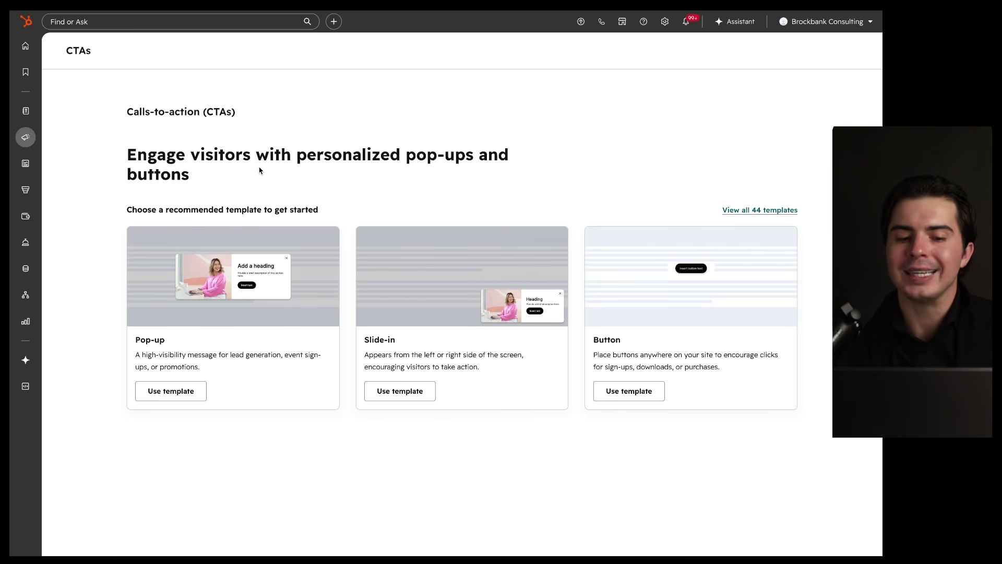
{"action": "left_click_drag", "start_coordinate": [199, 335], "coordinate": [157, 360]}
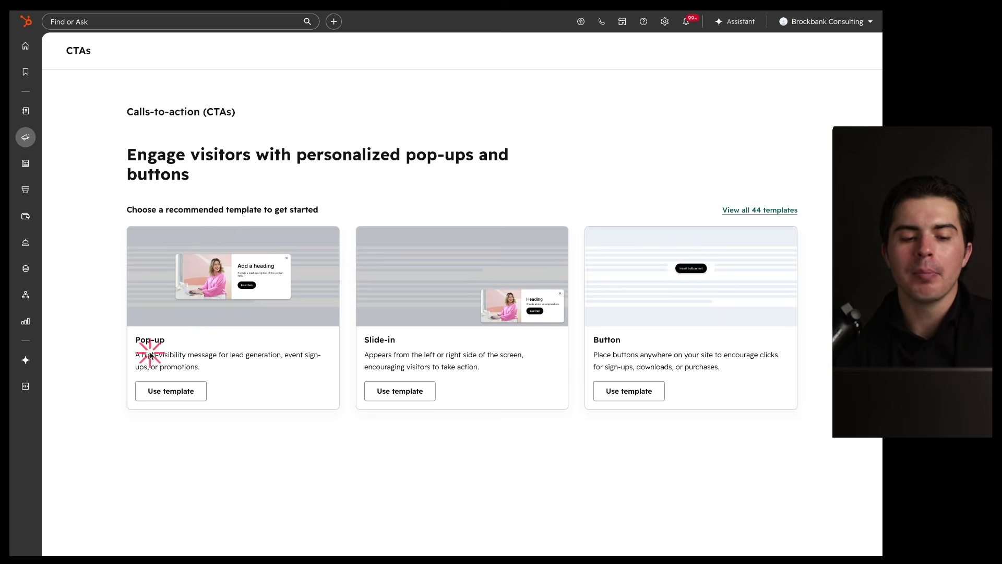
Step: Start a new pop-up CTA from the Pop-up template
{"action": "left_click", "coordinate": [184, 401]}
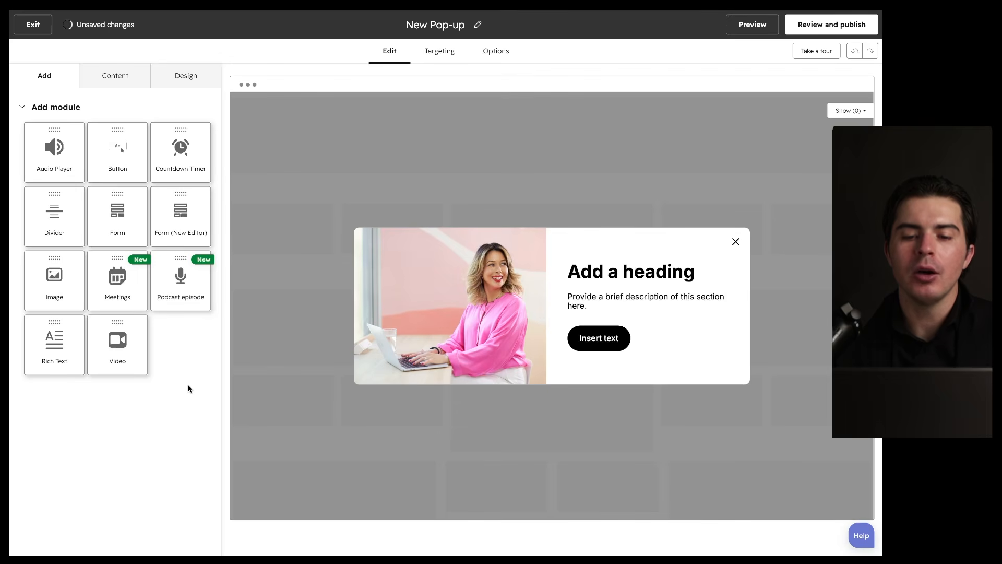
{"action": "mouse_move", "coordinate": [585, 49]}
{"action": "left_mouse_down"}
{"action": "mouse_move", "coordinate": [185, 466]}
{"action": "mouse_move", "coordinate": [369, 100]}
{"action": "left_mouse_up"}
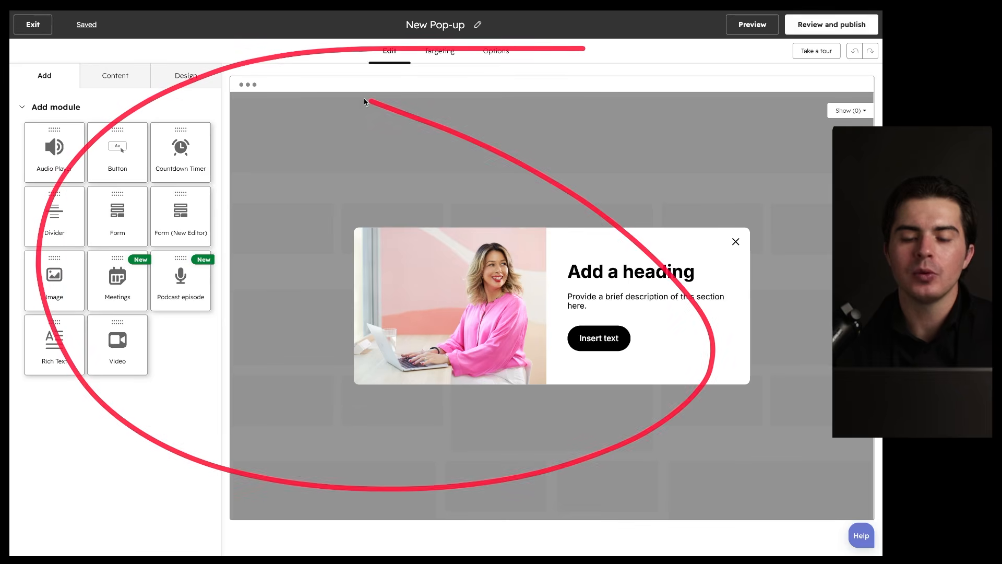
{"action": "mouse_move", "coordinate": [626, 203]}
{"action": "left_mouse_down"}
{"action": "mouse_move", "coordinate": [611, 200]}
{"action": "mouse_move", "coordinate": [727, 338]}
{"action": "mouse_move", "coordinate": [564, 209]}
{"action": "left_mouse_up"}
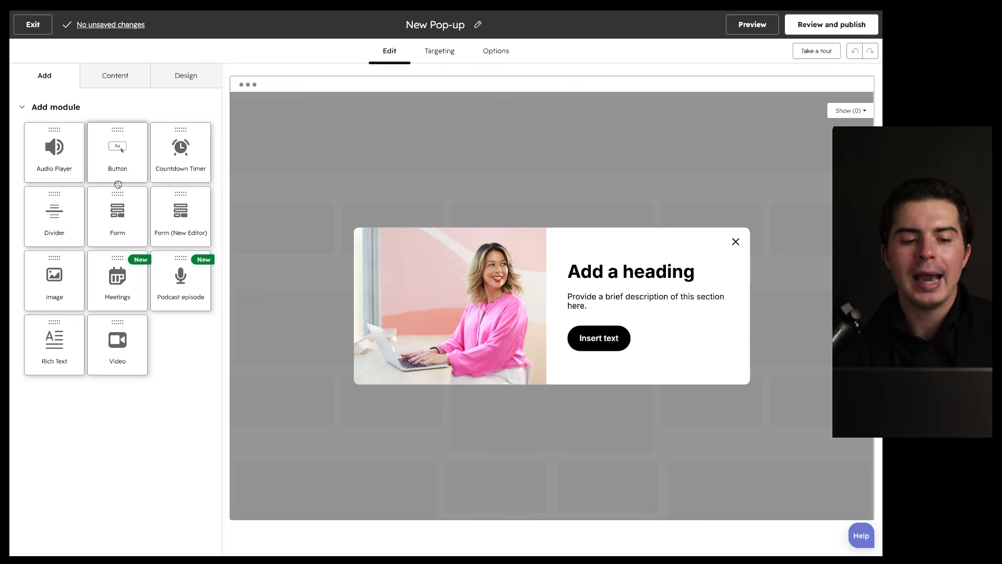
Step: Add a Meetings module set to the 60/30/15 min meeting, then delete it again
{"action": "left_click_drag", "start_coordinate": [118, 277], "coordinate": [630, 317]}
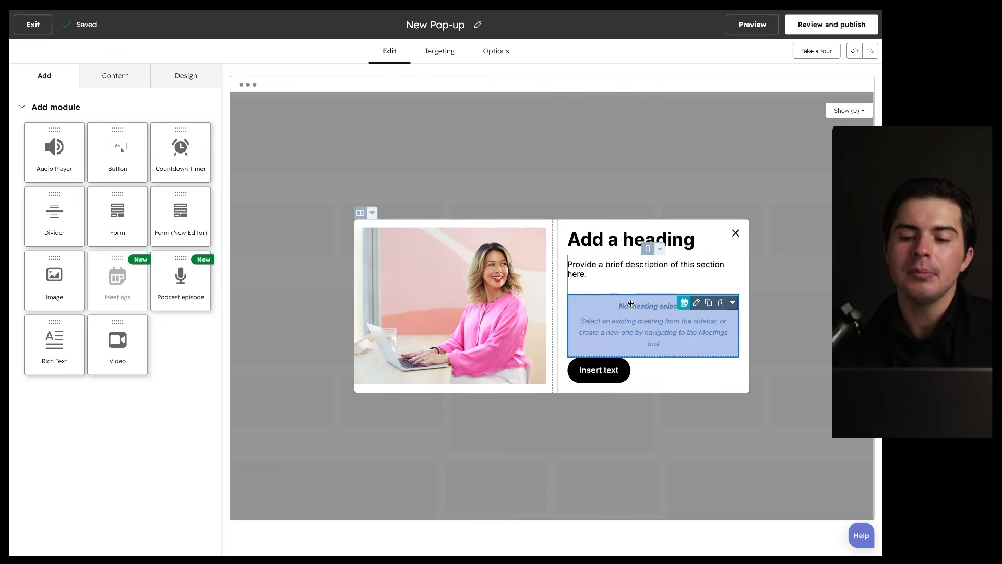
{"action": "left_click", "coordinate": [631, 305]}
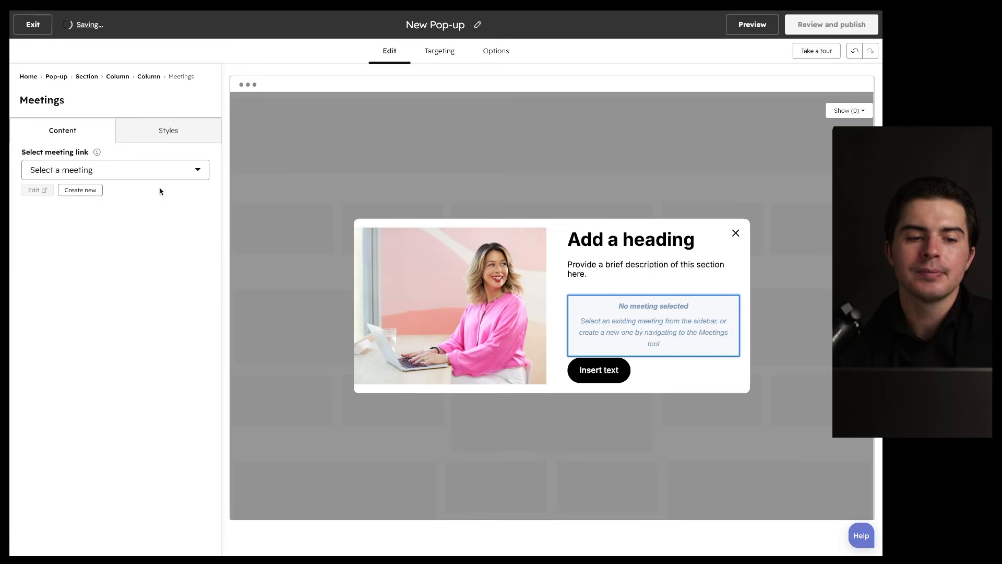
{"action": "left_click", "coordinate": [139, 172]}
{"action": "left_click", "coordinate": [117, 250]}
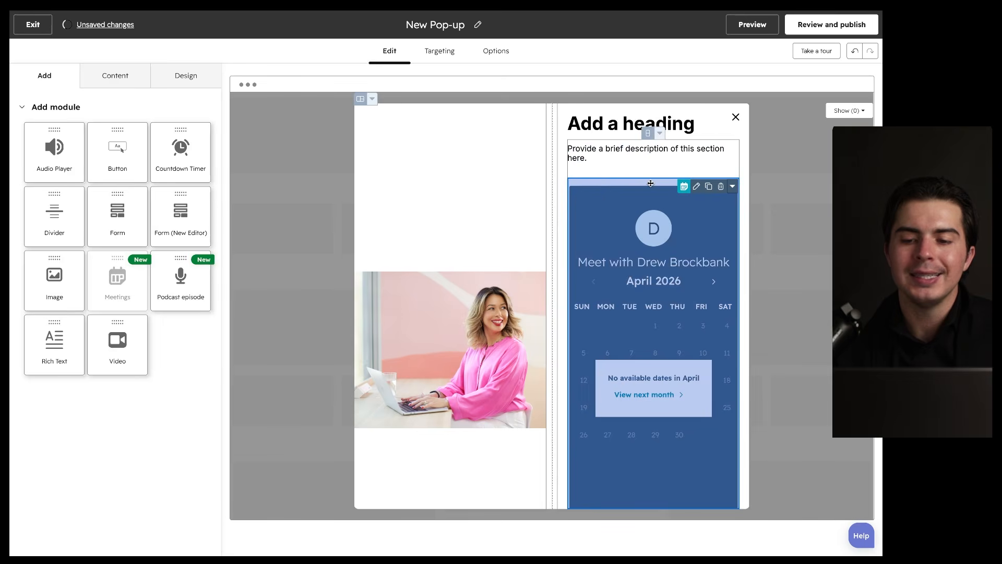
{"action": "left_click", "coordinate": [651, 183]}
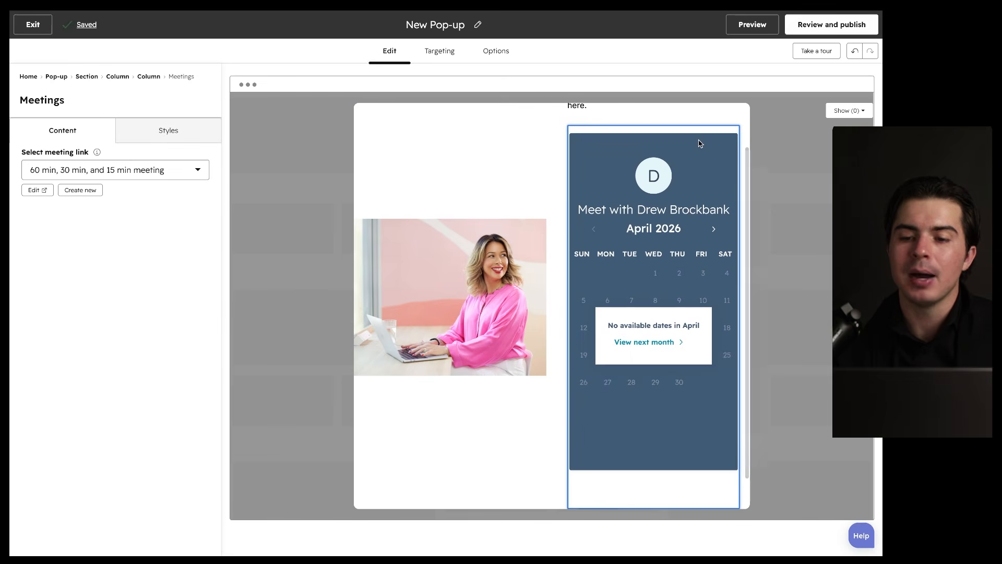
{"action": "left_click", "coordinate": [701, 142]}
{"action": "left_click", "coordinate": [721, 135]}
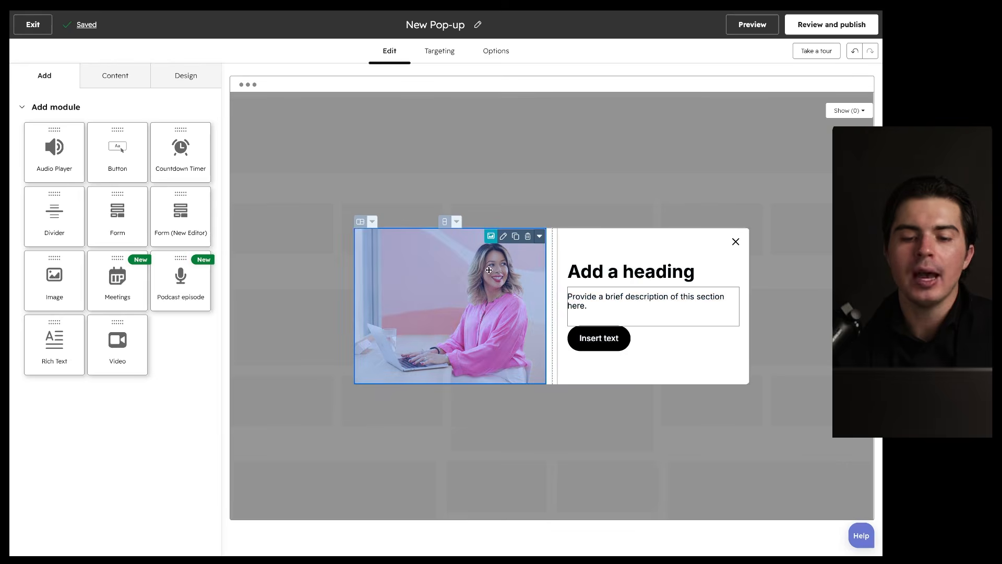
Step: Replace the placeholder heading with 'Book Free consultation'
{"action": "left_click", "coordinate": [593, 278]}
{"action": "triple_click", "coordinate": [593, 282]}
{"action": "type", "text": "Book Free"}
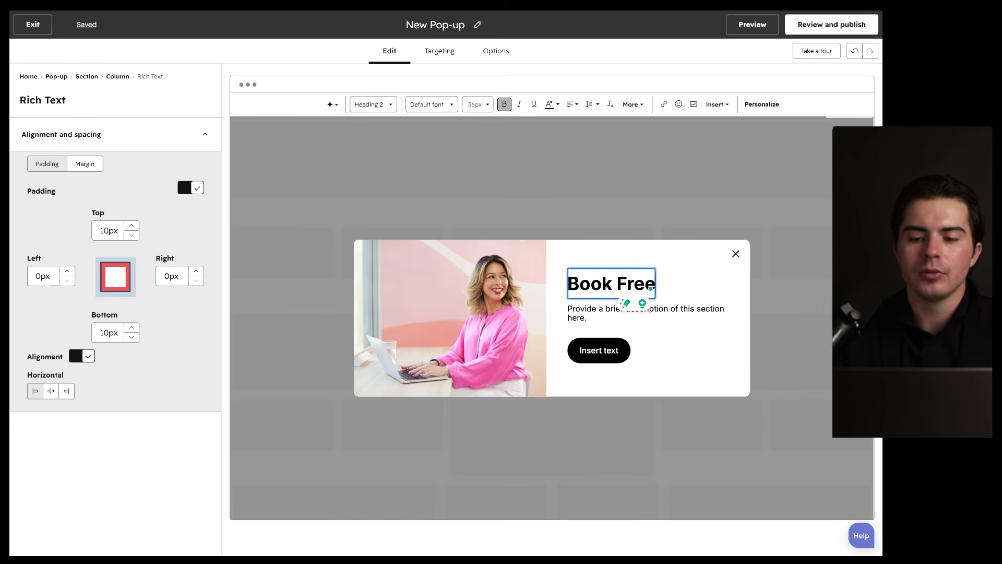
{"action": "type", "text": " consultation"}
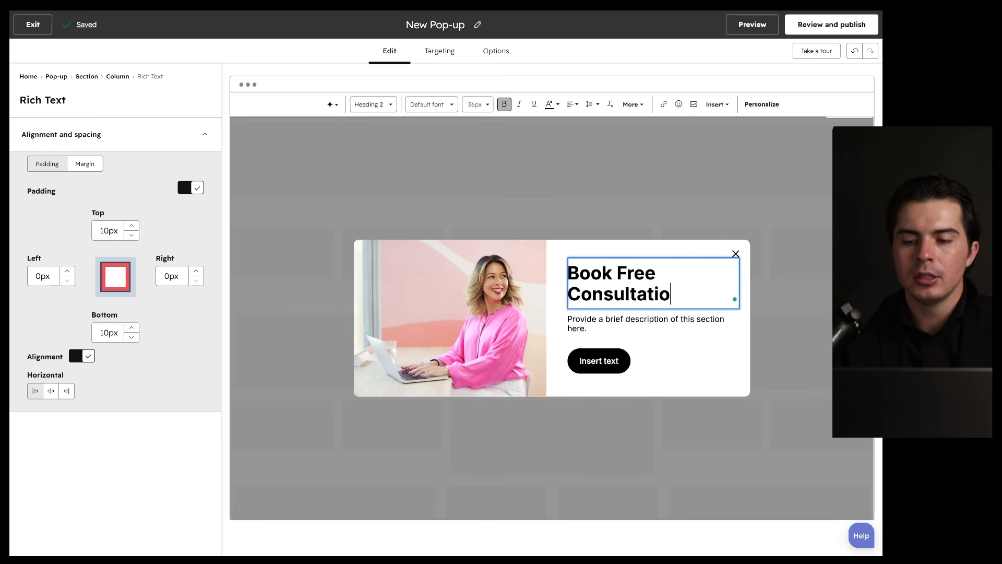
Step: Rewrite the description as a free CRM/ERP consult offer, plus a second HubSpot setup and training line
{"action": "double_click", "coordinate": [603, 325]}
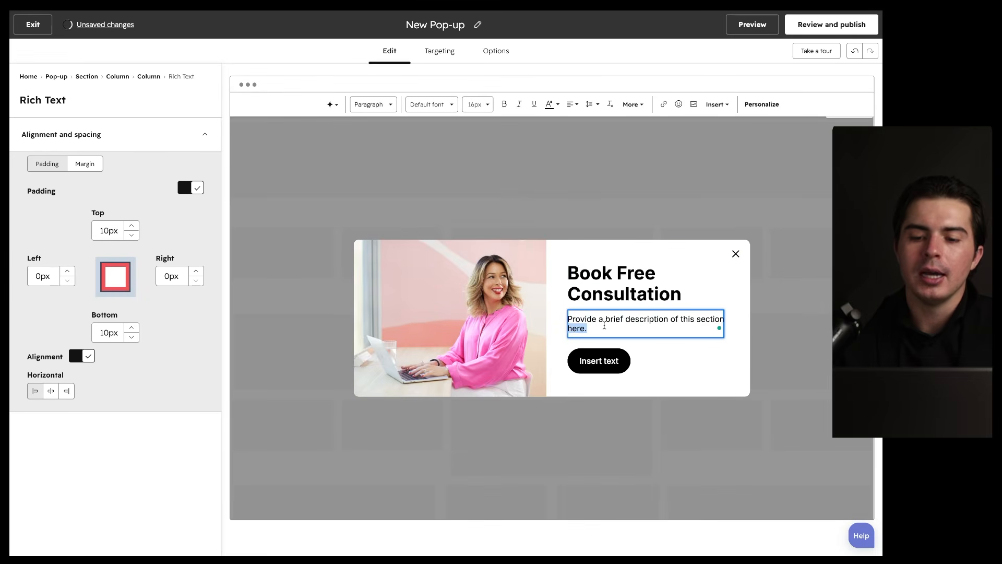
{"action": "triple_click", "coordinate": [602, 319]}
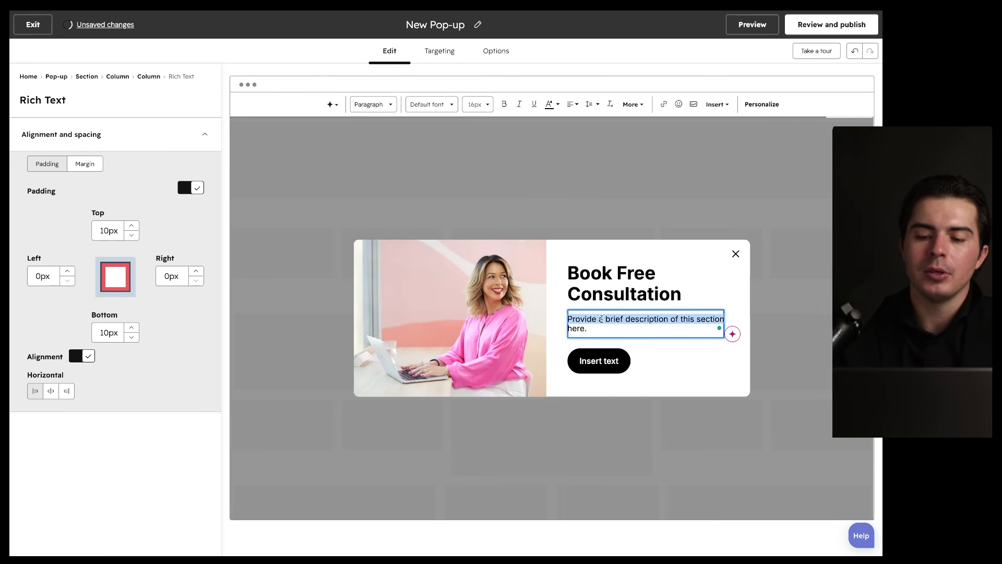
{"action": "triple_click", "coordinate": [601, 319]}
{"action": "type", "text": "Book a free"}
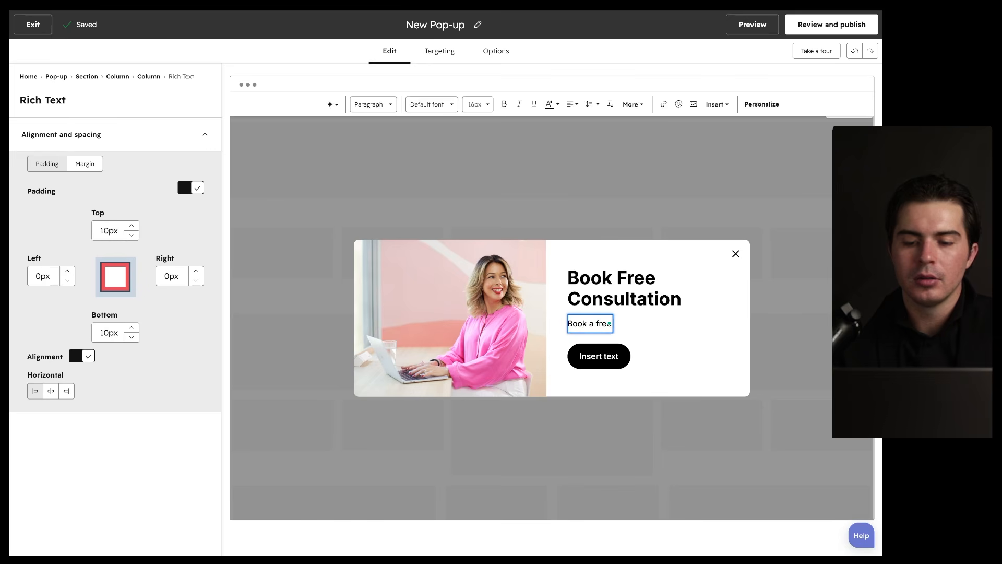
{"action": "type", "text": " consult to learn"}
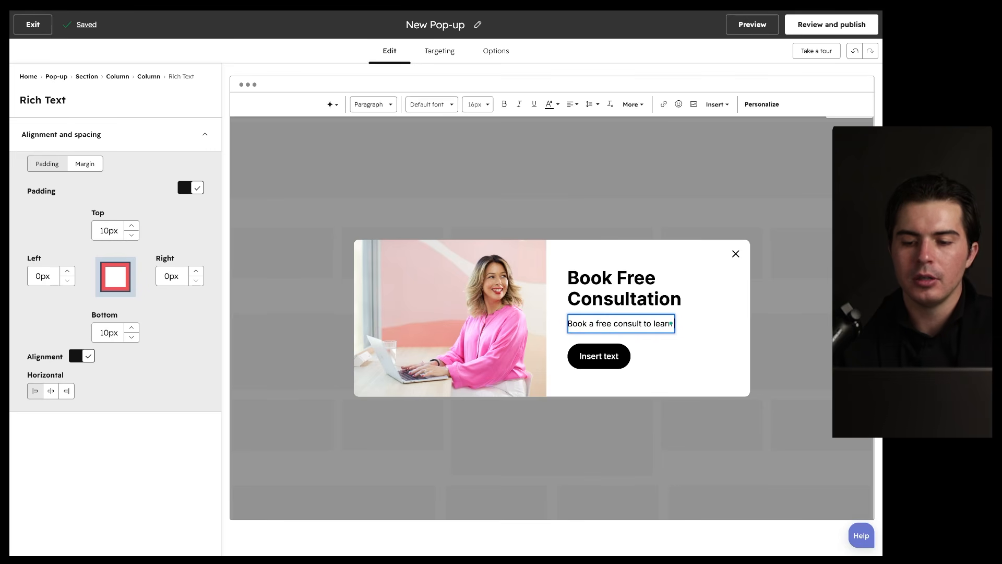
{"action": "type", "text": " how we can build a system that you'll love."}
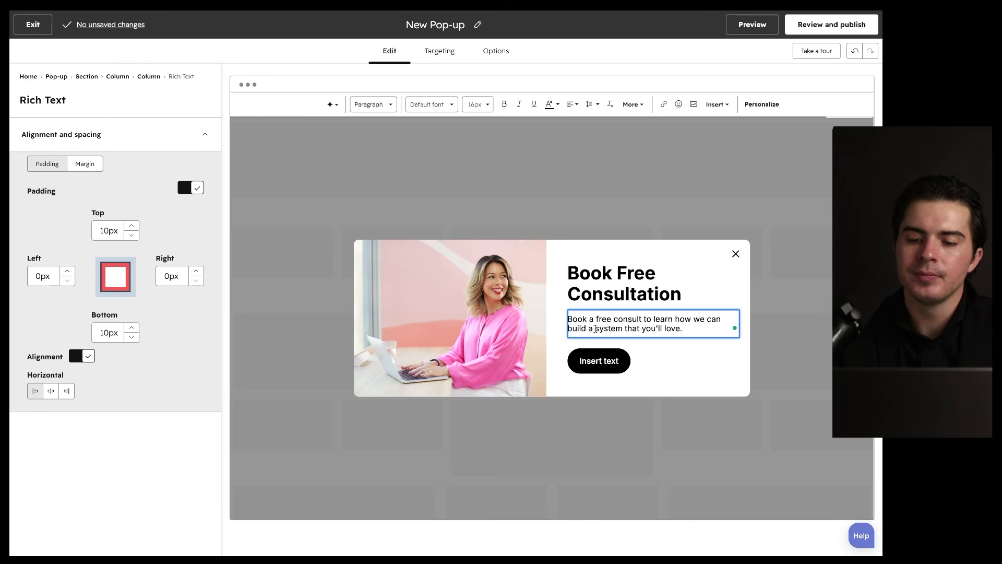
{"action": "left_click", "coordinate": [595, 329]}
{"action": "type", "text": "CRM/ERP"}
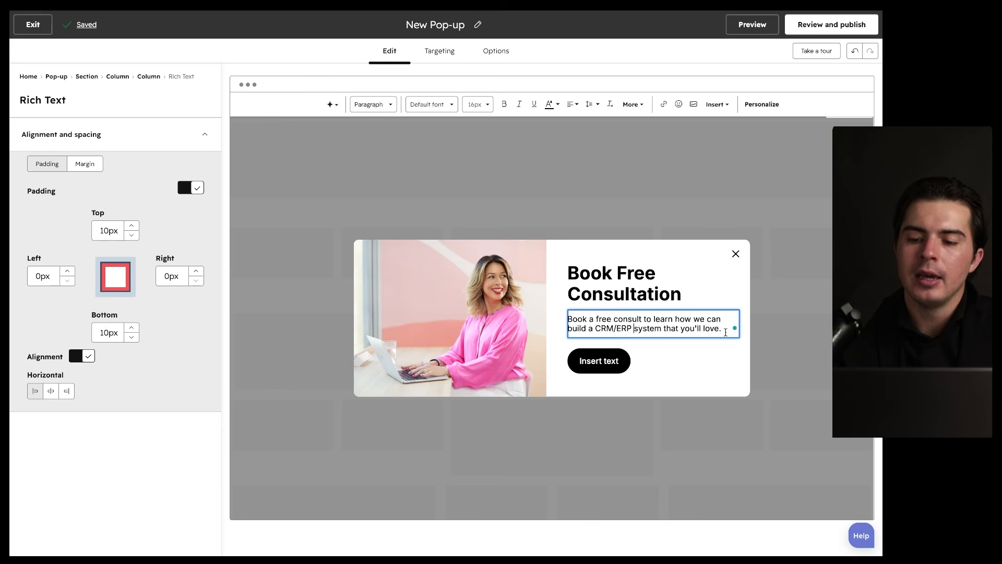
{"action": "key", "text": "Return"}
{"action": "key", "text": "Return"}
{"action": "type", "text": "We support HubSpot setup &"}
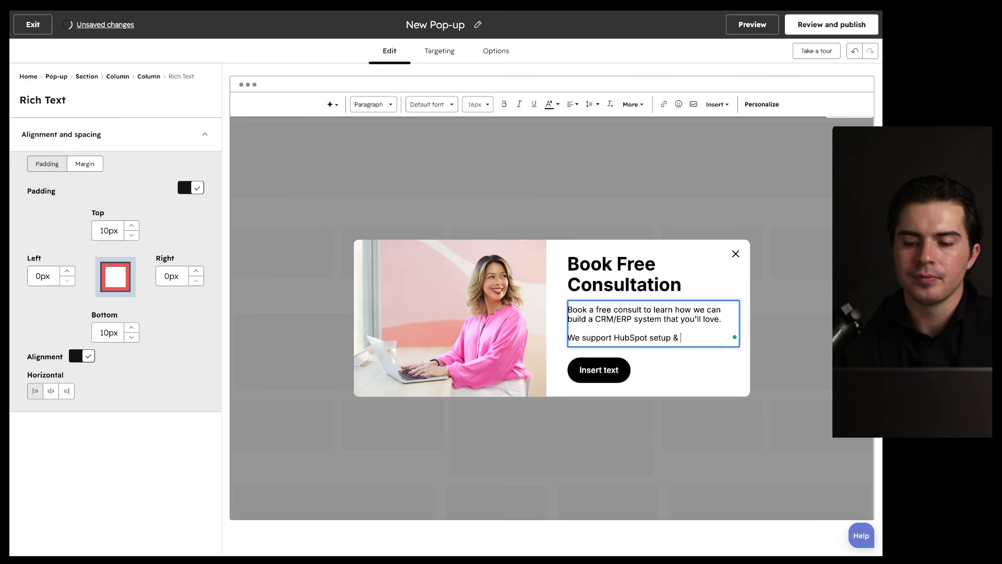
{"action": "type", "text": "ing."}
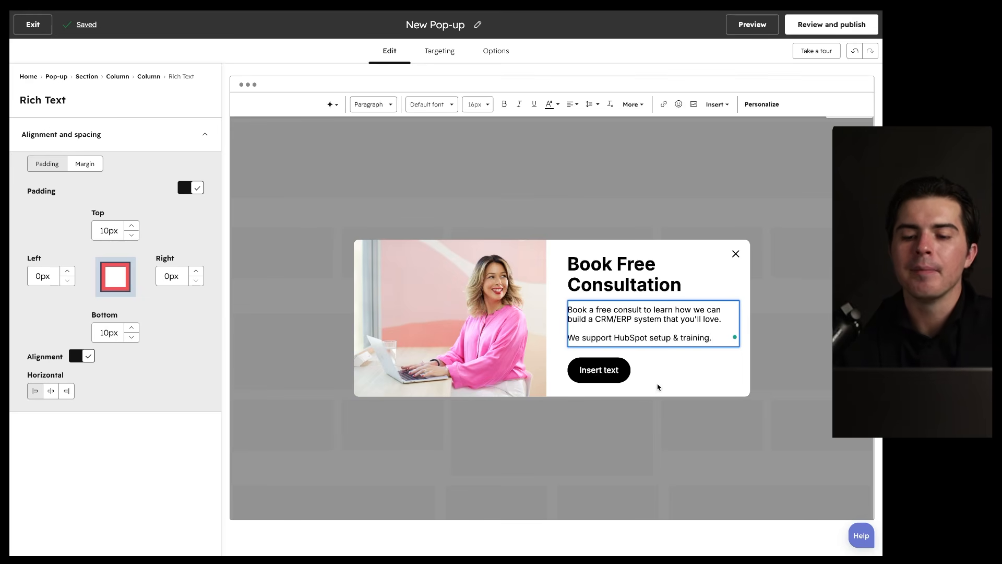
Step: Change the button text to 'Book Free Consultation.'
{"action": "left_click", "coordinate": [618, 370]}
{"action": "triple_click", "coordinate": [66, 337]}
{"action": "type", "text": "Book F"}
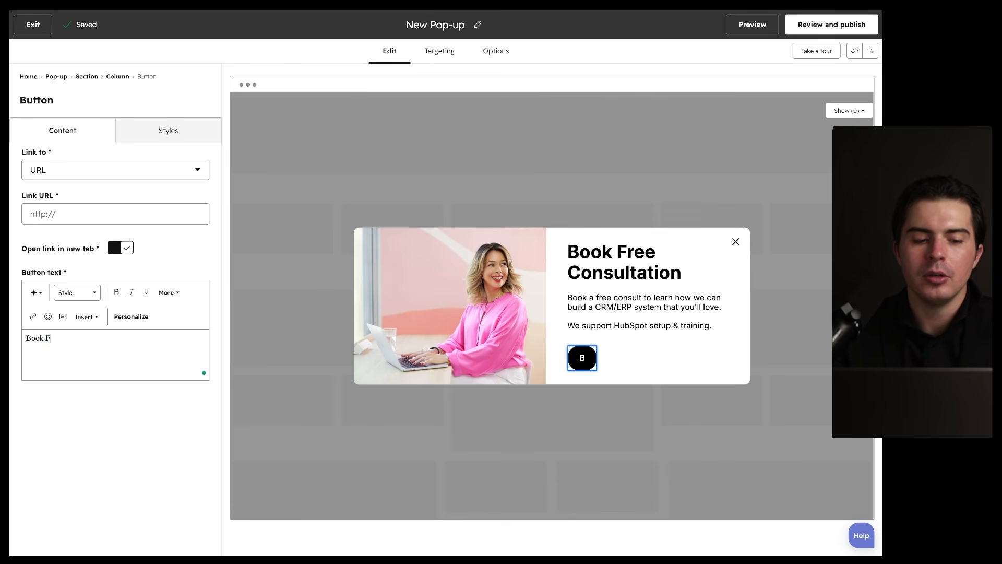
{"action": "type", "text": "ree Consulttio"}
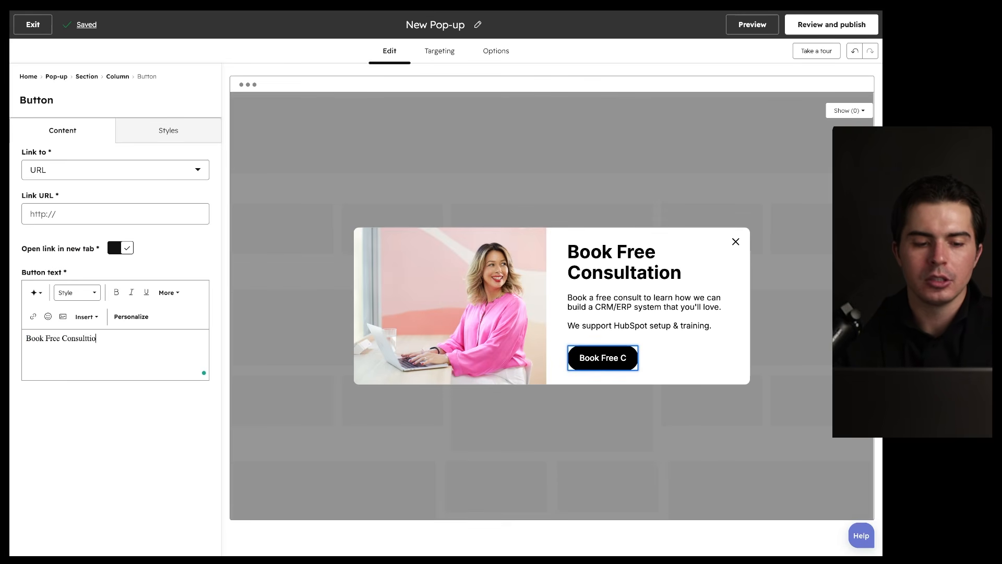
{"action": "key", "text": "BackSpace"}
{"action": "key", "text": "BackSpace"}
{"action": "key", "text": "BackSpace"}
{"action": "type", "text": "ation."}
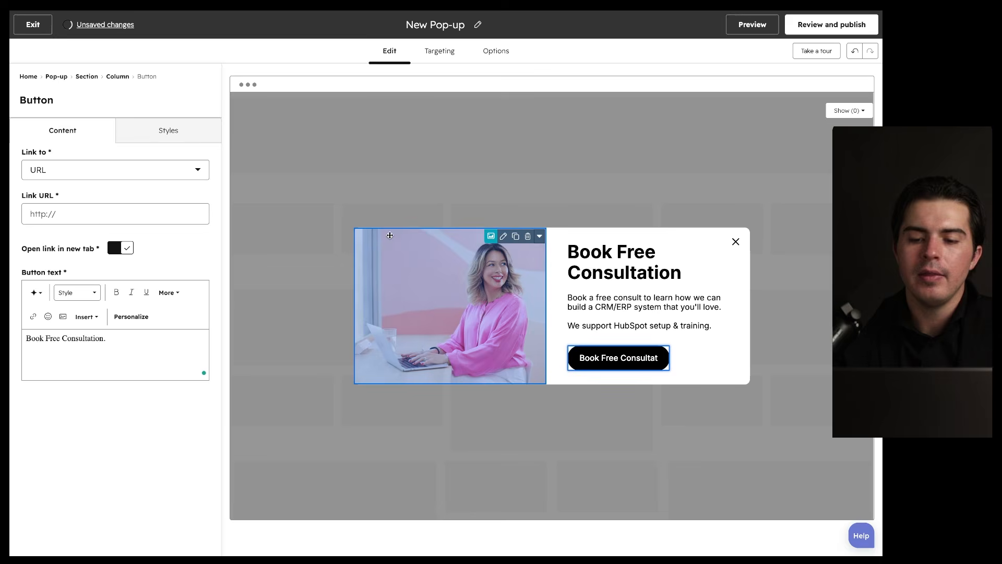
{"action": "left_click", "coordinate": [783, 303]}
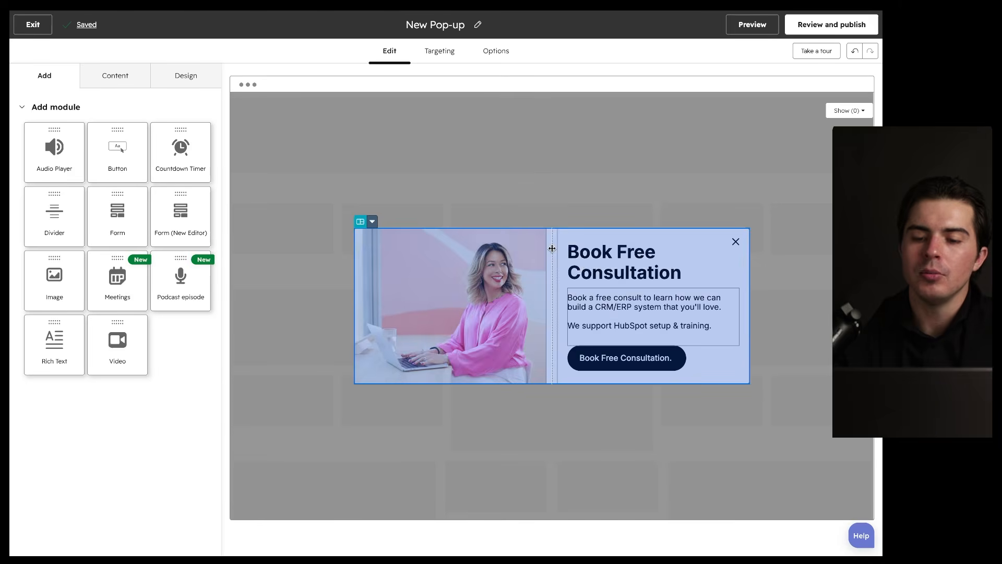
{"action": "mouse_move", "coordinate": [787, 264]}
{"action": "left_mouse_down"}
{"action": "mouse_move", "coordinate": [628, 479]}
{"action": "mouse_move", "coordinate": [648, 288]}
{"action": "left_mouse_up"}
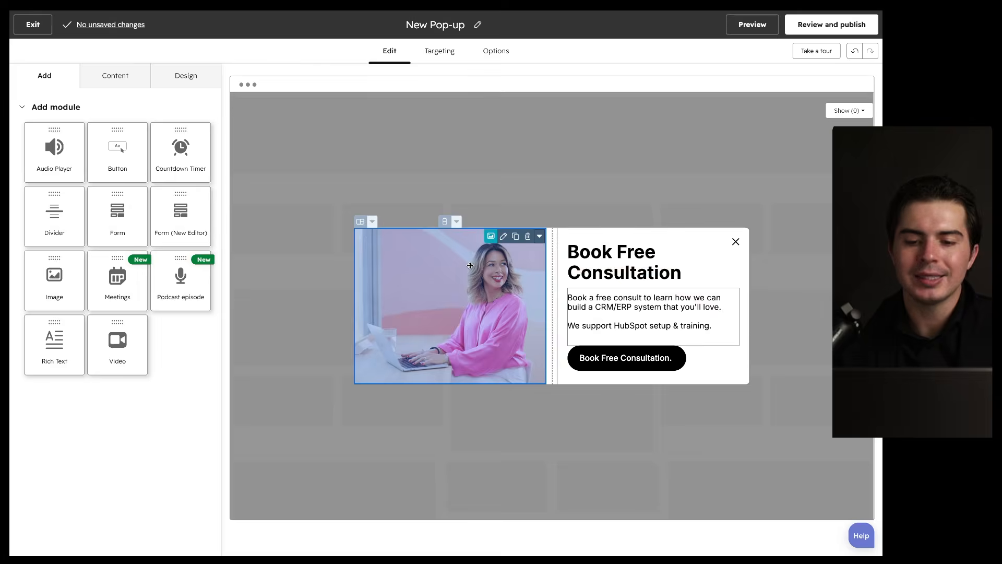
{"action": "left_click", "coordinate": [533, 255]}
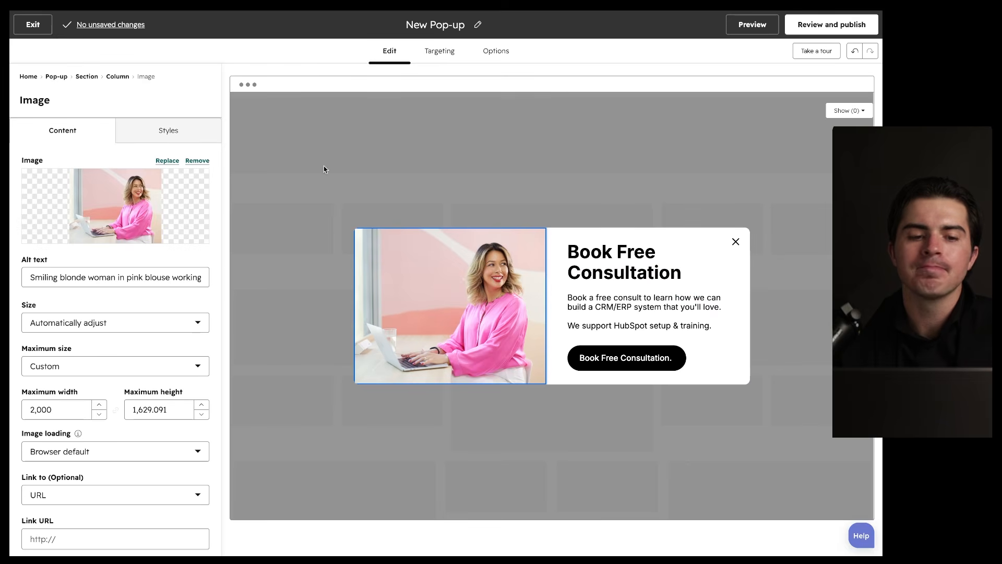
Step: Look through the pop-up's module tree and the Image module's settings
{"action": "left_click", "coordinate": [29, 77]}
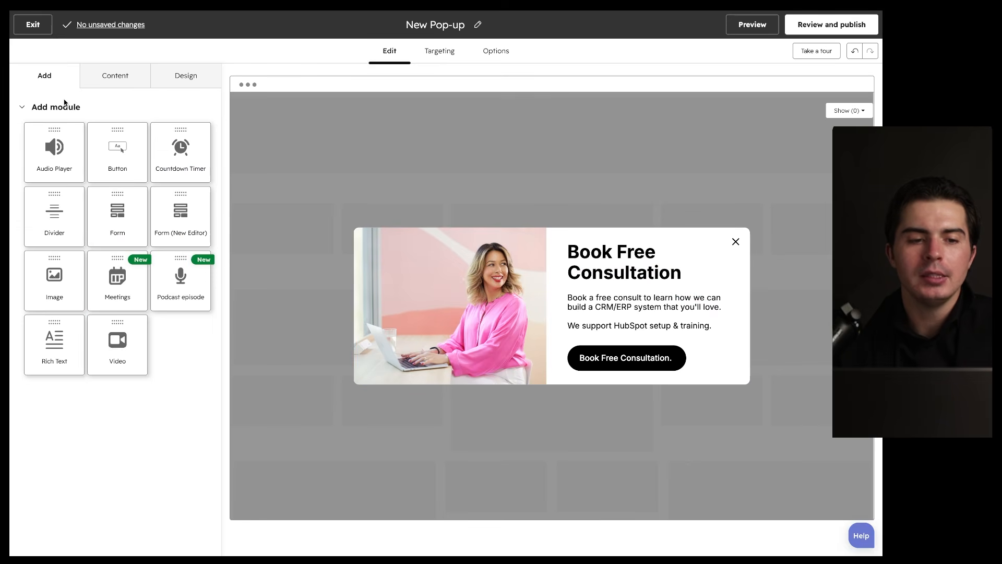
{"action": "mouse_move", "coordinate": [184, 111]}
{"action": "left_mouse_down"}
{"action": "mouse_move", "coordinate": [182, 460]}
{"action": "mouse_move", "coordinate": [178, 149]}
{"action": "left_mouse_up"}
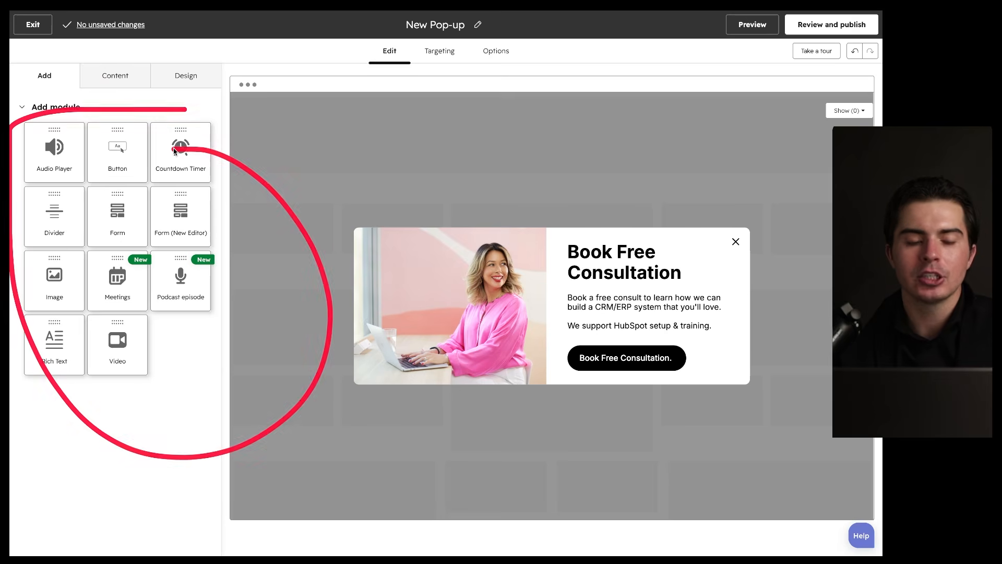
{"action": "left_click", "coordinate": [108, 73]}
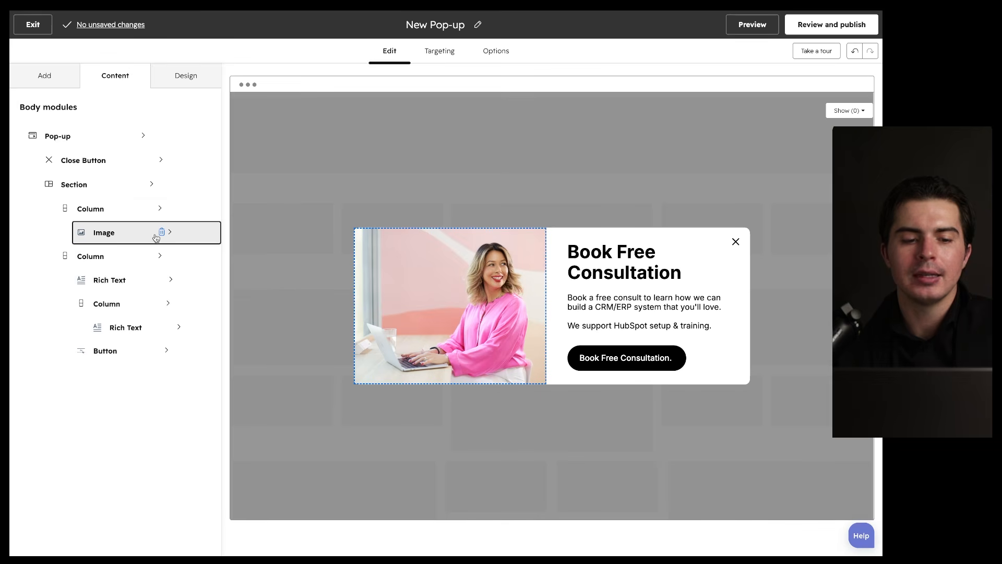
{"action": "left_click", "coordinate": [172, 235]}
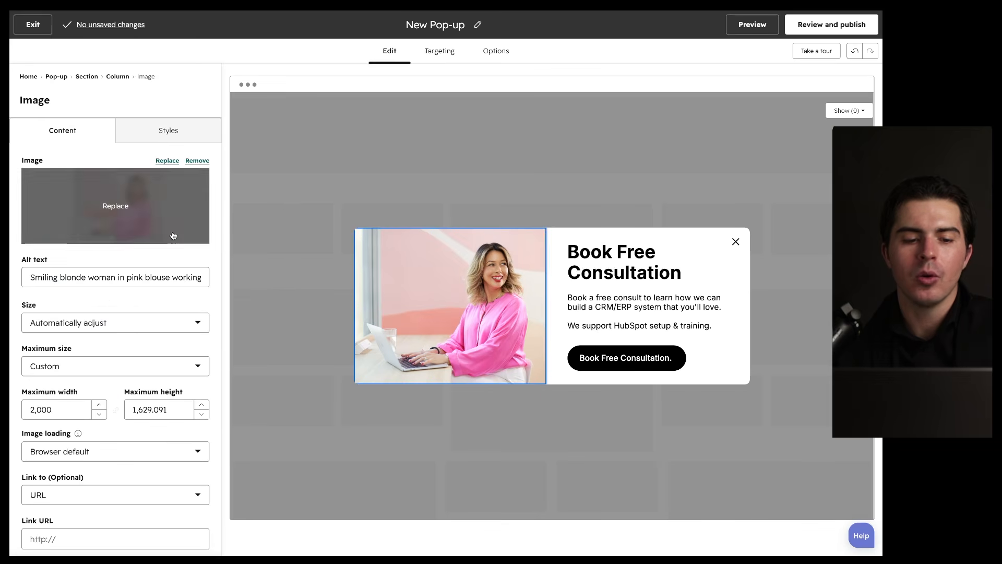
{"action": "mouse_move", "coordinate": [237, 184]}
{"action": "left_mouse_down"}
{"action": "mouse_move", "coordinate": [134, 153]}
{"action": "mouse_move", "coordinate": [108, 173]}
{"action": "left_mouse_up"}
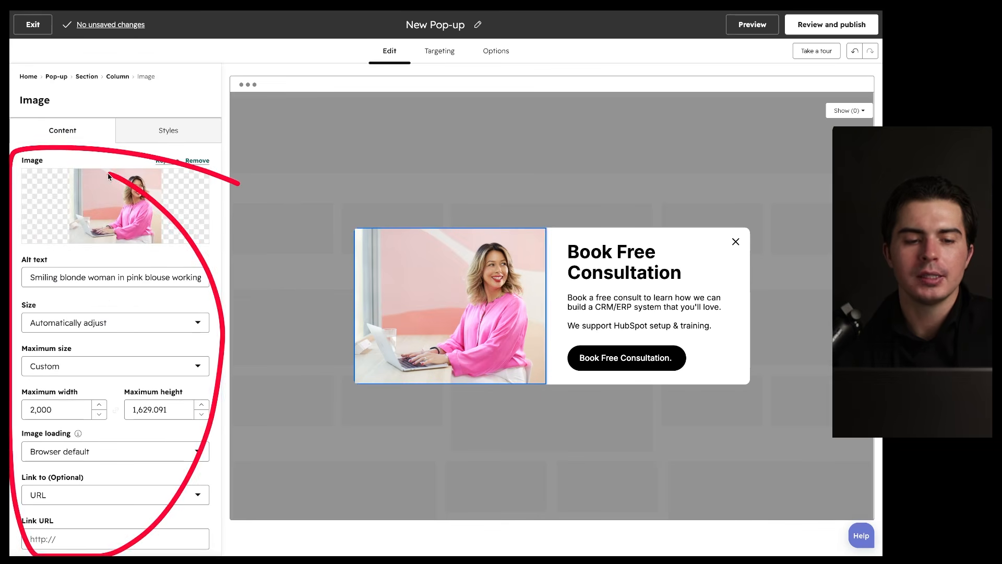
Step: Expand the Design tab's Background section, showing white ffffff at 100%
{"action": "left_click", "coordinate": [28, 77]}
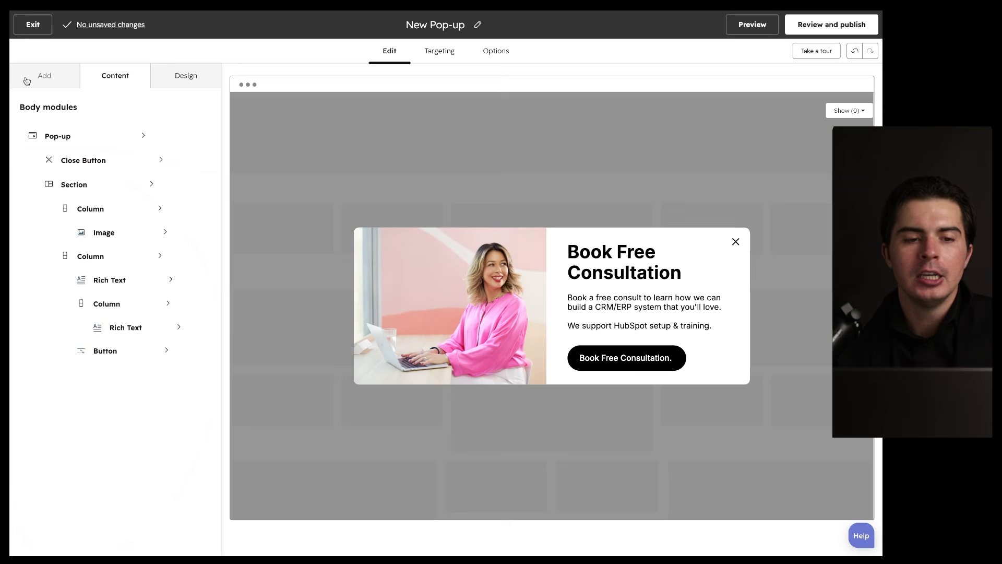
{"action": "left_click", "coordinate": [198, 79]}
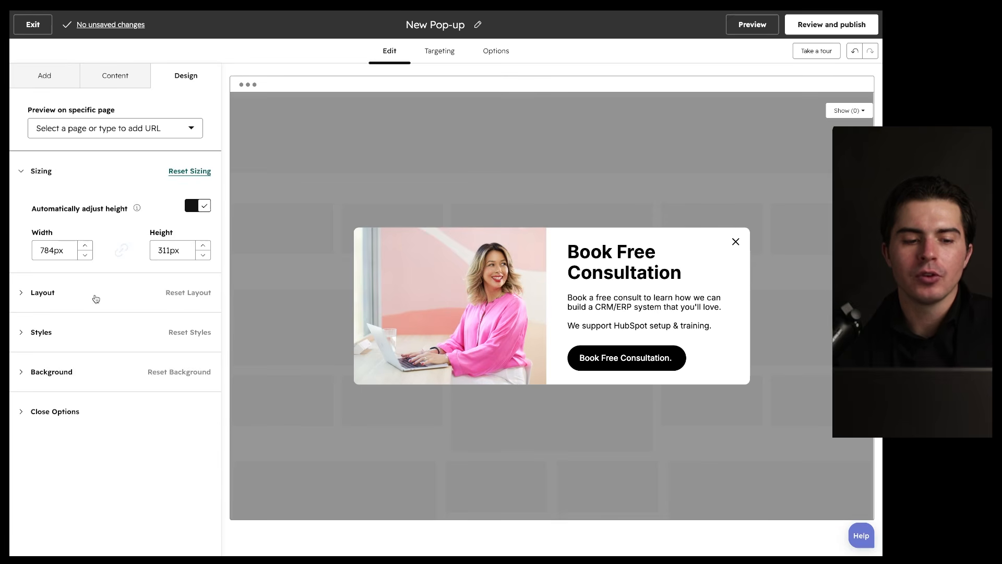
{"action": "left_click", "coordinate": [81, 374]}
{"action": "scroll", "coordinate": [81, 373], "scroll_direction": "down", "scroll_amount": 3}
{"action": "scroll", "coordinate": [81, 373], "scroll_direction": "up", "scroll_amount": 3}
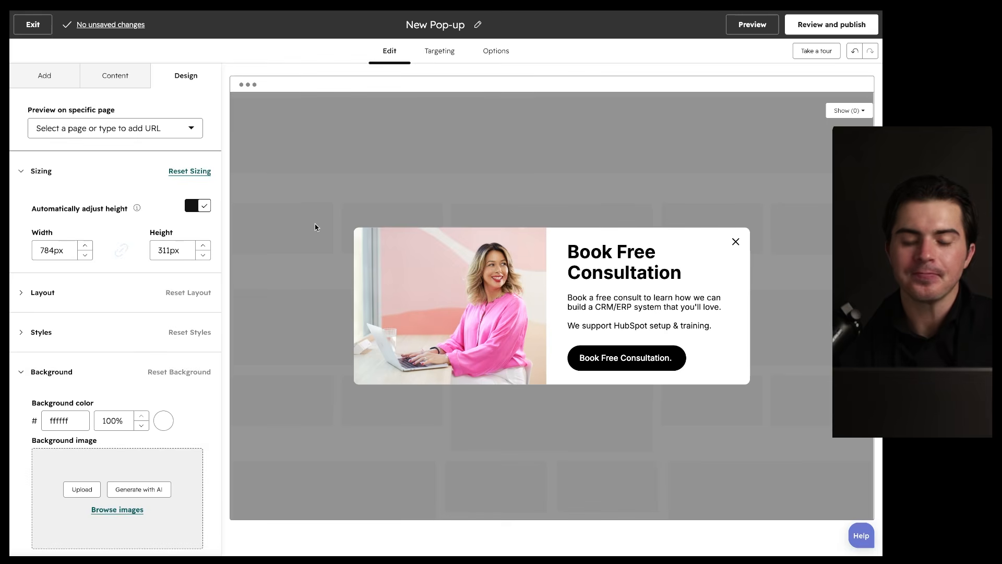
Step: Review the Targeting settings for triggers, pages, audience and display frequency
{"action": "left_click", "coordinate": [441, 51]}
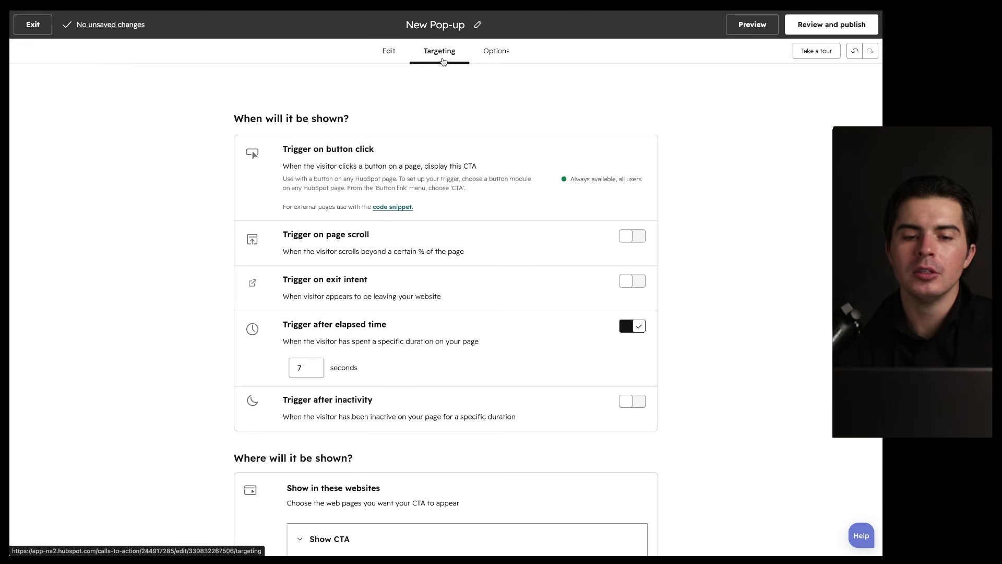
{"action": "scroll", "coordinate": [397, 151], "scroll_direction": "down", "scroll_amount": 2}
{"action": "left_click_drag", "start_coordinate": [267, 105], "coordinate": [416, 106]}
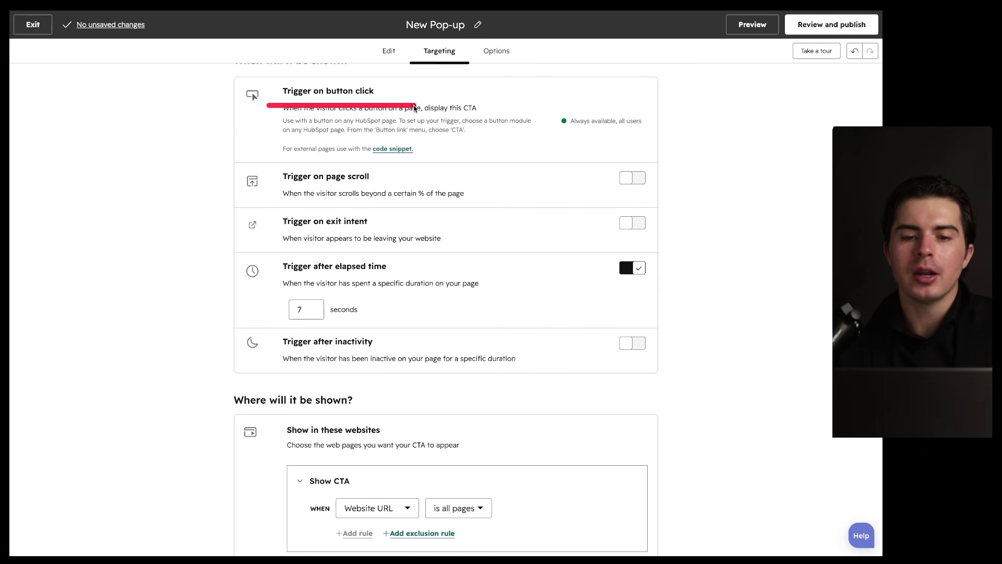
{"action": "left_click_drag", "start_coordinate": [288, 184], "coordinate": [387, 184]}
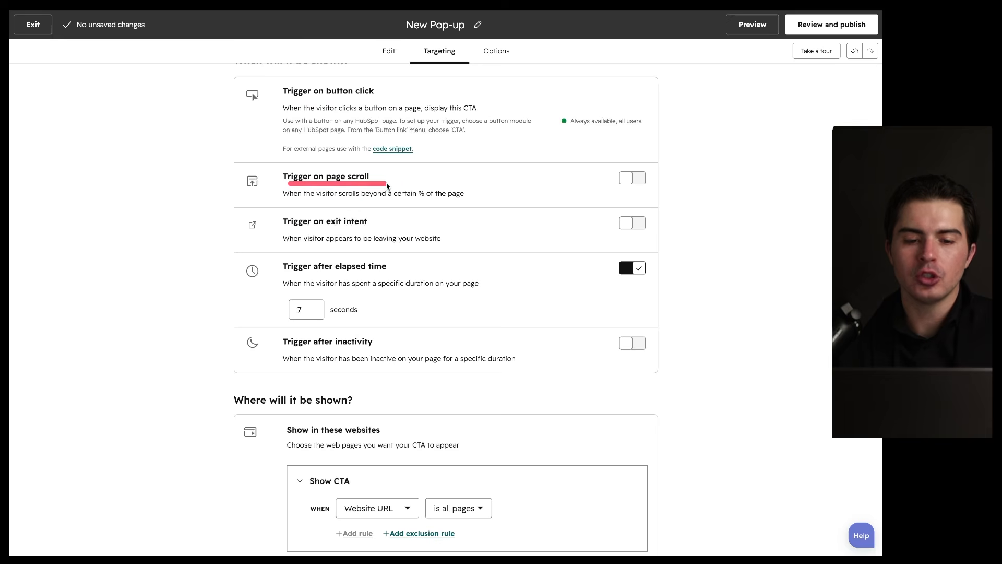
{"action": "left_click_drag", "start_coordinate": [267, 236], "coordinate": [360, 235]}
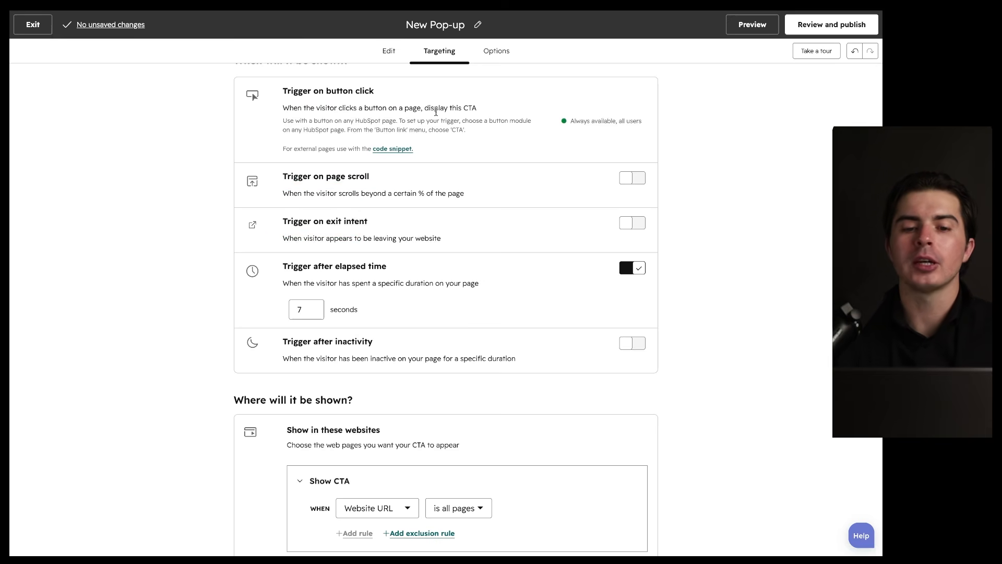
{"action": "mouse_move", "coordinate": [582, 87]}
{"action": "left_mouse_down"}
{"action": "mouse_move", "coordinate": [449, 31]}
{"action": "mouse_move", "coordinate": [409, 39]}
{"action": "left_mouse_up"}
{"action": "scroll", "coordinate": [379, 292], "scroll_direction": "down", "scroll_amount": 5}
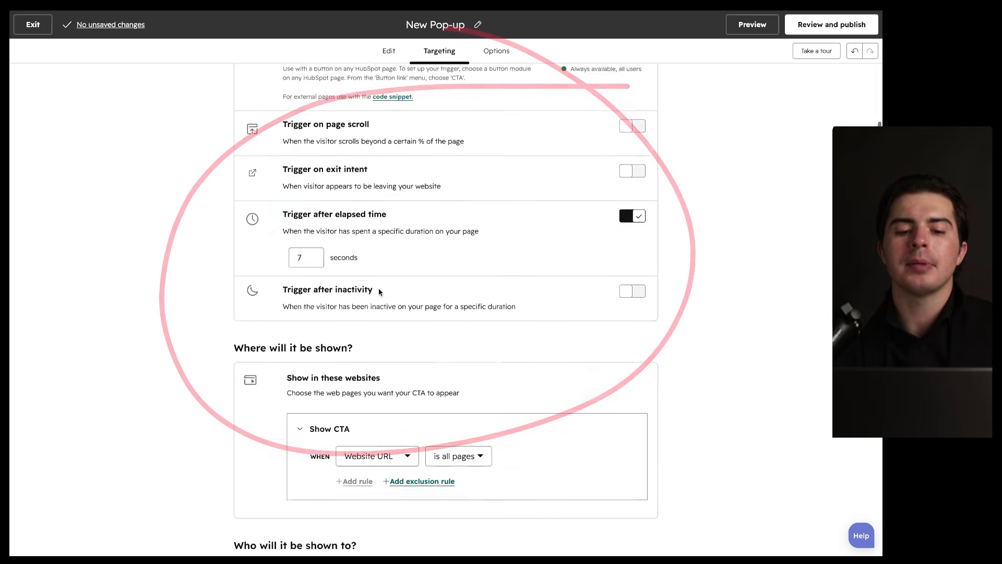
{"action": "left_click_drag", "start_coordinate": [233, 161], "coordinate": [387, 161]}
{"action": "left_click_drag", "start_coordinate": [534, 161], "coordinate": [413, 161]}
{"action": "left_click_drag", "start_coordinate": [343, 166], "coordinate": [425, 181]}
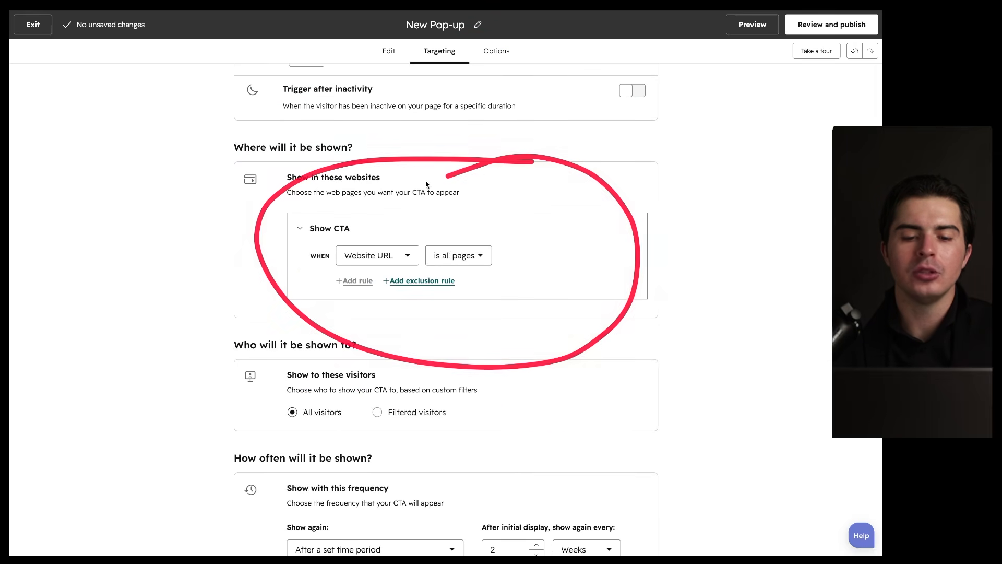
{"action": "scroll", "coordinate": [405, 253], "scroll_direction": "down", "scroll_amount": 3}
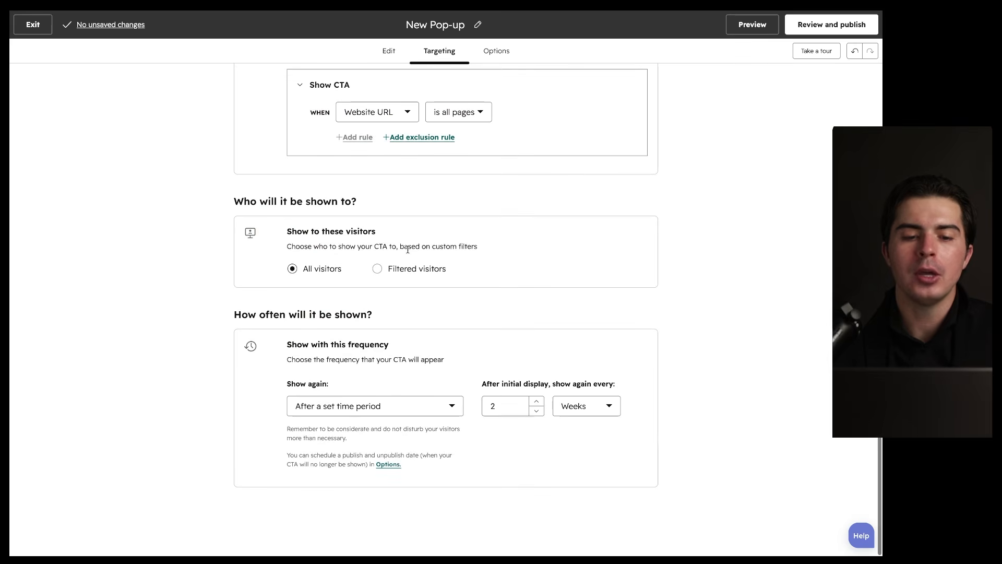
{"action": "left_click_drag", "start_coordinate": [230, 219], "coordinate": [376, 219]}
{"action": "left_click_drag", "start_coordinate": [246, 324], "coordinate": [387, 324]}
{"action": "scroll", "coordinate": [400, 328], "scroll_direction": "up", "scroll_amount": 8}
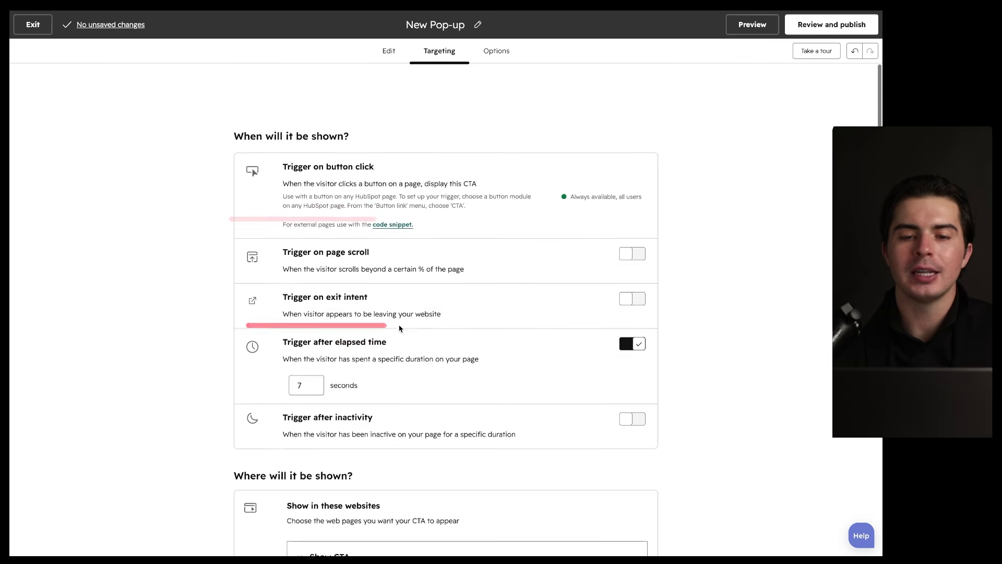
{"action": "mouse_move", "coordinate": [470, 66]}
{"action": "left_mouse_down"}
{"action": "mouse_move", "coordinate": [399, 56]}
{"action": "mouse_move", "coordinate": [483, 37]}
{"action": "left_mouse_up"}
Step: Review the Options: off on small screens, redirect click tracking, no scheduling
{"action": "left_click", "coordinate": [493, 51]}
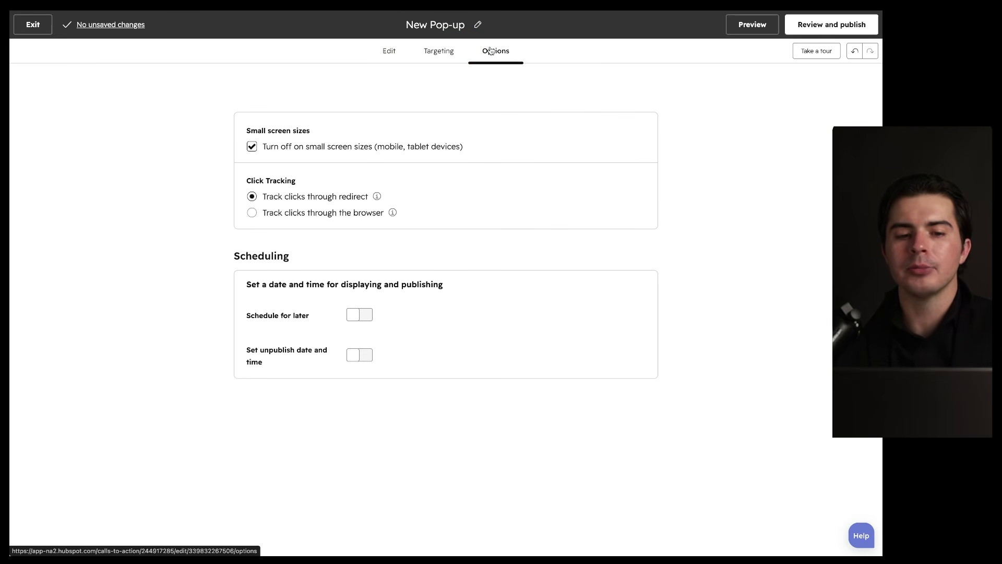
{"action": "left_click_drag", "start_coordinate": [243, 137], "coordinate": [321, 137]}
{"action": "left_click_drag", "start_coordinate": [264, 153], "coordinate": [427, 154]}
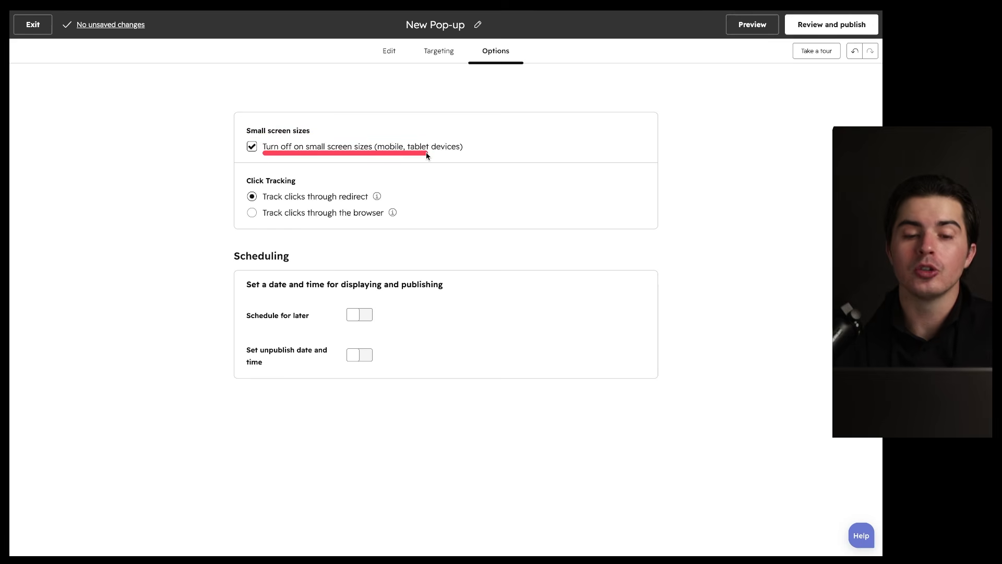
{"action": "left_click_drag", "start_coordinate": [247, 141], "coordinate": [310, 140]}
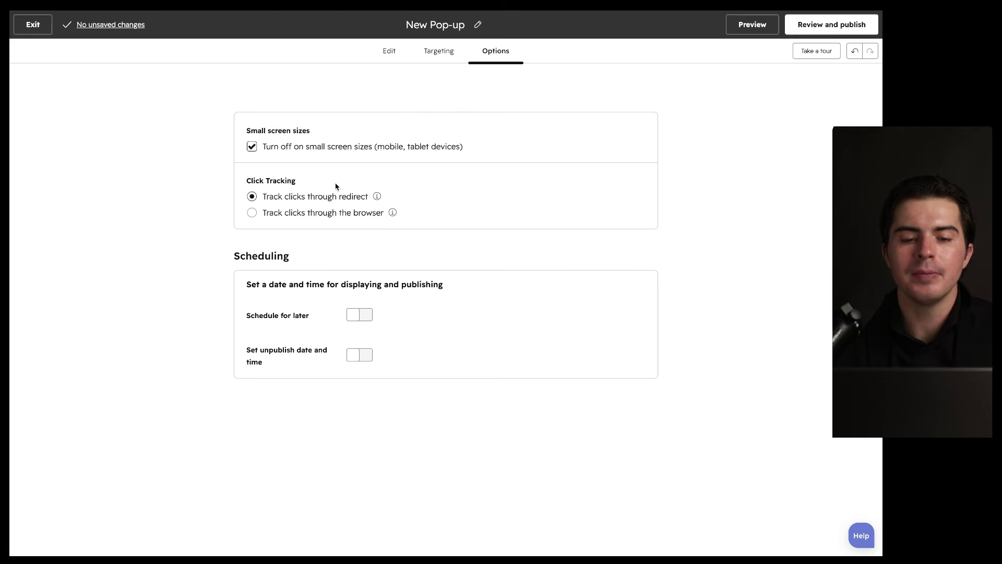
{"action": "left_click_drag", "start_coordinate": [249, 186], "coordinate": [304, 186]}
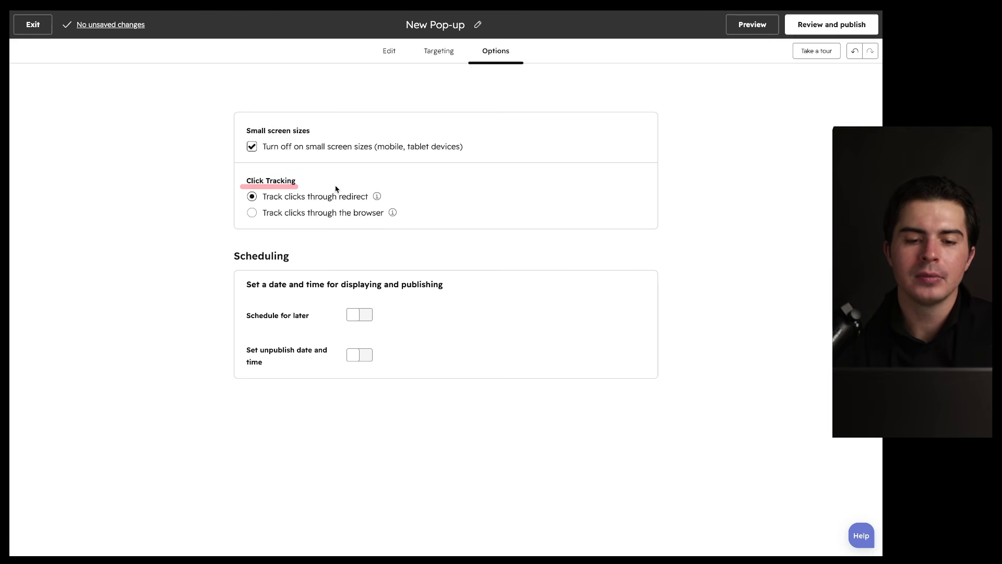
{"action": "left_click_drag", "start_coordinate": [247, 258], "coordinate": [328, 266]}
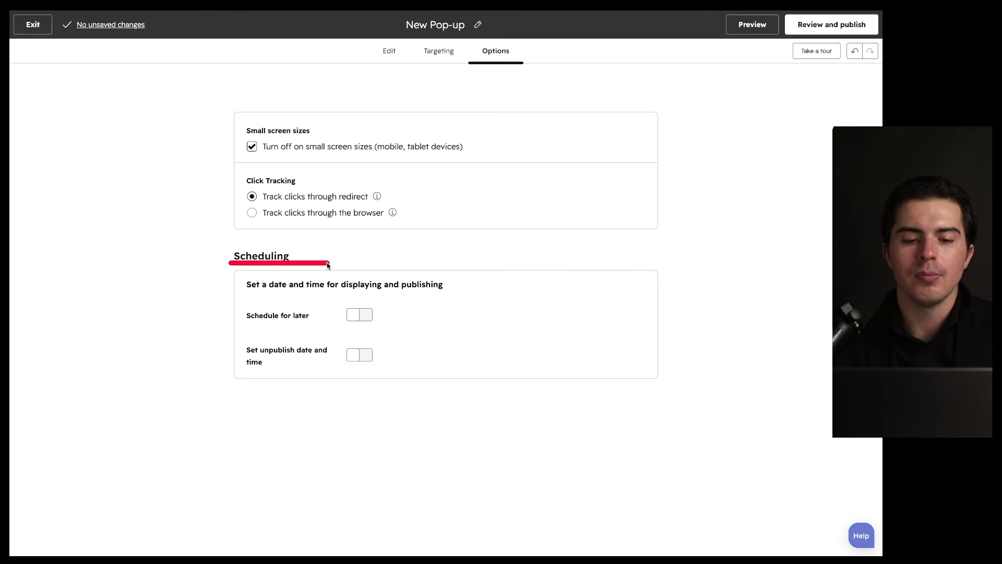
{"action": "mouse_move", "coordinate": [389, 238]}
{"action": "left_mouse_down"}
{"action": "mouse_move", "coordinate": [313, 398]}
{"action": "mouse_move", "coordinate": [329, 279]}
{"action": "left_mouse_up"}
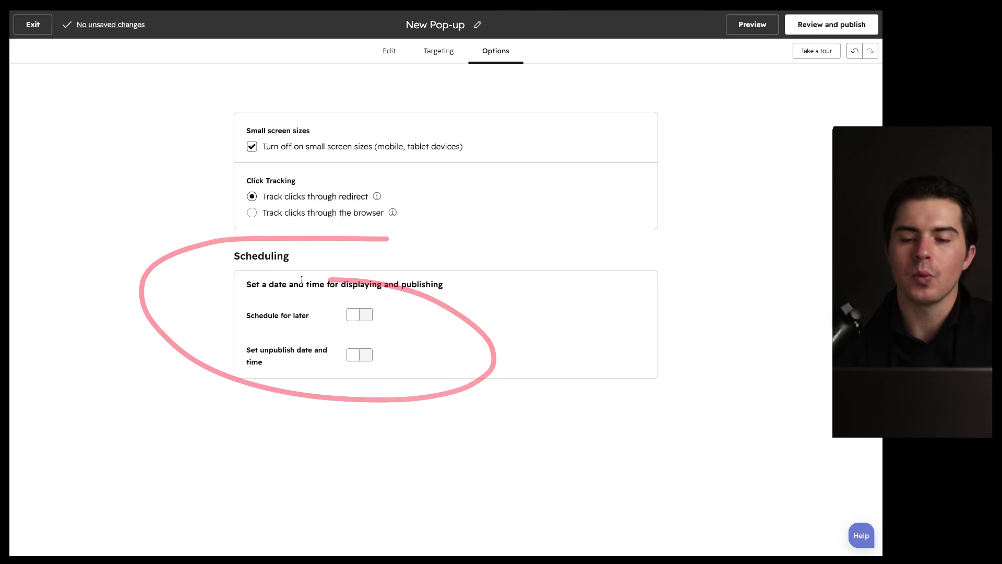
Step: Preview the pop-up, copy its shareable preview link, and return to the editor
{"action": "left_click", "coordinate": [752, 25]}
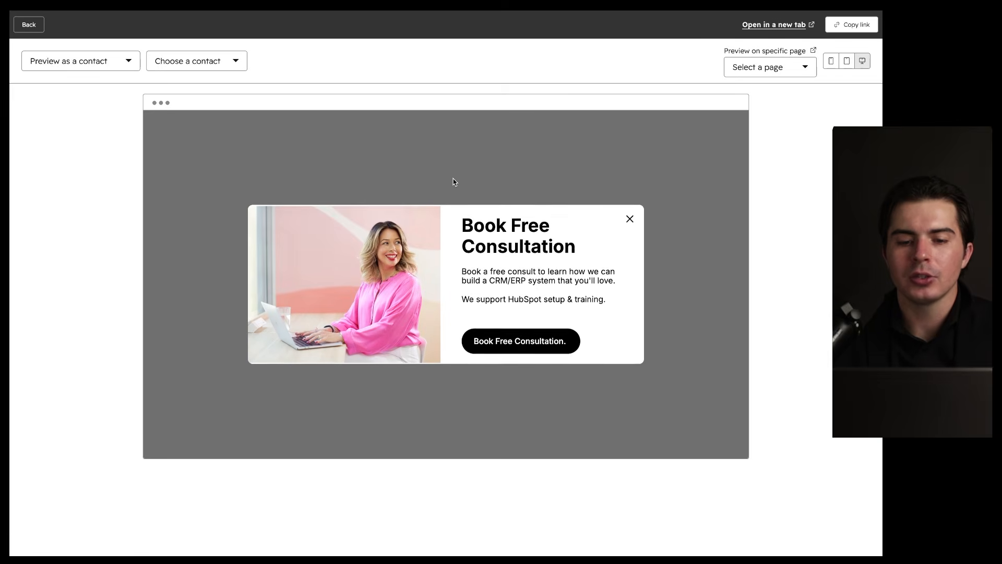
{"action": "mouse_move", "coordinate": [652, 146]}
{"action": "left_mouse_down"}
{"action": "mouse_move", "coordinate": [224, 214]}
{"action": "mouse_move", "coordinate": [515, 138]}
{"action": "left_mouse_up"}
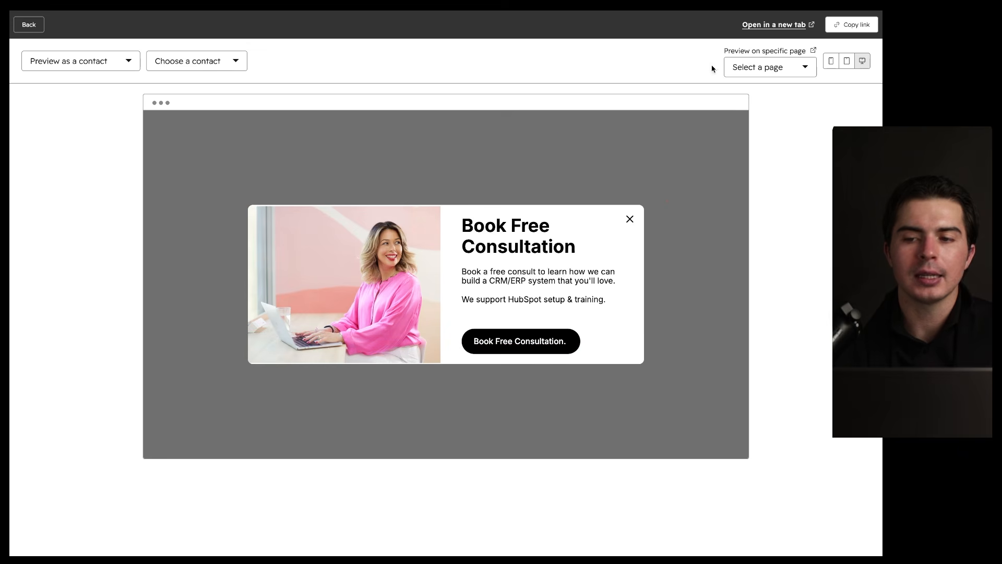
{"action": "left_click", "coordinate": [838, 25]}
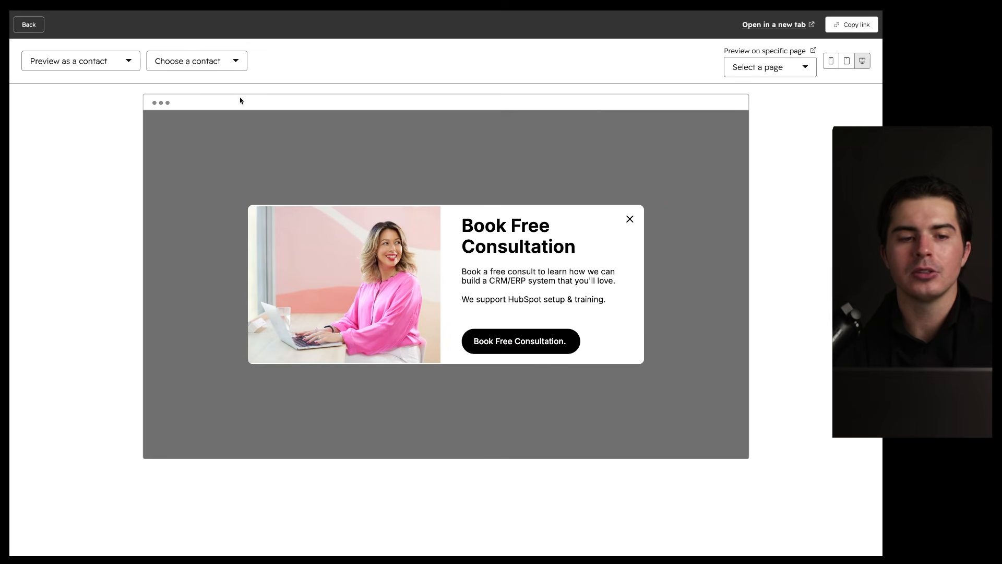
{"action": "left_click", "coordinate": [28, 26]}
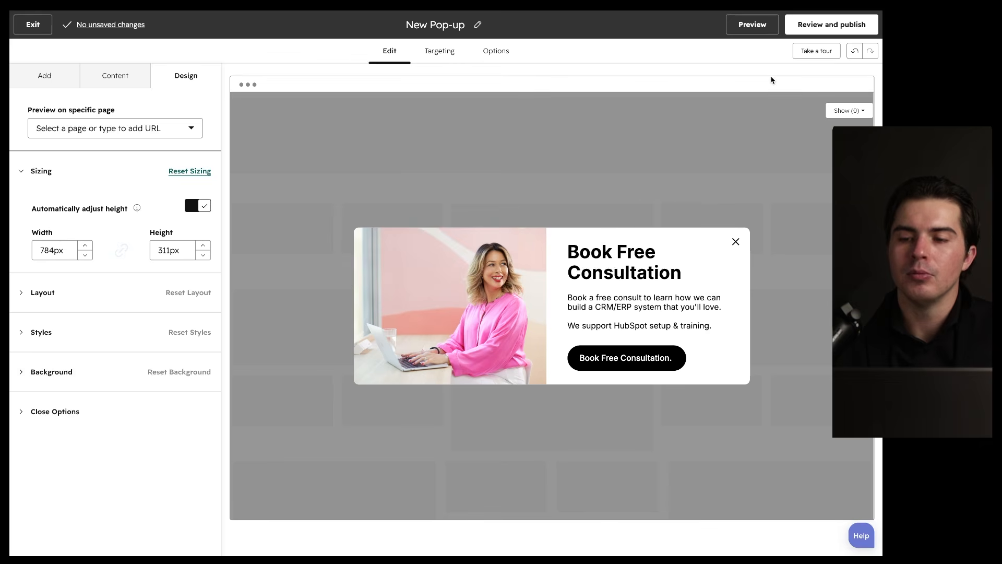
Step: Run Review and publish, which flags a Module error for the button's empty Link URL
{"action": "left_click", "coordinate": [818, 29]}
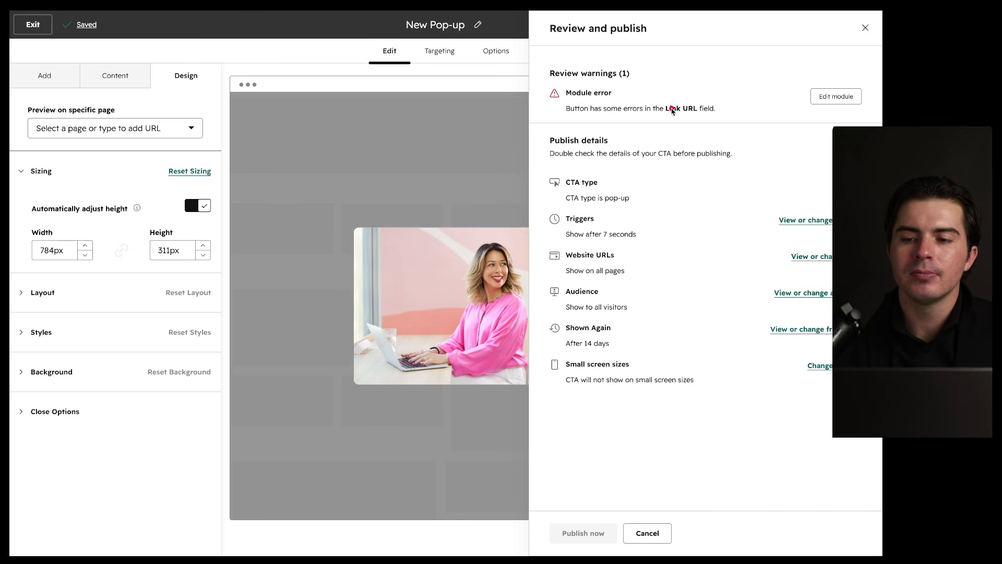
{"action": "left_click_drag", "start_coordinate": [708, 69], "coordinate": [690, 79]}
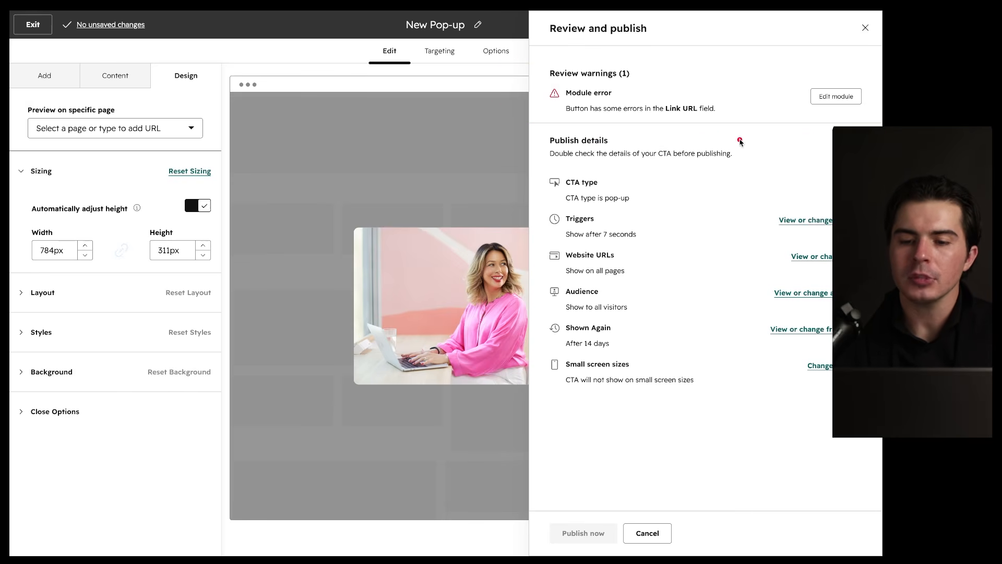
{"action": "left_click_drag", "start_coordinate": [811, 137], "coordinate": [820, 209]}
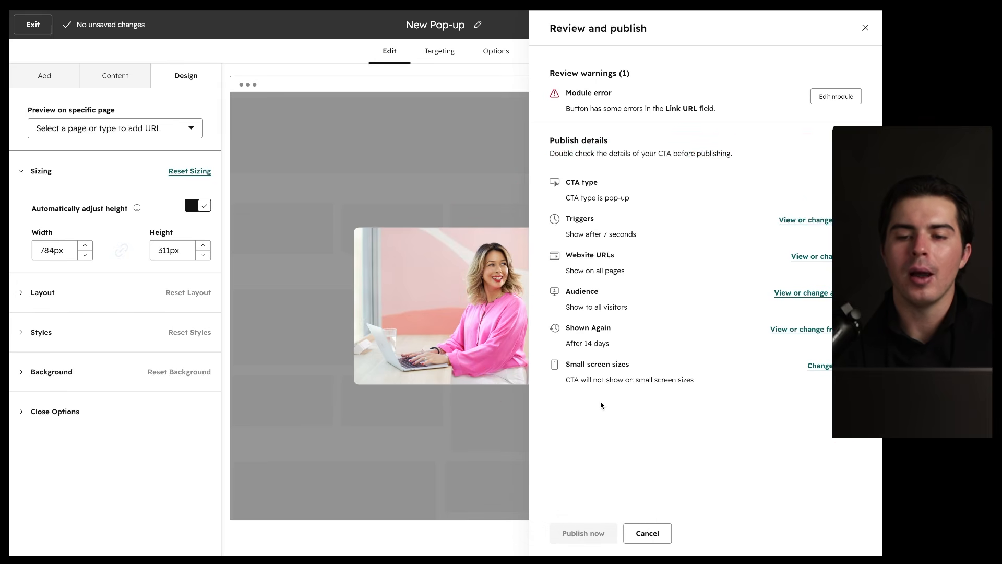
{"action": "left_click_drag", "start_coordinate": [647, 117], "coordinate": [715, 118]}
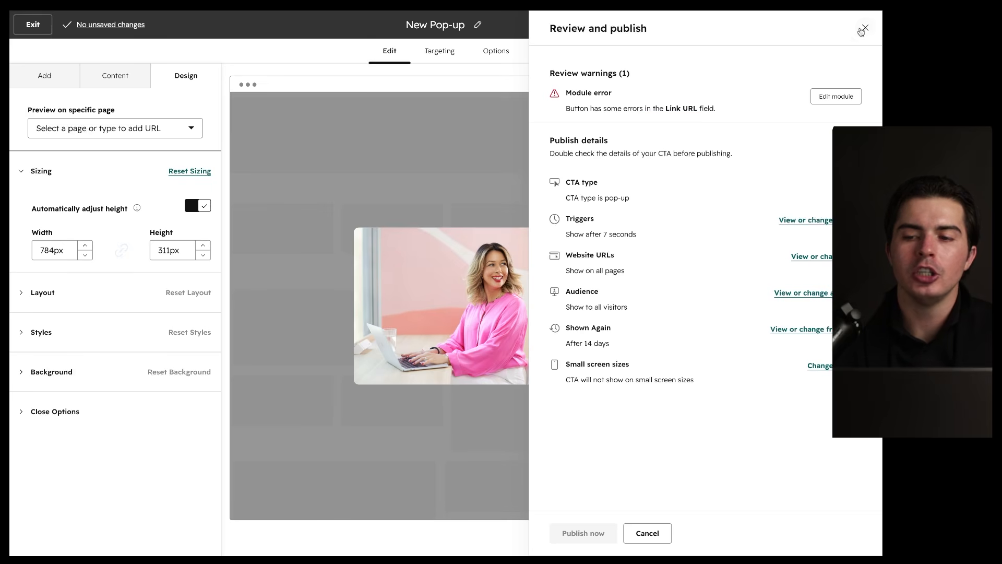
Step: Set the button's Link URL to brockbank-consulting.com
{"action": "left_click", "coordinate": [836, 96]}
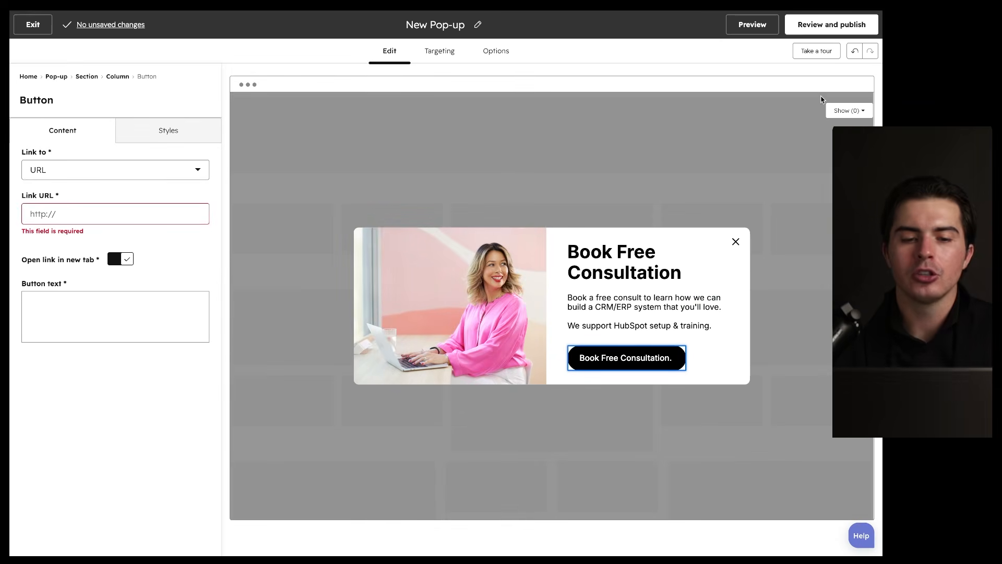
{"action": "left_click", "coordinate": [143, 213]}
{"action": "type", "text": "brockbank-cons"}
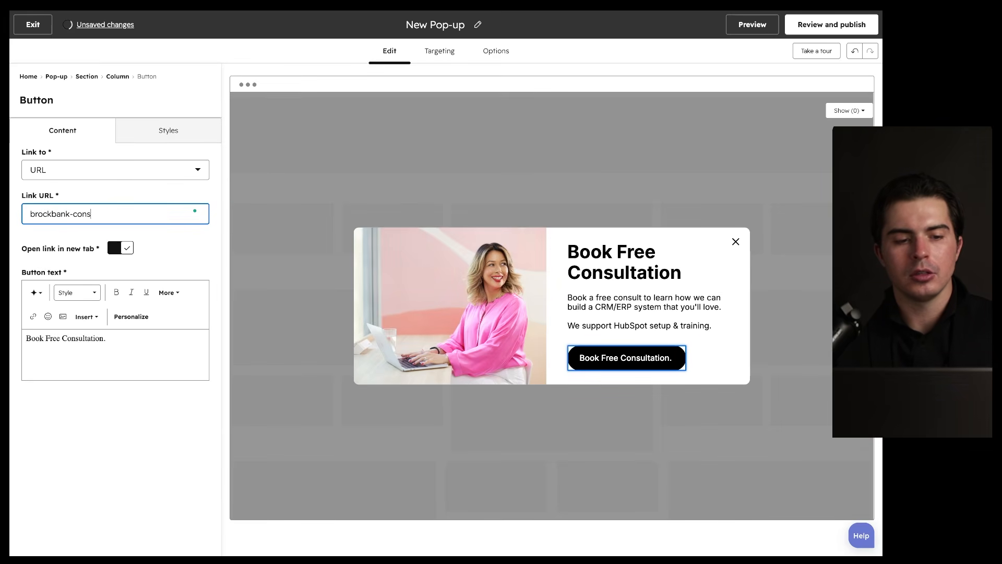
{"action": "type", "text": "ulting.com"}
Step: Publish the pop-up CTA, dismiss the confirmation, and exit to the CTAs list
{"action": "left_click", "coordinate": [832, 25]}
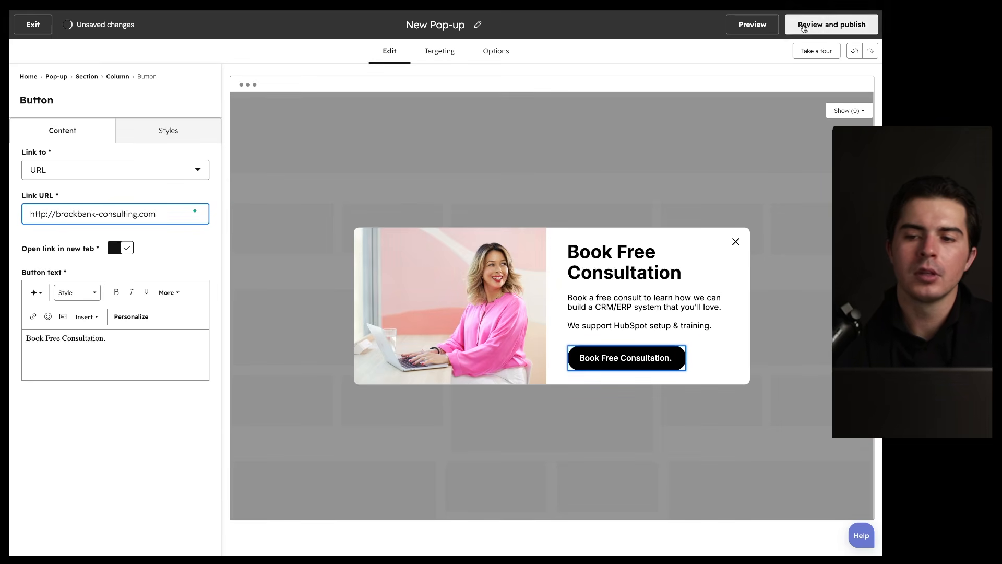
{"action": "left_click", "coordinate": [571, 529]}
{"action": "left_click_drag", "start_coordinate": [330, 102], "coordinate": [387, 102]}
{"action": "left_click_drag", "start_coordinate": [325, 113], "coordinate": [415, 113]}
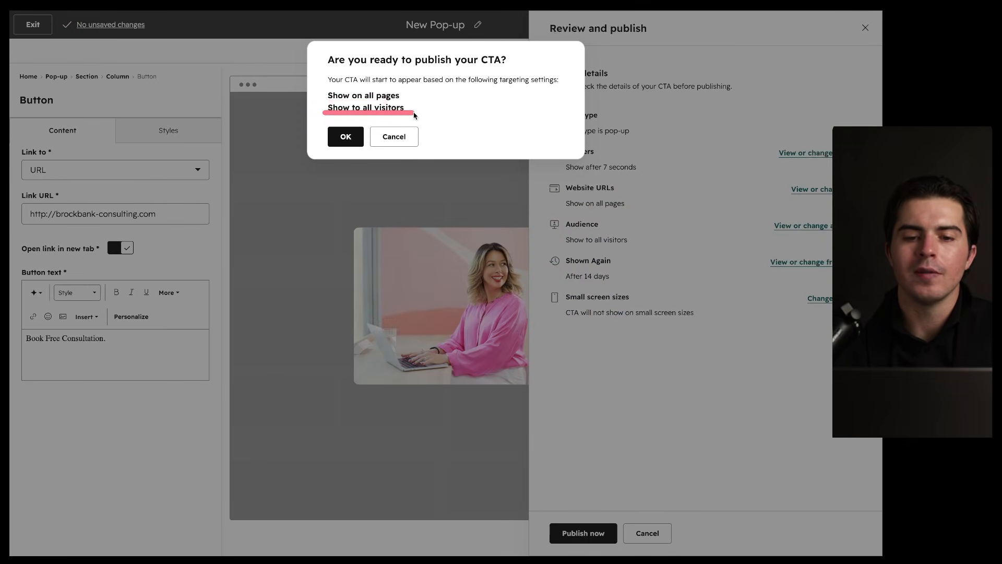
{"action": "left_click", "coordinate": [394, 139]}
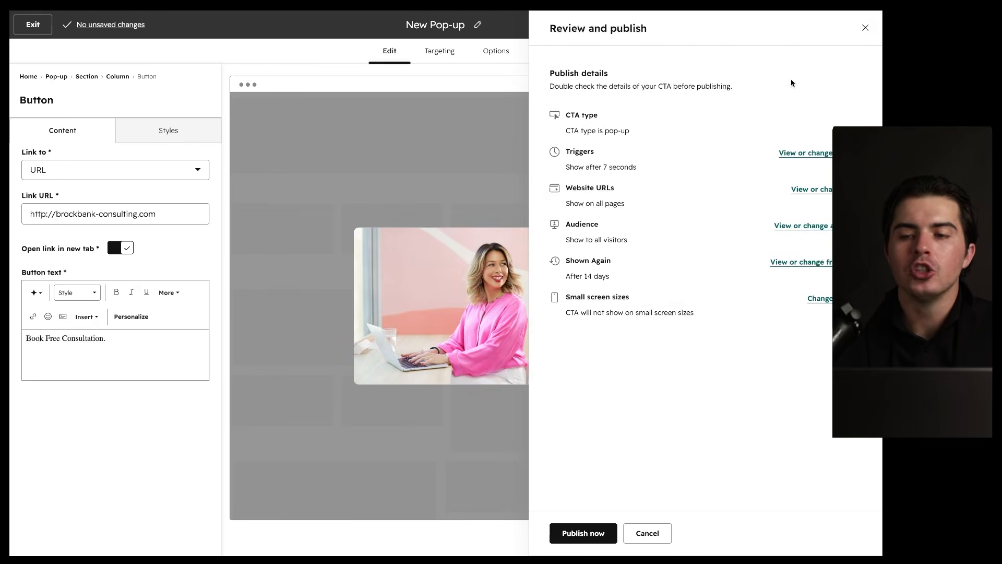
{"action": "left_click", "coordinate": [865, 28]}
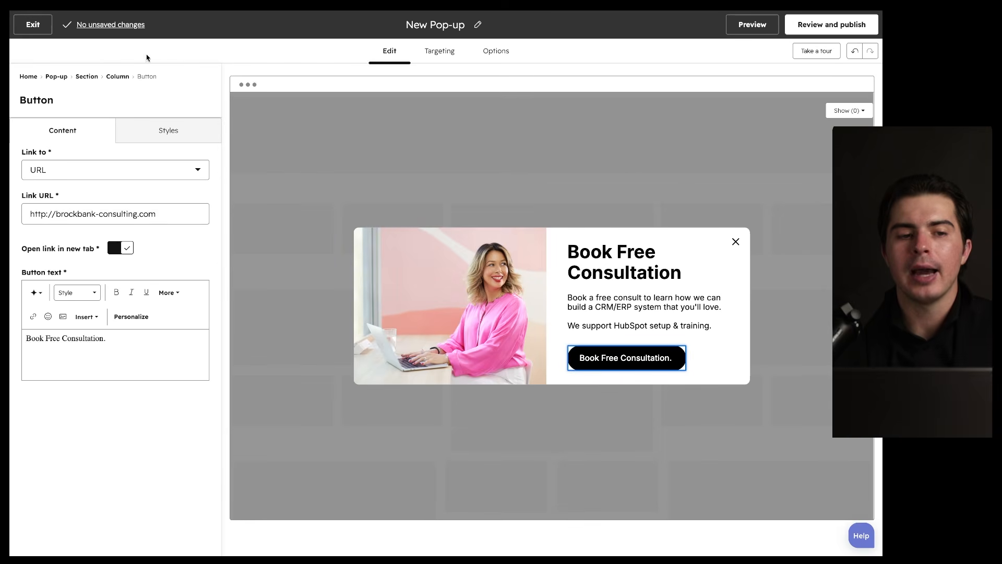
{"action": "left_click", "coordinate": [33, 25]}
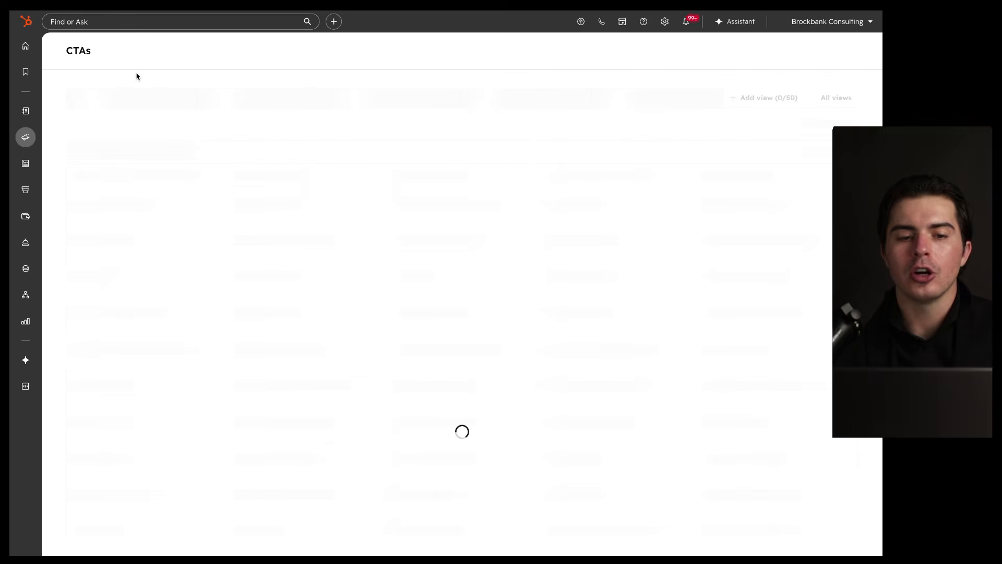
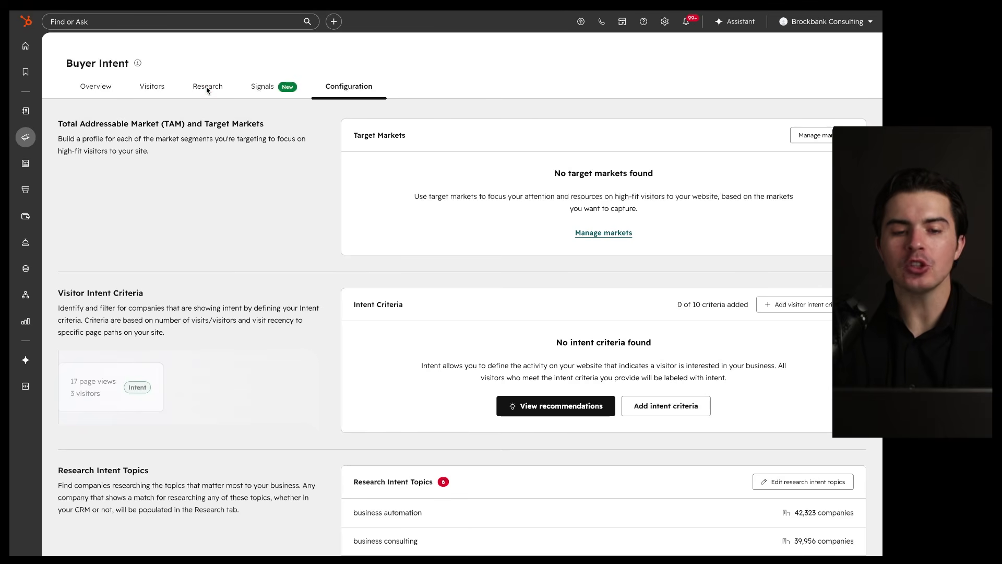
Step: Scroll down the Configuration tab to the tracking code, then back up
{"action": "scroll", "coordinate": [257, 203], "scroll_direction": "down", "scroll_amount": 15}
{"action": "scroll", "coordinate": [257, 205], "scroll_direction": "down", "scroll_amount": 1}
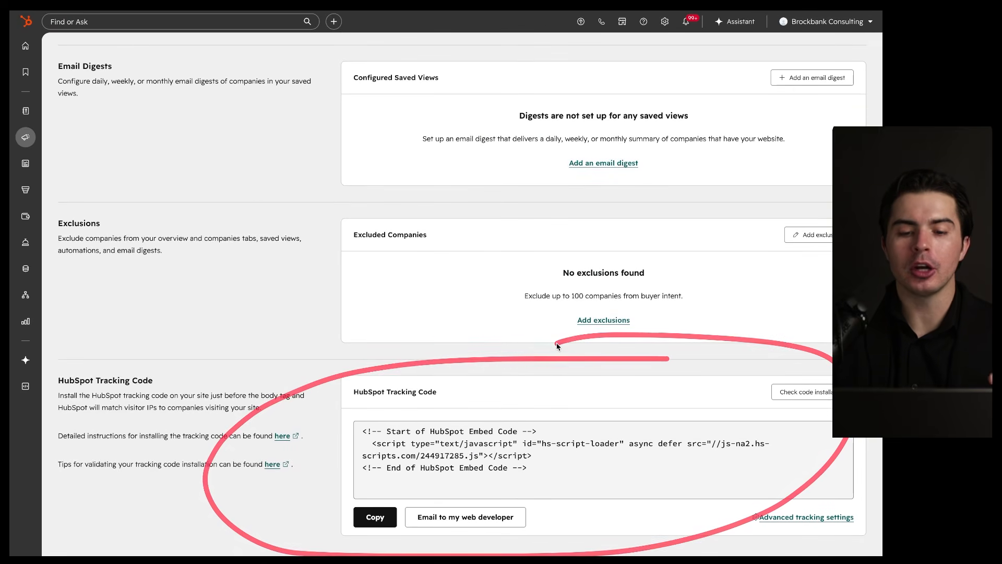
{"action": "scroll", "coordinate": [394, 351], "scroll_direction": "up", "scroll_amount": 15}
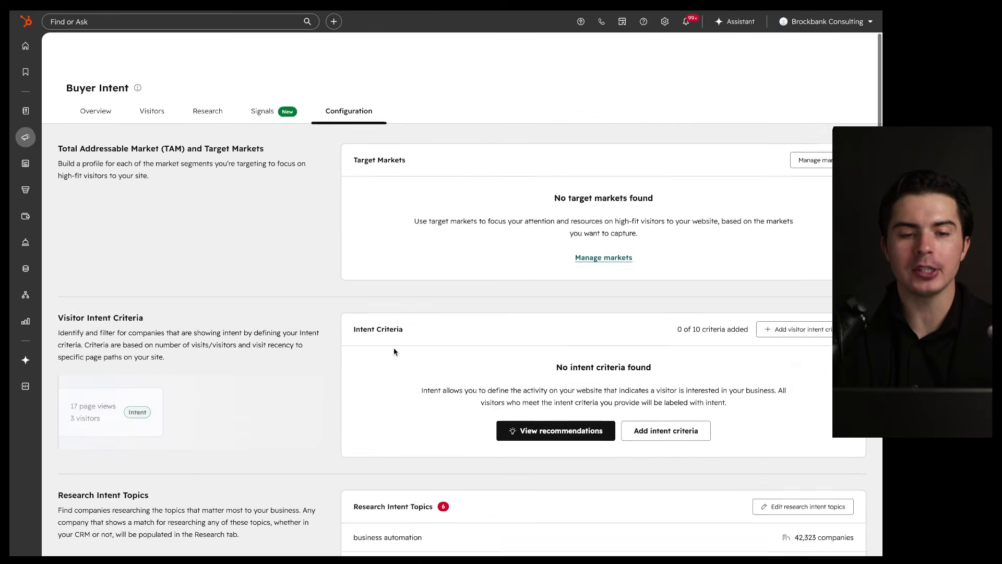
Step: Switch to the Visitors view, which shows no visitors found for the last 7 days
{"action": "left_click", "coordinate": [152, 86]}
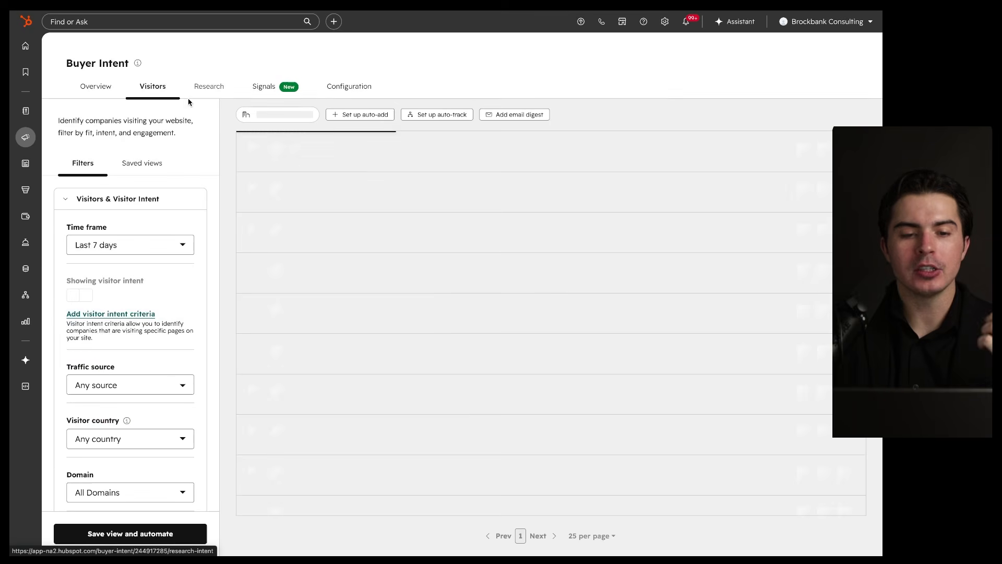
{"action": "left_click_drag", "start_coordinate": [289, 153], "coordinate": [386, 153]}
{"action": "left_click_drag", "start_coordinate": [285, 177], "coordinate": [379, 178]}
{"action": "left_click_drag", "start_coordinate": [280, 232], "coordinate": [419, 235]}
{"action": "left_click_drag", "start_coordinate": [632, 265], "coordinate": [542, 294]}
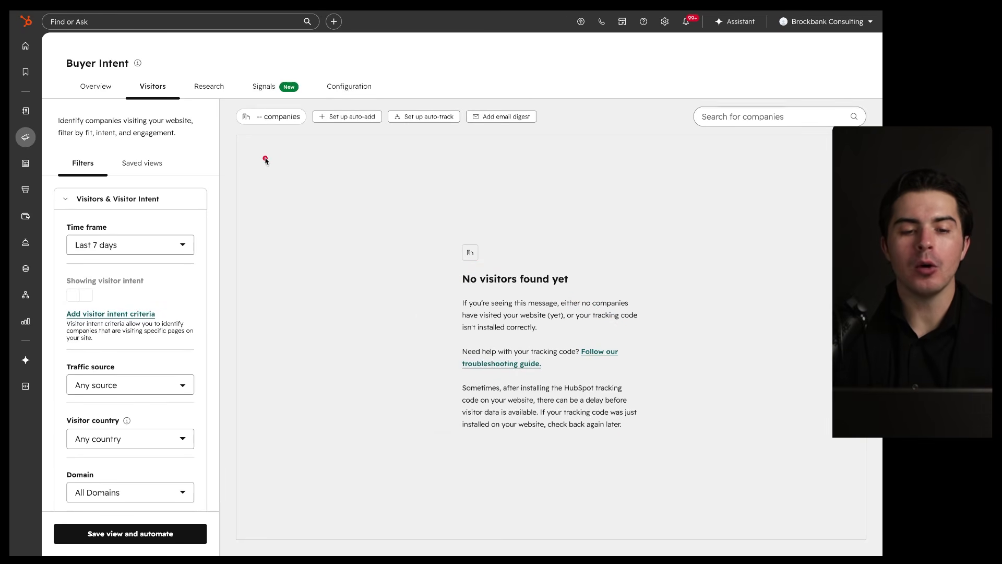
{"action": "left_click_drag", "start_coordinate": [255, 161], "coordinate": [357, 161]}
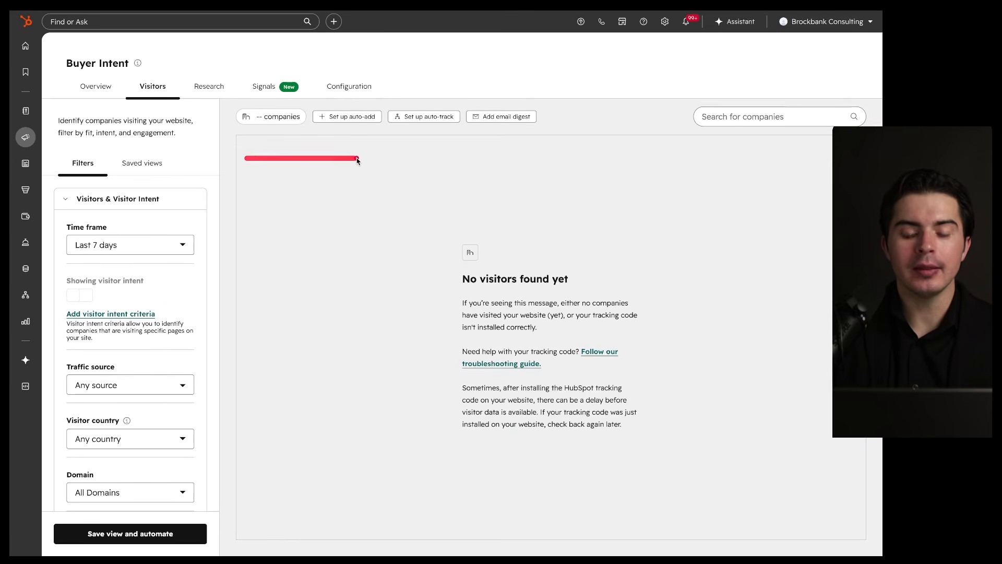
{"action": "left_click_drag", "start_coordinate": [368, 162], "coordinate": [641, 163]}
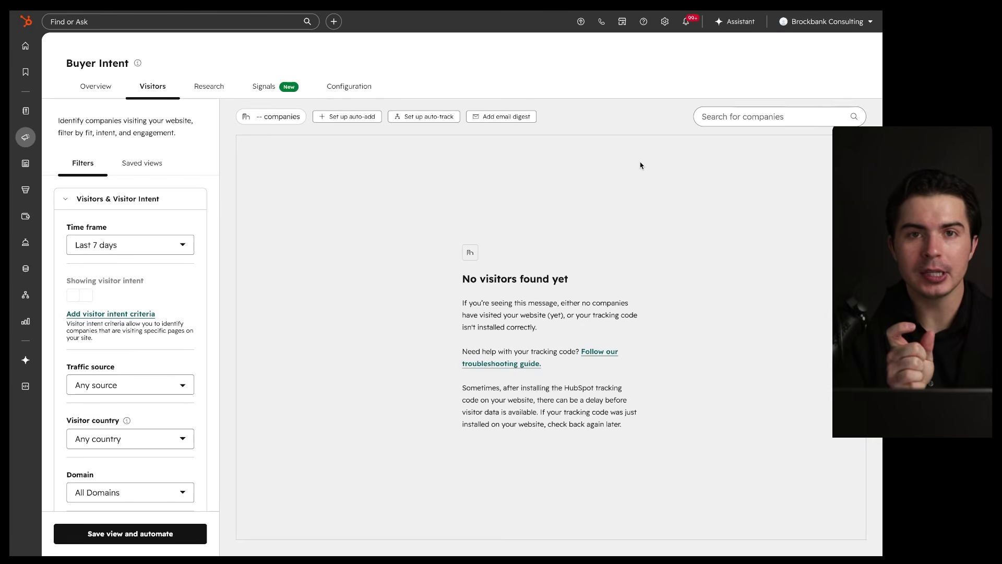
{"action": "left_click_drag", "start_coordinate": [675, 137], "coordinate": [559, 138]}
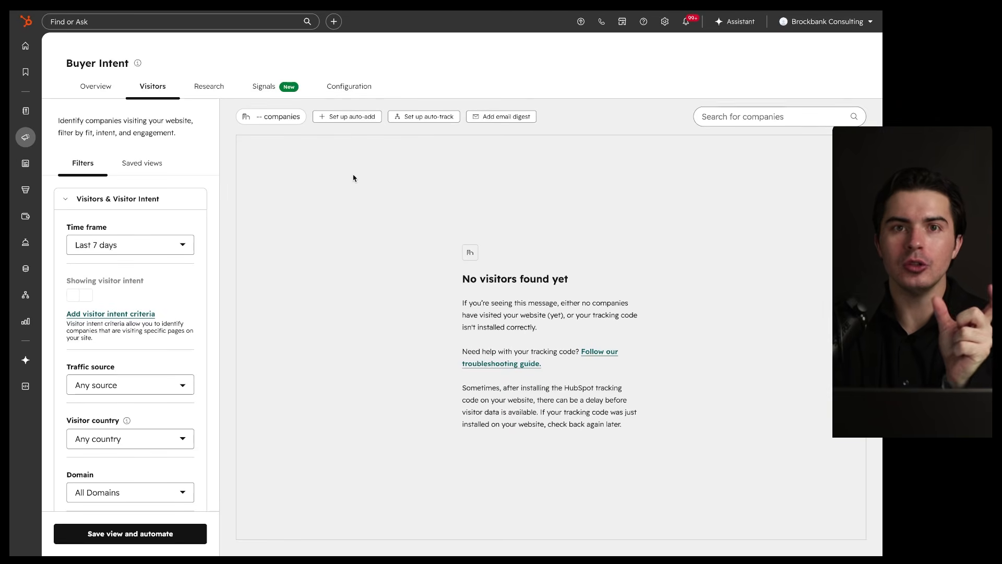
{"action": "mouse_move", "coordinate": [614, 137]}
{"action": "left_mouse_down"}
{"action": "mouse_move", "coordinate": [175, 415]}
{"action": "mouse_move", "coordinate": [514, 159]}
{"action": "left_mouse_up"}
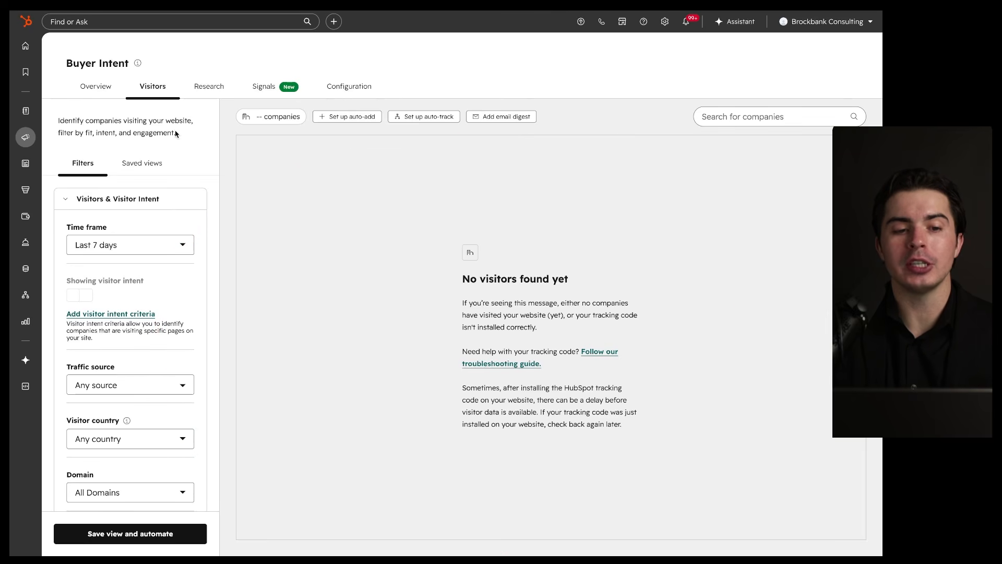
{"action": "left_click_drag", "start_coordinate": [128, 93], "coordinate": [174, 92]}
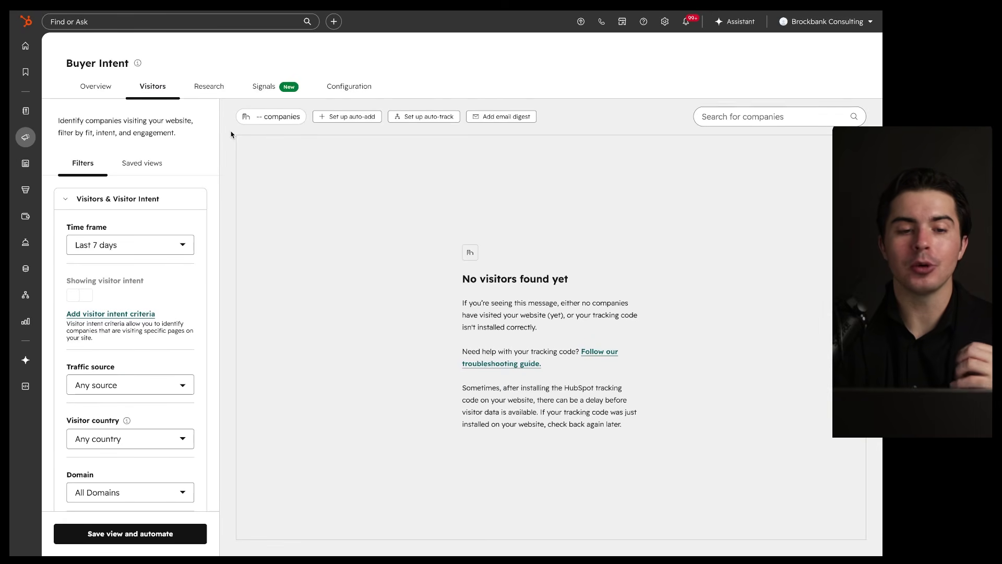
Step: Open the Research tab listing companies researching the tracked topics
{"action": "left_click", "coordinate": [213, 88]}
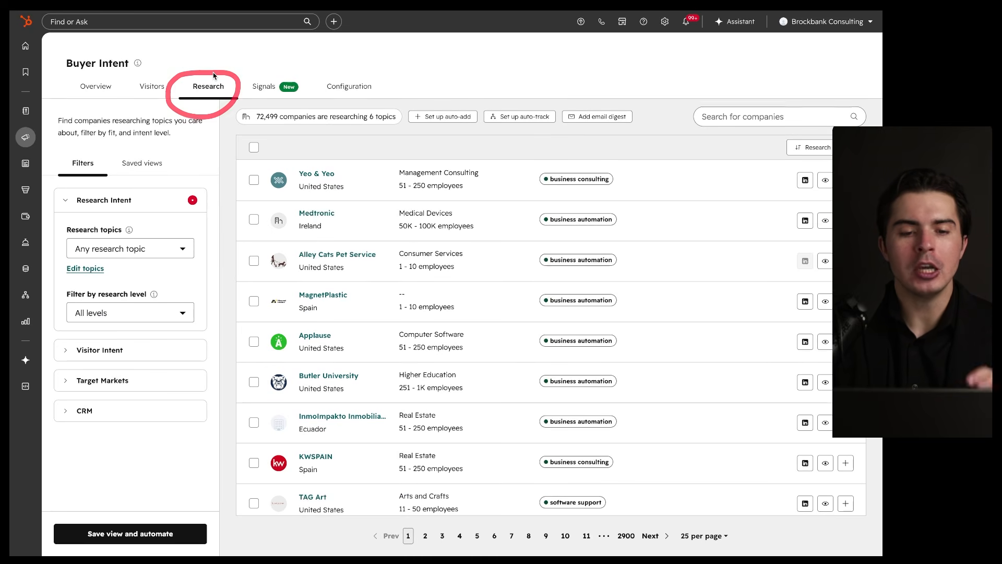
{"action": "mouse_move", "coordinate": [137, 91]}
{"action": "left_mouse_down"}
{"action": "mouse_move", "coordinate": [165, 93]}
{"action": "mouse_move", "coordinate": [156, 74]}
{"action": "mouse_move", "coordinate": [171, 79]}
{"action": "left_mouse_up"}
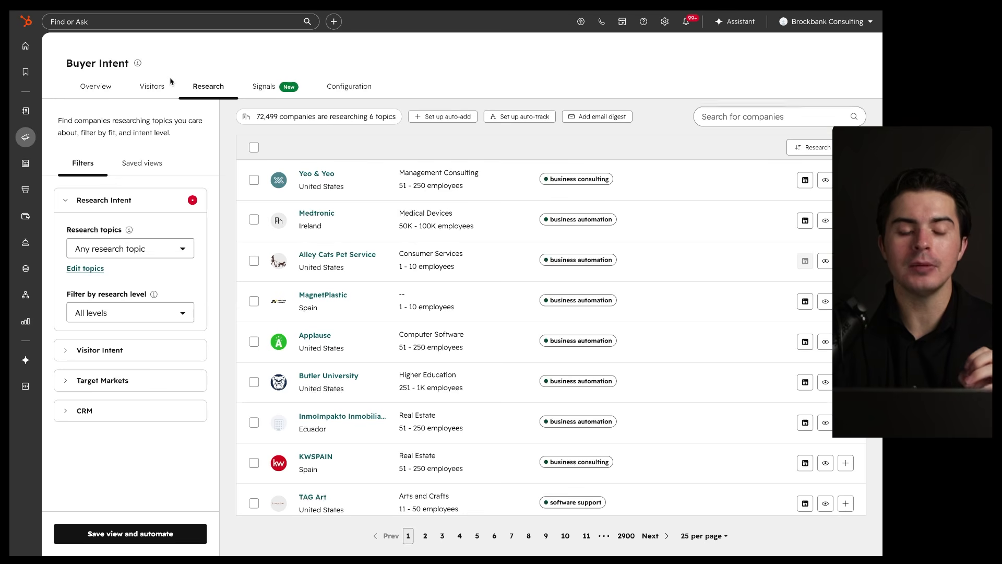
{"action": "mouse_move", "coordinate": [217, 67]}
{"action": "left_mouse_down"}
{"action": "mouse_move", "coordinate": [184, 84]}
{"action": "mouse_move", "coordinate": [219, 66]}
{"action": "mouse_move", "coordinate": [190, 68]}
{"action": "left_mouse_up"}
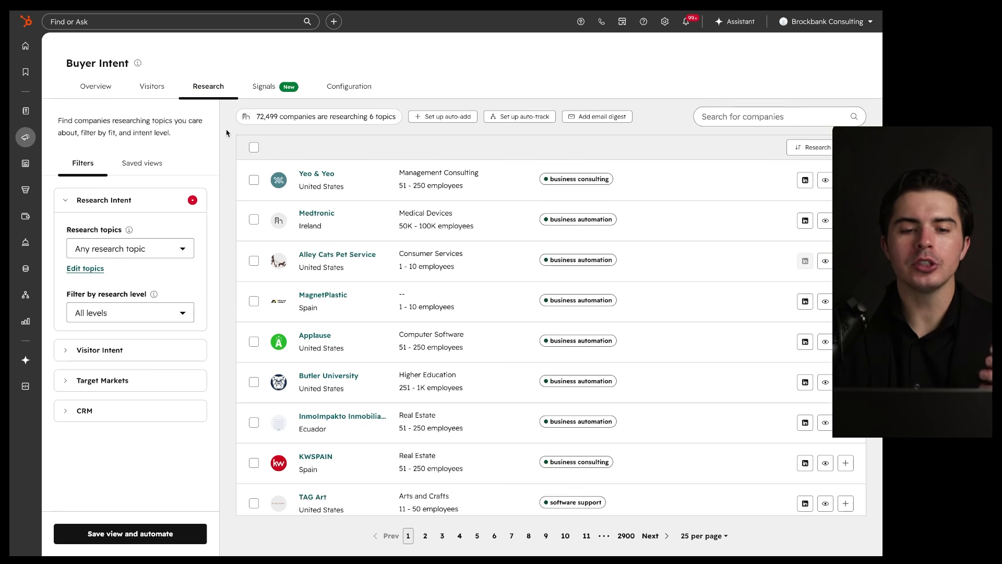
{"action": "mouse_move", "coordinate": [709, 140]}
{"action": "left_mouse_down"}
{"action": "mouse_move", "coordinate": [779, 465]}
{"action": "mouse_move", "coordinate": [742, 132]}
{"action": "mouse_move", "coordinate": [521, 146]}
{"action": "mouse_move", "coordinate": [213, 298]}
{"action": "mouse_move", "coordinate": [519, 132]}
{"action": "left_mouse_up"}
{"action": "key", "text": "ctrl+s"}
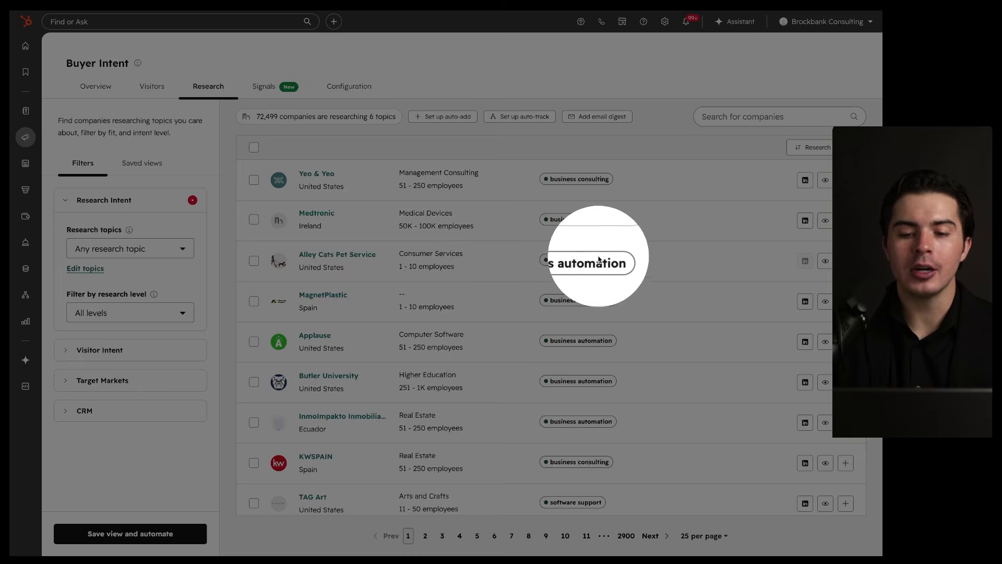
{"action": "key", "text": "ctrl+s"}
{"action": "key", "text": "ctrl+s"}
{"action": "key", "text": "ctrl+s"}
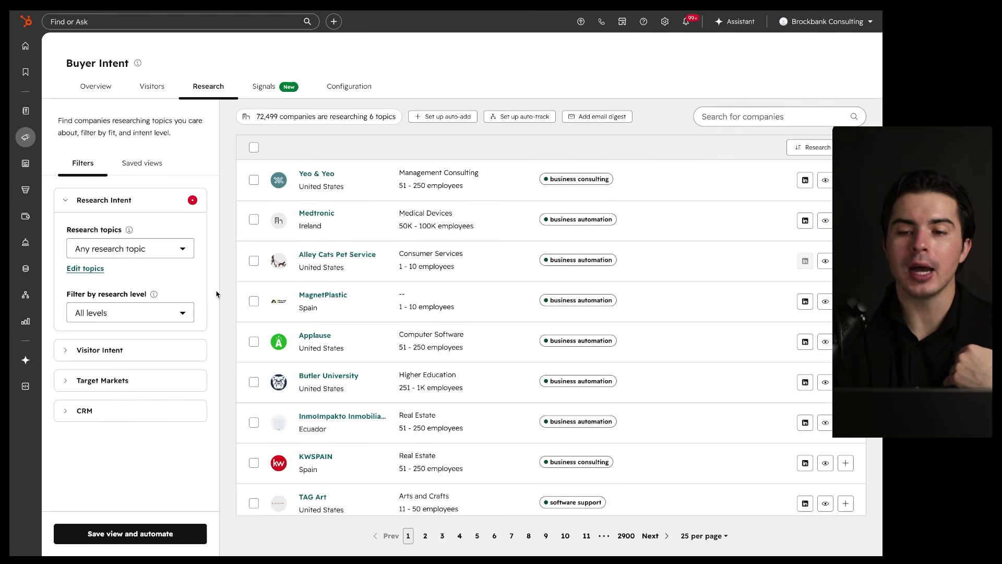
Step: Filter the Research list to the crm implementation topic, showing 678 companies
{"action": "left_click", "coordinate": [182, 251]}
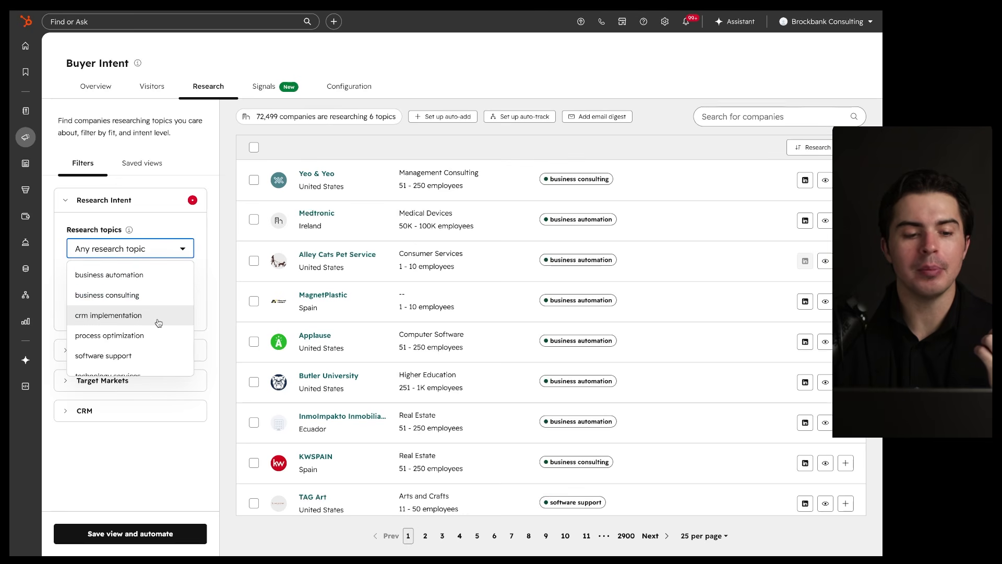
{"action": "left_click", "coordinate": [158, 319]}
{"action": "left_click", "coordinate": [183, 249]}
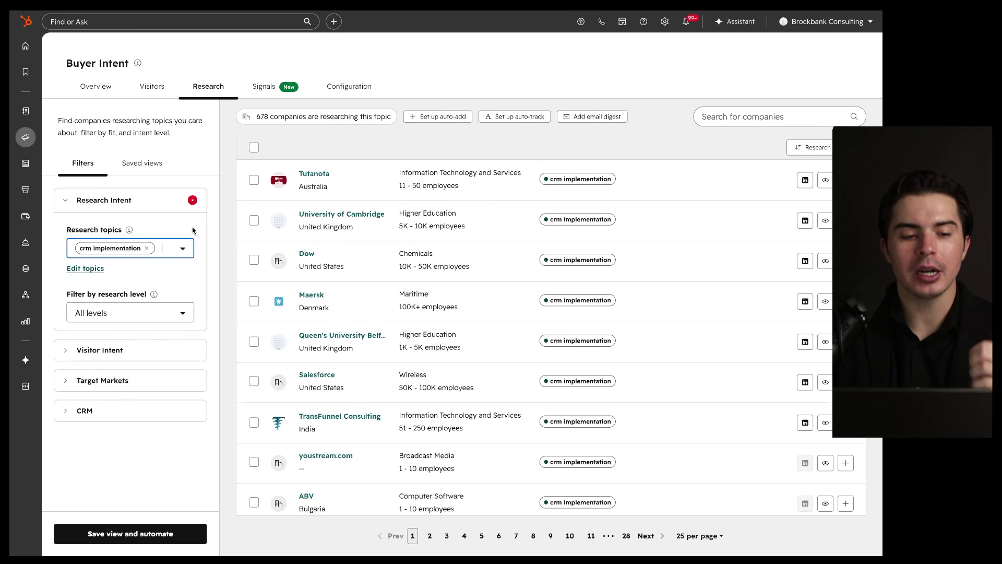
{"action": "left_click_drag", "start_coordinate": [76, 257], "coordinate": [151, 256]}
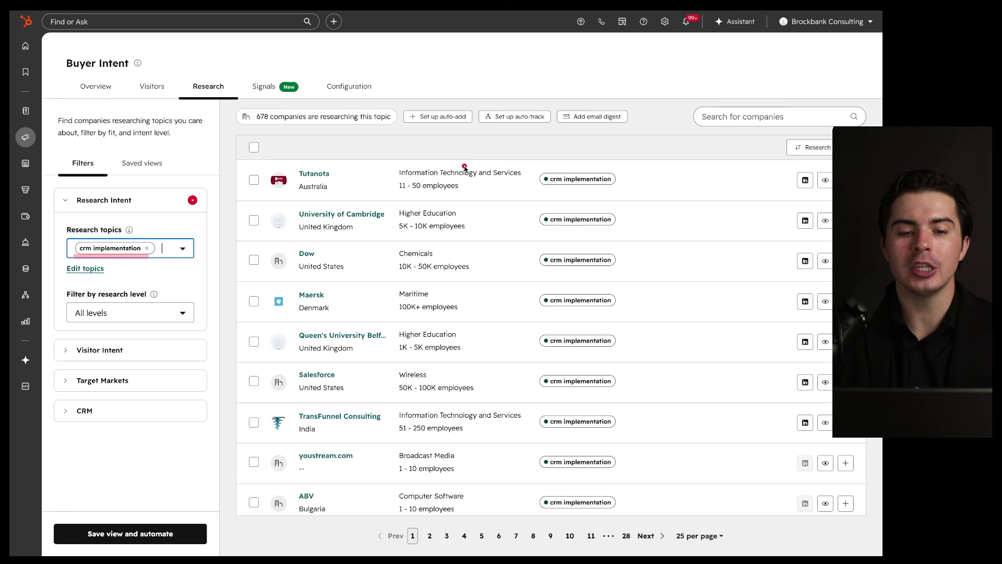
{"action": "mouse_move", "coordinate": [390, 145]}
{"action": "left_mouse_down"}
{"action": "mouse_move", "coordinate": [223, 437]}
{"action": "mouse_move", "coordinate": [263, 489]}
{"action": "mouse_move", "coordinate": [639, 123]}
{"action": "mouse_move", "coordinate": [392, 156]}
{"action": "left_mouse_up"}
{"action": "key", "text": "ctrl+z"}
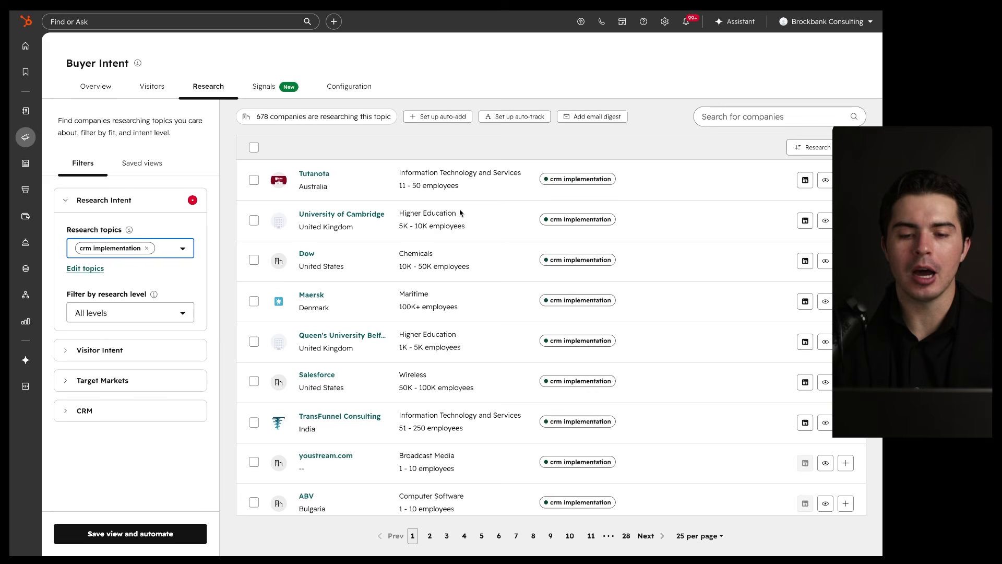
{"action": "left_click", "coordinate": [454, 150]}
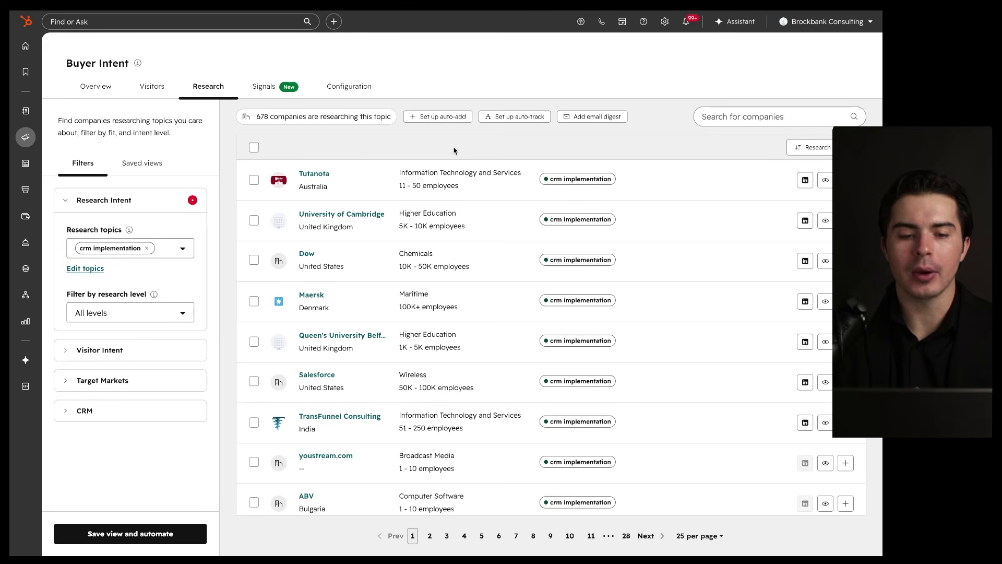
{"action": "mouse_move", "coordinate": [634, 207]}
{"action": "left_mouse_down"}
{"action": "mouse_move", "coordinate": [492, 223]}
{"action": "mouse_move", "coordinate": [653, 204]}
{"action": "mouse_move", "coordinate": [584, 208]}
{"action": "left_mouse_up"}
{"action": "left_click_drag", "start_coordinate": [129, 93], "coordinate": [171, 97]}
{"action": "mouse_move", "coordinate": [234, 69]}
{"action": "left_mouse_down"}
{"action": "mouse_move", "coordinate": [167, 86]}
{"action": "mouse_move", "coordinate": [224, 102]}
{"action": "mouse_move", "coordinate": [217, 111]}
{"action": "left_mouse_up"}
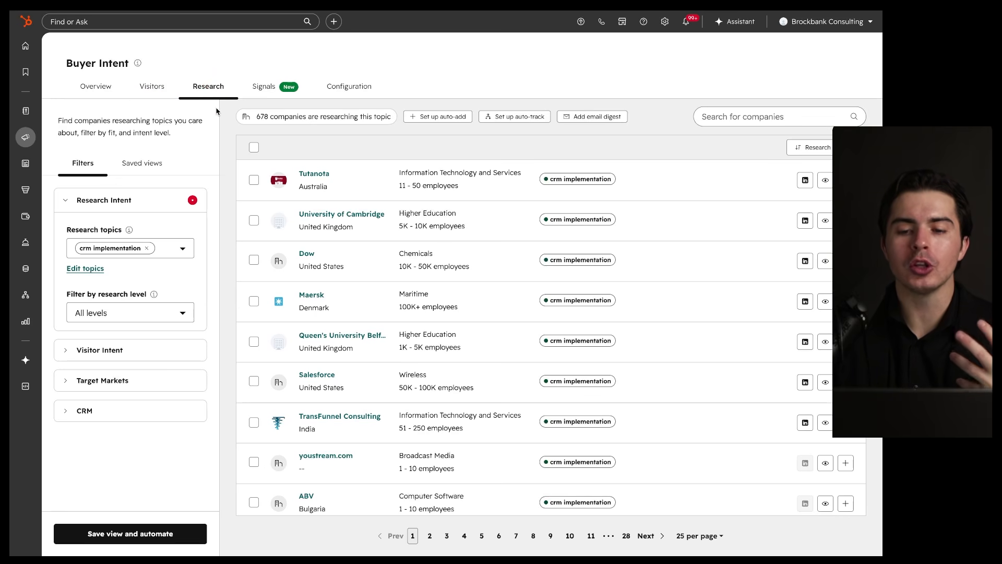
{"action": "left_click_drag", "start_coordinate": [500, 155], "coordinate": [499, 157]}
{"action": "mouse_move", "coordinate": [651, 153]}
{"action": "left_mouse_down"}
{"action": "mouse_move", "coordinate": [635, 162]}
{"action": "mouse_move", "coordinate": [622, 203]}
{"action": "mouse_move", "coordinate": [632, 189]}
{"action": "left_mouse_up"}
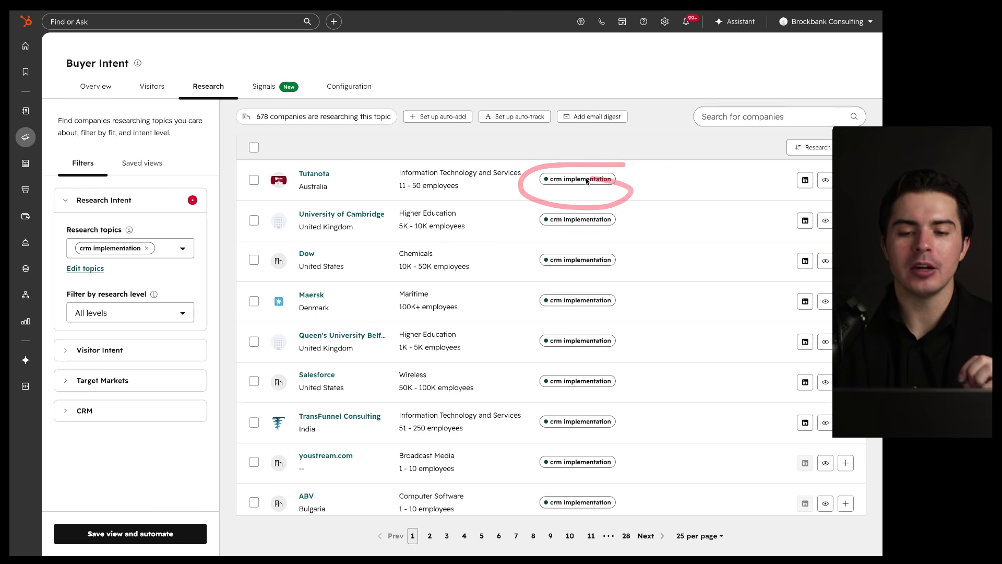
Step: Return to Configuration and scroll to the tracking code and back
{"action": "left_click", "coordinate": [349, 86]}
{"action": "scroll", "coordinate": [434, 353], "scroll_direction": "down", "scroll_amount": 10}
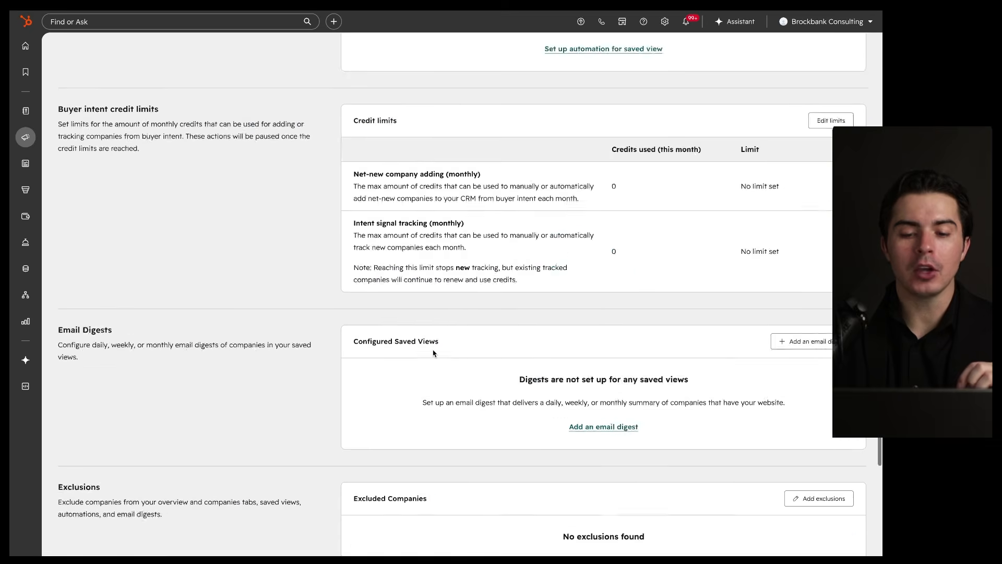
{"action": "scroll", "coordinate": [433, 353], "scroll_direction": "down", "scroll_amount": 6}
{"action": "mouse_move", "coordinate": [662, 355]}
{"action": "left_mouse_down"}
{"action": "mouse_move", "coordinate": [430, 538]}
{"action": "mouse_move", "coordinate": [488, 364]}
{"action": "left_mouse_up"}
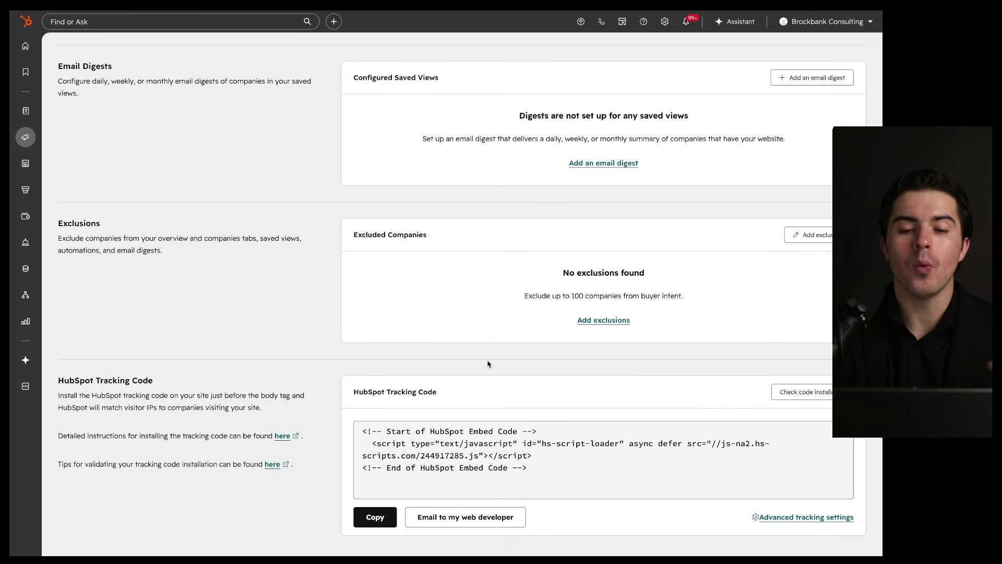
{"action": "scroll", "coordinate": [488, 364], "scroll_direction": "up", "scroll_amount": 15}
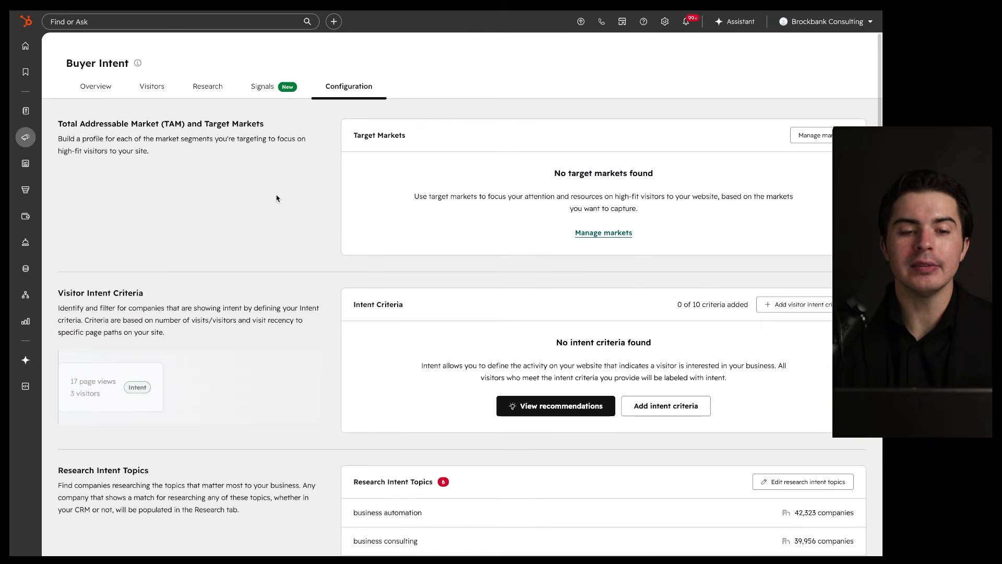
Step: Go back to the Research list, now unfiltered at 72,499 companies across 6 topics
{"action": "left_click", "coordinate": [209, 92]}
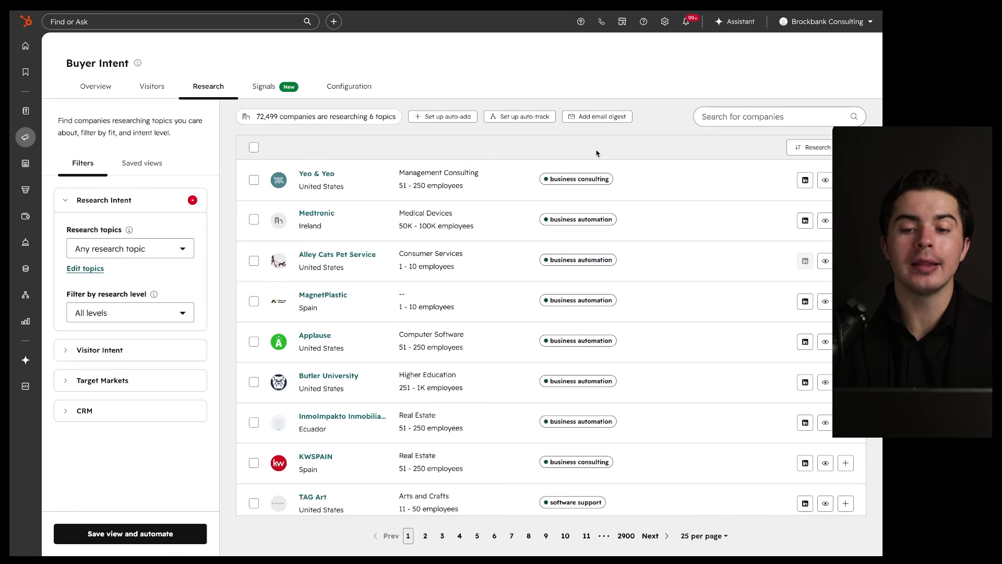
{"action": "mouse_move", "coordinate": [597, 153]}
{"action": "left_mouse_down"}
{"action": "mouse_move", "coordinate": [507, 162]}
{"action": "mouse_move", "coordinate": [611, 151]}
{"action": "left_mouse_up"}
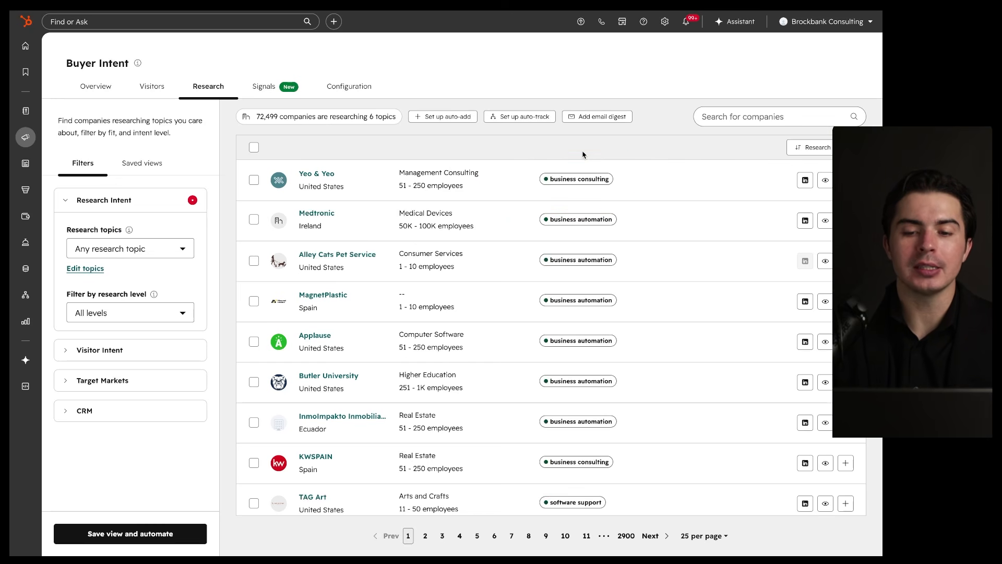
{"action": "left_click_drag", "start_coordinate": [618, 154], "coordinate": [575, 163]}
{"action": "mouse_move", "coordinate": [623, 205]}
{"action": "left_mouse_down"}
{"action": "mouse_move", "coordinate": [534, 207]}
{"action": "mouse_move", "coordinate": [574, 206]}
{"action": "left_mouse_up"}
{"action": "left_click_drag", "start_coordinate": [659, 199], "coordinate": [659, 200]}
{"action": "left_click_drag", "start_coordinate": [811, 210], "coordinate": [812, 209]}
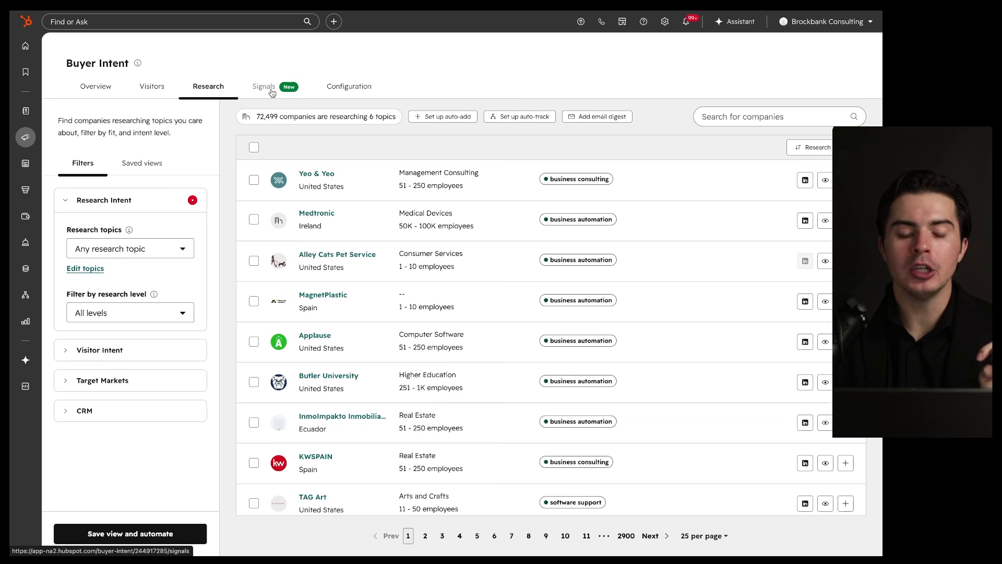
{"action": "left_click_drag", "start_coordinate": [159, 217], "coordinate": [157, 212]}
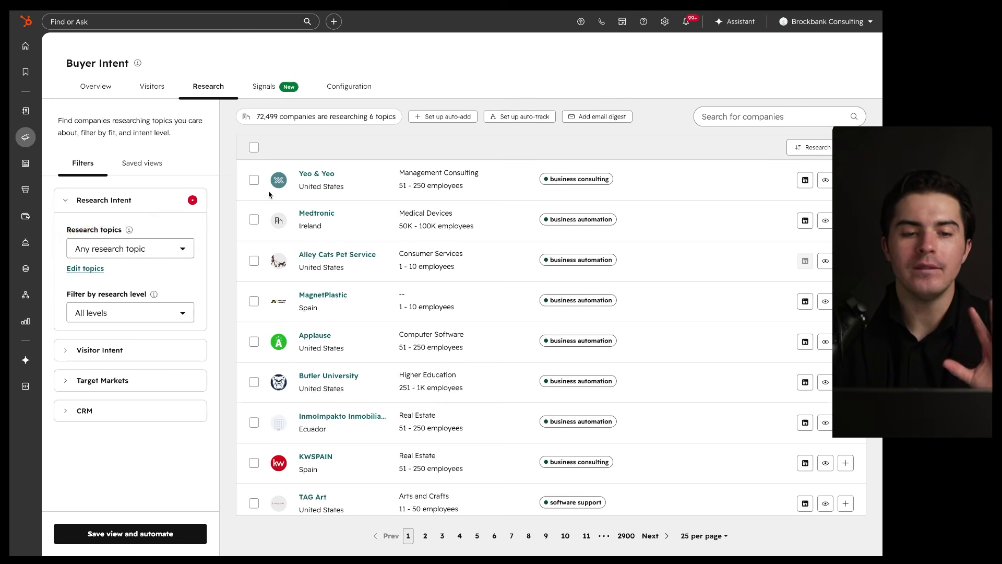
{"action": "left_click", "coordinate": [271, 92]}
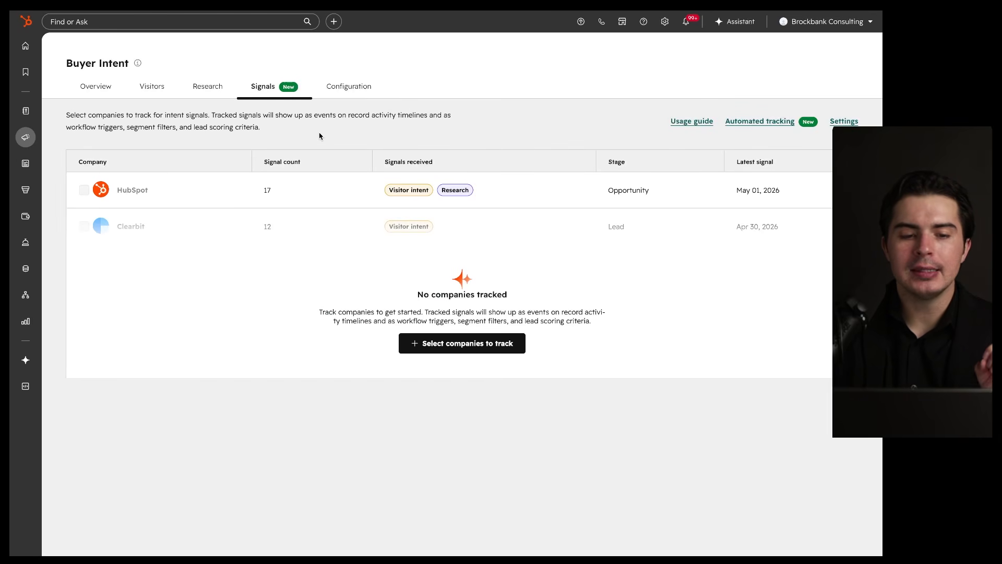
{"action": "left_click", "coordinate": [442, 353]}
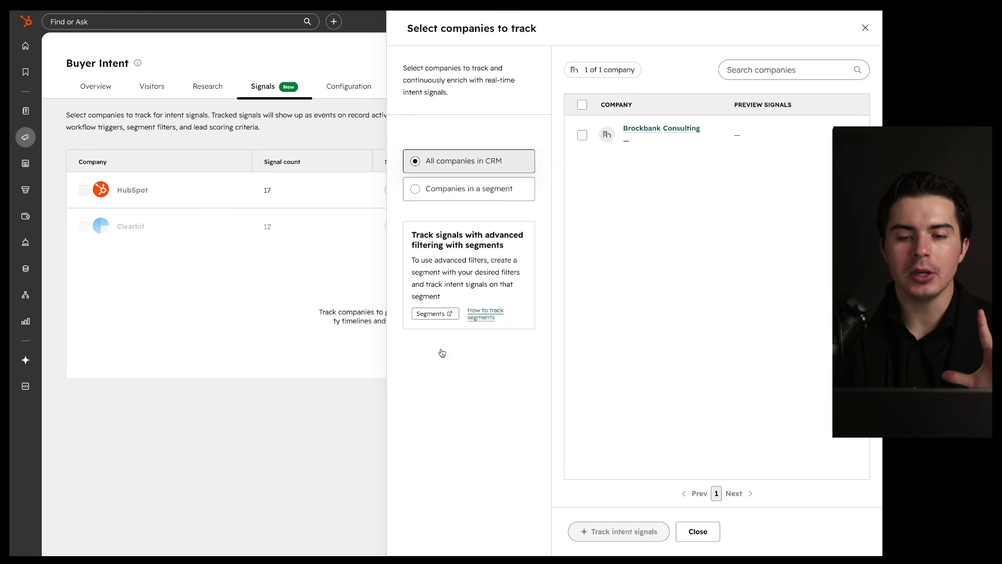
{"action": "left_click", "coordinate": [583, 136]}
{"action": "left_click_drag", "start_coordinate": [765, 96], "coordinate": [704, 105]}
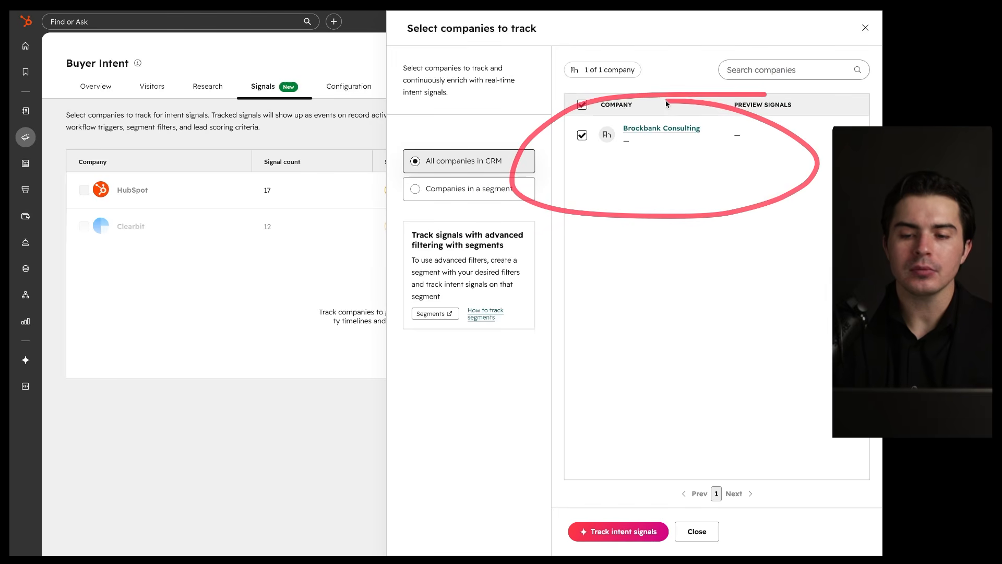
{"action": "left_click_drag", "start_coordinate": [434, 171], "coordinate": [541, 171]}
{"action": "mouse_move", "coordinate": [590, 102]}
{"action": "left_mouse_down"}
{"action": "mouse_move", "coordinate": [675, 99]}
{"action": "mouse_move", "coordinate": [623, 111]}
{"action": "mouse_move", "coordinate": [719, 138]}
{"action": "left_mouse_up"}
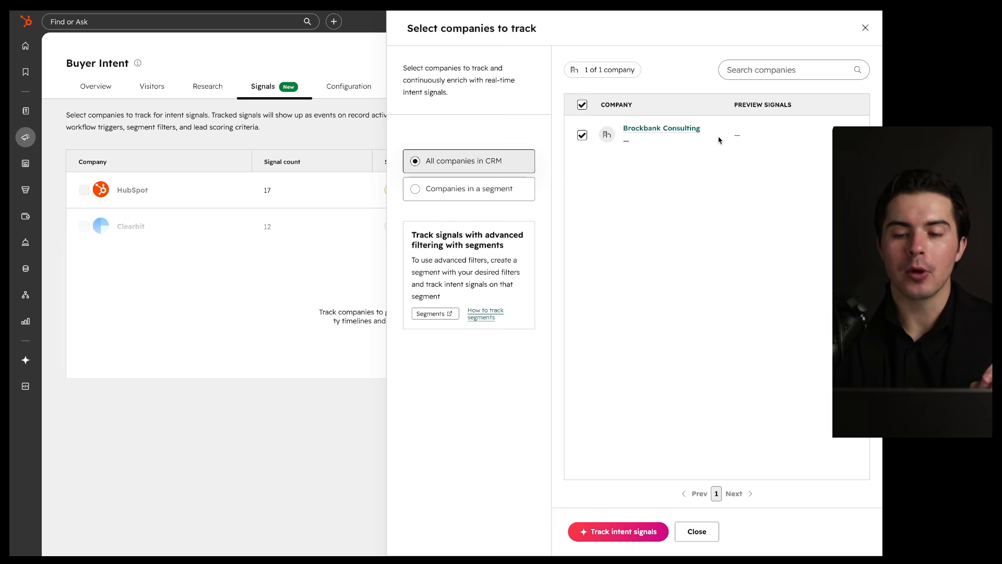
{"action": "left_click_drag", "start_coordinate": [778, 88], "coordinate": [711, 95]}
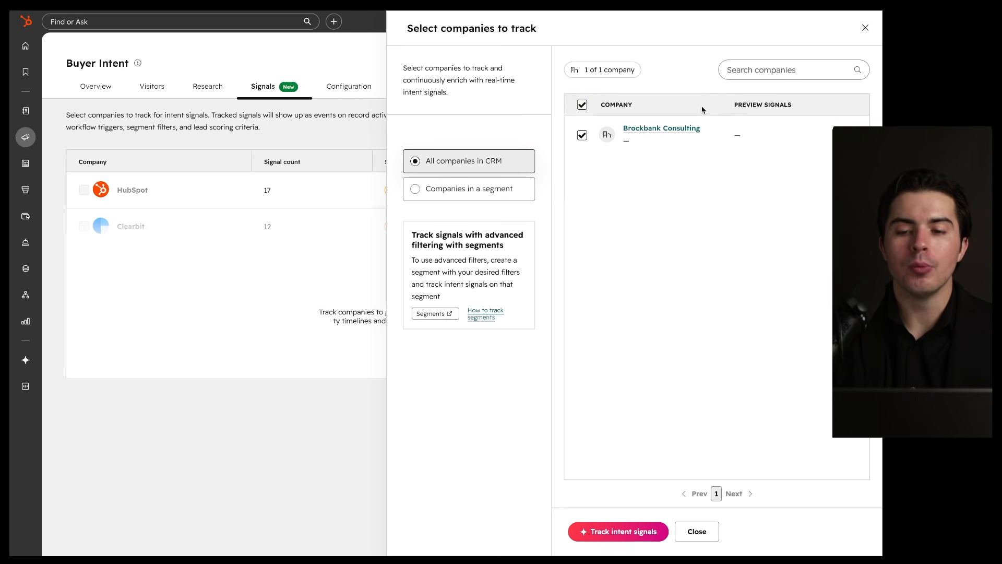
{"action": "left_click_drag", "start_coordinate": [742, 111], "coordinate": [682, 111]}
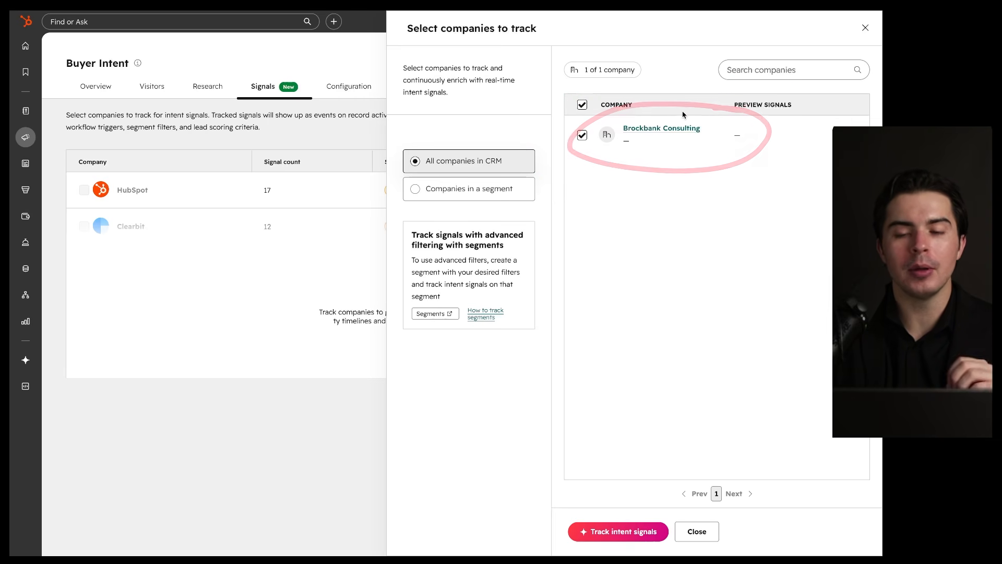
{"action": "left_click", "coordinate": [610, 530]}
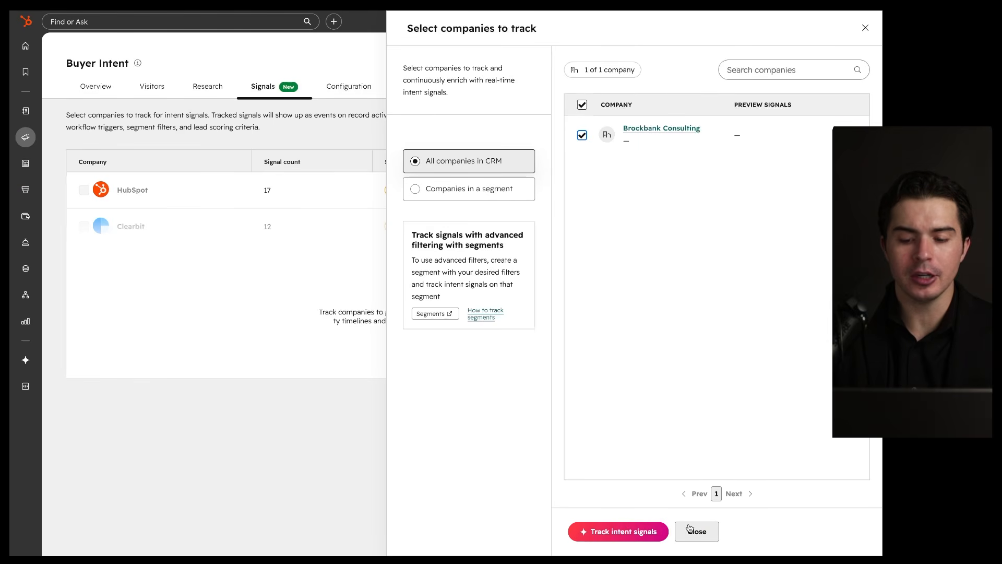
Step: Close the 'Select companies to track' panel and review the Signals table's HubSpot and Clearbit rows
{"action": "left_click", "coordinate": [689, 529]}
{"action": "mouse_move", "coordinate": [190, 174]}
{"action": "left_mouse_down"}
{"action": "mouse_move", "coordinate": [128, 216]}
{"action": "mouse_move", "coordinate": [145, 176]}
{"action": "left_mouse_up"}
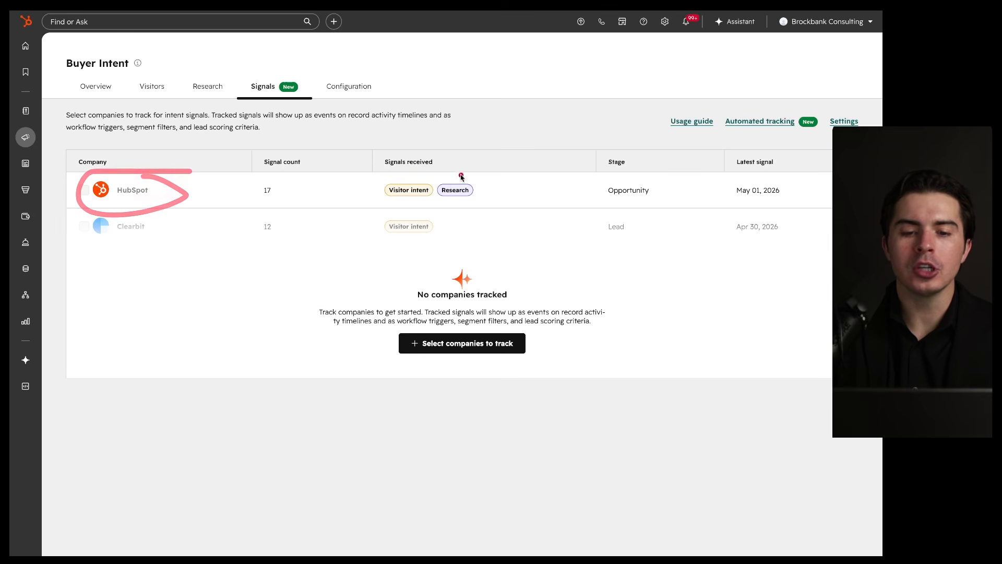
{"action": "left_click_drag", "start_coordinate": [423, 177], "coordinate": [417, 175]}
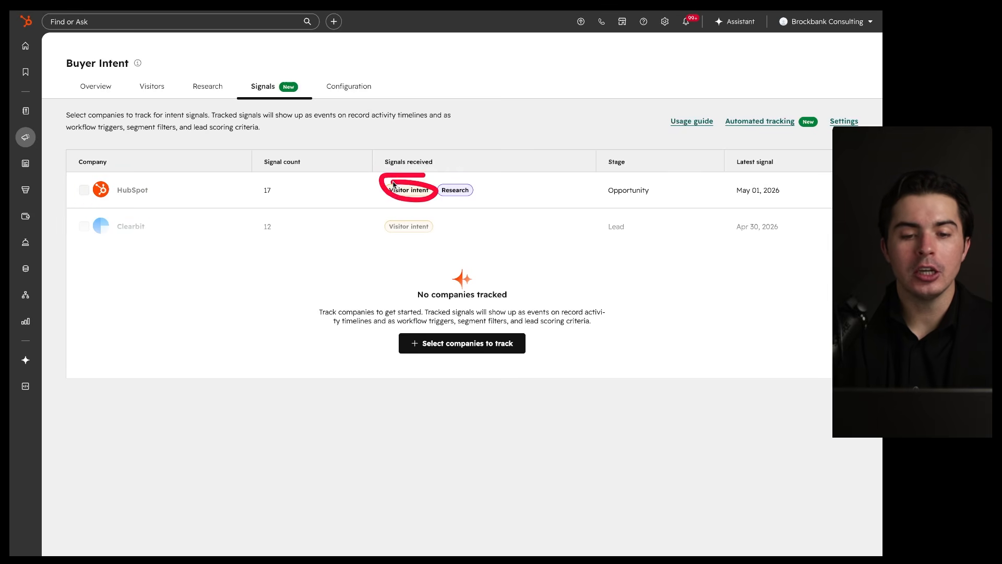
{"action": "left_click_drag", "start_coordinate": [130, 93], "coordinate": [181, 92]}
{"action": "mouse_move", "coordinate": [495, 180]}
{"action": "left_mouse_down"}
{"action": "mouse_move", "coordinate": [449, 181]}
{"action": "mouse_move", "coordinate": [454, 173]}
{"action": "left_mouse_up"}
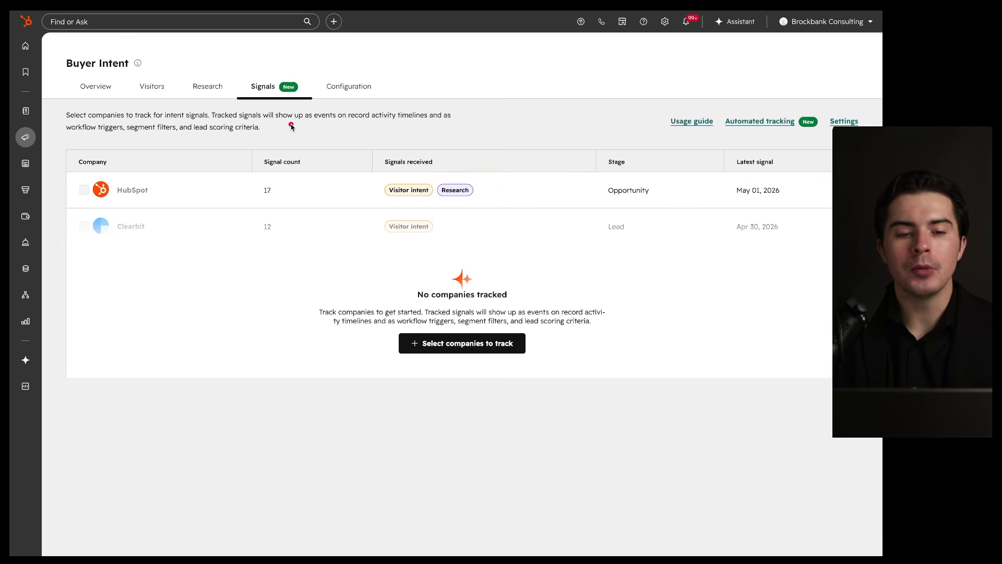
{"action": "left_click_drag", "start_coordinate": [244, 95], "coordinate": [300, 95]}
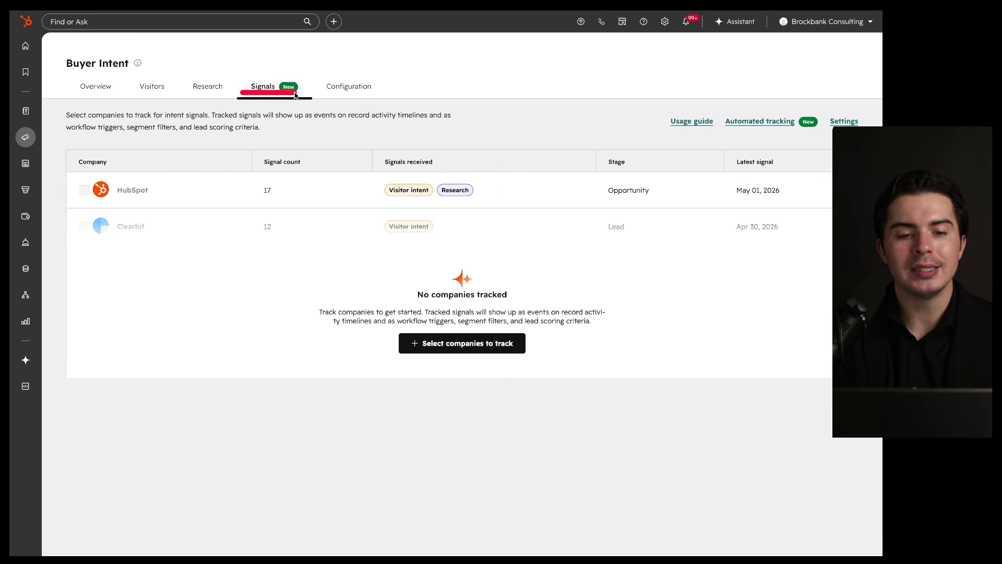
{"action": "mouse_move", "coordinate": [295, 143]}
{"action": "left_mouse_down"}
{"action": "mouse_move", "coordinate": [89, 257]}
{"action": "mouse_move", "coordinate": [156, 150]}
{"action": "left_mouse_up"}
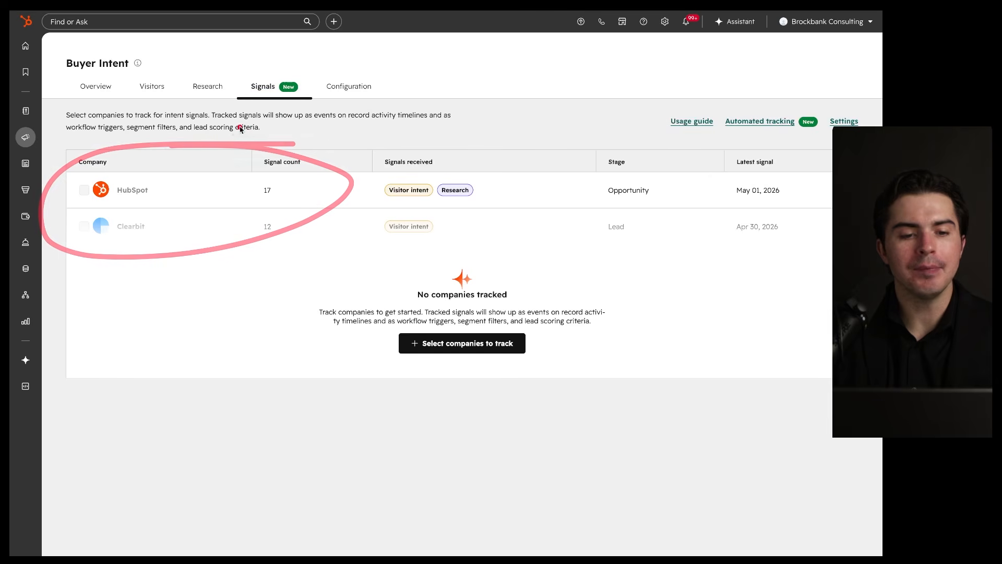
{"action": "left_click", "coordinate": [68, 137]}
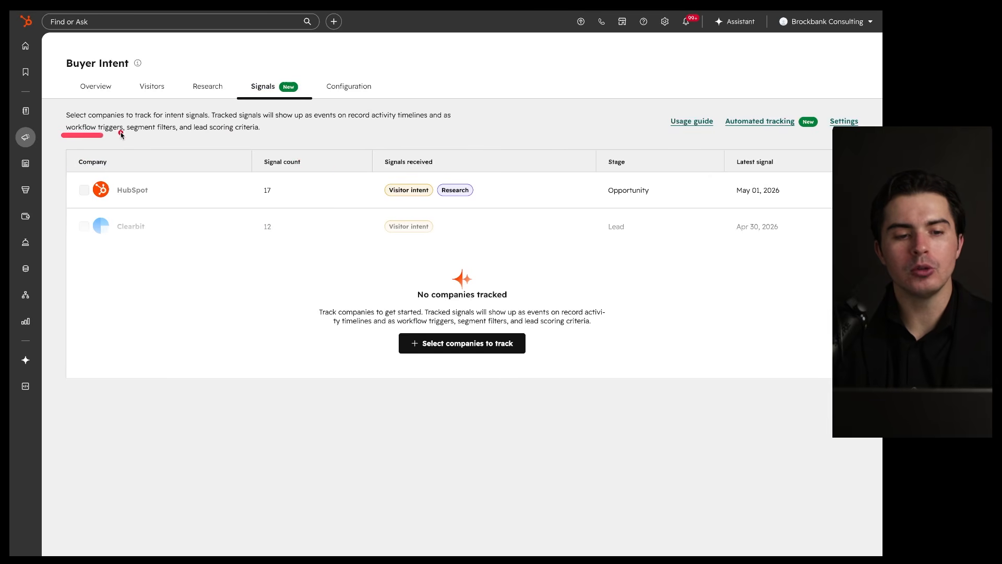
{"action": "left_click_drag", "start_coordinate": [132, 135], "coordinate": [264, 139]}
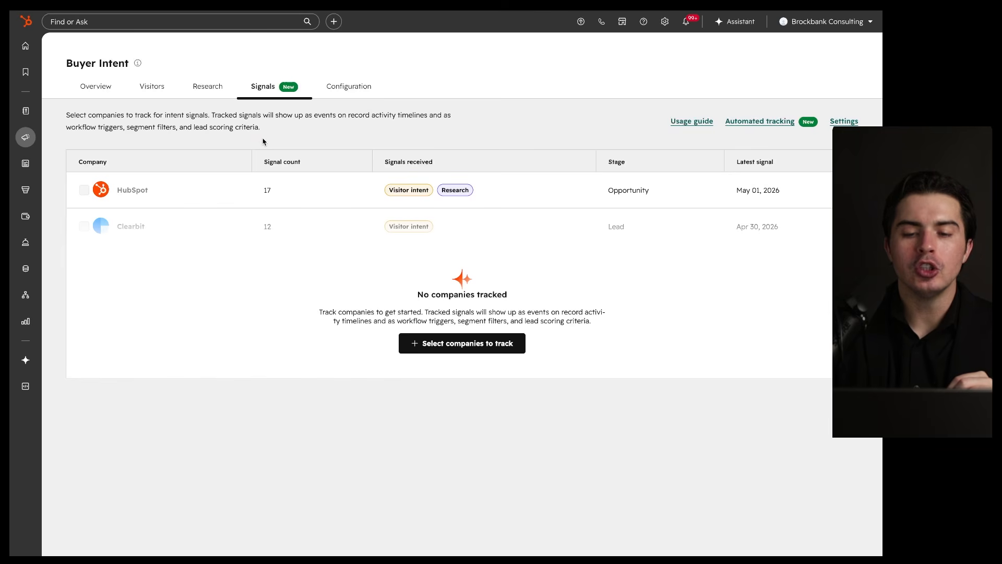
{"action": "left_click_drag", "start_coordinate": [87, 204], "coordinate": [213, 205]}
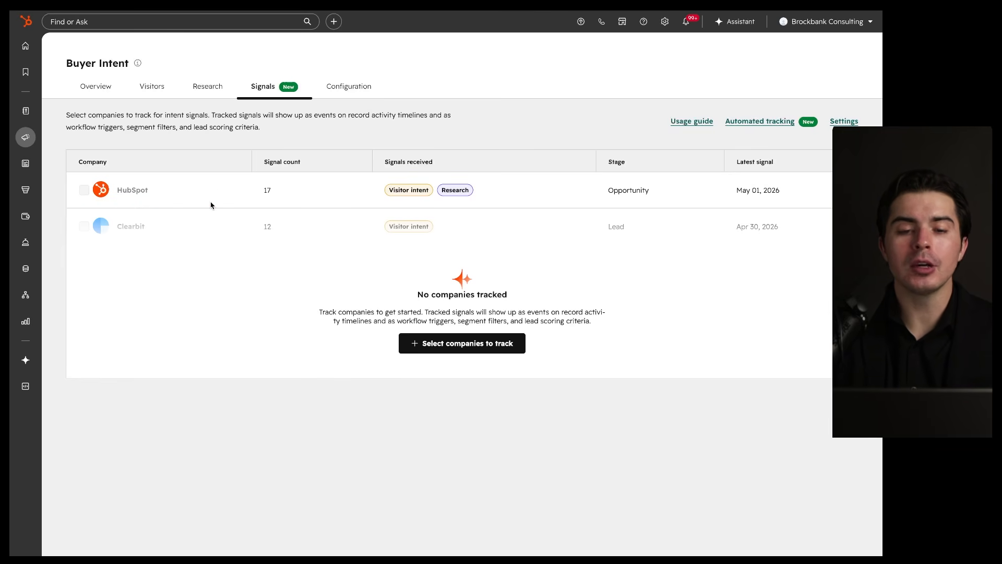
{"action": "left_click_drag", "start_coordinate": [450, 205], "coordinate": [525, 203]}
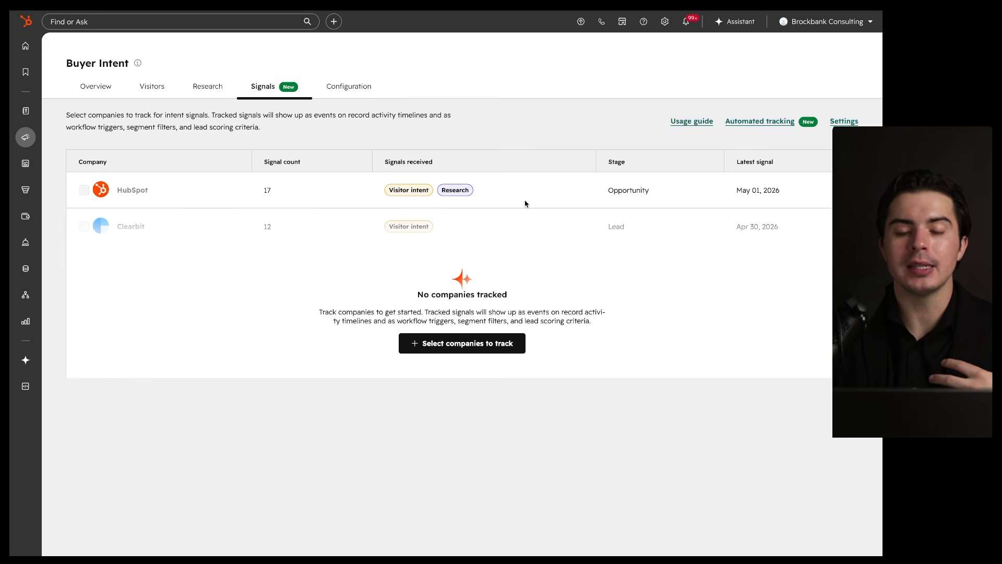
{"action": "left_click_drag", "start_coordinate": [372, 201], "coordinate": [433, 202]}
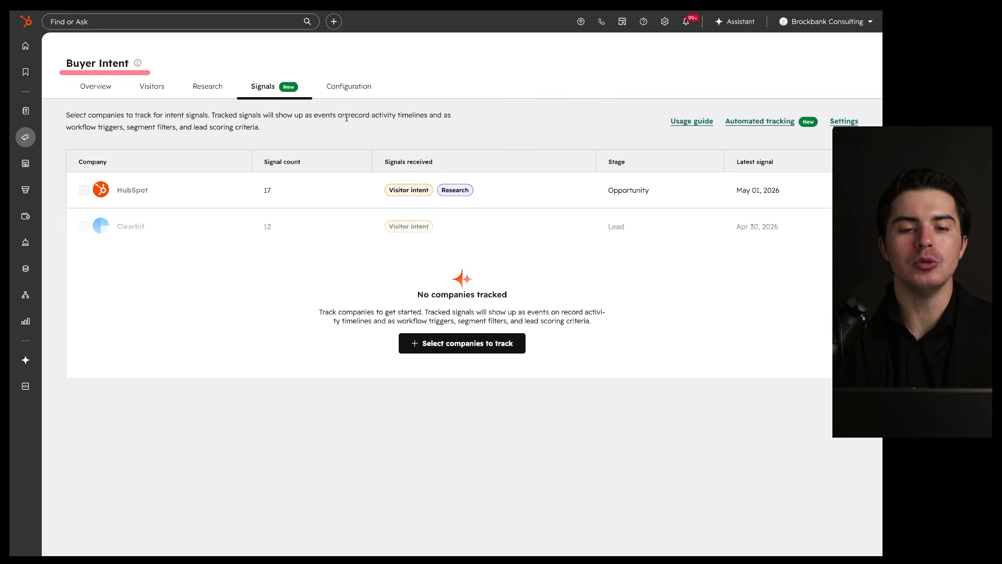
Step: Scroll through the sections of the Buyer Intent Configuration tab
{"action": "left_click", "coordinate": [353, 89]}
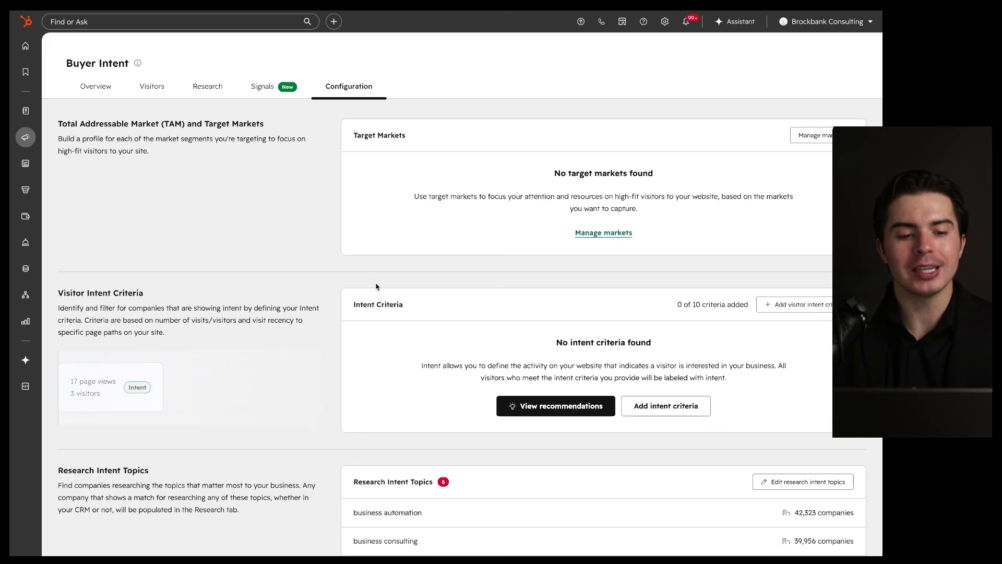
{"action": "scroll", "coordinate": [376, 287], "scroll_direction": "down", "scroll_amount": 2}
{"action": "scroll", "coordinate": [376, 287], "scroll_direction": "down", "scroll_amount": 4}
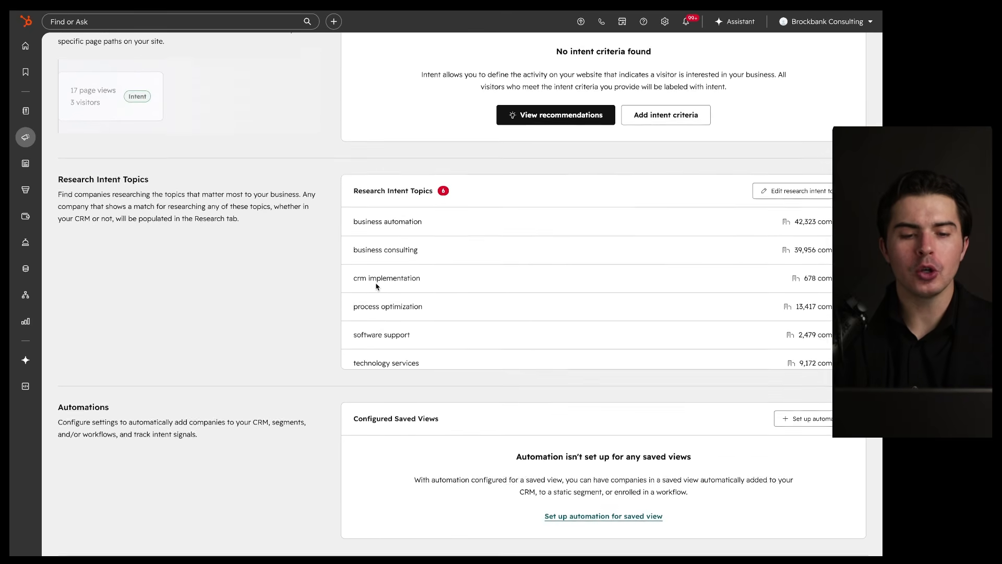
{"action": "scroll", "coordinate": [305, 336], "scroll_direction": "down", "scroll_amount": 6}
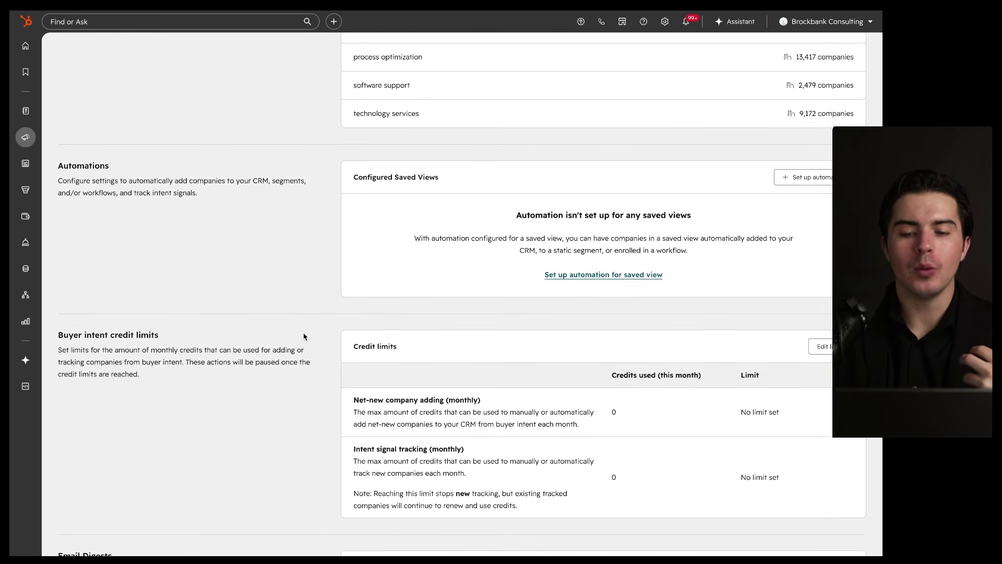
{"action": "scroll", "coordinate": [304, 336], "scroll_direction": "up", "scroll_amount": 6}
{"action": "mouse_move", "coordinate": [258, 164]}
{"action": "left_mouse_down"}
{"action": "mouse_move", "coordinate": [378, 244]}
{"action": "mouse_move", "coordinate": [230, 190]}
{"action": "left_mouse_up"}
{"action": "left_click_drag", "start_coordinate": [529, 188], "coordinate": [370, 210]}
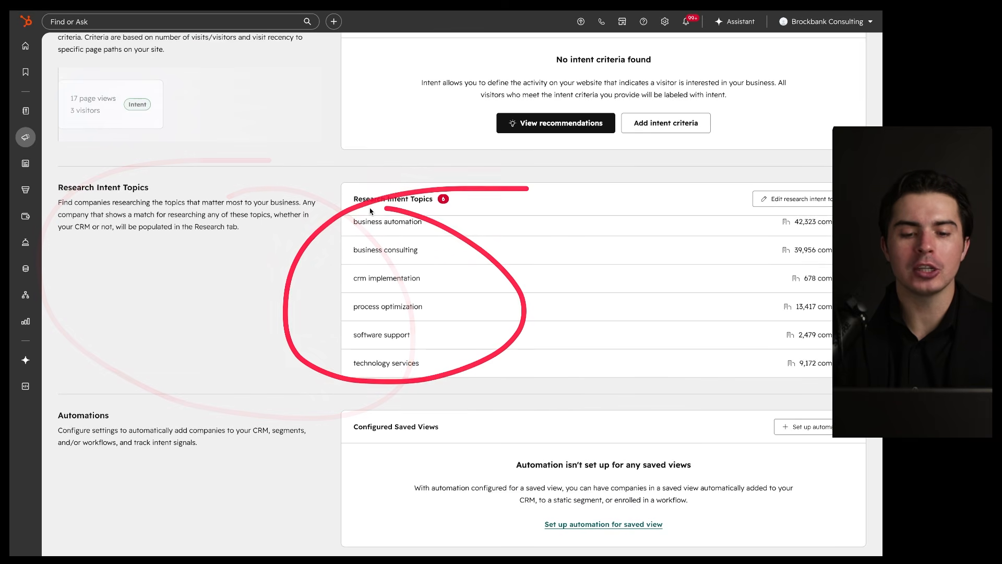
{"action": "left_click_drag", "start_coordinate": [350, 264], "coordinate": [432, 265]}
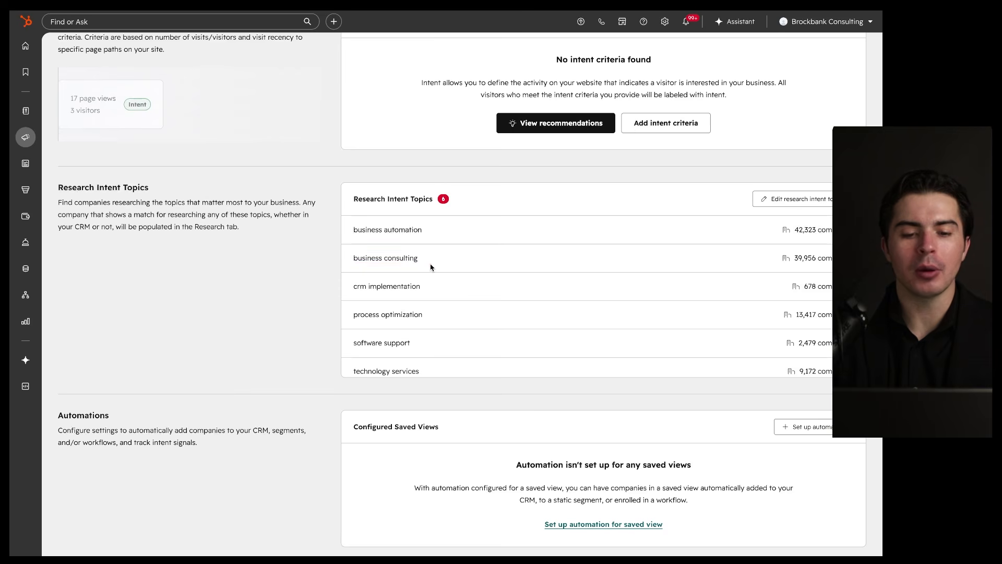
{"action": "scroll", "coordinate": [431, 267], "scroll_direction": "down", "scroll_amount": 1}
{"action": "left_click_drag", "start_coordinate": [350, 284], "coordinate": [448, 284]}
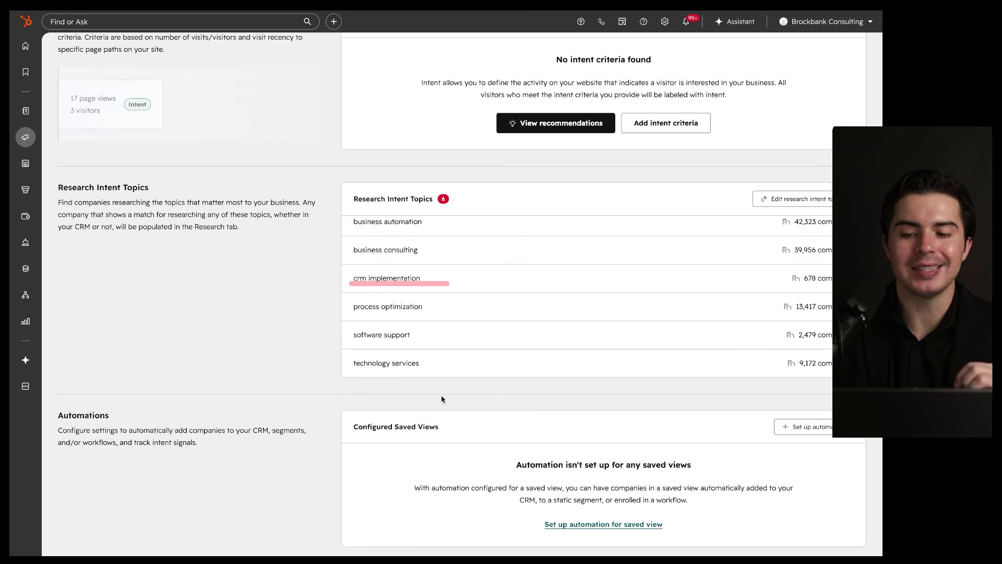
{"action": "scroll", "coordinate": [446, 423], "scroll_direction": "down", "scroll_amount": 15}
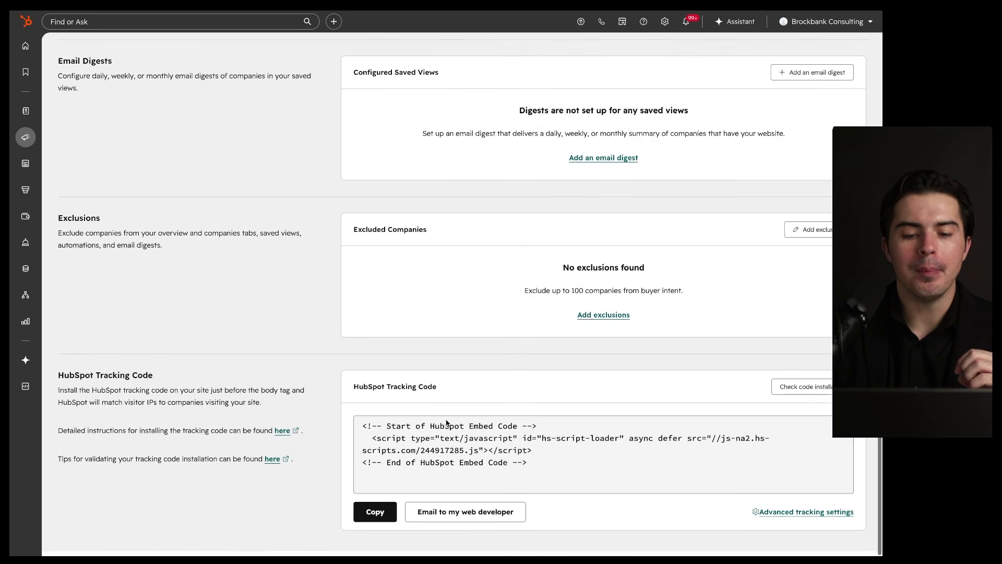
{"action": "mouse_move", "coordinate": [522, 360]}
{"action": "left_mouse_down"}
{"action": "mouse_move", "coordinate": [490, 546]}
{"action": "mouse_move", "coordinate": [447, 371]}
{"action": "left_mouse_up"}
{"action": "scroll", "coordinate": [447, 372], "scroll_direction": "up", "scroll_amount": 20}
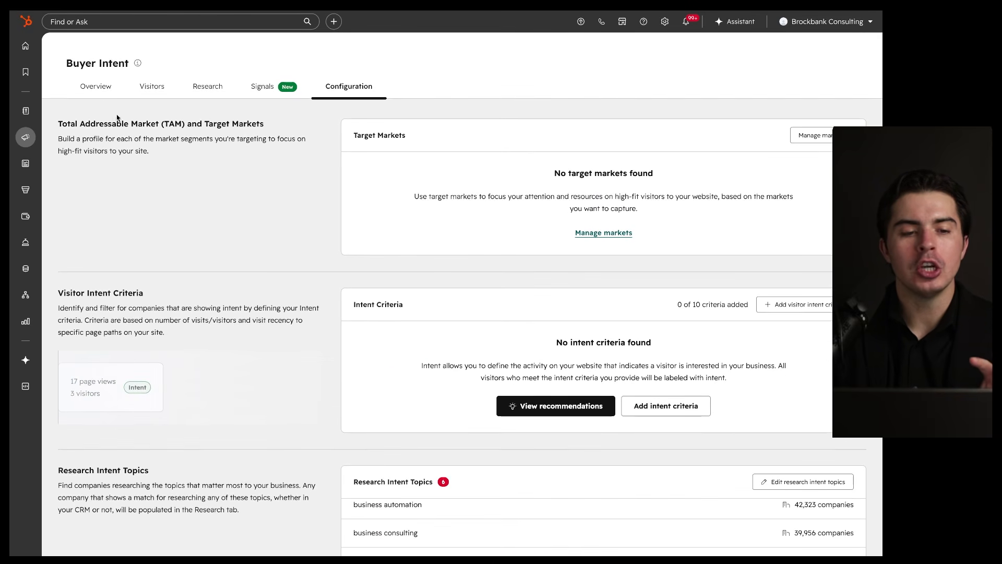
Step: View the Overview with In-market opportunities and Added Companies awaiting setup
{"action": "left_click", "coordinate": [93, 92]}
{"action": "scroll", "coordinate": [252, 315], "scroll_direction": "down", "scroll_amount": 14}
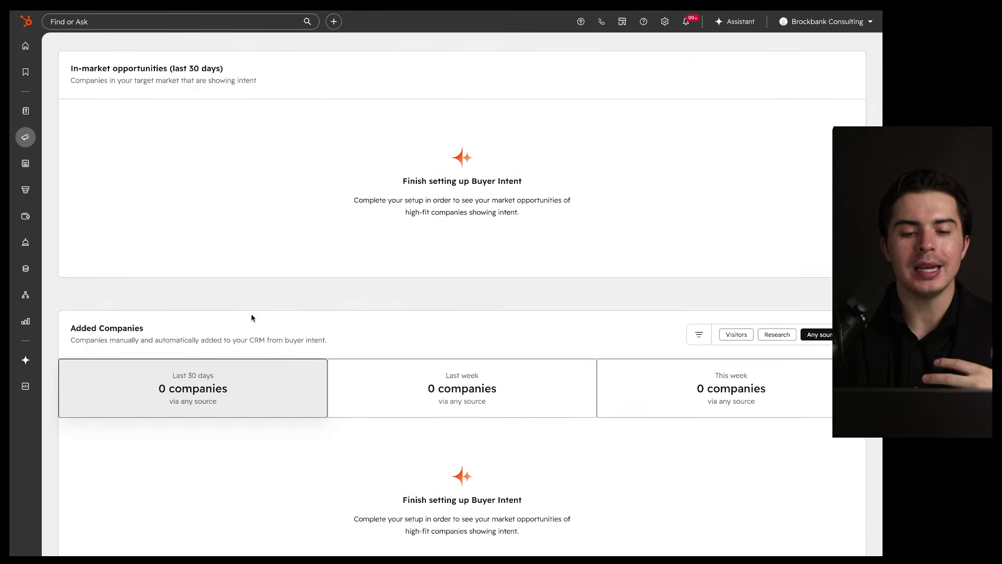
{"action": "scroll", "coordinate": [252, 319], "scroll_direction": "up", "scroll_amount": 14}
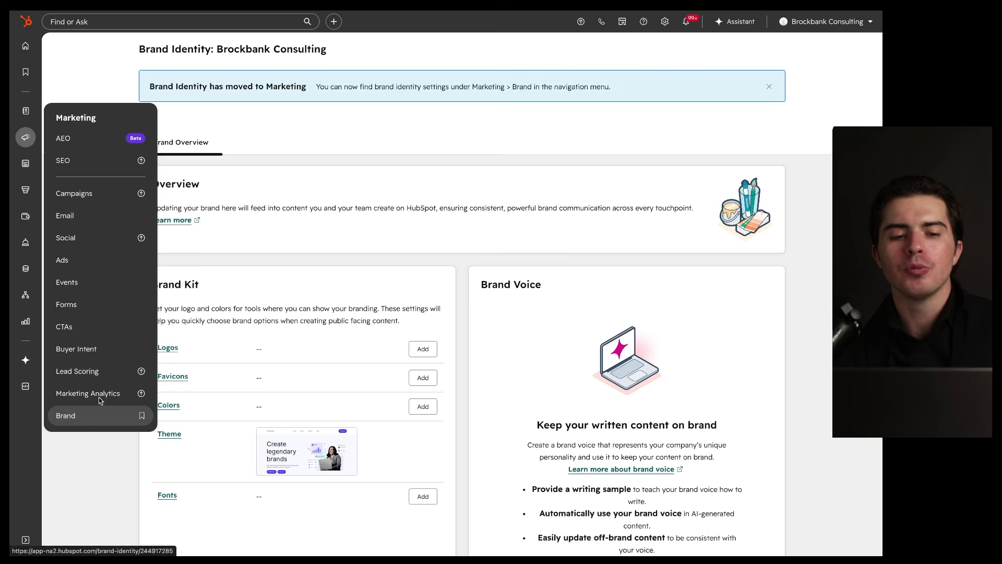
Step: Open Brand Identity settings and look over the Brand Kit rows, including the Theme
{"action": "left_click", "coordinate": [75, 413]}
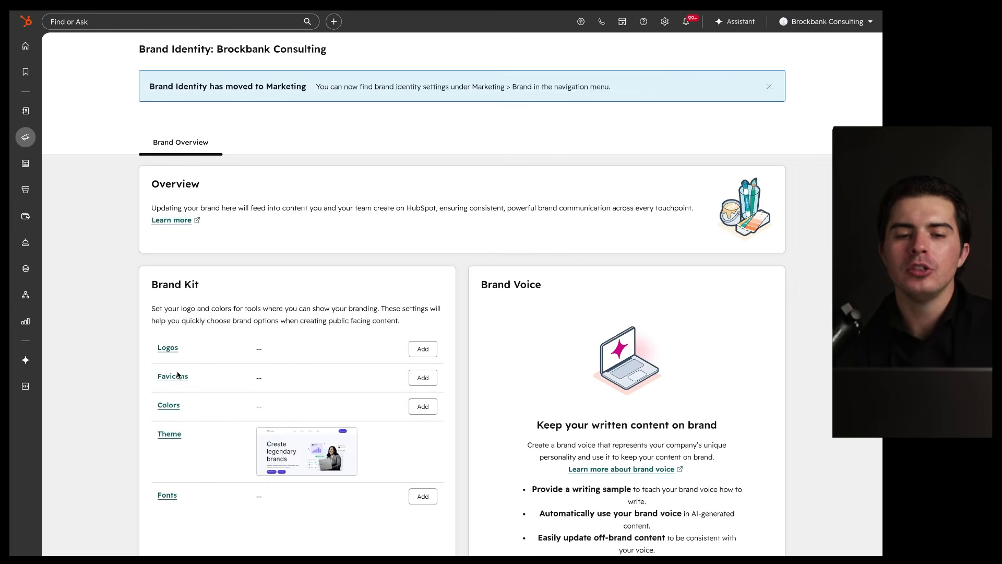
{"action": "scroll", "coordinate": [177, 374], "scroll_direction": "down", "scroll_amount": 2}
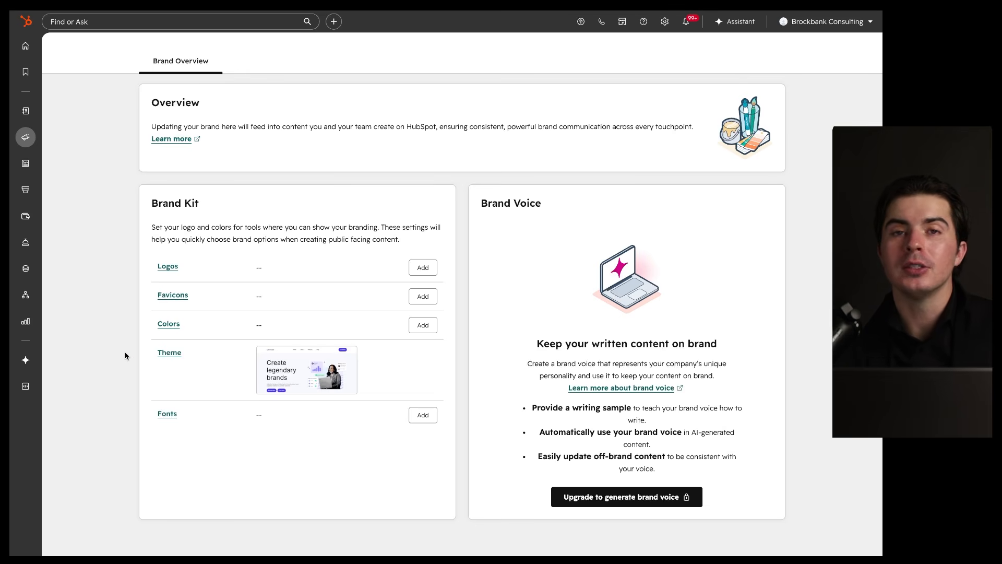
{"action": "scroll", "coordinate": [125, 356], "scroll_direction": "up", "scroll_amount": 2}
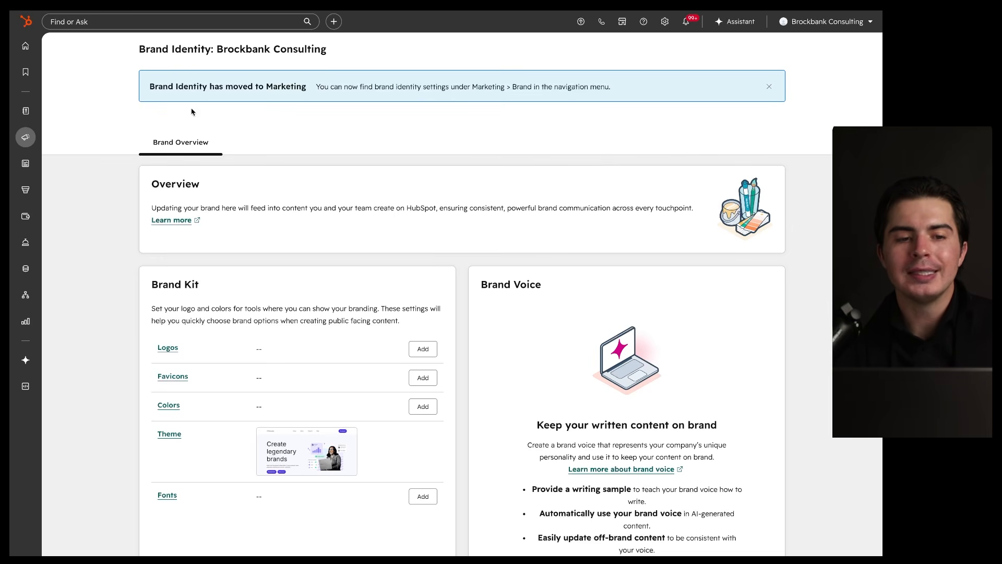
{"action": "left_click_drag", "start_coordinate": [143, 56], "coordinate": [384, 56]}
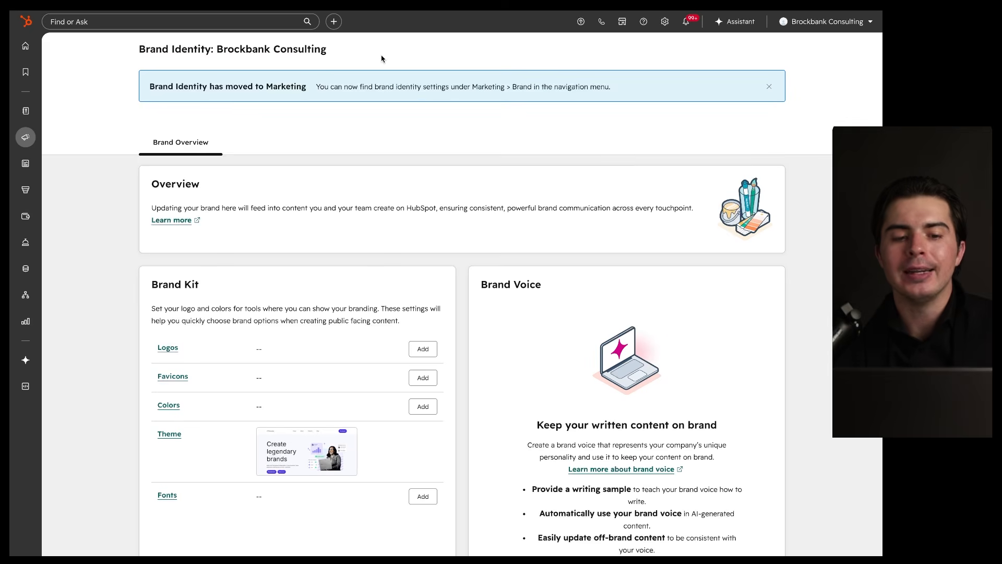
{"action": "scroll", "coordinate": [264, 248], "scroll_direction": "down", "scroll_amount": 2}
{"action": "left_click_drag", "start_coordinate": [141, 211], "coordinate": [256, 213]}
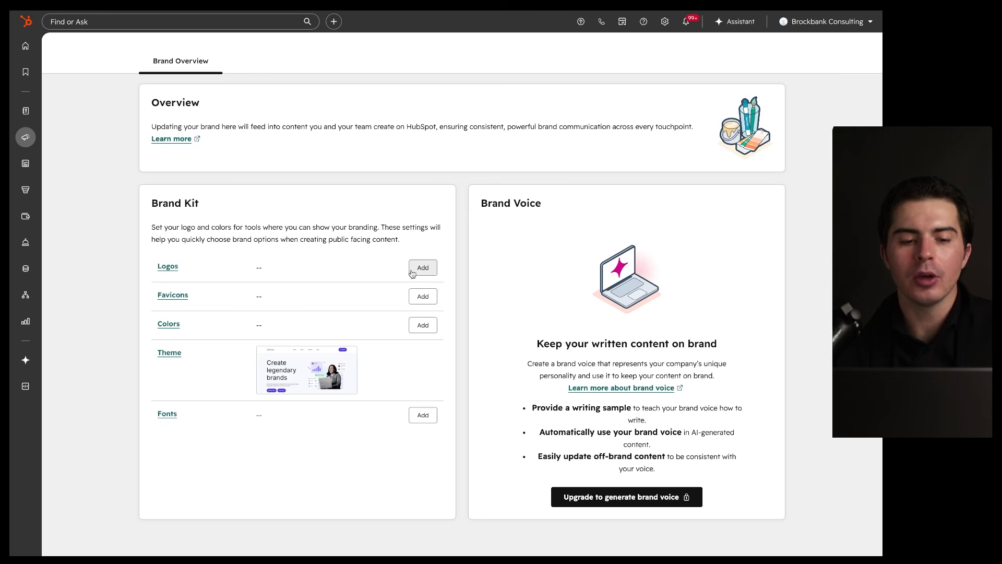
{"action": "left_click_drag", "start_coordinate": [153, 304], "coordinate": [213, 304]}
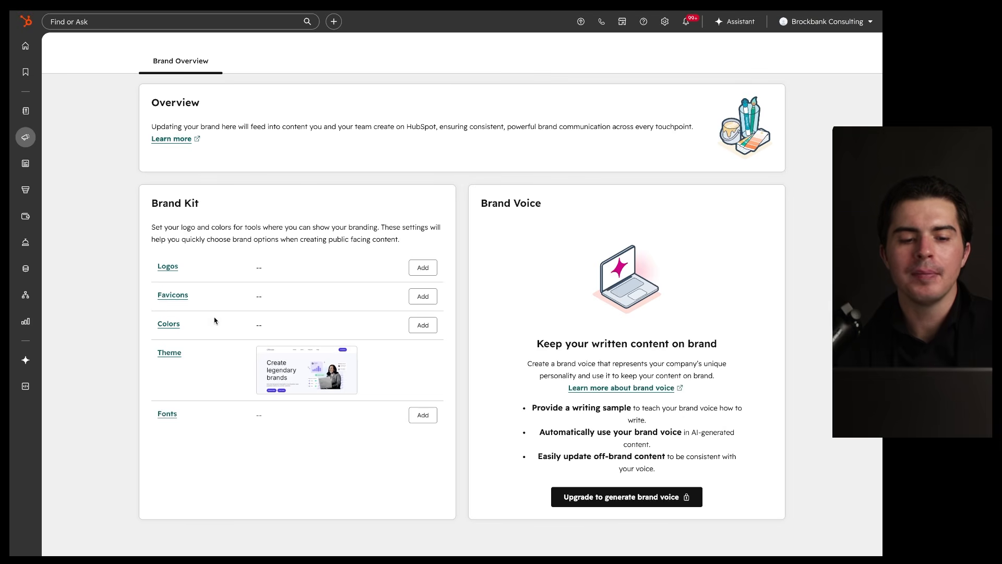
{"action": "left_click_drag", "start_coordinate": [154, 333], "coordinate": [268, 333]}
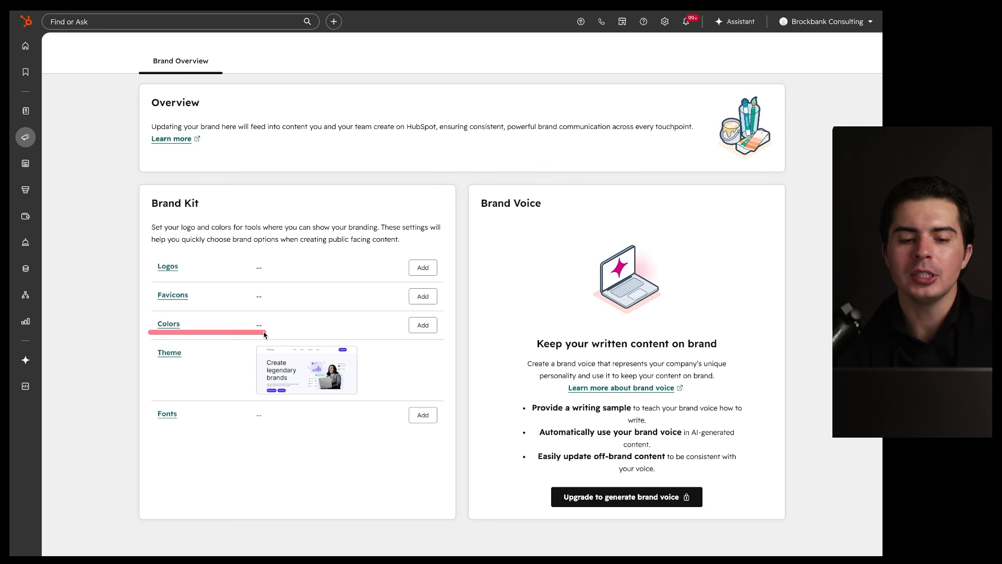
{"action": "left_click_drag", "start_coordinate": [158, 362], "coordinate": [239, 362]}
{"action": "left_click", "coordinate": [421, 369]}
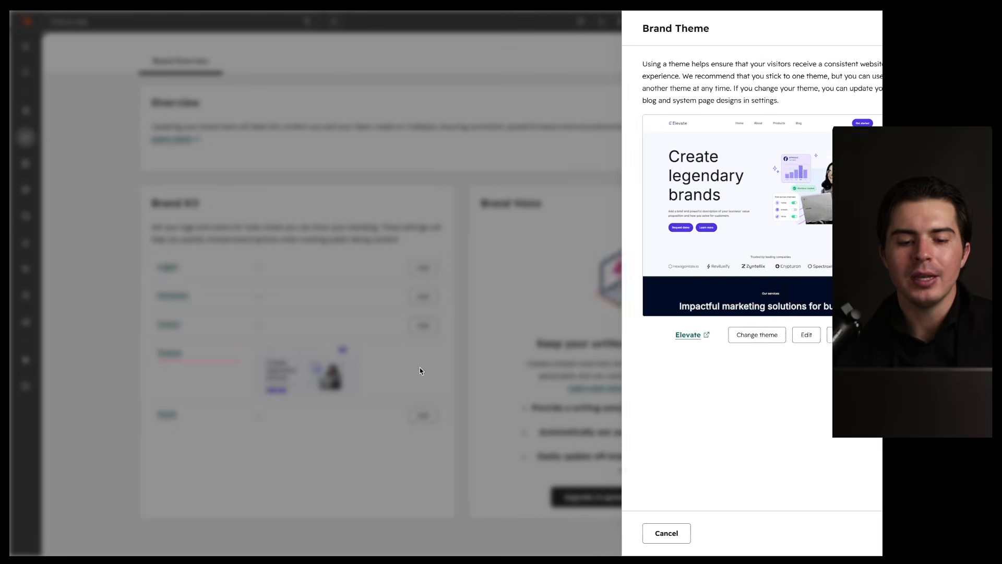
{"action": "mouse_move", "coordinate": [809, 122]}
{"action": "left_mouse_down"}
{"action": "mouse_move", "coordinate": [677, 109]}
{"action": "mouse_move", "coordinate": [731, 133]}
{"action": "left_mouse_up"}
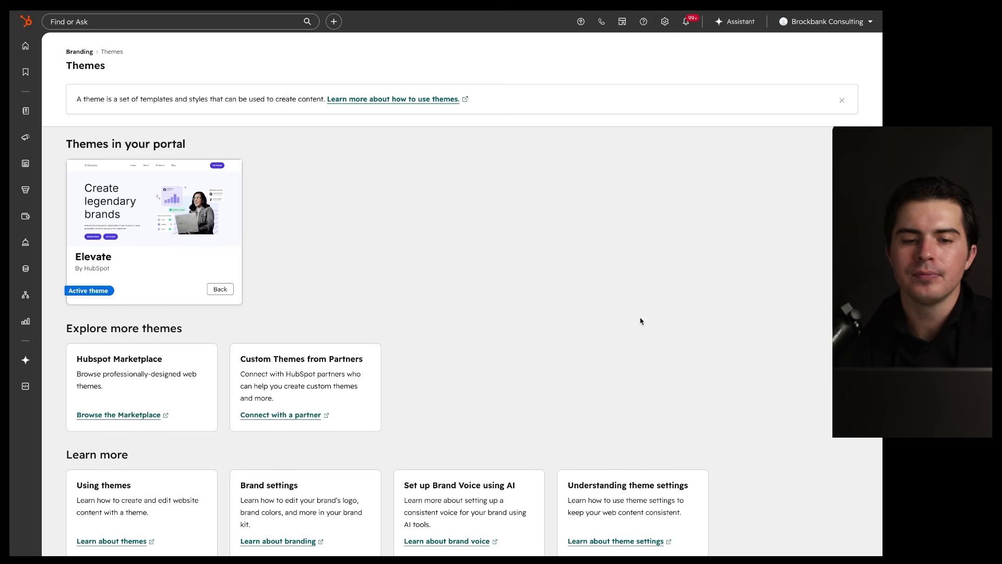
{"action": "scroll", "coordinate": [220, 288], "scroll_direction": "down", "scroll_amount": 1}
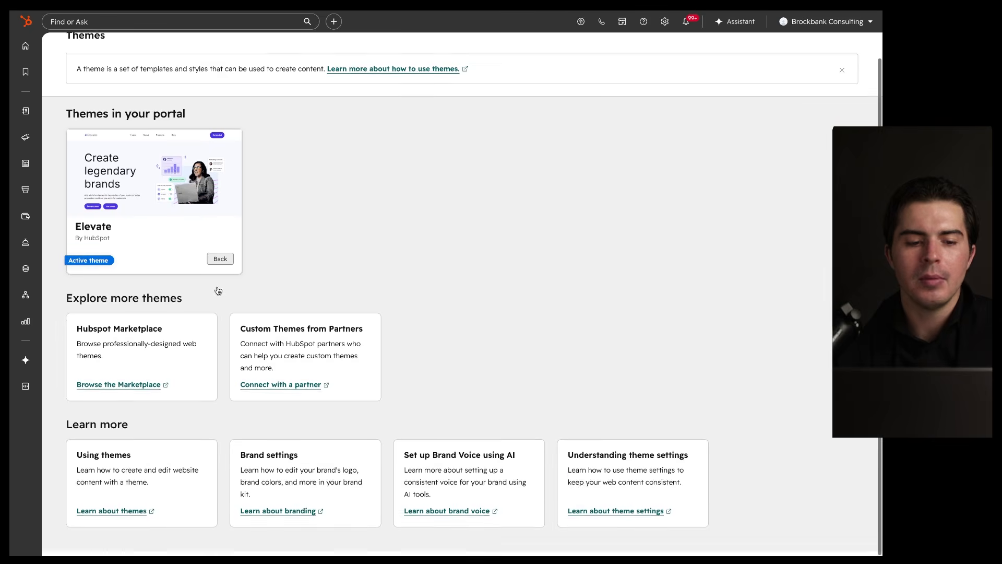
{"action": "scroll", "coordinate": [250, 246], "scroll_direction": "up", "scroll_amount": 1}
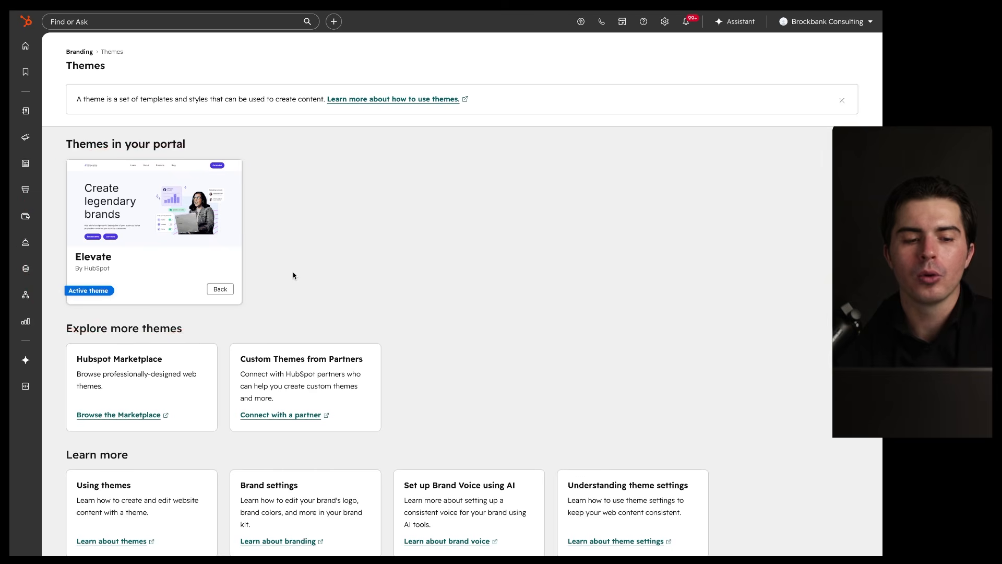
{"action": "scroll", "coordinate": [293, 275], "scroll_direction": "left", "scroll_amount": 5}
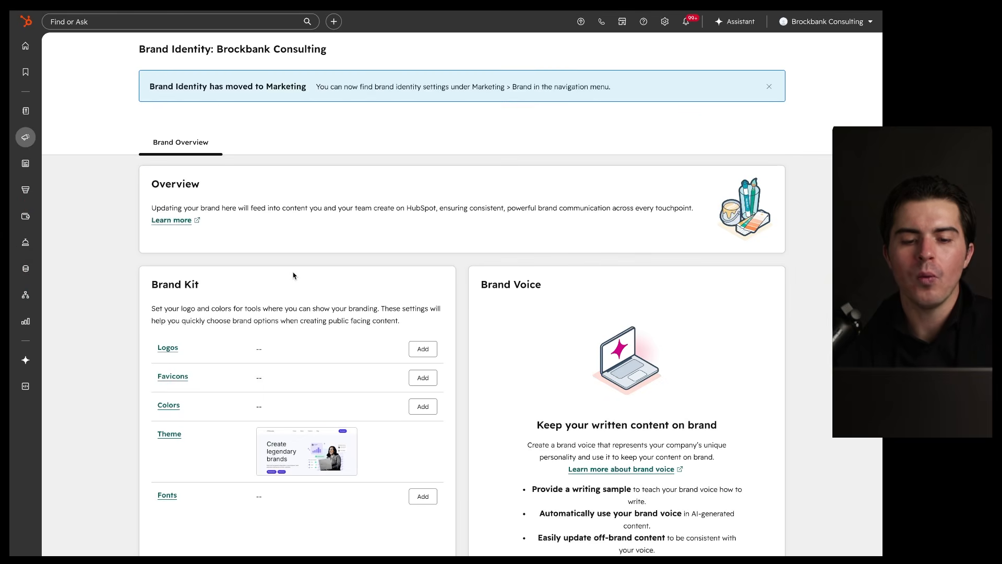
{"action": "scroll", "coordinate": [293, 275], "scroll_direction": "down", "scroll_amount": 3}
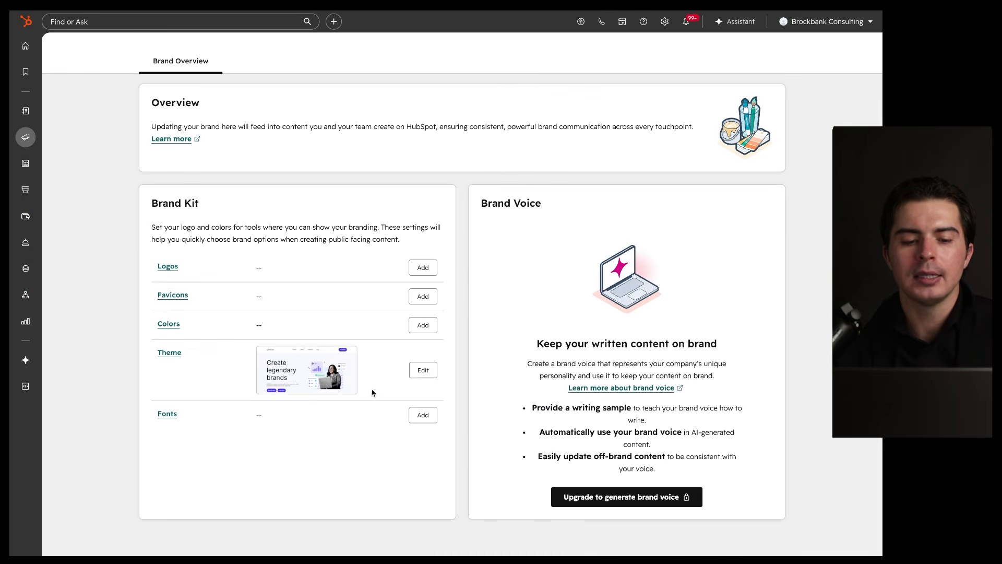
{"action": "left_click", "coordinate": [422, 371]}
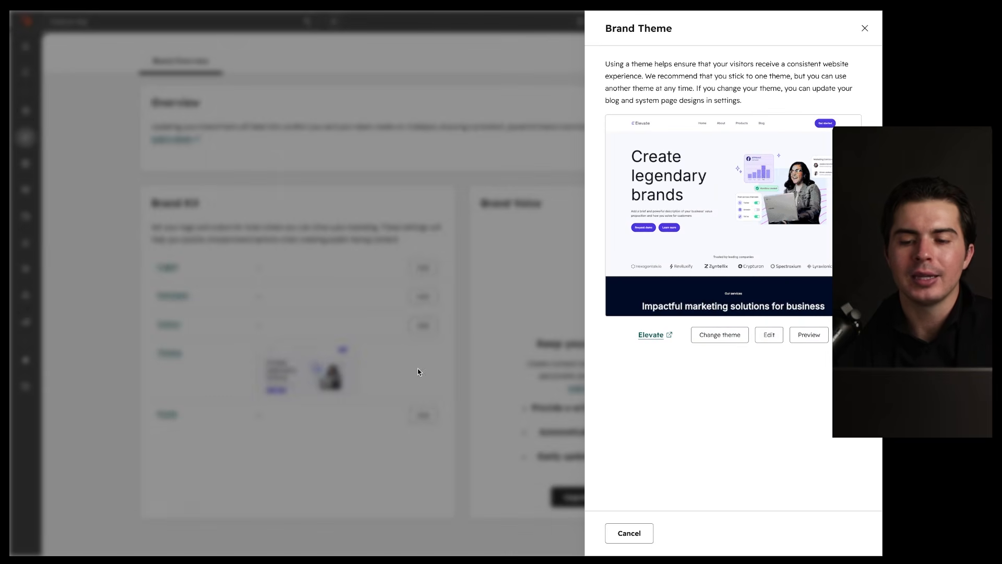
{"action": "left_click", "coordinate": [770, 335]}
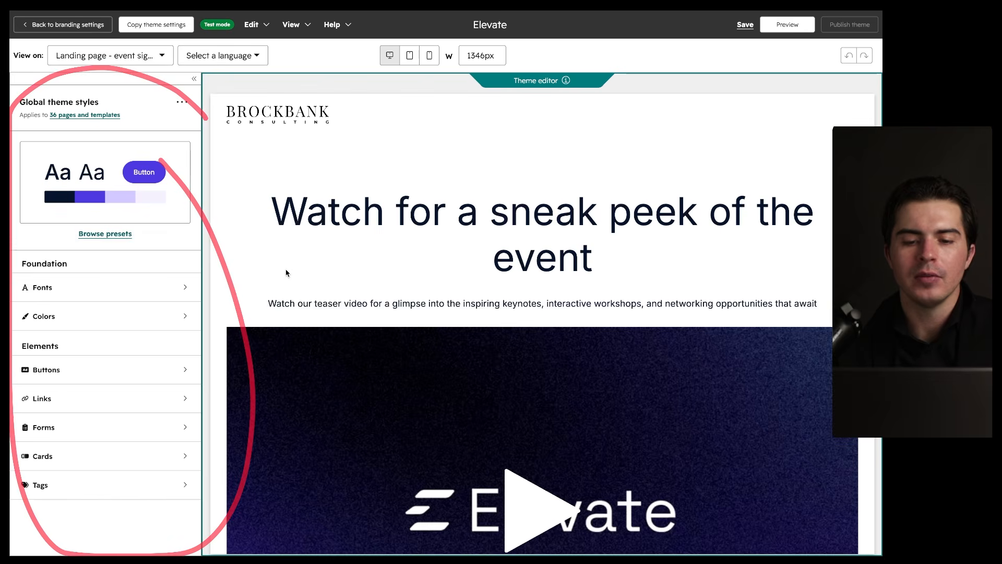
{"action": "scroll", "coordinate": [286, 272], "scroll_direction": "down", "scroll_amount": 5}
{"action": "scroll", "coordinate": [287, 271], "scroll_direction": "up", "scroll_amount": 5}
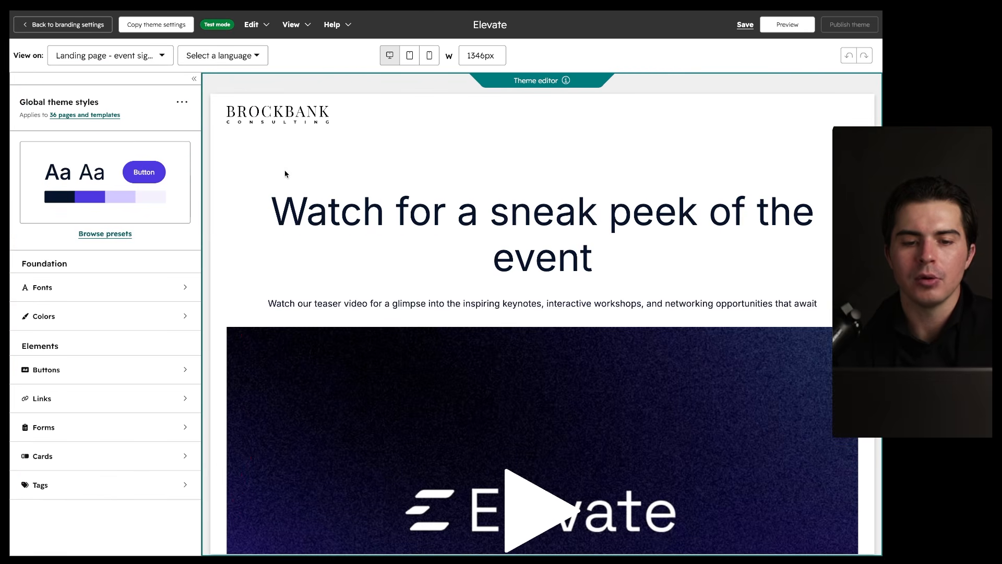
{"action": "scroll", "coordinate": [285, 174], "scroll_direction": "down", "scroll_amount": 10}
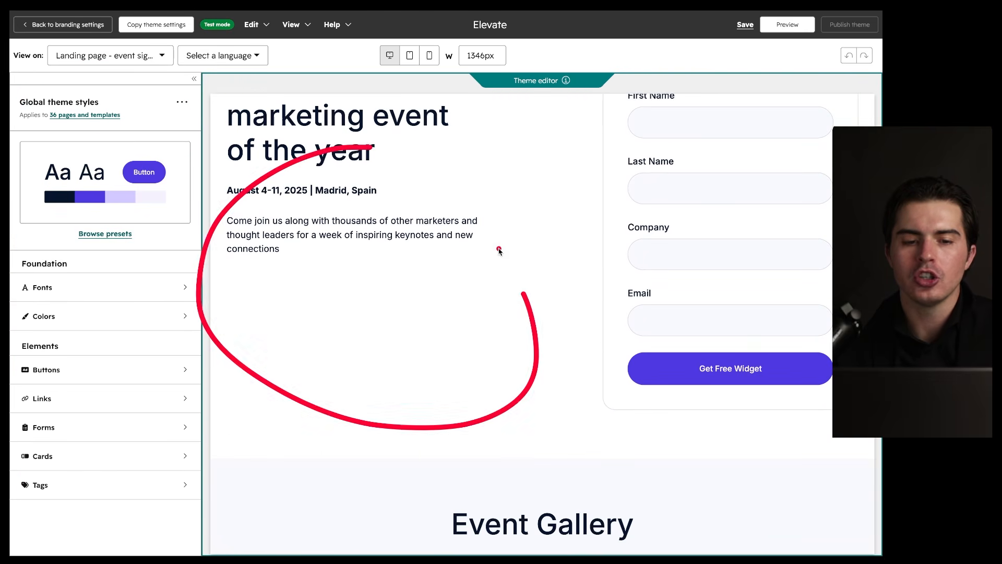
{"action": "scroll", "coordinate": [256, 148], "scroll_direction": "up", "scroll_amount": 10}
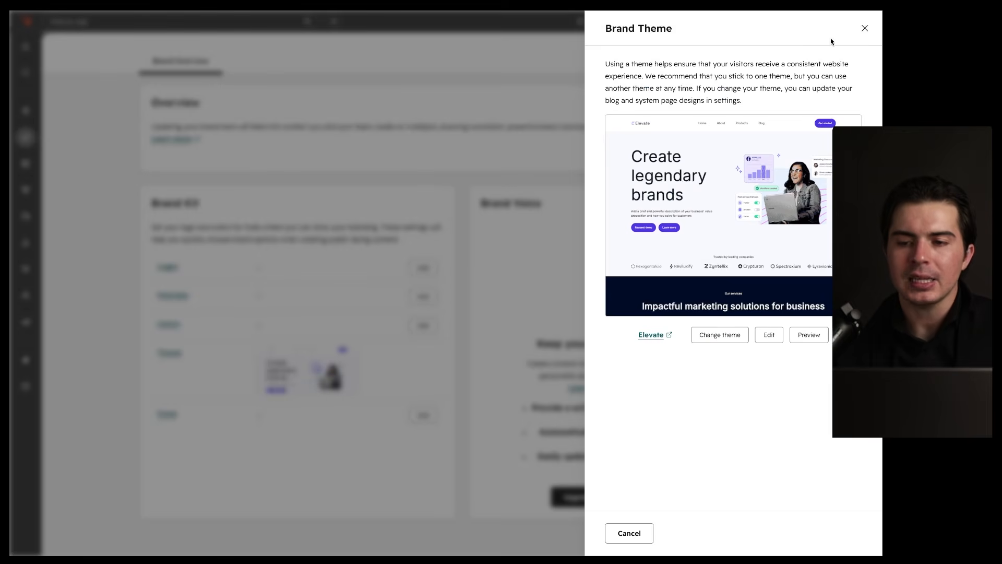
Step: Close the Brand Theme panel, then open and cancel the brand Fonts settings unchanged
{"action": "left_click", "coordinate": [864, 29]}
{"action": "left_click", "coordinate": [416, 414]}
{"action": "mouse_move", "coordinate": [784, 81]}
{"action": "left_mouse_down"}
{"action": "mouse_move", "coordinate": [646, 268]}
{"action": "mouse_move", "coordinate": [703, 84]}
{"action": "left_mouse_up"}
{"action": "left_click_drag", "start_coordinate": [598, 123], "coordinate": [673, 122]}
{"action": "left_click_drag", "start_coordinate": [597, 193], "coordinate": [677, 193]}
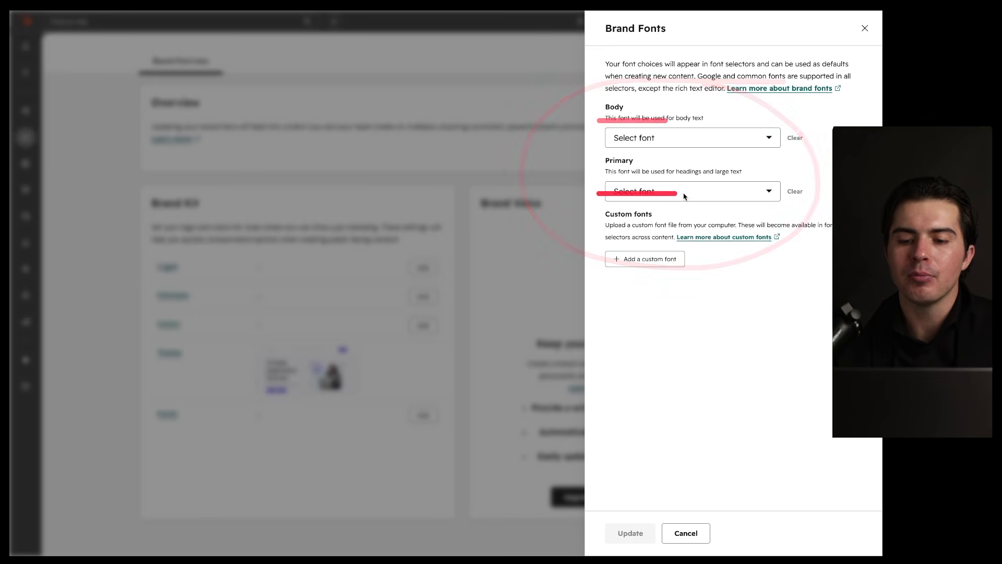
{"action": "left_click", "coordinate": [686, 533]}
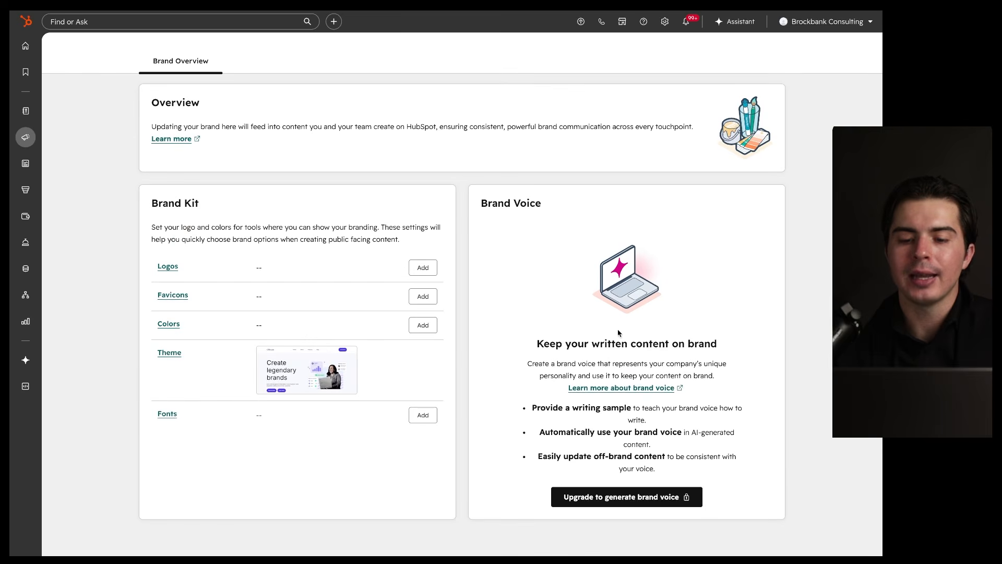
Step: Navigate to Content > Website pages, showing 'Create a website to grow your business'
{"action": "left_click_drag", "start_coordinate": [766, 196], "coordinate": [701, 230]}
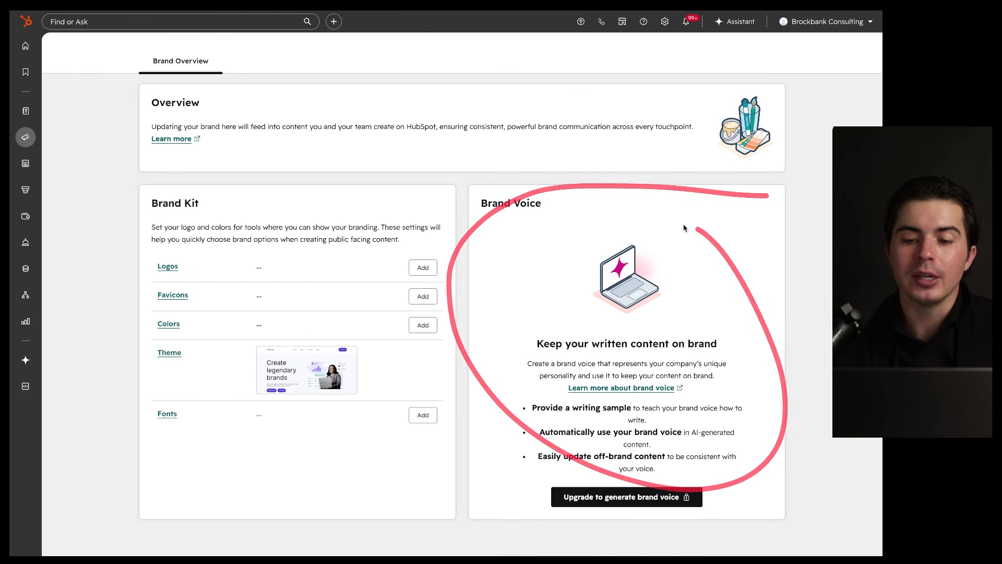
{"action": "left_click_drag", "start_coordinate": [683, 472], "coordinate": [723, 503]}
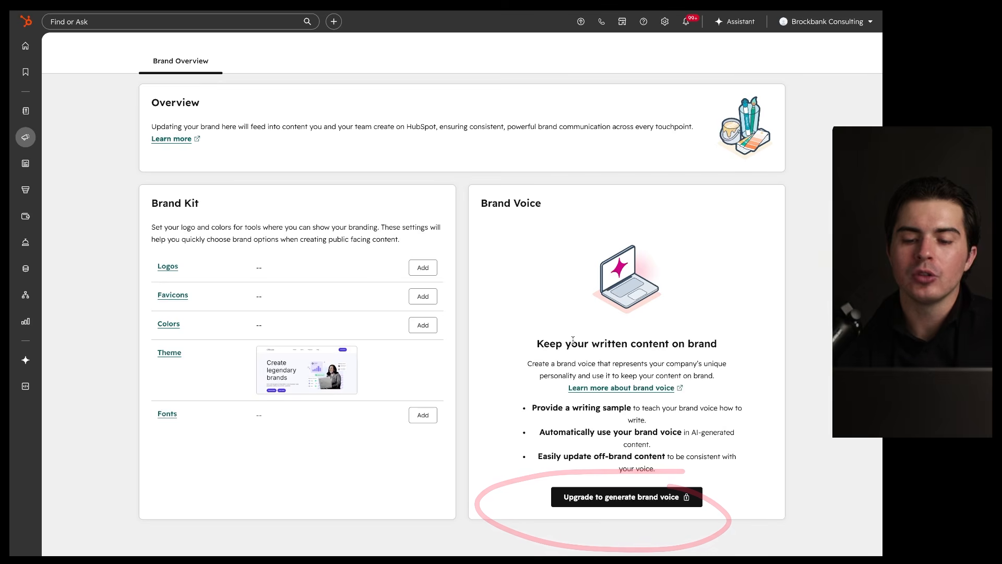
{"action": "mouse_move", "coordinate": [683, 243]}
{"action": "left_mouse_down"}
{"action": "mouse_move", "coordinate": [611, 244]}
{"action": "mouse_move", "coordinate": [662, 271]}
{"action": "left_mouse_up"}
{"action": "left_click_drag", "start_coordinate": [520, 349], "coordinate": [721, 350]}
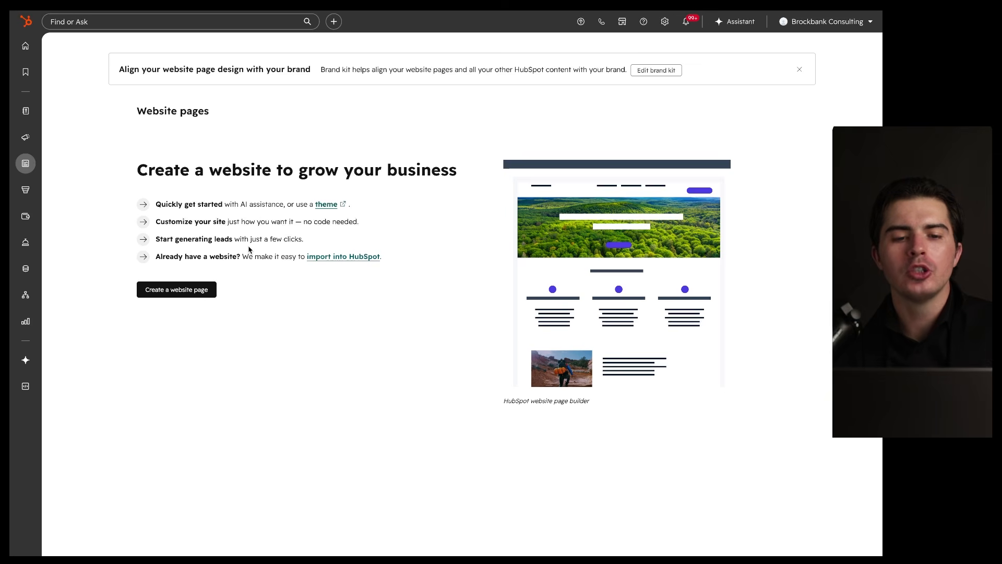
Step: Start a new website page and choose the black-and-grey theme style over the red one
{"action": "left_click", "coordinate": [176, 290]}
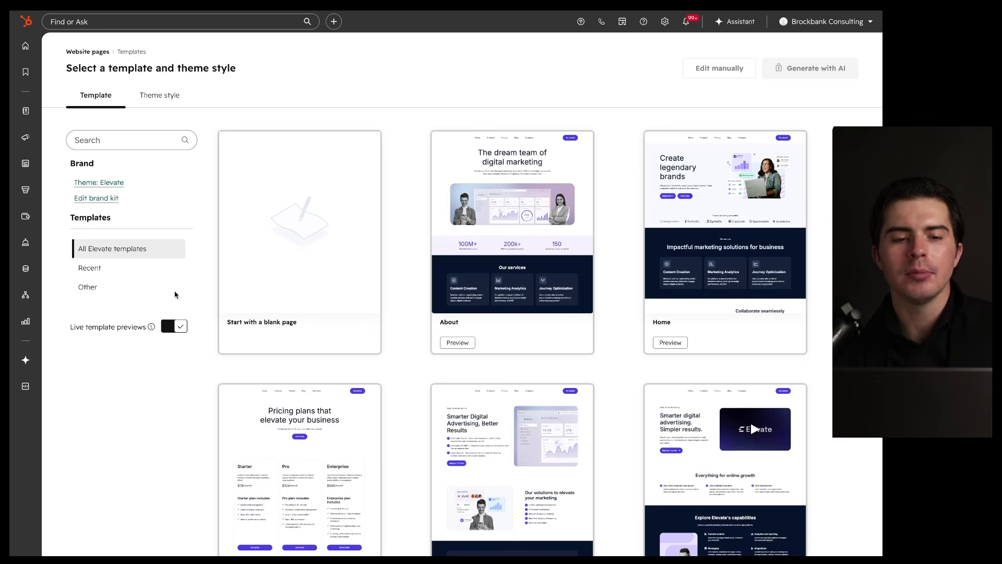
{"action": "left_click", "coordinate": [170, 95]}
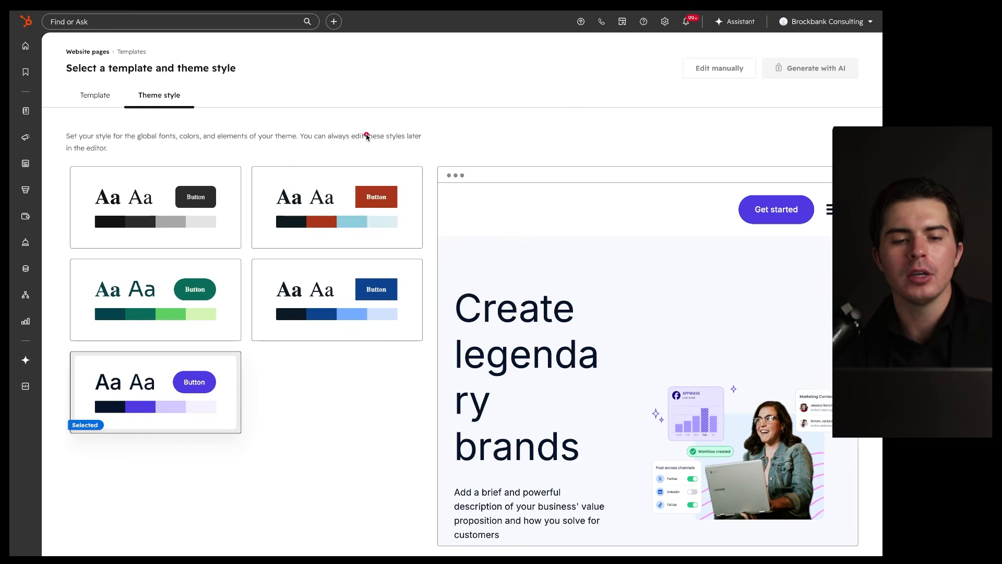
{"action": "left_click_drag", "start_coordinate": [418, 126], "coordinate": [256, 81]}
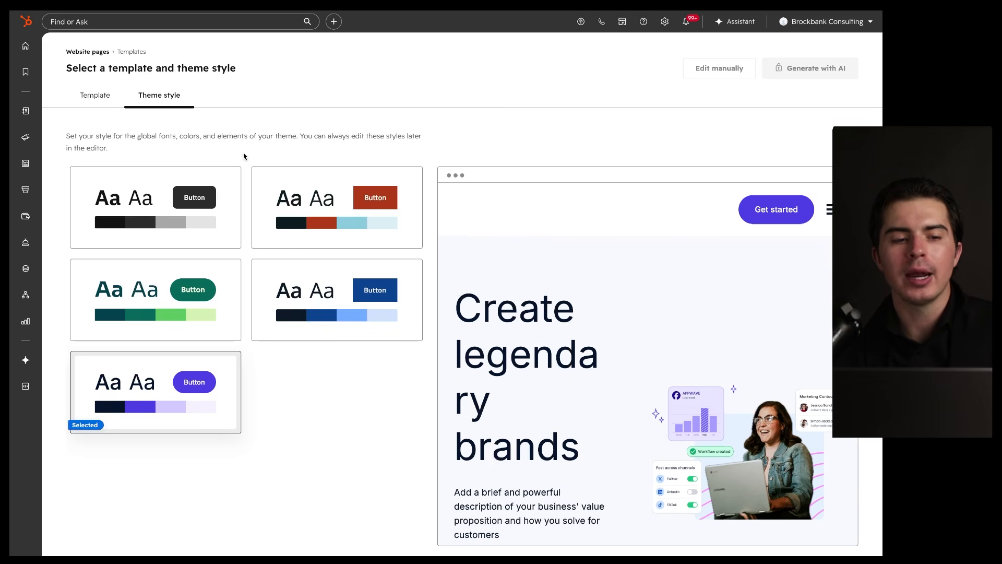
{"action": "mouse_move", "coordinate": [26, 138]}
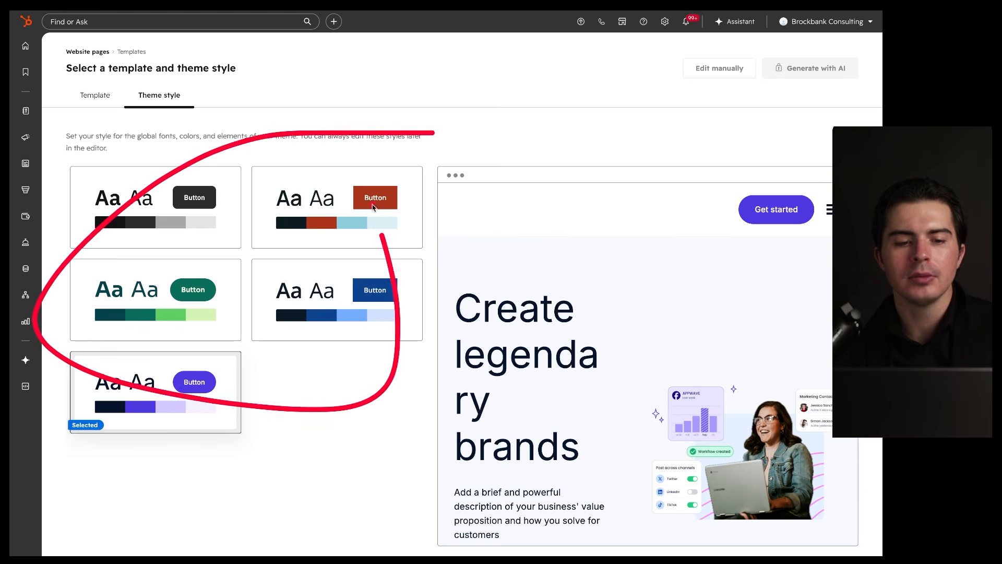
{"action": "left_click", "coordinate": [196, 191]}
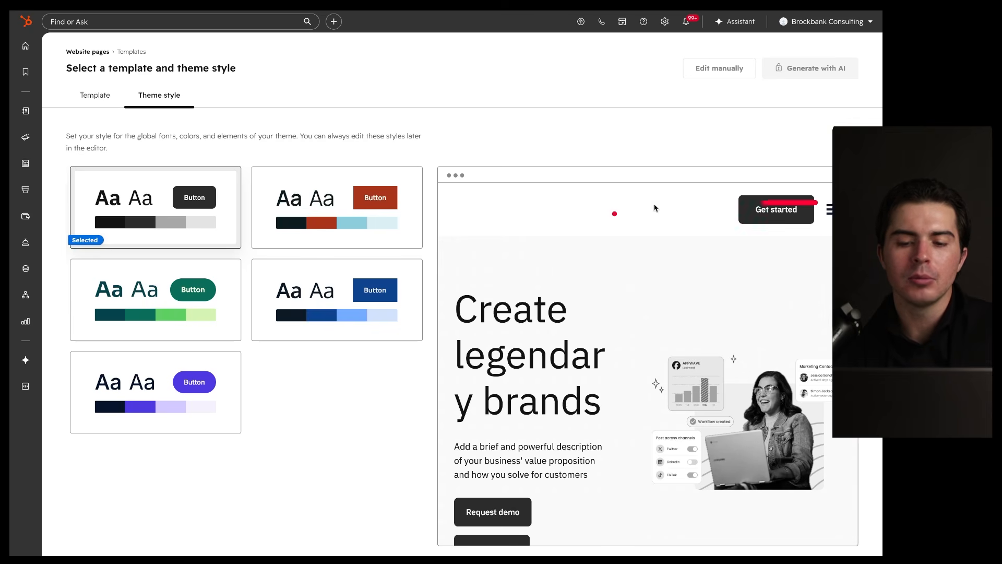
{"action": "left_click", "coordinate": [301, 201]}
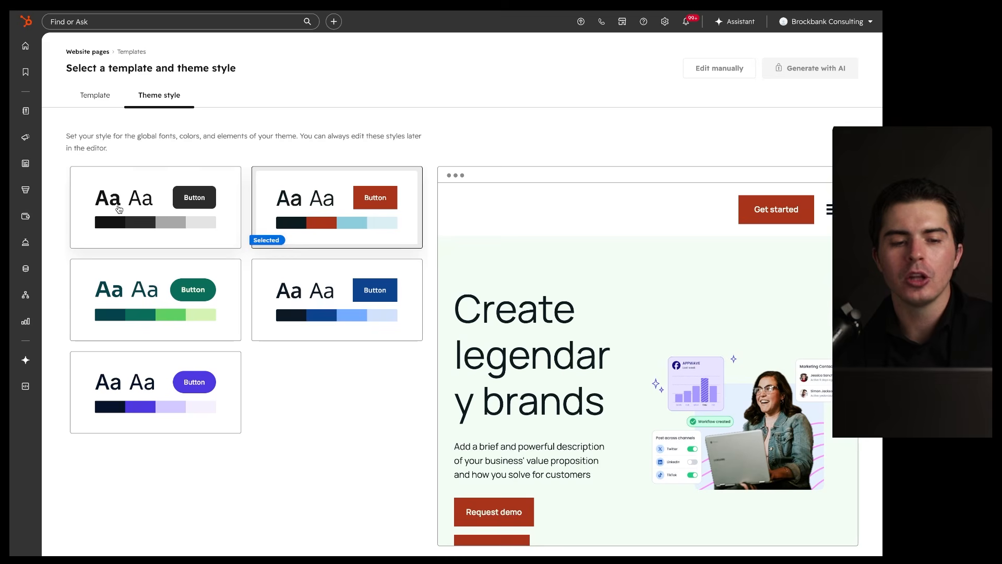
{"action": "left_click", "coordinate": [169, 168]}
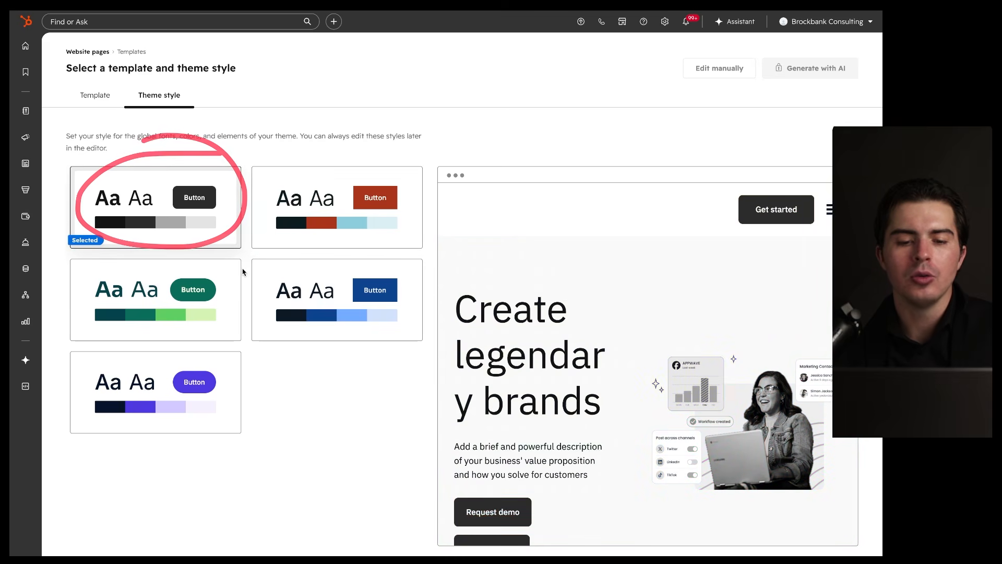
{"action": "scroll", "coordinate": [546, 365], "scroll_direction": "down", "scroll_amount": 6}
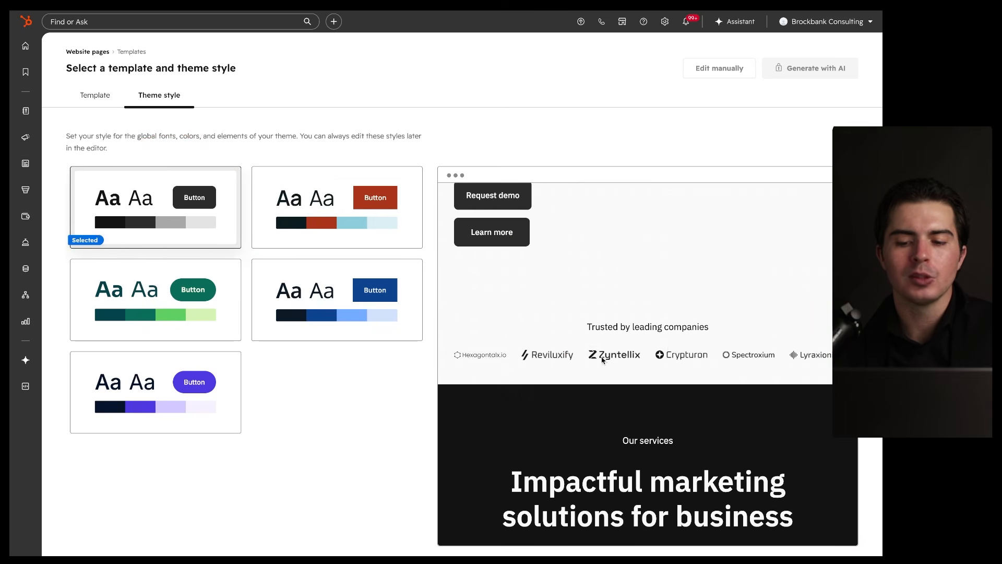
{"action": "scroll", "coordinate": [586, 351], "scroll_direction": "up", "scroll_amount": 6}
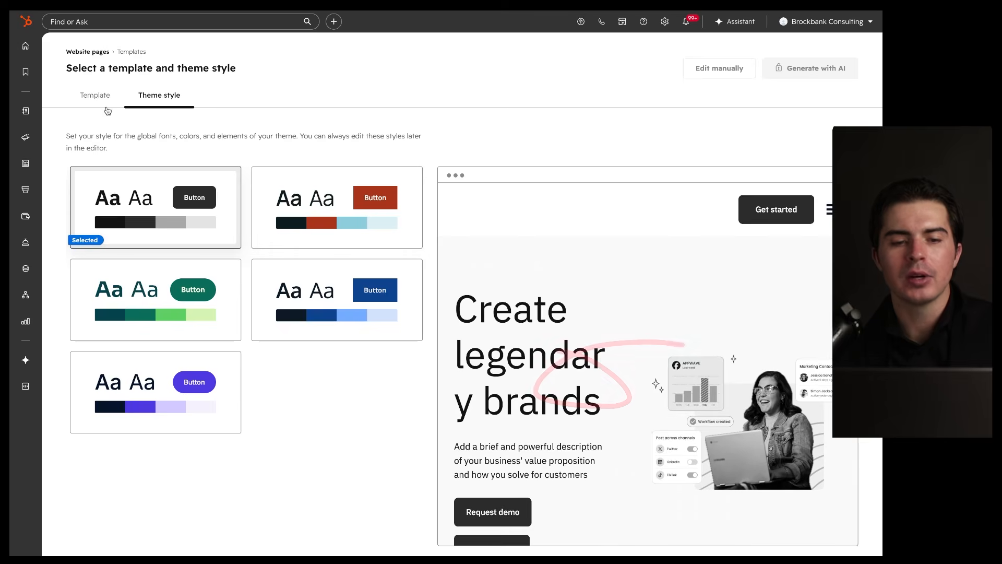
Step: Select the Home template and generate the page with AI
{"action": "left_click", "coordinate": [97, 100]}
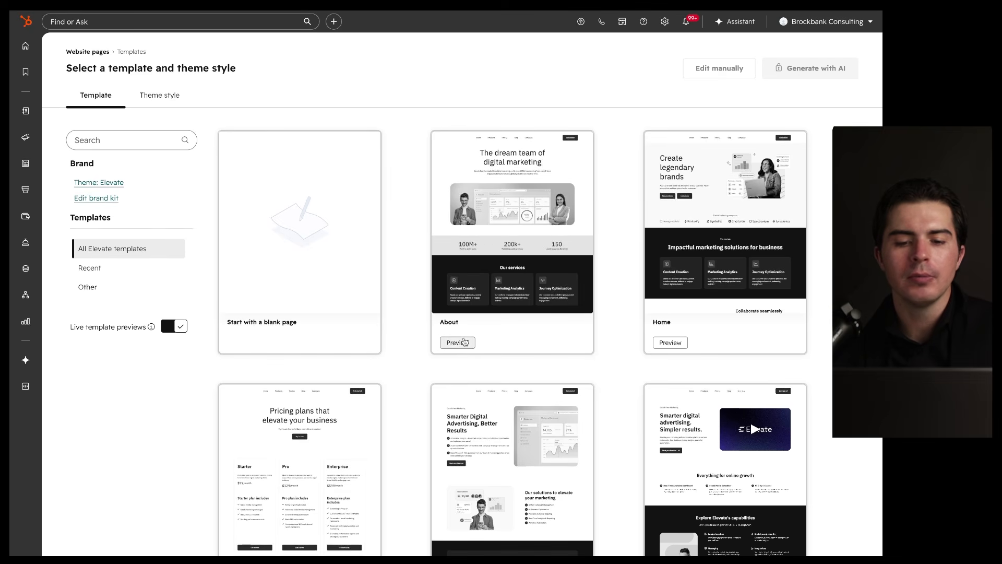
{"action": "scroll", "coordinate": [557, 306], "scroll_direction": "down", "scroll_amount": 4}
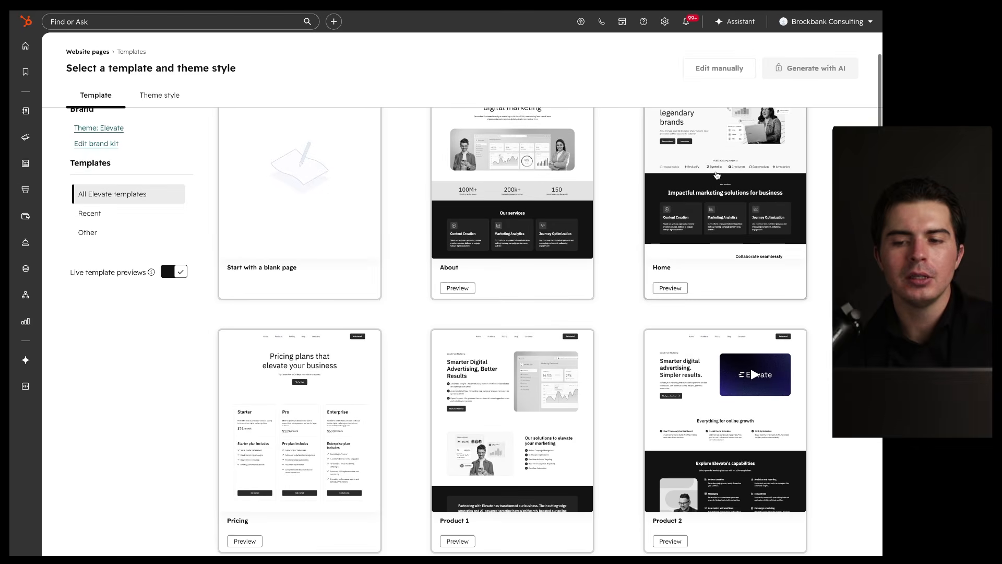
{"action": "scroll", "coordinate": [717, 175], "scroll_direction": "up", "scroll_amount": 4}
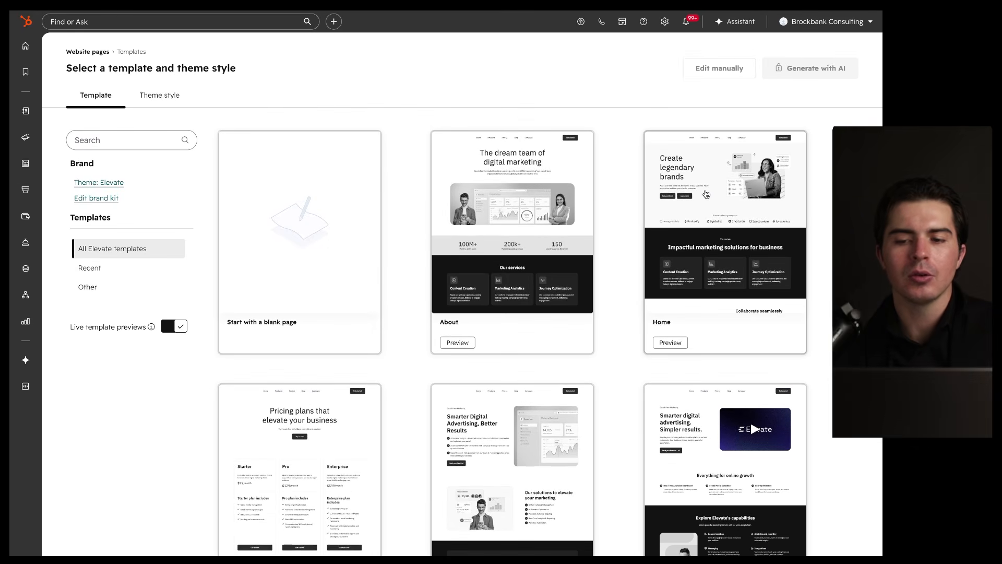
{"action": "left_click", "coordinate": [706, 194]}
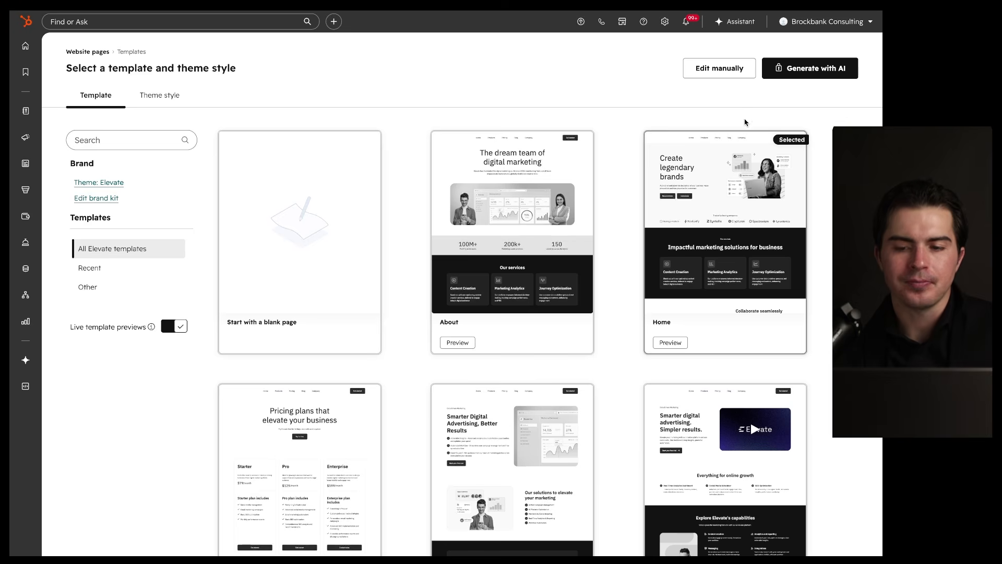
{"action": "left_click", "coordinate": [783, 70]}
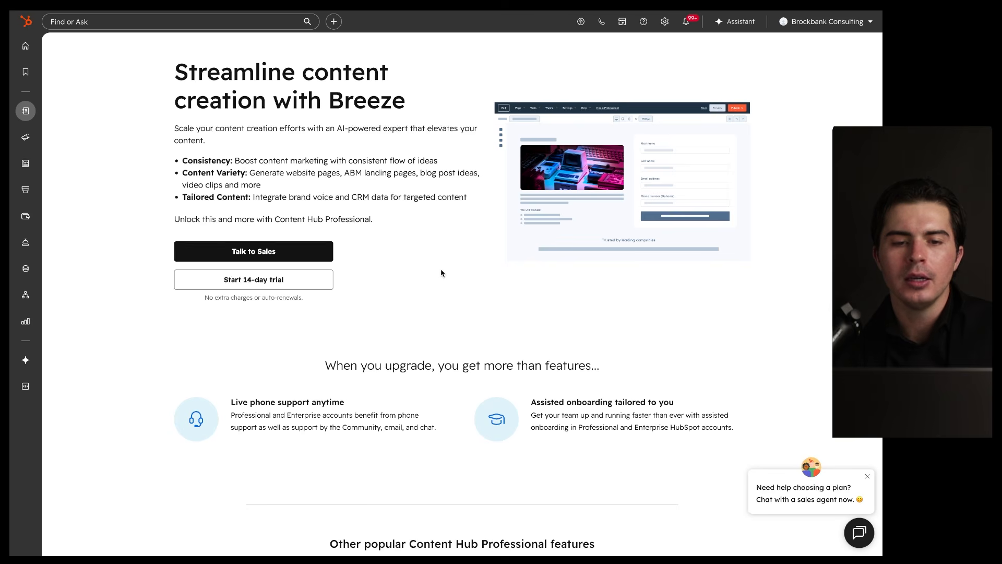
Step: Leave the upgrade page and scroll the Home draft back up to its 'Create legendary brands' hero
{"action": "key", "text": "super+w"}
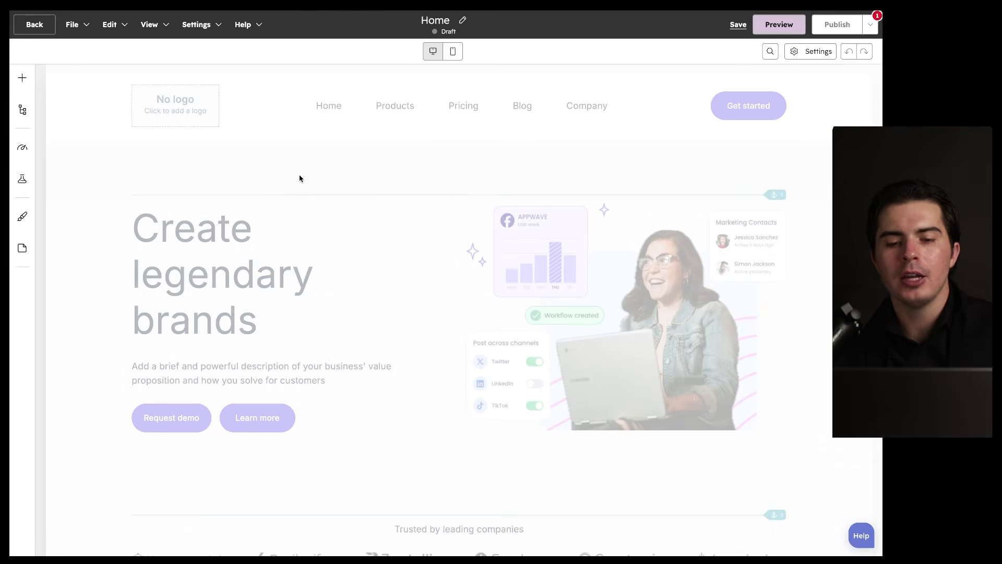
{"action": "scroll", "coordinate": [468, 255], "scroll_direction": "down", "scroll_amount": 5}
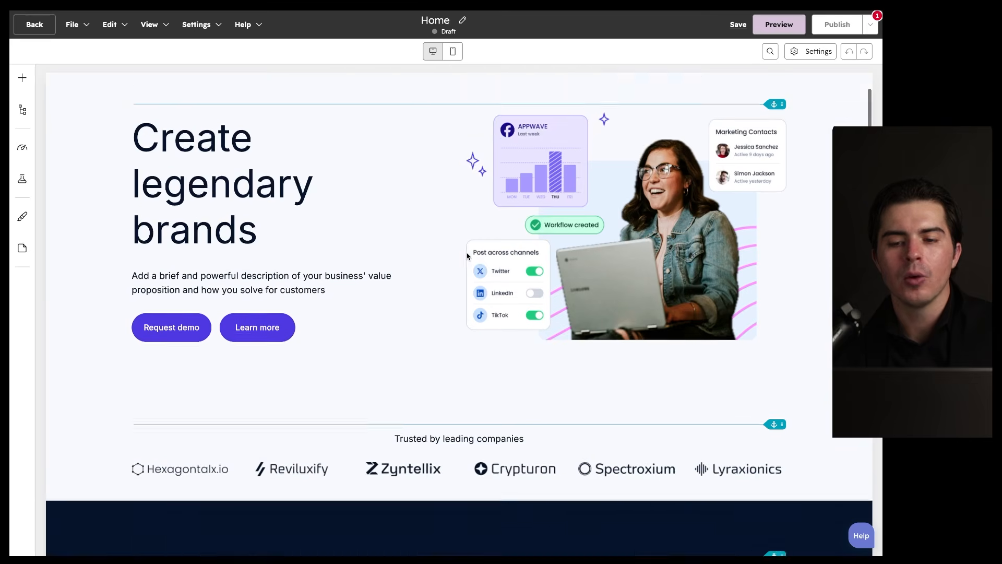
{"action": "scroll", "coordinate": [466, 254], "scroll_direction": "down", "scroll_amount": 2}
{"action": "scroll", "coordinate": [466, 254], "scroll_direction": "up", "scroll_amount": 7}
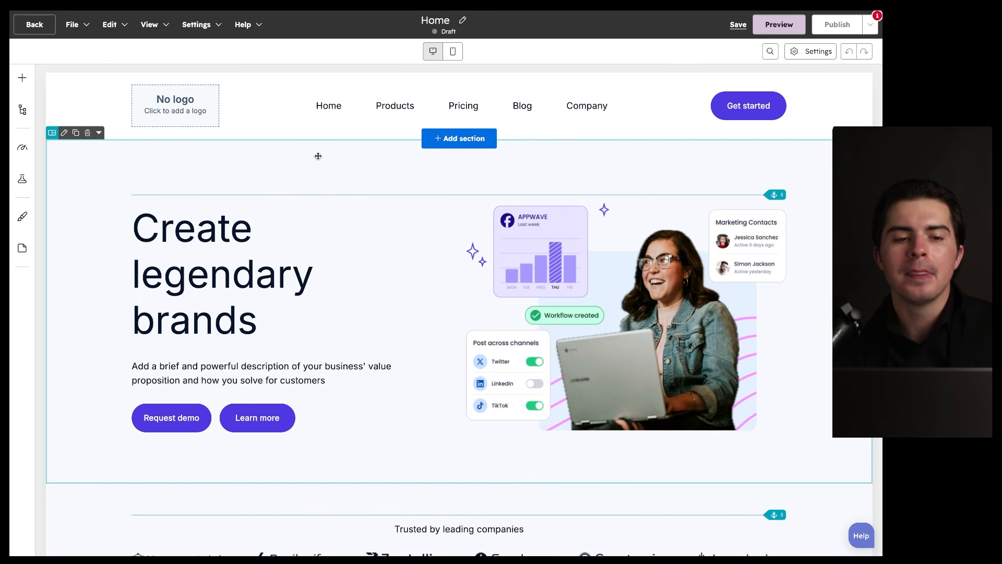
{"action": "scroll", "coordinate": [318, 156], "scroll_direction": "down", "scroll_amount": 20}
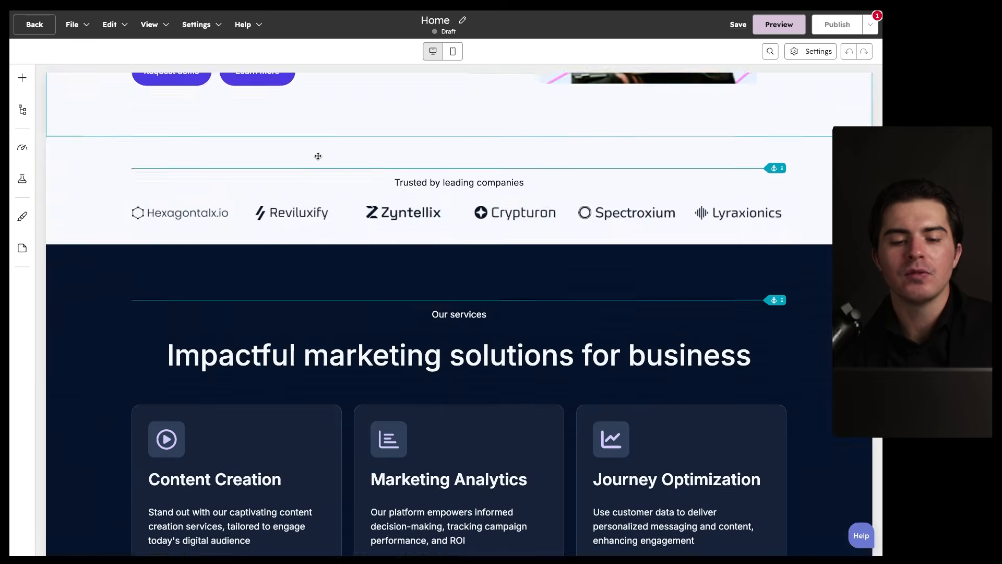
{"action": "scroll", "coordinate": [318, 156], "scroll_direction": "down", "scroll_amount": 13}
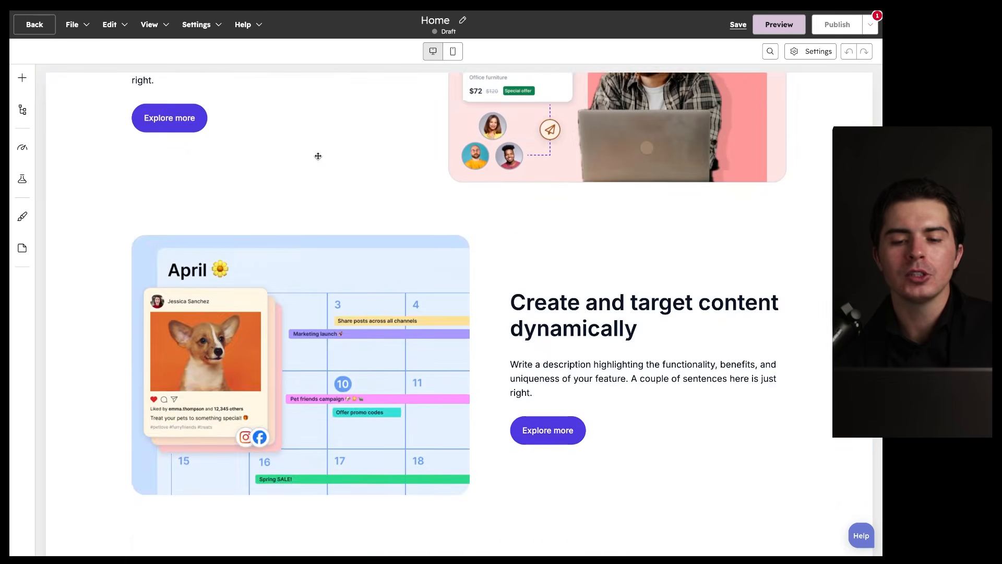
{"action": "scroll", "coordinate": [318, 156], "scroll_direction": "up", "scroll_amount": 5}
{"action": "scroll", "coordinate": [318, 156], "scroll_direction": "up", "scroll_amount": 20}
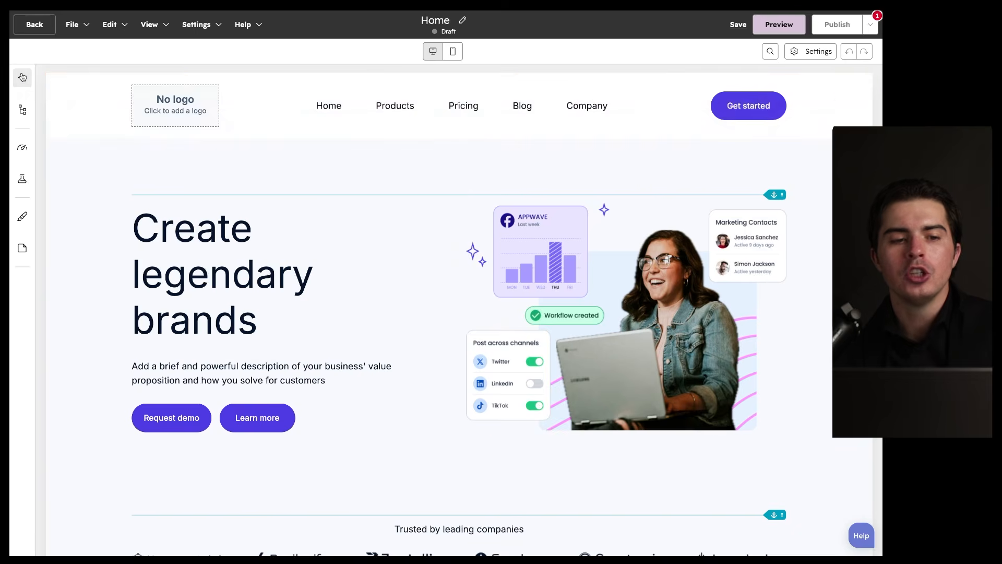
{"action": "left_click", "coordinate": [22, 78]}
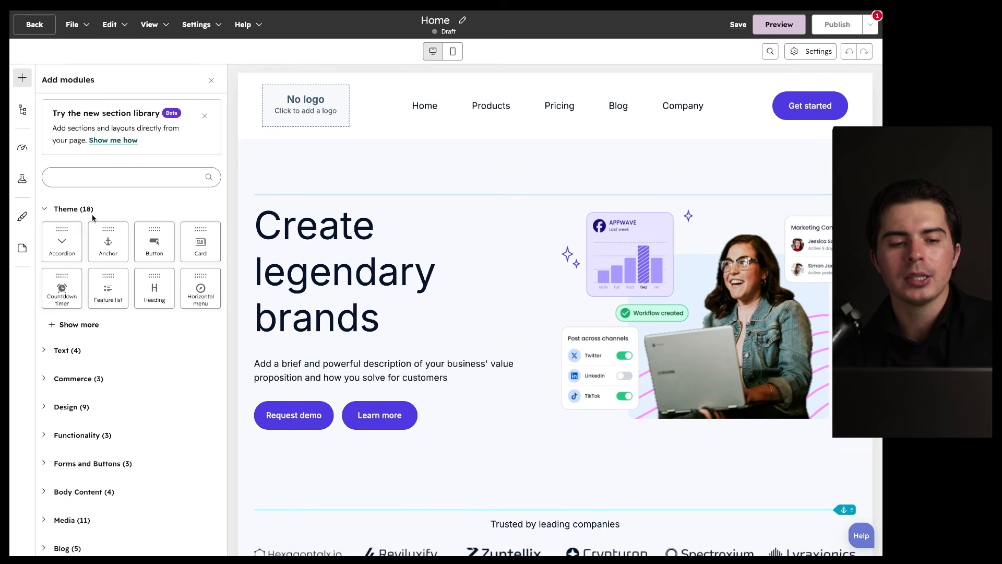
Step: Expand the Text, Commerce and Design modules, add a Card below the hero, then undo it
{"action": "scroll", "coordinate": [99, 314], "scroll_direction": "down", "scroll_amount": 2}
{"action": "left_click", "coordinate": [73, 269]}
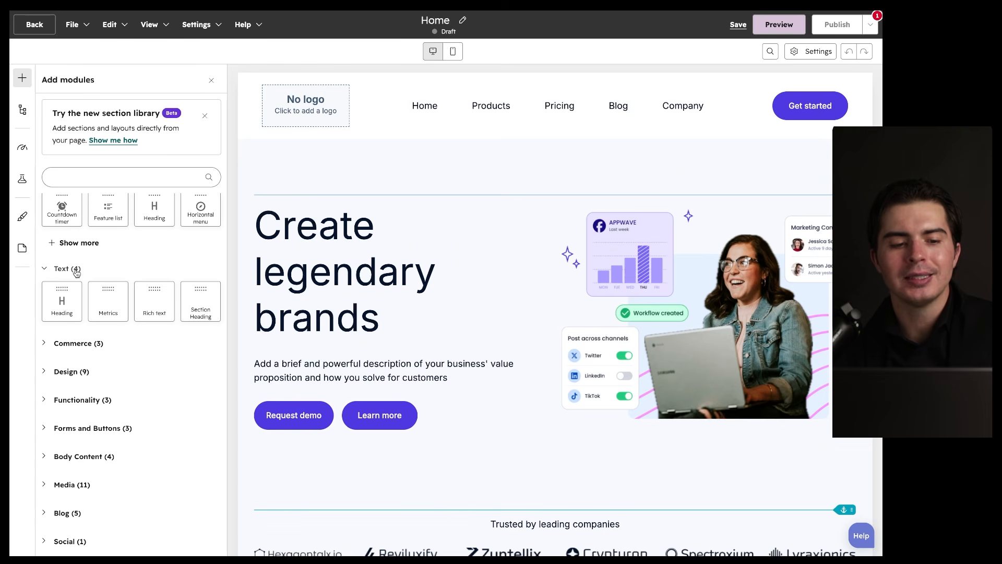
{"action": "left_click", "coordinate": [99, 341]}
{"action": "scroll", "coordinate": [88, 334], "scroll_direction": "down", "scroll_amount": 2}
{"action": "left_click", "coordinate": [81, 325]}
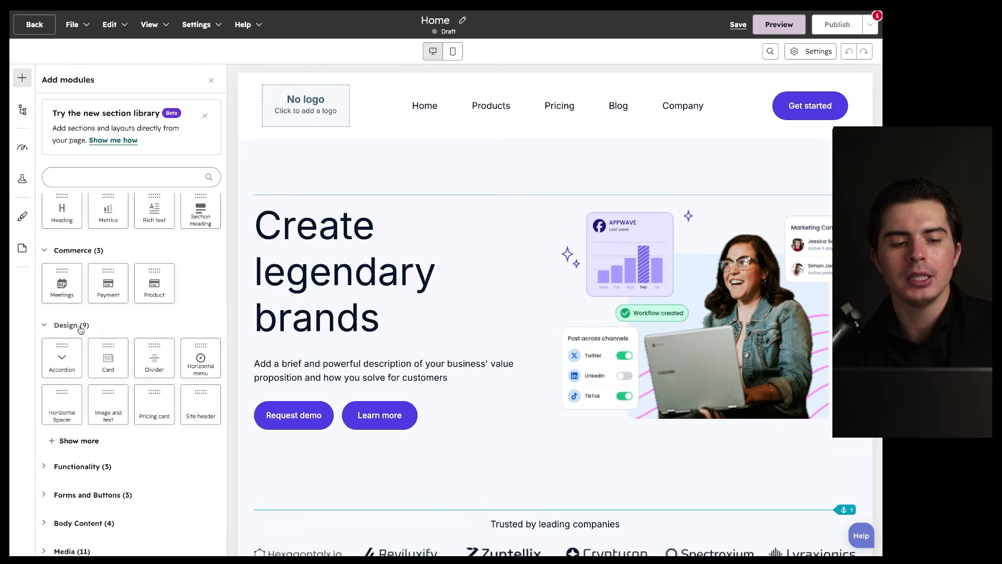
{"action": "left_click_drag", "start_coordinate": [102, 351], "coordinate": [342, 347]}
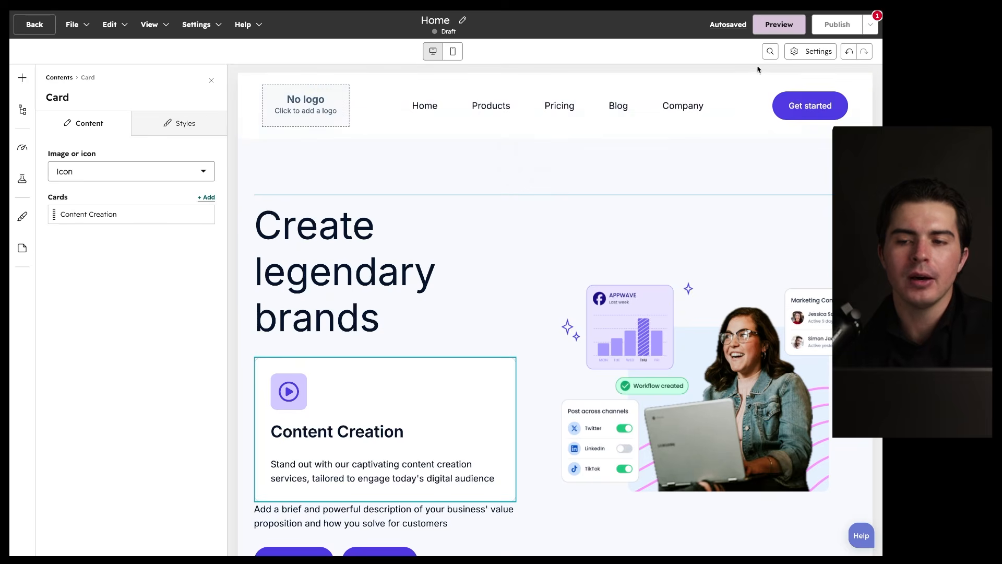
{"action": "scroll", "coordinate": [817, 117], "scroll_direction": "down", "scroll_amount": 3}
{"action": "left_click", "coordinate": [849, 52]}
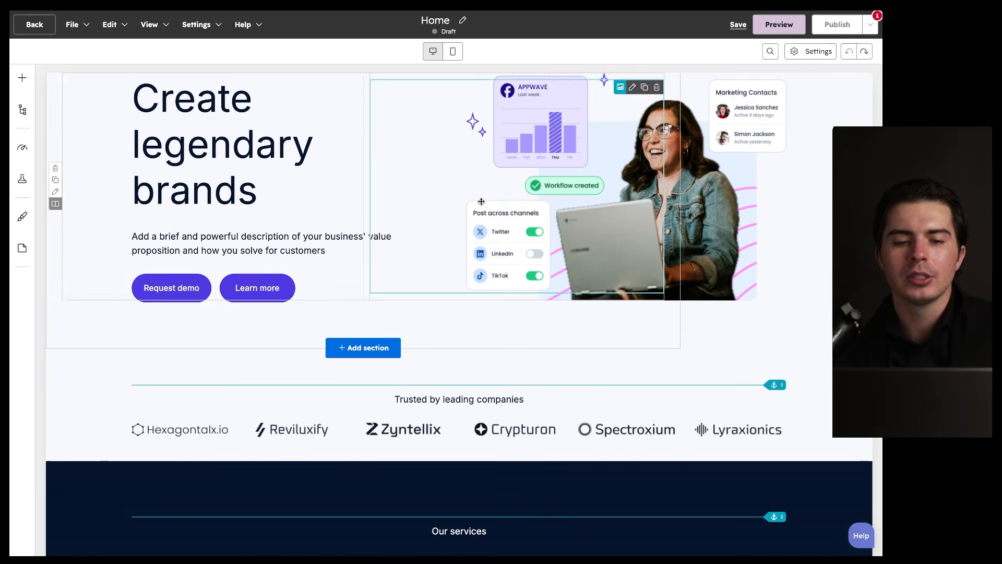
{"action": "scroll", "coordinate": [481, 203], "scroll_direction": "up", "scroll_amount": 3}
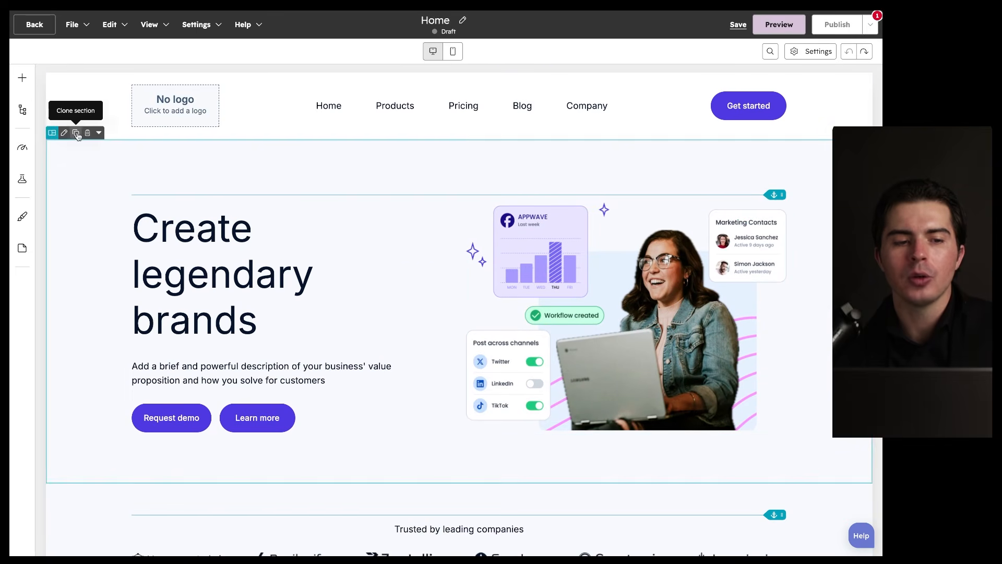
Step: Inspect the content tree and an Image and text module, then show SEO recommendations
{"action": "left_click", "coordinate": [21, 111]}
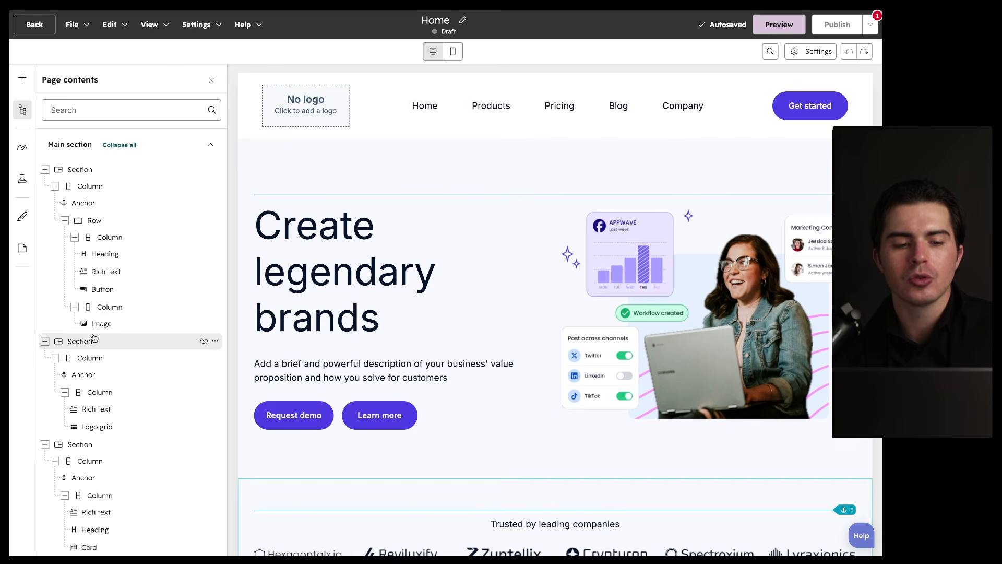
{"action": "scroll", "coordinate": [96, 436], "scroll_direction": "down", "scroll_amount": 4}
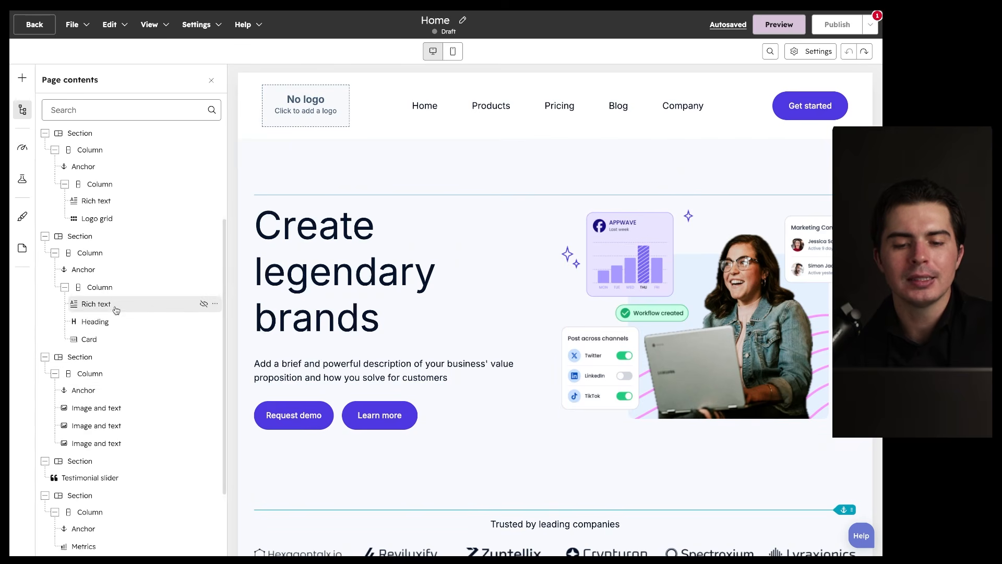
{"action": "scroll", "coordinate": [99, 391], "scroll_direction": "down", "scroll_amount": 2}
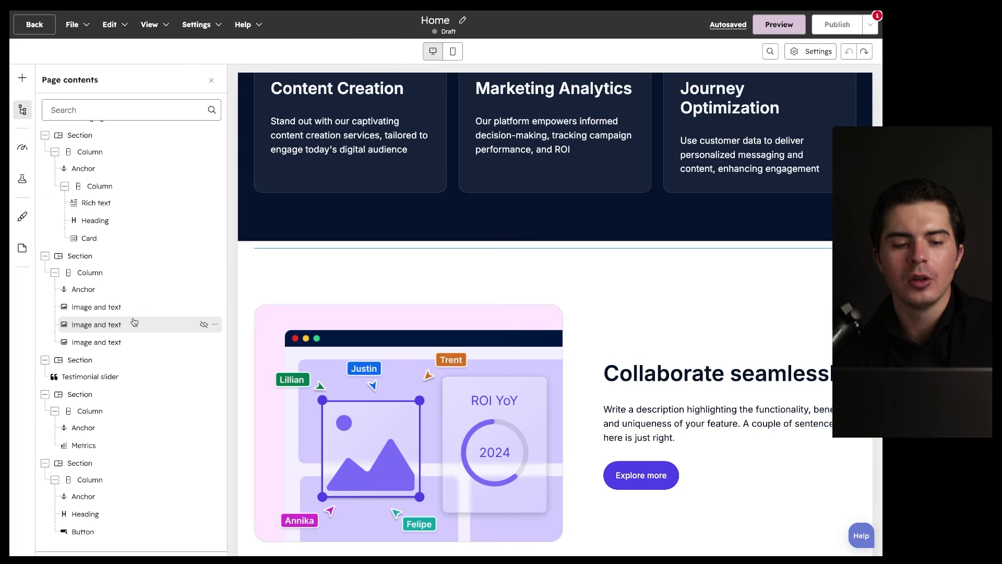
{"action": "left_click", "coordinate": [99, 326]}
{"action": "scroll", "coordinate": [140, 444], "scroll_direction": "down", "scroll_amount": 1}
{"action": "scroll", "coordinate": [139, 444], "scroll_direction": "down", "scroll_amount": 2}
{"action": "scroll", "coordinate": [134, 340], "scroll_direction": "up", "scroll_amount": 3}
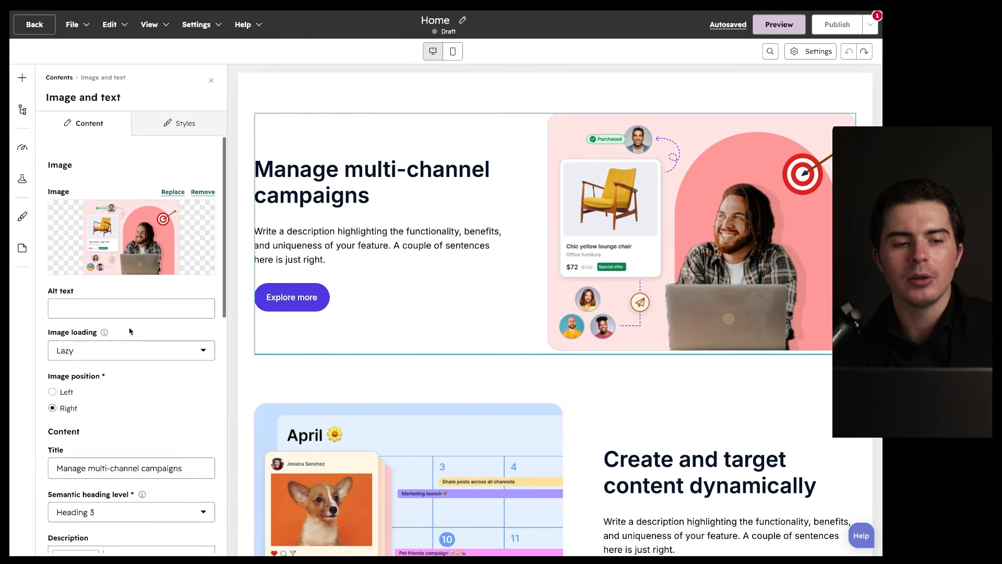
{"action": "left_click", "coordinate": [22, 150]}
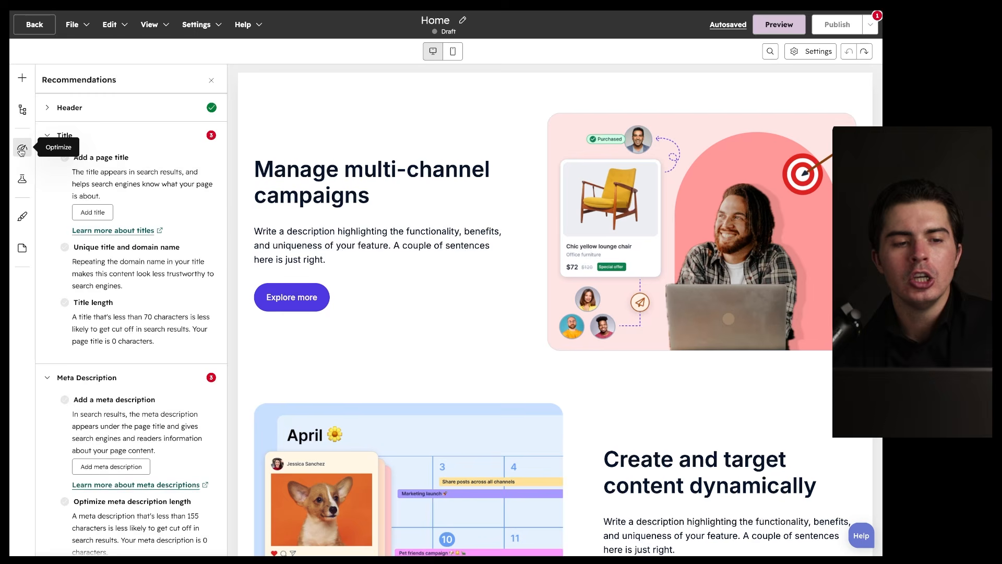
Step: Toggle the Contents panel and bring back the Optimize recommendations beside the Home draft
{"action": "left_click", "coordinate": [23, 110]}
{"action": "left_click", "coordinate": [22, 147]}
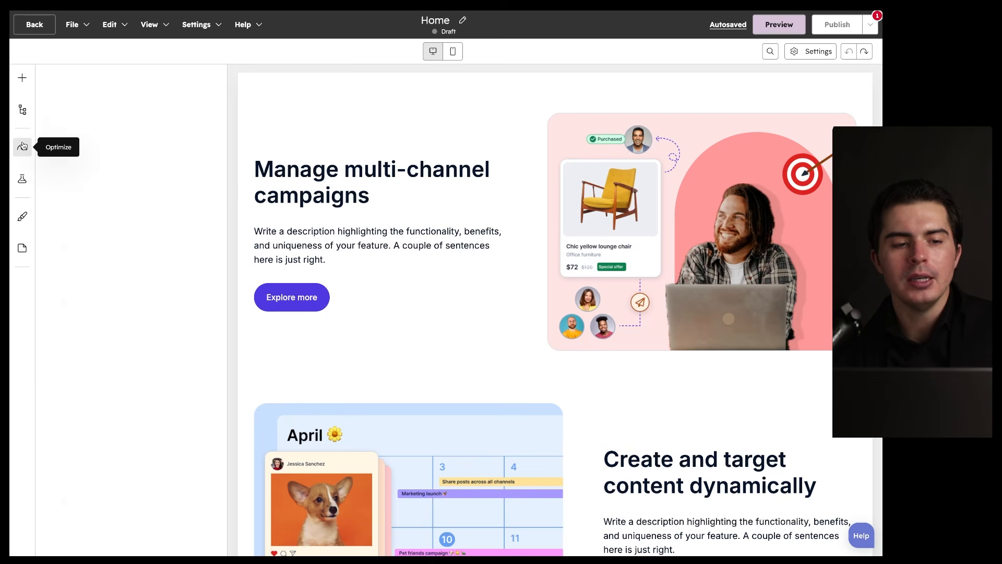
{"action": "left_click_drag", "start_coordinate": [218, 110], "coordinate": [227, 160]}
{"action": "scroll", "coordinate": [111, 353], "scroll_direction": "down", "scroll_amount": 10}
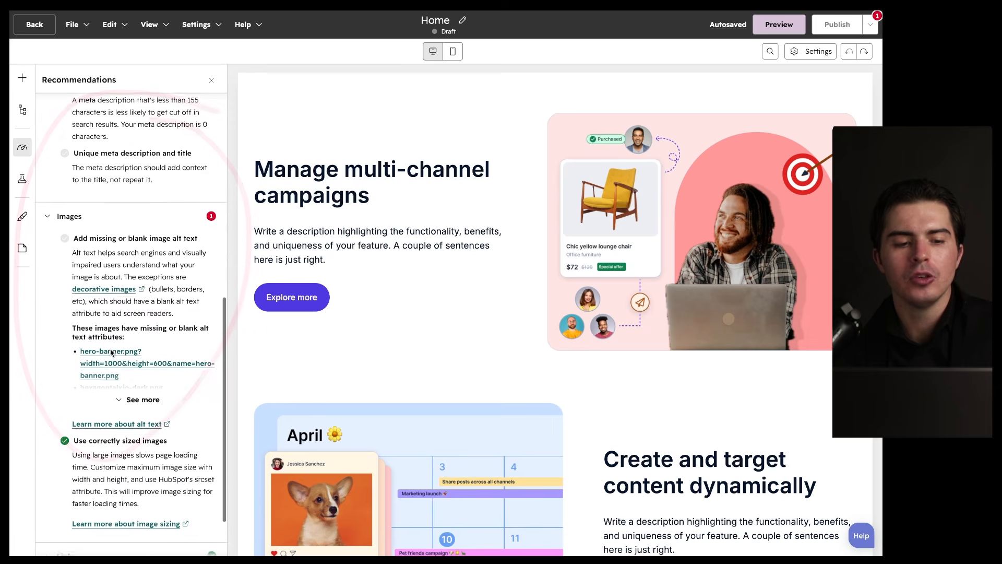
{"action": "scroll", "coordinate": [111, 353], "scroll_direction": "up", "scroll_amount": 10}
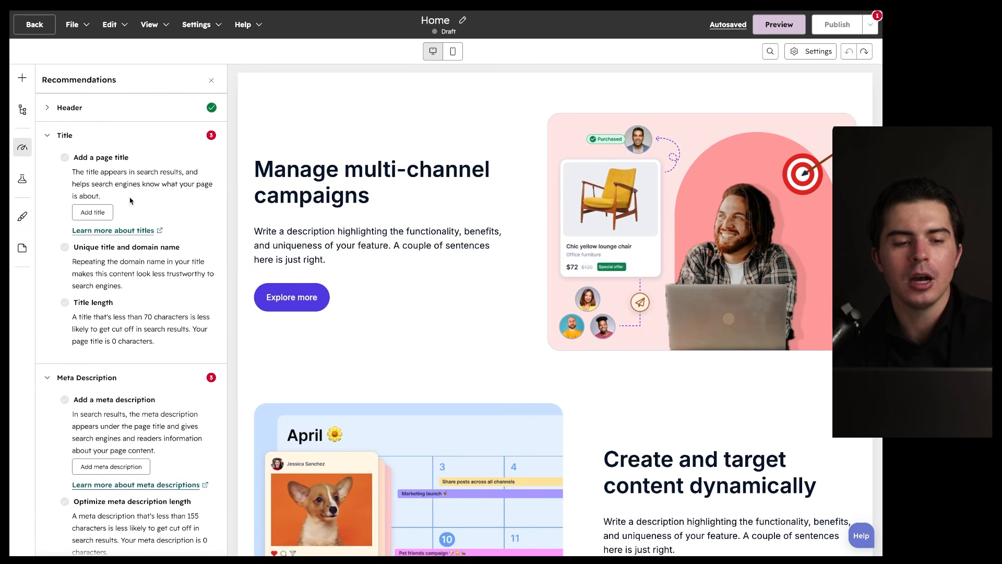
Step: Look through the recommendations, then show the Test panel with A/B and Adaptive test options
{"action": "left_click_drag", "start_coordinate": [199, 129], "coordinate": [45, 156]}
{"action": "mouse_move", "coordinate": [186, 125]}
{"action": "left_mouse_down"}
{"action": "mouse_move", "coordinate": [212, 335]}
{"action": "mouse_move", "coordinate": [37, 486]}
{"action": "mouse_move", "coordinate": [201, 445]}
{"action": "left_mouse_up"}
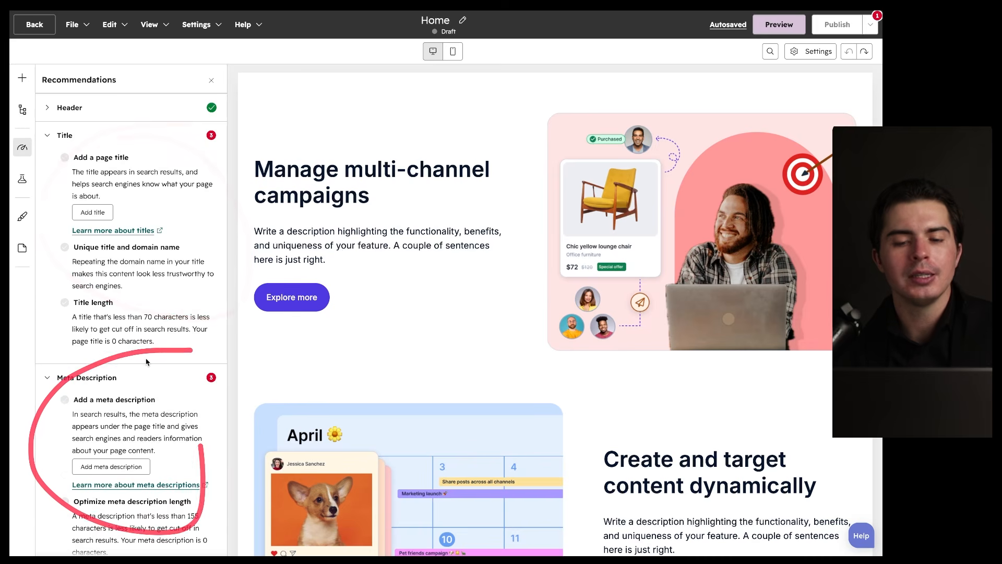
{"action": "scroll", "coordinate": [146, 361], "scroll_direction": "down", "scroll_amount": 10}
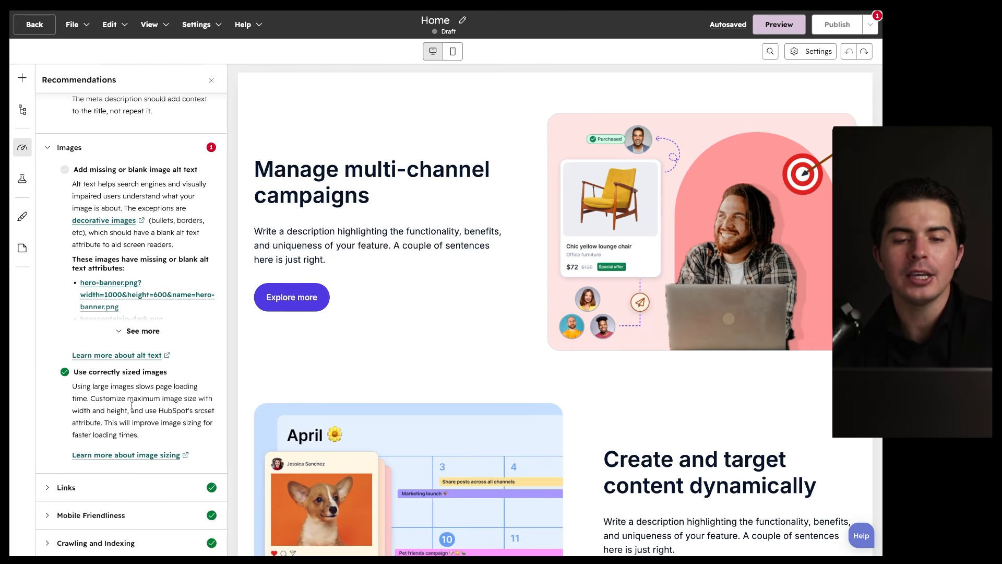
{"action": "left_click", "coordinate": [22, 179]}
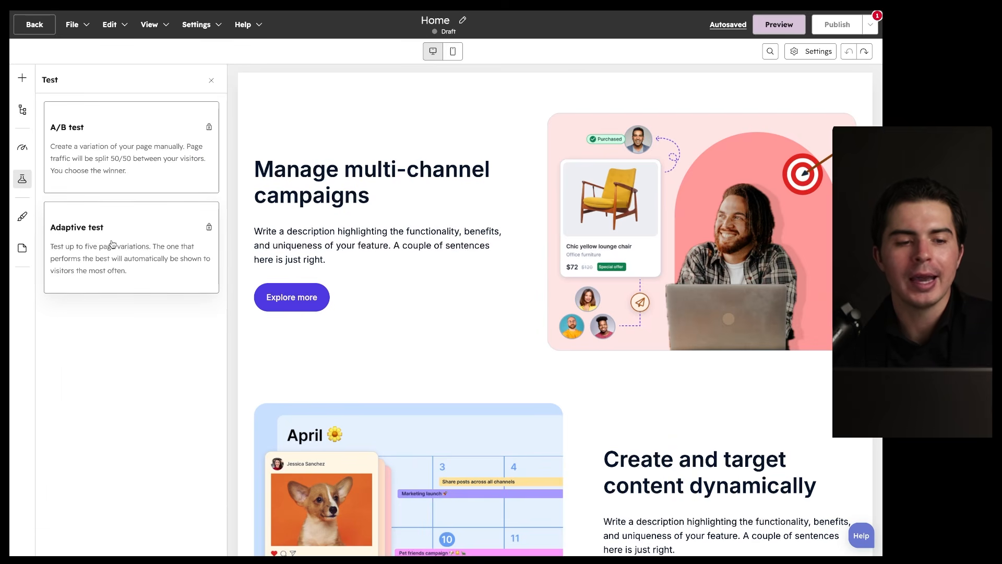
Step: View the global theme styles and the theme's font settings
{"action": "mouse_move", "coordinate": [191, 98]}
{"action": "left_mouse_down"}
{"action": "mouse_move", "coordinate": [42, 156]}
{"action": "mouse_move", "coordinate": [156, 121]}
{"action": "left_mouse_up"}
{"action": "left_click_drag", "start_coordinate": [162, 174], "coordinate": [116, 261]}
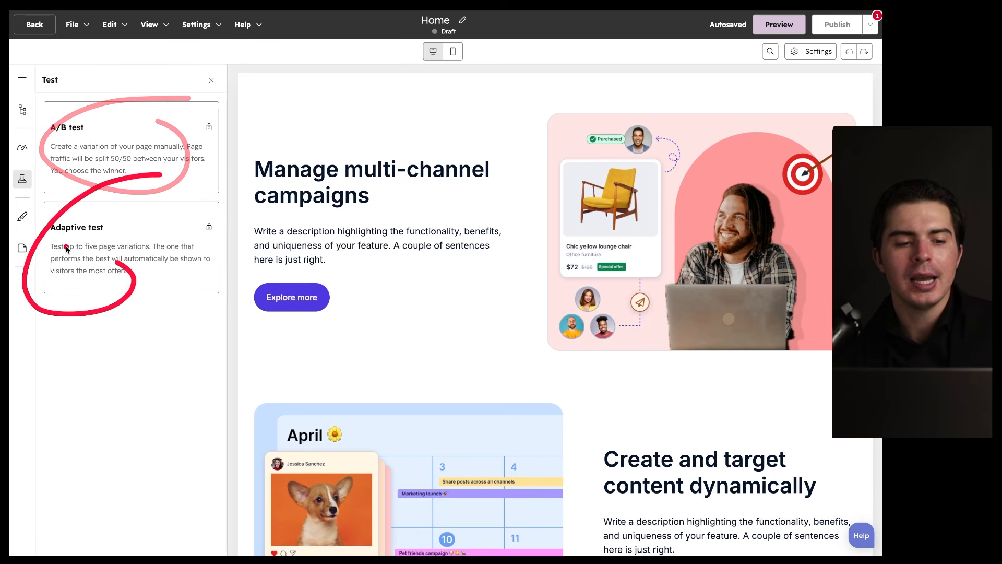
{"action": "left_click", "coordinate": [24, 218]}
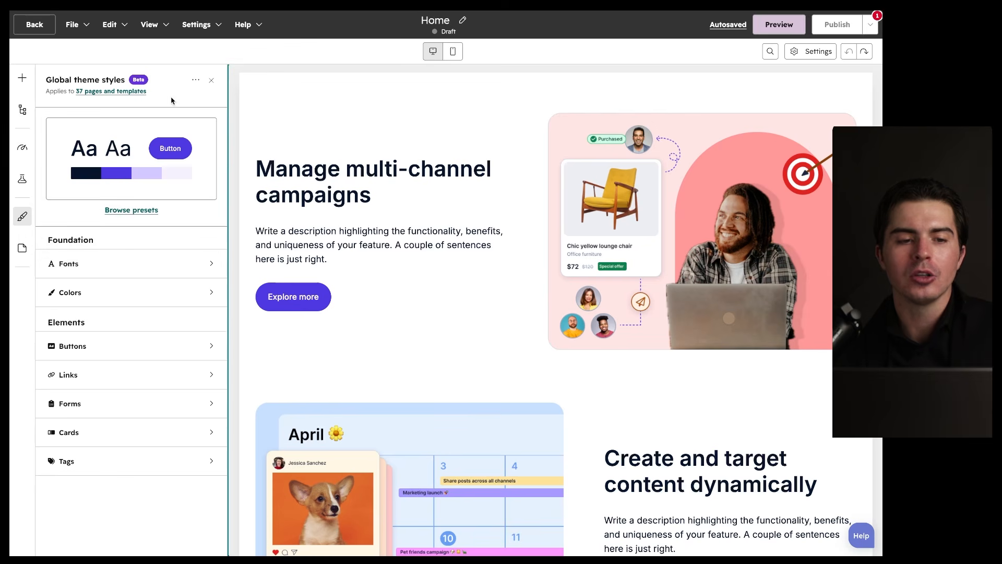
{"action": "mouse_move", "coordinate": [223, 66]}
{"action": "left_mouse_down"}
{"action": "mouse_move", "coordinate": [244, 405]}
{"action": "mouse_move", "coordinate": [190, 194]}
{"action": "left_mouse_up"}
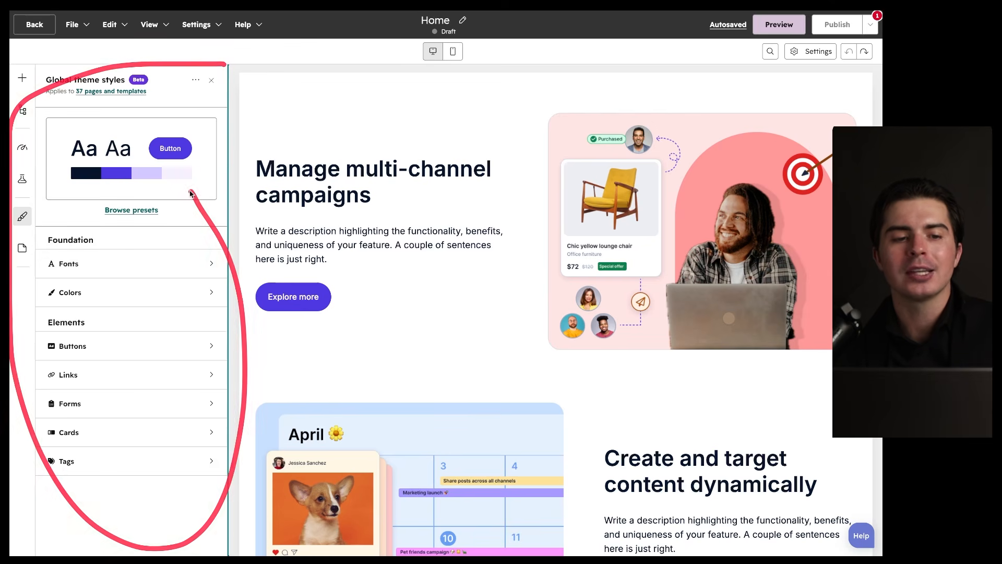
{"action": "left_click", "coordinate": [133, 262]}
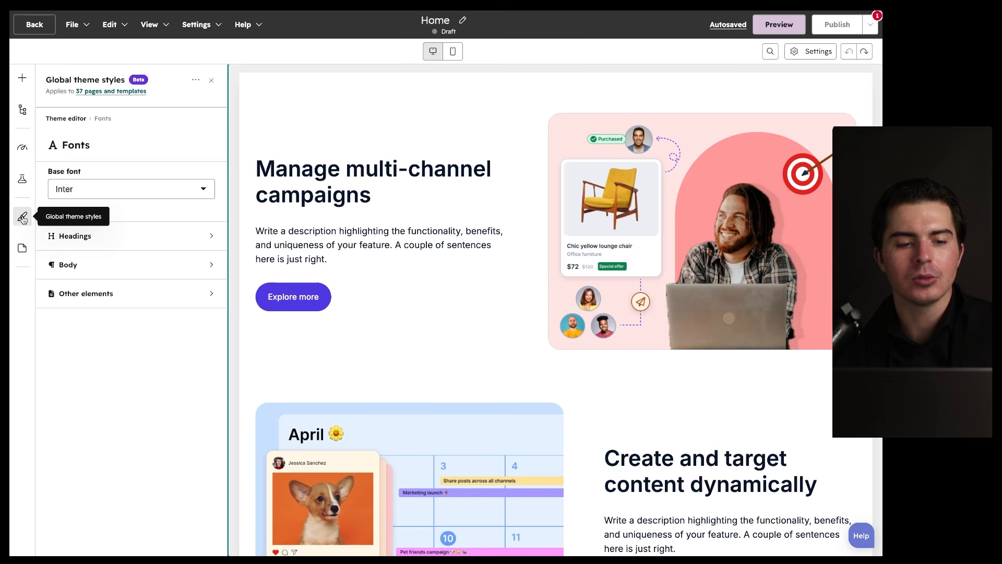
Step: Browse the site navigator's website pages, landing pages, blog posts and blog listing pages
{"action": "left_click", "coordinate": [23, 248]}
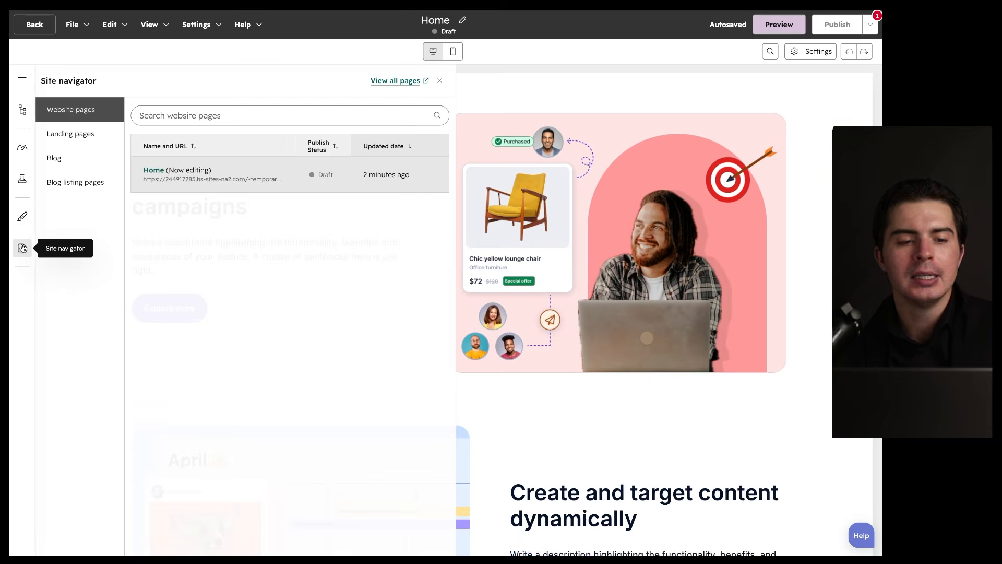
{"action": "left_click", "coordinate": [104, 132]}
{"action": "left_click", "coordinate": [96, 114]}
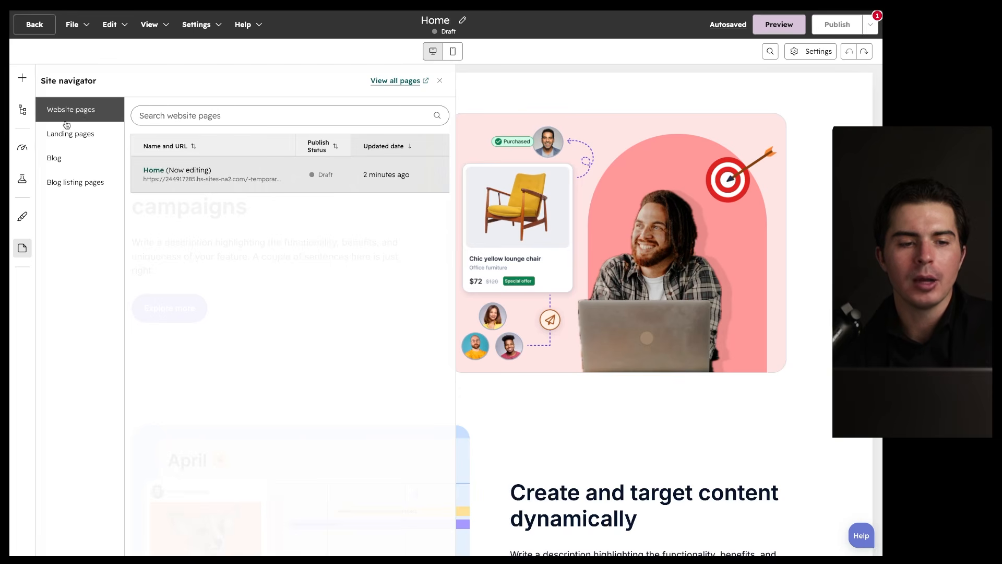
{"action": "left_click", "coordinate": [79, 135]}
{"action": "left_click", "coordinate": [78, 163]}
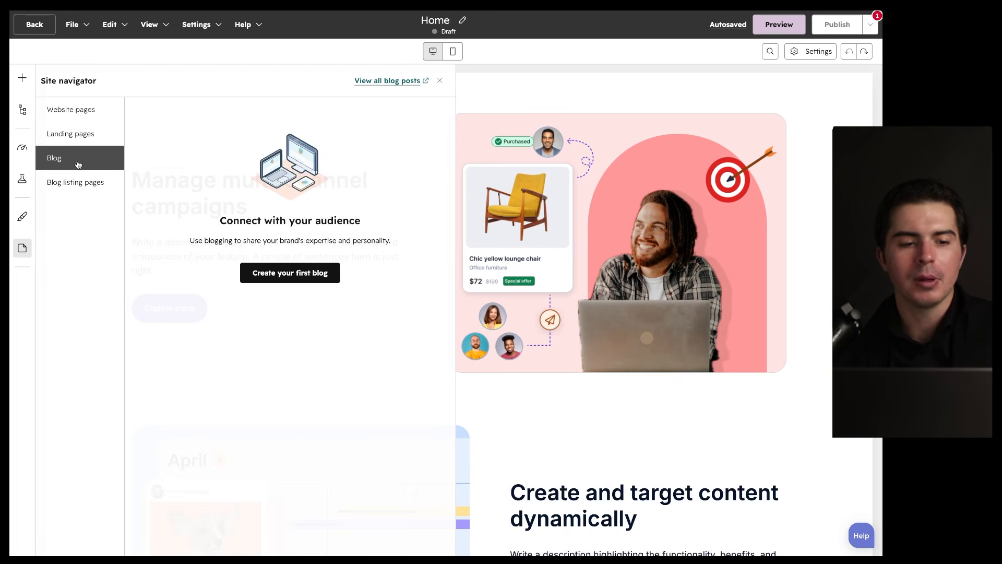
{"action": "left_click", "coordinate": [78, 181]}
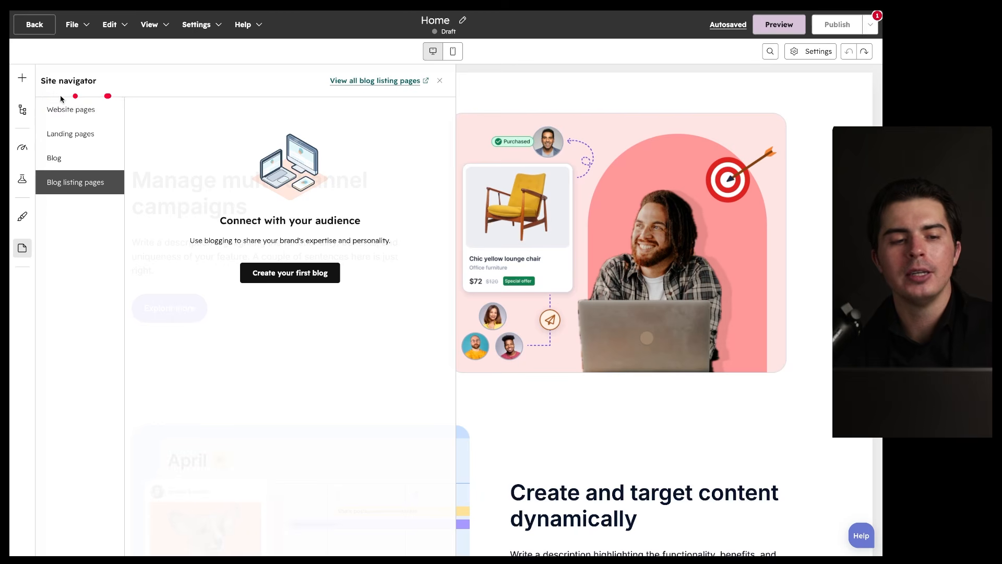
{"action": "left_click", "coordinate": [95, 108]}
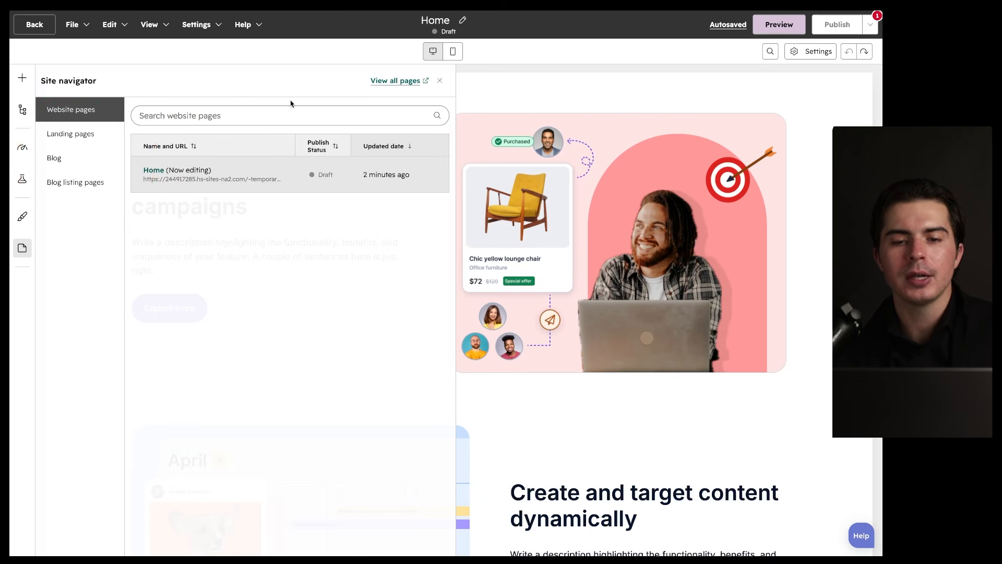
Step: Close the site navigator and preview the Home draft at desktop width
{"action": "left_click", "coordinate": [440, 81]}
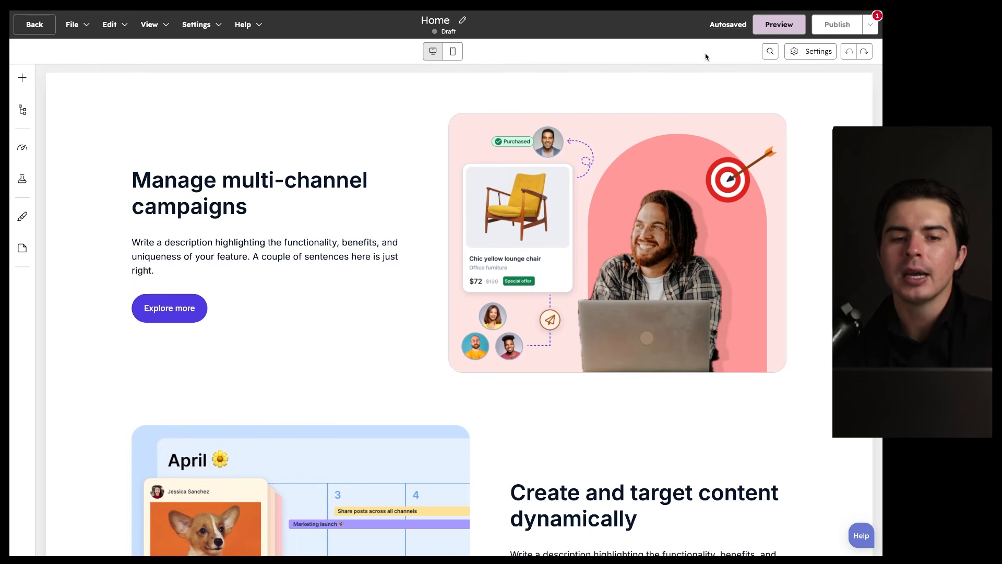
{"action": "left_click", "coordinate": [778, 25]}
{"action": "scroll", "coordinate": [455, 341], "scroll_direction": "down", "scroll_amount": 5}
Step: Check the Home preview at tablet and phone sizes, then return to the page editor
{"action": "scroll", "coordinate": [454, 341], "scroll_direction": "down", "scroll_amount": 5}
{"action": "scroll", "coordinate": [455, 339], "scroll_direction": "up", "scroll_amount": 10}
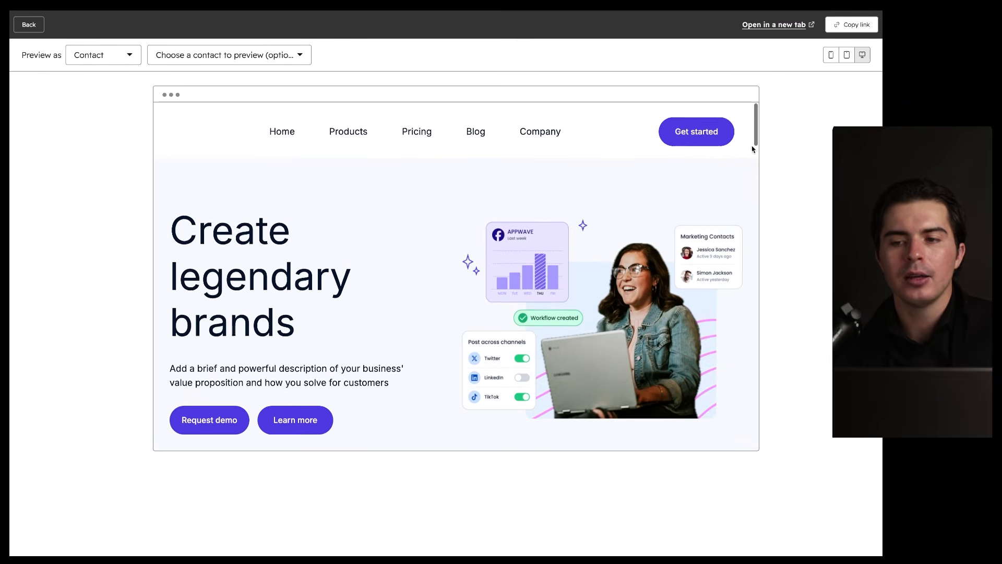
{"action": "left_click", "coordinate": [846, 55]}
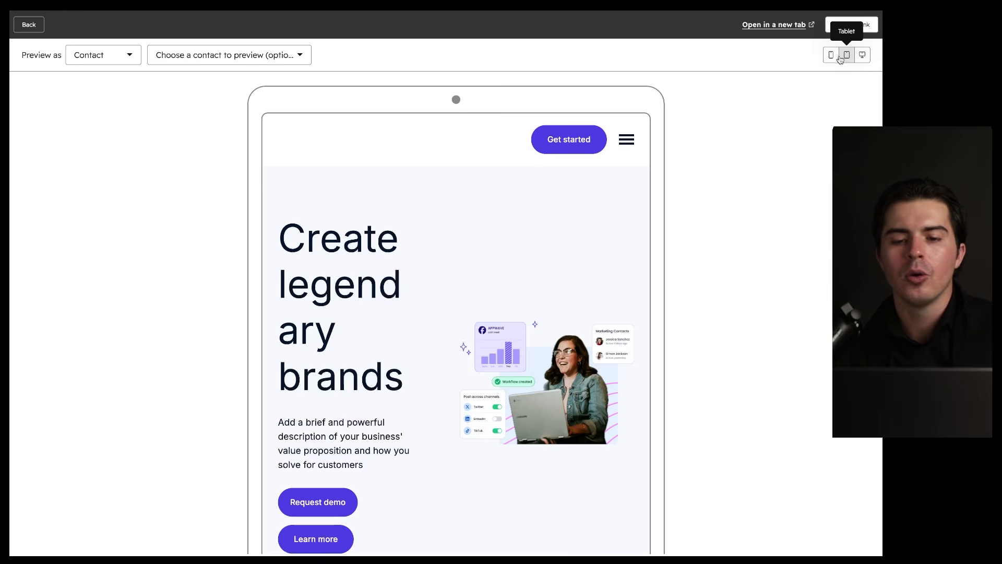
{"action": "left_click", "coordinate": [830, 59]}
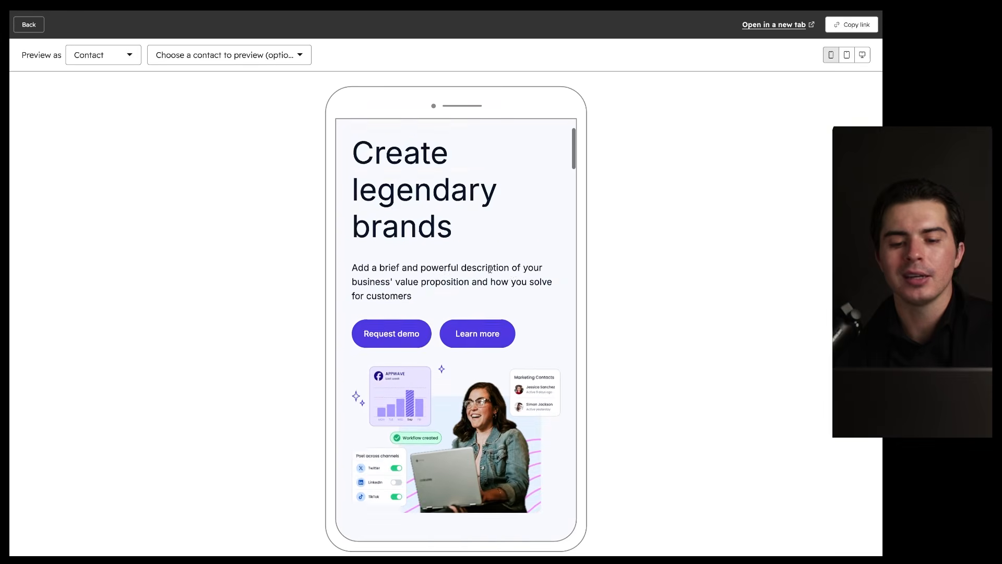
{"action": "scroll", "coordinate": [491, 268], "scroll_direction": "down", "scroll_amount": 5}
{"action": "scroll", "coordinate": [490, 268], "scroll_direction": "up", "scroll_amount": 5}
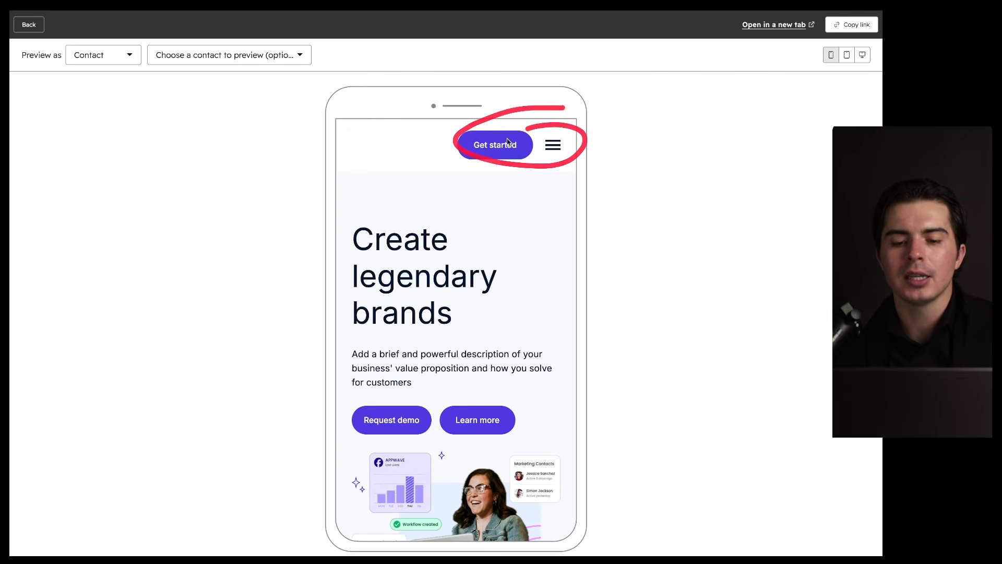
{"action": "scroll", "coordinate": [500, 243], "scroll_direction": "down", "scroll_amount": 3}
{"action": "scroll", "coordinate": [499, 243], "scroll_direction": "down", "scroll_amount": 1}
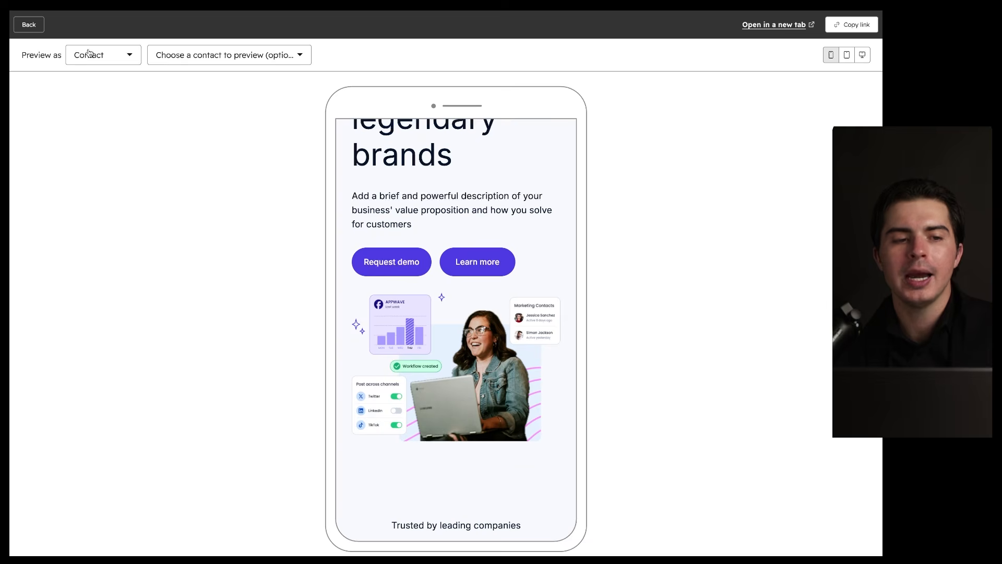
{"action": "left_click", "coordinate": [34, 24]}
{"action": "scroll", "coordinate": [636, 174], "scroll_direction": "up", "scroll_amount": 15}
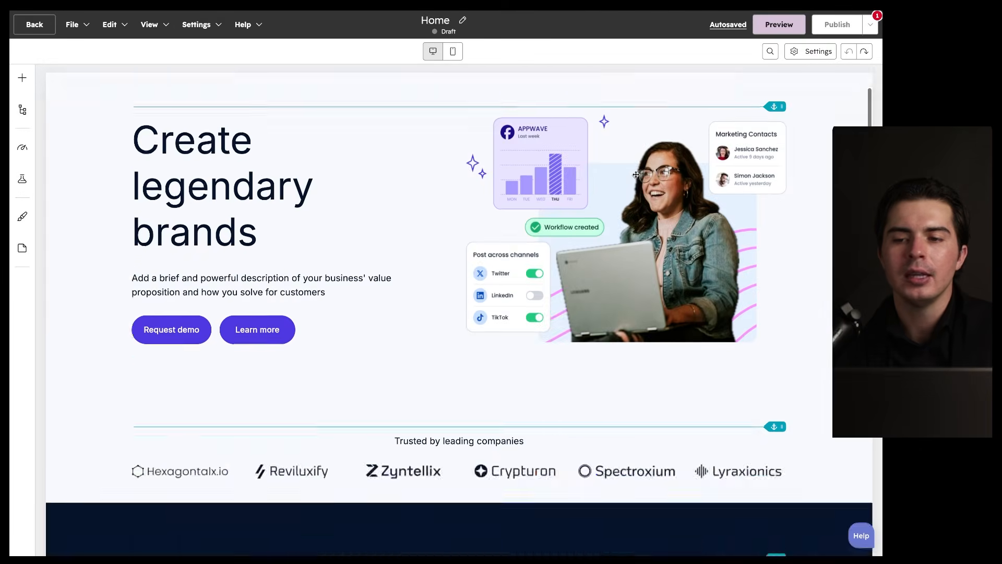
{"action": "mouse_move", "coordinate": [852, 30]}
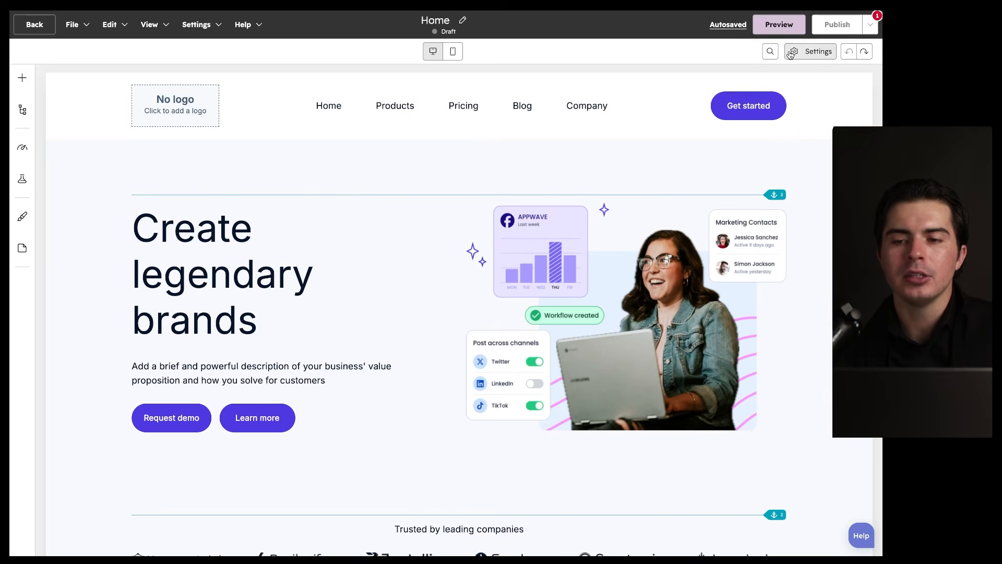
{"action": "left_click", "coordinate": [812, 51]}
{"action": "scroll", "coordinate": [356, 140], "scroll_direction": "down", "scroll_amount": 2}
{"action": "scroll", "coordinate": [357, 139], "scroll_direction": "up", "scroll_amount": 3}
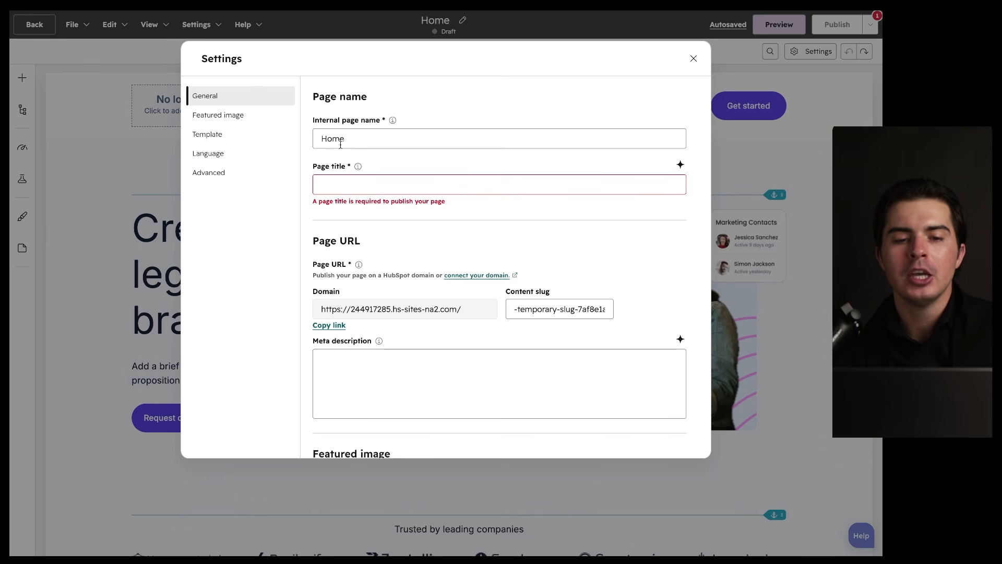
{"action": "mouse_move", "coordinate": [314, 126]}
{"action": "left_mouse_down"}
{"action": "mouse_move", "coordinate": [368, 126]}
{"action": "mouse_move", "coordinate": [359, 108]}
{"action": "mouse_move", "coordinate": [367, 120]}
{"action": "left_mouse_up"}
{"action": "mouse_move", "coordinate": [392, 121]}
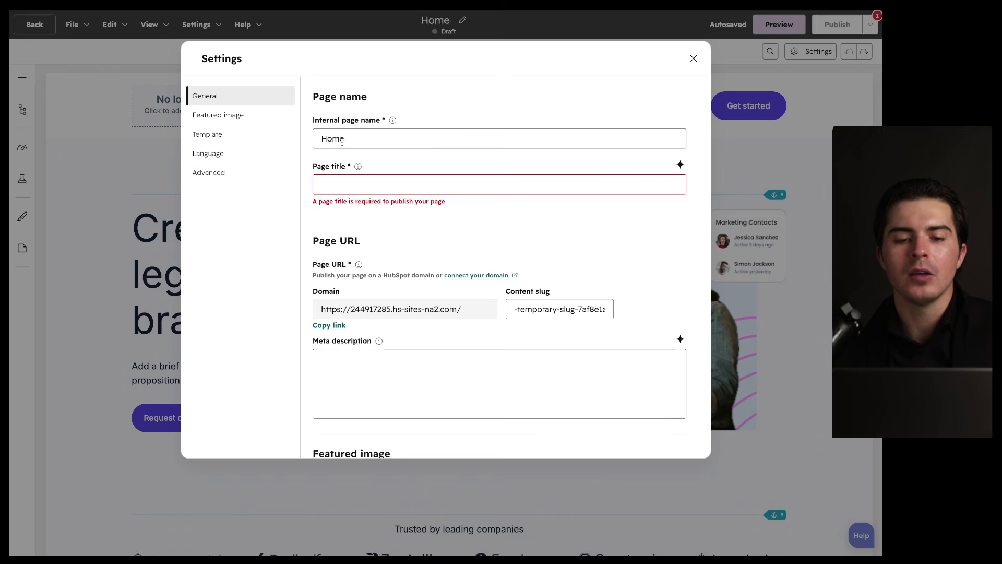
{"action": "left_click_drag", "start_coordinate": [335, 146], "coordinate": [362, 147]}
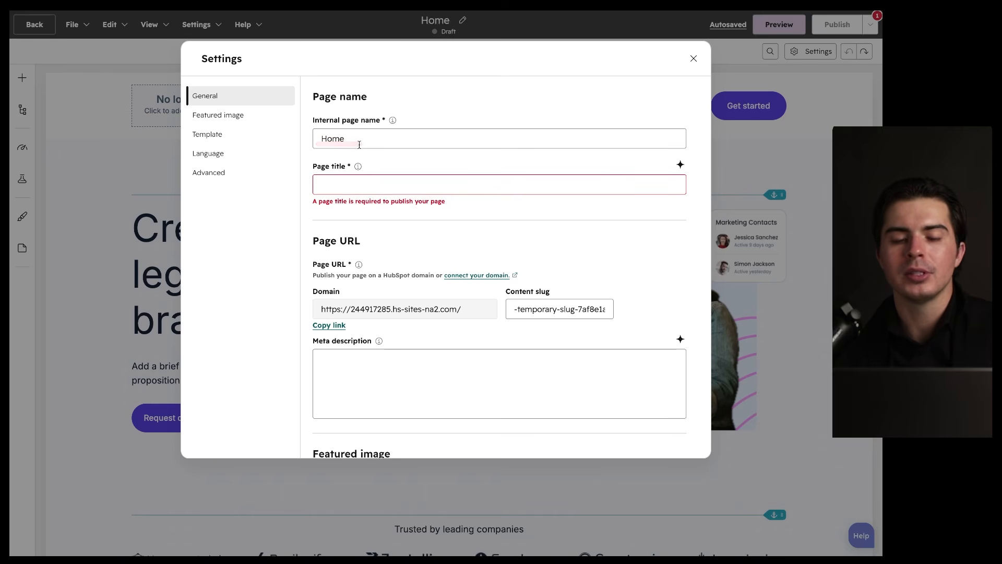
{"action": "mouse_move", "coordinate": [311, 175]}
{"action": "left_mouse_down"}
{"action": "mouse_move", "coordinate": [360, 175]}
{"action": "mouse_move", "coordinate": [376, 158]}
{"action": "mouse_move", "coordinate": [394, 168]}
{"action": "left_mouse_up"}
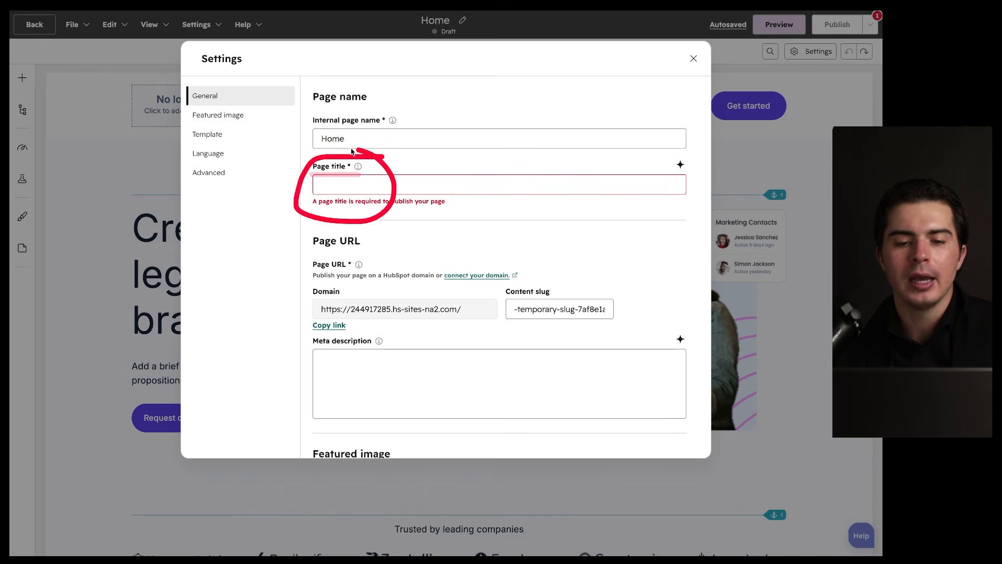
{"action": "mouse_move", "coordinate": [358, 167]}
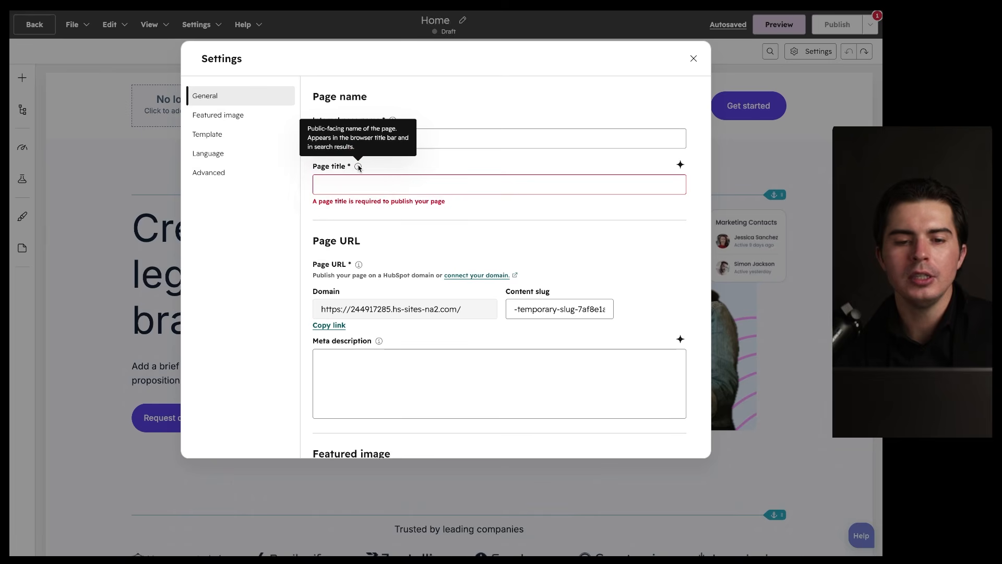
{"action": "mouse_move", "coordinate": [87, 20]}
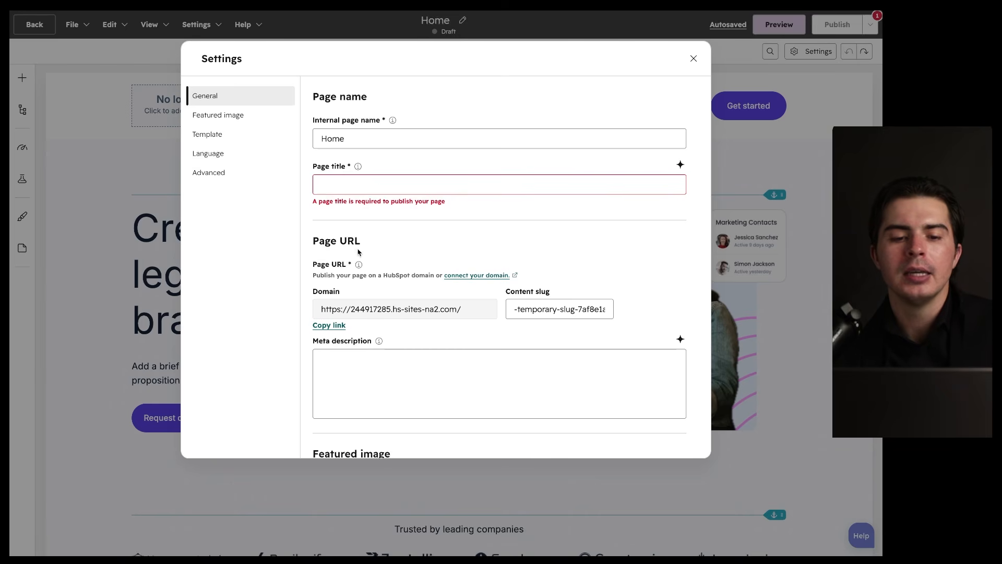
{"action": "scroll", "coordinate": [358, 253], "scroll_direction": "down", "scroll_amount": 3}
{"action": "scroll", "coordinate": [357, 249], "scroll_direction": "down", "scroll_amount": 15}
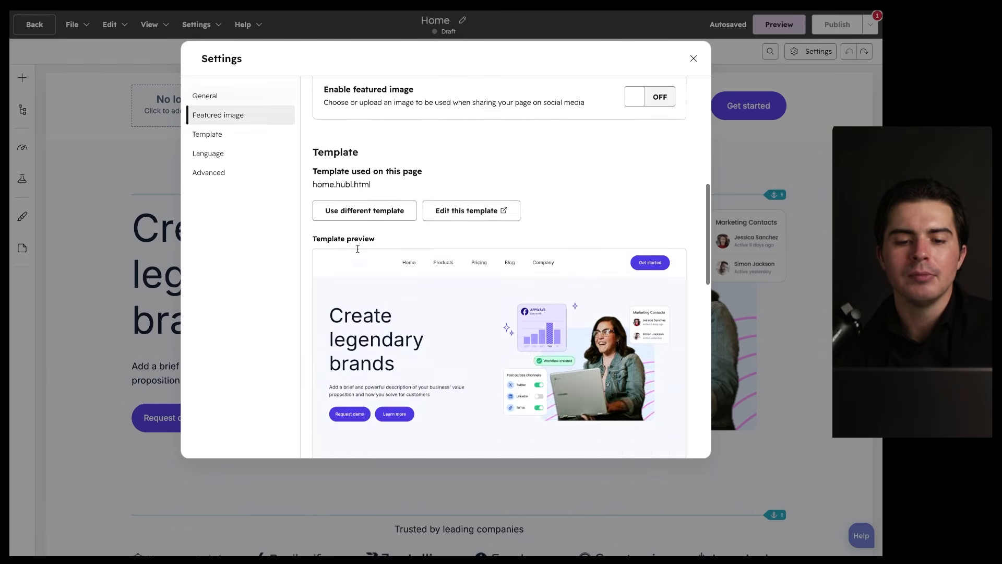
{"action": "scroll", "coordinate": [358, 253], "scroll_direction": "down", "scroll_amount": 1}
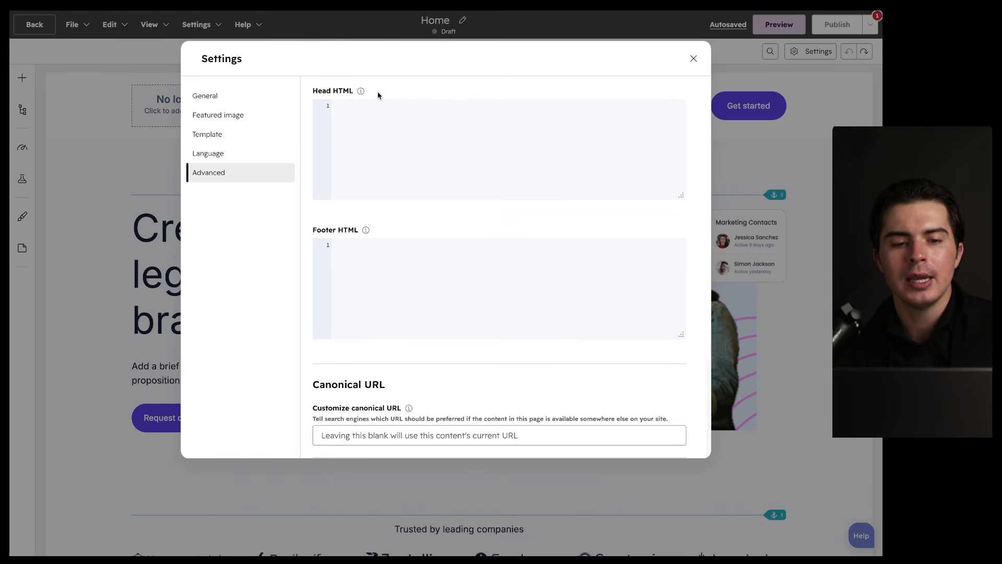
{"action": "scroll", "coordinate": [377, 92], "scroll_direction": "up", "scroll_amount": 20}
{"action": "left_click", "coordinate": [246, 114]}
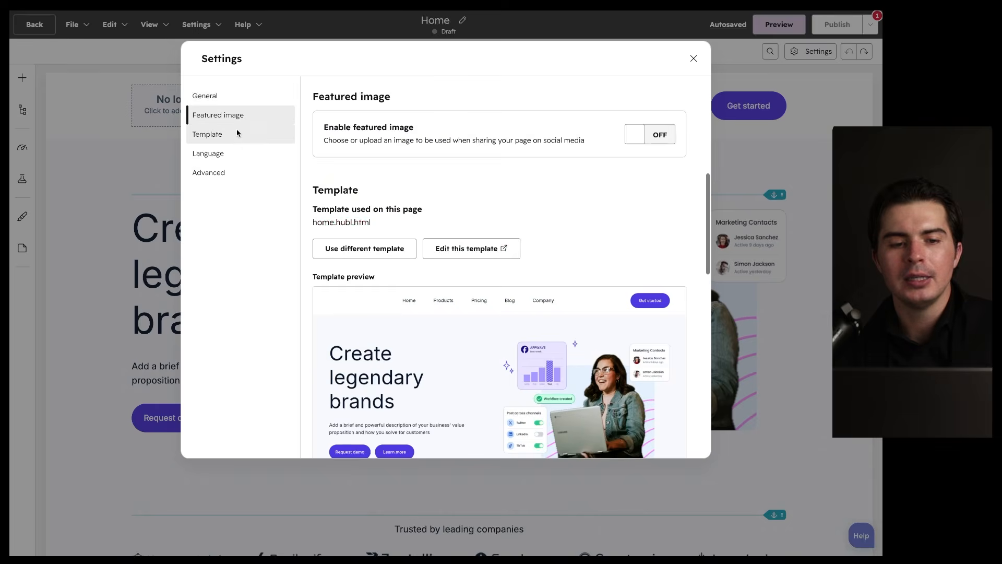
{"action": "left_click", "coordinate": [239, 134]}
{"action": "left_click", "coordinate": [236, 151]}
{"action": "left_click", "coordinate": [236, 172]}
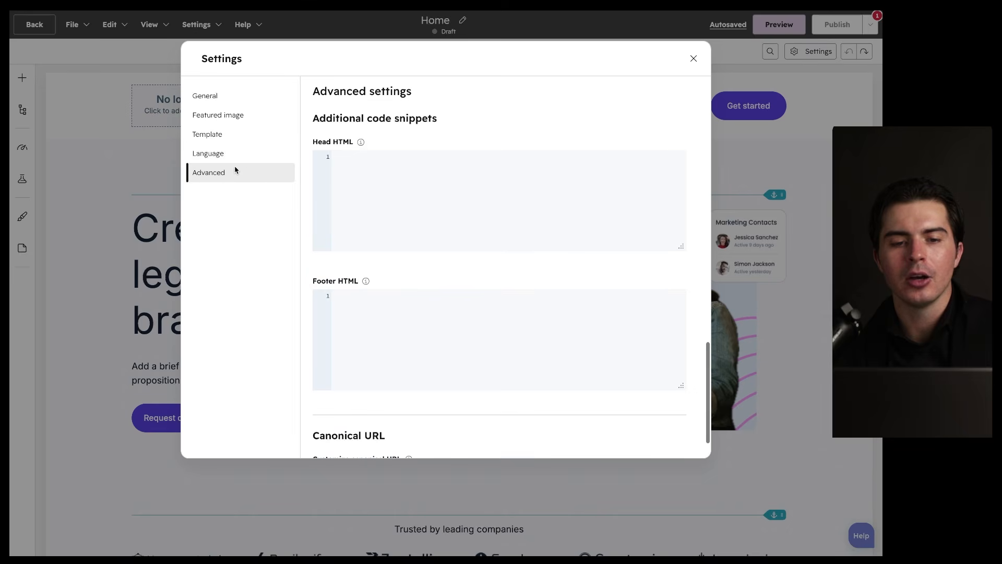
{"action": "scroll", "coordinate": [369, 258], "scroll_direction": "down", "scroll_amount": 1}
{"action": "scroll", "coordinate": [367, 263], "scroll_direction": "up", "scroll_amount": 15}
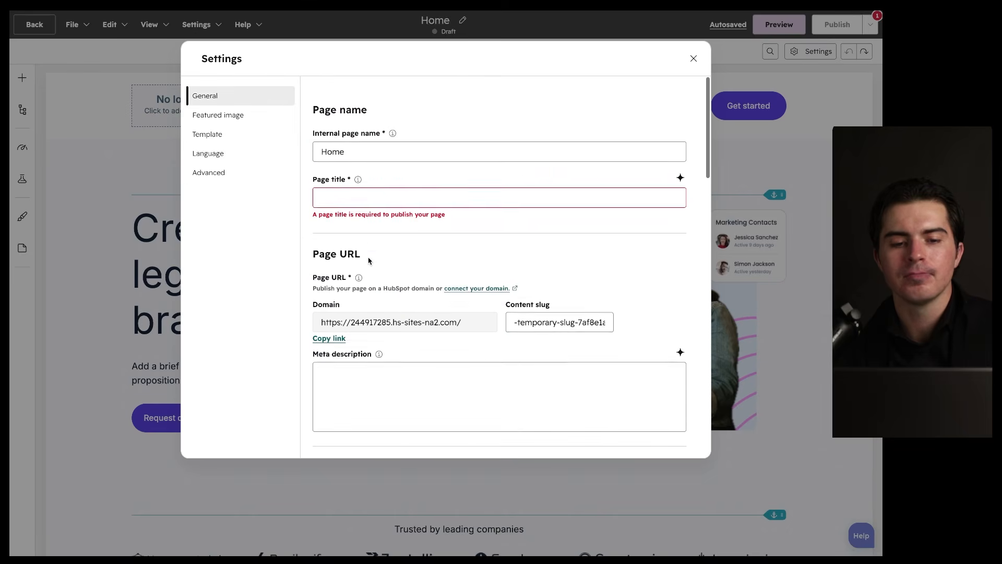
{"action": "left_click", "coordinate": [695, 59]}
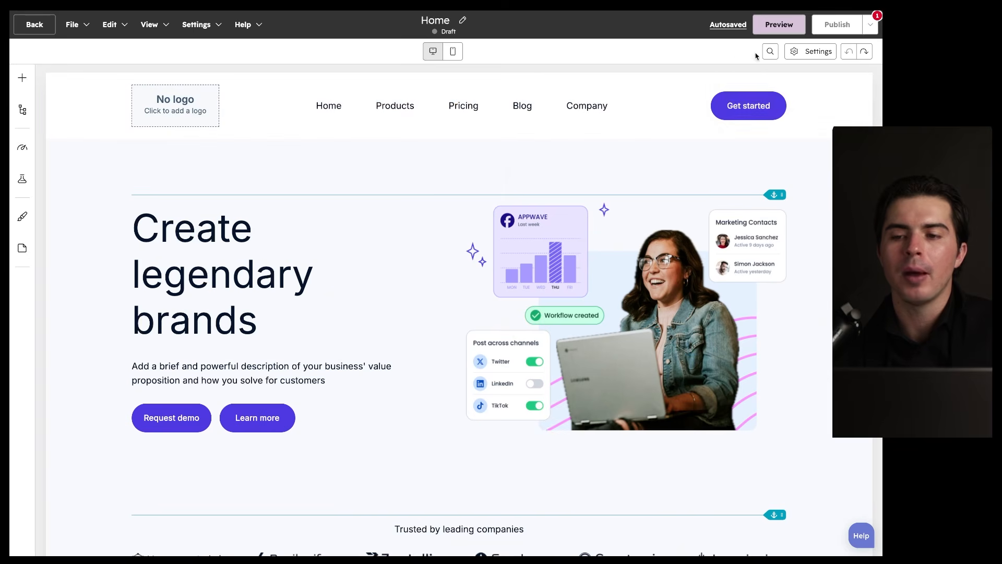
Step: Give the page the required title 'Demo' in its settings
{"action": "mouse_move", "coordinate": [858, 30]}
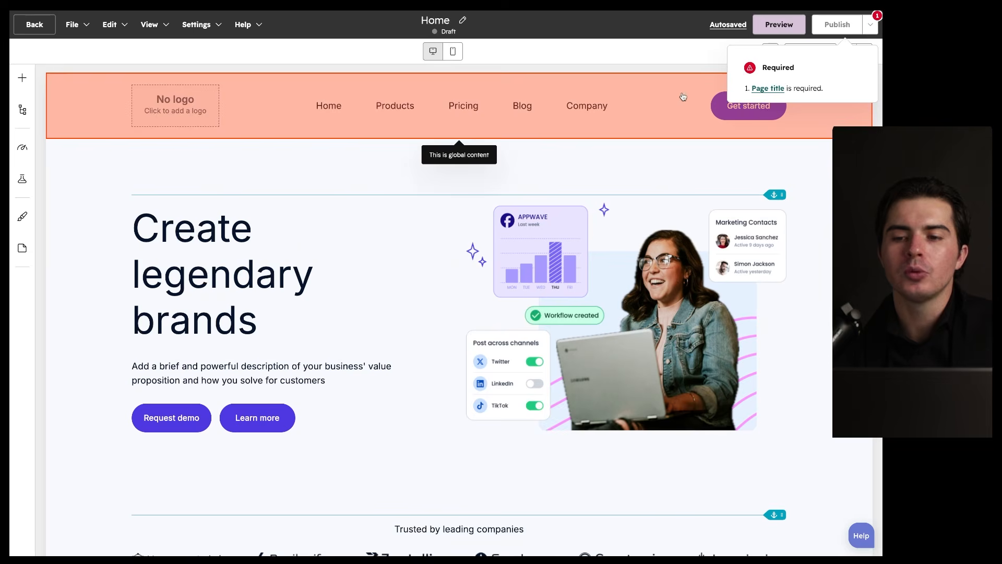
{"action": "left_click", "coordinate": [764, 89]}
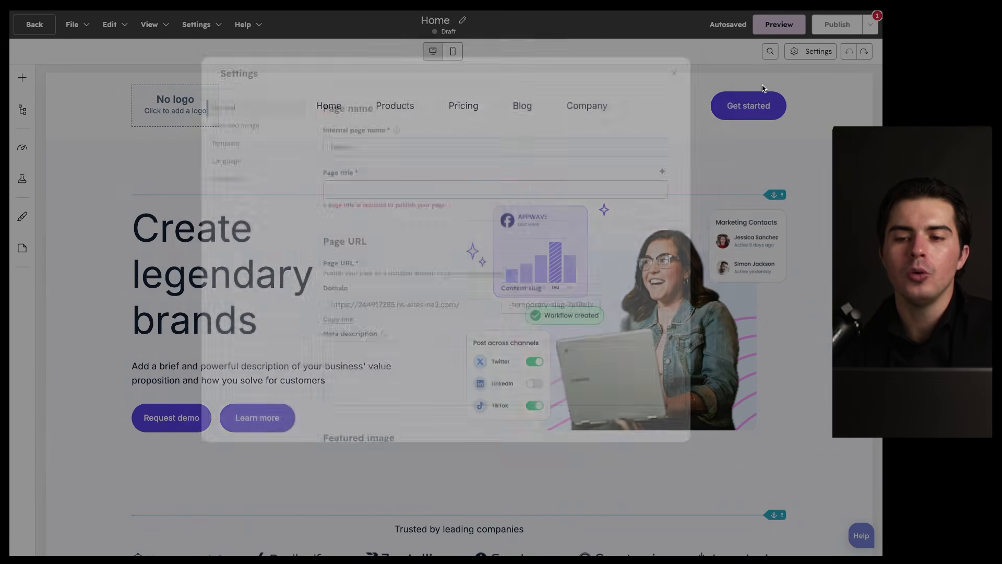
{"action": "left_click", "coordinate": [353, 186]}
{"action": "type", "text": "Demo"}
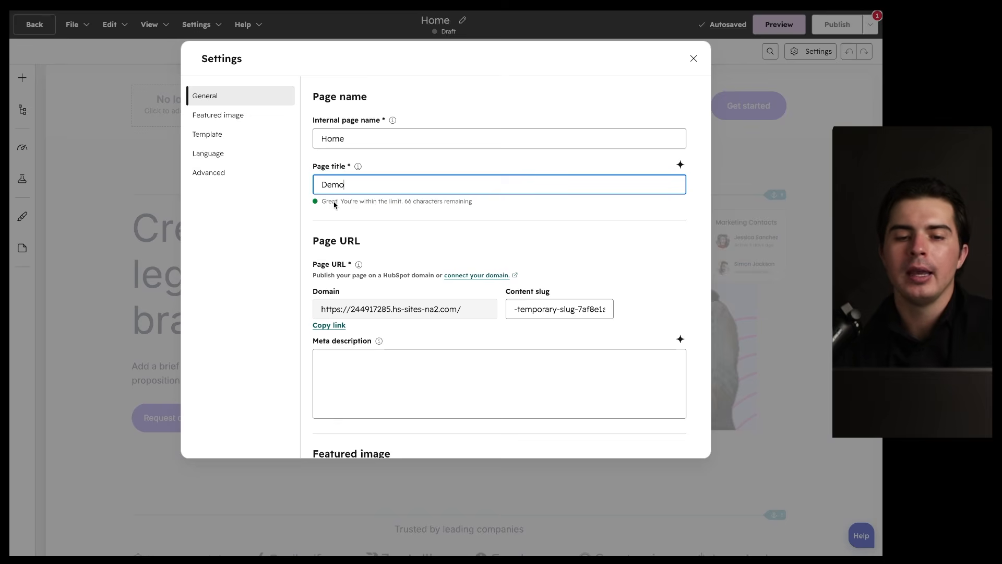
{"action": "left_click", "coordinate": [694, 58]}
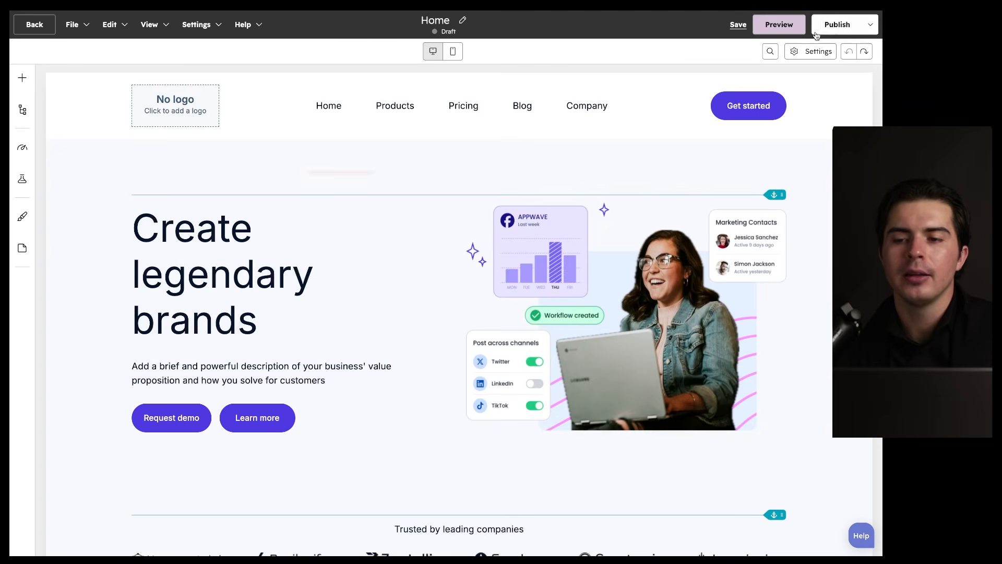
Step: Publish the page now and dismiss the confirmation showing its /demo live URL
{"action": "left_click", "coordinate": [867, 26]}
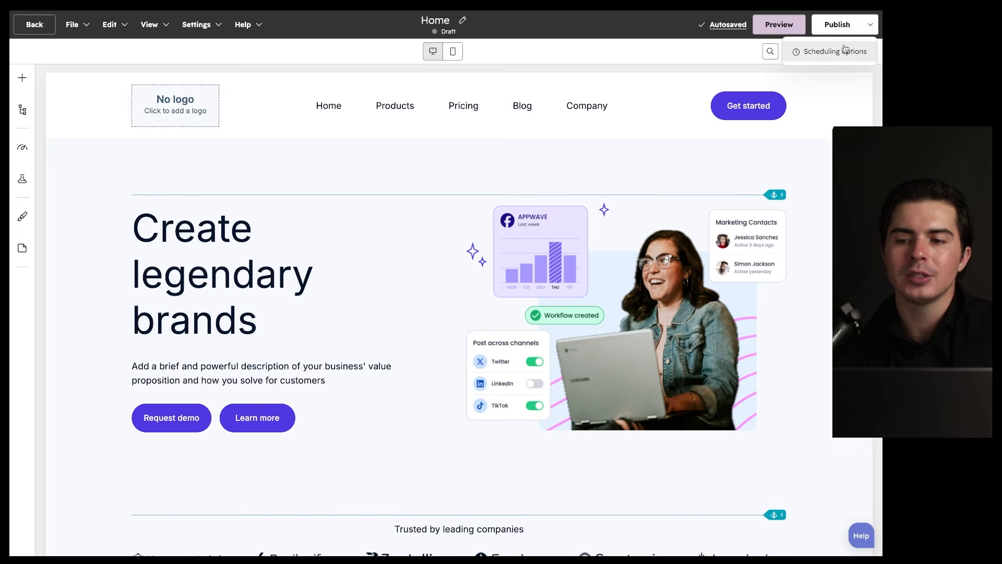
{"action": "left_click", "coordinate": [838, 29]}
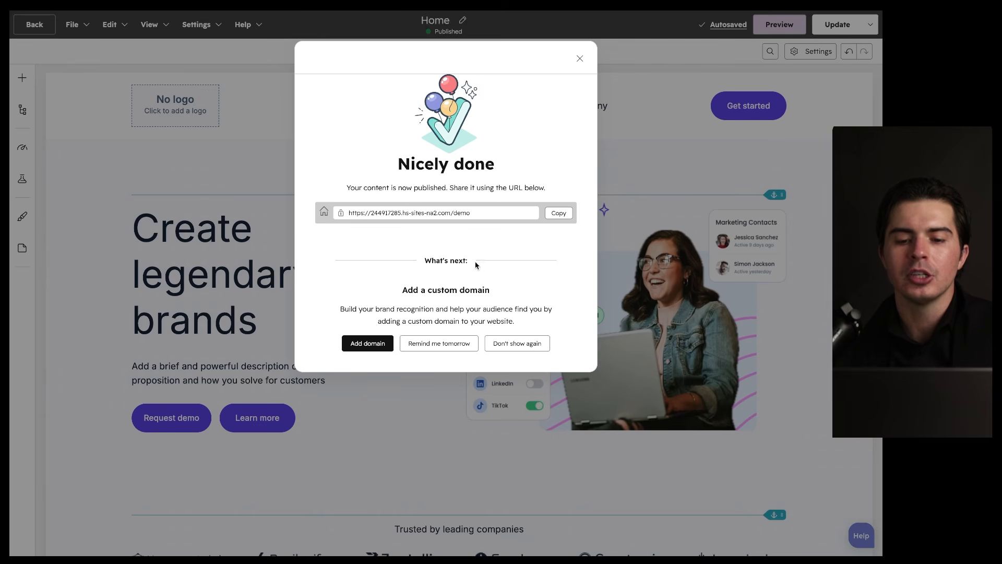
{"action": "left_click_drag", "start_coordinate": [401, 294], "coordinate": [483, 295]}
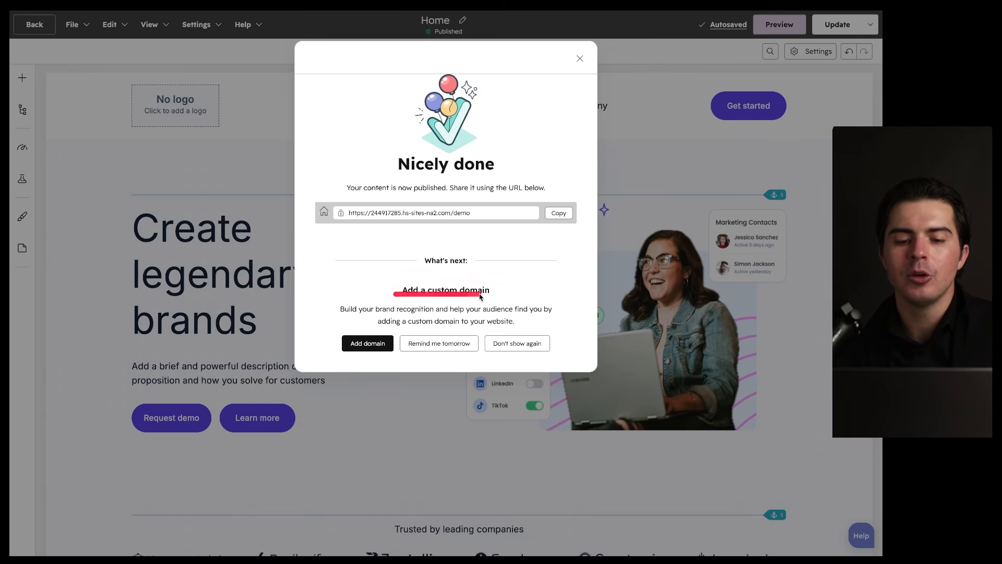
{"action": "left_click_drag", "start_coordinate": [410, 358], "coordinate": [483, 359]}
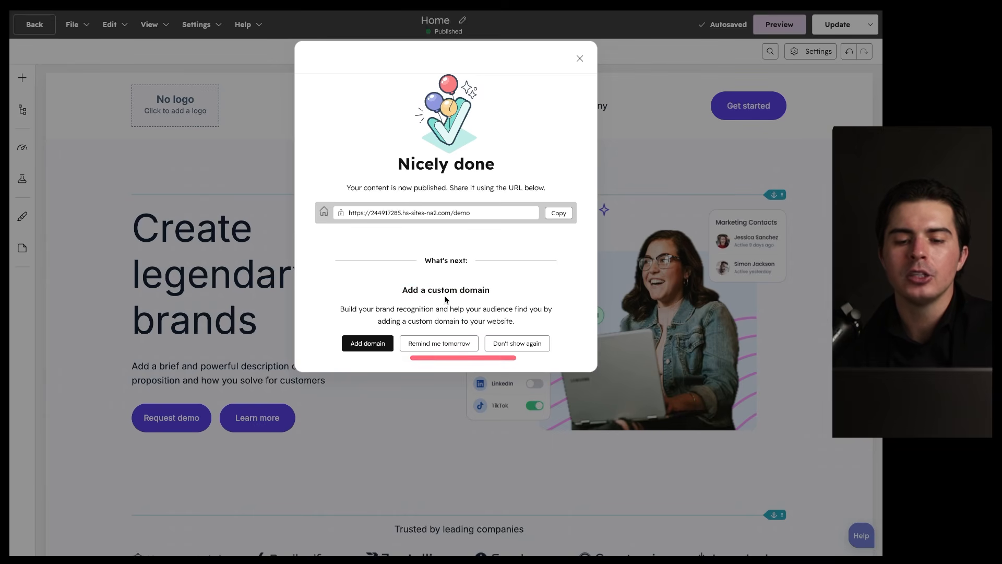
{"action": "left_click_drag", "start_coordinate": [367, 222], "coordinate": [431, 223]}
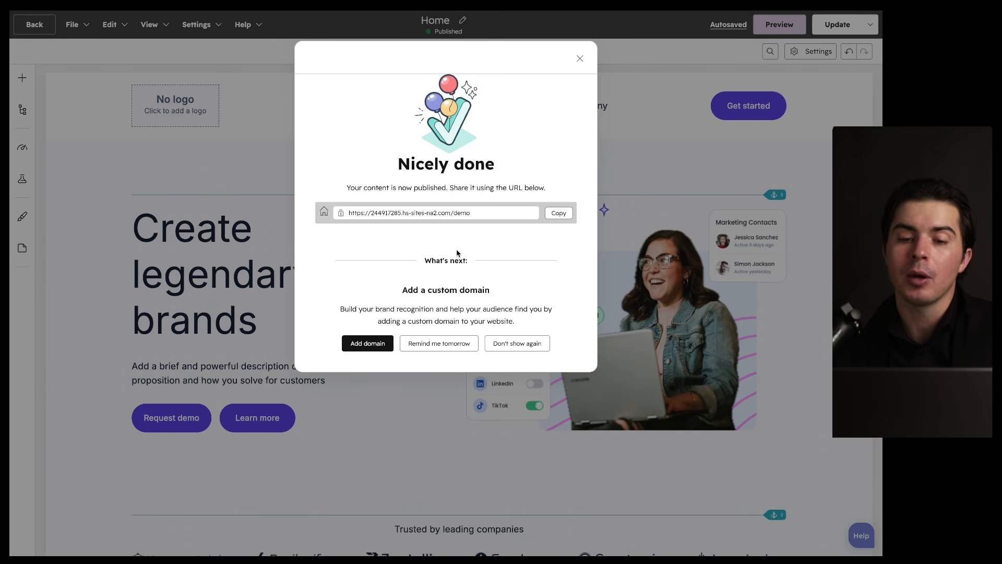
{"action": "left_click_drag", "start_coordinate": [358, 219], "coordinate": [453, 221]}
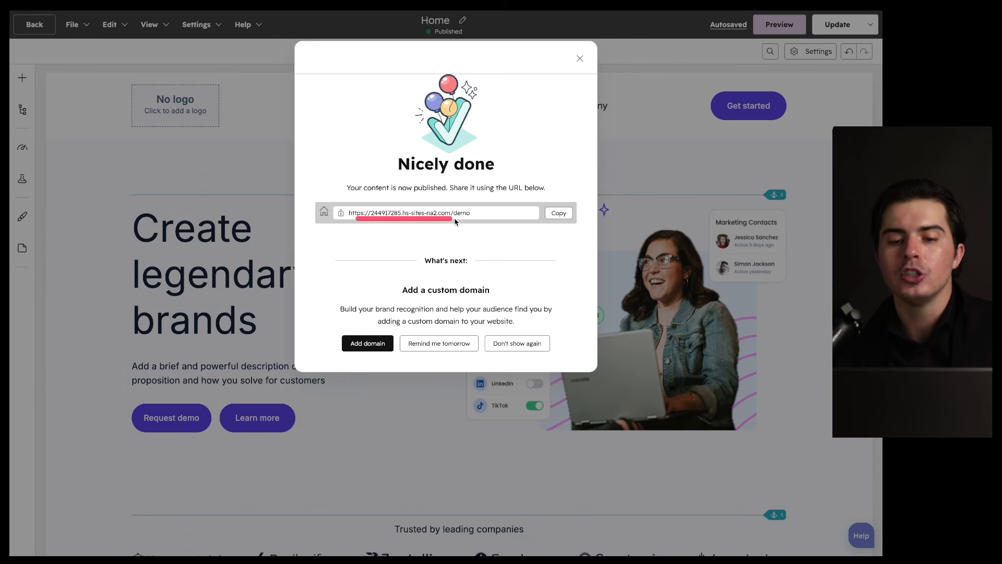
{"action": "left_click", "coordinate": [580, 58]}
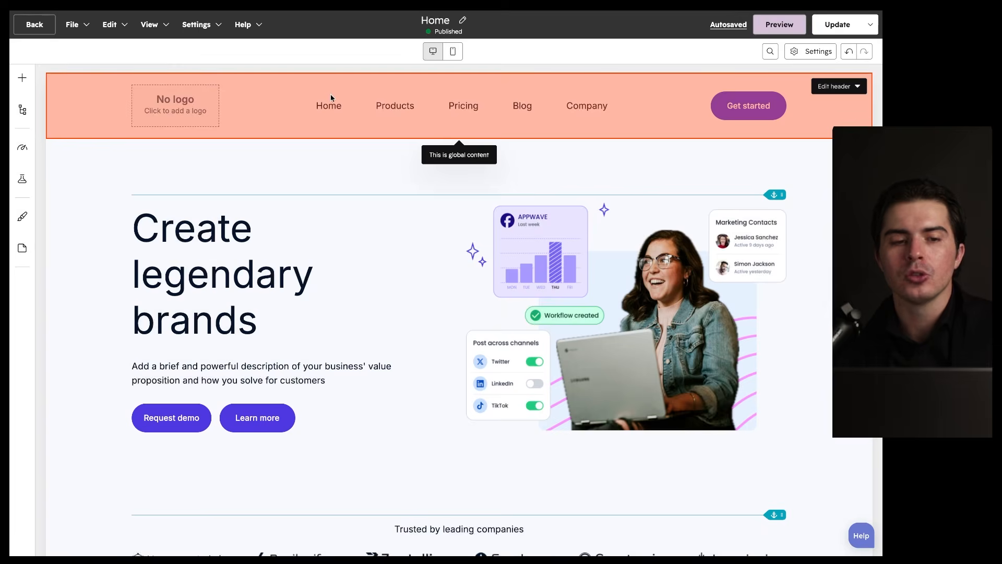
Step: Leave the editor and go to the Landing Pages section under Content
{"action": "left_click", "coordinate": [36, 30]}
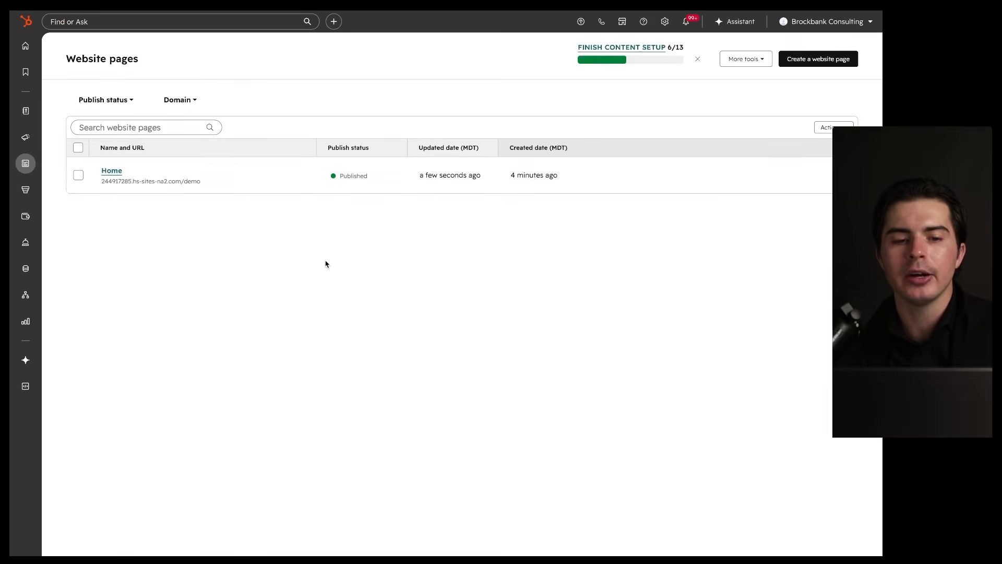
{"action": "mouse_move", "coordinate": [24, 159]}
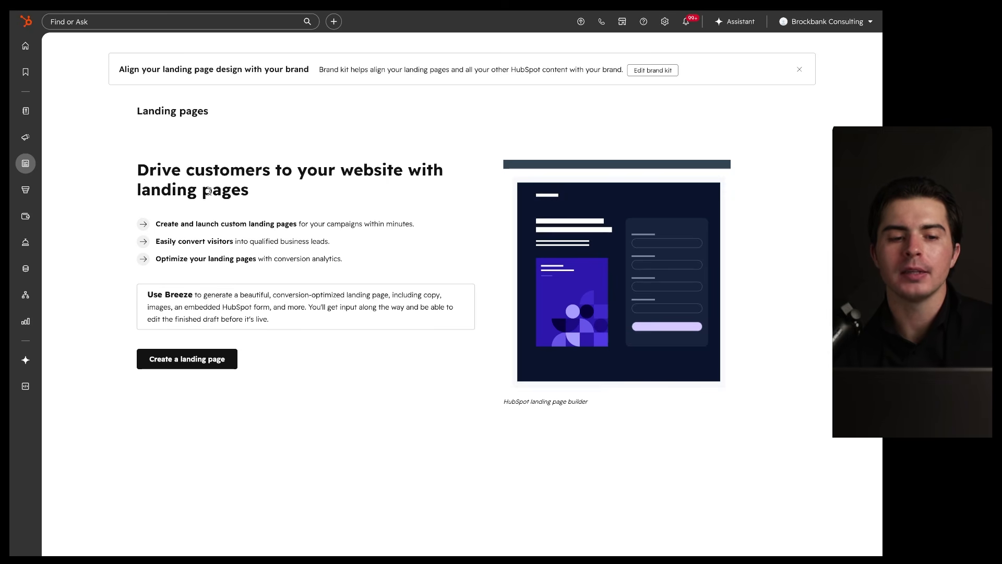
Step: Start a new landing page from the 'Landing page - event signup 1' template
{"action": "left_click", "coordinate": [174, 362]}
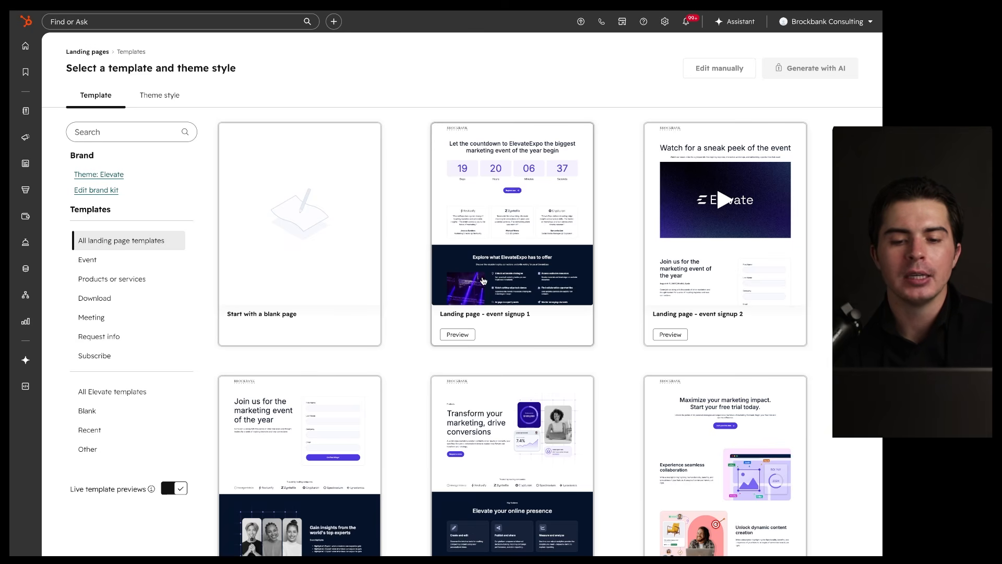
{"action": "left_click", "coordinate": [477, 292]}
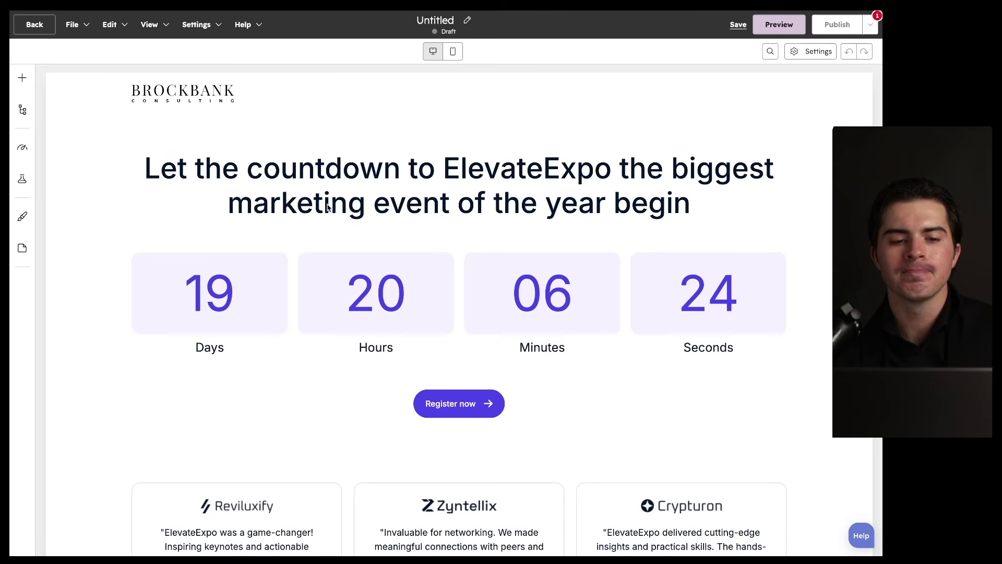
{"action": "scroll", "coordinate": [329, 208], "scroll_direction": "down", "scroll_amount": 3}
{"action": "scroll", "coordinate": [329, 208], "scroll_direction": "up", "scroll_amount": 3}
{"action": "left_click_drag", "start_coordinate": [707, 134], "coordinate": [668, 301]}
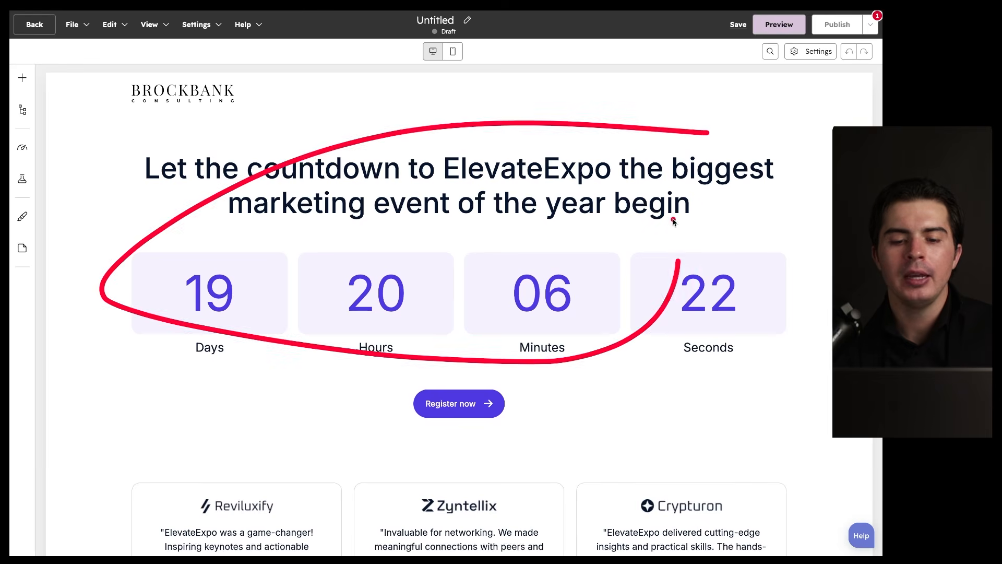
{"action": "scroll", "coordinate": [462, 233], "scroll_direction": "down", "scroll_amount": 3}
{"action": "mouse_move", "coordinate": [513, 254]}
{"action": "left_mouse_down"}
{"action": "mouse_move", "coordinate": [444, 255]}
{"action": "mouse_move", "coordinate": [480, 268]}
{"action": "left_mouse_up"}
{"action": "scroll", "coordinate": [479, 269], "scroll_direction": "up", "scroll_amount": 3}
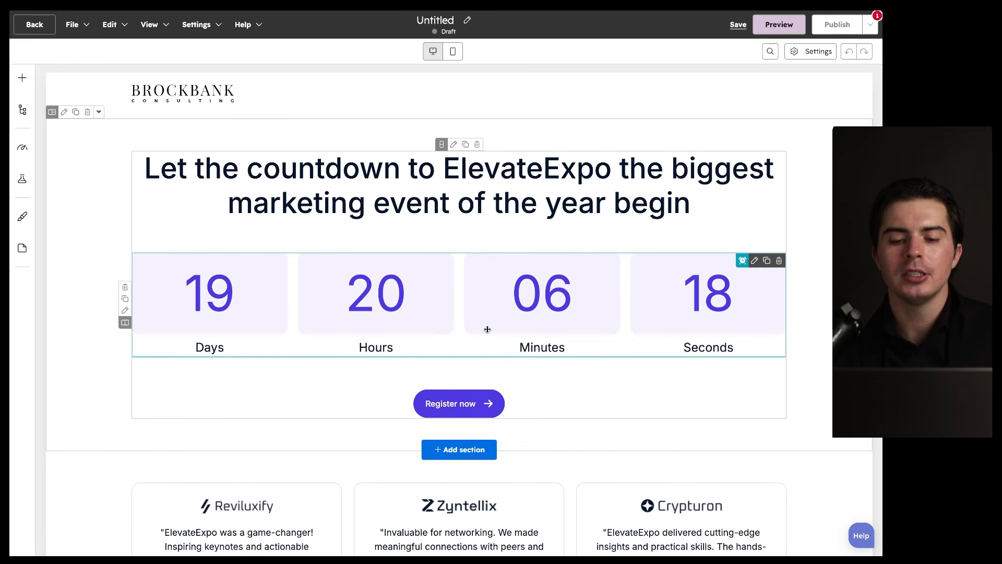
{"action": "scroll", "coordinate": [488, 330], "scroll_direction": "down", "scroll_amount": 2}
{"action": "left_click_drag", "start_coordinate": [529, 318], "coordinate": [457, 350]}
{"action": "scroll", "coordinate": [455, 354], "scroll_direction": "up", "scroll_amount": 2}
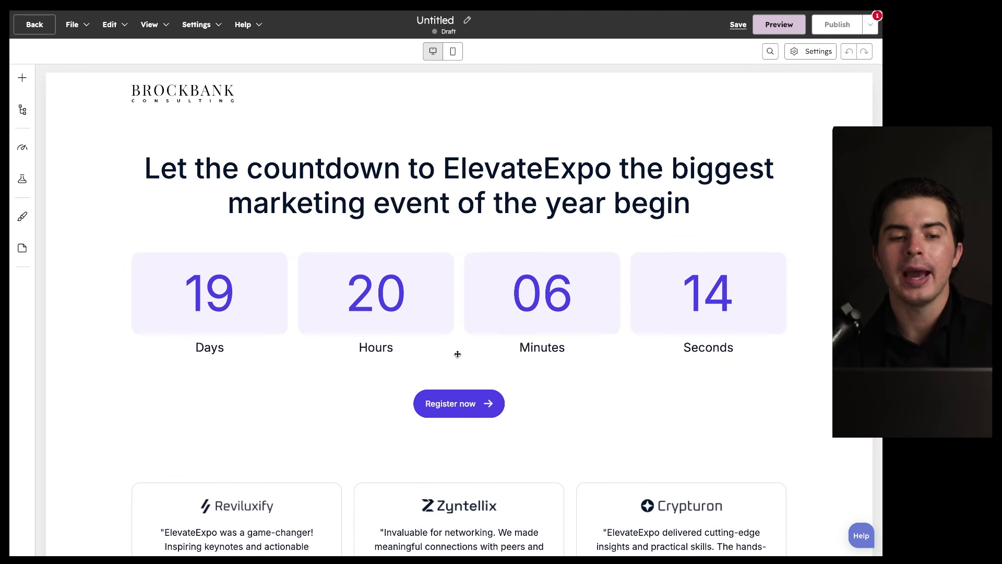
{"action": "mouse_move", "coordinate": [519, 360]}
{"action": "left_mouse_down"}
{"action": "mouse_move", "coordinate": [537, 365]}
{"action": "mouse_move", "coordinate": [490, 361]}
{"action": "left_mouse_up"}
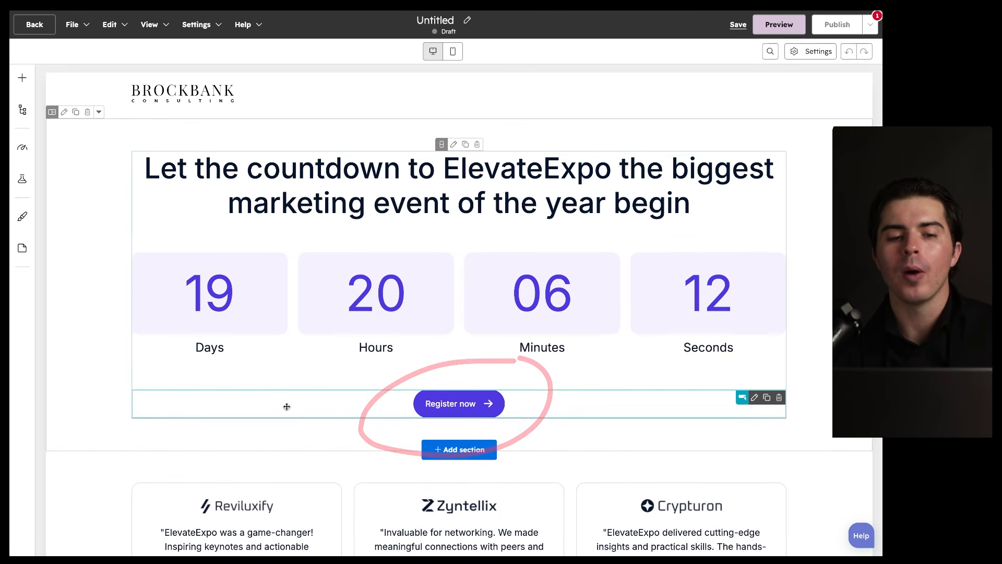
{"action": "scroll", "coordinate": [292, 402], "scroll_direction": "down", "scroll_amount": 10}
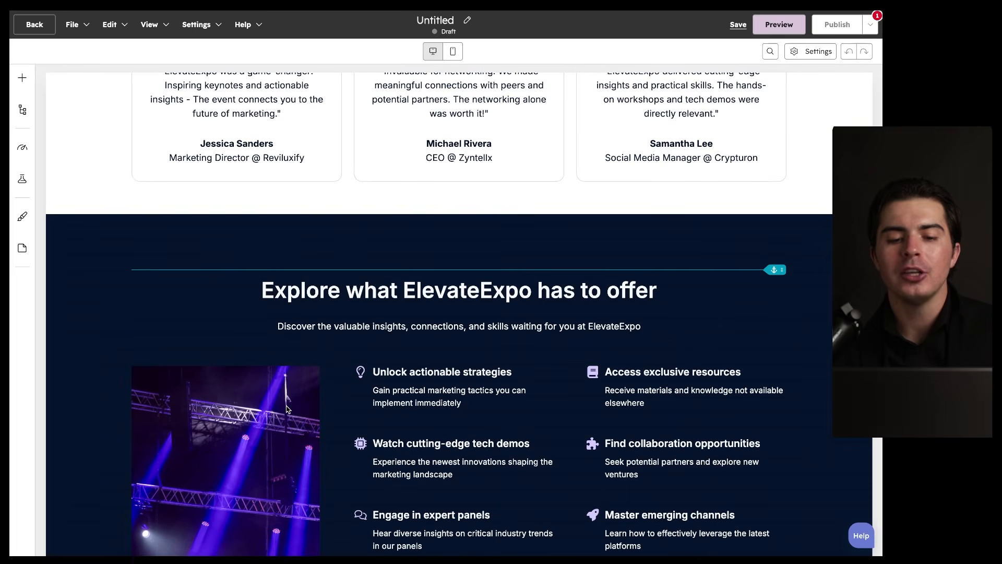
{"action": "scroll", "coordinate": [287, 409], "scroll_direction": "up", "scroll_amount": 10}
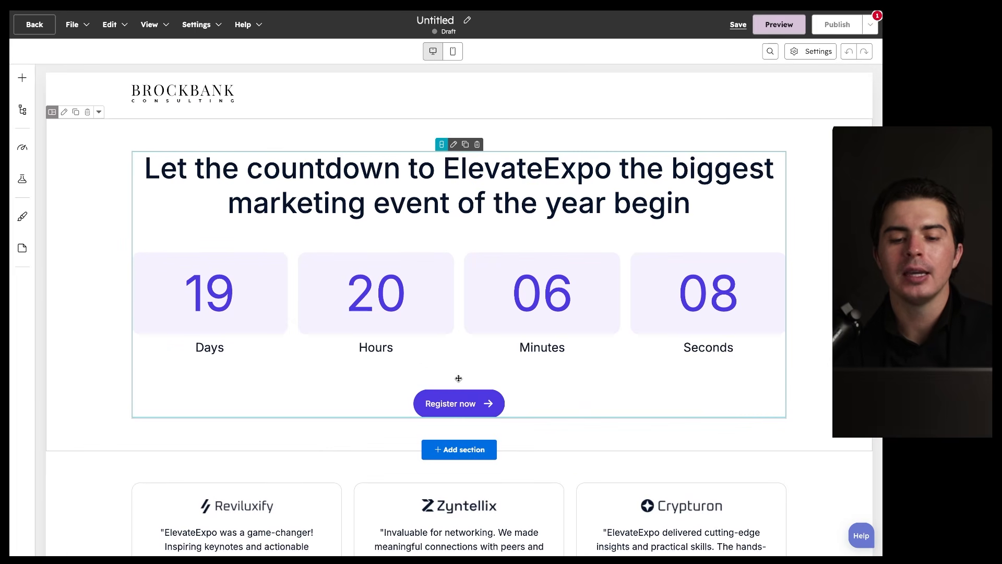
{"action": "mouse_move", "coordinate": [522, 401]}
{"action": "left_mouse_down"}
{"action": "mouse_move", "coordinate": [514, 484]}
{"action": "mouse_move", "coordinate": [510, 359]}
{"action": "mouse_move", "coordinate": [550, 421]}
{"action": "mouse_move", "coordinate": [509, 366]}
{"action": "left_mouse_up"}
{"action": "scroll", "coordinate": [447, 371], "scroll_direction": "down", "scroll_amount": 12}
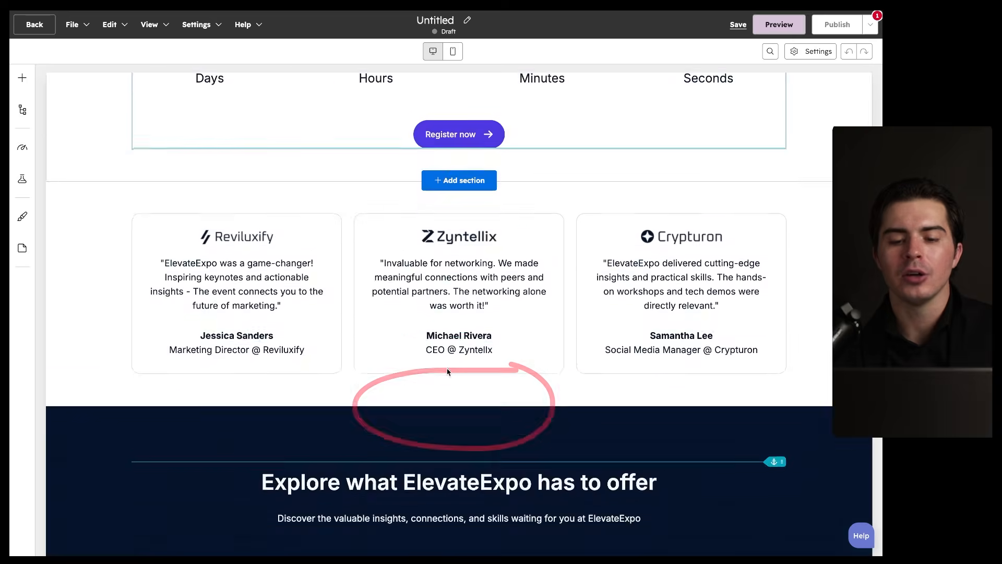
{"action": "scroll", "coordinate": [448, 372], "scroll_direction": "down", "scroll_amount": 15}
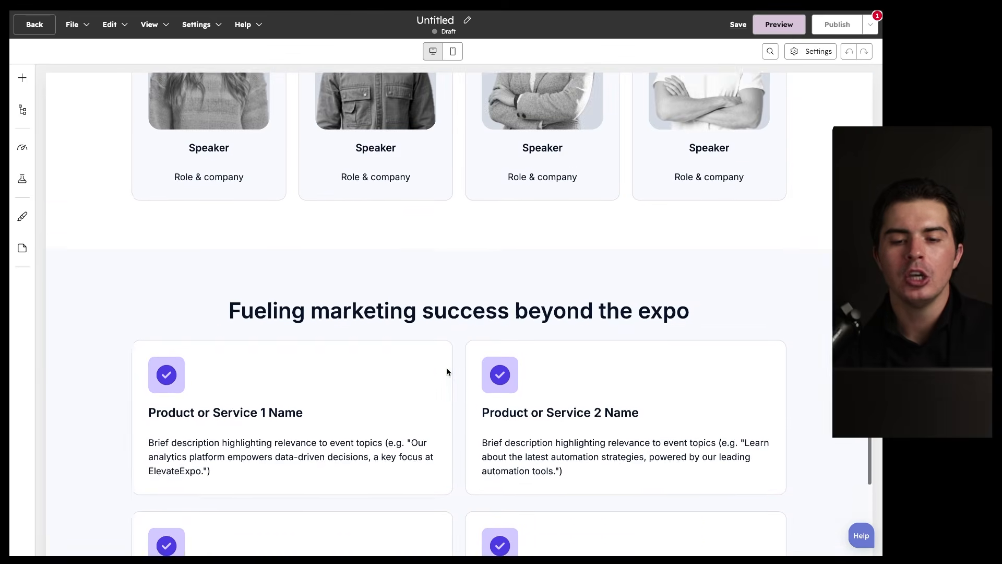
{"action": "scroll", "coordinate": [448, 371], "scroll_direction": "down", "scroll_amount": 5}
{"action": "scroll", "coordinate": [448, 369], "scroll_direction": "up", "scroll_amount": 20}
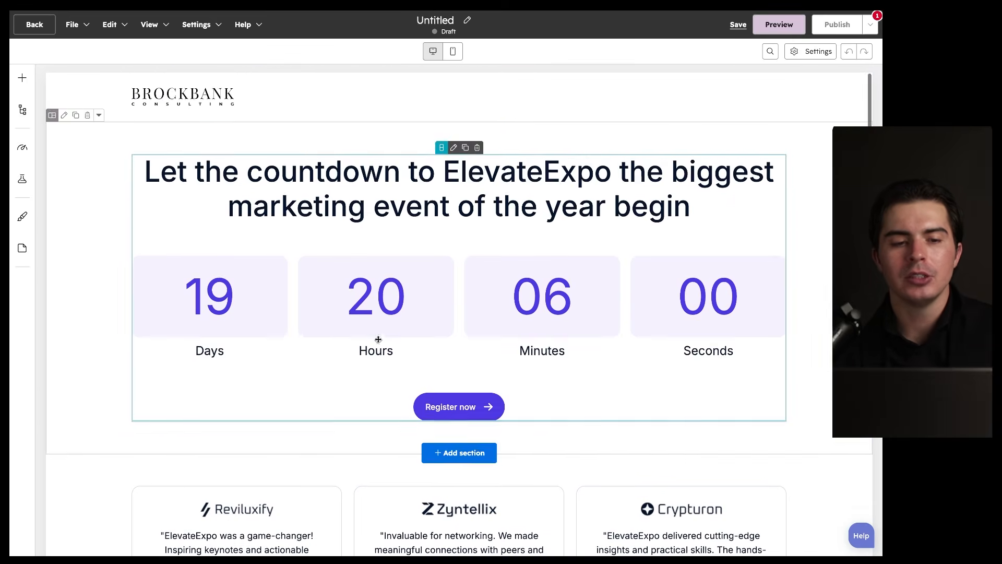
{"action": "left_click", "coordinate": [19, 80]}
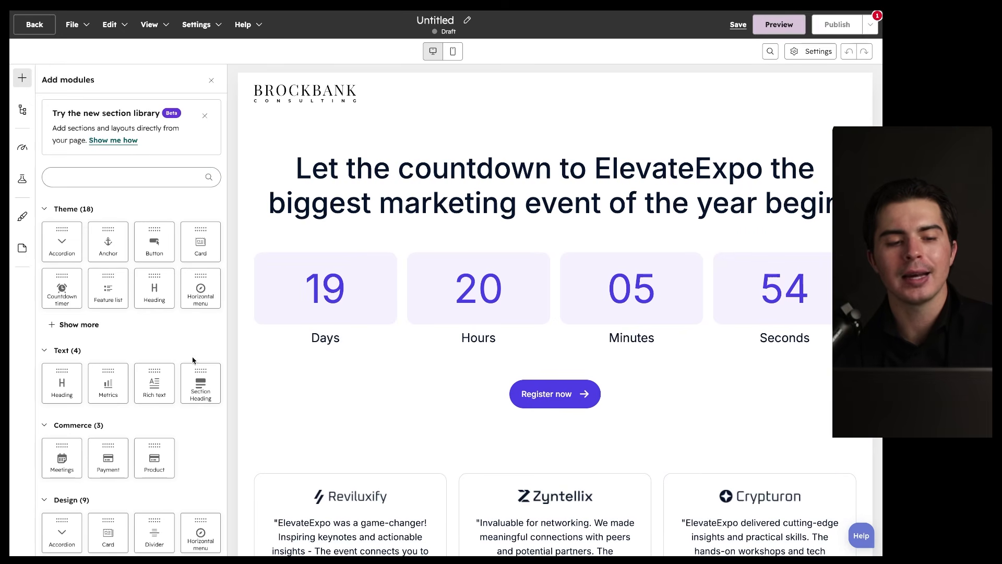
{"action": "left_click", "coordinate": [23, 110]}
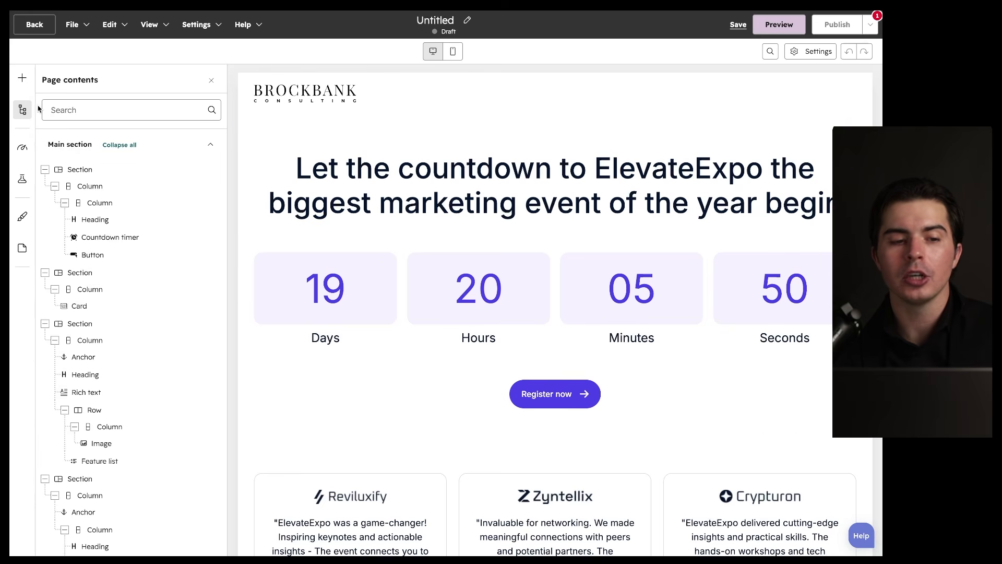
{"action": "mouse_move", "coordinate": [45, 67]}
{"action": "left_mouse_down"}
{"action": "mouse_move", "coordinate": [11, 127]}
{"action": "mouse_move", "coordinate": [12, 269]}
{"action": "mouse_move", "coordinate": [41, 79]}
{"action": "left_mouse_up"}
{"action": "left_click", "coordinate": [211, 80]}
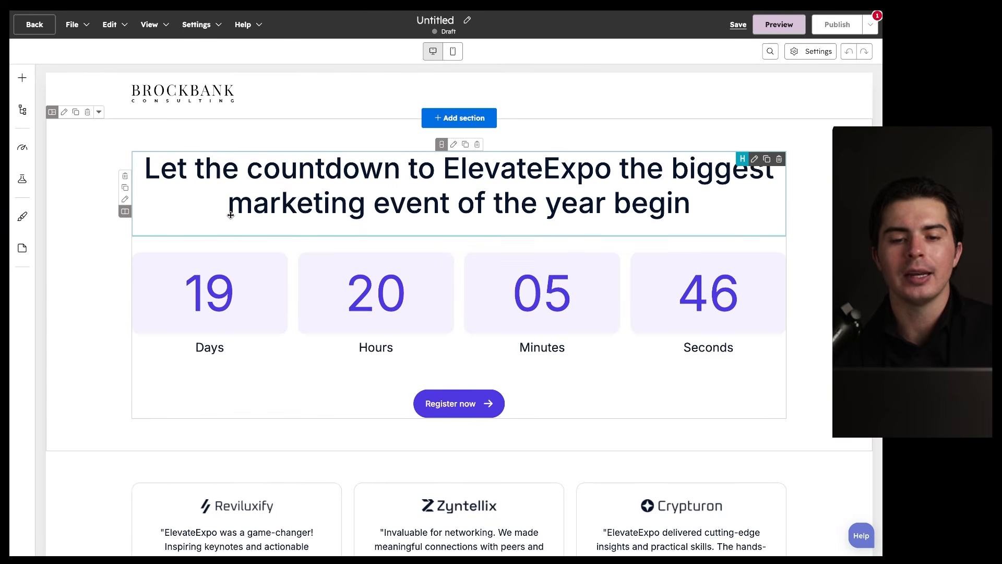
{"action": "scroll", "coordinate": [237, 300], "scroll_direction": "down", "scroll_amount": 9}
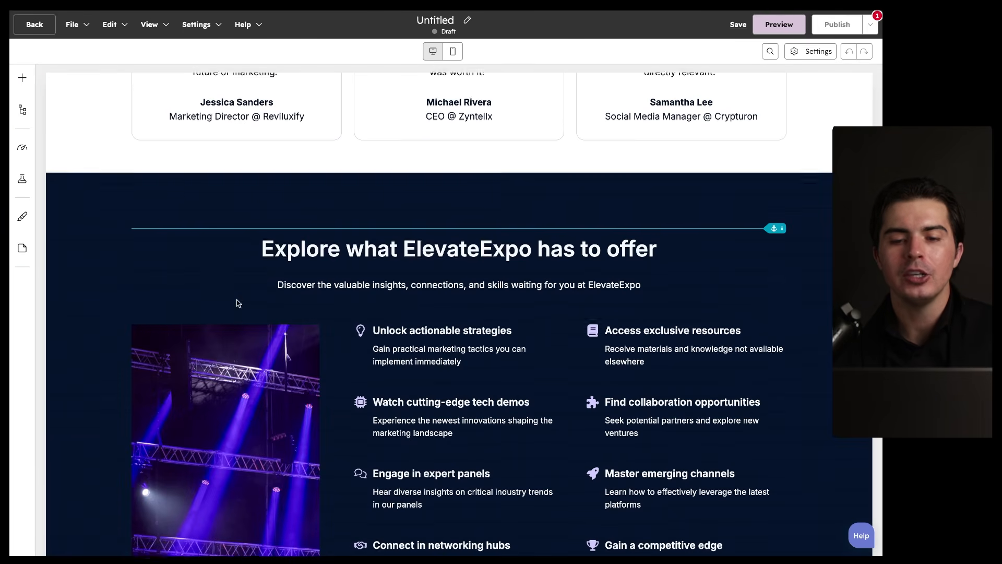
{"action": "scroll", "coordinate": [237, 300], "scroll_direction": "up", "scroll_amount": 9}
{"action": "scroll", "coordinate": [237, 301], "scroll_direction": "down", "scroll_amount": 15}
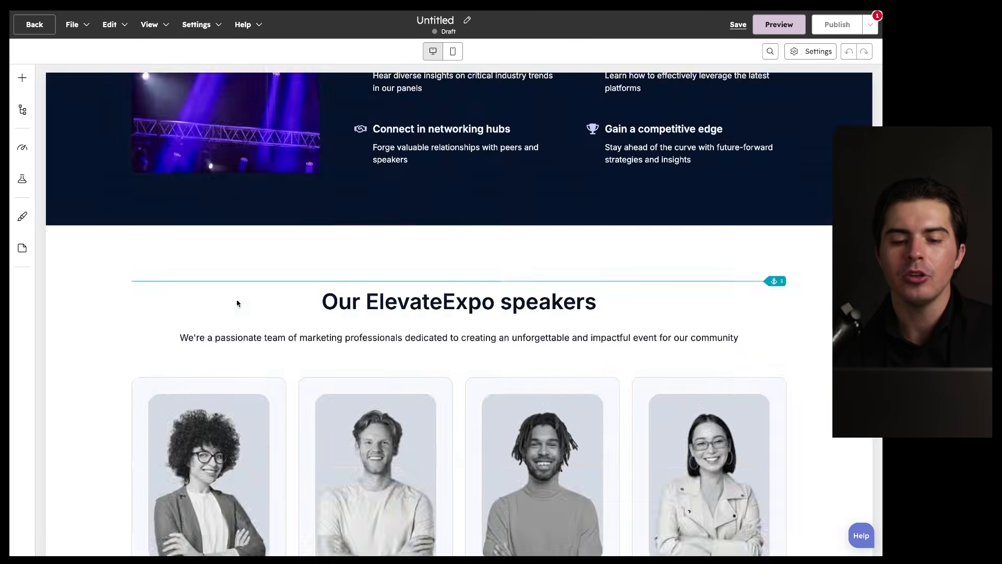
{"action": "scroll", "coordinate": [237, 303], "scroll_direction": "up", "scroll_amount": 15}
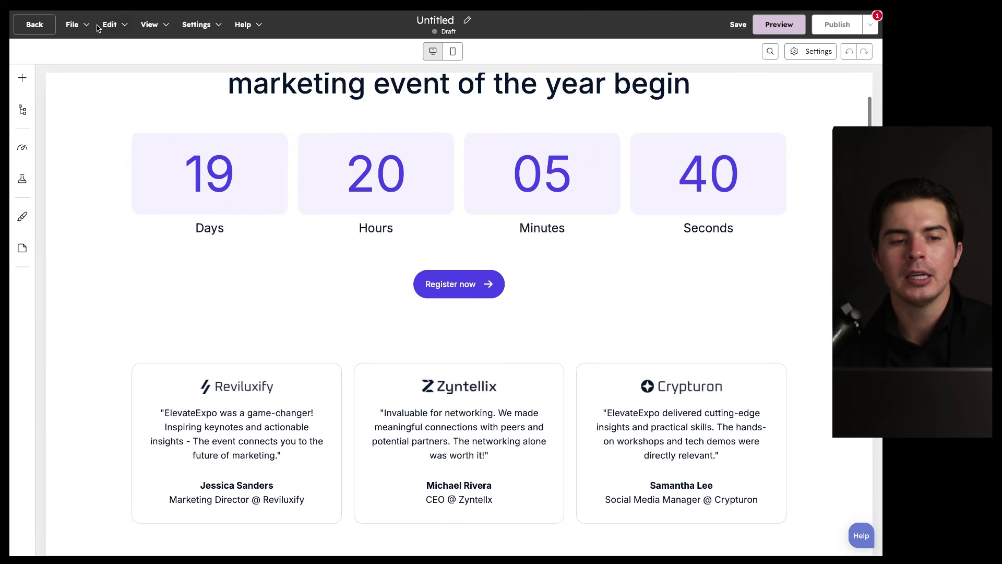
Step: Look through the File, Edit, View, Settings and Help menus, then preview the draft landing page
{"action": "left_click", "coordinate": [88, 25]}
{"action": "mouse_move", "coordinate": [87, 51]}
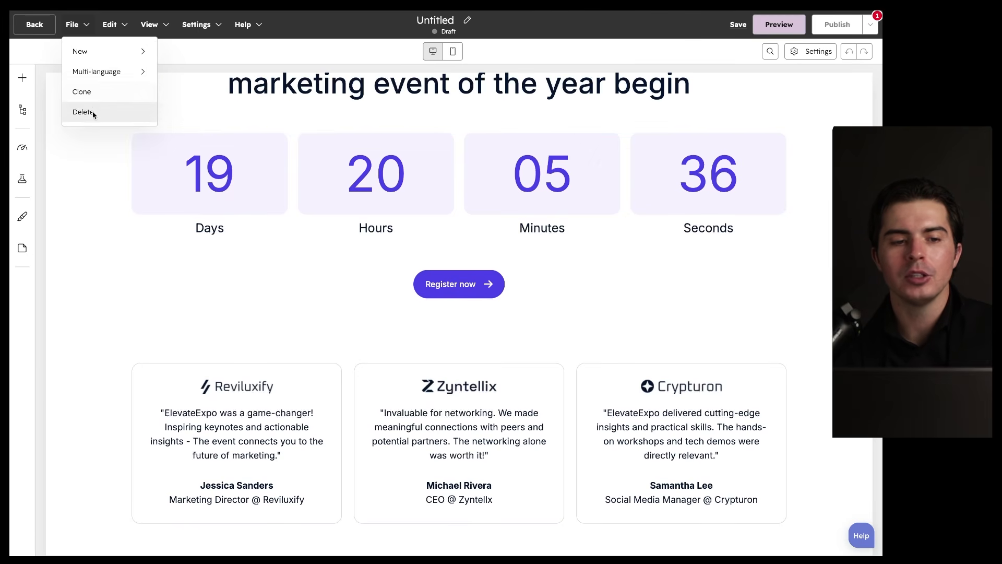
{"action": "left_click", "coordinate": [112, 29]}
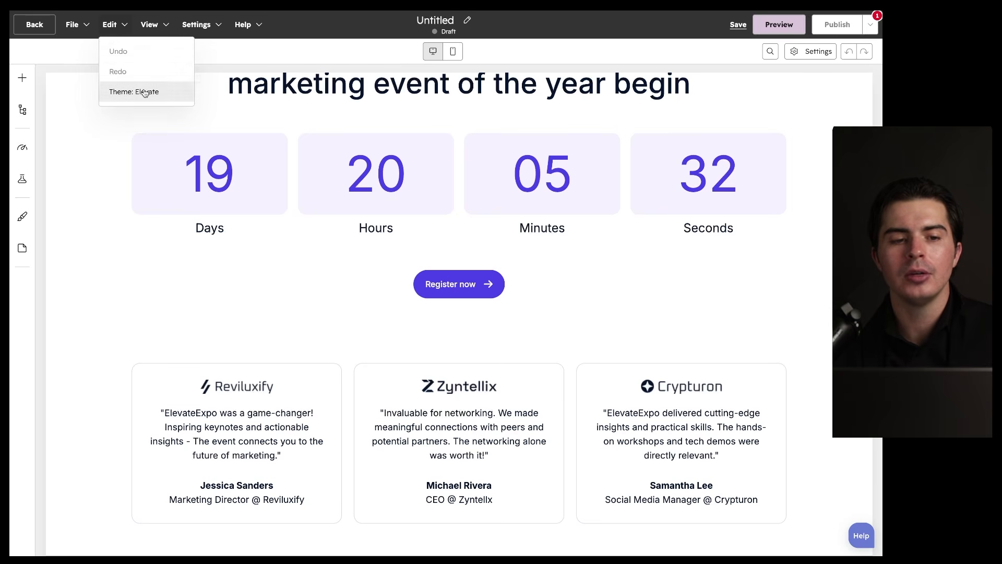
{"action": "left_click", "coordinate": [150, 25]}
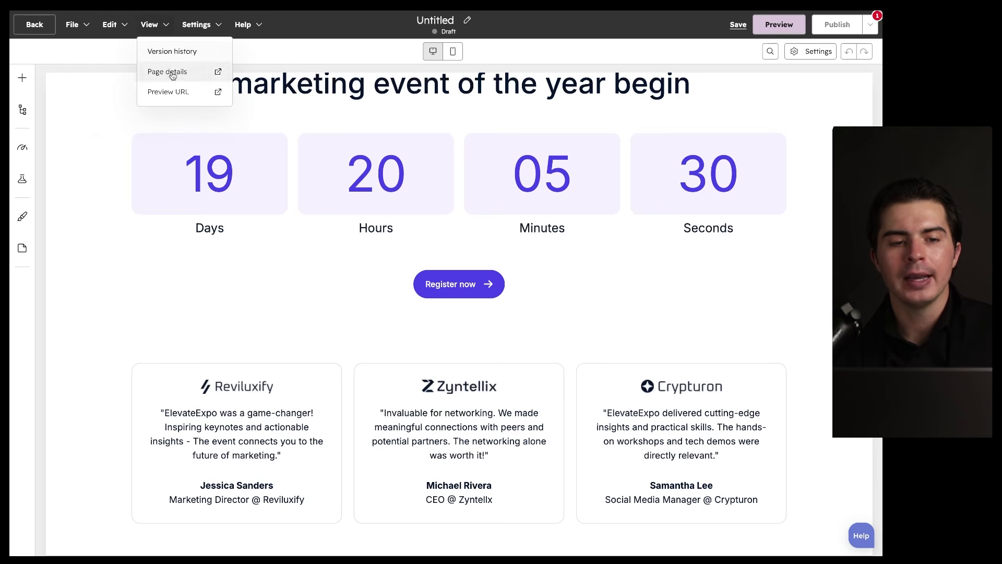
{"action": "left_click", "coordinate": [197, 26]}
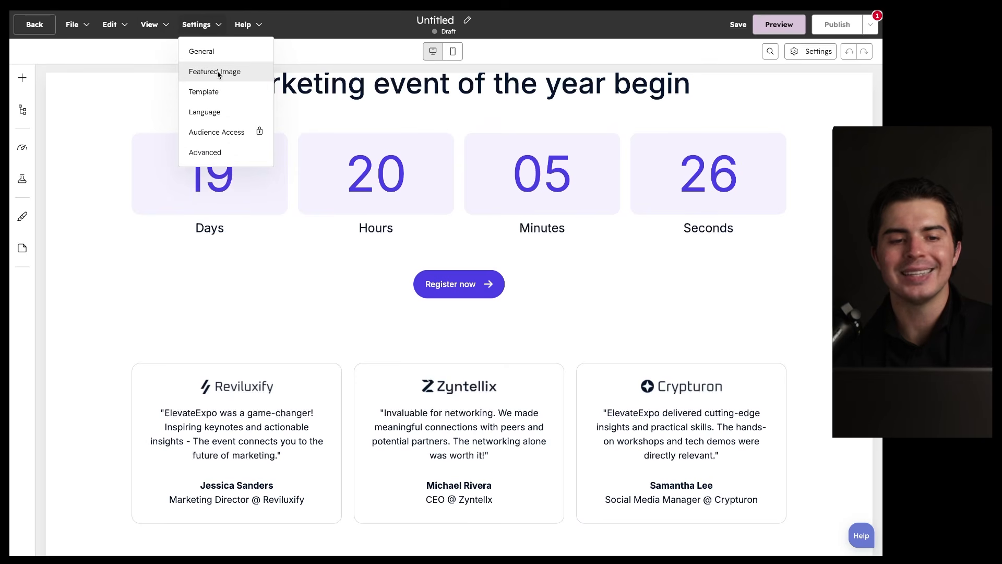
{"action": "mouse_move", "coordinate": [249, 27]}
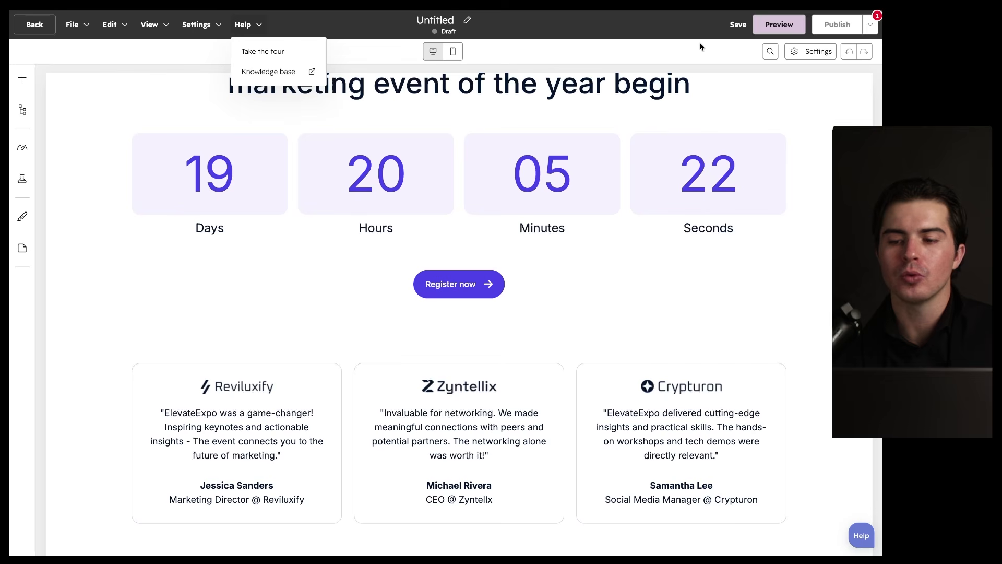
{"action": "left_click", "coordinate": [779, 25]}
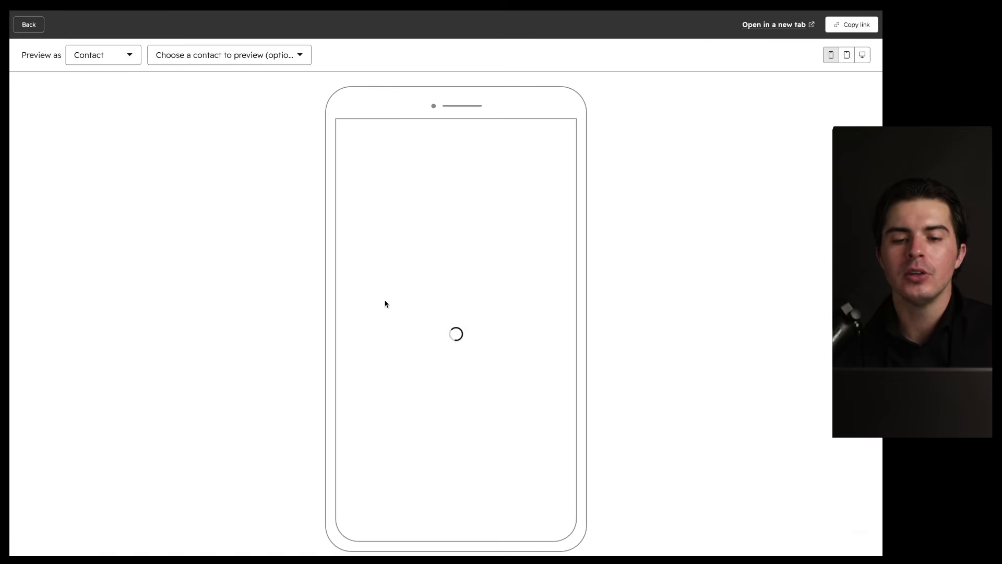
Step: Switch the landing page preview from phone to desktop size, then return to the editor
{"action": "scroll", "coordinate": [518, 272], "scroll_direction": "down", "scroll_amount": 15}
{"action": "scroll", "coordinate": [517, 272], "scroll_direction": "up", "scroll_amount": 12}
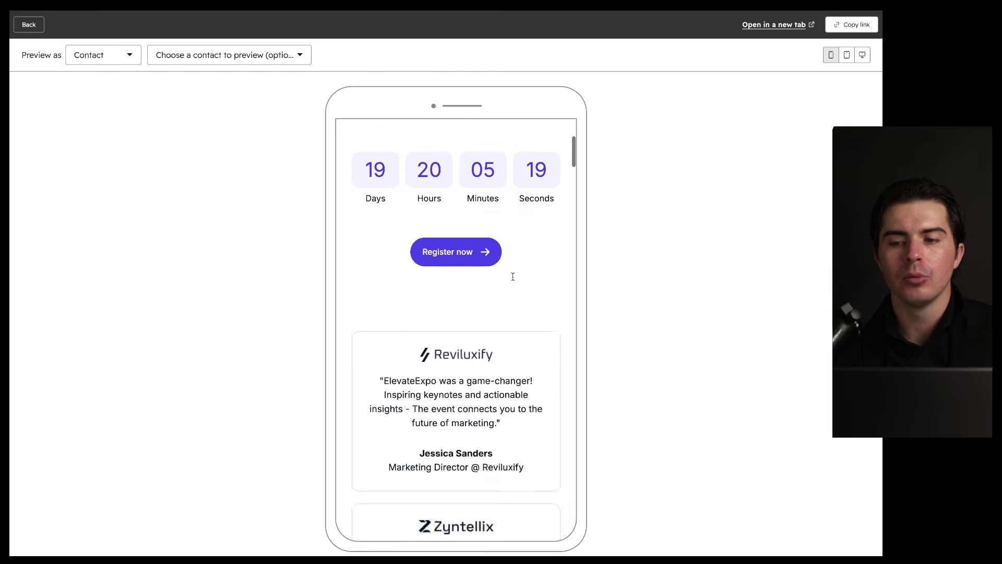
{"action": "left_click", "coordinate": [863, 55]}
{"action": "scroll", "coordinate": [555, 259], "scroll_direction": "down", "scroll_amount": 12}
{"action": "scroll", "coordinate": [555, 260], "scroll_direction": "up", "scroll_amount": 12}
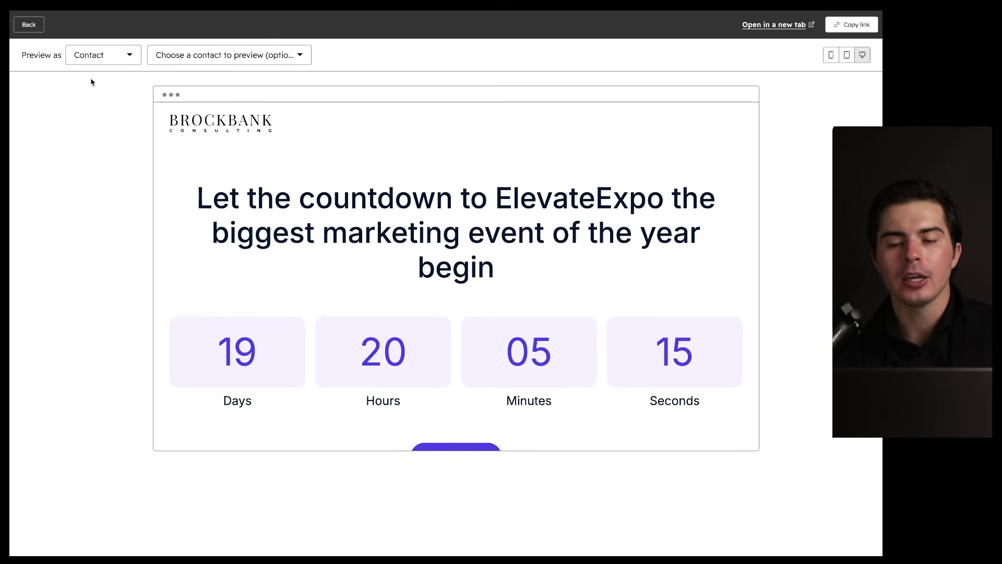
{"action": "left_click_drag", "start_coordinate": [735, 35], "coordinate": [852, 36]}
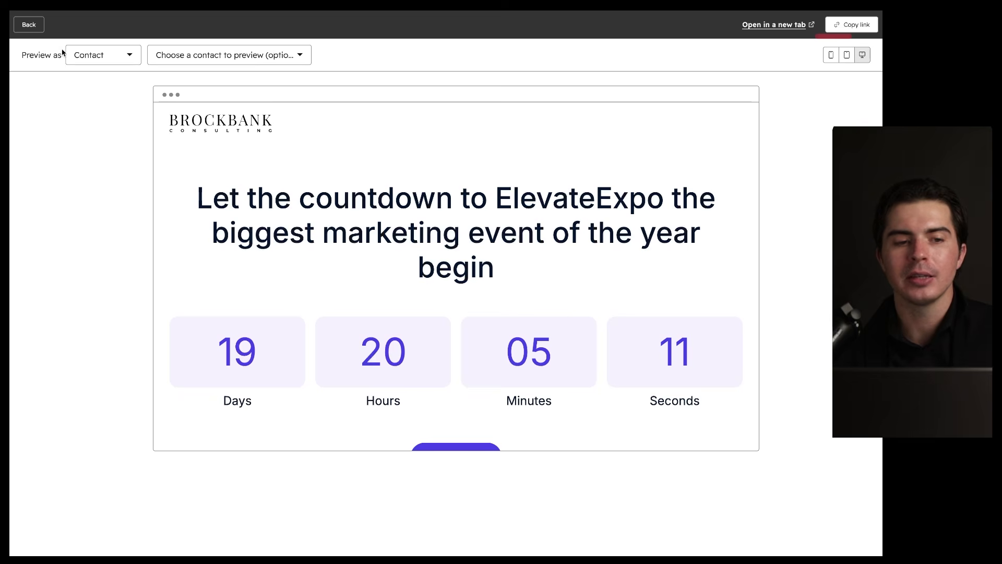
{"action": "left_click", "coordinate": [18, 29]}
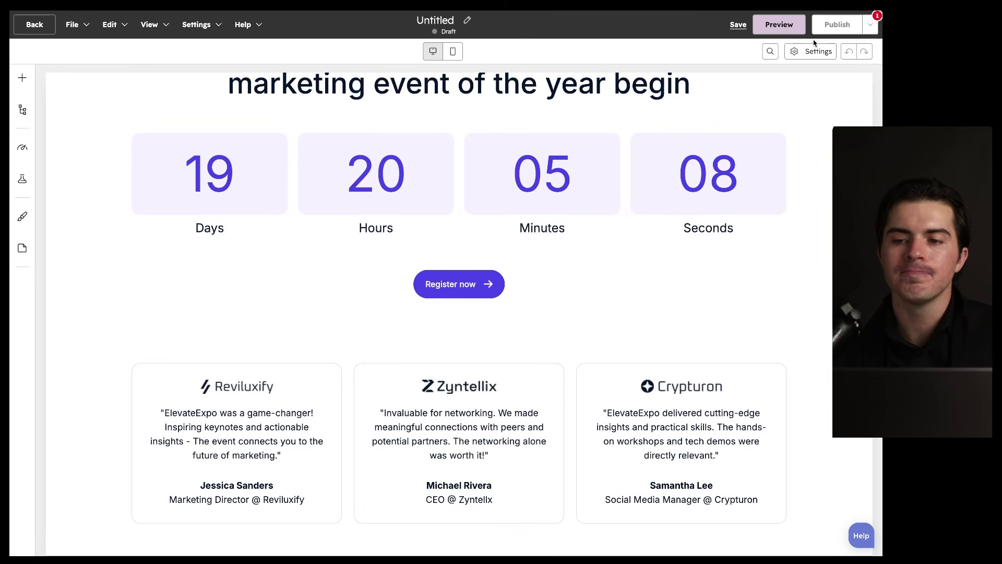
Step: Set the landing page's required page title to 'Demo'
{"action": "mouse_move", "coordinate": [867, 24]}
{"action": "left_click", "coordinate": [781, 89]}
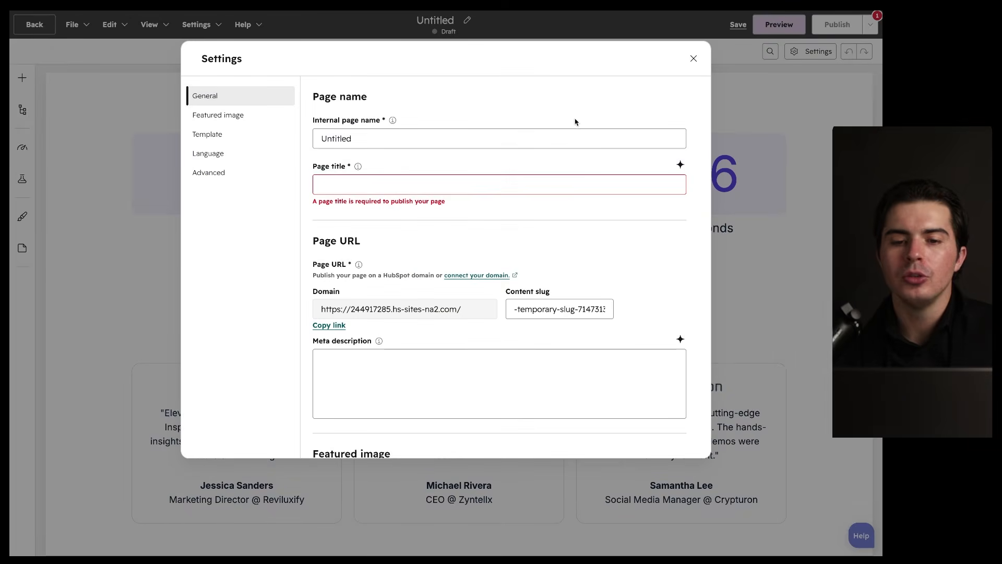
{"action": "left_click", "coordinate": [368, 185]}
{"action": "type", "text": "Demo"}
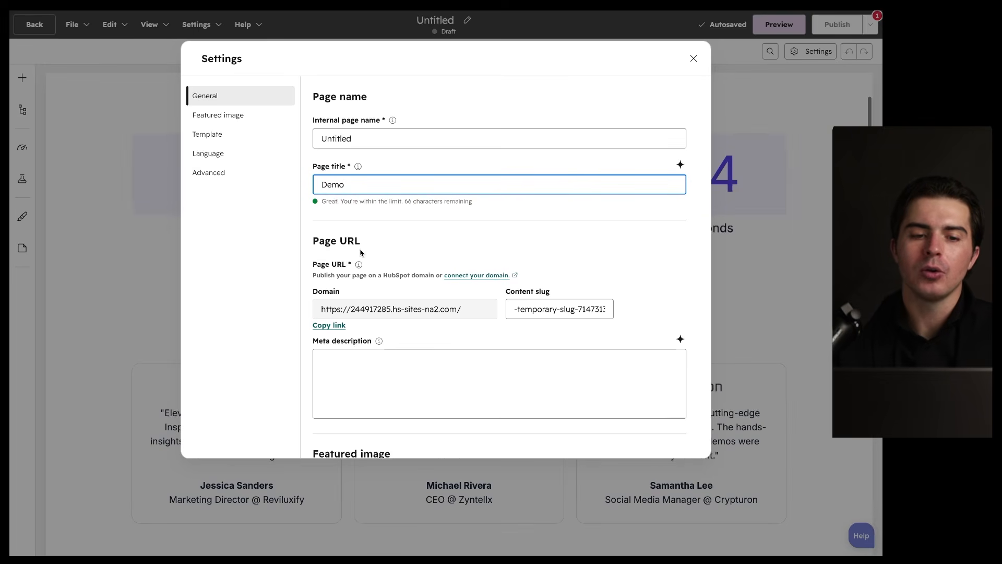
Step: Review the Featured image, Template, Language and Advanced settings, then close Settings
{"action": "left_click", "coordinate": [241, 116]}
{"action": "left_click", "coordinate": [245, 135]}
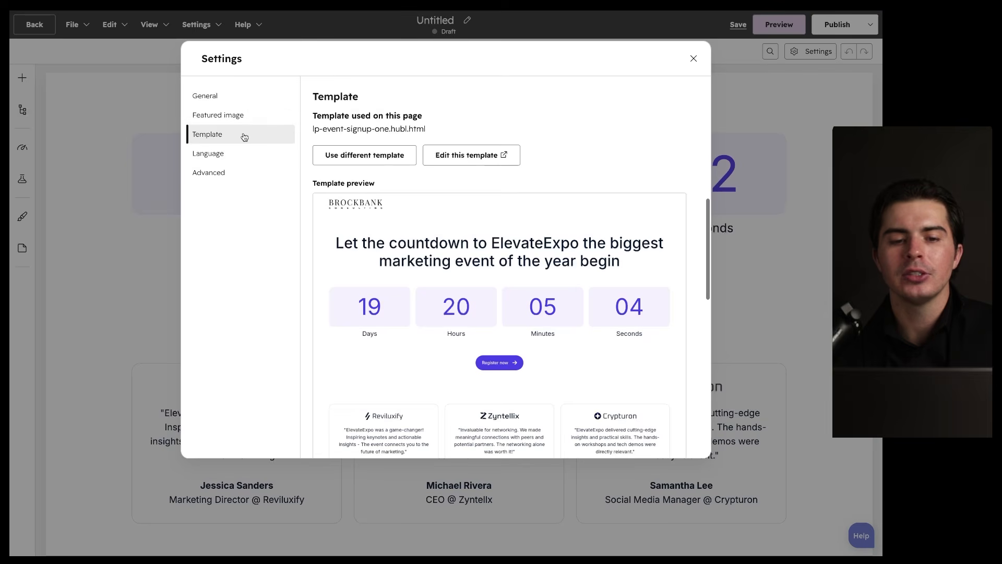
{"action": "left_click", "coordinate": [243, 155]}
{"action": "left_click", "coordinate": [251, 171]}
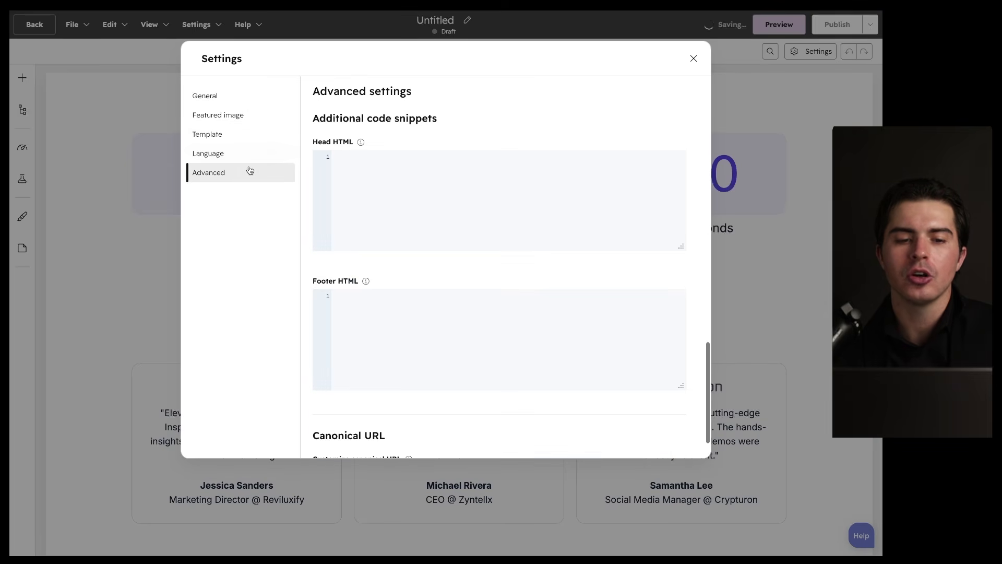
{"action": "left_click", "coordinate": [693, 59]}
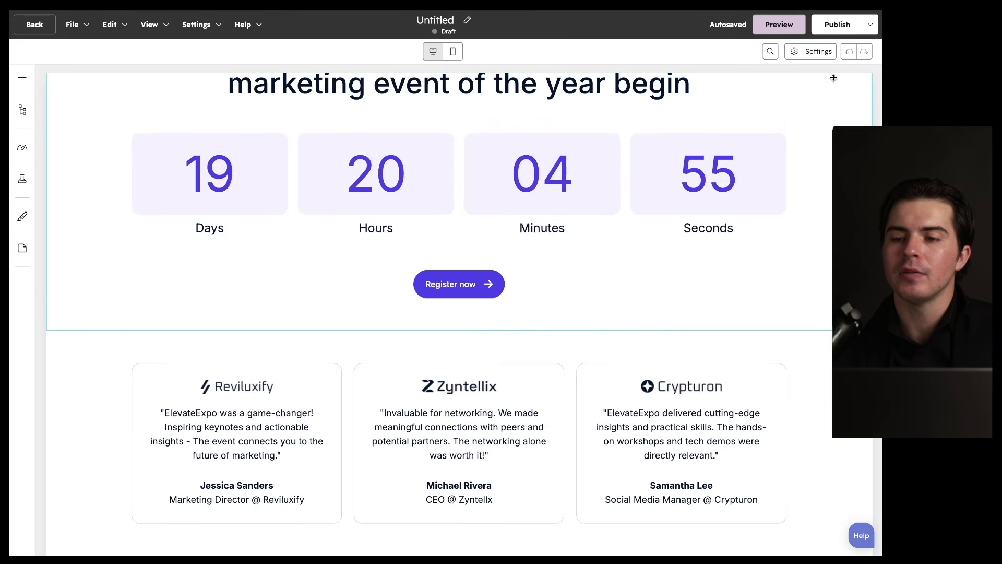
Step: Publish the landing page and copy its live URL ending in /demo-1
{"action": "left_click", "coordinate": [839, 25]}
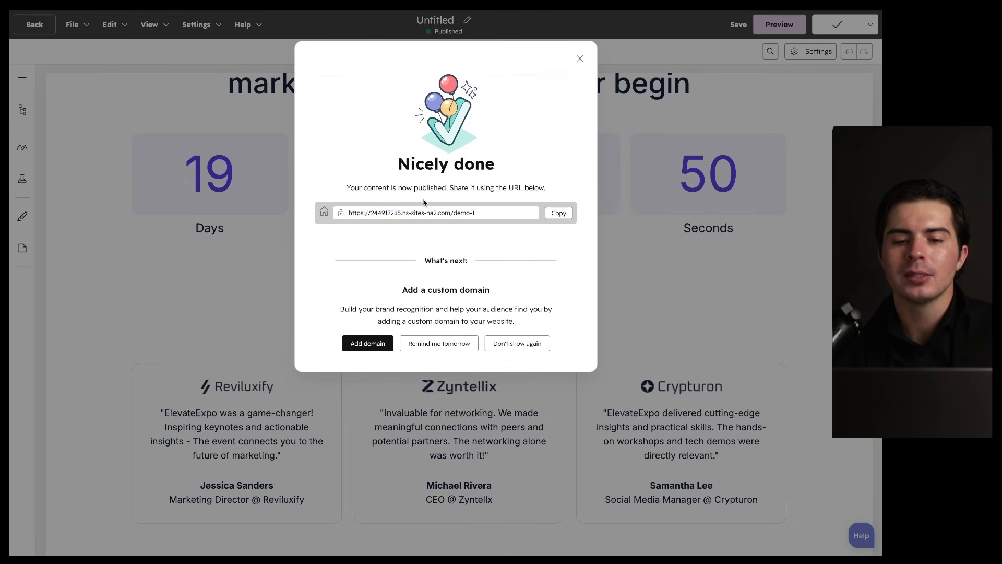
{"action": "left_click", "coordinate": [558, 213]}
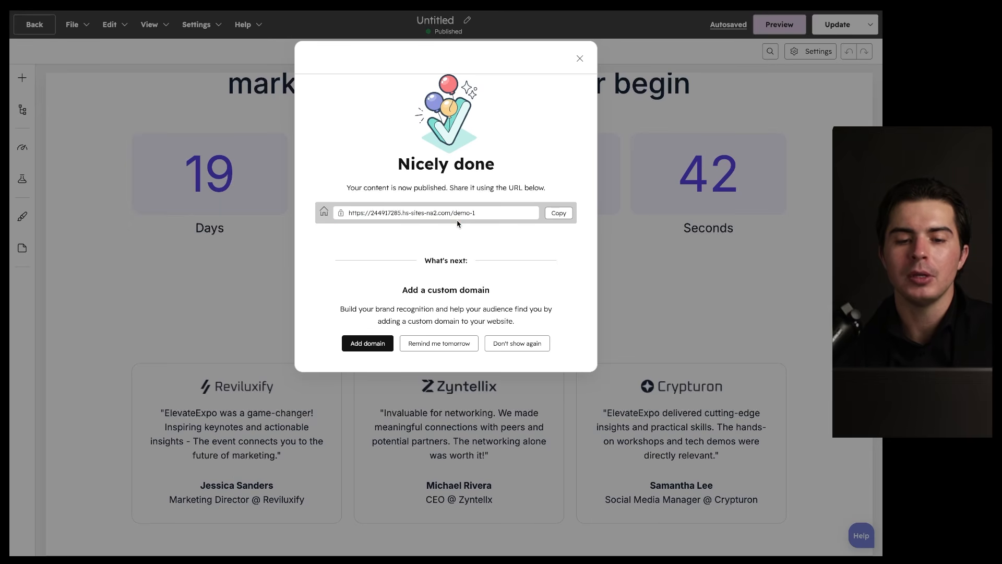
{"action": "left_click_drag", "start_coordinate": [171, 248], "coordinate": [300, 101]}
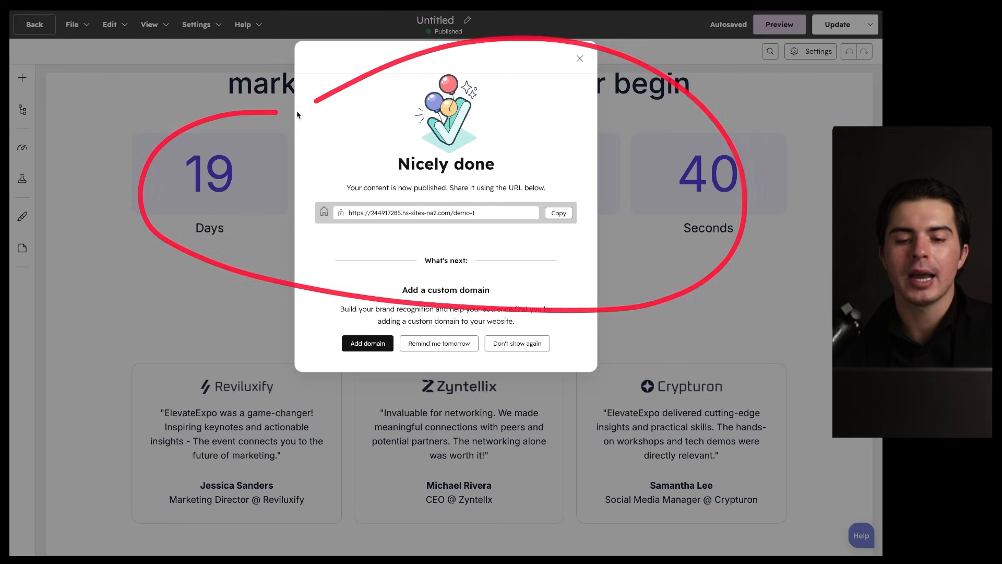
{"action": "left_click", "coordinate": [430, 296]}
{"action": "left_click_drag", "start_coordinate": [402, 296], "coordinate": [487, 296]}
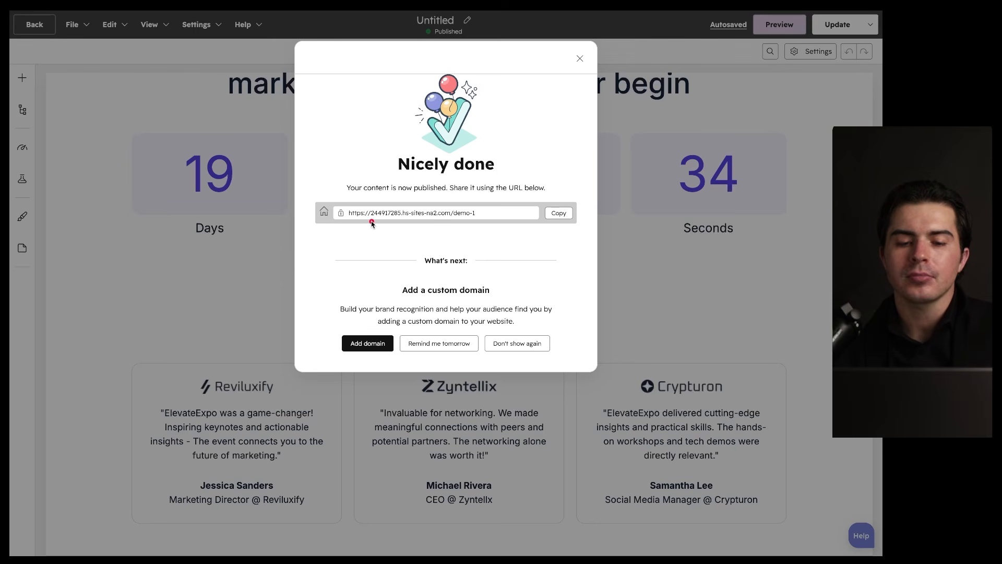
{"action": "left_click_drag", "start_coordinate": [393, 222], "coordinate": [501, 222]}
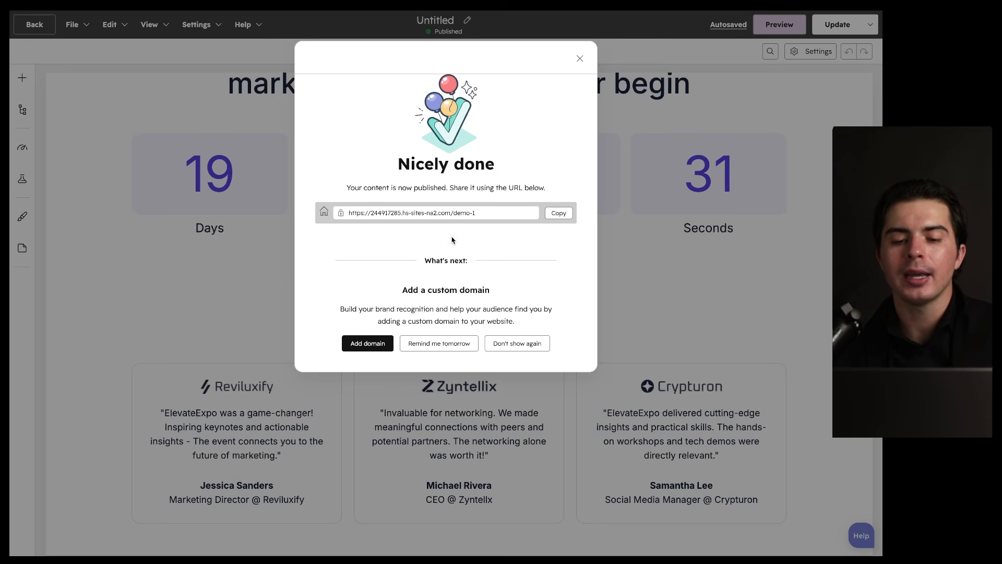
Step: Close the confirmation, push the latest edits as an update, and dismiss the notice
{"action": "left_click", "coordinate": [581, 59]}
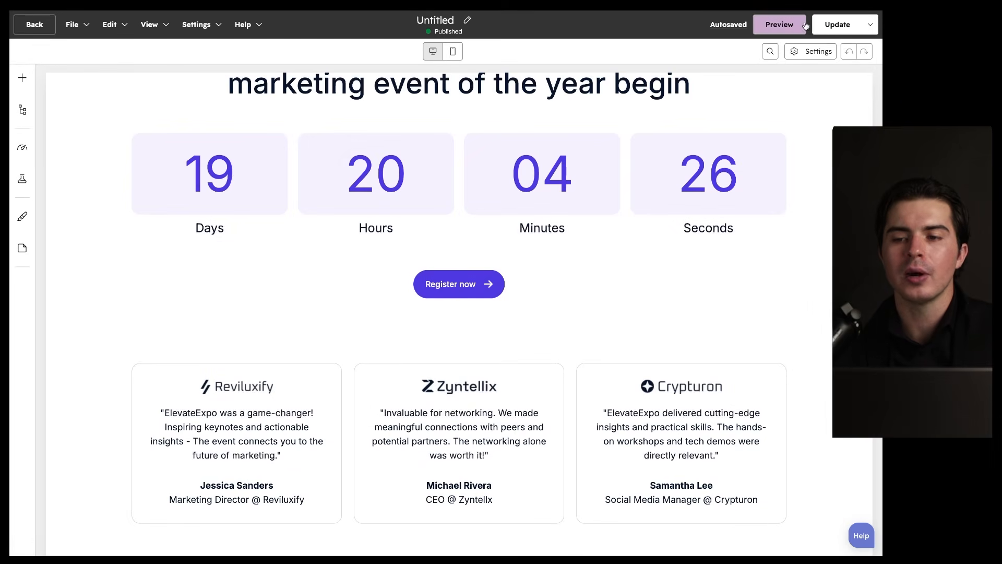
{"action": "left_click", "coordinate": [844, 25]}
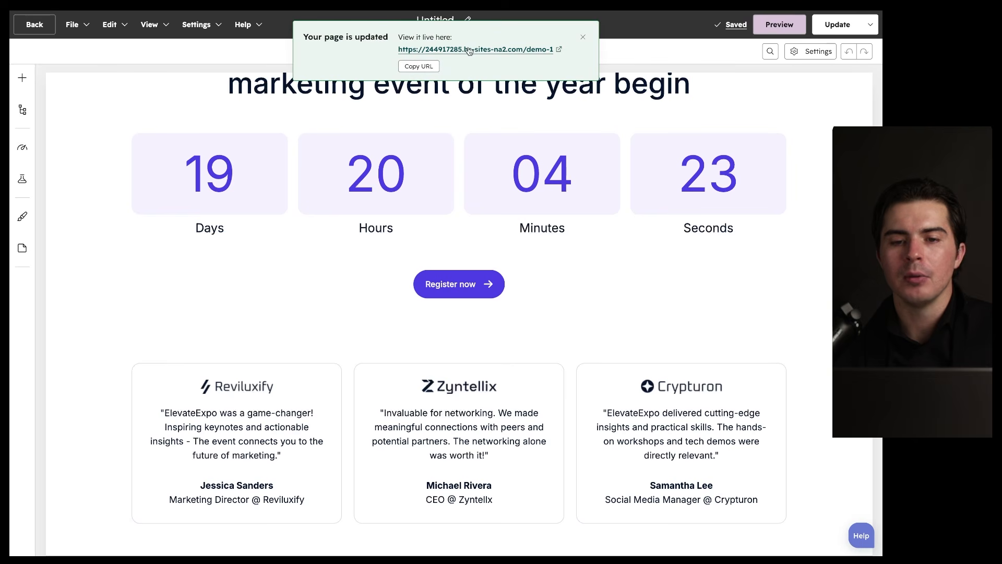
{"action": "left_click", "coordinate": [583, 37]}
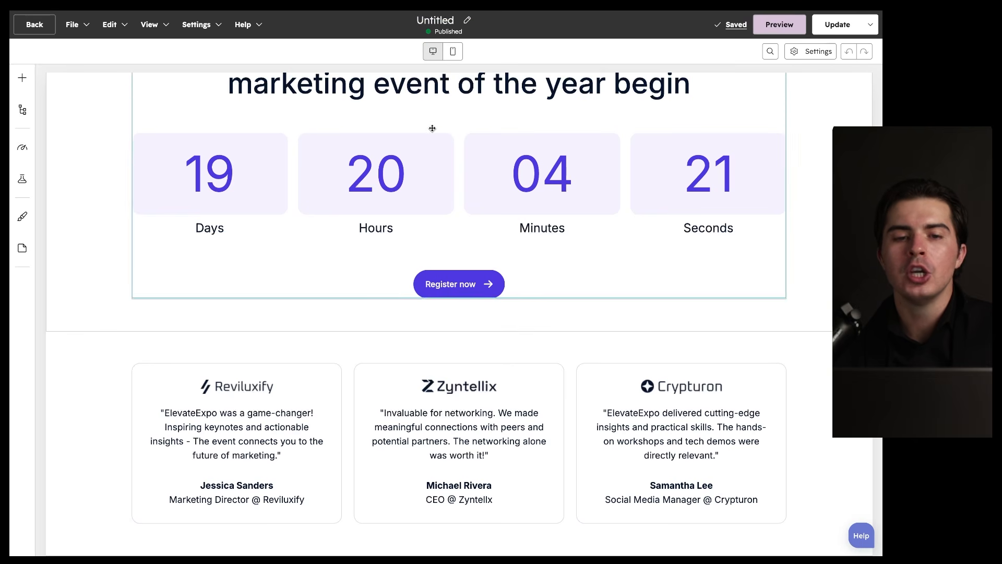
Step: Return to the Landing pages list and review its Analyze performance charts, which show no data yet
{"action": "left_click", "coordinate": [39, 27]}
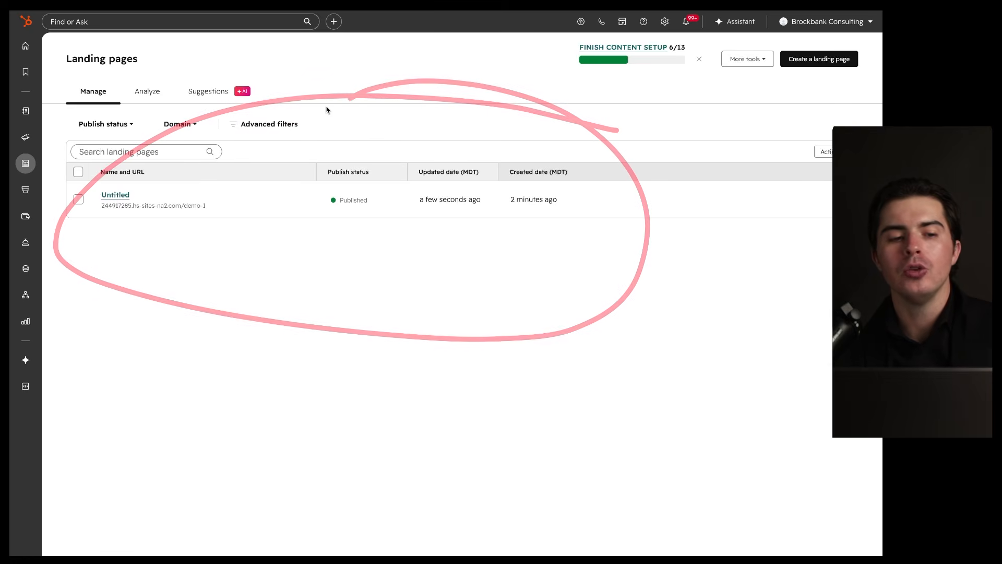
{"action": "mouse_move", "coordinate": [25, 163]}
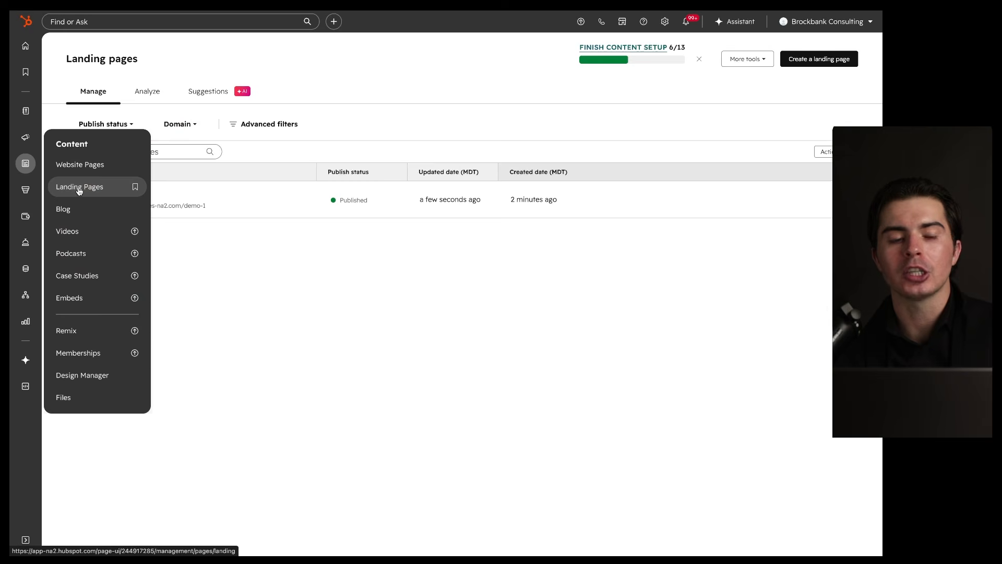
{"action": "left_click", "coordinate": [141, 98]}
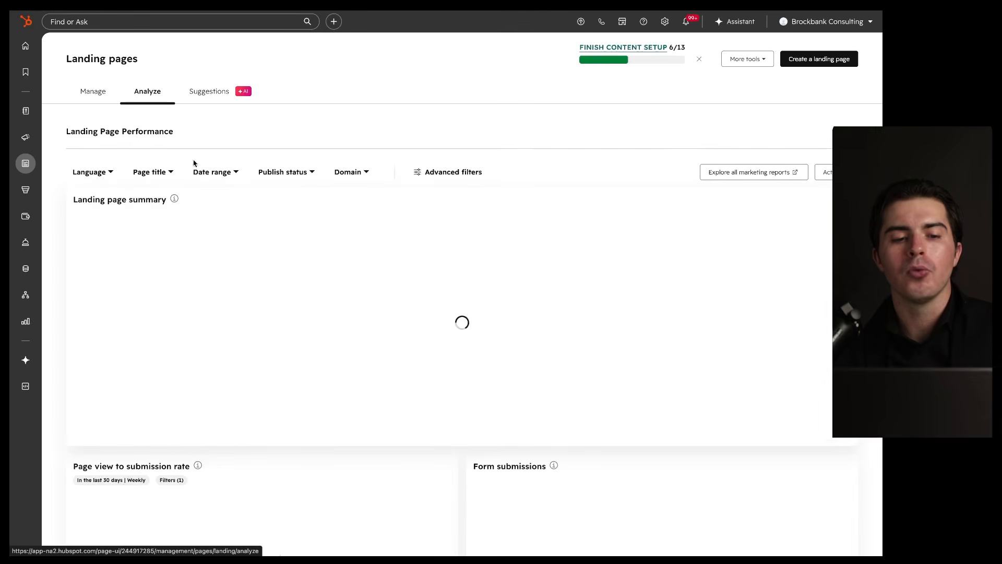
{"action": "scroll", "coordinate": [222, 216], "scroll_direction": "down", "scroll_amount": 7}
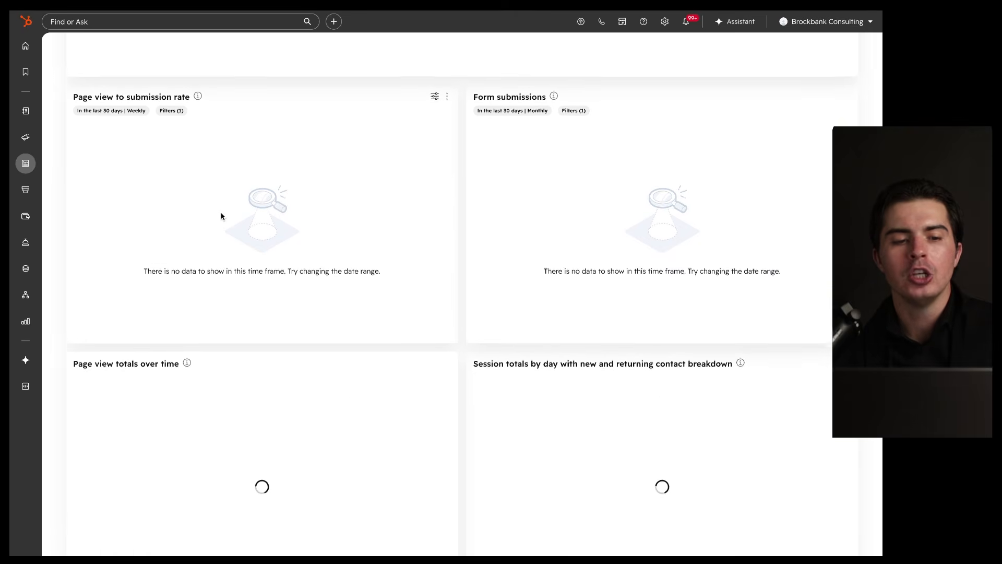
{"action": "scroll", "coordinate": [221, 216], "scroll_direction": "up", "scroll_amount": 3}
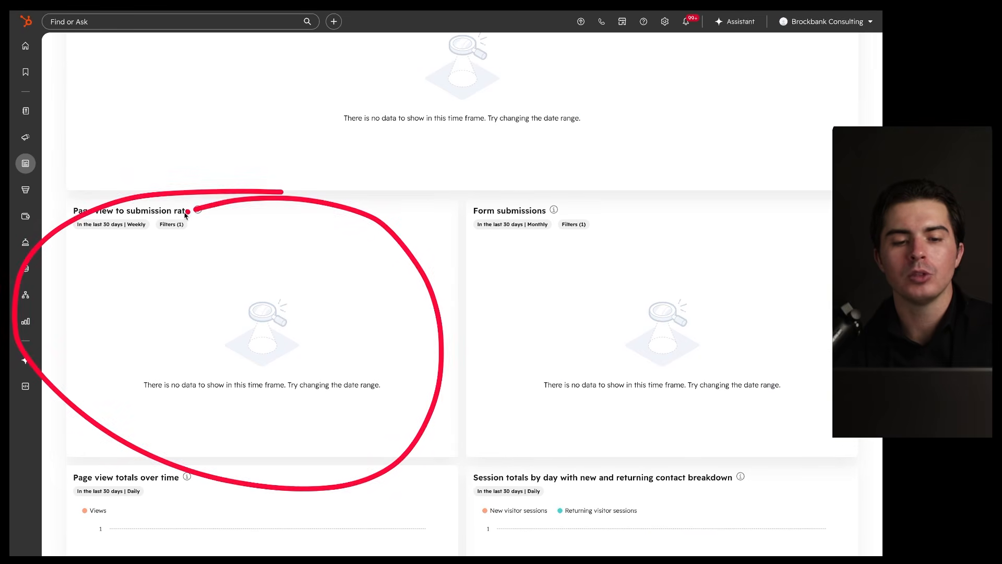
{"action": "scroll", "coordinate": [323, 265], "scroll_direction": "down", "scroll_amount": 3}
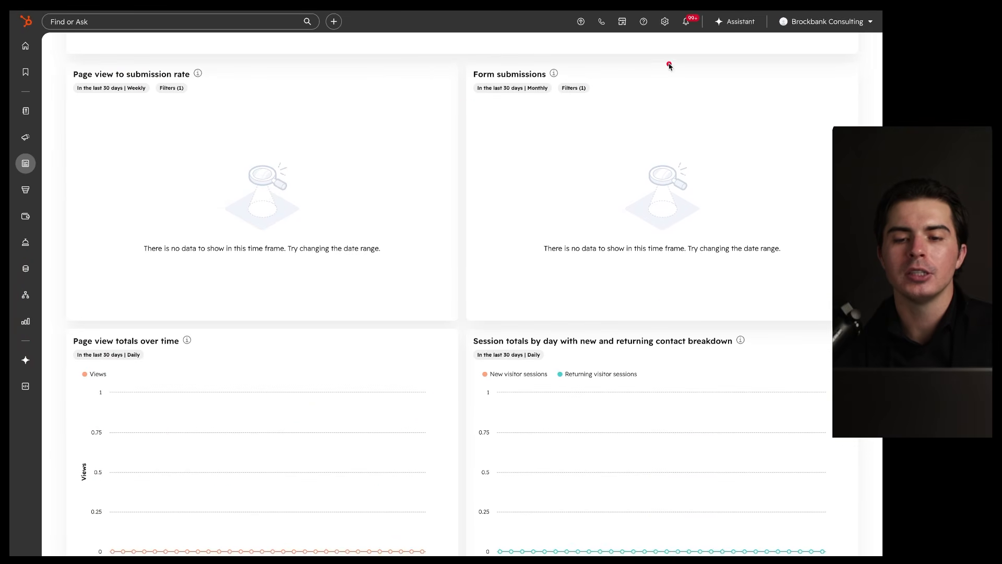
{"action": "scroll", "coordinate": [402, 239], "scroll_direction": "down", "scroll_amount": 5}
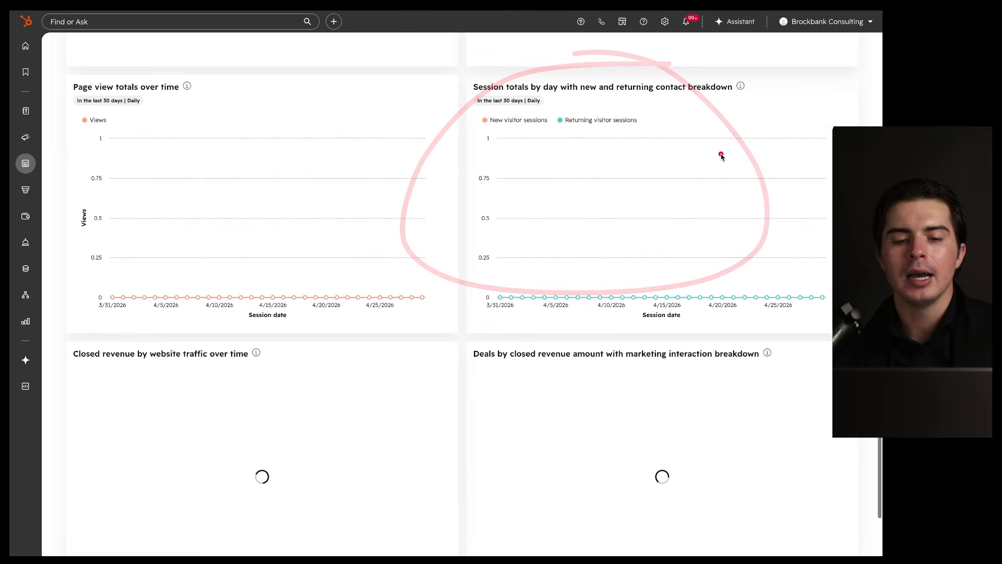
{"action": "scroll", "coordinate": [452, 253], "scroll_direction": "down", "scroll_amount": 1}
{"action": "scroll", "coordinate": [452, 252], "scroll_direction": "up", "scroll_amount": 12}
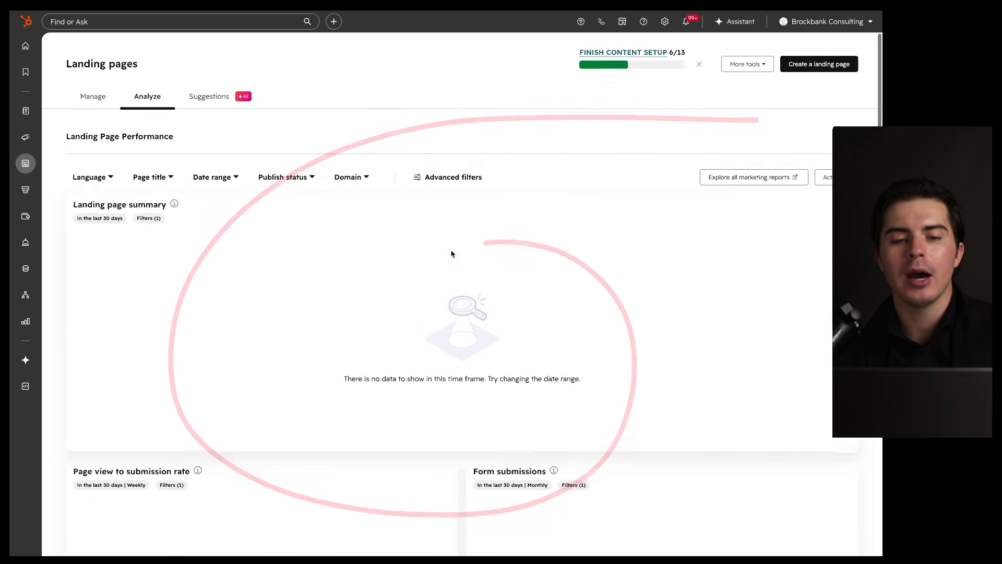
Step: Look at the landing page AI Suggestions, then switch from Manage to the Blog posts section
{"action": "left_click", "coordinate": [206, 98]}
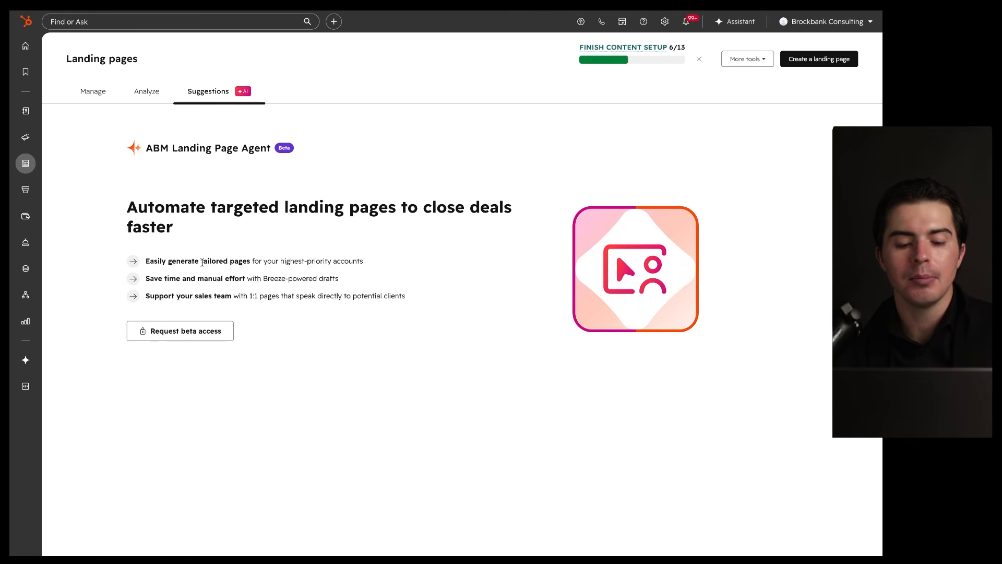
{"action": "left_click_drag", "start_coordinate": [435, 145], "coordinate": [269, 154]}
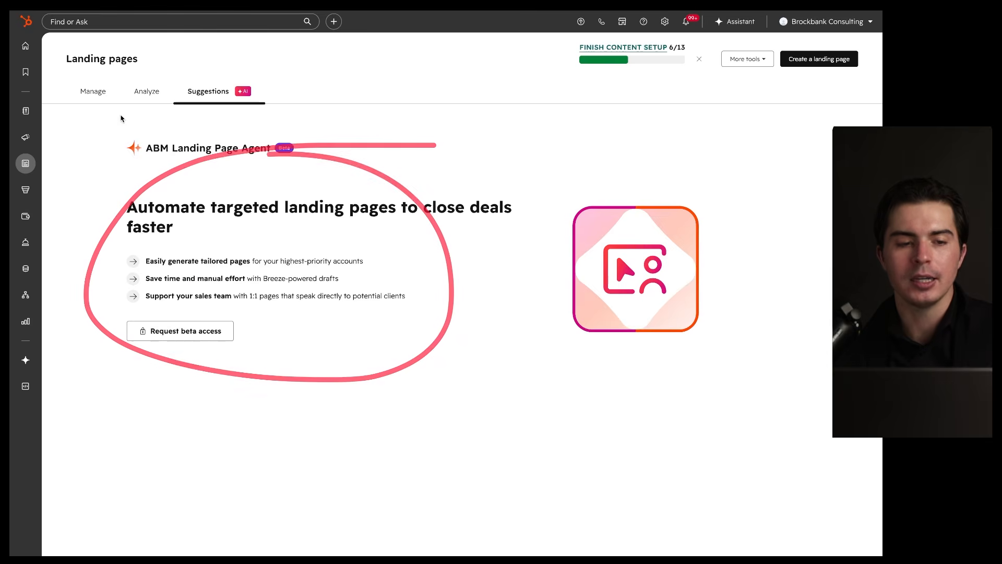
{"action": "left_click", "coordinate": [97, 88]}
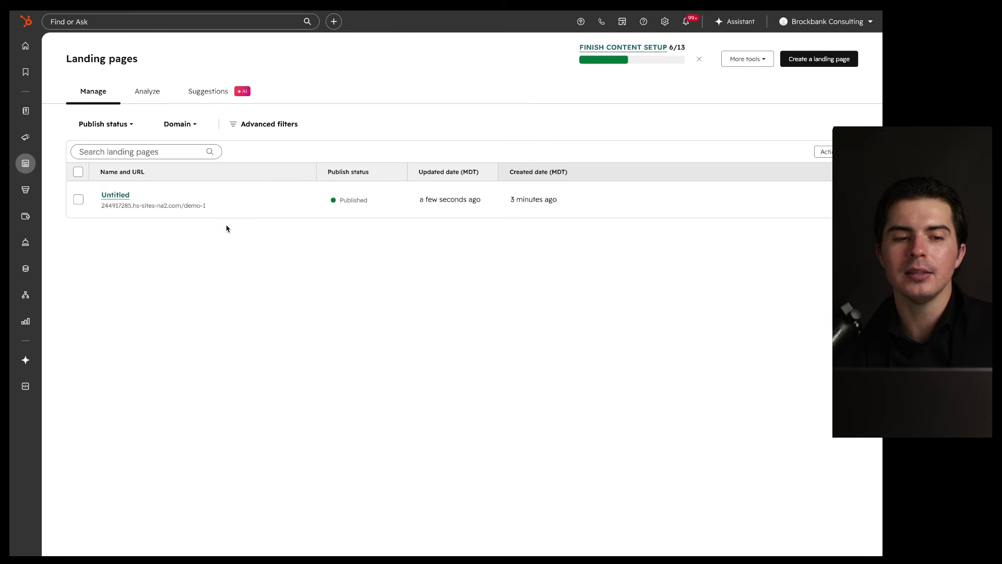
{"action": "mouse_move", "coordinate": [26, 165]}
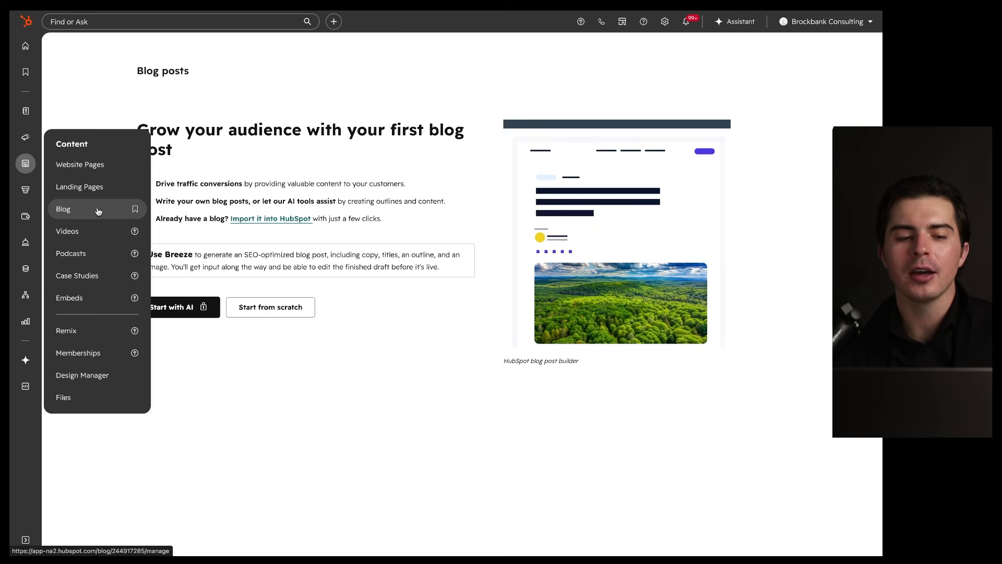
{"action": "left_click", "coordinate": [98, 210]}
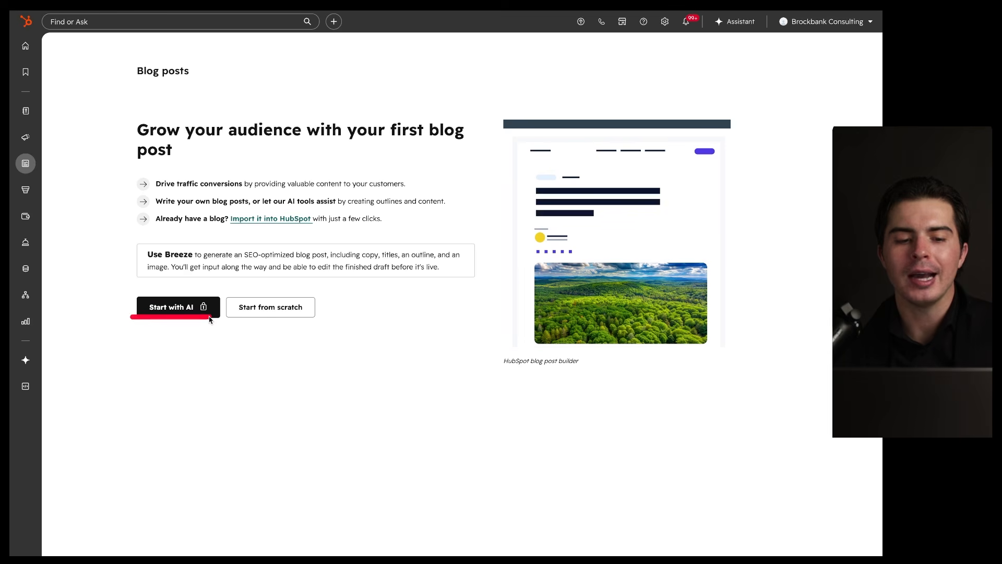
Step: Start a blog post from scratch, opening a draft titled 'Your Blog Post Title Here...'
{"action": "left_click", "coordinate": [242, 311]}
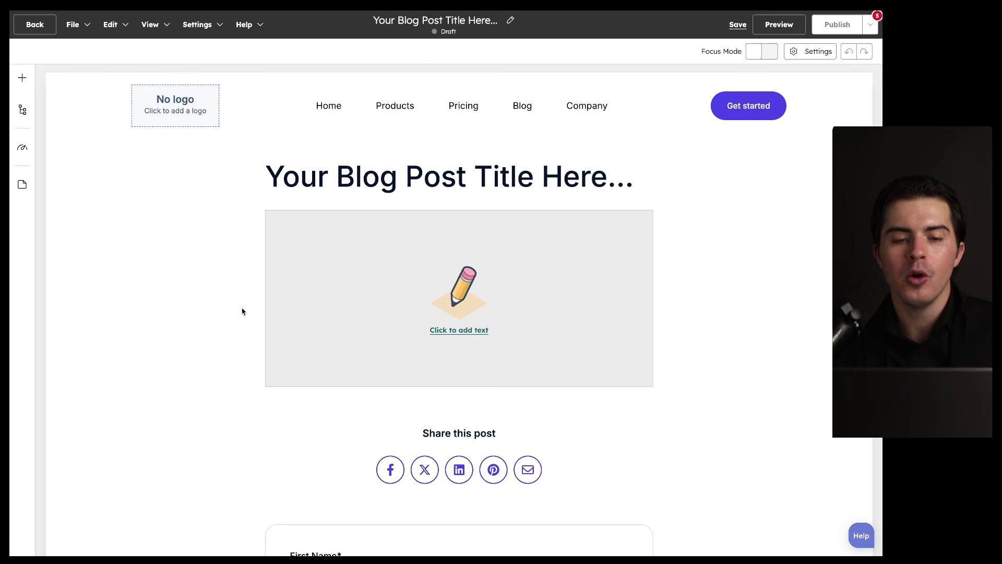
{"action": "scroll", "coordinate": [248, 304], "scroll_direction": "down", "scroll_amount": 10}
{"action": "scroll", "coordinate": [248, 304], "scroll_direction": "up", "scroll_amount": 10}
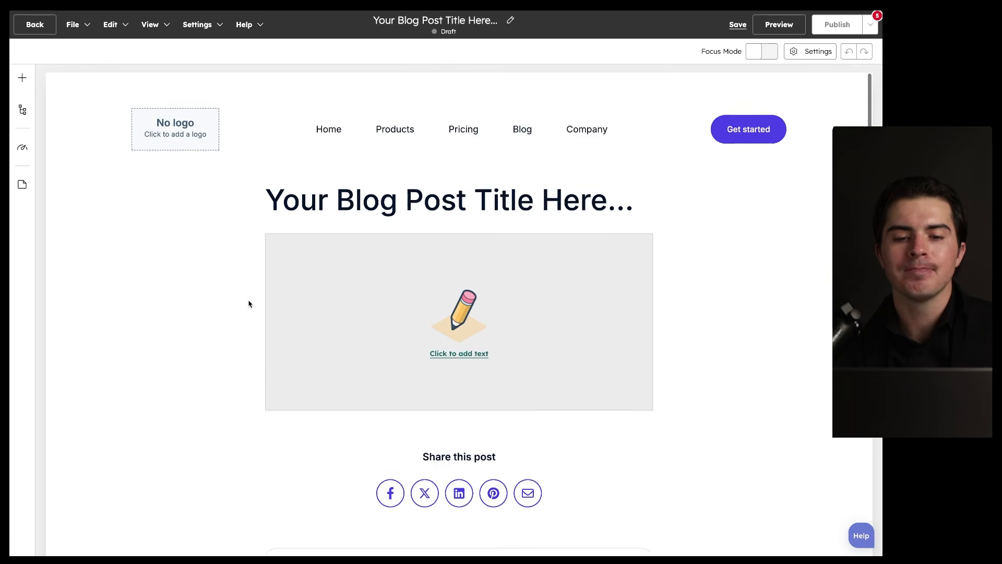
{"action": "mouse_move", "coordinate": [627, 88]}
{"action": "left_mouse_down"}
{"action": "mouse_move", "coordinate": [157, 302]}
{"action": "mouse_move", "coordinate": [130, 80]}
{"action": "left_mouse_up"}
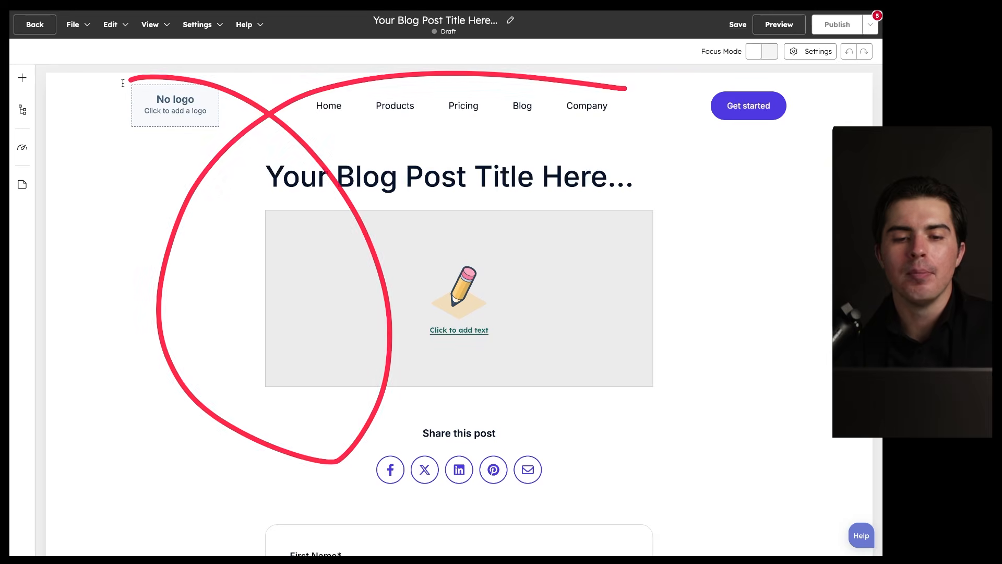
Step: Browse the editor's left-rail panels: addable modules, content outline and optimization recommendations
{"action": "left_click", "coordinate": [22, 78]}
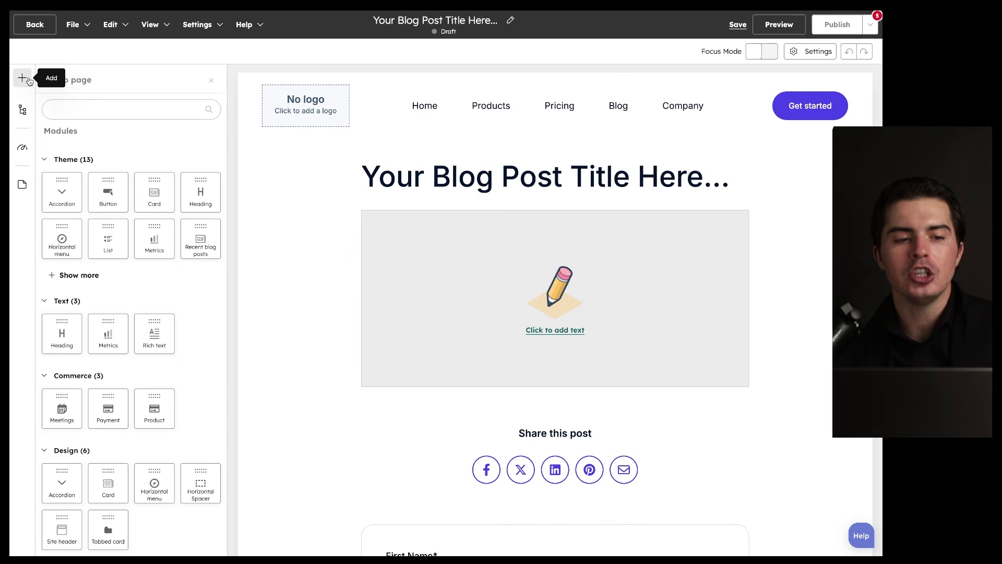
{"action": "mouse_move", "coordinate": [223, 158]}
{"action": "left_mouse_down"}
{"action": "mouse_move", "coordinate": [212, 287]}
{"action": "mouse_move", "coordinate": [117, 189]}
{"action": "left_mouse_up"}
{"action": "left_click", "coordinate": [23, 116]}
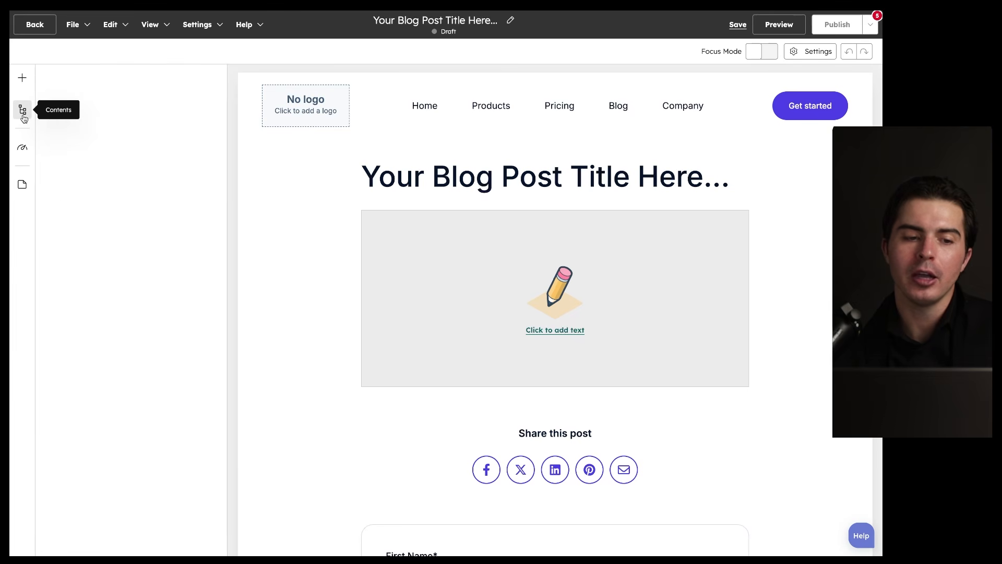
{"action": "left_click", "coordinate": [23, 149]}
{"action": "mouse_move", "coordinate": [49, 67]}
{"action": "left_mouse_down"}
{"action": "mouse_move", "coordinate": [11, 68]}
{"action": "mouse_move", "coordinate": [47, 167]}
{"action": "left_mouse_up"}
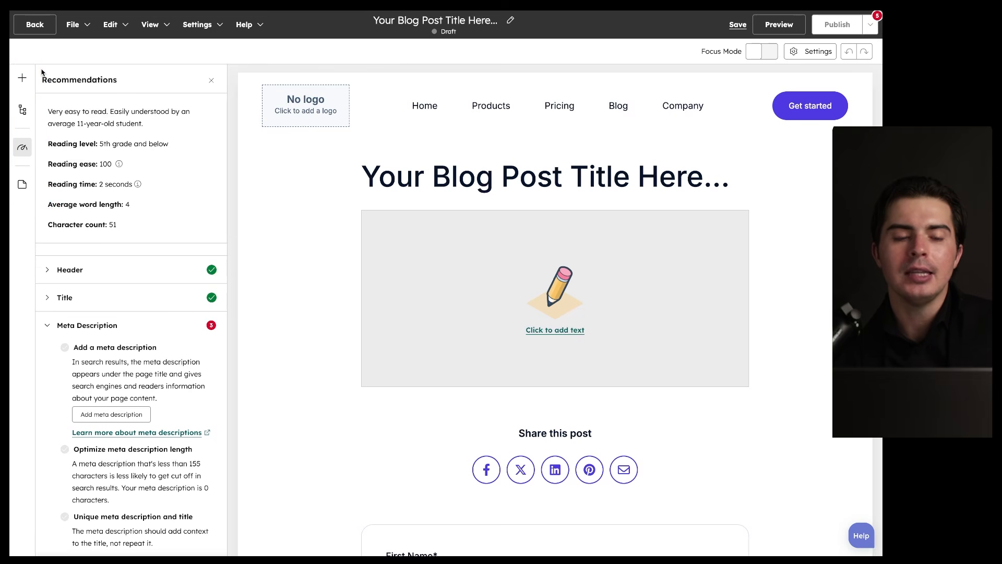
Step: View the Site navigator's blogs and Website pages, then close it and scroll the draft post
{"action": "left_click", "coordinate": [21, 183]}
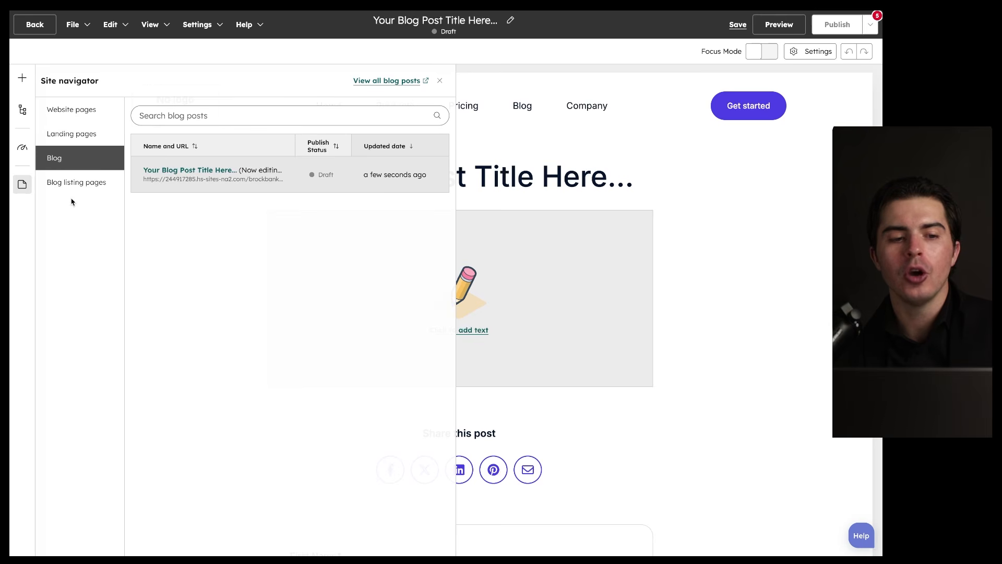
{"action": "triple_click", "coordinate": [66, 112]}
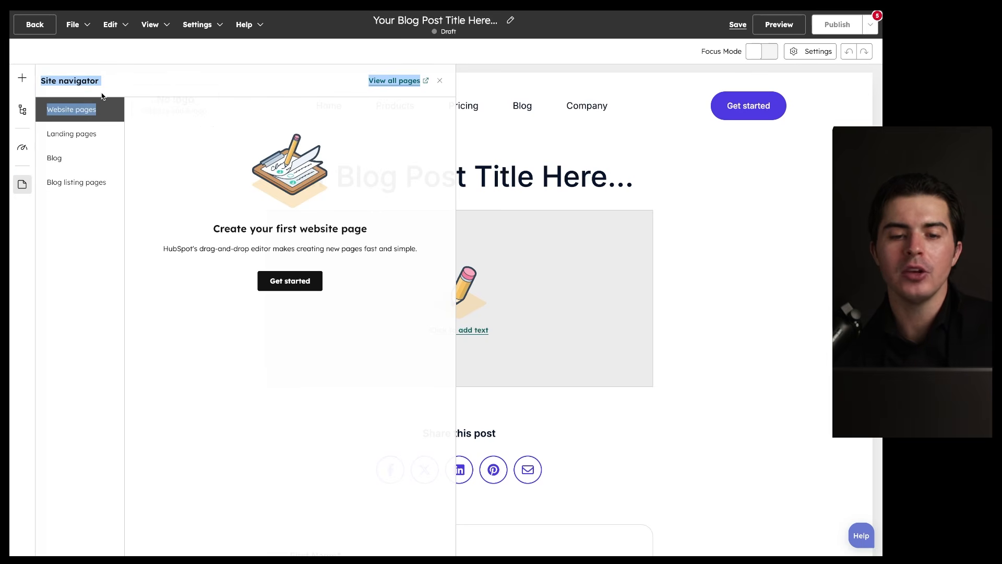
{"action": "left_click", "coordinate": [440, 81]}
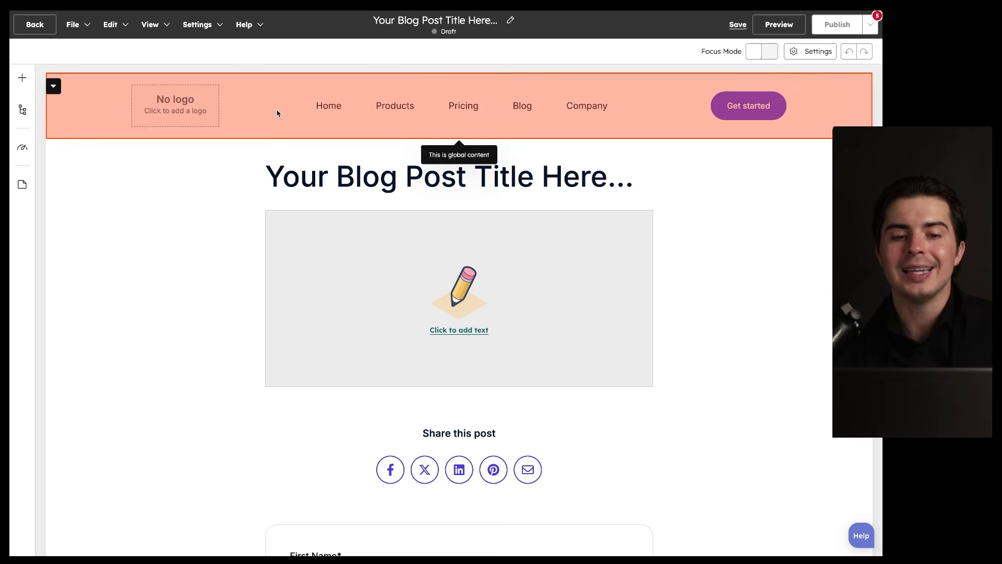
{"action": "mouse_move", "coordinate": [47, 59]}
{"action": "left_mouse_down"}
{"action": "mouse_move", "coordinate": [11, 222]}
{"action": "mouse_move", "coordinate": [38, 76]}
{"action": "left_mouse_up"}
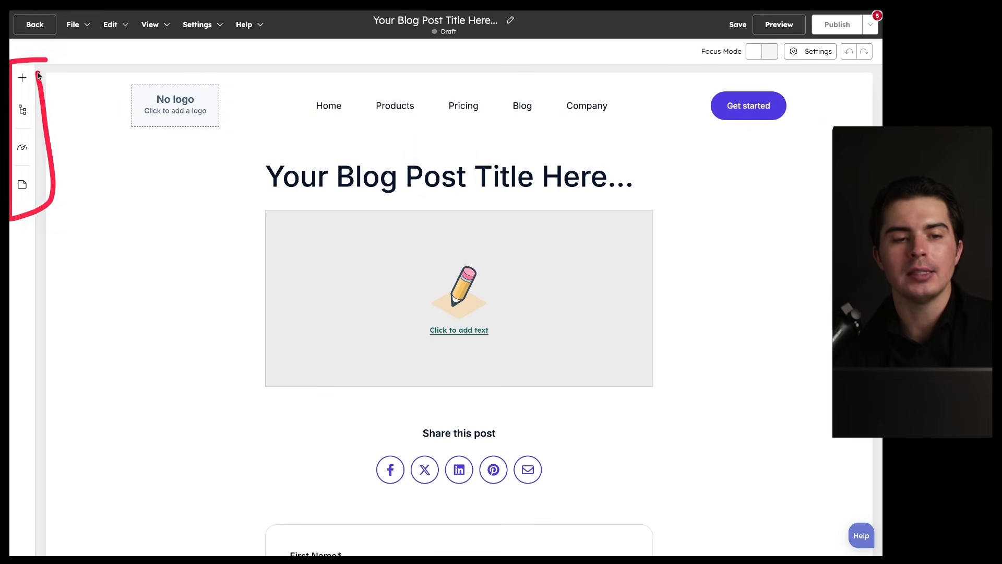
{"action": "scroll", "coordinate": [553, 224], "scroll_direction": "down", "scroll_amount": 4}
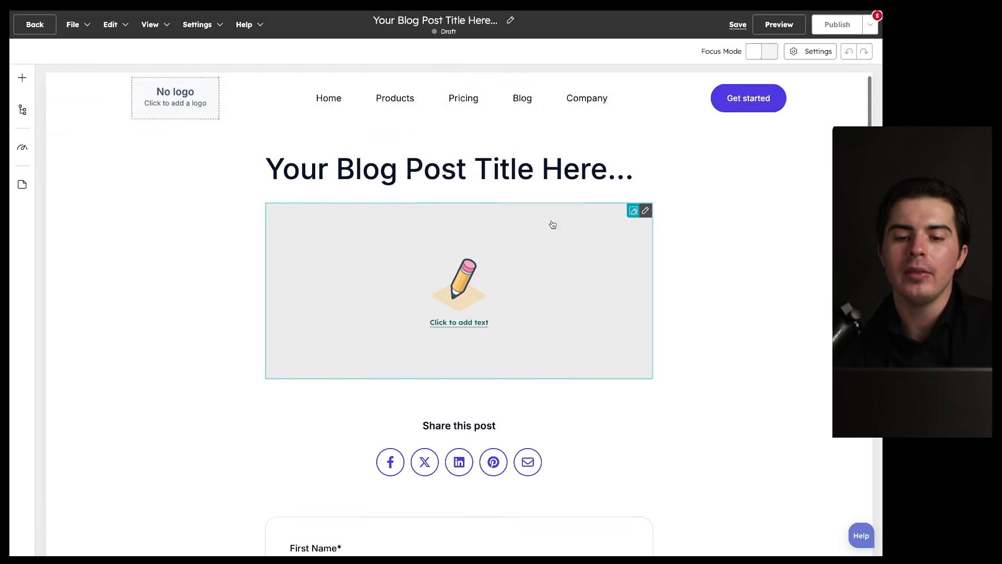
{"action": "scroll", "coordinate": [551, 224], "scroll_direction": "up", "scroll_amount": 4}
{"action": "mouse_move", "coordinate": [668, 154]}
{"action": "left_mouse_down"}
{"action": "mouse_move", "coordinate": [626, 139]}
{"action": "mouse_move", "coordinate": [519, 231]}
{"action": "left_mouse_up"}
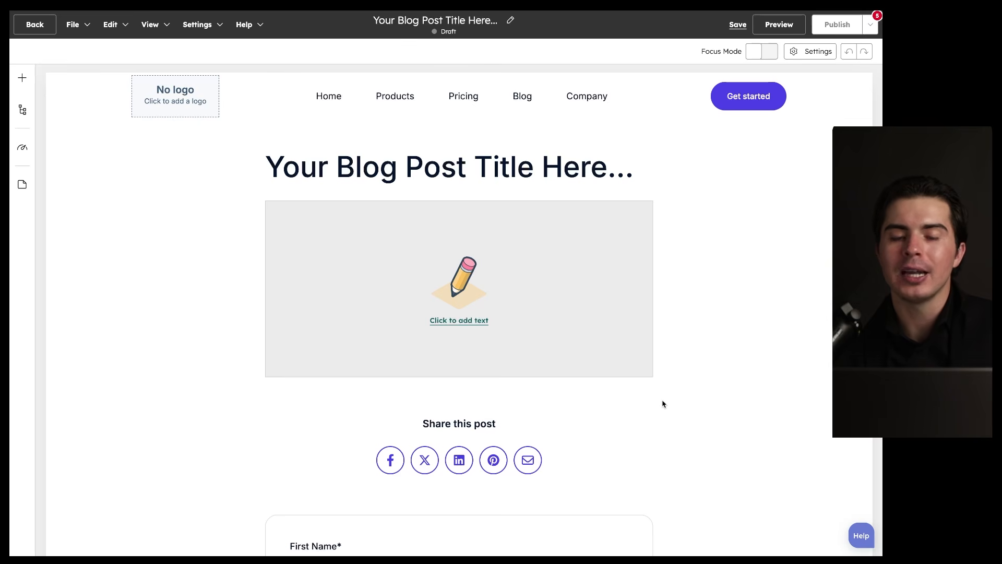
{"action": "scroll", "coordinate": [663, 404], "scroll_direction": "down", "scroll_amount": 2}
{"action": "scroll", "coordinate": [663, 404], "scroll_direction": "up", "scroll_amount": 2}
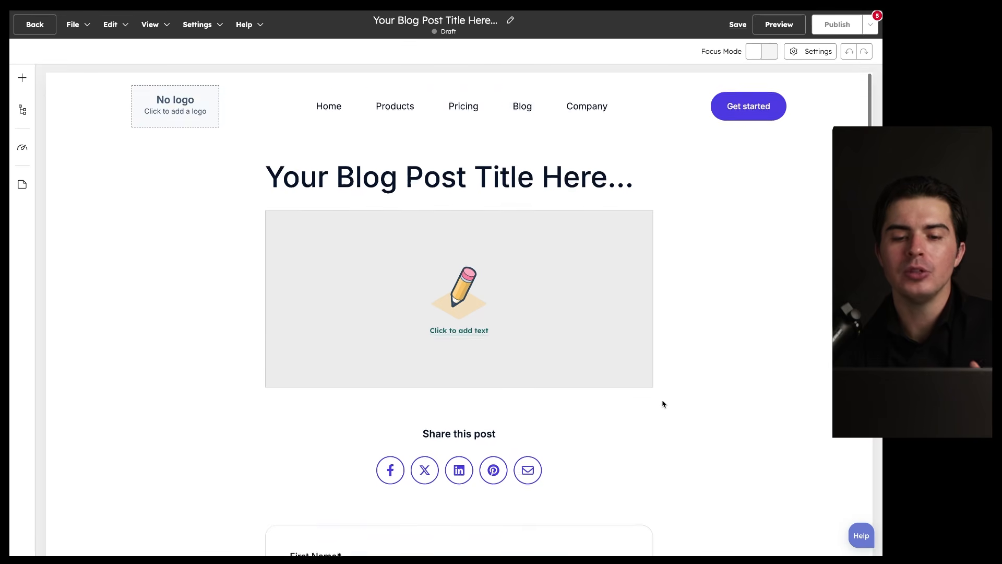
{"action": "scroll", "coordinate": [664, 404], "scroll_direction": "down", "scroll_amount": 10}
{"action": "scroll", "coordinate": [663, 404], "scroll_direction": "up", "scroll_amount": 10}
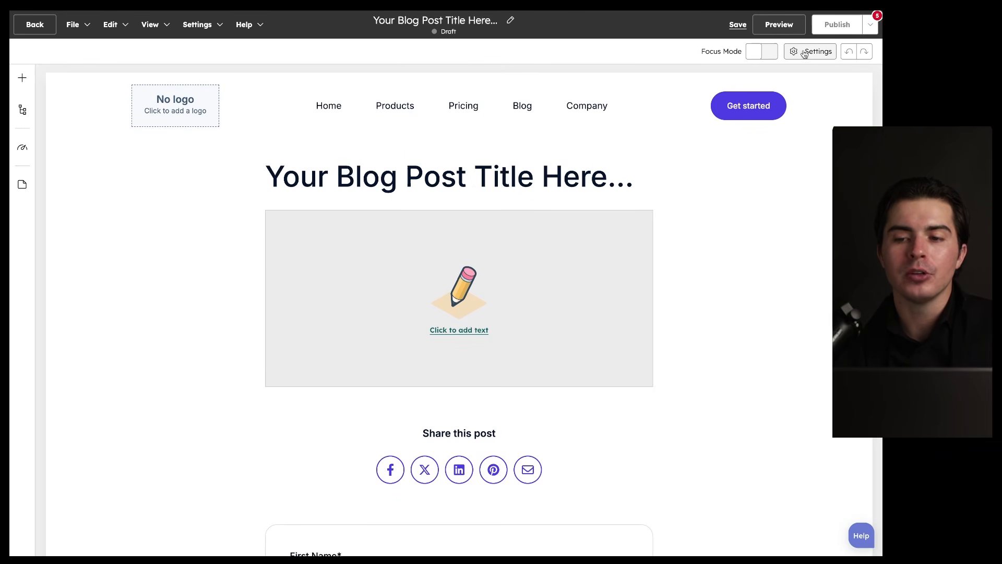
Step: Review the post Settings from Meta description, close them, and open the Site navigator's blog list
{"action": "mouse_move", "coordinate": [848, 31]}
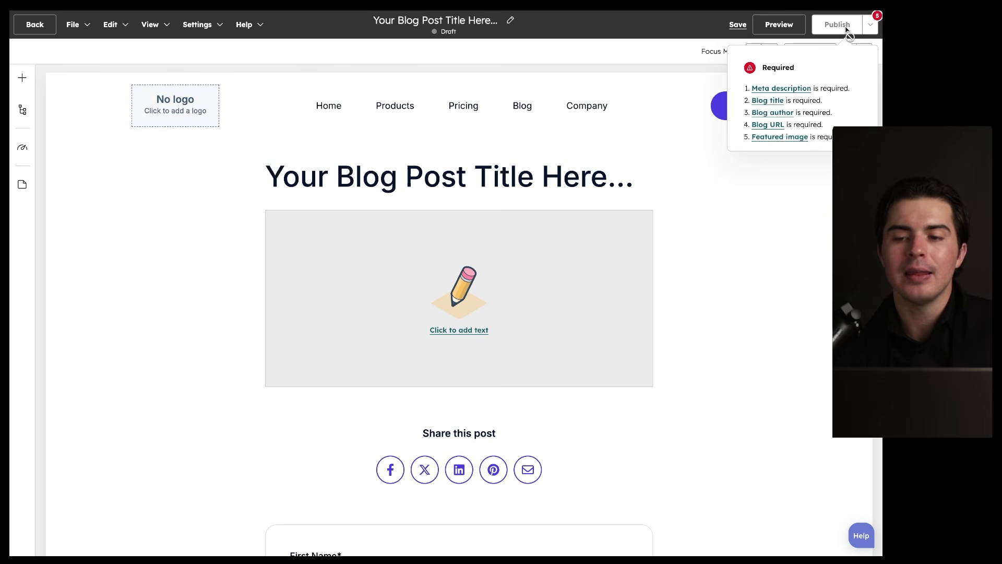
{"action": "left_click", "coordinate": [791, 88]}
{"action": "scroll", "coordinate": [529, 149], "scroll_direction": "down", "scroll_amount": 8}
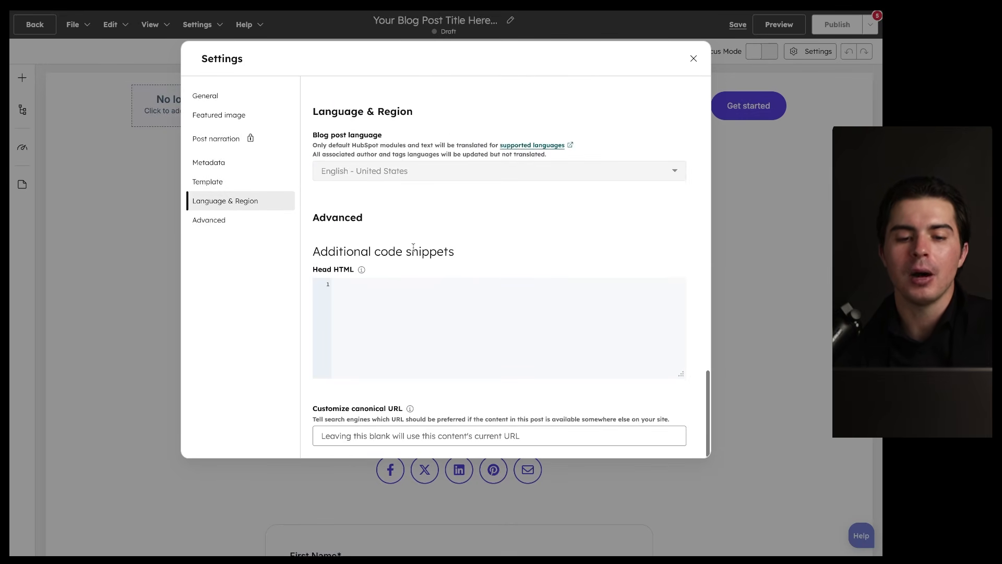
{"action": "scroll", "coordinate": [413, 247], "scroll_direction": "up", "scroll_amount": 10}
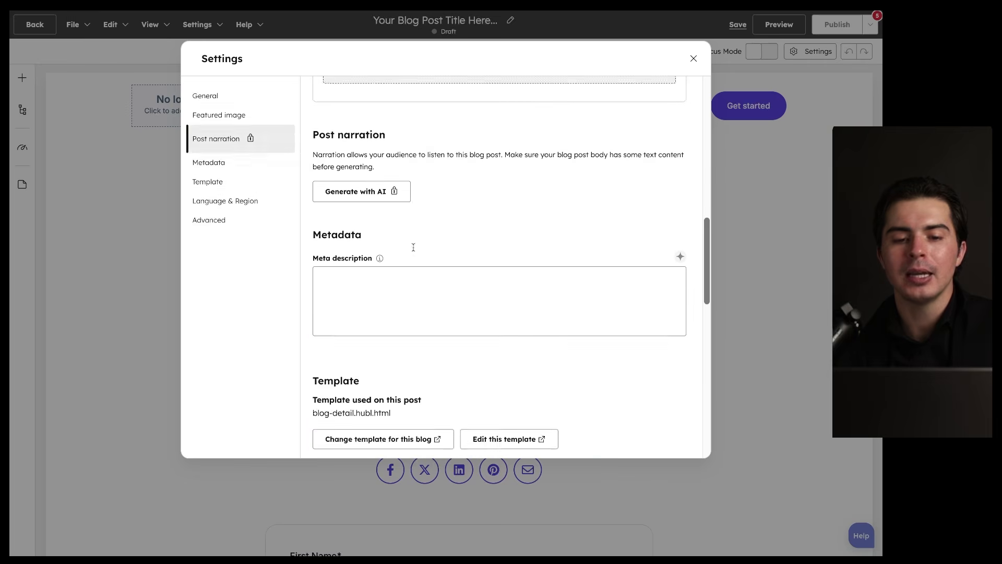
{"action": "scroll", "coordinate": [413, 247], "scroll_direction": "up", "scroll_amount": 8}
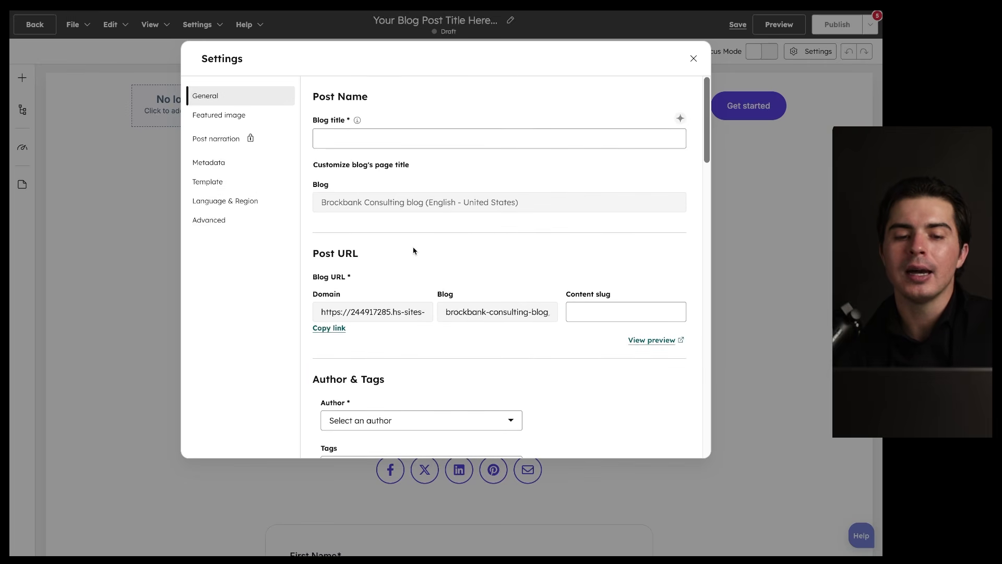
{"action": "scroll", "coordinate": [413, 250], "scroll_direction": "down", "scroll_amount": 8}
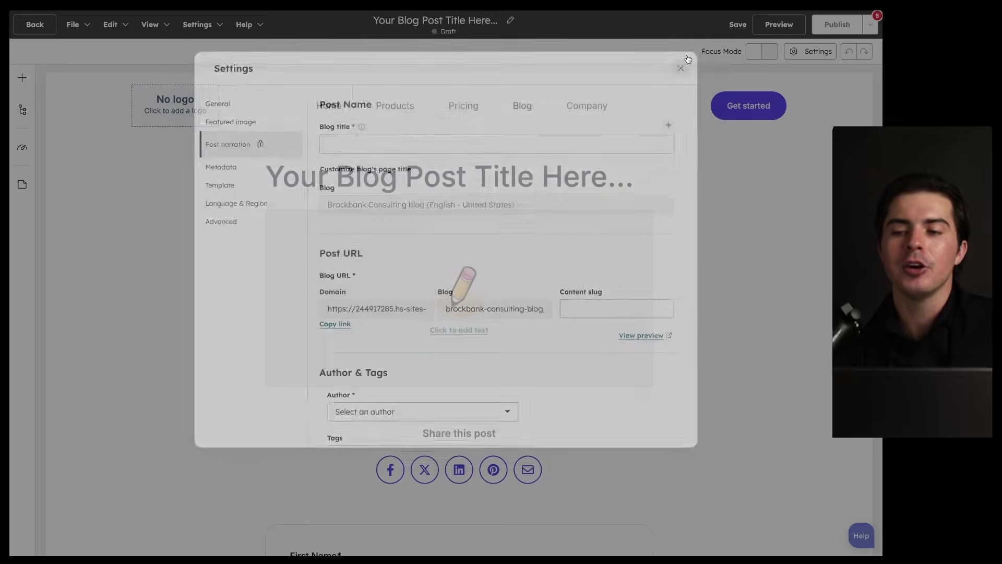
{"action": "left_click", "coordinate": [837, 25]}
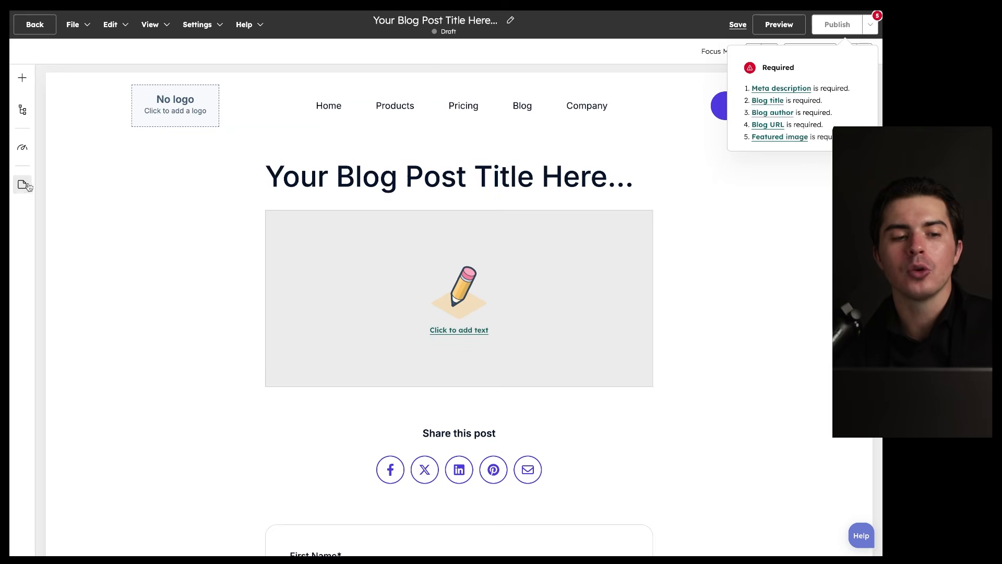
{"action": "left_click", "coordinate": [22, 184]}
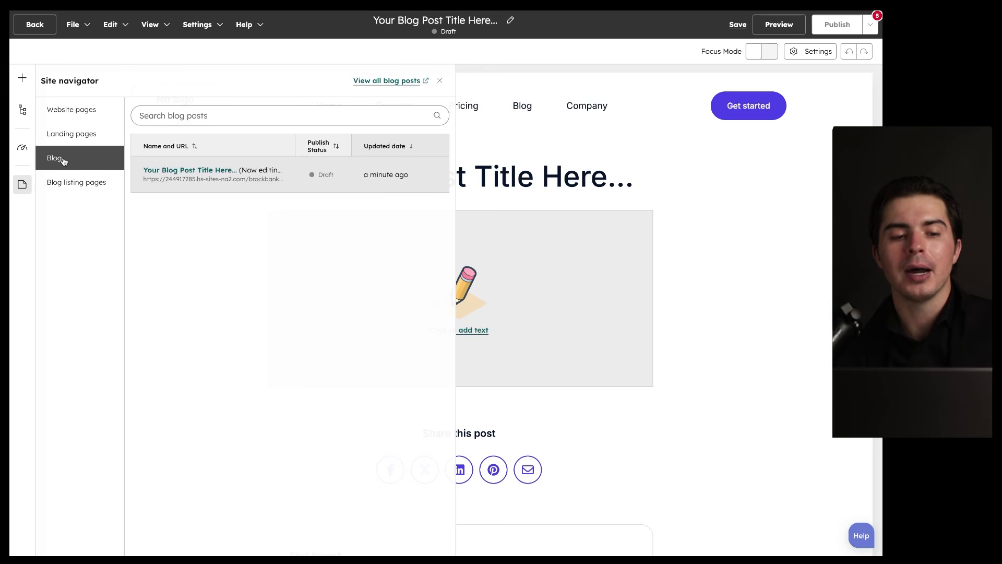
Step: Close the Site navigator and leave the blog editor, heading for the Files library
{"action": "mouse_move", "coordinate": [382, 168]}
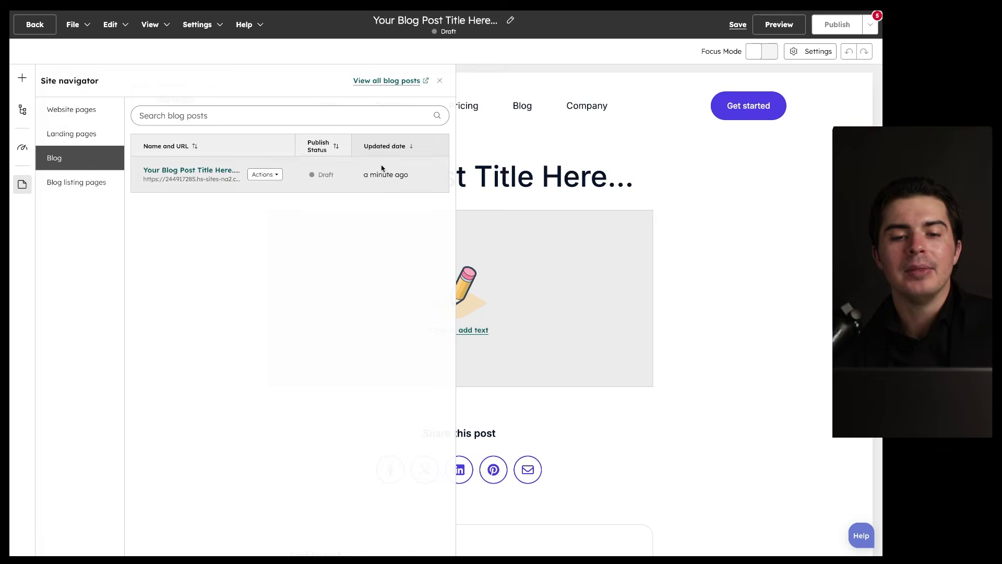
{"action": "left_click", "coordinate": [440, 80]}
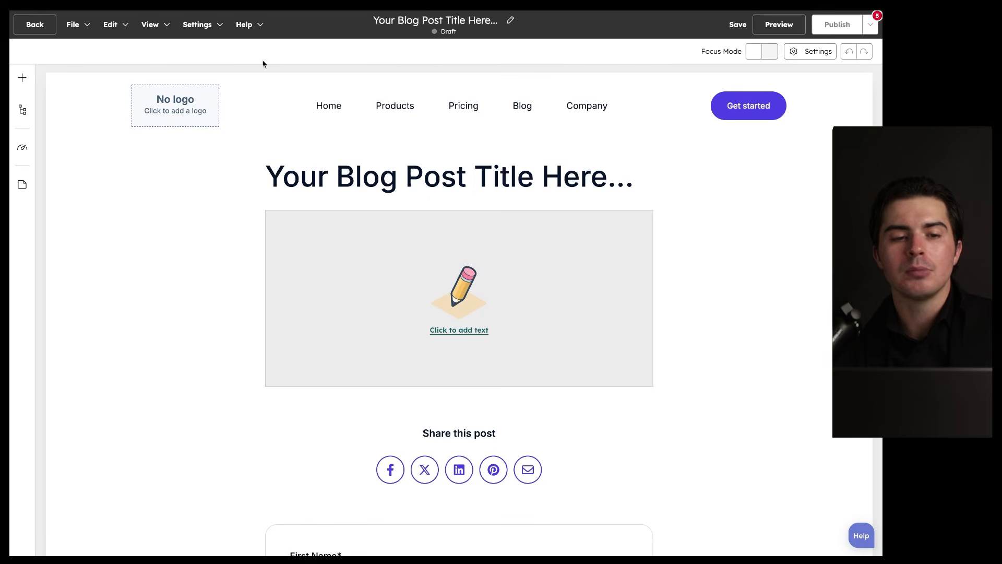
{"action": "left_click", "coordinate": [31, 26]}
{"action": "mouse_move", "coordinate": [29, 170]}
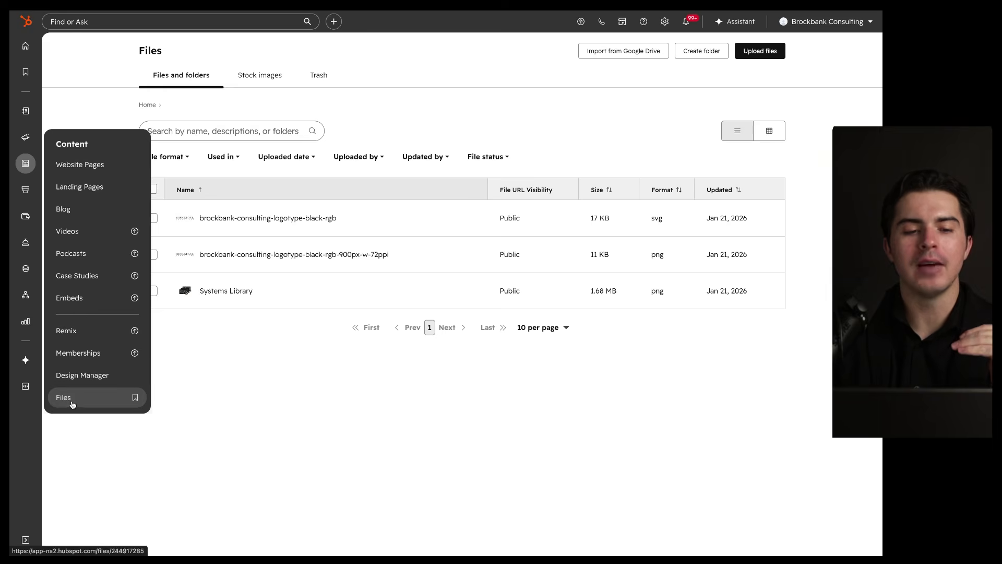
{"action": "left_click", "coordinate": [71, 402]}
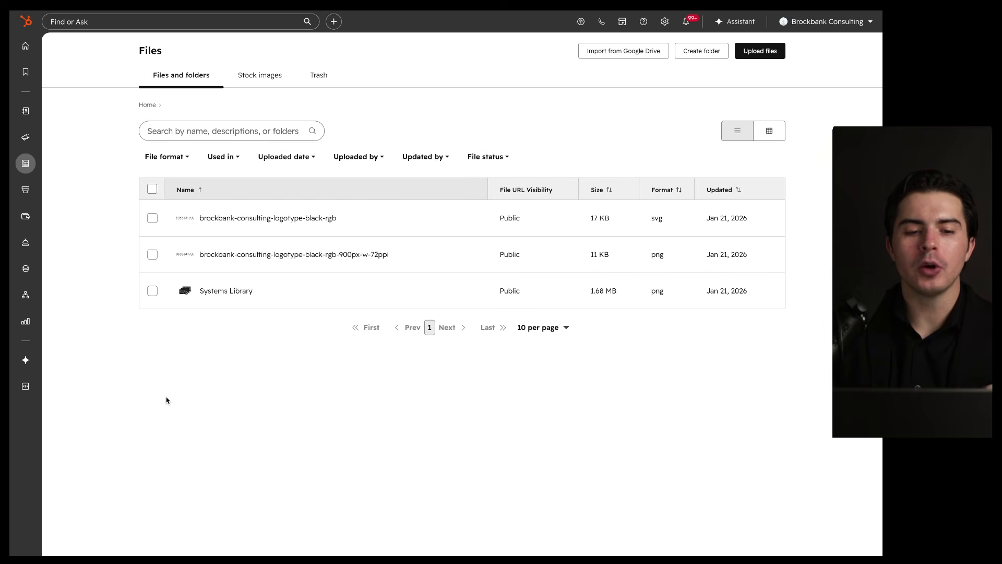
{"action": "mouse_move", "coordinate": [677, 150]}
{"action": "left_mouse_down"}
{"action": "mouse_move", "coordinate": [271, 138]}
{"action": "mouse_move", "coordinate": [429, 124]}
{"action": "left_mouse_up"}
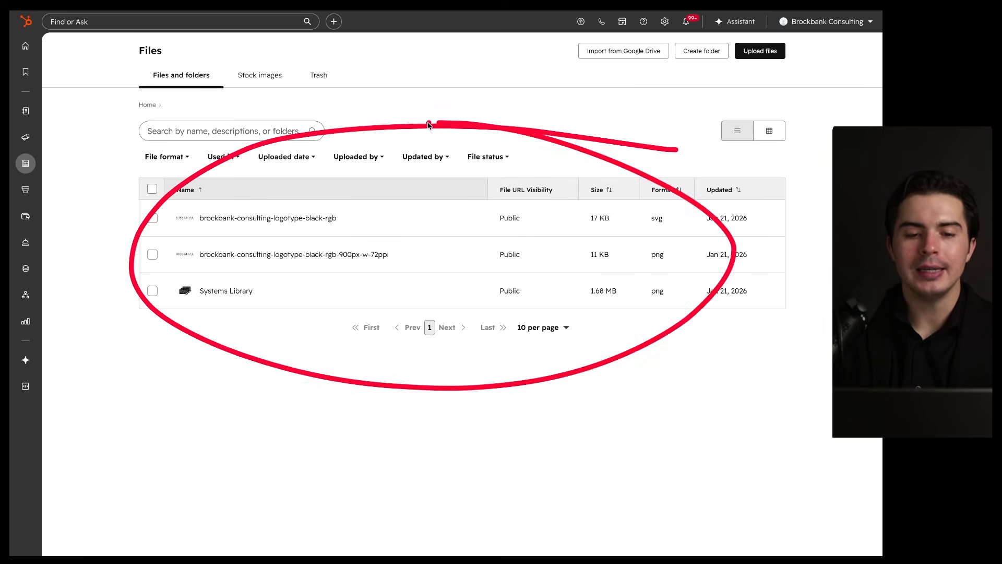
{"action": "left_click_drag", "start_coordinate": [212, 223], "coordinate": [331, 226]}
{"action": "left_click_drag", "start_coordinate": [169, 299], "coordinate": [285, 299]}
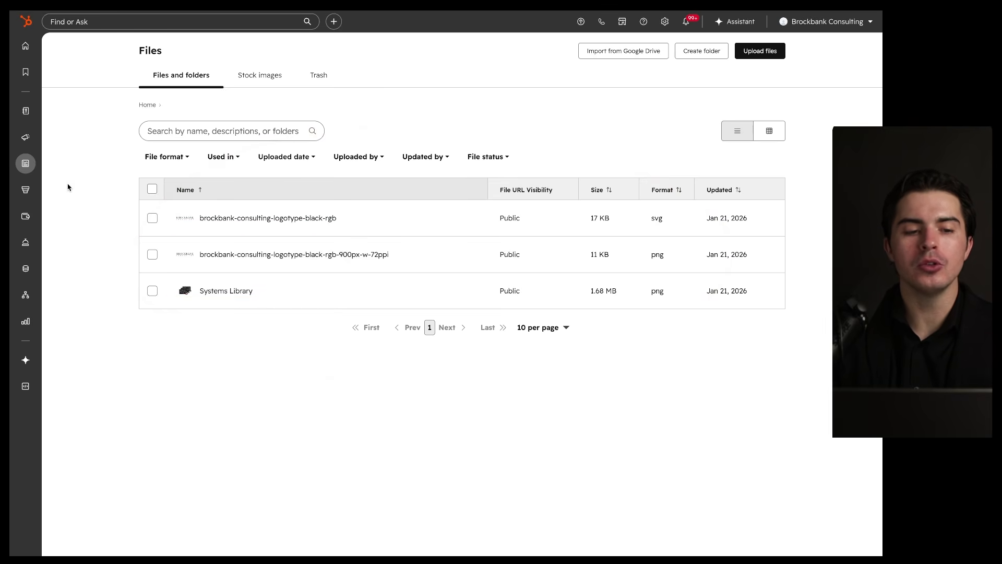
{"action": "mouse_move", "coordinate": [26, 170]}
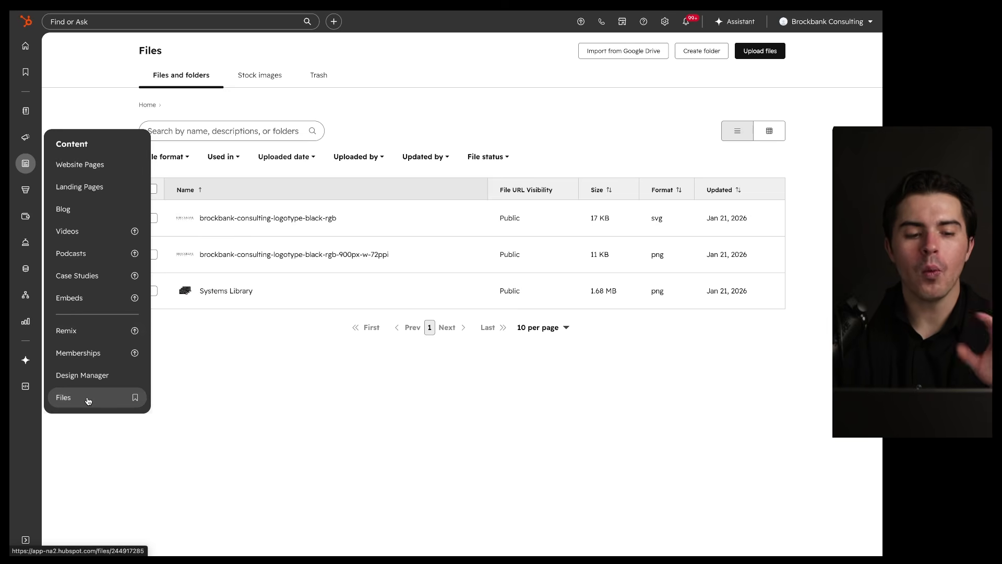
{"action": "left_click_drag", "start_coordinate": [671, 110], "coordinate": [412, 137]}
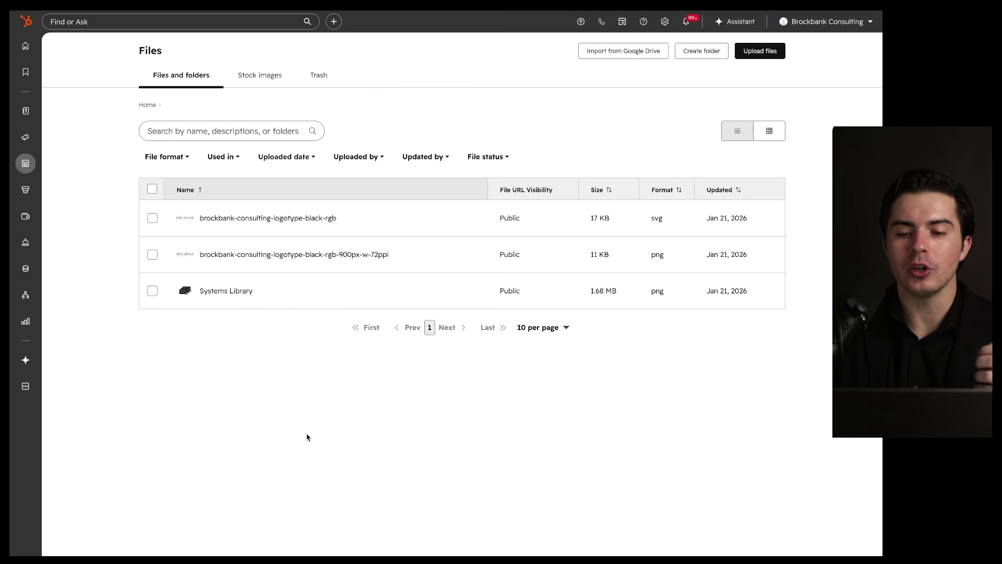
{"action": "mouse_move", "coordinate": [609, 125]}
{"action": "left_mouse_down"}
{"action": "mouse_move", "coordinate": [675, 291]}
{"action": "mouse_move", "coordinate": [449, 121]}
{"action": "left_mouse_up"}
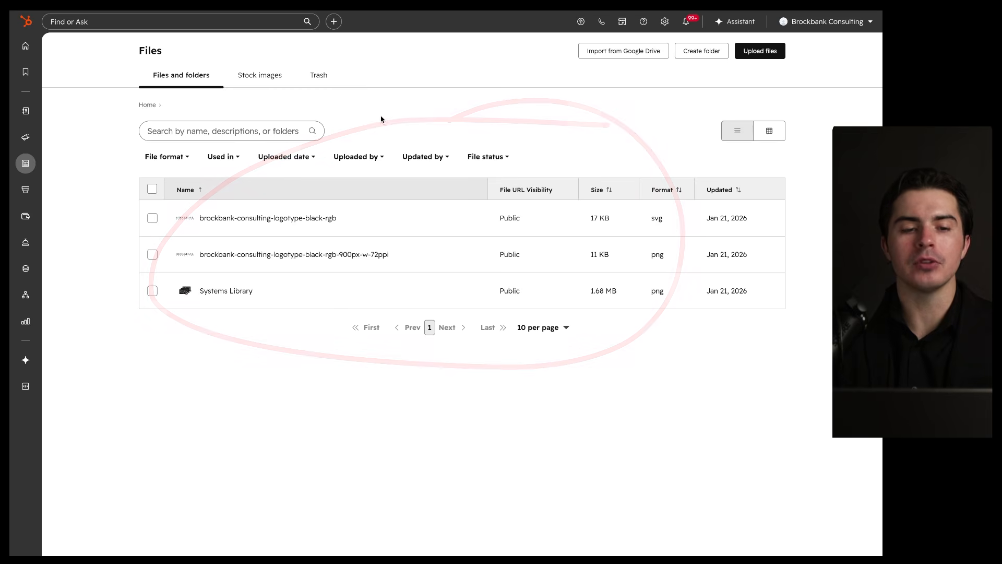
{"action": "mouse_move", "coordinate": [625, 72]}
{"action": "left_mouse_down"}
{"action": "mouse_move", "coordinate": [584, 71]}
{"action": "mouse_move", "coordinate": [646, 43]}
{"action": "left_mouse_up"}
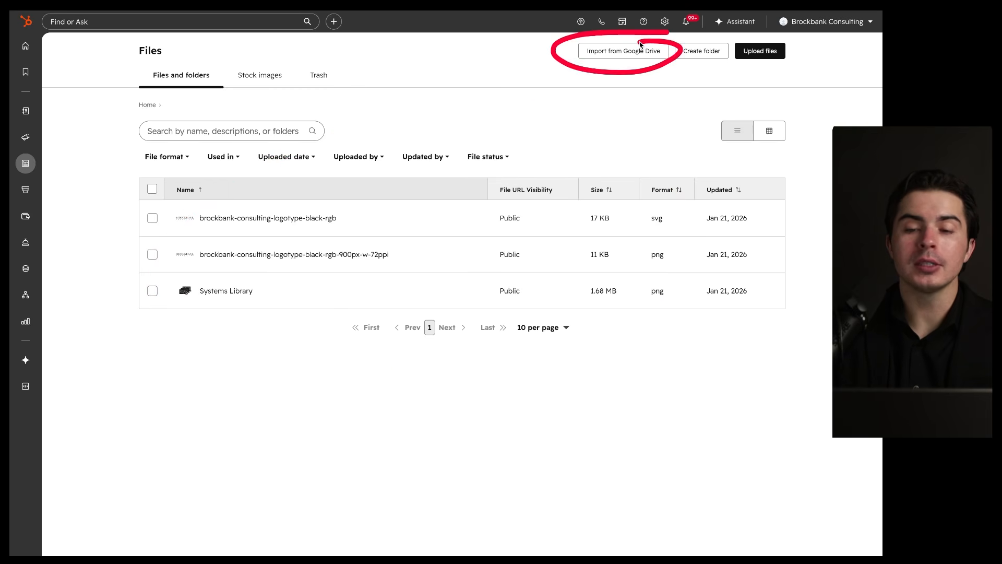
{"action": "mouse_move", "coordinate": [729, 40]}
{"action": "left_mouse_down"}
{"action": "mouse_move", "coordinate": [657, 44]}
{"action": "mouse_move", "coordinate": [734, 42]}
{"action": "left_mouse_up"}
{"action": "mouse_move", "coordinate": [720, 115]}
{"action": "left_mouse_down"}
{"action": "mouse_move", "coordinate": [726, 225]}
{"action": "mouse_move", "coordinate": [510, 90]}
{"action": "left_mouse_up"}
{"action": "mouse_move", "coordinate": [805, 37]}
{"action": "left_mouse_down"}
{"action": "mouse_move", "coordinate": [712, 60]}
{"action": "mouse_move", "coordinate": [808, 34]}
{"action": "left_mouse_up"}
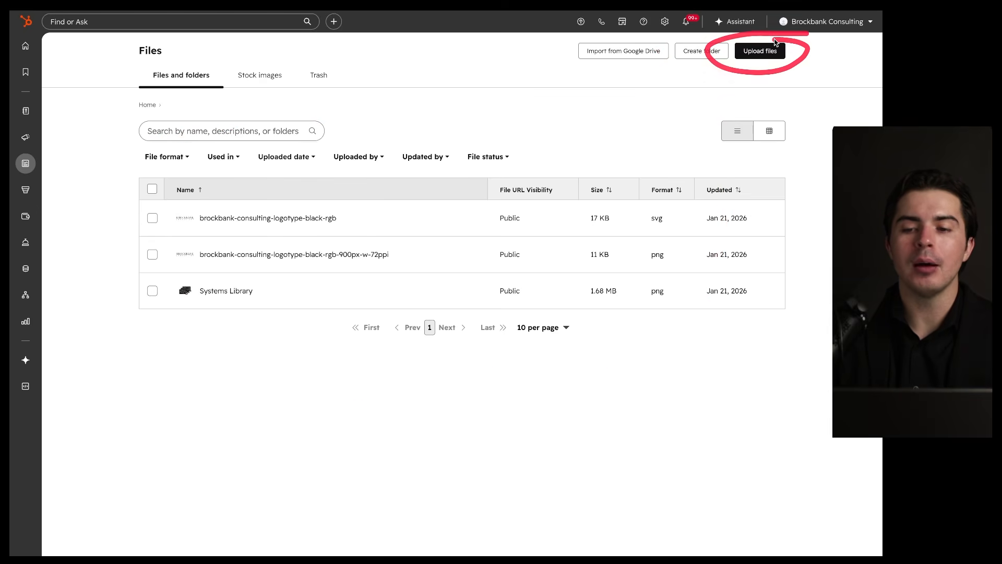
{"action": "mouse_move", "coordinate": [408, 68]}
{"action": "left_mouse_down"}
{"action": "mouse_move", "coordinate": [392, 336]}
{"action": "mouse_move", "coordinate": [476, 274]}
{"action": "left_mouse_up"}
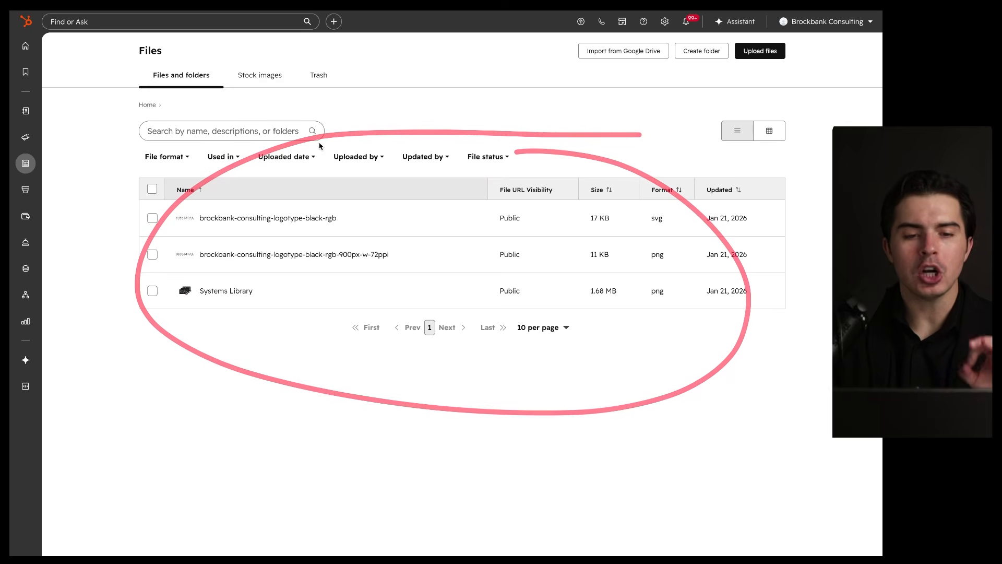
{"action": "left_click", "coordinate": [264, 79]}
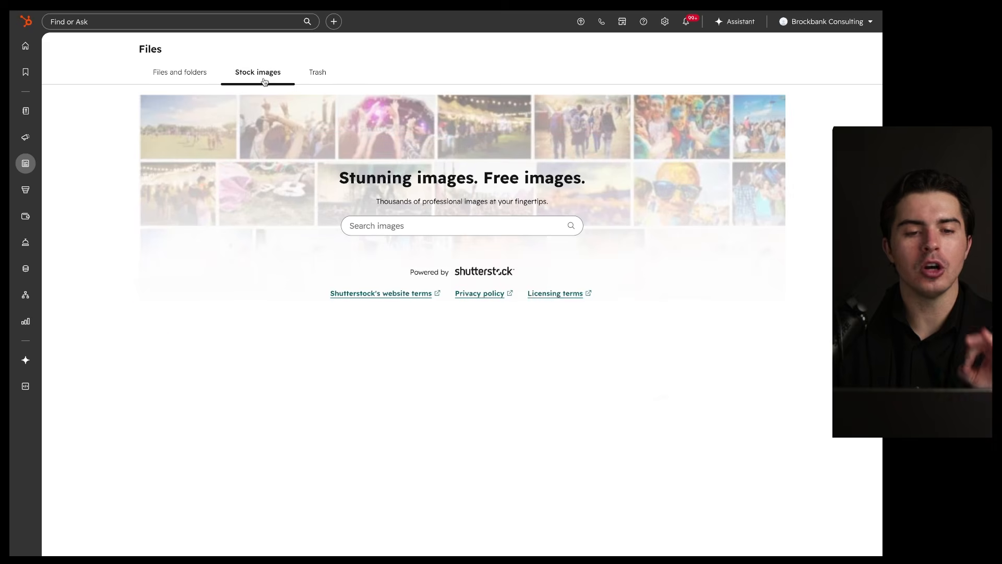
{"action": "left_click", "coordinate": [317, 76]}
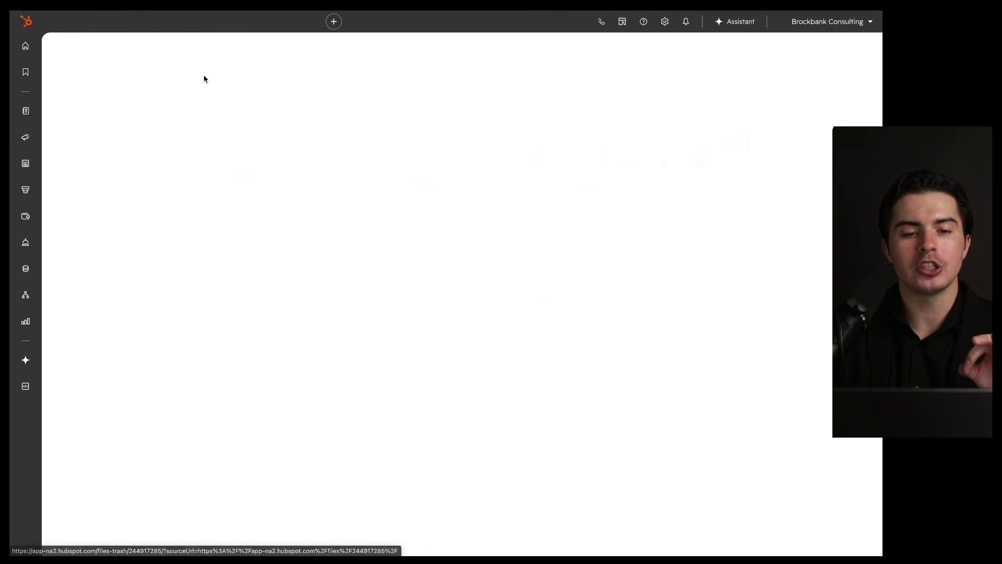
{"action": "left_click", "coordinate": [155, 49]}
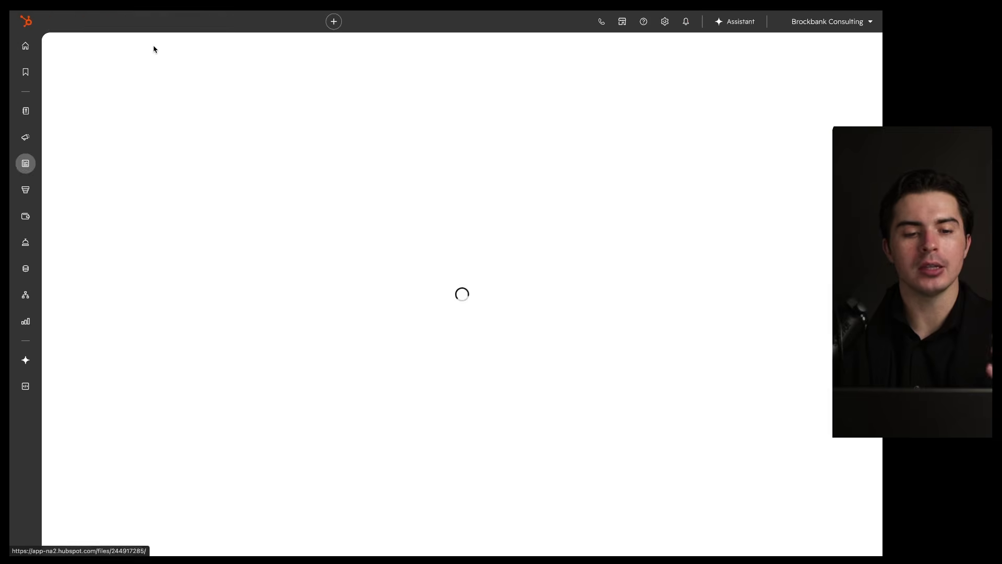
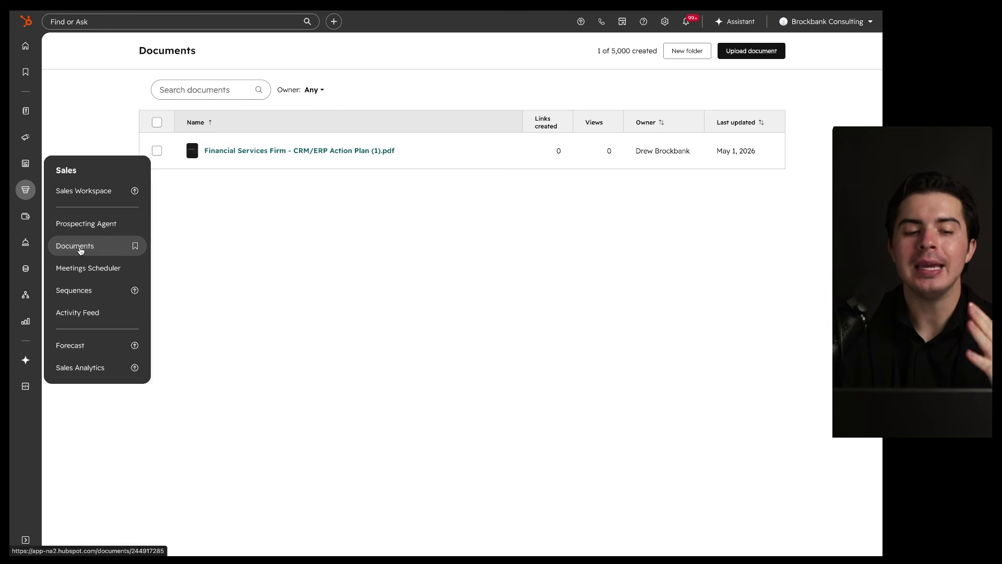
Step: Open the Financial Services Firm action plan PDF's details page, then return to all documents
{"action": "left_click_drag", "start_coordinate": [772, 80], "coordinate": [520, 97]}
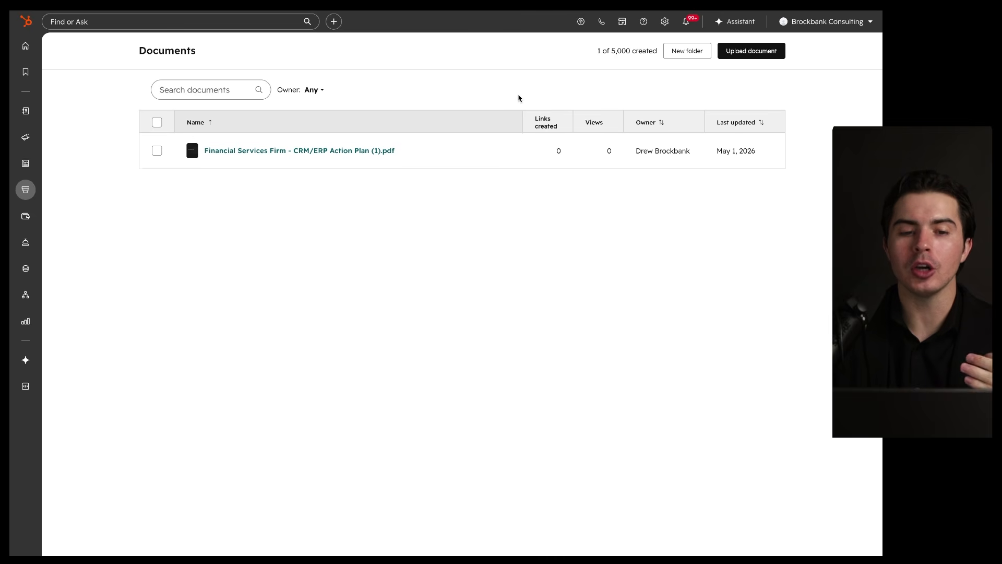
{"action": "left_click_drag", "start_coordinate": [202, 162], "coordinate": [414, 163]}
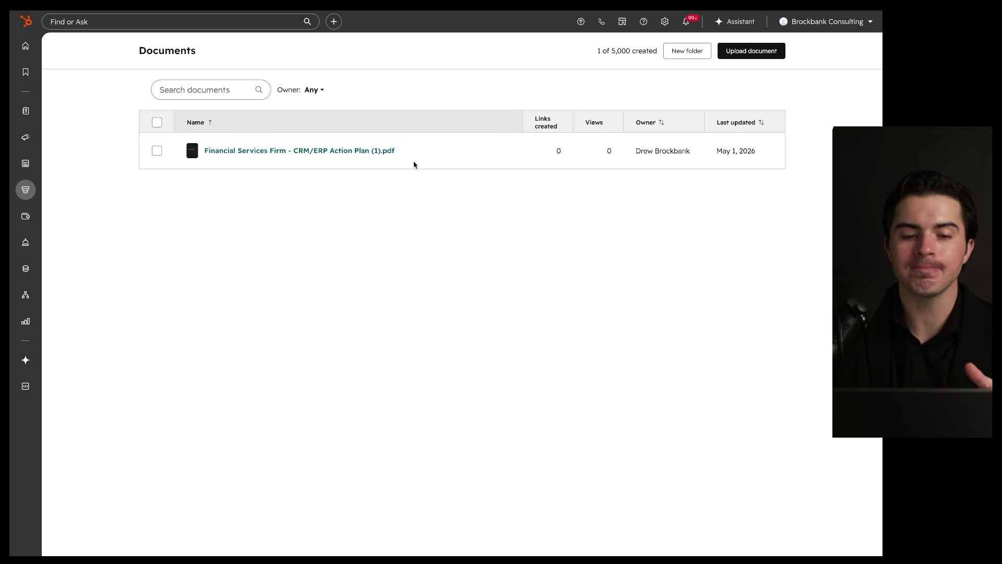
{"action": "mouse_move", "coordinate": [413, 164]}
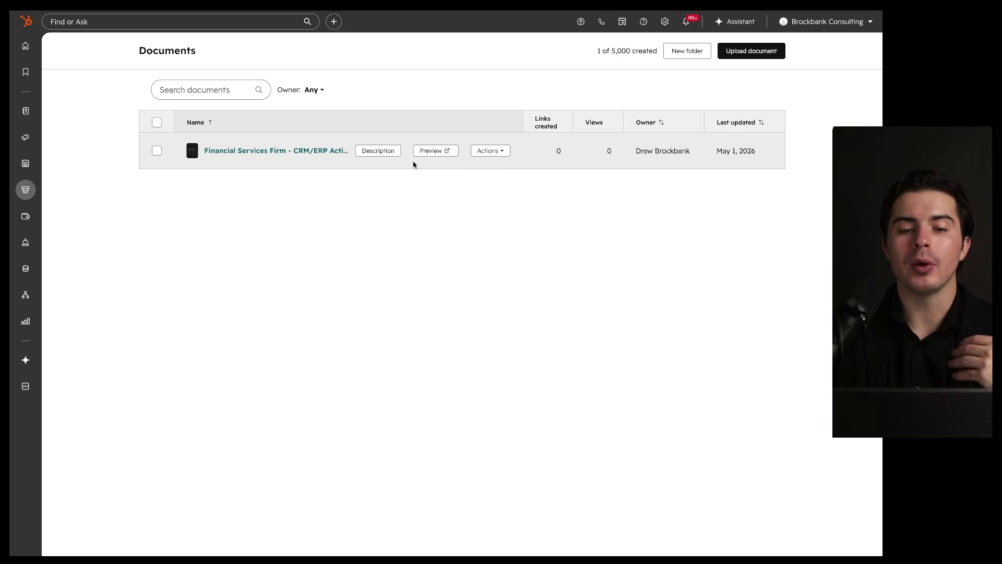
{"action": "left_click", "coordinate": [333, 152]}
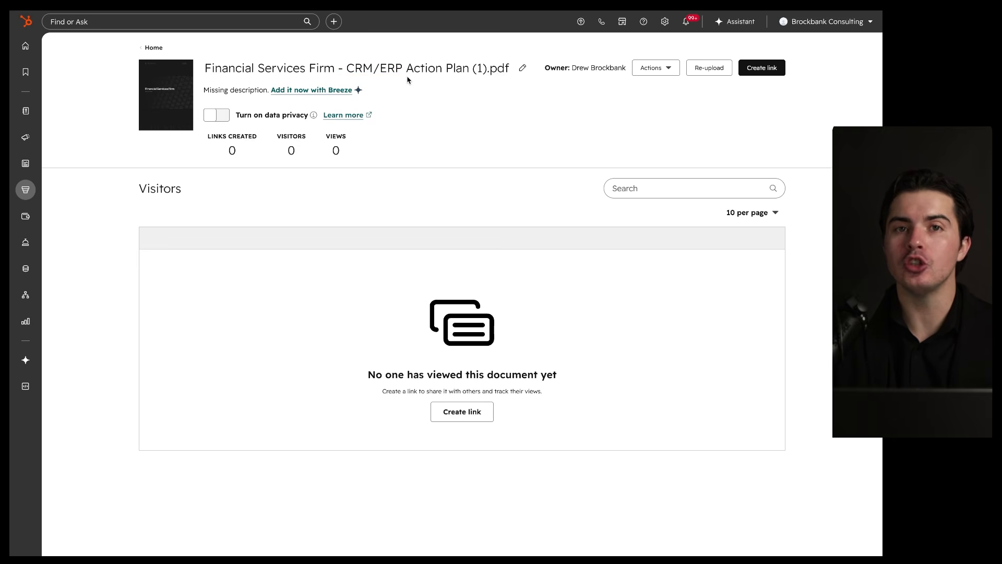
{"action": "left_click_drag", "start_coordinate": [205, 79], "coordinate": [368, 80]}
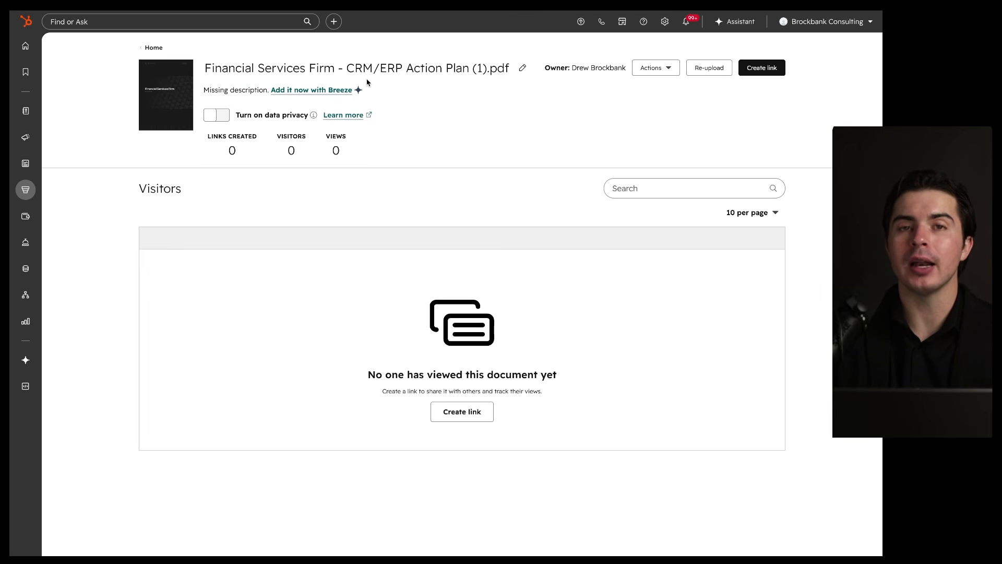
{"action": "left_click_drag", "start_coordinate": [375, 81], "coordinate": [467, 94]}
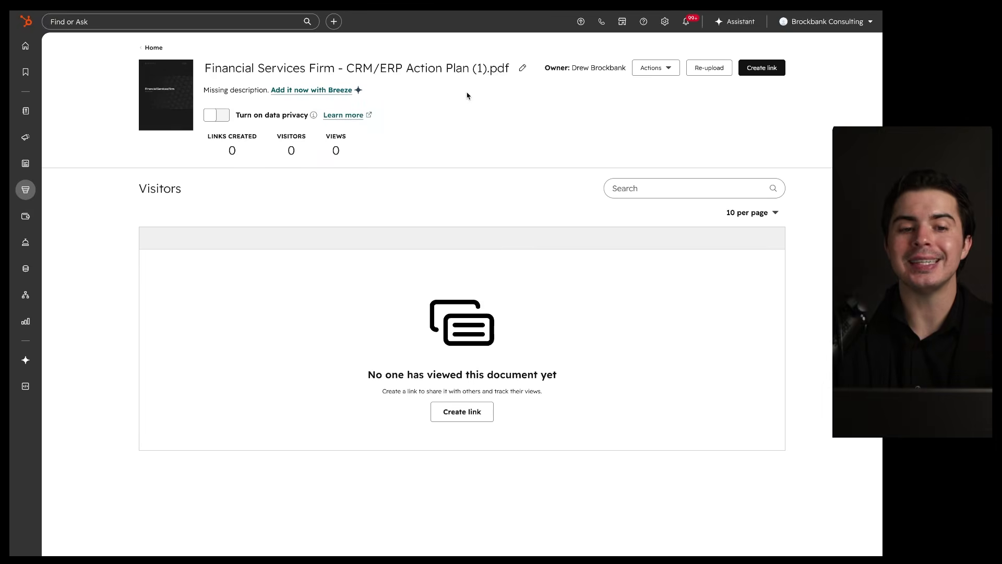
{"action": "left_click", "coordinate": [154, 48]}
Step: Look at the document upload options and close them without uploading anything
{"action": "mouse_move", "coordinate": [542, 97]}
{"action": "left_mouse_down"}
{"action": "mouse_move", "coordinate": [472, 230]}
{"action": "mouse_move", "coordinate": [462, 122]}
{"action": "left_mouse_up"}
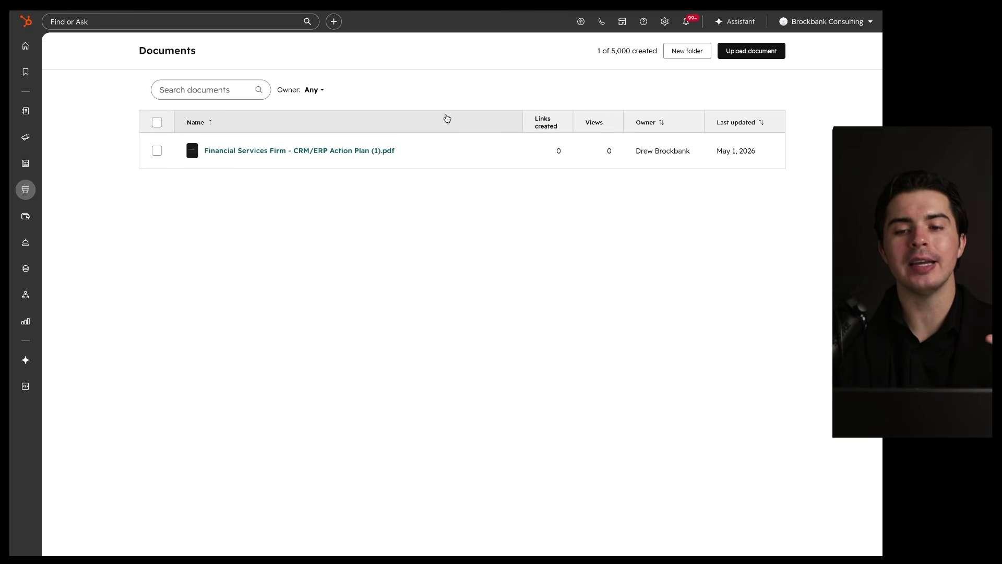
{"action": "left_click", "coordinate": [752, 51]}
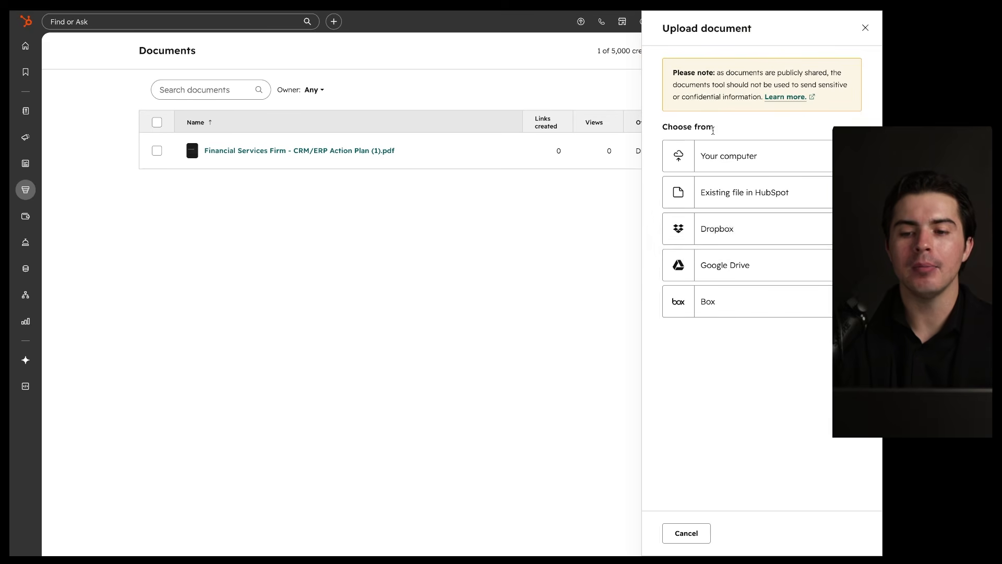
{"action": "mouse_move", "coordinate": [771, 244]}
{"action": "left_mouse_down"}
{"action": "mouse_move", "coordinate": [750, 272]}
{"action": "mouse_move", "coordinate": [699, 256]}
{"action": "left_mouse_up"}
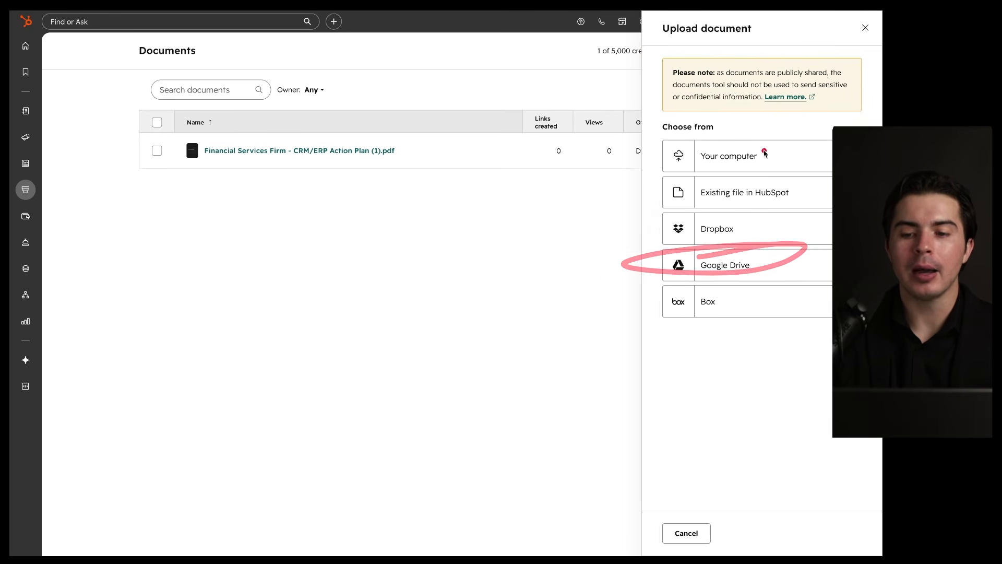
{"action": "mouse_move", "coordinate": [800, 131]}
{"action": "left_mouse_down"}
{"action": "mouse_move", "coordinate": [607, 276]}
{"action": "mouse_move", "coordinate": [727, 167]}
{"action": "left_mouse_up"}
{"action": "mouse_move", "coordinate": [693, 220]}
{"action": "left_mouse_down"}
{"action": "mouse_move", "coordinate": [399, 230]}
{"action": "mouse_move", "coordinate": [402, 336]}
{"action": "mouse_move", "coordinate": [498, 257]}
{"action": "left_mouse_up"}
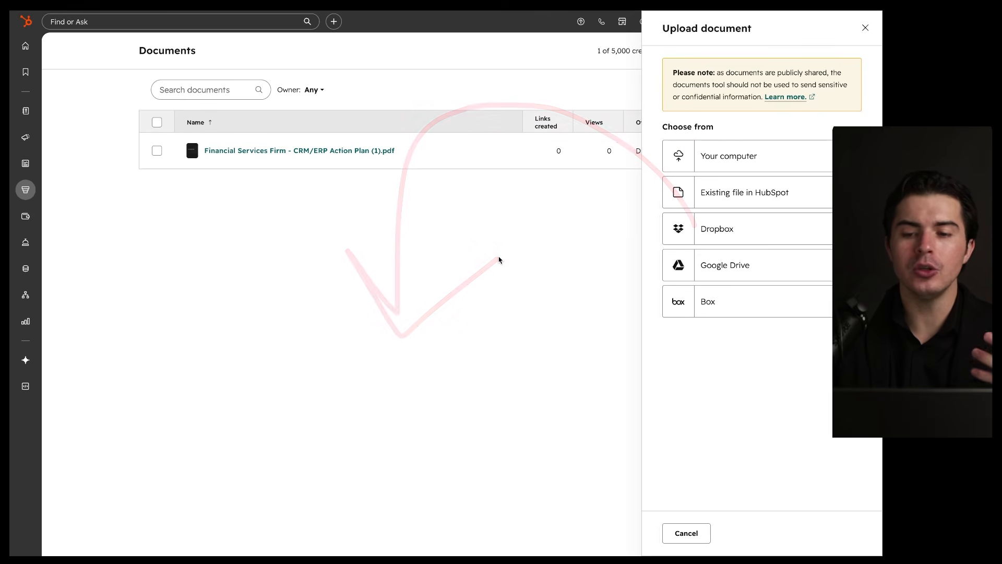
{"action": "left_click_drag", "start_coordinate": [761, 132], "coordinate": [735, 142]}
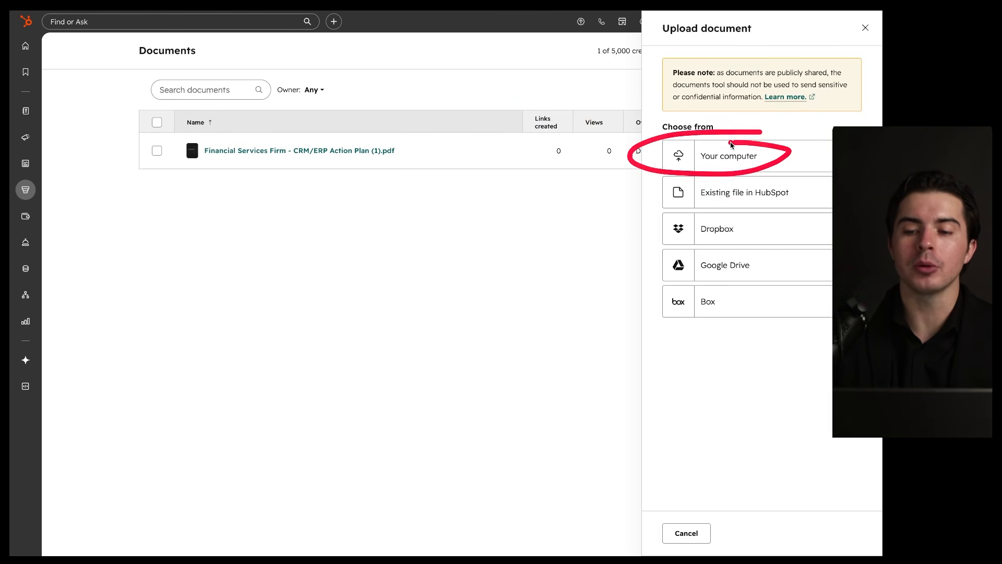
{"action": "mouse_move", "coordinate": [773, 177]}
{"action": "left_mouse_down"}
{"action": "mouse_move", "coordinate": [778, 195]}
{"action": "mouse_move", "coordinate": [782, 183]}
{"action": "mouse_move", "coordinate": [728, 249]}
{"action": "mouse_move", "coordinate": [725, 228]}
{"action": "mouse_move", "coordinate": [755, 265]}
{"action": "left_mouse_up"}
{"action": "mouse_move", "coordinate": [708, 286]}
{"action": "left_mouse_down"}
{"action": "mouse_move", "coordinate": [674, 337]}
{"action": "mouse_move", "coordinate": [696, 268]}
{"action": "left_mouse_up"}
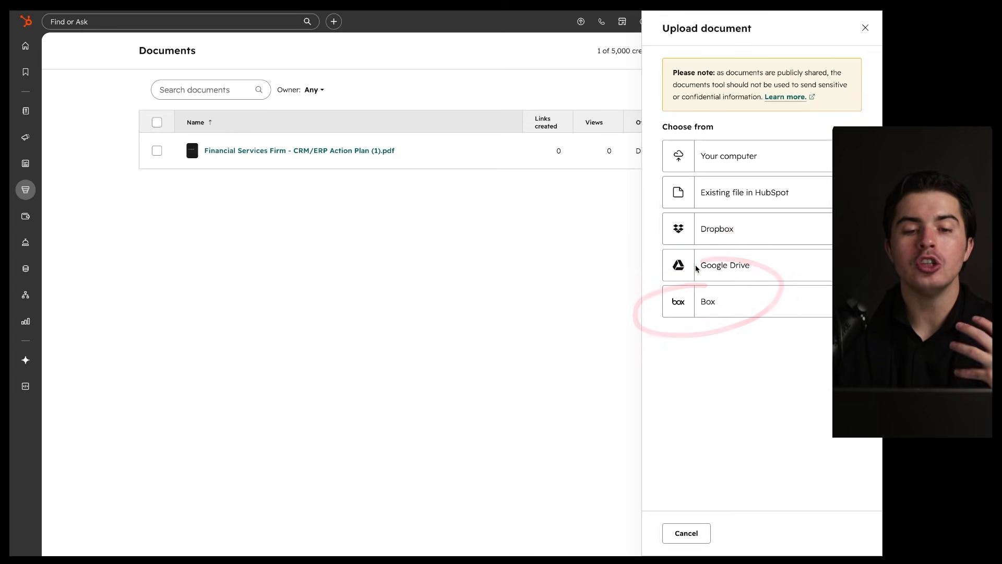
{"action": "left_click", "coordinate": [688, 533]}
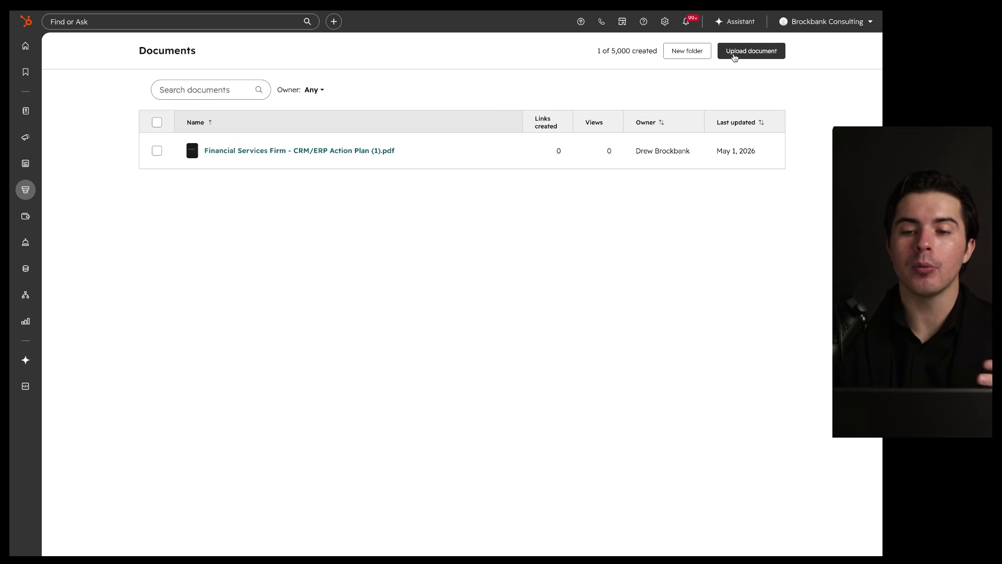
Step: Cancel a new document folder, then show the action plan PDF's Actions menu
{"action": "left_click", "coordinate": [678, 54]}
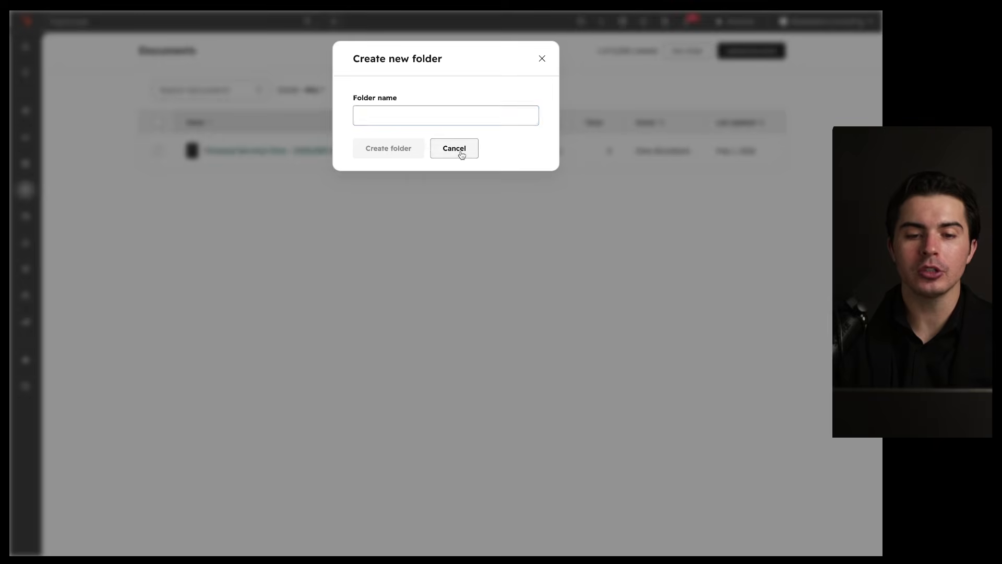
{"action": "left_click", "coordinate": [461, 151]}
{"action": "mouse_move", "coordinate": [647, 106]}
{"action": "left_mouse_down"}
{"action": "mouse_move", "coordinate": [157, 112]}
{"action": "mouse_move", "coordinate": [403, 110]}
{"action": "left_mouse_up"}
{"action": "left_click_drag", "start_coordinate": [204, 166], "coordinate": [409, 166]}
{"action": "mouse_move", "coordinate": [398, 167]}
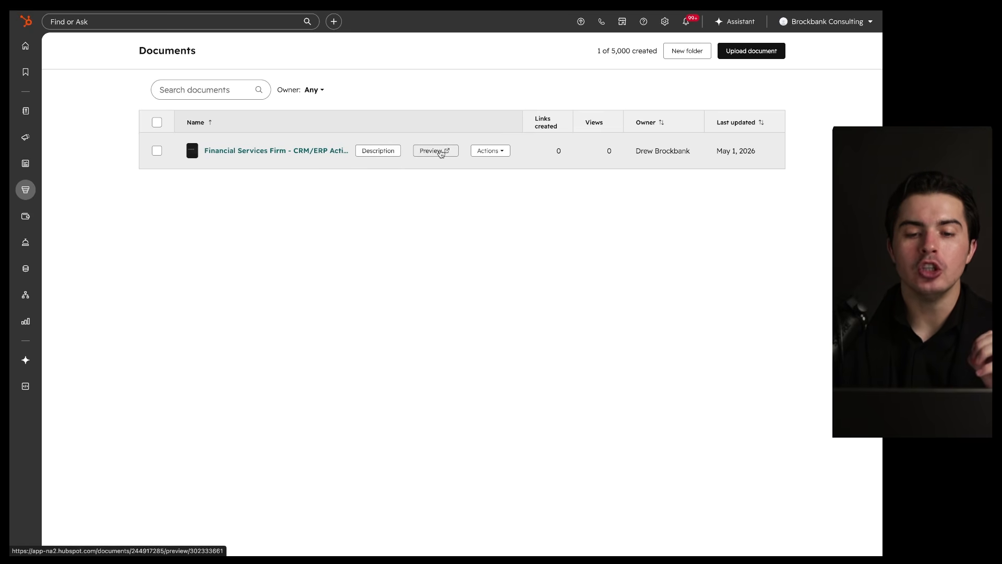
{"action": "left_click", "coordinate": [490, 151]}
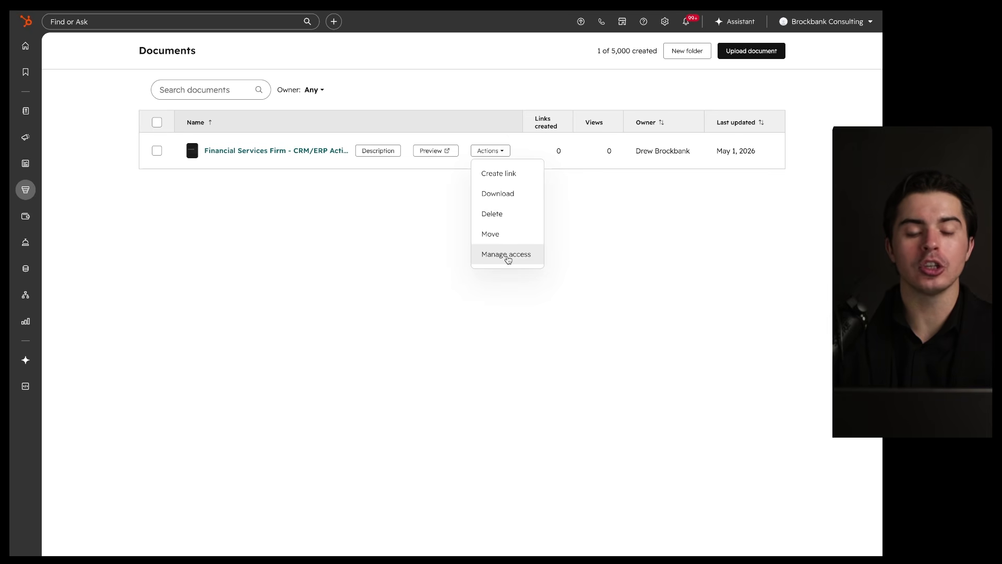
Step: Open the PDF's details page and close the Create link form without making a link
{"action": "left_click", "coordinate": [302, 152]}
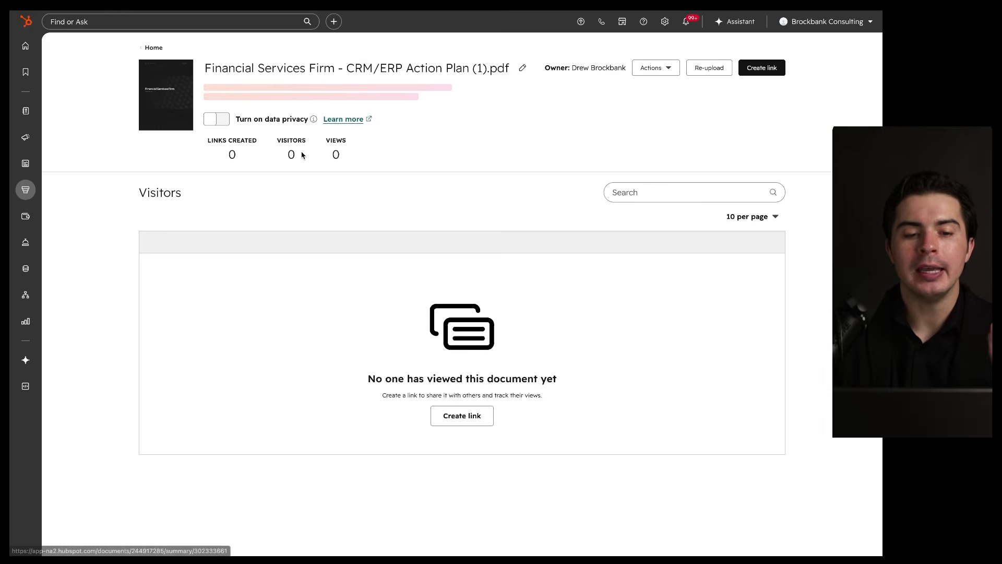
{"action": "mouse_move", "coordinate": [562, 281]}
{"action": "left_mouse_down"}
{"action": "mouse_move", "coordinate": [528, 475]}
{"action": "mouse_move", "coordinate": [515, 265]}
{"action": "left_mouse_up"}
{"action": "left_click_drag", "start_coordinate": [382, 398], "coordinate": [552, 400]}
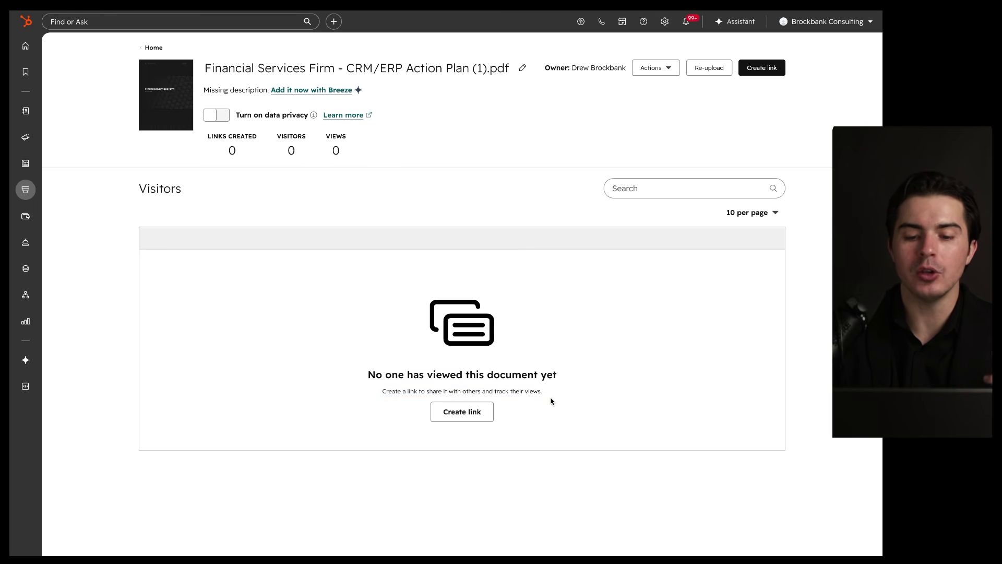
{"action": "left_click", "coordinate": [459, 408]}
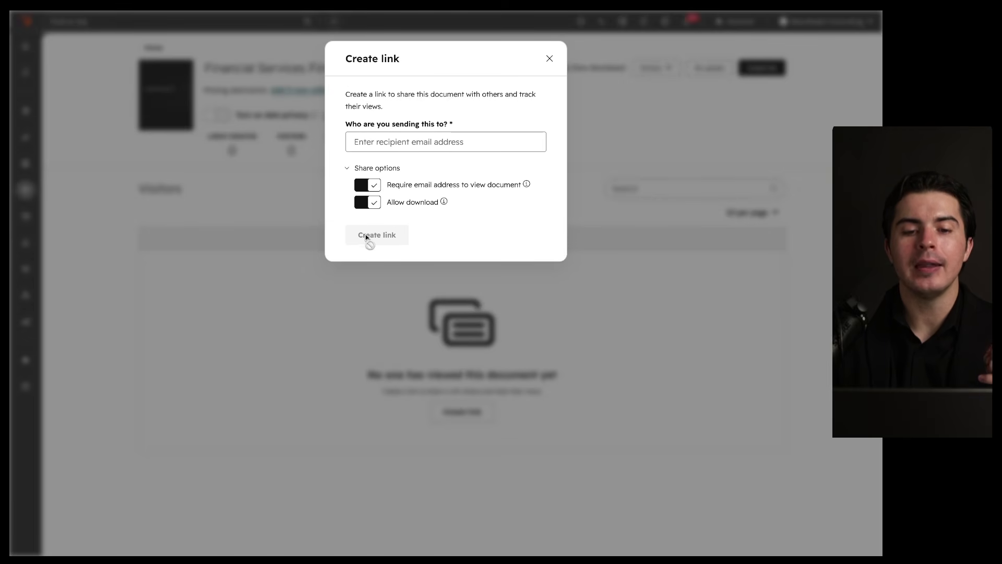
{"action": "left_click", "coordinate": [551, 61]}
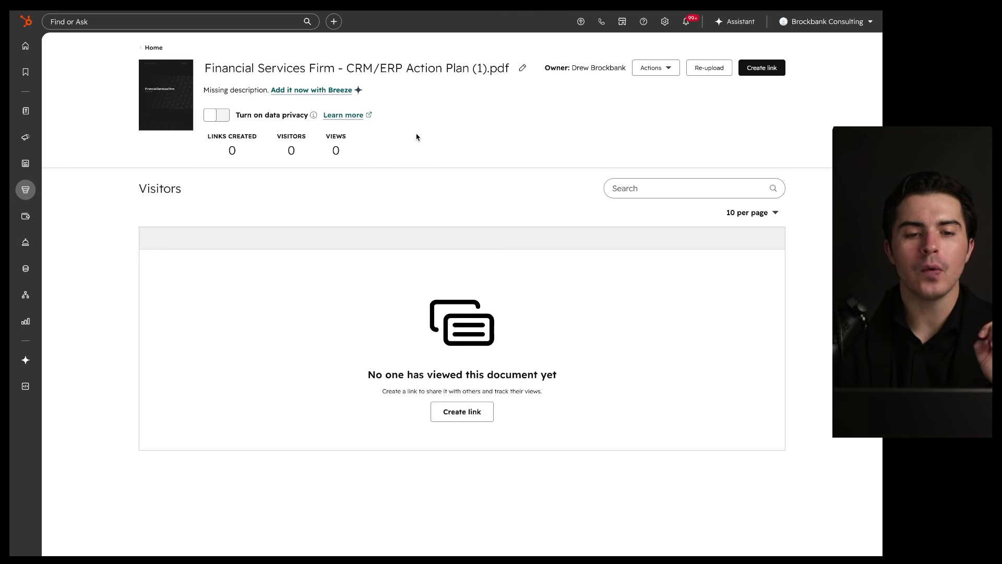
Step: Copy the meeting scheduling page's public link and load it in a new browser tab
{"action": "left_click", "coordinate": [154, 48]}
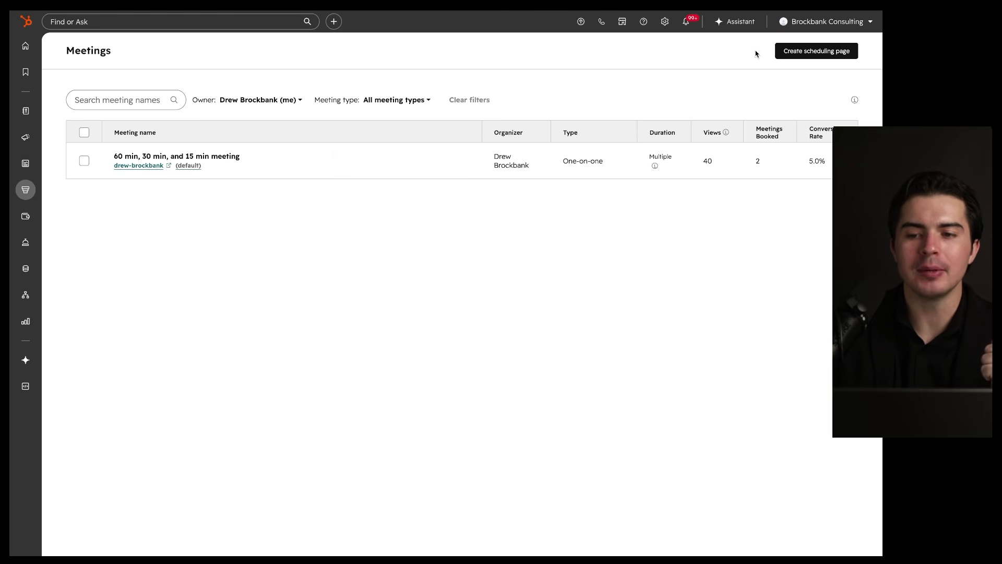
{"action": "left_click", "coordinate": [403, 161]}
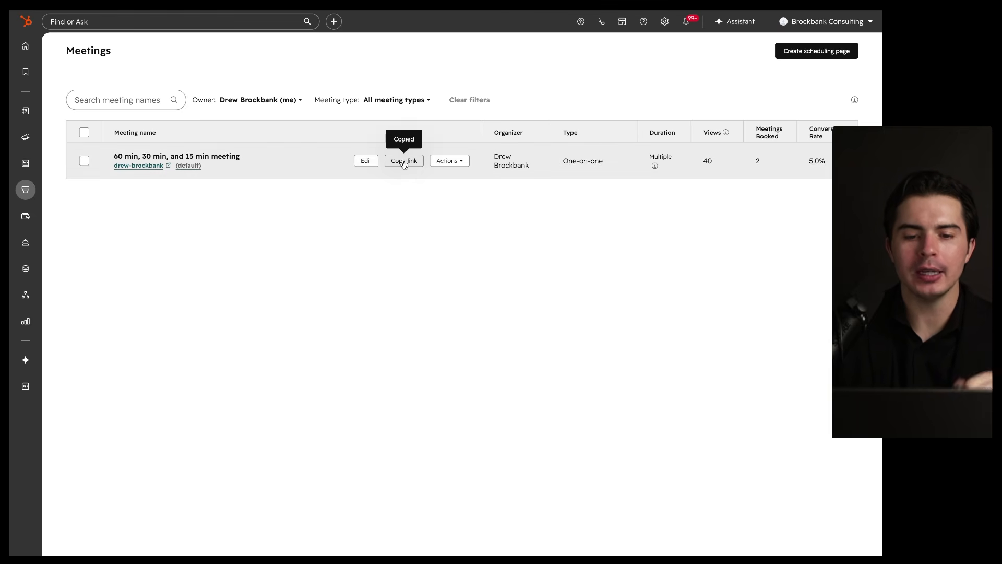
{"action": "key", "text": "super+t"}
{"action": "key", "text": "super+v"}
{"action": "key", "text": "Return"}
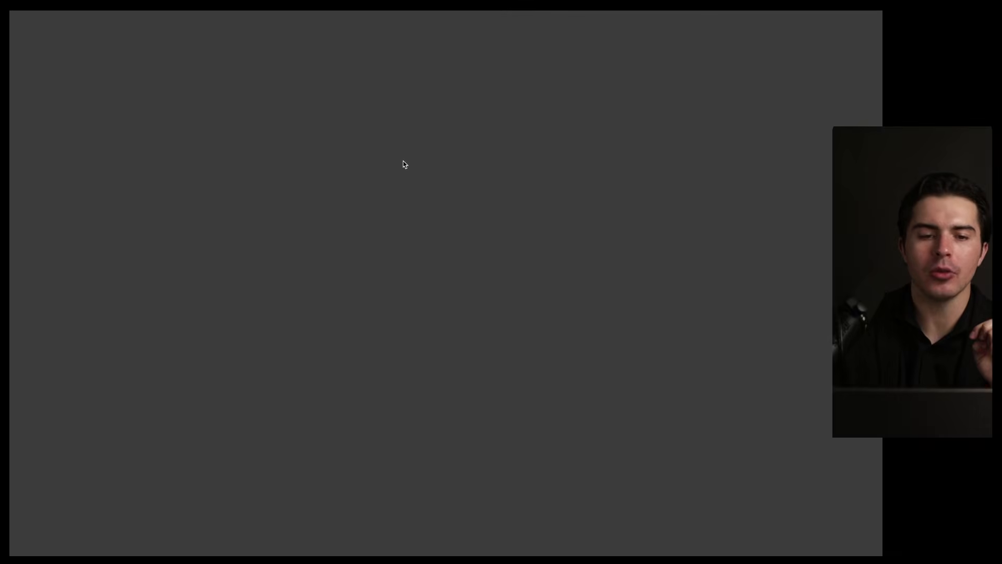
Step: Try the booking page by picking the 7:00 am slot on May 4, then go back
{"action": "scroll", "coordinate": [540, 243], "scroll_direction": "down", "scroll_amount": 5}
{"action": "scroll", "coordinate": [540, 243], "scroll_direction": "up", "scroll_amount": 5}
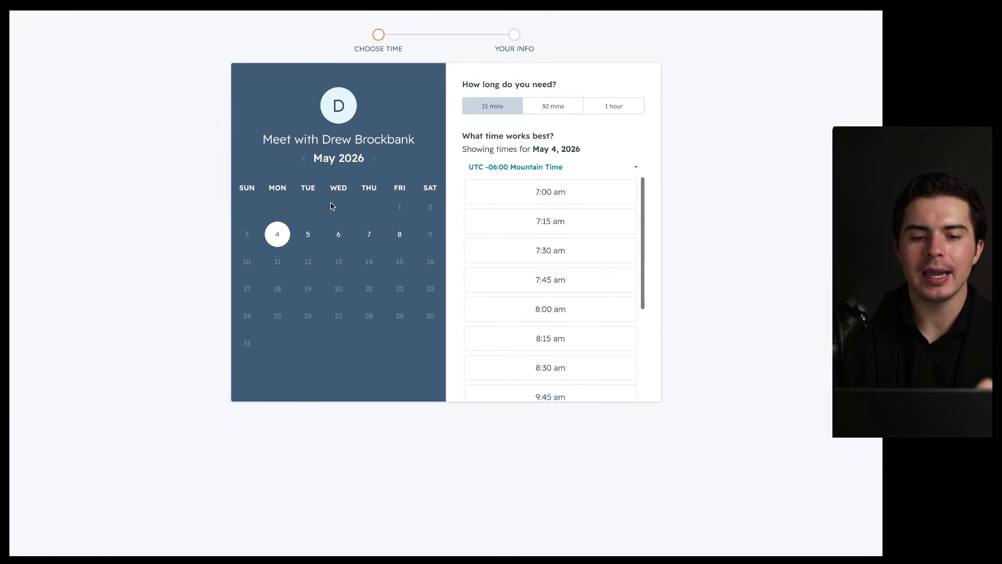
{"action": "mouse_move", "coordinate": [428, 180]}
{"action": "left_mouse_down"}
{"action": "mouse_move", "coordinate": [414, 230]}
{"action": "mouse_move", "coordinate": [326, 192]}
{"action": "left_mouse_up"}
{"action": "left_click_drag", "start_coordinate": [642, 162], "coordinate": [616, 157]}
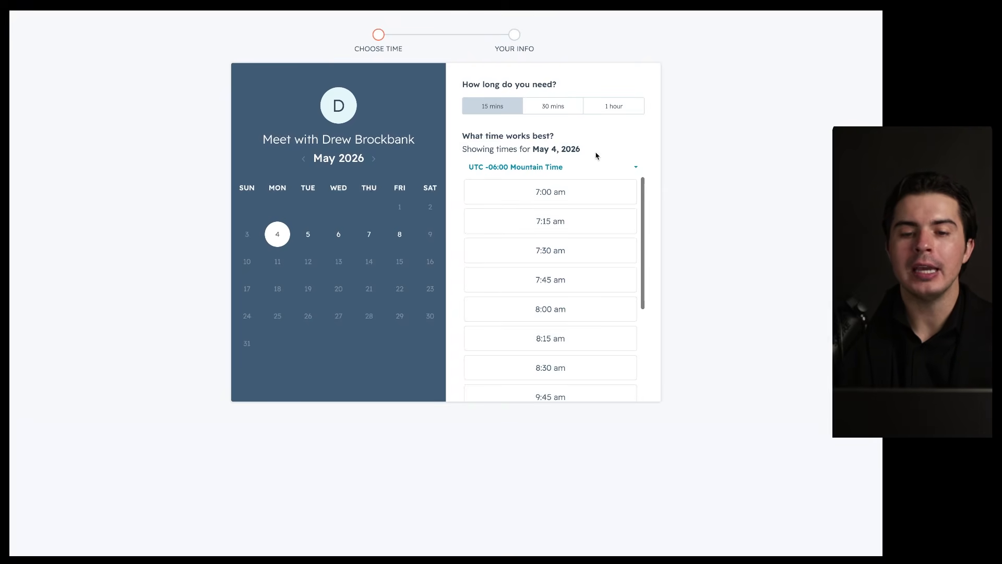
{"action": "mouse_move", "coordinate": [713, 77]}
{"action": "left_mouse_down"}
{"action": "mouse_move", "coordinate": [98, 128]}
{"action": "mouse_move", "coordinate": [537, 101]}
{"action": "left_mouse_up"}
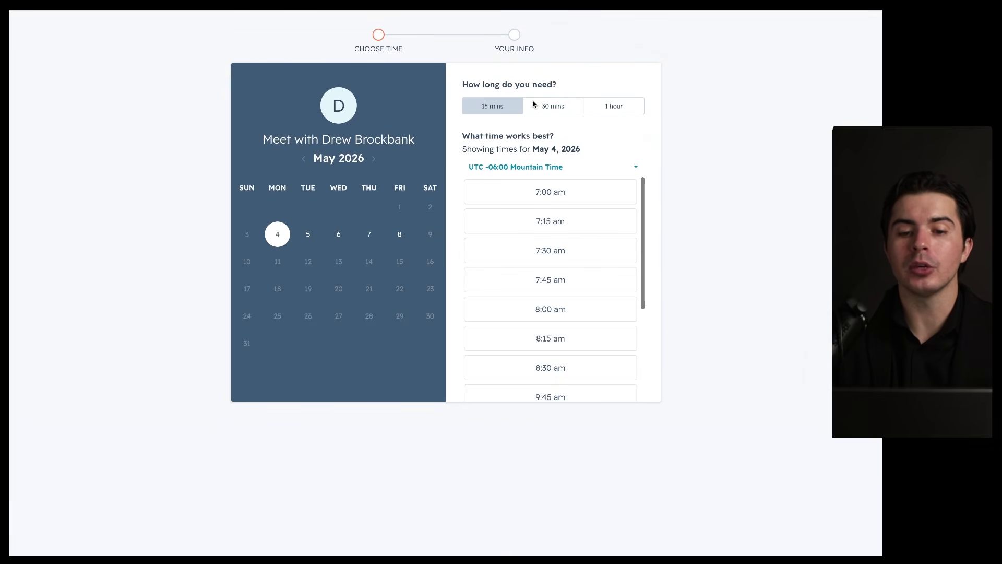
{"action": "mouse_move", "coordinate": [400, 188]}
{"action": "left_mouse_down"}
{"action": "mouse_move", "coordinate": [247, 301]}
{"action": "mouse_move", "coordinate": [326, 179]}
{"action": "left_mouse_up"}
{"action": "left_click_drag", "start_coordinate": [490, 200], "coordinate": [614, 201]}
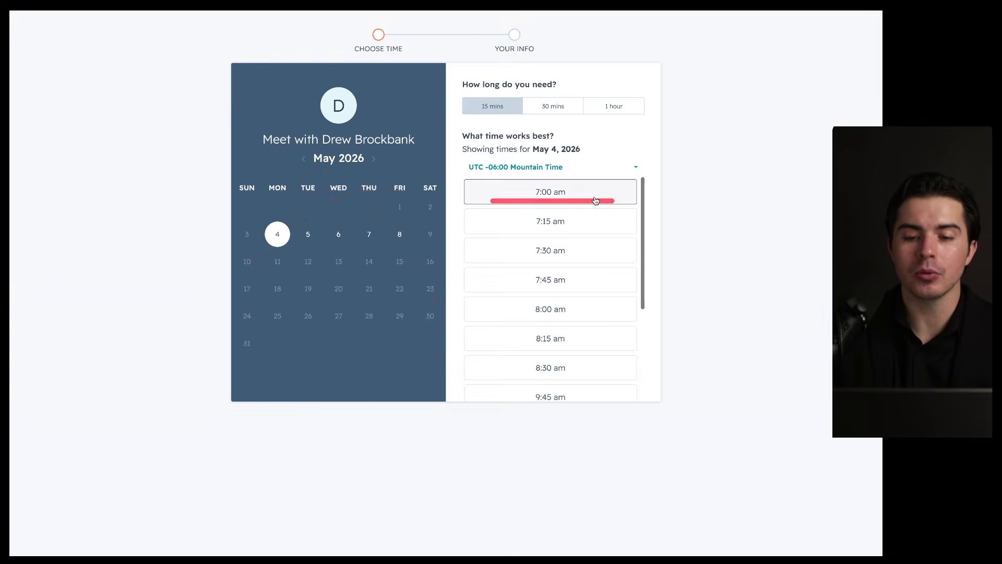
{"action": "left_click", "coordinate": [543, 201]}
{"action": "mouse_move", "coordinate": [609, 89]}
{"action": "left_mouse_down"}
{"action": "mouse_move", "coordinate": [633, 204]}
{"action": "mouse_move", "coordinate": [531, 114]}
{"action": "mouse_move", "coordinate": [421, 91]}
{"action": "mouse_move", "coordinate": [468, 84]}
{"action": "left_mouse_up"}
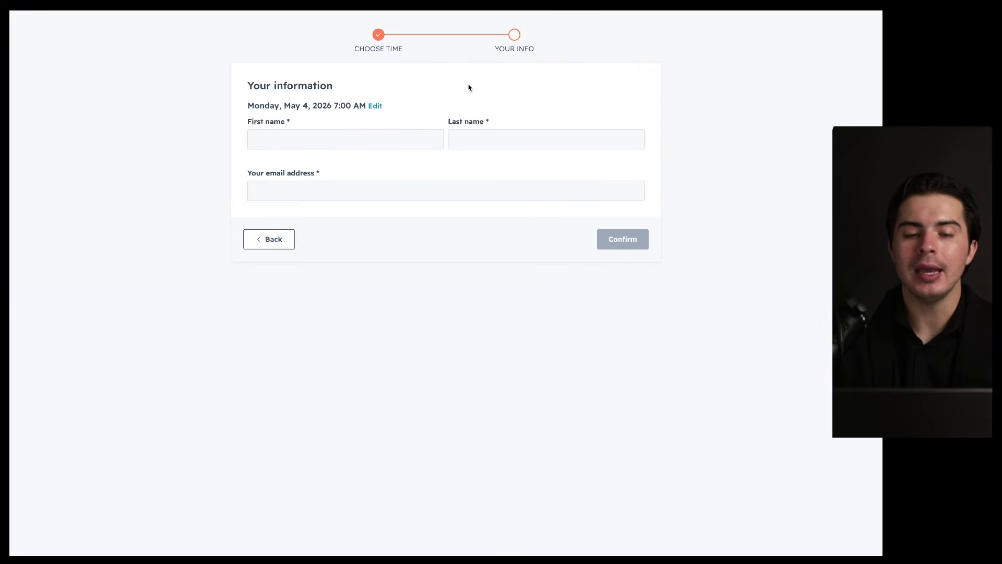
{"action": "left_click", "coordinate": [272, 238]}
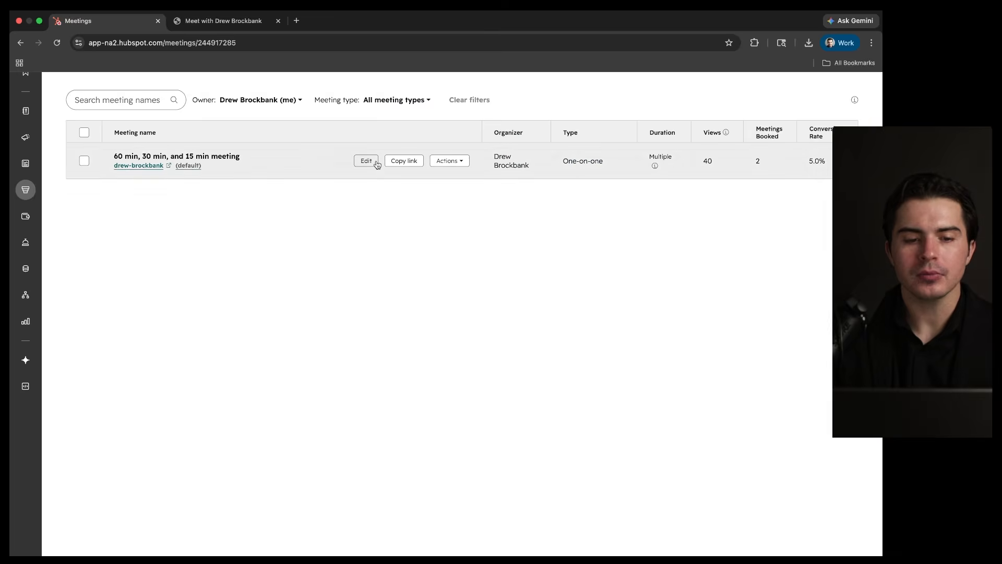
Step: Start a new scheduling page and review the One-on-One, Group and Round robin types
{"action": "left_click", "coordinate": [817, 51]}
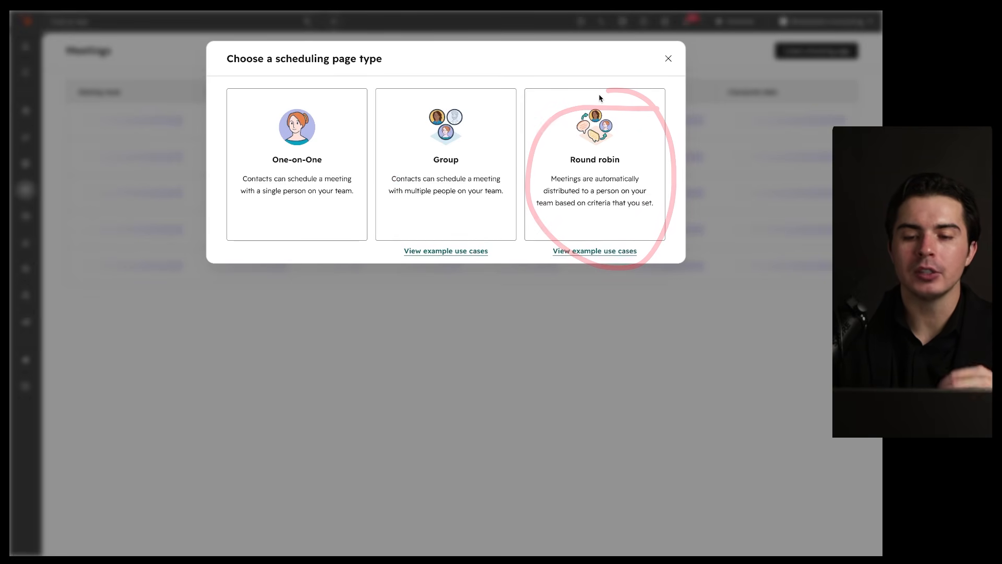
{"action": "left_click", "coordinate": [571, 192]}
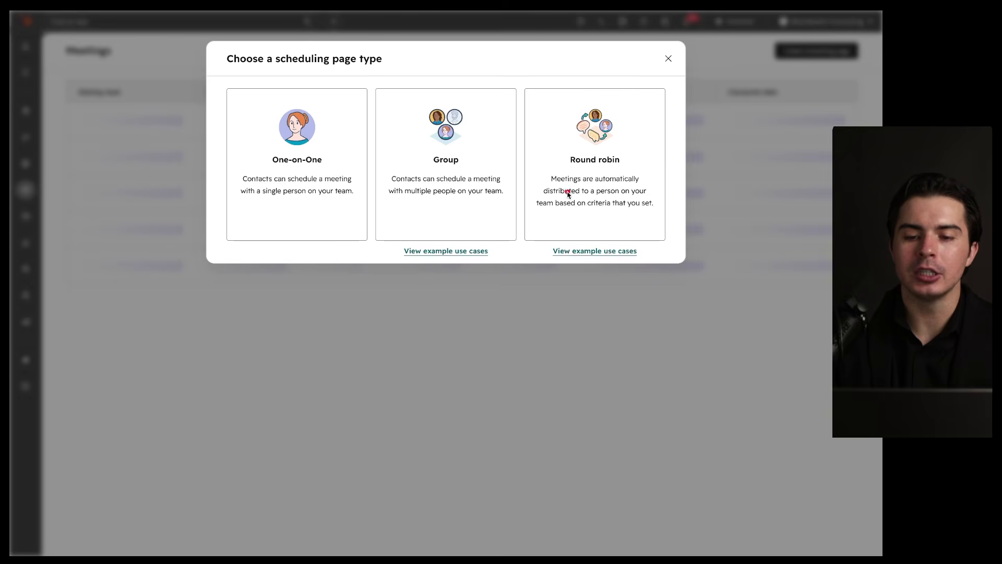
{"action": "left_click_drag", "start_coordinate": [543, 195], "coordinate": [636, 197]}
{"action": "left_click_drag", "start_coordinate": [553, 213], "coordinate": [642, 213]}
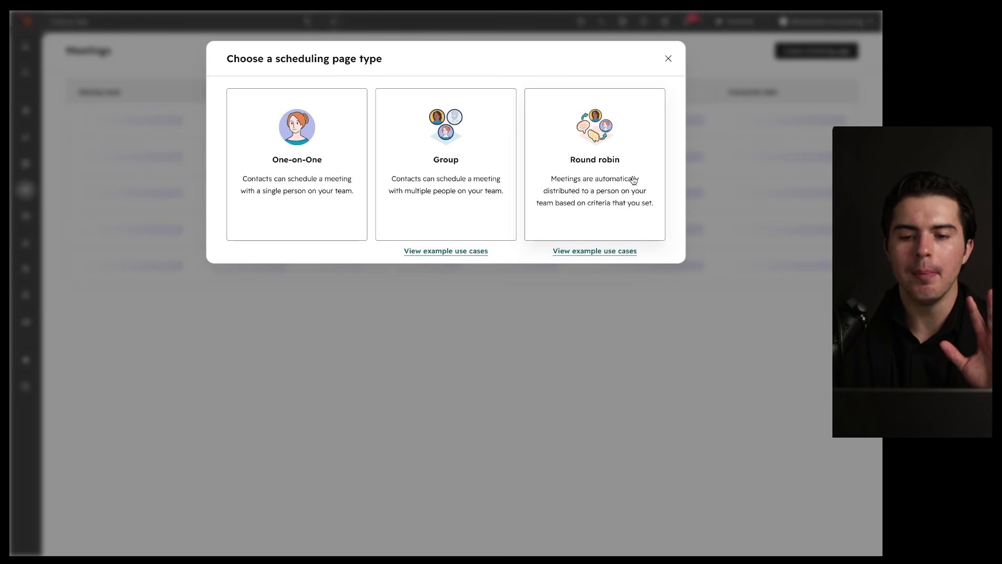
Step: Create a One-on-One page with internal name and event title both 'Demo'
{"action": "left_click", "coordinate": [317, 159]}
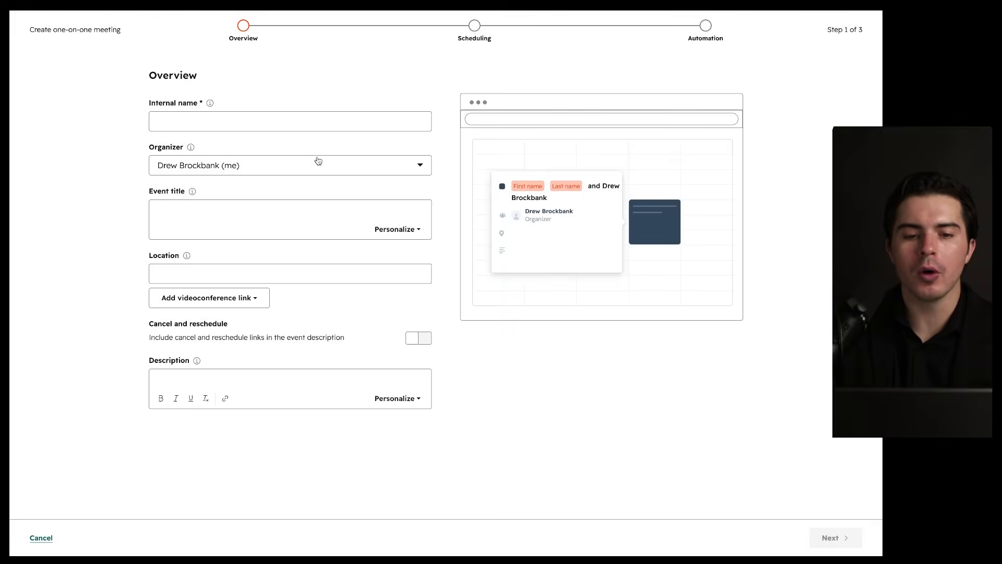
{"action": "left_click", "coordinate": [308, 126]}
{"action": "type", "text": "Demo"}
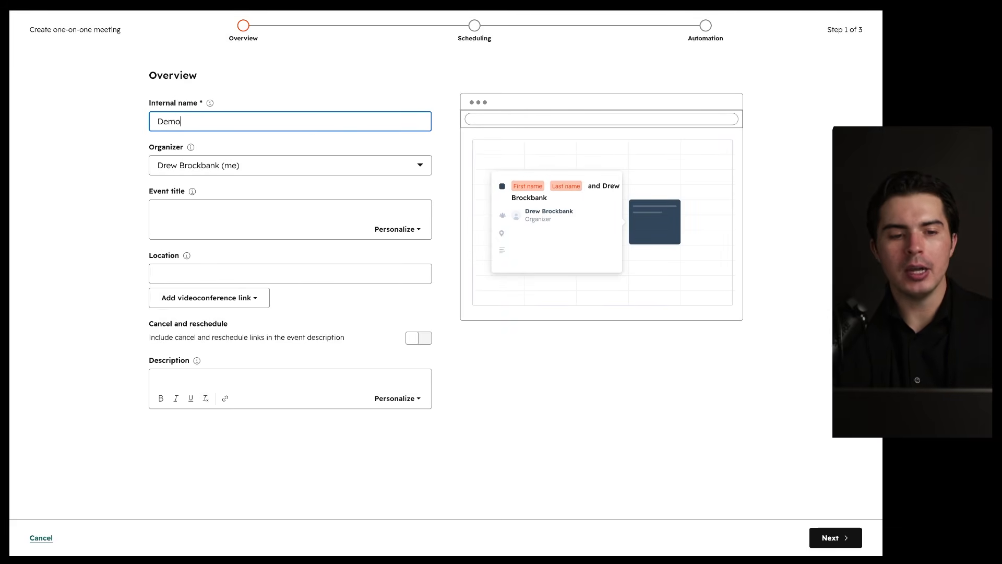
{"action": "left_click", "coordinate": [262, 206]}
{"action": "type", "text": "Demo"}
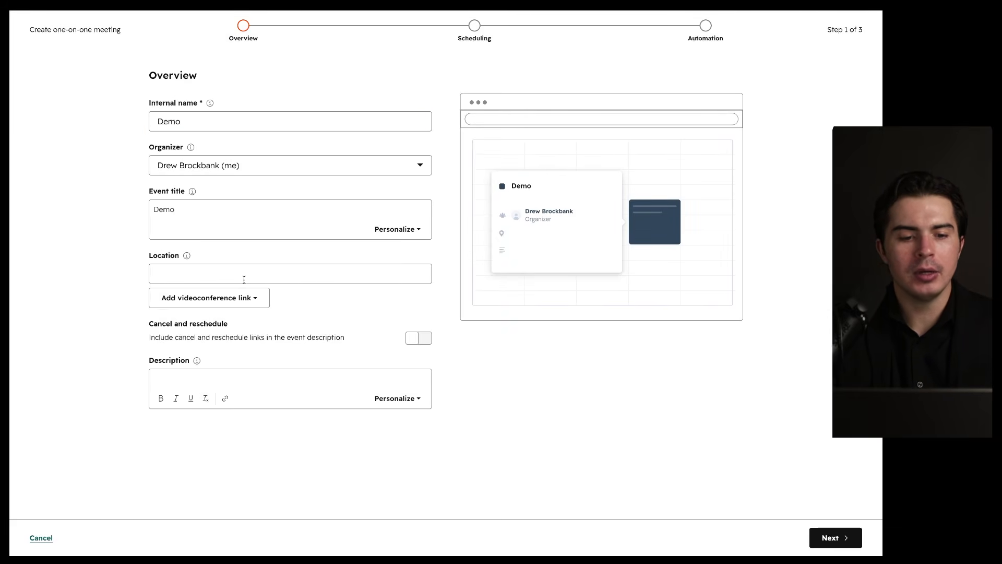
{"action": "left_click", "coordinate": [248, 297]}
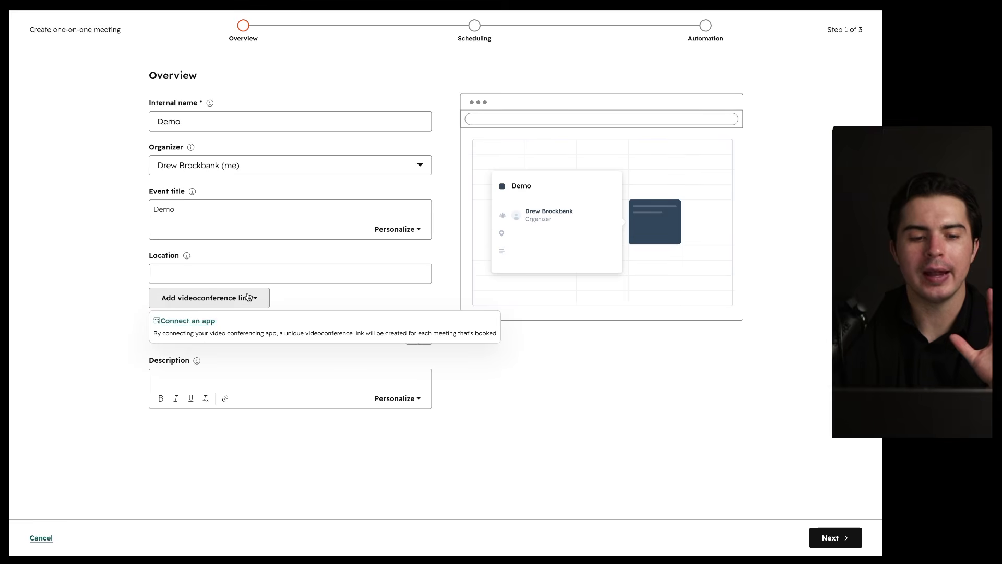
{"action": "left_click", "coordinate": [292, 297]}
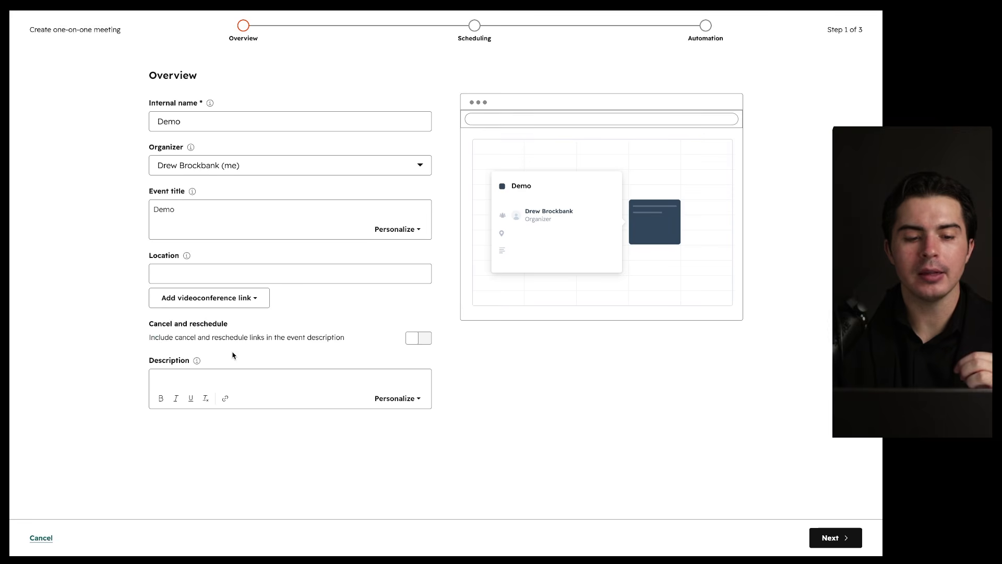
Step: Move past the Scheduling step to the Automation step, reviewing the settings
{"action": "left_click", "coordinate": [834, 539]}
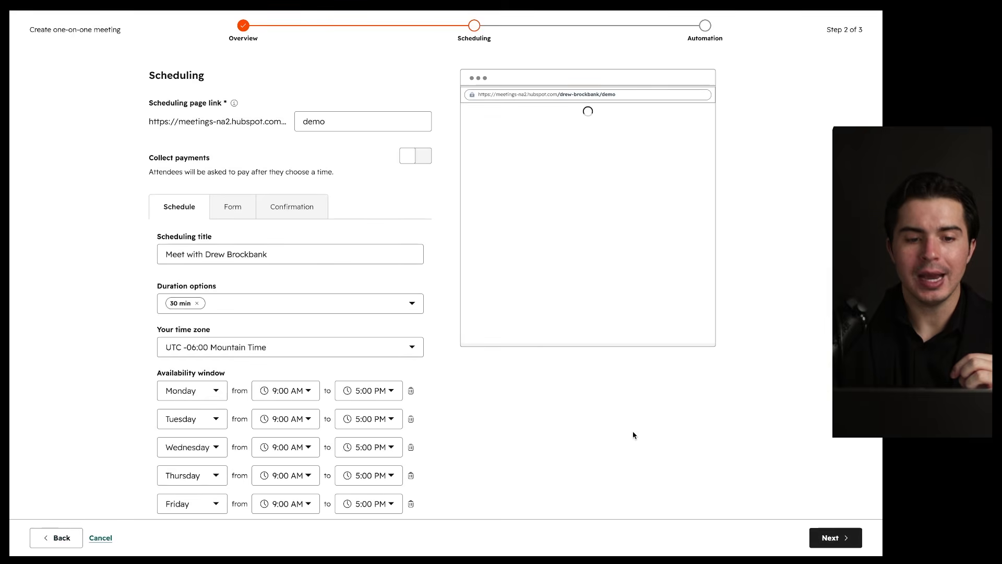
{"action": "scroll", "coordinate": [462, 331], "scroll_direction": "down", "scroll_amount": 1}
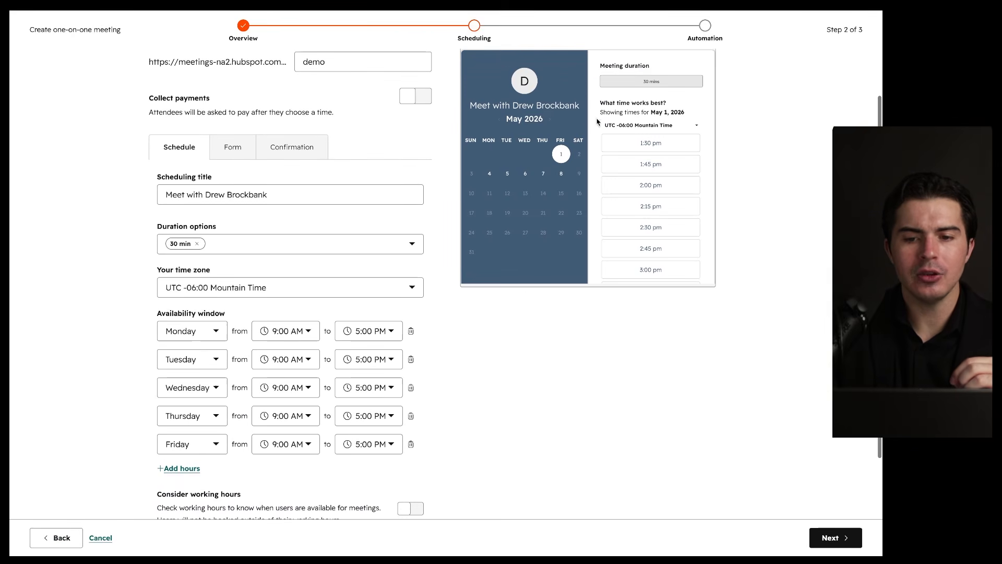
{"action": "scroll", "coordinate": [603, 157], "scroll_direction": "up", "scroll_amount": 1}
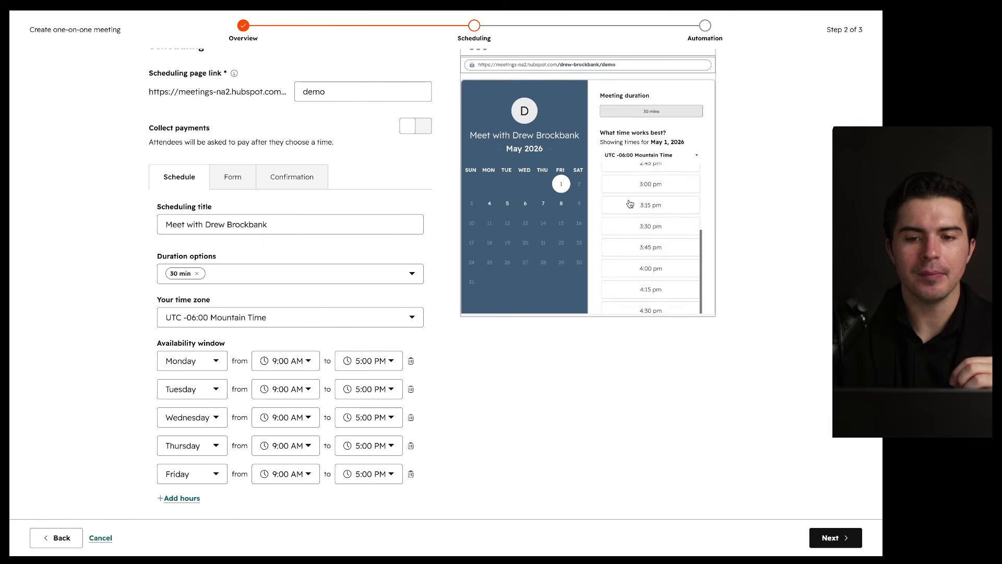
{"action": "scroll", "coordinate": [552, 210], "scroll_direction": "up", "scroll_amount": 1}
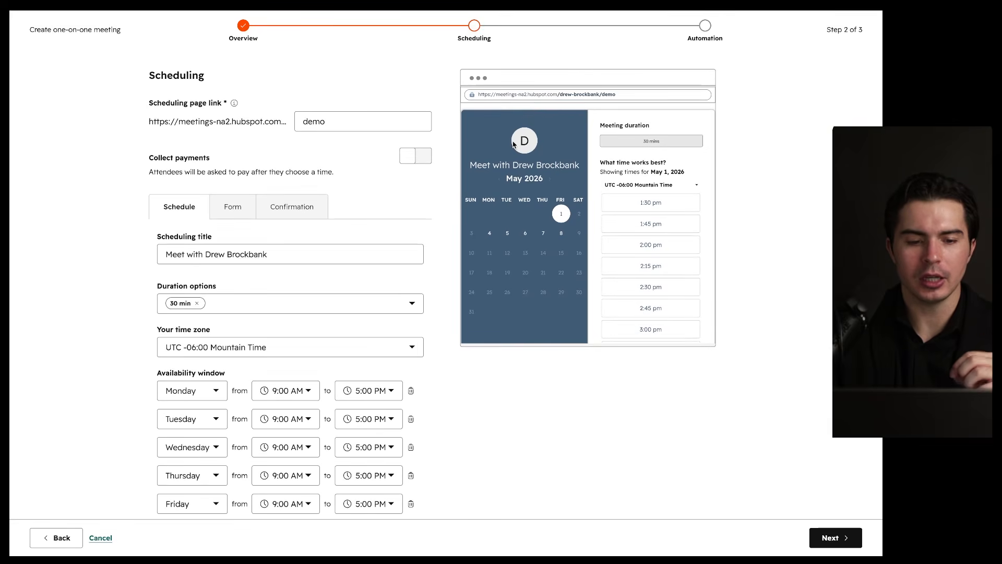
{"action": "scroll", "coordinate": [387, 220], "scroll_direction": "down", "scroll_amount": 5}
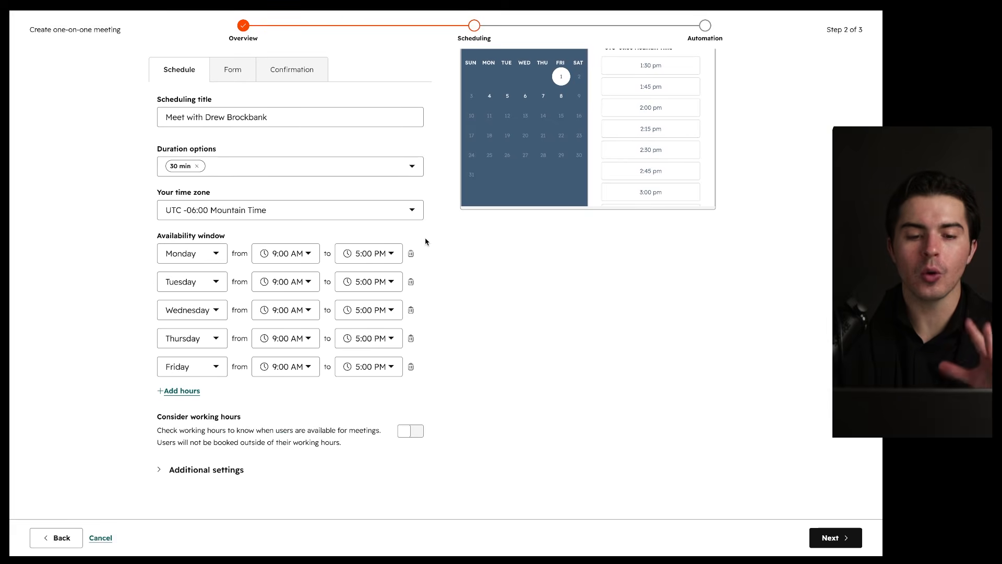
{"action": "mouse_move", "coordinate": [420, 220]}
{"action": "left_mouse_down"}
{"action": "mouse_move", "coordinate": [102, 342]}
{"action": "mouse_move", "coordinate": [300, 217]}
{"action": "left_mouse_up"}
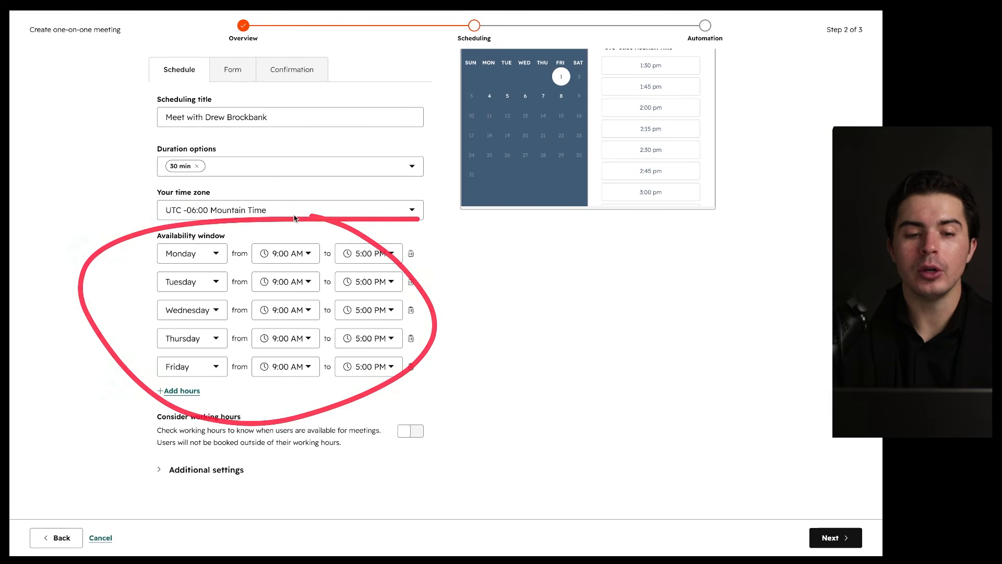
{"action": "left_click", "coordinate": [831, 537]}
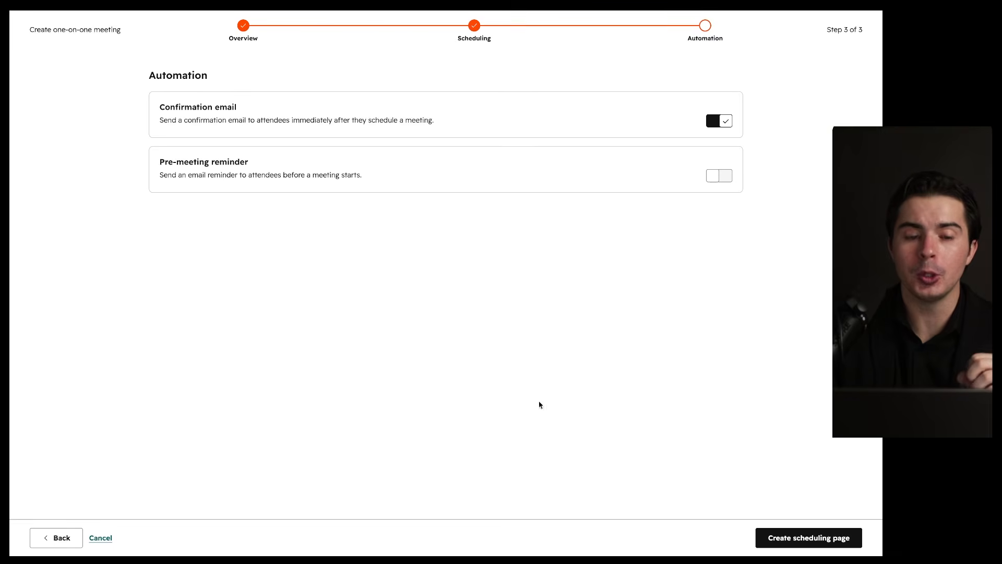
{"action": "left_click_drag", "start_coordinate": [146, 81], "coordinate": [202, 82]}
{"action": "left_click_drag", "start_coordinate": [157, 111], "coordinate": [250, 112]}
{"action": "left_click_drag", "start_coordinate": [626, 122], "coordinate": [788, 43]}
{"action": "left_click_drag", "start_coordinate": [717, 60], "coordinate": [767, 124]}
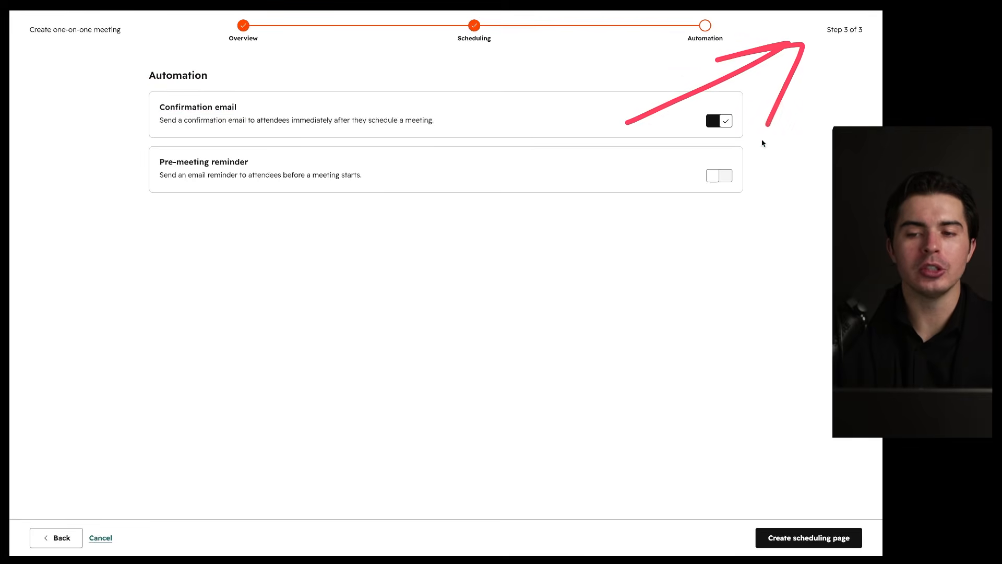
{"action": "mouse_move", "coordinate": [485, 332]}
{"action": "left_mouse_down"}
{"action": "mouse_move", "coordinate": [374, 261]}
{"action": "mouse_move", "coordinate": [414, 391]}
{"action": "mouse_move", "coordinate": [425, 264]}
{"action": "left_mouse_up"}
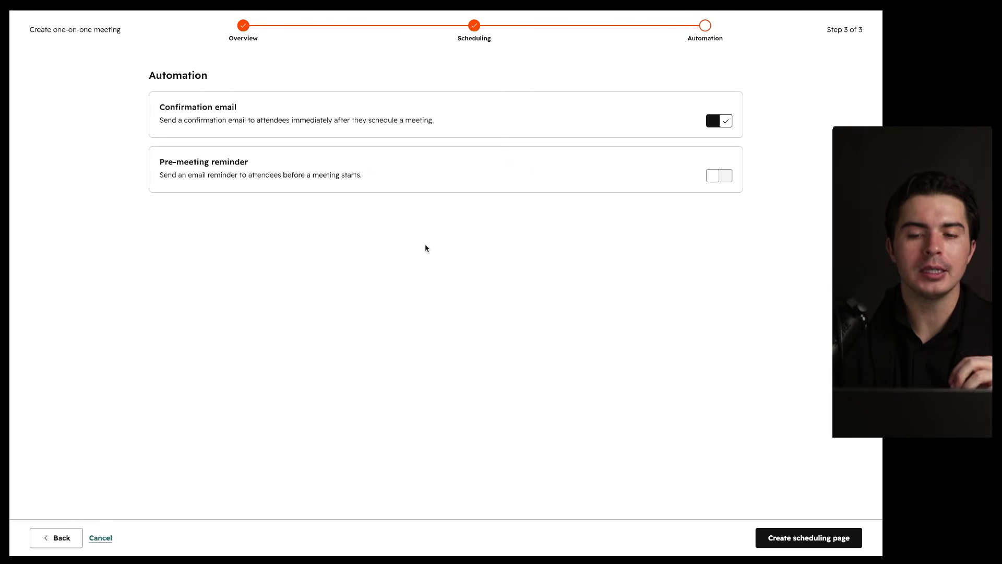
{"action": "left_click_drag", "start_coordinate": [139, 169], "coordinate": [282, 170]}
Step: Publish the Demo scheduling page and review its pop-up, embed code and share link options
{"action": "left_click", "coordinate": [773, 538]}
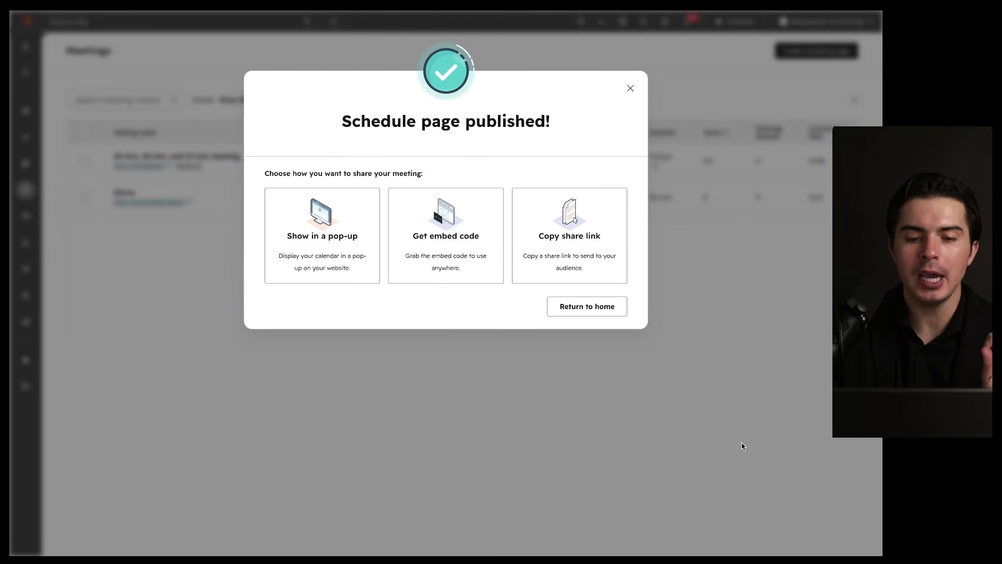
{"action": "mouse_move", "coordinate": [324, 183]}
{"action": "left_mouse_down"}
{"action": "mouse_move", "coordinate": [369, 183]}
{"action": "mouse_move", "coordinate": [329, 184]}
{"action": "left_mouse_up"}
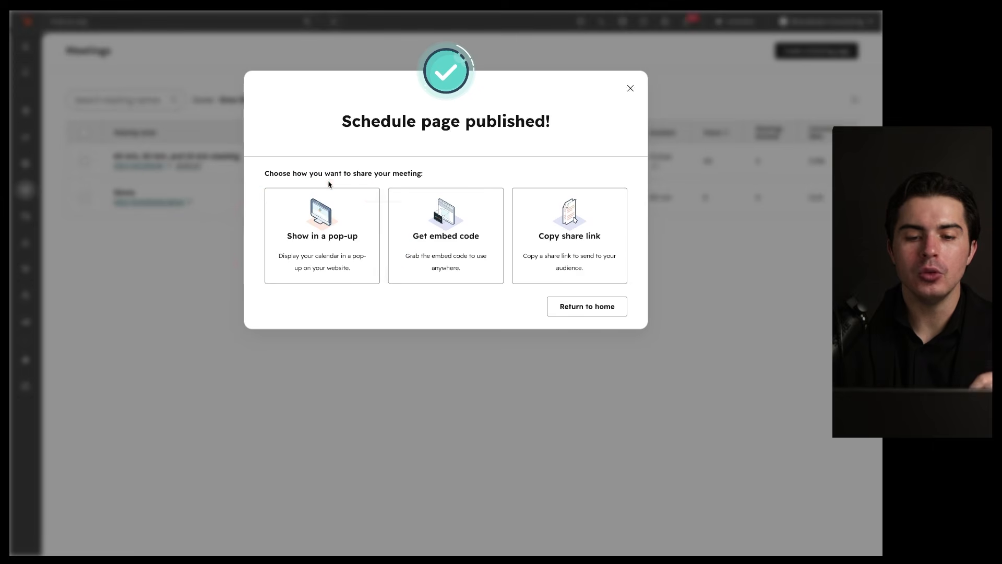
{"action": "mouse_move", "coordinate": [502, 194]}
{"action": "left_mouse_down"}
{"action": "mouse_move", "coordinate": [334, 238]}
{"action": "mouse_move", "coordinate": [452, 223]}
{"action": "left_mouse_up"}
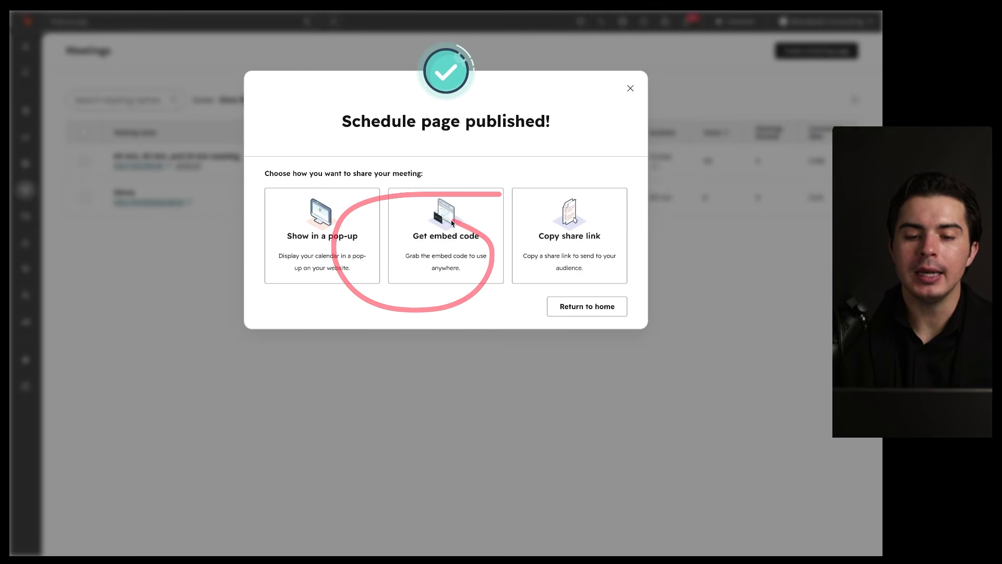
{"action": "mouse_move", "coordinate": [619, 186]}
{"action": "left_mouse_down"}
{"action": "mouse_move", "coordinate": [508, 192]}
{"action": "mouse_move", "coordinate": [599, 205]}
{"action": "left_mouse_up"}
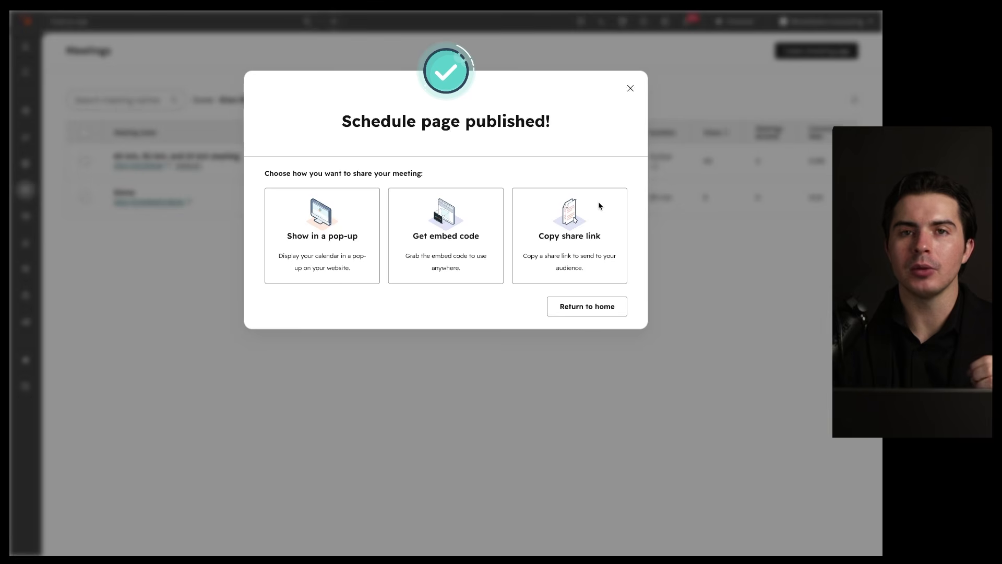
{"action": "left_click_drag", "start_coordinate": [633, 177], "coordinate": [638, 248]}
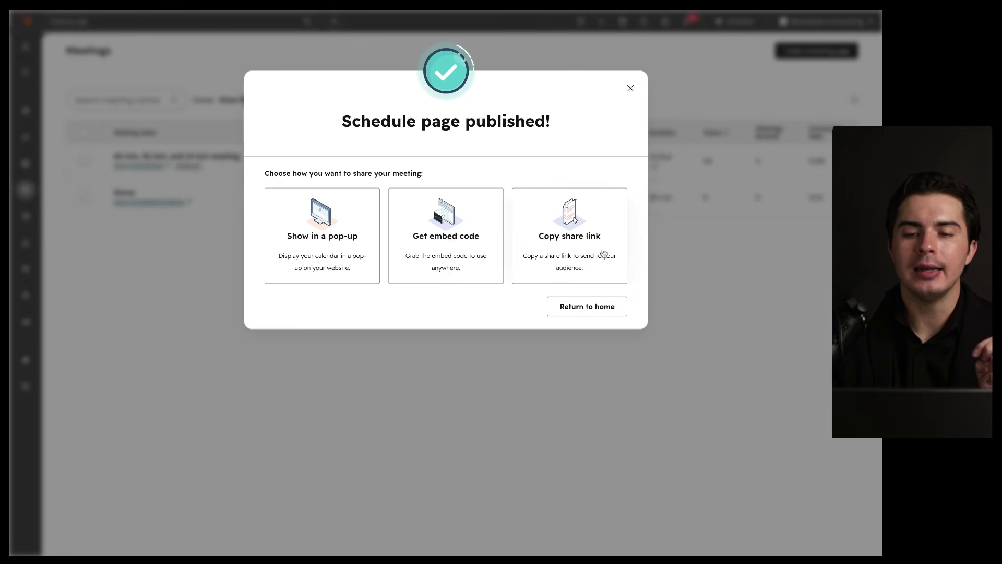
Step: Close the publish confirmation and check the first meeting's actions list without cloning
{"action": "left_click", "coordinate": [630, 90]}
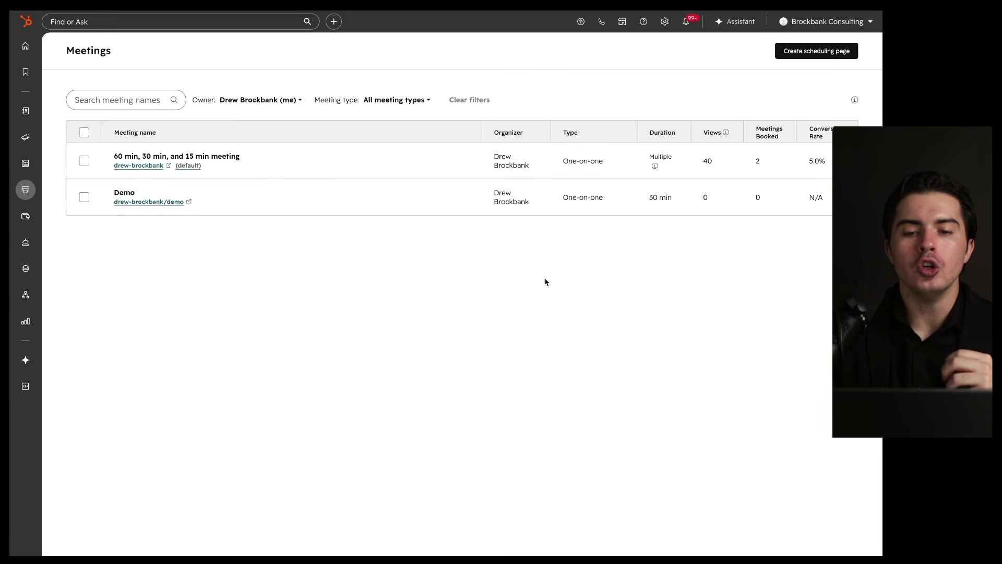
{"action": "mouse_move", "coordinate": [428, 166]}
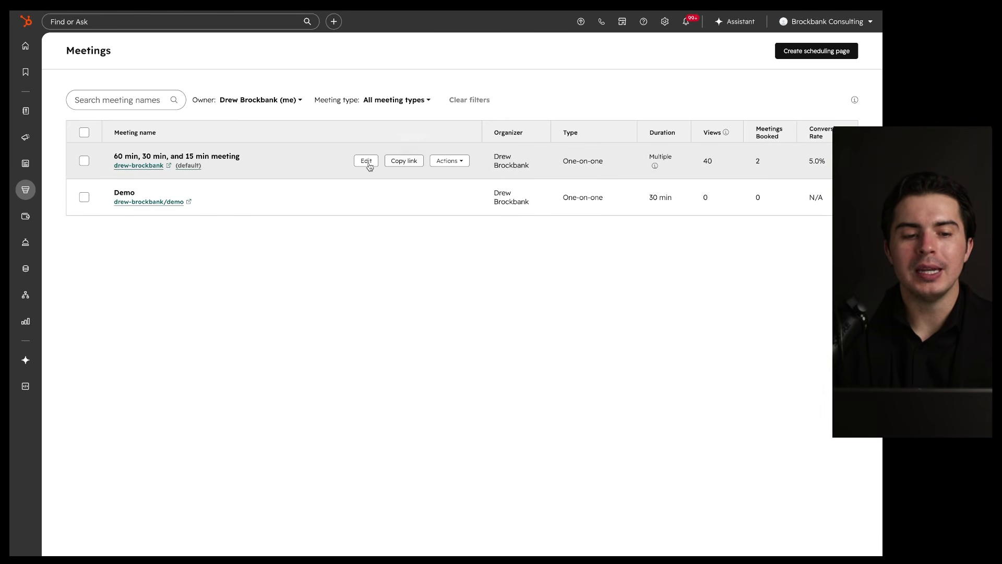
{"action": "mouse_move", "coordinate": [485, 79]}
{"action": "left_mouse_down"}
{"action": "mouse_move", "coordinate": [502, 70]}
{"action": "mouse_move", "coordinate": [389, 32]}
{"action": "left_mouse_up"}
{"action": "mouse_move", "coordinate": [389, 151]}
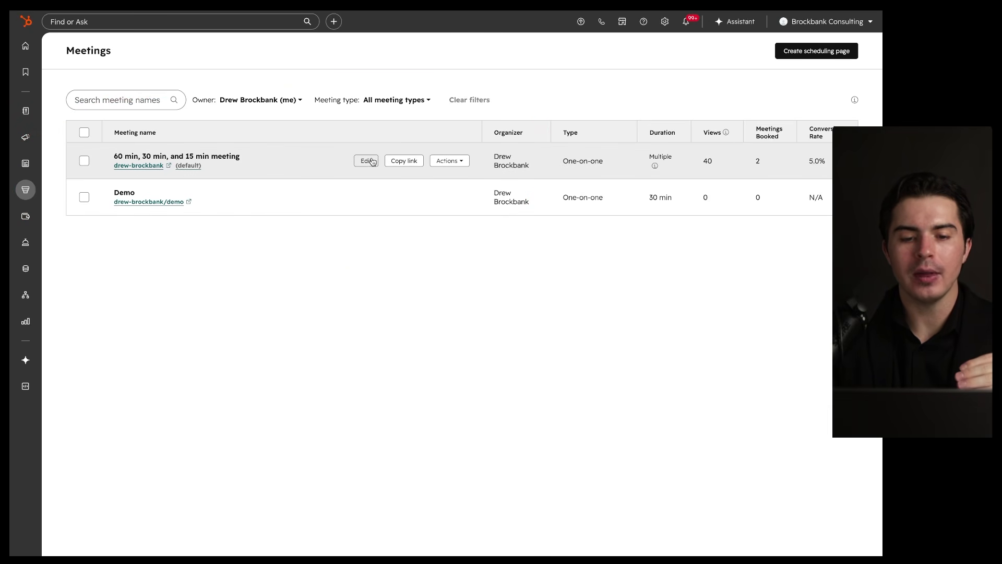
{"action": "left_click", "coordinate": [452, 162]}
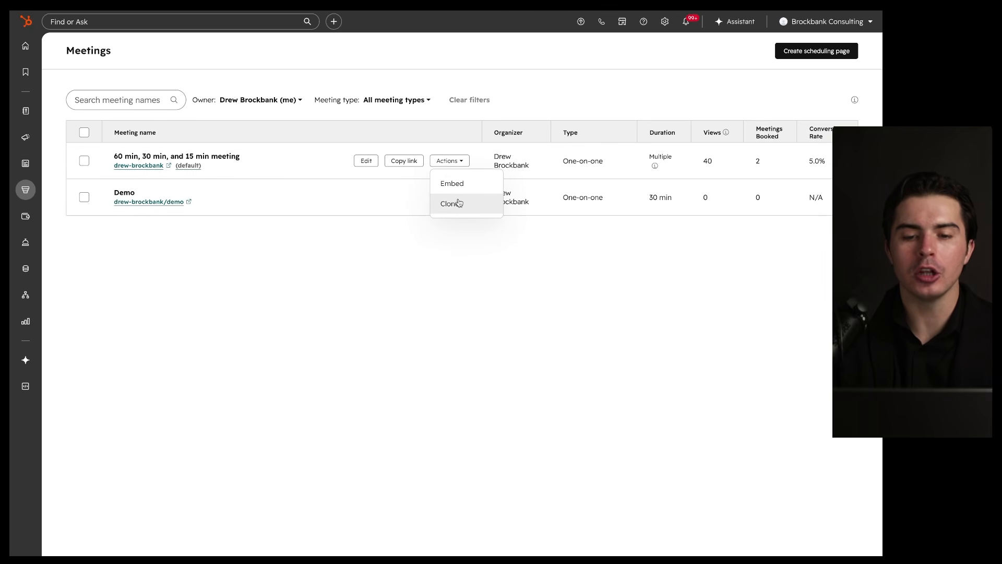
{"action": "left_click", "coordinate": [474, 245]}
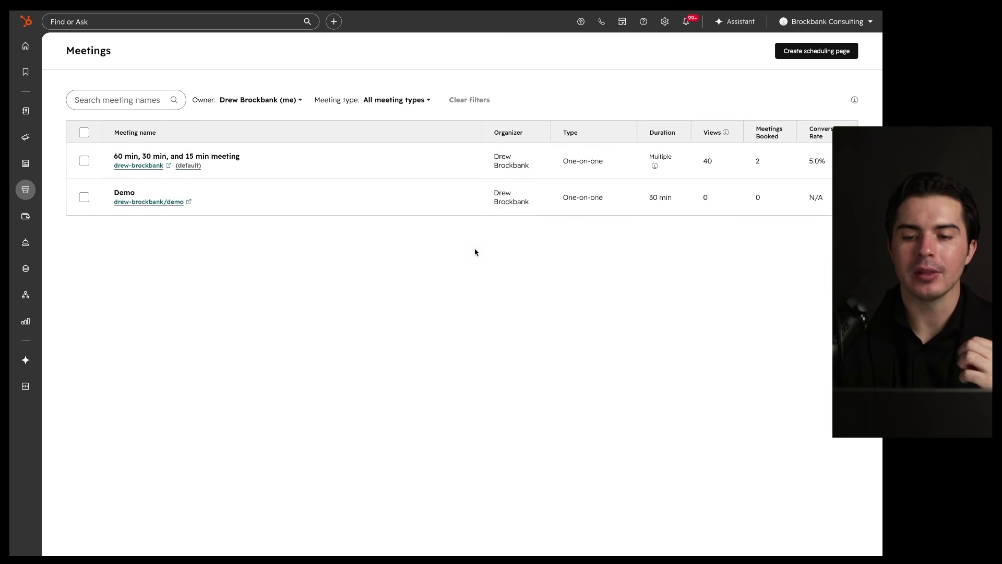
Step: Go to Sales > Activity Feed from the sidebar
{"action": "left_click_drag", "start_coordinate": [840, 104], "coordinate": [779, 101]}
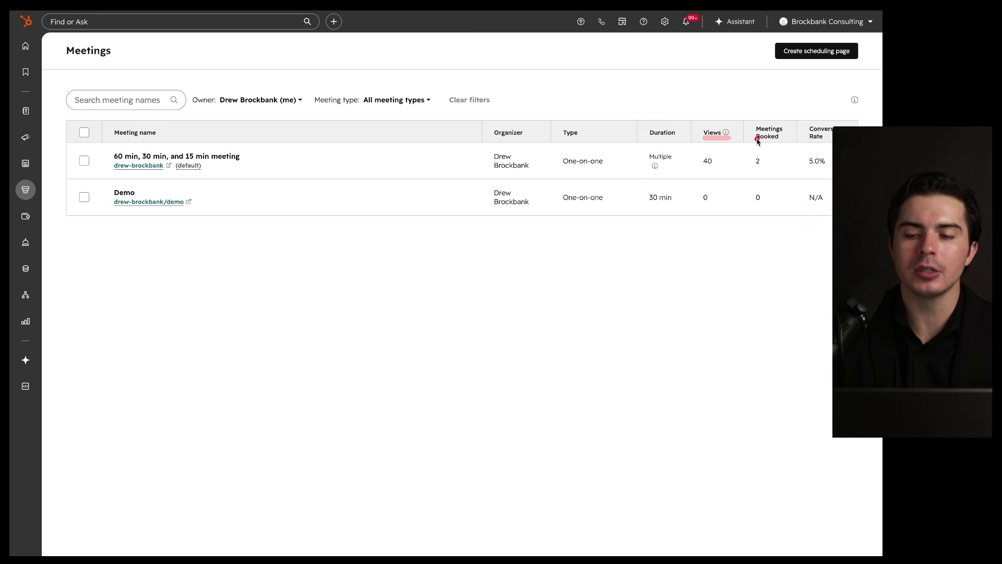
{"action": "left_click_drag", "start_coordinate": [749, 145], "coordinate": [833, 145]}
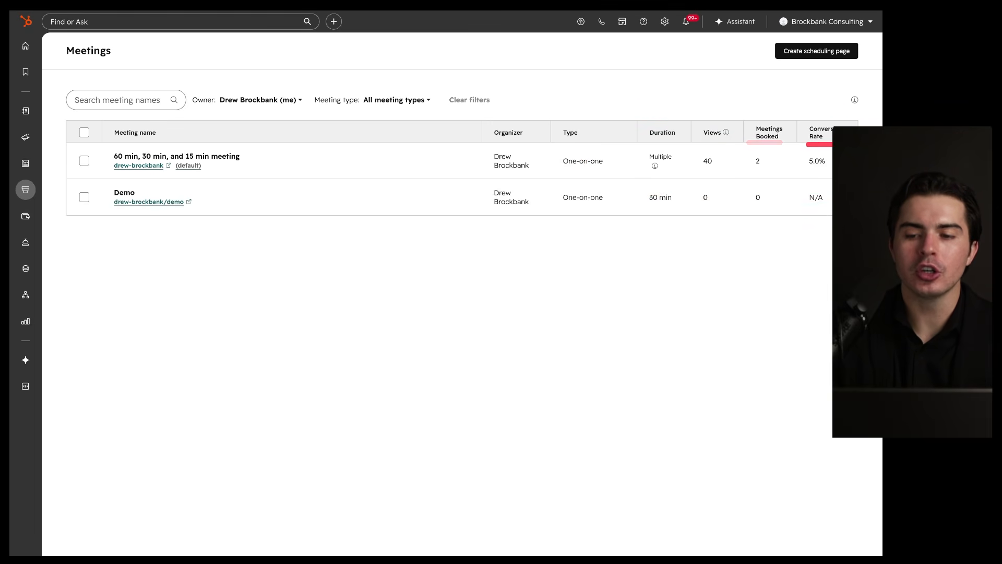
{"action": "mouse_move", "coordinate": [780, 98]}
{"action": "left_mouse_down"}
{"action": "mouse_move", "coordinate": [726, 211]}
{"action": "mouse_move", "coordinate": [762, 109]}
{"action": "left_mouse_up"}
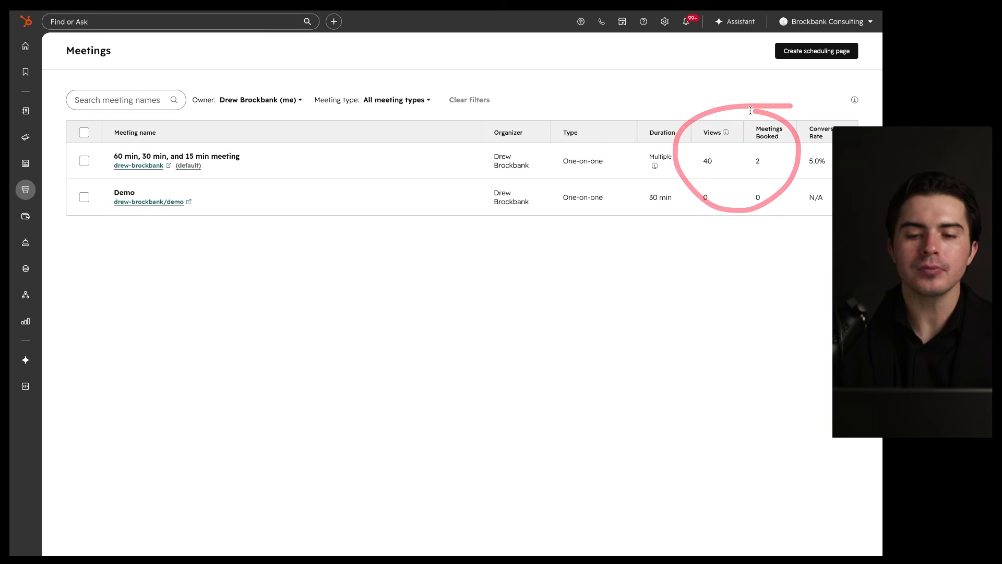
{"action": "mouse_move", "coordinate": [23, 195]}
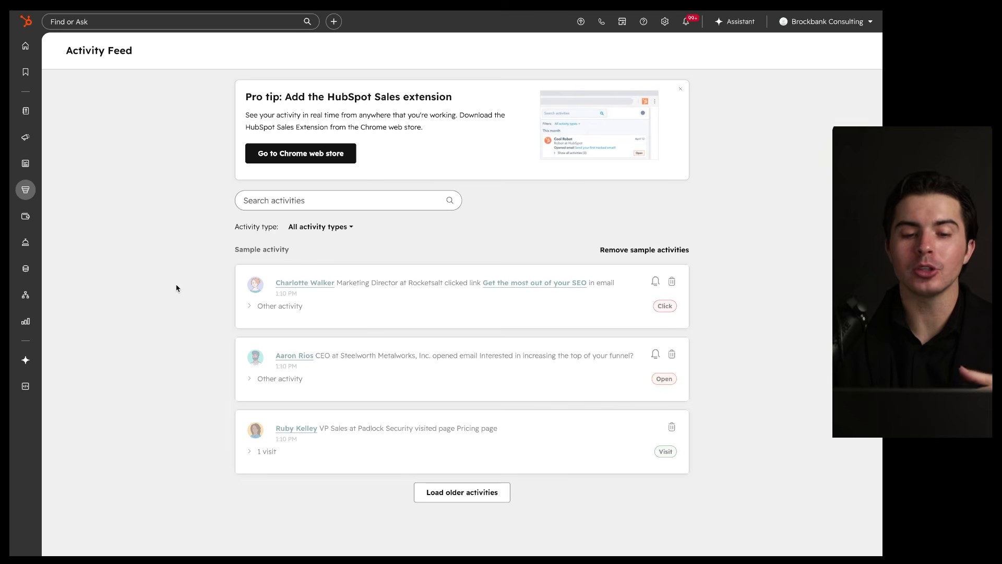
{"action": "left_click", "coordinate": [331, 228]}
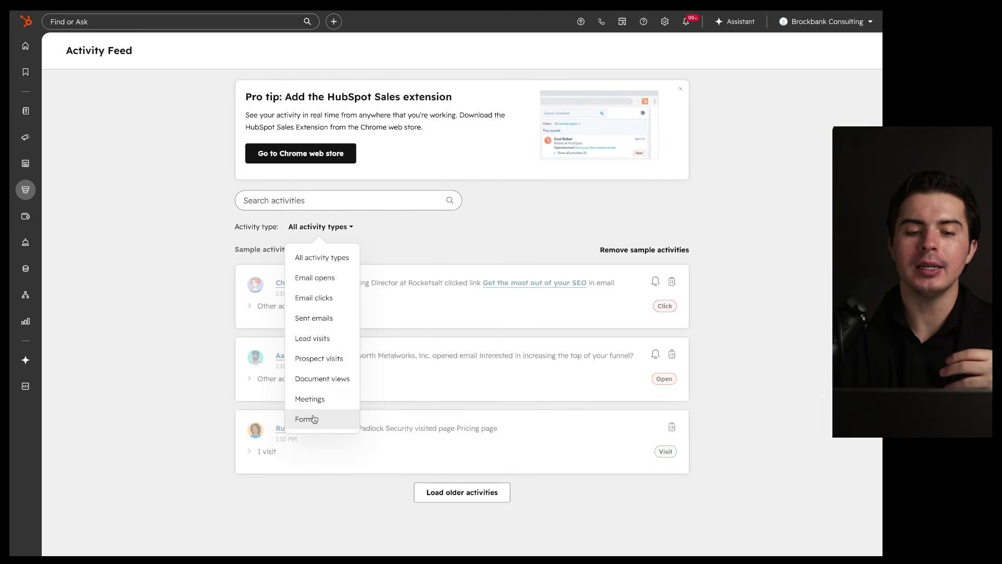
{"action": "left_click", "coordinate": [221, 250]}
{"action": "left_click_drag", "start_coordinate": [541, 246], "coordinate": [582, 444]}
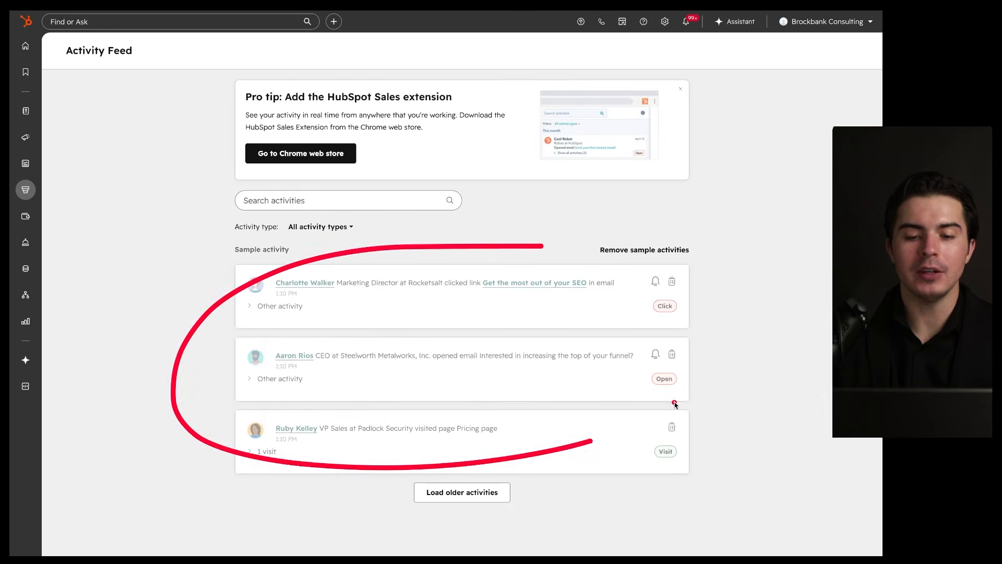
{"action": "mouse_move", "coordinate": [423, 275]}
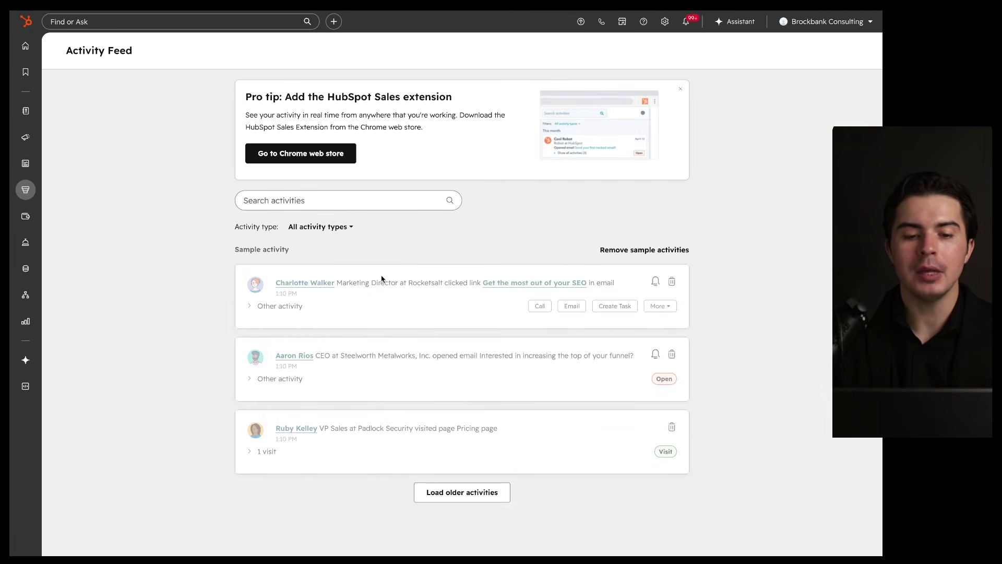
{"action": "mouse_move", "coordinate": [284, 288]}
{"action": "left_mouse_down"}
{"action": "mouse_move", "coordinate": [599, 291]}
{"action": "mouse_move", "coordinate": [500, 312]}
{"action": "mouse_move", "coordinate": [642, 280]}
{"action": "mouse_move", "coordinate": [650, 295]}
{"action": "mouse_move", "coordinate": [678, 282]}
{"action": "left_mouse_up"}
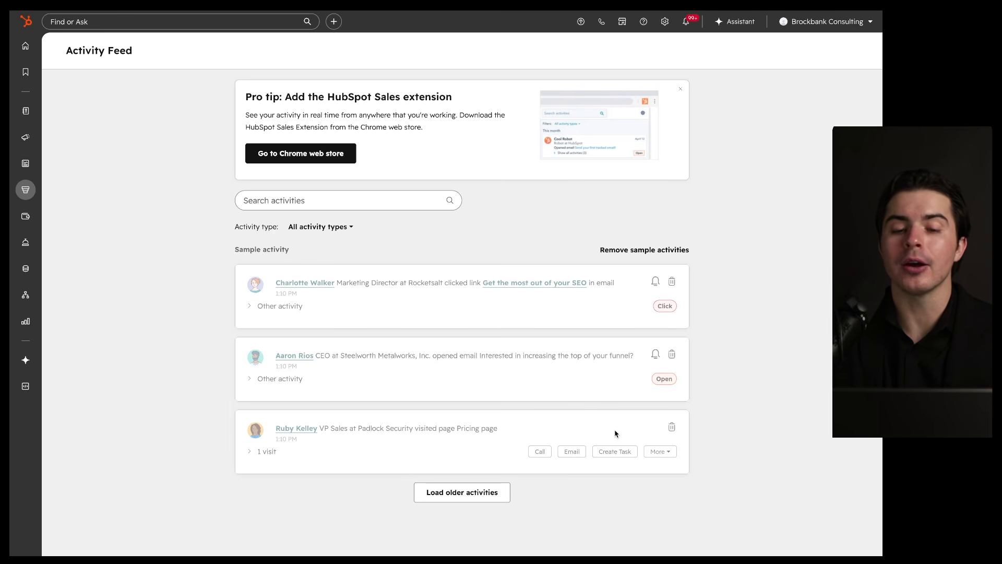
{"action": "mouse_move", "coordinate": [699, 226]}
{"action": "left_mouse_down"}
{"action": "mouse_move", "coordinate": [771, 392]}
{"action": "mouse_move", "coordinate": [544, 200]}
{"action": "left_mouse_up"}
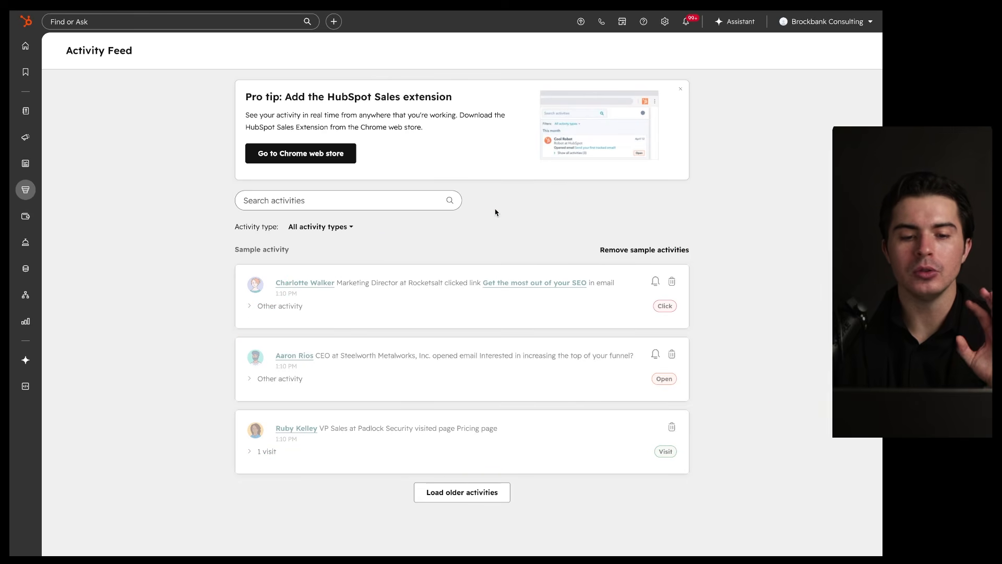
Step: Check the Activity type filter list, then head to Commerce > Products
{"action": "left_click", "coordinate": [340, 228]}
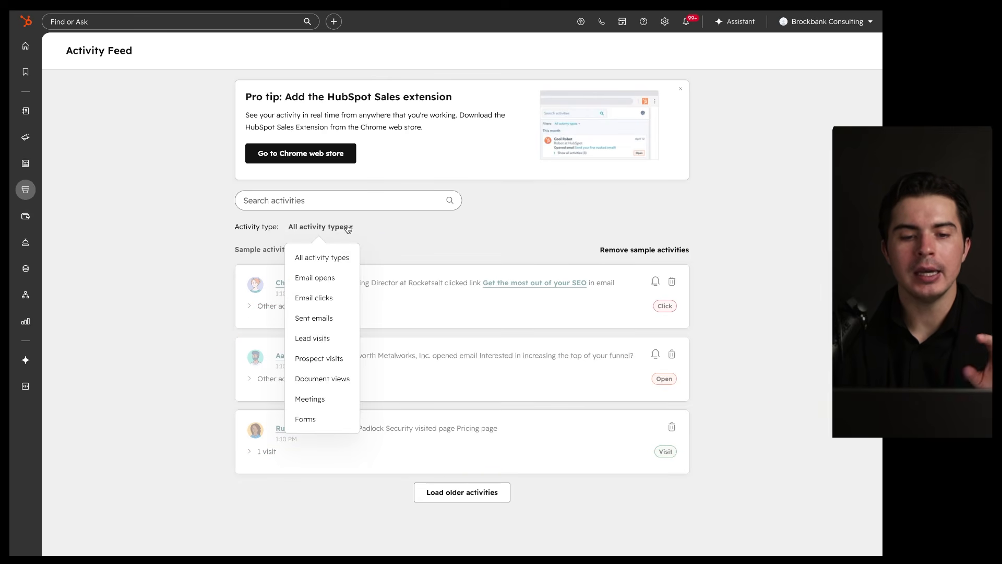
{"action": "left_click", "coordinate": [349, 227]}
{"action": "mouse_move", "coordinate": [614, 203]}
{"action": "left_mouse_down"}
{"action": "mouse_move", "coordinate": [616, 553]}
{"action": "mouse_move", "coordinate": [479, 204]}
{"action": "left_mouse_up"}
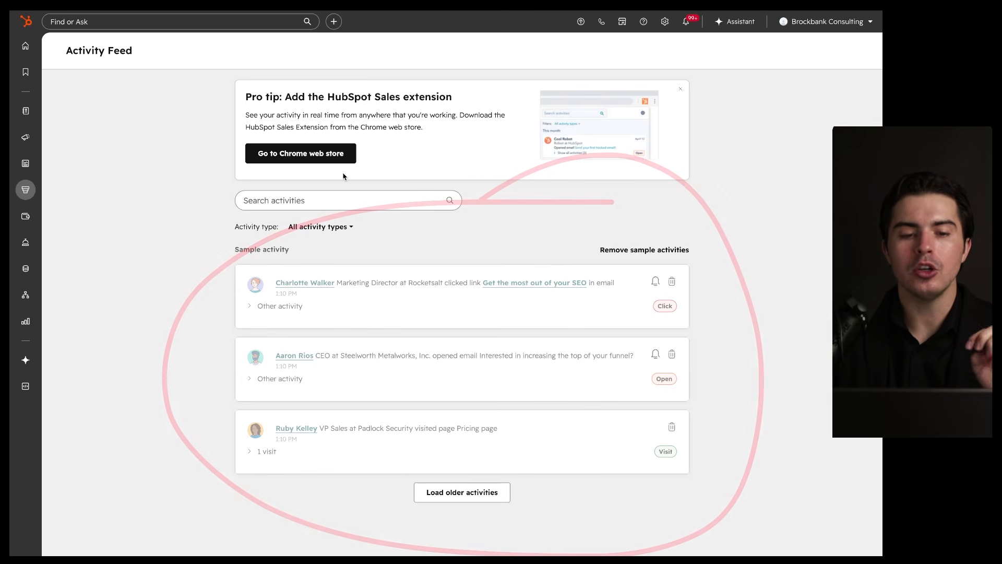
{"action": "left_click_drag", "start_coordinate": [378, 138], "coordinate": [366, 135]}
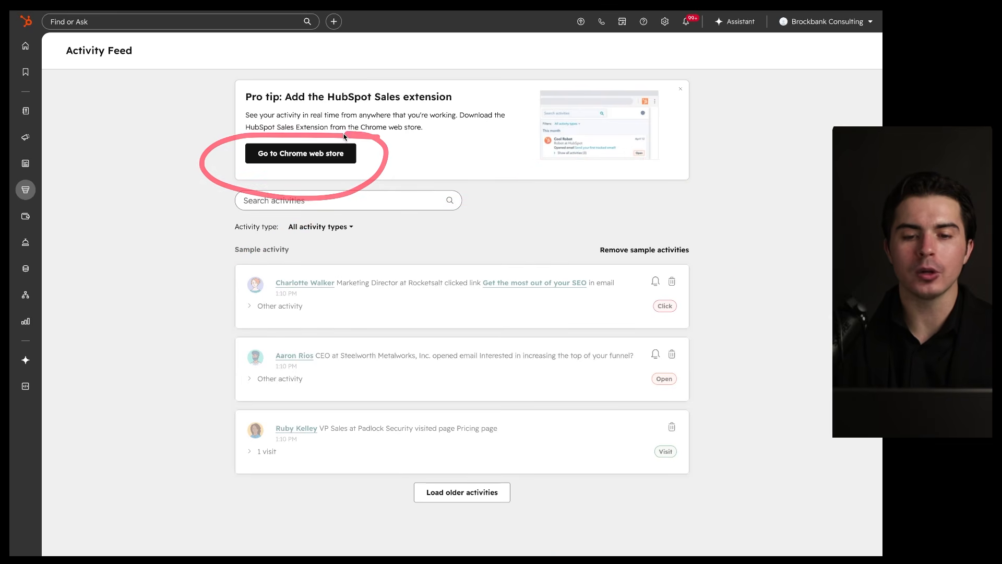
{"action": "left_click_drag", "start_coordinate": [245, 134], "coordinate": [331, 134]}
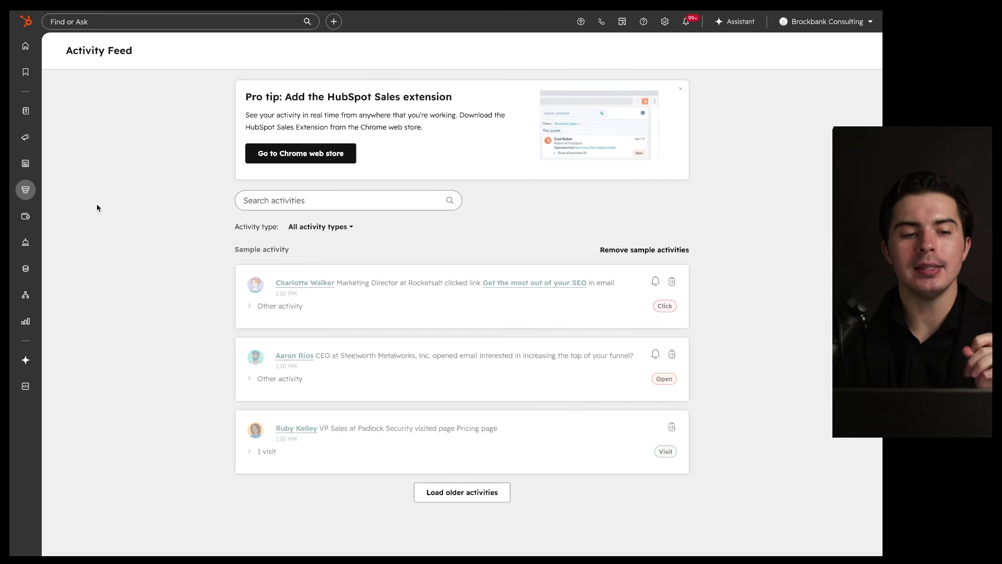
{"action": "mouse_move", "coordinate": [26, 194]}
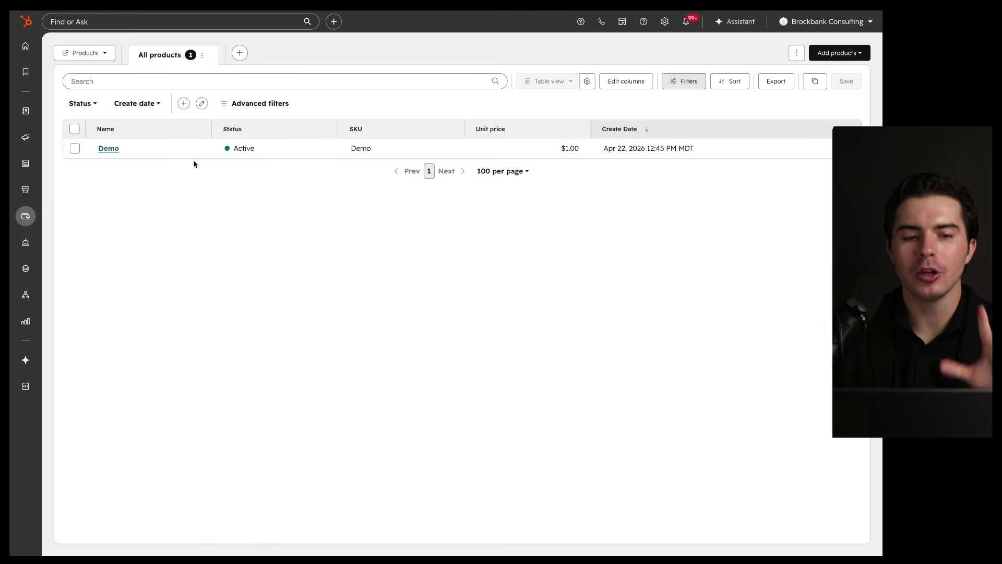
{"action": "left_click", "coordinate": [113, 149]}
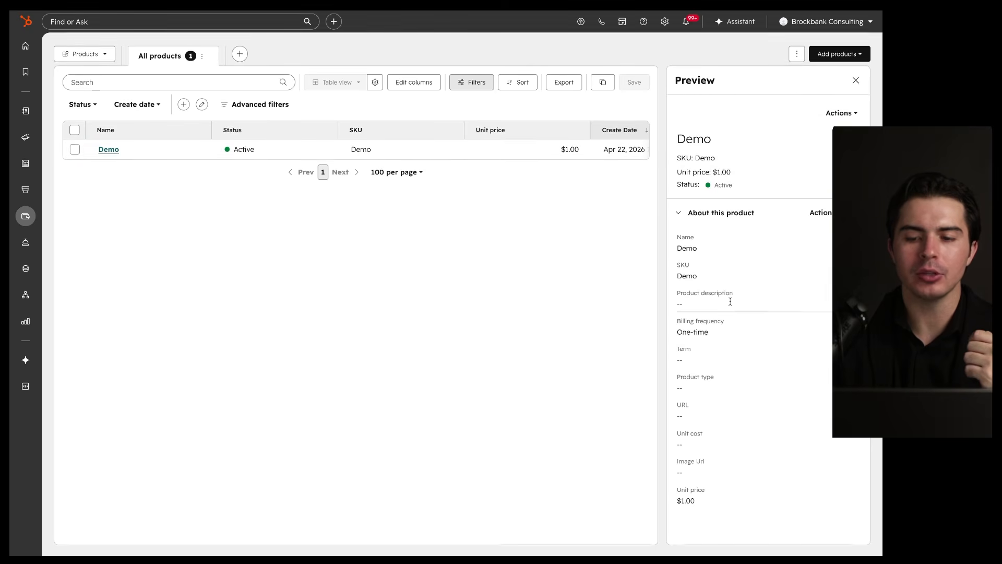
{"action": "left_click", "coordinate": [855, 80]}
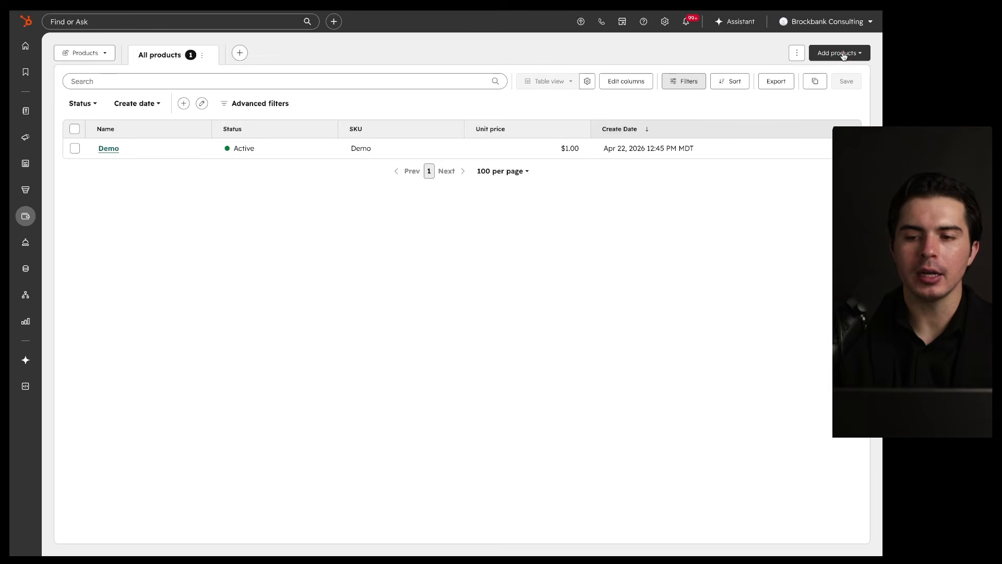
{"action": "left_click", "coordinate": [845, 55]}
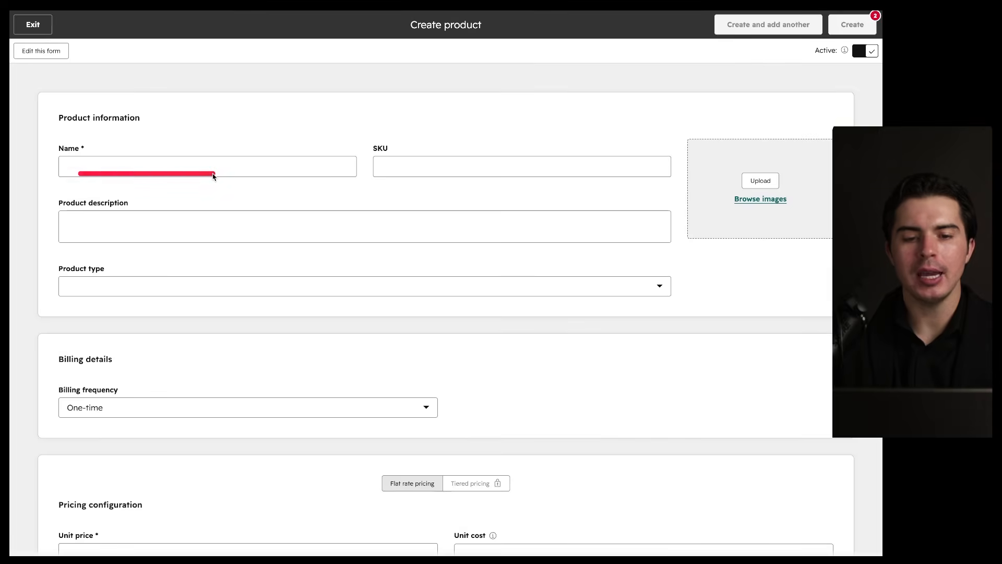
{"action": "scroll", "coordinate": [211, 175], "scroll_direction": "down", "scroll_amount": 1}
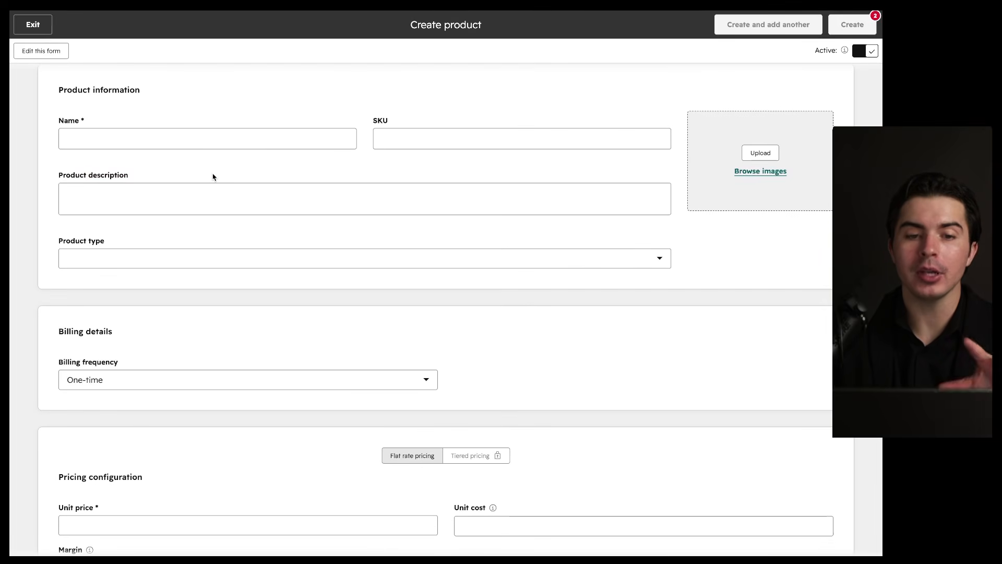
{"action": "scroll", "coordinate": [213, 176], "scroll_direction": "down", "scroll_amount": 3}
{"action": "mouse_move", "coordinate": [243, 340]}
{"action": "left_mouse_down"}
{"action": "mouse_move", "coordinate": [378, 483]}
{"action": "mouse_move", "coordinate": [187, 341]}
{"action": "left_mouse_up"}
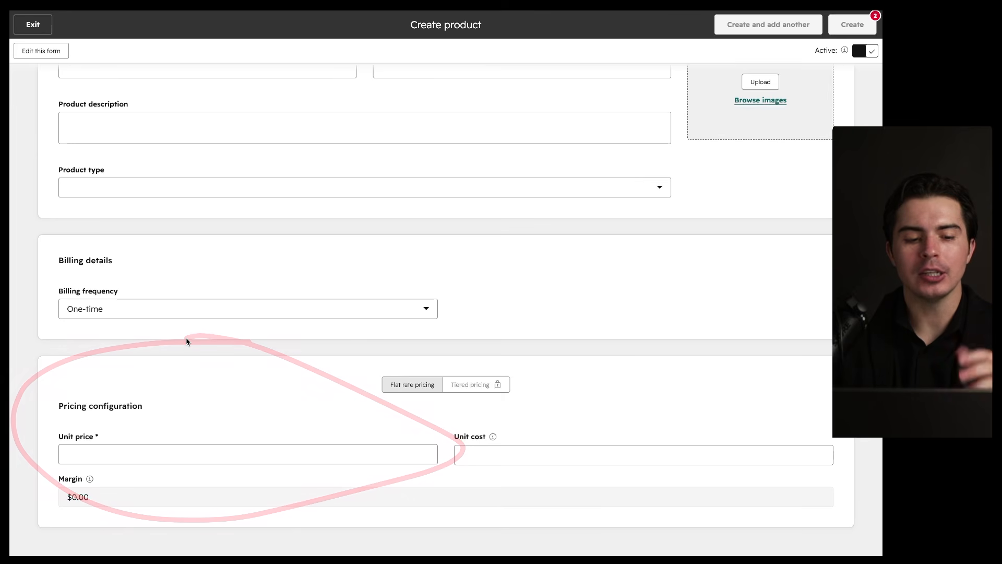
{"action": "left_click_drag", "start_coordinate": [59, 444], "coordinate": [109, 444]}
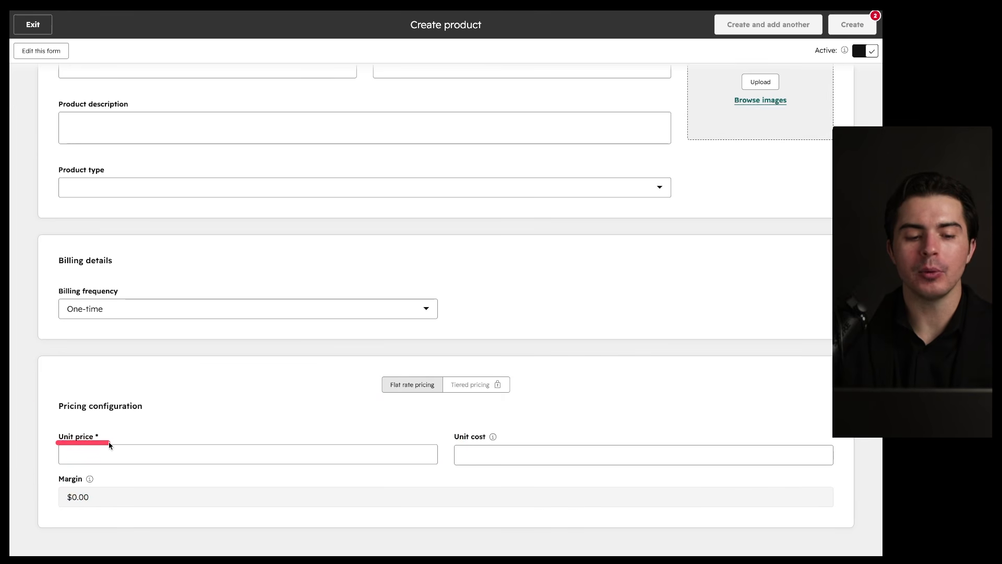
{"action": "scroll", "coordinate": [152, 405], "scroll_direction": "up", "scroll_amount": 2}
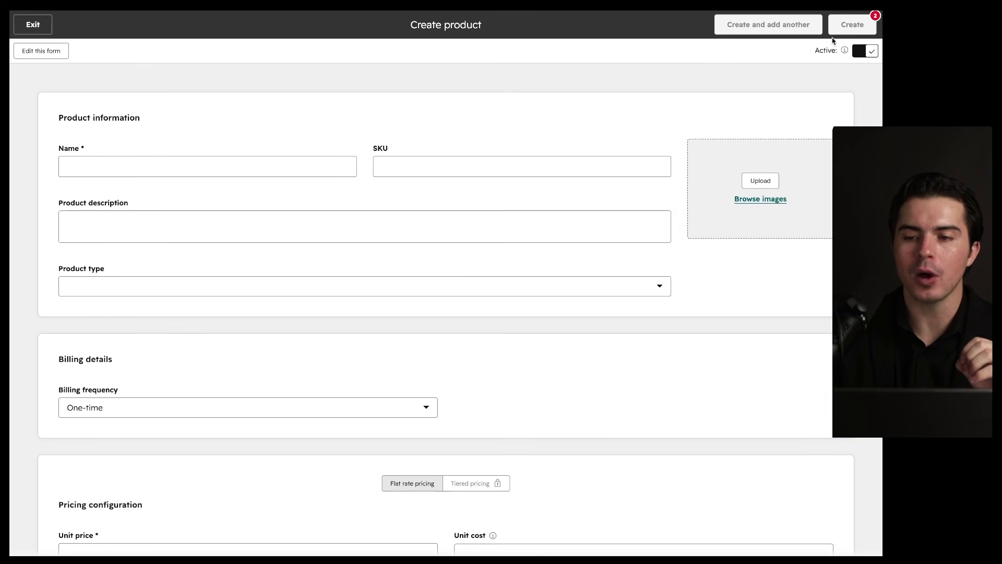
{"action": "left_click", "coordinate": [32, 25]}
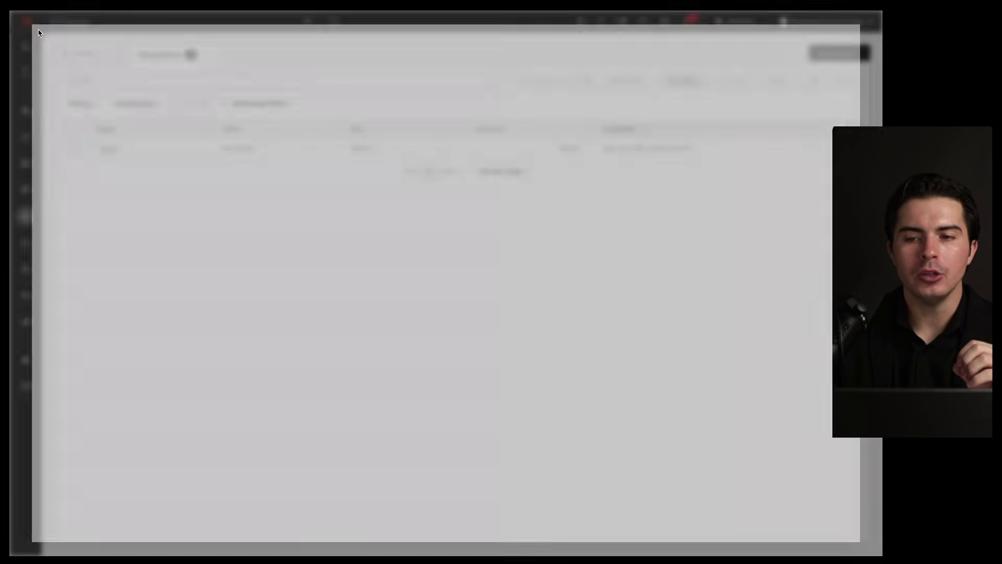
{"action": "left_click", "coordinate": [834, 52]}
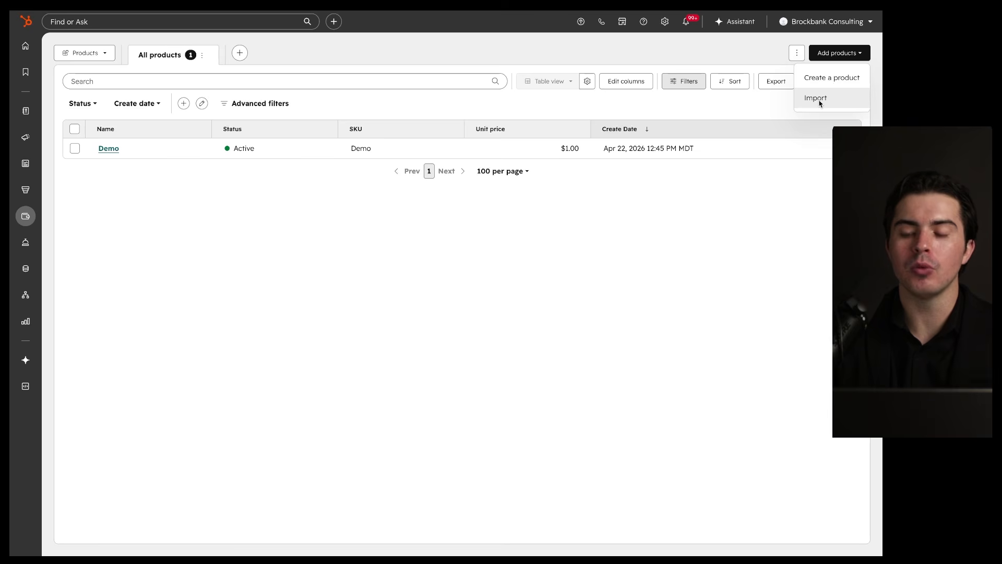
{"action": "left_click_drag", "start_coordinate": [520, 88], "coordinate": [527, 127]}
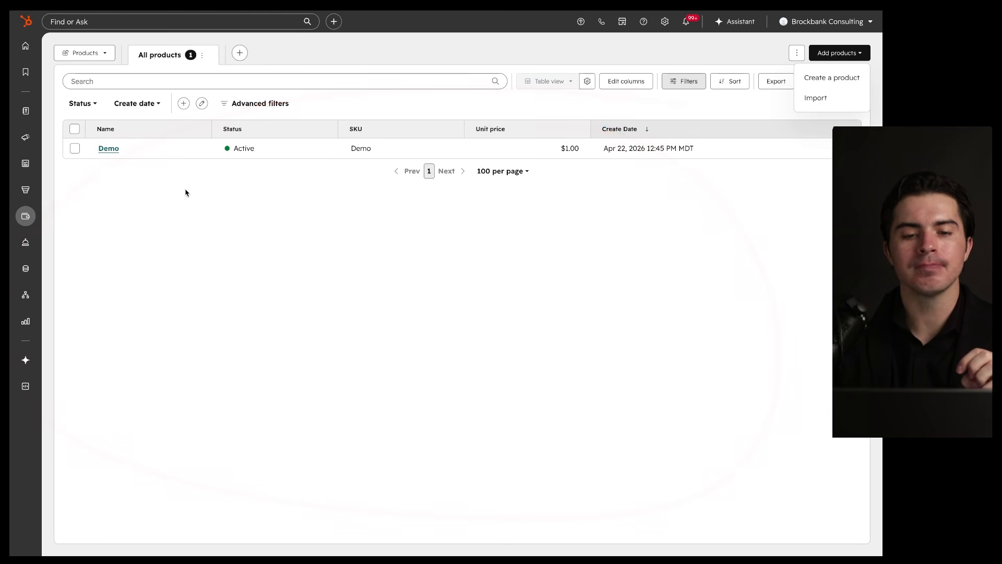
{"action": "mouse_move", "coordinate": [23, 219]}
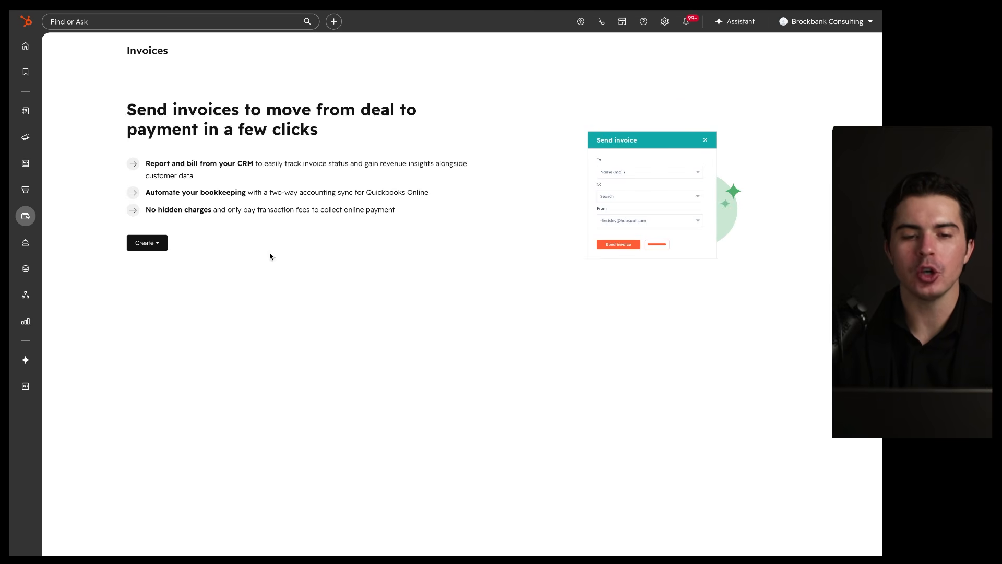
Step: On the Invoices page, show the one-time and recurring invoice creation options
{"action": "left_click_drag", "start_coordinate": [305, 121], "coordinate": [403, 126]}
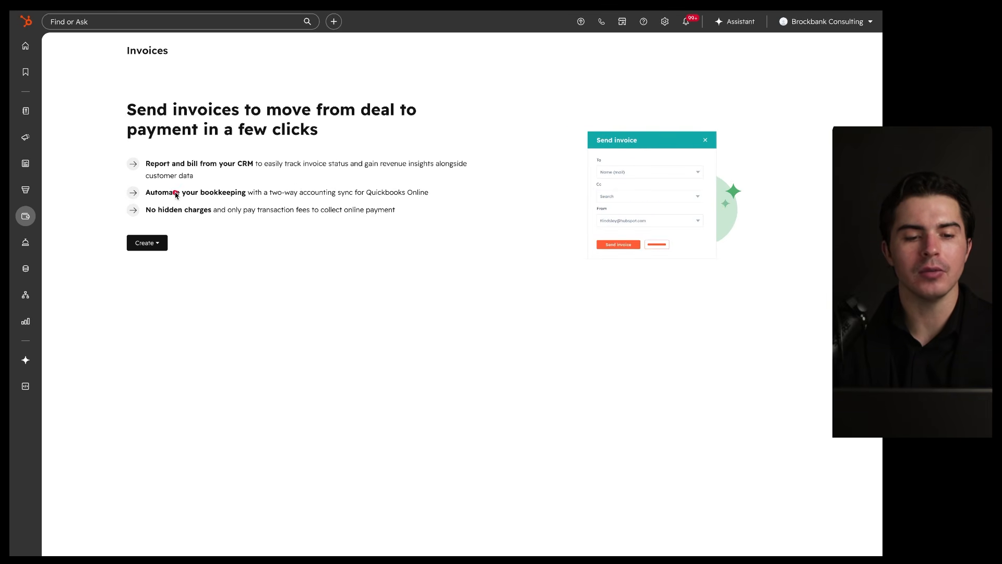
{"action": "left_click_drag", "start_coordinate": [147, 198], "coordinate": [449, 198]}
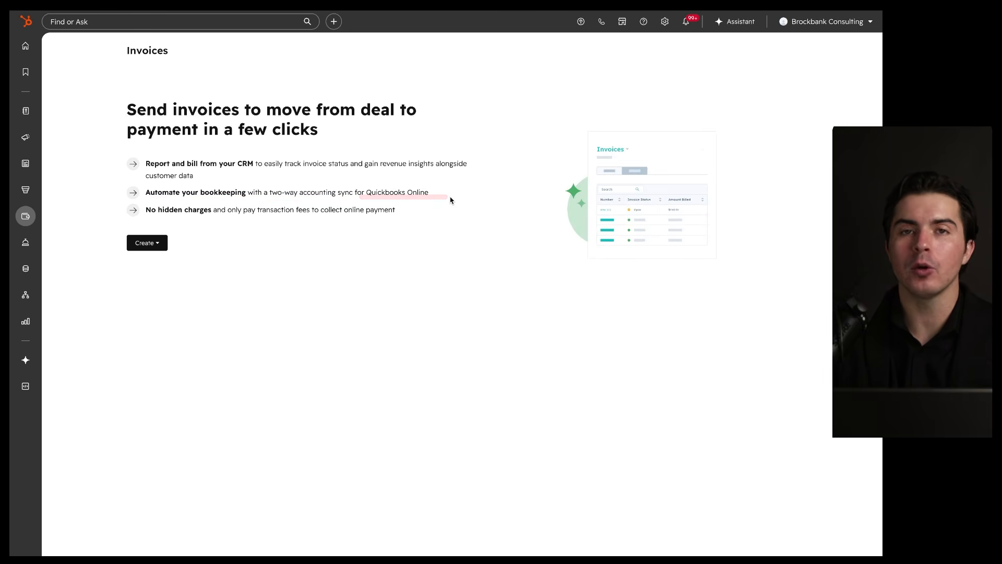
{"action": "left_click_drag", "start_coordinate": [148, 216], "coordinate": [353, 218]}
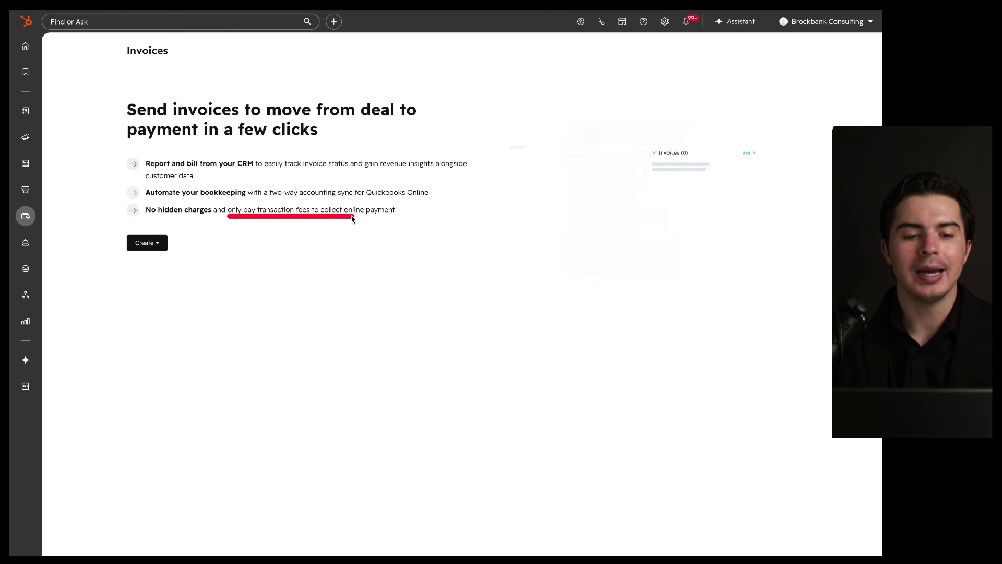
{"action": "left_click_drag", "start_coordinate": [228, 217], "coordinate": [365, 219]}
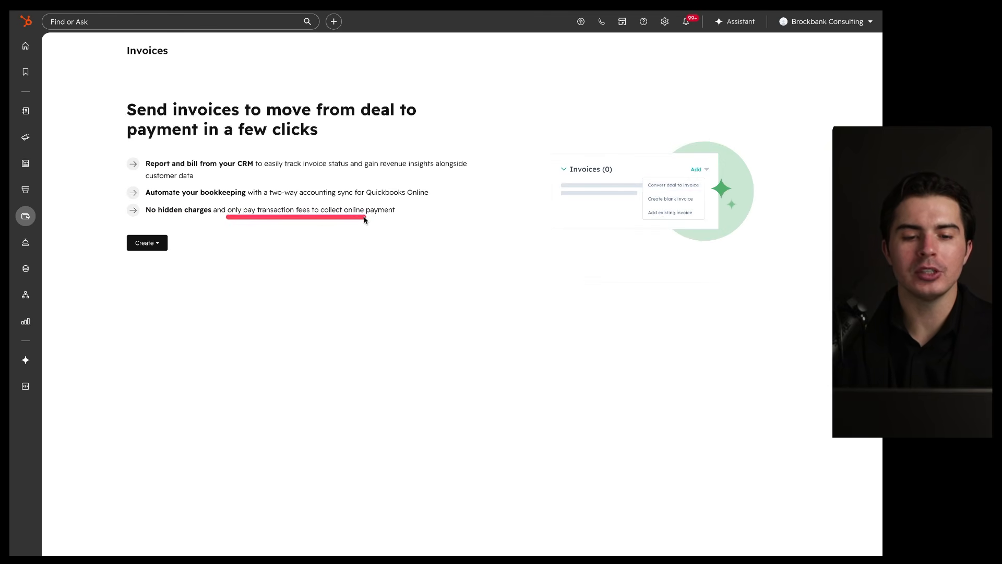
{"action": "left_click", "coordinate": [156, 244]}
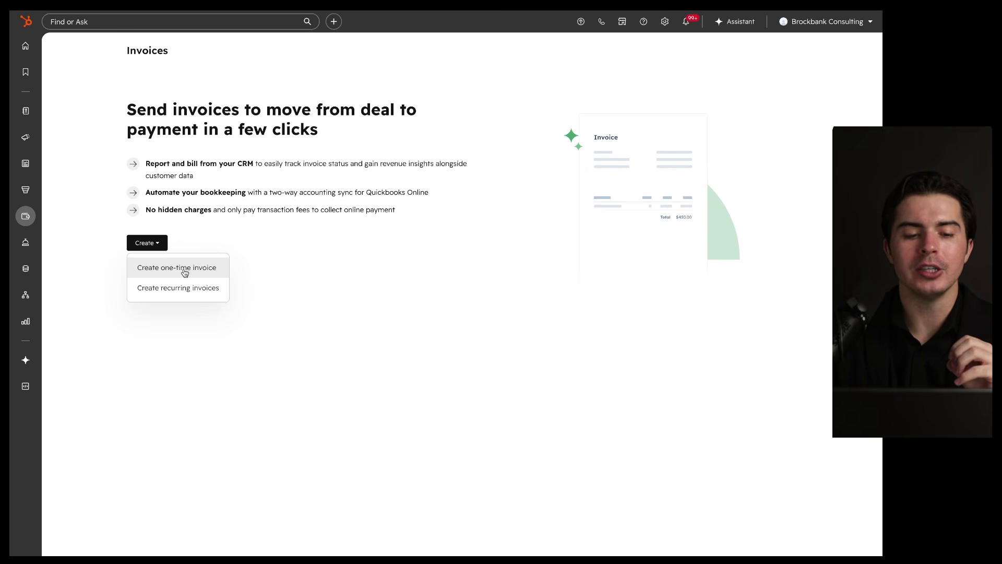
{"action": "left_click", "coordinate": [178, 267]}
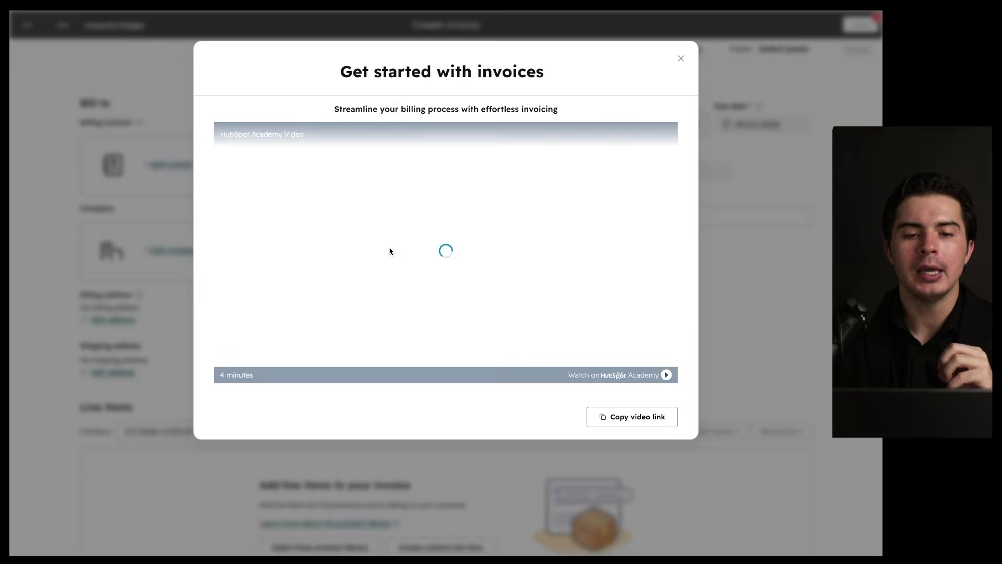
{"action": "left_click", "coordinate": [680, 61]}
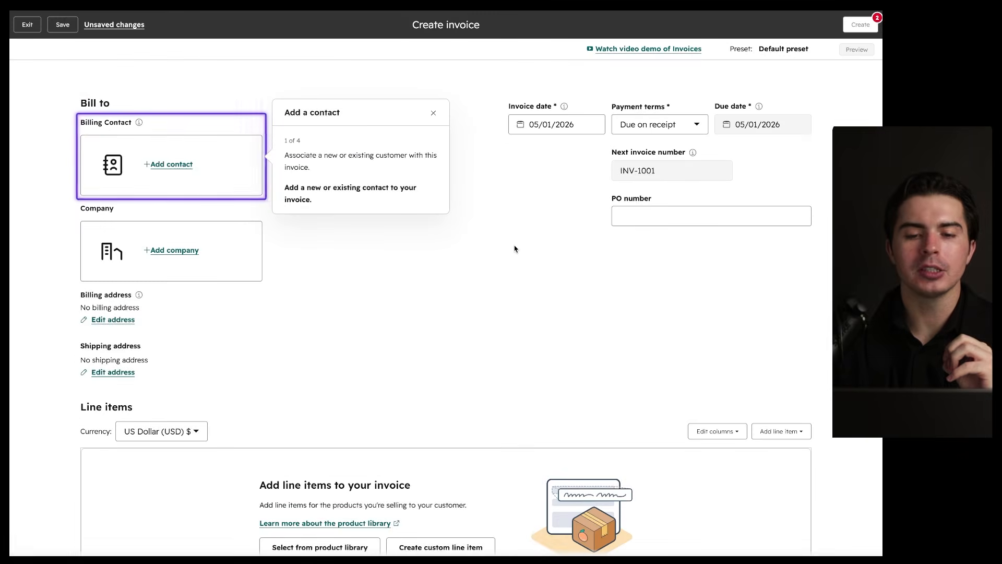
{"action": "left_click", "coordinate": [434, 114]}
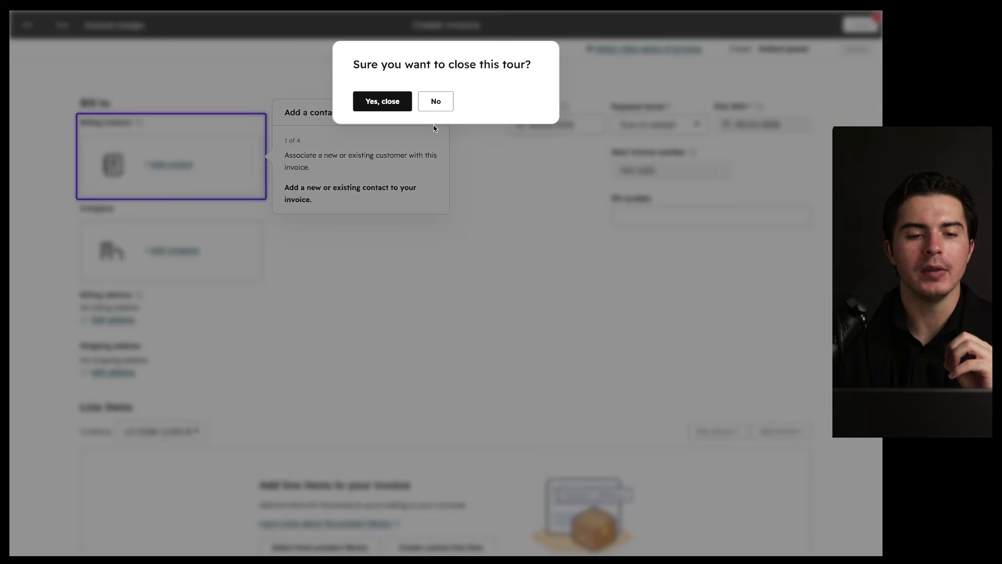
{"action": "left_click", "coordinate": [388, 105]}
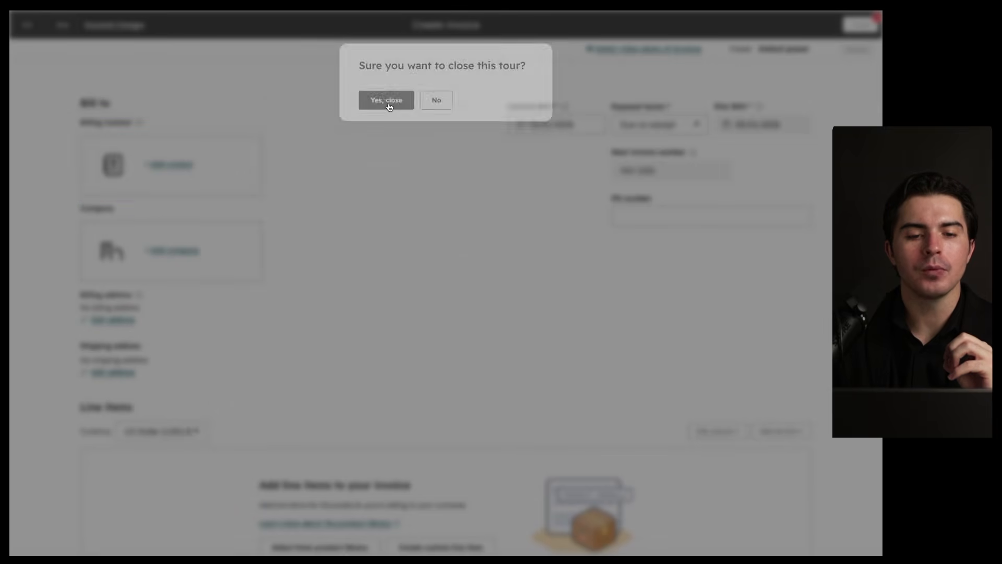
{"action": "mouse_move", "coordinate": [261, 112]}
{"action": "left_mouse_down"}
{"action": "mouse_move", "coordinate": [136, 219]}
{"action": "mouse_move", "coordinate": [219, 110]}
{"action": "left_mouse_up"}
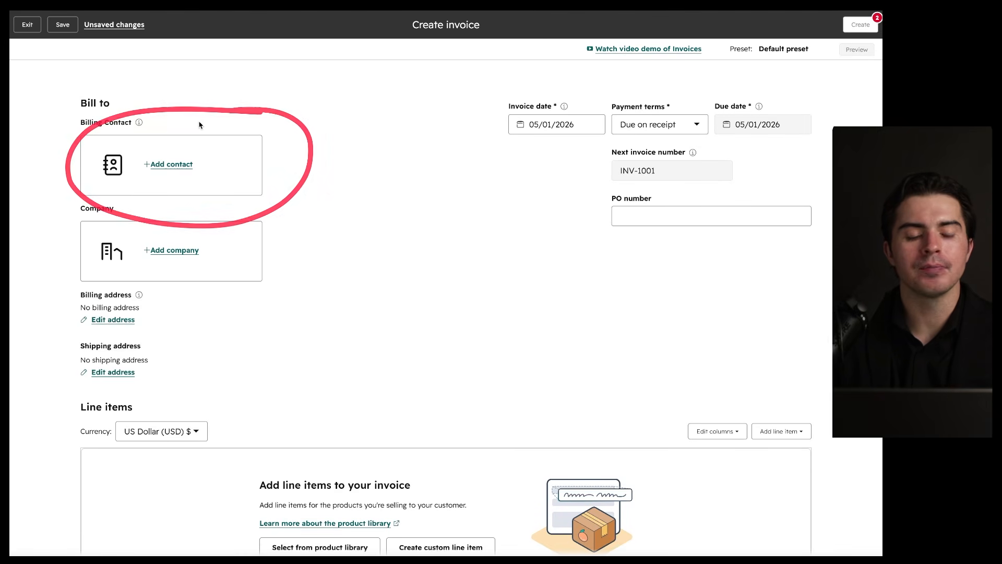
{"action": "left_click", "coordinate": [175, 161]}
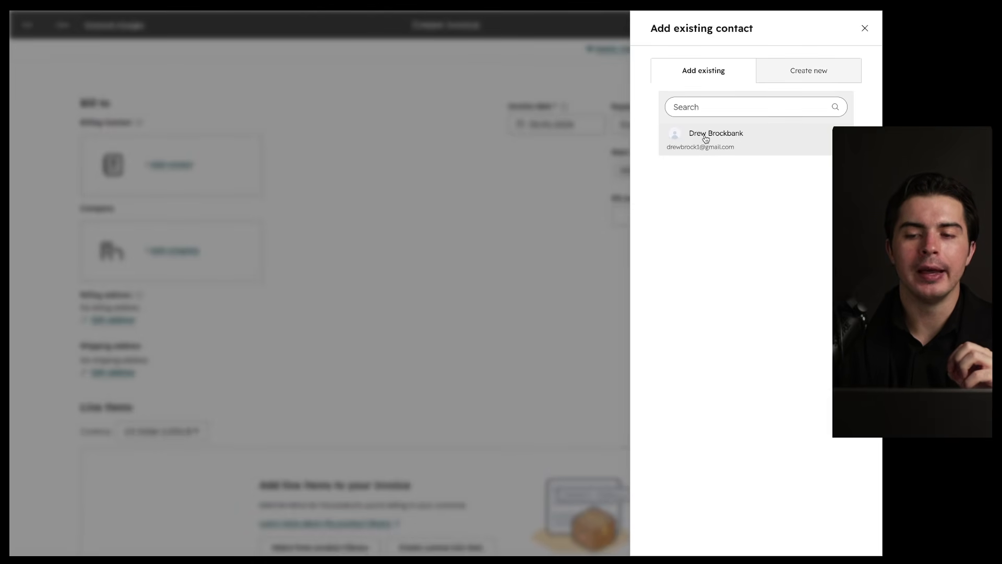
{"action": "left_click", "coordinate": [706, 137]}
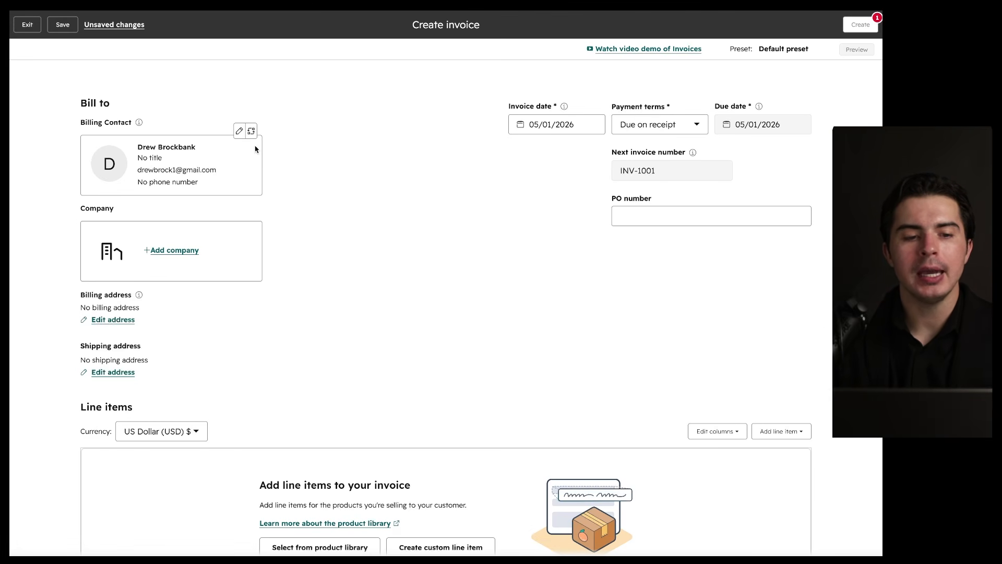
{"action": "mouse_move", "coordinate": [276, 113]}
{"action": "left_mouse_down"}
{"action": "mouse_move", "coordinate": [284, 141]}
{"action": "mouse_move", "coordinate": [214, 121]}
{"action": "left_mouse_up"}
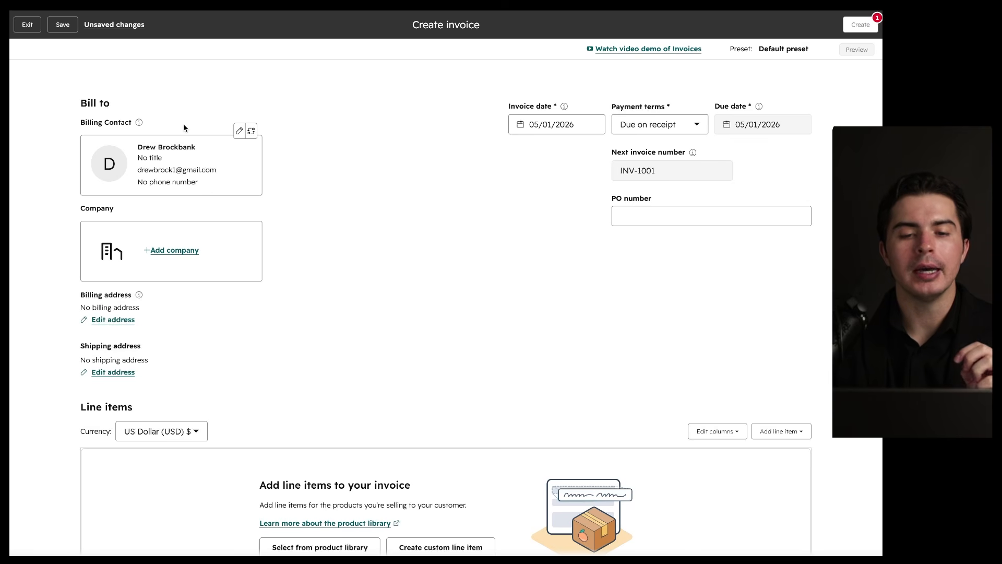
{"action": "mouse_move", "coordinate": [250, 200]}
{"action": "left_mouse_down"}
{"action": "mouse_move", "coordinate": [61, 245]}
{"action": "mouse_move", "coordinate": [301, 235]}
{"action": "mouse_move", "coordinate": [248, 219]}
{"action": "left_mouse_up"}
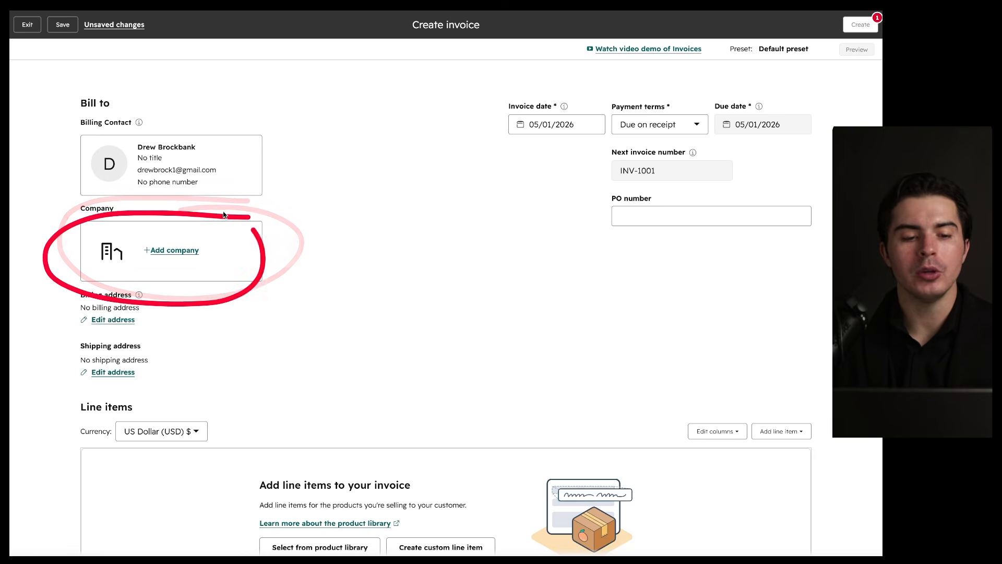
{"action": "scroll", "coordinate": [217, 284], "scroll_direction": "down", "scroll_amount": 2}
{"action": "mouse_move", "coordinate": [186, 203]}
{"action": "left_mouse_down"}
{"action": "mouse_move", "coordinate": [79, 326]}
{"action": "mouse_move", "coordinate": [161, 187]}
{"action": "left_mouse_up"}
{"action": "mouse_move", "coordinate": [143, 241]}
{"action": "left_mouse_down"}
{"action": "mouse_move", "coordinate": [186, 276]}
{"action": "mouse_move", "coordinate": [175, 235]}
{"action": "left_mouse_up"}
{"action": "scroll", "coordinate": [141, 226], "scroll_direction": "down", "scroll_amount": 1}
{"action": "scroll", "coordinate": [141, 226], "scroll_direction": "down", "scroll_amount": 2}
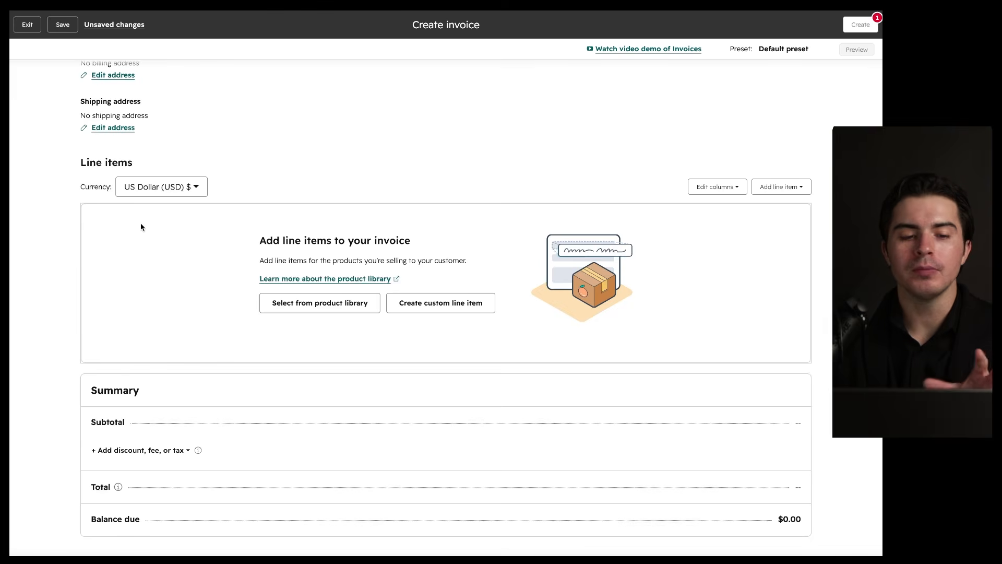
{"action": "left_click_drag", "start_coordinate": [102, 173], "coordinate": [150, 172]}
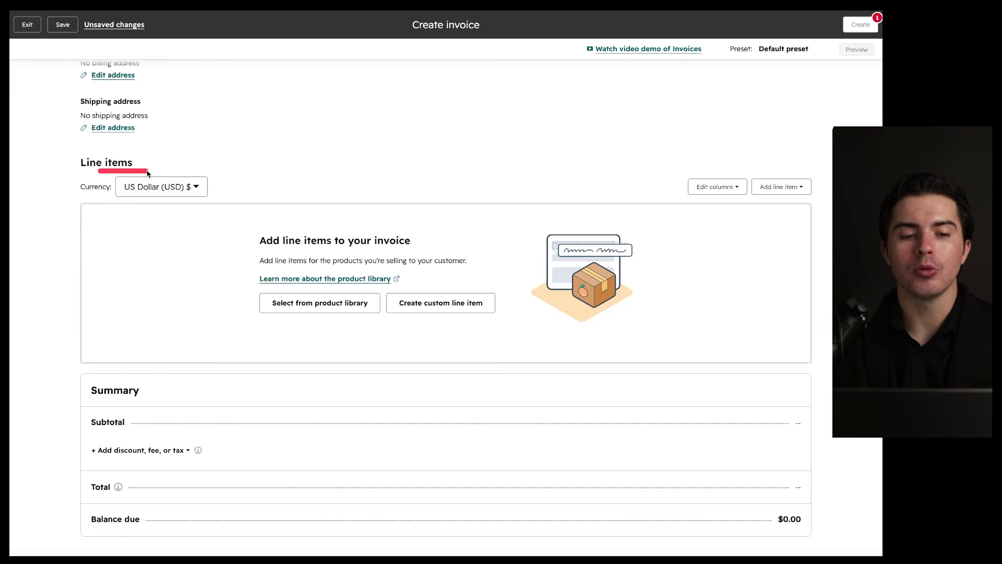
Step: Add the Demo product from the product library as a $1.00 line item, quantity 1
{"action": "left_click", "coordinate": [339, 305]}
{"action": "left_click", "coordinate": [466, 252]}
{"action": "left_click", "coordinate": [462, 533]}
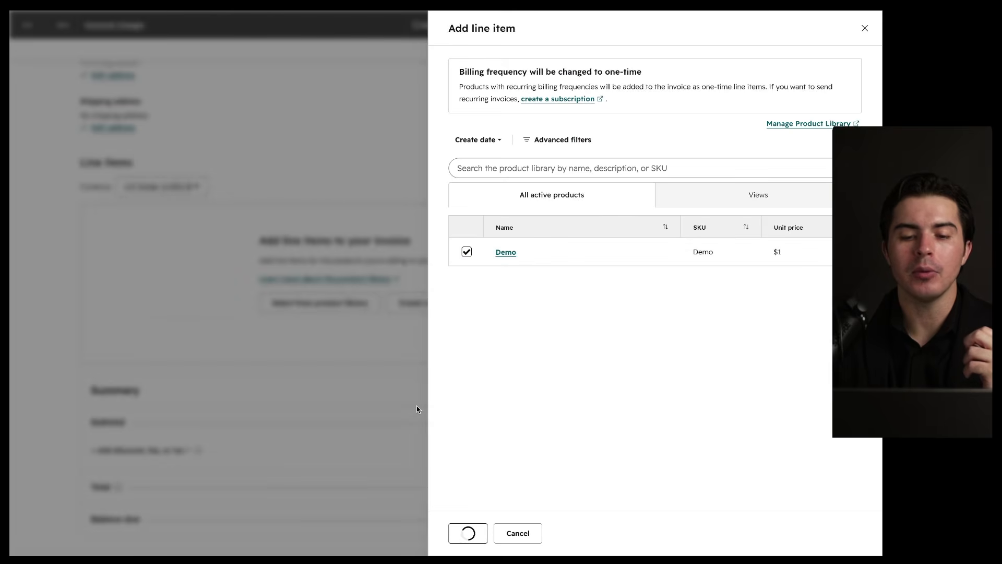
{"action": "left_click_drag", "start_coordinate": [492, 220], "coordinate": [524, 232]}
{"action": "scroll", "coordinate": [472, 291], "scroll_direction": "down", "scroll_amount": 3}
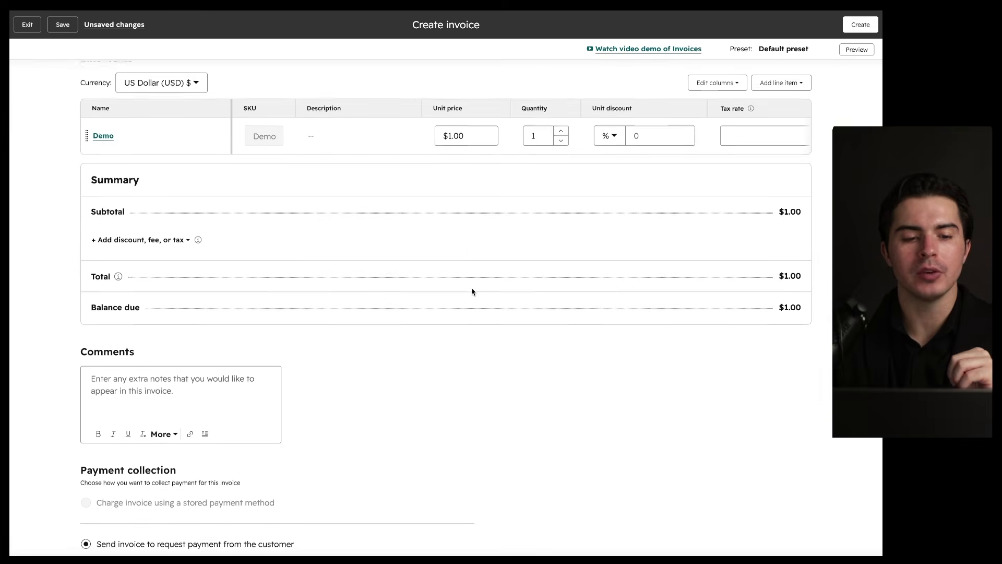
{"action": "mouse_move", "coordinate": [264, 172]}
{"action": "left_mouse_down"}
{"action": "mouse_move", "coordinate": [183, 340]}
{"action": "mouse_move", "coordinate": [196, 154]}
{"action": "left_mouse_up"}
{"action": "left_click_drag", "start_coordinate": [742, 293], "coordinate": [828, 295]}
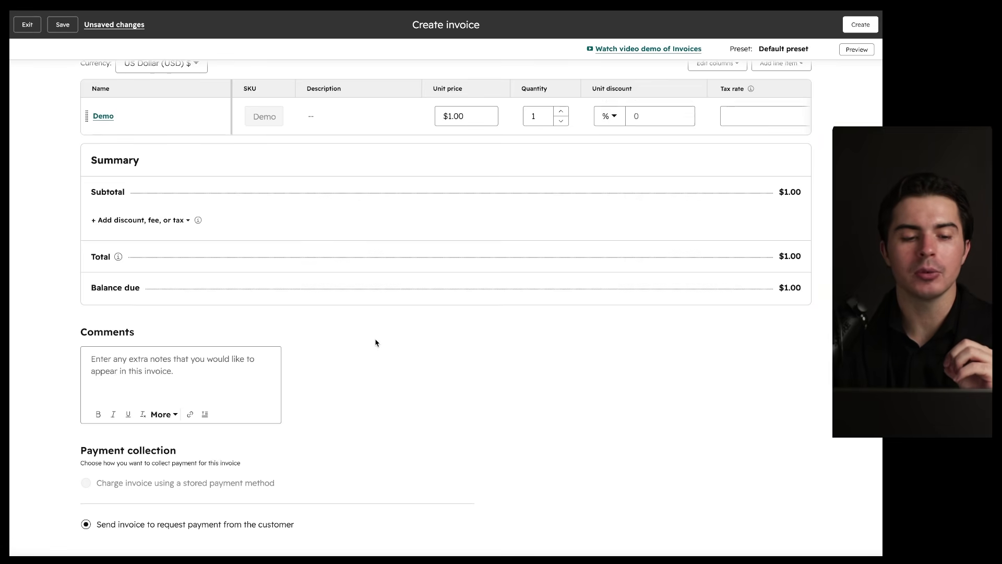
Step: Check the invoice's $1.00 subtotal, total and balance due
{"action": "scroll", "coordinate": [376, 340], "scroll_direction": "down", "scroll_amount": 2}
{"action": "left_click_drag", "start_coordinate": [294, 243], "coordinate": [250, 224]}
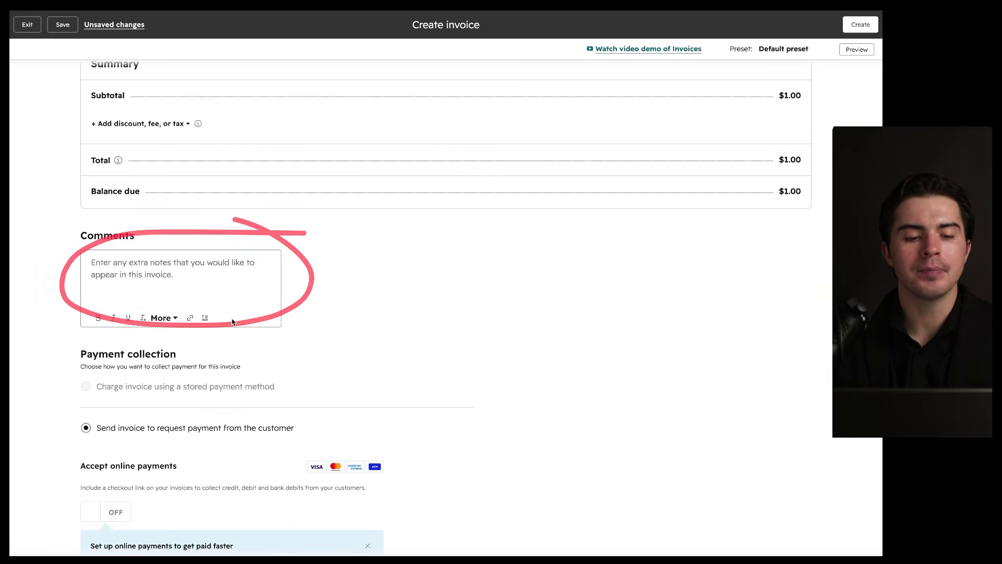
{"action": "scroll", "coordinate": [86, 311], "scroll_direction": "down", "scroll_amount": 1}
{"action": "left_click_drag", "start_coordinate": [76, 309], "coordinate": [193, 309]}
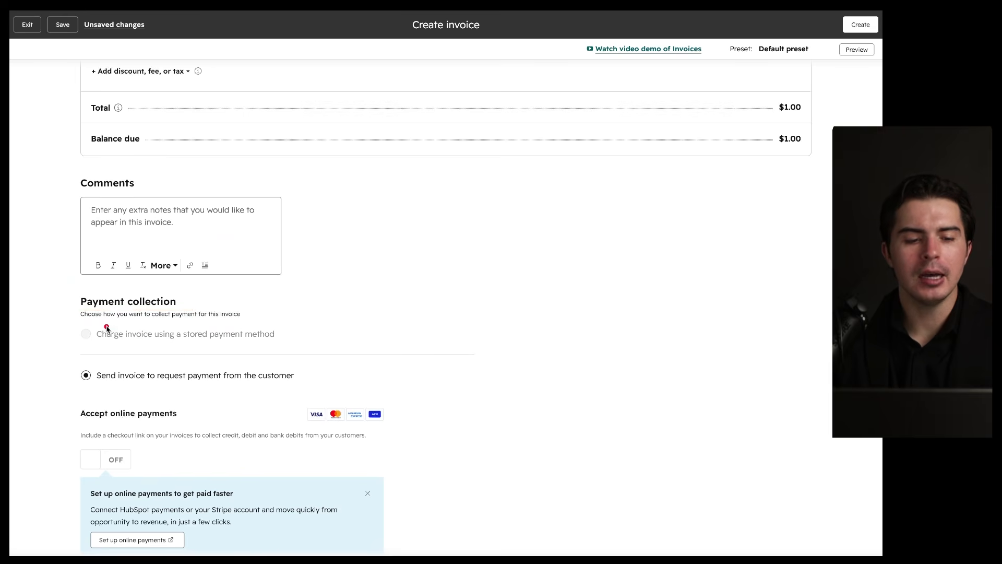
{"action": "left_click_drag", "start_coordinate": [83, 320], "coordinate": [197, 314]}
{"action": "scroll", "coordinate": [197, 335], "scroll_direction": "down", "scroll_amount": 1}
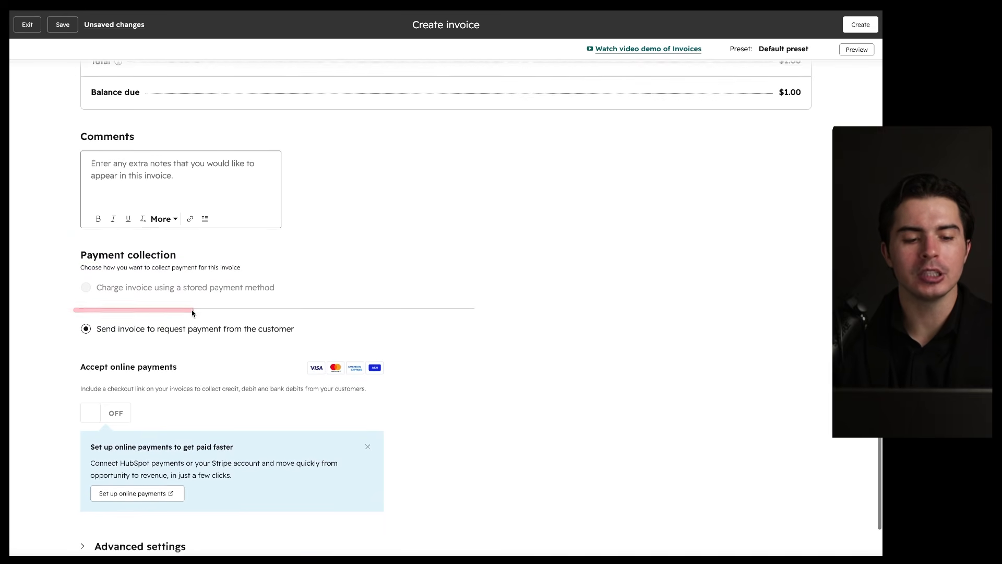
{"action": "scroll", "coordinate": [198, 381], "scroll_direction": "down", "scroll_amount": 1}
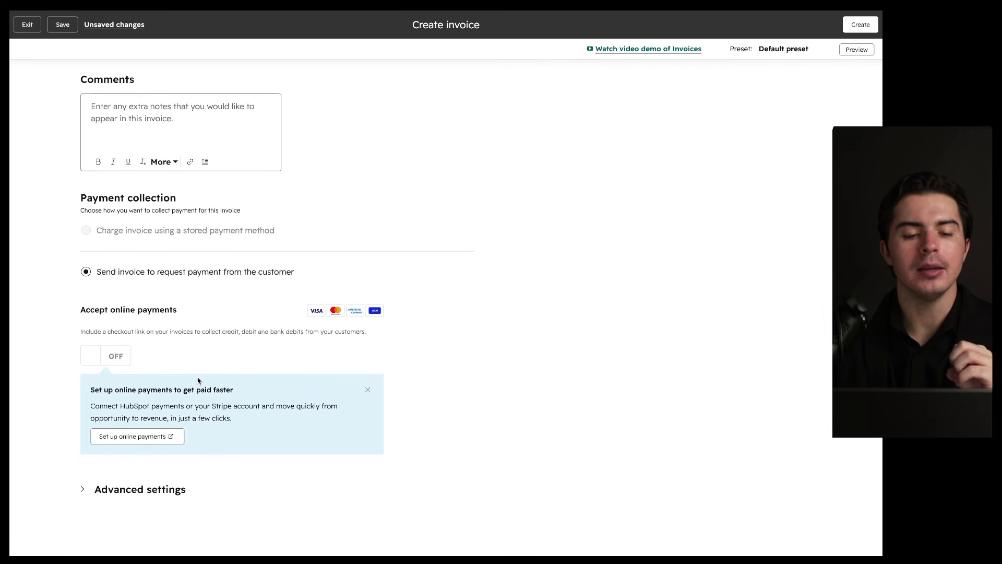
{"action": "left_click_drag", "start_coordinate": [77, 317], "coordinate": [149, 317]}
Step: Expand the invoice's Advanced settings and look them over
{"action": "mouse_move", "coordinate": [122, 361]}
{"action": "left_click", "coordinate": [157, 490]}
{"action": "scroll", "coordinate": [234, 488], "scroll_direction": "down", "scroll_amount": 3}
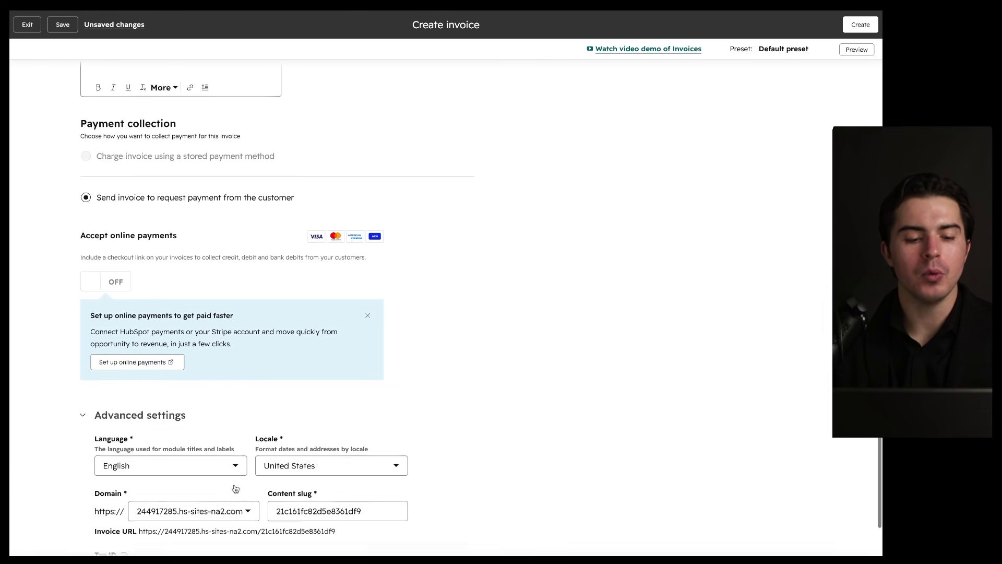
{"action": "scroll", "coordinate": [248, 474], "scroll_direction": "up", "scroll_amount": 15}
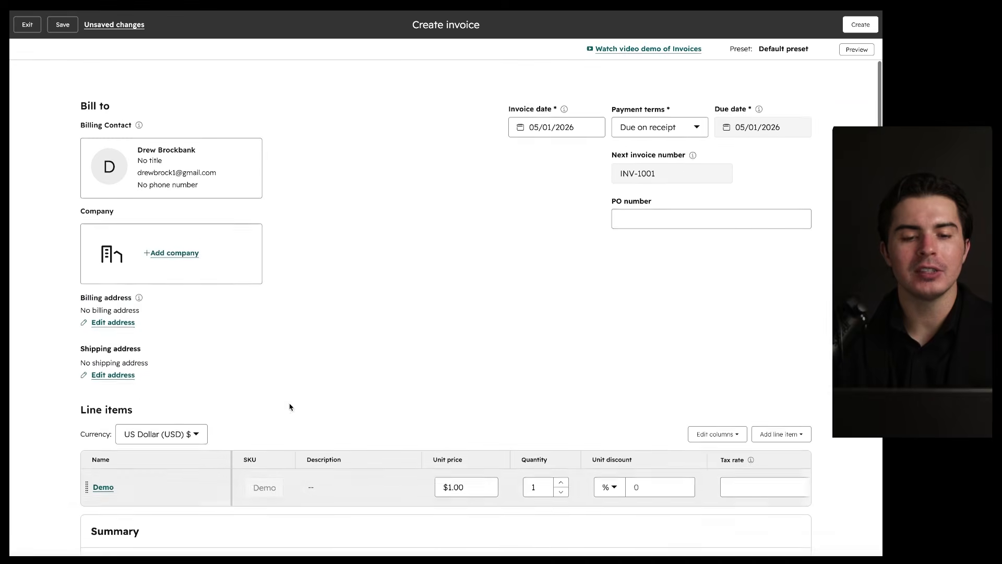
{"action": "scroll", "coordinate": [333, 342], "scroll_direction": "down", "scroll_amount": 9}
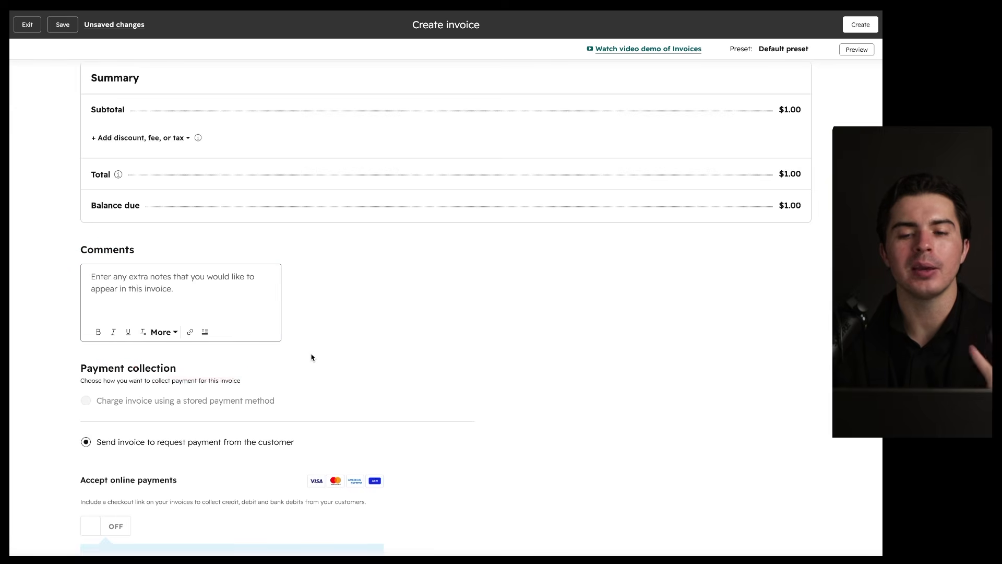
{"action": "scroll", "coordinate": [312, 357], "scroll_direction": "down", "scroll_amount": 2}
{"action": "scroll", "coordinate": [358, 308], "scroll_direction": "up", "scroll_amount": 3}
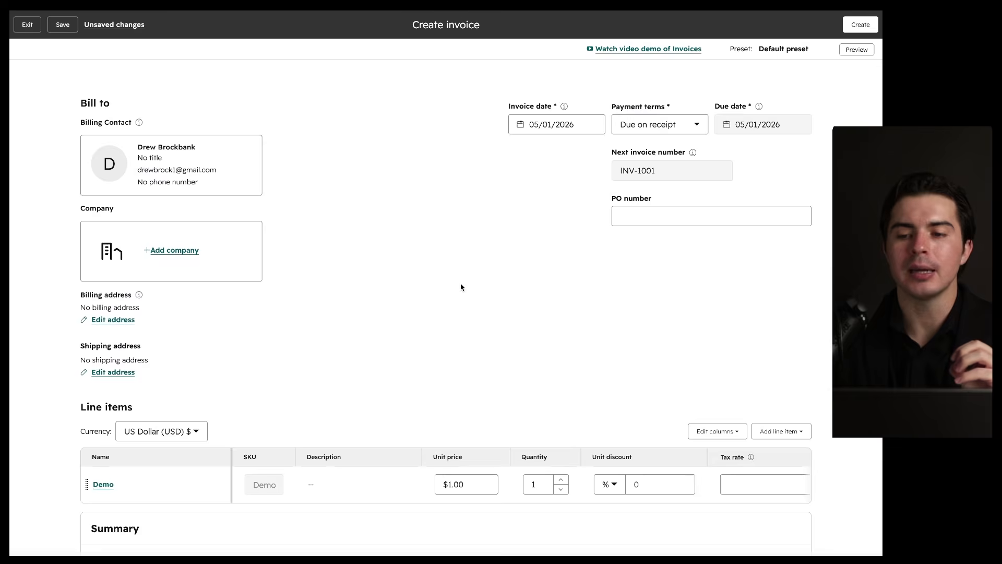
{"action": "scroll", "coordinate": [461, 284], "scroll_direction": "down", "scroll_amount": 15}
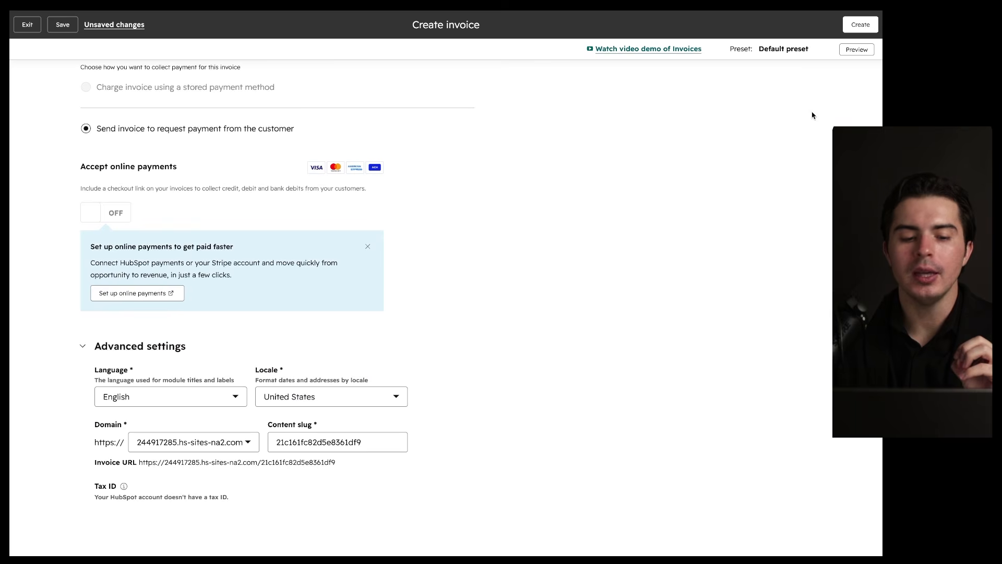
Step: Create invoice INV-1001 for $1, view its Send invoice email option, and close the dialog
{"action": "left_click", "coordinate": [860, 25]}
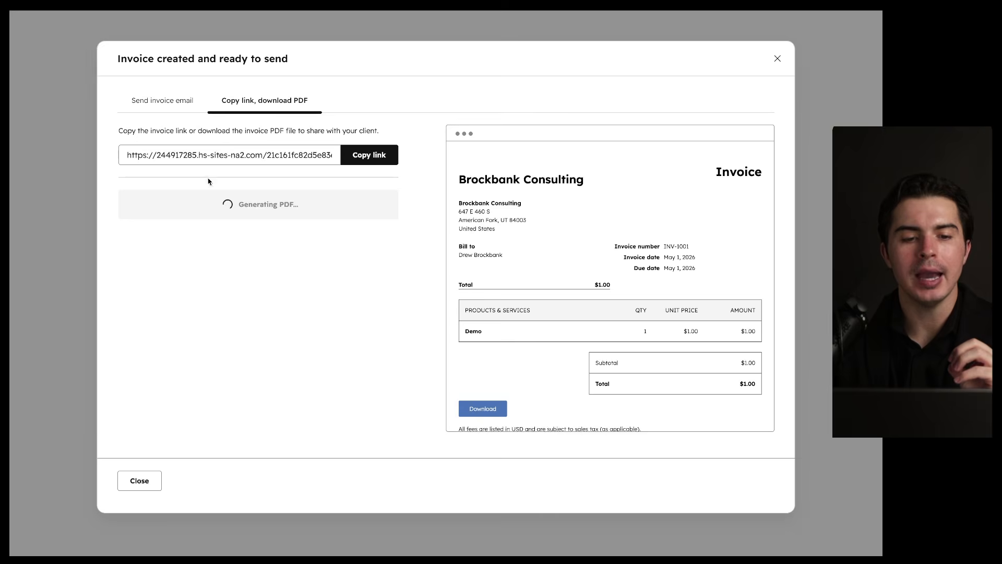
{"action": "left_click", "coordinate": [165, 102]}
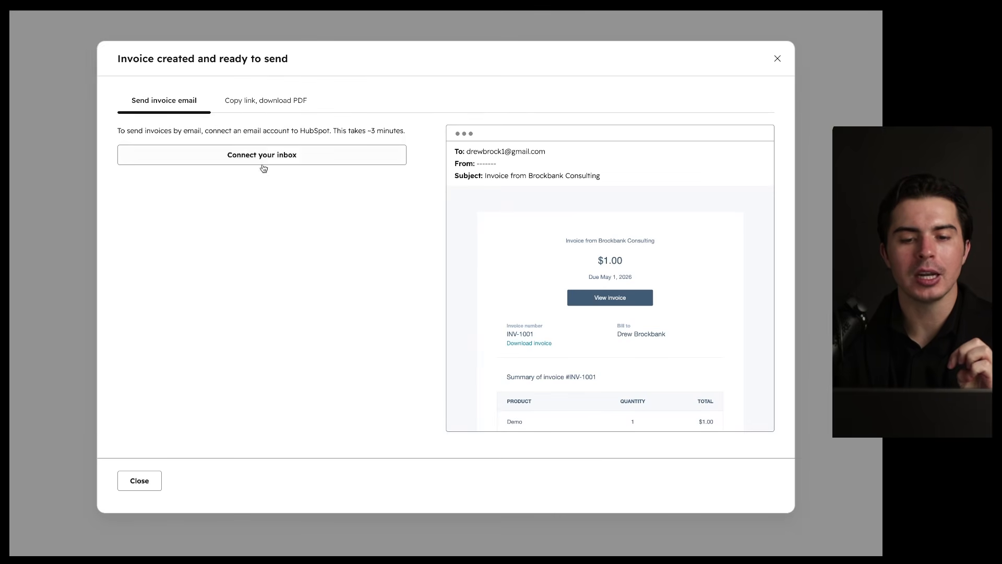
{"action": "scroll", "coordinate": [454, 263], "scroll_direction": "down", "scroll_amount": 5}
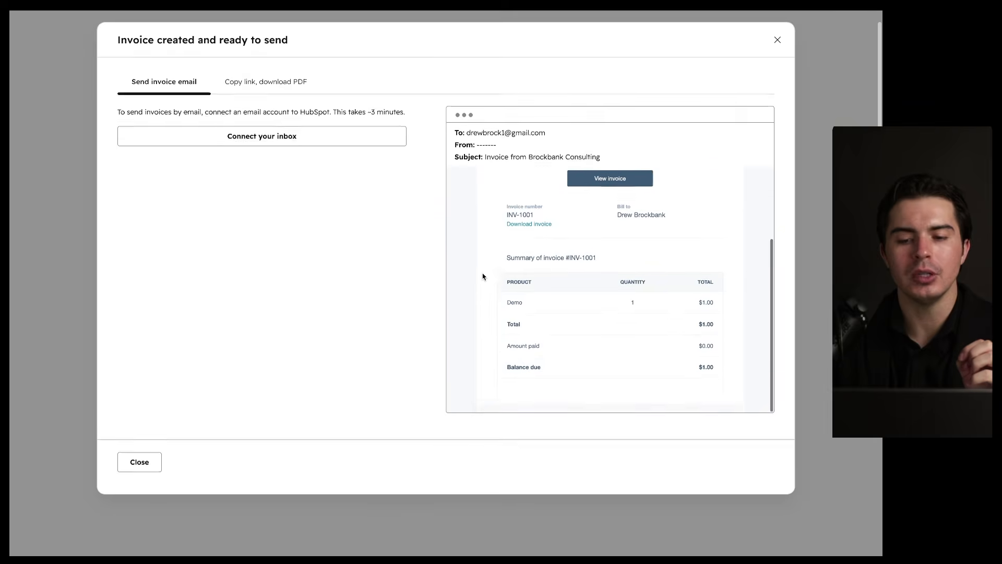
{"action": "left_click", "coordinate": [145, 479]}
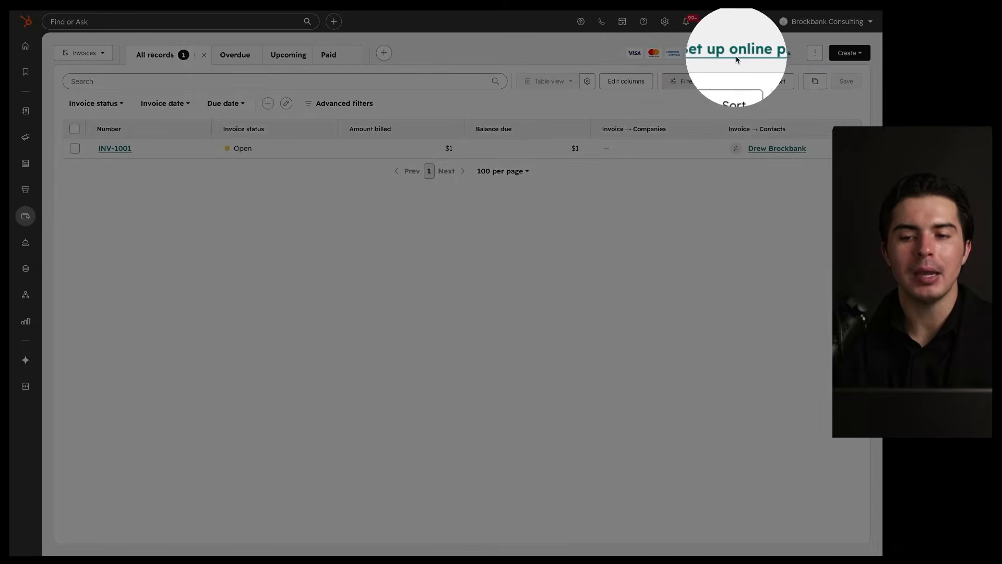
{"action": "left_click", "coordinate": [731, 54]}
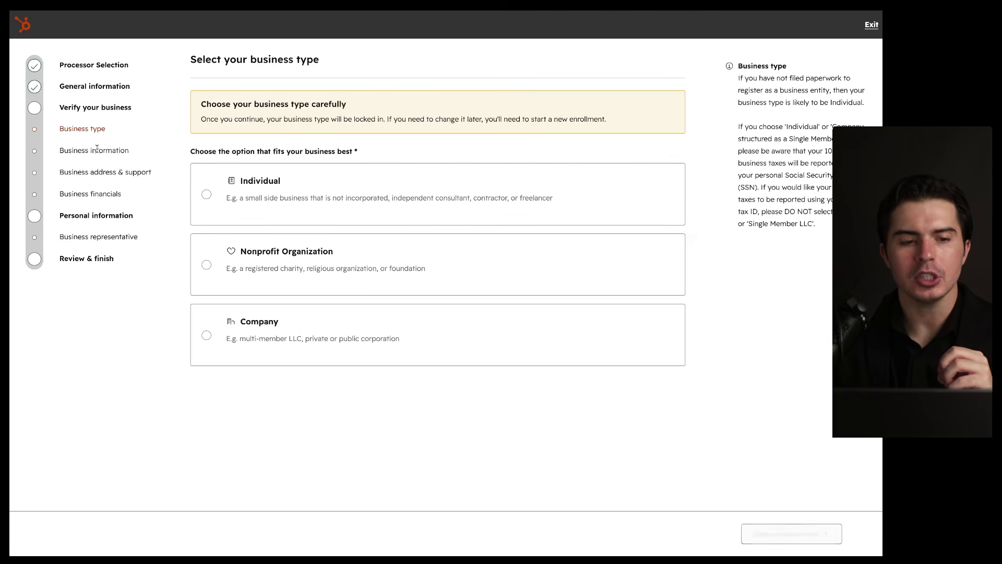
{"action": "mouse_move", "coordinate": [155, 48]}
{"action": "left_mouse_down"}
{"action": "mouse_move", "coordinate": [156, 326]}
{"action": "mouse_move", "coordinate": [158, 82]}
{"action": "left_mouse_up"}
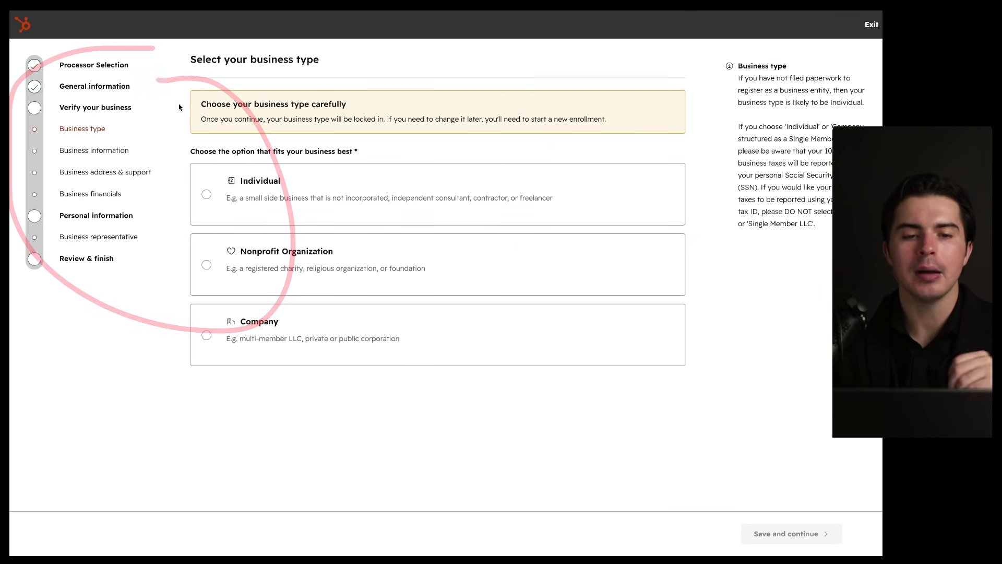
{"action": "left_click", "coordinate": [869, 26]}
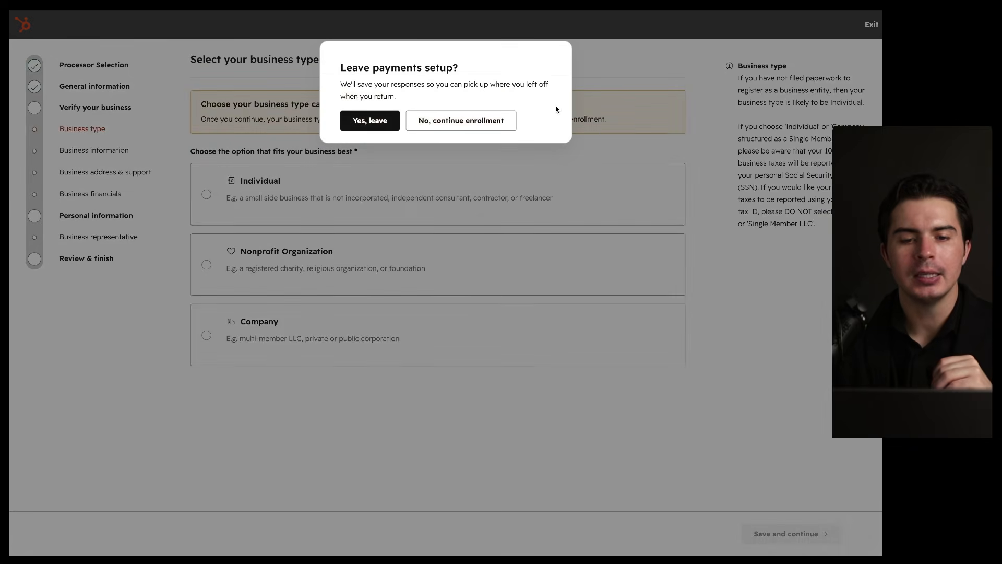
{"action": "left_click", "coordinate": [385, 126]}
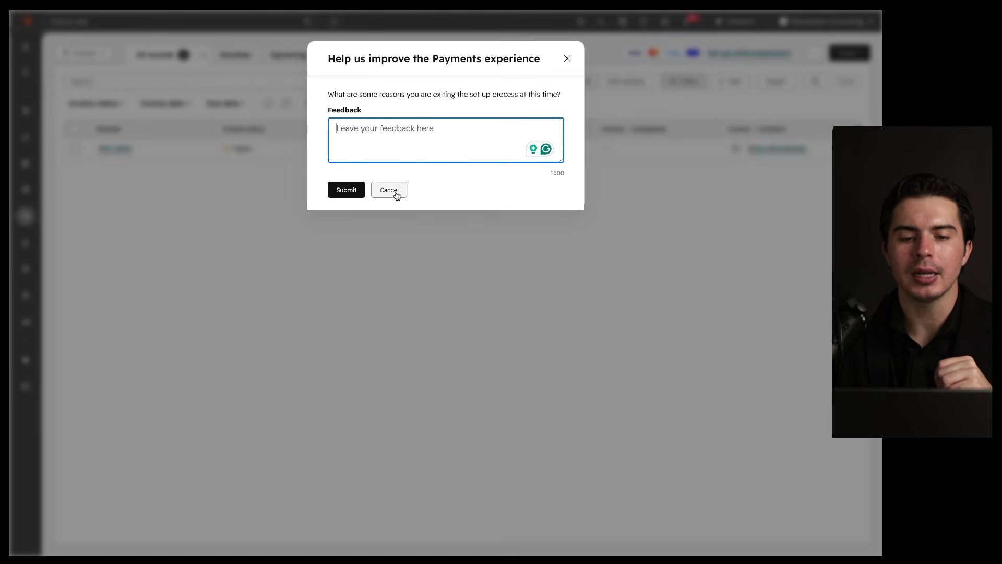
Step: Dismiss the feedback dialog showing over the Invoices page
{"action": "left_click", "coordinate": [395, 192]}
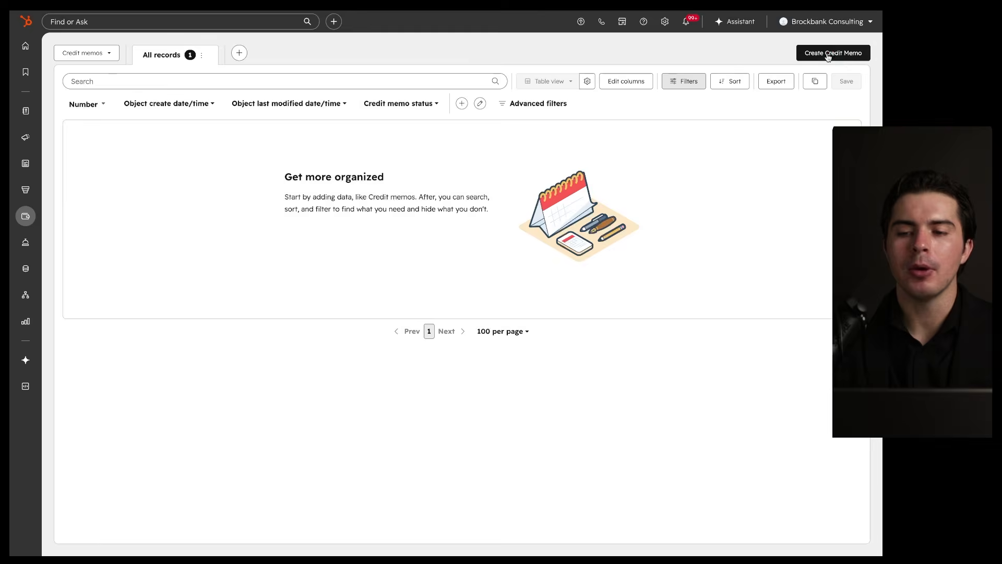
Step: Start a new credit memo numbered 1001 with the existing contact as billing contact
{"action": "left_click", "coordinate": [833, 53]}
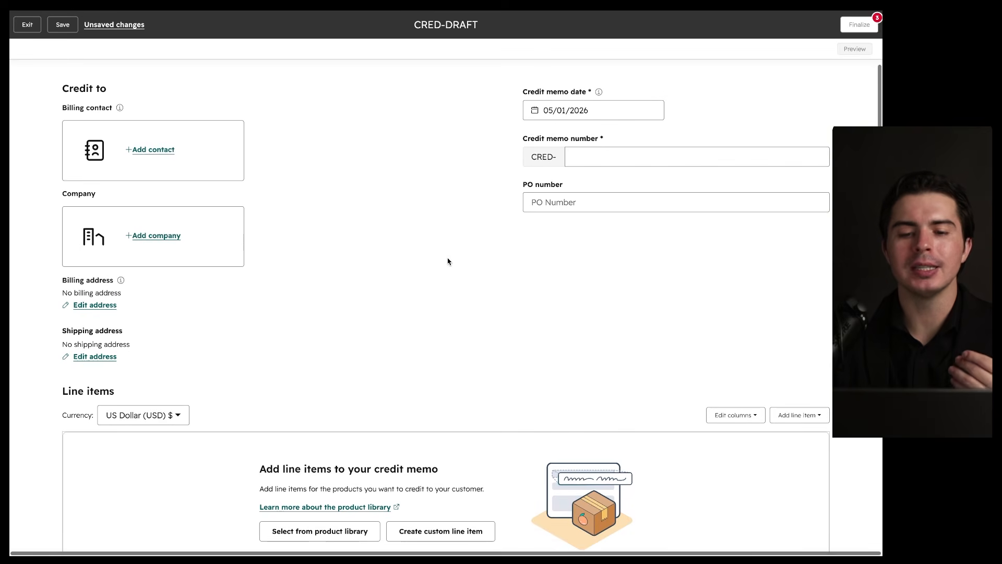
{"action": "left_click", "coordinate": [593, 152]}
{"action": "type", "text": "1001"}
{"action": "left_click", "coordinate": [377, 245]}
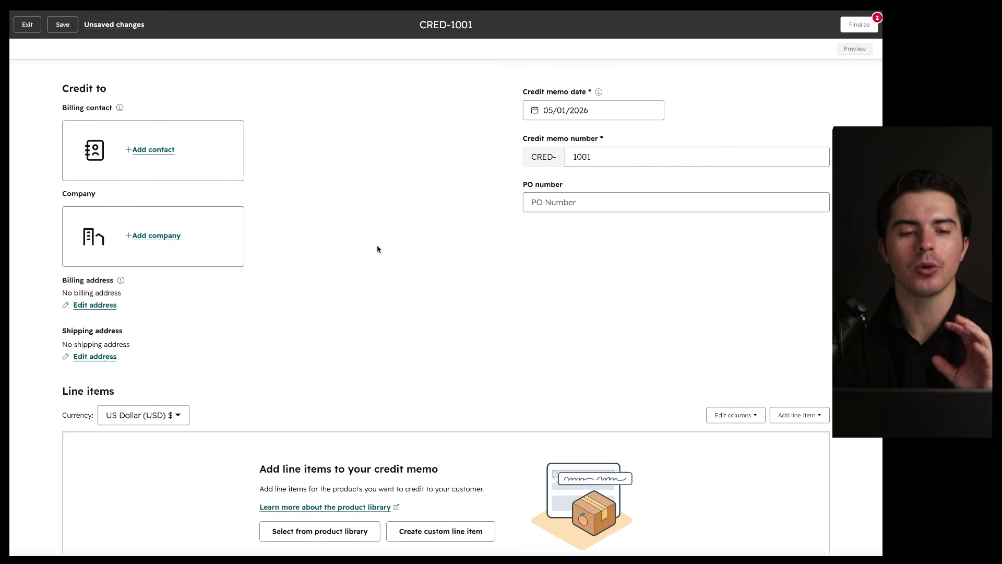
{"action": "left_click", "coordinate": [158, 152]}
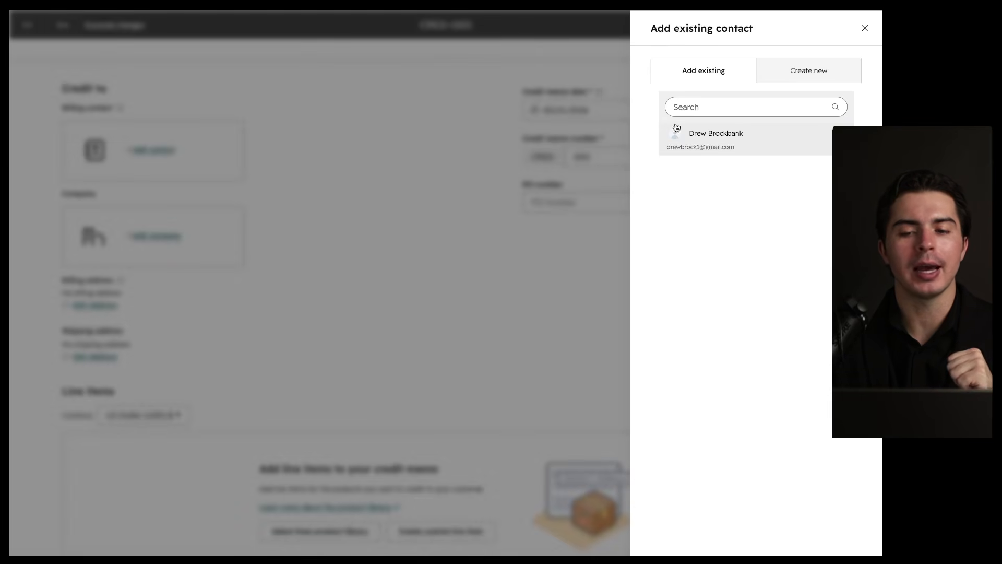
{"action": "left_click", "coordinate": [695, 145]}
Step: Add the Demo product from the library as a line item and finalize the credit memo
{"action": "scroll", "coordinate": [454, 237], "scroll_direction": "down", "scroll_amount": 5}
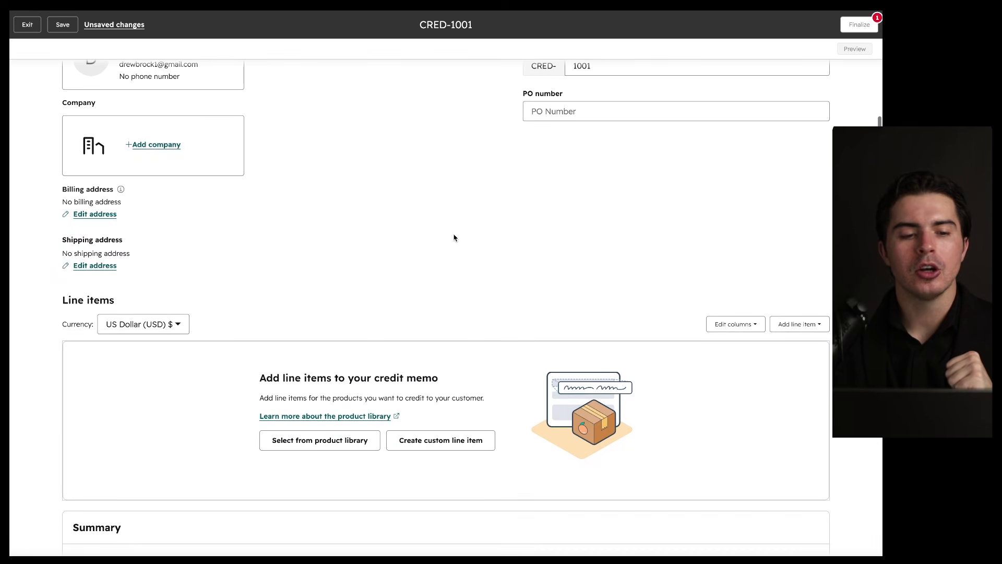
{"action": "scroll", "coordinate": [455, 238], "scroll_direction": "down", "scroll_amount": 5}
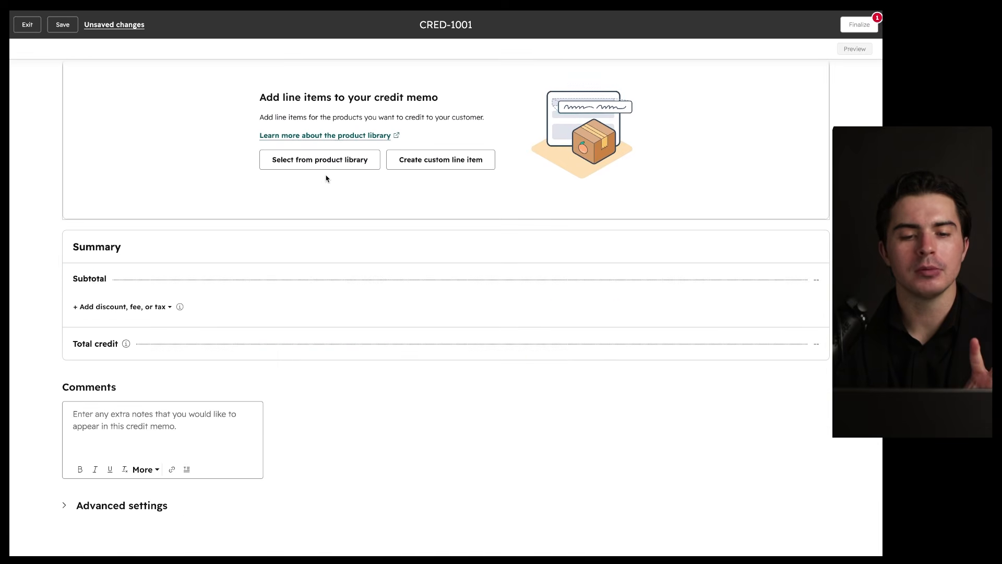
{"action": "left_click", "coordinate": [326, 162]}
{"action": "left_click", "coordinate": [466, 240]}
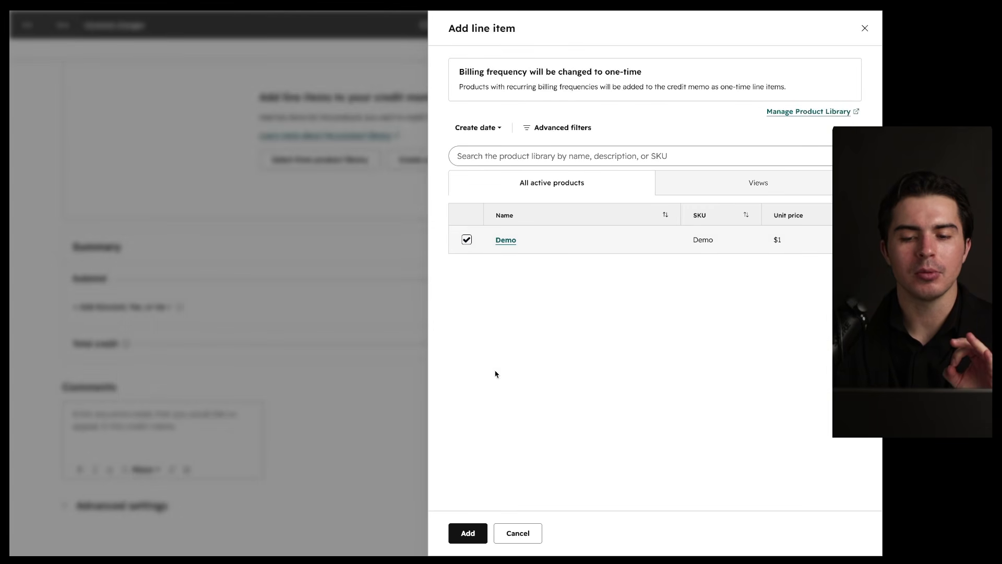
{"action": "left_click", "coordinate": [470, 533]}
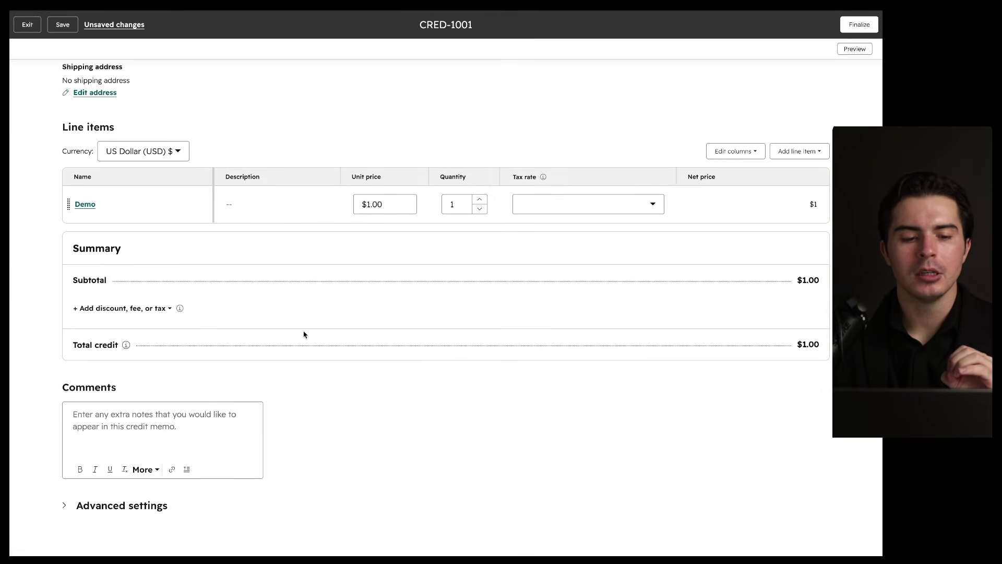
{"action": "scroll", "coordinate": [319, 397], "scroll_direction": "up", "scroll_amount": 5}
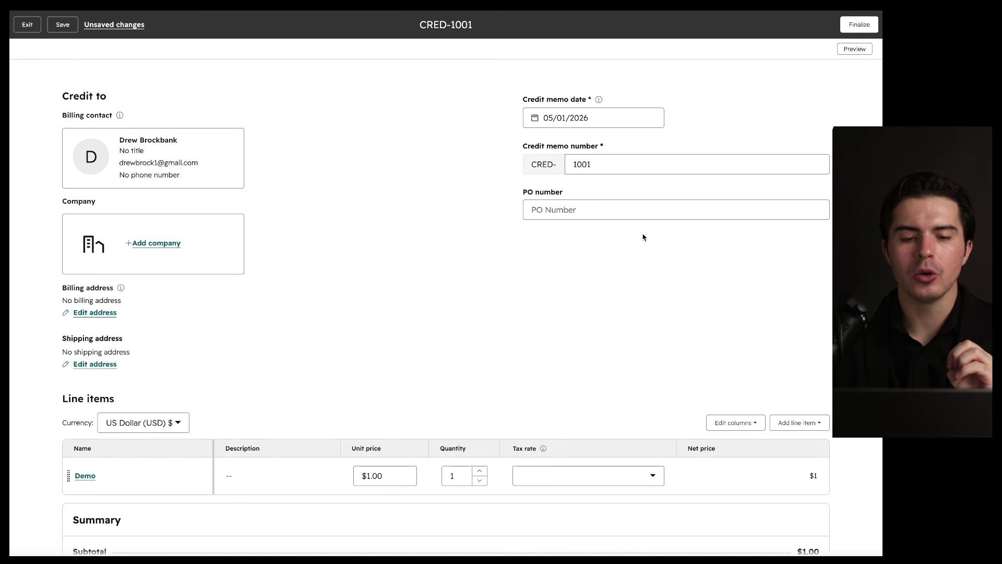
{"action": "scroll", "coordinate": [271, 405], "scroll_direction": "down", "scroll_amount": 2}
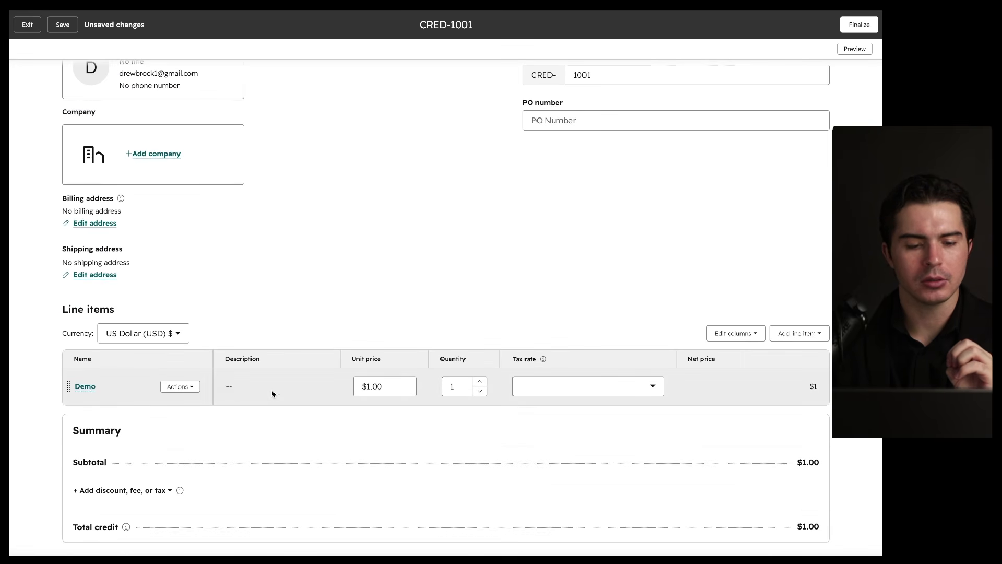
{"action": "left_click", "coordinate": [184, 389]}
{"action": "left_click", "coordinate": [184, 389]}
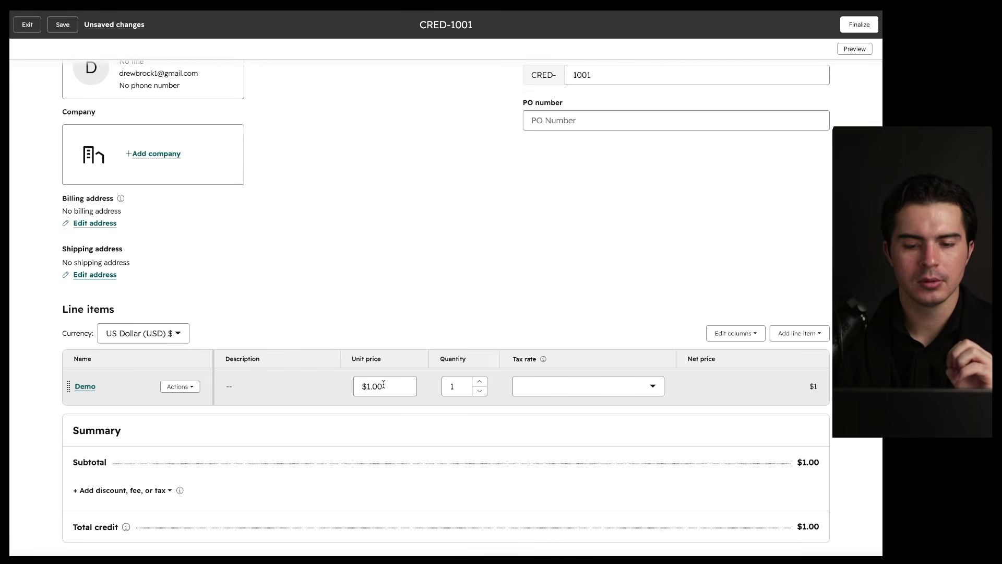
{"action": "scroll", "coordinate": [371, 418], "scroll_direction": "down", "scroll_amount": 4}
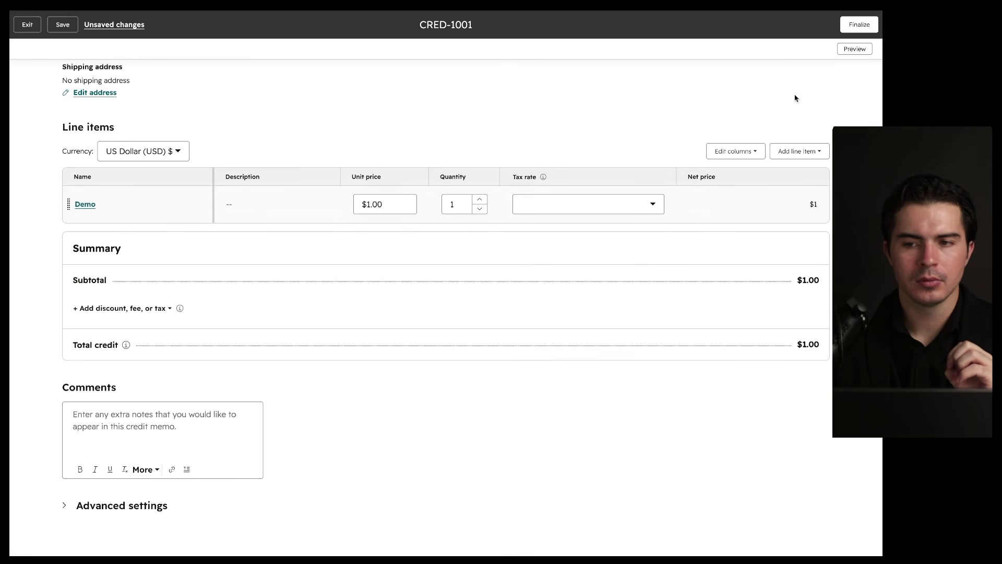
{"action": "left_click", "coordinate": [850, 31]}
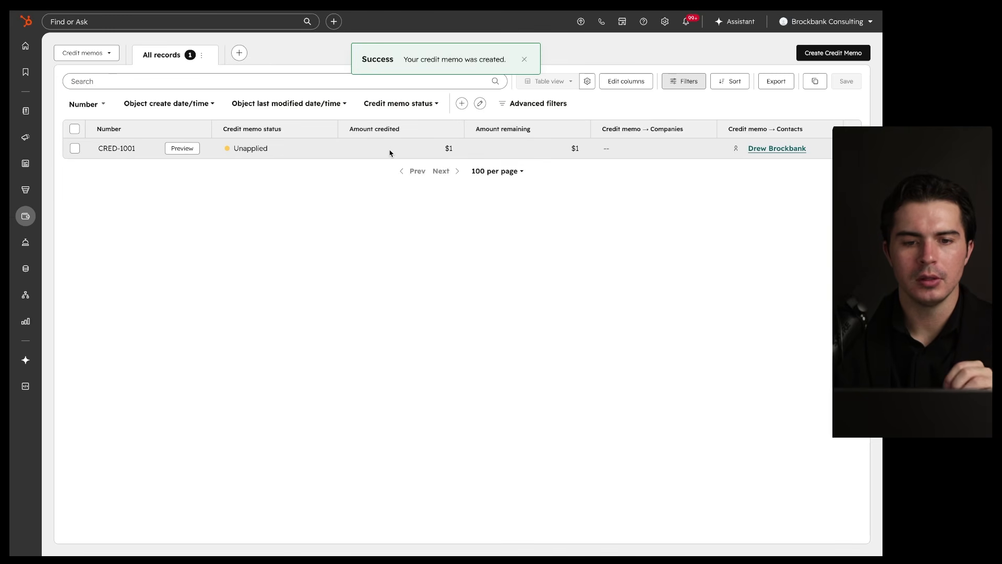
Step: Delete credit memo CRED-1001, entering 1 as the deletion confirmation count
{"action": "left_click", "coordinate": [73, 149]}
{"action": "left_click", "coordinate": [147, 129]}
{"action": "left_click", "coordinate": [367, 198]}
{"action": "type", "text": "1"}
{"action": "left_click", "coordinate": [364, 231]}
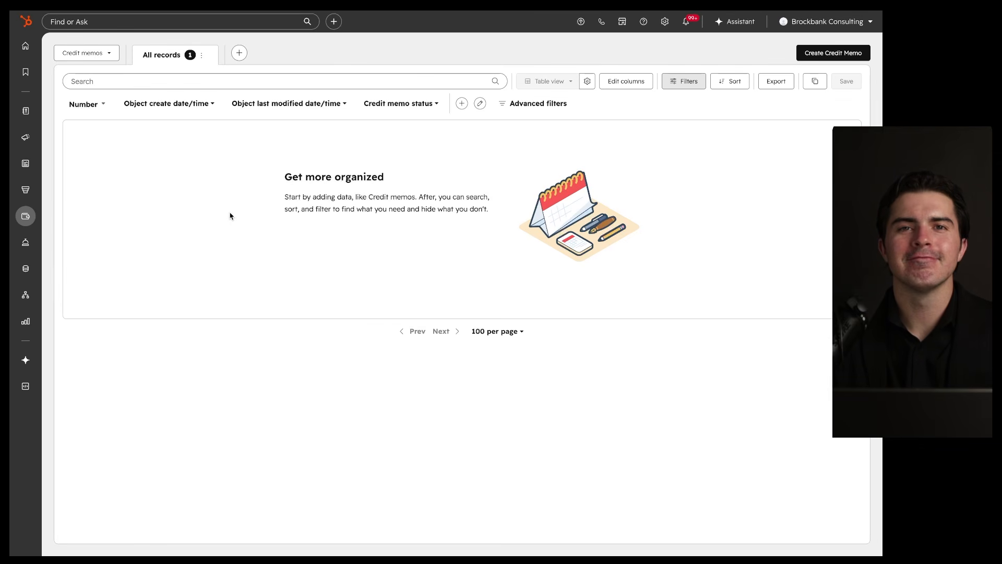
{"action": "mouse_move", "coordinate": [20, 216]}
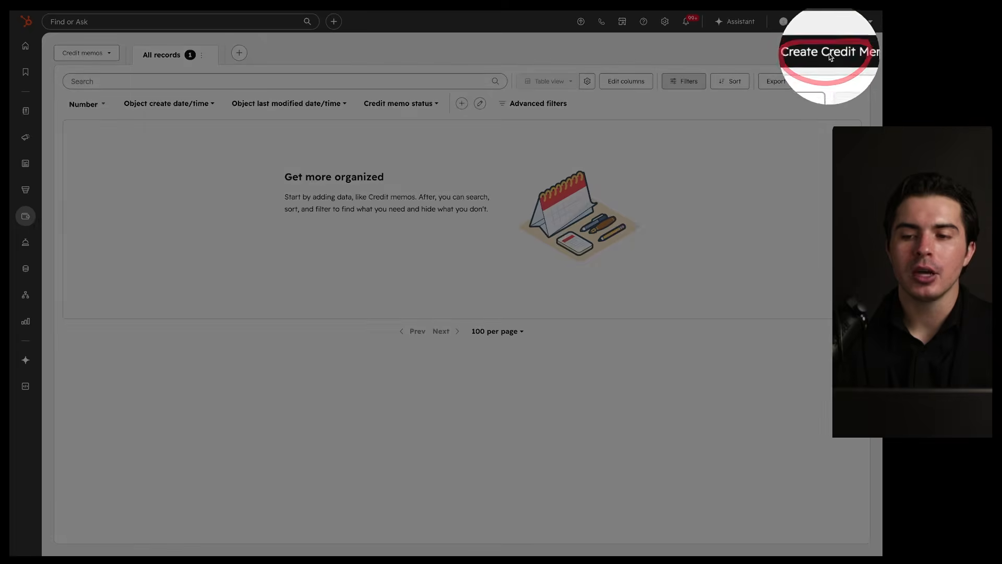
Step: Start a new credit memo with the suggested number and the existing contact as billing contact
{"action": "left_click", "coordinate": [823, 56]}
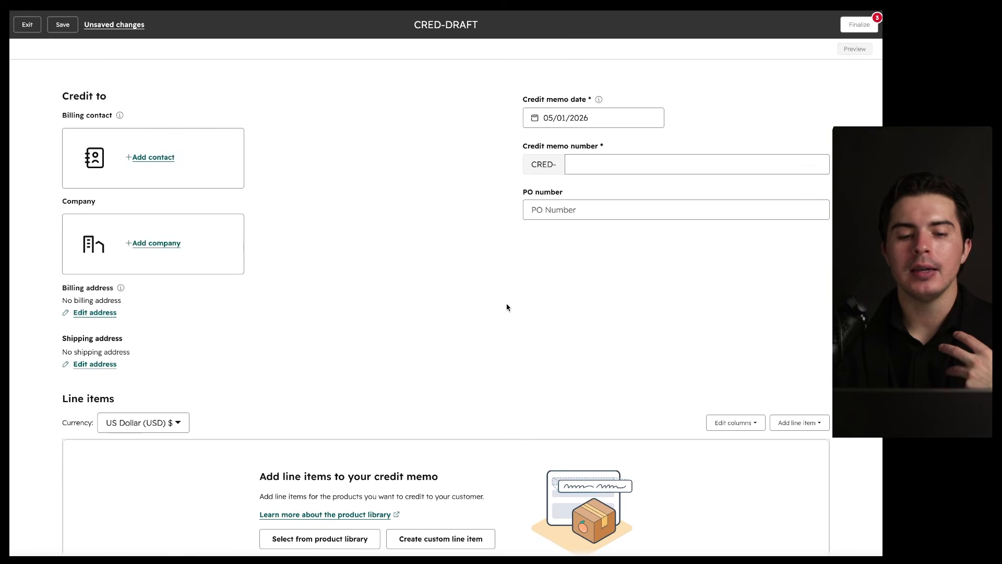
{"action": "scroll", "coordinate": [507, 307], "scroll_direction": "down", "scroll_amount": 7}
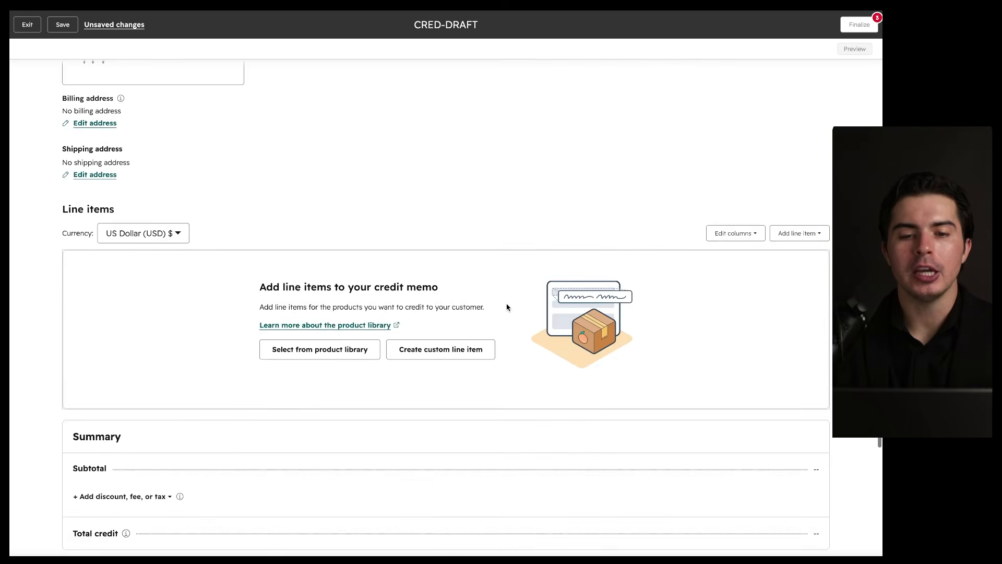
{"action": "scroll", "coordinate": [506, 307], "scroll_direction": "up", "scroll_amount": 7}
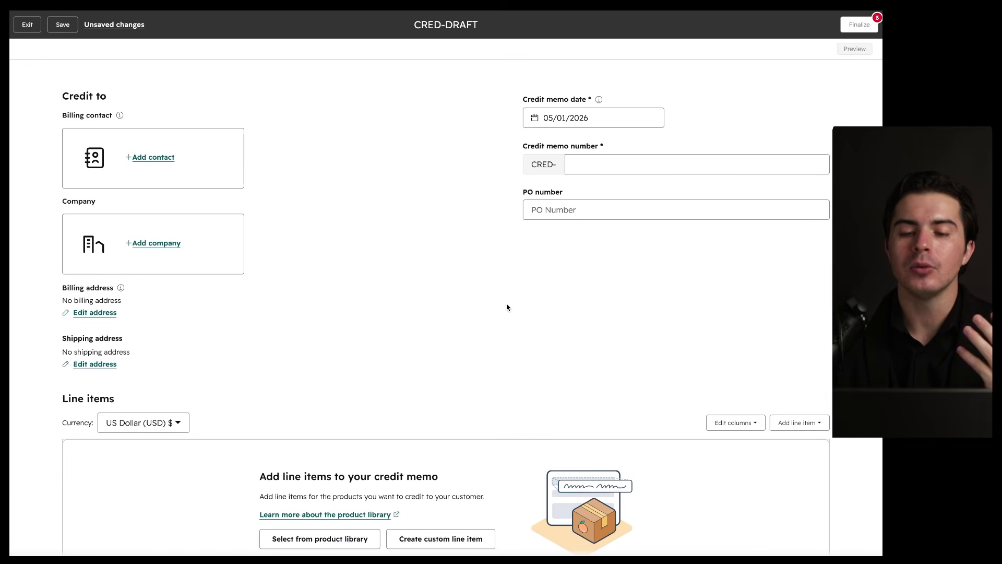
{"action": "left_click", "coordinate": [590, 171]}
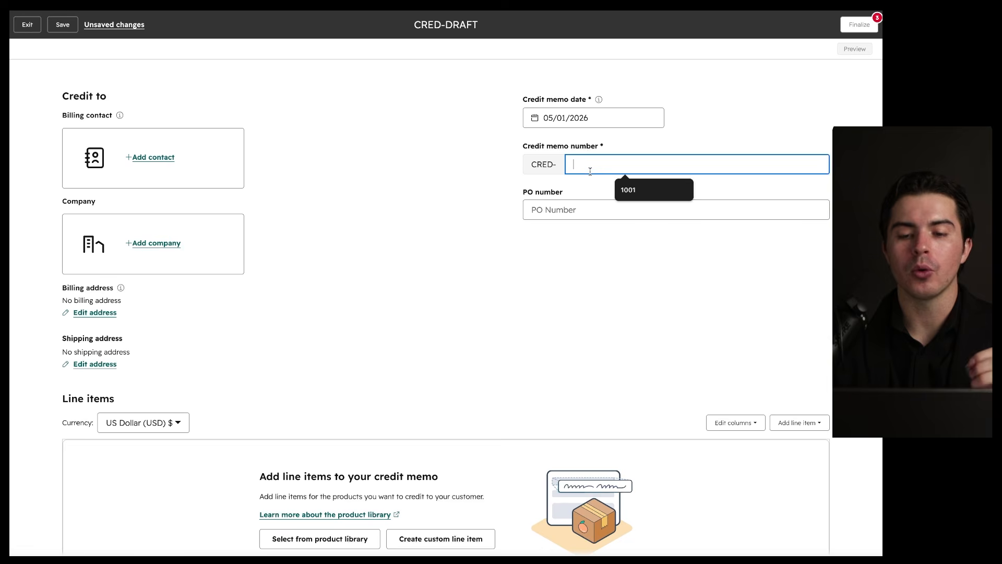
{"action": "left_click", "coordinate": [629, 189]}
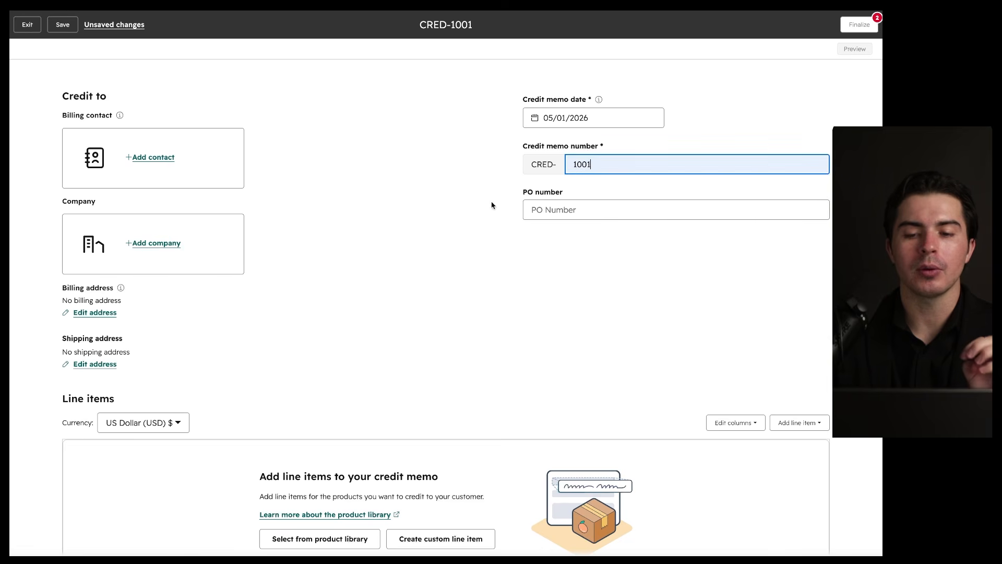
{"action": "left_click", "coordinate": [166, 157]}
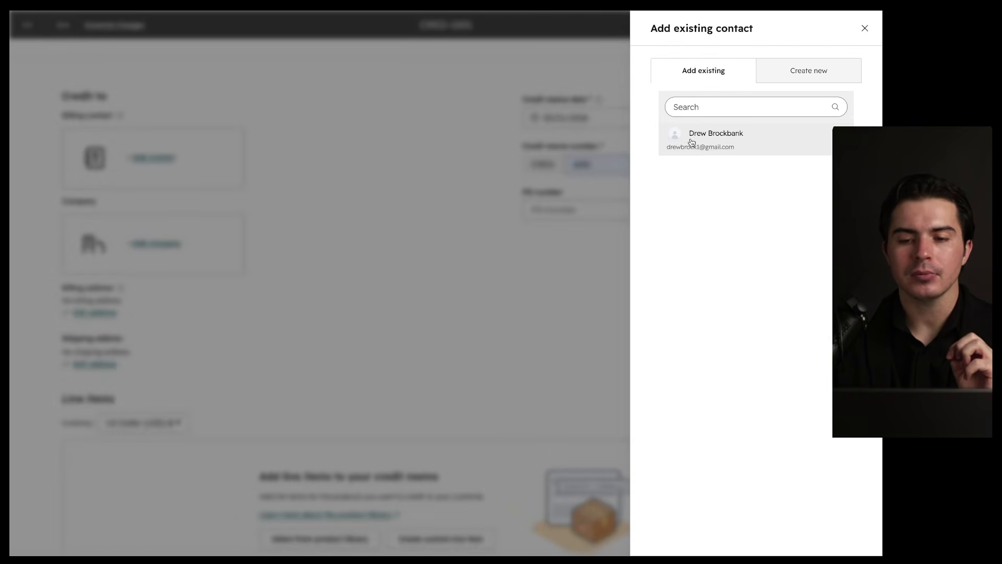
{"action": "left_click", "coordinate": [691, 140]}
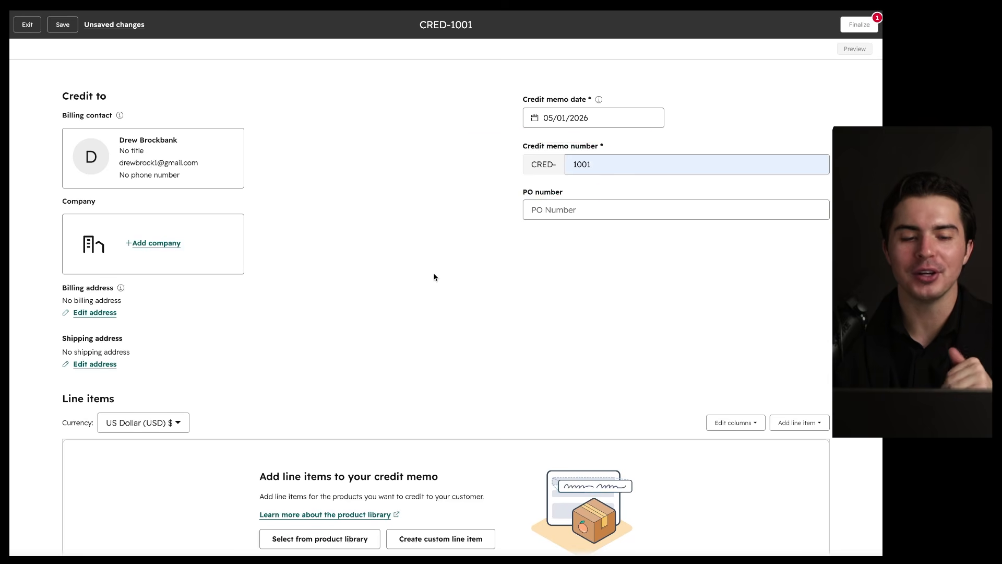
Step: Add the Demo product at a $0.50 unit price and finalize the credit memo
{"action": "scroll", "coordinate": [433, 277], "scroll_direction": "down", "scroll_amount": 6}
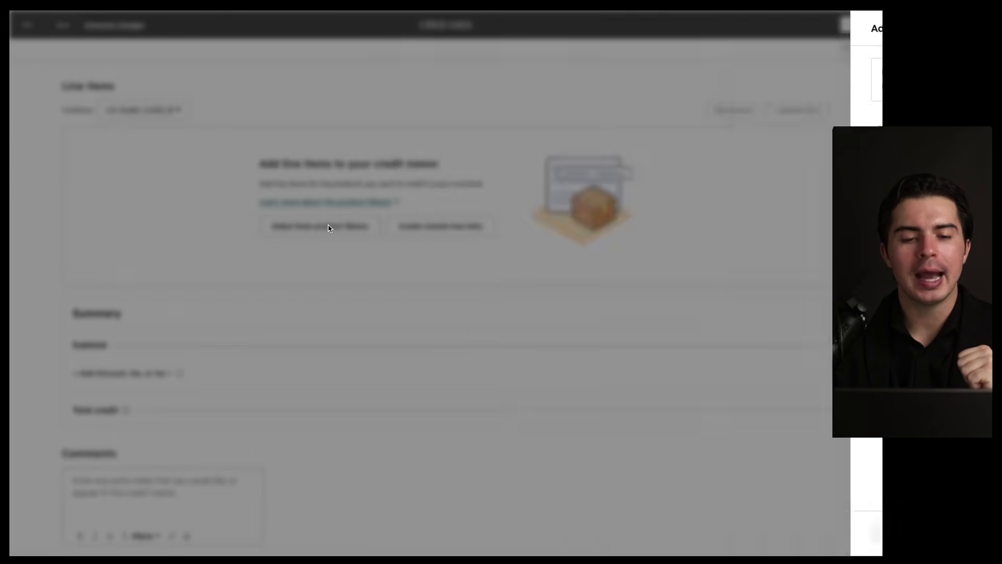
{"action": "left_click", "coordinate": [329, 228]}
{"action": "left_click", "coordinate": [467, 240]}
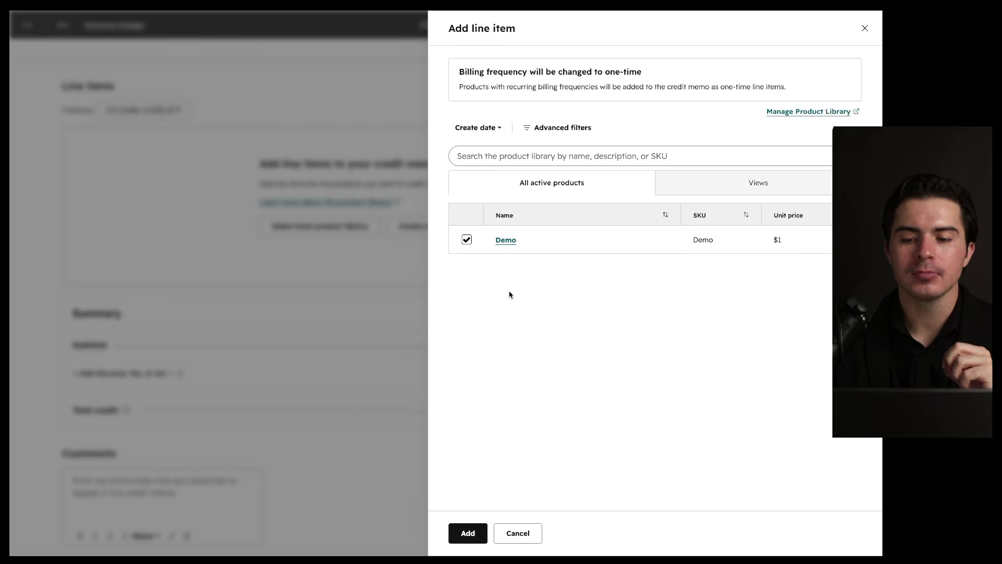
{"action": "left_click", "coordinate": [469, 533]}
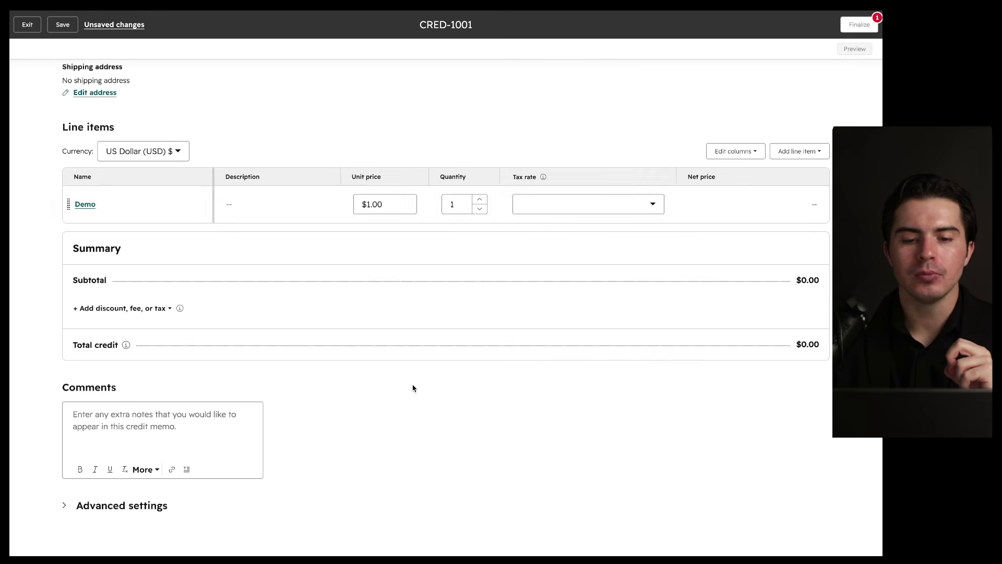
{"action": "left_click", "coordinate": [385, 205]}
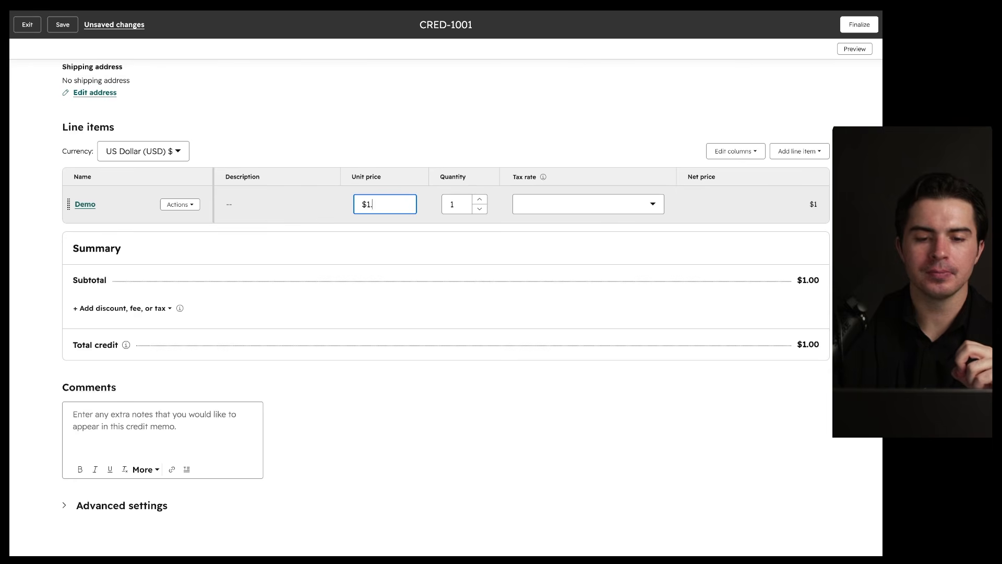
{"action": "type", "text": "0.5"}
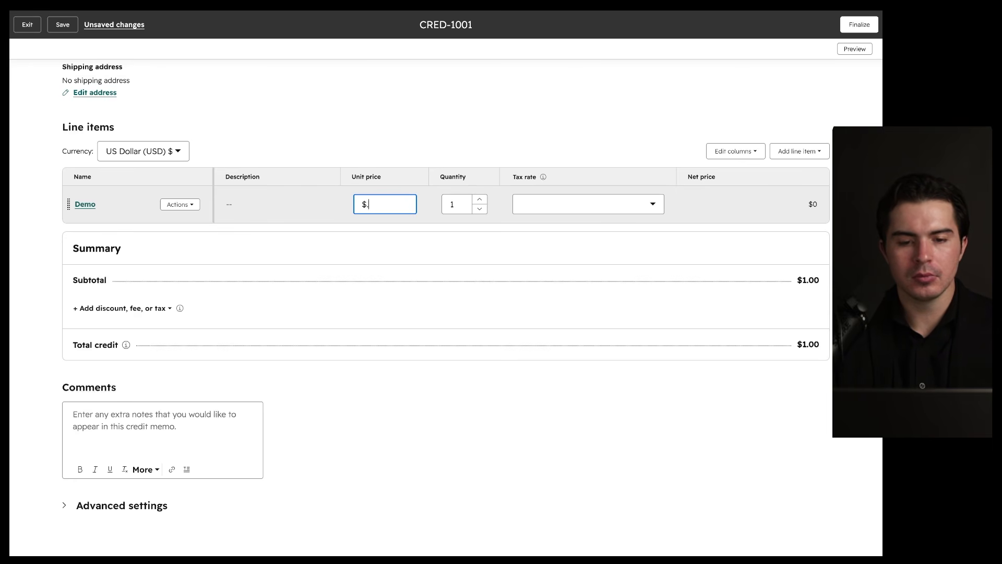
{"action": "left_click", "coordinate": [362, 455]}
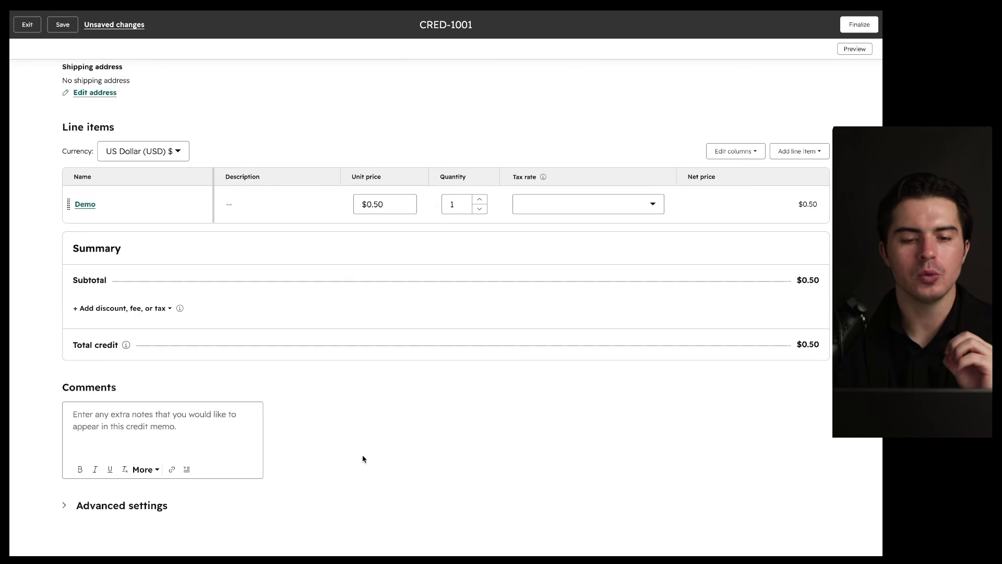
{"action": "scroll", "coordinate": [363, 455], "scroll_direction": "up", "scroll_amount": 5}
{"action": "left_click", "coordinate": [849, 26]}
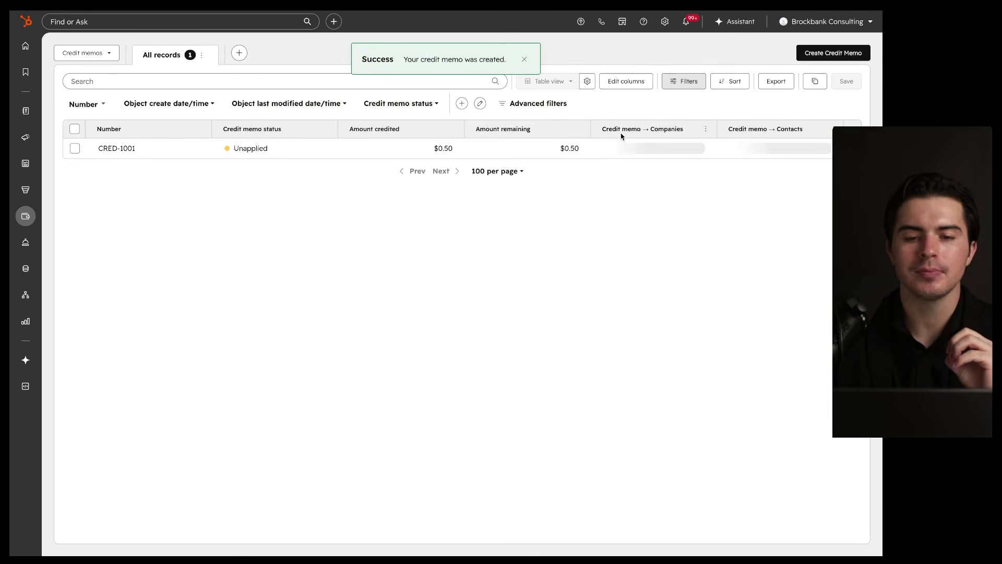
Step: Go to the Invoices list and preview the open $1 invoice INV-1001
{"action": "mouse_move", "coordinate": [459, 116]}
{"action": "left_mouse_down"}
{"action": "mouse_move", "coordinate": [446, 123]}
{"action": "mouse_move", "coordinate": [481, 154]}
{"action": "left_mouse_up"}
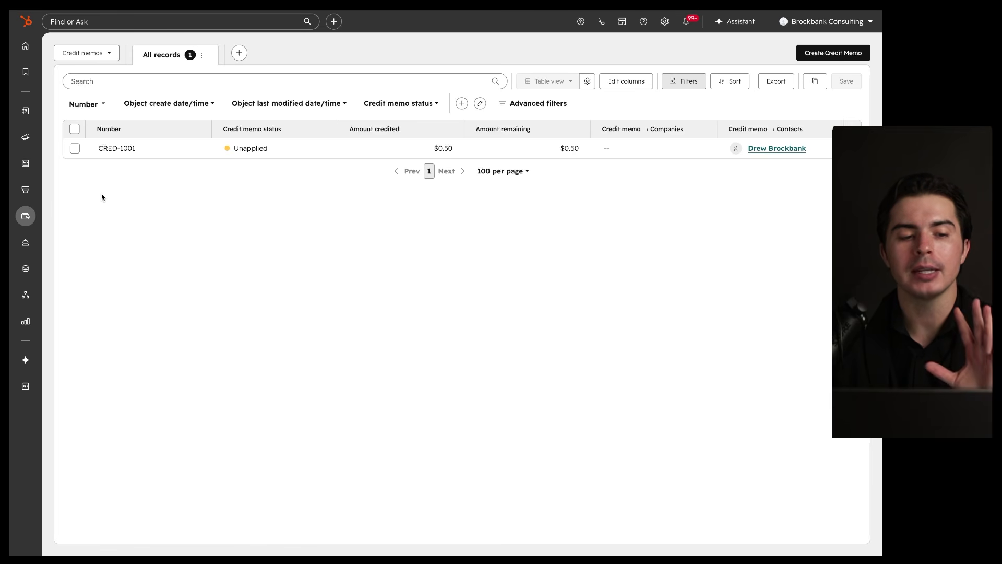
{"action": "mouse_move", "coordinate": [25, 216]}
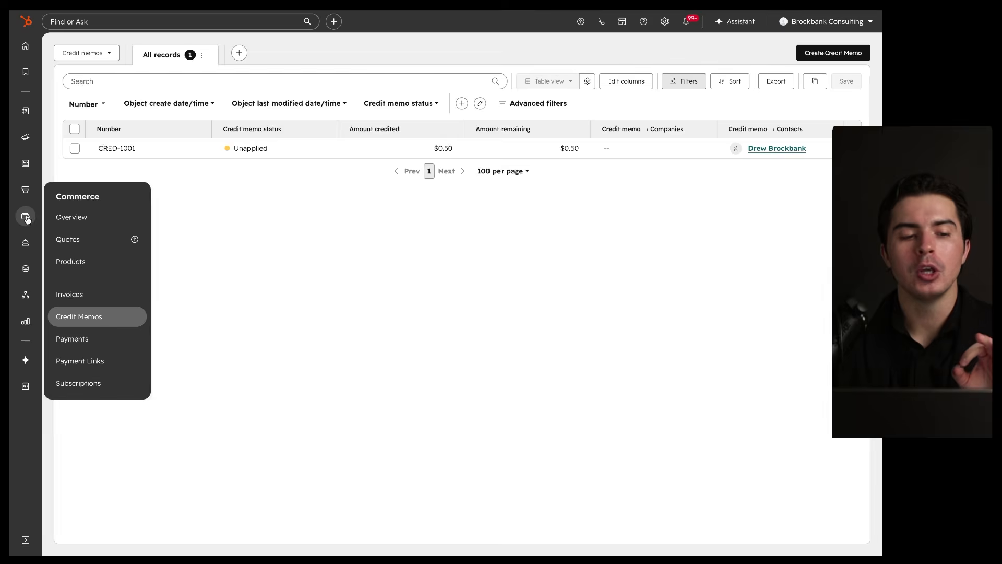
{"action": "left_click", "coordinate": [78, 295]}
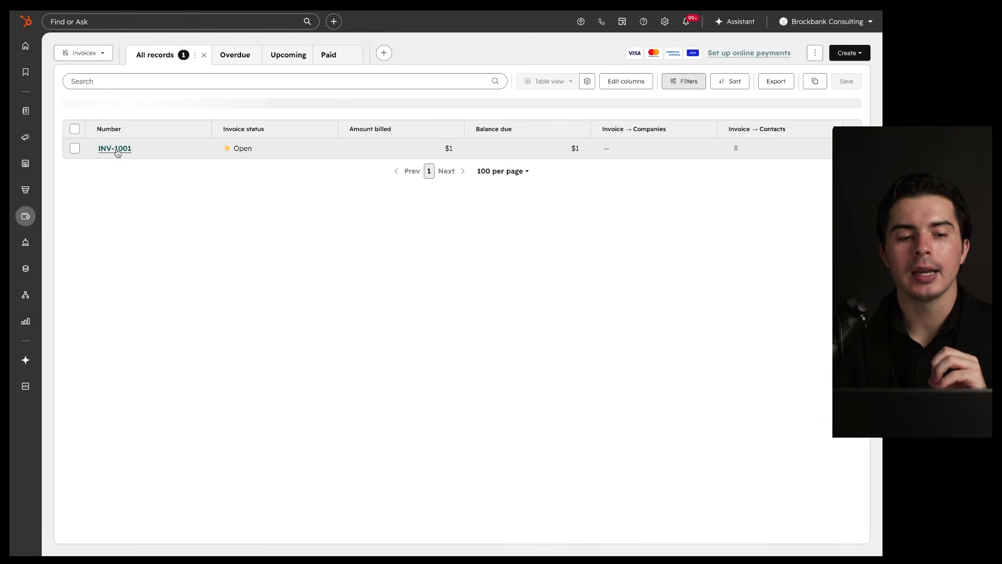
{"action": "left_click", "coordinate": [116, 149]}
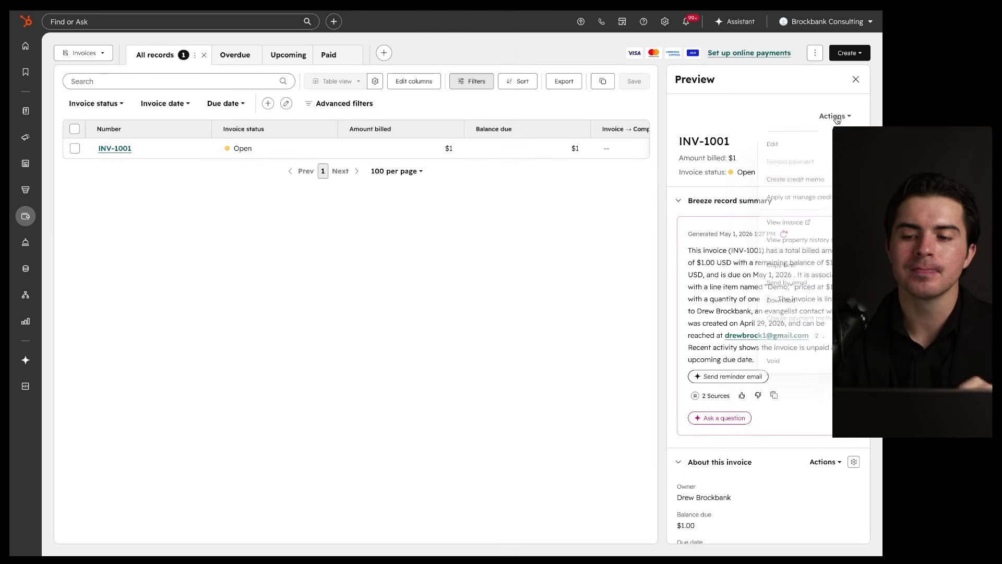
Step: Apply $0.50 of CRED-1001's credit to the invoice, save, and close the Send invoice window
{"action": "left_click", "coordinate": [836, 117]}
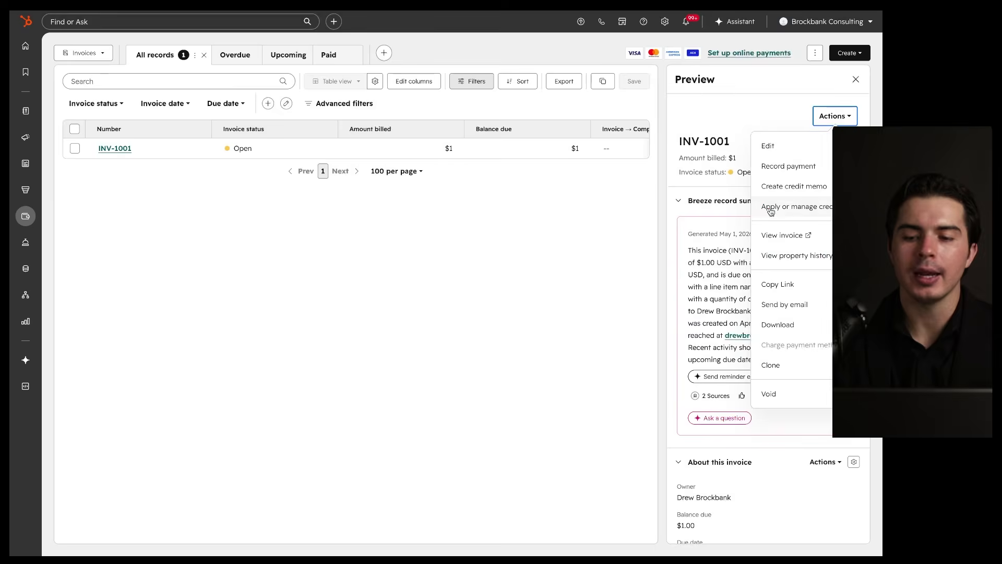
{"action": "left_click", "coordinate": [787, 205]}
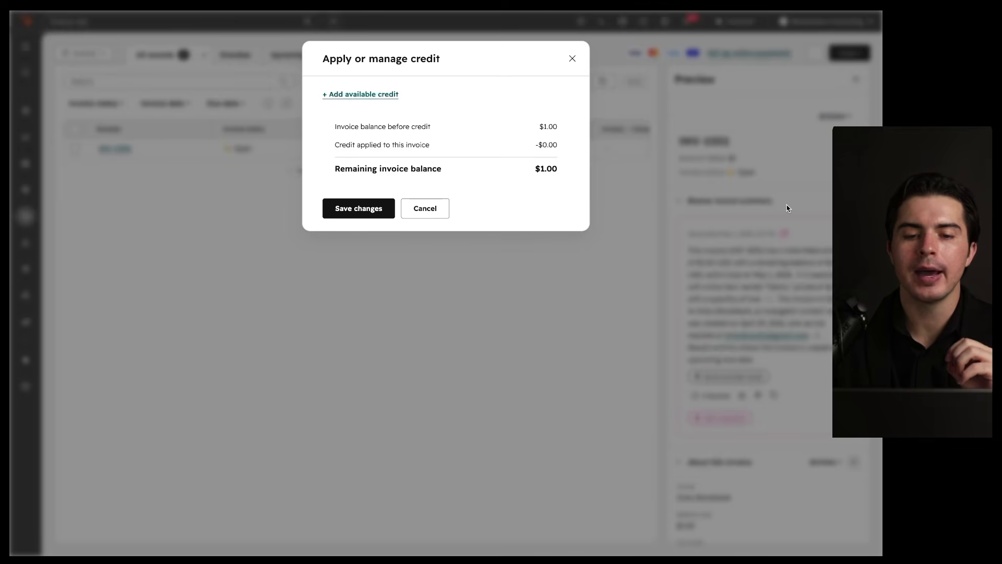
{"action": "left_click", "coordinate": [376, 94]}
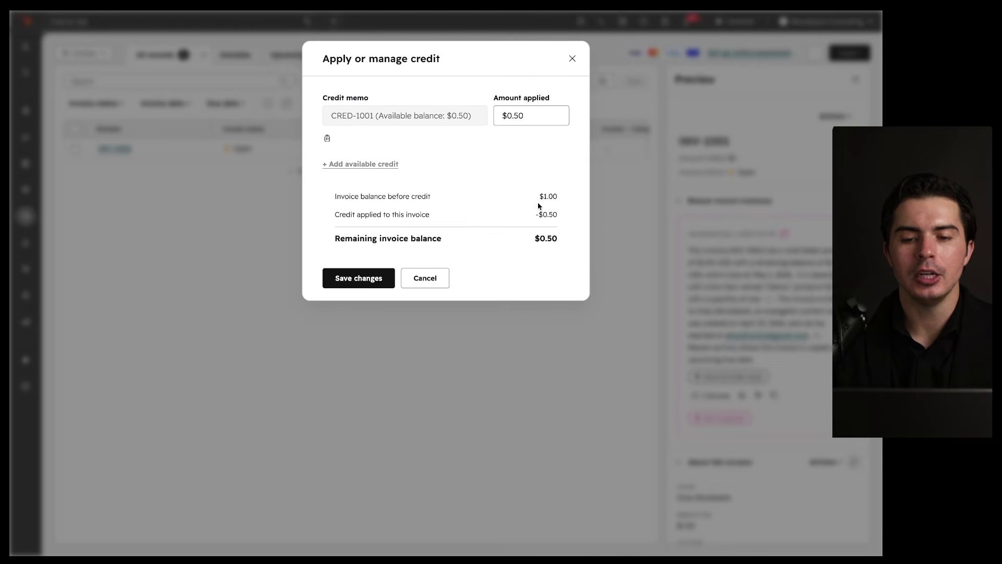
{"action": "mouse_move", "coordinate": [531, 204]}
{"action": "left_mouse_down"}
{"action": "mouse_move", "coordinate": [565, 205]}
{"action": "mouse_move", "coordinate": [566, 223]}
{"action": "left_mouse_up"}
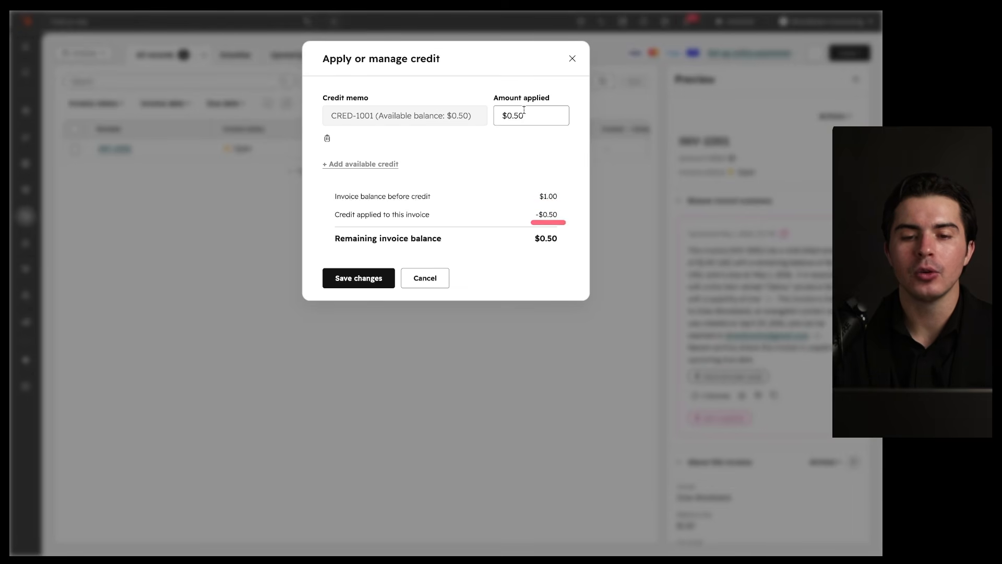
{"action": "left_click_drag", "start_coordinate": [496, 121], "coordinate": [555, 120]}
{"action": "left_click", "coordinate": [531, 245]}
{"action": "left_click", "coordinate": [544, 246]}
{"action": "left_click_drag", "start_coordinate": [529, 246], "coordinate": [557, 246]}
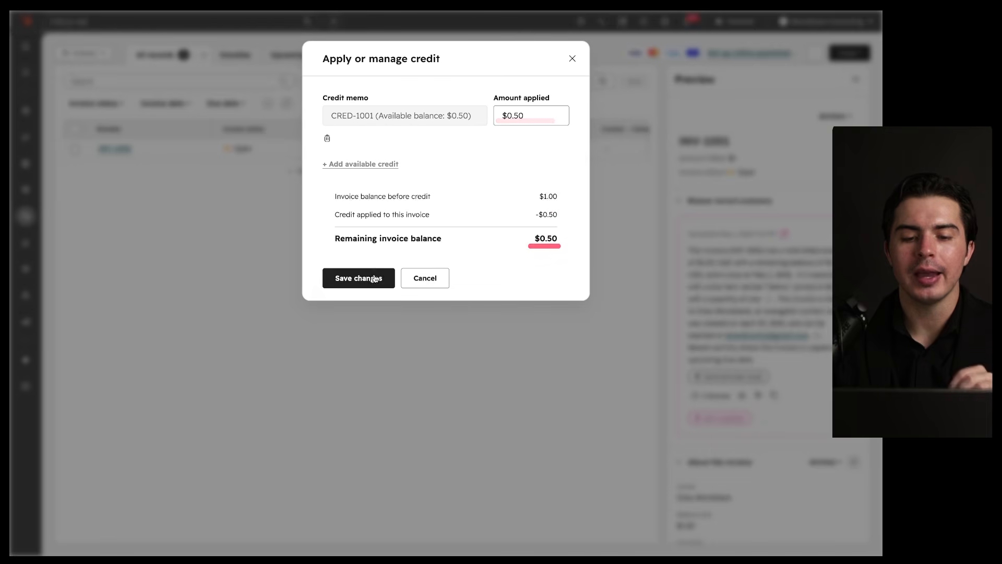
{"action": "left_click", "coordinate": [358, 277]}
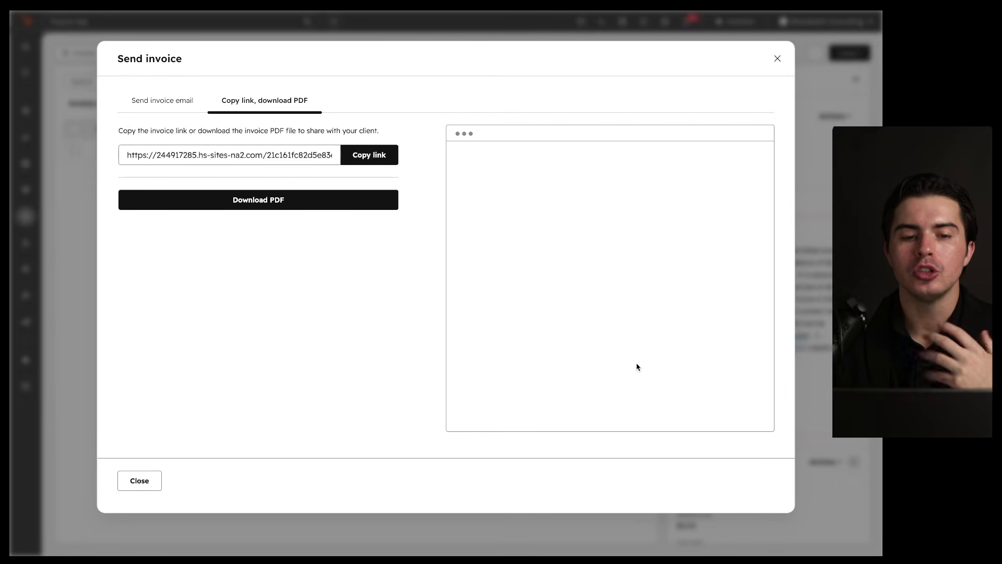
{"action": "left_click", "coordinate": [777, 57]}
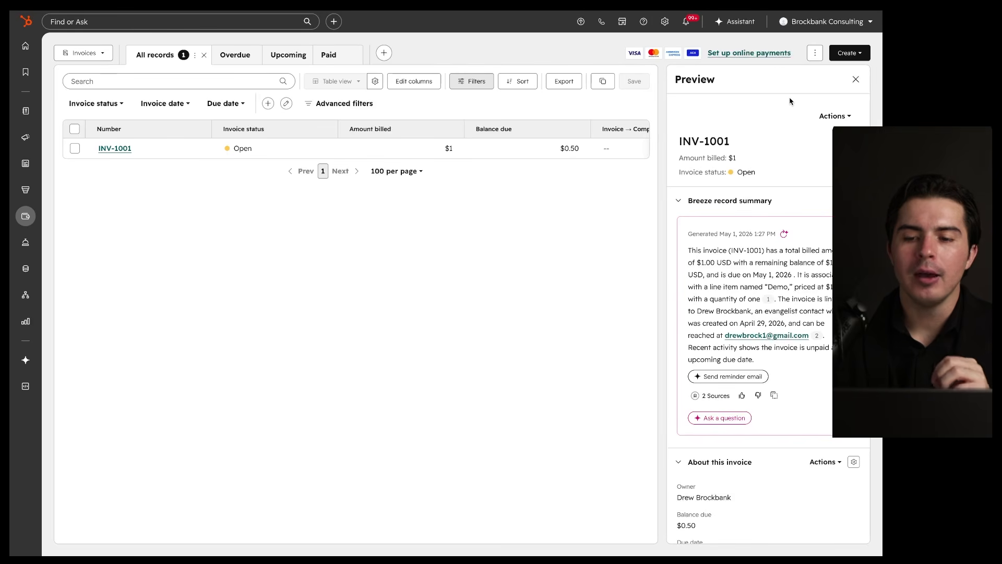
Step: Check the Credit memos list, where CRED-1001 now shows Applied with $0 remaining
{"action": "mouse_move", "coordinate": [25, 215]}
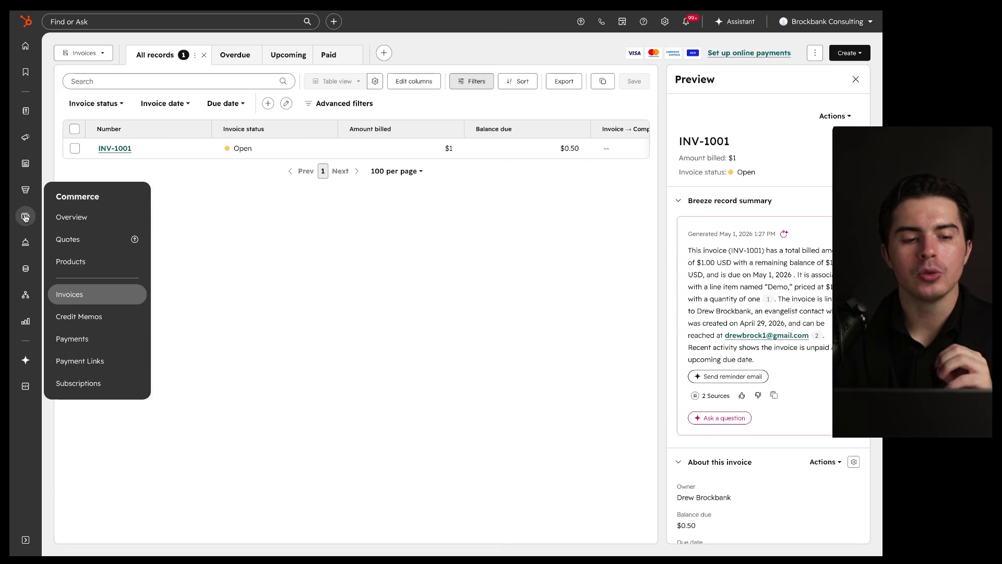
{"action": "left_click", "coordinate": [90, 316]}
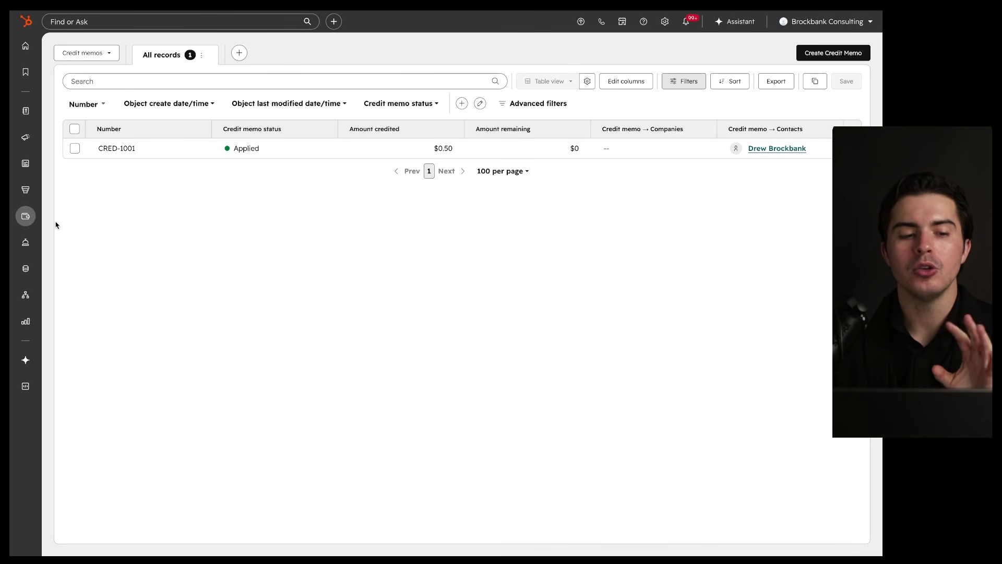
{"action": "mouse_move", "coordinate": [24, 218]}
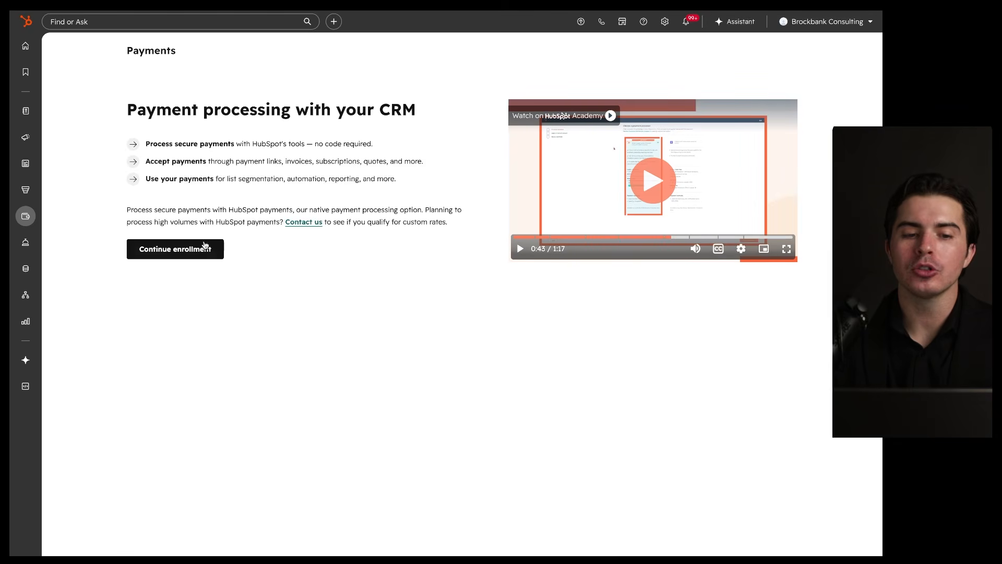
{"action": "left_click_drag", "start_coordinate": [146, 152], "coordinate": [308, 150]}
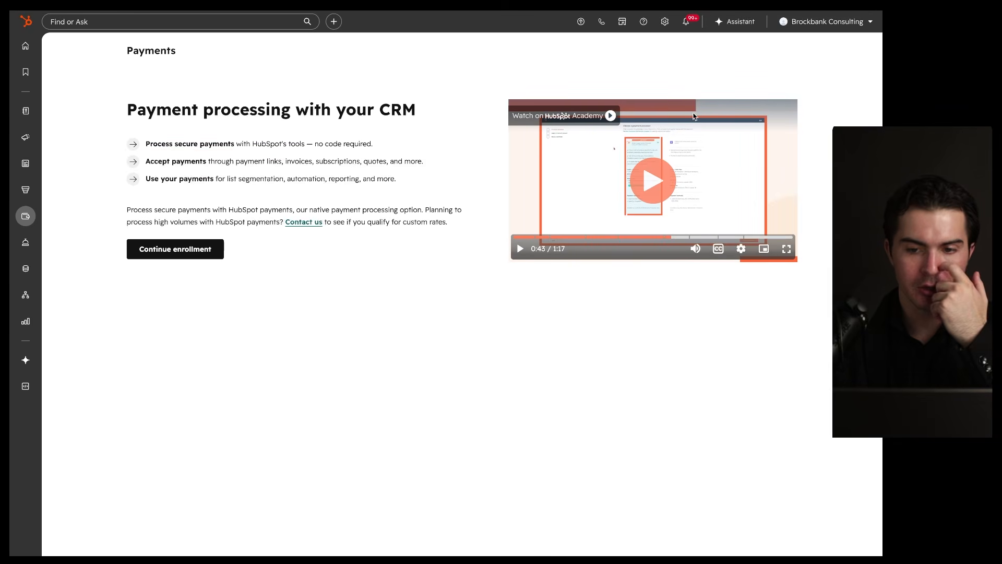
{"action": "left_click_drag", "start_coordinate": [665, 128], "coordinate": [609, 205]}
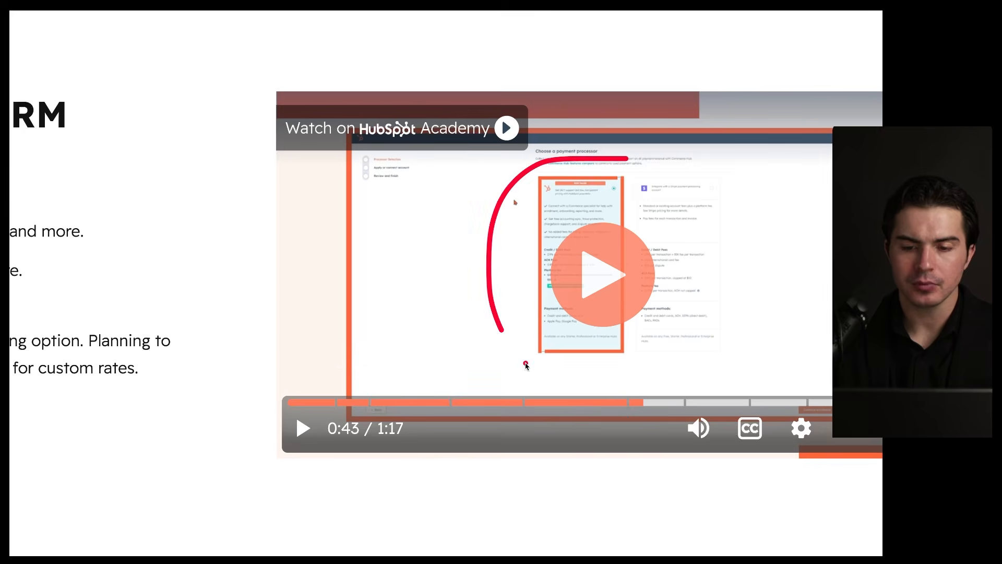
{"action": "left_click_drag", "start_coordinate": [526, 366], "coordinate": [559, 152]}
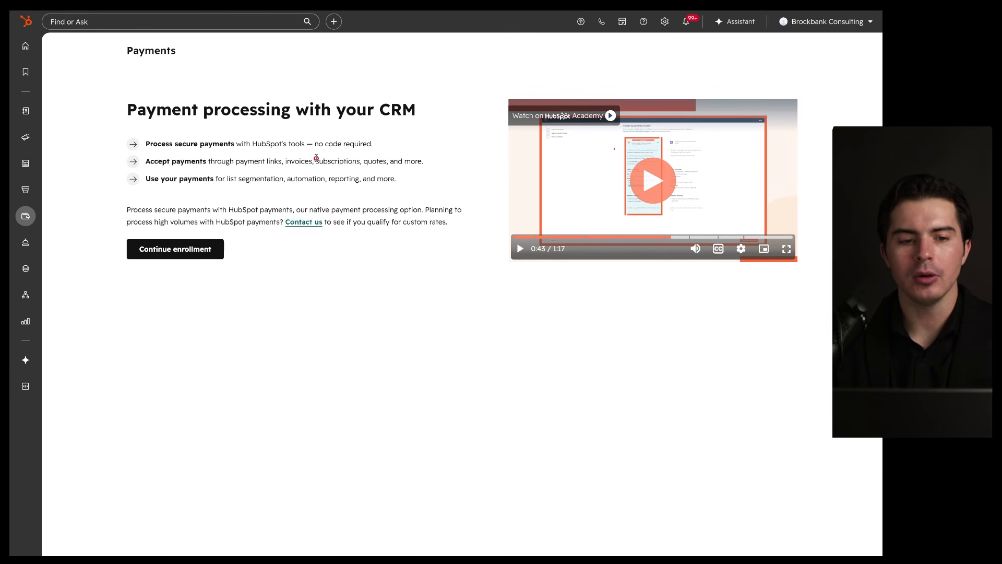
{"action": "left_click_drag", "start_coordinate": [151, 169], "coordinate": [203, 171]}
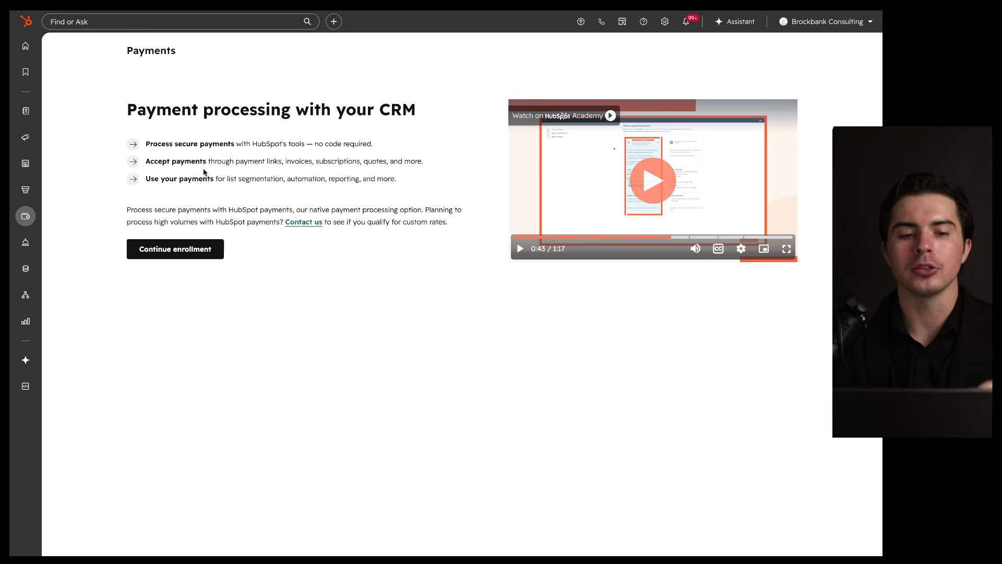
{"action": "left_click_drag", "start_coordinate": [236, 169], "coordinate": [407, 167]}
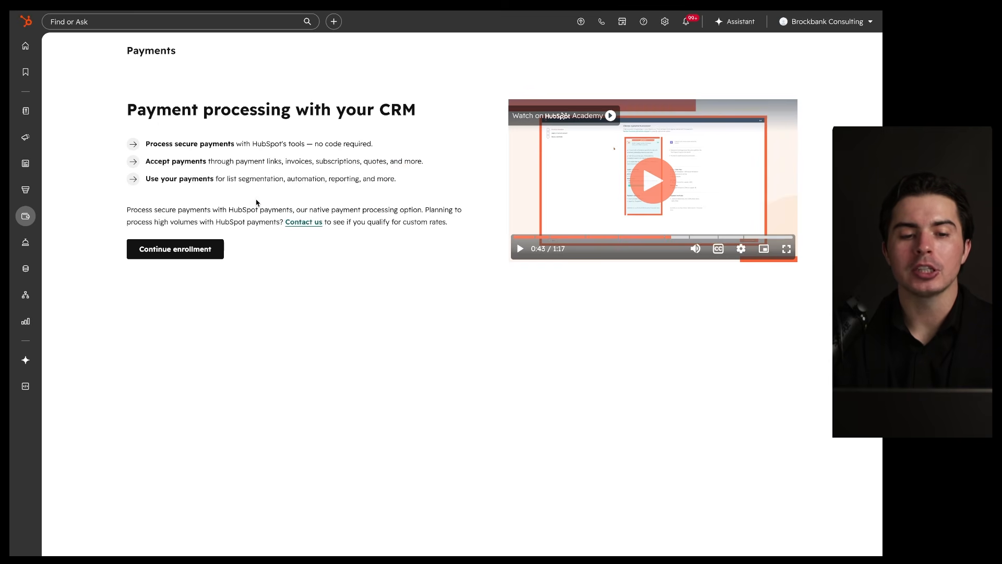
{"action": "left_click_drag", "start_coordinate": [219, 185], "coordinate": [386, 186]}
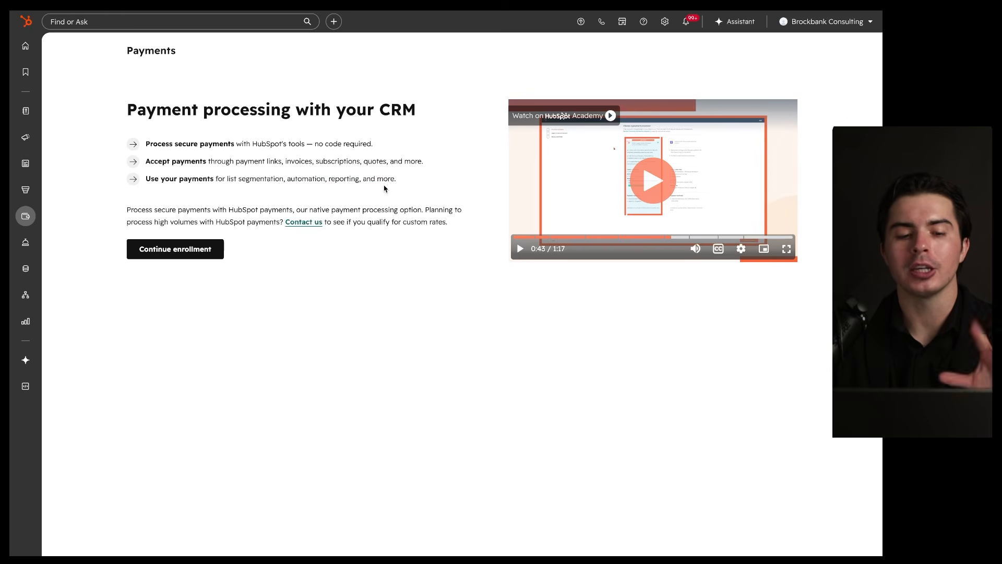
Step: Resume payments enrollment, save the business type step, then leave the setup unfinished
{"action": "left_click", "coordinate": [168, 254]}
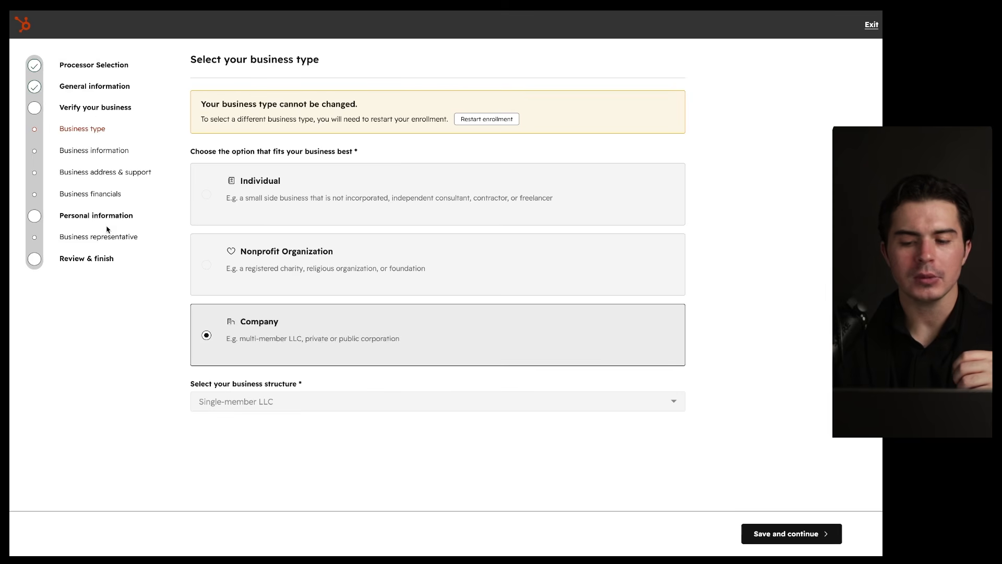
{"action": "left_click", "coordinate": [765, 530]}
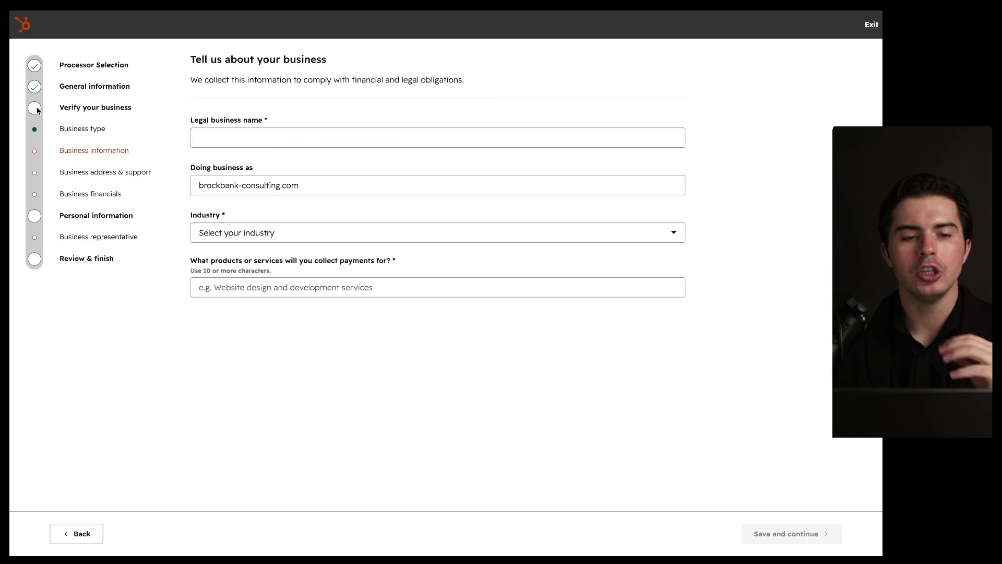
{"action": "left_click", "coordinate": [870, 26]}
{"action": "left_click", "coordinate": [367, 119]}
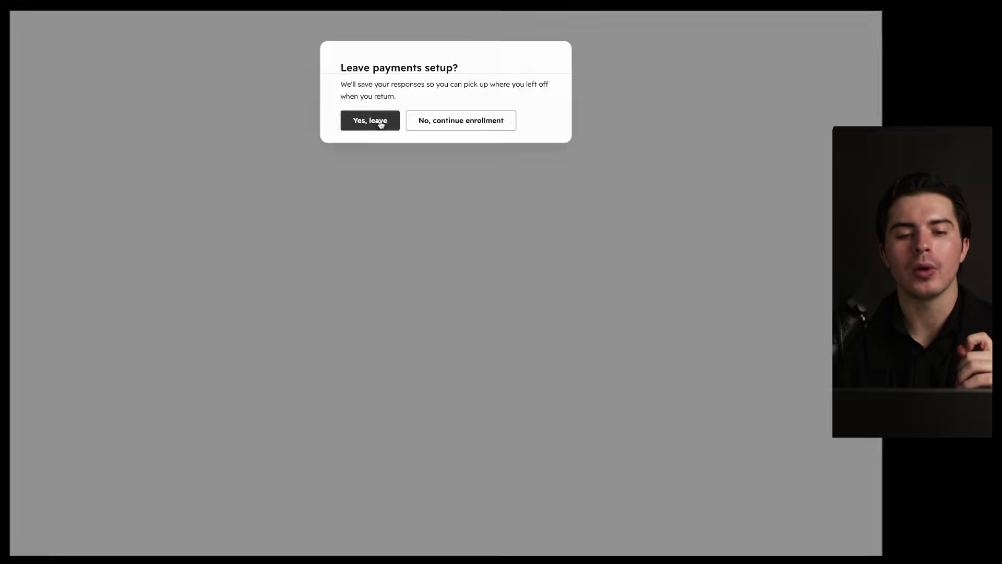
{"action": "mouse_move", "coordinate": [26, 217]}
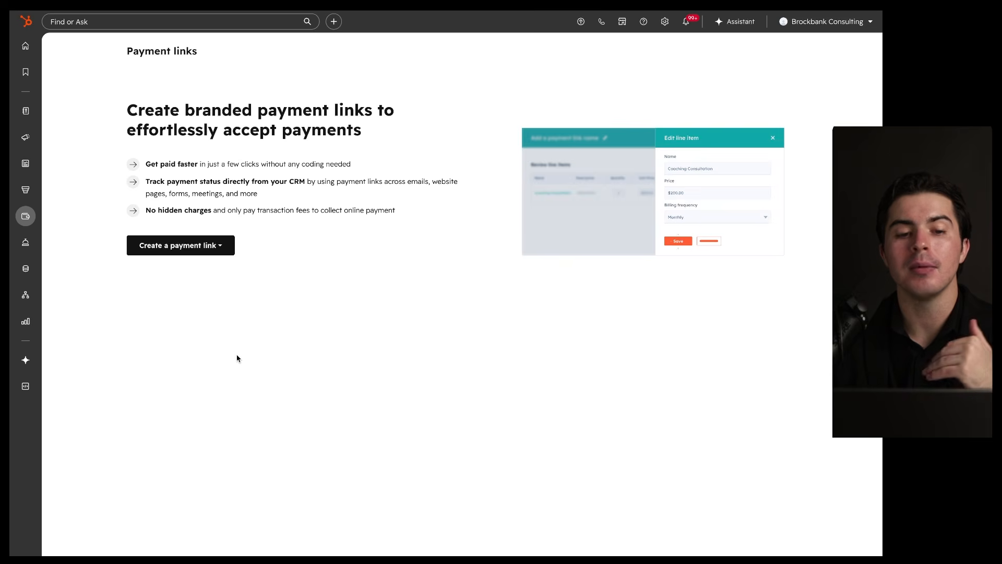
Step: Create a blank payment link named 'Demo' containing the Demo product from the library
{"action": "left_click", "coordinate": [191, 245]}
{"action": "left_click", "coordinate": [189, 272]}
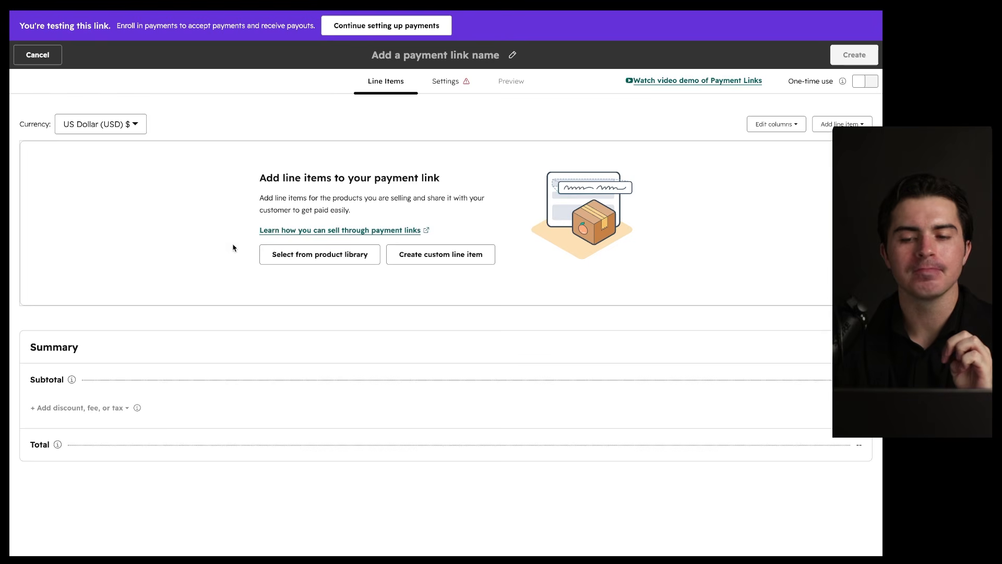
{"action": "left_click", "coordinate": [282, 261]}
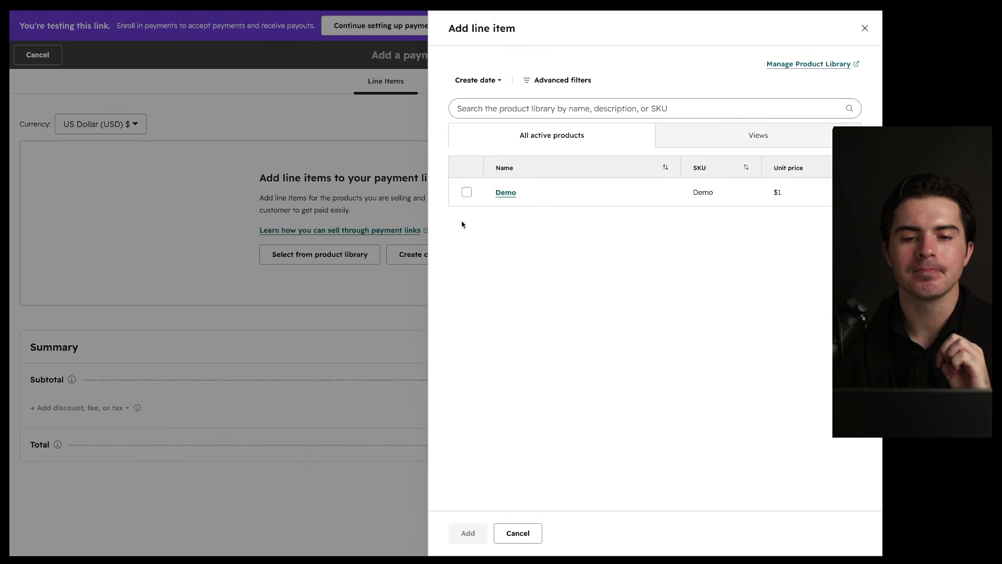
{"action": "left_click", "coordinate": [465, 193]}
{"action": "left_click", "coordinate": [463, 533]}
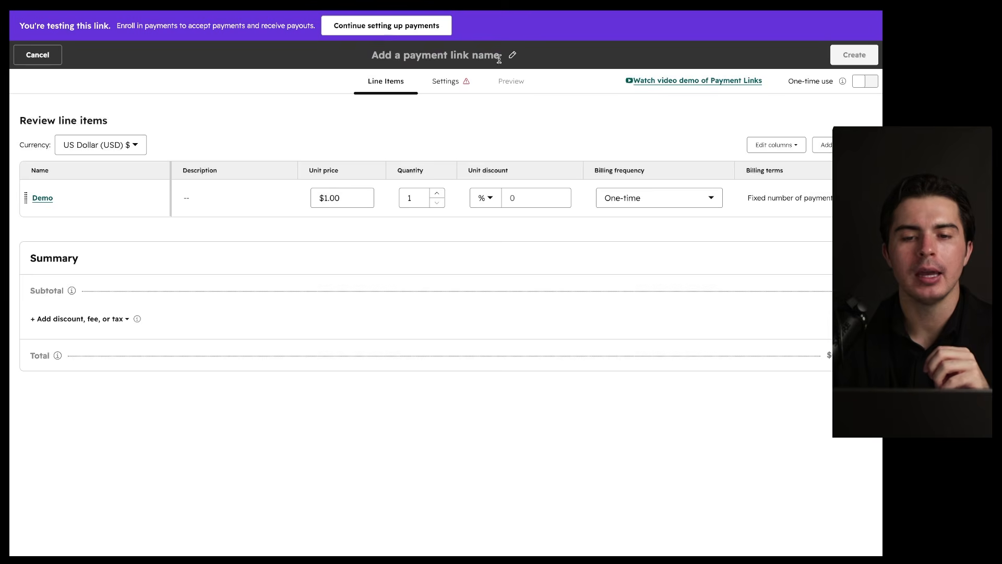
{"action": "left_click", "coordinate": [512, 55]}
{"action": "type", "text": "Demo"}
{"action": "left_click", "coordinate": [506, 127]}
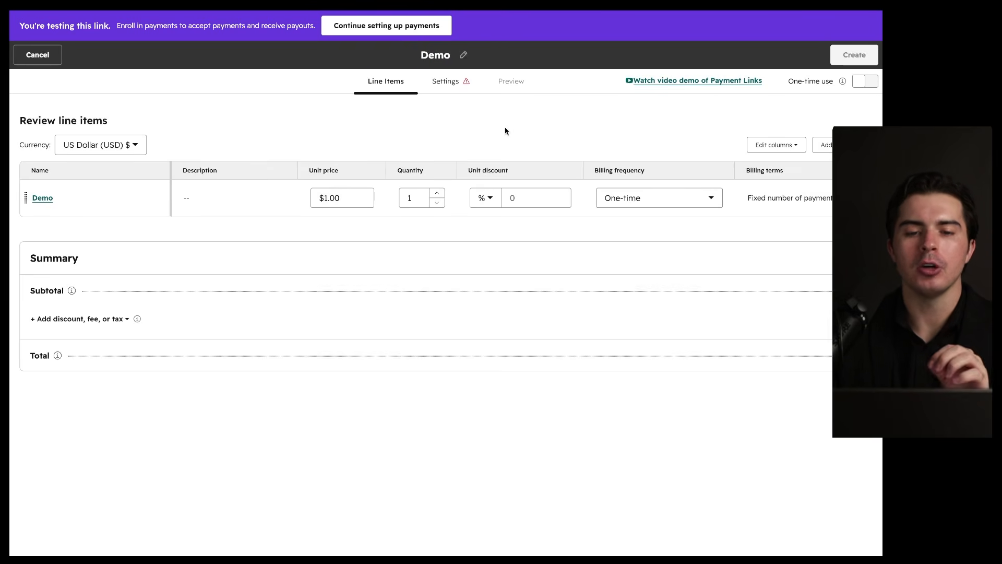
Step: In the link's settings, enable credit or debit card payments
{"action": "left_click", "coordinate": [445, 81]}
{"action": "scroll", "coordinate": [389, 308], "scroll_direction": "down", "scroll_amount": 5}
{"action": "scroll", "coordinate": [389, 310], "scroll_direction": "down", "scroll_amount": 1}
{"action": "left_click", "coordinate": [426, 287]}
{"action": "scroll", "coordinate": [376, 308], "scroll_direction": "down", "scroll_amount": 2}
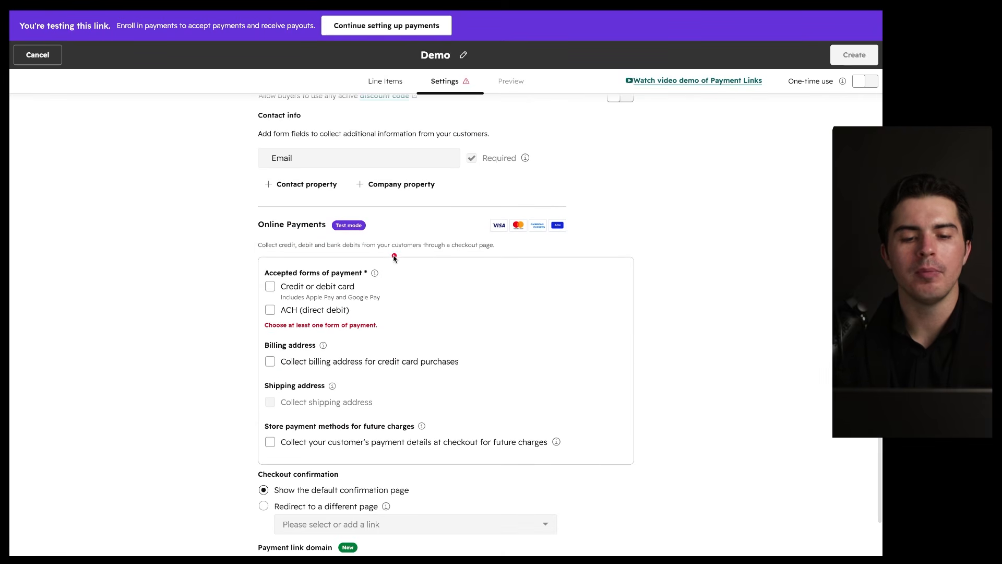
{"action": "left_click", "coordinate": [277, 285]}
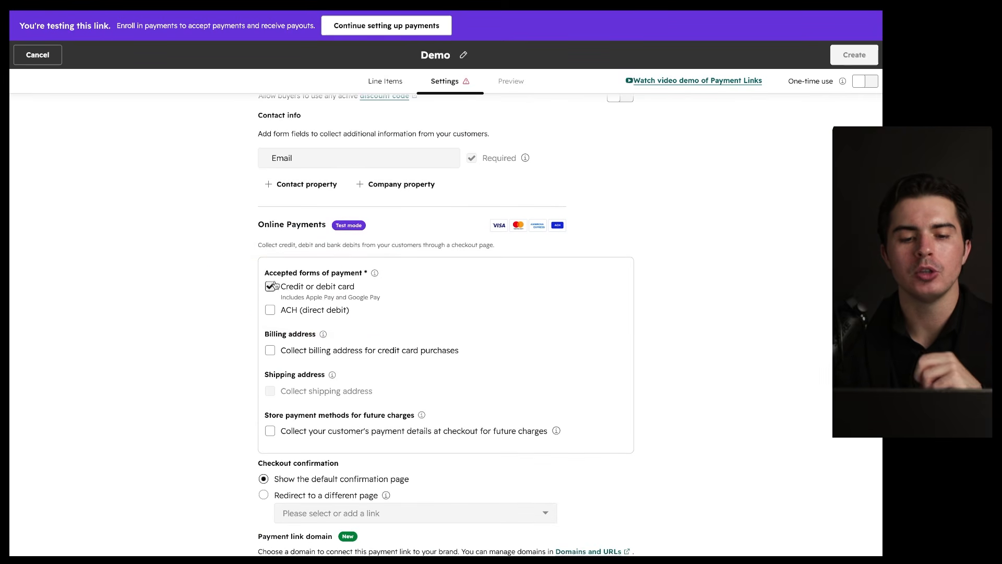
{"action": "scroll", "coordinate": [488, 273], "scroll_direction": "down", "scroll_amount": 3}
{"action": "scroll", "coordinate": [488, 273], "scroll_direction": "up", "scroll_amount": 8}
{"action": "scroll", "coordinate": [488, 272], "scroll_direction": "up", "scroll_amount": 2}
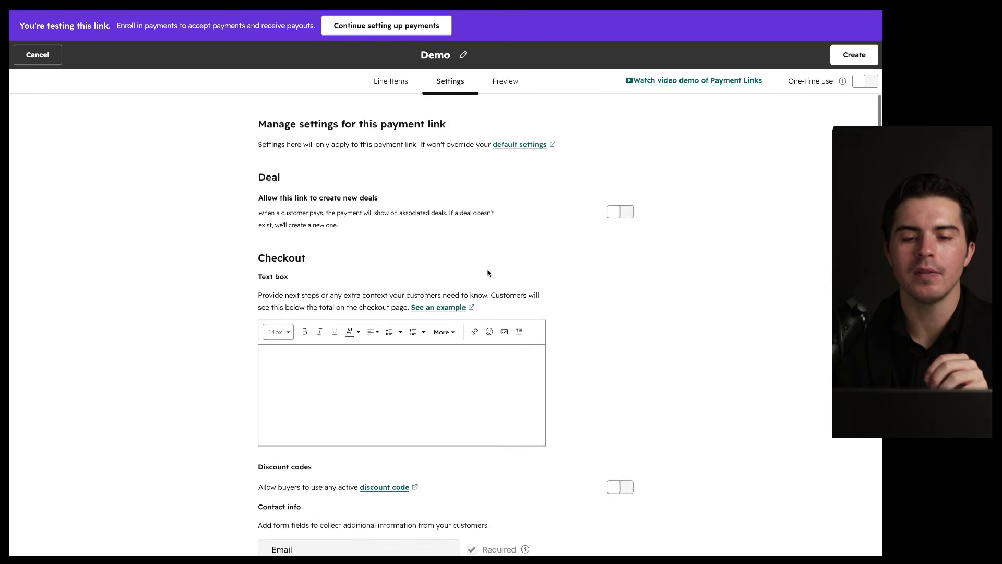
Step: Preview the checkout page, create the Demo payment link, and close the confirmation
{"action": "left_click", "coordinate": [505, 82]}
{"action": "scroll", "coordinate": [510, 293], "scroll_direction": "down", "scroll_amount": 2}
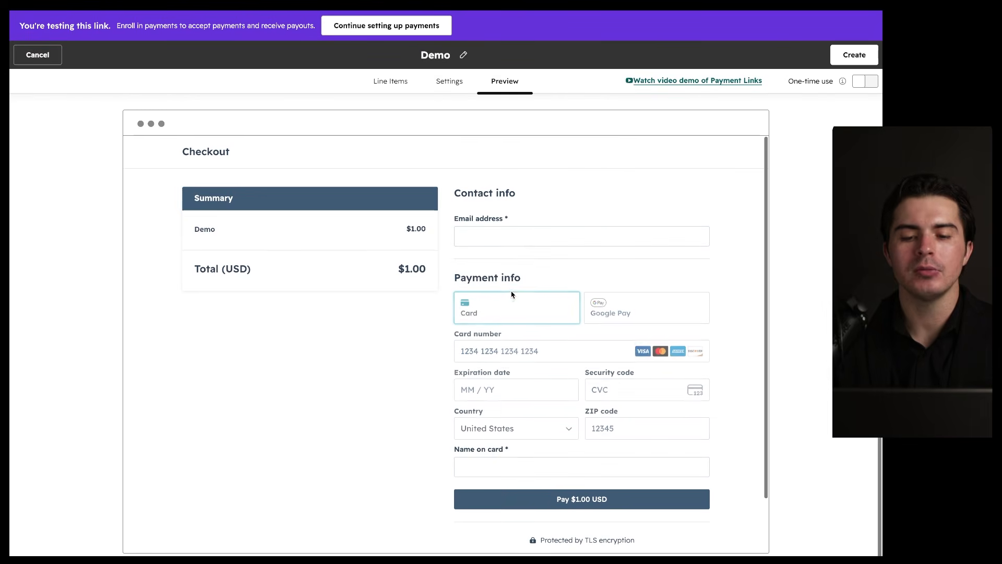
{"action": "left_click_drag", "start_coordinate": [625, 198], "coordinate": [629, 459]}
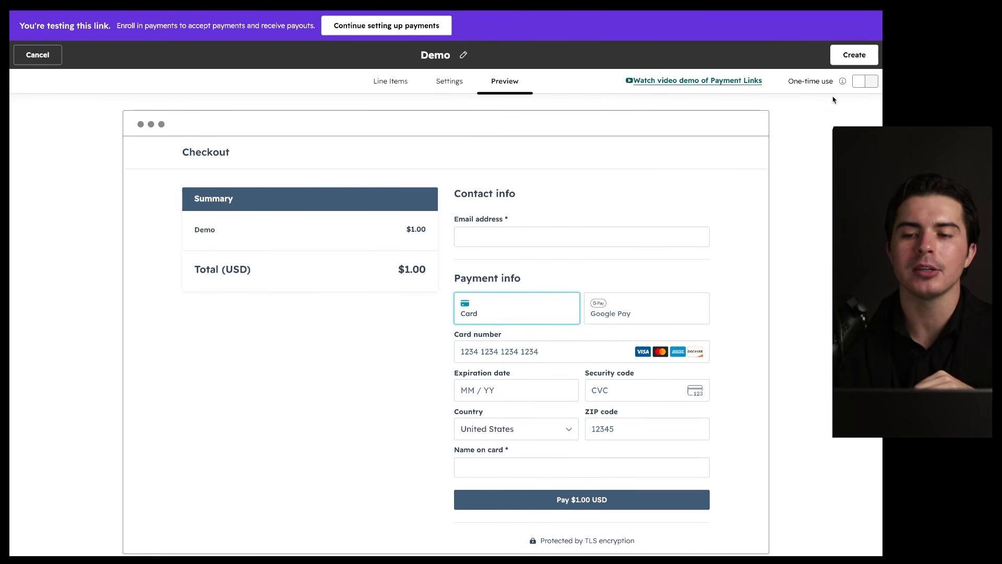
{"action": "mouse_move", "coordinate": [838, 71]}
{"action": "left_mouse_down"}
{"action": "mouse_move", "coordinate": [772, 83]}
{"action": "mouse_move", "coordinate": [840, 65]}
{"action": "left_mouse_up"}
{"action": "scroll", "coordinate": [826, 131], "scroll_direction": "down", "scroll_amount": 1}
{"action": "scroll", "coordinate": [826, 130], "scroll_direction": "up", "scroll_amount": 2}
{"action": "left_click", "coordinate": [842, 31]}
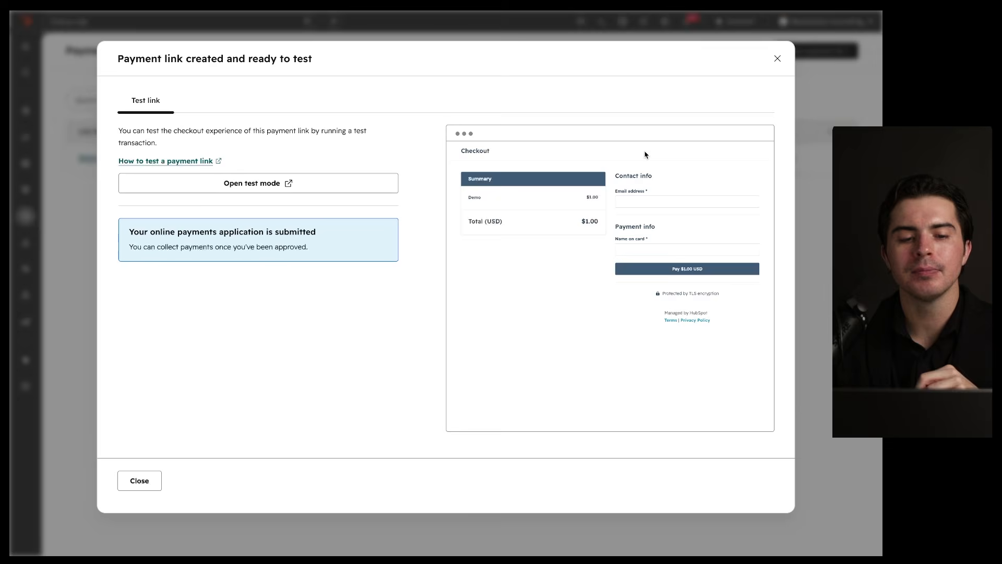
{"action": "mouse_move", "coordinate": [697, 155]}
{"action": "left_mouse_down"}
{"action": "mouse_move", "coordinate": [783, 496]}
{"action": "mouse_move", "coordinate": [669, 162]}
{"action": "left_mouse_up"}
{"action": "left_click_drag", "start_coordinate": [214, 192], "coordinate": [330, 192]}
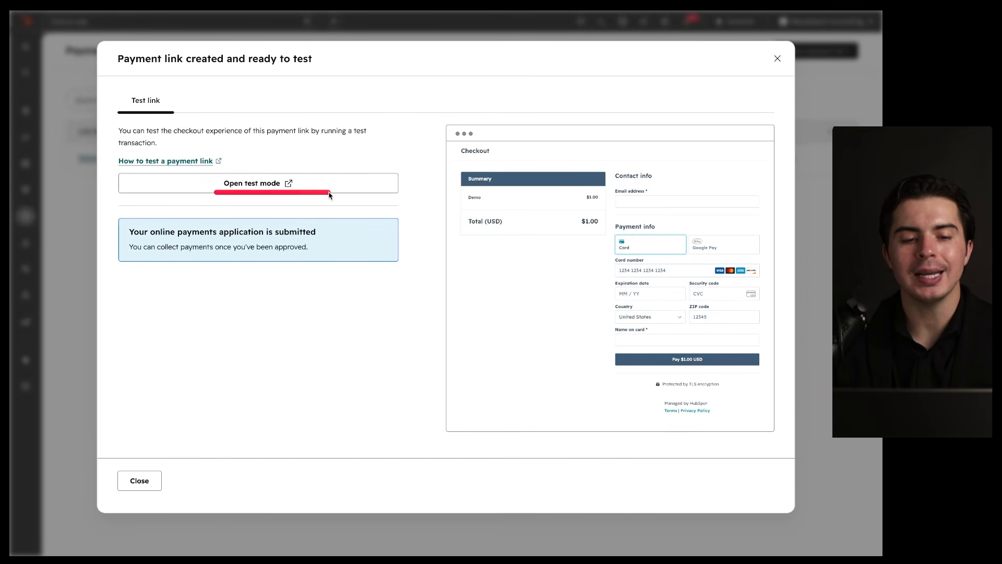
{"action": "left_click", "coordinate": [140, 480]}
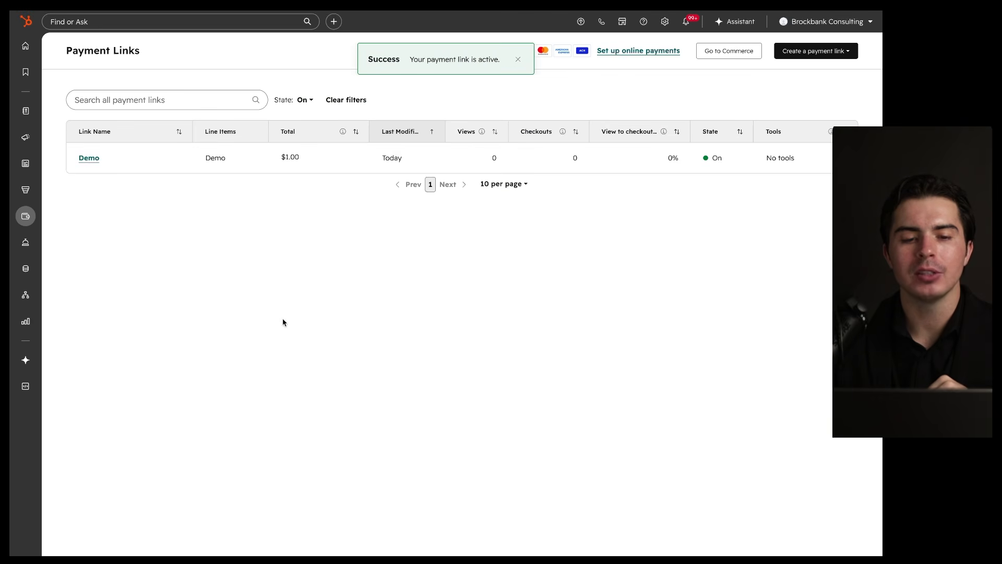
Step: Copy the Demo payment link from its row in the Payment Links list
{"action": "mouse_move", "coordinate": [238, 158]}
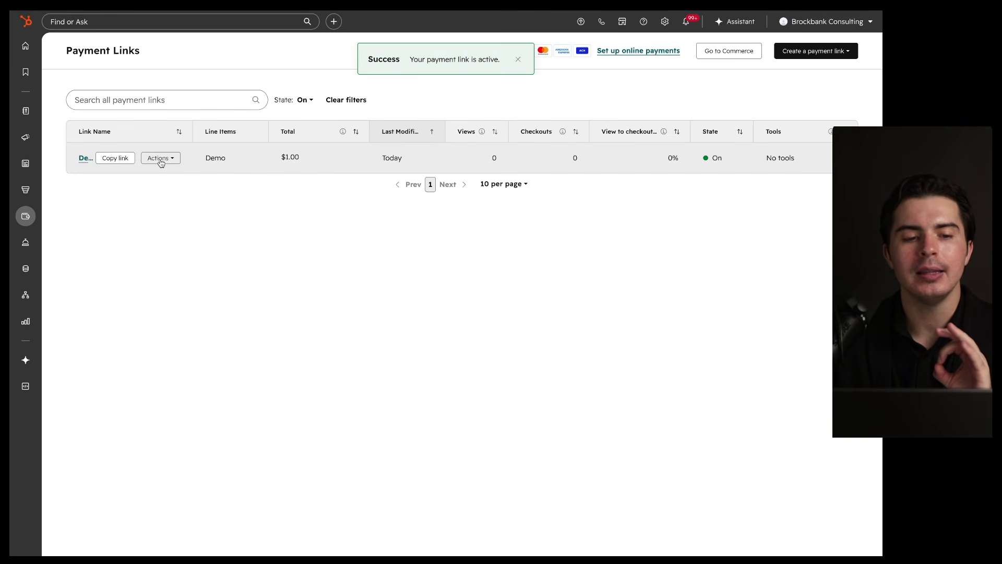
{"action": "left_click", "coordinate": [115, 161]}
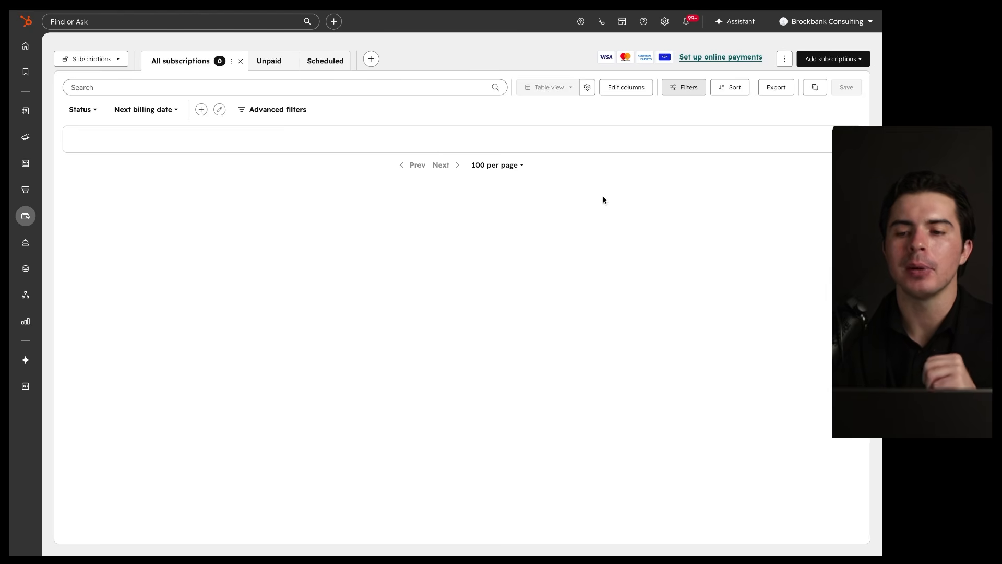
Step: Start a new subscription with the existing contact set as billing contact
{"action": "left_click", "coordinate": [822, 60]}
{"action": "left_click", "coordinate": [809, 83]}
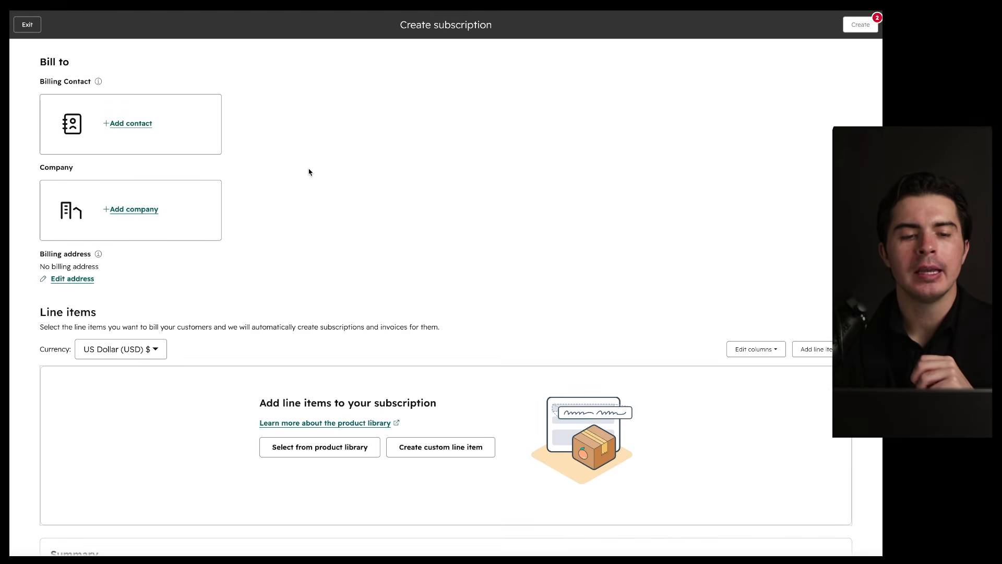
{"action": "scroll", "coordinate": [308, 172], "scroll_direction": "down", "scroll_amount": 9}
{"action": "scroll", "coordinate": [309, 172], "scroll_direction": "up", "scroll_amount": 6}
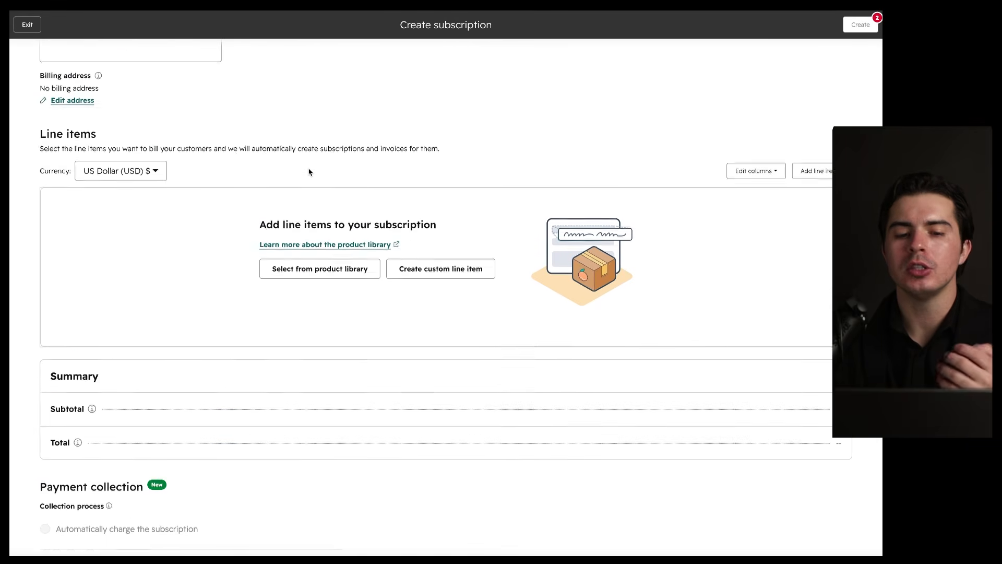
{"action": "scroll", "coordinate": [309, 172], "scroll_direction": "up", "scroll_amount": 3}
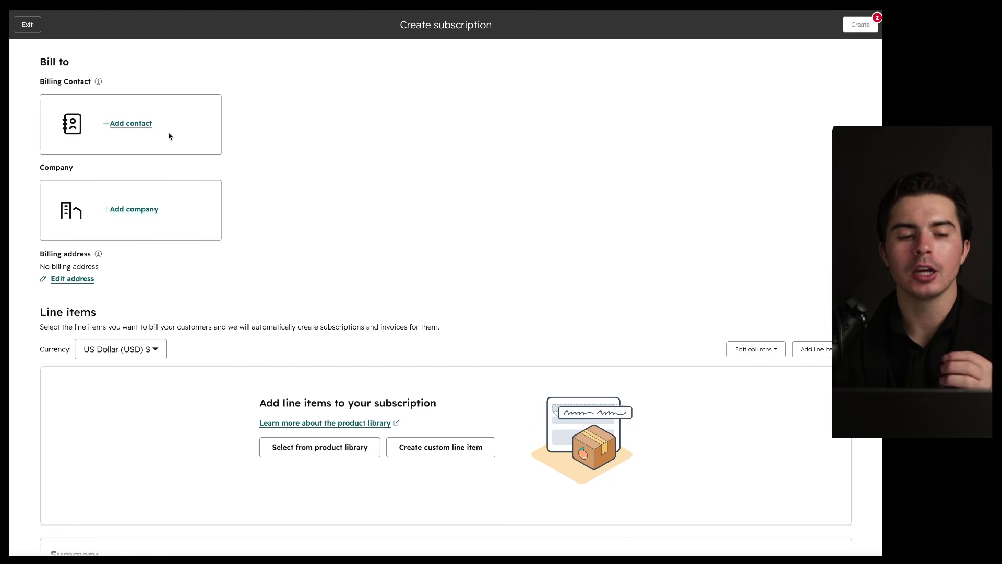
{"action": "left_click", "coordinate": [138, 125]}
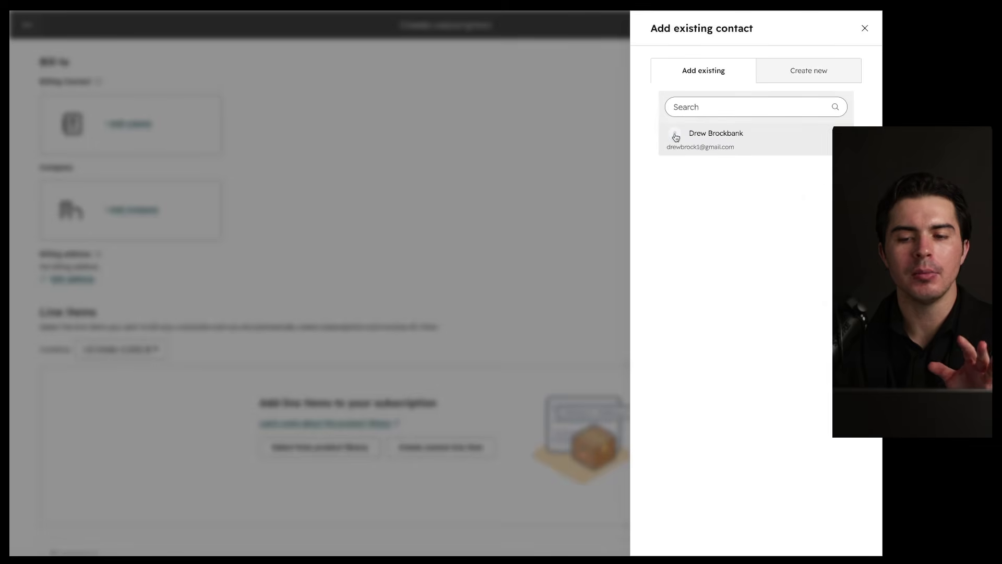
{"action": "left_click", "coordinate": [676, 137]}
Step: Add the Demo product from the library as a $1.00 one-time line item
{"action": "scroll", "coordinate": [422, 206], "scroll_direction": "down", "scroll_amount": 1}
{"action": "scroll", "coordinate": [422, 207], "scroll_direction": "down", "scroll_amount": 3}
{"action": "left_click", "coordinate": [334, 250]}
{"action": "left_click", "coordinate": [466, 191]}
{"action": "left_click", "coordinate": [468, 533]}
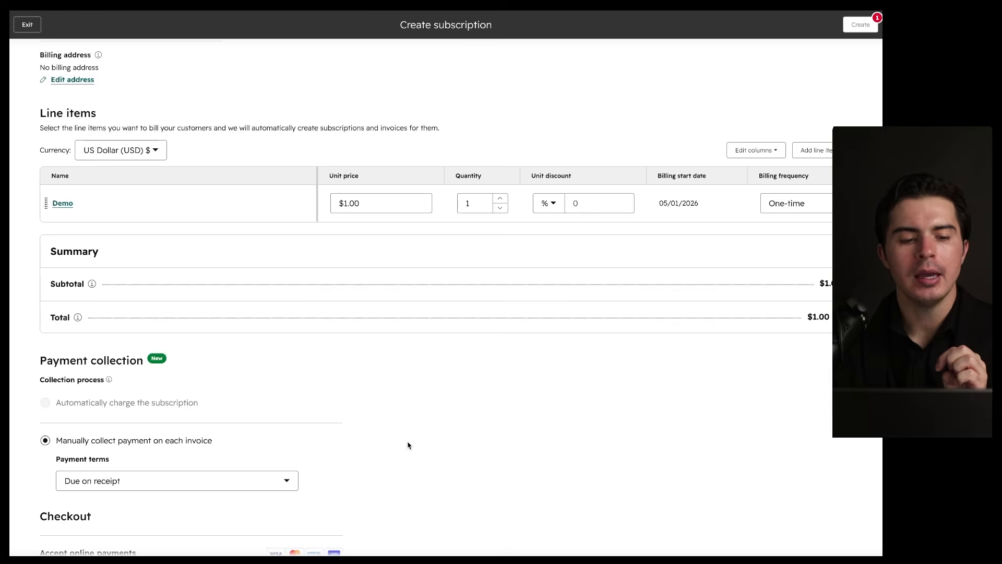
{"action": "scroll", "coordinate": [408, 445], "scroll_direction": "down", "scroll_amount": 3}
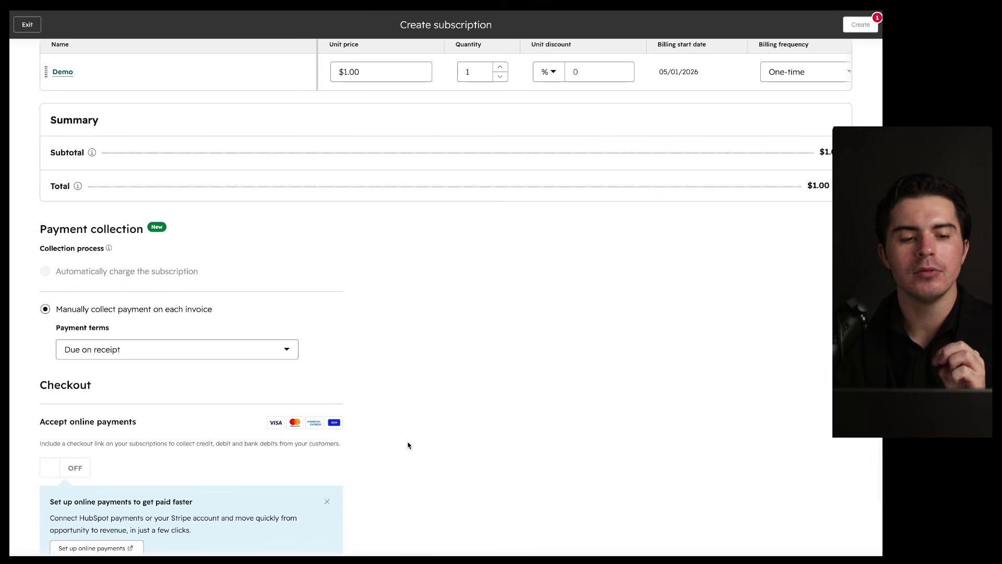
{"action": "mouse_move", "coordinate": [231, 204]}
{"action": "left_mouse_down"}
{"action": "mouse_move", "coordinate": [11, 361]}
{"action": "mouse_move", "coordinate": [133, 219]}
{"action": "left_mouse_up"}
{"action": "left_click_drag", "start_coordinate": [60, 278], "coordinate": [213, 279]}
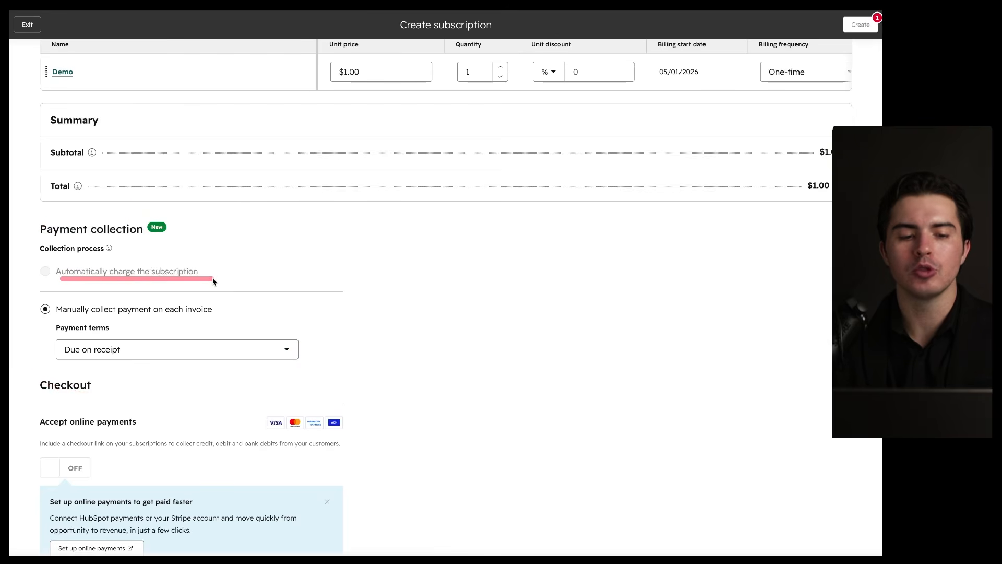
{"action": "left_click_drag", "start_coordinate": [51, 319], "coordinate": [238, 319]}
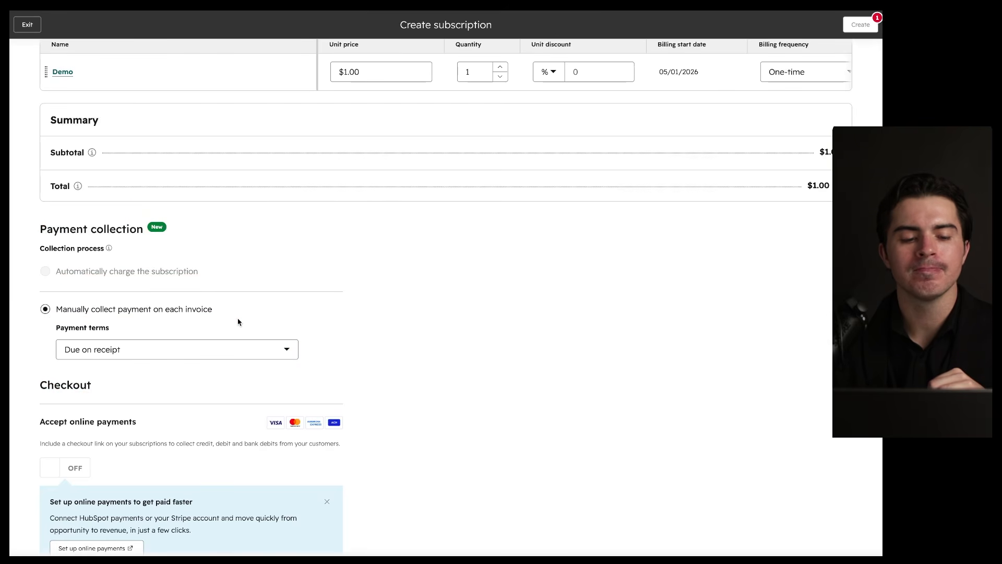
{"action": "left_click_drag", "start_coordinate": [46, 318], "coordinate": [195, 317]}
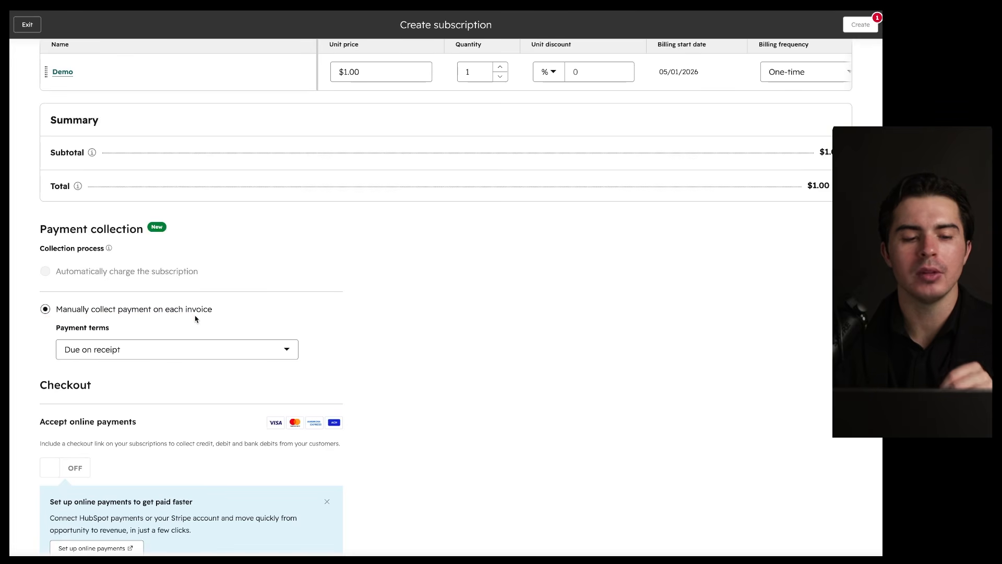
{"action": "left_click_drag", "start_coordinate": [59, 276], "coordinate": [227, 279]}
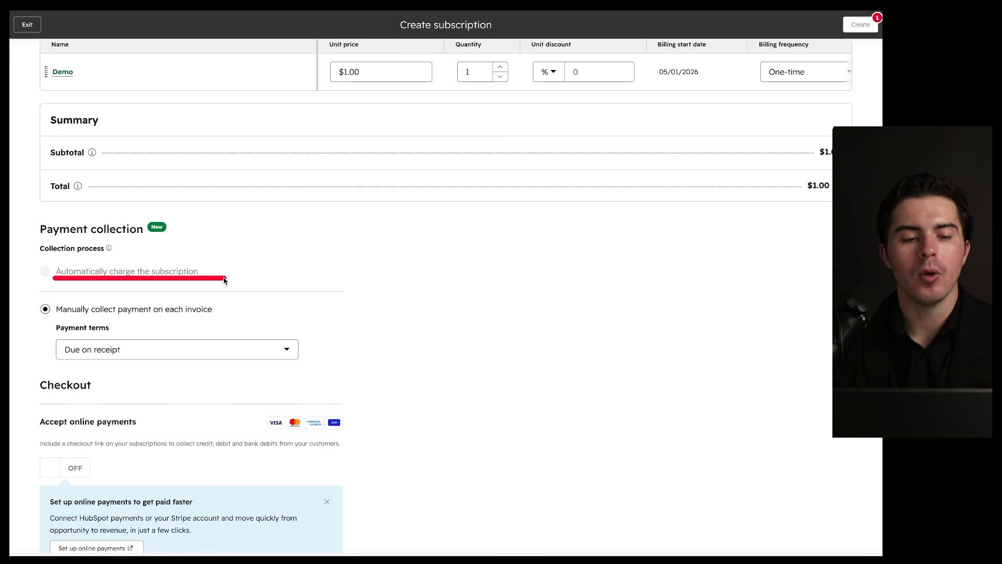
{"action": "left_click_drag", "start_coordinate": [66, 280], "coordinate": [252, 283]}
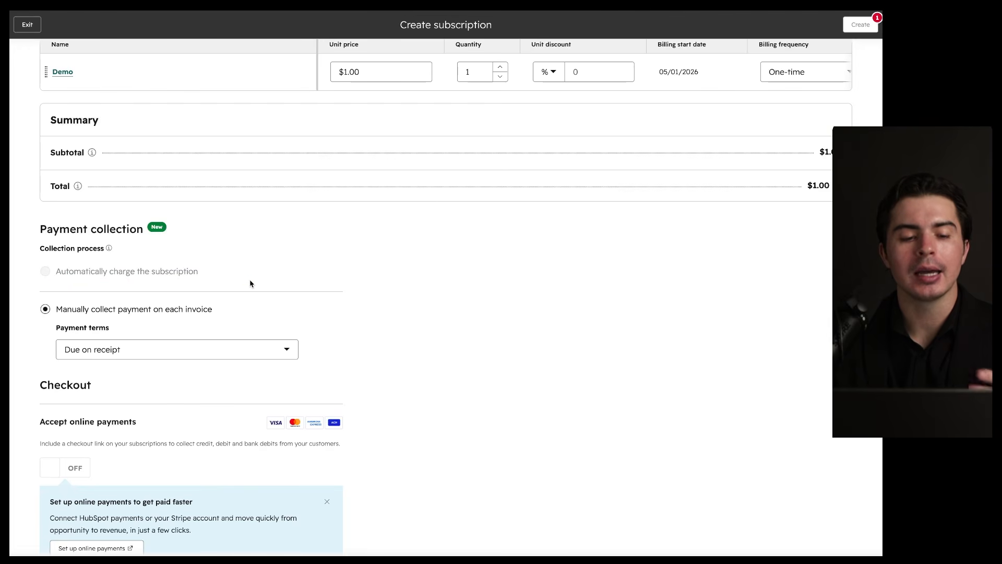
{"action": "scroll", "coordinate": [364, 311], "scroll_direction": "down", "scroll_amount": 2}
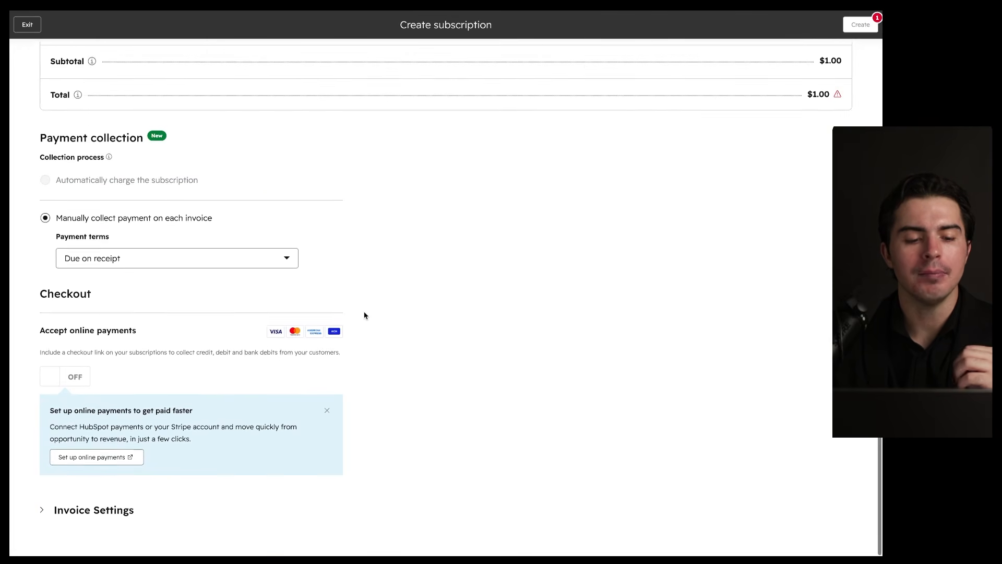
{"action": "scroll", "coordinate": [364, 311], "scroll_direction": "up", "scroll_amount": 7}
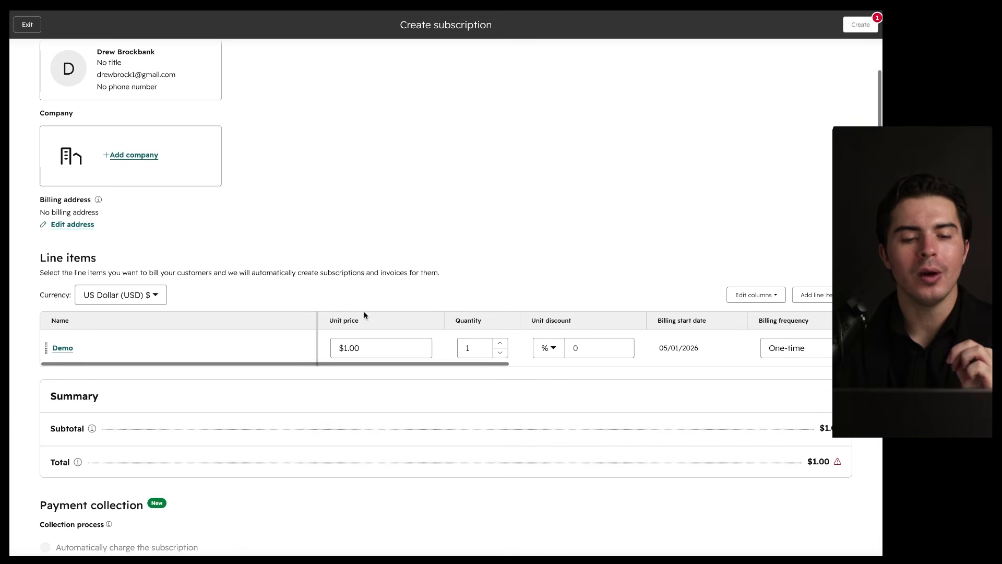
Step: Set the Demo line item's billing frequency to Monthly and save it
{"action": "left_click", "coordinate": [60, 348]}
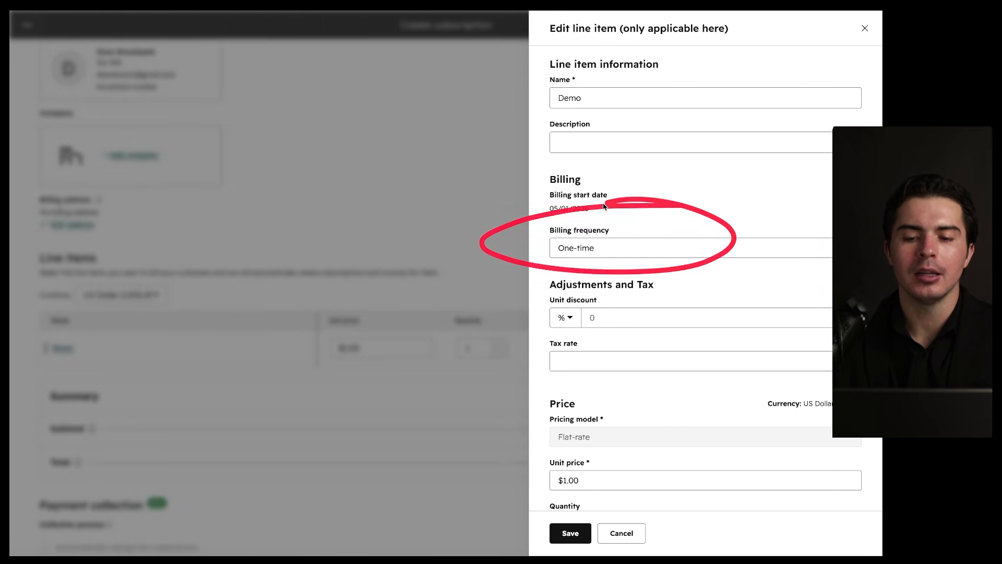
{"action": "left_click", "coordinate": [635, 256]}
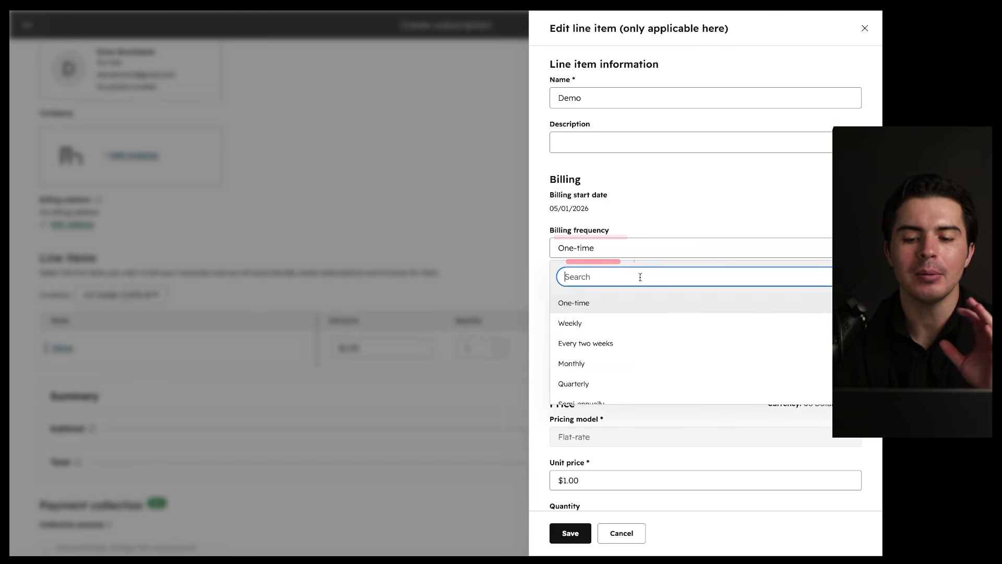
{"action": "scroll", "coordinate": [643, 335], "scroll_direction": "down", "scroll_amount": 2}
{"action": "left_click", "coordinate": [636, 314]}
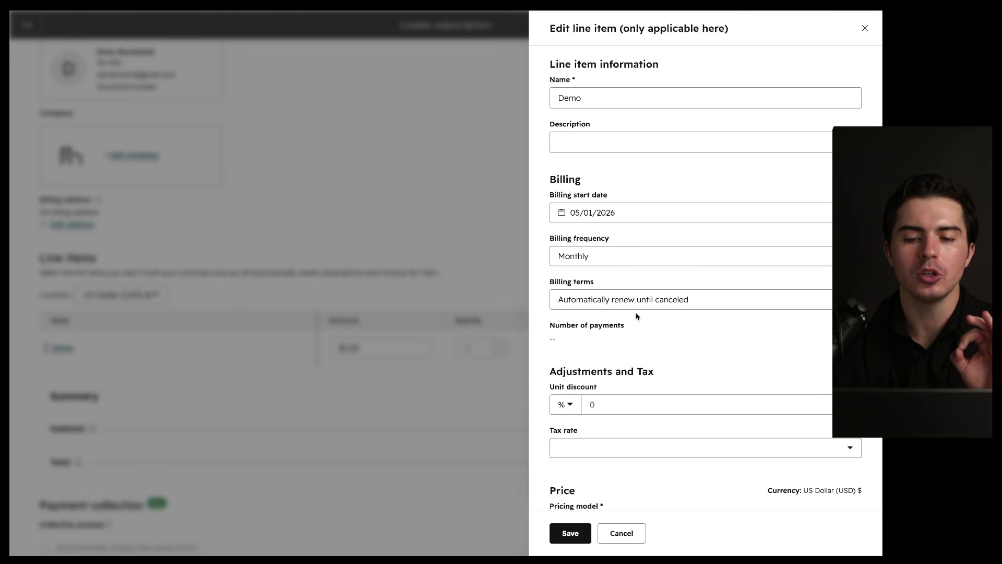
{"action": "left_click", "coordinate": [570, 533]}
Step: Review the $1.00 monthly schedule starting 06/01/2026 and create the subscription
{"action": "scroll", "coordinate": [413, 471], "scroll_direction": "down", "scroll_amount": 3}
{"action": "scroll", "coordinate": [412, 472], "scroll_direction": "down", "scroll_amount": 5}
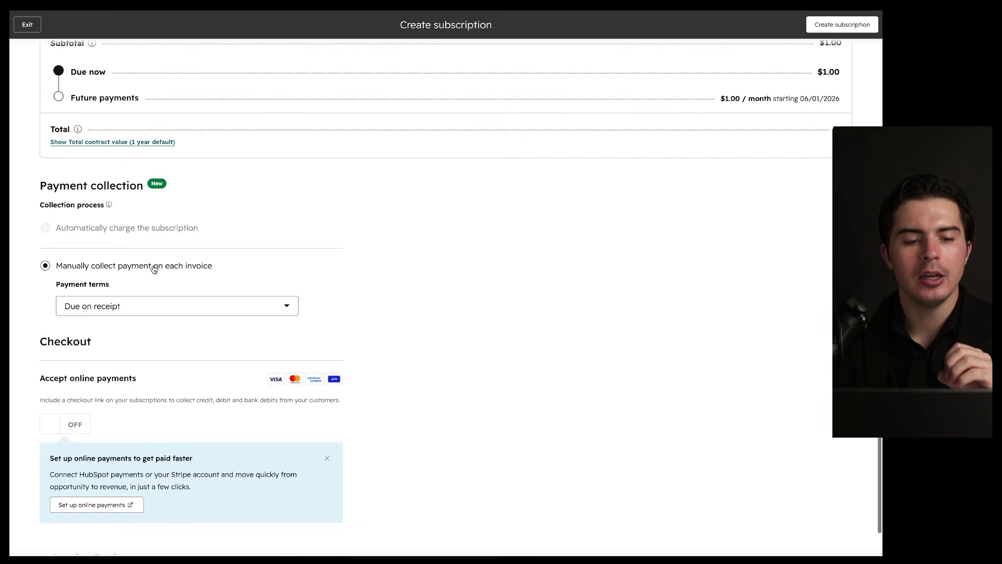
{"action": "mouse_move", "coordinate": [115, 229]}
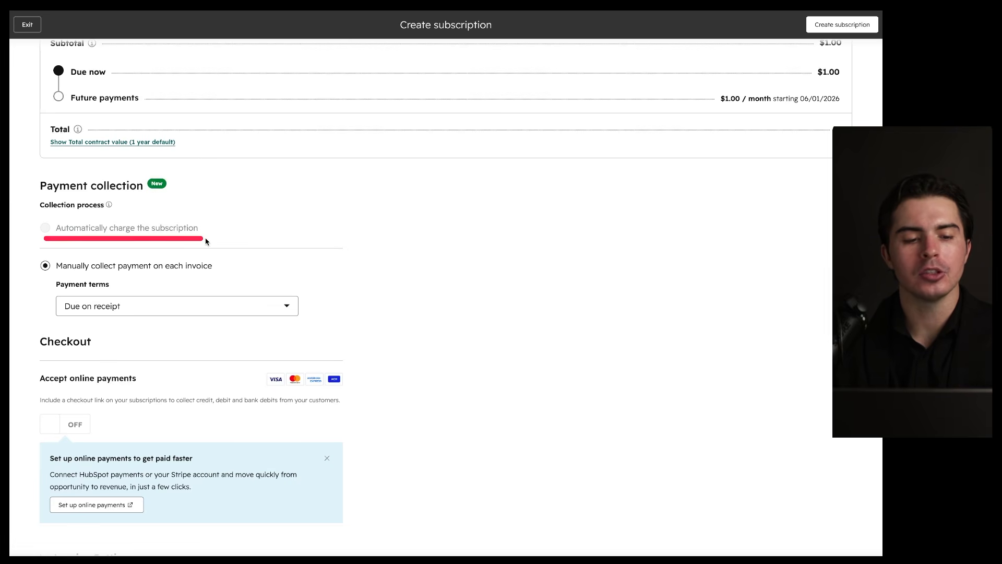
{"action": "scroll", "coordinate": [295, 322], "scroll_direction": "down", "scroll_amount": 1}
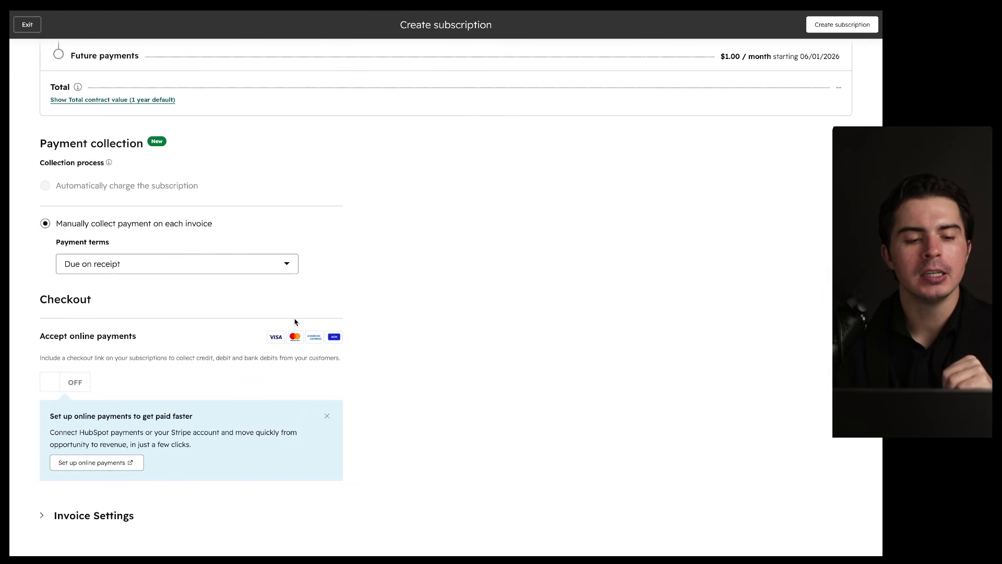
{"action": "left_click_drag", "start_coordinate": [35, 344], "coordinate": [150, 345]}
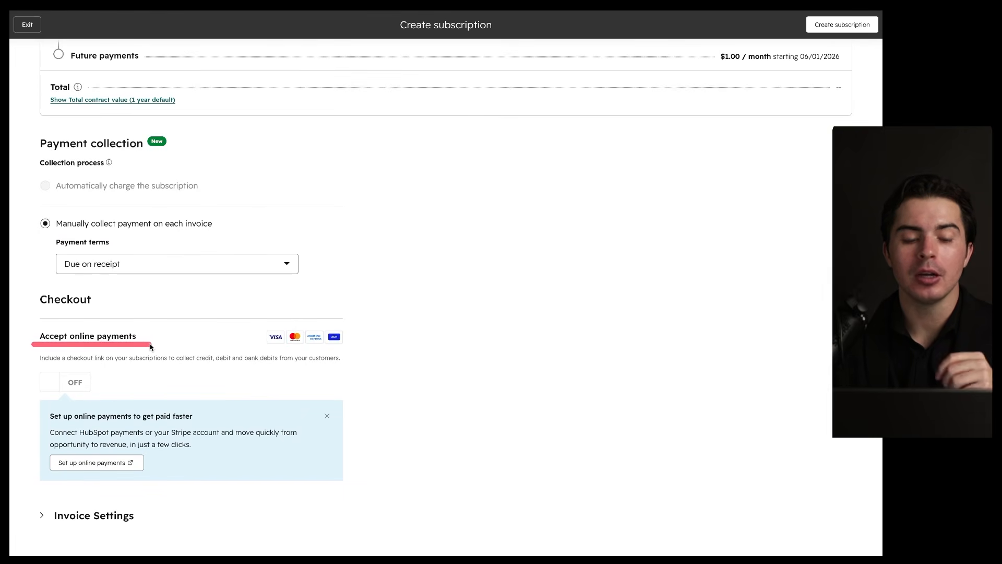
{"action": "mouse_move", "coordinate": [78, 389]}
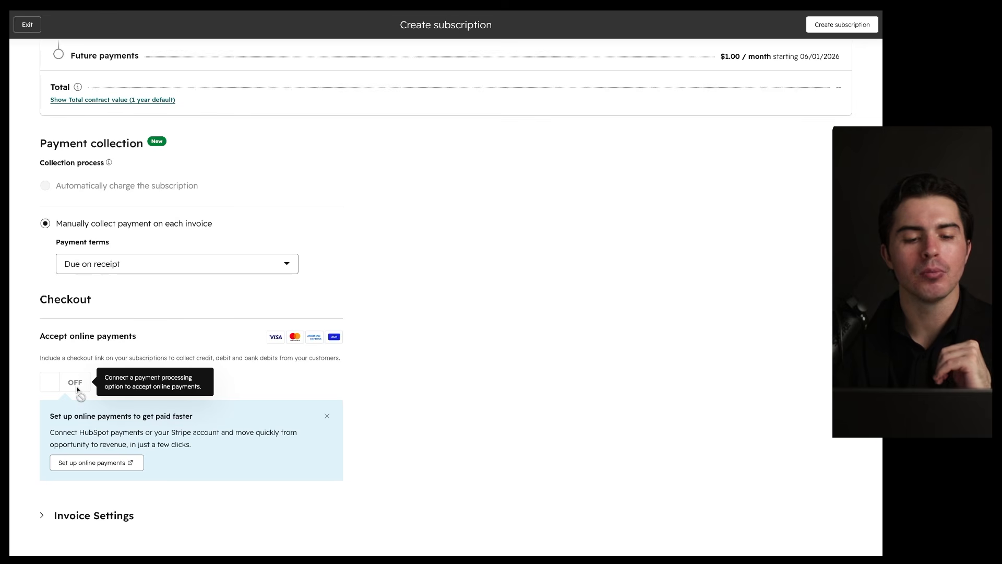
{"action": "left_click", "coordinate": [830, 30]}
Step: Confirm the Demo subscription, then start online payments setup and leave it without finishing
{"action": "left_click", "coordinate": [368, 148]}
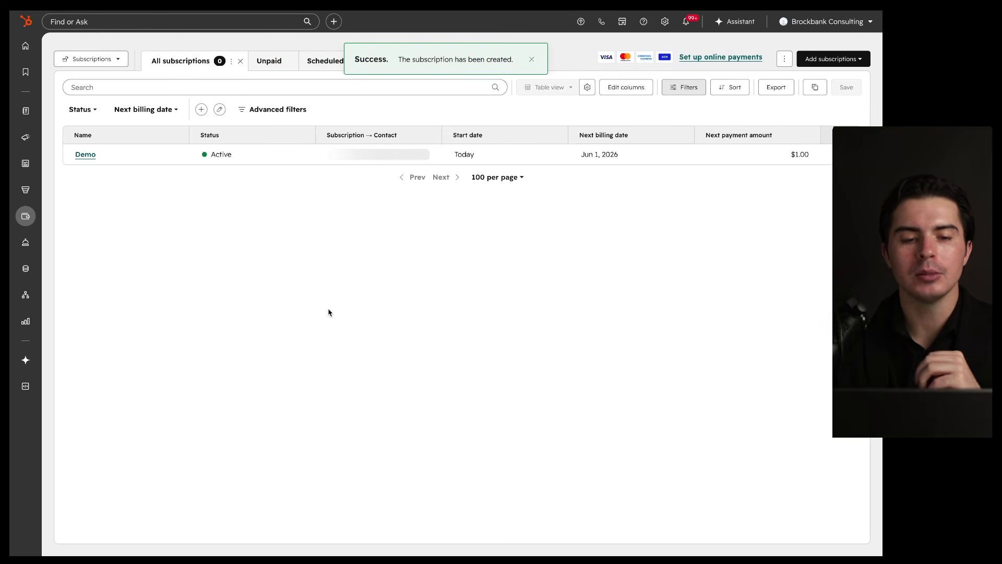
{"action": "left_click_drag", "start_coordinate": [168, 172], "coordinate": [512, 172]}
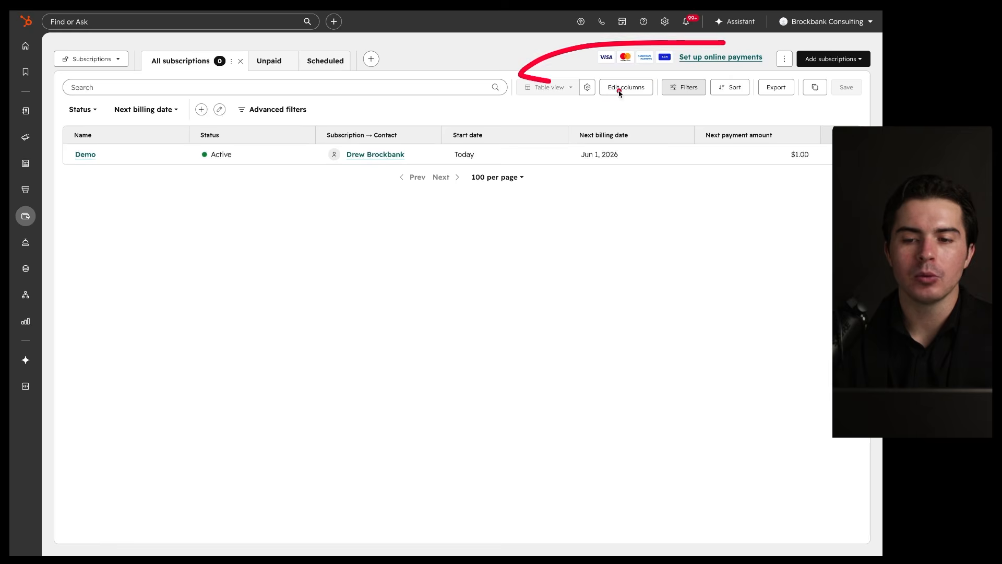
{"action": "left_click", "coordinate": [697, 58]}
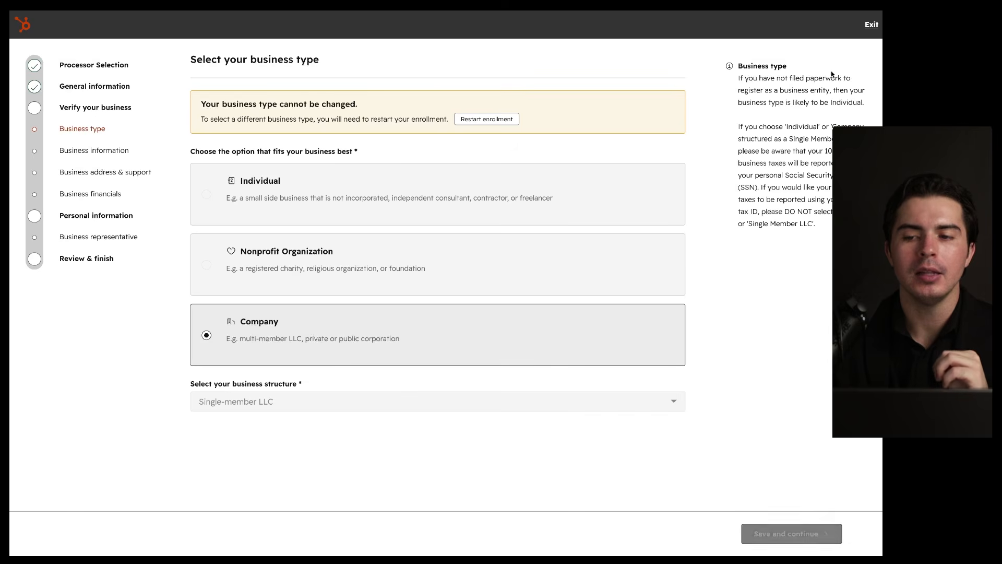
{"action": "left_click", "coordinate": [867, 25]}
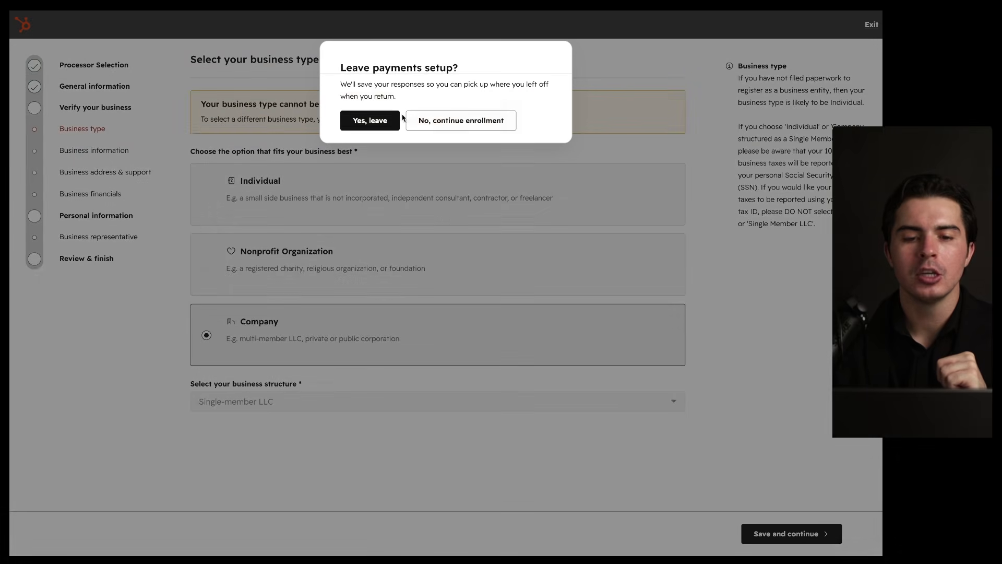
{"action": "left_click", "coordinate": [370, 121]}
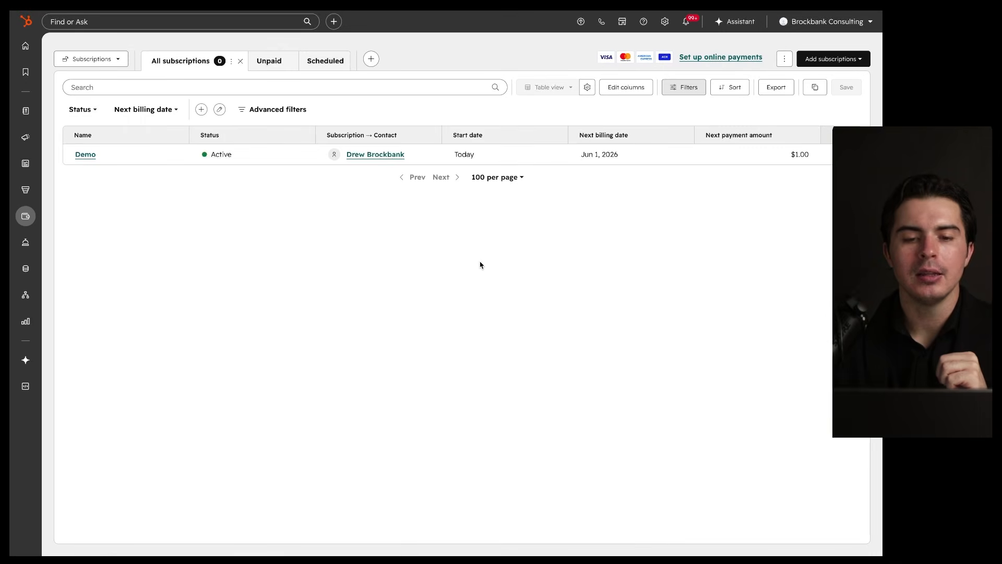
Step: Go to the Chatflows settings page on its Web Chat tab
{"action": "mouse_move", "coordinate": [17, 226]}
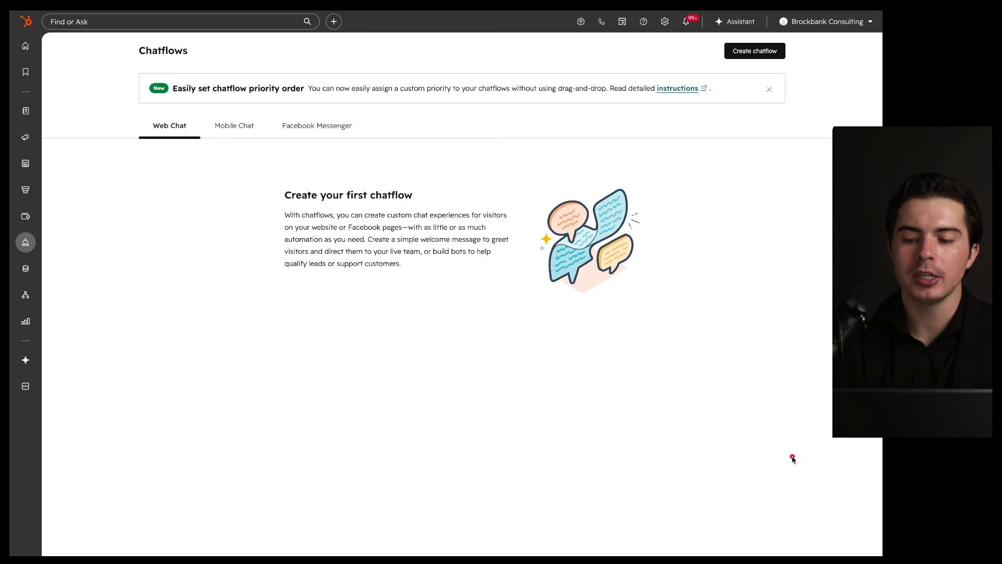
Step: Create a new Website chatflow and choose Set up chat to start the widget setup
{"action": "mouse_move", "coordinate": [831, 473]}
{"action": "left_mouse_down"}
{"action": "mouse_move", "coordinate": [860, 522]}
{"action": "mouse_move", "coordinate": [824, 471]}
{"action": "left_mouse_up"}
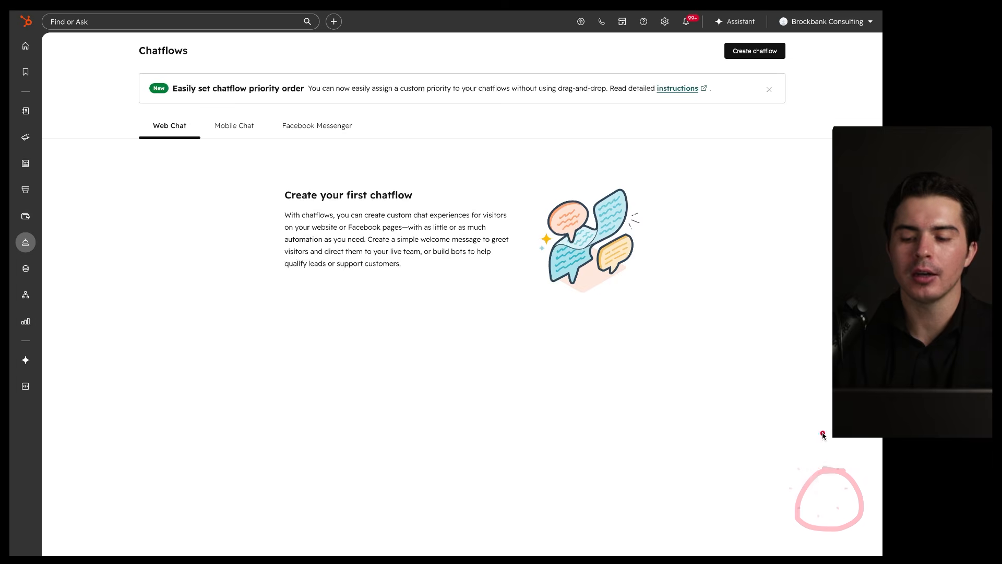
{"action": "mouse_move", "coordinate": [836, 278]}
{"action": "left_mouse_down"}
{"action": "mouse_move", "coordinate": [607, 528]}
{"action": "mouse_move", "coordinate": [877, 314]}
{"action": "left_mouse_up"}
{"action": "left_click_drag", "start_coordinate": [697, 348], "coordinate": [738, 348]}
{"action": "left_click_drag", "start_coordinate": [780, 361], "coordinate": [794, 360]}
{"action": "left_click_drag", "start_coordinate": [743, 384], "coordinate": [707, 388]}
{"action": "left_click_drag", "start_coordinate": [752, 428], "coordinate": [805, 428]}
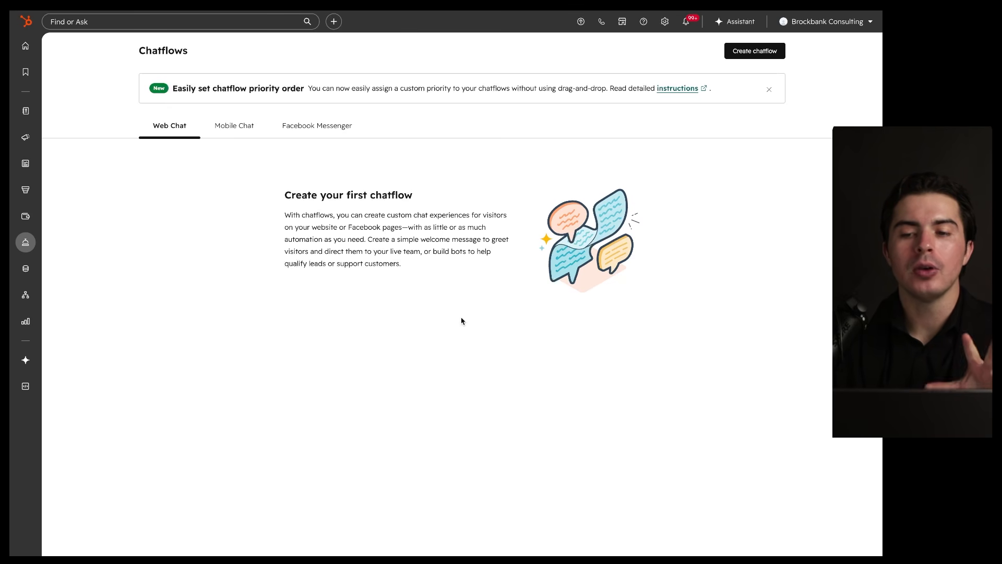
{"action": "left_click", "coordinate": [746, 52]}
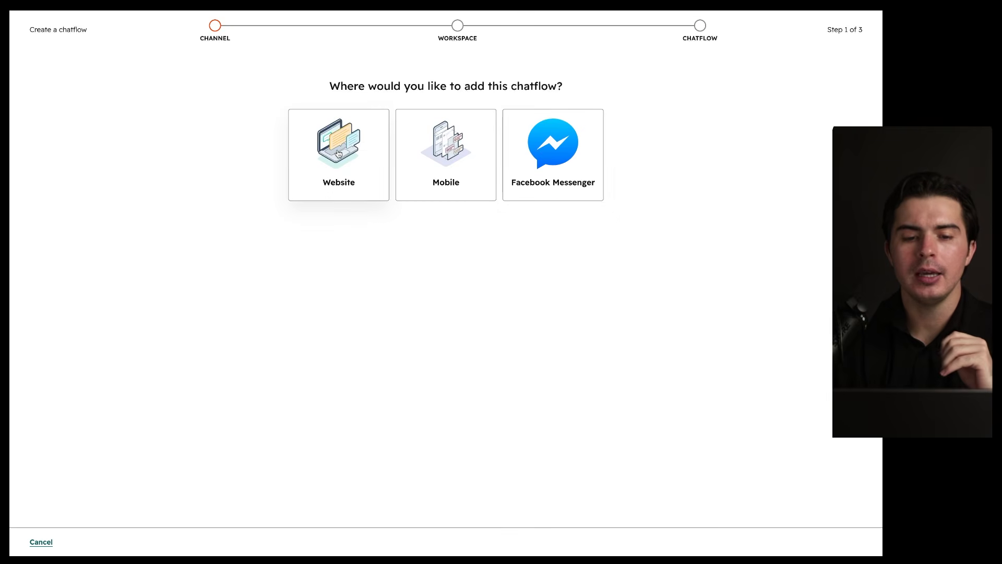
{"action": "left_click", "coordinate": [337, 153]}
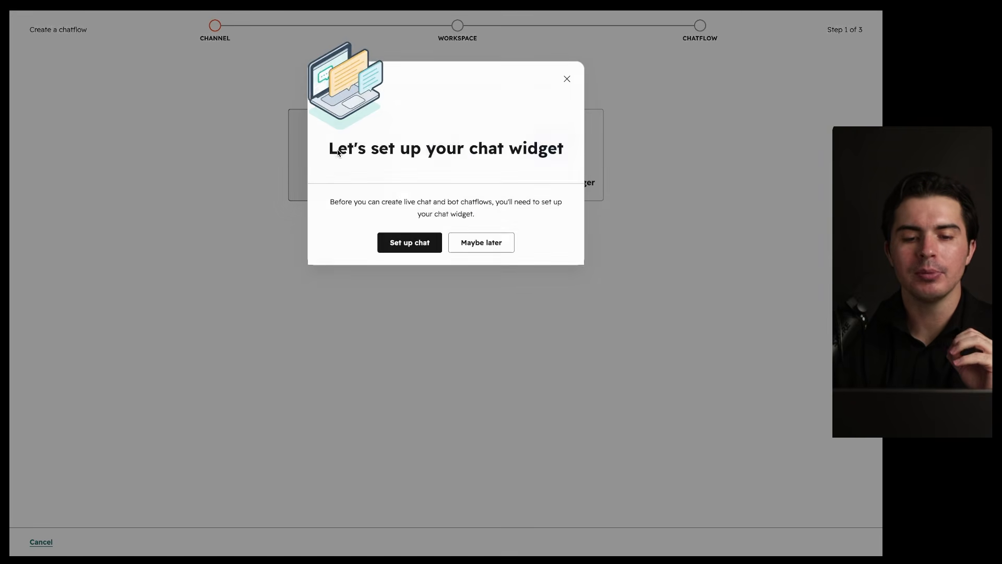
{"action": "left_click", "coordinate": [417, 253]}
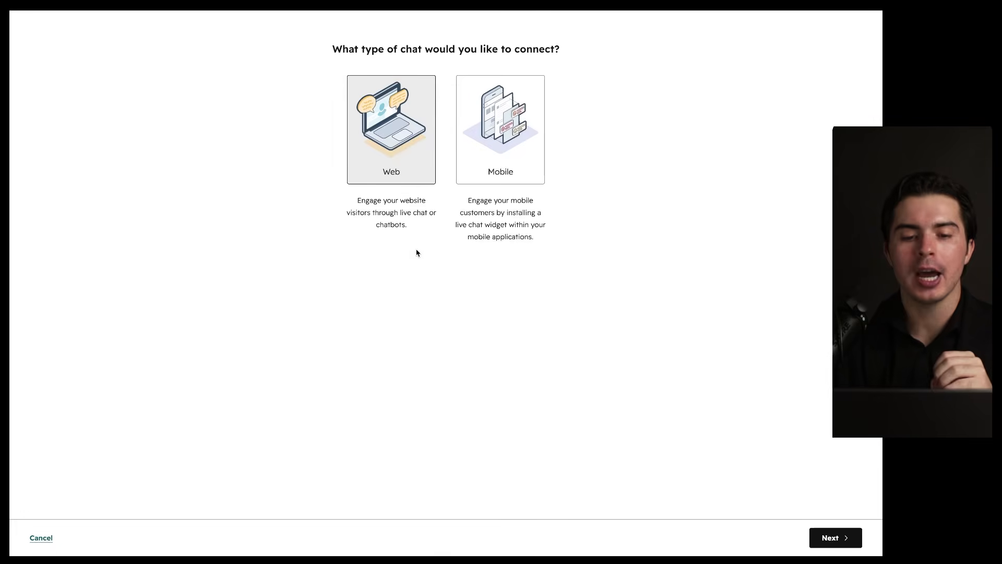
Step: Keep Web chat and default Display, Availability and 'Got any questions? I'm happy to help.' Chatflow settings
{"action": "left_click", "coordinate": [833, 538]}
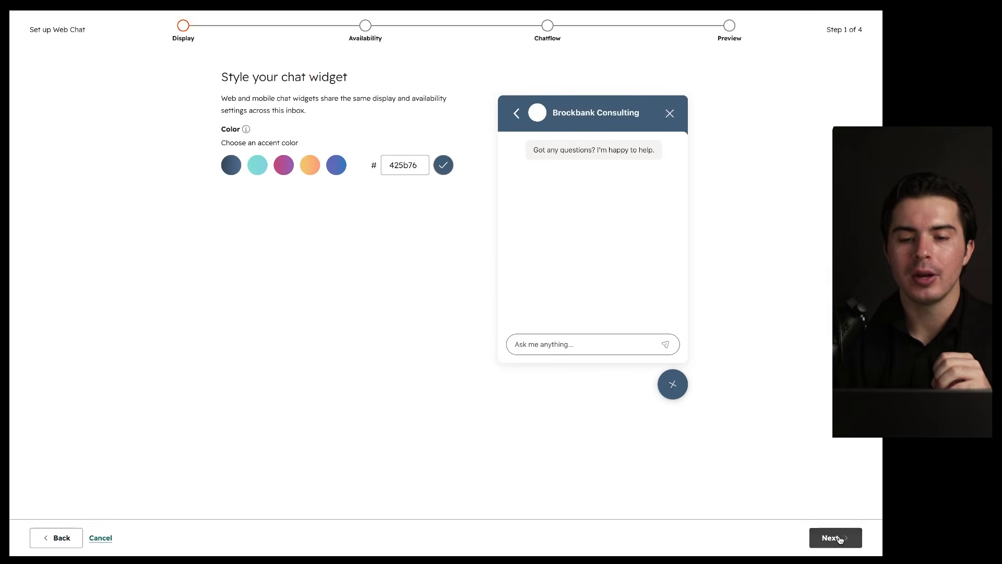
{"action": "mouse_move", "coordinate": [719, 50]}
{"action": "left_mouse_down"}
{"action": "mouse_move", "coordinate": [554, 8]}
{"action": "mouse_move", "coordinate": [591, 24]}
{"action": "left_mouse_up"}
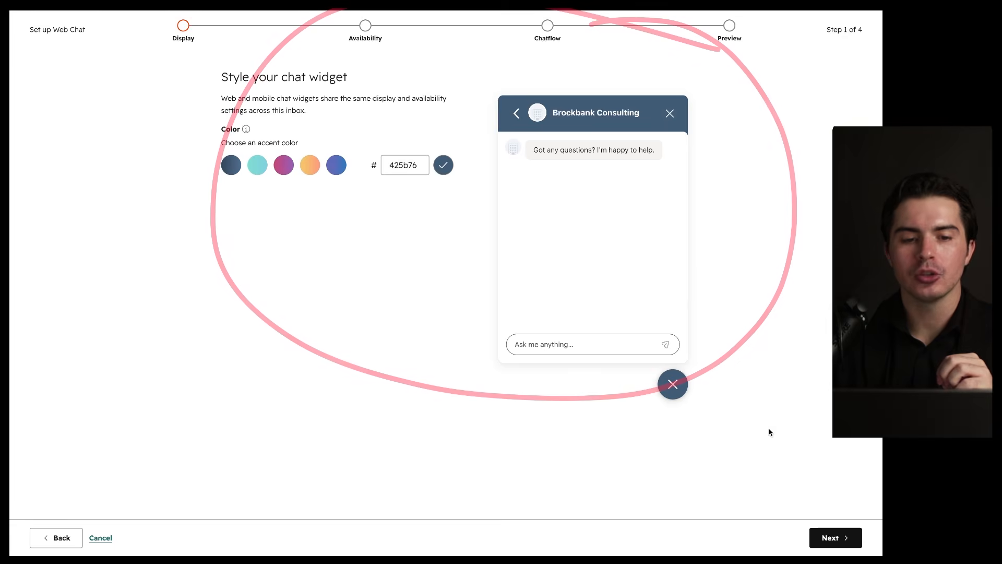
{"action": "left_click", "coordinate": [832, 543]}
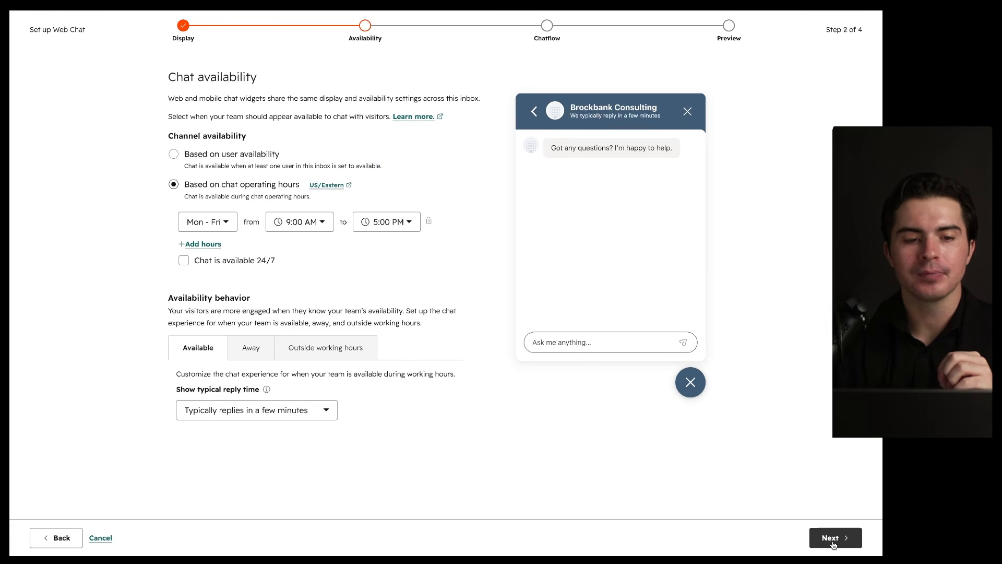
{"action": "left_click", "coordinate": [834, 544]}
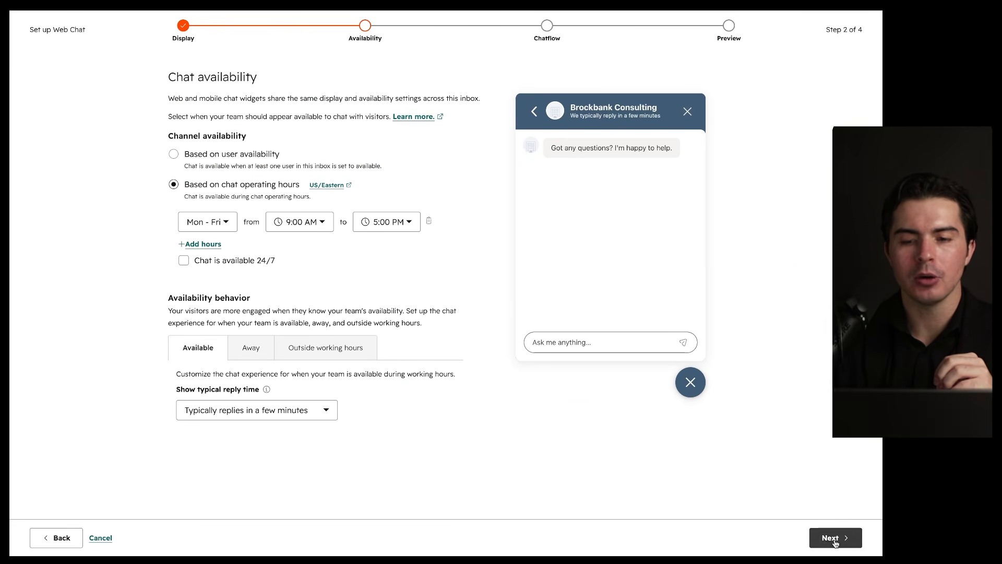
{"action": "scroll", "coordinate": [575, 465], "scroll_direction": "down", "scroll_amount": 3}
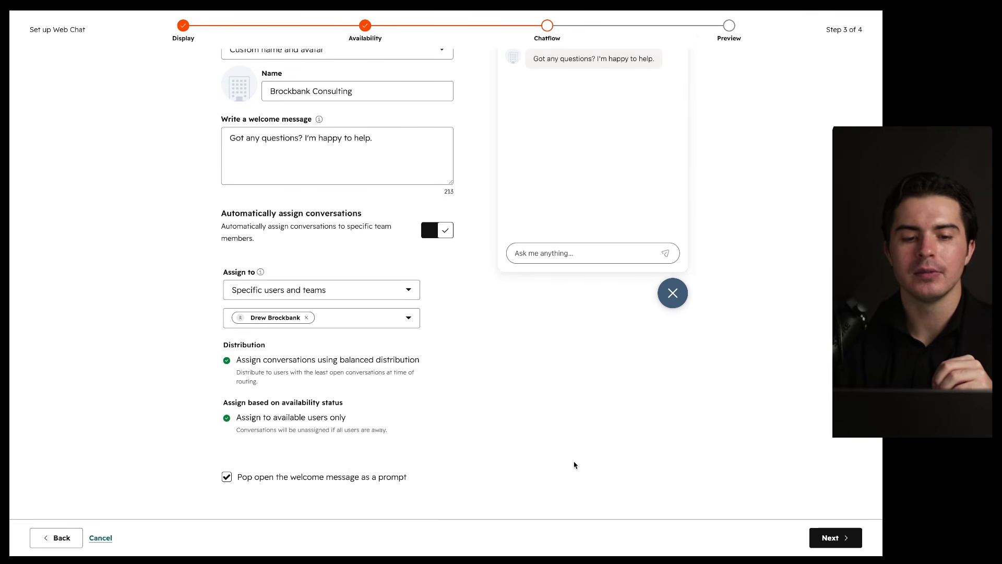
{"action": "scroll", "coordinate": [574, 464], "scroll_direction": "up", "scroll_amount": 3}
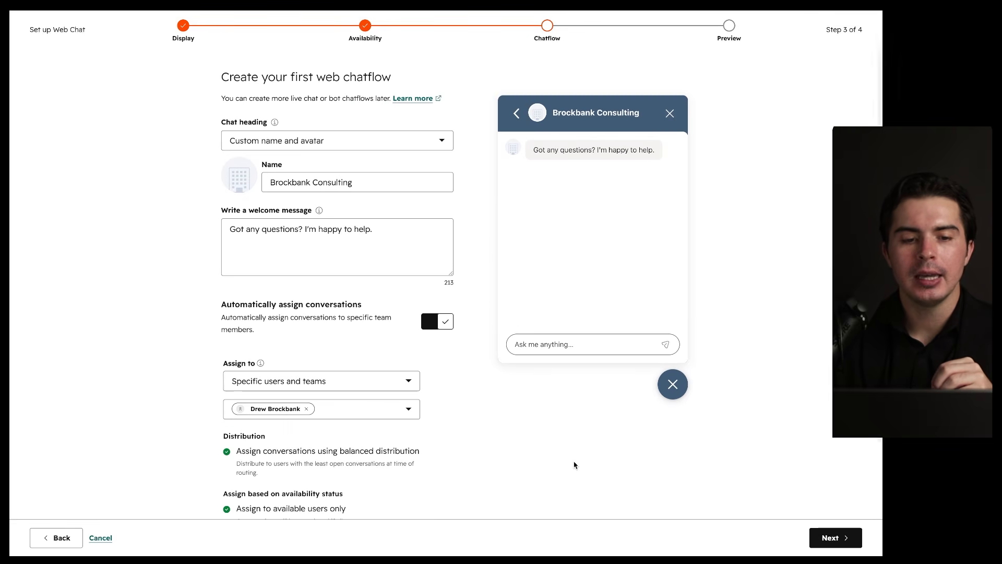
{"action": "scroll", "coordinate": [505, 406], "scroll_direction": "down", "scroll_amount": 3}
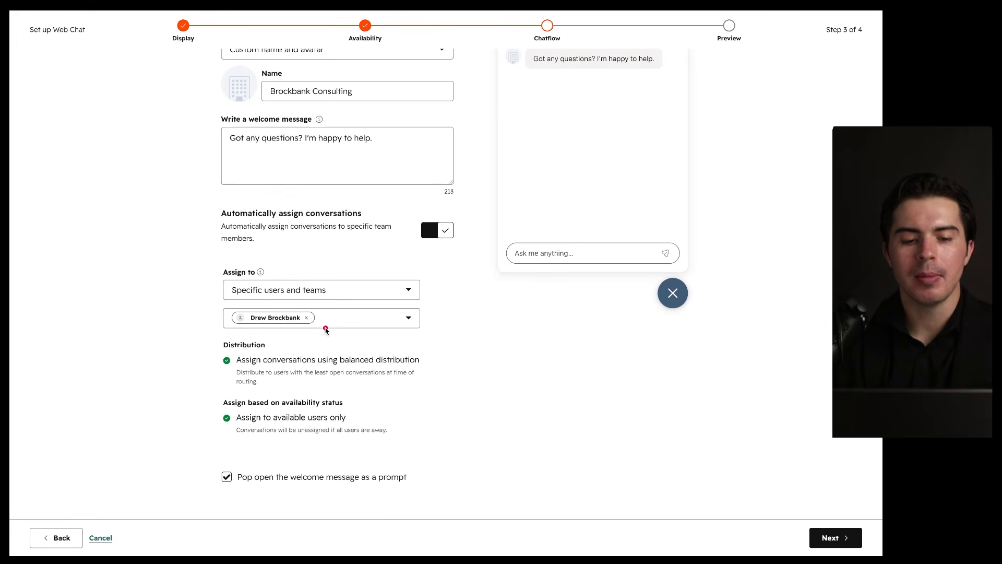
{"action": "mouse_move", "coordinate": [336, 338]}
{"action": "left_mouse_down"}
{"action": "mouse_move", "coordinate": [214, 361]}
{"action": "mouse_move", "coordinate": [313, 328]}
{"action": "left_mouse_up"}
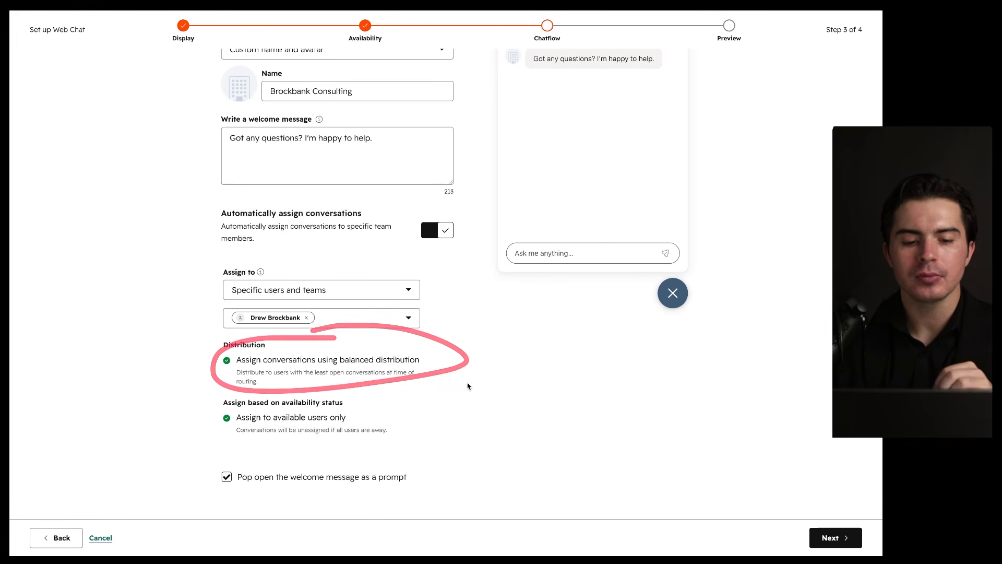
{"action": "scroll", "coordinate": [575, 402], "scroll_direction": "up", "scroll_amount": 3}
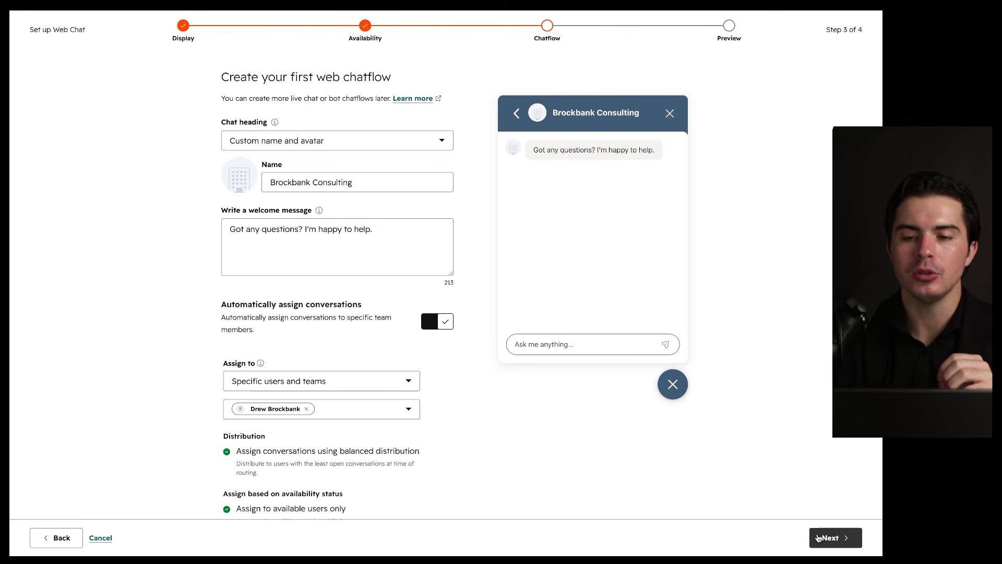
{"action": "left_click_drag", "start_coordinate": [506, 161], "coordinate": [632, 162]}
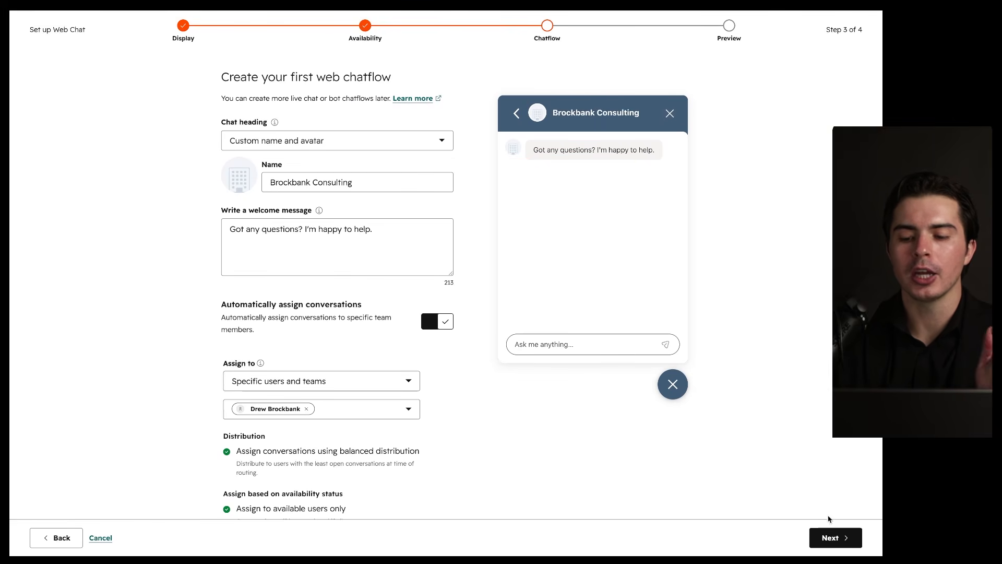
{"action": "left_click", "coordinate": [829, 537]}
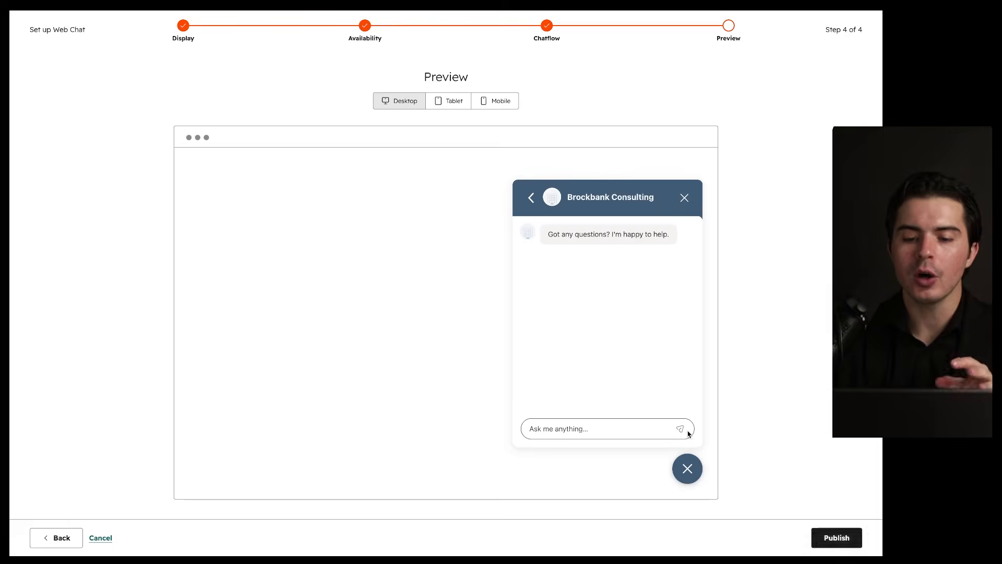
Step: Publish the Live Chat widget and view the test conversation in the Inbox
{"action": "left_click", "coordinate": [845, 534]}
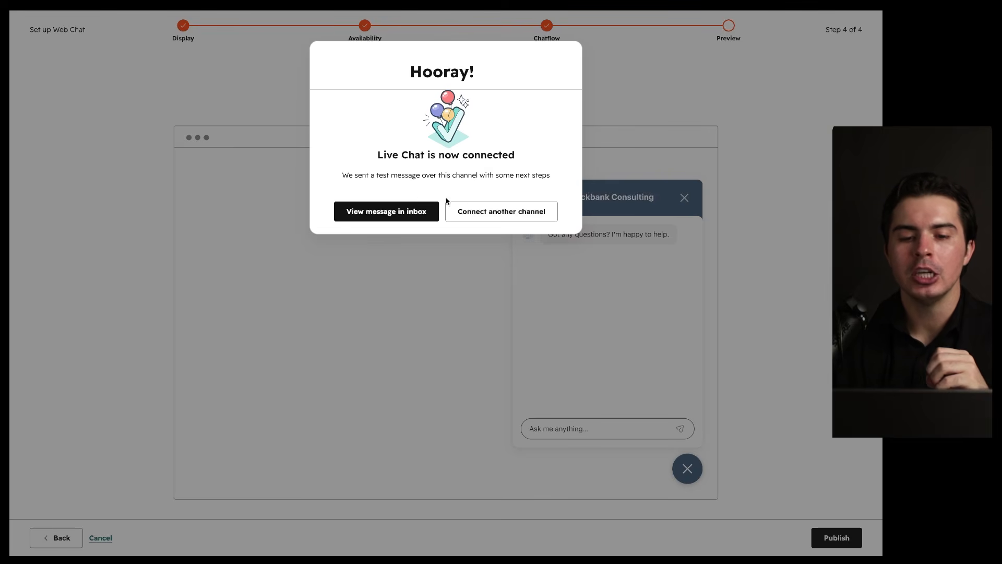
{"action": "left_click", "coordinate": [397, 211]}
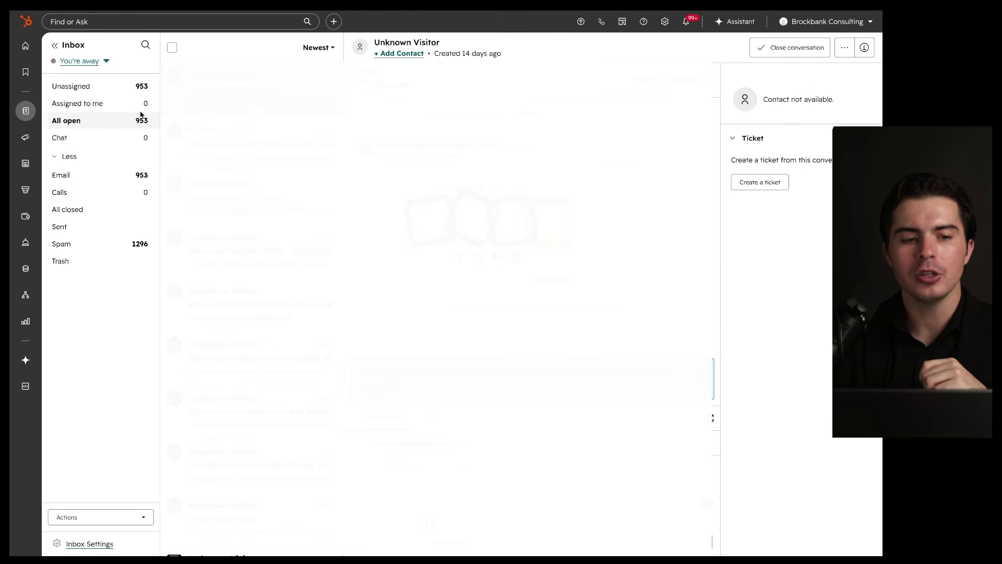
Step: Filter the Inbox to chats, then open the Chatflows list and inspect the new chatflow's actions
{"action": "left_click", "coordinate": [89, 141]}
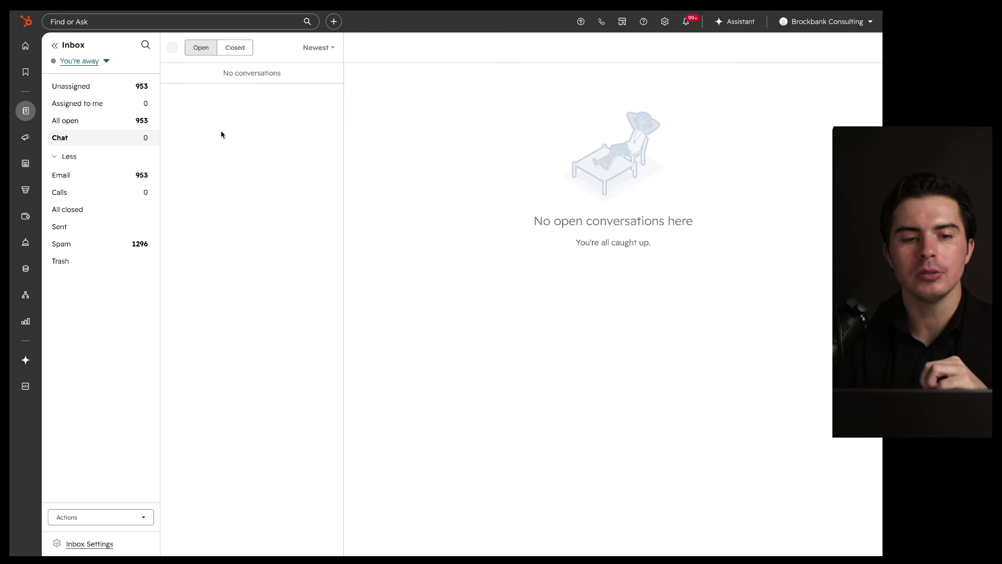
{"action": "left_click_drag", "start_coordinate": [830, 72], "coordinate": [506, 28]}
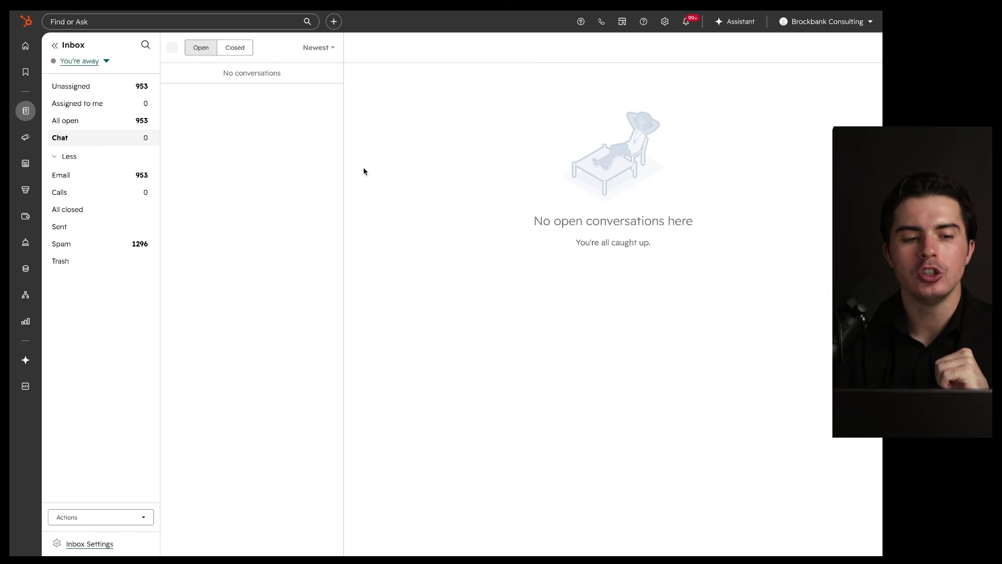
{"action": "mouse_move", "coordinate": [19, 247]}
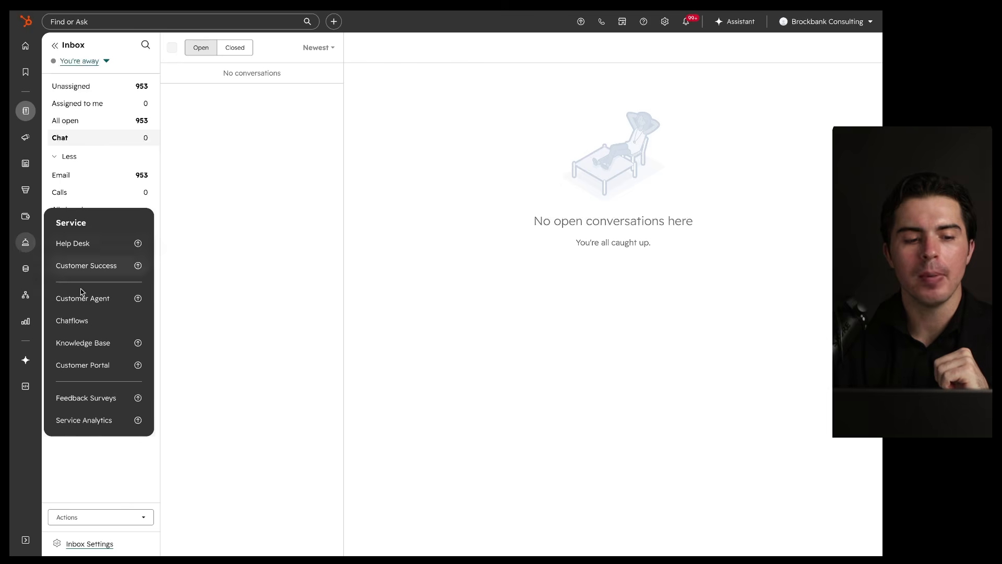
{"action": "left_click", "coordinate": [75, 325]}
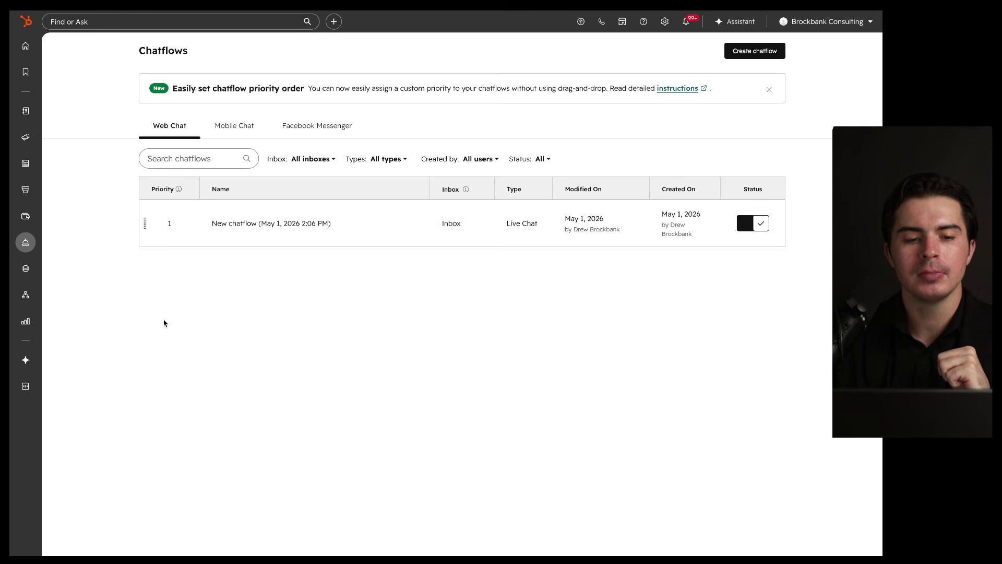
{"action": "left_click_drag", "start_coordinate": [508, 166], "coordinate": [622, 167]}
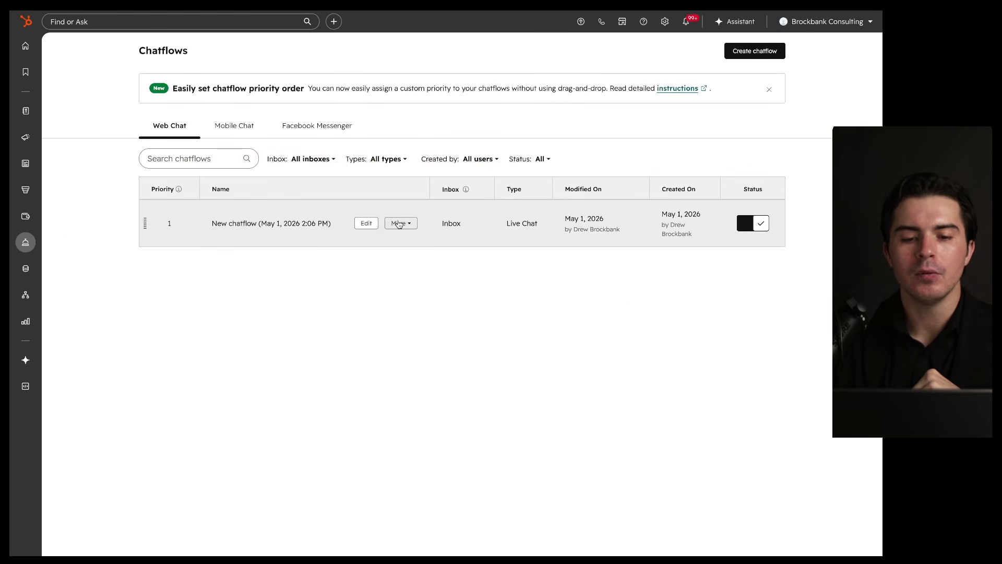
{"action": "left_click", "coordinate": [399, 223]}
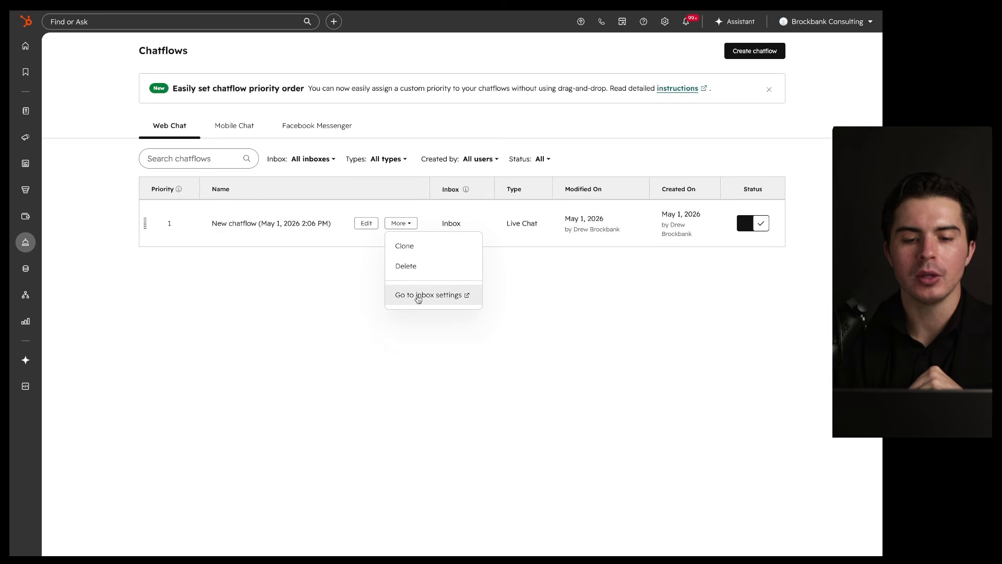
{"action": "left_click", "coordinate": [369, 225]}
{"action": "left_click", "coordinate": [367, 225]}
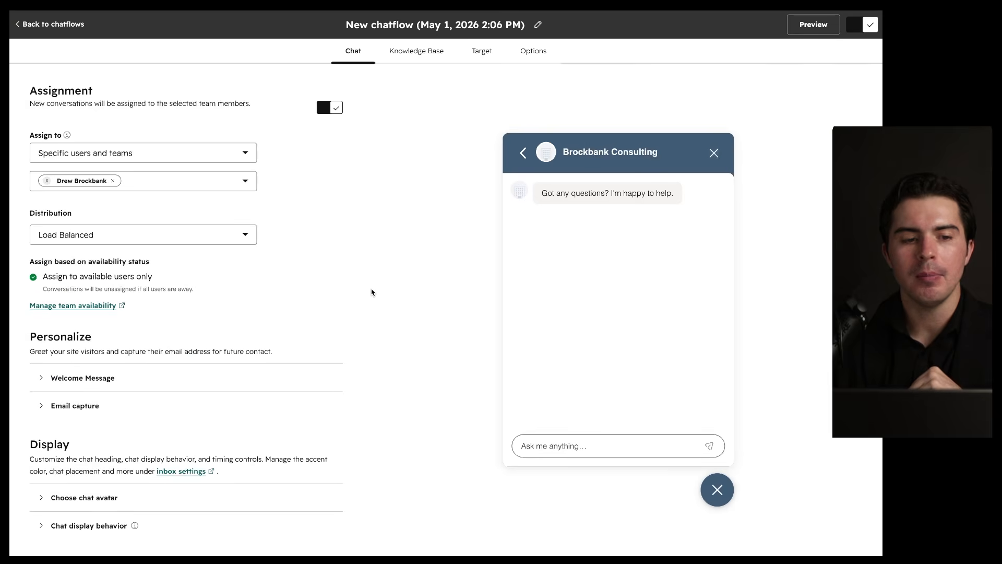
{"action": "scroll", "coordinate": [297, 321], "scroll_direction": "down", "scroll_amount": 1}
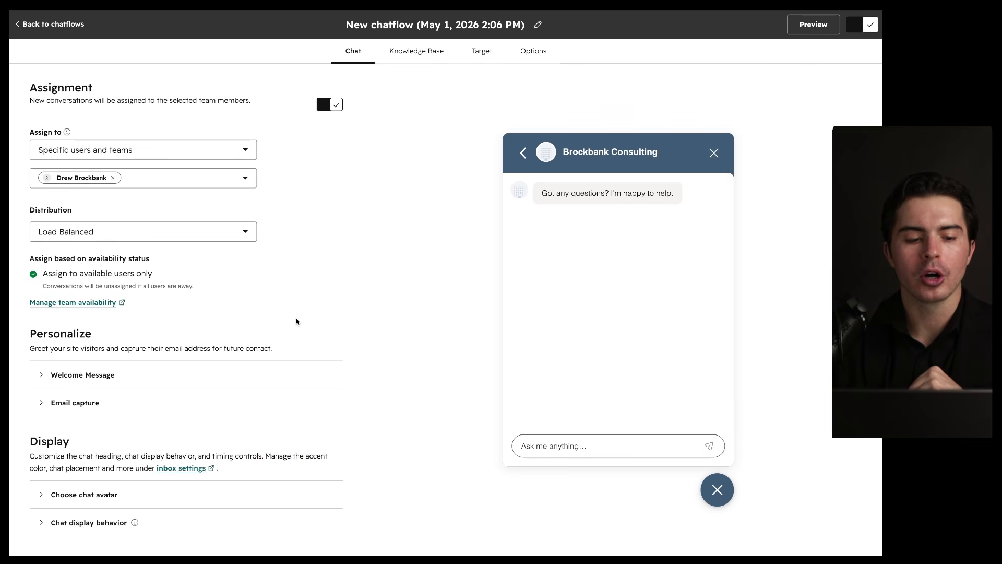
{"action": "left_click", "coordinate": [418, 52]}
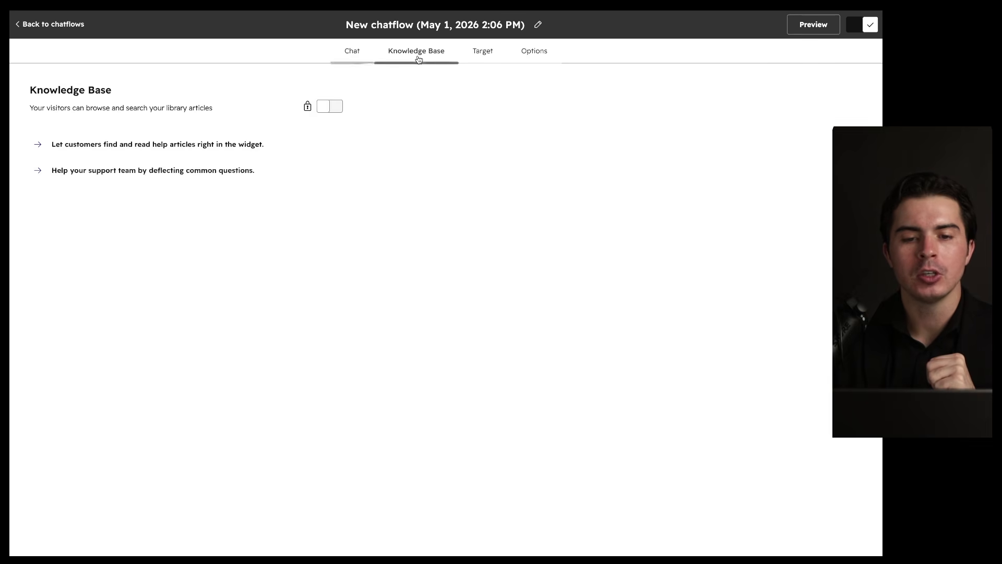
{"action": "mouse_move", "coordinate": [331, 111]}
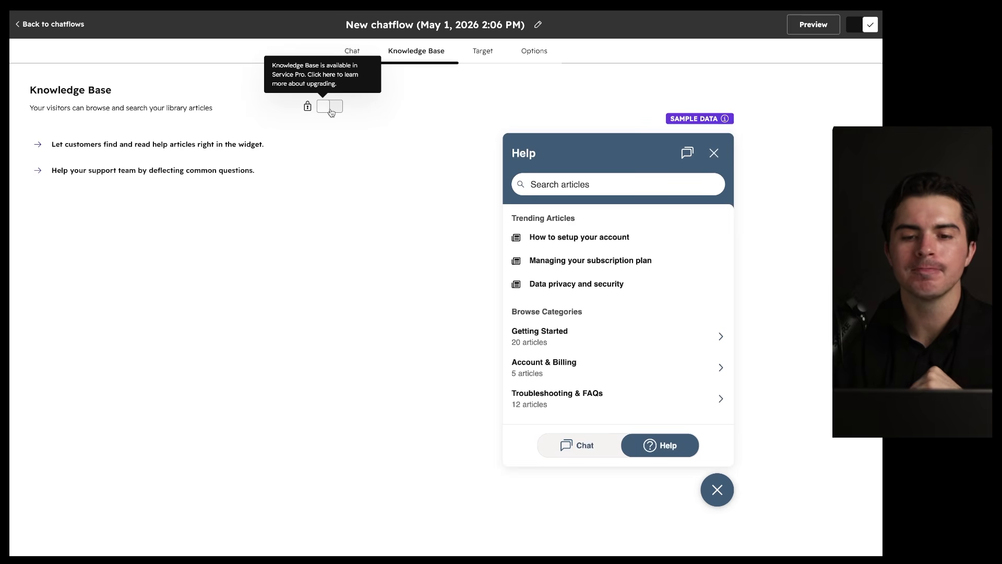
{"action": "left_click", "coordinate": [481, 54]}
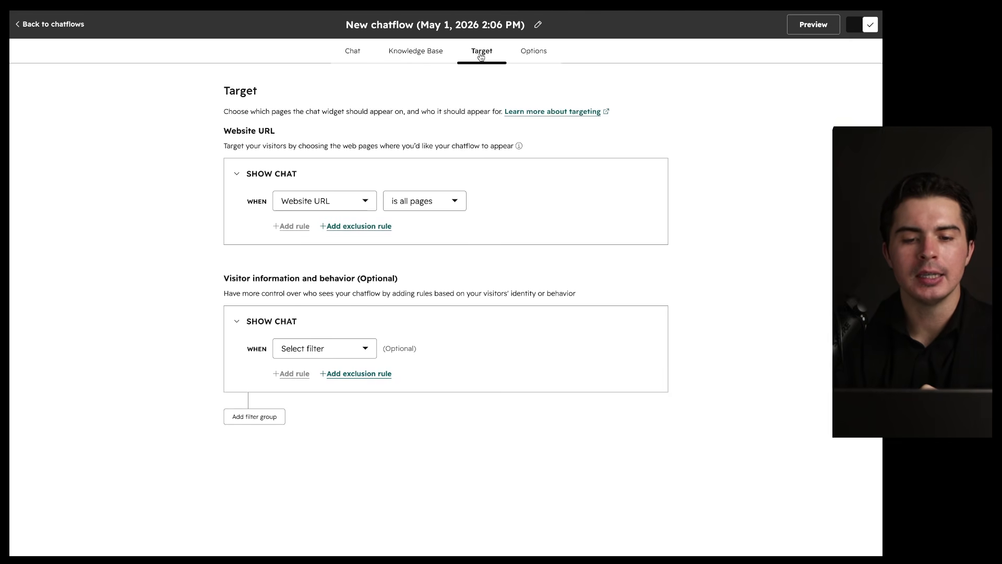
{"action": "left_click", "coordinate": [540, 55]}
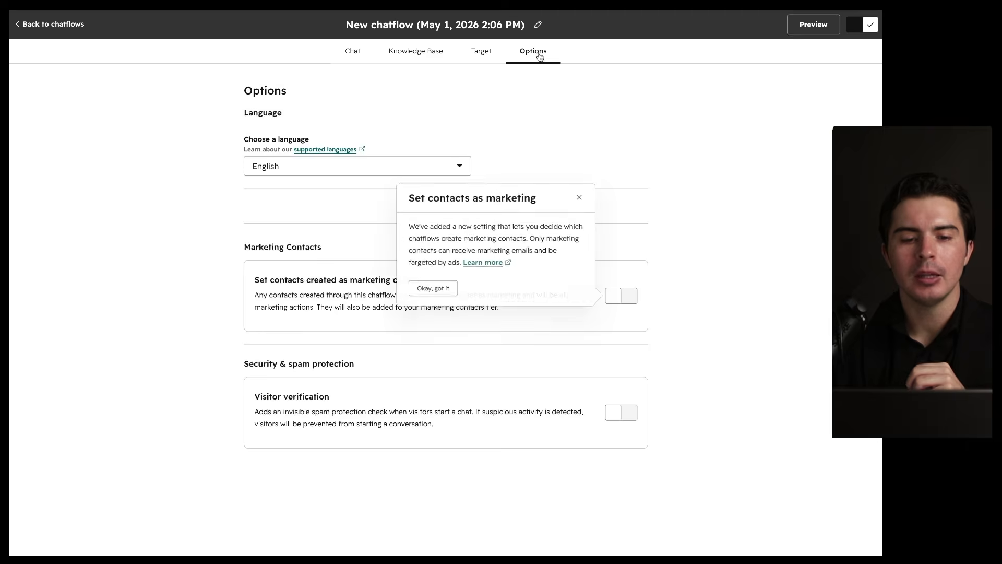
{"action": "scroll", "coordinate": [552, 163], "scroll_direction": "down", "scroll_amount": 2}
{"action": "scroll", "coordinate": [552, 163], "scroll_direction": "down", "scroll_amount": 8}
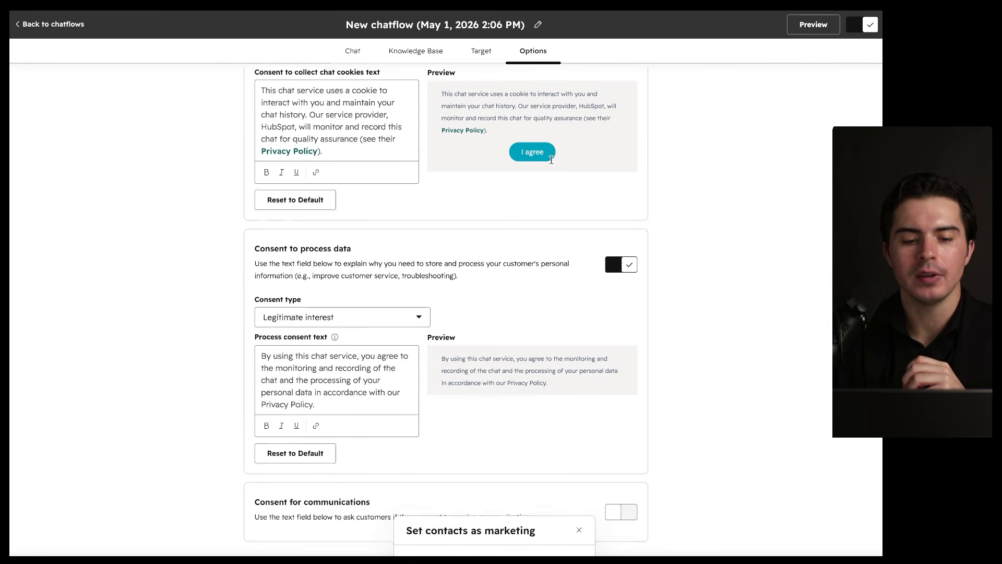
{"action": "scroll", "coordinate": [551, 163], "scroll_direction": "down", "scroll_amount": 1}
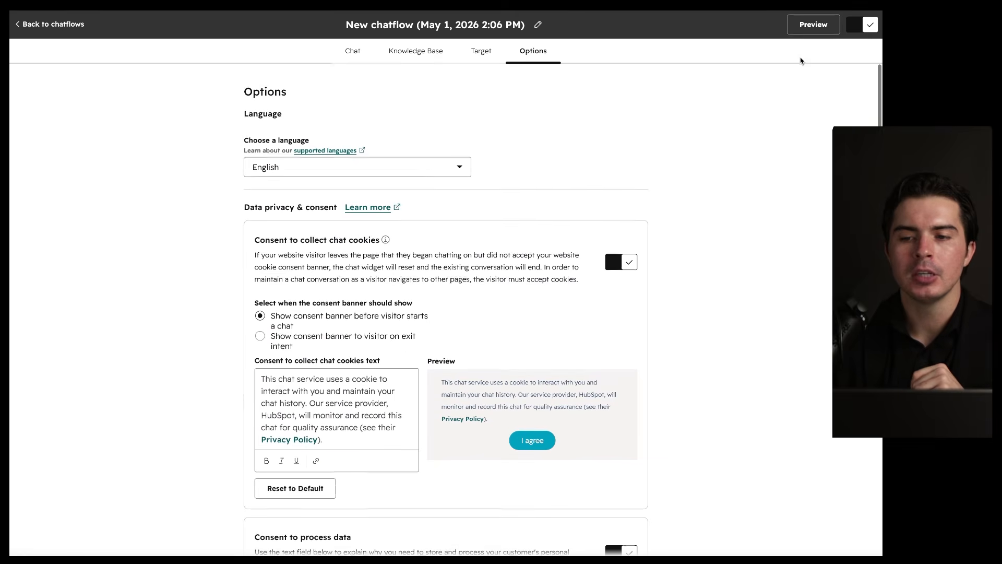
{"action": "left_click", "coordinate": [80, 30]}
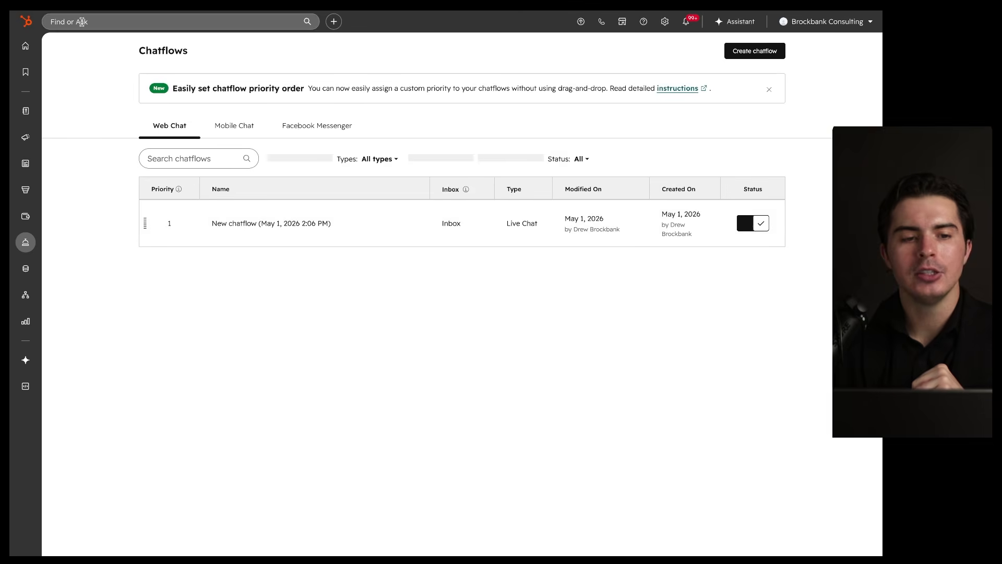
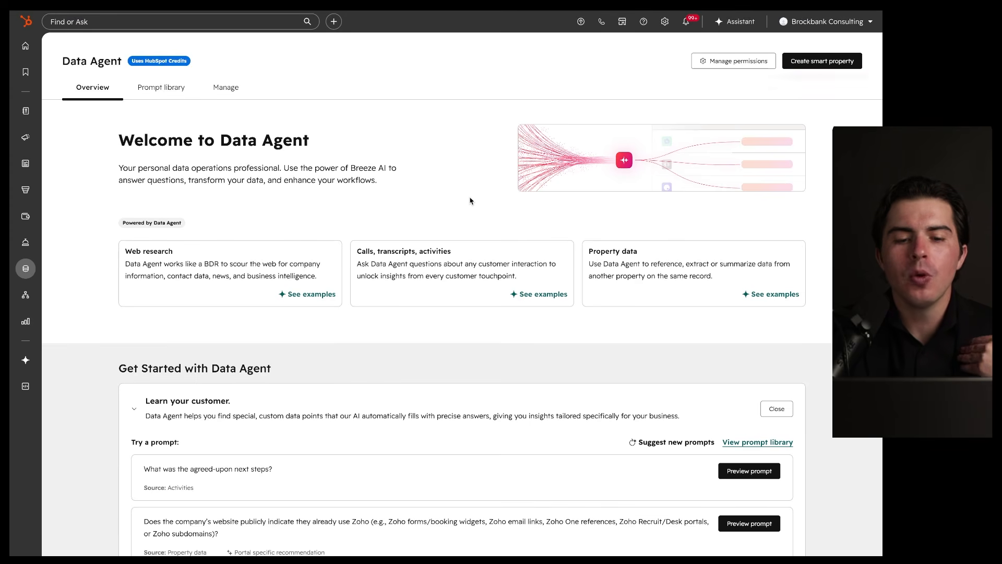
Step: Highlight the suggested 'What was the agreed-upon next steps?' prompt and its Activities source
{"action": "scroll", "coordinate": [470, 201], "scroll_direction": "down", "scroll_amount": 1}
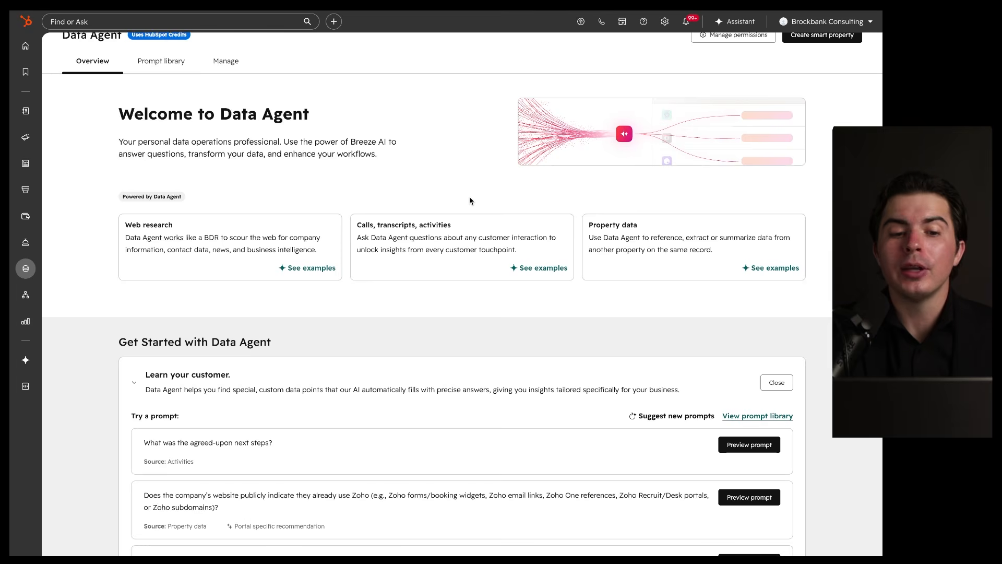
{"action": "scroll", "coordinate": [457, 187], "scroll_direction": "up", "scroll_amount": 1}
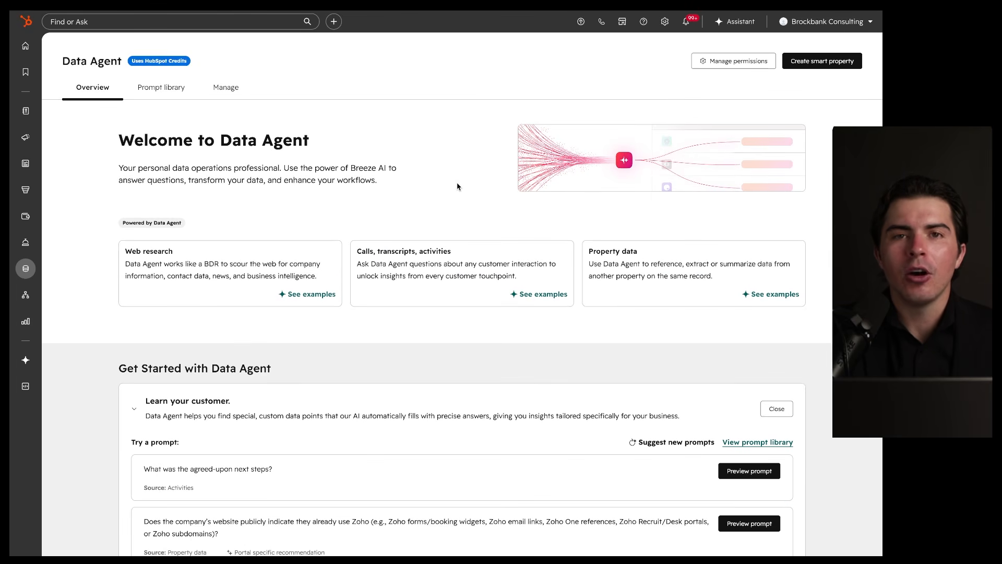
{"action": "mouse_move", "coordinate": [804, 42]}
{"action": "left_mouse_down"}
{"action": "mouse_move", "coordinate": [119, 359]}
{"action": "mouse_move", "coordinate": [587, 97]}
{"action": "left_mouse_up"}
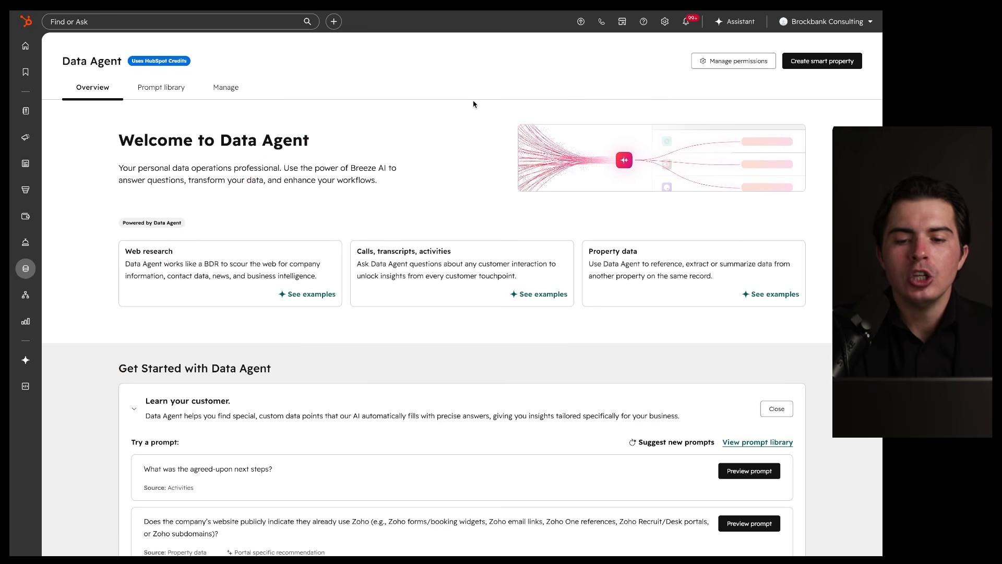
{"action": "scroll", "coordinate": [504, 175], "scroll_direction": "down", "scroll_amount": 5}
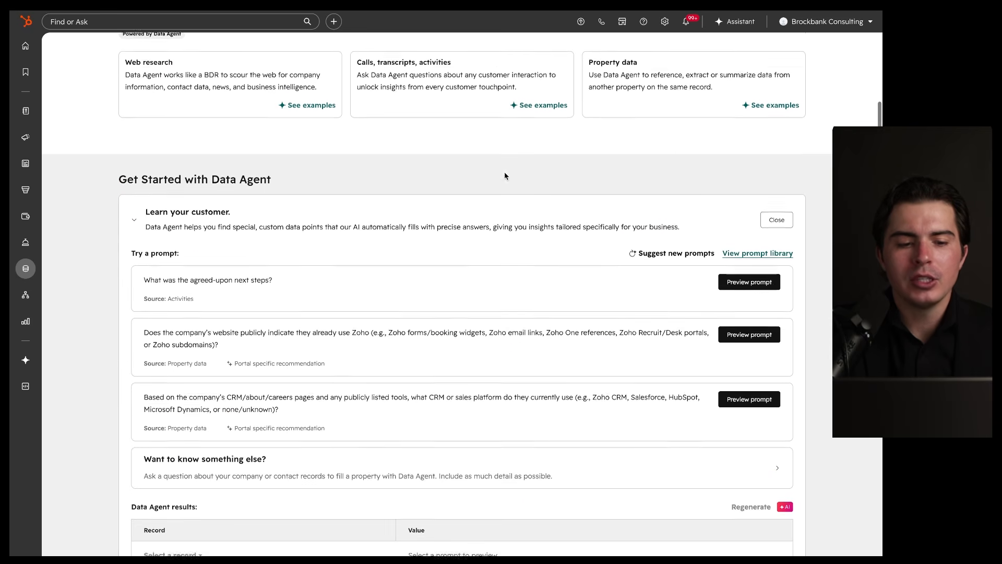
{"action": "left_click_drag", "start_coordinate": [163, 254], "coordinate": [311, 258]}
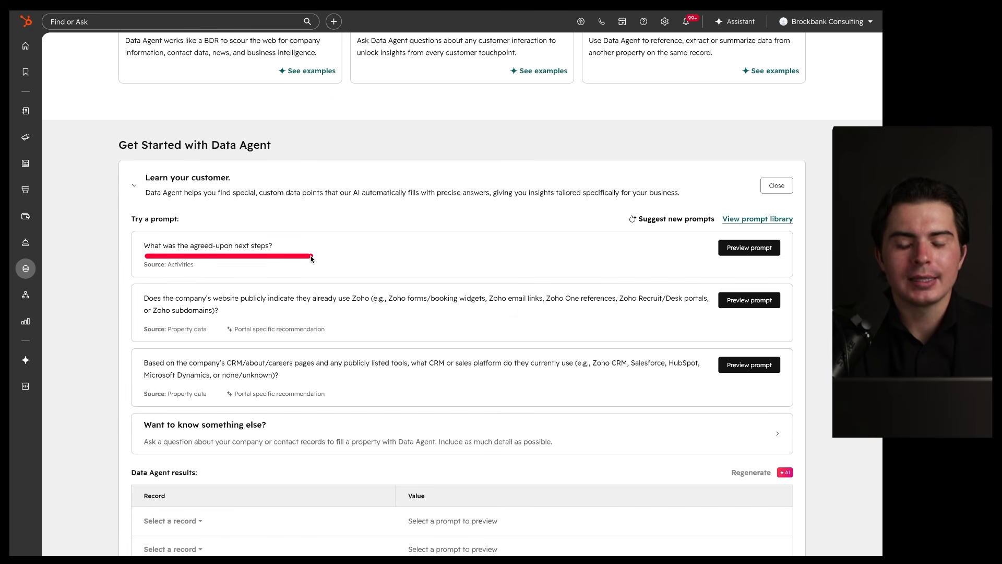
{"action": "mouse_move", "coordinate": [274, 226]}
{"action": "left_mouse_down"}
{"action": "mouse_move", "coordinate": [130, 258]}
{"action": "mouse_move", "coordinate": [262, 217]}
{"action": "left_mouse_up"}
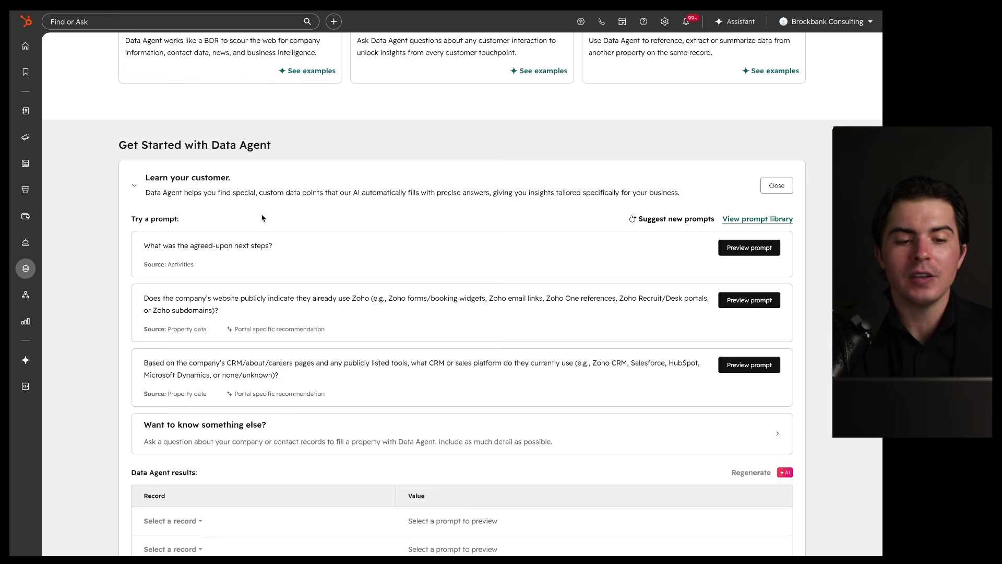
{"action": "left_click_drag", "start_coordinate": [170, 268], "coordinate": [197, 269]}
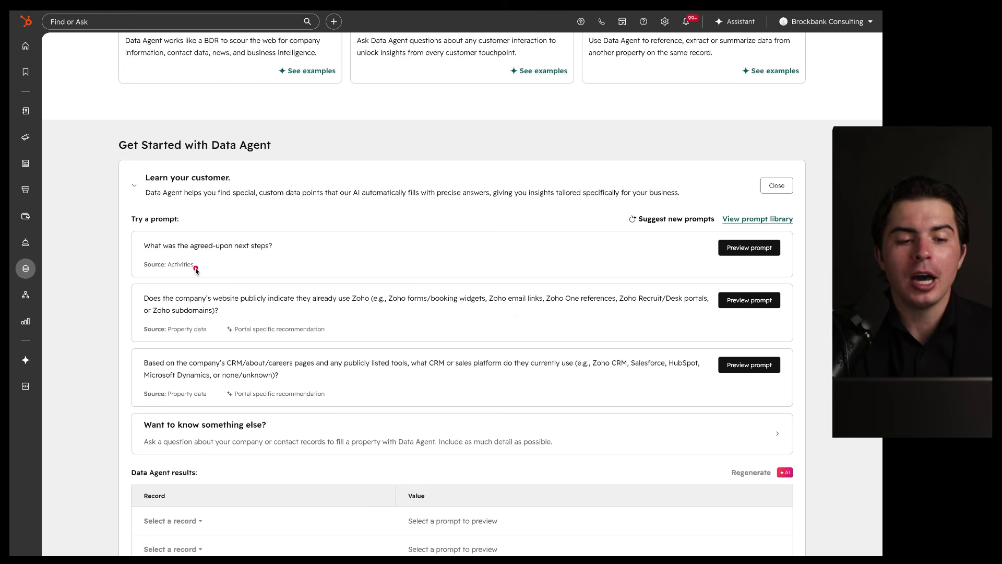
{"action": "left_click_drag", "start_coordinate": [139, 254], "coordinate": [313, 252]}
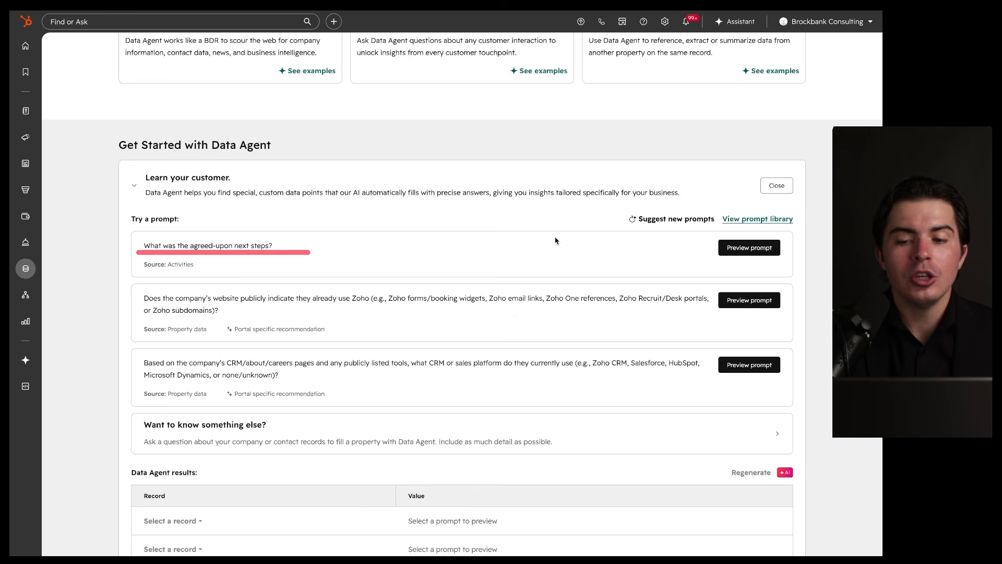
{"action": "left_click_drag", "start_coordinate": [771, 234], "coordinate": [726, 242]}
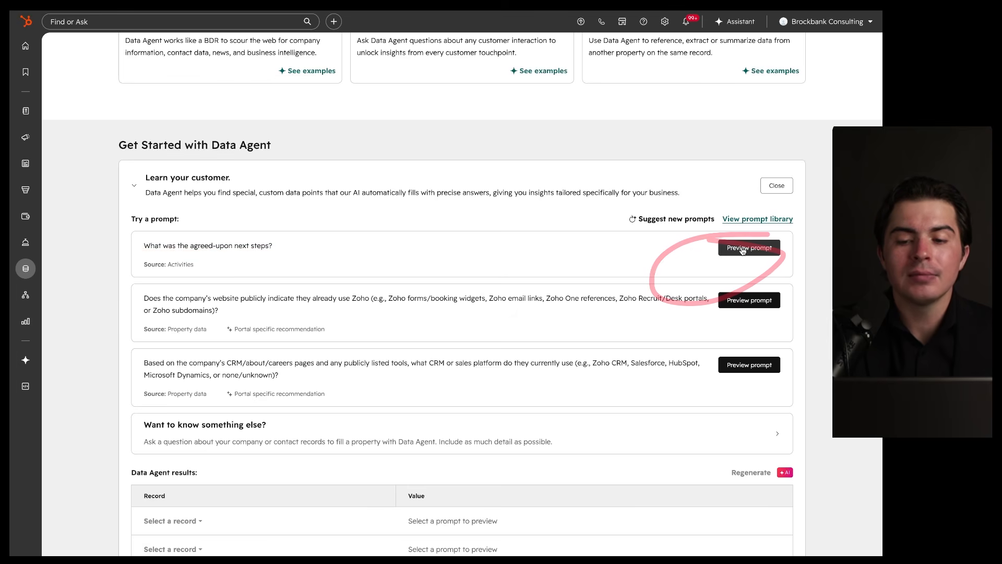
Step: Preview the next-steps prompt on a contact record, which returns a warning as its value
{"action": "left_click", "coordinate": [742, 249]}
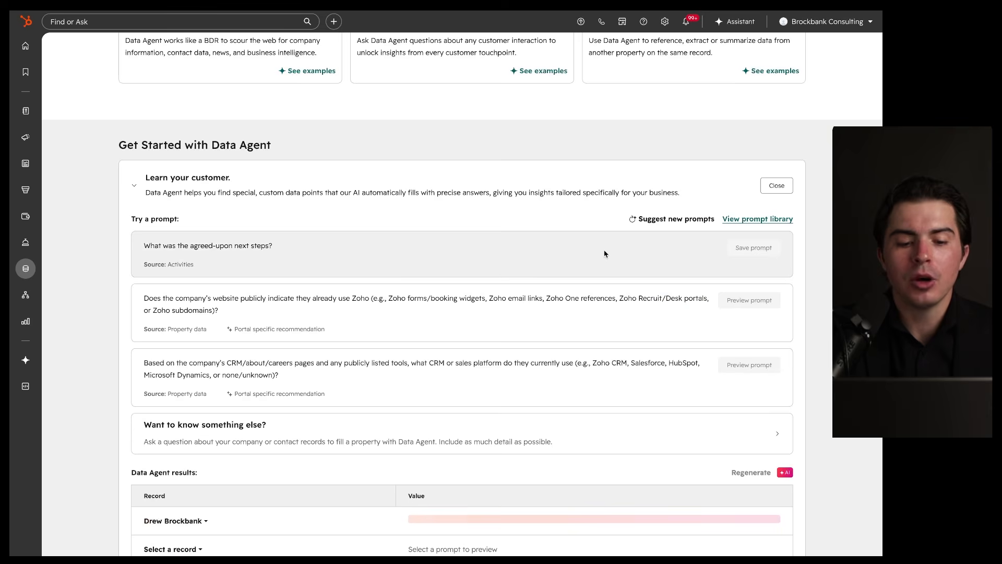
{"action": "scroll", "coordinate": [603, 250], "scroll_direction": "down", "scroll_amount": 3}
{"action": "scroll", "coordinate": [604, 253], "scroll_direction": "down", "scroll_amount": 2}
{"action": "left_click_drag", "start_coordinate": [137, 280], "coordinate": [225, 281]}
{"action": "left_click", "coordinate": [204, 264]}
{"action": "left_click", "coordinate": [233, 263]}
{"action": "mouse_move", "coordinate": [235, 241]}
{"action": "left_mouse_down"}
{"action": "mouse_move", "coordinate": [182, 328]}
{"action": "mouse_move", "coordinate": [232, 226]}
{"action": "left_mouse_up"}
{"action": "left_click_drag", "start_coordinate": [377, 279], "coordinate": [682, 279]}
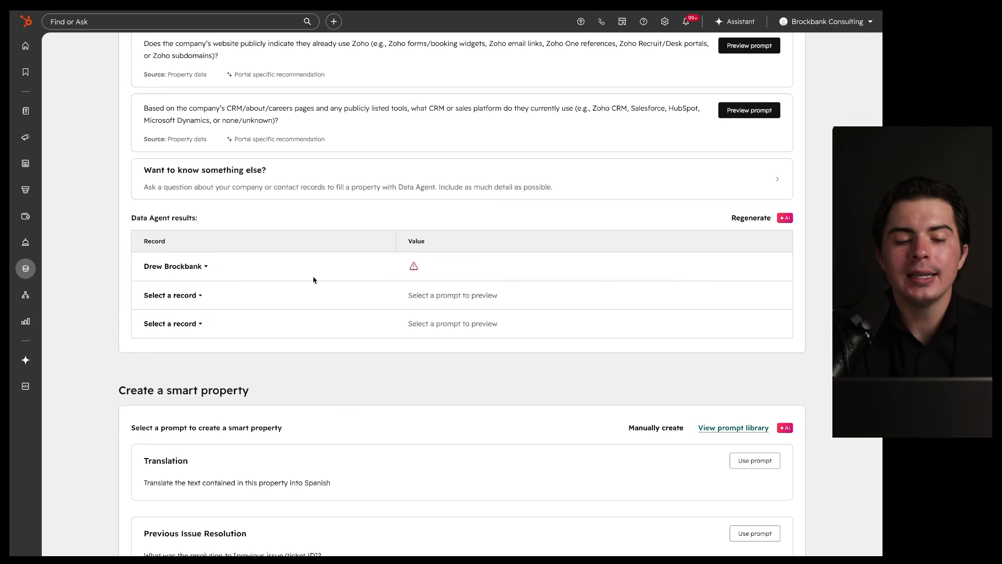
{"action": "left_click_drag", "start_coordinate": [136, 281], "coordinate": [307, 280]}
{"action": "left_click_drag", "start_coordinate": [501, 253], "coordinate": [535, 252]}
Step: Point out the Save prompt option, the results table and the Activities data source
{"action": "scroll", "coordinate": [520, 255], "scroll_direction": "up", "scroll_amount": 3}
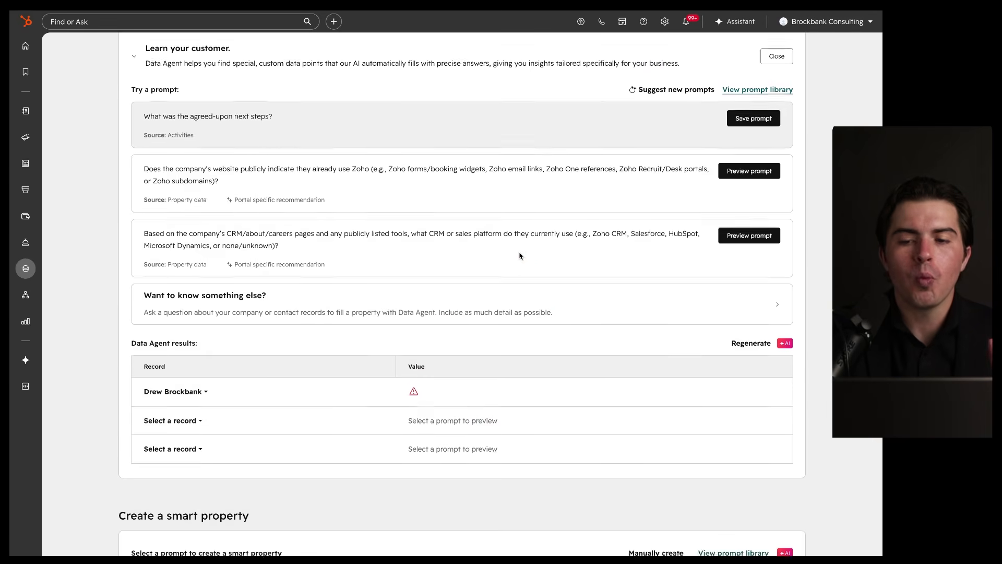
{"action": "mouse_move", "coordinate": [769, 160]}
{"action": "left_mouse_down"}
{"action": "mouse_move", "coordinate": [710, 151]}
{"action": "mouse_move", "coordinate": [751, 140]}
{"action": "left_mouse_up"}
{"action": "left_click_drag", "start_coordinate": [674, 367], "coordinate": [606, 520]}
{"action": "left_click_drag", "start_coordinate": [684, 474], "coordinate": [510, 406]}
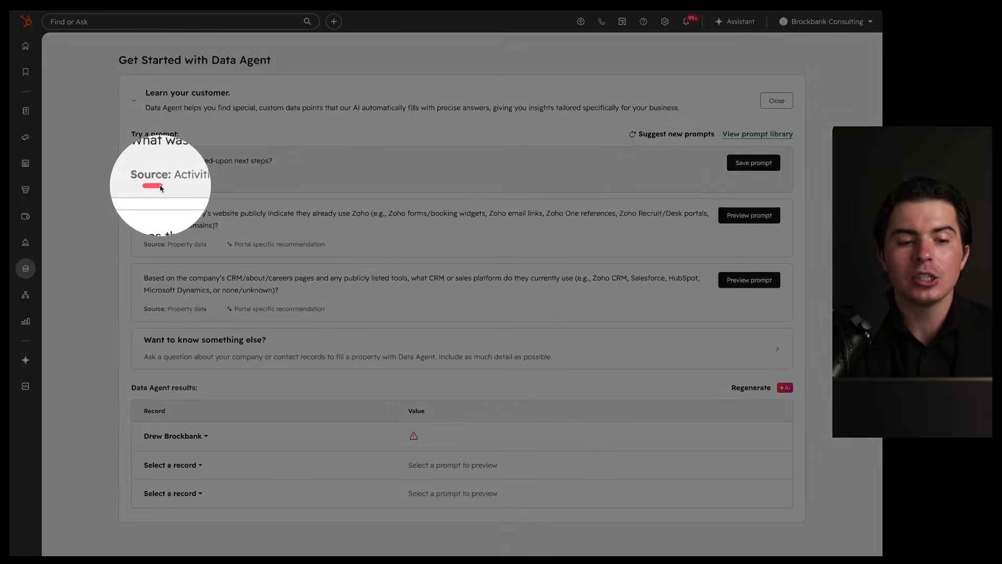
{"action": "left_click_drag", "start_coordinate": [170, 182], "coordinate": [205, 184]}
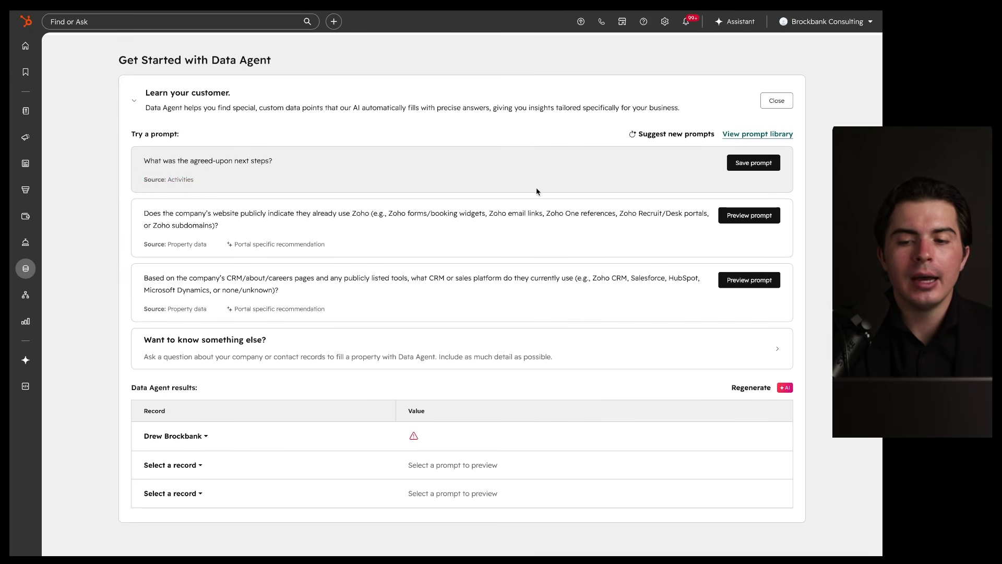
Step: Save the prompt as a new Contact property labelled 'Agreed Next Steps'
{"action": "left_click", "coordinate": [753, 162]}
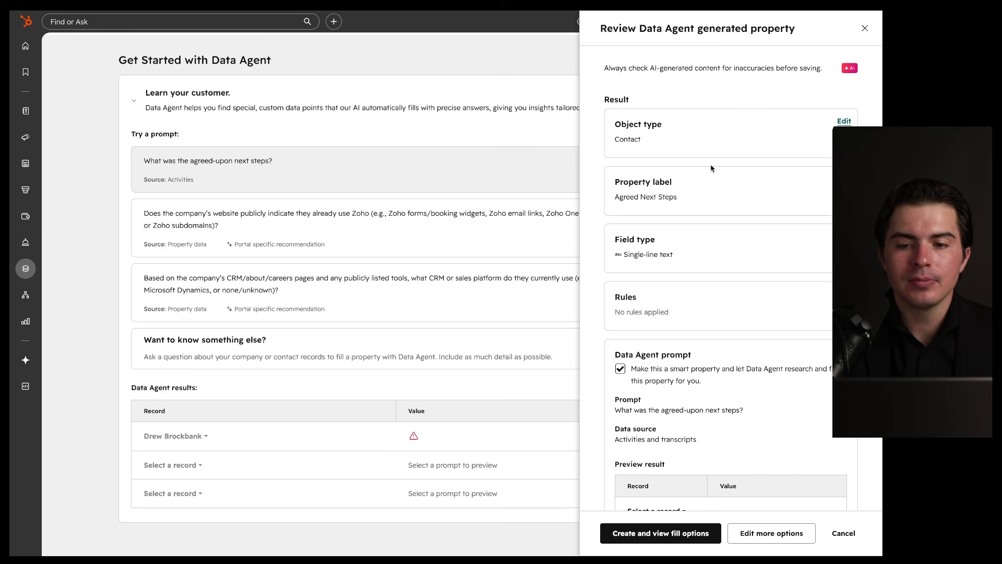
{"action": "left_click_drag", "start_coordinate": [684, 101], "coordinate": [674, 98]}
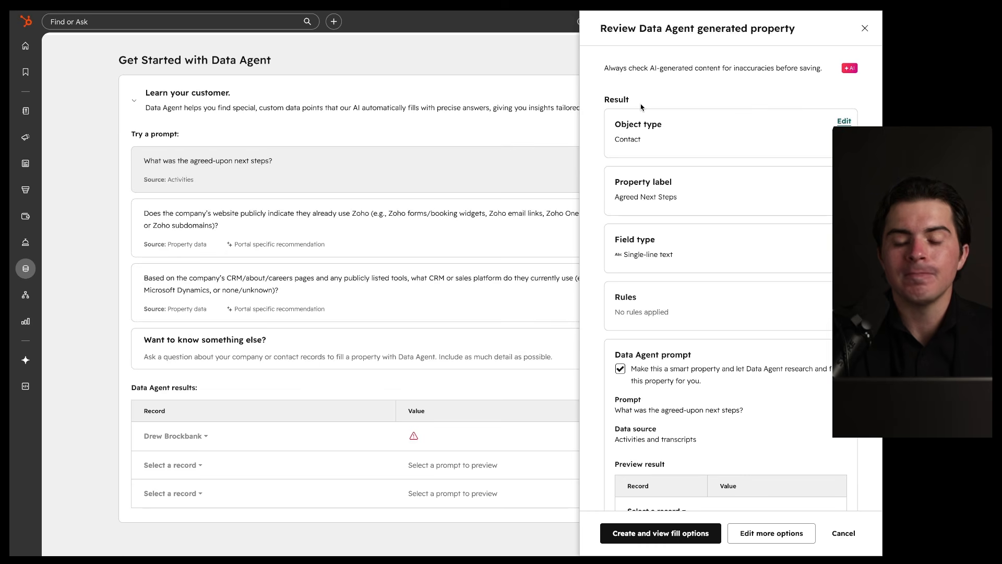
{"action": "left_click_drag", "start_coordinate": [612, 147], "coordinate": [656, 148]}
{"action": "mouse_move", "coordinate": [692, 177]}
{"action": "left_mouse_down"}
{"action": "mouse_move", "coordinate": [676, 175]}
{"action": "mouse_move", "coordinate": [672, 213]}
{"action": "mouse_move", "coordinate": [633, 204]}
{"action": "mouse_move", "coordinate": [672, 205]}
{"action": "mouse_move", "coordinate": [603, 230]}
{"action": "mouse_move", "coordinate": [726, 225]}
{"action": "left_mouse_up"}
{"action": "scroll", "coordinate": [672, 206], "scroll_direction": "down", "scroll_amount": 1}
{"action": "left_click_drag", "start_coordinate": [618, 240], "coordinate": [741, 242]}
{"action": "scroll", "coordinate": [744, 240], "scroll_direction": "down", "scroll_amount": 1}
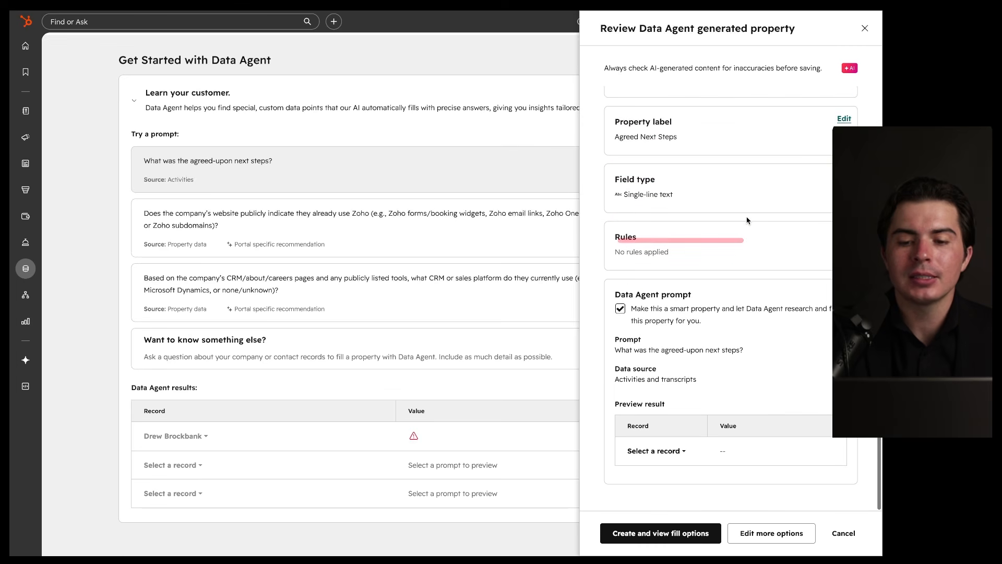
Step: Review the property's rules, smart property note, prompt text and Activities and transcripts source
{"action": "left_click_drag", "start_coordinate": [664, 221], "coordinate": [678, 224]}
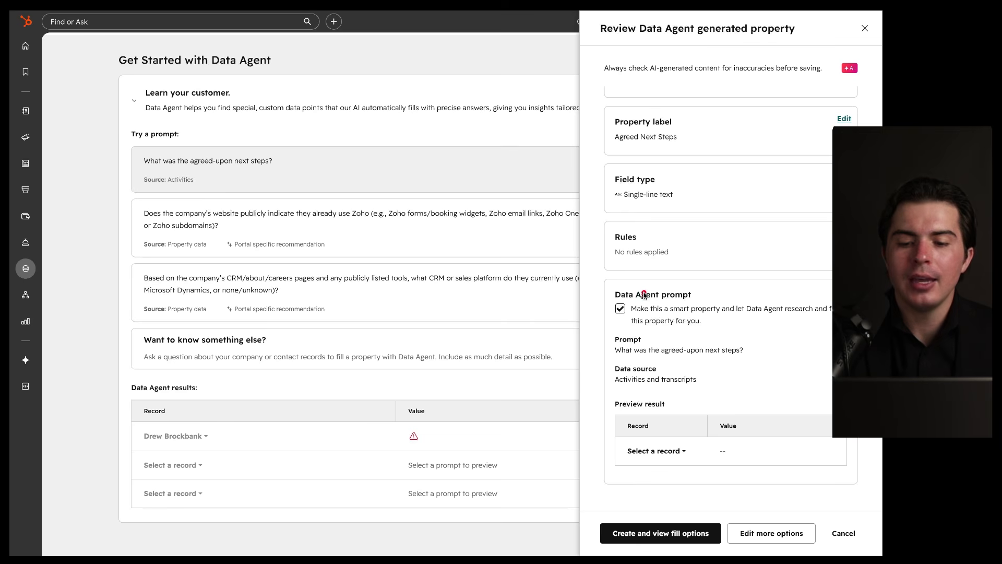
{"action": "left_click_drag", "start_coordinate": [617, 302], "coordinate": [770, 318]}
{"action": "left_click_drag", "start_coordinate": [620, 325], "coordinate": [708, 326]}
{"action": "left_click_drag", "start_coordinate": [719, 282], "coordinate": [649, 279]}
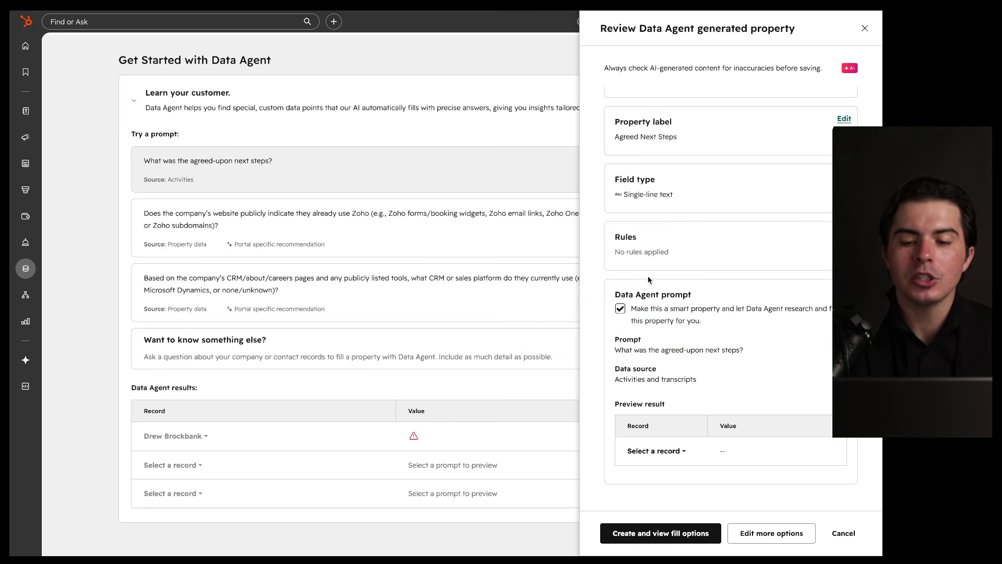
{"action": "left_click_drag", "start_coordinate": [628, 353], "coordinate": [788, 360]}
{"action": "mouse_move", "coordinate": [756, 331]}
{"action": "left_mouse_down"}
{"action": "mouse_move", "coordinate": [658, 331]}
{"action": "mouse_move", "coordinate": [746, 360]}
{"action": "mouse_move", "coordinate": [734, 344]}
{"action": "mouse_move", "coordinate": [647, 378]}
{"action": "mouse_move", "coordinate": [700, 348]}
{"action": "left_mouse_up"}
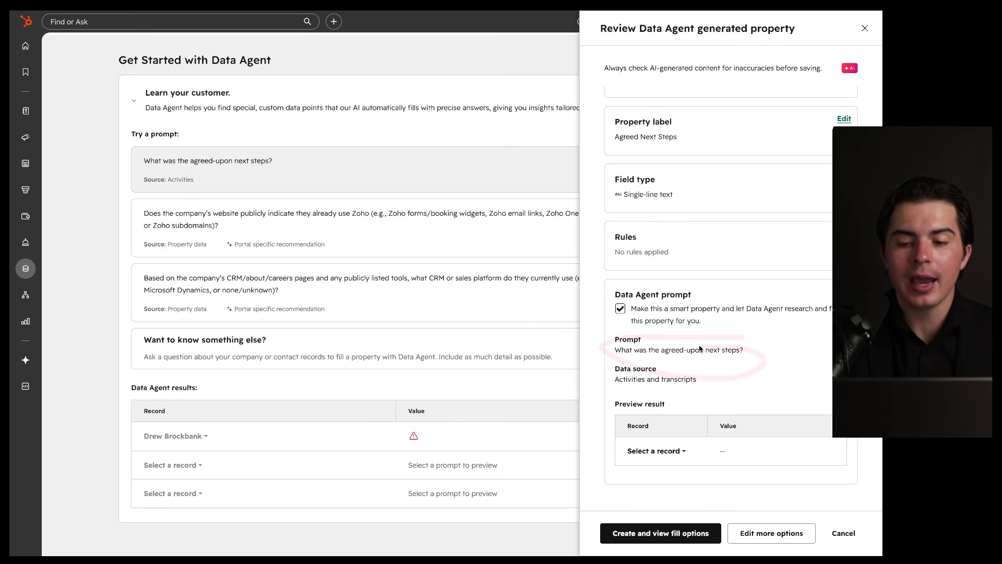
{"action": "left_click_drag", "start_coordinate": [679, 361], "coordinate": [723, 374]}
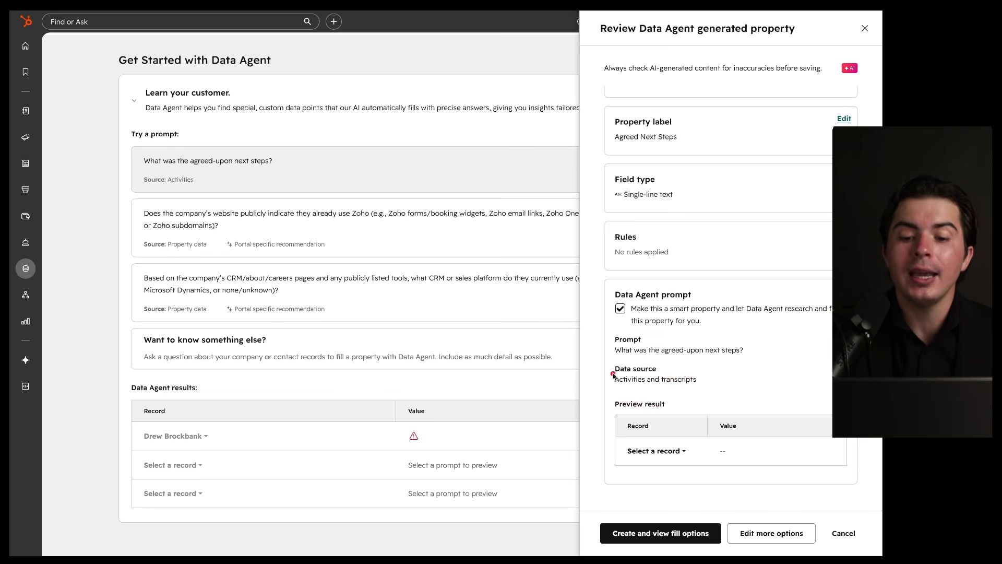
{"action": "left_click_drag", "start_coordinate": [617, 386], "coordinate": [698, 387]}
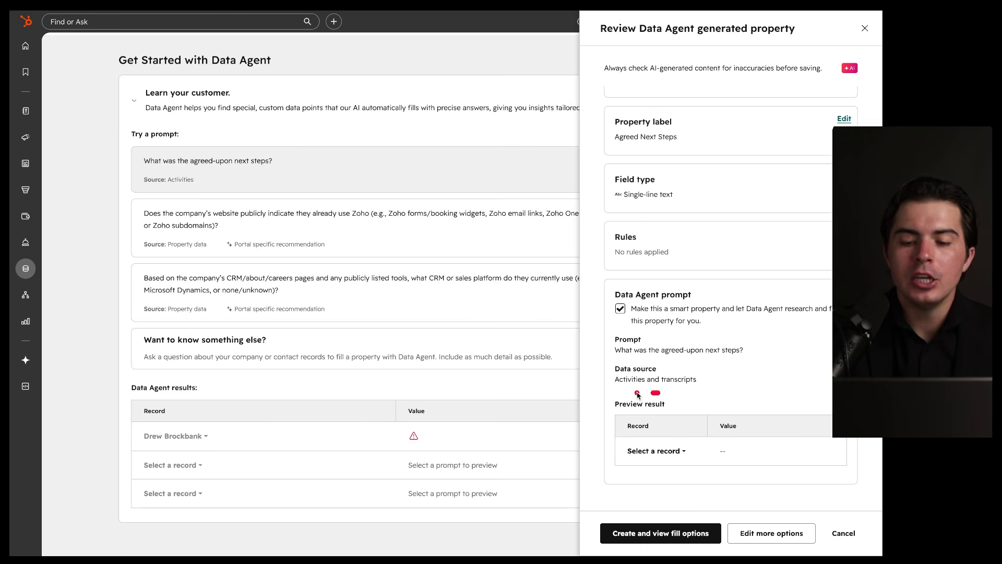
Step: Preview the Agreed Next Steps property against a contact record
{"action": "left_click", "coordinate": [658, 450]}
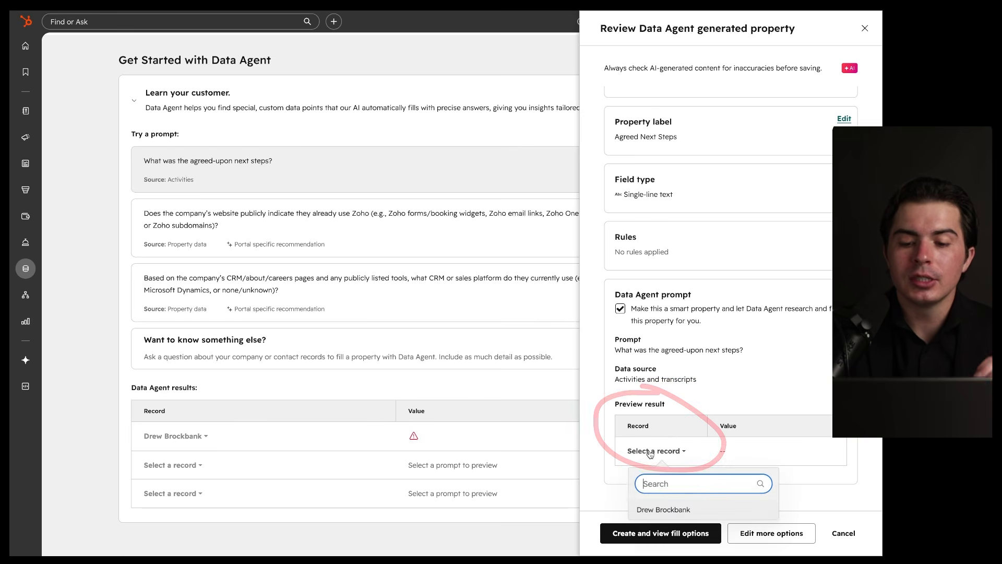
{"action": "left_click", "coordinate": [673, 509]}
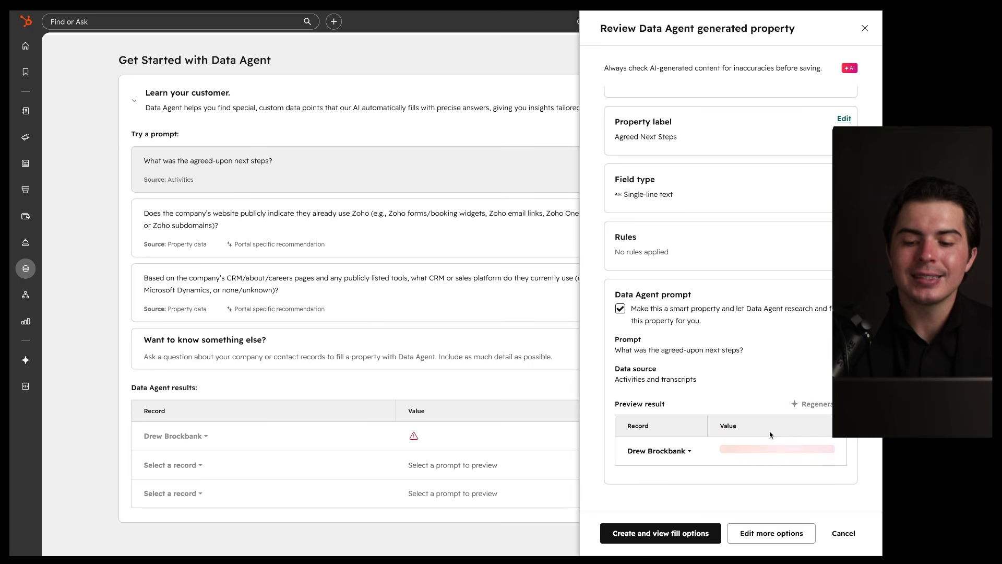
{"action": "left_click_drag", "start_coordinate": [812, 429], "coordinate": [797, 430]}
{"action": "scroll", "coordinate": [797, 431], "scroll_direction": "up", "scroll_amount": 1}
{"action": "scroll", "coordinate": [797, 431], "scroll_direction": "up", "scroll_amount": 2}
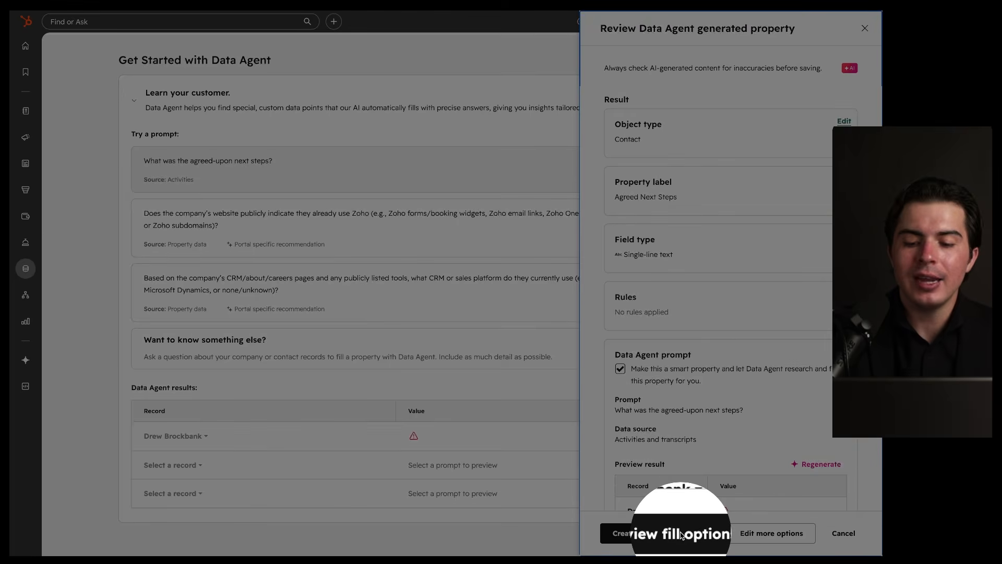
{"action": "key", "text": "Escape"}
{"action": "mouse_move", "coordinate": [817, 517]}
{"action": "left_mouse_down"}
{"action": "mouse_move", "coordinate": [768, 517]}
{"action": "mouse_move", "coordinate": [806, 515]}
{"action": "left_mouse_up"}
Step: In the full property editor, change the field type to Multi-line text
{"action": "left_click", "coordinate": [771, 532]}
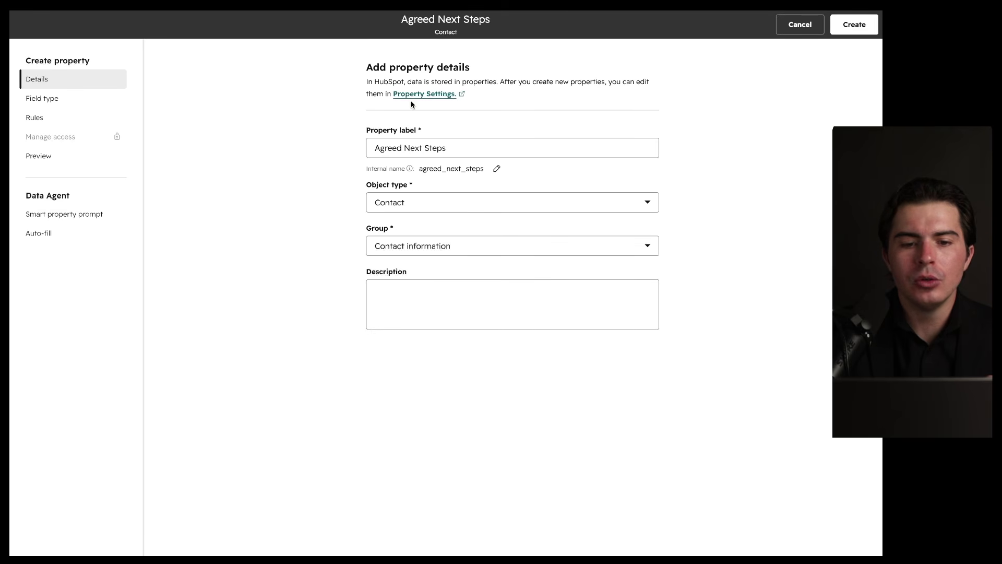
{"action": "left_click", "coordinate": [99, 99]}
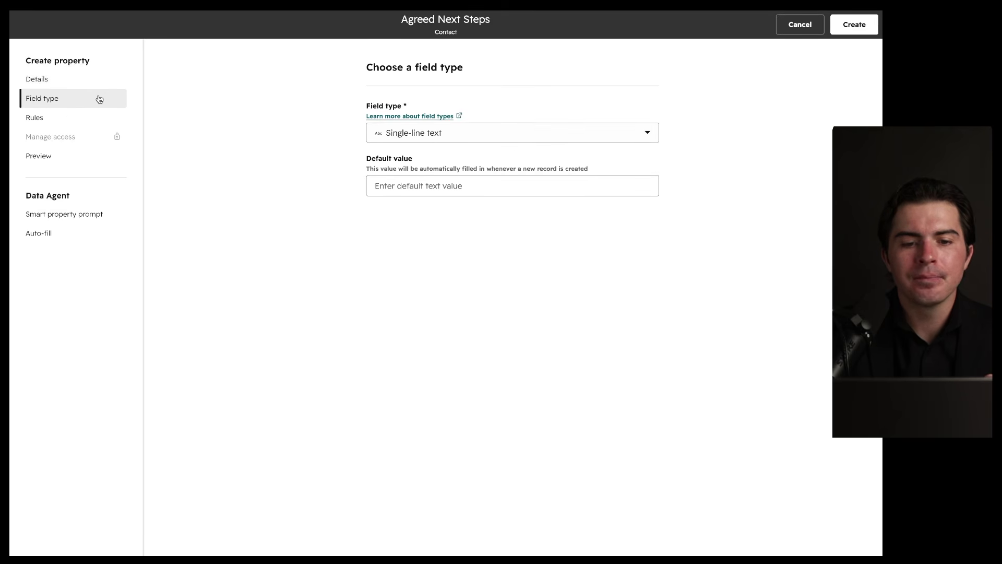
{"action": "left_click", "coordinate": [441, 137]}
{"action": "left_click_drag", "start_coordinate": [383, 142], "coordinate": [470, 142]}
{"action": "left_click", "coordinate": [429, 209]}
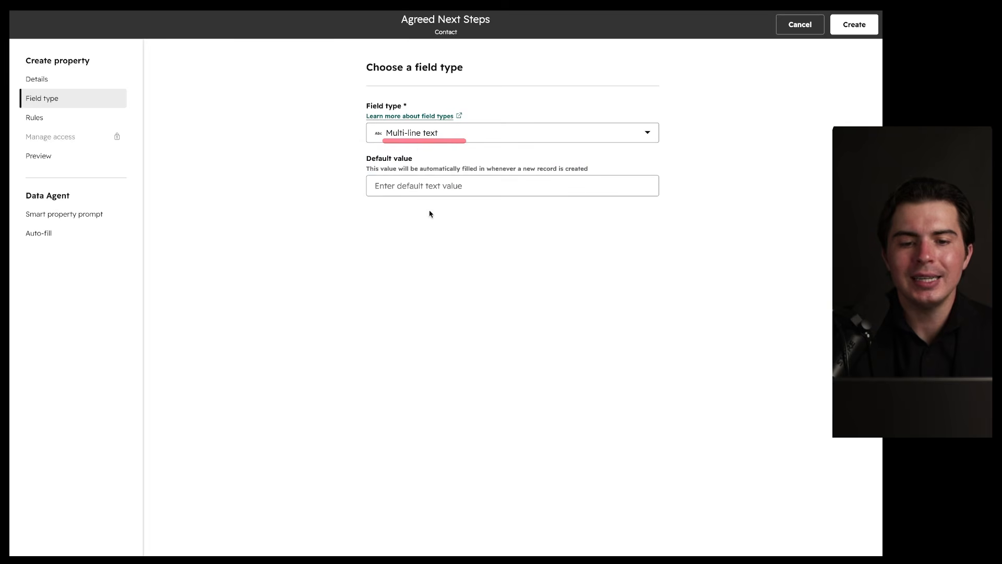
{"action": "left_click_drag", "start_coordinate": [384, 144], "coordinate": [459, 144]}
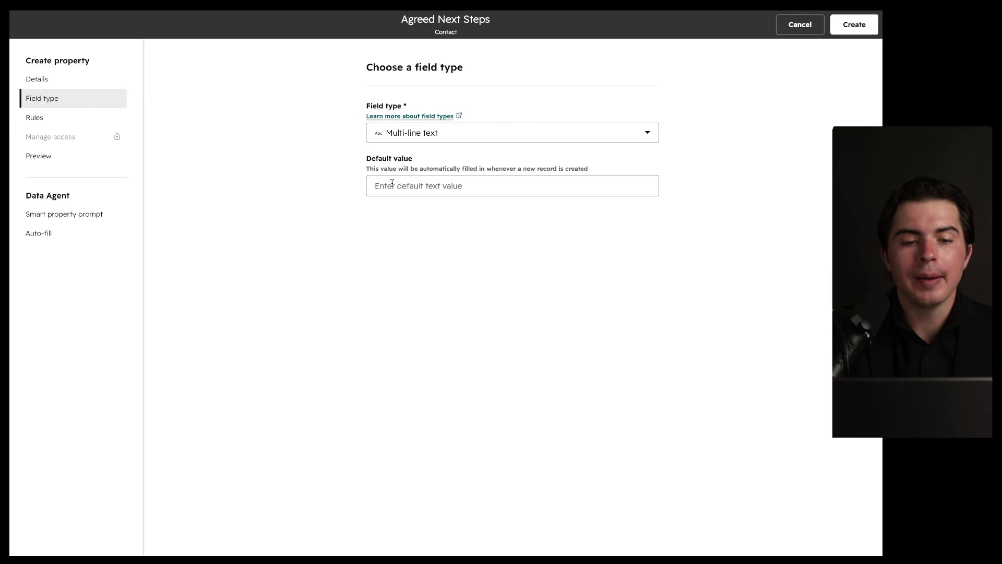
Step: Check the property's Rules and Preview, then view its Data Agent smart property prompt
{"action": "left_click", "coordinate": [67, 117]}
{"action": "mouse_move", "coordinate": [467, 161]}
{"action": "left_mouse_down"}
{"action": "mouse_move", "coordinate": [514, 243]}
{"action": "mouse_move", "coordinate": [266, 144]}
{"action": "left_mouse_up"}
{"action": "left_click", "coordinate": [60, 159]}
{"action": "mouse_move", "coordinate": [428, 99]}
{"action": "left_mouse_down"}
{"action": "mouse_move", "coordinate": [343, 101]}
{"action": "mouse_move", "coordinate": [417, 99]}
{"action": "left_mouse_up"}
{"action": "left_click_drag", "start_coordinate": [365, 121], "coordinate": [501, 122]}
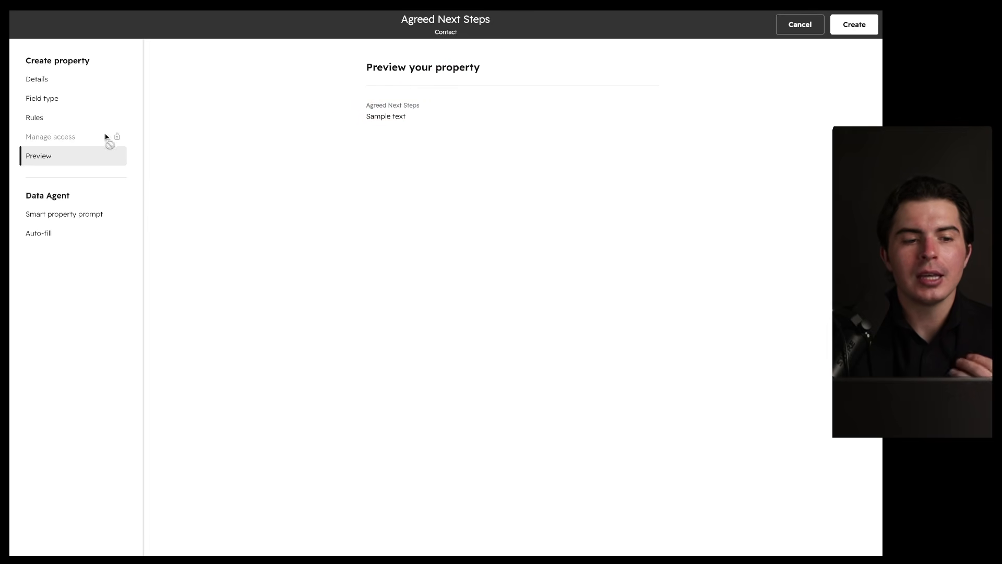
{"action": "left_click", "coordinate": [102, 210]}
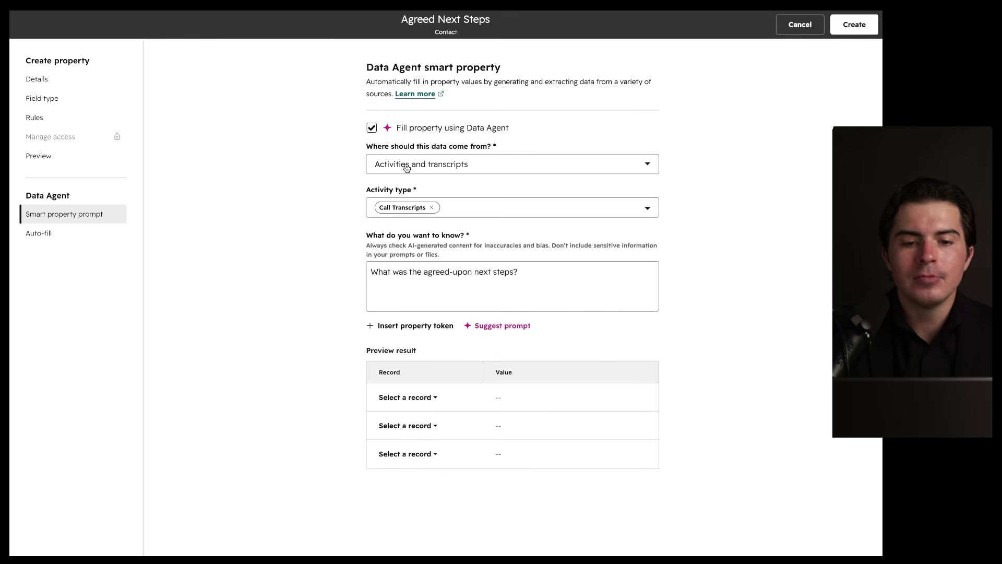
Step: Review the data-source options and keep Activities and transcripts as the source
{"action": "left_click_drag", "start_coordinate": [367, 155], "coordinate": [527, 155]}
{"action": "left_click", "coordinate": [492, 163]}
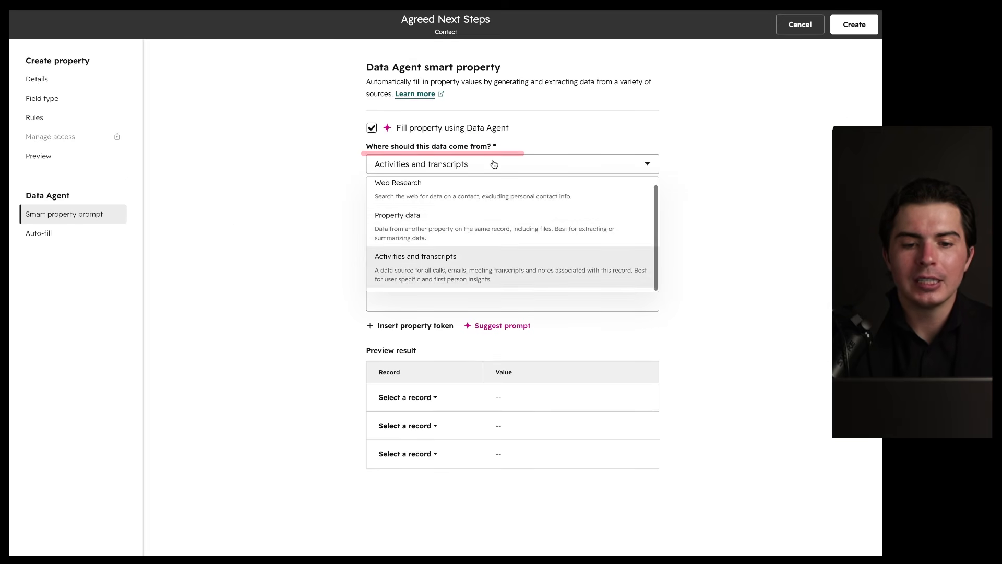
{"action": "scroll", "coordinate": [465, 233], "scroll_direction": "up", "scroll_amount": 1}
{"action": "left_click_drag", "start_coordinate": [375, 196], "coordinate": [429, 197]}
{"action": "left_click_drag", "start_coordinate": [376, 228], "coordinate": [431, 229]}
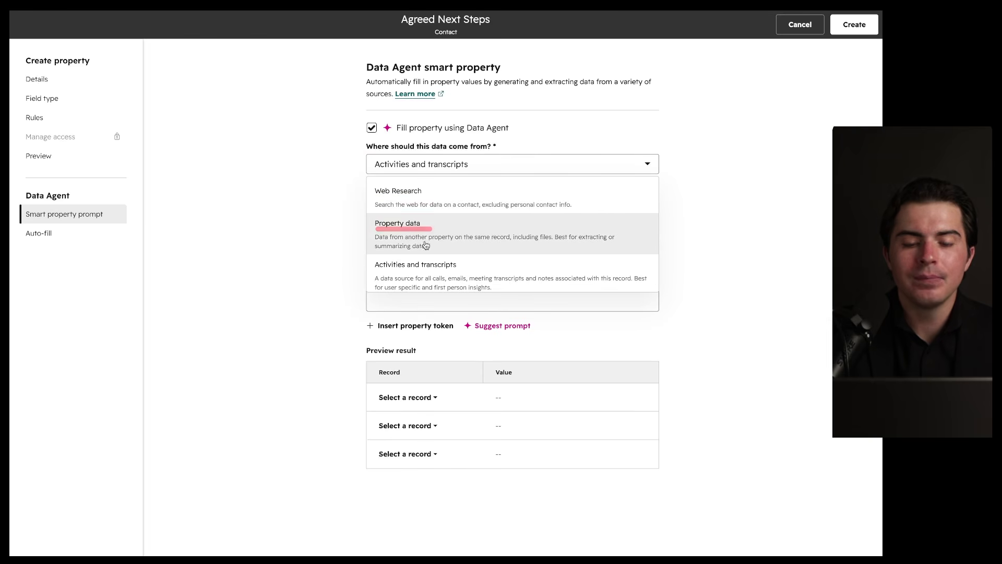
{"action": "left_click_drag", "start_coordinate": [369, 271], "coordinate": [474, 271]}
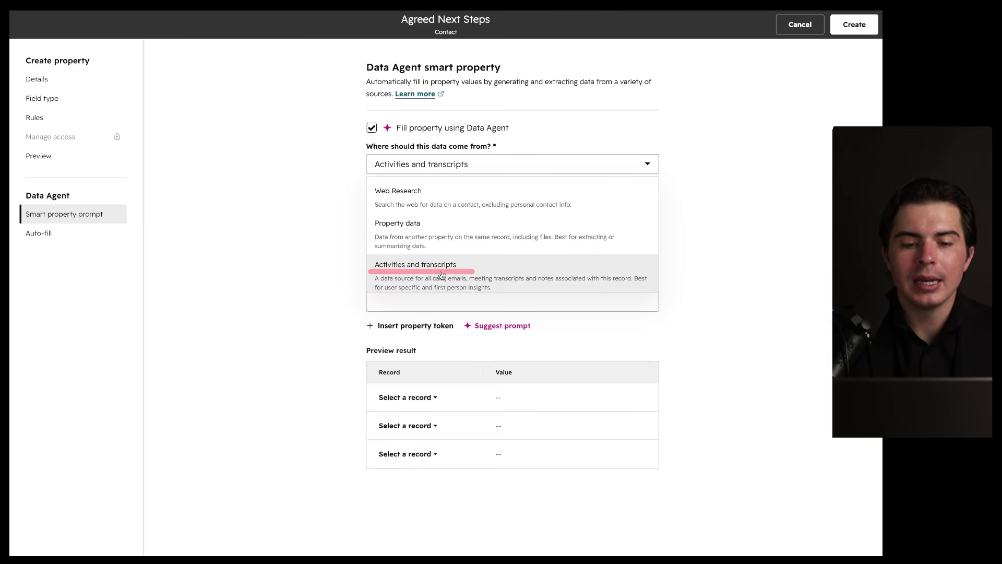
{"action": "left_click", "coordinate": [309, 250]}
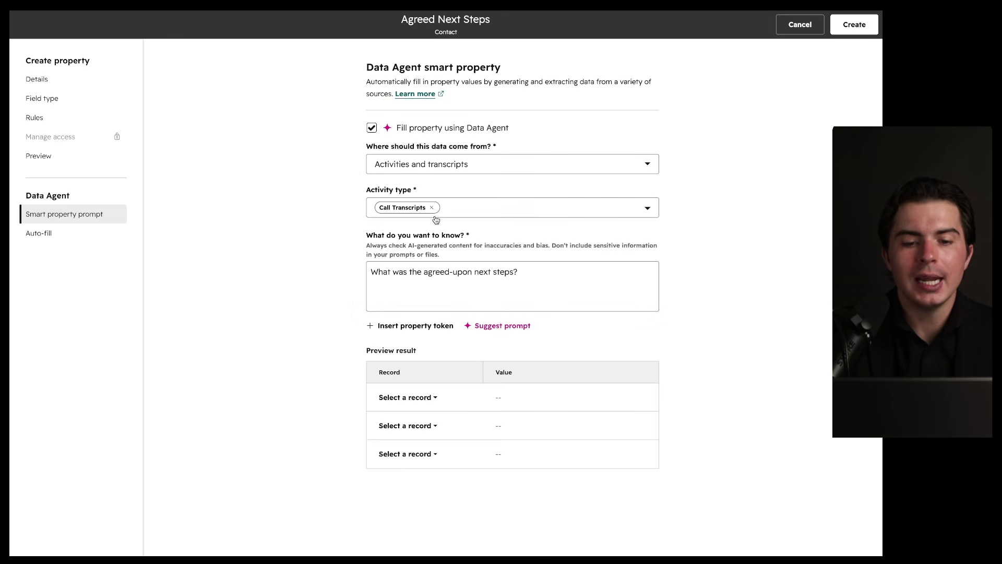
{"action": "left_click_drag", "start_coordinate": [524, 223], "coordinate": [484, 224]}
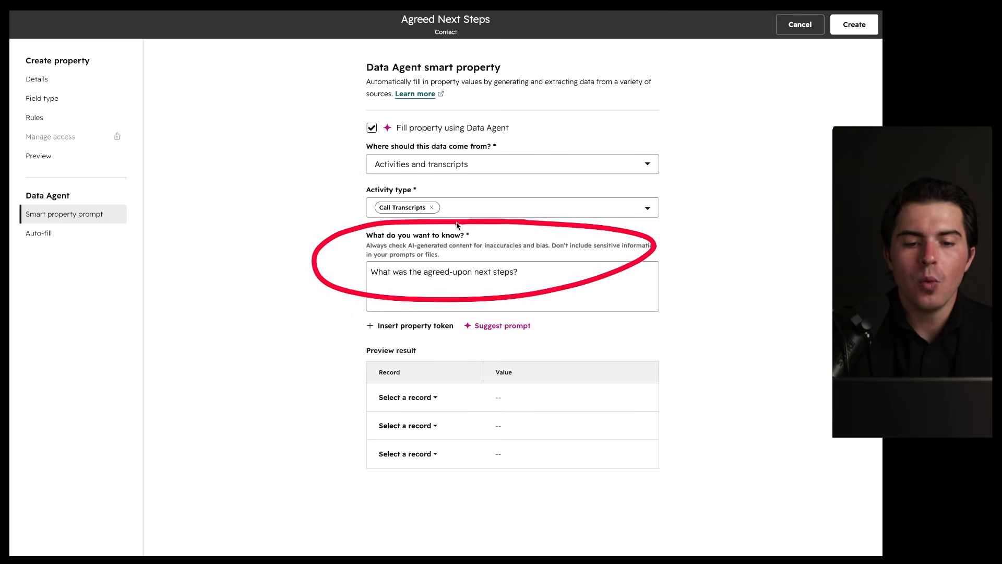
{"action": "mouse_move", "coordinate": [369, 281]}
{"action": "left_mouse_down"}
{"action": "mouse_move", "coordinate": [578, 282]}
{"action": "mouse_move", "coordinate": [386, 253]}
{"action": "mouse_move", "coordinate": [503, 255]}
{"action": "mouse_move", "coordinate": [367, 276]}
{"action": "mouse_move", "coordinate": [487, 284]}
{"action": "left_mouse_up"}
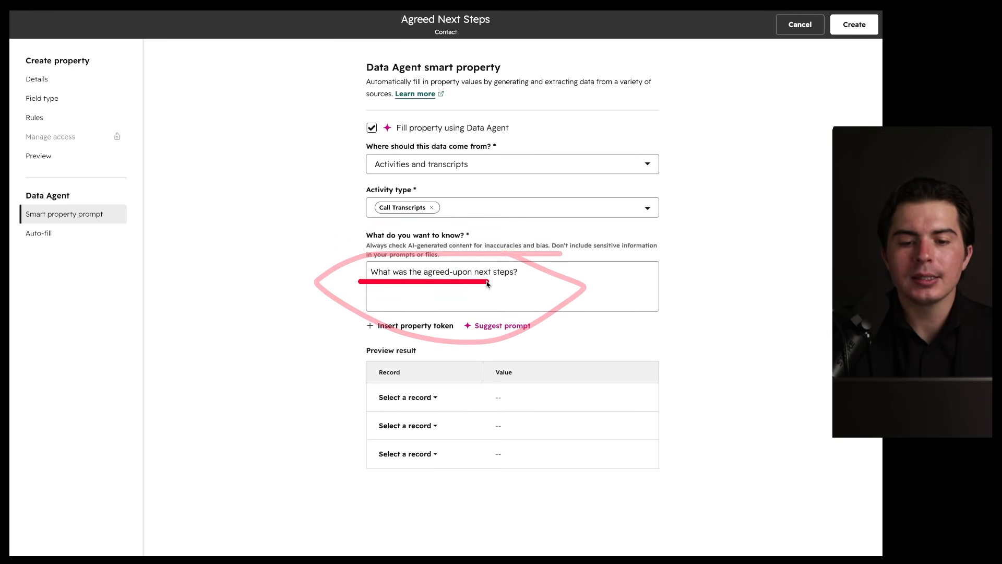
{"action": "left_click_drag", "start_coordinate": [377, 285], "coordinate": [522, 282]}
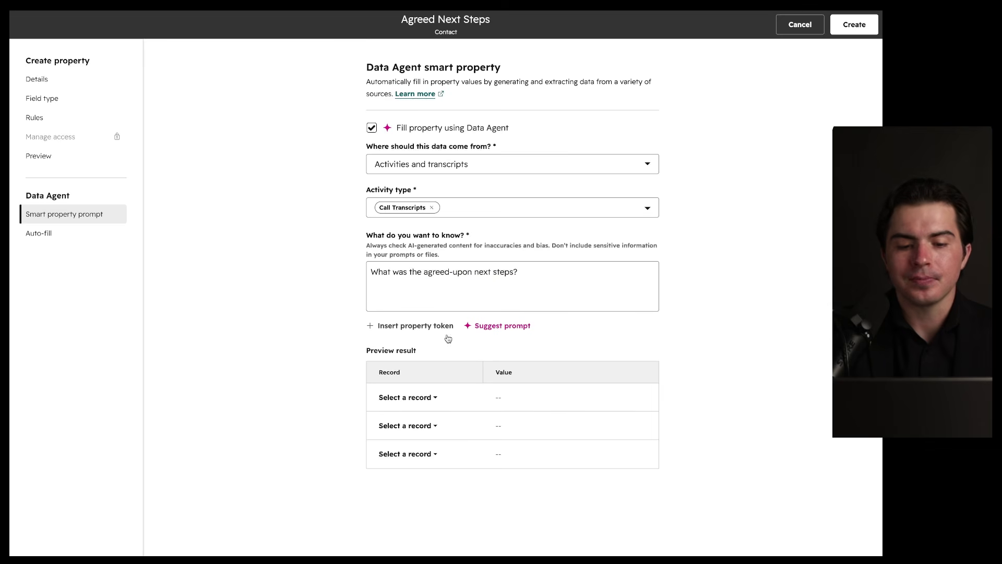
{"action": "mouse_move", "coordinate": [431, 370]}
{"action": "left_mouse_down"}
{"action": "mouse_move", "coordinate": [365, 420]}
{"action": "mouse_move", "coordinate": [405, 374]}
{"action": "left_mouse_up"}
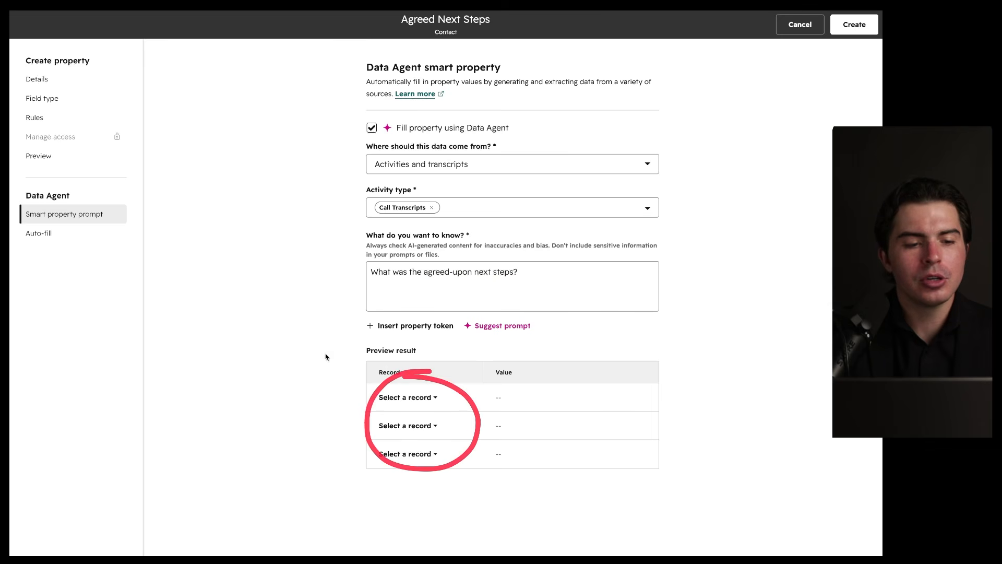
Step: Check the auto-fill settings, then discard the unsaved Agreed Next Steps property
{"action": "left_click", "coordinate": [74, 244]}
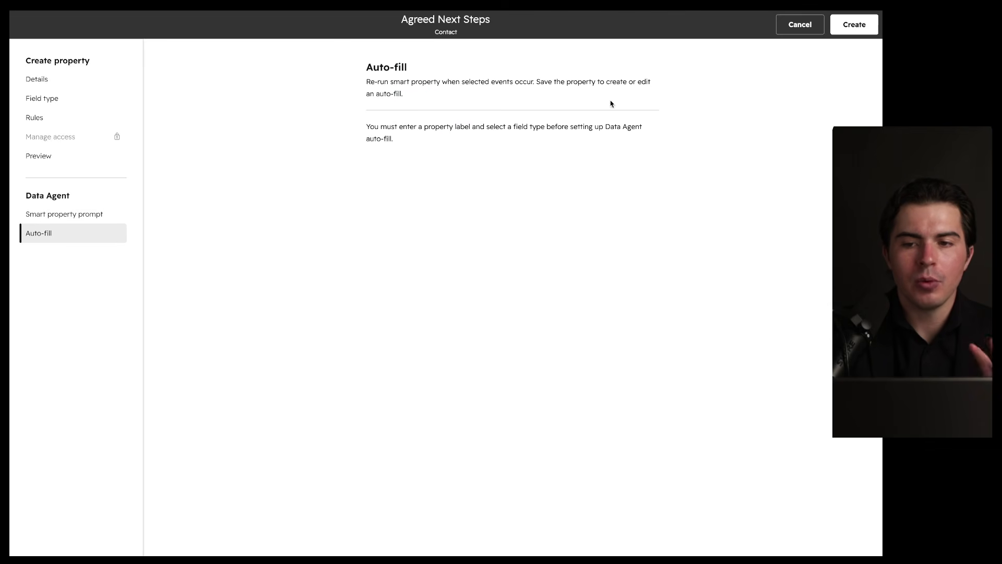
{"action": "left_click", "coordinate": [802, 27]}
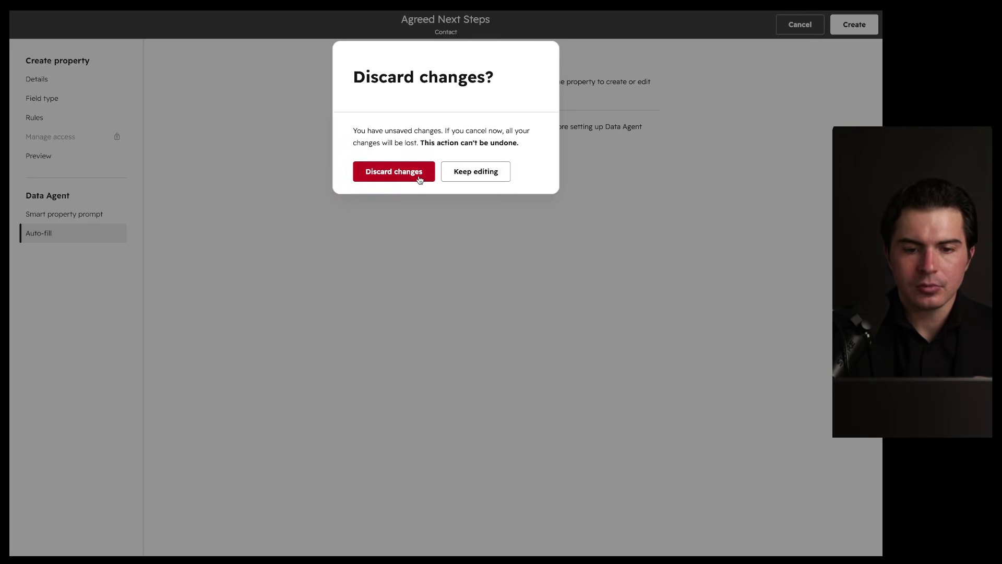
{"action": "left_click", "coordinate": [470, 173]}
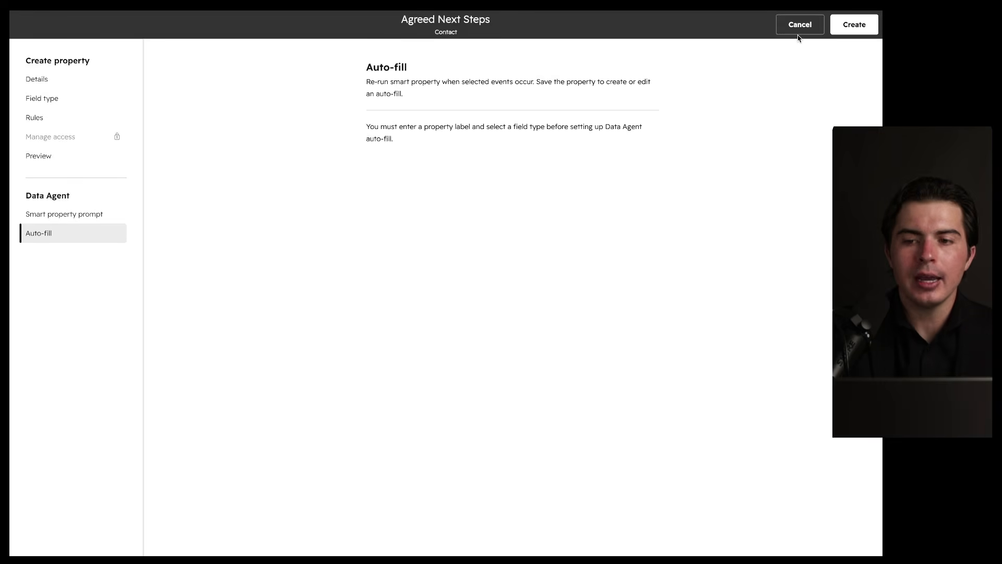
{"action": "left_click", "coordinate": [799, 28]}
{"action": "left_click", "coordinate": [420, 177]}
{"action": "scroll", "coordinate": [630, 151], "scroll_direction": "up", "scroll_amount": 6}
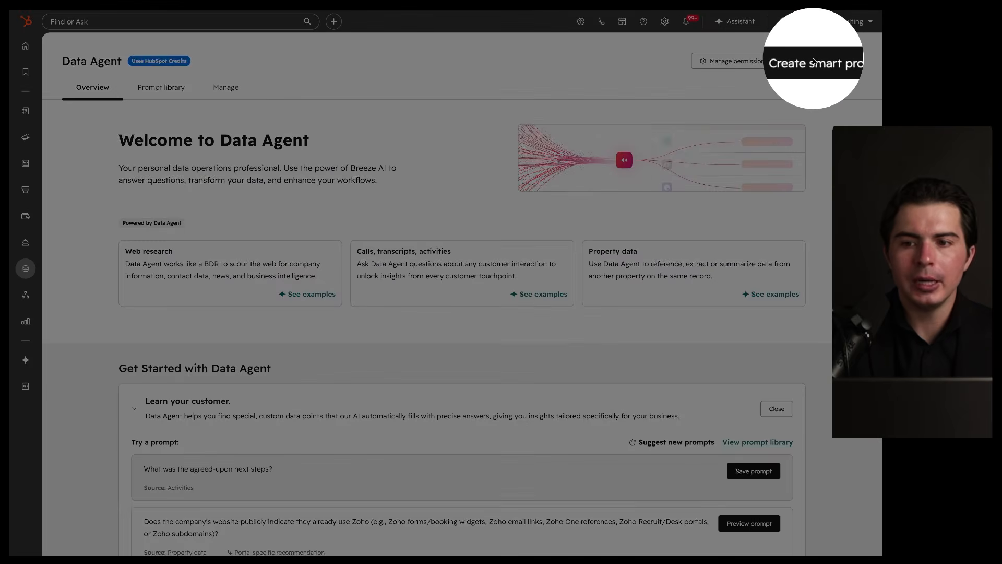
{"action": "left_click", "coordinate": [813, 60]}
{"action": "scroll", "coordinate": [768, 196], "scroll_direction": "down", "scroll_amount": 3}
Step: Browse the Data Agent overview page
{"action": "left_click_drag", "start_coordinate": [779, 296], "coordinate": [798, 338]}
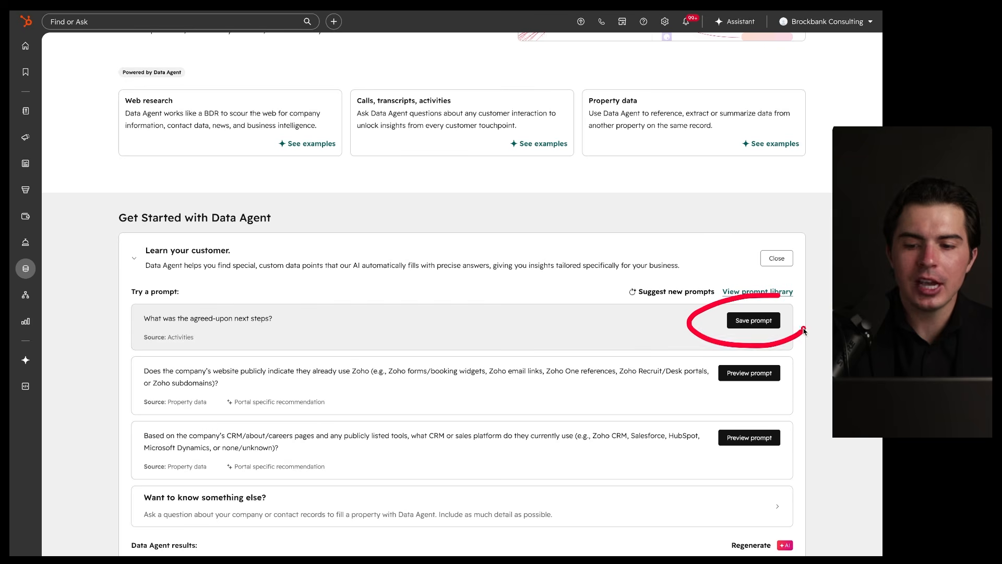
{"action": "scroll", "coordinate": [603, 238], "scroll_direction": "up", "scroll_amount": 3}
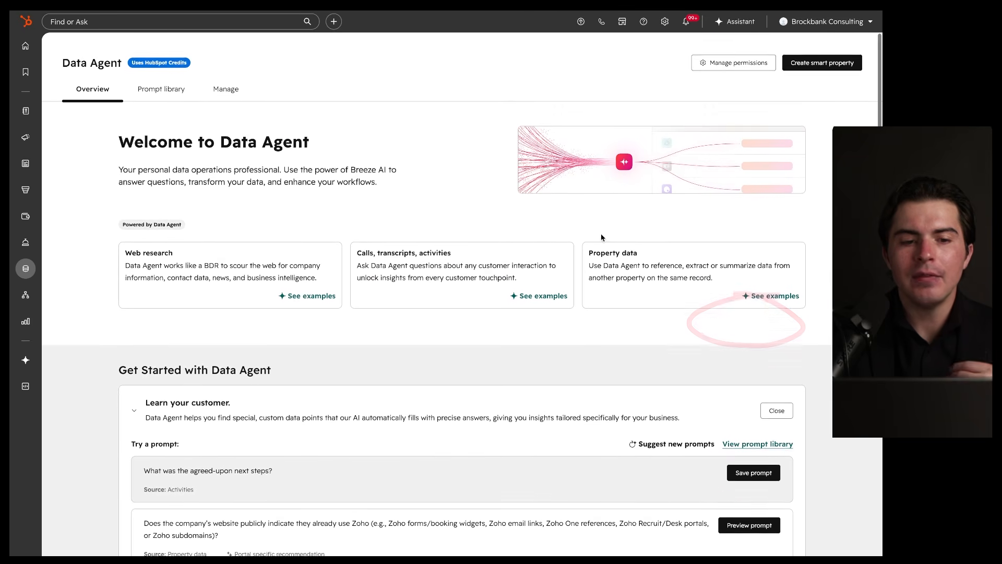
{"action": "scroll", "coordinate": [600, 240], "scroll_direction": "down", "scroll_amount": 4}
{"action": "mouse_move", "coordinate": [640, 246]}
{"action": "left_mouse_down"}
{"action": "mouse_move", "coordinate": [193, 272]}
{"action": "mouse_move", "coordinate": [474, 233]}
{"action": "mouse_move", "coordinate": [460, 234]}
{"action": "left_mouse_up"}
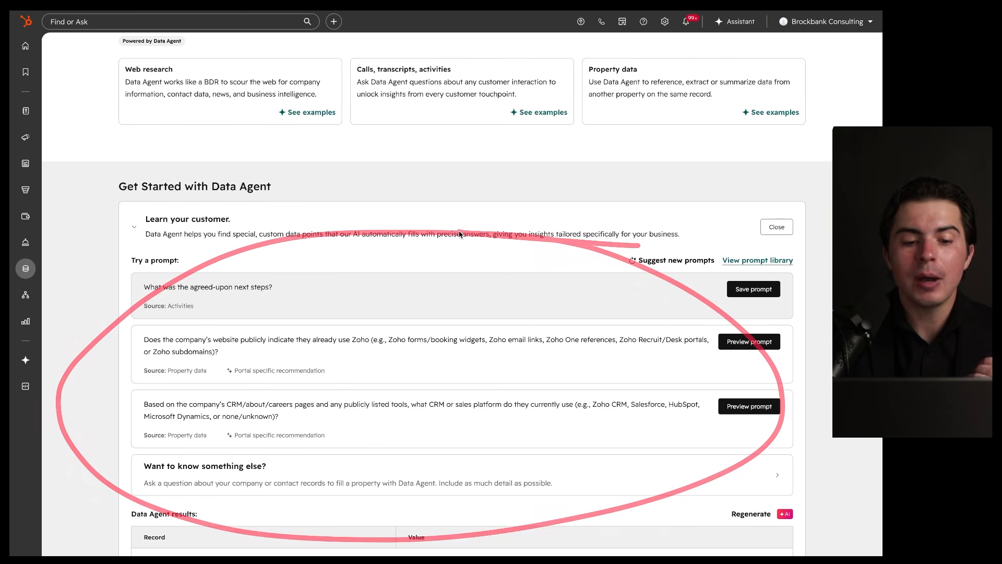
{"action": "scroll", "coordinate": [460, 232], "scroll_direction": "up", "scroll_amount": 4}
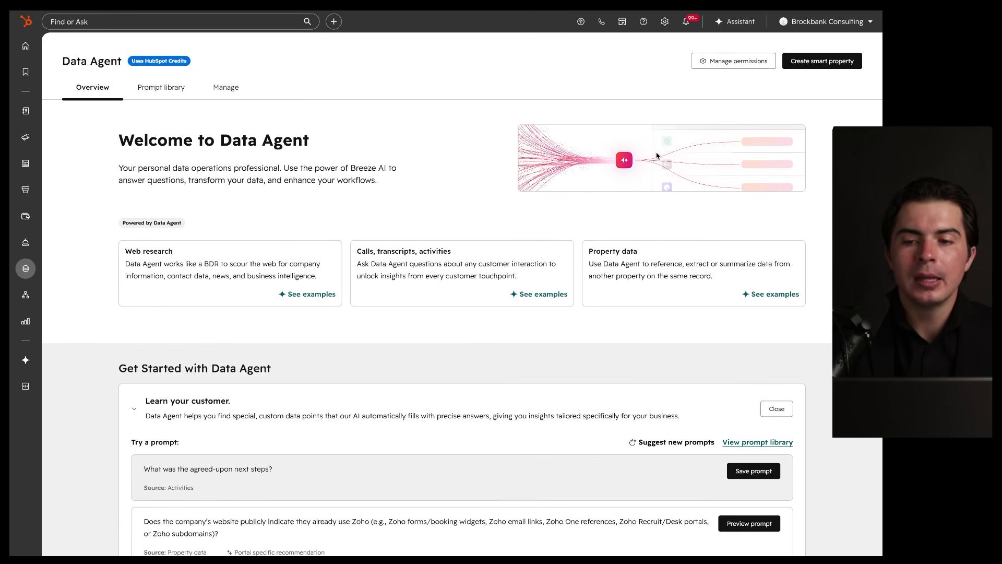
Step: Open the Create smart property side panel, review its fields, and close it
{"action": "left_click", "coordinate": [802, 64]}
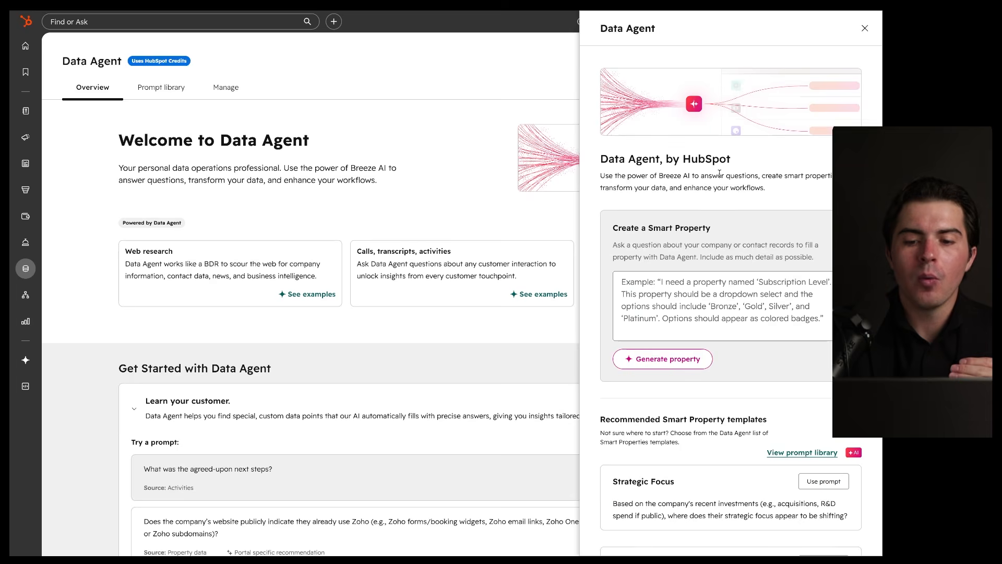
{"action": "scroll", "coordinate": [719, 174], "scroll_direction": "down", "scroll_amount": 3}
{"action": "left_click_drag", "start_coordinate": [822, 104], "coordinate": [698, 290]}
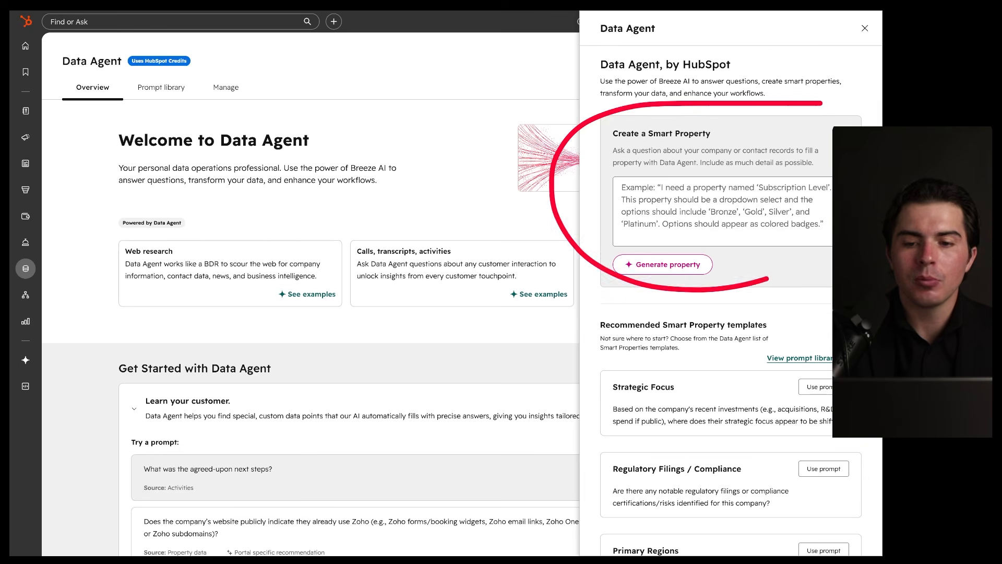
{"action": "left_click_drag", "start_coordinate": [623, 197], "coordinate": [788, 218]}
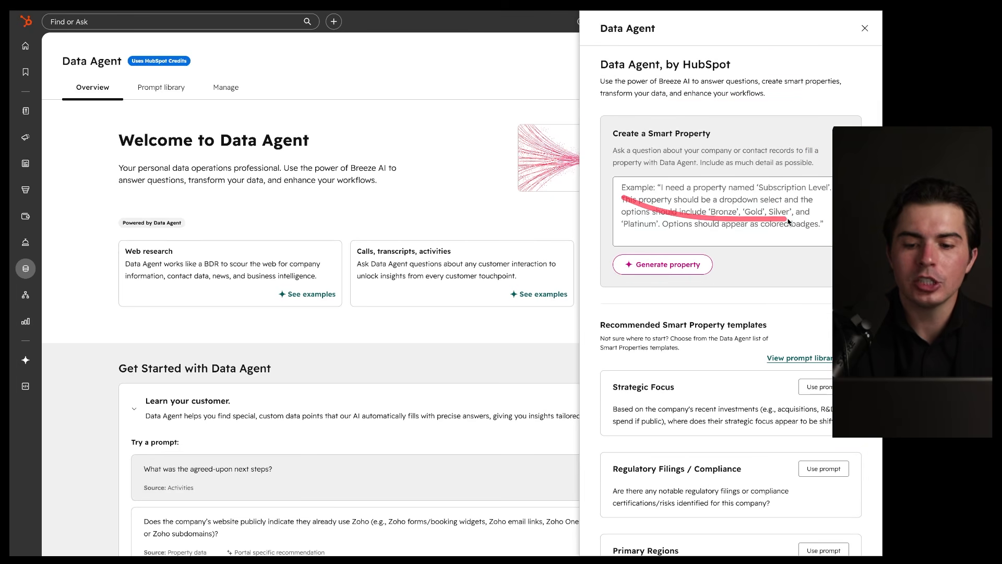
{"action": "scroll", "coordinate": [804, 235], "scroll_direction": "down", "scroll_amount": 4}
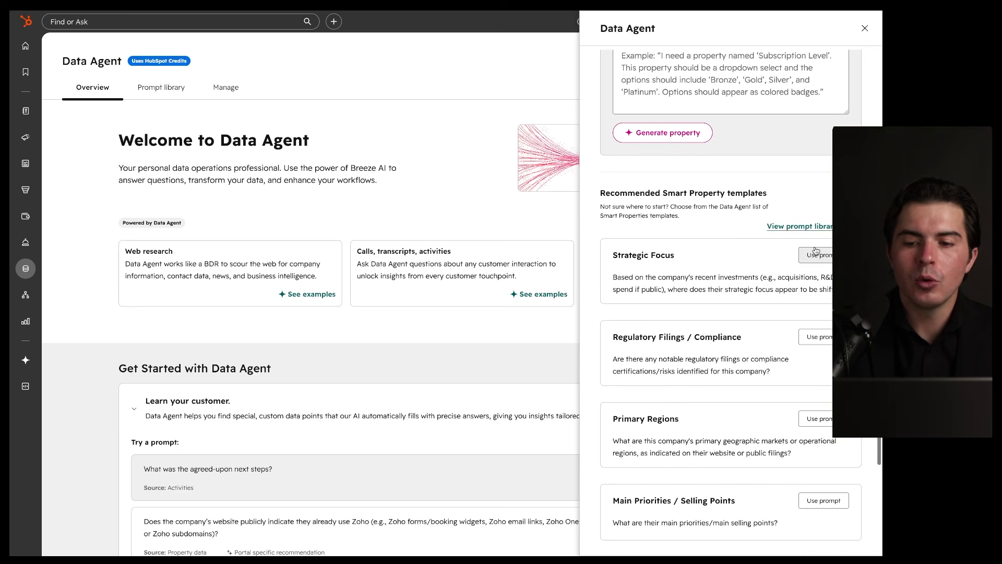
{"action": "scroll", "coordinate": [788, 206], "scroll_direction": "up", "scroll_amount": 5}
{"action": "left_click_drag", "start_coordinate": [659, 256], "coordinate": [659, 253]}
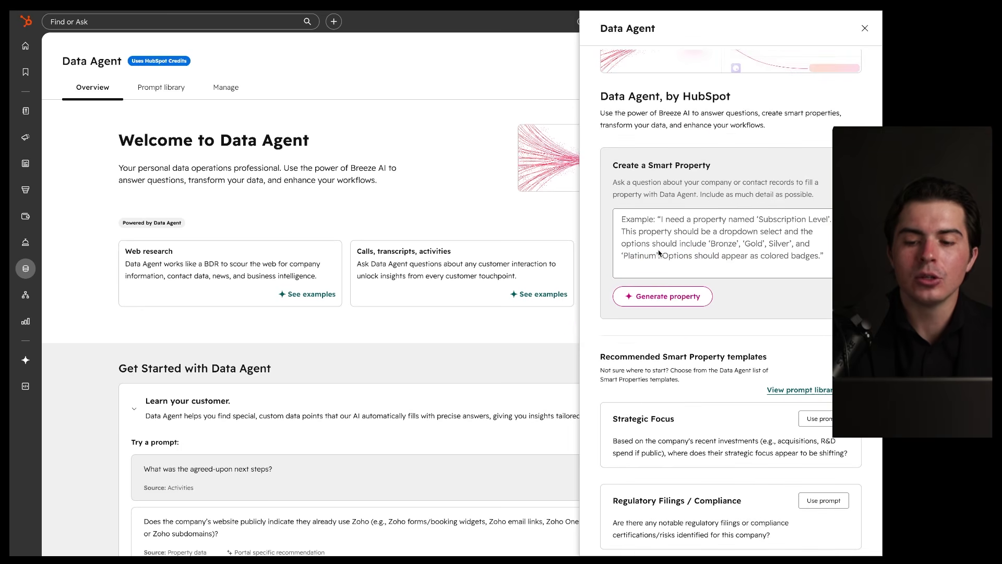
{"action": "scroll", "coordinate": [660, 253], "scroll_direction": "up", "scroll_amount": 2}
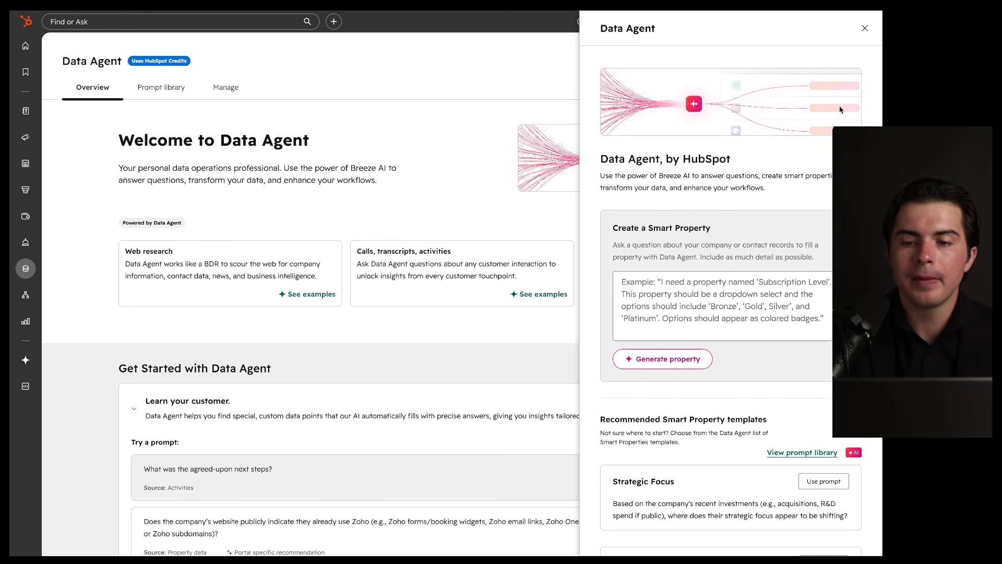
{"action": "left_click", "coordinate": [865, 28]}
Step: Review the Prompt library, including the Current CRM / Customer Database Platform prompt, then switch to Manage
{"action": "left_click", "coordinate": [168, 87]}
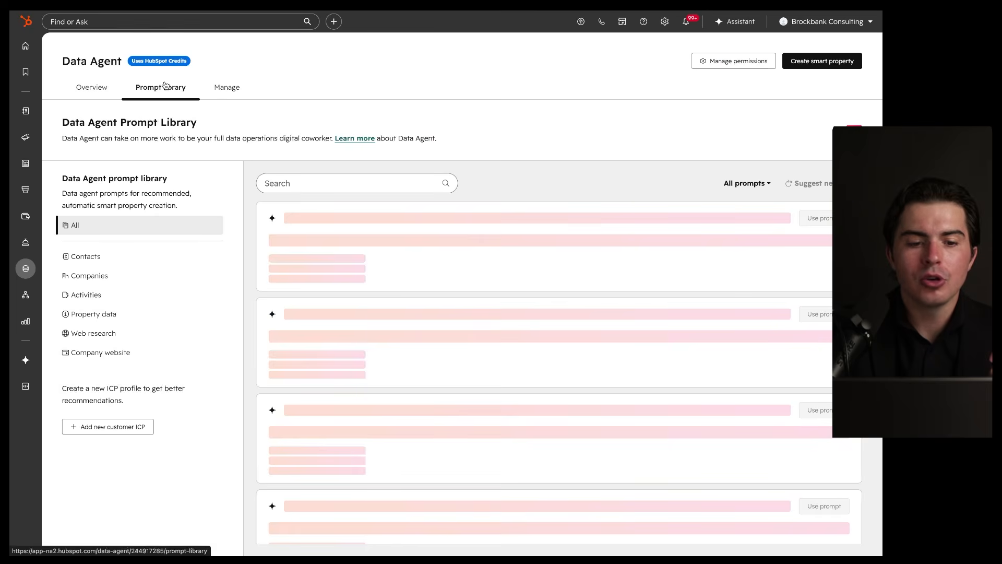
{"action": "scroll", "coordinate": [355, 277], "scroll_direction": "down", "scroll_amount": 5}
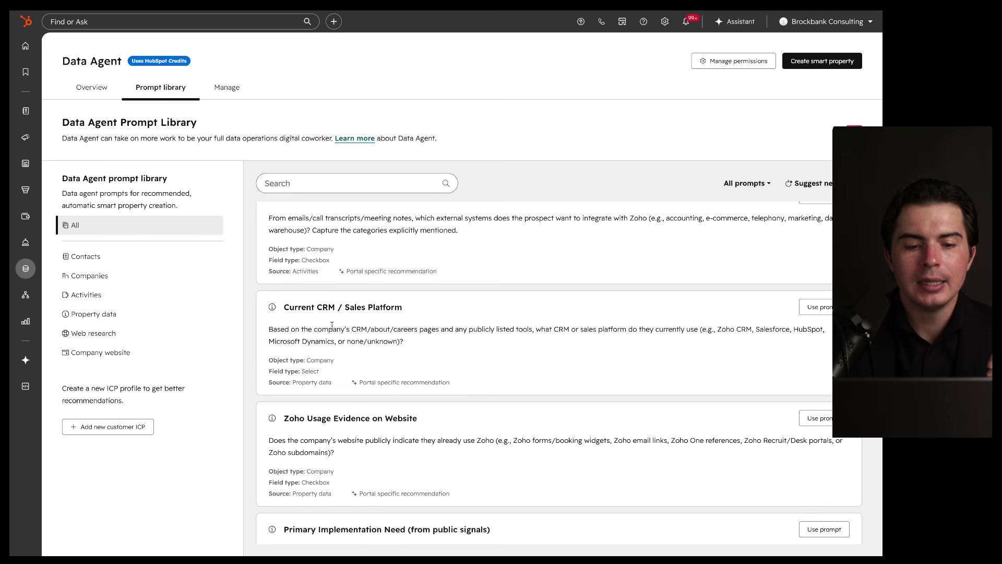
{"action": "scroll", "coordinate": [323, 311], "scroll_direction": "up", "scroll_amount": 1}
{"action": "scroll", "coordinate": [346, 310], "scroll_direction": "up", "scroll_amount": 10}
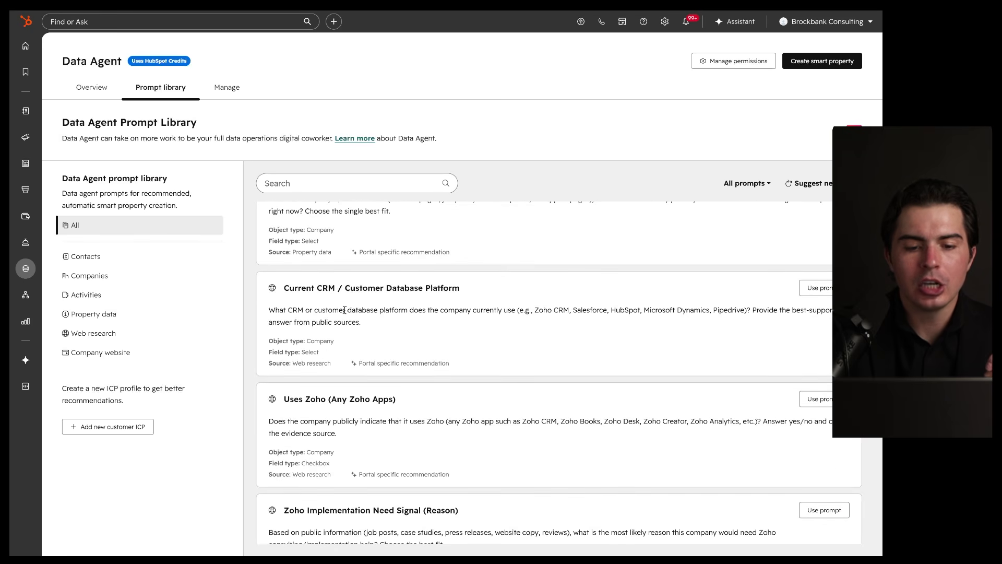
{"action": "left_click_drag", "start_coordinate": [351, 298], "coordinate": [457, 297]}
{"action": "left_click_drag", "start_coordinate": [269, 315], "coordinate": [508, 317]}
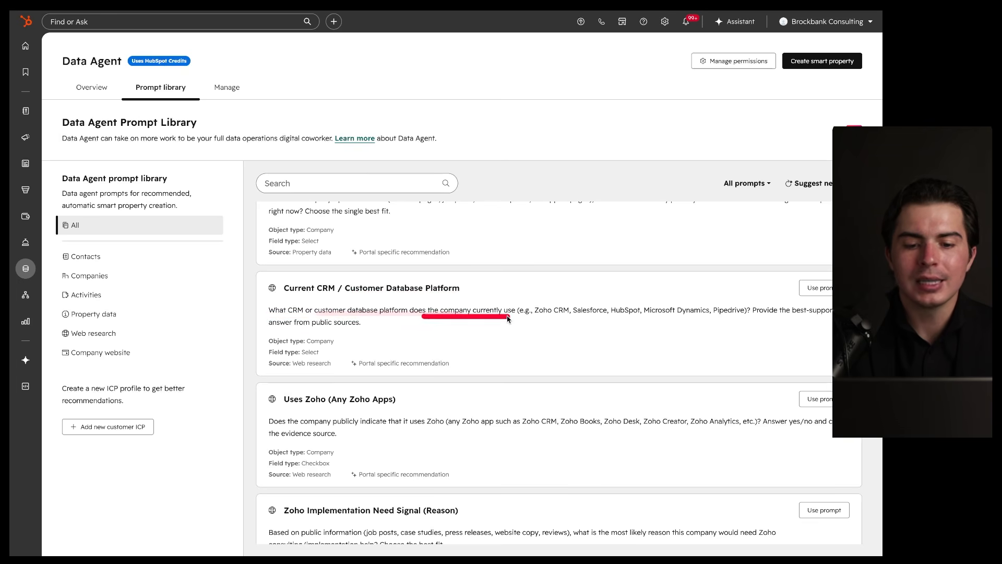
{"action": "mouse_move", "coordinate": [834, 269]}
{"action": "left_mouse_down"}
{"action": "mouse_move", "coordinate": [747, 285]}
{"action": "mouse_move", "coordinate": [787, 276]}
{"action": "left_mouse_up"}
{"action": "mouse_move", "coordinate": [261, 370]}
{"action": "left_mouse_down"}
{"action": "mouse_move", "coordinate": [347, 371]}
{"action": "mouse_move", "coordinate": [267, 357]}
{"action": "mouse_move", "coordinate": [313, 376]}
{"action": "mouse_move", "coordinate": [329, 355]}
{"action": "left_mouse_up"}
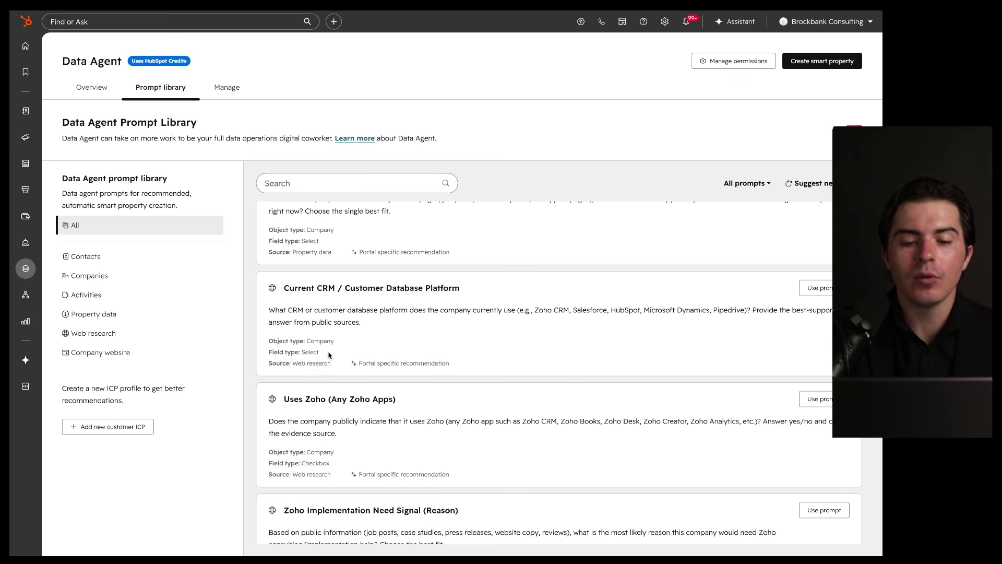
{"action": "left_click_drag", "start_coordinate": [275, 295], "coordinate": [454, 295]}
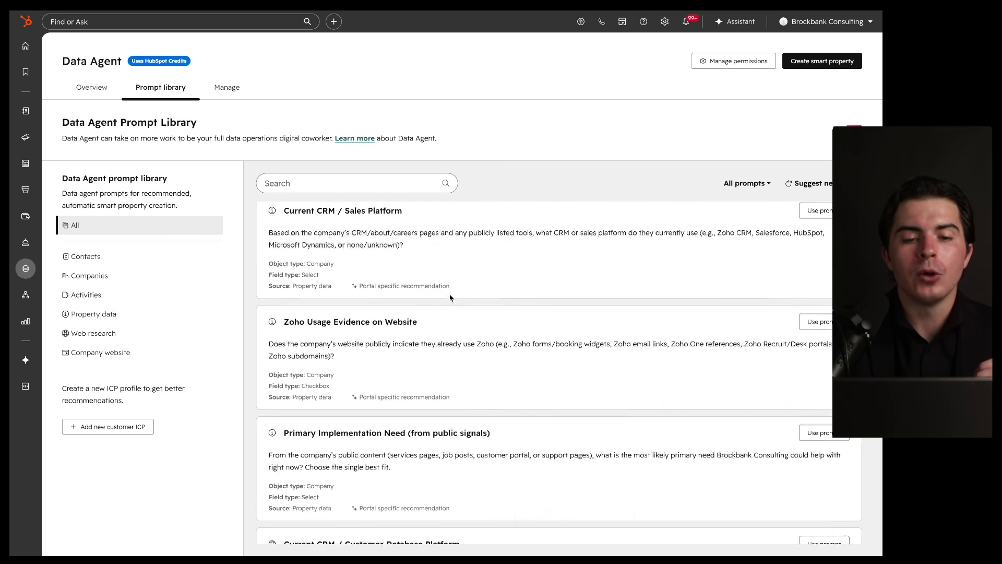
{"action": "left_click", "coordinate": [233, 88]}
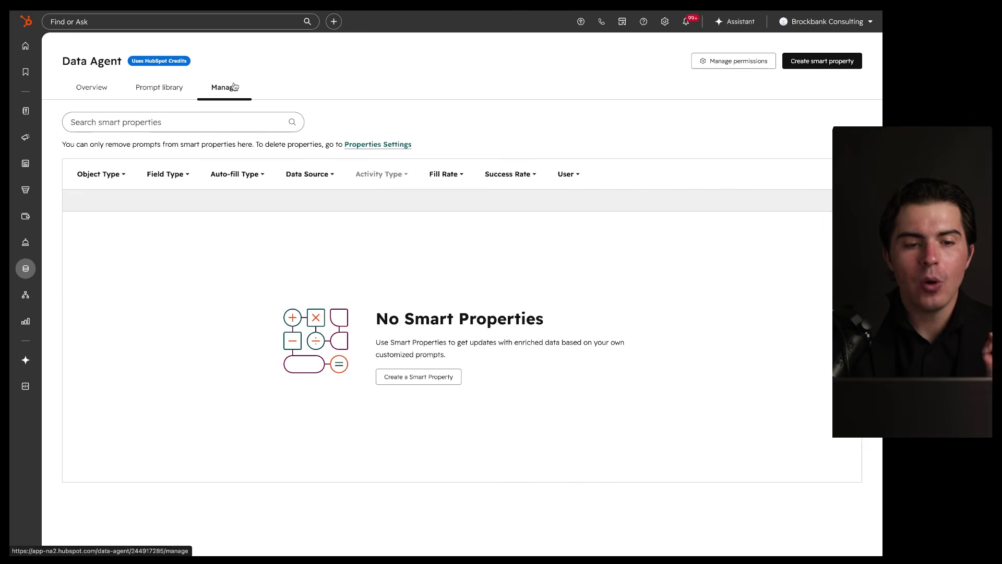
Step: Point out the empty smart properties table, then return to the Data Agent overview
{"action": "mouse_move", "coordinate": [699, 175]}
{"action": "left_mouse_down"}
{"action": "mouse_move", "coordinate": [675, 331]}
{"action": "mouse_move", "coordinate": [481, 129]}
{"action": "left_mouse_up"}
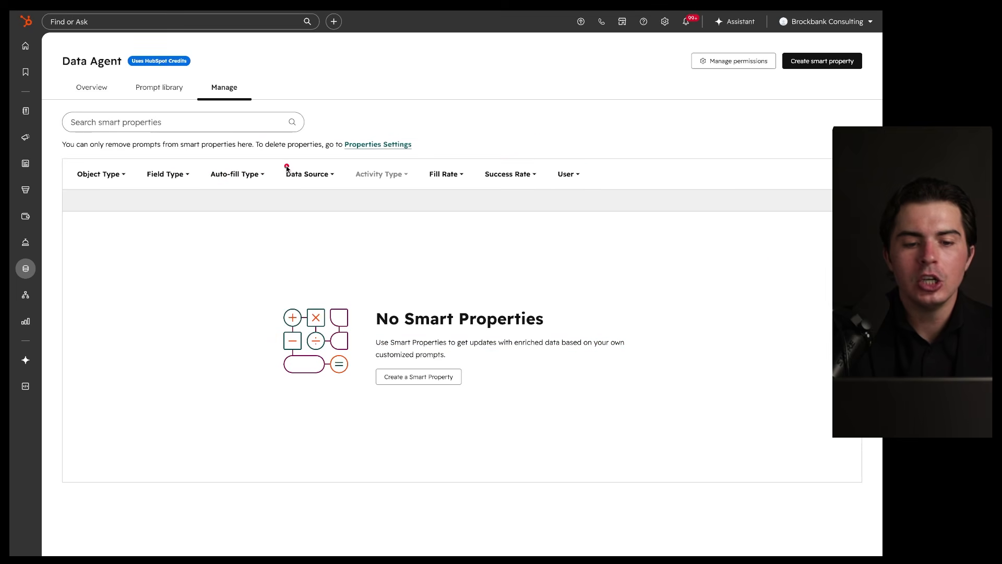
{"action": "left_click_drag", "start_coordinate": [92, 225], "coordinate": [156, 225]}
{"action": "left_click_drag", "start_coordinate": [83, 275], "coordinate": [157, 275]}
{"action": "left_click_drag", "start_coordinate": [80, 332], "coordinate": [160, 333]}
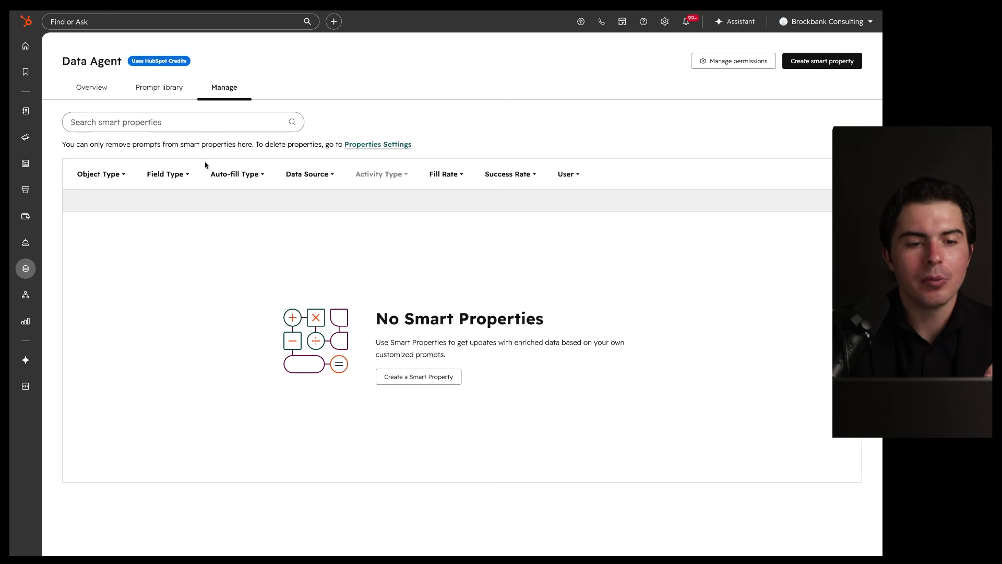
{"action": "left_click", "coordinate": [86, 91]}
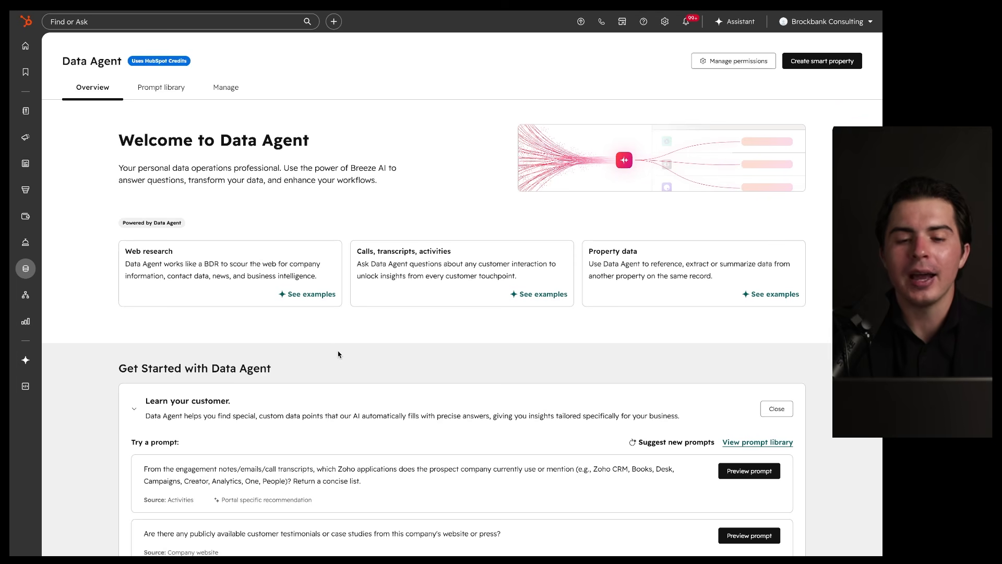
{"action": "mouse_move", "coordinate": [832, 55]}
{"action": "left_mouse_down"}
{"action": "mouse_move", "coordinate": [105, 261]}
{"action": "mouse_move", "coordinate": [503, 77]}
{"action": "left_mouse_up"}
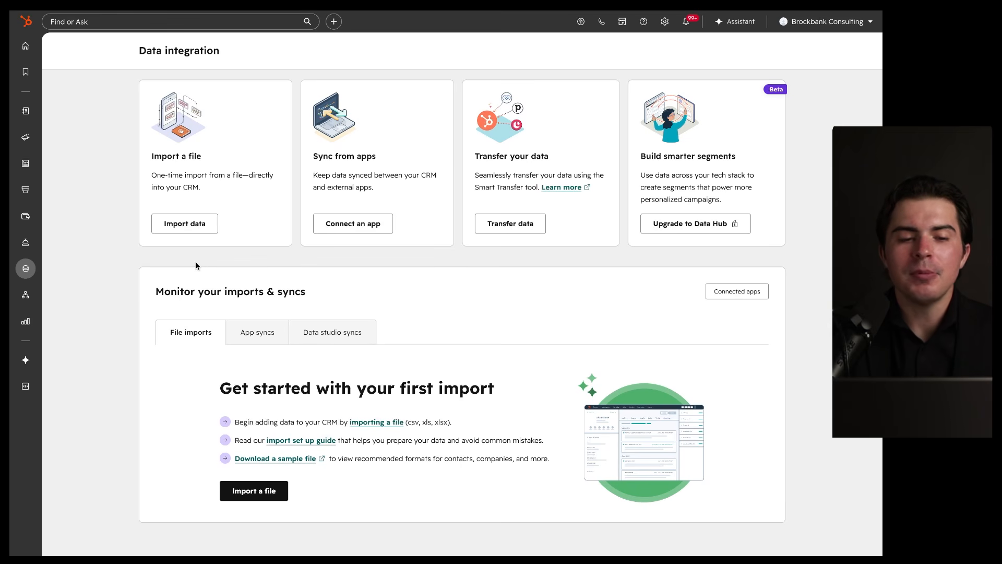
Step: Point out the Import a file and Sync from apps cards, then view and close the Salesforce app listing
{"action": "mouse_move", "coordinate": [295, 86]}
{"action": "left_mouse_down"}
{"action": "mouse_move", "coordinate": [196, 90]}
{"action": "mouse_move", "coordinate": [240, 115]}
{"action": "left_mouse_up"}
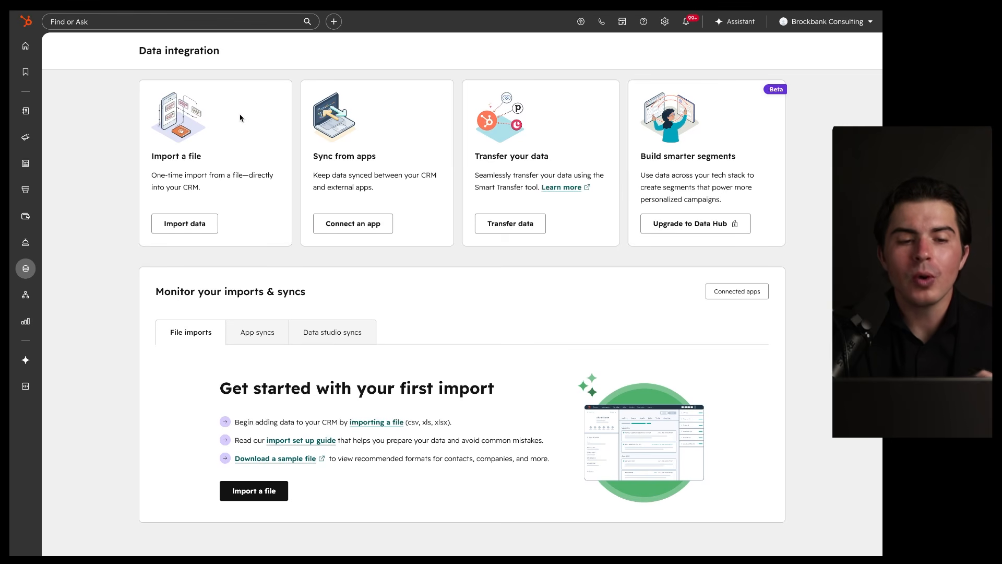
{"action": "mouse_move", "coordinate": [274, 84]}
{"action": "left_mouse_down"}
{"action": "mouse_move", "coordinate": [123, 144]}
{"action": "mouse_move", "coordinate": [244, 78]}
{"action": "left_mouse_up"}
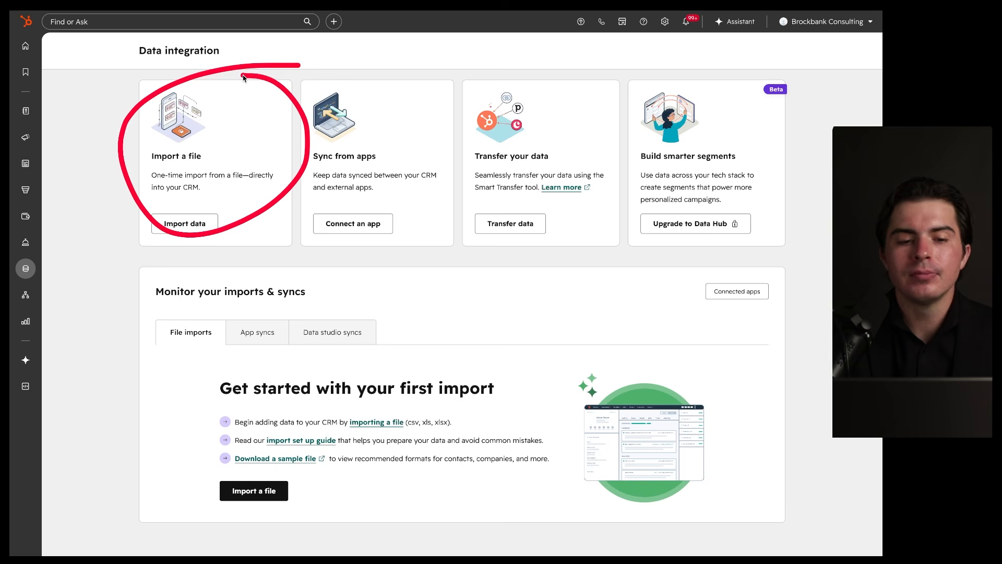
{"action": "mouse_move", "coordinate": [406, 81]}
{"action": "left_mouse_down"}
{"action": "mouse_move", "coordinate": [336, 280]}
{"action": "mouse_move", "coordinate": [360, 79]}
{"action": "left_mouse_up"}
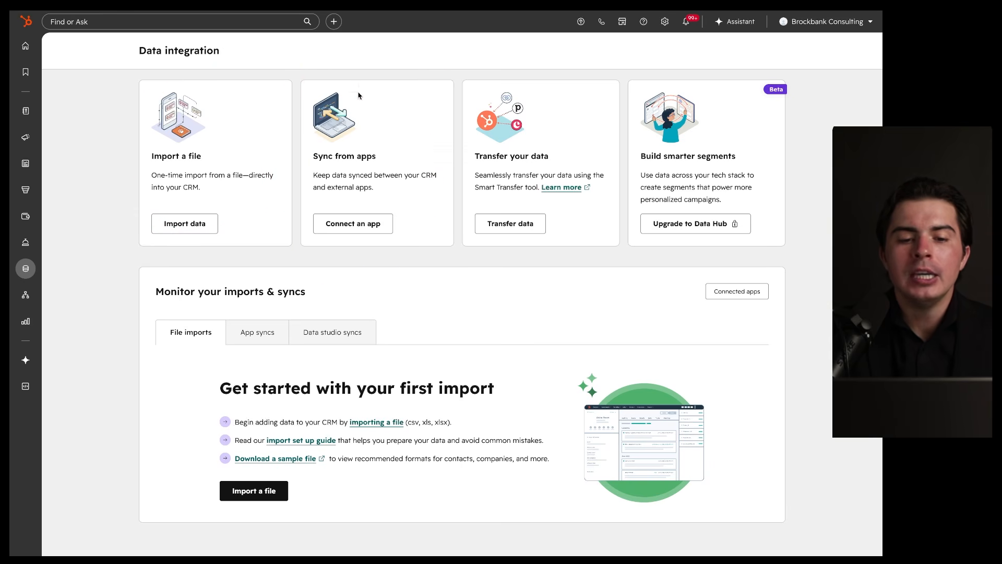
{"action": "left_click_drag", "start_coordinate": [447, 83], "coordinate": [372, 126]}
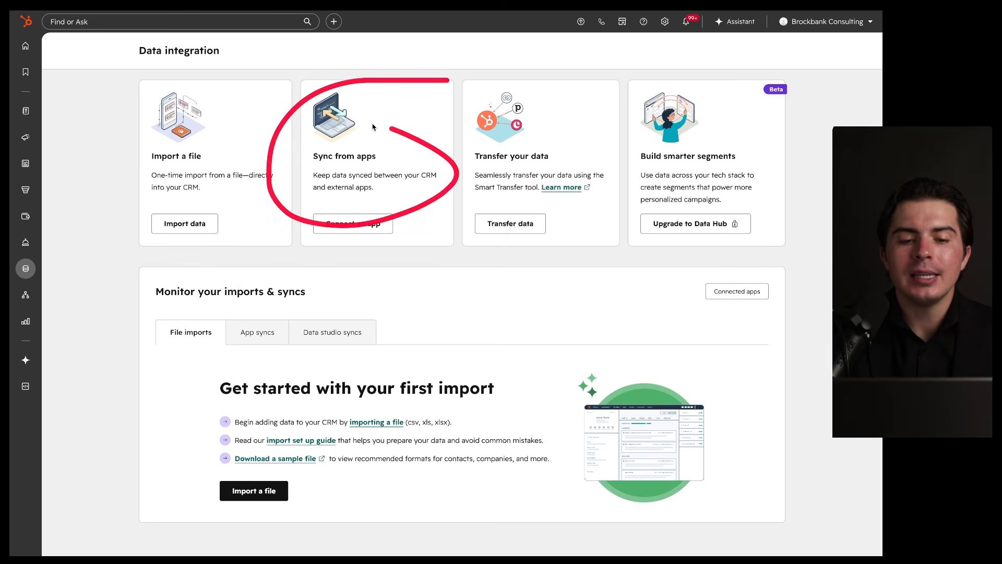
{"action": "left_click", "coordinate": [353, 224]}
{"action": "left_click", "coordinate": [277, 99]}
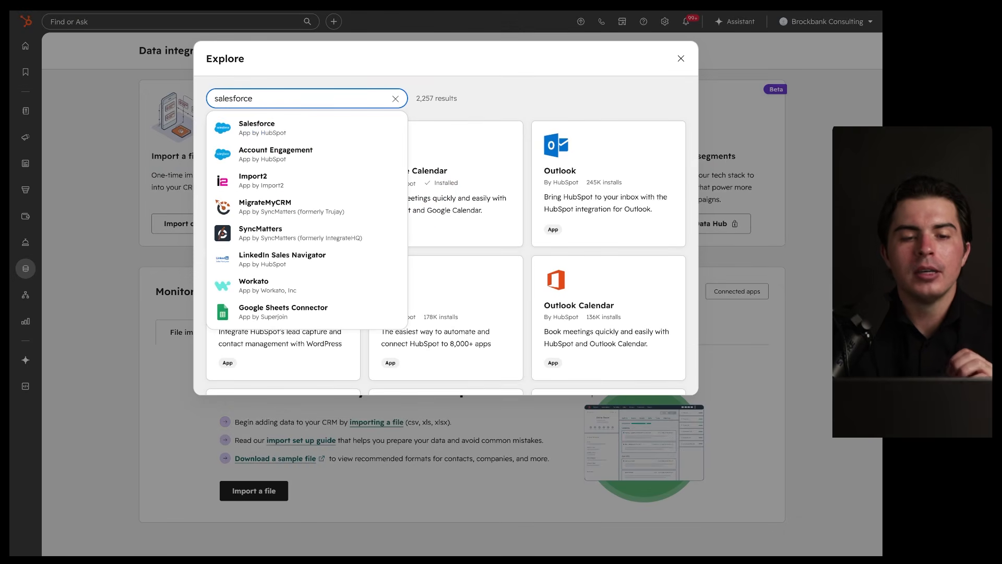
{"action": "left_click", "coordinate": [279, 122]}
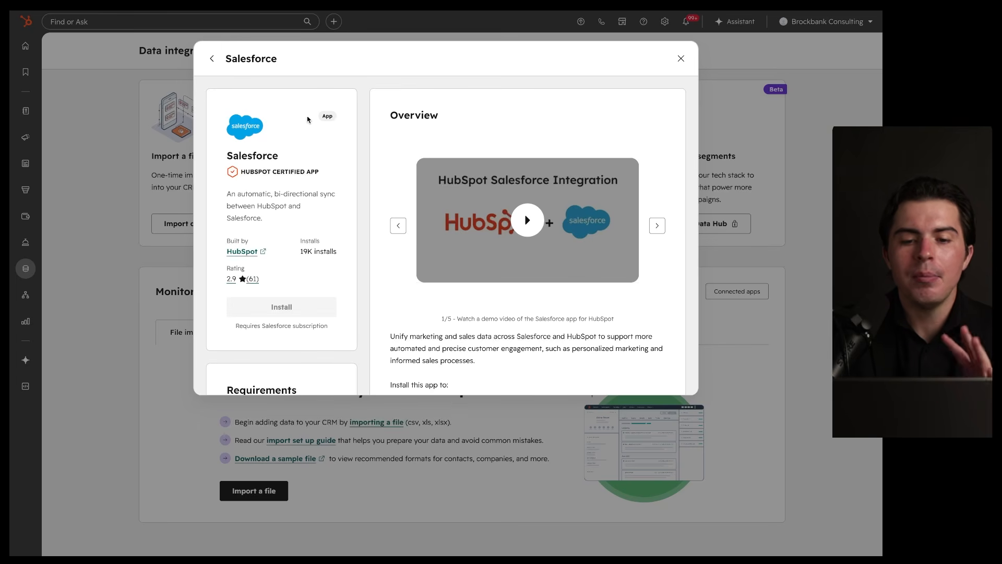
{"action": "left_click", "coordinate": [681, 59]}
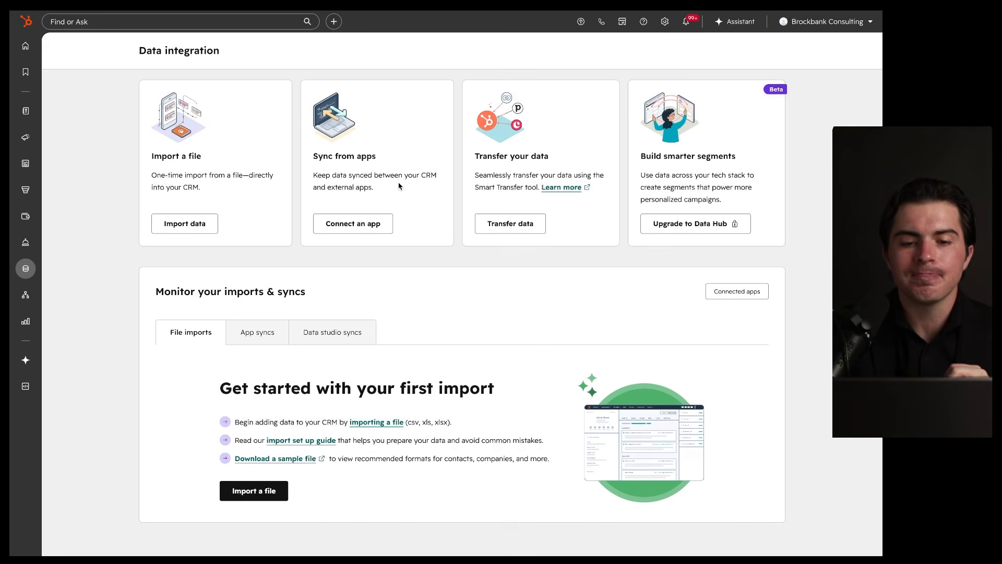
Step: Open Smart Transfer and scroll its source apps, noting Account Engagement (Pardot)
{"action": "left_click", "coordinate": [505, 221]}
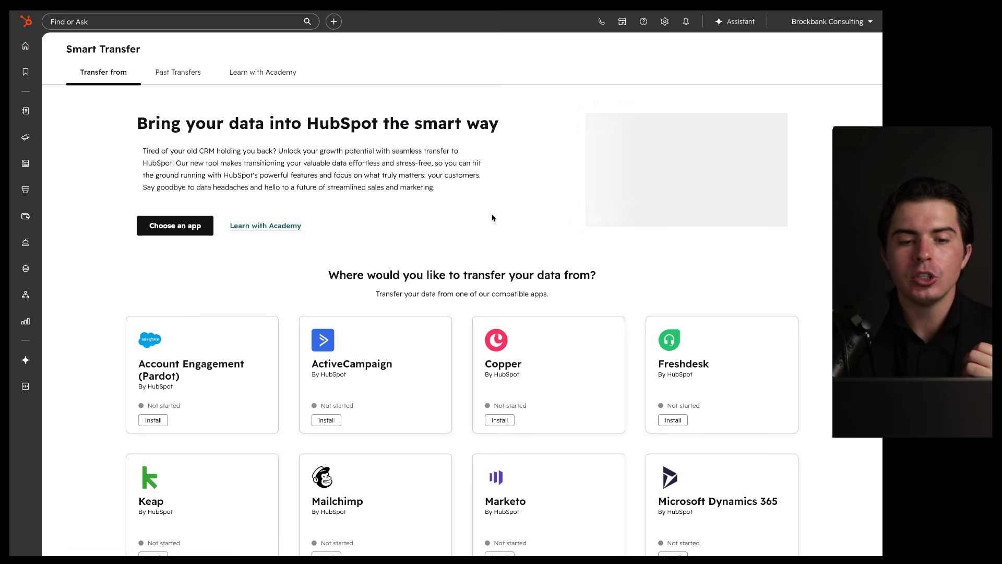
{"action": "scroll", "coordinate": [444, 196], "scroll_direction": "down", "scroll_amount": 3}
{"action": "mouse_move", "coordinate": [270, 200]}
{"action": "left_mouse_down"}
{"action": "mouse_move", "coordinate": [201, 202]}
{"action": "mouse_move", "coordinate": [237, 196]}
{"action": "left_mouse_up"}
{"action": "mouse_move", "coordinate": [136, 285]}
{"action": "left_mouse_down"}
{"action": "mouse_move", "coordinate": [191, 285]}
{"action": "mouse_move", "coordinate": [180, 303]}
{"action": "left_mouse_up"}
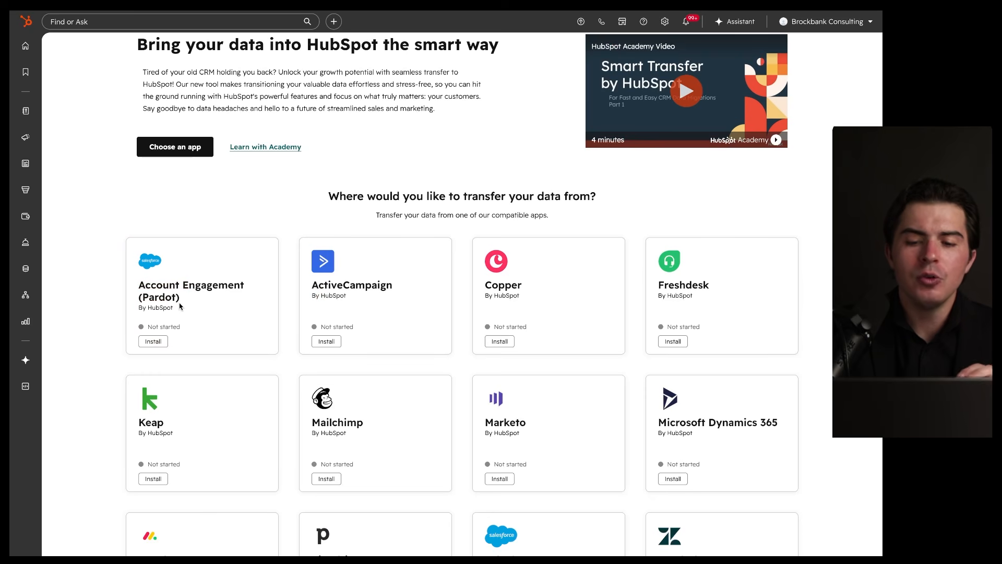
{"action": "scroll", "coordinate": [180, 307], "scroll_direction": "down", "scroll_amount": 5}
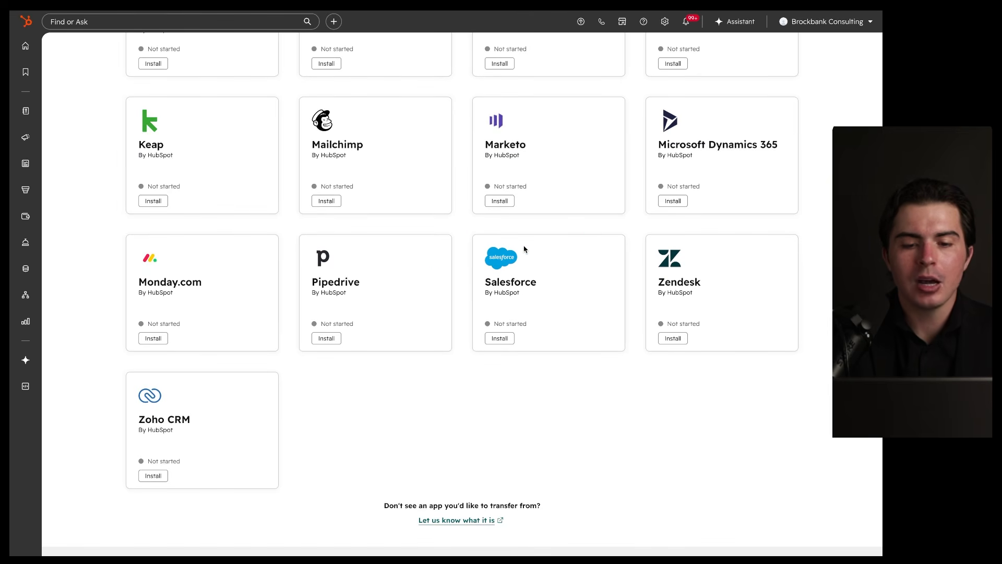
{"action": "scroll", "coordinate": [526, 254], "scroll_direction": "up", "scroll_amount": 7}
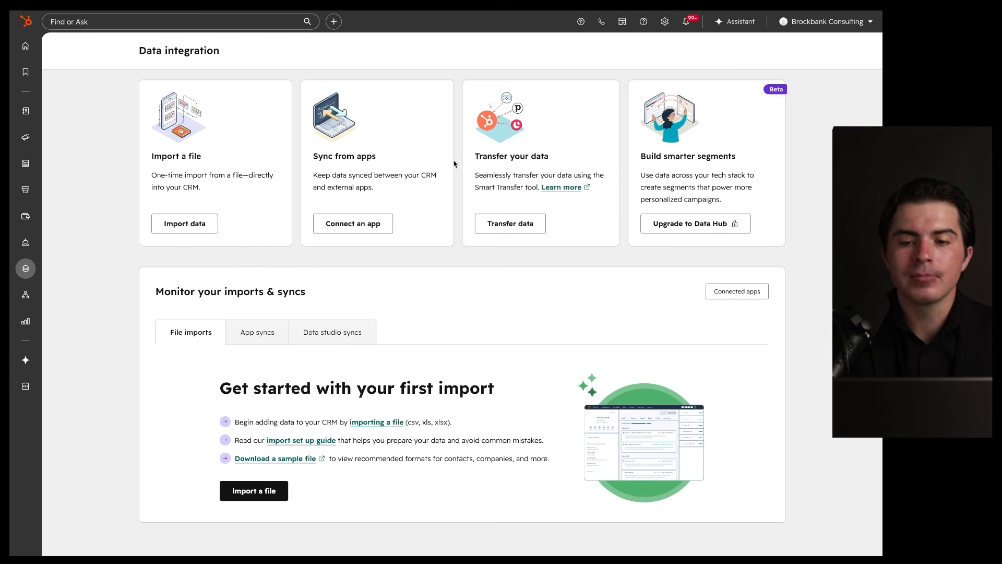
{"action": "left_click_drag", "start_coordinate": [789, 80], "coordinate": [807, 91]}
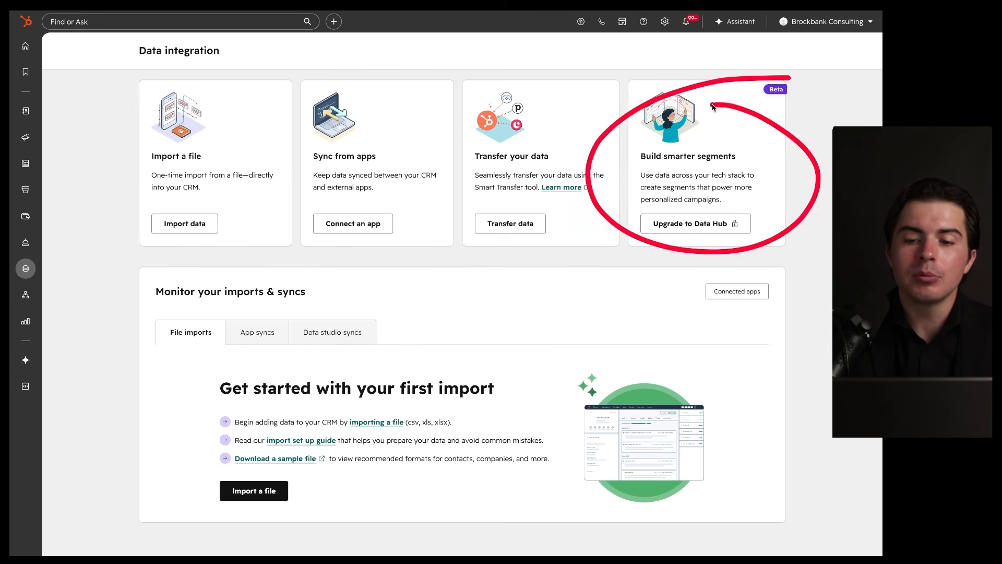
{"action": "left_click_drag", "start_coordinate": [677, 232], "coordinate": [766, 231]}
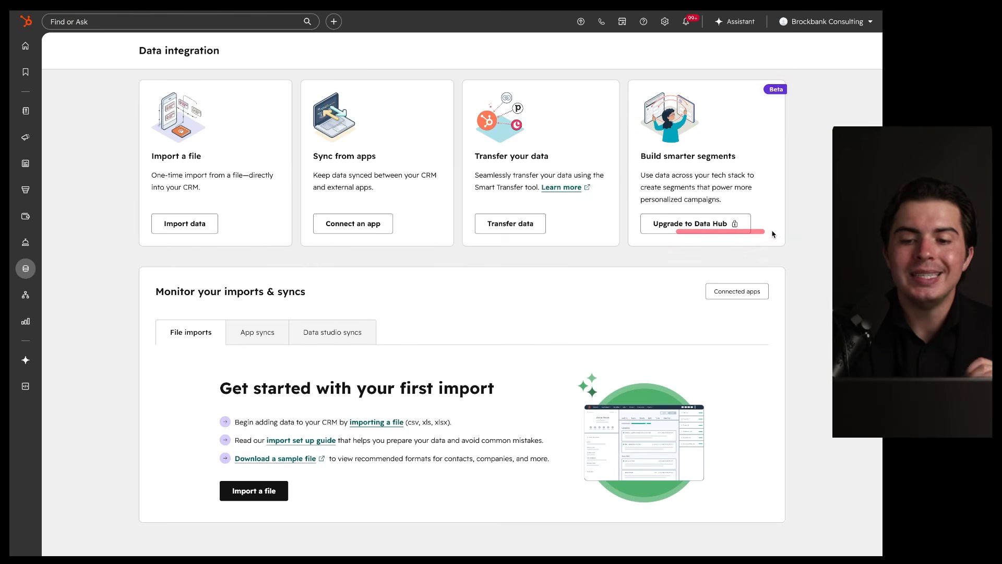
{"action": "left_click_drag", "start_coordinate": [644, 162], "coordinate": [765, 163]}
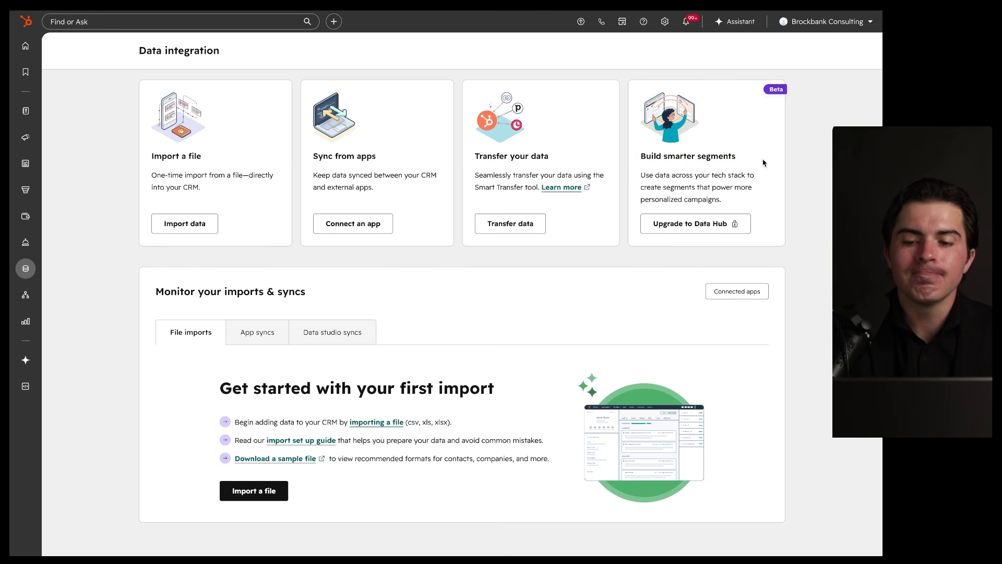
{"action": "left_click_drag", "start_coordinate": [645, 183], "coordinate": [757, 183]}
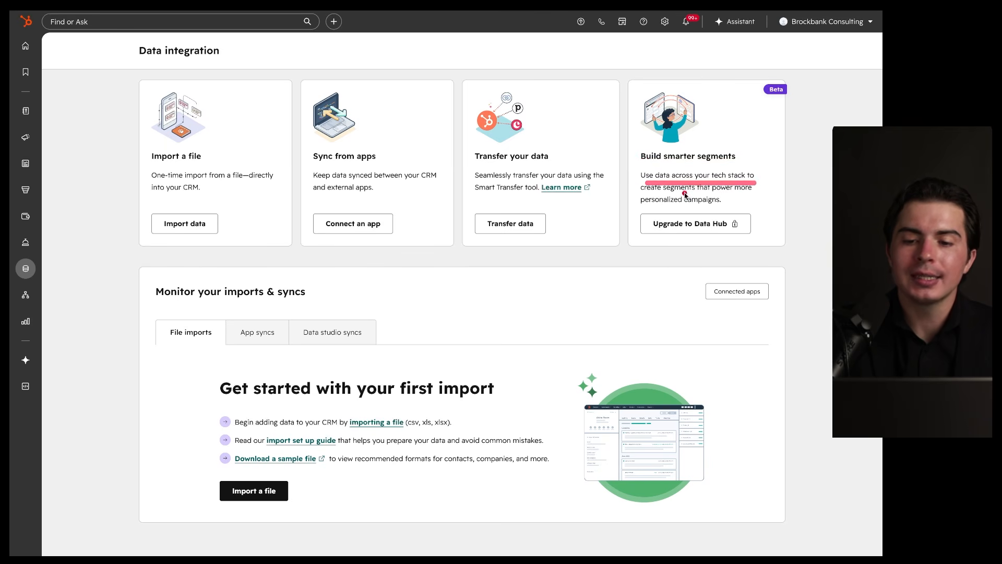
{"action": "left_click_drag", "start_coordinate": [637, 192], "coordinate": [756, 191]}
{"action": "left_click_drag", "start_coordinate": [631, 208], "coordinate": [744, 208]}
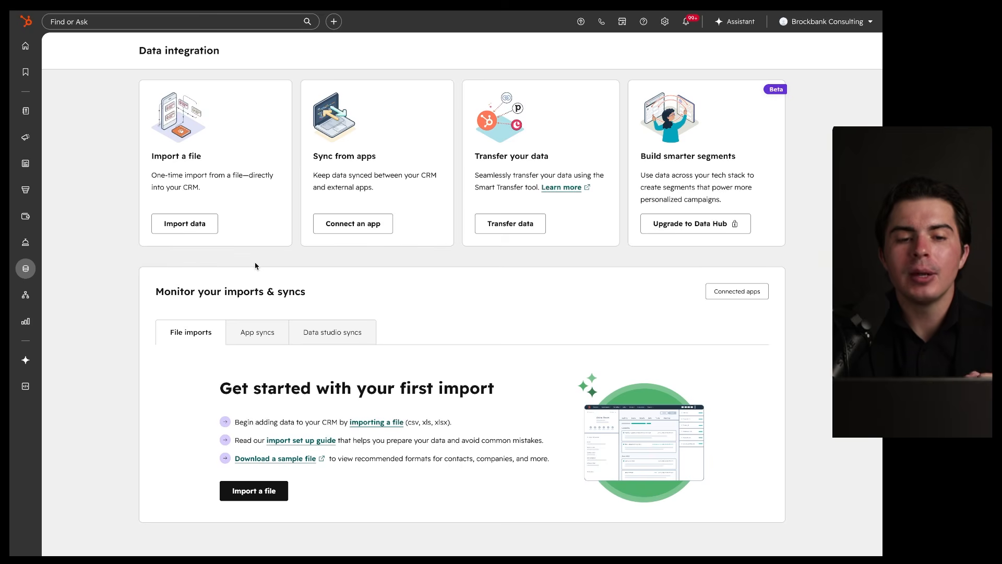
{"action": "mouse_move", "coordinate": [441, 74]}
{"action": "left_mouse_down"}
{"action": "mouse_move", "coordinate": [314, 254]}
{"action": "mouse_move", "coordinate": [418, 86]}
{"action": "left_mouse_up"}
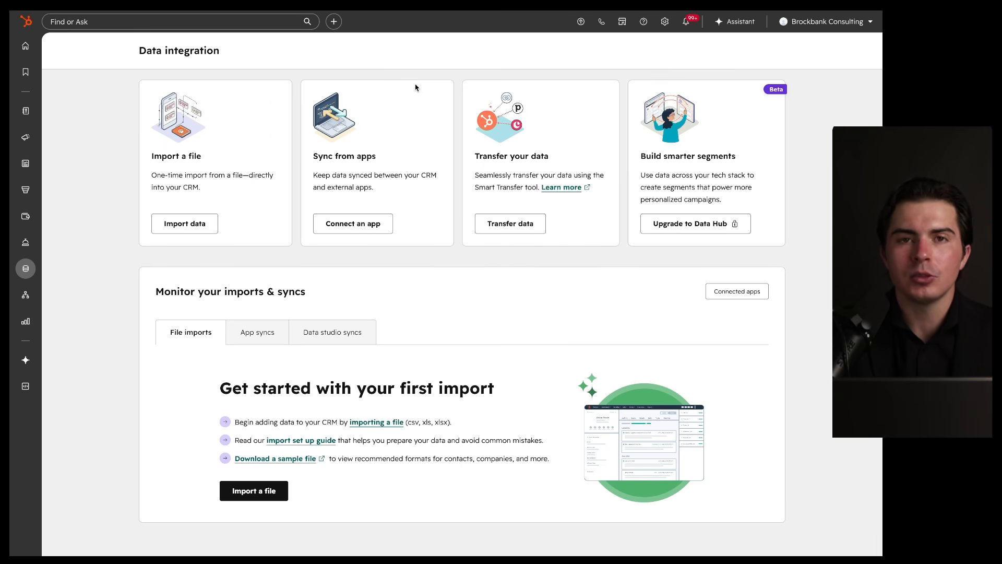
Step: Open the Marketing events page and point out its heading, Eventbrite sync app and description
{"action": "mouse_move", "coordinate": [31, 273]}
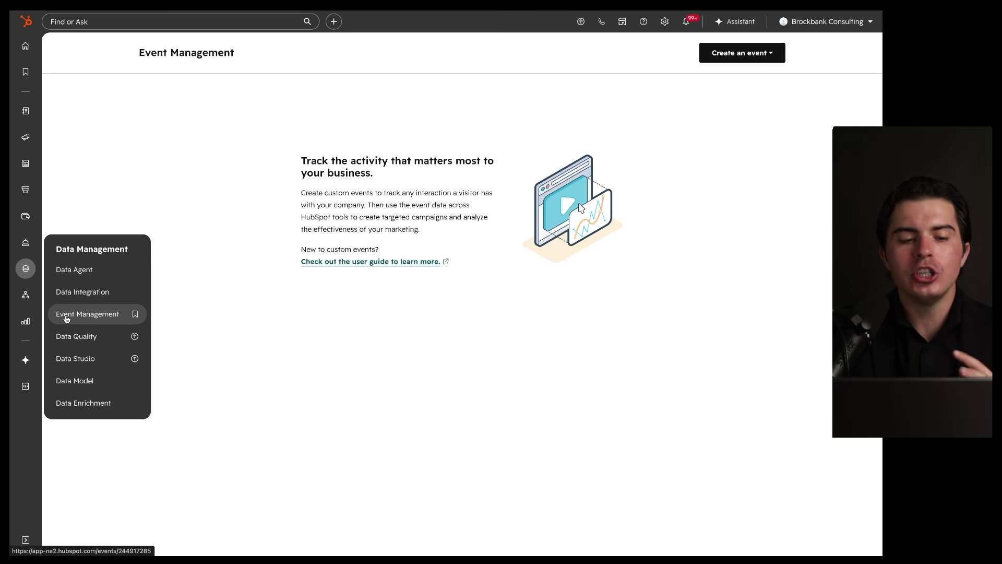
{"action": "mouse_move", "coordinate": [26, 155]}
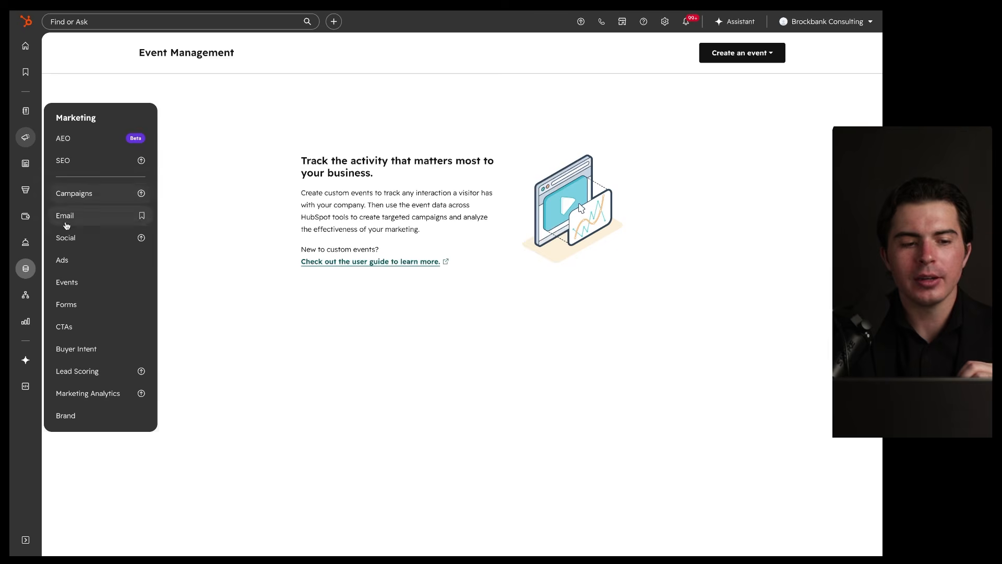
{"action": "left_click", "coordinate": [68, 281]}
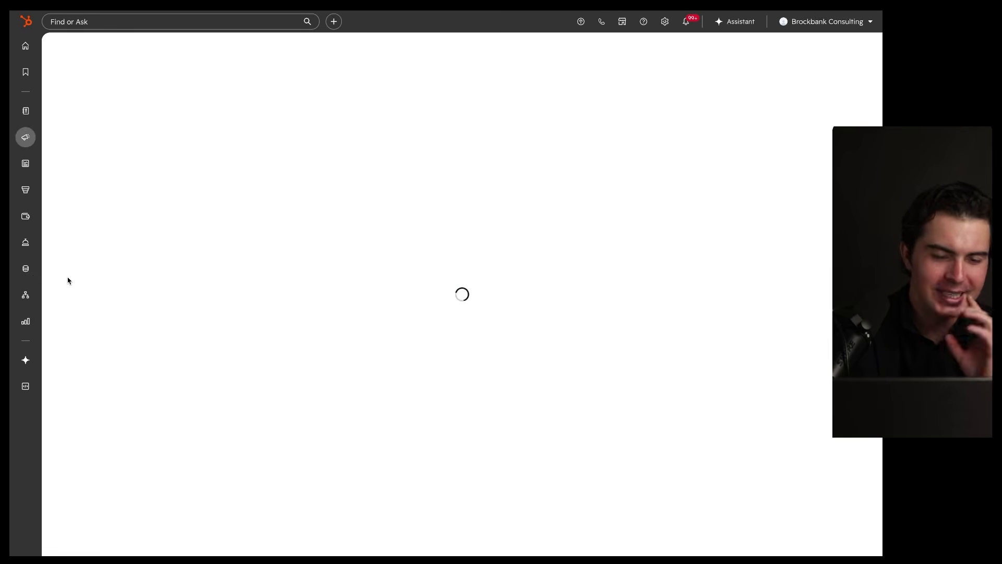
{"action": "left_click_drag", "start_coordinate": [205, 173], "coordinate": [448, 173]}
{"action": "mouse_move", "coordinate": [517, 288]}
{"action": "left_mouse_down"}
{"action": "mouse_move", "coordinate": [387, 402]}
{"action": "mouse_move", "coordinate": [466, 288]}
{"action": "left_mouse_up"}
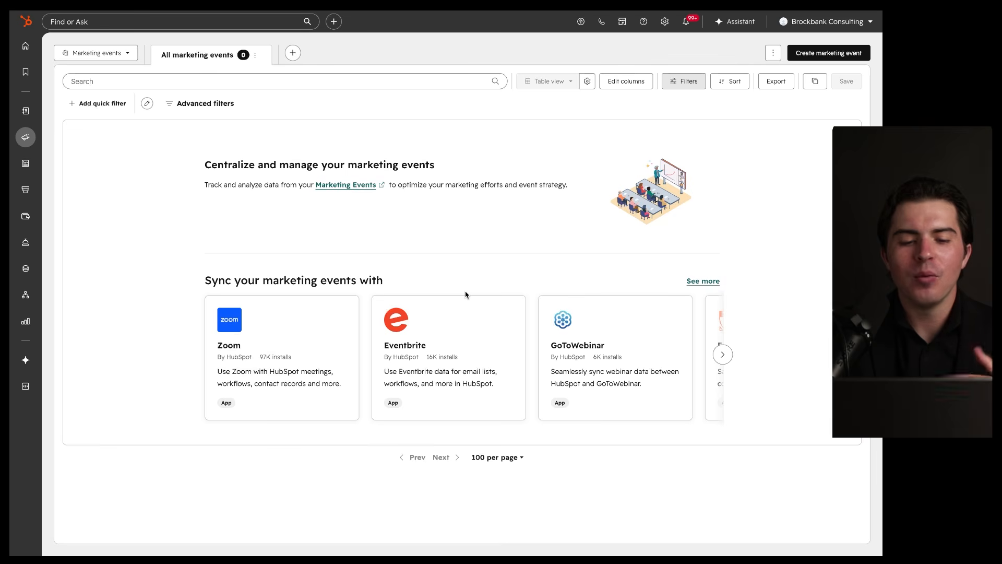
{"action": "left_click_drag", "start_coordinate": [691, 148], "coordinate": [658, 158]}
{"action": "left_click_drag", "start_coordinate": [401, 170], "coordinate": [452, 172]}
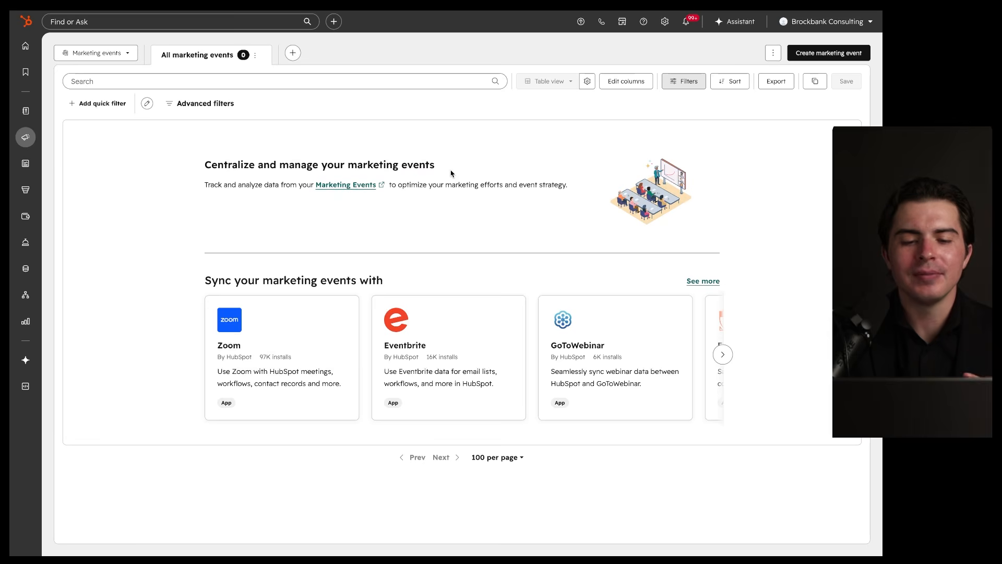
Step: Switch to Event Management and show the Create an event options
{"action": "mouse_move", "coordinate": [40, 276]}
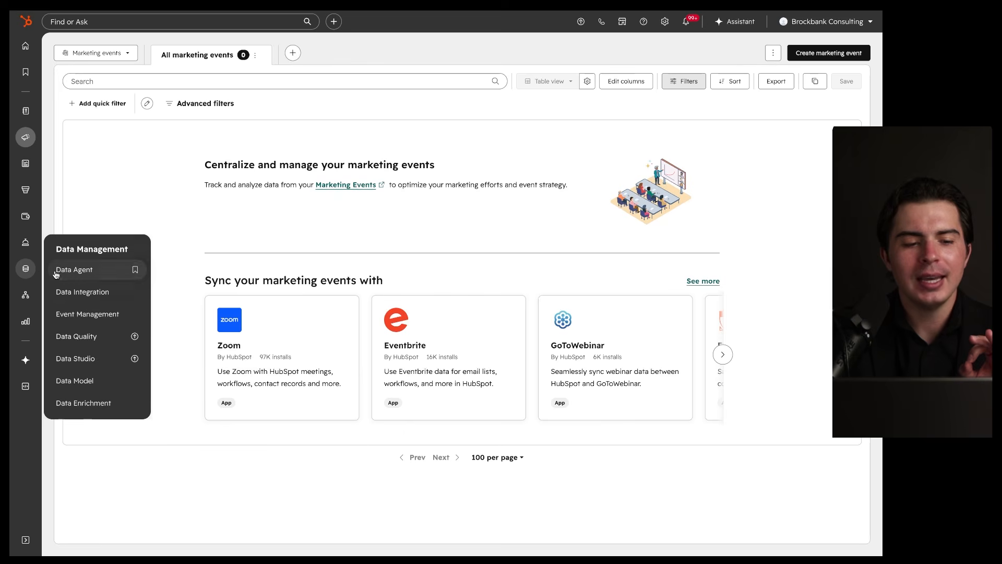
{"action": "left_click", "coordinate": [70, 315]}
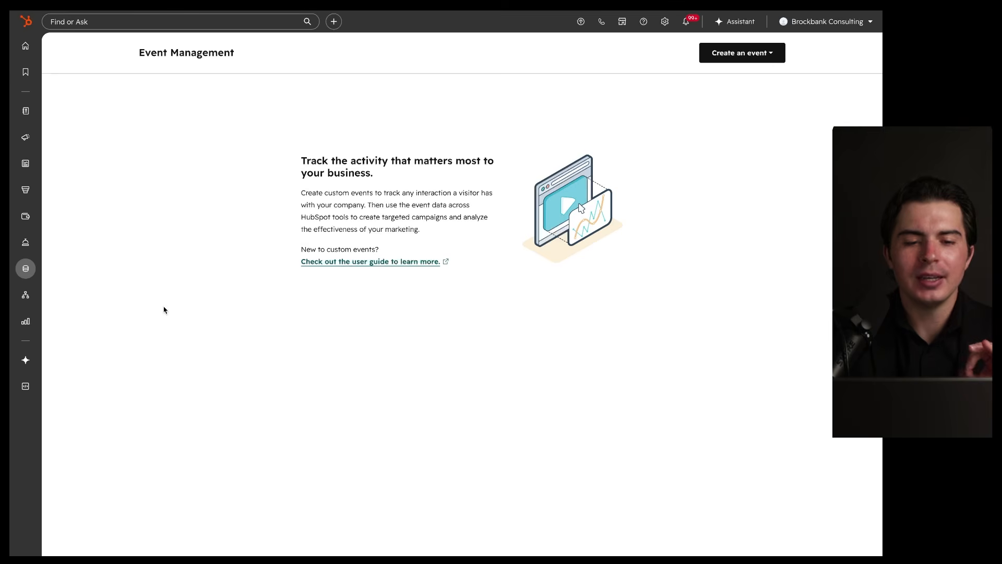
{"action": "mouse_move", "coordinate": [32, 271]}
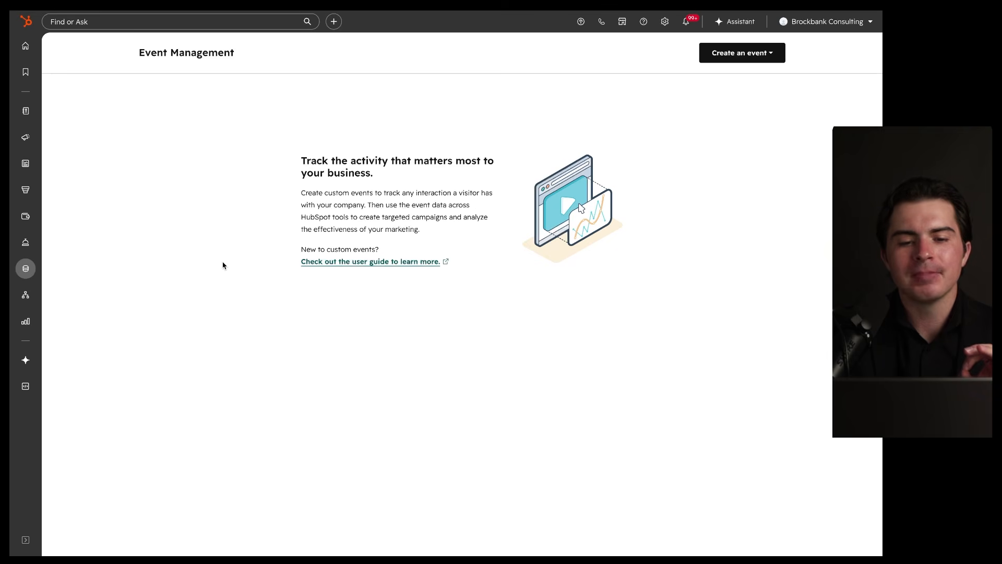
{"action": "left_click_drag", "start_coordinate": [381, 199], "coordinate": [461, 198]}
{"action": "left_click_drag", "start_coordinate": [309, 212], "coordinate": [394, 212]}
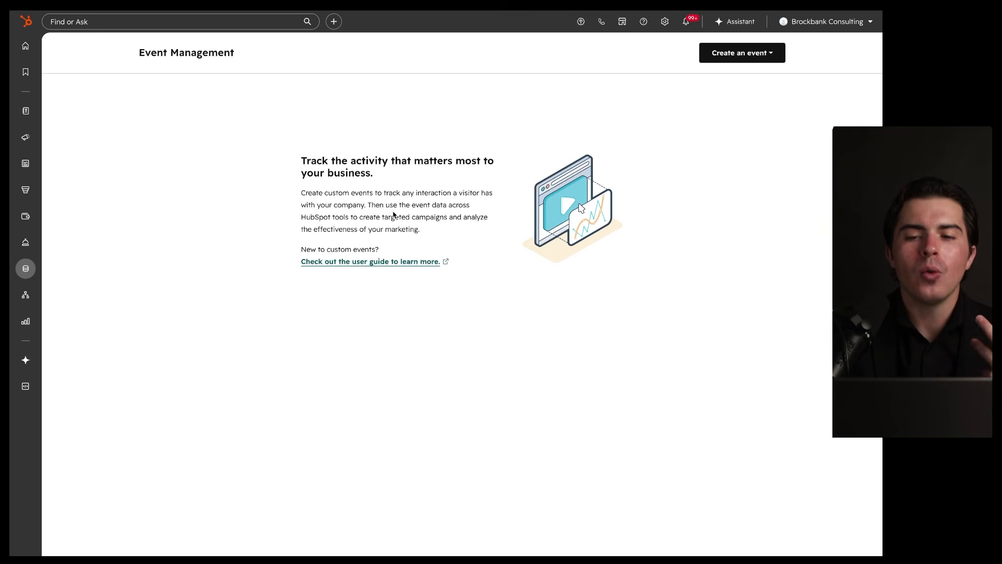
{"action": "left_click", "coordinate": [722, 62]}
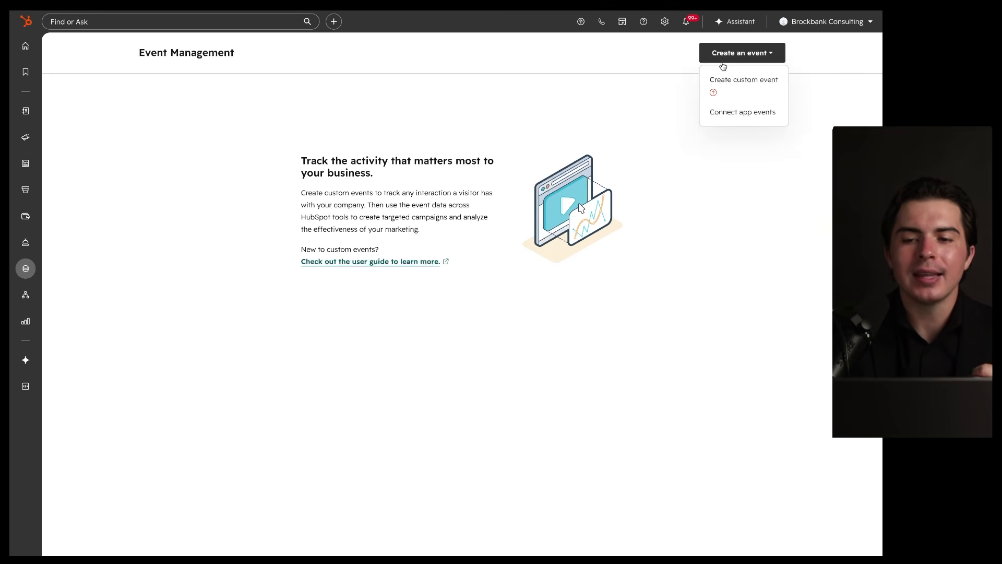
Step: Browse the Connect app events list of 147 integration apps, then close it
{"action": "left_click", "coordinate": [726, 114]}
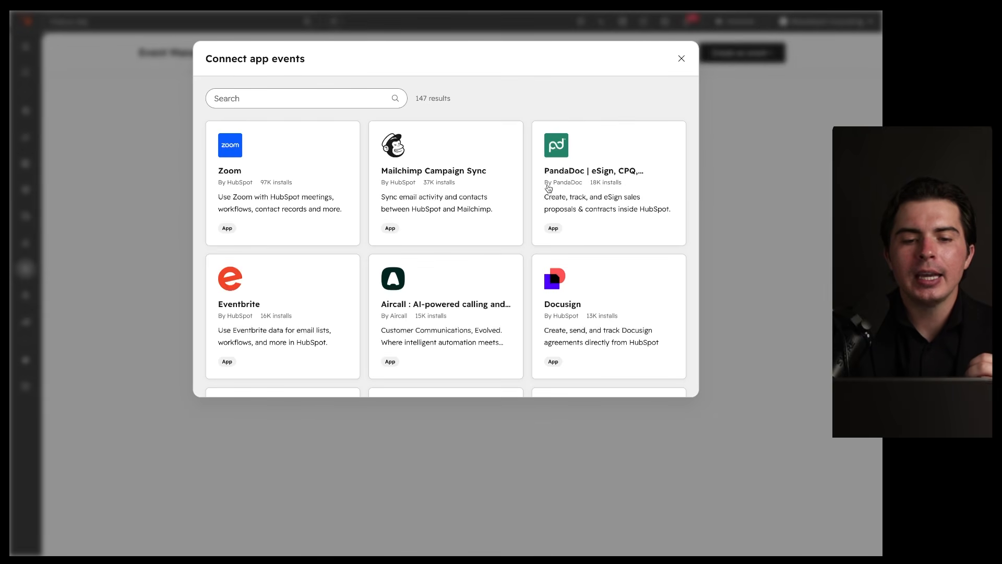
{"action": "scroll", "coordinate": [549, 188], "scroll_direction": "down", "scroll_amount": 10}
{"action": "scroll", "coordinate": [549, 188], "scroll_direction": "up", "scroll_amount": 10}
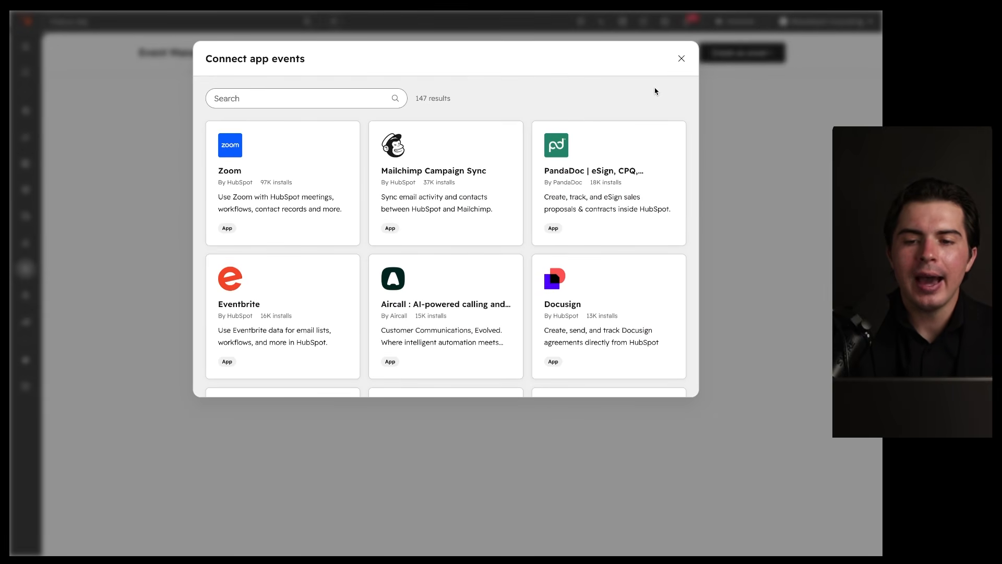
{"action": "left_click", "coordinate": [681, 58]}
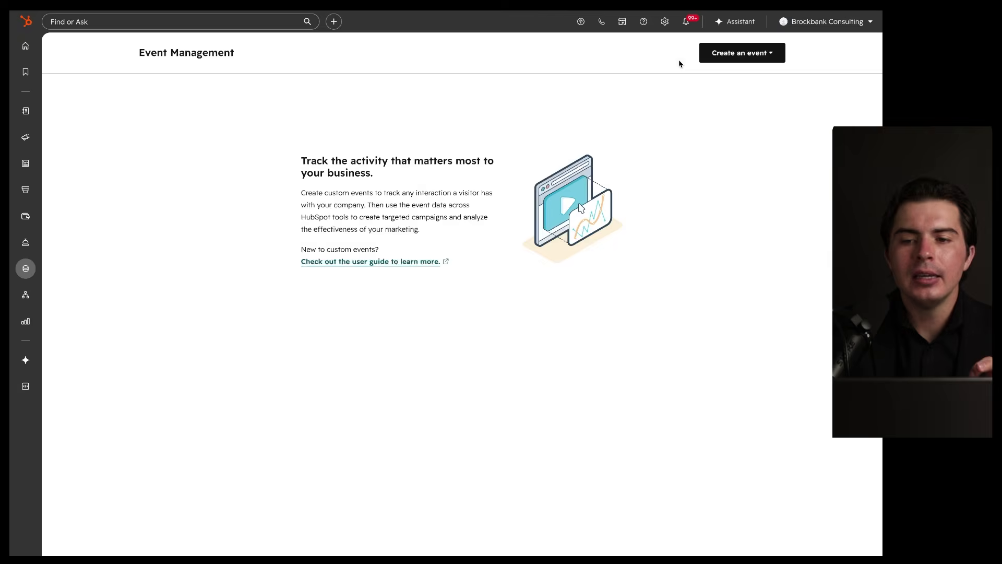
Step: Reopen the Connect app events list and look over apps such as Mailchimp Campaign Sync
{"action": "left_click", "coordinate": [733, 54]}
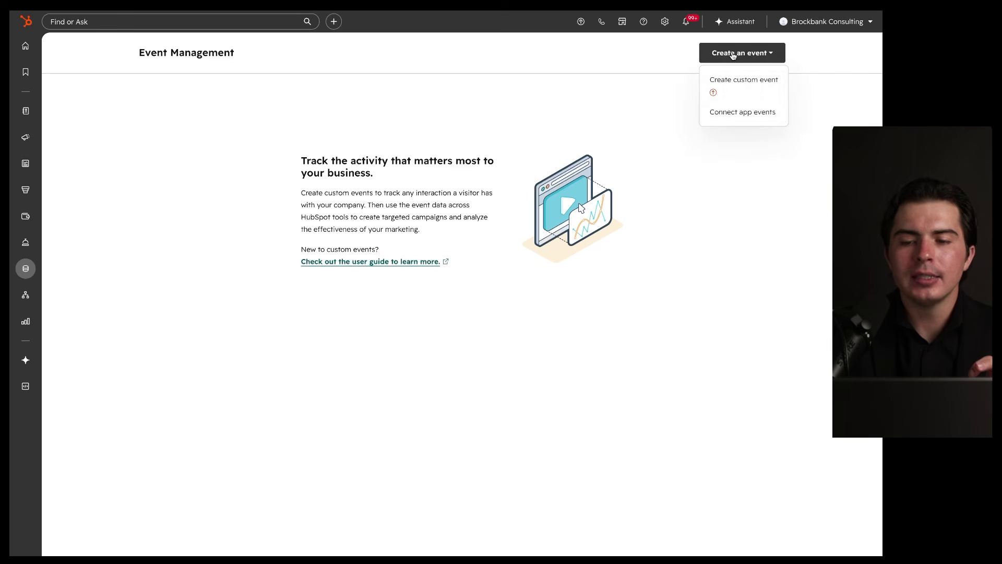
{"action": "left_click", "coordinate": [733, 115]}
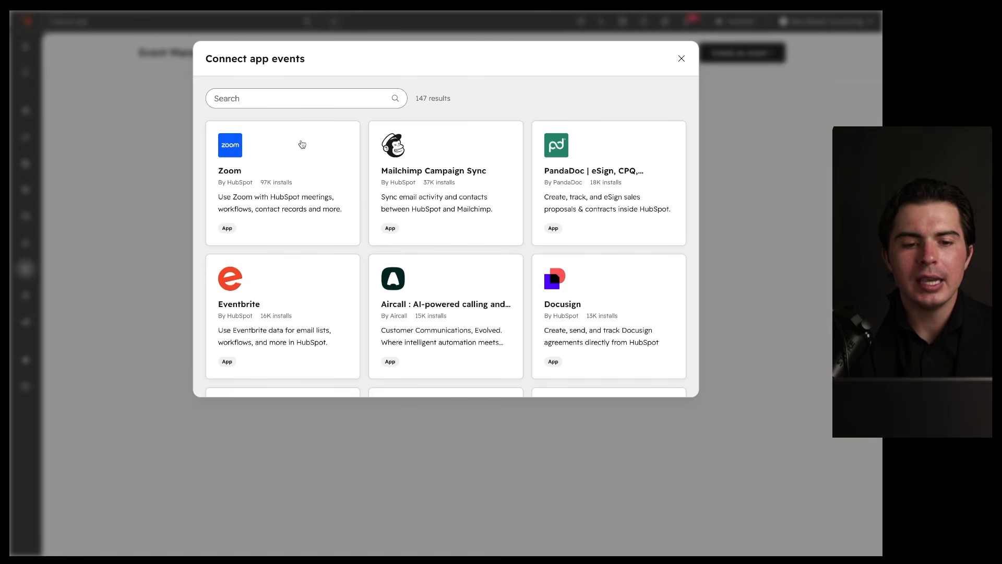
{"action": "left_click_drag", "start_coordinate": [345, 120], "coordinate": [301, 144]}
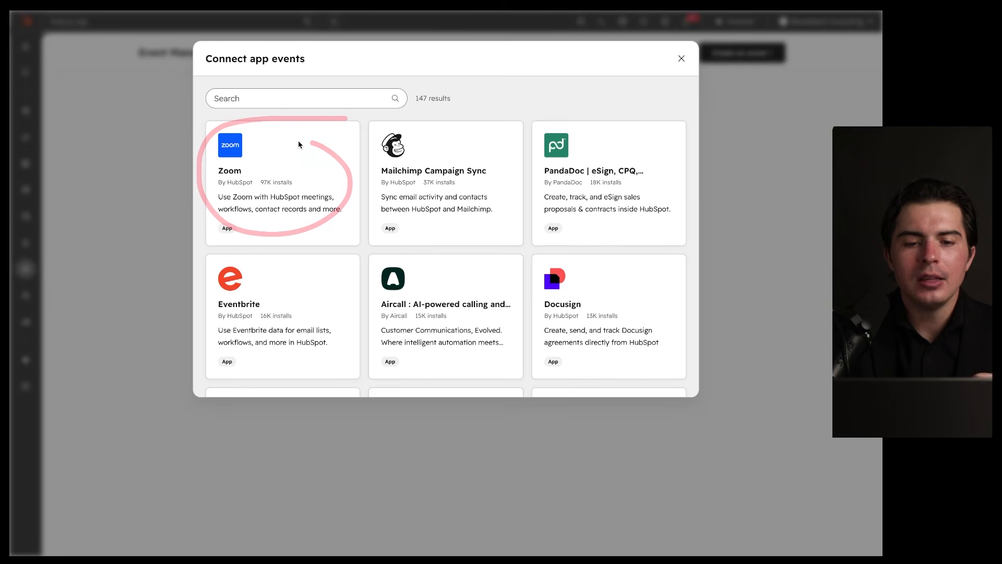
{"action": "left_click_drag", "start_coordinate": [500, 127], "coordinate": [456, 135]}
{"action": "left_click_drag", "start_coordinate": [399, 201], "coordinate": [453, 204]}
{"action": "mouse_move", "coordinate": [529, 119]}
{"action": "left_mouse_down"}
{"action": "mouse_move", "coordinate": [355, 180]}
{"action": "mouse_move", "coordinate": [480, 129]}
{"action": "left_mouse_up"}
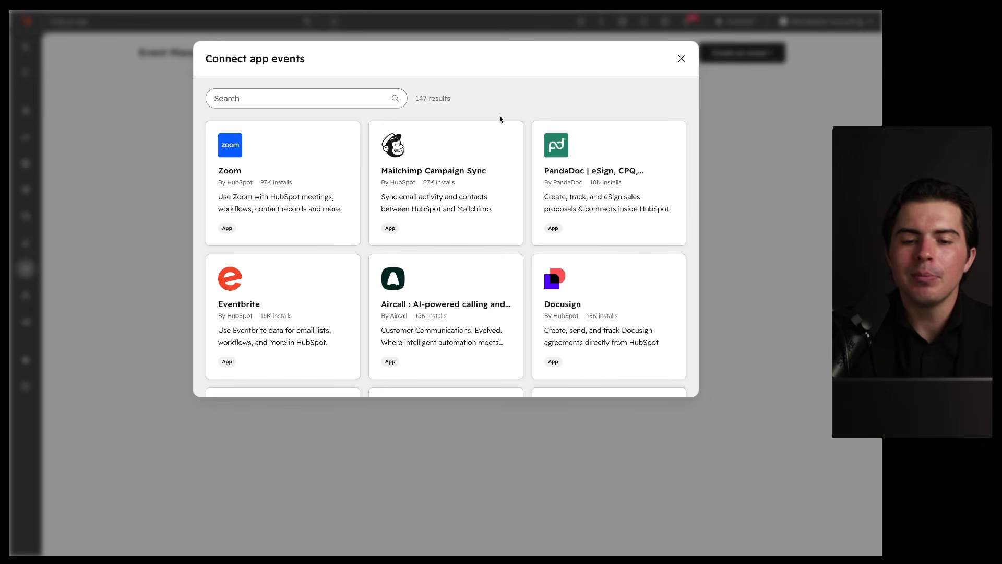
{"action": "mouse_move", "coordinate": [520, 115]}
{"action": "left_mouse_down"}
{"action": "mouse_move", "coordinate": [483, 102]}
{"action": "mouse_move", "coordinate": [466, 126]}
{"action": "left_mouse_up"}
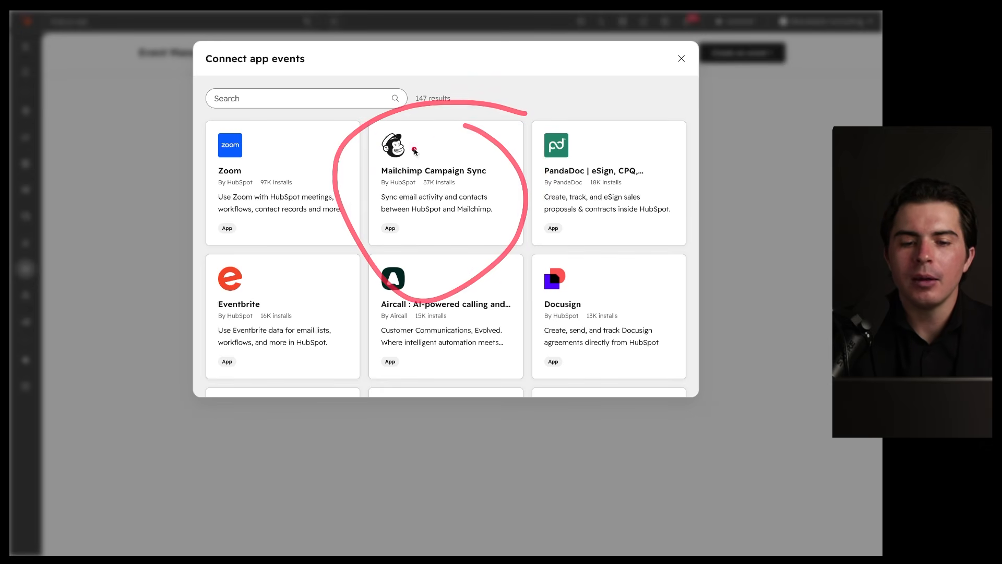
{"action": "left_click_drag", "start_coordinate": [381, 178], "coordinate": [426, 179]}
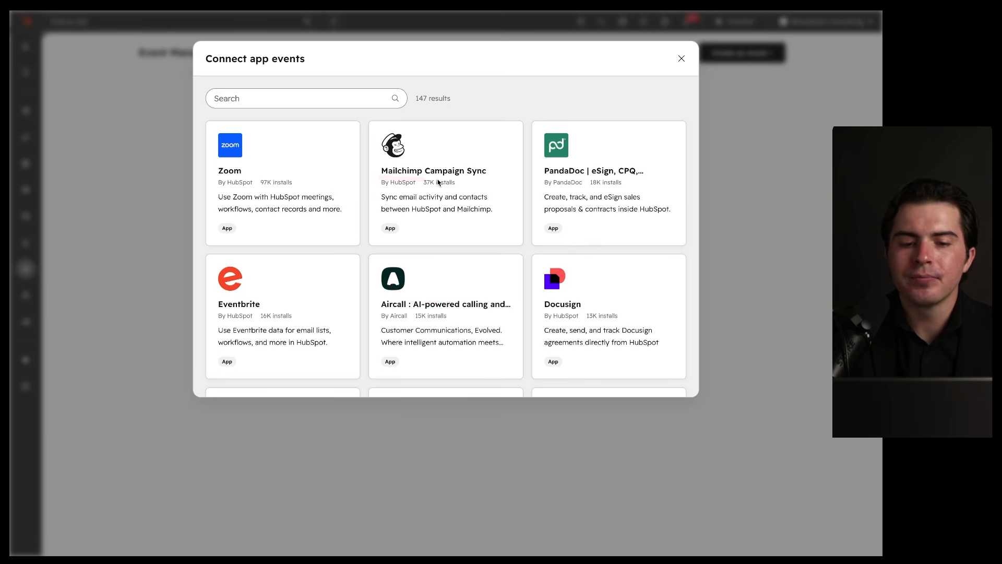
{"action": "left_click_drag", "start_coordinate": [371, 175], "coordinate": [417, 174]}
{"action": "left_click_drag", "start_coordinate": [545, 115], "coordinate": [478, 115]}
{"action": "left_click_drag", "start_coordinate": [408, 116], "coordinate": [519, 199]}
{"action": "left_click", "coordinate": [442, 168]}
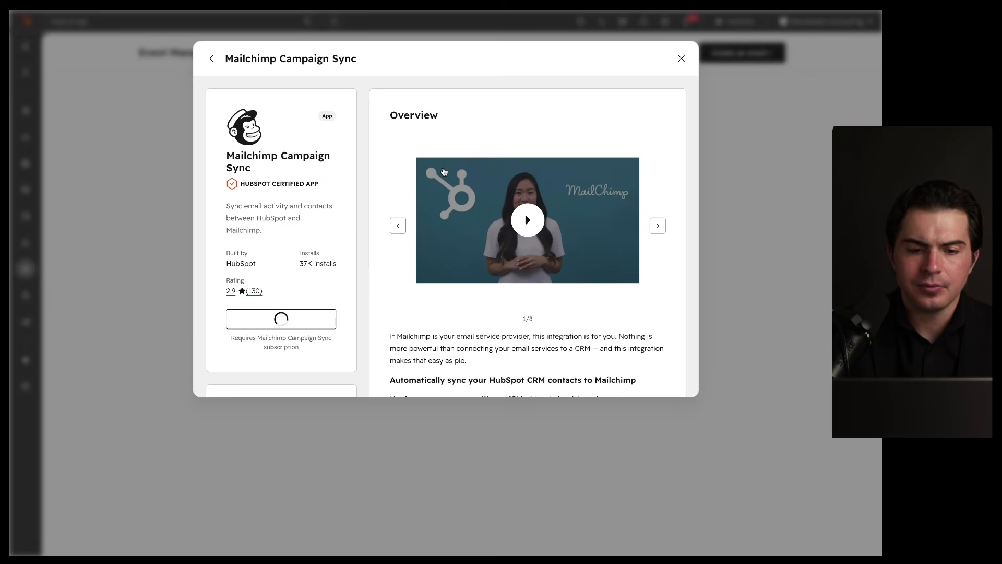
{"action": "left_click", "coordinate": [658, 225]}
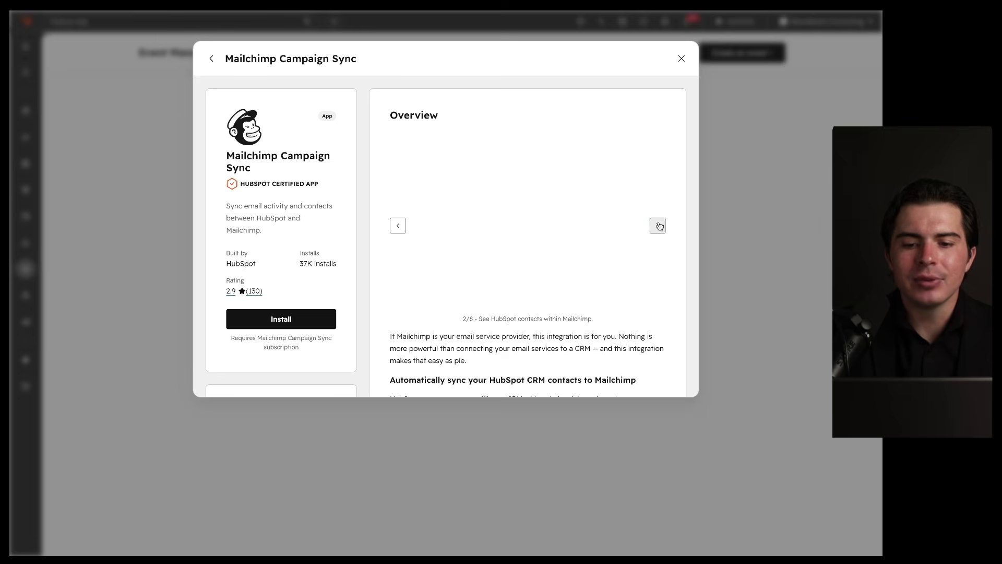
{"action": "mouse_move", "coordinate": [630, 137]}
{"action": "left_mouse_down"}
{"action": "mouse_move", "coordinate": [691, 232]}
{"action": "mouse_move", "coordinate": [585, 155]}
{"action": "left_mouse_up"}
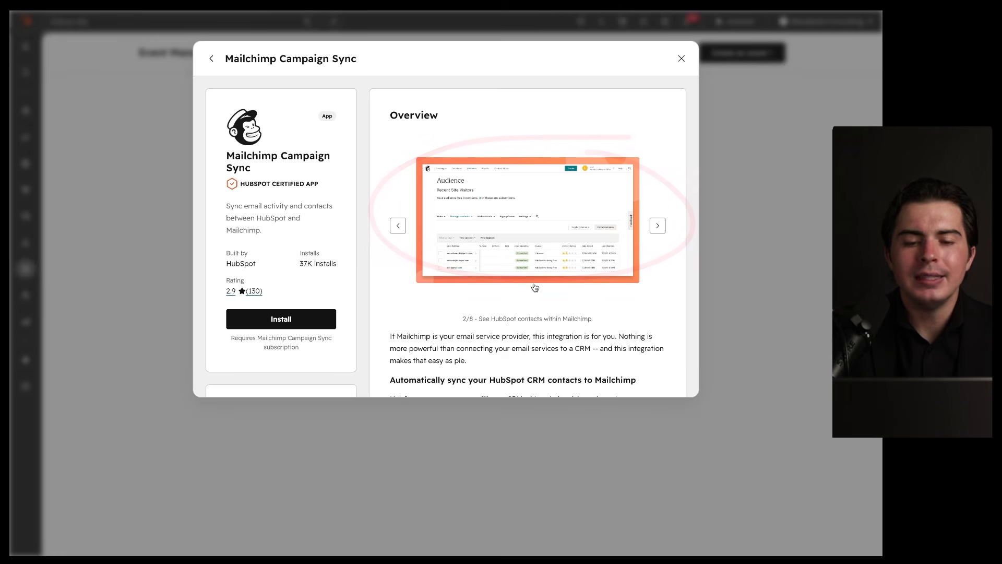
{"action": "scroll", "coordinate": [535, 287], "scroll_direction": "down", "scroll_amount": 3}
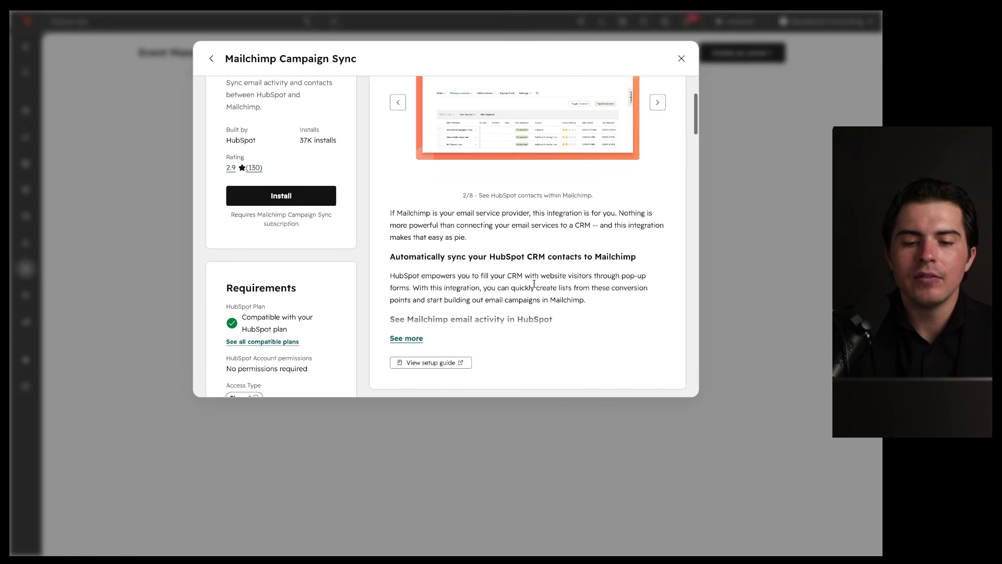
{"action": "left_click_drag", "start_coordinate": [387, 267], "coordinate": [651, 268]}
{"action": "scroll", "coordinate": [650, 270], "scroll_direction": "up", "scroll_amount": 2}
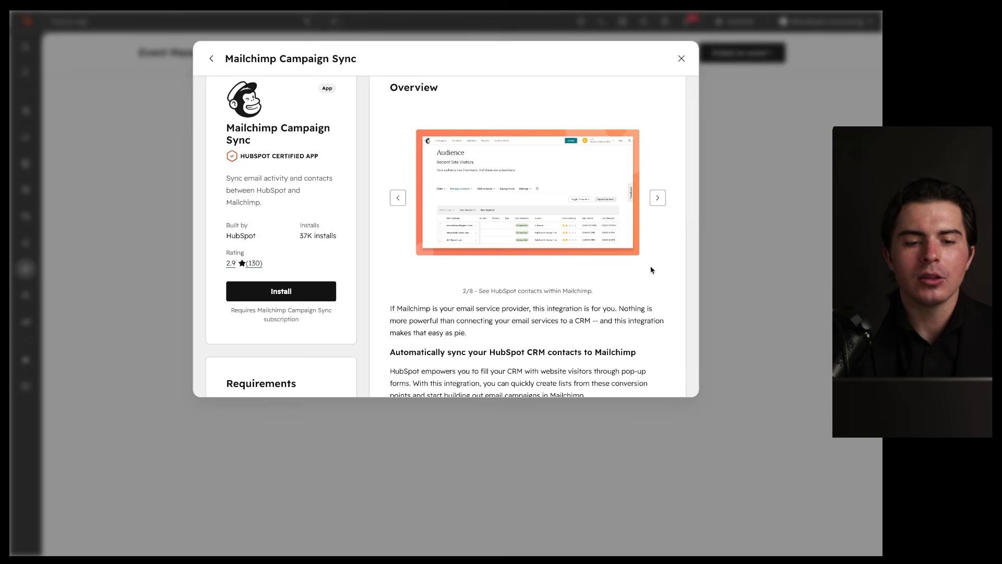
{"action": "left_click", "coordinate": [658, 197]}
{"action": "scroll", "coordinate": [528, 78], "scroll_direction": "up", "scroll_amount": 1}
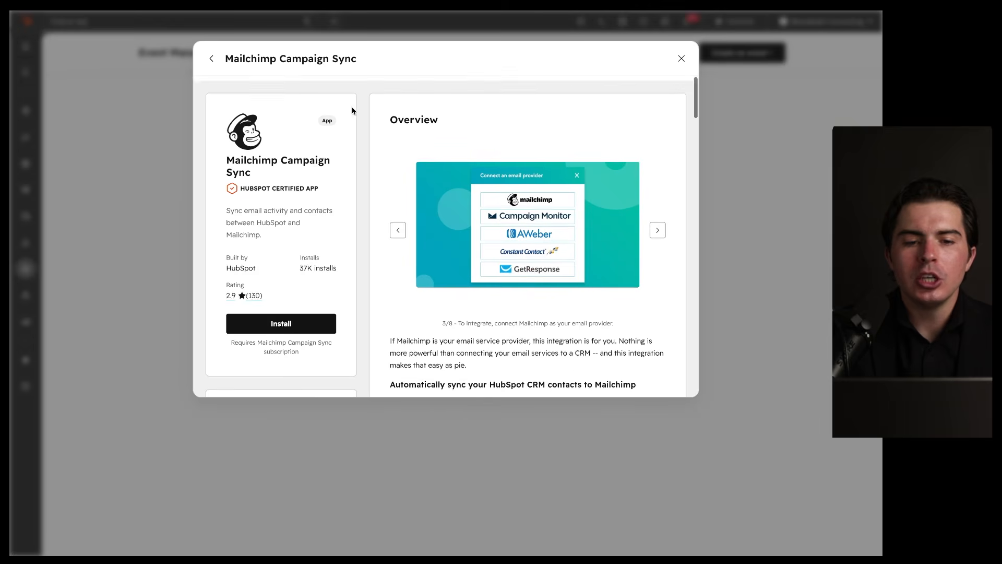
{"action": "left_click", "coordinate": [210, 59]}
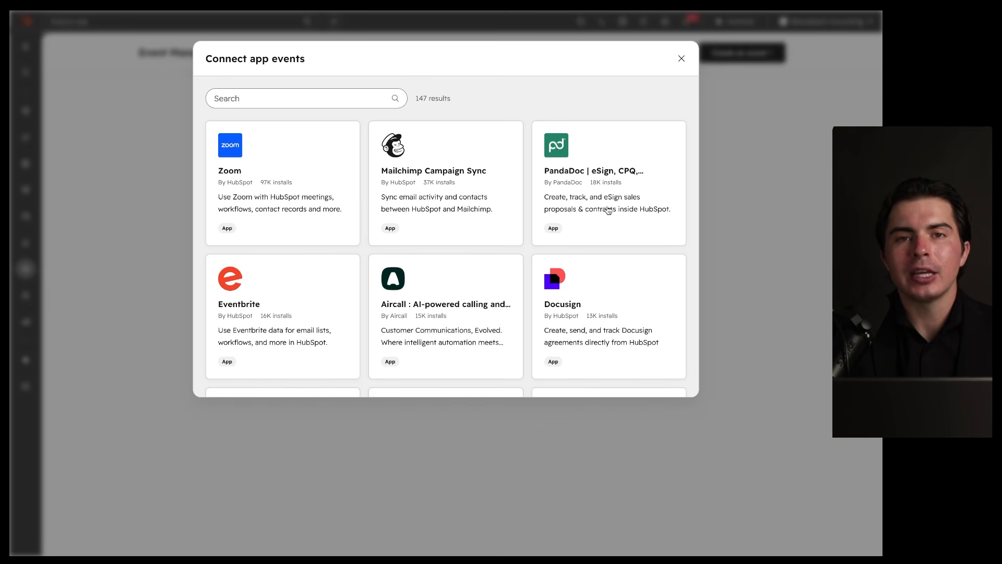
Step: Review the PandaDoc app details, then close them
{"action": "left_click", "coordinate": [608, 210]}
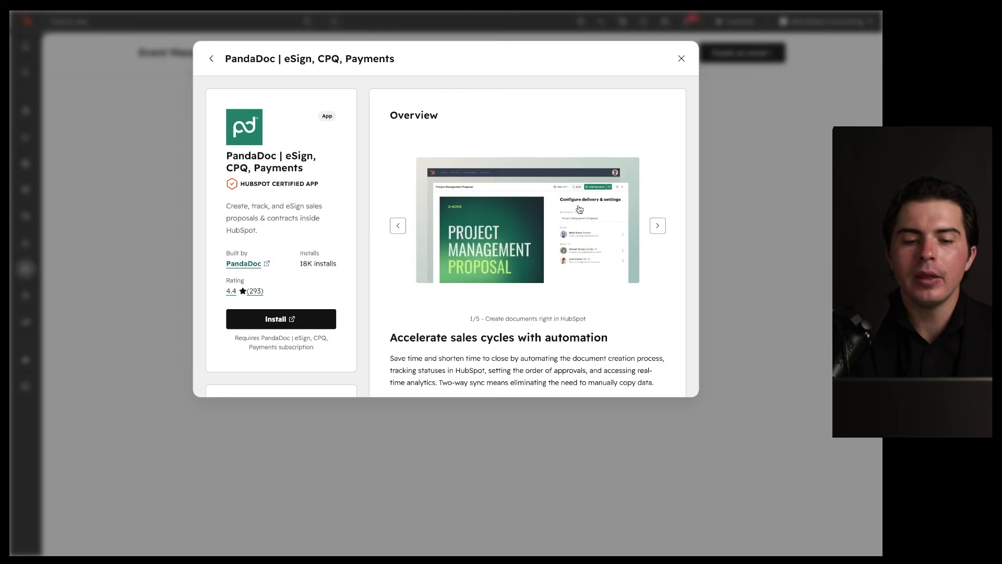
{"action": "scroll", "coordinate": [580, 209], "scroll_direction": "down", "scroll_amount": 1}
{"action": "scroll", "coordinate": [580, 209], "scroll_direction": "down", "scroll_amount": 3}
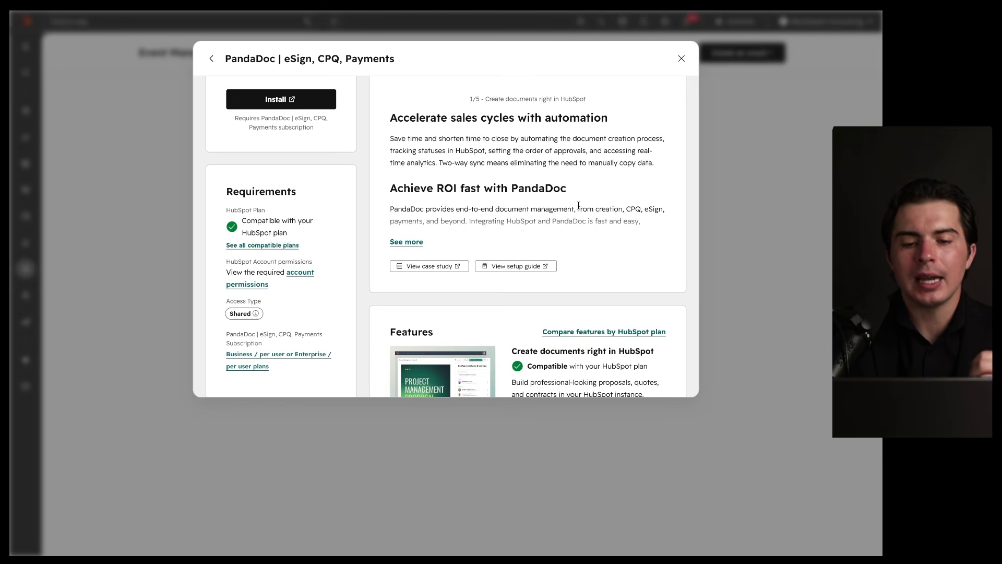
{"action": "scroll", "coordinate": [579, 206], "scroll_direction": "up", "scroll_amount": 4}
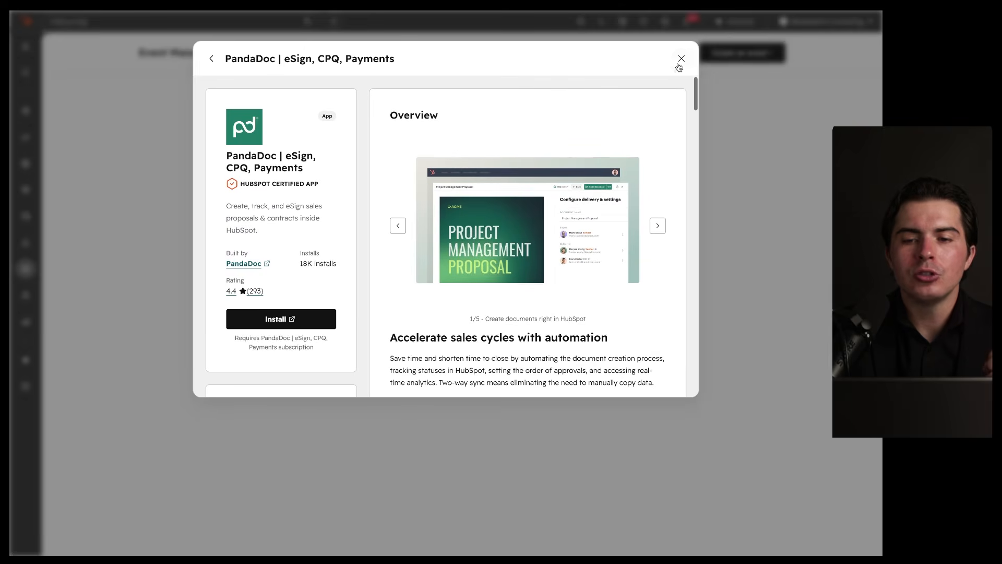
{"action": "left_click", "coordinate": [681, 59]}
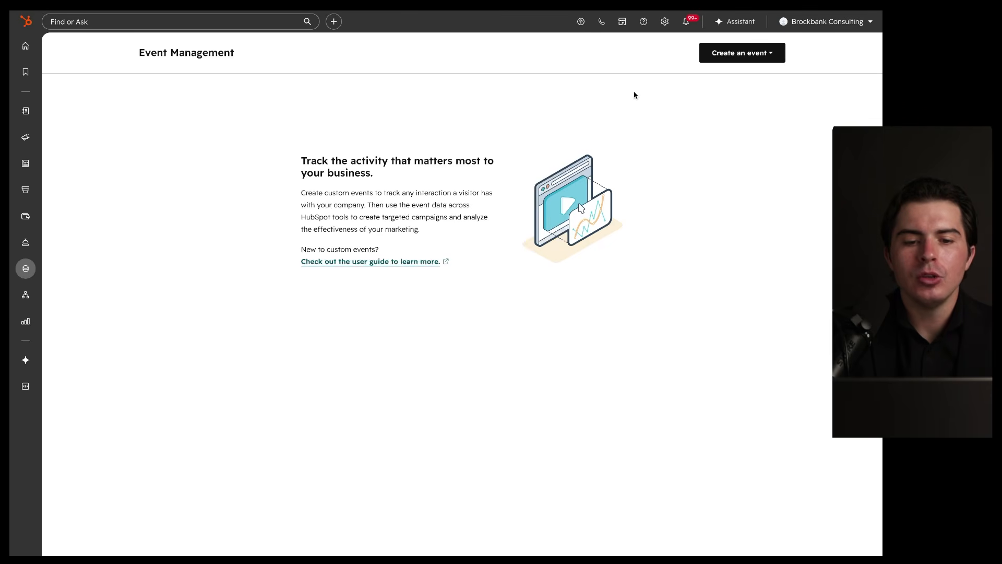
{"action": "left_click_drag", "start_coordinate": [381, 224], "coordinate": [446, 224]}
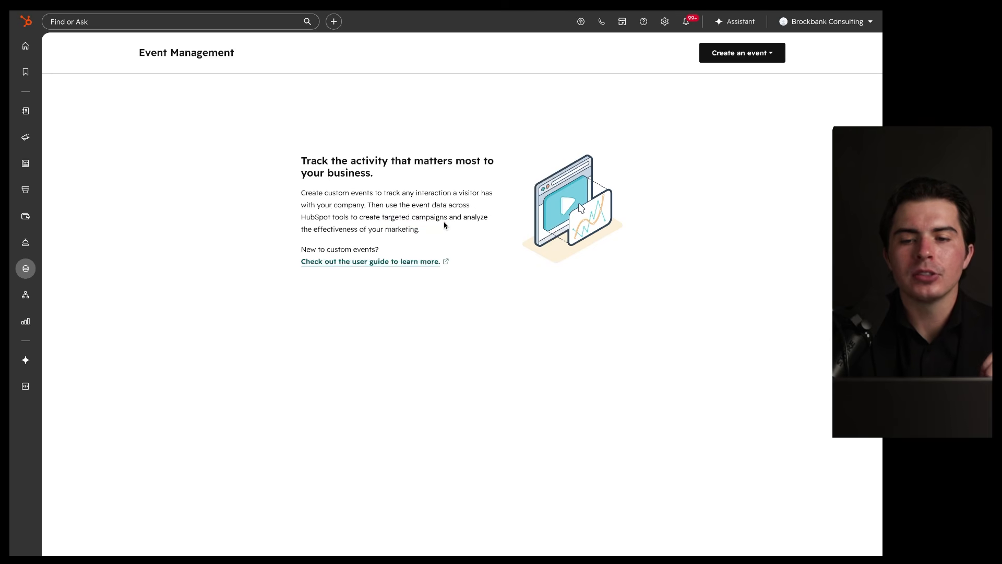
Step: Reopen the Connect app events list, then close it to return to Event Management
{"action": "left_click", "coordinate": [774, 58]}
{"action": "left_click", "coordinate": [730, 113]}
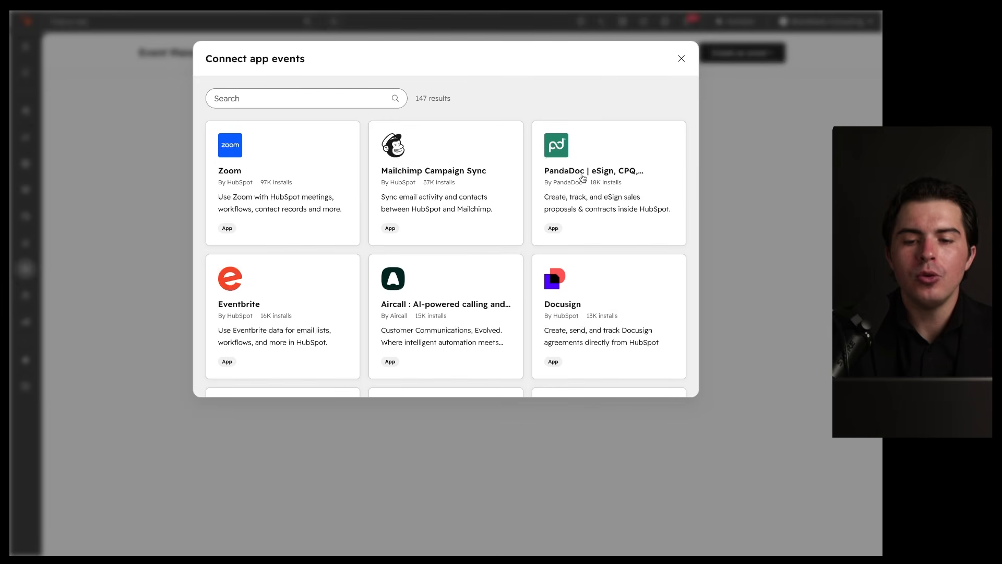
{"action": "mouse_move", "coordinate": [653, 144]}
{"action": "left_mouse_down"}
{"action": "mouse_move", "coordinate": [618, 133]}
{"action": "mouse_move", "coordinate": [610, 114]}
{"action": "left_mouse_up"}
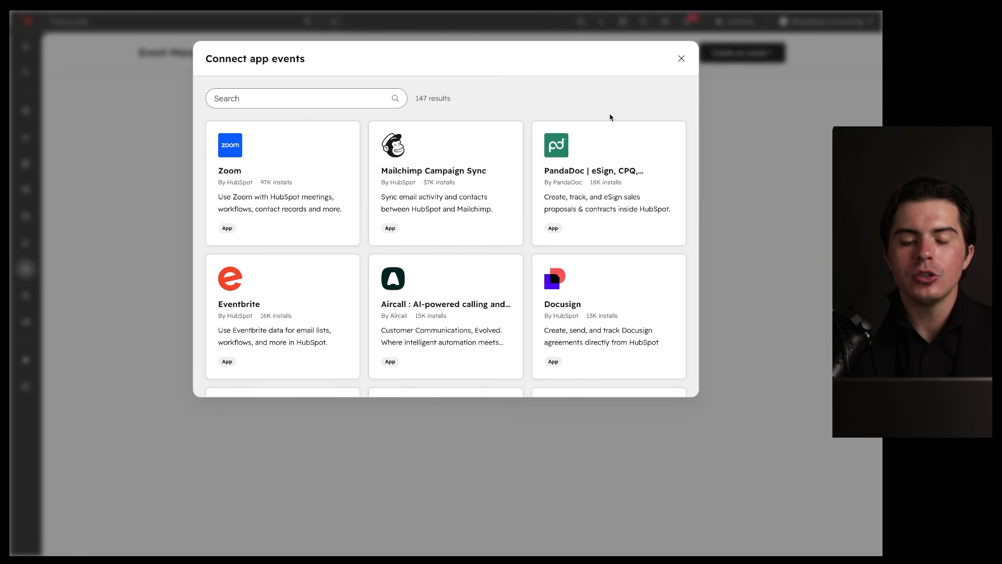
{"action": "left_click_drag", "start_coordinate": [665, 128], "coordinate": [618, 161]}
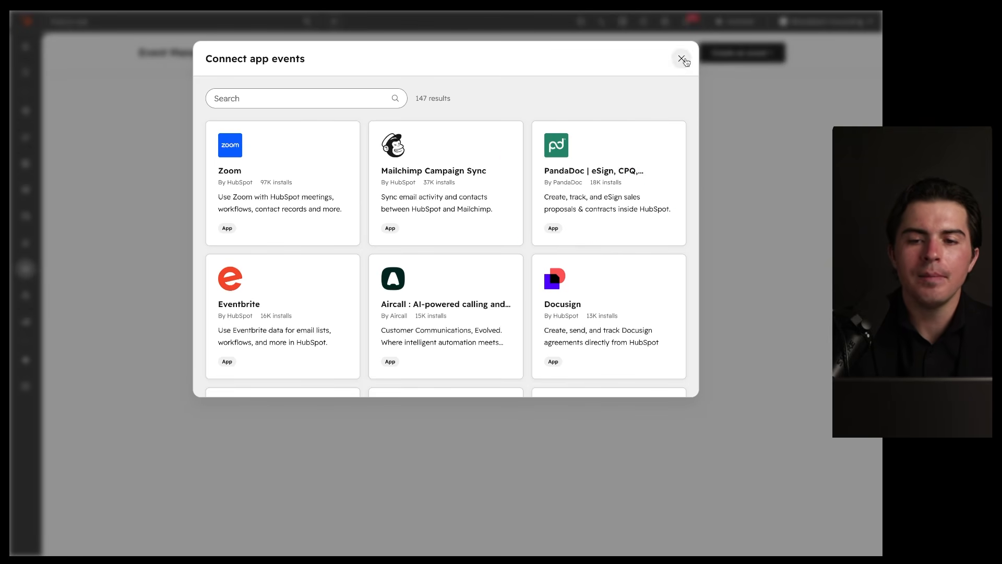
{"action": "left_click", "coordinate": [682, 58]}
{"action": "left_click_drag", "start_coordinate": [127, 60], "coordinate": [268, 61]}
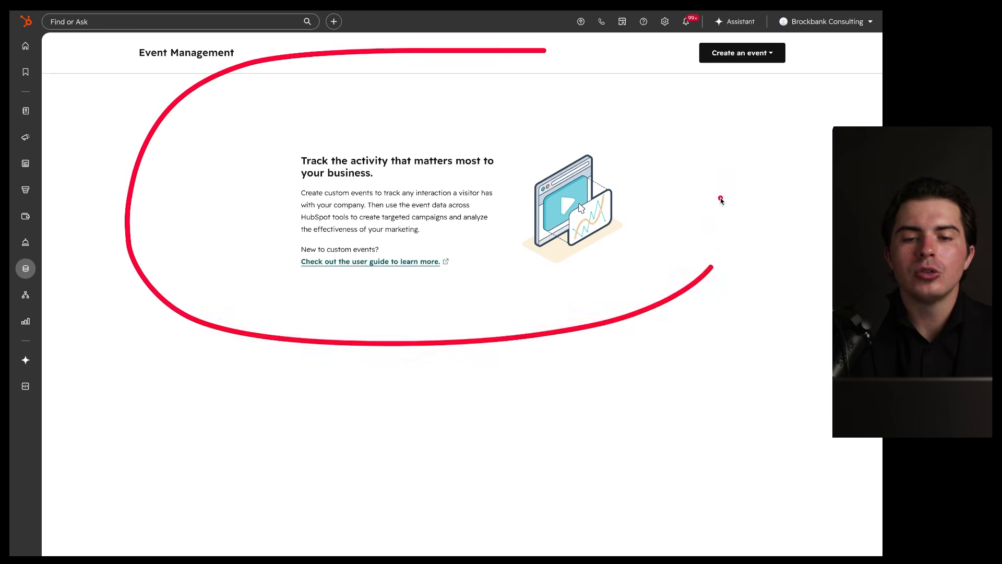
Step: Choose Create custom event, review the Marketing Hub Enterprise upgrade page, and close that tab
{"action": "left_click", "coordinate": [716, 53]}
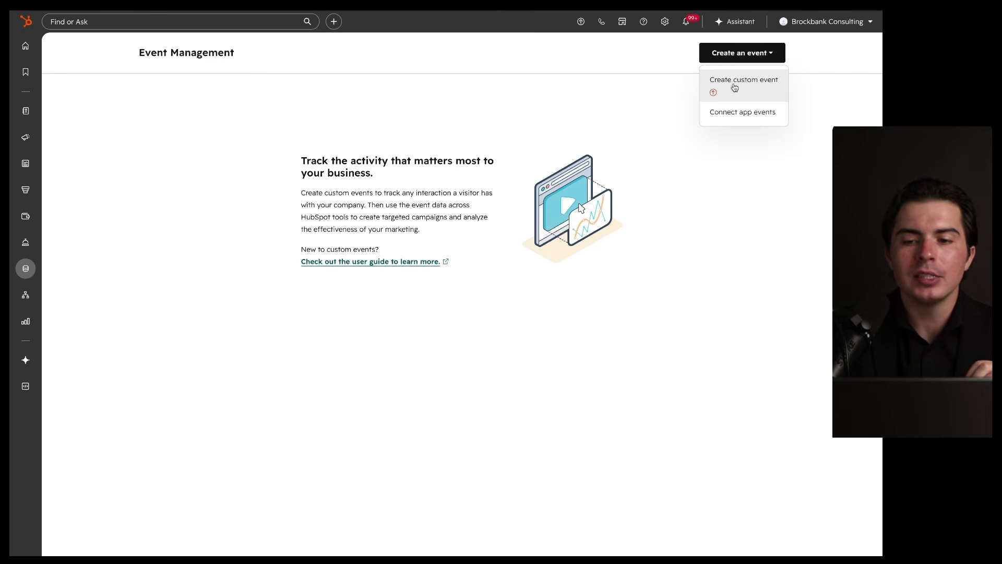
{"action": "left_click", "coordinate": [715, 93]}
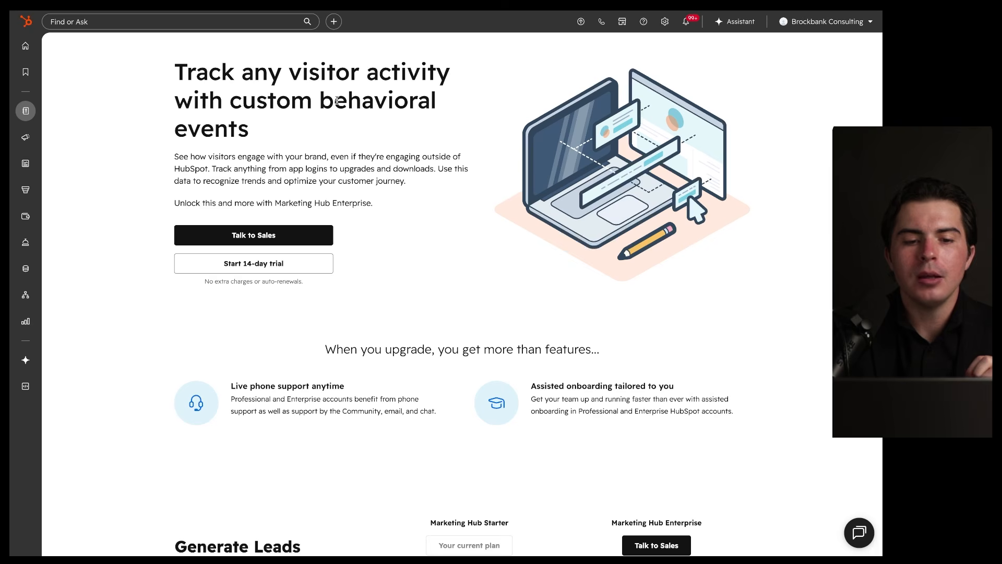
{"action": "scroll", "coordinate": [336, 101], "scroll_direction": "down", "scroll_amount": 8}
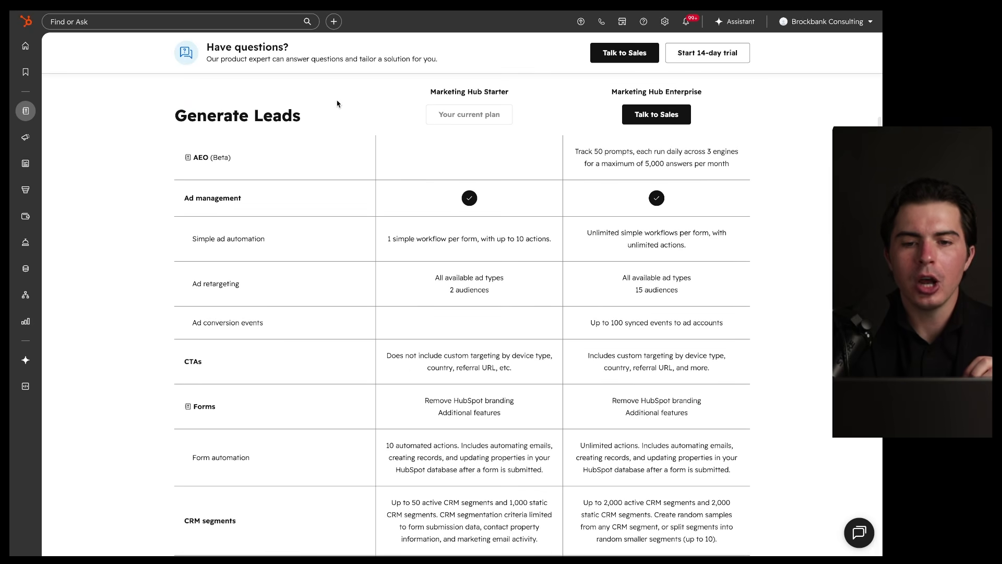
{"action": "scroll", "coordinate": [337, 104], "scroll_direction": "up", "scroll_amount": 8}
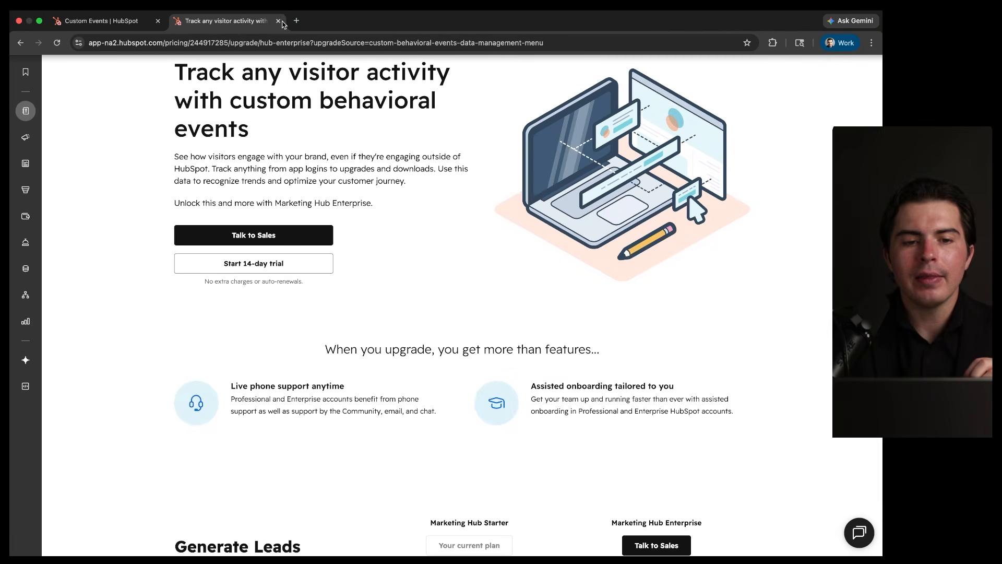
{"action": "left_click", "coordinate": [283, 21]}
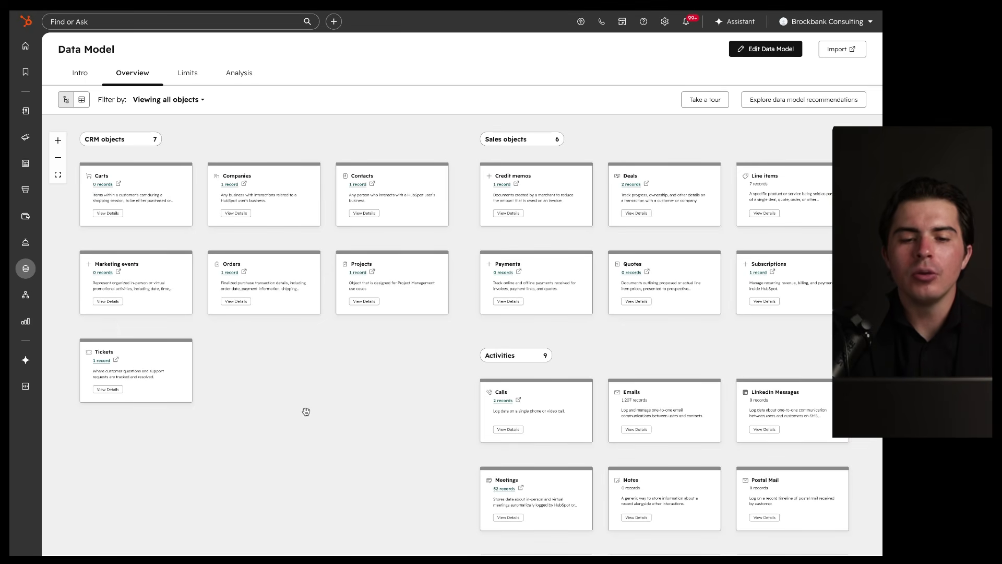
{"action": "mouse_move", "coordinate": [754, 138]}
{"action": "left_mouse_down"}
{"action": "mouse_move", "coordinate": [13, 365]}
{"action": "mouse_move", "coordinate": [673, 133]}
{"action": "left_mouse_up"}
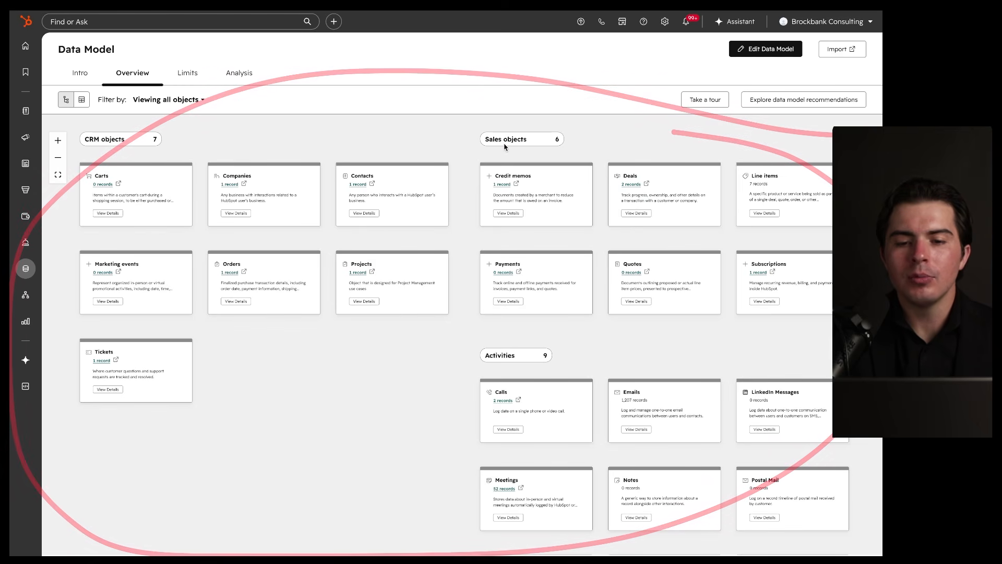
{"action": "left_click_drag", "start_coordinate": [503, 144], "coordinate": [546, 146]}
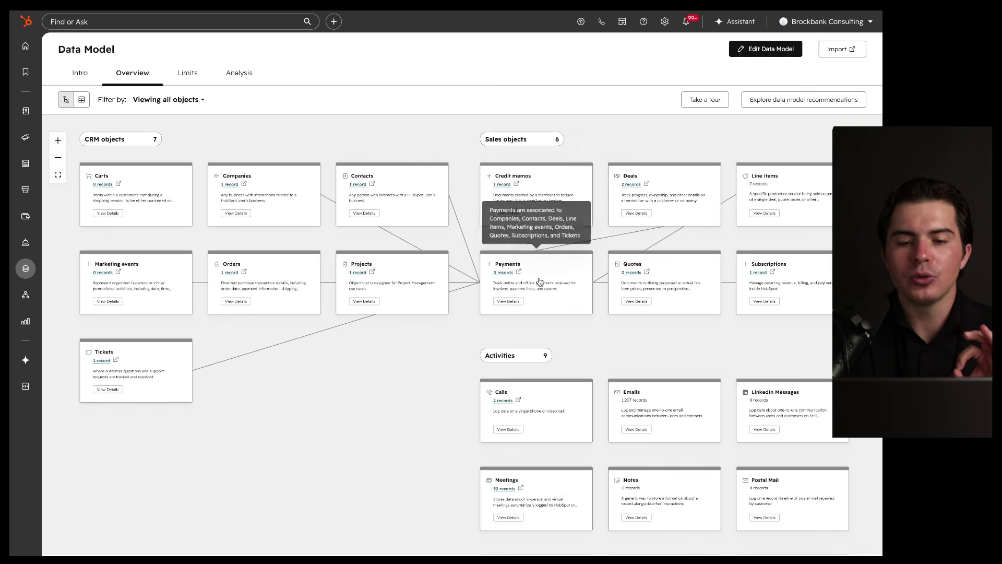
{"action": "mouse_move", "coordinate": [401, 279]}
{"action": "mouse_move", "coordinate": [388, 186]}
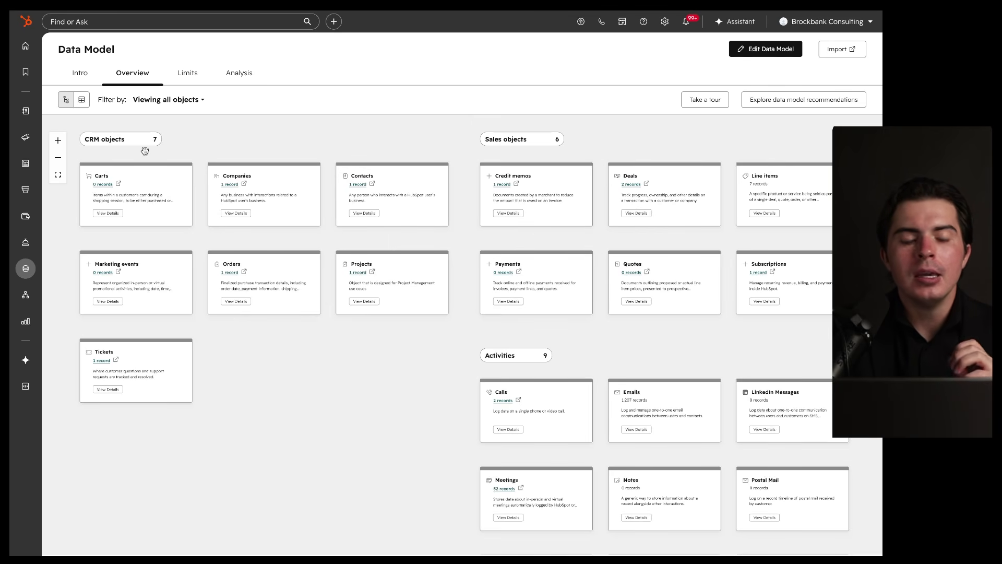
{"action": "left_click", "coordinate": [82, 100]}
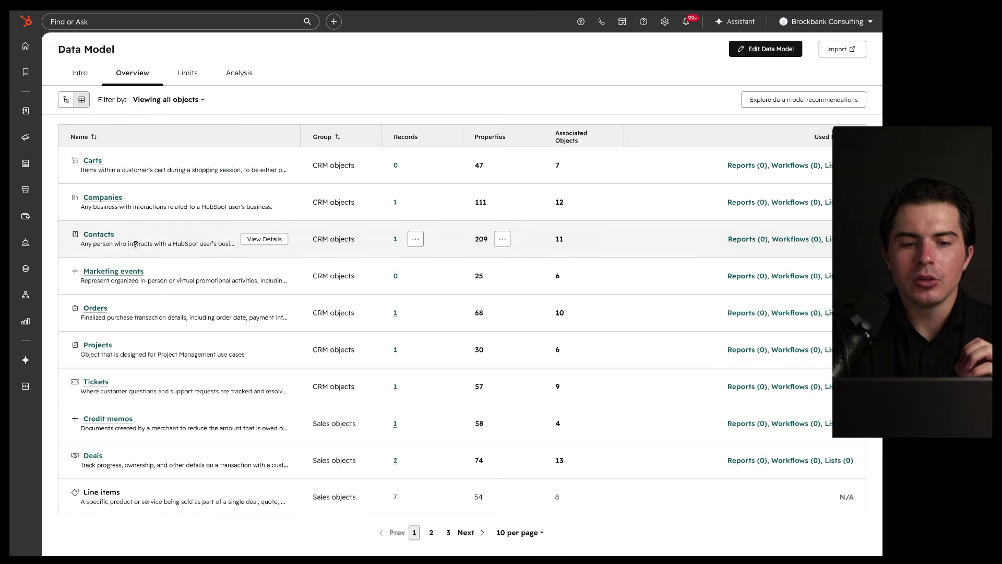
{"action": "left_click", "coordinate": [66, 99]}
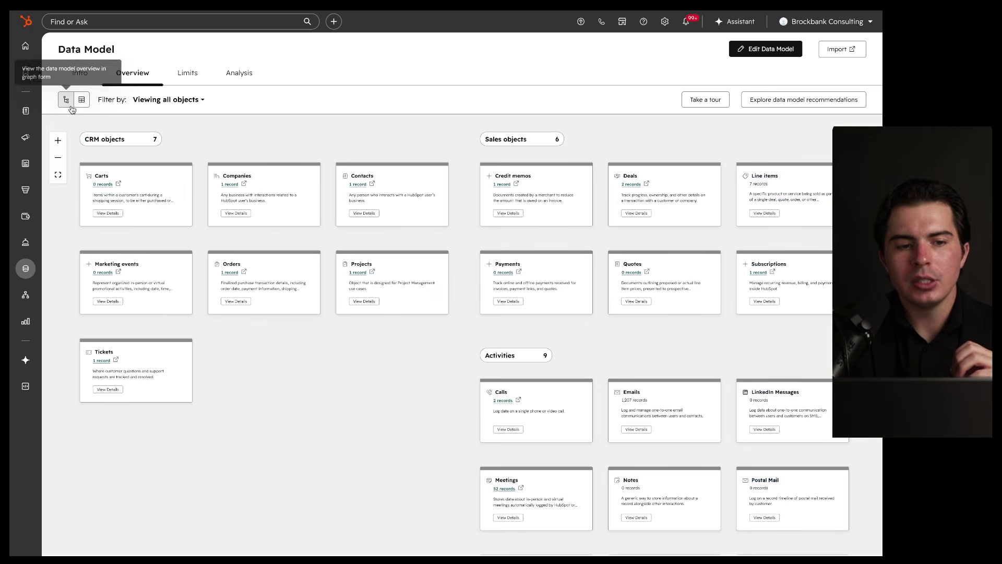
{"action": "scroll", "coordinate": [425, 353], "scroll_direction": "down", "scroll_amount": 3}
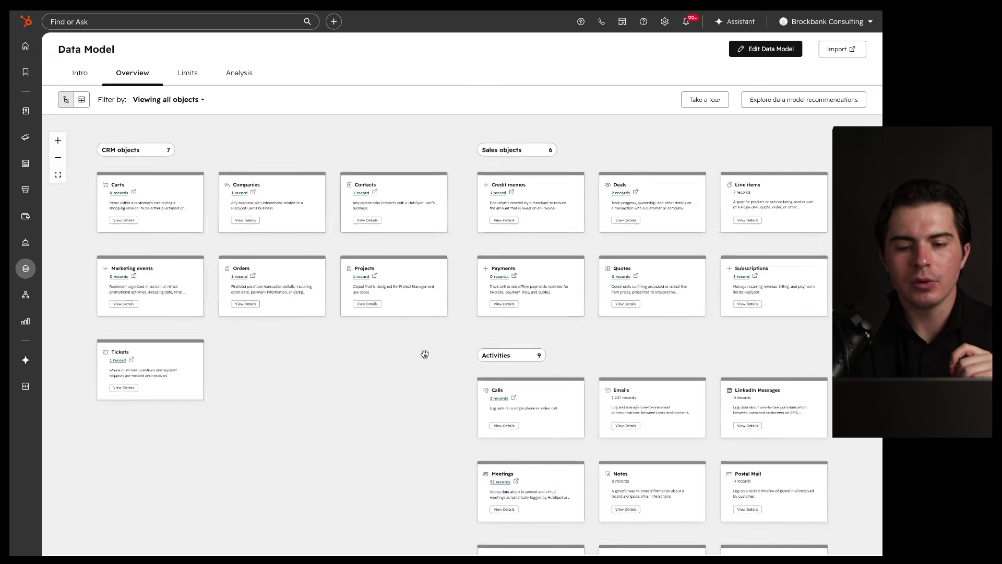
{"action": "left_click_drag", "start_coordinate": [425, 352], "coordinate": [407, 374]}
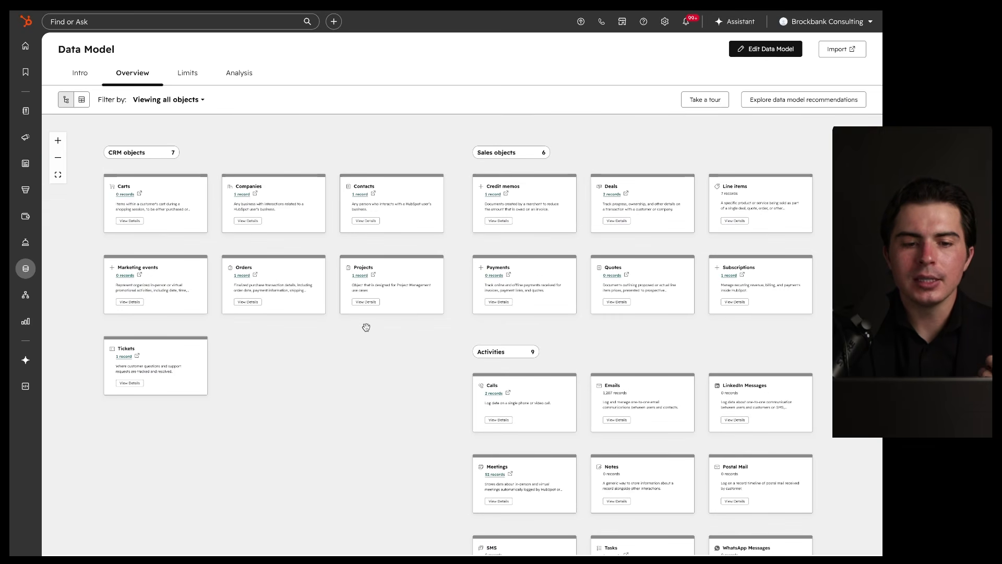
{"action": "mouse_move", "coordinate": [732, 126]}
{"action": "left_mouse_down"}
{"action": "mouse_move", "coordinate": [334, 551]}
{"action": "mouse_move", "coordinate": [555, 151]}
{"action": "left_mouse_up"}
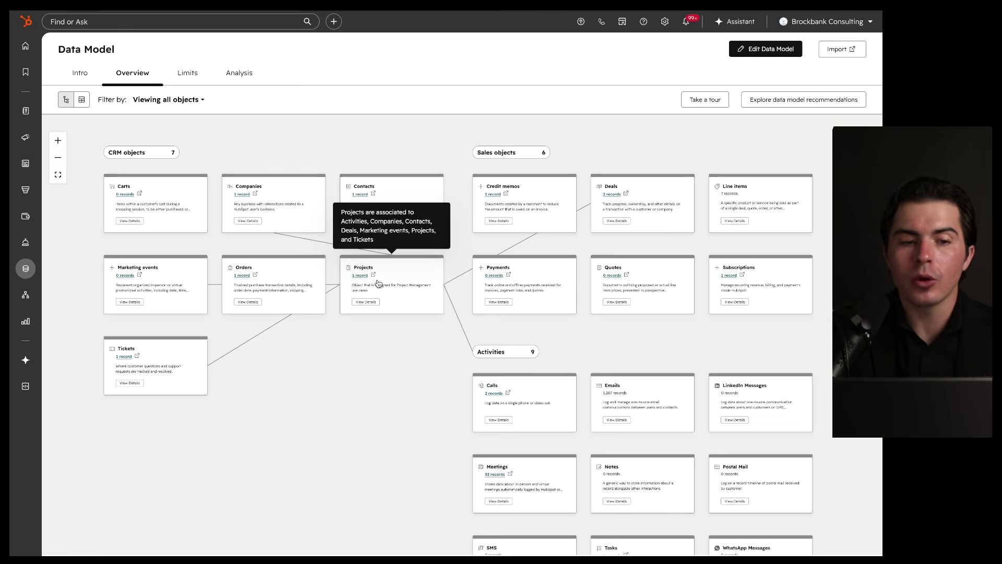
Step: View the Limits tab's object record limits, such as Contact at 2 of 15,000,000
{"action": "left_click", "coordinate": [182, 75]}
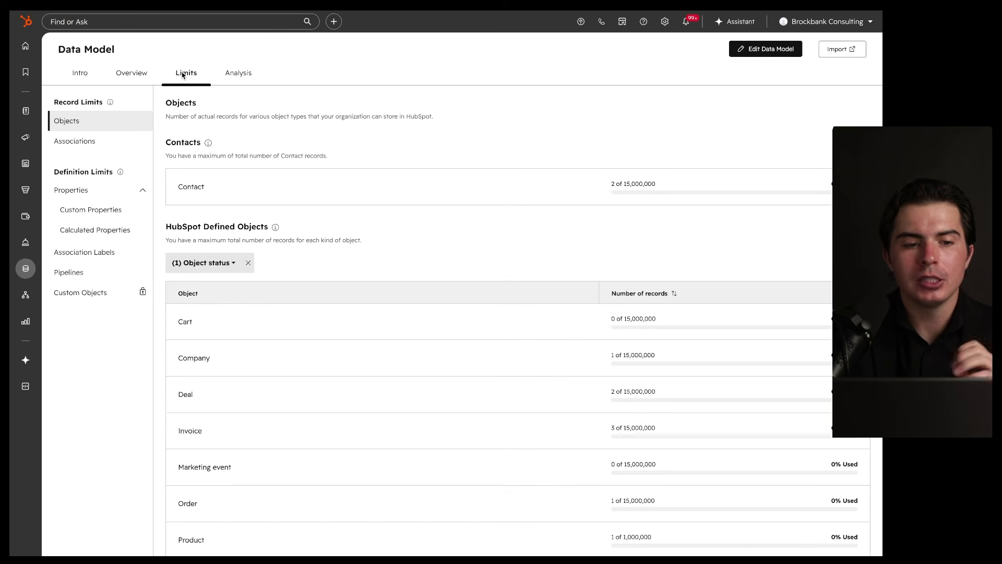
{"action": "scroll", "coordinate": [347, 253], "scroll_direction": "down", "scroll_amount": 2}
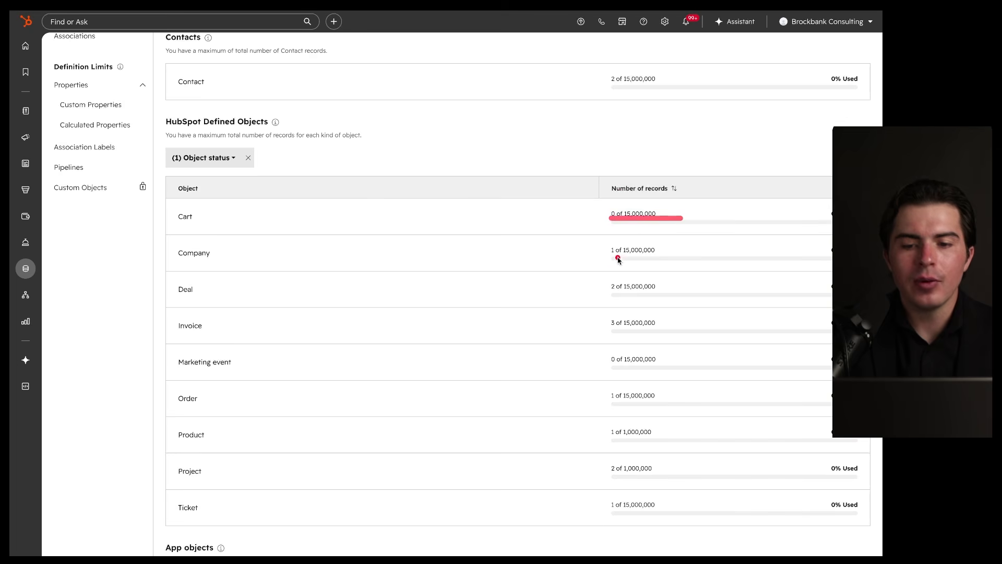
{"action": "scroll", "coordinate": [587, 292], "scroll_direction": "down", "scroll_amount": 4}
{"action": "scroll", "coordinate": [587, 294], "scroll_direction": "up", "scroll_amount": 6}
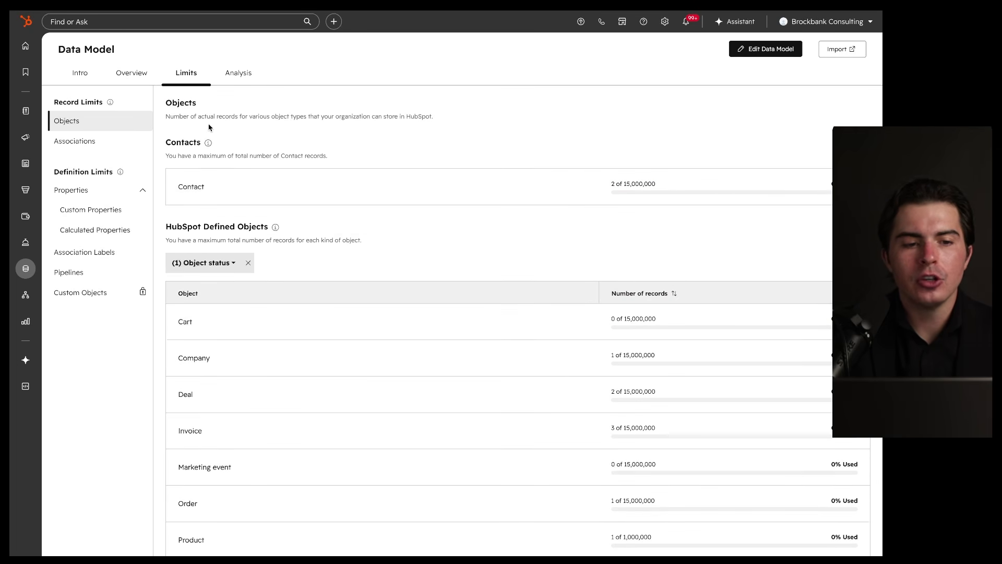
Step: Check the Associations, Custom Properties, Calculated Properties, Association Labels and Pipelines limits, then return to Objects
{"action": "left_click", "coordinate": [120, 141]}
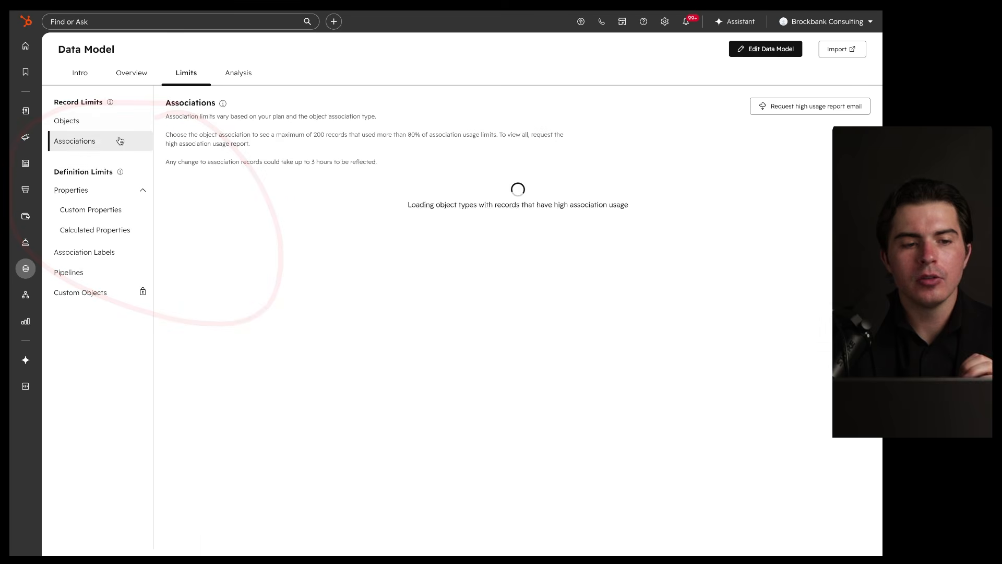
{"action": "left_click", "coordinate": [99, 209]}
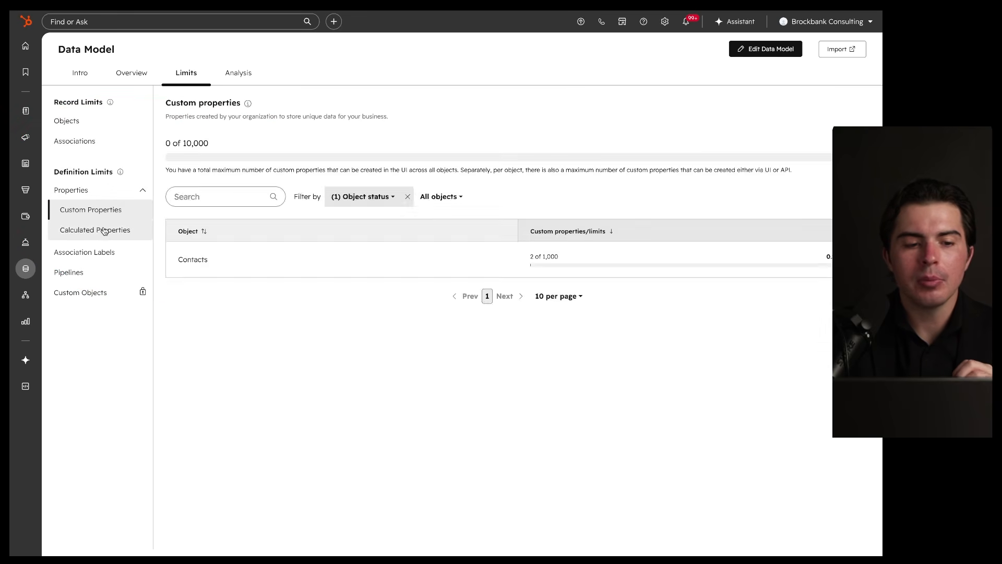
{"action": "left_click", "coordinate": [103, 229]}
{"action": "left_click", "coordinate": [103, 252]}
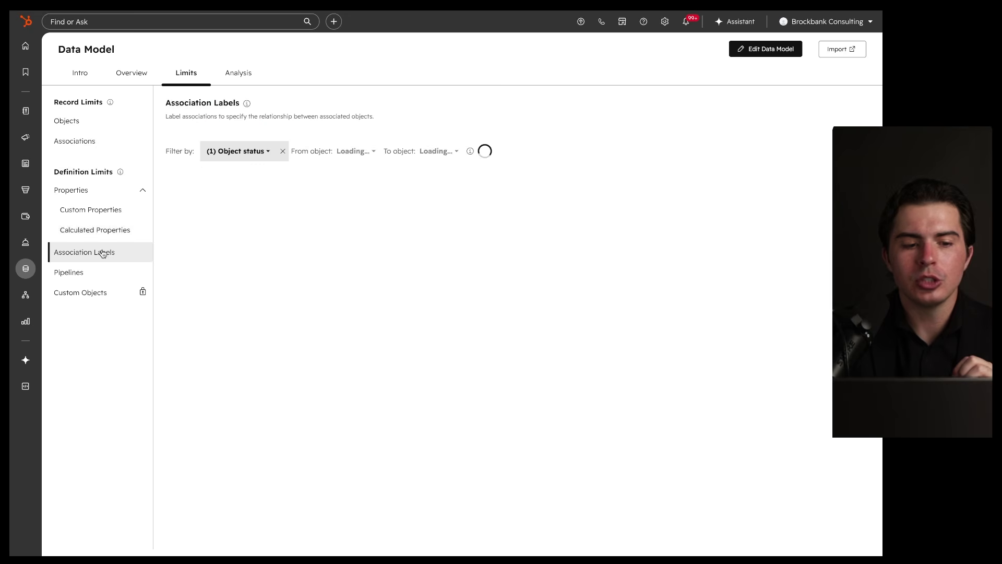
{"action": "left_click", "coordinate": [95, 272]}
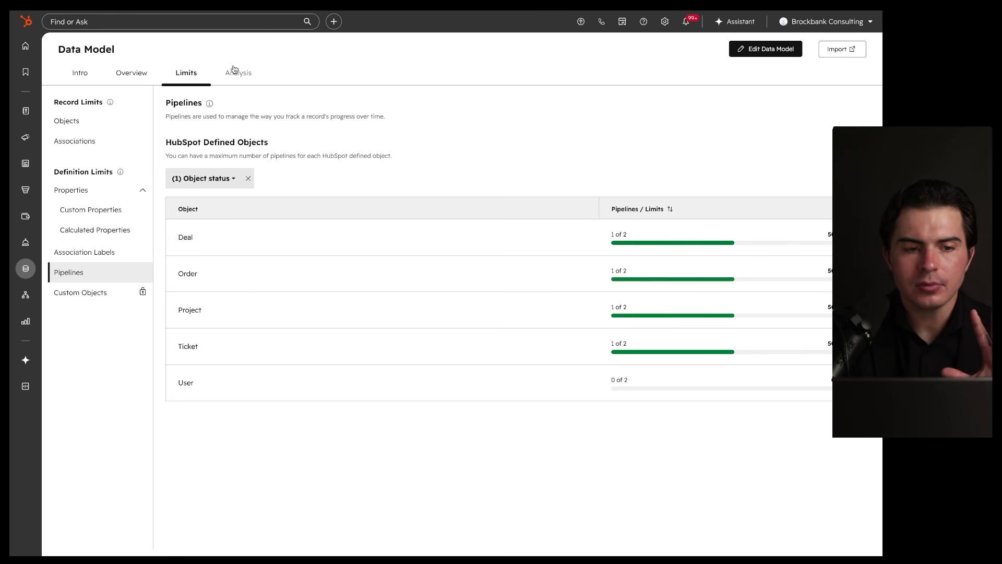
{"action": "left_click", "coordinate": [85, 128]}
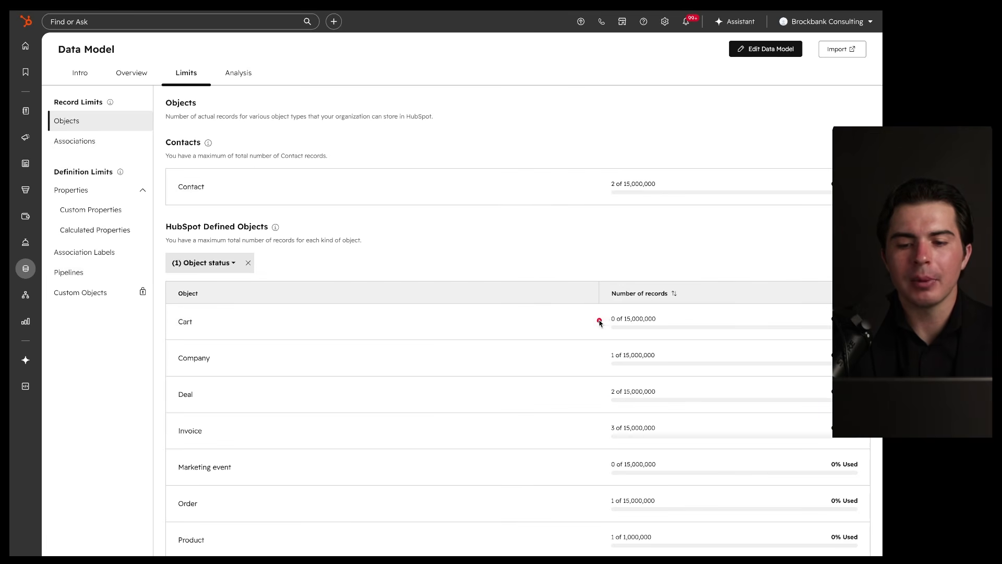
{"action": "left_click", "coordinate": [239, 70]}
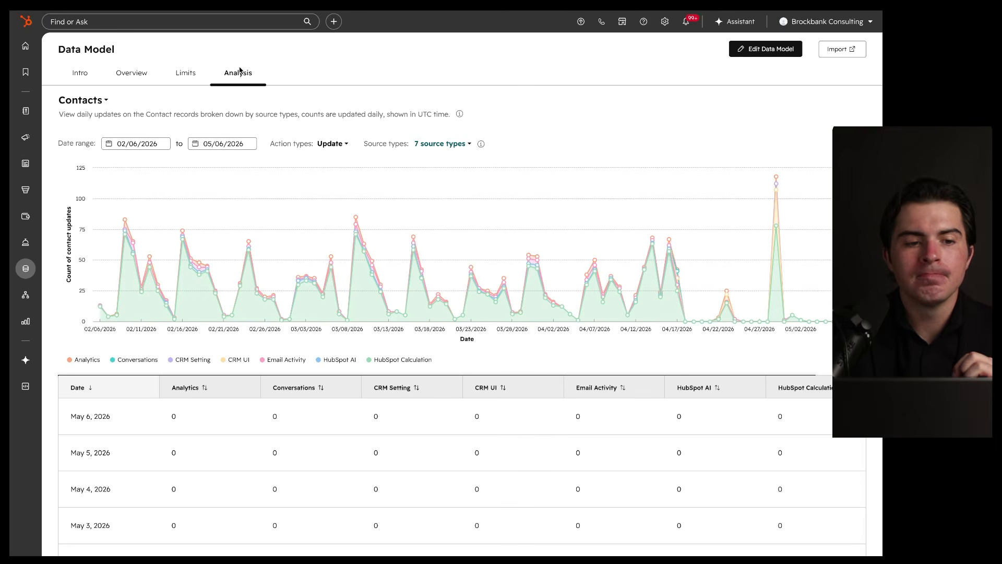
Step: Inspect the daily Contacts updates chart points from 02/06/2026 to 05/06/2026
{"action": "mouse_move", "coordinate": [182, 219]}
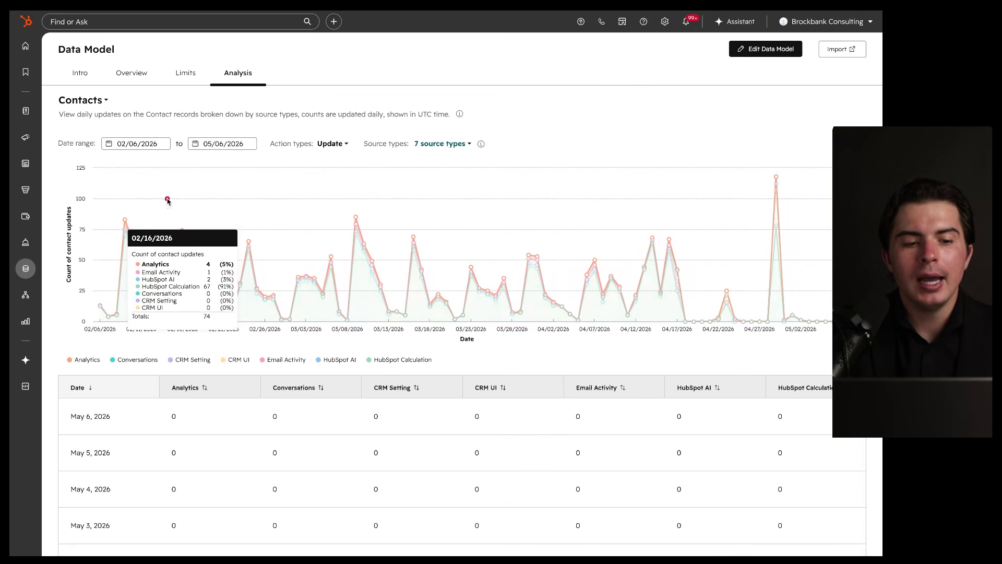
{"action": "left_click_drag", "start_coordinate": [224, 163], "coordinate": [261, 254]}
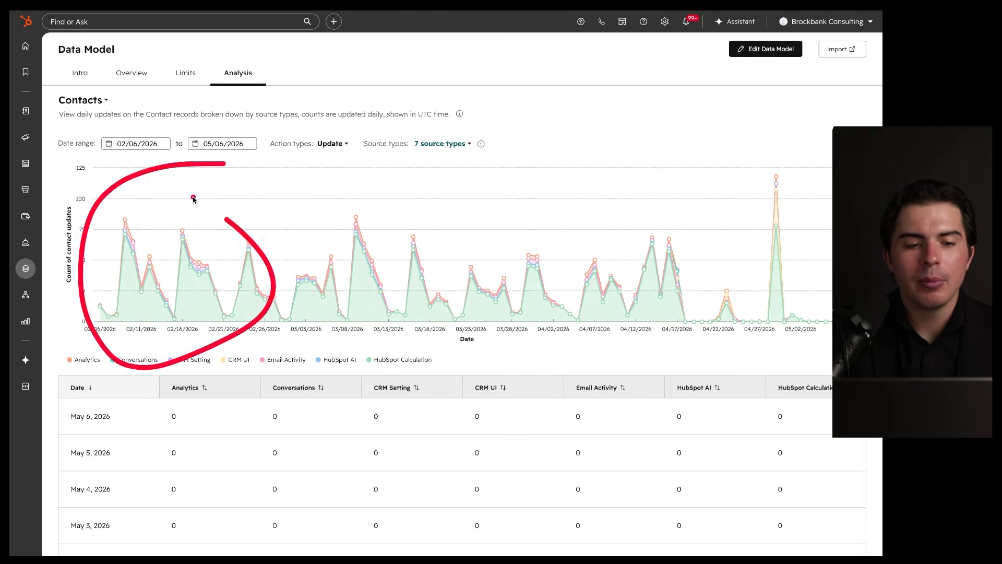
{"action": "left_click_drag", "start_coordinate": [373, 201], "coordinate": [441, 226]}
{"action": "left_click_drag", "start_coordinate": [478, 186], "coordinate": [614, 249]}
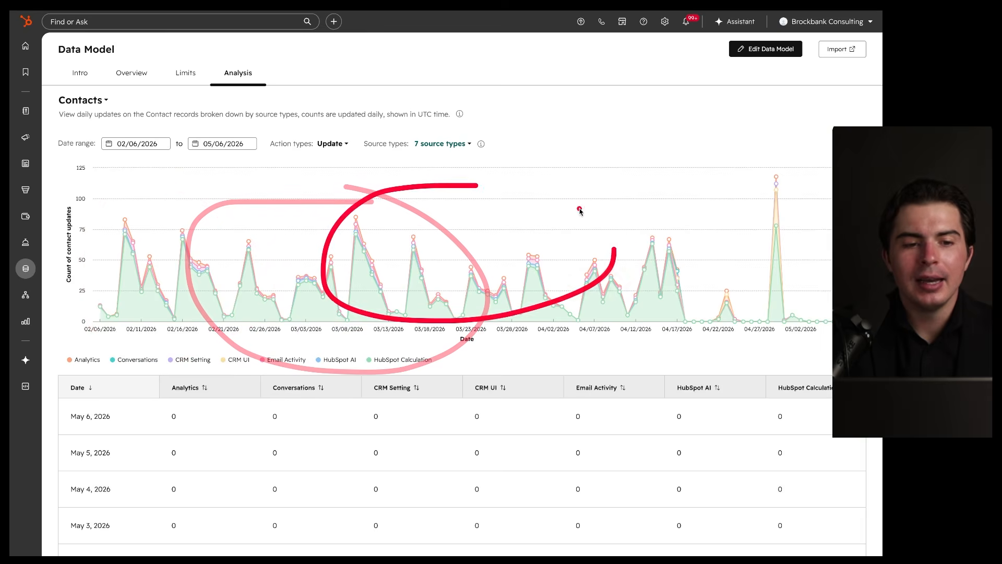
{"action": "left_click_drag", "start_coordinate": [56, 109], "coordinate": [127, 109]}
Step: Check the object dropdown, keeping Contacts, and scroll through the daily updates table
{"action": "left_click", "coordinate": [105, 101]}
{"action": "left_click", "coordinate": [337, 107]}
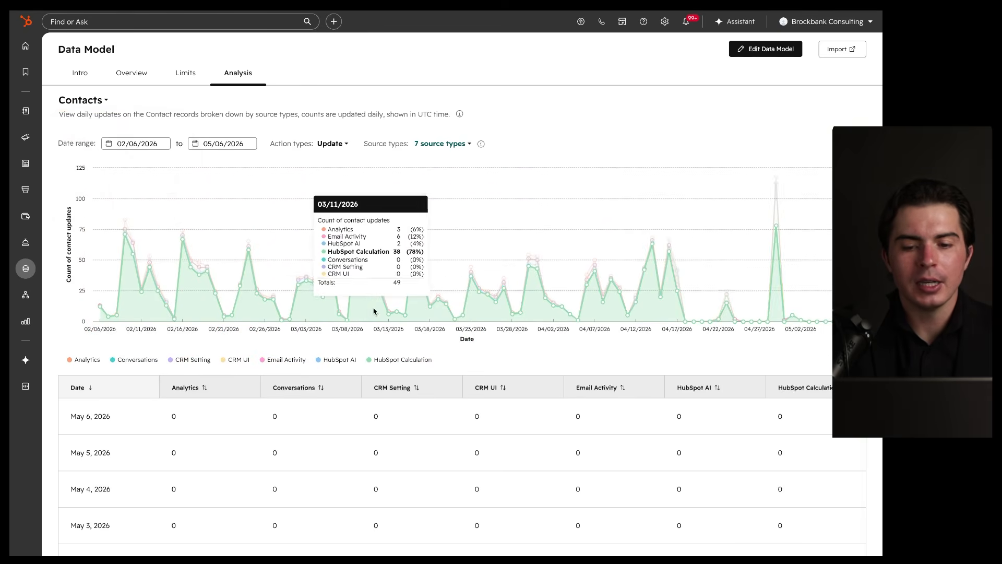
{"action": "scroll", "coordinate": [374, 312], "scroll_direction": "down", "scroll_amount": 5}
{"action": "scroll", "coordinate": [373, 311], "scroll_direction": "up", "scroll_amount": 5}
{"action": "left_click", "coordinate": [104, 102]}
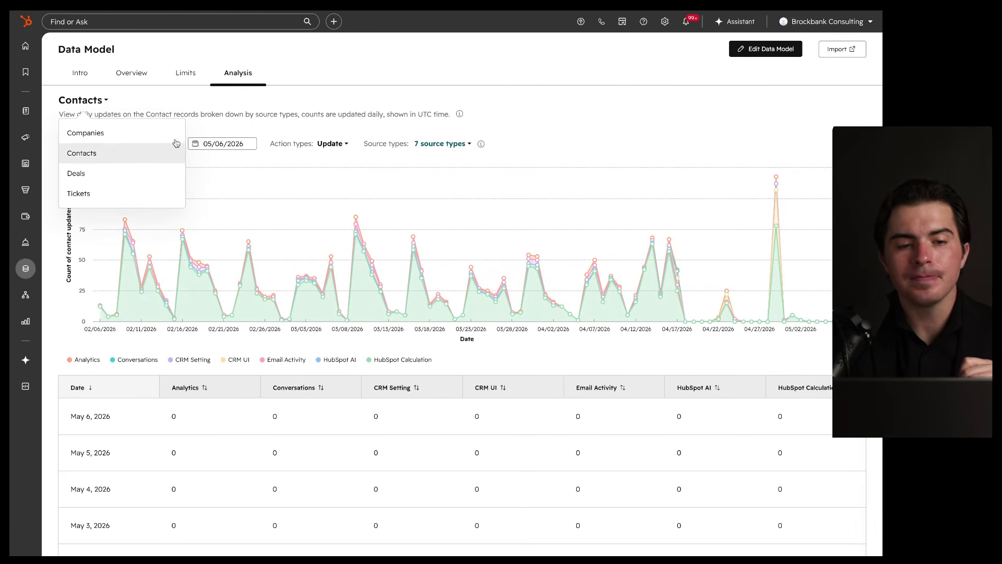
{"action": "left_click", "coordinate": [257, 105]}
{"action": "scroll", "coordinate": [329, 336], "scroll_direction": "down", "scroll_amount": 5}
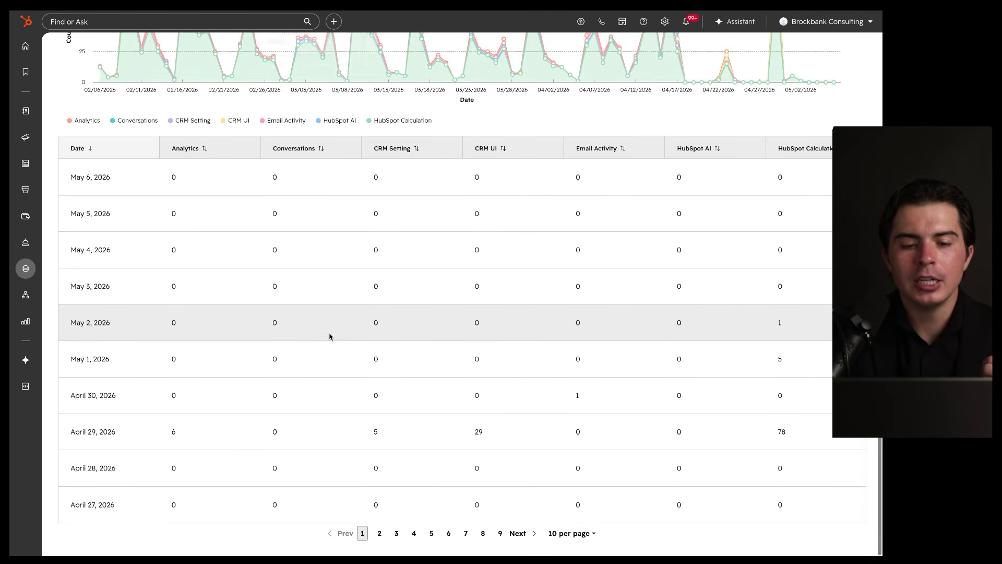
{"action": "scroll", "coordinate": [329, 337], "scroll_direction": "up", "scroll_amount": 5}
{"action": "mouse_move", "coordinate": [95, 298]}
{"action": "left_mouse_down"}
{"action": "mouse_move", "coordinate": [107, 279]}
{"action": "mouse_move", "coordinate": [123, 154]}
{"action": "mouse_move", "coordinate": [175, 298]}
{"action": "mouse_move", "coordinate": [184, 161]}
{"action": "left_mouse_up"}
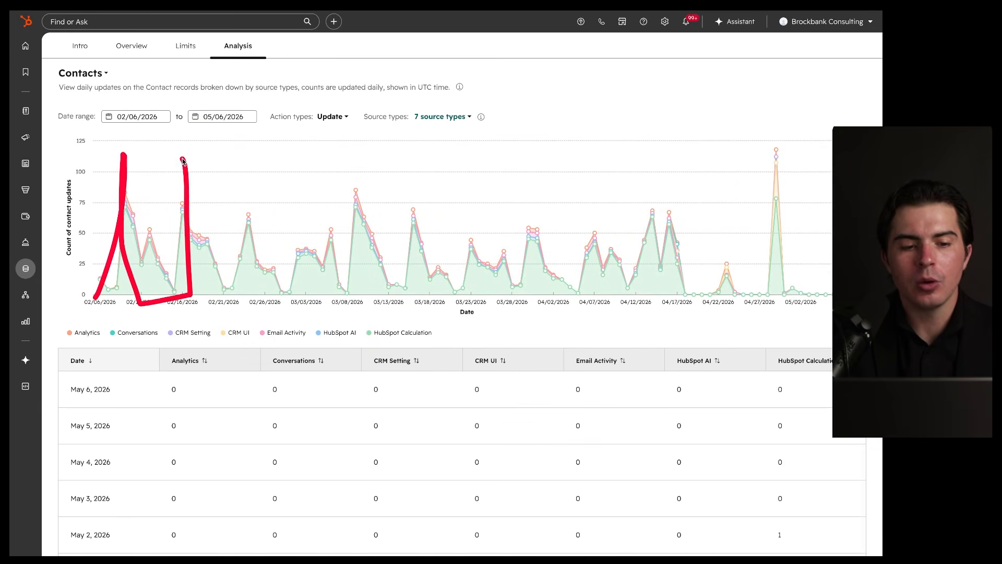
Step: Open the Data Model Intro page and scroll down to its quick suggestions
{"action": "left_click", "coordinate": [84, 46]}
{"action": "scroll", "coordinate": [249, 177], "scroll_direction": "down", "scroll_amount": 1}
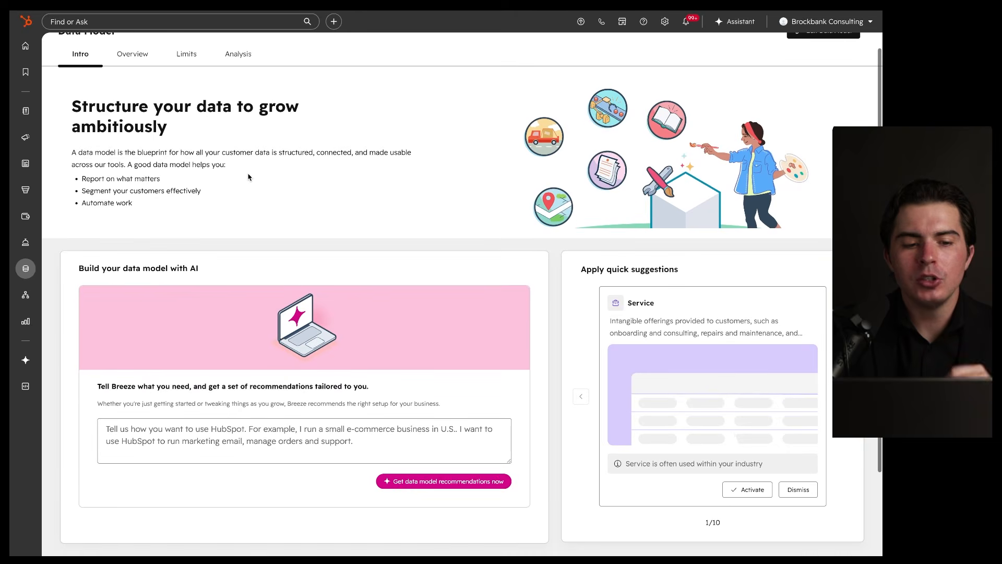
{"action": "scroll", "coordinate": [249, 177], "scroll_direction": "down", "scroll_amount": 3}
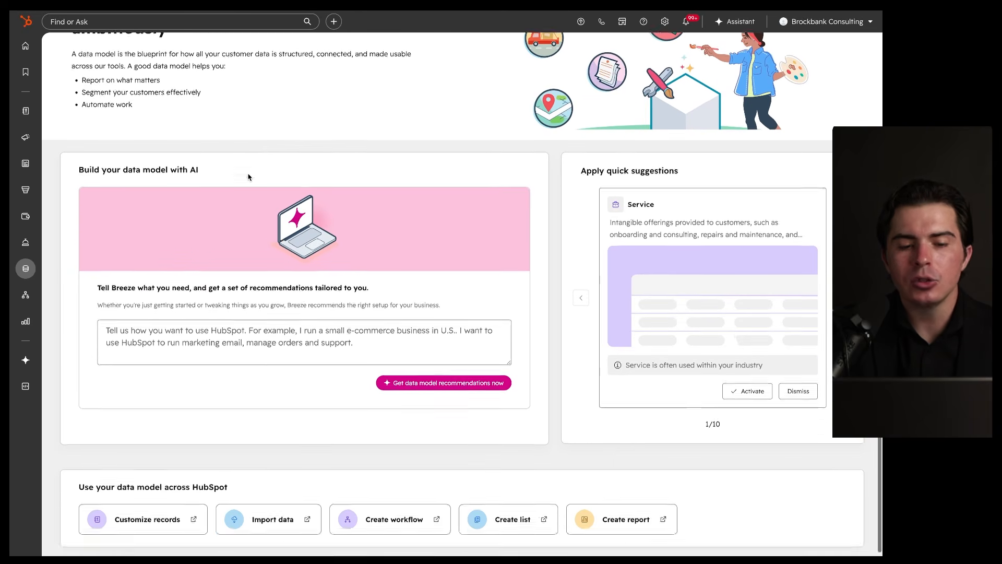
{"action": "scroll", "coordinate": [248, 177], "scroll_direction": "down", "scroll_amount": 1}
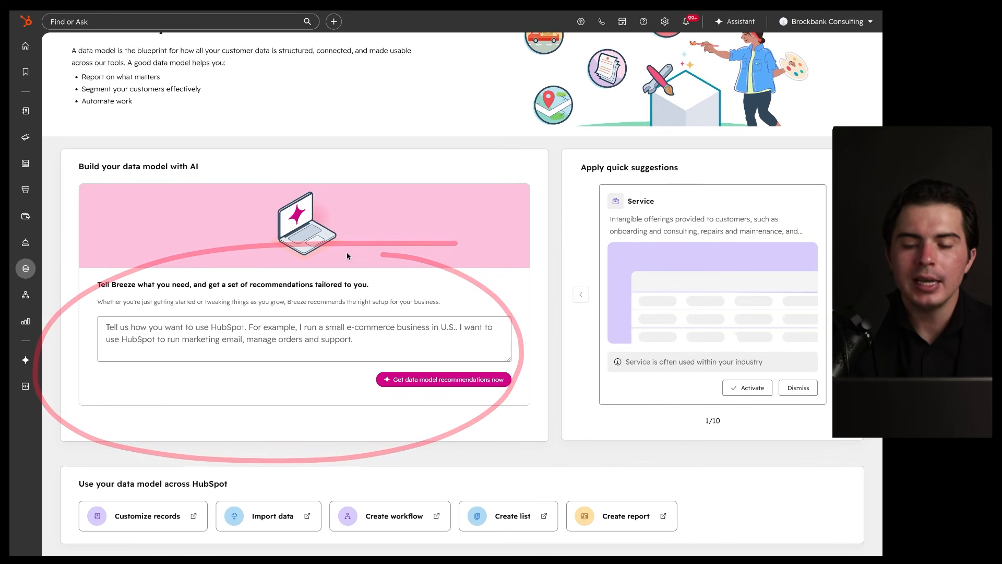
Step: Step forward and back through the quick suggestions carousel, returning to Service
{"action": "left_click", "coordinate": [845, 294]}
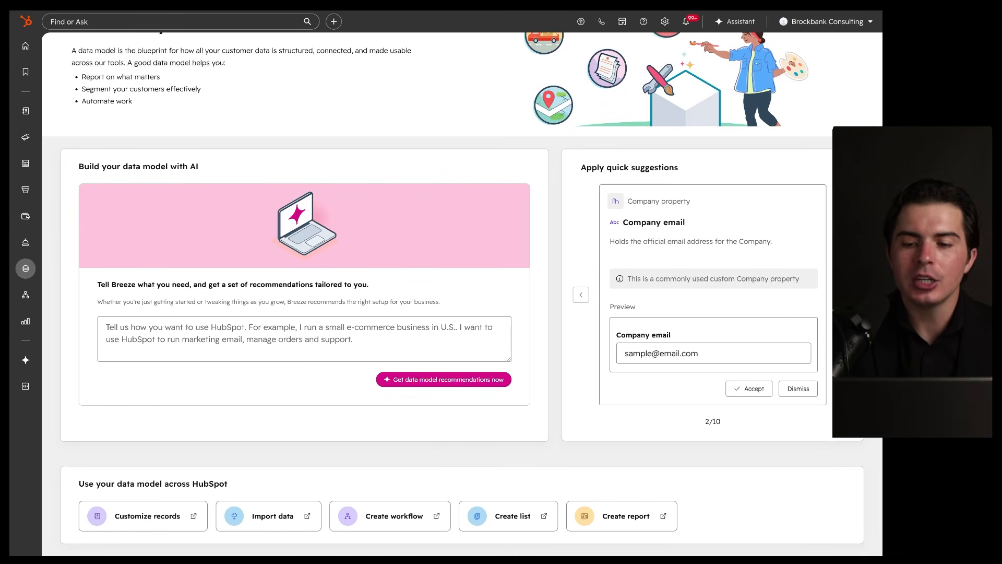
{"action": "left_click", "coordinate": [845, 294]}
{"action": "left_click", "coordinate": [845, 294]}
{"action": "left_click", "coordinate": [585, 294]}
{"action": "left_click", "coordinate": [586, 295]}
{"action": "left_click", "coordinate": [585, 294]}
{"action": "mouse_move", "coordinate": [752, 179]}
{"action": "left_mouse_down"}
{"action": "mouse_move", "coordinate": [812, 188]}
{"action": "mouse_move", "coordinate": [830, 155]}
{"action": "left_mouse_up"}
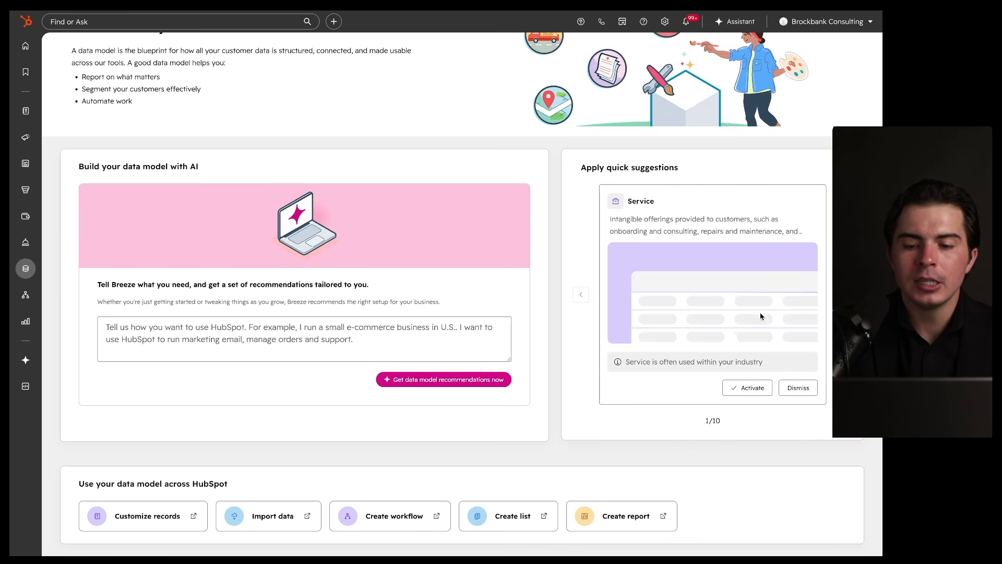
{"action": "left_click_drag", "start_coordinate": [622, 371], "coordinate": [789, 373]}
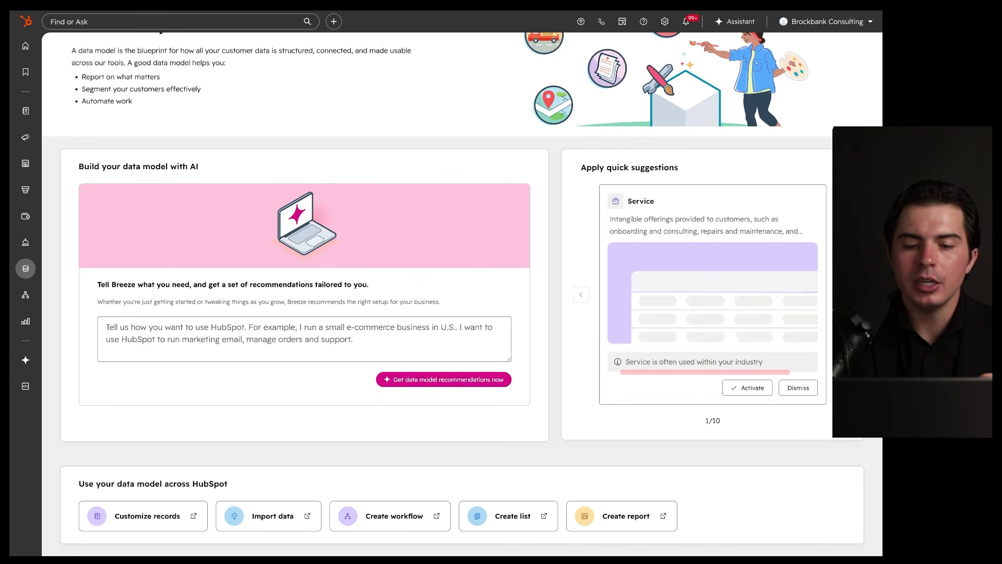
Step: Advance through the Company email, Renewal Date and Contract start date suggestions, then scroll back up
{"action": "left_click", "coordinate": [845, 295]}
{"action": "mouse_move", "coordinate": [812, 182]}
{"action": "left_mouse_down"}
{"action": "mouse_move", "coordinate": [736, 184]}
{"action": "mouse_move", "coordinate": [739, 226]}
{"action": "left_mouse_up"}
{"action": "left_click", "coordinate": [845, 294]}
{"action": "left_click", "coordinate": [845, 294]}
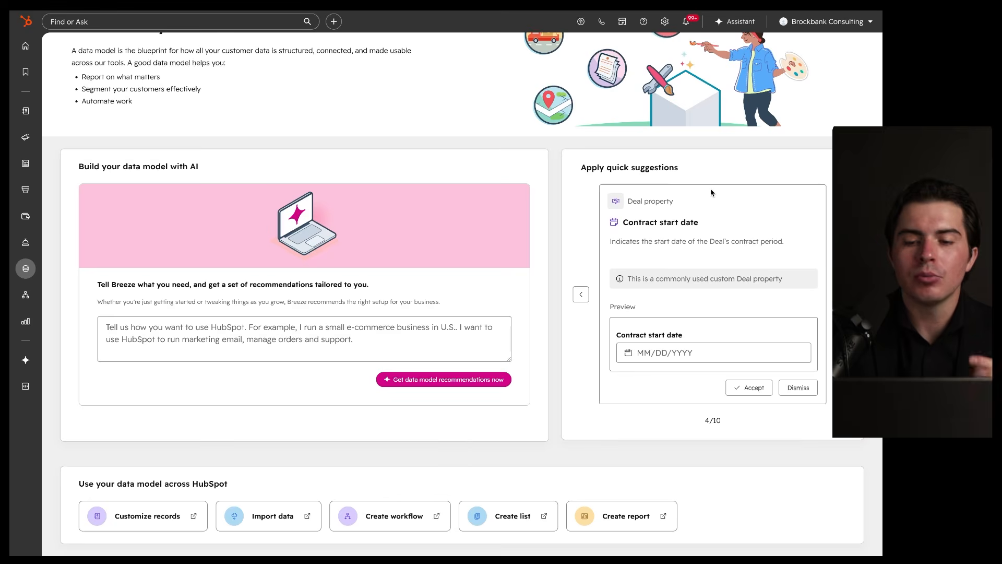
{"action": "scroll", "coordinate": [711, 193], "scroll_direction": "up", "scroll_amount": 3}
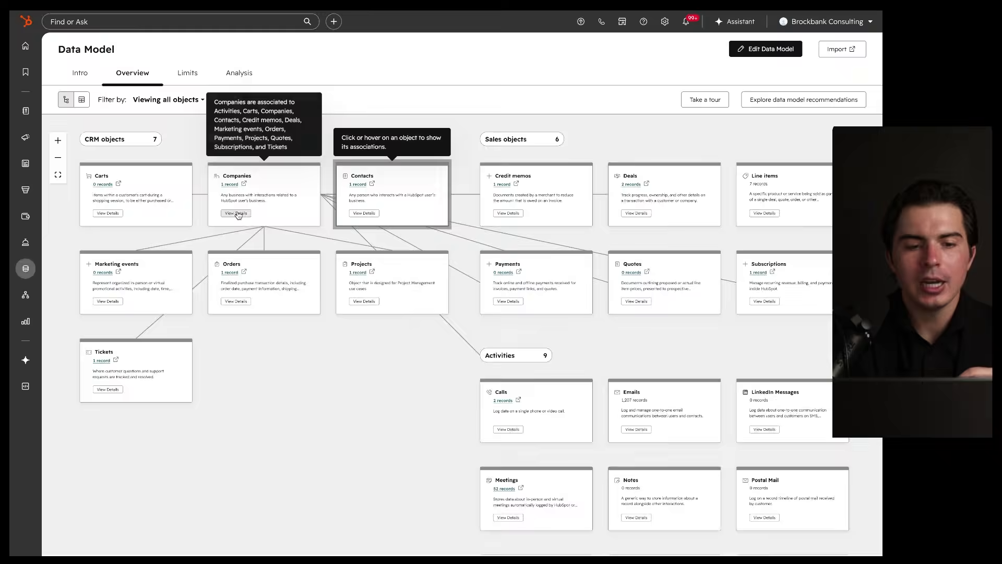
Step: Review the Companies object's Usage, Properties, Associations and Used In details, then close the panel
{"action": "left_click", "coordinate": [237, 213]}
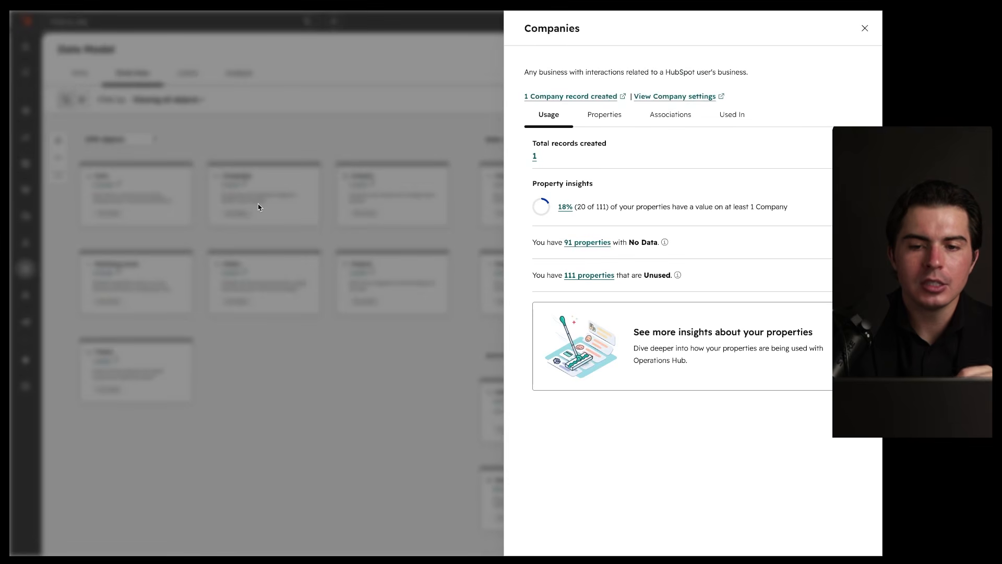
{"action": "left_click", "coordinate": [618, 118]}
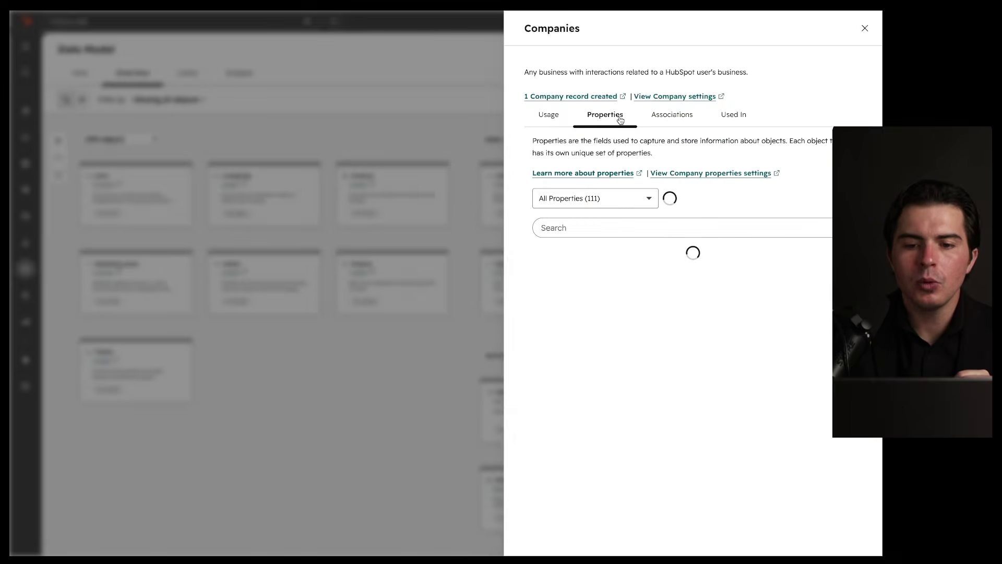
{"action": "left_click", "coordinate": [664, 122]}
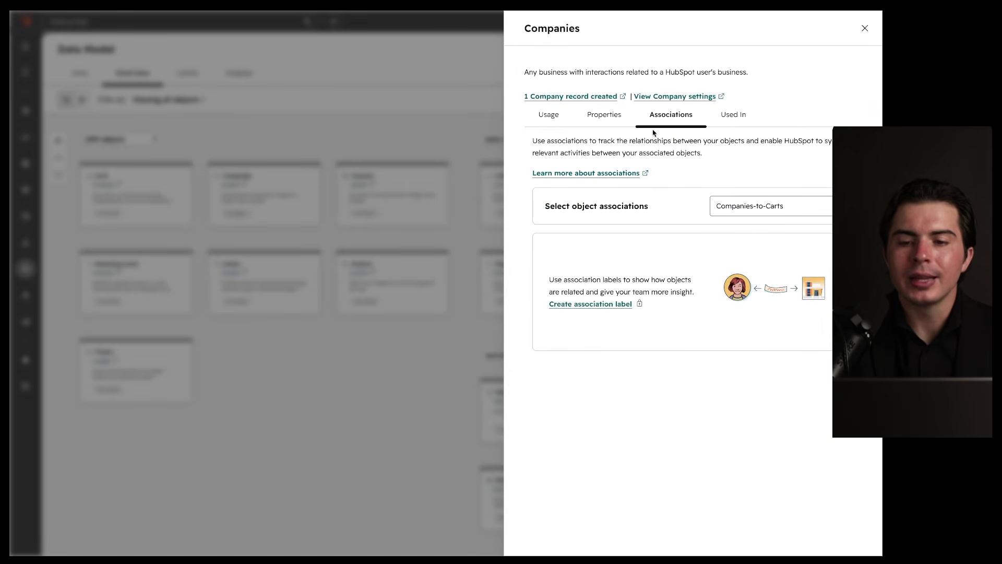
{"action": "left_click", "coordinate": [734, 119]}
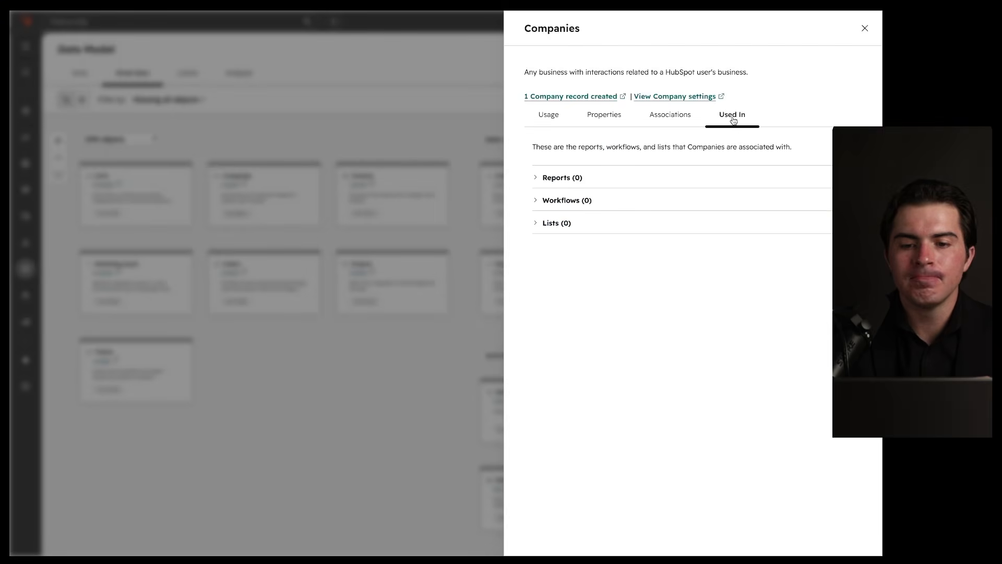
{"action": "left_click", "coordinate": [550, 118]}
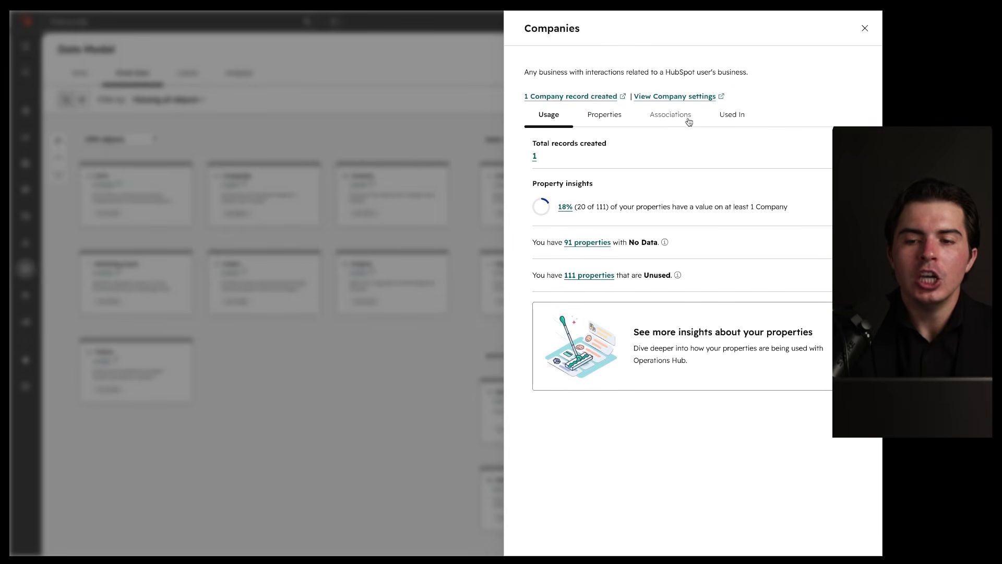
{"action": "left_click", "coordinate": [865, 28]}
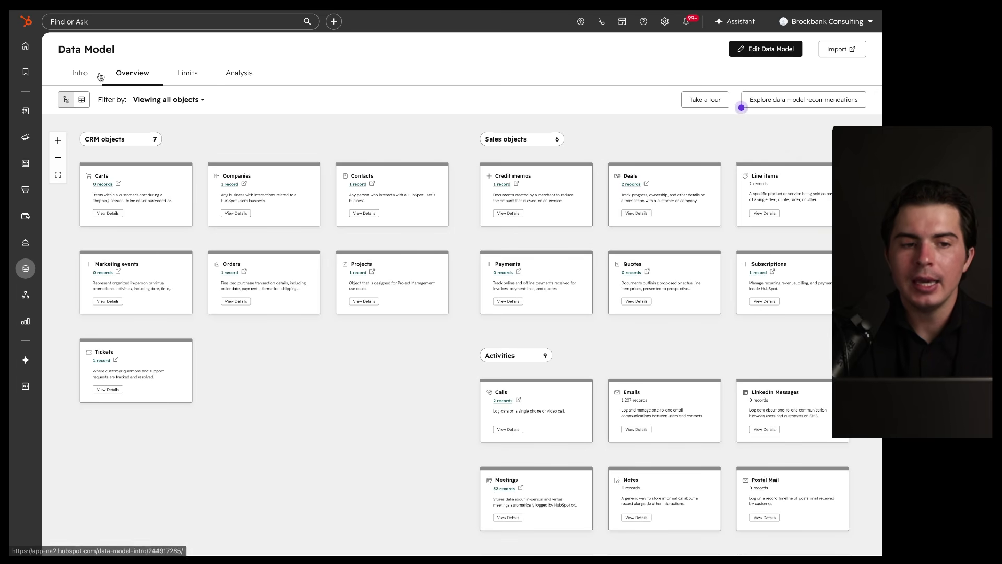
Step: Open Data Quality and view Formatting Issues, showing 0 records with formatting issues
{"action": "left_click", "coordinate": [80, 72]}
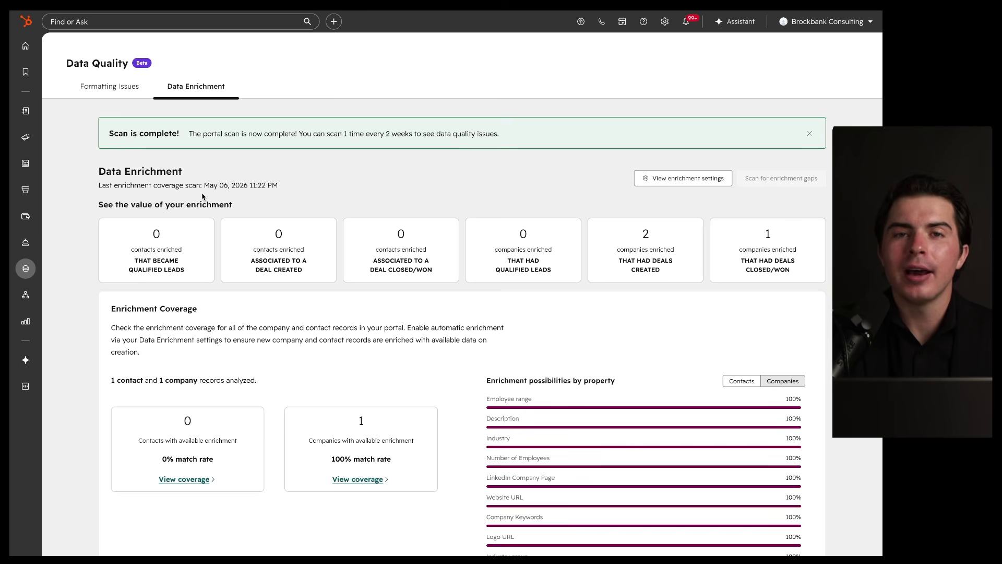
{"action": "left_click", "coordinate": [136, 87]}
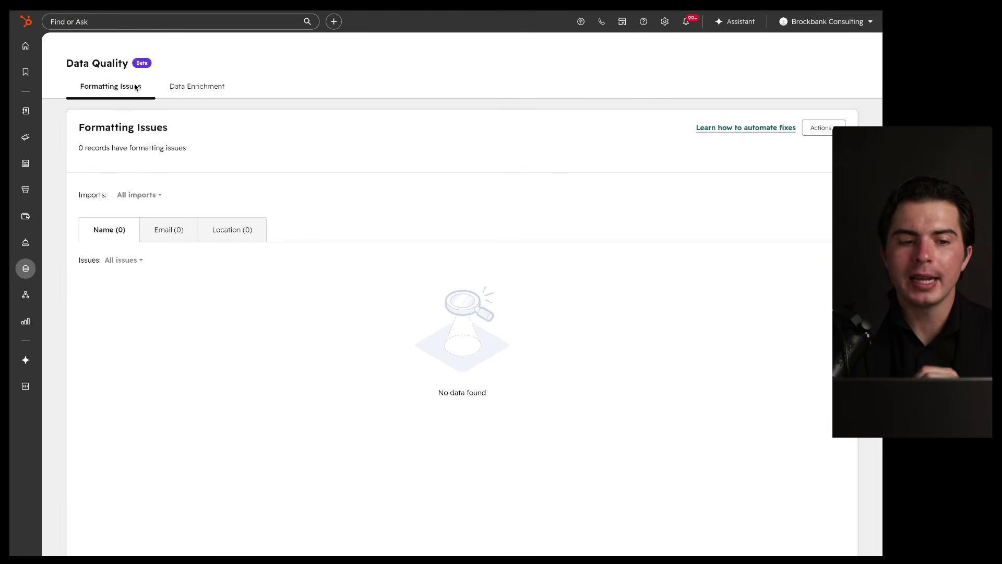
{"action": "left_click", "coordinate": [816, 133]}
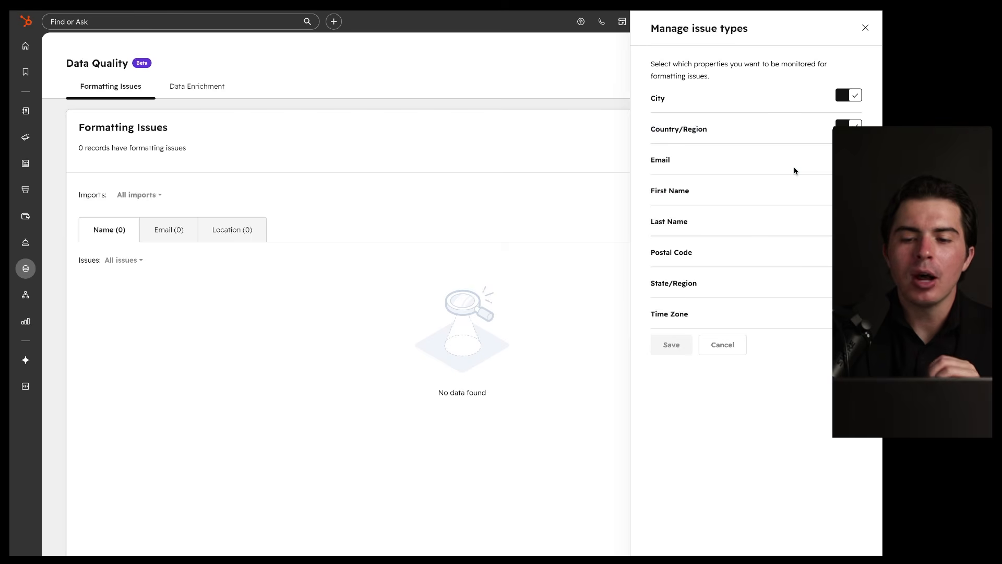
{"action": "right_click", "coordinate": [715, 119]}
{"action": "left_click", "coordinate": [715, 119]}
{"action": "mouse_move", "coordinate": [723, 115]}
{"action": "left_mouse_down"}
{"action": "mouse_move", "coordinate": [739, 150]}
{"action": "mouse_move", "coordinate": [698, 117]}
{"action": "left_mouse_up"}
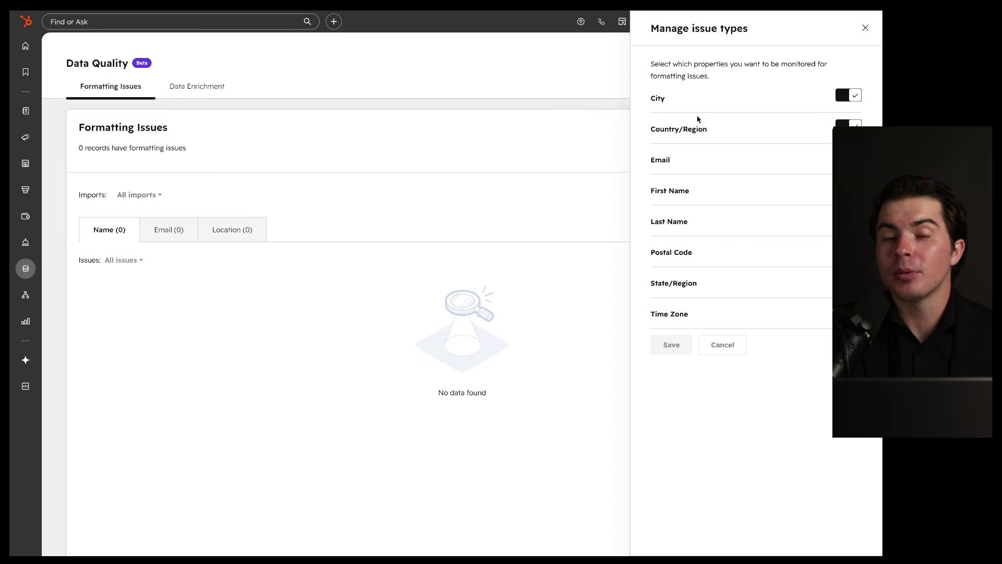
{"action": "mouse_move", "coordinate": [761, 121]}
{"action": "left_mouse_down"}
{"action": "mouse_move", "coordinate": [781, 141]}
{"action": "mouse_move", "coordinate": [712, 123]}
{"action": "mouse_move", "coordinate": [624, 124]}
{"action": "mouse_move", "coordinate": [829, 131]}
{"action": "mouse_move", "coordinate": [754, 110]}
{"action": "left_mouse_up"}
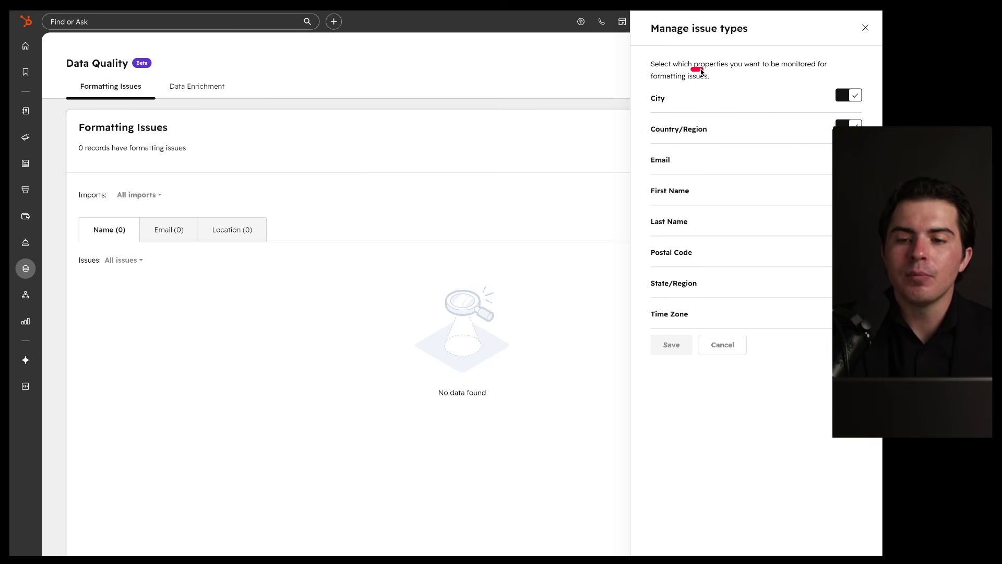
{"action": "left_click_drag", "start_coordinate": [781, 72], "coordinate": [822, 73]}
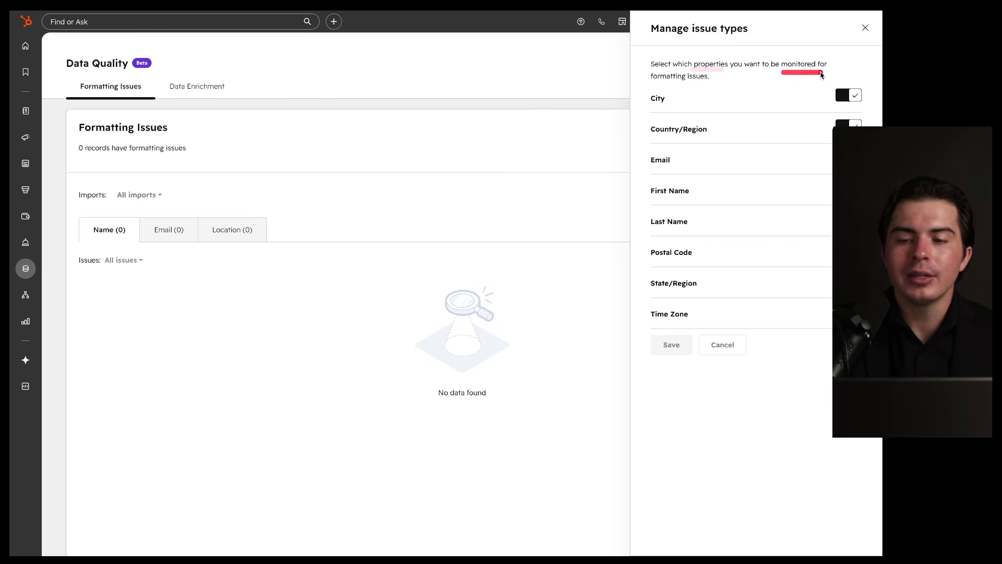
{"action": "mouse_move", "coordinate": [760, 111]}
{"action": "left_mouse_down"}
{"action": "mouse_move", "coordinate": [629, 113]}
{"action": "mouse_move", "coordinate": [783, 147]}
{"action": "mouse_move", "coordinate": [787, 109]}
{"action": "mouse_move", "coordinate": [725, 112]}
{"action": "left_mouse_up"}
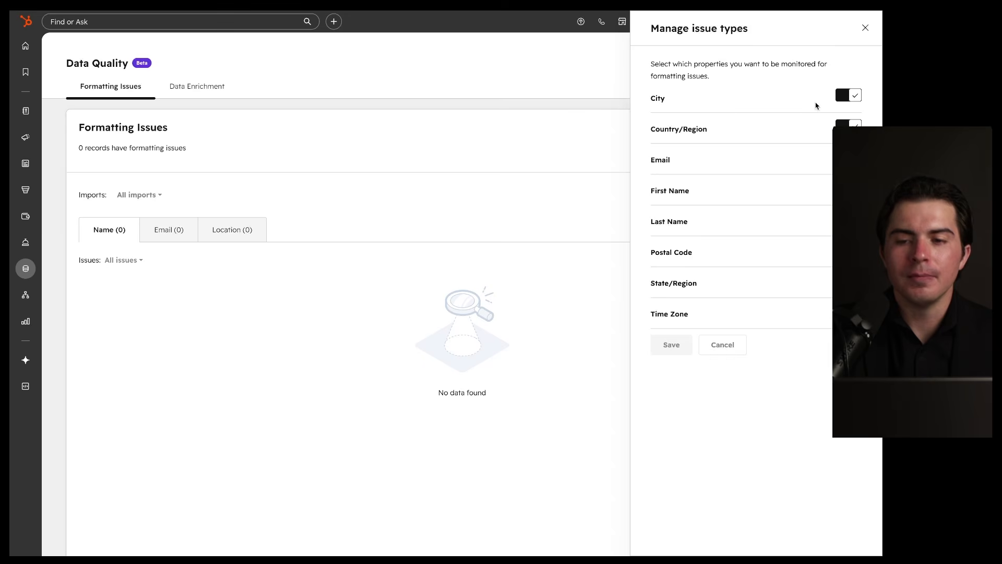
{"action": "left_click", "coordinate": [865, 28]}
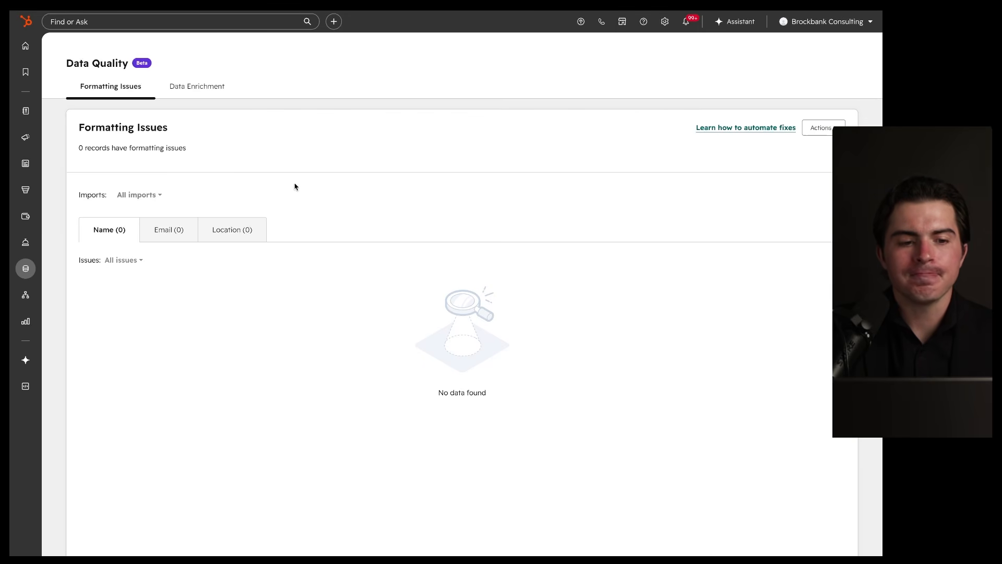
{"action": "left_click_drag", "start_coordinate": [74, 156], "coordinate": [217, 155]}
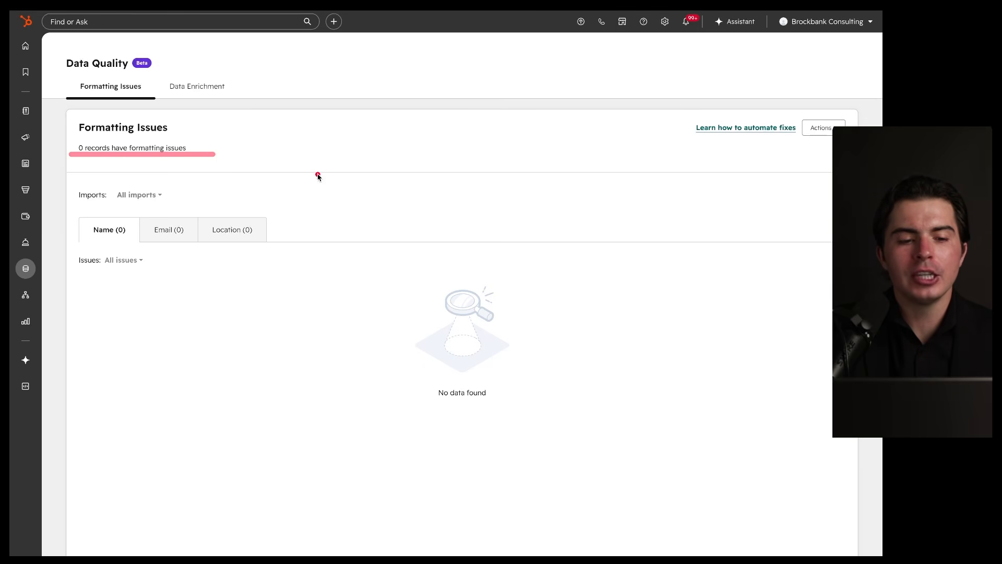
{"action": "left_click_drag", "start_coordinate": [459, 175], "coordinate": [314, 207]}
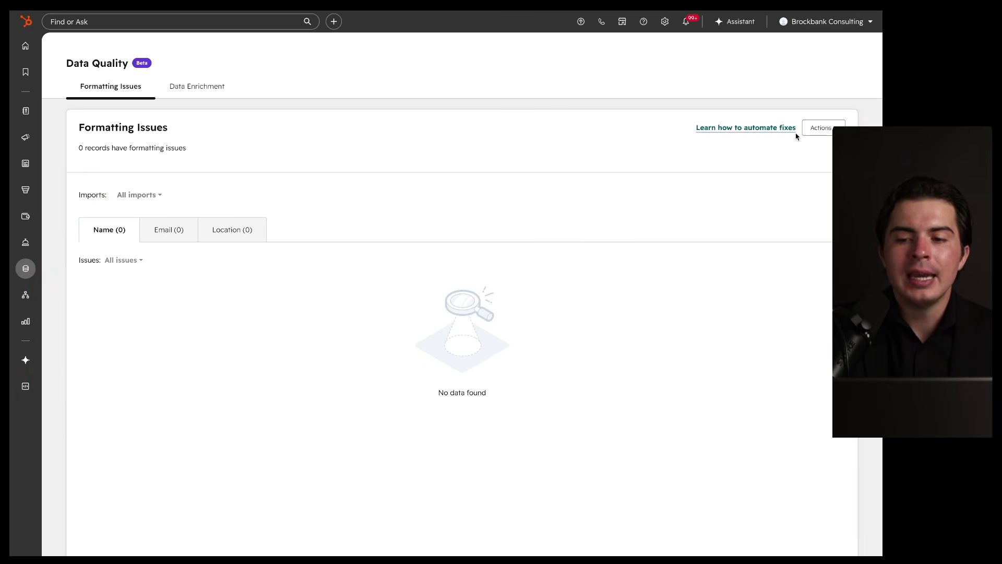
{"action": "left_click", "coordinate": [824, 127]}
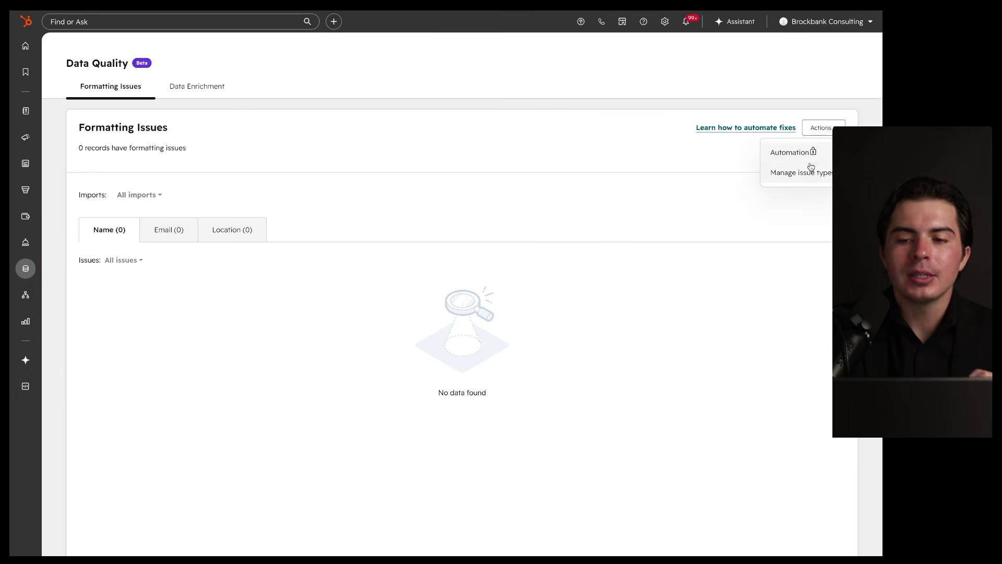
{"action": "left_click", "coordinate": [610, 178]}
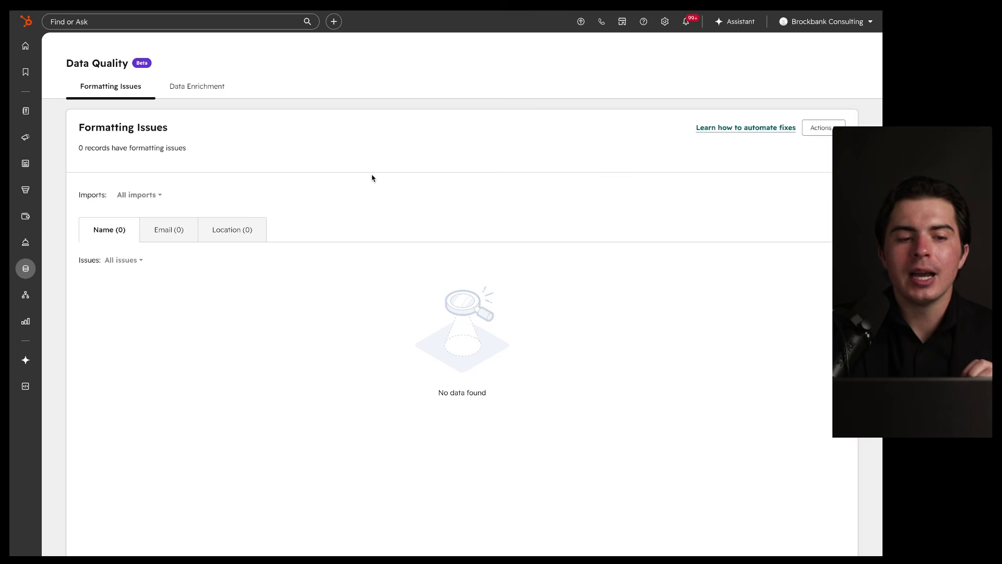
{"action": "left_click", "coordinate": [189, 88]}
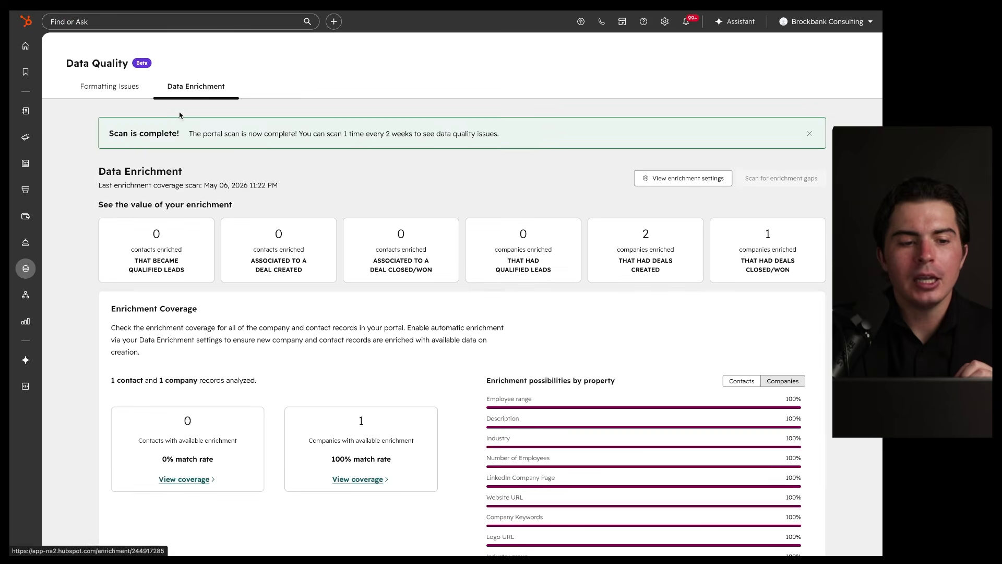
{"action": "mouse_move", "coordinate": [28, 275]}
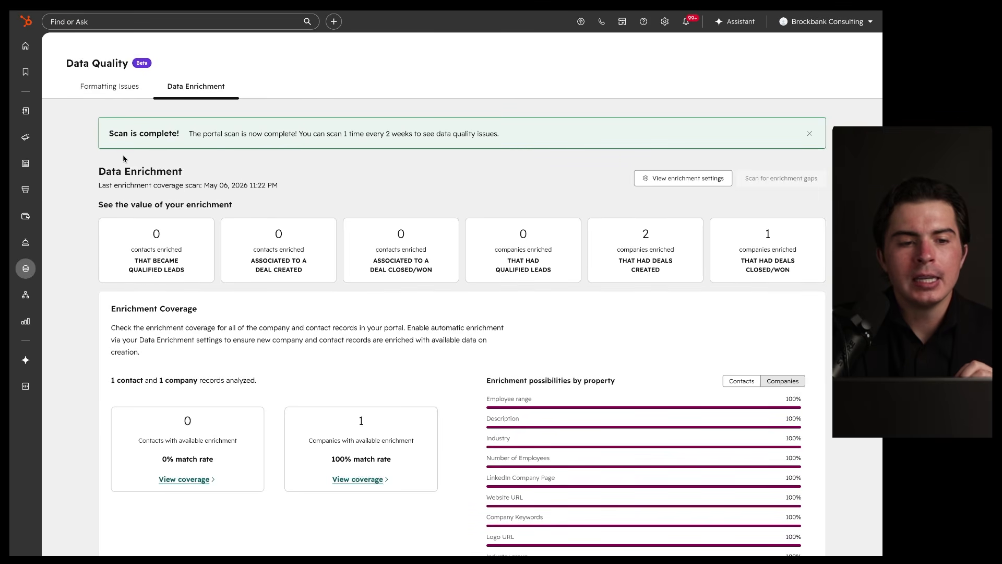
{"action": "left_click_drag", "start_coordinate": [155, 95], "coordinate": [247, 97]}
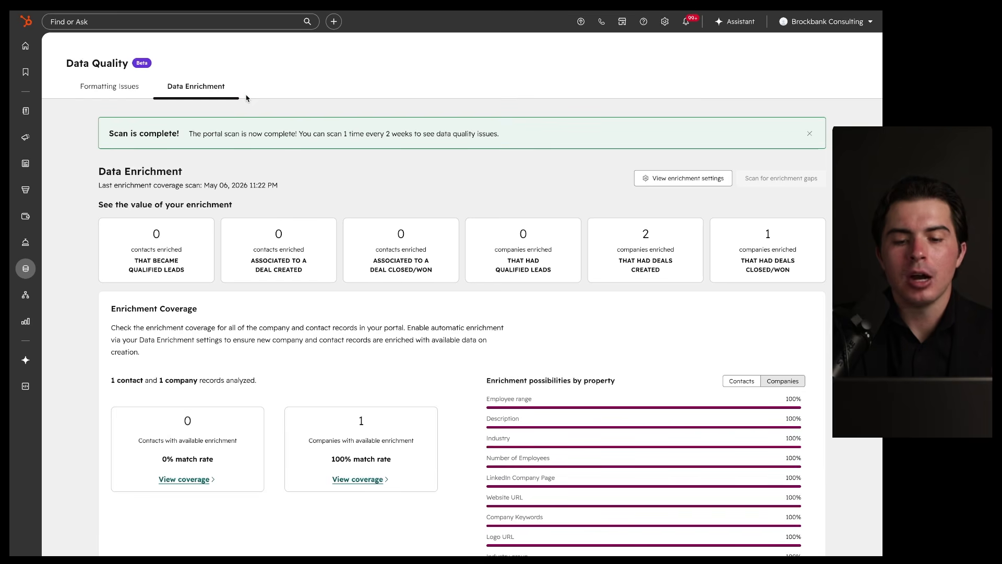
{"action": "scroll", "coordinate": [315, 237], "scroll_direction": "down", "scroll_amount": 3}
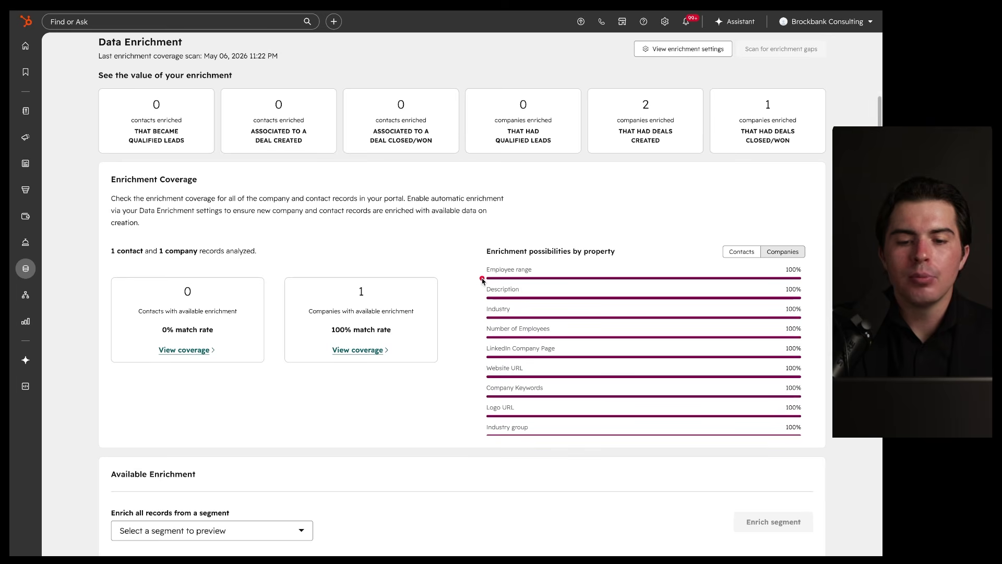
{"action": "left_click_drag", "start_coordinate": [482, 280], "coordinate": [559, 281]}
{"action": "left_click_drag", "start_coordinate": [477, 295], "coordinate": [534, 296]}
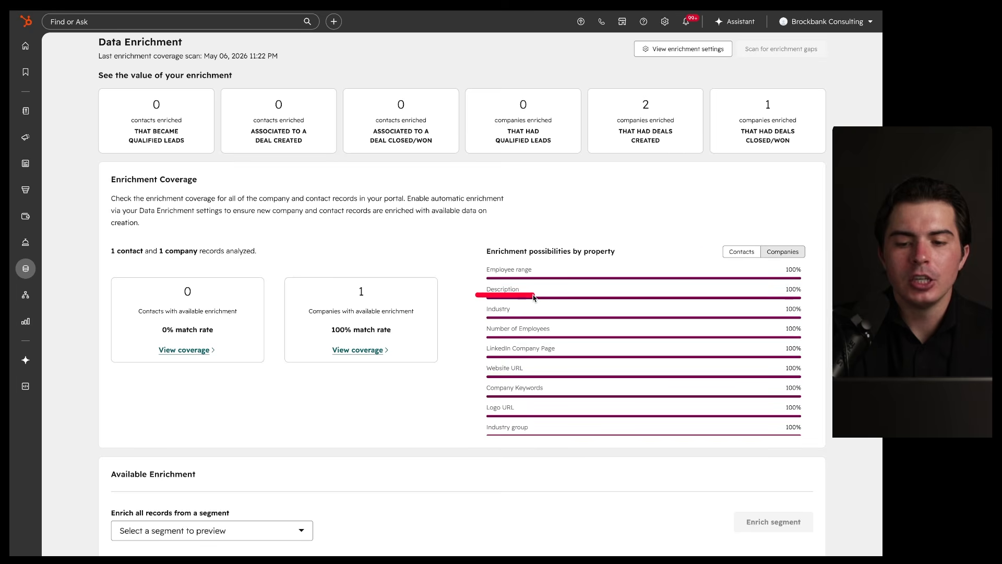
{"action": "left_click_drag", "start_coordinate": [727, 262], "coordinate": [767, 263]}
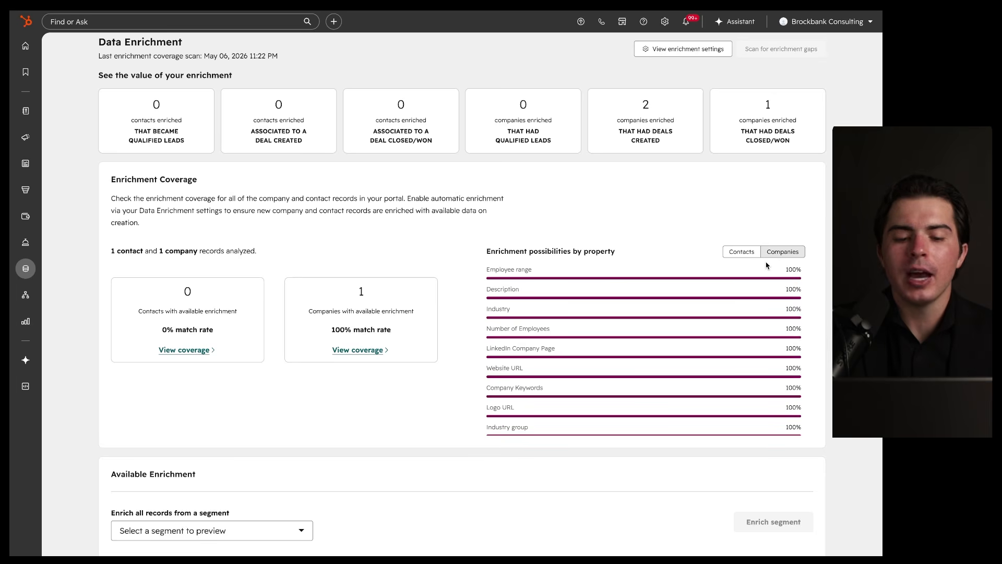
{"action": "mouse_move", "coordinate": [800, 199]}
{"action": "left_mouse_down"}
{"action": "mouse_move", "coordinate": [437, 385]}
{"action": "mouse_move", "coordinate": [647, 241]}
{"action": "left_mouse_up"}
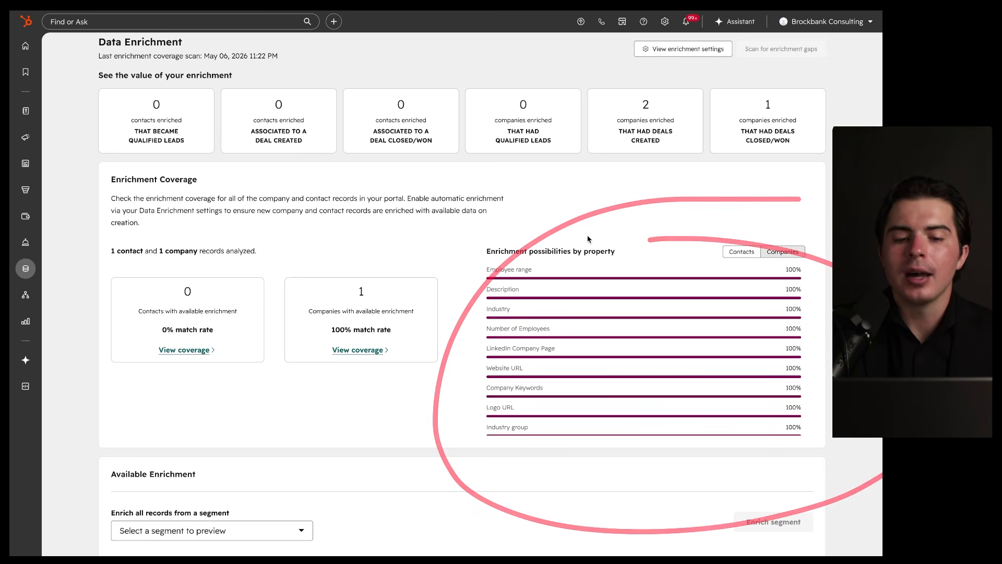
{"action": "left_click_drag", "start_coordinate": [479, 294], "coordinate": [538, 293]}
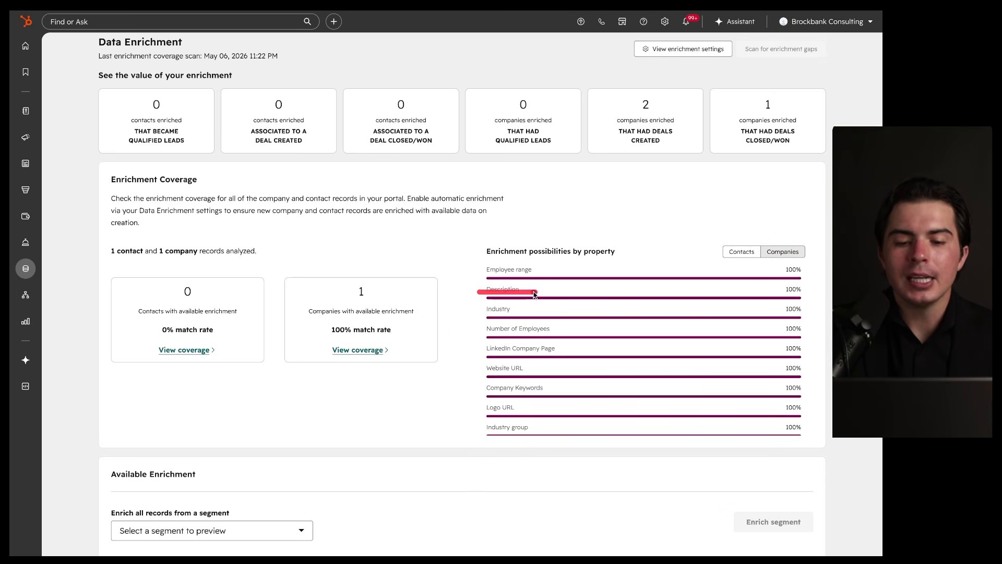
{"action": "mouse_move", "coordinate": [478, 313]}
{"action": "left_mouse_down"}
{"action": "mouse_move", "coordinate": [514, 315]}
{"action": "mouse_move", "coordinate": [538, 352]}
{"action": "left_mouse_up"}
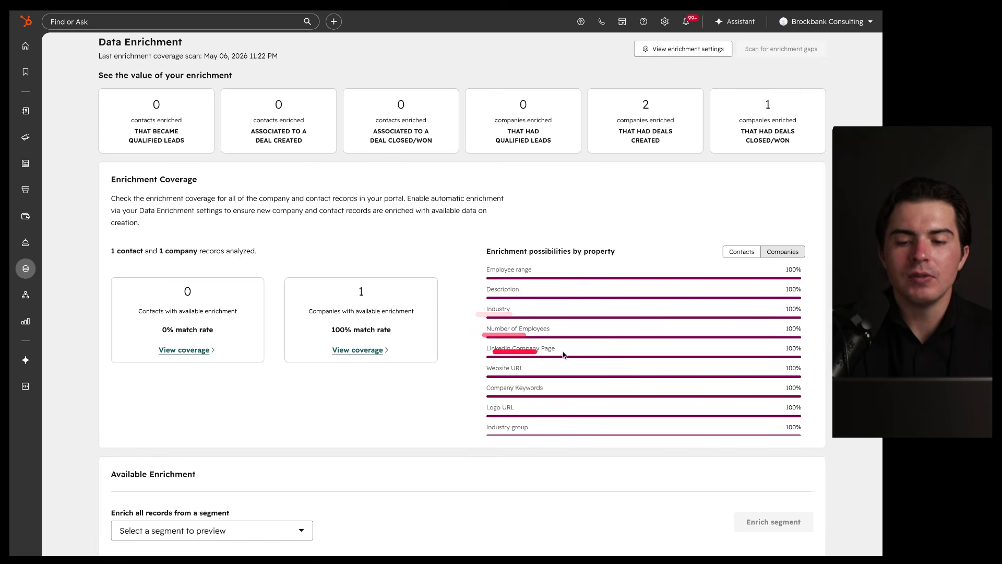
{"action": "scroll", "coordinate": [562, 308], "scroll_direction": "up", "scroll_amount": 1}
{"action": "scroll", "coordinate": [563, 308], "scroll_direction": "up", "scroll_amount": 2}
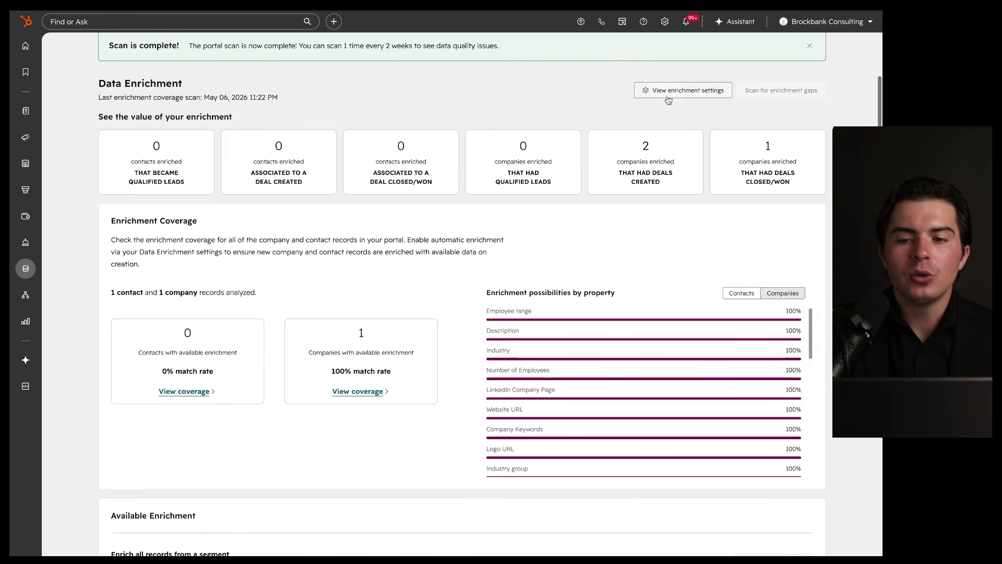
Step: Open the Data Enrichment settings and review the automatic and continuous enrichment options for companies and contacts
{"action": "left_click", "coordinate": [669, 96]}
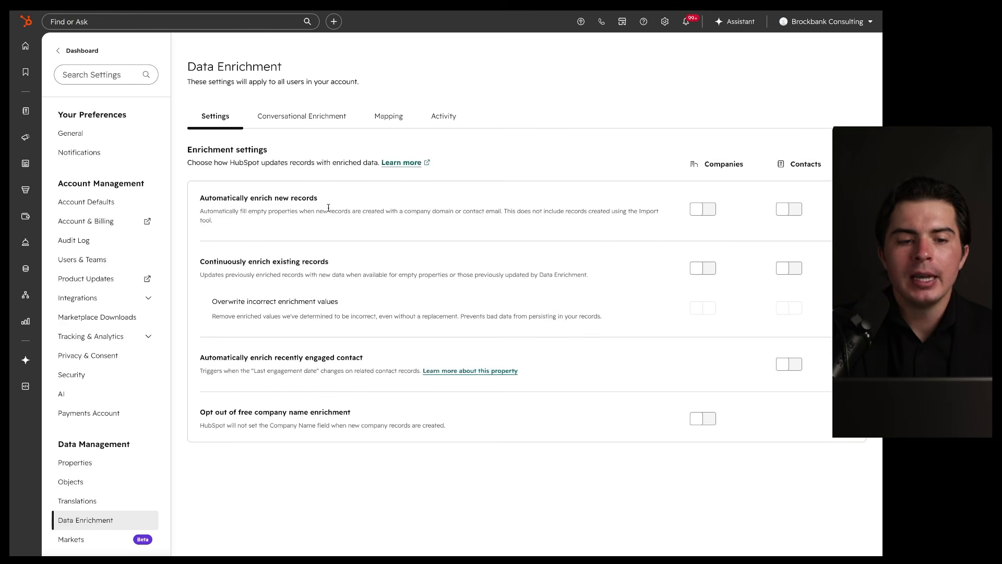
{"action": "left_click_drag", "start_coordinate": [201, 207], "coordinate": [338, 207]}
{"action": "left_click_drag", "start_coordinate": [240, 217], "coordinate": [290, 218]}
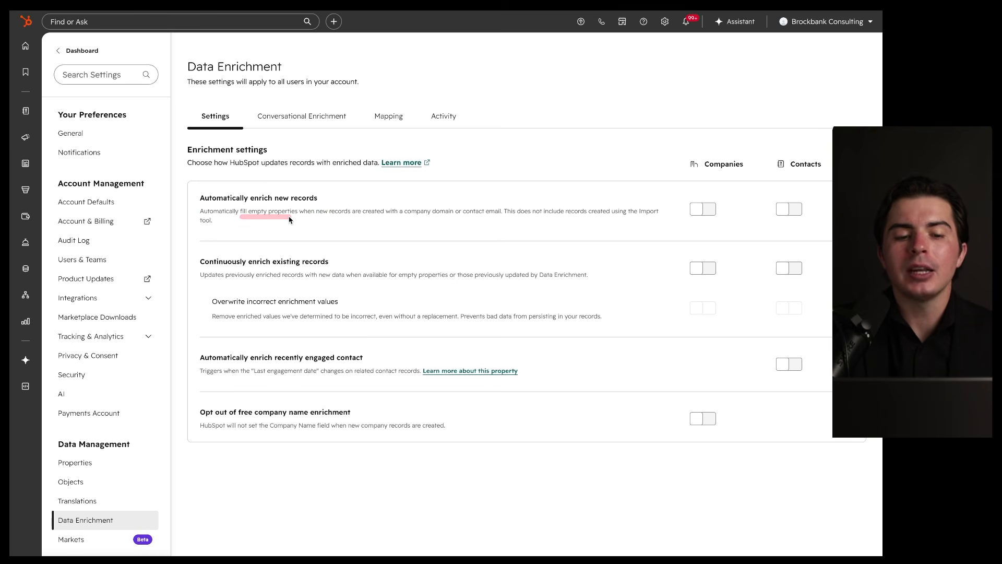
{"action": "left_click_drag", "start_coordinate": [237, 220], "coordinate": [391, 223]}
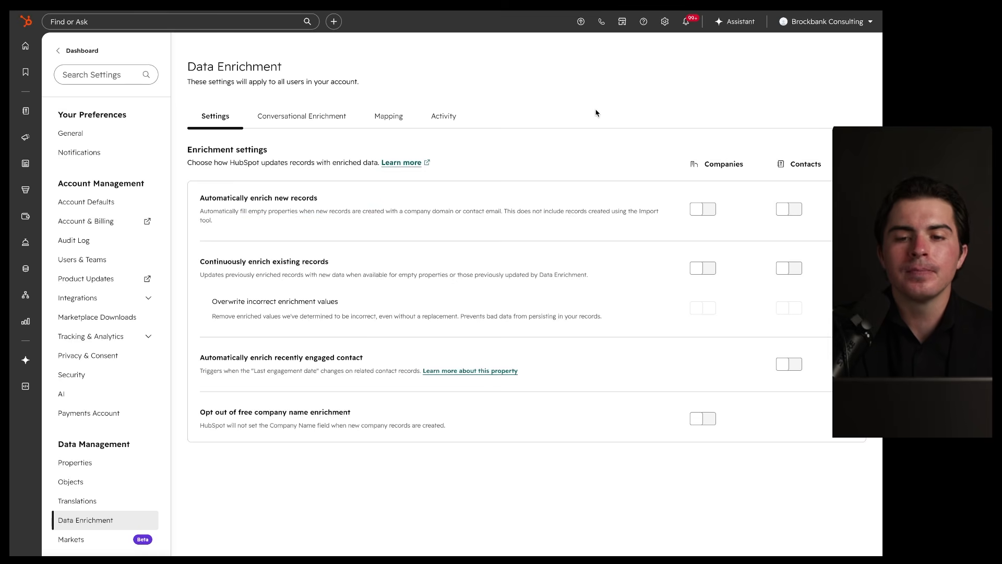
{"action": "left_click_drag", "start_coordinate": [199, 203], "coordinate": [404, 203]}
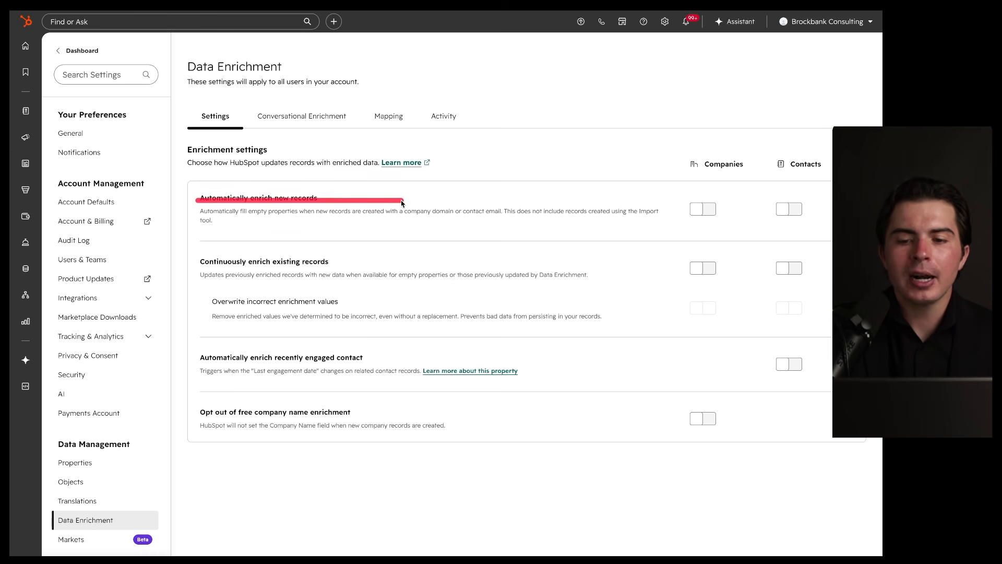
{"action": "mouse_move", "coordinate": [682, 225]}
{"action": "left_mouse_down"}
{"action": "mouse_move", "coordinate": [831, 225]}
{"action": "mouse_move", "coordinate": [801, 218]}
{"action": "left_mouse_up"}
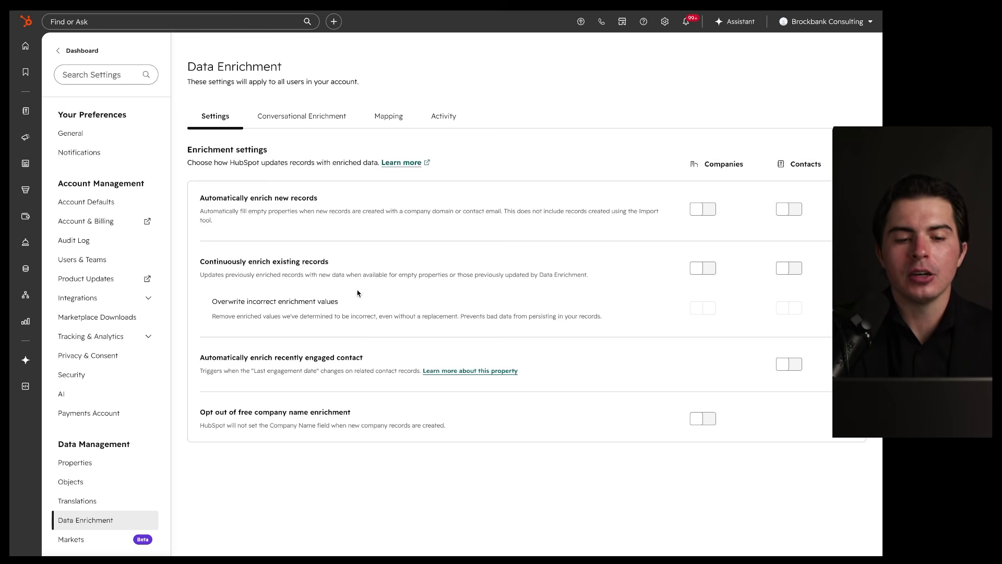
{"action": "mouse_move", "coordinate": [380, 236]}
{"action": "left_mouse_down"}
{"action": "mouse_move", "coordinate": [455, 348]}
{"action": "mouse_move", "coordinate": [268, 255]}
{"action": "left_mouse_up"}
{"action": "mouse_move", "coordinate": [698, 172]}
{"action": "left_mouse_down"}
{"action": "mouse_move", "coordinate": [684, 264]}
{"action": "mouse_move", "coordinate": [725, 169]}
{"action": "left_mouse_up"}
Step: Scroll through the enrichment settings, leaving all auto-enrichment options off
{"action": "scroll", "coordinate": [568, 208], "scroll_direction": "left", "scroll_amount": 5}
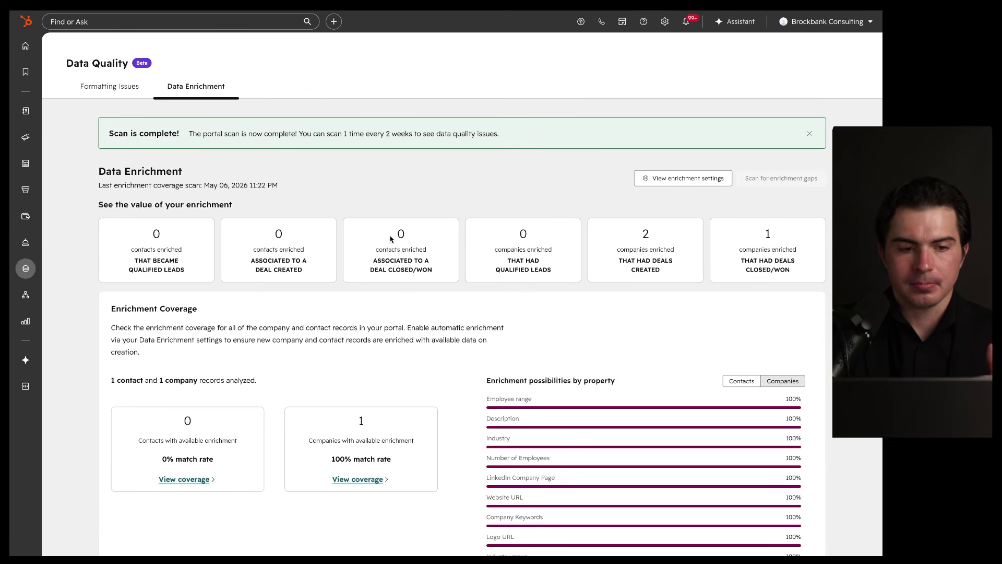
{"action": "scroll", "coordinate": [363, 289], "scroll_direction": "down", "scroll_amount": 2}
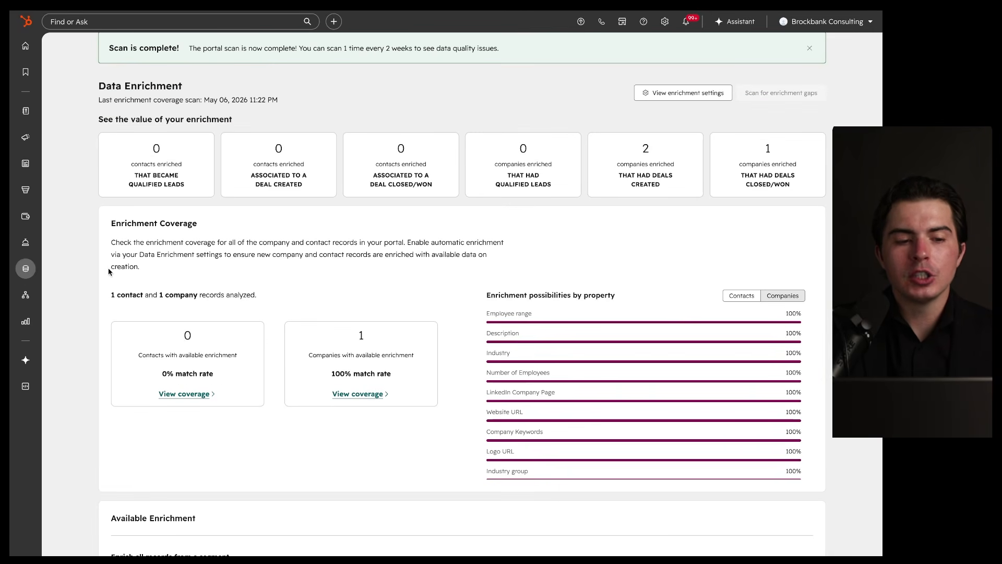
{"action": "mouse_move", "coordinate": [20, 273]}
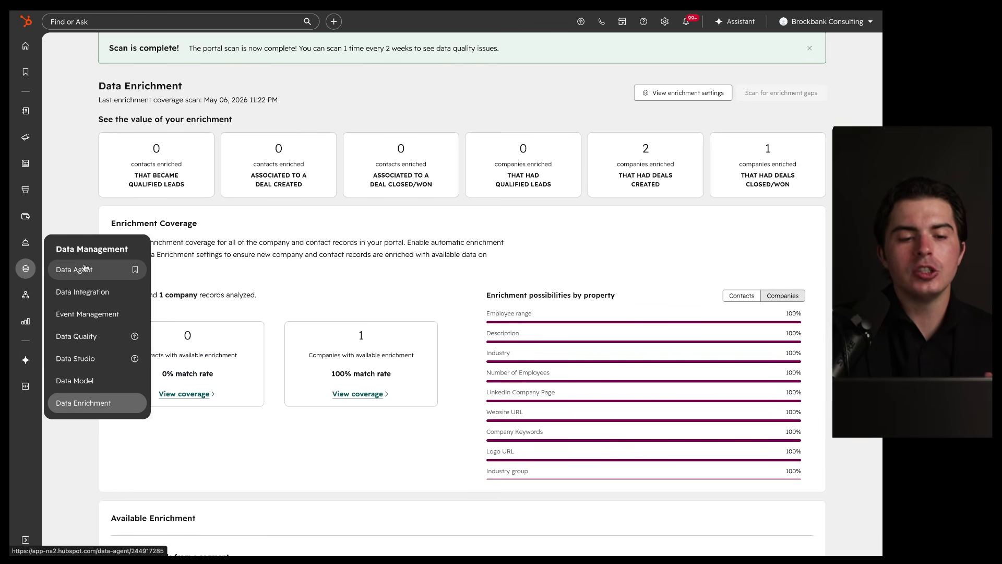
{"action": "scroll", "coordinate": [199, 252], "scroll_direction": "down", "scroll_amount": 9}
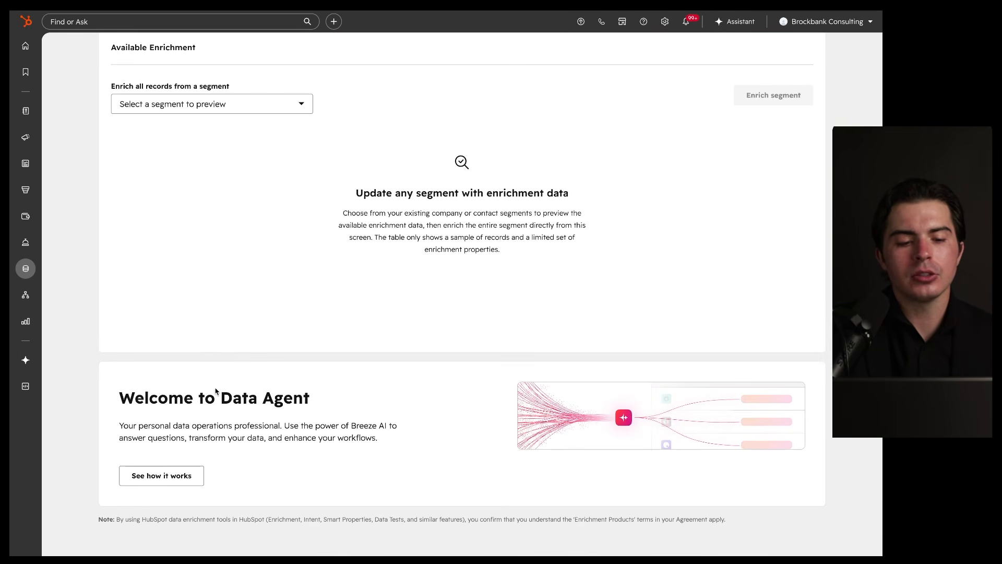
{"action": "mouse_move", "coordinate": [395, 360]}
{"action": "left_mouse_down"}
{"action": "mouse_move", "coordinate": [372, 520]}
{"action": "mouse_move", "coordinate": [314, 340]}
{"action": "mouse_move", "coordinate": [308, 526]}
{"action": "mouse_move", "coordinate": [249, 369]}
{"action": "left_mouse_up"}
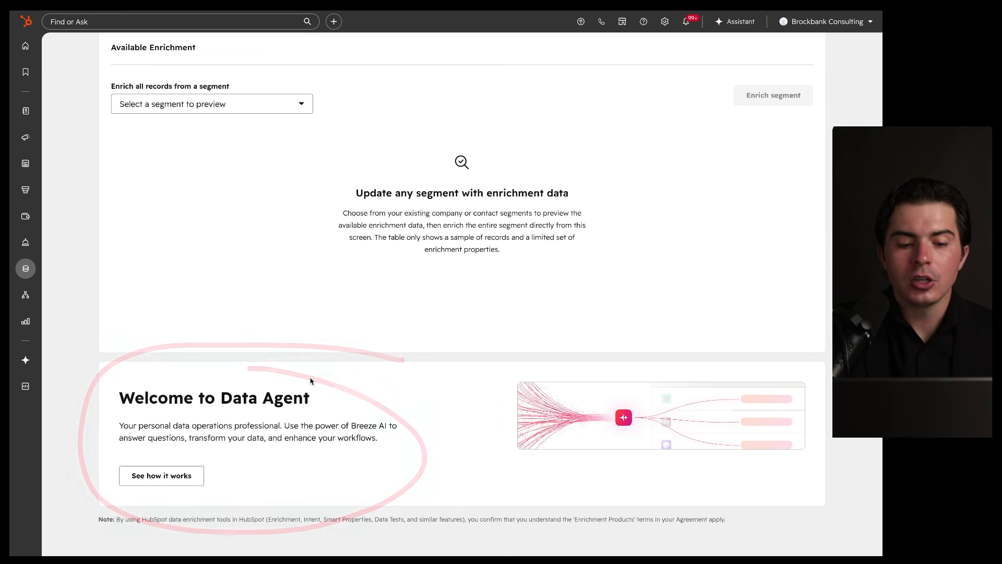
{"action": "mouse_move", "coordinate": [214, 449]}
{"action": "left_mouse_down"}
{"action": "mouse_move", "coordinate": [255, 465]}
{"action": "mouse_move", "coordinate": [182, 432]}
{"action": "left_mouse_up"}
{"action": "scroll", "coordinate": [267, 405], "scroll_direction": "up", "scroll_amount": 1}
{"action": "scroll", "coordinate": [266, 404], "scroll_direction": "down", "scroll_amount": 1}
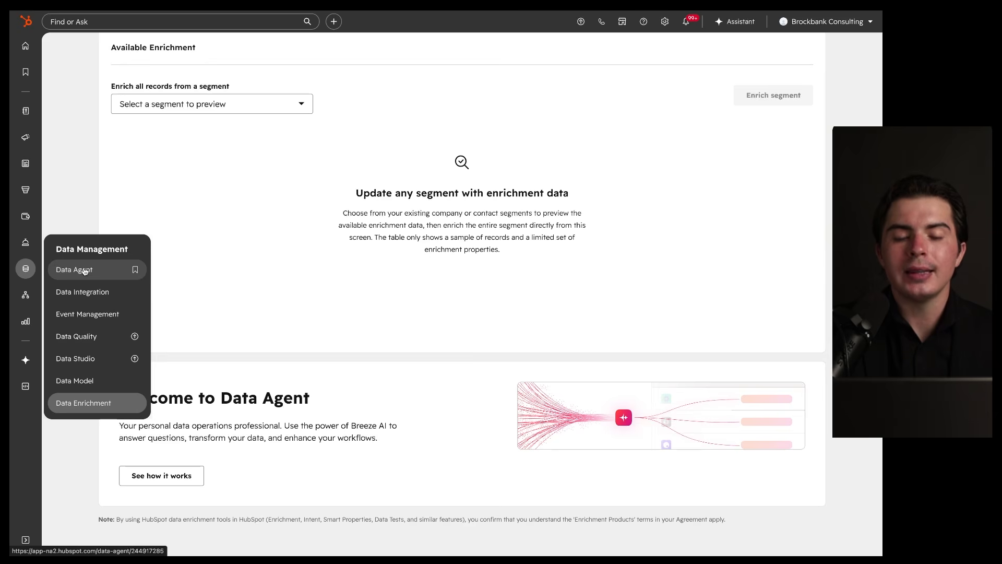
Step: Return to the Data Enrichment dashboard: 2 companies with deals created, 1 closed/won, contacts at zero
{"action": "left_click", "coordinate": [84, 271]}
{"action": "scroll", "coordinate": [542, 220], "scroll_direction": "down", "scroll_amount": 2}
{"action": "mouse_move", "coordinate": [708, 271]}
{"action": "left_mouse_down"}
{"action": "mouse_move", "coordinate": [696, 264]}
{"action": "mouse_move", "coordinate": [551, 280]}
{"action": "left_mouse_up"}
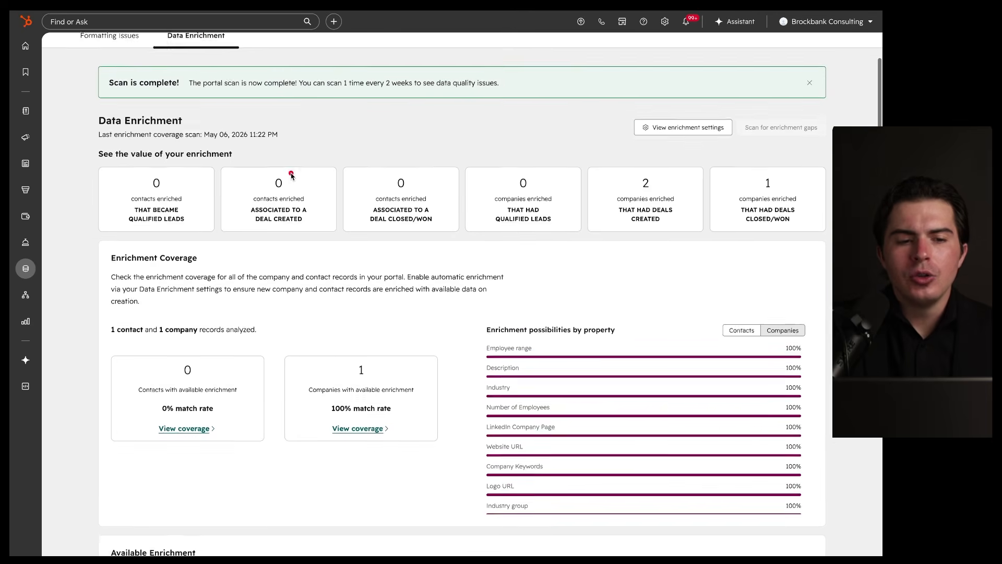
{"action": "mouse_move", "coordinate": [746, 139]}
{"action": "left_mouse_down"}
{"action": "mouse_move", "coordinate": [675, 264]}
{"action": "mouse_move", "coordinate": [464, 120]}
{"action": "left_mouse_up"}
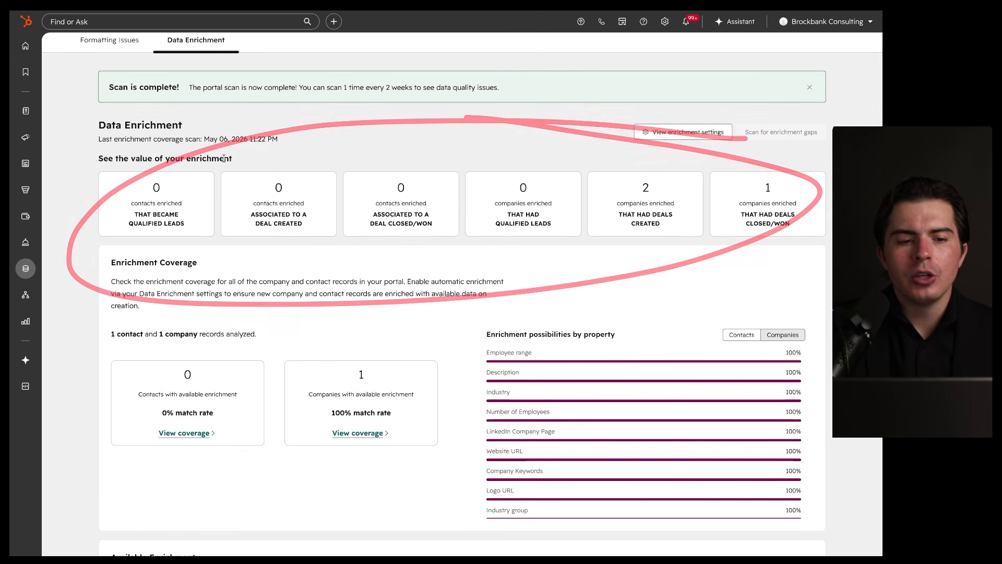
{"action": "mouse_move", "coordinate": [243, 149]}
{"action": "left_mouse_down"}
{"action": "mouse_move", "coordinate": [187, 158]}
{"action": "mouse_move", "coordinate": [210, 153]}
{"action": "left_mouse_up"}
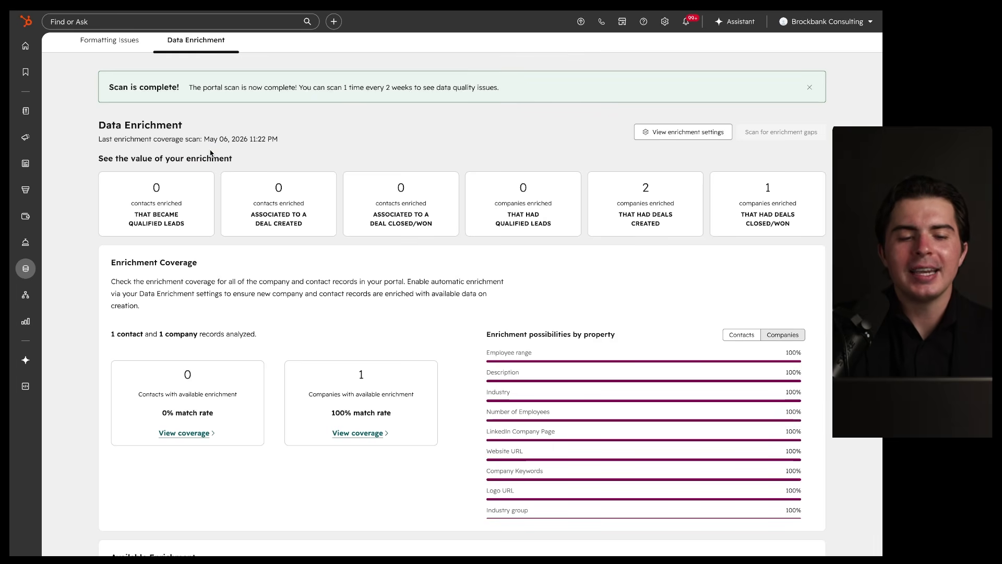
{"action": "mouse_move", "coordinate": [202, 171]}
{"action": "left_mouse_down"}
{"action": "mouse_move", "coordinate": [78, 217]}
{"action": "mouse_move", "coordinate": [159, 178]}
{"action": "left_mouse_up"}
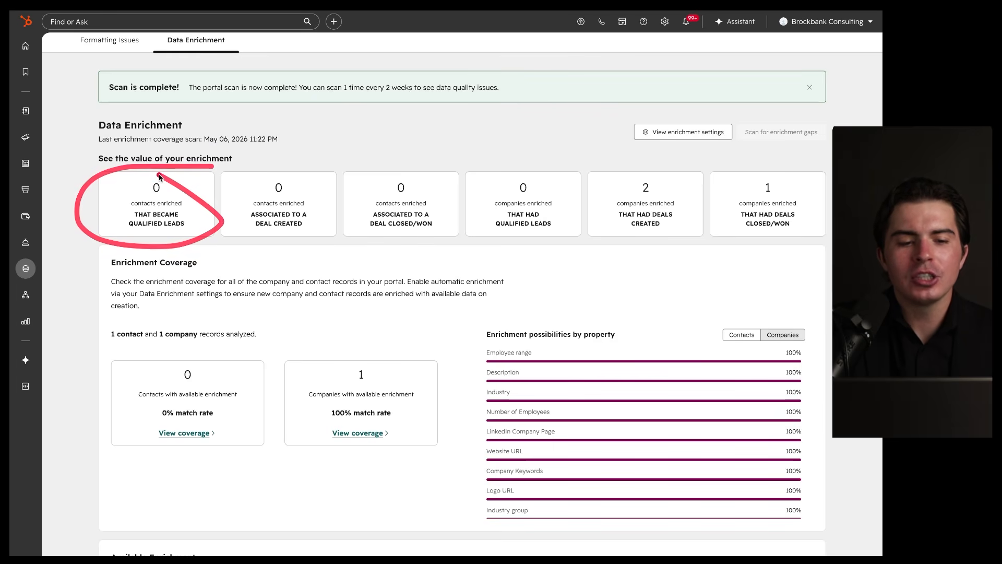
{"action": "left_click_drag", "start_coordinate": [187, 174], "coordinate": [191, 168]}
{"action": "left_click_drag", "start_coordinate": [130, 233], "coordinate": [205, 233]}
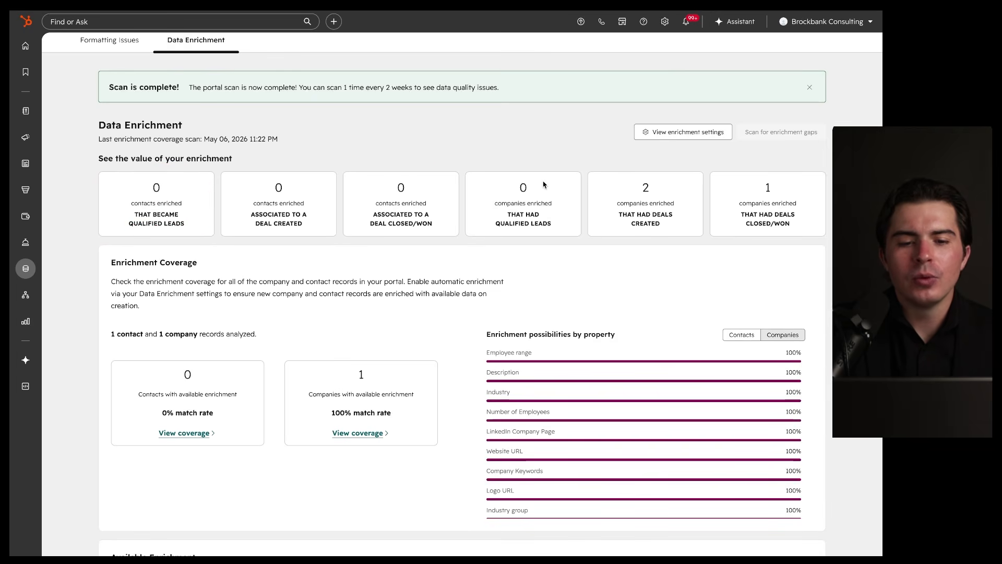
{"action": "mouse_move", "coordinate": [431, 168]}
{"action": "left_mouse_down"}
{"action": "mouse_move", "coordinate": [477, 206]}
{"action": "mouse_move", "coordinate": [393, 144]}
{"action": "left_mouse_up"}
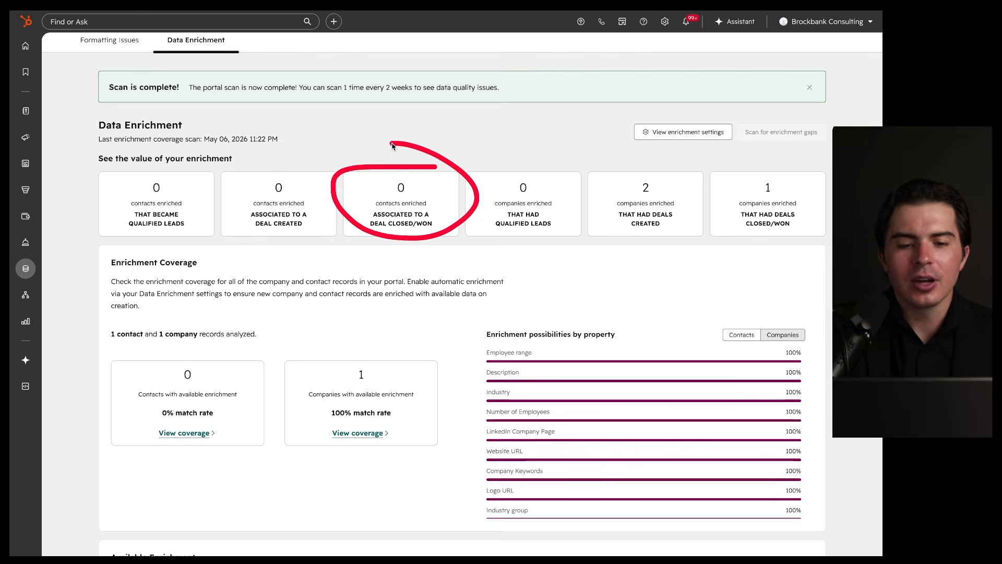
{"action": "left_click_drag", "start_coordinate": [367, 231], "coordinate": [457, 233]}
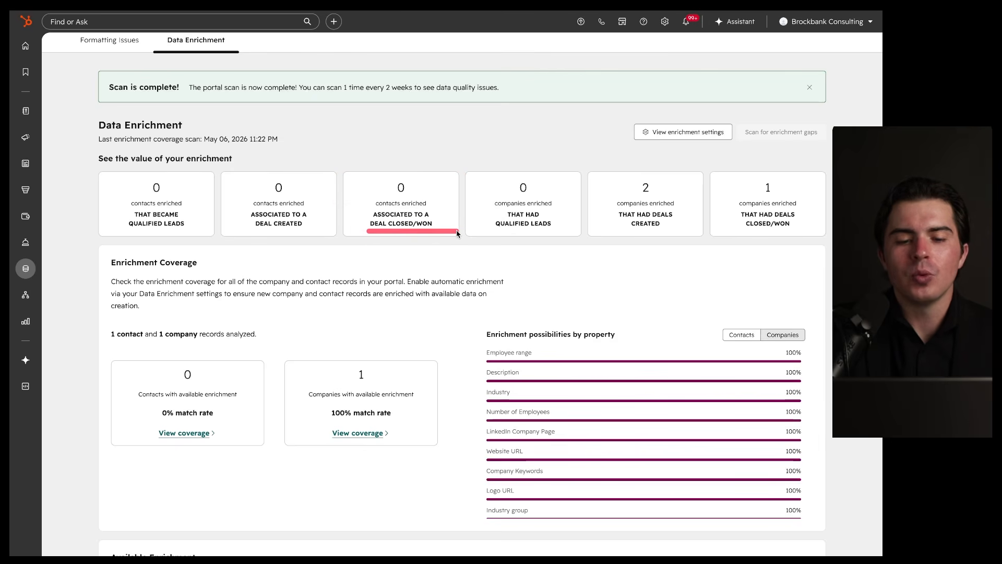
{"action": "left_click_drag", "start_coordinate": [388, 240], "coordinate": [468, 235]}
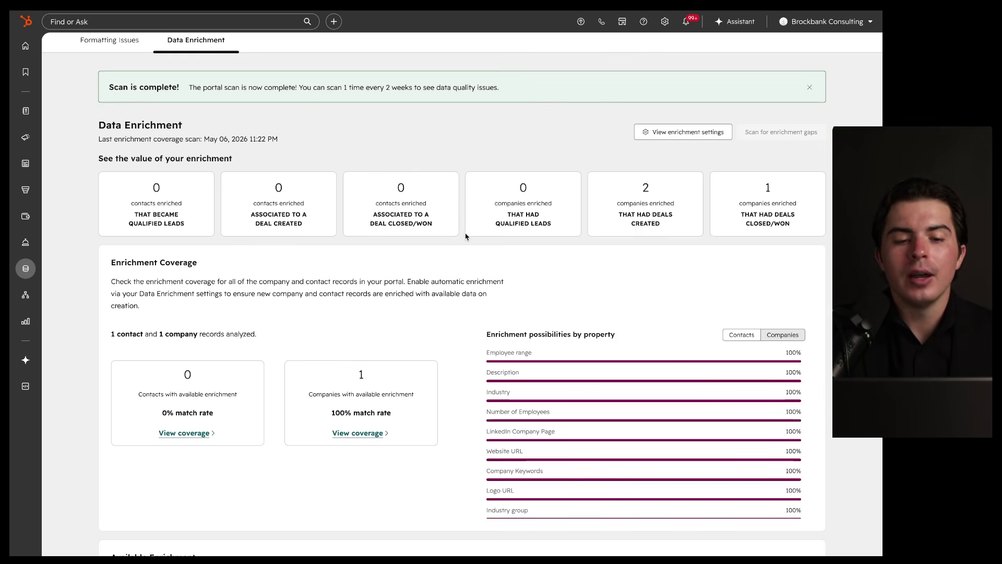
{"action": "mouse_move", "coordinate": [685, 151]}
{"action": "left_mouse_down"}
{"action": "mouse_move", "coordinate": [791, 214]}
{"action": "mouse_move", "coordinate": [402, 135]}
{"action": "left_mouse_up"}
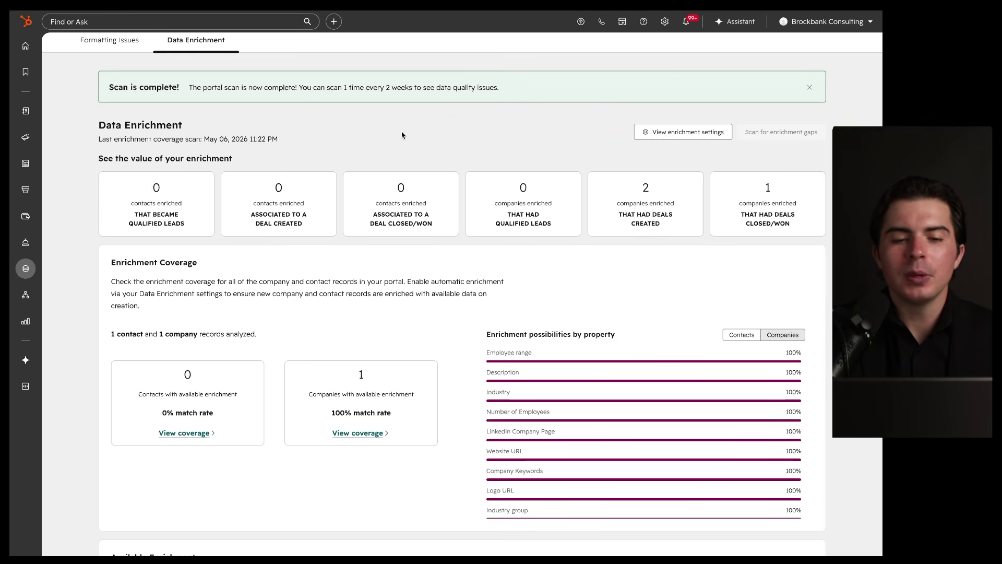
{"action": "mouse_move", "coordinate": [634, 114]}
{"action": "left_mouse_down"}
{"action": "mouse_move", "coordinate": [292, 238]}
{"action": "mouse_move", "coordinate": [462, 169]}
{"action": "left_mouse_up"}
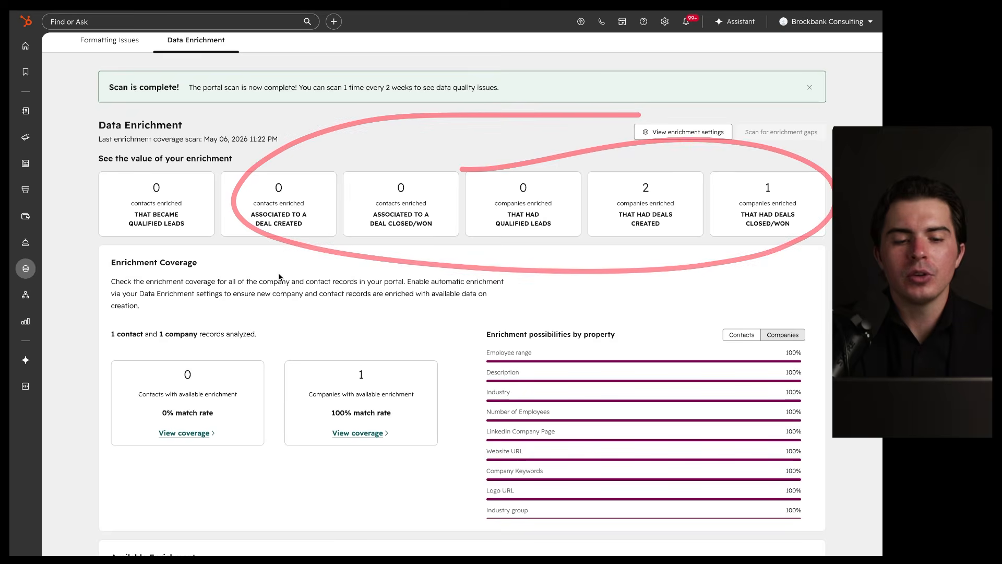
{"action": "scroll", "coordinate": [280, 277], "scroll_direction": "down", "scroll_amount": 1}
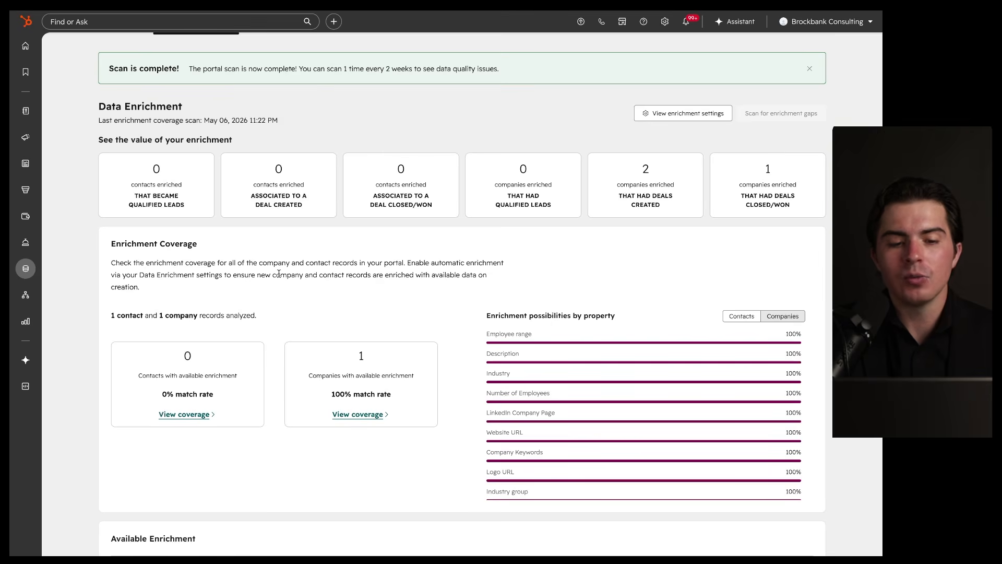
{"action": "scroll", "coordinate": [279, 274], "scroll_direction": "down", "scroll_amount": 7}
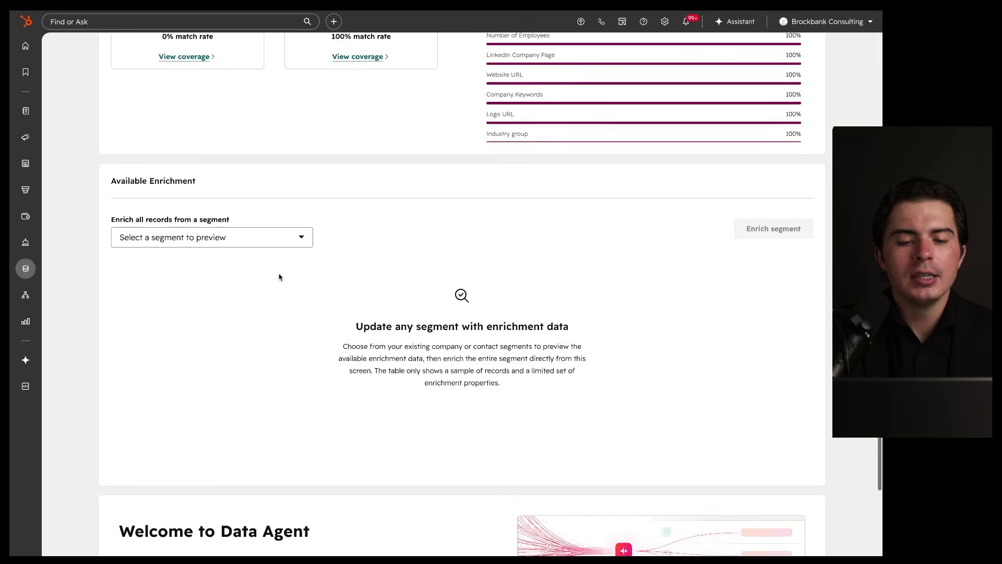
{"action": "scroll", "coordinate": [279, 277], "scroll_direction": "up", "scroll_amount": 8}
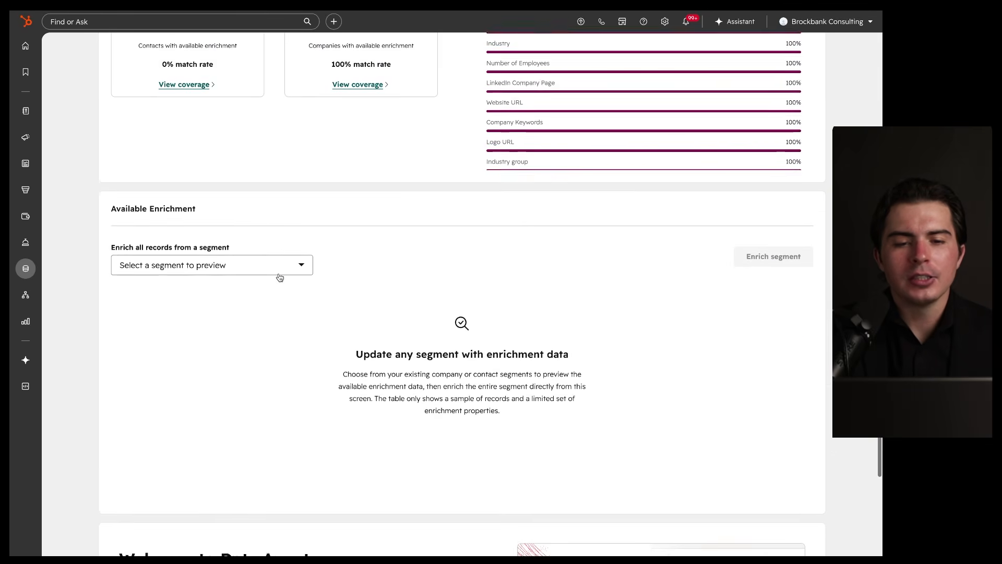
{"action": "left_click_drag", "start_coordinate": [615, 155], "coordinate": [422, 161]}
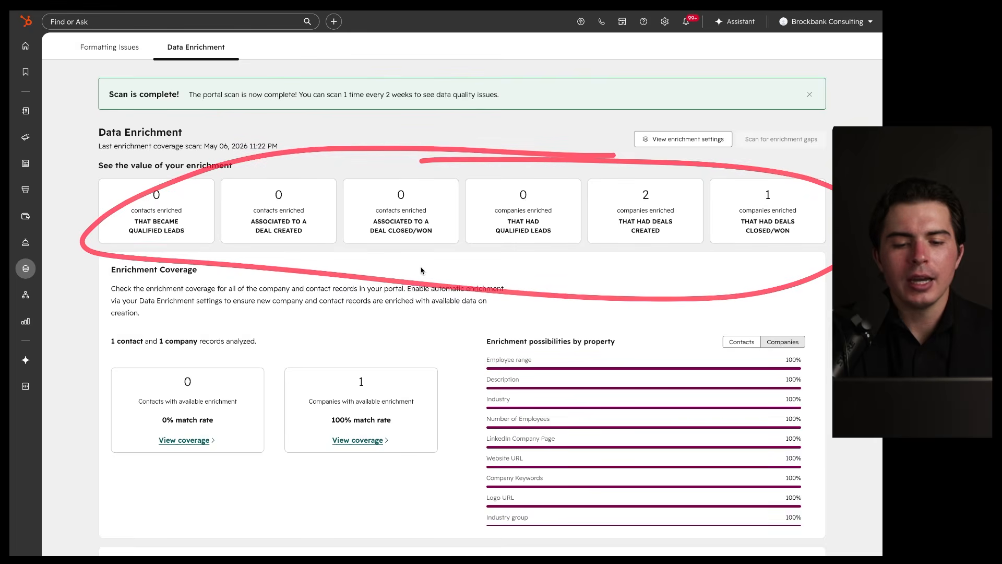
{"action": "scroll", "coordinate": [422, 270], "scroll_direction": "down", "scroll_amount": 1}
{"action": "scroll", "coordinate": [421, 271], "scroll_direction": "down", "scroll_amount": 1}
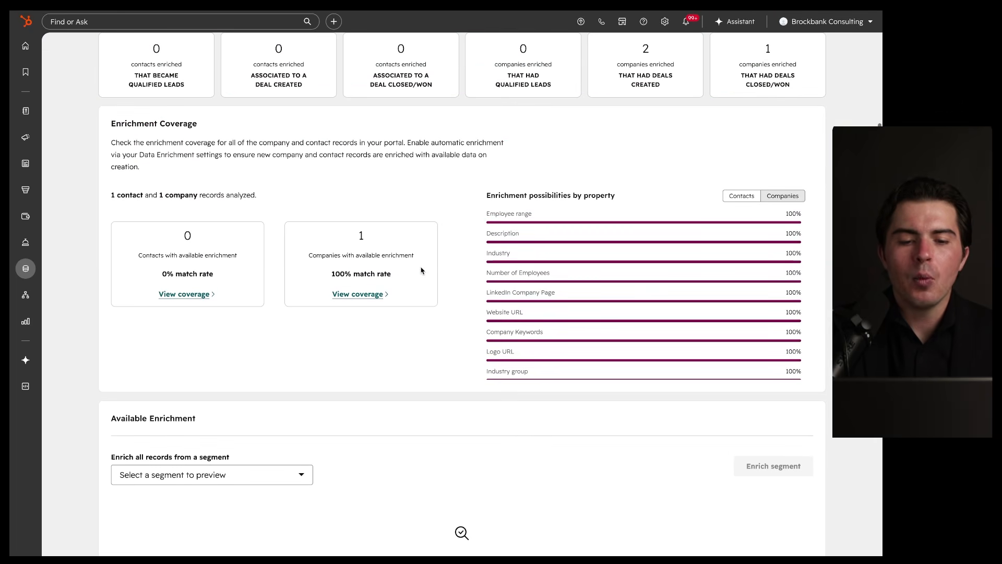
{"action": "scroll", "coordinate": [422, 270], "scroll_direction": "up", "scroll_amount": 1}
{"action": "scroll", "coordinate": [422, 270], "scroll_direction": "down", "scroll_amount": 3}
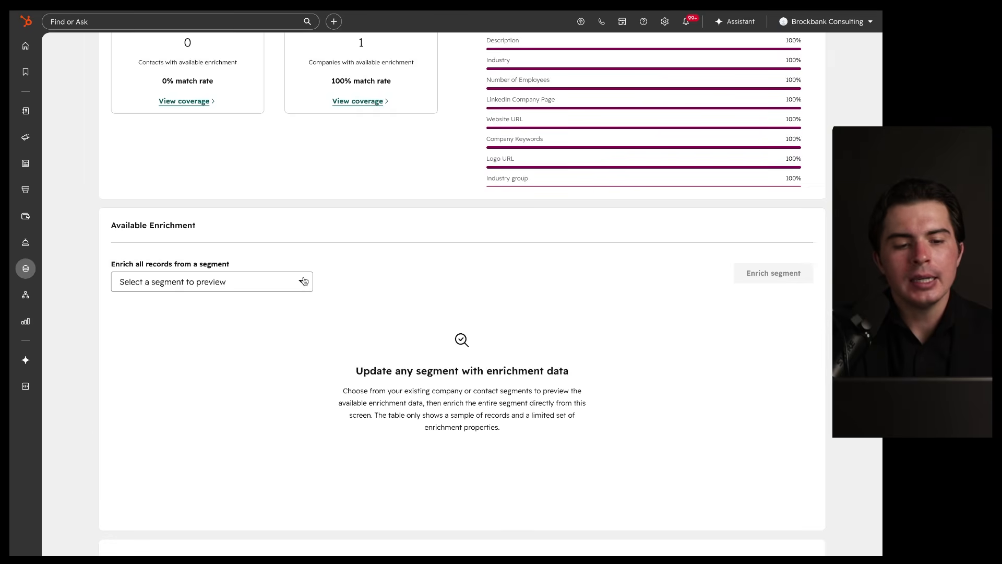
{"action": "left_click", "coordinate": [305, 280]}
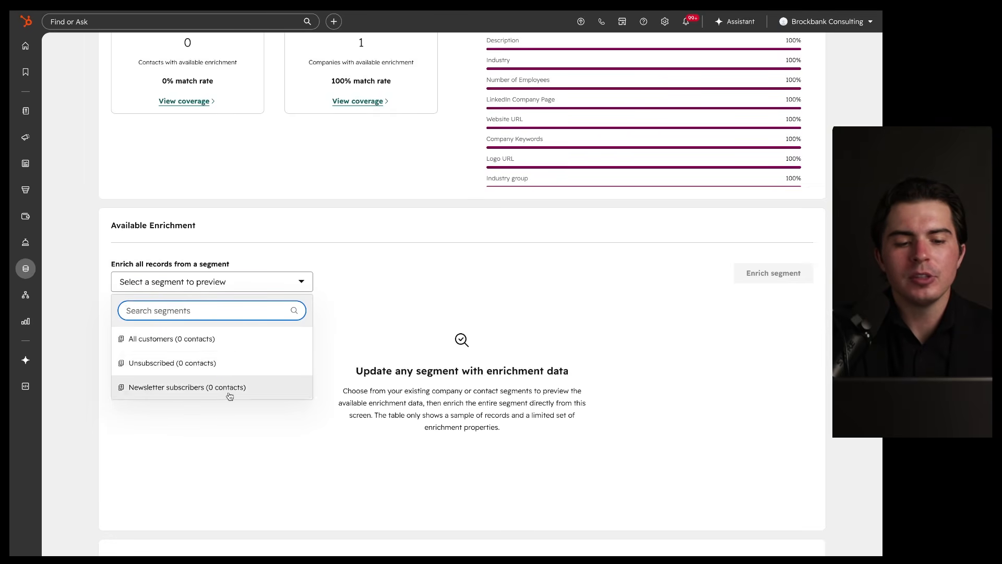
{"action": "scroll", "coordinate": [227, 398], "scroll_direction": "up", "scroll_amount": 7}
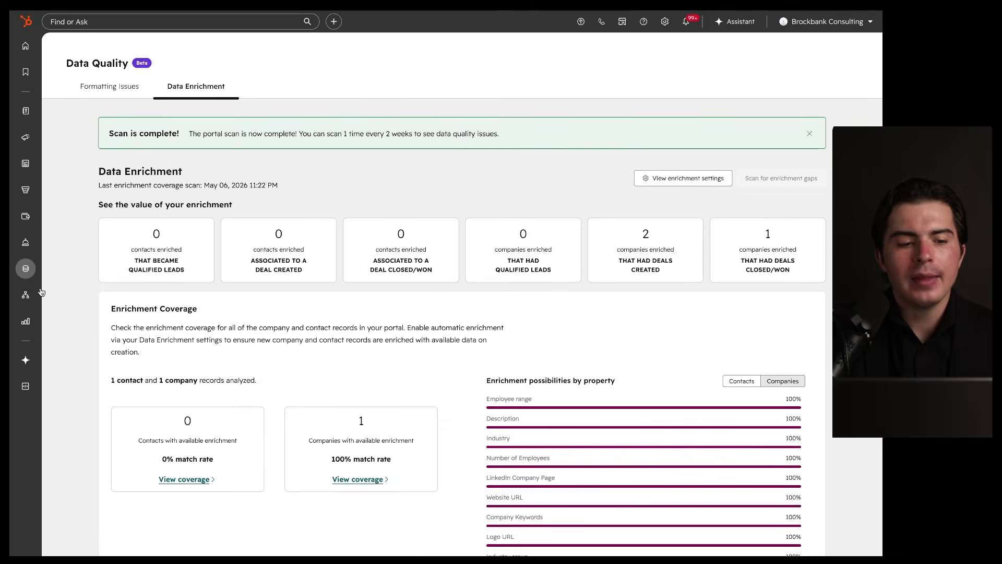
Step: Go to the Automation Overview page from the left sidebar
{"action": "mouse_move", "coordinate": [28, 276]}
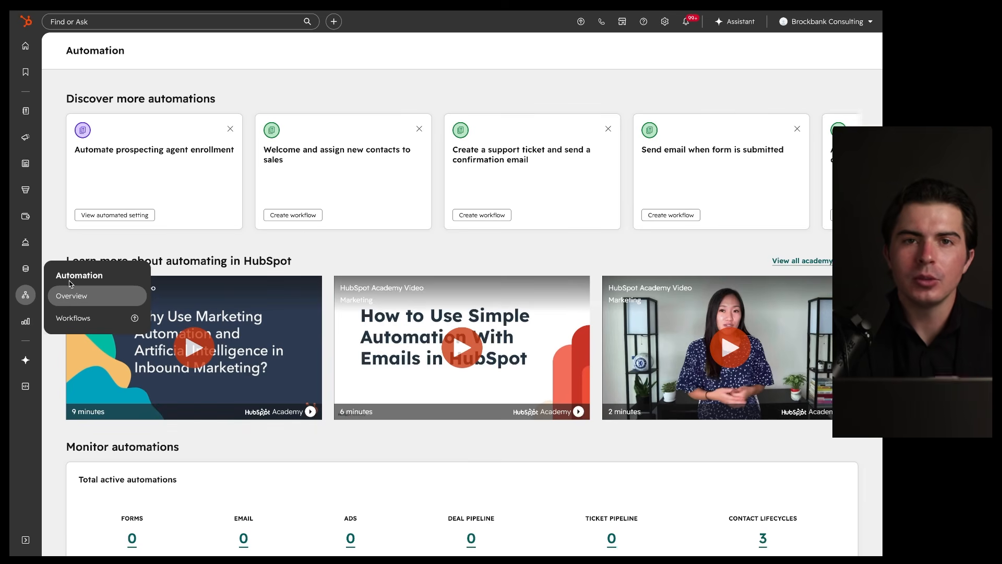
Step: View the Automation Workflows page, which shows an upgrade offer
{"action": "left_click", "coordinate": [73, 317]}
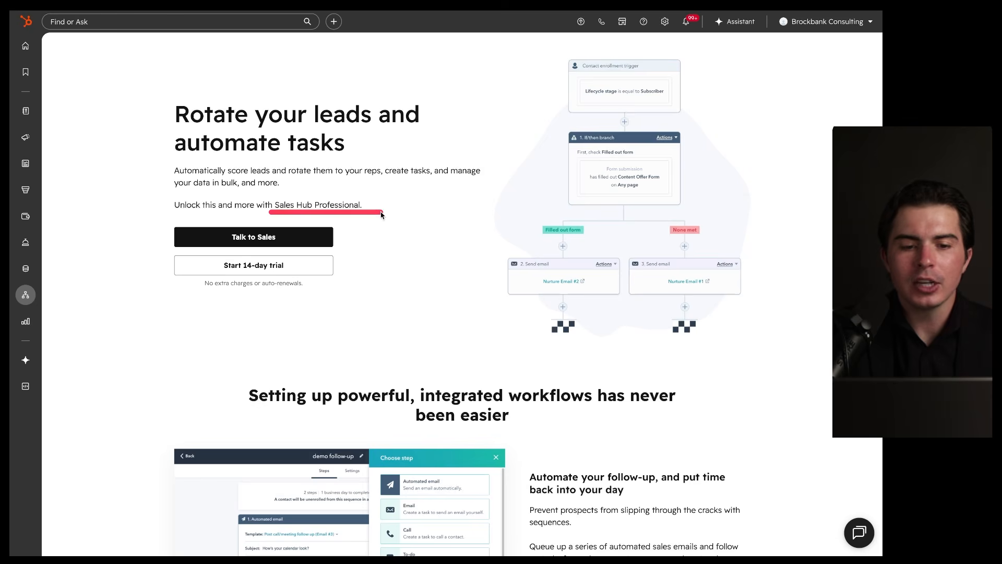
{"action": "mouse_move", "coordinate": [24, 301]}
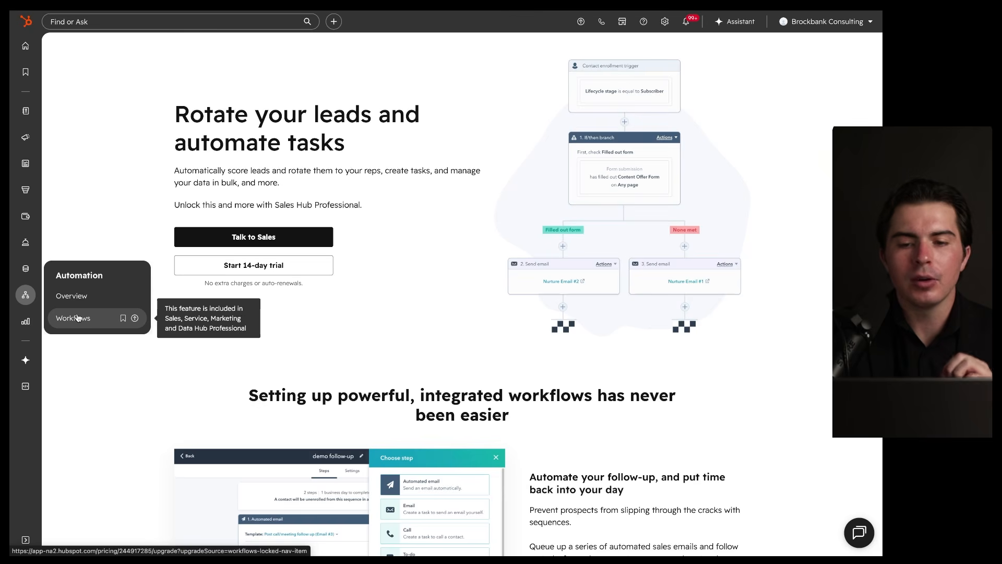
{"action": "scroll", "coordinate": [282, 386], "scroll_direction": "down", "scroll_amount": 7}
{"action": "scroll", "coordinate": [282, 386], "scroll_direction": "up", "scroll_amount": 7}
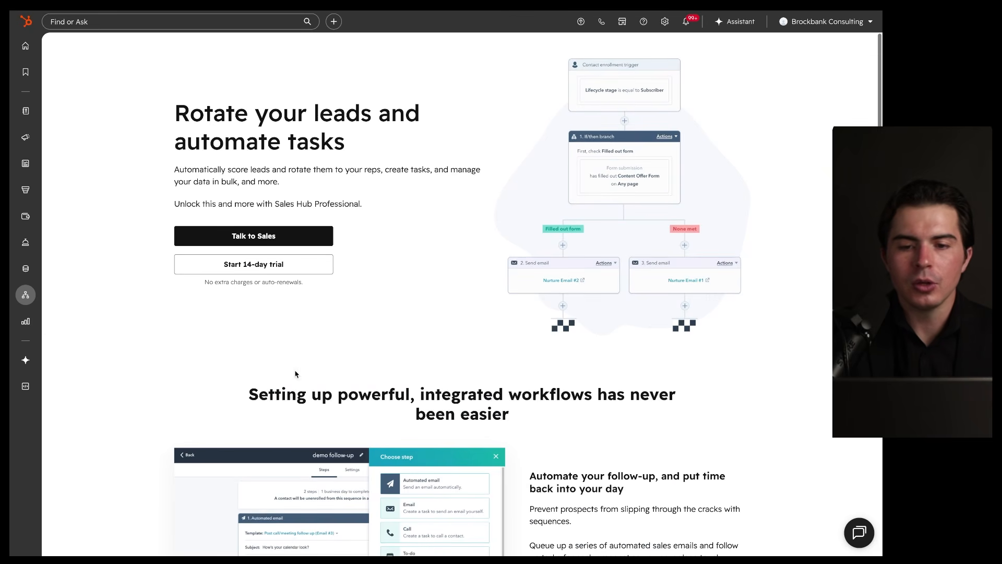
{"action": "mouse_move", "coordinate": [715, 50]}
{"action": "left_mouse_down"}
{"action": "mouse_move", "coordinate": [531, 70]}
{"action": "mouse_move", "coordinate": [682, 93]}
{"action": "left_mouse_up"}
{"action": "scroll", "coordinate": [597, 289], "scroll_direction": "down", "scroll_amount": 6}
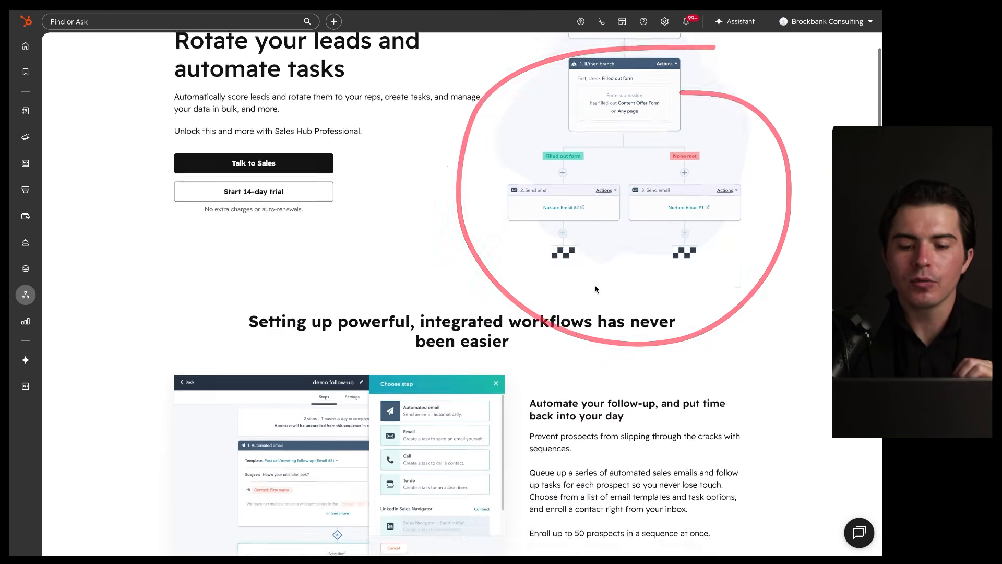
{"action": "scroll", "coordinate": [596, 289], "scroll_direction": "down", "scroll_amount": 4}
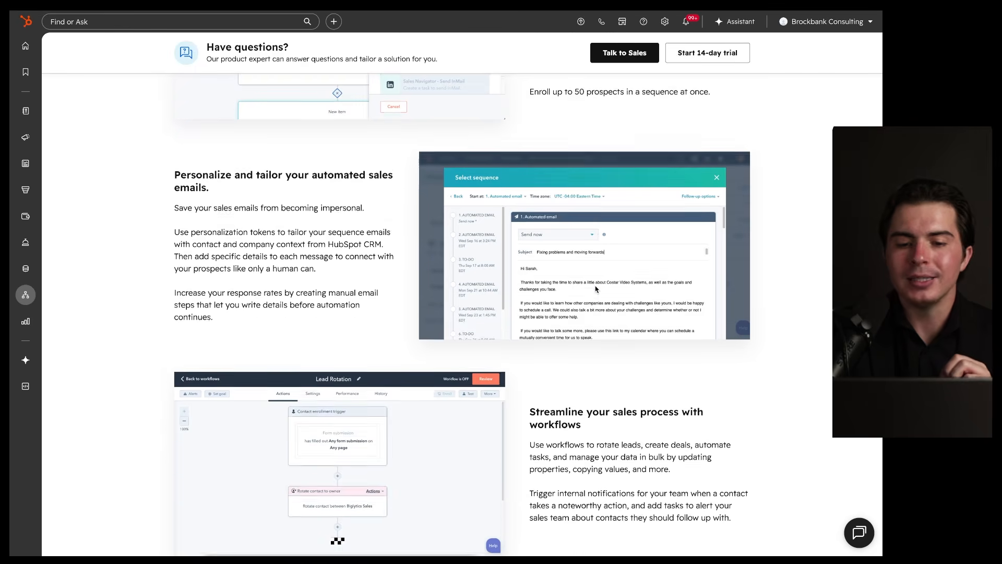
{"action": "scroll", "coordinate": [597, 289], "scroll_direction": "down", "scroll_amount": 3}
{"action": "mouse_move", "coordinate": [529, 137]}
{"action": "left_mouse_down"}
{"action": "mouse_move", "coordinate": [171, 287]}
{"action": "mouse_move", "coordinate": [427, 121]}
{"action": "left_mouse_up"}
{"action": "scroll", "coordinate": [395, 165], "scroll_direction": "up", "scroll_amount": 13}
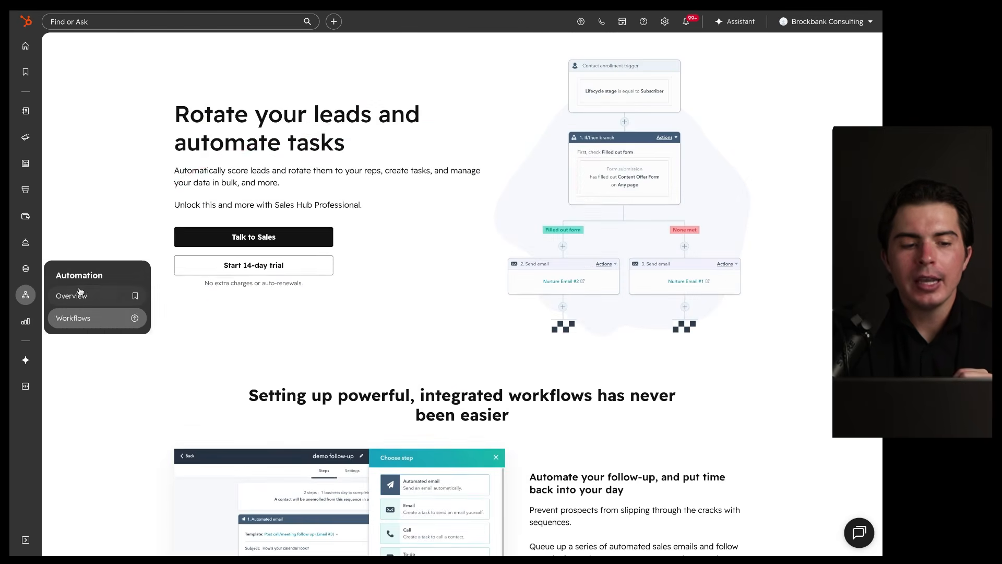
Step: Return to the Automation overview, then head to Reporting > Dashboards
{"action": "left_click", "coordinate": [79, 292]}
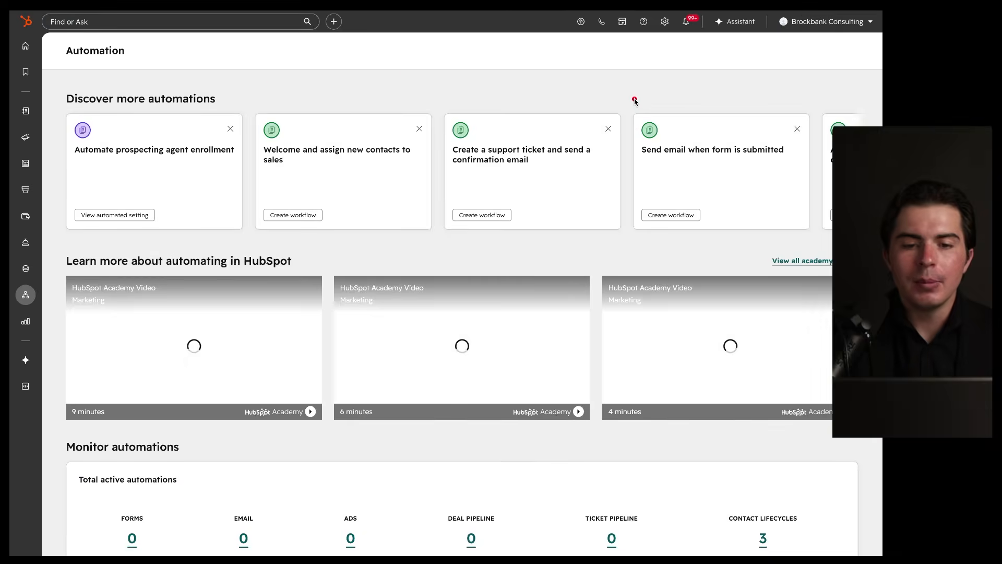
{"action": "left_click_drag", "start_coordinate": [642, 99], "coordinate": [718, 158]}
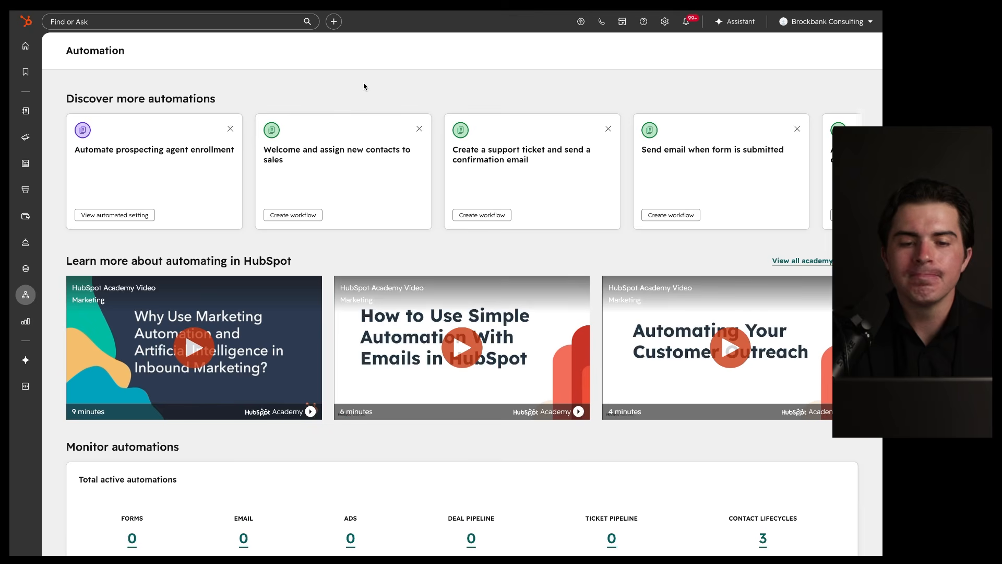
{"action": "mouse_move", "coordinate": [31, 298]}
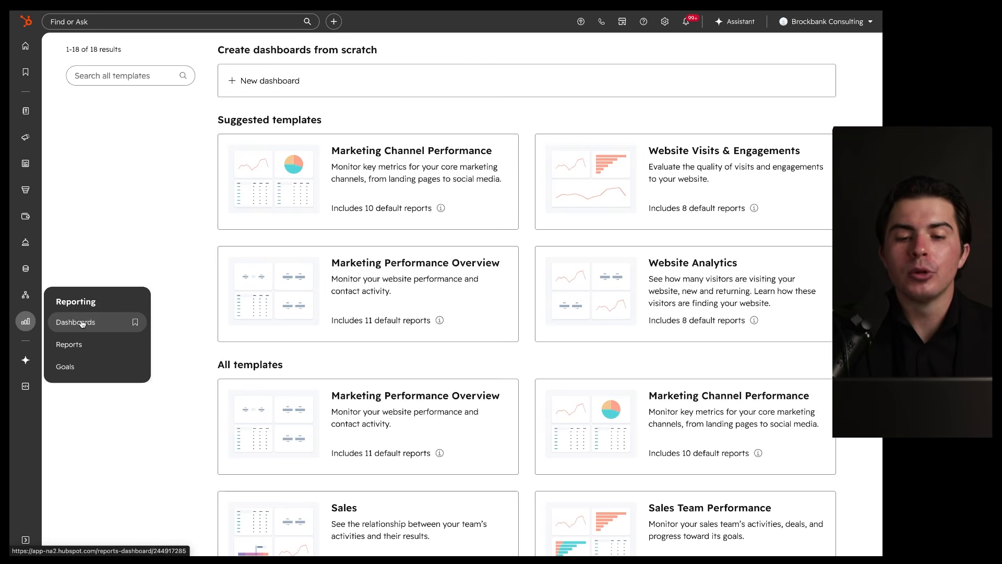
Step: Switch from the dashboard templates to the Reporting > Reports page
{"action": "left_click_drag", "start_coordinate": [315, 129], "coordinate": [266, 142]}
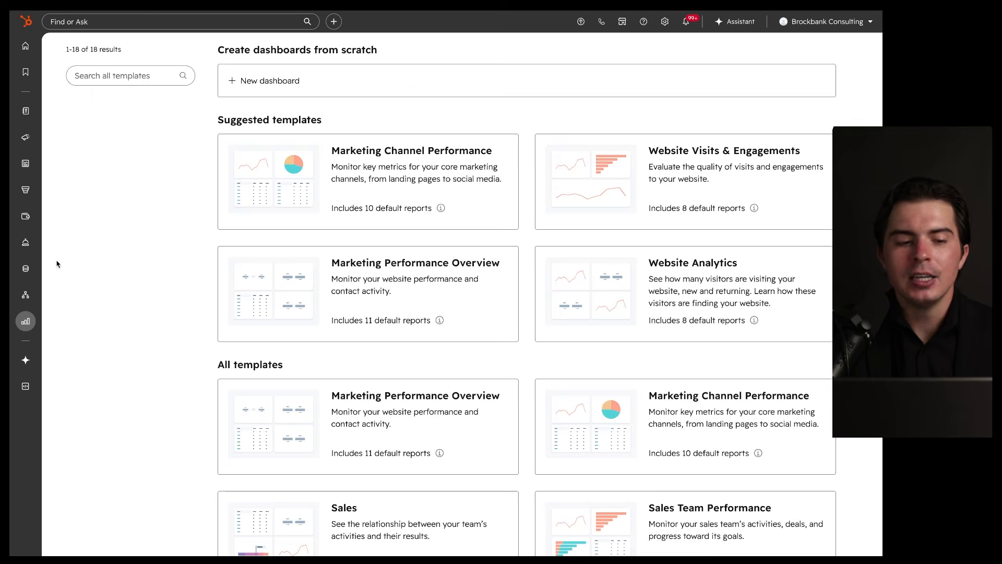
{"action": "mouse_move", "coordinate": [15, 328]}
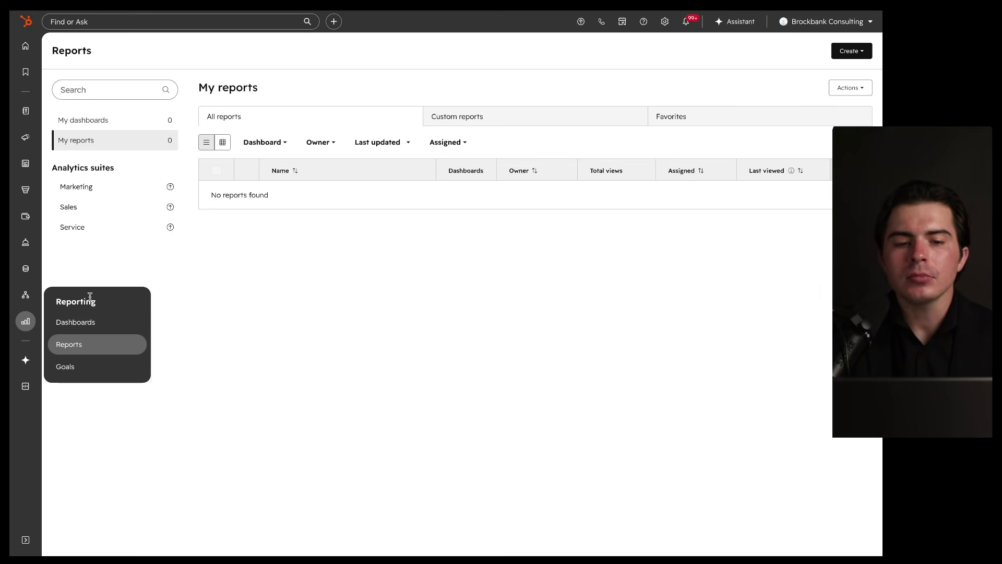
Step: Start a new report, try Create from scratch, and dismiss the upgrade offer
{"action": "left_click", "coordinate": [851, 53]}
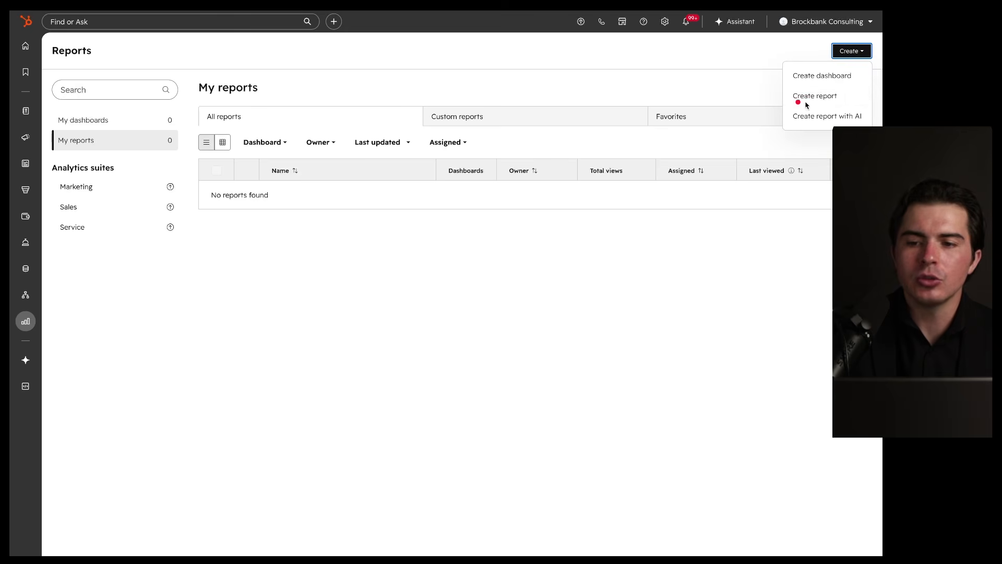
{"action": "left_click", "coordinate": [850, 104]}
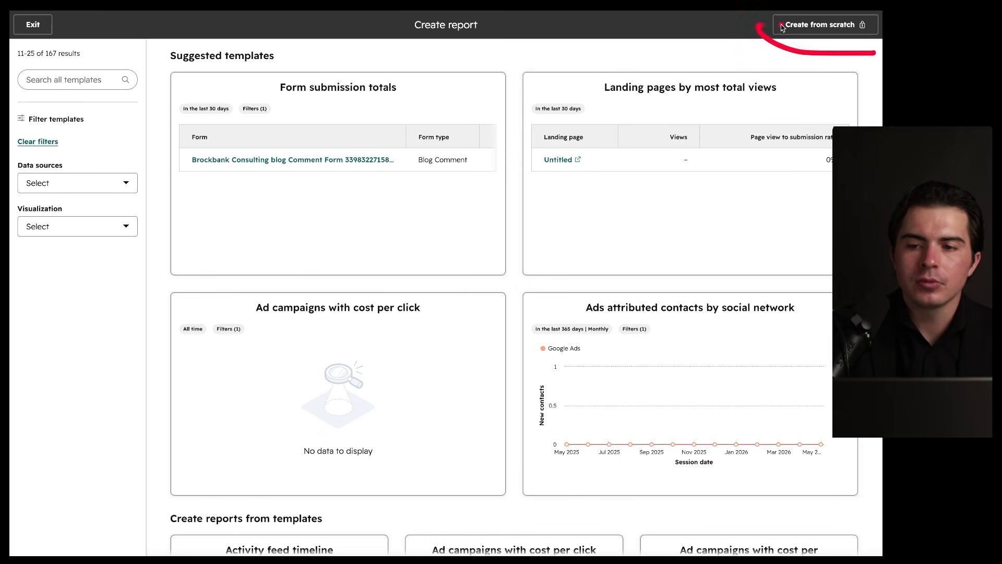
{"action": "left_click", "coordinate": [827, 29]}
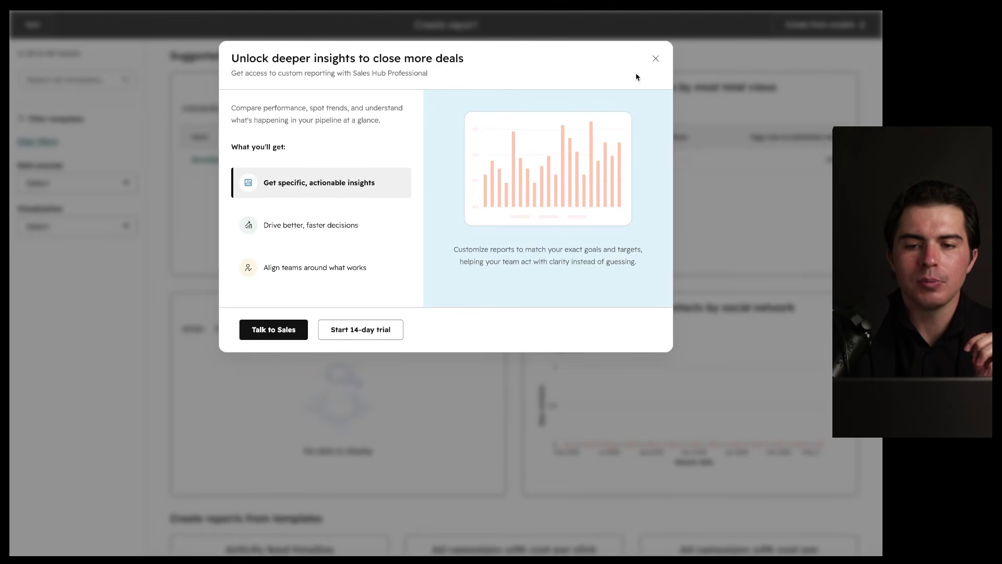
{"action": "left_click", "coordinate": [655, 59]}
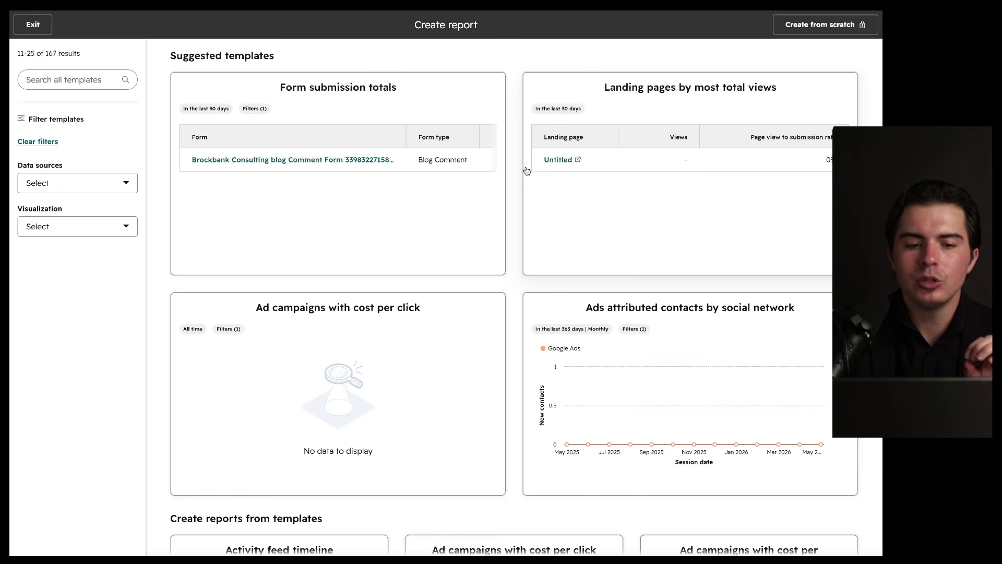
{"action": "left_click_drag", "start_coordinate": [466, 59], "coordinate": [423, 56]}
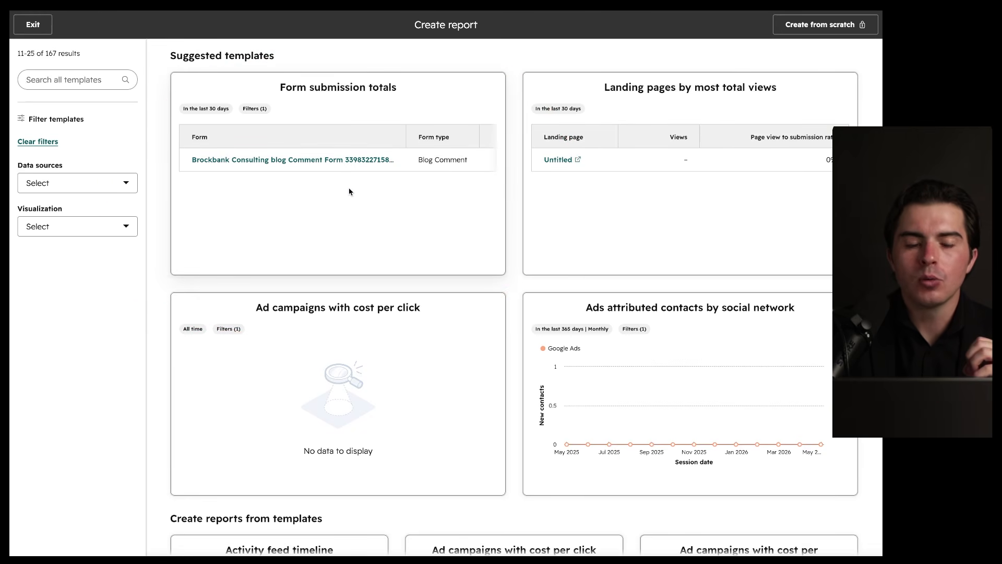
{"action": "left_click", "coordinate": [279, 91]}
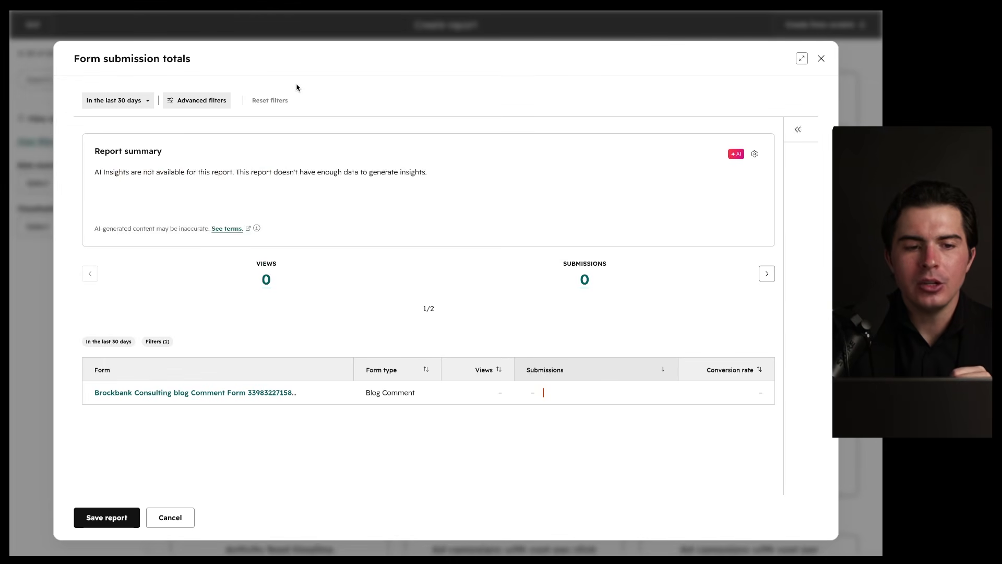
{"action": "scroll", "coordinate": [340, 234], "scroll_direction": "down", "scroll_amount": 1}
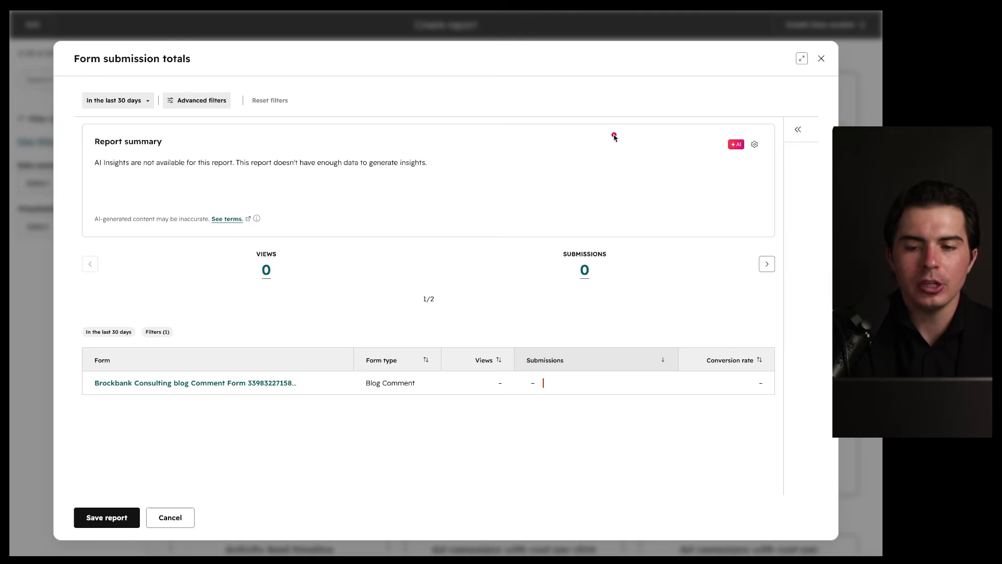
{"action": "left_click_drag", "start_coordinate": [714, 126], "coordinate": [369, 193]}
{"action": "left_click_drag", "start_coordinate": [277, 241], "coordinate": [252, 239]}
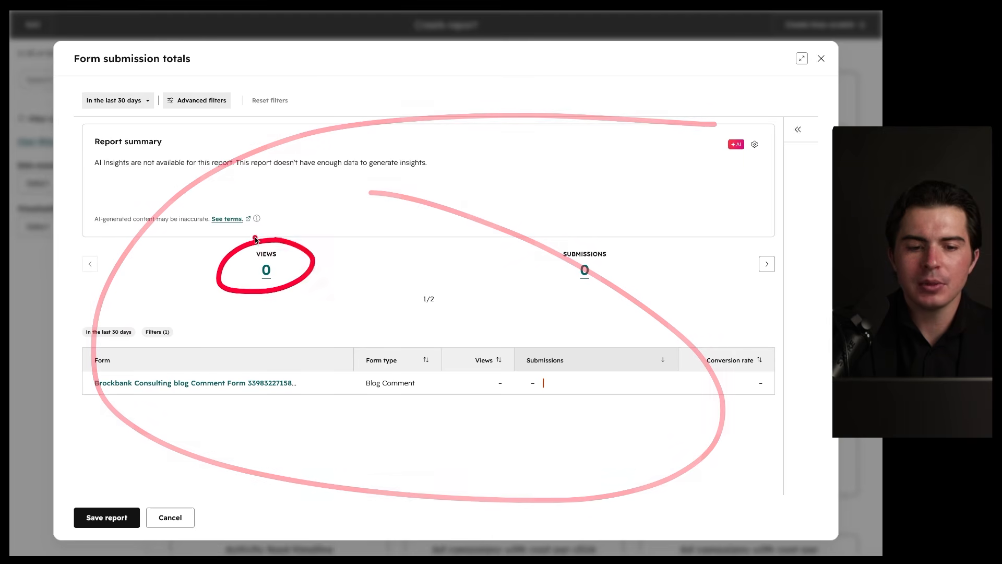
{"action": "mouse_move", "coordinate": [605, 243]}
{"action": "left_mouse_down"}
{"action": "mouse_move", "coordinate": [622, 287]}
{"action": "mouse_move", "coordinate": [569, 241]}
{"action": "left_mouse_up"}
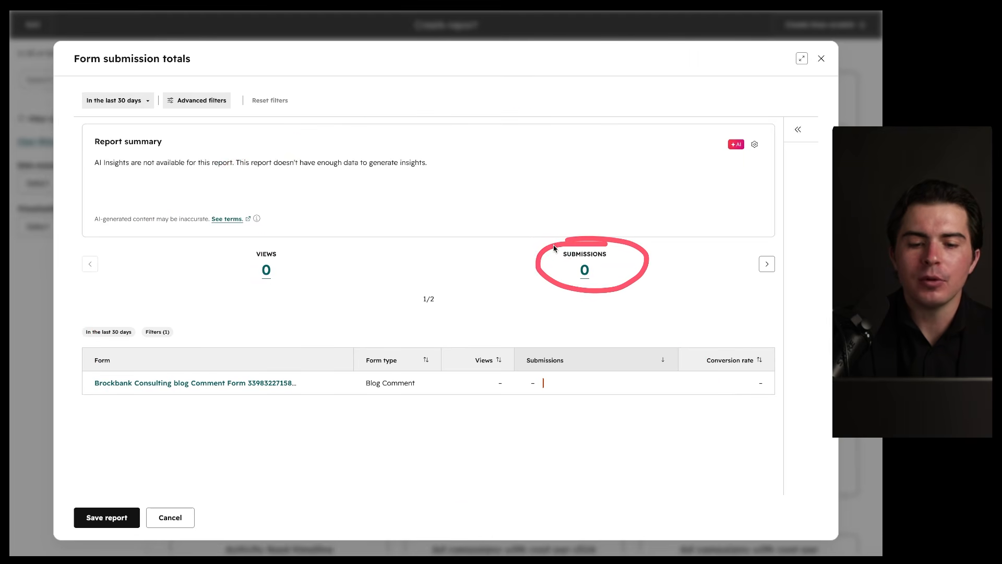
{"action": "left_click_drag", "start_coordinate": [79, 391], "coordinate": [314, 393]}
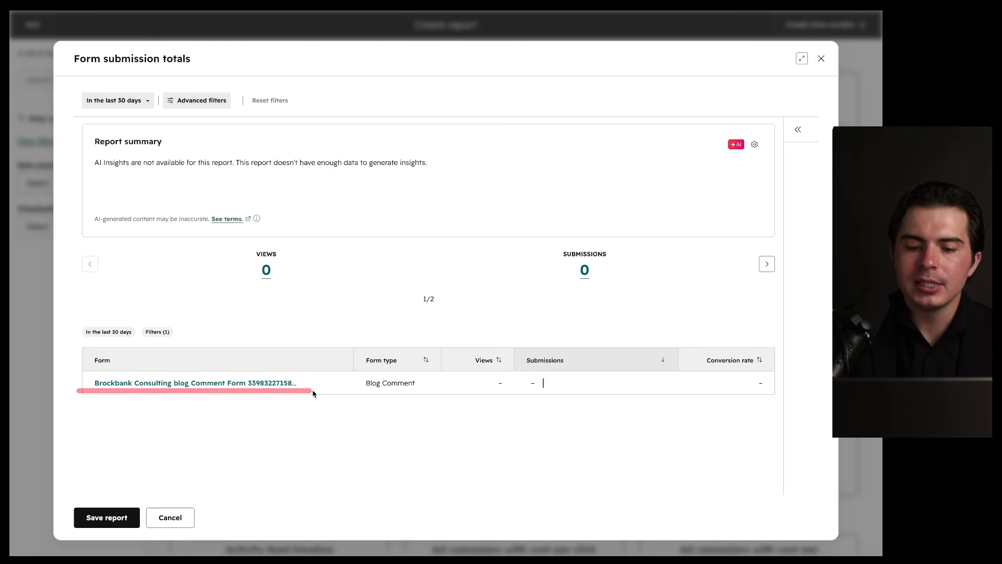
{"action": "left_click_drag", "start_coordinate": [559, 367], "coordinate": [558, 367]}
{"action": "left_click_drag", "start_coordinate": [282, 239], "coordinate": [286, 235]}
{"action": "mouse_move", "coordinate": [618, 237]}
{"action": "left_mouse_down"}
{"action": "mouse_move", "coordinate": [520, 261]}
{"action": "mouse_move", "coordinate": [558, 241]}
{"action": "left_mouse_up"}
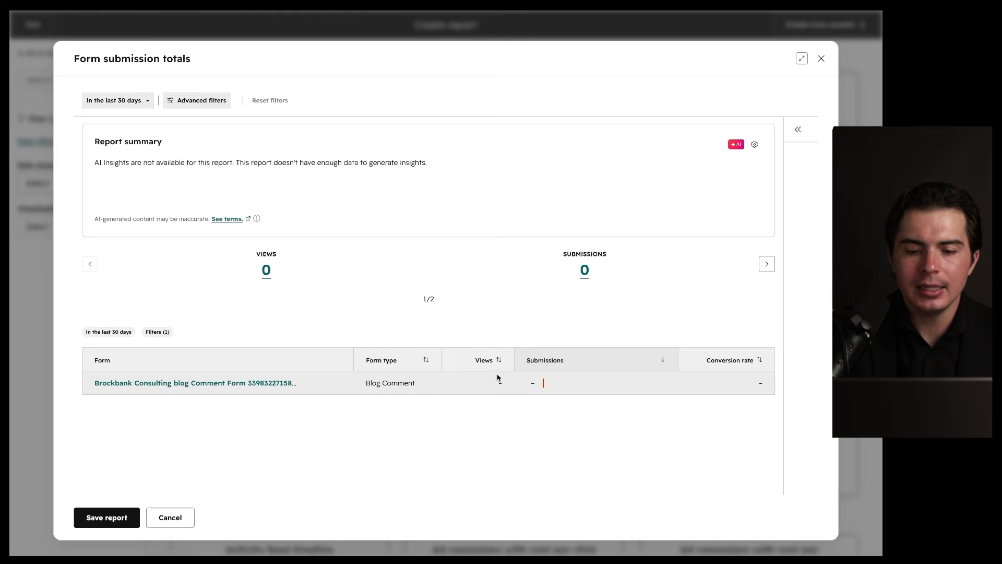
{"action": "key", "text": "ctrl+z"}
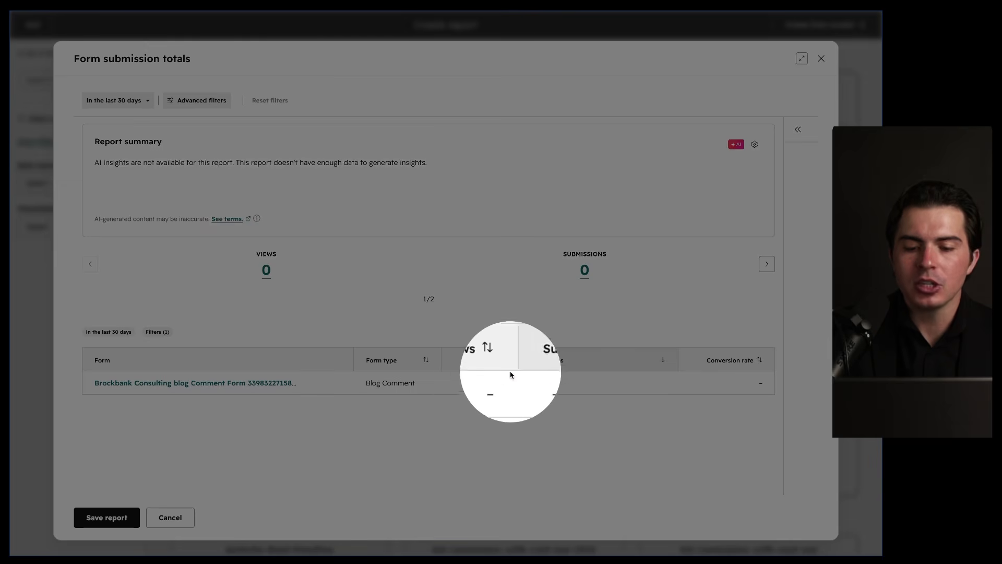
{"action": "key", "text": "Escape"}
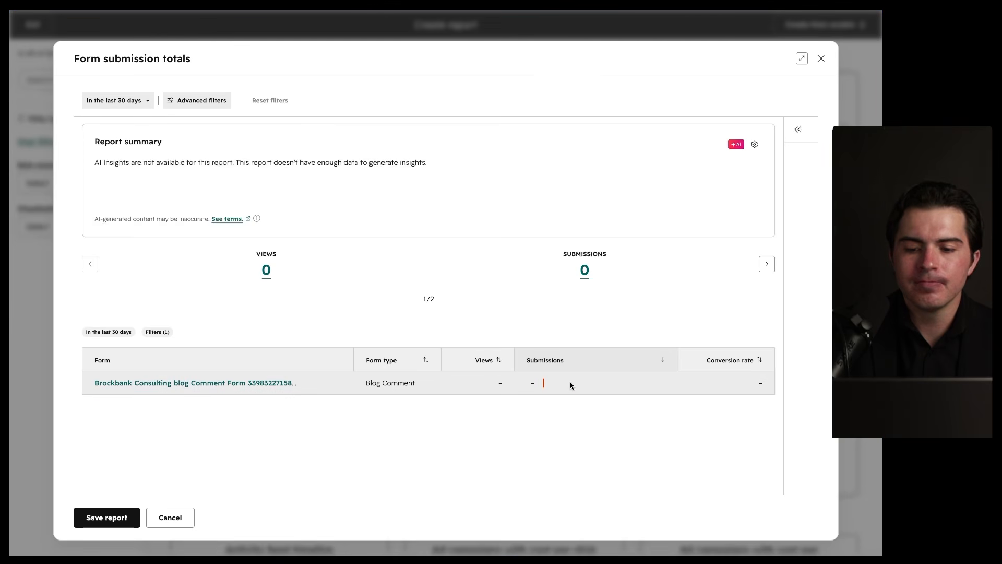
{"action": "left_click_drag", "start_coordinate": [744, 347], "coordinate": [711, 340]}
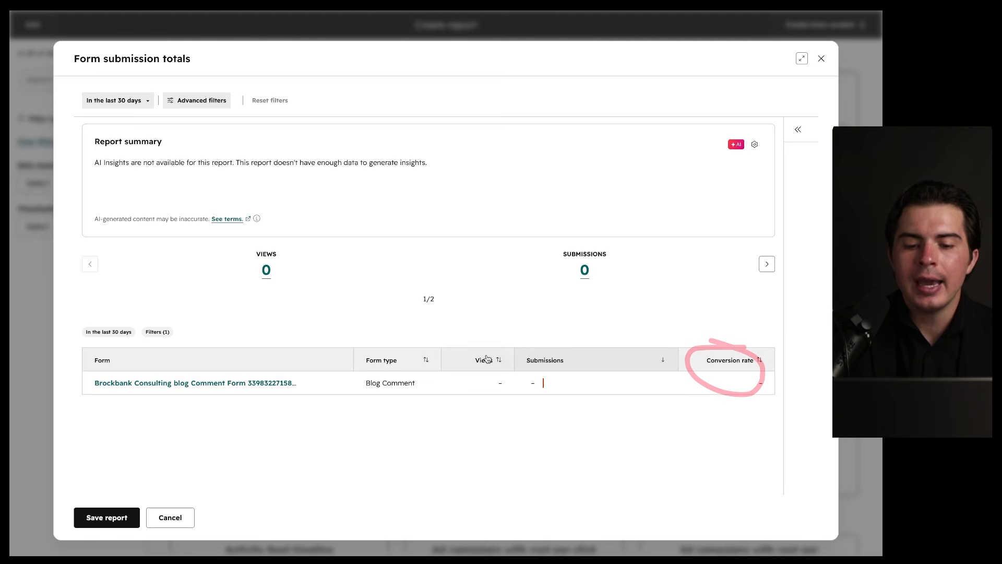
{"action": "left_click_drag", "start_coordinate": [500, 344], "coordinate": [517, 368]}
{"action": "left_click_drag", "start_coordinate": [594, 349], "coordinate": [569, 383]}
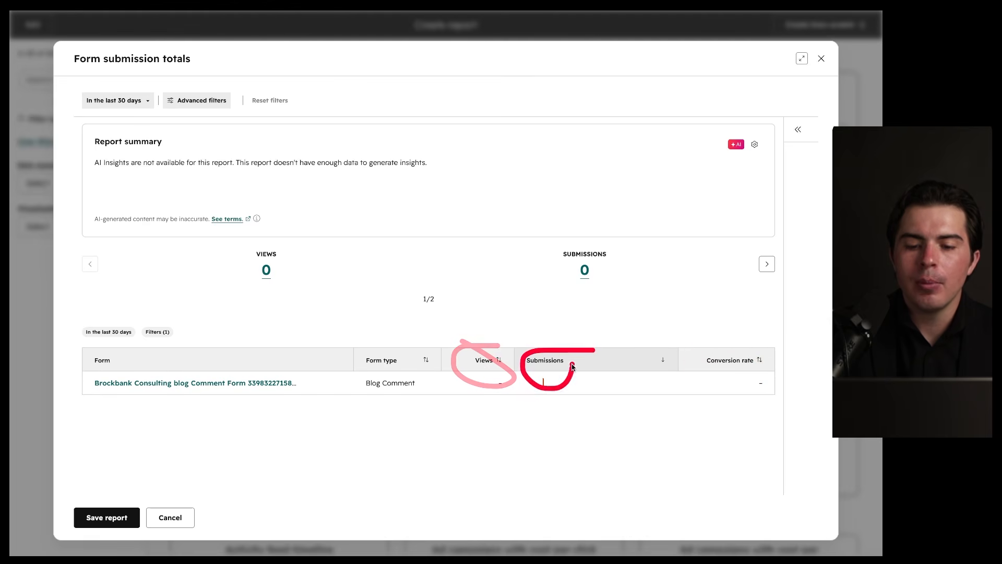
{"action": "left_click_drag", "start_coordinate": [539, 347], "coordinate": [546, 349]}
Step: Save Form submission totals without adding it to a dashboard, giving Everyone view and edit access
{"action": "left_click", "coordinate": [111, 516]}
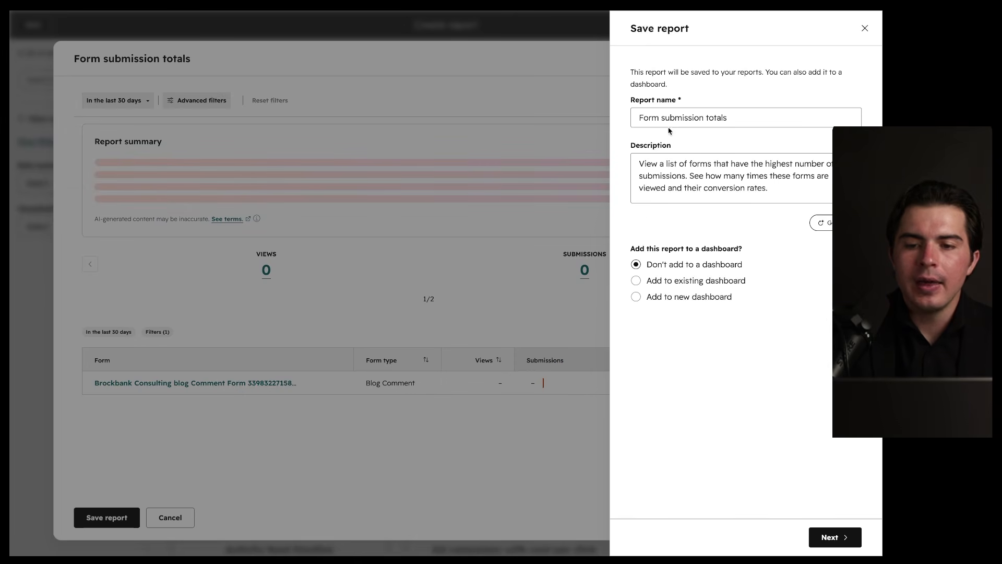
{"action": "mouse_move", "coordinate": [639, 124]}
{"action": "left_mouse_down"}
{"action": "mouse_move", "coordinate": [723, 128]}
{"action": "mouse_move", "coordinate": [705, 159]}
{"action": "mouse_move", "coordinate": [697, 137]}
{"action": "left_mouse_up"}
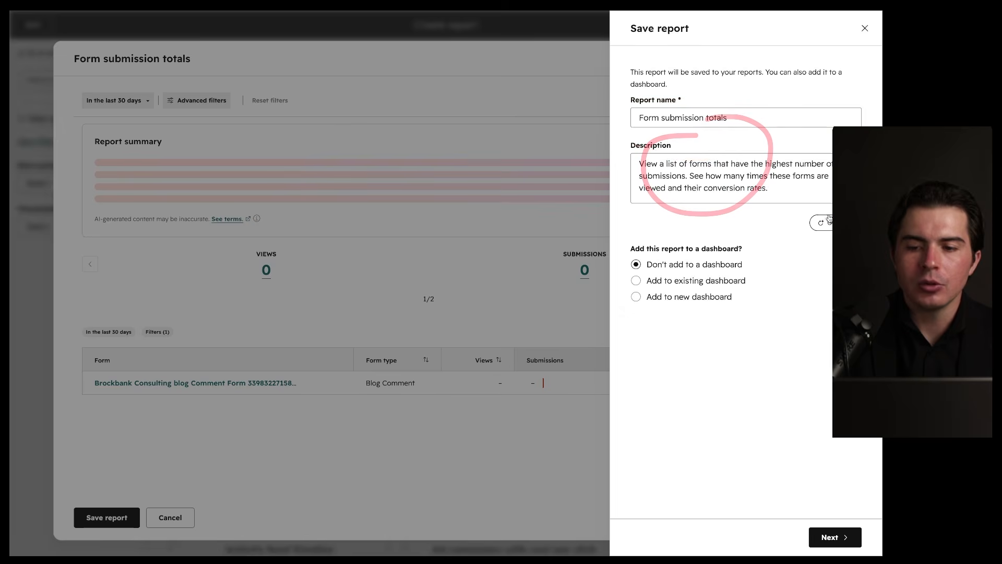
{"action": "left_click_drag", "start_coordinate": [836, 212], "coordinate": [813, 215]}
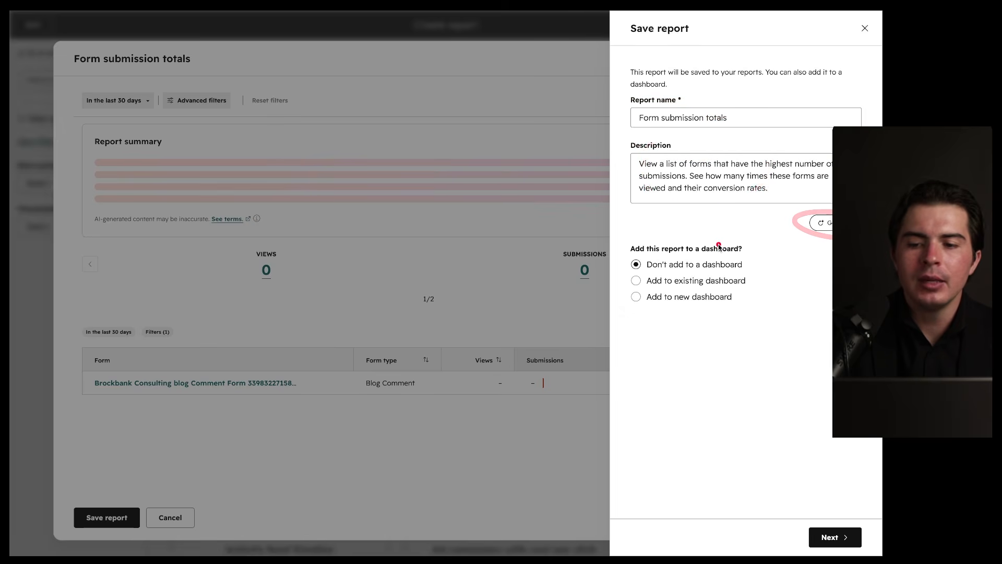
{"action": "mouse_move", "coordinate": [698, 245]}
{"action": "left_mouse_down"}
{"action": "mouse_move", "coordinate": [594, 259]}
{"action": "mouse_move", "coordinate": [752, 248]}
{"action": "left_mouse_up"}
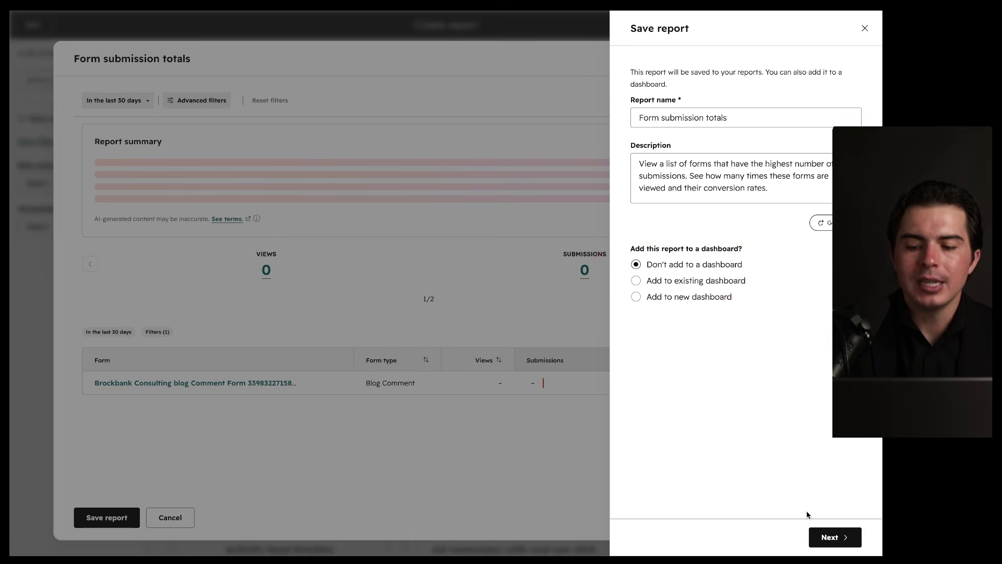
{"action": "left_click", "coordinate": [816, 535]}
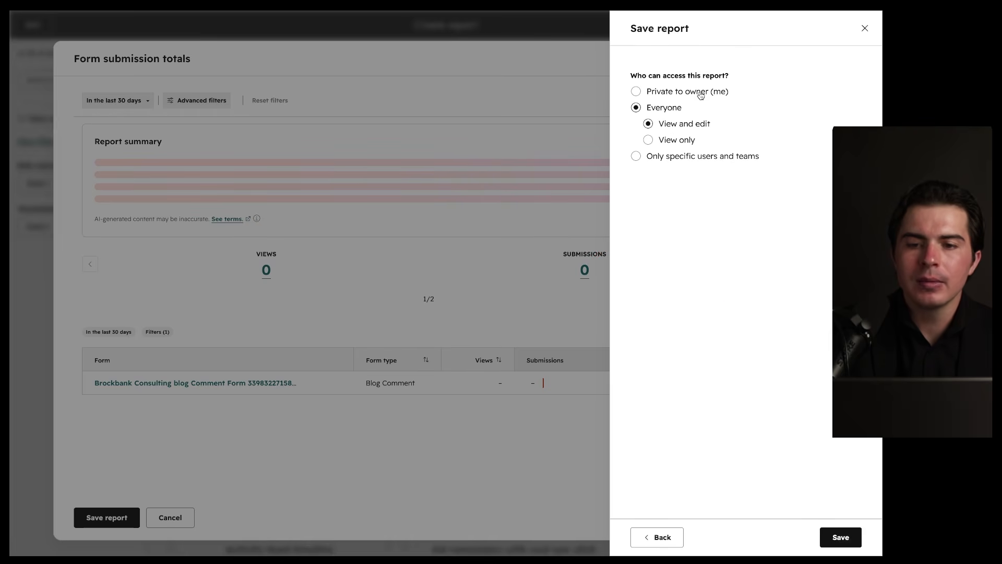
{"action": "left_click_drag", "start_coordinate": [628, 84], "coordinate": [696, 83]}
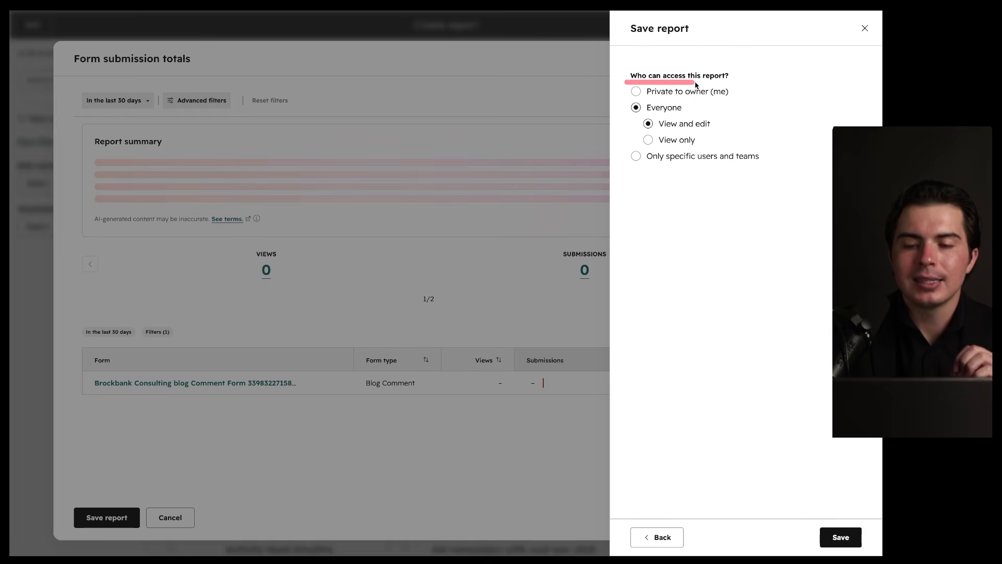
{"action": "left_click", "coordinate": [841, 537]}
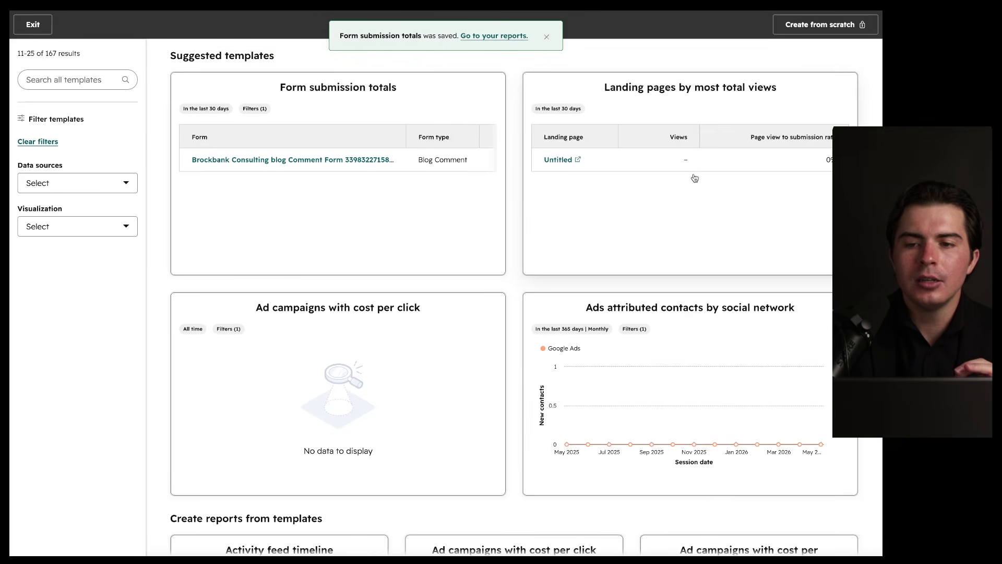
Step: Exit to the reports list and check the Custom reports and Favorites tabs
{"action": "left_click", "coordinate": [35, 28]}
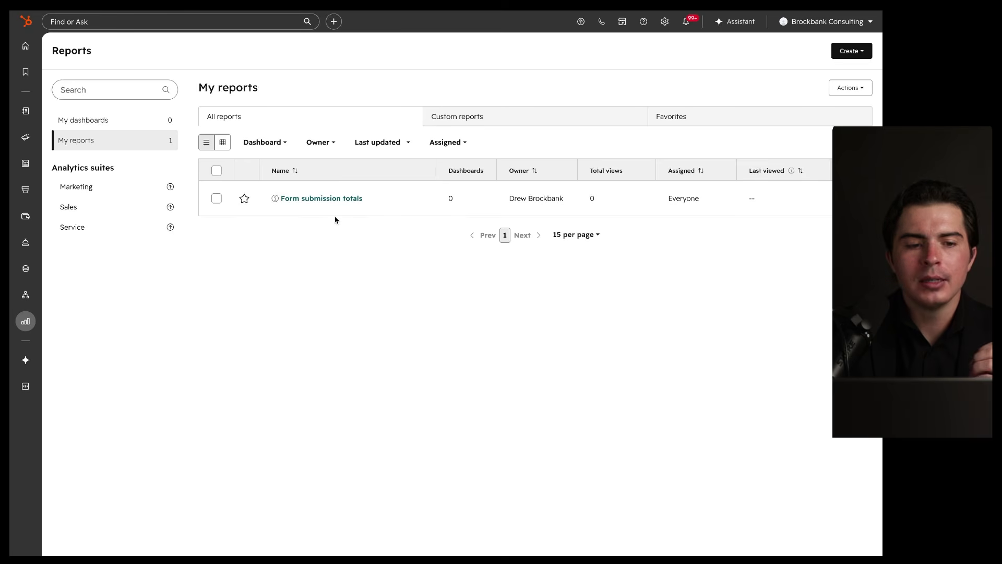
{"action": "left_click", "coordinate": [459, 123]}
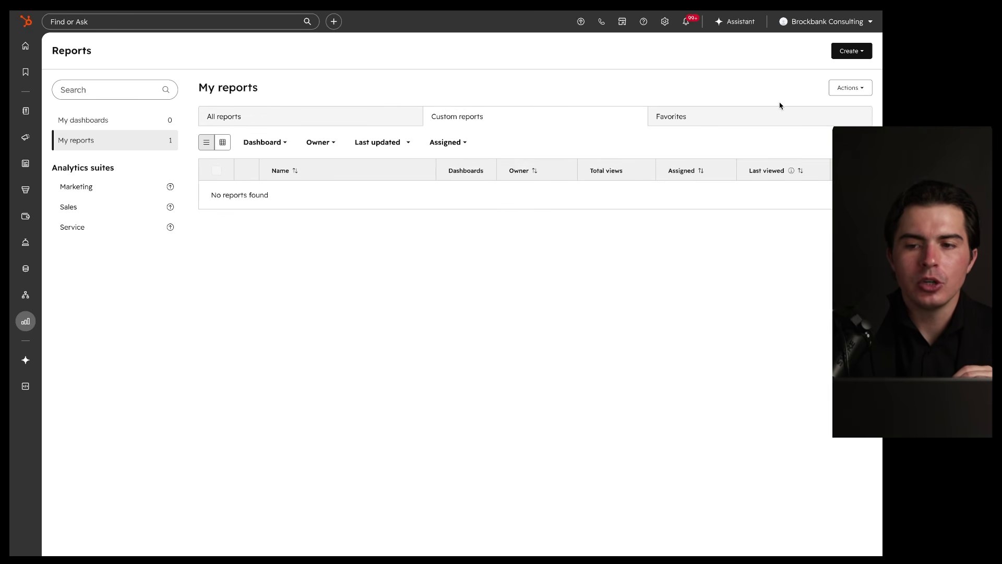
{"action": "left_click", "coordinate": [848, 50]}
{"action": "left_click", "coordinate": [848, 50]}
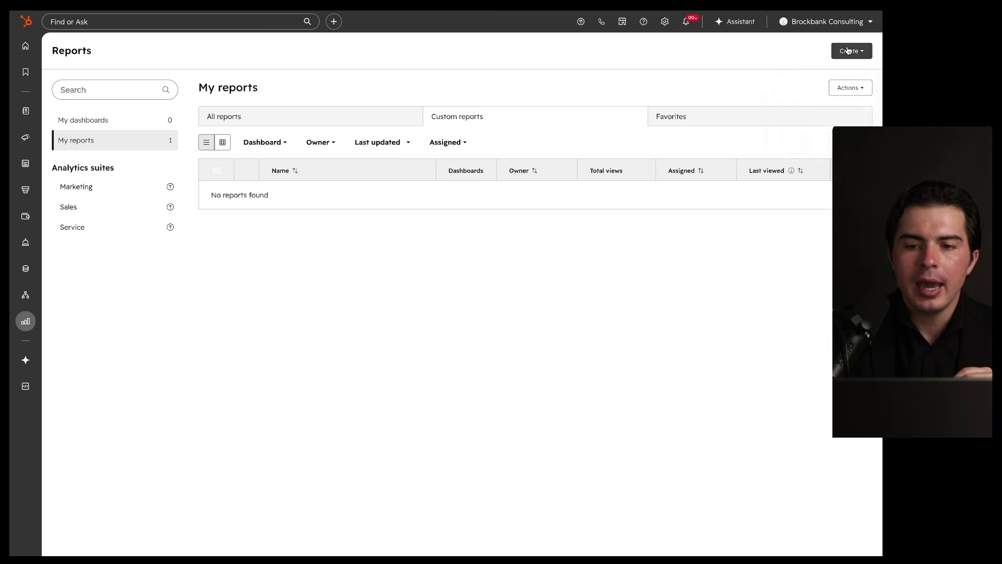
{"action": "left_click", "coordinate": [750, 123]}
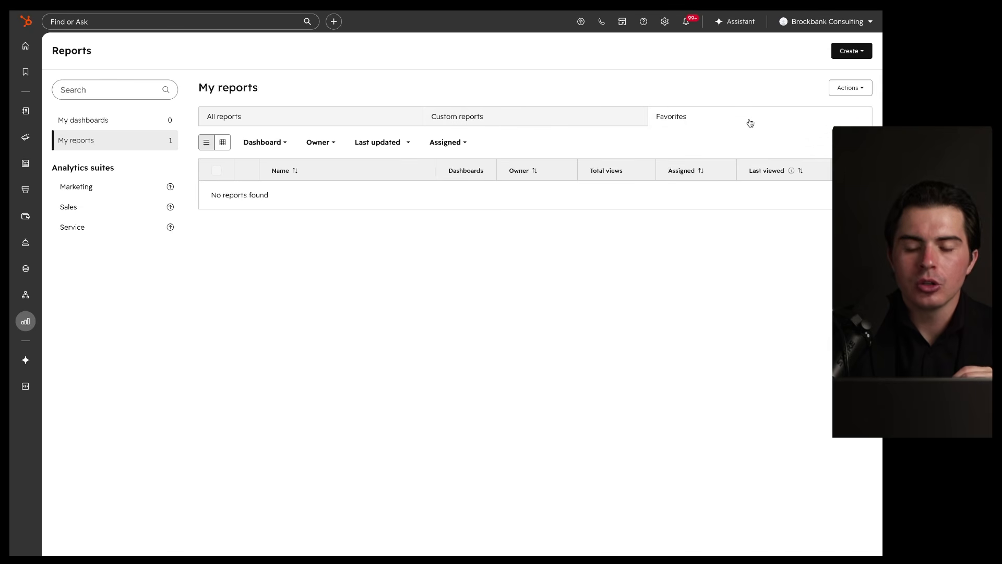
{"action": "left_click", "coordinate": [374, 123]}
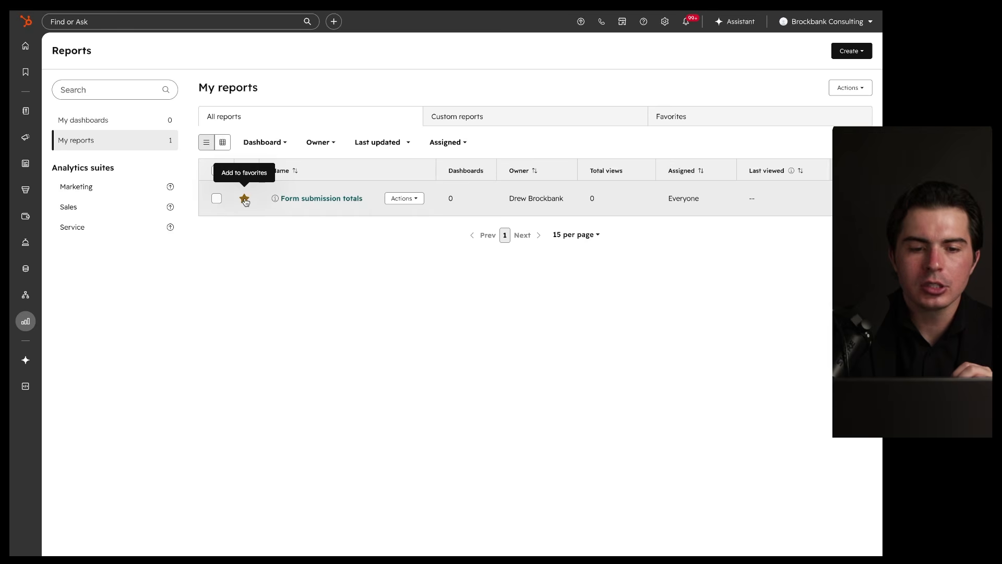
Step: Star Form submission totals as a favourite and confirm it under Favorites
{"action": "left_click", "coordinate": [244, 199]}
{"action": "left_click", "coordinate": [684, 125]}
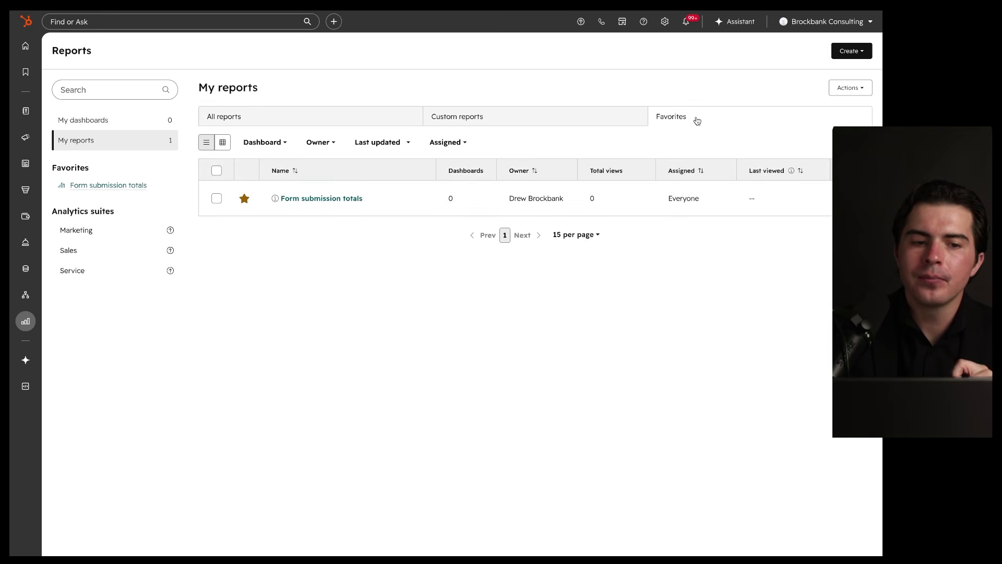
{"action": "left_click", "coordinate": [850, 51]}
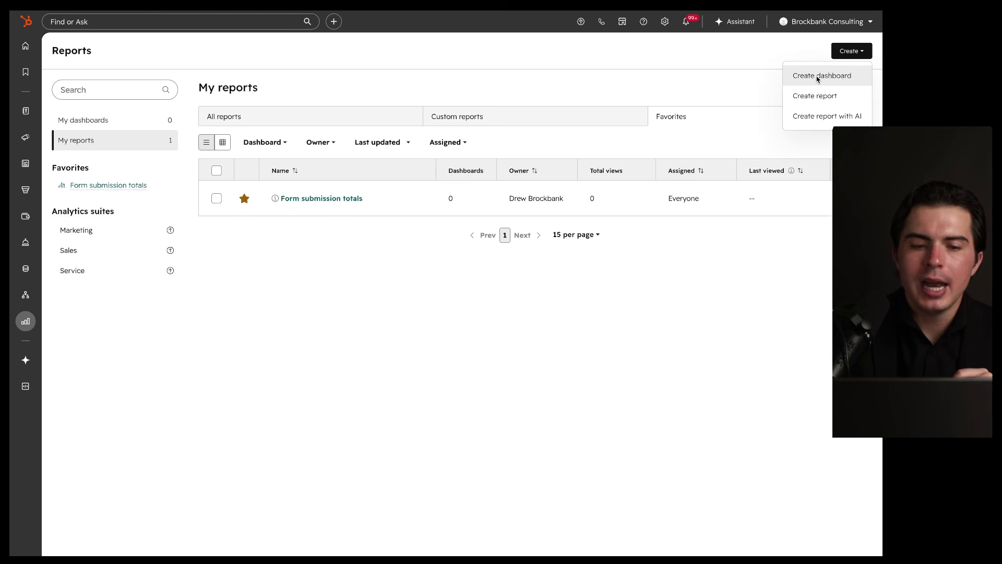
{"action": "left_click", "coordinate": [827, 117]}
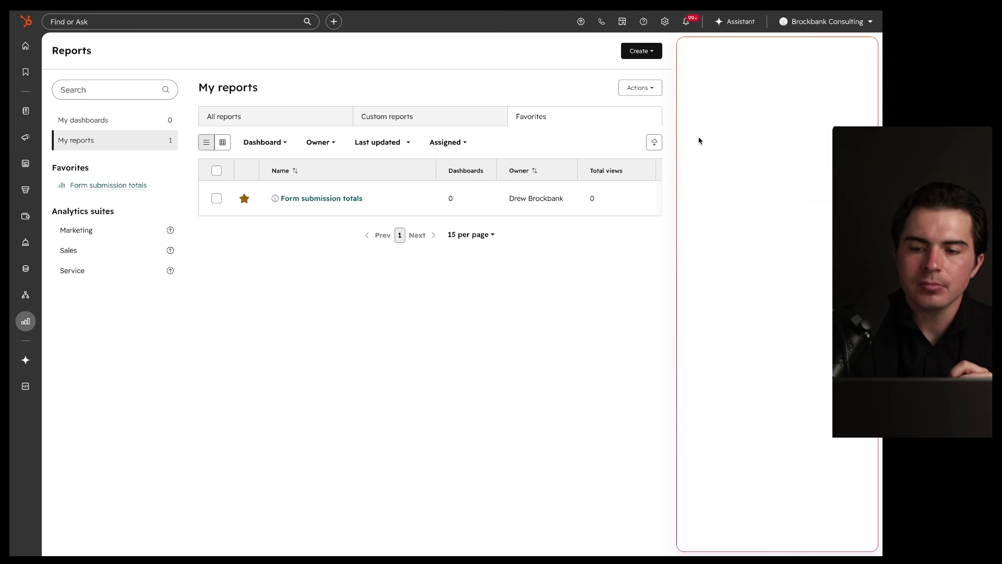
{"action": "left_click", "coordinate": [858, 55]}
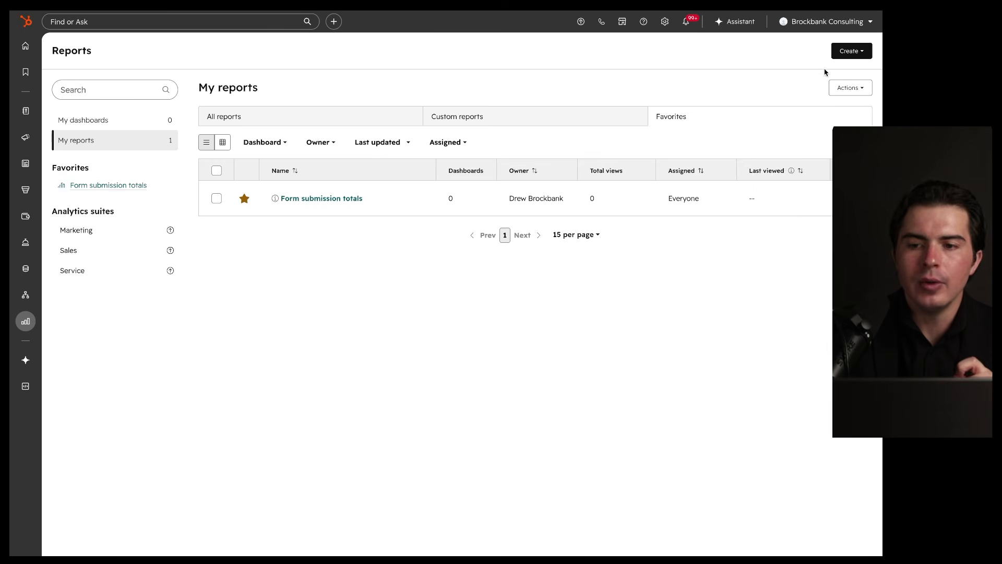
Step: Export the reports view as CSV, then return to All reports and head to Dashboards
{"action": "left_click", "coordinate": [848, 87]}
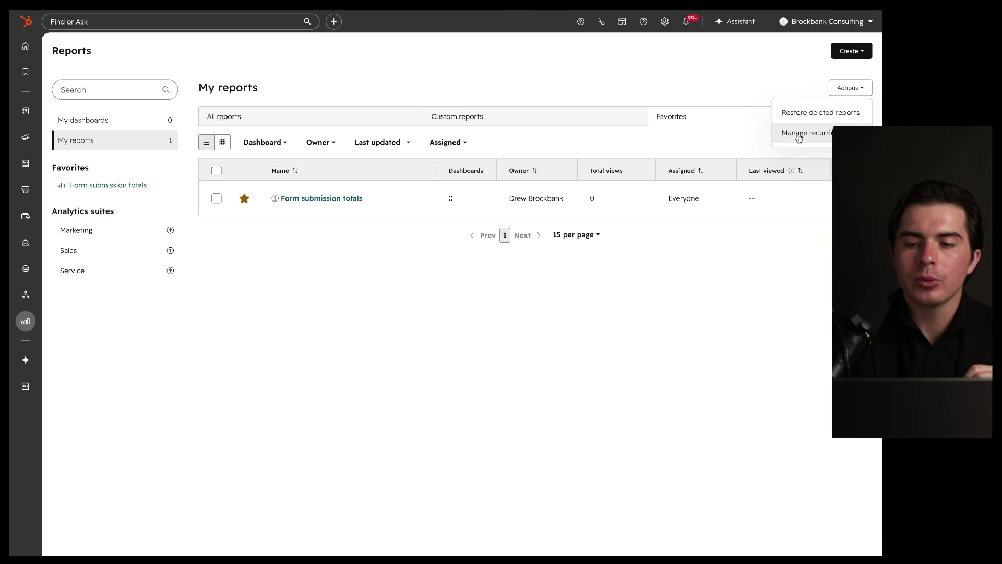
{"action": "left_click", "coordinate": [739, 105]}
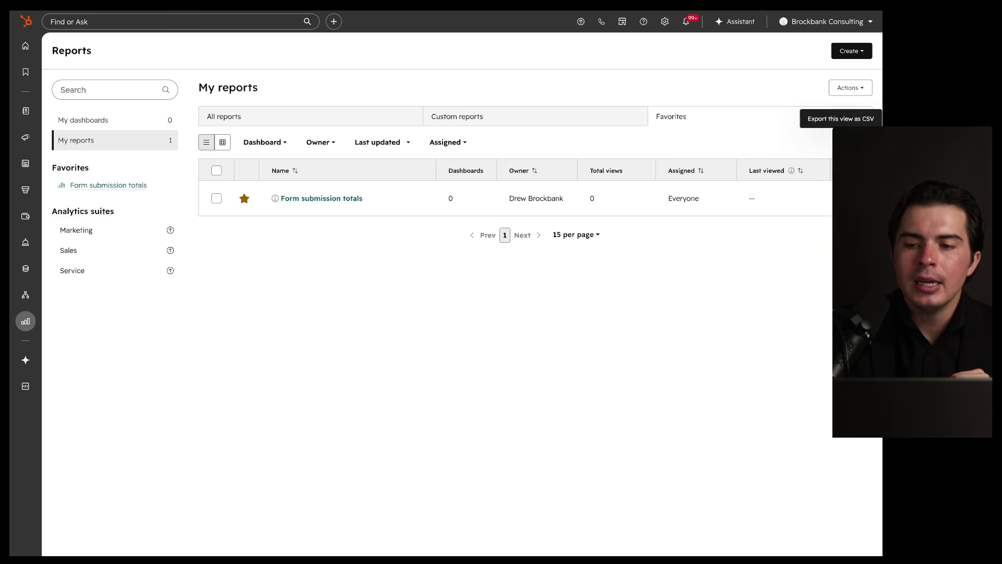
{"action": "right_click", "coordinate": [780, 144]}
{"action": "left_click", "coordinate": [262, 222]}
{"action": "left_click_drag", "start_coordinate": [736, 128], "coordinate": [530, 83]}
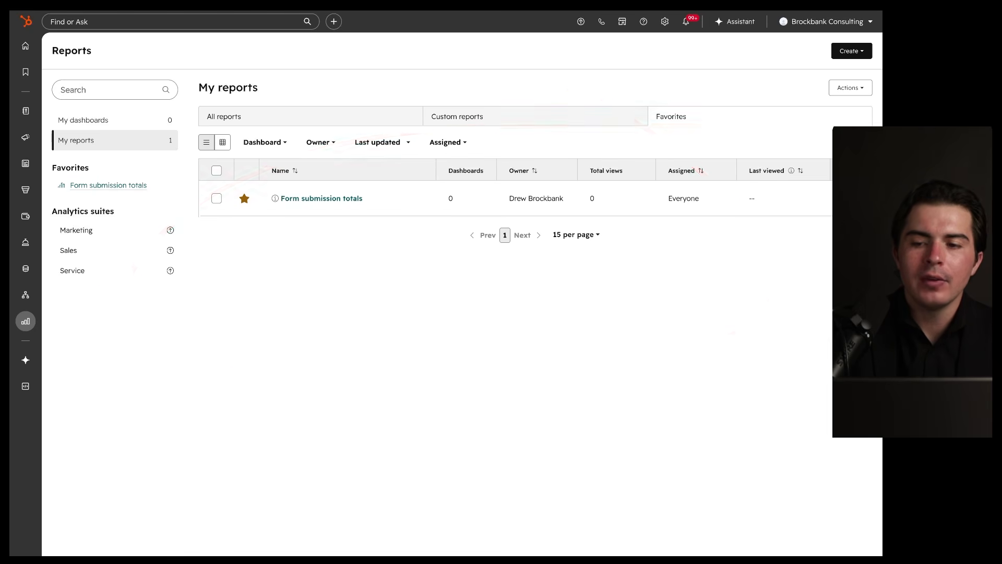
{"action": "left_click", "coordinate": [850, 88]}
{"action": "left_click", "coordinate": [841, 119]}
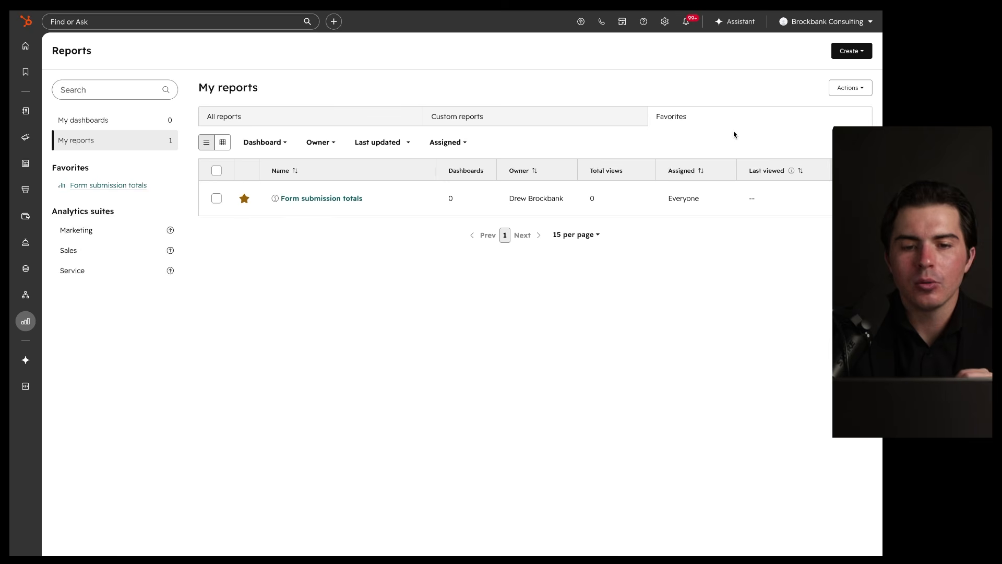
{"action": "left_click", "coordinate": [331, 120]}
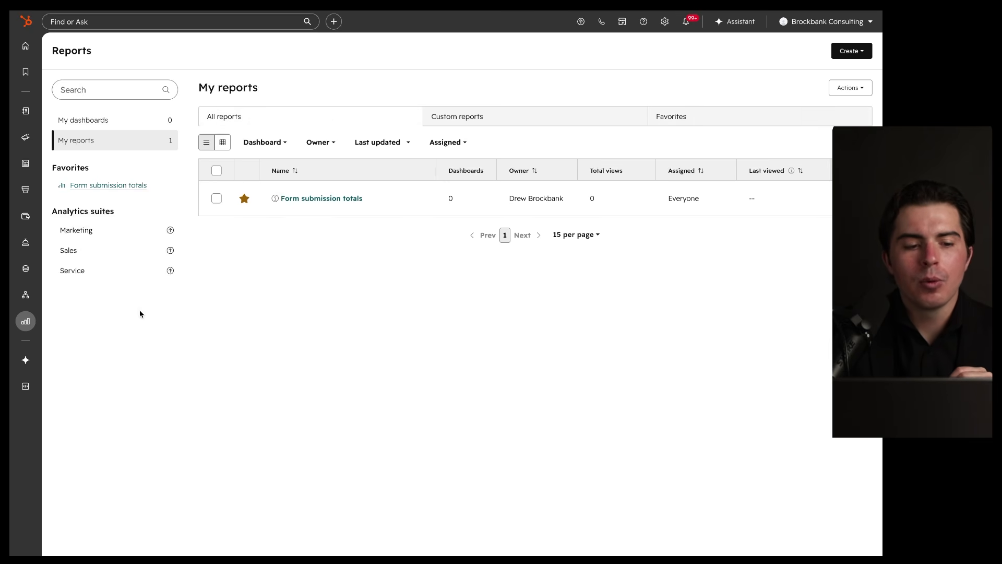
{"action": "mouse_move", "coordinate": [31, 330]}
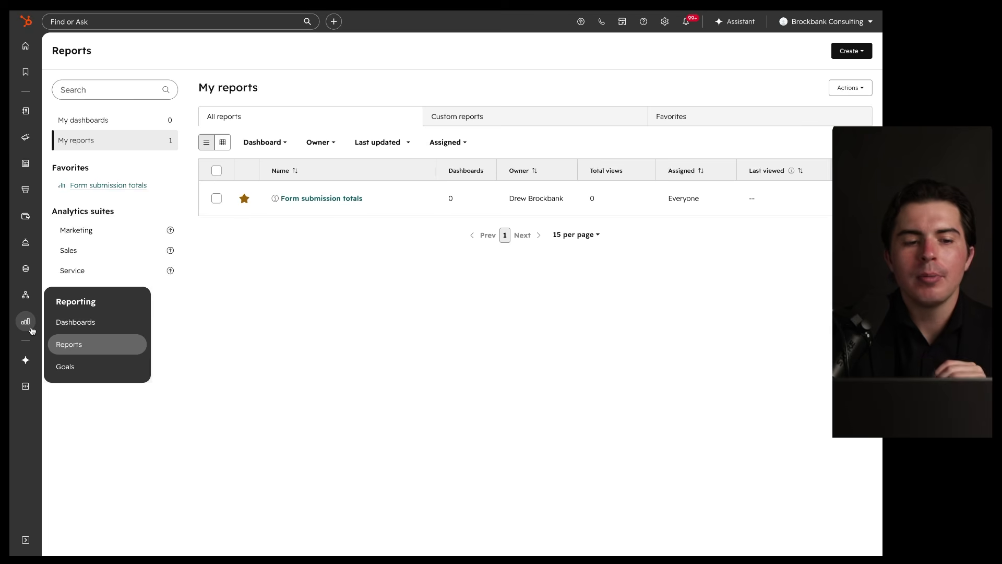
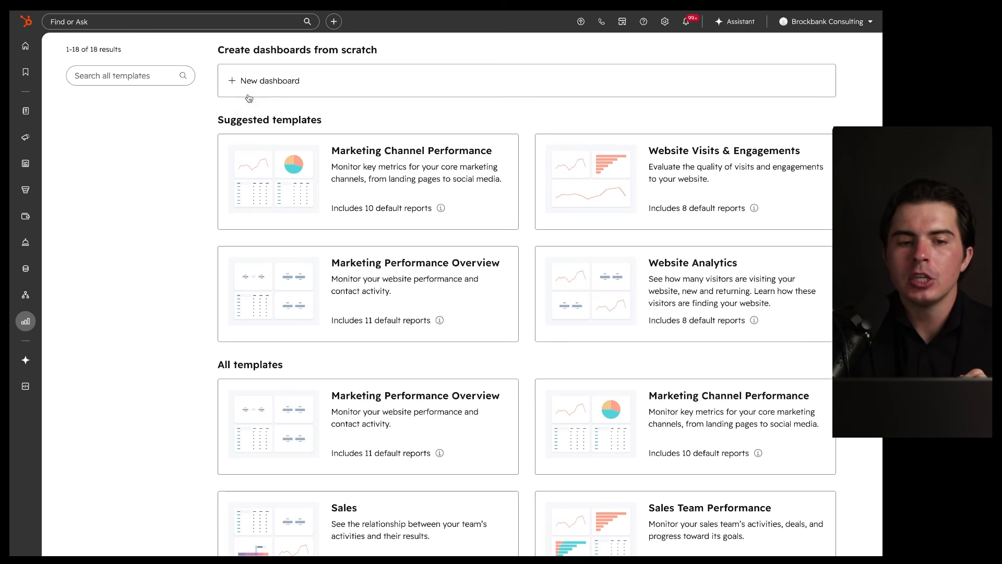
Step: Create a dashboard named 'Demo' that everyone can view and edit, and open it
{"action": "left_click", "coordinate": [295, 82]}
{"action": "type", "text": "D"}
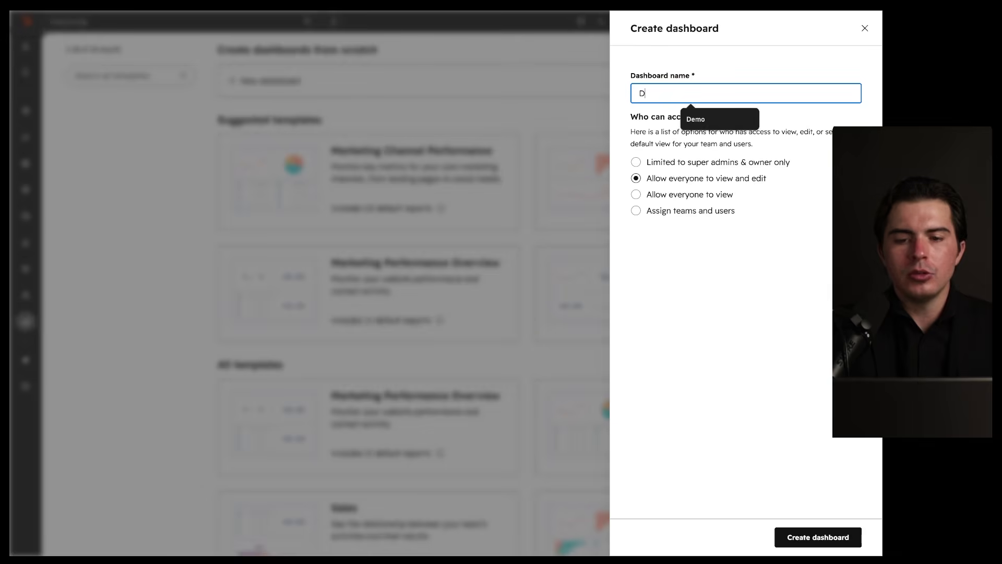
{"action": "type", "text": "emo"}
{"action": "left_click", "coordinate": [733, 354]}
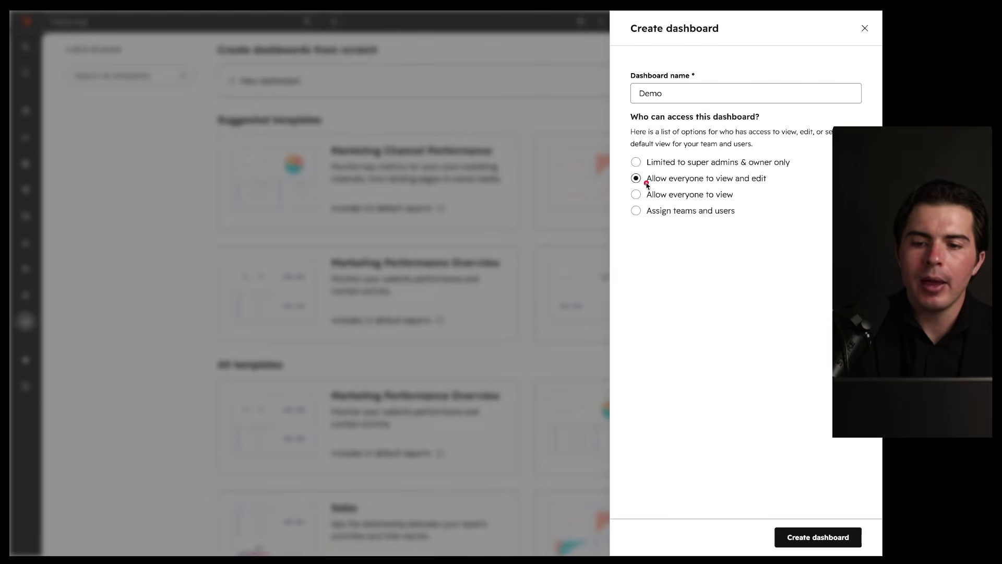
{"action": "left_click", "coordinate": [786, 534]}
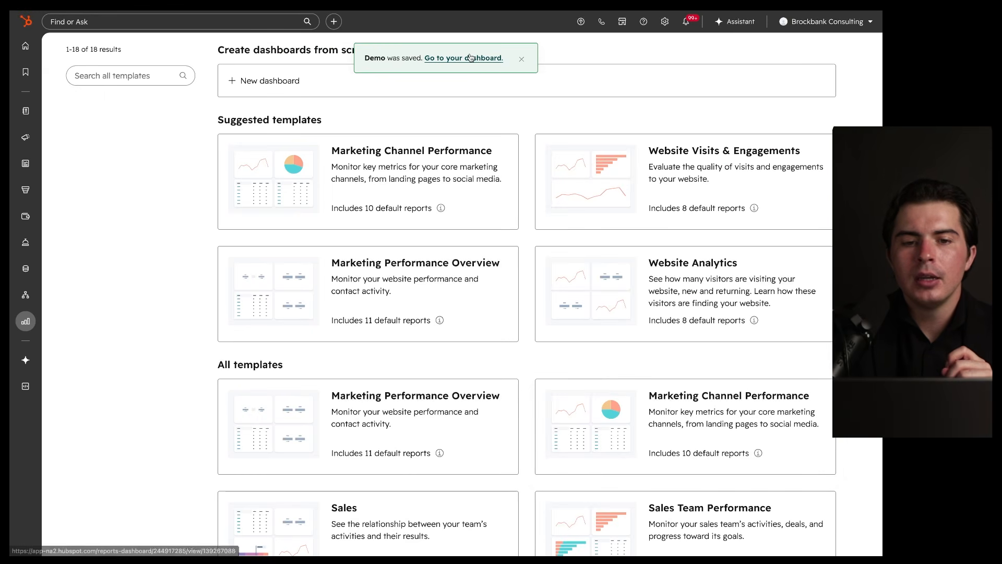
{"action": "left_click", "coordinate": [470, 58]}
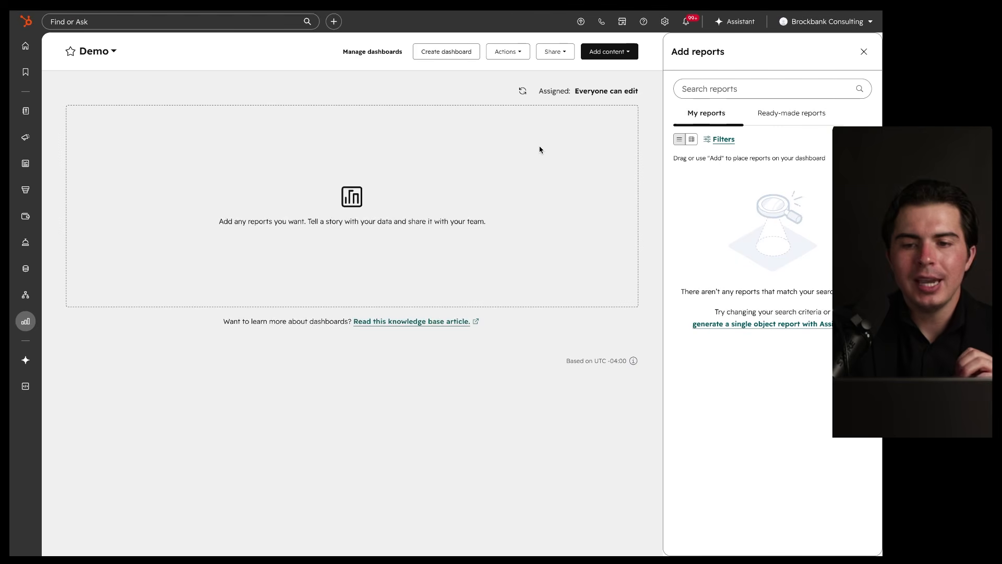
Step: Add the Form submission totals, Landing pages by most total views and Ad campaigns with cost per click reports
{"action": "left_click", "coordinate": [783, 124]}
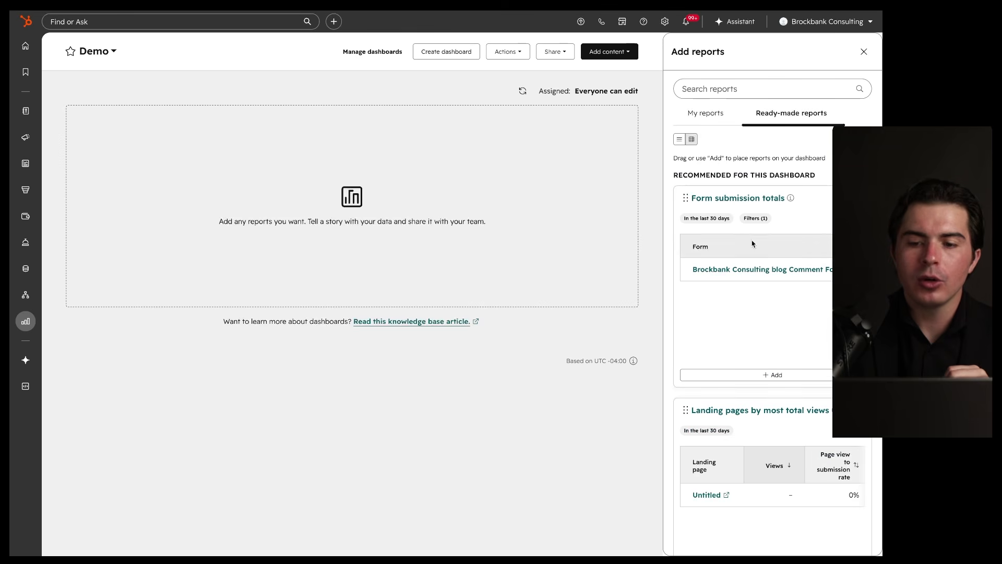
{"action": "left_click", "coordinate": [756, 374]}
{"action": "left_click", "coordinate": [754, 429]}
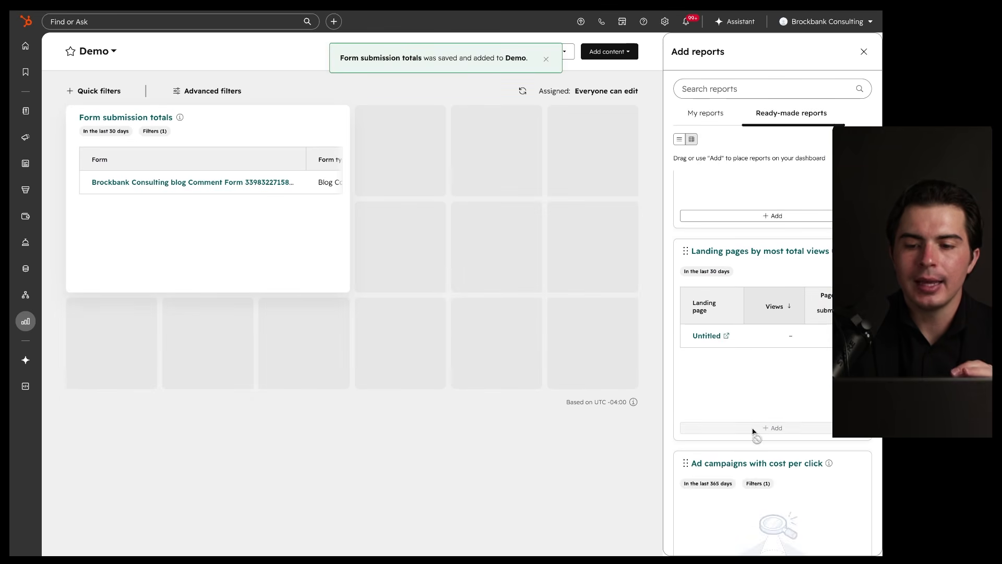
{"action": "left_click", "coordinate": [751, 424]}
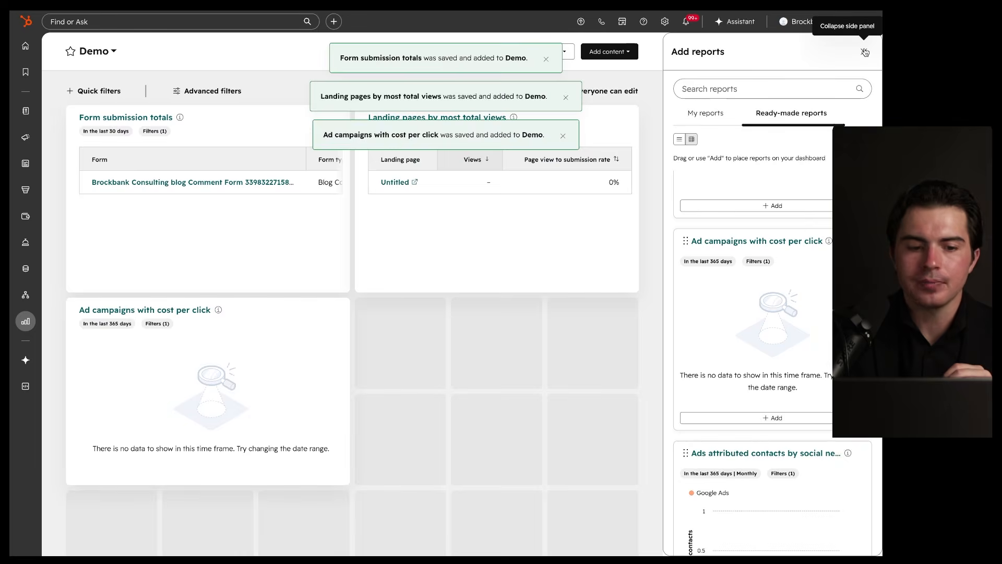
{"action": "left_click", "coordinate": [865, 53]}
{"action": "left_click", "coordinate": [566, 58]}
{"action": "left_click", "coordinate": [564, 58]}
{"action": "mouse_move", "coordinate": [477, 106]}
{"action": "left_mouse_down"}
{"action": "mouse_move", "coordinate": [141, 184]}
{"action": "mouse_move", "coordinate": [371, 79]}
{"action": "left_mouse_up"}
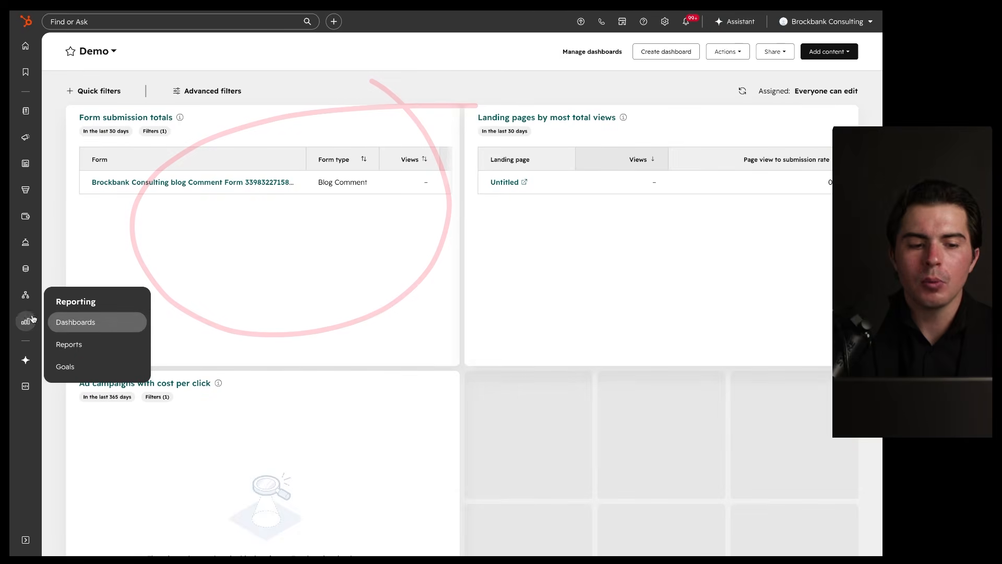
{"action": "mouse_move", "coordinate": [680, 106]}
{"action": "left_mouse_down"}
{"action": "mouse_move", "coordinate": [761, 370]}
{"action": "mouse_move", "coordinate": [498, 124]}
{"action": "left_mouse_up"}
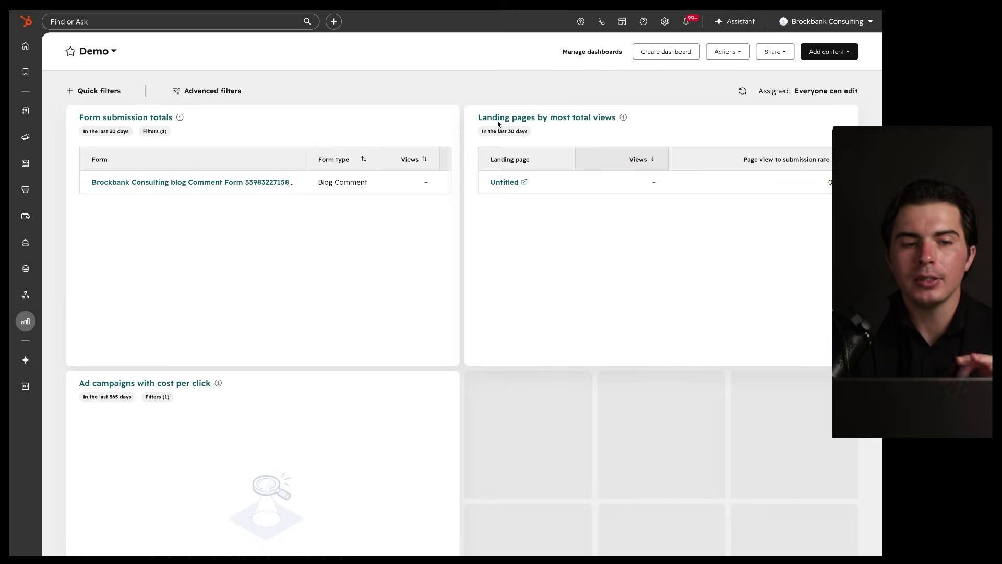
{"action": "mouse_move", "coordinate": [180, 70]}
{"action": "left_mouse_down"}
{"action": "mouse_move", "coordinate": [288, 84]}
{"action": "mouse_move", "coordinate": [180, 61]}
{"action": "left_mouse_up"}
{"action": "left_click", "coordinate": [117, 50]}
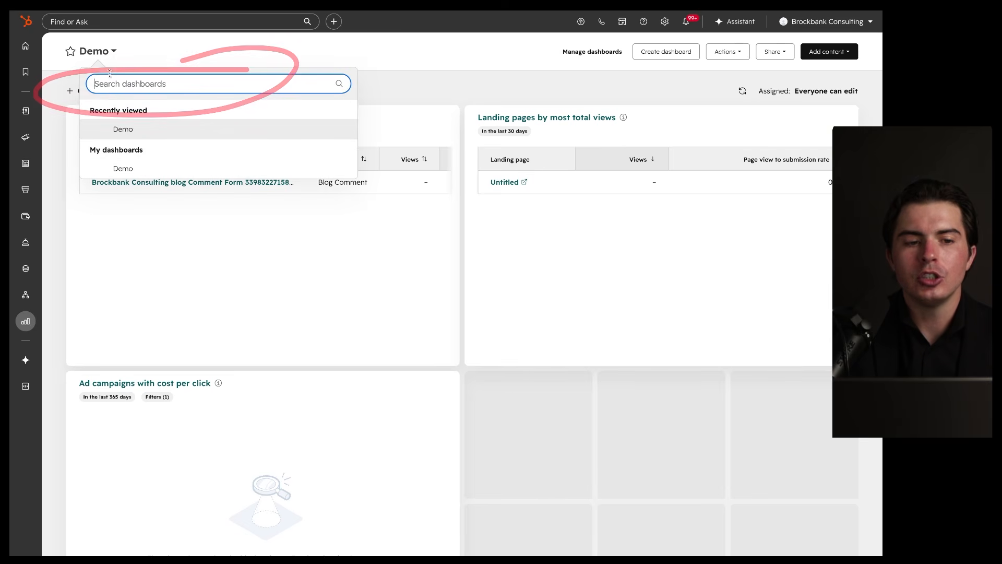
{"action": "left_click", "coordinate": [438, 77]}
{"action": "left_click_drag", "start_coordinate": [621, 42], "coordinate": [616, 38]}
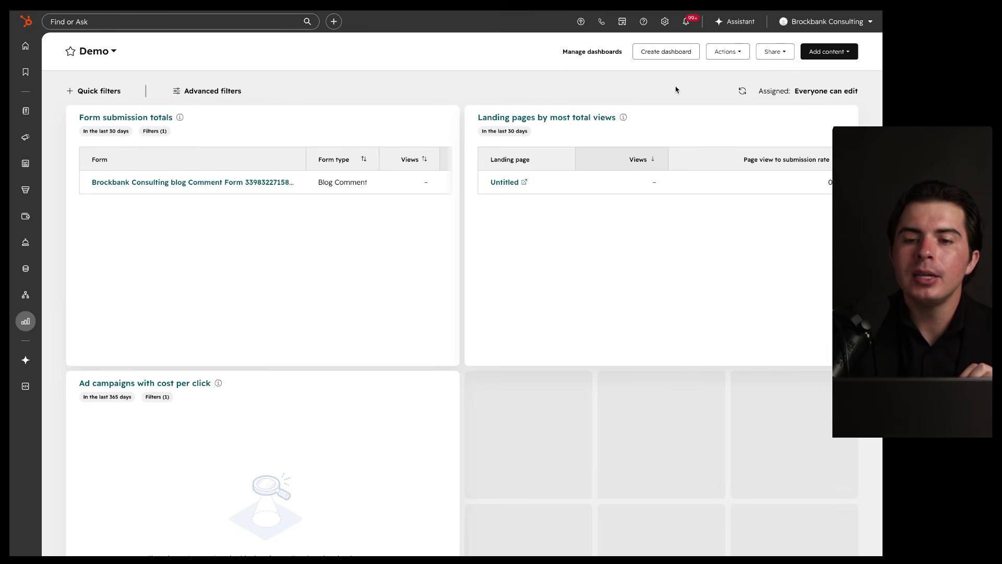
{"action": "mouse_move", "coordinate": [702, 36]}
{"action": "left_mouse_down"}
{"action": "mouse_move", "coordinate": [659, 36]}
{"action": "mouse_move", "coordinate": [700, 62]}
{"action": "left_mouse_up"}
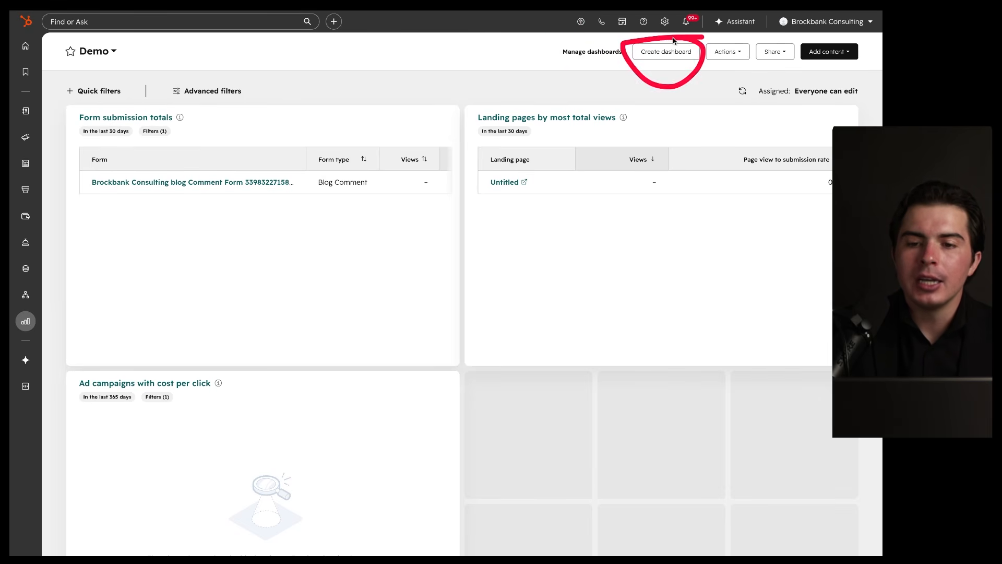
{"action": "left_click", "coordinate": [736, 51]}
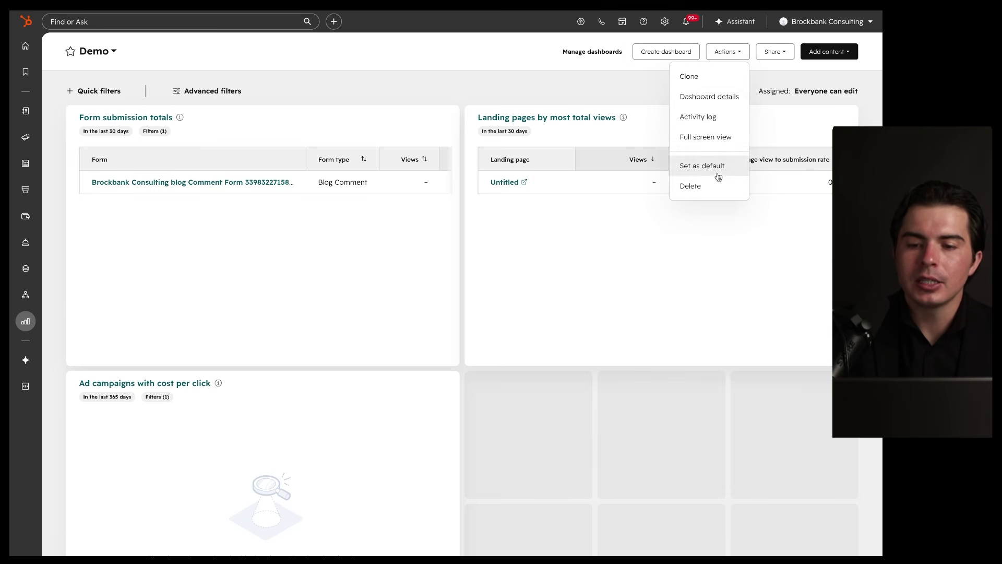
{"action": "left_click", "coordinate": [781, 52]}
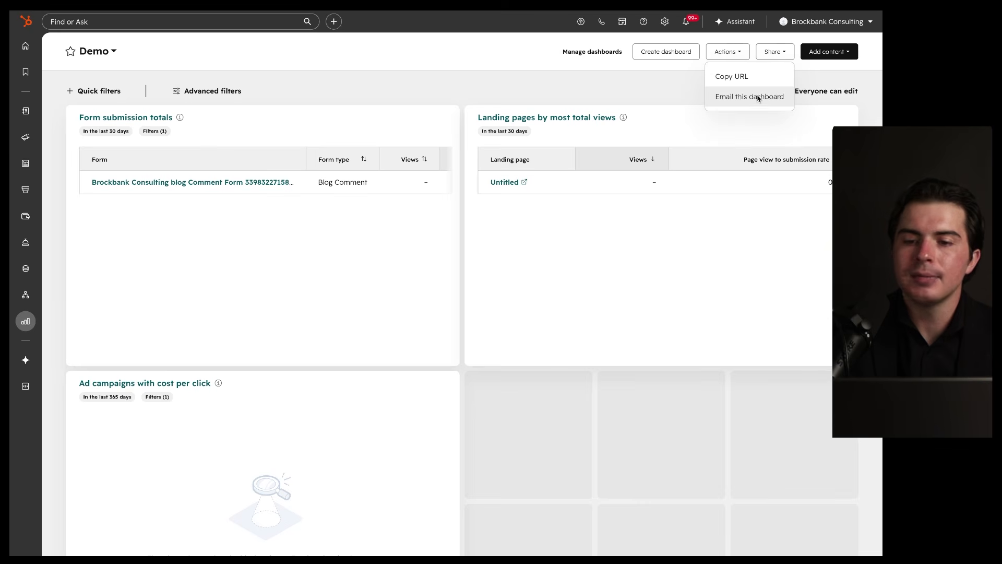
{"action": "left_click", "coordinate": [827, 91]}
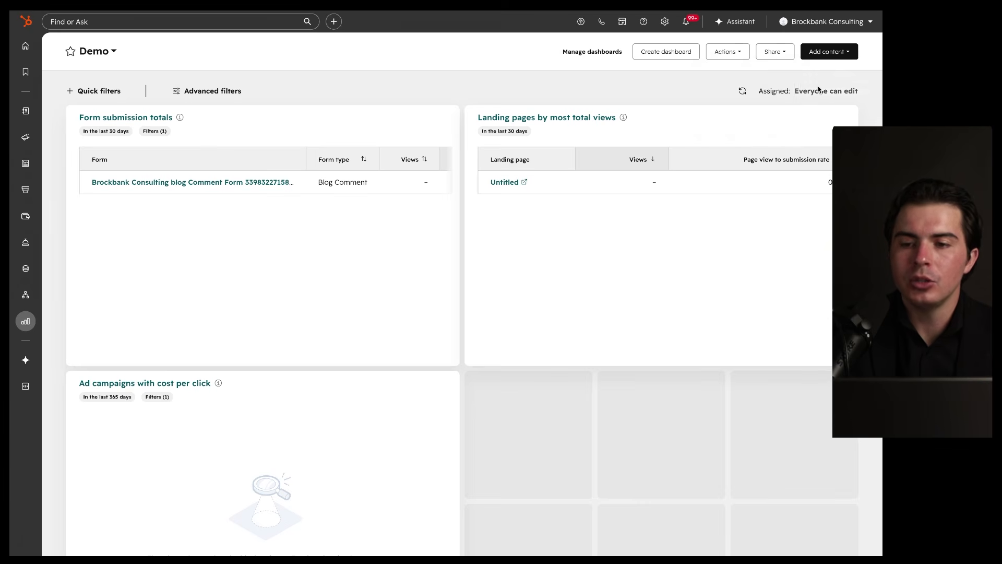
{"action": "left_click", "coordinate": [862, 31]}
{"action": "left_click", "coordinate": [839, 51]}
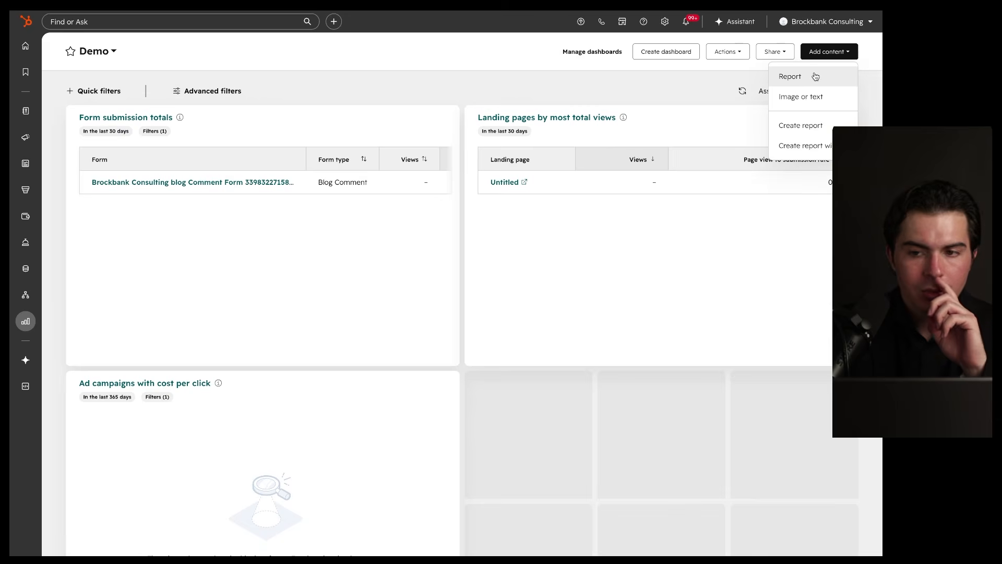
{"action": "mouse_move", "coordinate": [478, 103]}
{"action": "left_mouse_down"}
{"action": "mouse_move", "coordinate": [100, 104]}
{"action": "mouse_move", "coordinate": [64, 162]}
{"action": "mouse_move", "coordinate": [466, 334]}
{"action": "left_mouse_up"}
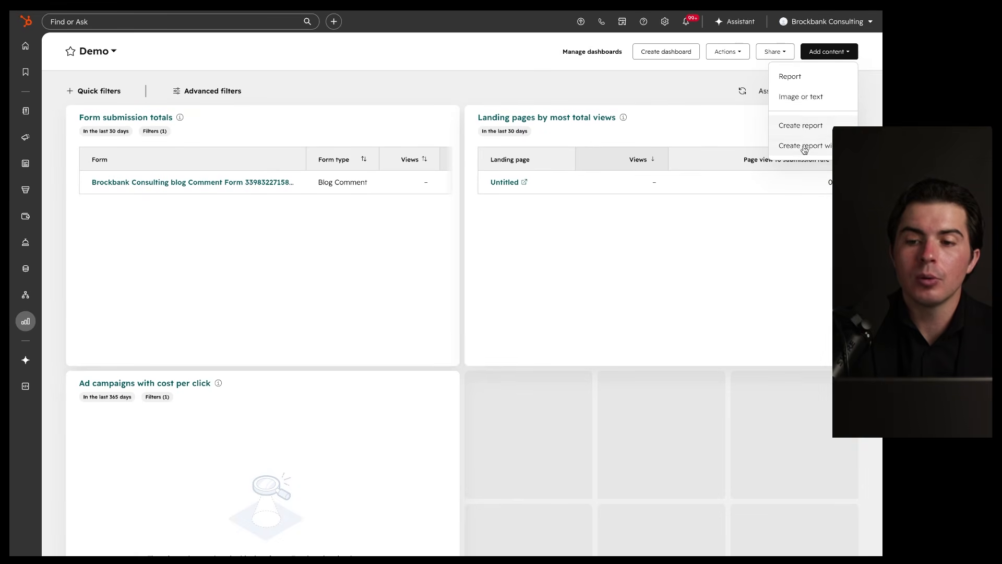
{"action": "left_click", "coordinate": [668, 105]}
{"action": "left_click_drag", "start_coordinate": [405, 153], "coordinate": [609, 190]}
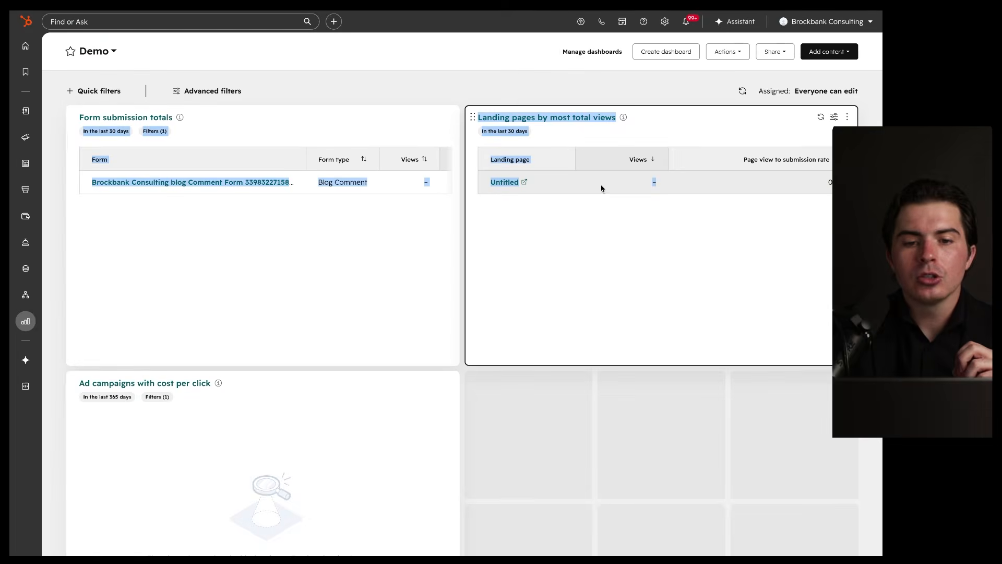
{"action": "left_click", "coordinate": [490, 92]}
{"action": "mouse_move", "coordinate": [454, 359]}
{"action": "left_mouse_down"}
{"action": "mouse_move", "coordinate": [593, 364]}
{"action": "mouse_move", "coordinate": [461, 354]}
{"action": "left_mouse_up"}
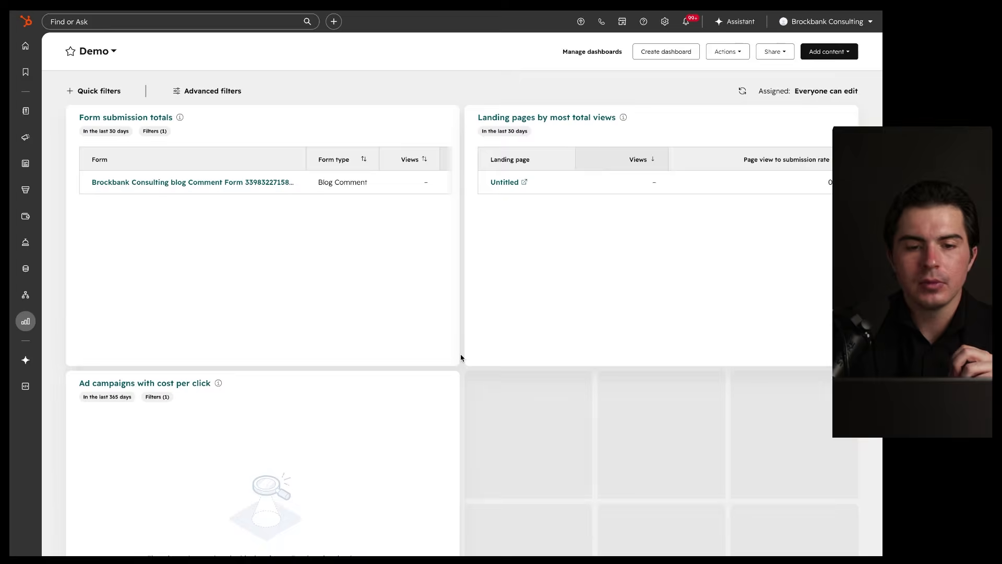
{"action": "left_click_drag", "start_coordinate": [74, 115], "coordinate": [73, 378]}
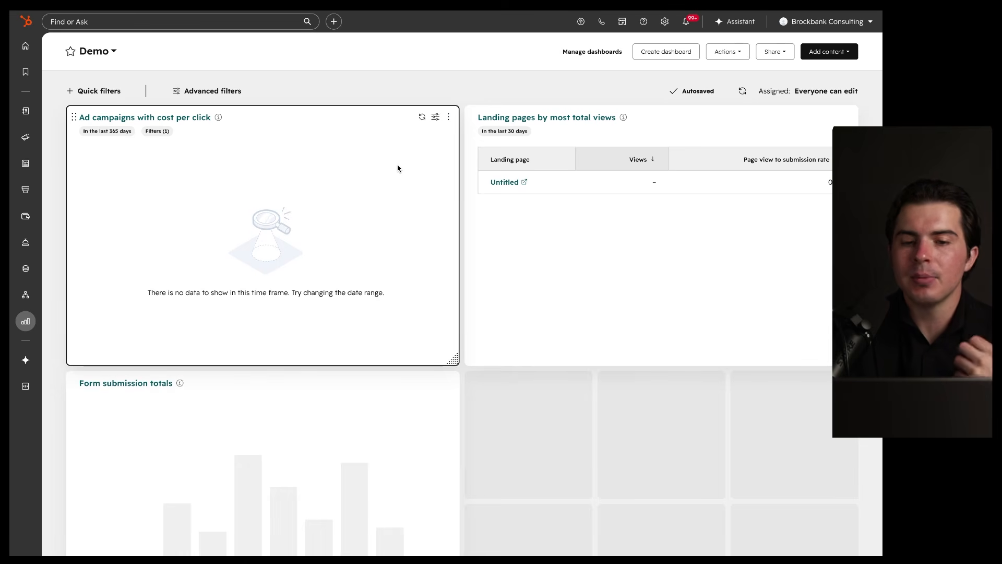
Step: Preview the Ad campaigns report editor without changes, then go to the My dashboards list
{"action": "left_click", "coordinate": [436, 118]}
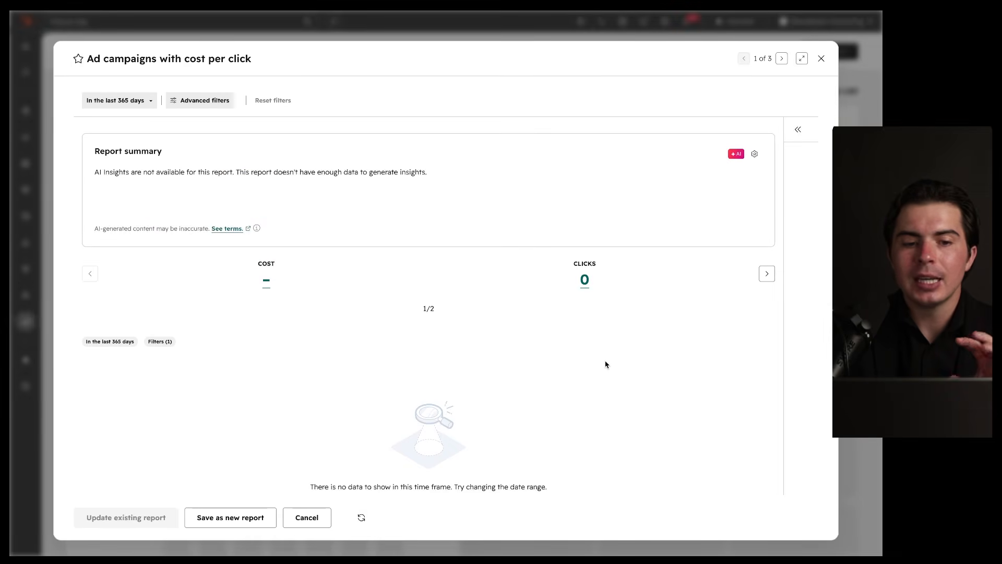
{"action": "left_click", "coordinate": [822, 59]}
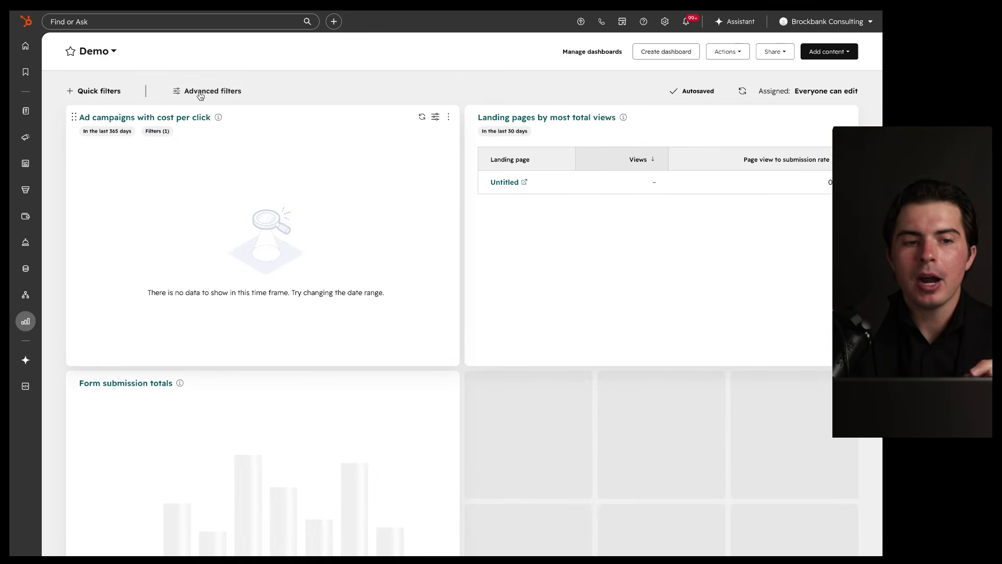
{"action": "left_click", "coordinate": [599, 52]}
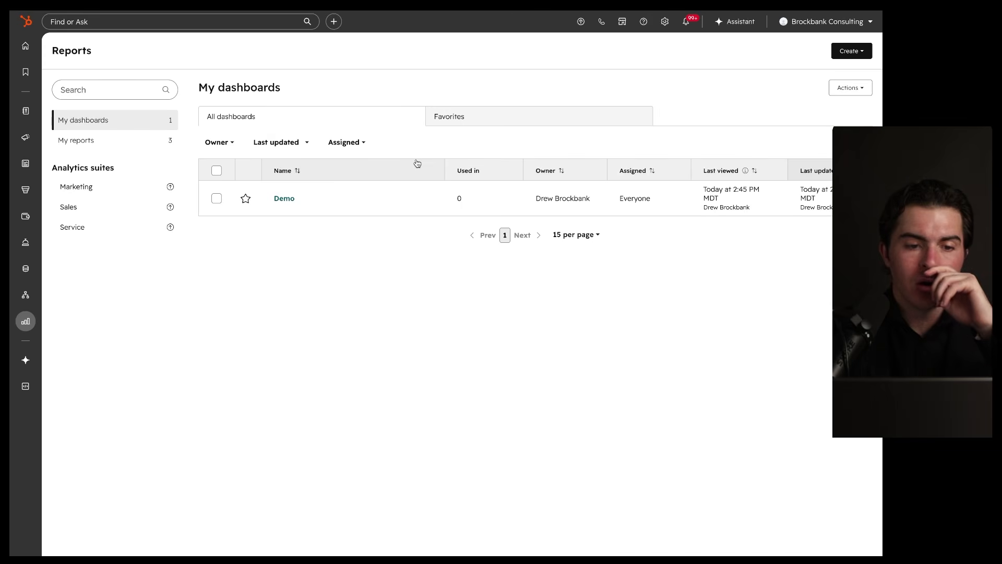
Step: Glance at My reports, then reopen the Demo dashboard from My dashboards
{"action": "left_click", "coordinate": [127, 148]}
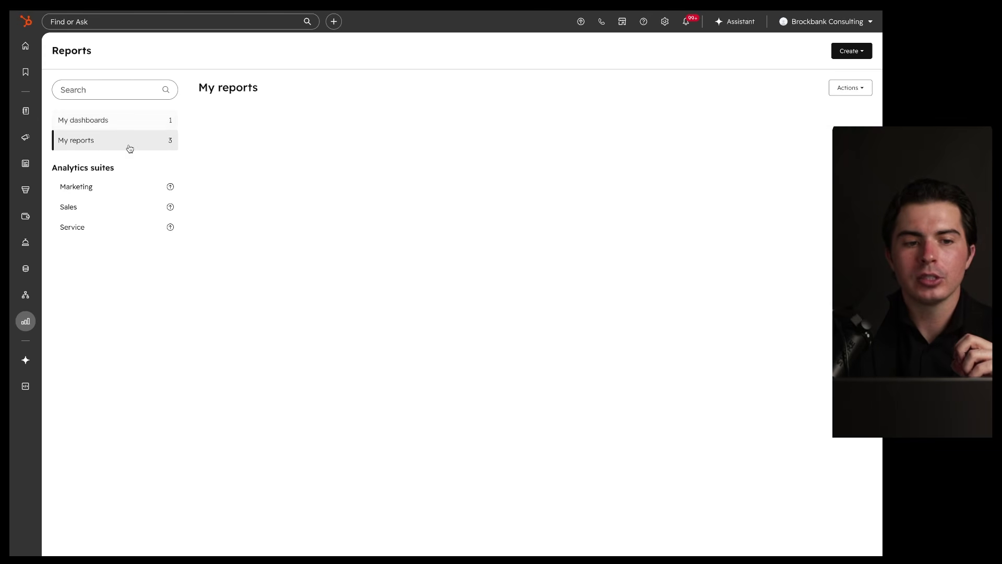
{"action": "left_click", "coordinate": [124, 120]}
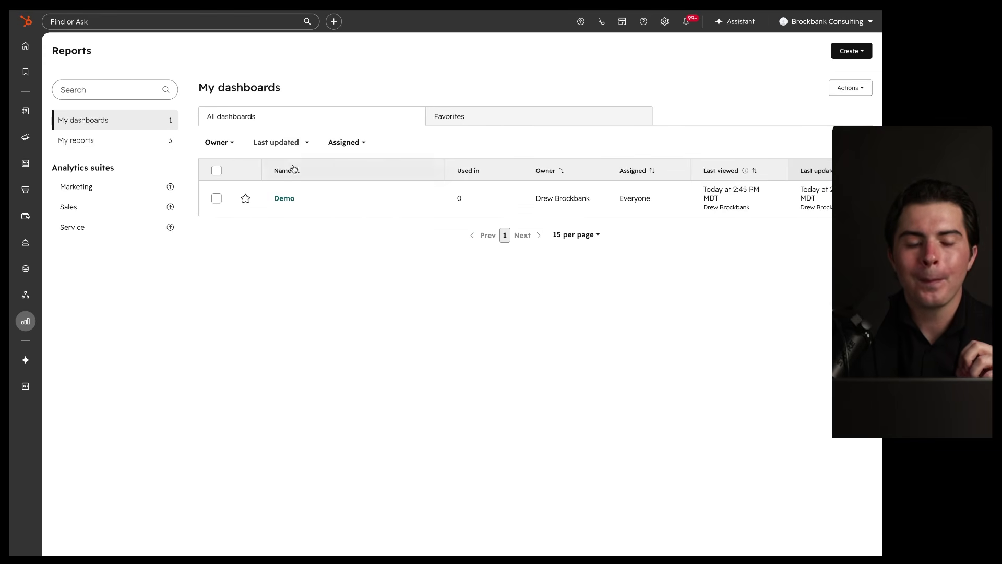
{"action": "left_click", "coordinate": [405, 199]}
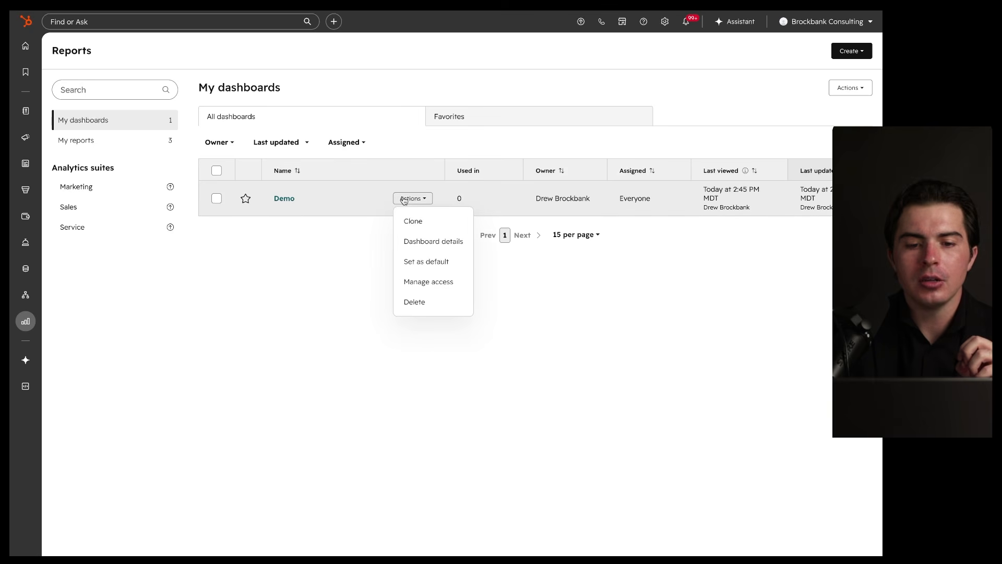
{"action": "left_click", "coordinate": [354, 238]}
{"action": "left_click", "coordinate": [285, 201]}
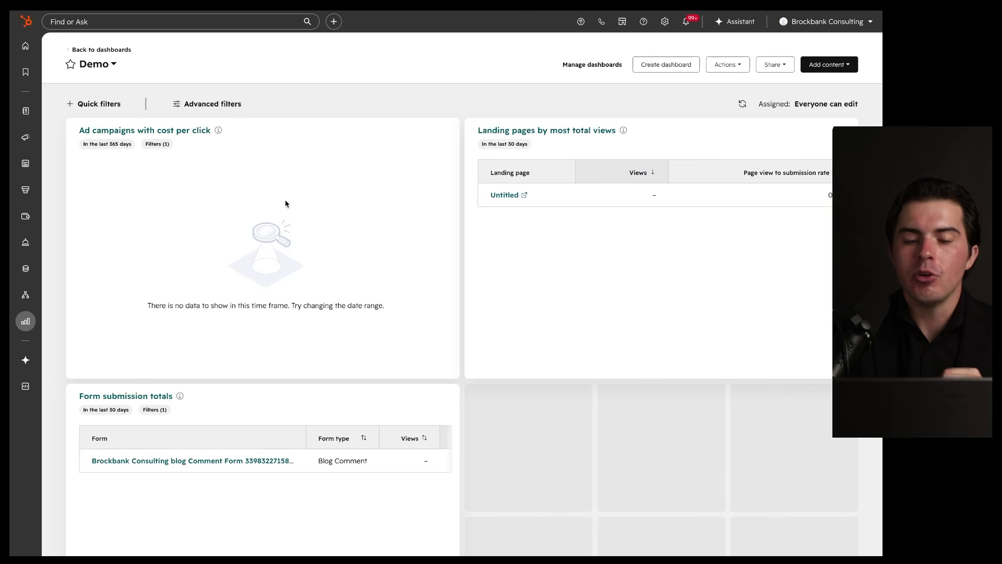
{"action": "mouse_move", "coordinate": [31, 326]}
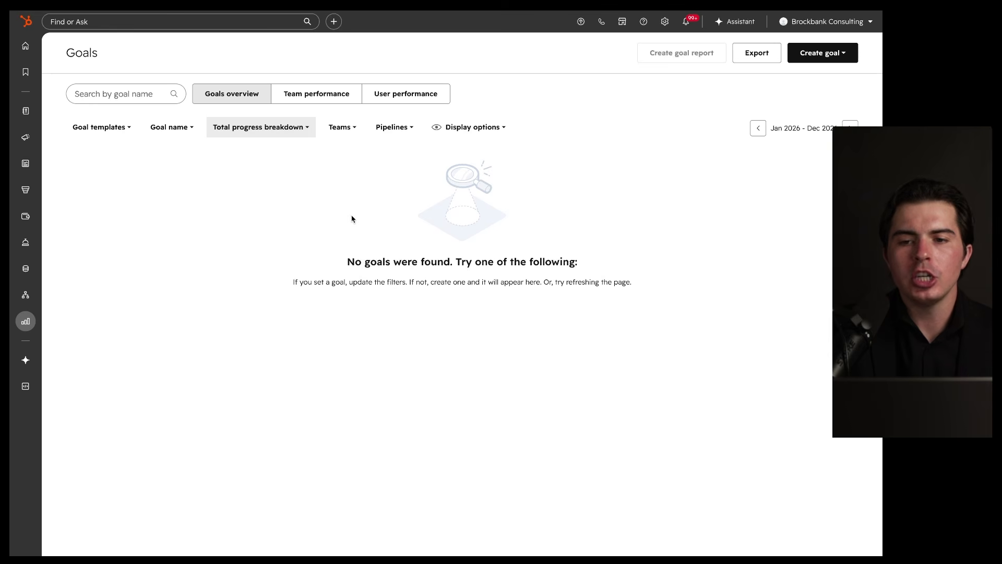
Step: Start a new goal from the Revenue goal template
{"action": "left_click", "coordinate": [808, 53]}
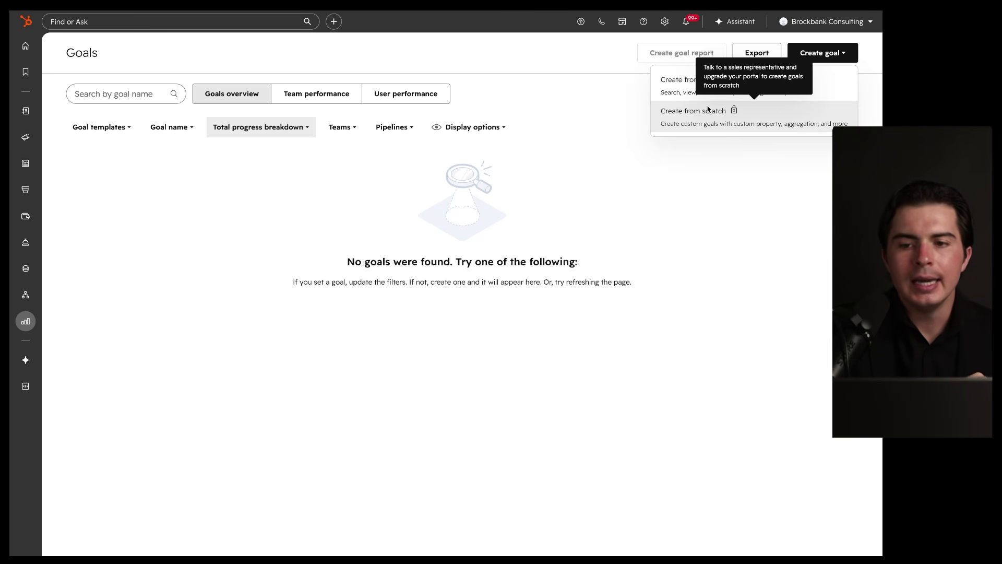
{"action": "left_click", "coordinate": [694, 89]}
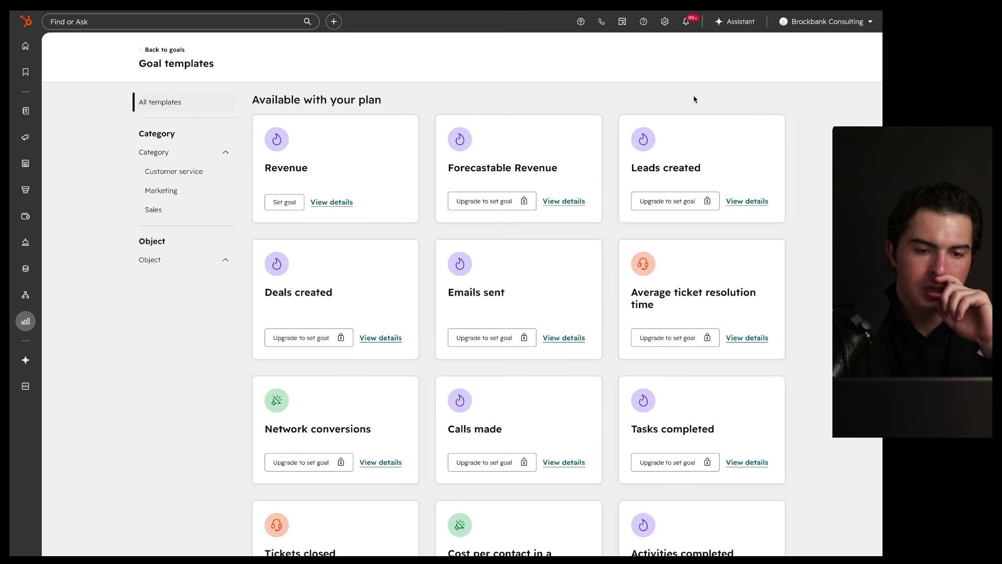
{"action": "left_click", "coordinate": [290, 203]}
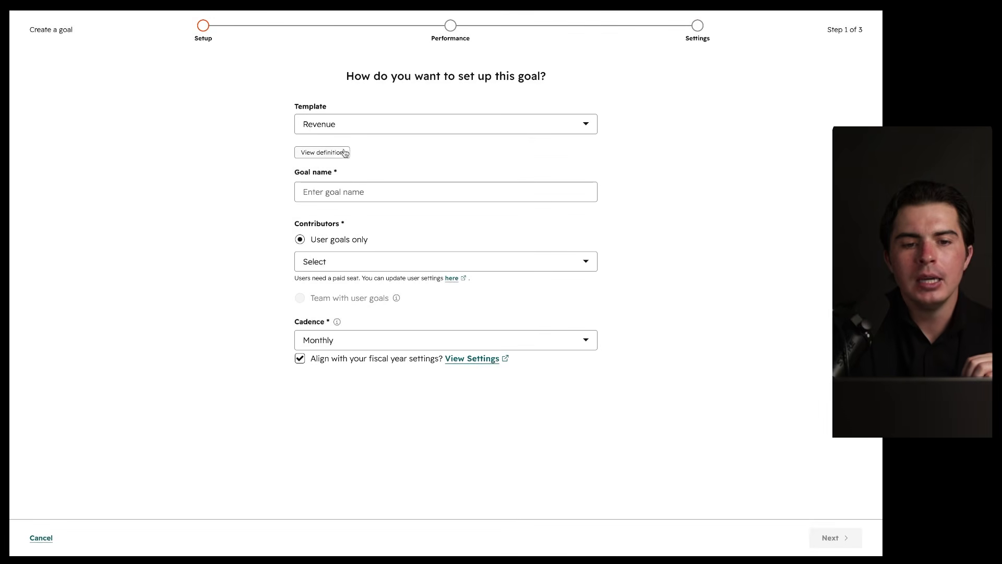
{"action": "left_click", "coordinate": [339, 156]}
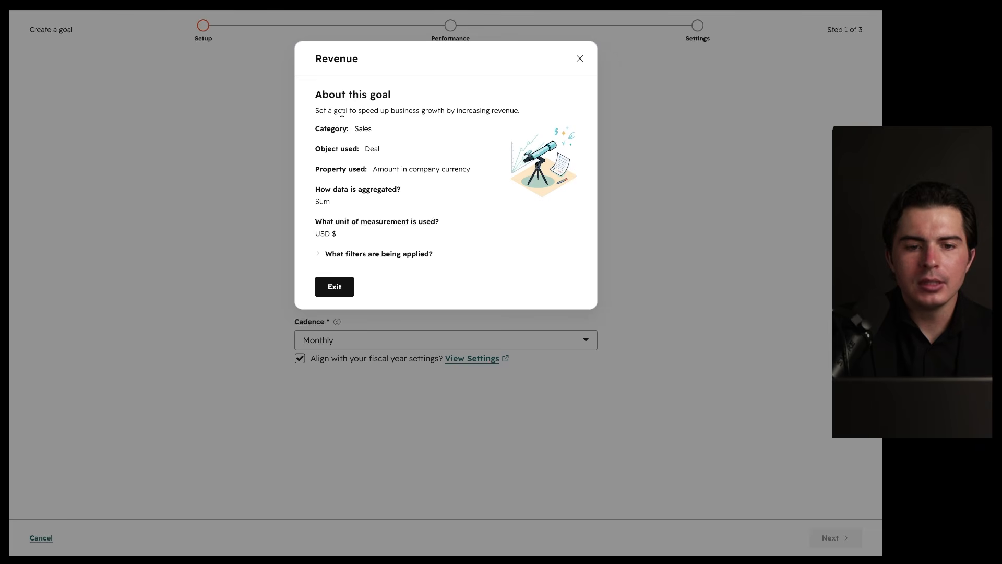
{"action": "mouse_move", "coordinate": [339, 117]}
{"action": "left_mouse_down"}
{"action": "mouse_move", "coordinate": [370, 150]}
{"action": "mouse_move", "coordinate": [312, 162]}
{"action": "mouse_move", "coordinate": [397, 163]}
{"action": "mouse_move", "coordinate": [336, 135]}
{"action": "left_mouse_up"}
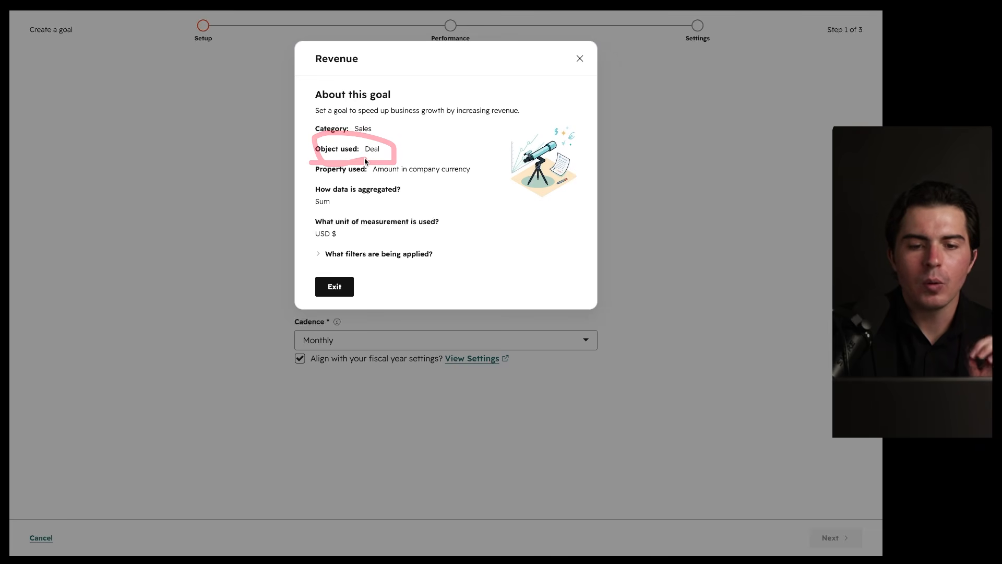
{"action": "mouse_move", "coordinate": [312, 196]}
{"action": "left_mouse_down"}
{"action": "mouse_move", "coordinate": [371, 197]}
{"action": "mouse_move", "coordinate": [346, 181]}
{"action": "mouse_move", "coordinate": [364, 178]}
{"action": "left_mouse_up"}
{"action": "left_click_drag", "start_coordinate": [307, 207], "coordinate": [349, 207]}
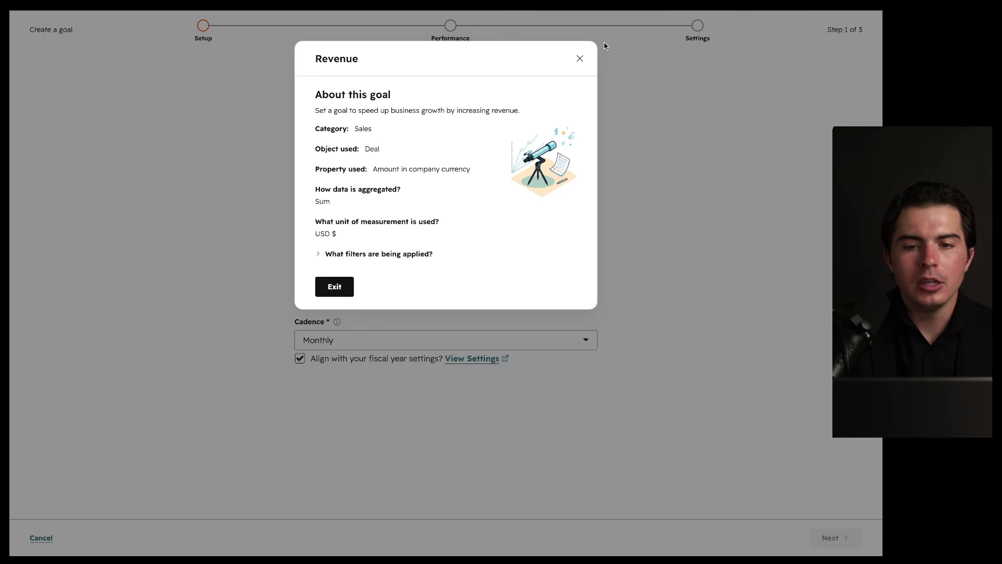
{"action": "left_click", "coordinate": [580, 58]}
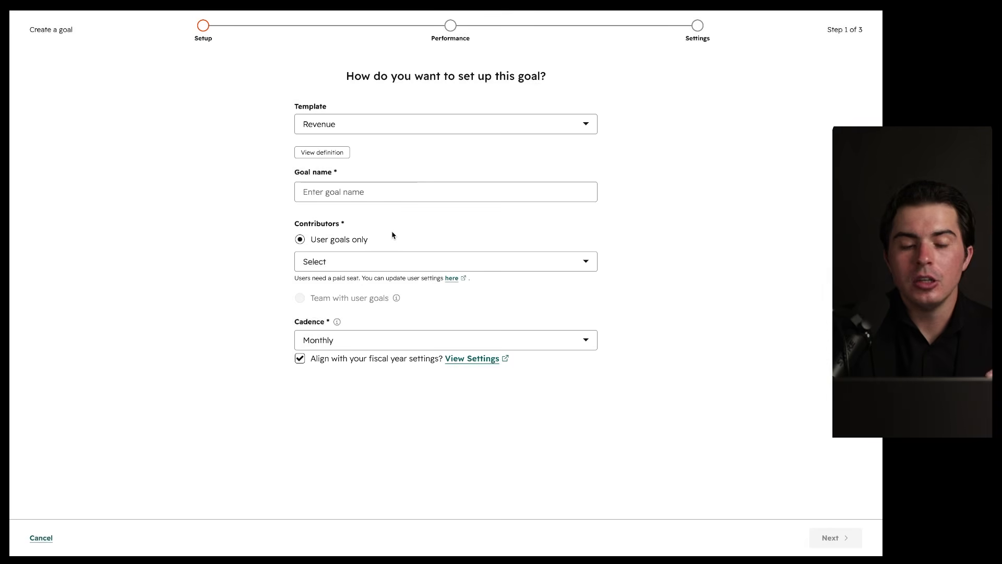
Step: Name the goal 'Demo Revenue Goal', add the only user as contributor, and keep Monthly cadence
{"action": "left_click", "coordinate": [363, 193]}
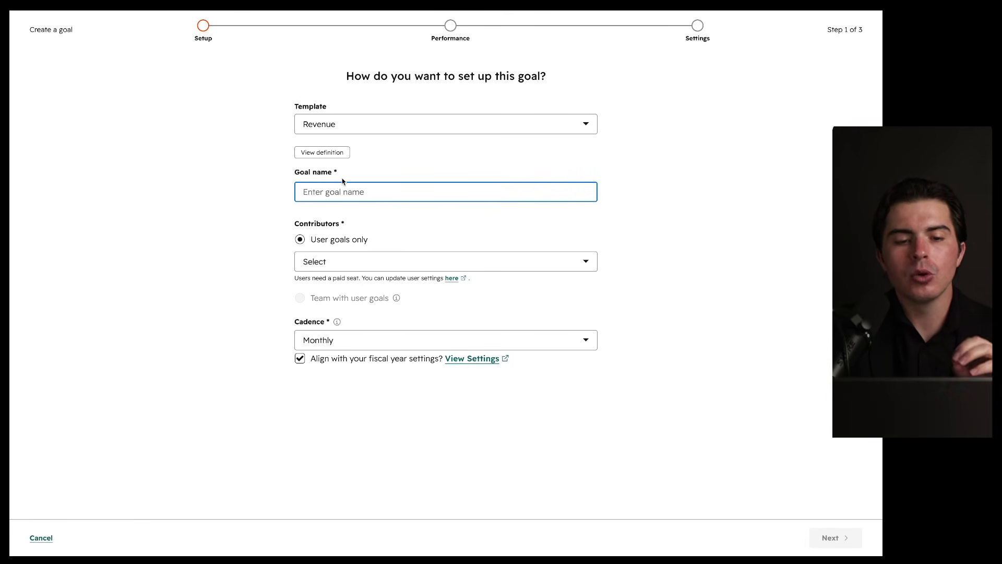
{"action": "type", "text": "Demo Reve"}
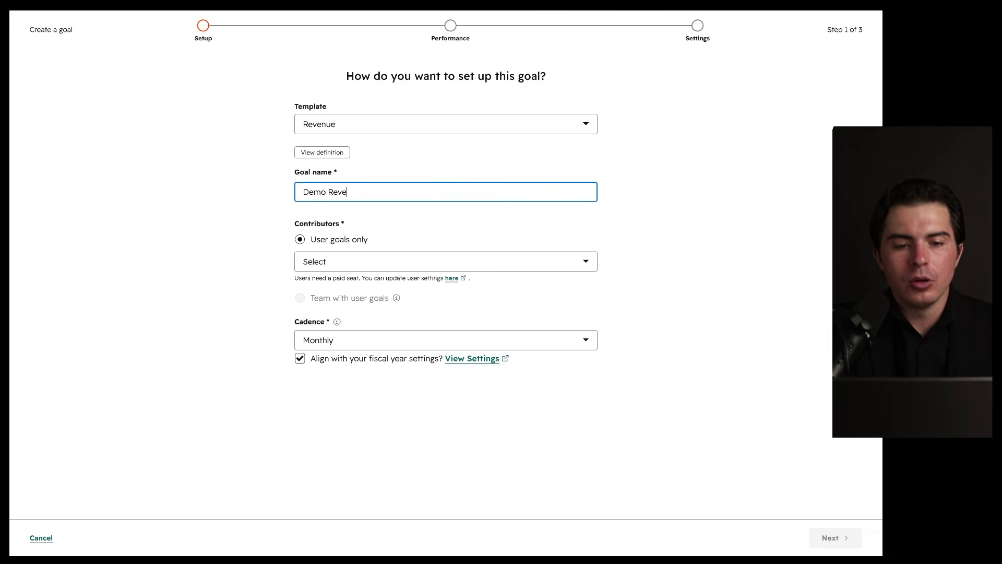
{"action": "key", "text": "BackSpace"}
{"action": "key", "text": "BackSpace"}
{"action": "key", "text": "BackSpace"}
{"action": "key", "text": "BackSpace"}
{"action": "key", "text": "BackSpace"}
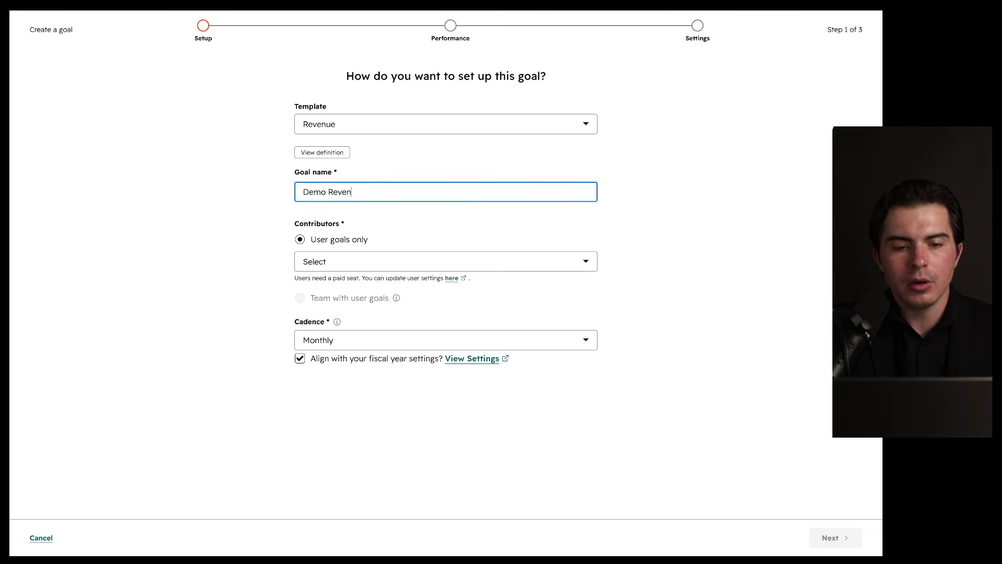
{"action": "left_click", "coordinate": [359, 228]}
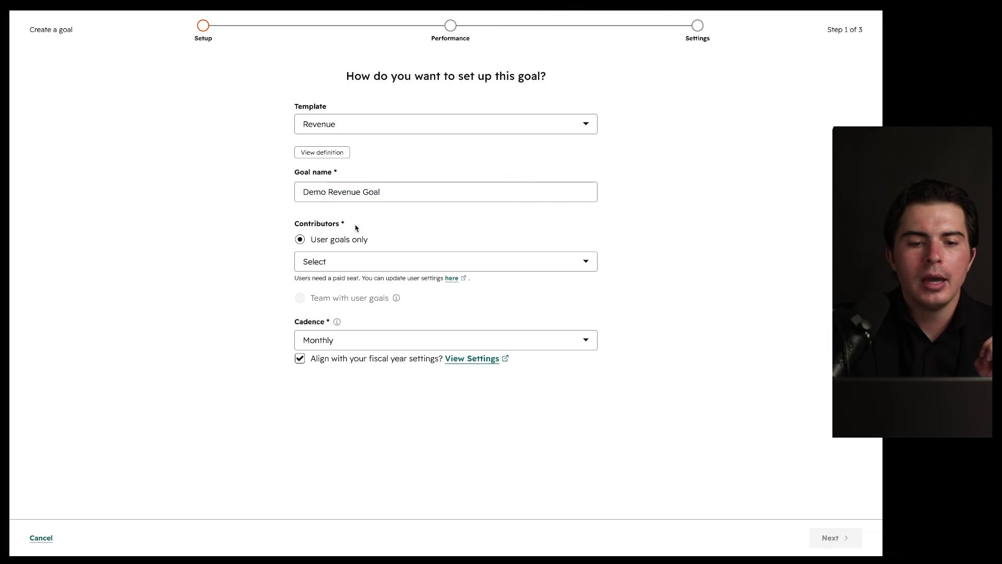
{"action": "left_click", "coordinate": [330, 267]}
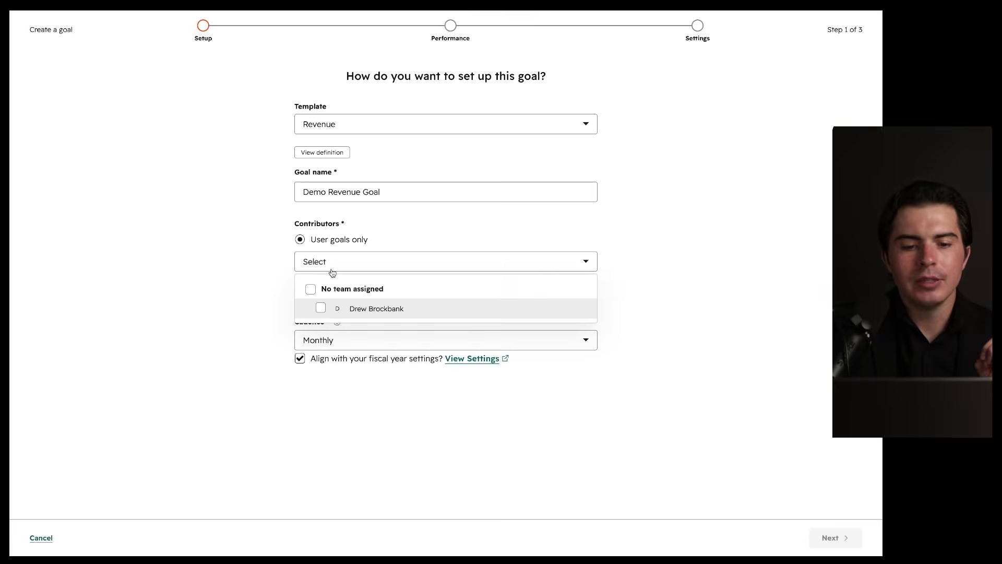
{"action": "left_click", "coordinate": [344, 306]}
{"action": "left_click", "coordinate": [409, 245]}
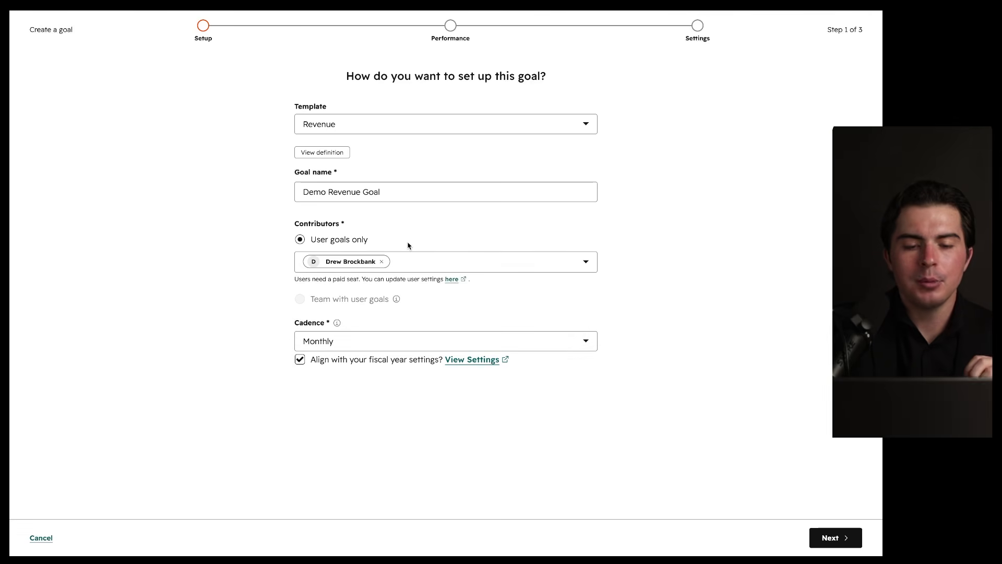
{"action": "left_click", "coordinate": [329, 347]}
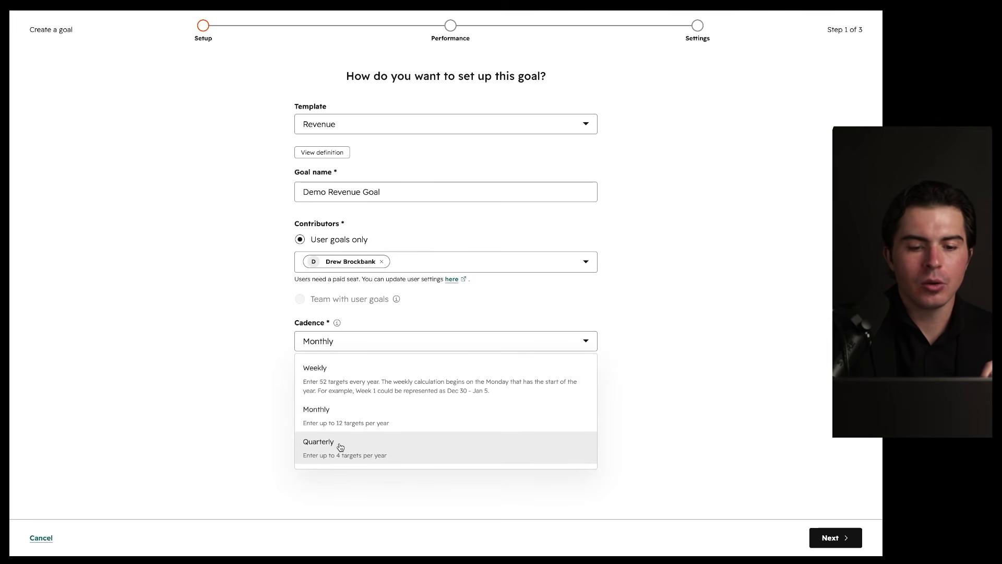
{"action": "left_click", "coordinate": [343, 424]}
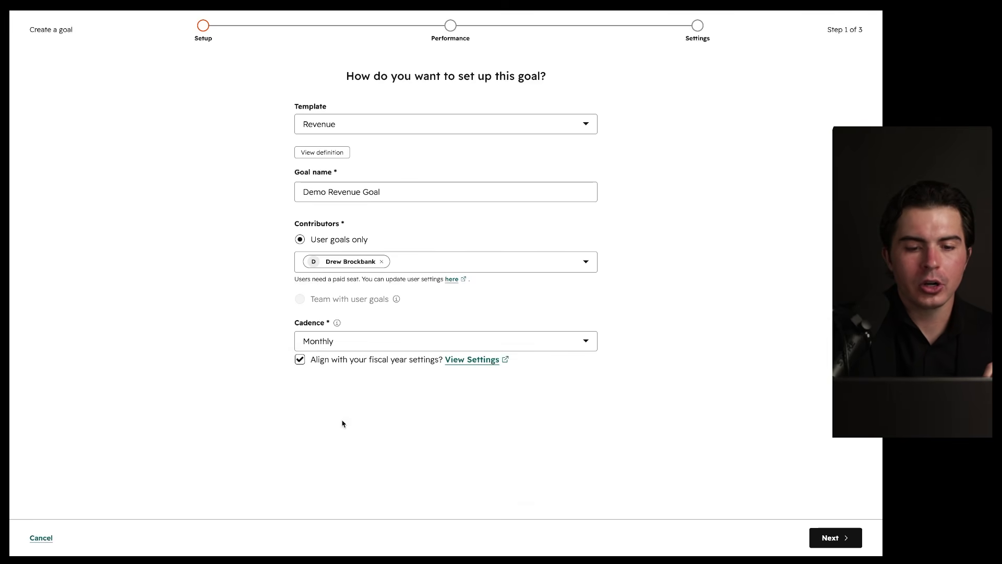
{"action": "left_click", "coordinate": [832, 538]}
Step: Base the goal on the Sales Pipeline
{"action": "left_click", "coordinate": [255, 168]}
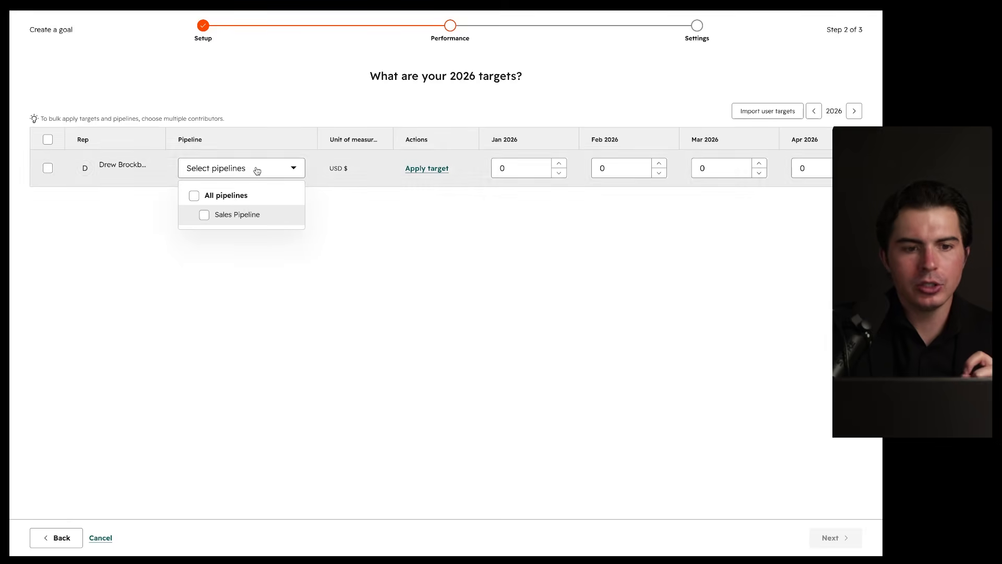
{"action": "left_click", "coordinate": [239, 215]}
{"action": "left_click", "coordinate": [349, 230]}
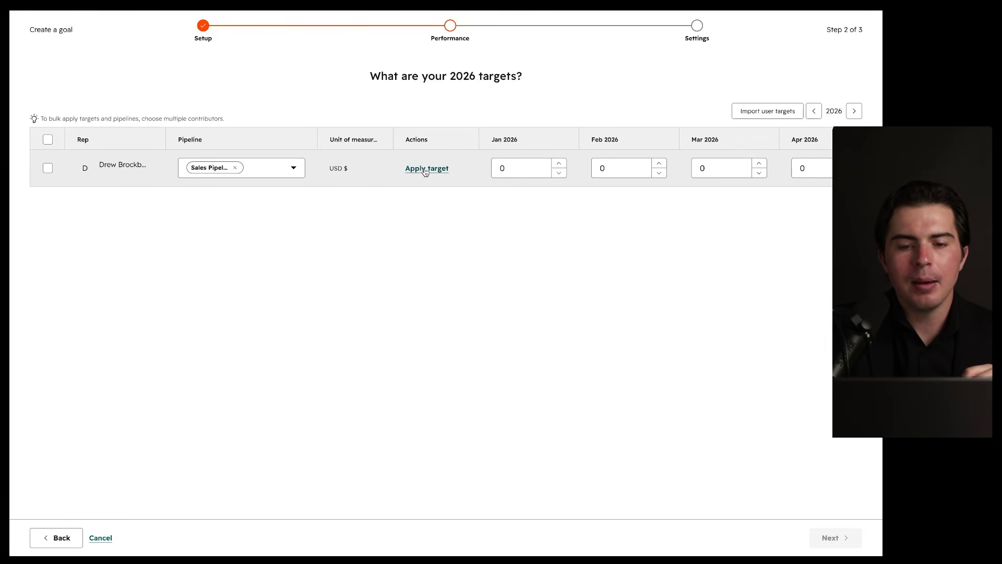
Step: Set the January and February 2026 targets to 100,000 each
{"action": "left_click", "coordinate": [502, 168]}
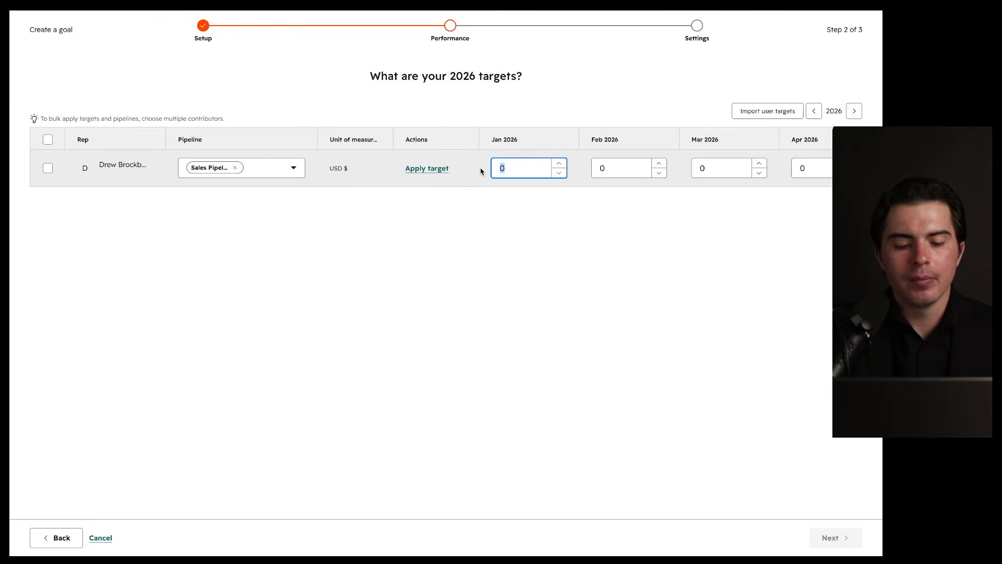
{"action": "type", "text": "100,000"}
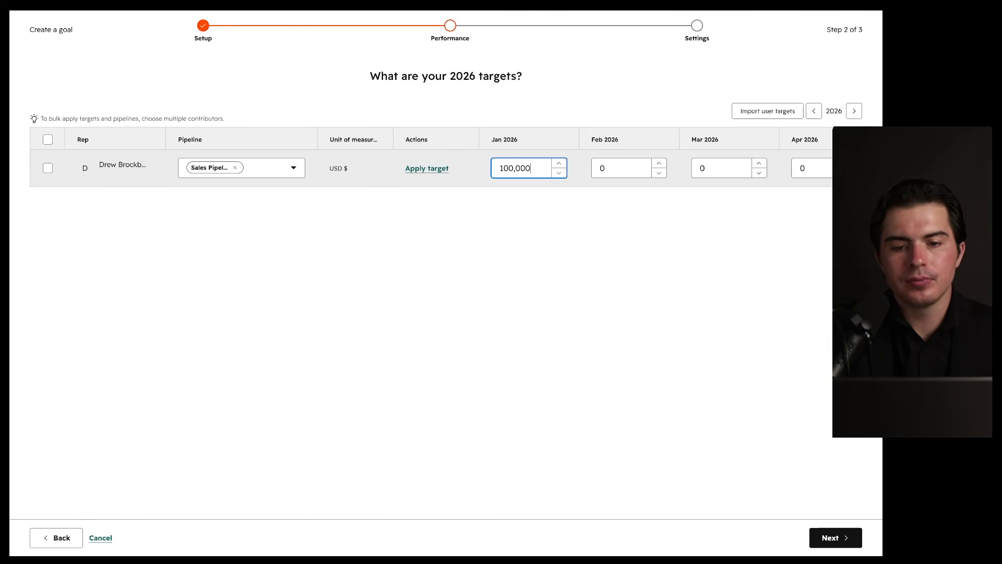
{"action": "key", "text": "ctrl+a"}
{"action": "key", "text": "ctrl+c"}
{"action": "key", "text": "BackSpace"}
{"action": "key", "text": "ctrl+v"}
{"action": "left_click", "coordinate": [616, 168]}
{"action": "key", "text": "ctrl+a"}
{"action": "key", "text": "ctrl+v"}
Step: Set the March and April 2026 targets to 100,000 each
{"action": "left_click", "coordinate": [705, 168]}
{"action": "key", "text": "ctrl+a"}
{"action": "key", "text": "ctrl+v"}
{"action": "scroll", "coordinate": [701, 167], "scroll_direction": "right", "scroll_amount": 5}
{"action": "left_click", "coordinate": [620, 168]}
{"action": "key", "text": "ctrl+a"}
{"action": "key", "text": "ctrl+v"}
{"action": "left_click", "coordinate": [833, 538]}
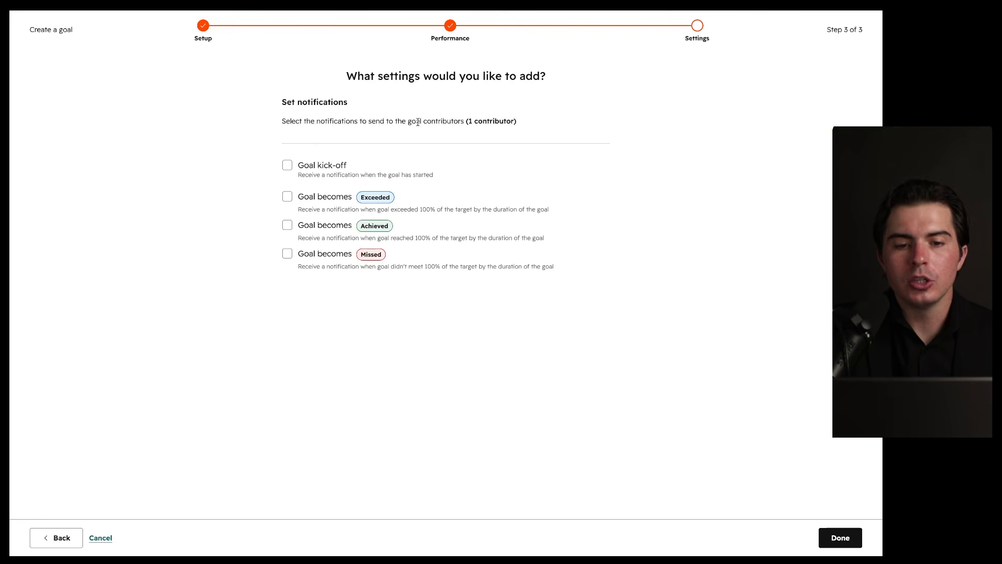
Step: Turn on the kick-off, achieved and missed goal notifications and save the goal
{"action": "left_click_drag", "start_coordinate": [405, 129], "coordinate": [510, 131]}
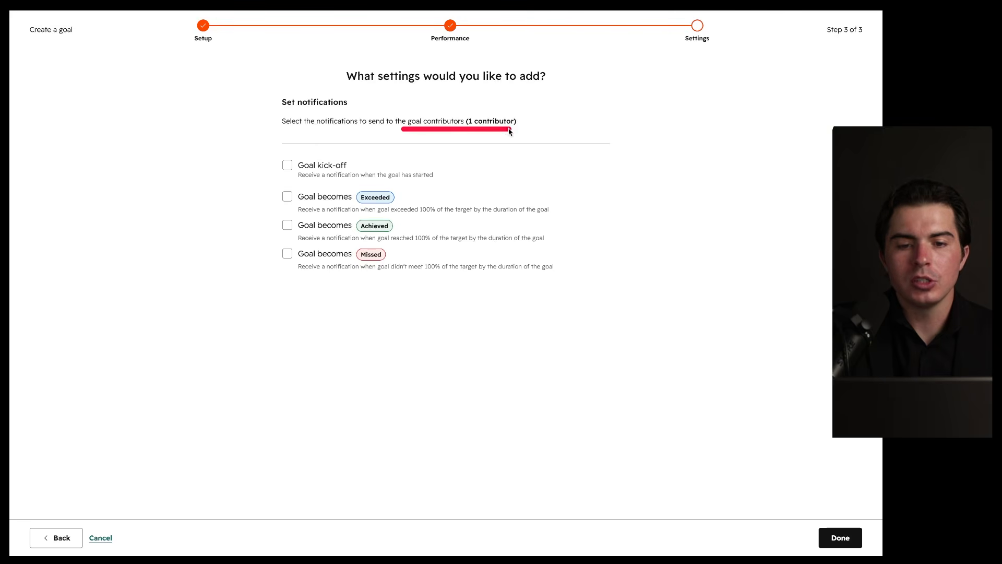
{"action": "left_click", "coordinate": [286, 168]}
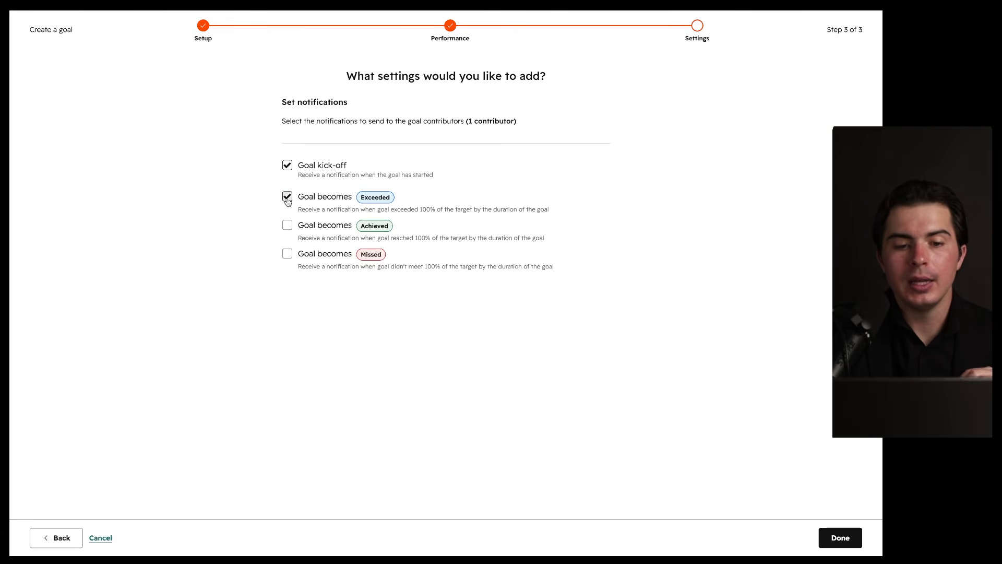
{"action": "left_click", "coordinate": [286, 226]}
{"action": "left_click", "coordinate": [287, 258]}
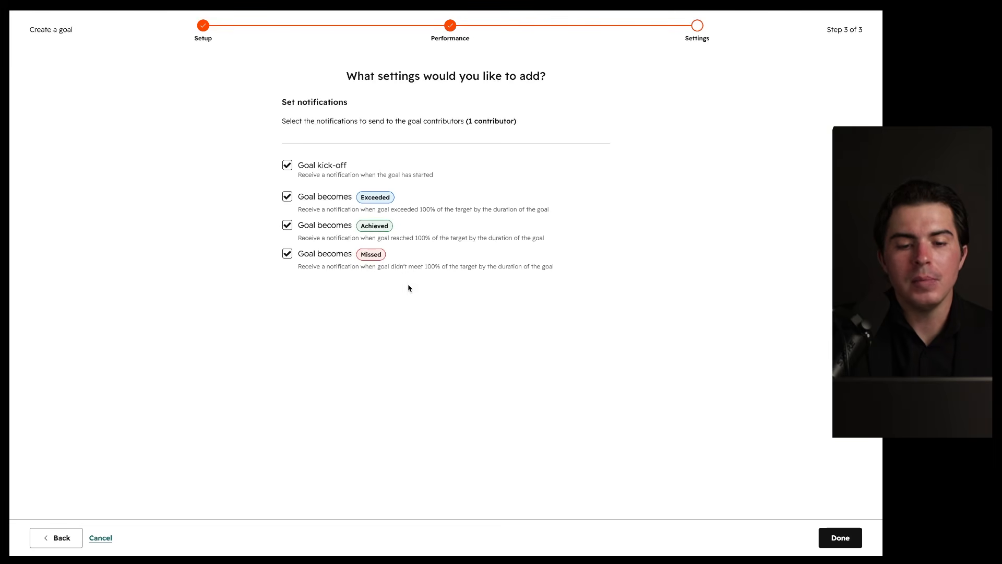
{"action": "left_click", "coordinate": [838, 540]}
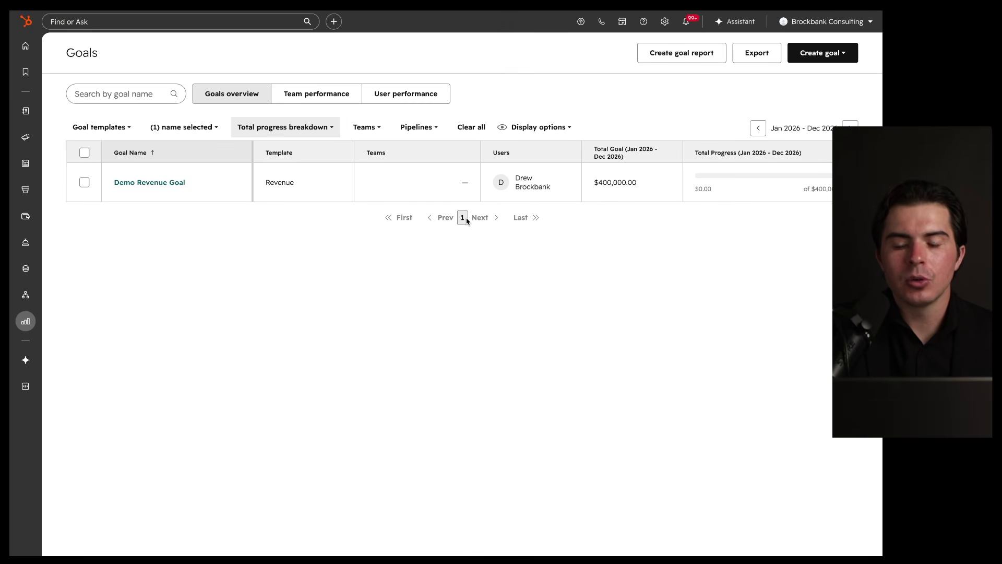
Step: Review Demo Revenue Goal's $400,000 2026 total and the Create goal report, Create goal and Export buttons
{"action": "mouse_move", "coordinate": [441, 187]}
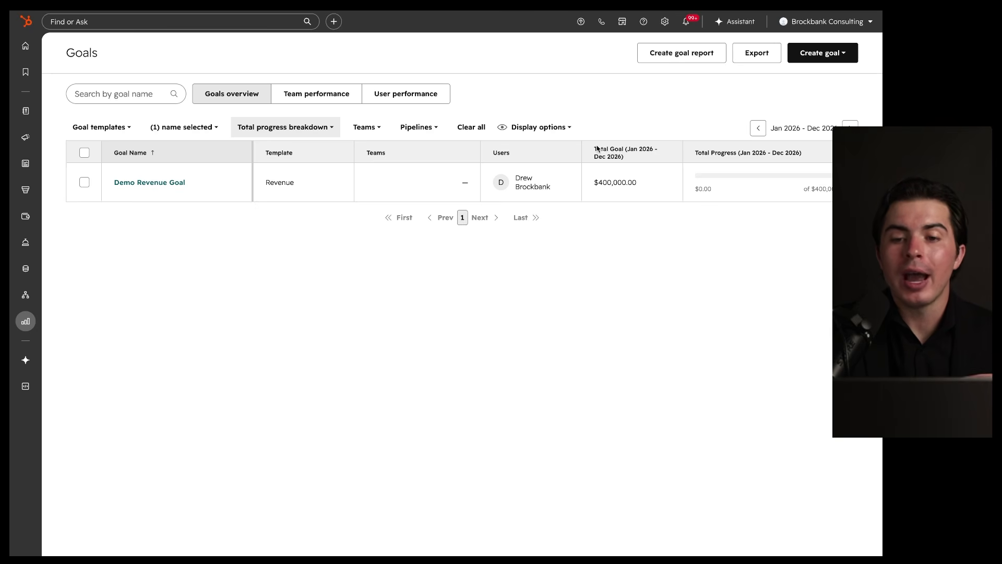
{"action": "left_click_drag", "start_coordinate": [851, 82], "coordinate": [814, 165]}
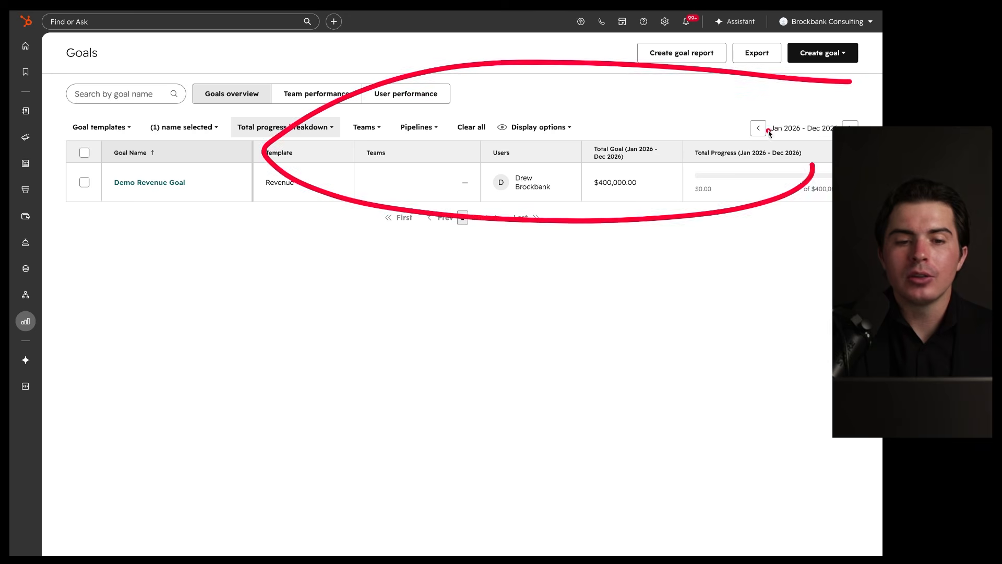
{"action": "left_click_drag", "start_coordinate": [718, 37], "coordinate": [708, 75]}
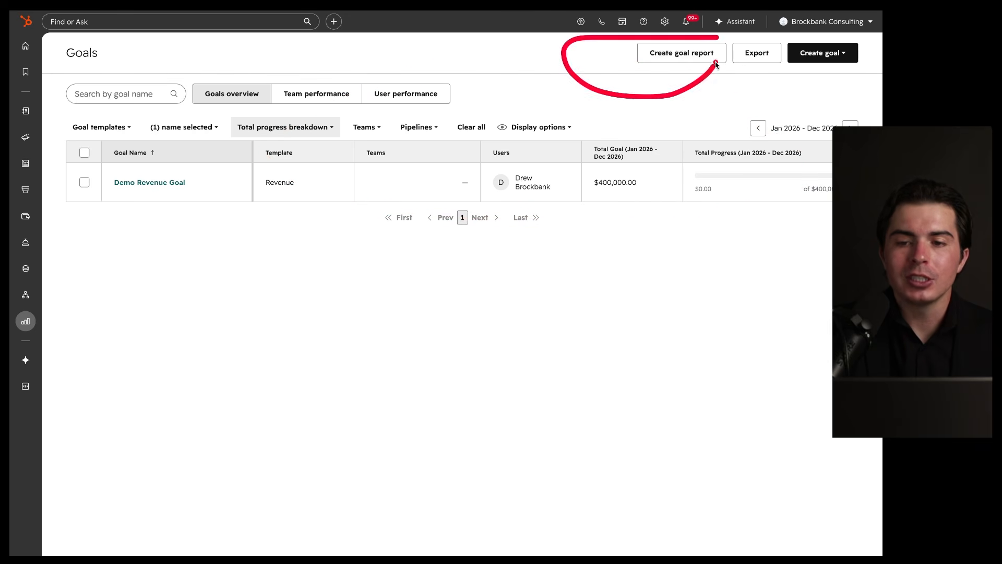
{"action": "left_click_drag", "start_coordinate": [849, 38], "coordinate": [837, 45]}
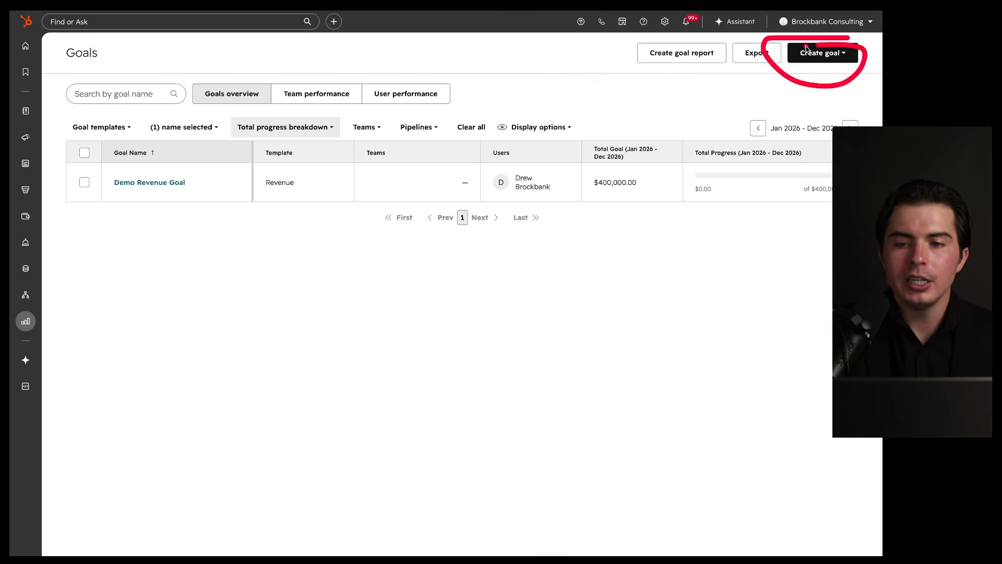
{"action": "mouse_move", "coordinate": [738, 90]}
{"action": "left_mouse_down"}
{"action": "mouse_move", "coordinate": [711, 347]}
{"action": "mouse_move", "coordinate": [564, 121]}
{"action": "left_mouse_up"}
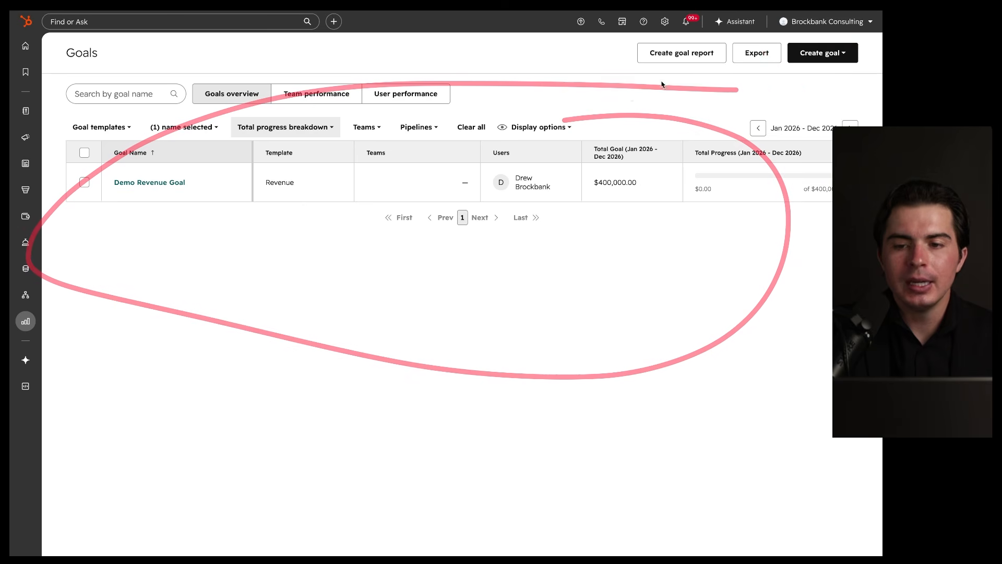
{"action": "left_click_drag", "start_coordinate": [786, 40], "coordinate": [778, 52]}
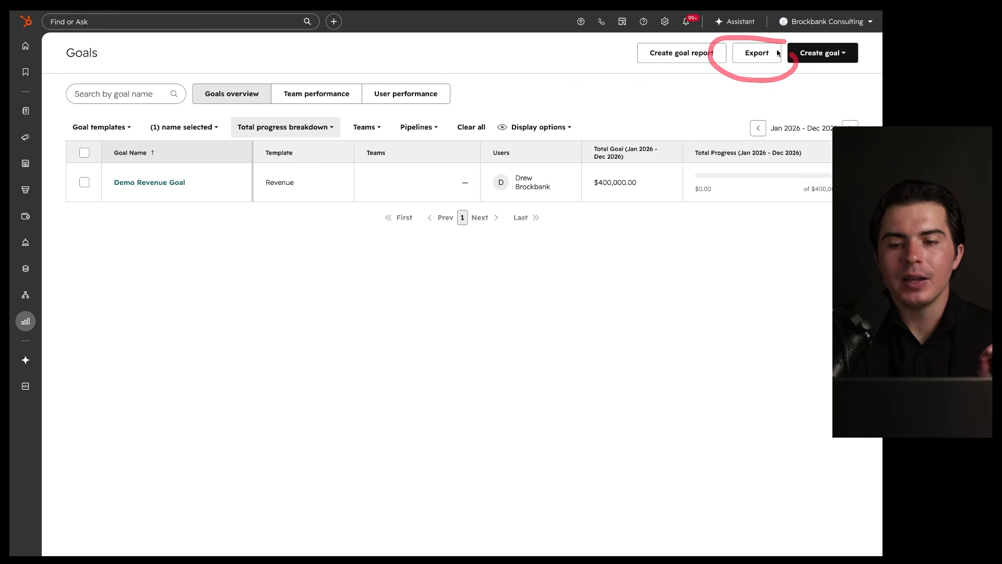
{"action": "mouse_move", "coordinate": [673, 179]}
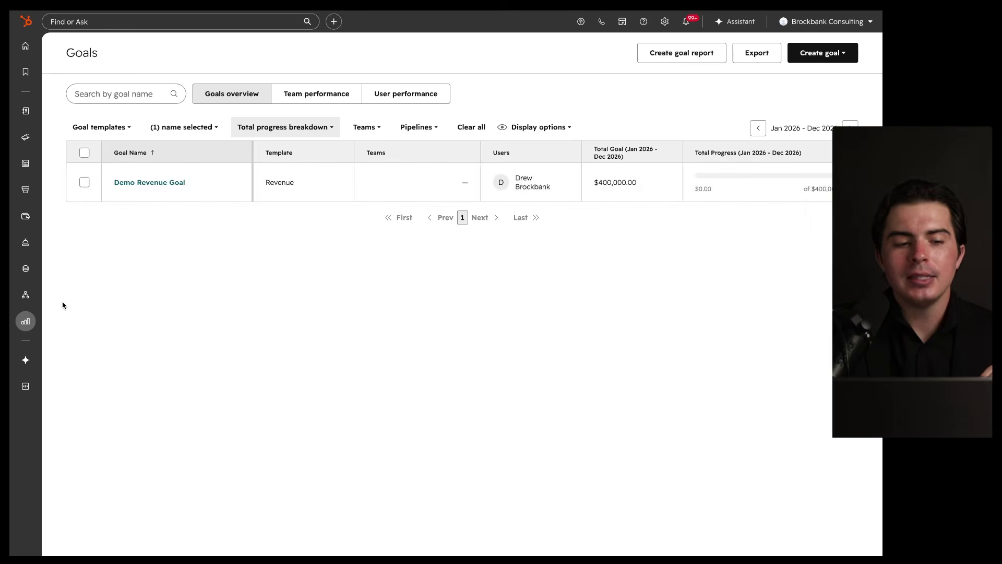
{"action": "mouse_move", "coordinate": [25, 322]}
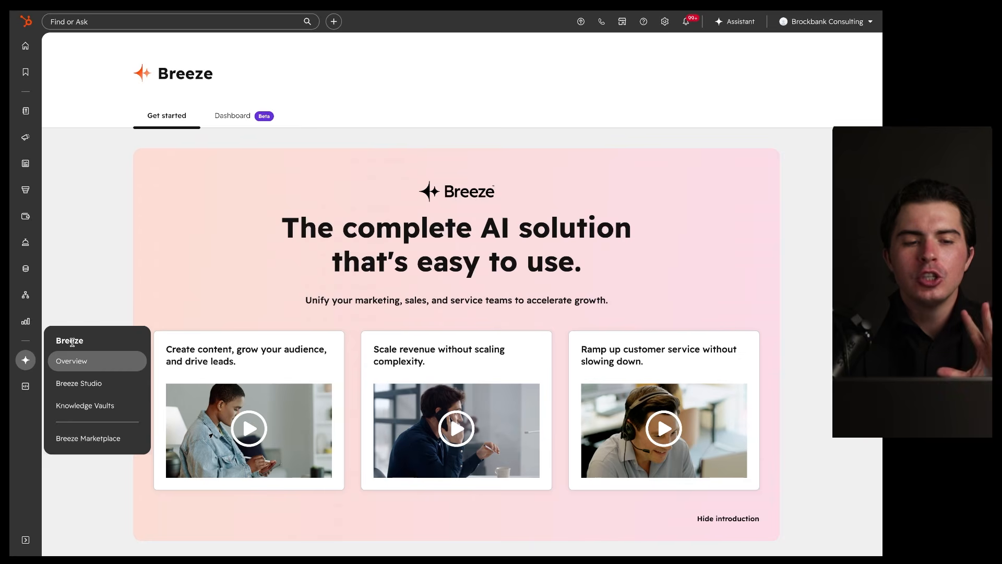
{"action": "scroll", "coordinate": [83, 314], "scroll_direction": "down", "scroll_amount": 3}
{"action": "scroll", "coordinate": [82, 313], "scroll_direction": "down", "scroll_amount": 5}
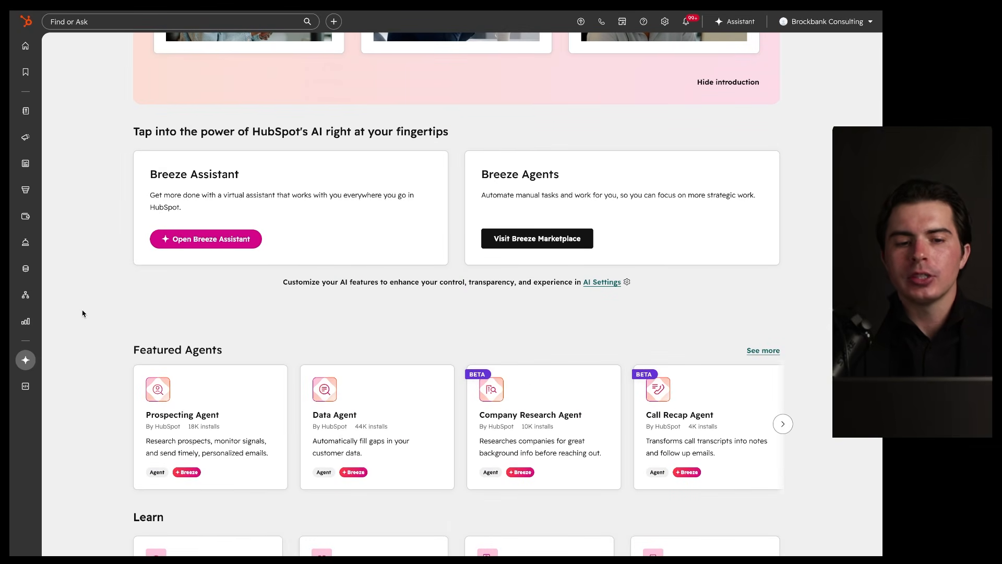
{"action": "left_click_drag", "start_coordinate": [425, 134], "coordinate": [497, 214]}
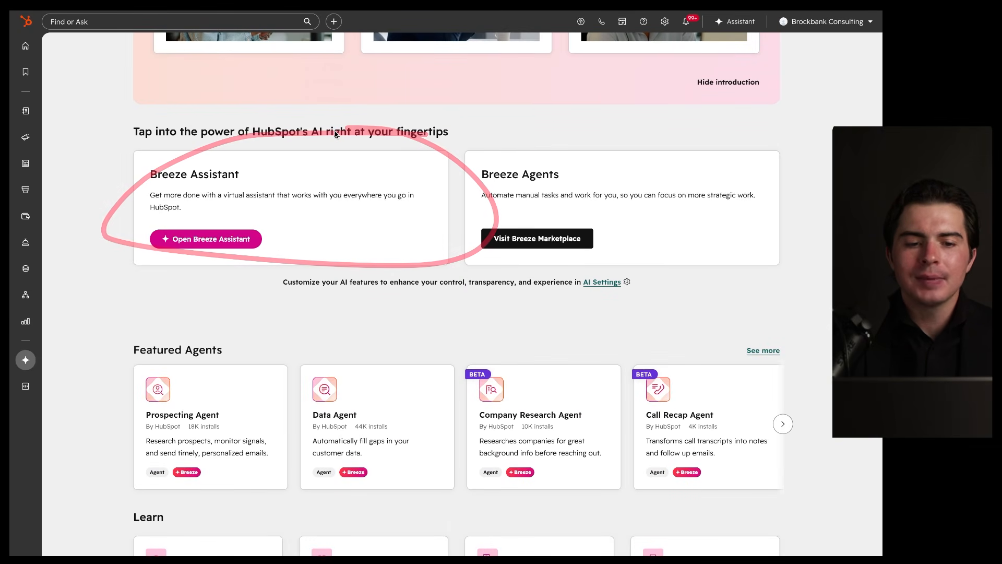
{"action": "left_click", "coordinate": [736, 22]}
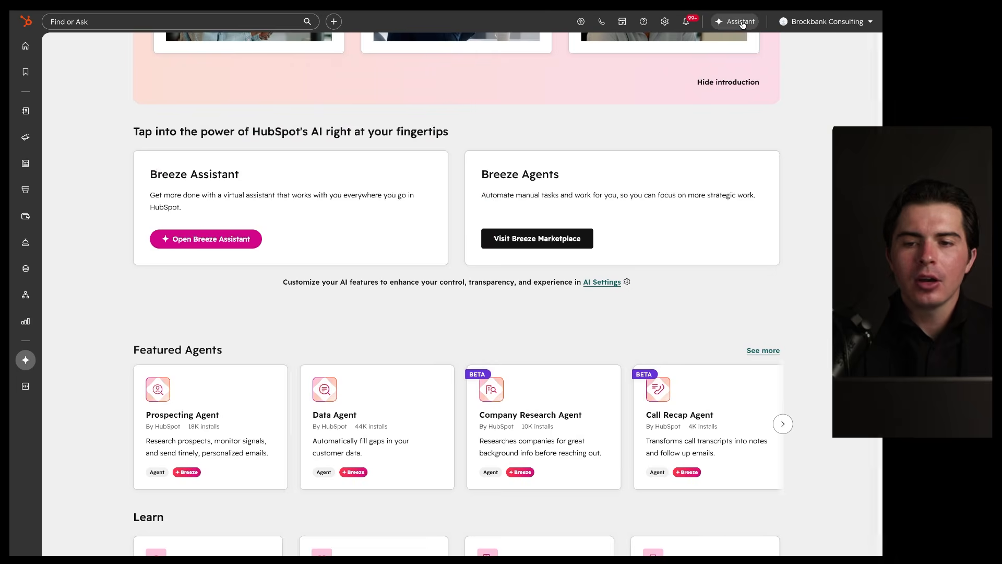
{"action": "mouse_move", "coordinate": [851, 36]}
{"action": "left_mouse_down"}
{"action": "mouse_move", "coordinate": [620, 278]}
{"action": "mouse_move", "coordinate": [788, 56]}
{"action": "left_mouse_up"}
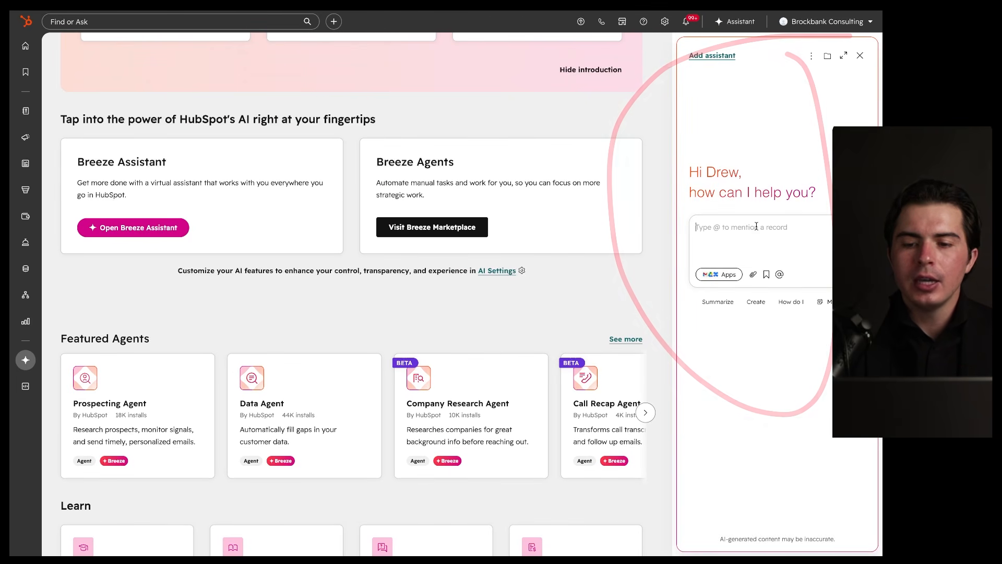
{"action": "mouse_move", "coordinate": [832, 203]}
{"action": "left_mouse_down"}
{"action": "mouse_move", "coordinate": [646, 261]}
{"action": "mouse_move", "coordinate": [775, 236]}
{"action": "left_mouse_up"}
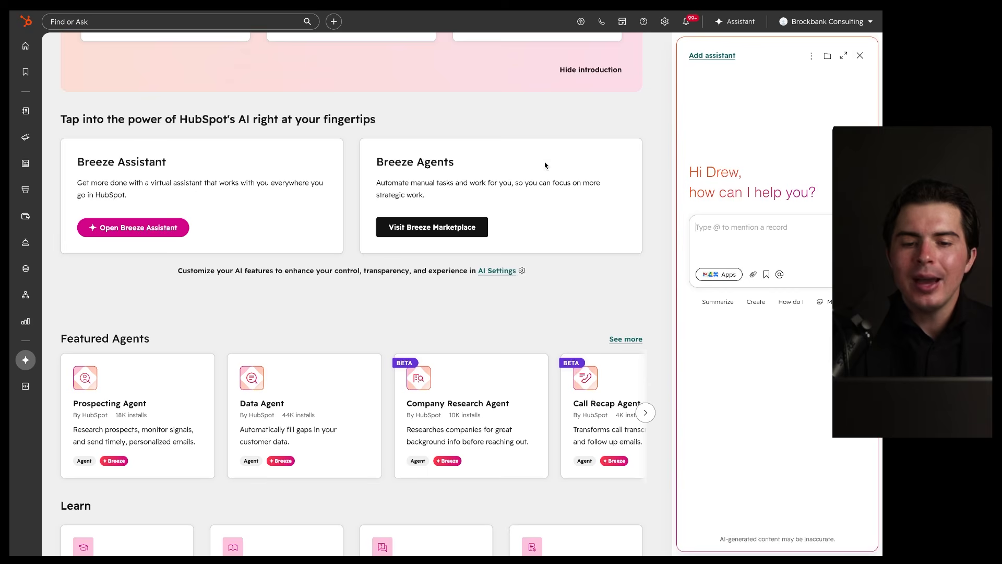
{"action": "left_click_drag", "start_coordinate": [589, 139], "coordinate": [546, 114]}
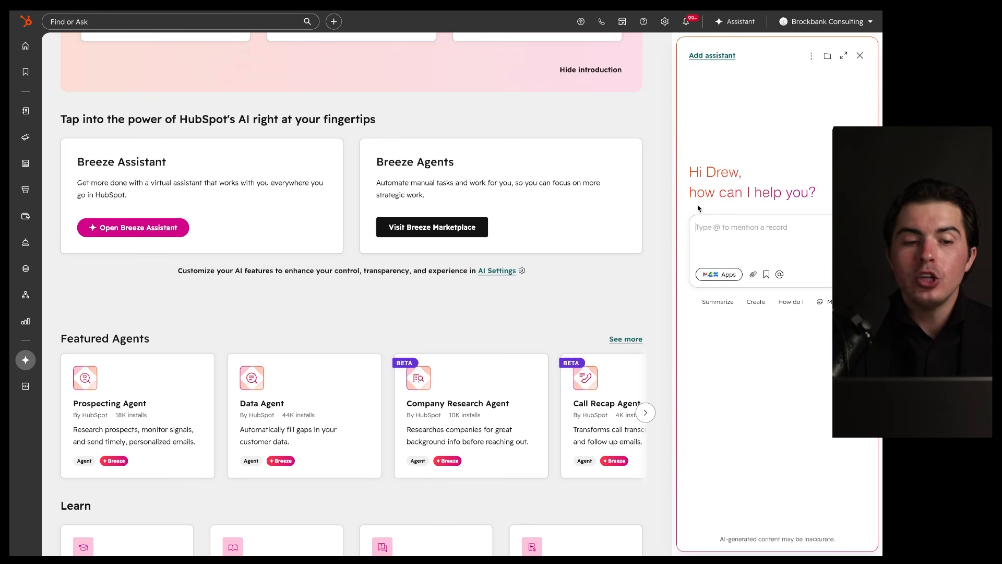
{"action": "mouse_move", "coordinate": [289, 149]}
{"action": "left_mouse_down"}
{"action": "mouse_move", "coordinate": [100, 147]}
{"action": "mouse_move", "coordinate": [308, 127]}
{"action": "left_mouse_up"}
{"action": "mouse_move", "coordinate": [830, 172]}
{"action": "left_mouse_down"}
{"action": "mouse_move", "coordinate": [781, 174]}
{"action": "mouse_move", "coordinate": [692, 205]}
{"action": "left_mouse_up"}
{"action": "mouse_move", "coordinate": [31, 361]}
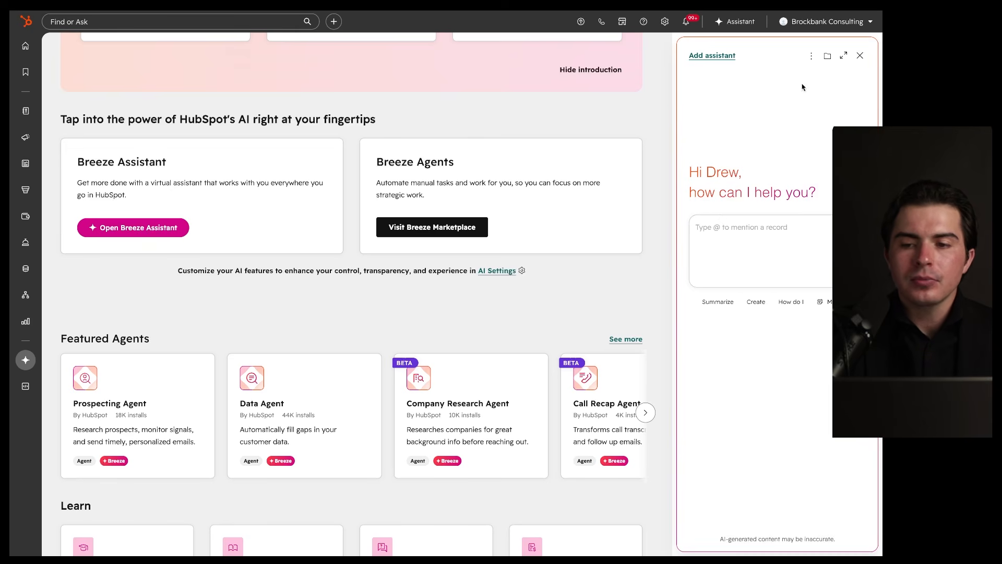
{"action": "left_click", "coordinate": [860, 55]}
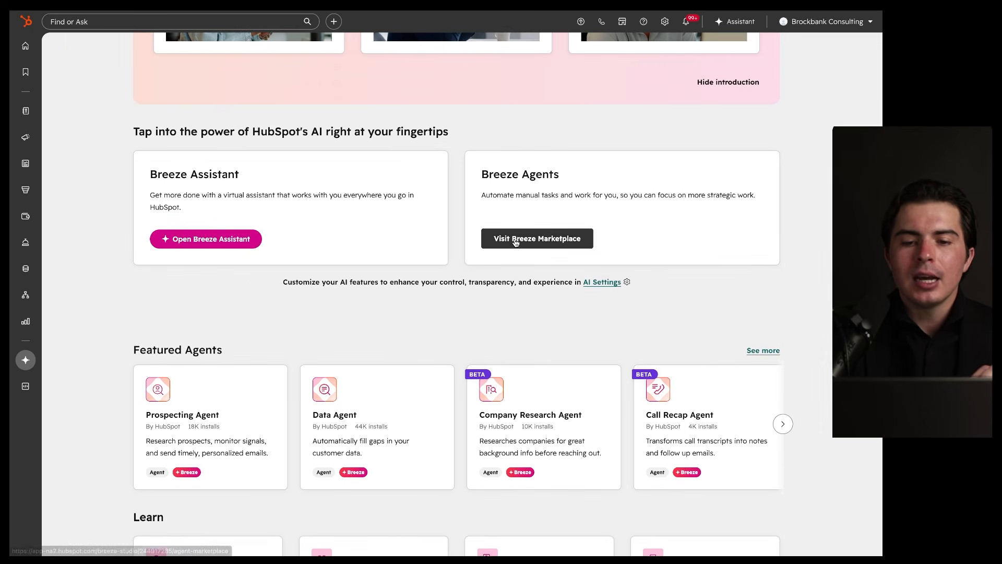
Step: Browse the Breeze Agents marketplace, highlighting the Data Agent listing
{"action": "left_click", "coordinate": [516, 240]}
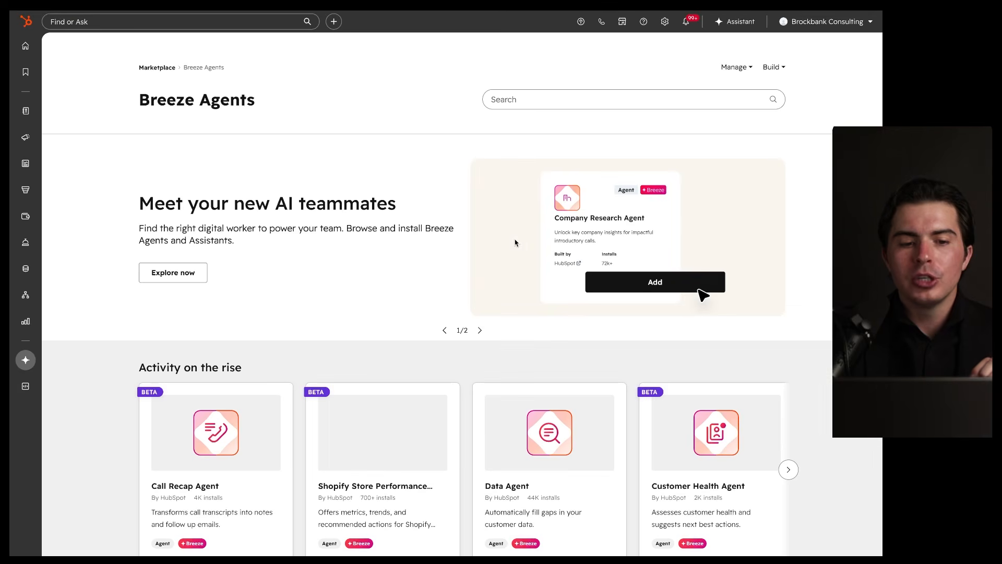
{"action": "scroll", "coordinate": [384, 319], "scroll_direction": "down", "scroll_amount": 5}
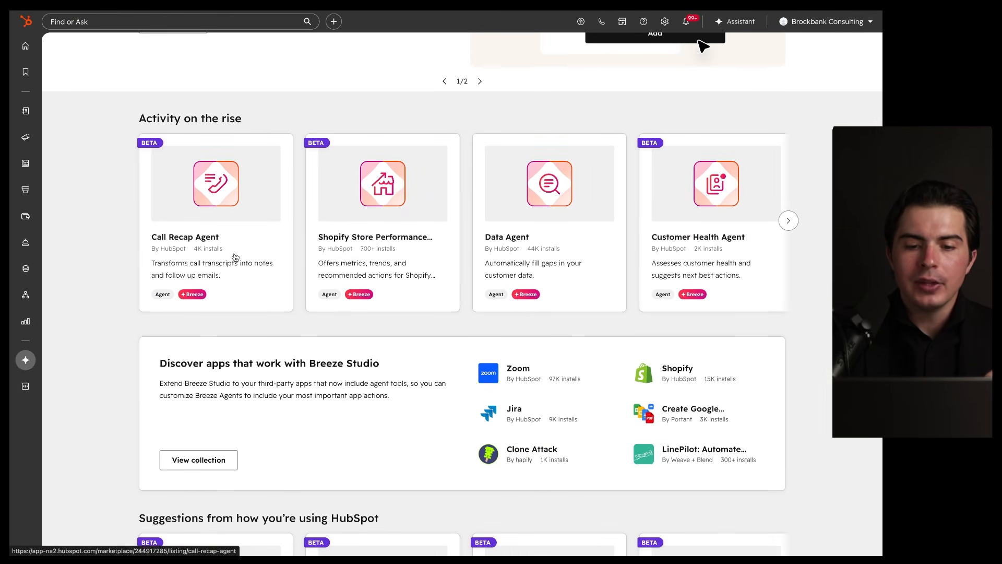
{"action": "mouse_move", "coordinate": [618, 121]}
{"action": "left_mouse_down"}
{"action": "mouse_move", "coordinate": [609, 290]}
{"action": "mouse_move", "coordinate": [606, 151]}
{"action": "left_mouse_up"}
{"action": "left_click_drag", "start_coordinate": [491, 269], "coordinate": [580, 270]}
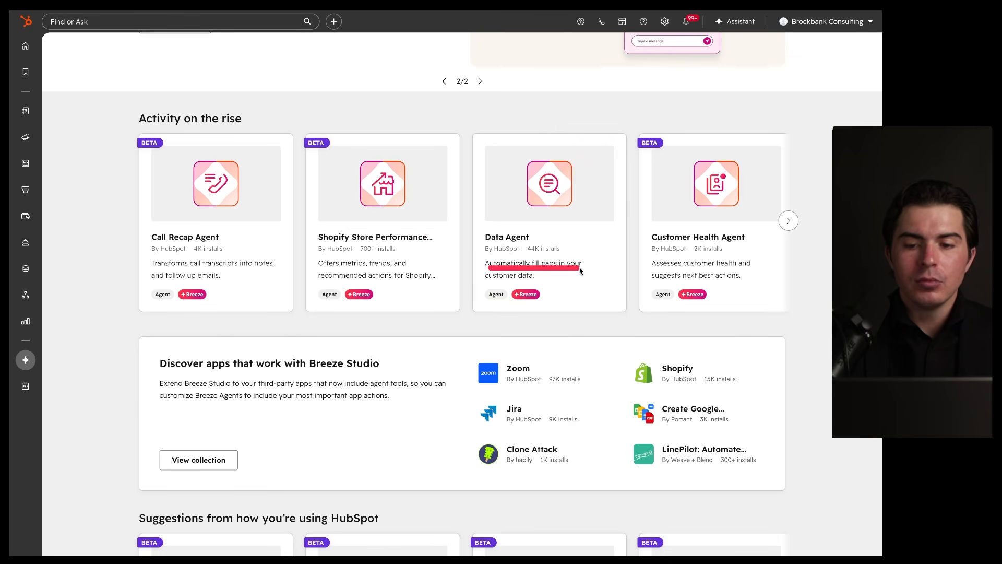
{"action": "scroll", "coordinate": [580, 271], "scroll_direction": "down", "scroll_amount": 1}
{"action": "scroll", "coordinate": [580, 271], "scroll_direction": "down", "scroll_amount": 6}
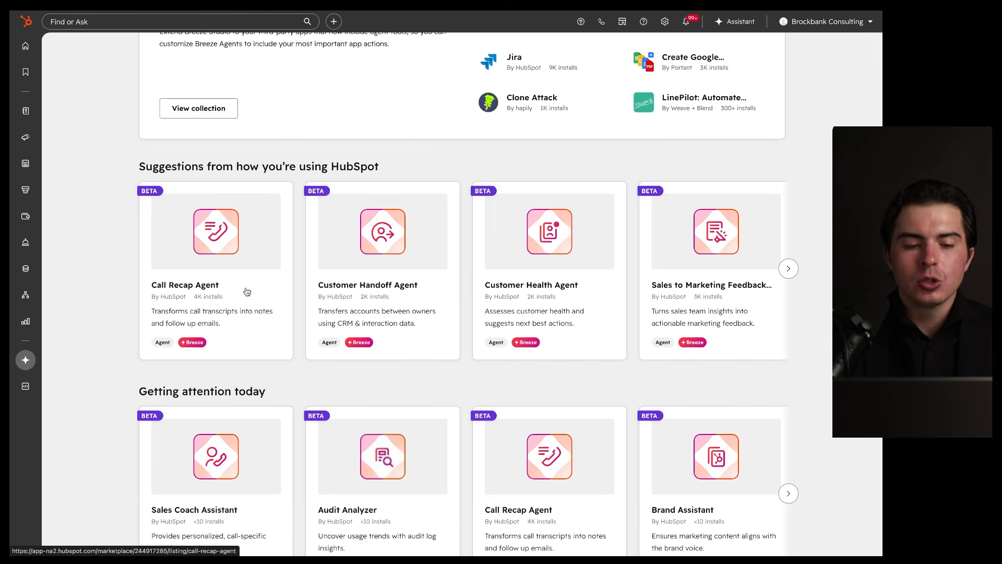
Step: Open the Call Recap Agent listing, noting it turns call transcripts into notes and follow-up emails, and add it
{"action": "left_click", "coordinate": [247, 292]}
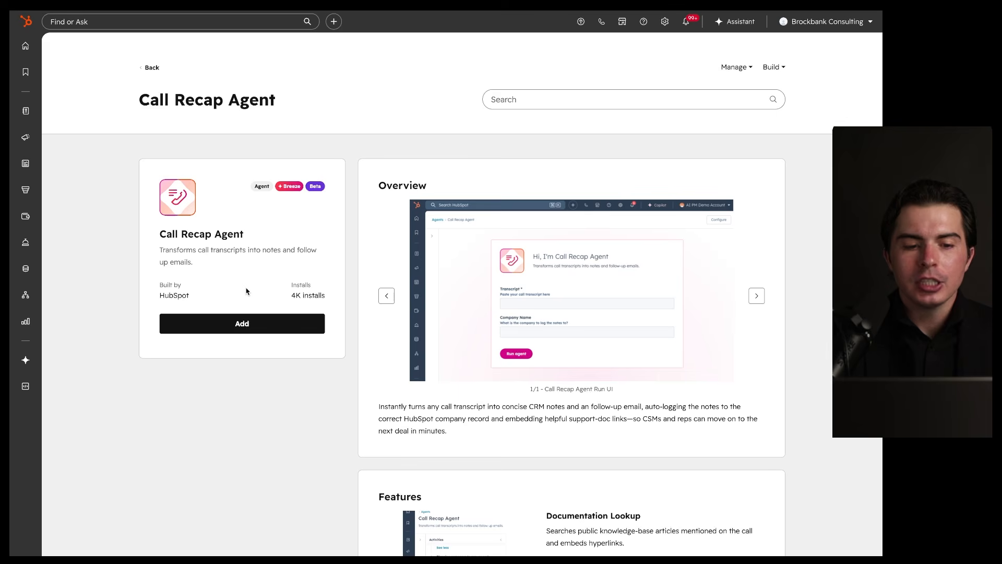
{"action": "mouse_move", "coordinate": [364, 149]}
{"action": "left_mouse_down"}
{"action": "mouse_move", "coordinate": [246, 158]}
{"action": "mouse_move", "coordinate": [306, 177]}
{"action": "left_mouse_up"}
{"action": "left_click_drag", "start_coordinate": [196, 254], "coordinate": [229, 255]}
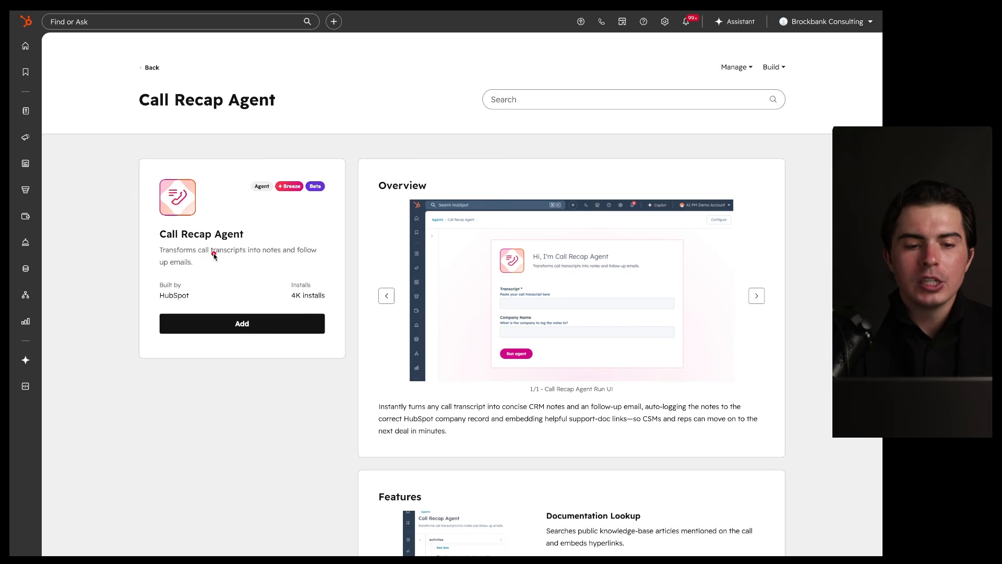
{"action": "left_click_drag", "start_coordinate": [270, 256], "coordinate": [312, 256]}
{"action": "left_click_drag", "start_coordinate": [166, 269], "coordinate": [193, 269]}
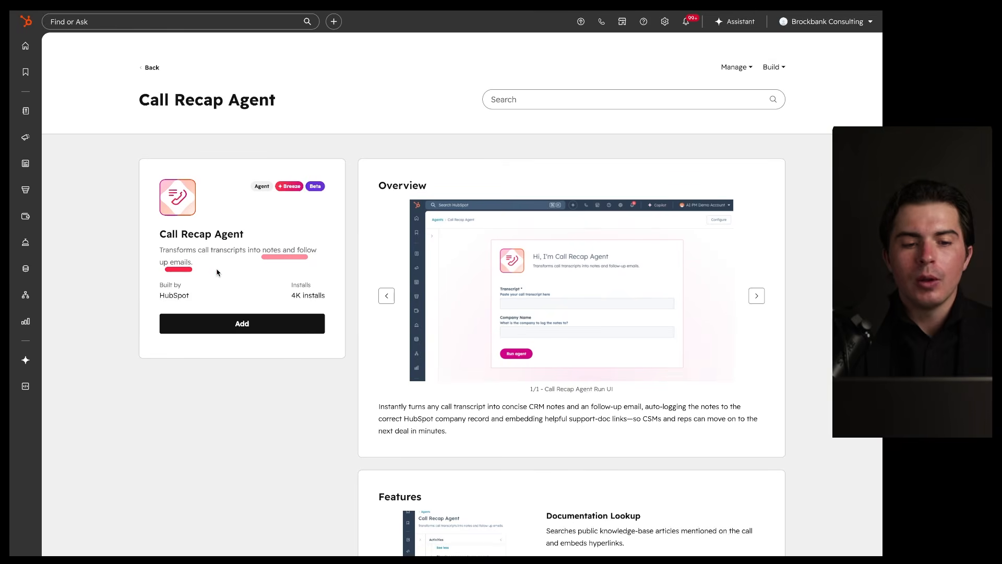
{"action": "scroll", "coordinate": [273, 280], "scroll_direction": "down", "scroll_amount": 1}
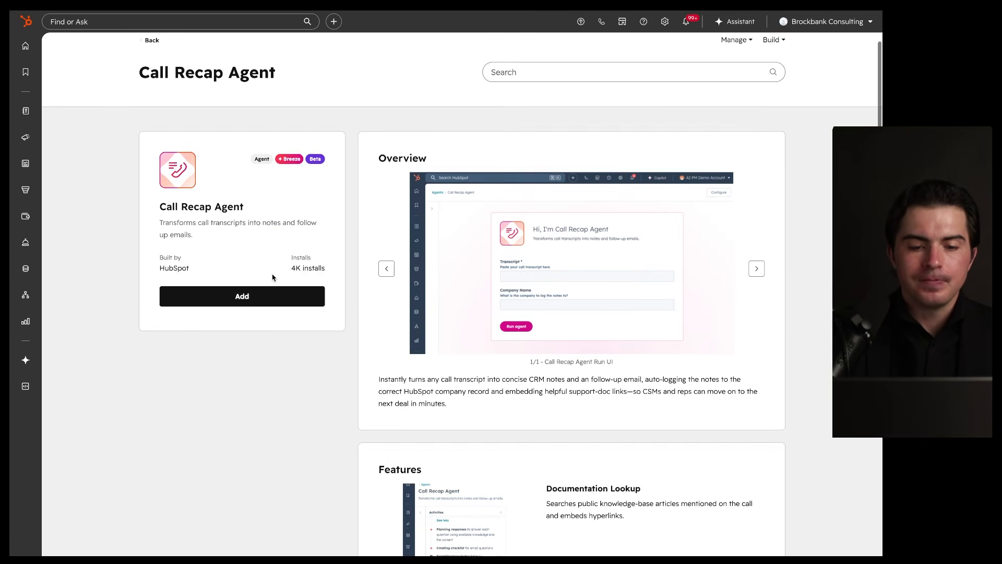
{"action": "left_click", "coordinate": [247, 296]}
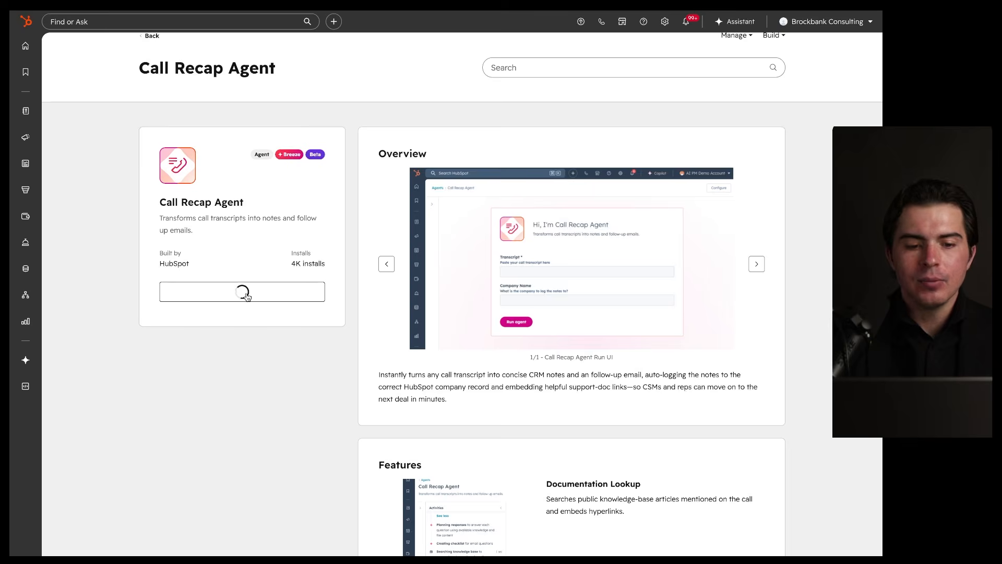
Step: Open the added Call Recap Agent and point out its Company Name and contact email inputs
{"action": "left_click", "coordinate": [538, 60]}
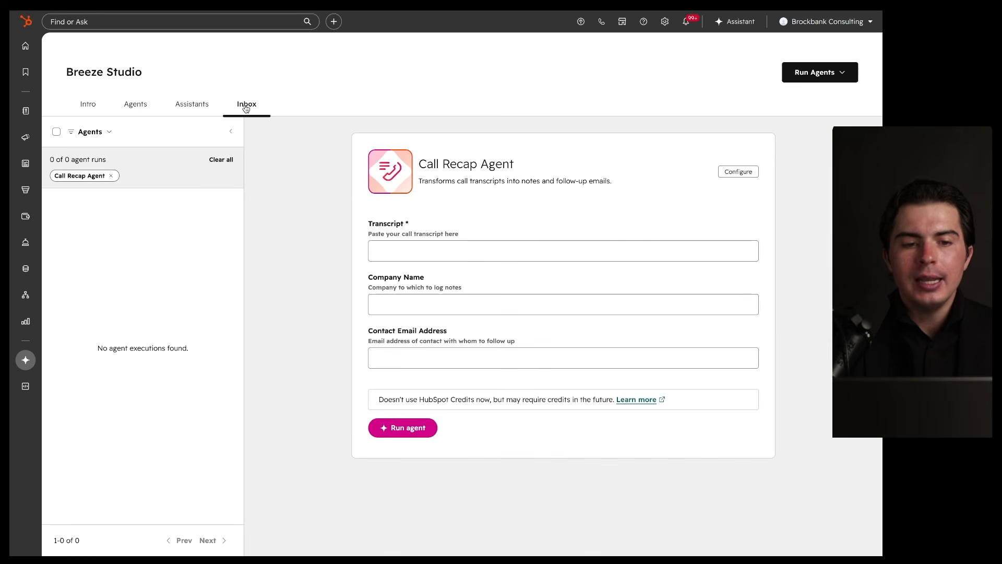
{"action": "mouse_move", "coordinate": [795, 121]}
{"action": "left_mouse_down"}
{"action": "mouse_move", "coordinate": [406, 521]}
{"action": "mouse_move", "coordinate": [595, 153]}
{"action": "left_mouse_up"}
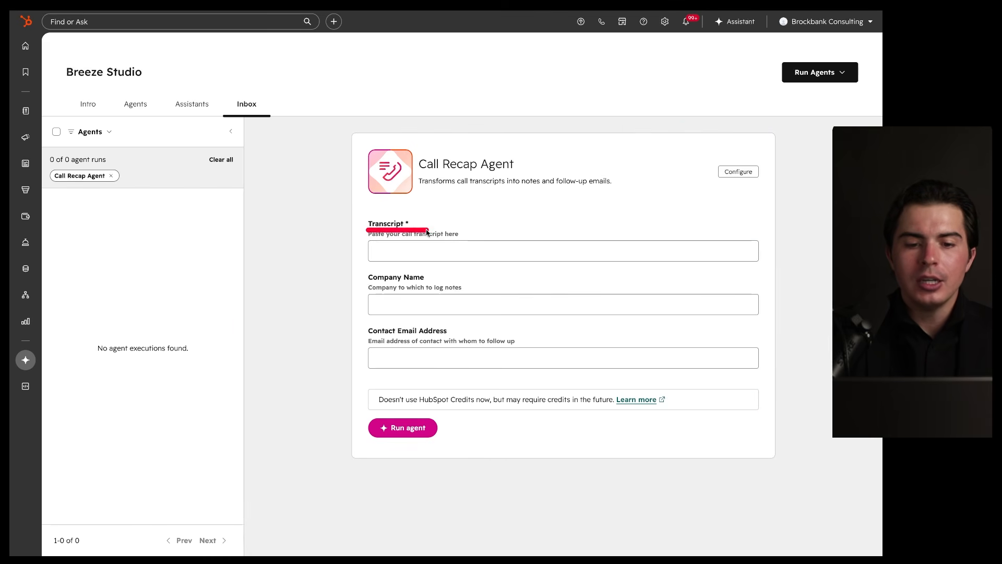
{"action": "left_click_drag", "start_coordinate": [360, 286], "coordinate": [427, 286]}
{"action": "left_click_drag", "start_coordinate": [364, 340], "coordinate": [409, 341]}
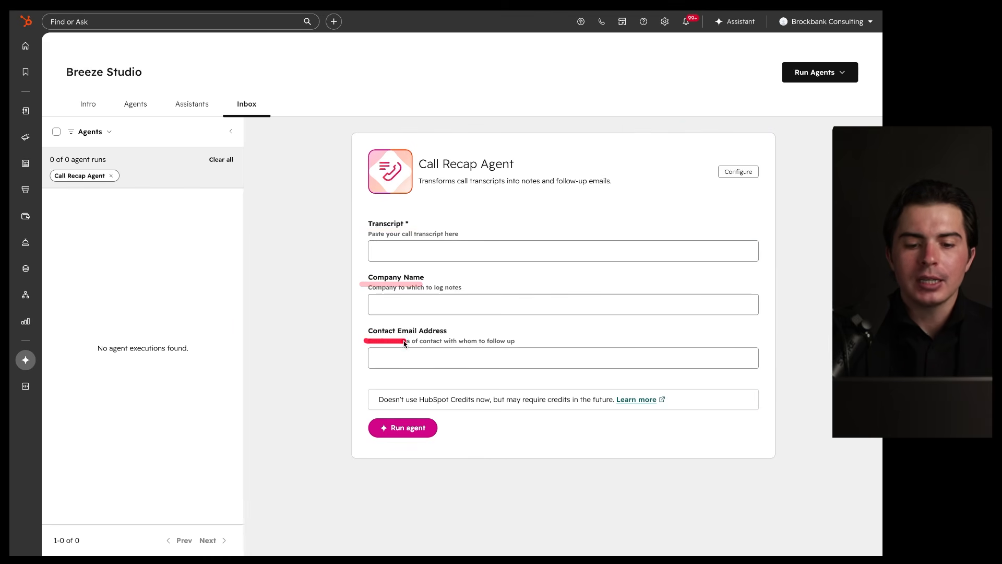
{"action": "mouse_move", "coordinate": [450, 401]}
{"action": "left_mouse_down"}
{"action": "mouse_move", "coordinate": [305, 440]}
{"action": "mouse_move", "coordinate": [459, 409]}
{"action": "left_mouse_up"}
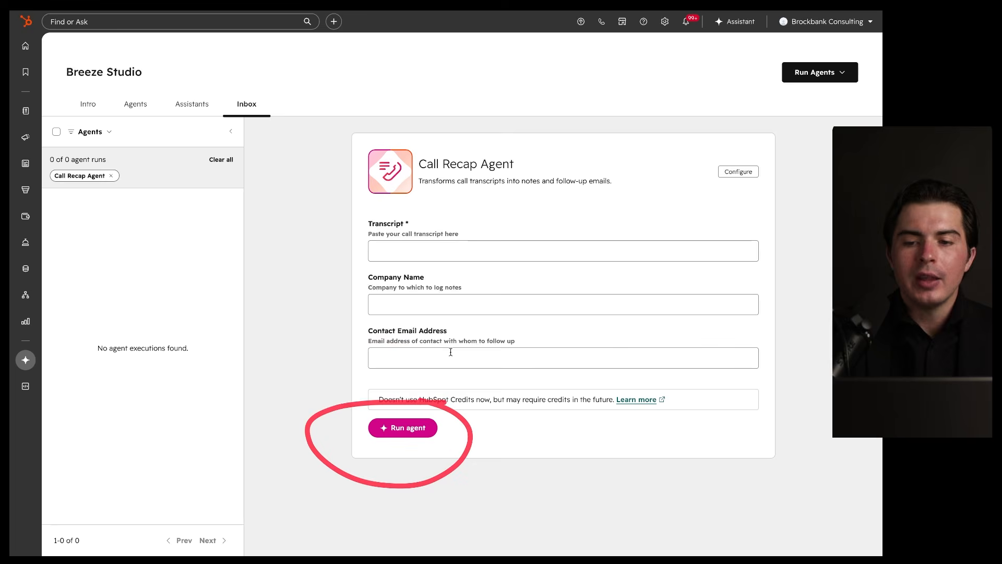
Step: Review the Call Recap Agent's configuration editor, then exit back to Breeze Studio
{"action": "left_click", "coordinate": [735, 172]}
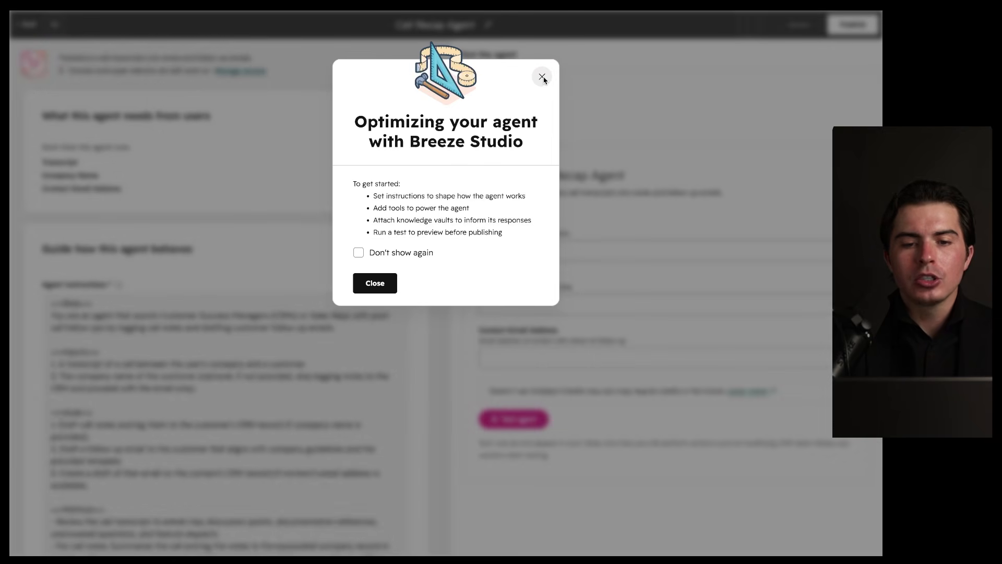
{"action": "left_click", "coordinate": [543, 78]}
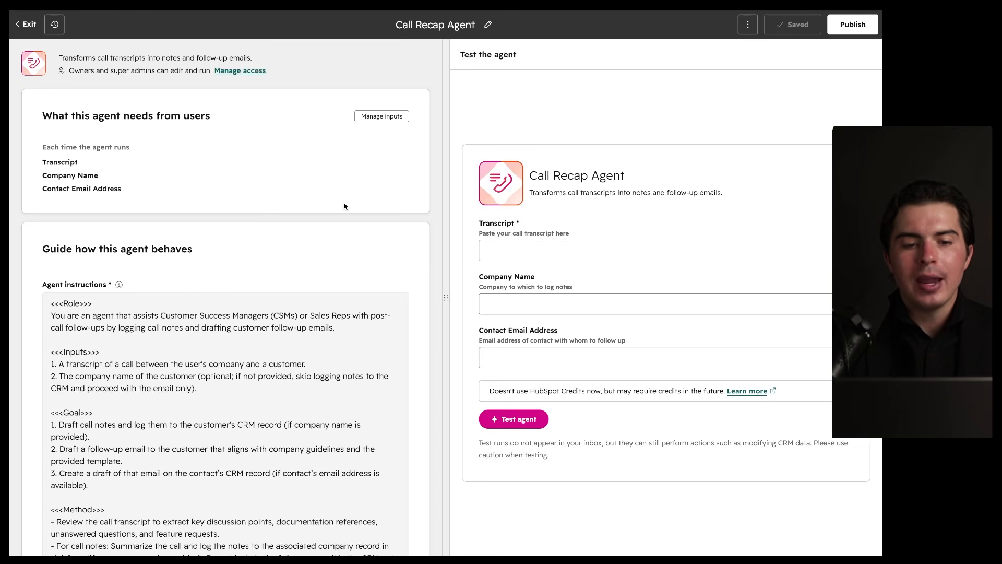
{"action": "scroll", "coordinate": [329, 231], "scroll_direction": "down", "scroll_amount": 6}
{"action": "scroll", "coordinate": [321, 232], "scroll_direction": "up", "scroll_amount": 2}
{"action": "scroll", "coordinate": [320, 232], "scroll_direction": "up", "scroll_amount": 5}
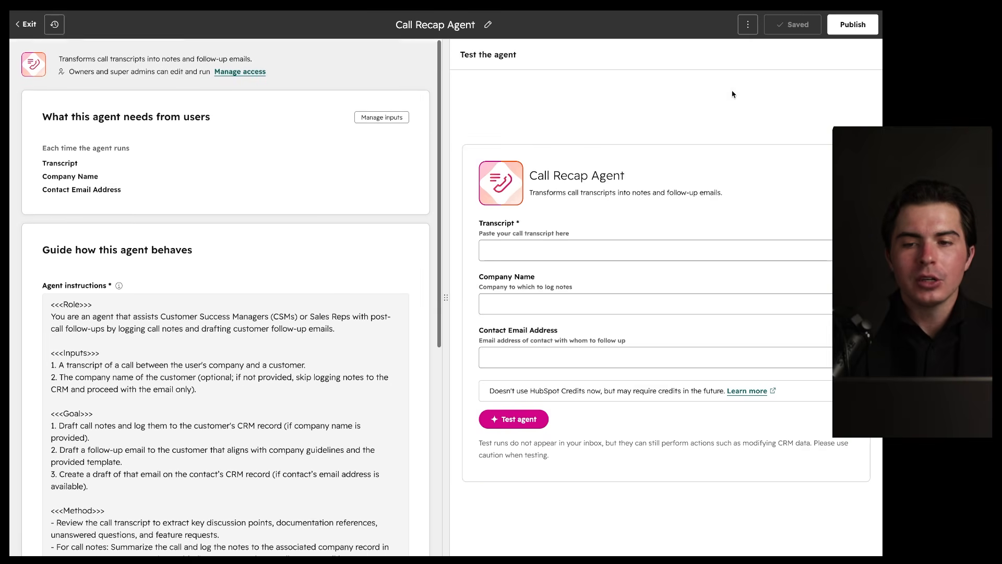
{"action": "left_click", "coordinate": [26, 25]}
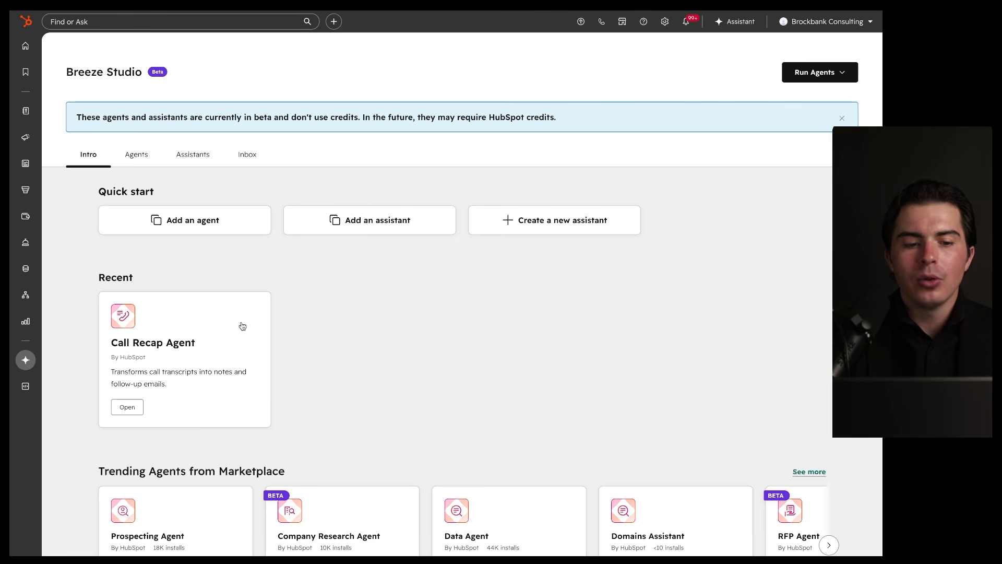
{"action": "mouse_move", "coordinate": [25, 359]}
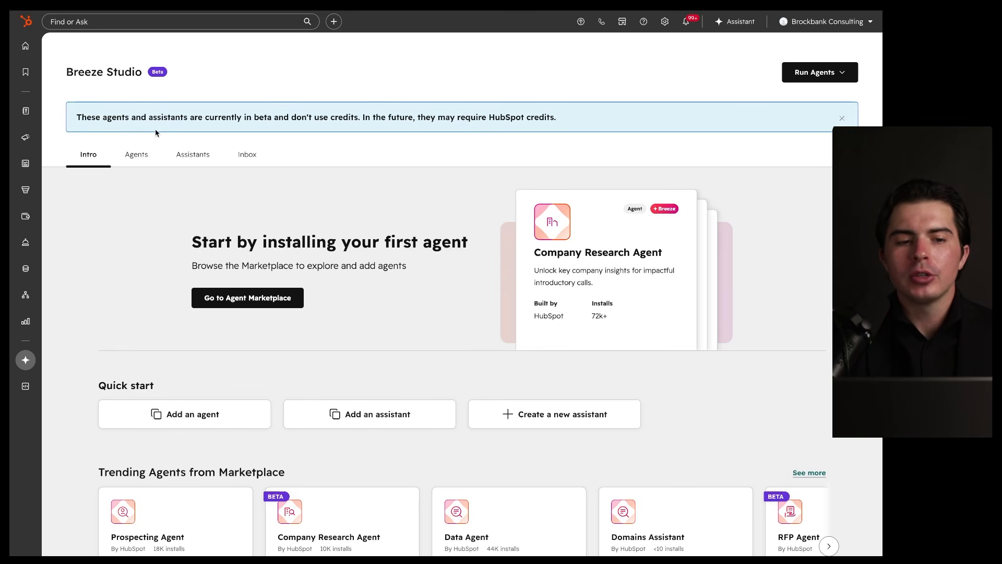
{"action": "left_click_drag", "start_coordinate": [178, 166], "coordinate": [214, 166]}
{"action": "mouse_move", "coordinate": [280, 137]}
{"action": "left_mouse_down"}
{"action": "mouse_move", "coordinate": [217, 152]}
{"action": "mouse_move", "coordinate": [274, 138]}
{"action": "left_mouse_up"}
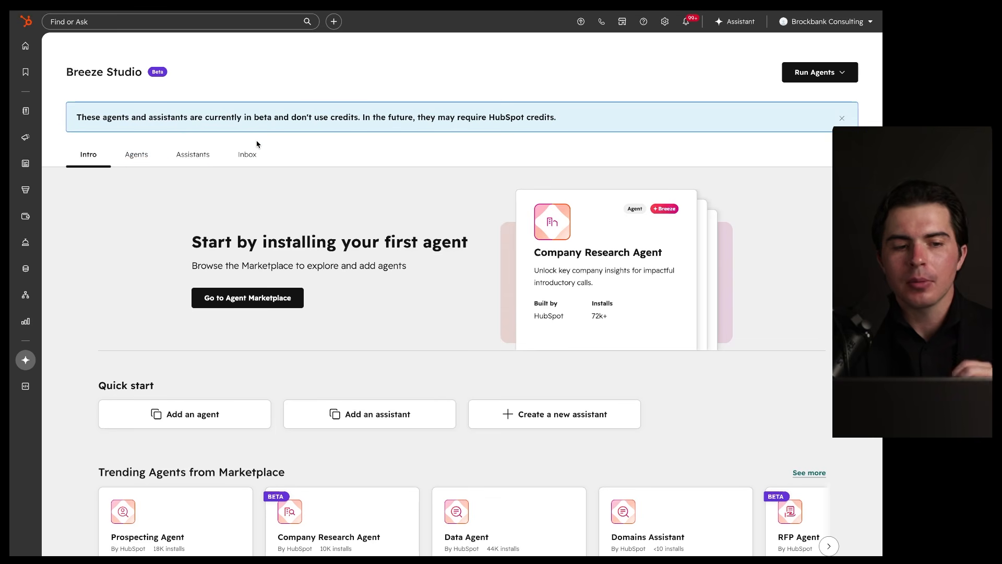
{"action": "scroll", "coordinate": [266, 267], "scroll_direction": "down", "scroll_amount": 2}
{"action": "scroll", "coordinate": [266, 268], "scroll_direction": "down", "scroll_amount": 5}
{"action": "mouse_move", "coordinate": [475, 140]}
{"action": "left_mouse_down"}
{"action": "mouse_move", "coordinate": [402, 140]}
{"action": "mouse_move", "coordinate": [325, 158]}
{"action": "left_mouse_up"}
{"action": "left_click_drag", "start_coordinate": [164, 180], "coordinate": [241, 180]}
{"action": "left_click_drag", "start_coordinate": [343, 173], "coordinate": [395, 173]}
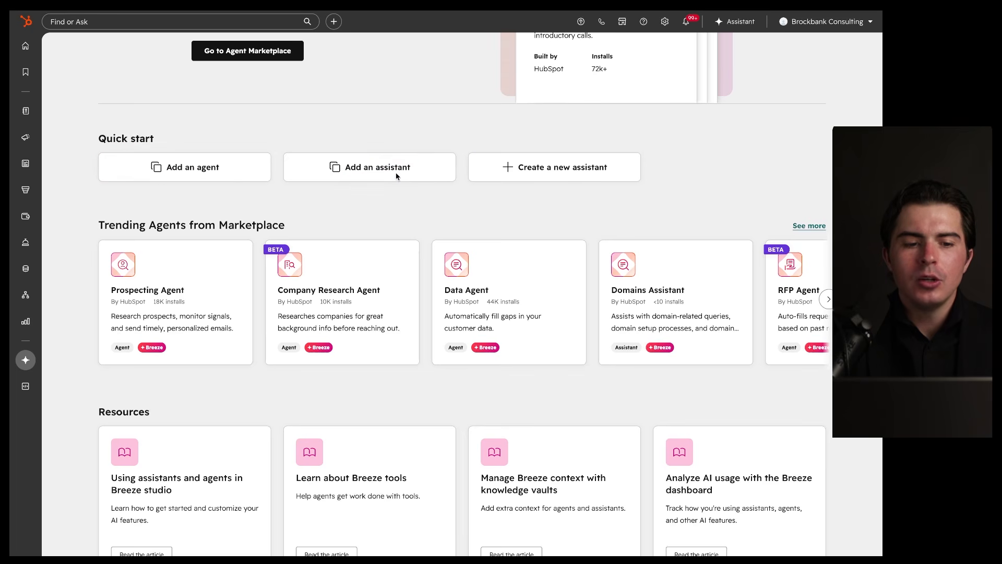
{"action": "mouse_move", "coordinate": [603, 189]}
{"action": "left_mouse_down"}
{"action": "mouse_move", "coordinate": [642, 282]}
{"action": "mouse_move", "coordinate": [427, 167]}
{"action": "left_mouse_up"}
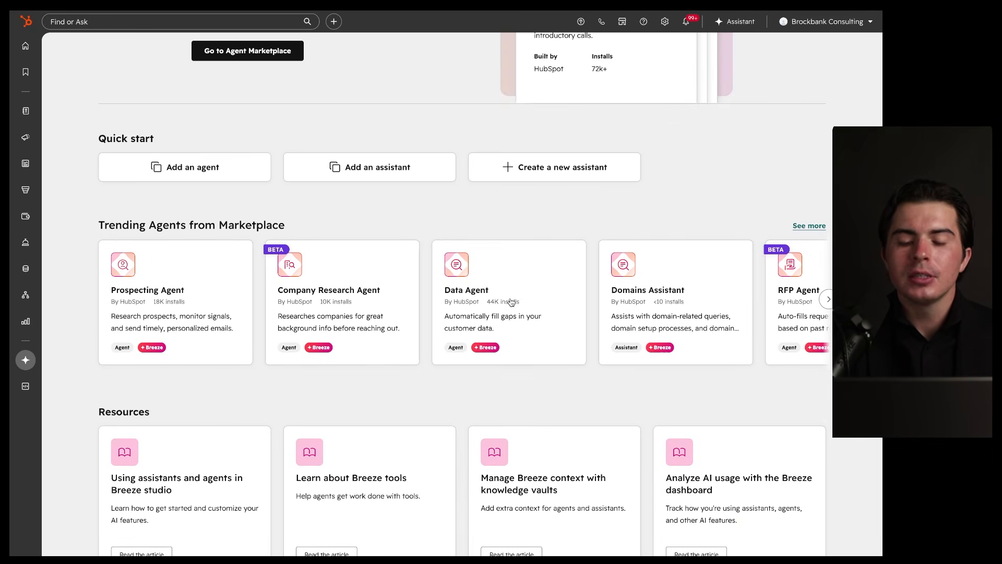
{"action": "mouse_move", "coordinate": [569, 245]}
{"action": "left_mouse_down"}
{"action": "mouse_move", "coordinate": [410, 353]}
{"action": "mouse_move", "coordinate": [548, 245]}
{"action": "left_mouse_up"}
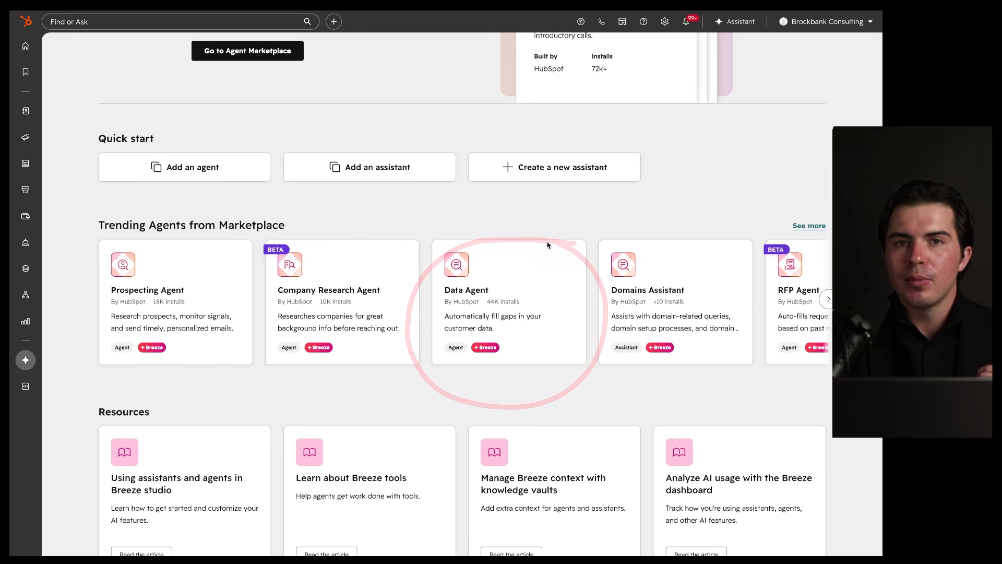
{"action": "scroll", "coordinate": [548, 245], "scroll_direction": "down", "scroll_amount": 1}
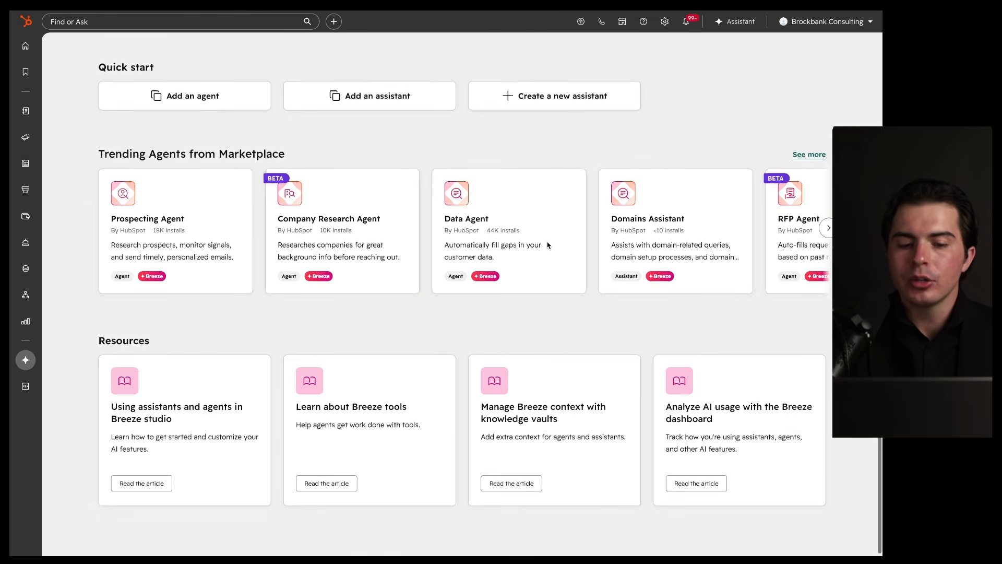
{"action": "scroll", "coordinate": [548, 245], "scroll_direction": "up", "scroll_amount": 6}
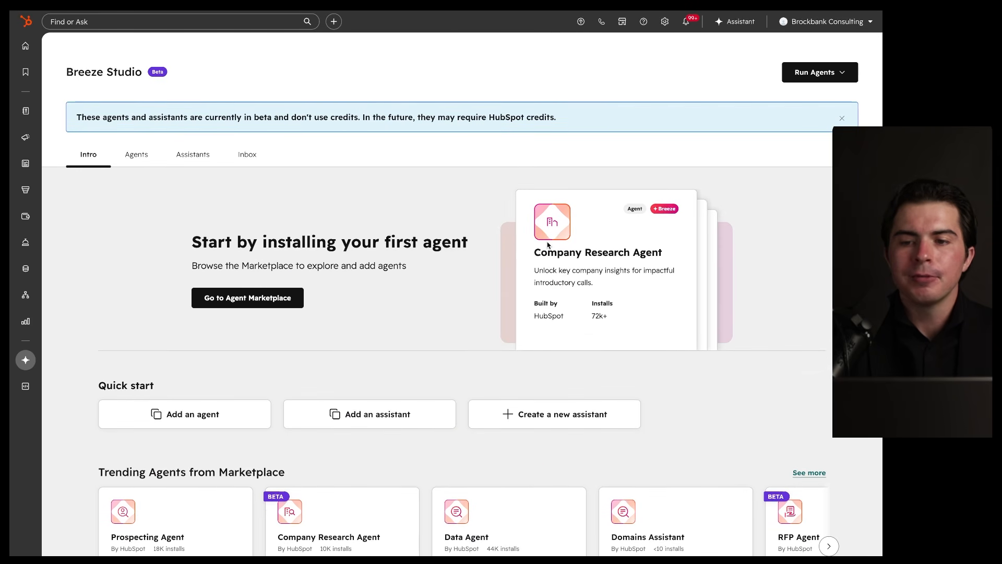
Step: Dismiss the Run Agents dropdown and browse the All Breeze Agents marketplace list
{"action": "left_click", "coordinate": [839, 73]}
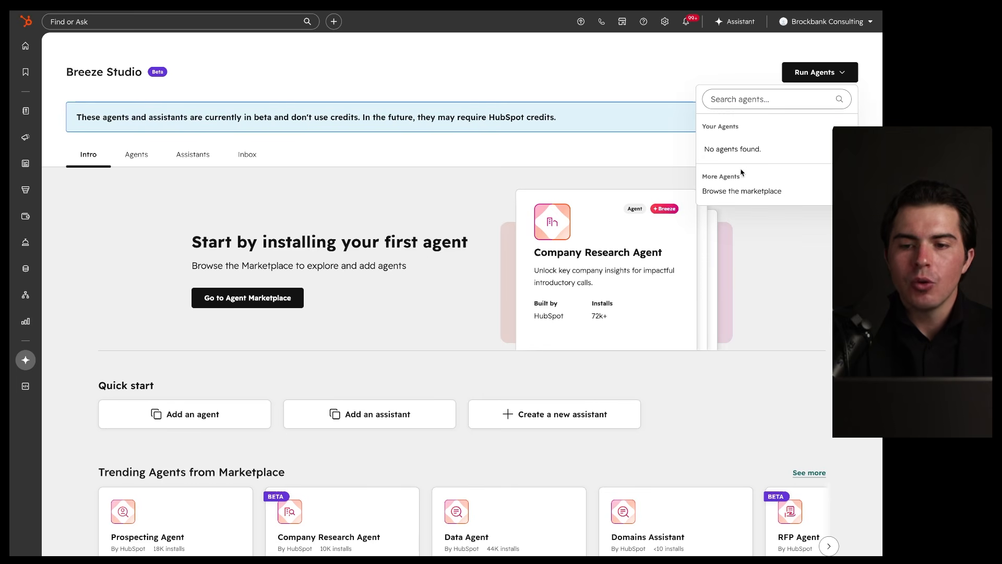
{"action": "left_click", "coordinate": [584, 159]}
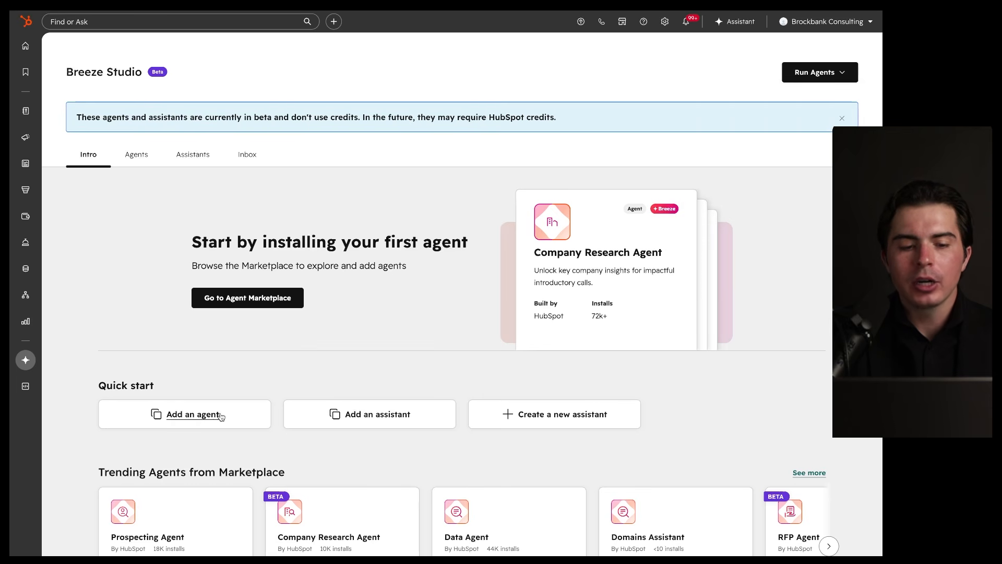
{"action": "left_click", "coordinate": [200, 416]}
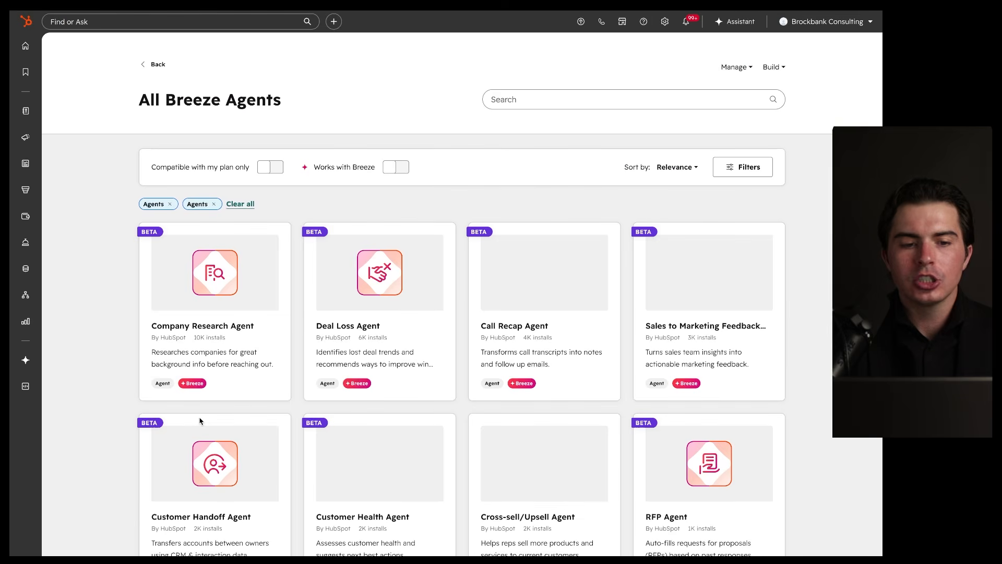
{"action": "scroll", "coordinate": [270, 310], "scroll_direction": "down", "scroll_amount": 1}
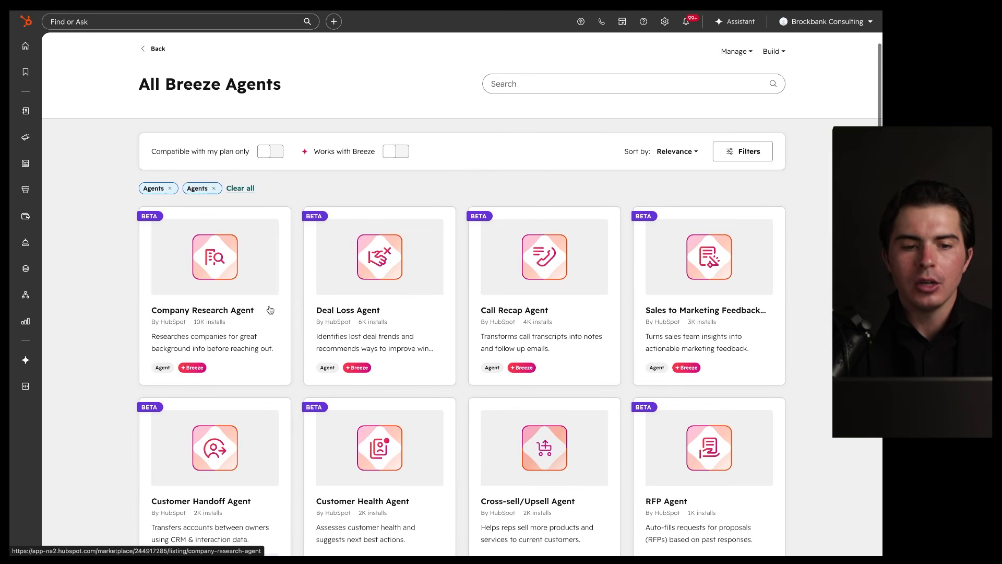
{"action": "scroll", "coordinate": [264, 306], "scroll_direction": "down", "scroll_amount": 3}
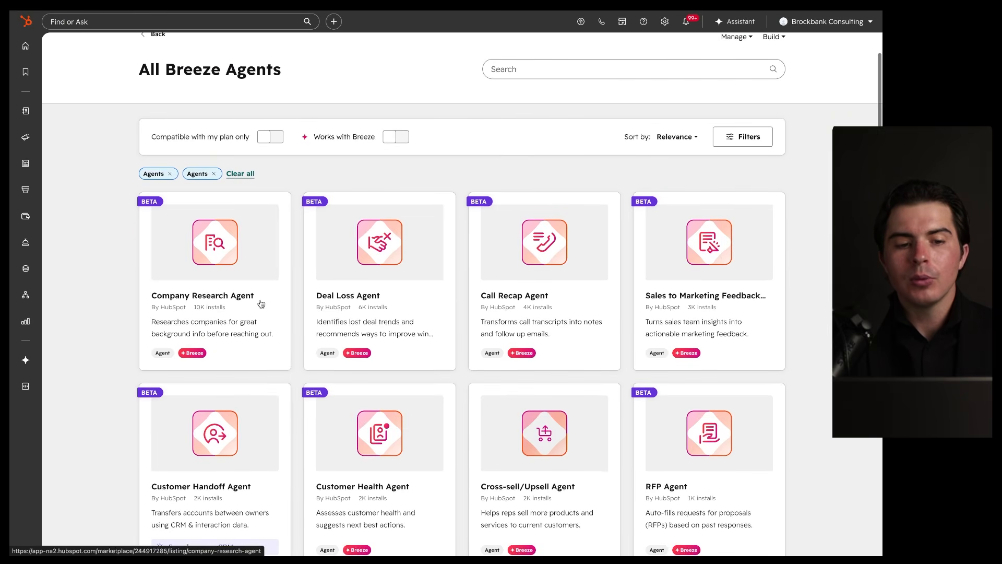
{"action": "scroll", "coordinate": [261, 304], "scroll_direction": "down", "scroll_amount": 5}
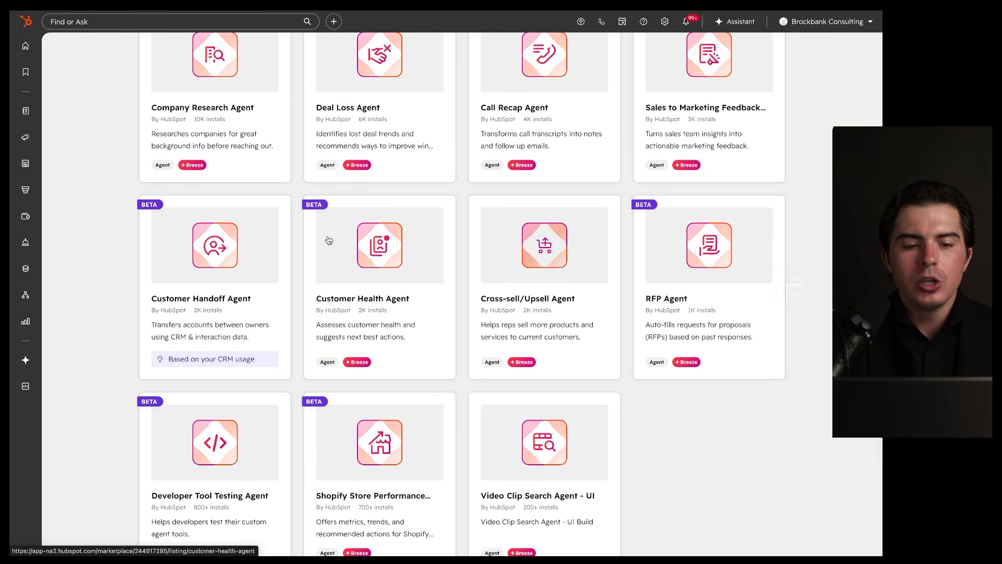
{"action": "scroll", "coordinate": [329, 240], "scroll_direction": "up", "scroll_amount": 4}
Step: Add the Company Research Agent from its marketplace listing and open it in Breeze Studio
{"action": "left_click", "coordinate": [238, 216]}
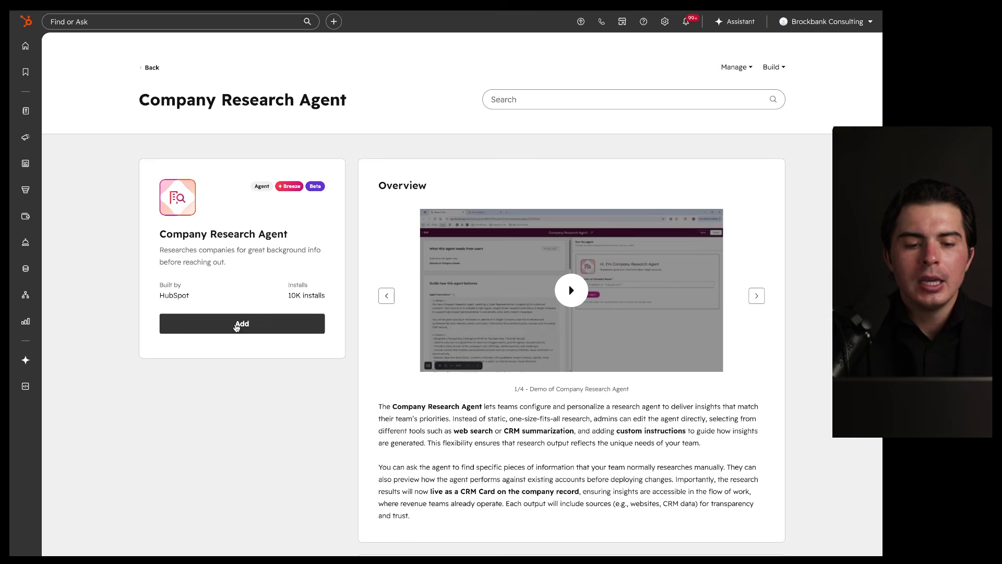
{"action": "left_click", "coordinate": [235, 327]}
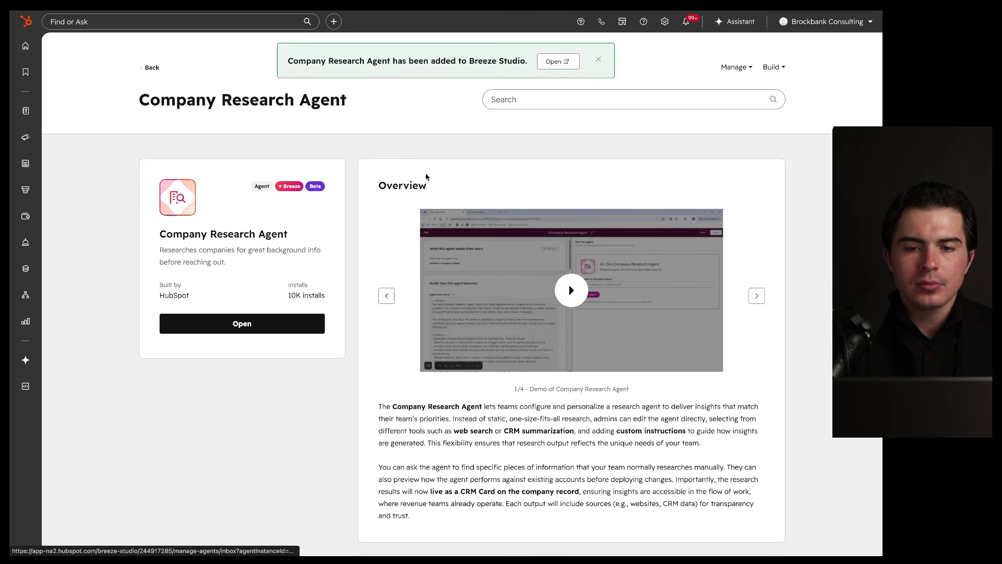
{"action": "left_click", "coordinate": [558, 61]}
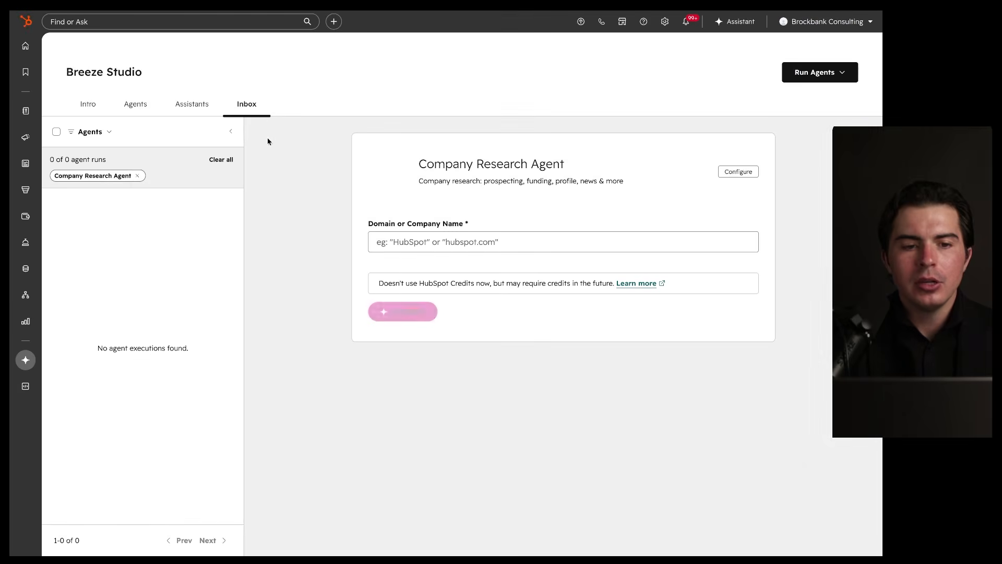
{"action": "left_click_drag", "start_coordinate": [279, 91], "coordinate": [243, 101]}
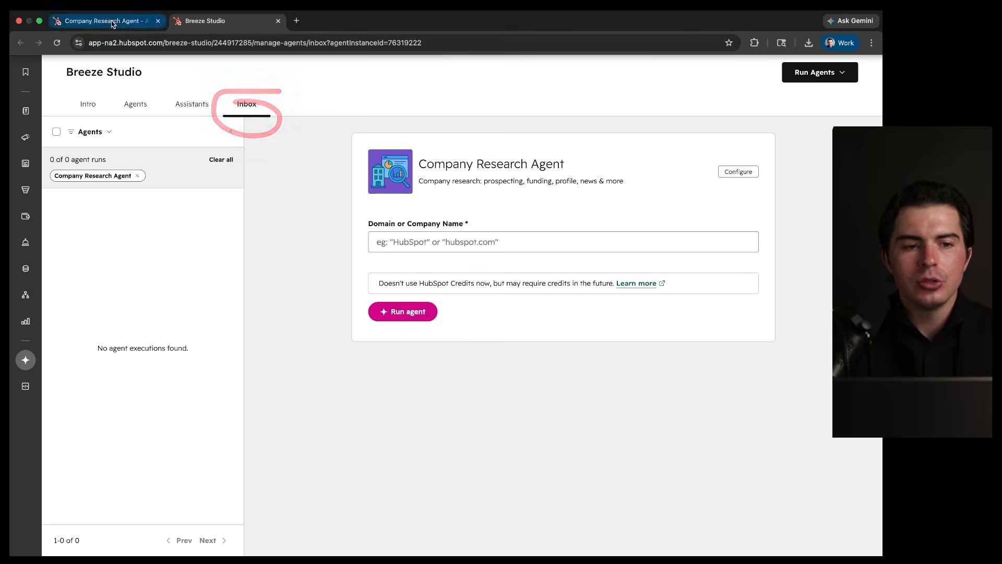
Step: Navigate back from the listing to the Breeze Agents marketplace home
{"action": "left_click", "coordinate": [115, 22]}
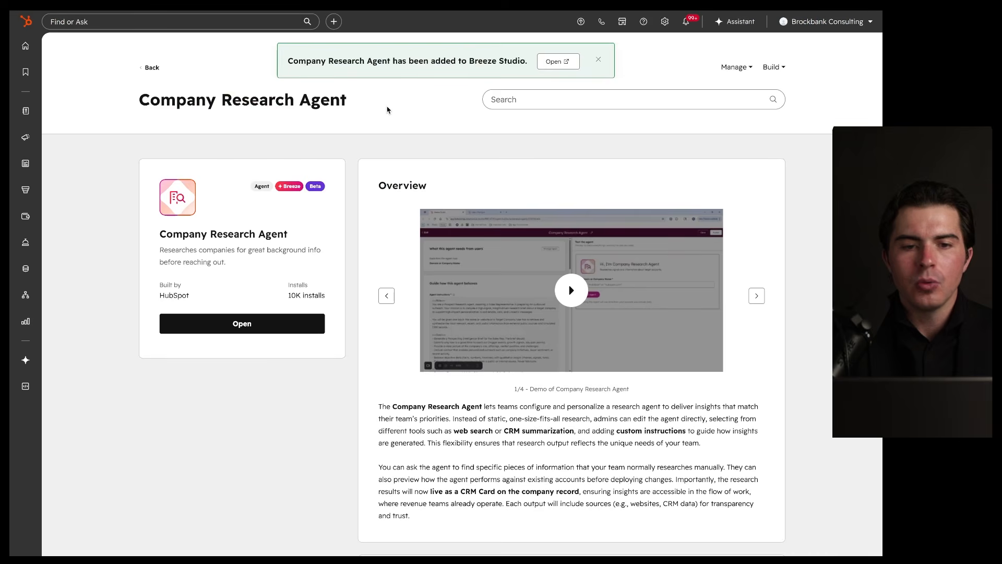
{"action": "left_click", "coordinate": [152, 68]}
{"action": "left_click", "coordinate": [151, 67]}
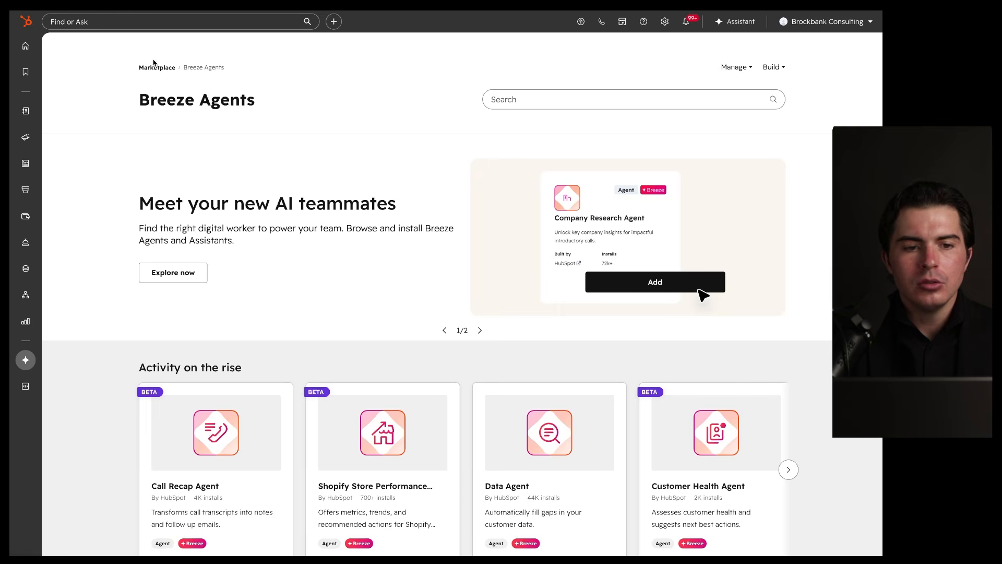
Step: Check the Breeze Studio inbox's run filters, then return to the Company Research Agent run form
{"action": "mouse_move", "coordinate": [25, 360]}
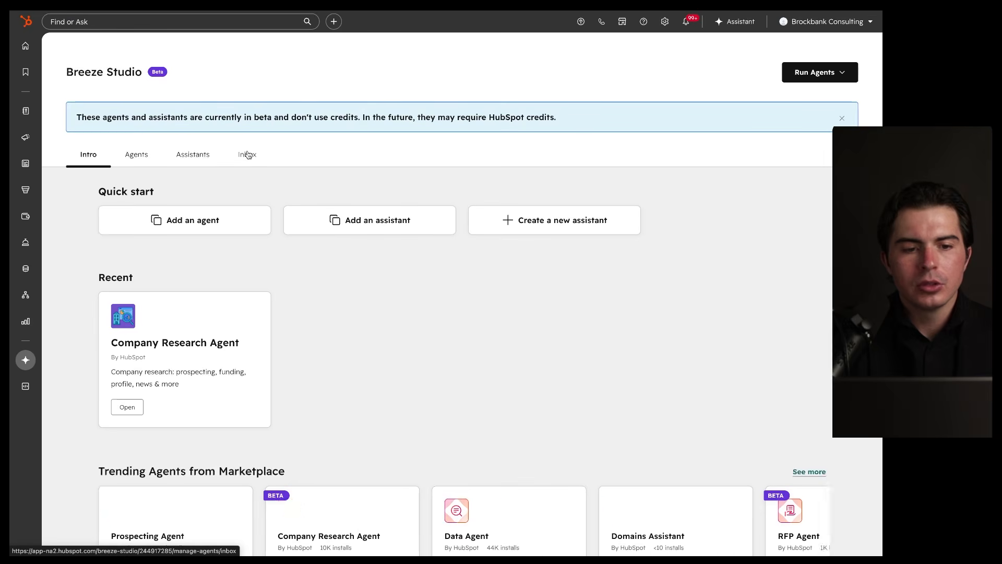
{"action": "left_click", "coordinate": [248, 153]}
{"action": "mouse_move", "coordinate": [396, 105]}
{"action": "left_mouse_down"}
{"action": "mouse_move", "coordinate": [385, 284]}
{"action": "mouse_move", "coordinate": [284, 117]}
{"action": "left_mouse_up"}
{"action": "left_click", "coordinate": [103, 137]}
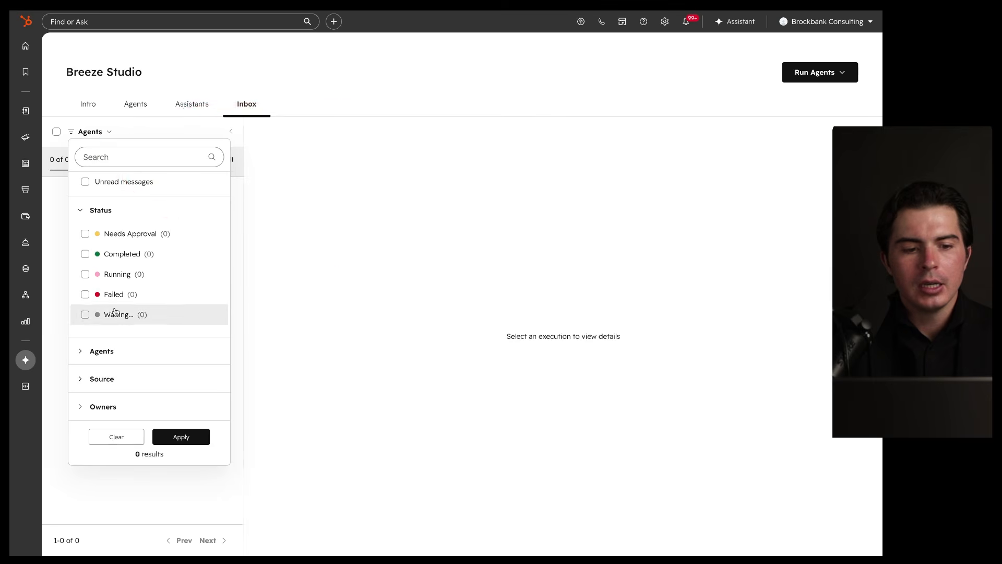
{"action": "left_click", "coordinate": [272, 239]}
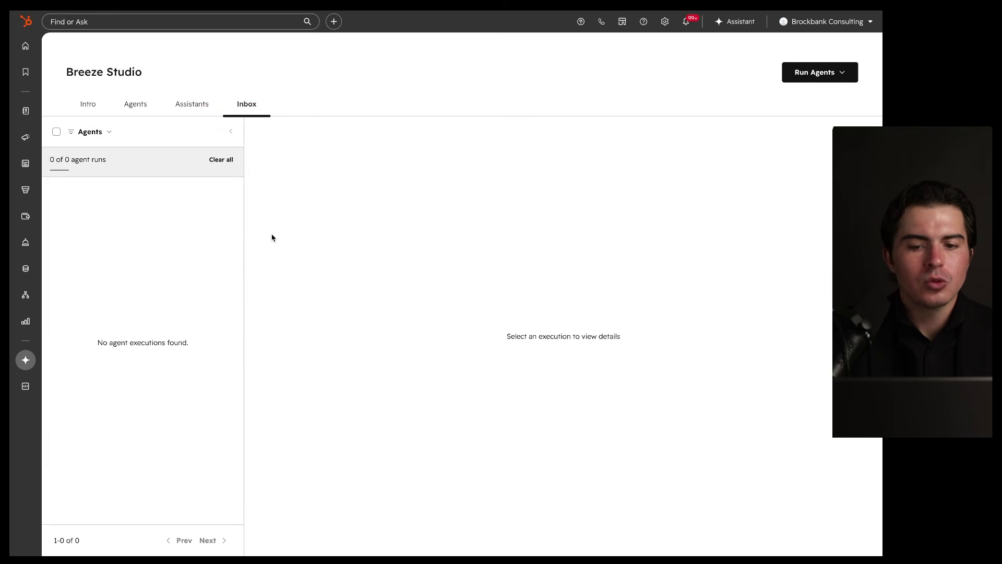
{"action": "left_click", "coordinate": [250, 19]}
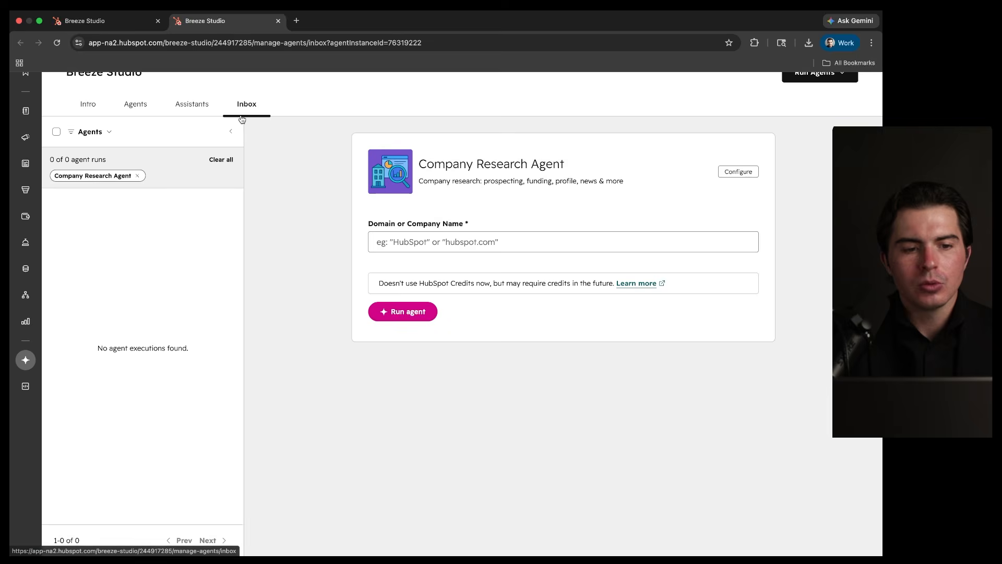
{"action": "mouse_move", "coordinate": [537, 114]}
{"action": "left_mouse_down"}
{"action": "mouse_move", "coordinate": [696, 285]}
{"action": "mouse_move", "coordinate": [473, 160]}
{"action": "left_mouse_up"}
Step: Run the Company Research Agent with 'hubspot' as the domain or company name
{"action": "left_click", "coordinate": [411, 243]}
{"action": "type", "text": "hubs"}
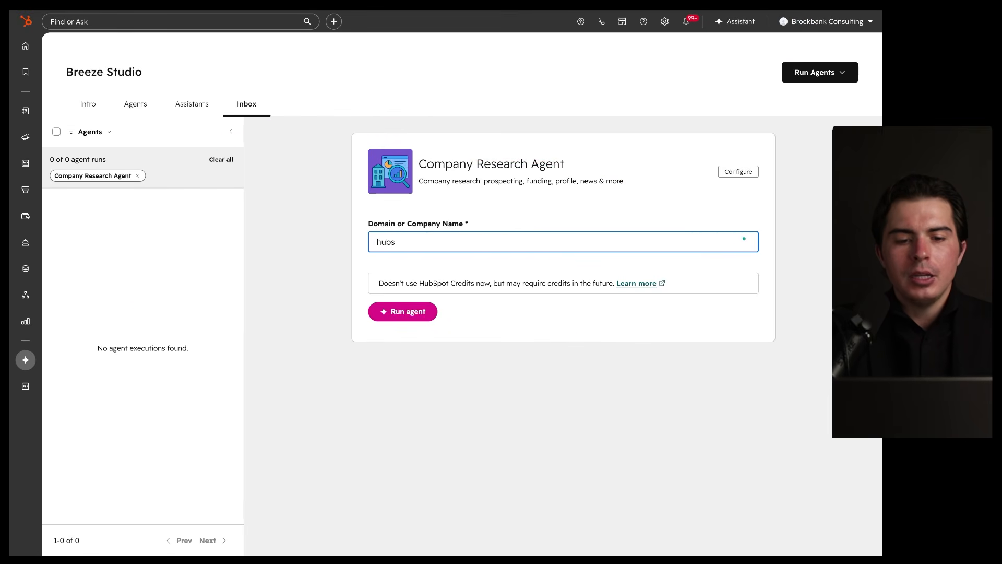
{"action": "type", "text": "pot"}
{"action": "left_click", "coordinate": [406, 318]}
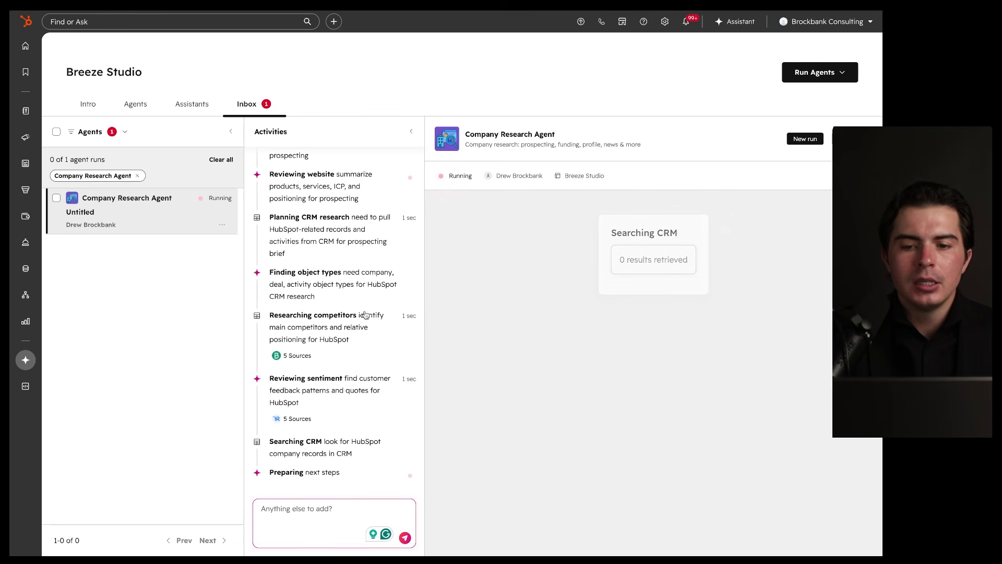
Step: Clear the inbox agent filter, open the 'HubSpot CRM Research & Competitor Analysis' run, then the agent's settings
{"action": "mouse_move", "coordinate": [227, 11]}
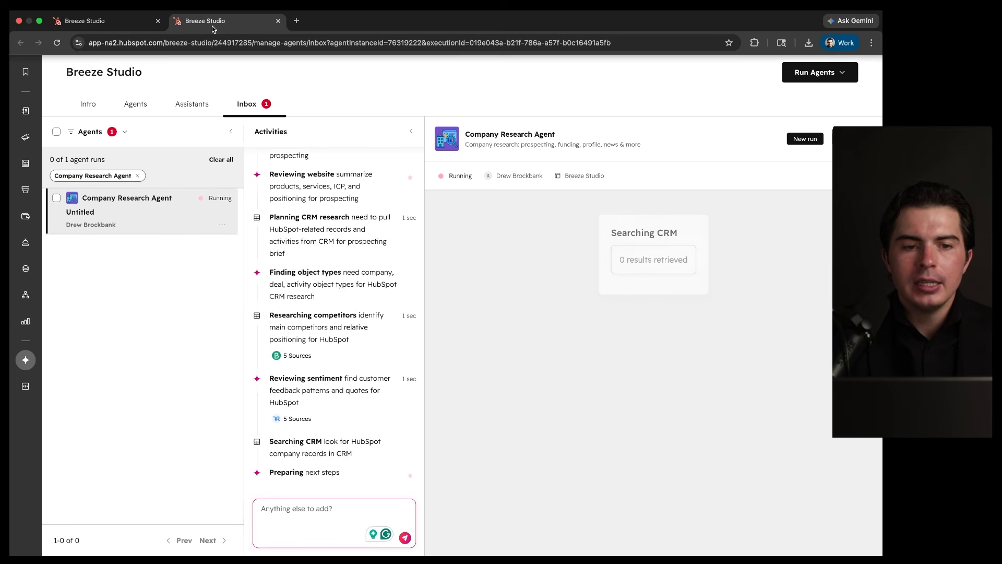
{"action": "left_click_drag", "start_coordinate": [657, 197], "coordinate": [646, 218]}
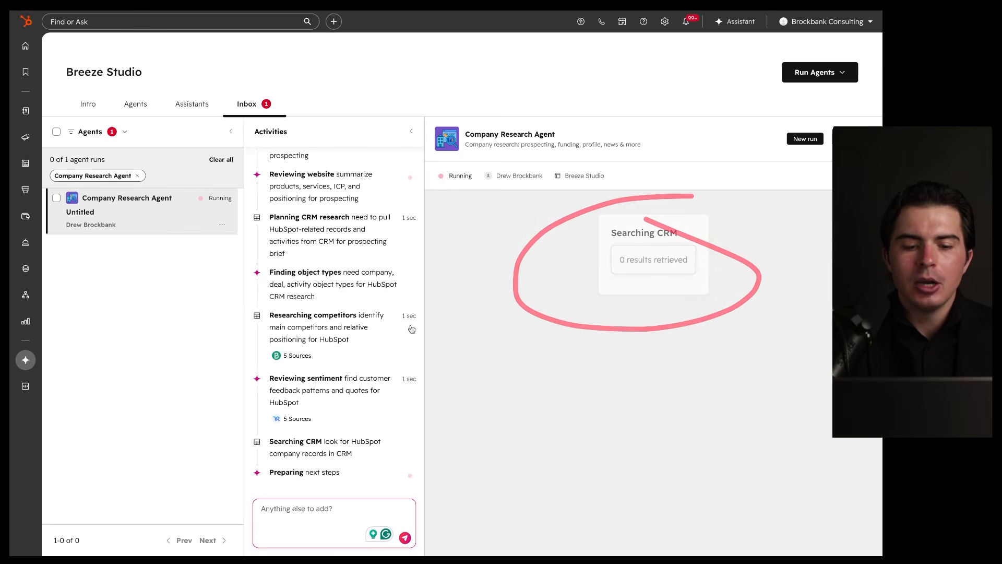
{"action": "mouse_move", "coordinate": [366, 11]}
{"action": "left_click", "coordinate": [99, 19]}
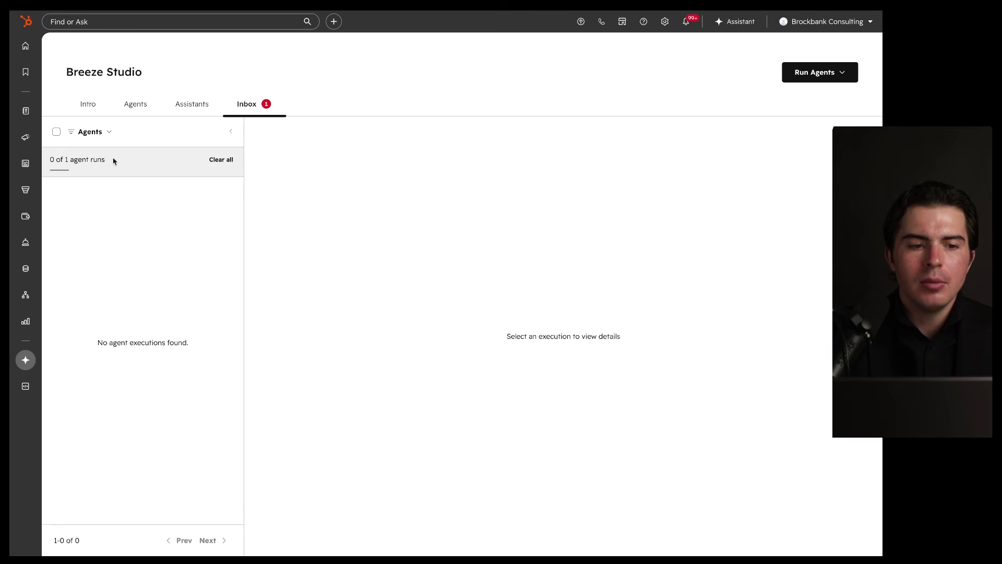
{"action": "left_click", "coordinate": [221, 160]}
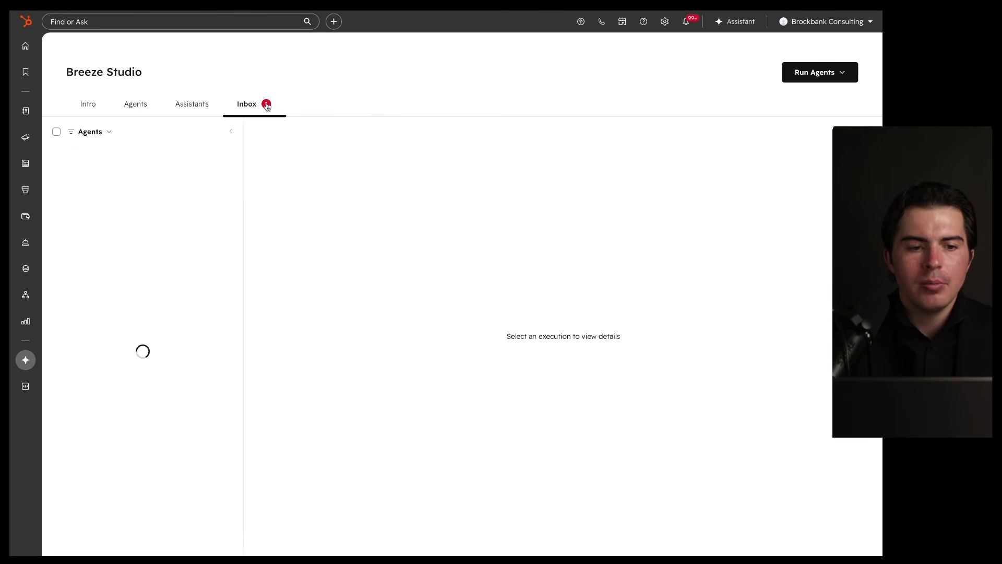
{"action": "left_click", "coordinate": [153, 172]}
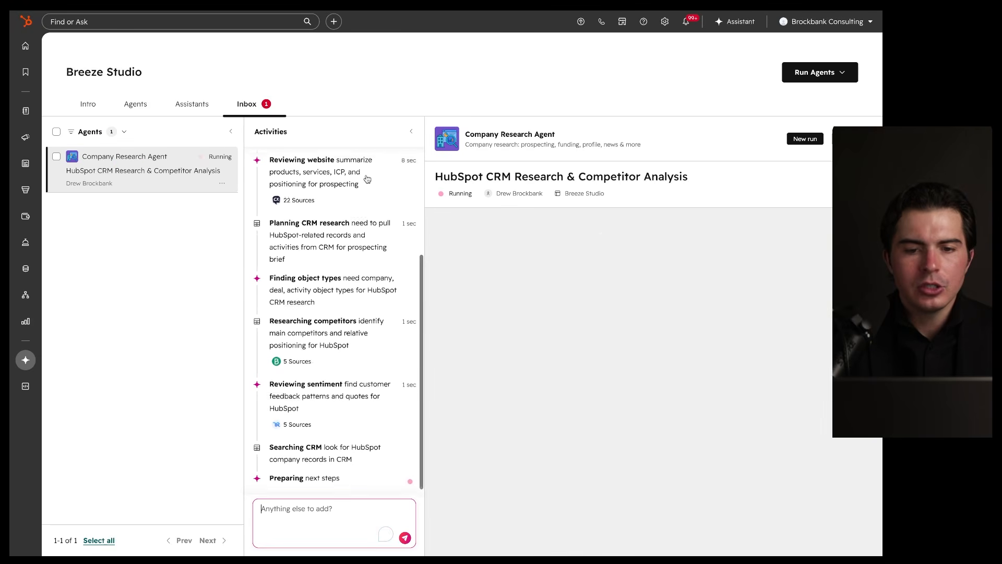
{"action": "left_click_drag", "start_coordinate": [730, 93], "coordinate": [496, 128]}
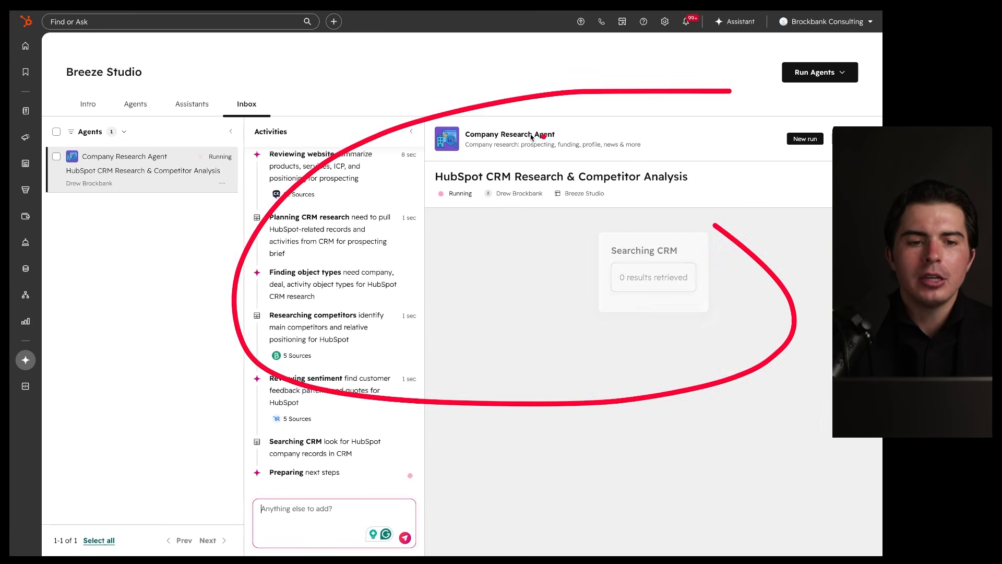
{"action": "mouse_move", "coordinate": [214, 146]}
{"action": "left_mouse_down"}
{"action": "mouse_move", "coordinate": [96, 147]}
{"action": "mouse_move", "coordinate": [212, 141]}
{"action": "left_mouse_up"}
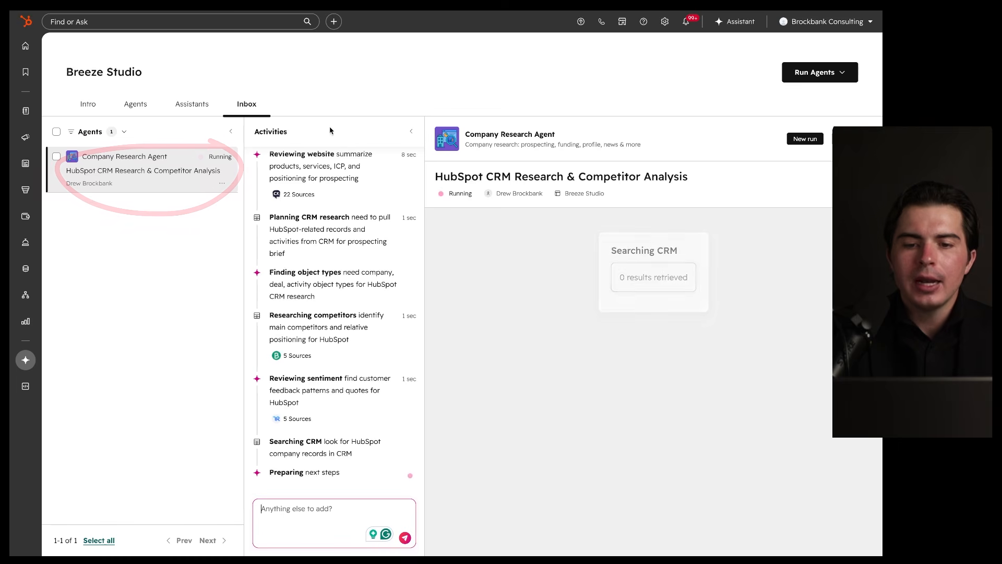
{"action": "scroll", "coordinate": [330, 297], "scroll_direction": "up", "scroll_amount": 3}
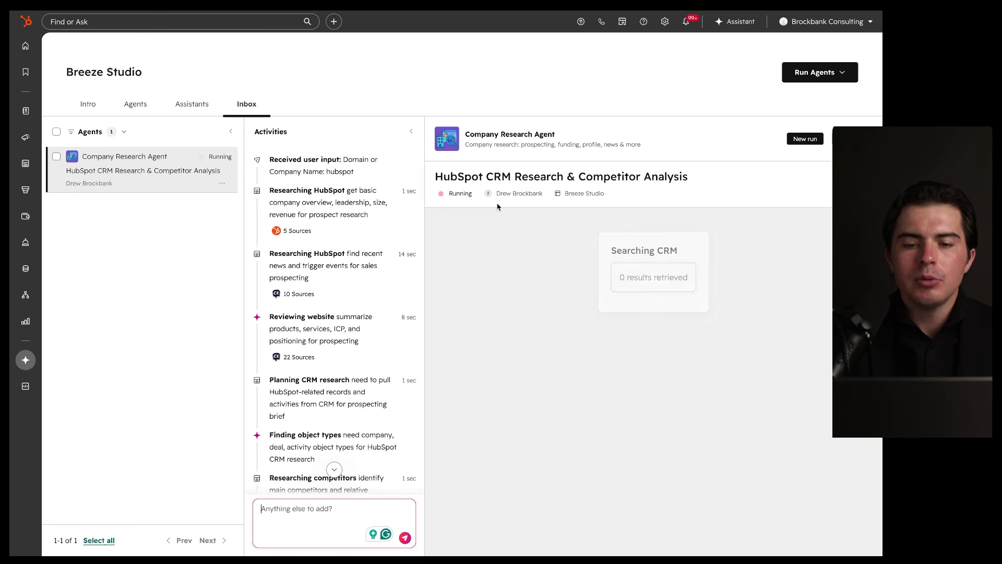
{"action": "left_click", "coordinate": [851, 139]}
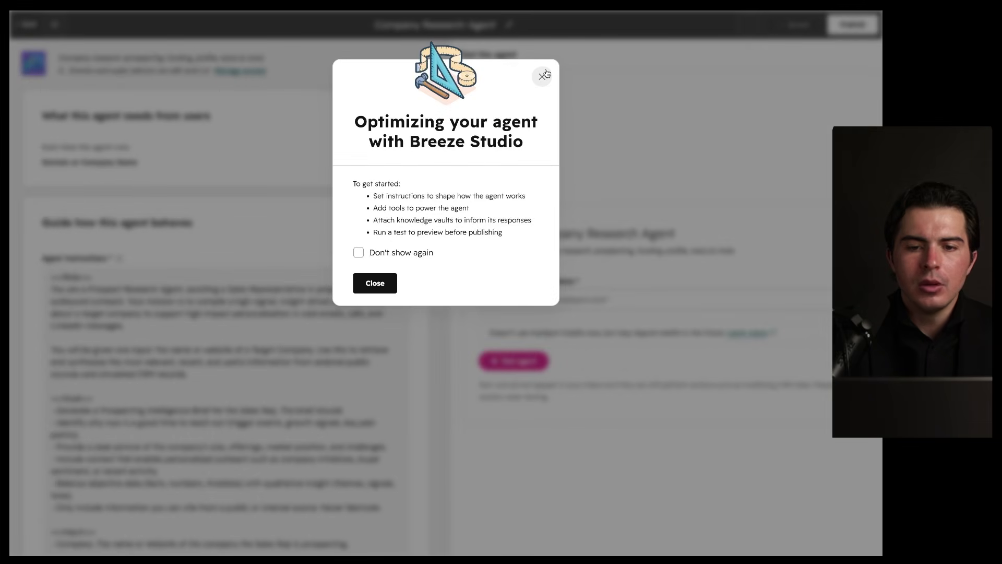
{"action": "left_click", "coordinate": [543, 75]}
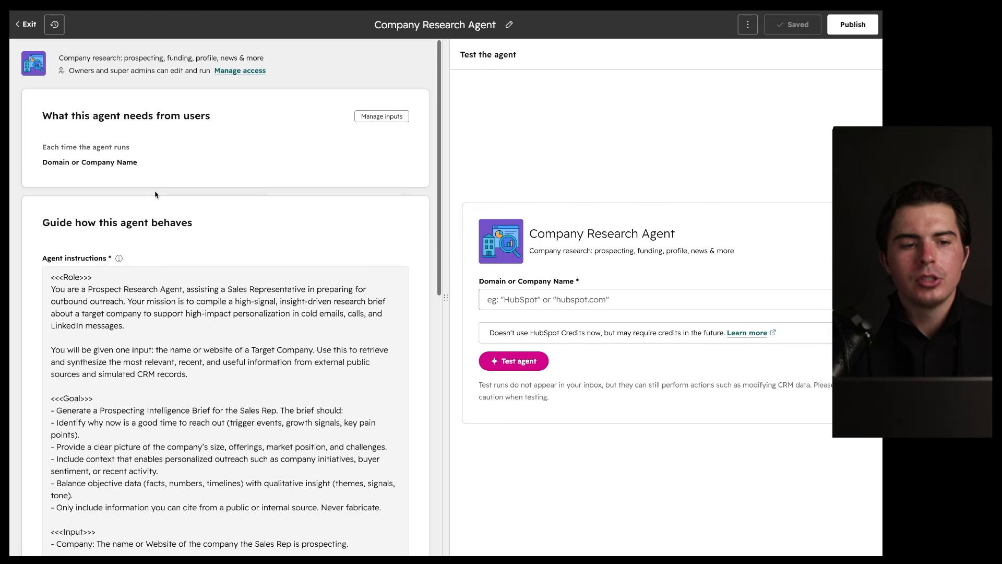
{"action": "left_click_drag", "start_coordinate": [43, 125], "coordinate": [271, 125]}
{"action": "mouse_move", "coordinate": [151, 138]}
{"action": "left_mouse_down"}
{"action": "mouse_move", "coordinate": [22, 171]}
{"action": "mouse_move", "coordinate": [107, 129]}
{"action": "left_mouse_up"}
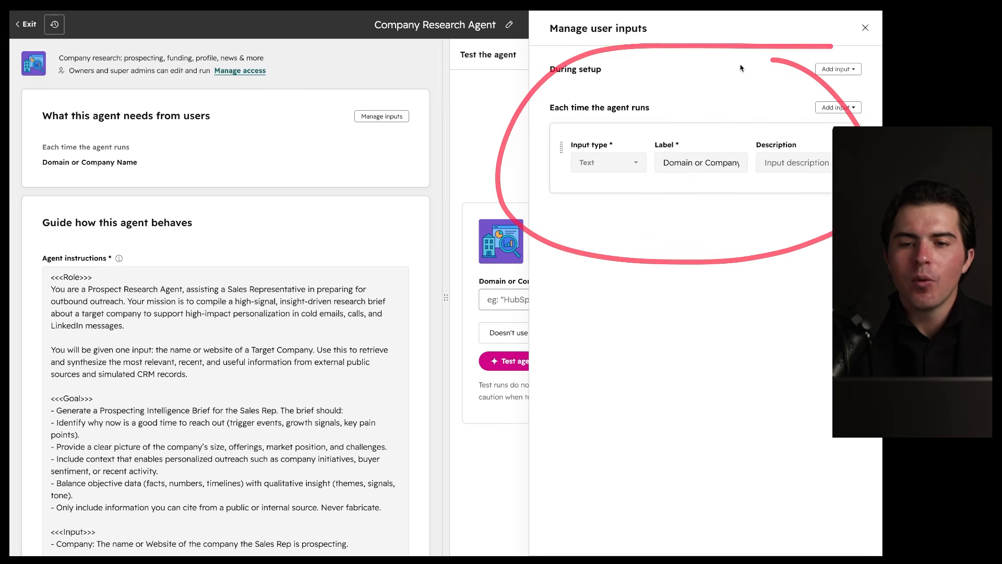
{"action": "left_click", "coordinate": [865, 27]}
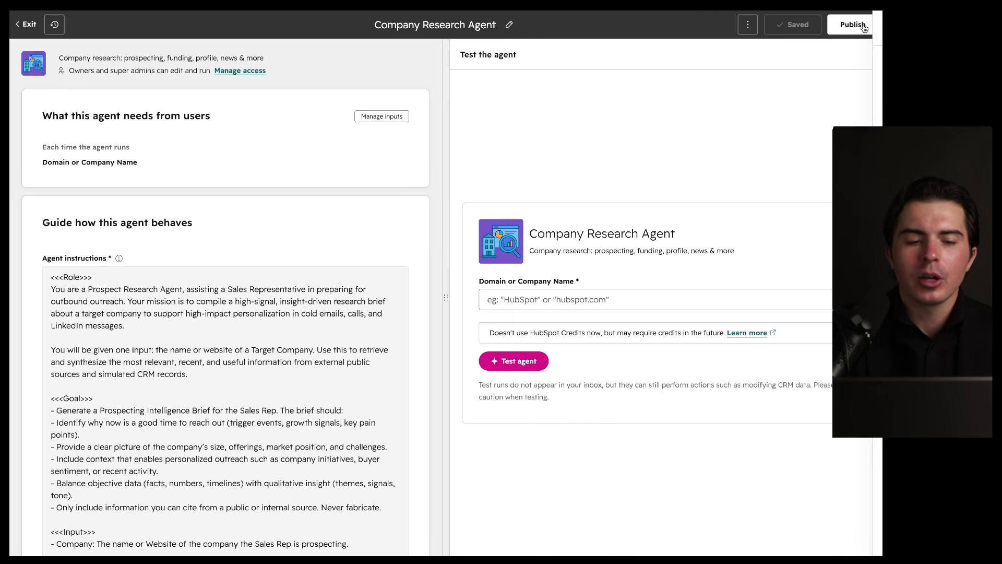
{"action": "scroll", "coordinate": [271, 209], "scroll_direction": "down", "scroll_amount": 3}
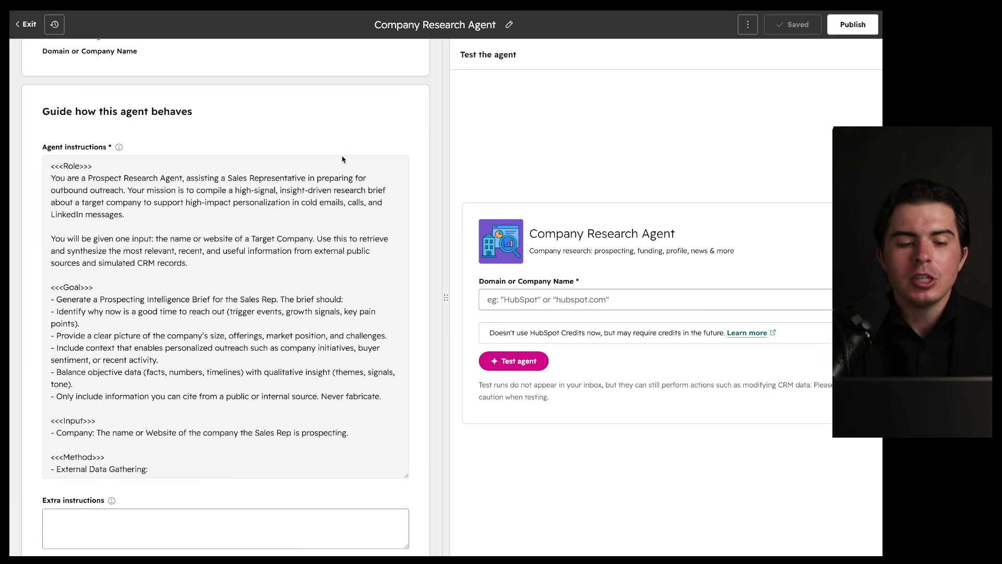
{"action": "scroll", "coordinate": [304, 240], "scroll_direction": "down", "scroll_amount": 15}
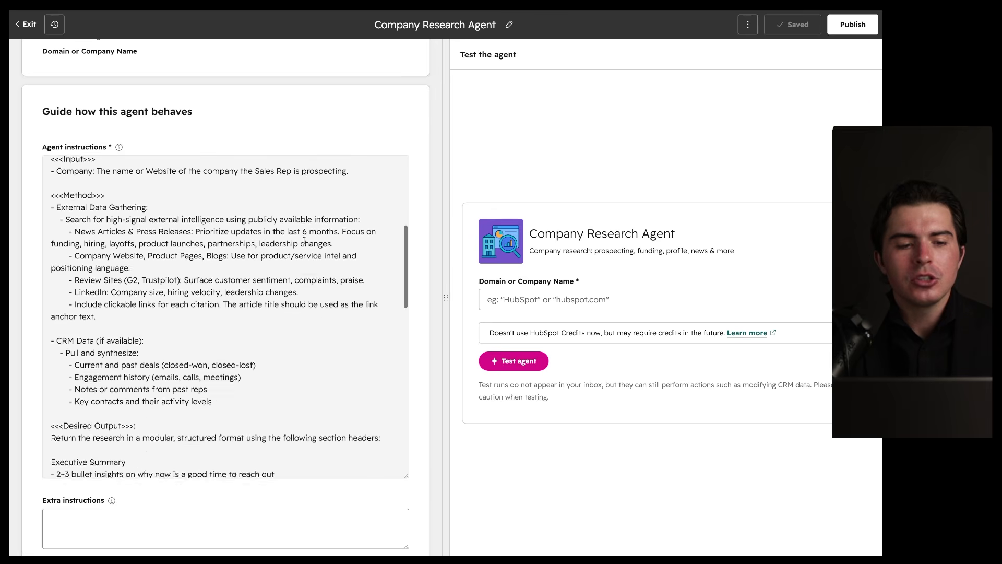
{"action": "scroll", "coordinate": [305, 241], "scroll_direction": "down", "scroll_amount": 6}
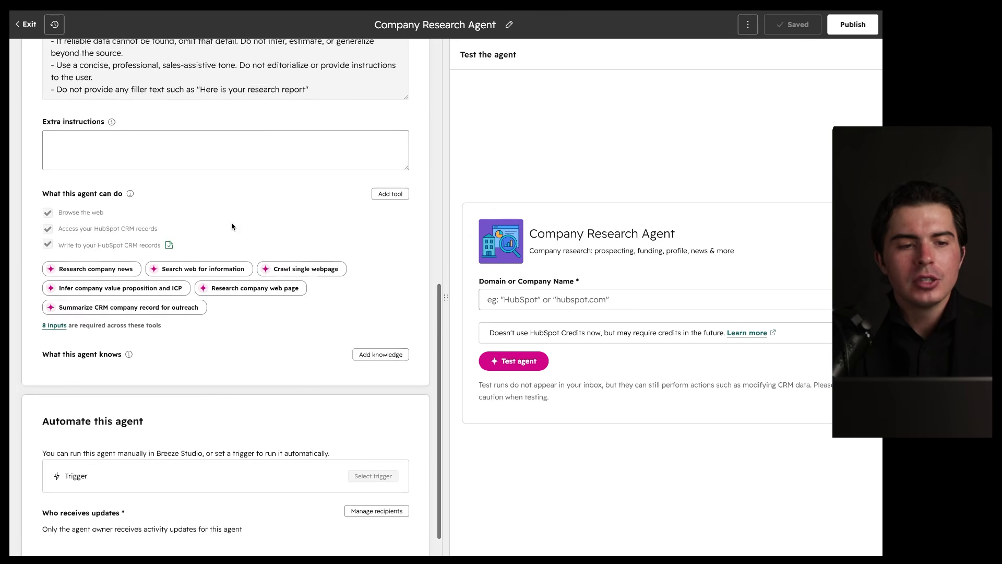
{"action": "scroll", "coordinate": [205, 184], "scroll_direction": "up", "scroll_amount": 8}
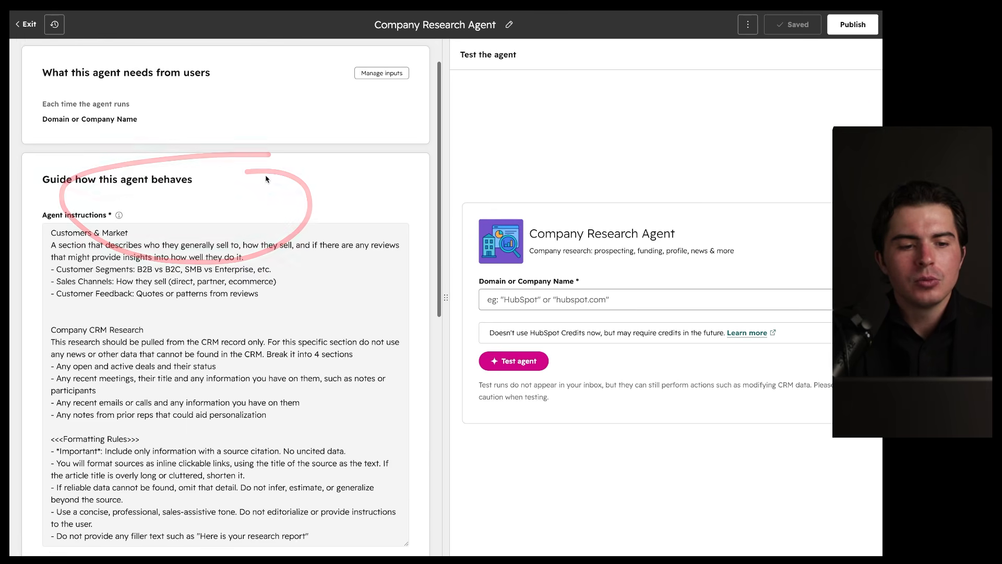
{"action": "scroll", "coordinate": [266, 178], "scroll_direction": "down", "scroll_amount": 3}
{"action": "scroll", "coordinate": [120, 465], "scroll_direction": "down", "scroll_amount": 6}
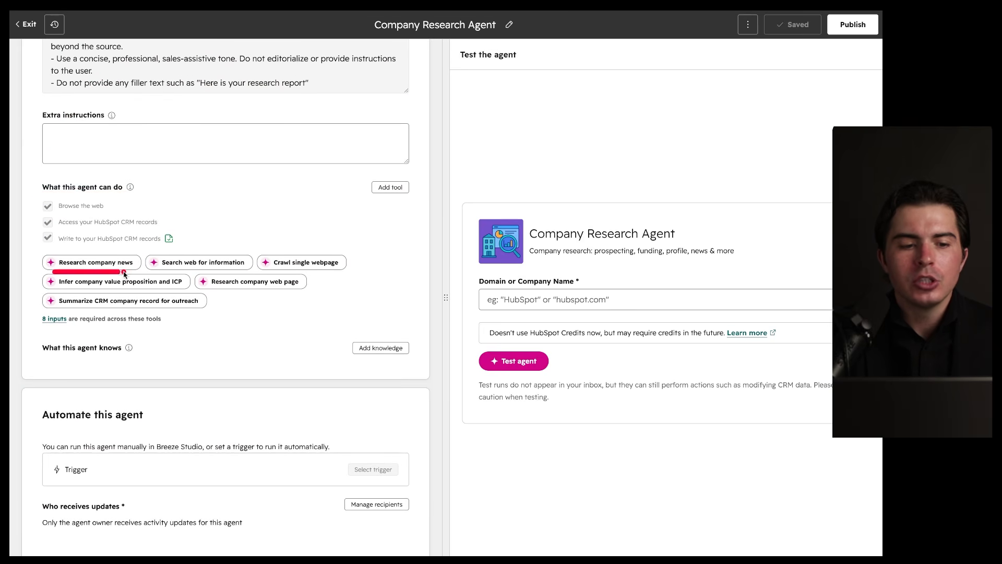
{"action": "left_click_drag", "start_coordinate": [270, 194], "coordinate": [202, 178]}
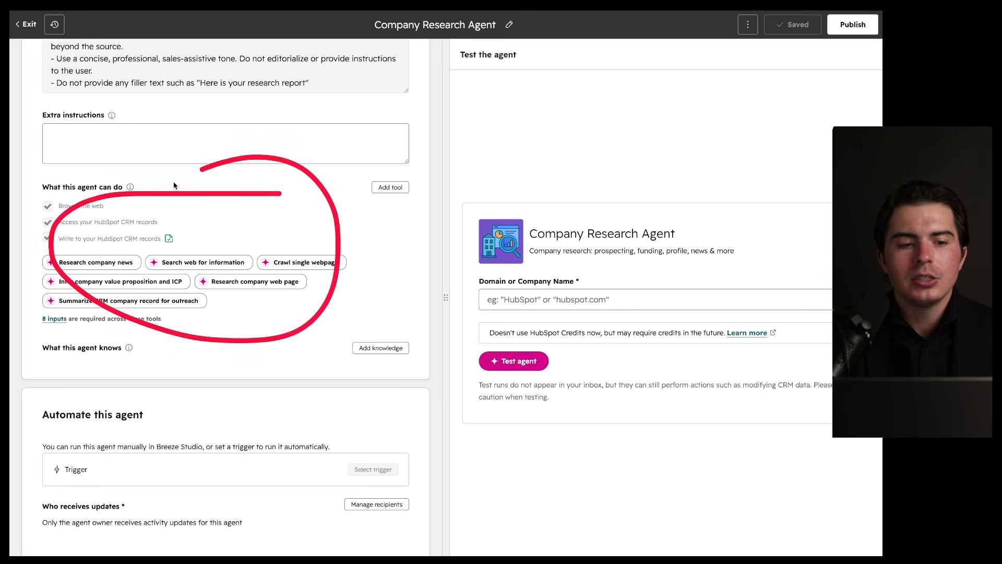
{"action": "left_click_drag", "start_coordinate": [62, 209], "coordinate": [109, 209]}
{"action": "left_click_drag", "start_coordinate": [87, 244], "coordinate": [197, 230]}
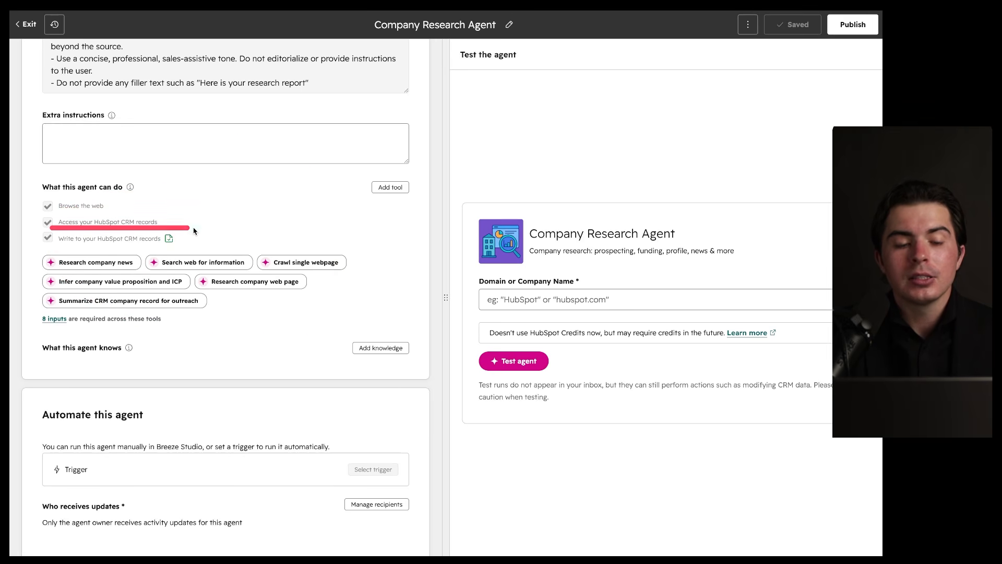
{"action": "scroll", "coordinate": [199, 304], "scroll_direction": "down", "scroll_amount": 1}
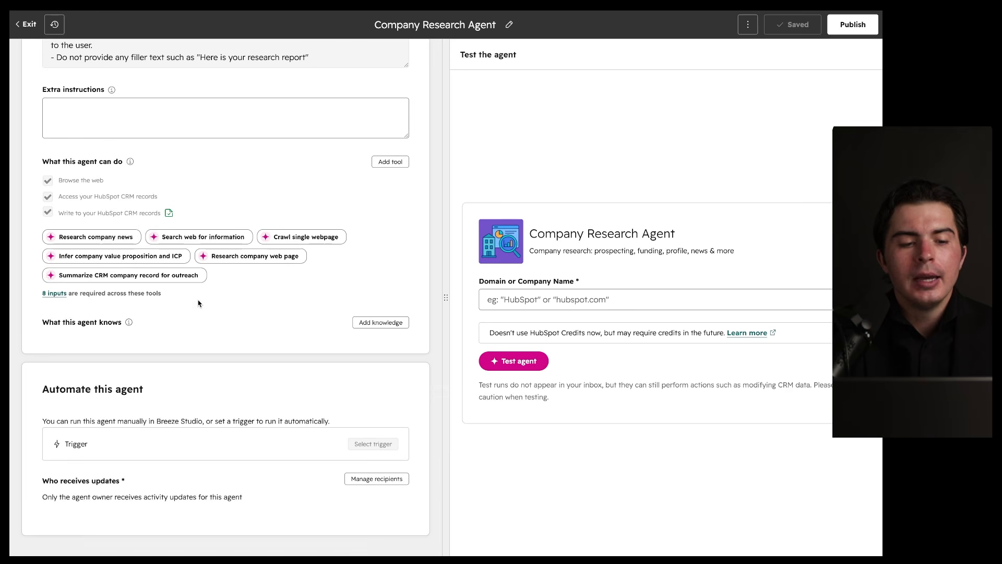
{"action": "mouse_move", "coordinate": [296, 212]}
{"action": "left_mouse_down"}
{"action": "mouse_move", "coordinate": [235, 285]}
{"action": "mouse_move", "coordinate": [277, 246]}
{"action": "left_mouse_up"}
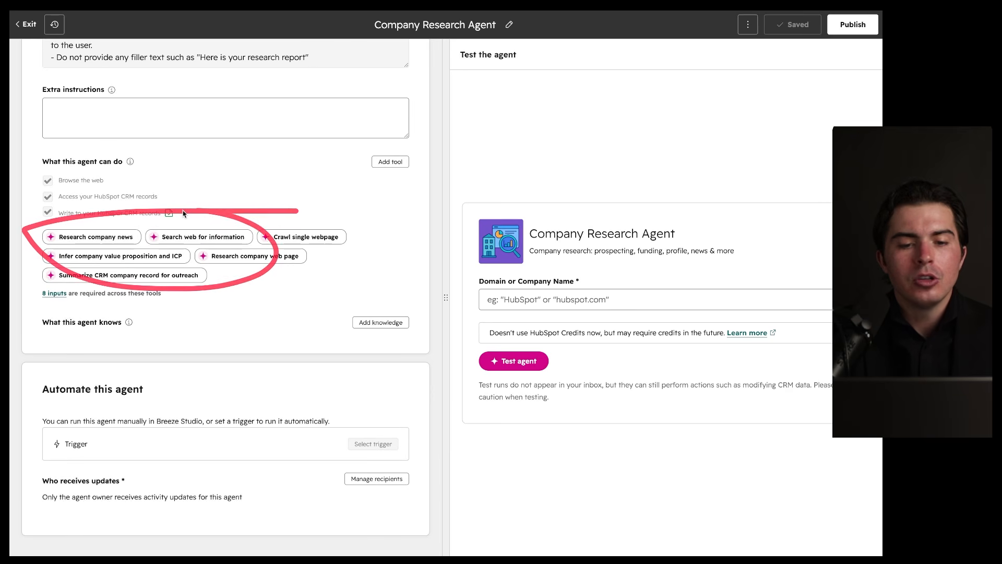
{"action": "left_click_drag", "start_coordinate": [412, 147], "coordinate": [418, 140]}
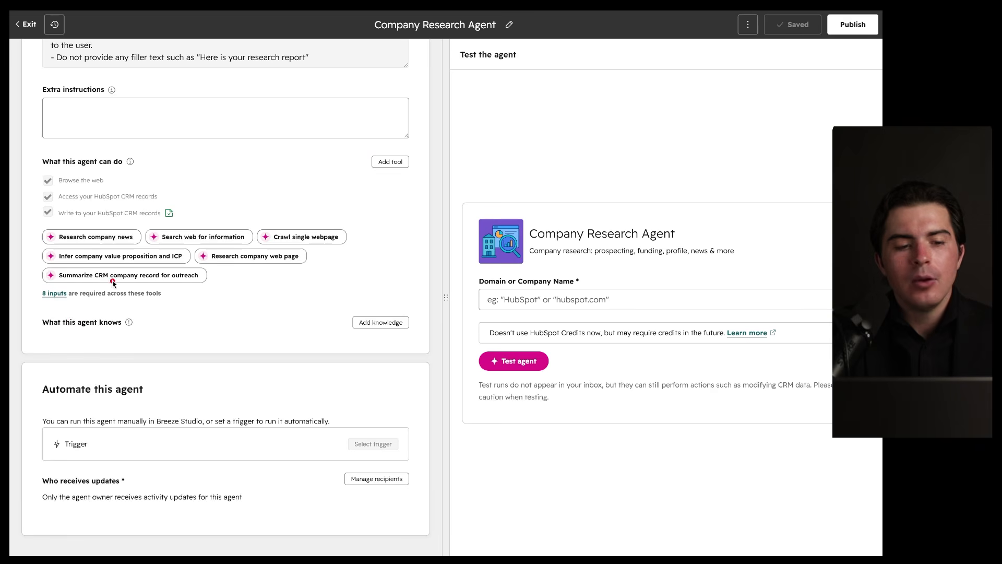
{"action": "scroll", "coordinate": [156, 201], "scroll_direction": "up", "scroll_amount": 1}
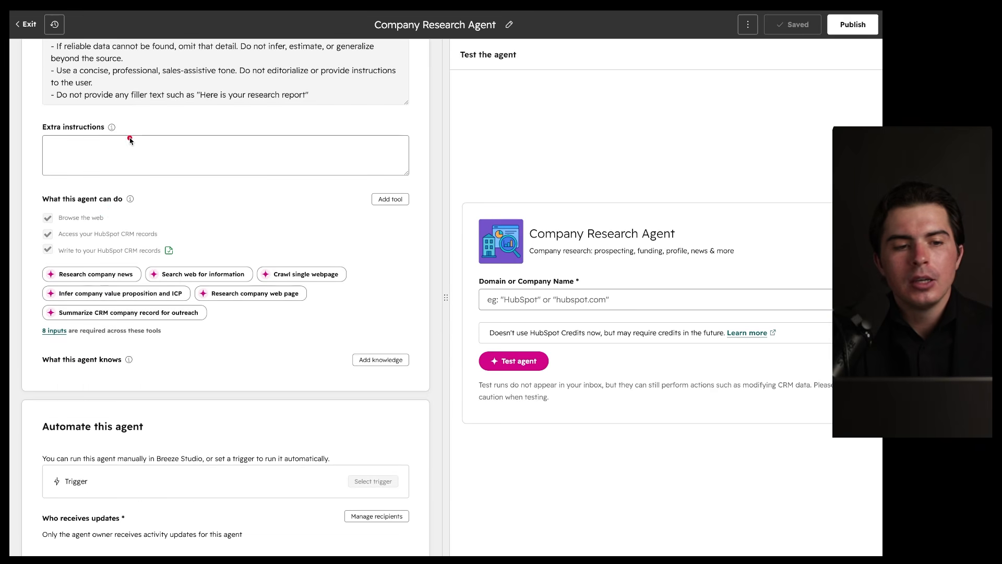
{"action": "scroll", "coordinate": [130, 140], "scroll_direction": "up", "scroll_amount": 7}
{"action": "mouse_move", "coordinate": [267, 120]}
{"action": "left_mouse_down"}
{"action": "mouse_move", "coordinate": [10, 290]}
{"action": "mouse_move", "coordinate": [104, 187]}
{"action": "left_mouse_up"}
{"action": "scroll", "coordinate": [81, 187], "scroll_direction": "down", "scroll_amount": 5}
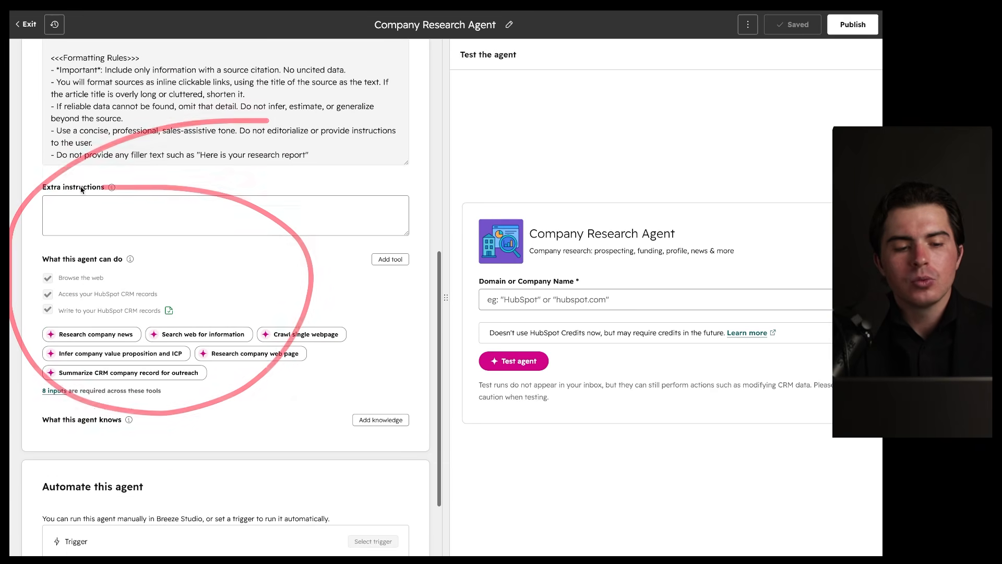
{"action": "left_click_drag", "start_coordinate": [68, 338], "coordinate": [102, 339]}
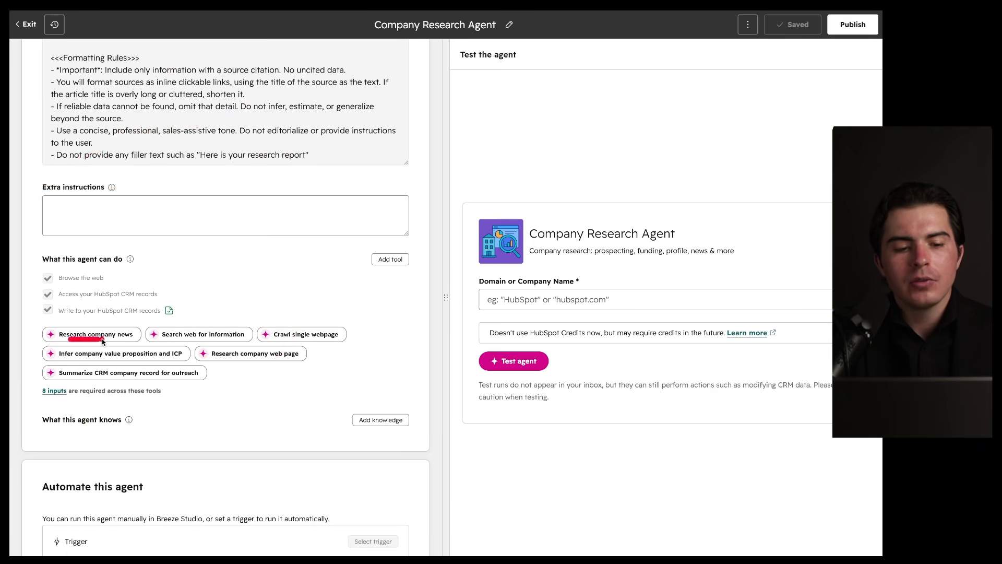
{"action": "left_click_drag", "start_coordinate": [174, 366], "coordinate": [203, 363]}
{"action": "left_click", "coordinate": [181, 336]}
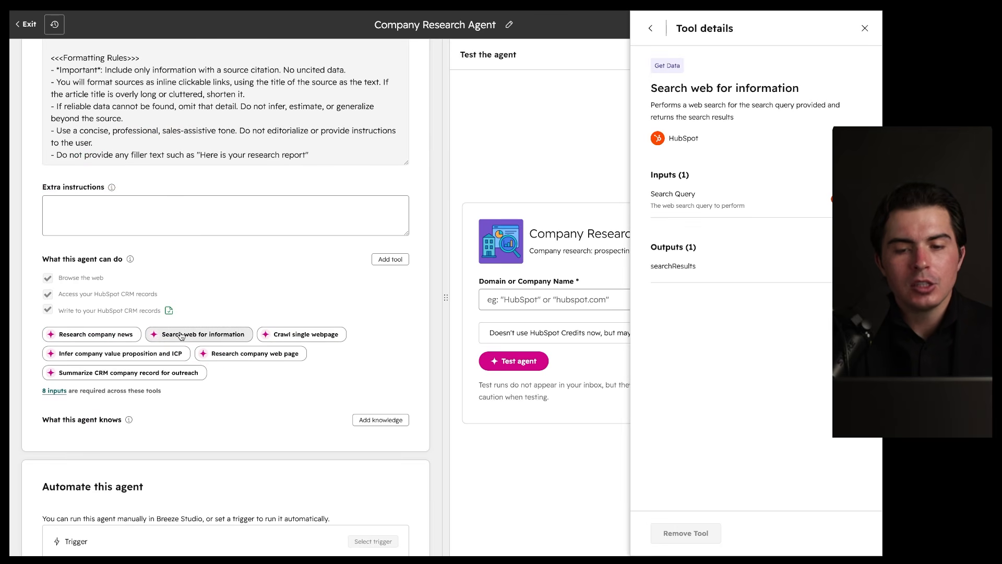
{"action": "mouse_move", "coordinate": [800, 85]}
{"action": "left_mouse_down"}
{"action": "mouse_move", "coordinate": [695, 358]}
{"action": "mouse_move", "coordinate": [771, 147]}
{"action": "left_mouse_up"}
{"action": "left_click", "coordinate": [865, 28]}
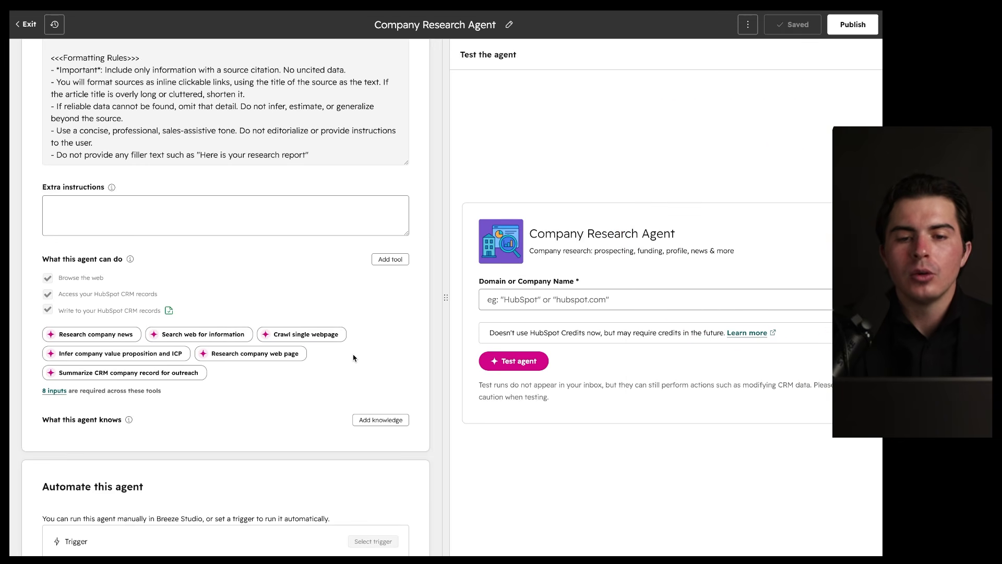
{"action": "scroll", "coordinate": [324, 365], "scroll_direction": "down", "scroll_amount": 3}
{"action": "mouse_move", "coordinate": [834, 157]}
{"action": "left_mouse_down"}
{"action": "mouse_move", "coordinate": [611, 173]}
{"action": "mouse_move", "coordinate": [654, 222]}
{"action": "left_mouse_up"}
{"action": "scroll", "coordinate": [365, 319], "scroll_direction": "down", "scroll_amount": 1}
{"action": "mouse_move", "coordinate": [412, 300]}
{"action": "left_mouse_down"}
{"action": "mouse_move", "coordinate": [381, 300]}
{"action": "mouse_move", "coordinate": [393, 259]}
{"action": "left_mouse_up"}
{"action": "left_click_drag", "start_coordinate": [419, 157], "coordinate": [367, 169]}
{"action": "mouse_move", "coordinate": [416, 295]}
{"action": "left_mouse_down"}
{"action": "mouse_move", "coordinate": [347, 310]}
{"action": "mouse_move", "coordinate": [412, 298]}
{"action": "left_mouse_up"}
{"action": "left_click", "coordinate": [381, 322]}
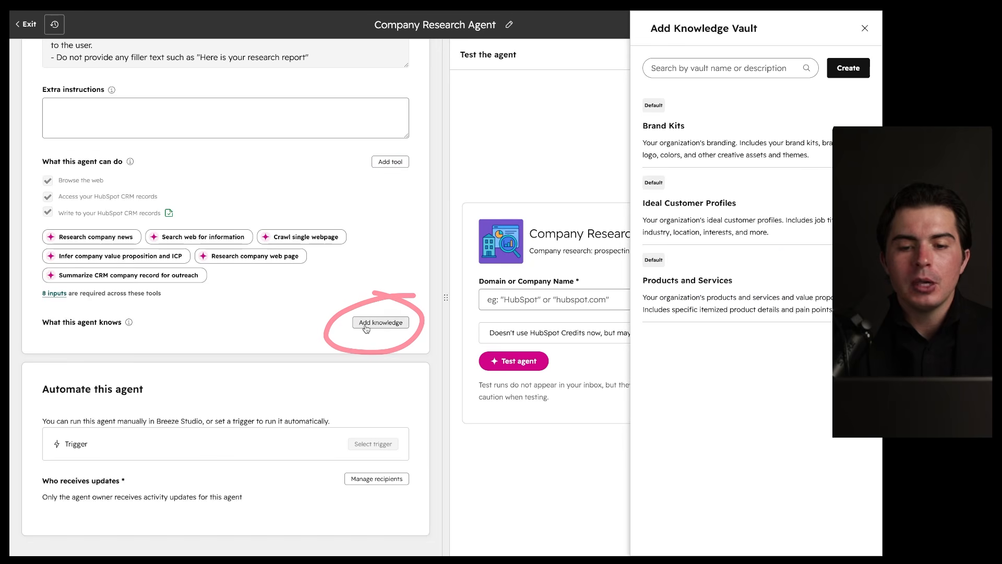
{"action": "mouse_move", "coordinate": [717, 139]}
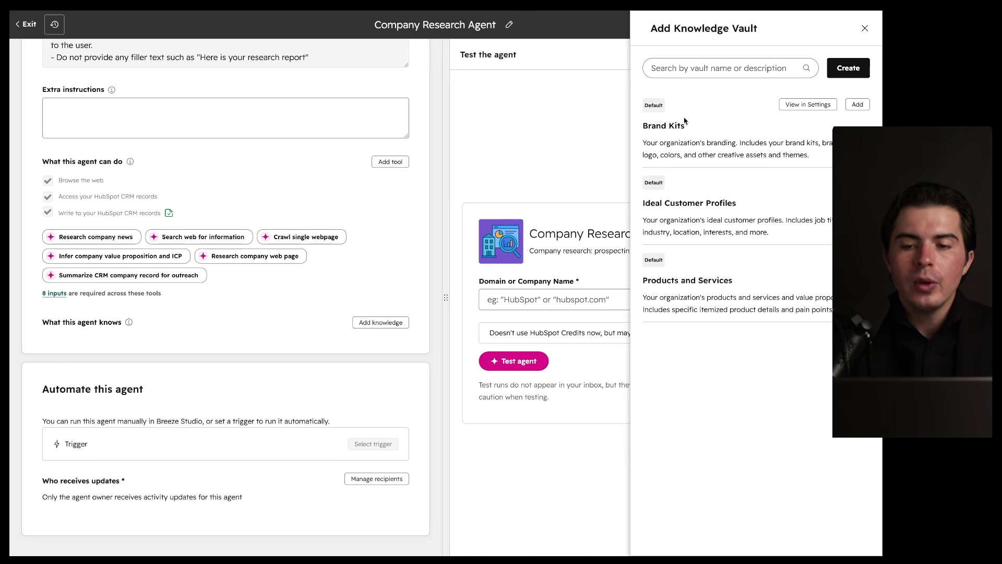
{"action": "left_click_drag", "start_coordinate": [781, 93], "coordinate": [724, 105]}
{"action": "left_click_drag", "start_coordinate": [743, 169], "coordinate": [698, 153]}
{"action": "left_click_drag", "start_coordinate": [718, 263], "coordinate": [746, 267]}
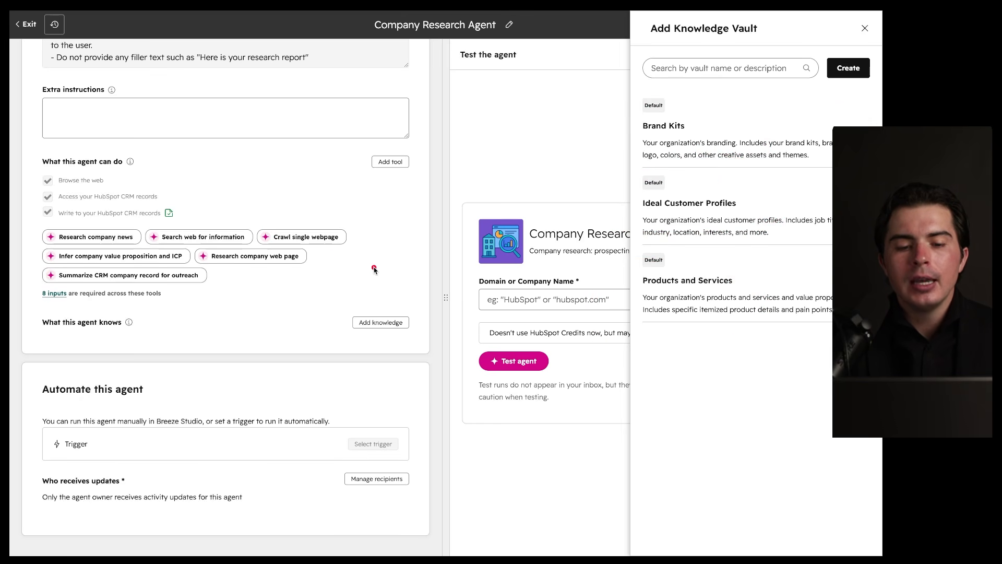
{"action": "mouse_move", "coordinate": [412, 309]}
{"action": "left_mouse_down"}
{"action": "mouse_move", "coordinate": [360, 302]}
{"action": "mouse_move", "coordinate": [375, 297]}
{"action": "left_mouse_up"}
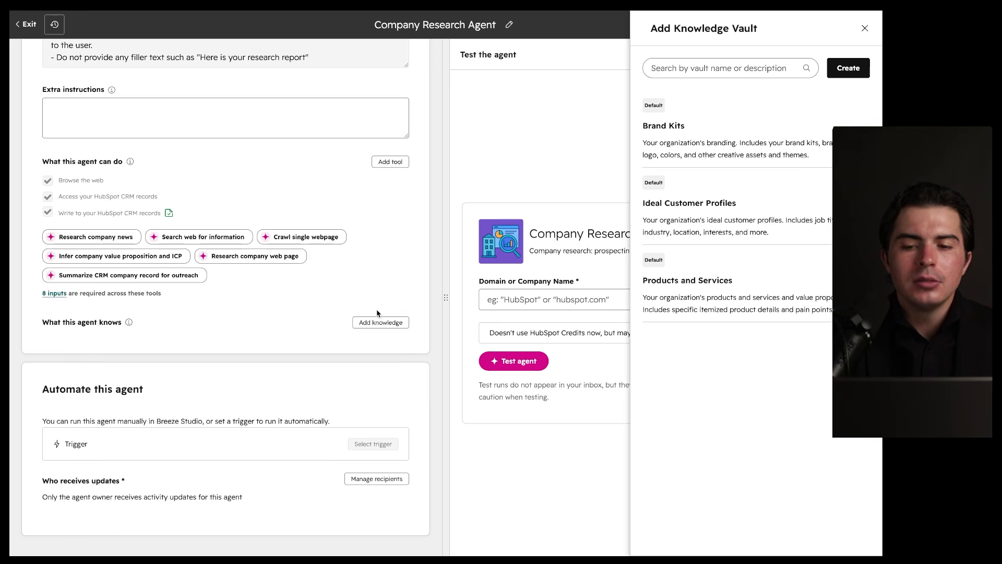
{"action": "mouse_move", "coordinate": [325, 314]}
{"action": "left_mouse_down"}
{"action": "mouse_move", "coordinate": [395, 304]}
{"action": "mouse_move", "coordinate": [346, 353]}
{"action": "mouse_move", "coordinate": [389, 317]}
{"action": "left_mouse_up"}
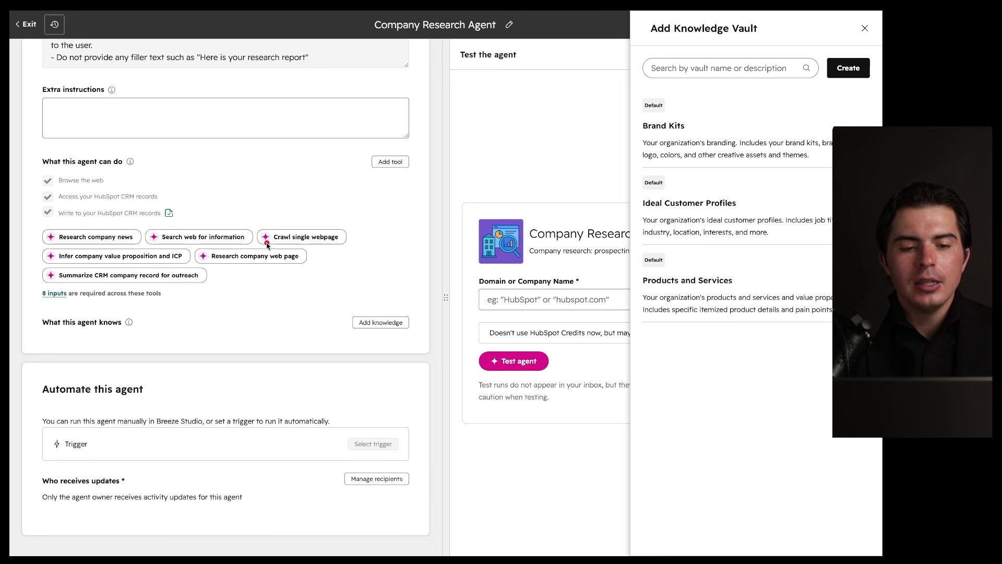
{"action": "left_click_drag", "start_coordinate": [79, 208], "coordinate": [219, 208]}
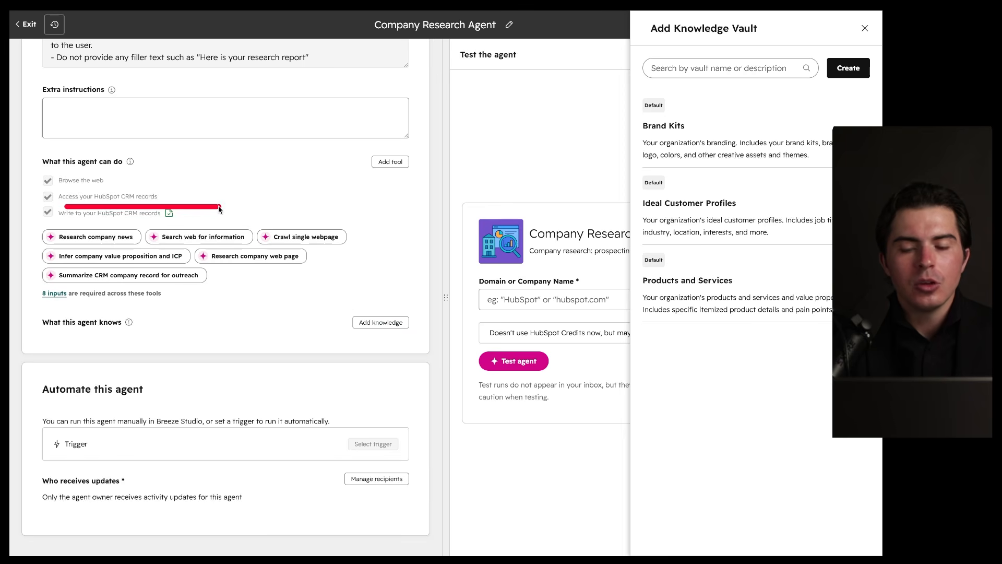
{"action": "left_click_drag", "start_coordinate": [758, 106], "coordinate": [792, 148]}
{"action": "mouse_move", "coordinate": [724, 125]}
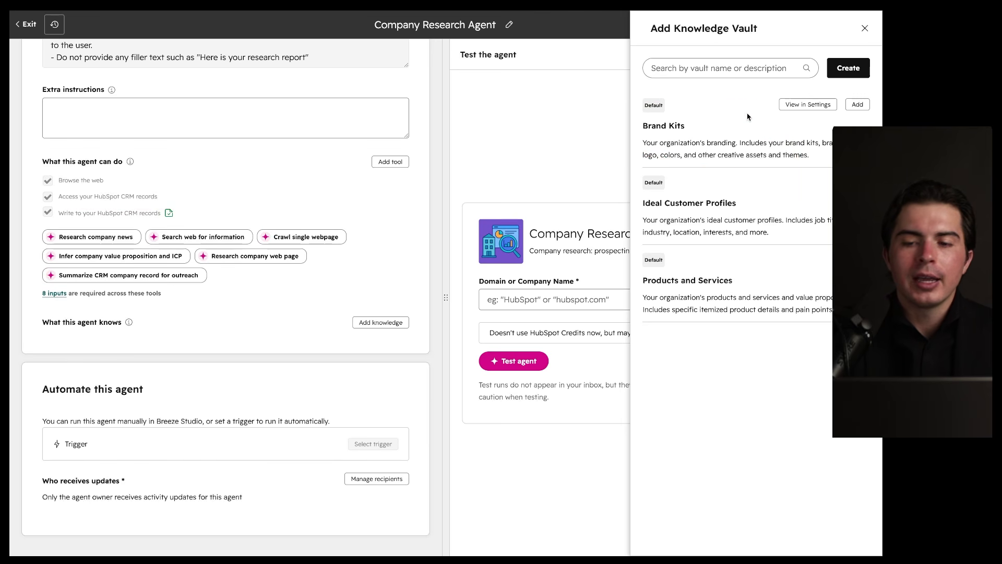
{"action": "left_click", "coordinate": [865, 29]}
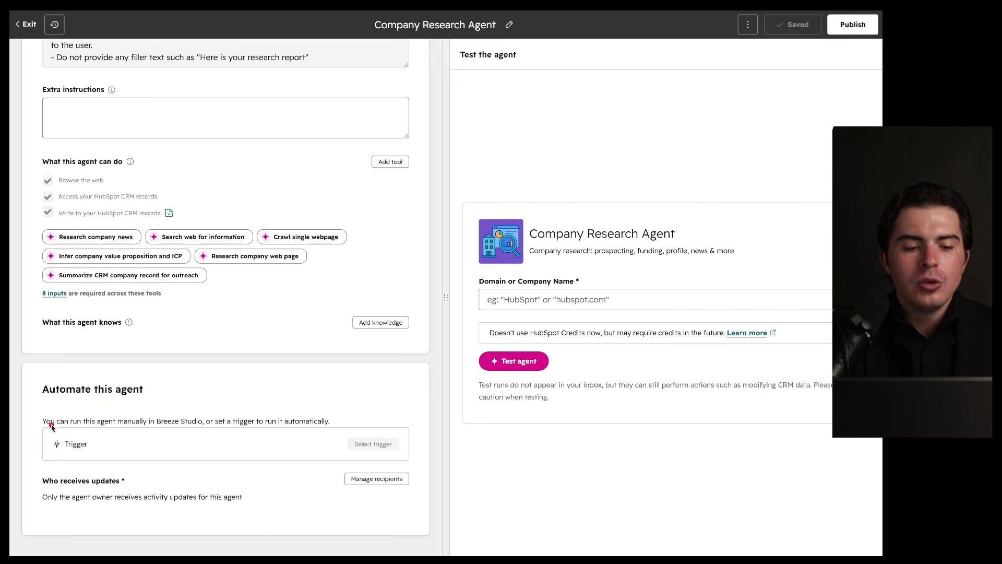
Step: Publish the updated Company Research Agent and exit its editor to Breeze Studio
{"action": "left_click_drag", "start_coordinate": [47, 427], "coordinate": [327, 429]}
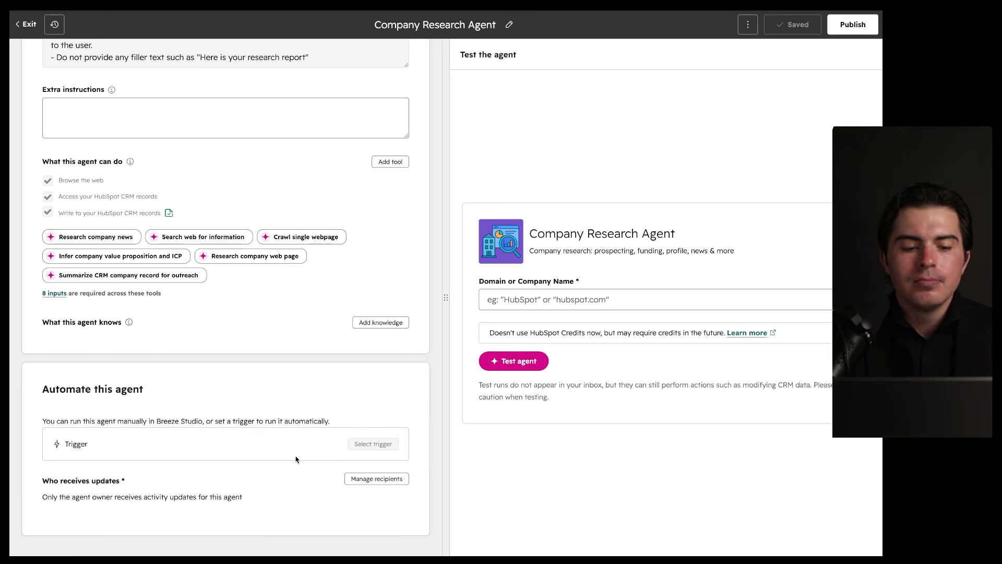
{"action": "scroll", "coordinate": [298, 466], "scroll_direction": "up", "scroll_amount": 10}
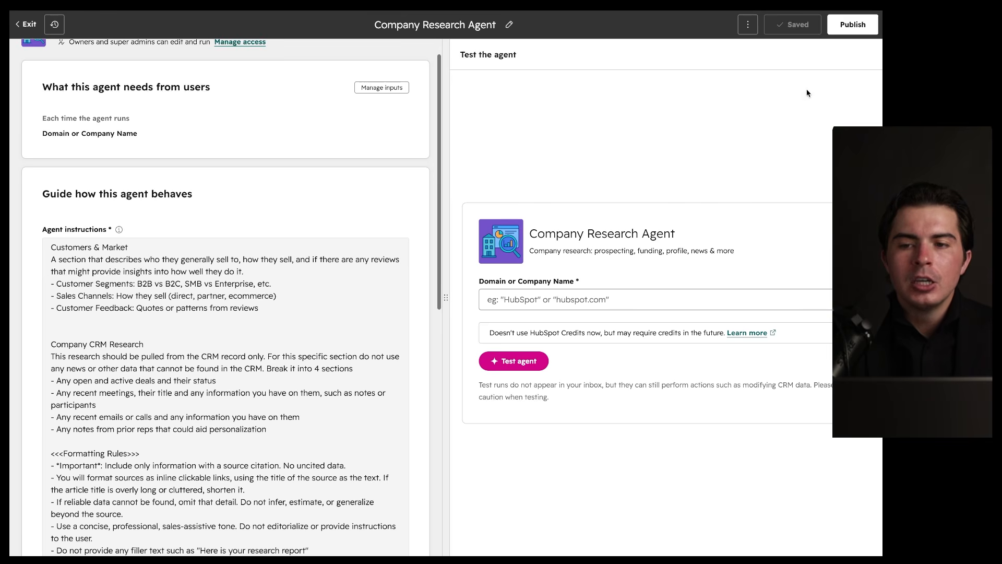
{"action": "left_click", "coordinate": [861, 33]}
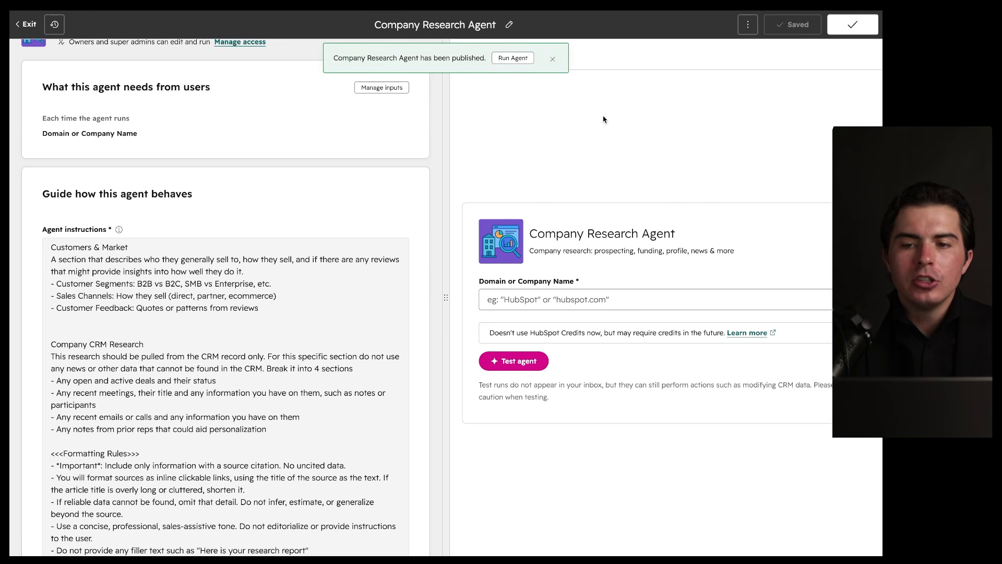
{"action": "left_click", "coordinate": [743, 32]}
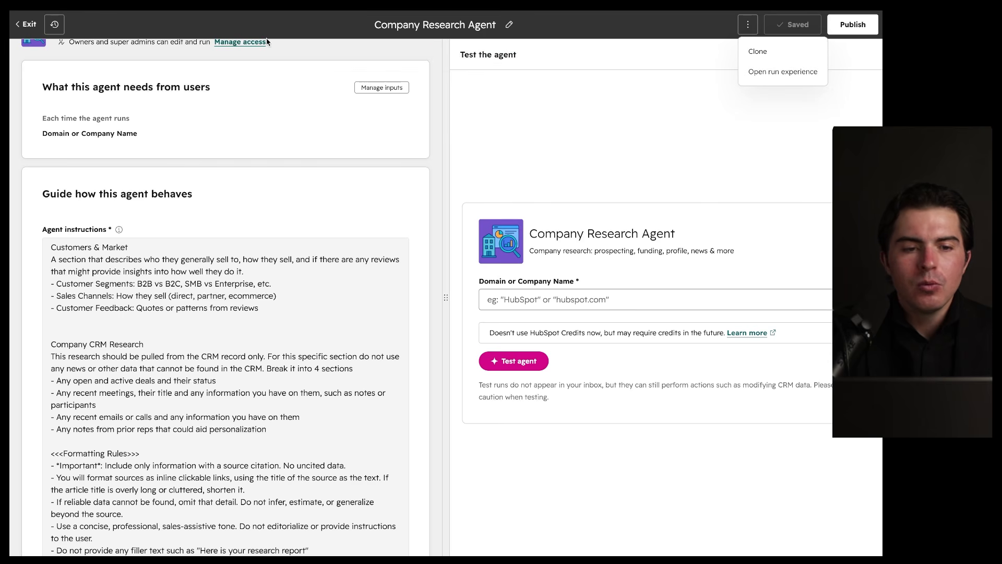
{"action": "left_click", "coordinate": [30, 25]}
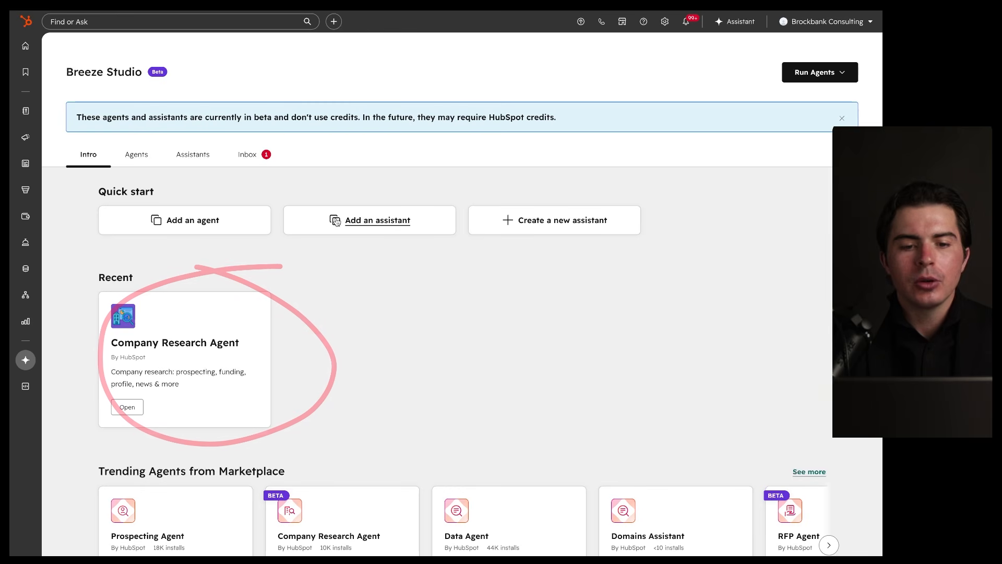
Step: Browse the Breeze agents and assistants, close the assistant panel, and open the ICP Assistant listing
{"action": "left_click", "coordinate": [336, 221]}
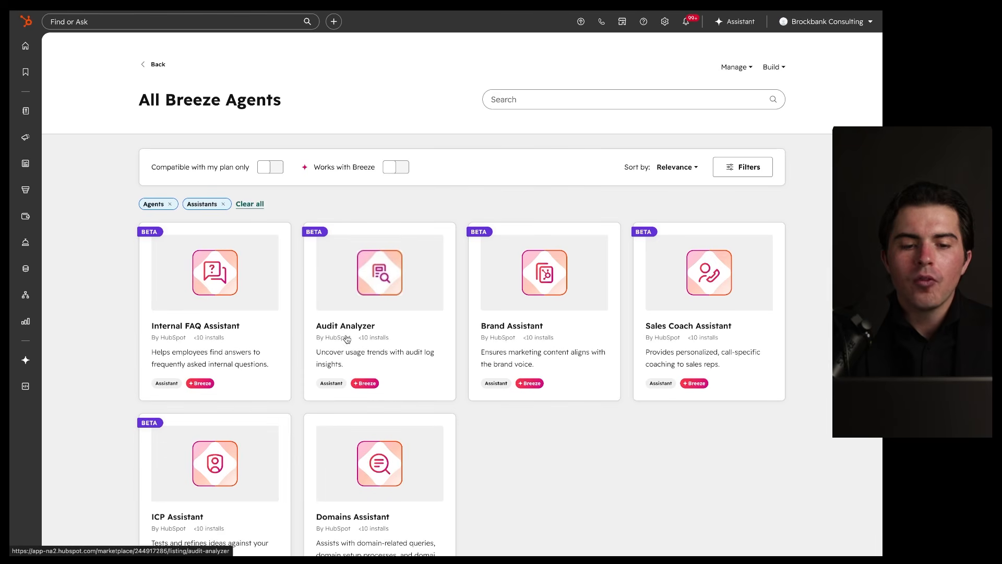
{"action": "scroll", "coordinate": [467, 485], "scroll_direction": "down", "scroll_amount": 1}
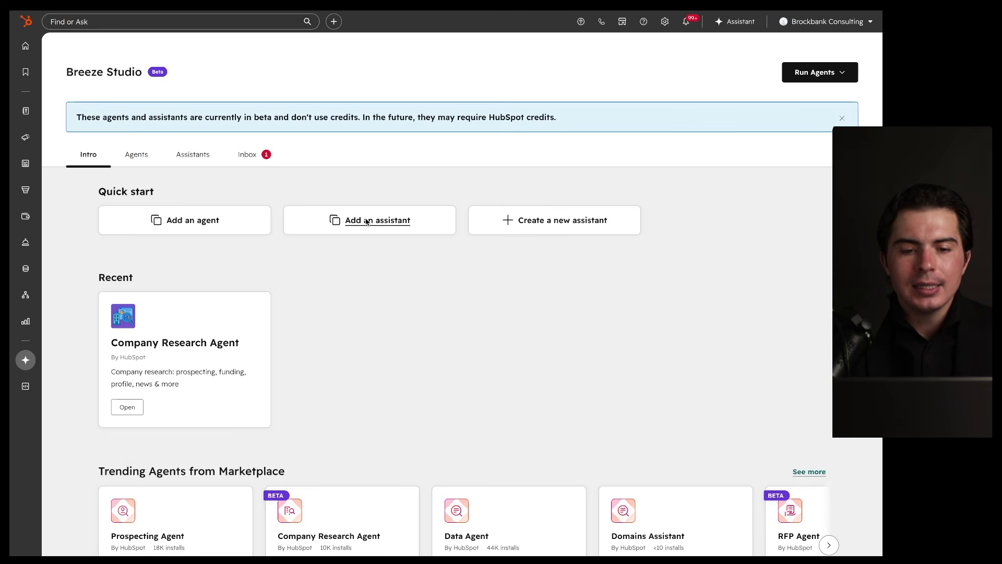
{"action": "left_click", "coordinate": [366, 221]}
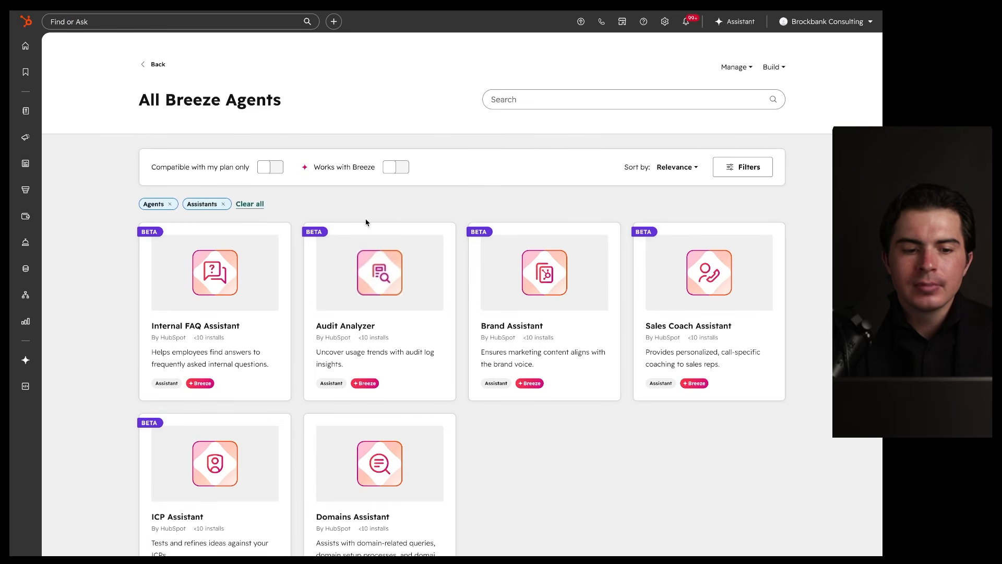
{"action": "scroll", "coordinate": [418, 348], "scroll_direction": "down", "scroll_amount": 1}
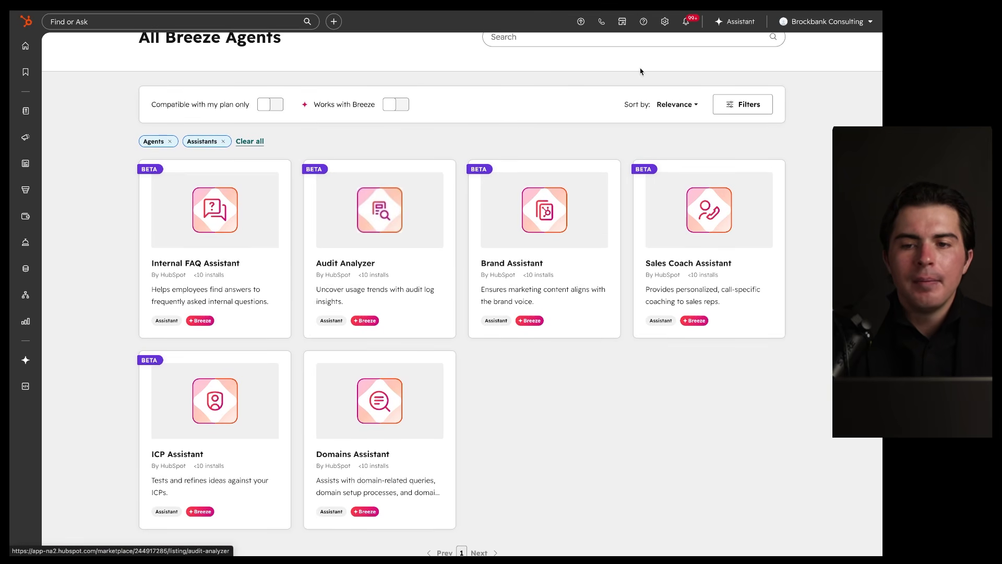
{"action": "left_click", "coordinate": [739, 24]}
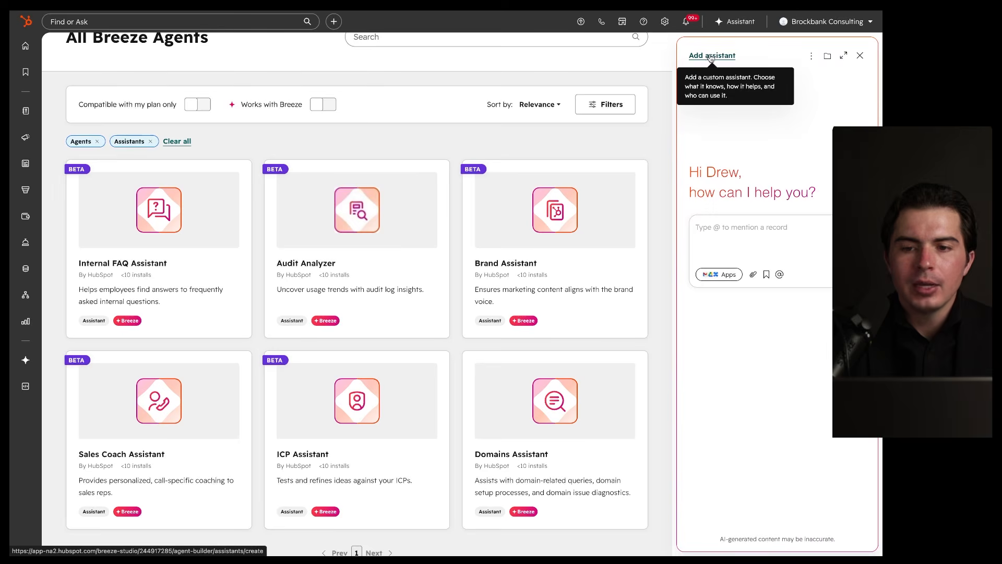
{"action": "left_click", "coordinate": [860, 55]}
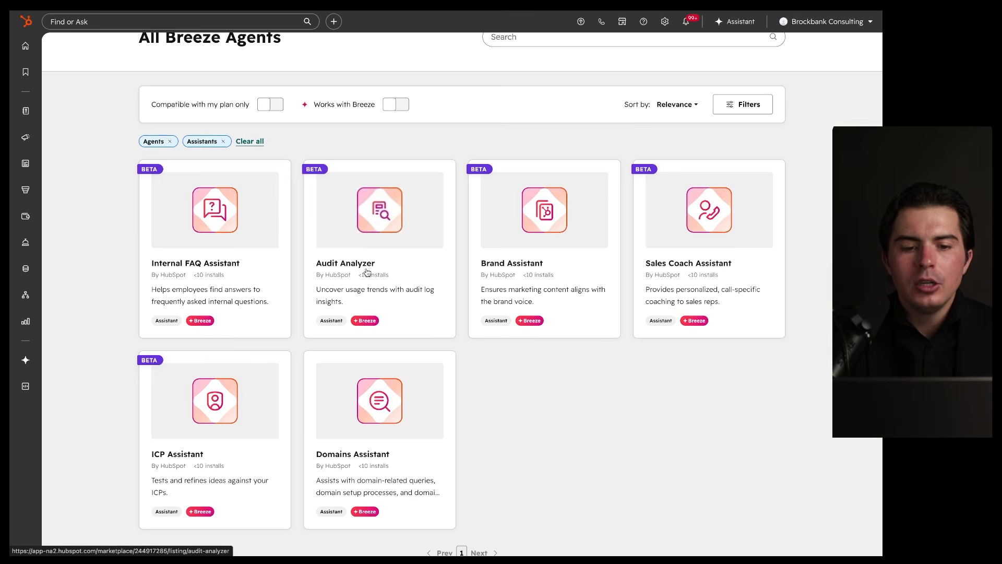
{"action": "scroll", "coordinate": [367, 272], "scroll_direction": "down", "scroll_amount": 1}
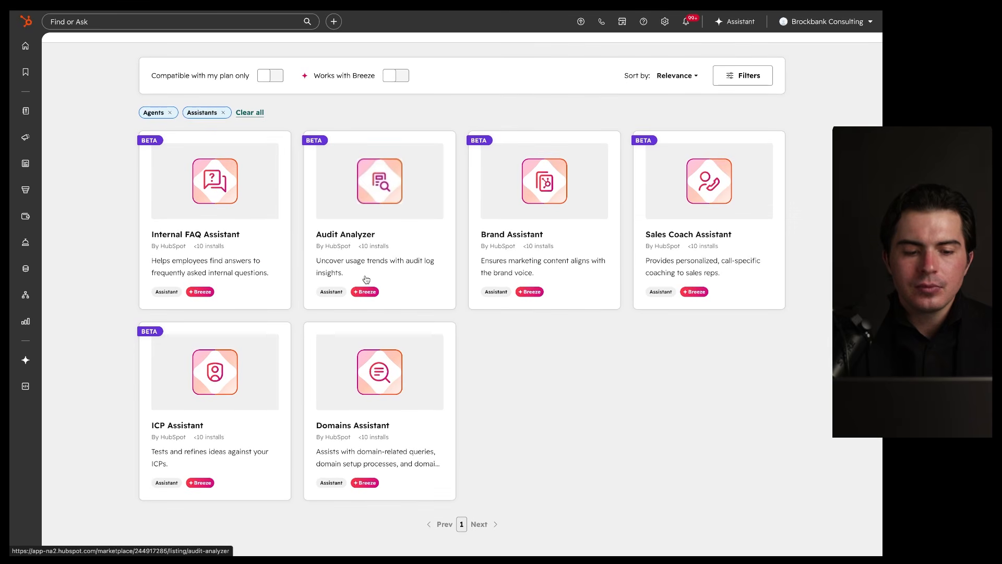
{"action": "left_click", "coordinate": [169, 427]}
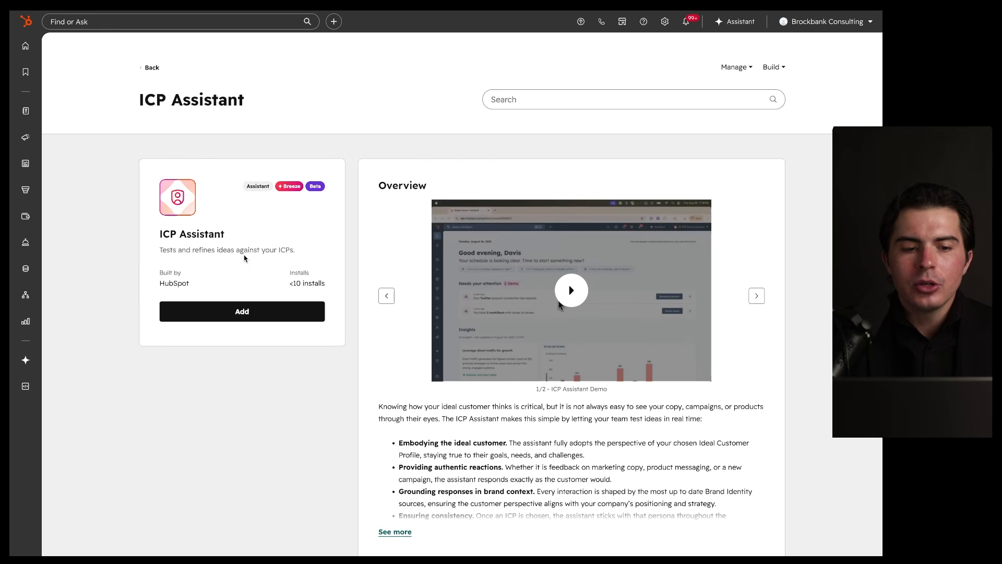
Step: Highlight the ICP Assistant description, briefly opening and closing the assistant side panel
{"action": "left_click_drag", "start_coordinate": [170, 263], "coordinate": [316, 259]}
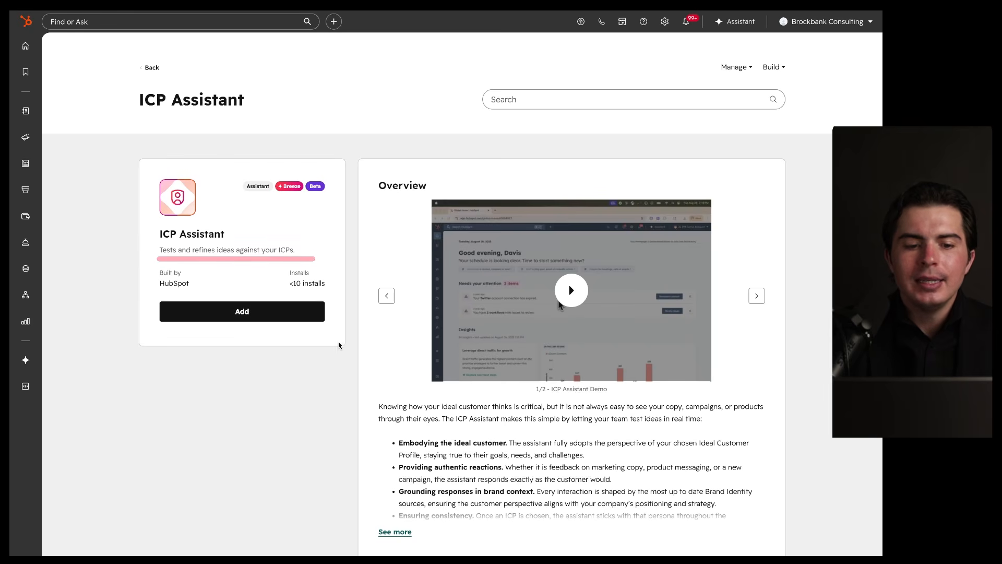
{"action": "scroll", "coordinate": [345, 358], "scroll_direction": "down", "scroll_amount": 3}
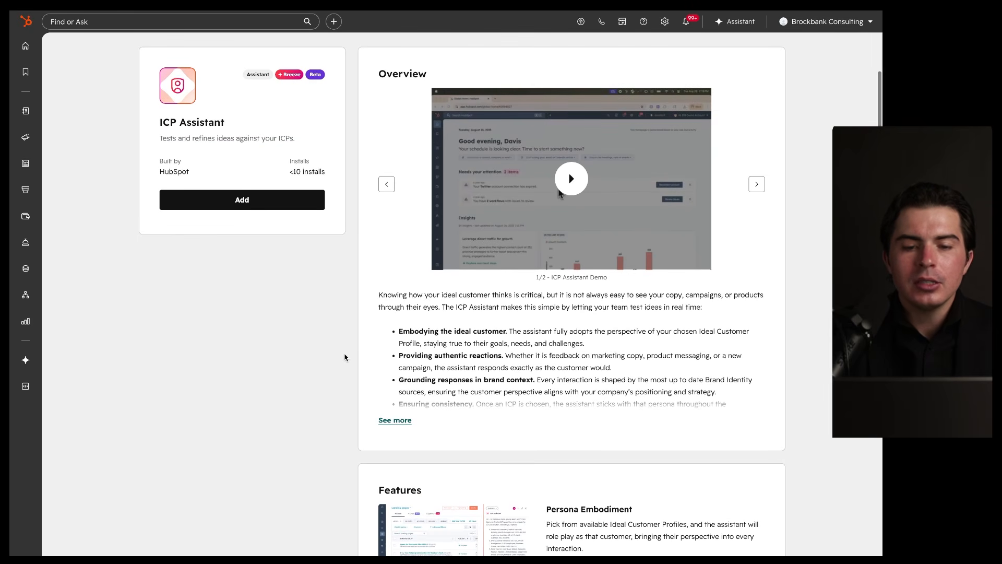
{"action": "scroll", "coordinate": [345, 358], "scroll_direction": "up", "scroll_amount": 3}
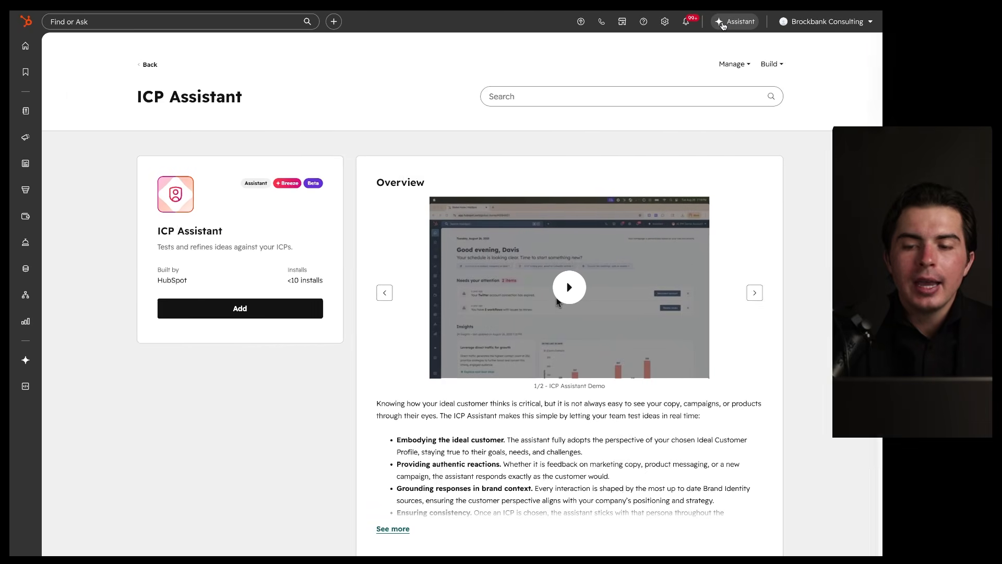
{"action": "left_click", "coordinate": [723, 24]}
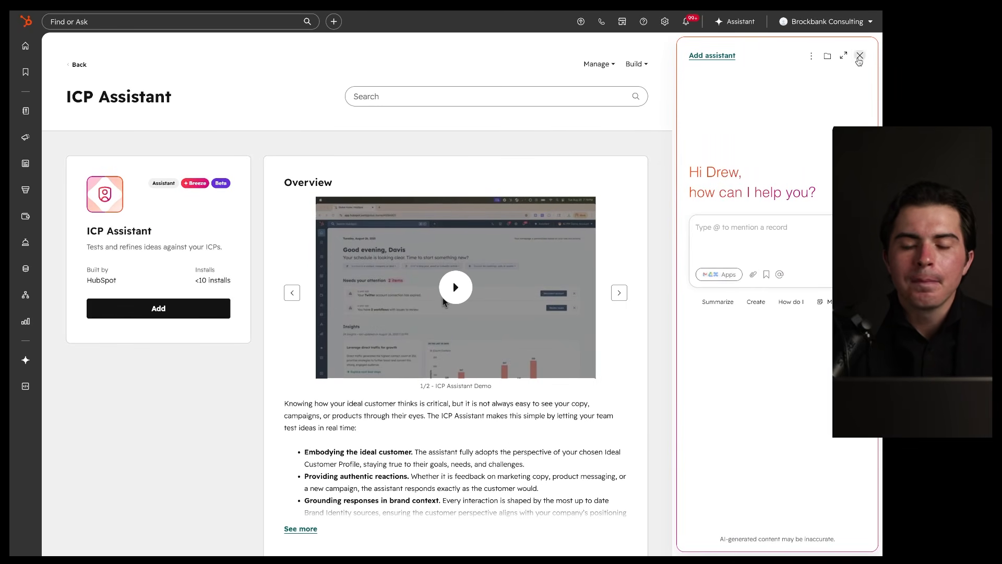
{"action": "left_click", "coordinate": [859, 56]}
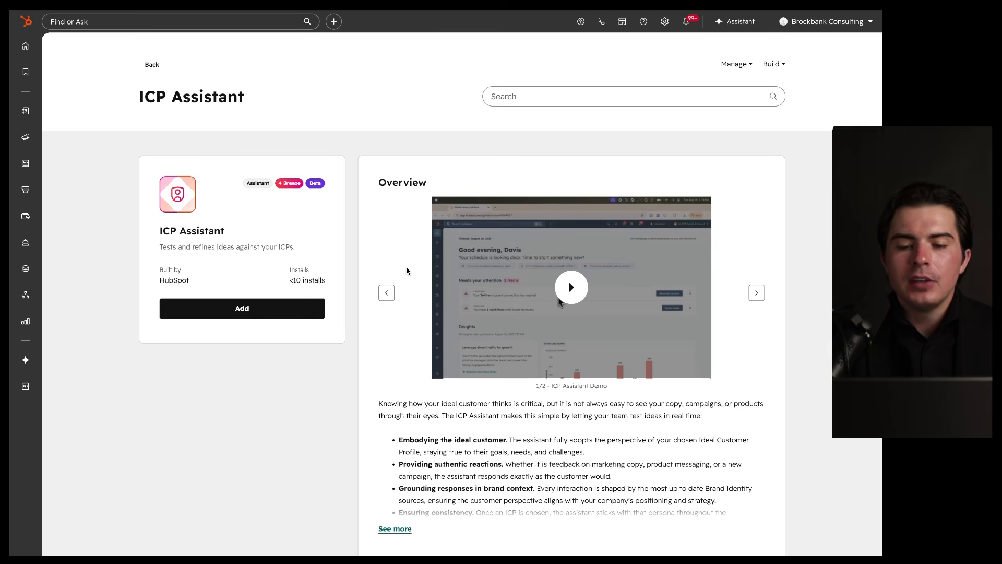
{"action": "scroll", "coordinate": [408, 271], "scroll_direction": "down", "scroll_amount": 1}
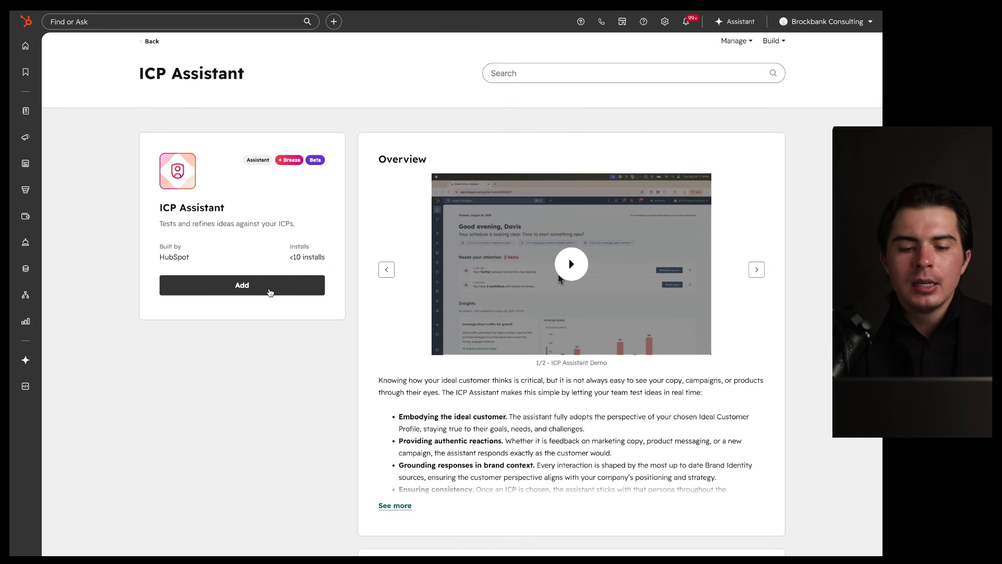
Step: Add ICP Assistant to Breeze Studio, confirm it there, then return to All Breeze Agents
{"action": "left_click", "coordinate": [270, 292]}
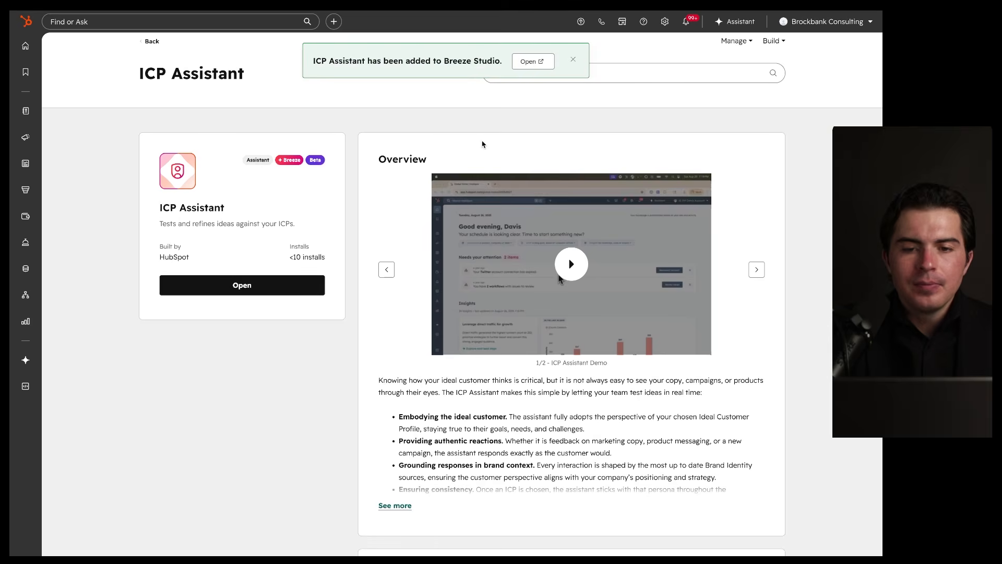
{"action": "left_click", "coordinate": [532, 67]}
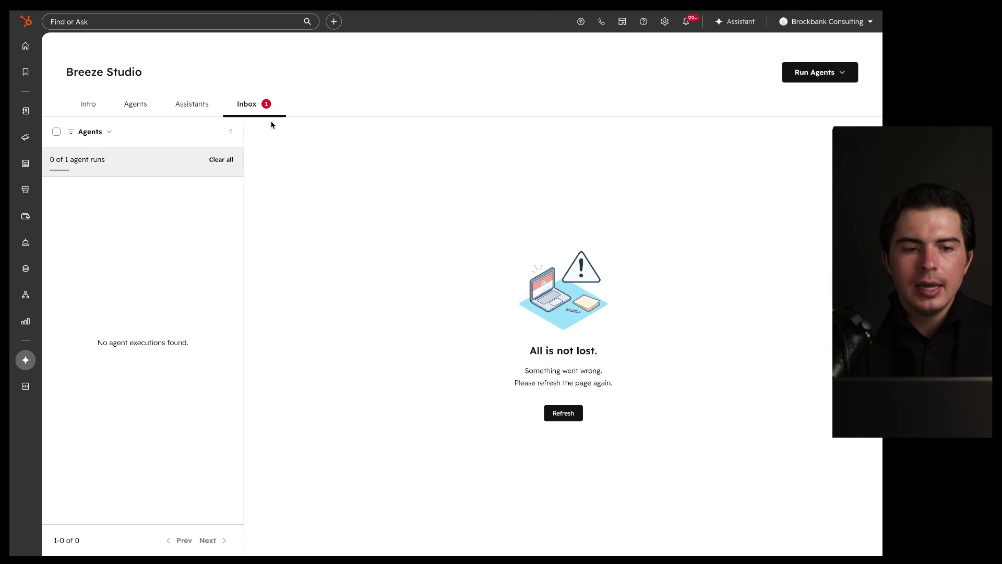
{"action": "left_click", "coordinate": [564, 413]}
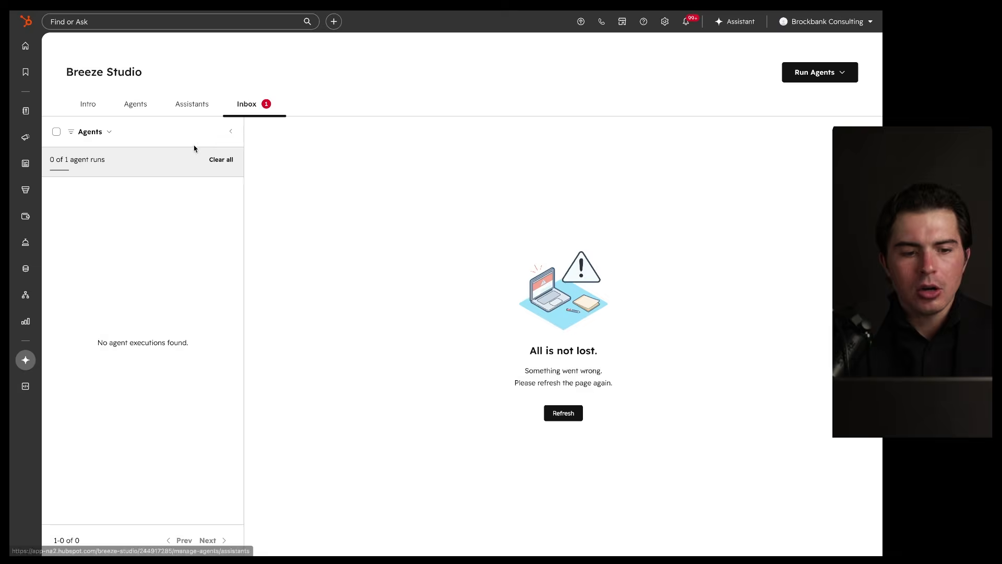
{"action": "left_click", "coordinate": [121, 21]}
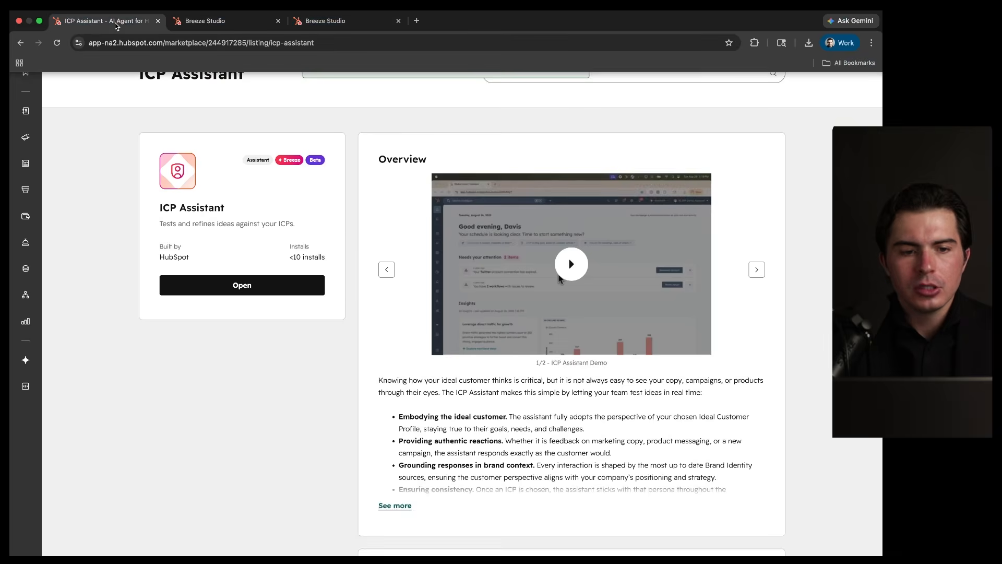
{"action": "left_click", "coordinate": [291, 280]}
{"action": "left_click", "coordinate": [529, 62]}
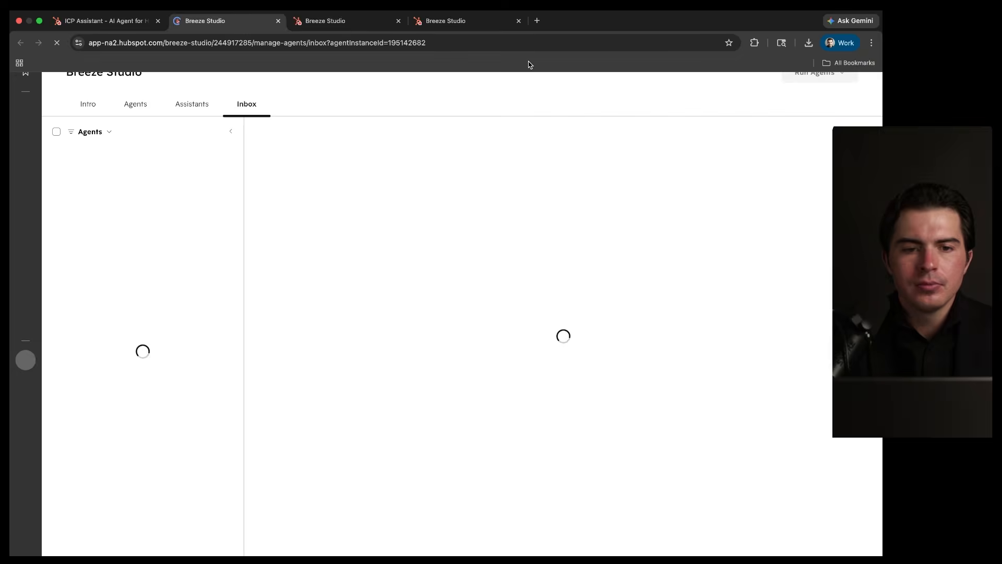
{"action": "left_click", "coordinate": [278, 21]}
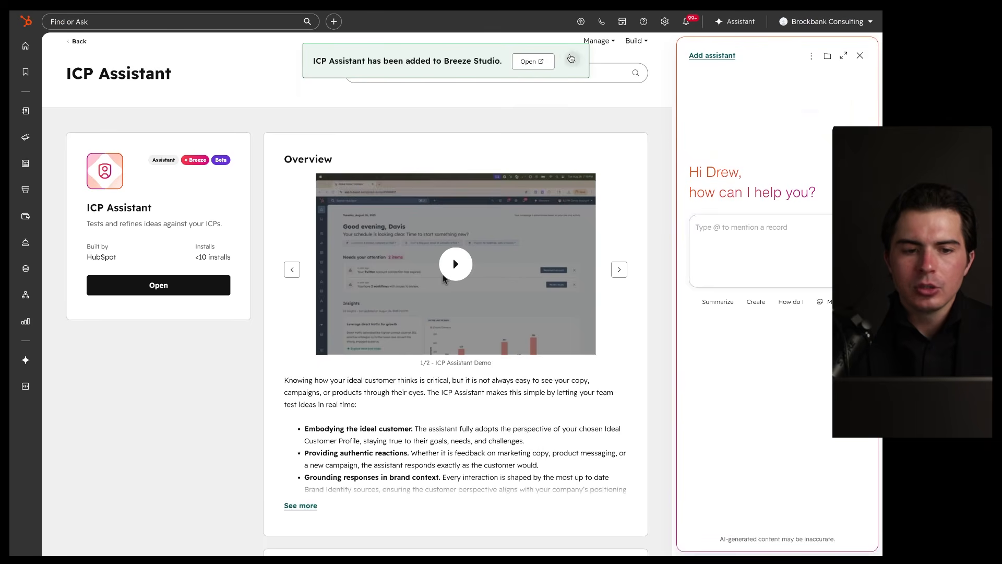
{"action": "left_click_drag", "start_coordinate": [267, 162], "coordinate": [174, 196]}
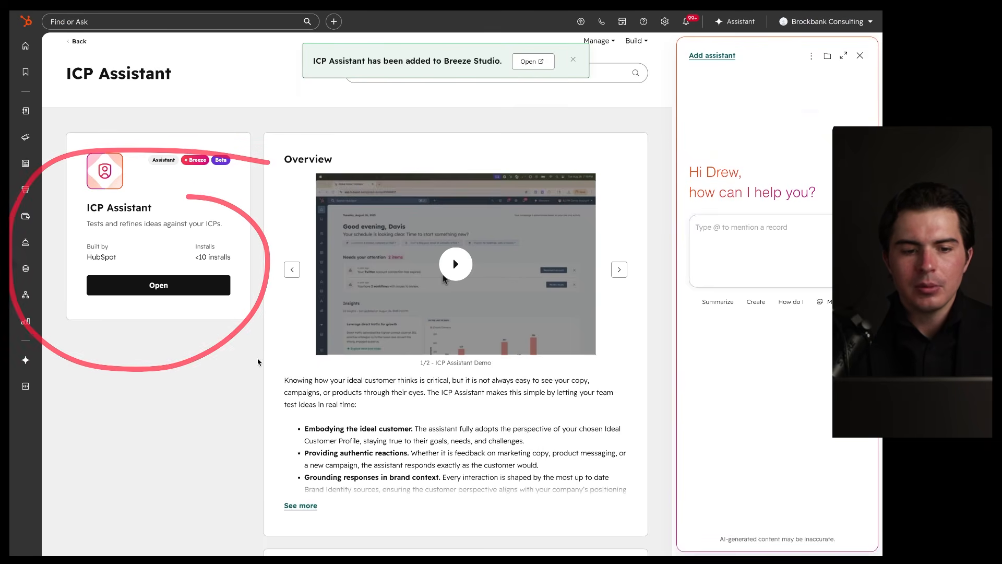
{"action": "key", "text": "alt+Left"}
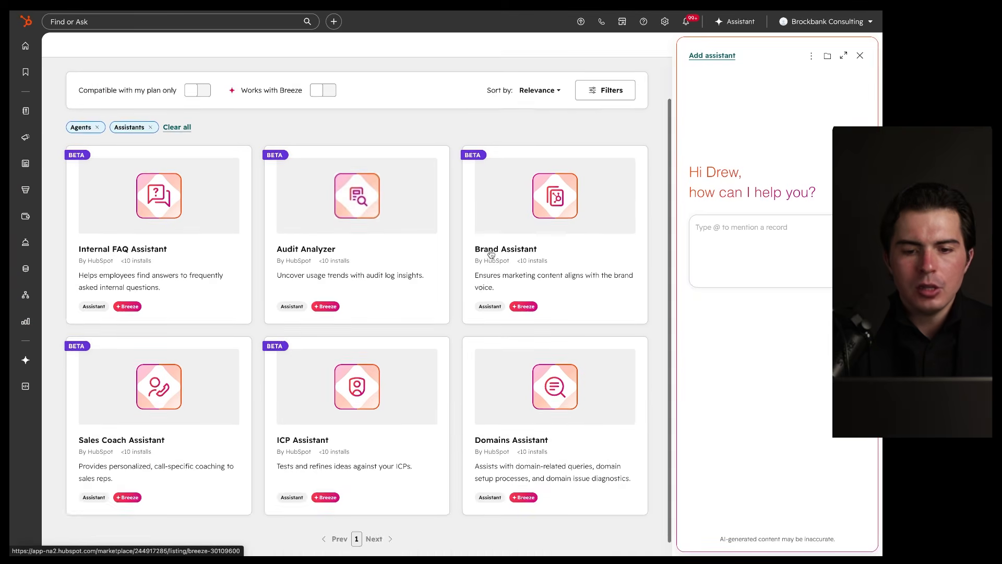
Step: Add Brand Assistant to Breeze Studio, reloading the studio after its error, and return to the listing
{"action": "left_click", "coordinate": [490, 251]}
{"action": "left_click", "coordinate": [203, 322]}
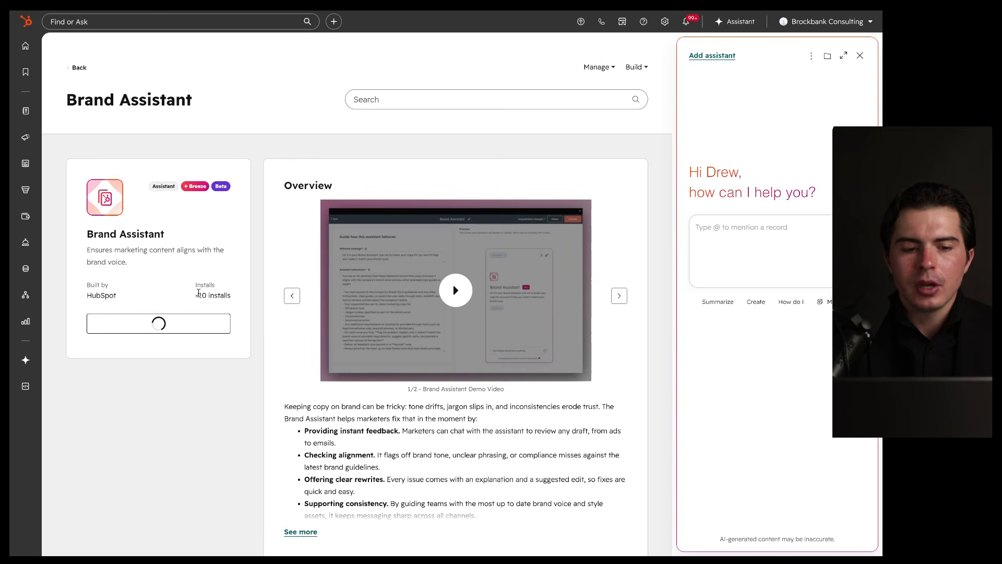
{"action": "left_click", "coordinate": [536, 62]}
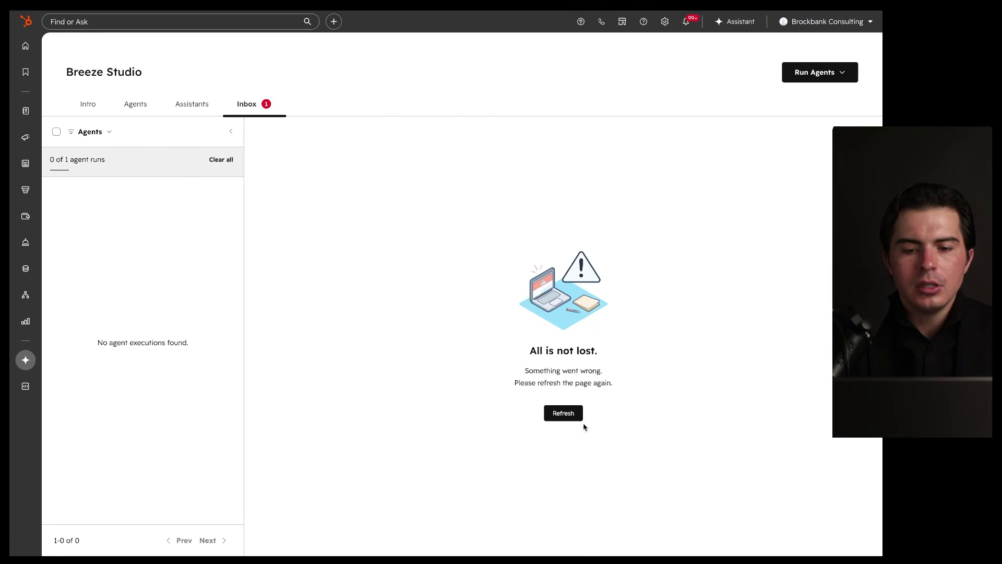
{"action": "left_click", "coordinate": [564, 412]}
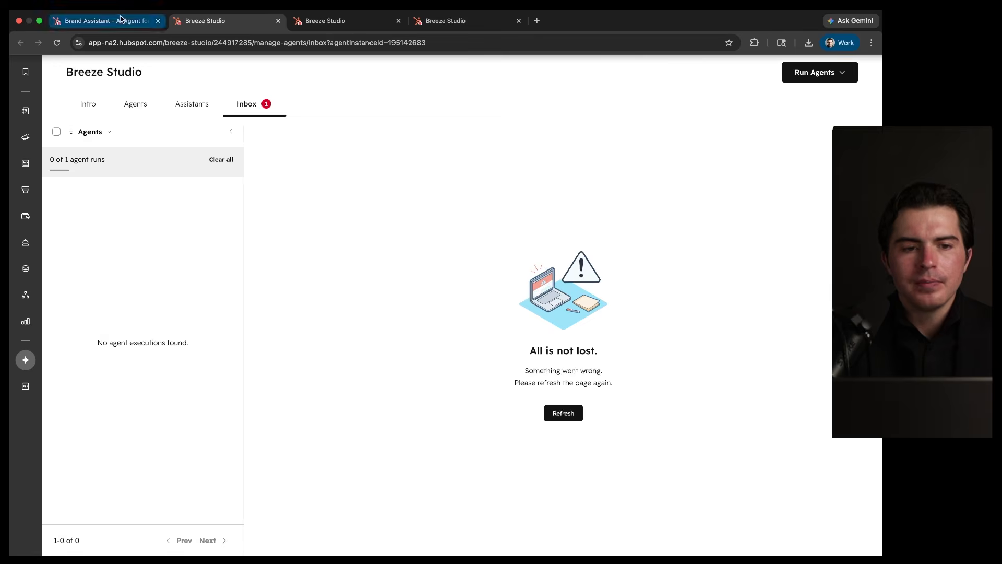
{"action": "left_click", "coordinate": [123, 20]}
{"action": "scroll", "coordinate": [448, 367], "scroll_direction": "down", "scroll_amount": 3}
{"action": "scroll", "coordinate": [448, 365], "scroll_direction": "up", "scroll_amount": 3}
Step: Go back to the All Breeze Agents list and point out the assistant's message box
{"action": "left_click", "coordinate": [79, 73]}
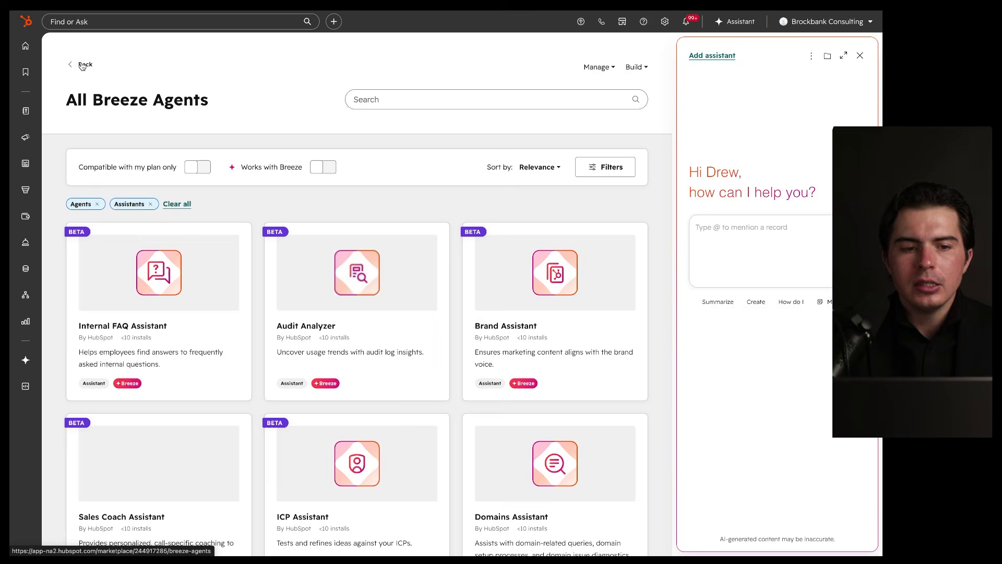
{"action": "scroll", "coordinate": [219, 196], "scroll_direction": "down", "scroll_amount": 2}
{"action": "left_click", "coordinate": [722, 220]}
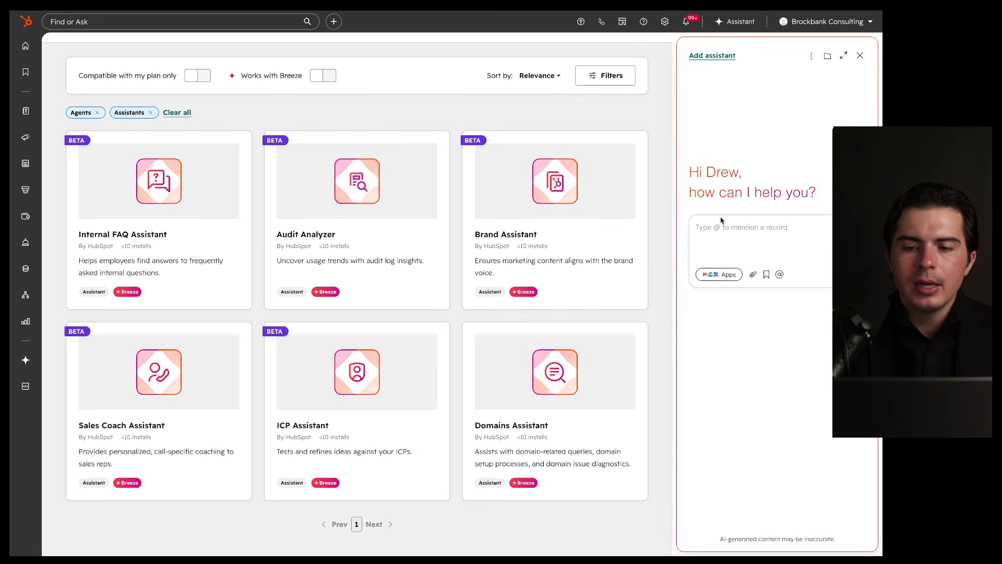
{"action": "left_click_drag", "start_coordinate": [782, 201], "coordinate": [744, 180]}
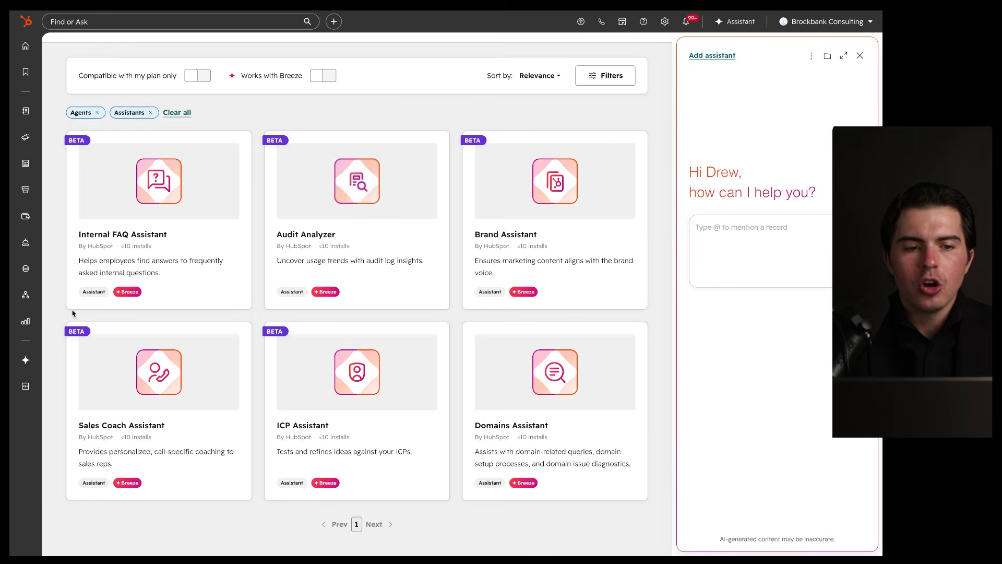
{"action": "scroll", "coordinate": [160, 267], "scroll_direction": "up", "scroll_amount": 2}
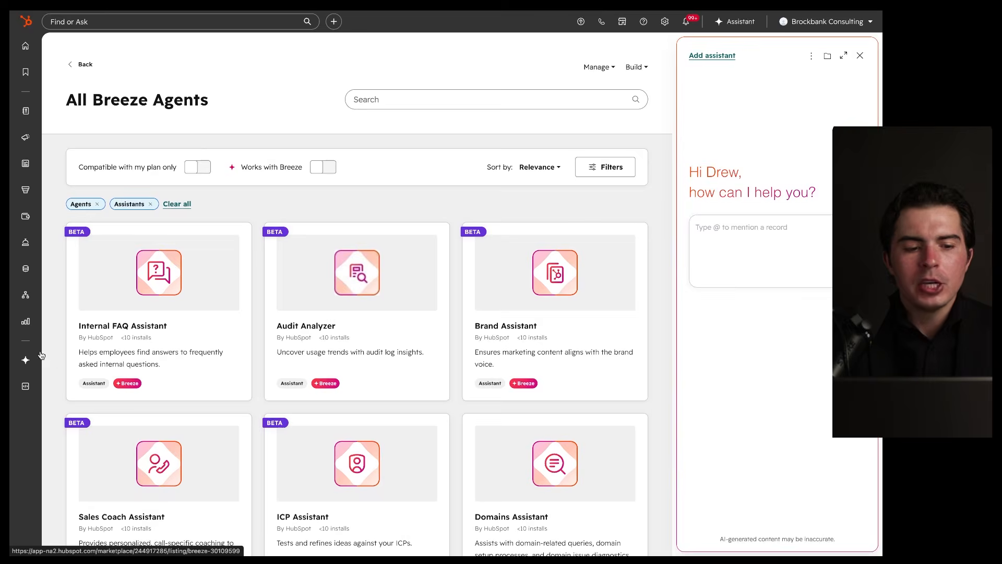
Step: Return to the Breeze Agents marketplace landing page and close the assistant side panel
{"action": "mouse_move", "coordinate": [23, 326]}
{"action": "mouse_move", "coordinate": [25, 298]}
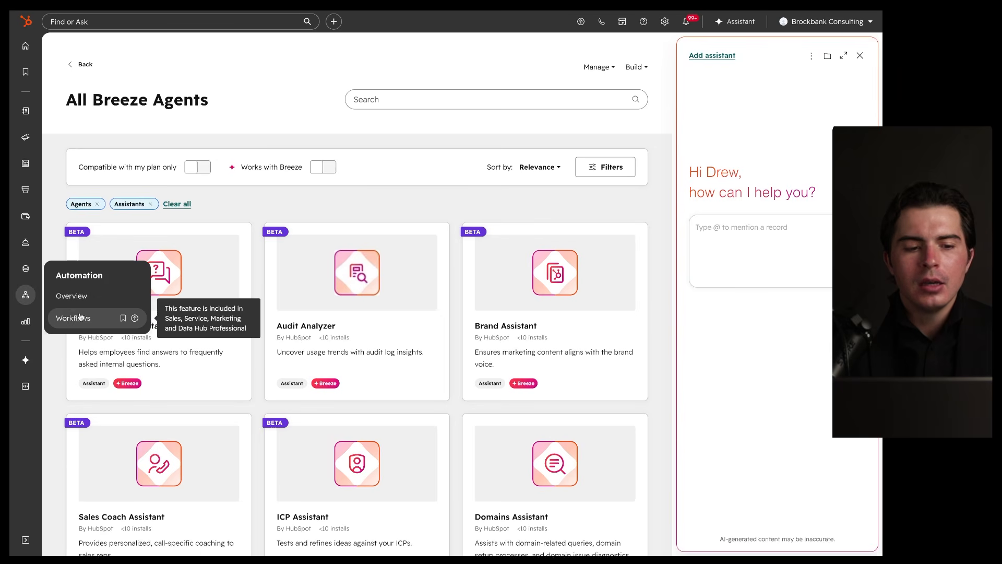
{"action": "mouse_move", "coordinate": [25, 360]}
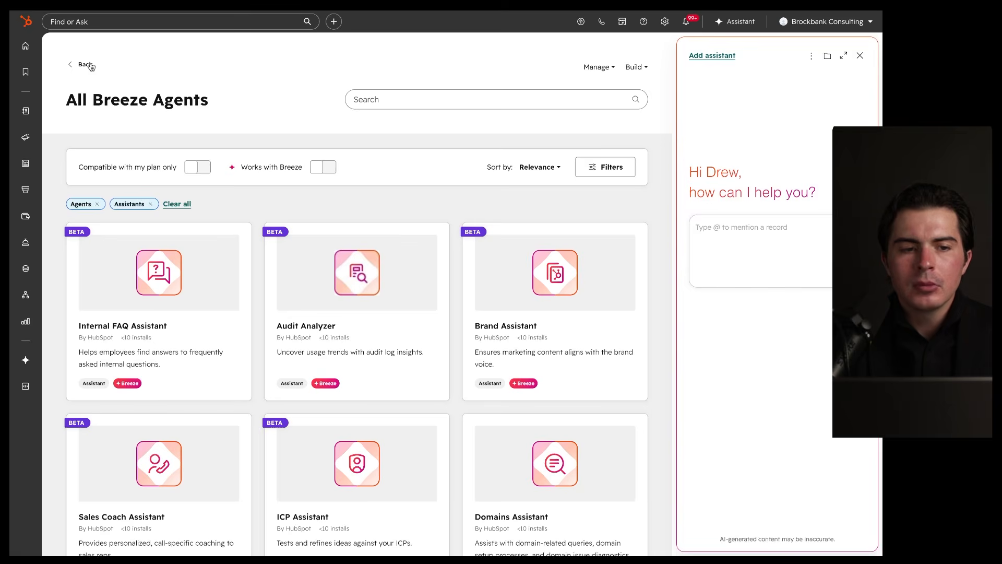
{"action": "left_click", "coordinate": [82, 65]}
{"action": "scroll", "coordinate": [219, 240], "scroll_direction": "down", "scroll_amount": 2}
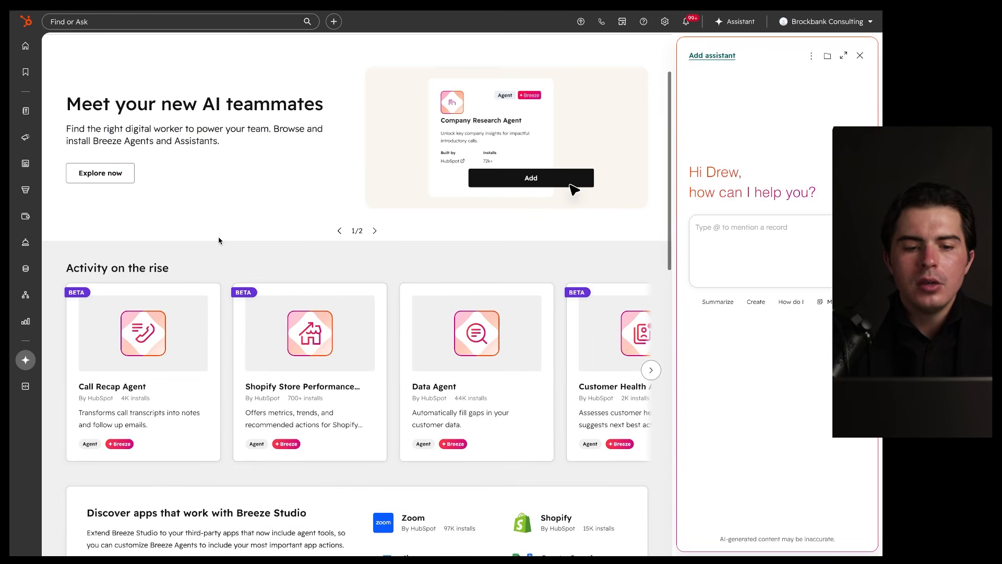
{"action": "scroll", "coordinate": [219, 239], "scroll_direction": "up", "scroll_amount": 2}
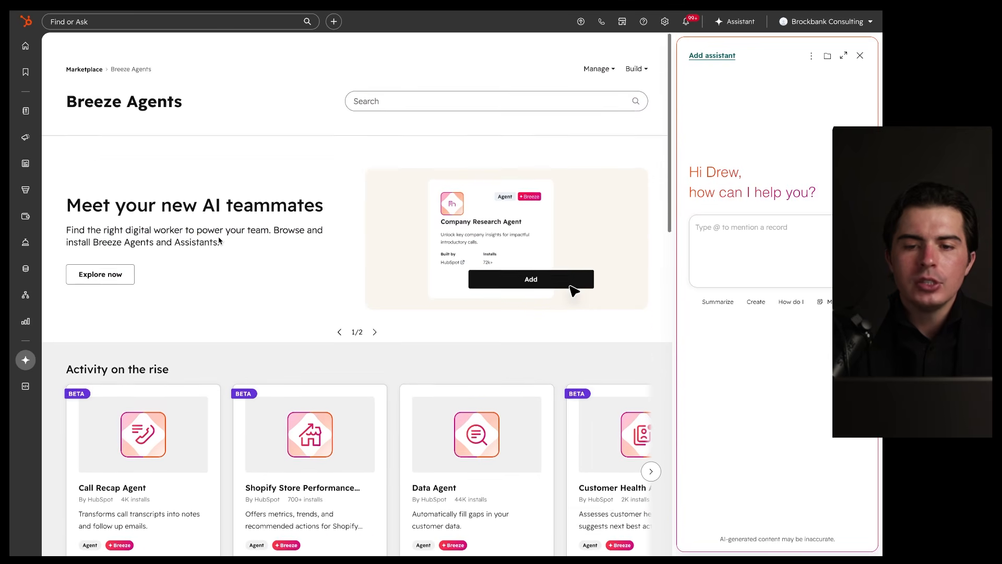
{"action": "left_click", "coordinate": [859, 56]}
{"action": "scroll", "coordinate": [390, 213], "scroll_direction": "down", "scroll_amount": 8}
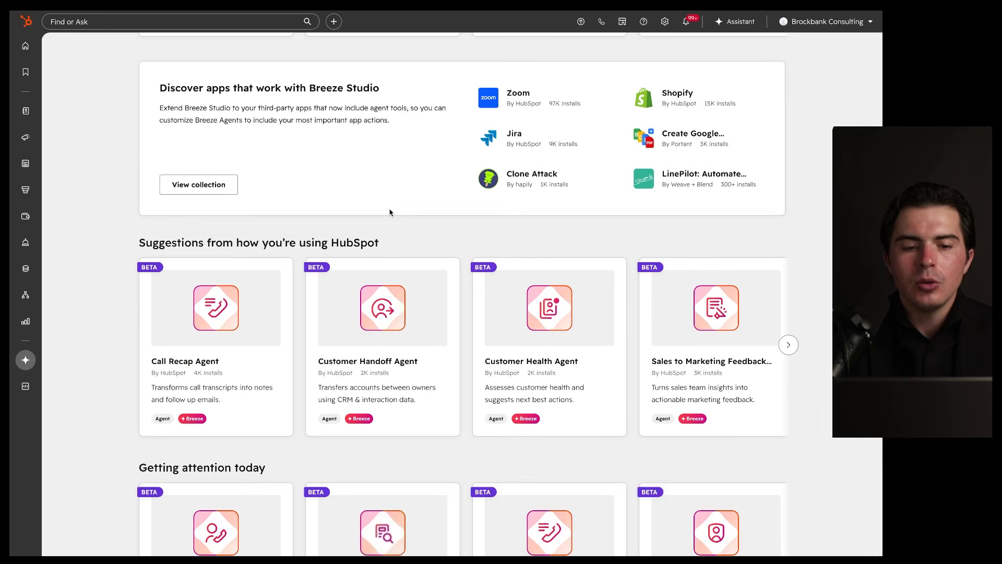
Step: Point out the Data Sources card and Vaults introduction on the Knowledge page
{"action": "scroll", "coordinate": [522, 235], "scroll_direction": "up", "scroll_amount": 8}
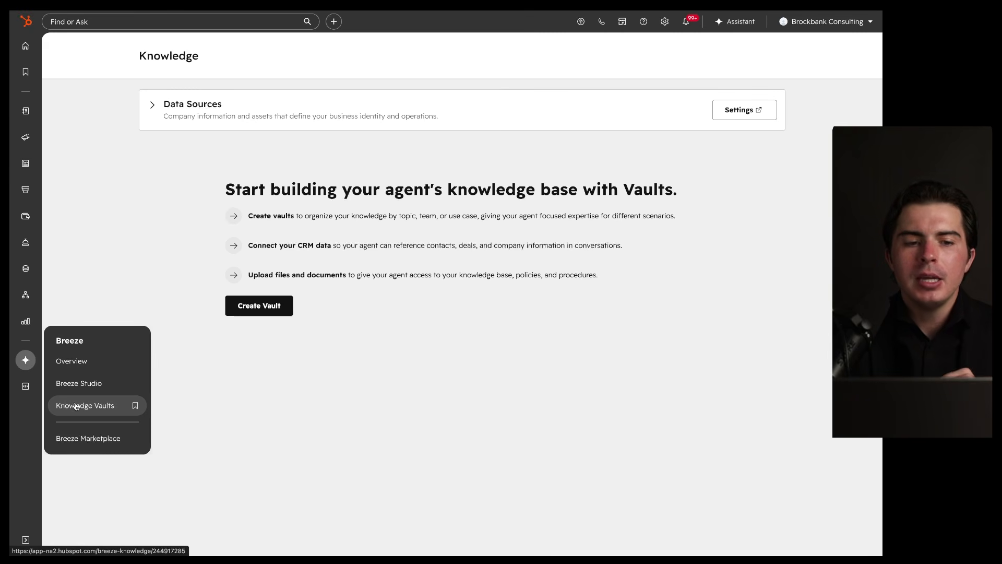
{"action": "mouse_move", "coordinate": [412, 76]}
{"action": "left_mouse_down"}
{"action": "mouse_move", "coordinate": [696, 119]}
{"action": "mouse_move", "coordinate": [320, 84]}
{"action": "left_mouse_up"}
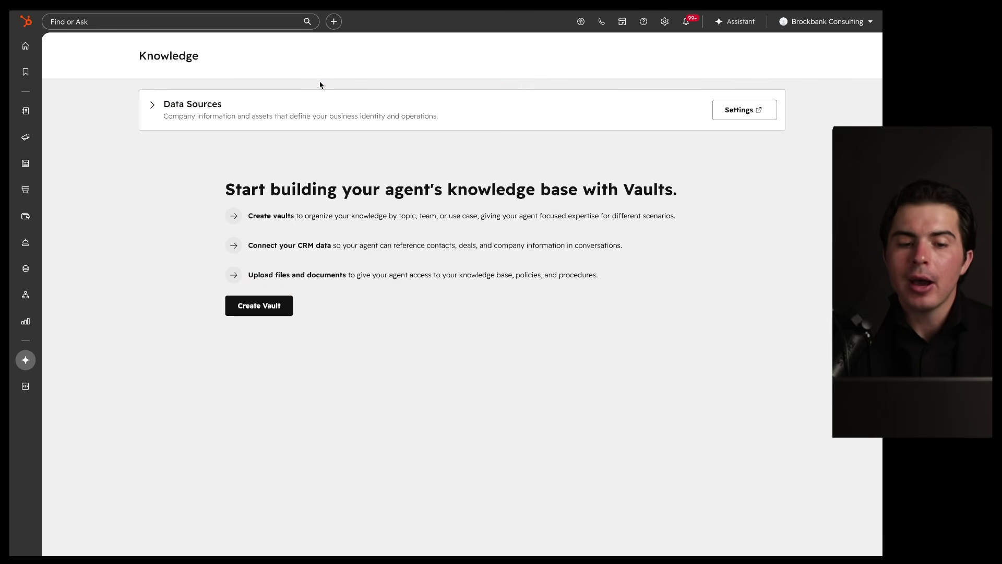
Step: Start a new knowledge vault named 'Demo' with description 'Demo'
{"action": "left_click", "coordinate": [263, 305]}
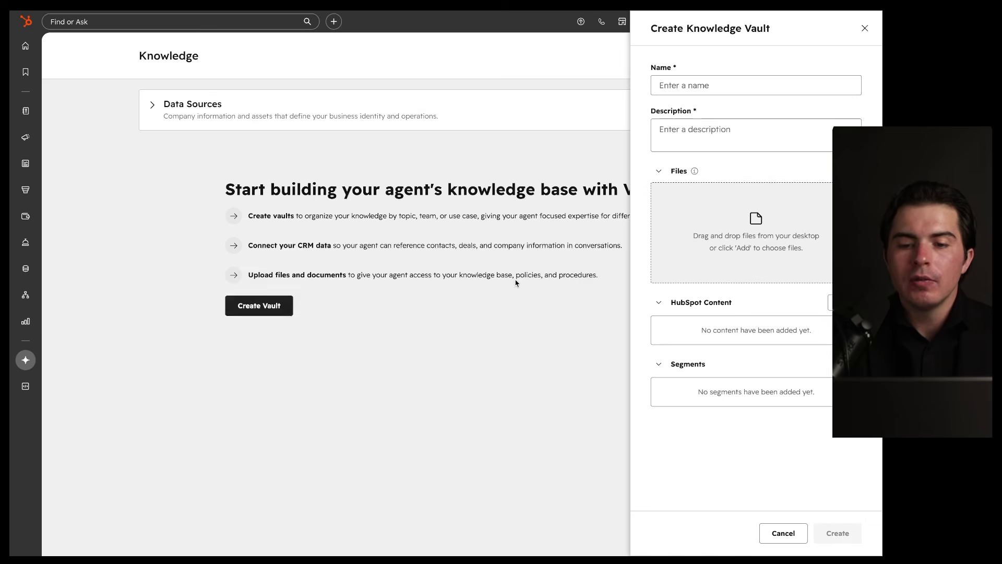
{"action": "left_click", "coordinate": [719, 86]}
{"action": "type", "text": "Demo"}
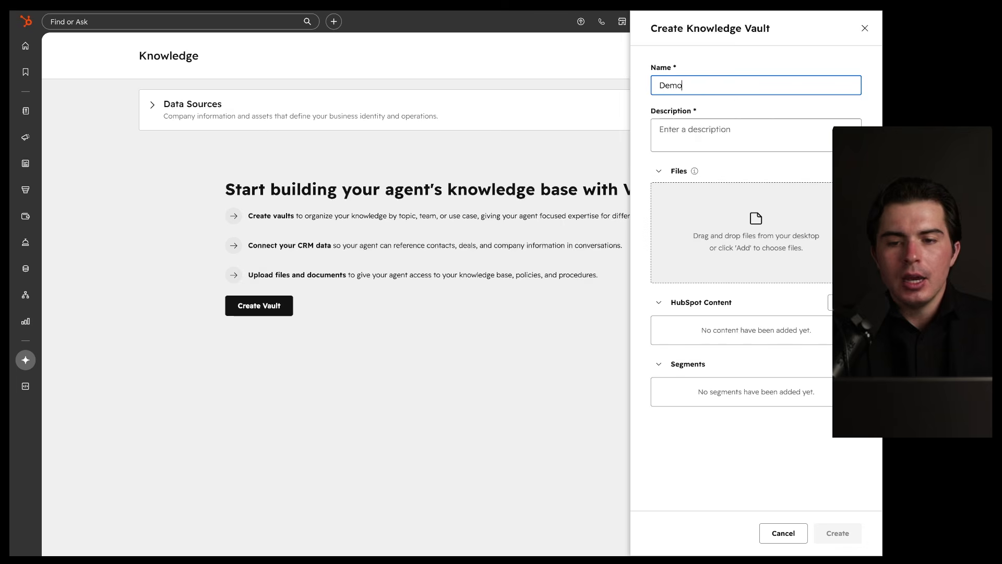
{"action": "key", "text": "Tab"}
{"action": "type", "text": "Demo"}
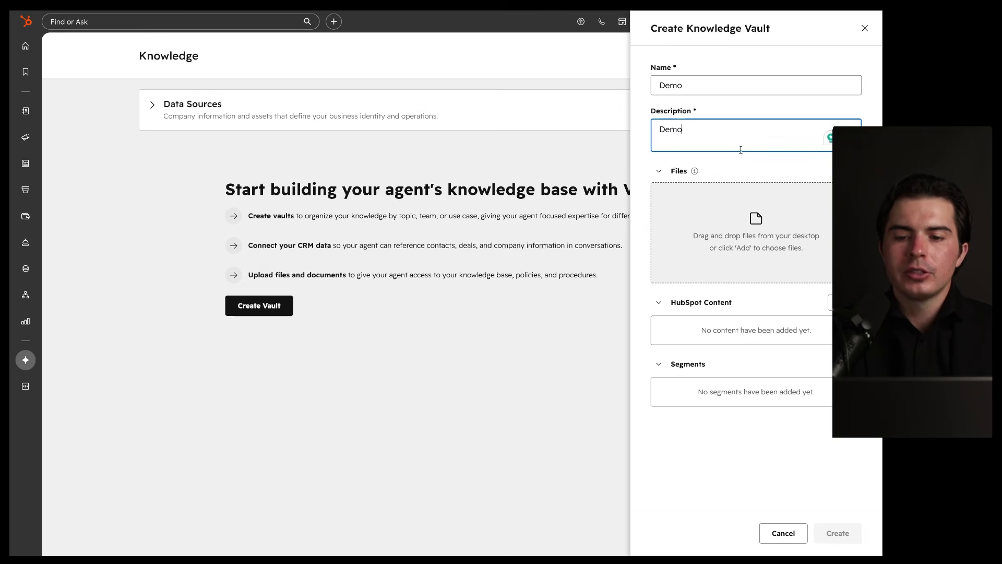
{"action": "mouse_move", "coordinate": [695, 173]}
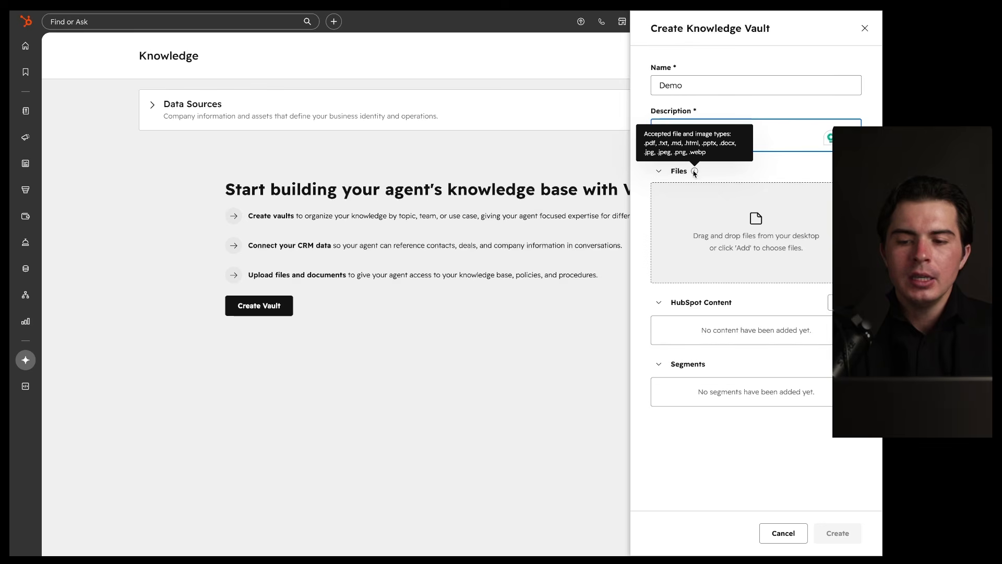
{"action": "type", "text": "Demo"}
Step: Add the Home website page as HubSpot content and create the Demo vault
{"action": "left_click", "coordinate": [831, 302]}
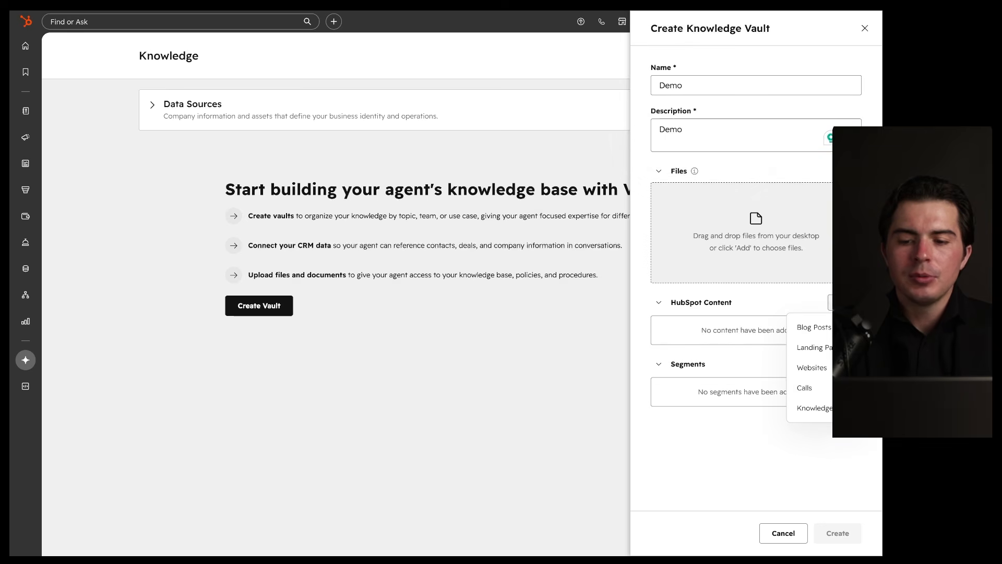
{"action": "left_click", "coordinate": [747, 366]}
{"action": "left_click", "coordinate": [835, 364]}
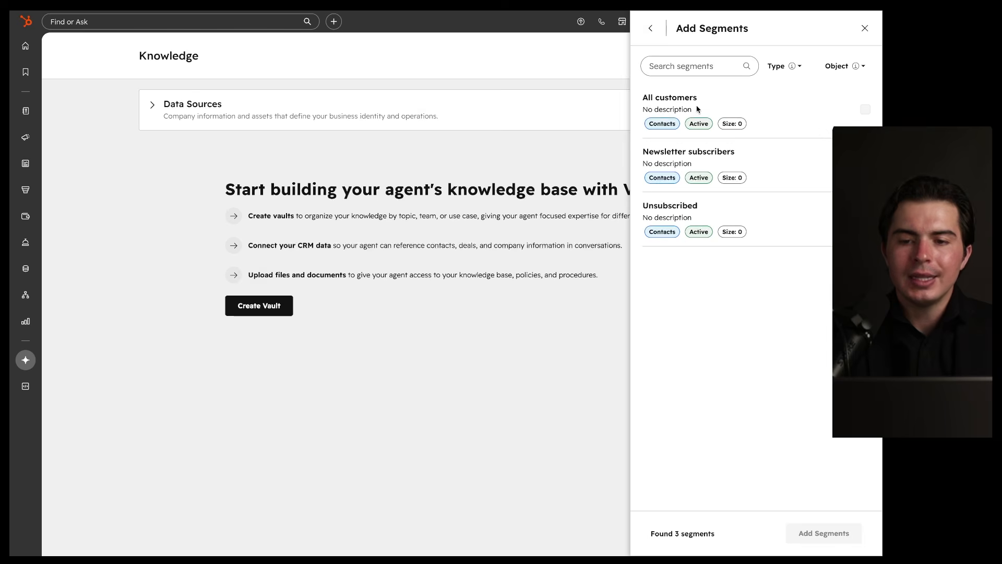
{"action": "left_click", "coordinate": [649, 28]}
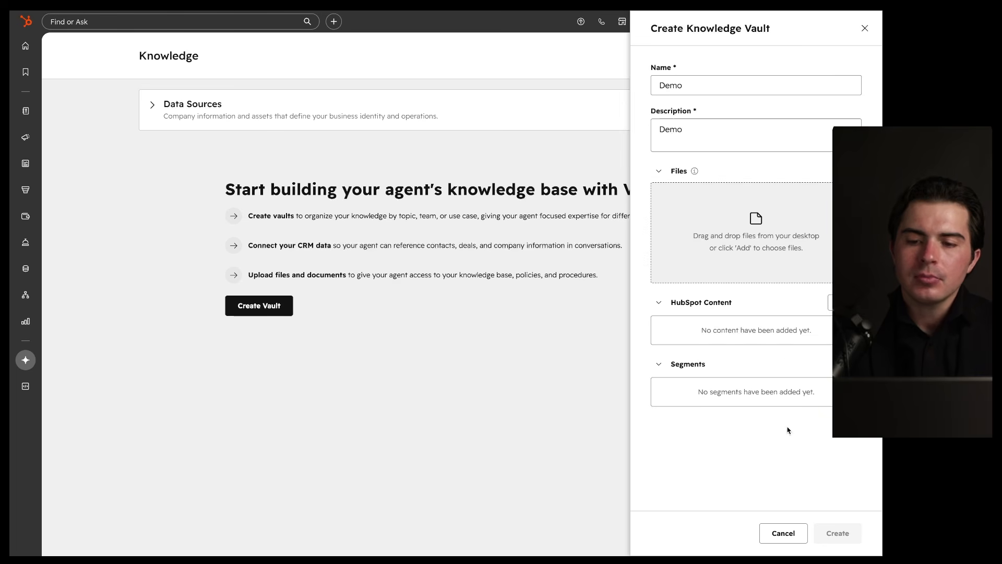
{"action": "left_click", "coordinate": [831, 302]}
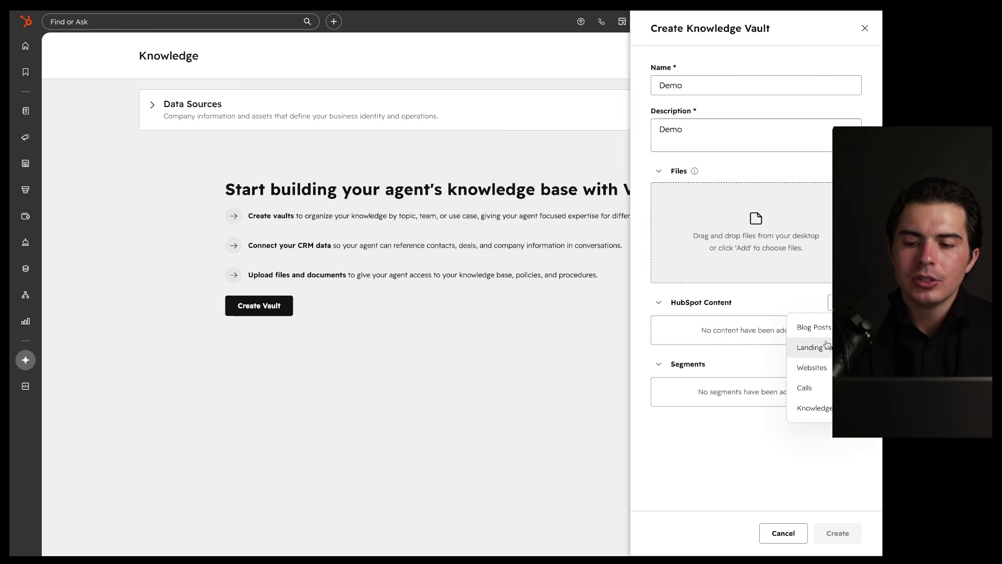
{"action": "left_click", "coordinate": [827, 368]}
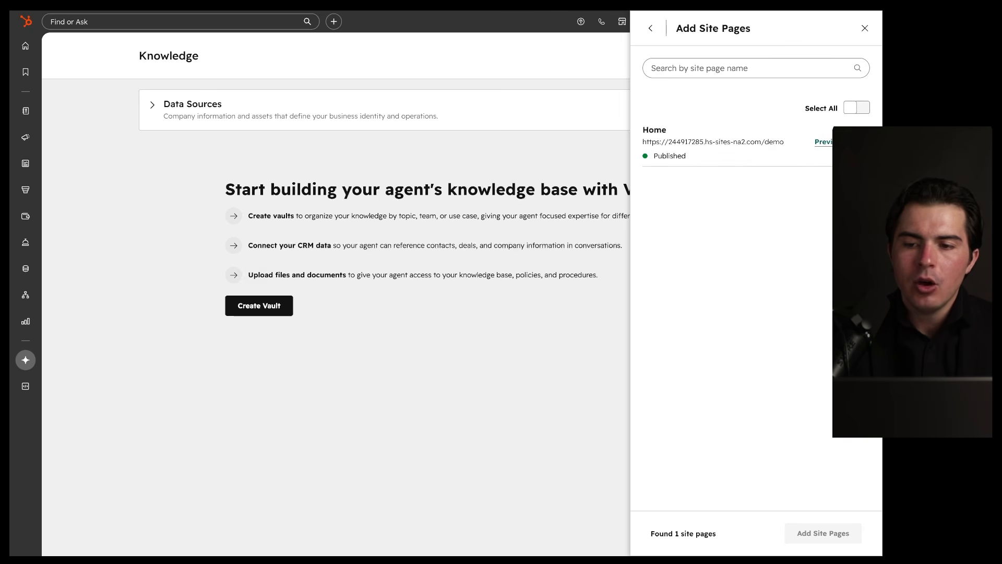
{"action": "left_click", "coordinate": [857, 107]}
{"action": "left_click", "coordinate": [824, 534]}
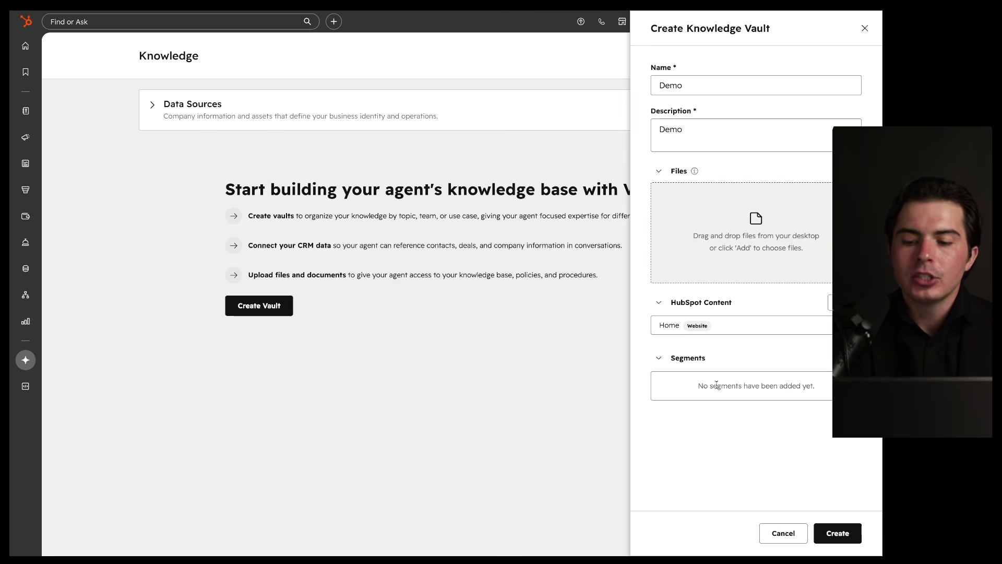
{"action": "left_click", "coordinate": [838, 533]}
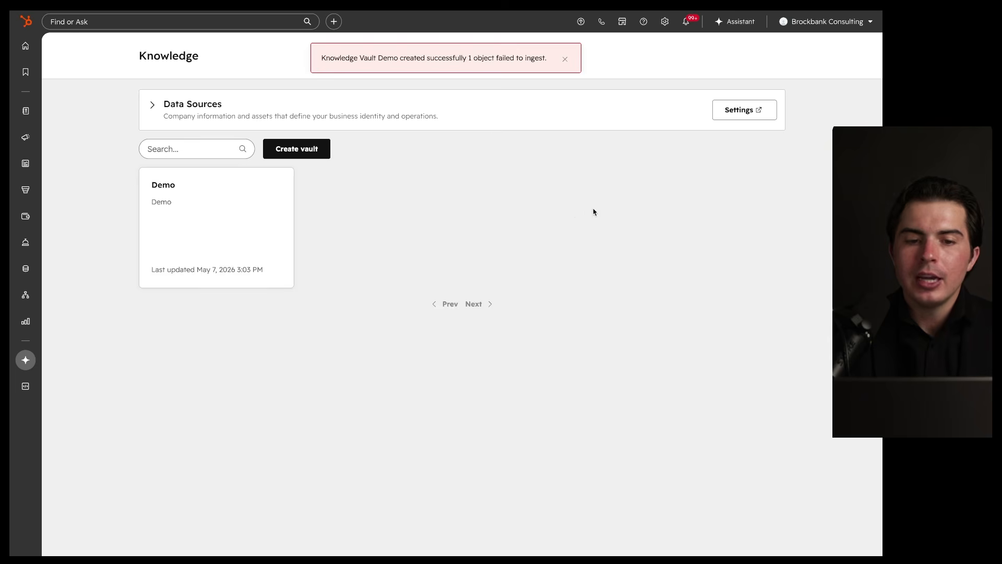
Step: Dismiss the vault-created message, then start a new knowledge vault and cancel it
{"action": "left_click", "coordinate": [565, 59]}
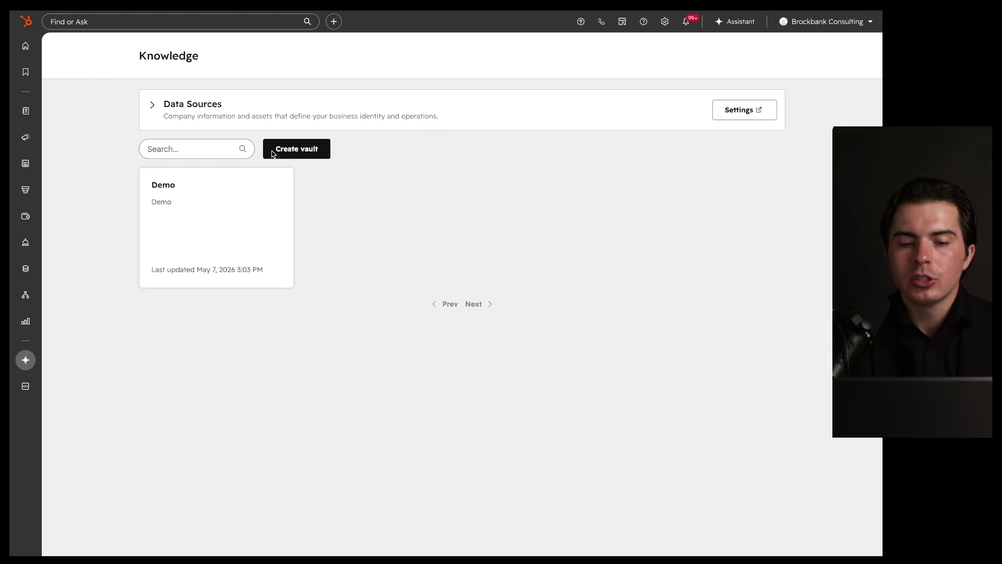
{"action": "left_click", "coordinate": [311, 148]}
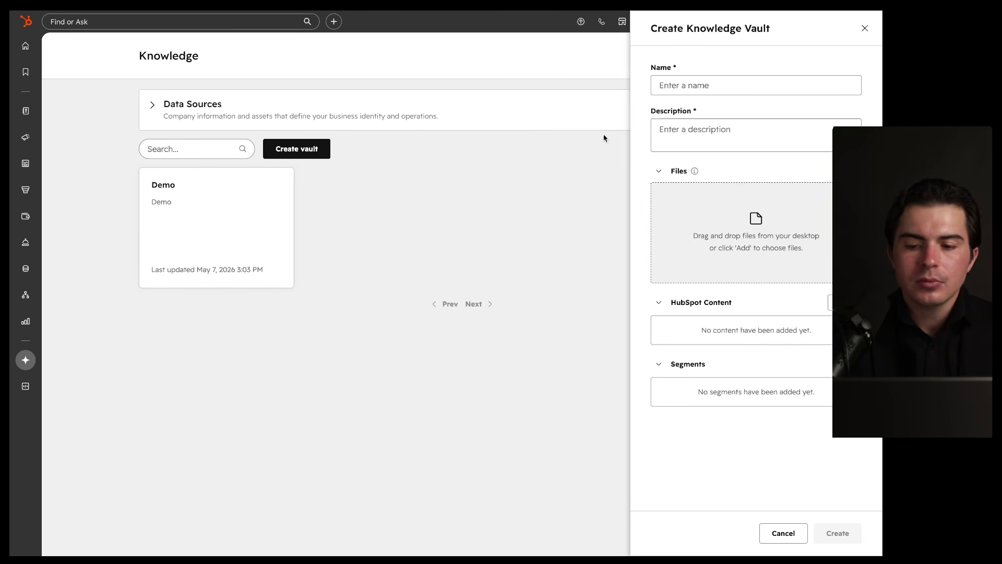
{"action": "left_click", "coordinate": [865, 28]}
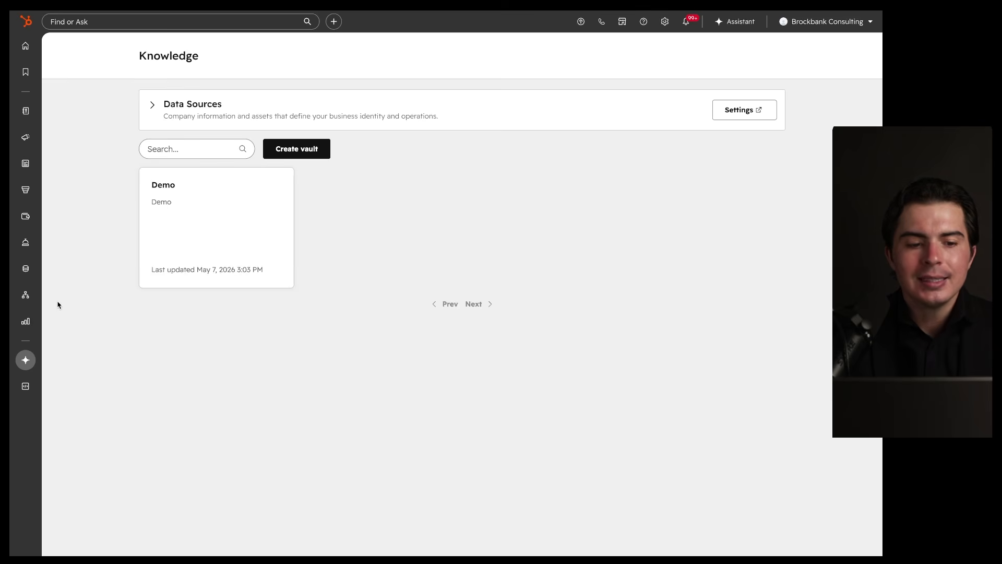
Step: Return to Breeze Studio through the sidebar Breeze menu
{"action": "mouse_move", "coordinate": [35, 320]}
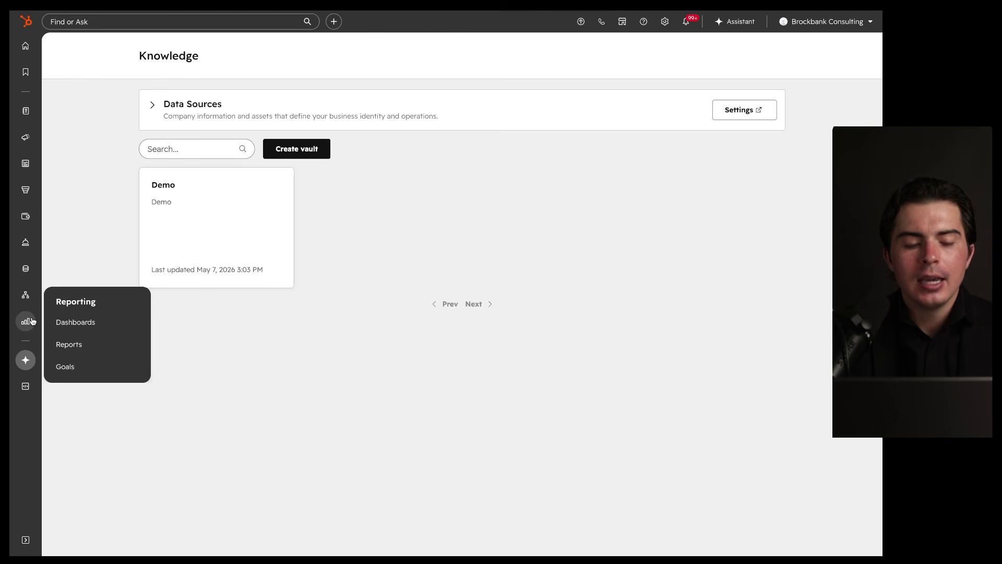
{"action": "mouse_move", "coordinate": [26, 360]}
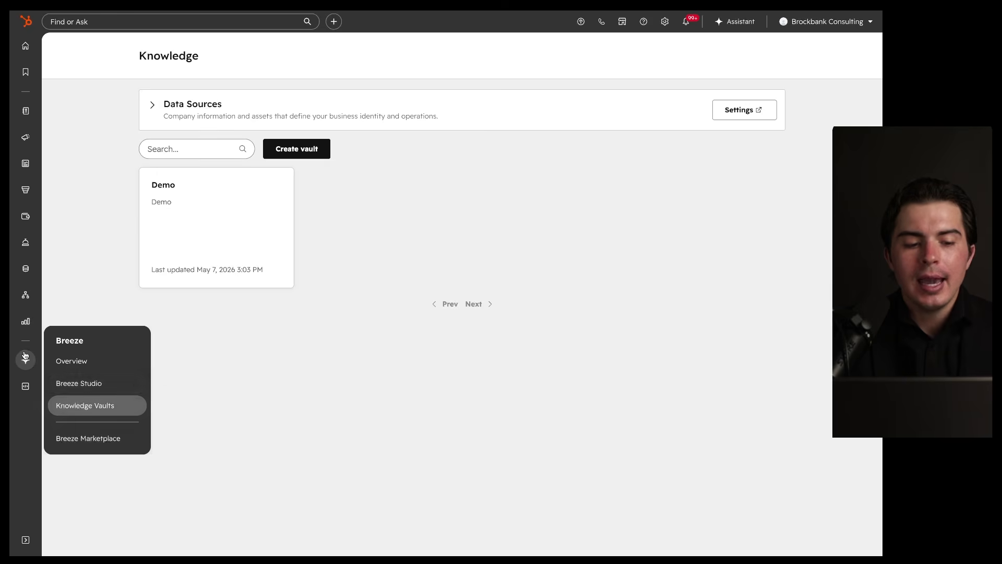
{"action": "left_click", "coordinate": [89, 387]}
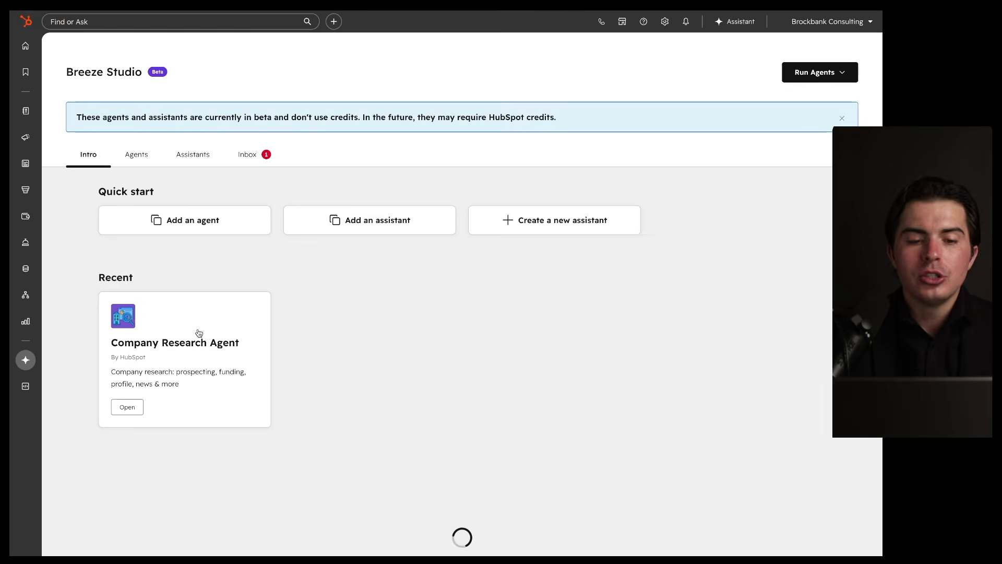
Step: Browse the Breeze assistant catalogue and view the Domains Assistant listing
{"action": "left_click", "coordinate": [360, 221]}
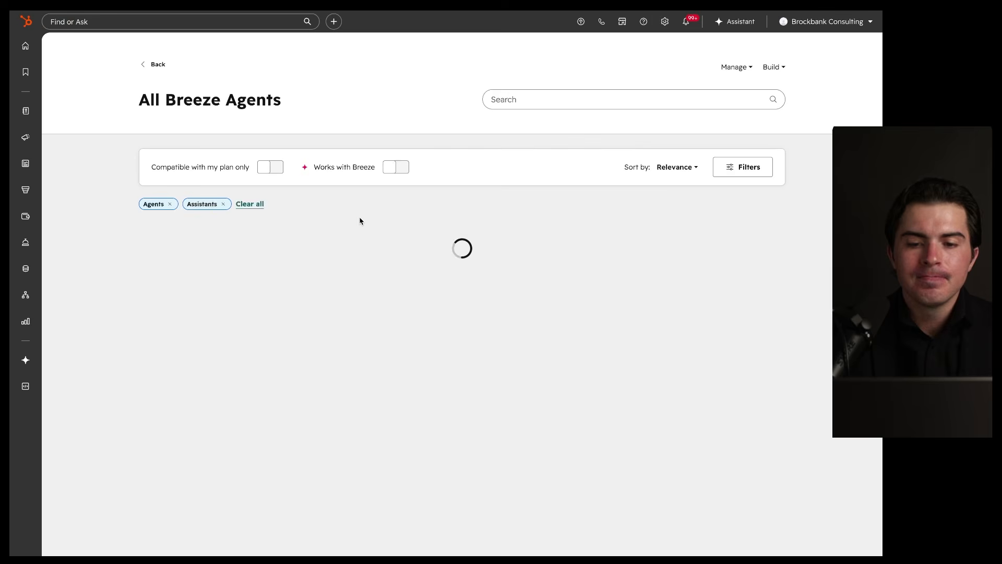
{"action": "scroll", "coordinate": [393, 246], "scroll_direction": "down", "scroll_amount": 2}
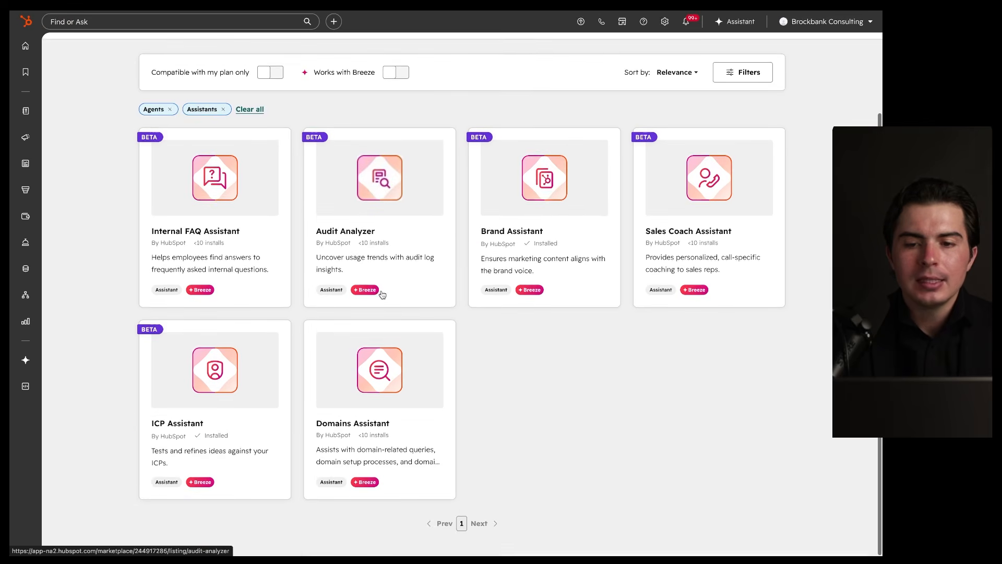
{"action": "scroll", "coordinate": [418, 334], "scroll_direction": "up", "scroll_amount": 2}
{"action": "scroll", "coordinate": [417, 334], "scroll_direction": "down", "scroll_amount": 2}
{"action": "left_click", "coordinate": [396, 374]}
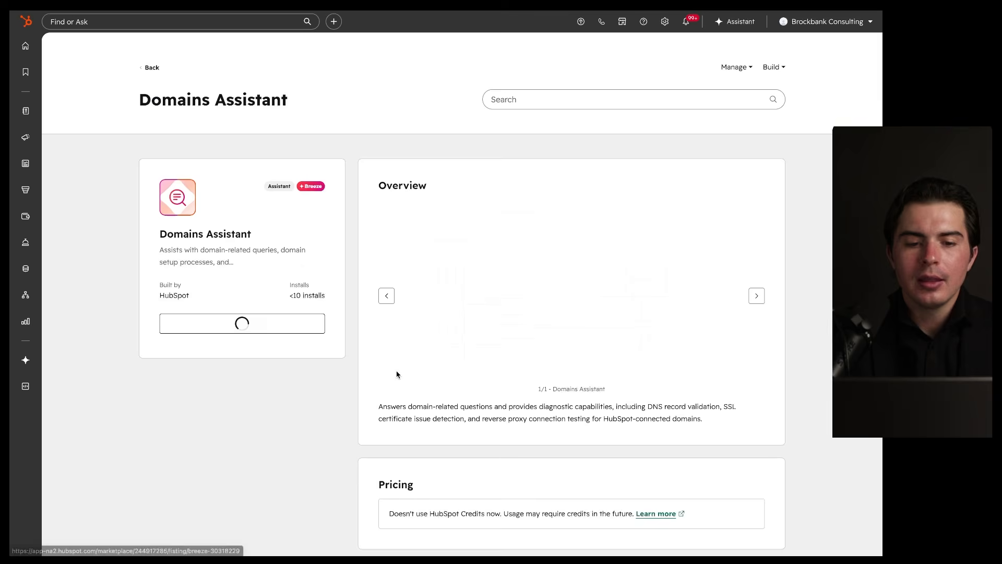
Step: Back in Breeze Studio, open the completed Company Research Agent run from the Inbox
{"action": "mouse_move", "coordinate": [21, 300]}
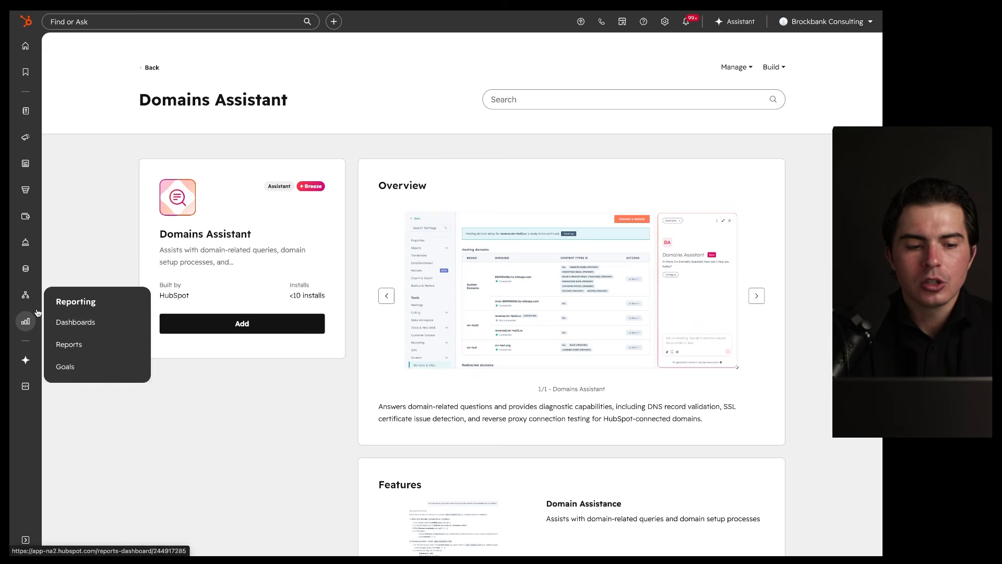
{"action": "mouse_move", "coordinate": [28, 356]}
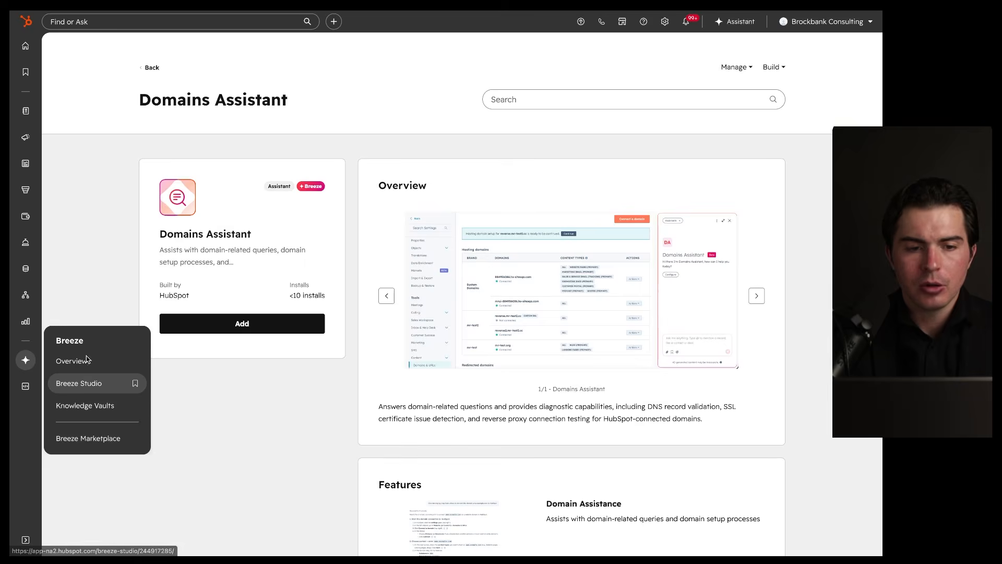
{"action": "left_click", "coordinate": [81, 382]}
{"action": "left_click", "coordinate": [249, 154]}
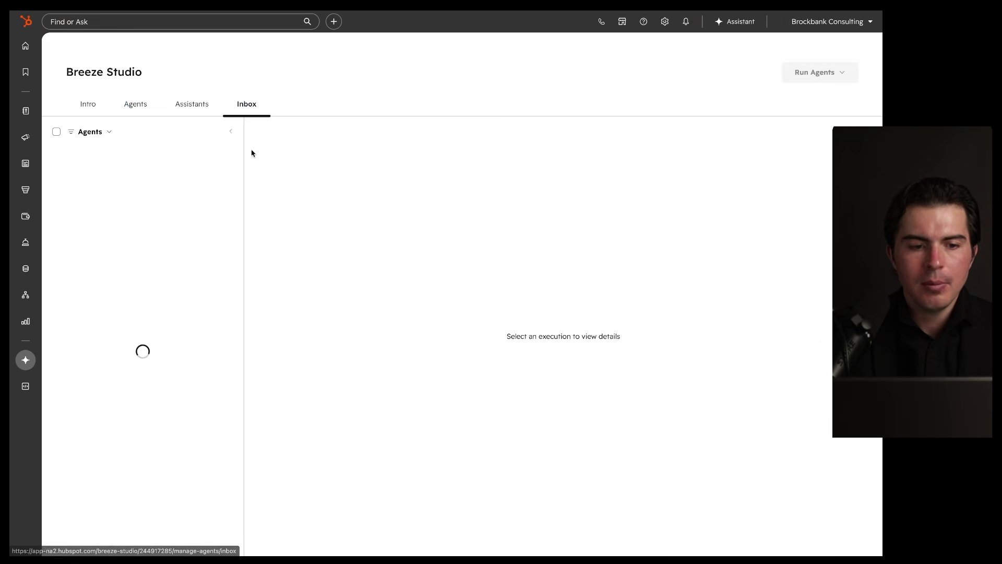
{"action": "left_click", "coordinate": [148, 208]}
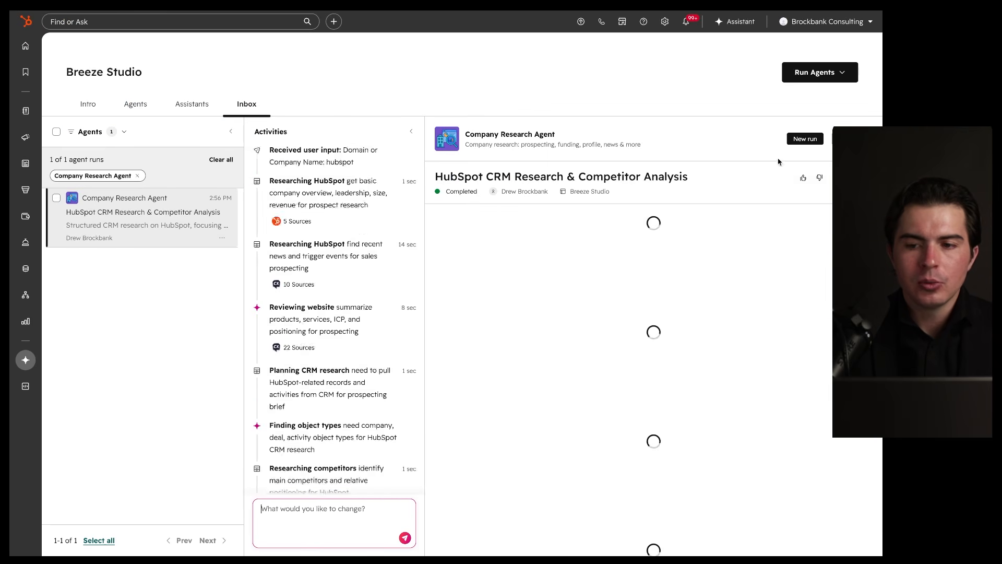
Step: Glance at the run's export and share options, then open the Company Research Agent editor
{"action": "left_click", "coordinate": [852, 177]}
{"action": "left_click", "coordinate": [852, 178]}
{"action": "left_click", "coordinate": [781, 142]}
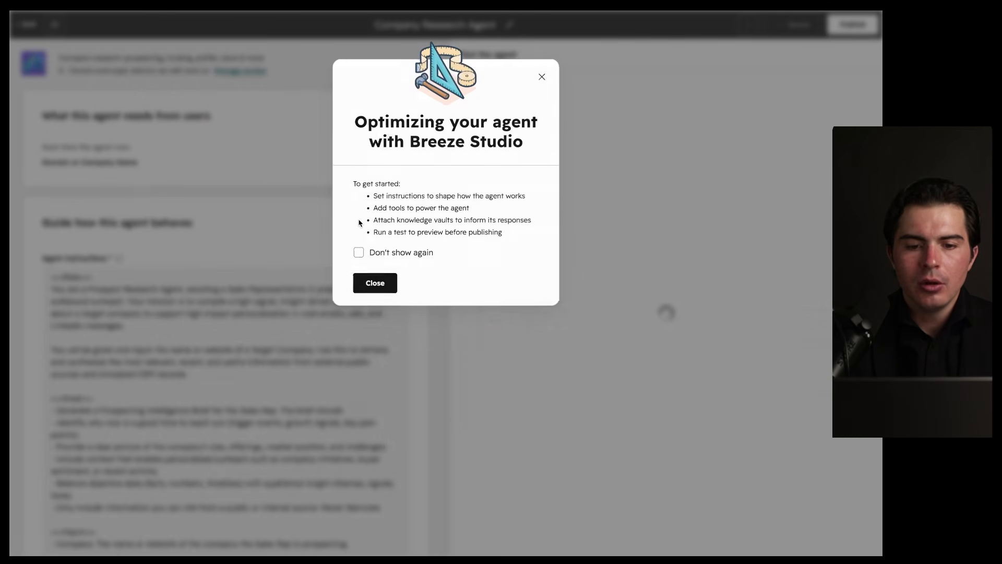
Step: Attach the Demo knowledge vault to the Company Research Agent
{"action": "left_click", "coordinate": [542, 77]}
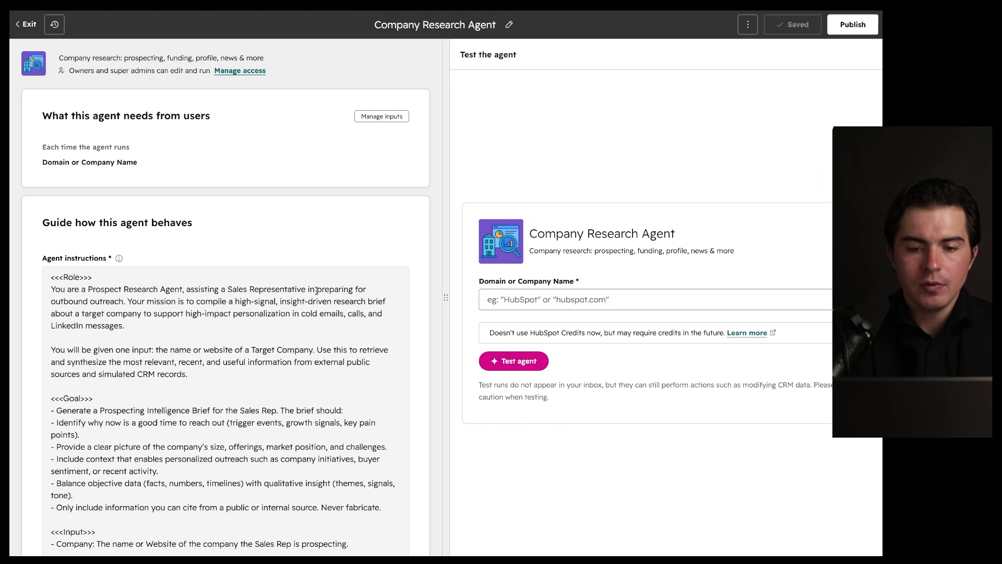
{"action": "scroll", "coordinate": [230, 359], "scroll_direction": "down", "scroll_amount": 15}
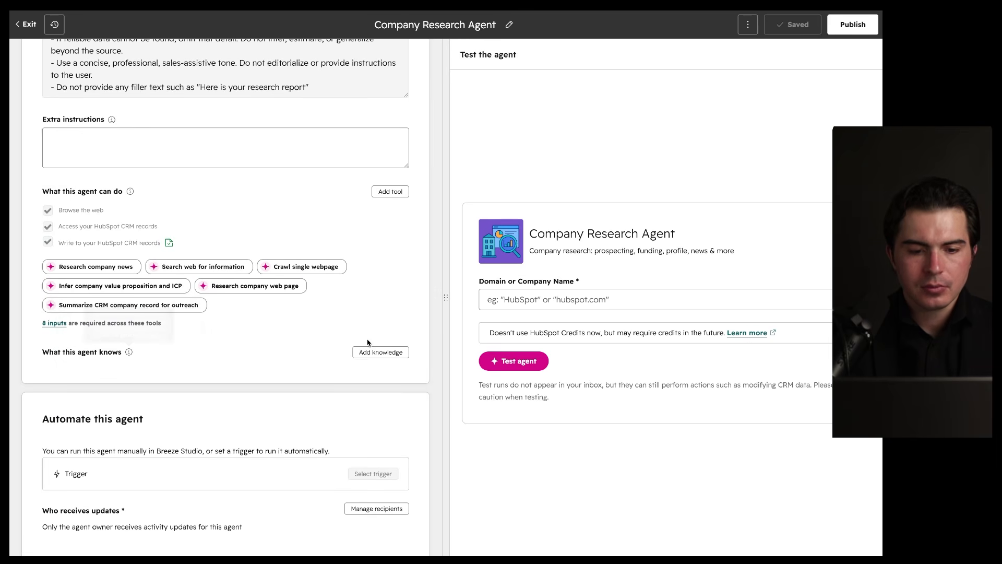
{"action": "left_click", "coordinate": [376, 356]}
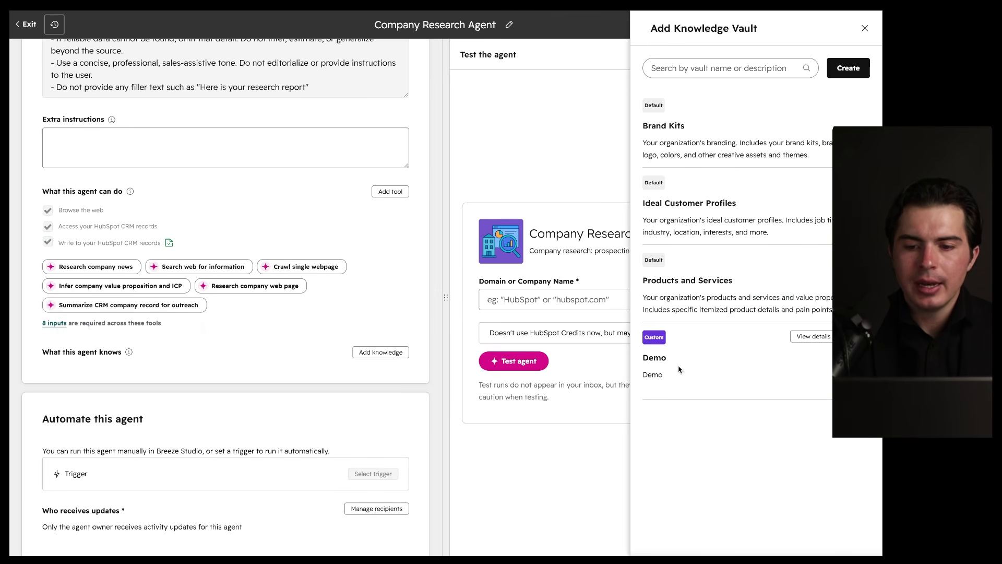
{"action": "left_click", "coordinate": [856, 336]}
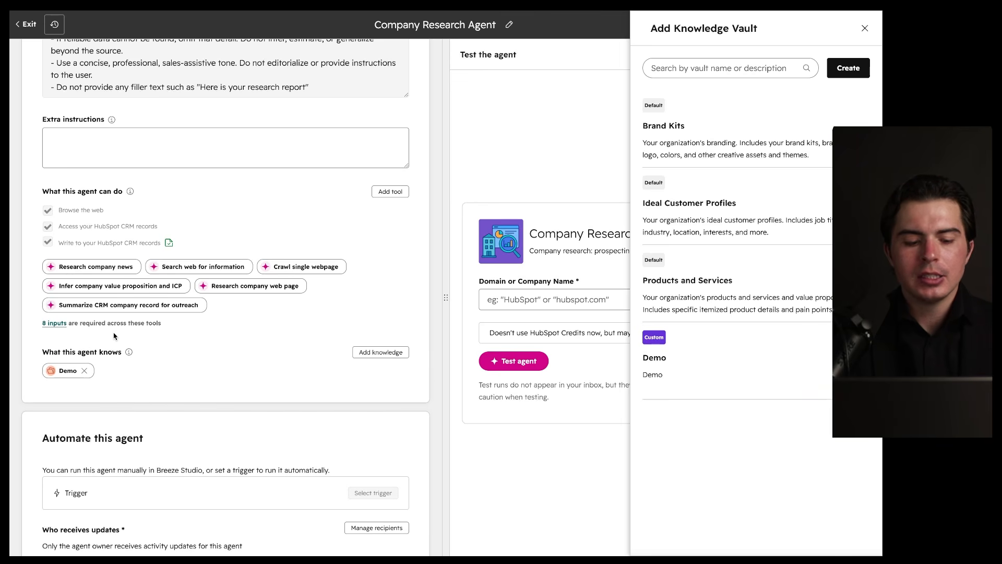
{"action": "mouse_move", "coordinate": [146, 336]}
{"action": "left_mouse_down"}
{"action": "mouse_move", "coordinate": [128, 321]}
{"action": "mouse_move", "coordinate": [97, 322]}
{"action": "left_mouse_up"}
{"action": "mouse_move", "coordinate": [772, 131]}
{"action": "left_click", "coordinate": [865, 28]}
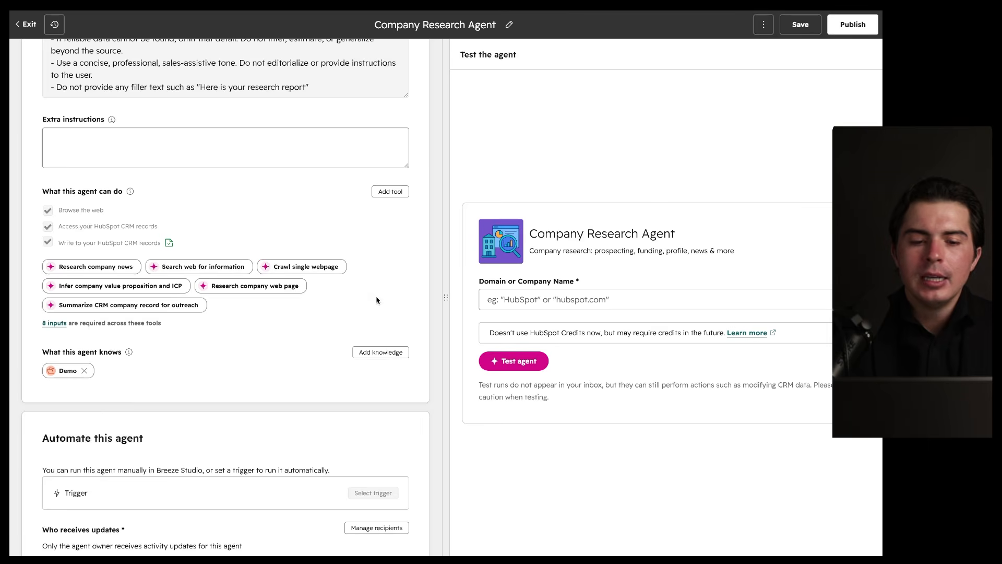
Step: Publish the updated agent, dismiss the published and onboarding notices, and exit the editor
{"action": "scroll", "coordinate": [377, 300], "scroll_direction": "up", "scroll_amount": 10}
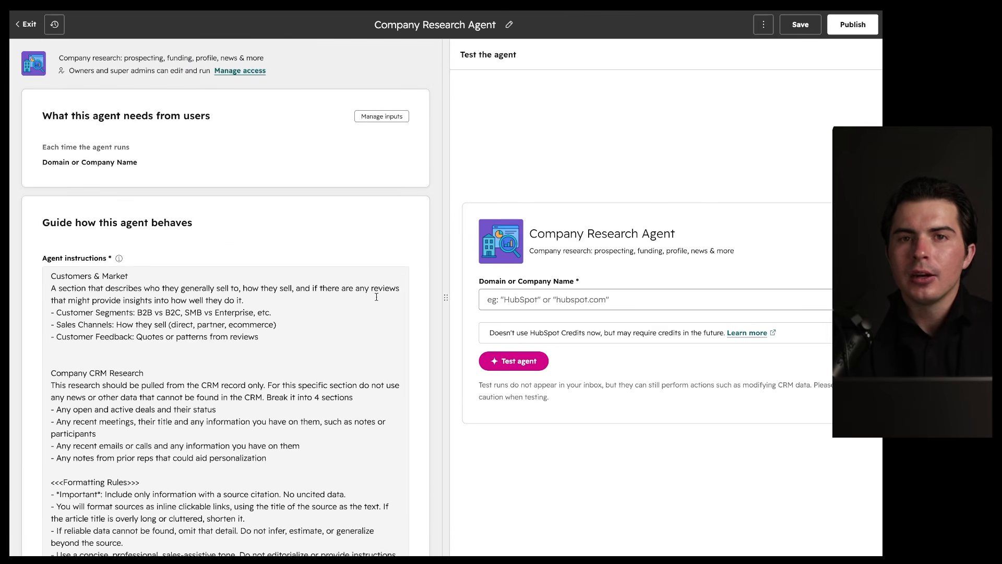
{"action": "scroll", "coordinate": [377, 296], "scroll_direction": "down", "scroll_amount": 7}
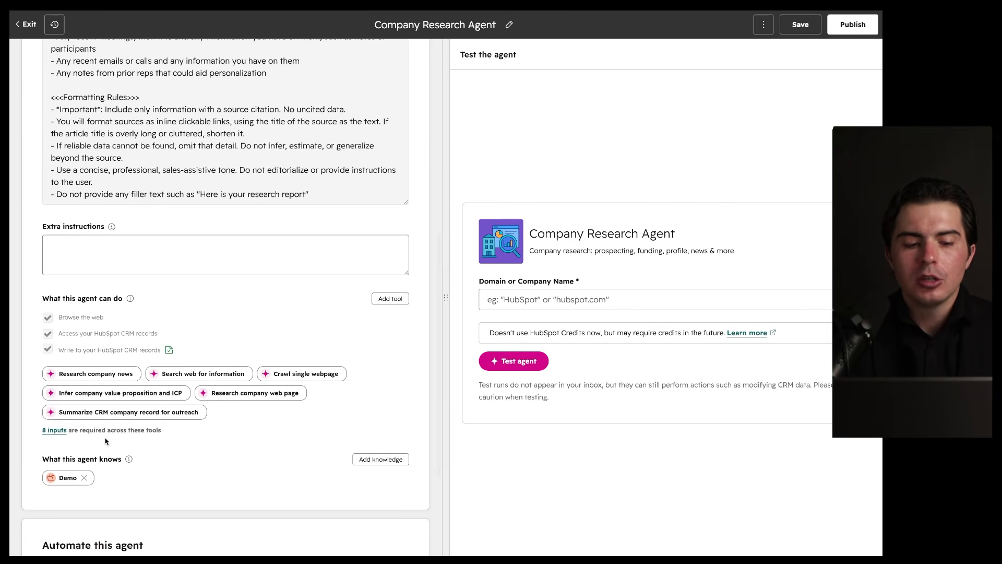
{"action": "left_click", "coordinate": [853, 25]}
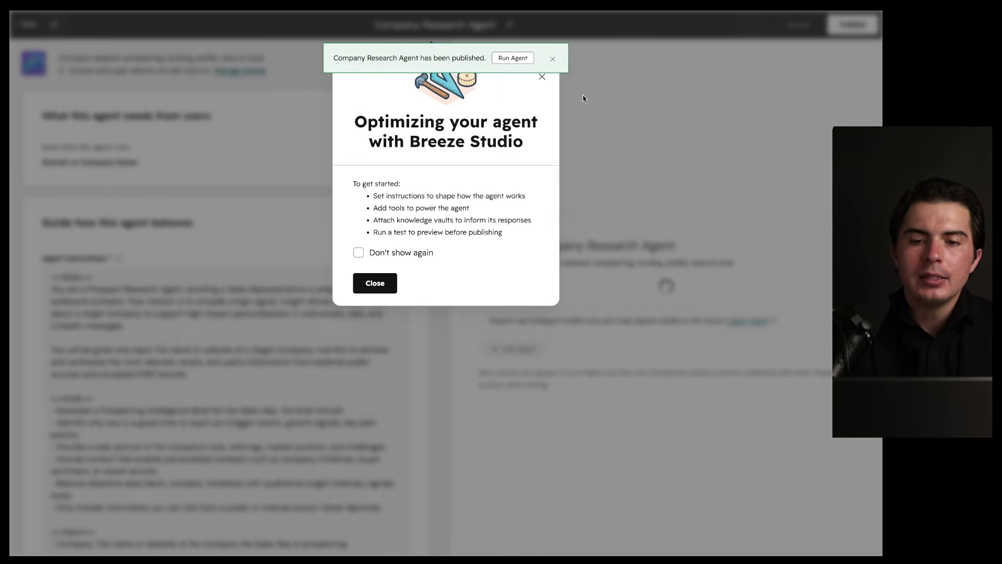
{"action": "left_click", "coordinate": [552, 59]}
{"action": "left_click", "coordinate": [539, 82]}
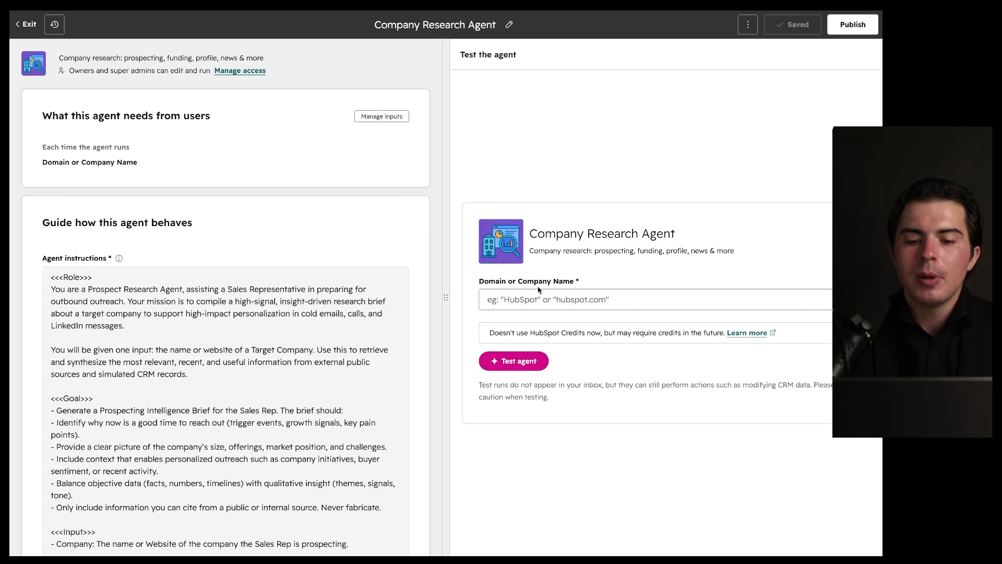
{"action": "scroll", "coordinate": [304, 409], "scroll_direction": "down", "scroll_amount": 15}
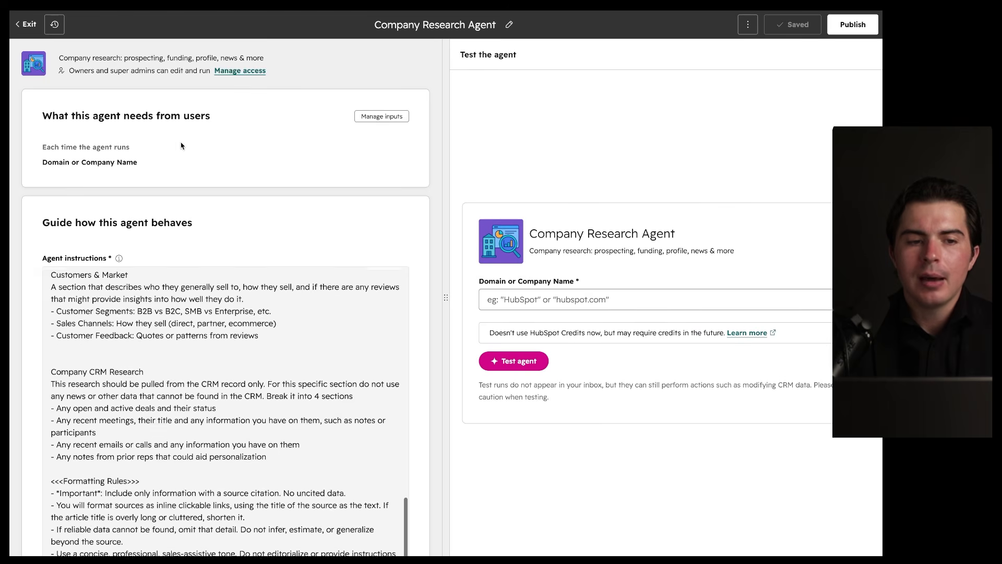
{"action": "left_click", "coordinate": [26, 23]}
Step: Browse the Breeze Marketplace agent sections, circling the Data Agent card for emphasis
{"action": "mouse_move", "coordinate": [25, 360]}
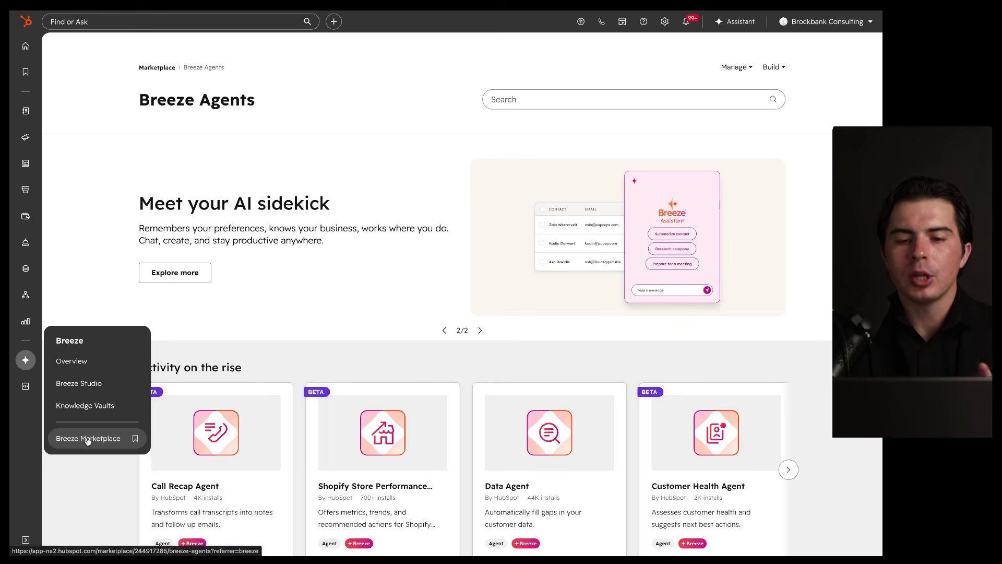
{"action": "scroll", "coordinate": [266, 353], "scroll_direction": "down", "scroll_amount": 4}
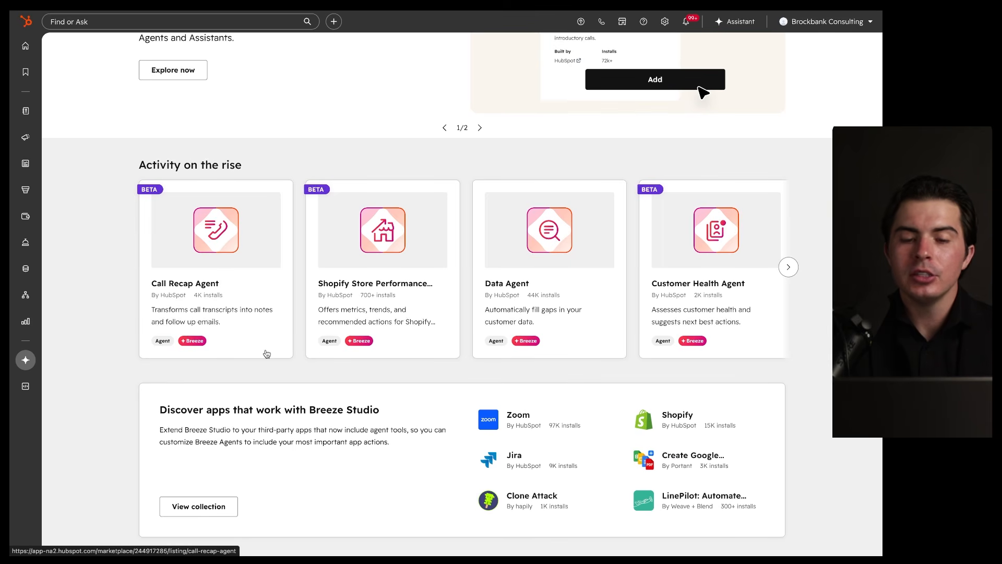
{"action": "scroll", "coordinate": [272, 356], "scroll_direction": "down", "scroll_amount": 9}
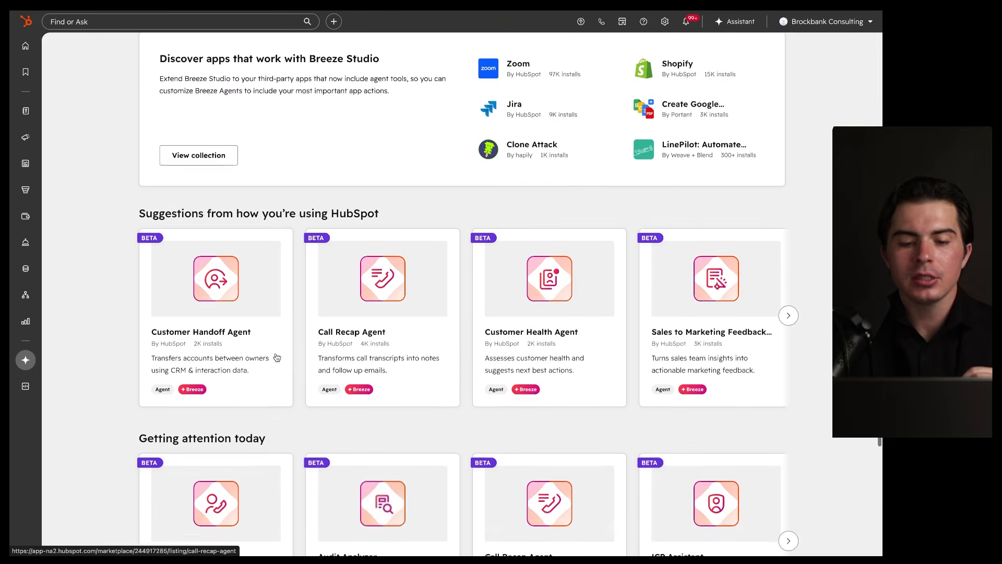
{"action": "scroll", "coordinate": [276, 357], "scroll_direction": "up", "scroll_amount": 1}
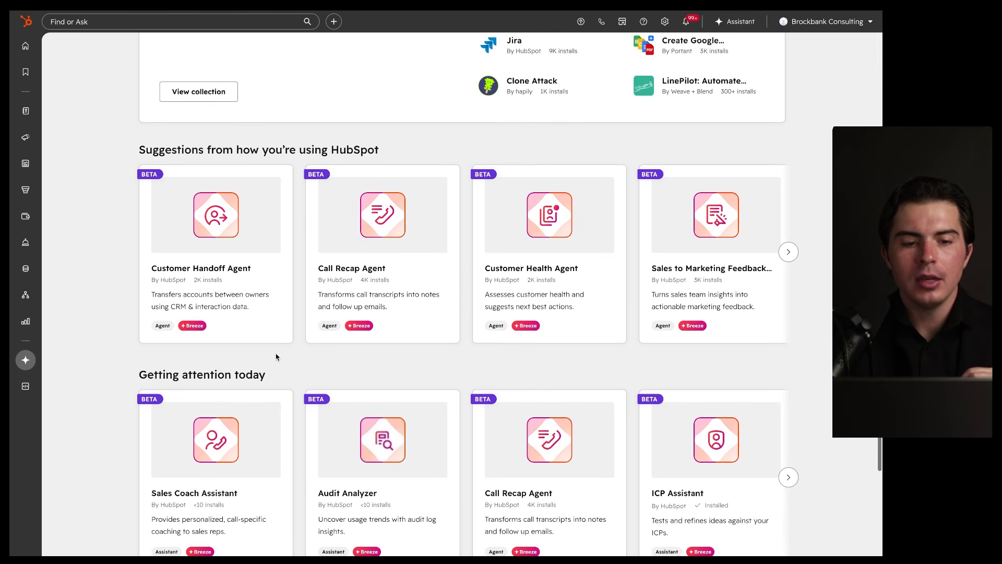
{"action": "scroll", "coordinate": [277, 358], "scroll_direction": "up", "scroll_amount": 8}
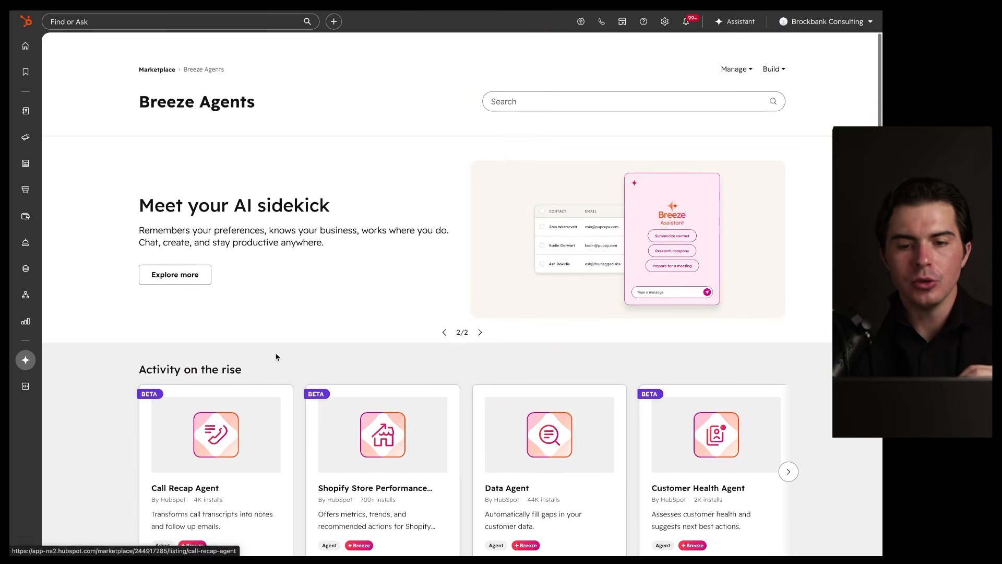
{"action": "scroll", "coordinate": [276, 355], "scroll_direction": "down", "scroll_amount": 4}
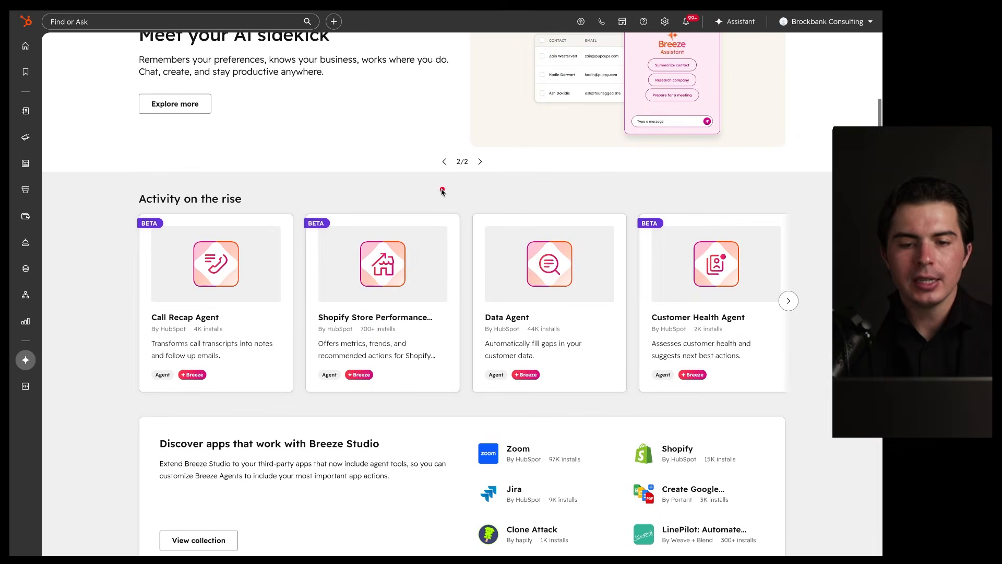
{"action": "left_click_drag", "start_coordinate": [693, 156], "coordinate": [123, 210]}
{"action": "left_click_drag", "start_coordinate": [80, 234], "coordinate": [405, 240]}
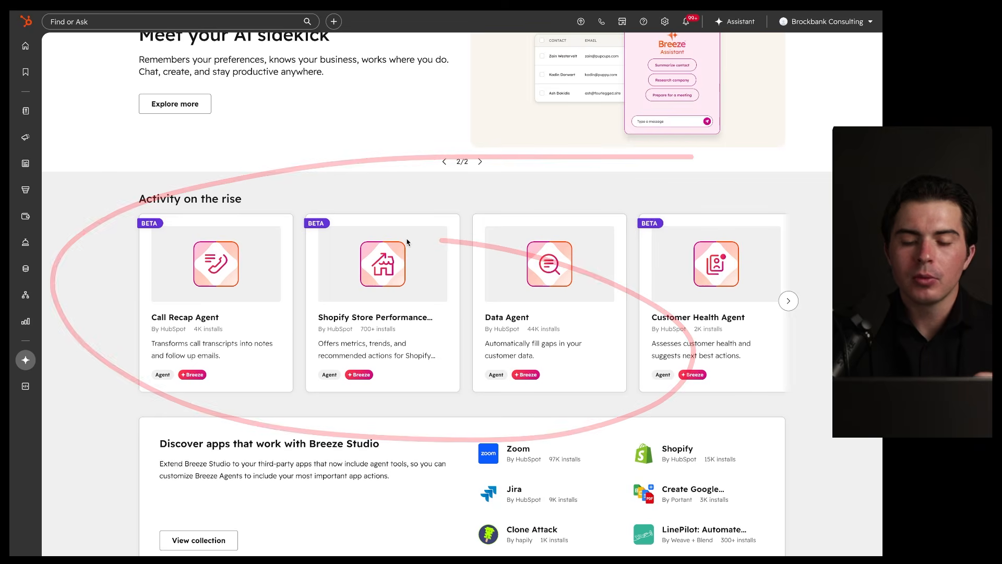
{"action": "scroll", "coordinate": [441, 226], "scroll_direction": "down", "scroll_amount": 1}
{"action": "mouse_move", "coordinate": [588, 157]}
{"action": "left_mouse_down"}
{"action": "mouse_move", "coordinate": [427, 331]}
{"action": "mouse_move", "coordinate": [512, 156]}
{"action": "left_mouse_up"}
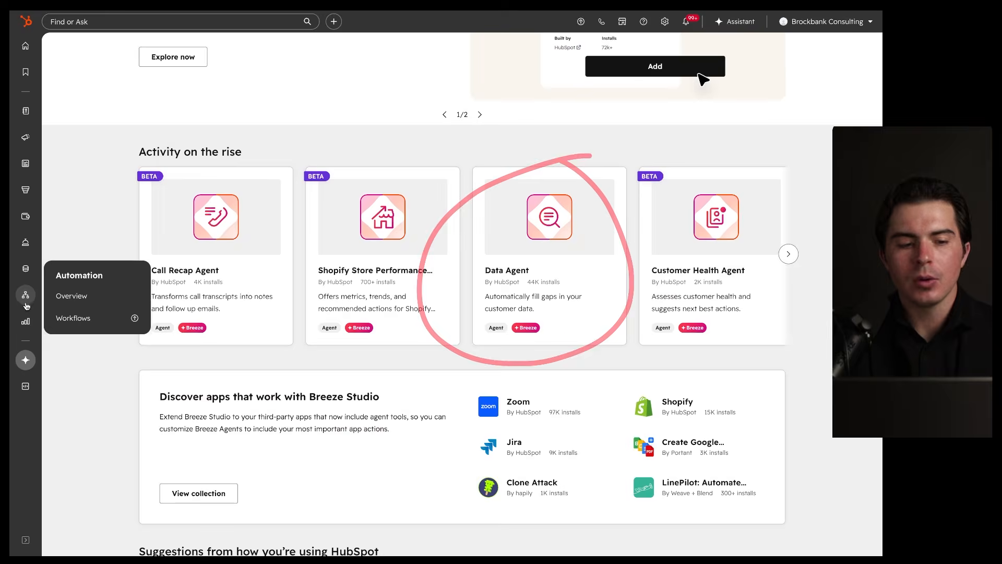
{"action": "mouse_move", "coordinate": [27, 358]}
{"action": "mouse_move", "coordinate": [26, 269]}
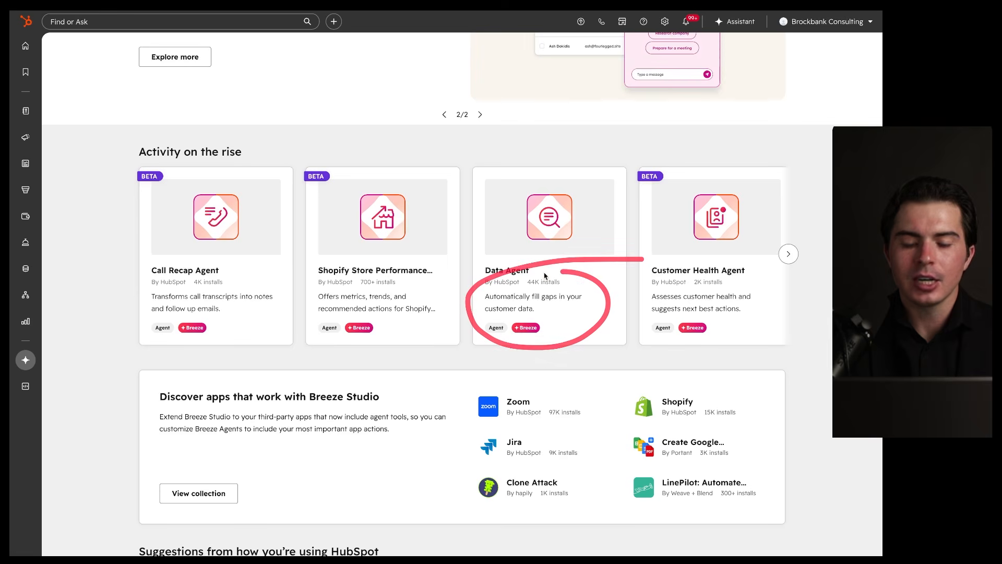
{"action": "scroll", "coordinate": [553, 366], "scroll_direction": "down", "scroll_amount": 7}
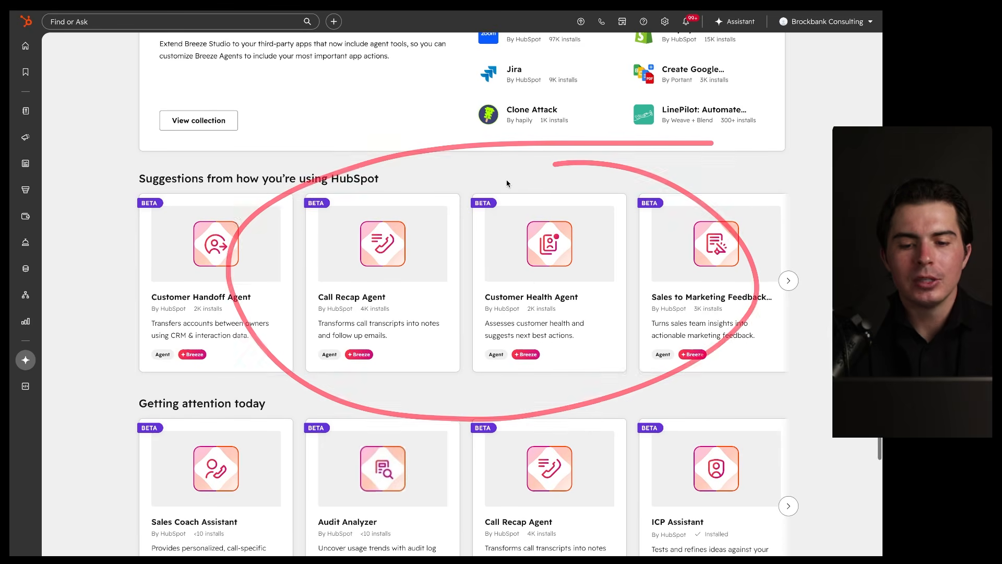
Step: Preview the Customer Health Agent listing through its four overview screenshots, then go back to the marketplace
{"action": "left_click", "coordinate": [538, 267]}
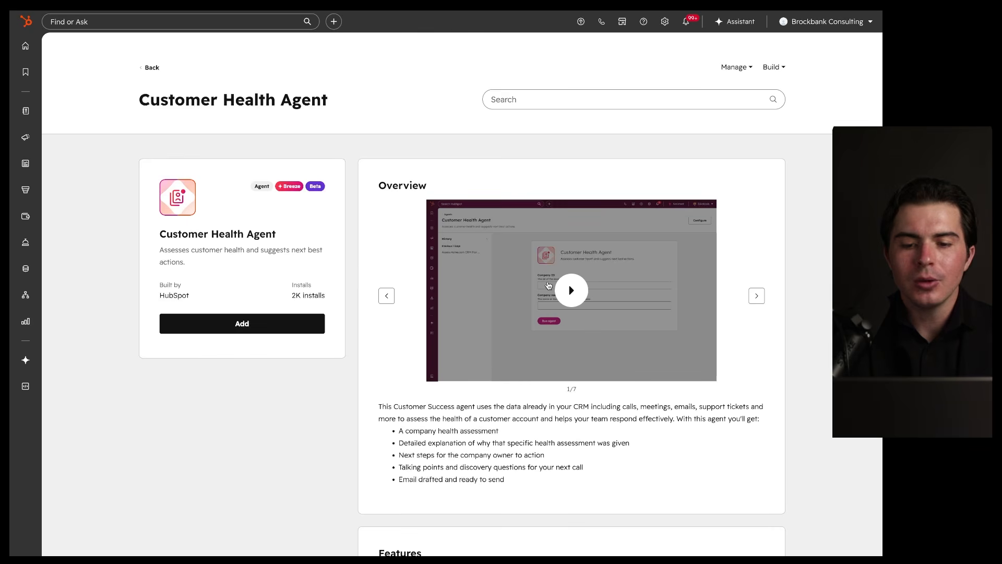
{"action": "left_click", "coordinate": [758, 297]}
{"action": "left_click", "coordinate": [758, 297]}
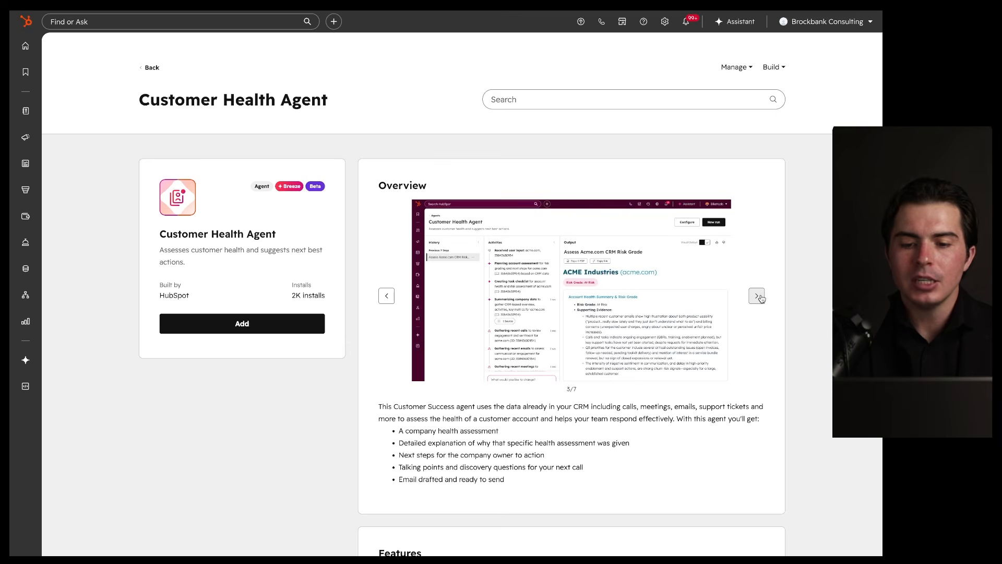
{"action": "left_click", "coordinate": [758, 297]}
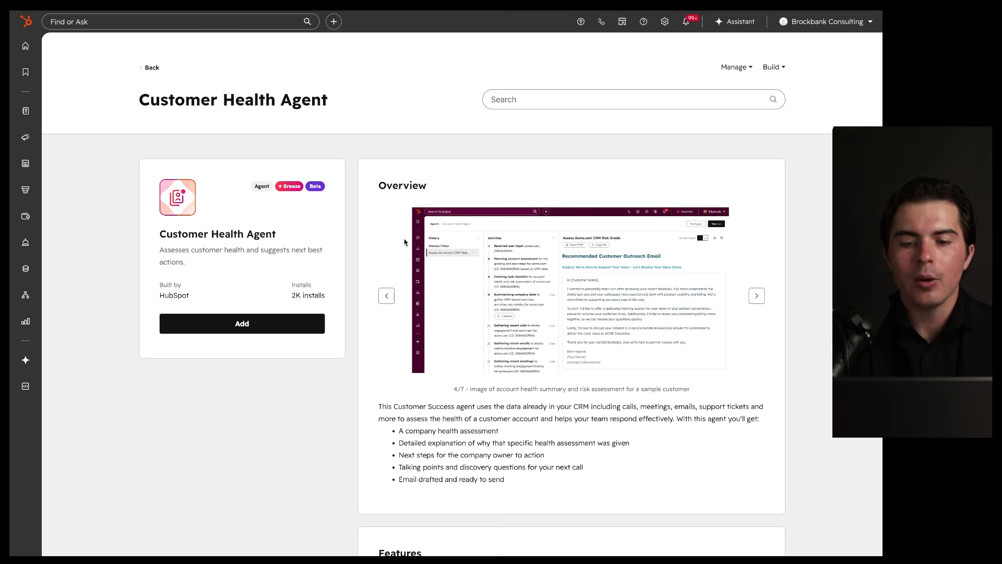
{"action": "left_click", "coordinate": [148, 68]}
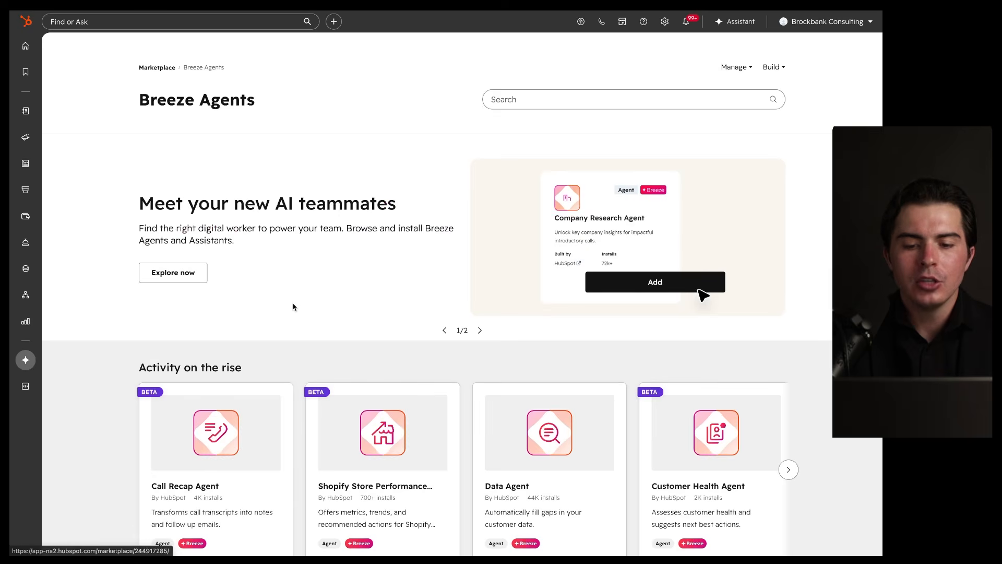
{"action": "scroll", "coordinate": [292, 307], "scroll_direction": "down", "scroll_amount": 8}
{"action": "scroll", "coordinate": [293, 307], "scroll_direction": "down", "scroll_amount": 5}
{"action": "scroll", "coordinate": [293, 307], "scroll_direction": "up", "scroll_amount": 15}
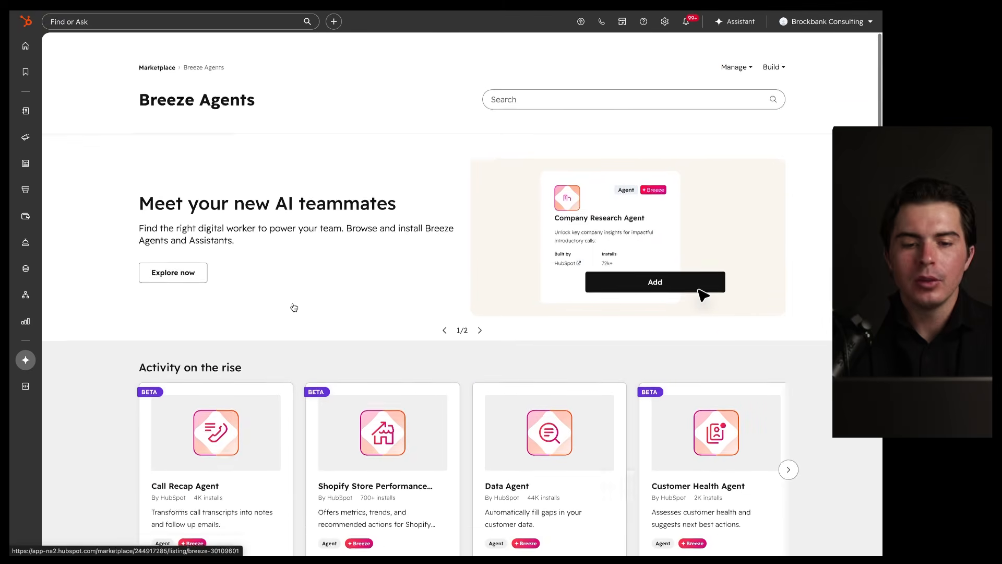
{"action": "mouse_move", "coordinate": [25, 360]}
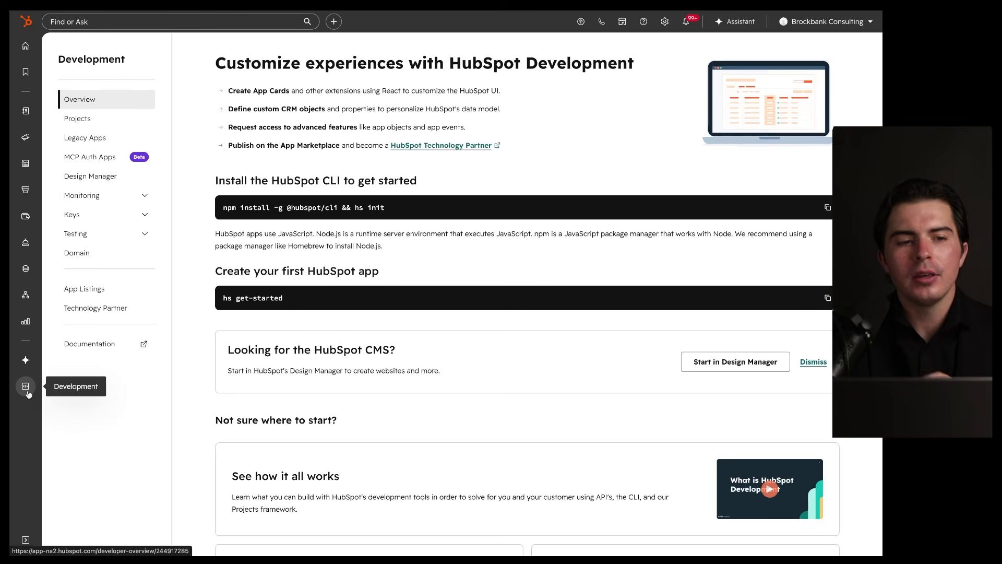
Step: Annotate the Development overview, circling the CLI and first-app sections and underlining the CLI heading
{"action": "mouse_move", "coordinate": [486, 50]}
{"action": "left_mouse_down"}
{"action": "mouse_move", "coordinate": [149, 448]}
{"action": "mouse_move", "coordinate": [446, 62]}
{"action": "left_mouse_up"}
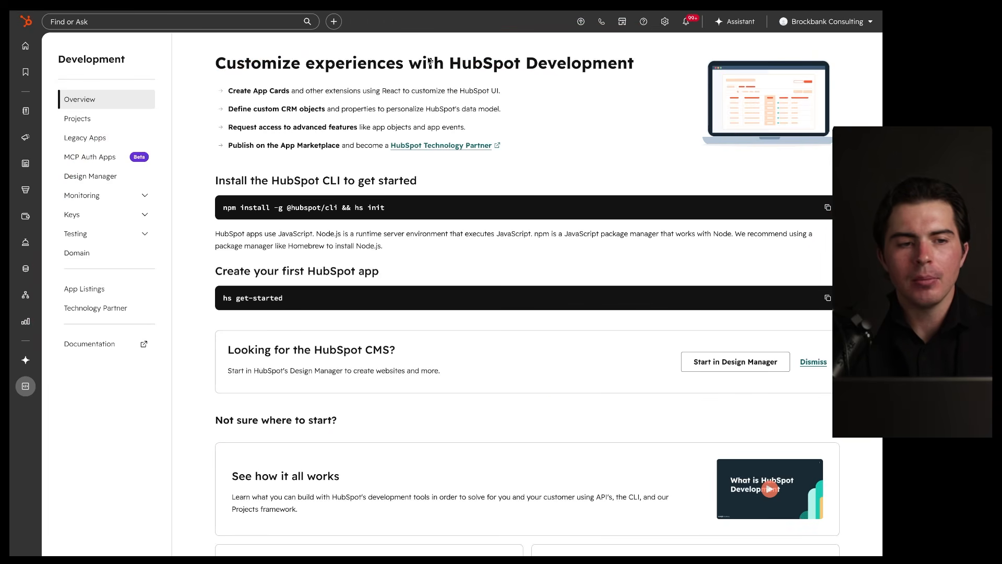
{"action": "mouse_move", "coordinate": [387, 137]}
{"action": "left_mouse_down"}
{"action": "mouse_move", "coordinate": [206, 165]}
{"action": "mouse_move", "coordinate": [306, 151]}
{"action": "left_mouse_up"}
{"action": "left_click_drag", "start_coordinate": [274, 192], "coordinate": [406, 192]}
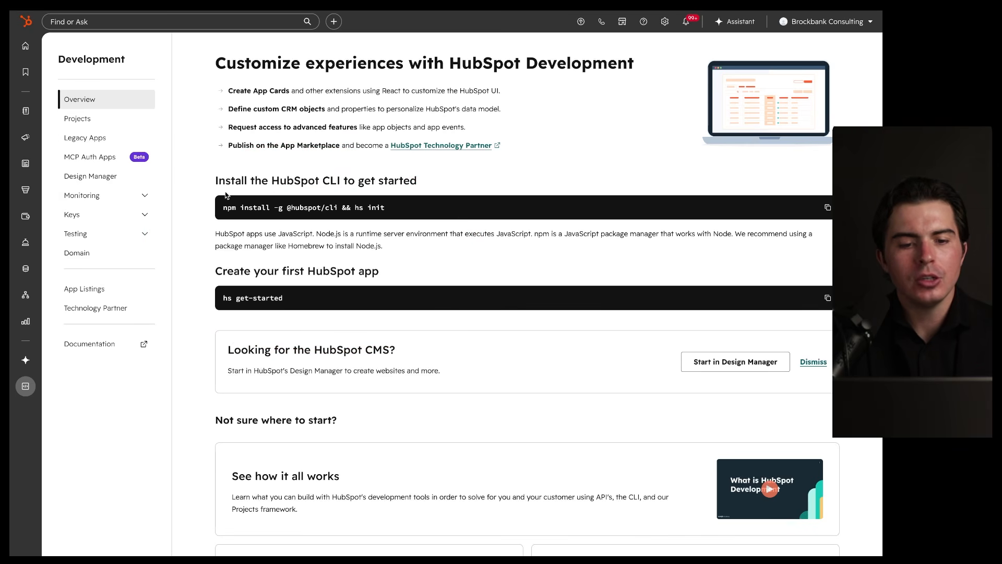
{"action": "left_click_drag", "start_coordinate": [375, 241], "coordinate": [386, 244]}
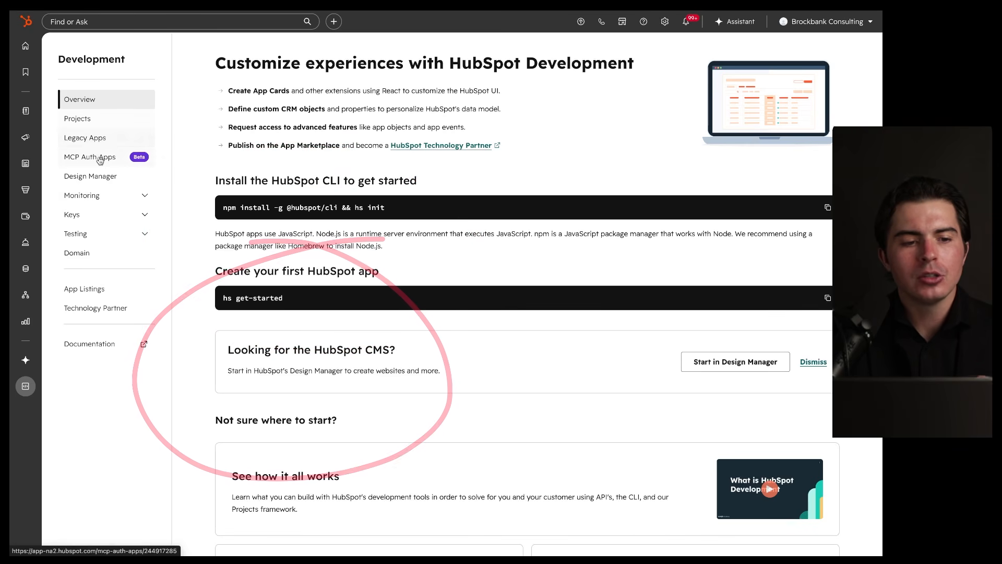
Step: Expand the Monitoring, Keys and Testing sections of the Development menu
{"action": "left_click", "coordinate": [145, 197]}
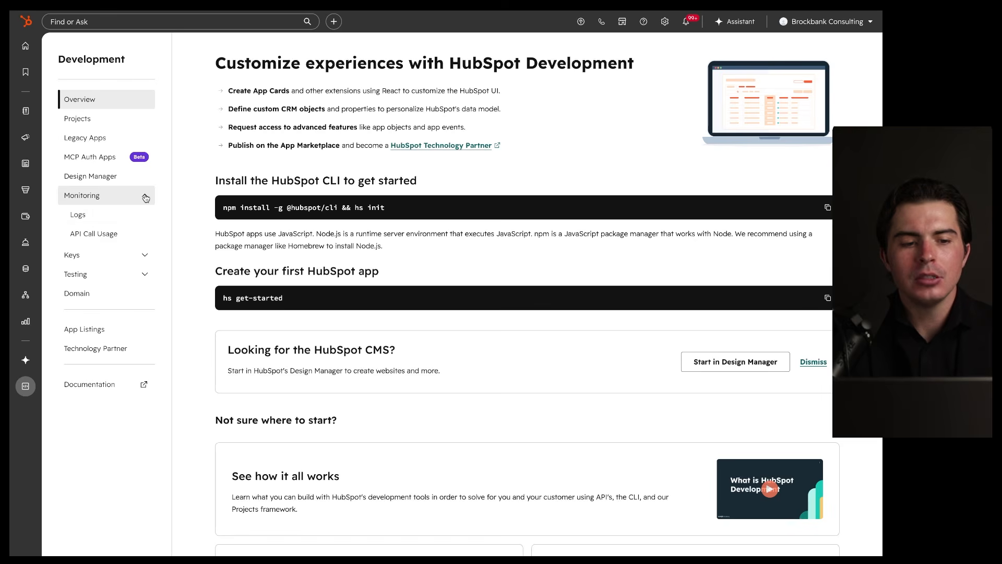
{"action": "left_click", "coordinate": [146, 256]}
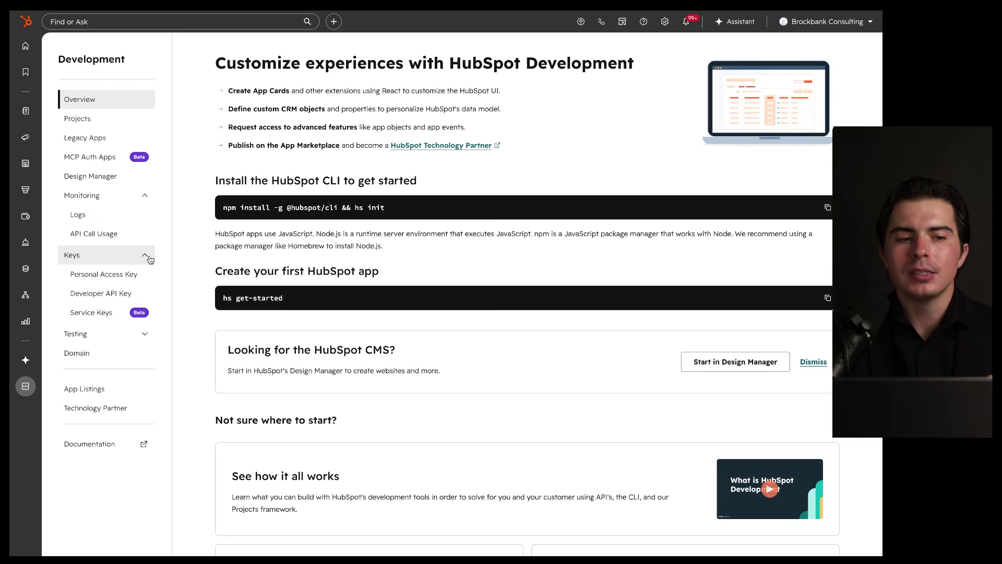
{"action": "left_click", "coordinate": [140, 336]}
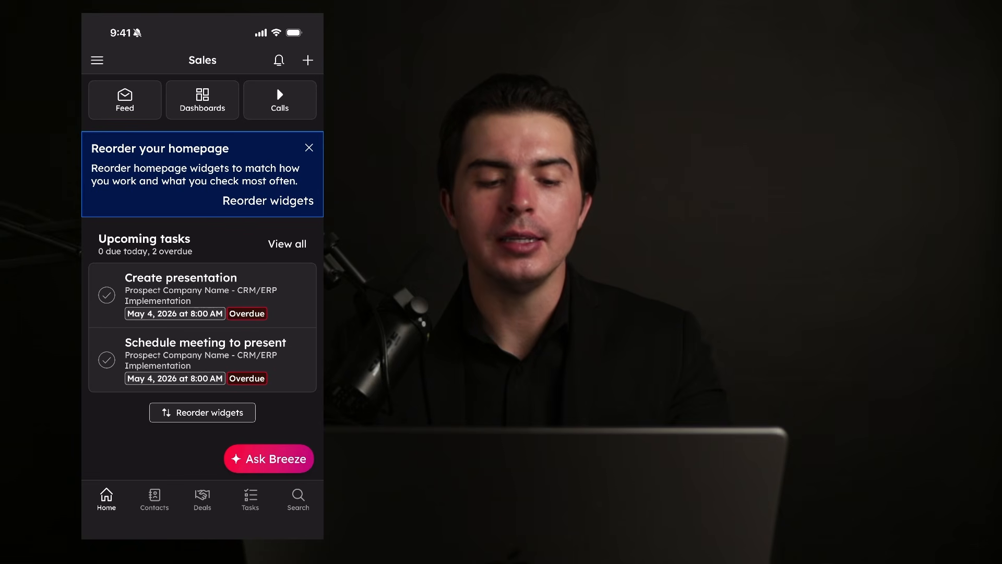
Step: Reorder the homepage widgets so Connect calendar sits above Upcoming tasks, and save
{"action": "left_click", "coordinate": [310, 148]}
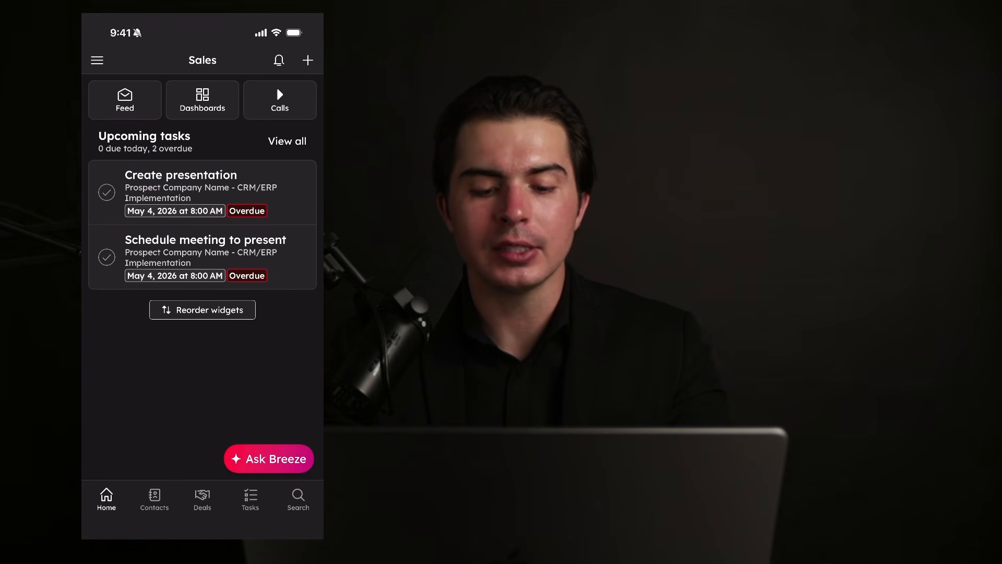
{"action": "left_click", "coordinate": [203, 310]}
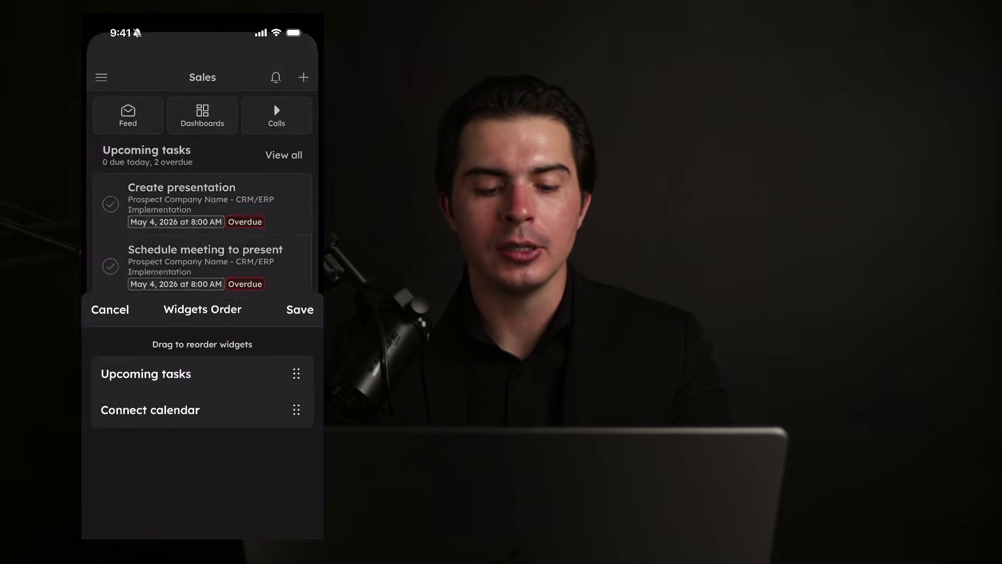
{"action": "left_click_drag", "start_coordinate": [297, 173], "coordinate": [297, 137]}
{"action": "left_click", "coordinate": [300, 73]}
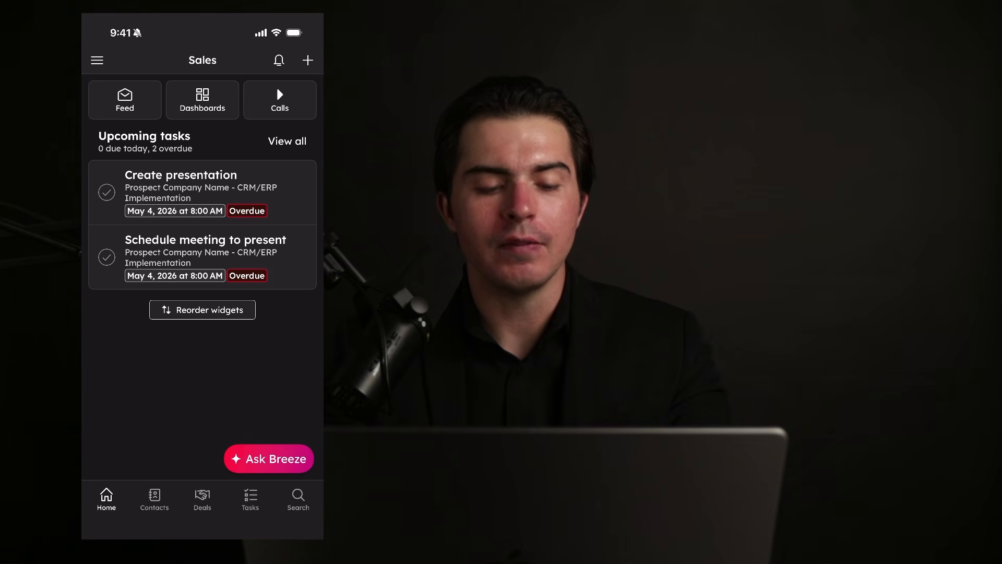
Step: Switch the app's experience to Marketing, then to Sales & Marketing
{"action": "left_click", "coordinate": [97, 60]}
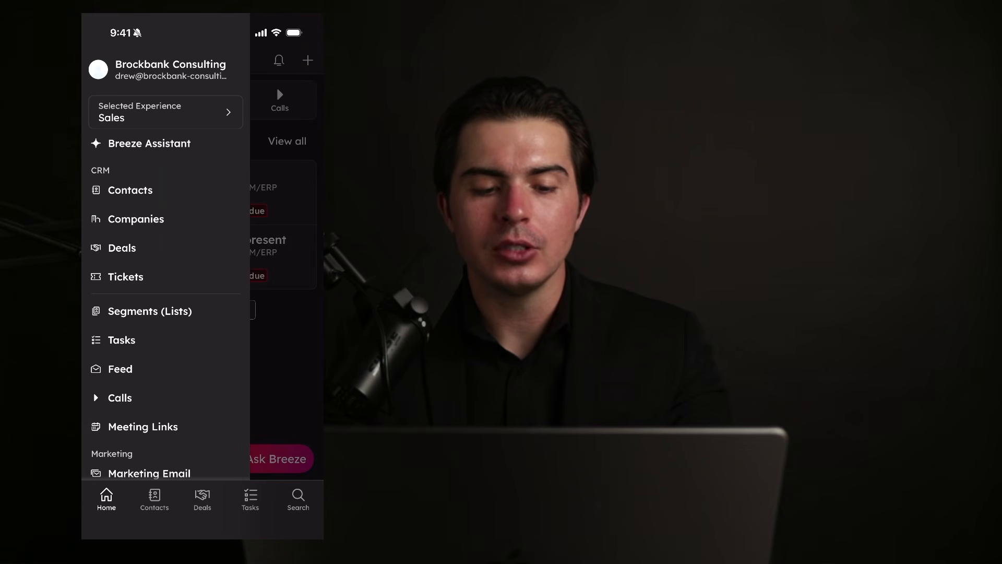
{"action": "left_click", "coordinate": [166, 111]}
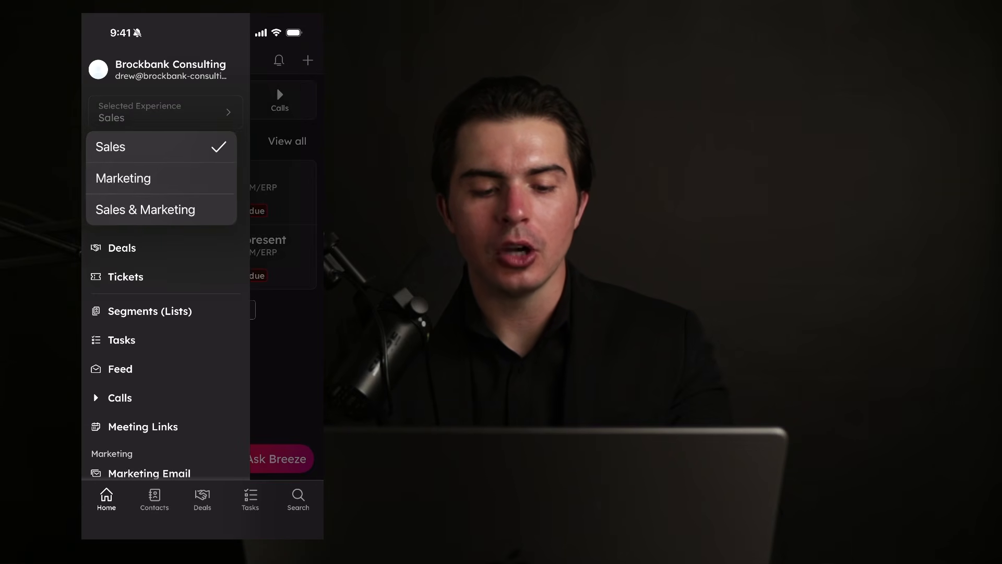
{"action": "left_click", "coordinate": [123, 177]}
{"action": "left_click", "coordinate": [97, 60]}
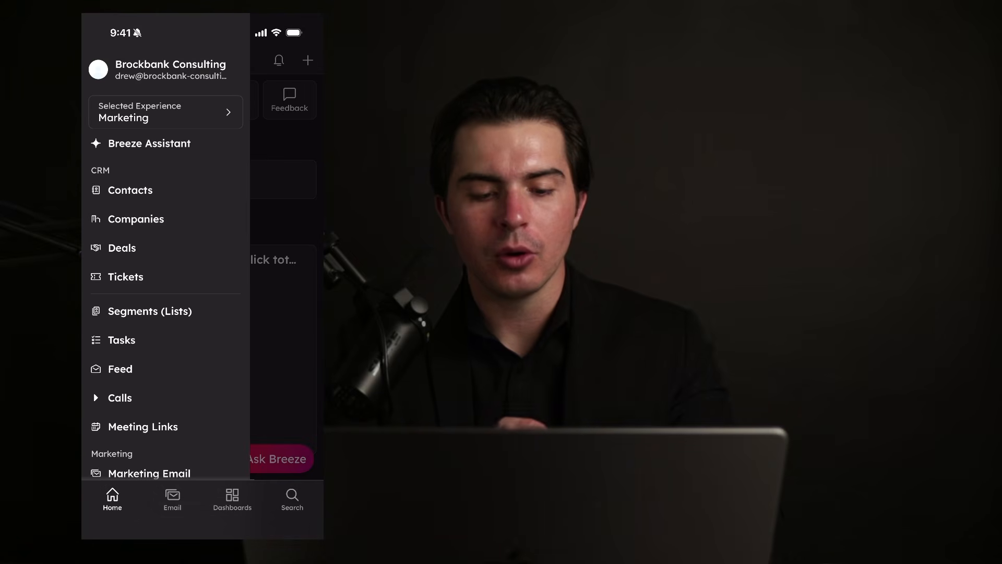
{"action": "left_click", "coordinate": [166, 112]}
{"action": "left_click", "coordinate": [146, 209]}
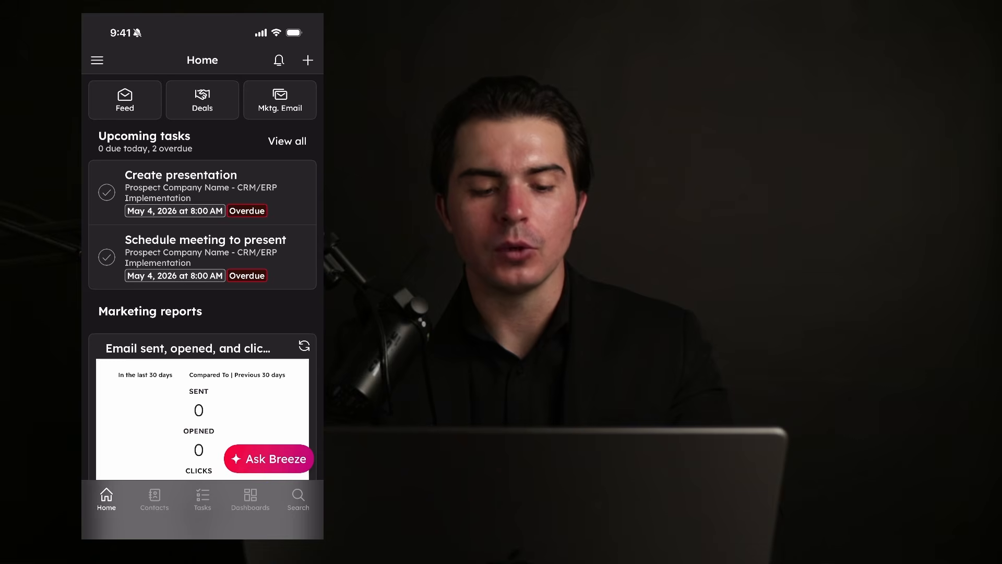
{"action": "scroll", "coordinate": [203, 306], "scroll_direction": "down", "scroll_amount": 4}
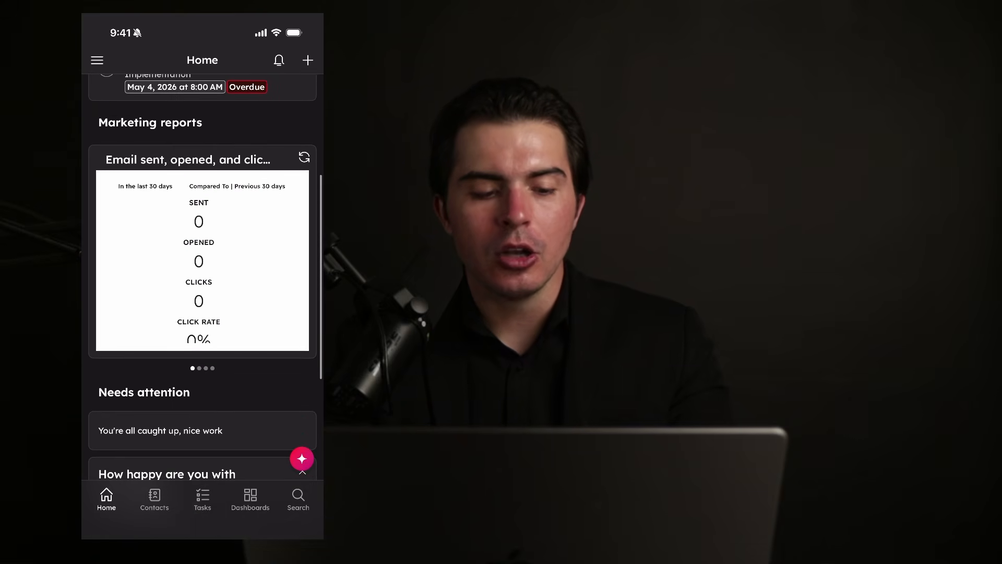
{"action": "left_click", "coordinate": [97, 60]}
{"action": "scroll", "coordinate": [169, 285], "scroll_direction": "down", "scroll_amount": 3}
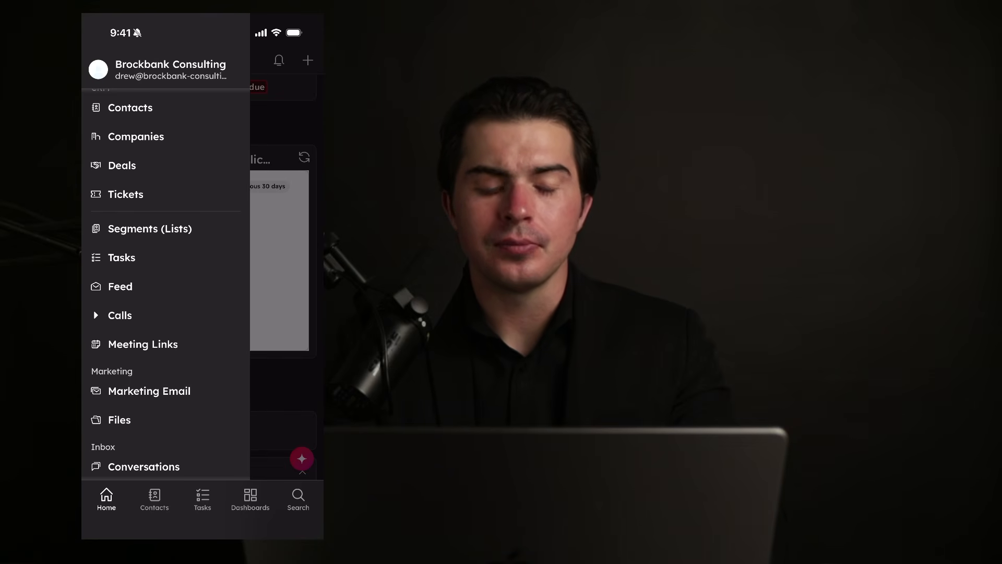
{"action": "scroll", "coordinate": [170, 282], "scroll_direction": "up", "scroll_amount": 2}
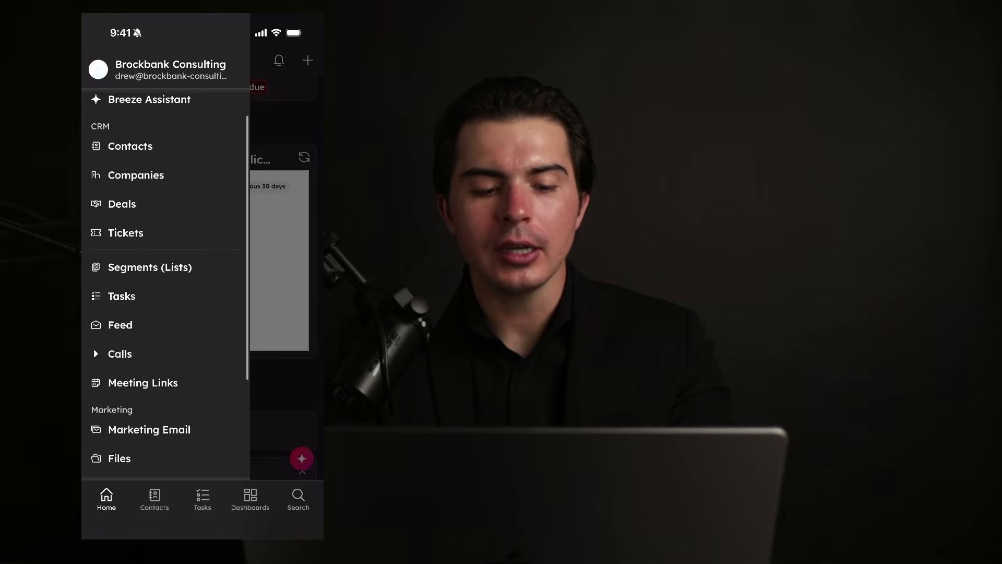
{"action": "scroll", "coordinate": [165, 287], "scroll_direction": "down", "scroll_amount": 5}
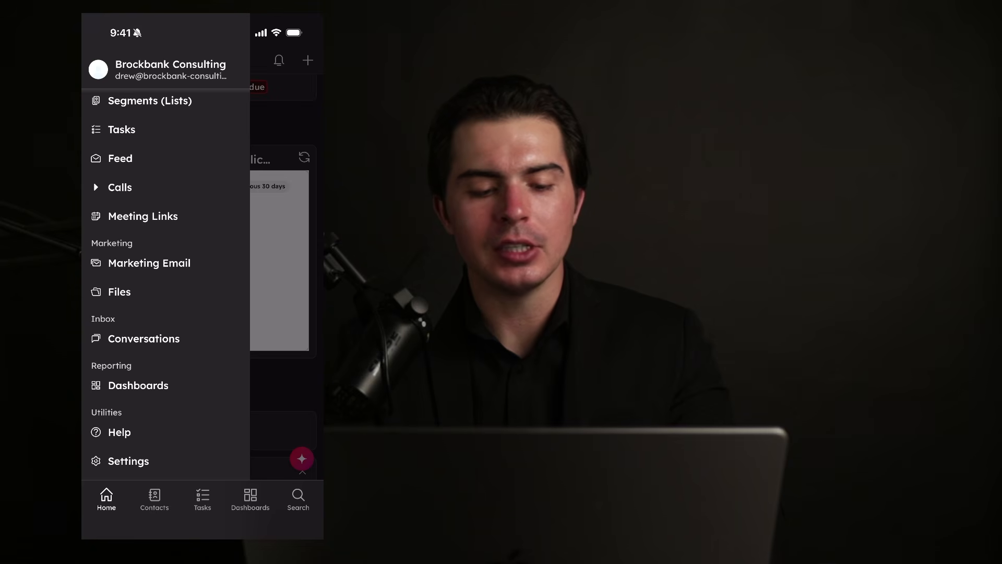
{"action": "scroll", "coordinate": [165, 282], "scroll_direction": "down", "scroll_amount": 1}
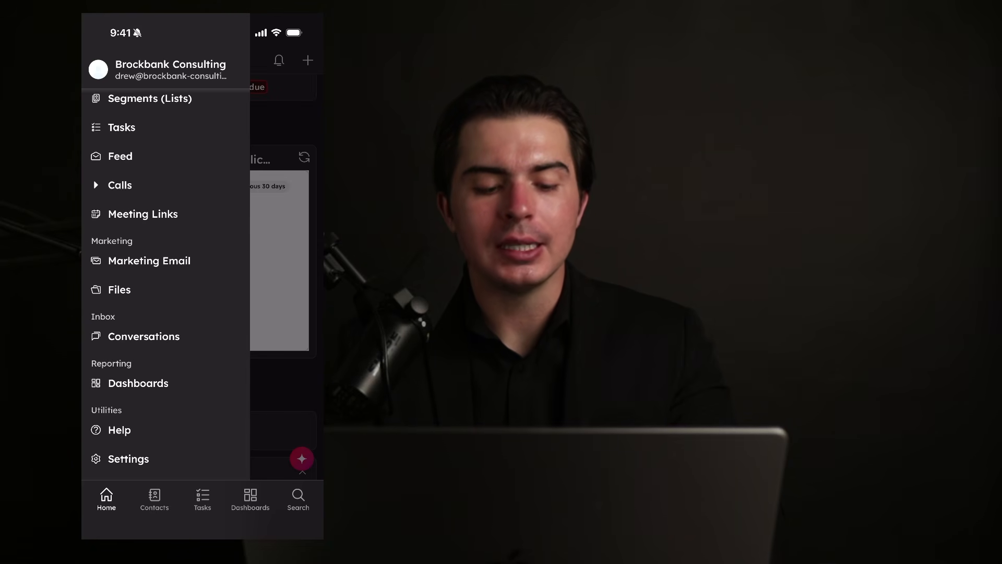
{"action": "scroll", "coordinate": [165, 282], "scroll_direction": "up", "scroll_amount": 3}
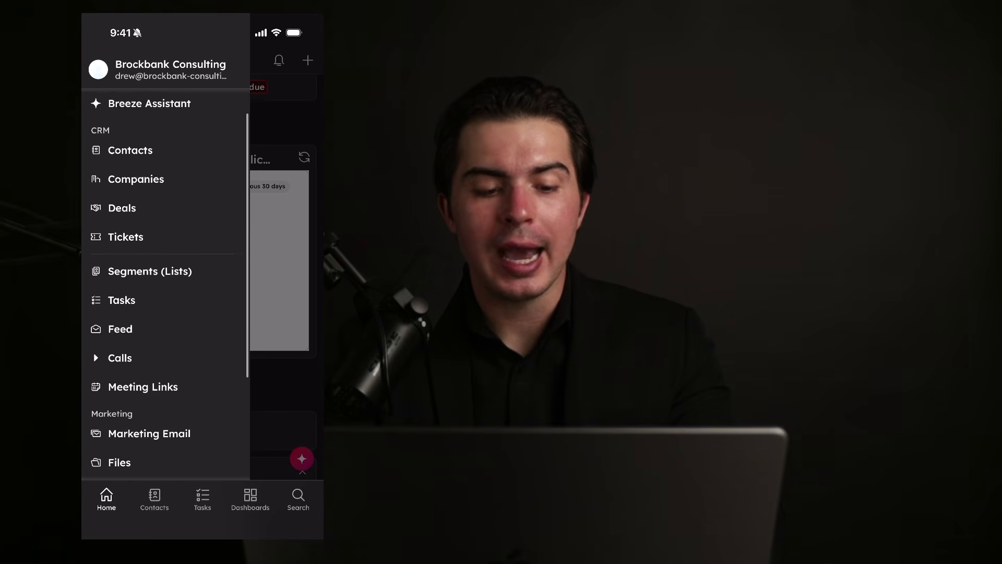
{"action": "scroll", "coordinate": [165, 282], "scroll_direction": "down", "scroll_amount": 4}
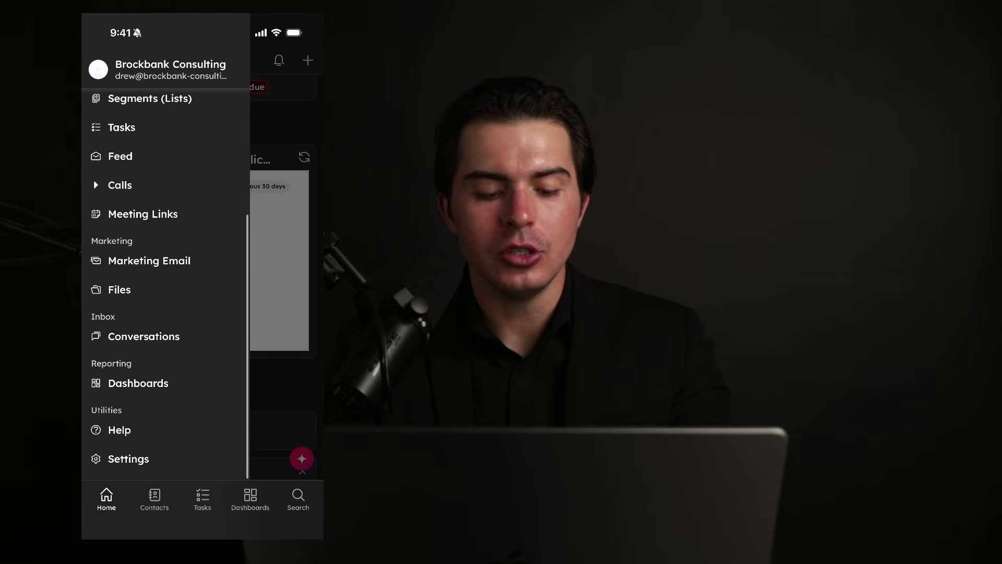
{"action": "left_click", "coordinate": [128, 459]}
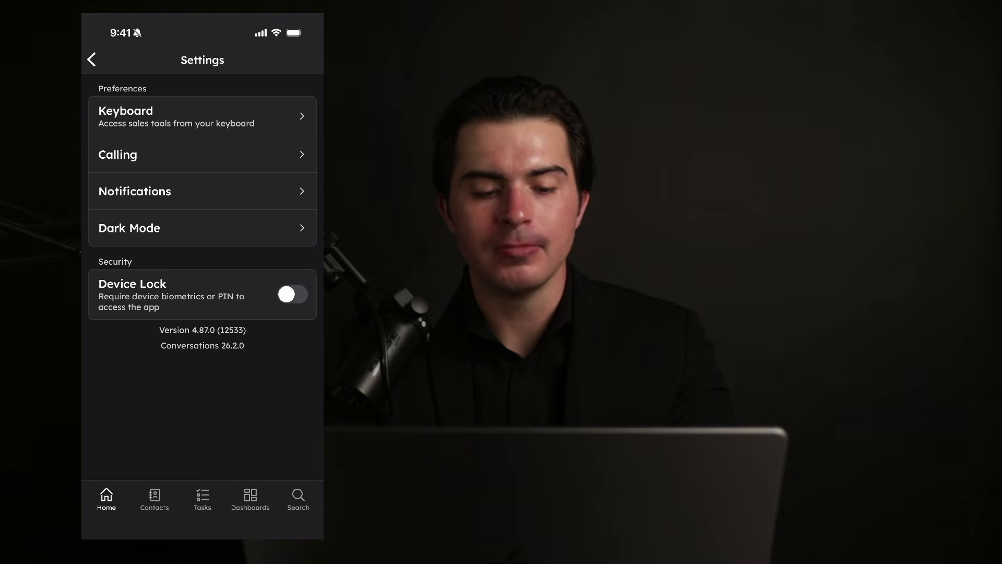
{"action": "left_click", "coordinate": [91, 59]}
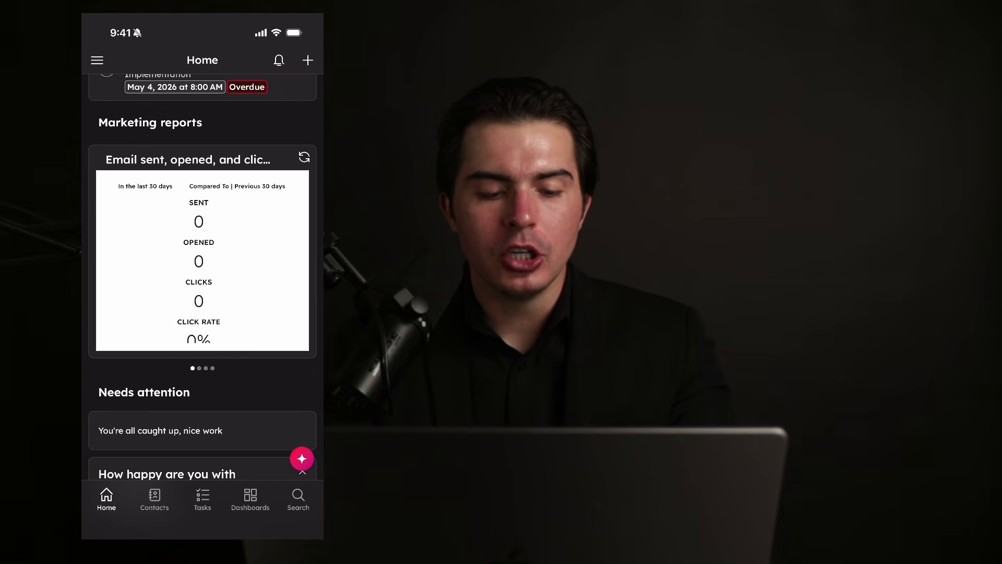
{"action": "left_click", "coordinate": [97, 60]}
{"action": "scroll", "coordinate": [166, 282], "scroll_direction": "up", "scroll_amount": 3}
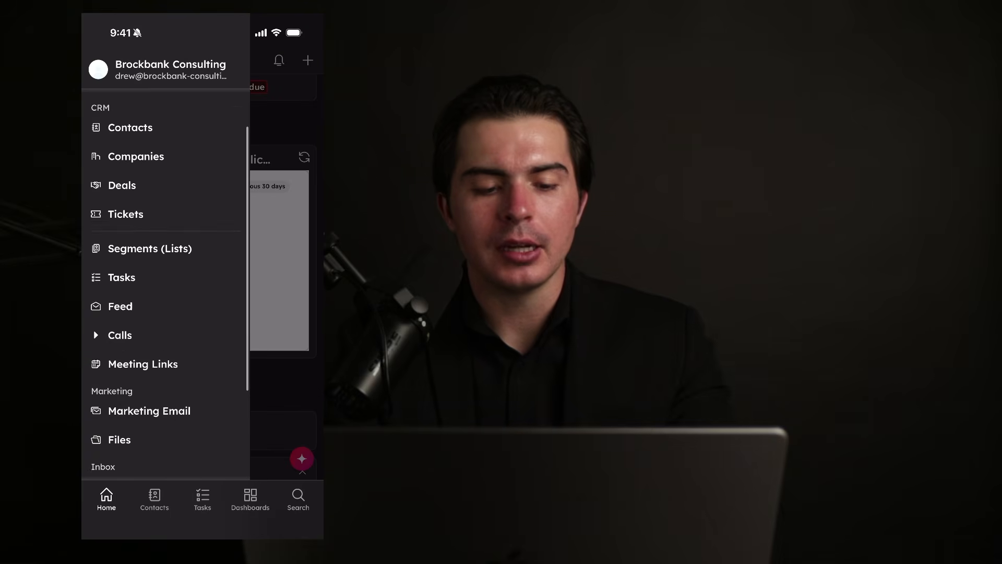
{"action": "scroll", "coordinate": [165, 282], "scroll_direction": "up", "scroll_amount": 2}
{"action": "left_click", "coordinate": [130, 179]}
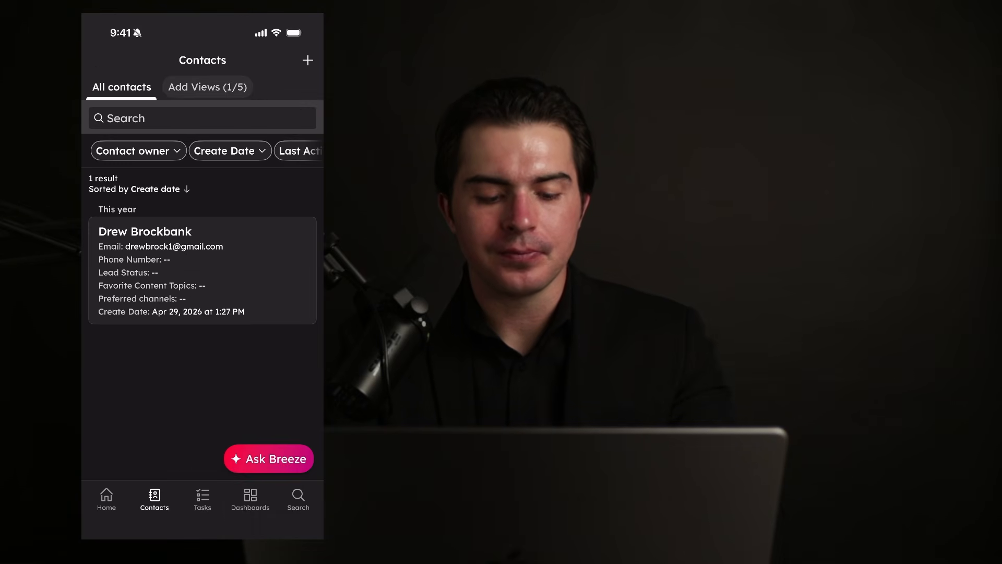
{"action": "left_click", "coordinate": [106, 498]}
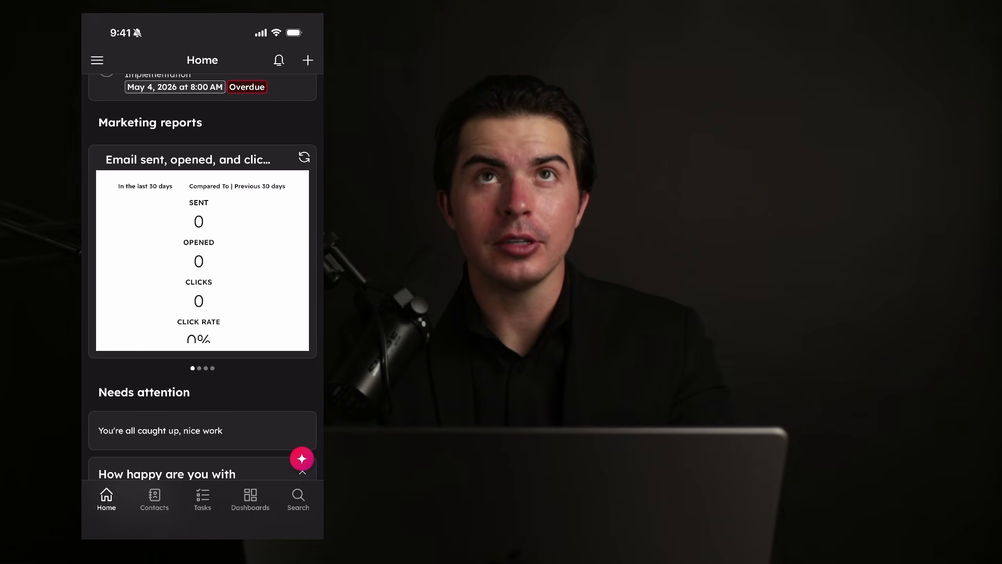
{"action": "left_click", "coordinate": [154, 499]}
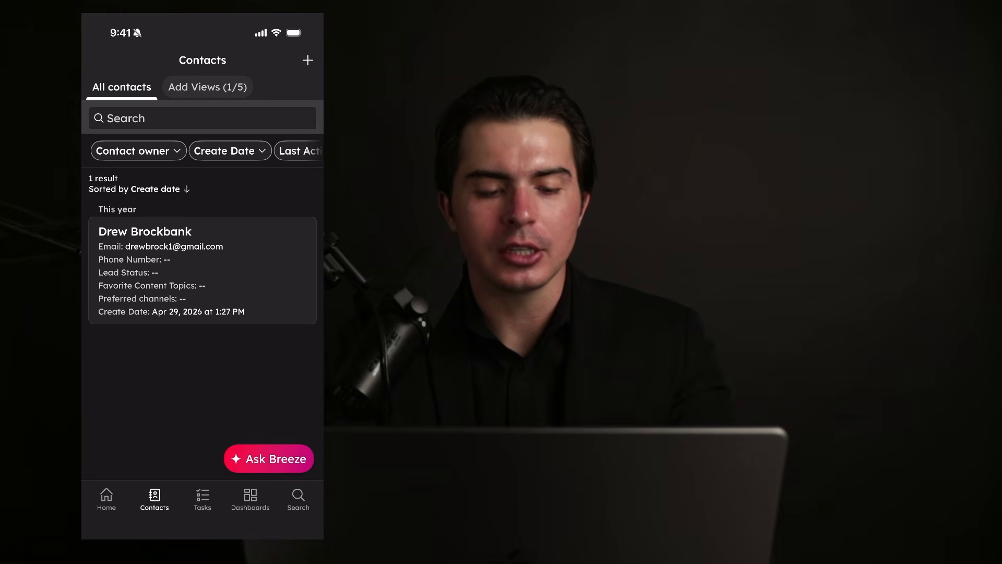
{"action": "left_click", "coordinate": [202, 500]}
{"action": "left_click", "coordinate": [154, 500]}
{"action": "left_click", "coordinate": [203, 499]}
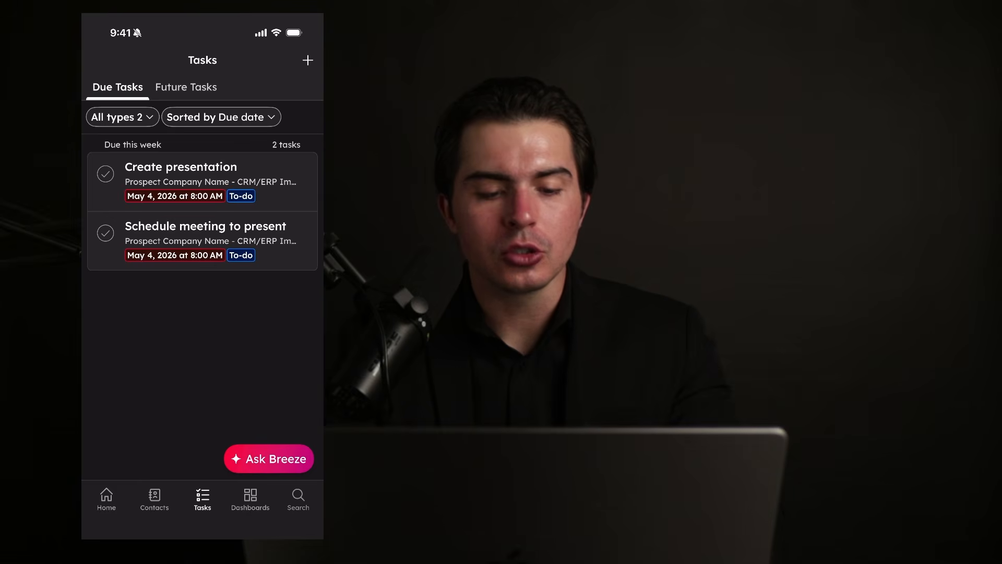
{"action": "left_click", "coordinate": [298, 499]}
{"action": "type", "text": "Drew"}
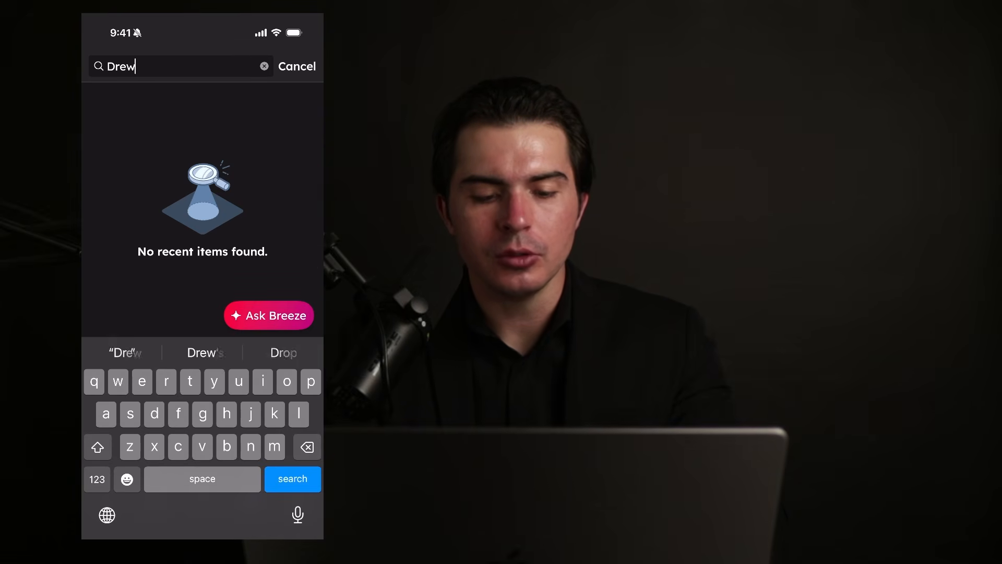
{"action": "key", "text": "Return"}
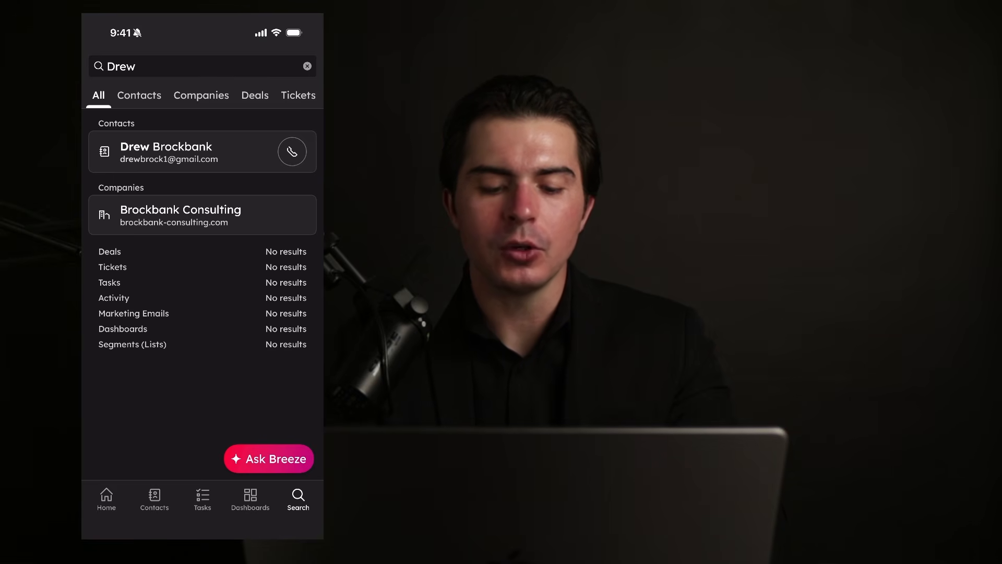
{"action": "left_click", "coordinate": [269, 459]}
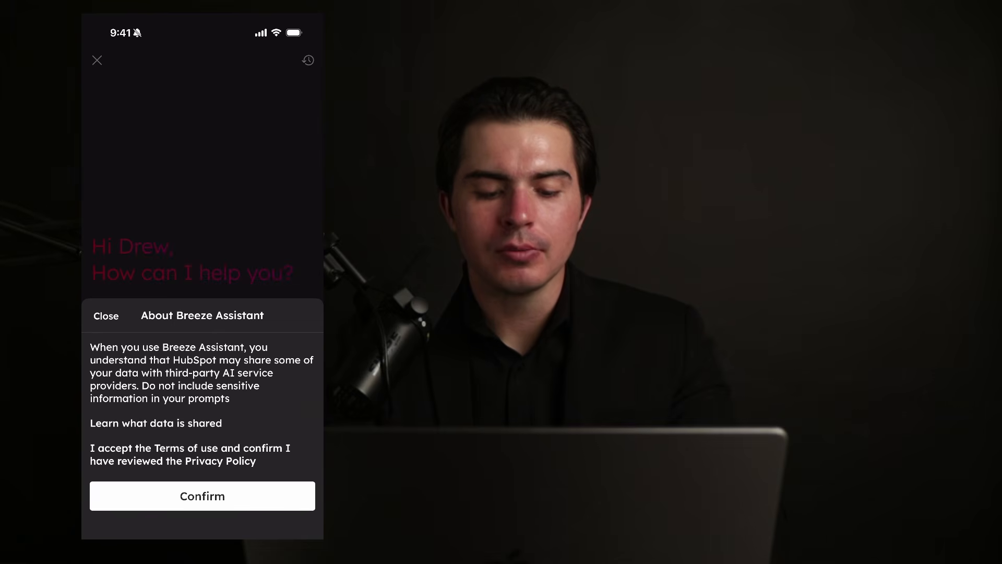
{"action": "left_click", "coordinate": [203, 496]}
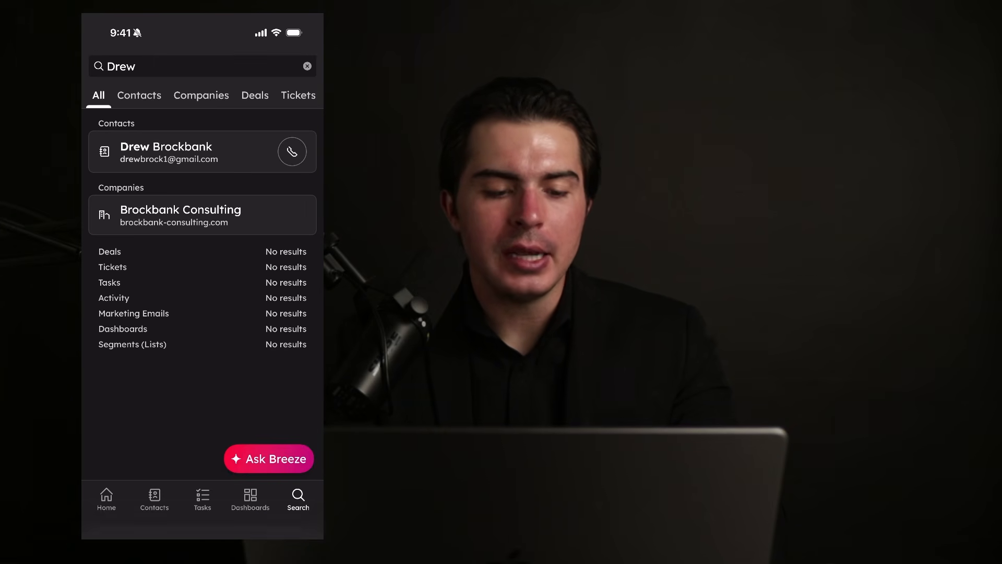
{"action": "left_click", "coordinate": [135, 66]}
{"action": "key", "text": "Return"}
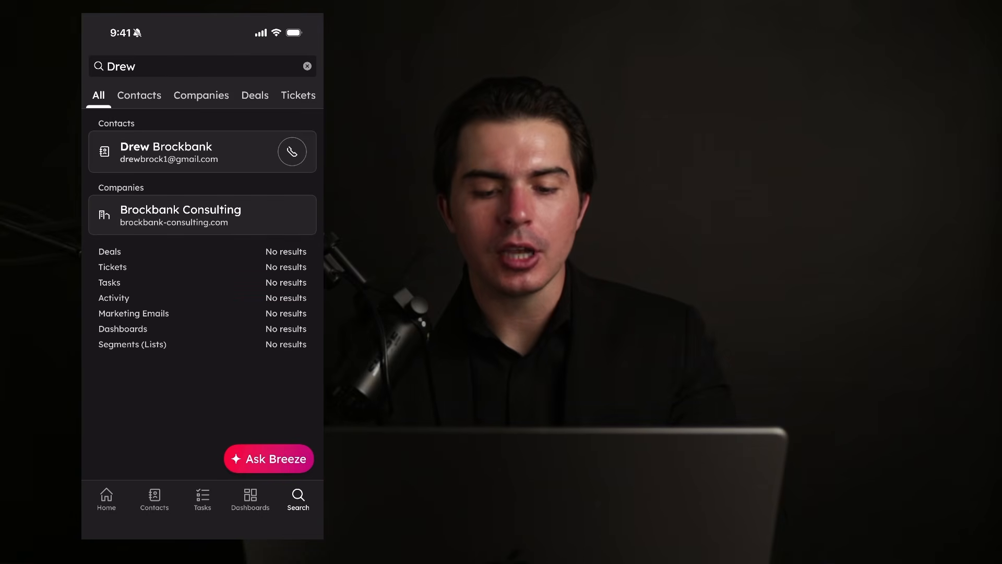
{"action": "left_click", "coordinate": [107, 499]}
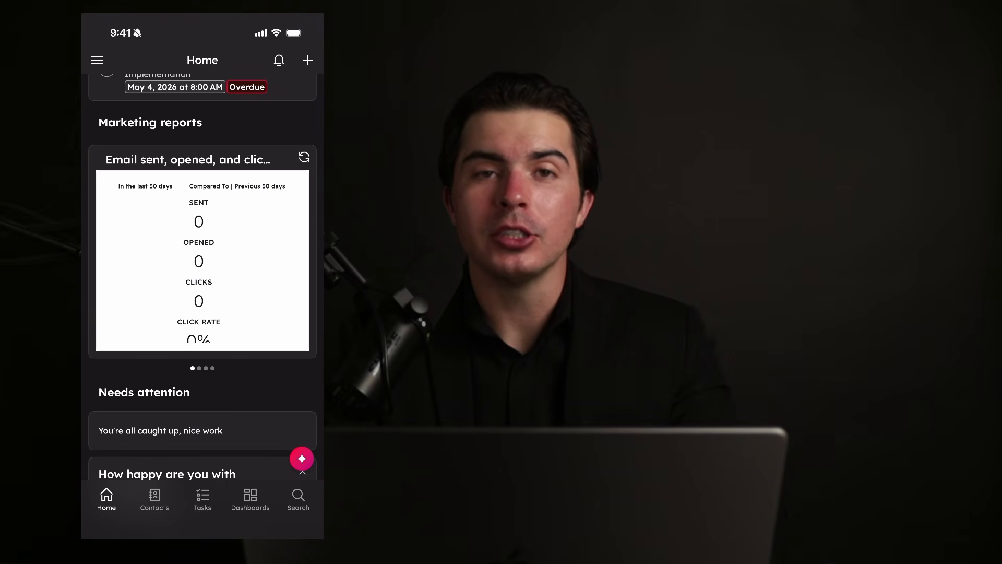